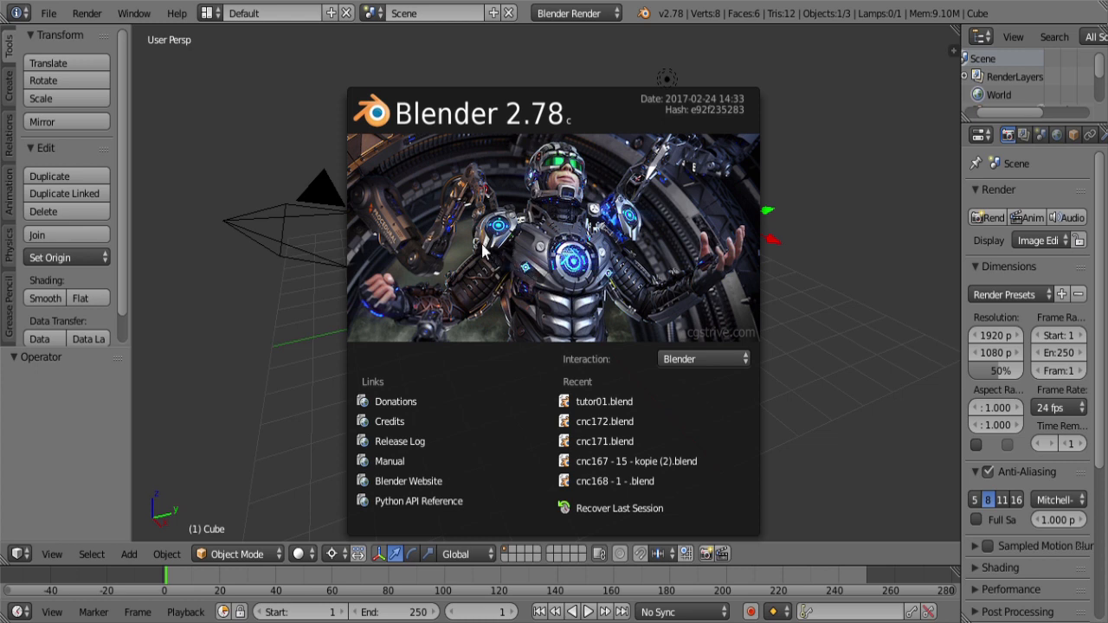
Step: Dismiss the splash screen and change the pivot point so the manipulator sits at the cube's own origin
click(280, 108)
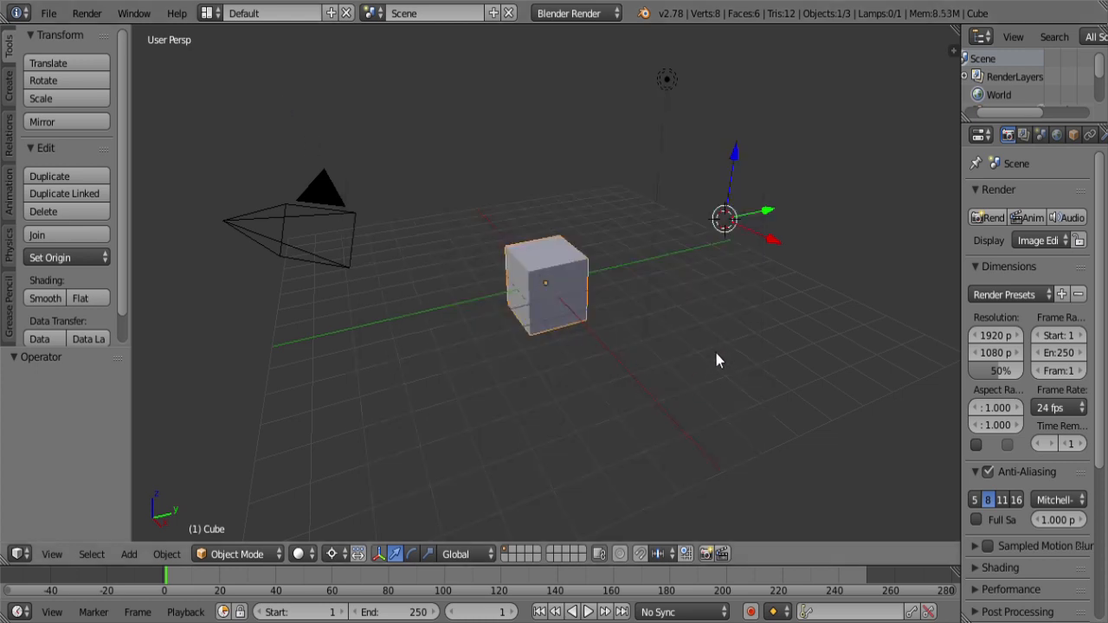
key(ctrl+comma)
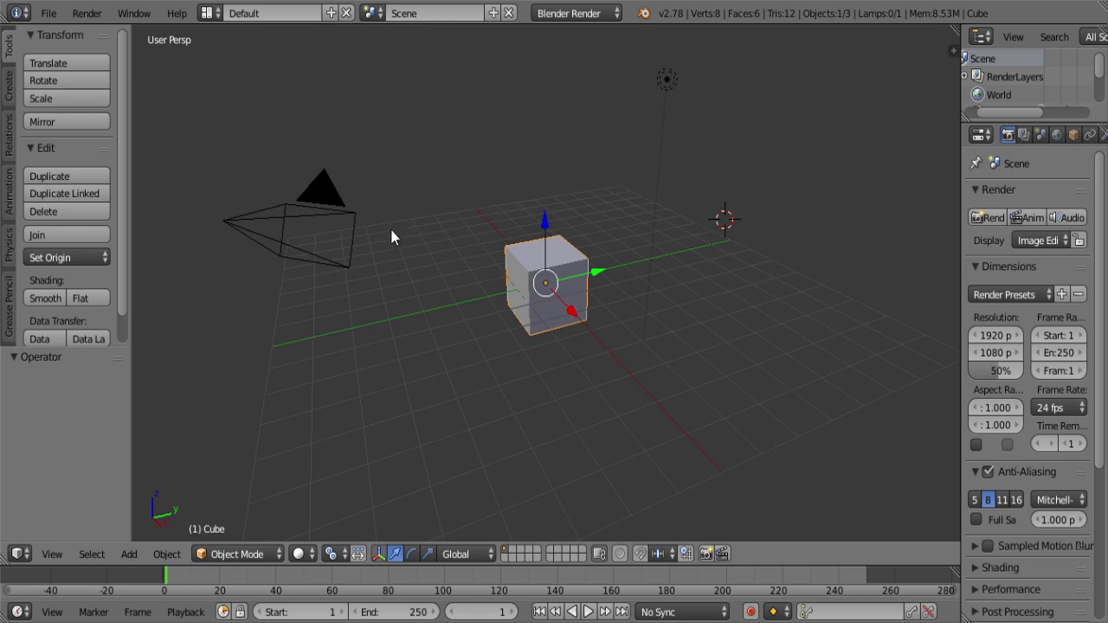
Step: Select the camera, and after it the lamp
right_click(320, 192)
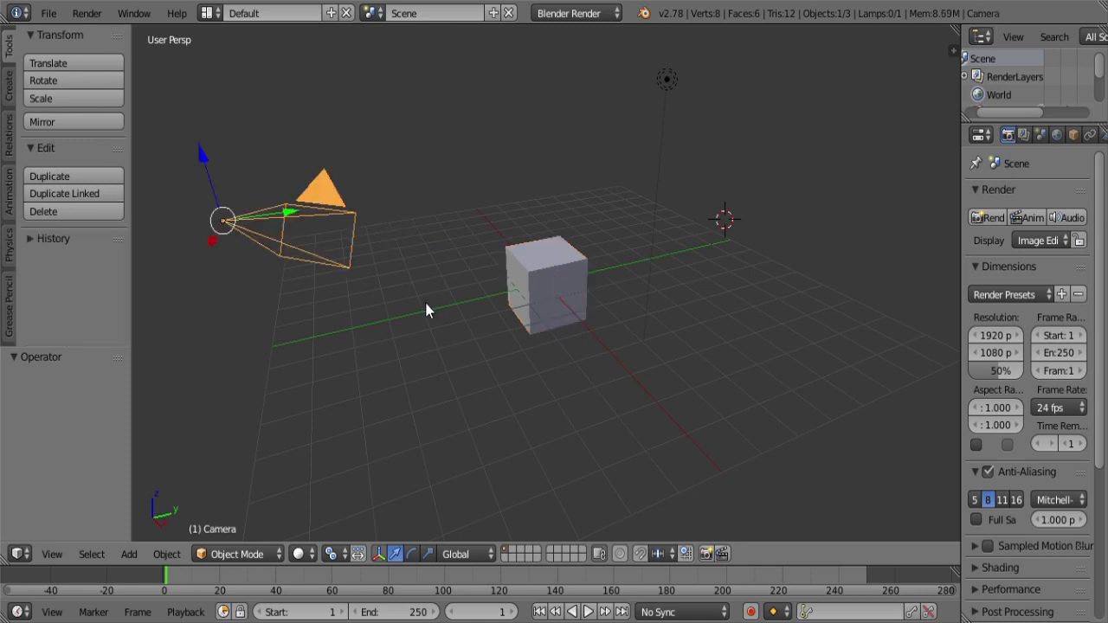
right_click(667, 80)
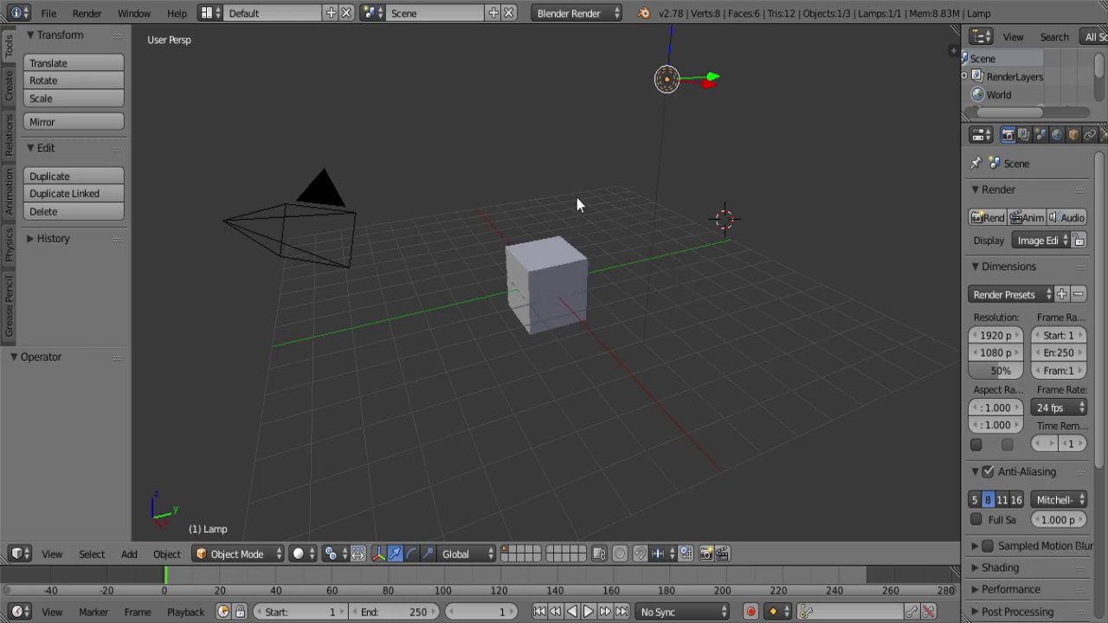
Step: Reposition the 3D cursor at several spots around the cube, ending just above it, and hide the transform manipulator
click(447, 227)
click(450, 332)
click(539, 359)
click(712, 299)
click(643, 213)
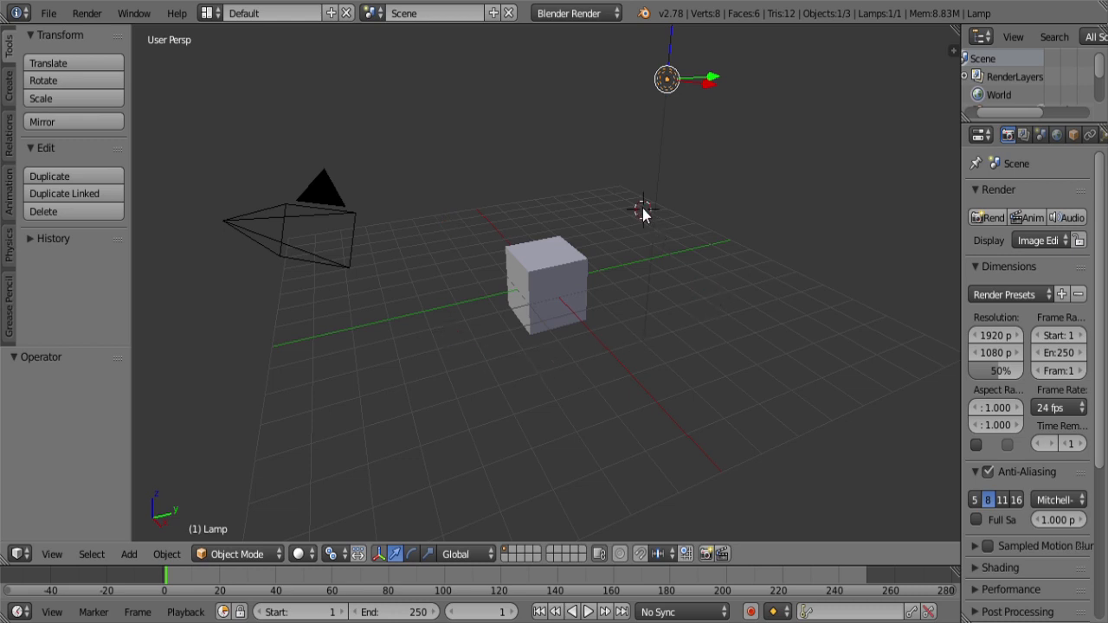
click(561, 190)
click(379, 555)
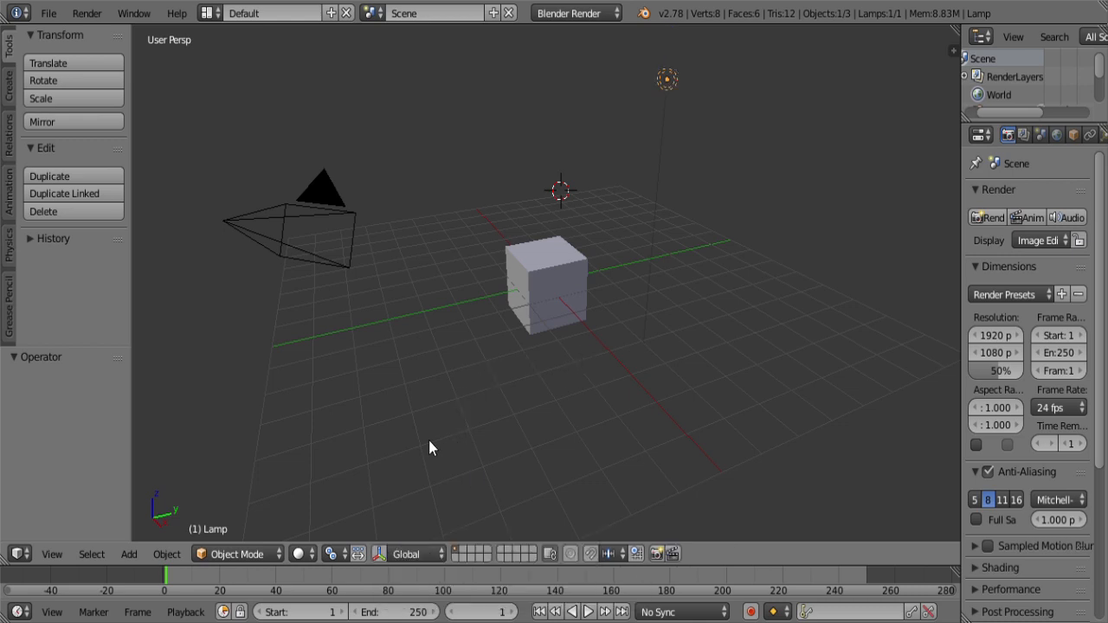
Step: Set the pivot point to 3D Cursor and reposition the 3D cursor around the cube, ending just below it
click(332, 556)
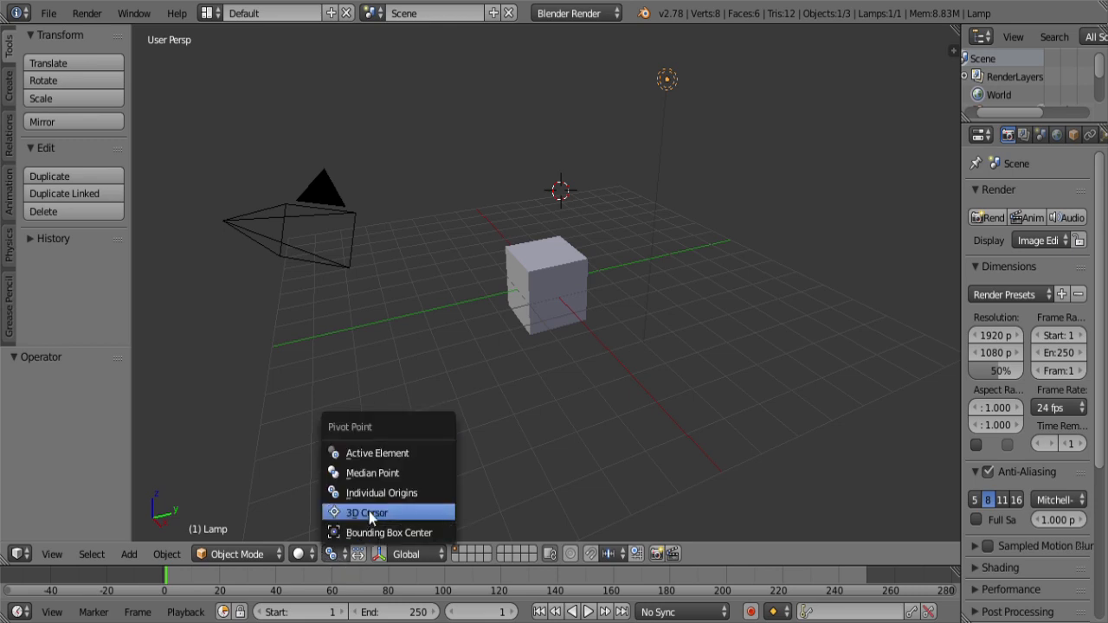
click(370, 514)
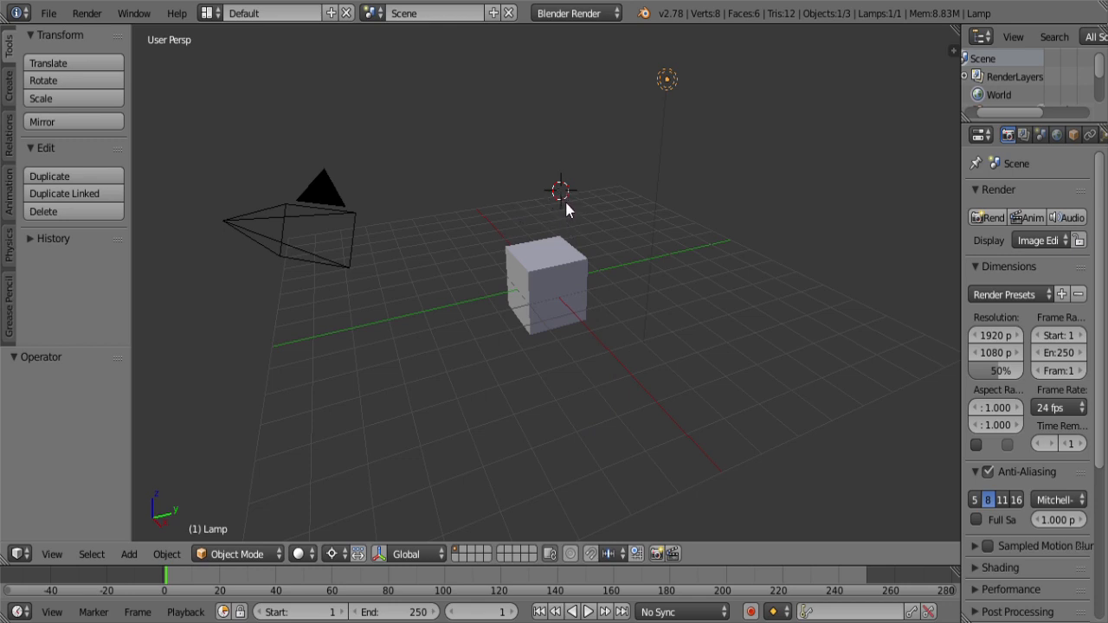
click(488, 206)
click(457, 295)
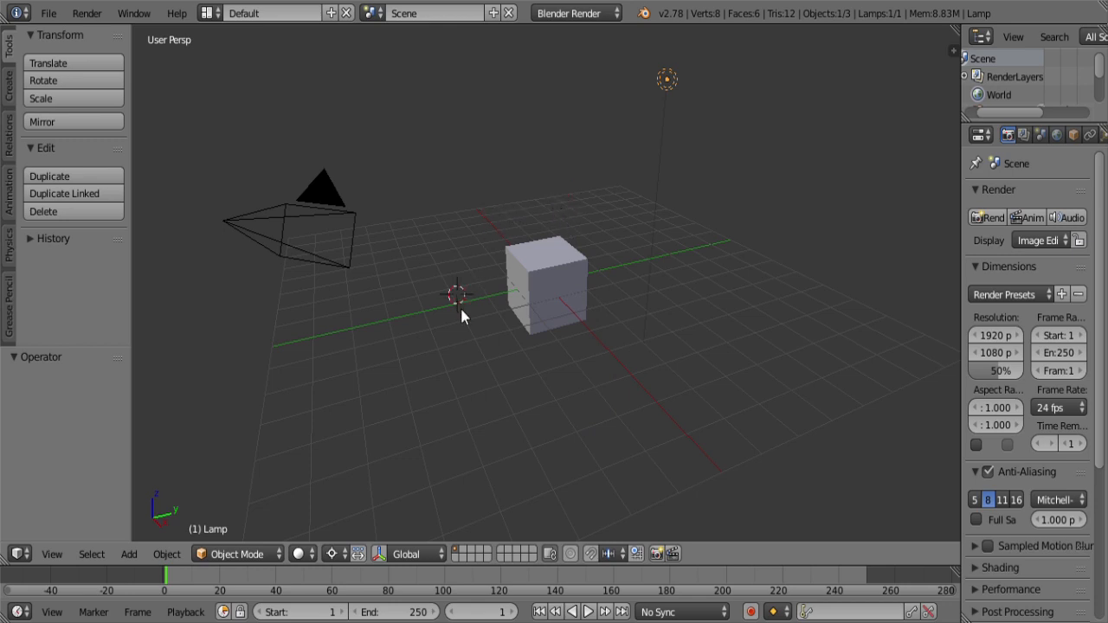
click(471, 362)
click(509, 364)
click(332, 553)
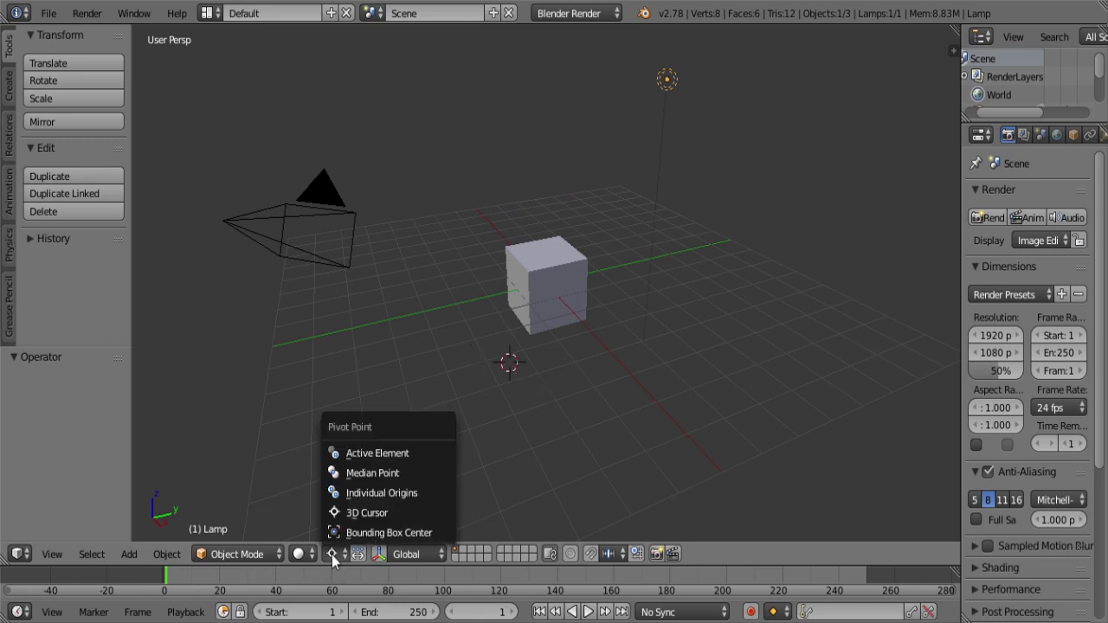
click(331, 554)
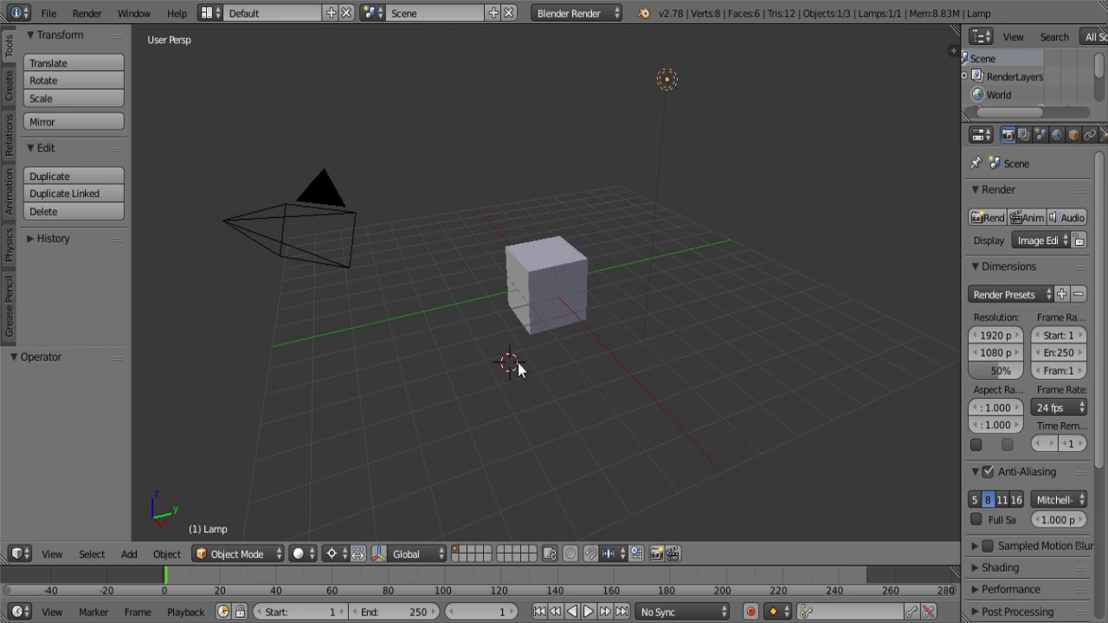
Step: Select the cube and try rotating it around the 3D cursor
right_click(559, 251)
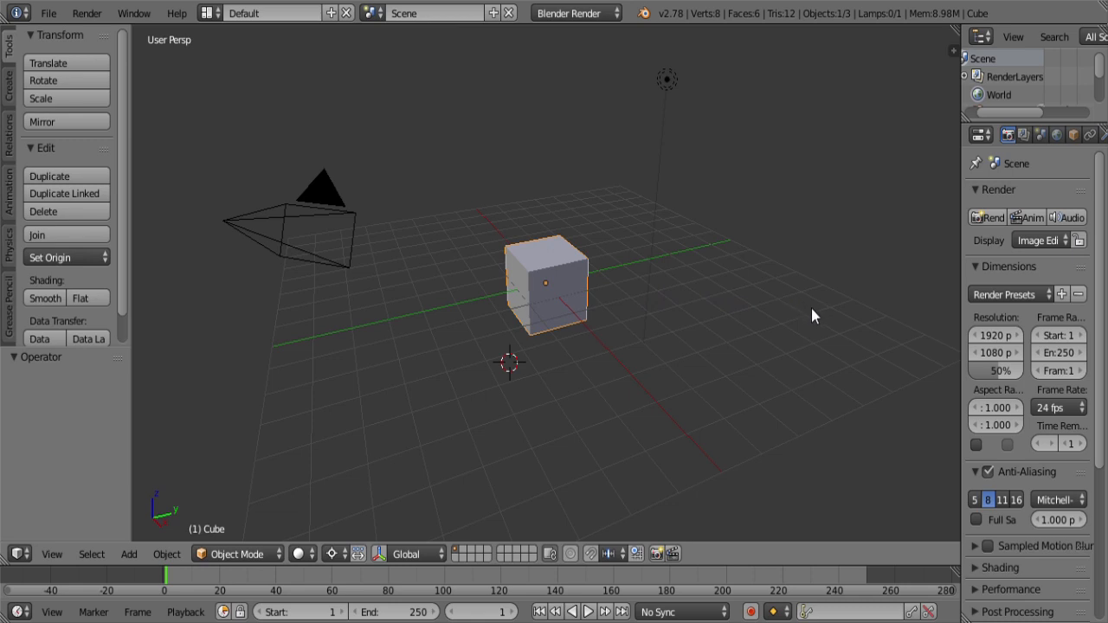
key(r)
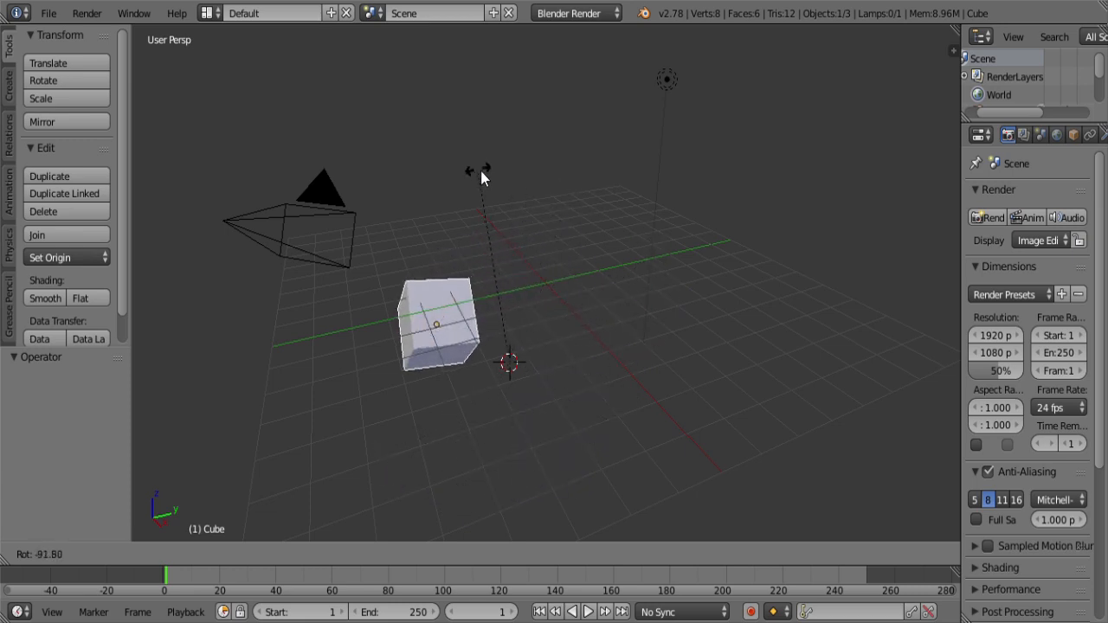
key(Escape)
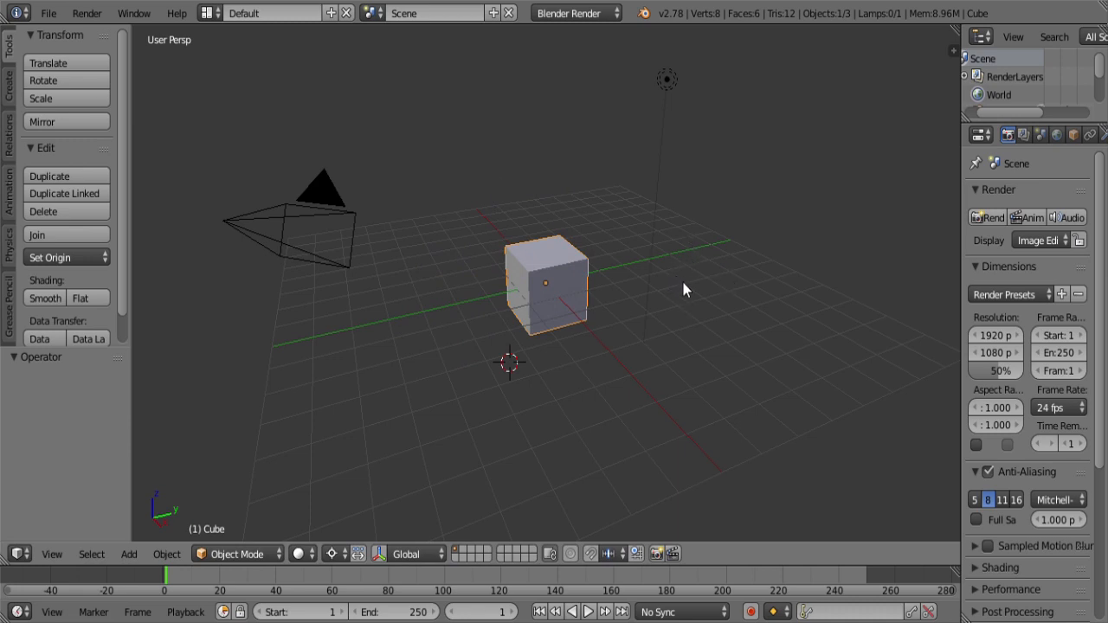
Step: Place the 3D cursor above the cube and try scaling the cube relative to it
click(580, 193)
key(s)
key(Escape)
key(s)
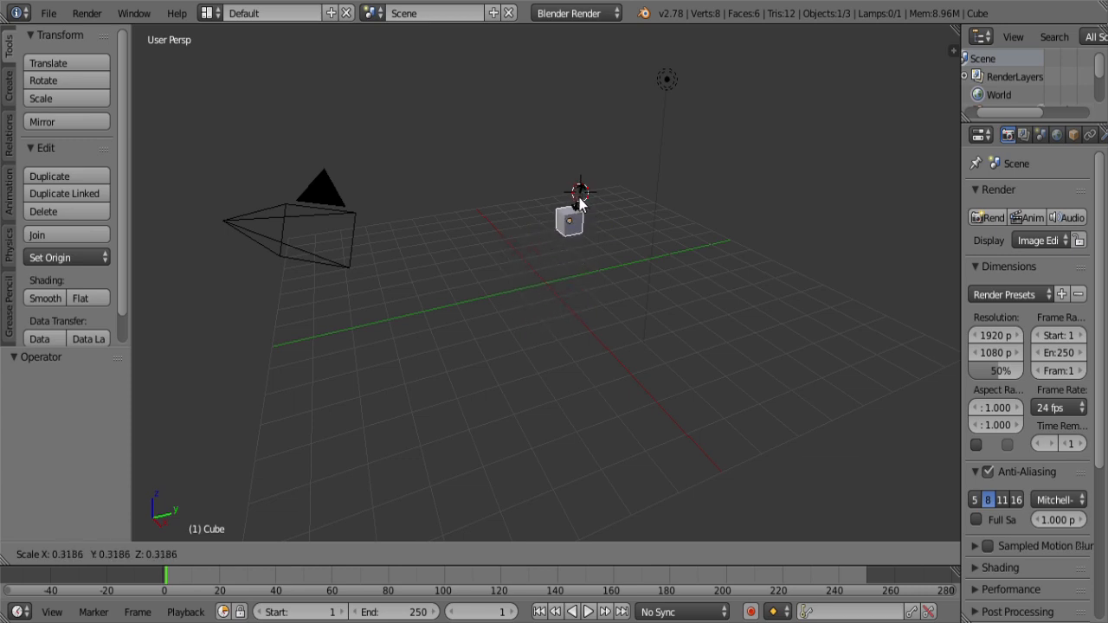
click(590, 202)
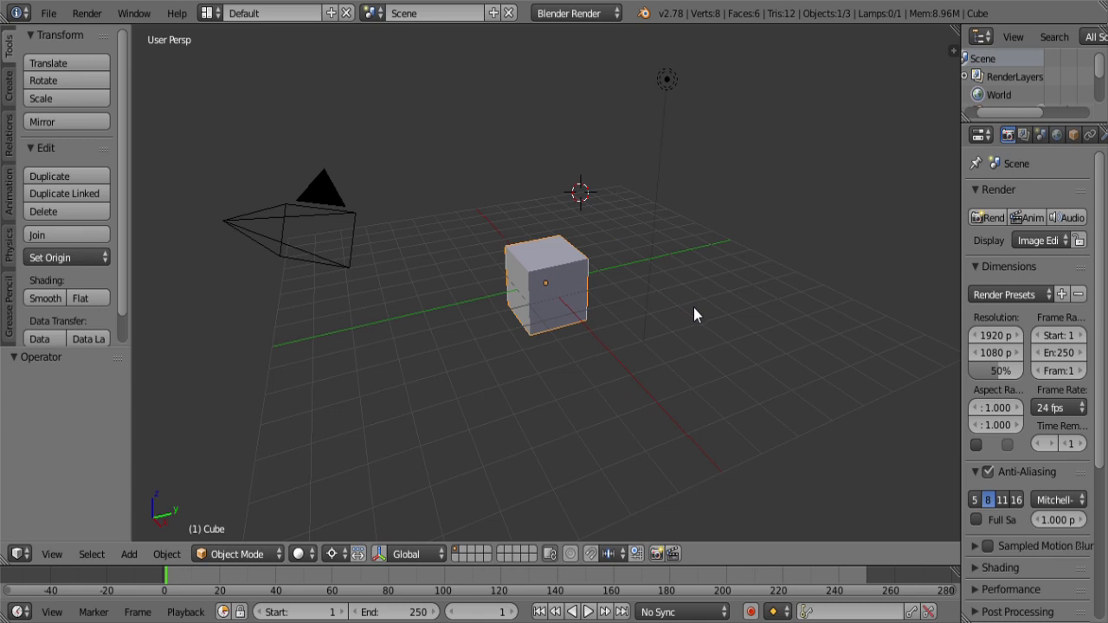
key(s)
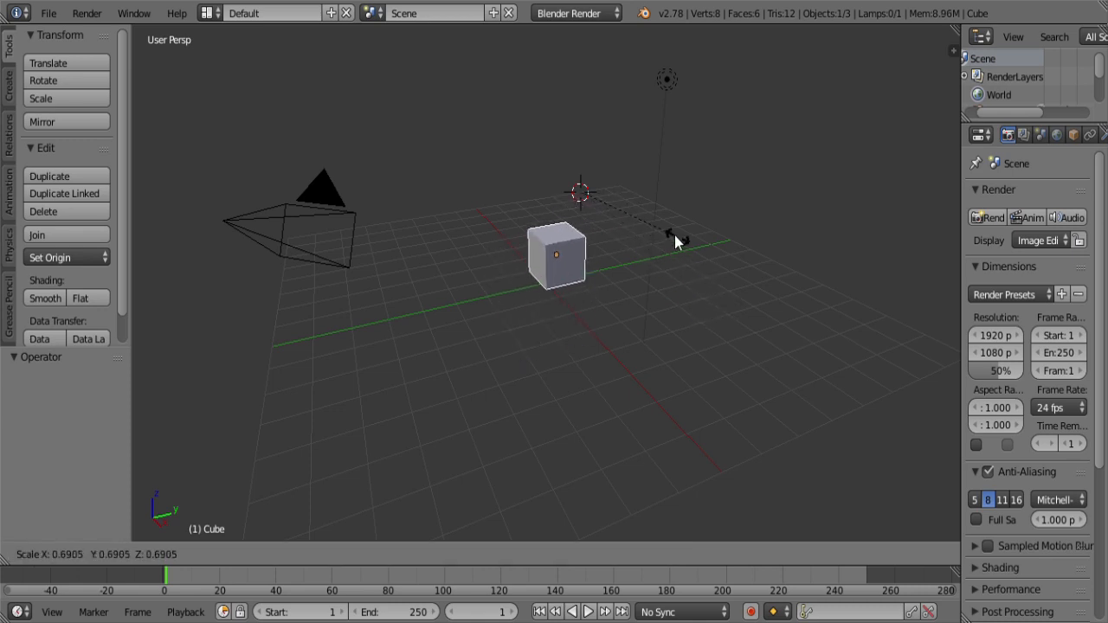
right_click(675, 235)
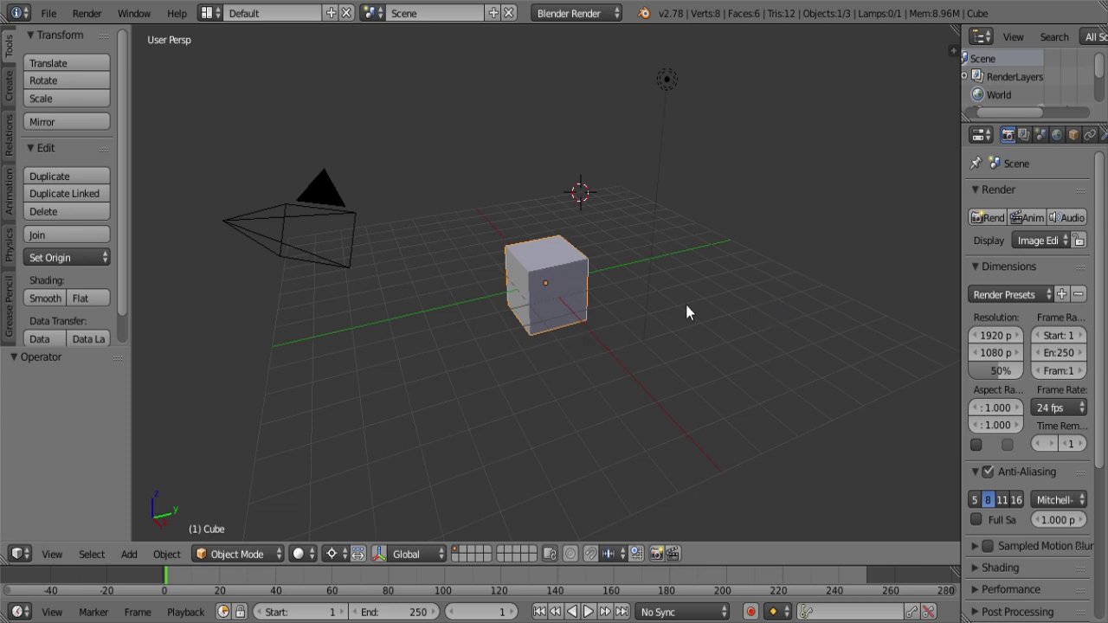
key(ctrl+z)
Step: Try moving the cube freely and along the global X, Y and Z axes, including with increment snapping
key(g)
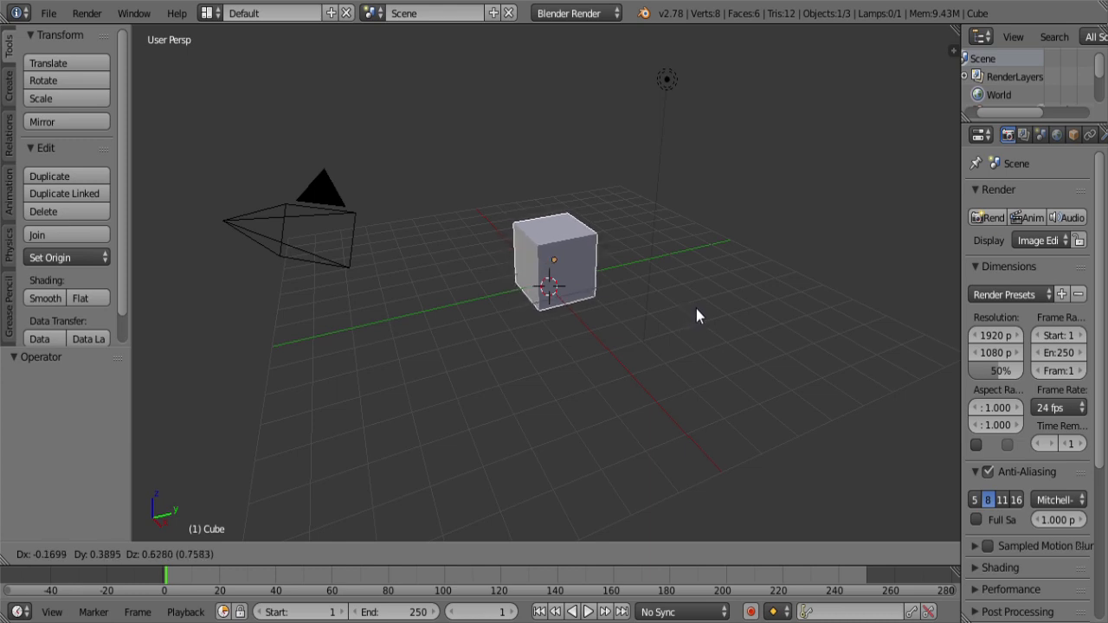
key(x)
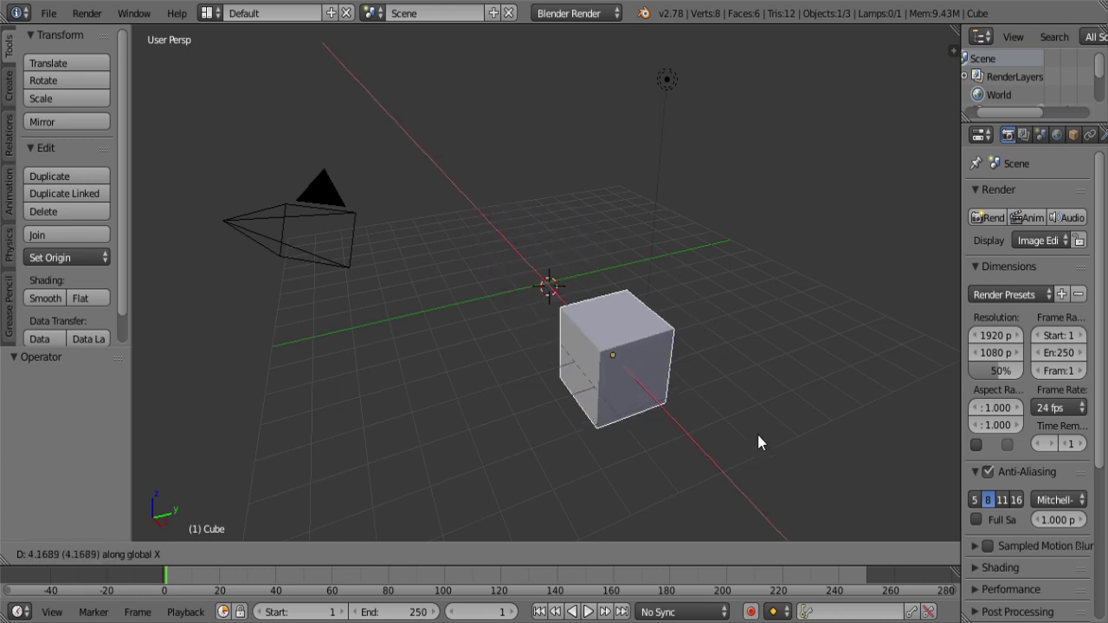
key(y)
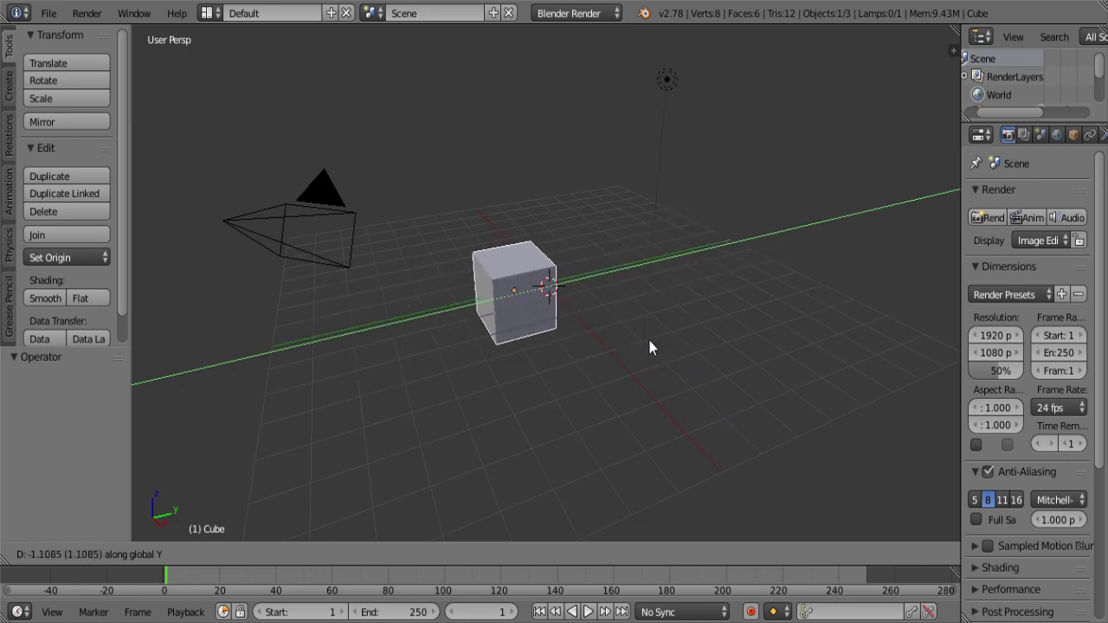
key(z)
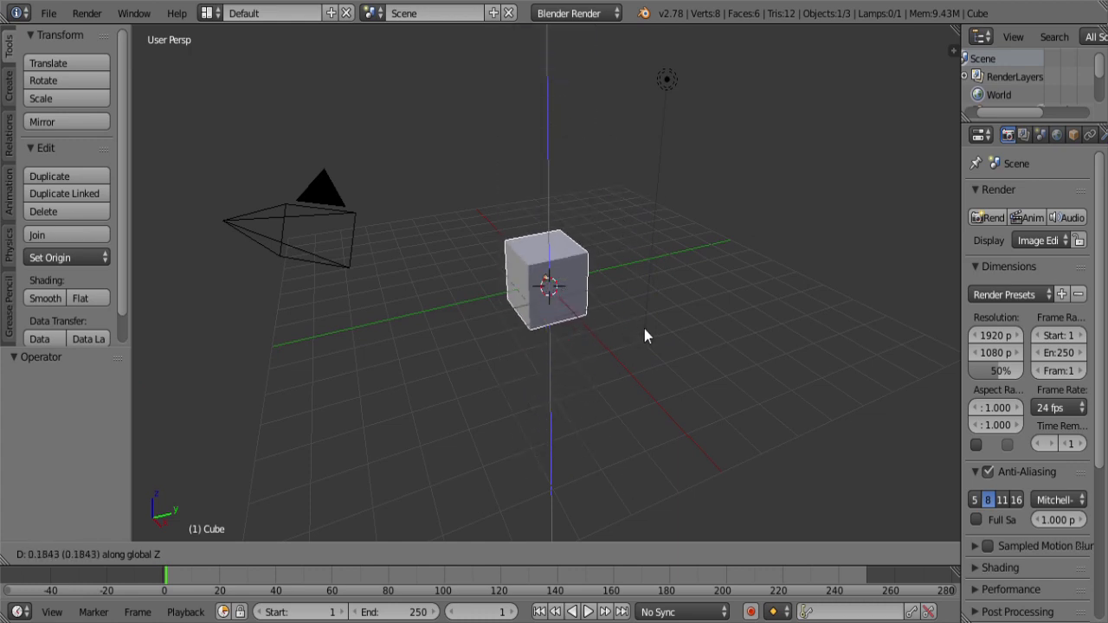
key(ctrl)
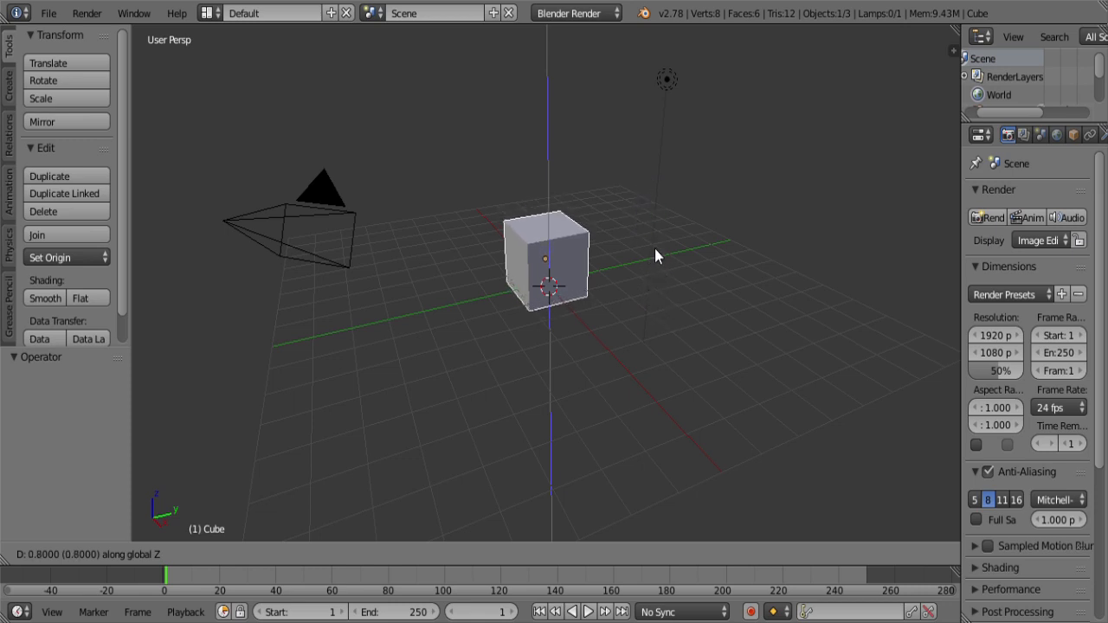
key(x)
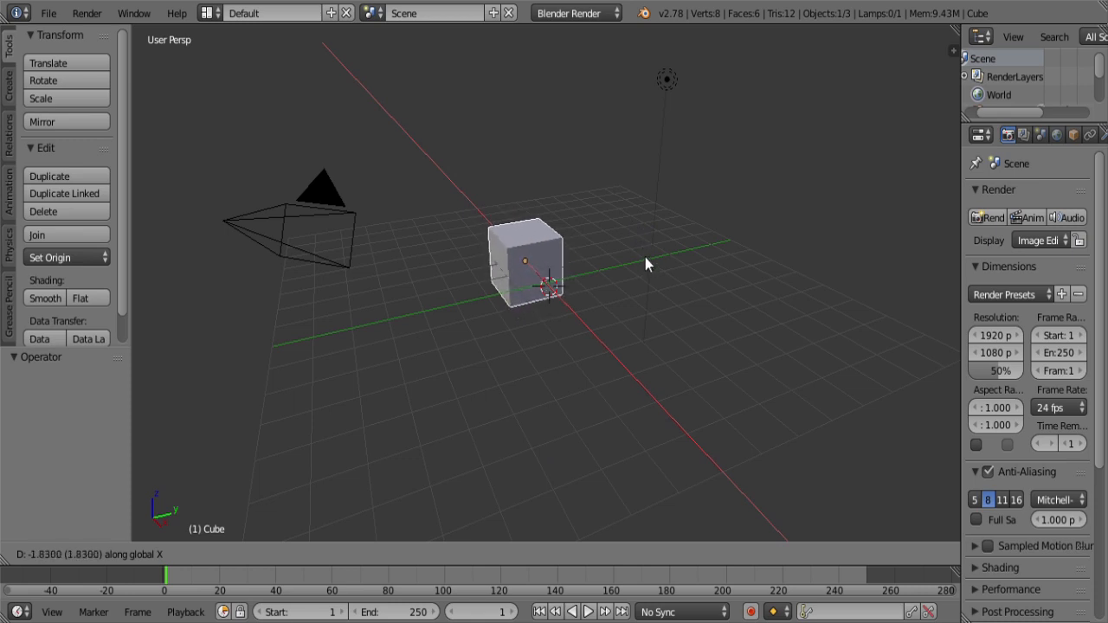
key(ctrl)
right_click(653, 319)
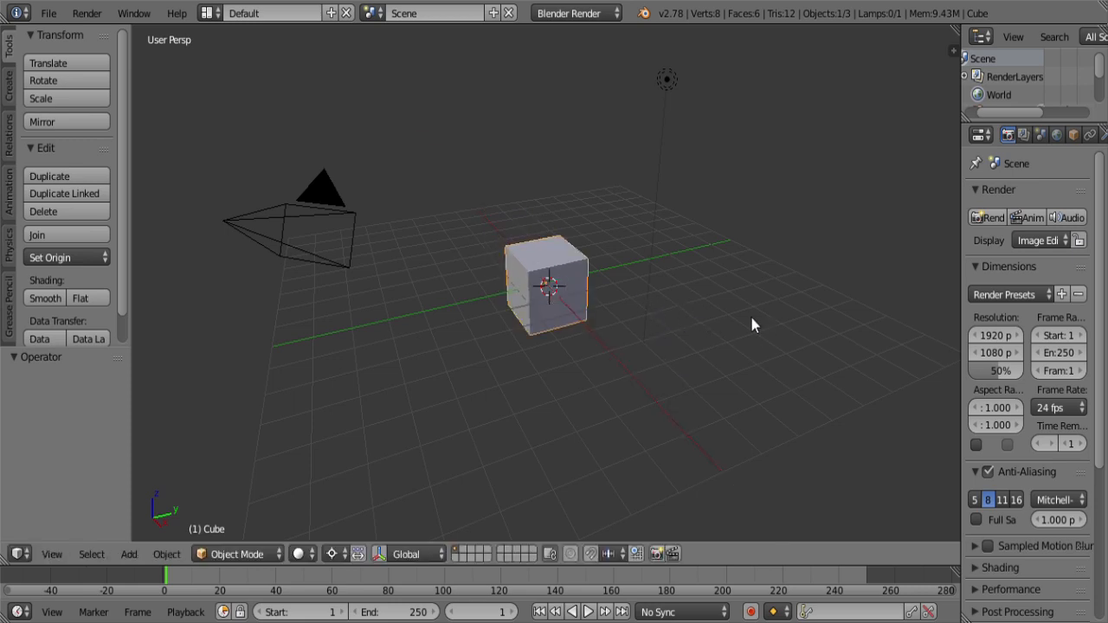
Step: Try rotating the cube freely and around the global X, Y and Z axes
key(r)
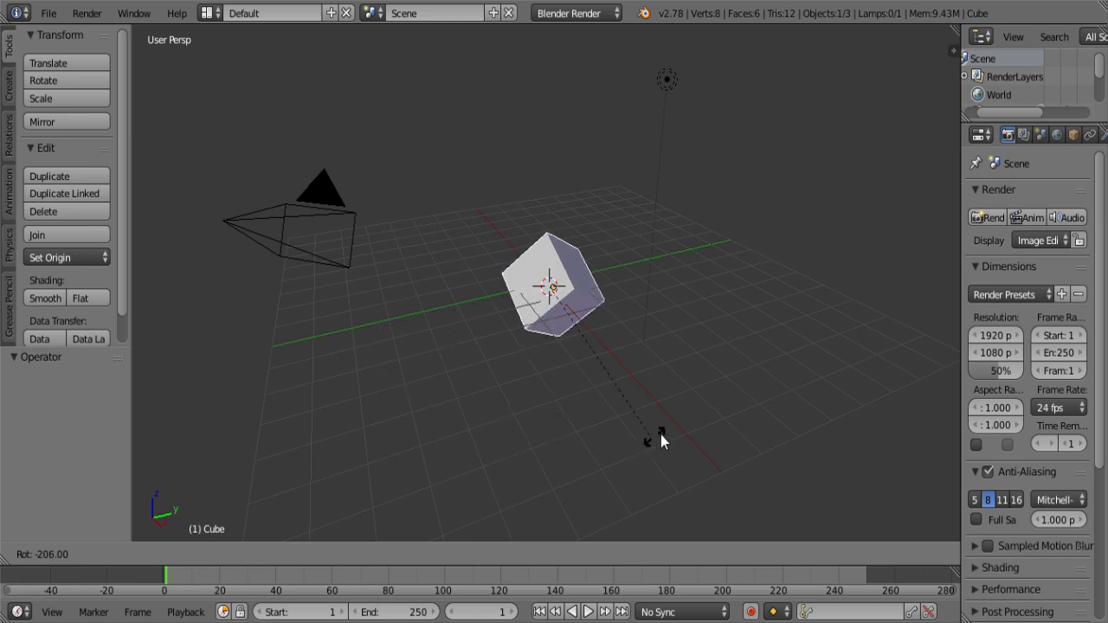
right_click(683, 227)
key(r)
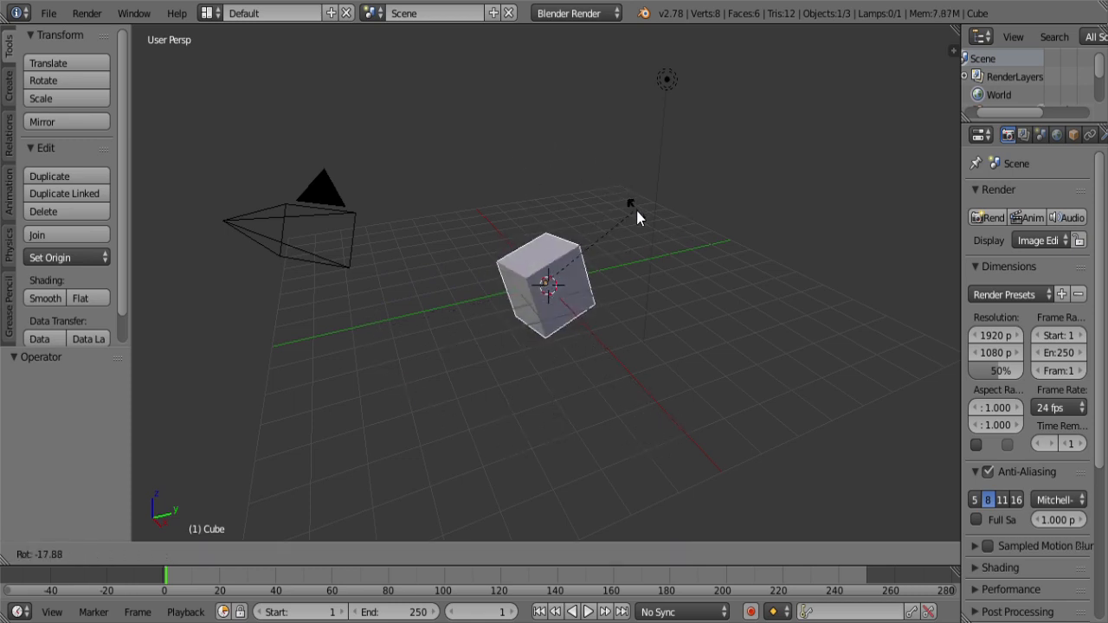
key(x)
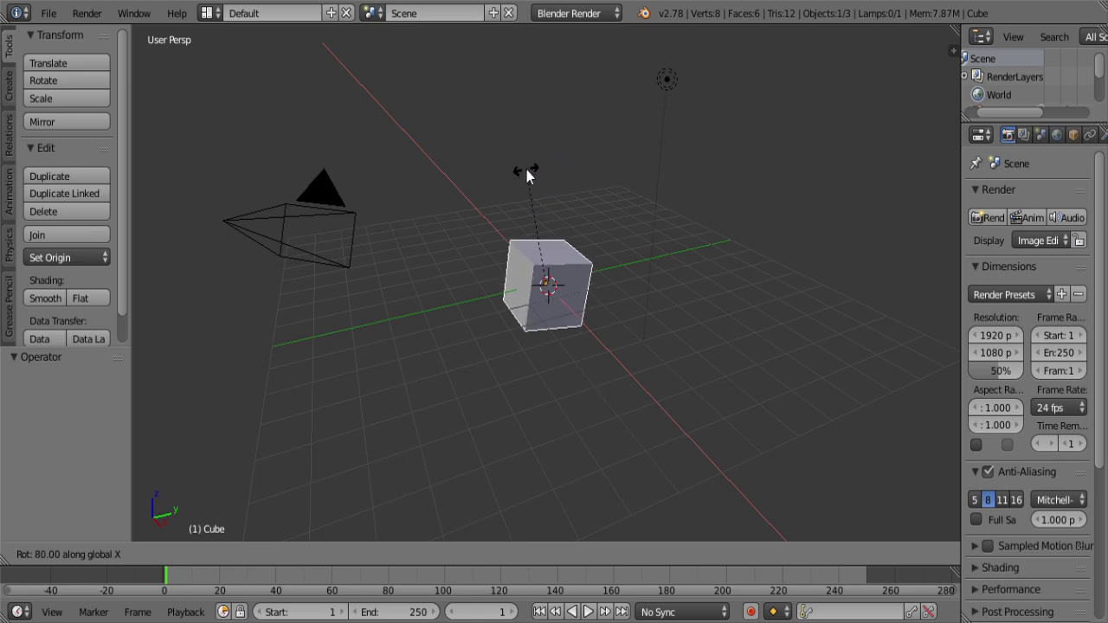
key(y)
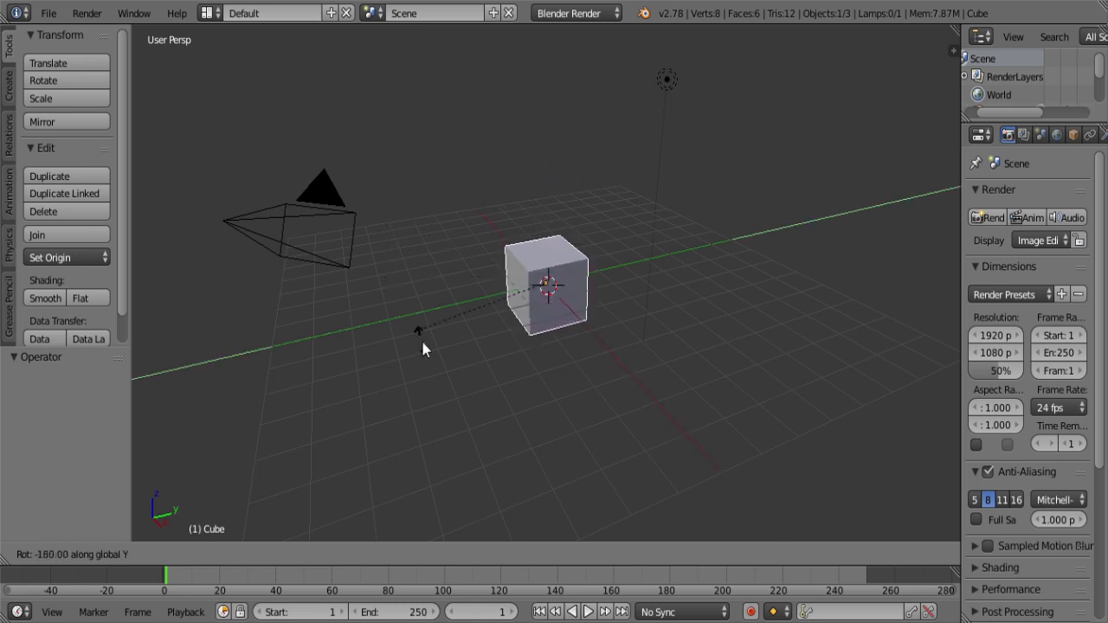
key(z)
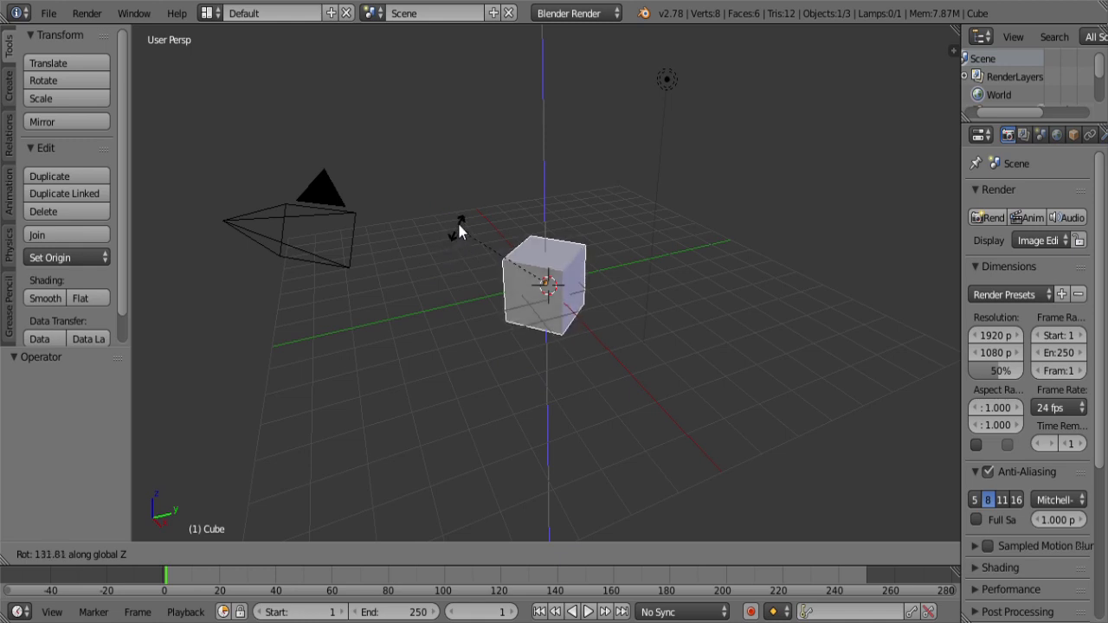
click(719, 218)
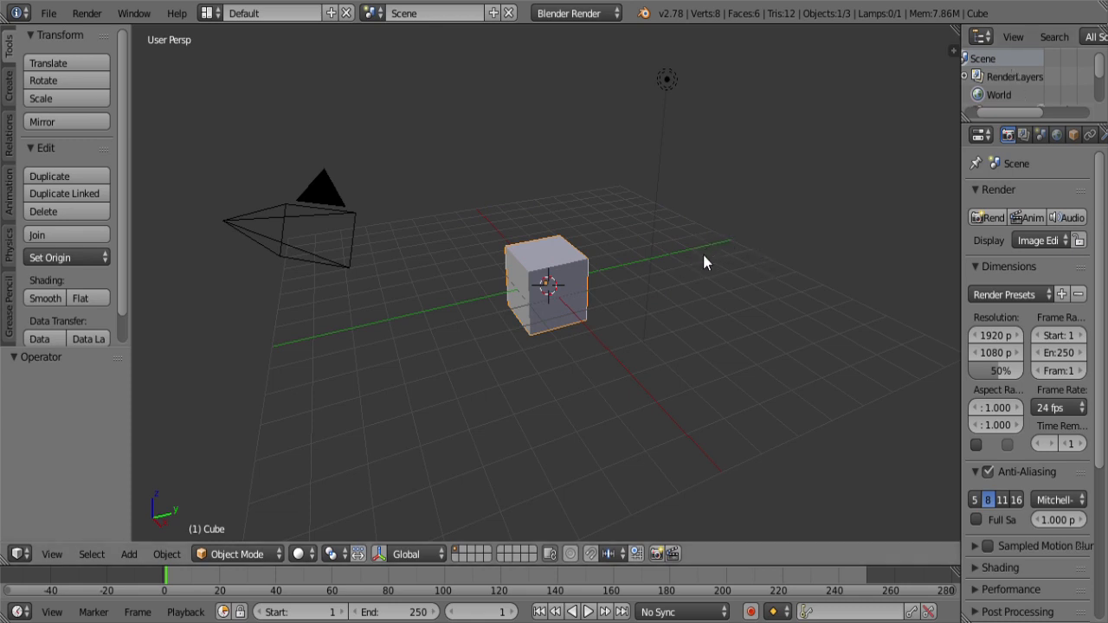
Step: Try scaling the cube uniformly, along the global Y axis, and along the global X axis to a factor of 1.4
key(s)
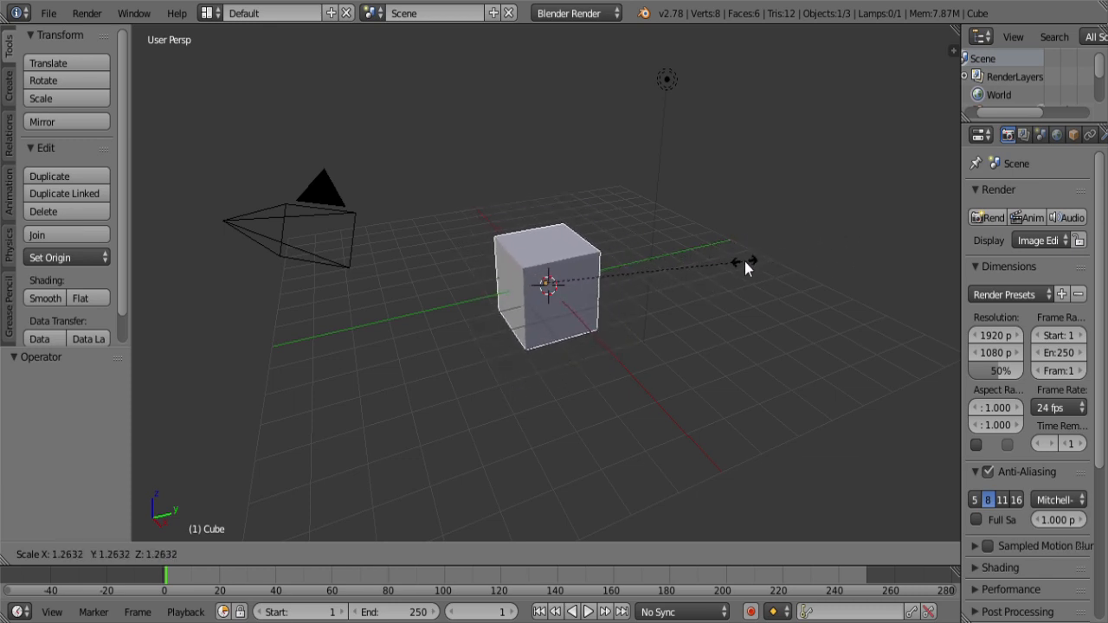
key(y)
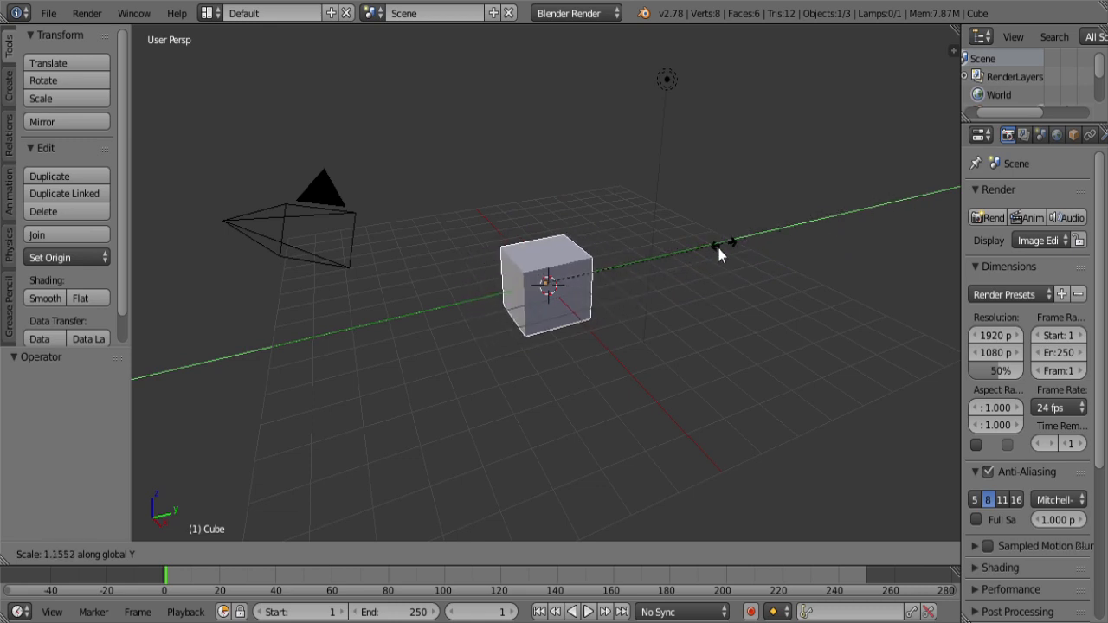
key(x)
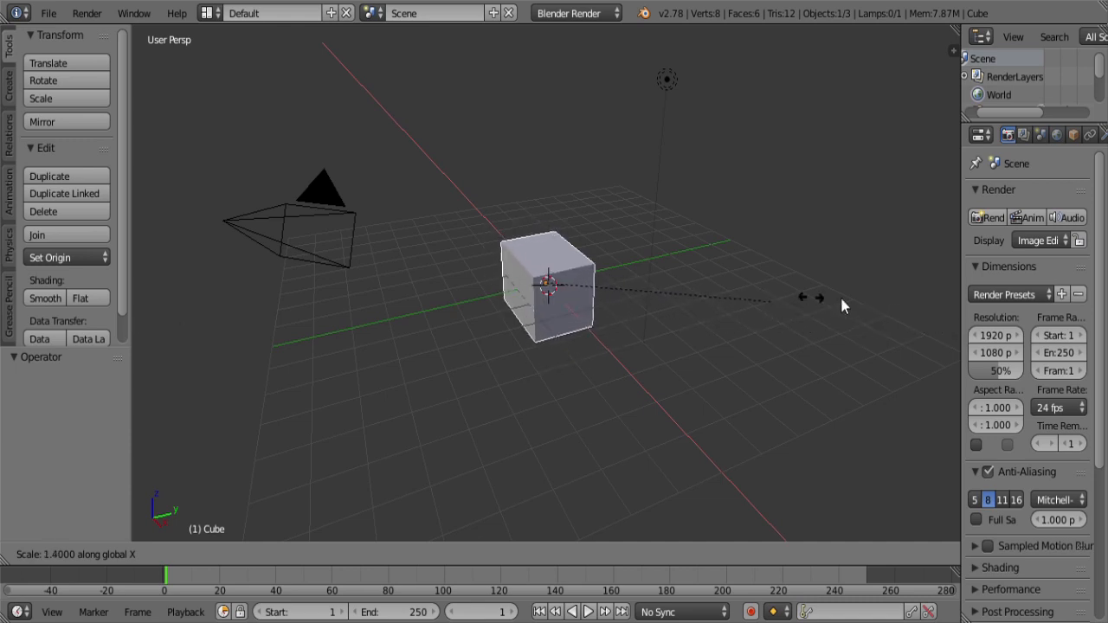
click(774, 301)
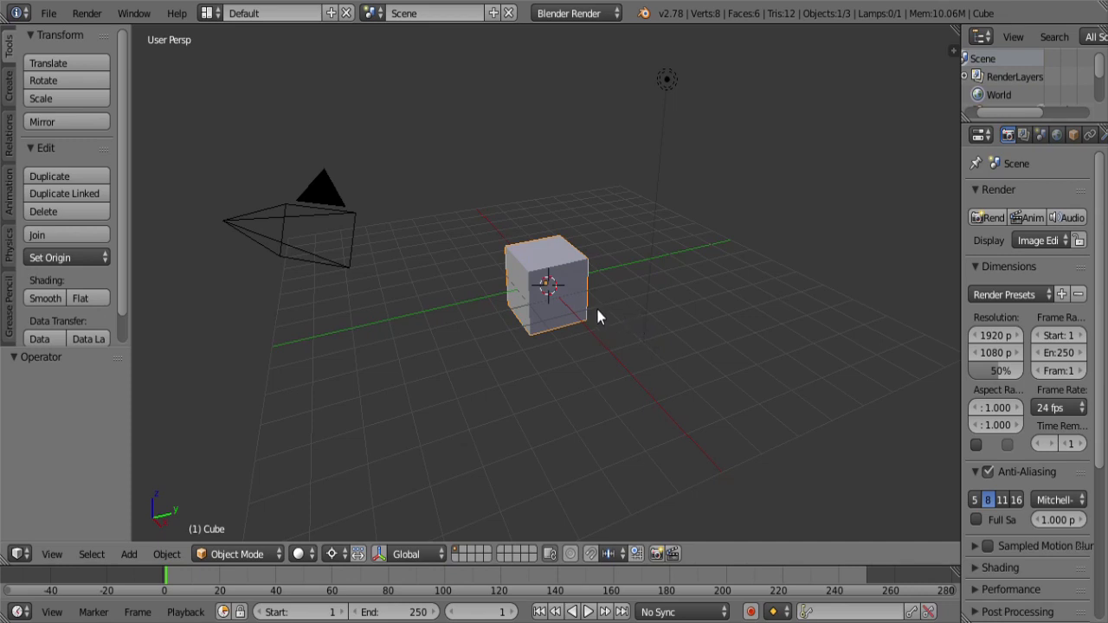
Step: Open the recent file keys01.blend
click(48, 13)
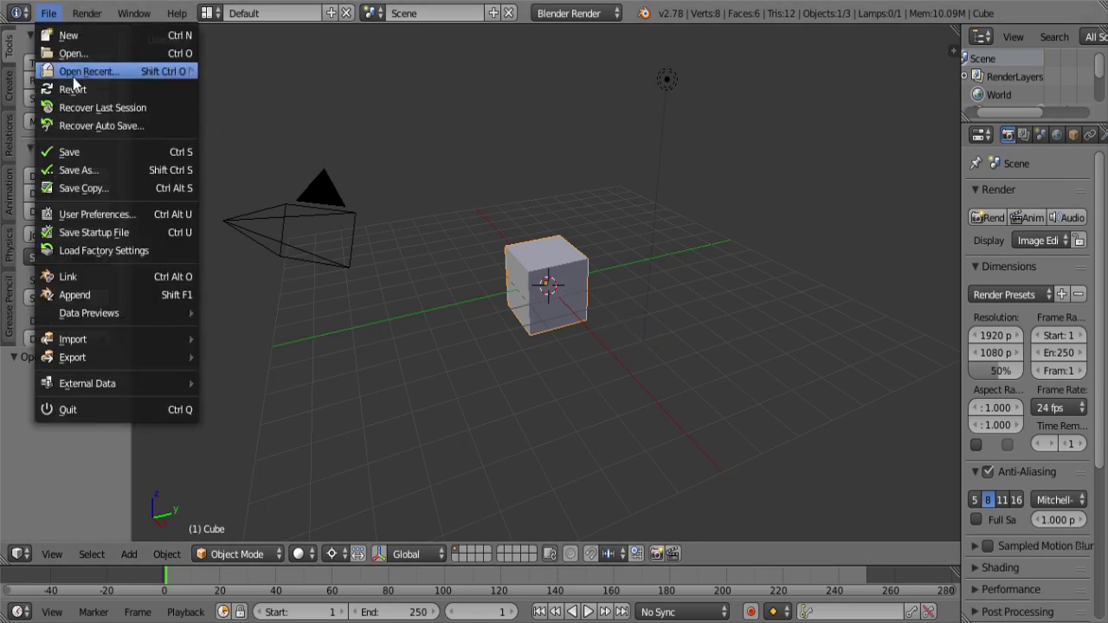
mouse_move(74, 76)
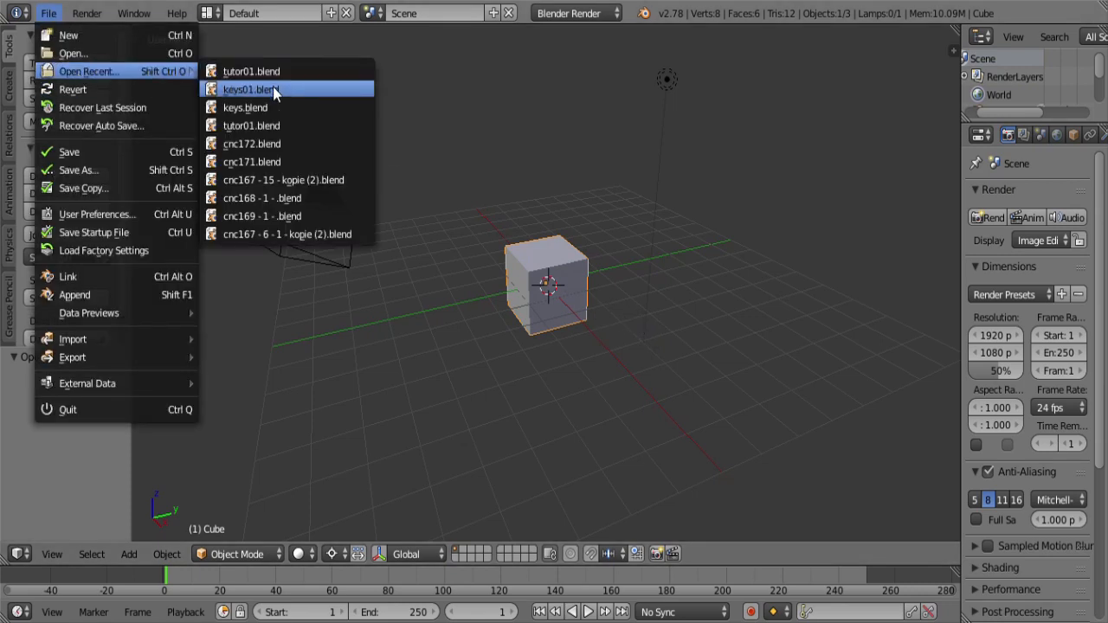
click(316, 90)
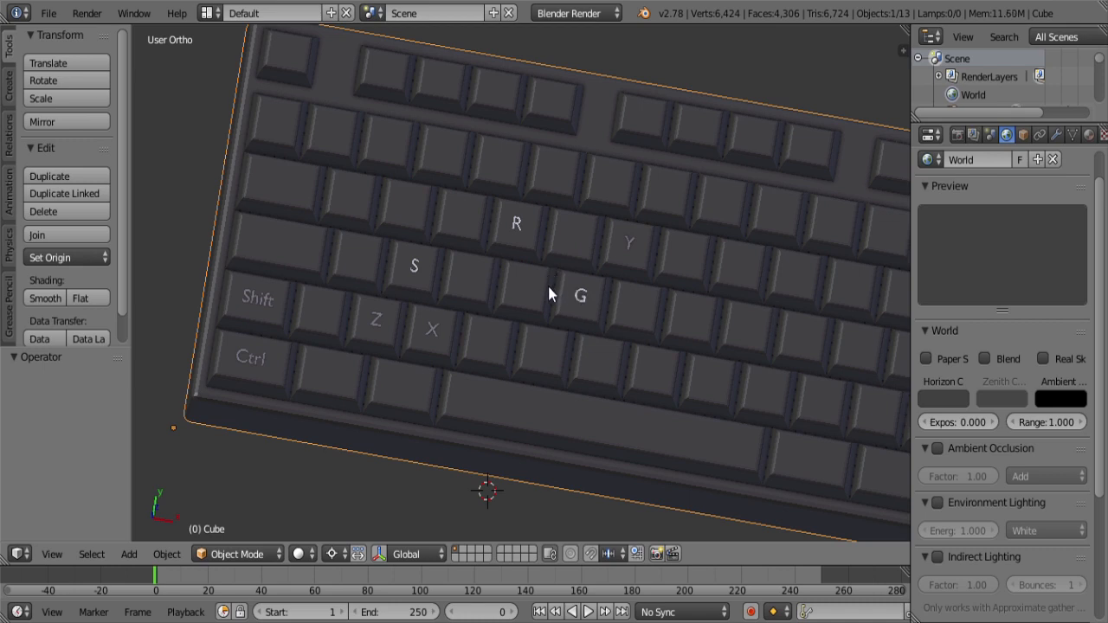
Step: Examine the labelled shortcut keys on the keyboard model, from the letter keys across to the numpad's Top, Front and Right keys
scroll(528, 289, down, 5)
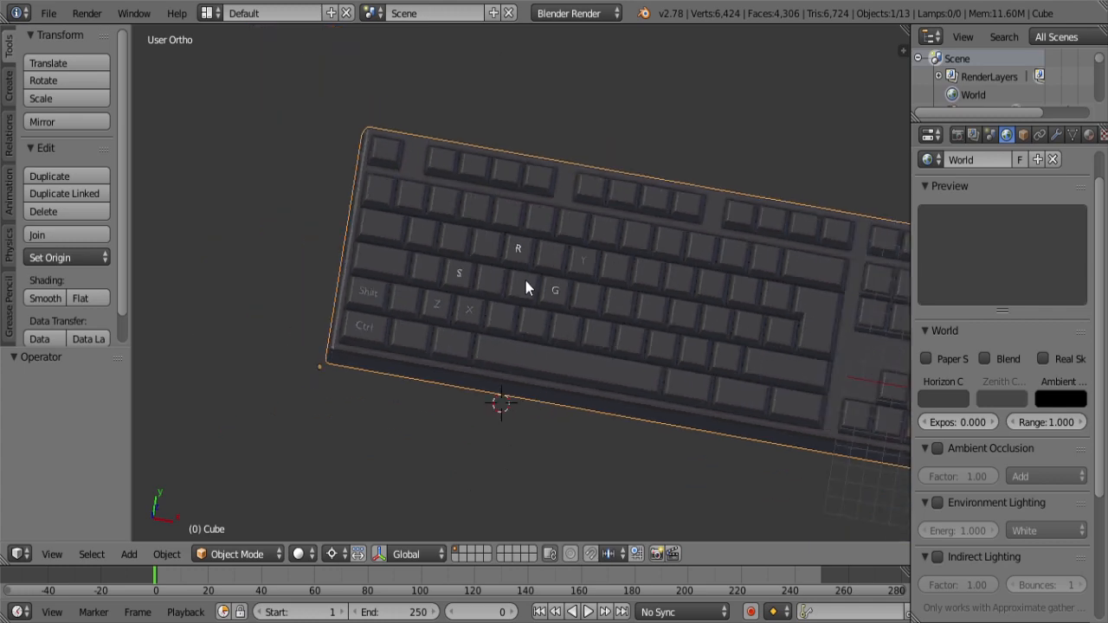
scroll(527, 288, up, 6)
scroll(526, 288, down, 3)
scroll(525, 288, up, 3)
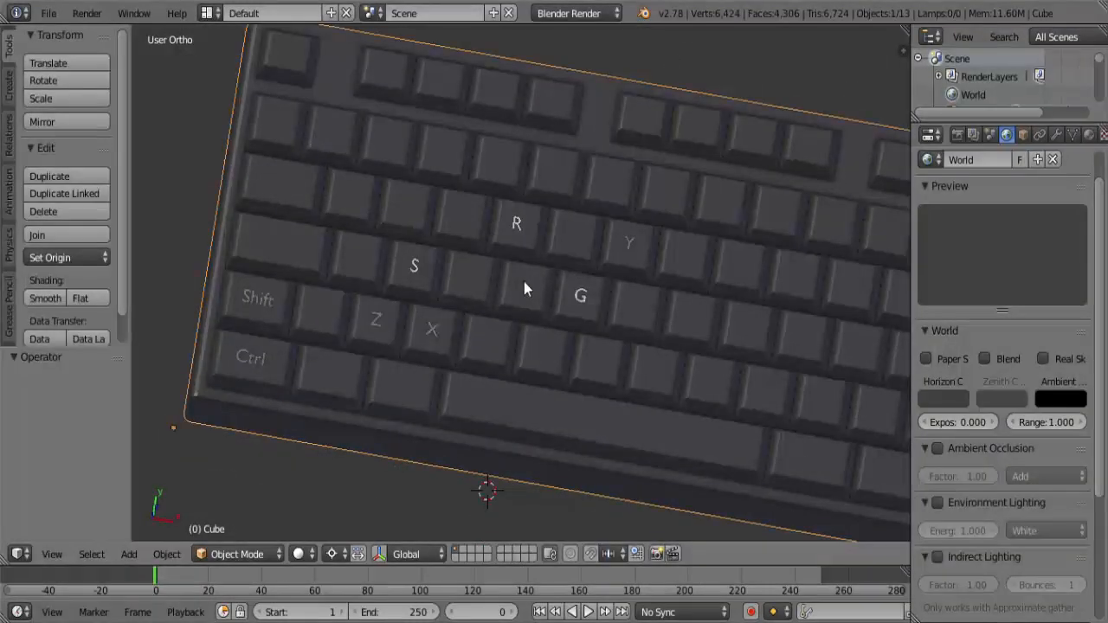
scroll(524, 289, down, 3)
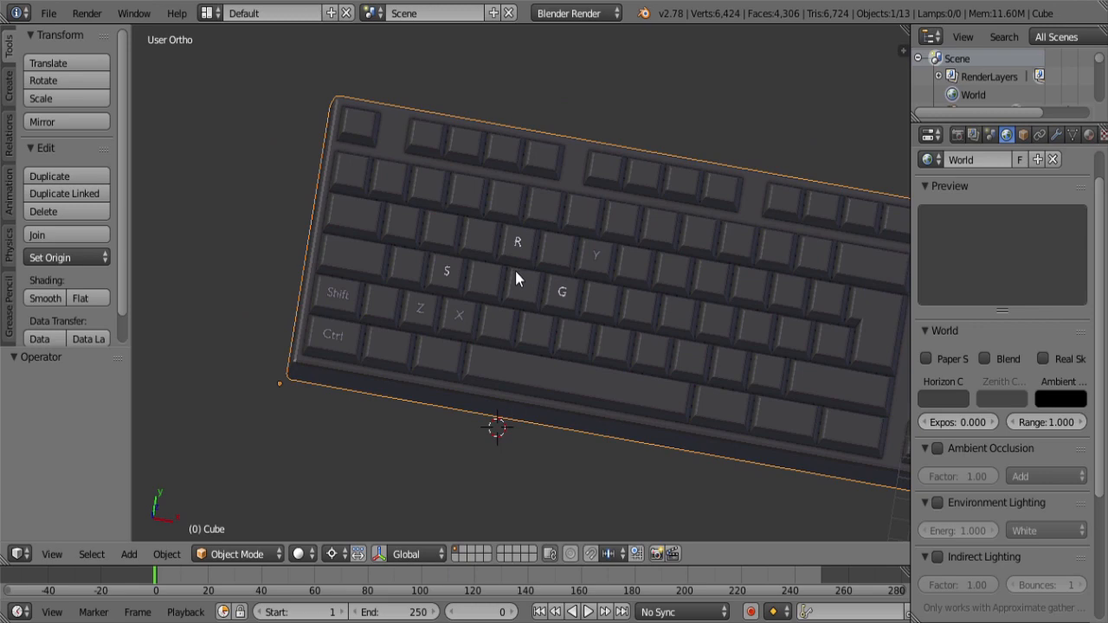
middle_drag(507, 269, 486, 244)
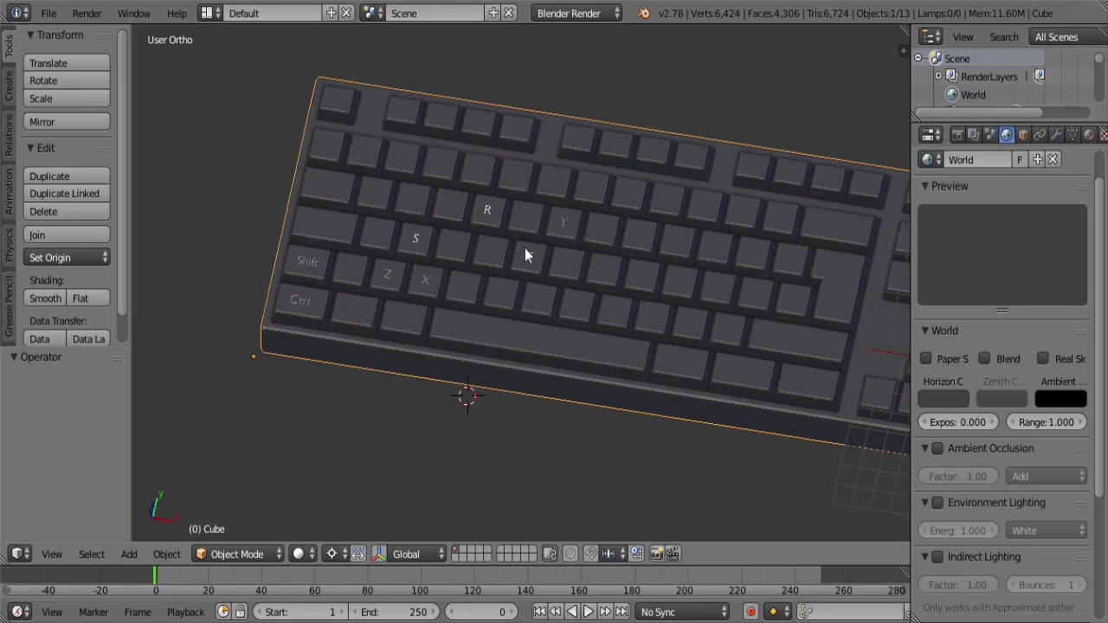
middle_drag(522, 256, 493, 261)
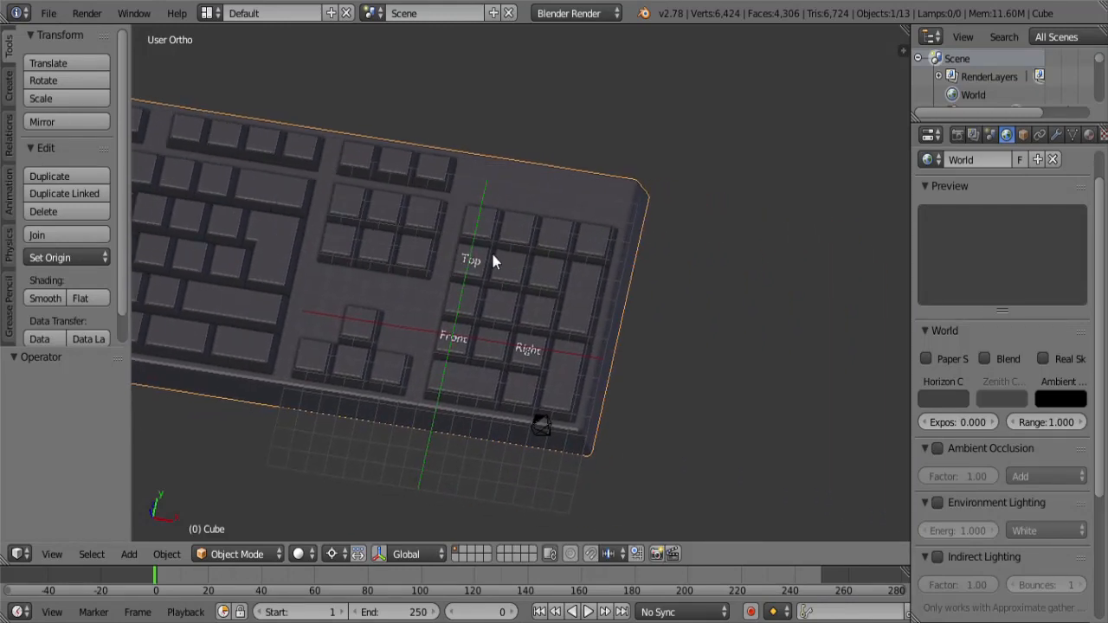
mouse_move(535, 320)
middle_down()
mouse_move(516, 295)
mouse_move(414, 311)
mouse_move(407, 349)
mouse_move(522, 327)
mouse_move(487, 286)
mouse_move(492, 309)
mouse_move(538, 311)
middle_up()
scroll(511, 318, up, 3)
scroll(539, 310, down, 1)
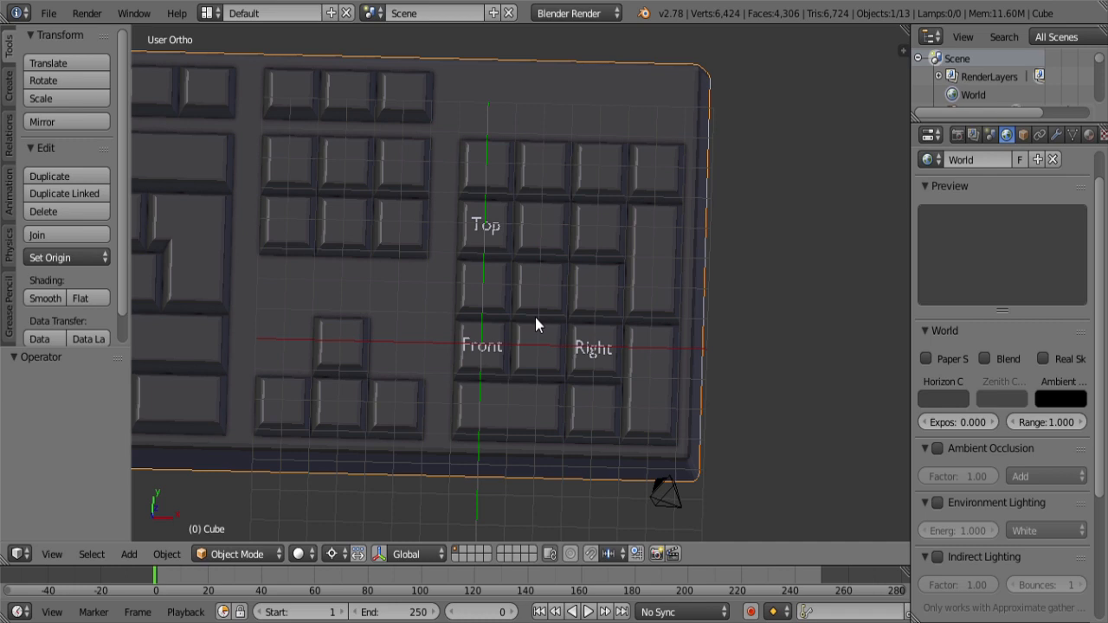
Step: View the keyboard model from the front, right and top
key(KP_1)
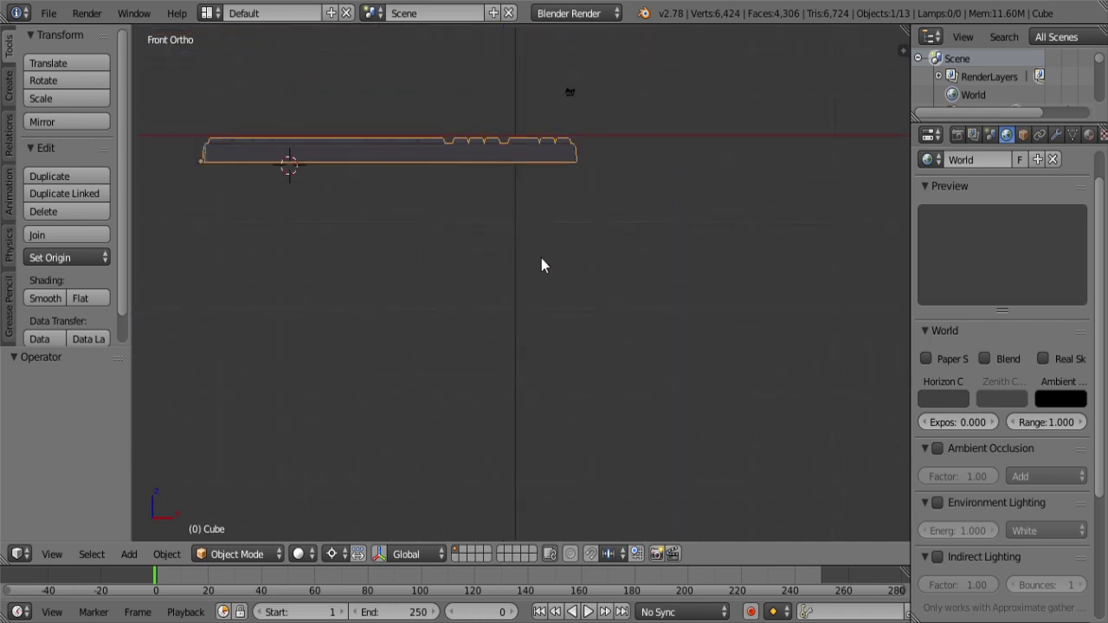
shift+middle_drag(534, 176, 553, 297)
scroll(548, 302, up, 4)
key(KP_3)
middle_drag(429, 277, 473, 345)
key(KP_7)
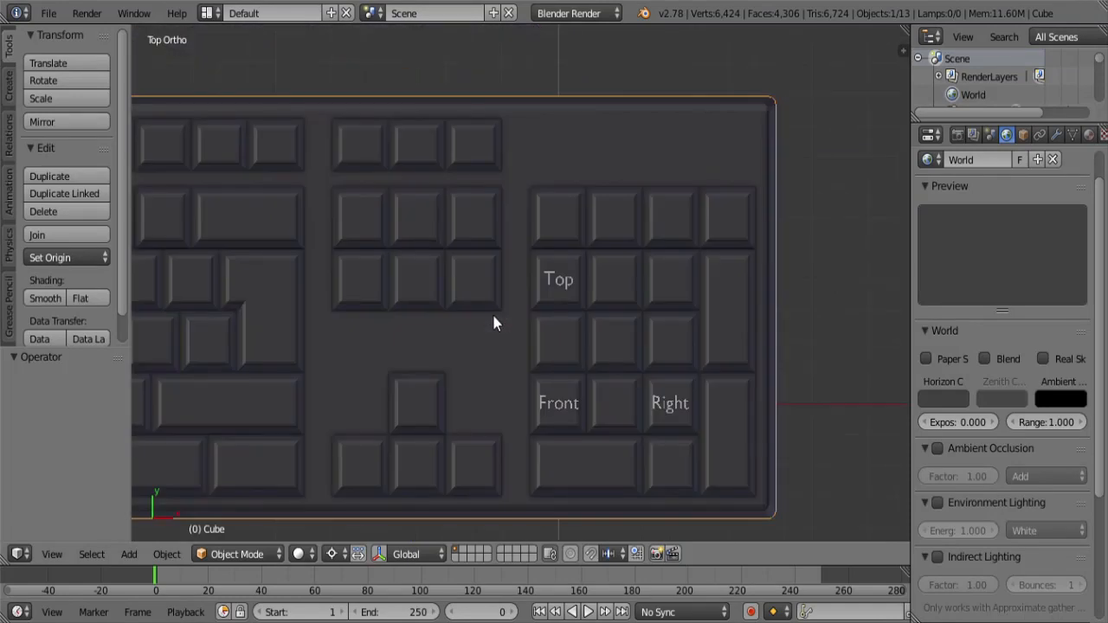
shift+middle_drag(500, 340, 471, 313)
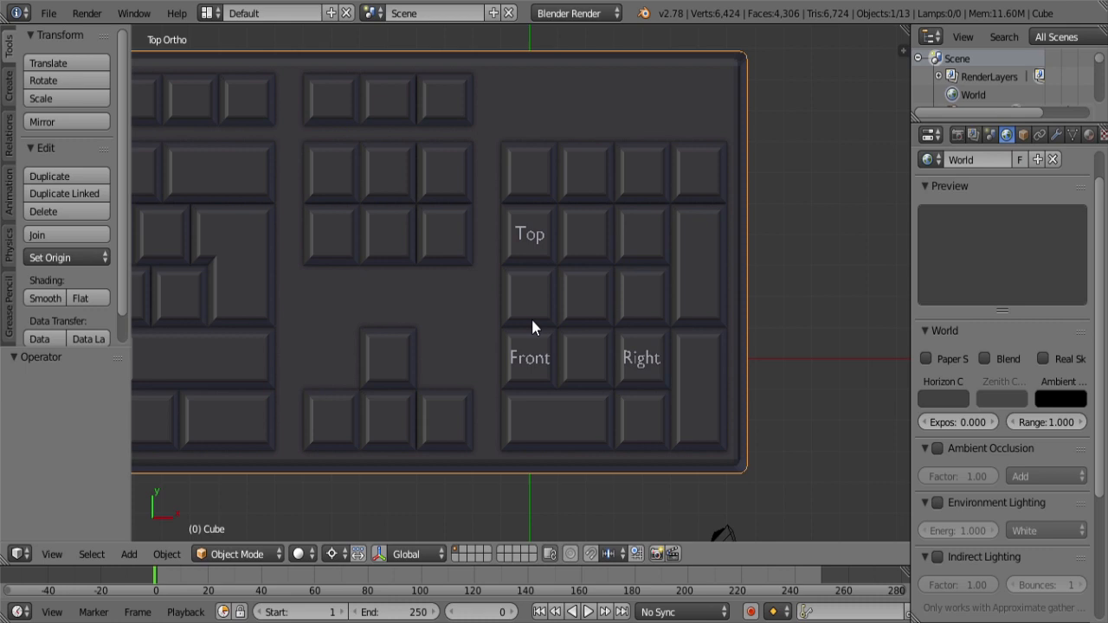
Step: View the keyboard model from the opposite sides: back, left and bottom
key(ctrl+KP_1)
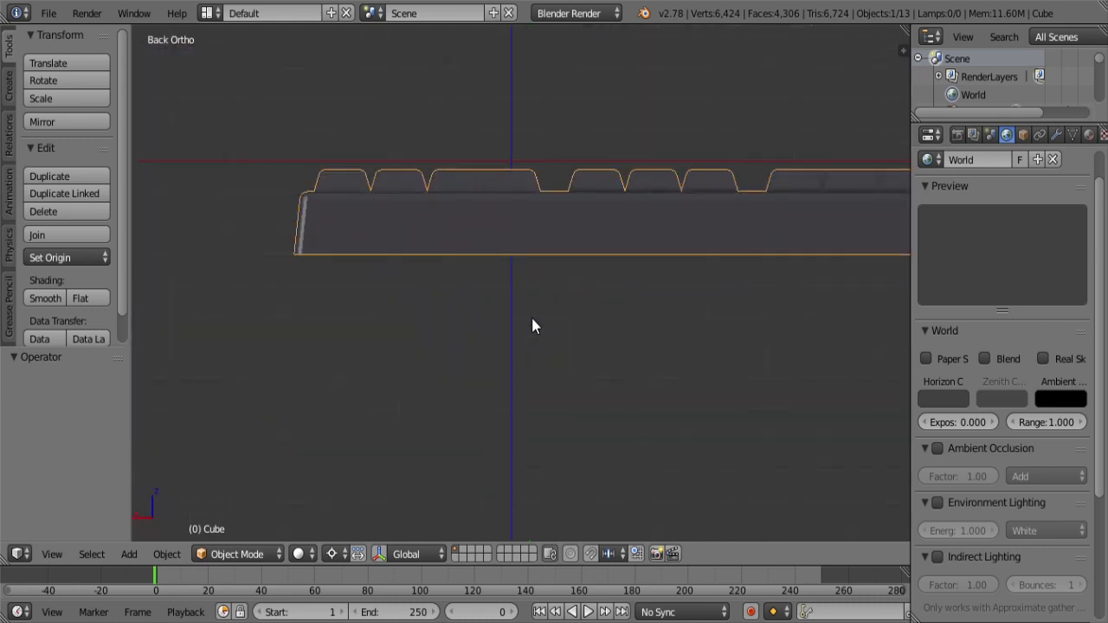
middle_drag(497, 242, 500, 321)
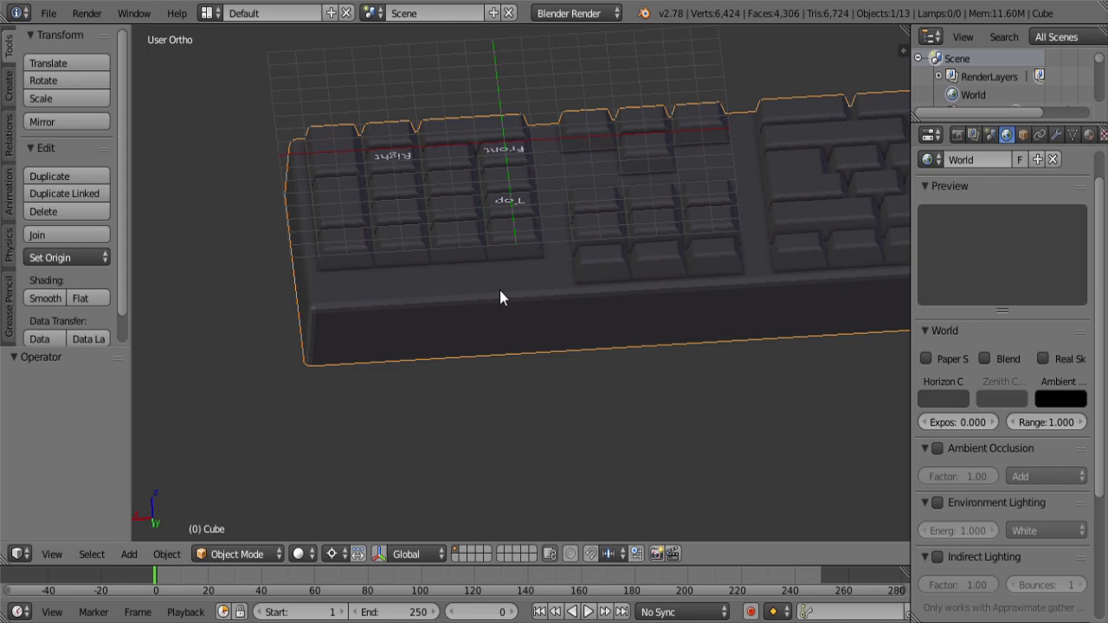
key(ctrl+KP_3)
middle_drag(499, 290, 470, 321)
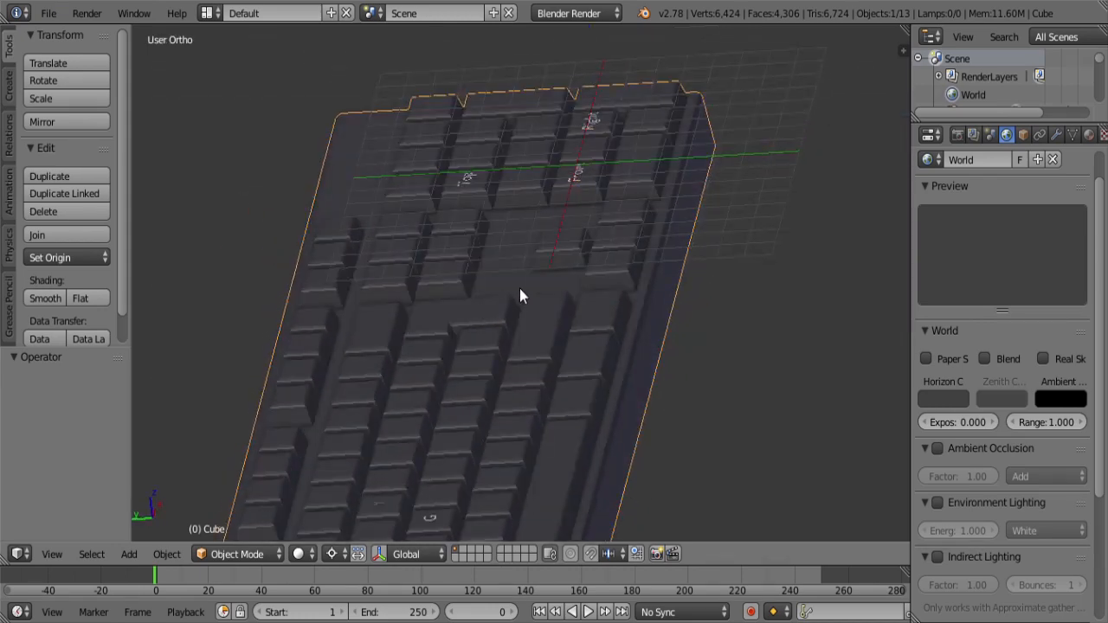
key(ctrl+KP_7)
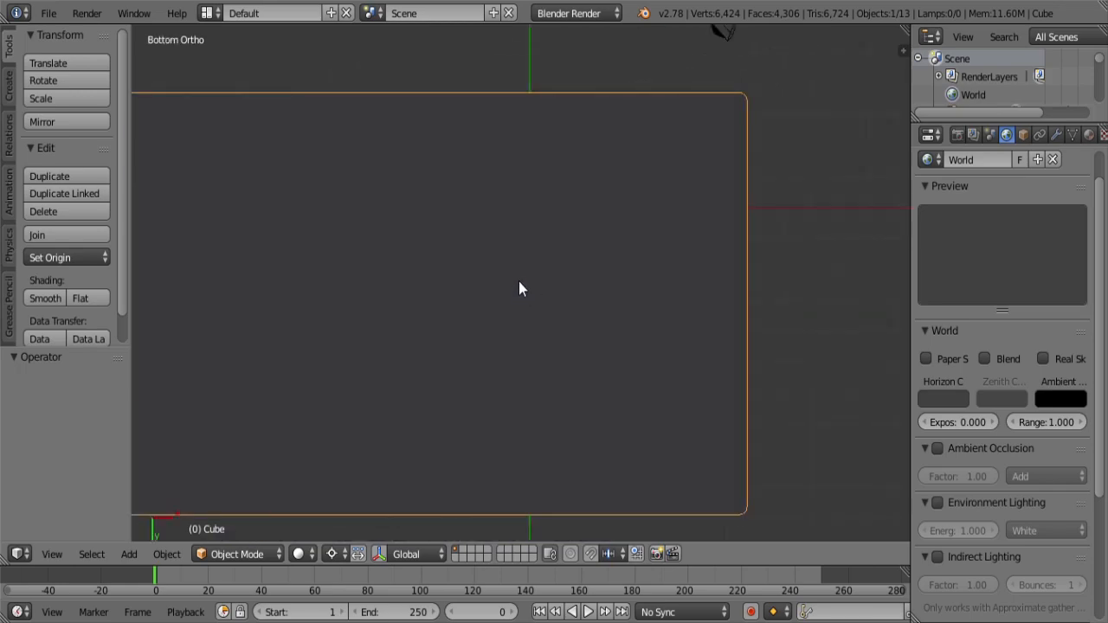
middle_drag(518, 288, 579, 465)
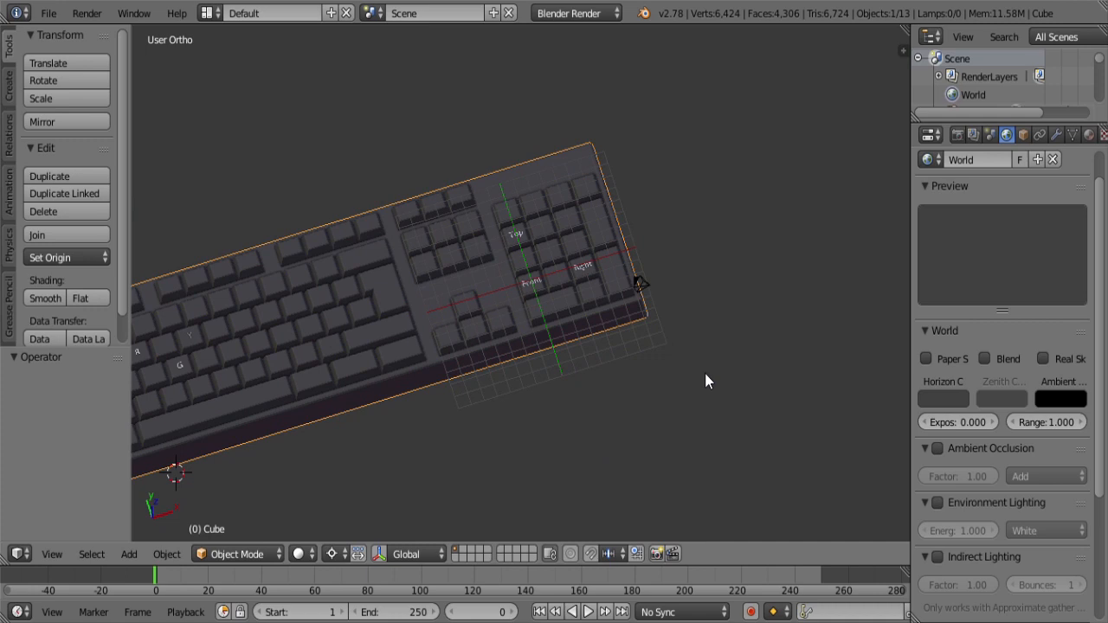
middle_drag(702, 383, 217, 112)
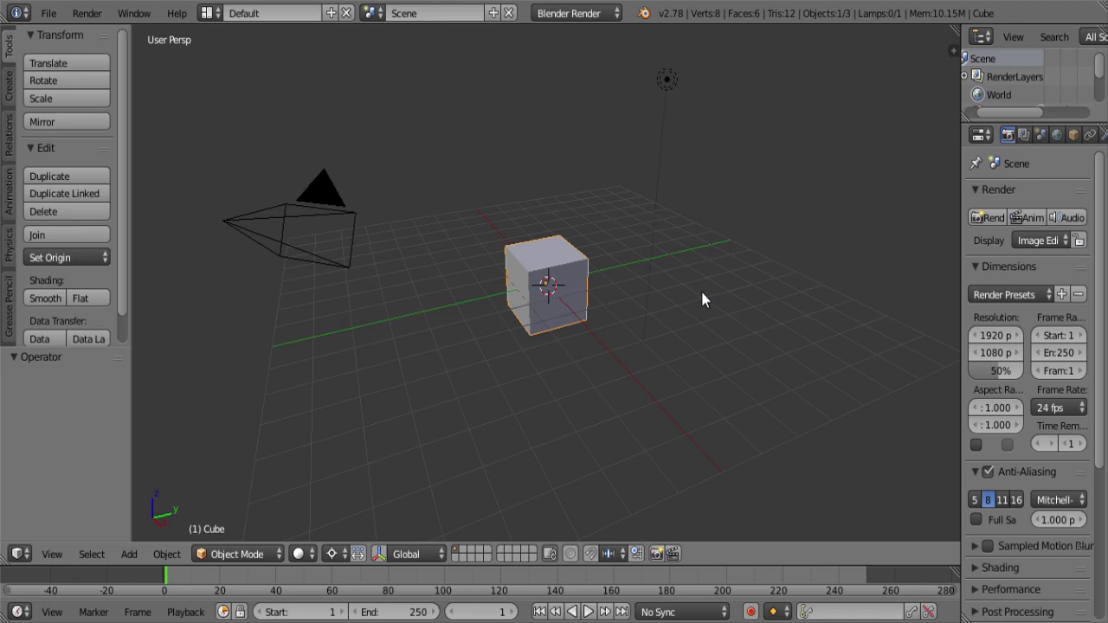
Step: In the default cube scene, switch to the top view and snap the 3D cursor to the selected cube
key(KP_7)
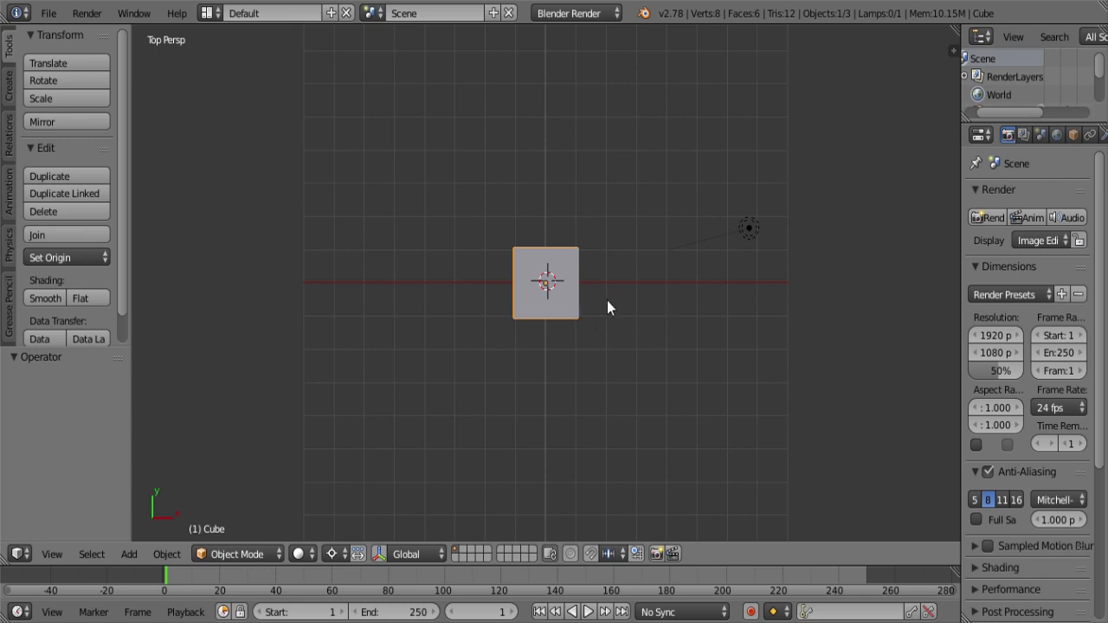
click(627, 309)
key(shift+s)
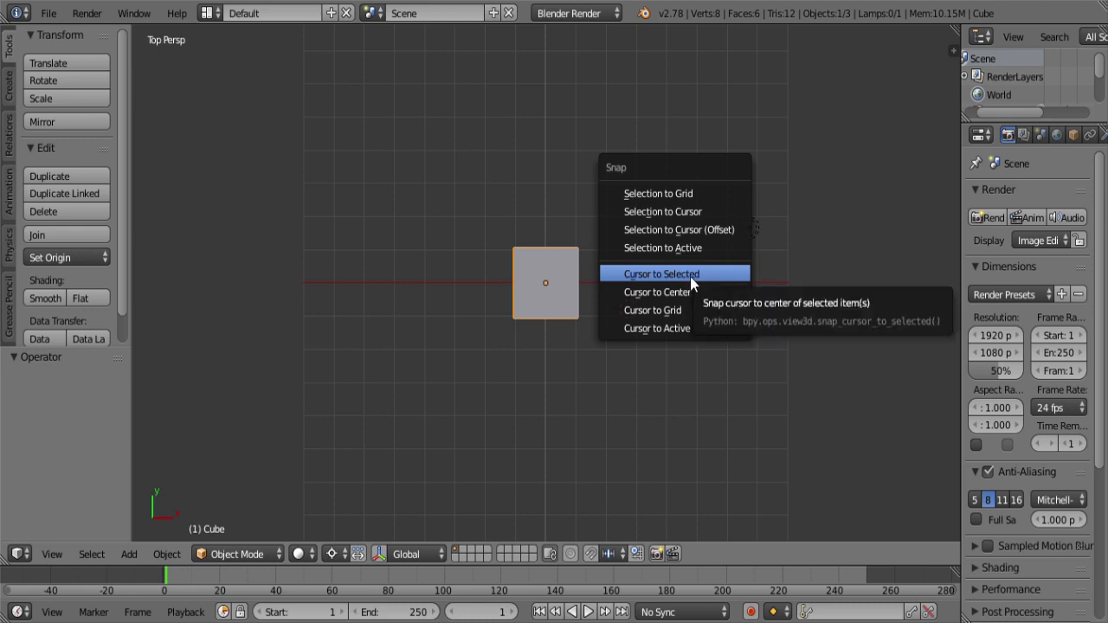
click(661, 274)
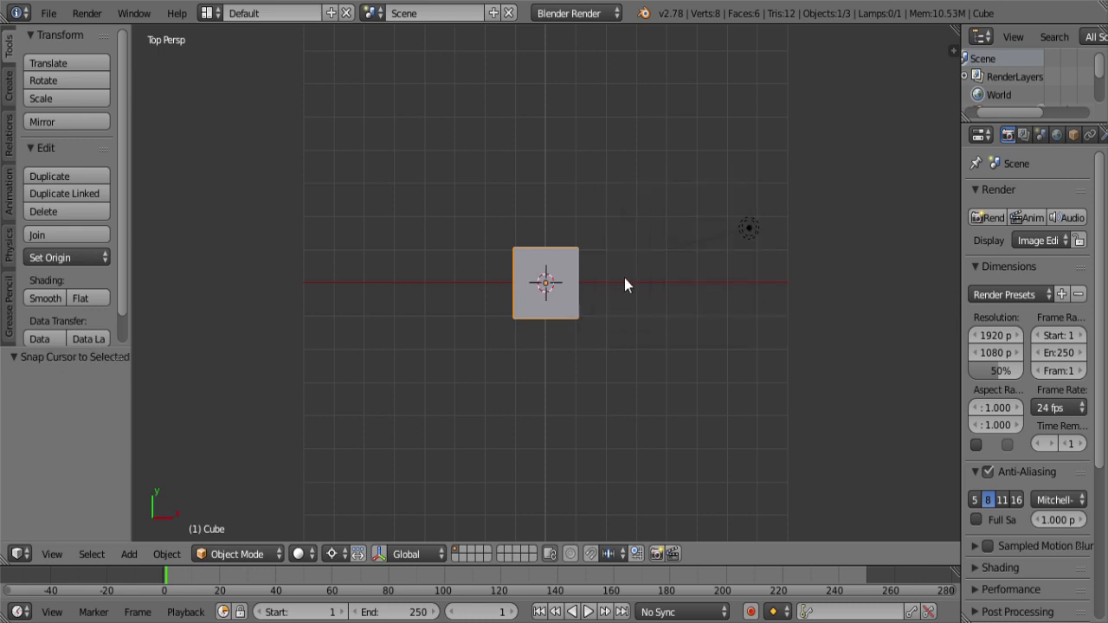
key(ctrl+z)
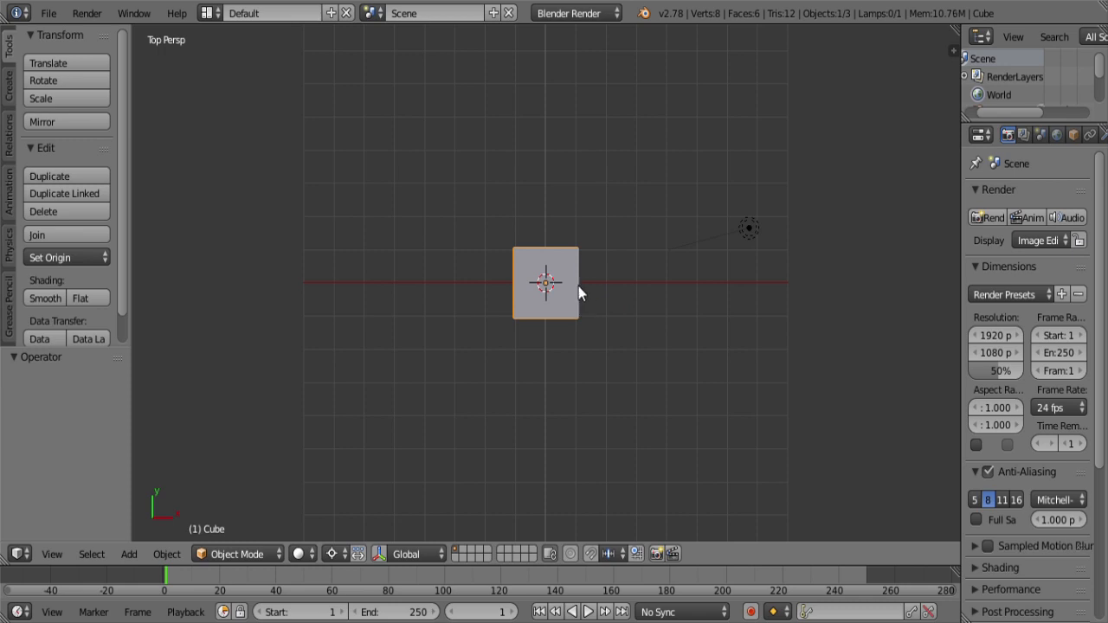
Step: Scale the cube by a factor of 5 along the global Y axis
key(s)
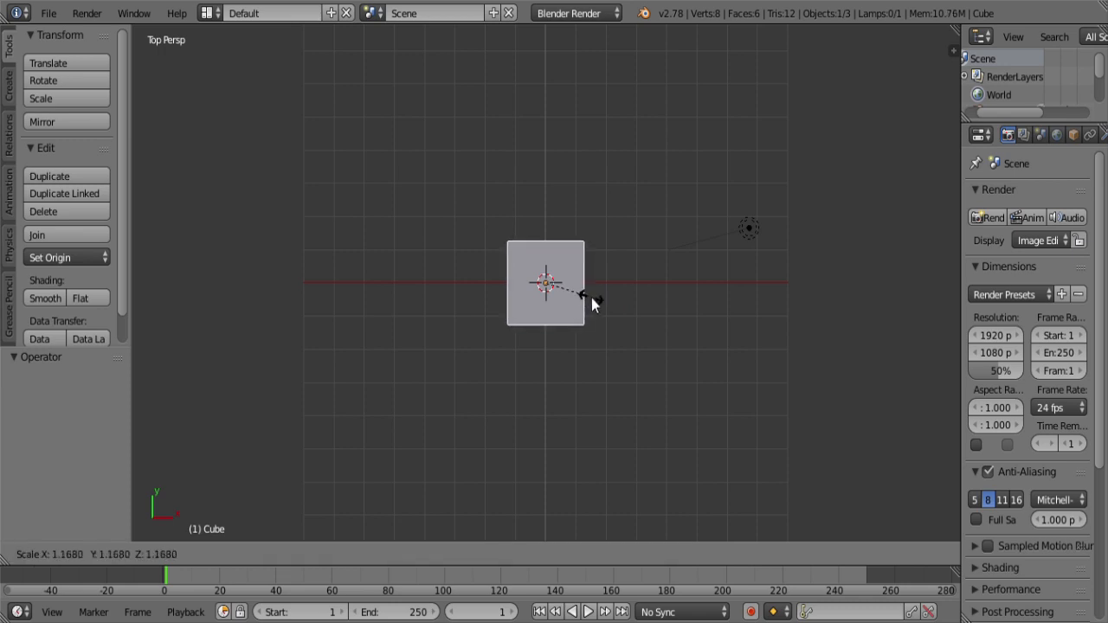
key(y)
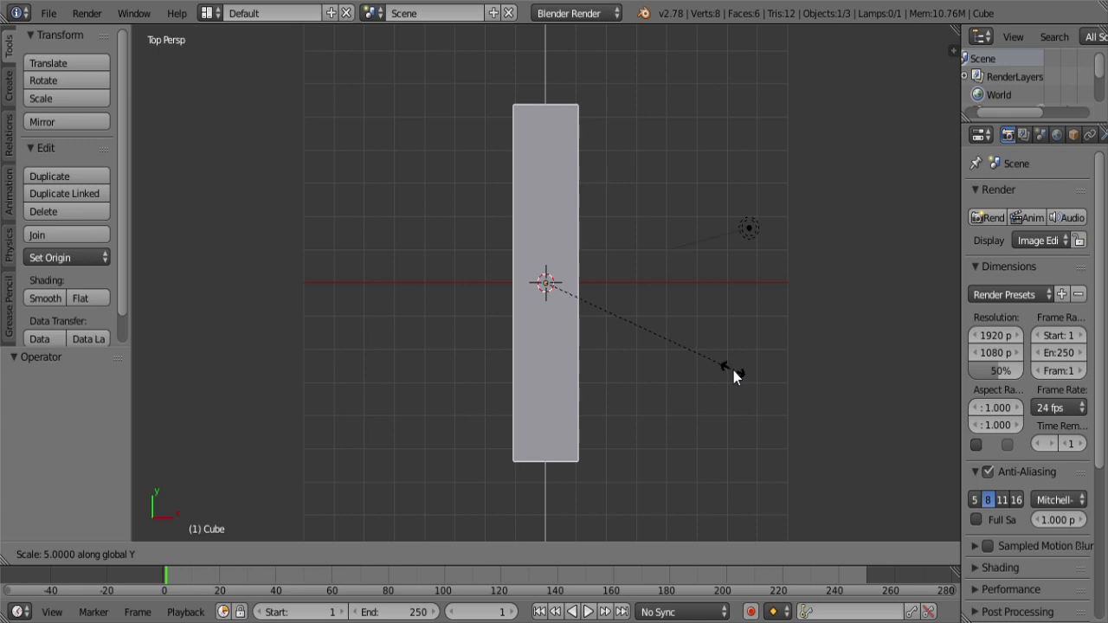
click(733, 371)
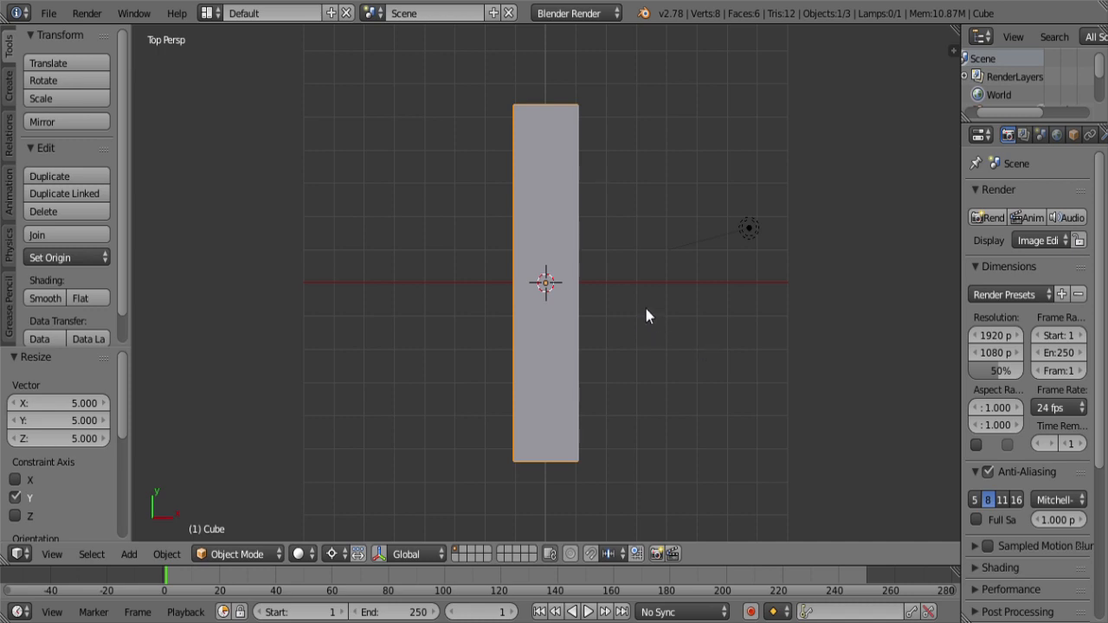
Step: Move the stretched cube -7 units along the global X axis
key(g)
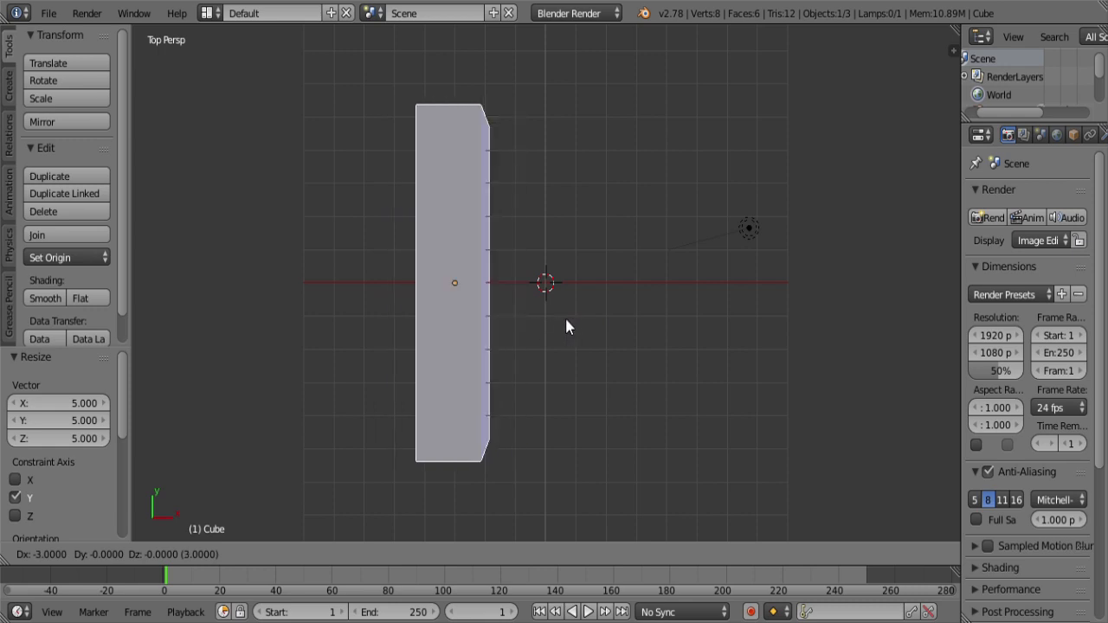
key(x)
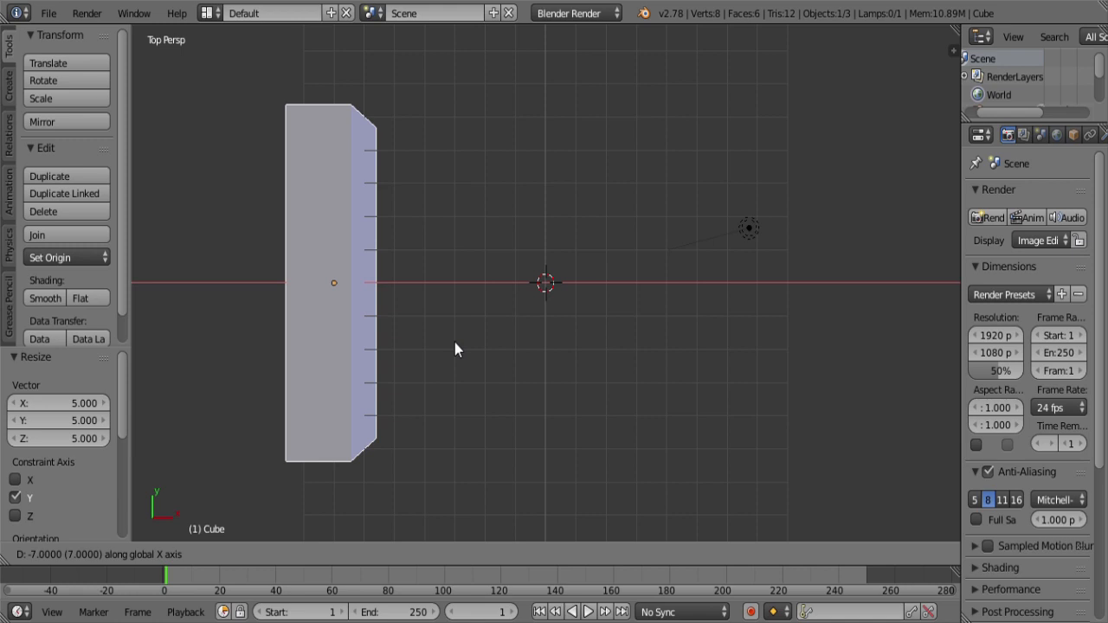
click(454, 342)
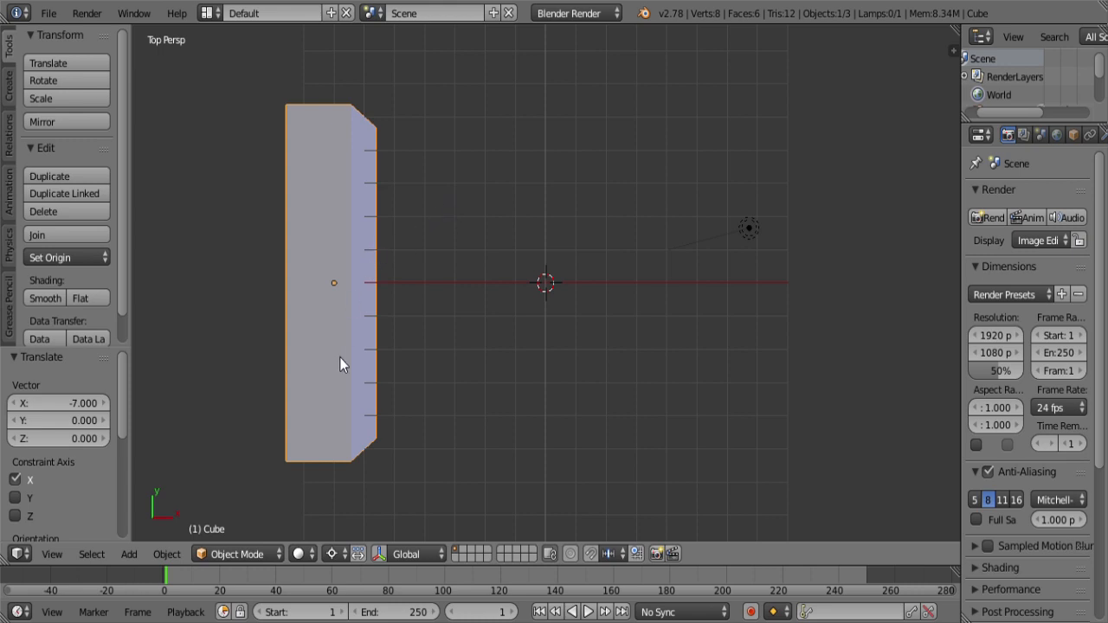
Step: Switch the top view from perspective to orthographic projection
click(51, 554)
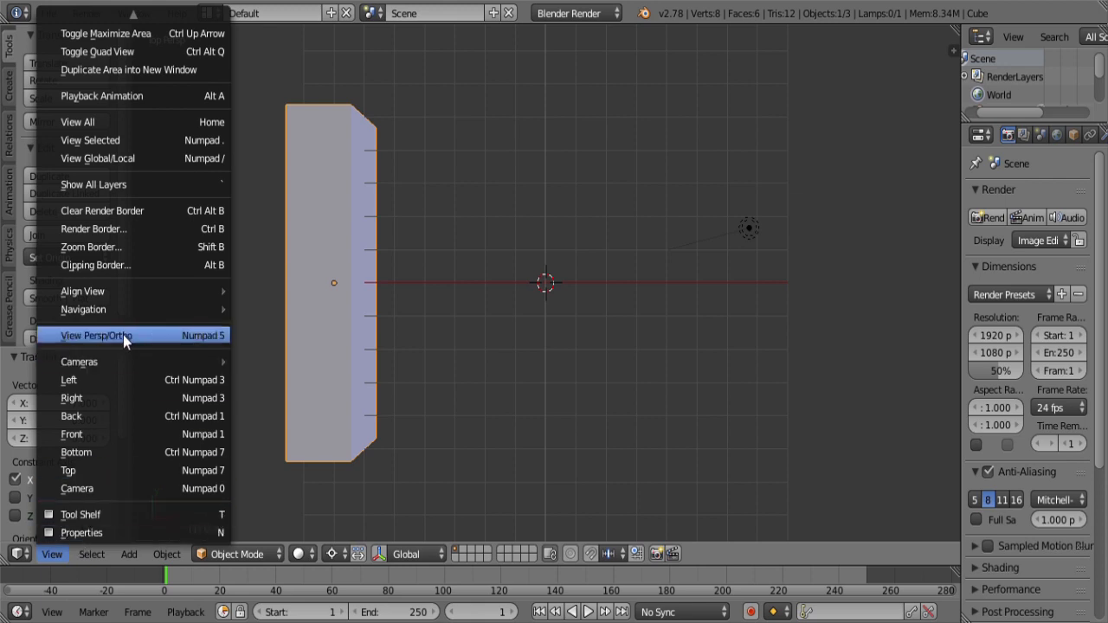
click(215, 345)
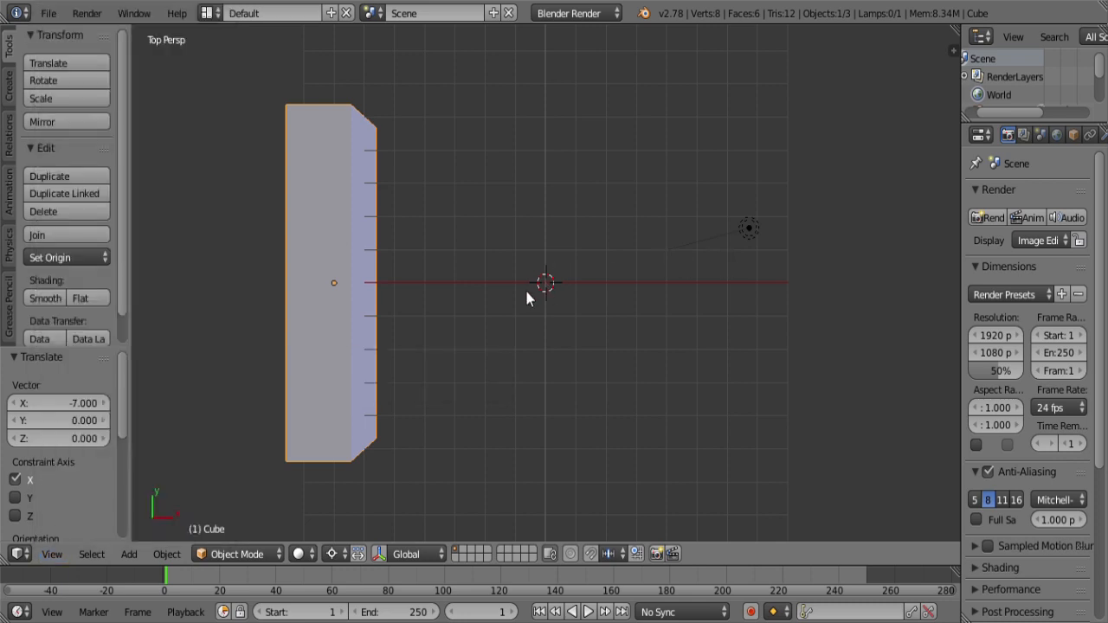
key(KP_5)
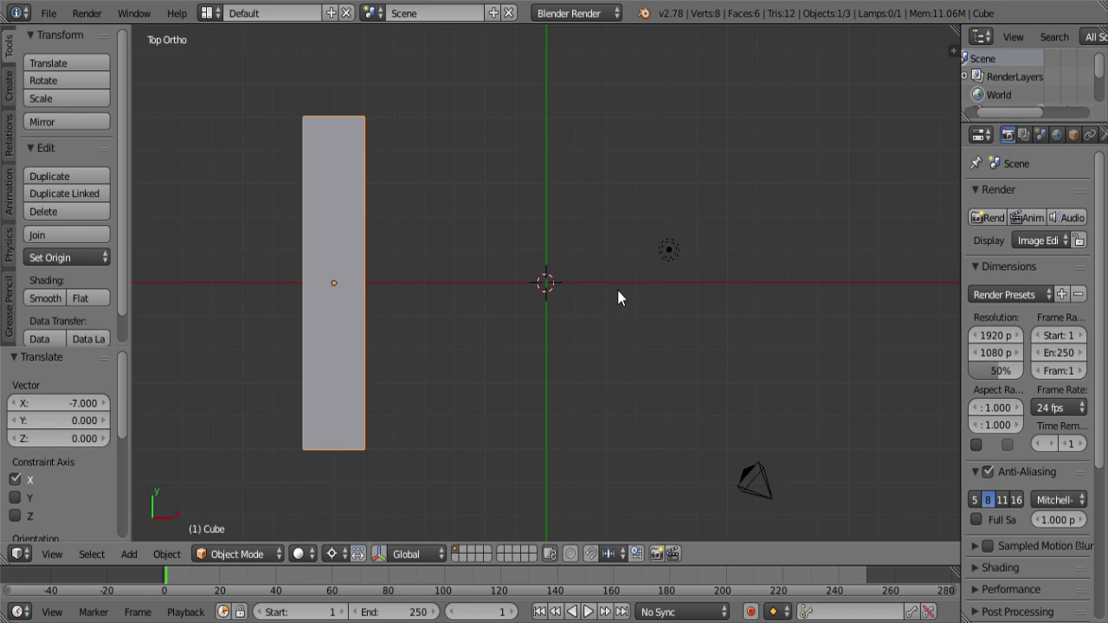
Step: Snap the 3D cursor to the stretched cube and rotate the cube by -15° in the top view
key(shift+s)
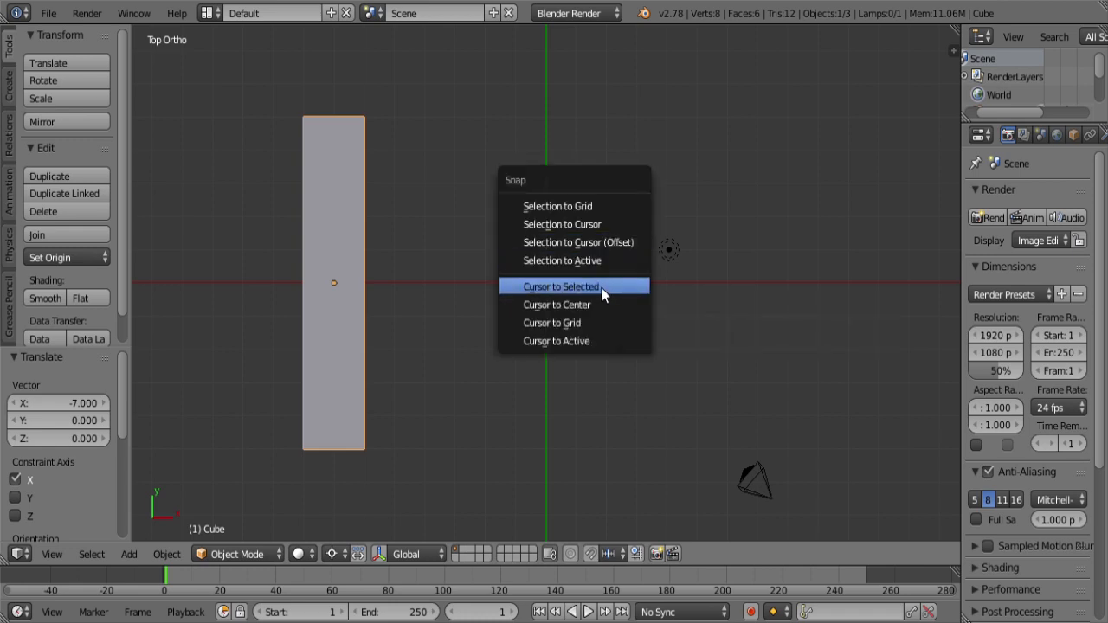
click(601, 287)
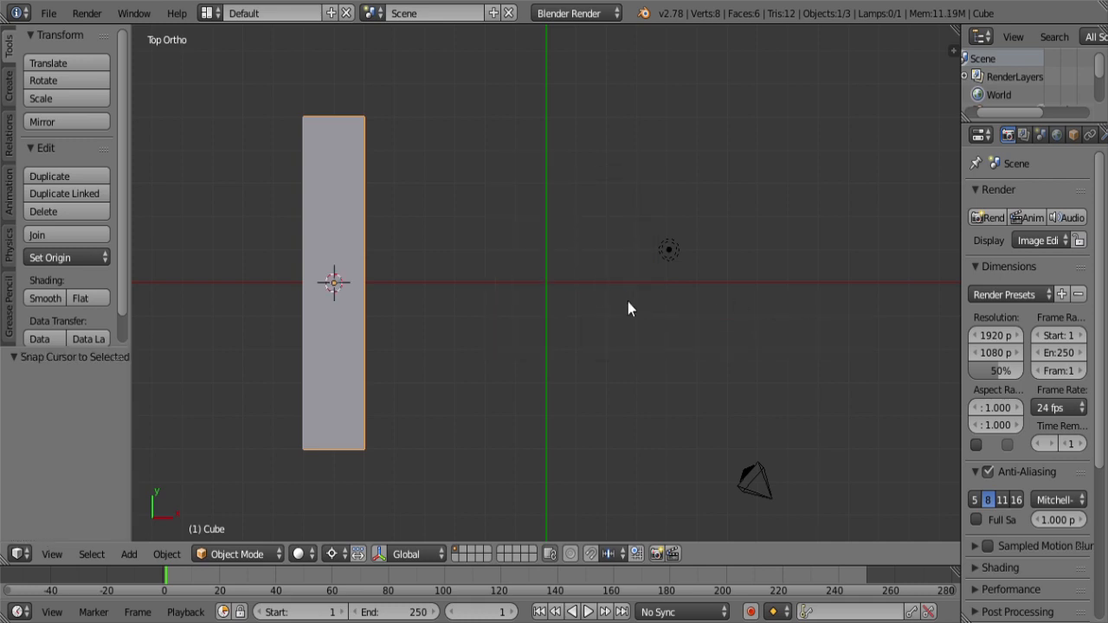
key(r)
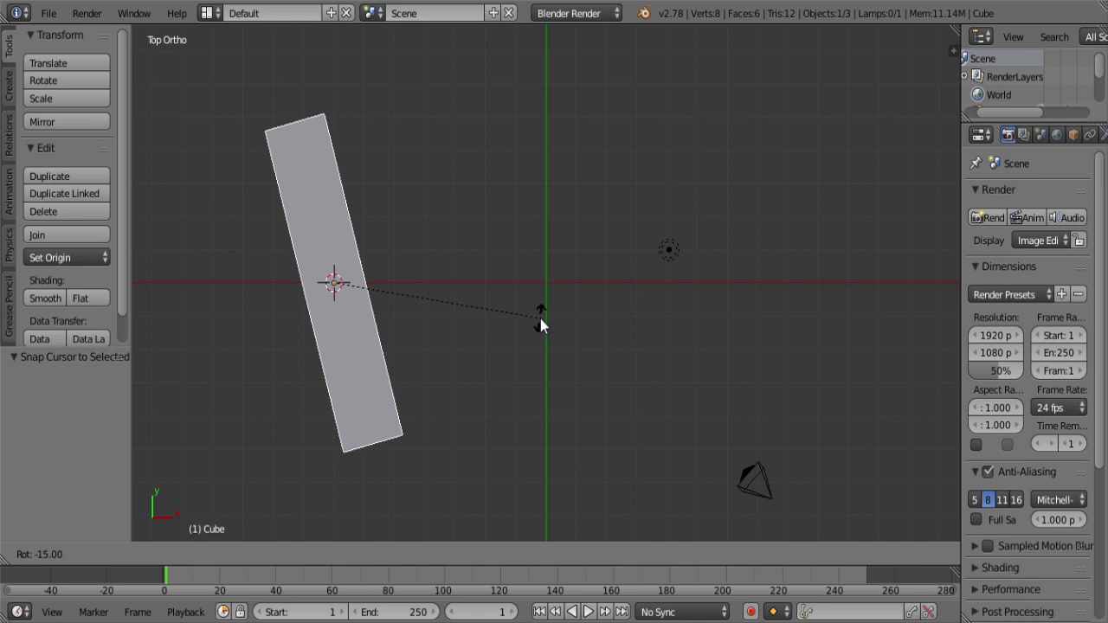
click(540, 319)
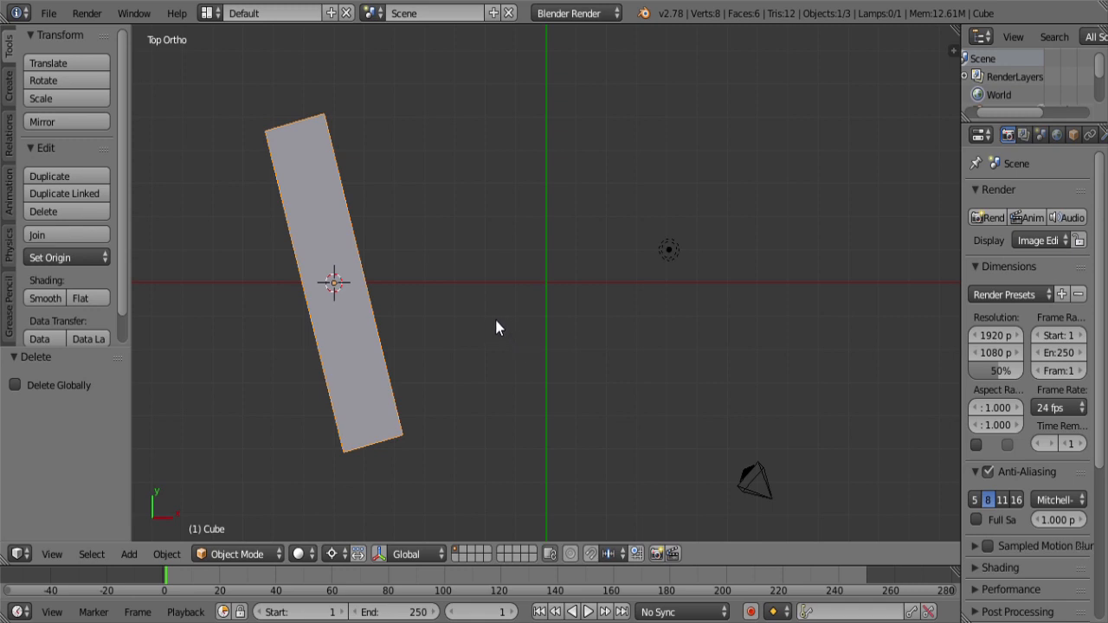
Step: Duplicate the slanted bar in place and rotate the copy by 30° to cross the original
key(shift+d)
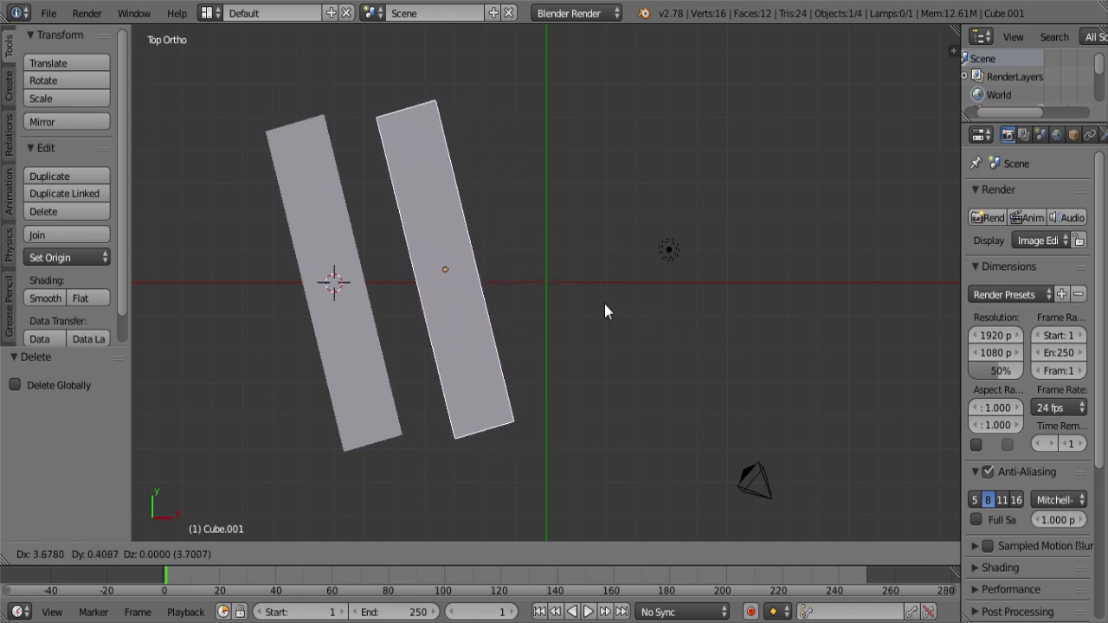
key(ctrl)
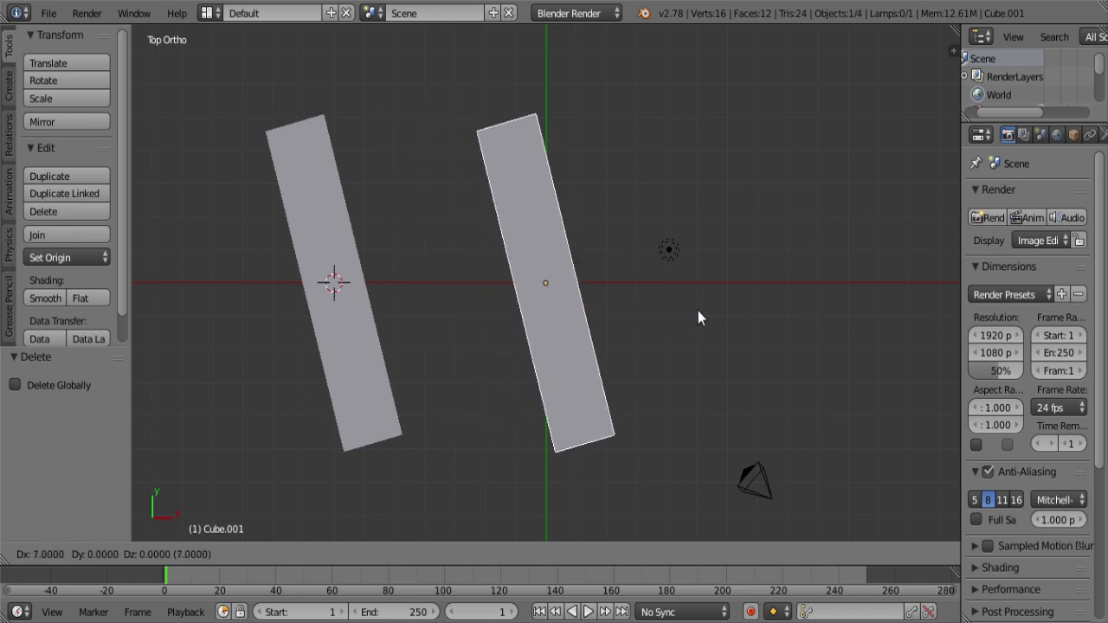
right_click(618, 283)
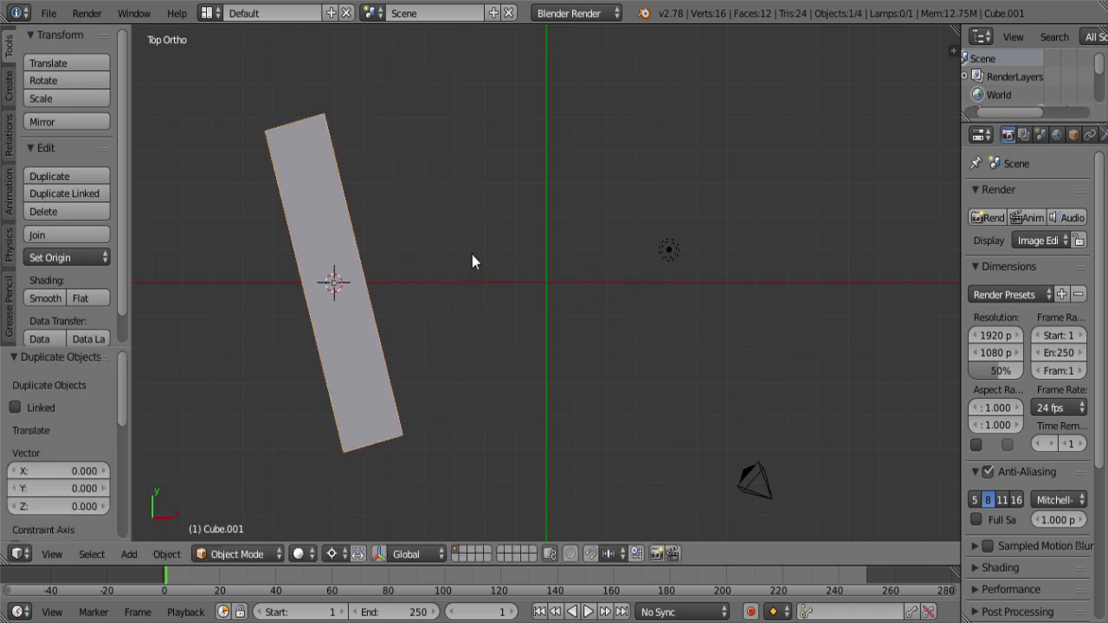
key(r)
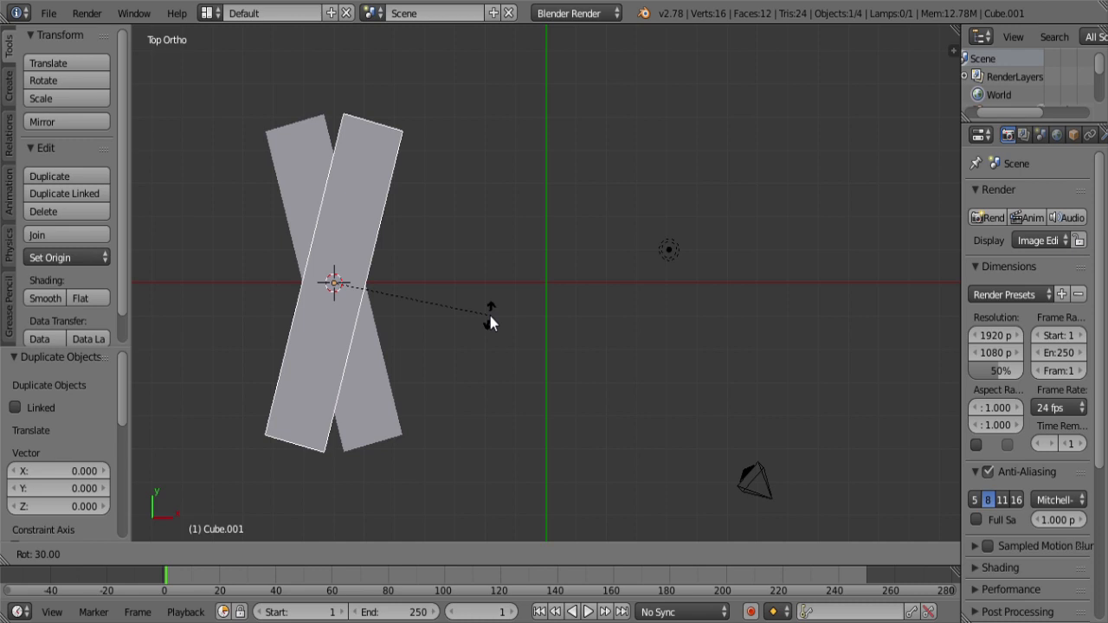
click(489, 316)
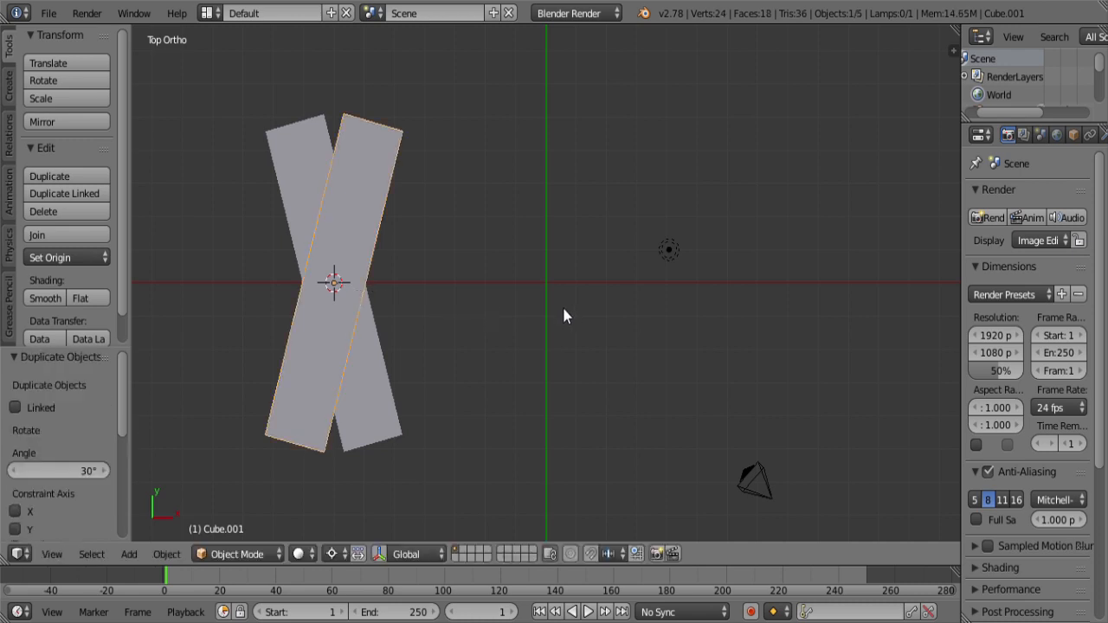
Step: Scale the crossed copy by 0.5 along the global Y axis and move it 2 units in X and -2 units in Y
key(s)
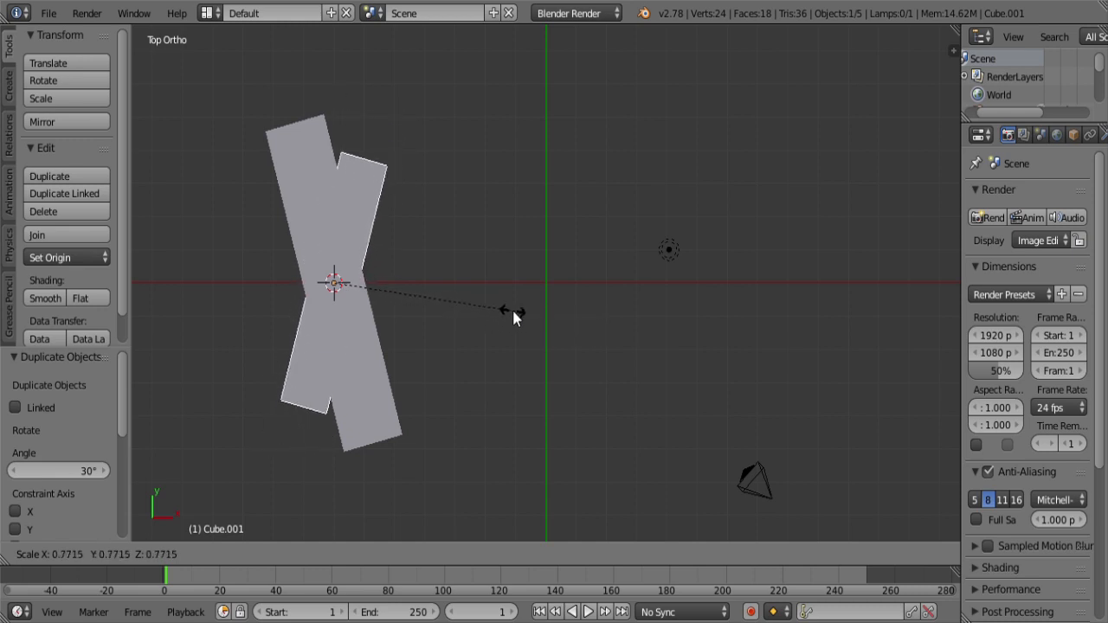
key(y)
key(ctrl)
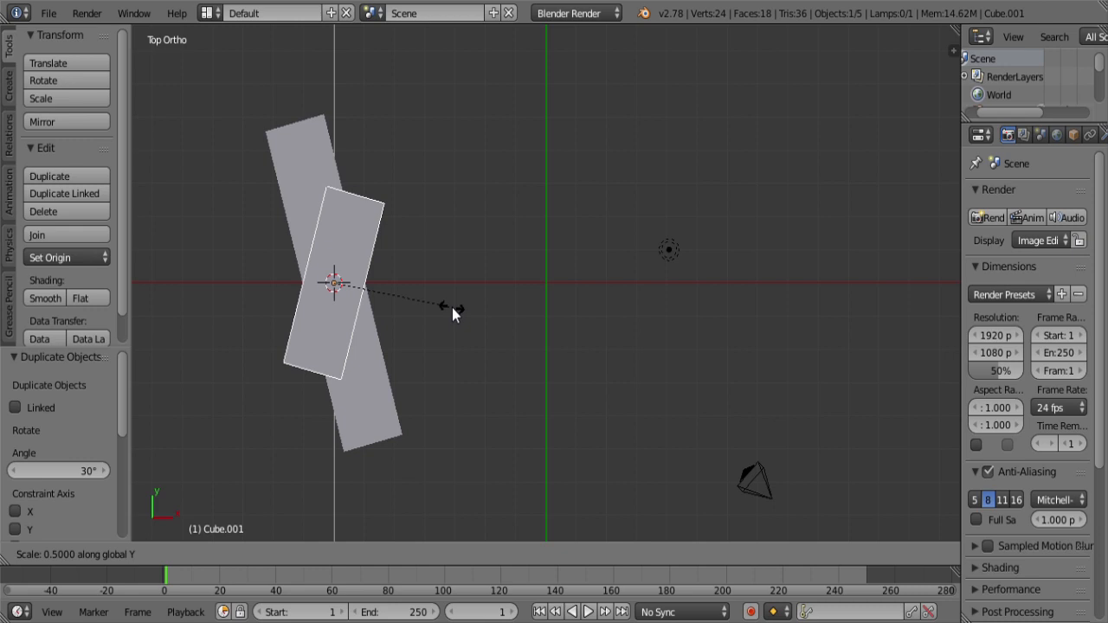
click(451, 308)
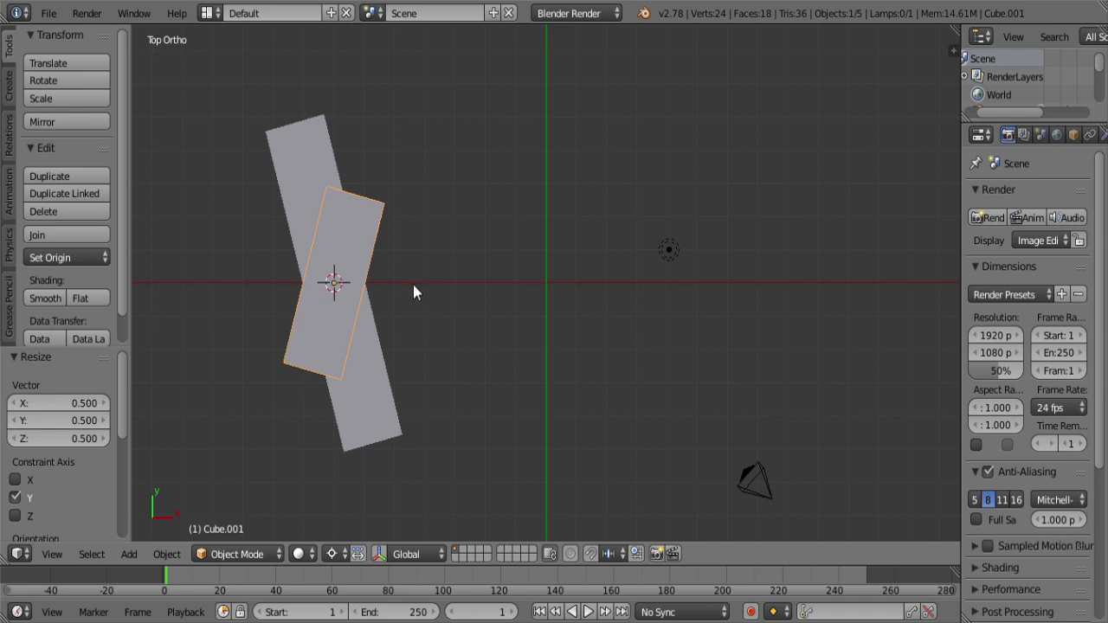
key(g)
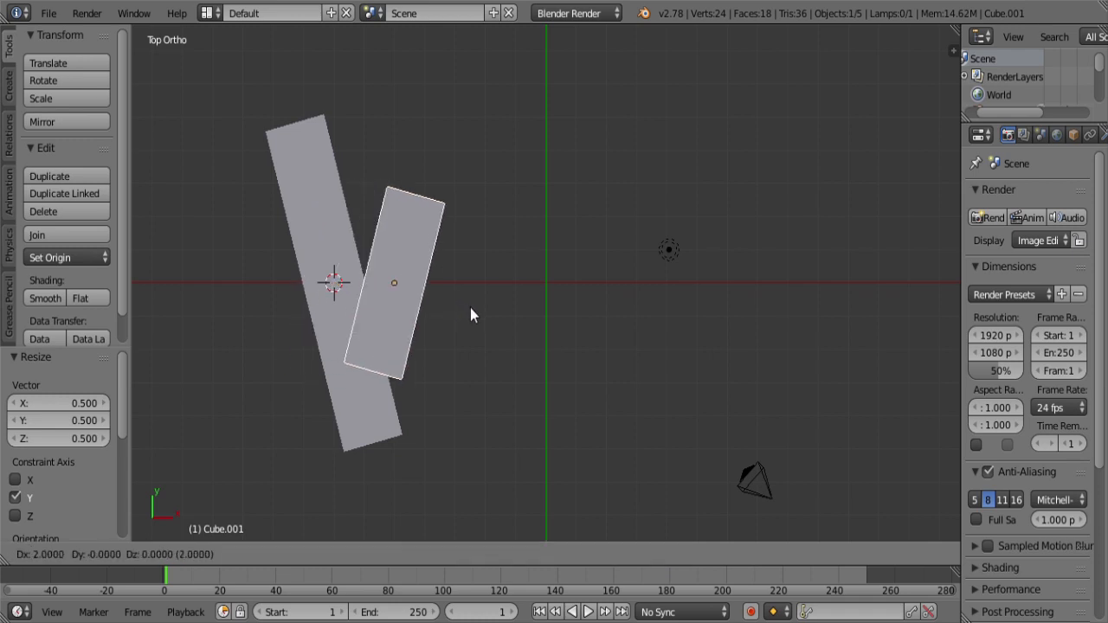
click(462, 351)
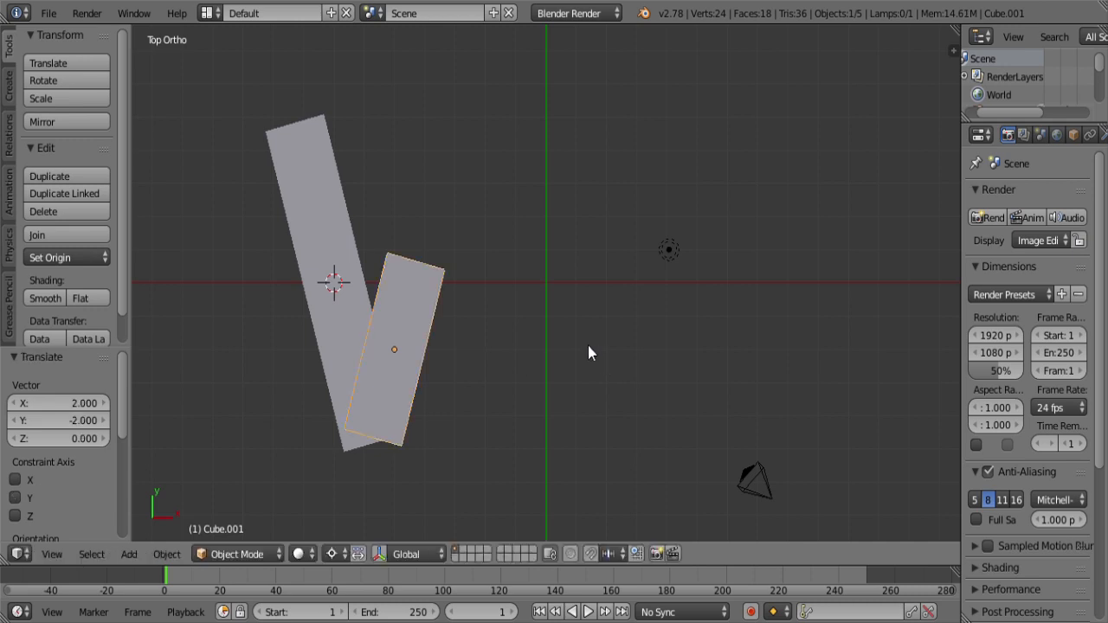
Step: Snap the 3D cursor to the short bar and create an in-place duplicate rotated by -30°
key(shift+s)
click(504, 348)
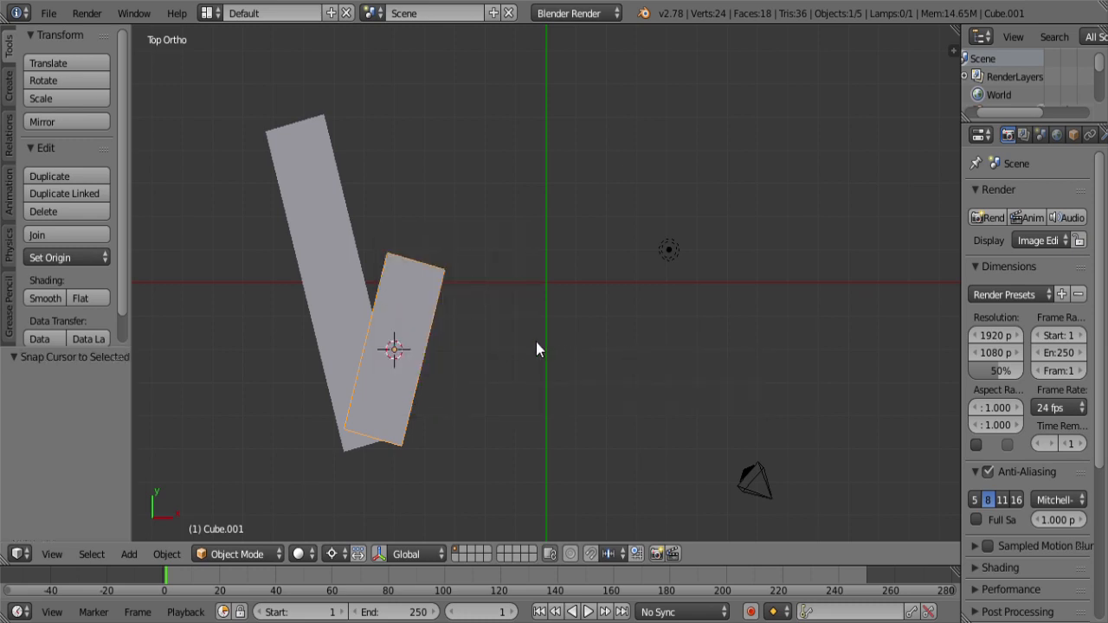
key(shift+d)
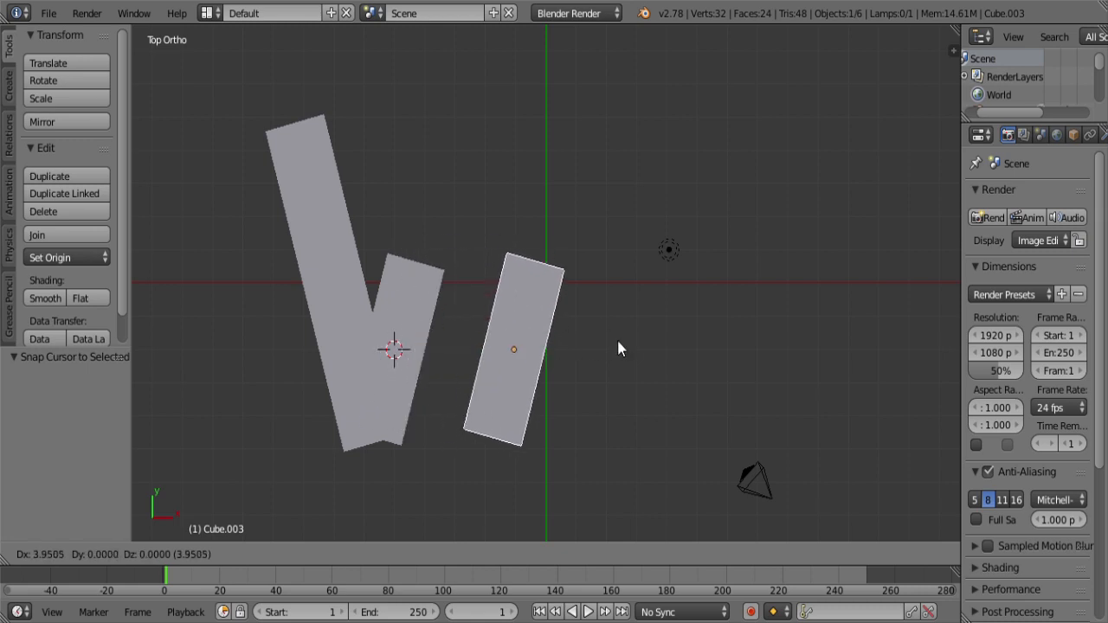
right_click(575, 326)
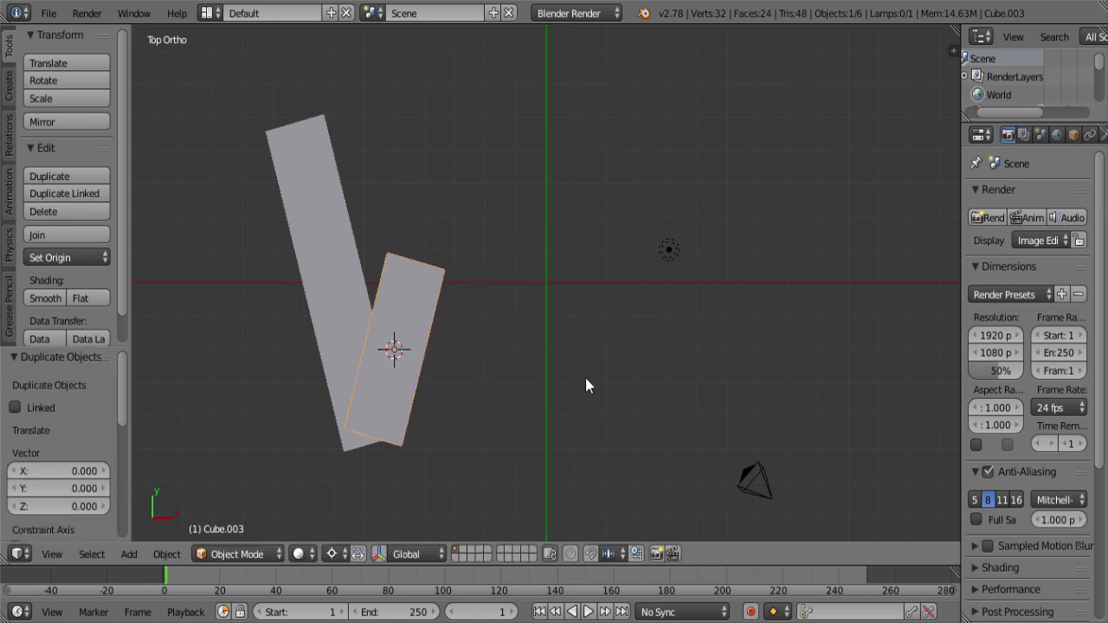
key(r)
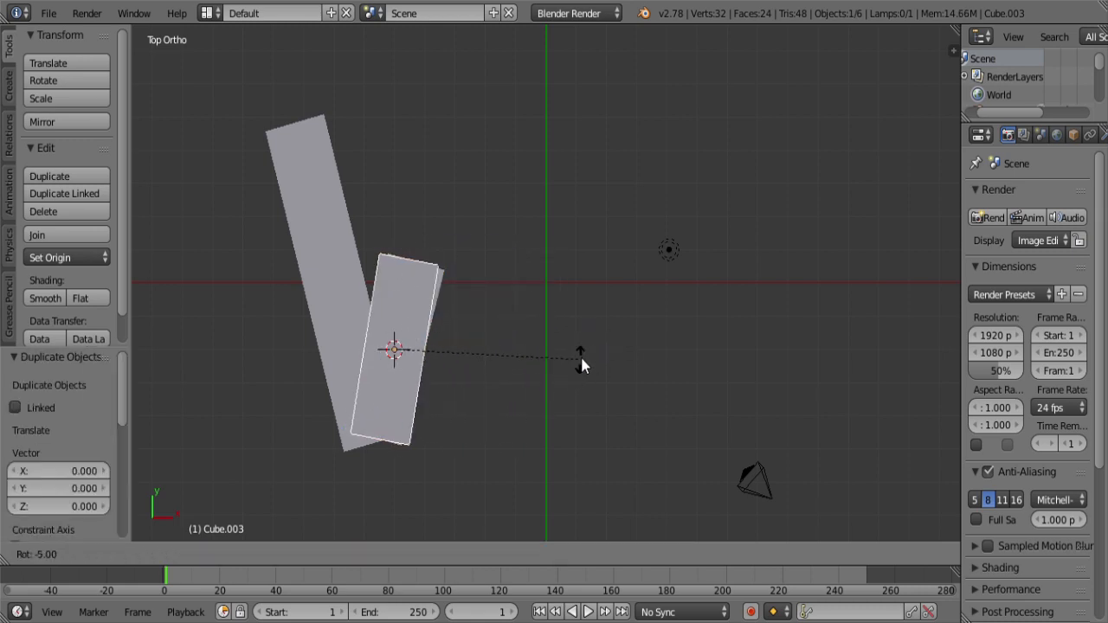
click(573, 278)
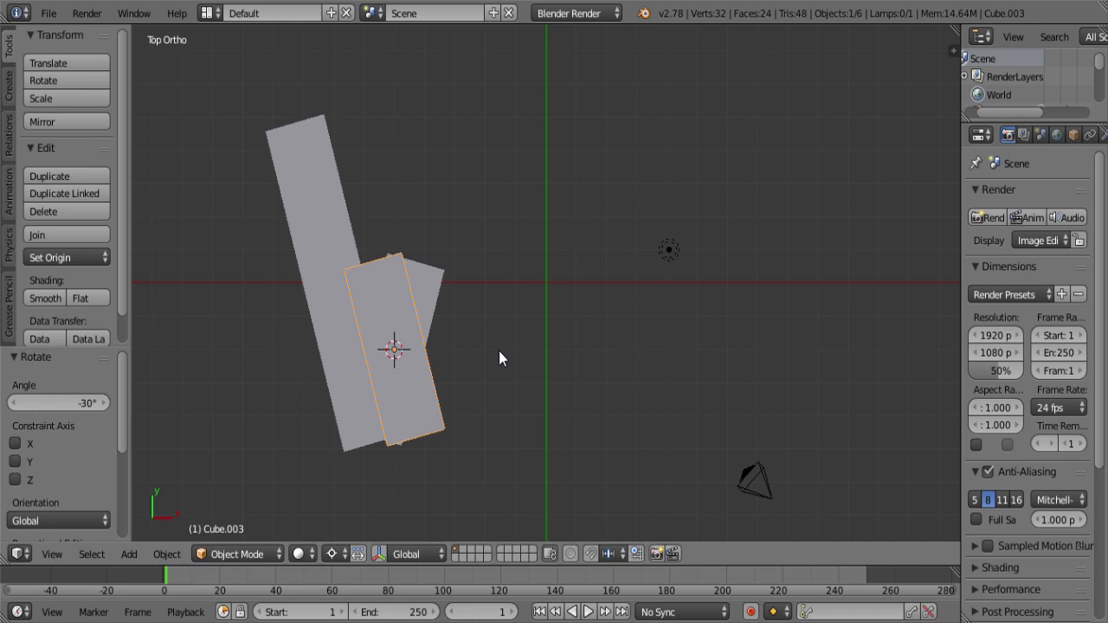
Step: Move the second short bar 2 units along the global X axis
key(g)
key(x)
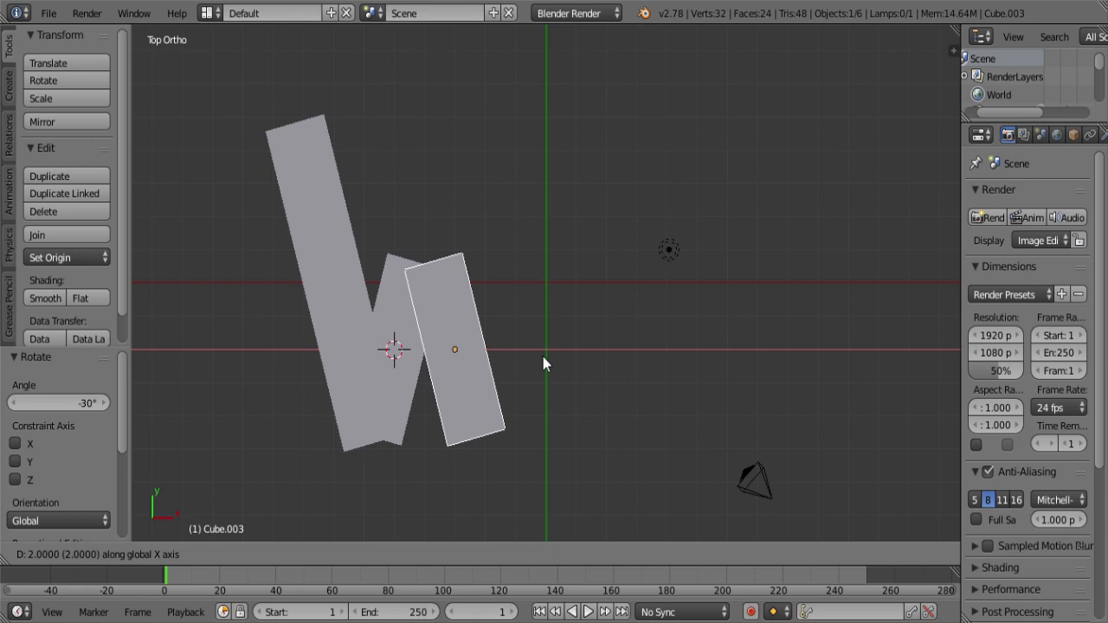
click(542, 356)
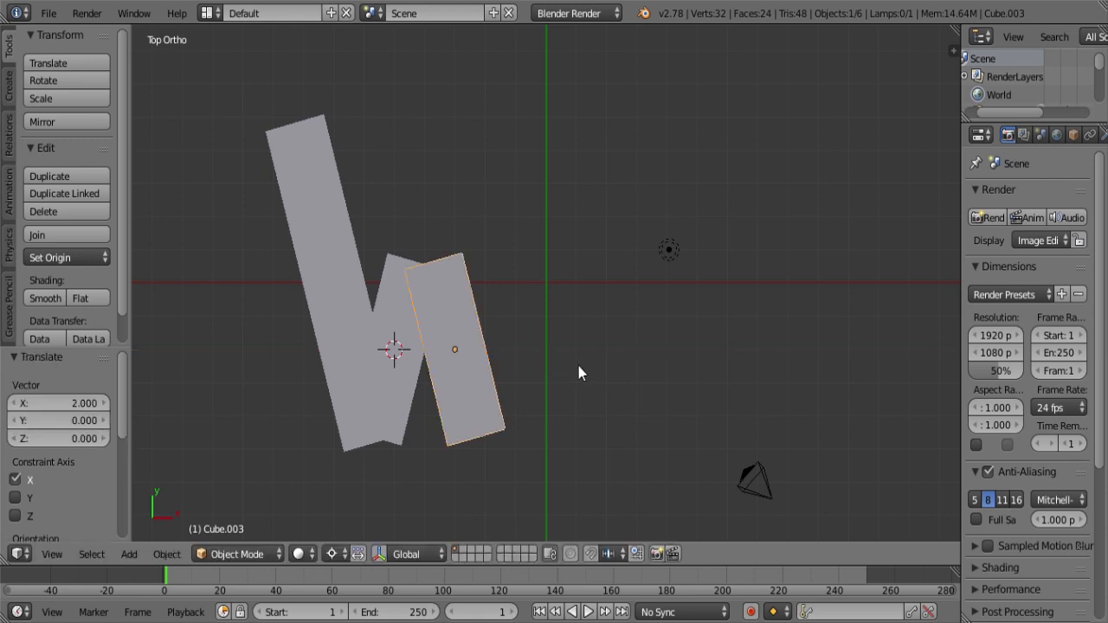
Step: Snap the 3D cursor to the original long bar and create an in-place duplicate rotated by 30°
right_click(335, 271)
key(shift+s)
click(561, 299)
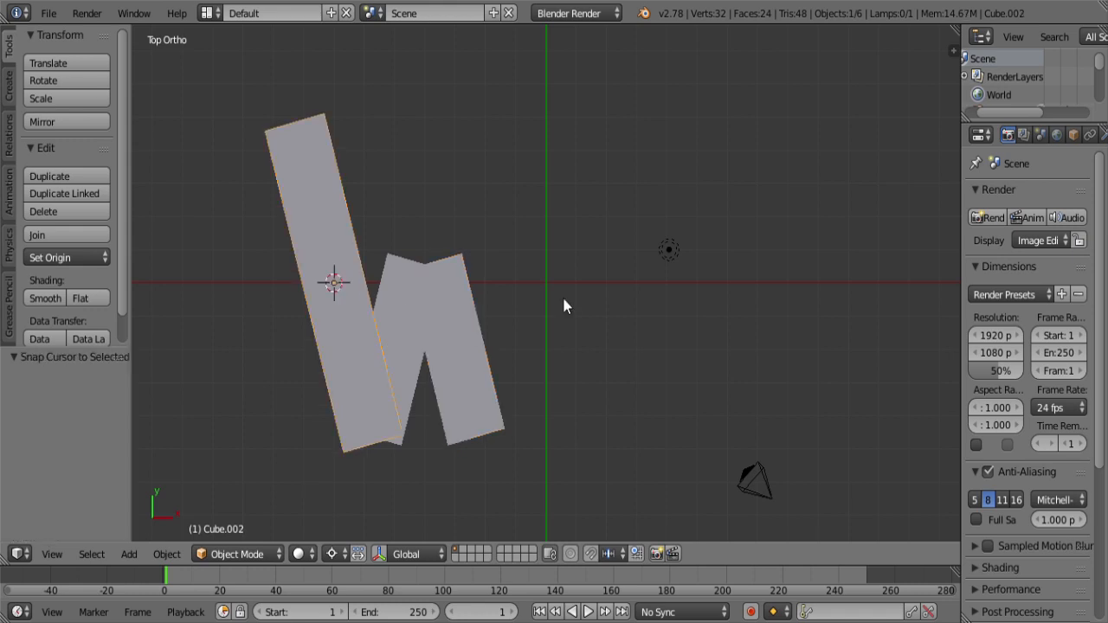
key(shift+d)
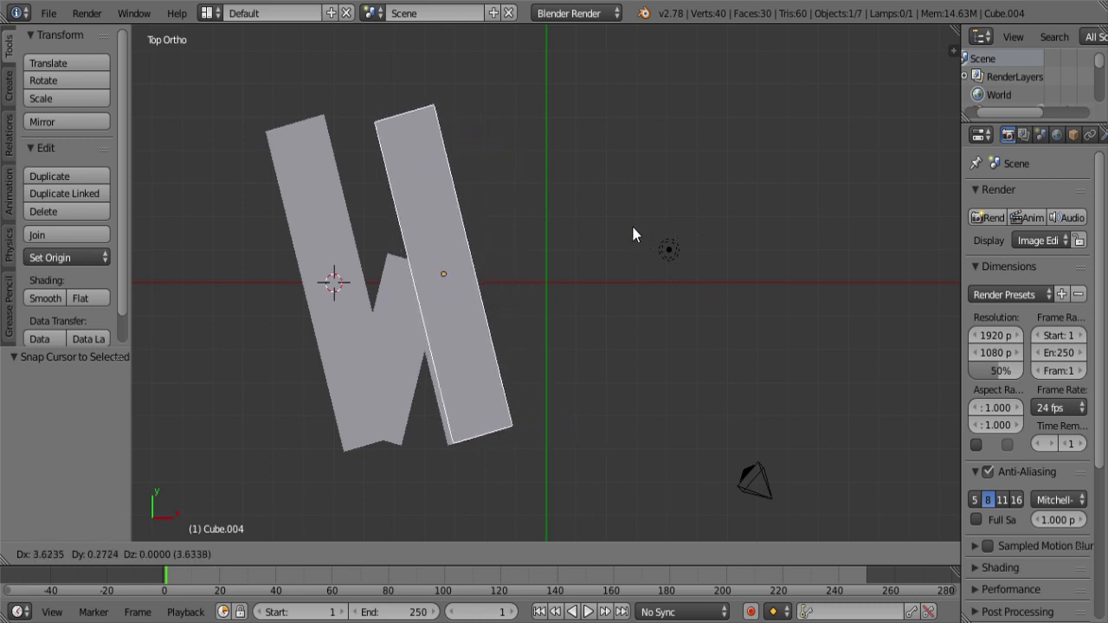
right_click(674, 209)
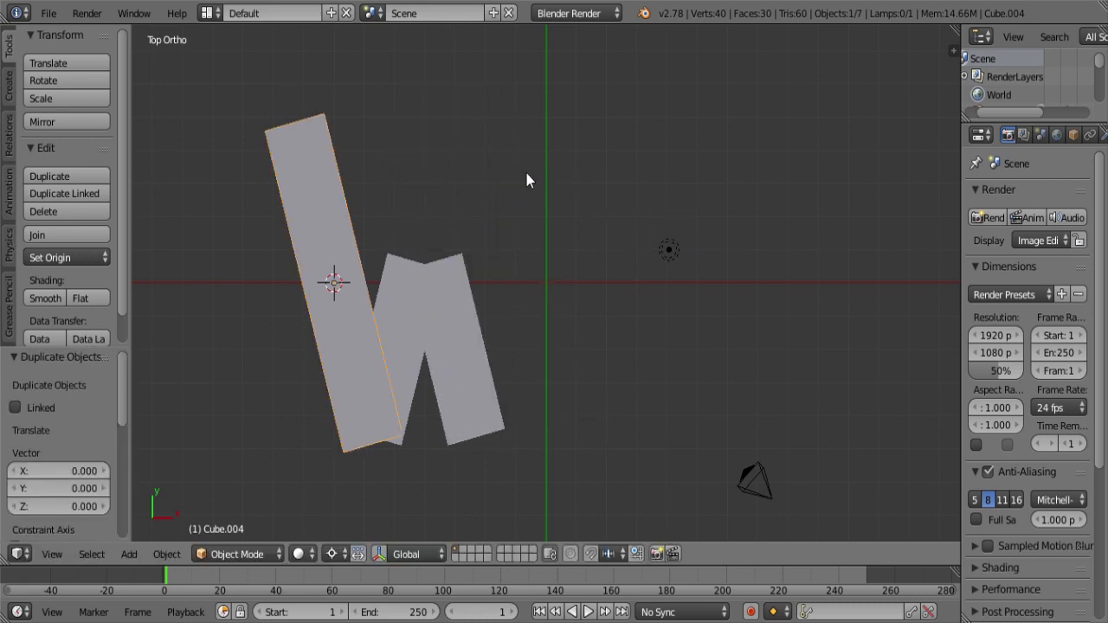
key(r)
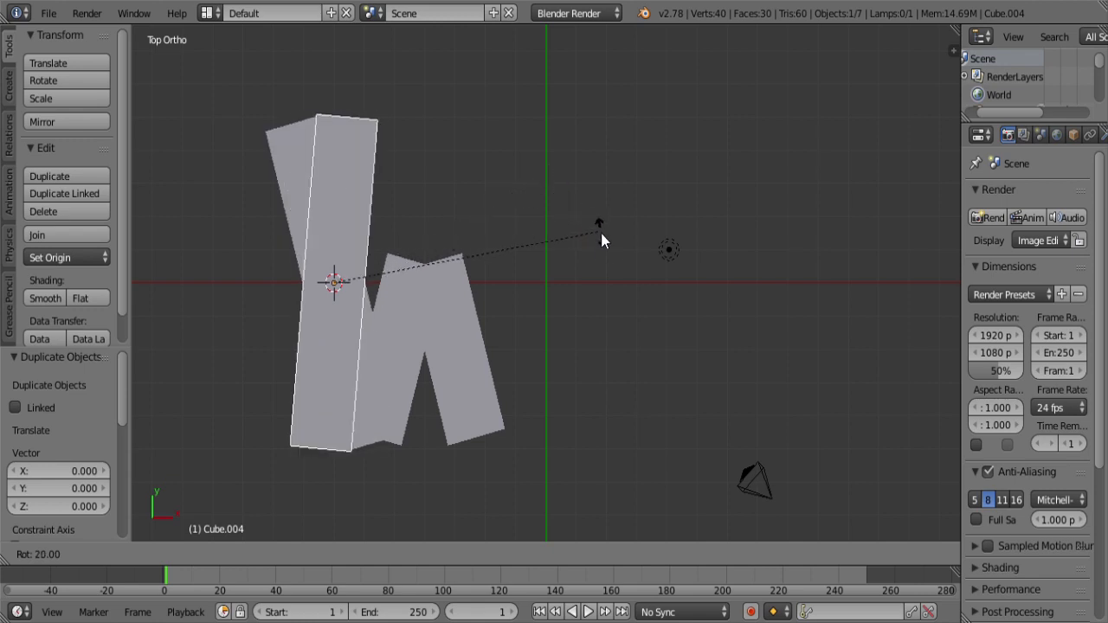
click(620, 285)
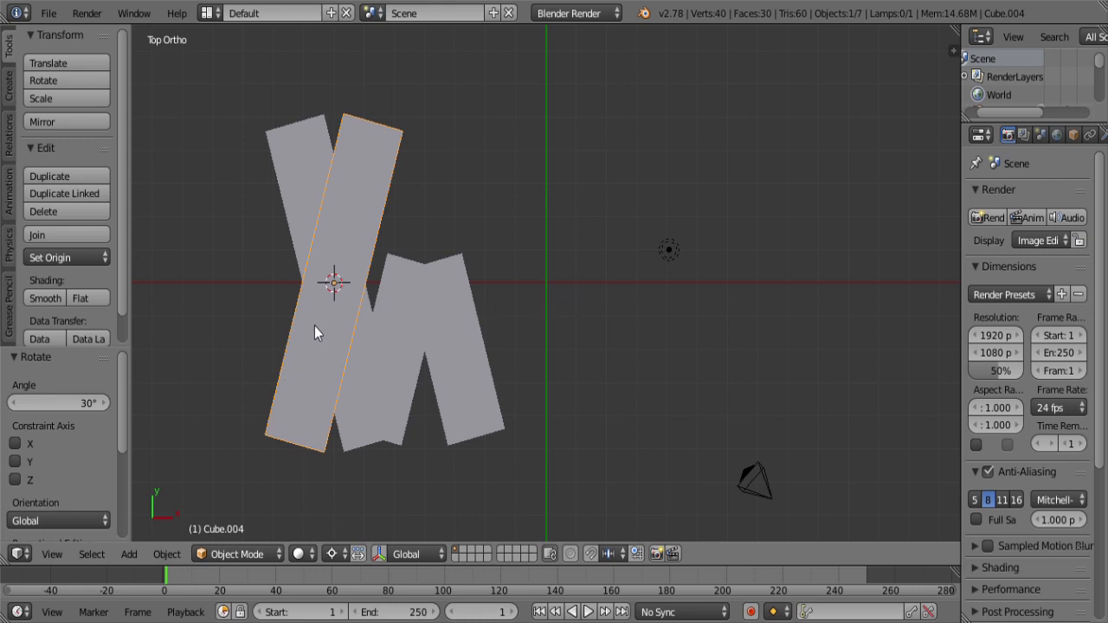
Step: Move the long bar's rotated copy 6 units along the global X axis to complete the letter W
key(g)
key(x)
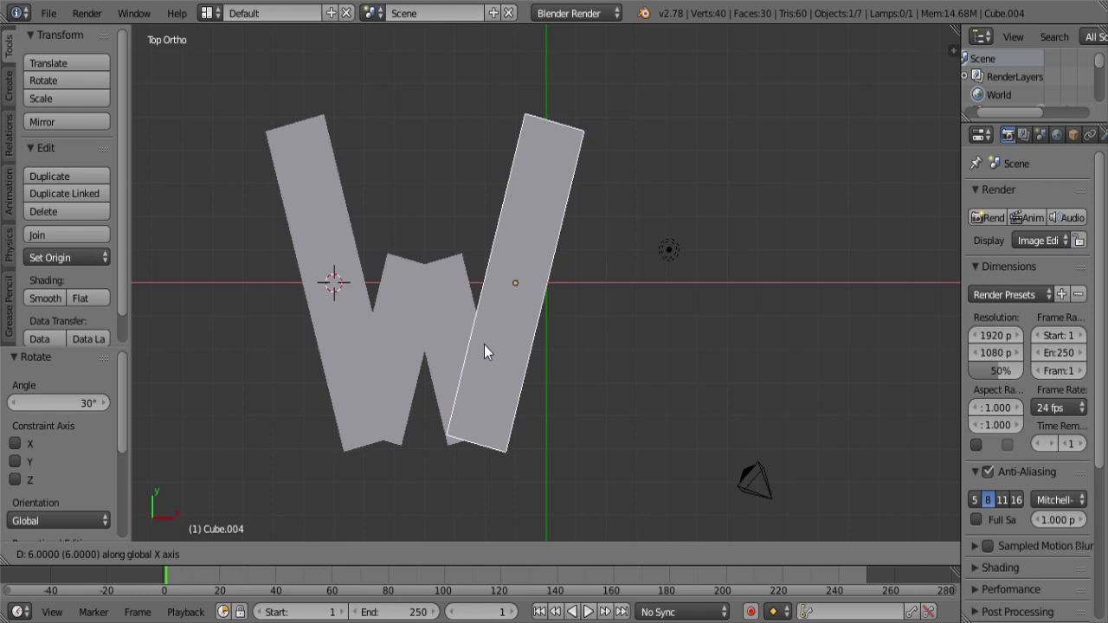
key(Return)
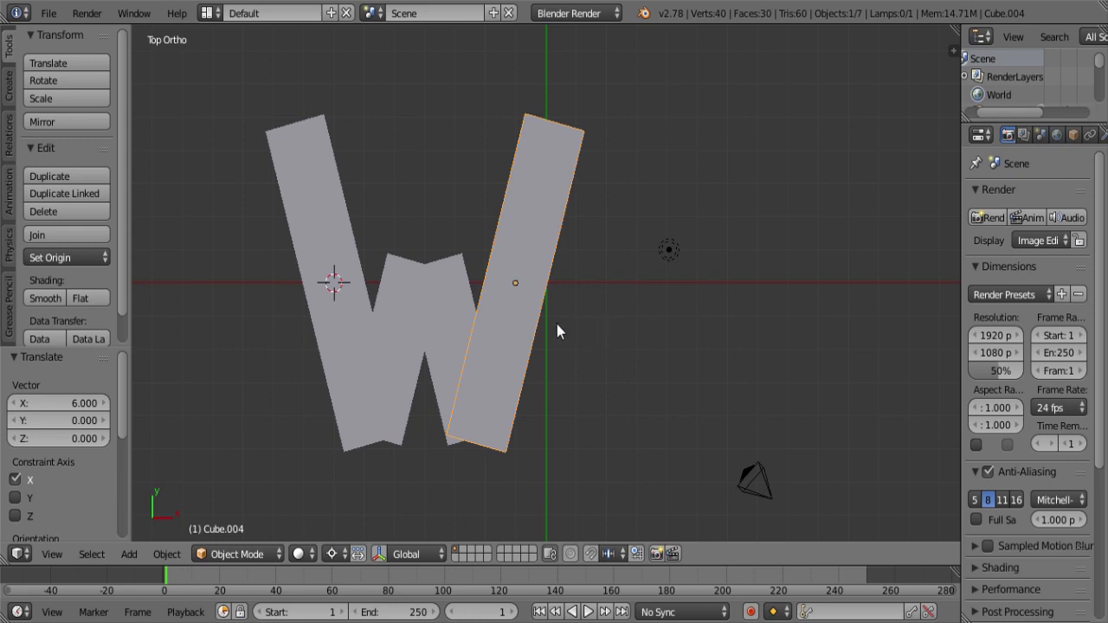
Step: Duplicate the W's outer right bar 4 units along X and snap the 3D cursor to the copy
key(shift+d)
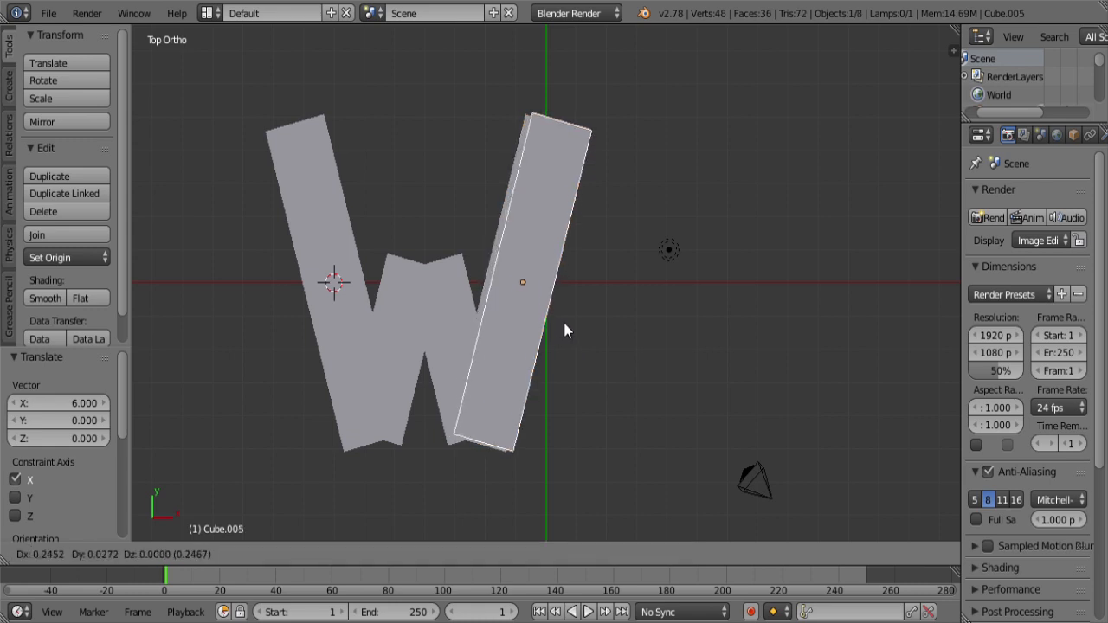
key(ctrl)
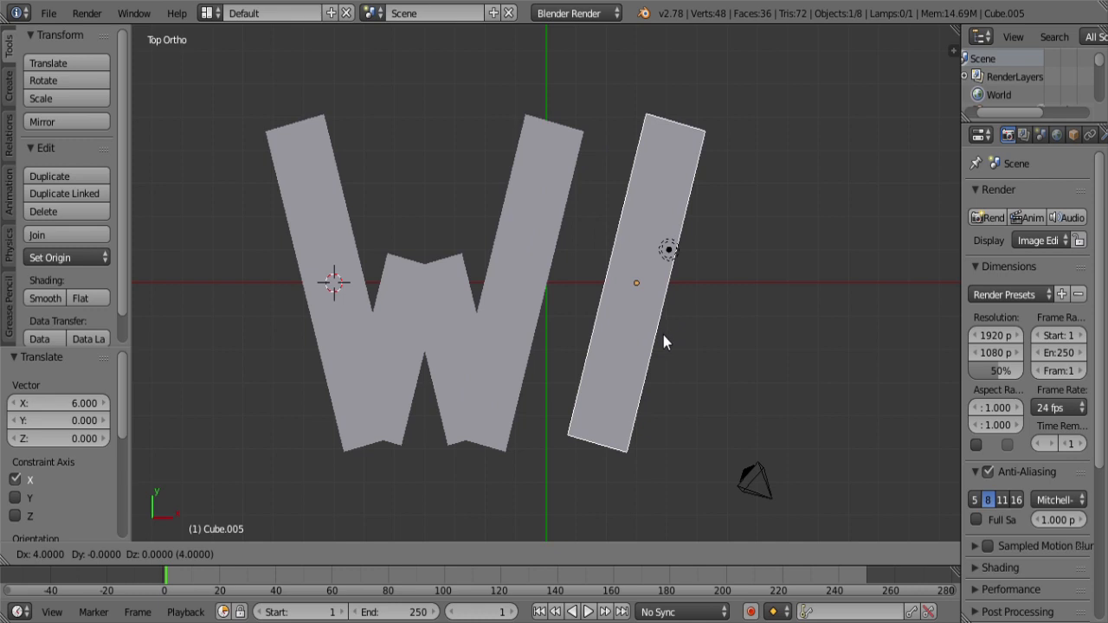
click(663, 337)
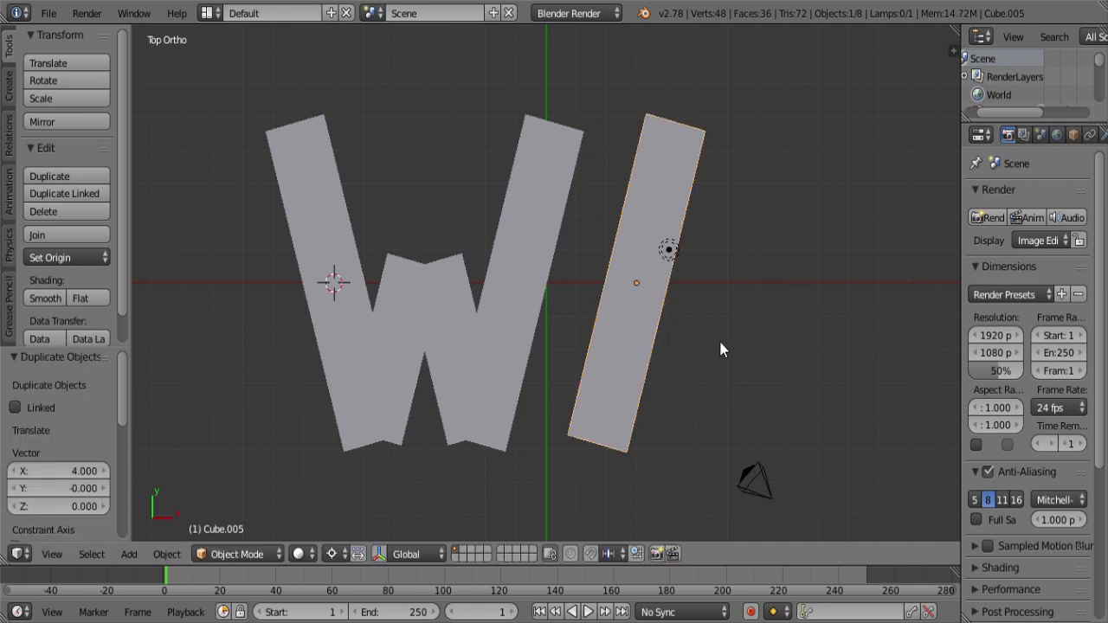
key(shift+s)
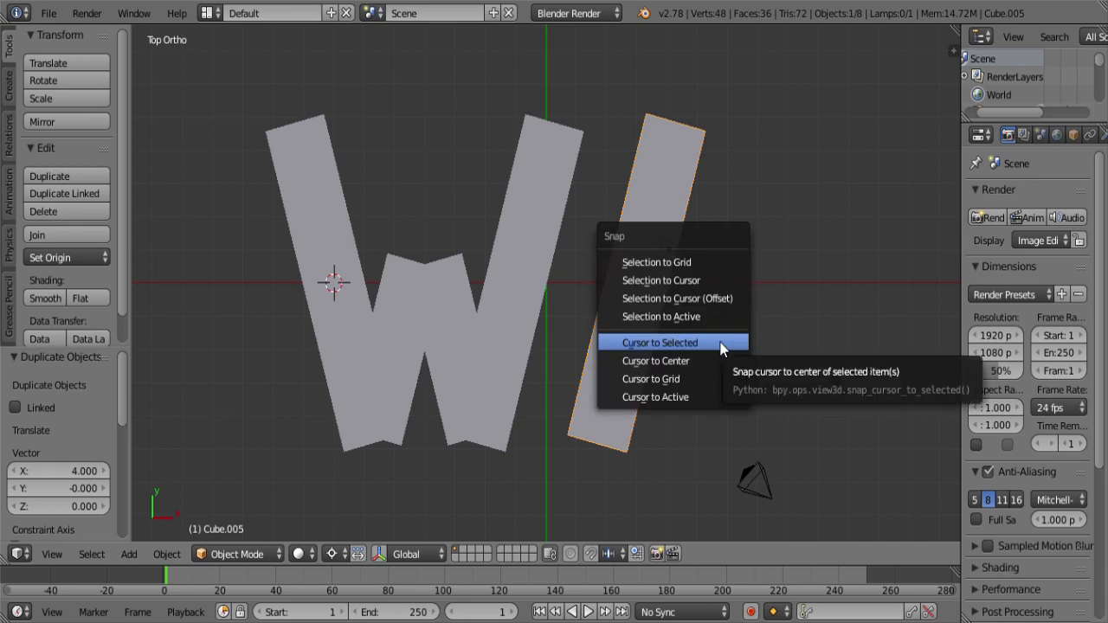
click(722, 344)
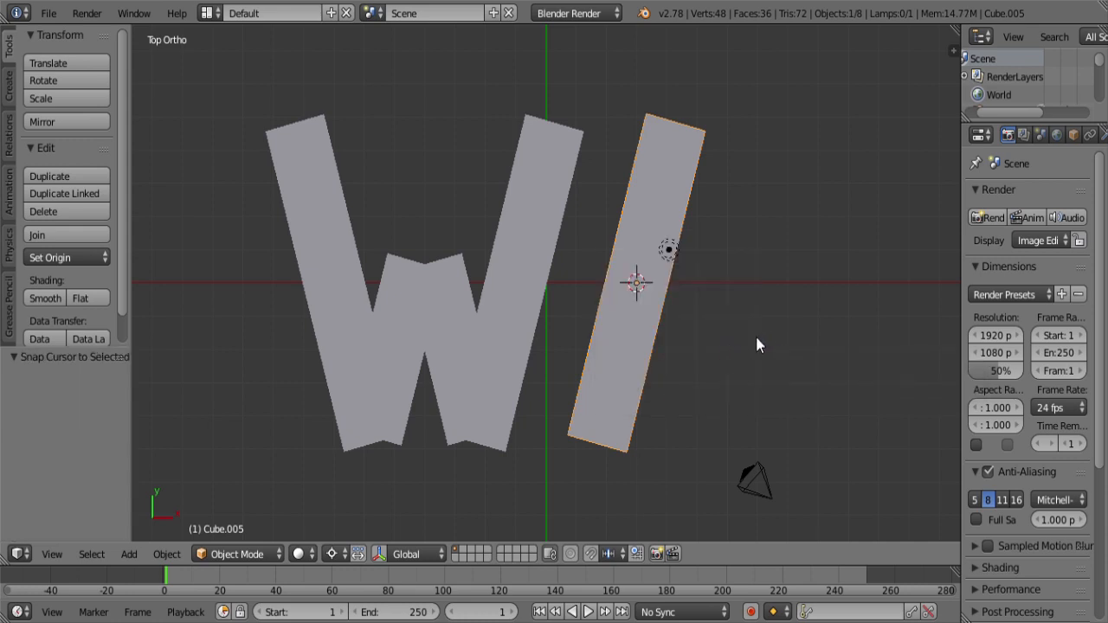
Step: Duplicate the letter A's first leg with a -30° rotation and move the copy 4 units along X as the second leg
key(shift+d)
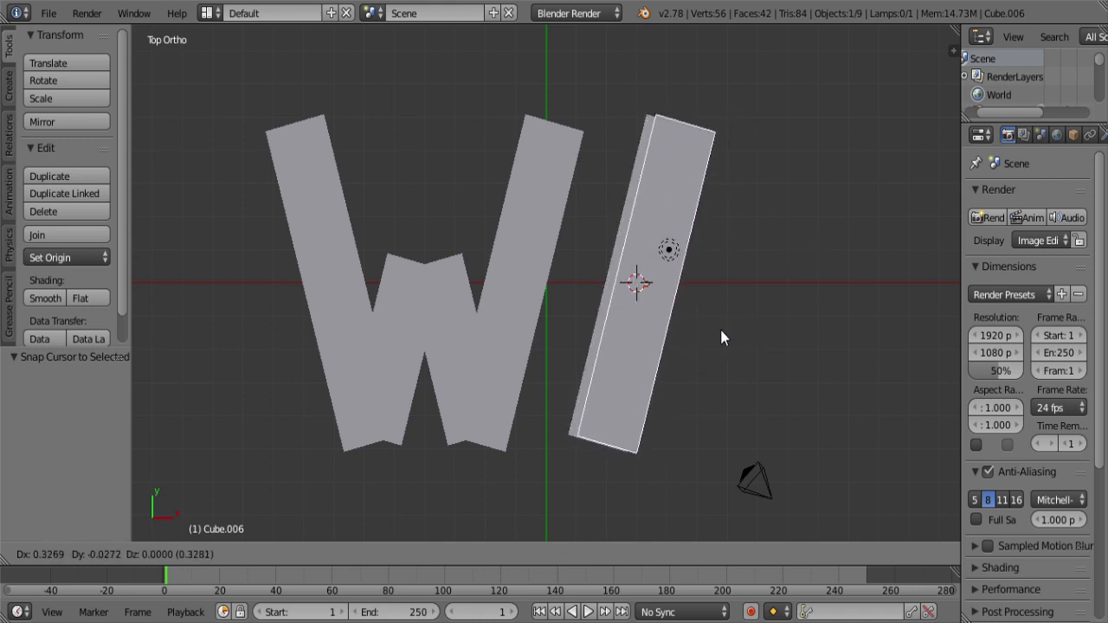
key(r)
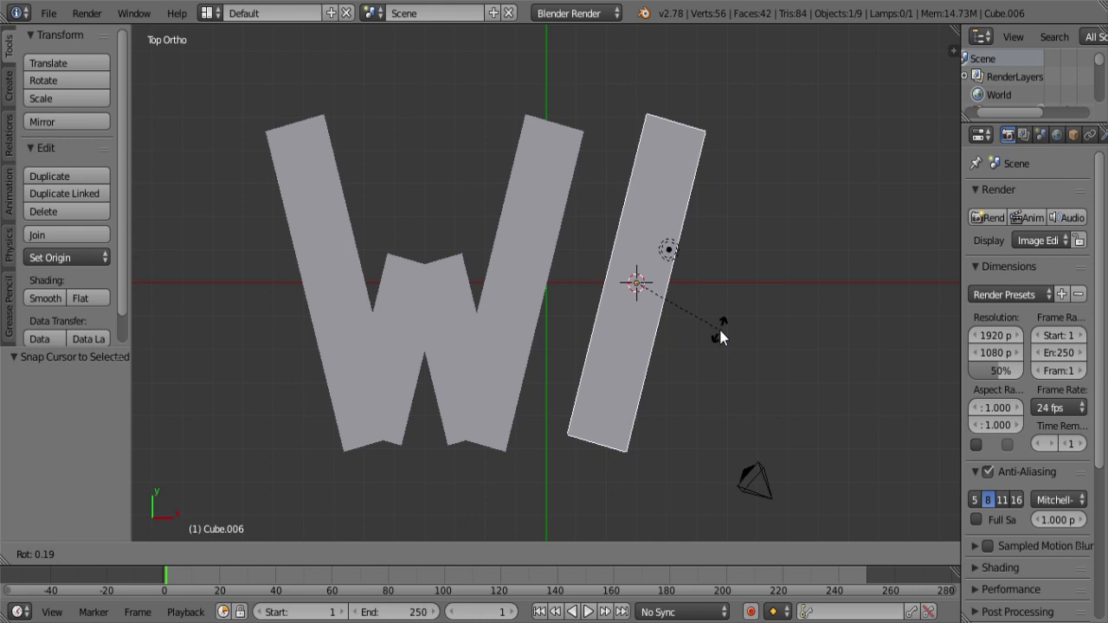
click(760, 276)
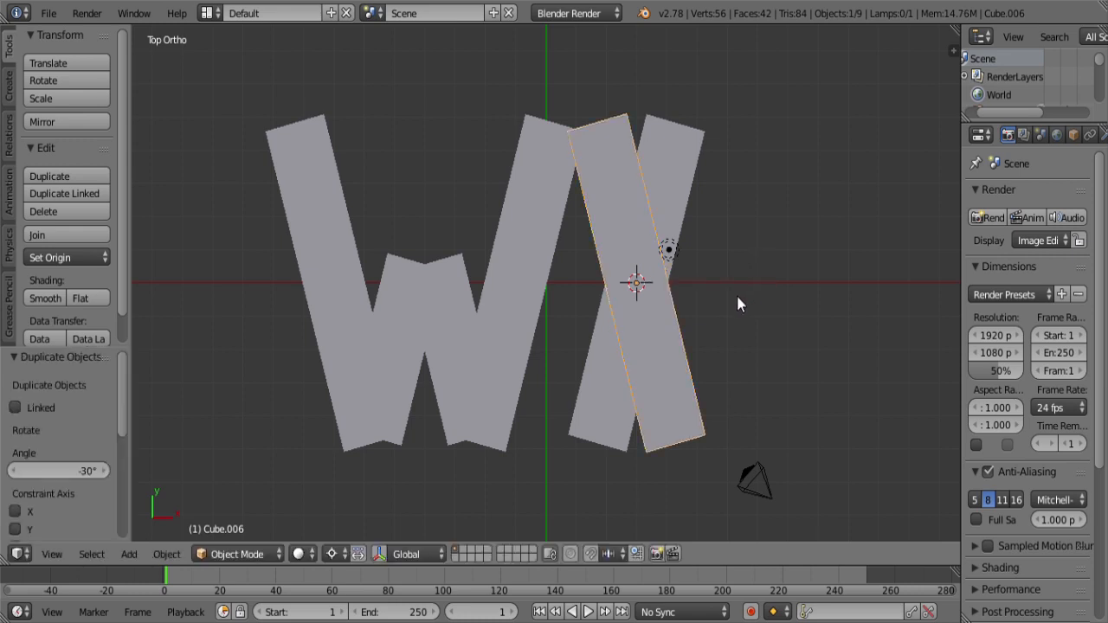
key(shift+d)
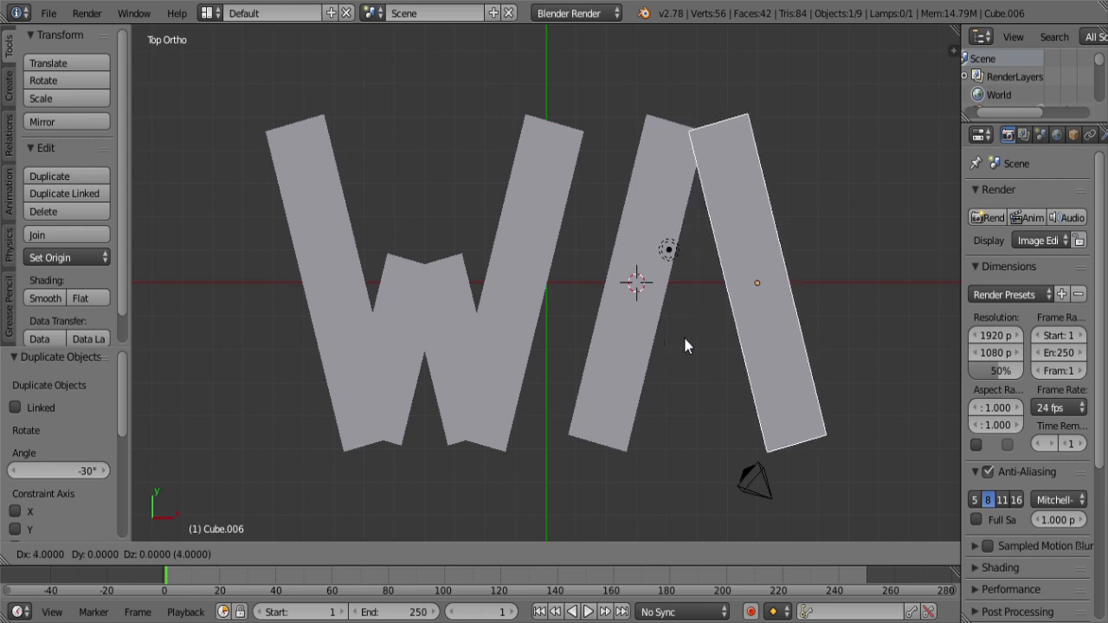
click(683, 335)
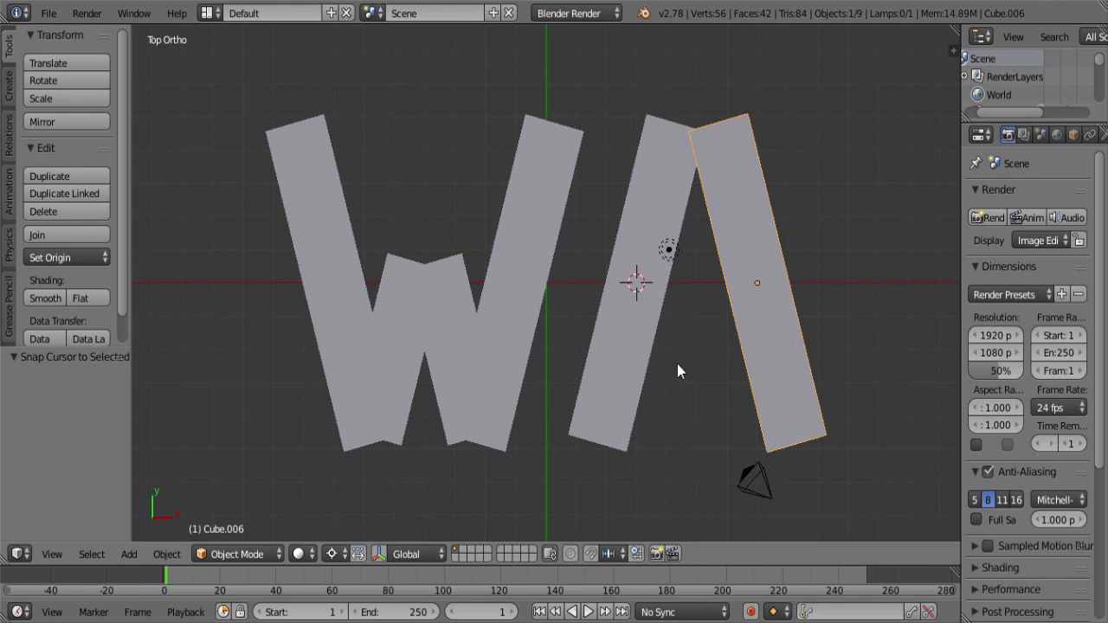
Step: Snap the 3D cursor midway between the letter A's two legs and add a mesh cube there as the crossbar
shift+right_click(627, 318)
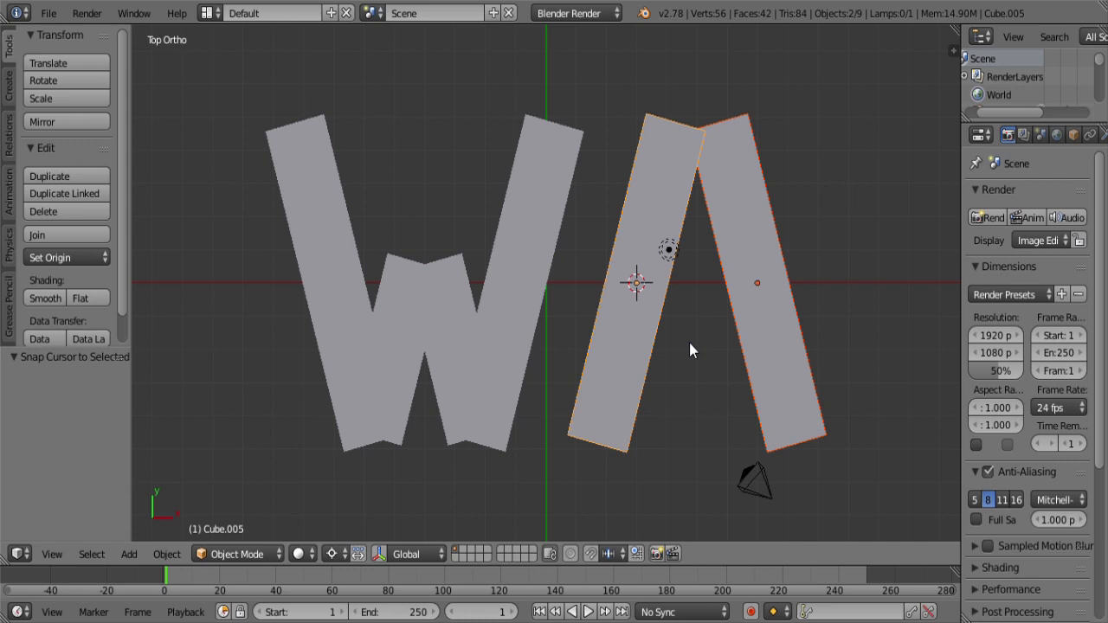
key(shift+s)
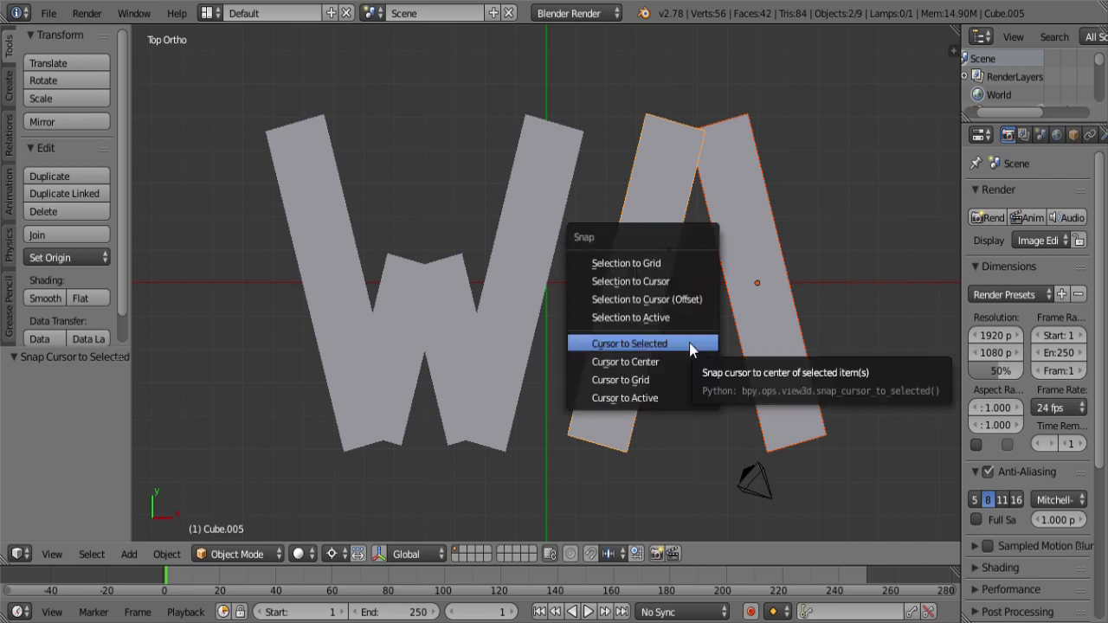
click(688, 346)
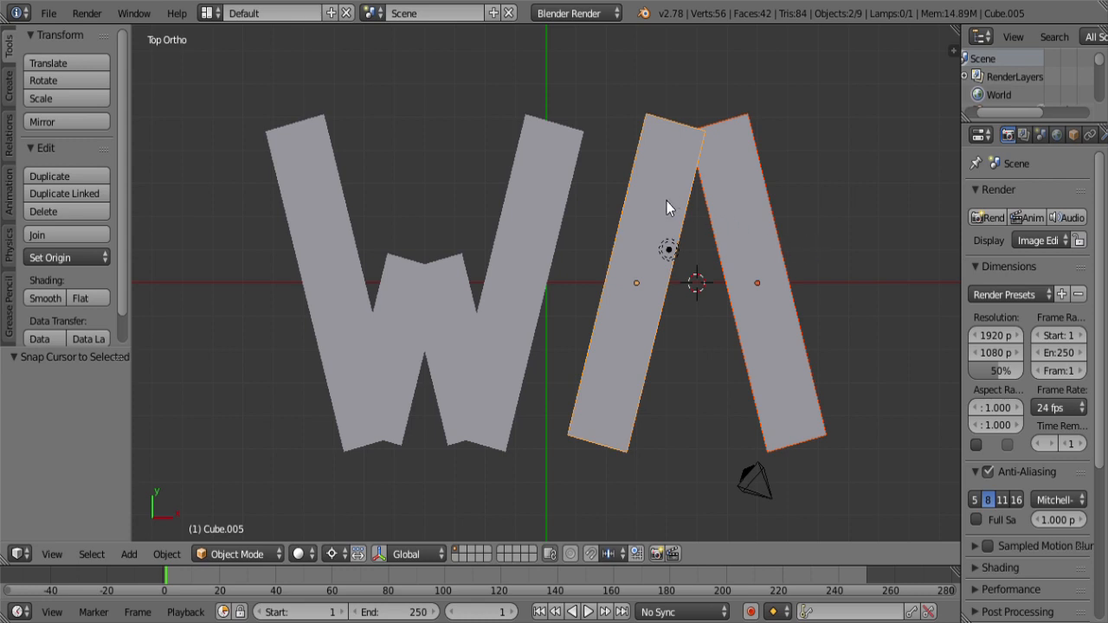
key(shift+a)
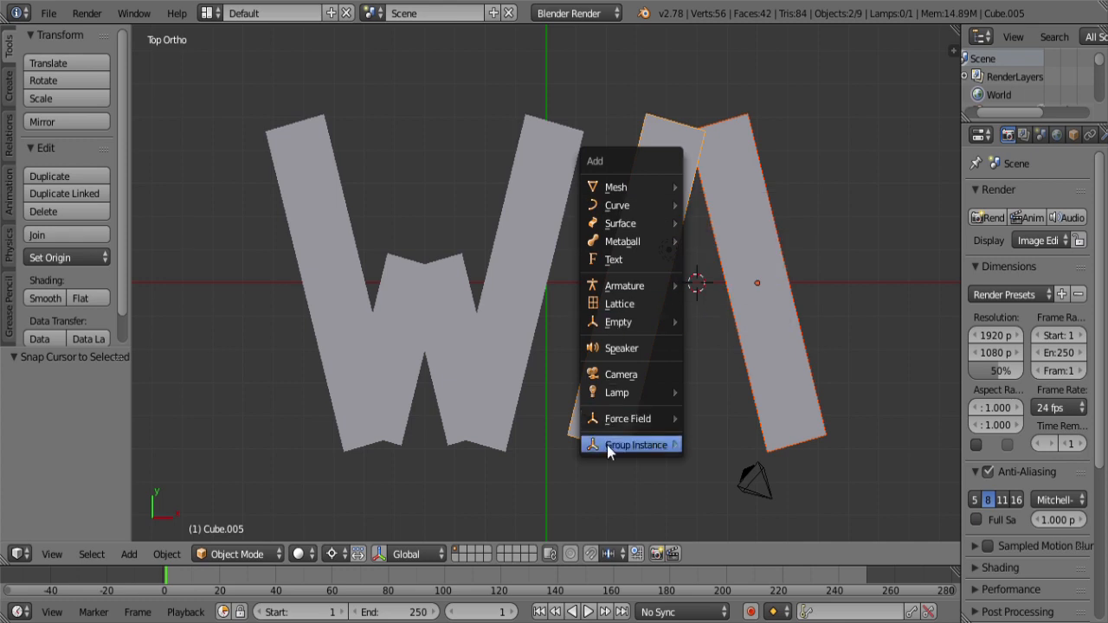
mouse_move(624, 240)
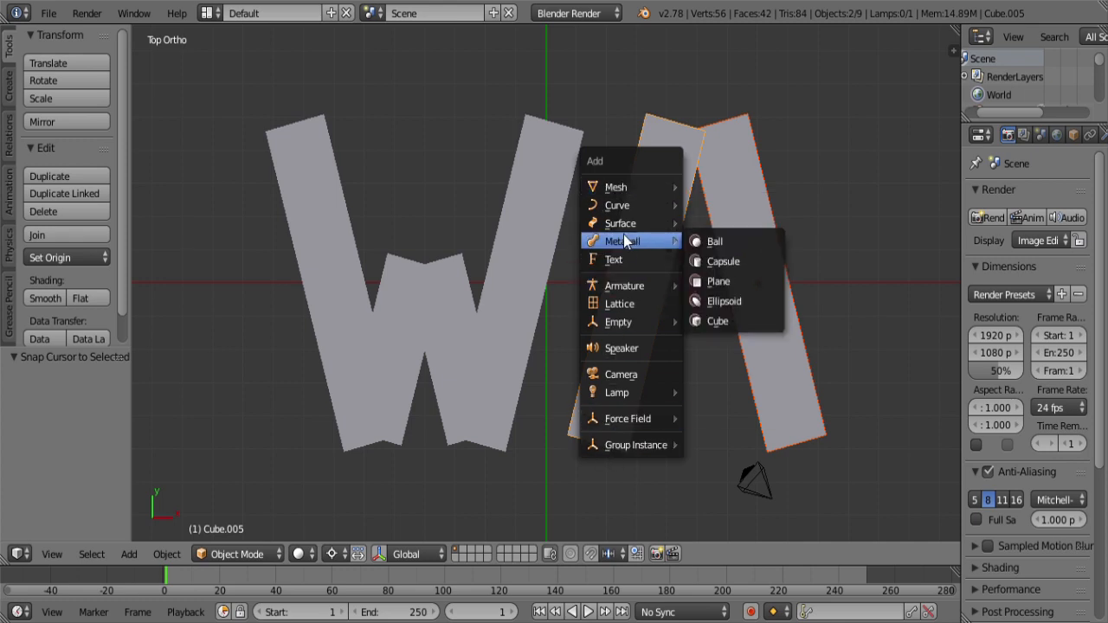
mouse_move(626, 187)
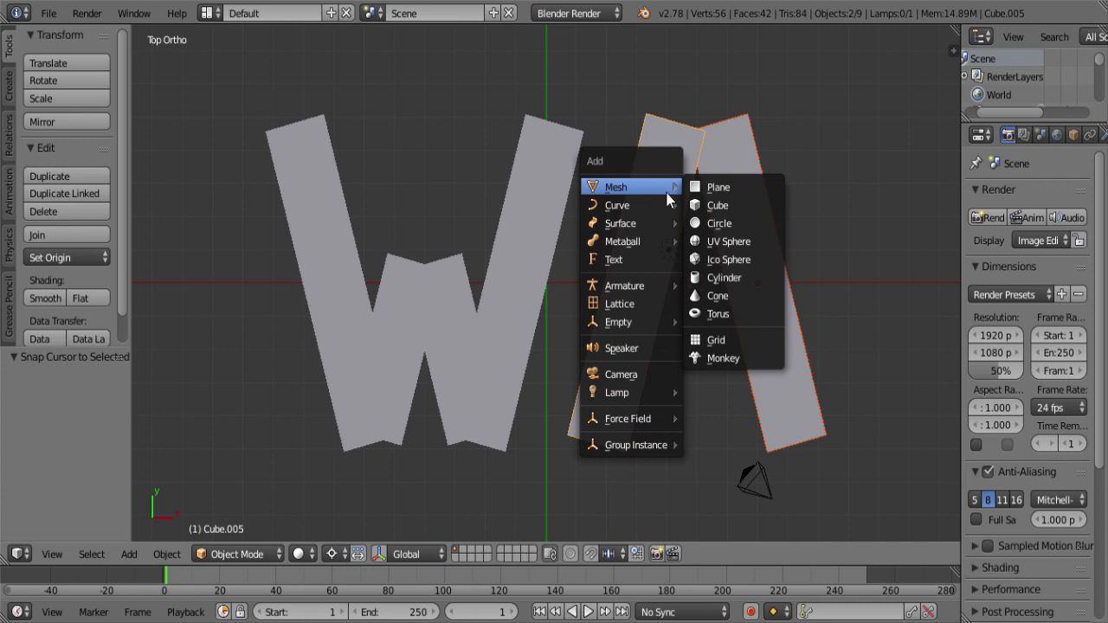
click(740, 209)
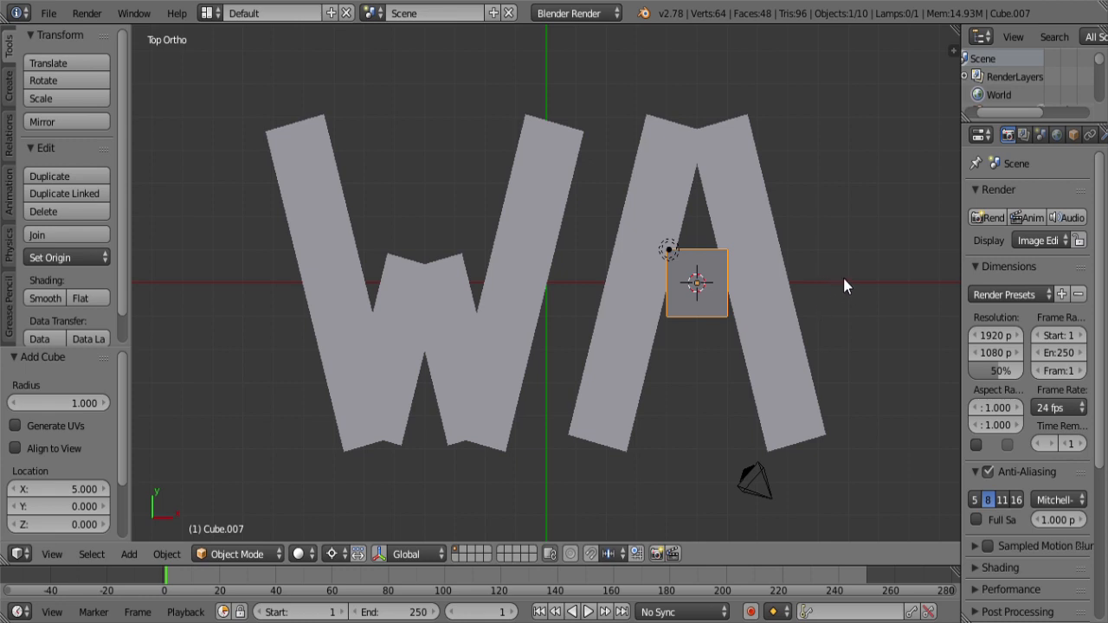
Step: Duplicate the A's second leg around its own center with a 15° rotation and move the upright copy 4 units along X
shift+middle_drag(847, 284, 672, 281)
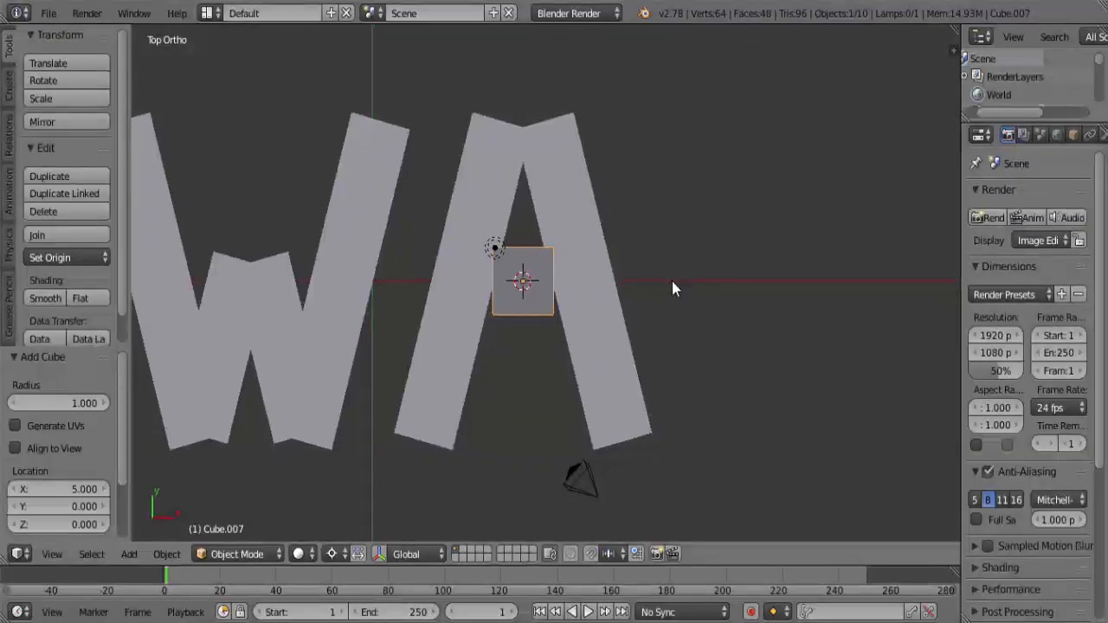
right_click(592, 288)
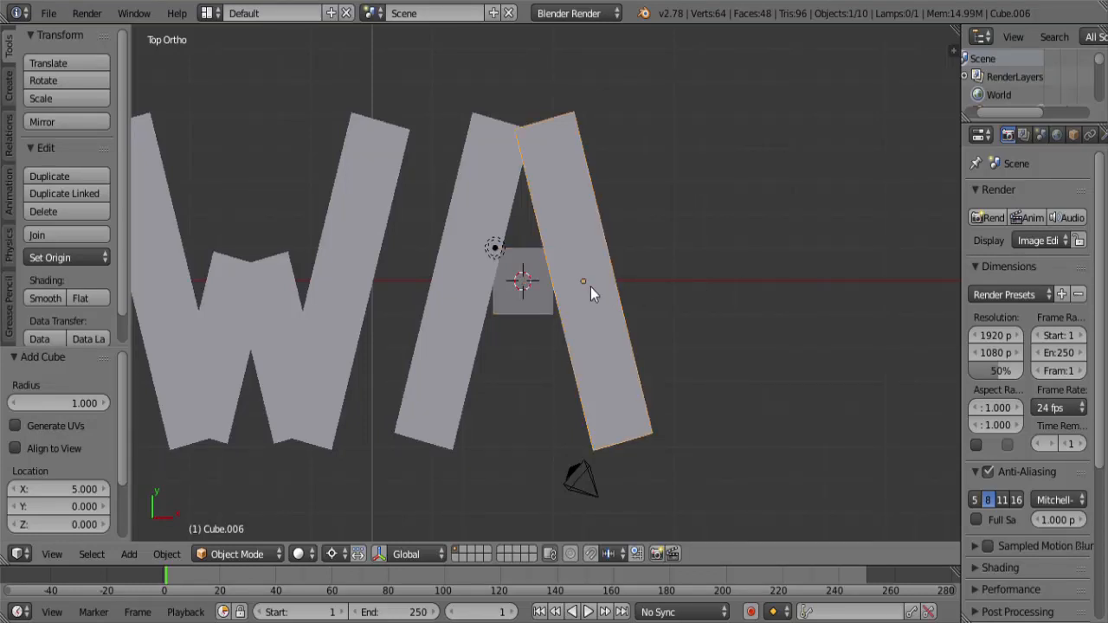
key(shift+s)
click(694, 272)
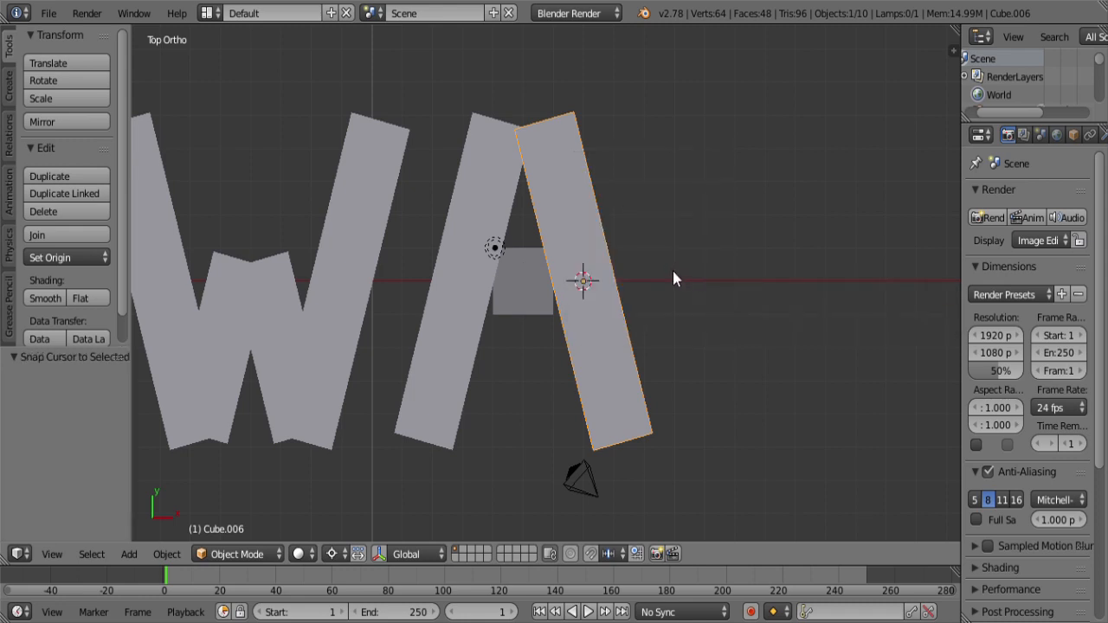
key(shift+d)
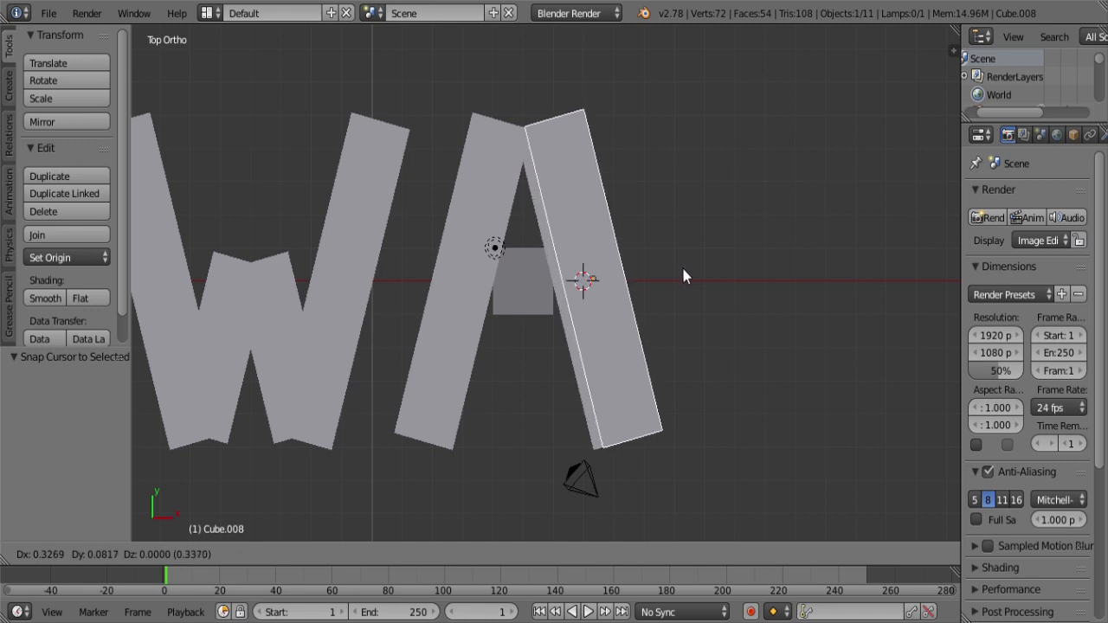
key(r)
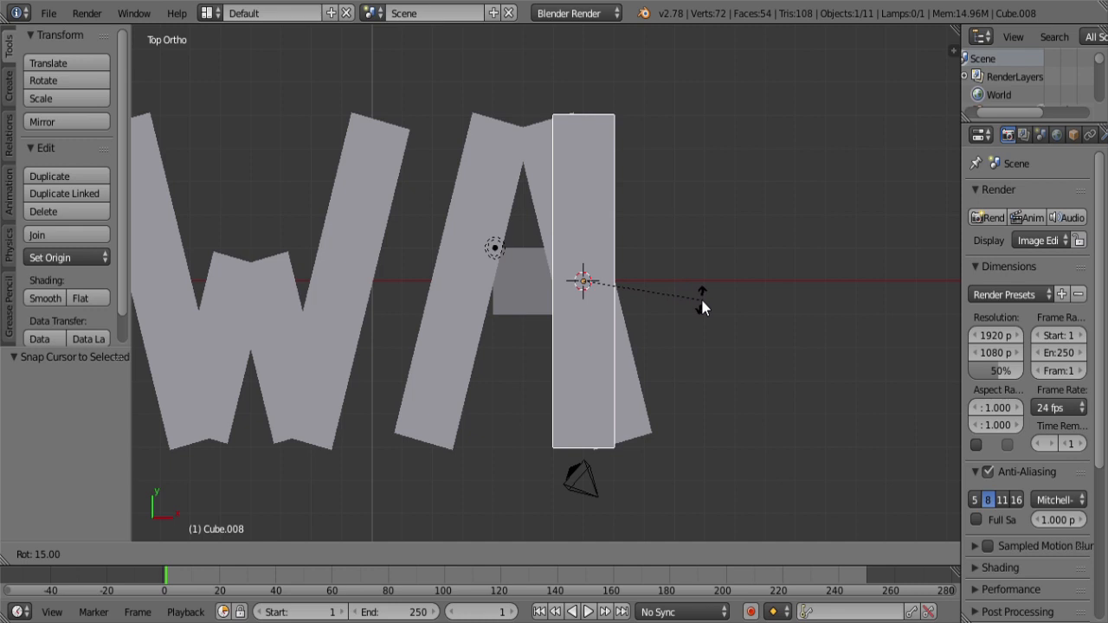
click(702, 307)
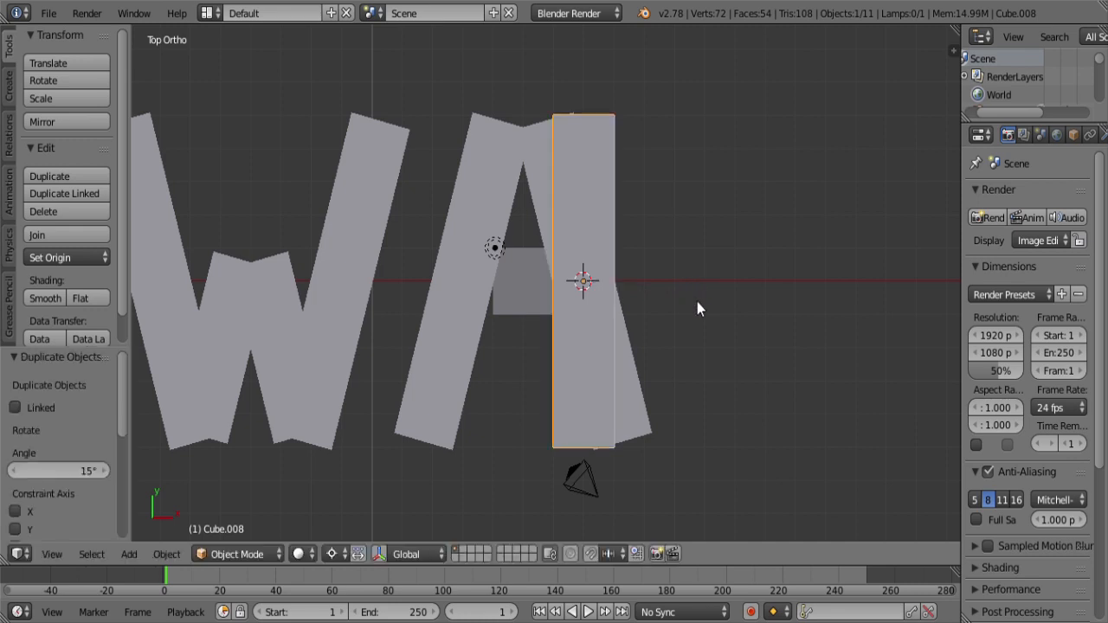
key(g)
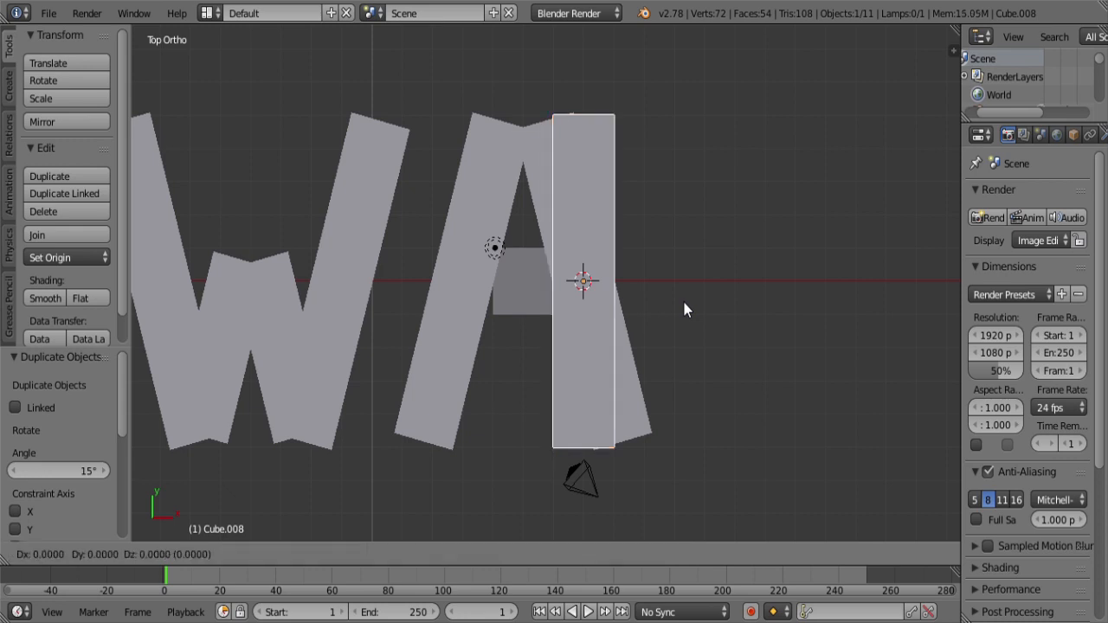
click(801, 316)
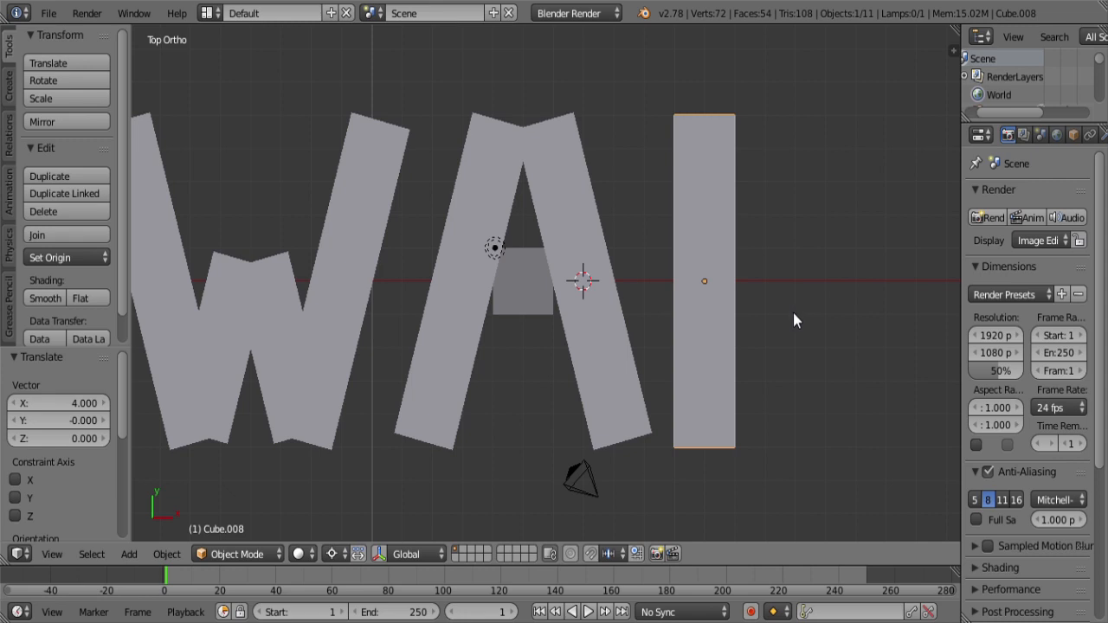
Step: Duplicate the A's crossbar cube and place the copy 9 units along X and -4 units along Y, beside the upright bar's foot
right_click(522, 286)
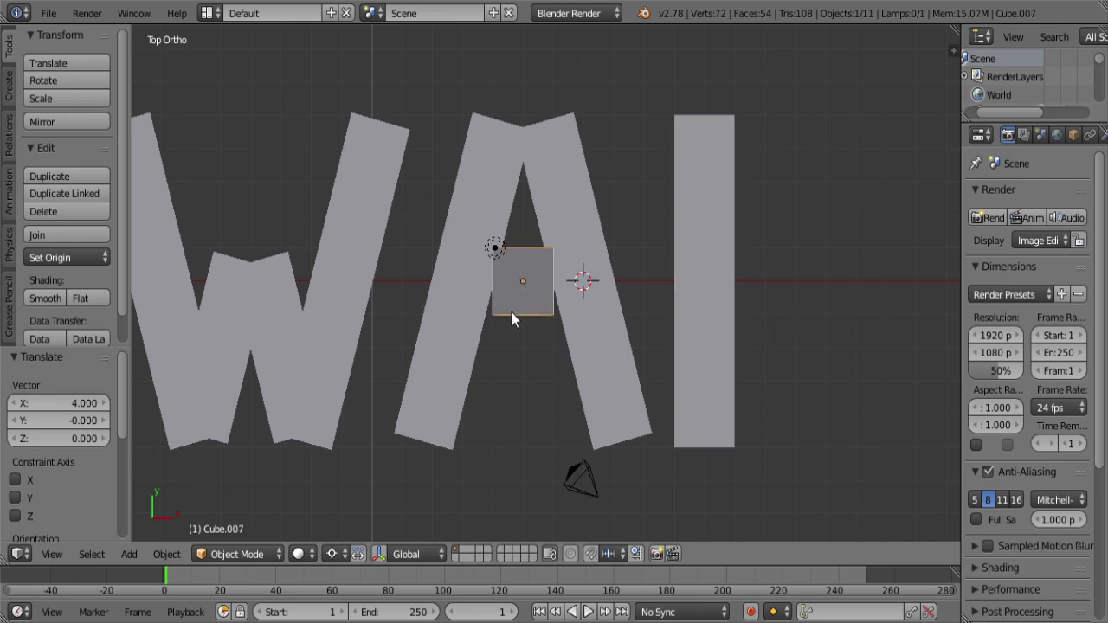
key(shift+d)
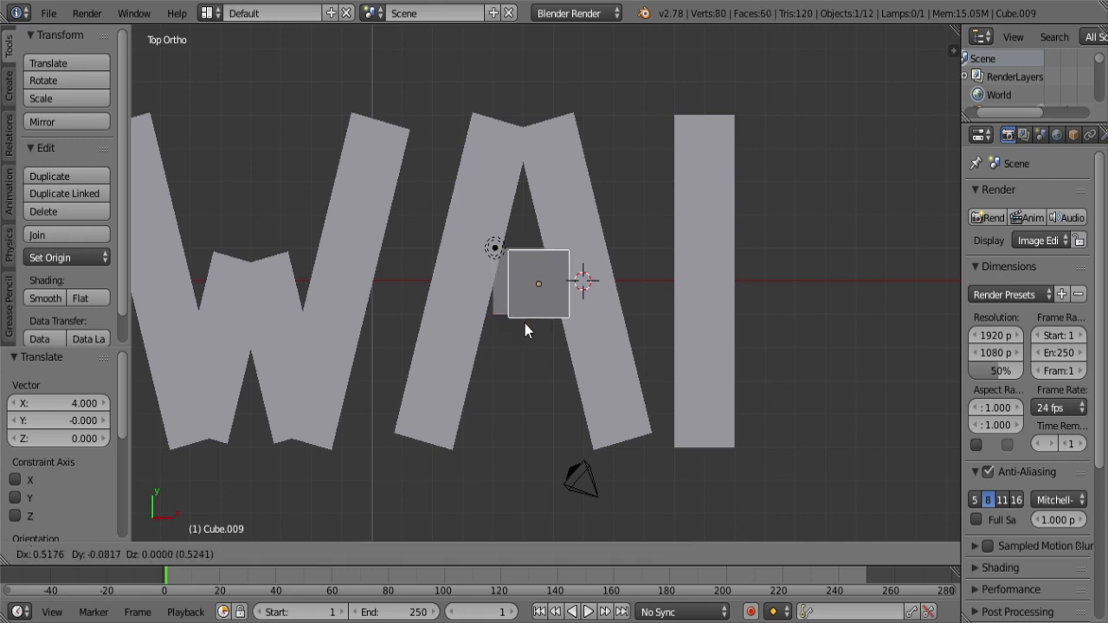
click(773, 452)
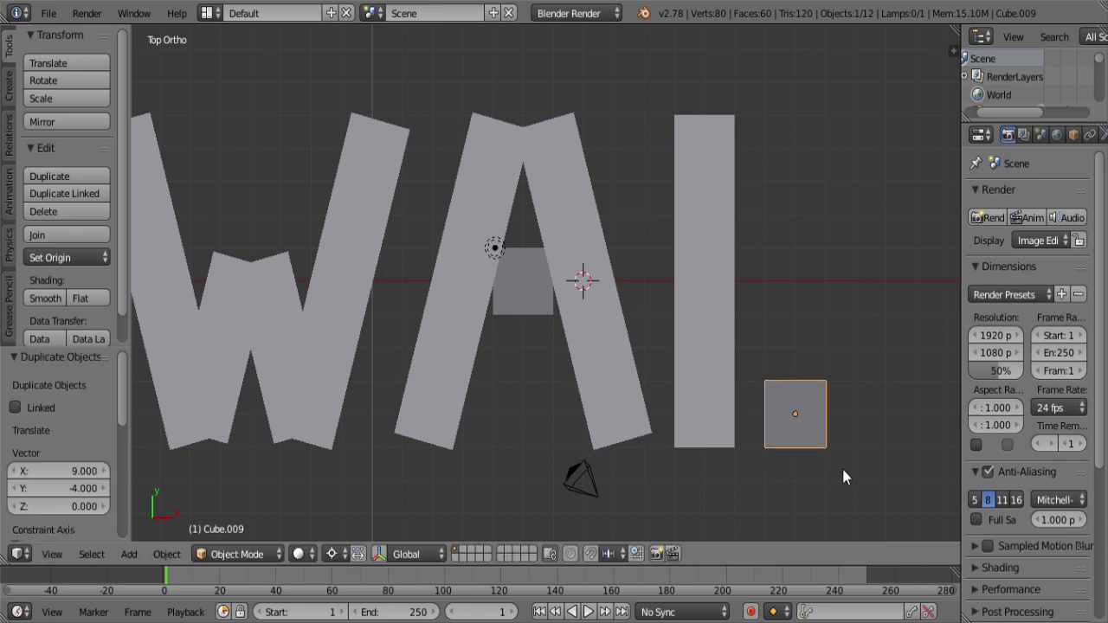
Step: Snap the 3D cursor to the copied cube and scale it by 2 along the global X axis as the L's foot
key(shift+s)
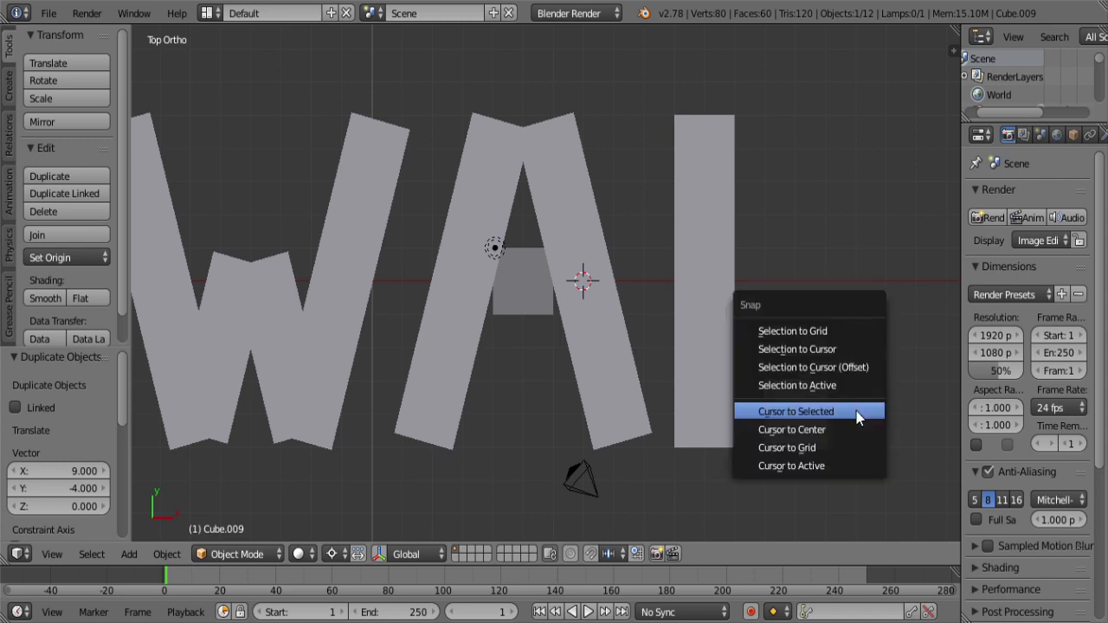
click(855, 413)
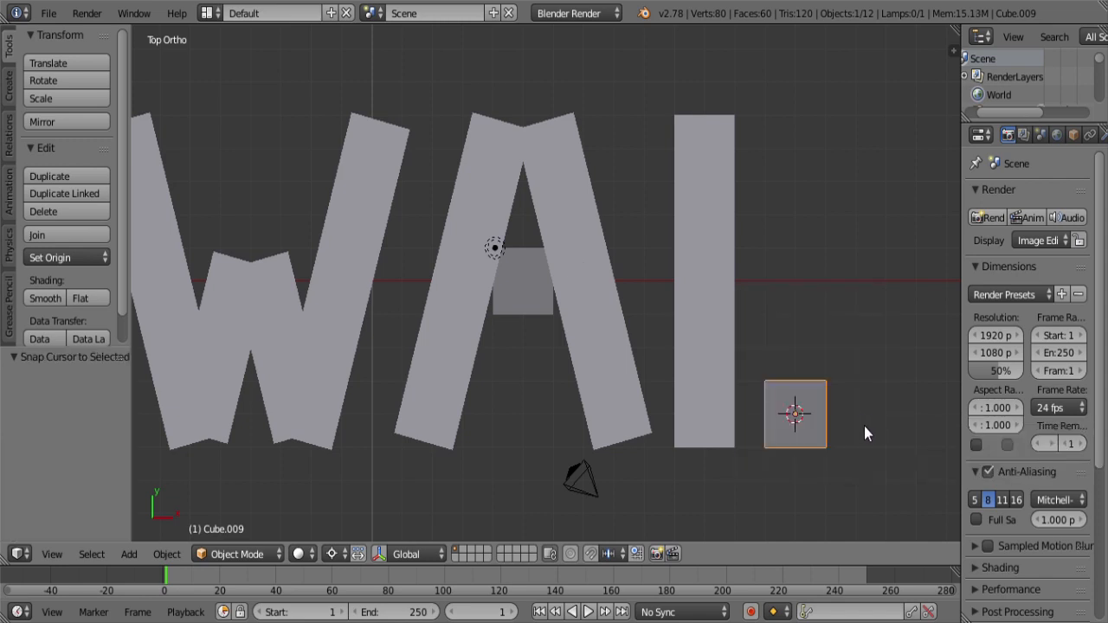
key(s)
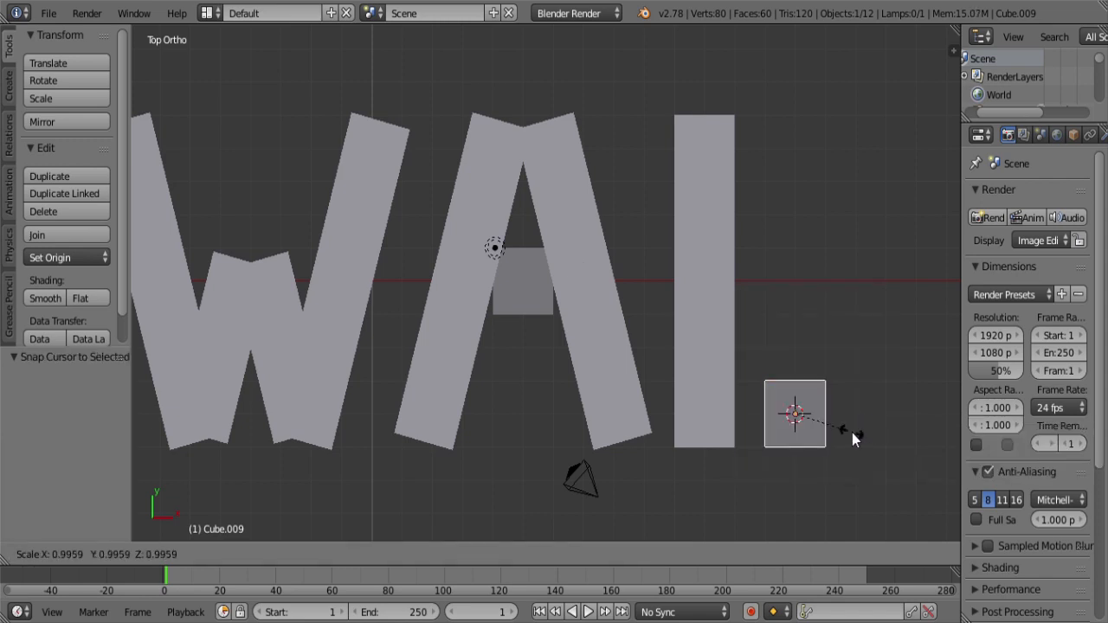
key(x)
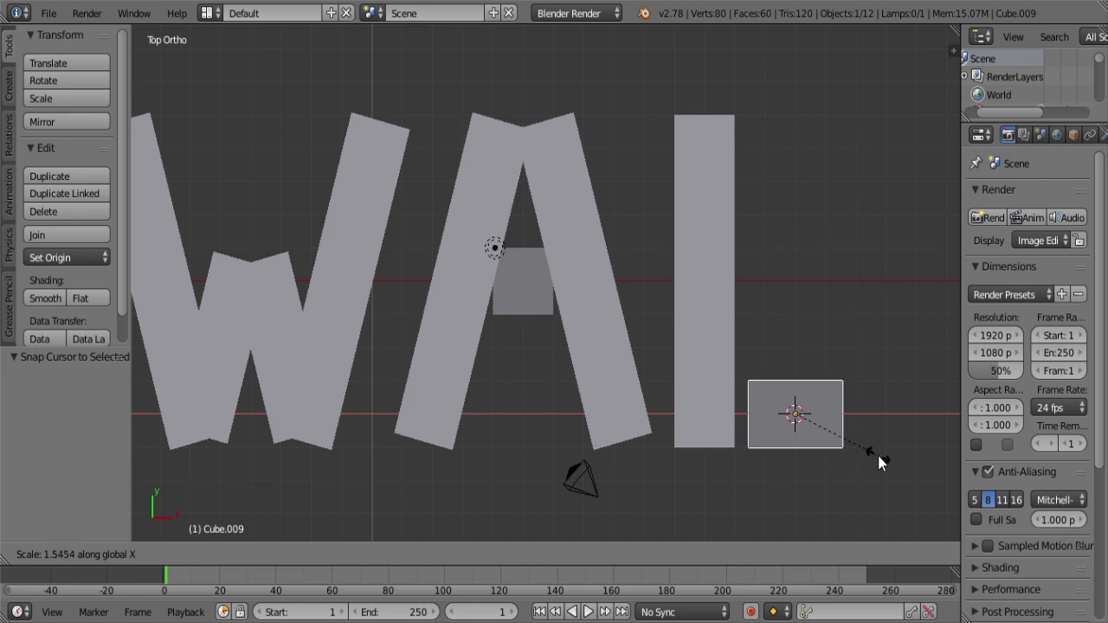
text(2.0)
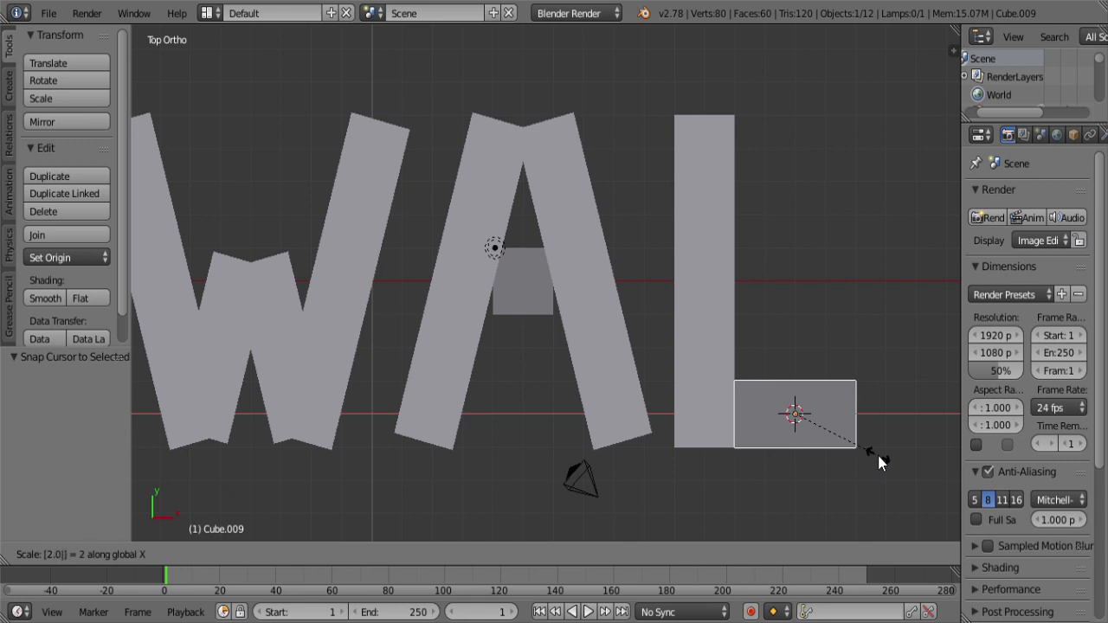
key(Return)
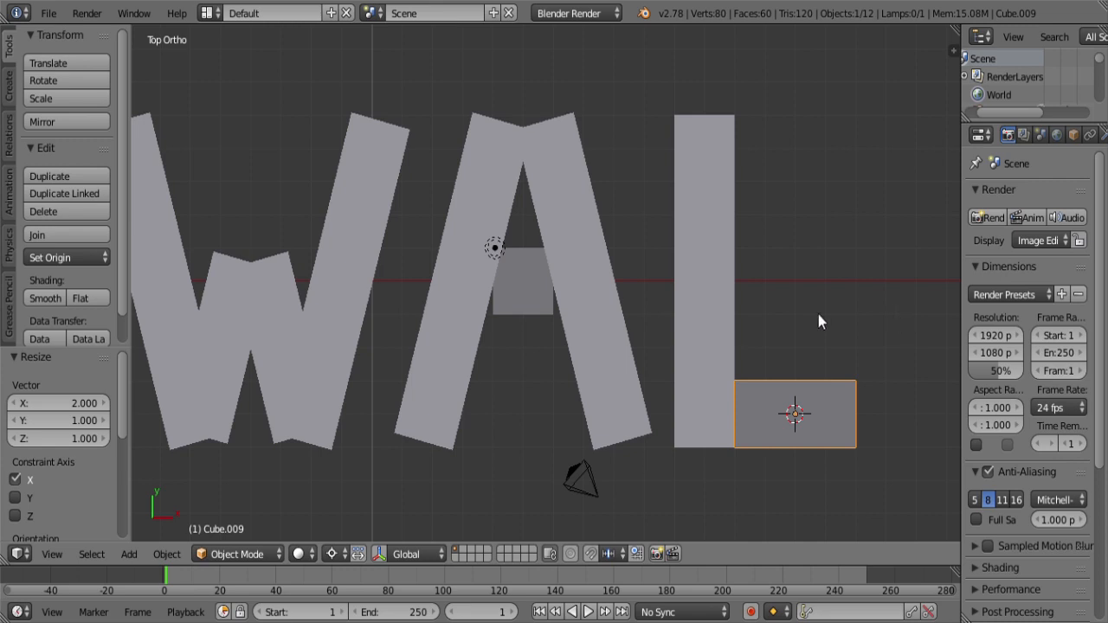
Step: Duplicate both bars of the letter L together and place the copy further along X as the second L of WALL
scroll(818, 315, down, 3)
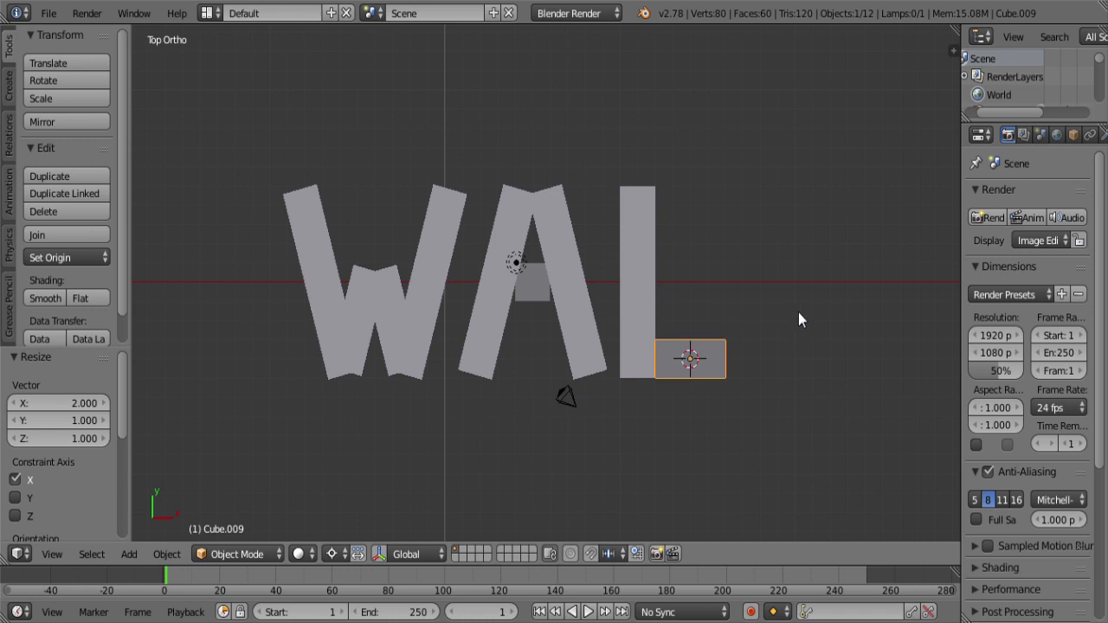
shift+middle_drag(798, 318, 703, 315)
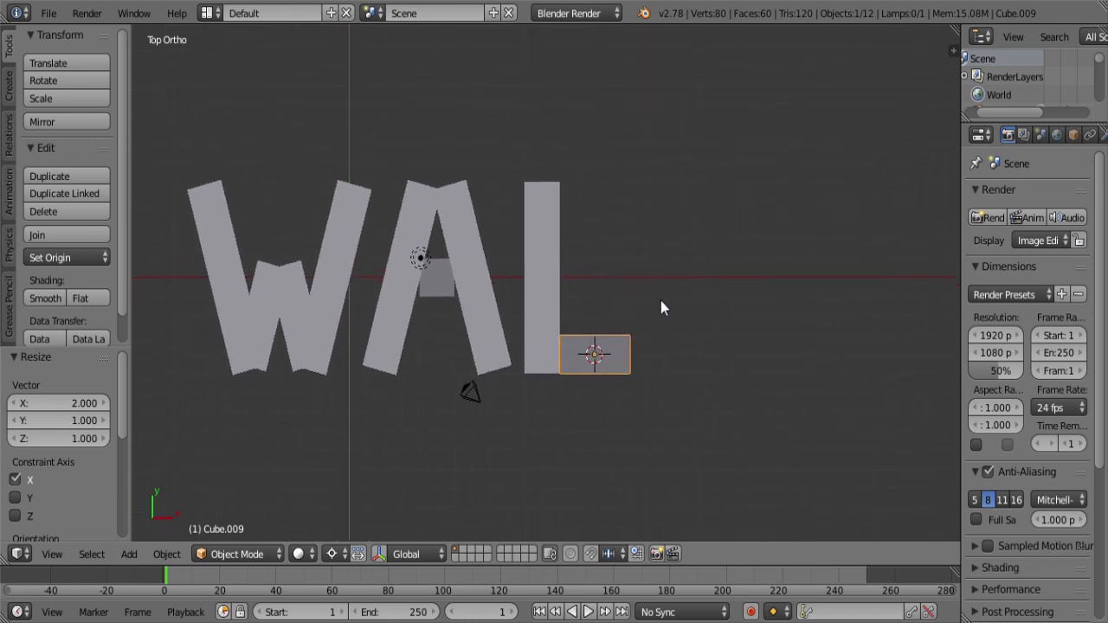
shift+right_click(546, 271)
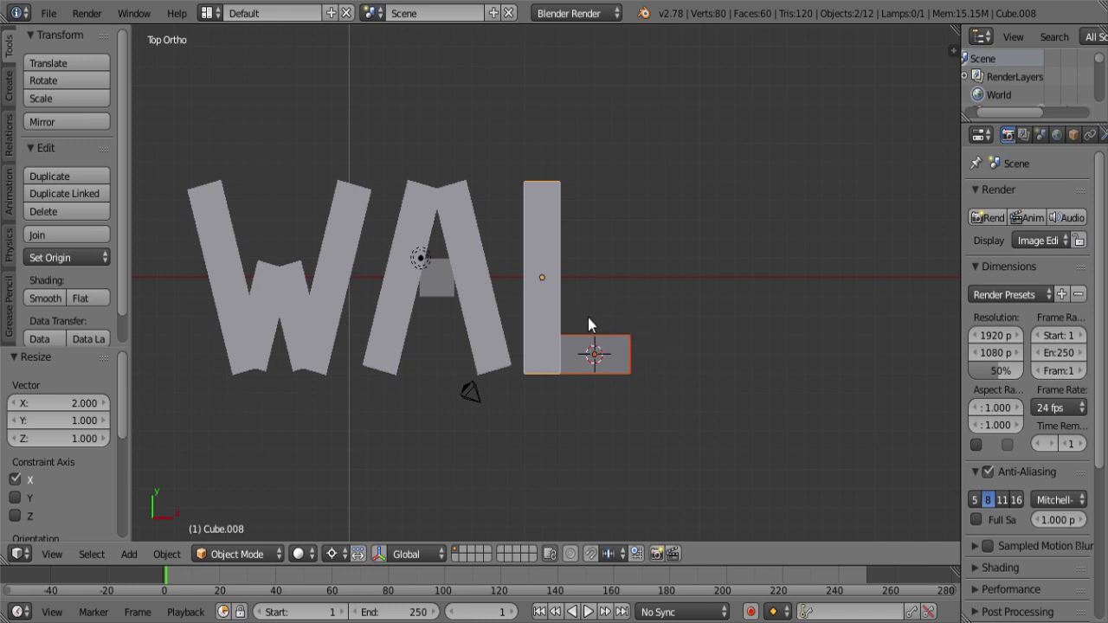
key(shift+d)
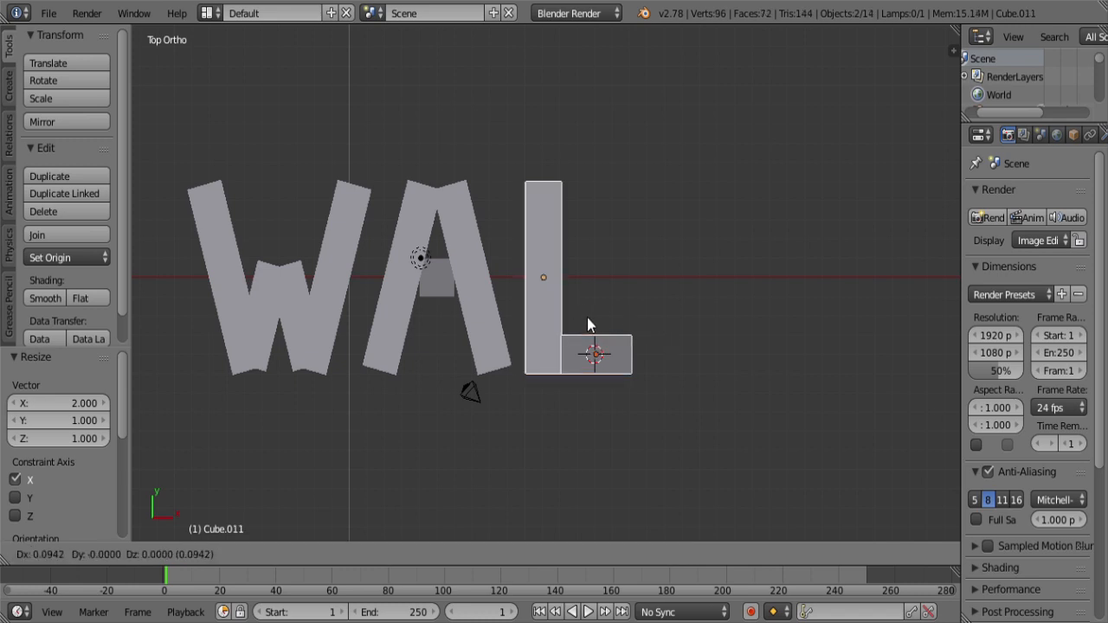
click(710, 320)
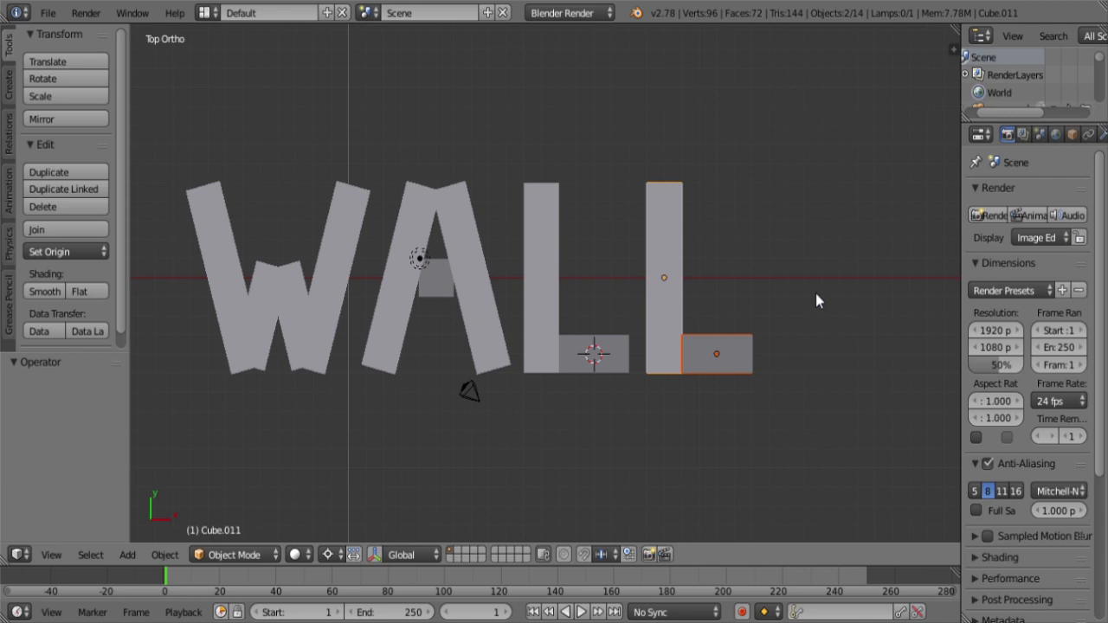
Step: Start a new file by reloading the start-up file and place the 3D cursor in empty space beside the default cube
key(alt+Tab)
click(49, 13)
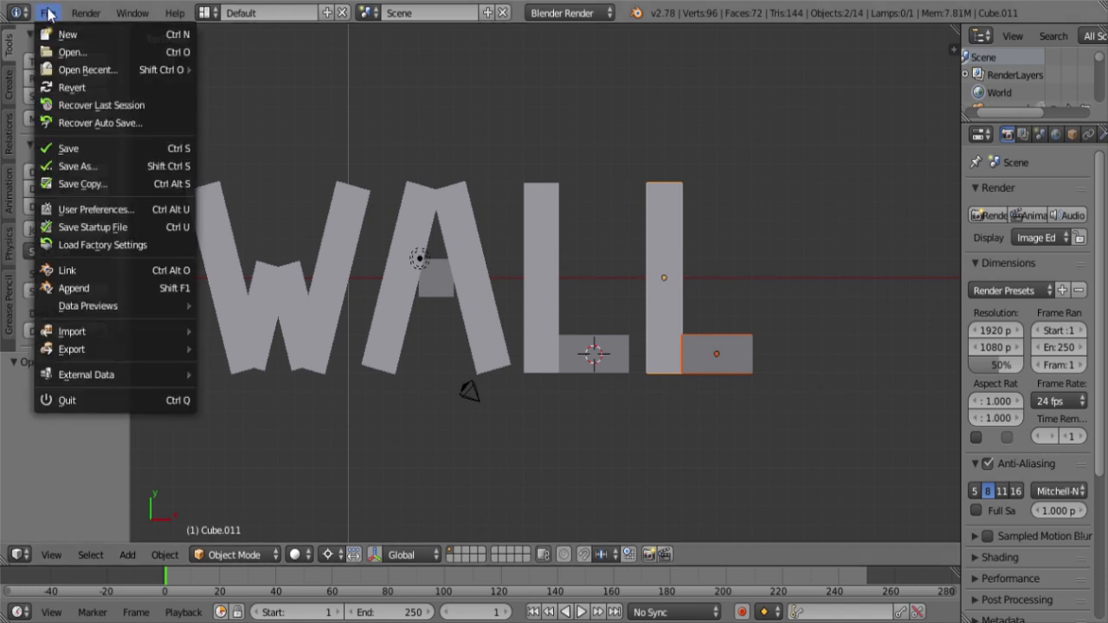
click(91, 34)
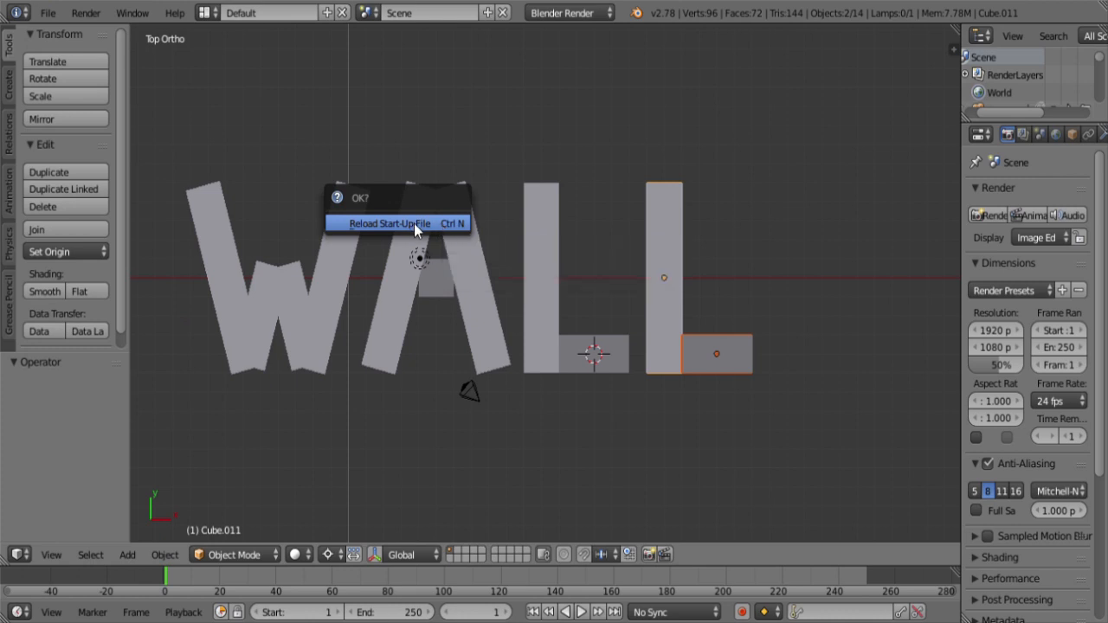
click(413, 224)
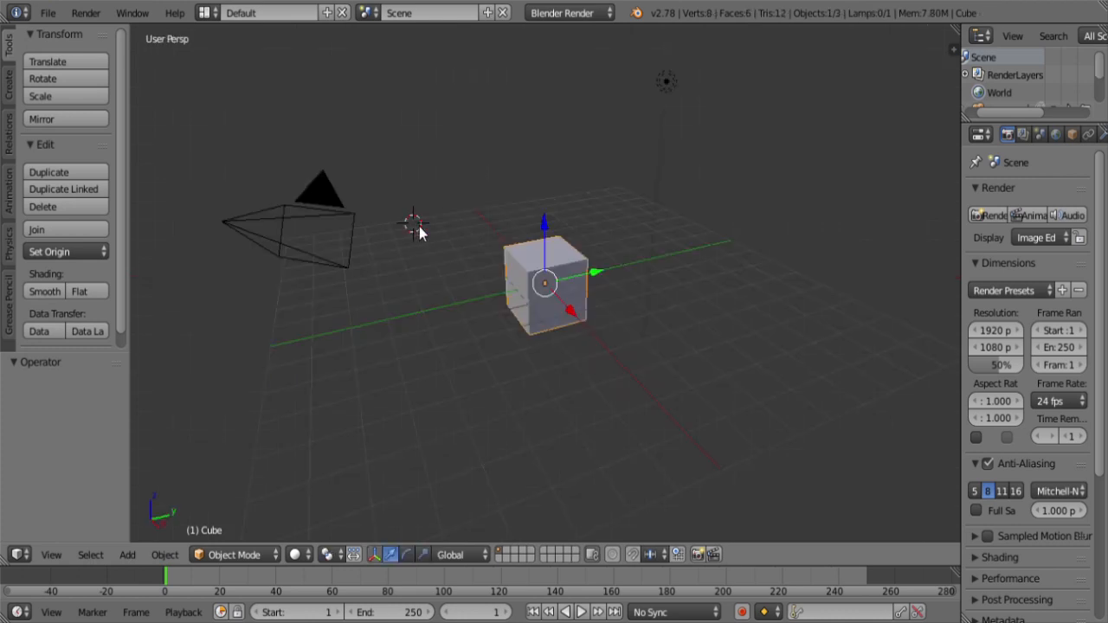
click(675, 307)
Step: Hide the 3D transform manipulator and set the pivot point to 3D Cursor
click(374, 555)
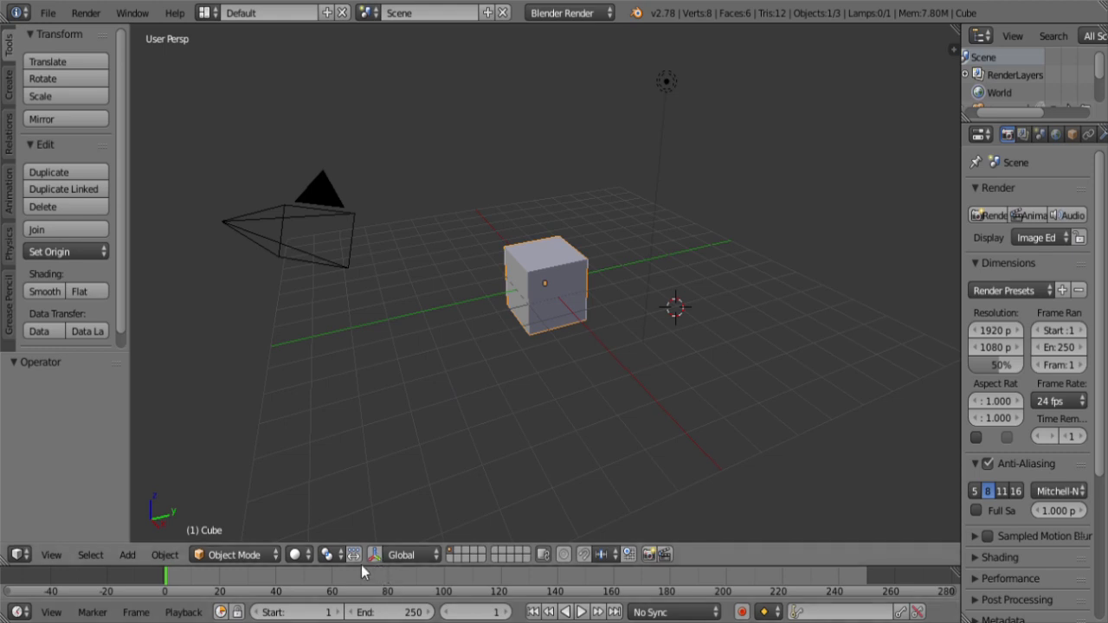
click(327, 556)
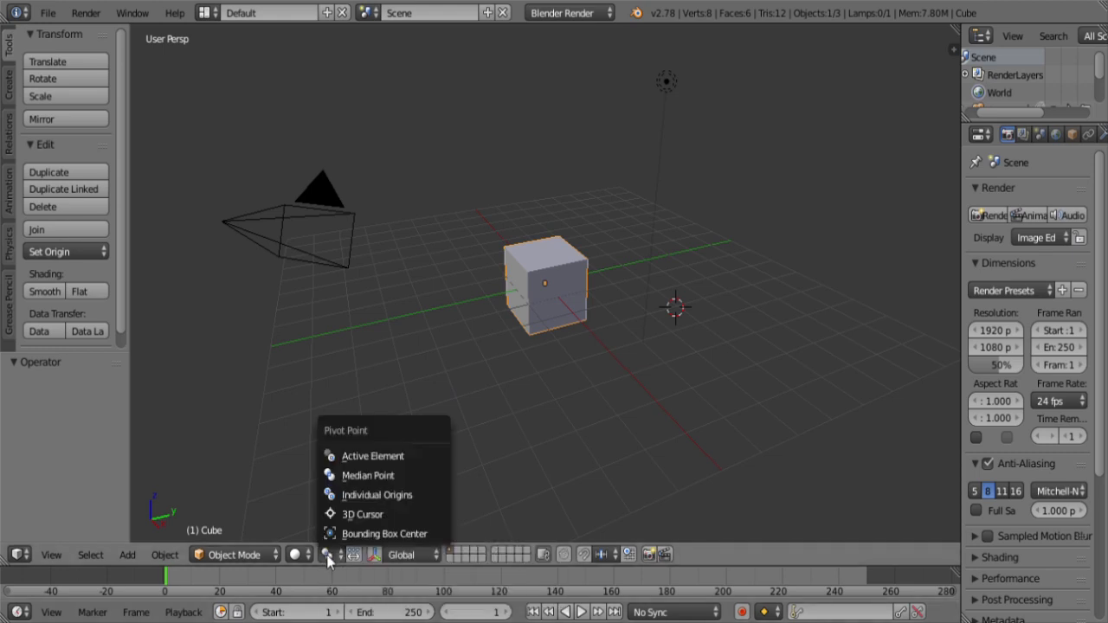
click(350, 515)
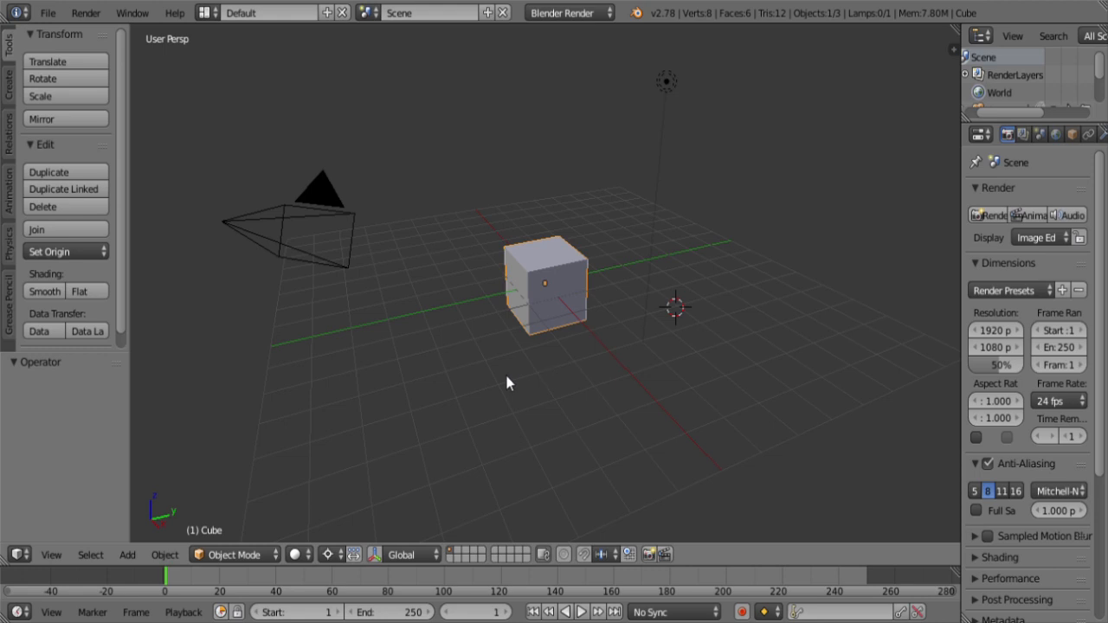
Step: Save the current scene and viewport settings as the startup file
click(46, 13)
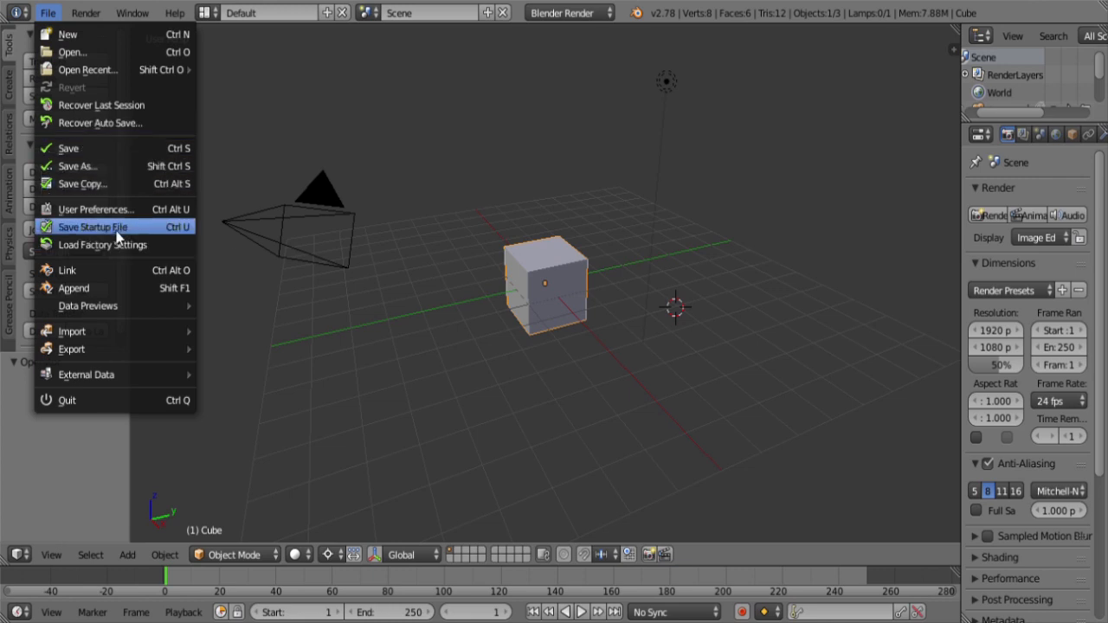
click(174, 227)
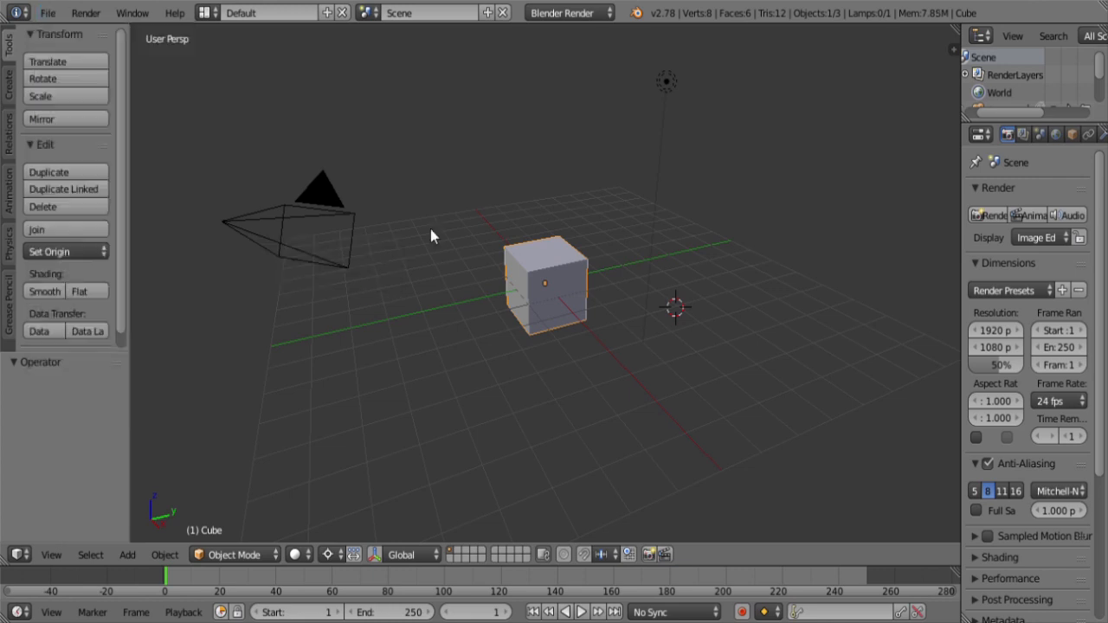
key(ctrl+u)
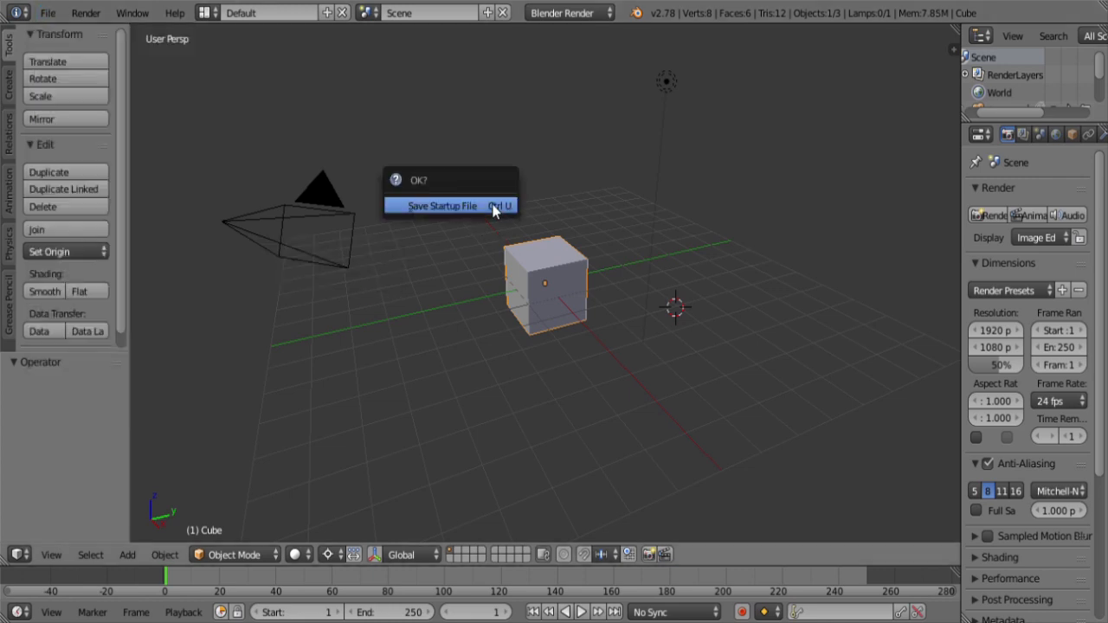
click(492, 206)
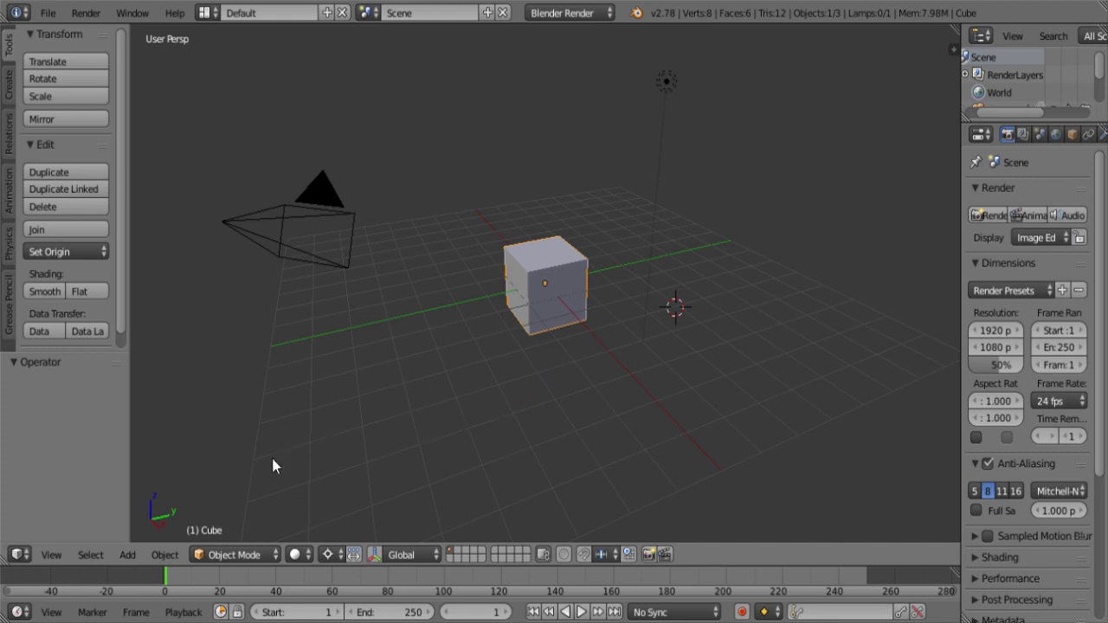
Step: Switch the default cube from Object Mode to Edit Mode
click(251, 555)
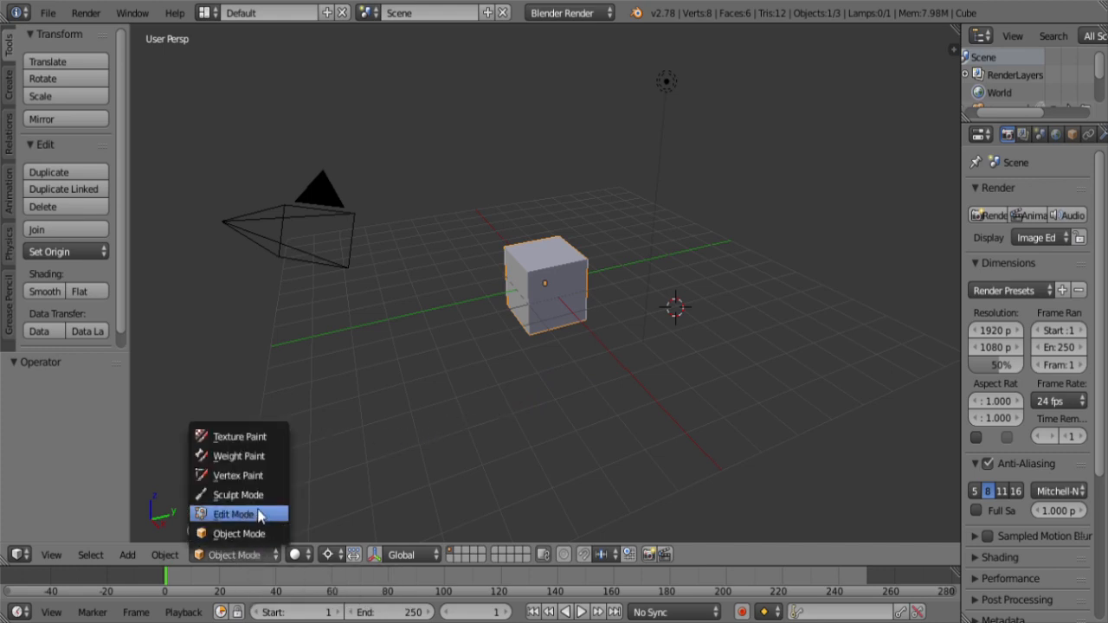
click(262, 514)
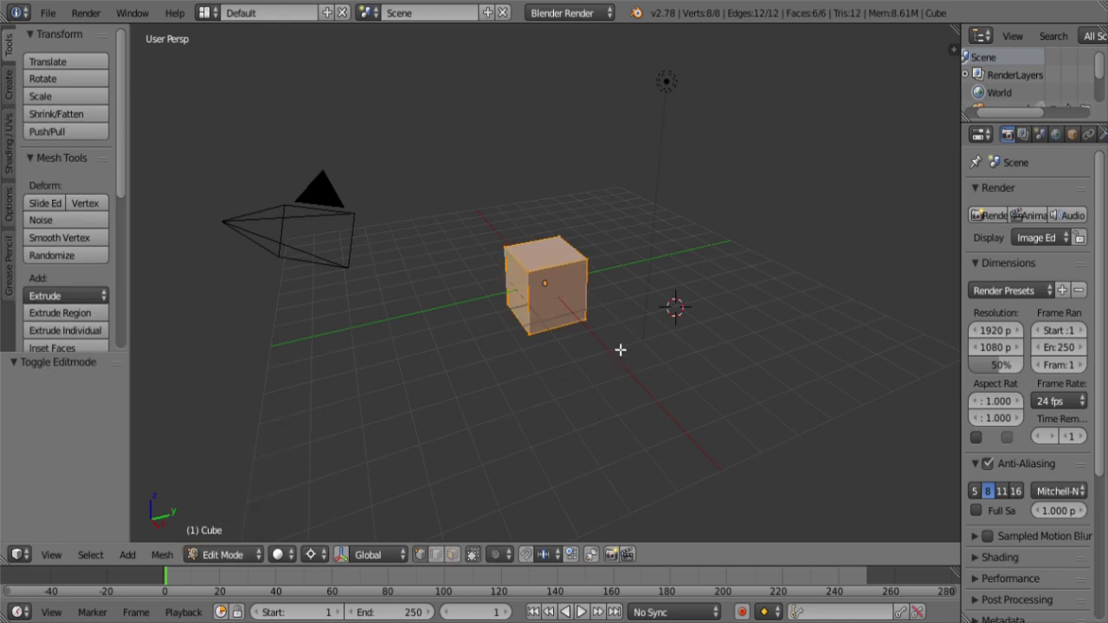
key(Tab)
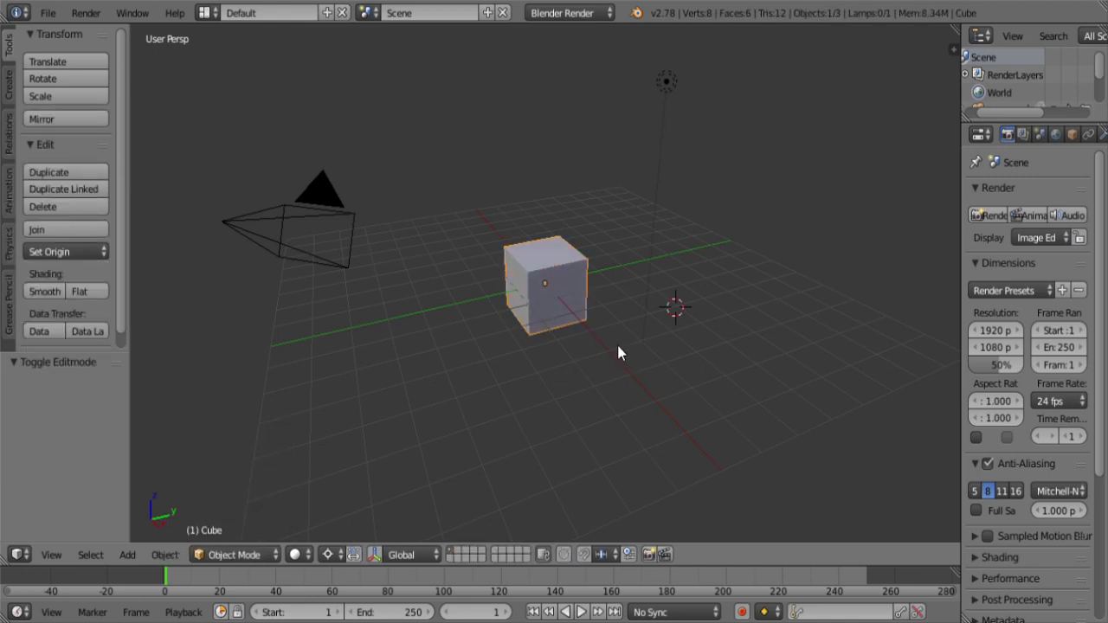
key(Tab)
key(Tab)
key(Tab)
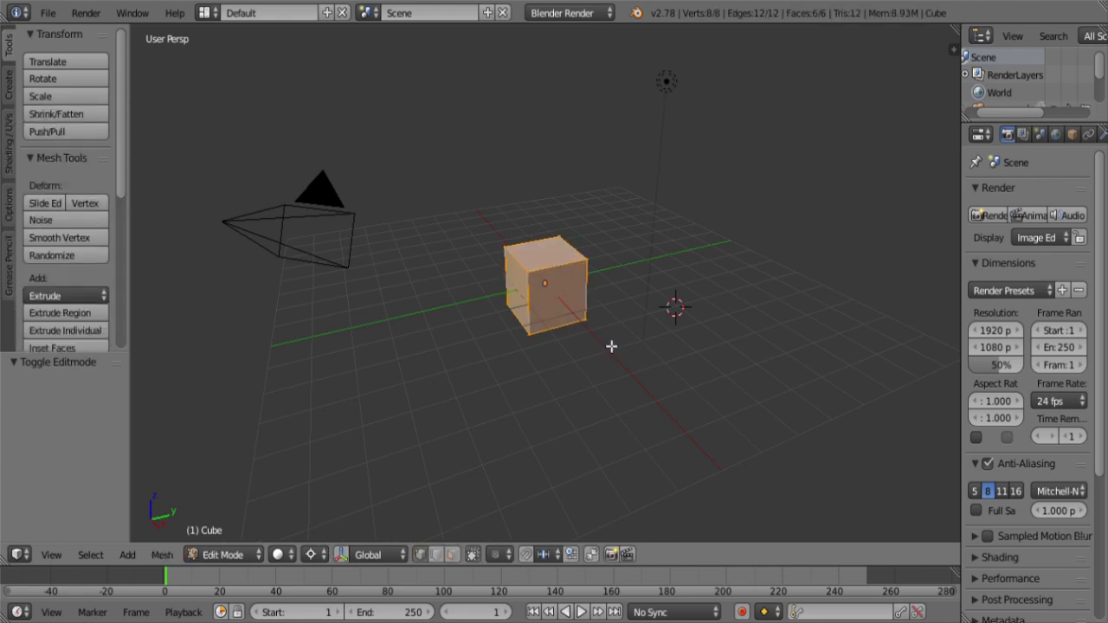
key(Tab)
key(Tab)
Step: Select the four corner vertices of the cube's top face together
right_click(594, 263)
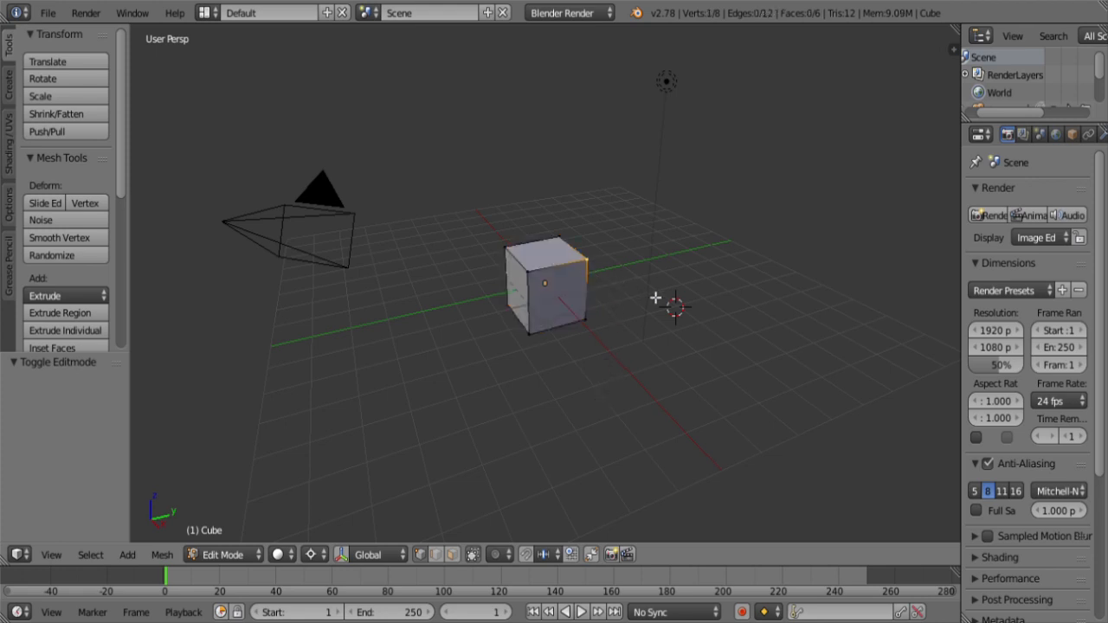
shift+right_click(535, 283)
shift+right_click(513, 254)
shift+right_click(564, 240)
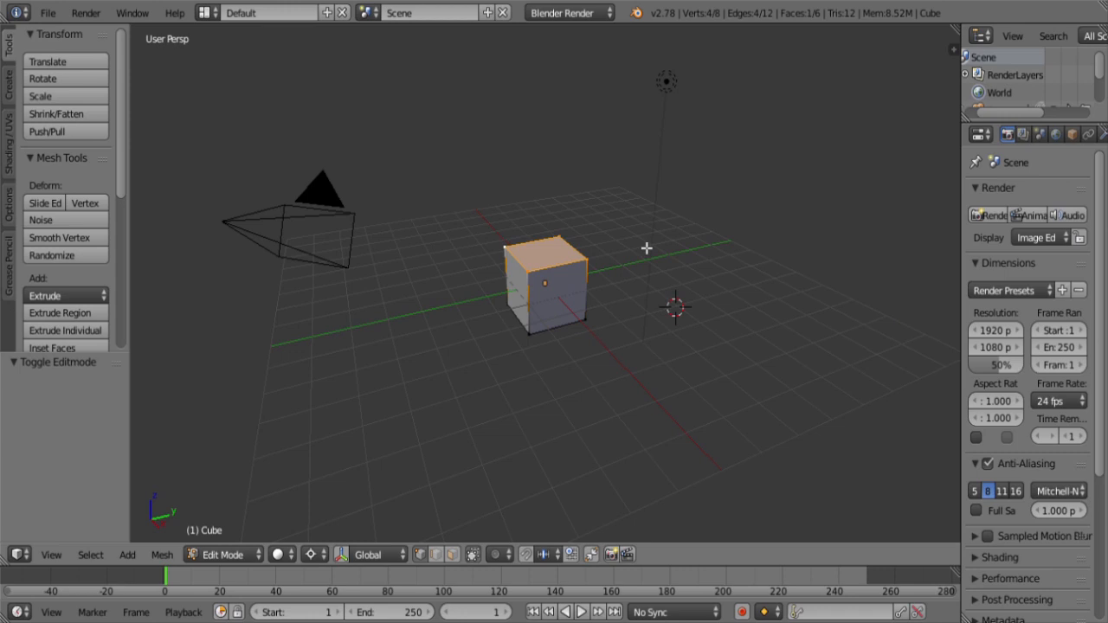
Step: Add the four bottom vertices to the selection in wireframe display and return the viewport to solid shading
key(z)
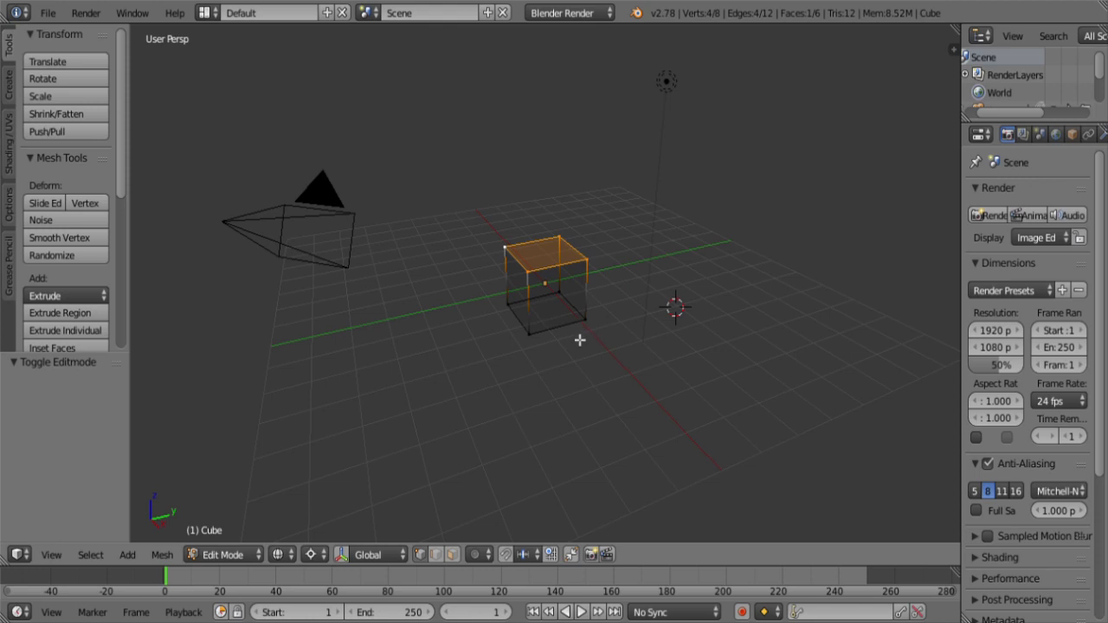
scroll(579, 341, up, 3)
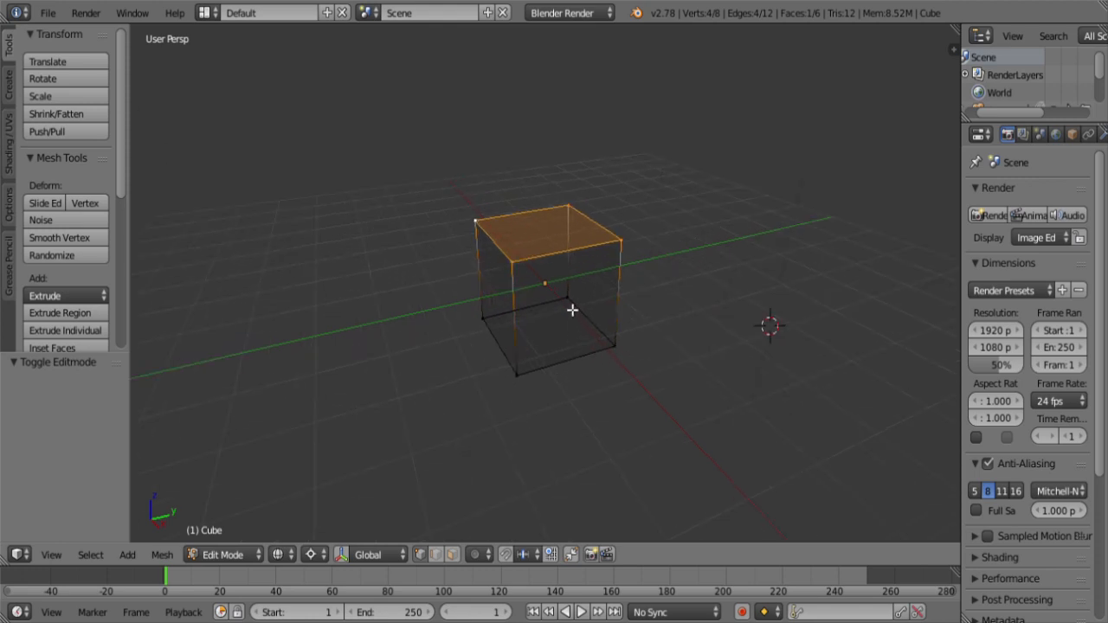
shift+right_click(573, 306)
shift+right_click(489, 321)
shift+right_click(521, 388)
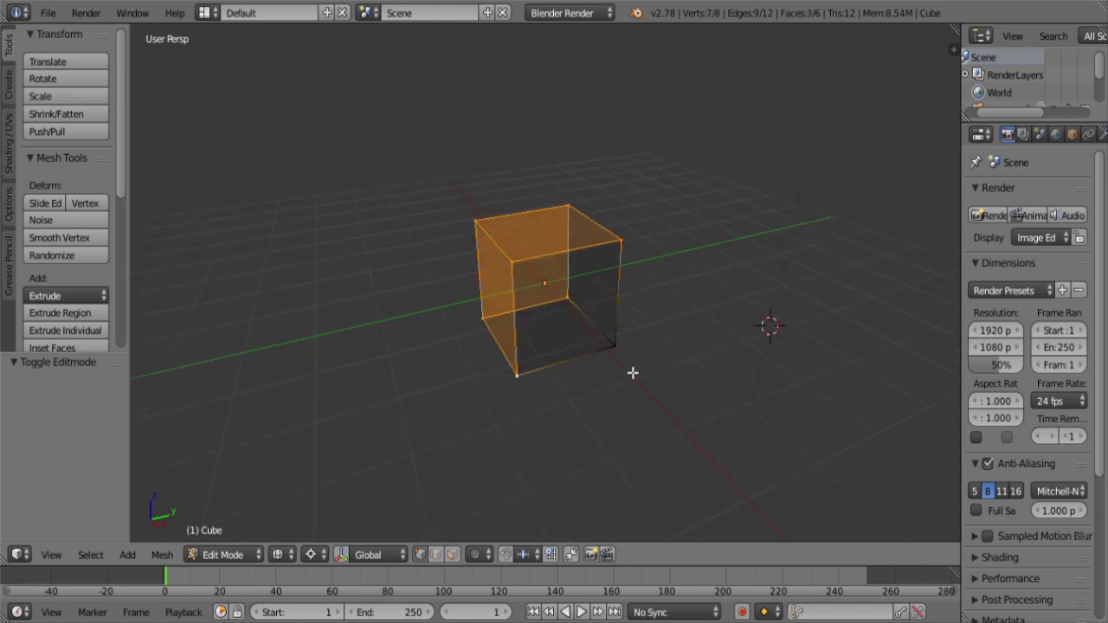
shift+right_click(621, 355)
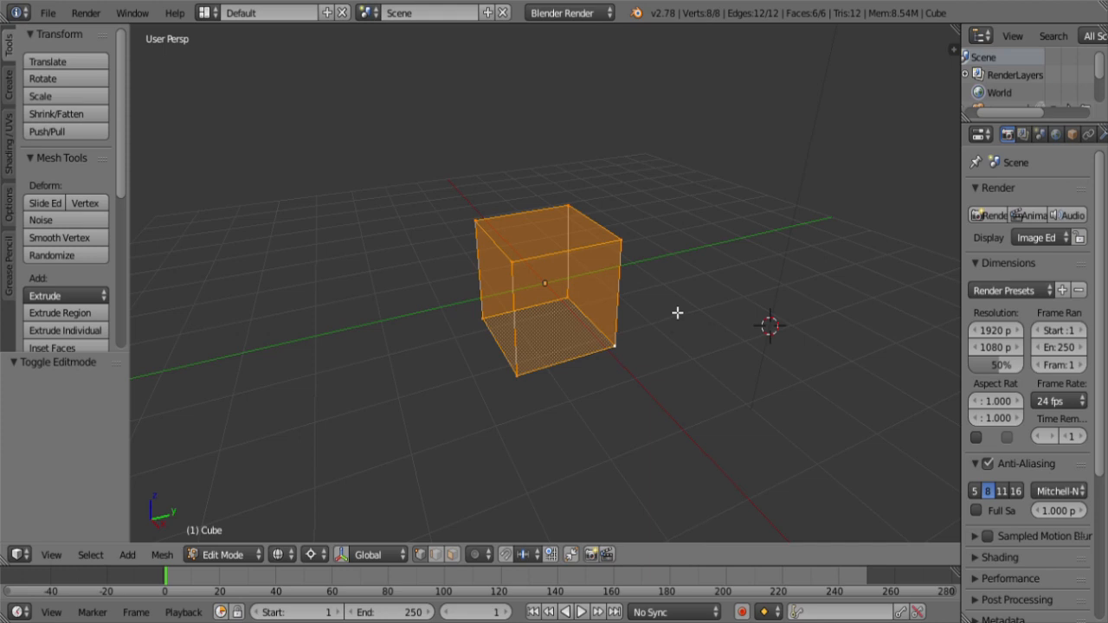
key(z)
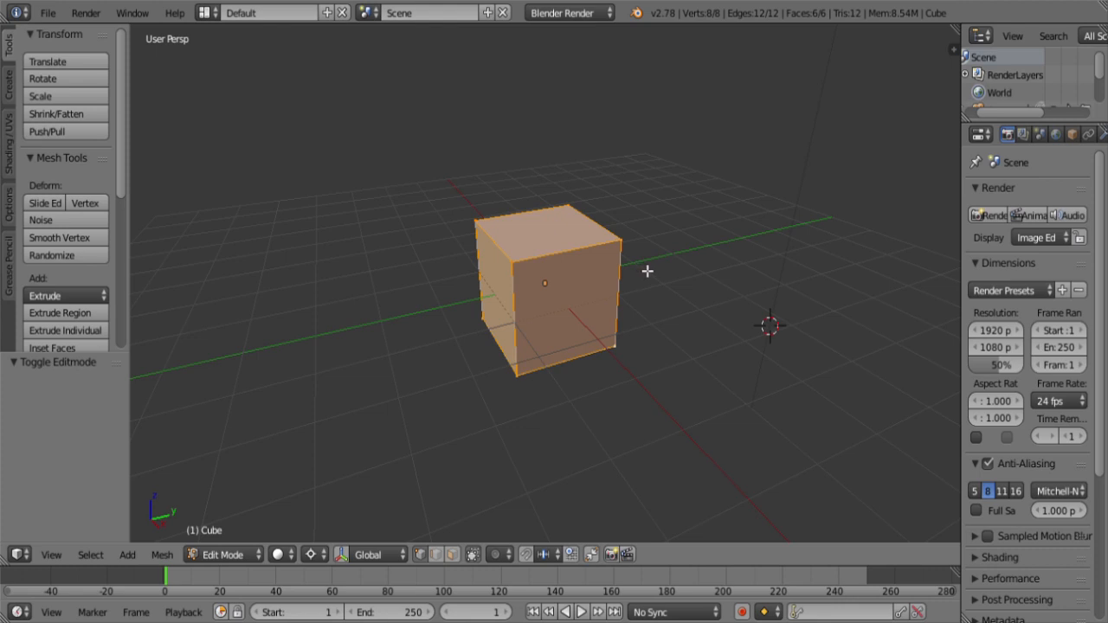
Step: Toggle the whole mesh selection off and on, select only the front top corner vertex, and reselect everything
key(a)
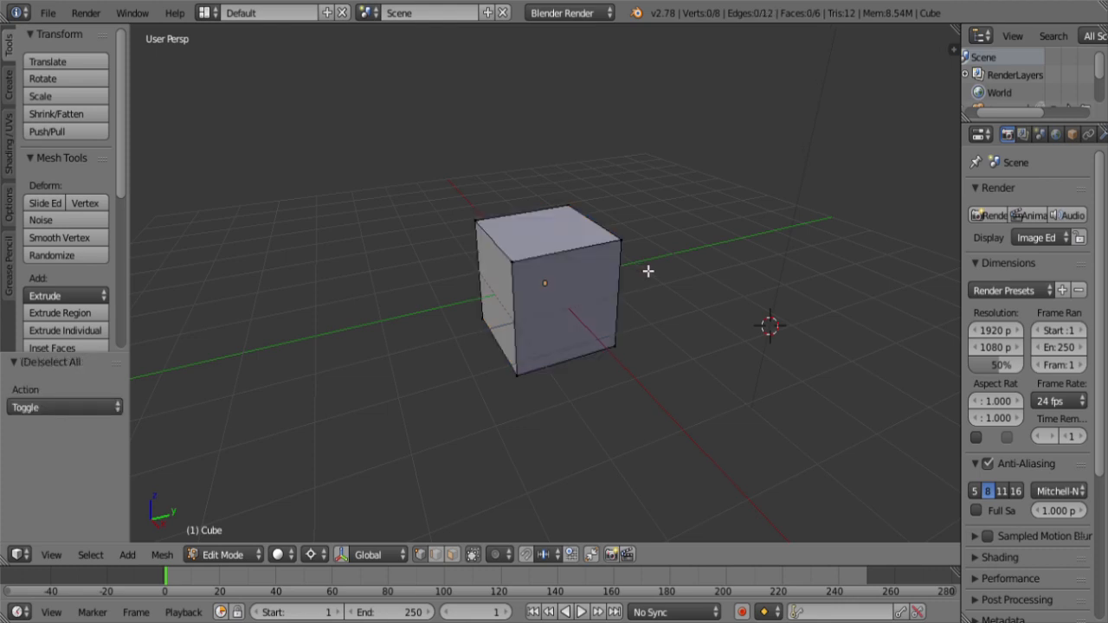
key(a)
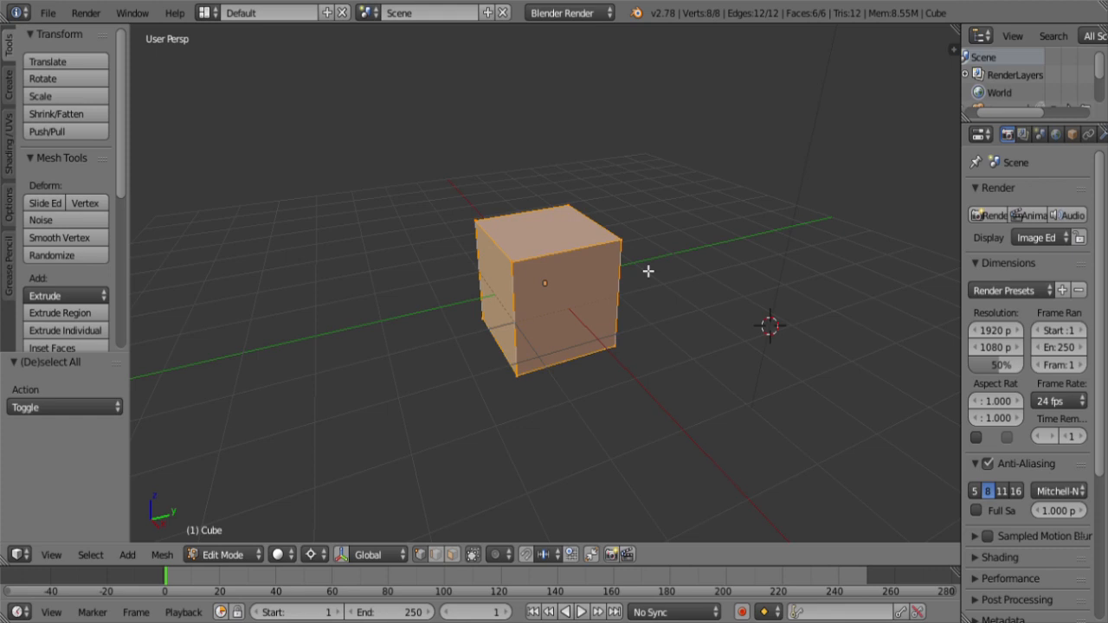
right_click(519, 267)
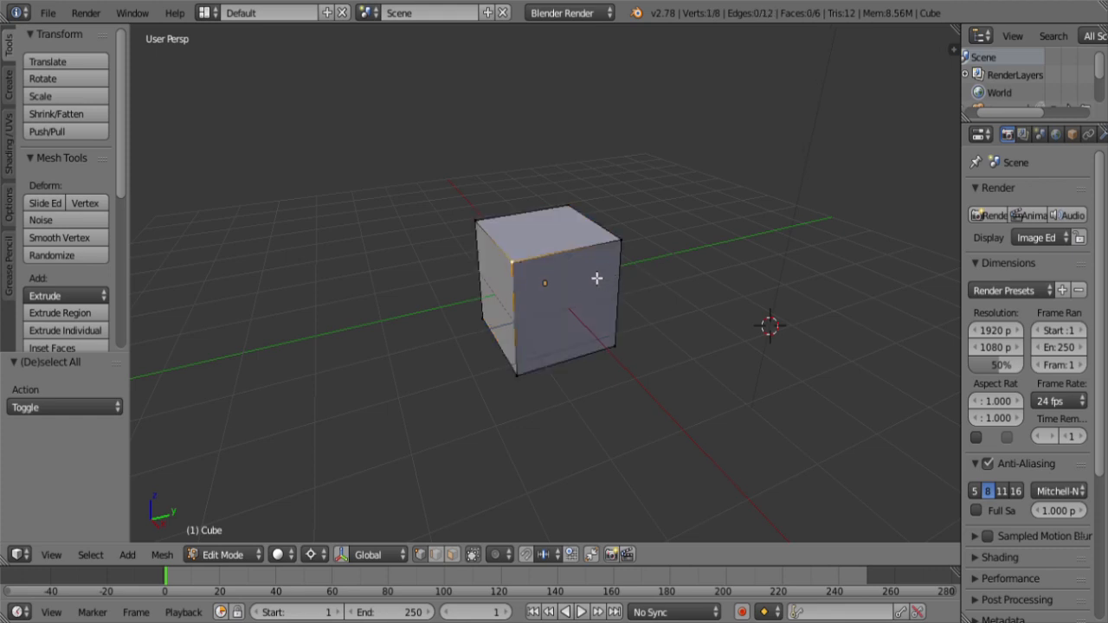
key(a)
key(a)
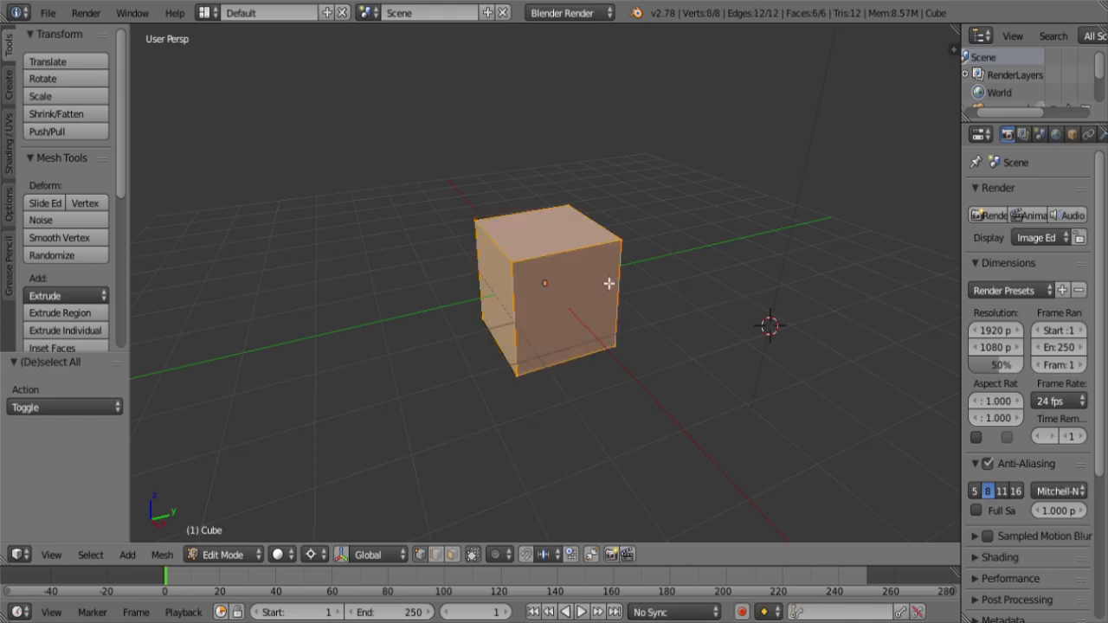
Step: Use Circle Select with an adjusted brush radius to deselect most of the cube's vertices and paint them all selected again
key(c)
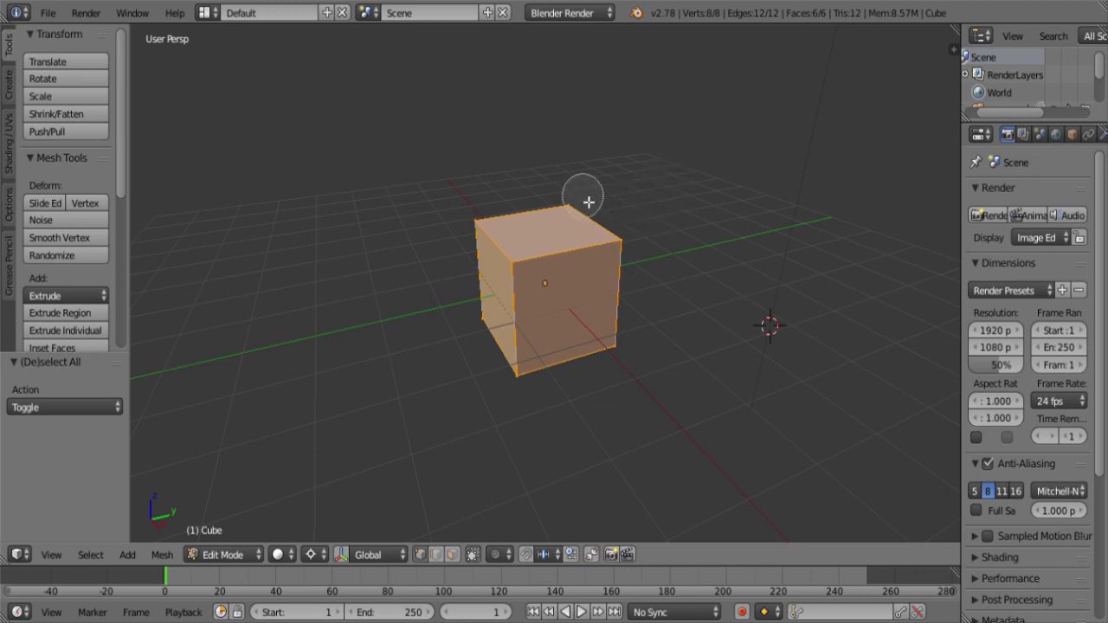
scroll(581, 196, down, 3)
scroll(586, 196, up, 3)
scroll(585, 202, down, 3)
scroll(585, 203, down, 5)
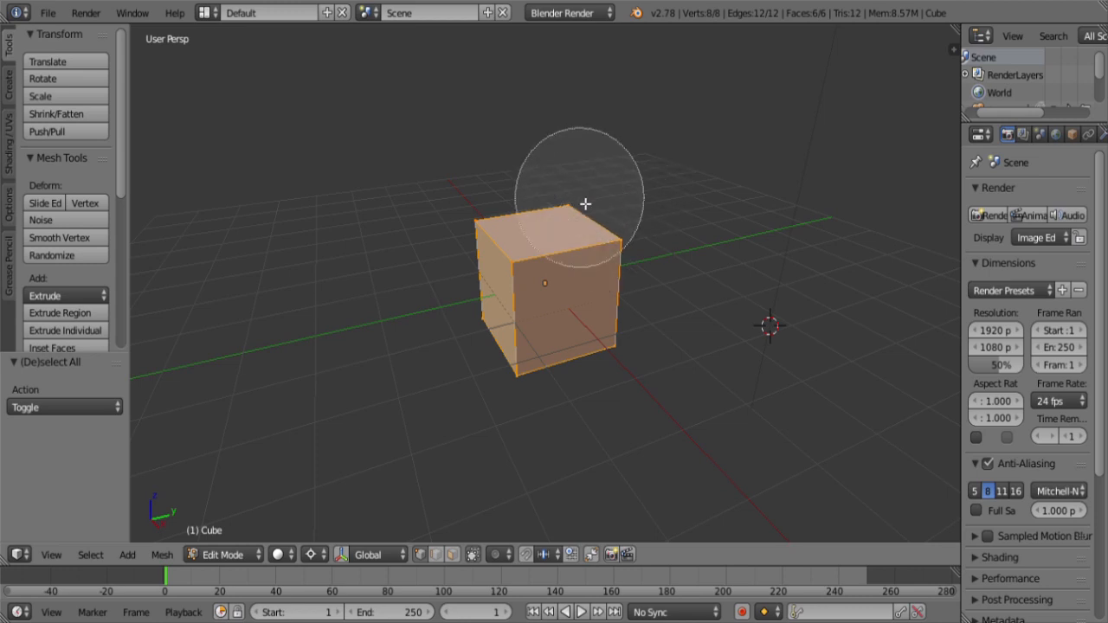
scroll(585, 202, up, 8)
scroll(584, 204, down, 3)
scroll(585, 208, up, 2)
scroll(581, 201, down, 3)
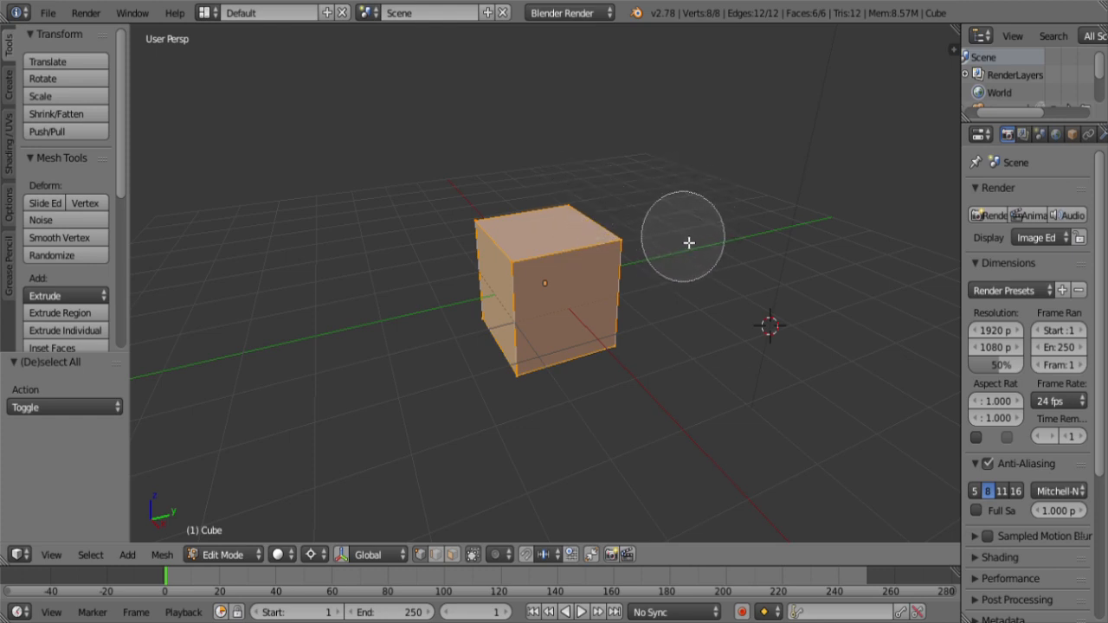
mouse_move(689, 243)
middle_down()
mouse_move(648, 239)
mouse_move(580, 193)
mouse_move(511, 203)
mouse_move(497, 280)
mouse_move(399, 279)
middle_up()
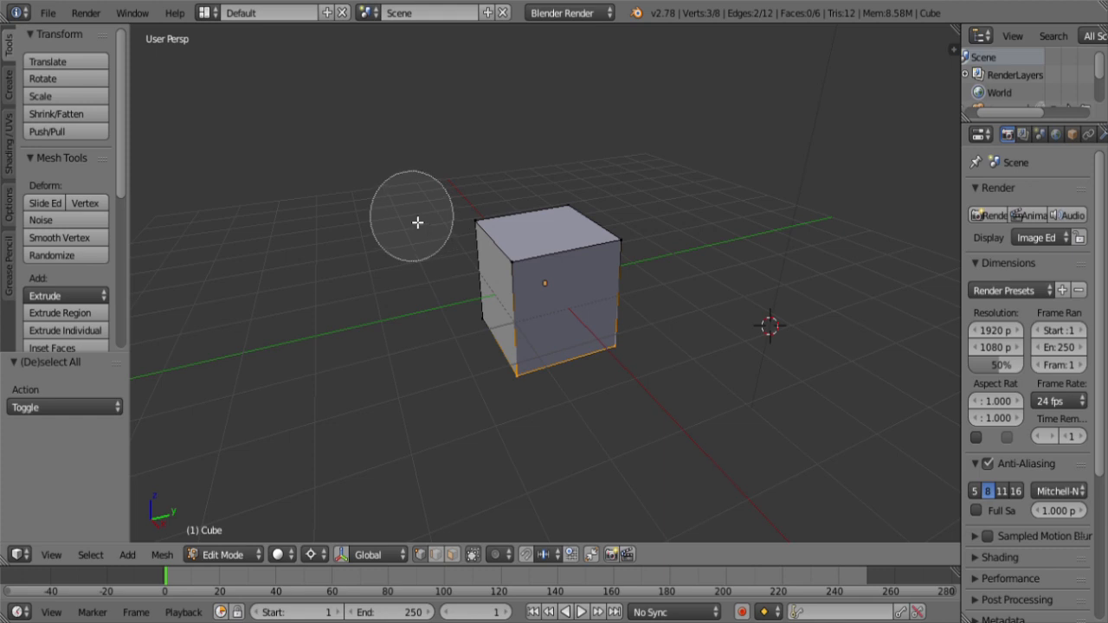
mouse_move(416, 220)
mouse_down()
mouse_move(474, 242)
mouse_move(484, 323)
mouse_move(591, 324)
mouse_move(601, 248)
mouse_move(576, 224)
mouse_up()
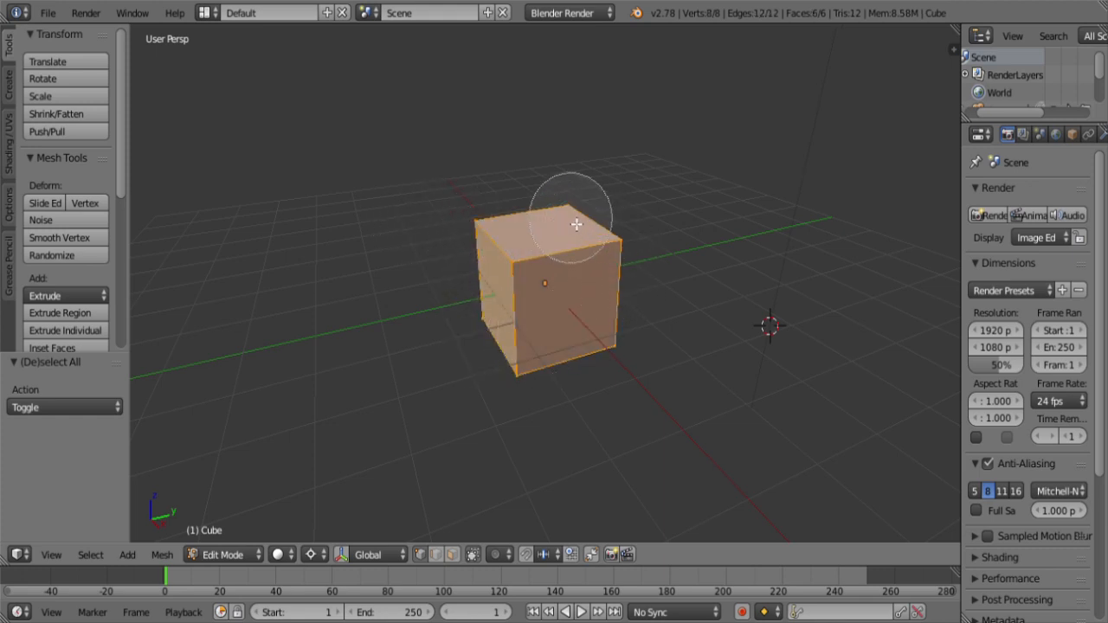
right_click(642, 206)
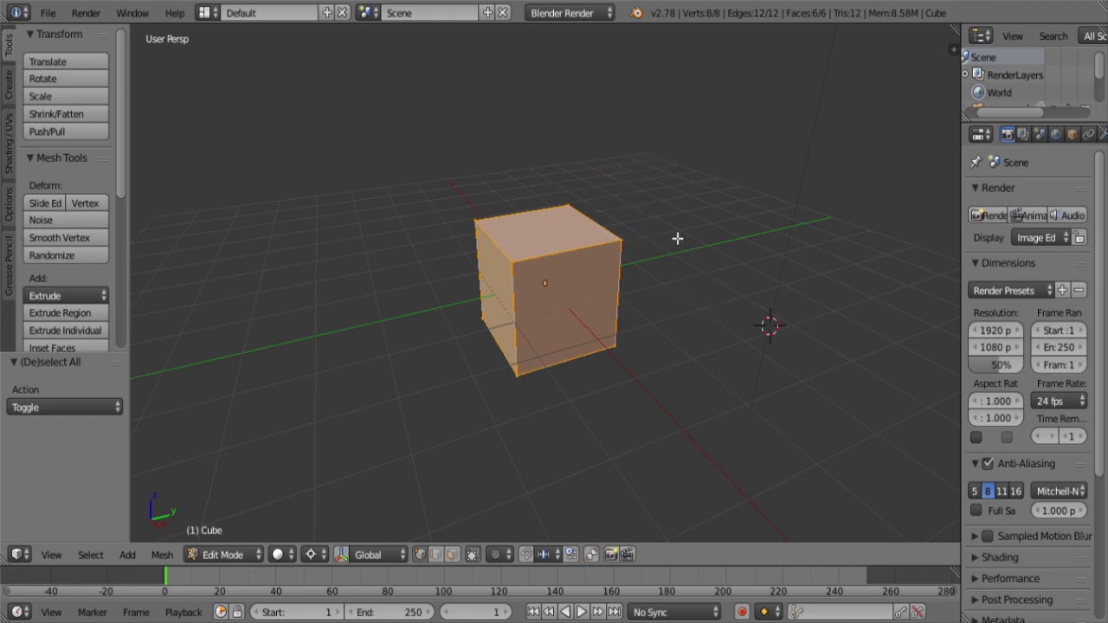
Step: Box-deselect the cube's vertices with Border Select and box-select the corners around its top edge nearest the left side
key(b)
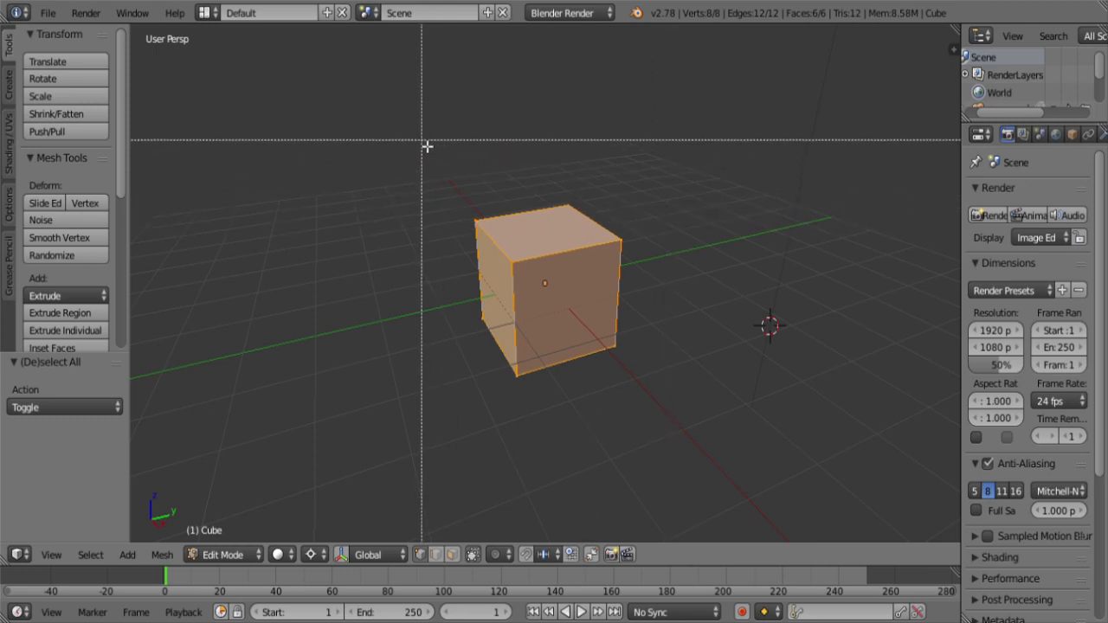
drag(415, 146, 701, 408)
middle_drag(701, 407, 704, 408)
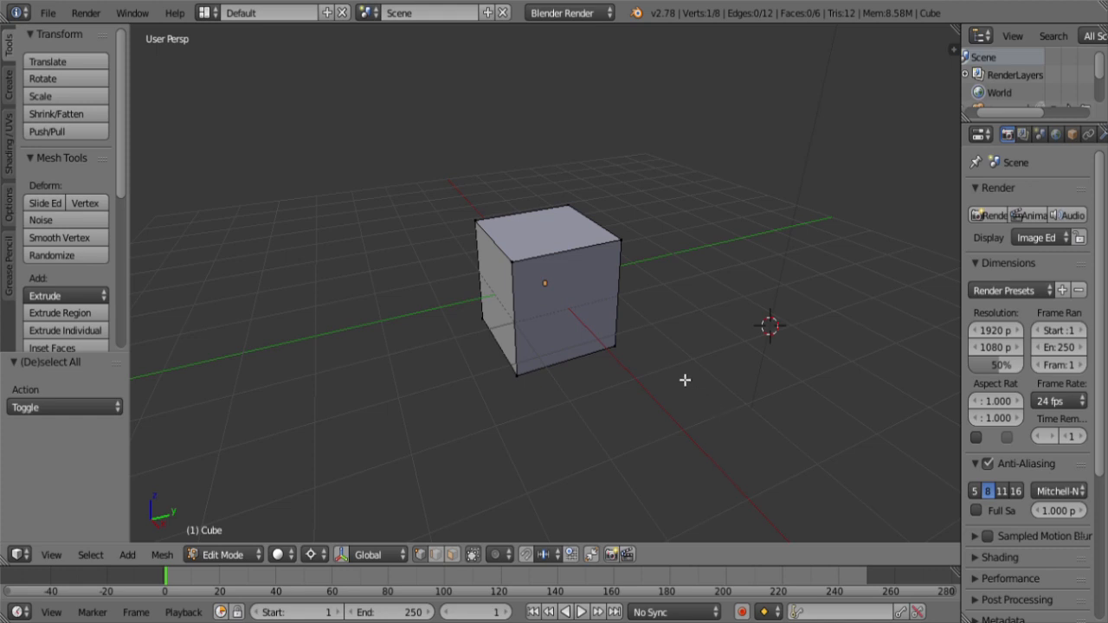
key(b)
drag(436, 173, 554, 290)
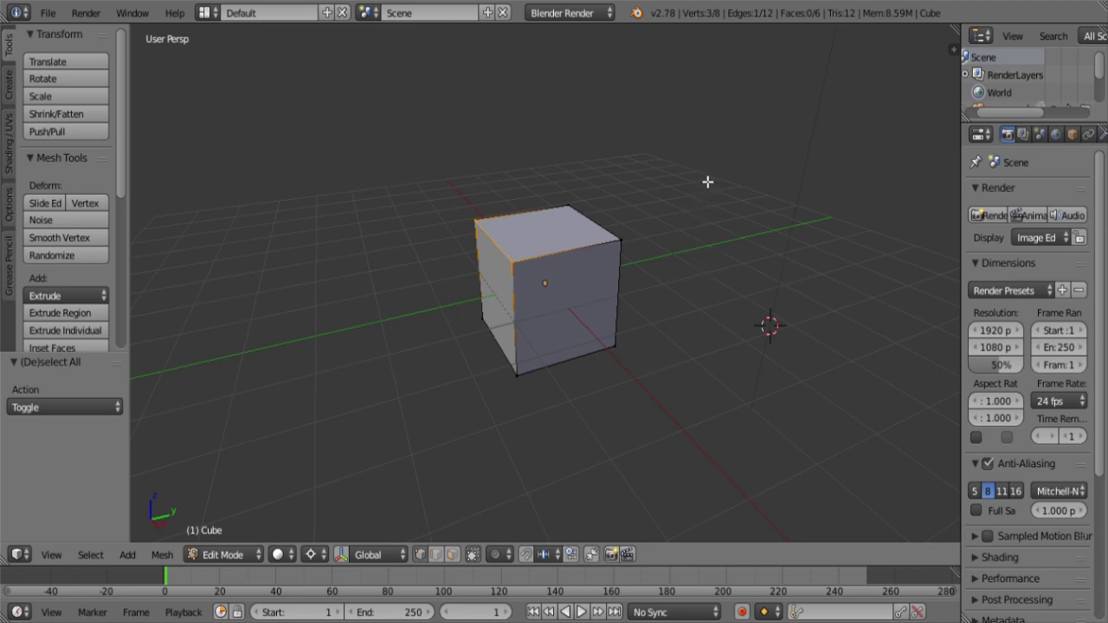
Step: Lasso-select the remaining vertices around the cube until the whole mesh is selected
mouse_move(707, 182)
ctrl+mouse_down()
mouse_move(608, 165)
mouse_move(544, 179)
mouse_move(563, 227)
mouse_move(643, 241)
mouse_move(621, 271)
mouse_move(531, 327)
mouse_move(530, 403)
mouse_move(601, 341)
mouse_move(747, 284)
mouse_move(630, 266)
mouse_move(604, 211)
mouse_move(546, 174)
mouse_move(432, 273)
mouse_move(502, 367)
ctrl+mouse_up()
mouse_move(578, 407)
ctrl+mouse_down()
mouse_move(689, 351)
mouse_move(563, 263)
ctrl+mouse_up()
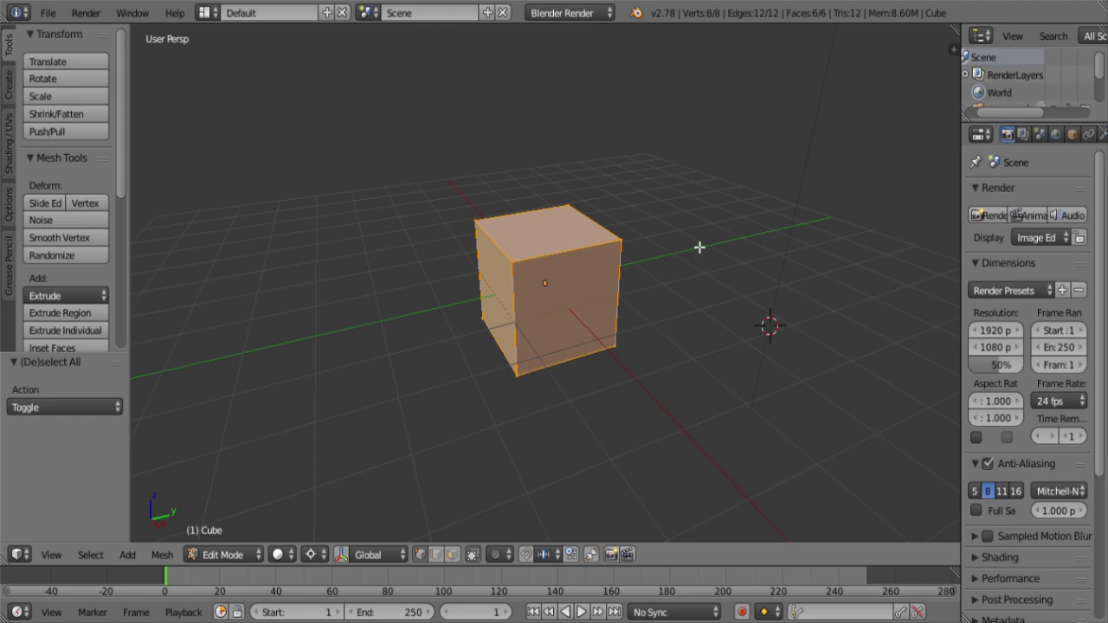
mouse_move(689, 179)
ctrl+mouse_down()
mouse_move(548, 198)
mouse_move(631, 289)
mouse_move(625, 327)
mouse_move(583, 338)
mouse_move(518, 264)
mouse_move(588, 304)
ctrl+mouse_up()
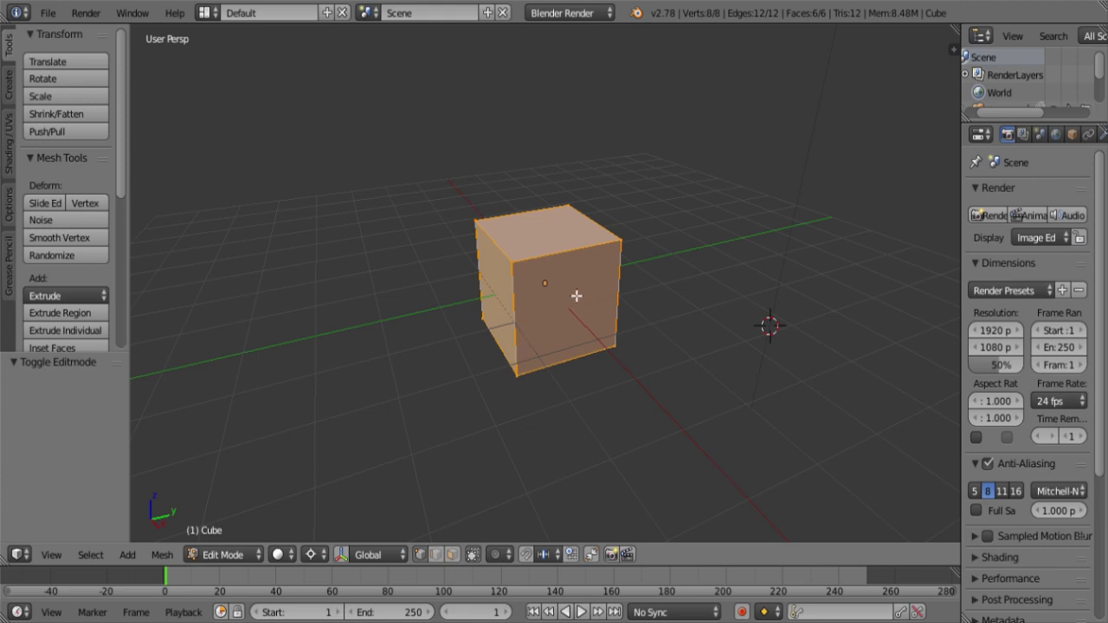
Step: Delete all of the cube's vertices and switch the viewport to the front orthographic view
key(a)
key(a)
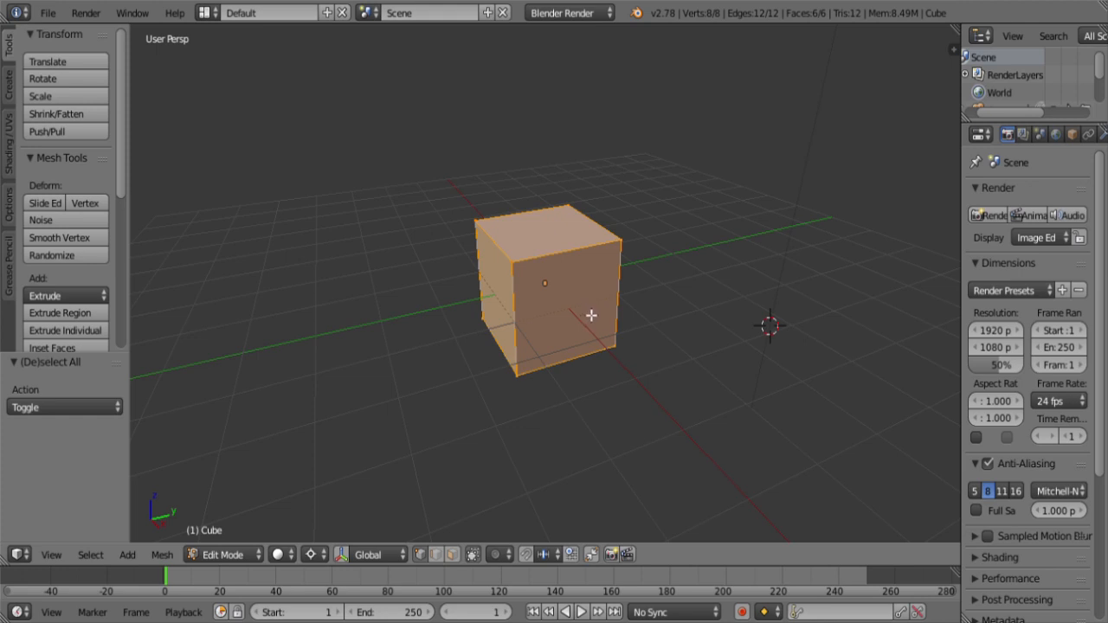
key(x)
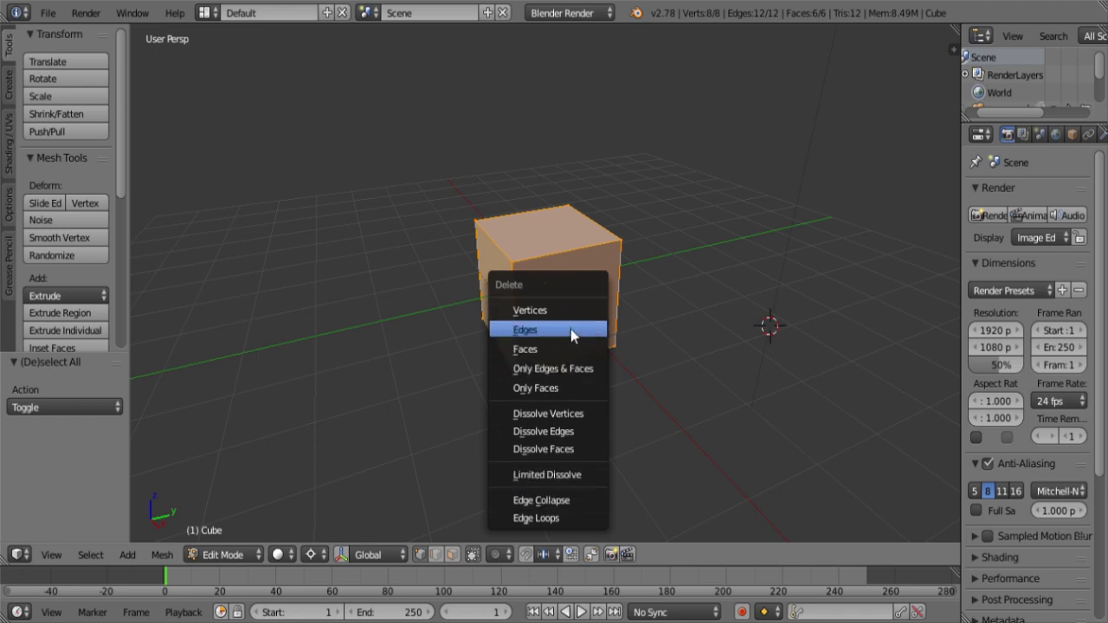
click(537, 310)
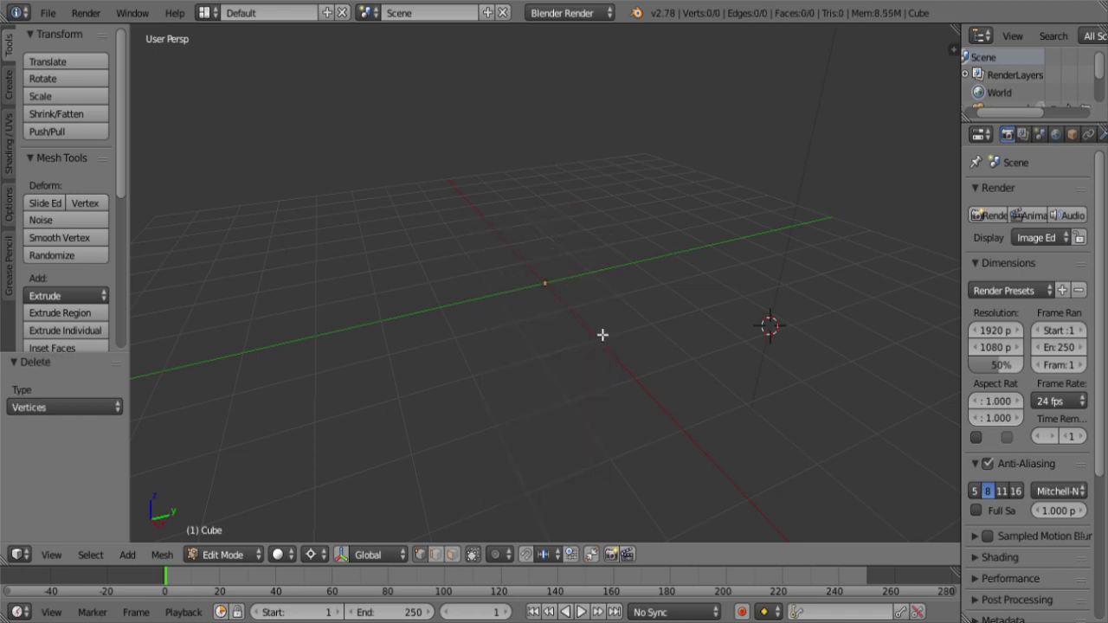
key(KP_1)
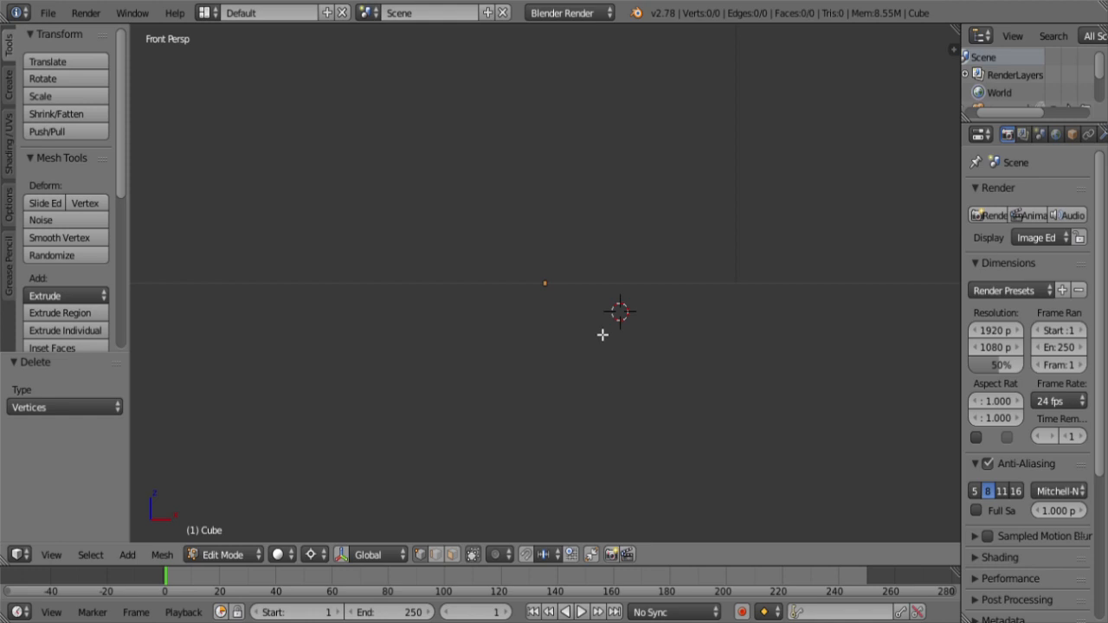
key(KP_5)
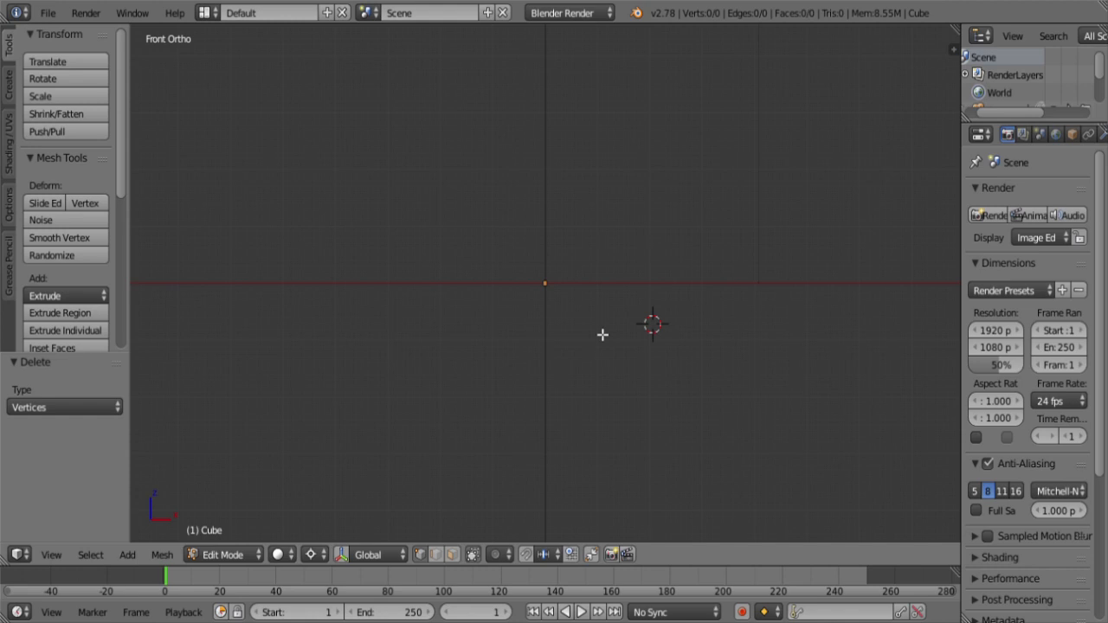
Step: Fit the whole scene in the front view and add a single vertex on the X axis, just right of the origin
key(Home)
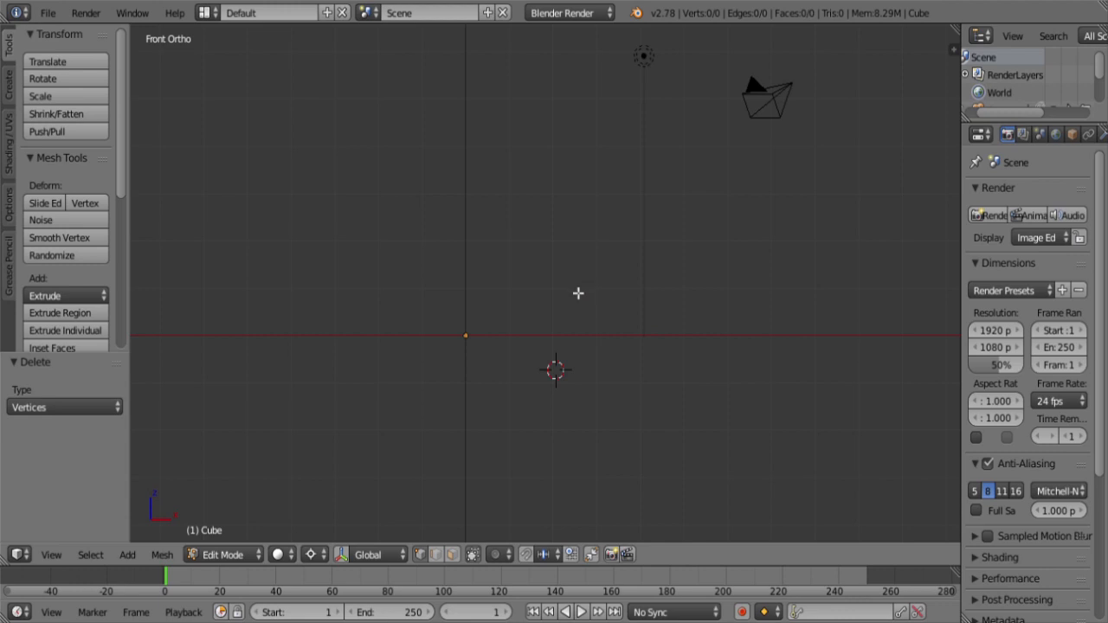
ctrl+click(516, 342)
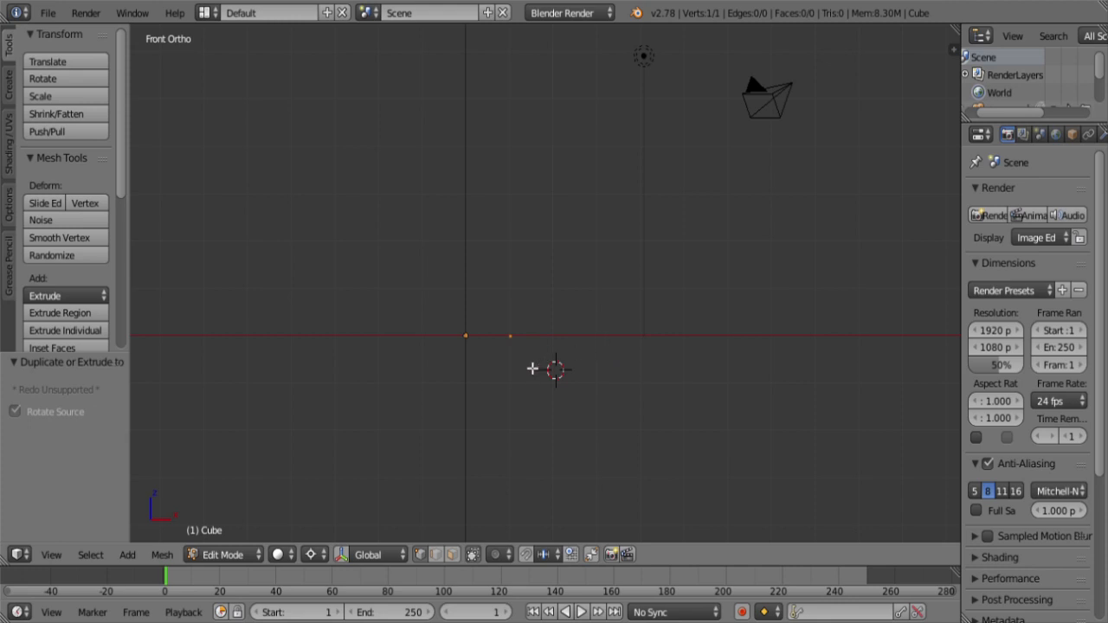
scroll(533, 369, up, 5)
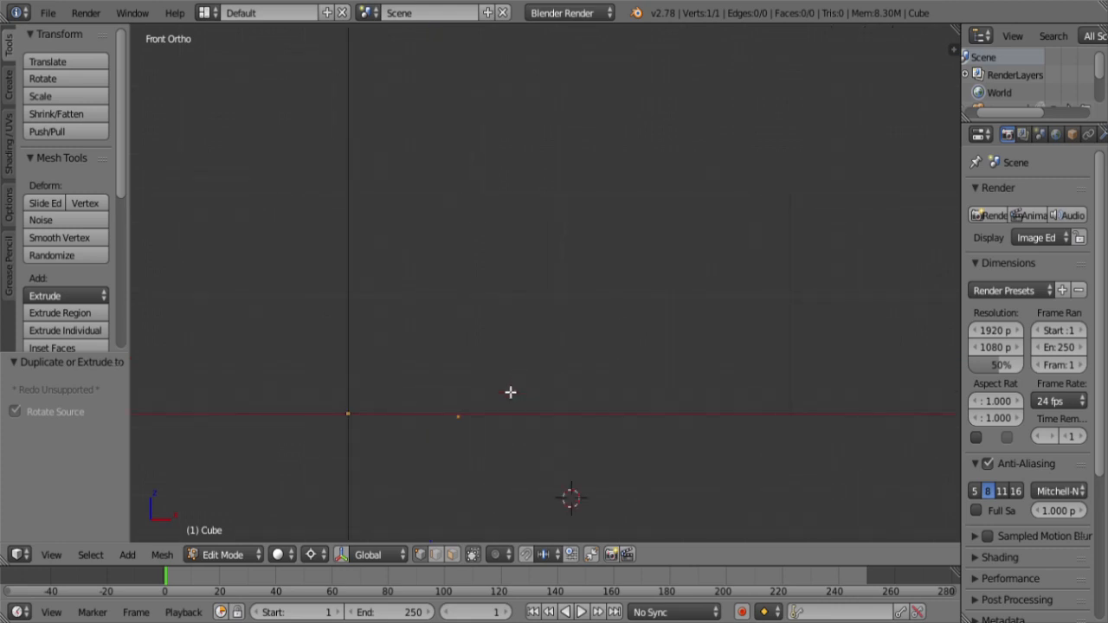
scroll(510, 394, up, 1)
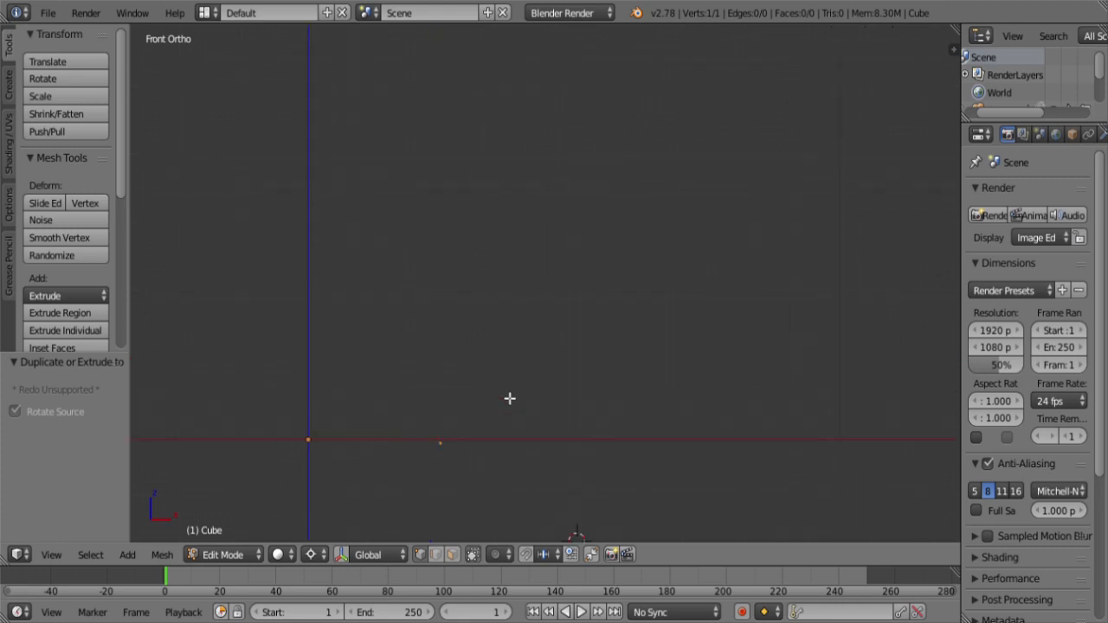
key(e)
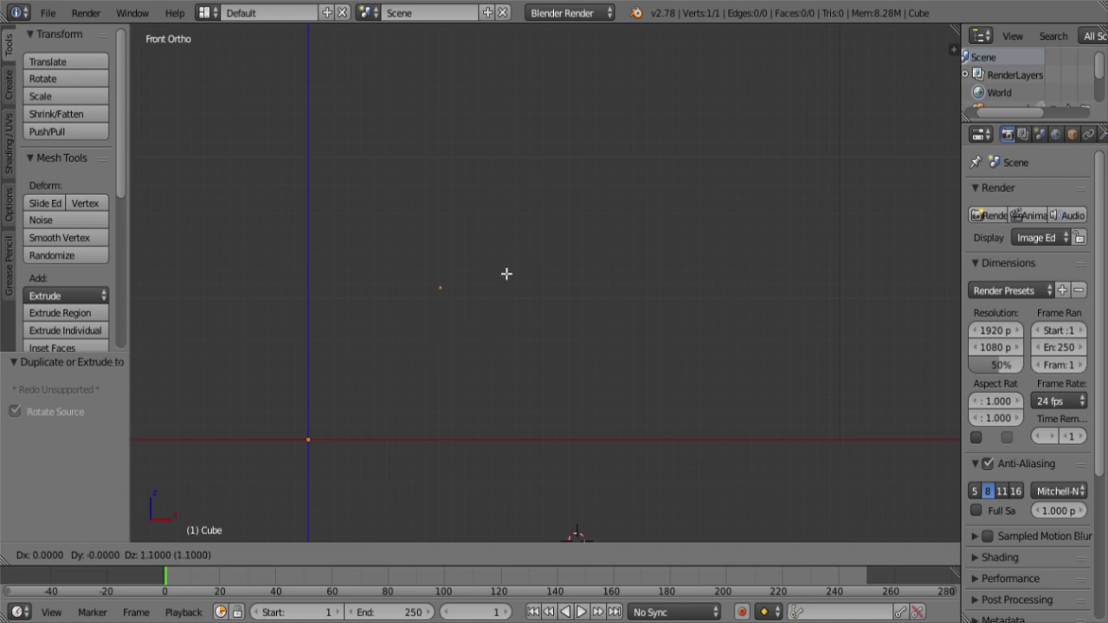
right_click(506, 273)
scroll(519, 303, down, 3)
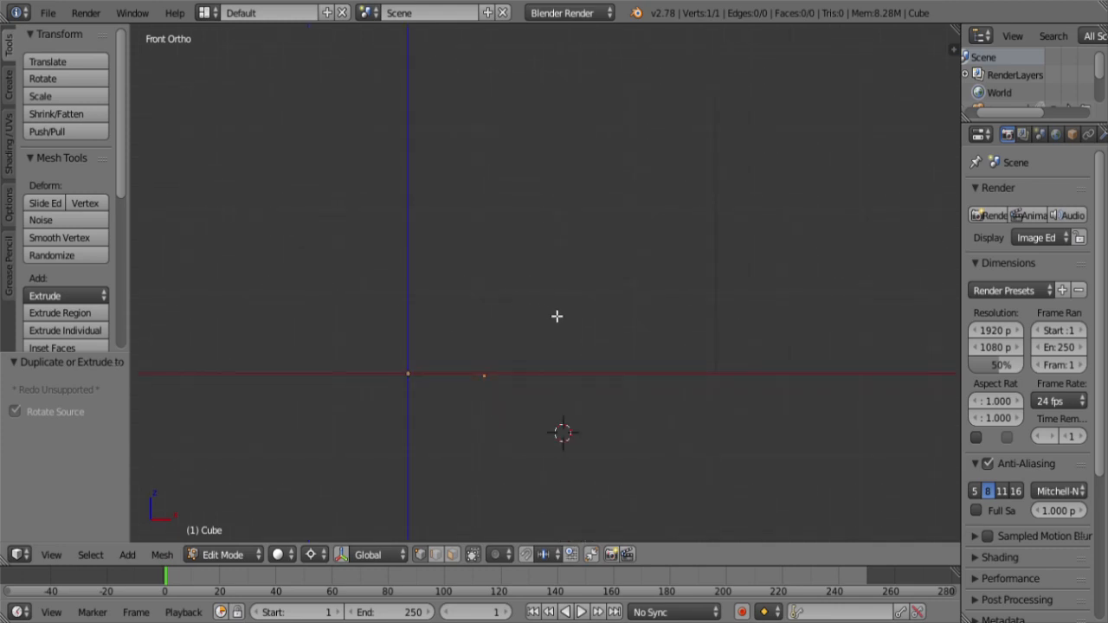
scroll(542, 285, down, 4)
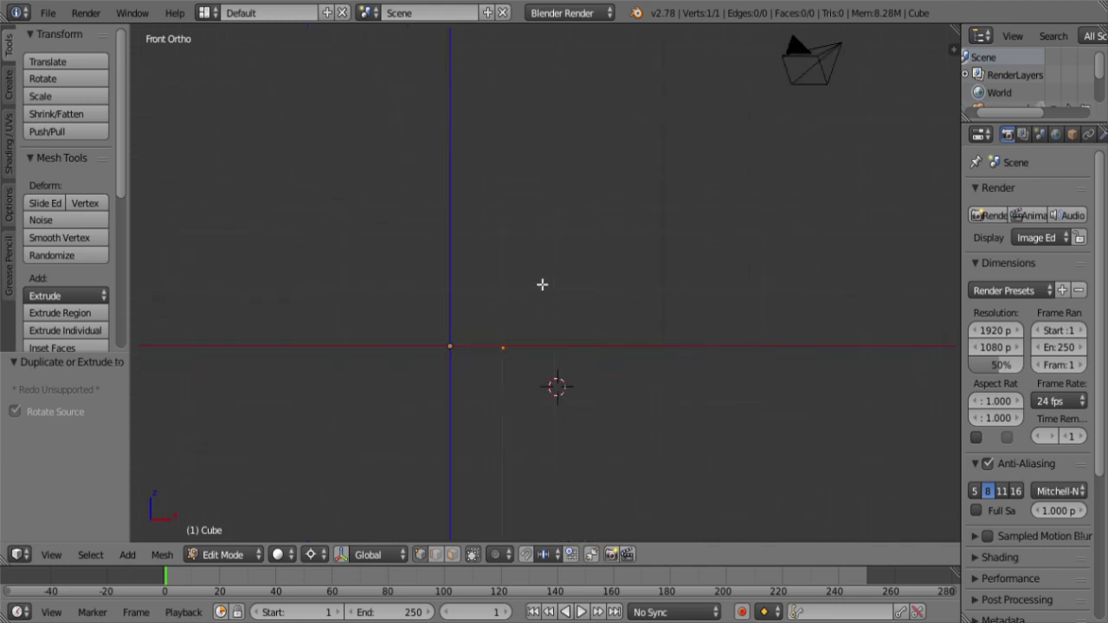
scroll(548, 281, down, 1)
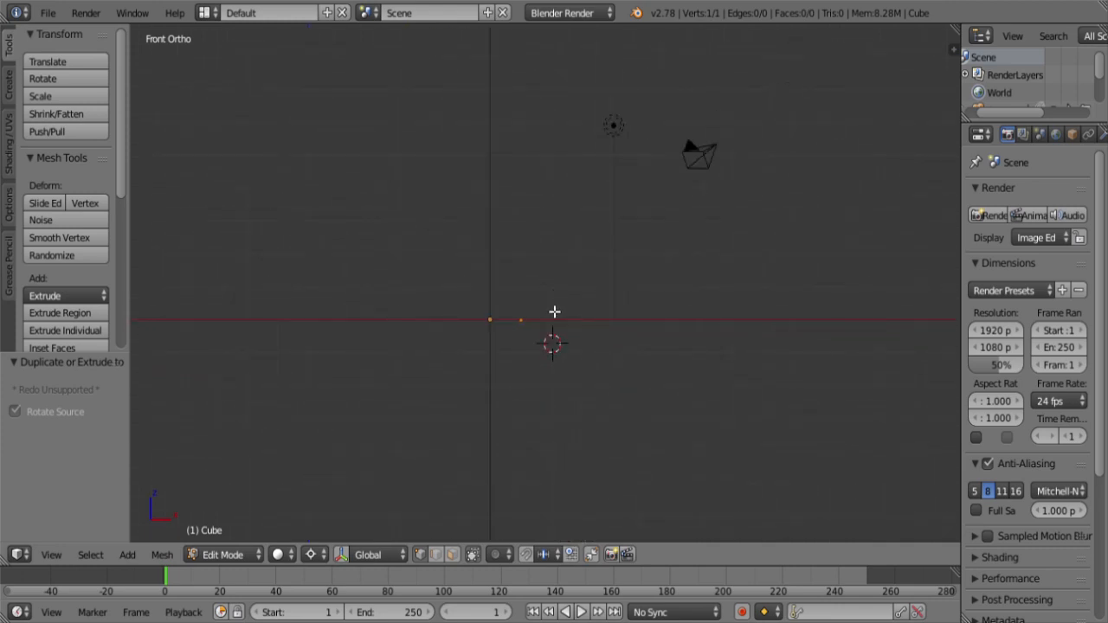
key(e)
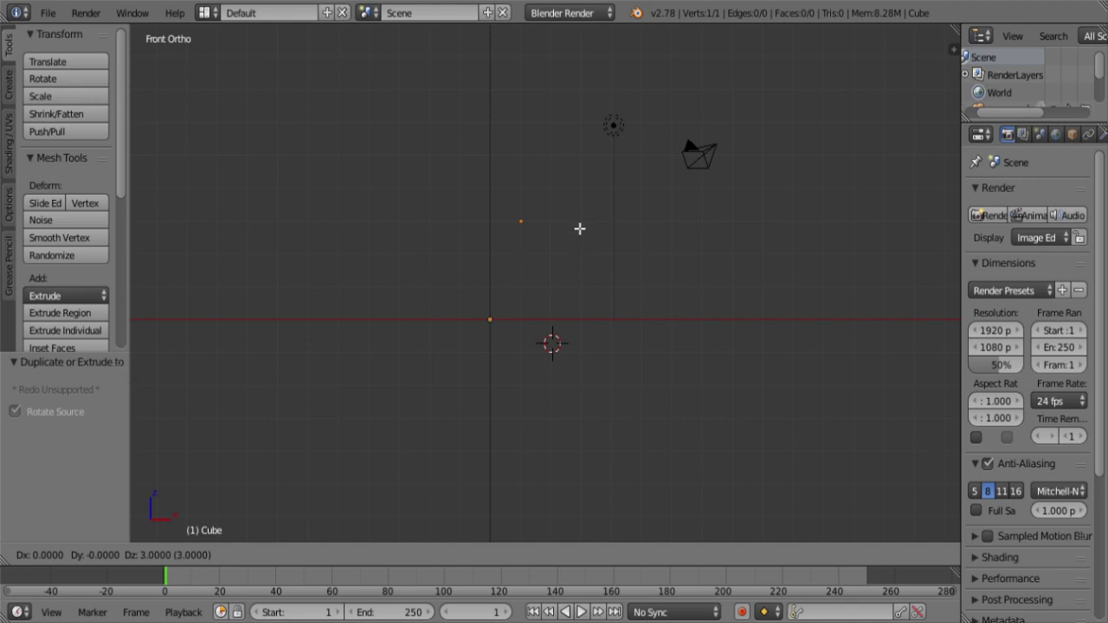
right_click(623, 245)
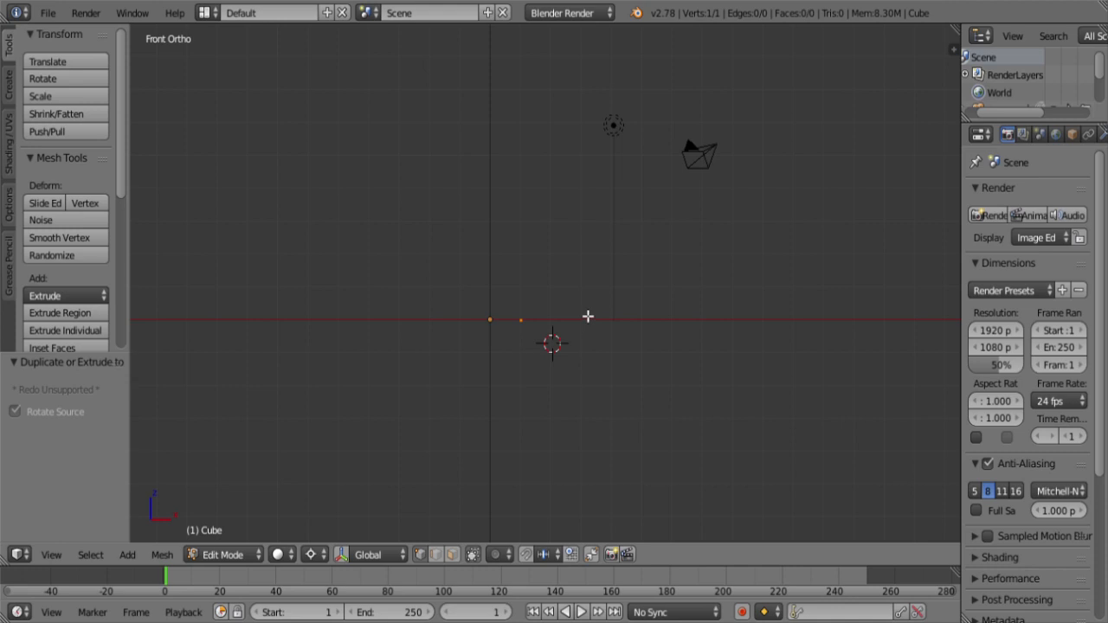
Step: Add a curving chain of six connected vertices rising from the starting vertex and bending back across the Z axis
ctrl+click(537, 290)
ctrl+click(560, 267)
ctrl+click(561, 240)
ctrl+click(542, 207)
ctrl+click(498, 190)
ctrl+click(461, 195)
Step: Select the last two vertices of the chain and extrude their edge into an arc of four quads curving rightward
shift+right_click(502, 190)
ctrl+right_click(486, 153)
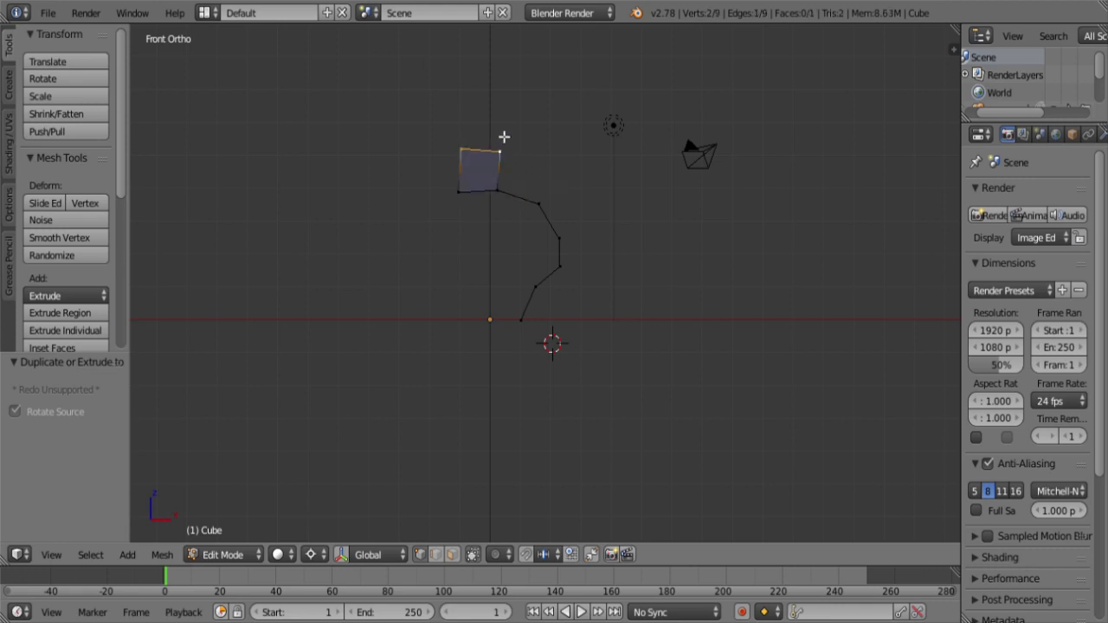
ctrl+right_click(501, 133)
ctrl+right_click(528, 115)
ctrl+right_click(564, 118)
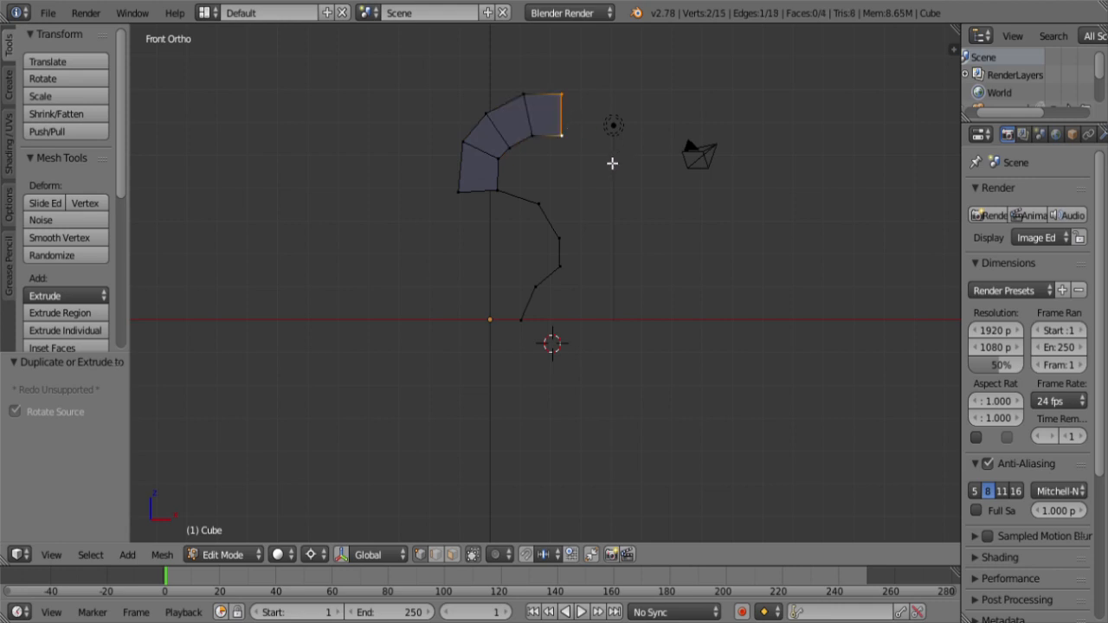
Step: Undo the quad arc and the vertex chain back to the single starting vertex
key(ctrl+z)
key(ctrl+z)
key(ctrl+z)
key(ctrl+z)
key(ctrl+z)
key(ctrl+z)
key(ctrl+z)
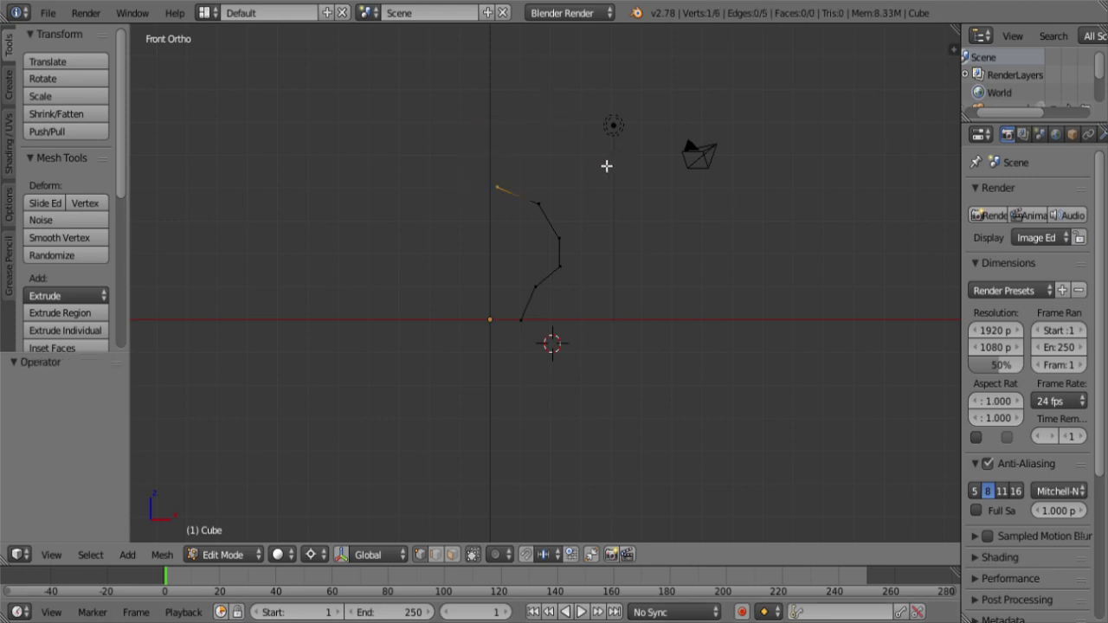
key(ctrl+z)
Step: Extrude the starting vertex 5 units upward along the global Z axis
key(e)
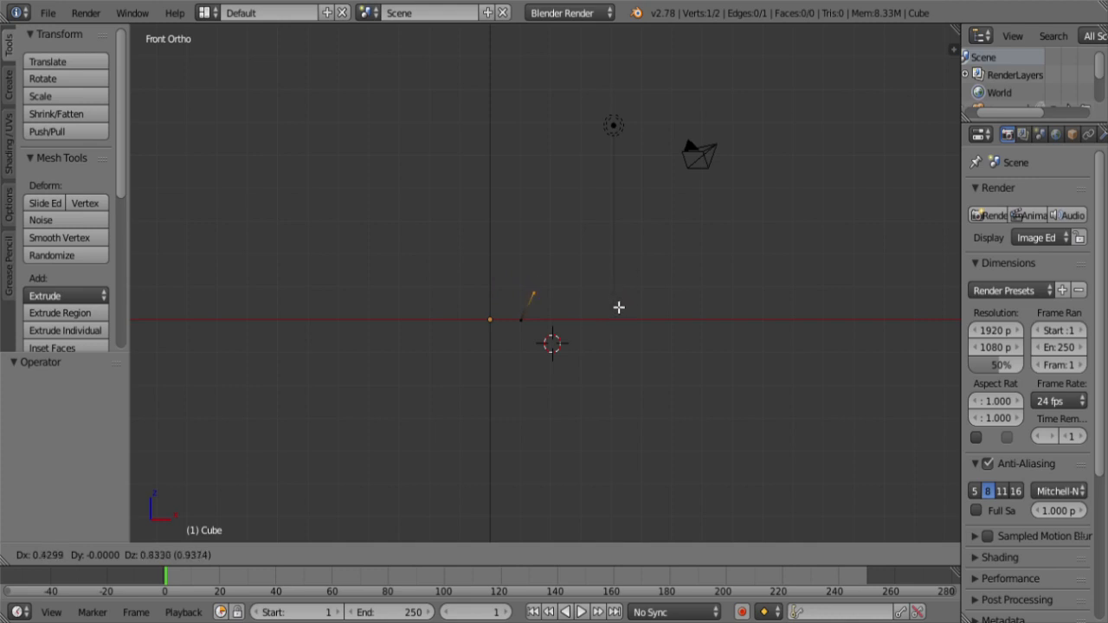
key(z)
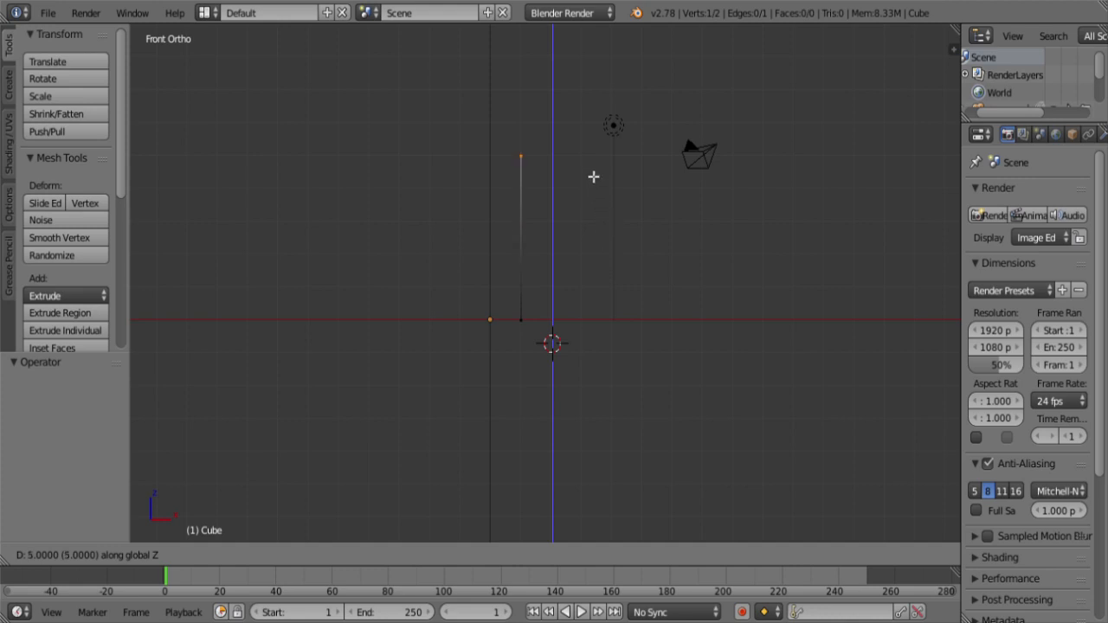
click(593, 177)
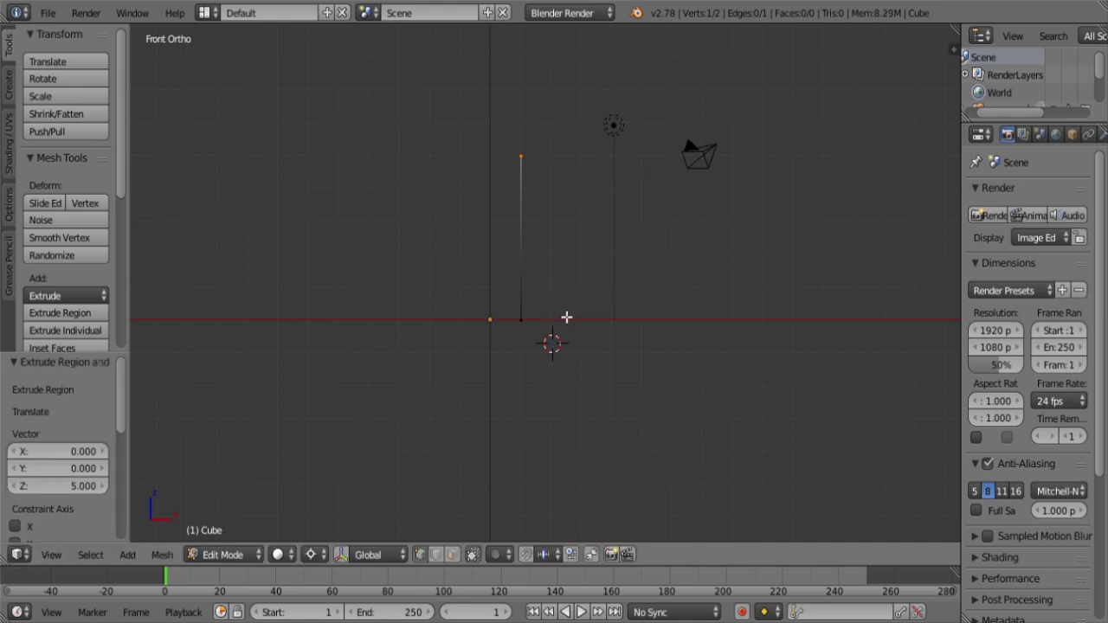
key(Tab)
key(Tab)
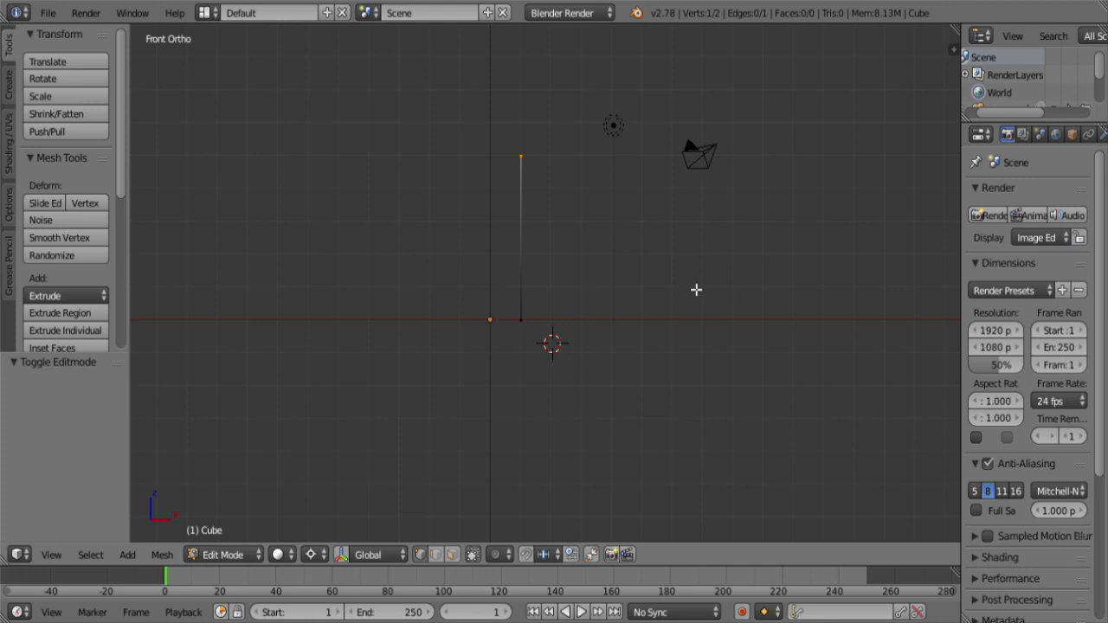
Step: Extrude the top vertex 1 unit right, down, right and up to outline the wall's first battlement and notch
key(e)
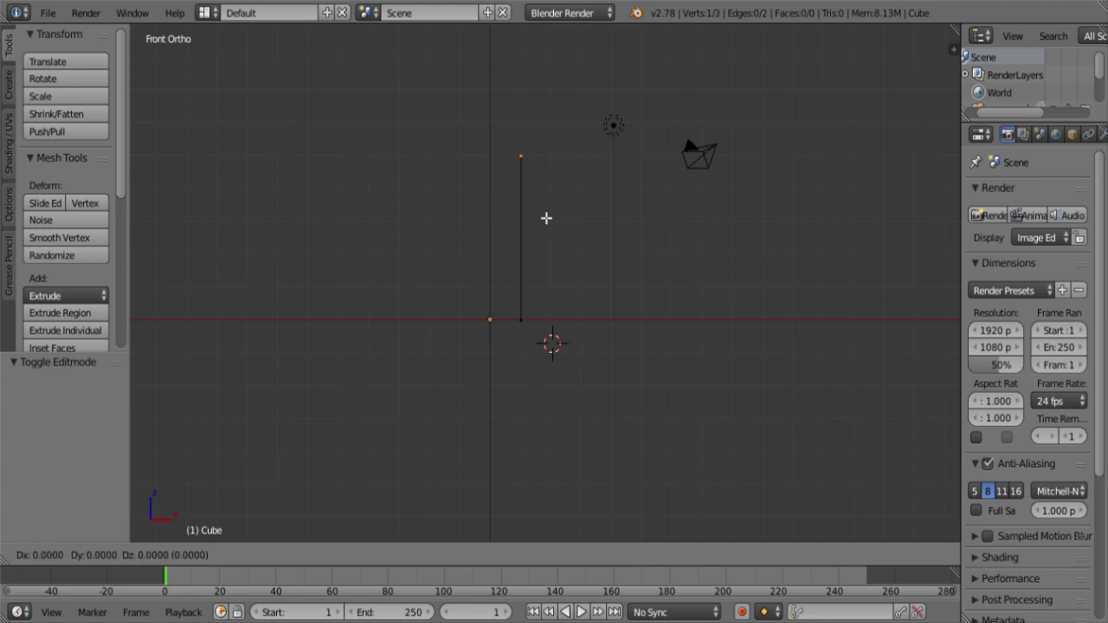
click(571, 220)
key(e)
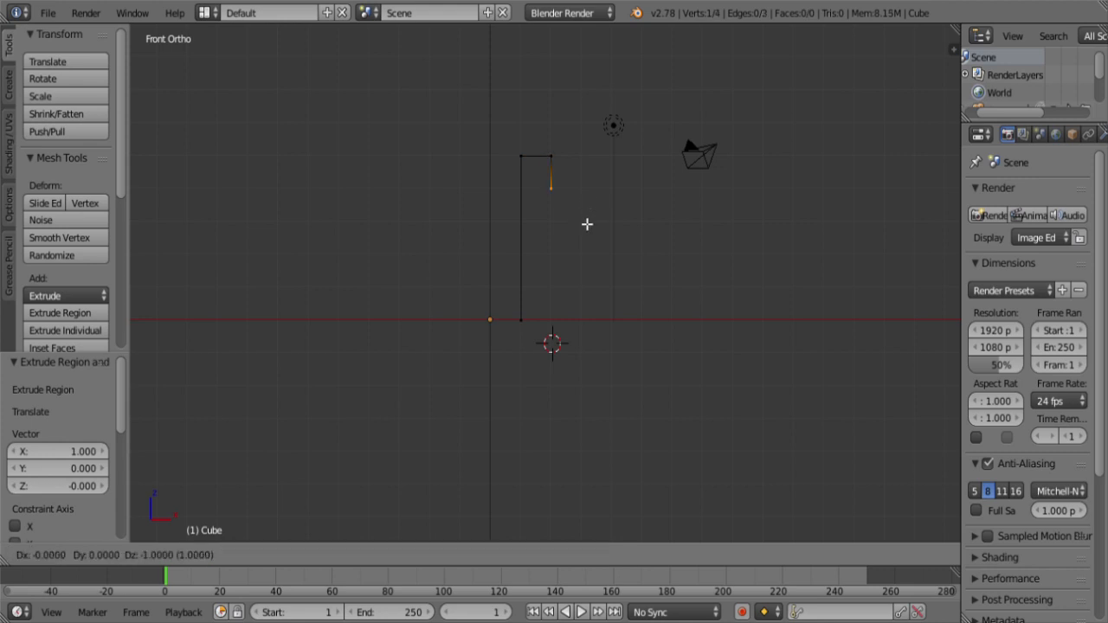
click(586, 225)
key(e)
click(607, 244)
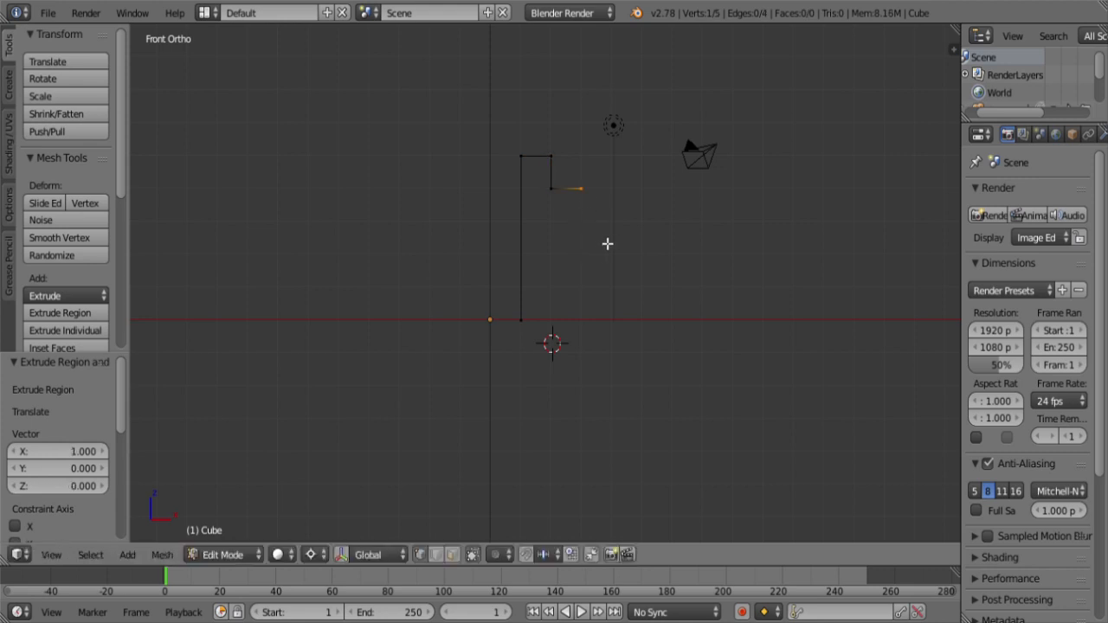
key(e)
click(610, 214)
Step: Outline the second battlement and notch by extruding the end vertex 1 unit right, down, right and up
key(e)
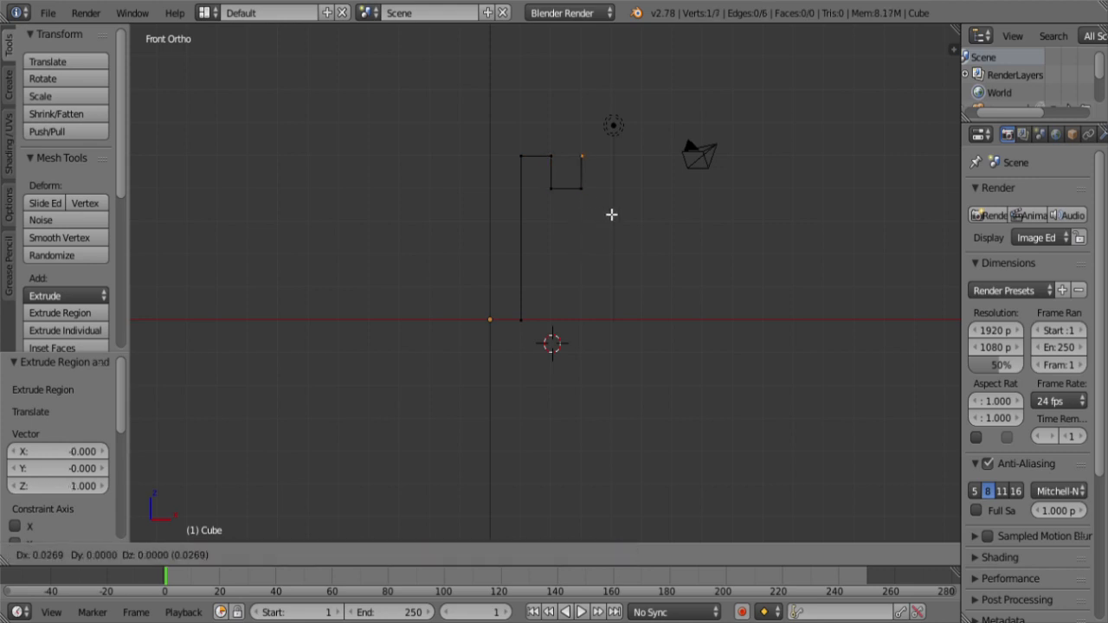
click(638, 216)
key(e)
click(653, 241)
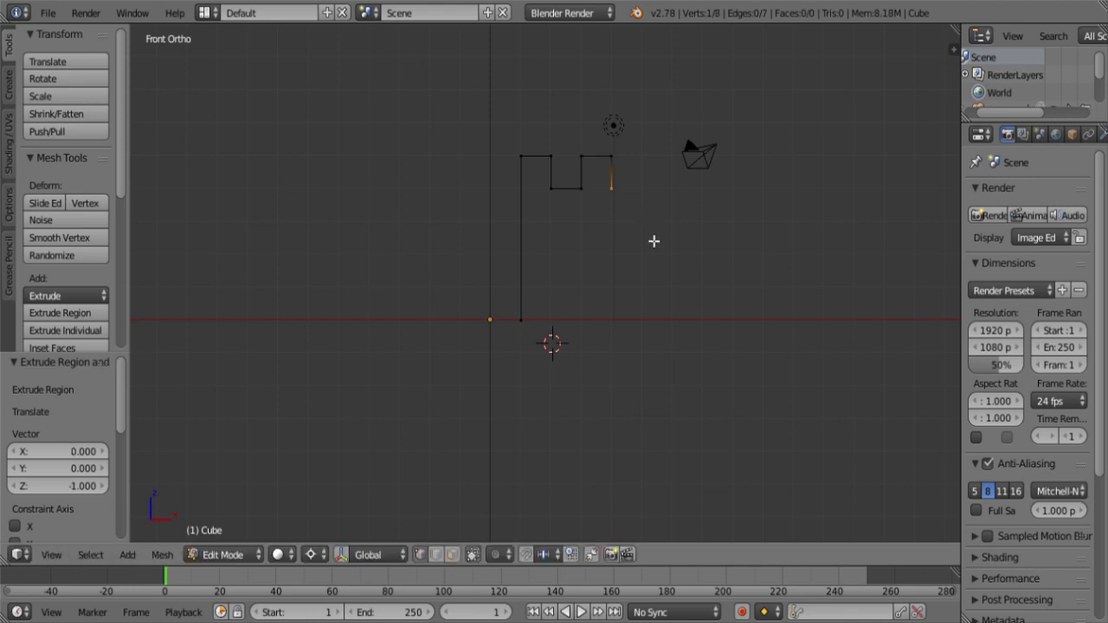
key(e)
click(676, 239)
key(e)
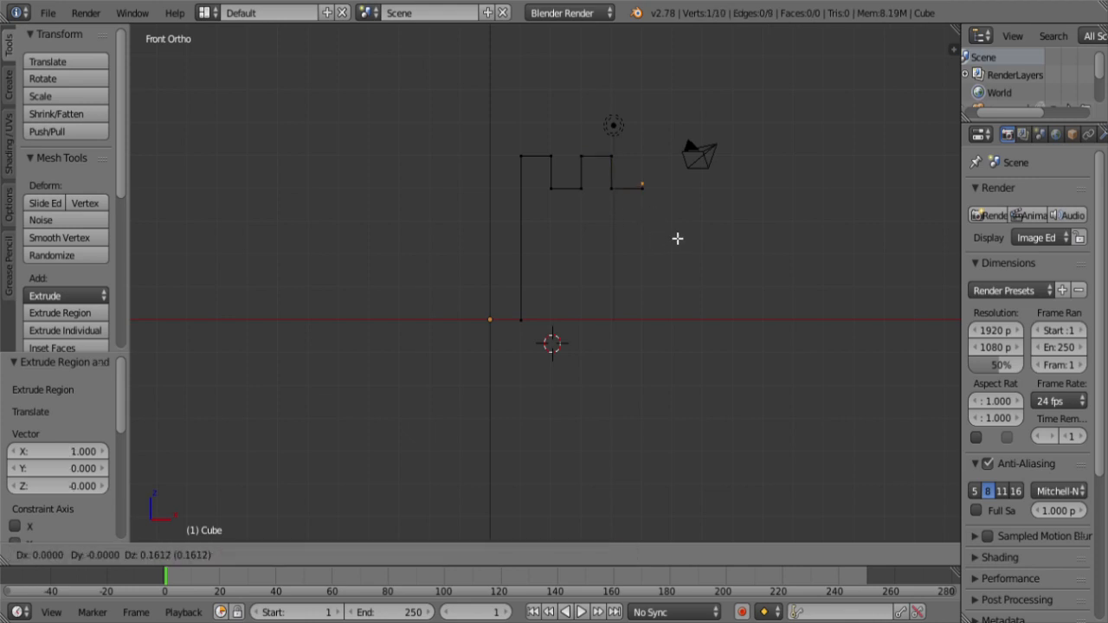
click(674, 214)
Step: Continue with the third battlement and notch, extruding the end vertex 1 unit right, down, right and up
key(e)
click(702, 214)
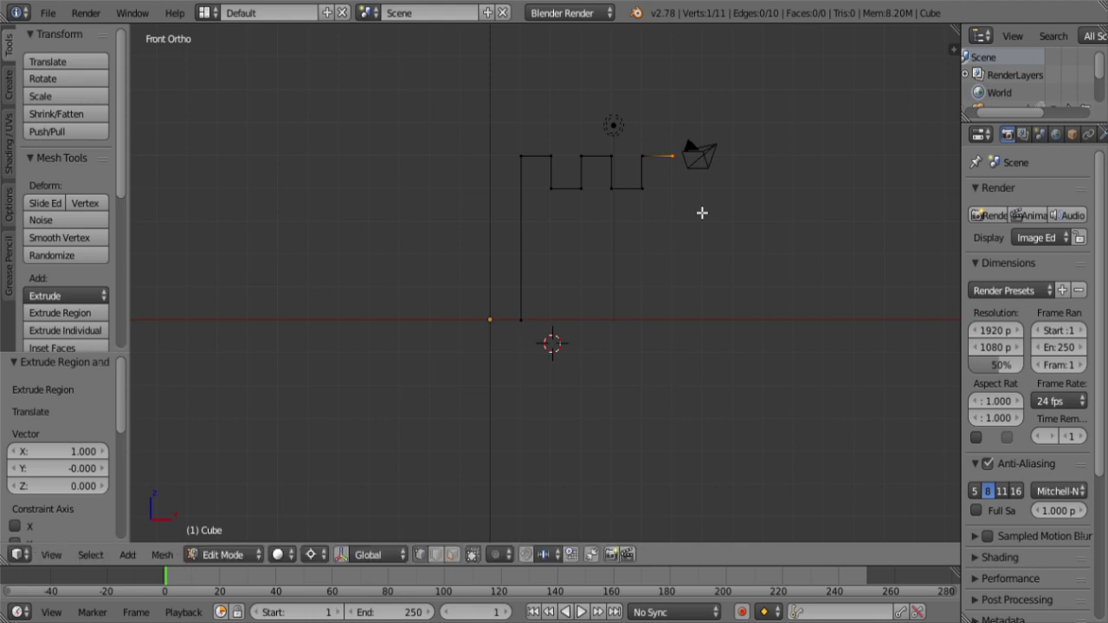
key(e)
click(706, 256)
key(e)
click(737, 254)
key(e)
click(733, 218)
Step: Form the fourth battlement and notch with 1-unit vertex extrusions right, down, right and up
key(e)
click(764, 222)
key(e)
click(756, 250)
key(e)
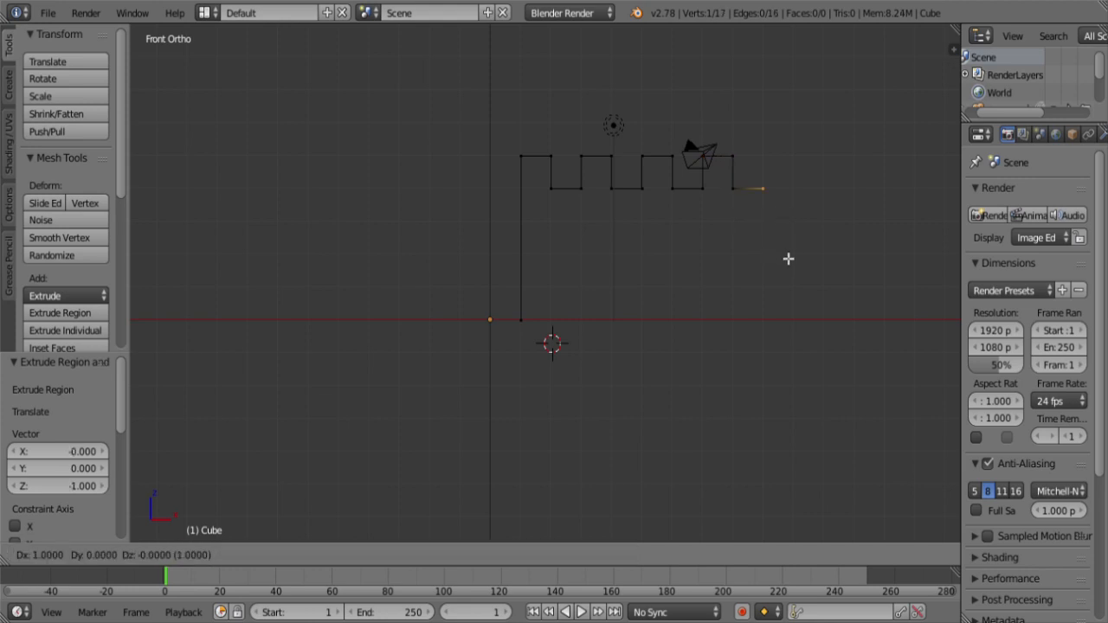
click(788, 258)
key(e)
click(790, 225)
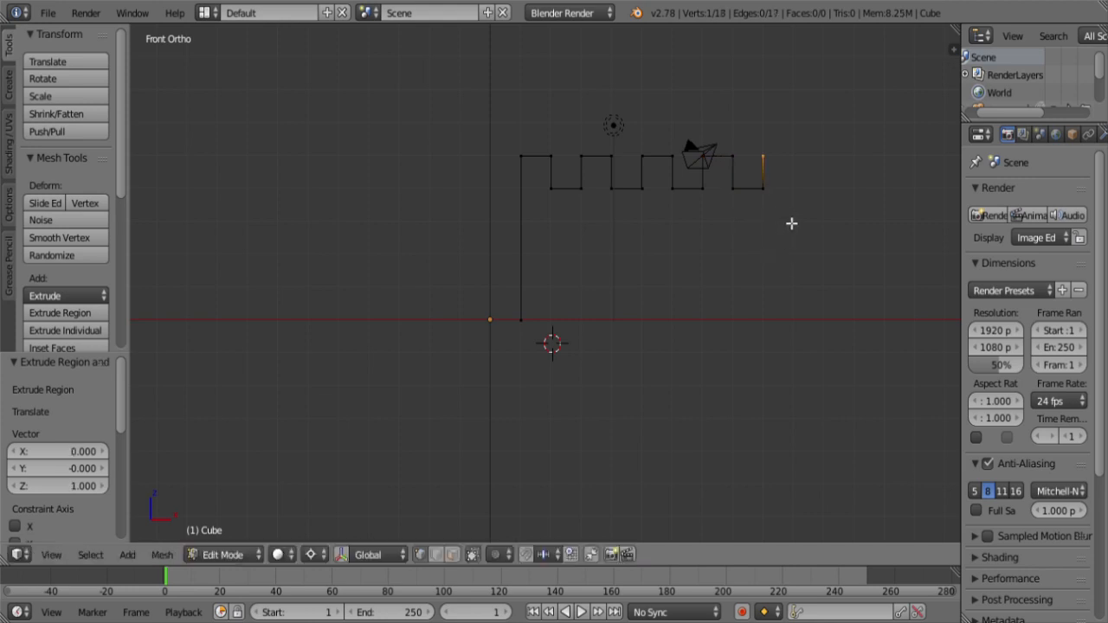
Step: Finish the fifth battlement by extruding the end vertex 1 unit right, and extrude the wall's right side 5 units down
key(e)
click(829, 223)
key(e)
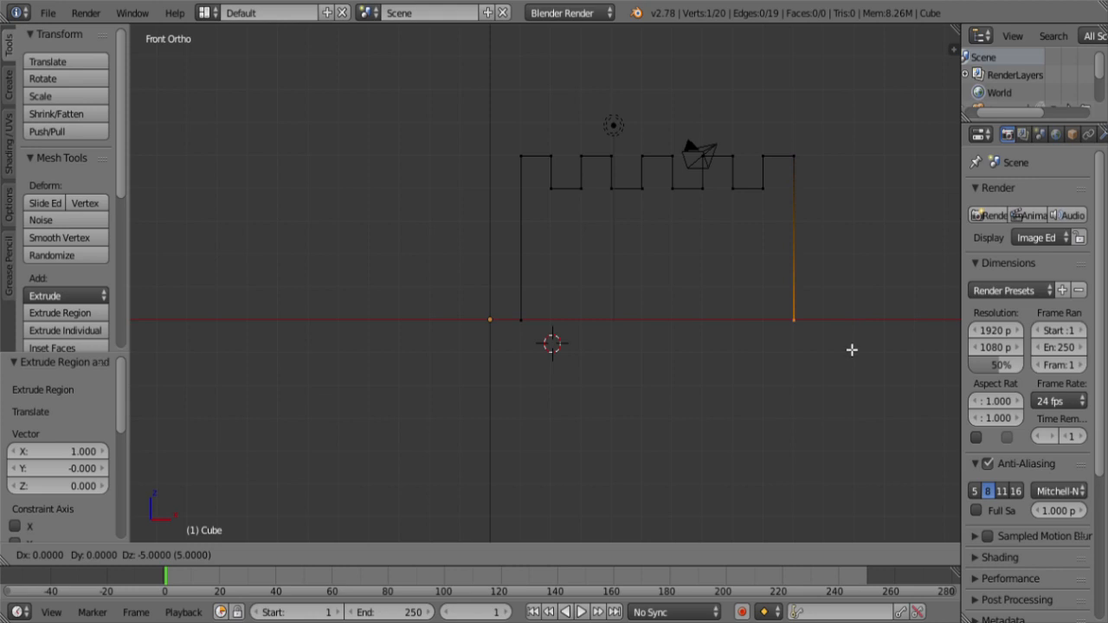
click(851, 350)
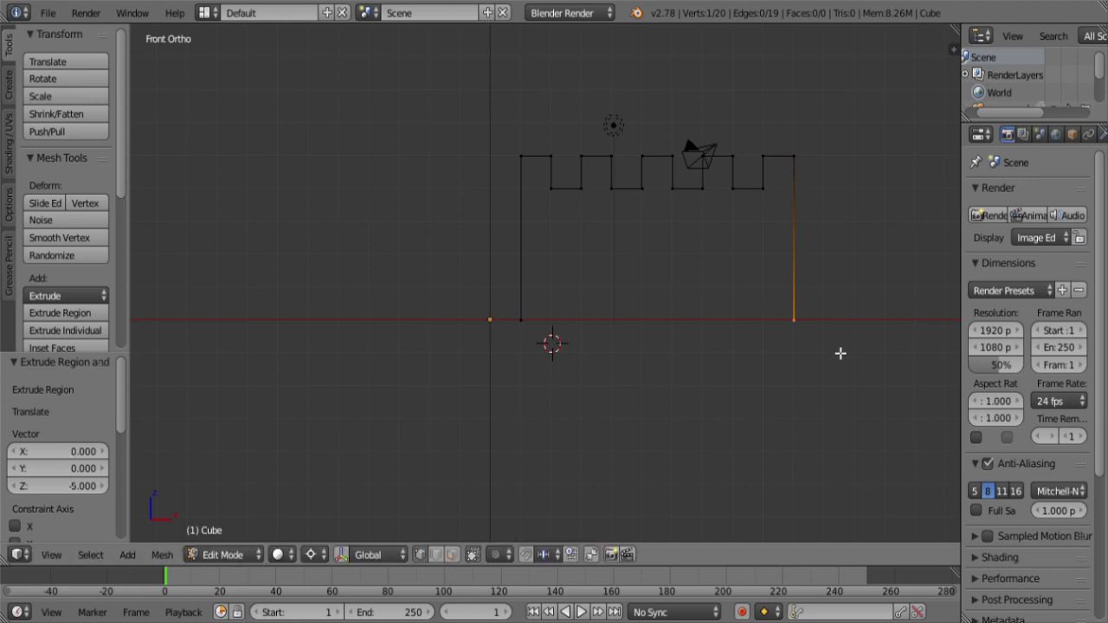
Step: Add the wall's starting bottom vertex to the selection and join the two bottom vertices with an edge
shift+right_click(522, 321)
middle_drag(632, 310, 598, 359)
middle_drag(709, 335, 690, 309)
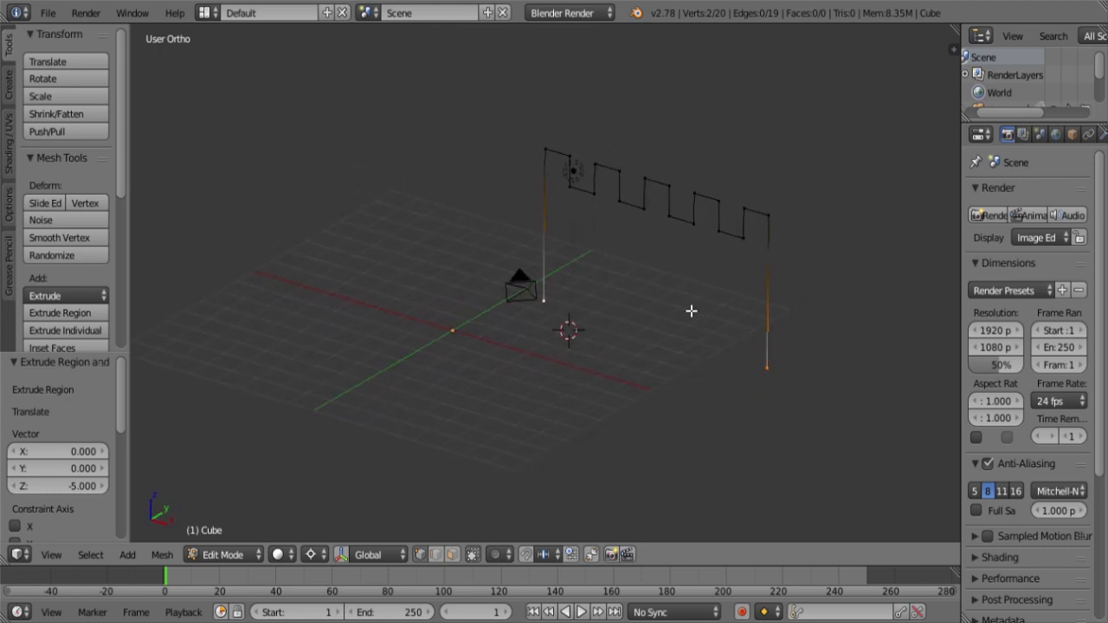
key(f)
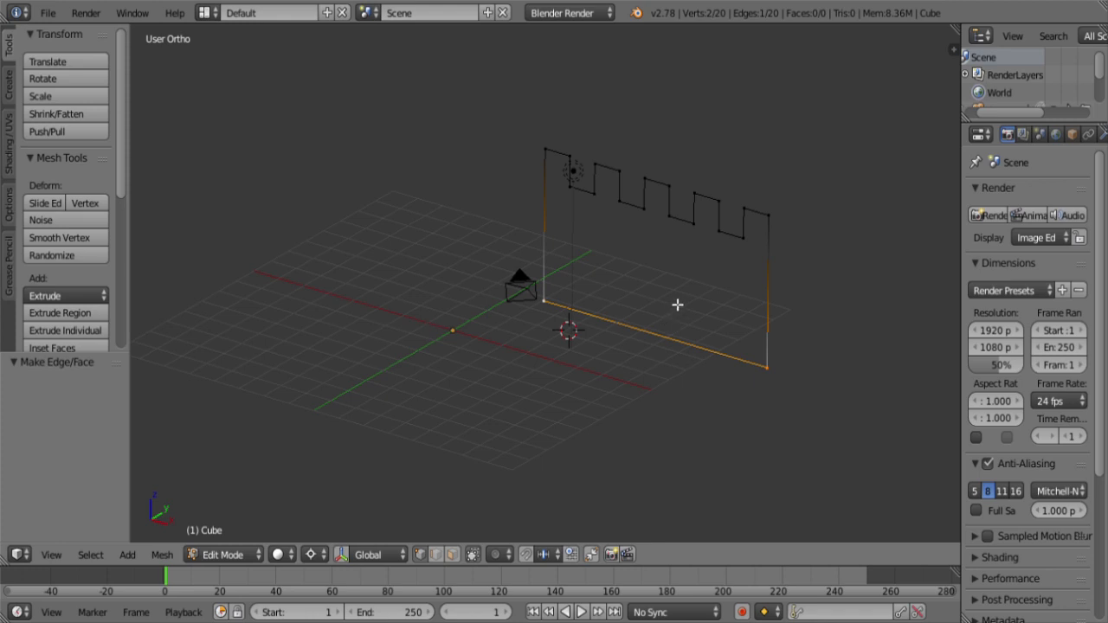
Step: Select the entire wall outline and extrude it 1 unit along the global Y axis
key(a)
key(a)
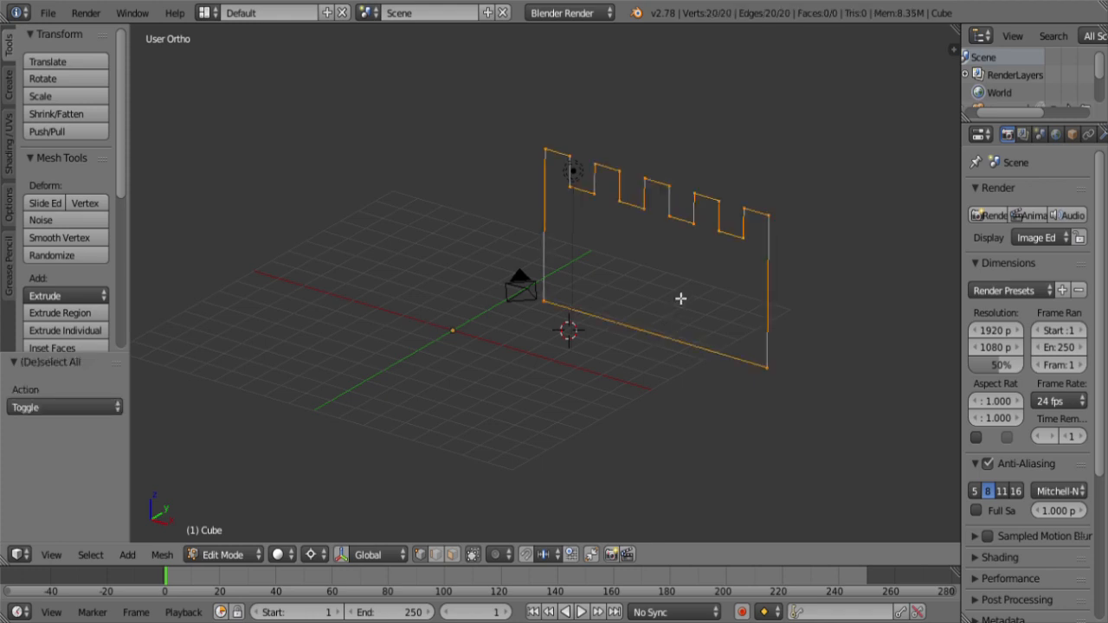
middle_drag(680, 321, 638, 385)
key(e)
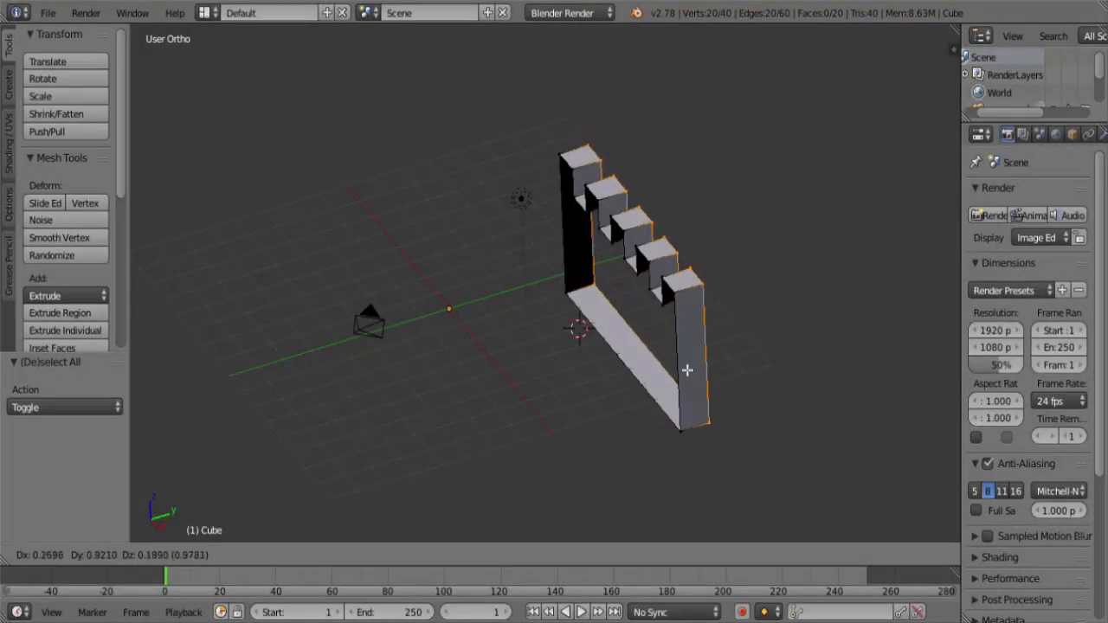
key(y)
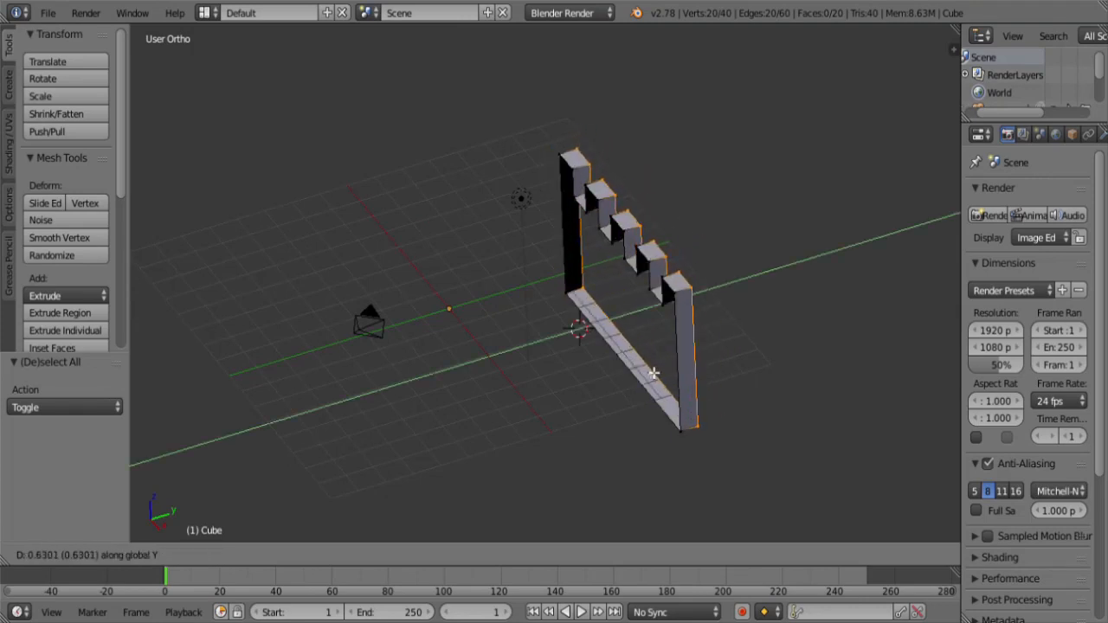
key(1)
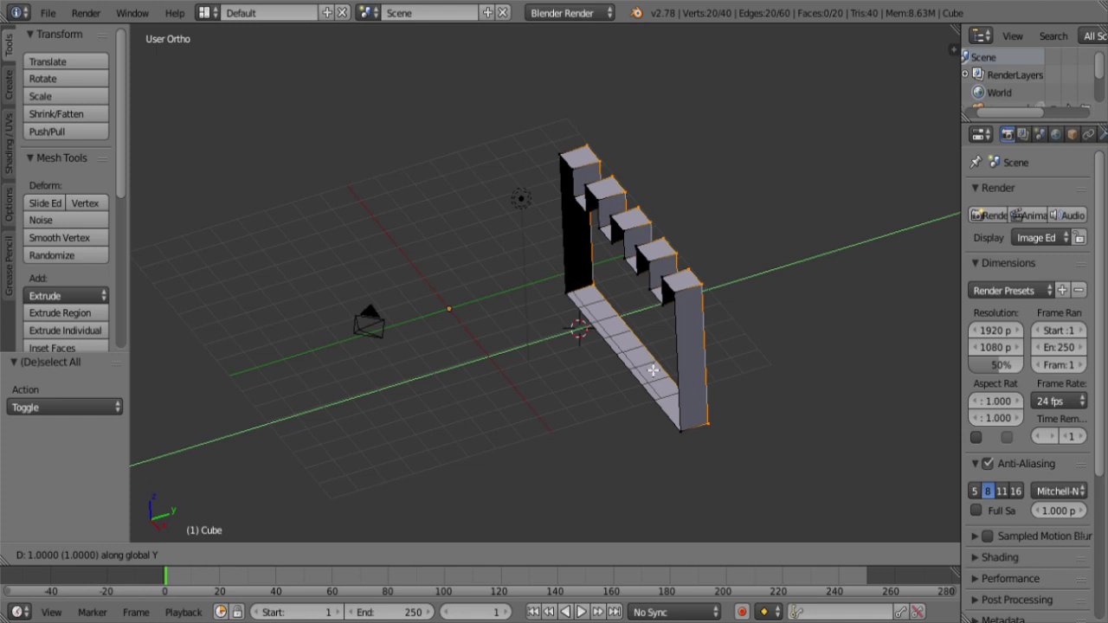
key(Return)
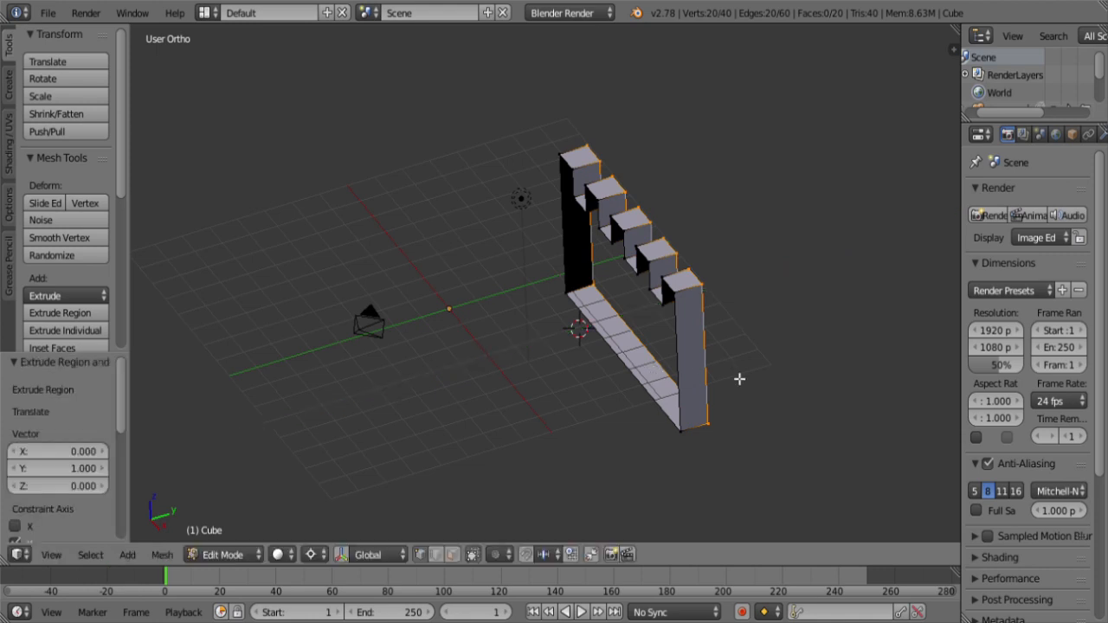
Step: Fill the open back side of the wall with a face from the selected outline
middle_drag(709, 366, 579, 376)
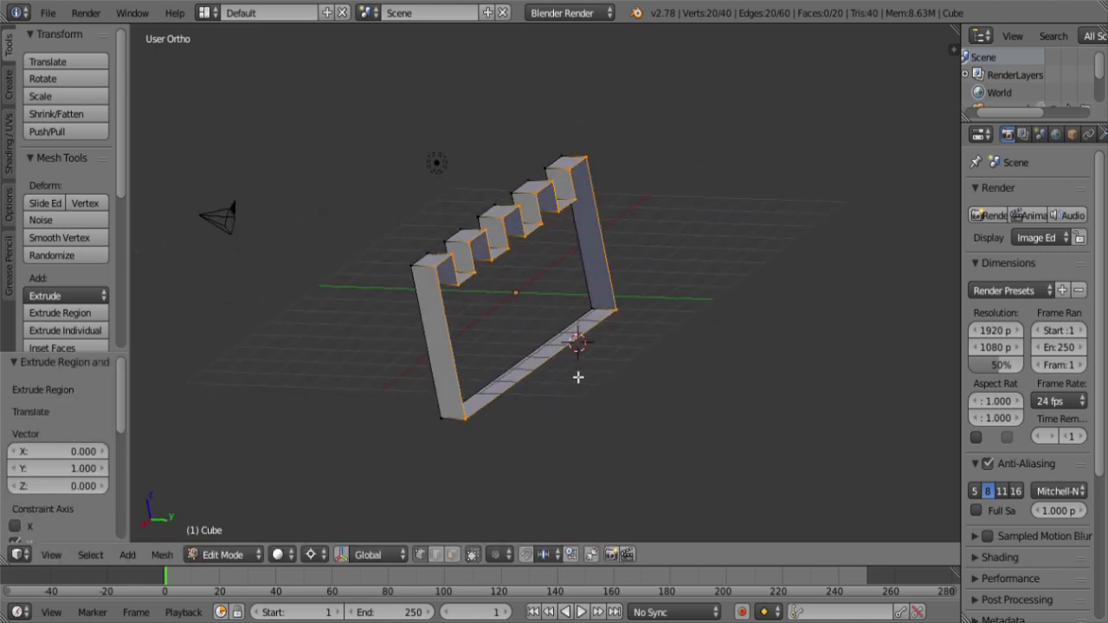
key(f)
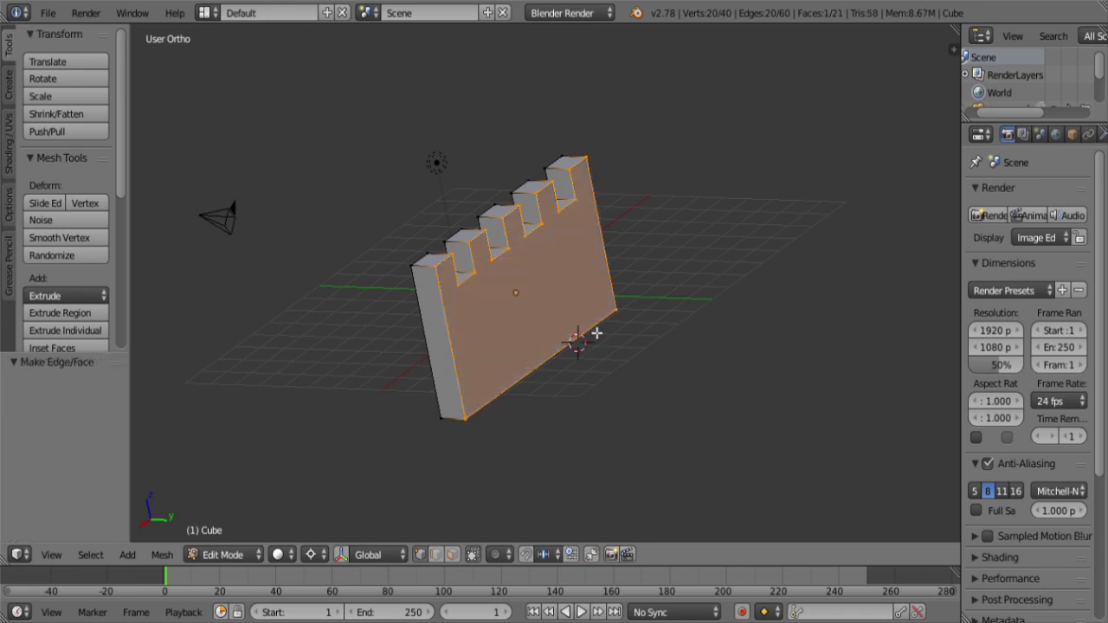
middle_drag(447, 366, 623, 367)
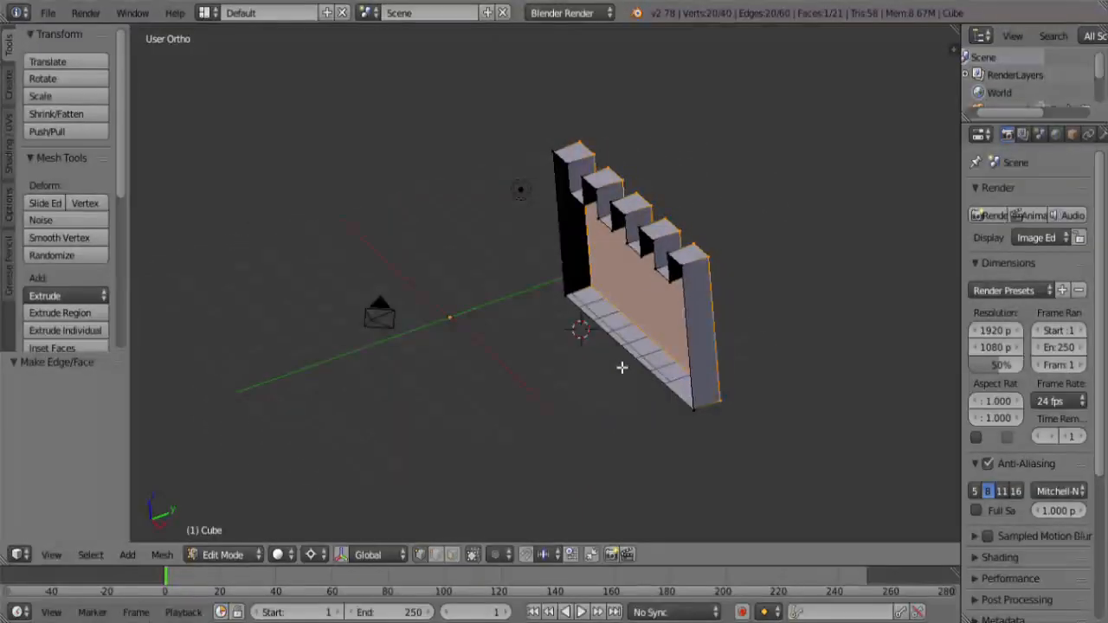
Step: Select only the wall's front outline, including hidden vertices, and fill it with a face
key(KP_7)
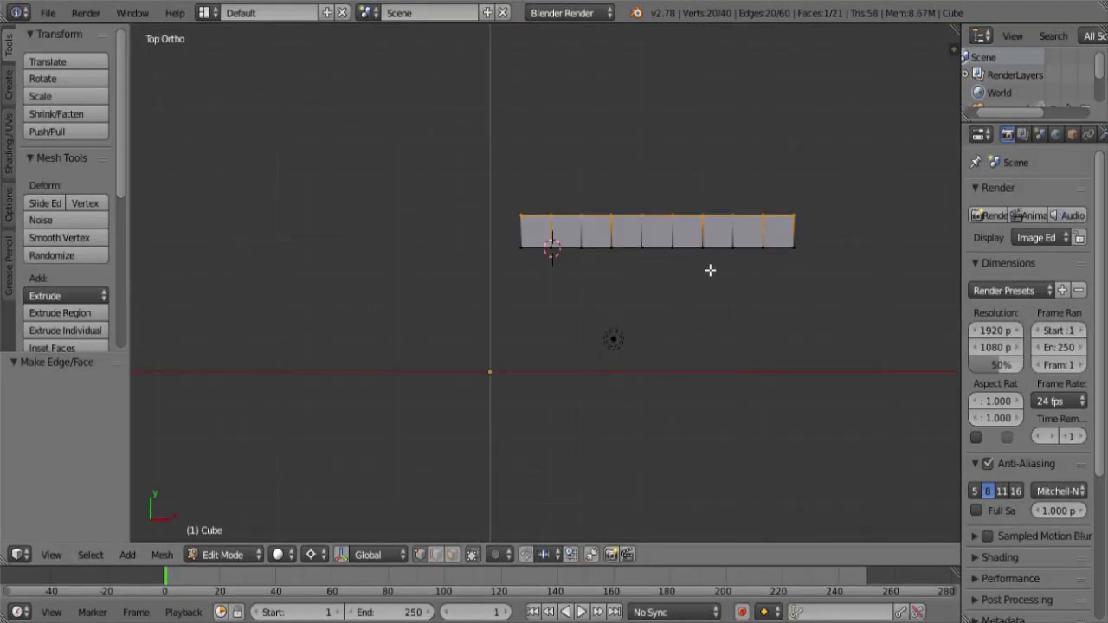
key(z)
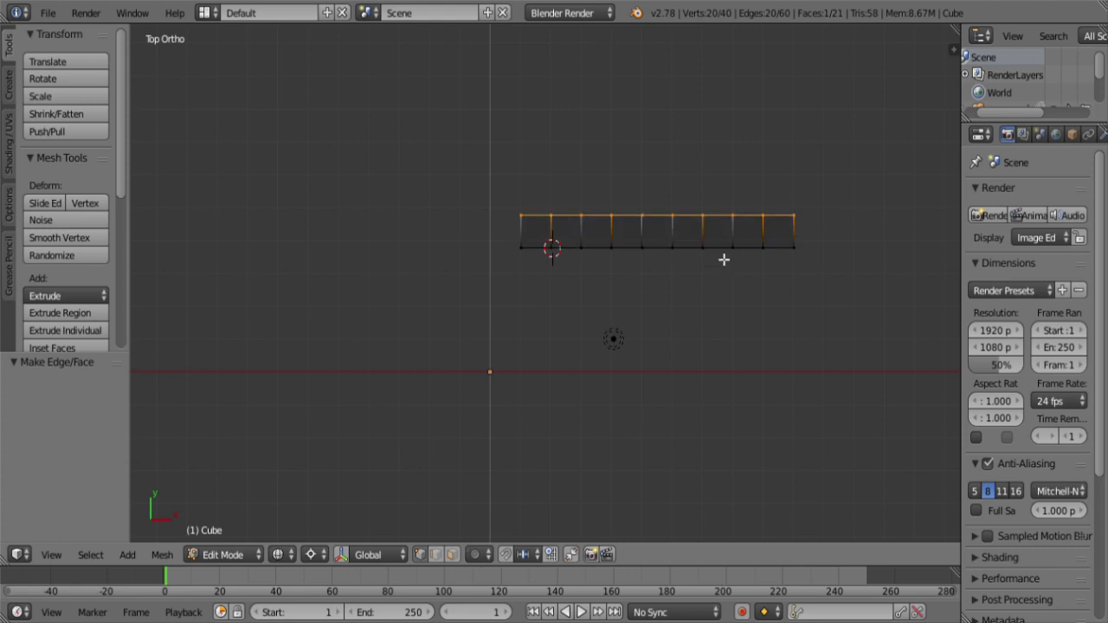
key(a)
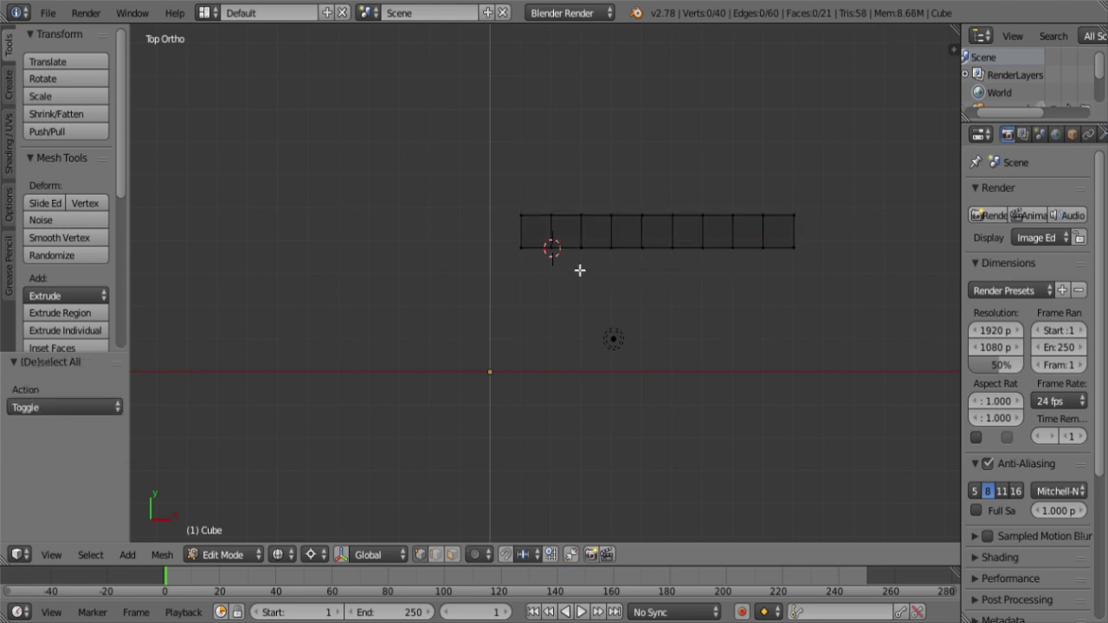
key(b)
drag(468, 240, 832, 292)
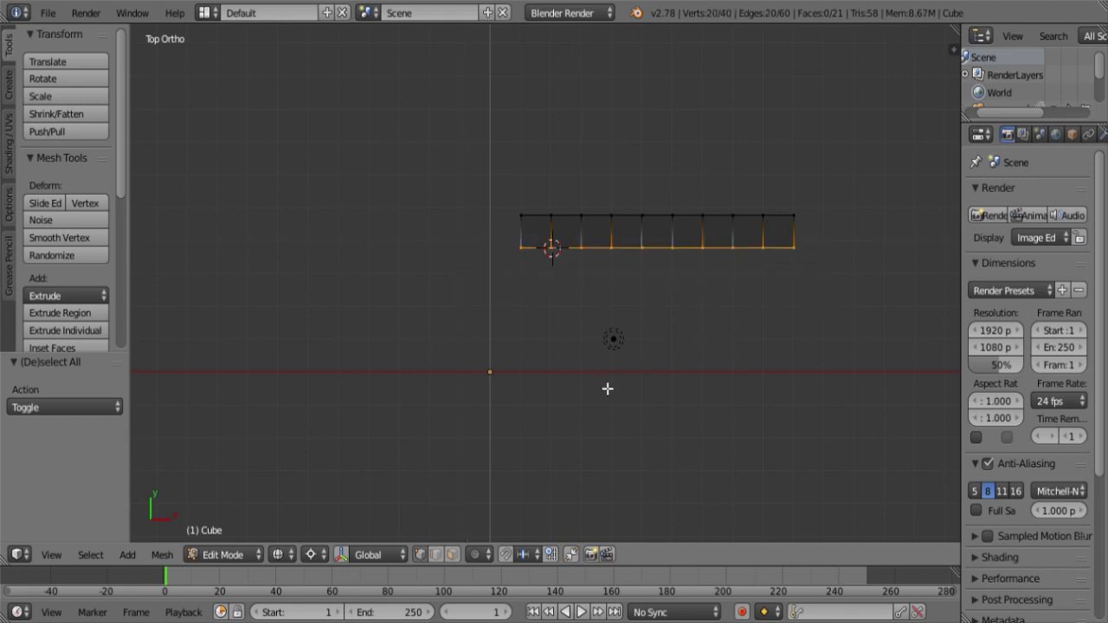
middle_drag(580, 403, 618, 388)
mouse_move(532, 364)
middle_down()
mouse_move(556, 353)
mouse_move(477, 329)
mouse_move(482, 314)
middle_up()
key(z)
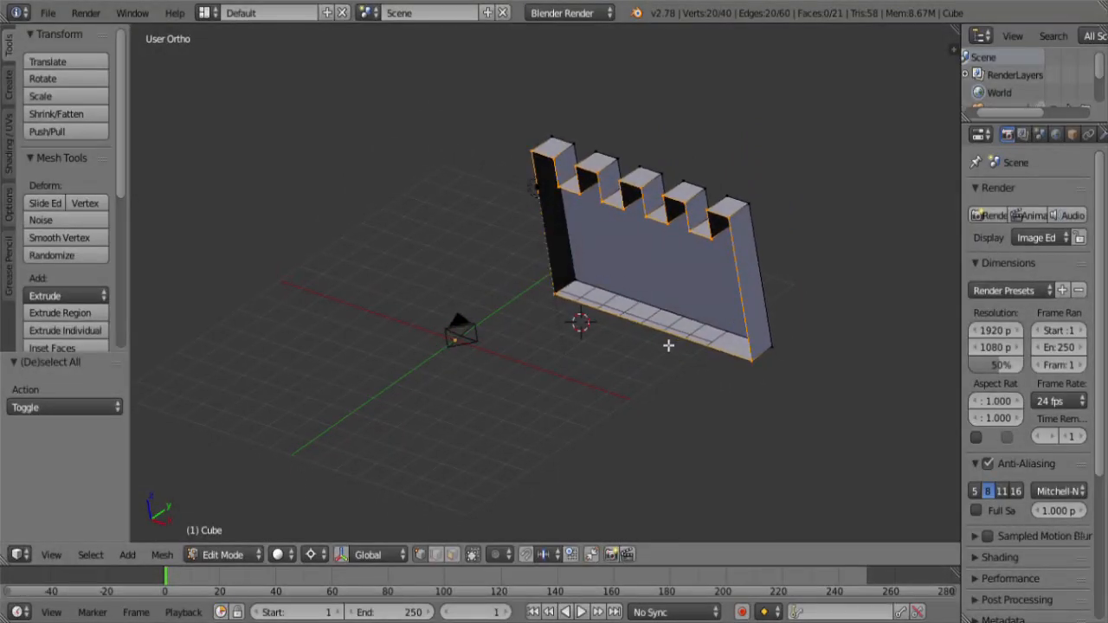
key(f)
middle_drag(673, 330, 725, 345)
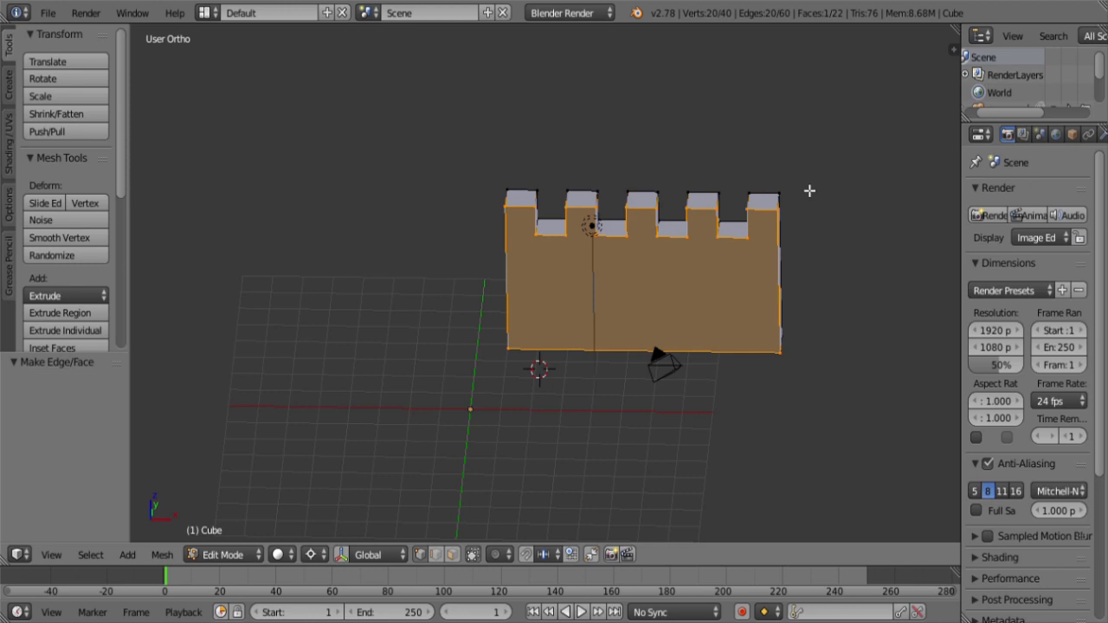
Step: Select all four vertices of the wall's end nearest the Y axis and snap the 3D cursor to the selection
key(KP_7)
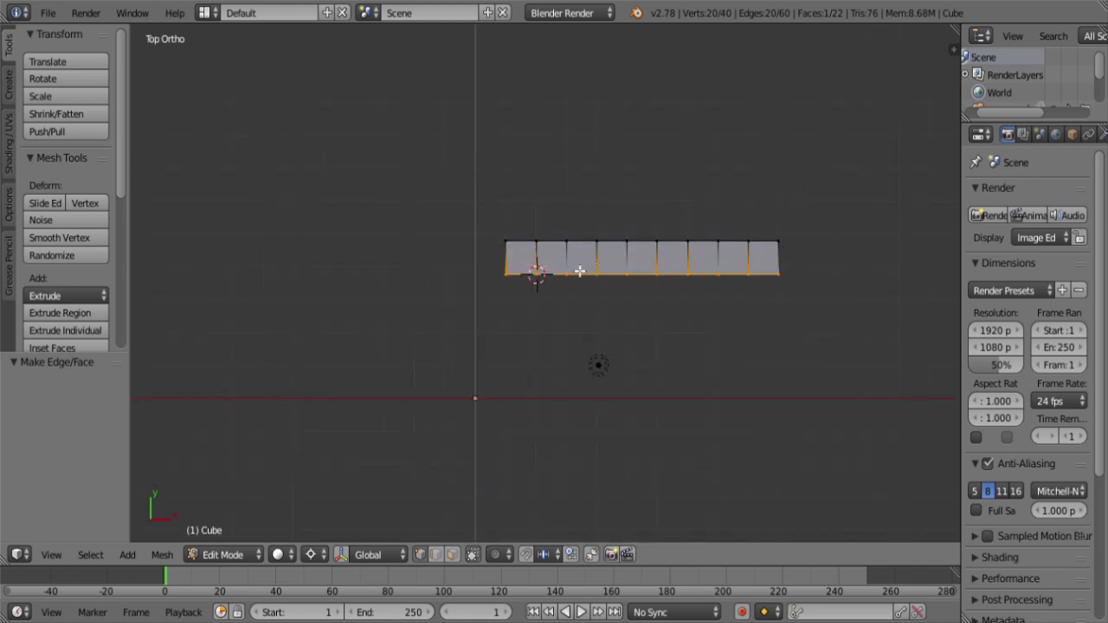
key(z)
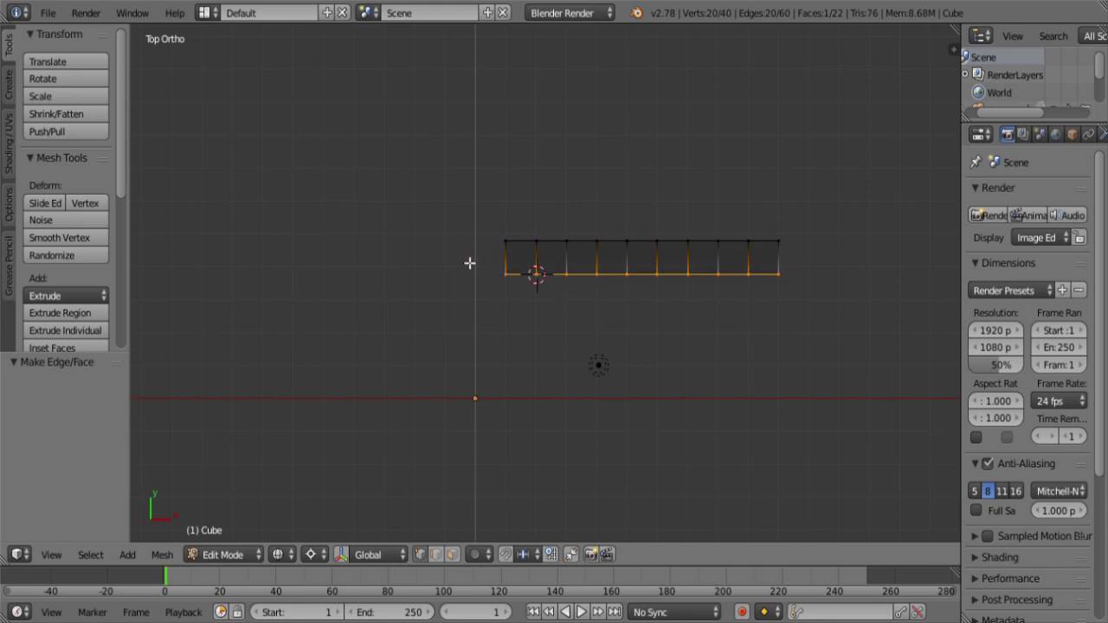
shift+middle_drag(470, 262, 553, 324)
scroll(611, 331, up, 8)
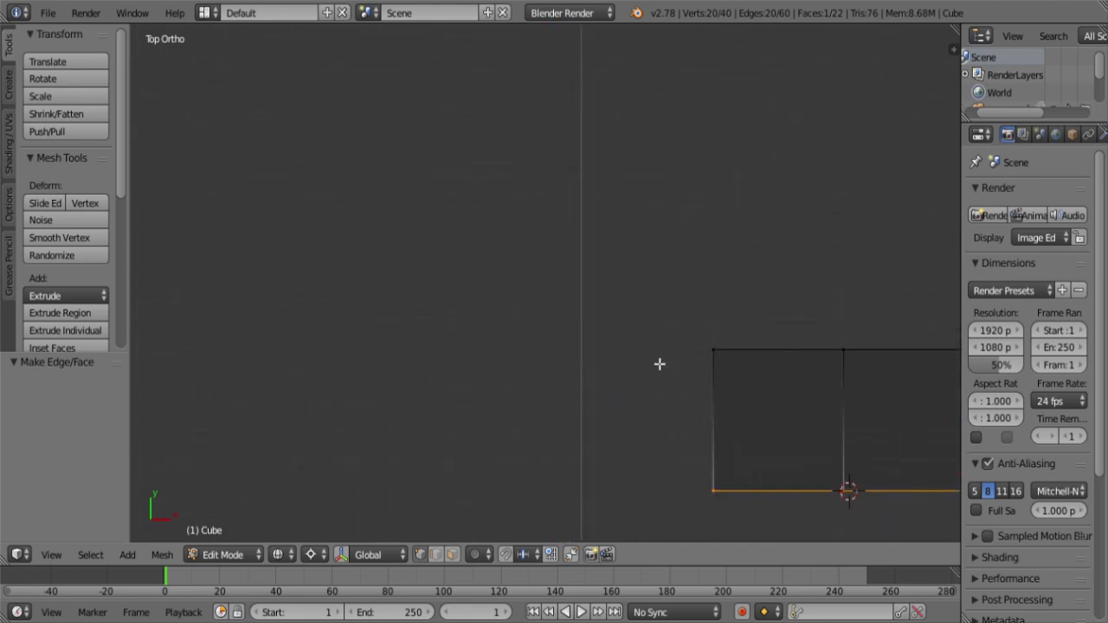
shift+middle_drag(709, 396, 581, 282)
scroll(593, 286, up, 1)
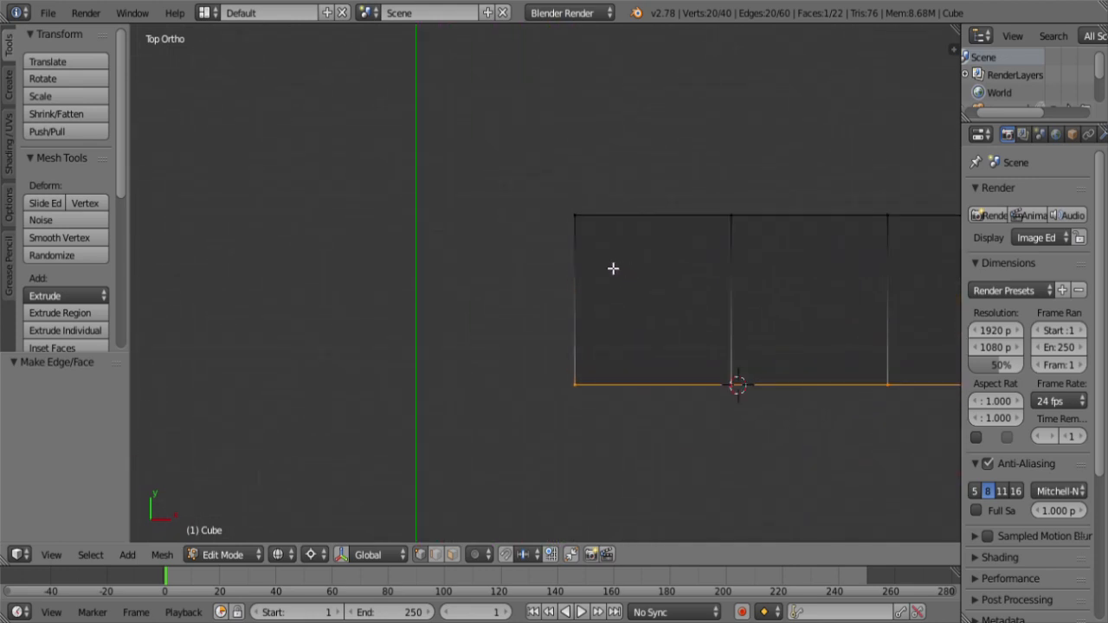
key(a)
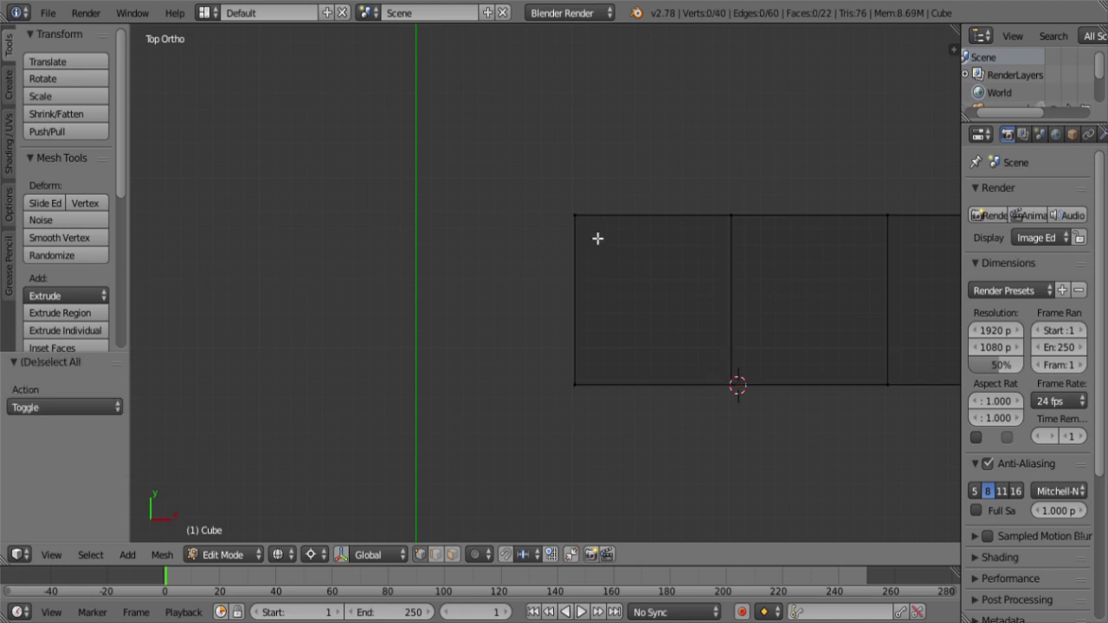
right_click(601, 238)
key(b)
drag(549, 352, 620, 433)
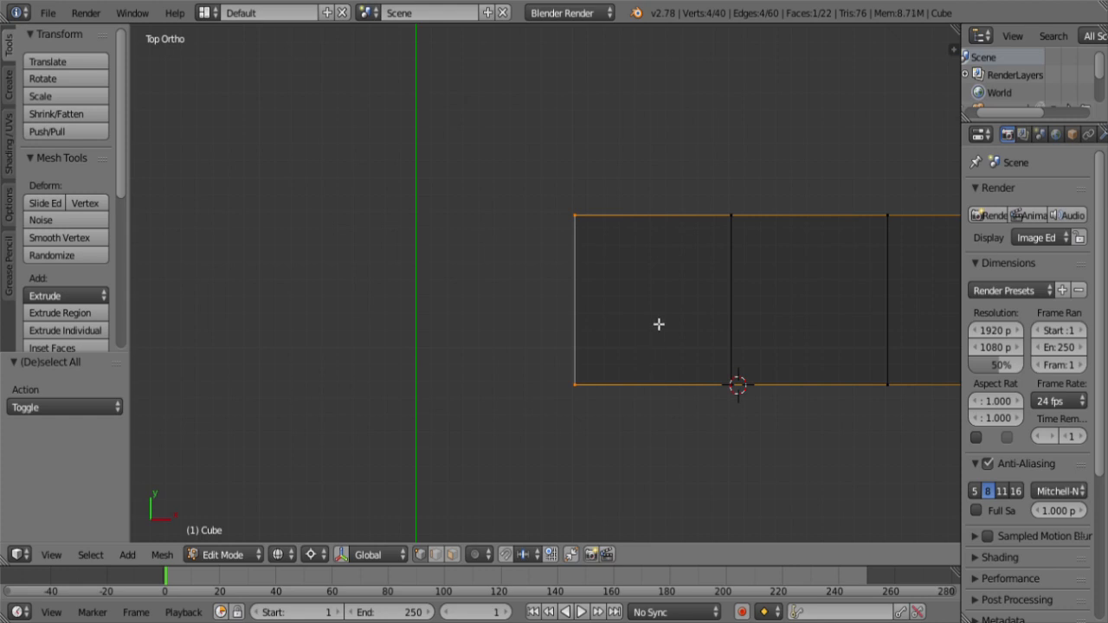
key(shift+s)
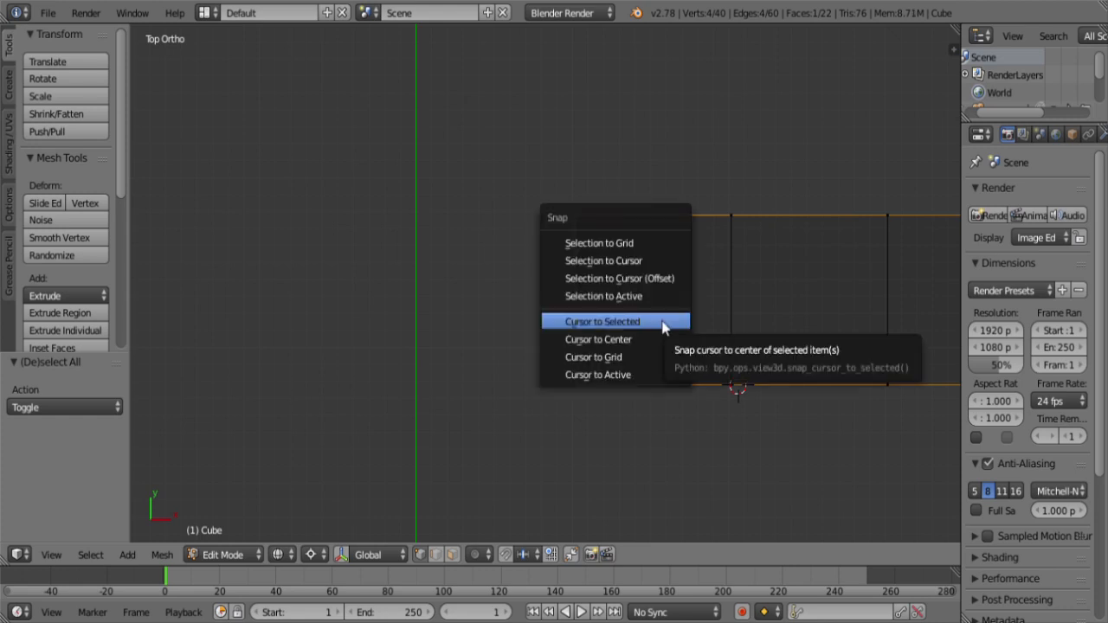
click(662, 324)
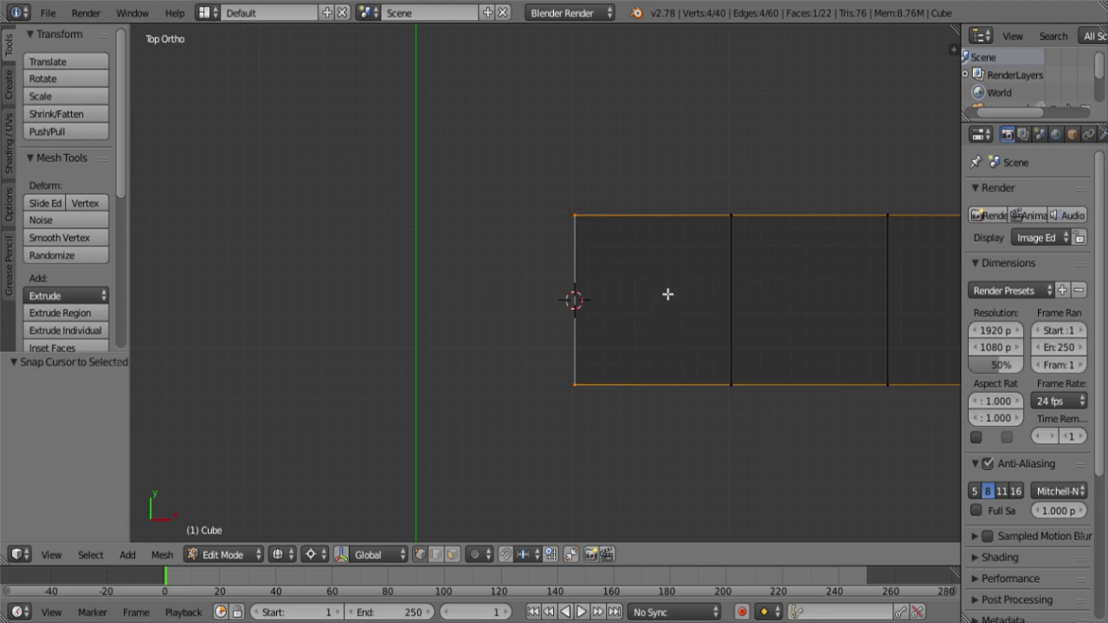
Step: Duplicate the rear vertical edge of that wall end and scale the copy to 0 along global Y about the 3D cursor
key(a)
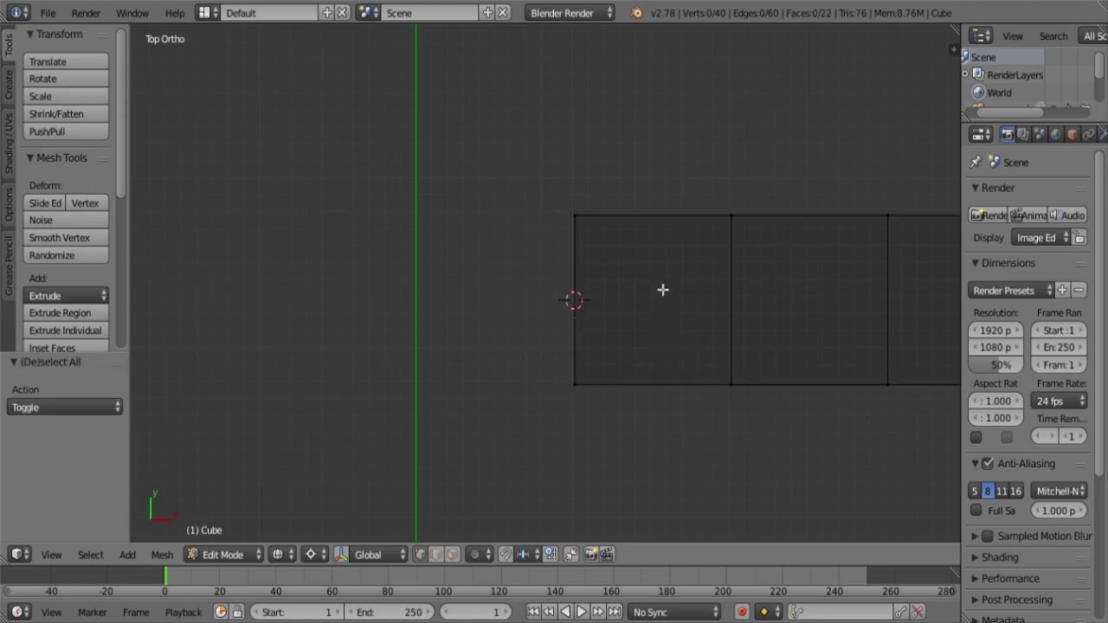
key(b)
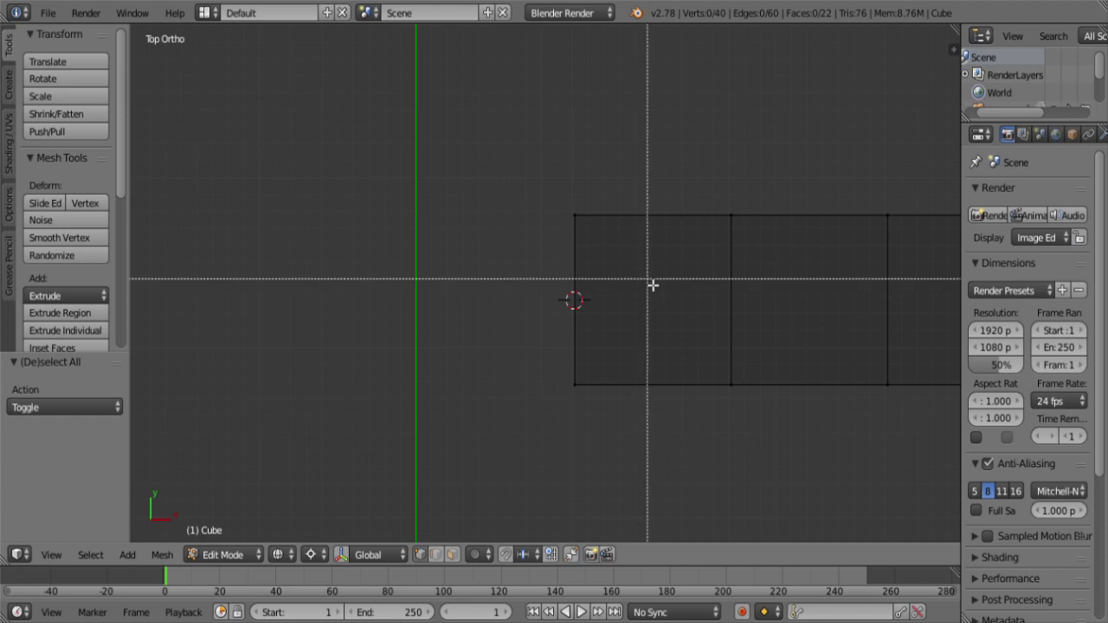
drag(649, 281, 509, 171)
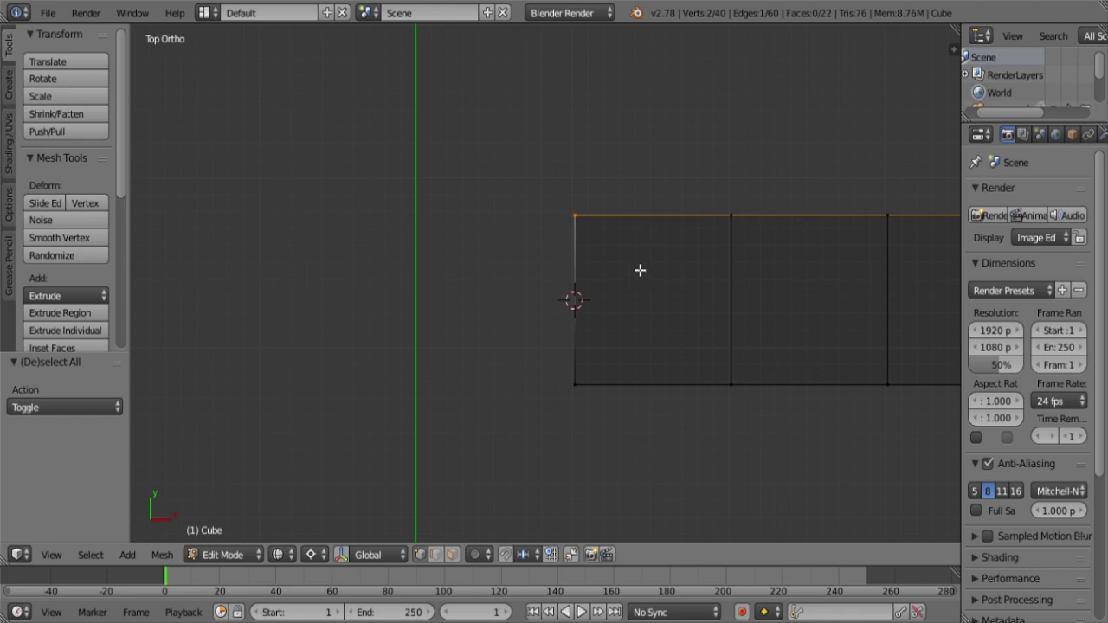
key(shift+d)
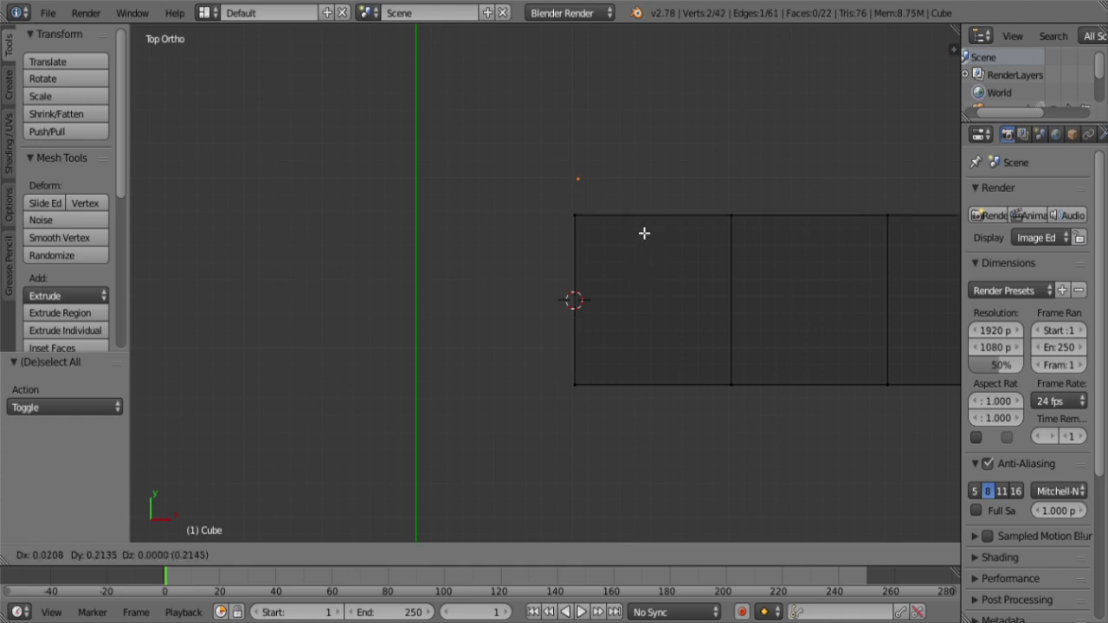
key(s)
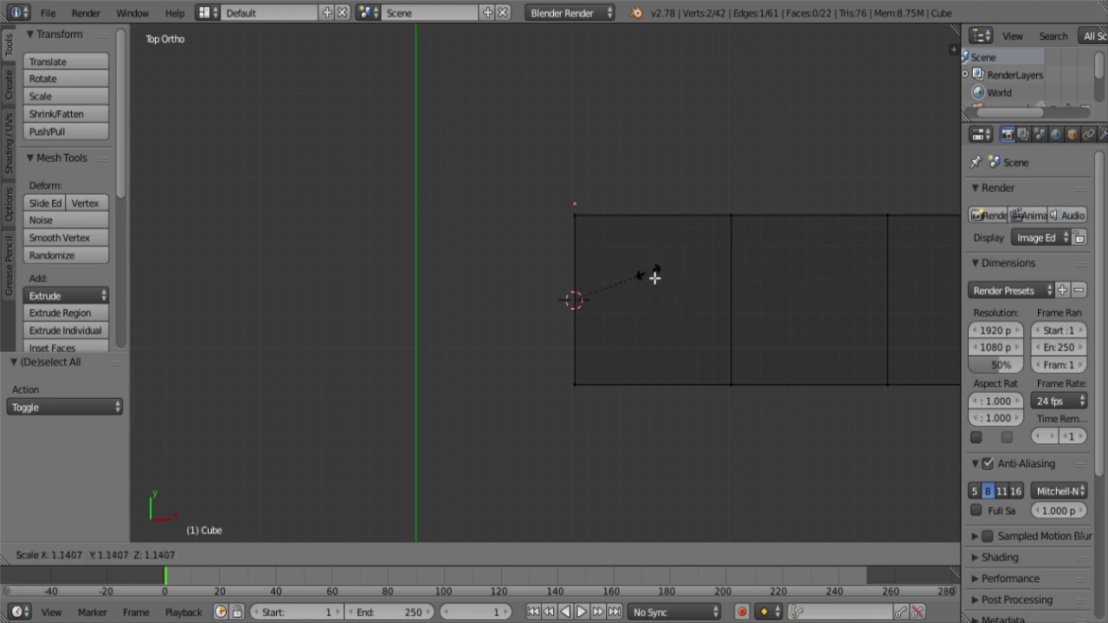
key(y)
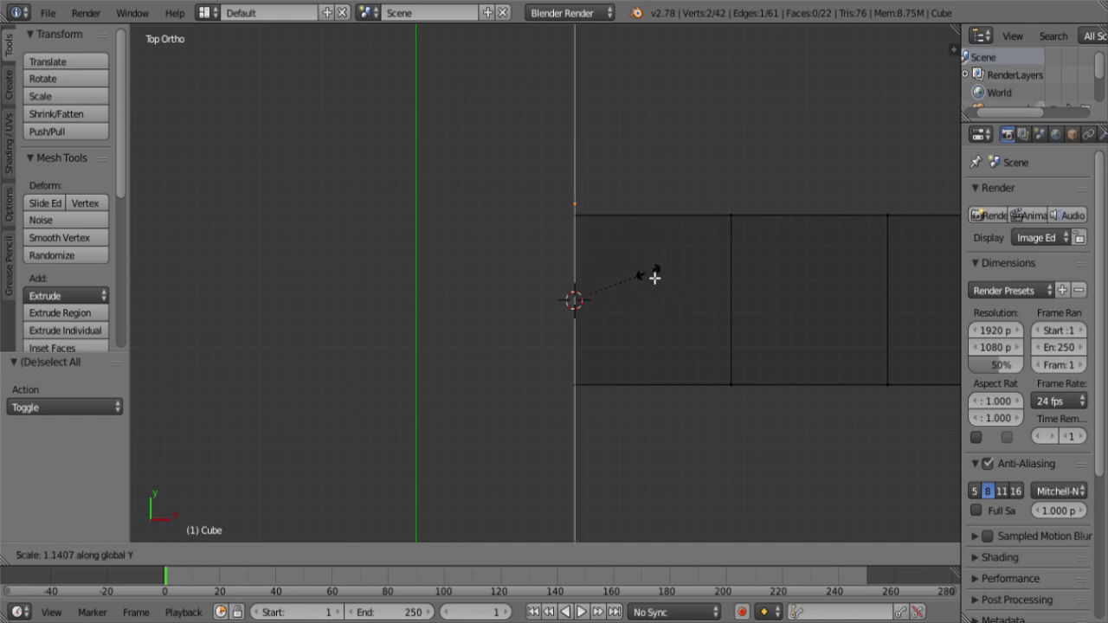
key(Escape)
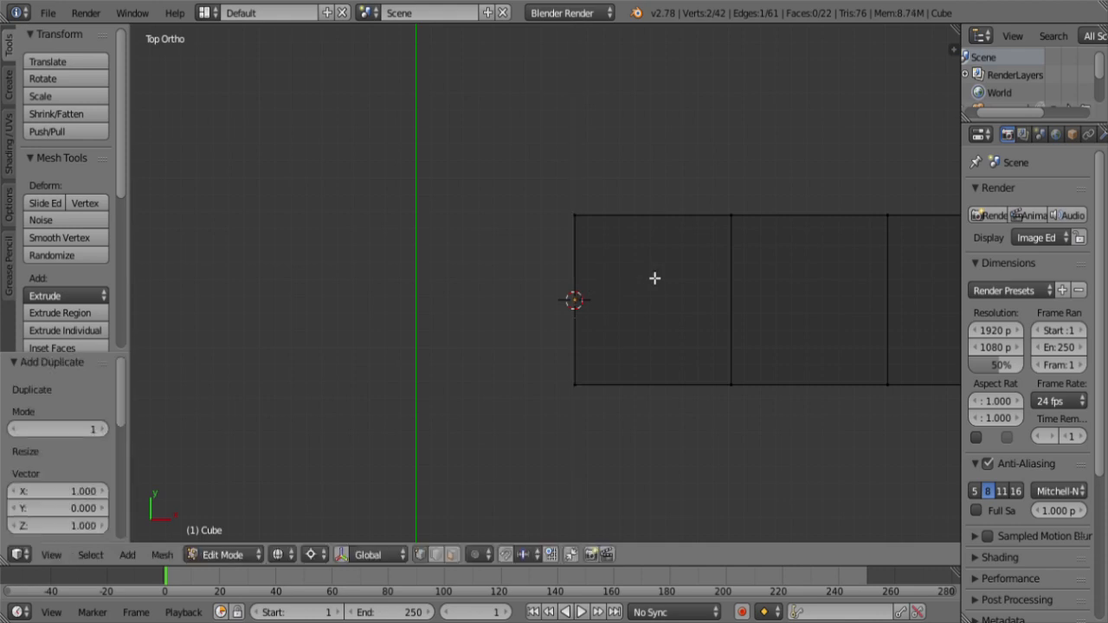
middle_drag(650, 315, 683, 280)
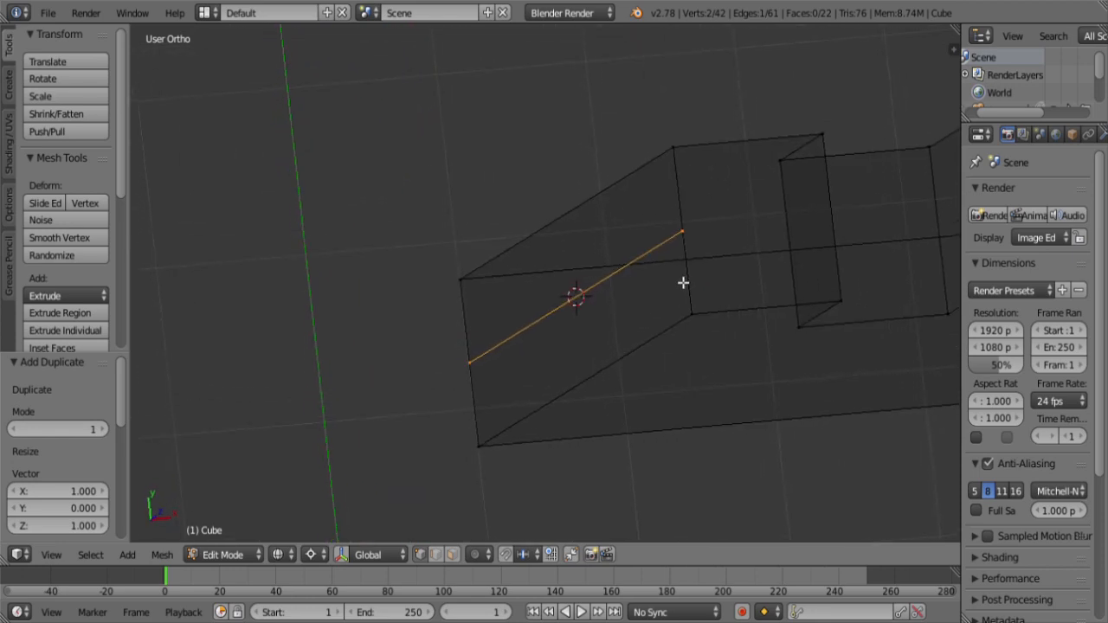
key(KP_7)
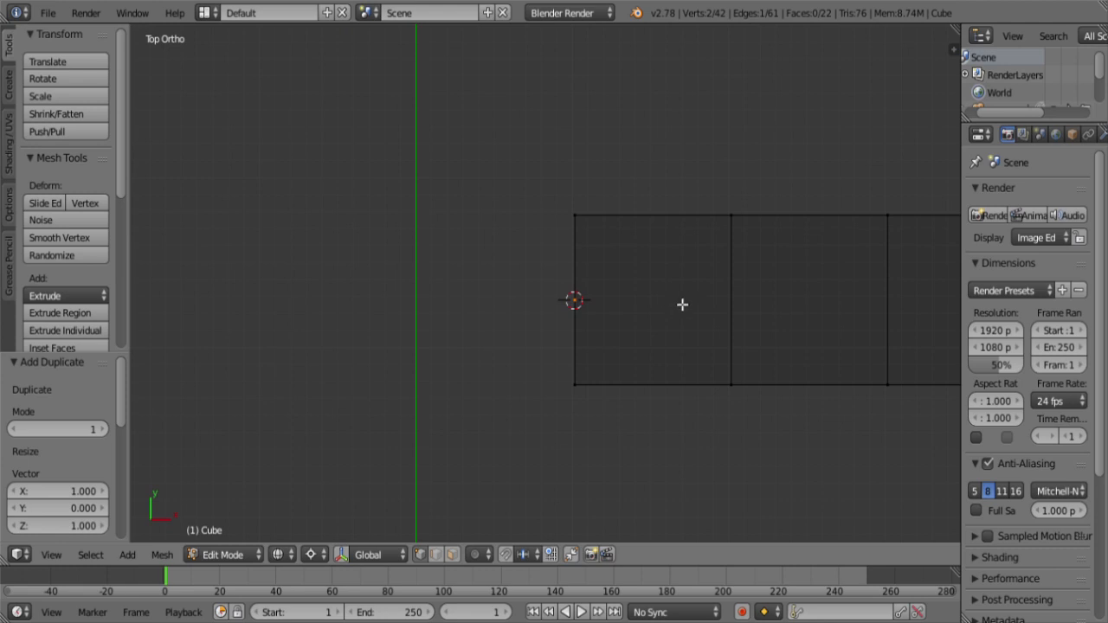
Step: Move the duplicated edge 2 units along negative X, away from the wall, and snap the 3D cursor to it
scroll(673, 304, down, 6)
scroll(666, 301, down, 1)
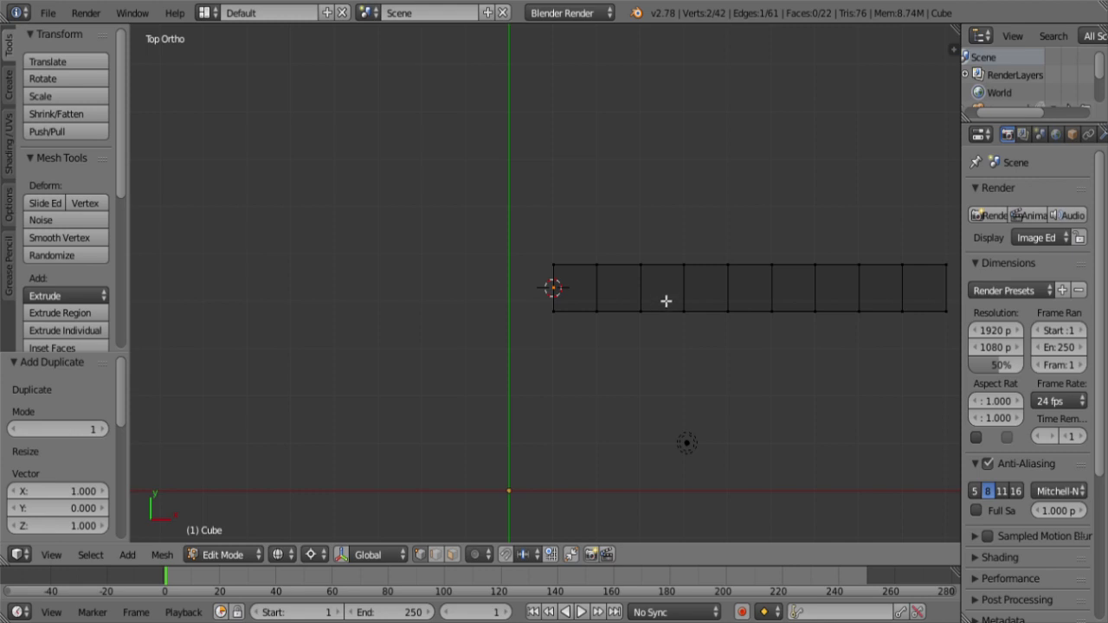
key(g)
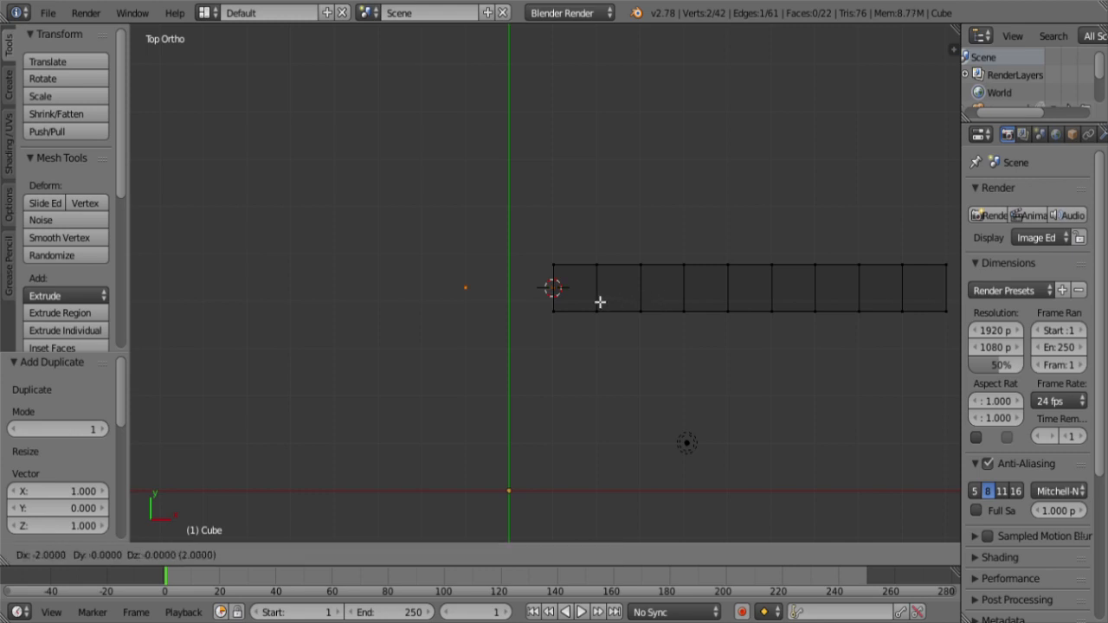
click(600, 301)
key(shift+s)
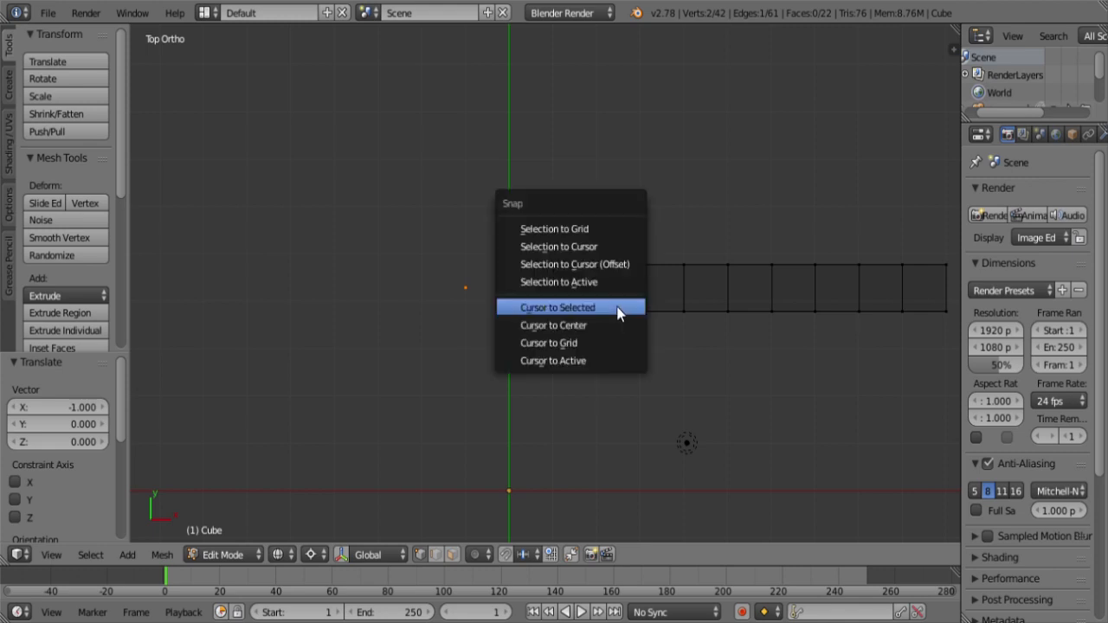
click(622, 310)
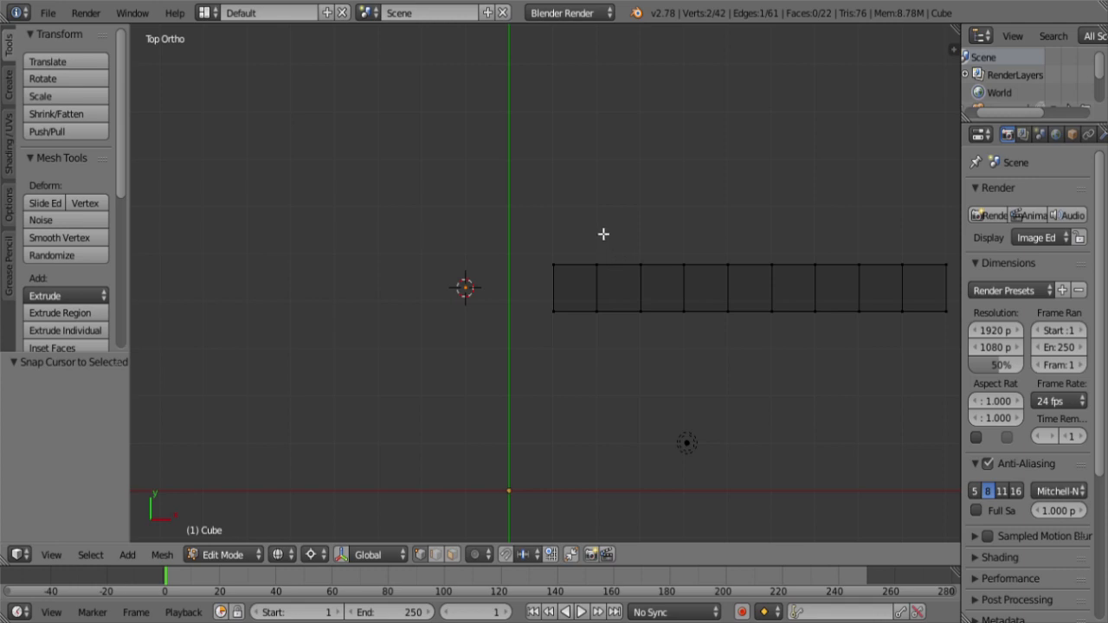
Step: Undo the duplicated edge's move and rotate the edge -30° about the 3D cursor
key(ctrl+z)
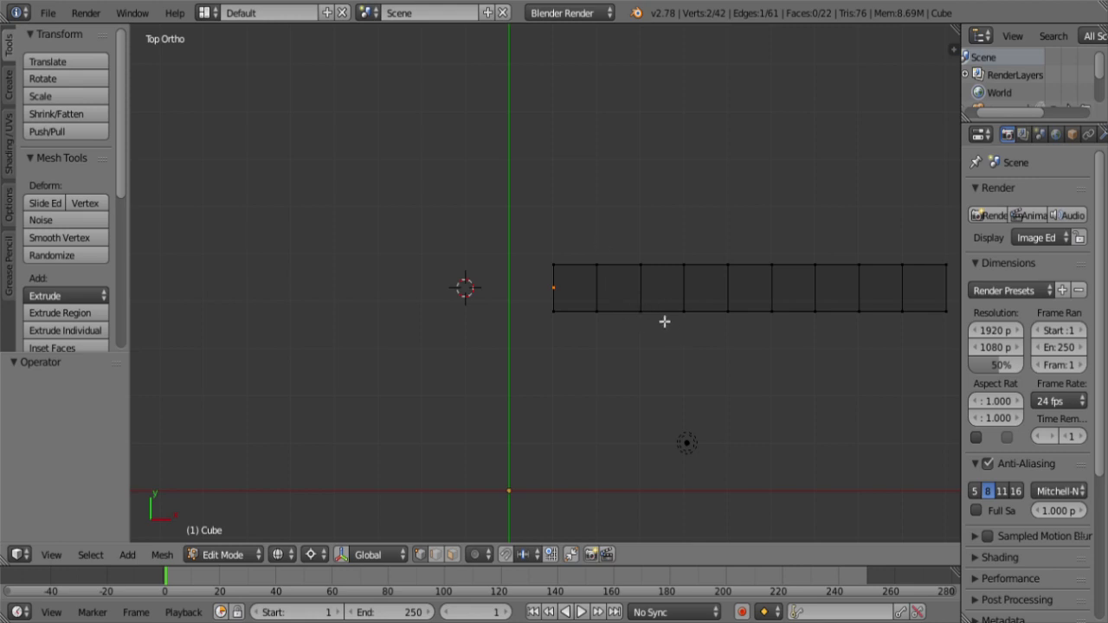
key(r)
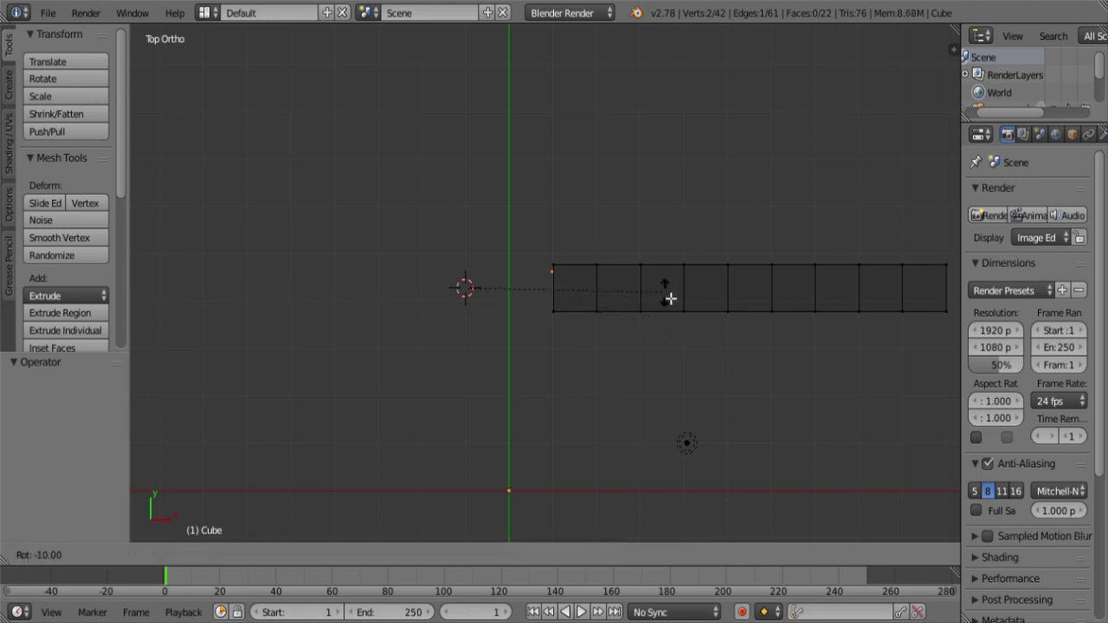
click(644, 223)
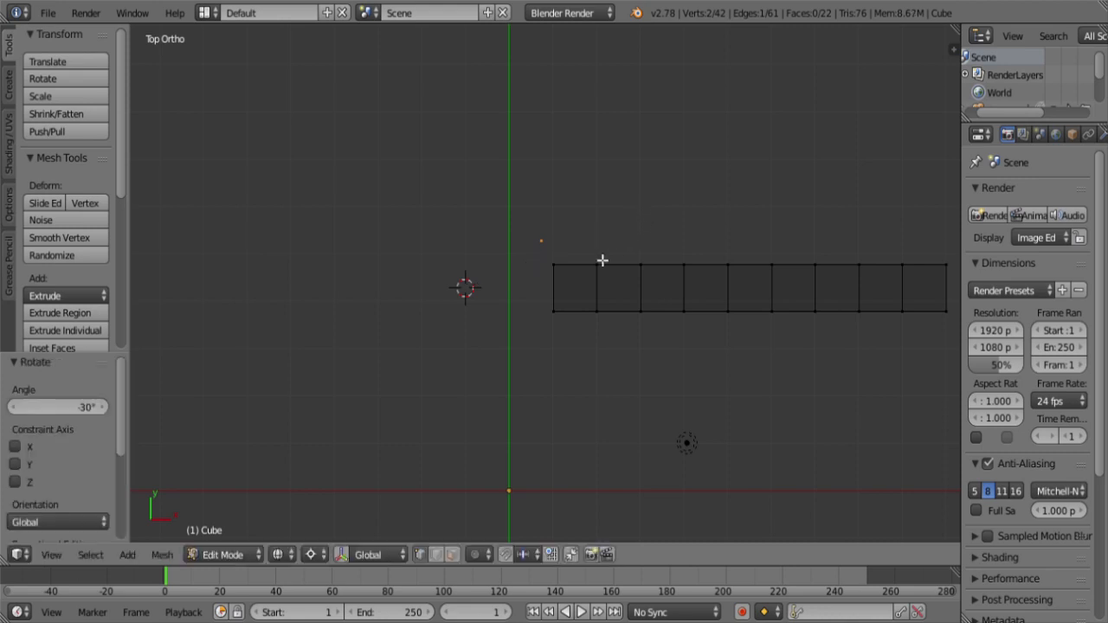
Step: Fill a face between the wall end's rear vertical edge and the rotated duplicate edge
key(b)
drag(570, 282, 530, 247)
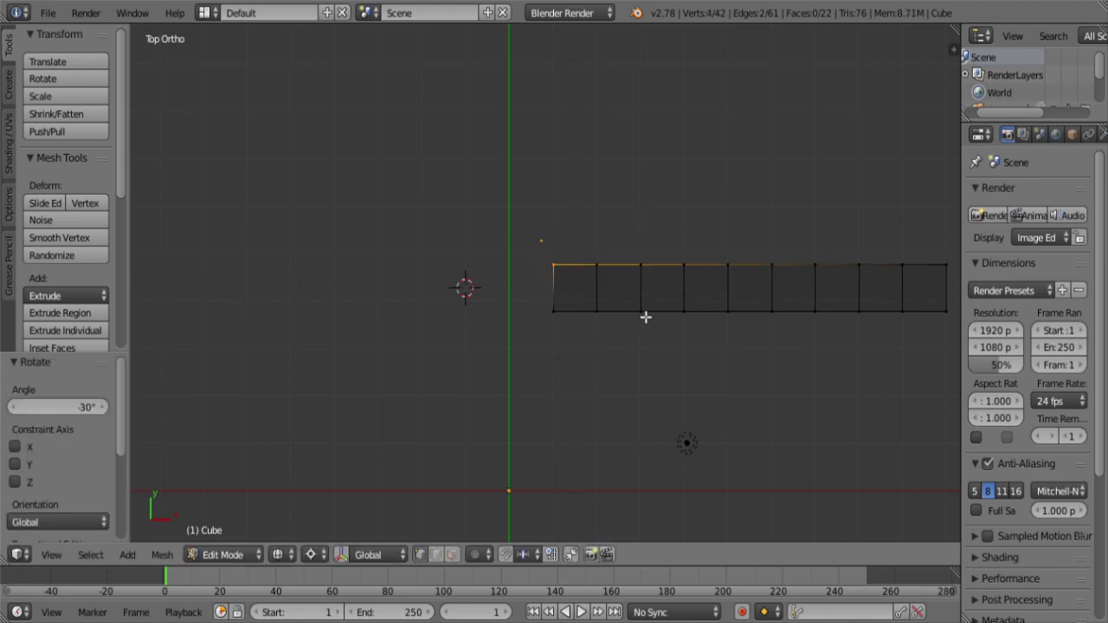
middle_drag(631, 341, 621, 297)
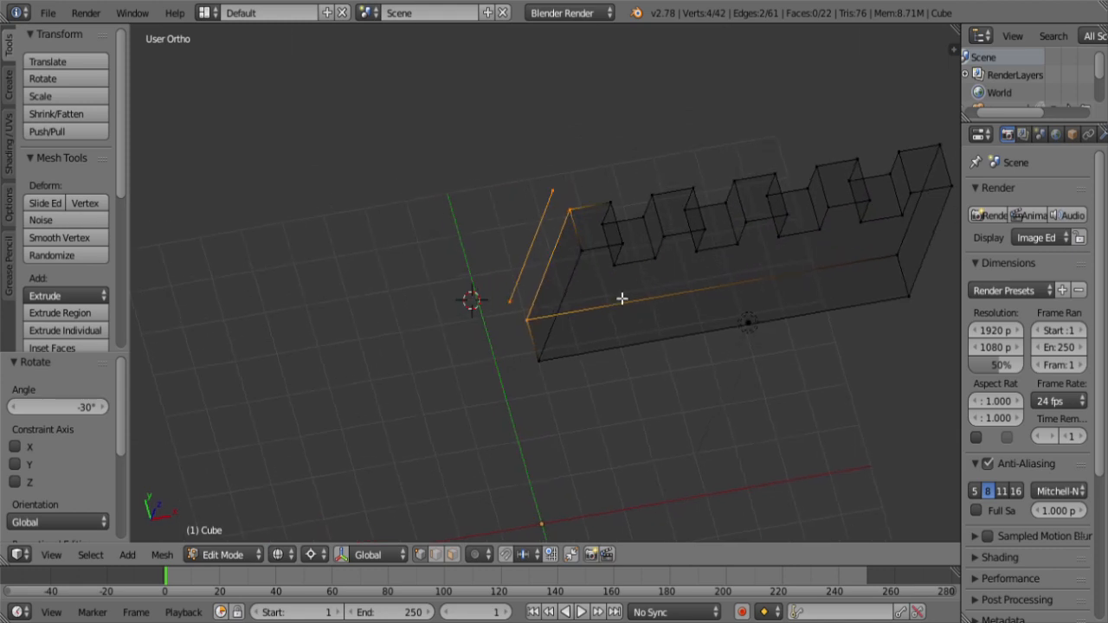
key(f)
key(Tab)
key(Tab)
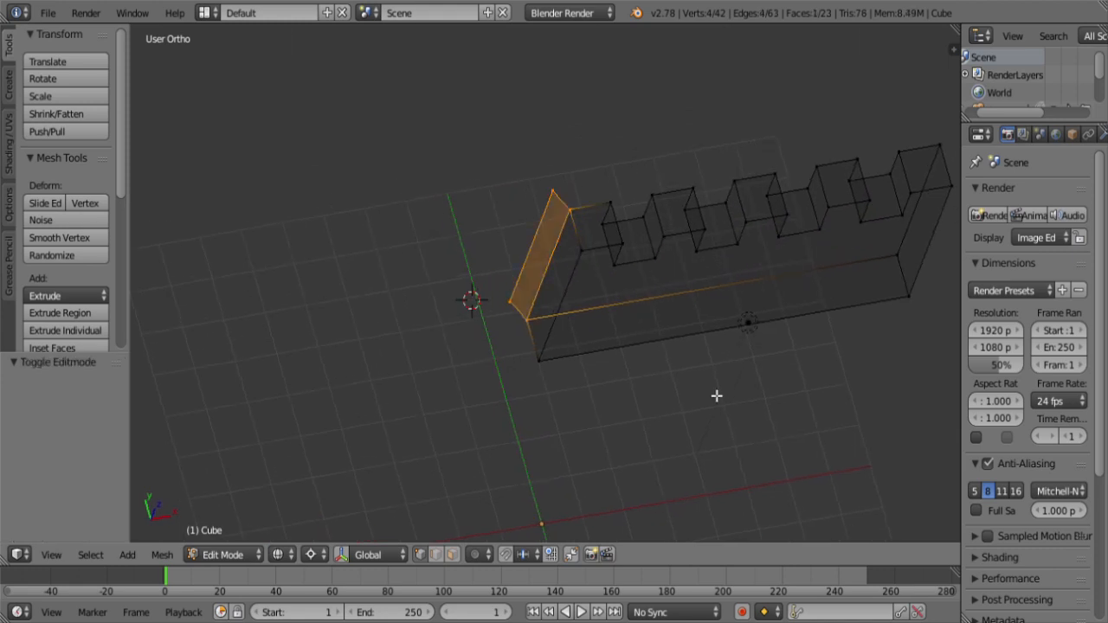
Step: Extrude the tower's free vertical edge twice from the top view, rotating each extrusion -30° about the 3D cursor
key(KP_7)
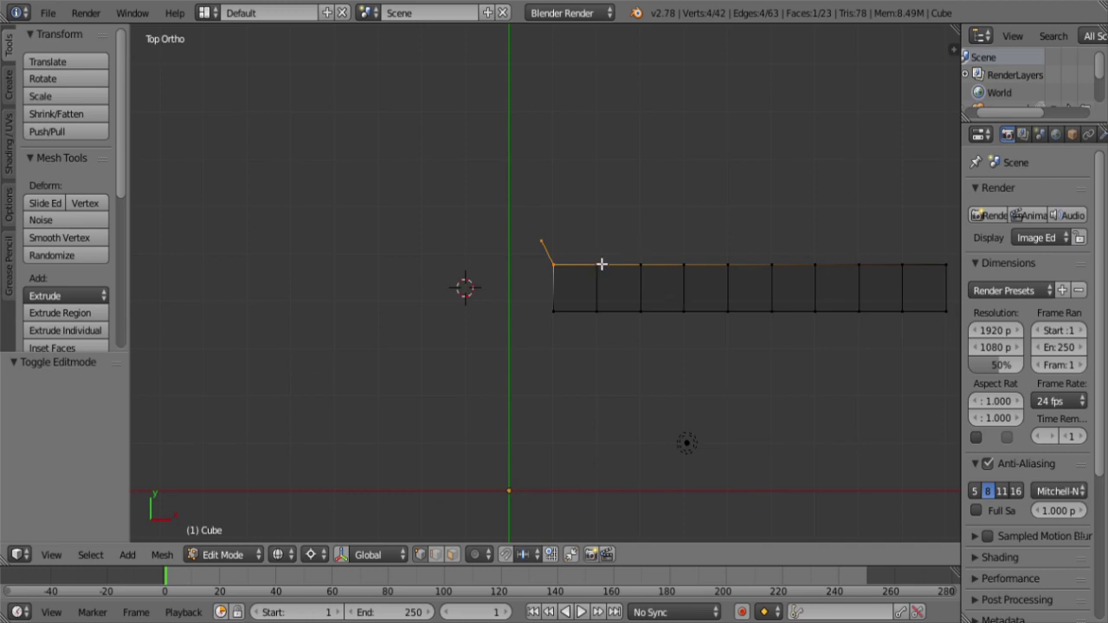
key(a)
key(b)
drag(559, 249, 515, 218)
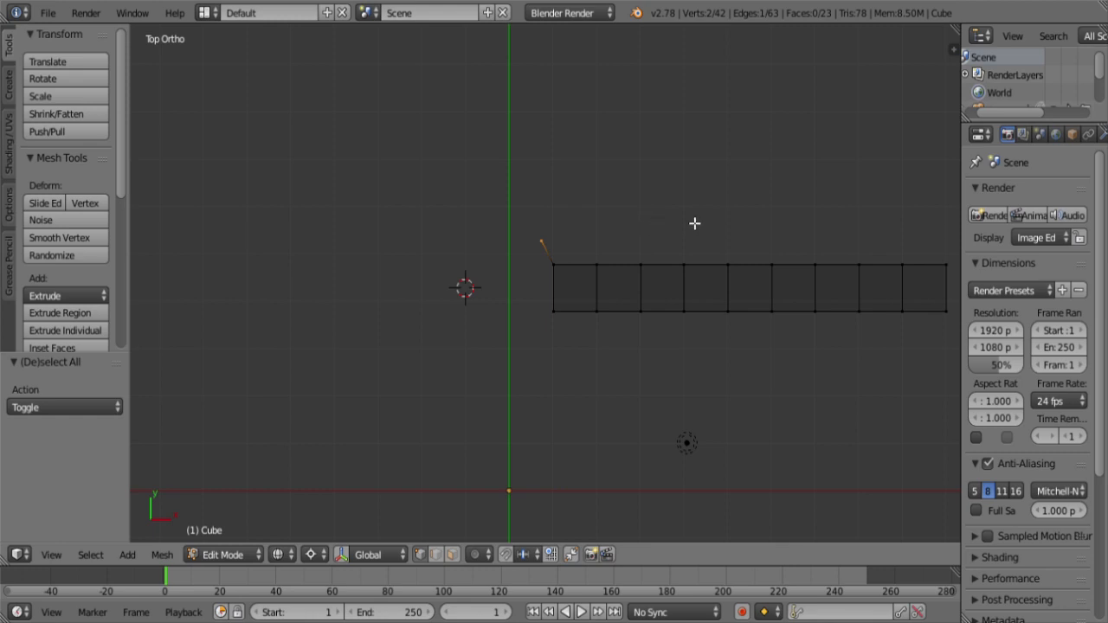
key(e)
key(r)
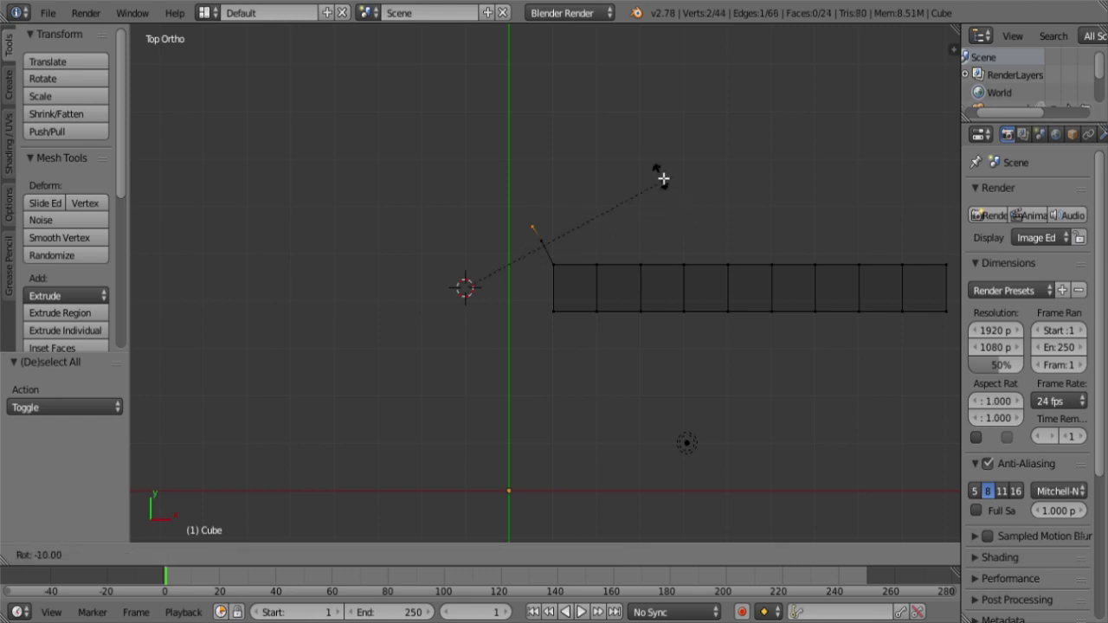
click(606, 131)
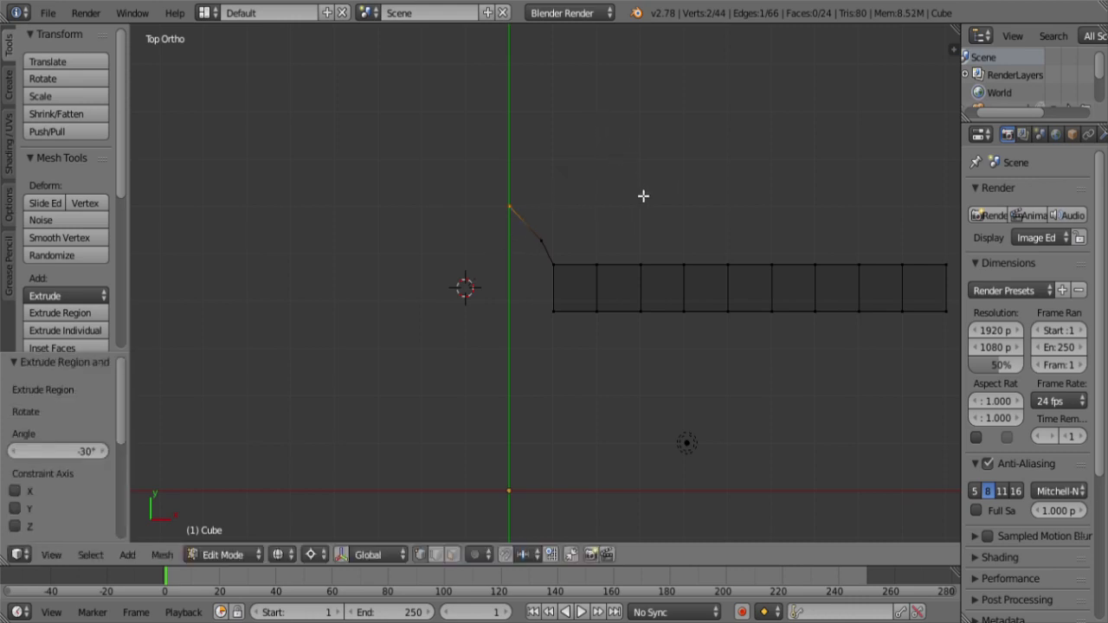
key(e)
key(r)
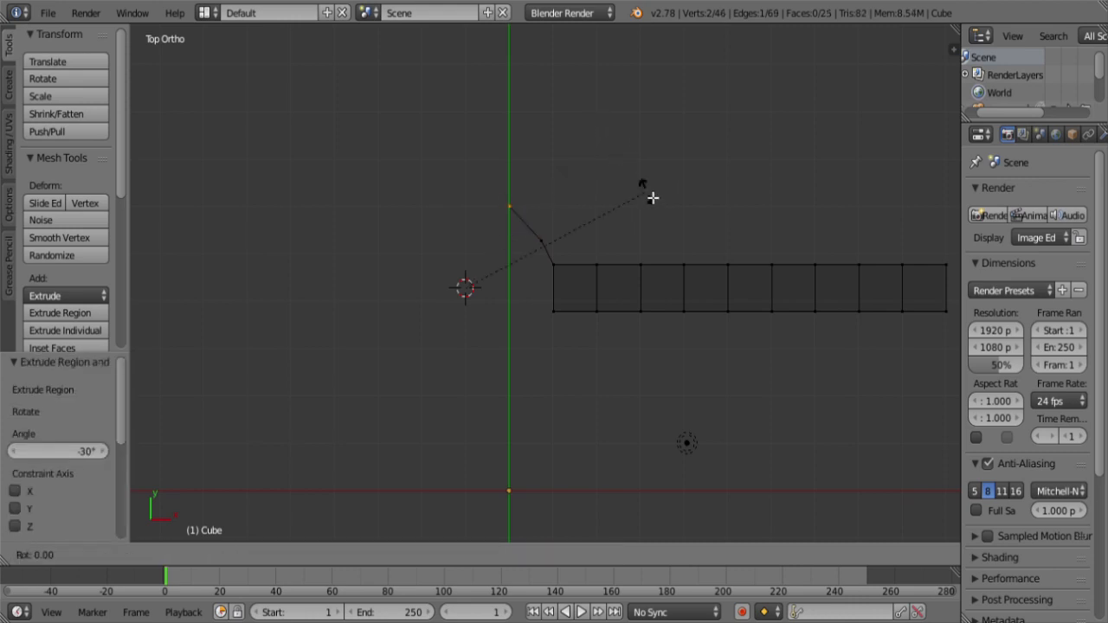
click(581, 145)
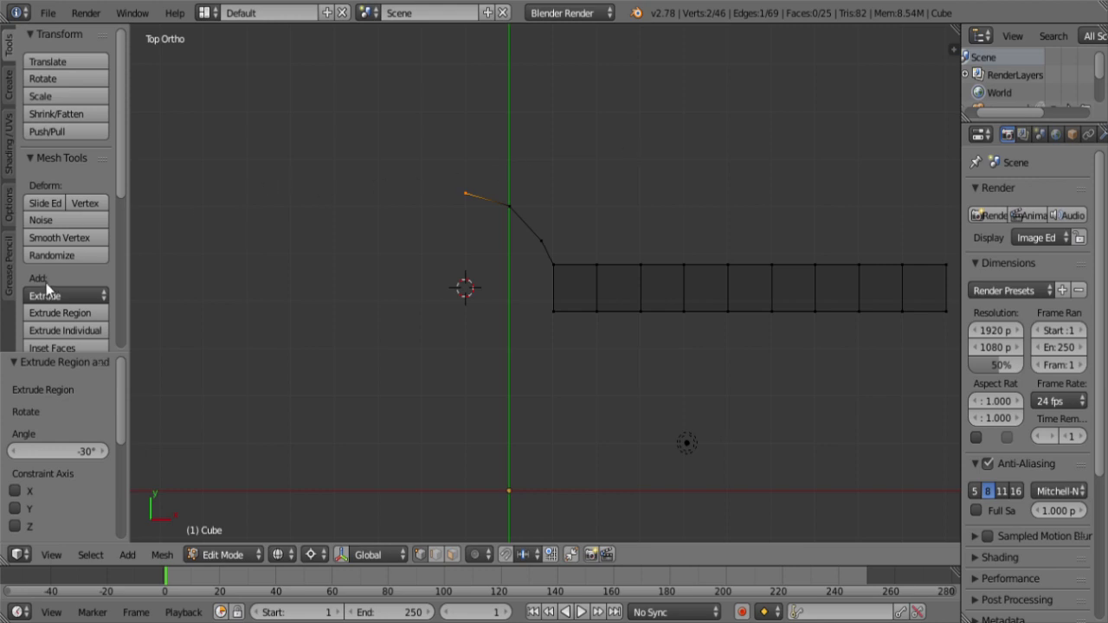
Step: Try to spin the tower's free edge 90° in 9 steps about the 3D cursor from the top view
scroll(69, 201, down, 7)
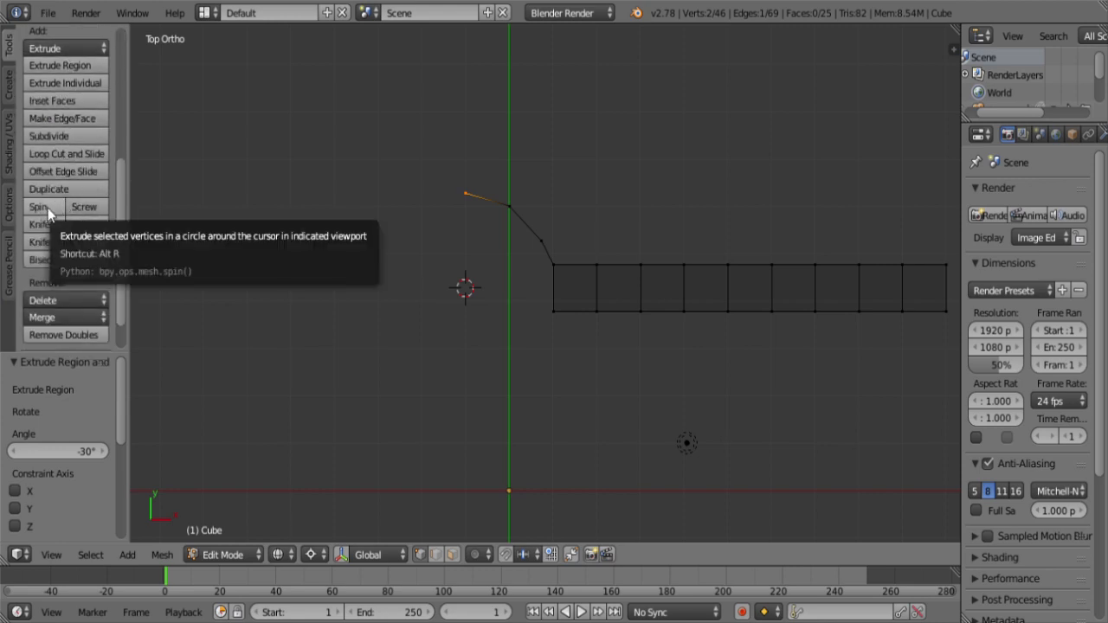
click(48, 210)
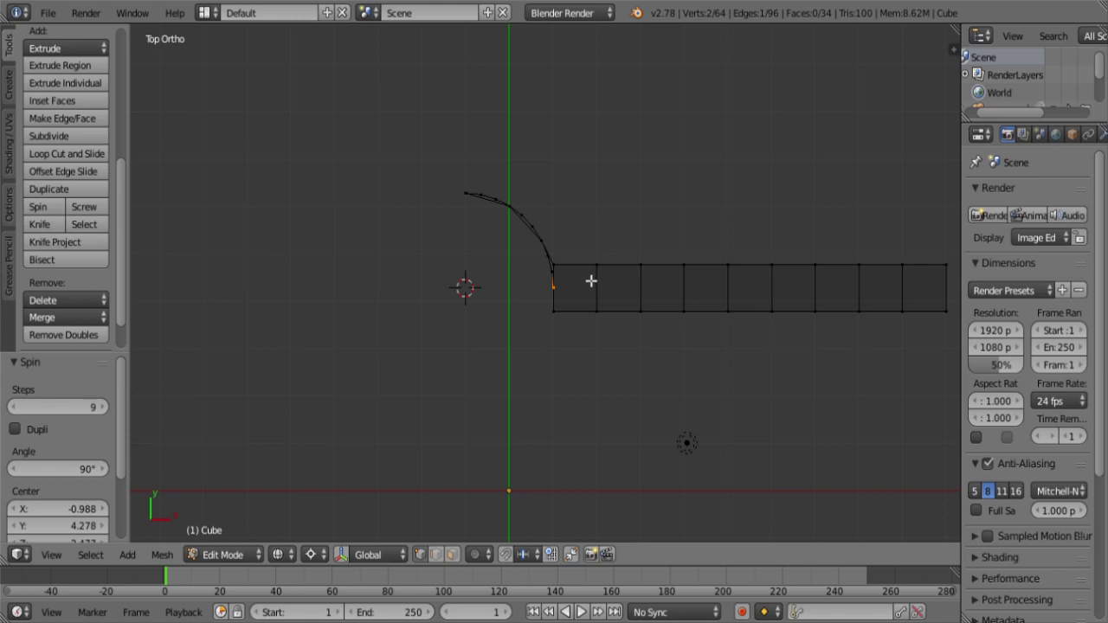
key(ctrl+z)
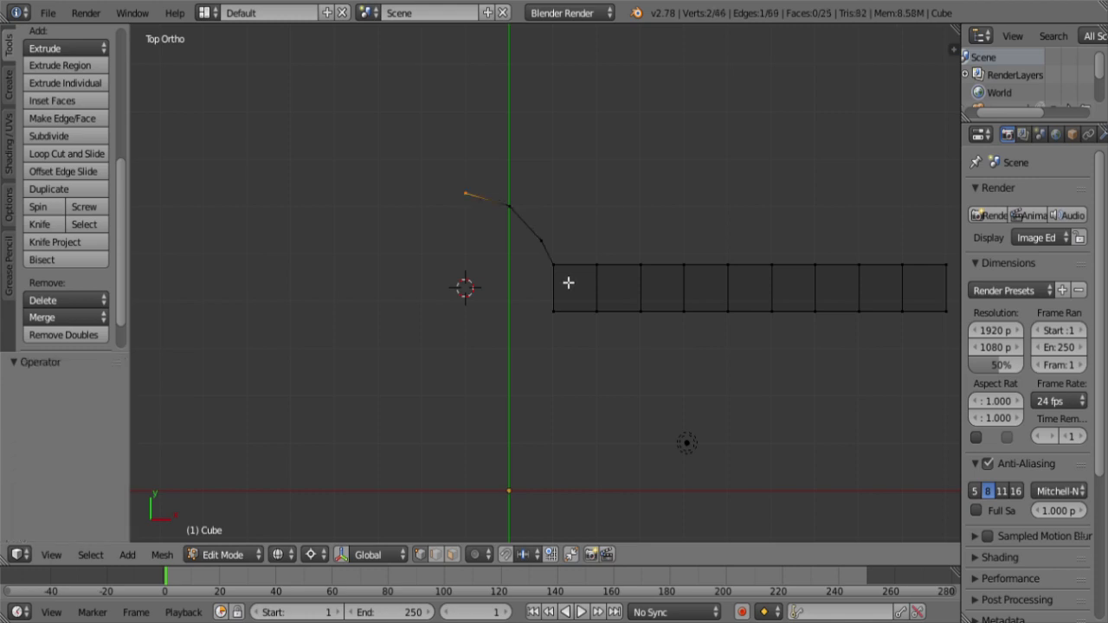
Step: Spin the tower's free edge 90° about the 3D cursor from the bottom view, using 3 steps
key(ctrl+KP_7)
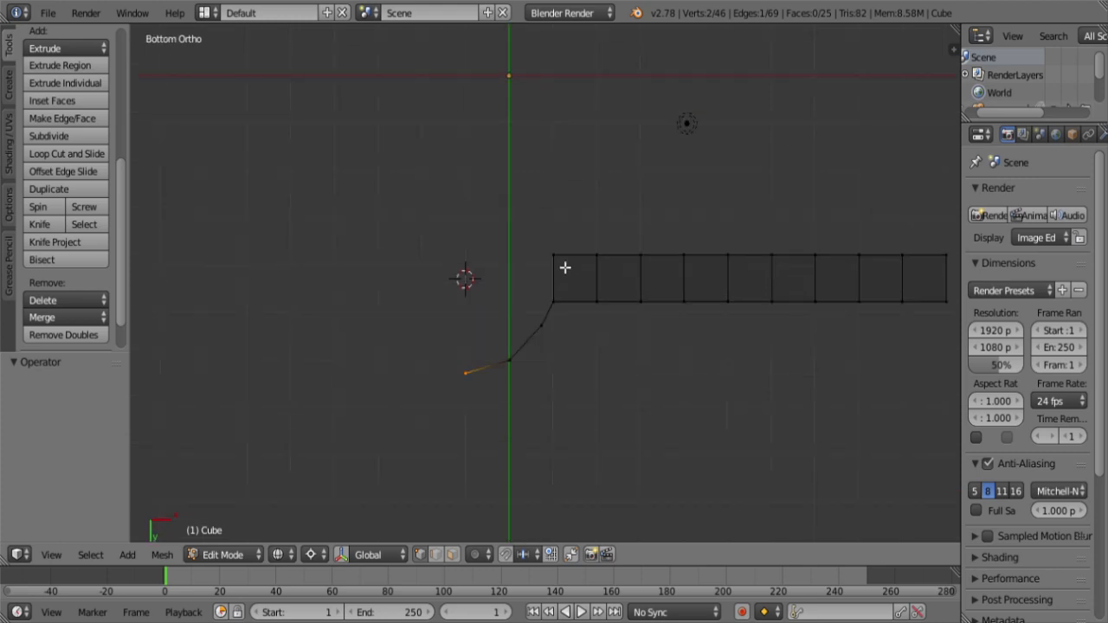
click(40, 207)
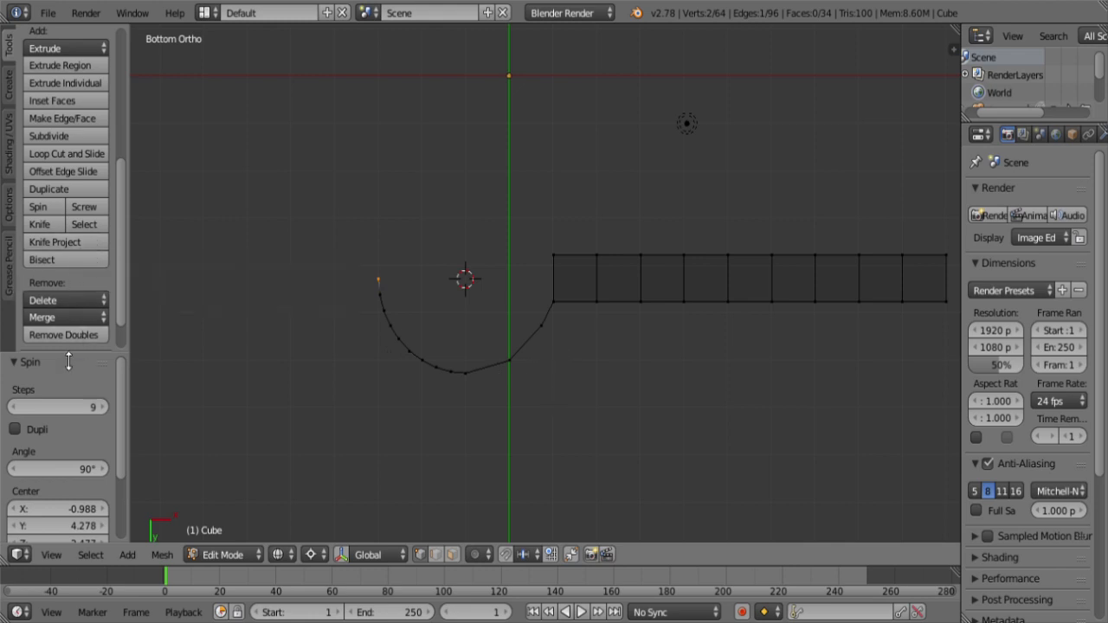
drag(69, 360, 43, 589)
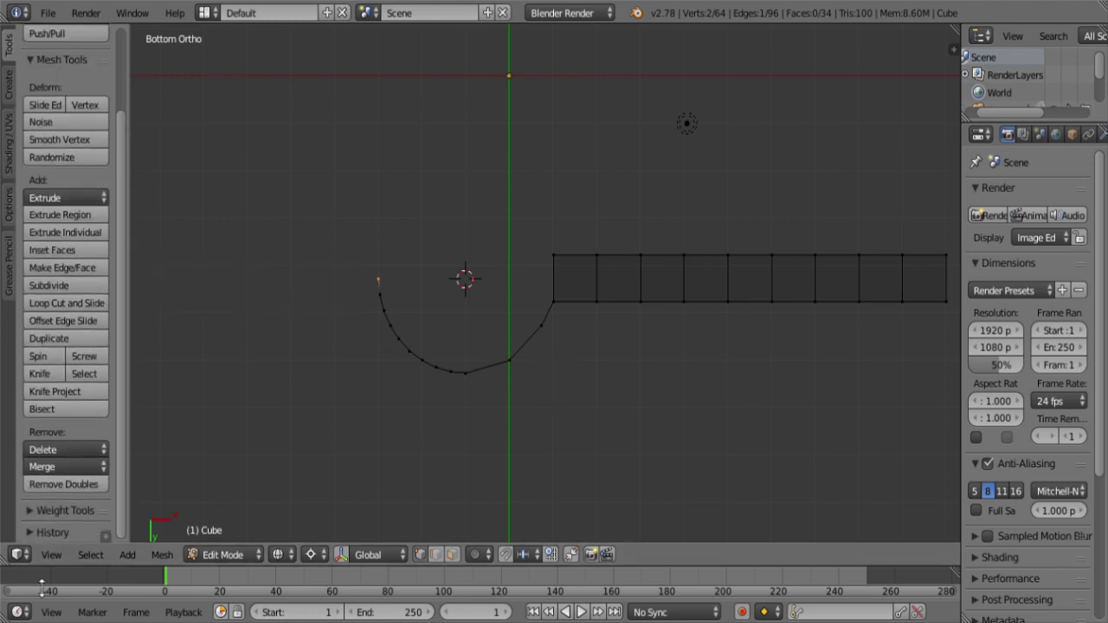
click(105, 536)
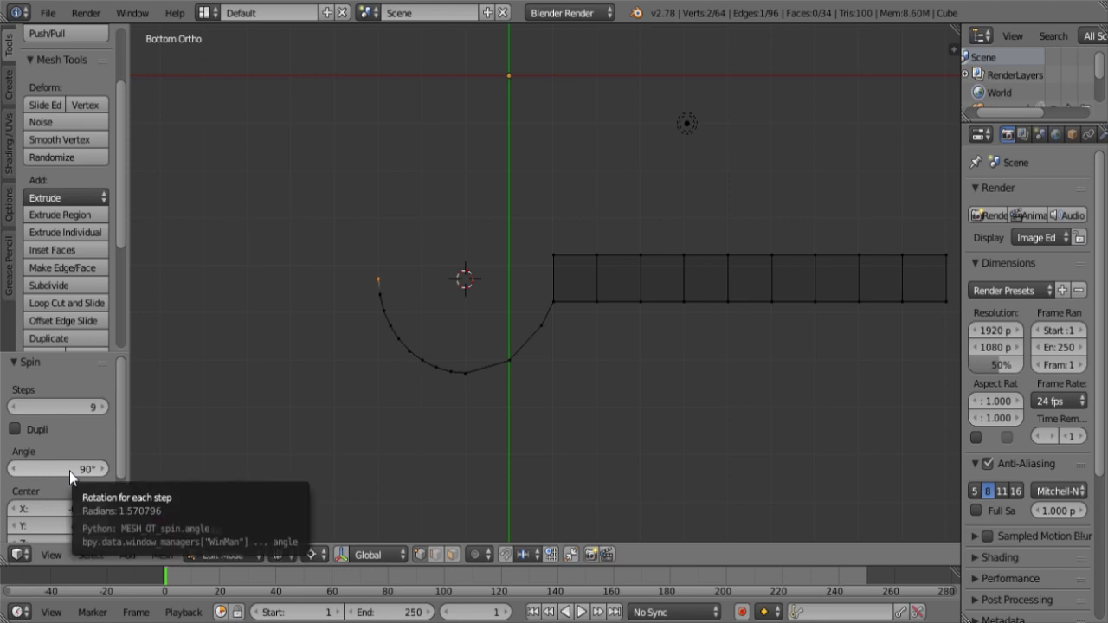
click(85, 411)
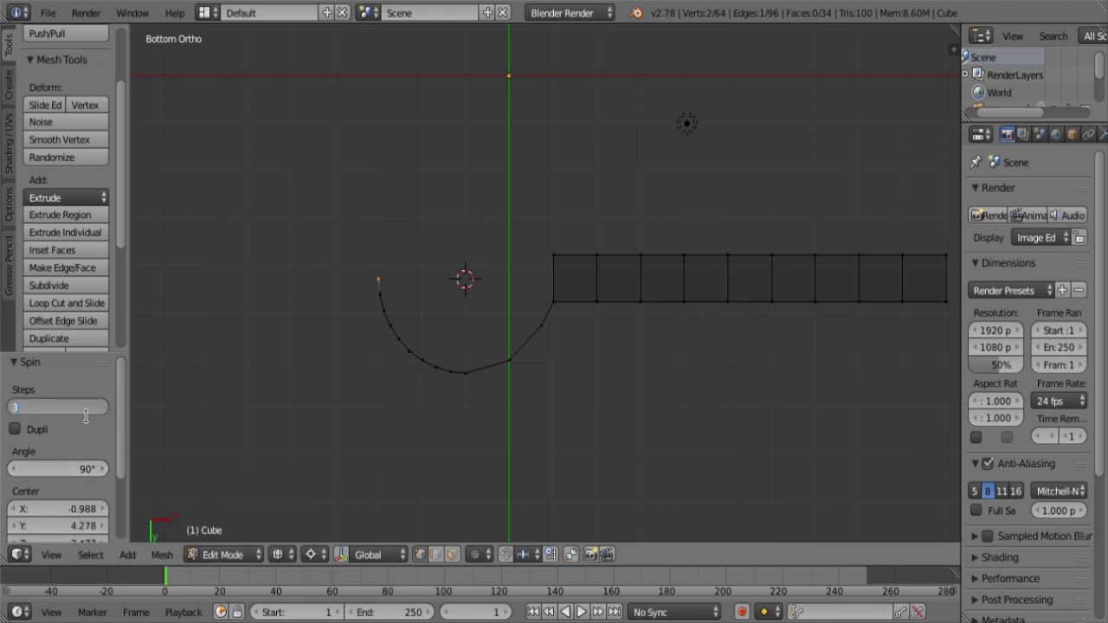
text(3)
key(Return)
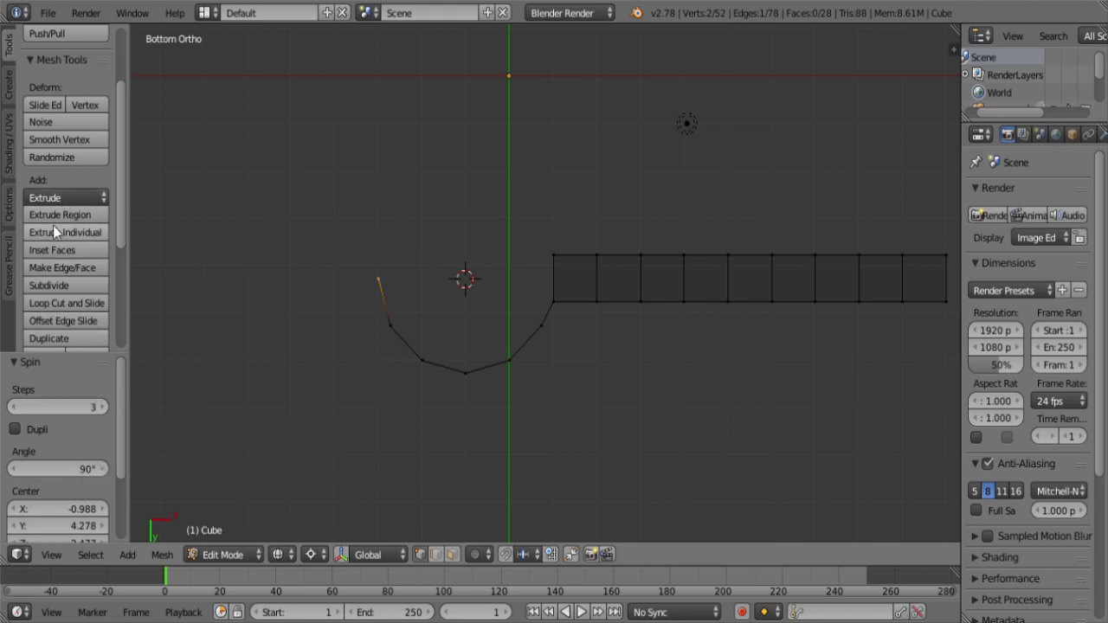
Step: Spin the free edge through two more 90° turns of 3 steps and delete the final edge's vertices at the wall end
scroll(58, 216, down, 4)
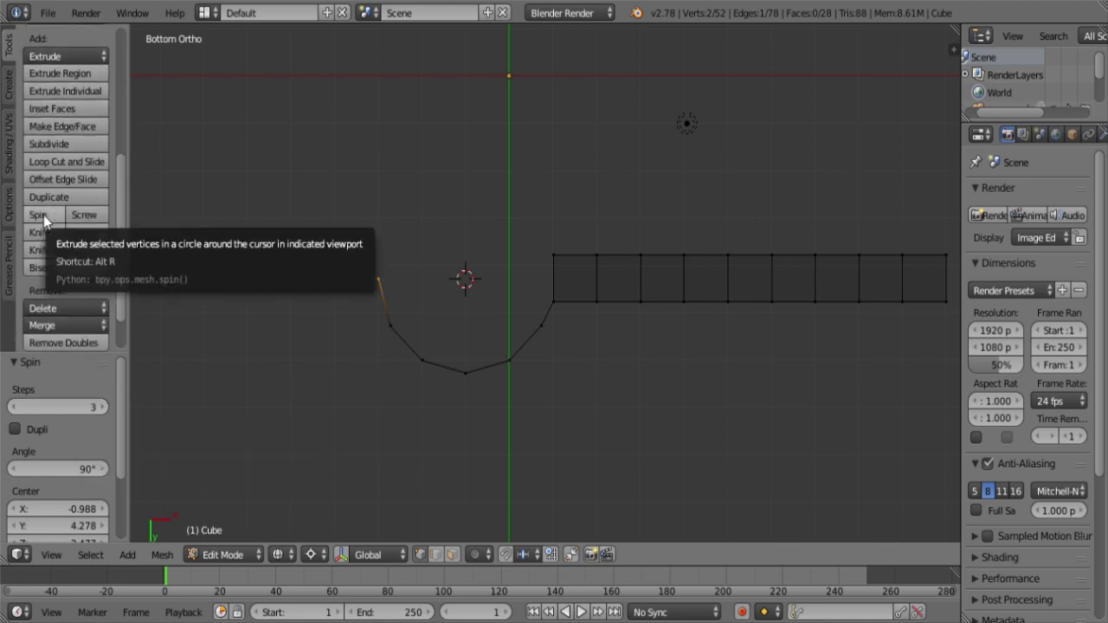
click(46, 216)
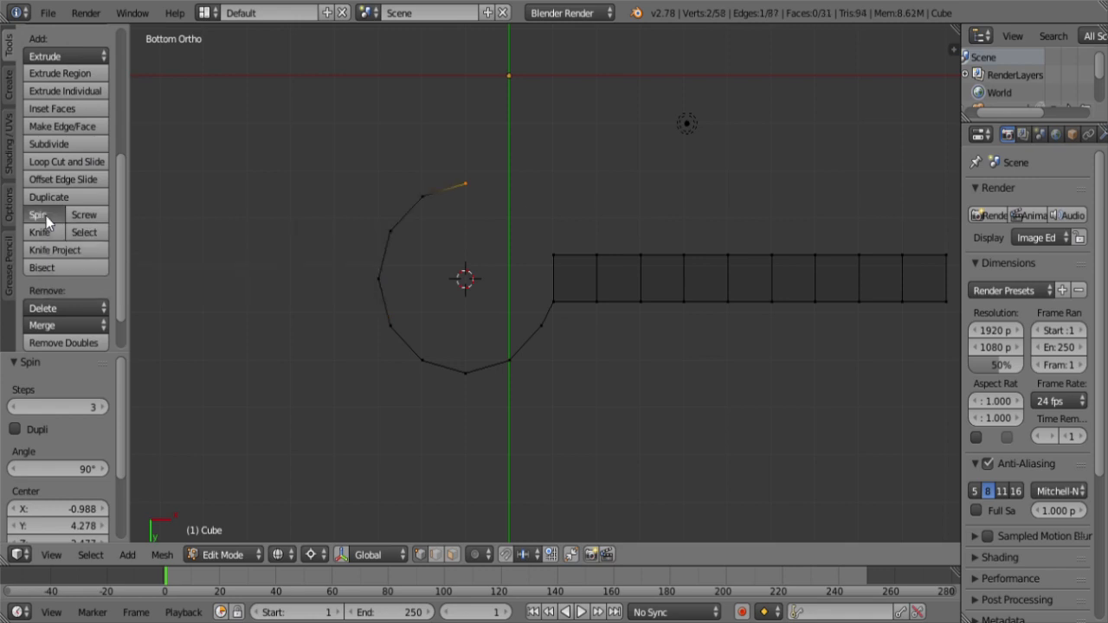
click(46, 216)
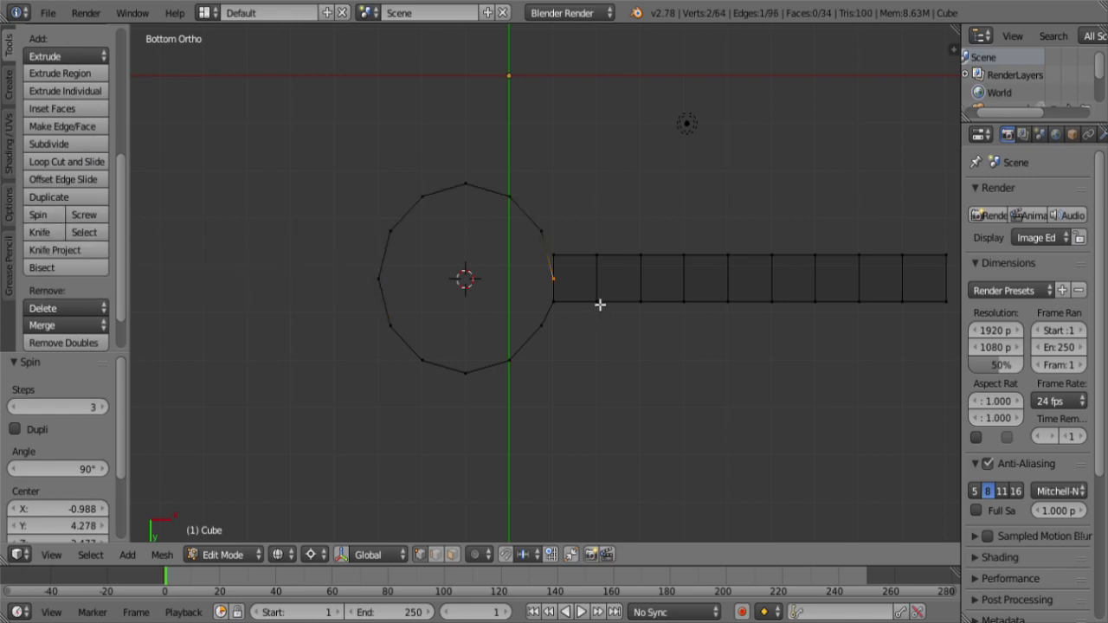
key(x)
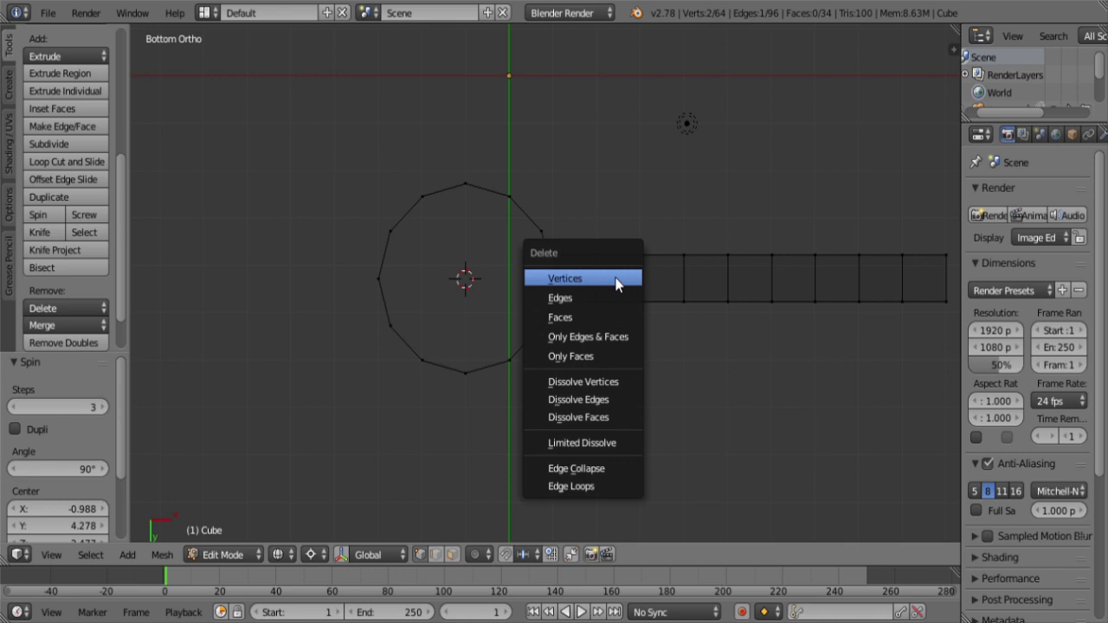
click(616, 279)
Step: Fill a face between the tower's last free edge and the adjacent vertical corner edge of the wall
key(b)
drag(566, 271, 535, 229)
middle_drag(603, 285, 634, 246)
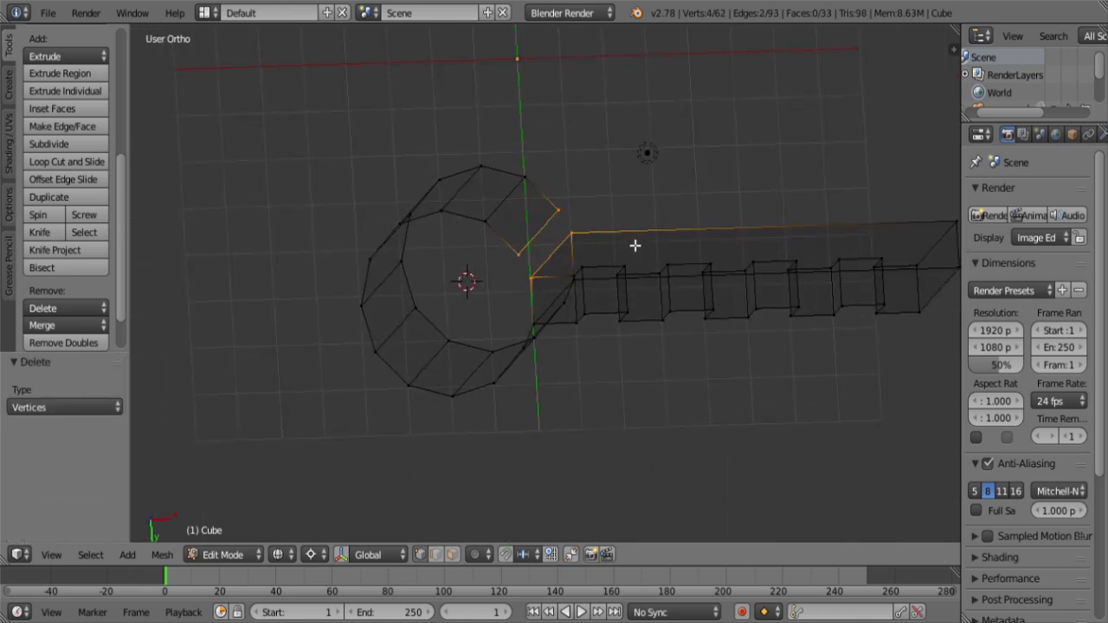
key(f)
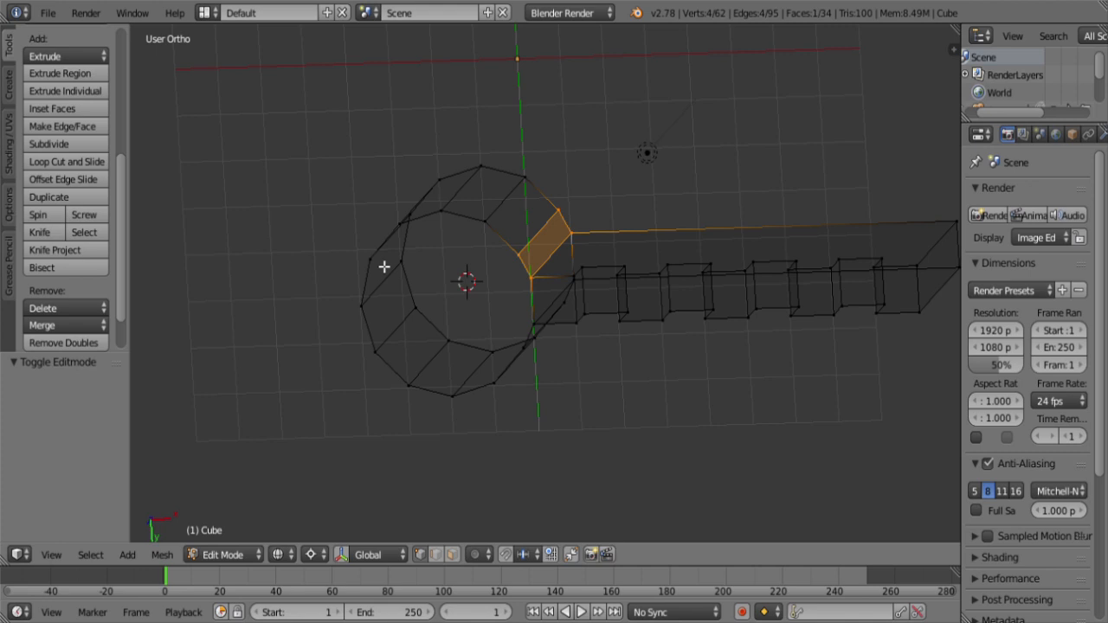
Step: Select two diagonally opposite bottom corner vertices of the wall and snap the 3D cursor to their midpoint
shift+middle_drag(518, 318, 357, 308)
right_click(420, 224)
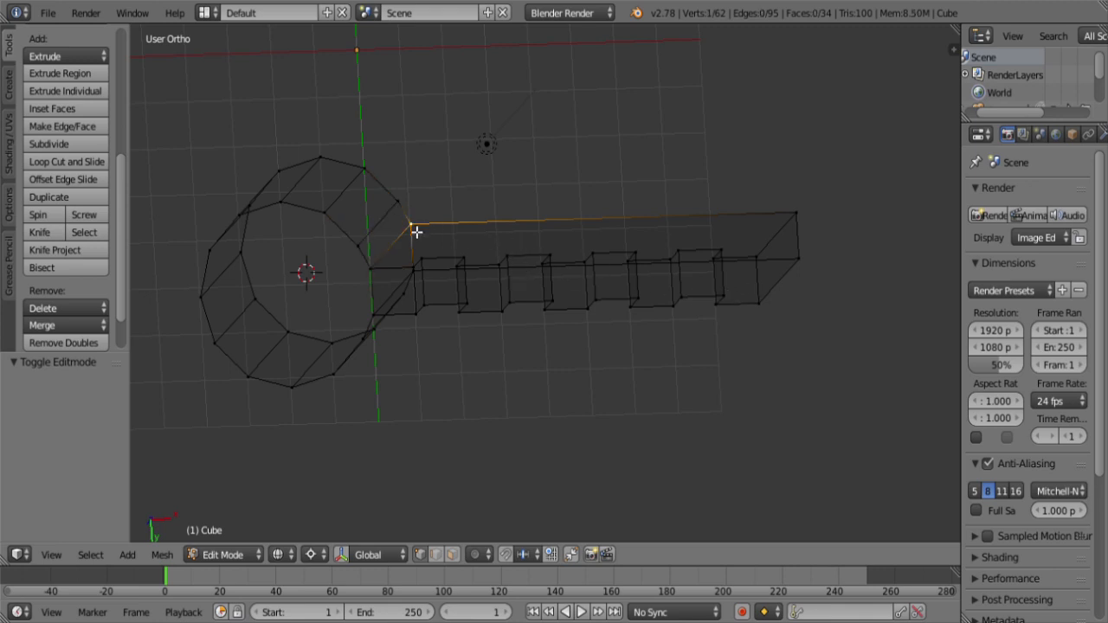
shift+right_click(806, 269)
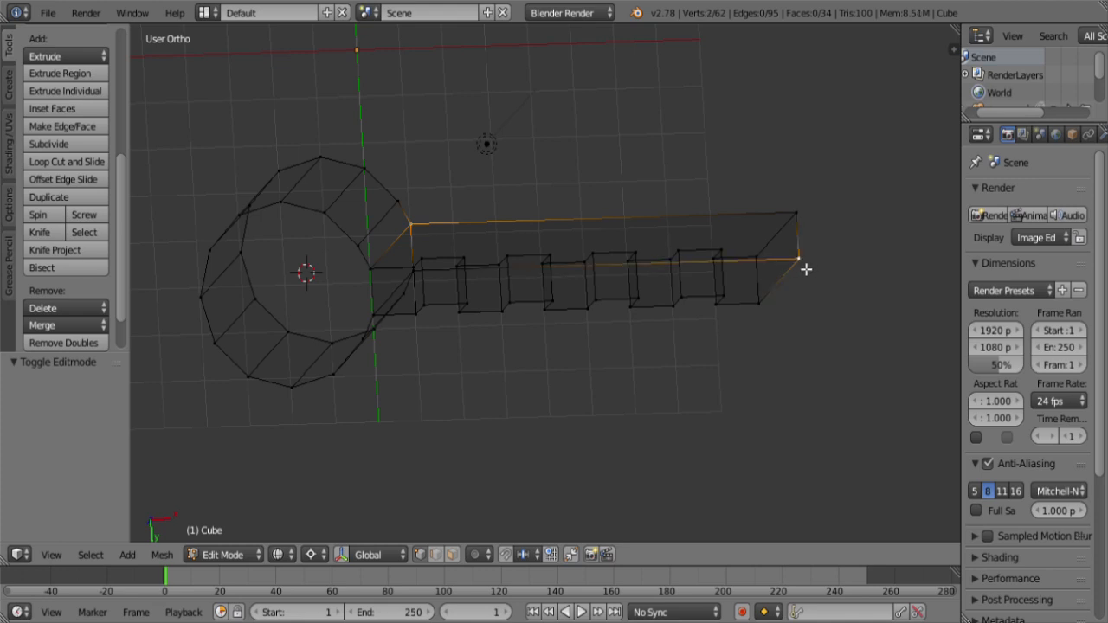
mouse_move(487, 368)
middle_down()
mouse_move(470, 276)
mouse_move(460, 307)
middle_up()
key(z)
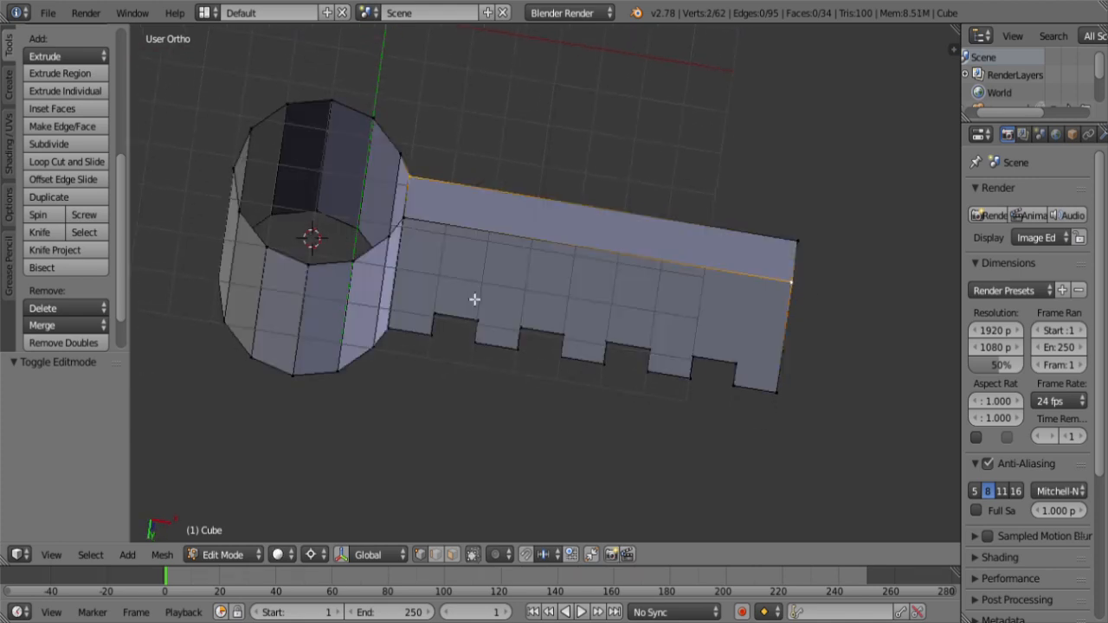
middle_drag(527, 168, 522, 265)
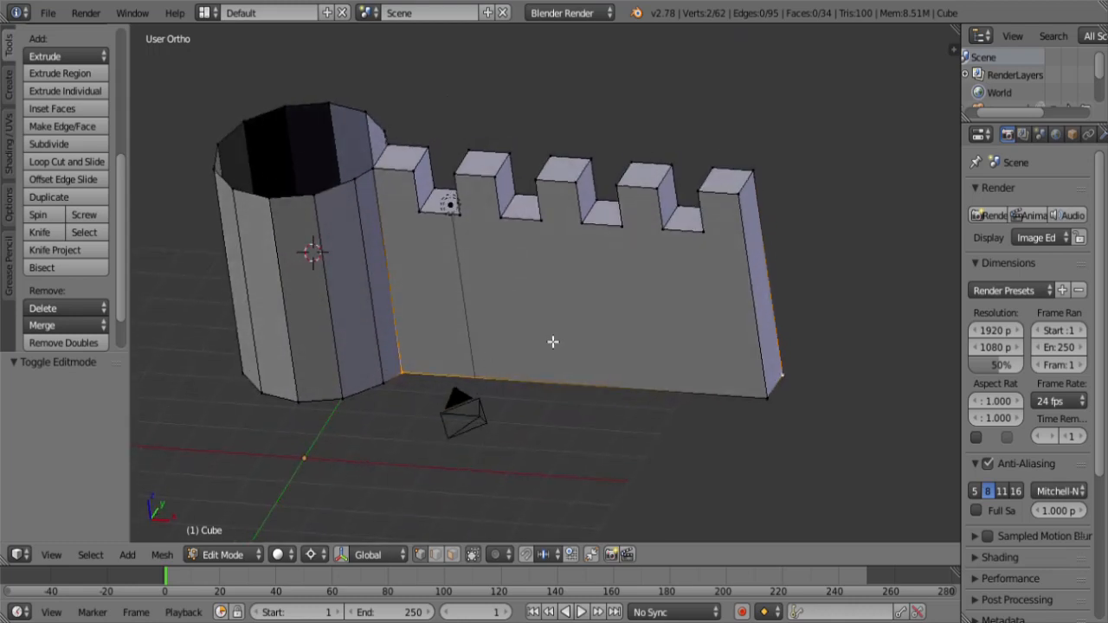
key(shift+s)
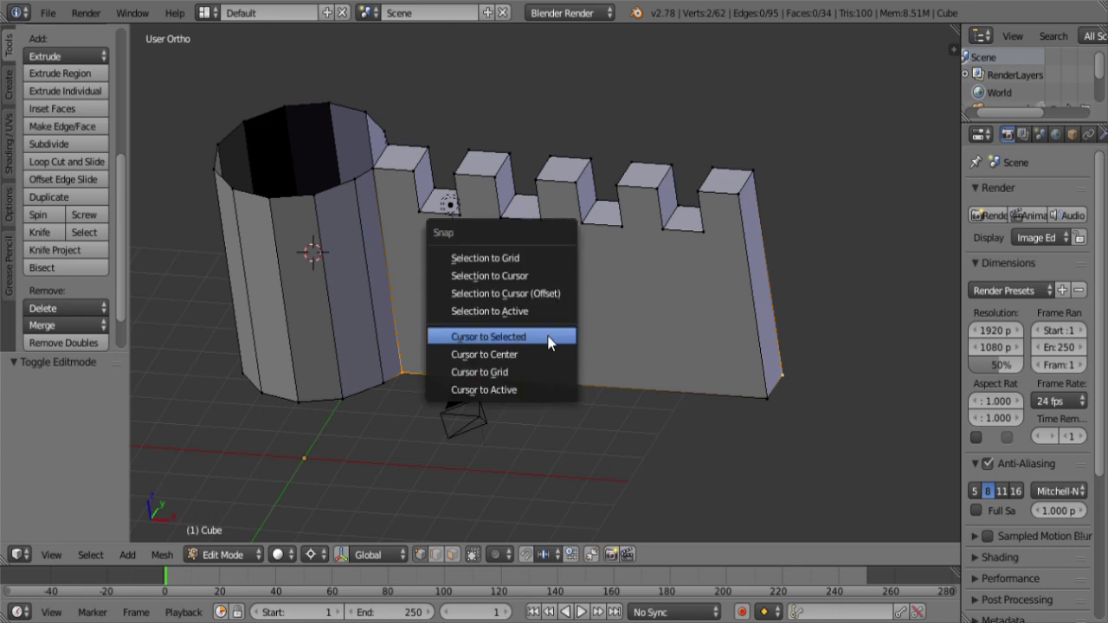
click(549, 336)
Step: Switch to a wireframe front view of the wall and tower and clear the vertex selection
middle_drag(582, 398, 571, 338)
middle_drag(526, 441, 507, 302)
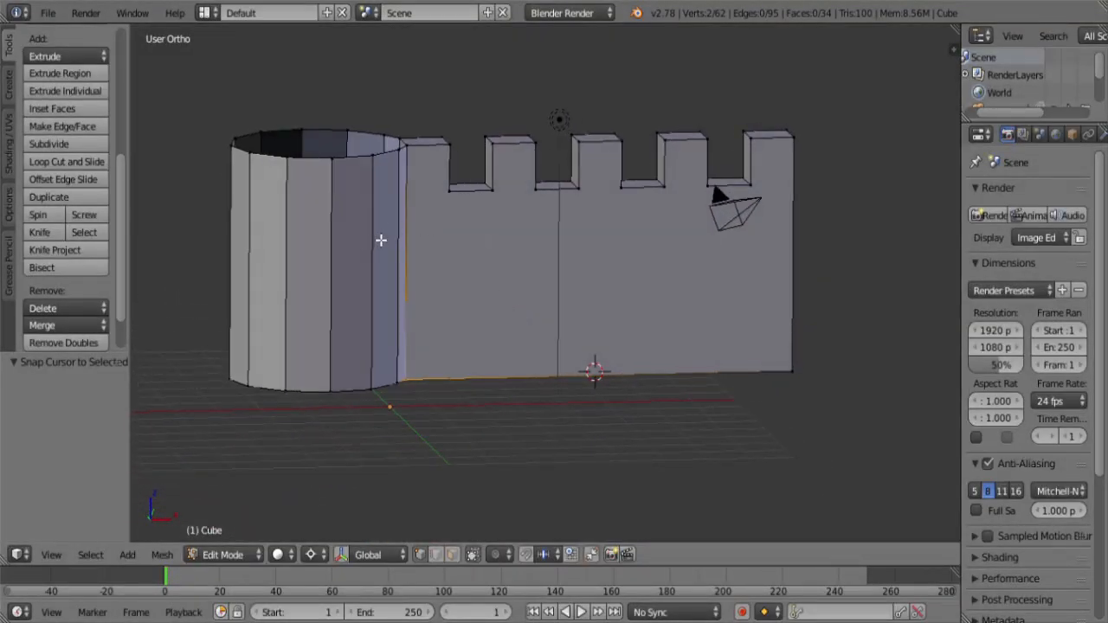
key(KP_1)
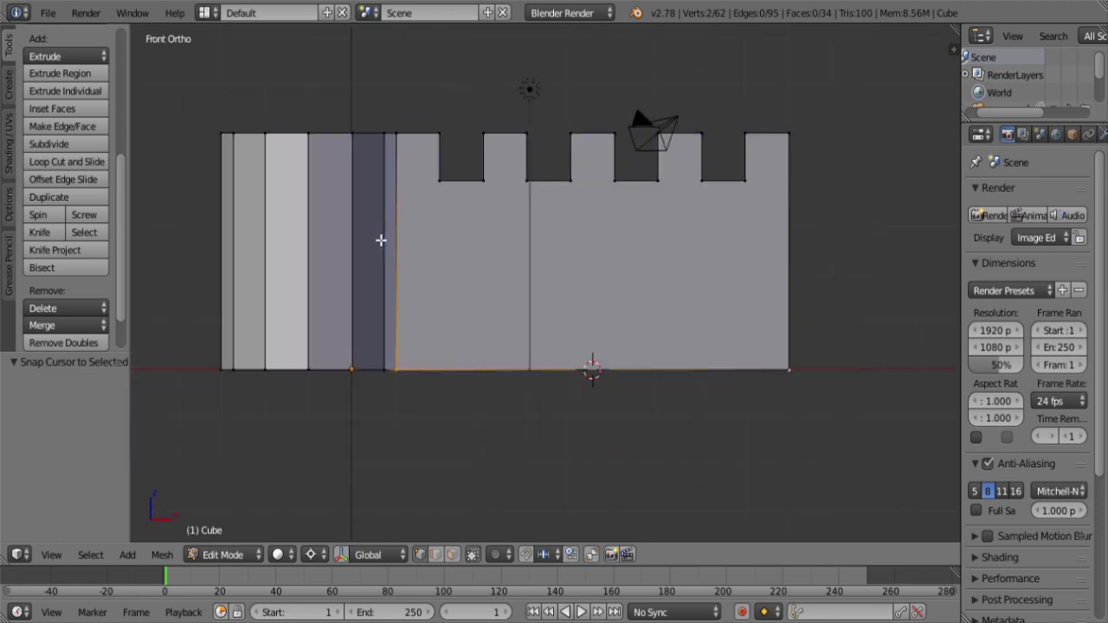
key(z)
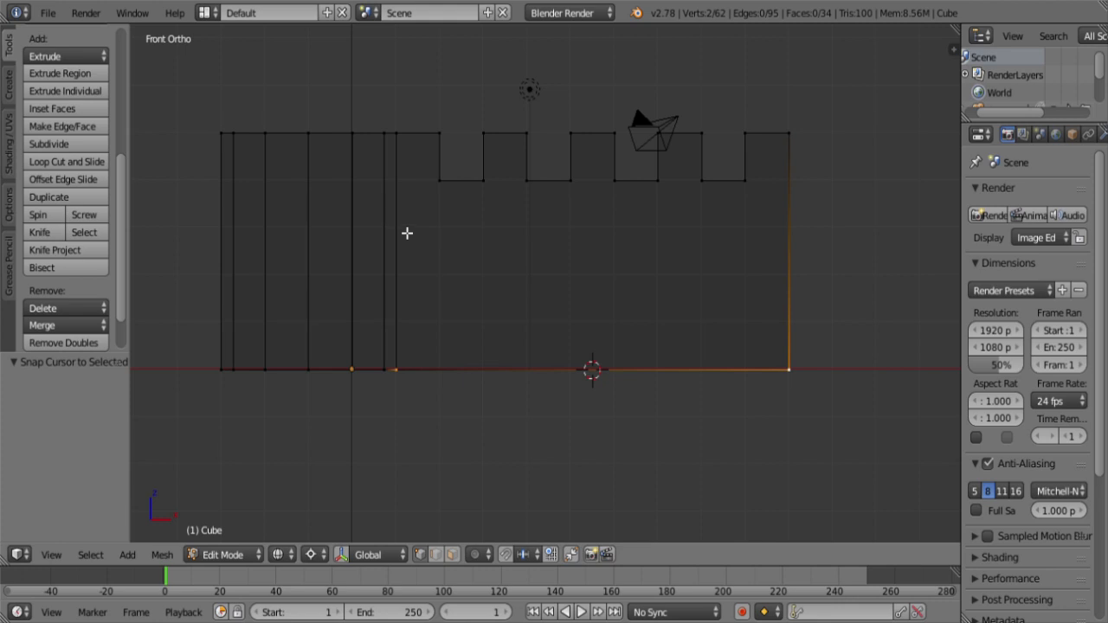
key(a)
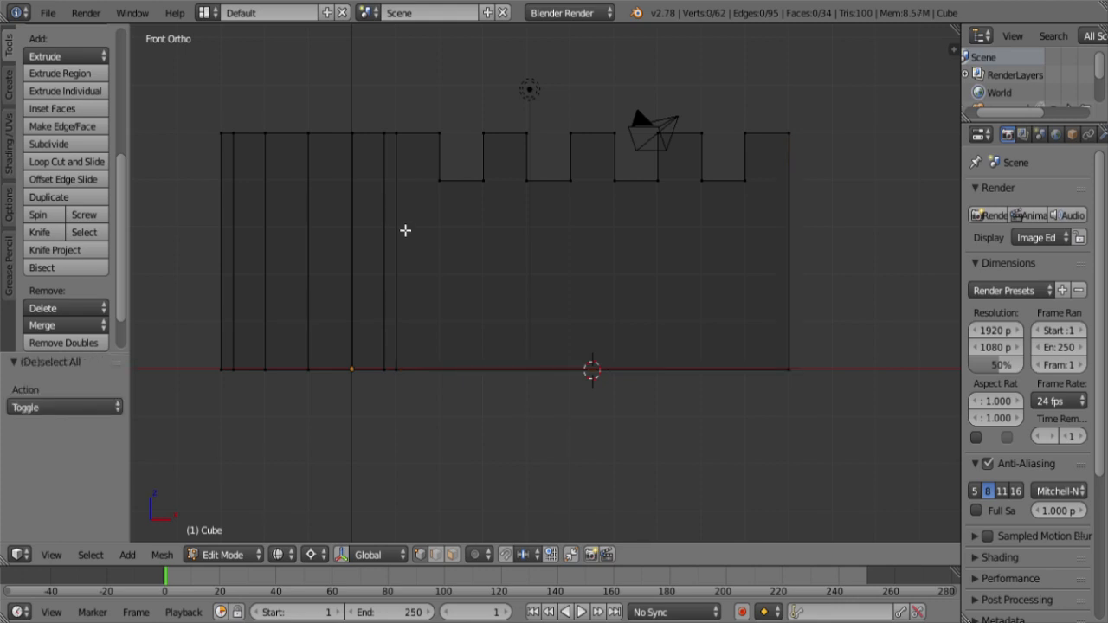
Step: Select all vertices of the round tower, including its back side, and duplicate them in place
key(b)
drag(403, 93, 163, 429)
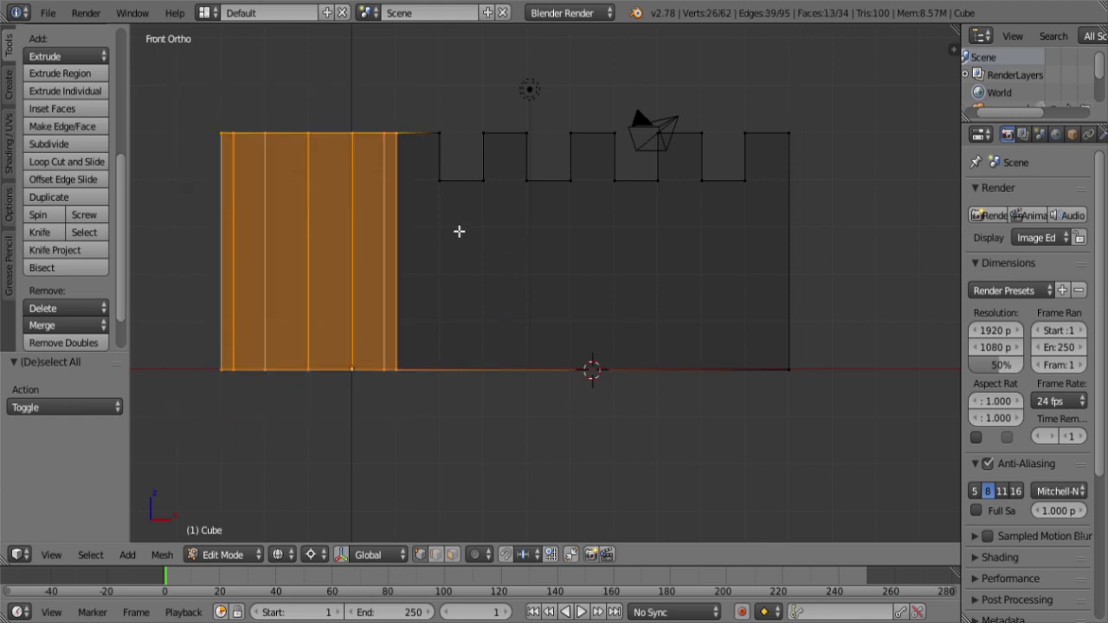
key(shift+d)
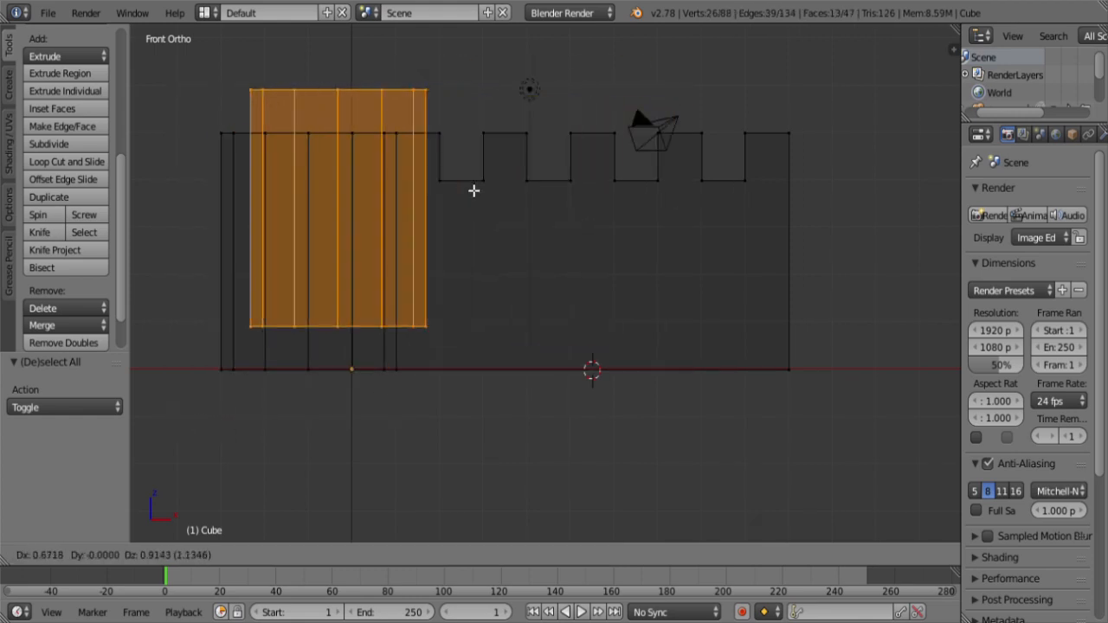
right_click(611, 168)
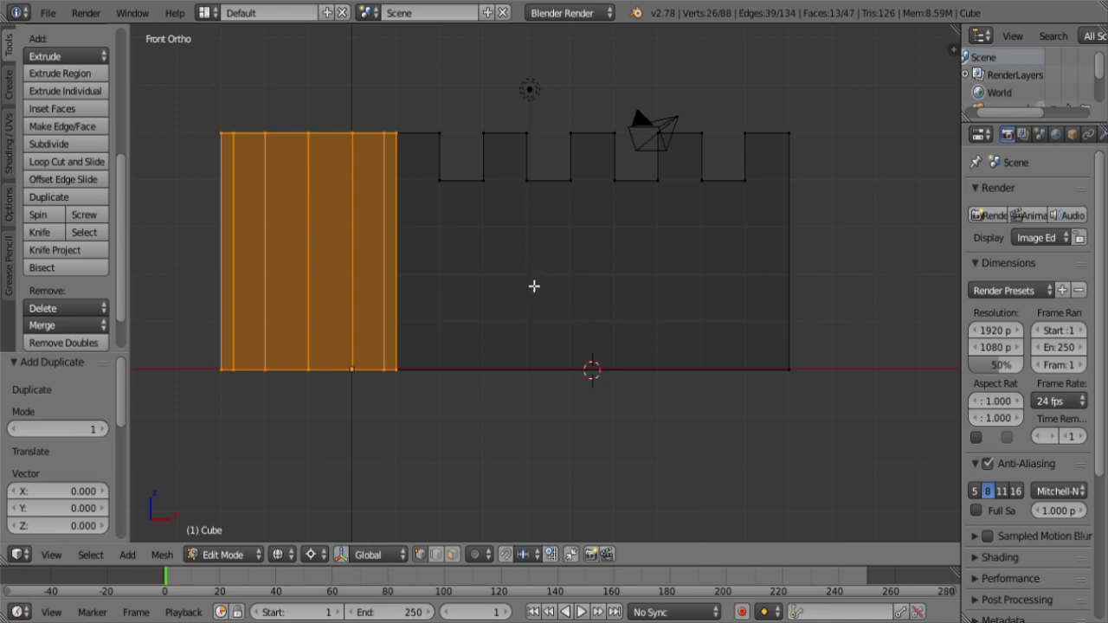
Step: Mirror the duplicated tower along the global X axis about the 3D cursor to the wall's other end
key(ctrl+m)
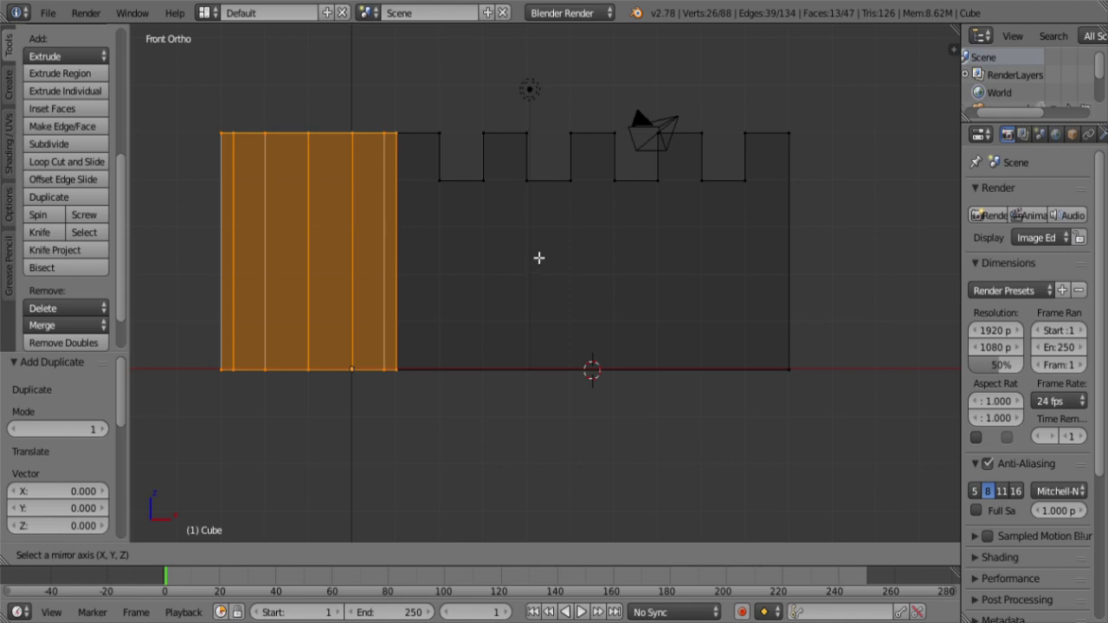
key(x)
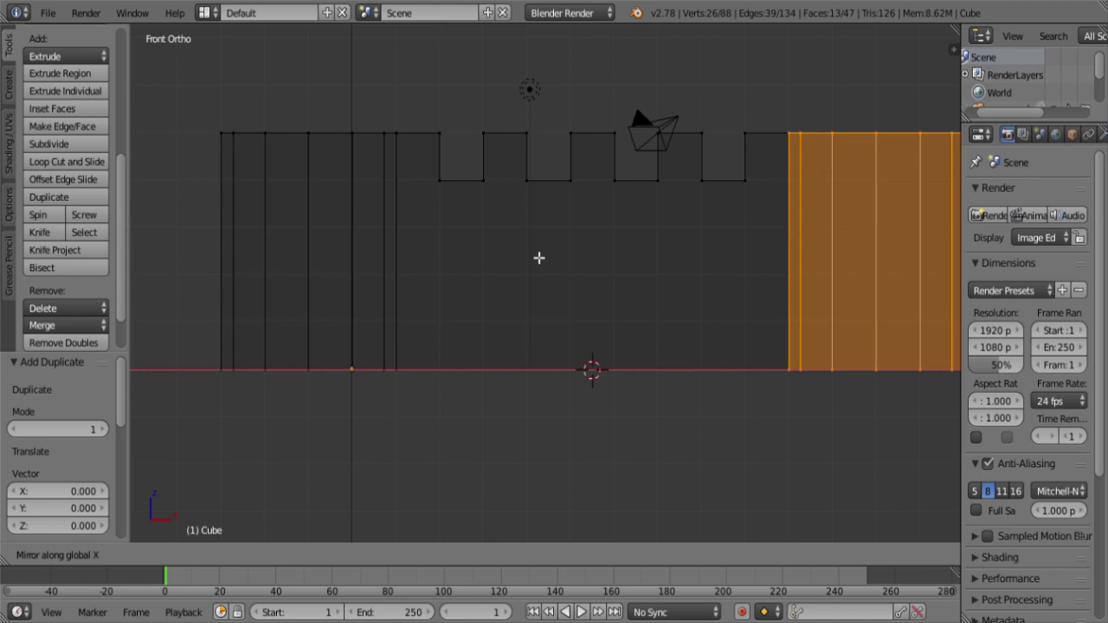
key(Return)
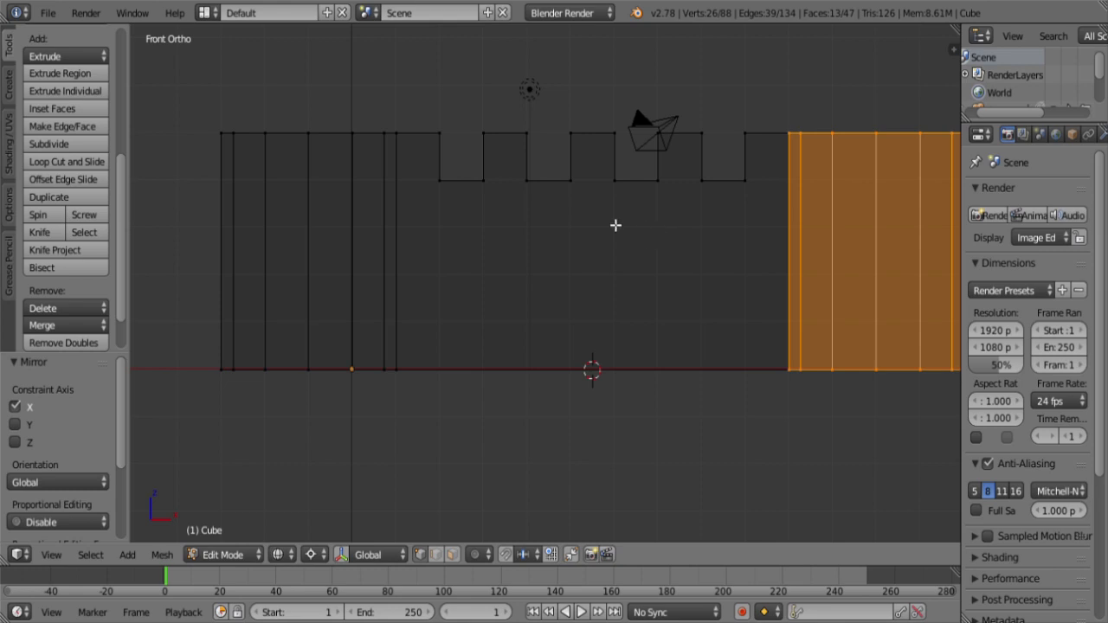
middle_drag(568, 185, 541, 310)
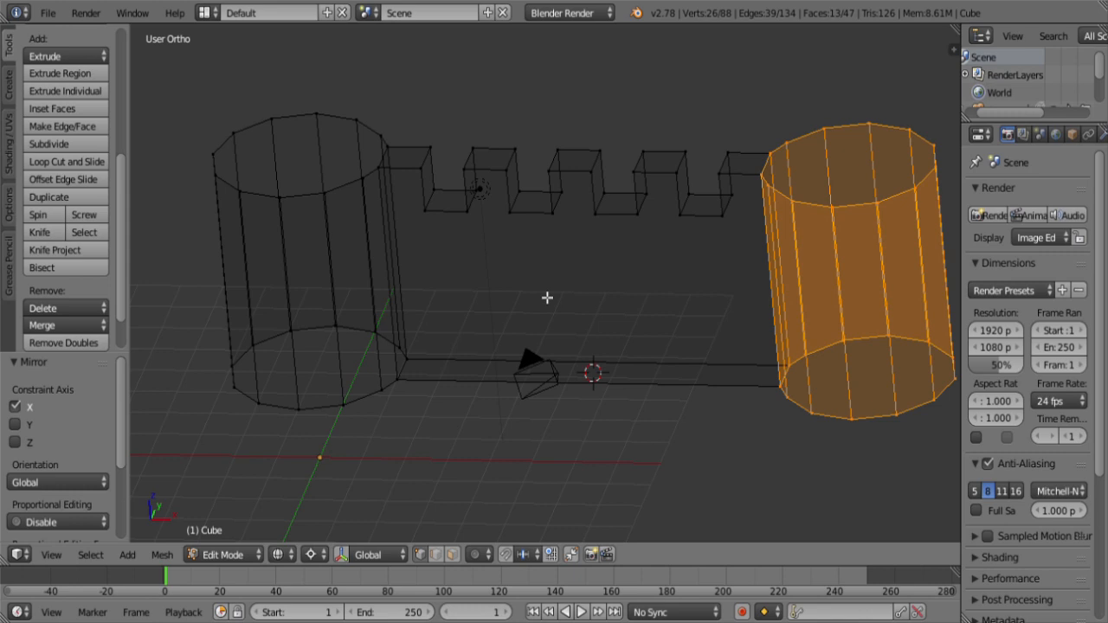
Step: Delete the vertices of the mirrored tower copy
key(KP_1)
key(x)
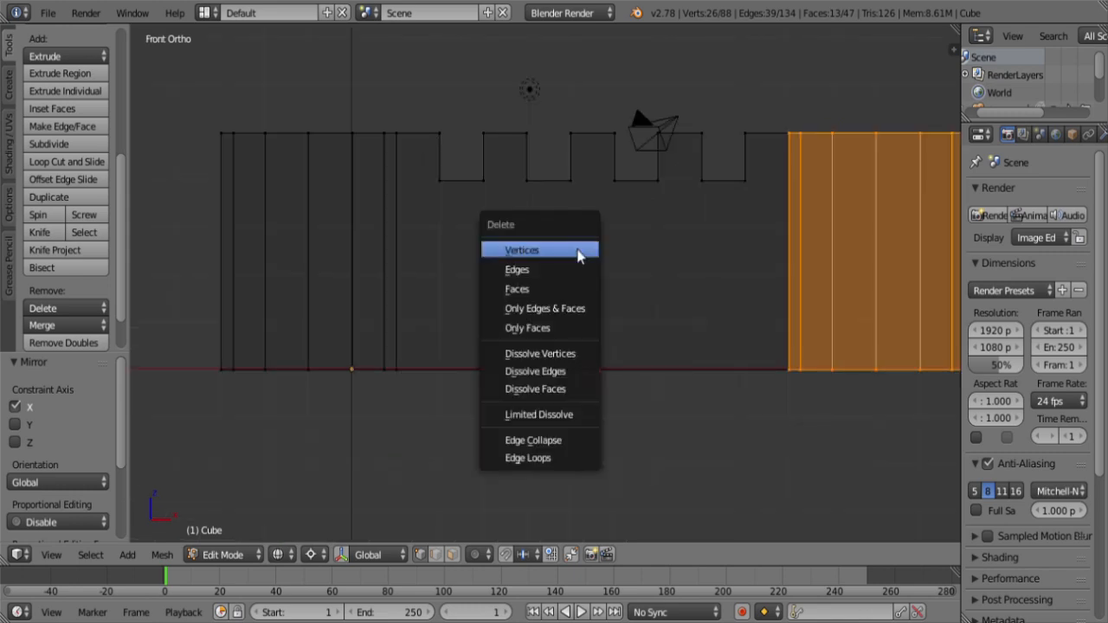
click(573, 254)
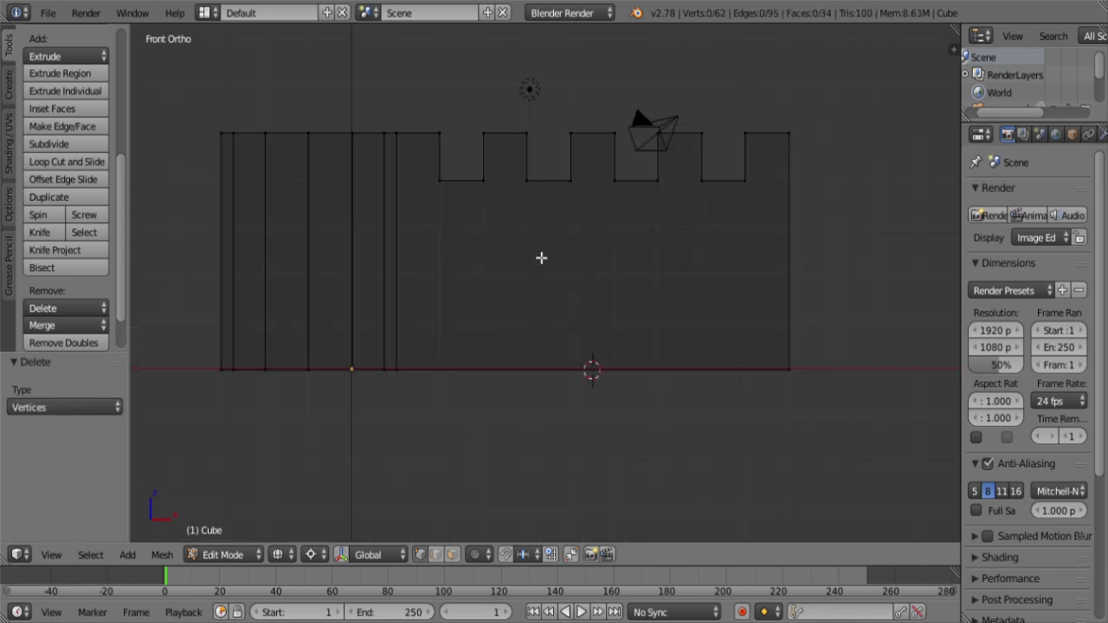
Step: Box-select the original tower in the front view and duplicate it without moving the copy
key(b)
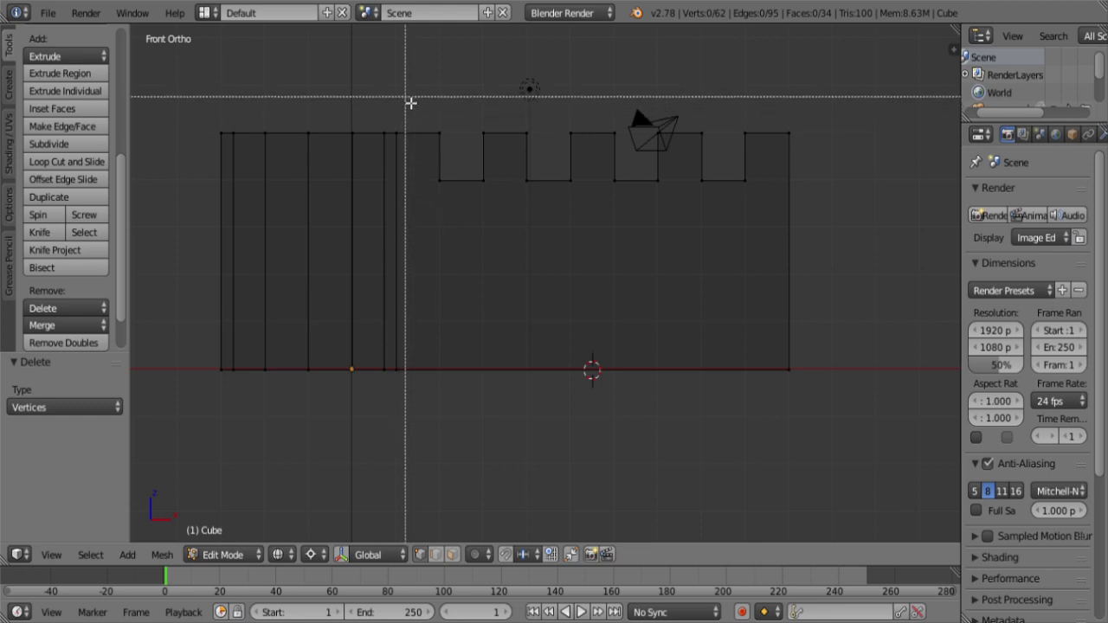
drag(408, 96, 157, 467)
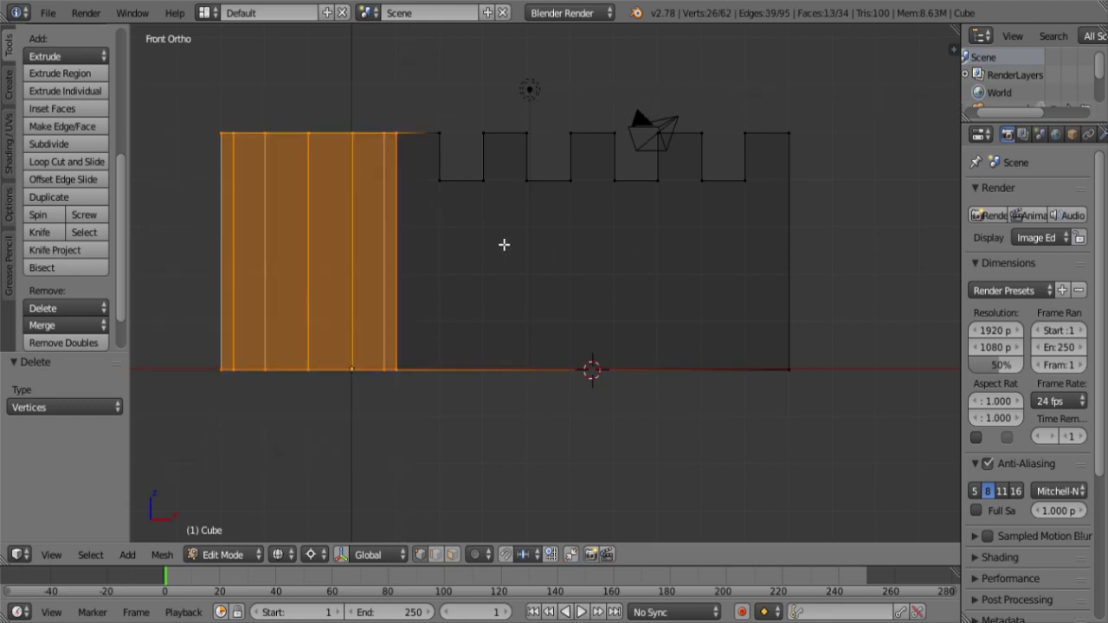
key(shift+d)
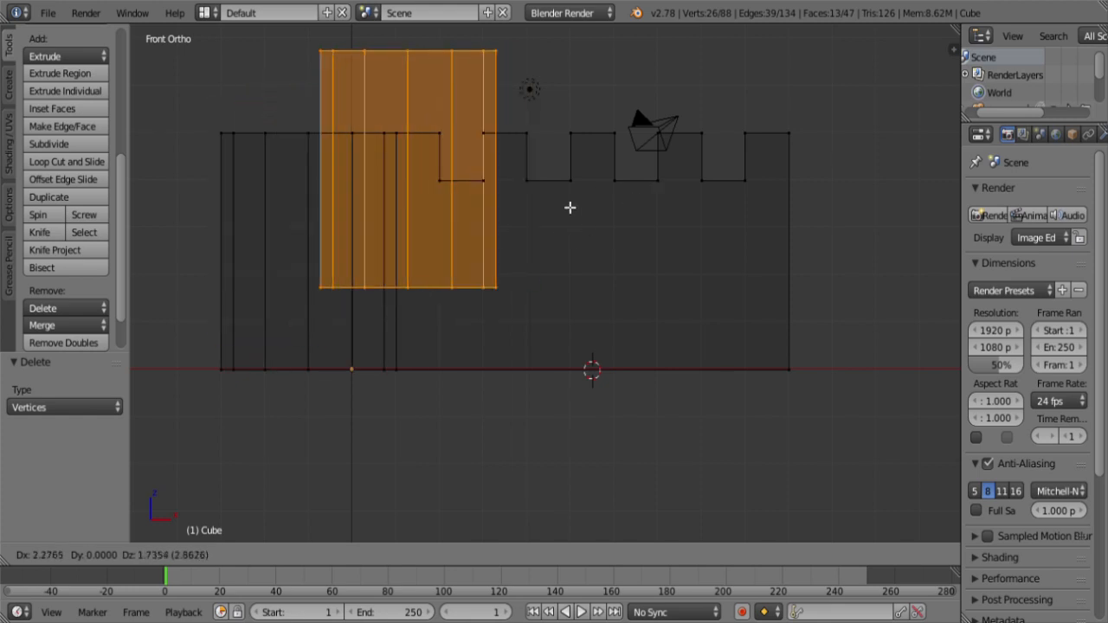
right_click(691, 191)
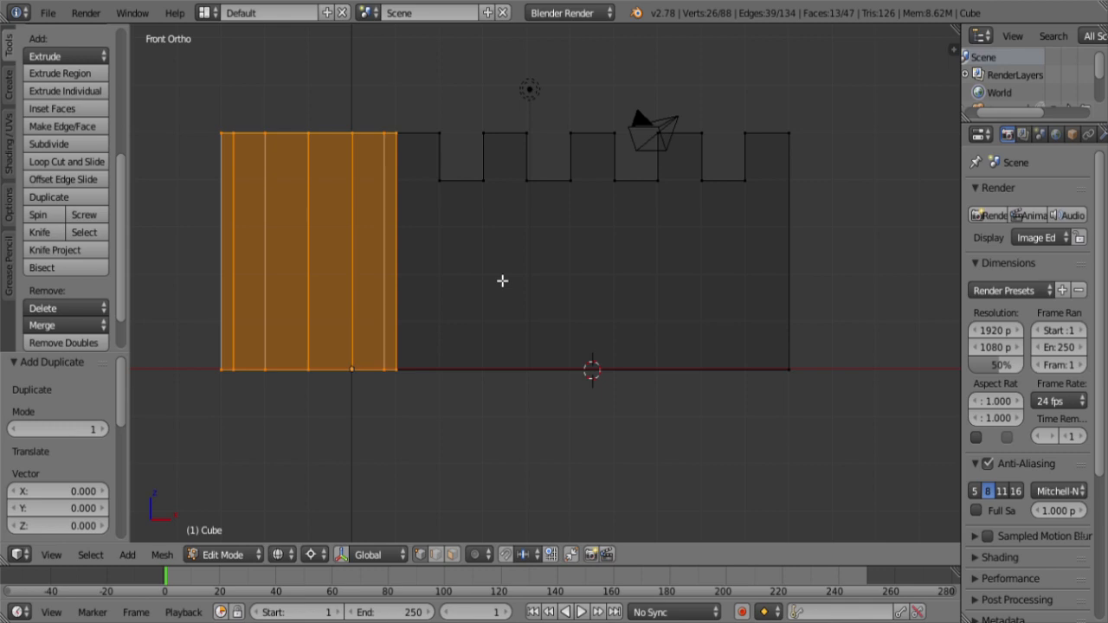
Step: Scale the duplicated tower by -1 along the X axis about the 3D cursor to flip it to the wall's free end
key(s)
key(x)
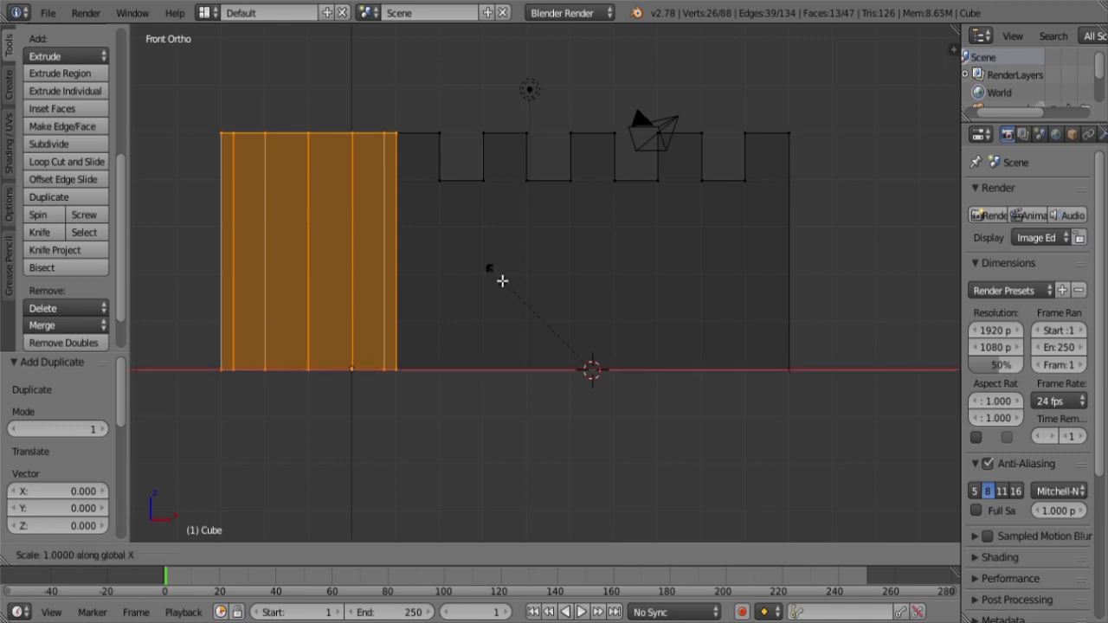
text(-1)
key(Return)
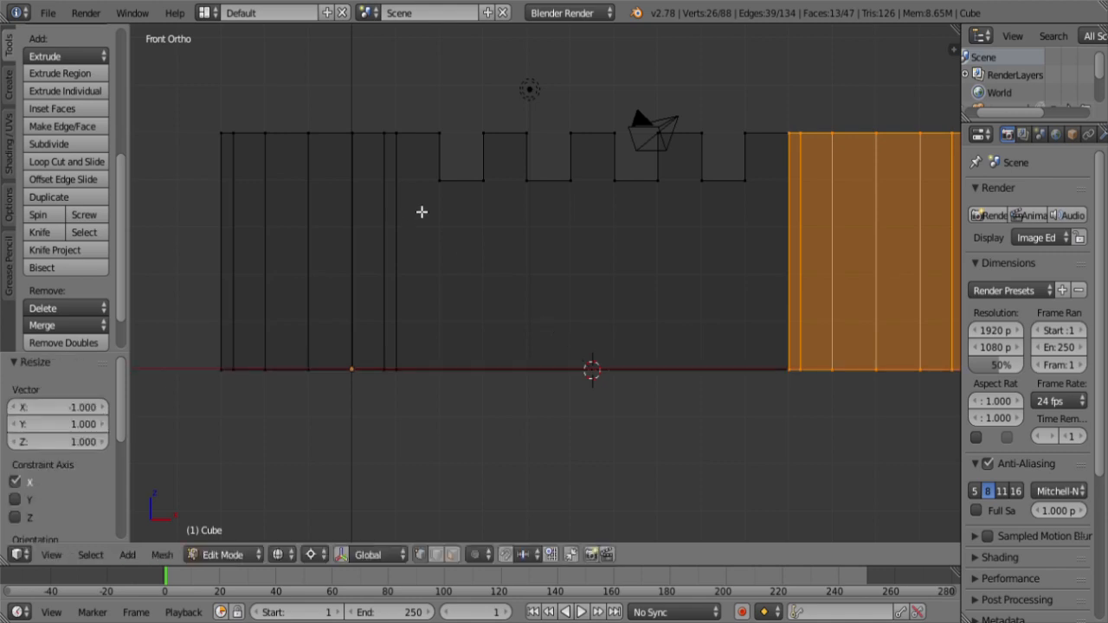
middle_drag(458, 201, 668, 329)
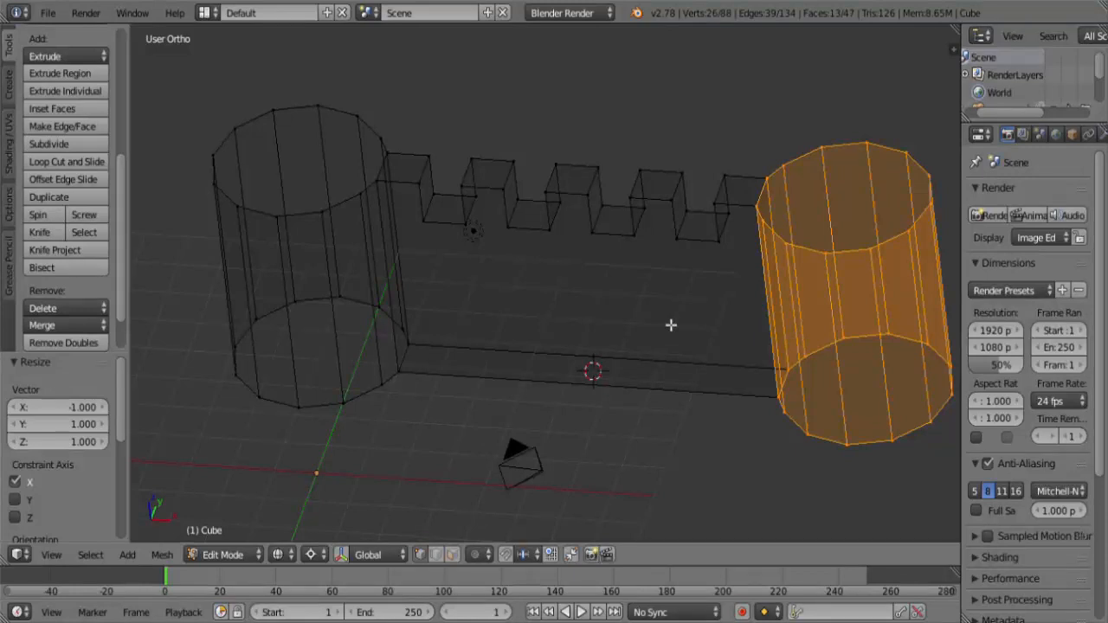
Step: Examine the wall and both towers from above and around in solid shading, comparing how the faces of the two towers are shaded
key(KP_7)
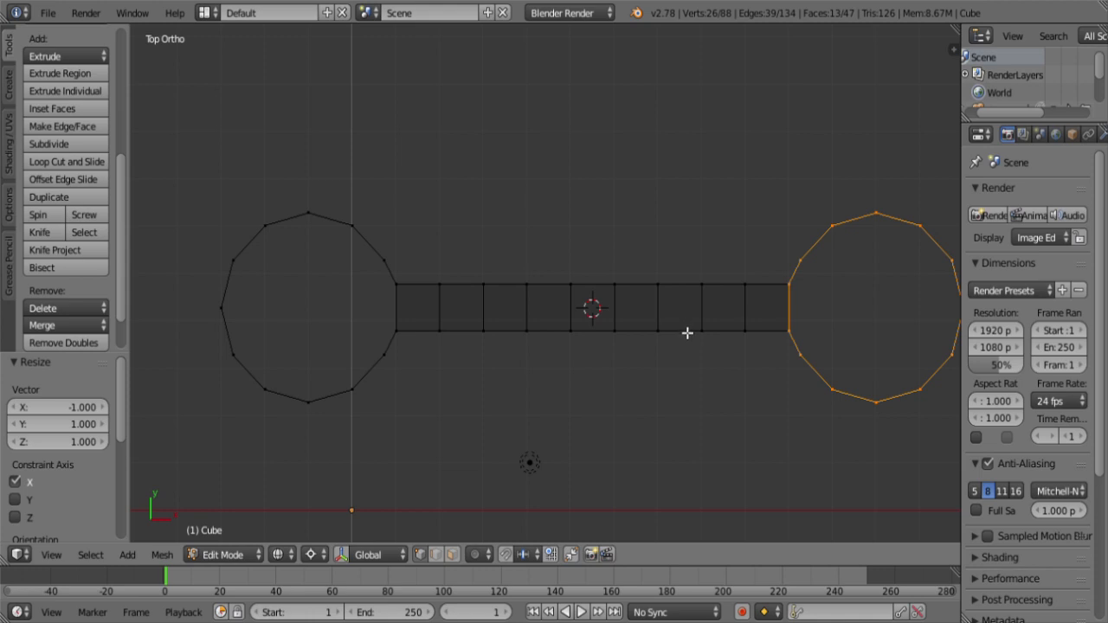
scroll(684, 333, down, 2)
key(z)
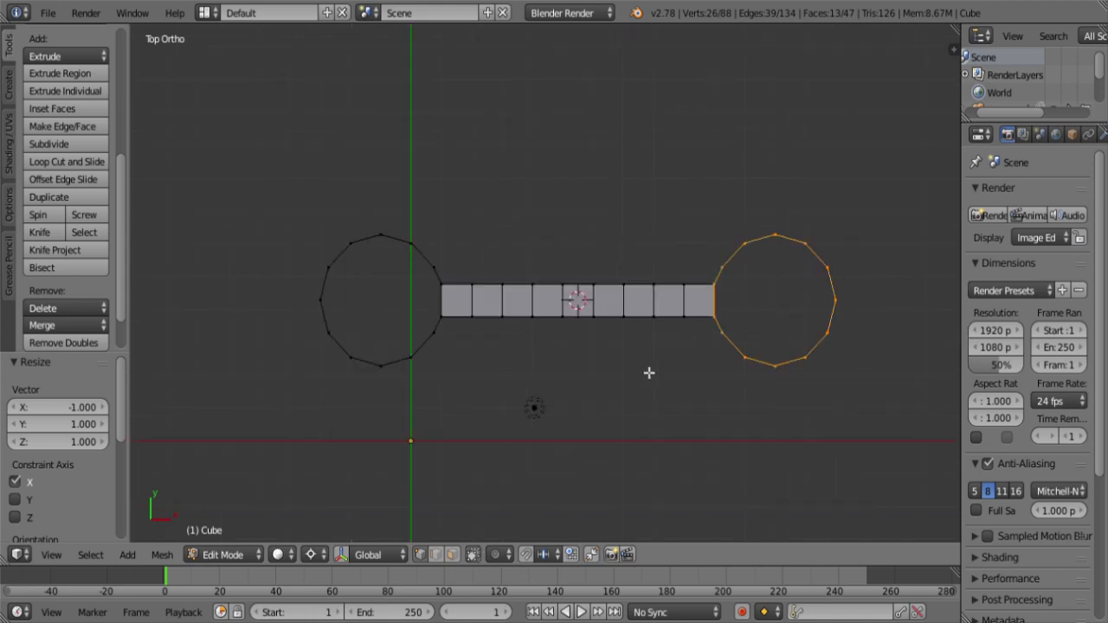
middle_drag(648, 373, 611, 402)
middle_drag(528, 449, 506, 418)
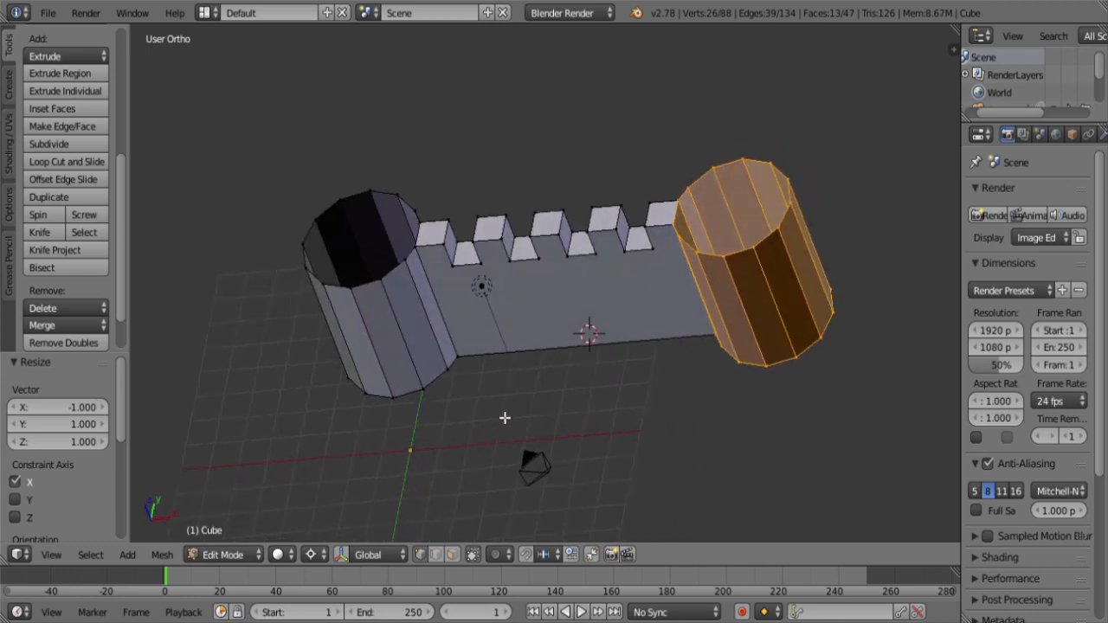
middle_drag(760, 381, 583, 366)
middle_drag(505, 350, 635, 408)
key(a)
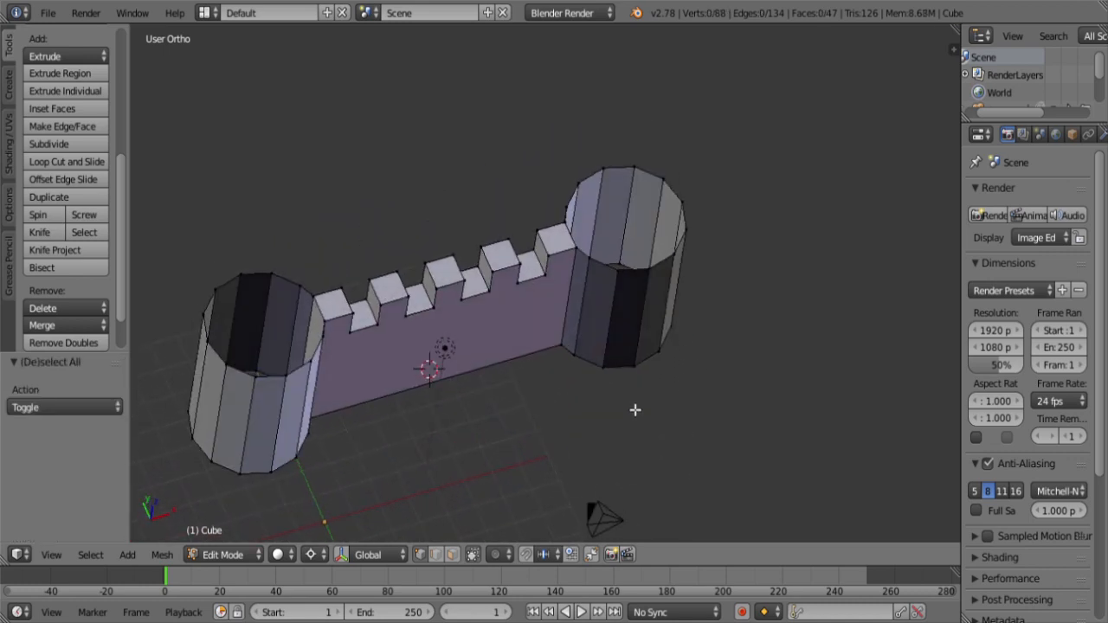
middle_drag(566, 418, 476, 386)
scroll(477, 386, up, 2)
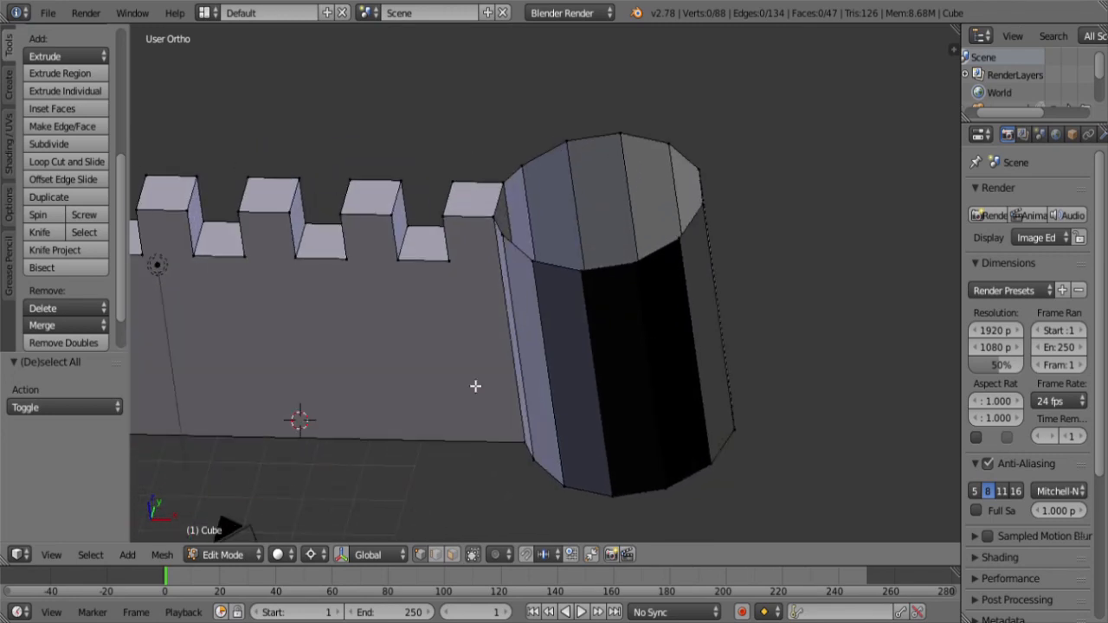
scroll(472, 378, down, 2)
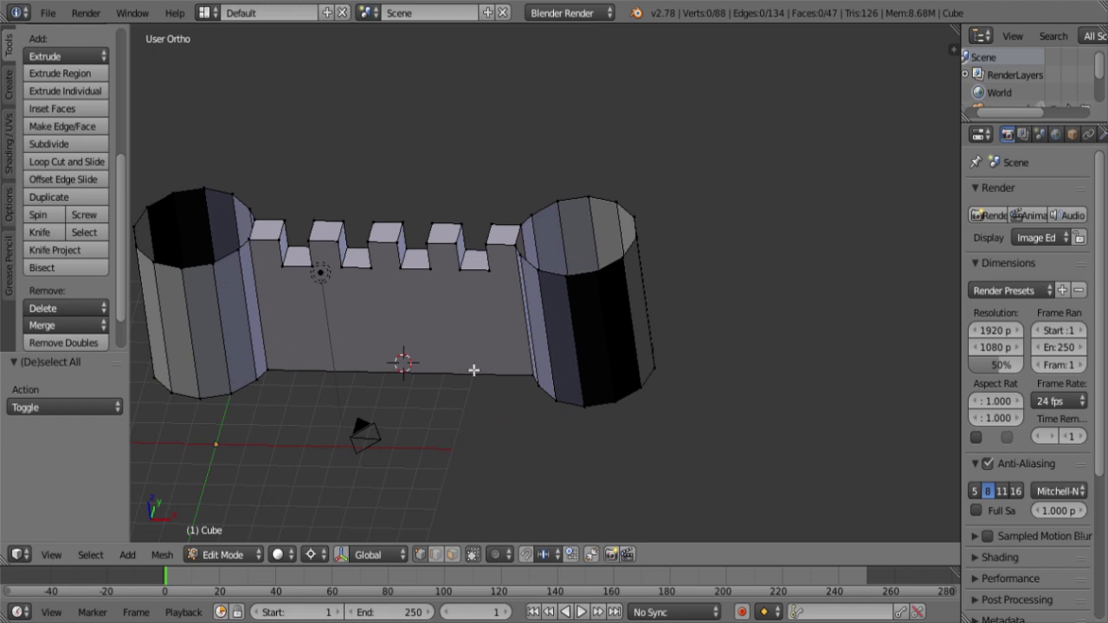
middle_drag(470, 371, 606, 445)
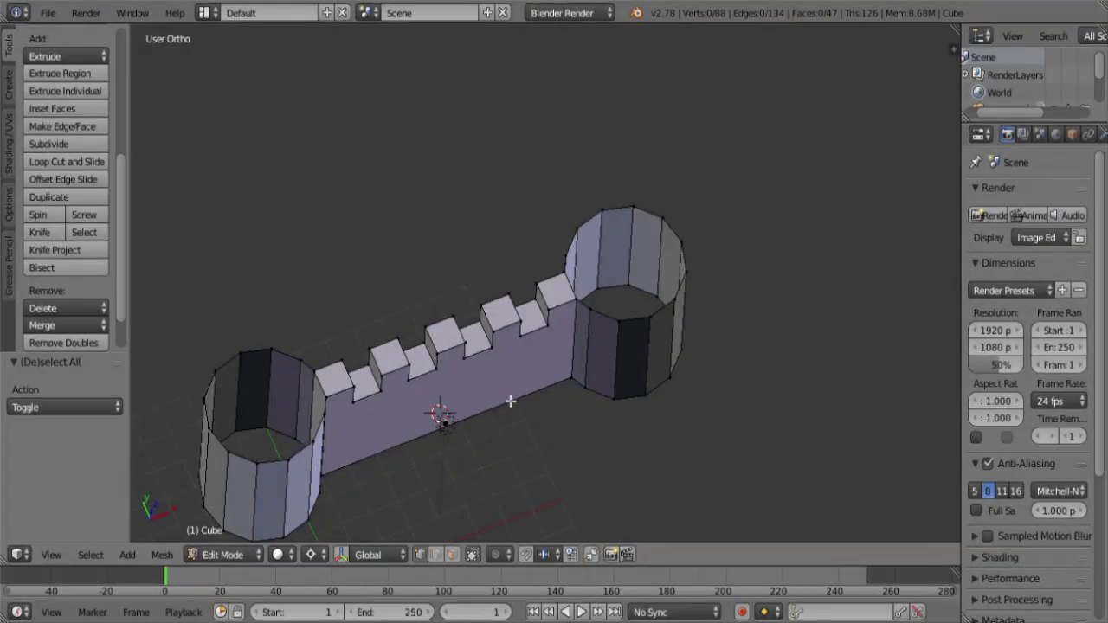
middle_drag(472, 428, 513, 399)
Step: Restore the selection of the flipped tower and recalculate its normals to face outside
key(ctrl+z)
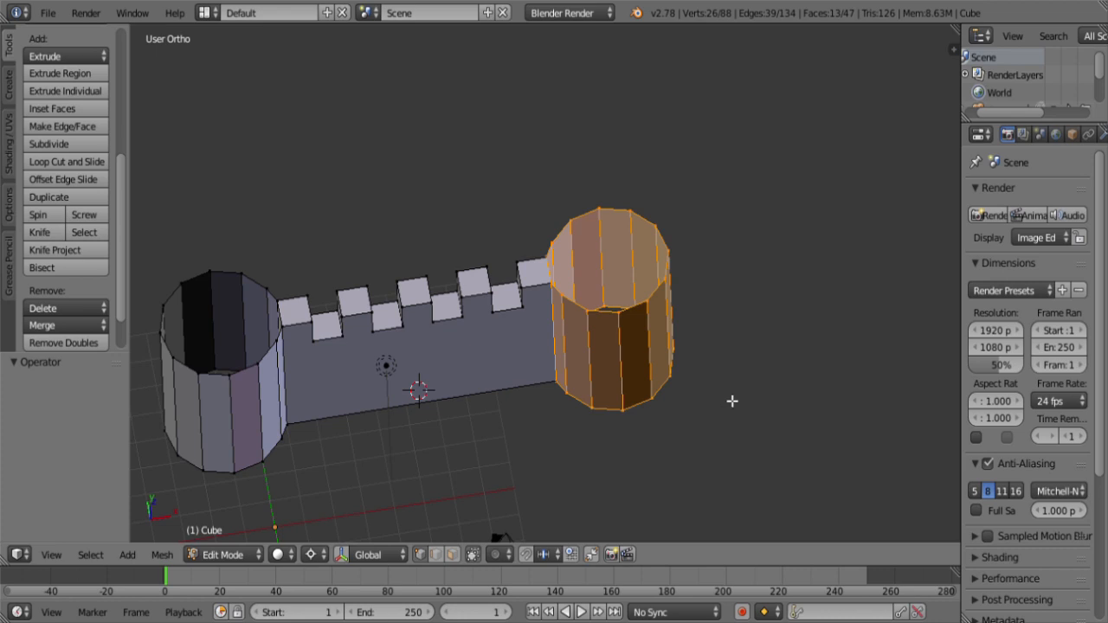
key(ctrl+n)
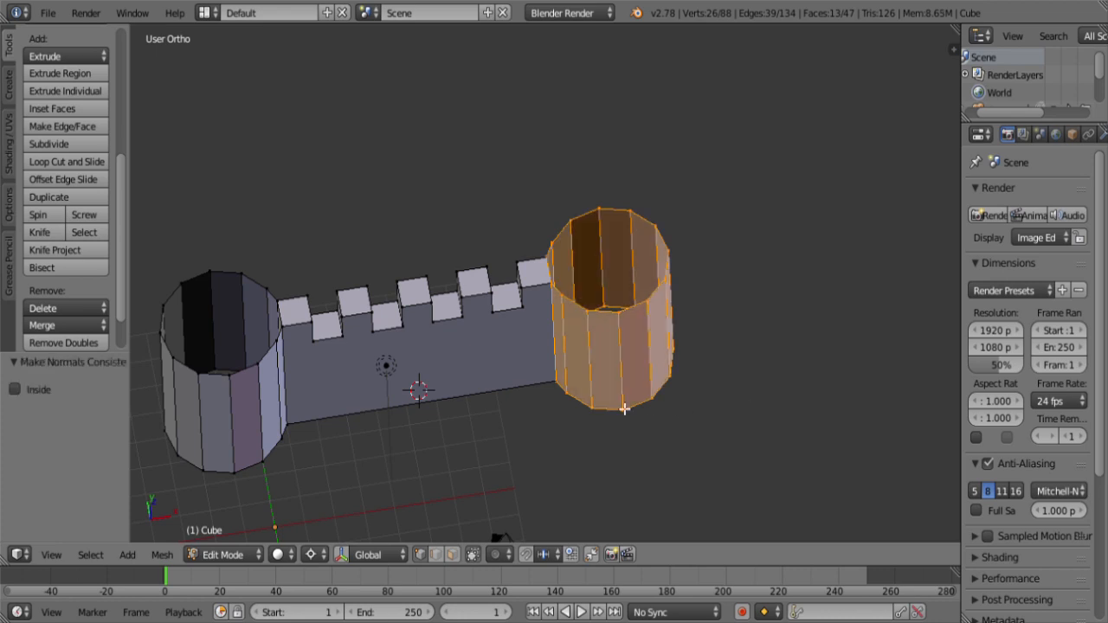
middle_drag(461, 425, 420, 373)
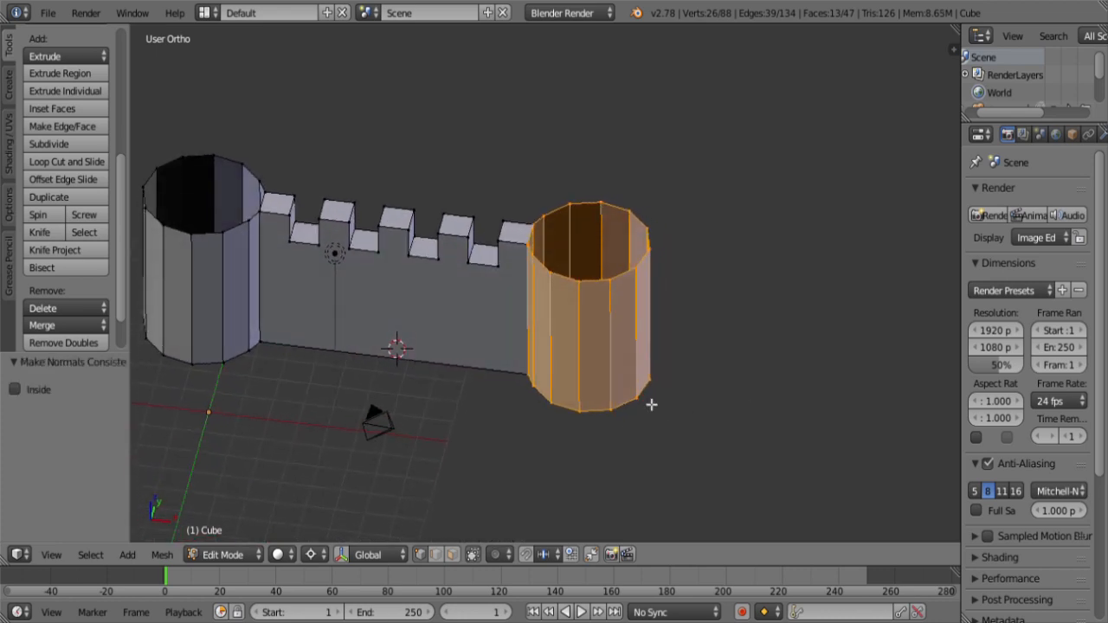
middle_drag(643, 379, 658, 354)
middle_drag(574, 367, 557, 393)
middle_drag(719, 395, 646, 420)
middle_drag(523, 424, 636, 378)
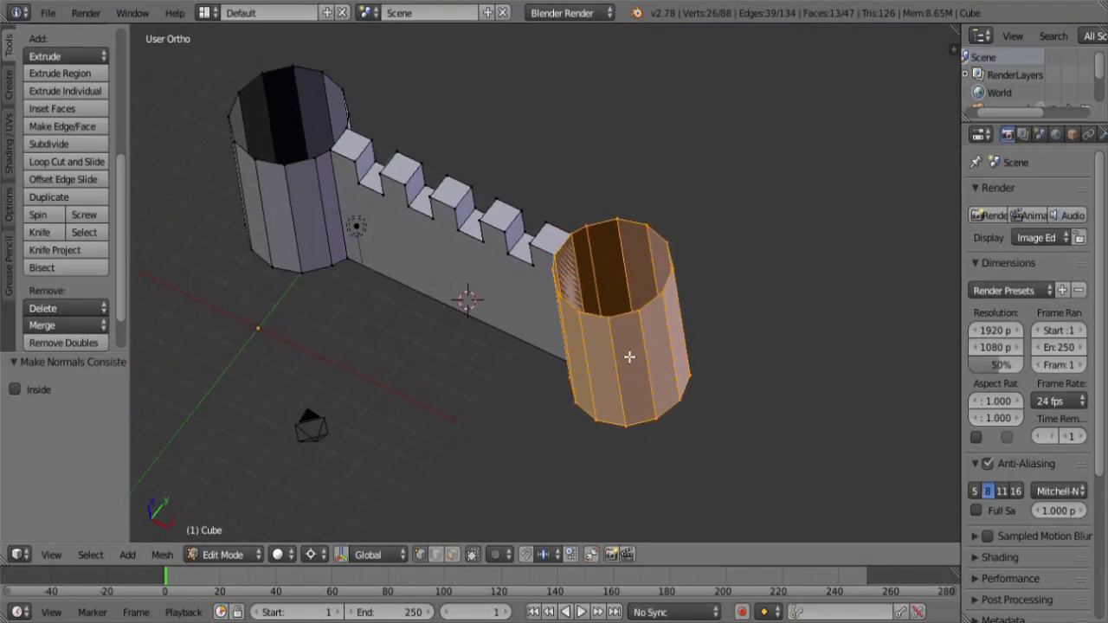
Step: Examine the wall's top corner at the flipped tower in wireframe, selecting the wall vertex and the tower vertex in turn
scroll(630, 357, up, 10)
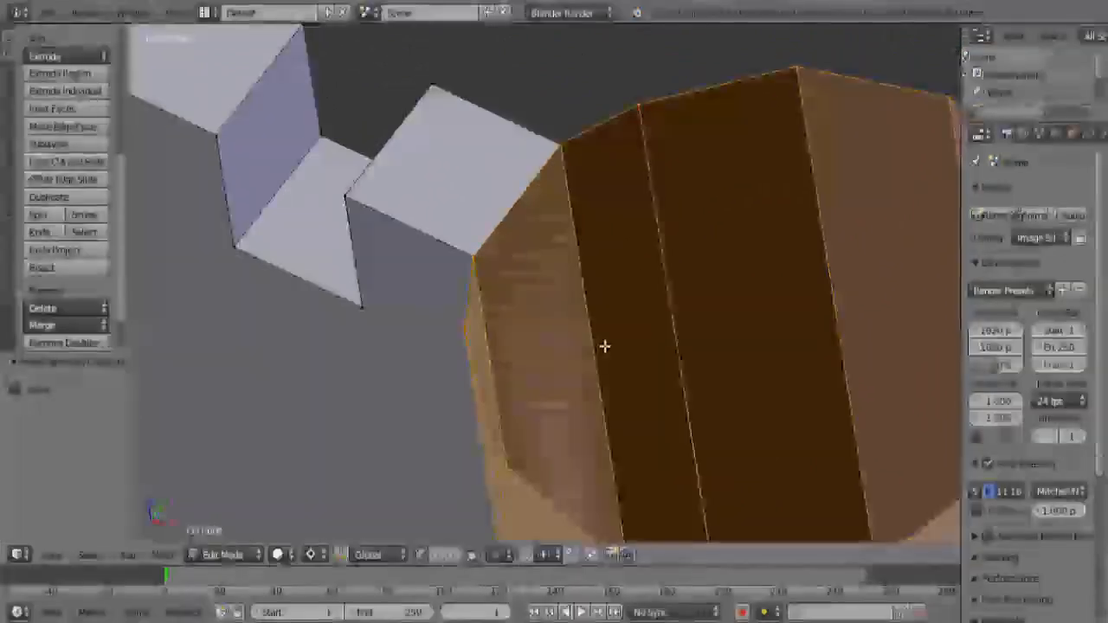
scroll(604, 346, down, 5)
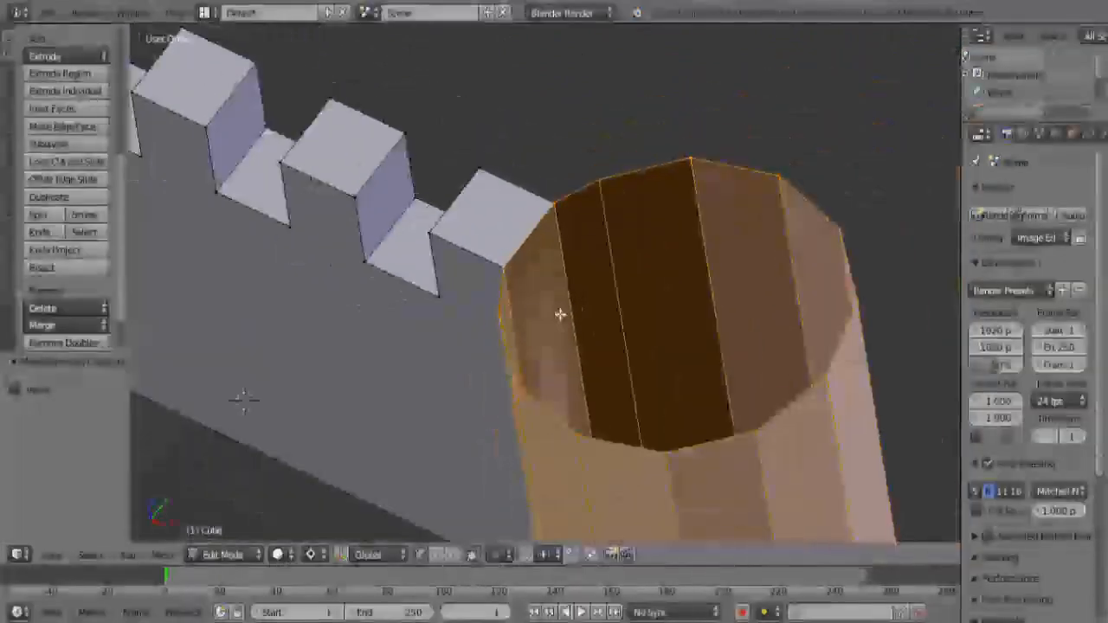
key(z)
right_click(520, 277)
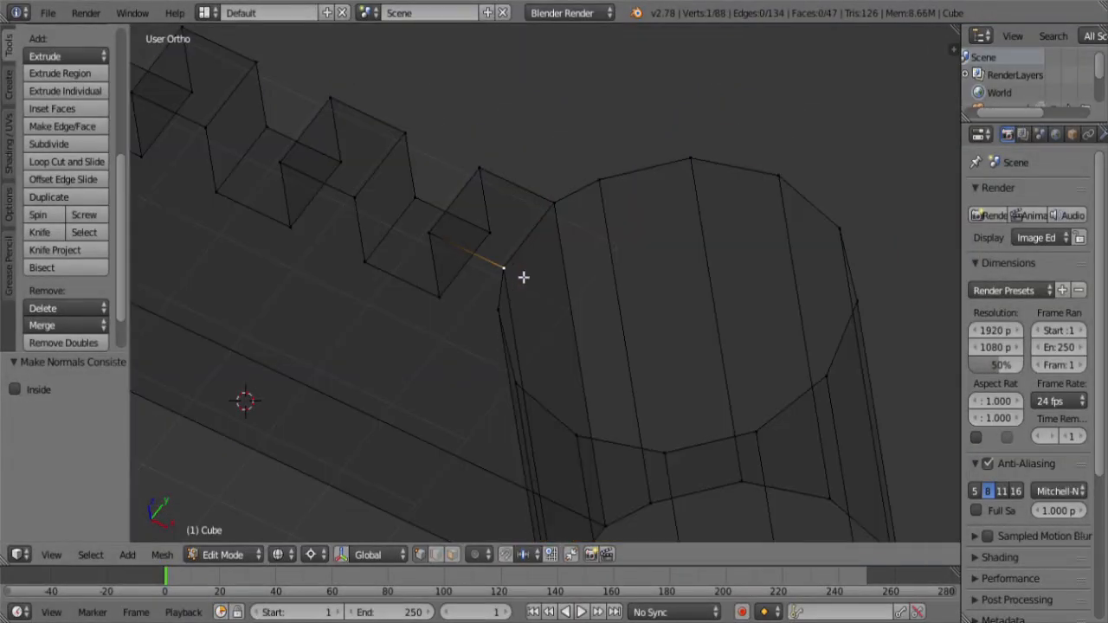
right_click(517, 279)
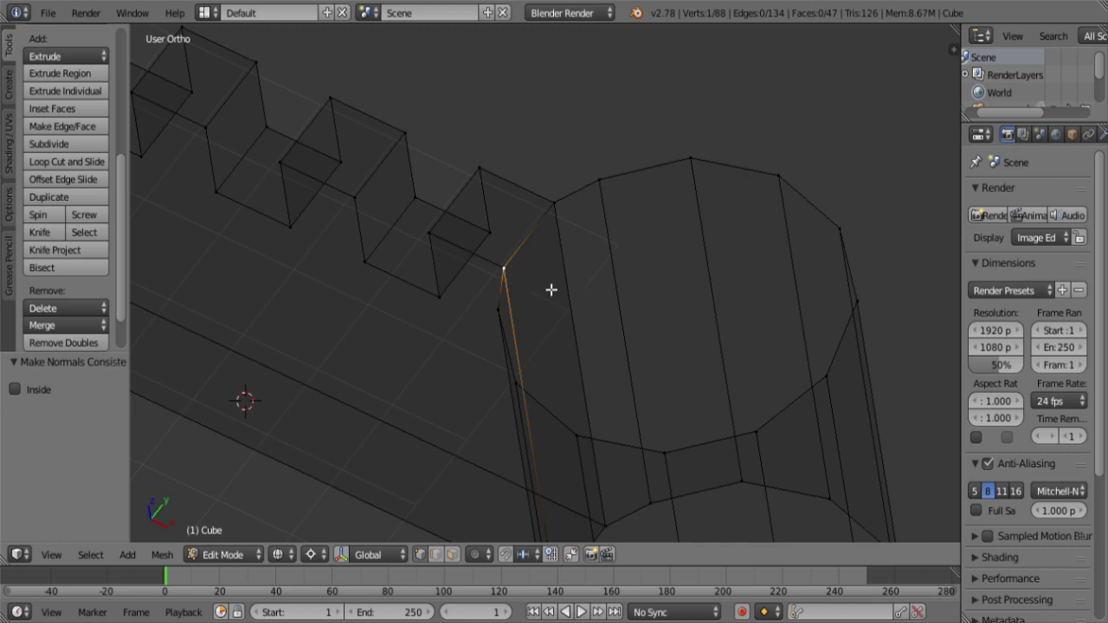
scroll(552, 290, down, 5)
key(z)
scroll(567, 348, up, 1)
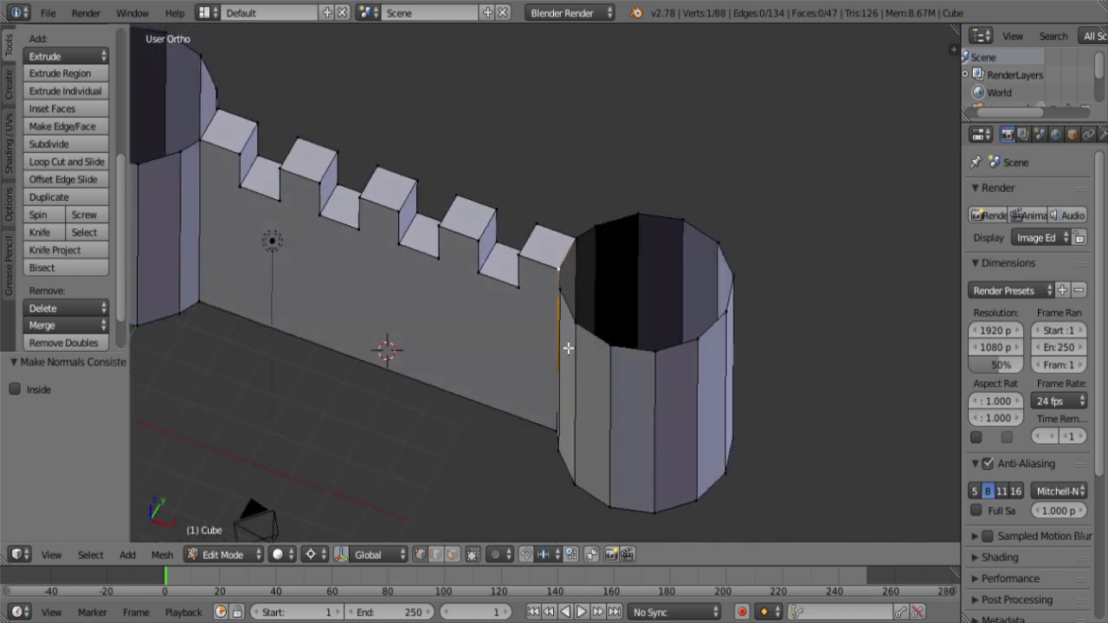
Step: Select the wall's top corner vertex at the original tower and examine which edges connect to it in solid and wireframe shading
middle_drag(567, 348, 242, 161)
right_click(243, 161)
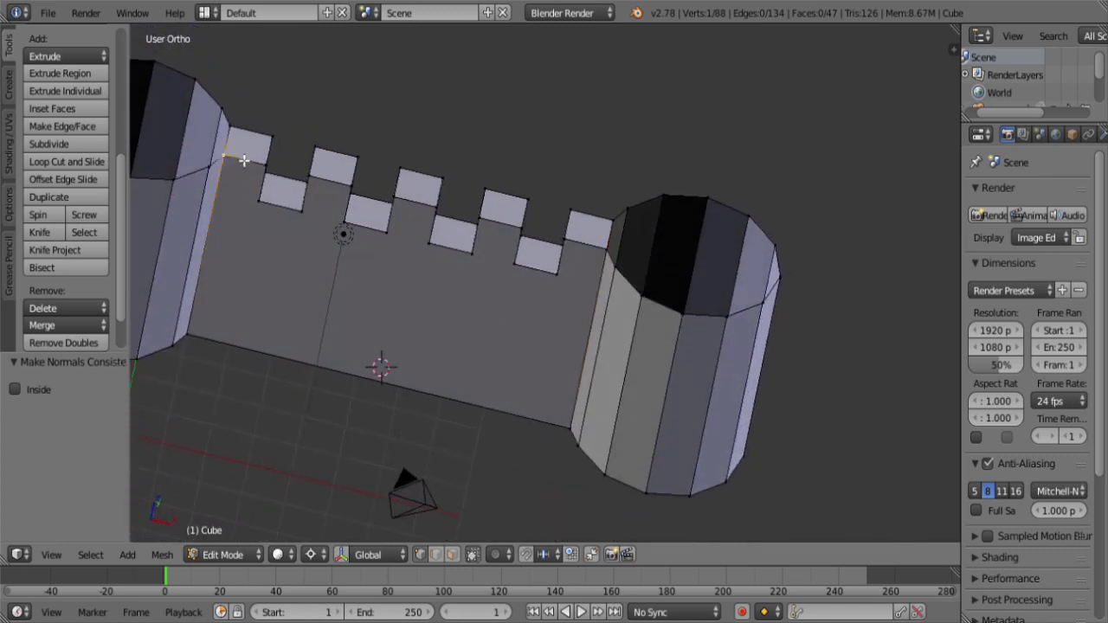
middle_drag(258, 219, 502, 304)
scroll(435, 289, up, 6)
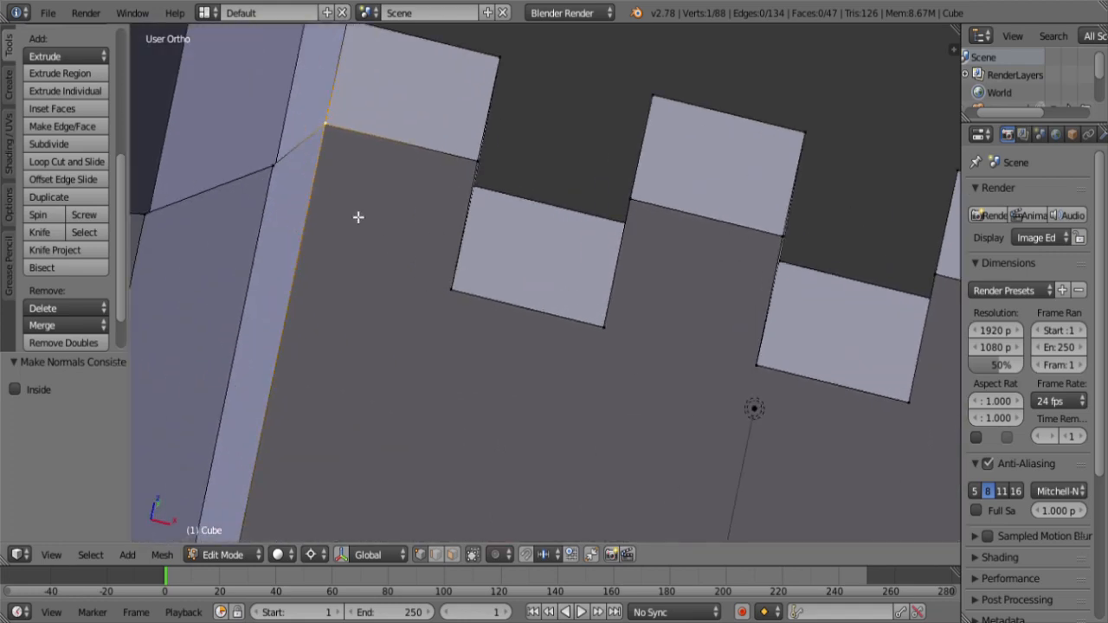
shift+middle_drag(359, 217, 540, 359)
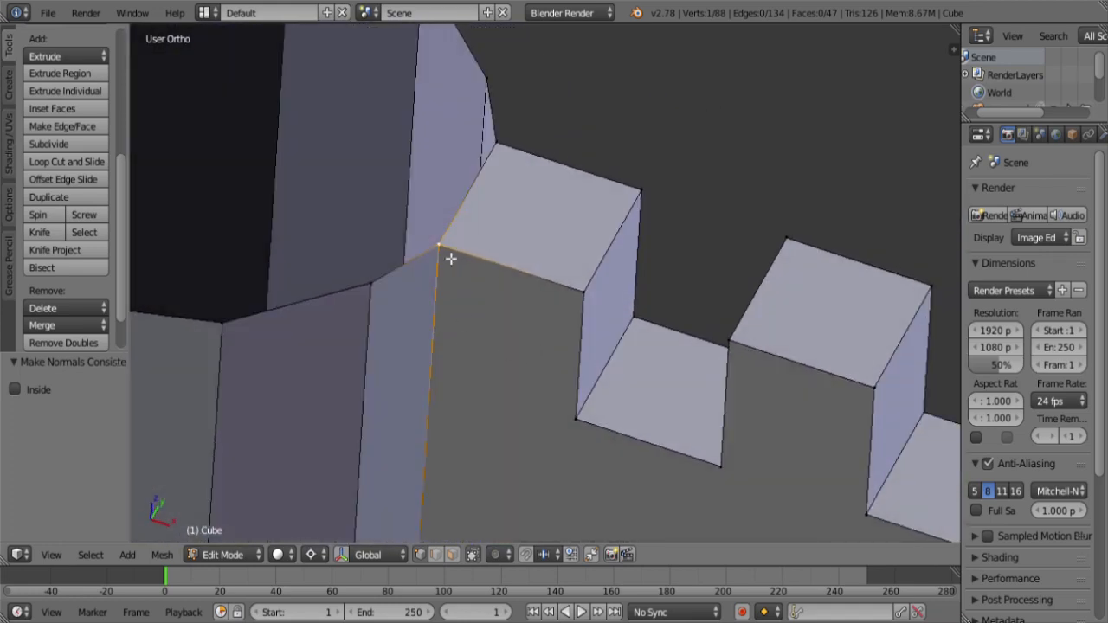
scroll(444, 257, down, 4)
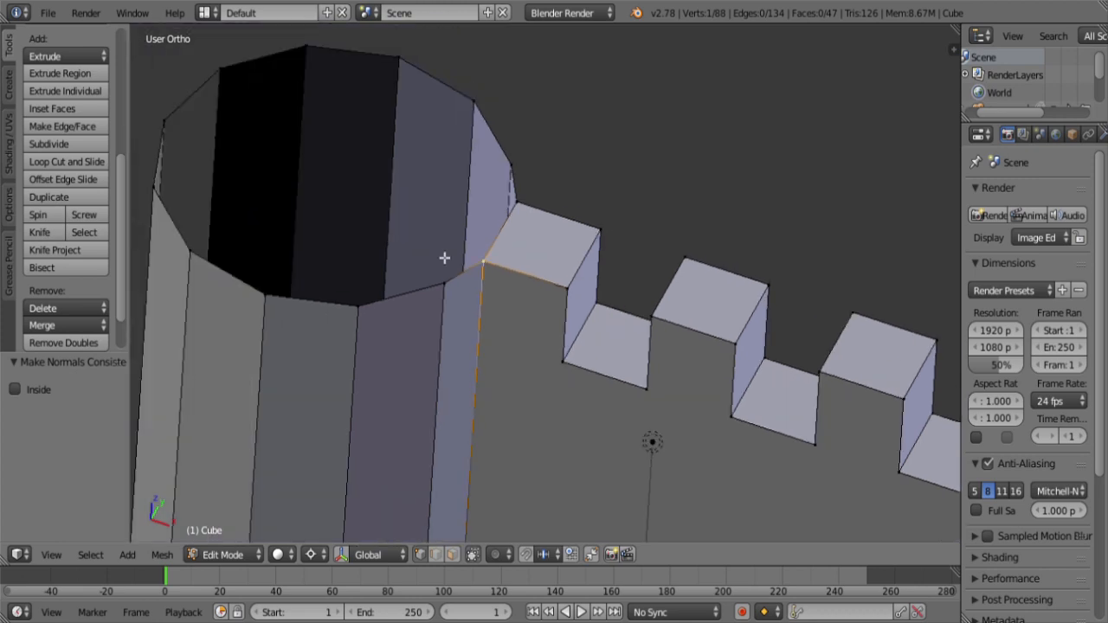
scroll(507, 285, up, 5)
key(z)
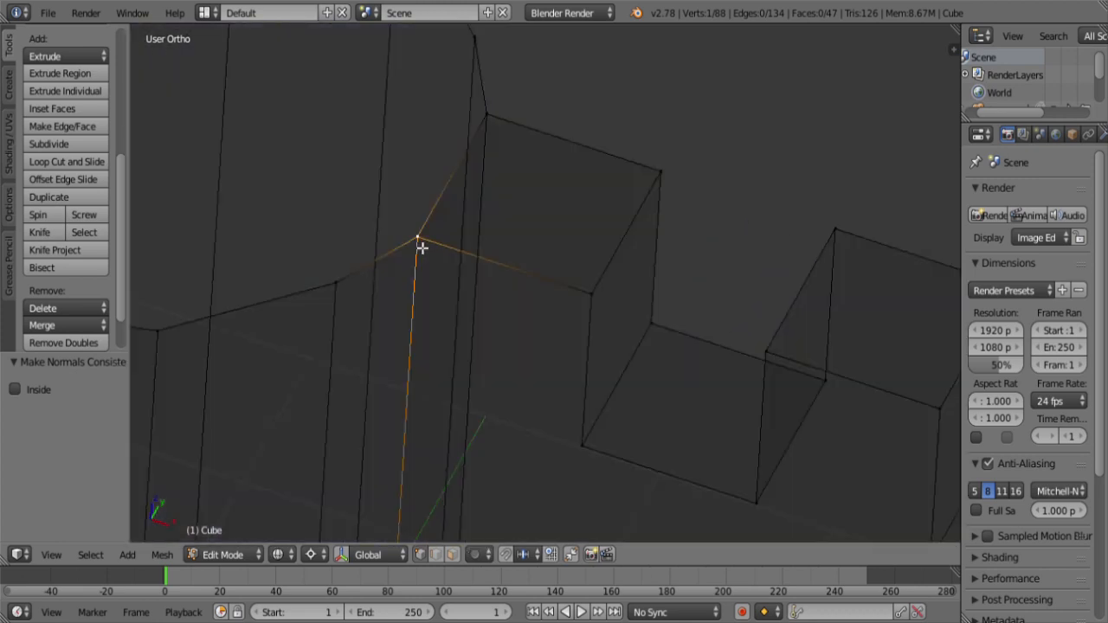
middle_drag(430, 239, 419, 250)
key(z)
scroll(482, 280, down, 6)
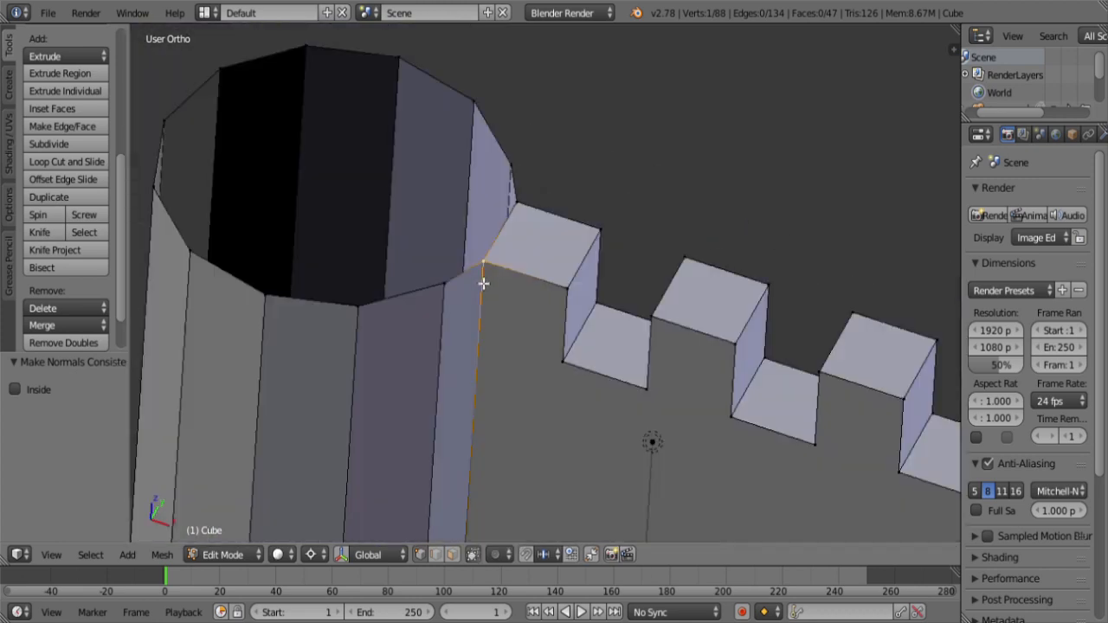
Step: Cycle the selection between the overlapping wall and tower vertices at the flipped tower's front top corner to compare their edges
mouse_move(766, 329)
shift+middle_down()
mouse_move(510, 265)
mouse_move(650, 354)
mouse_move(683, 312)
shift+middle_up()
scroll(625, 309, up, 6)
mouse_move(609, 308)
shift+middle_down()
mouse_move(620, 369)
mouse_move(663, 371)
mouse_move(663, 356)
mouse_move(635, 341)
shift+middle_up()
key(z)
right_click(615, 296)
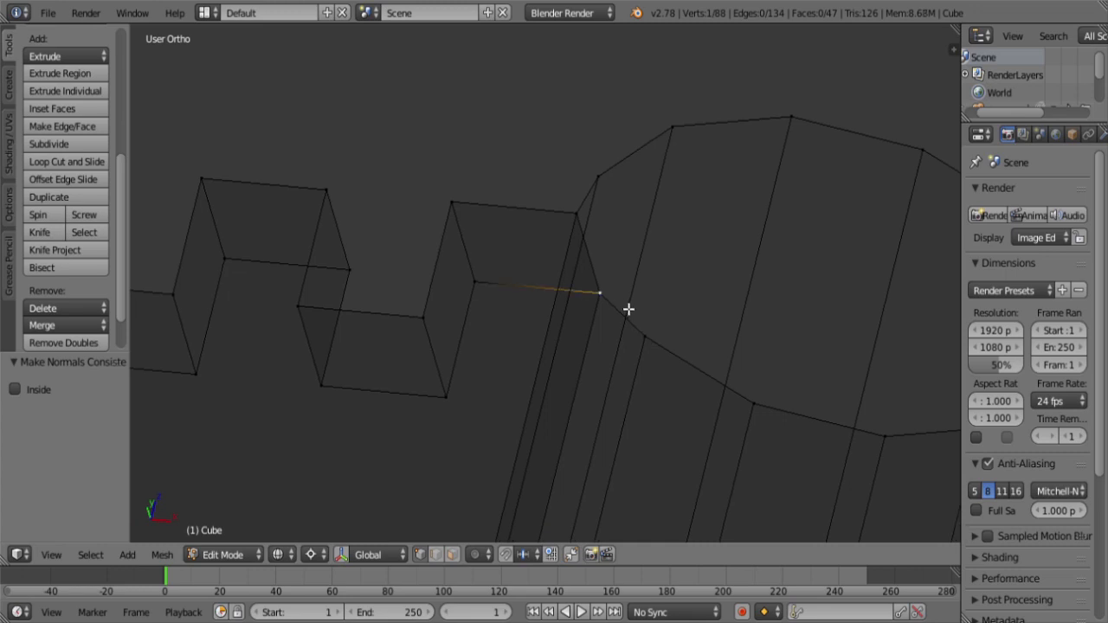
right_click(621, 295)
right_click(614, 297)
right_click(611, 294)
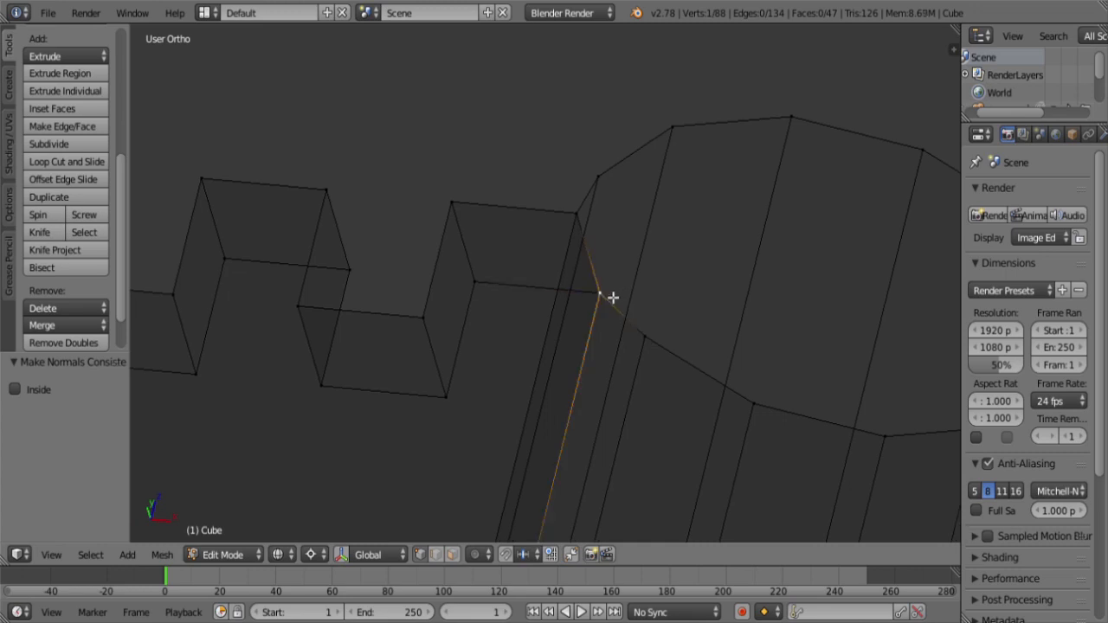
right_click(616, 297)
right_click(616, 296)
right_click(616, 296)
key(z)
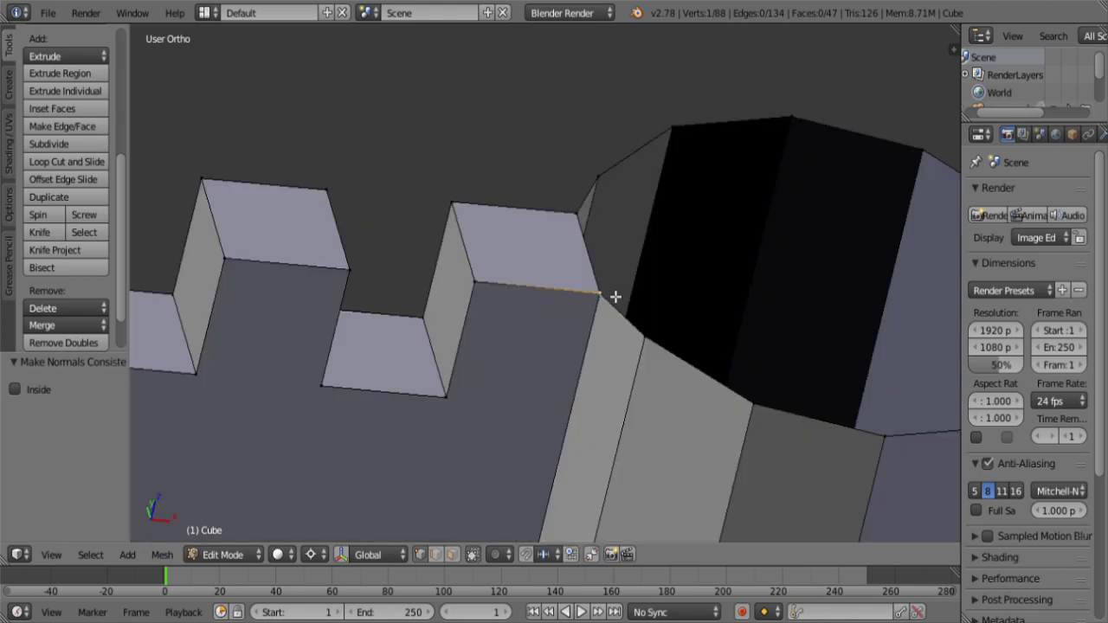
right_click(615, 297)
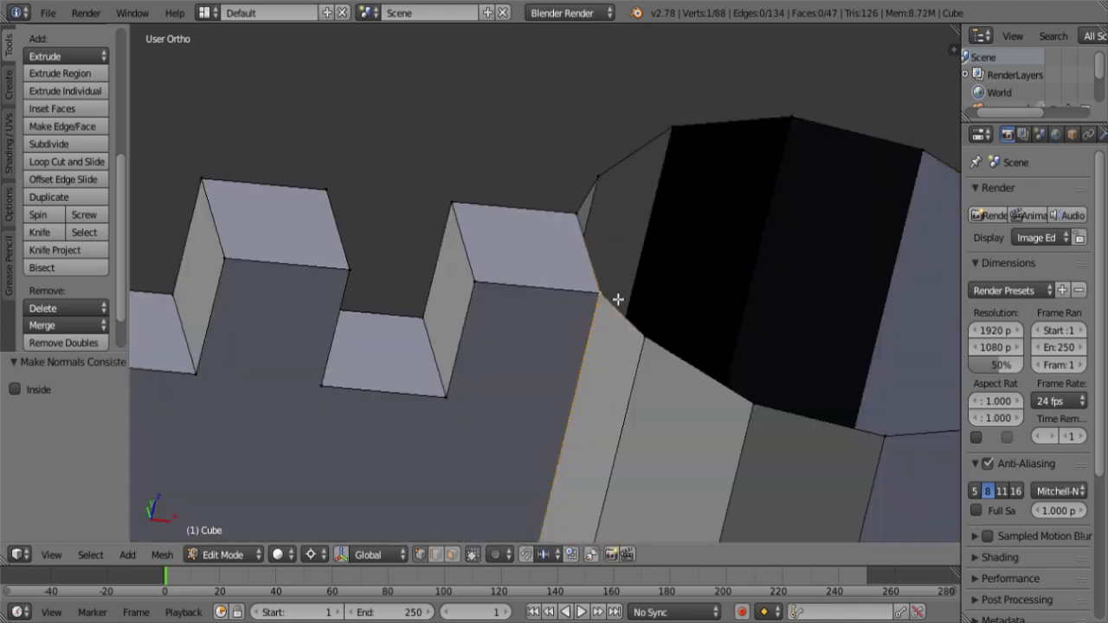
Step: Select the whole castle mesh and remove its doubled vertices
scroll(612, 299, down, 5)
shift+middle_drag(604, 328, 578, 337)
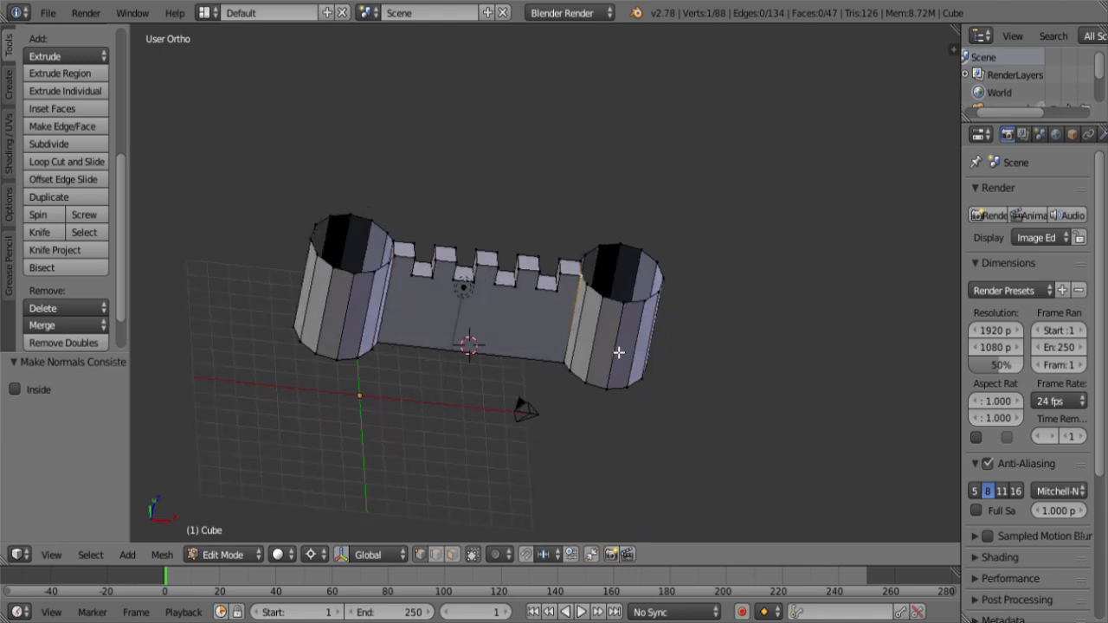
key(a)
key(a)
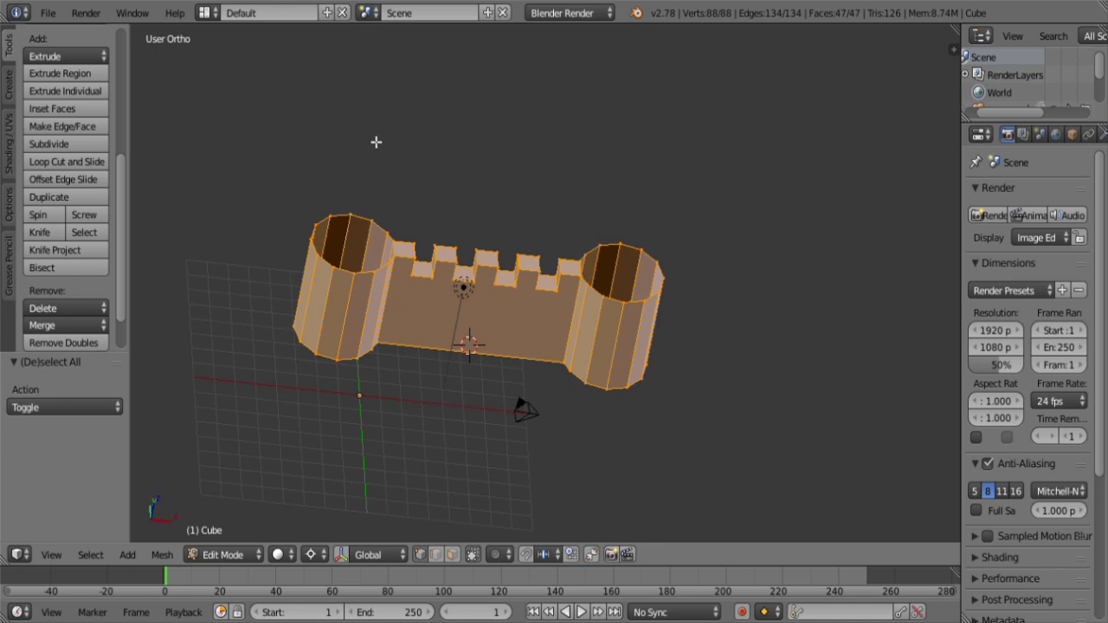
key(w)
mouse_move(396, 102)
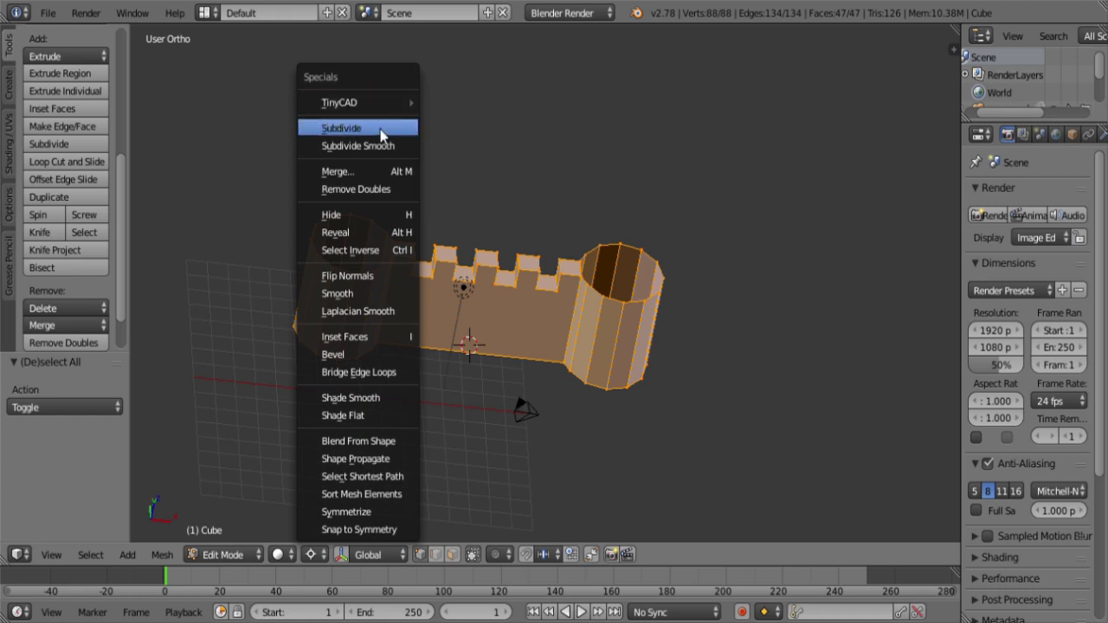
click(373, 192)
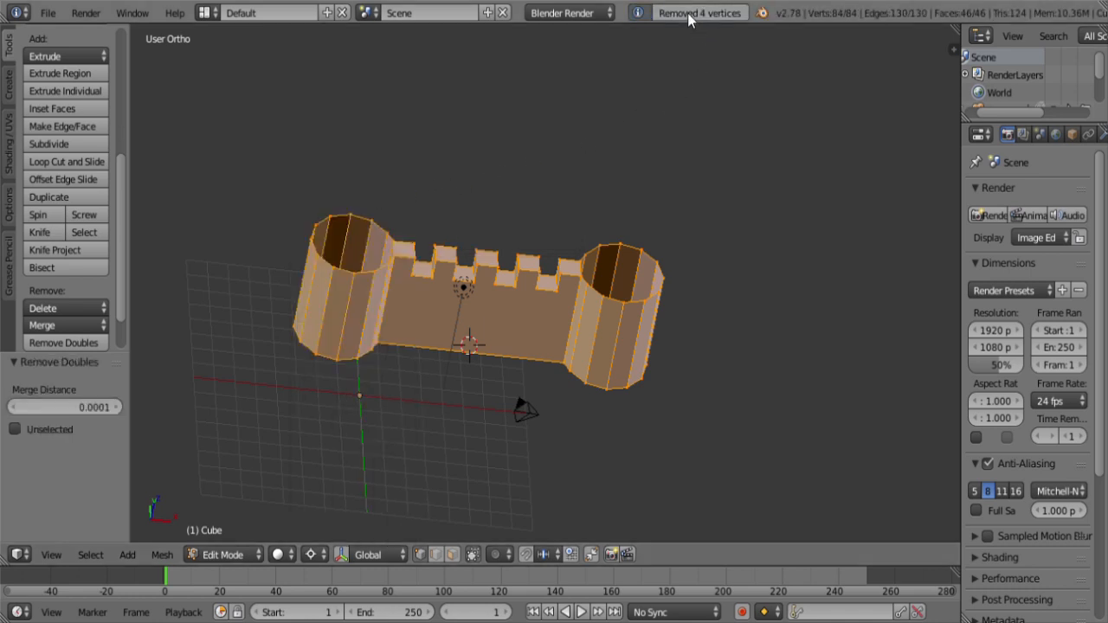
Step: Check the top corners between the wall and the flipped tower, selecting their vertices to see whether wall and tower edges are joined
scroll(671, 295, up, 3)
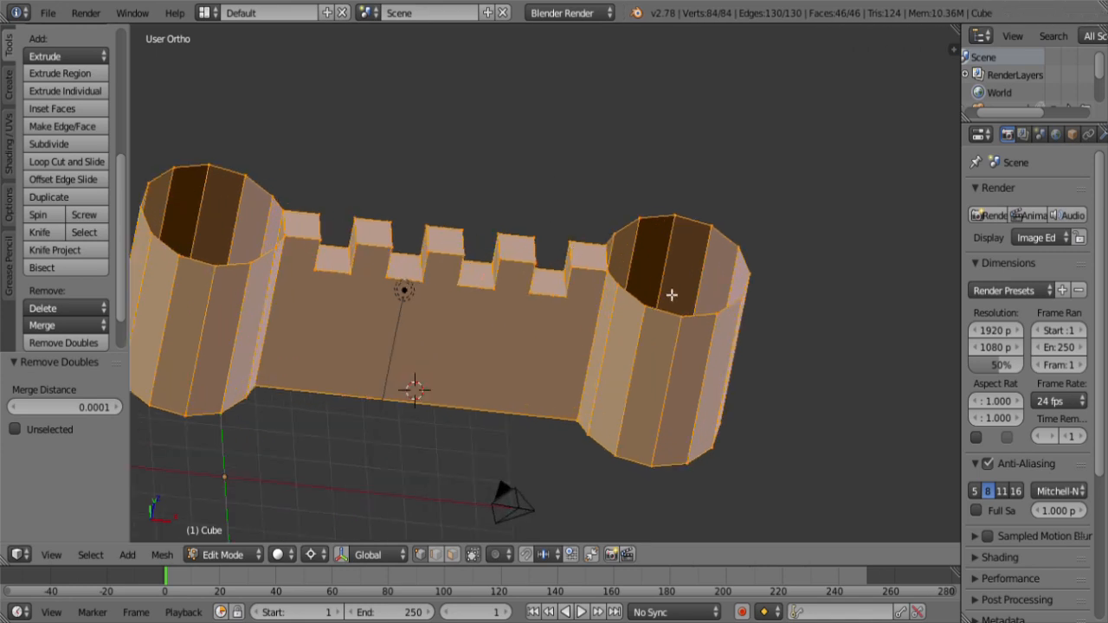
shift+middle_drag(672, 295, 576, 230)
right_click(537, 192)
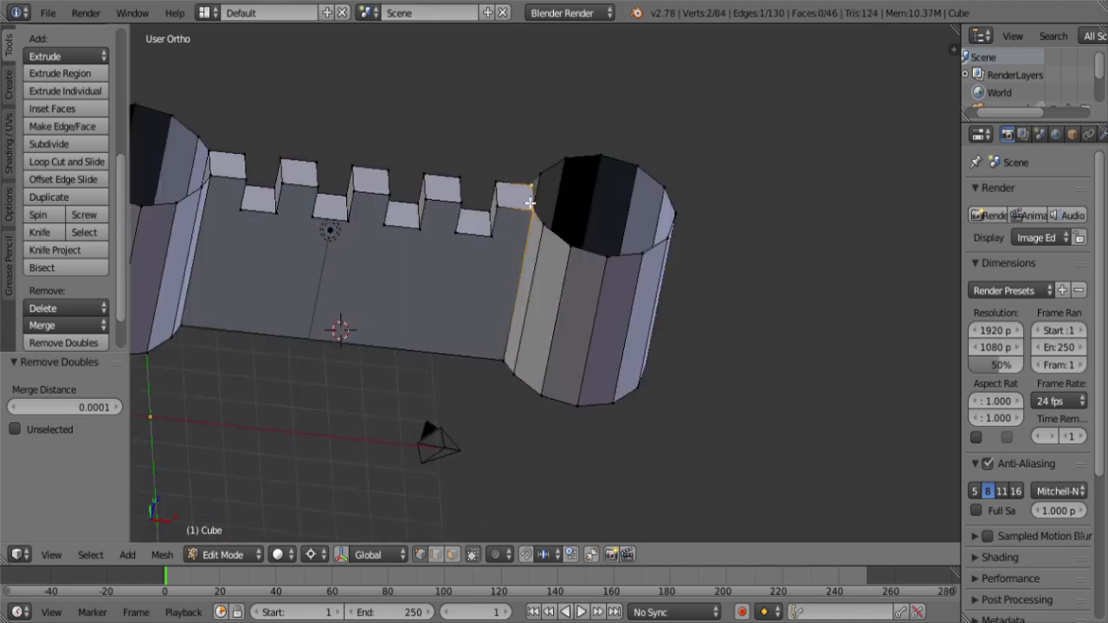
mouse_move(530, 202)
middle_down()
mouse_move(538, 383)
mouse_move(542, 203)
middle_up()
shift+right_click(538, 384)
shift+right_click(512, 327)
middle_drag(554, 292, 432, 389)
scroll(519, 354, up, 3)
right_click(518, 250)
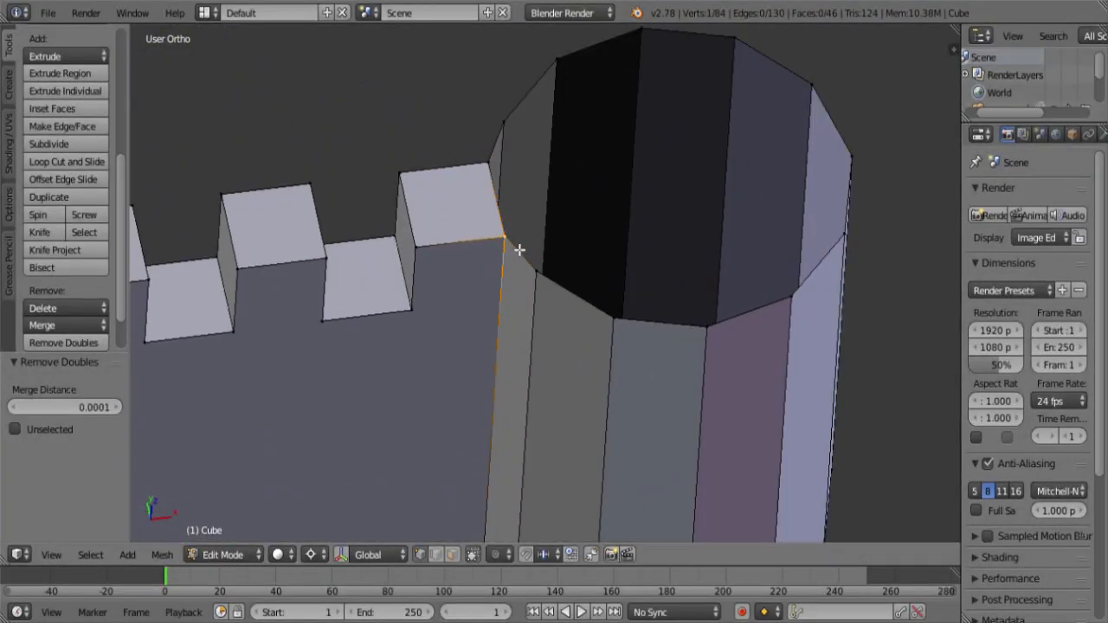
key(z)
right_click(494, 178)
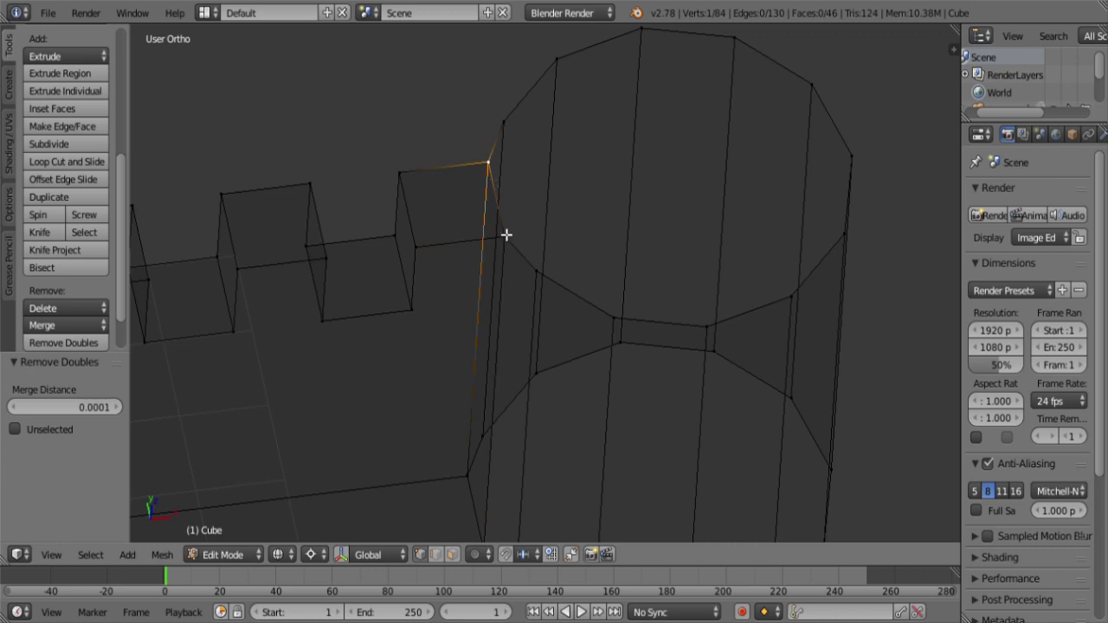
scroll(549, 280, down, 6)
key(z)
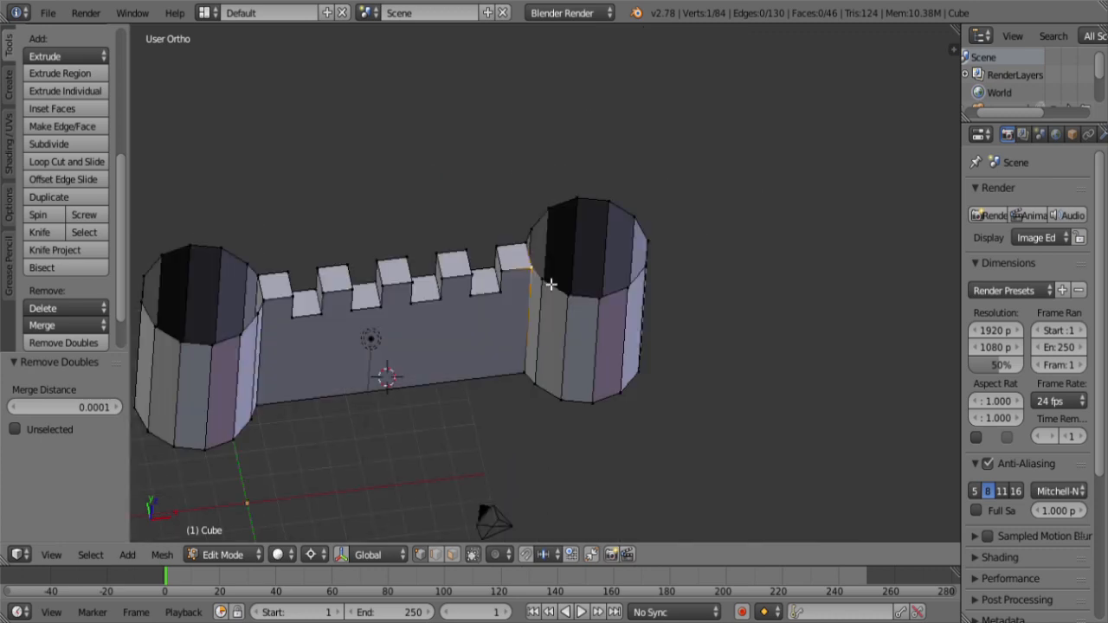
scroll(550, 287, up, 5)
scroll(493, 254, down, 2)
scroll(504, 261, down, 4)
shift+middle_drag(543, 258, 635, 227)
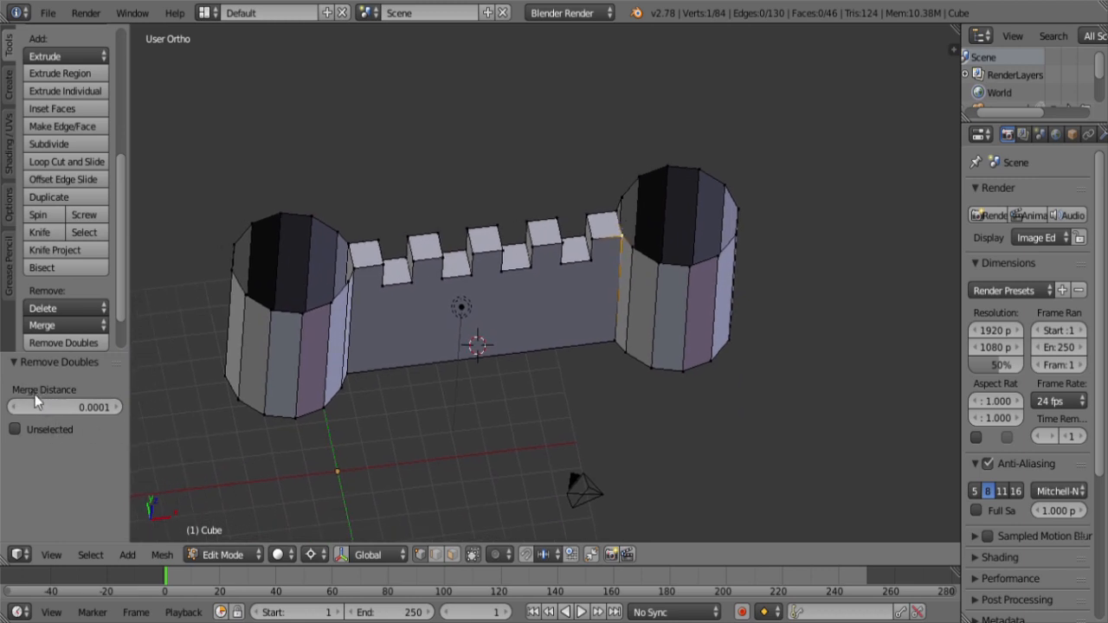
Step: Try a Remove Doubles merge distance of 0.1, and set it back to 0.0001
click(95, 408)
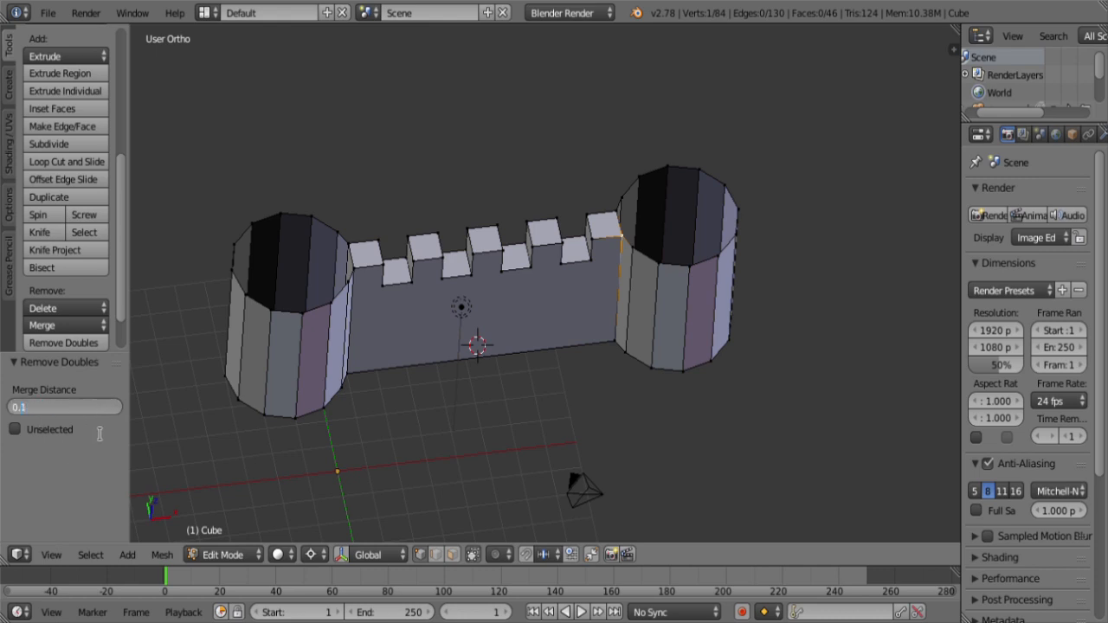
text(0.1)
key(Return)
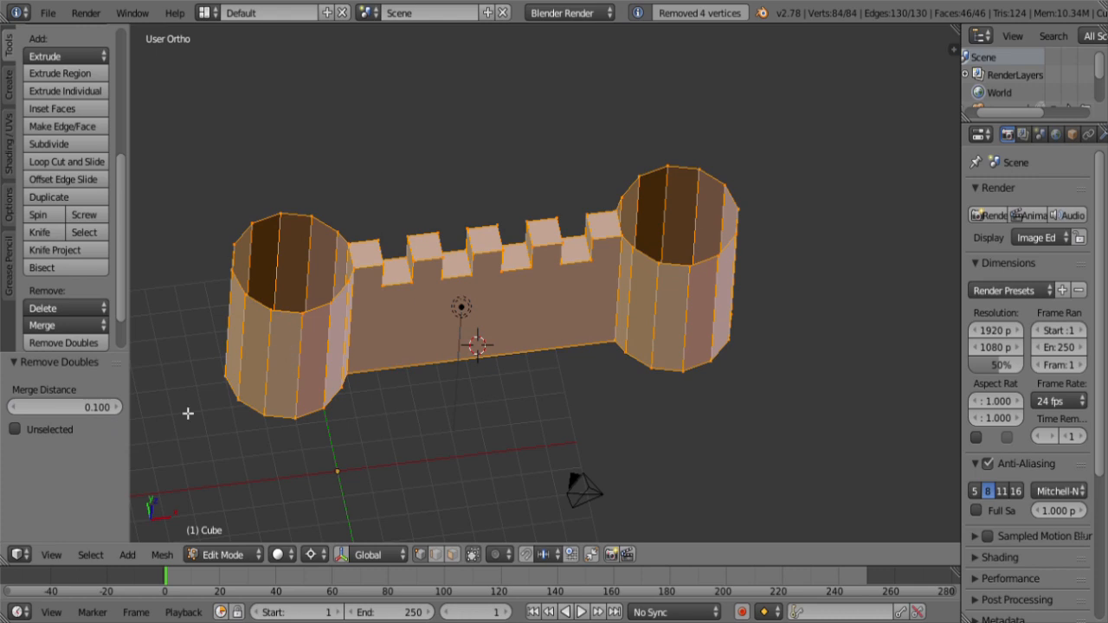
click(100, 406)
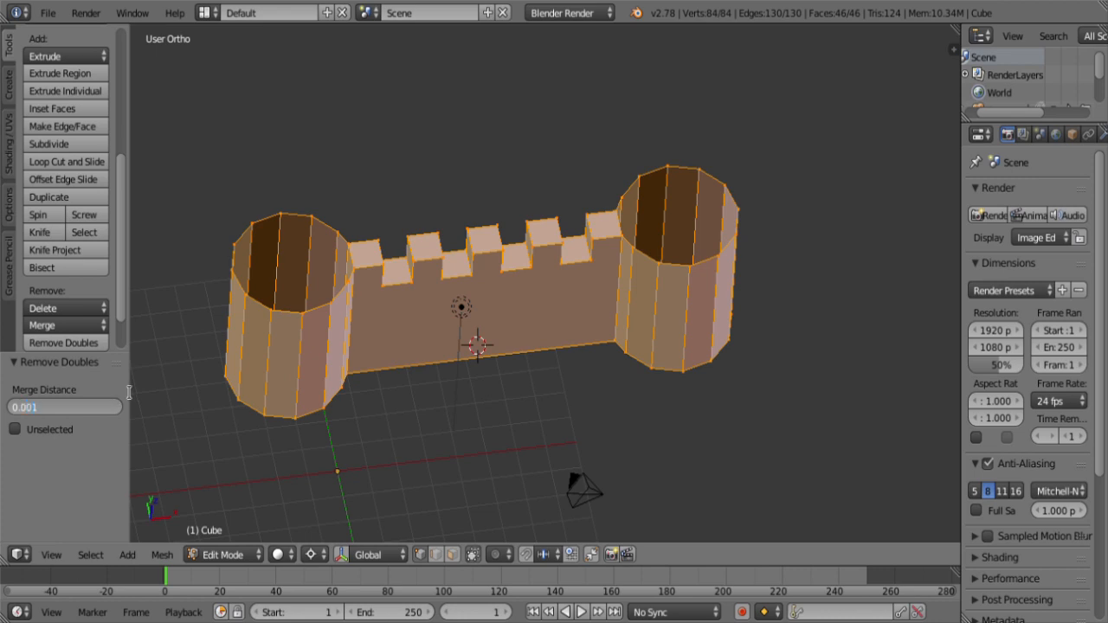
key(Return)
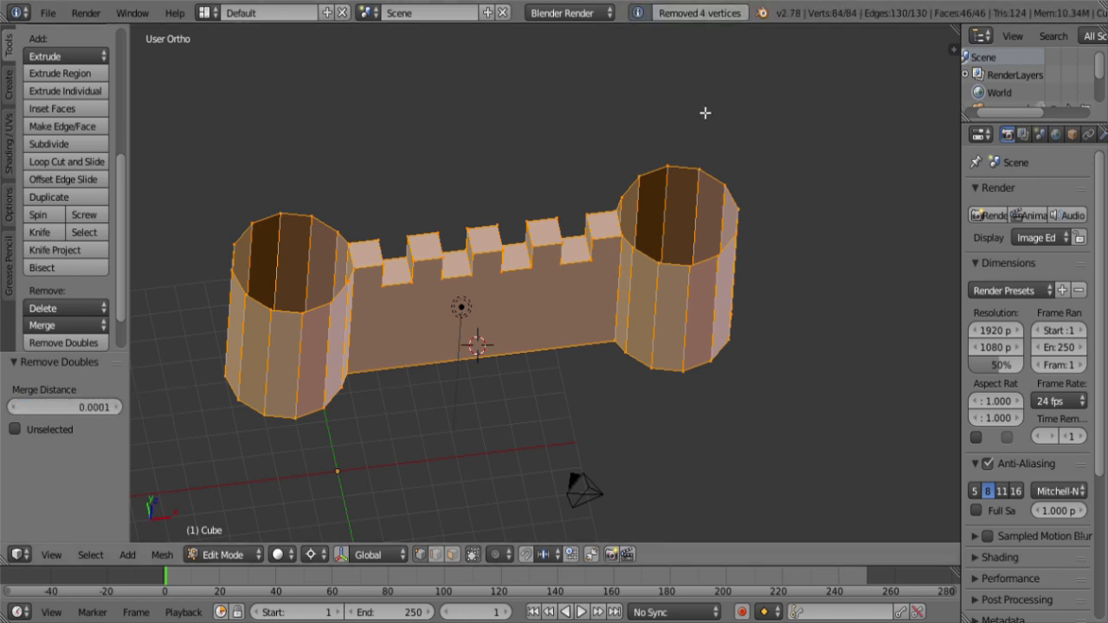
key(Tab)
key(Tab)
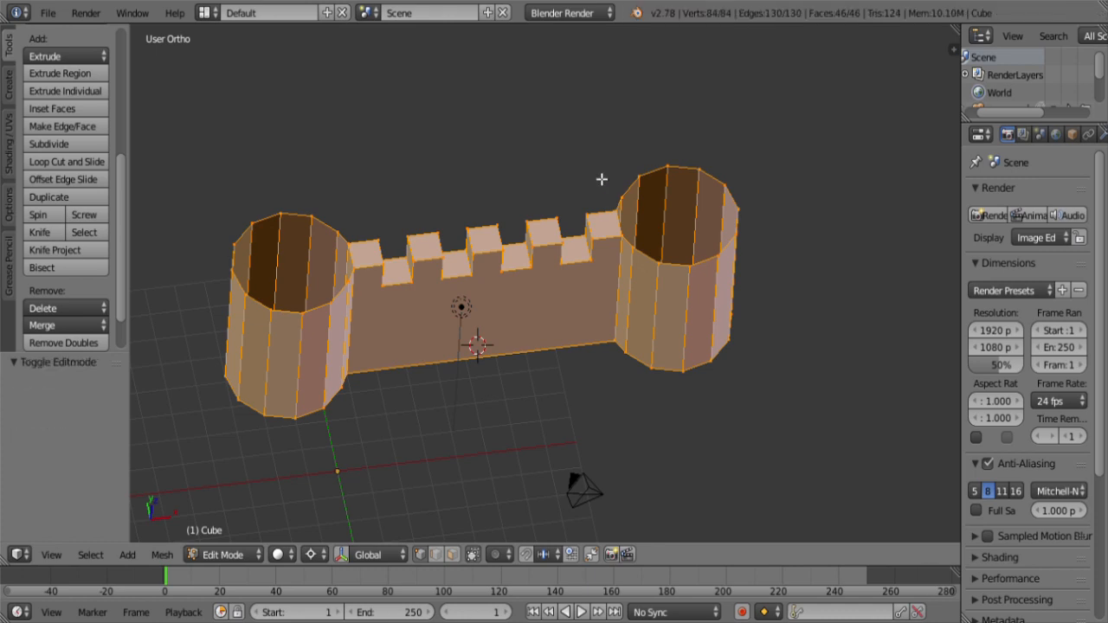
scroll(618, 175, down, 3)
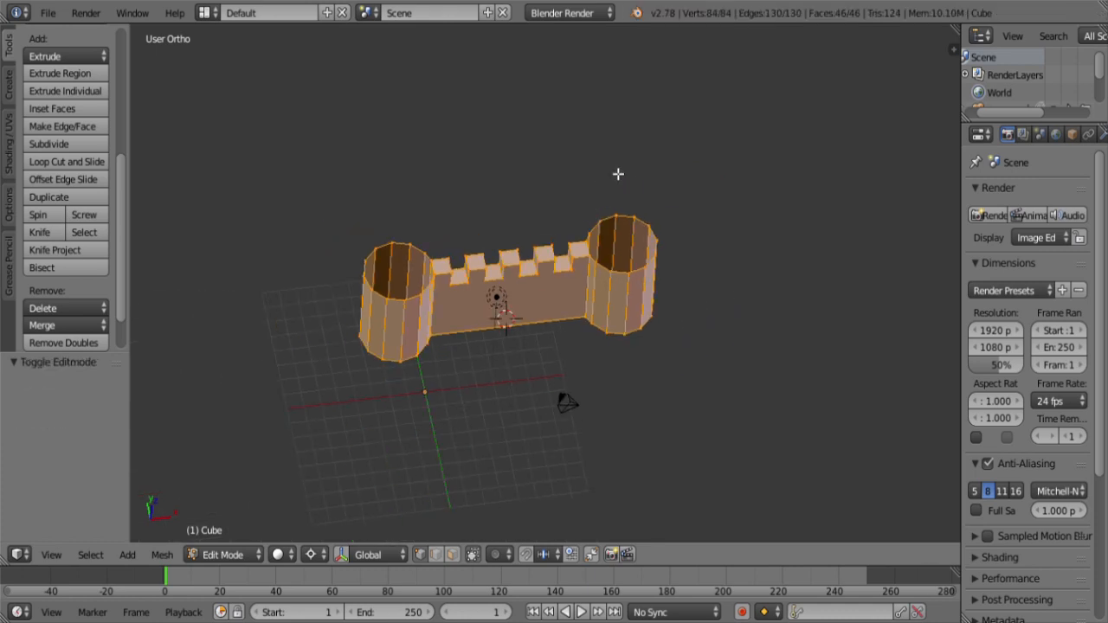
Step: Box-select the top ring of the original tower in the front view wireframe and extrude it upward along the Z axis
key(KP_1)
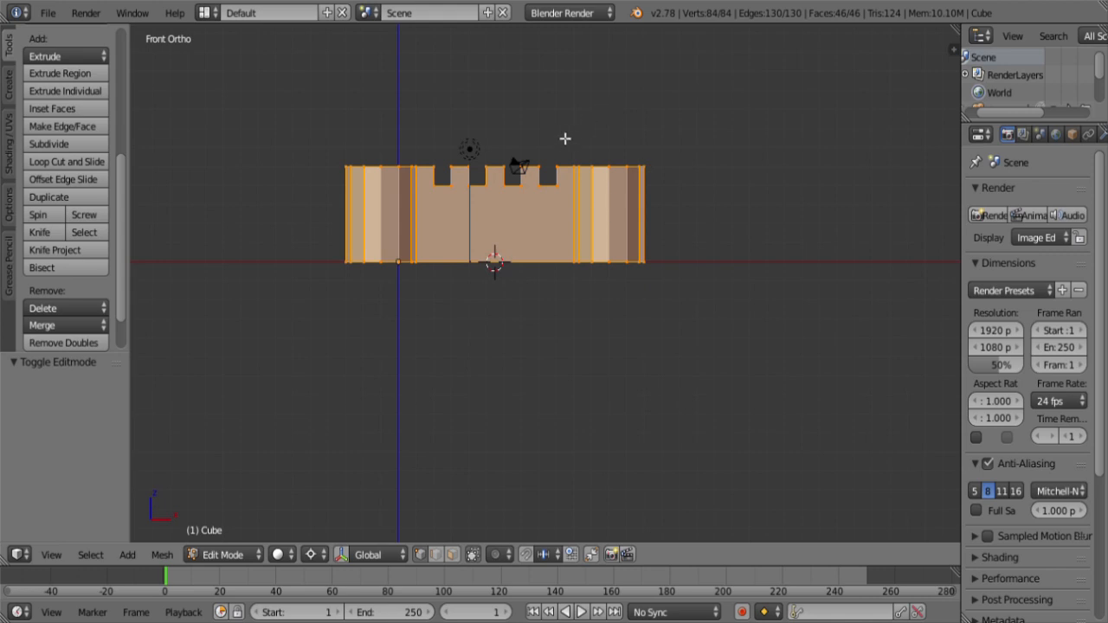
key(a)
key(alt+f)
scroll(462, 251, up, 2)
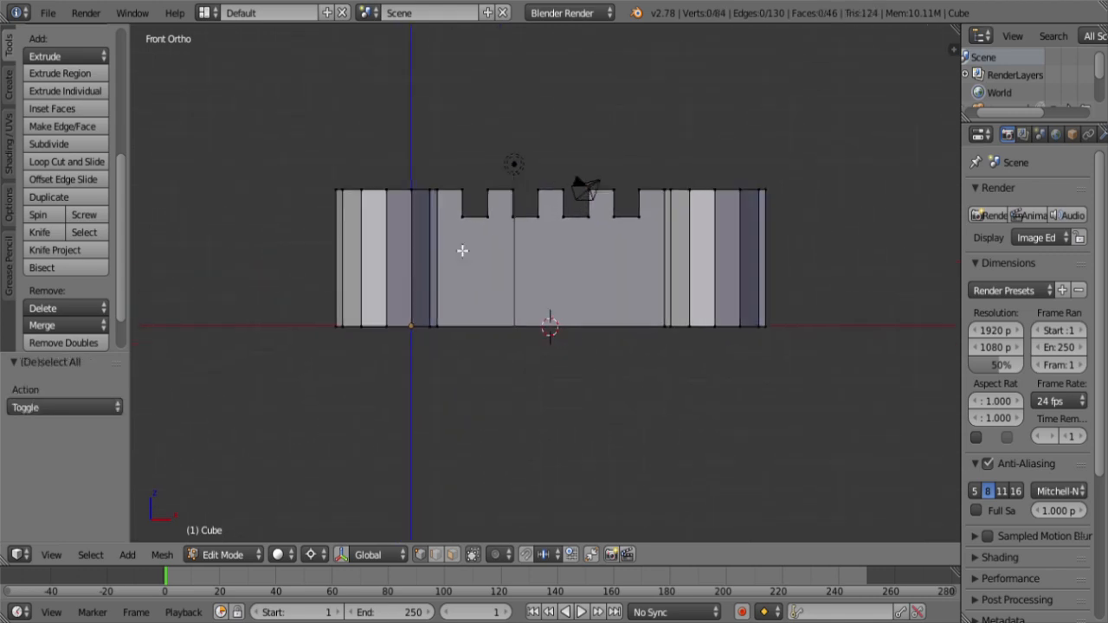
key(z)
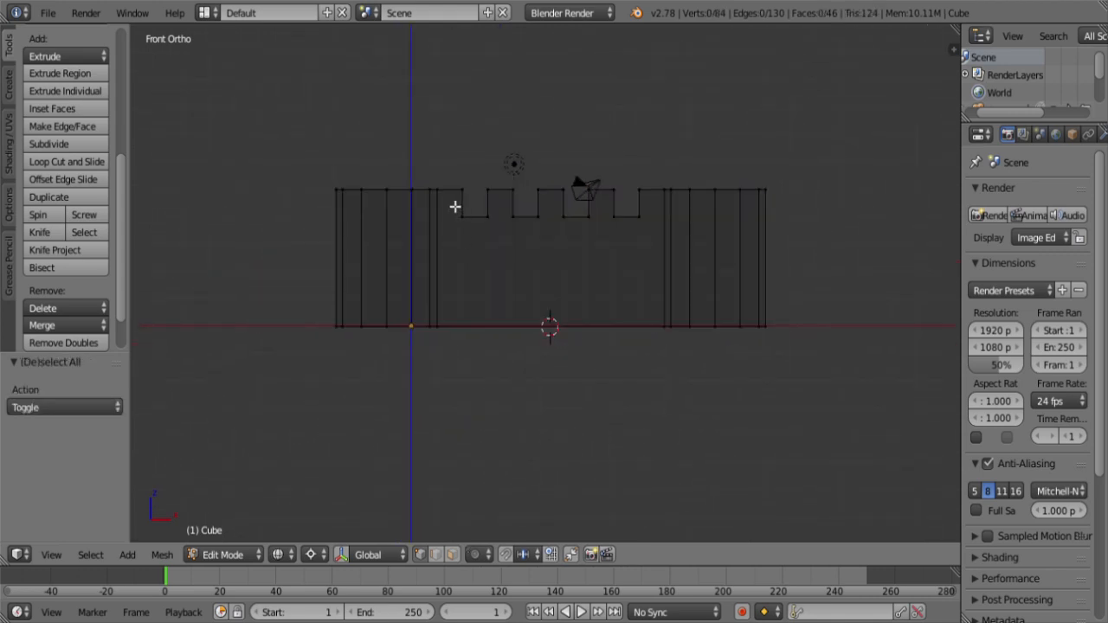
key(b)
drag(450, 203, 173, 165)
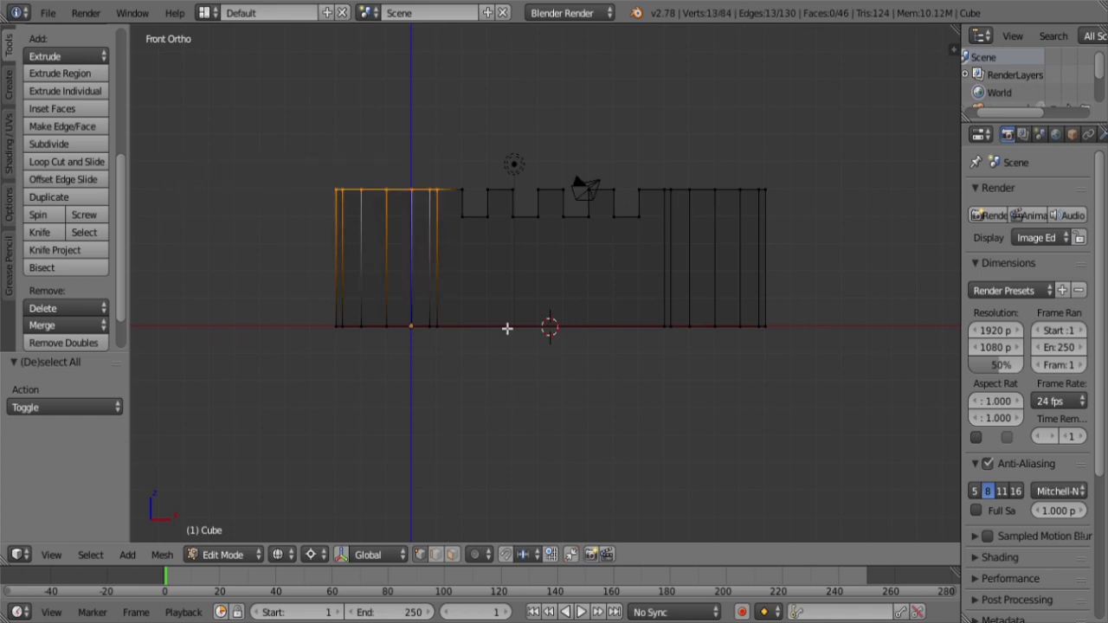
key(e)
key(z)
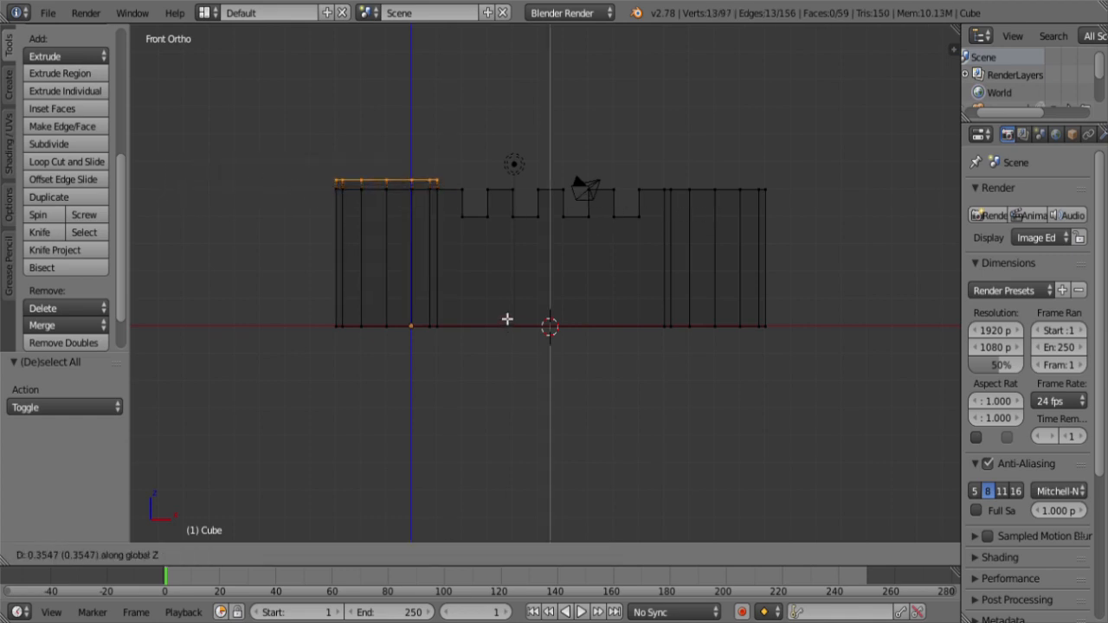
Step: Finish extruding the left tower's top ring upward along Z and snap the 3D cursor to the selected ring
click(504, 226)
key(shift+s)
click(520, 237)
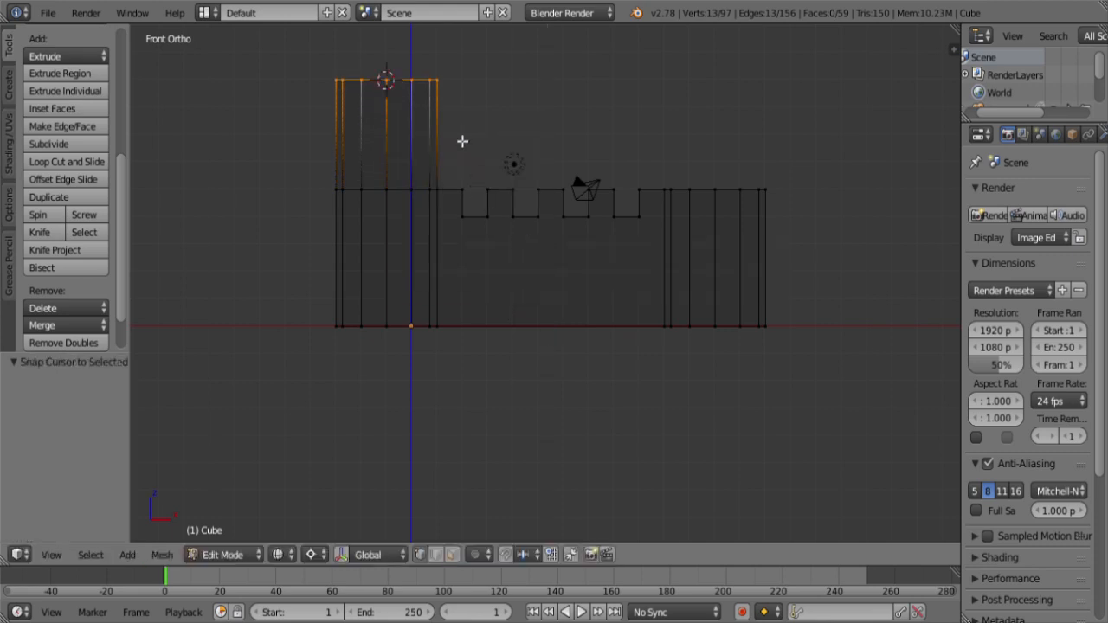
Step: In solid shading, extrude the left tower's top ring another 3 units along the Z axis
shift+middle_drag(464, 142, 510, 323)
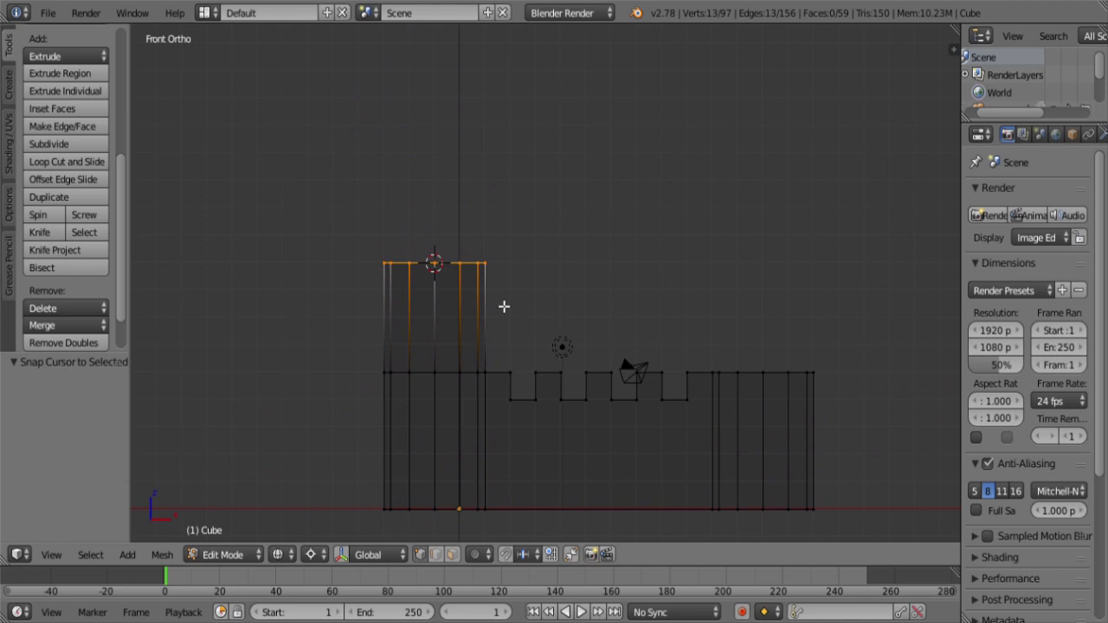
scroll(501, 300, down, 3)
middle_drag(517, 294, 494, 350)
key(z)
scroll(494, 350, up, 3)
scroll(574, 326, up, 2)
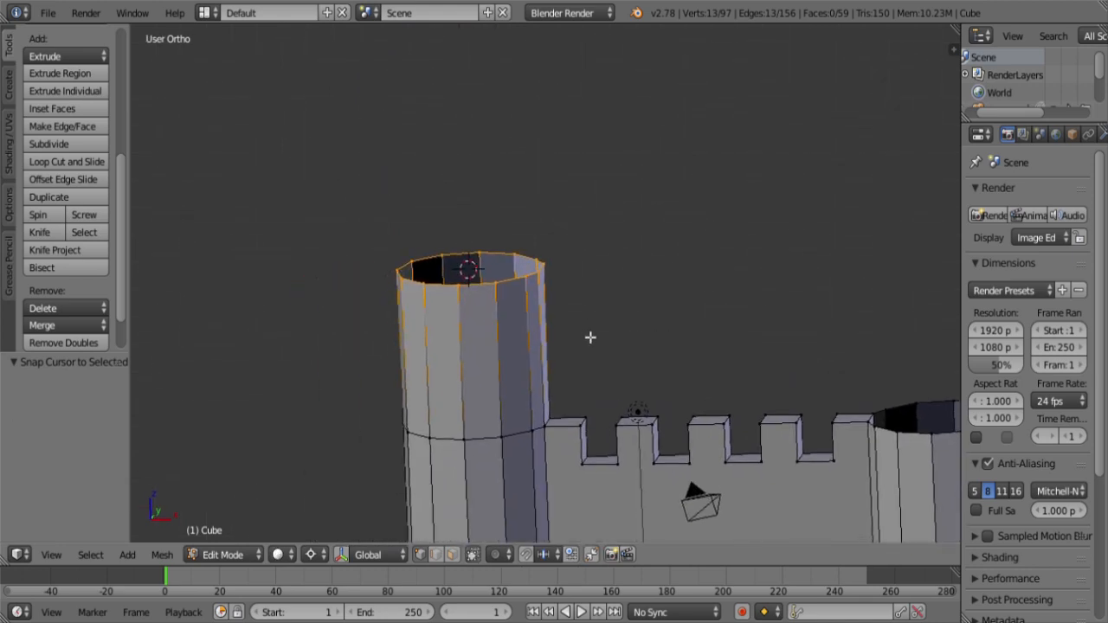
key(e)
key(z)
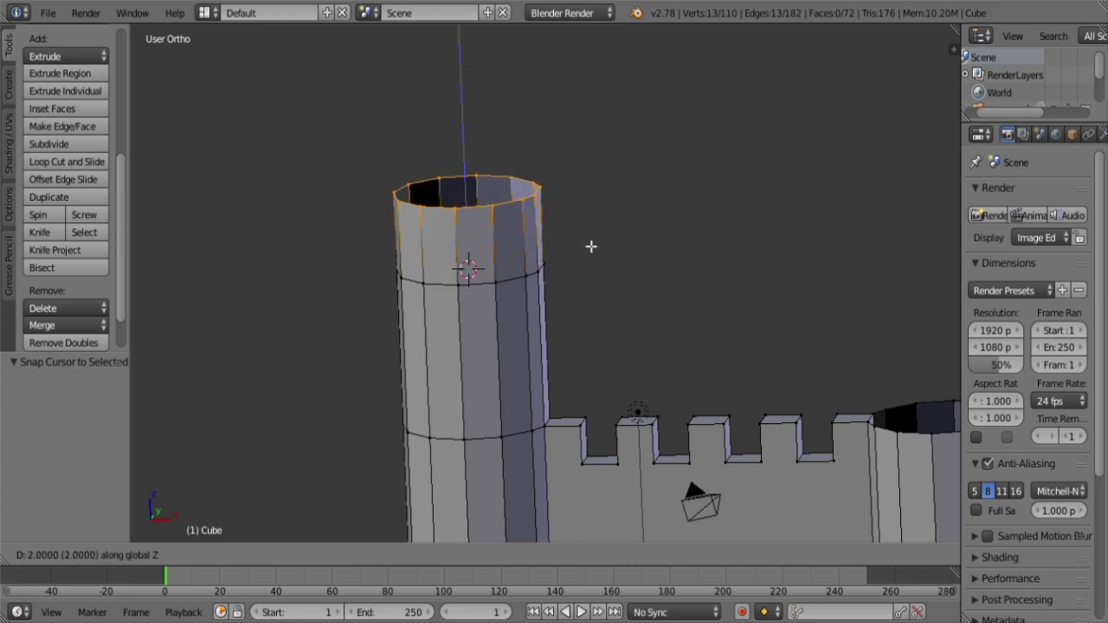
key(3)
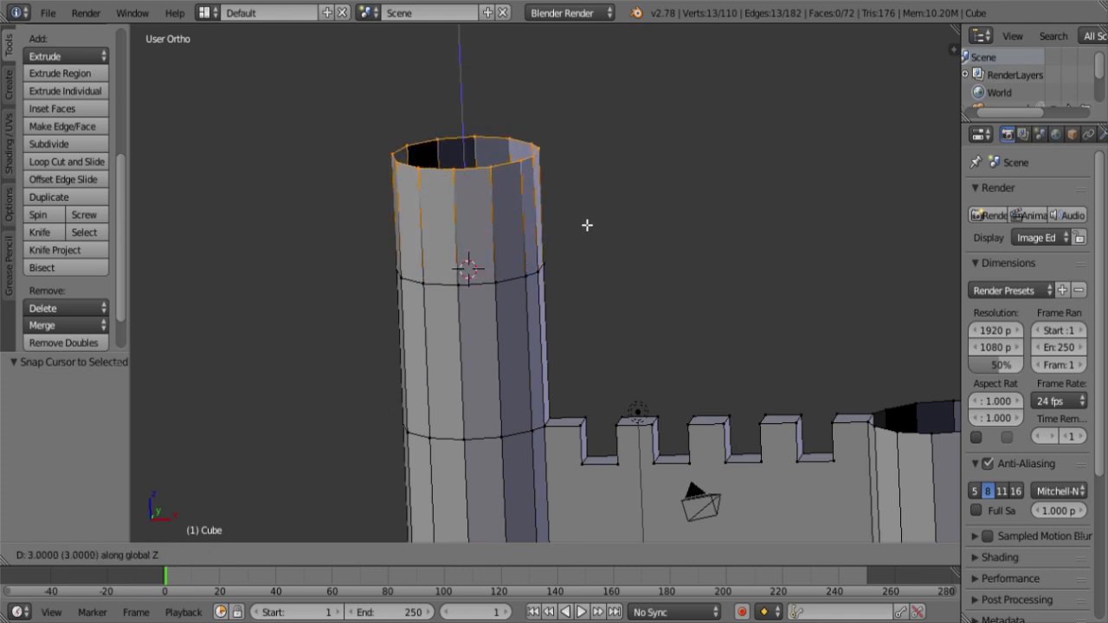
key(Return)
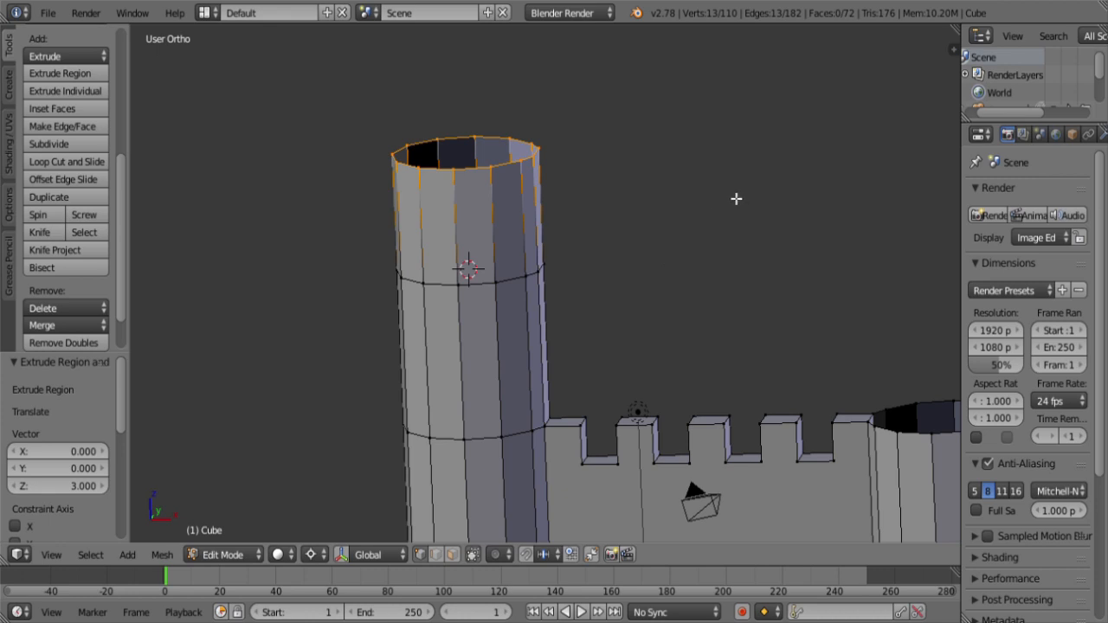
key(s)
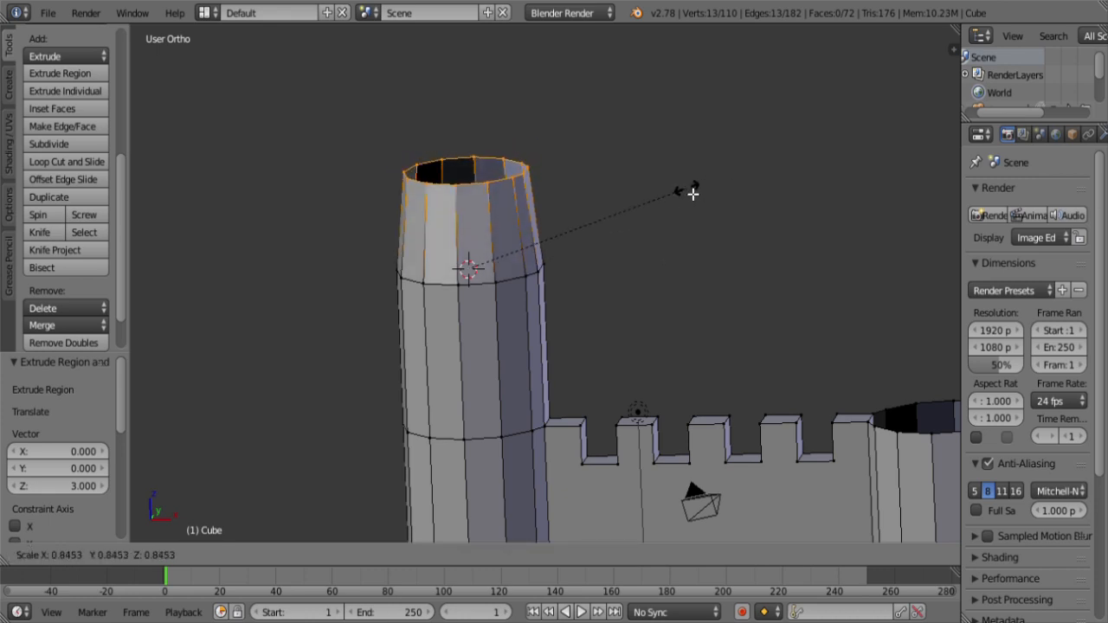
key(0)
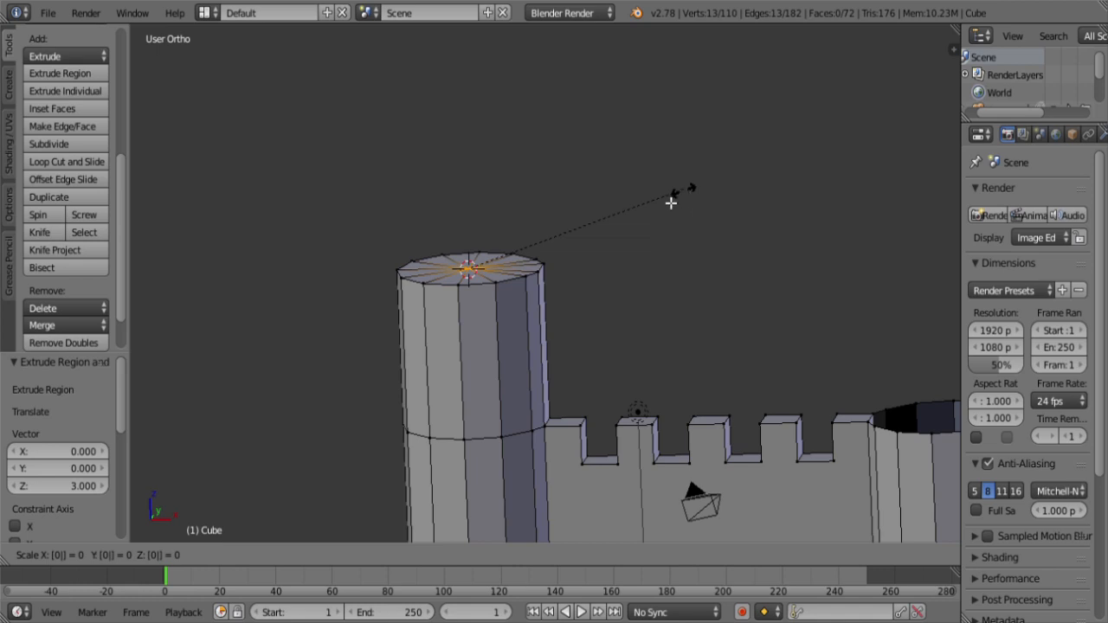
key(Escape)
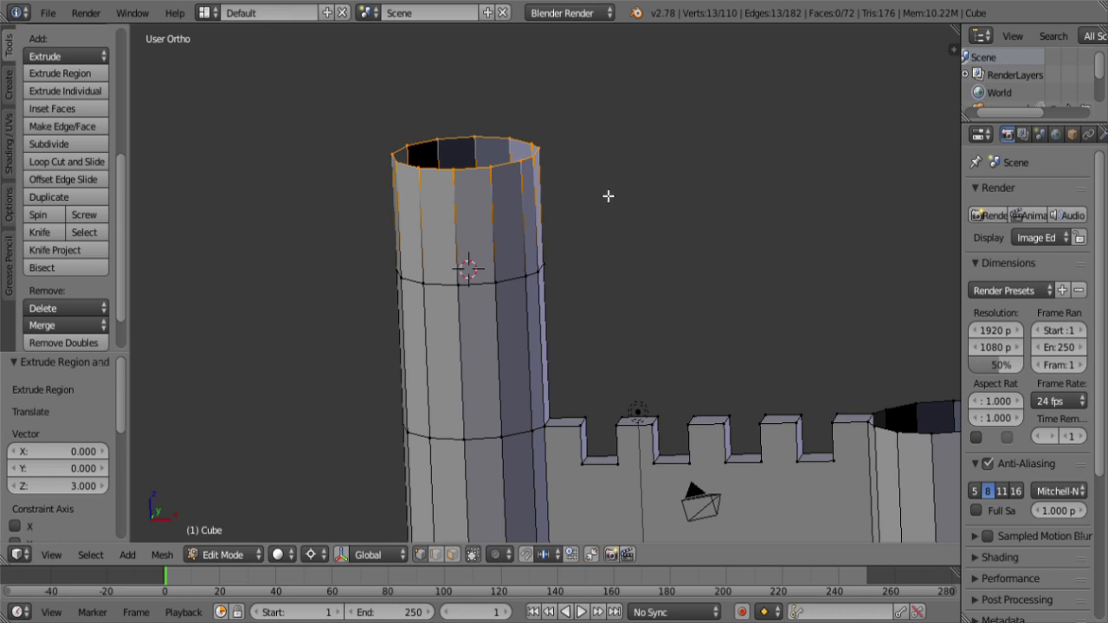
Step: Scale the left tower's top ring to 0 in X and Y with Z locked, forming a pointed roof
key(s)
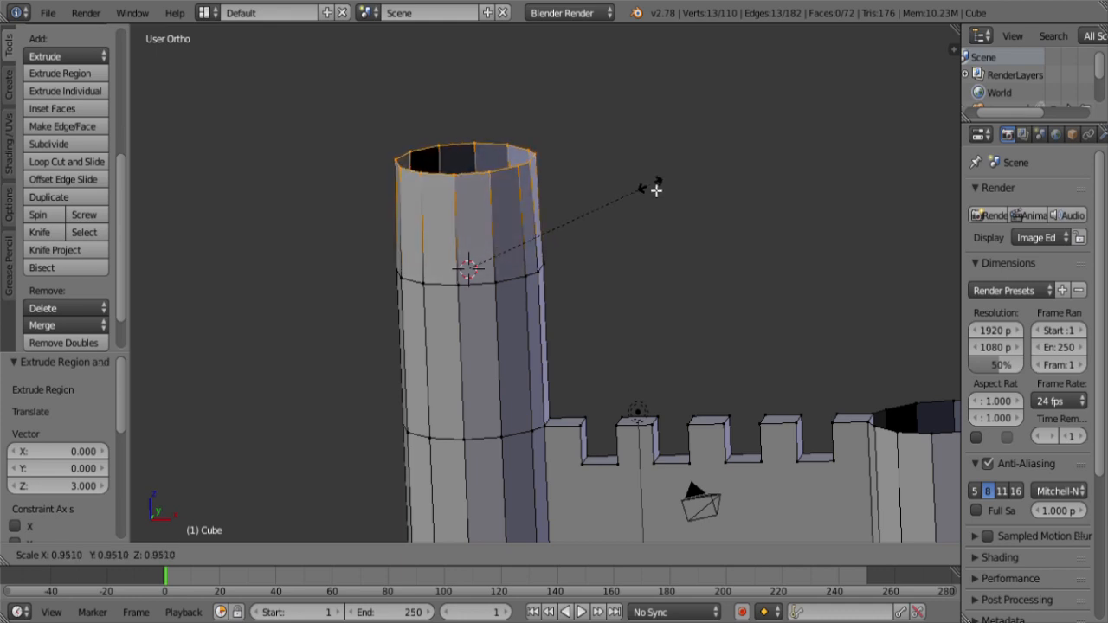
key(x)
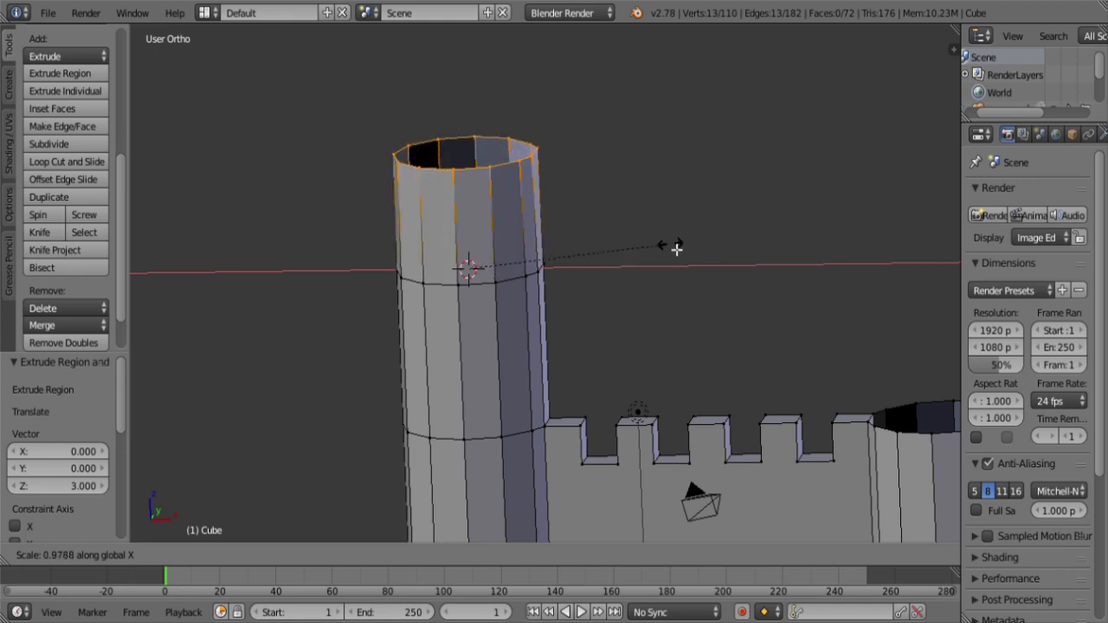
key(y)
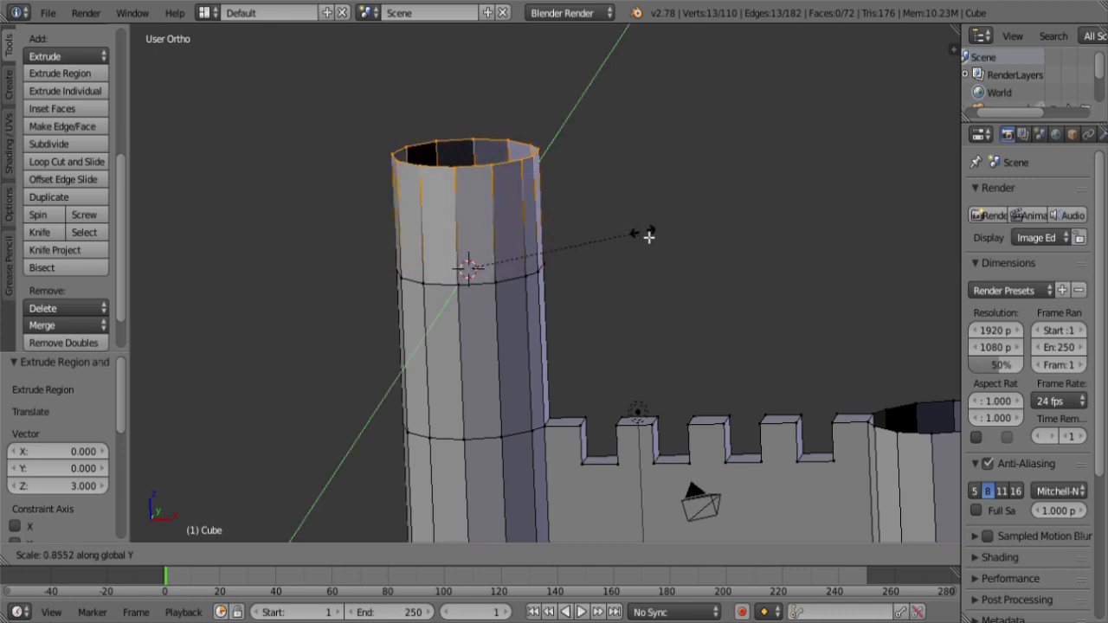
key(shift+z)
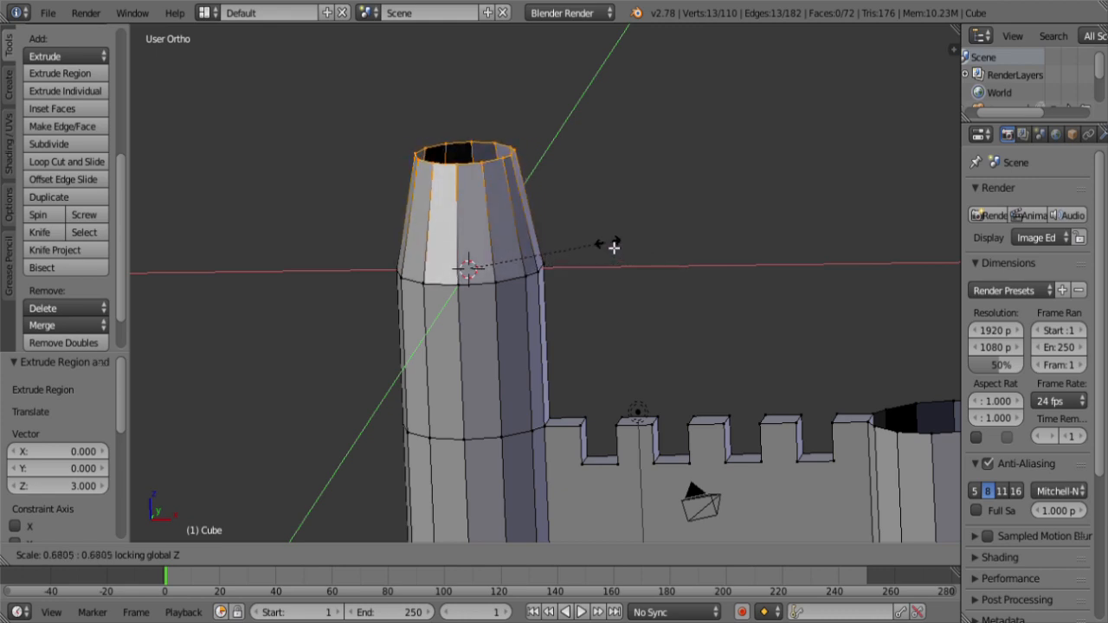
key(0)
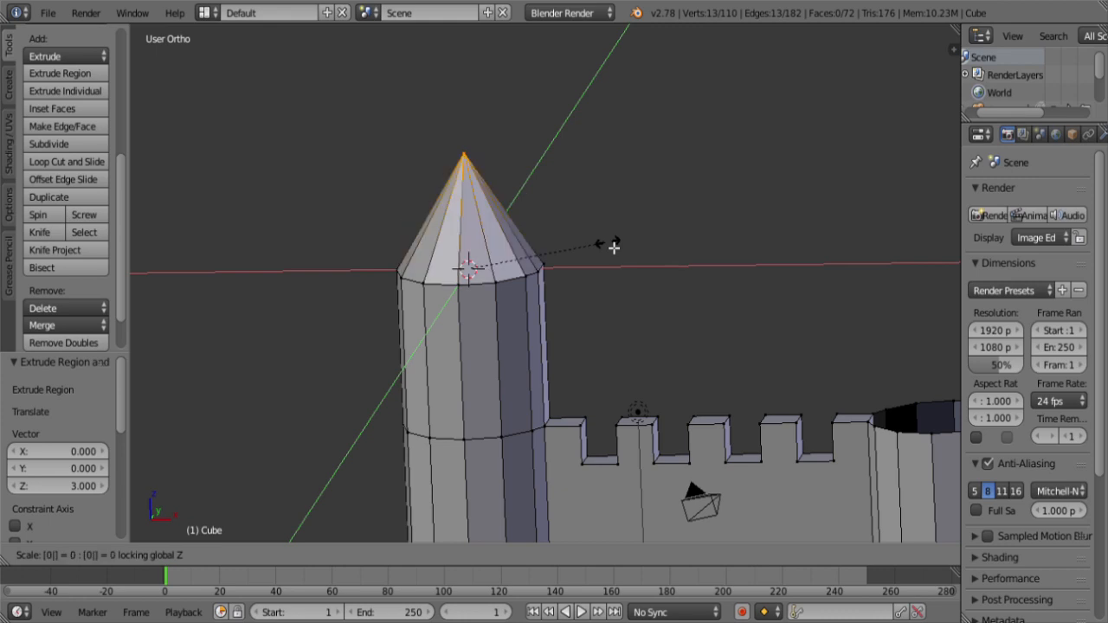
key(Return)
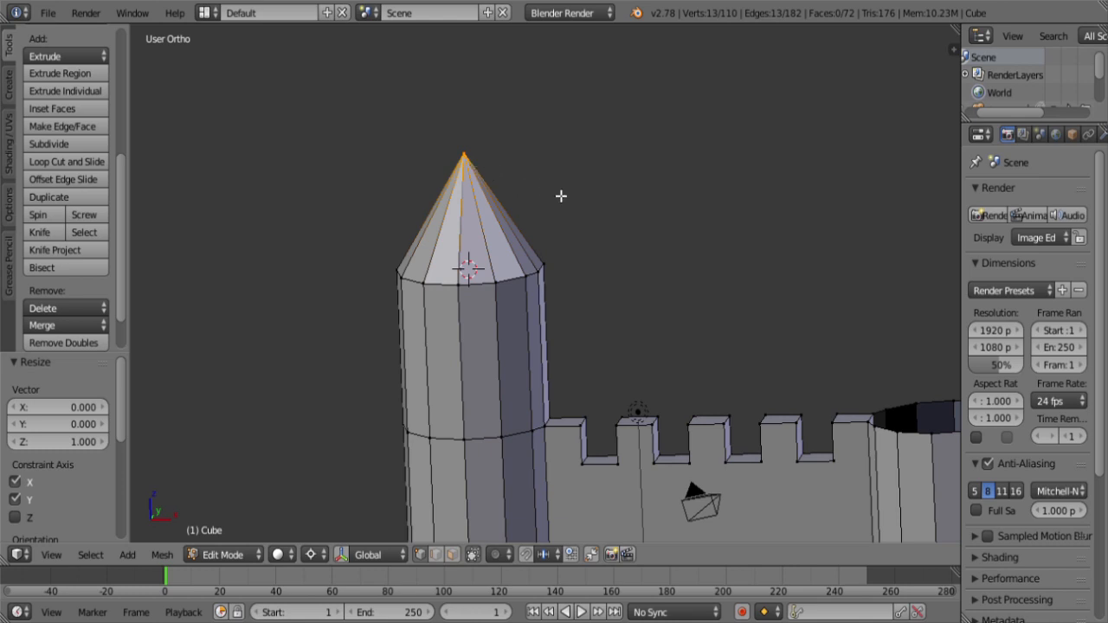
Step: In wireframe shading, select all the overlapping vertices at the left roof's tip and merge them with Remove Doubles
right_click(466, 154)
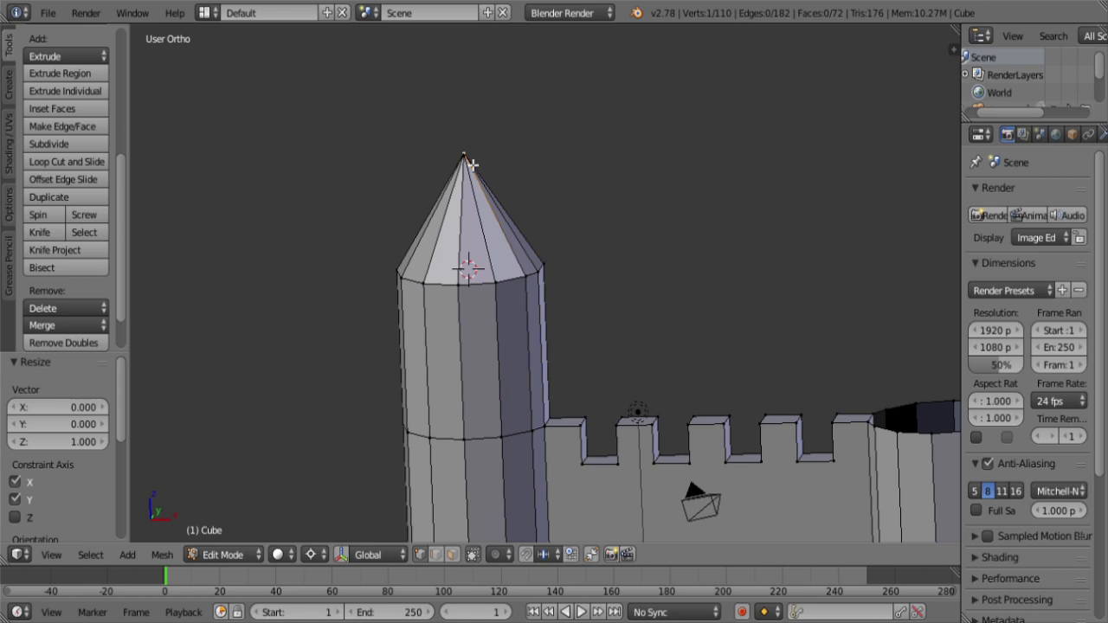
key(z)
scroll(469, 160, up, 4)
shift+middle_drag(465, 141, 625, 350)
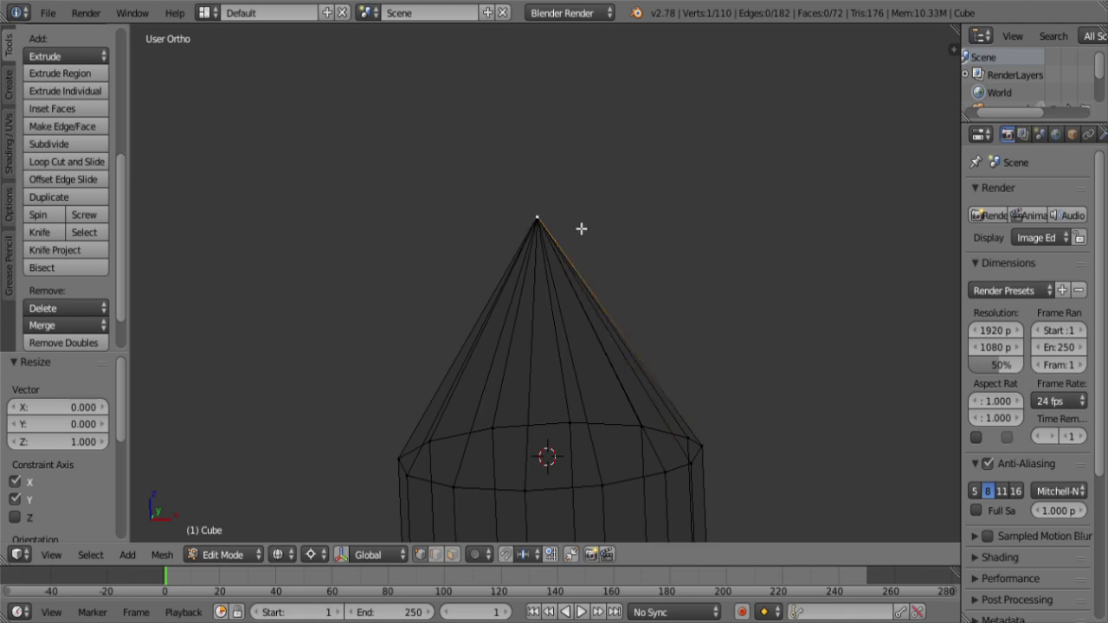
key(b)
drag(591, 245, 447, 164)
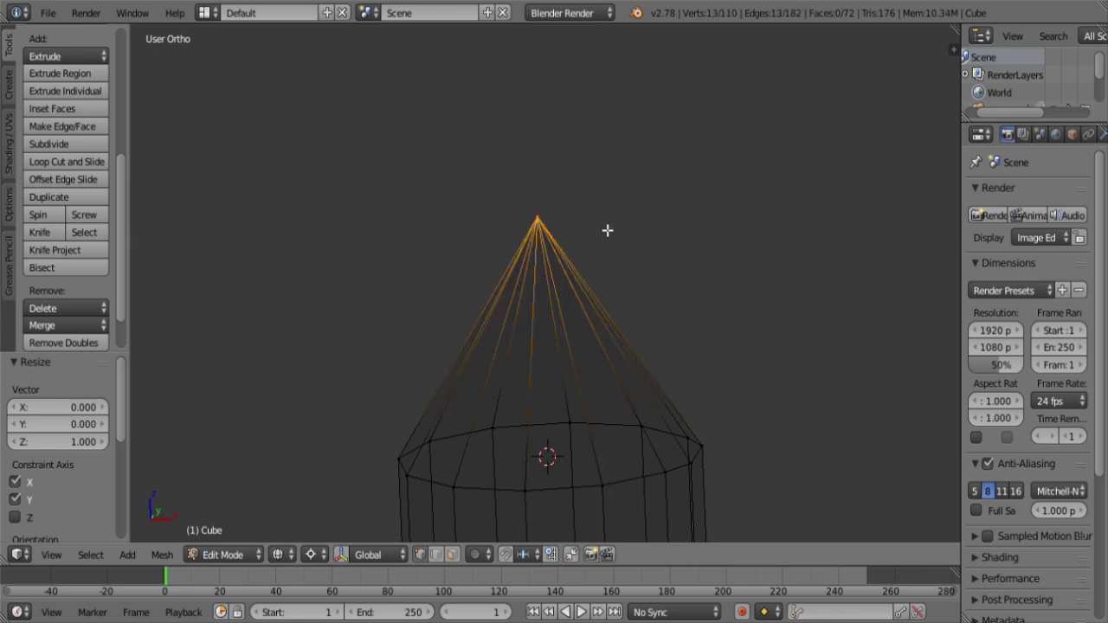
key(w)
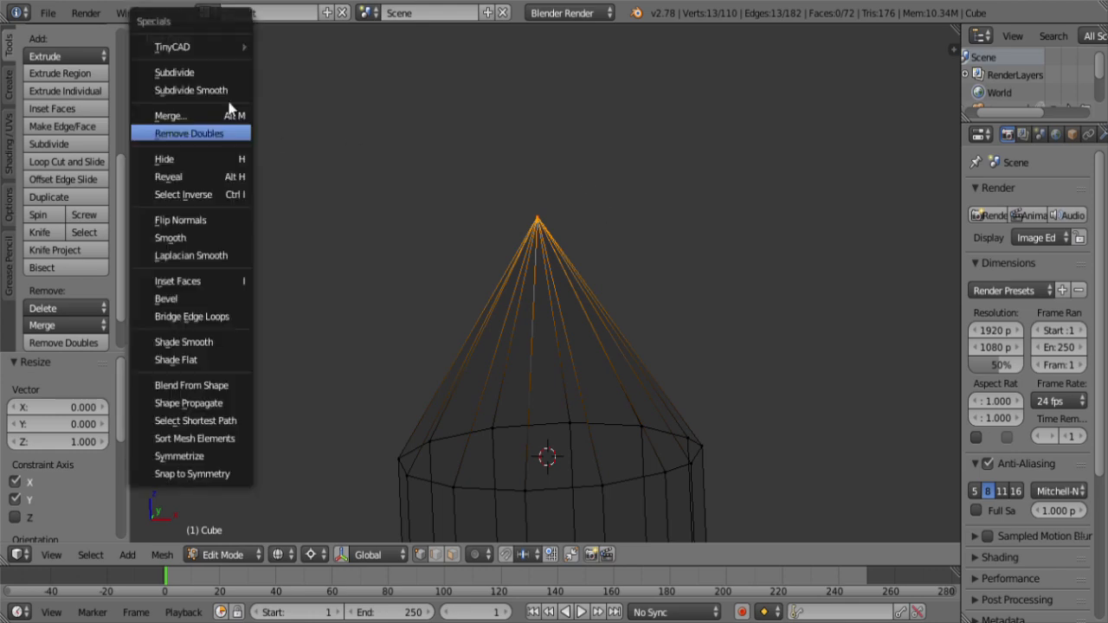
click(207, 134)
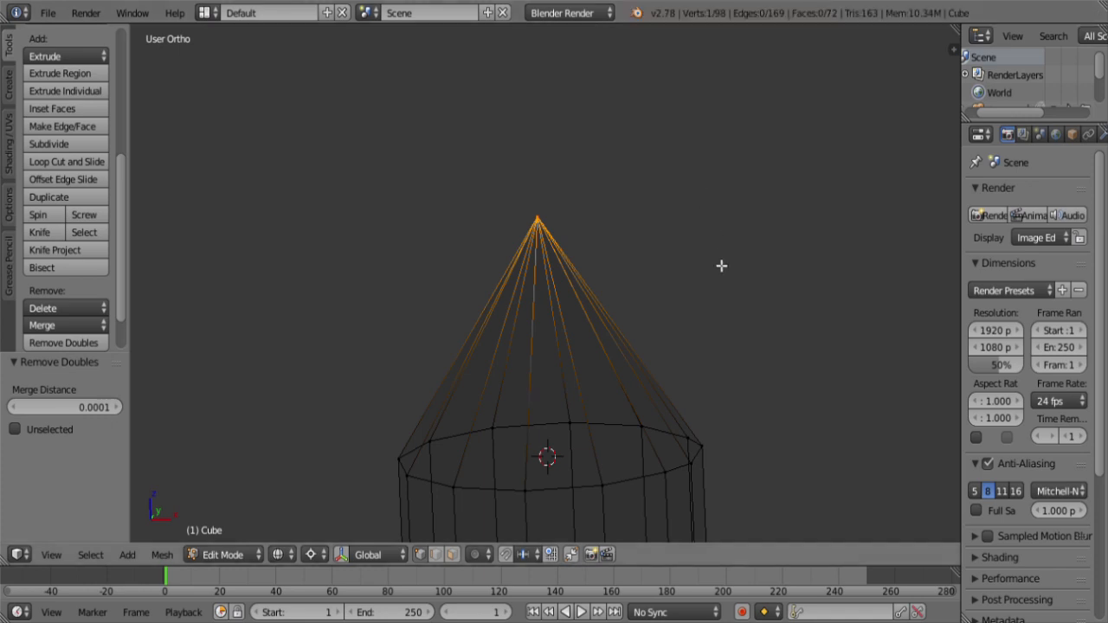
Step: Deselect everything, select the right tower's top ring of vertices and extrude it 4 units along Z
scroll(703, 298, down, 5)
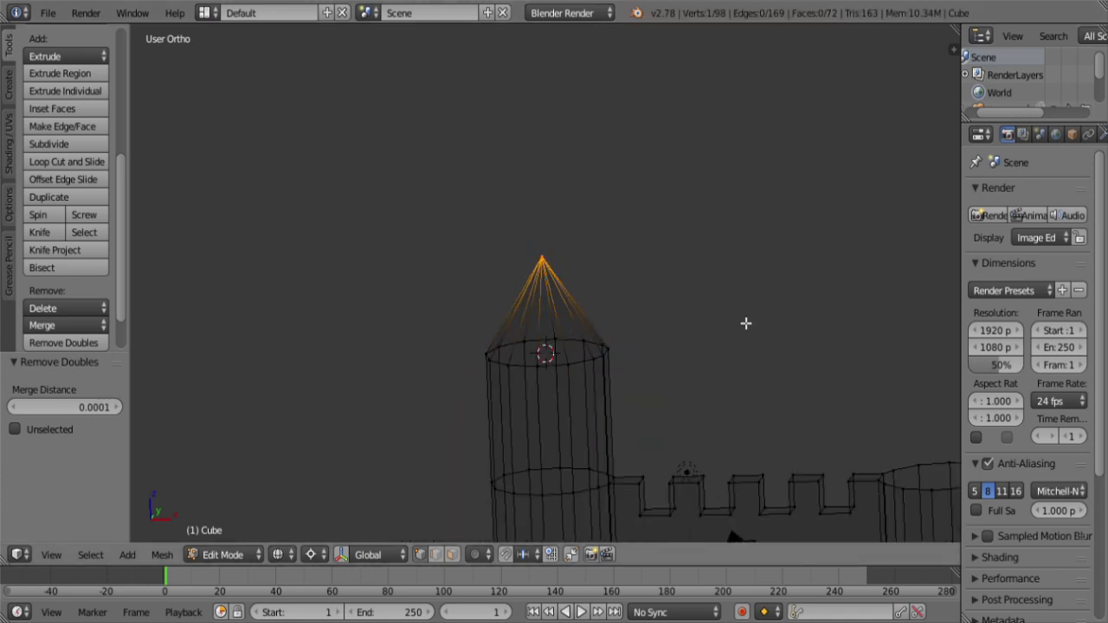
shift+middle_drag(744, 323, 441, 223)
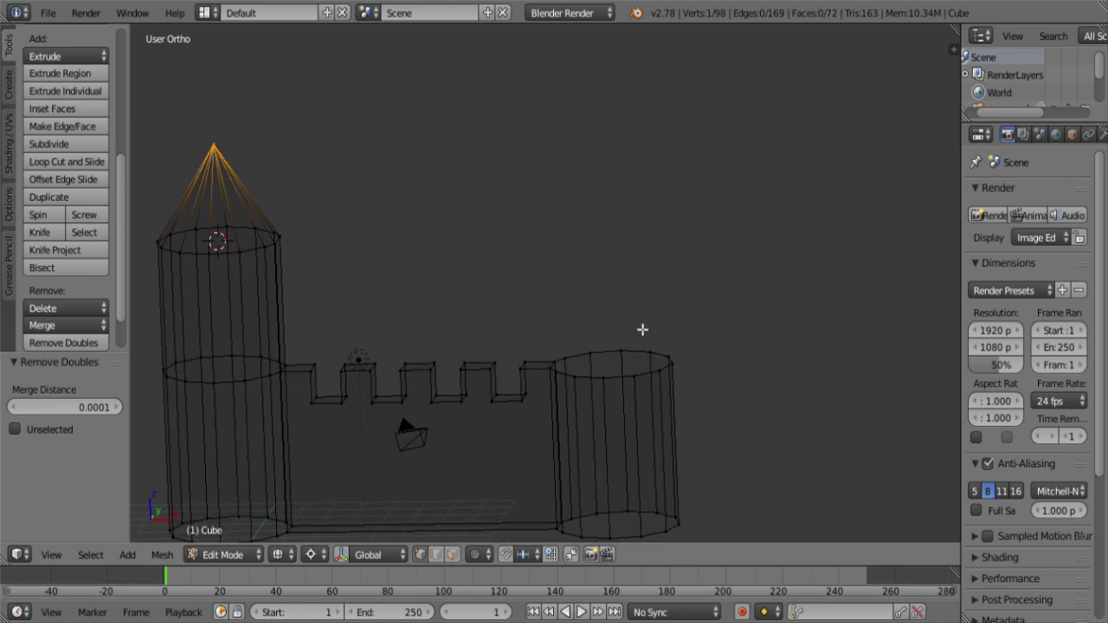
key(a)
key(b)
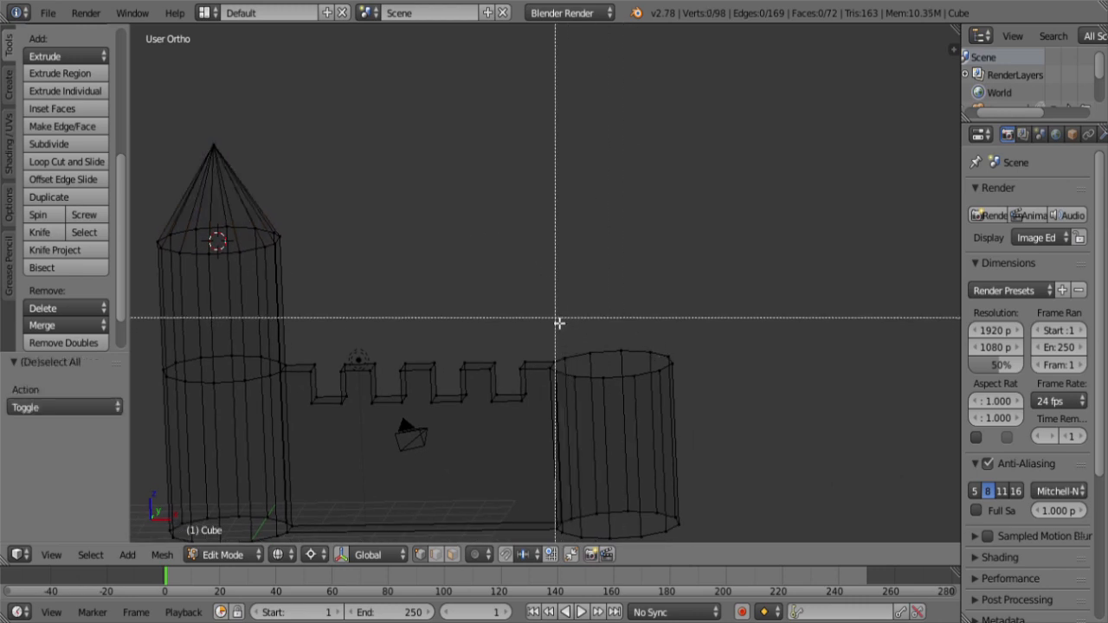
drag(540, 307, 725, 394)
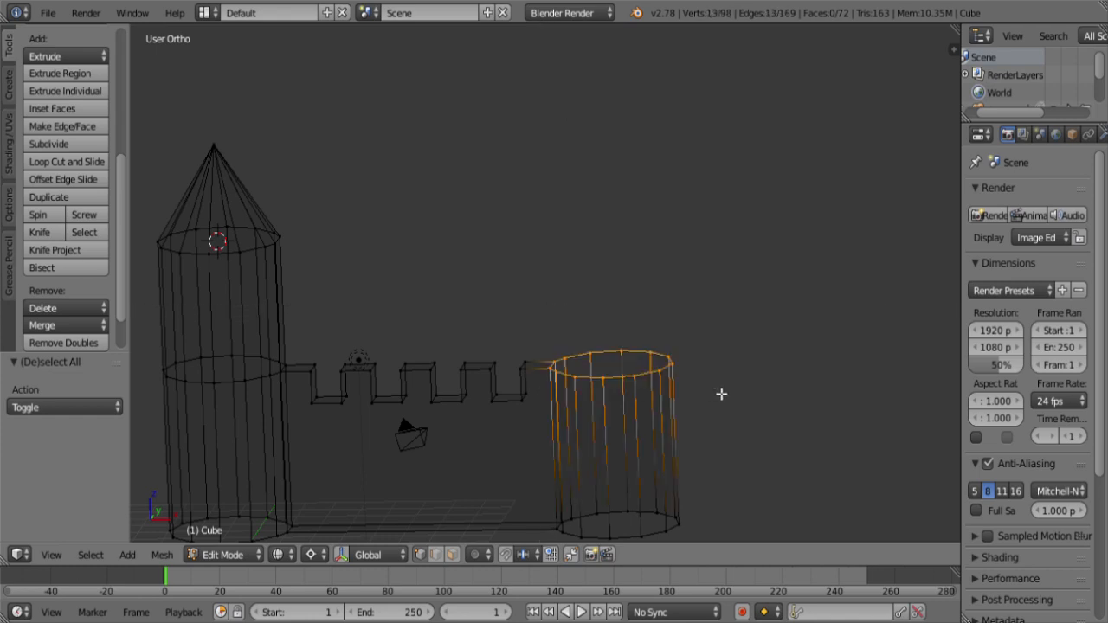
key(e)
key(z)
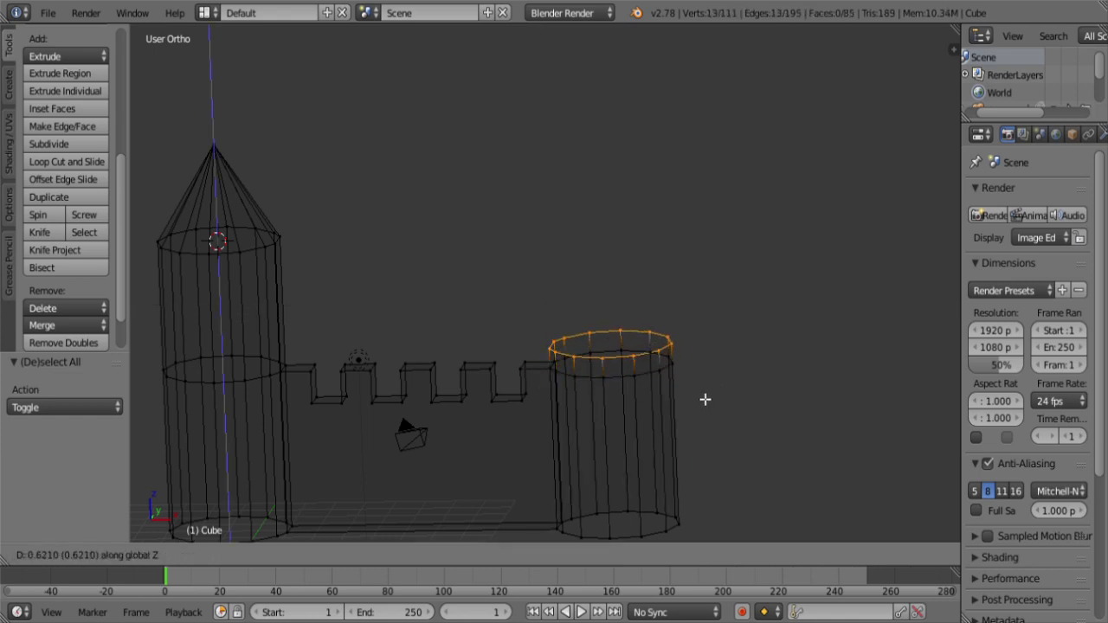
key(Return)
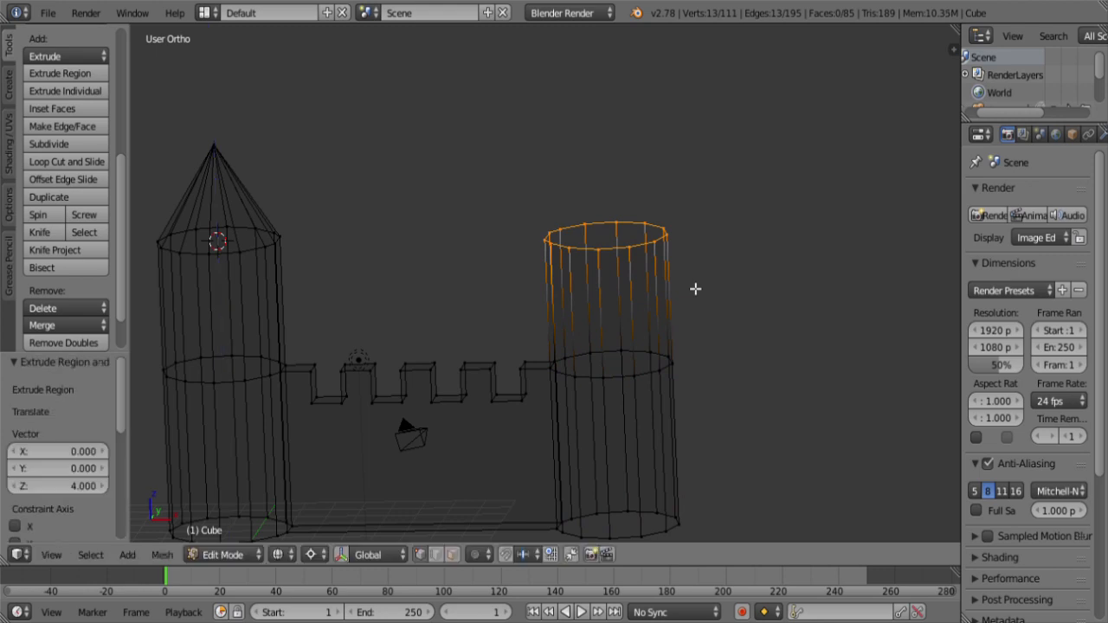
Step: Extrude the right tower's top ring another 3 units along Z and merge its vertices At Center into a roof tip
key(e)
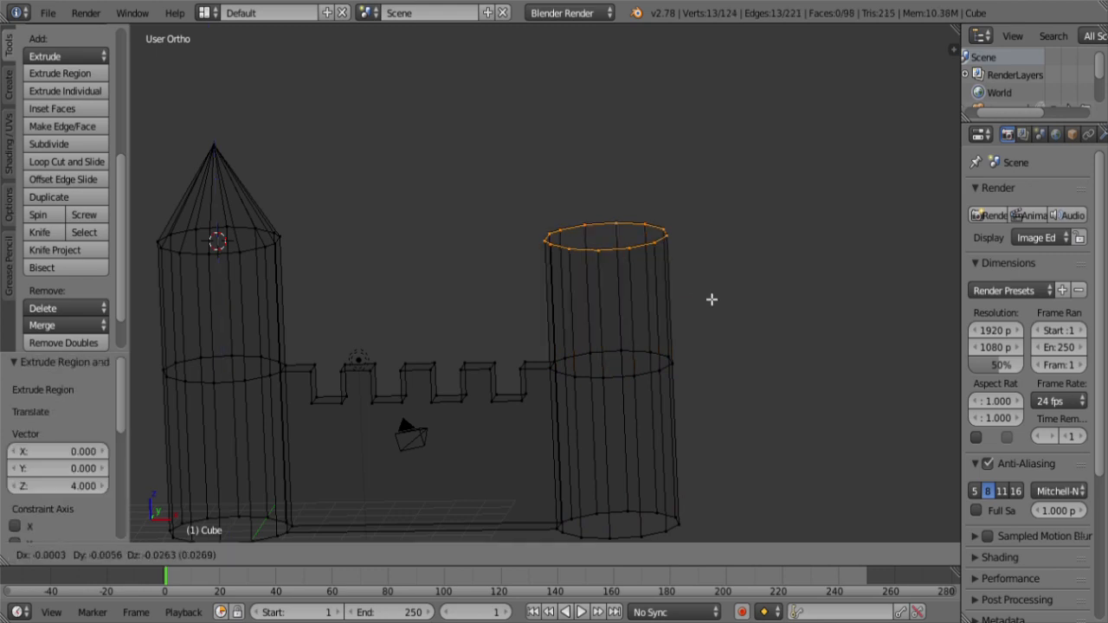
key(z)
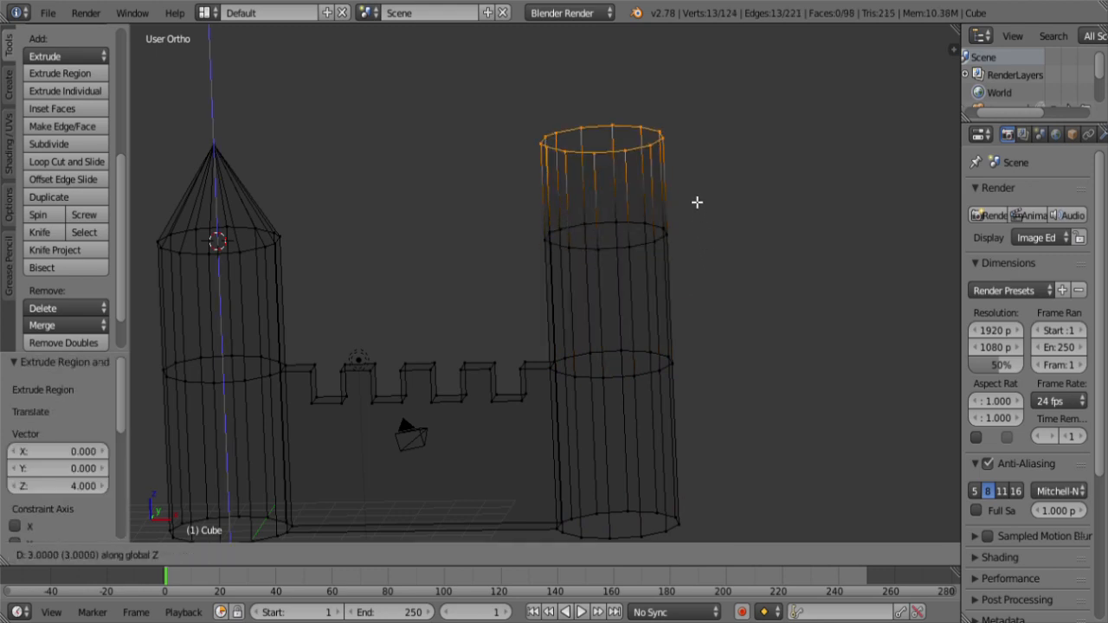
key(Return)
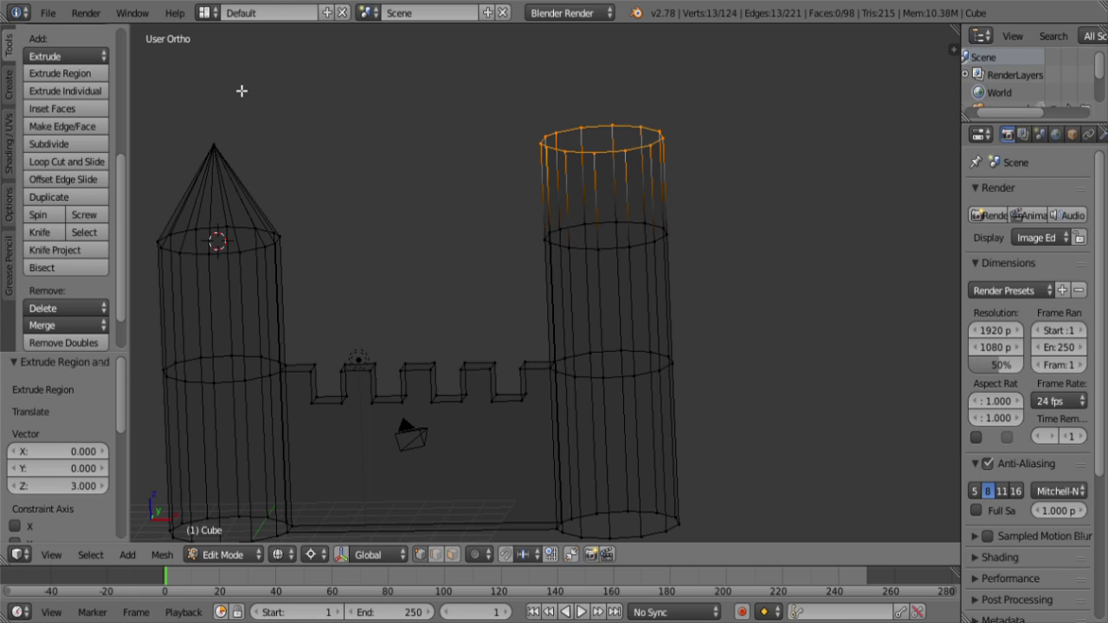
key(alt+m)
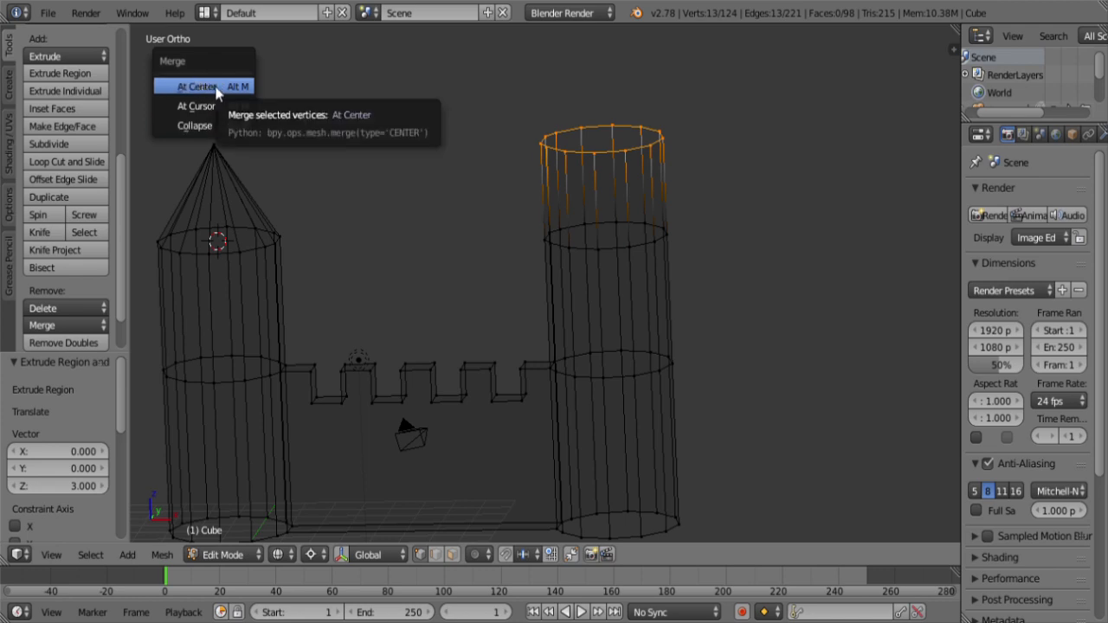
click(215, 88)
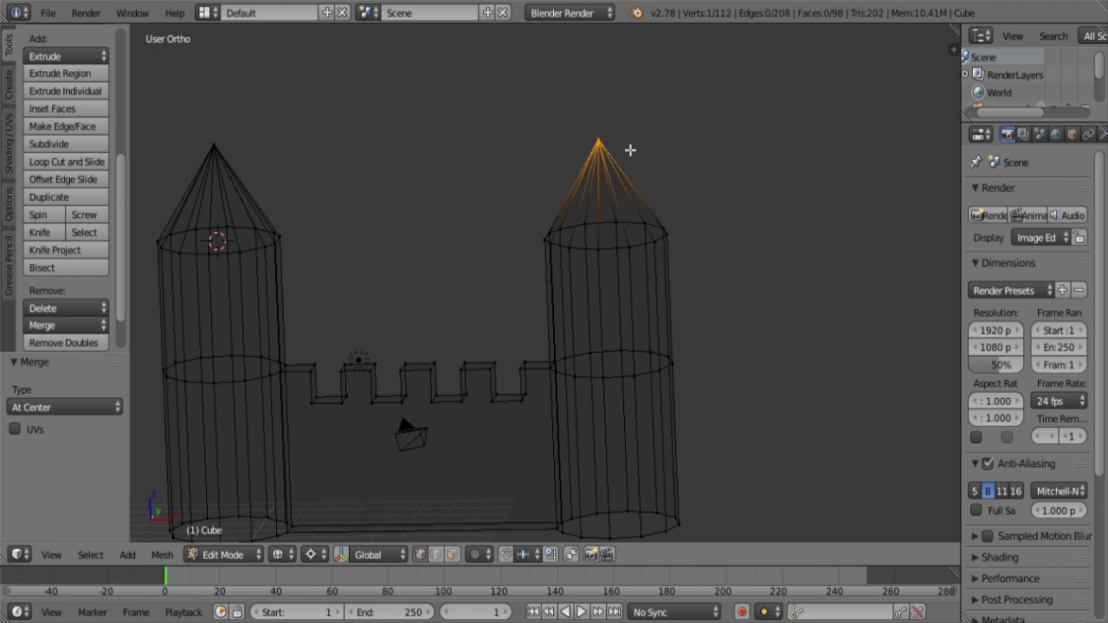
Step: Display the castle in solid shading and examine the wall and both towers with their pointed roofs
key(Tab)
key(Tab)
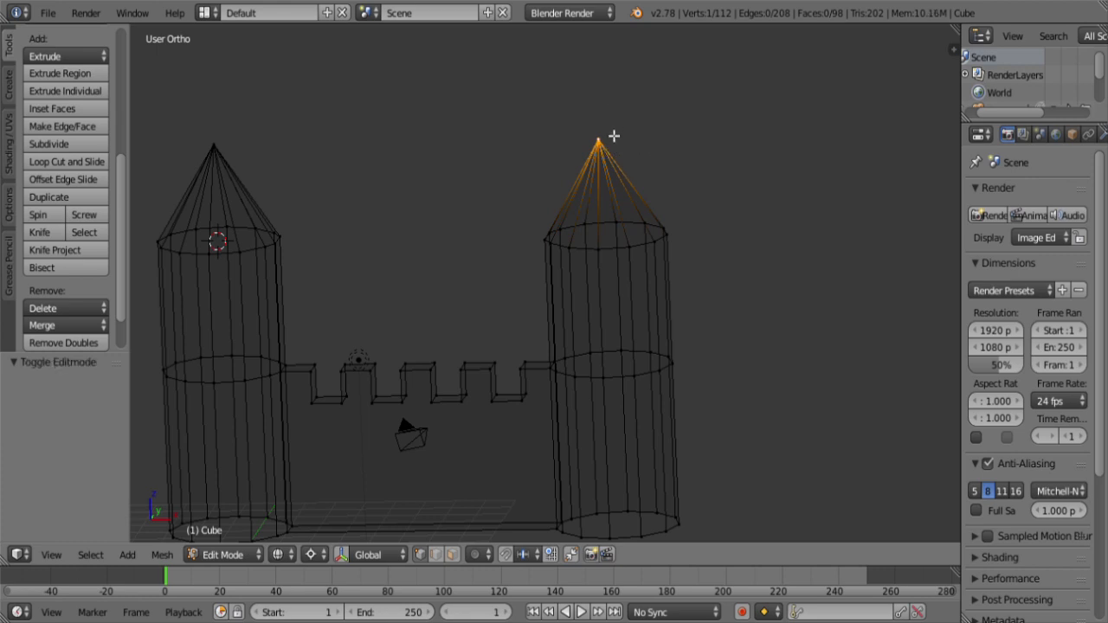
key(z)
scroll(614, 136, up, 1)
scroll(539, 242, down, 4)
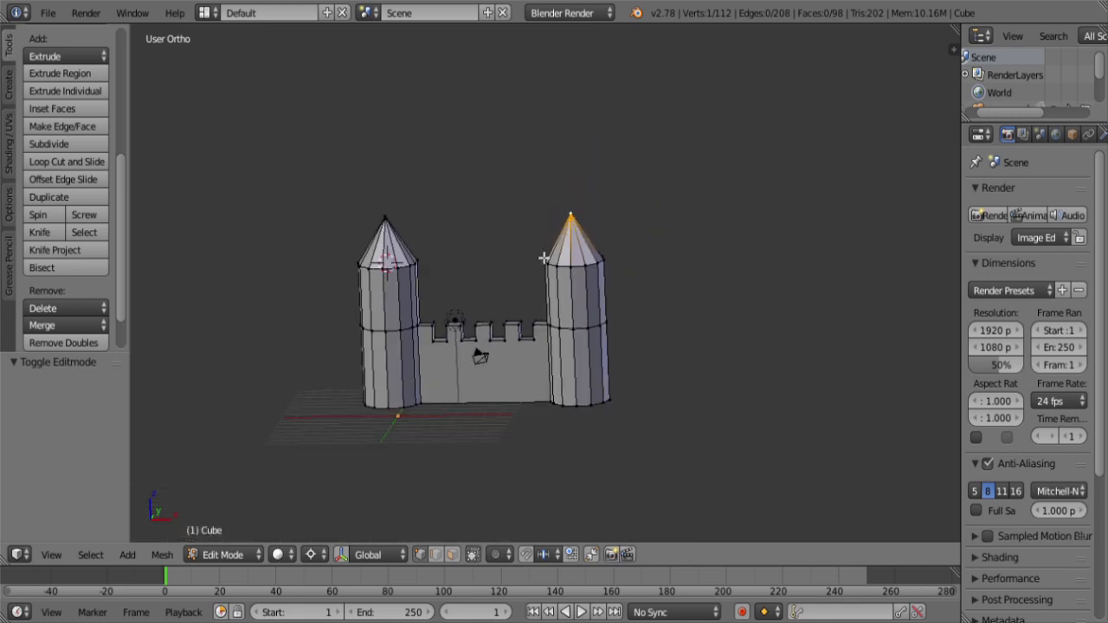
scroll(543, 258, up, 3)
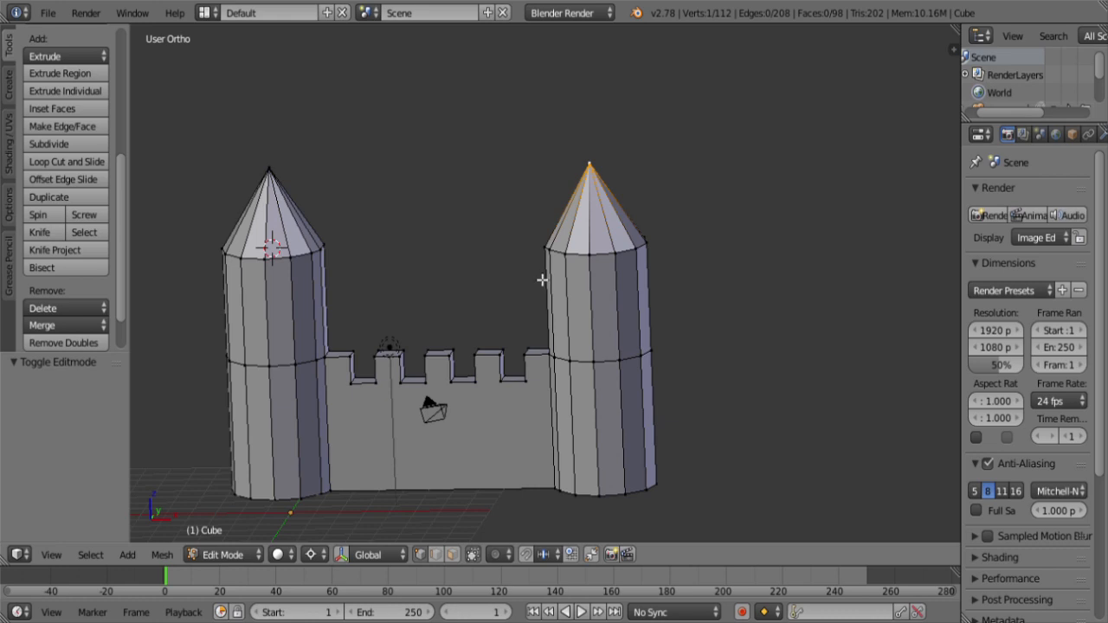
shift+middle_drag(542, 273, 463, 259)
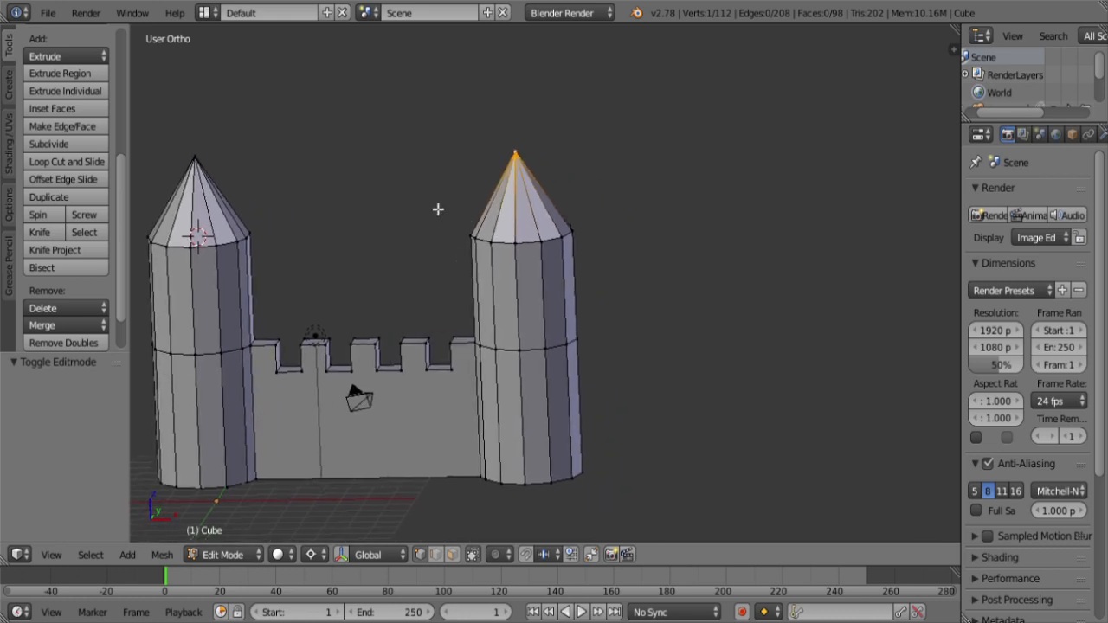
Step: In wireframe shading, select the right tower's whole roof cone and split it off from the tower
key(z)
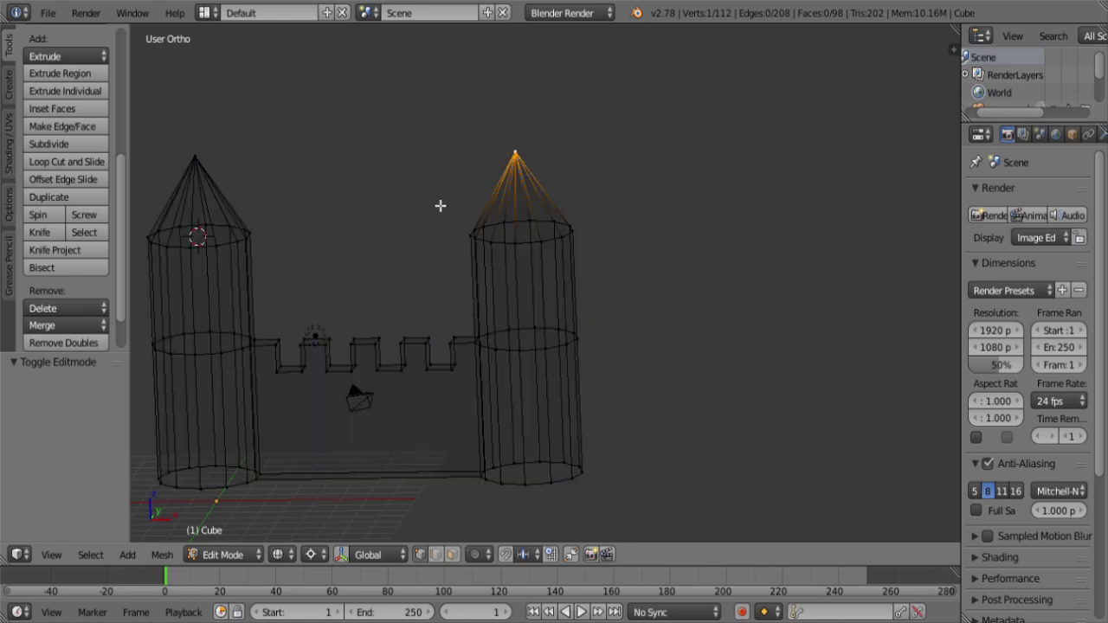
key(b)
key(Escape)
drag(434, 141, 623, 267)
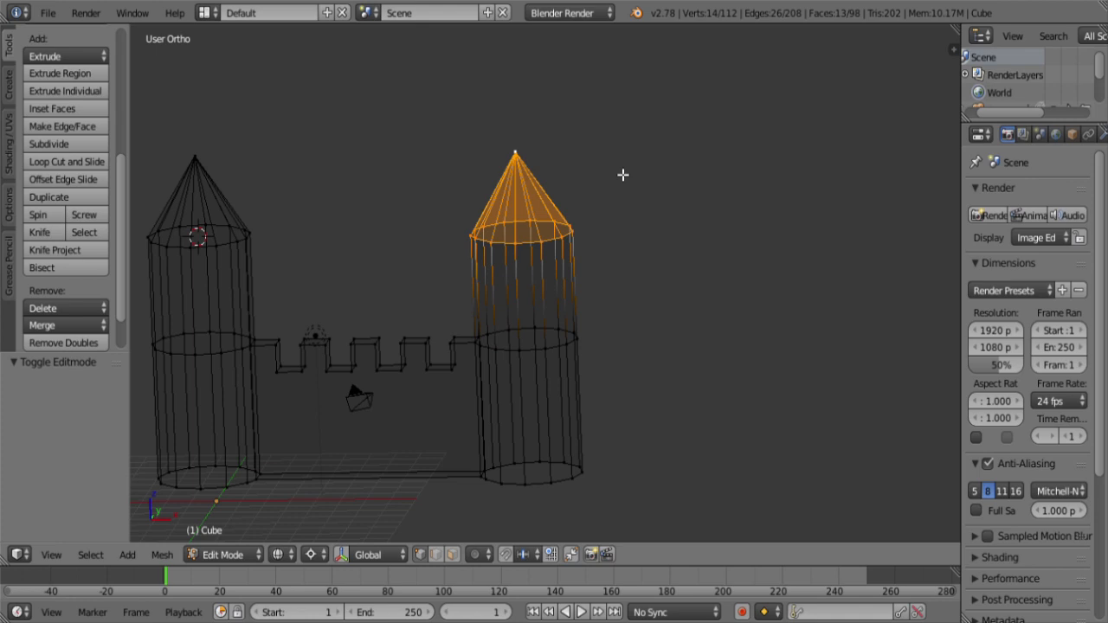
key(ctrl+f)
key(ctrl+e)
key(ctrl+v)
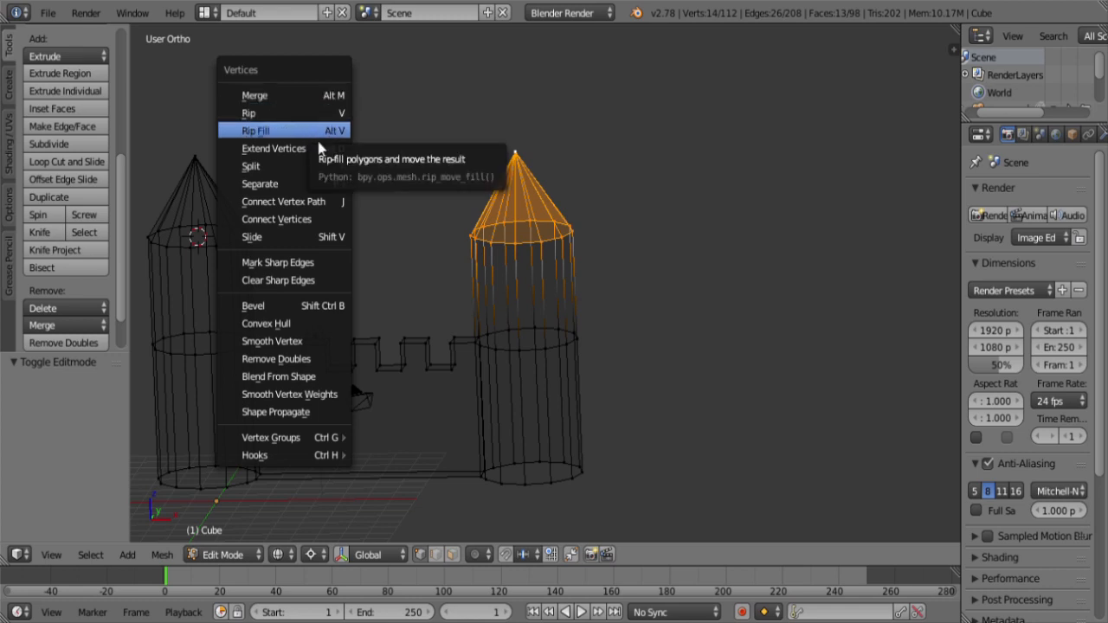
mouse_move(319, 177)
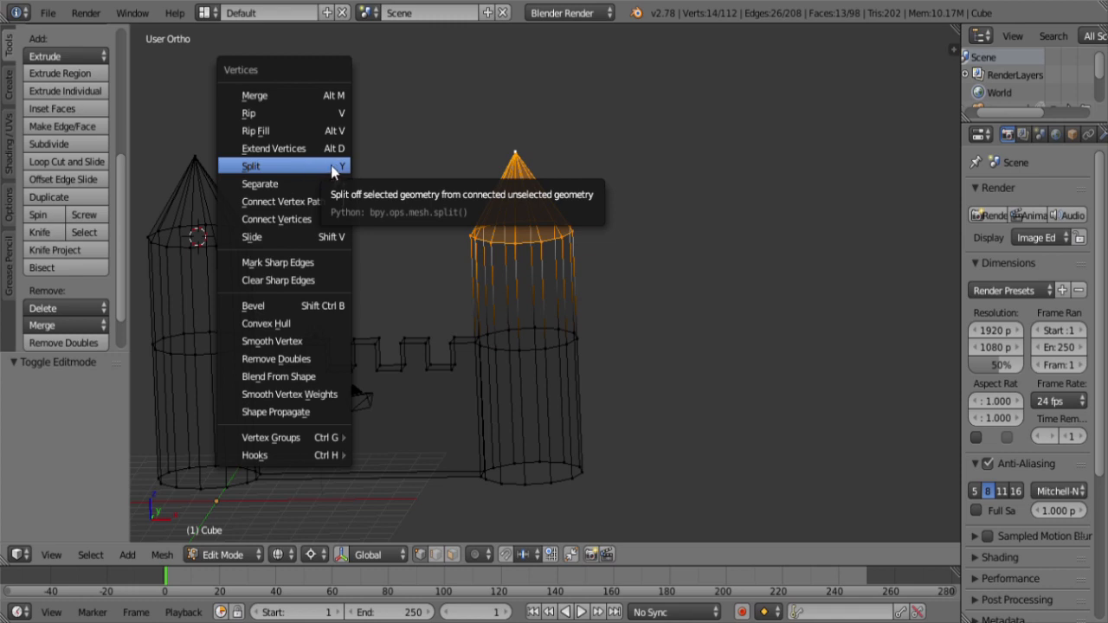
key(y)
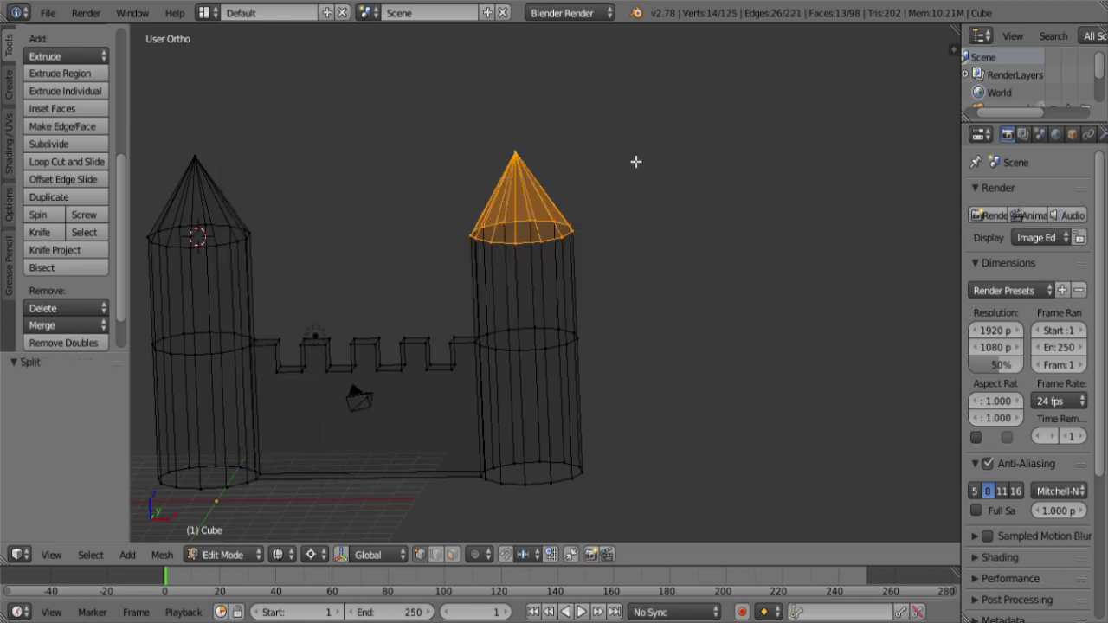
key(g)
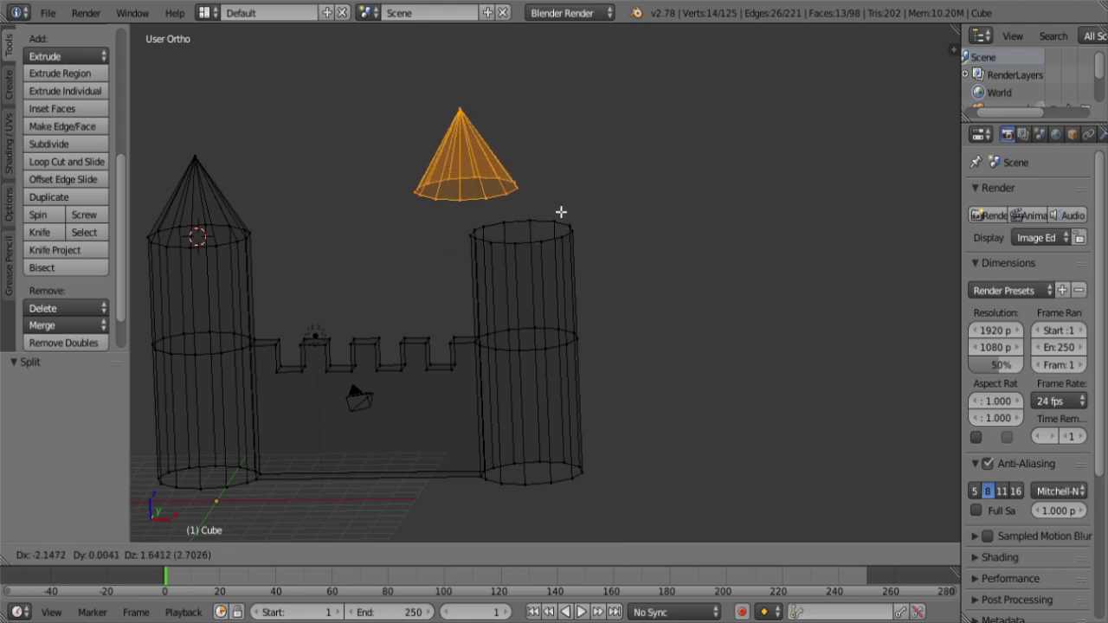
right_click(630, 223)
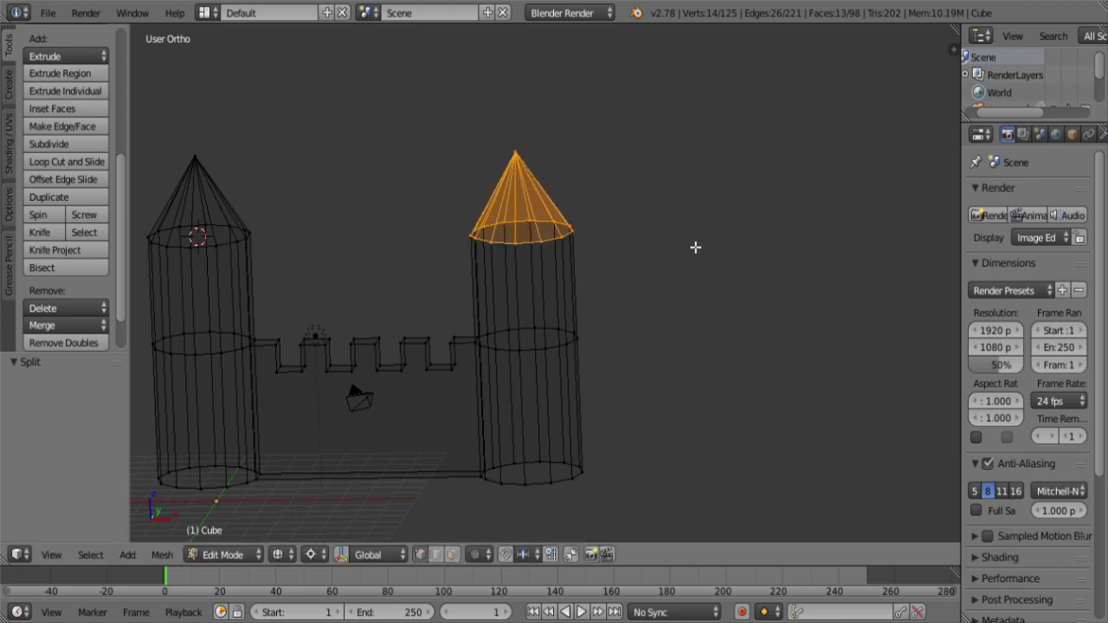
Step: Select the right roof's tip vertex and snap the 3D cursor to it
right_click(518, 155)
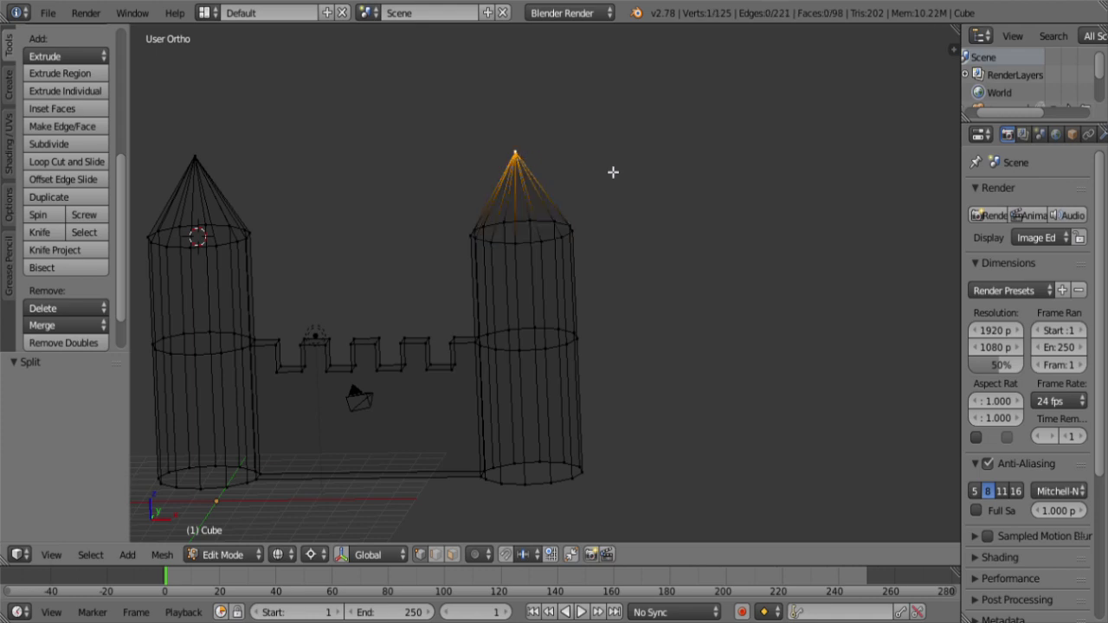
key(shift+s)
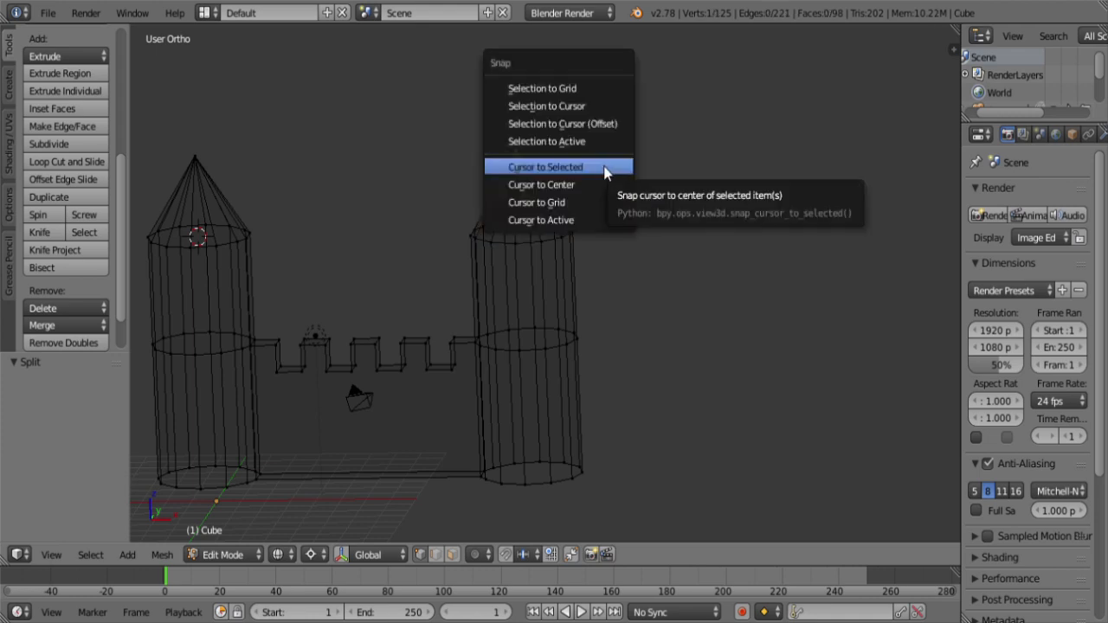
click(606, 172)
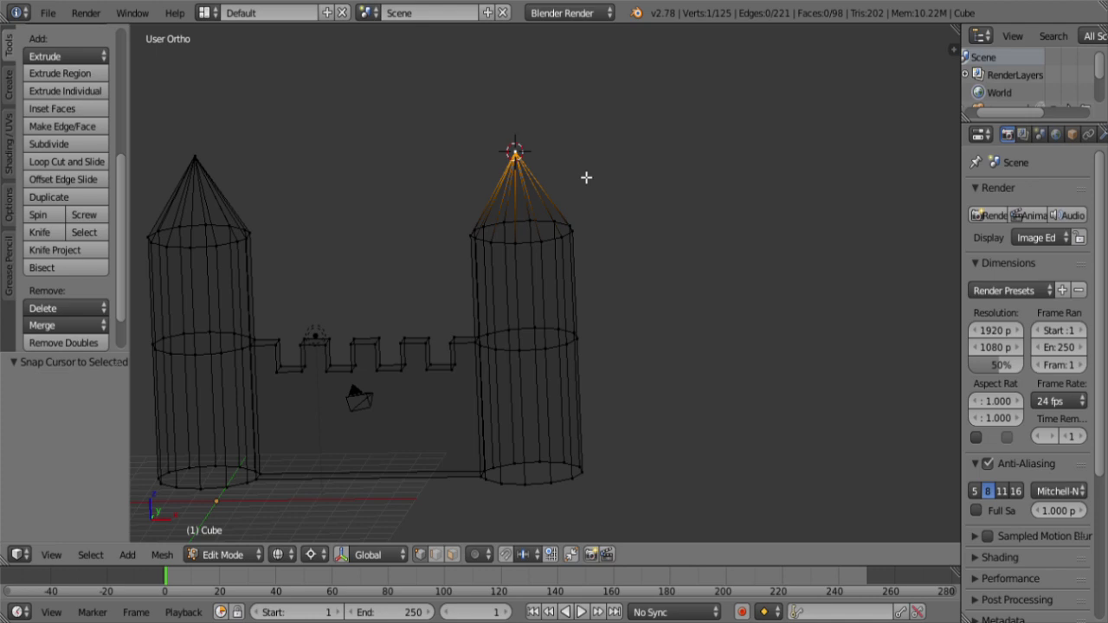
Step: Expand the selection from the tip to the whole right roof and scale it up from the 3D cursor until it overhangs the tower
key(ctrl+KP_Add)
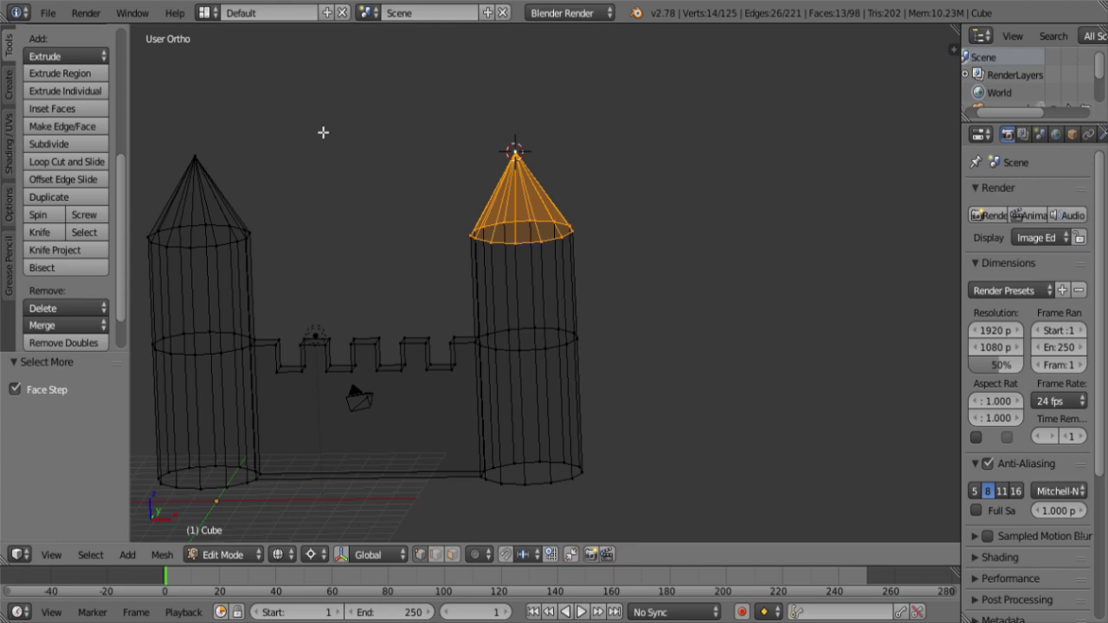
click(93, 556)
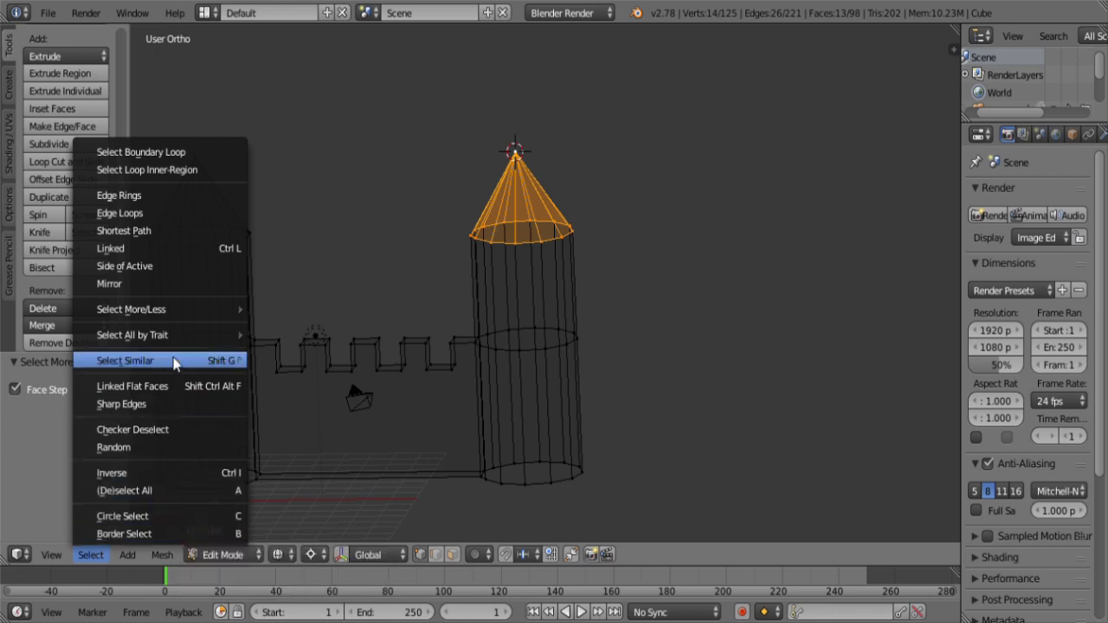
mouse_move(195, 307)
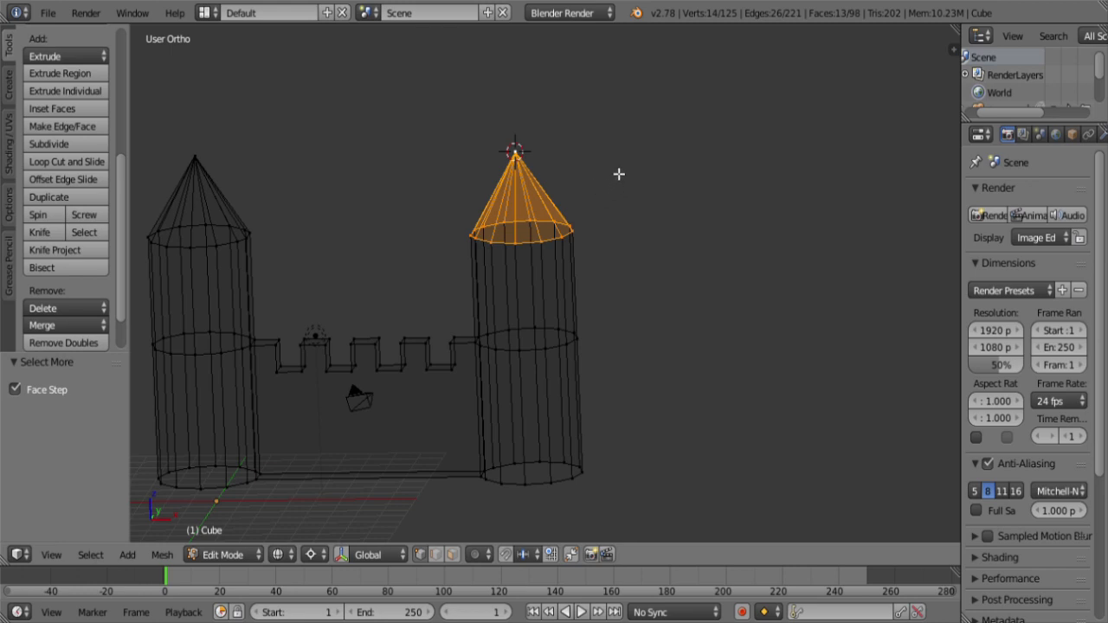
key(s)
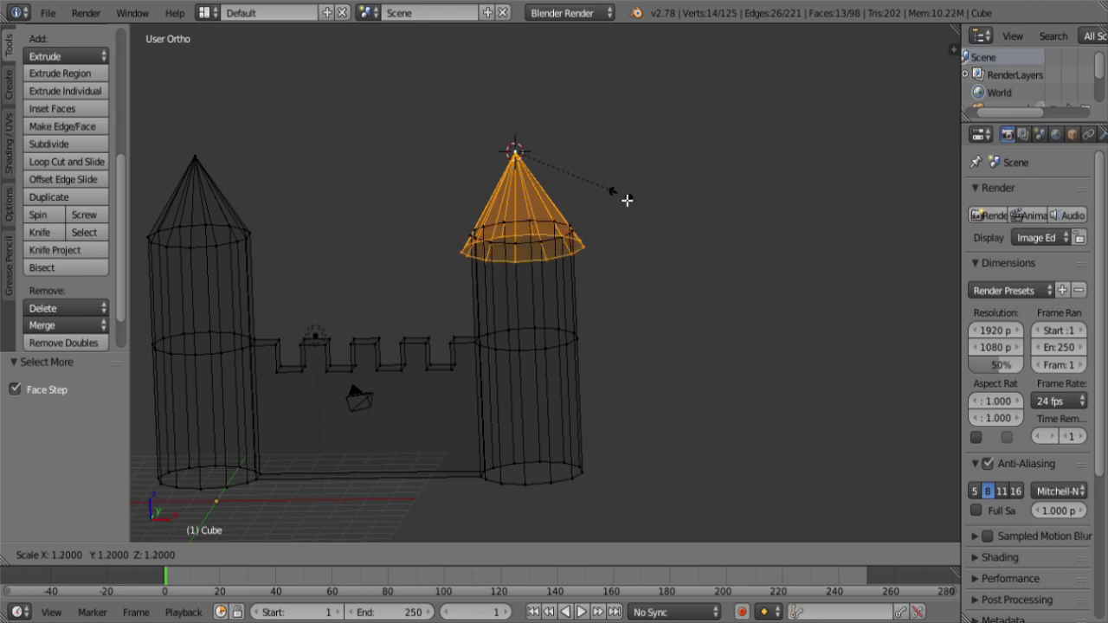
ctrl+click(635, 209)
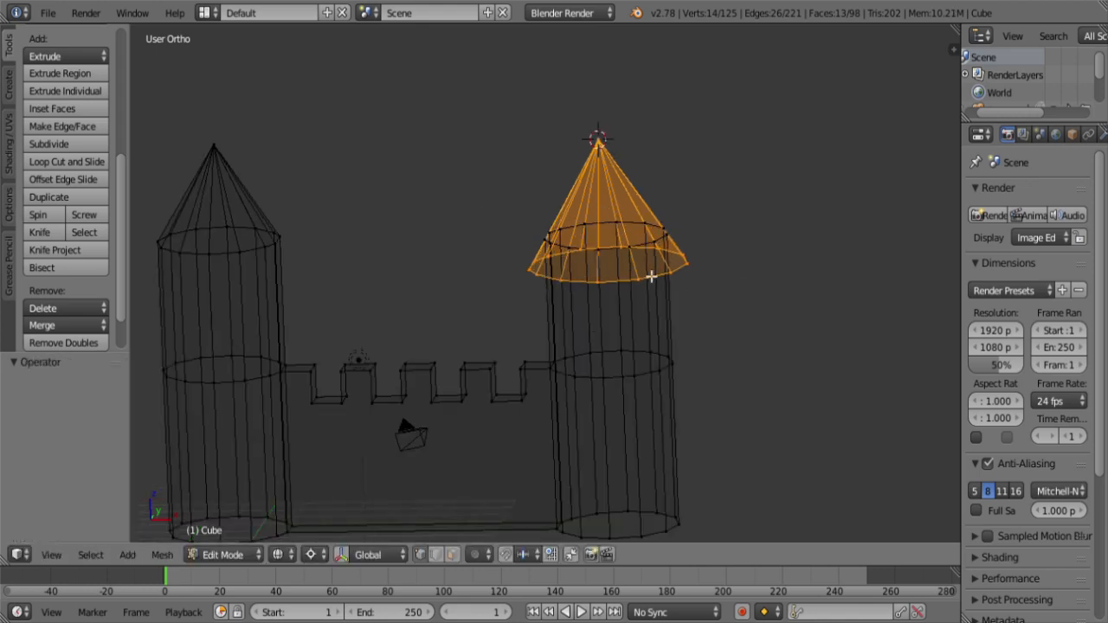
Step: Examine from the front and at an angle how the enlarged roof overhangs the right tower's top edge
key(KP_1)
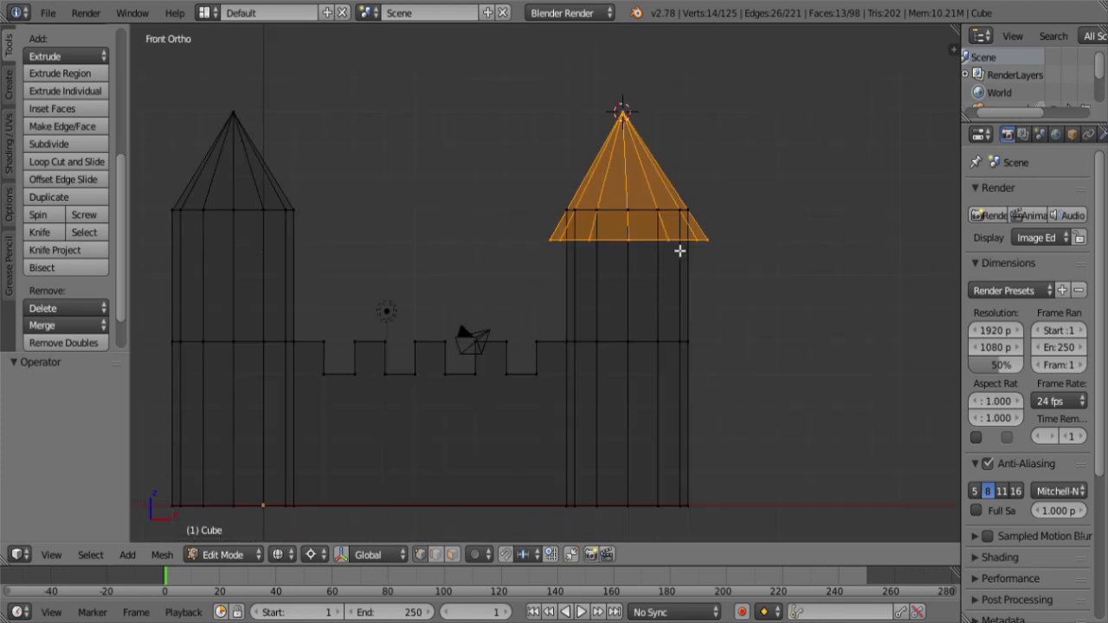
shift+middle_drag(679, 209, 649, 272)
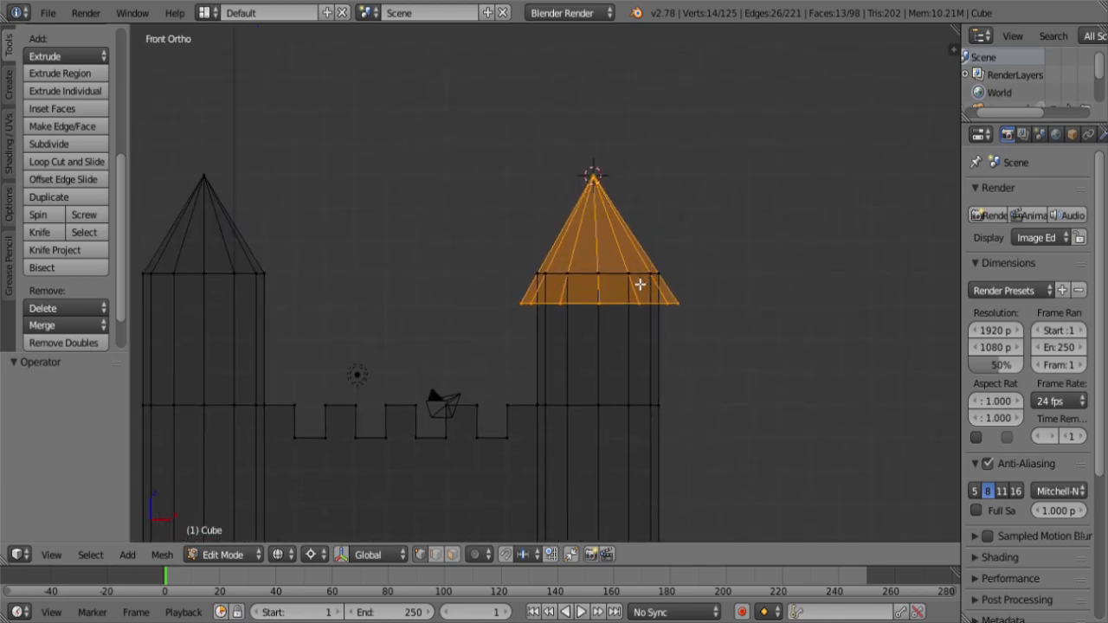
scroll(641, 285, up, 4)
scroll(688, 308, up, 2)
shift+middle_drag(762, 289, 641, 327)
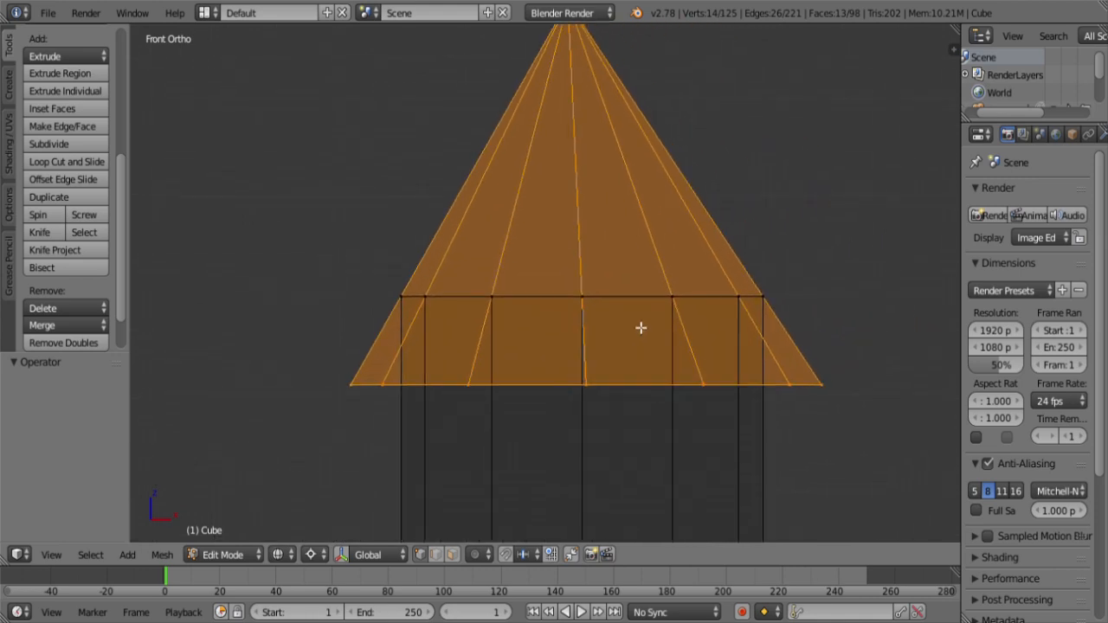
scroll(641, 327, up, 4)
shift+middle_drag(650, 396, 601, 334)
scroll(602, 335, down, 3)
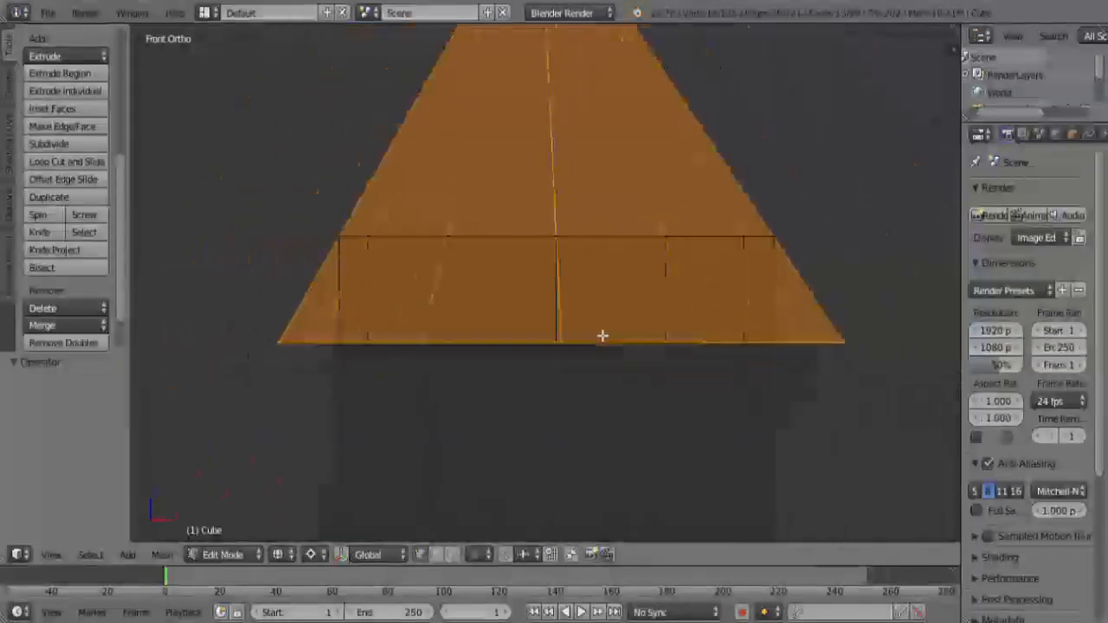
shift+middle_drag(589, 237, 588, 279)
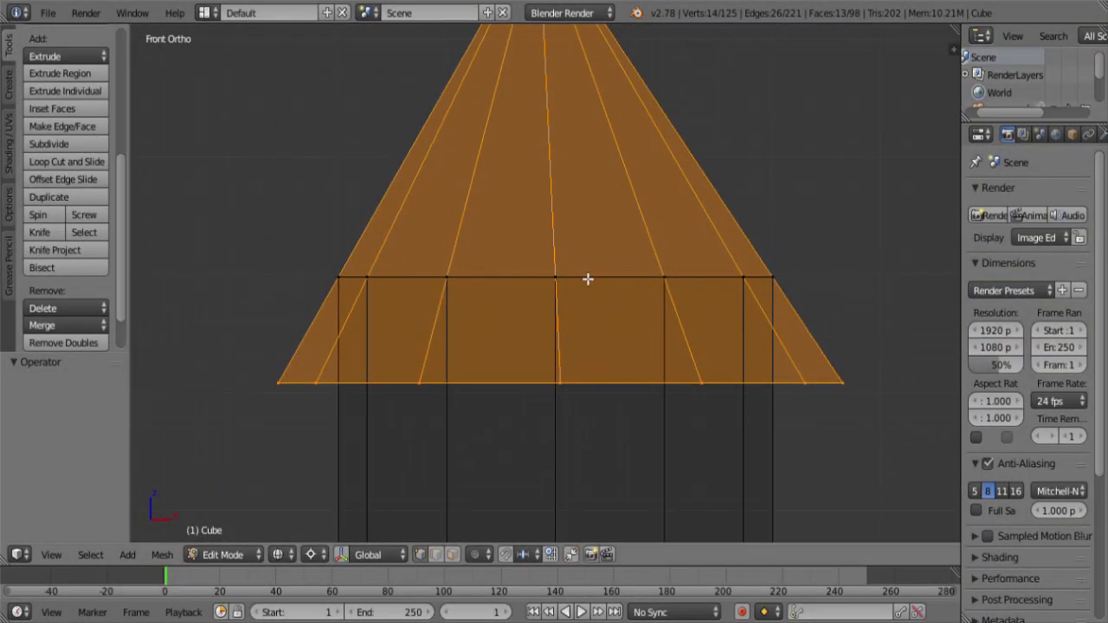
scroll(587, 279, down, 4)
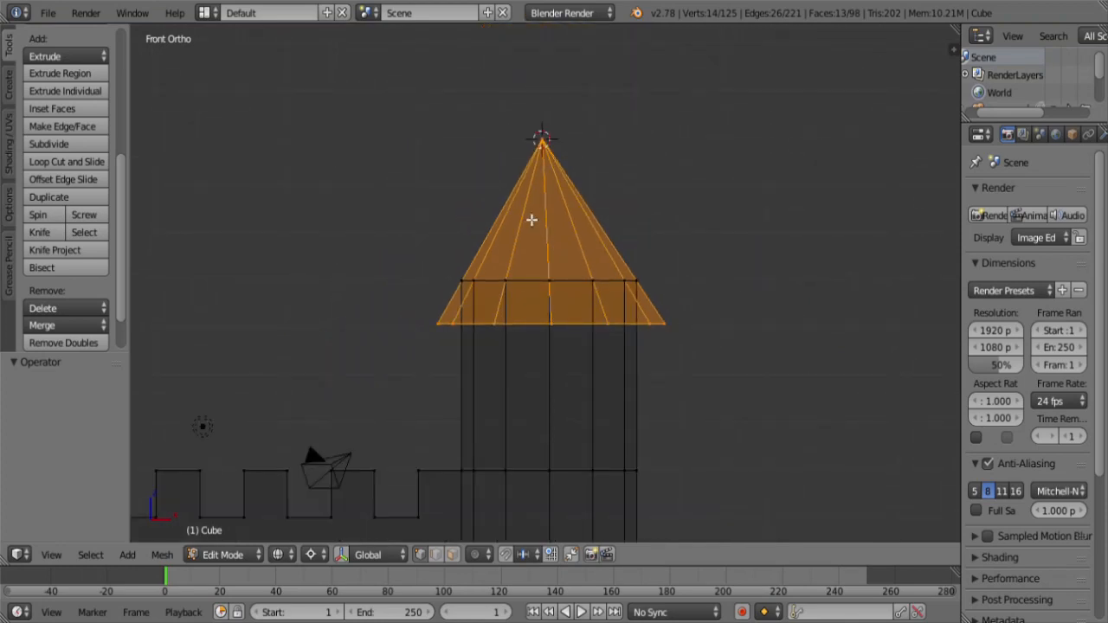
middle_drag(527, 222, 532, 262)
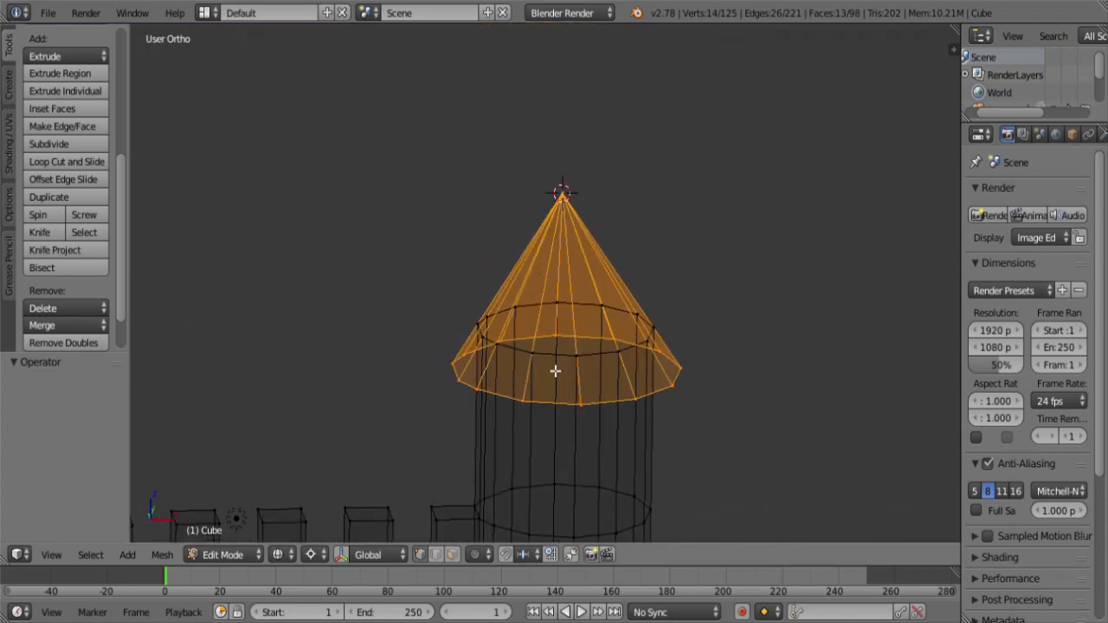
Step: Select only the right tower's top ring of vertices and check from above how well the roof tip is centred within it
key(a)
key(b)
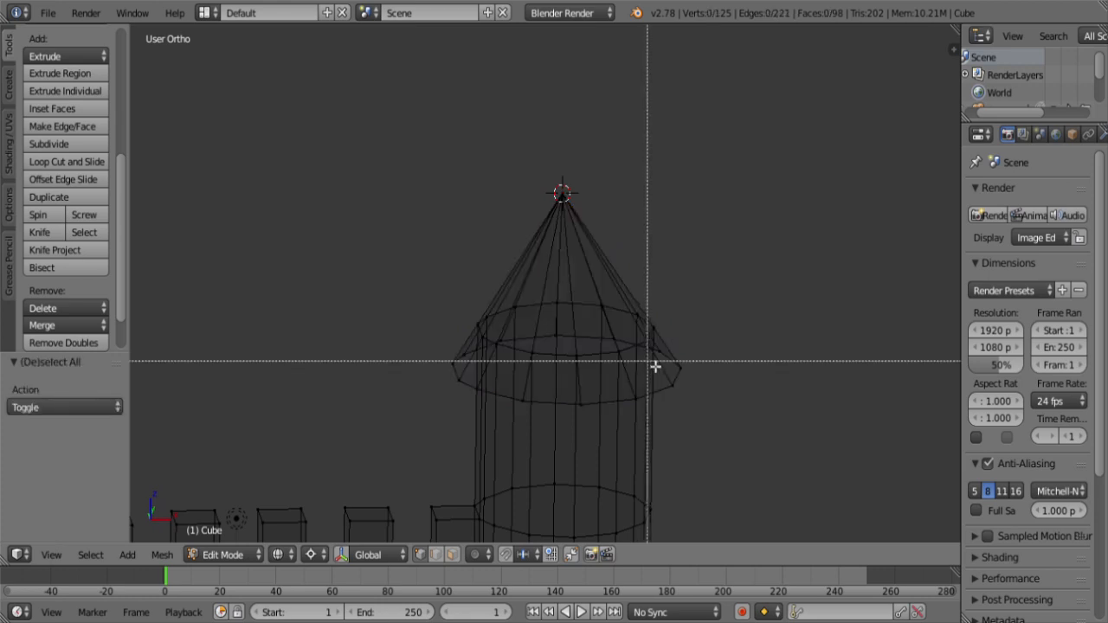
right_click(687, 364)
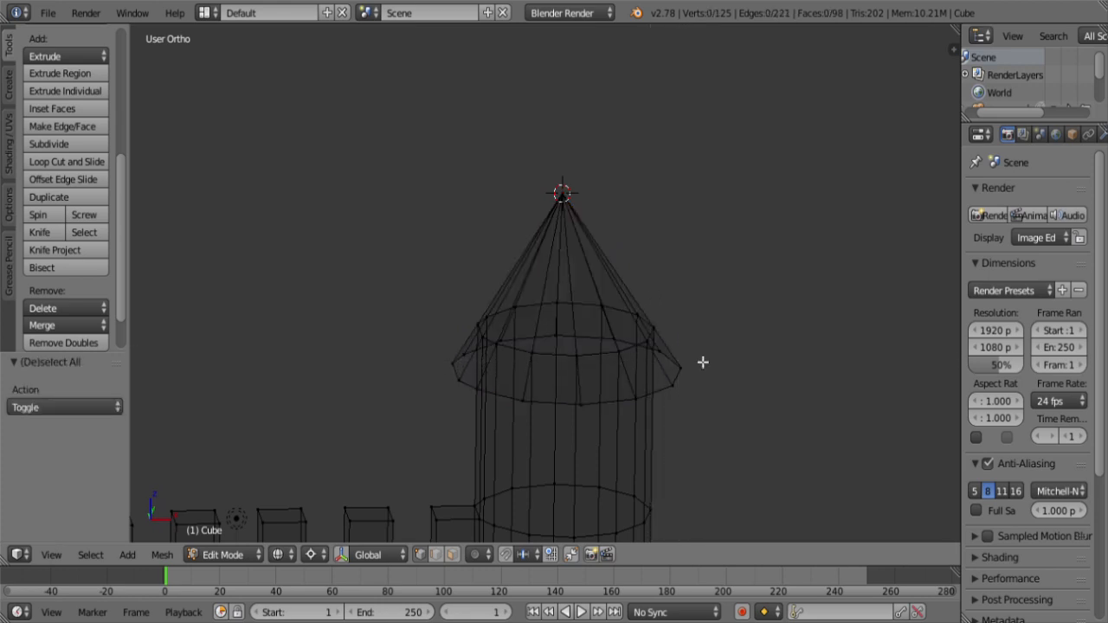
key(KP_1)
key(b)
drag(685, 288, 455, 260)
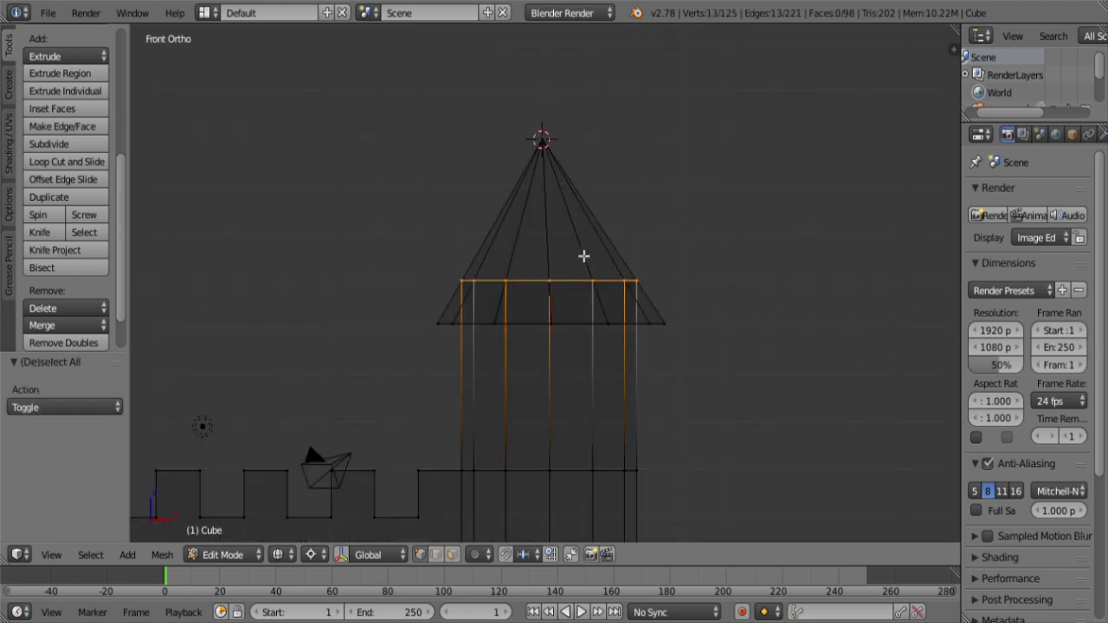
key(KP_7)
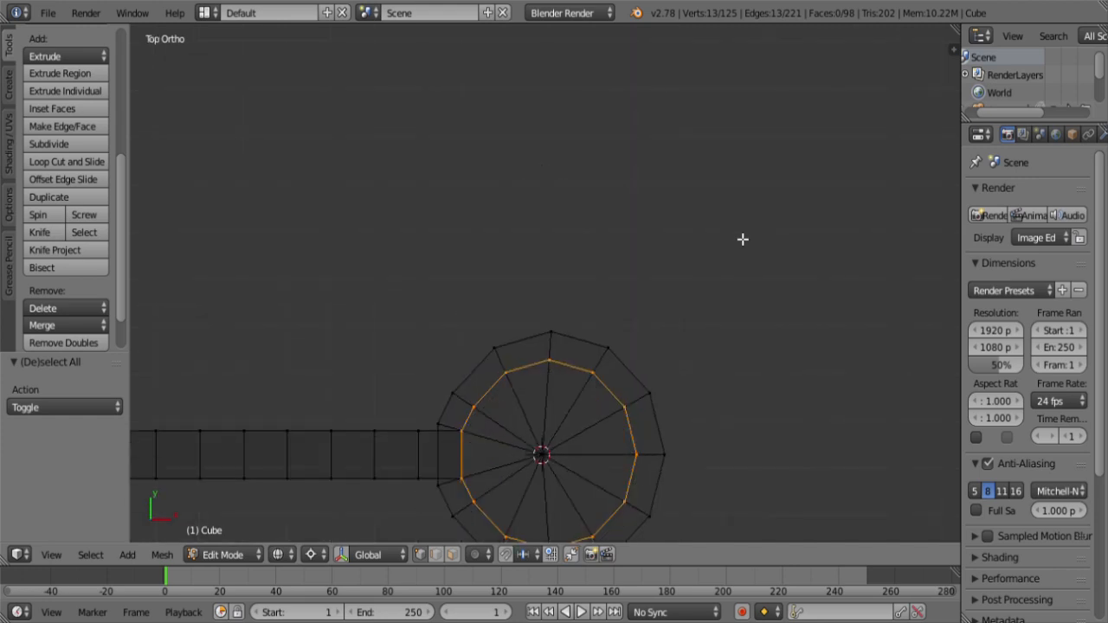
shift+middle_drag(668, 369, 682, 198)
scroll(611, 233, up, 3)
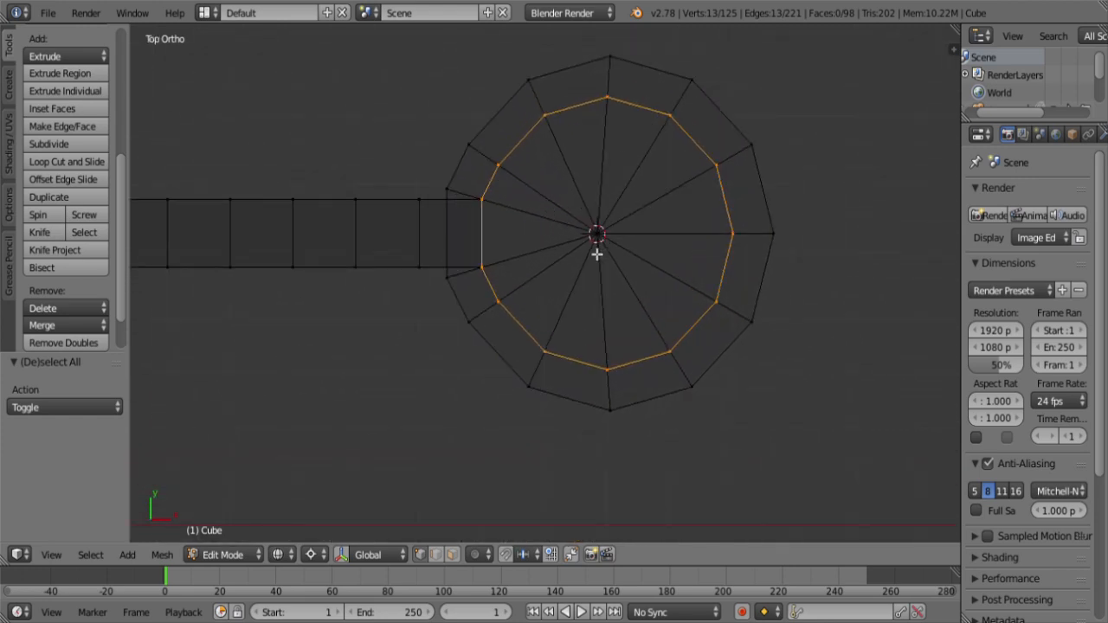
shift+middle_drag(592, 249, 539, 309)
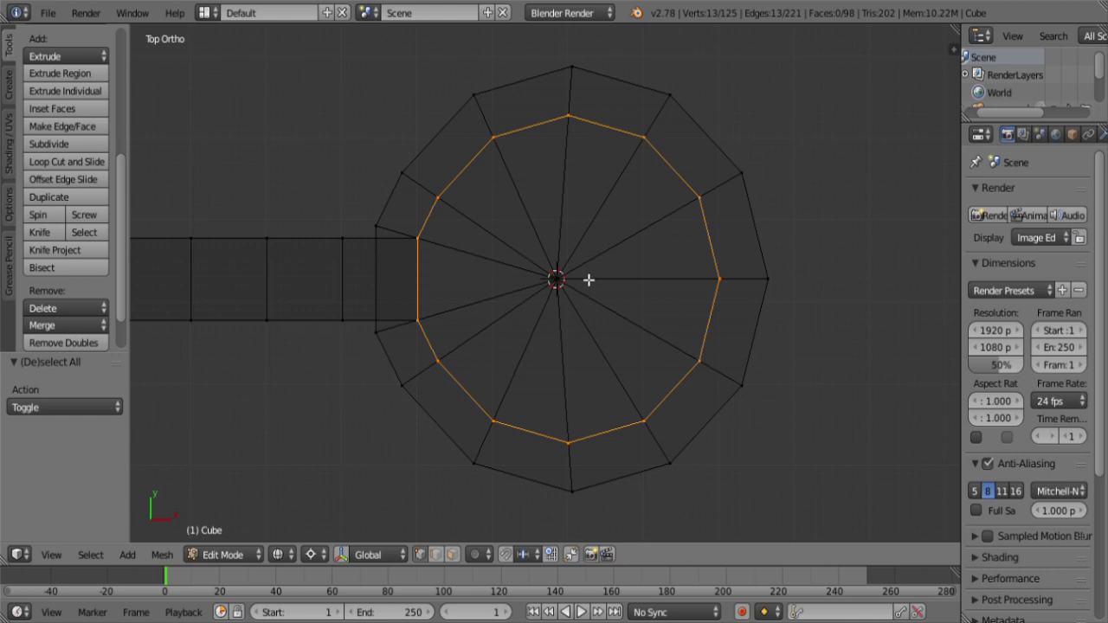
key(KP_1)
scroll(589, 279, down, 5)
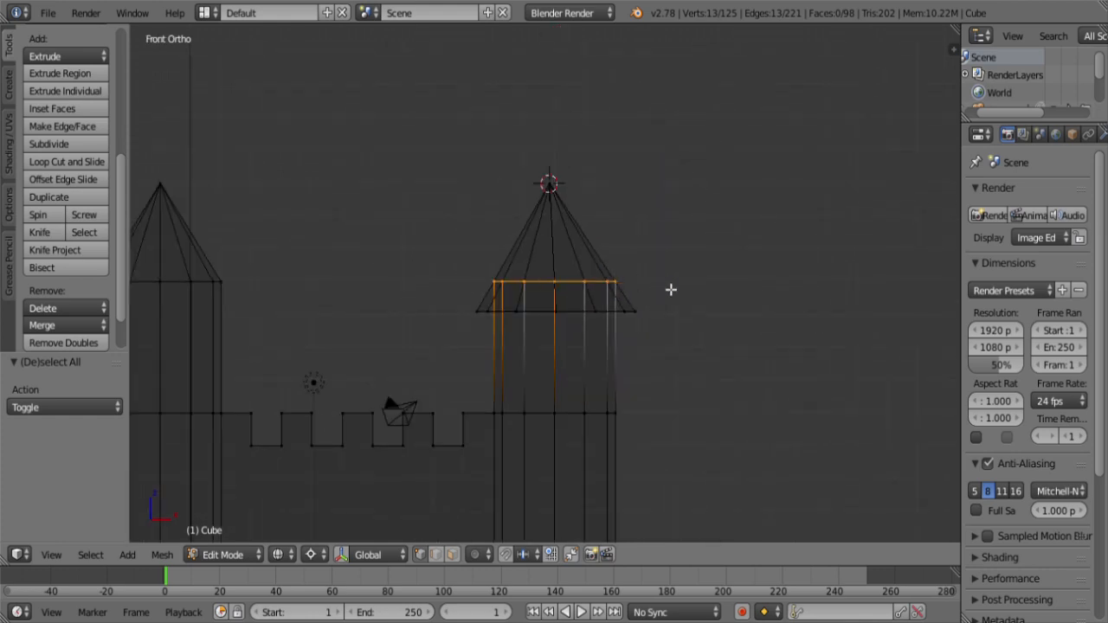
Step: Undo the ring selection and the enlargement of the right roof
key(ctrl+z)
key(ctrl+z)
key(ctrl+z)
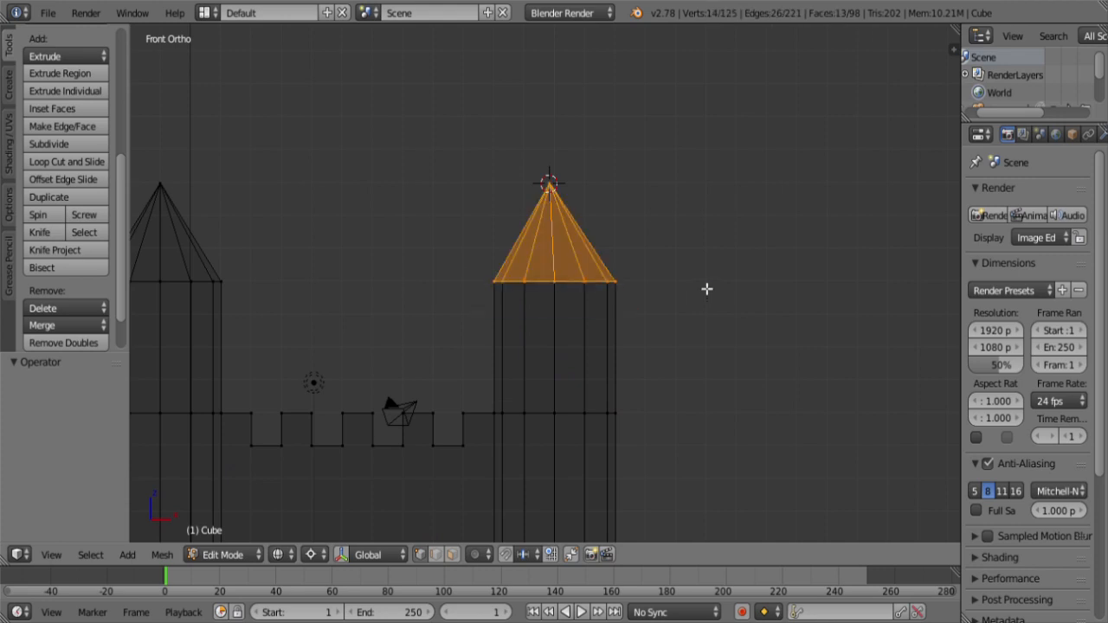
Step: Box-select the vertices on the middle line of the right roof's base in front view and snap the 3D cursor to them
scroll(592, 303, up, 4)
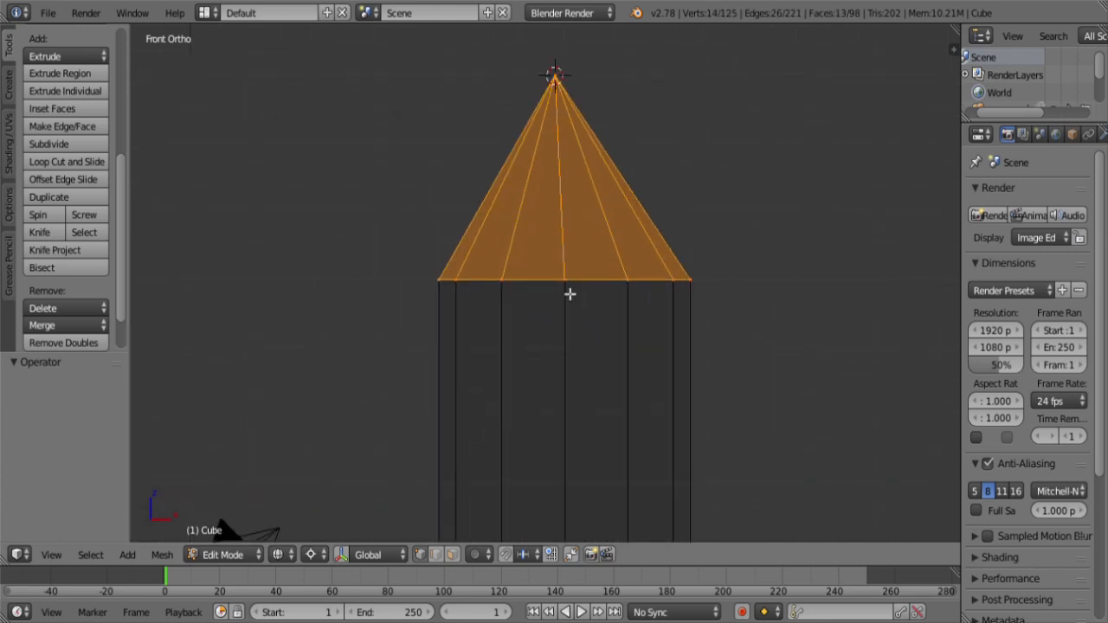
key(a)
key(b)
drag(561, 265, 601, 321)
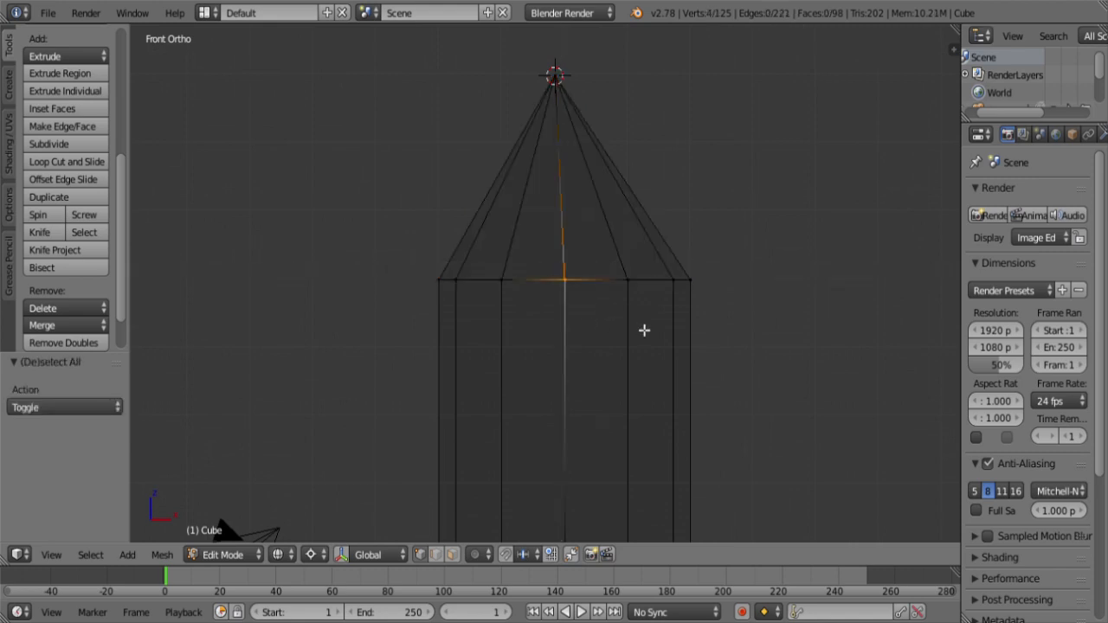
key(shift+s)
click(641, 328)
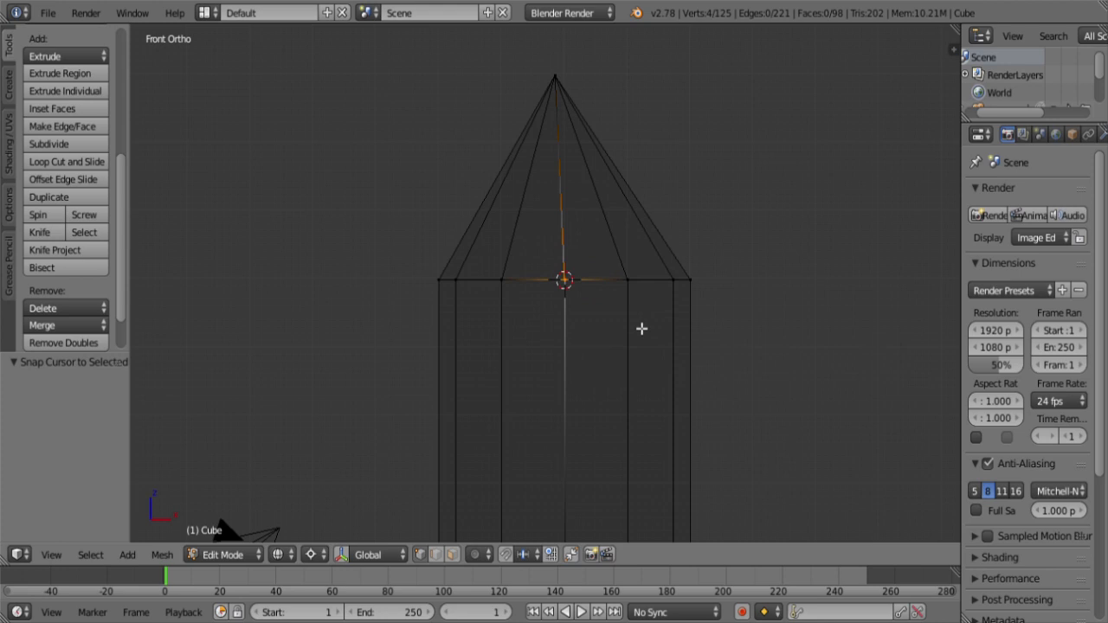
Step: Scale the right roof's tip vertex to 0 along X about the 3D cursor to centre it over the tower
right_click(564, 72)
text(sx)
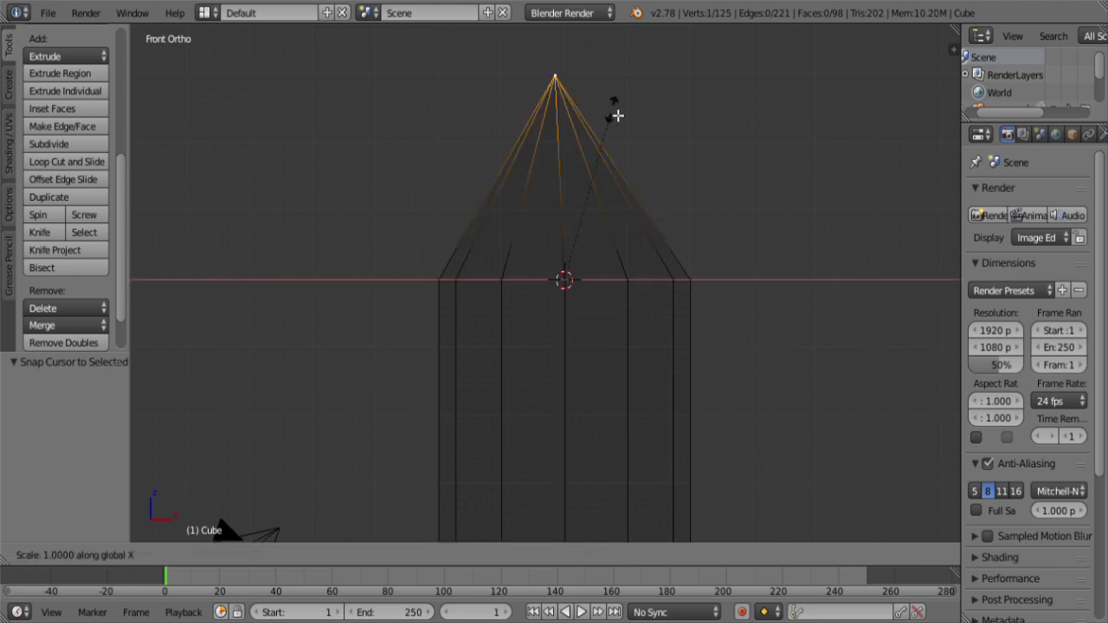
text(0)
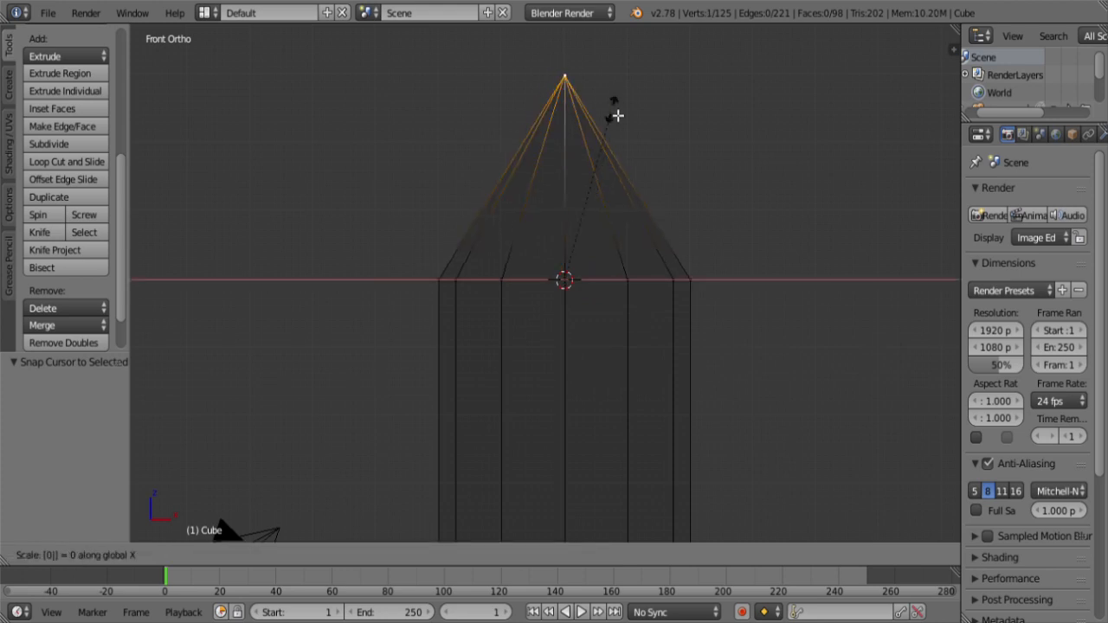
key(Return)
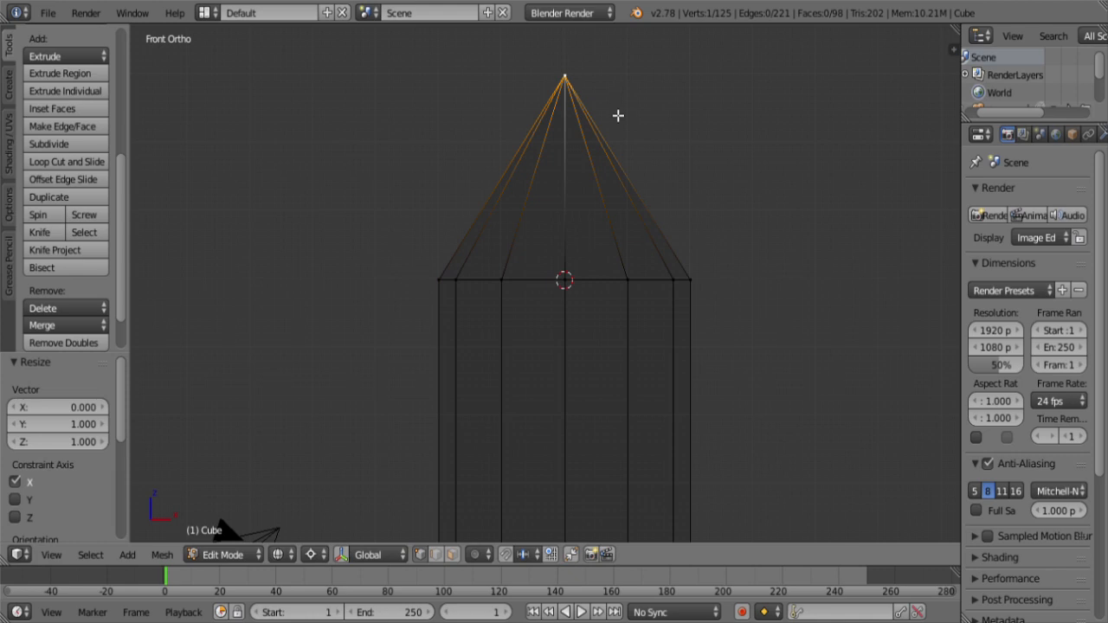
Step: Snap the 3D cursor to the roof tip and scale the whole right roof by 1.3 about it, checking the overhang from above
key(shift+s)
click(657, 146)
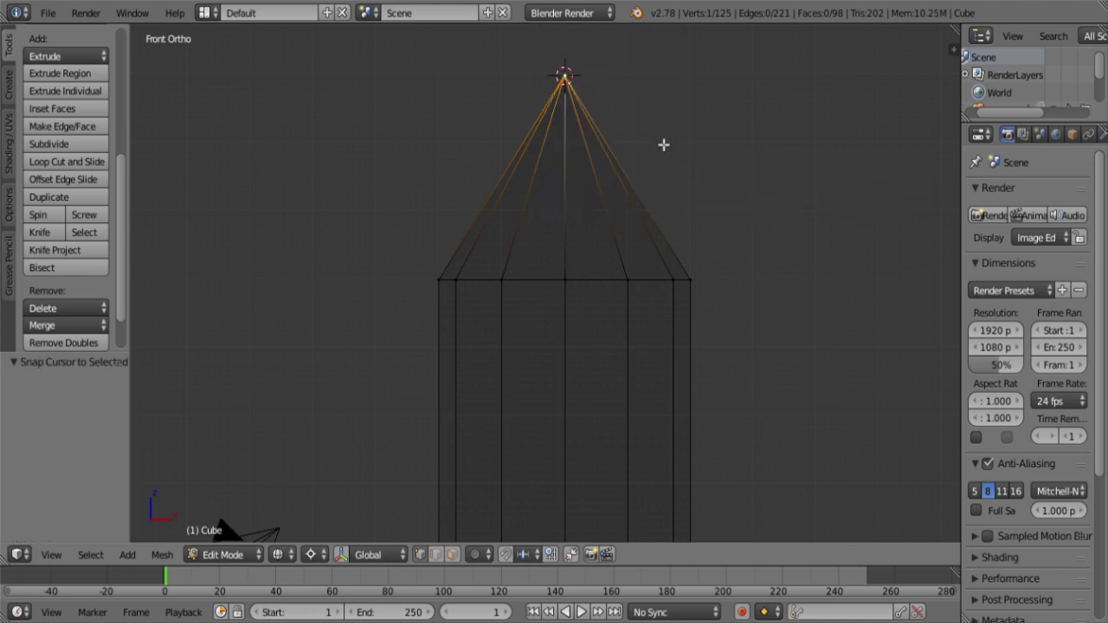
key(ctrl+KP_Add)
key(s)
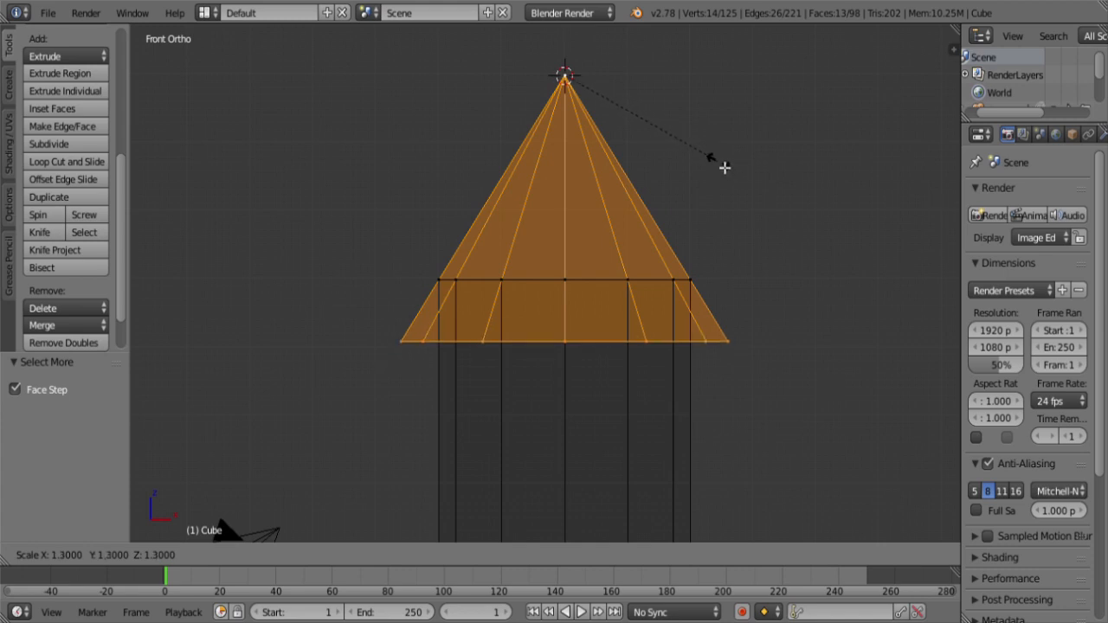
click(724, 168)
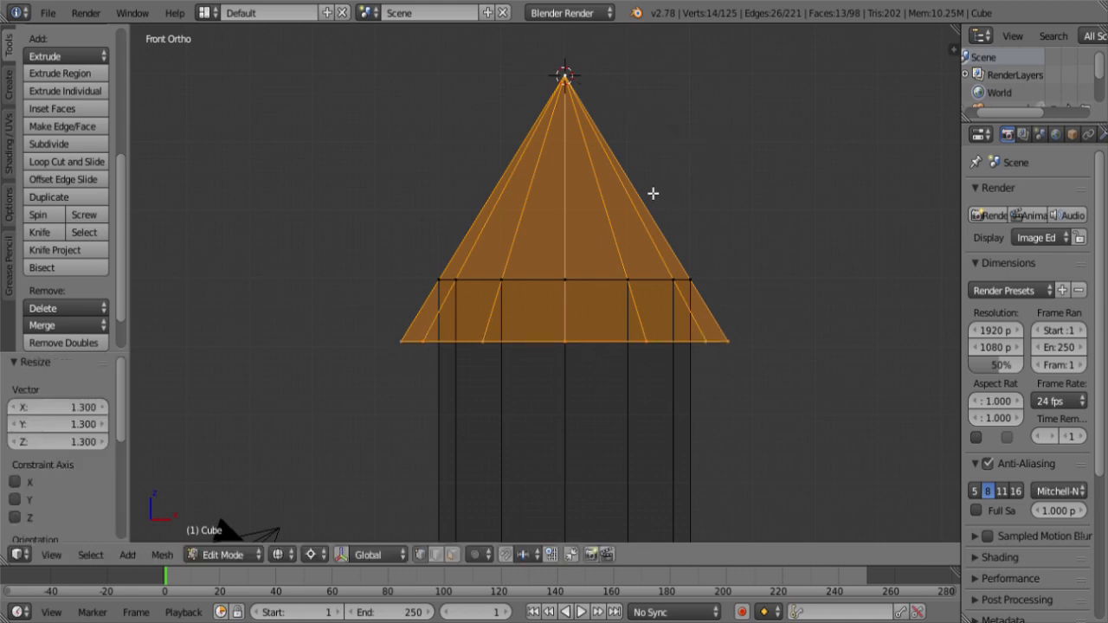
key(KP_7)
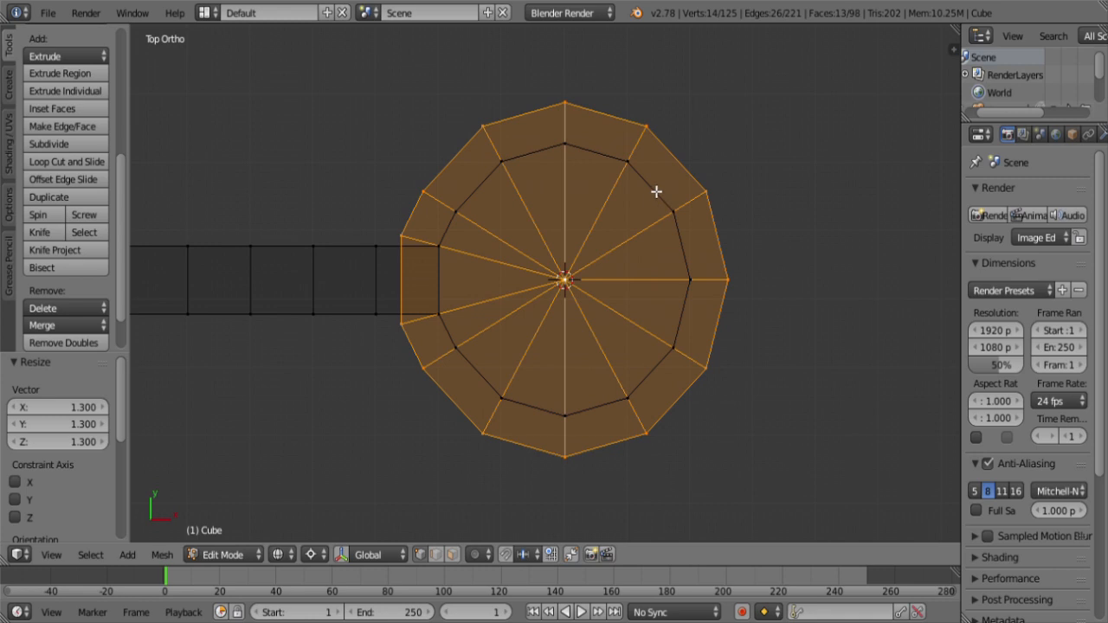
key(KP_1)
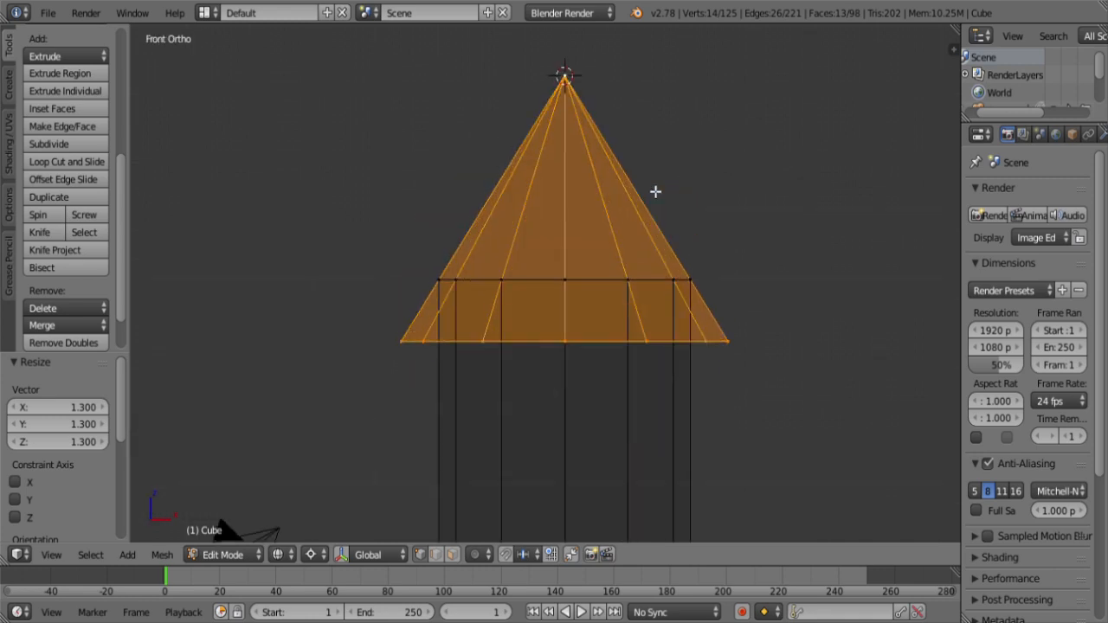
Step: Snap the 3D cursor to the right roof's base ring, add the tower's top ring to the selection and scale both to 0 along Z
scroll(701, 232, down, 2)
middle_drag(678, 202, 474, 123)
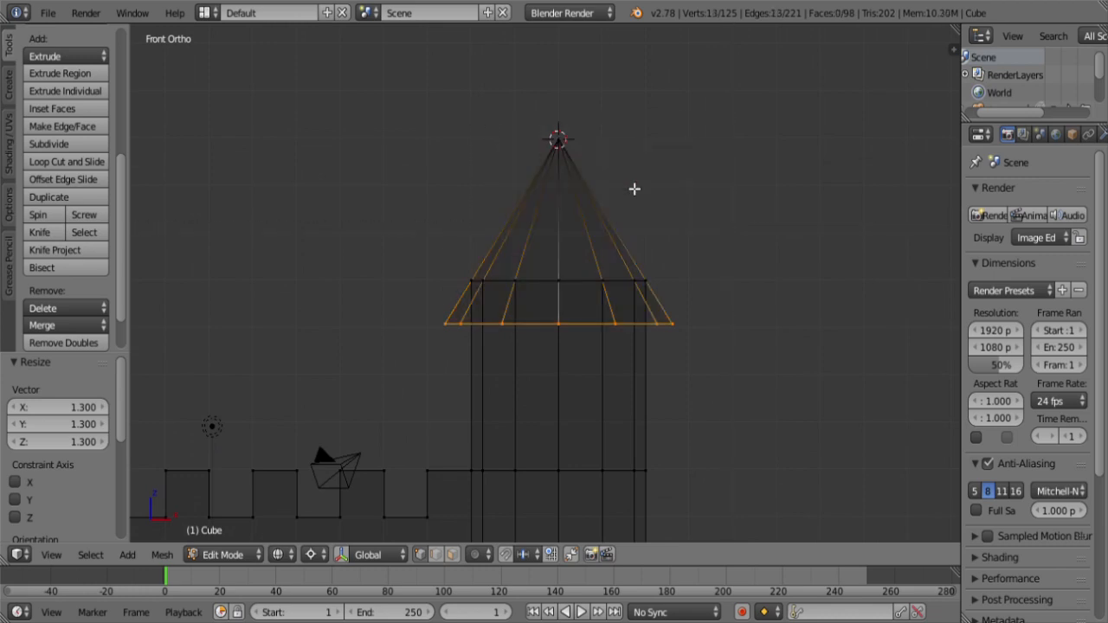
key(shift+s)
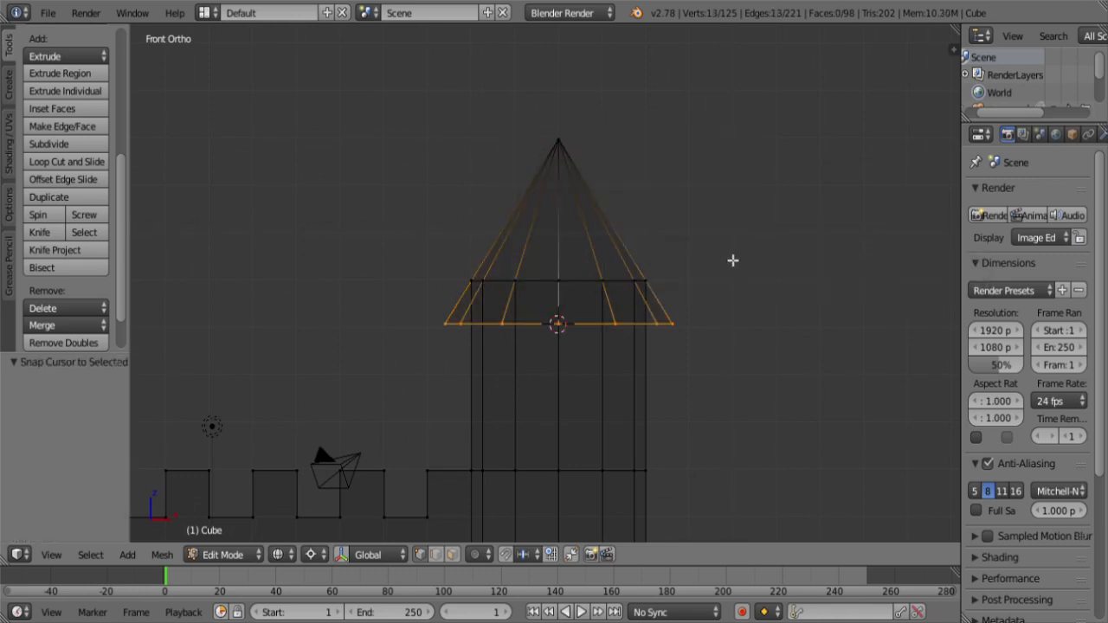
key(b)
drag(741, 301, 335, 264)
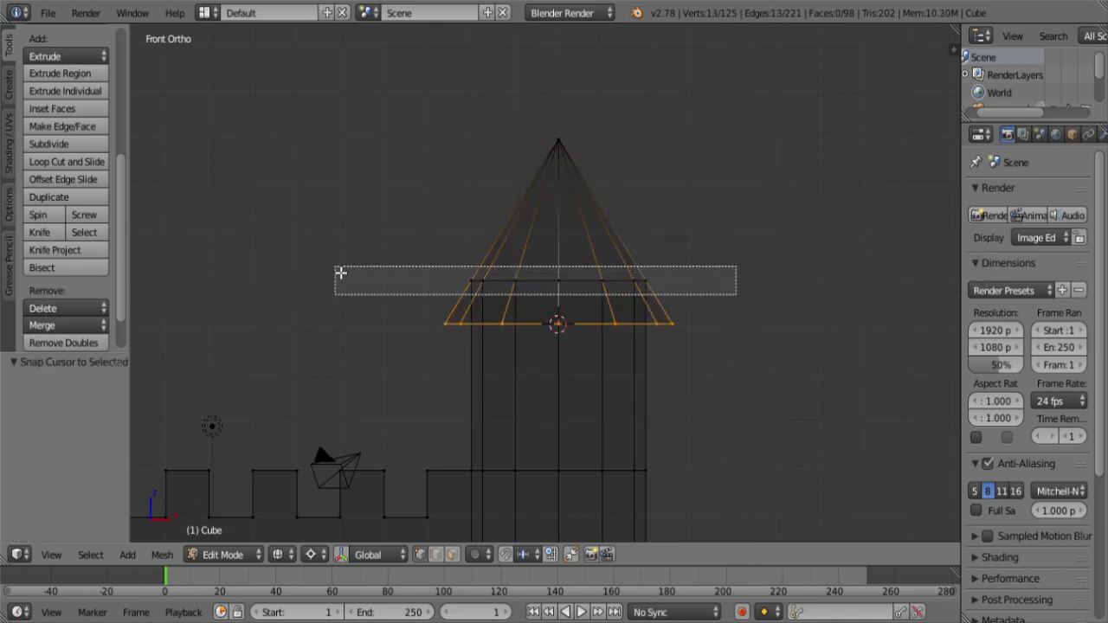
key(s)
key(z)
key(0)
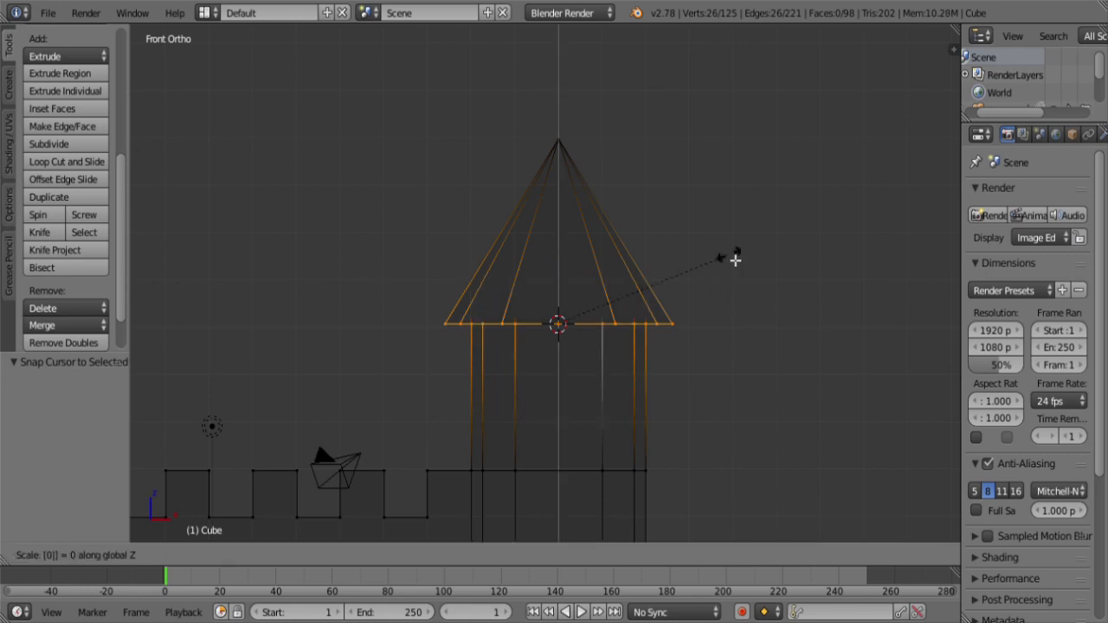
key(Return)
Step: Fill the gap between the right roof's base ring and the tower's top ring with triangular faces
mouse_move(614, 340)
middle_down()
mouse_move(579, 262)
mouse_move(567, 303)
mouse_move(546, 302)
middle_up()
key(z)
scroll(573, 309, up, 3)
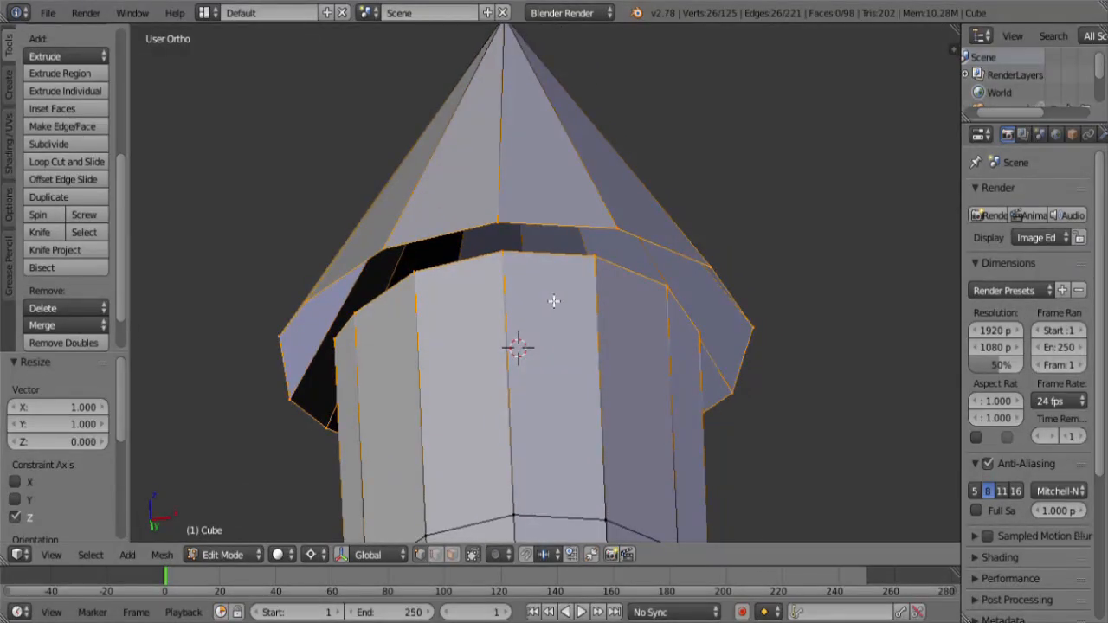
key(alt+f)
key(z)
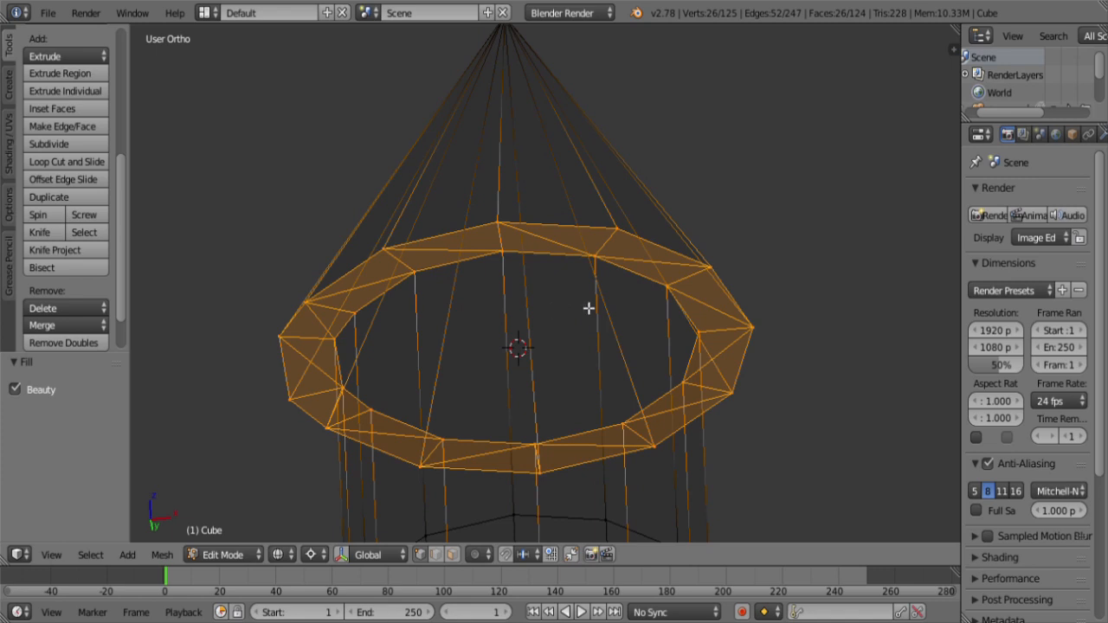
Step: Undo the fill, try Make Edge/Face on both rings, undo that and fill the gap between the rings again
key(ctrl+z)
key(f)
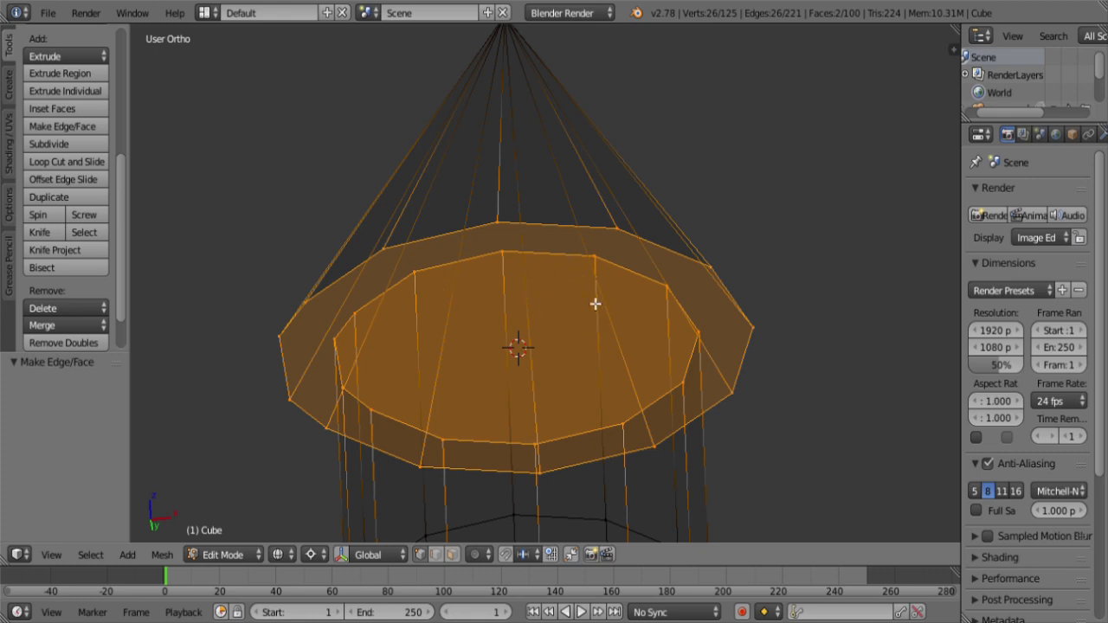
key(ctrl+z)
key(alt+f)
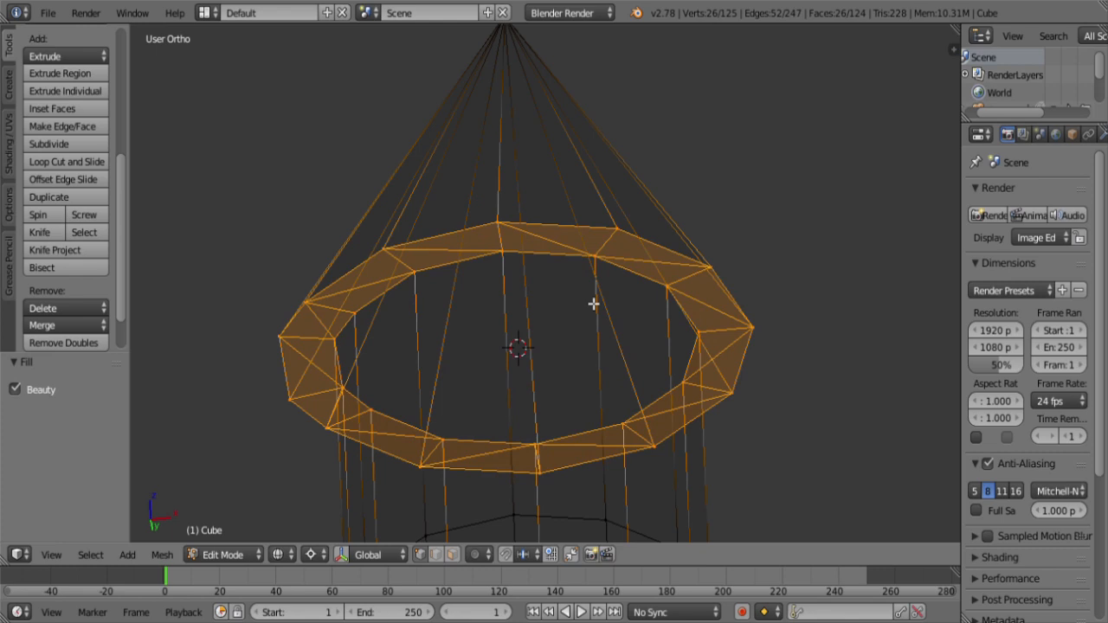
key(z)
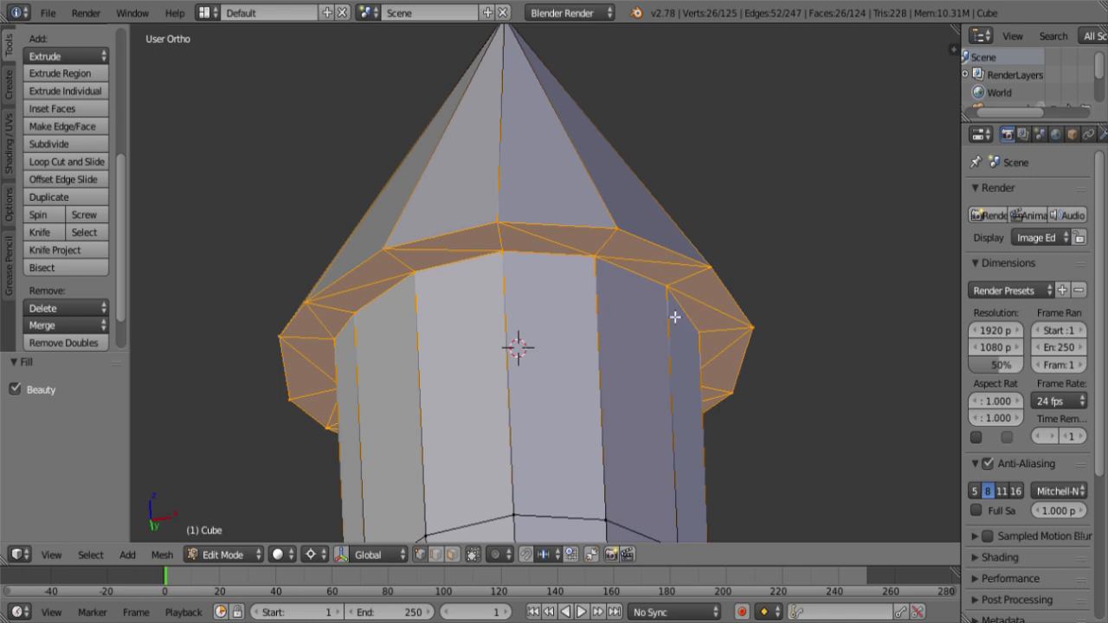
scroll(590, 295, down, 3)
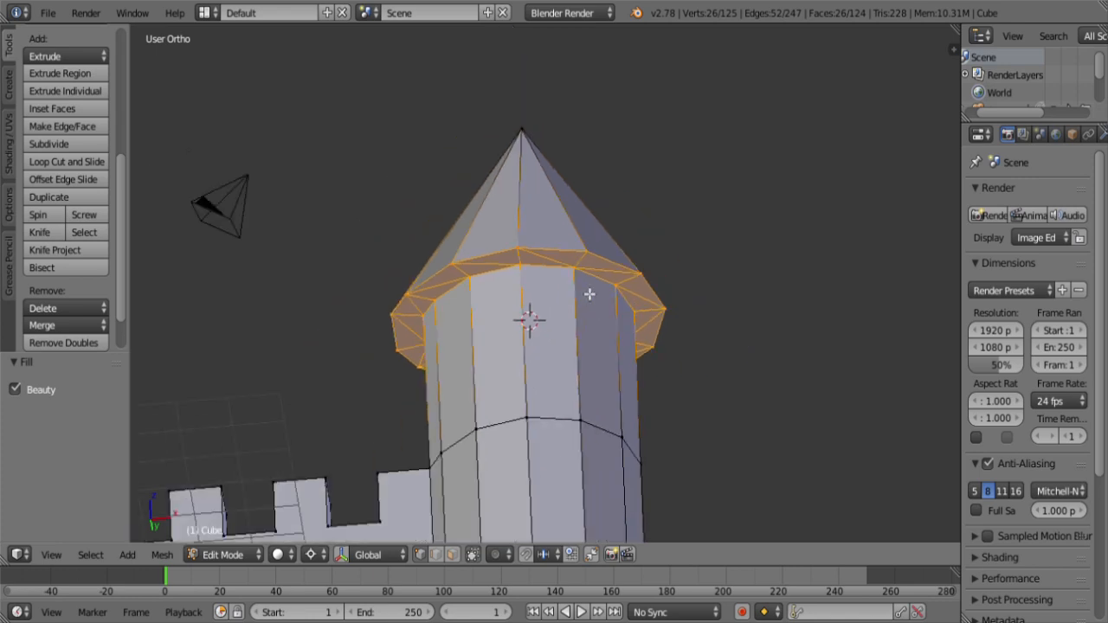
Step: Duplicate the front middle vertex of the right roof's base in front view and offset the copy 0.2 along X
scroll(588, 294, up, 3)
key(KP_1)
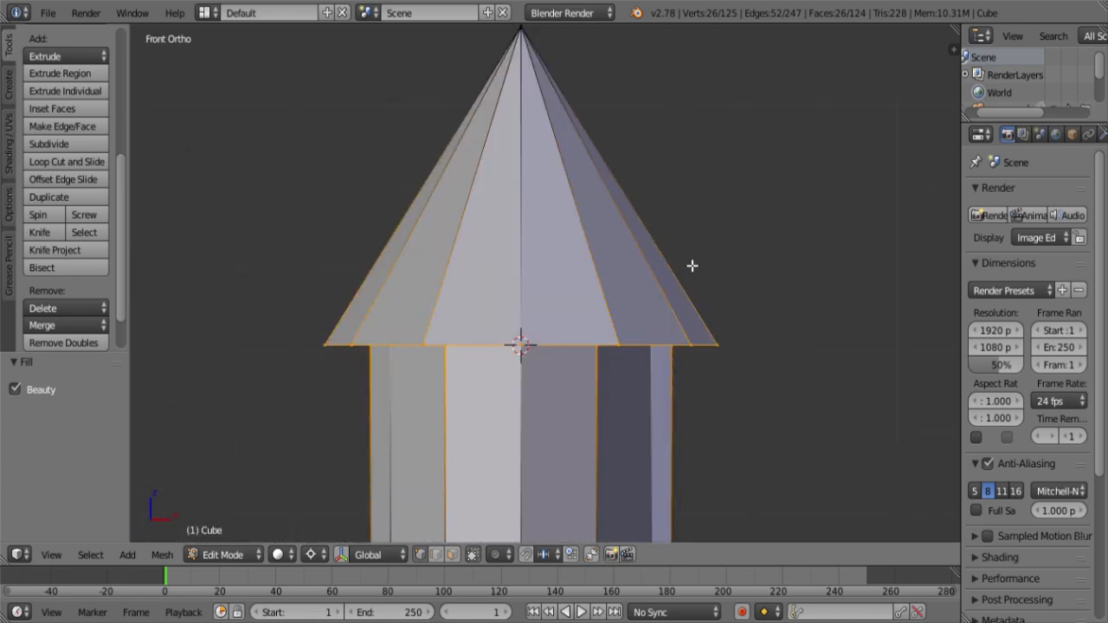
key(z)
shift+middle_drag(667, 324, 698, 255)
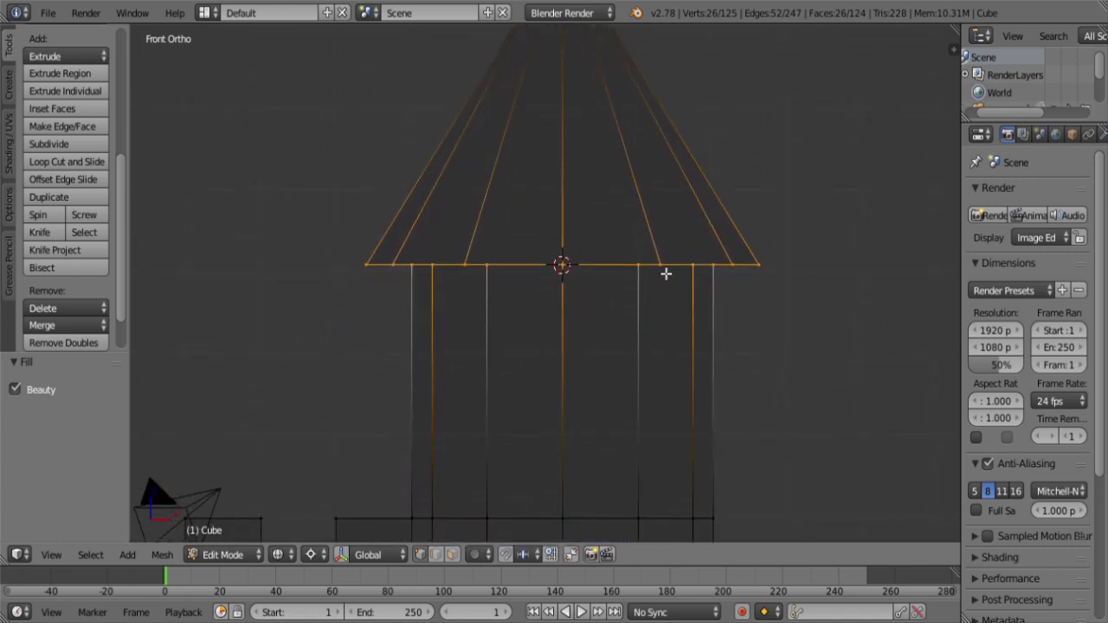
key(z)
right_click(561, 264)
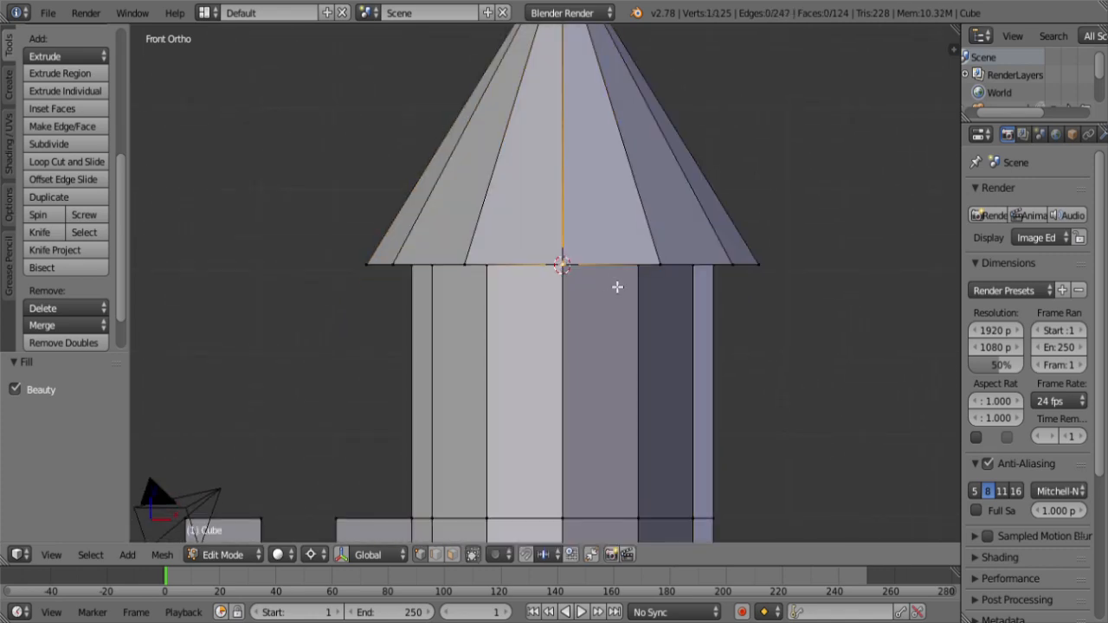
scroll(612, 287, up, 5)
scroll(609, 286, down, 3)
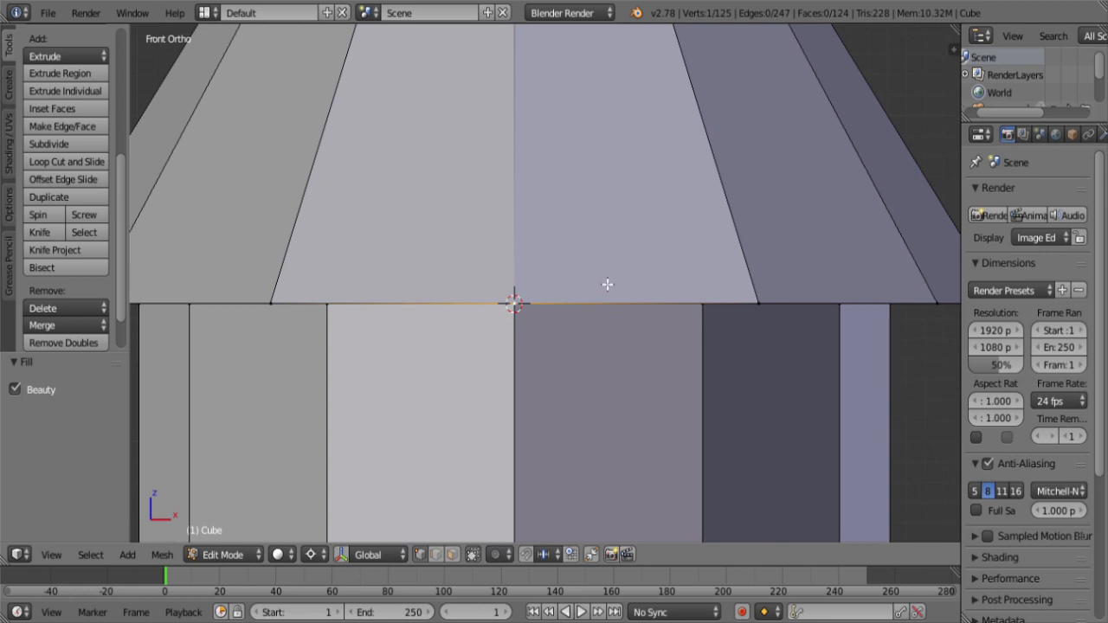
key(z)
key(e)
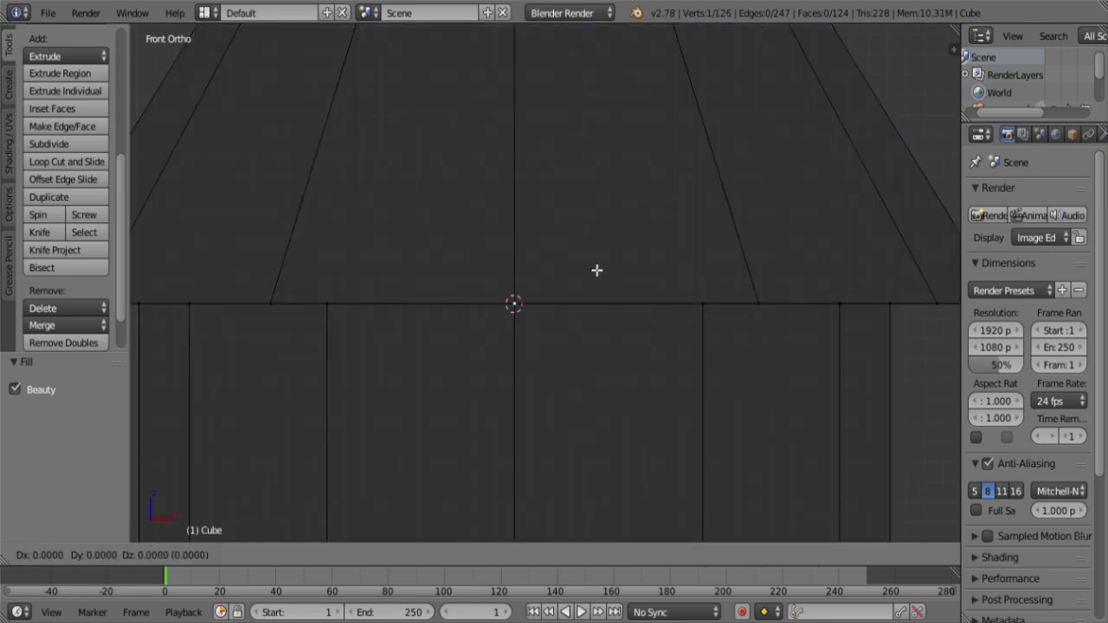
click(630, 268)
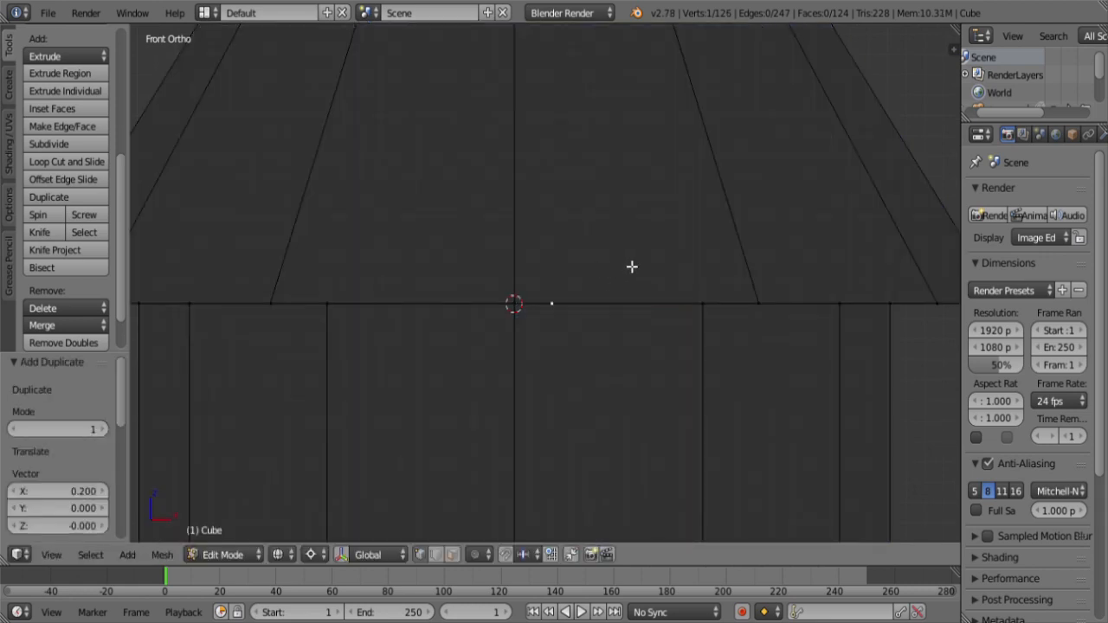
Step: Extrude the duplicated vertex 0.2 down, across the tower's centre line and 0.2 back up to form an open U-shaped profile
key(e)
click(626, 306)
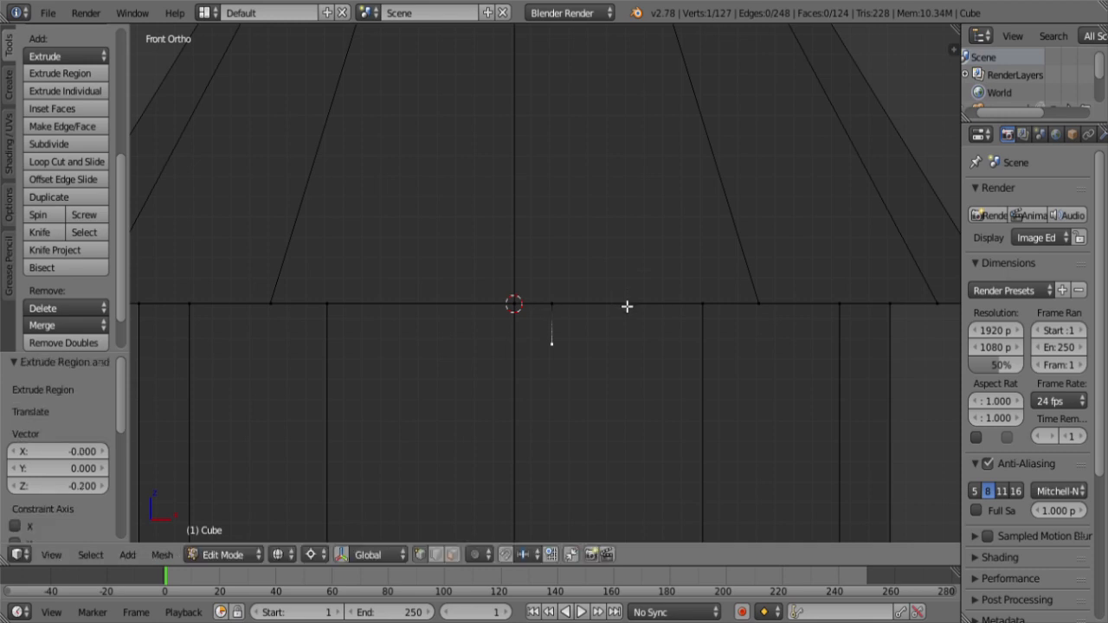
key(e)
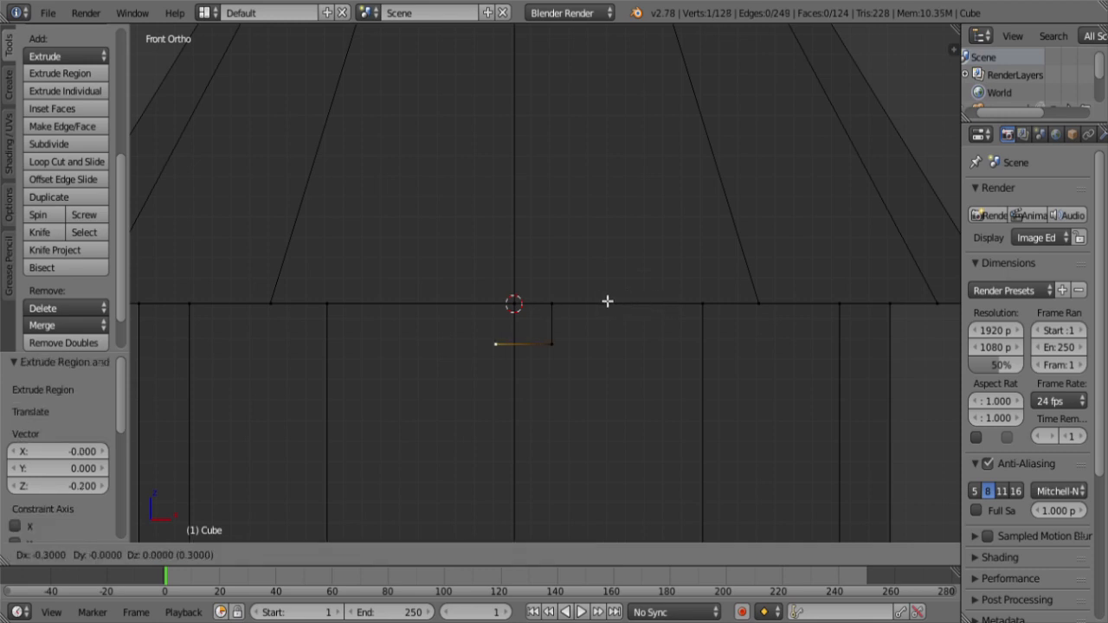
click(586, 301)
key(e)
click(640, 308)
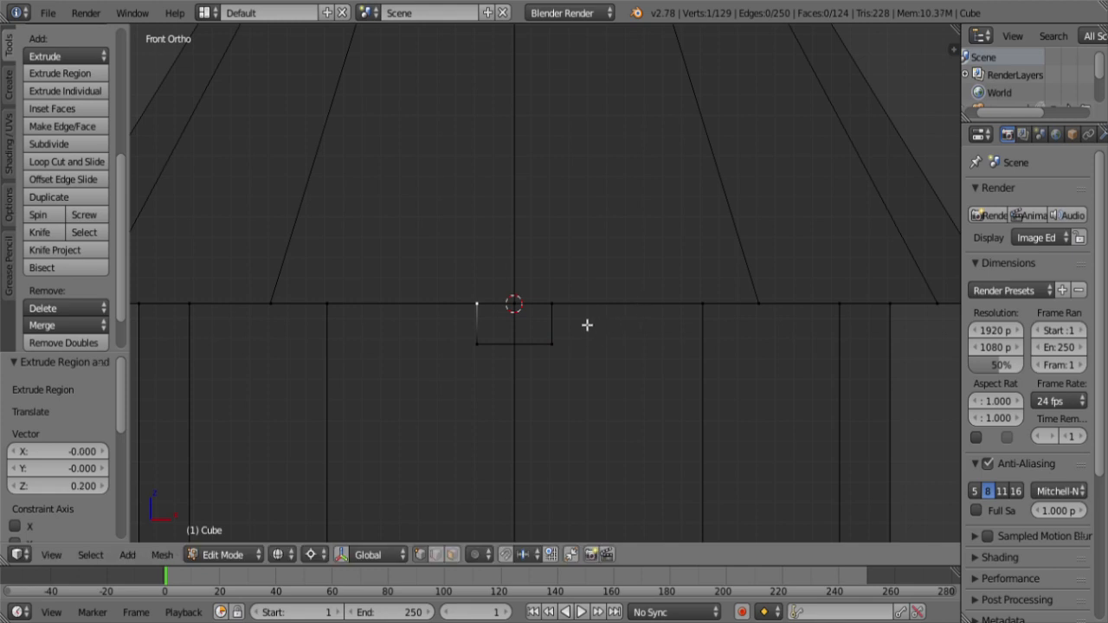
Step: Select the whole U-shaped profile and move it 0.1 along Y beneath the roof's overhang in side view
key(ctrl+KP_Add)
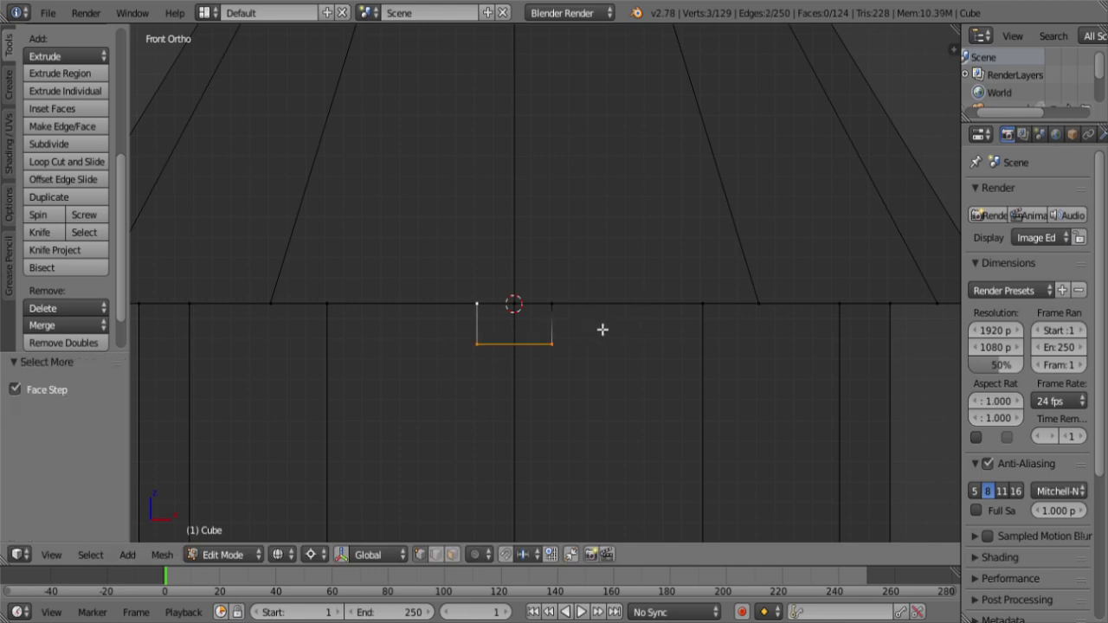
key(KP_3)
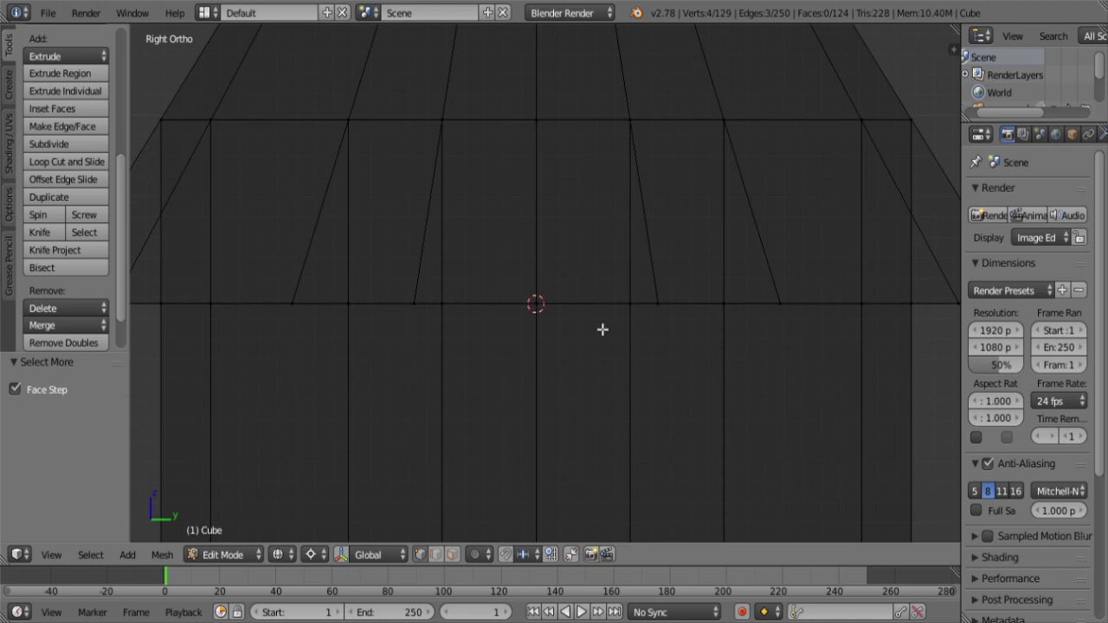
scroll(602, 329, down, 4)
shift+middle_drag(343, 329, 635, 285)
scroll(525, 302, up, 6)
key(g)
key(y)
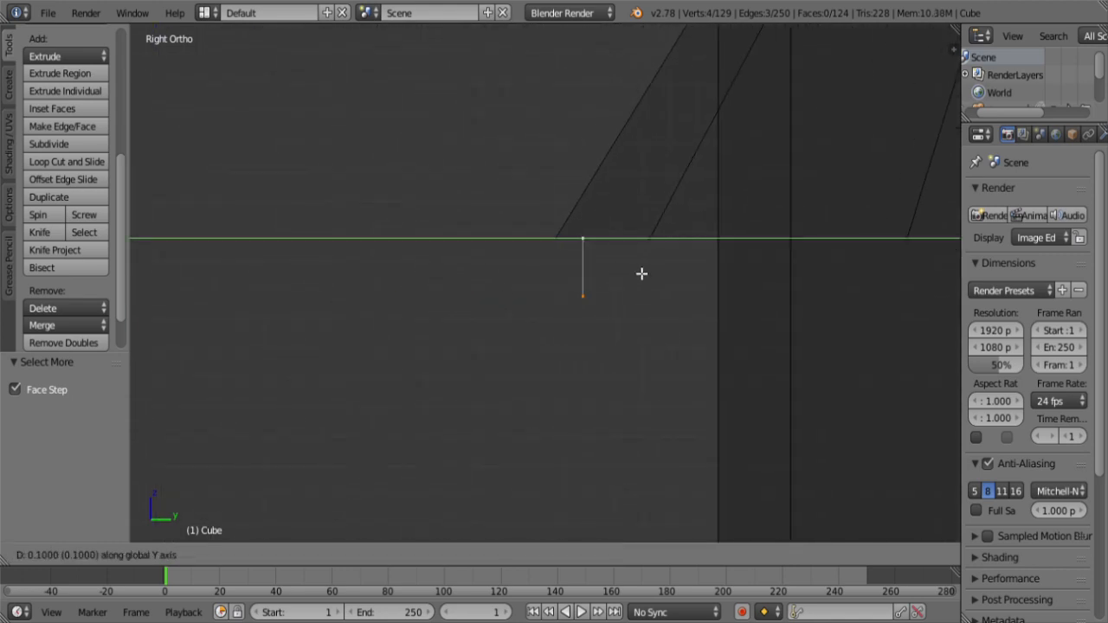
key(Return)
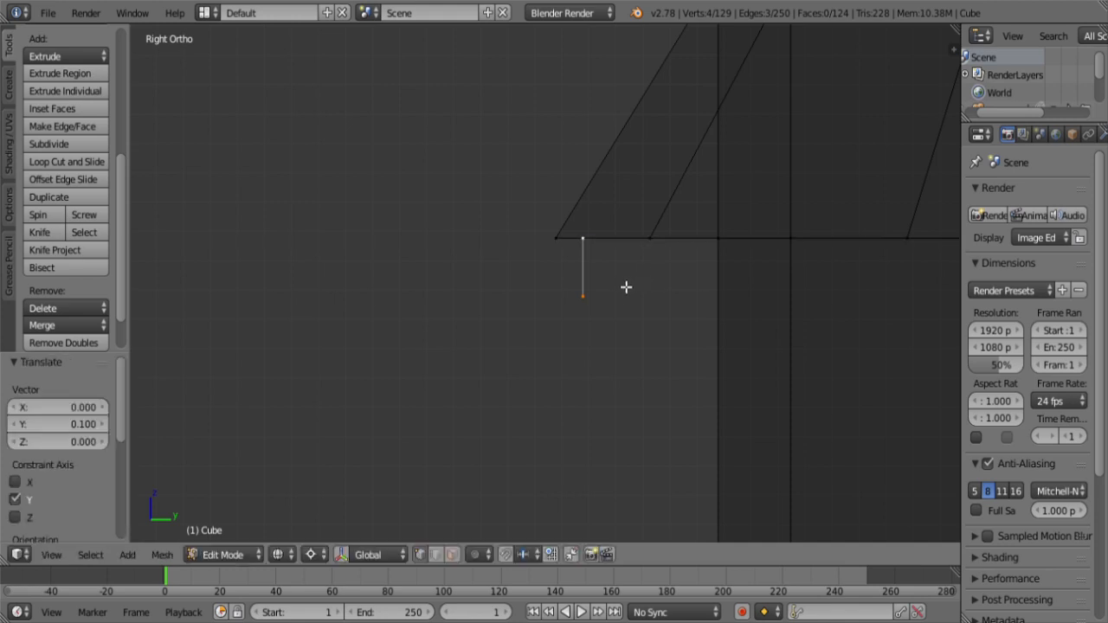
Step: Extrude the U-shaped profile 0.6 along Y into the tower wall
key(e)
key(y)
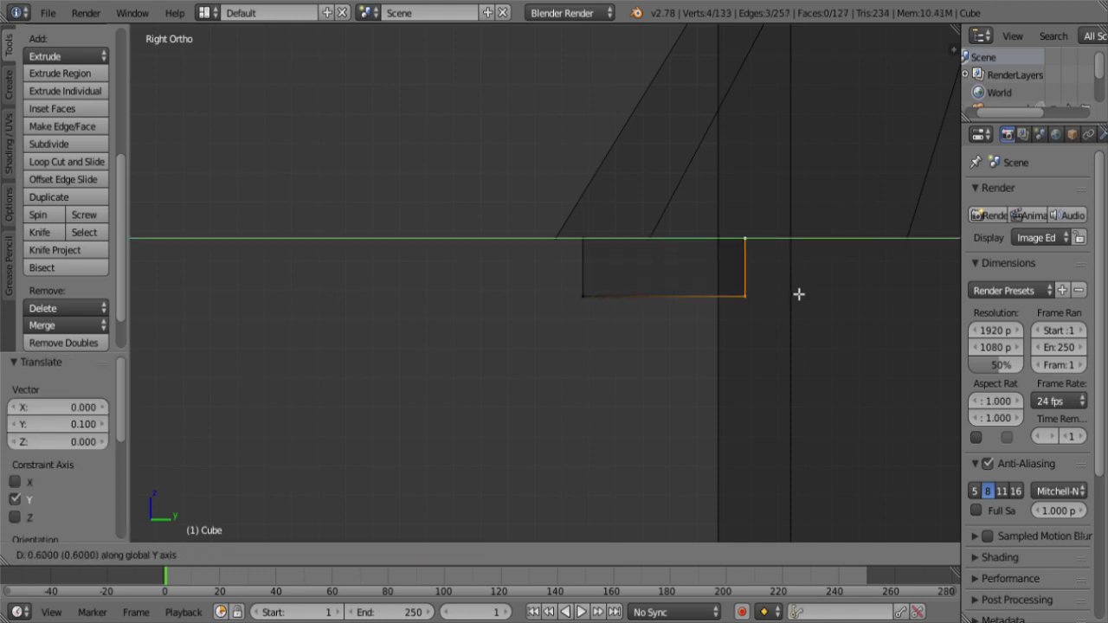
key(Return)
Step: Box-select the four vertices at the small block's outer end and close that end with a face
key(a)
key(b)
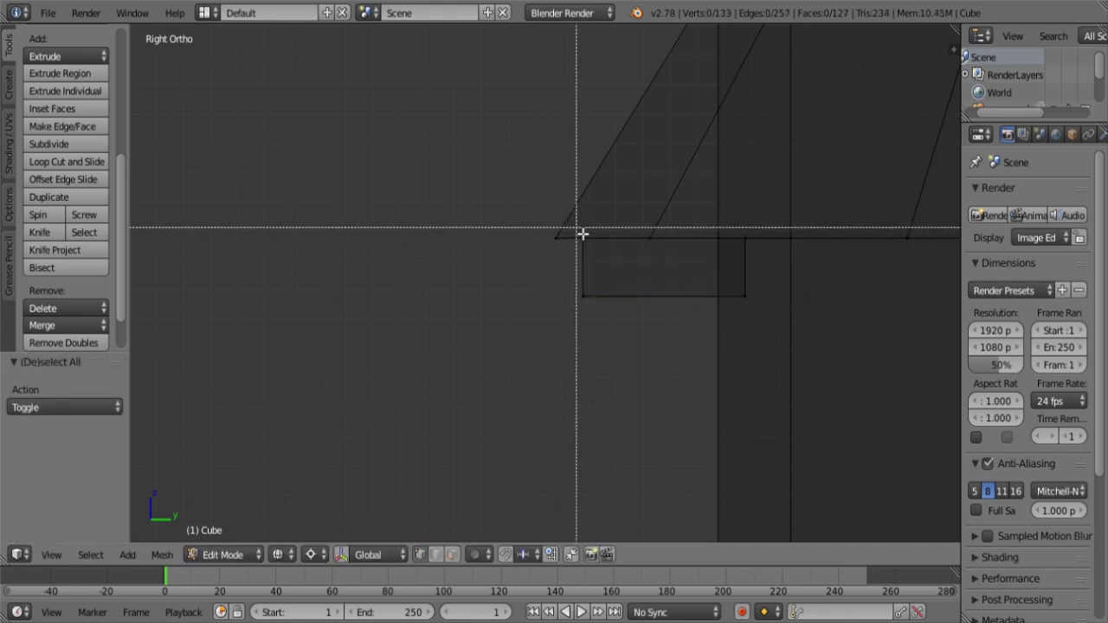
drag(583, 233, 641, 260)
mouse_move(640, 259)
middle_down()
mouse_move(690, 287)
mouse_move(693, 249)
middle_up()
key(f)
key(z)
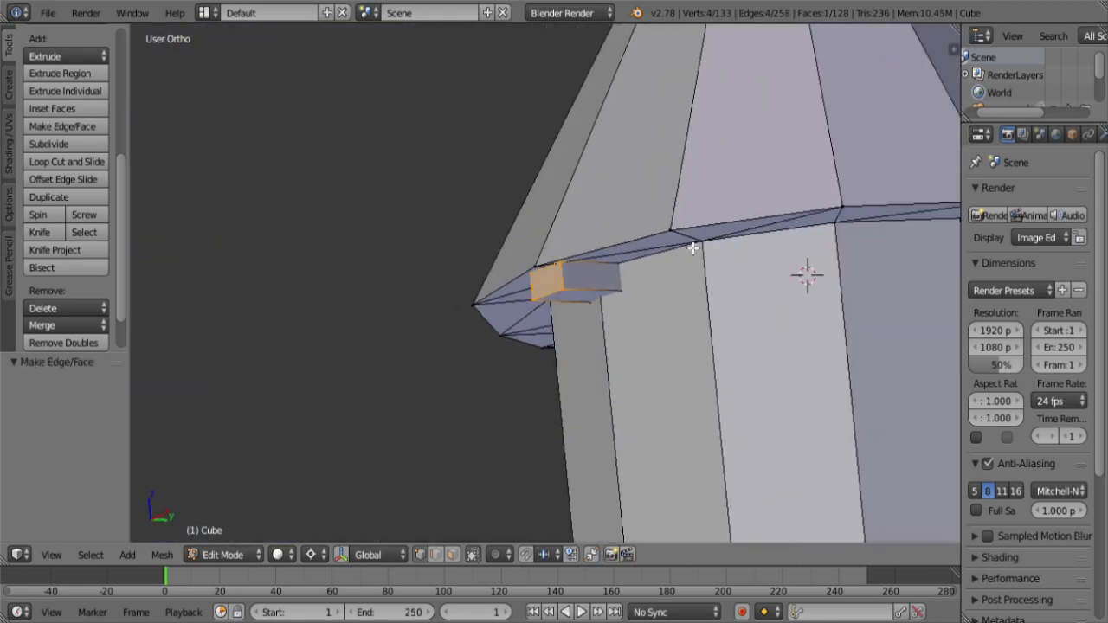
scroll(693, 248, down, 5)
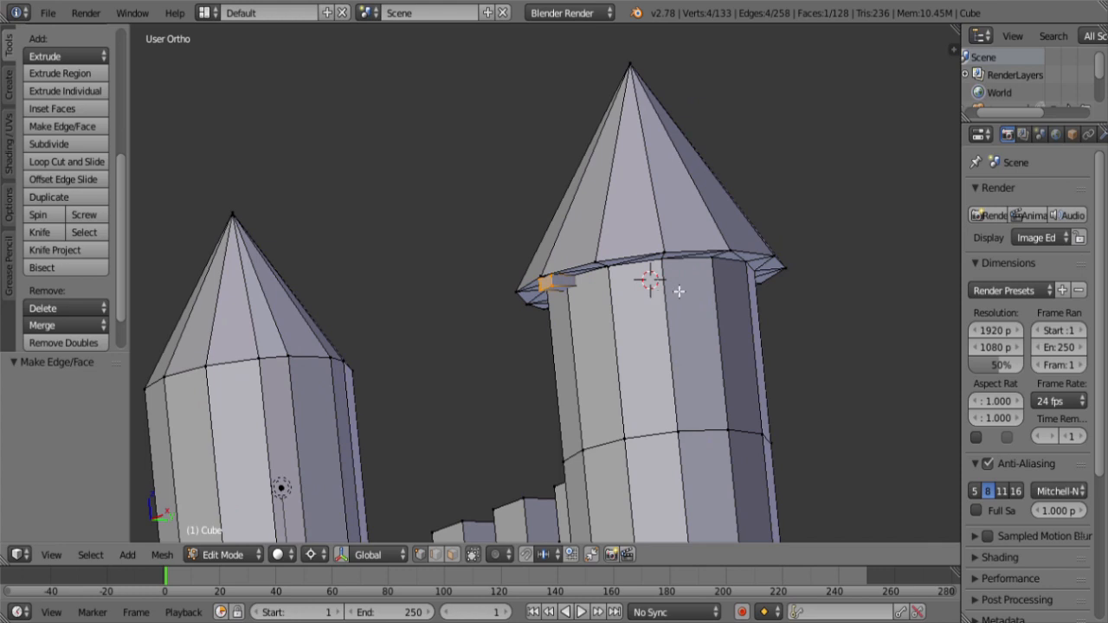
Step: Snap the 3D cursor to the tip vertex of the larger tower's overhanging roof
right_click(631, 71)
key(shift+s)
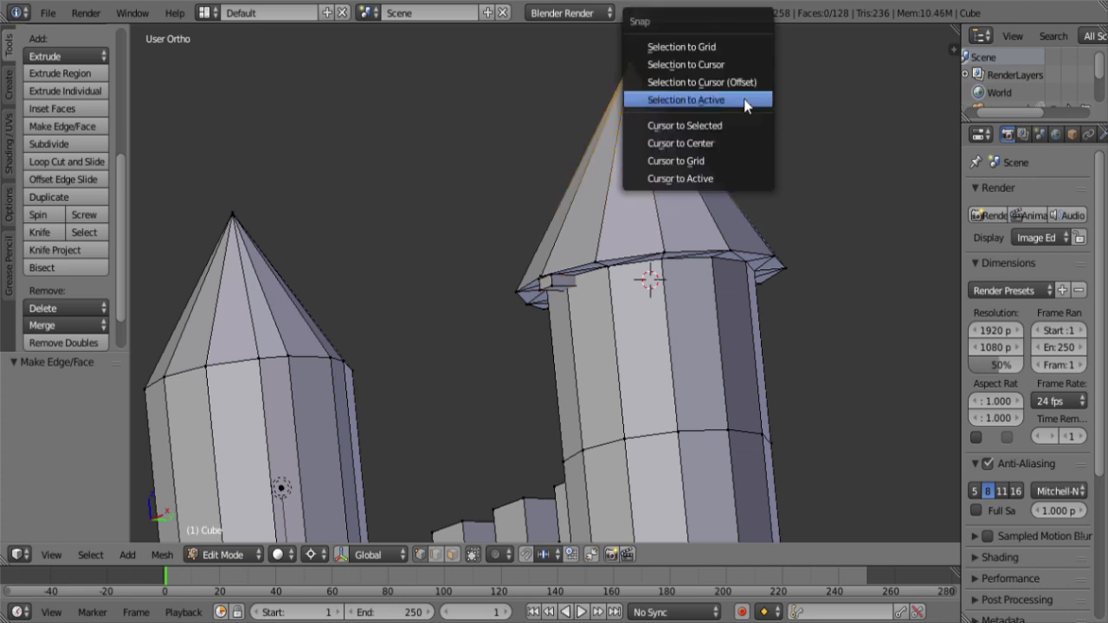
click(740, 127)
Step: Select the entire small support block and spin it around the 3D cursor in top view
scroll(578, 284, up, 3)
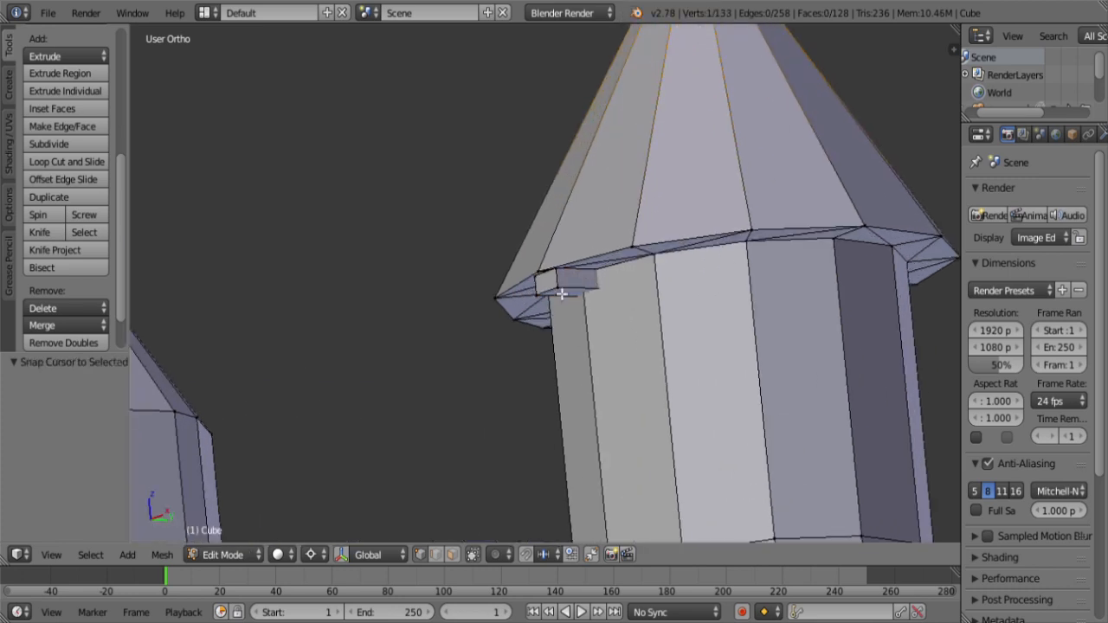
right_click(557, 288)
key(ctrl+KP_Add)
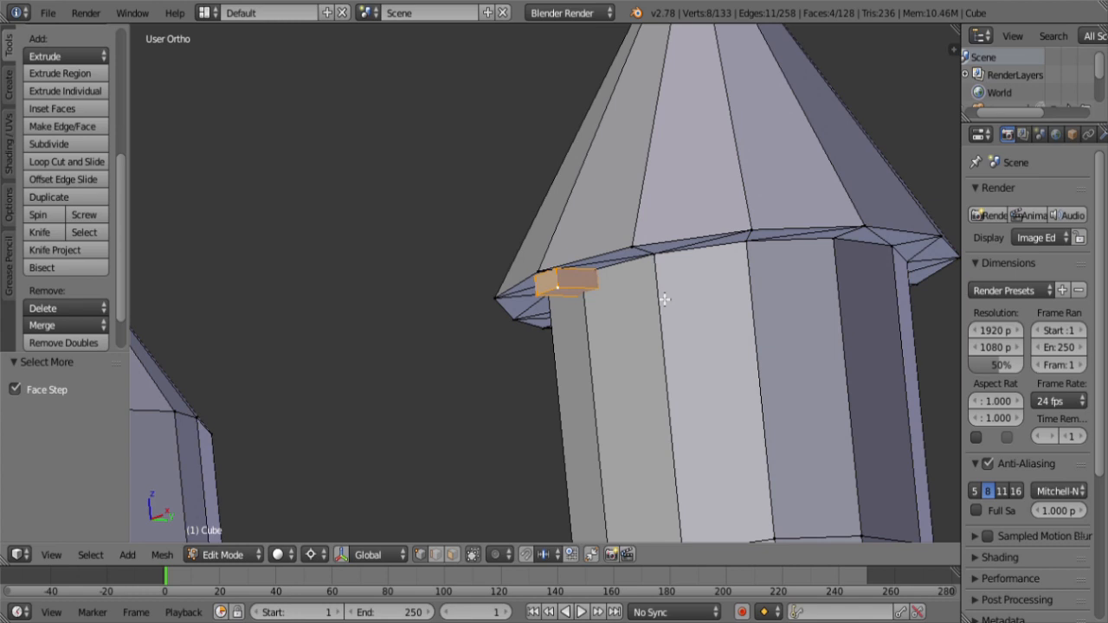
key(KP_7)
scroll(667, 299, down, 4)
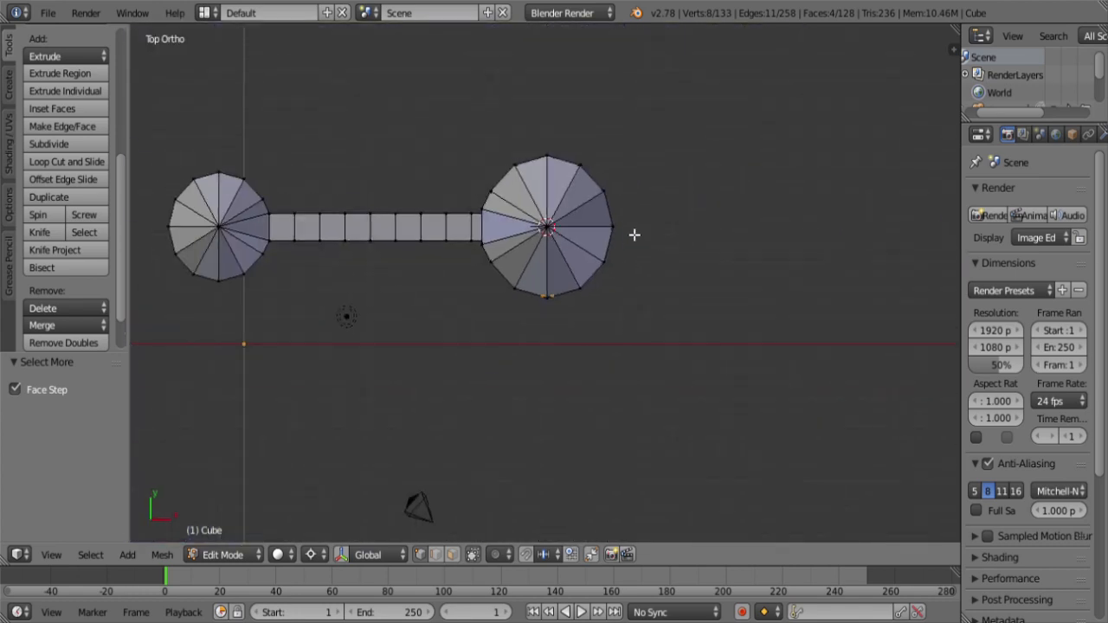
scroll(634, 276, up, 3)
key(z)
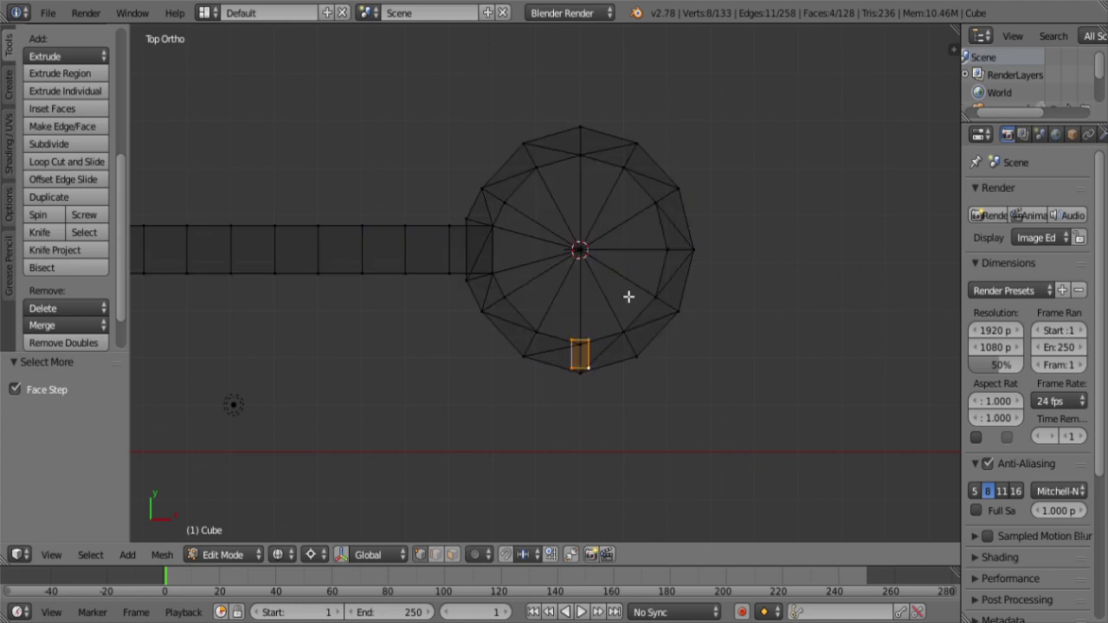
click(40, 215)
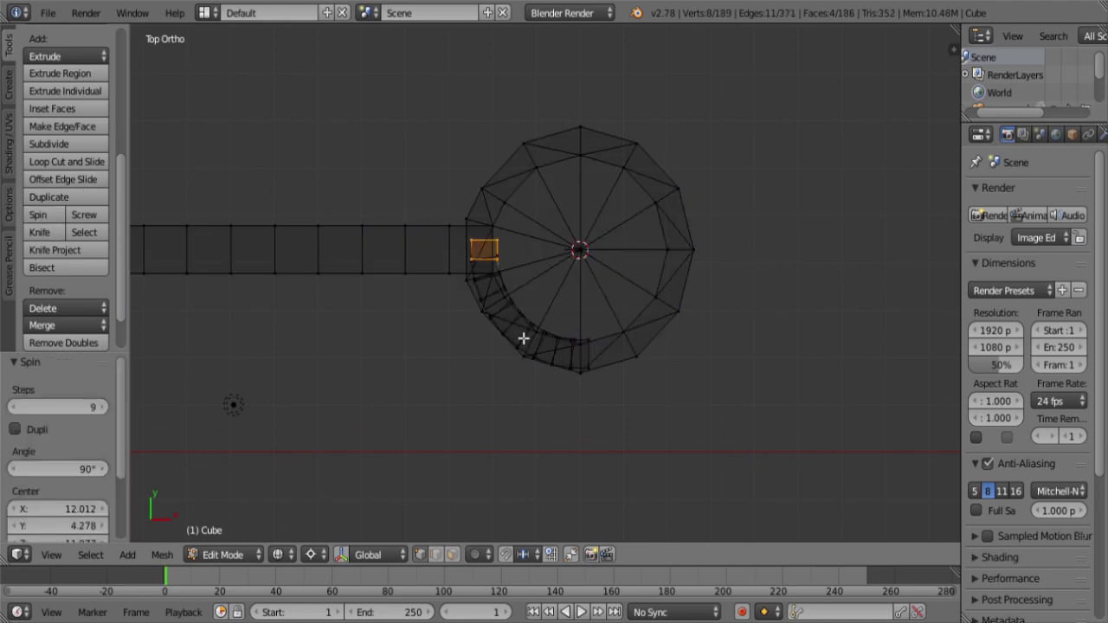
Step: Set the spin to make duplicates, with 6 steps over an angle of 360°
click(16, 430)
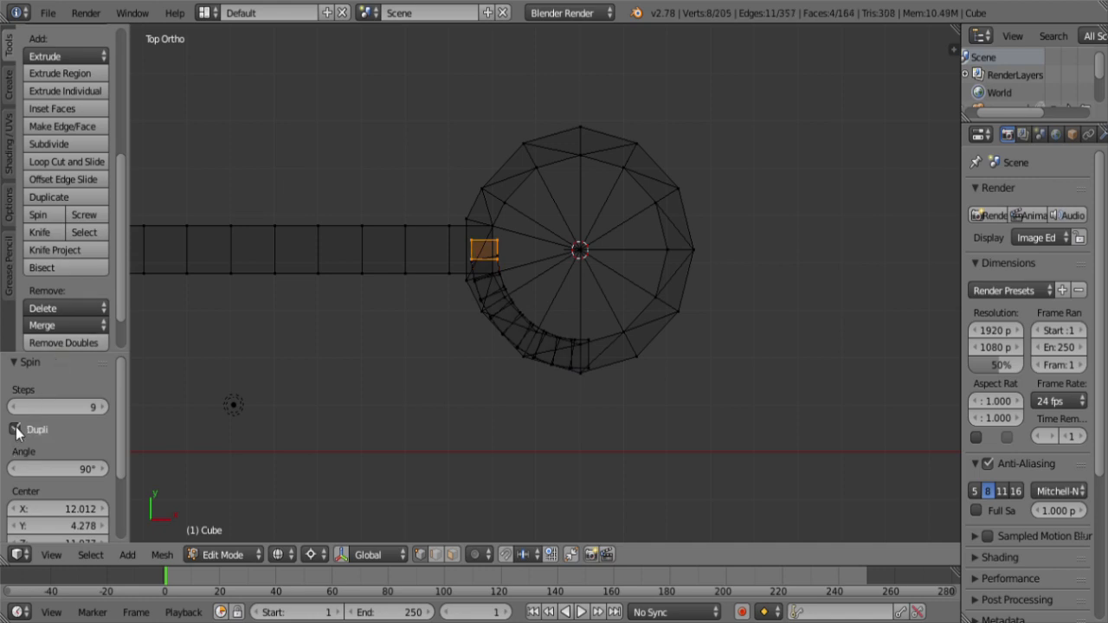
click(74, 405)
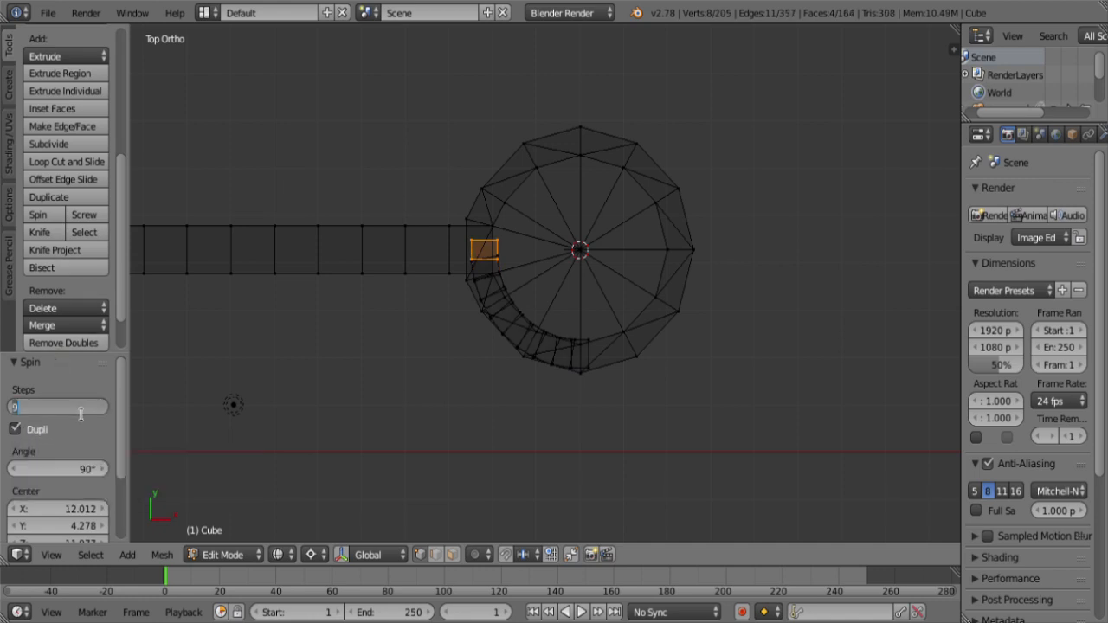
text(6)
click(66, 475)
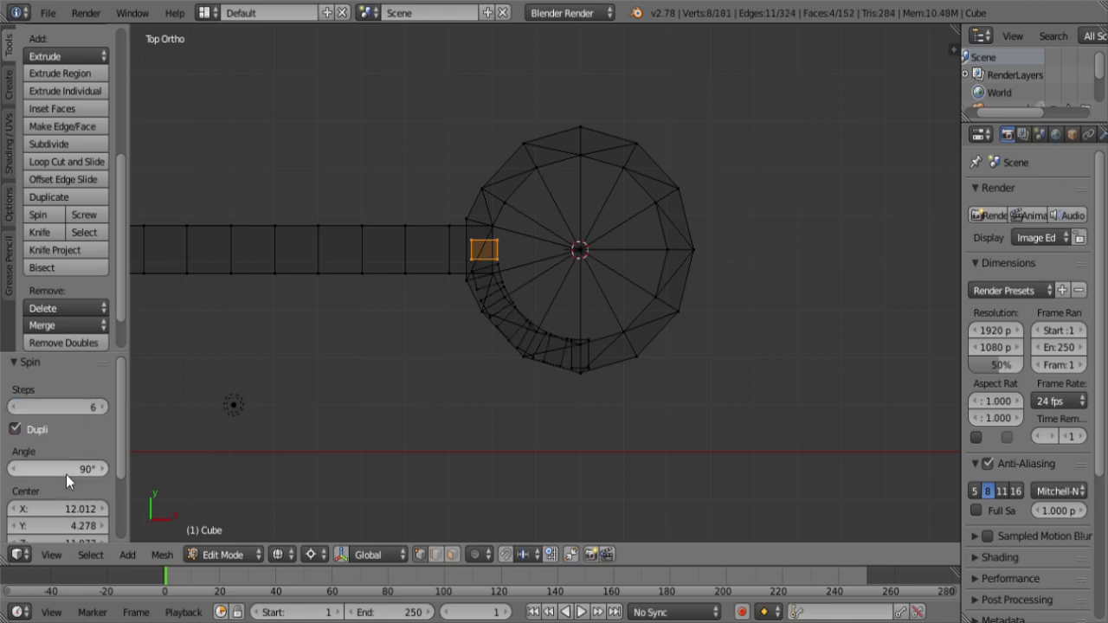
click(66, 474)
text(3)
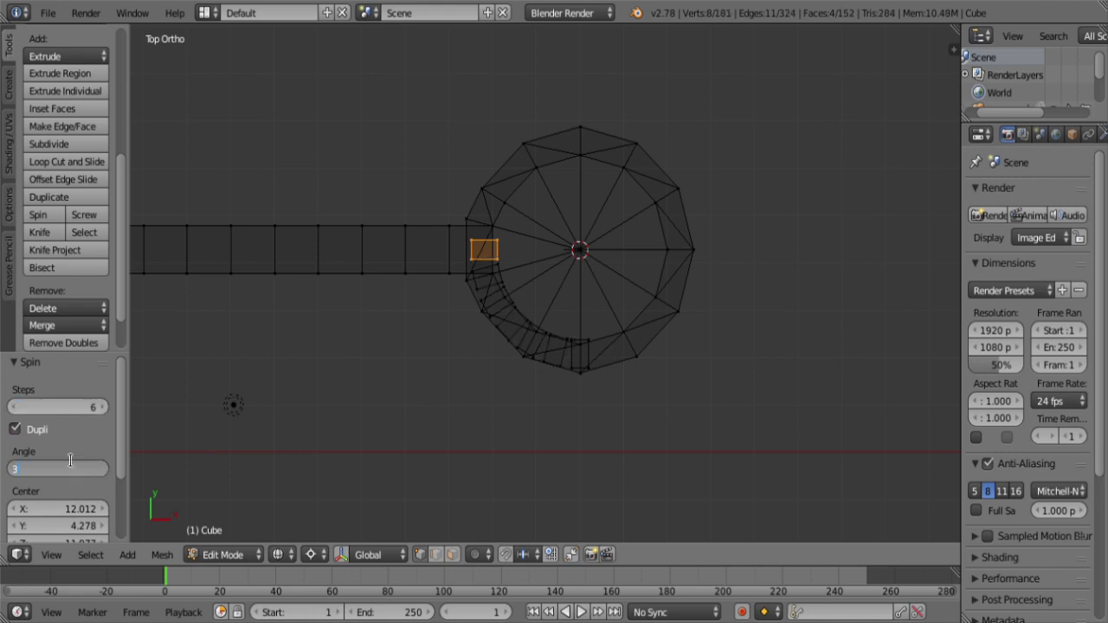
text(60)
key(Return)
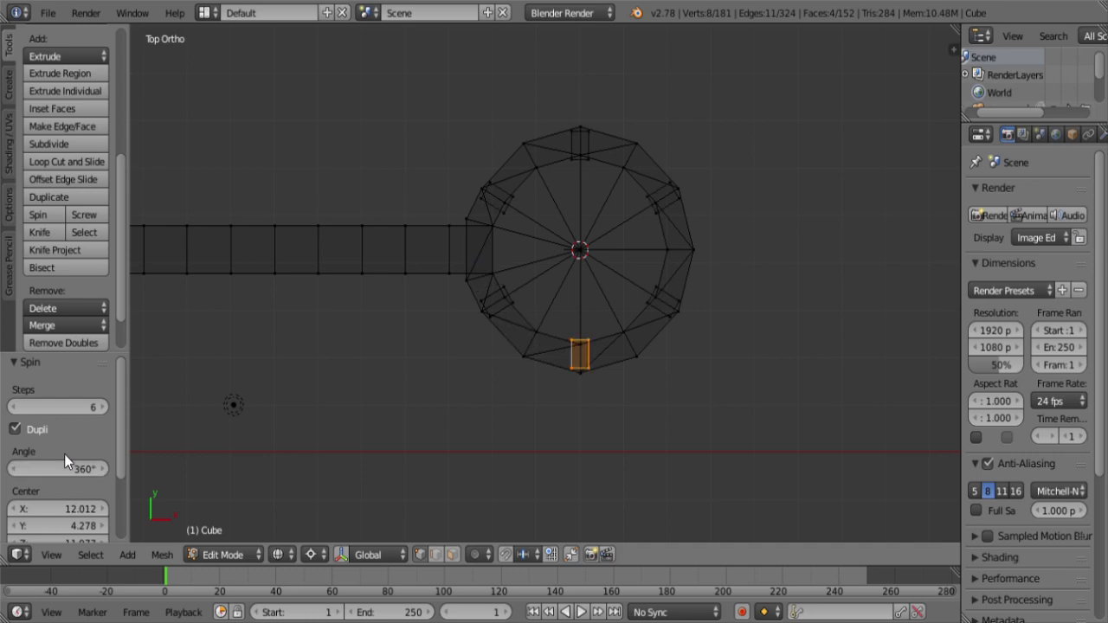
Step: Select the whole castle mesh and recalculate its normals to face outward, leaving nothing selected
mouse_move(522, 470)
middle_down()
mouse_move(551, 281)
mouse_move(637, 379)
mouse_move(609, 268)
middle_up()
key(z)
scroll(545, 362, up, 6)
scroll(515, 340, down, 5)
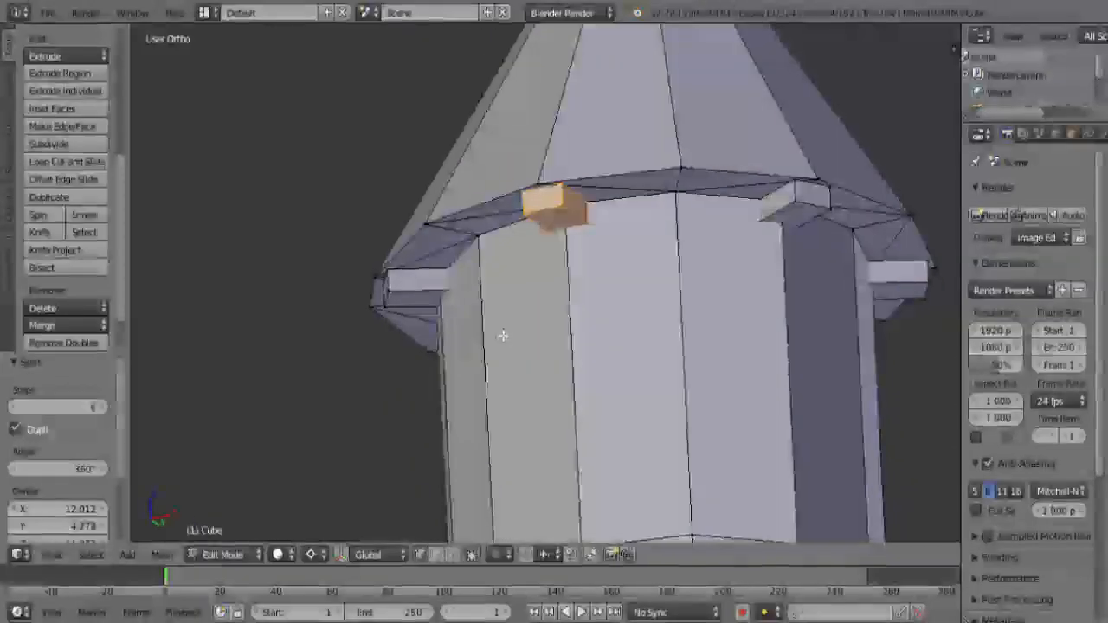
middle_drag(554, 307, 618, 285)
scroll(618, 285, down, 4)
middle_drag(571, 331, 582, 342)
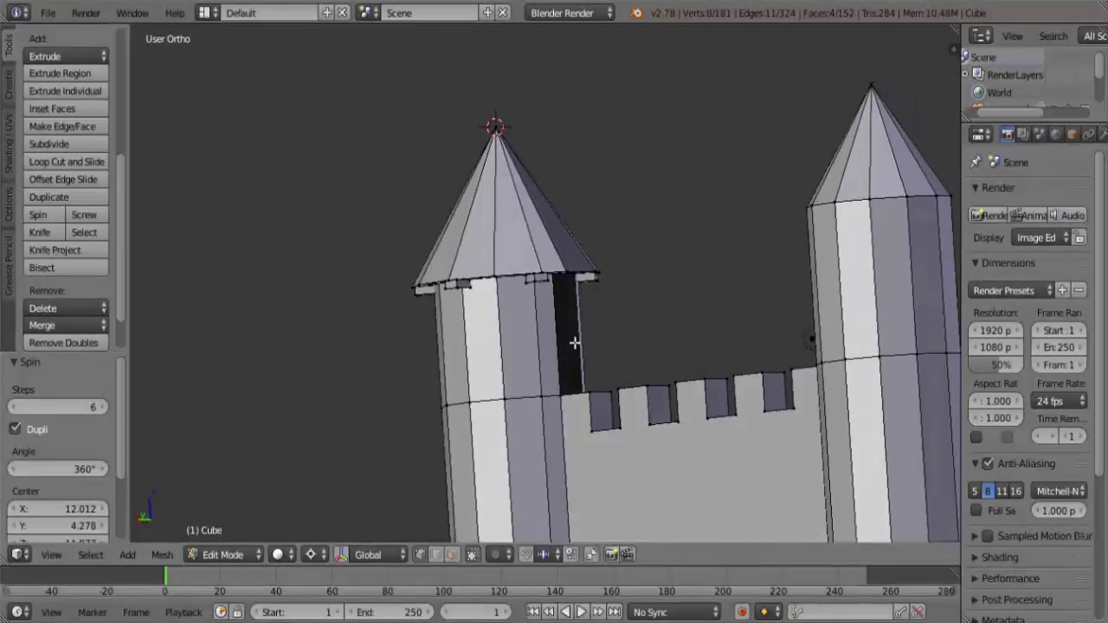
key(a)
key(a)
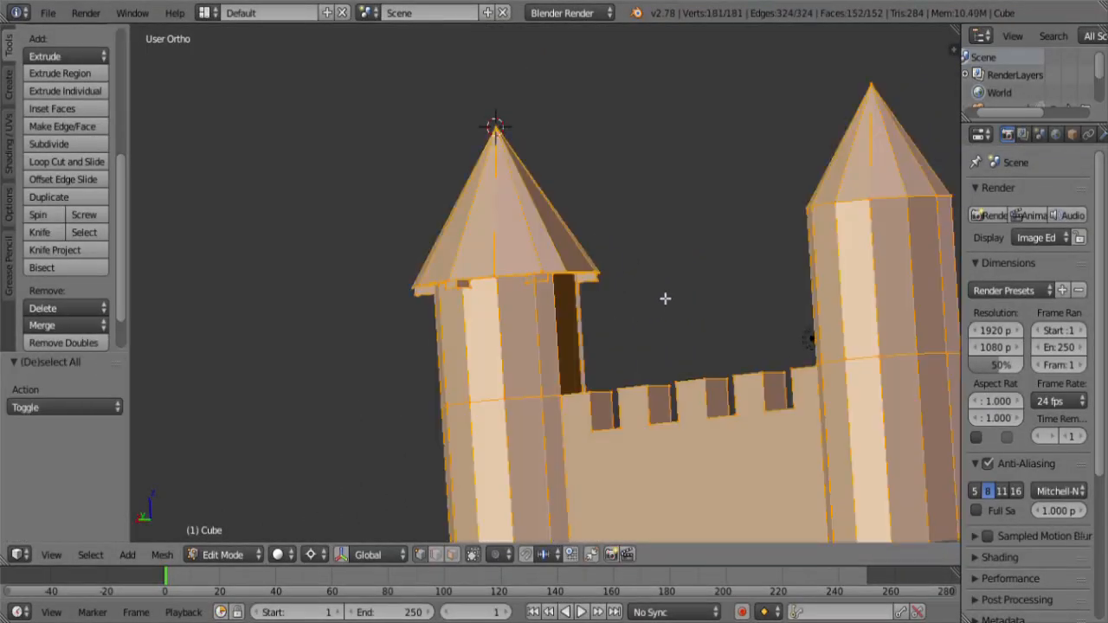
key(ctrl+n)
click(663, 294)
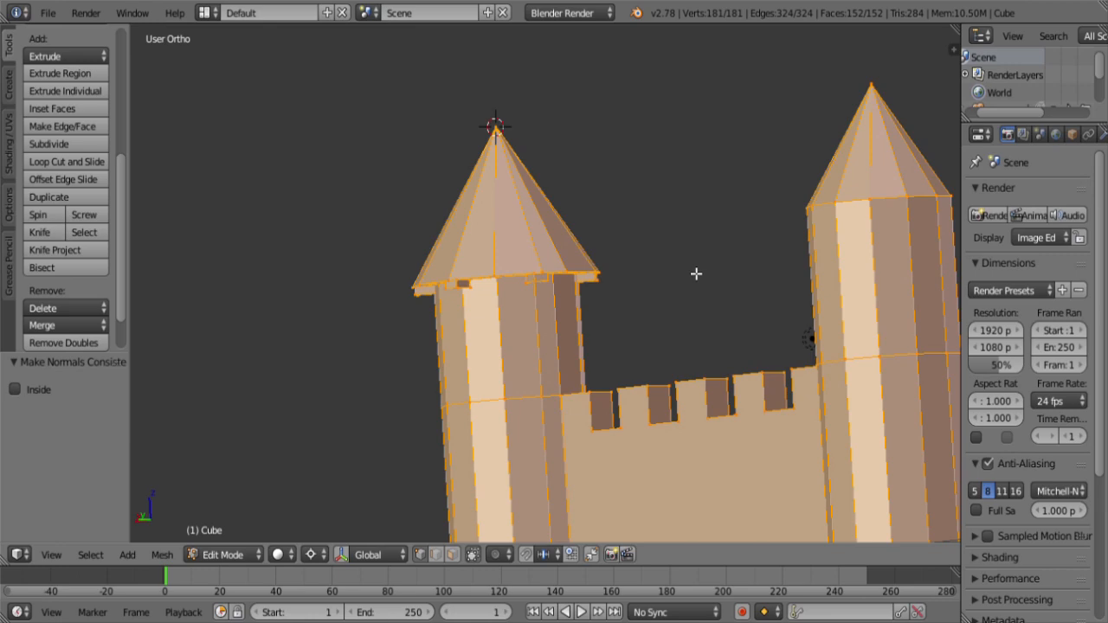
key(a)
Step: Examine the ring of support blocks beneath the roof overhang and the whole castle from several sides
middle_drag(647, 307, 400, 358)
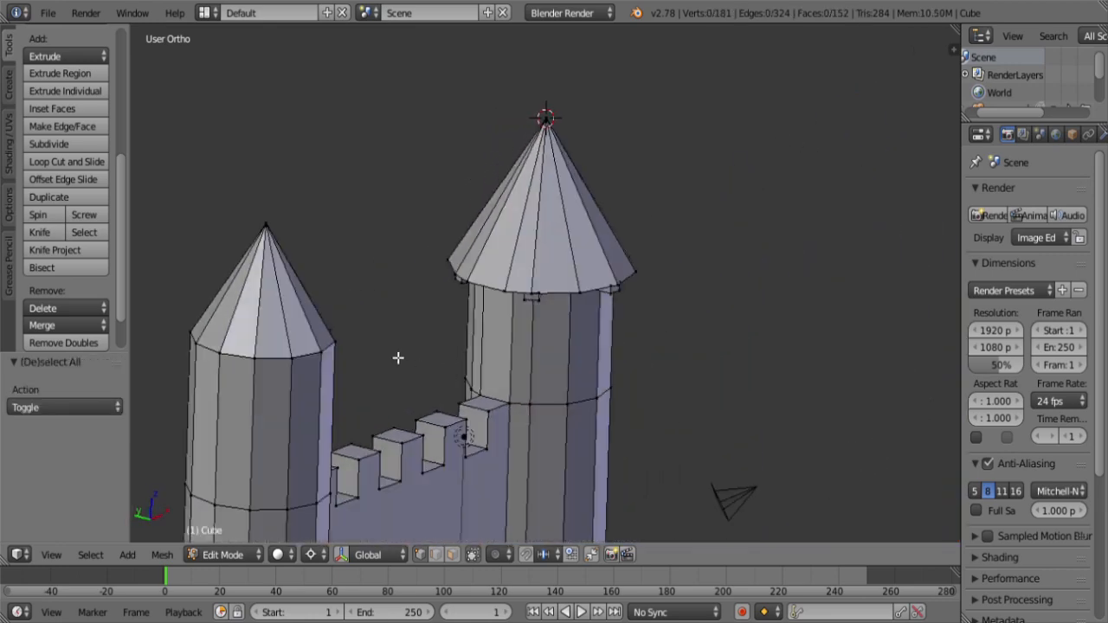
scroll(482, 365, up, 3)
scroll(483, 364, up, 2)
middle_drag(483, 364, 516, 346)
scroll(511, 320, down, 9)
scroll(517, 346, up, 4)
key(Tab)
key(Tab)
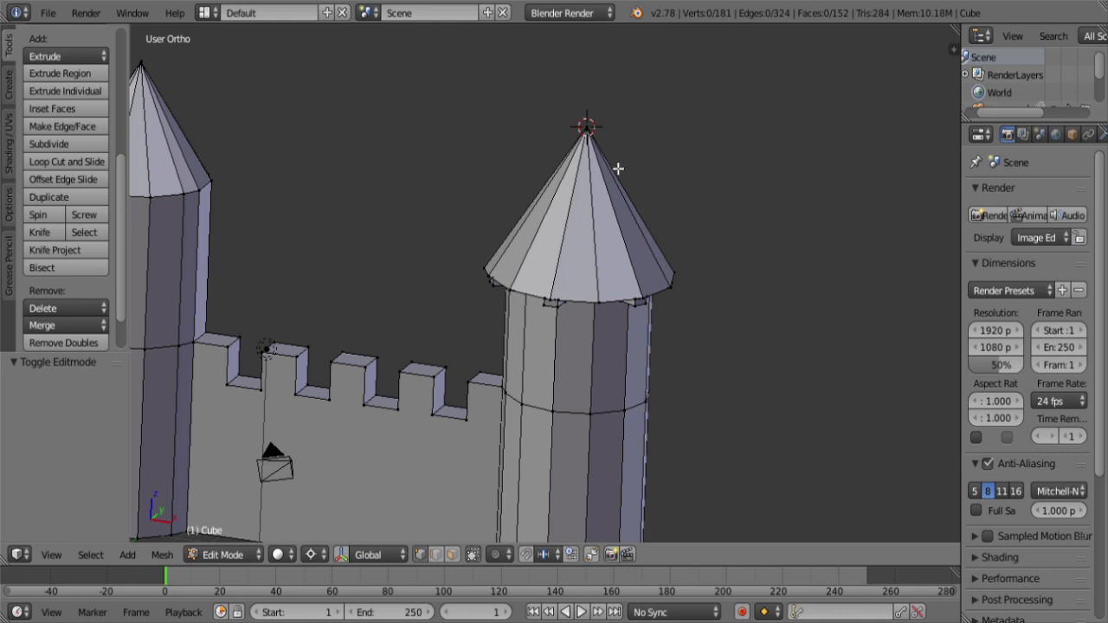
scroll(604, 189, down, 6)
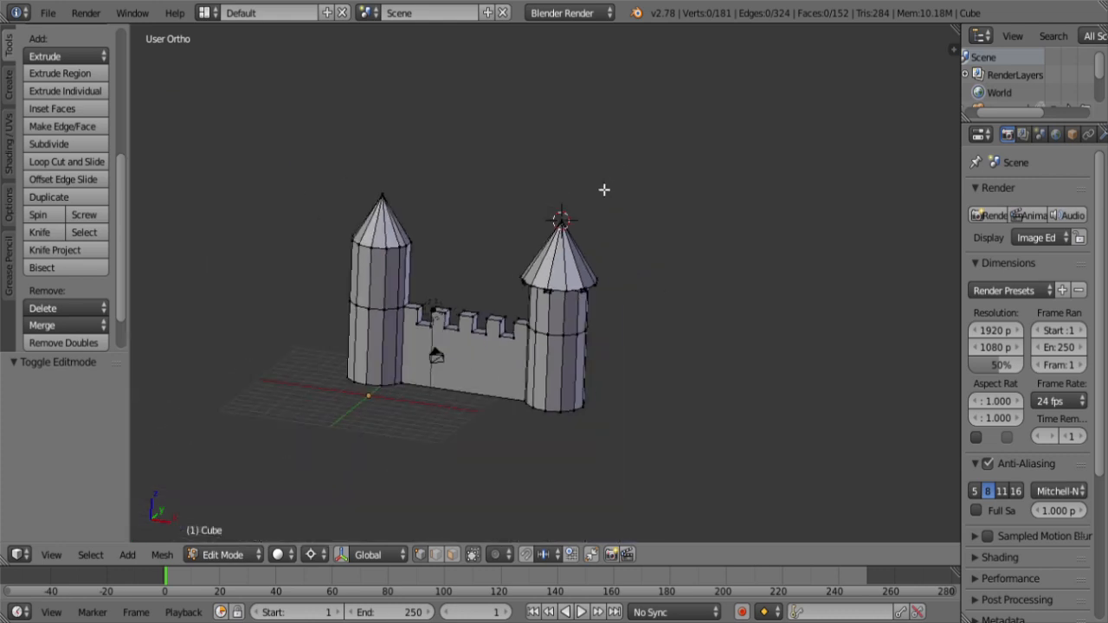
Step: Select the bottom edge loop of the tower with the overhanging roof and fill its open base with a face
middle_drag(531, 417, 589, 332)
shift+middle_drag(588, 332, 566, 256)
scroll(560, 238, up, 5)
alt+right_click(529, 196)
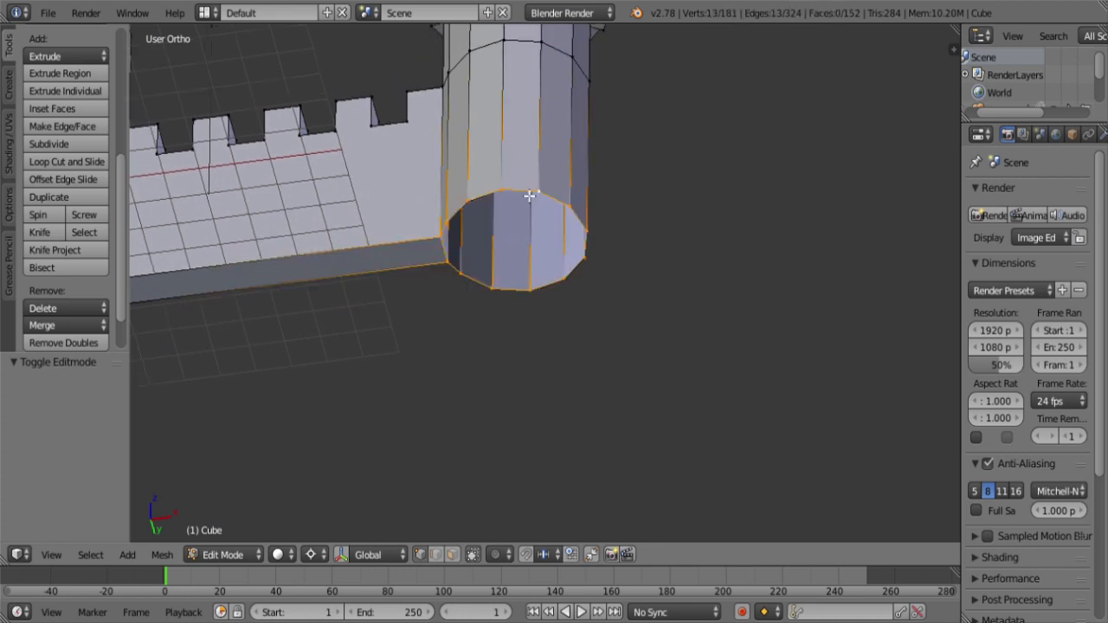
key(f)
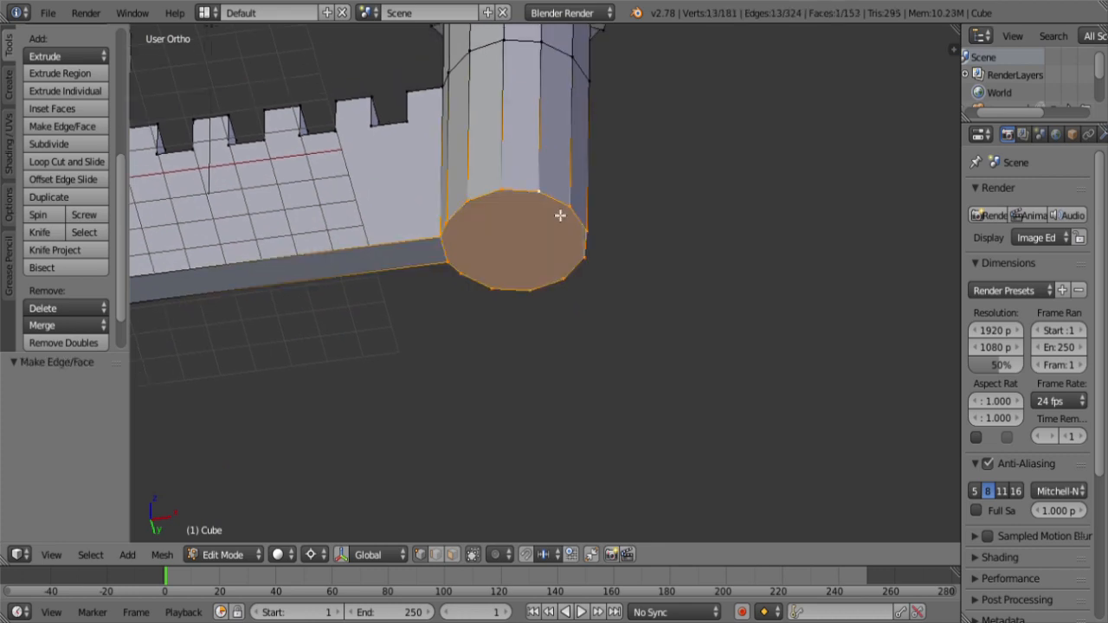
Step: Select only the other tower's bottom edge loop and fill its open base with a face
scroll(559, 216, down, 5)
shift+middle_drag(419, 260, 583, 230)
scroll(572, 232, up, 5)
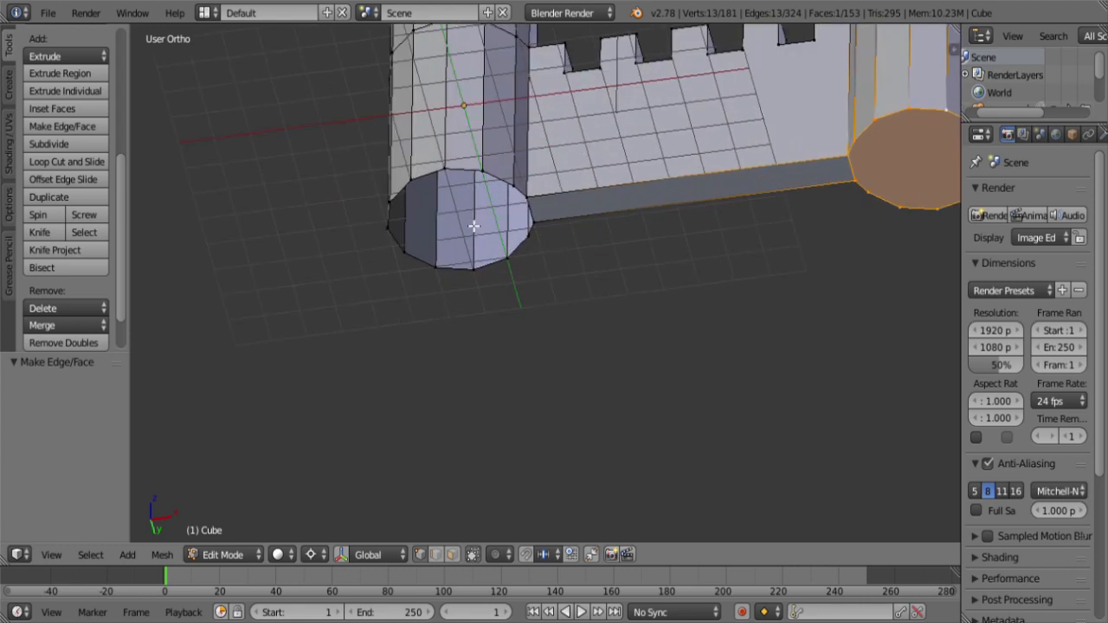
key(a)
alt+right_click(473, 173)
key(f)
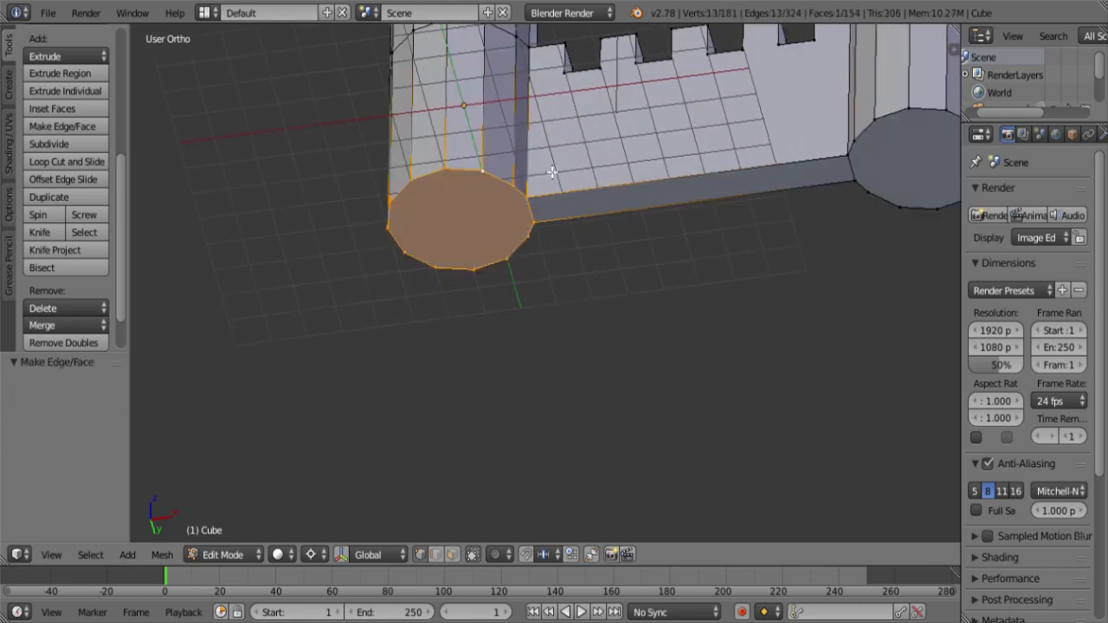
Step: Select all of one support block beneath the overhanging roof, starting from one of its lower corner vertices
scroll(551, 173, down, 6)
shift+middle_drag(623, 208, 511, 270)
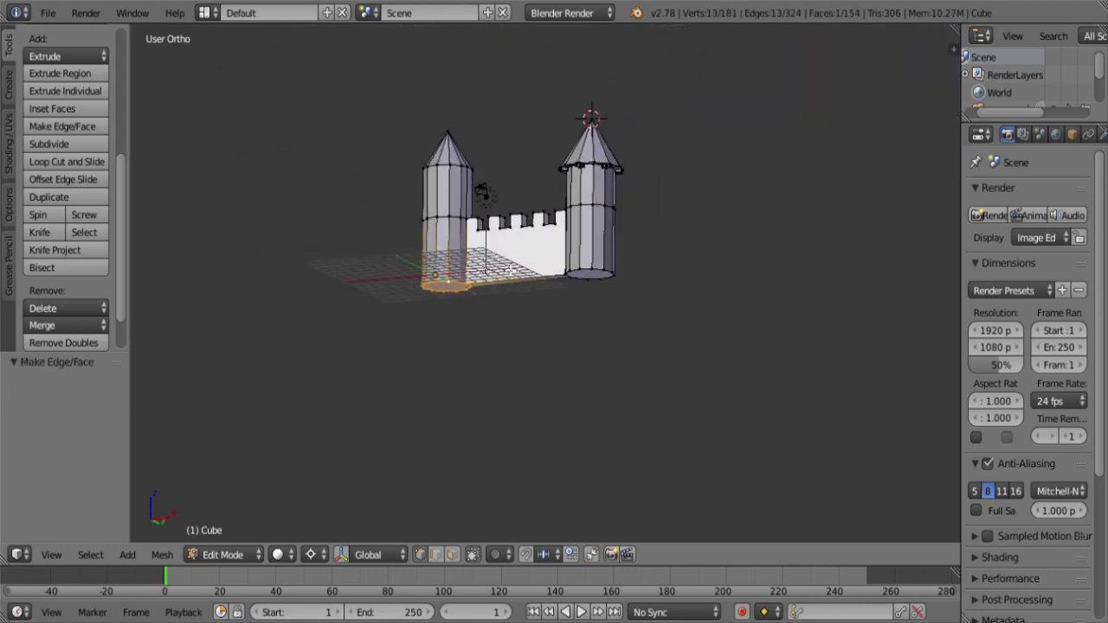
middle_drag(549, 198, 530, 277)
scroll(530, 277, up, 6)
shift+middle_drag(654, 165, 594, 329)
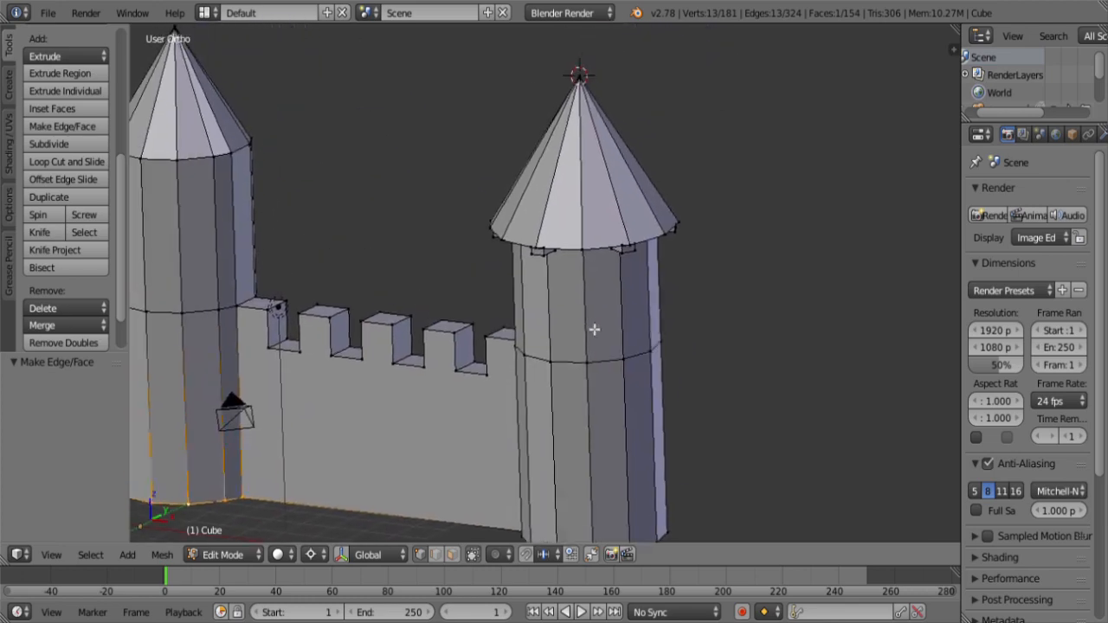
scroll(593, 319, up, 6)
scroll(593, 318, up, 2)
shift+middle_drag(598, 287, 589, 337)
right_click(546, 281)
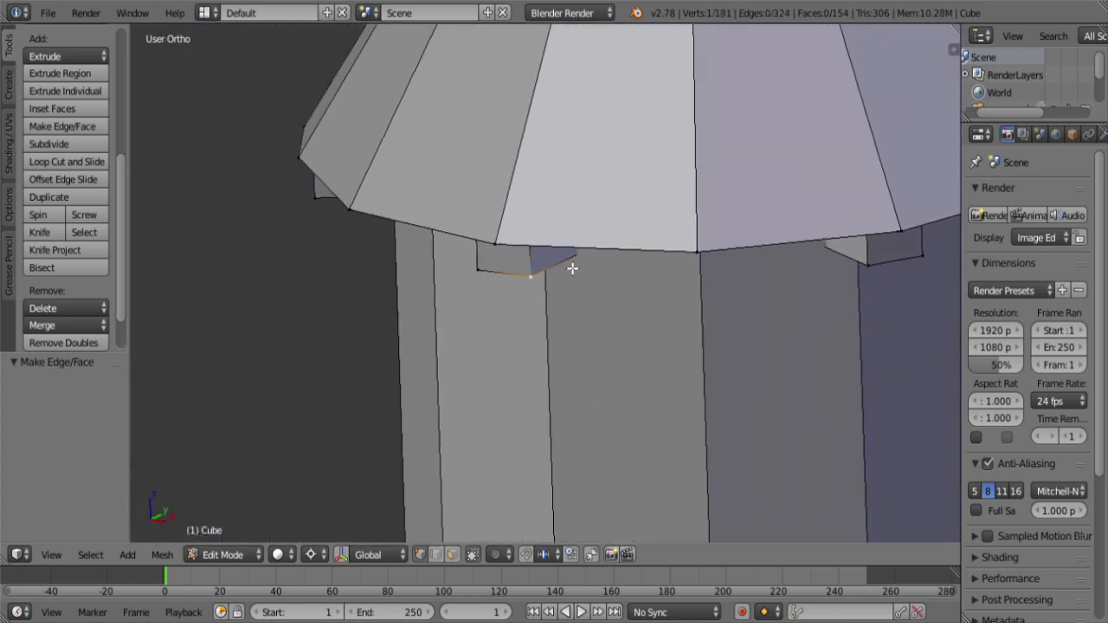
key(ctrl+KP_Add)
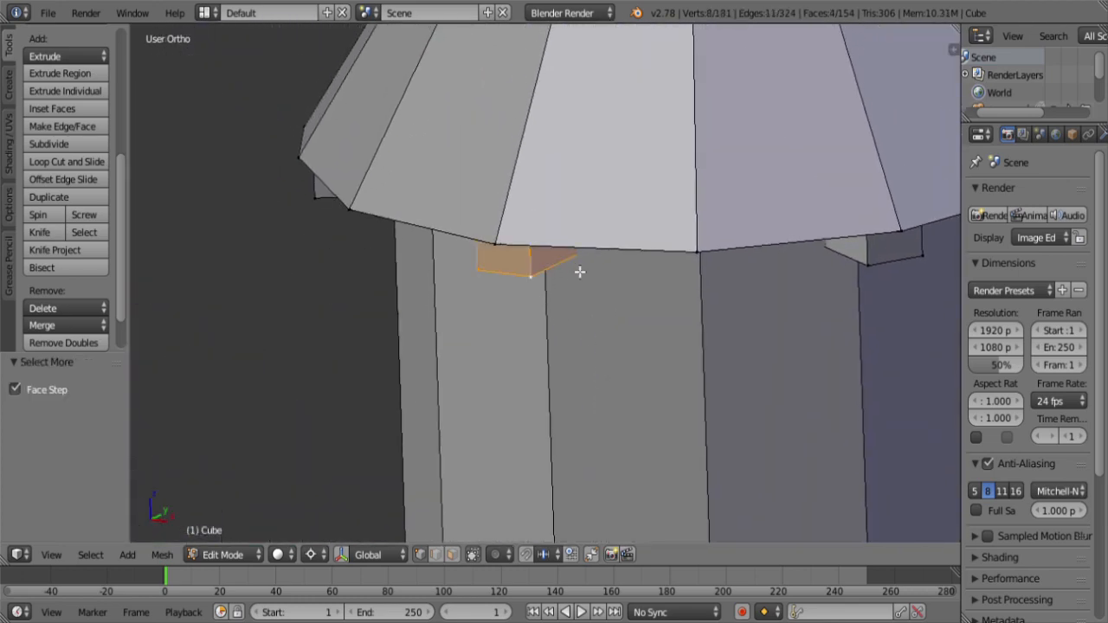
Step: In wireframe, reduce the selection to the block's four upper vertices and close its open top with a face
key(z)
scroll(597, 269, down, 3)
scroll(601, 303, down, 5)
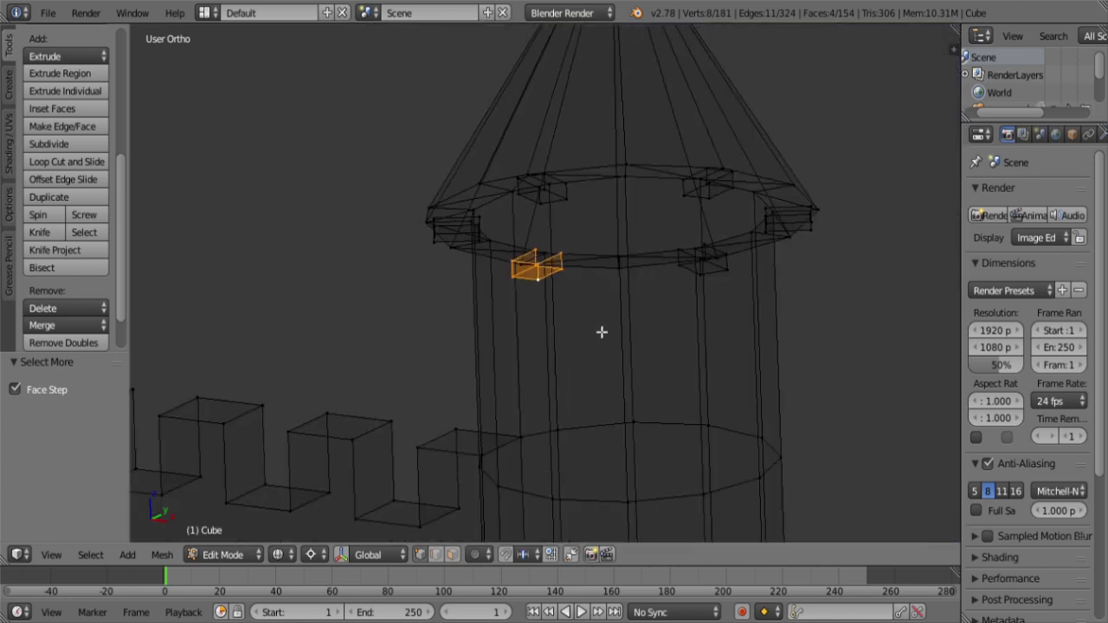
middle_drag(601, 329, 560, 365)
scroll(520, 372, up, 2)
shift+middle_drag(420, 395, 638, 265)
scroll(588, 286, up, 4)
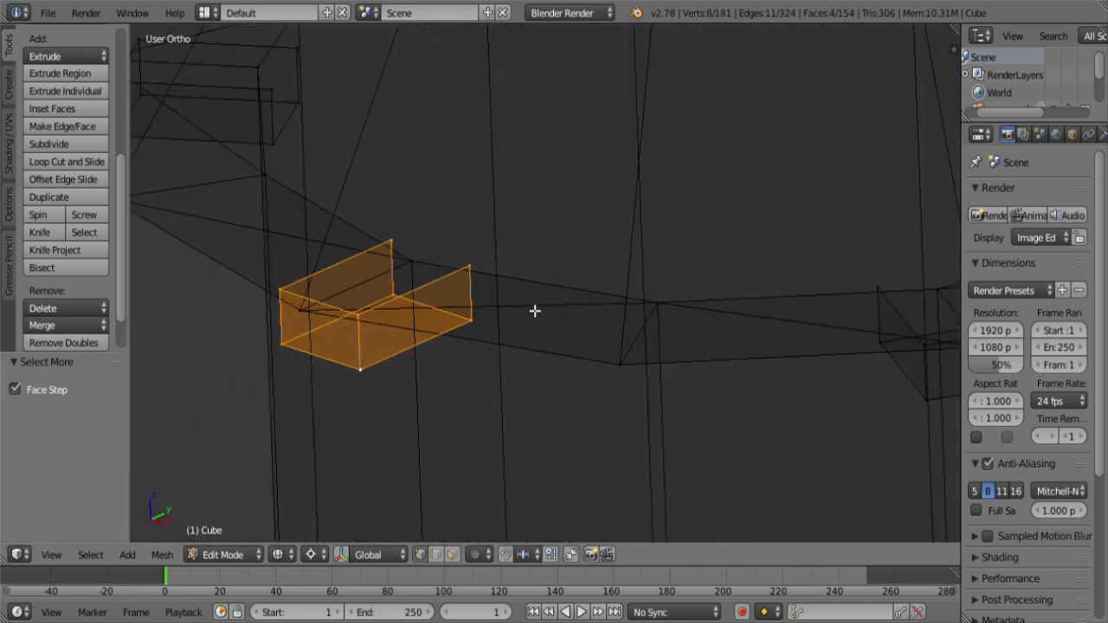
shift+middle_drag(527, 302, 625, 266)
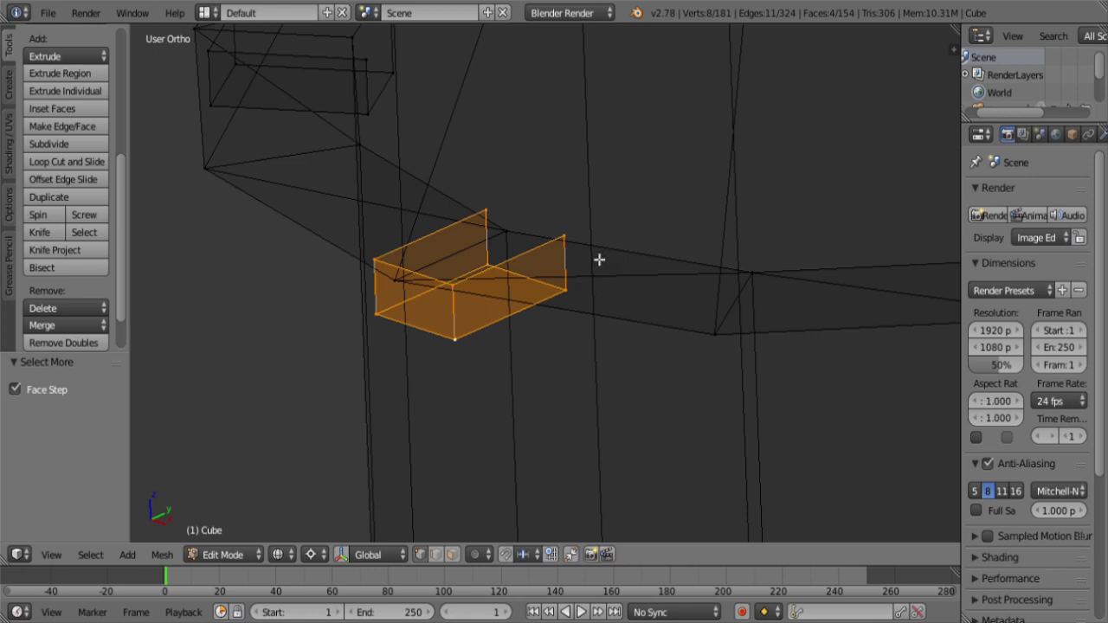
scroll(594, 262, down, 4)
middle_drag(479, 338, 581, 289)
key(b)
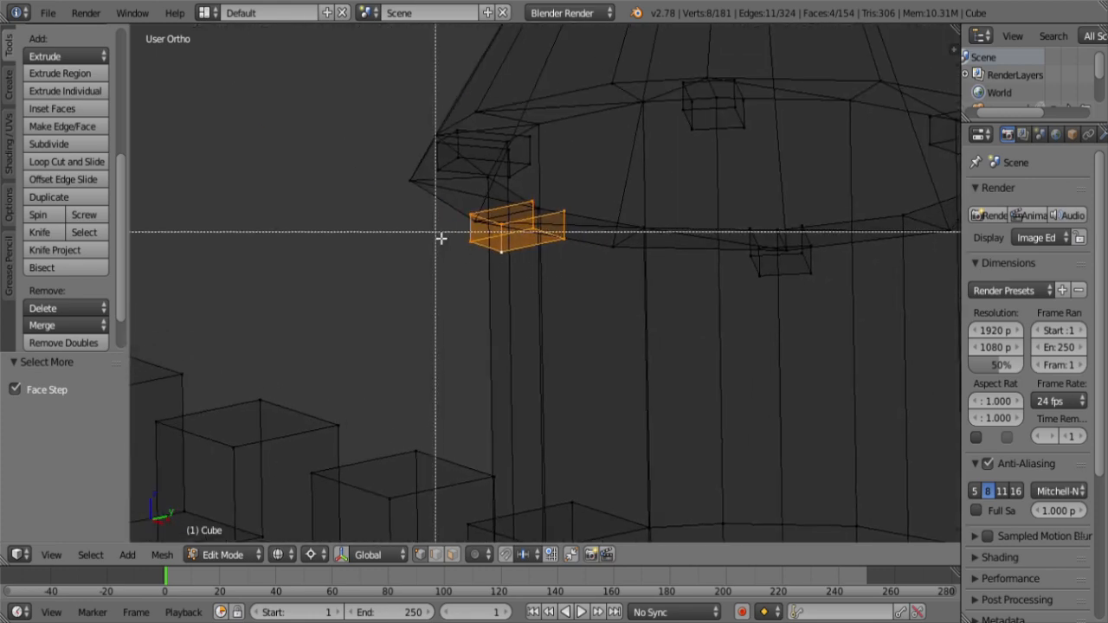
middle_drag(435, 232, 546, 272)
key(b)
middle_drag(531, 231, 591, 263)
key(f)
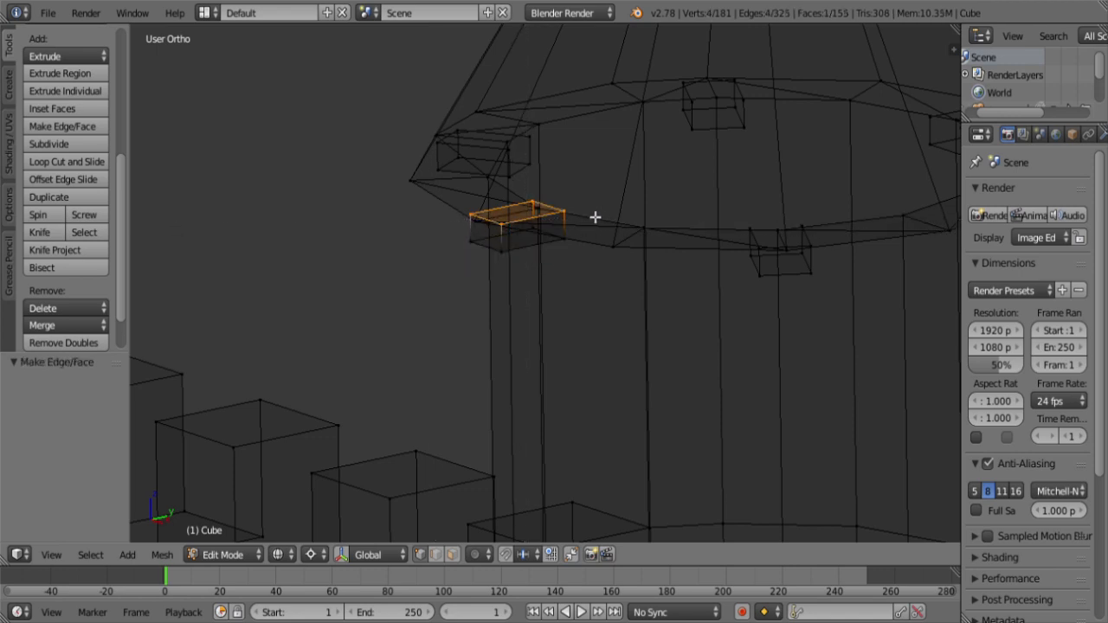
Step: Close the block's inner end with a face on its four tower-side vertices and reselect the whole block
key(ctrl+KP_Add)
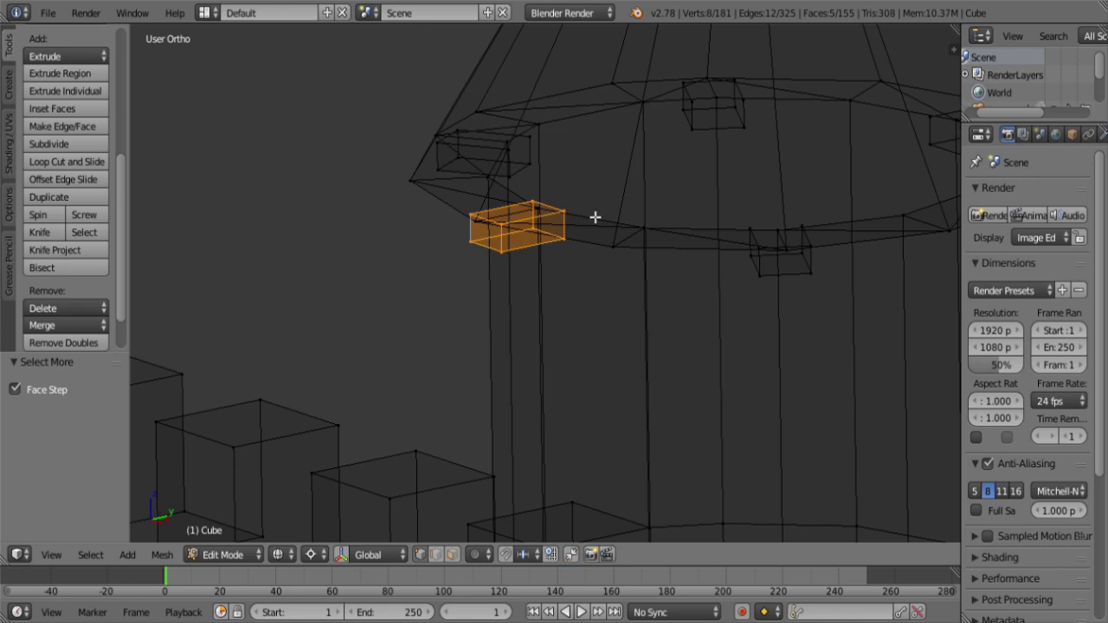
key(b)
middle_drag(524, 188, 415, 265)
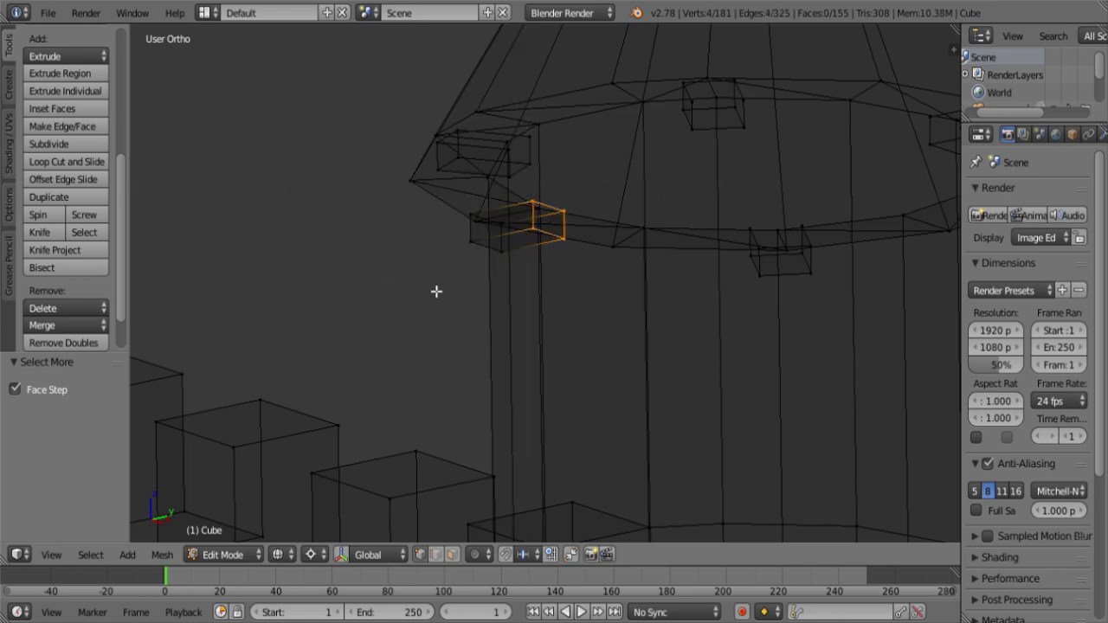
key(f)
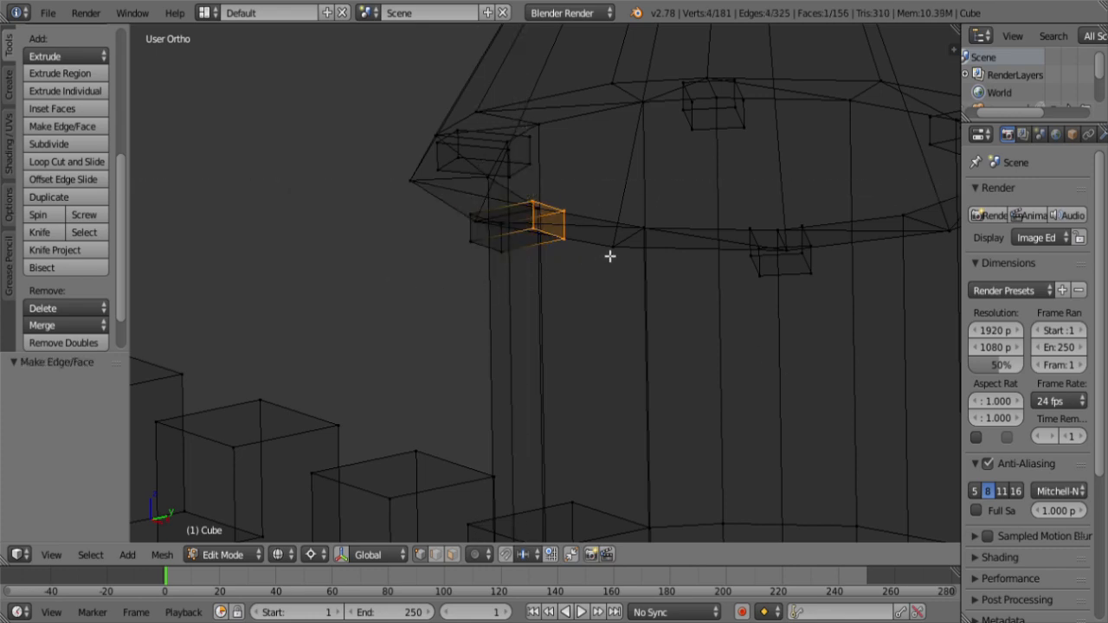
key(ctrl+KP_Add)
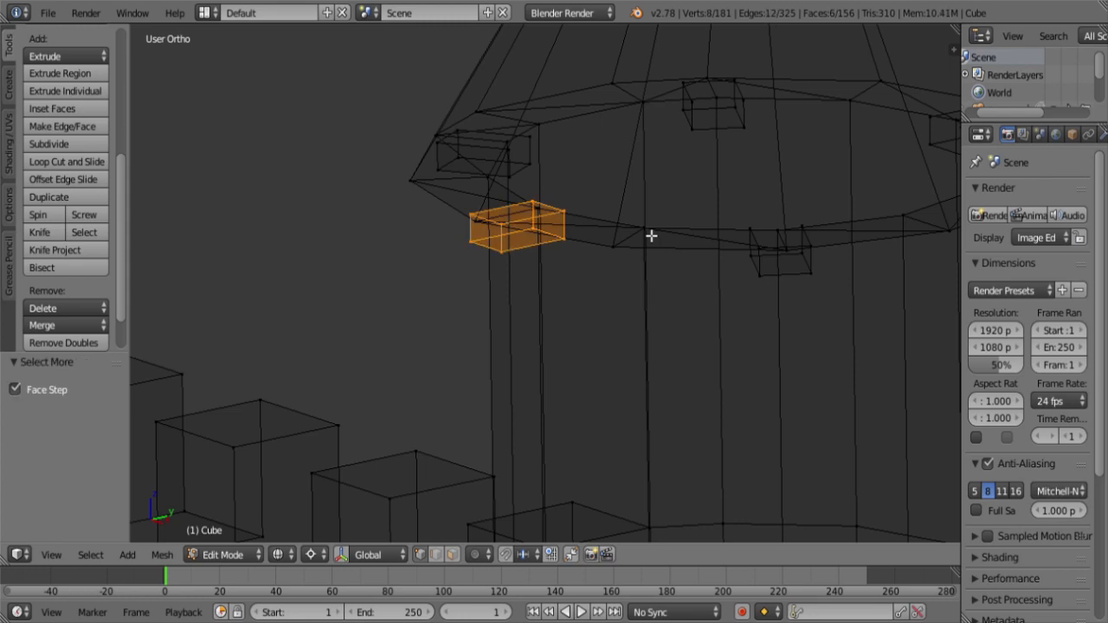
Step: Delete the vertices of the four side support blocks beneath the roof, keeping only the front and back blocks
key(KP_1)
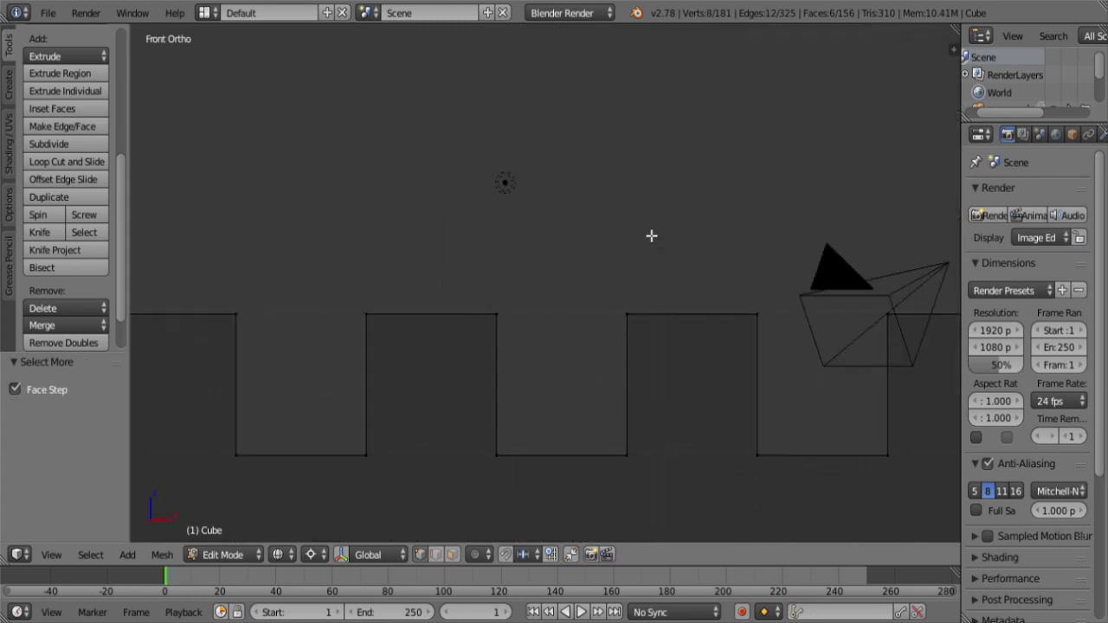
scroll(651, 236, down, 4)
shift+middle_drag(841, 117, 348, 282)
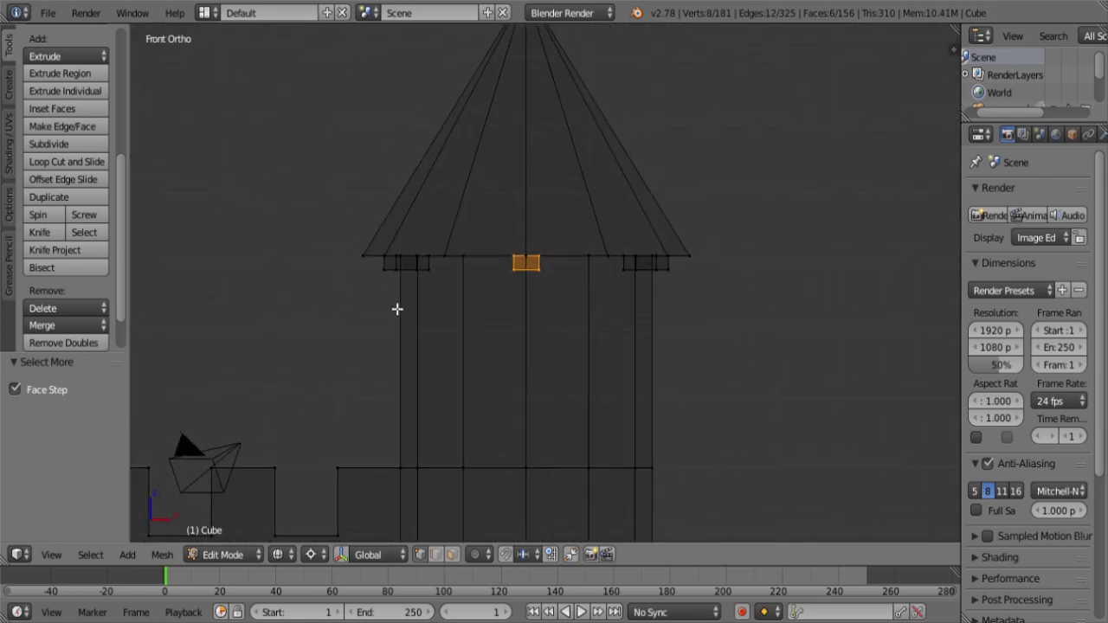
scroll(396, 310, up, 4)
key(a)
key(b)
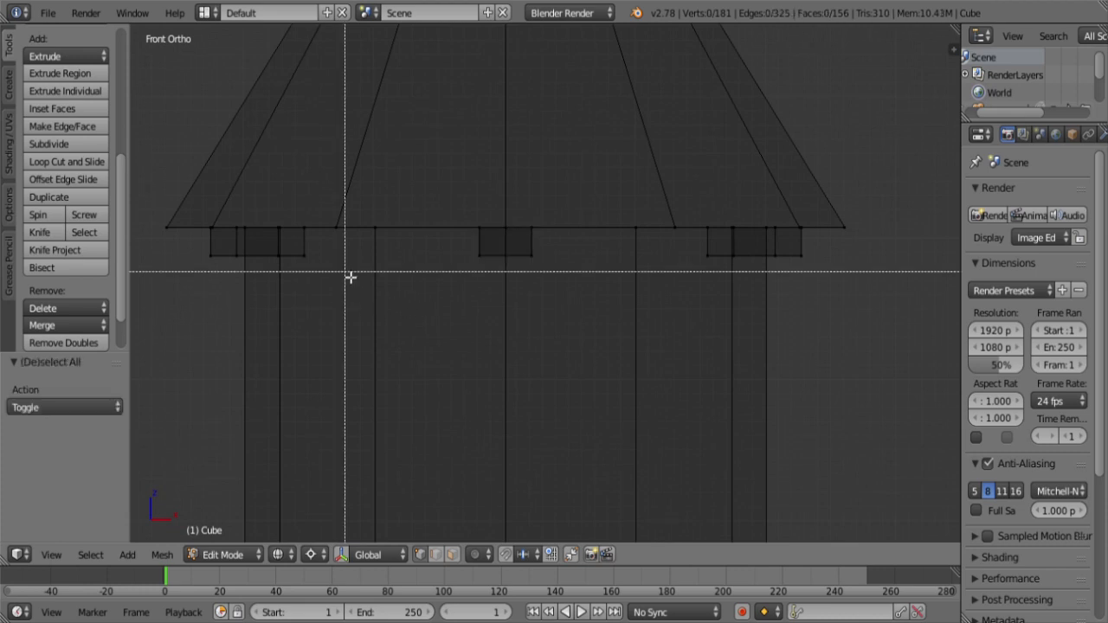
drag(353, 243, 164, 293)
key(b)
drag(639, 237, 850, 310)
key(ctrl+KP_Add)
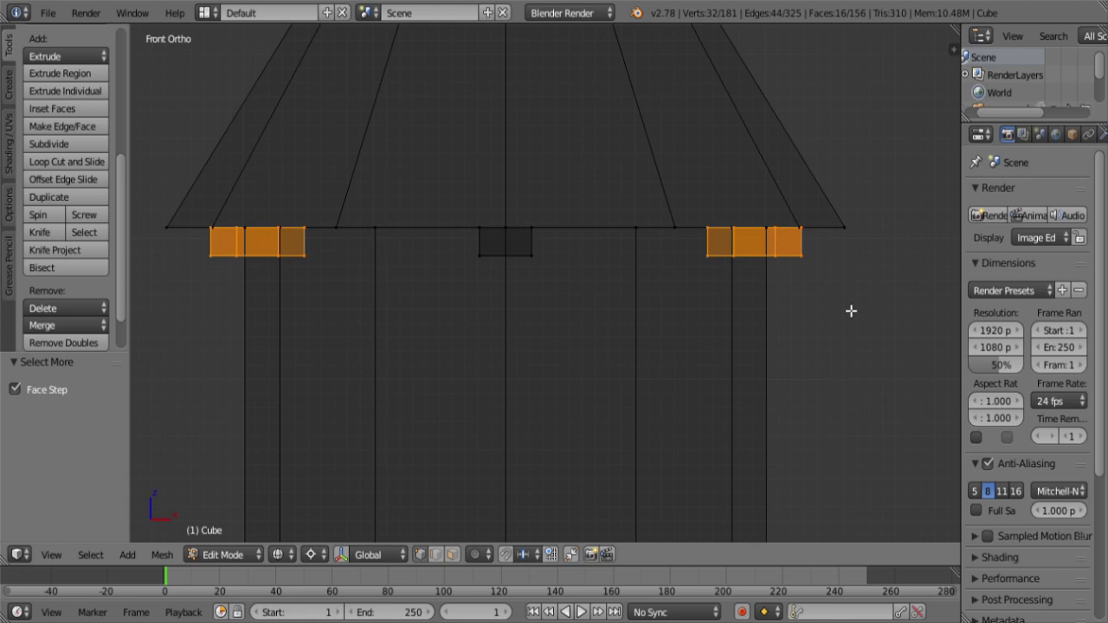
key(x)
click(845, 305)
Step: Delete the vertices of the back support block, leaving only the closed front block beneath the roof
scroll(673, 324, down, 3)
scroll(672, 324, up, 2)
middle_drag(673, 324, 545, 212)
key(l)
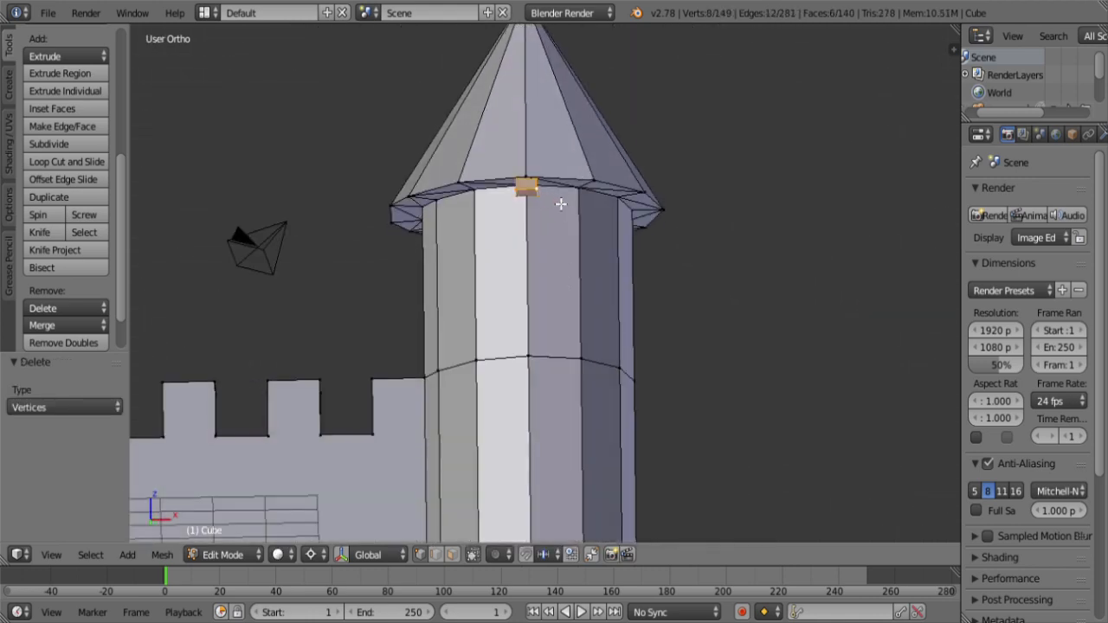
key(ctrl+KP_Add)
key(KP_7)
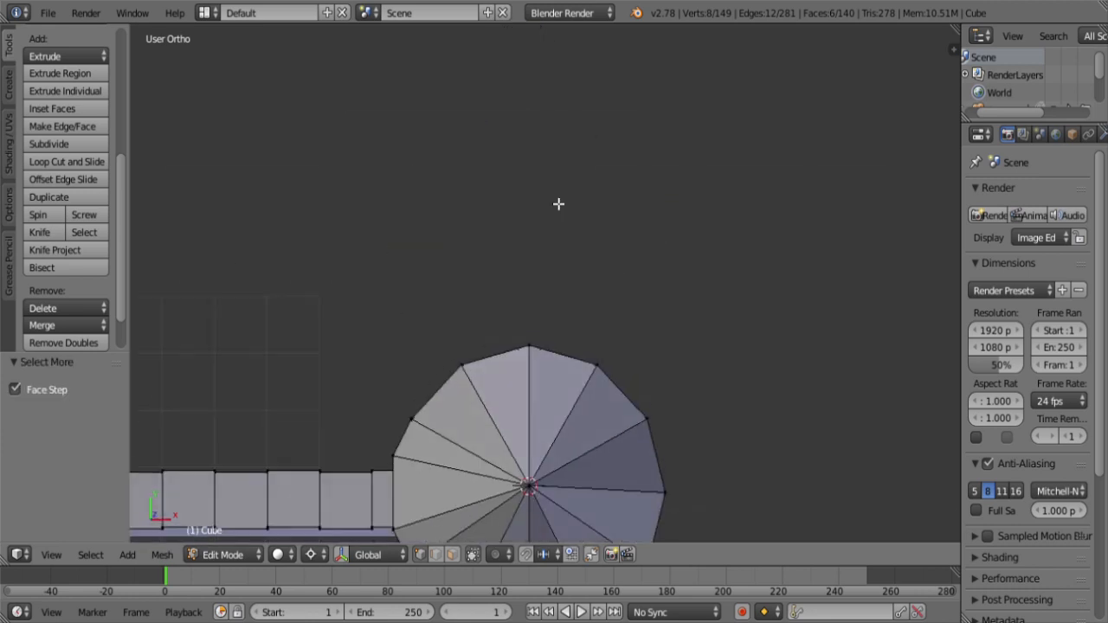
key(z)
shift+middle_drag(606, 314, 663, 138)
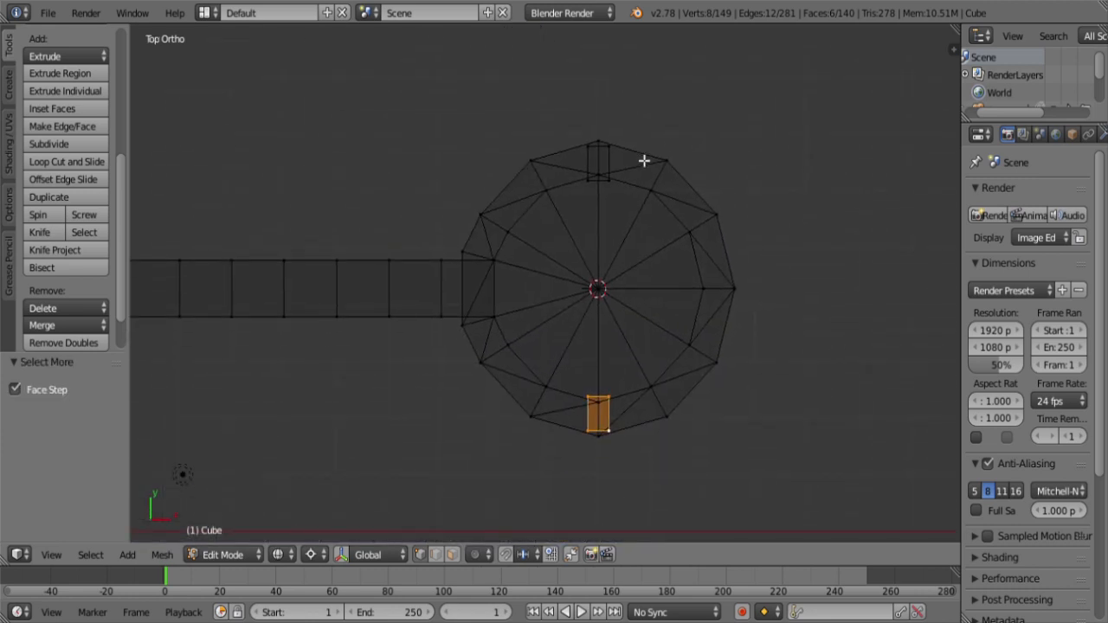
right_click(633, 163)
key(ctrl+l)
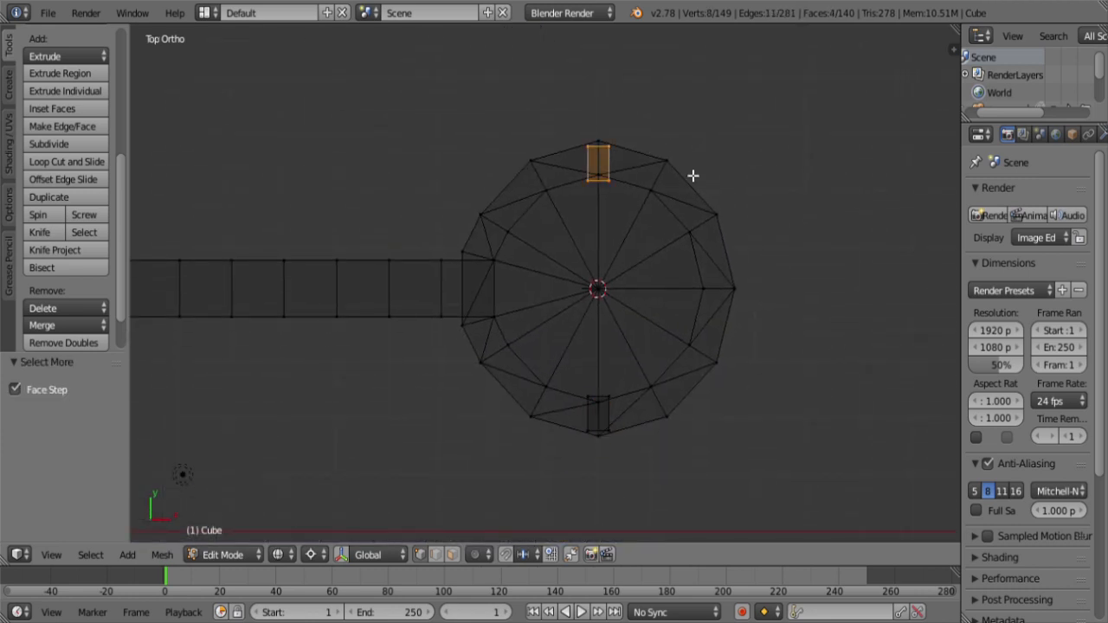
key(x)
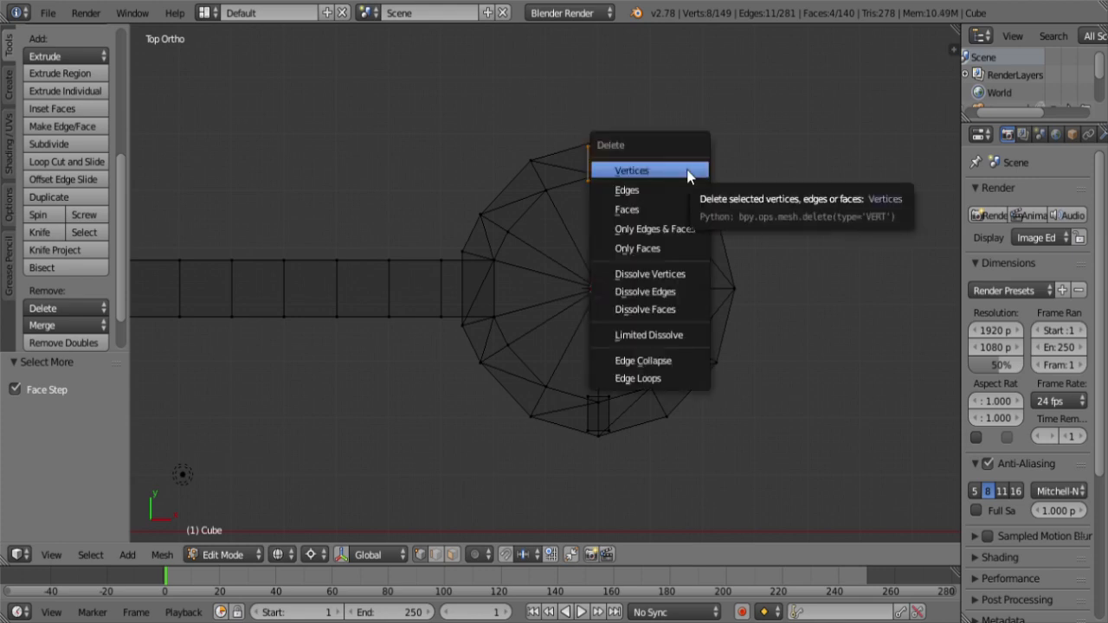
click(688, 175)
Step: Select the whole castle mesh and recalculate its normals to face outward
scroll(618, 321, down, 6)
mouse_move(618, 321)
middle_down()
mouse_move(490, 306)
mouse_move(497, 310)
middle_up()
key(z)
key(a)
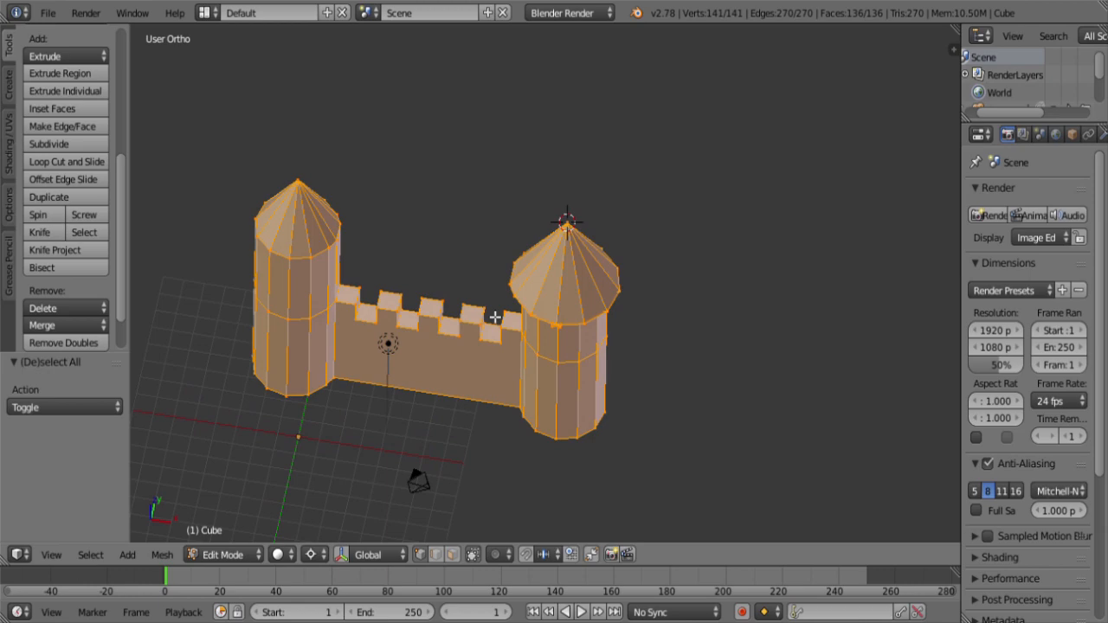
key(ctrl+n)
scroll(589, 337, up, 3)
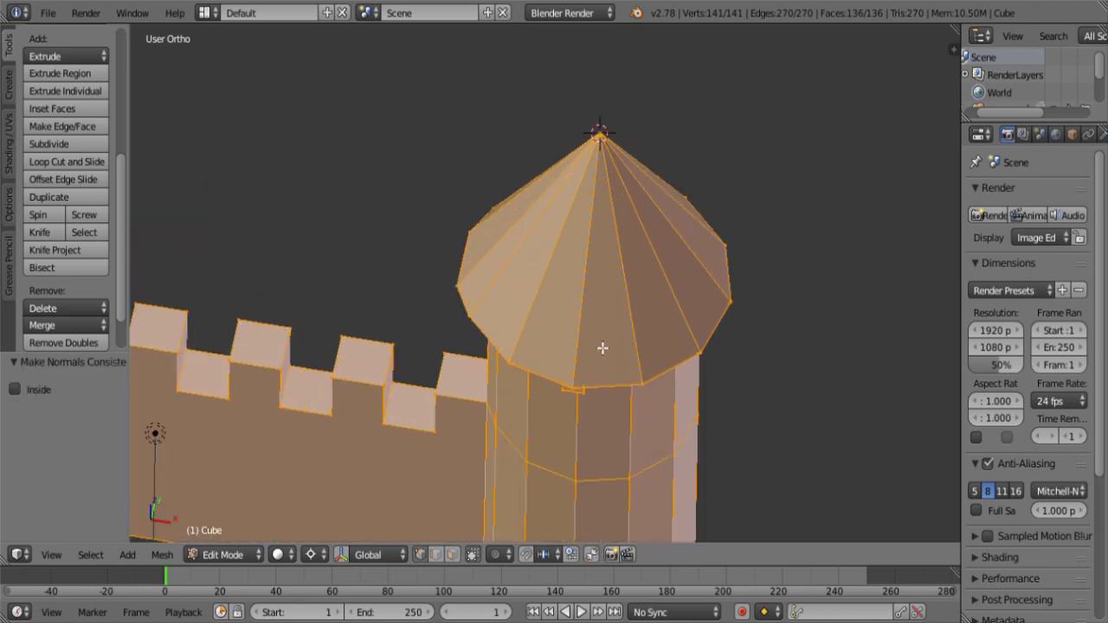
Step: Select the entire remaining support block and show it in a wireframe top view
scroll(585, 408, up, 3)
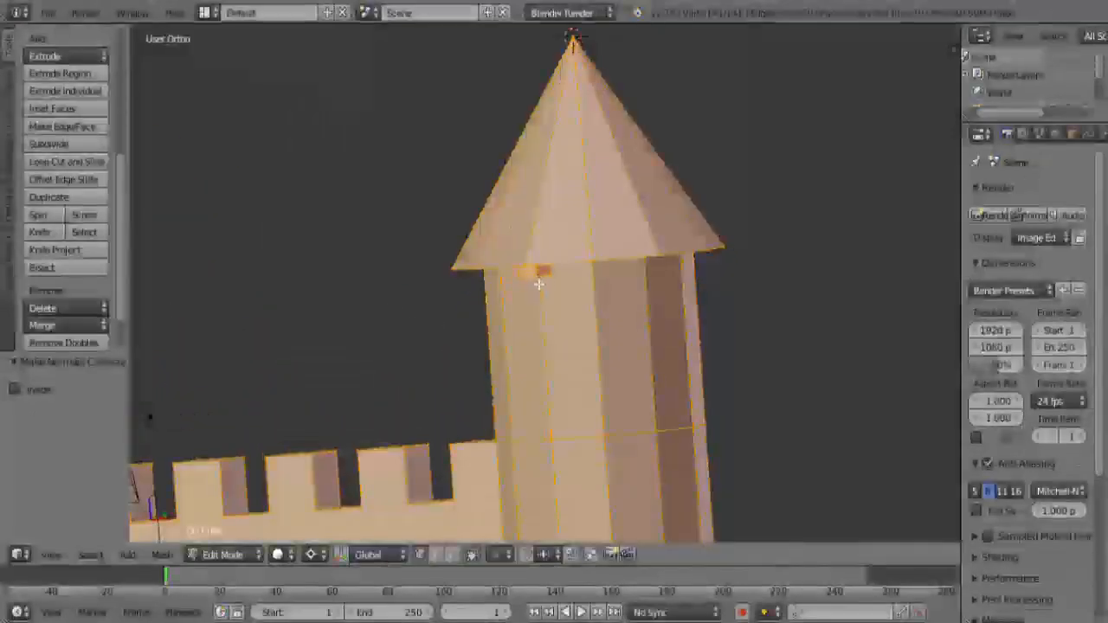
right_click(537, 275)
key(ctrl+KP_Add)
key(ctrl+KP_Add)
key(KP_7)
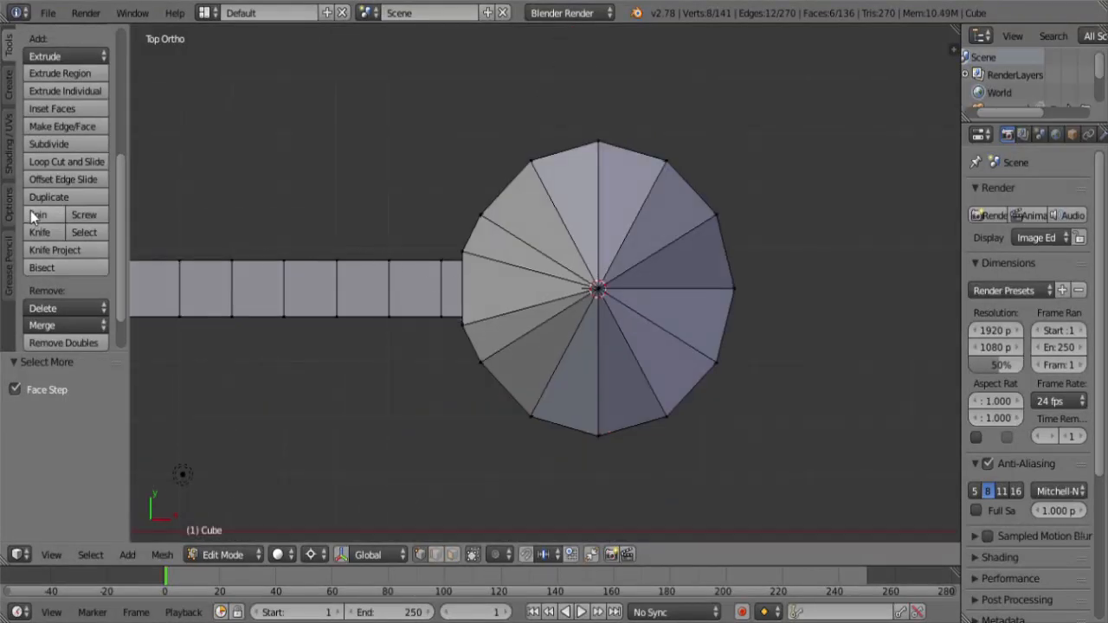
key(z)
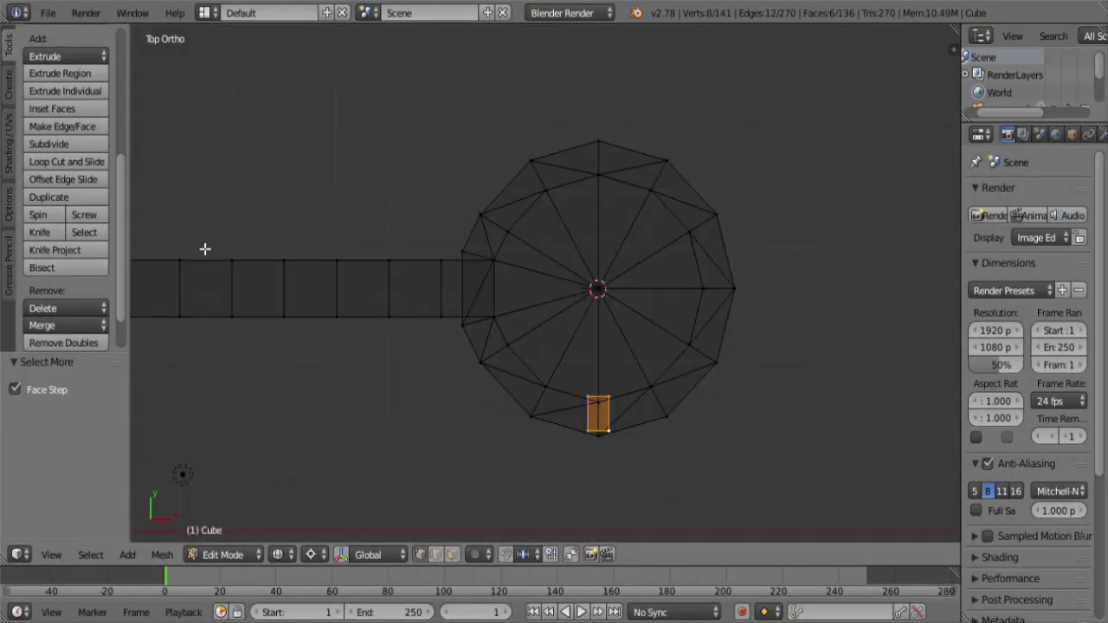
Step: Spin the support block around the tower's centre as duplicates, with 6 steps over 360°
click(47, 216)
click(69, 407)
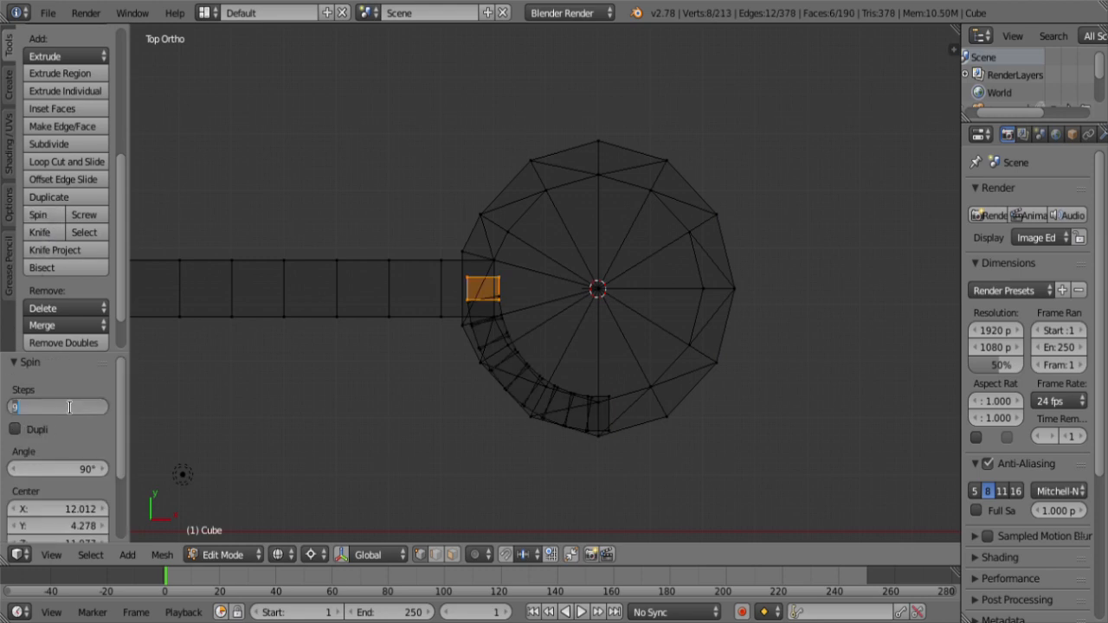
text(6)
click(15, 430)
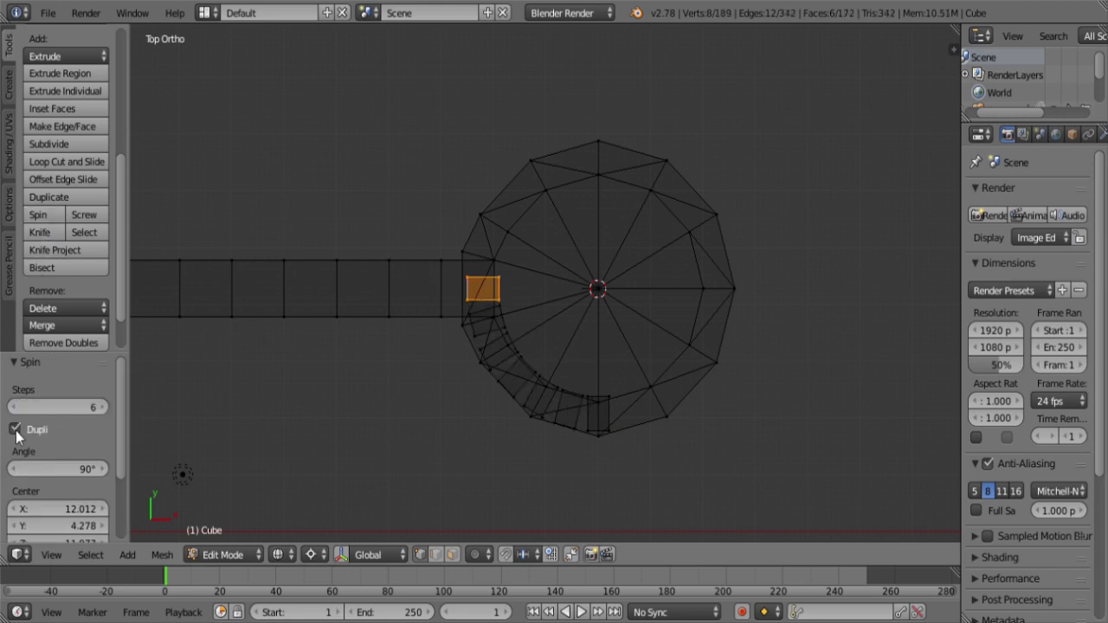
click(73, 471)
text(36)
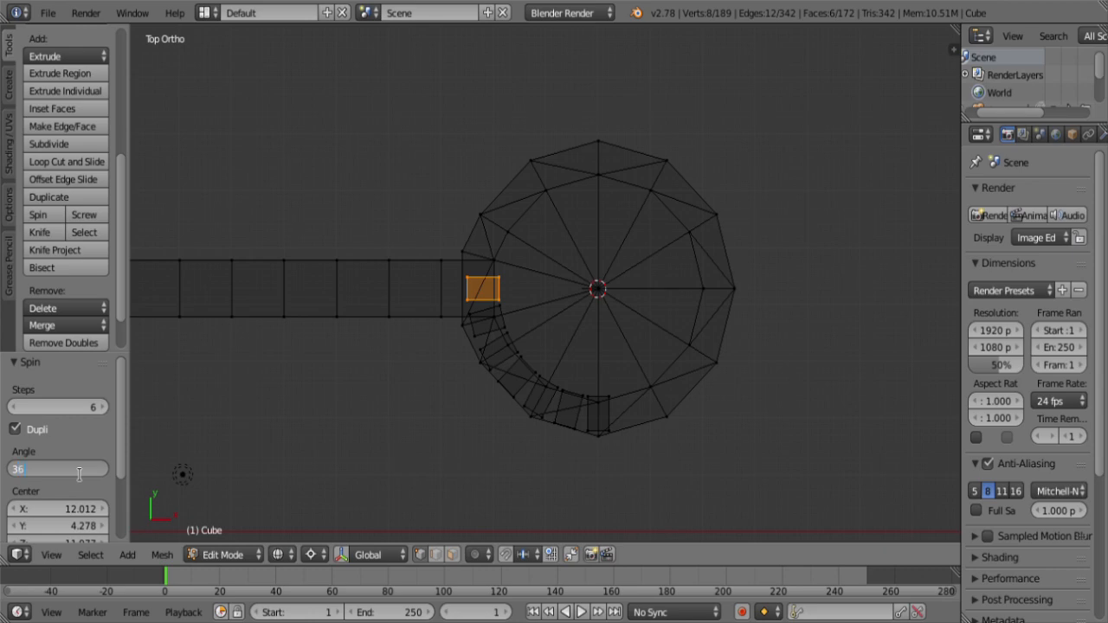
text(0)
key(Return)
Step: Delete the vertices of the still selected, overlapping spin copy of the support block
mouse_move(603, 537)
middle_down()
mouse_move(566, 384)
mouse_move(537, 430)
mouse_move(482, 280)
middle_up()
key(z)
scroll(482, 279, up, 4)
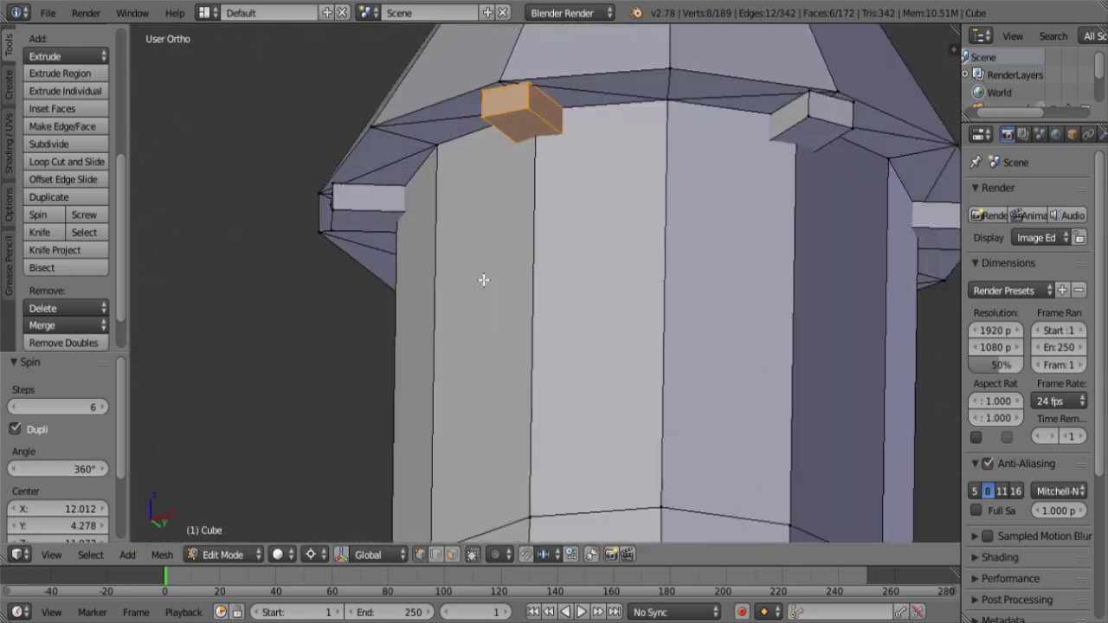
shift+middle_drag(517, 232, 512, 293)
scroll(537, 260, down, 5)
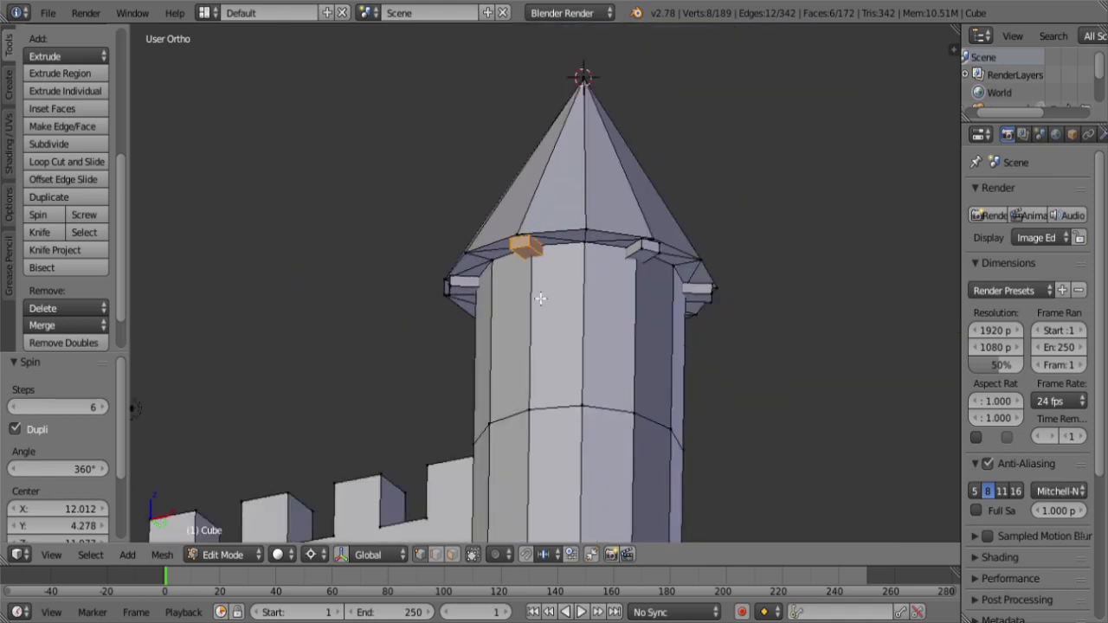
key(x)
click(604, 294)
Step: Select all the support blocks beneath the roof overhang in a wireframe front view
scroll(576, 282, up, 3)
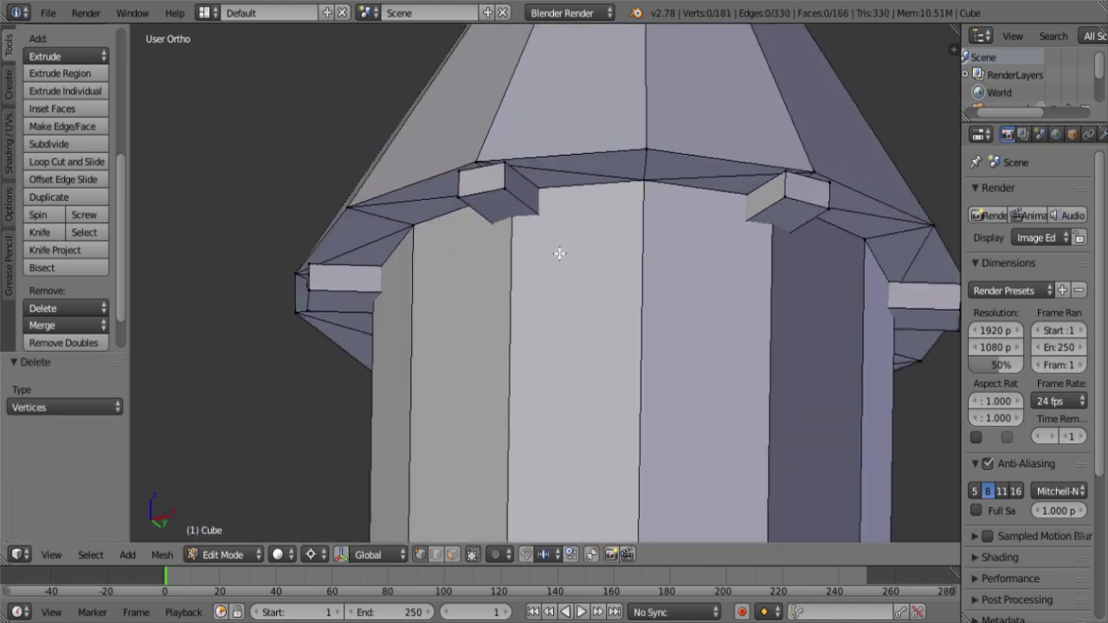
scroll(559, 253, down, 3)
key(KP_1)
key(z)
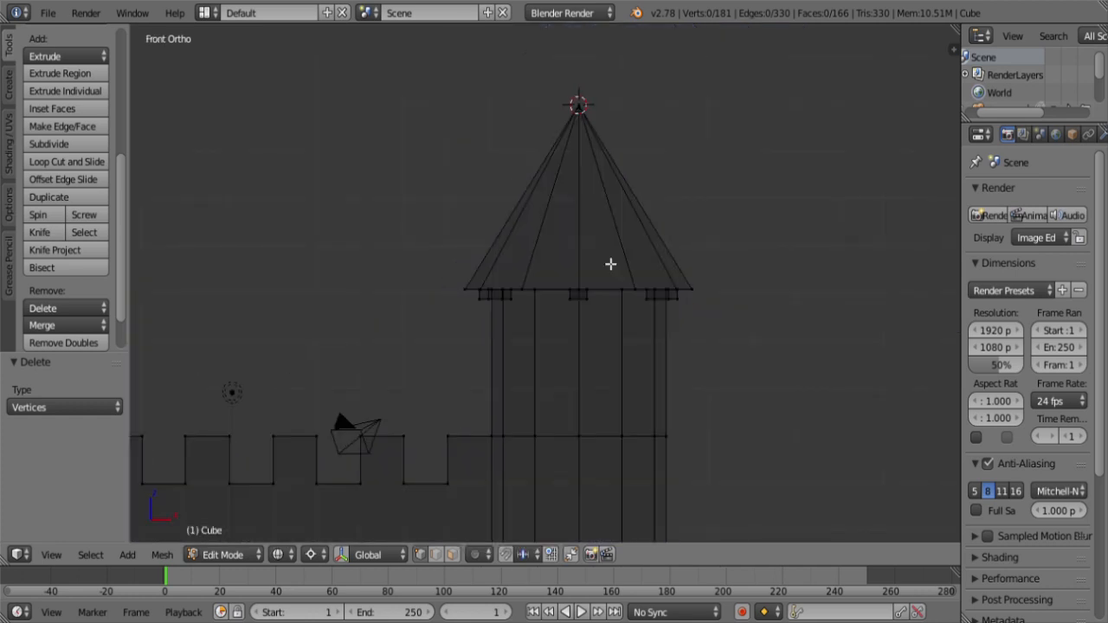
key(b)
drag(452, 292, 729, 347)
key(ctrl+KP_Add)
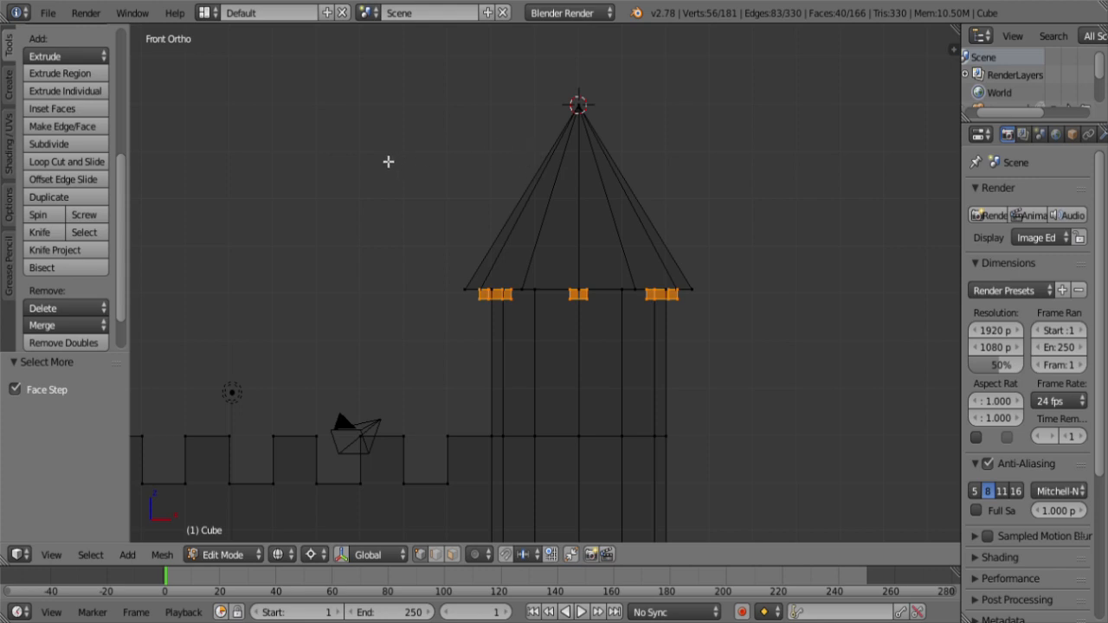
Step: Try to merge the support blocks into the tower with Intersect (Boolean) set to Union
key(ctrl+f)
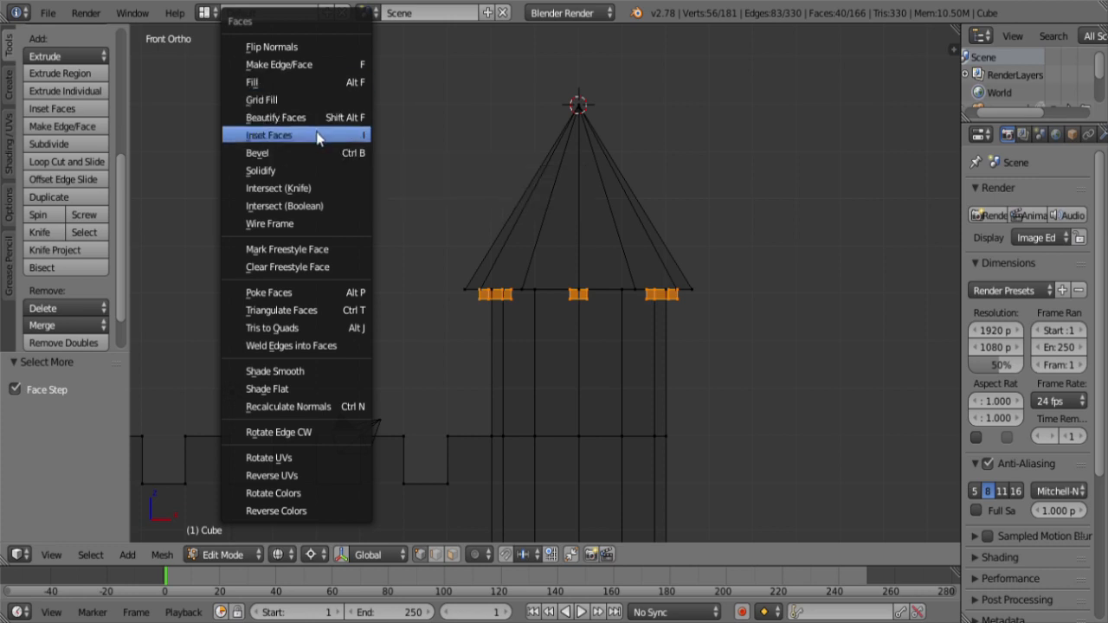
click(314, 212)
key(z)
mouse_move(545, 329)
middle_down()
mouse_move(521, 284)
mouse_move(526, 251)
middle_up()
scroll(530, 203, up, 5)
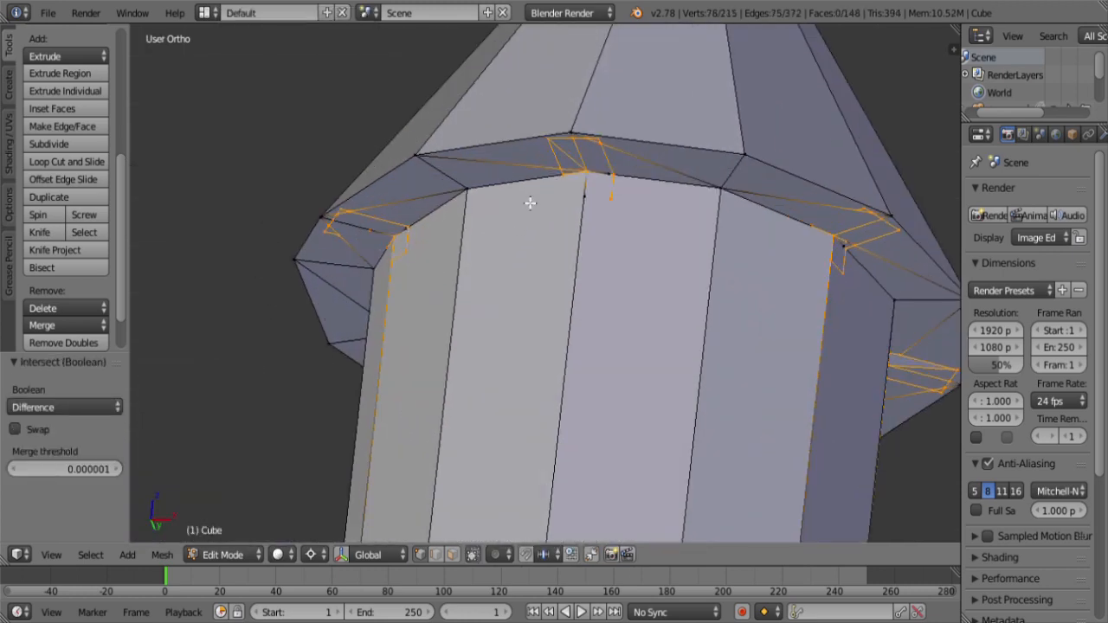
click(65, 407)
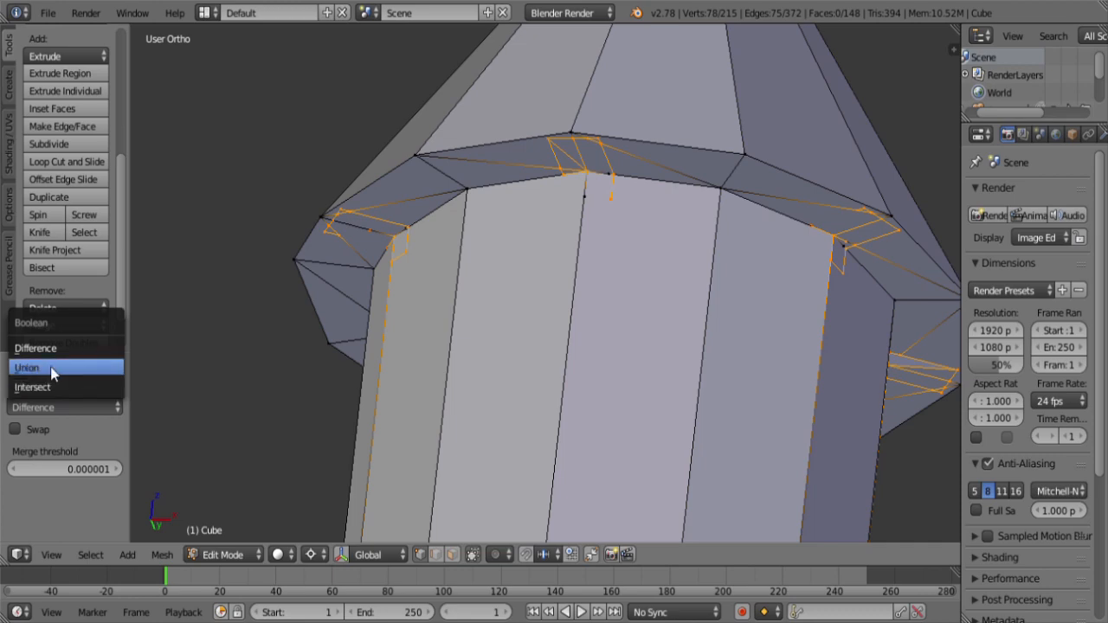
click(50, 367)
Step: Inspect the merged geometry around the blocks in wireframe and undo the Boolean union
key(z)
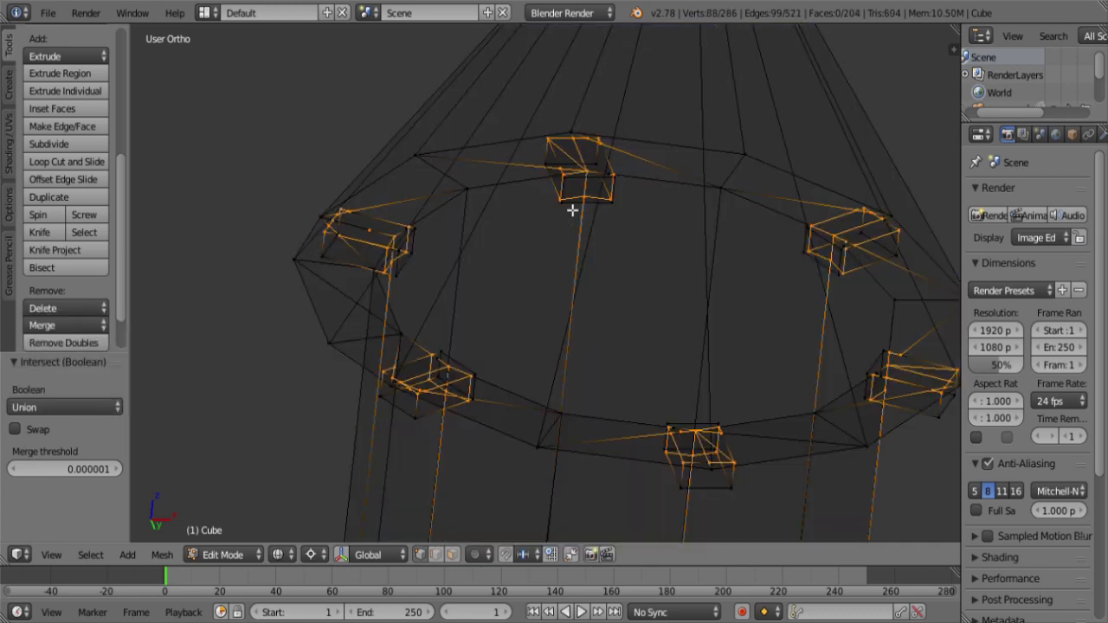
middle_drag(543, 207, 536, 223)
scroll(537, 221, up, 3)
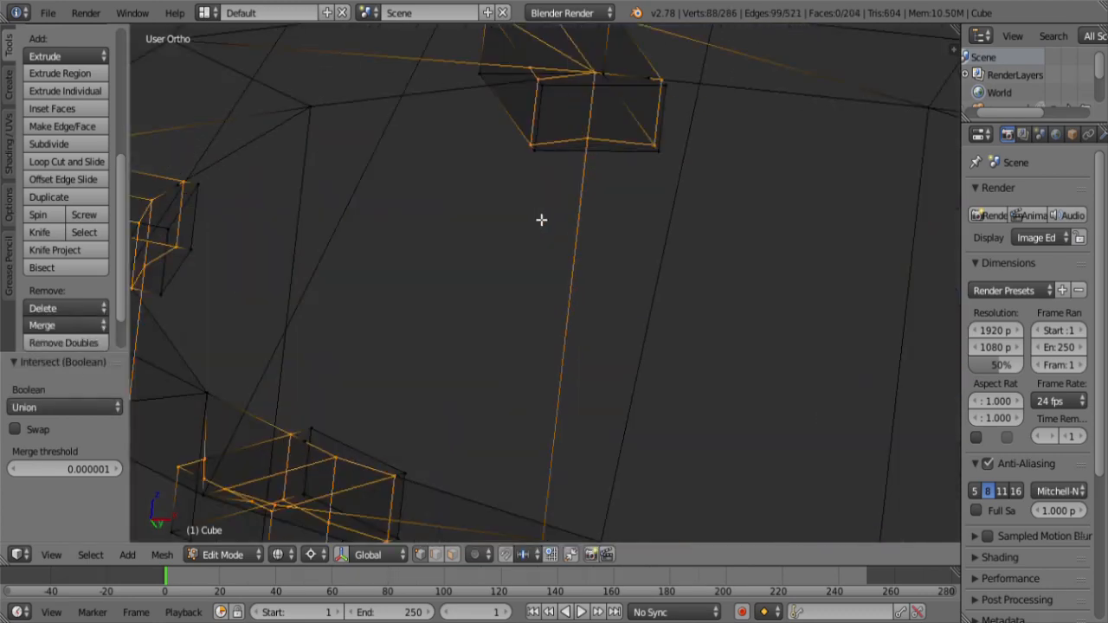
scroll(540, 219, down, 1)
scroll(548, 220, down, 3)
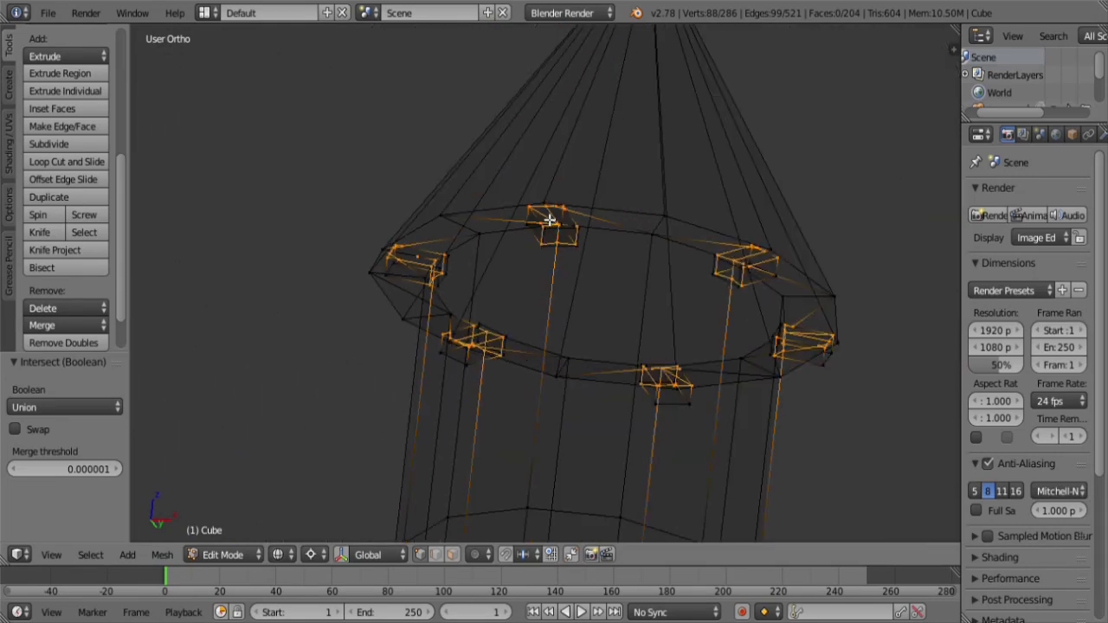
key(ctrl+z)
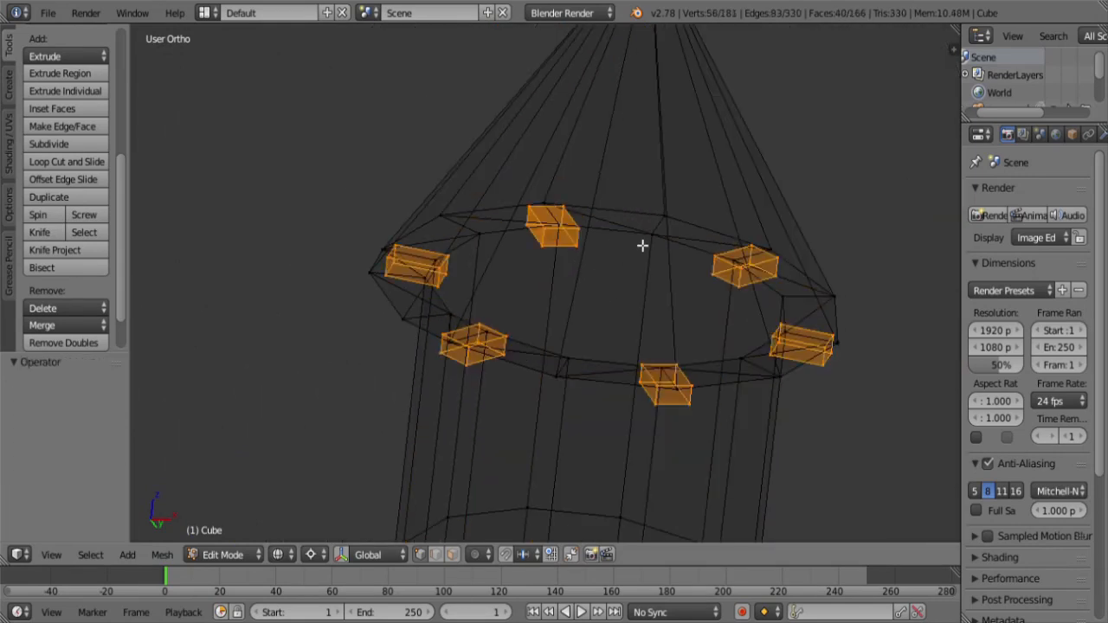
Step: Move the selected support blocks up by 0.010 along Z so they slightly overlap the roof's underside
key(KP_3)
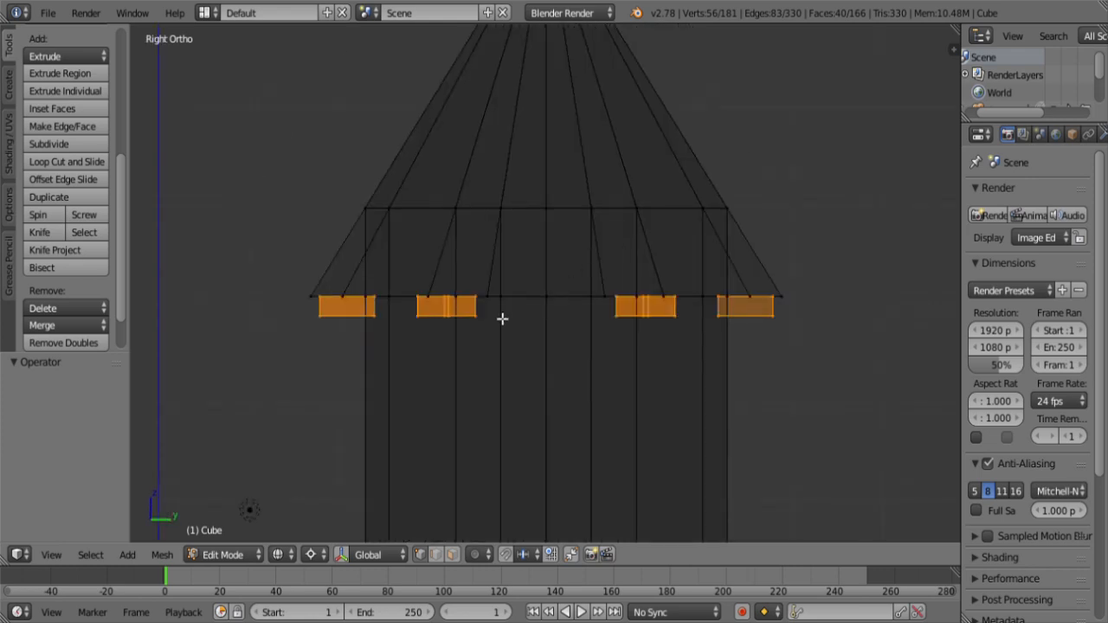
shift+middle_drag(502, 316, 661, 303)
scroll(661, 303, up, 8)
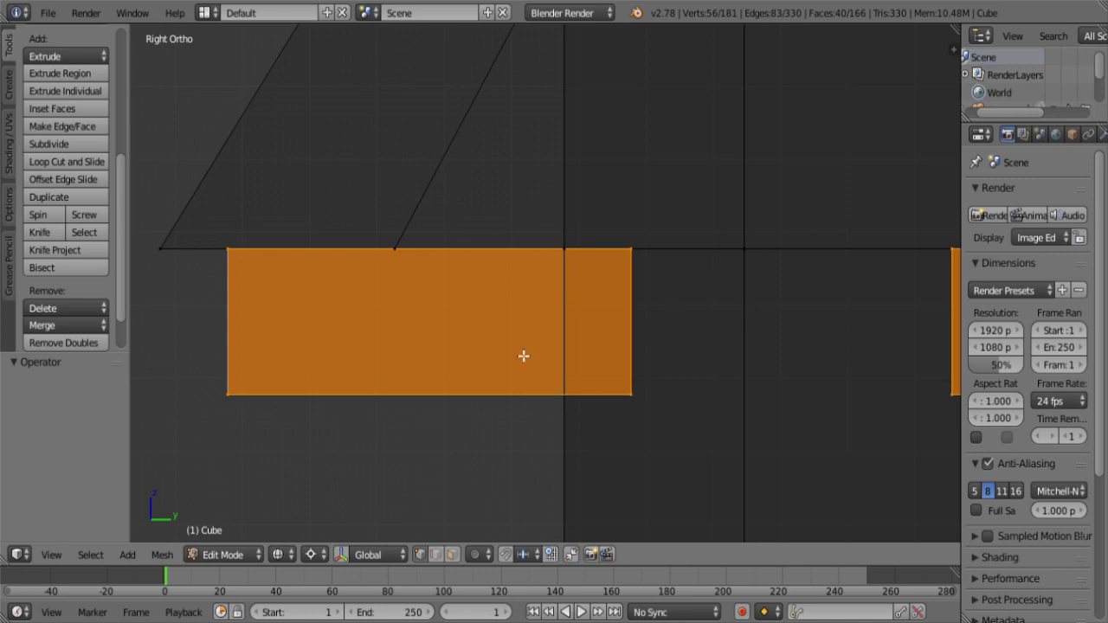
scroll(408, 355, up, 2)
shift+middle_drag(452, 335, 611, 314)
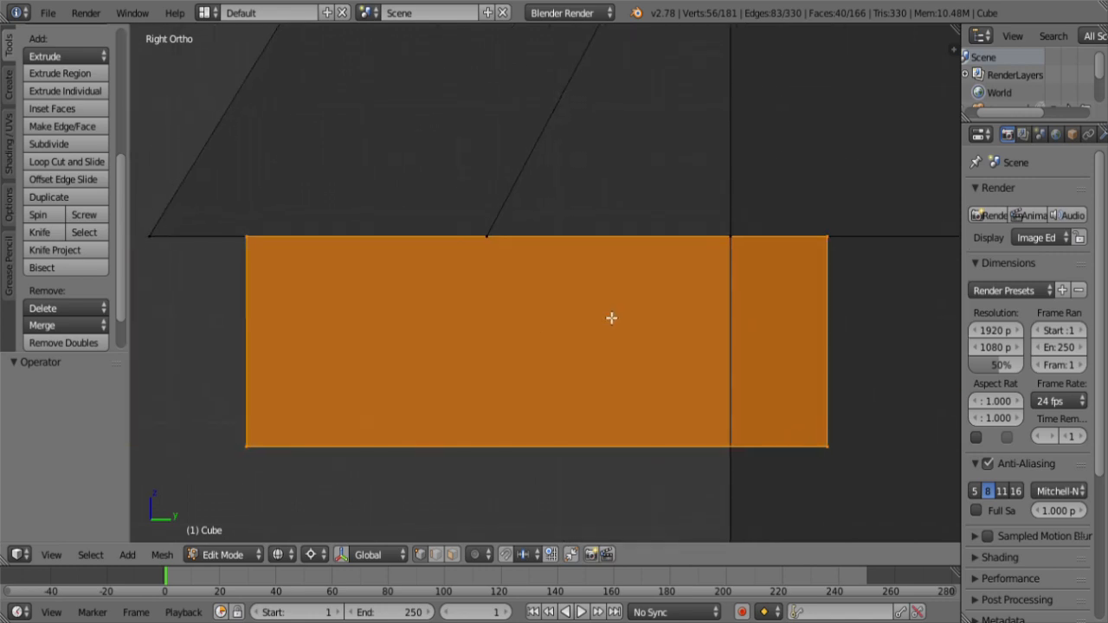
key(g)
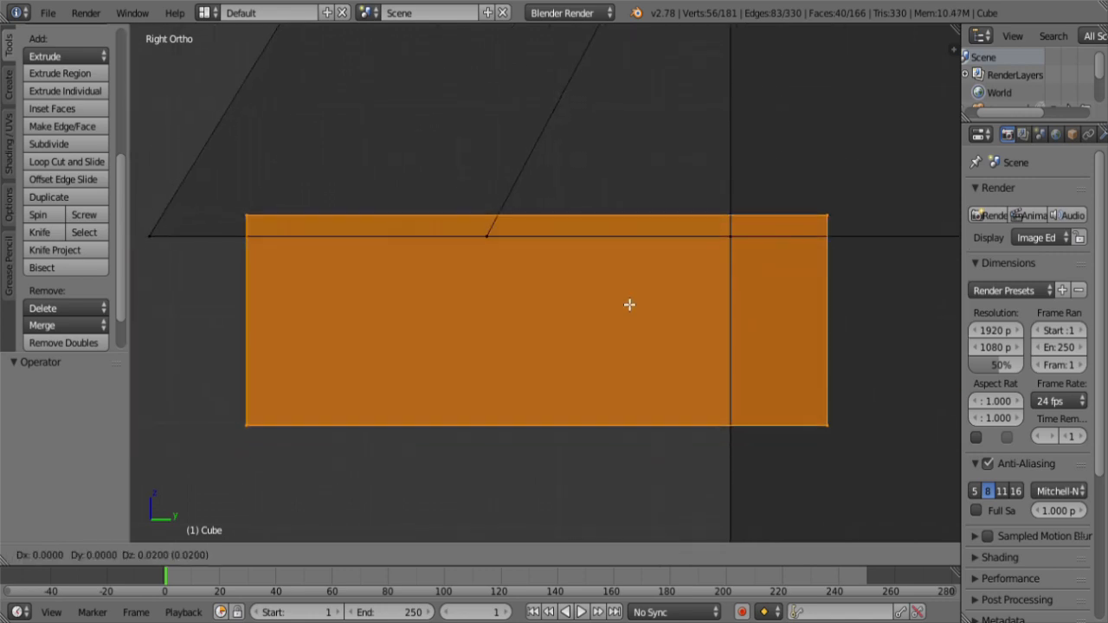
click(626, 311)
scroll(626, 311, down, 5)
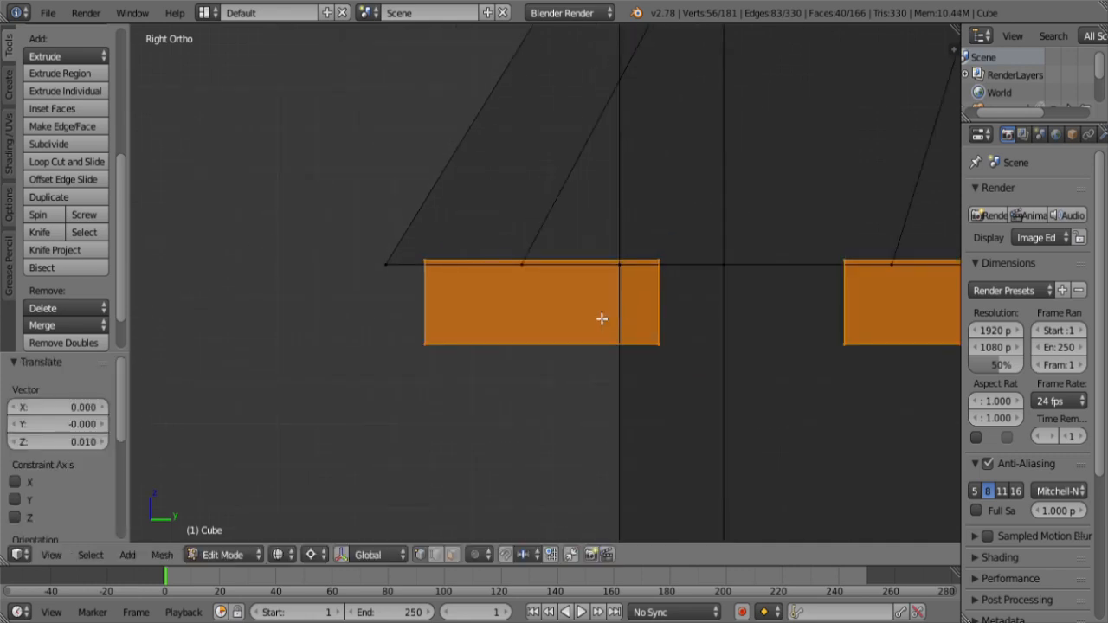
middle_drag(600, 319, 594, 280)
scroll(592, 297, down, 2)
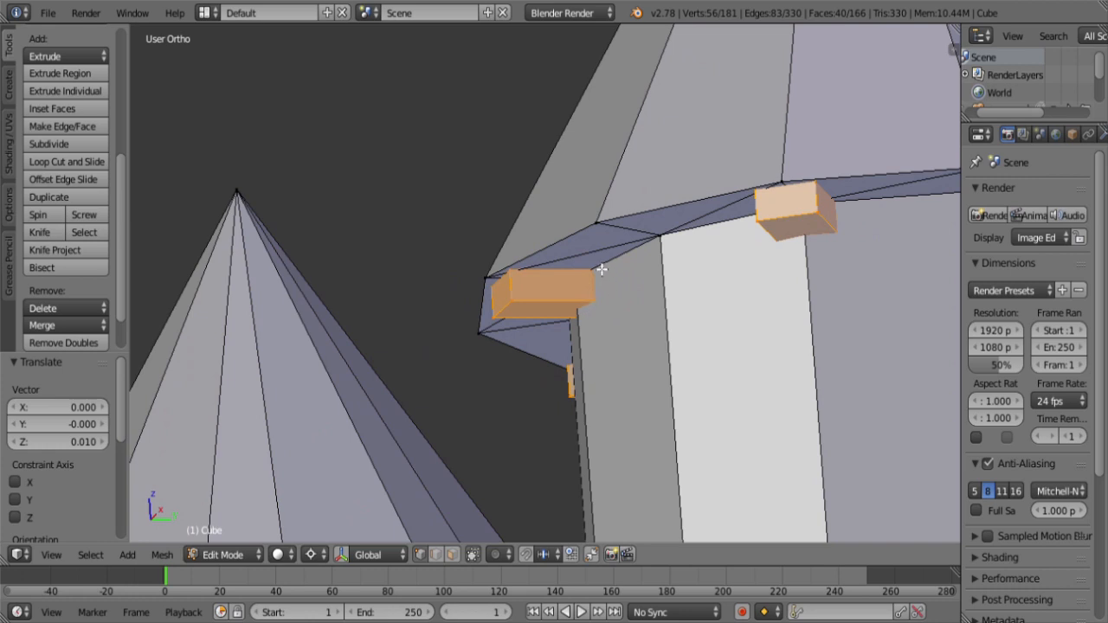
Step: Merge the raised support blocks into the roofed tower with Intersect (Boolean) set to Union
key(ctrl+f)
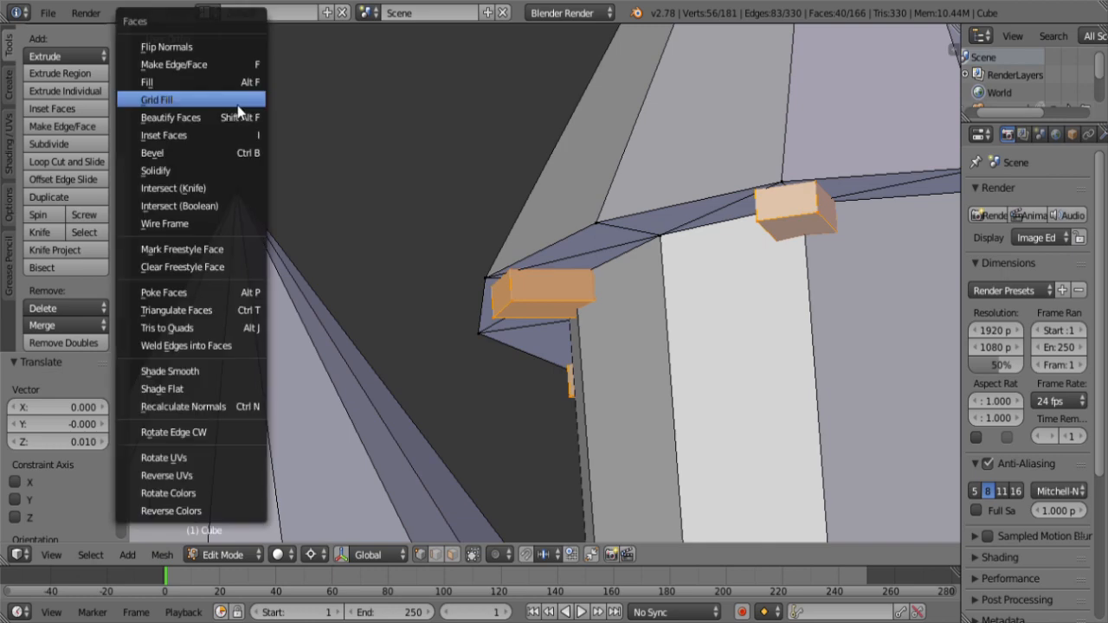
click(189, 216)
key(z)
scroll(707, 272, up, 2)
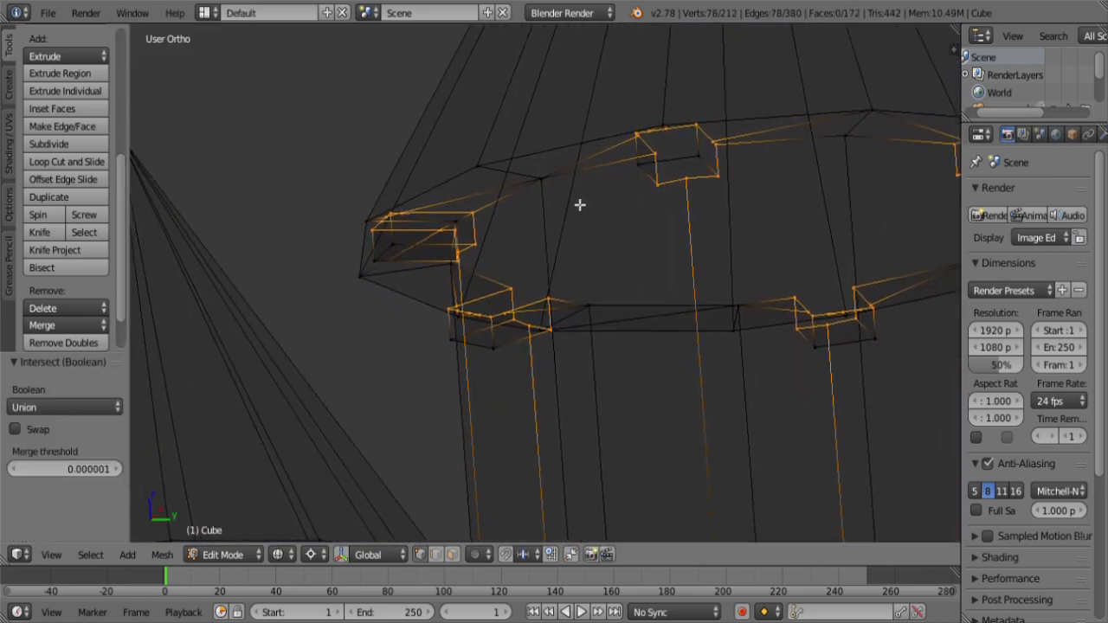
Step: Inspect the merged block geometry beneath the roof overhang from several angles in wireframe and solid shading
scroll(581, 210, down, 5)
middle_drag(587, 221, 542, 343)
scroll(667, 378, up, 5)
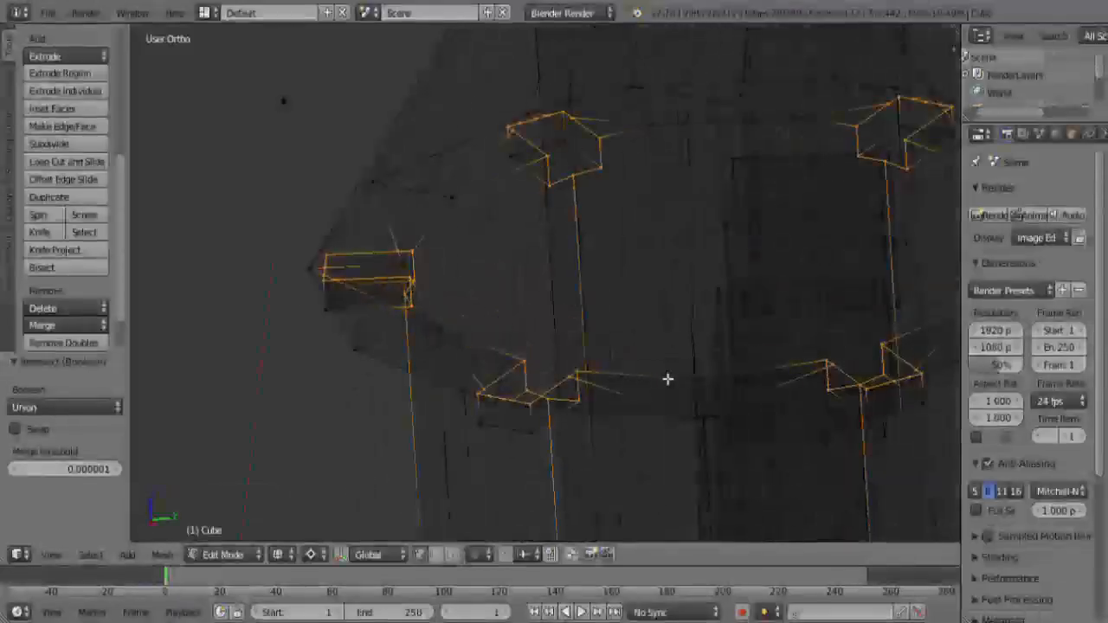
middle_drag(667, 379, 593, 437)
key(z)
scroll(606, 406, down, 3)
key(z)
middle_drag(675, 401, 497, 403)
key(z)
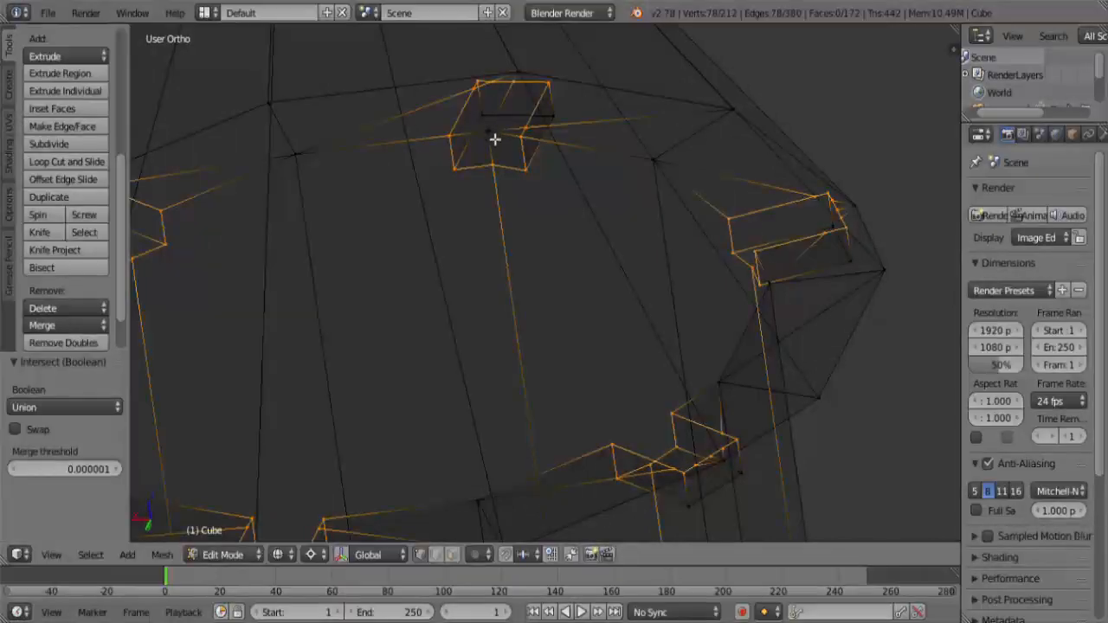
Step: Delete the single stray vertex inside one of the merged support blocks
right_click(495, 156)
scroll(560, 222, down, 3)
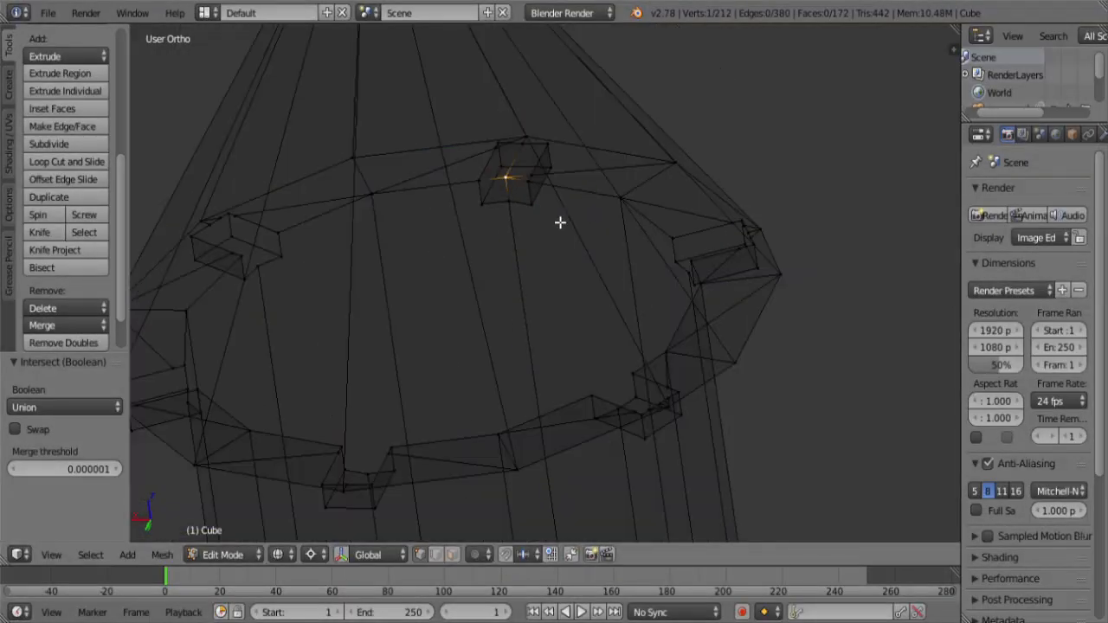
scroll(560, 223, down, 2)
scroll(597, 284, down, 2)
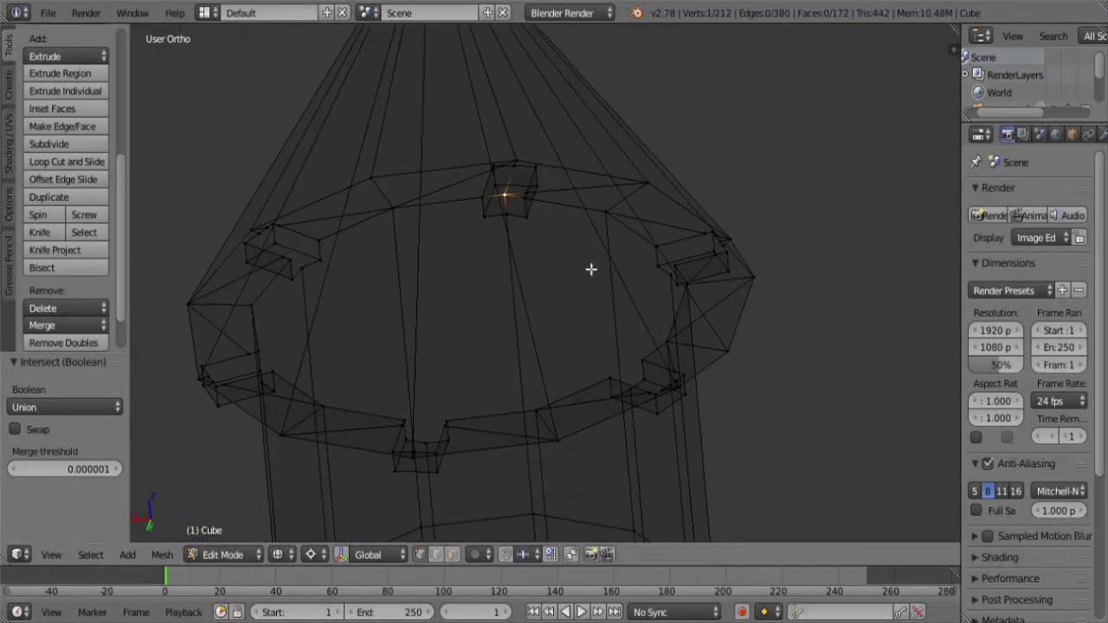
key(x)
click(586, 267)
Step: Examine the support blocks and the roof's underside around the tower in wireframe and solid shading
shift+middle_drag(460, 277, 625, 267)
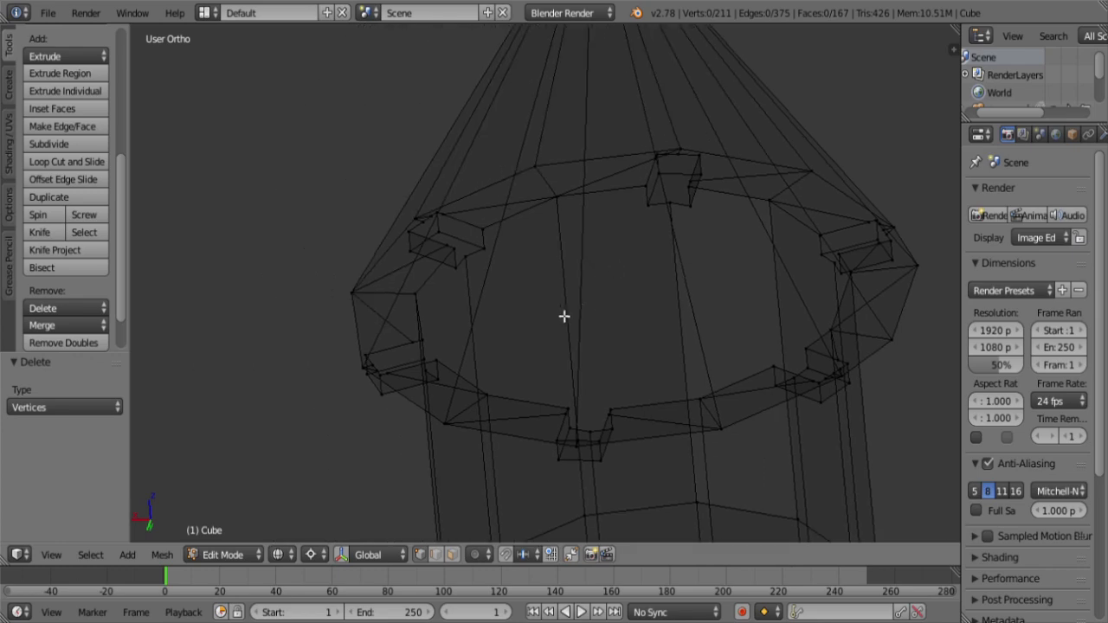
middle_drag(564, 316, 594, 225)
scroll(594, 225, up, 4)
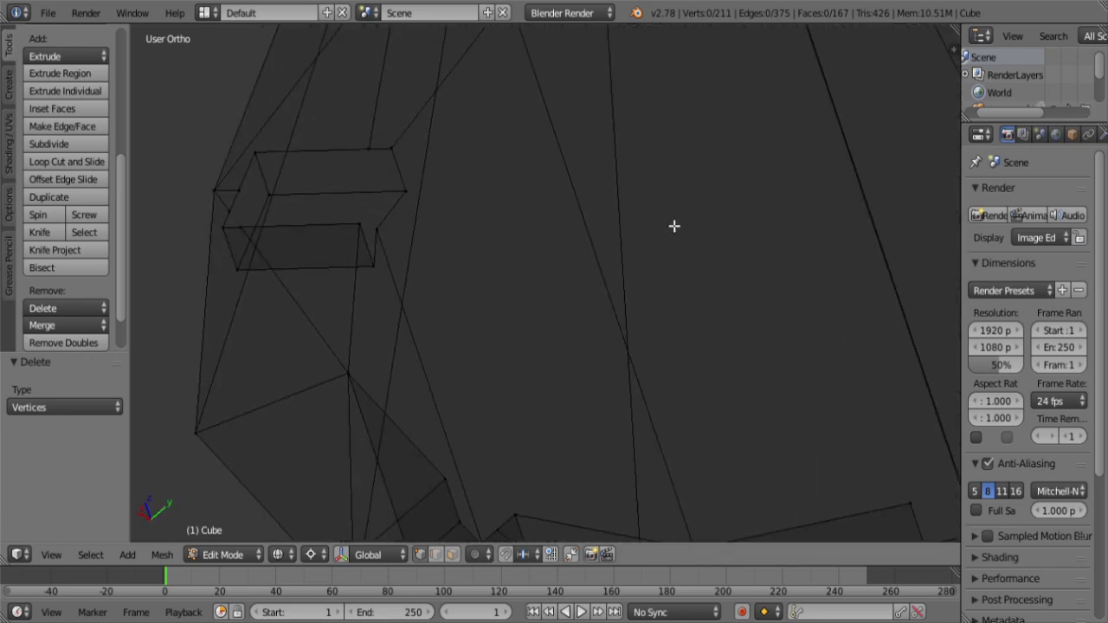
key(z)
middle_drag(674, 226, 696, 235)
scroll(689, 236, down, 4)
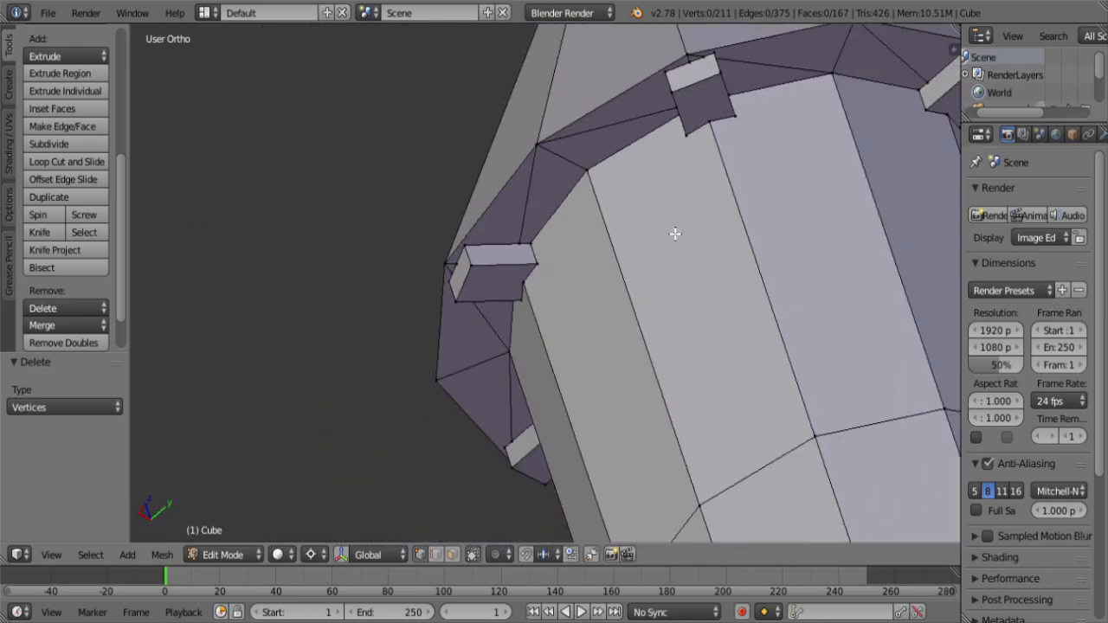
scroll(669, 234, down, 3)
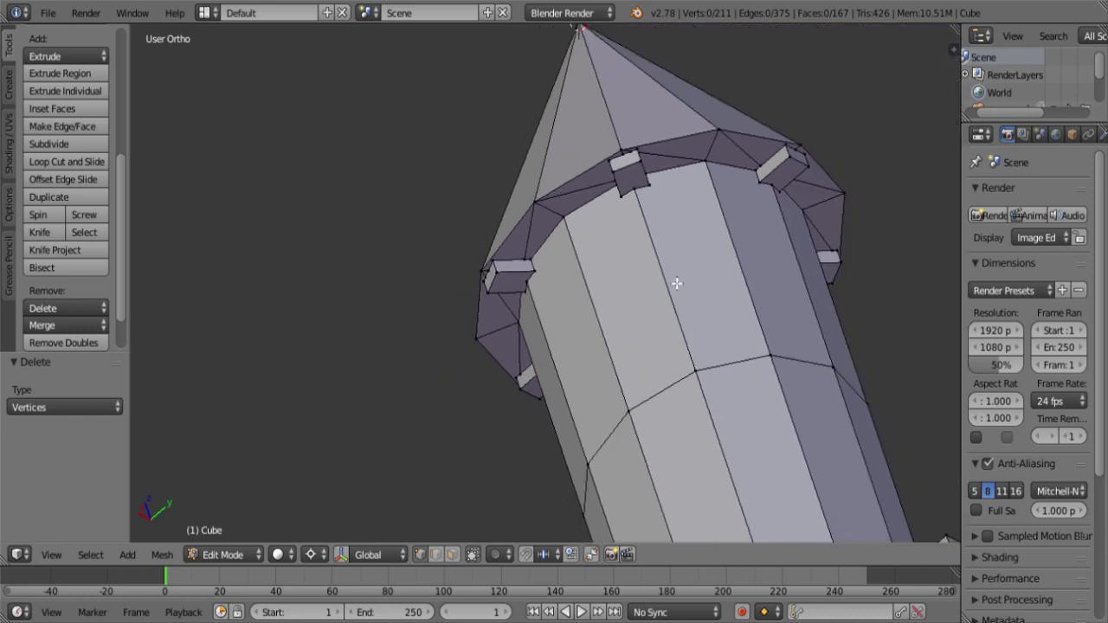
shift+middle_drag(675, 282, 622, 258)
middle_drag(616, 183, 586, 286)
key(z)
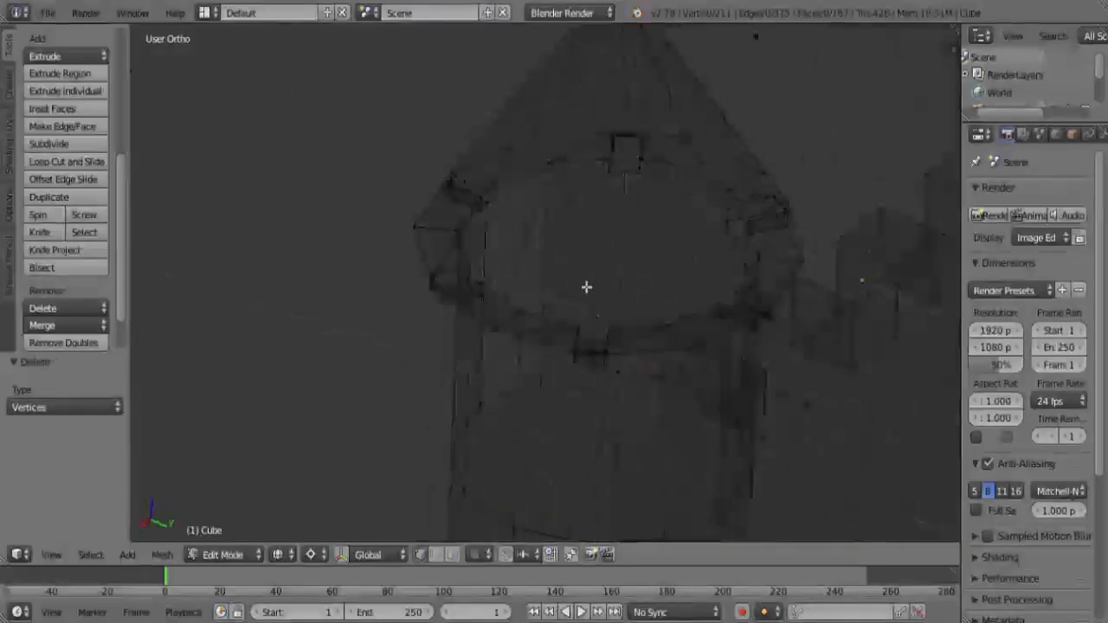
Step: Select the whole castle mesh and remove its doubled vertices with a merge distance of 0.0001
key(Tab)
key(Tab)
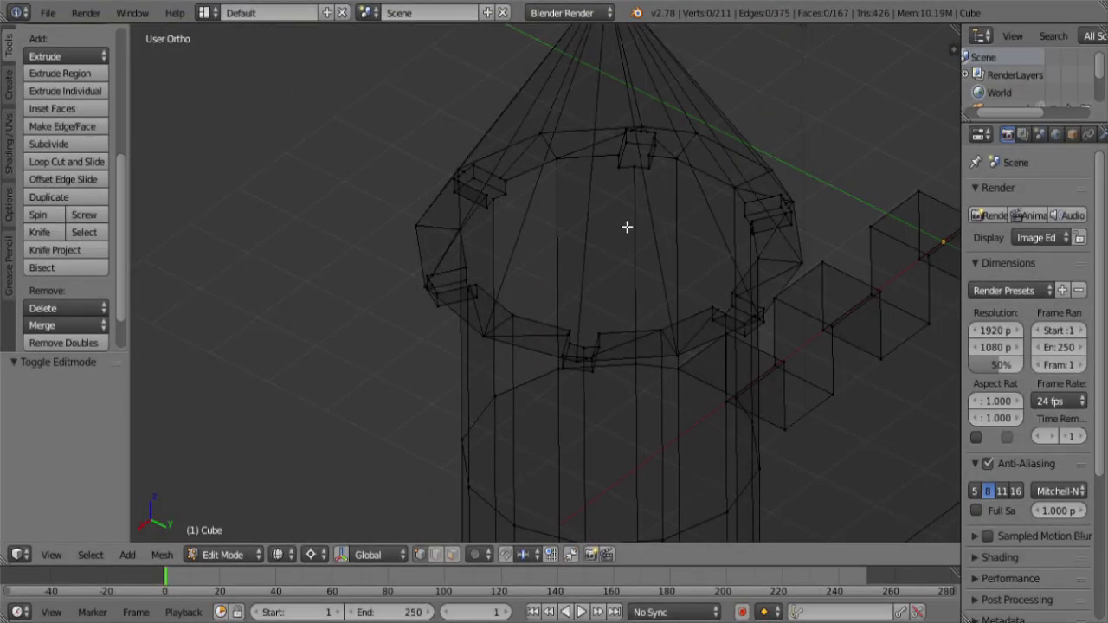
key(a)
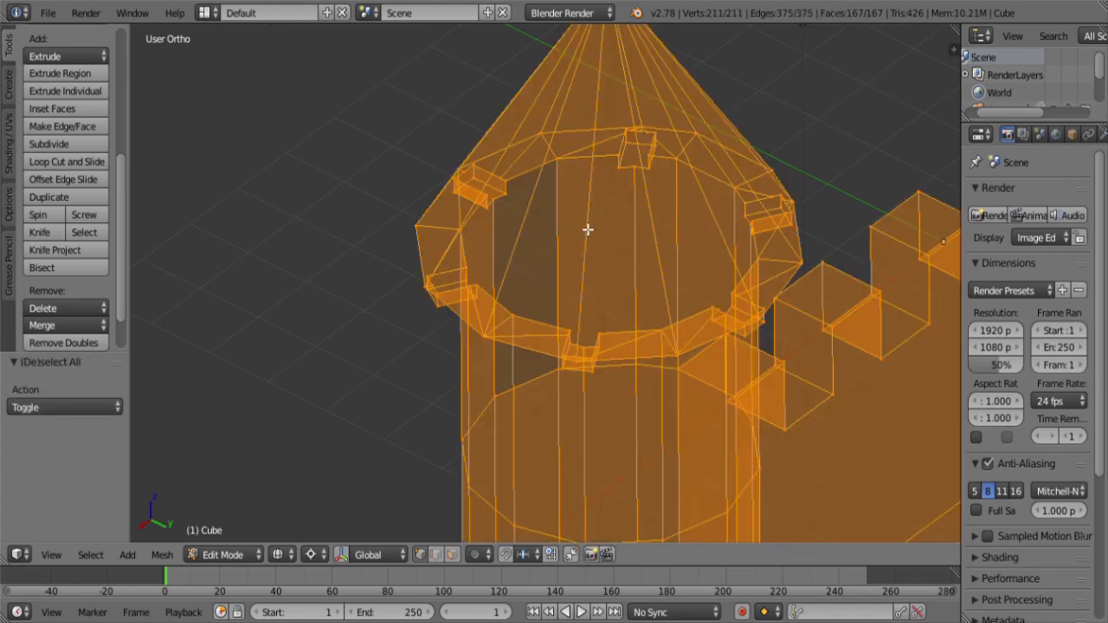
key(w)
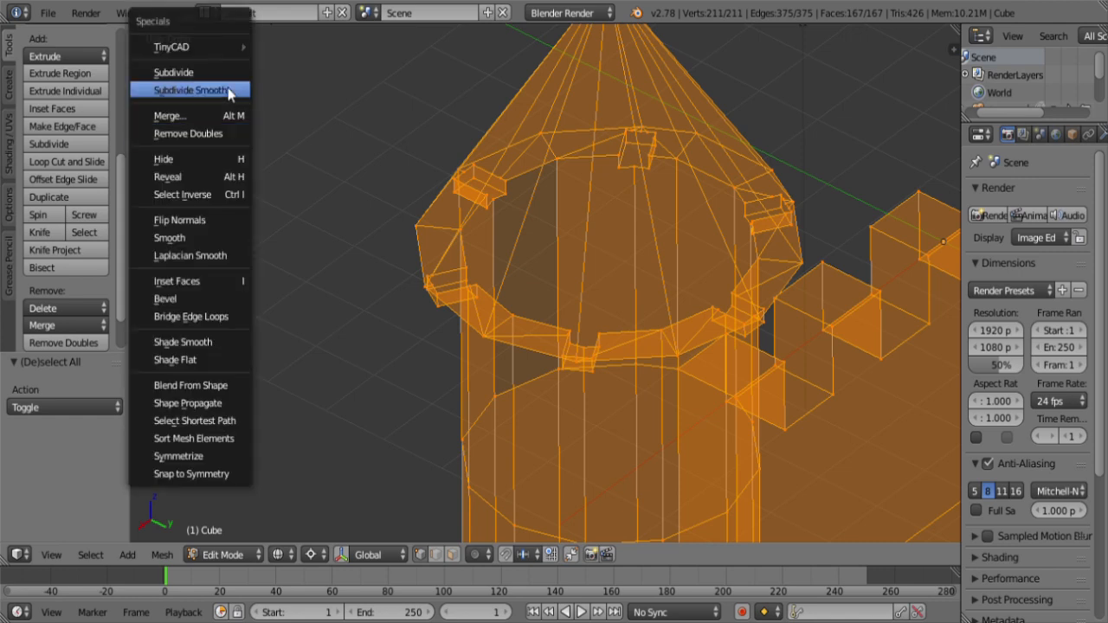
click(216, 136)
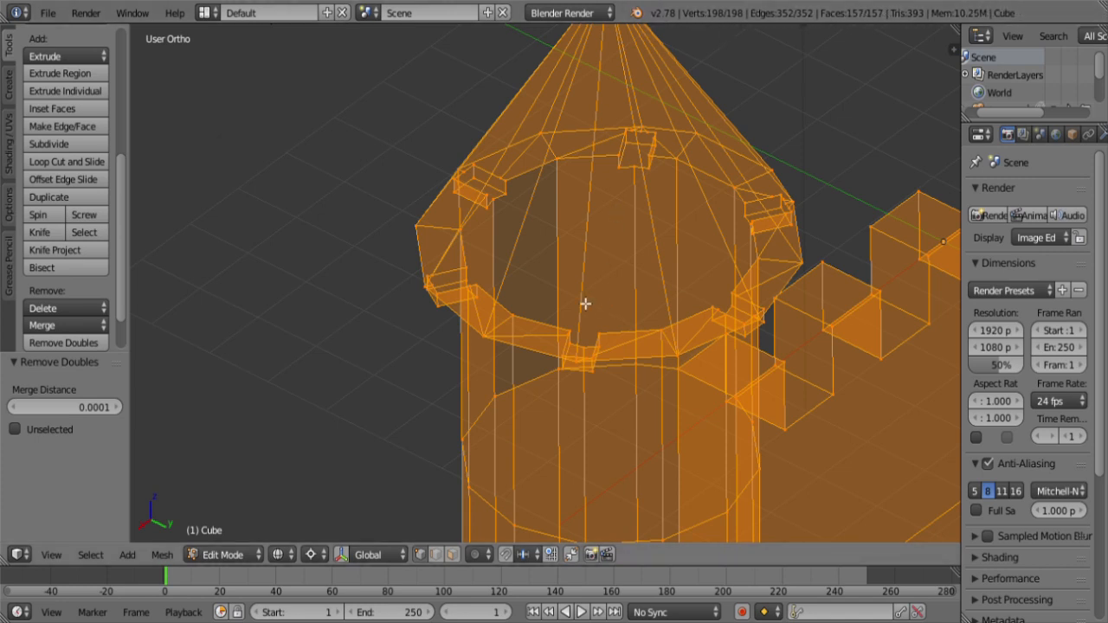
Step: Fill the open wall panel below the roof of the blocked tower with a face made from its six border vertices
scroll(580, 303, down, 2)
key(z)
middle_drag(534, 312, 638, 314)
scroll(571, 252, up, 3)
mouse_move(571, 252)
middle_down()
mouse_move(583, 302)
mouse_move(586, 248)
middle_up()
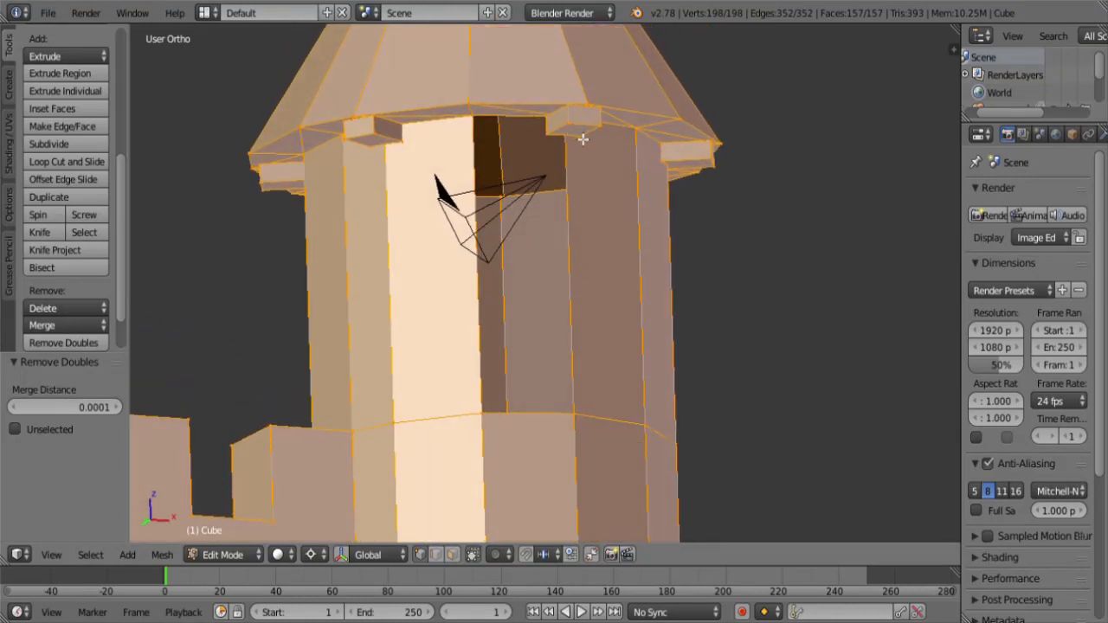
scroll(586, 136, up, 2)
right_click(573, 112)
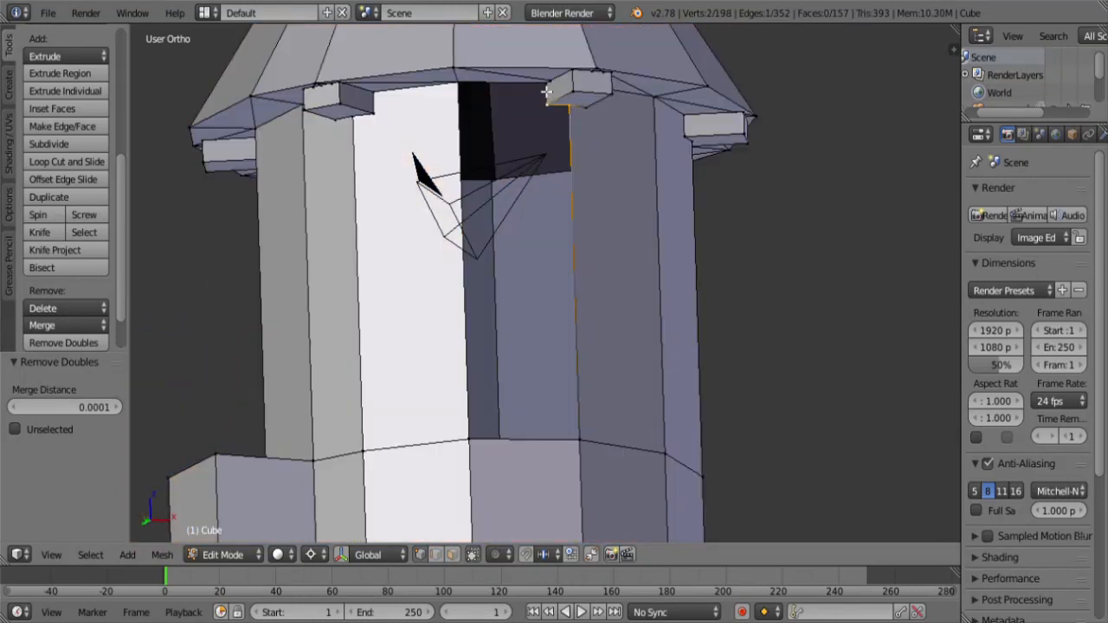
shift+right_click(467, 135)
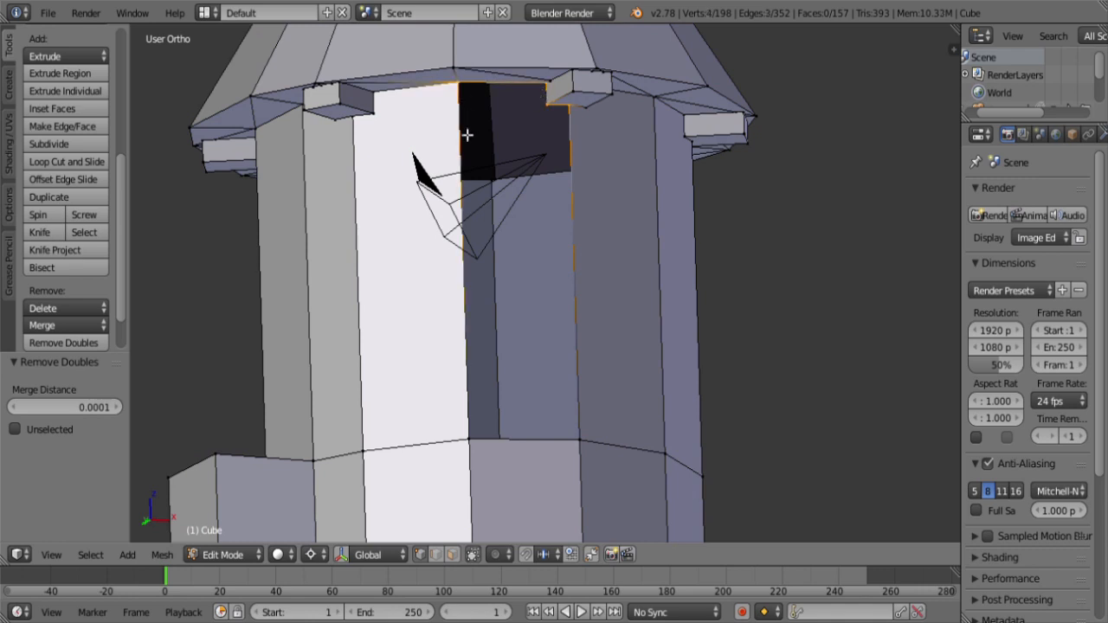
shift+right_click(463, 450)
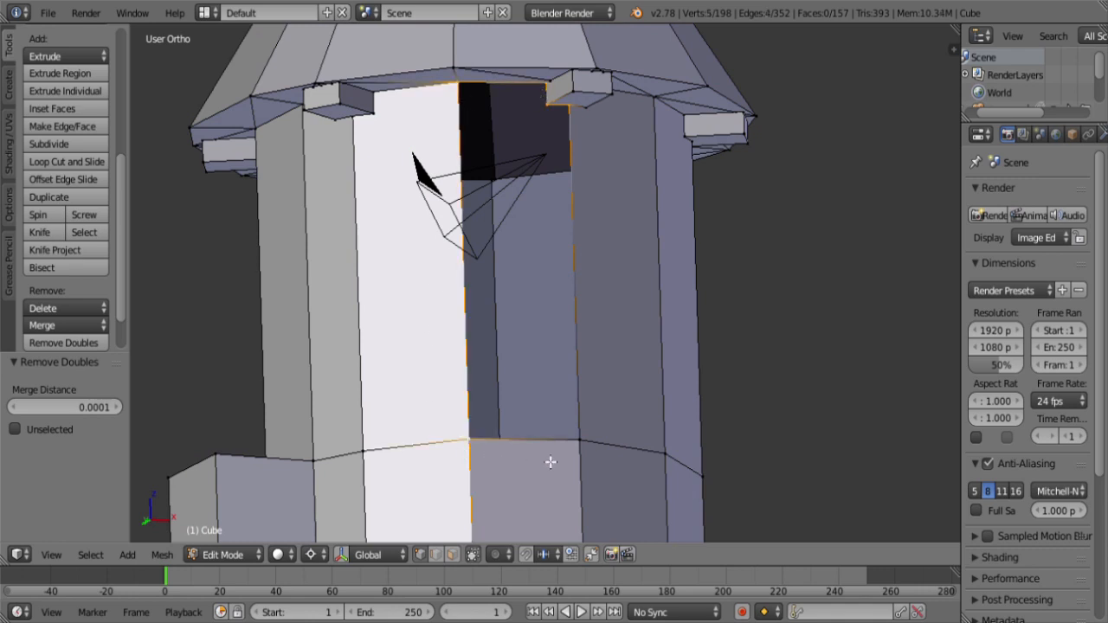
shift+right_click(599, 447)
shift+middle_drag(630, 262, 603, 302)
key(a)
key(ctrl+z)
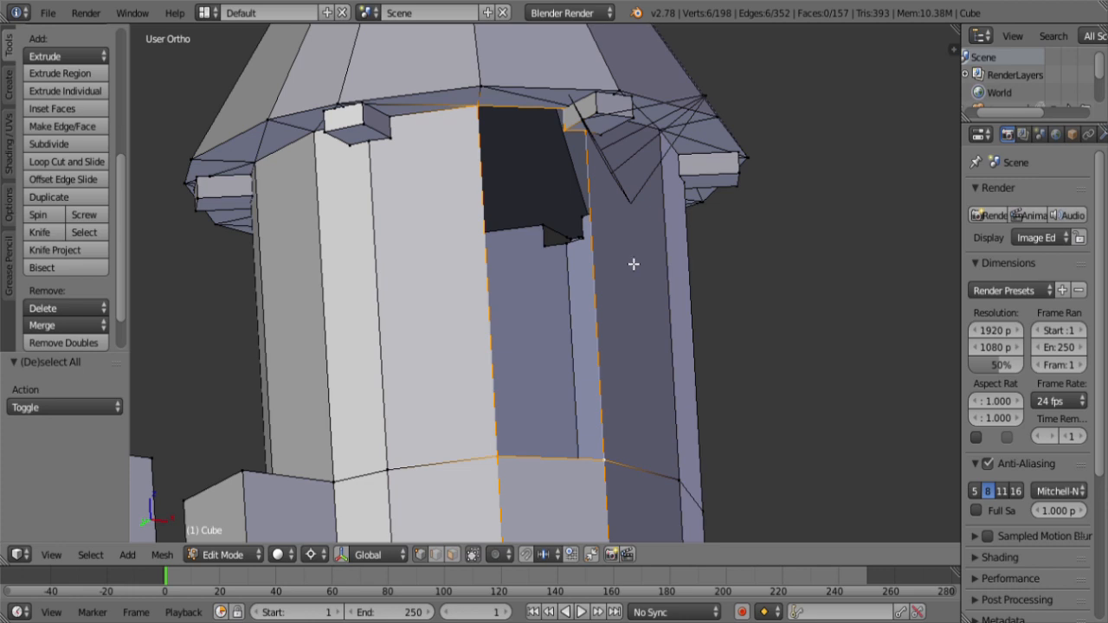
key(f)
Step: Clear the selection and select all non-manifold geometry in the castle mesh
scroll(652, 245, down, 4)
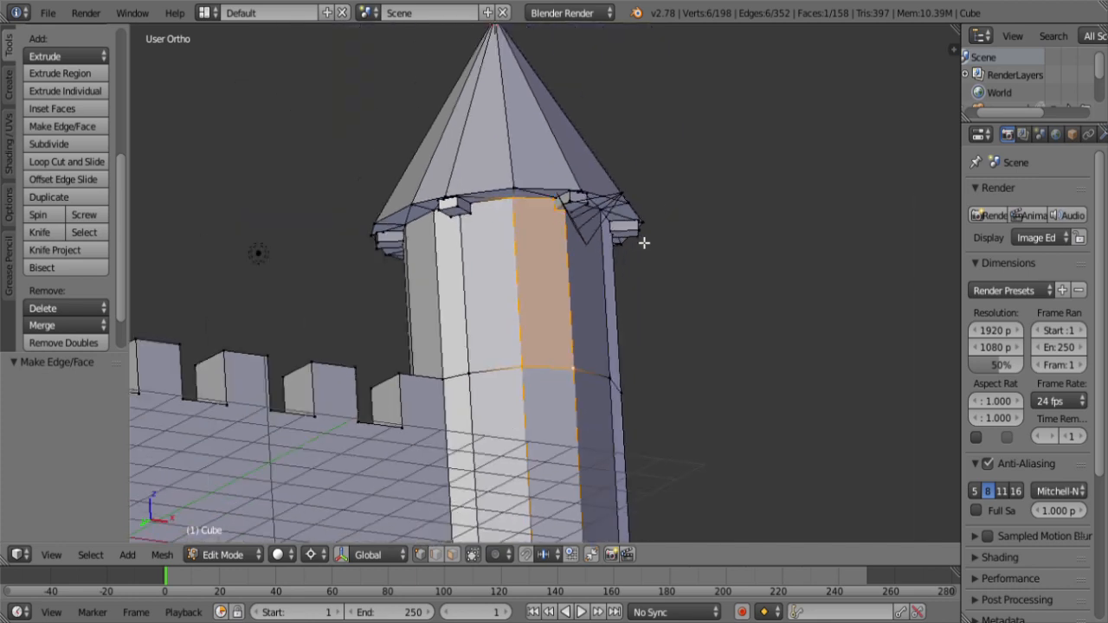
middle_drag(643, 239, 585, 283)
key(Tab)
key(Tab)
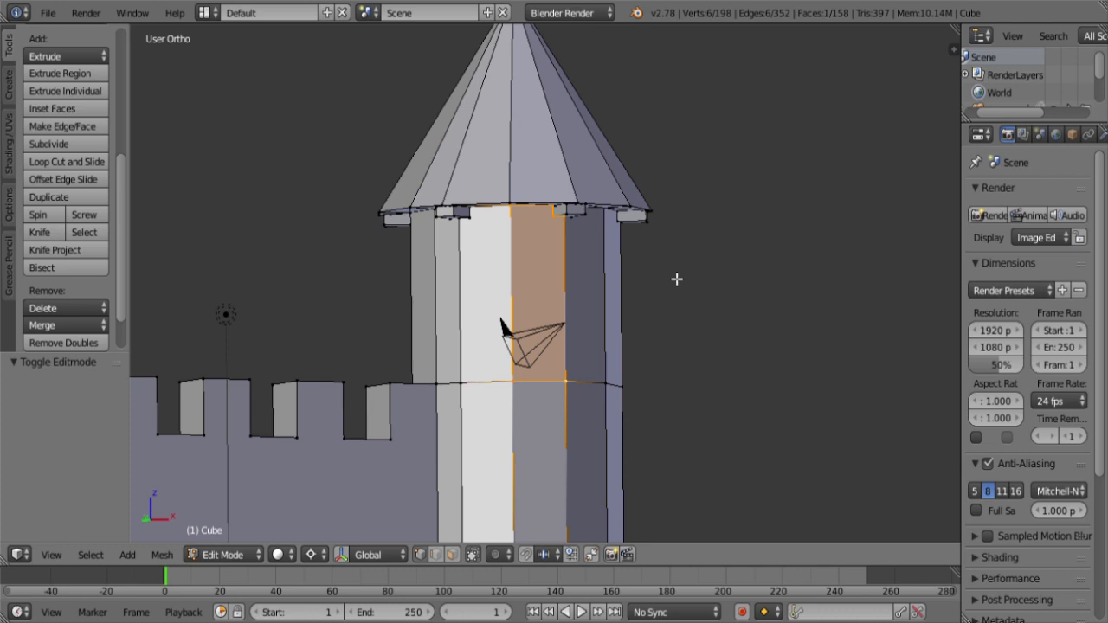
key(a)
scroll(640, 291, down, 6)
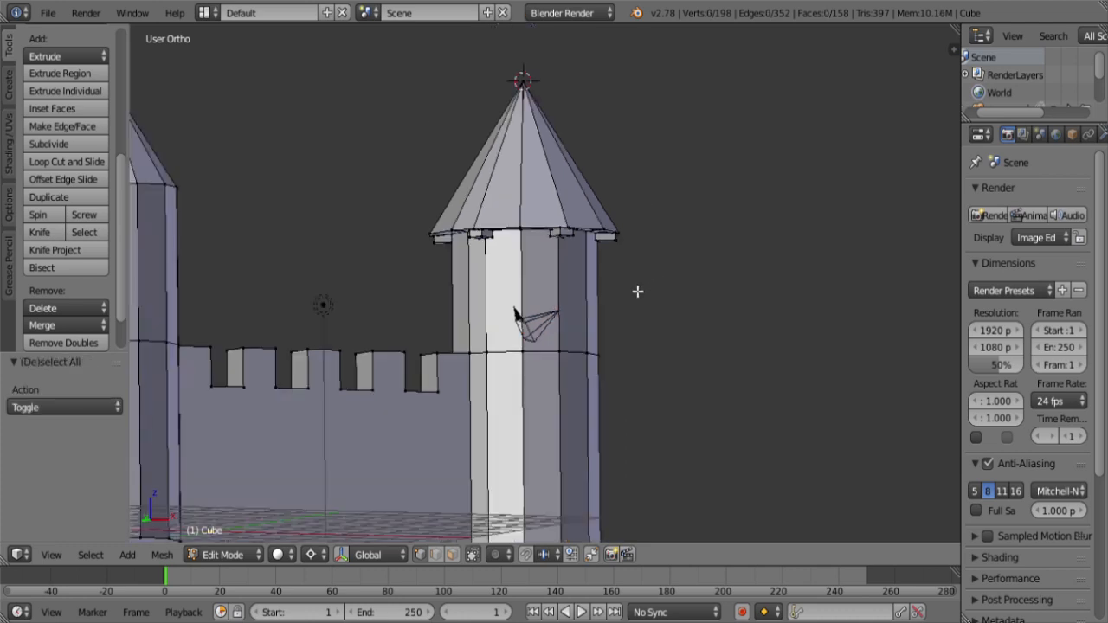
middle_drag(631, 294, 586, 331)
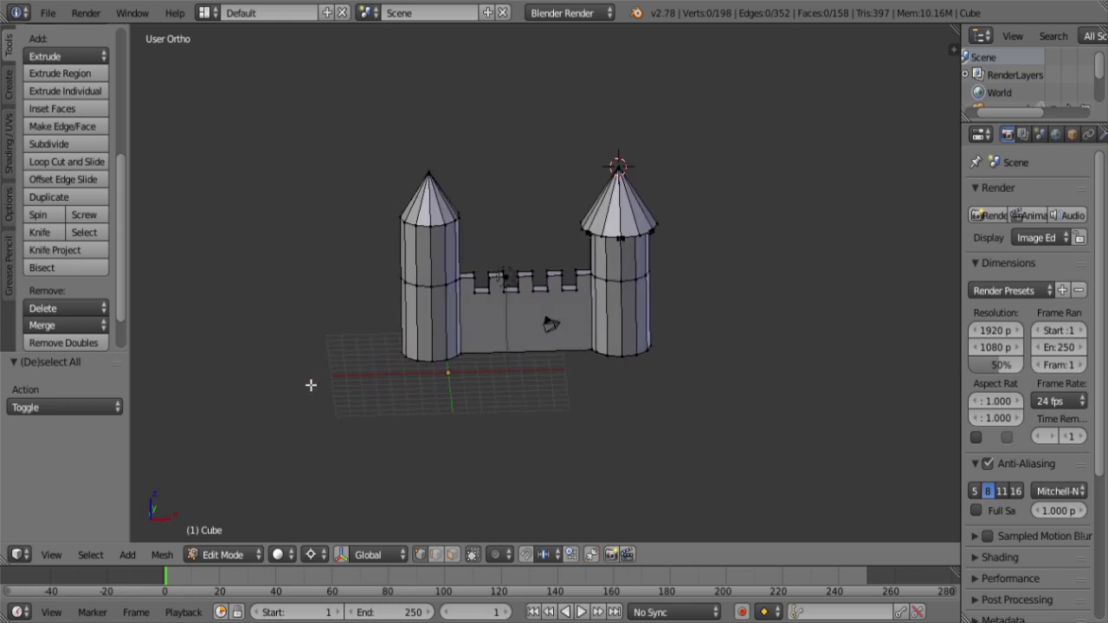
click(91, 555)
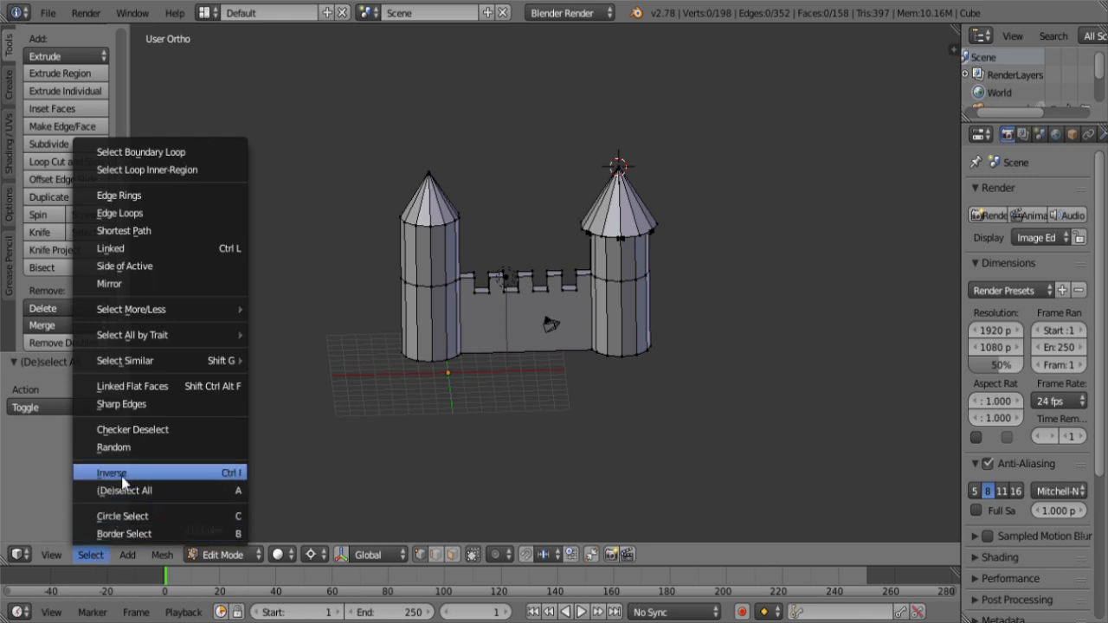
mouse_move(195, 337)
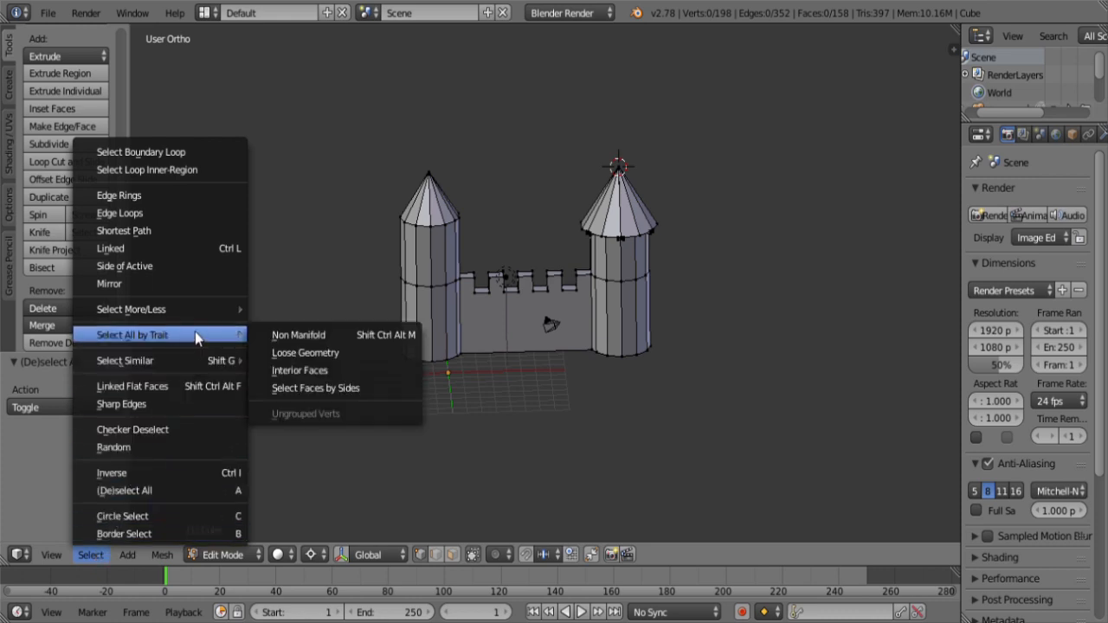
click(348, 337)
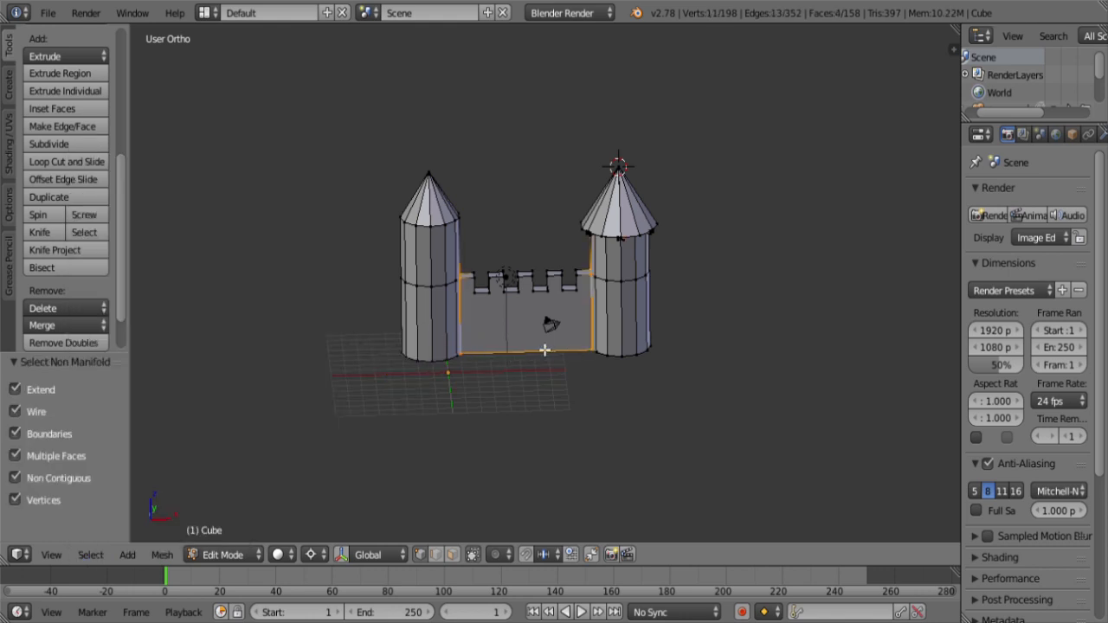
Step: Select the four corner vertices of the interior face where the wall's end meets the tower with support blocks, in wireframe
key(z)
mouse_move(559, 349)
shift+middle_down()
mouse_move(566, 329)
mouse_move(532, 371)
shift+middle_up()
scroll(510, 386, up, 4)
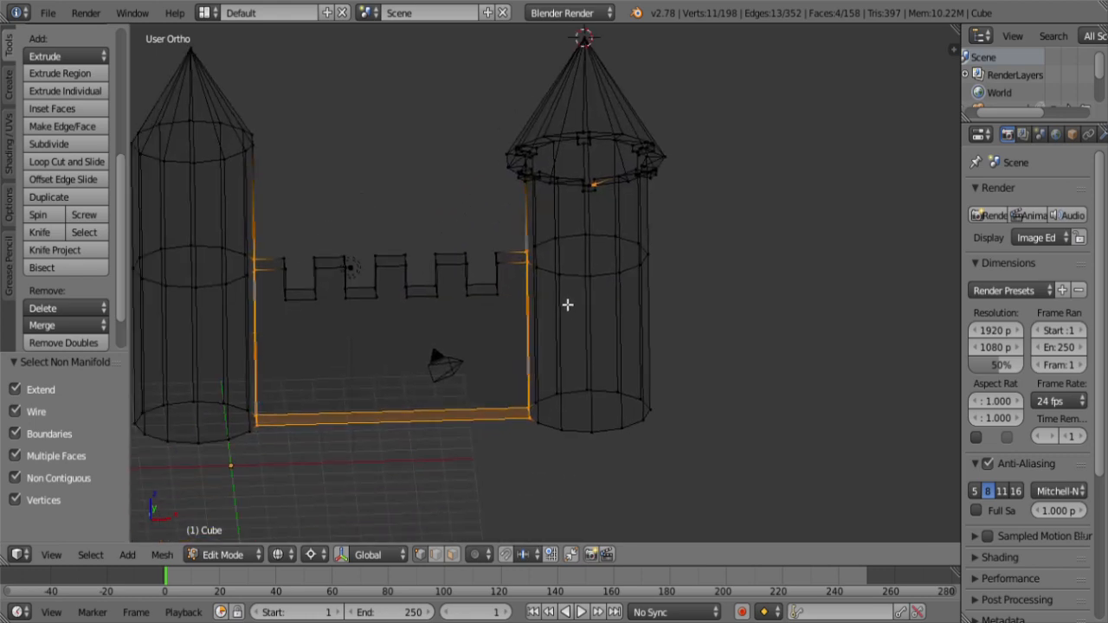
middle_drag(567, 305, 601, 388)
scroll(606, 398, up, 3)
scroll(631, 438, up, 2)
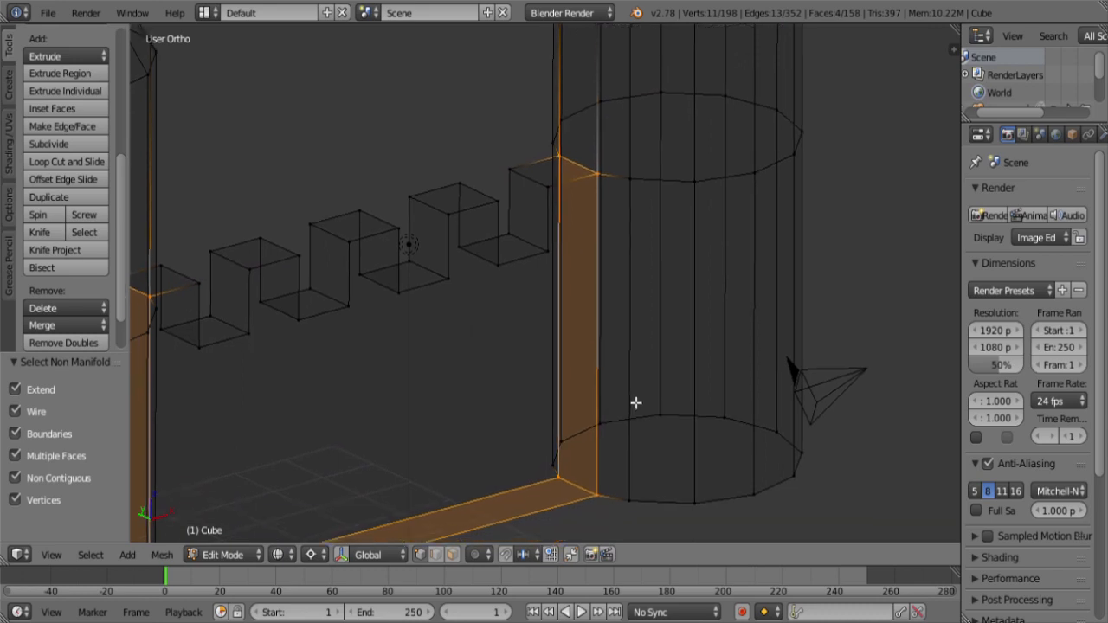
right_click(602, 180)
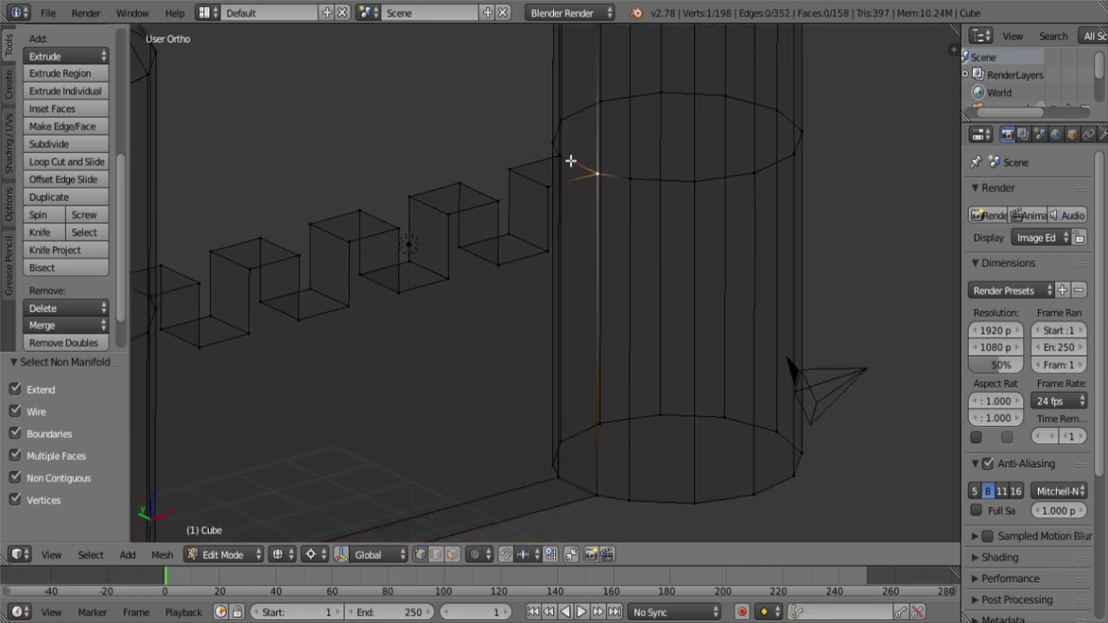
shift+right_click(571, 161)
shift+right_click(568, 473)
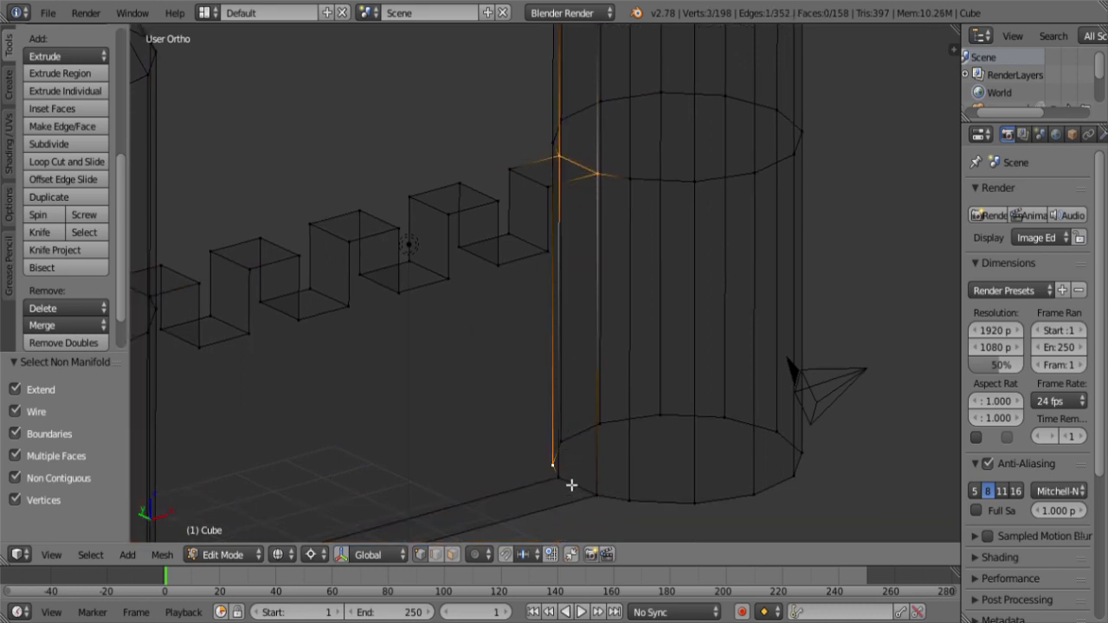
shift+right_click(574, 484)
shift+right_click(578, 487)
shift+right_click(603, 499)
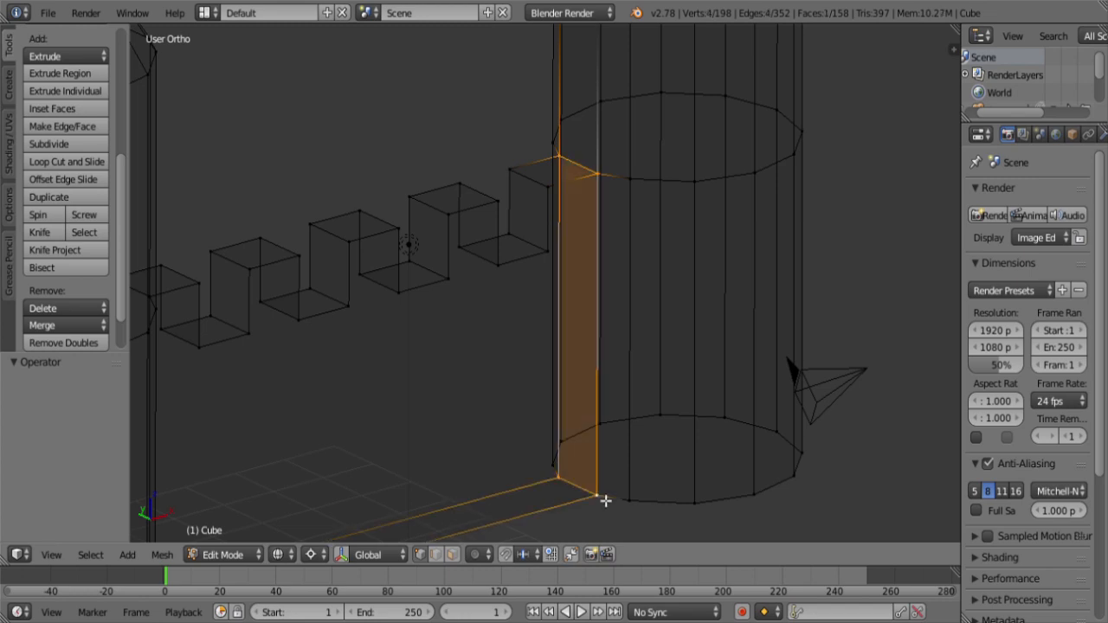
scroll(633, 435, down, 2)
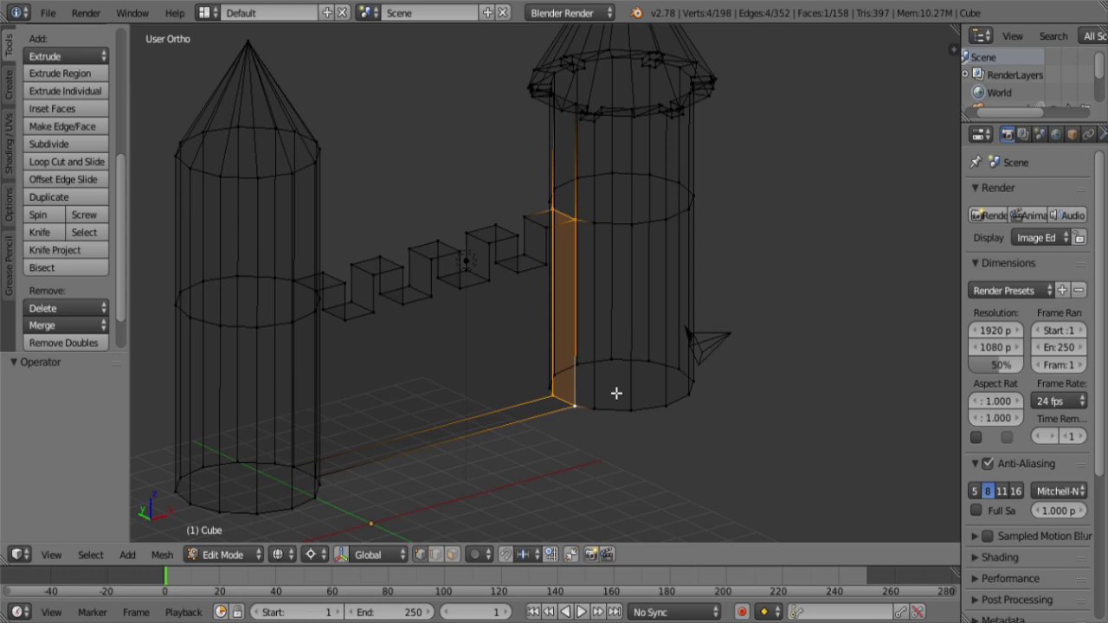
scroll(606, 384, up, 1)
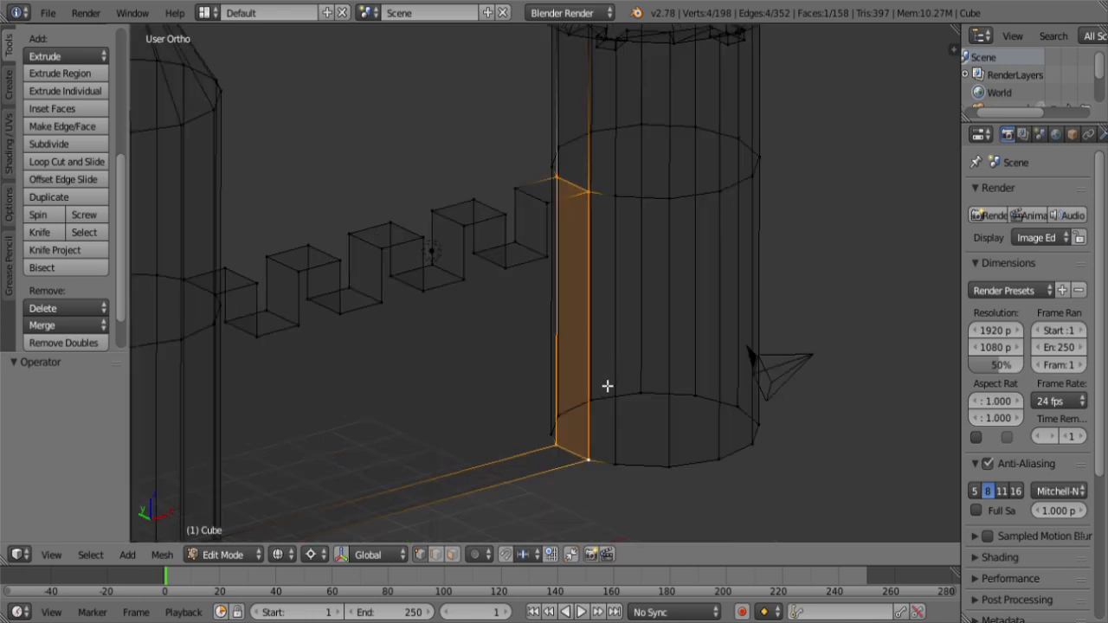
scroll(607, 385, up, 1)
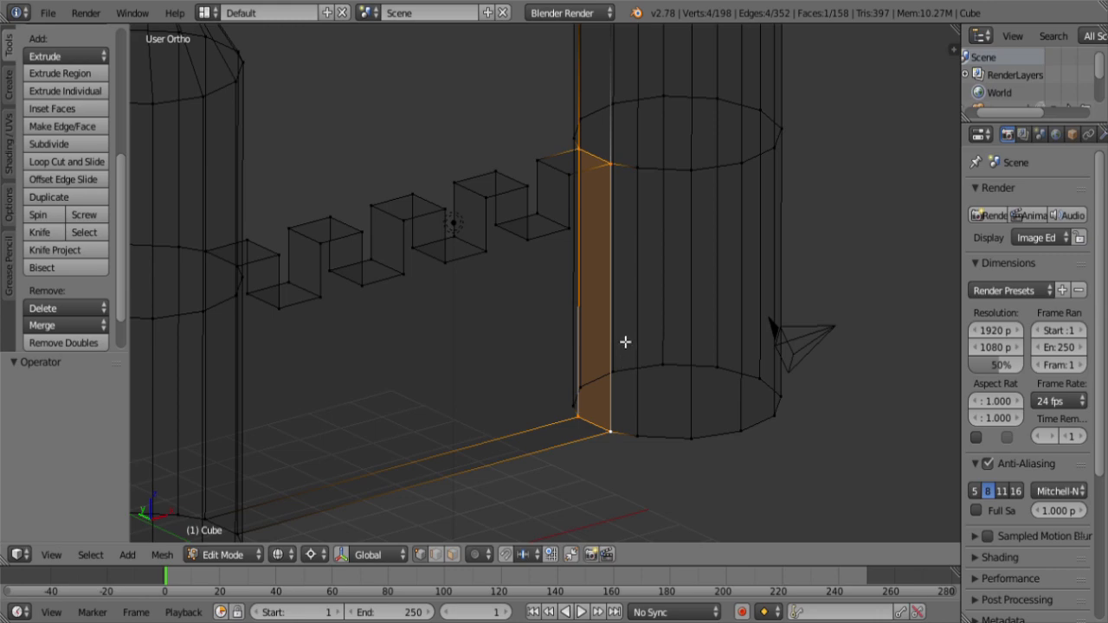
Step: Delete the selected interior face where the wall's end meets the tower with support blocks
key(x)
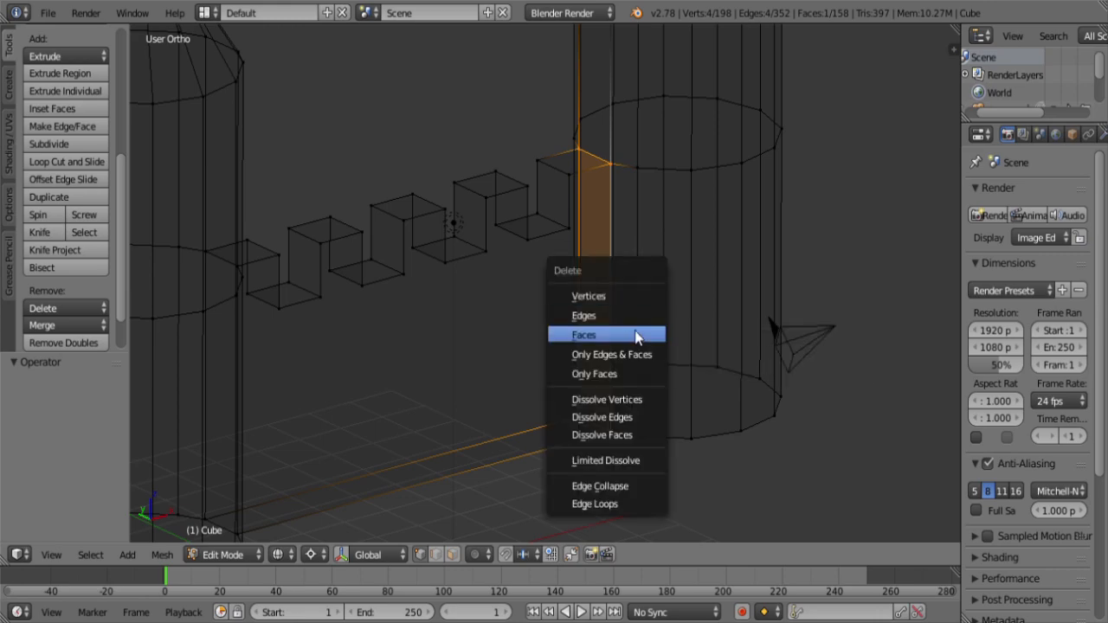
click(638, 337)
scroll(603, 379, down, 3)
Step: Select the four corner vertices of the interior face where the wall meets the plain tower and delete that face
middle_drag(603, 379, 500, 401)
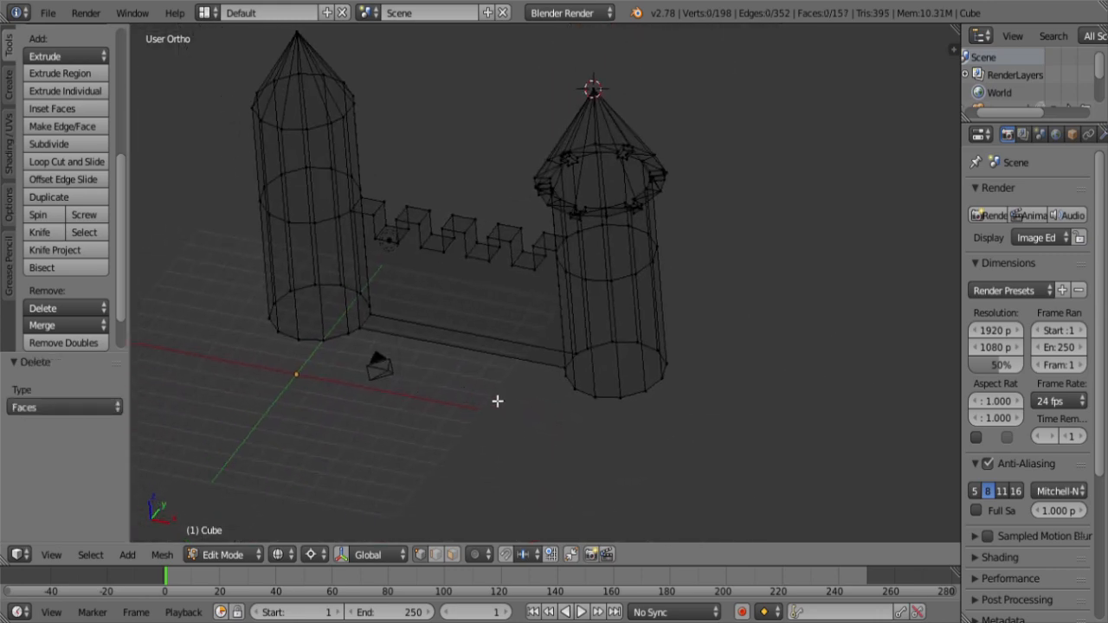
scroll(511, 409, up, 5)
right_click(385, 466)
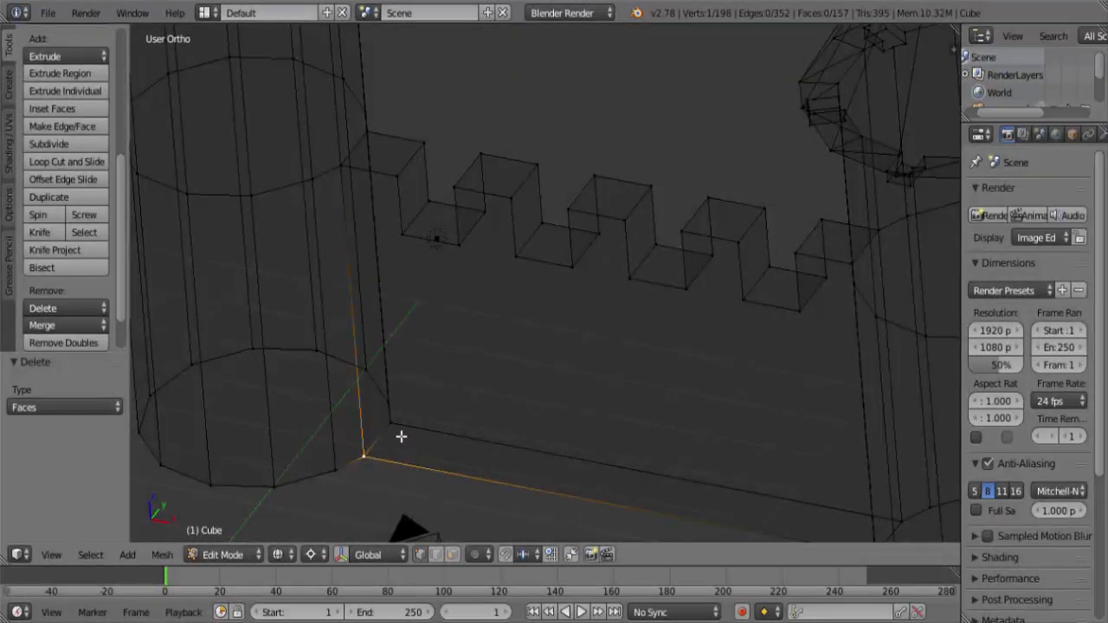
middle_drag(400, 438, 559, 377)
scroll(566, 440, up, 4)
scroll(549, 287, down, 3)
shift+right_click(527, 232)
scroll(574, 389, down, 3)
scroll(564, 389, up, 6)
scroll(544, 414, down, 5)
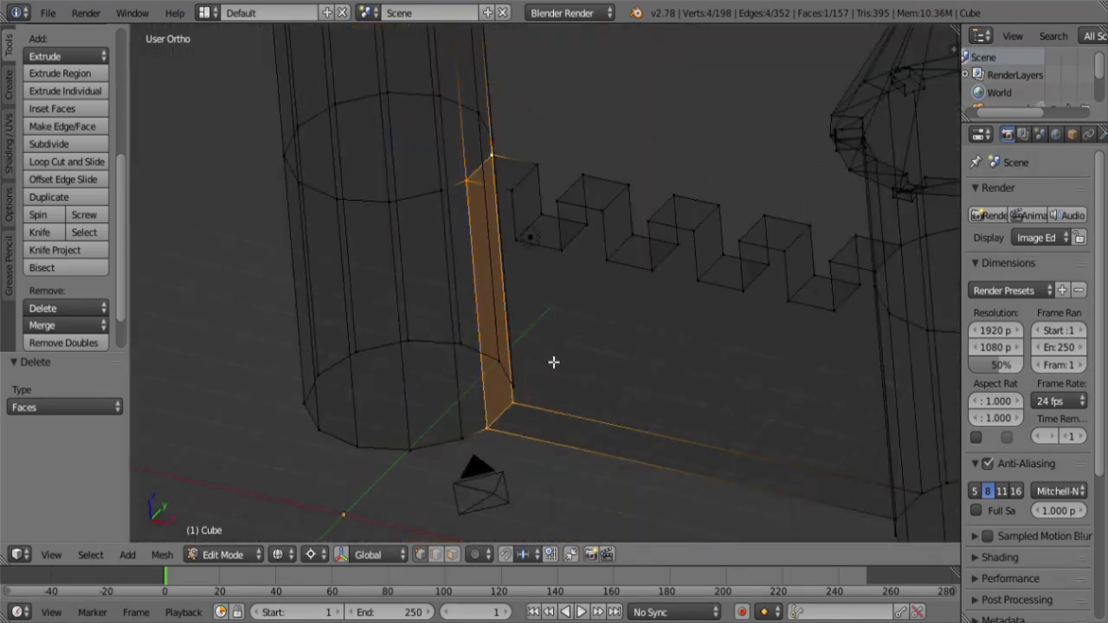
key(x)
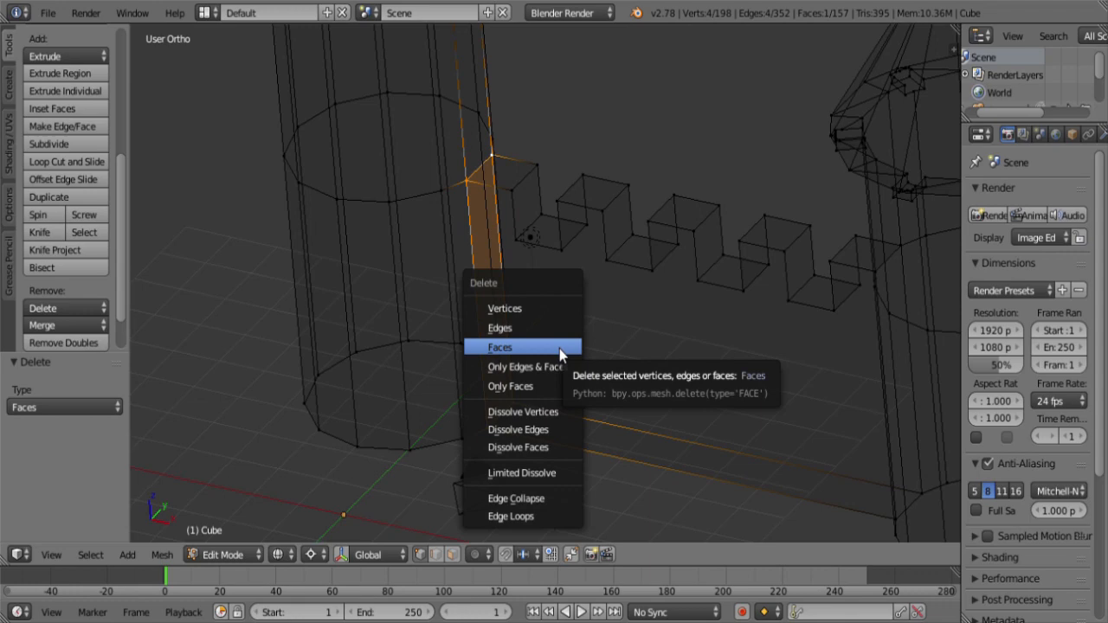
click(560, 347)
Step: Delete the bottom edge shared by the wall's underside and the base of the tower with support blocks
scroll(566, 354, down, 6)
mouse_move(566, 353)
middle_down()
mouse_move(611, 381)
mouse_move(742, 362)
mouse_move(591, 366)
mouse_move(613, 464)
mouse_move(629, 307)
middle_up()
key(z)
right_click(748, 444)
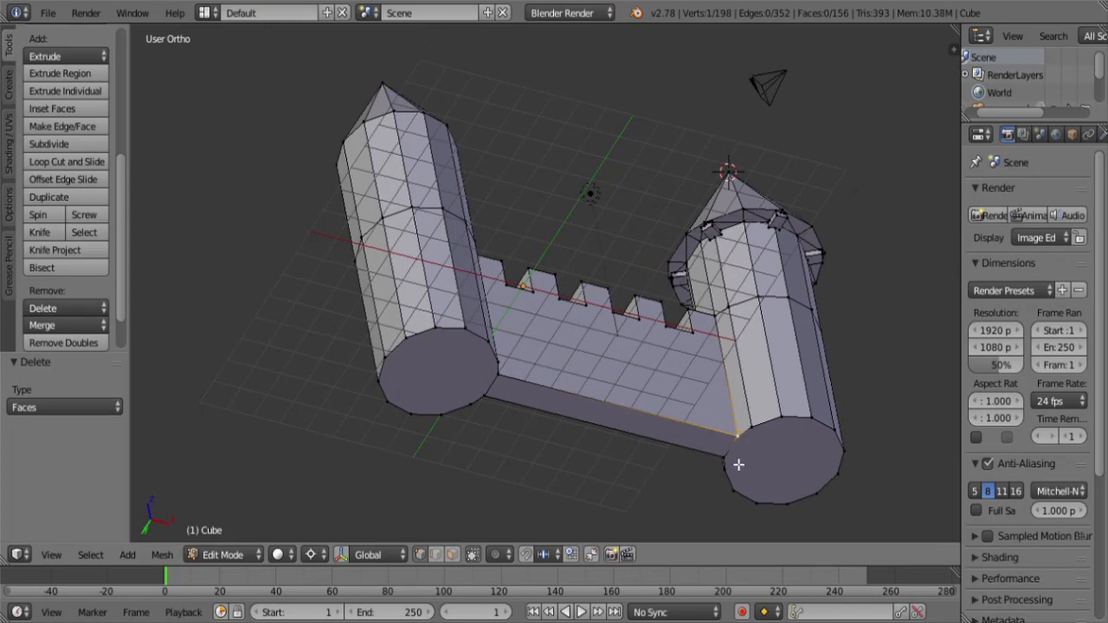
shift+right_click(739, 465)
key(x)
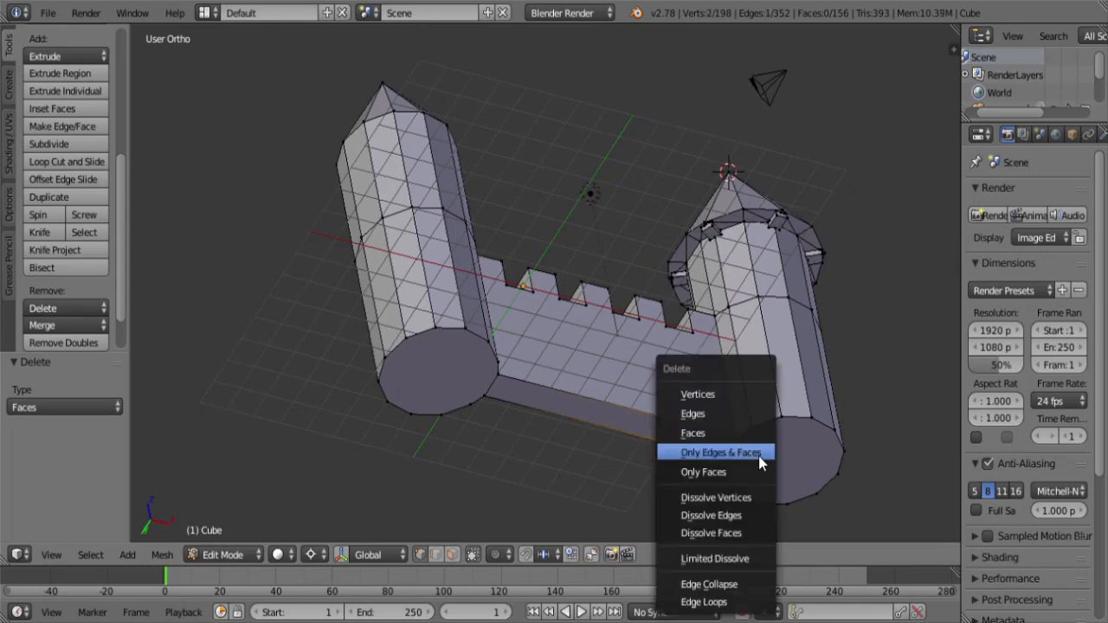
click(722, 422)
Step: Delete the bottom edge shared by the wall's underside and the base of the plain tower
middle_drag(722, 422, 480, 419)
right_click(476, 393)
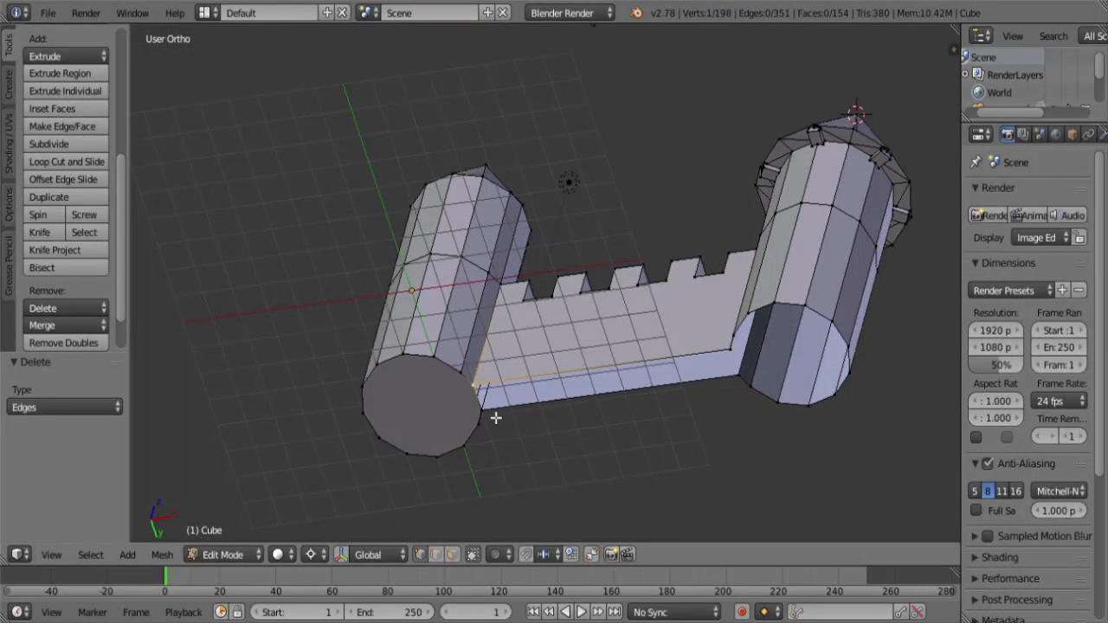
shift+right_click(499, 418)
key(x)
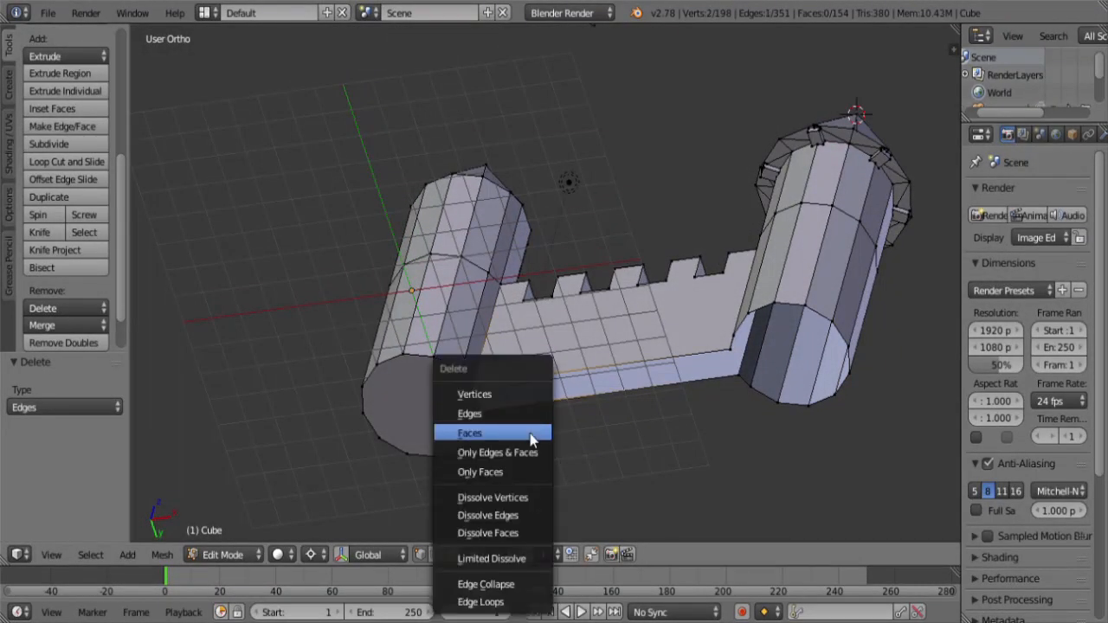
click(515, 415)
Step: Select the open boundary loop around the bottom of both towers and the wall and fill it with triangulated faces
middle_drag(522, 431, 693, 457)
alt+right_click(692, 400)
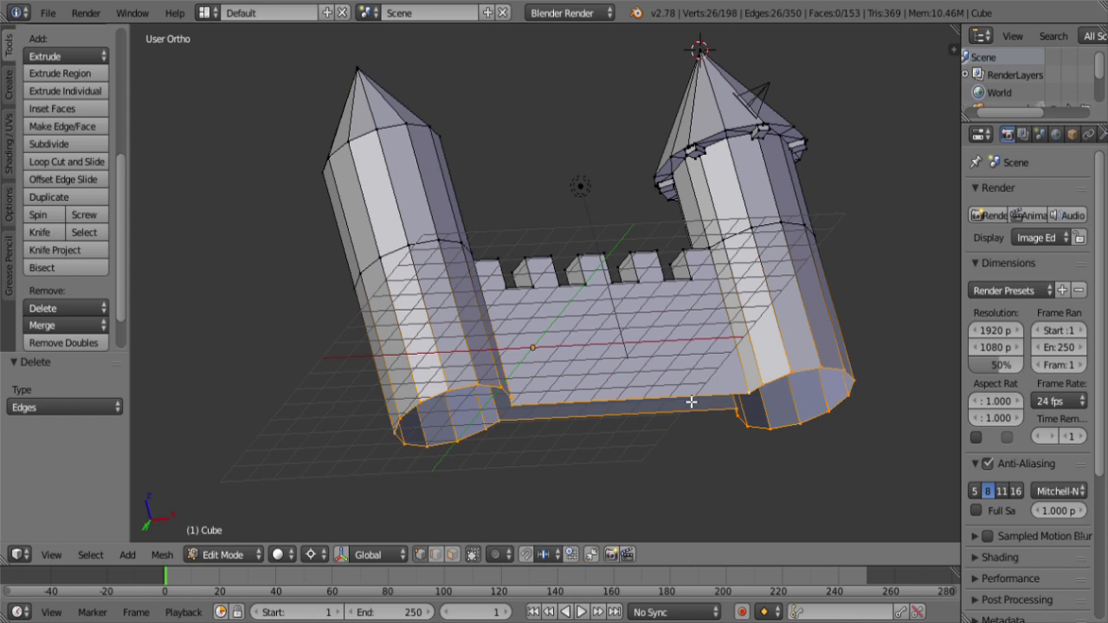
key(alt+f)
middle_drag(684, 398, 598, 408)
middle_drag(614, 314, 569, 321)
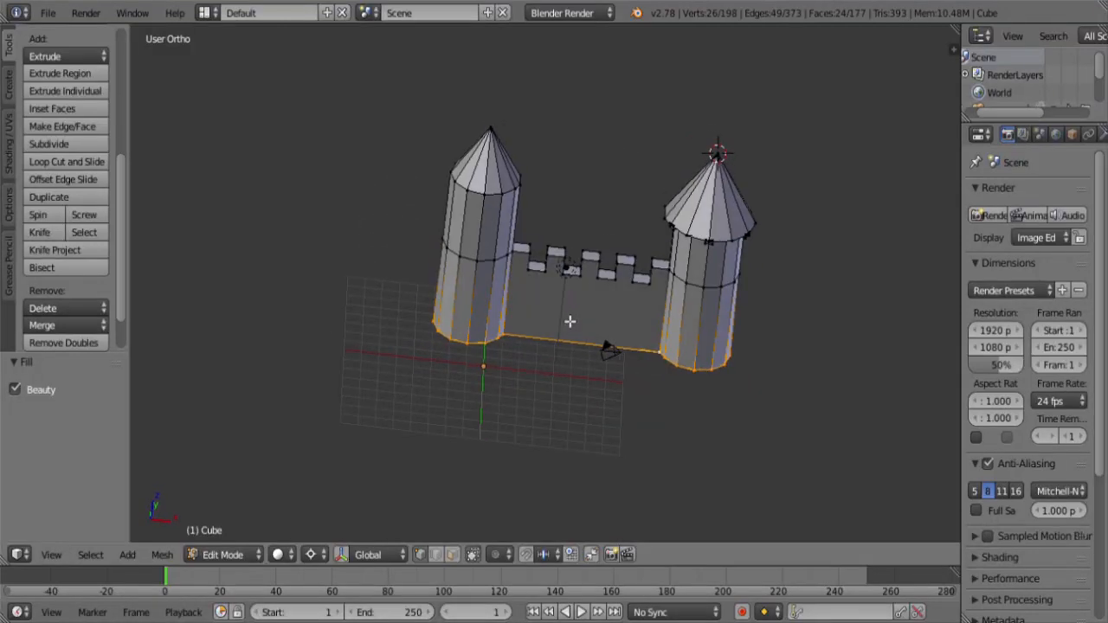
Step: Clear the selection and select all non-manifold geometry in the castle mesh again
key(a)
middle_drag(663, 348, 624, 327)
click(91, 555)
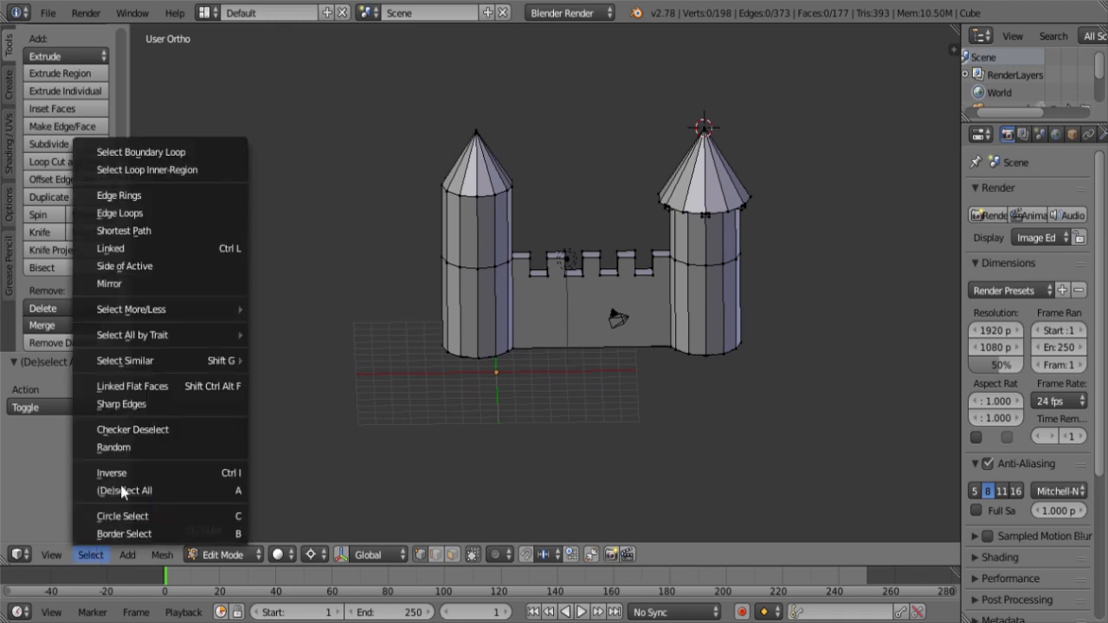
mouse_move(159, 338)
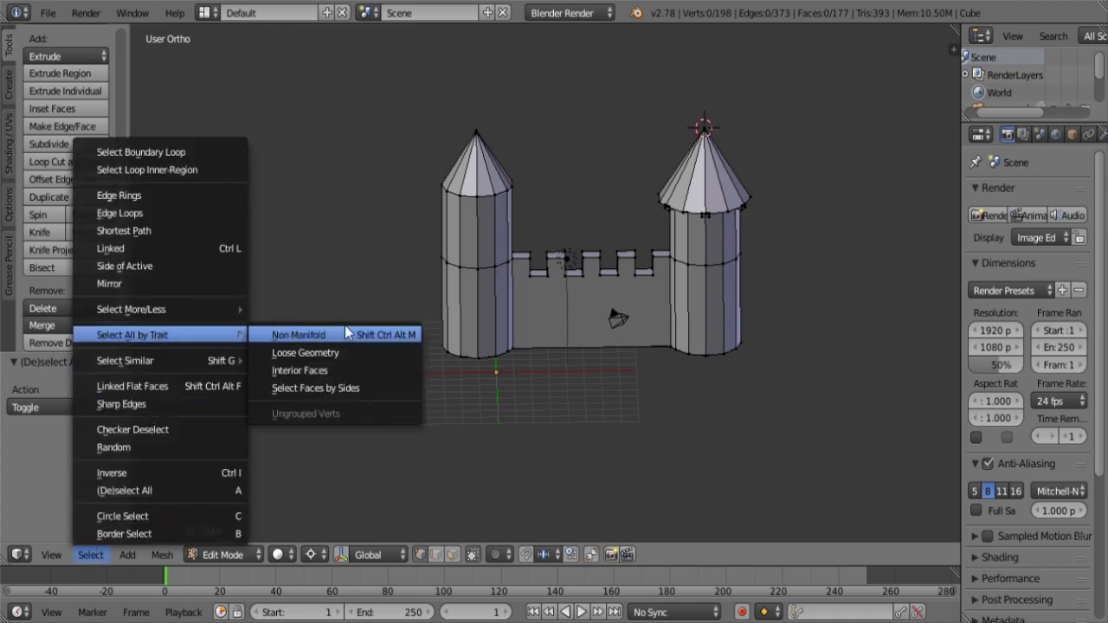
click(396, 338)
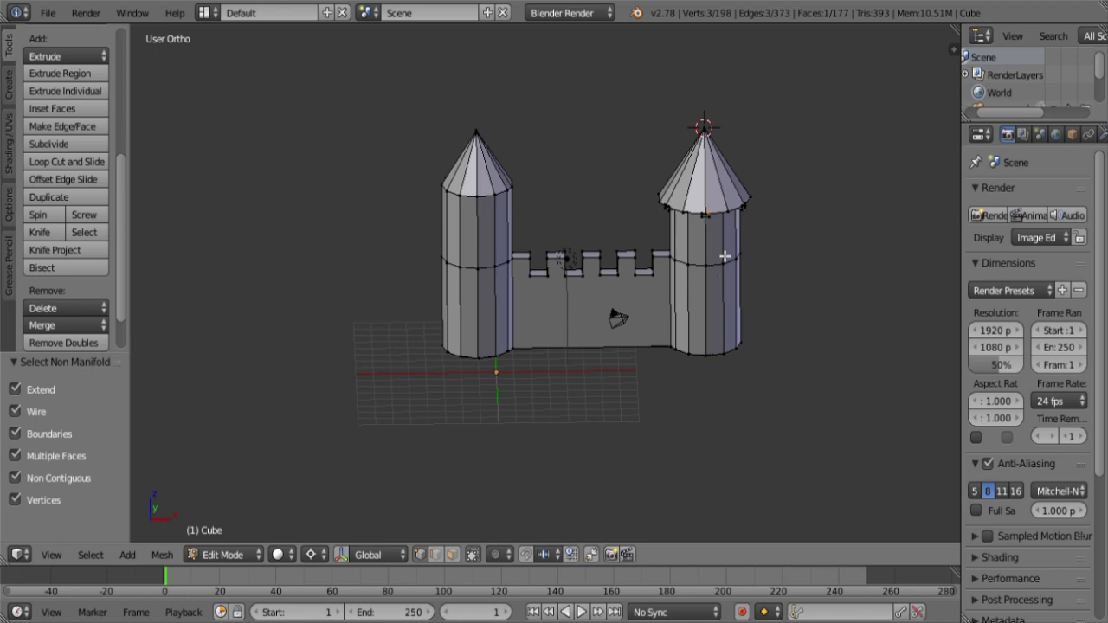
Step: Delete the stray non-manifold triangle face beside the roof support block, locating it in wireframe
key(z)
shift+middle_drag(753, 238, 591, 292)
scroll(591, 294, up, 10)
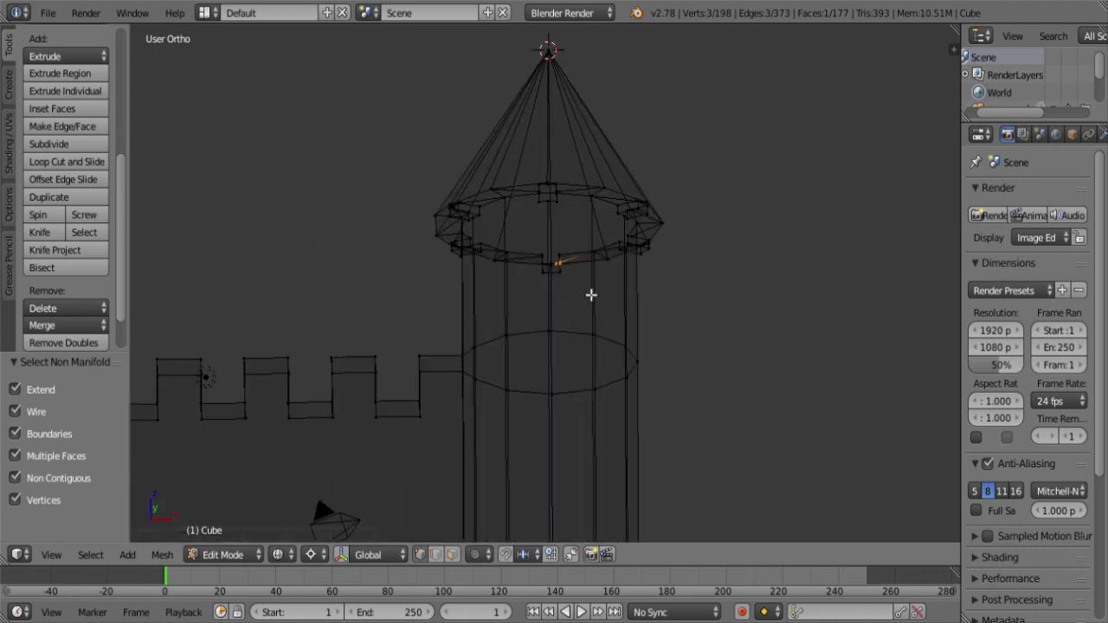
scroll(589, 331, down, 3)
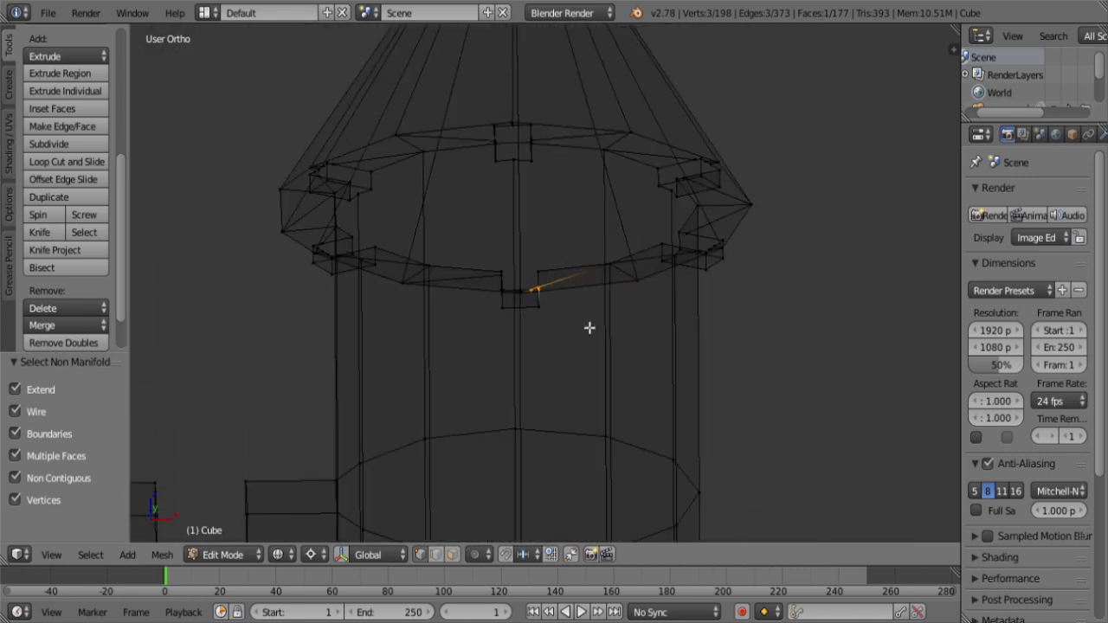
scroll(589, 328, down, 3)
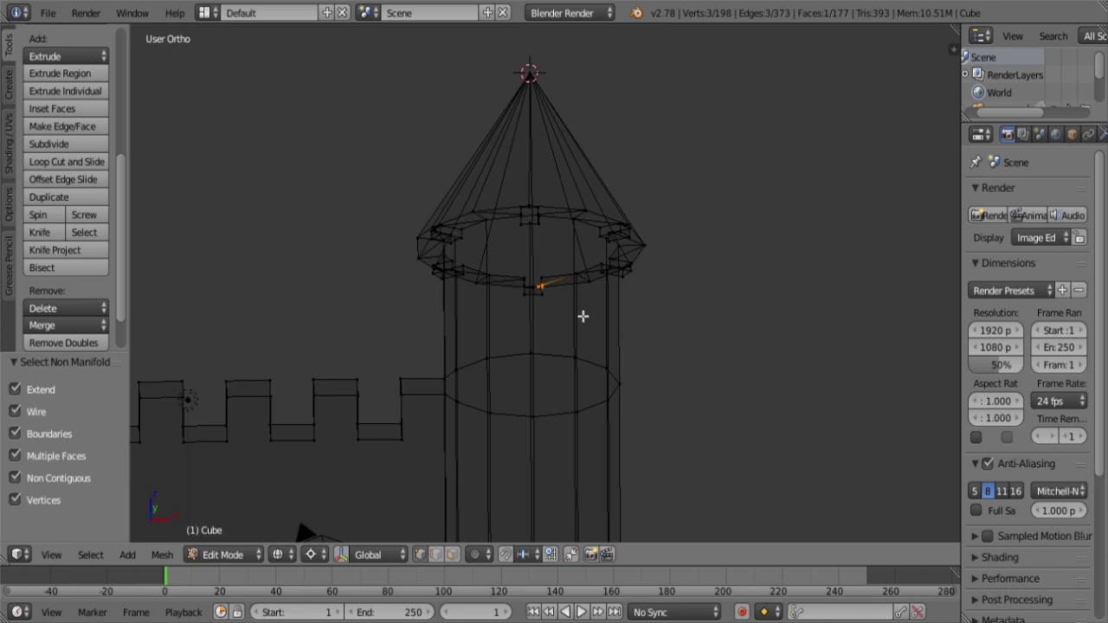
scroll(583, 316, up, 10)
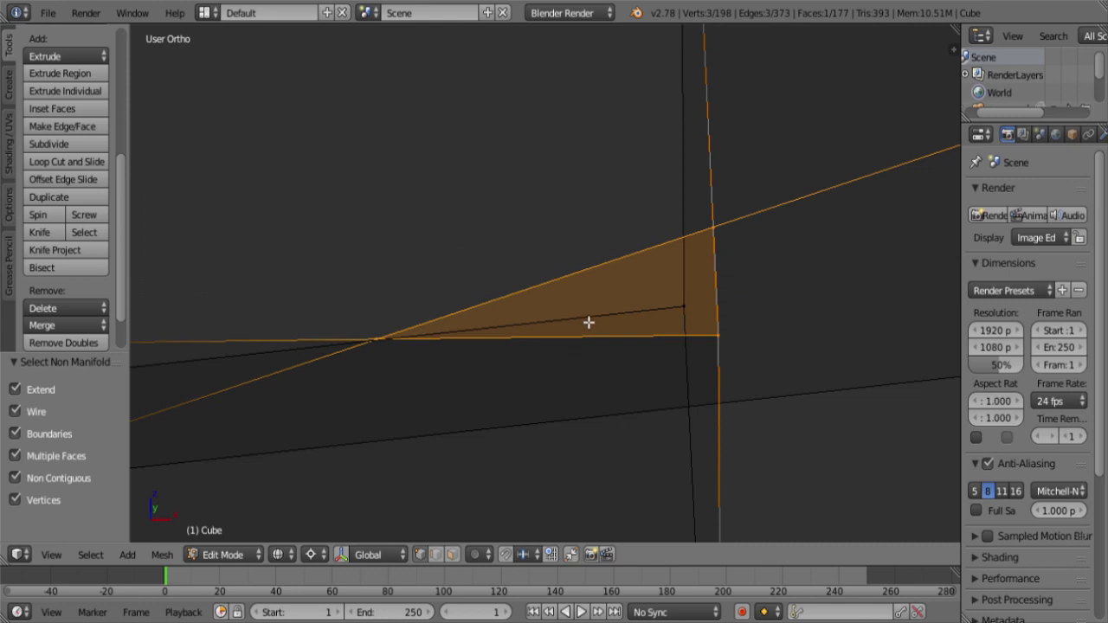
scroll(601, 361, down, 5)
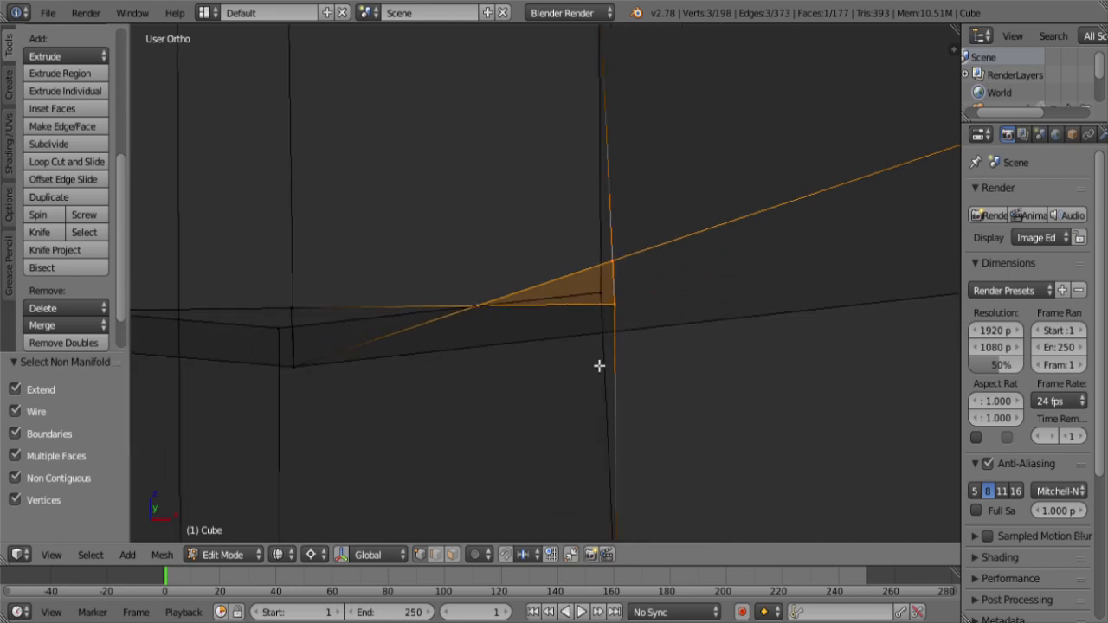
middle_drag(599, 366, 529, 370)
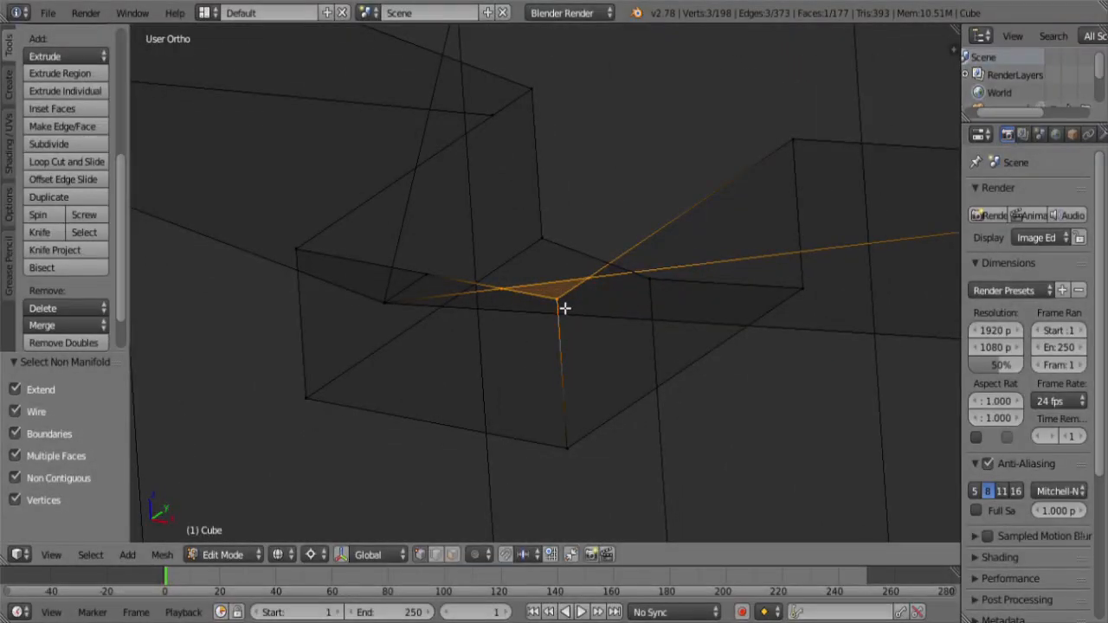
key(x)
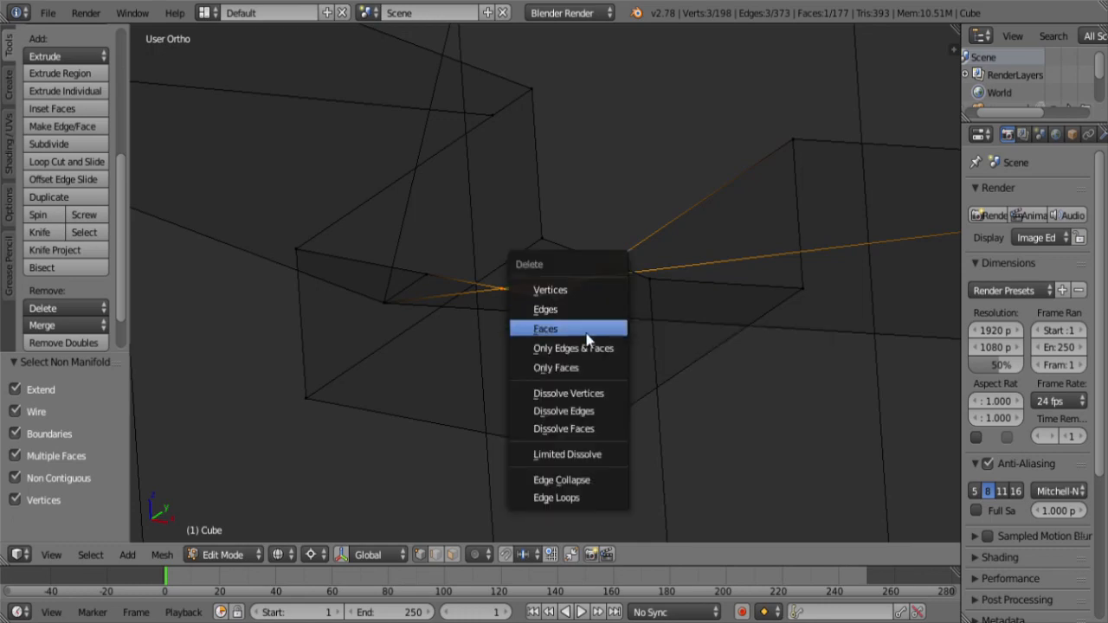
click(591, 337)
scroll(590, 339, down, 10)
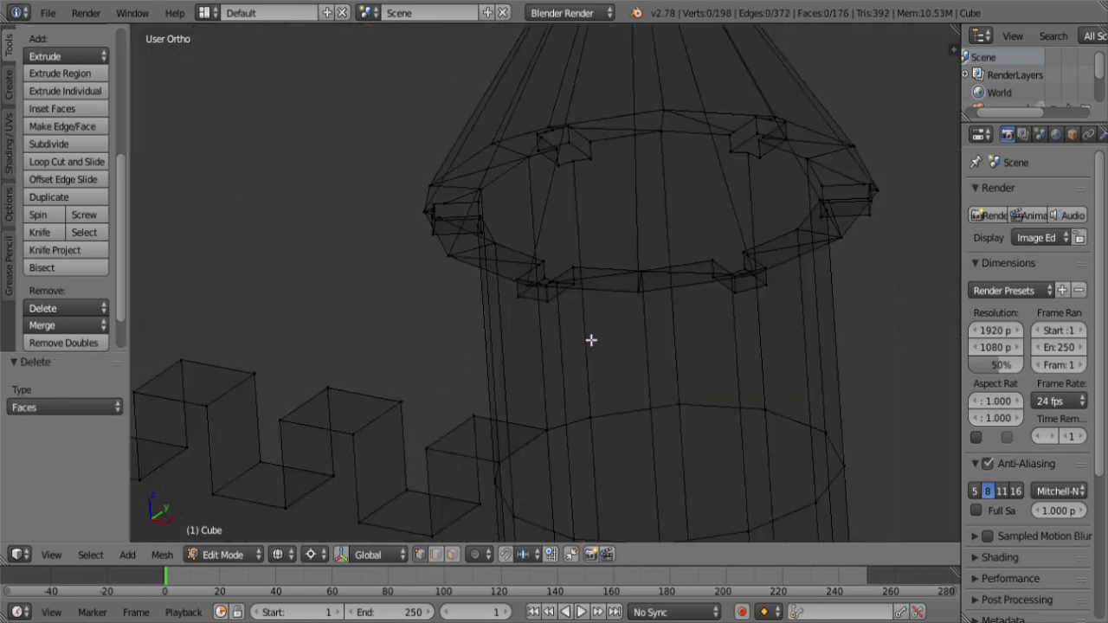
Step: Check the castle mesh for remaining non-manifold geometry and inspect it in wireframe and solid shading
key(z)
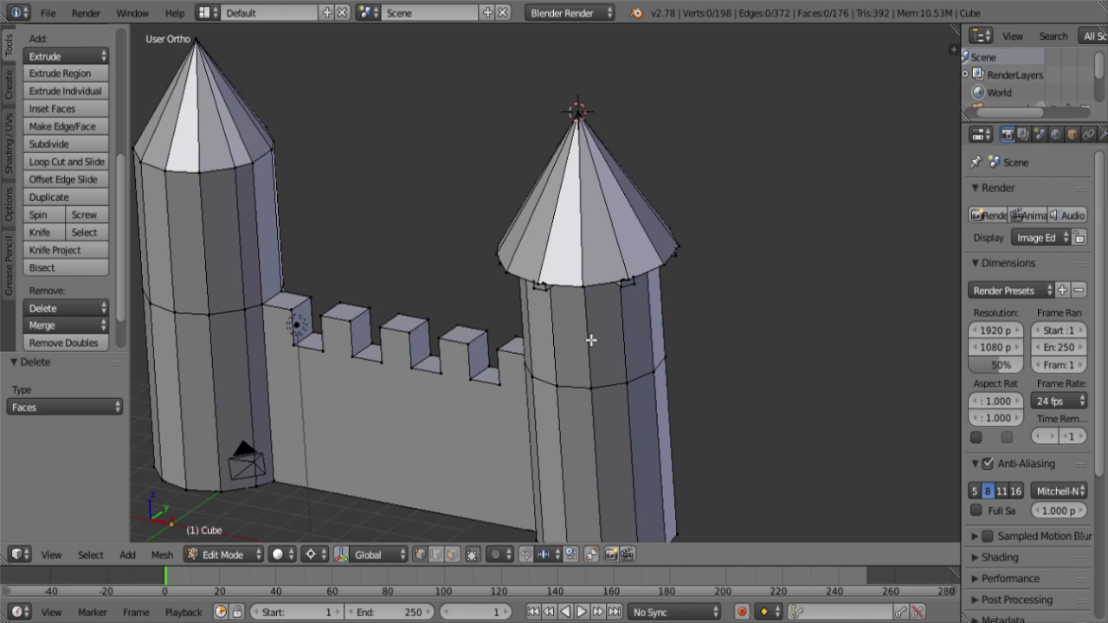
key(ctrl+shift+alt+m)
scroll(591, 340, down, 5)
key(z)
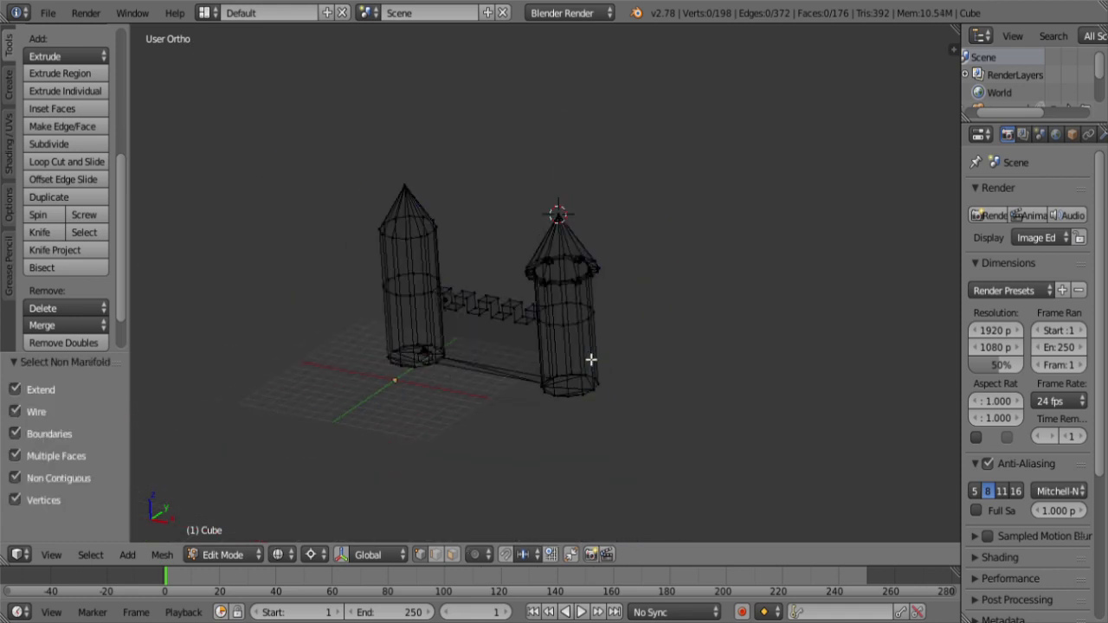
key(z)
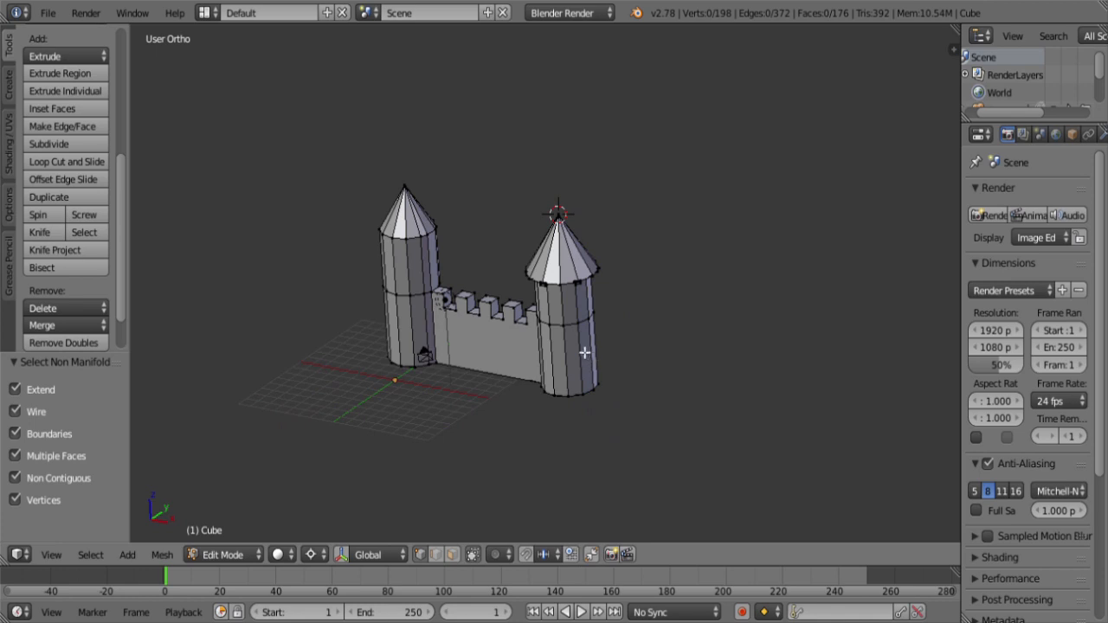
scroll(585, 352, up, 5)
key(z)
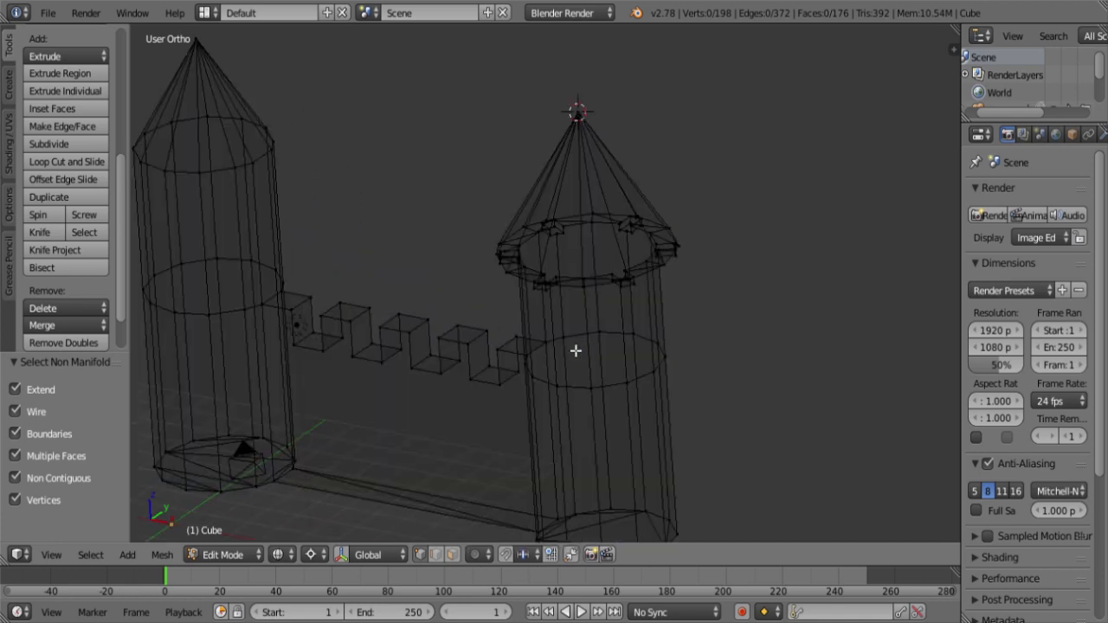
middle_drag(576, 351, 611, 355)
key(Tab)
key(Tab)
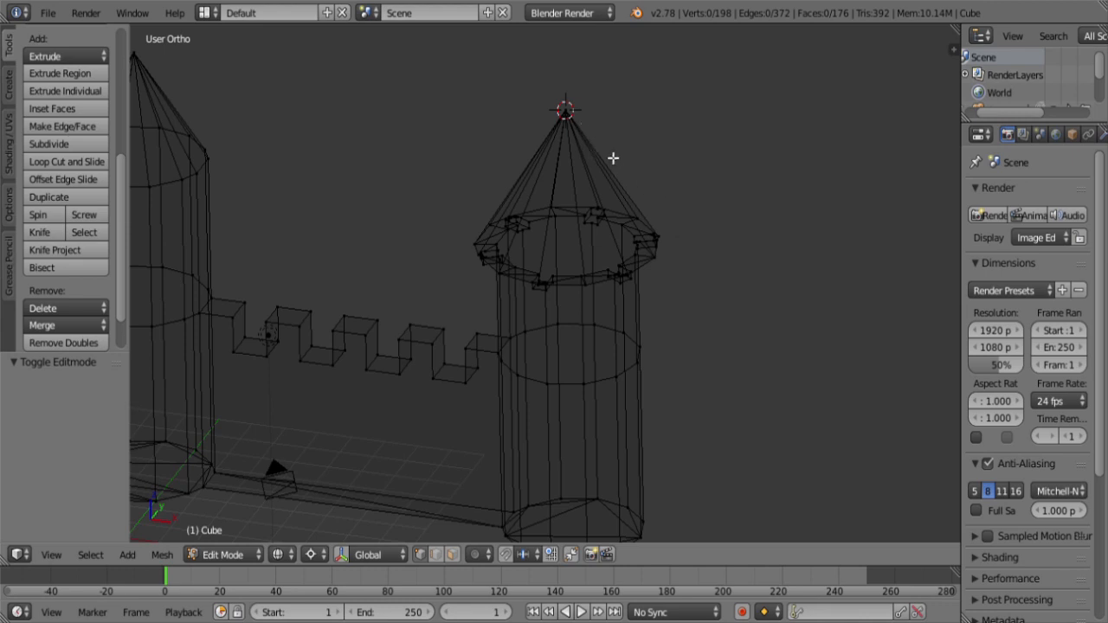
key(z)
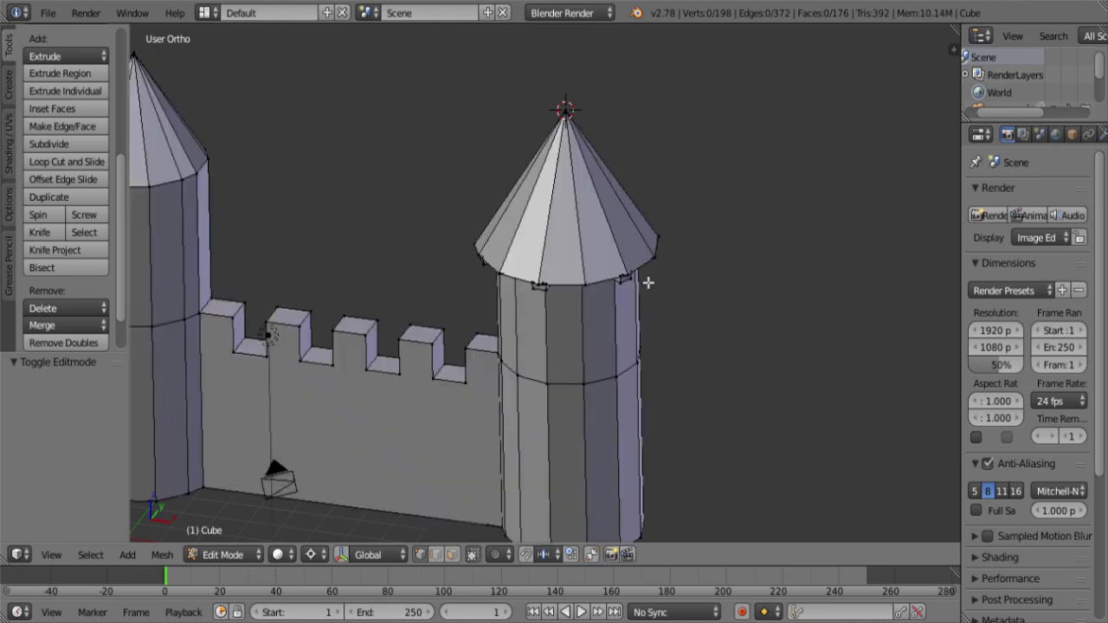
Step: Subdivide two adjacent vertical edges below the blocked tower's roof with one cut in edge select mode, then enable vertex selection alongside it
mouse_move(649, 279)
middle_down()
mouse_move(636, 280)
mouse_move(636, 292)
mouse_move(569, 296)
mouse_move(525, 288)
mouse_move(684, 311)
mouse_move(603, 336)
middle_up()
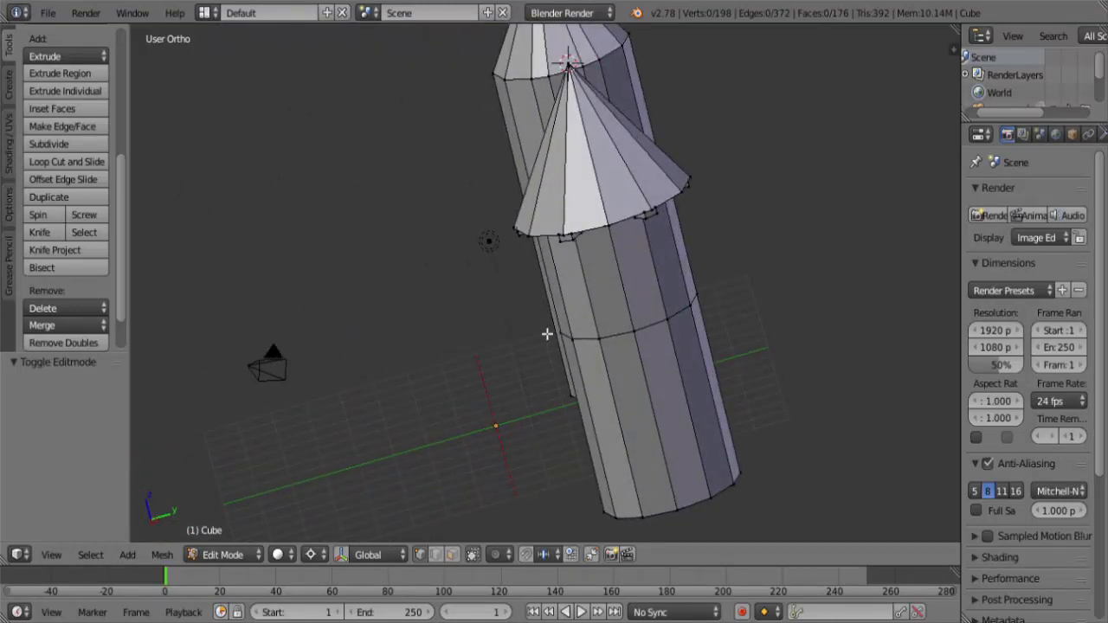
click(436, 555)
middle_drag(594, 403, 762, 389)
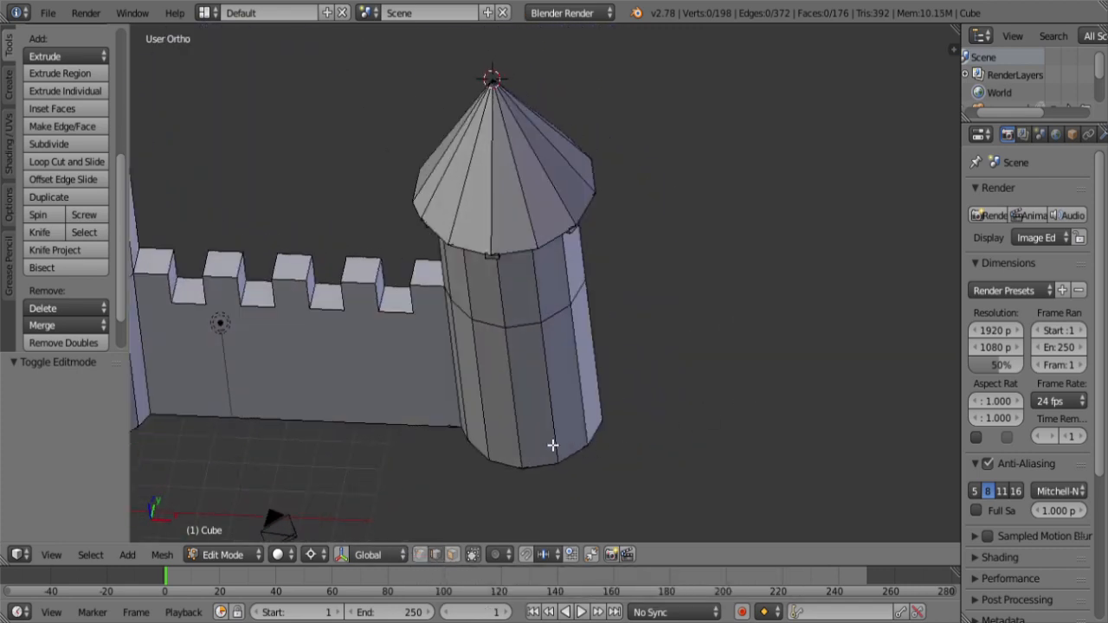
middle_drag(552, 445, 594, 435)
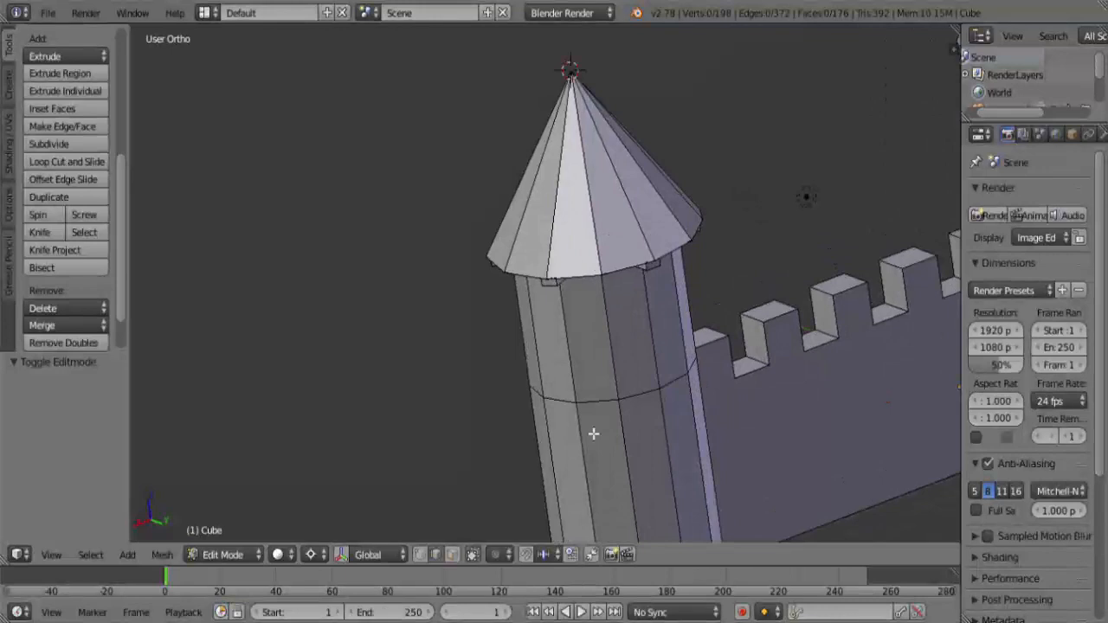
right_click(578, 370)
shift+right_click(611, 355)
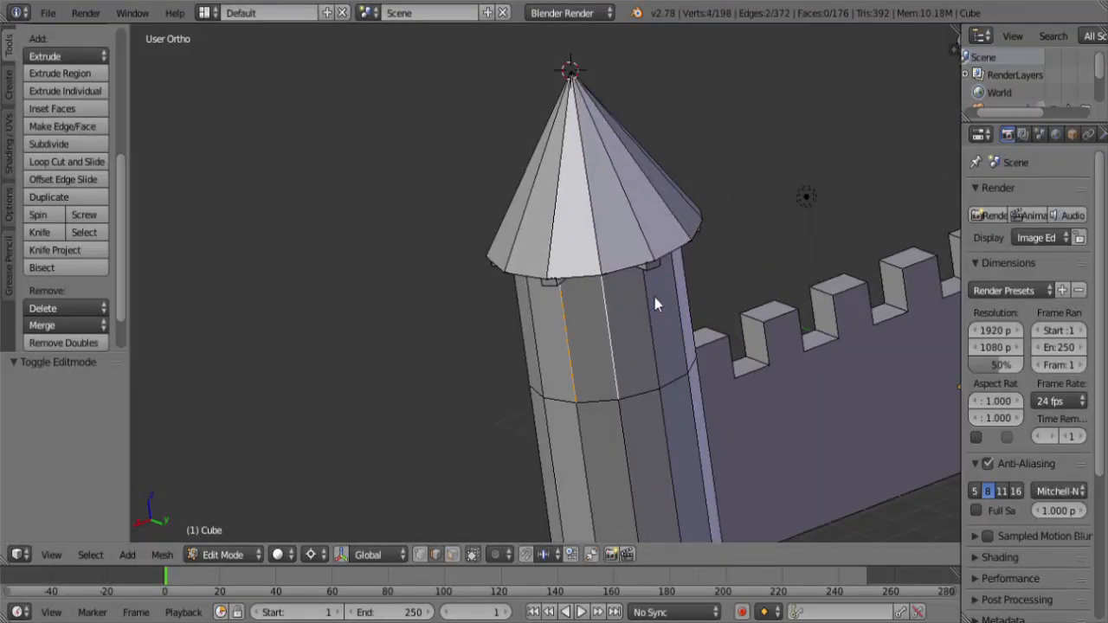
key(w)
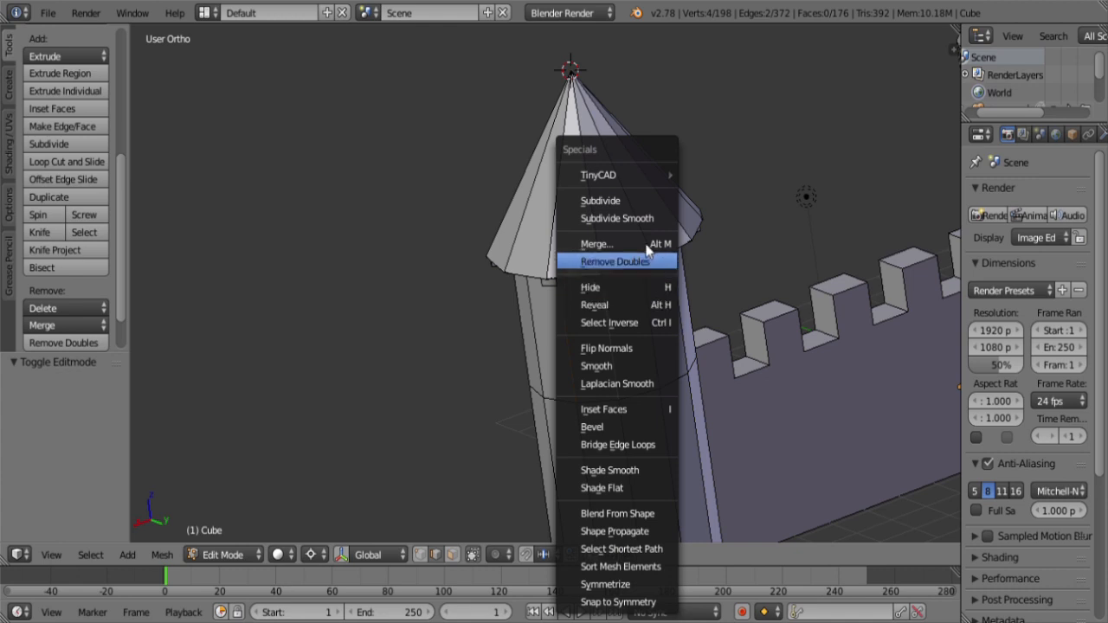
click(617, 199)
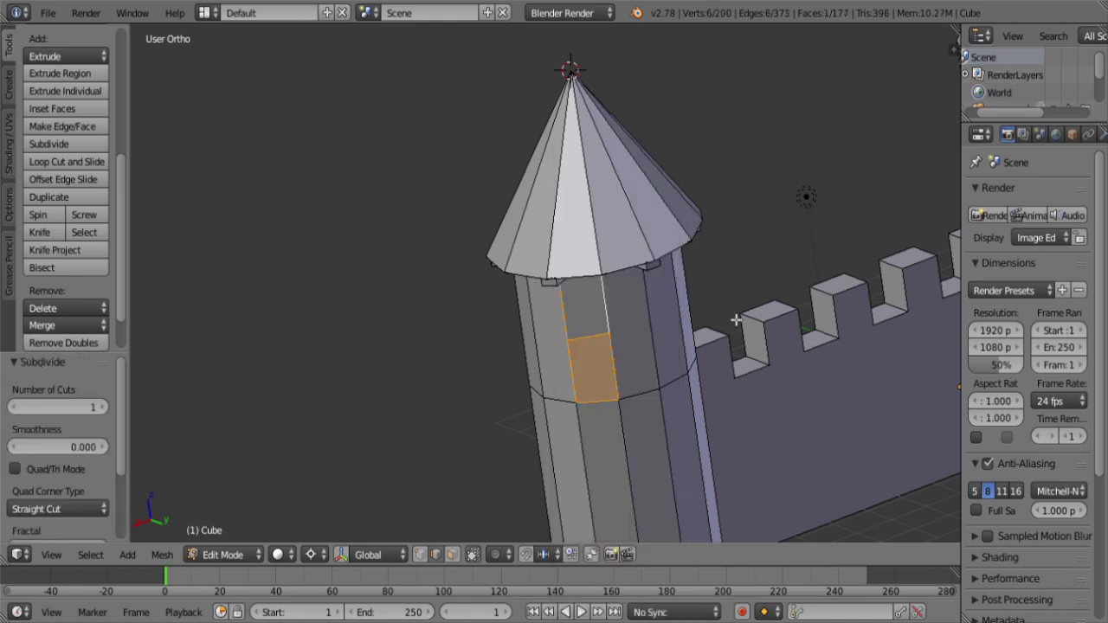
shift+click(436, 555)
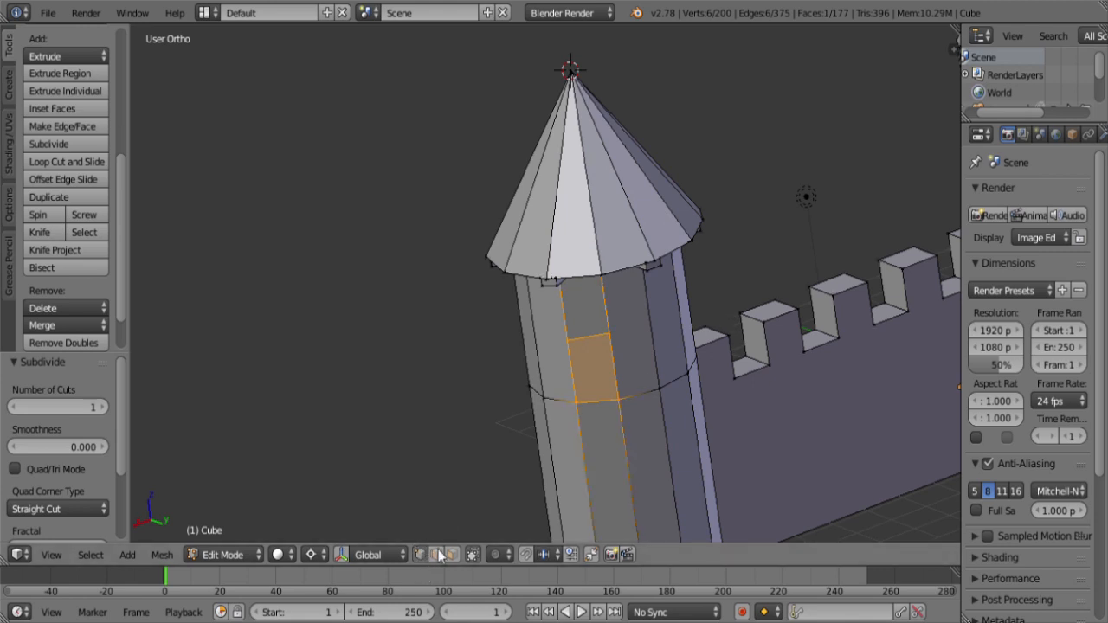
Step: Level the two new tower vertices by snapping the 3D cursor to one and scaling the other to 0 along Z
right_click(618, 339)
key(shift+s)
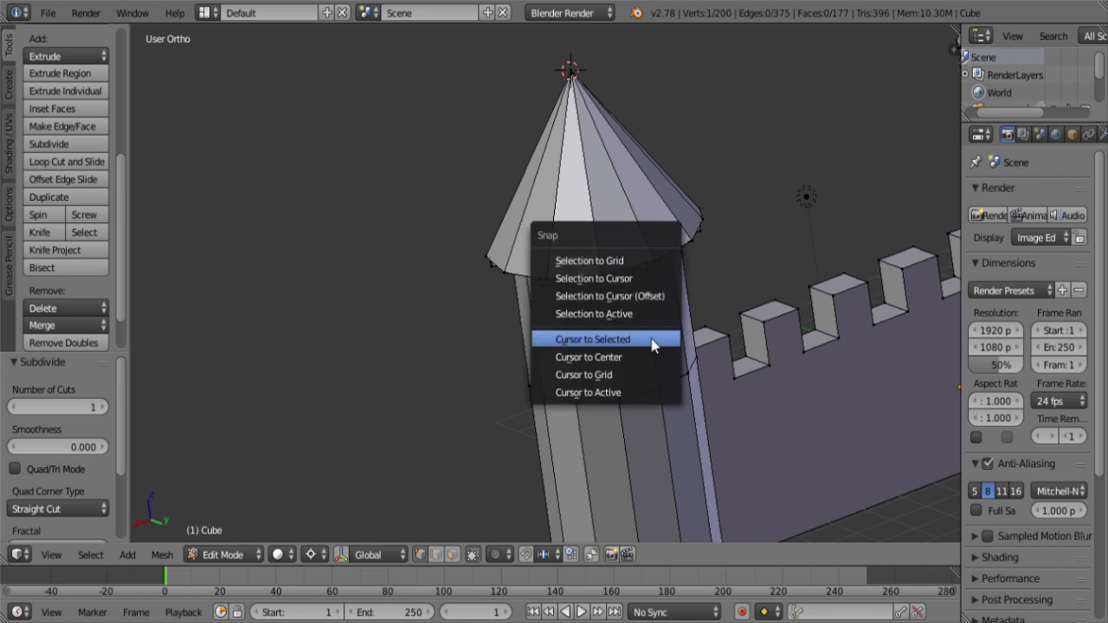
click(651, 345)
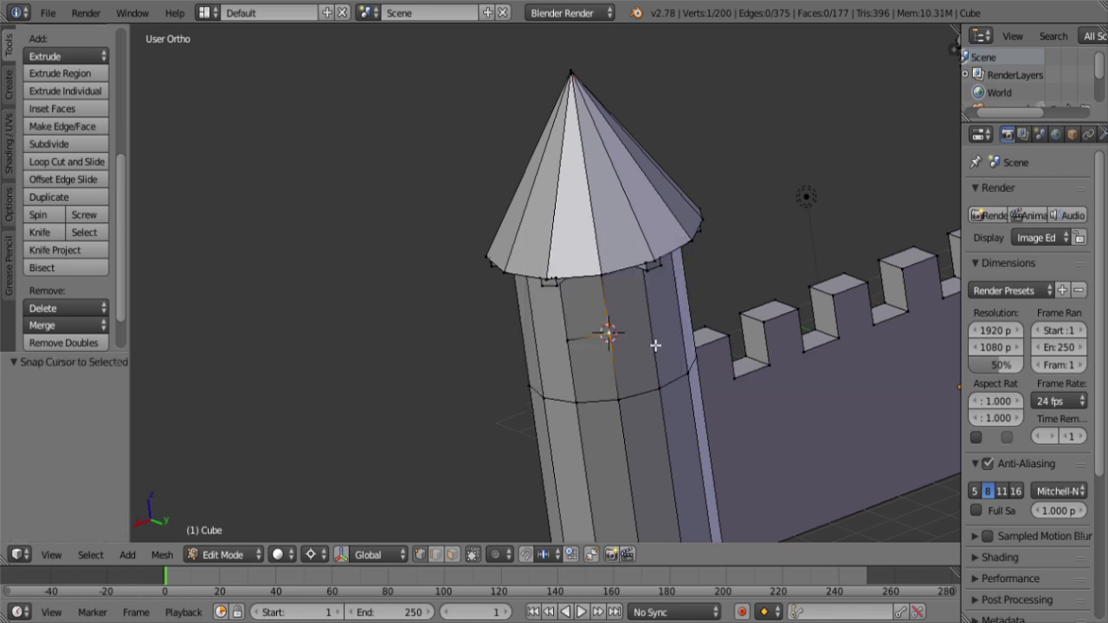
right_click(573, 346)
key(s)
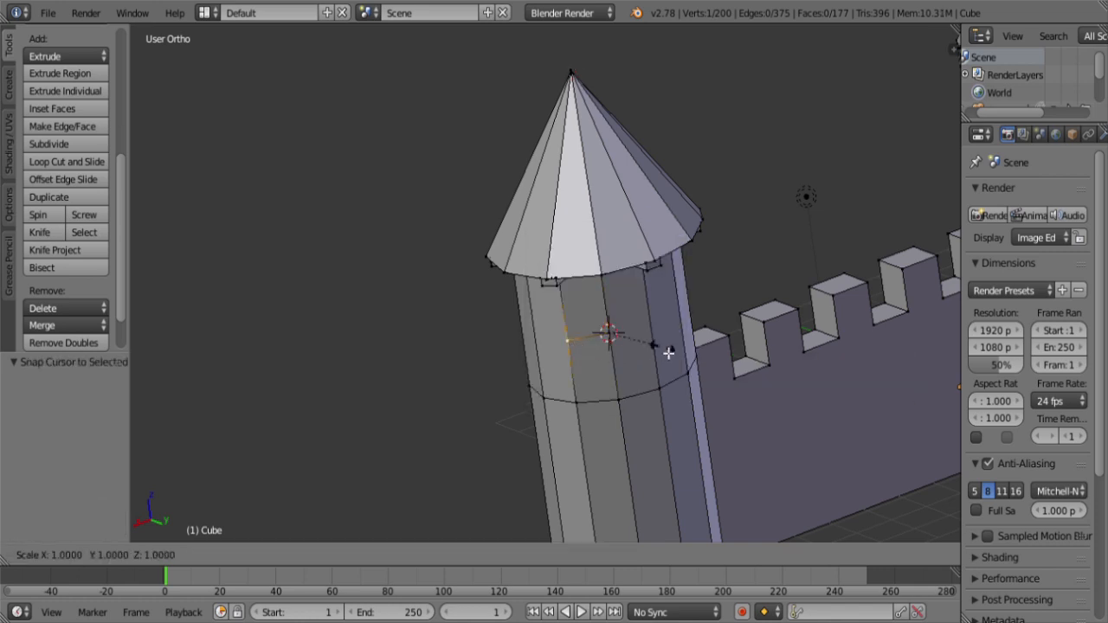
key(z)
key(0)
key(Return)
middle_drag(628, 346, 663, 289)
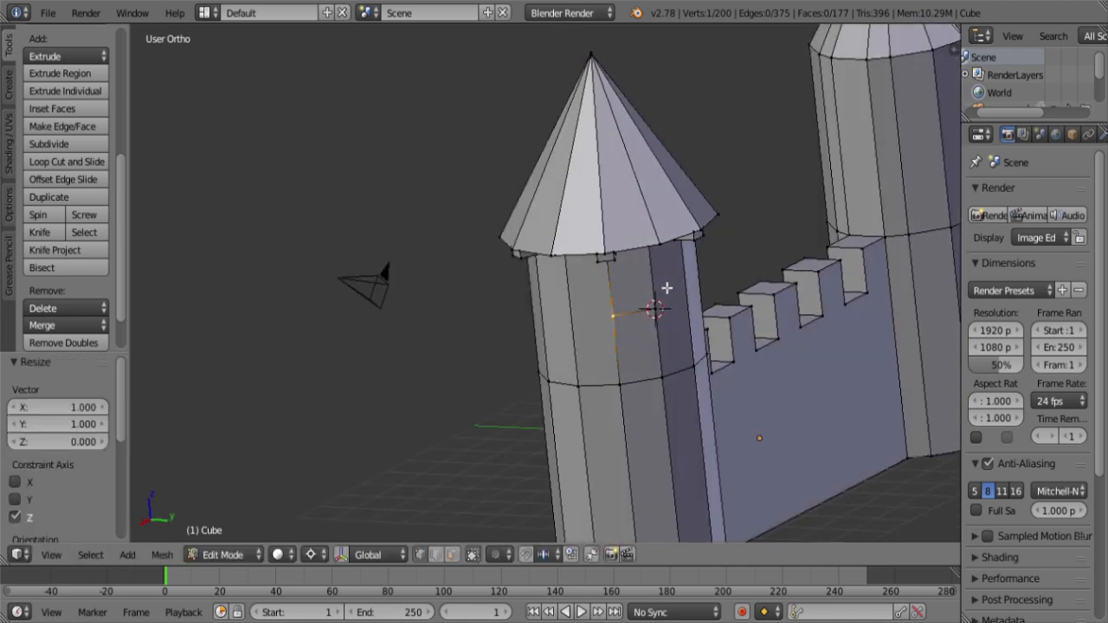
middle_drag(682, 346, 603, 309)
Step: Select the four corners of the tower face below the new edge and extrude it 0.3 inward, working from the top wireframe view
shift+right_click(574, 274)
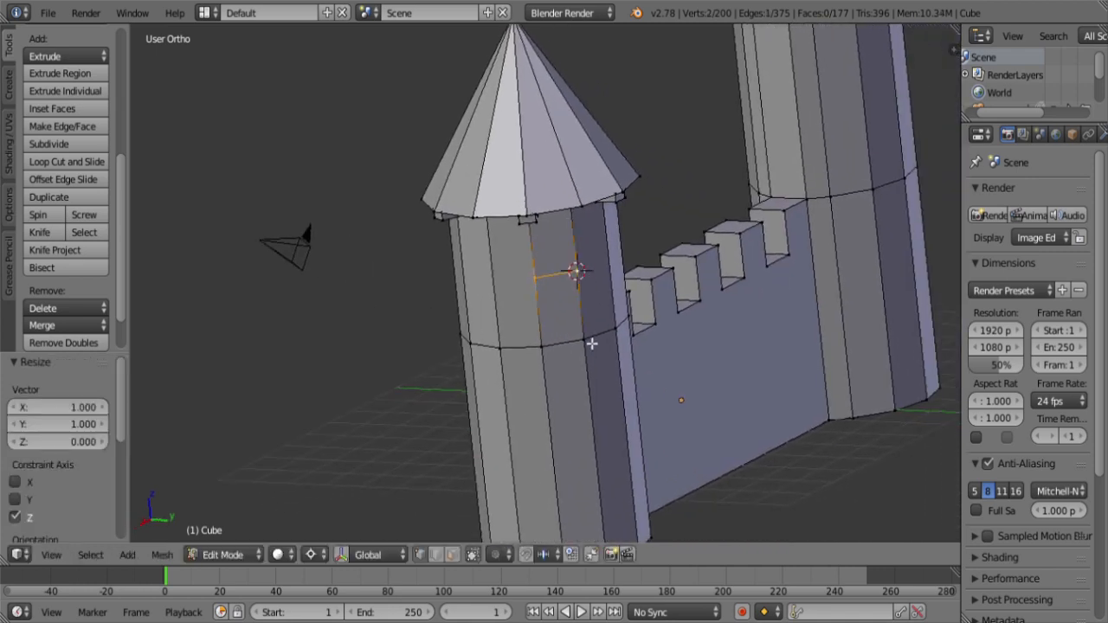
shift+right_click(586, 339)
shift+right_click(541, 347)
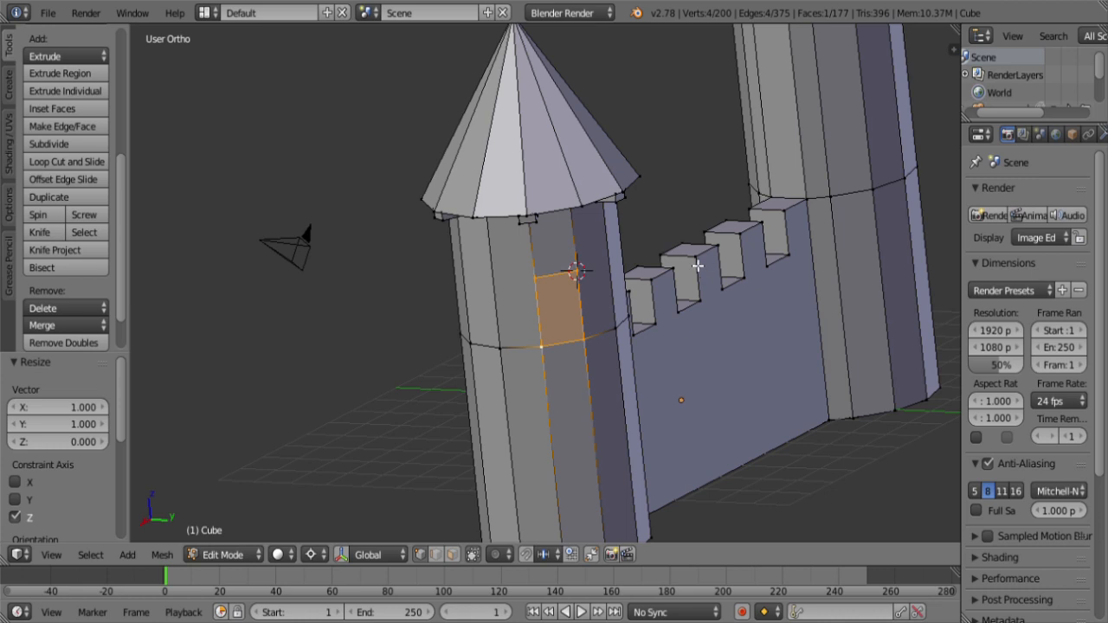
key(KP_7)
key(z)
shift+middle_drag(697, 265, 609, 338)
scroll(610, 338, up, 4)
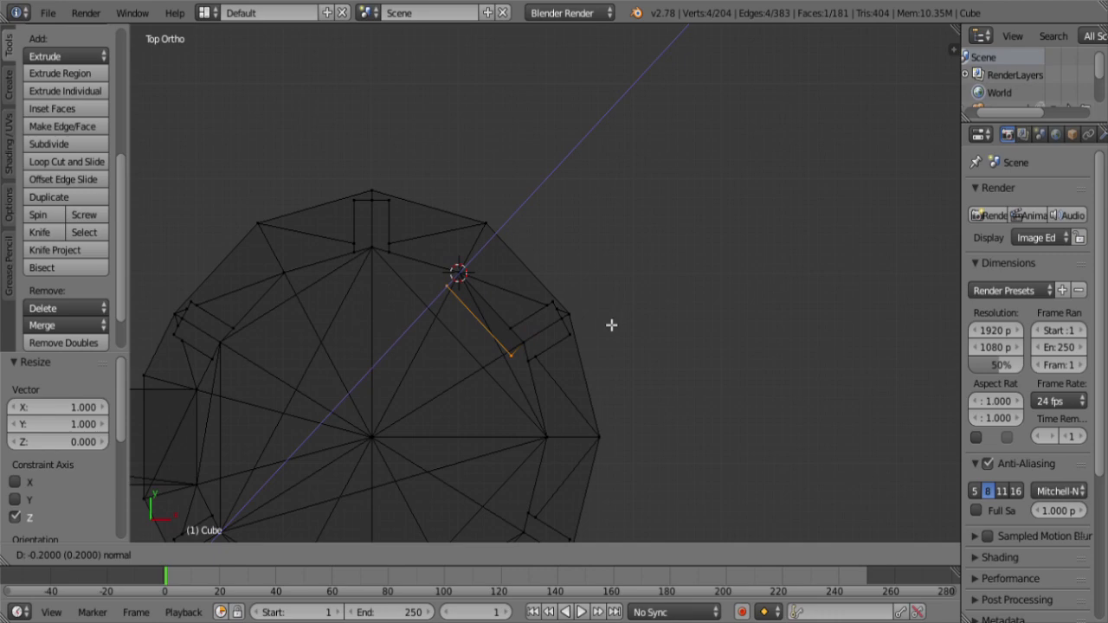
click(607, 330)
key(z)
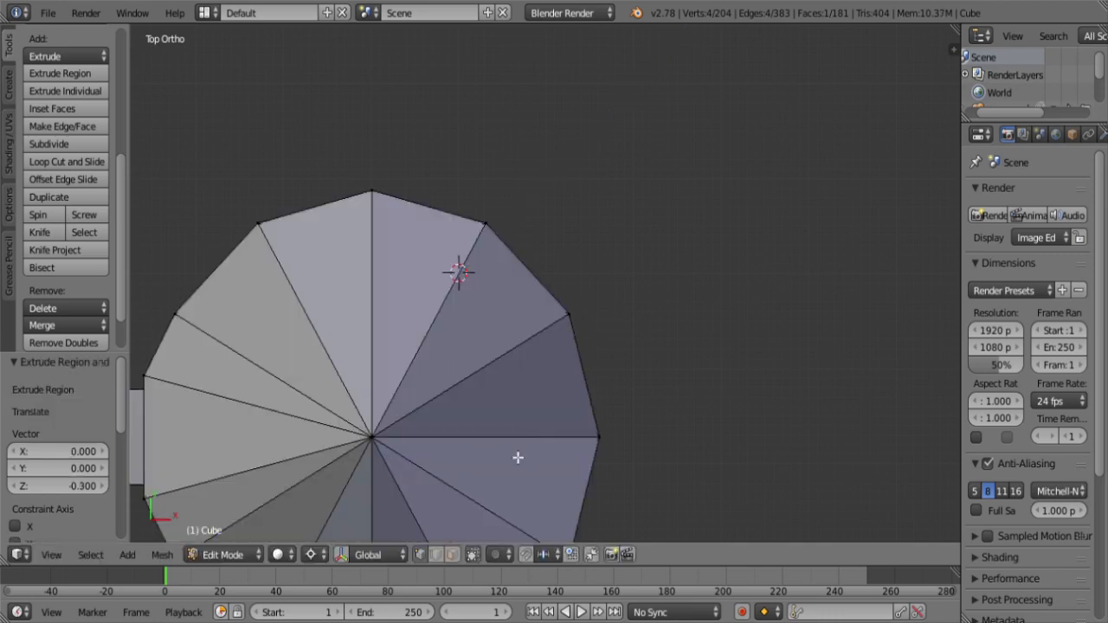
middle_drag(517, 458, 589, 385)
scroll(530, 395, down, 5)
key(Tab)
key(Tab)
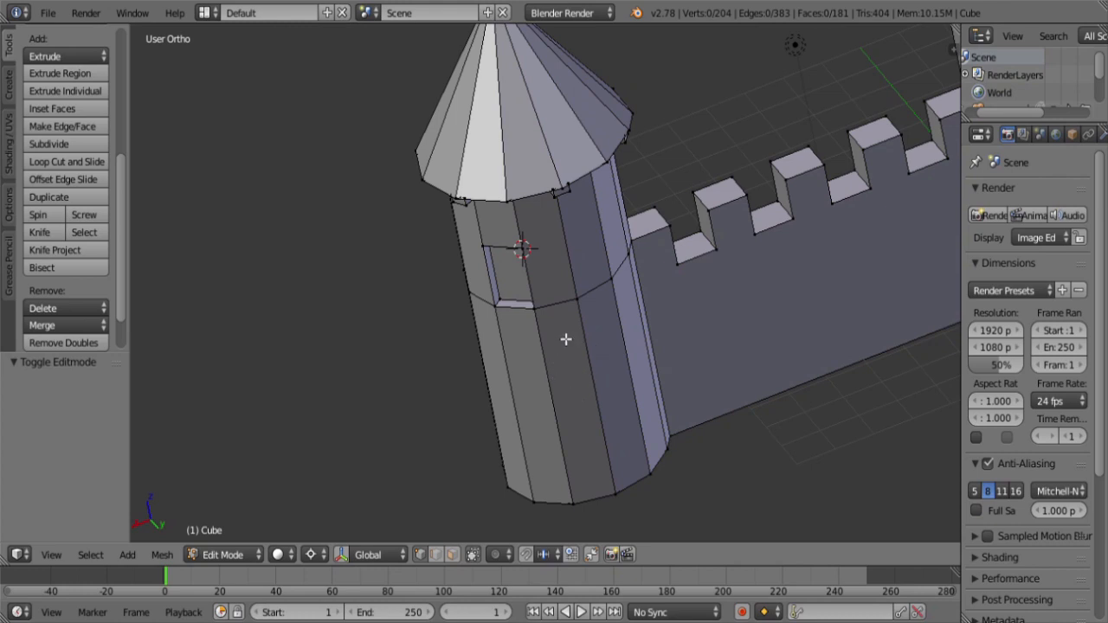
Step: Select the recessed window face in face select mode and delete its vertices
shift+middle_drag(579, 297, 555, 309)
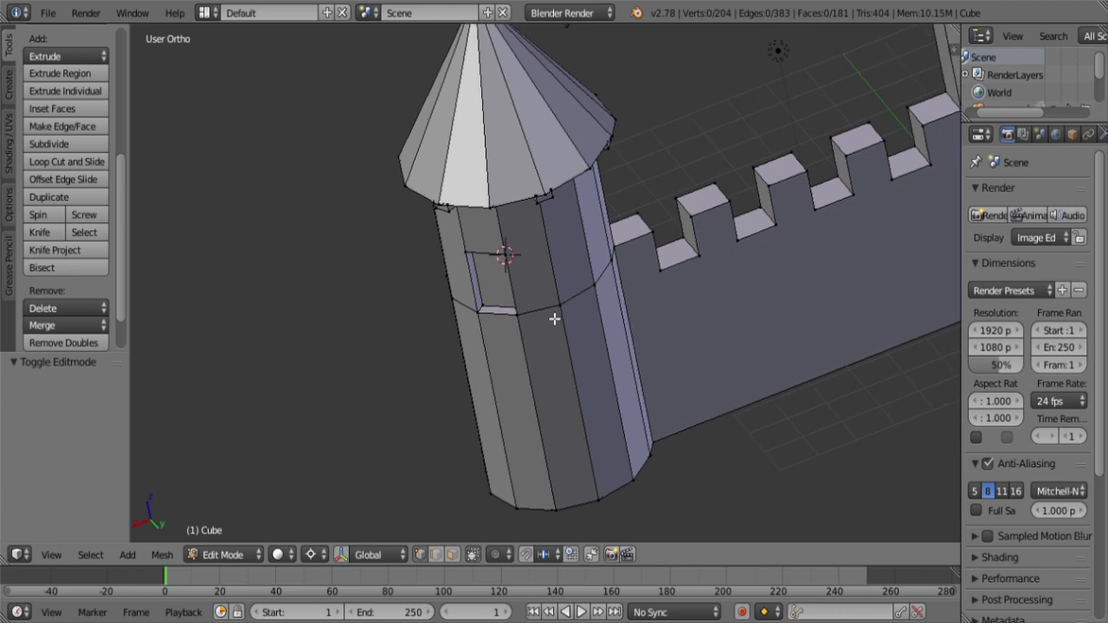
middle_drag(534, 339, 507, 370)
click(451, 553)
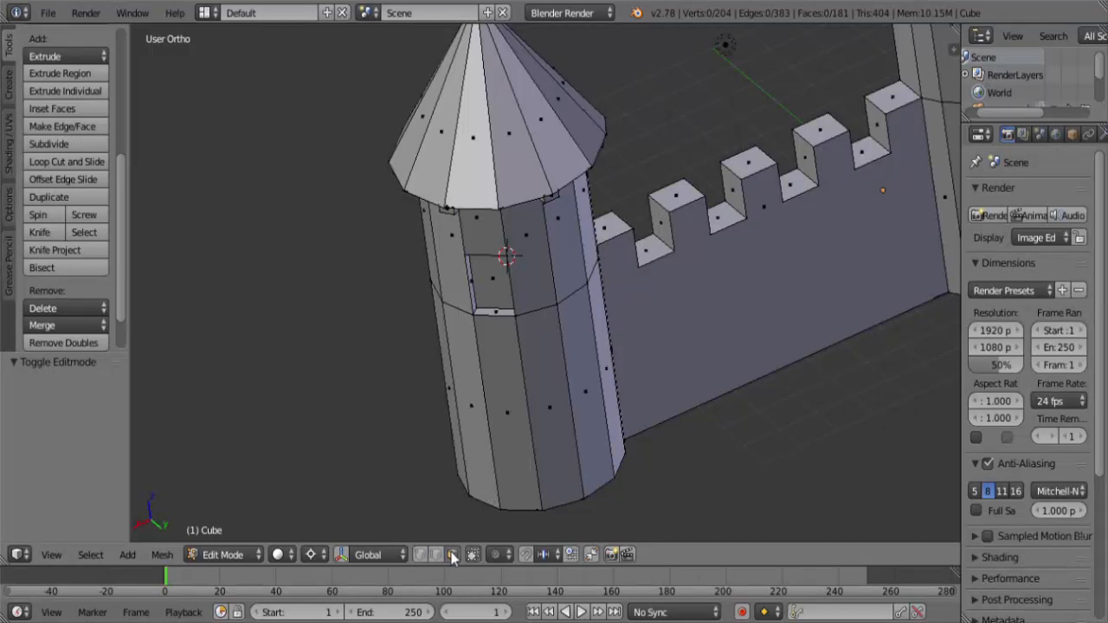
middle_drag(509, 420, 559, 381)
right_click(497, 297)
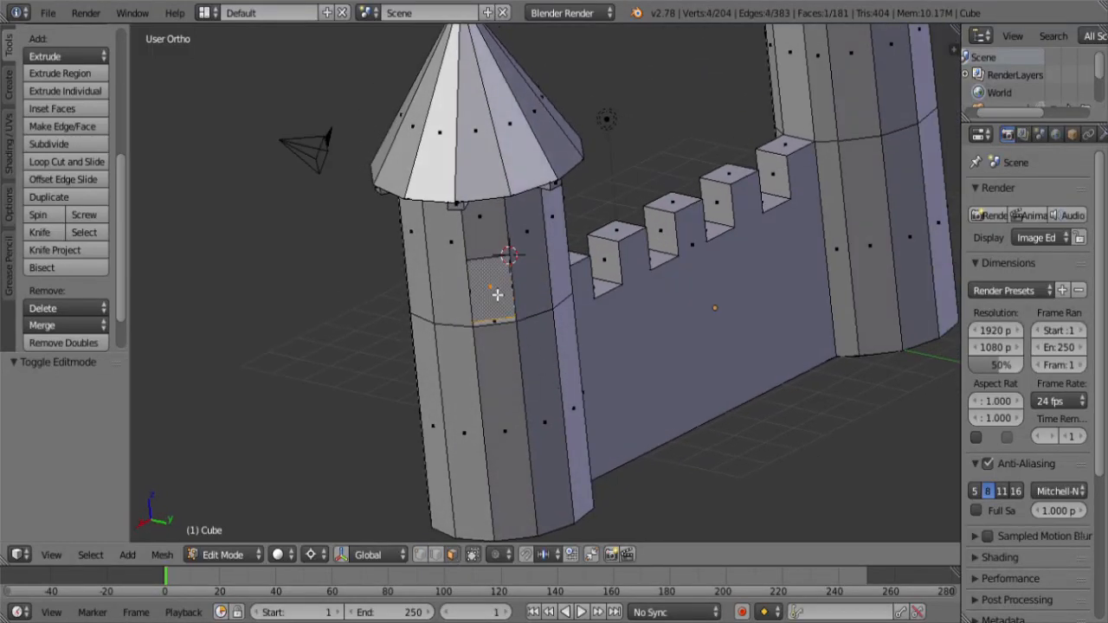
middle_drag(497, 297, 520, 369)
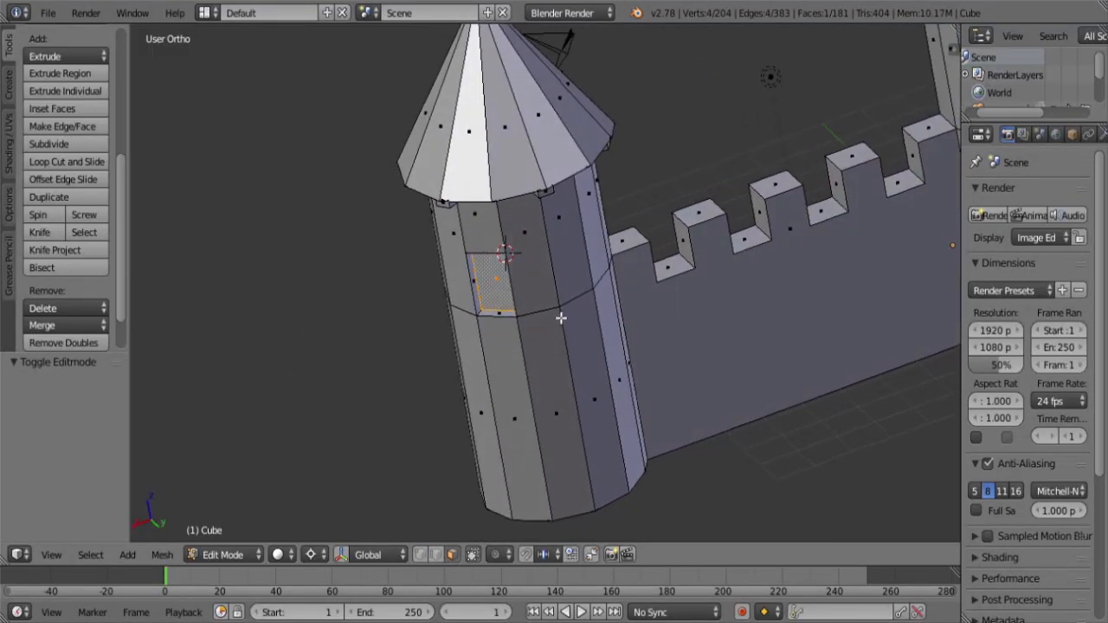
key(x)
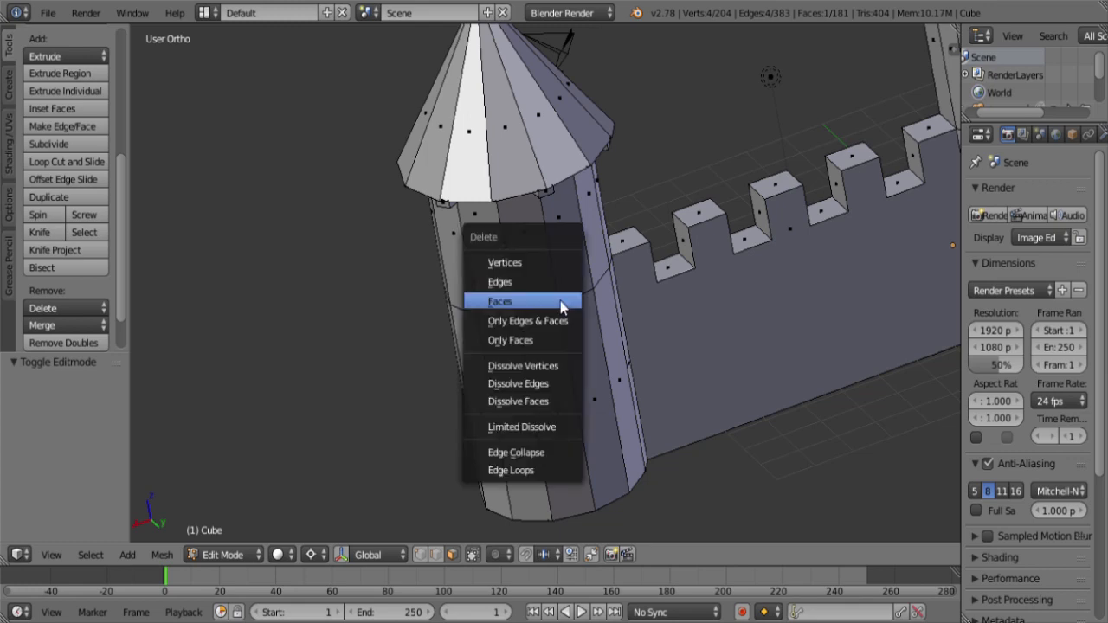
click(519, 258)
middle_drag(576, 372, 612, 364)
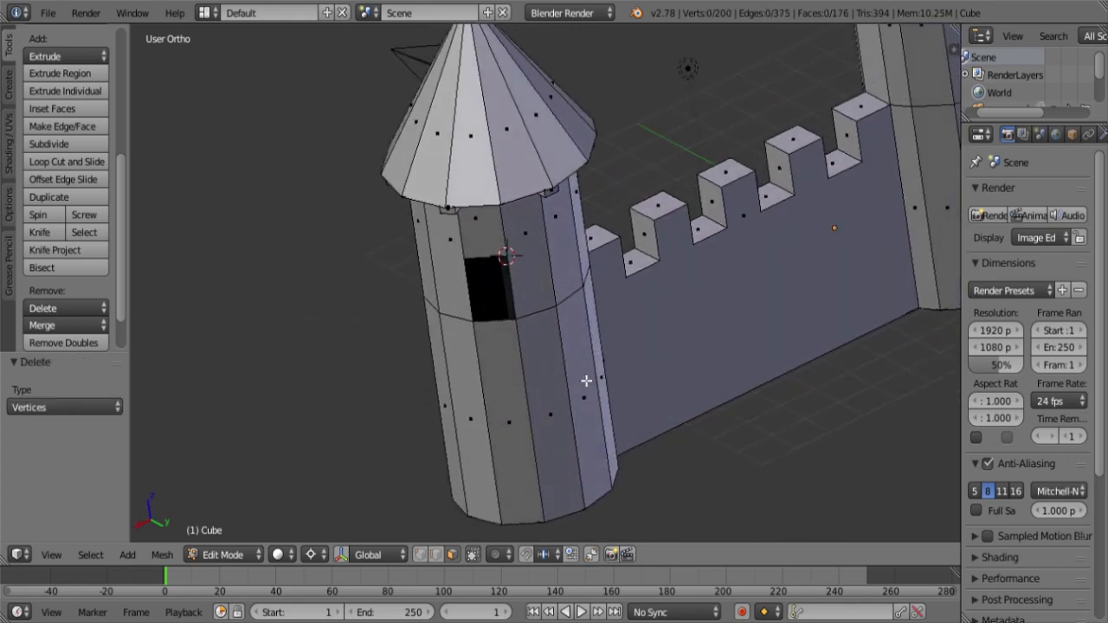
Step: Try loop selections around the window opening and along the tower's vertical edges in vertex mode, plus a linked selection of the tower
click(419, 556)
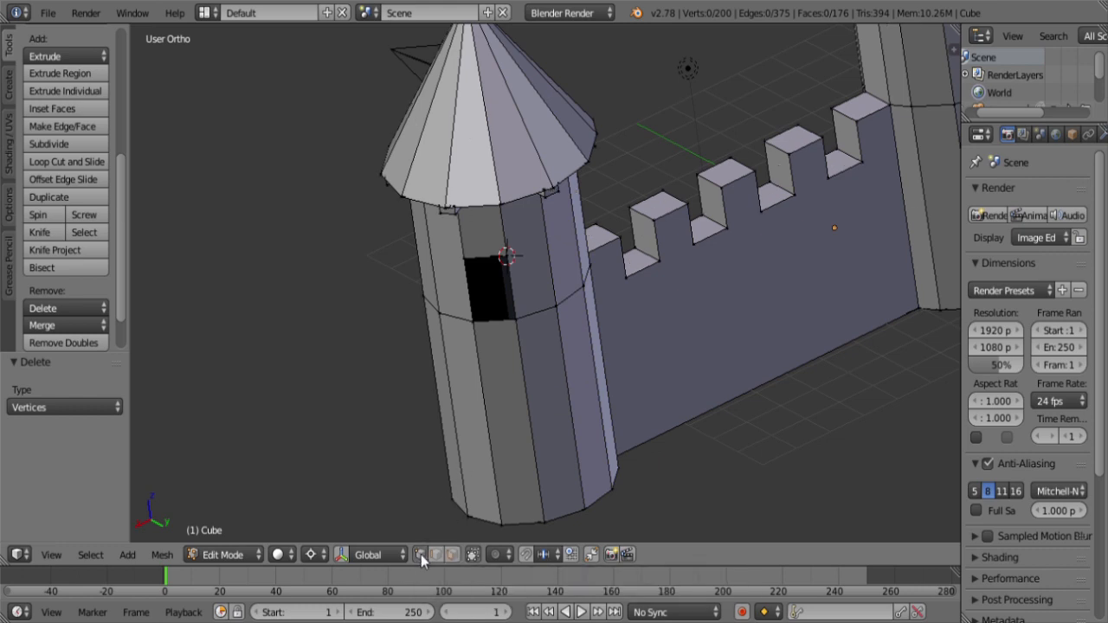
alt+right_click(520, 298)
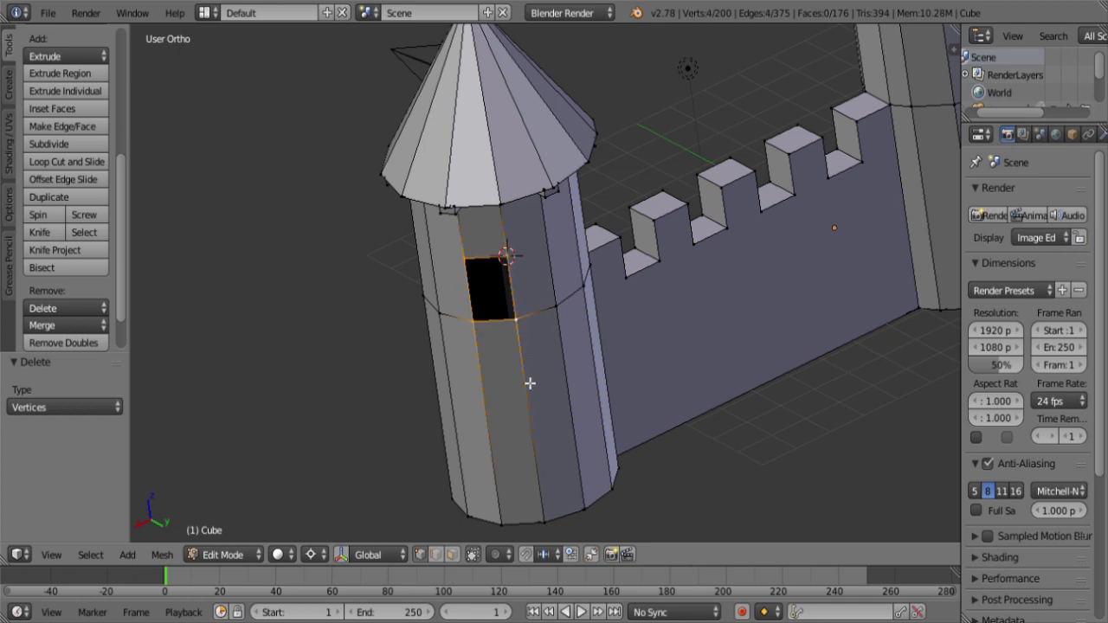
alt+right_click(537, 428)
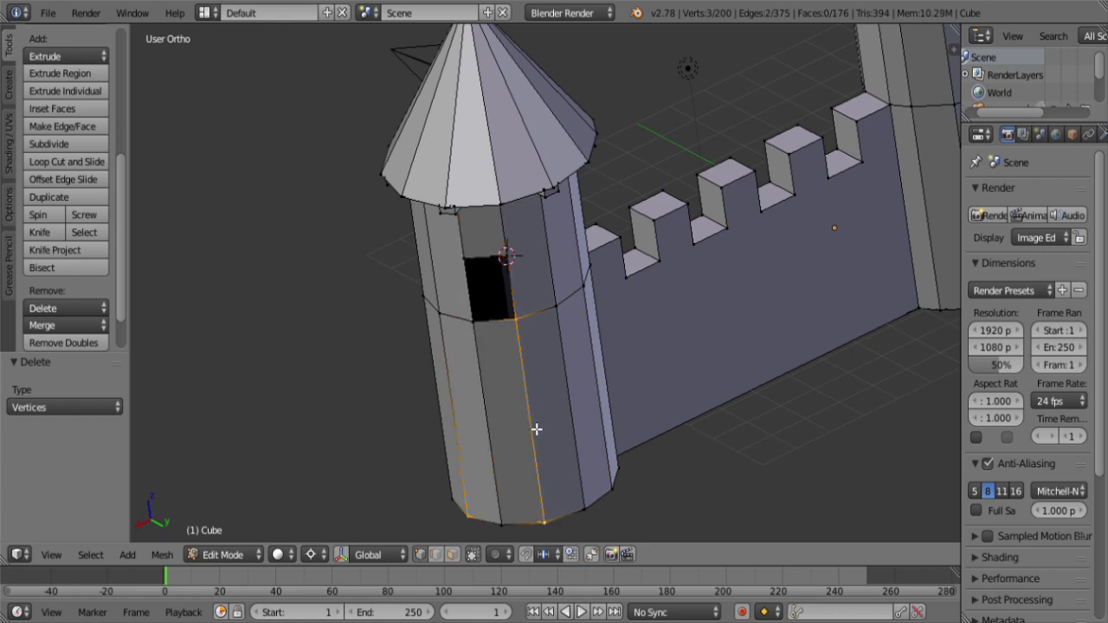
alt+right_click(575, 366)
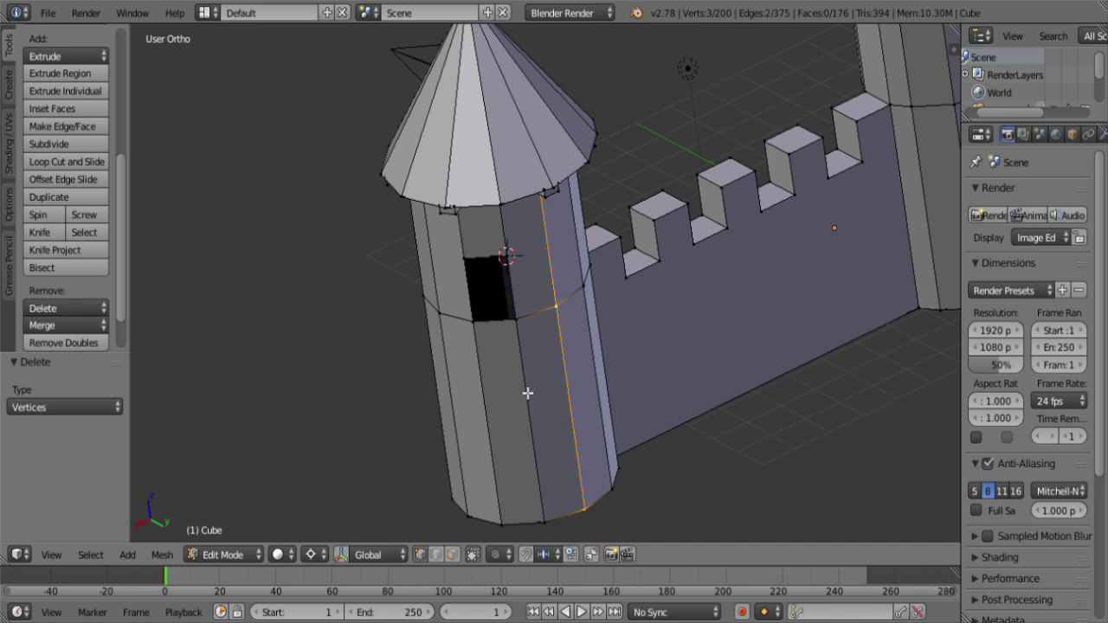
key(l)
middle_drag(482, 411, 432, 403)
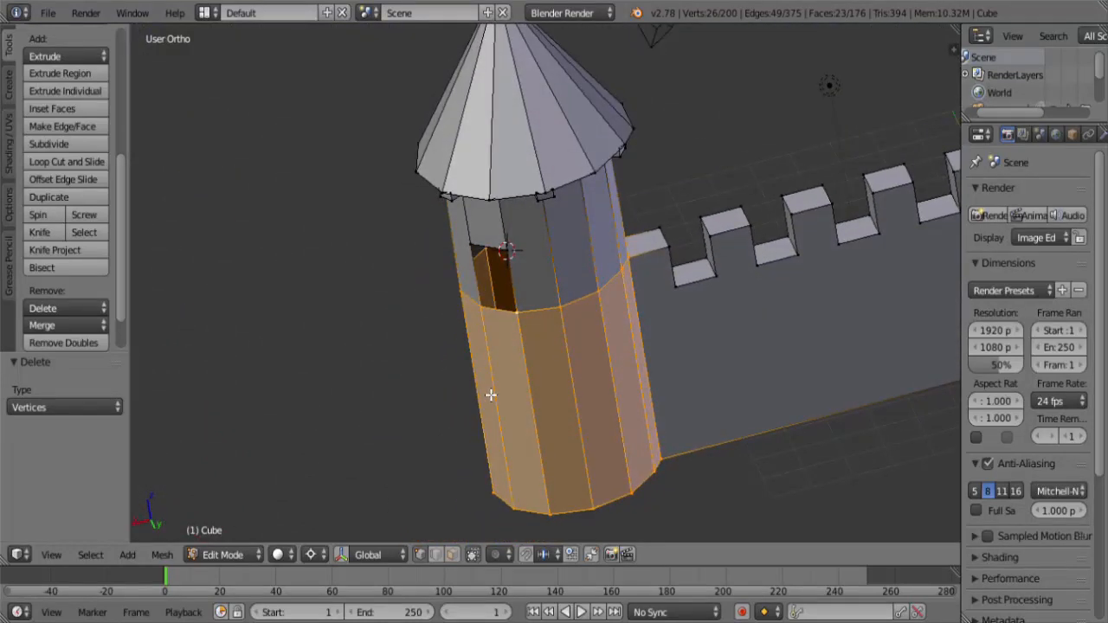
scroll(493, 392, up, 2)
scroll(534, 400, down, 2)
Step: Select the four corner vertices of the window opening and fill it with a face
right_click(521, 318)
shift+right_click(516, 250)
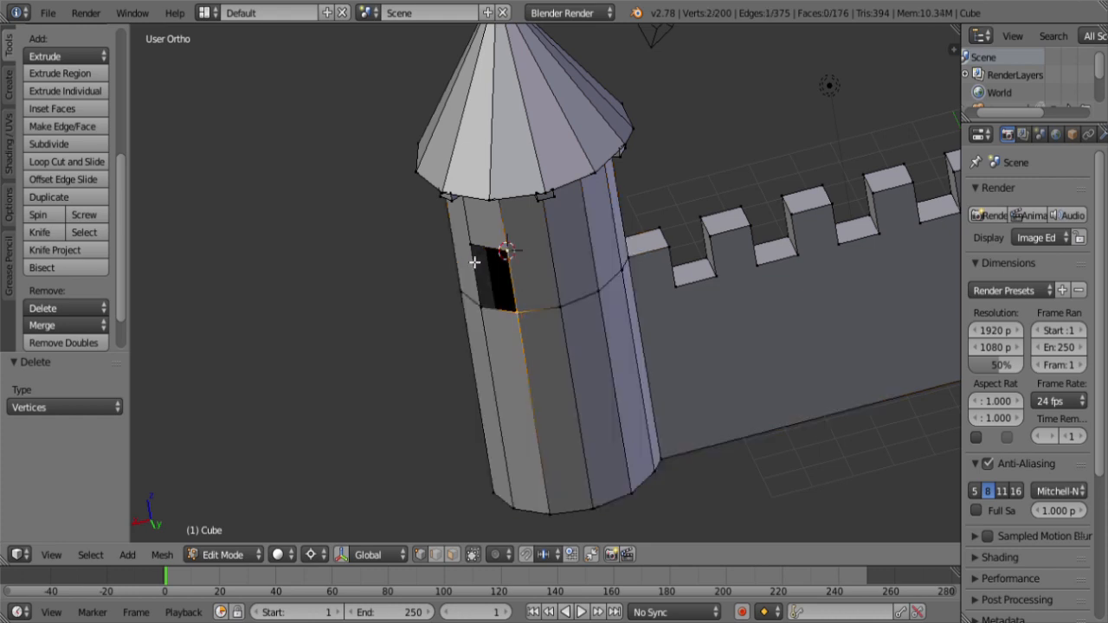
shift+right_click(473, 252)
shift+right_click(489, 310)
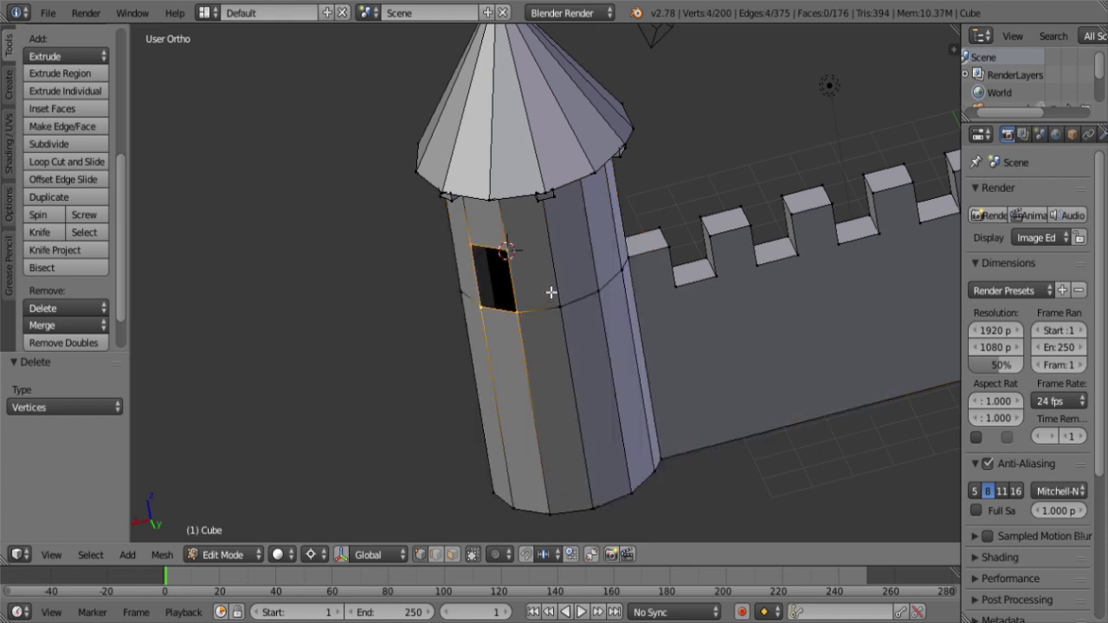
key(f)
Step: Snap the 3D cursor to the selected window face and inset the face with a thickness of about 0.17
middle_drag(545, 329, 626, 366)
key(shift+s)
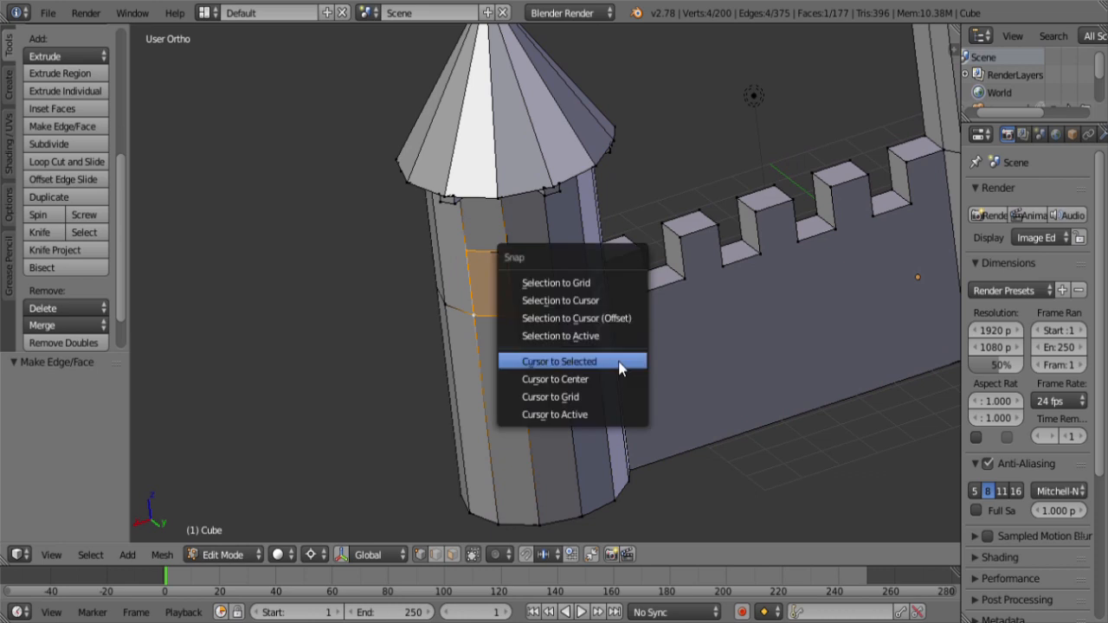
click(618, 361)
scroll(586, 341, up, 3)
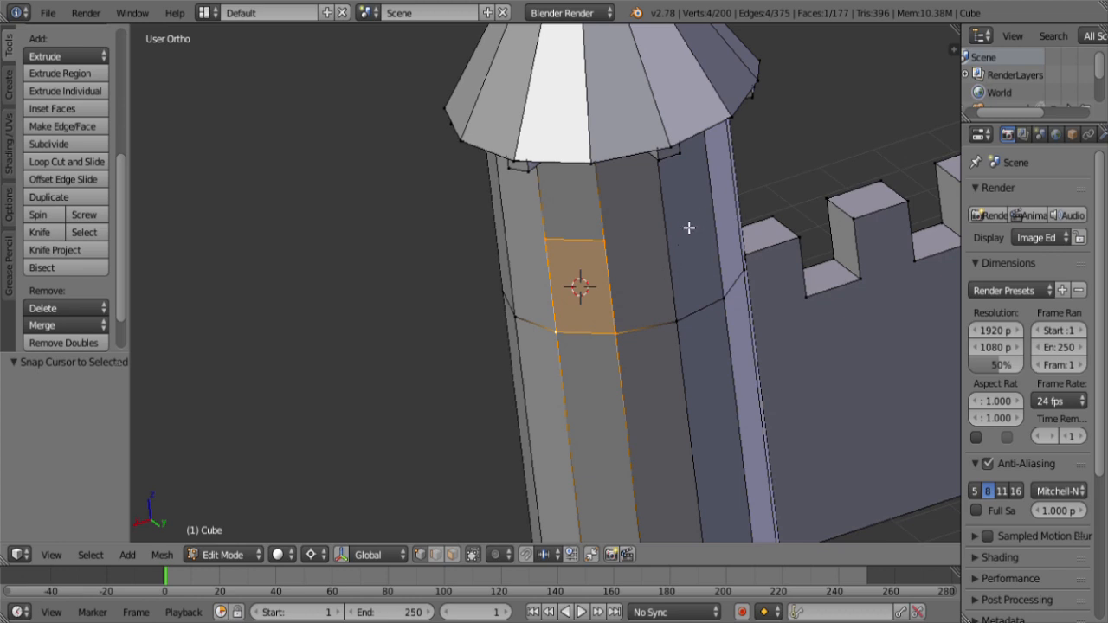
key(i)
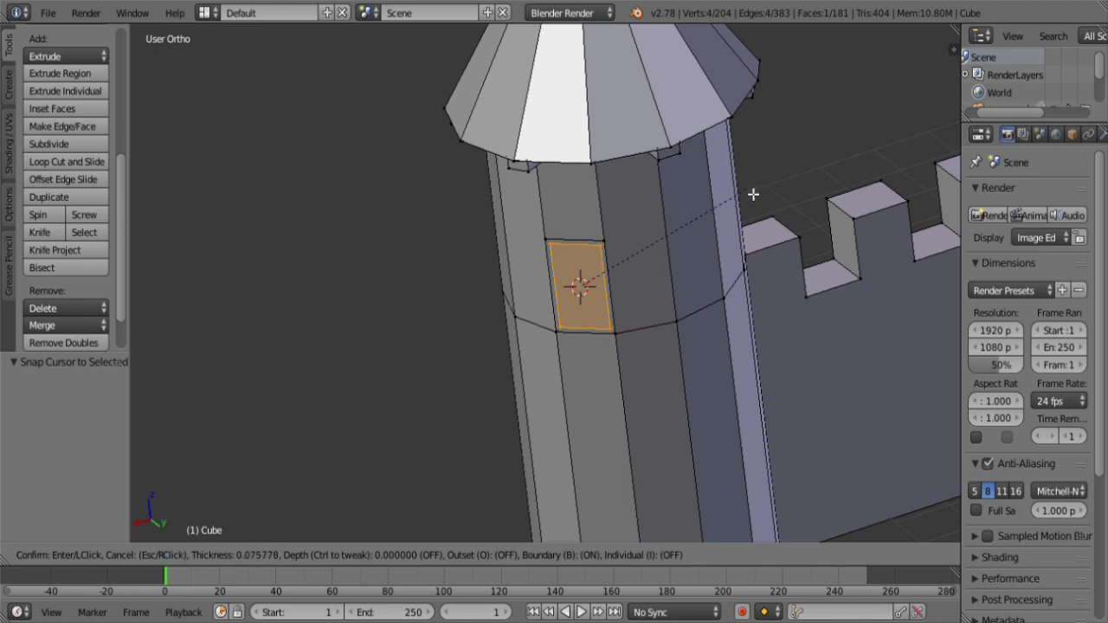
click(707, 231)
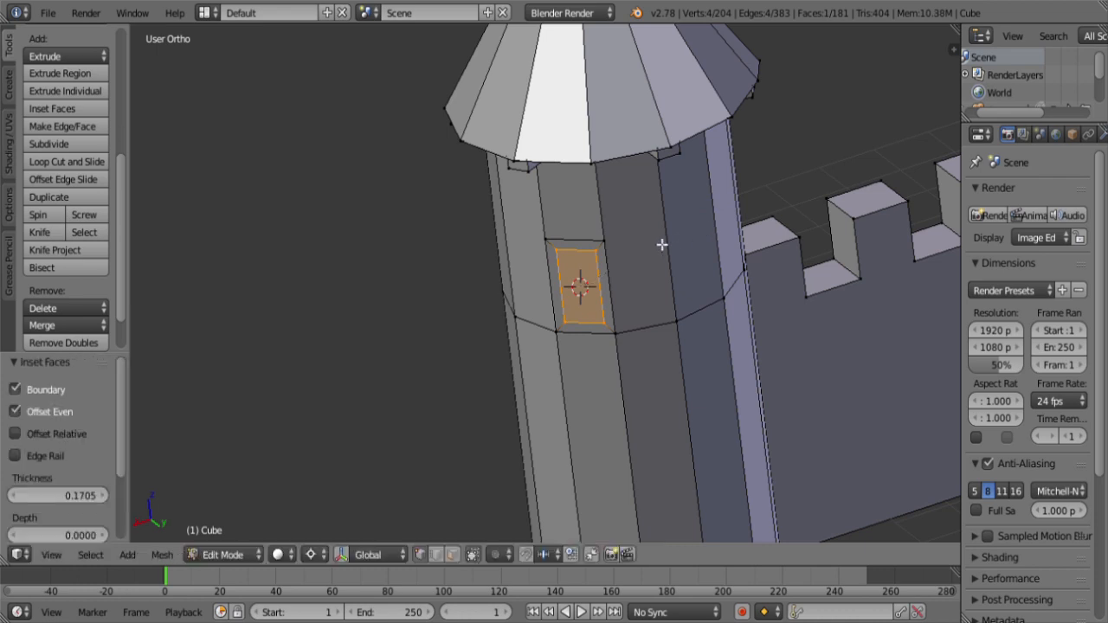
Step: Select the ring of four frame faces around the window in face select mode and extrude it outward about 0.11
click(452, 555)
key(a)
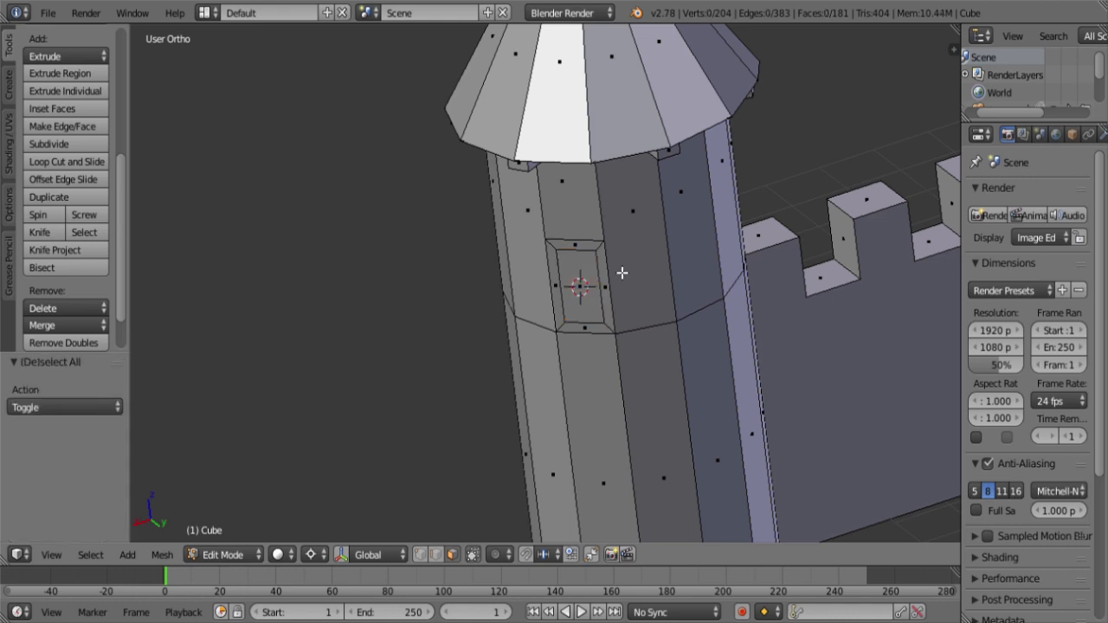
scroll(605, 253, up, 3)
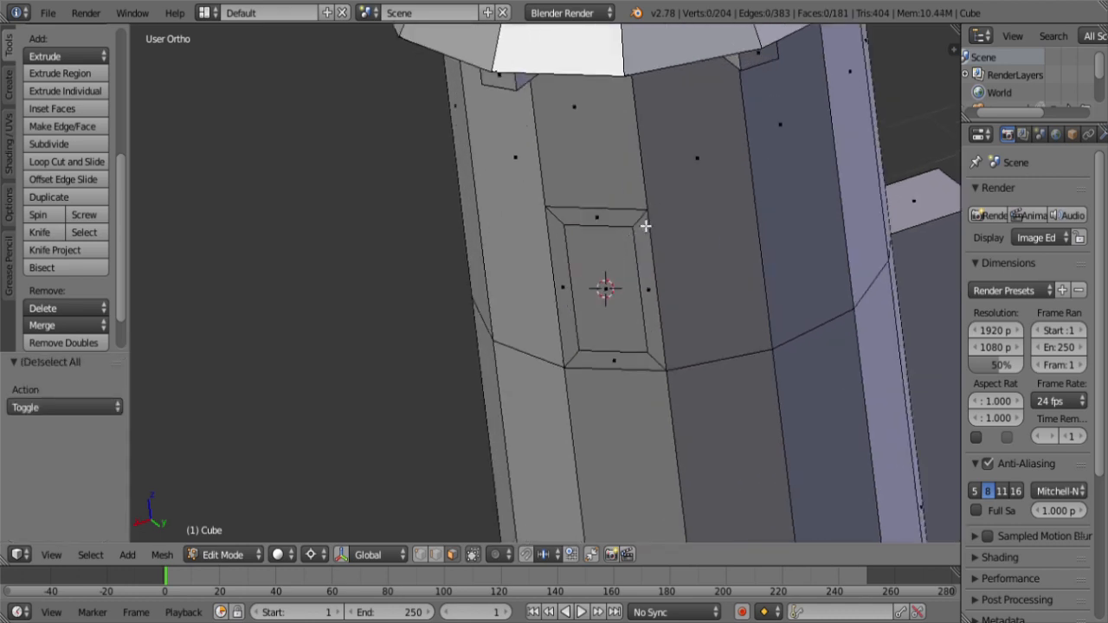
alt+right_click(645, 226)
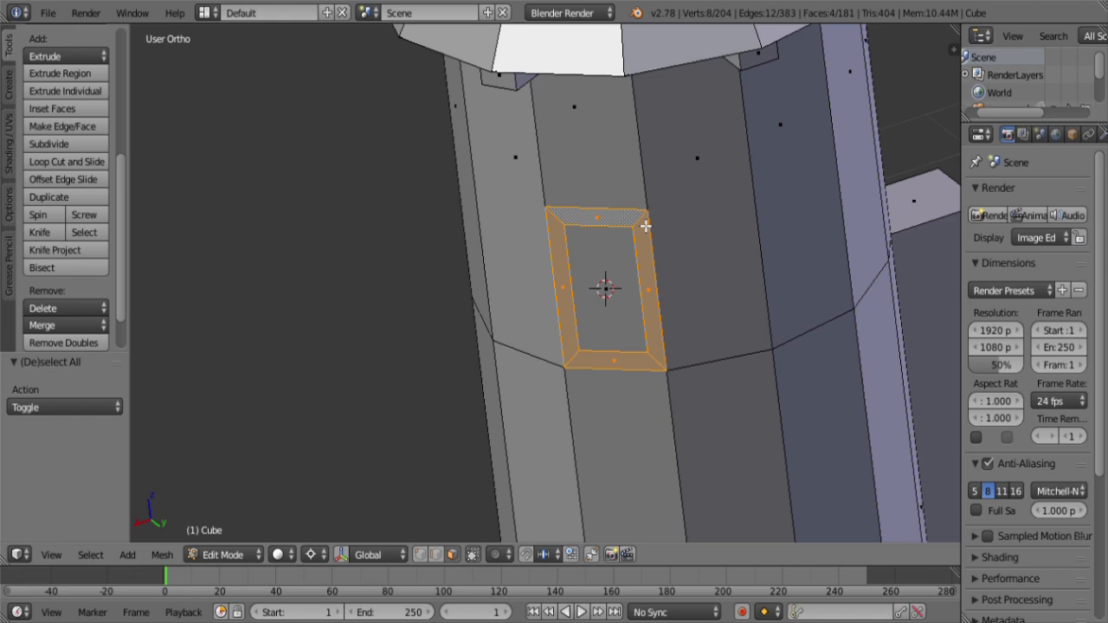
scroll(597, 346, down, 5)
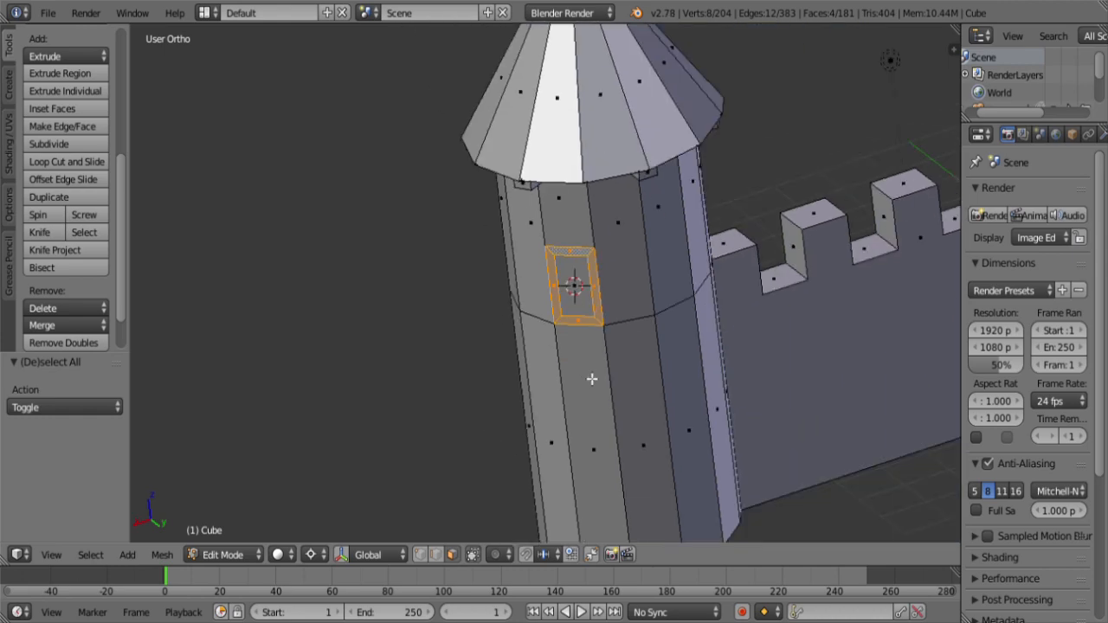
middle_drag(591, 378, 677, 329)
scroll(641, 381, up, 5)
key(e)
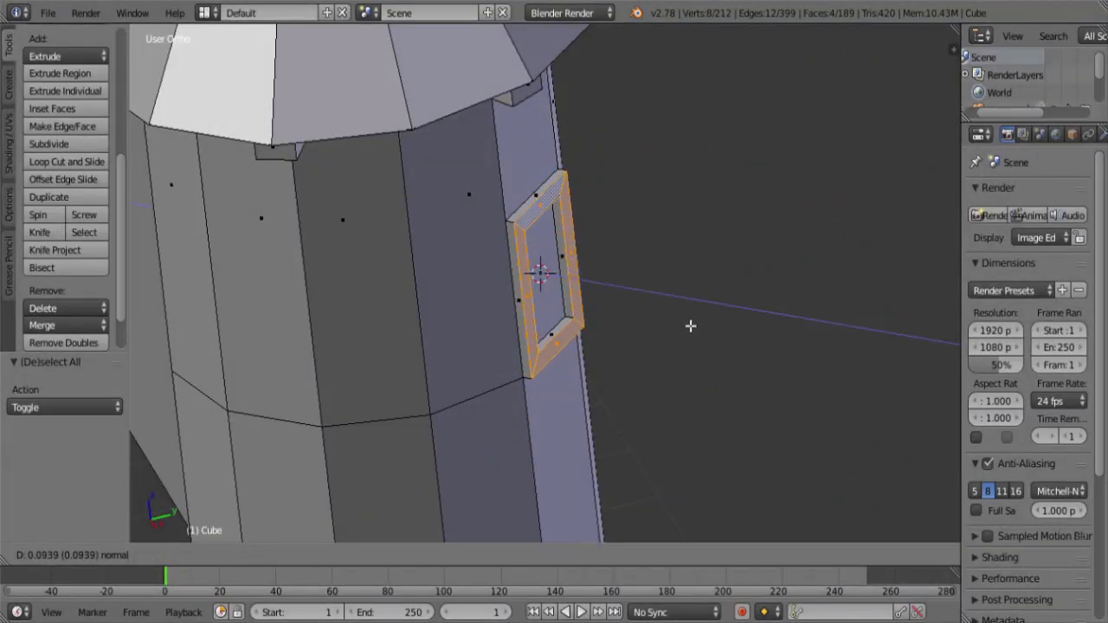
click(690, 325)
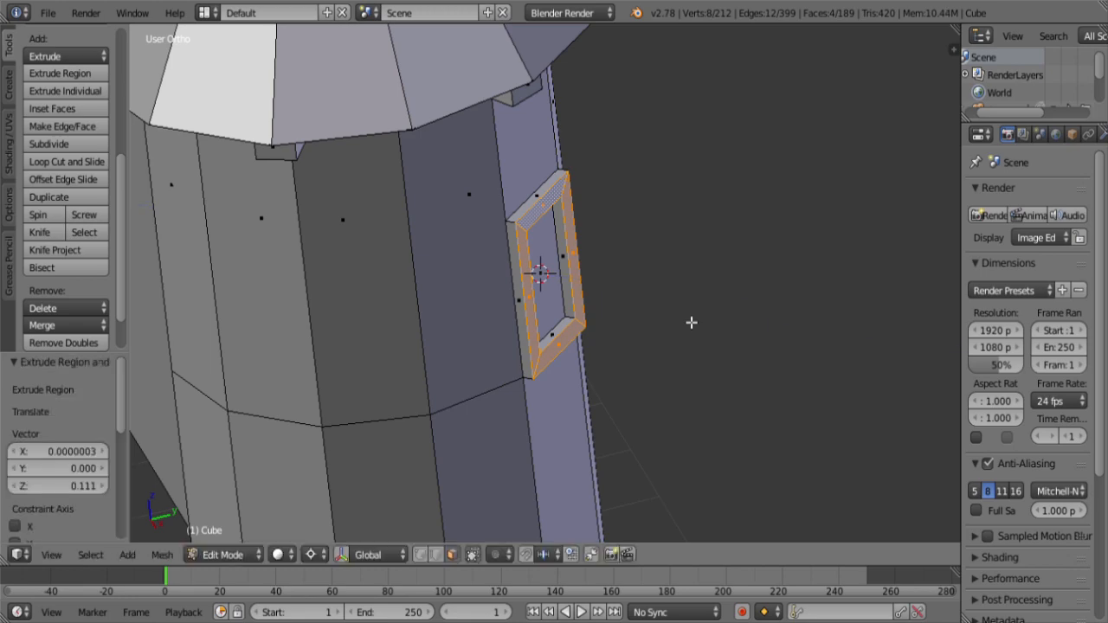
middle_drag(690, 326, 691, 363)
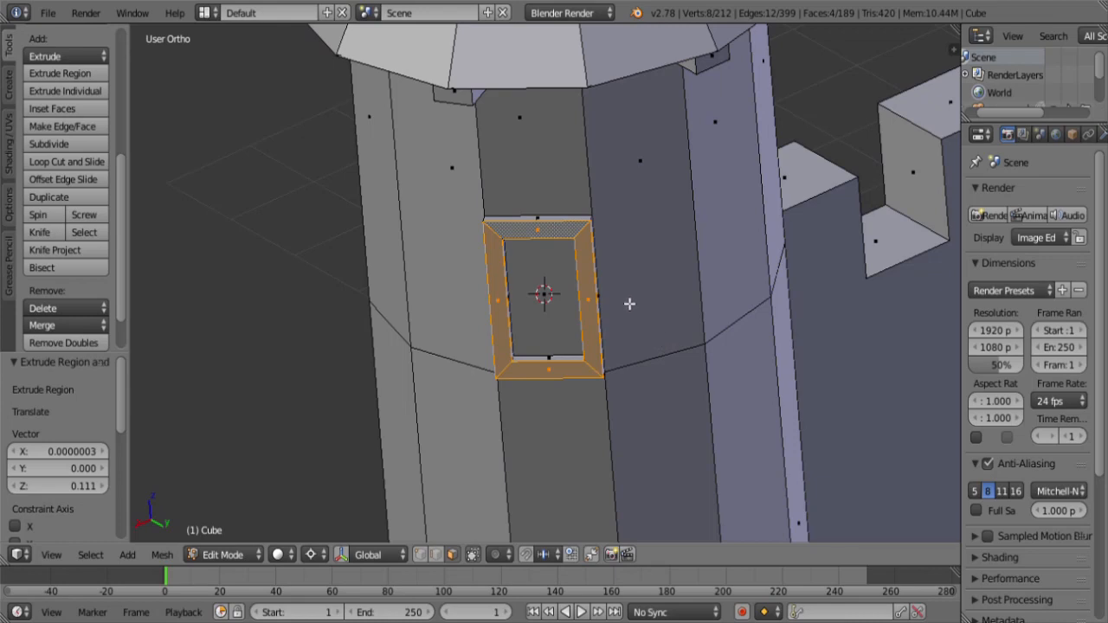
Step: Select the ring of horizontal edges through the window frame in edge select mode and show the mesh in wireframe
click(435, 559)
ctrl+alt+right_click(544, 228)
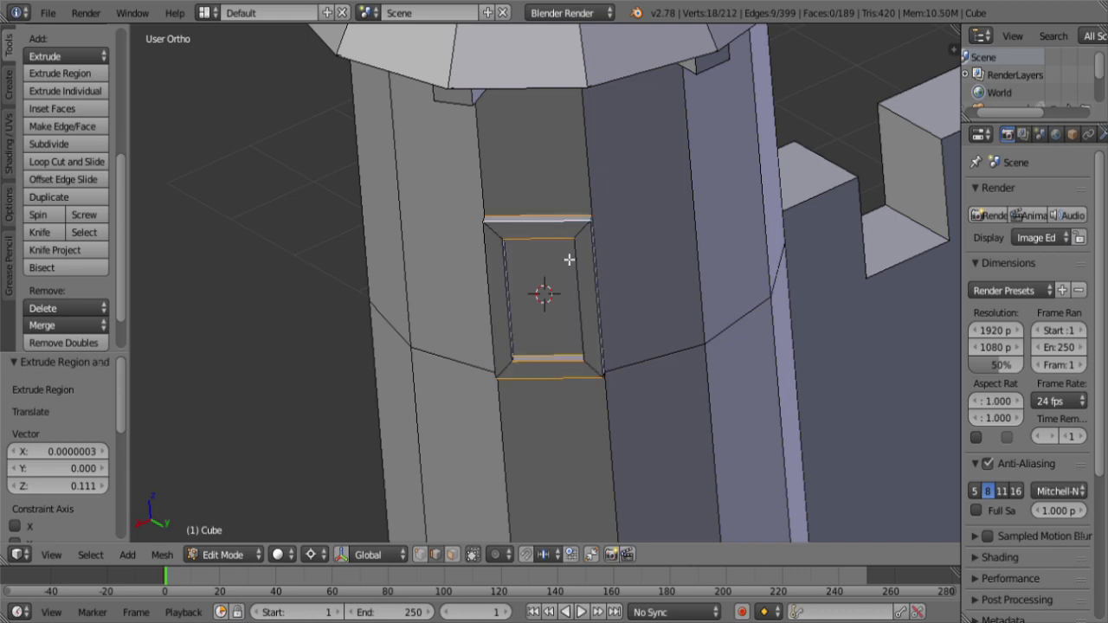
key(z)
scroll(569, 329, down, 6)
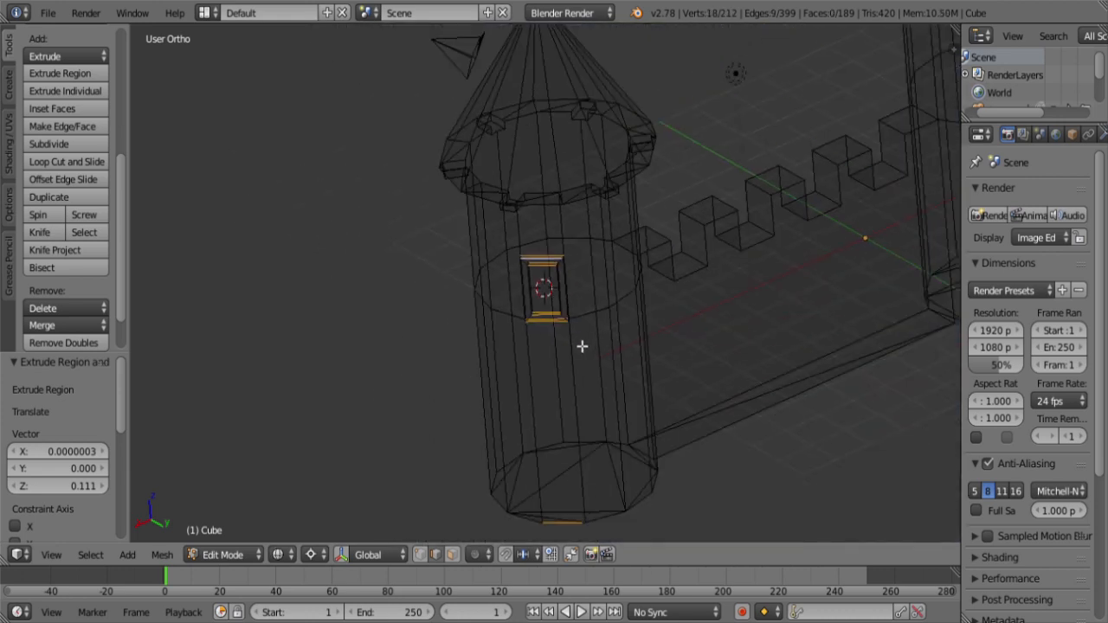
Step: Box-deselect the window frame's bottom edges and the tower base edge, keeping the four top frame edges selected, and return to solid shading
scroll(588, 341, up, 6)
scroll(594, 305, down, 6)
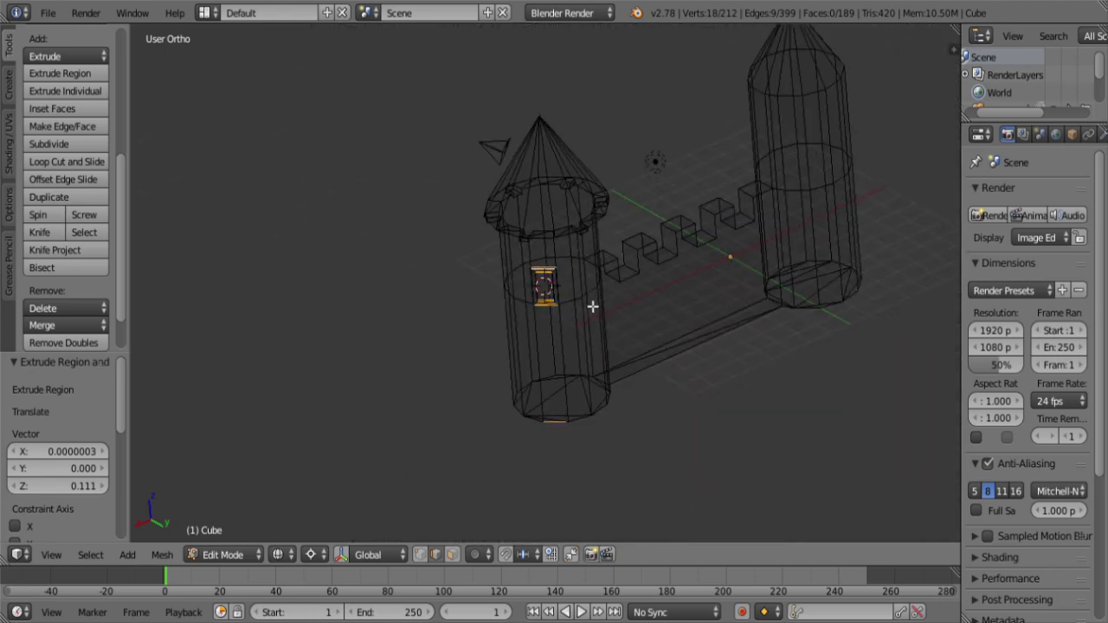
scroll(591, 310, up, 6)
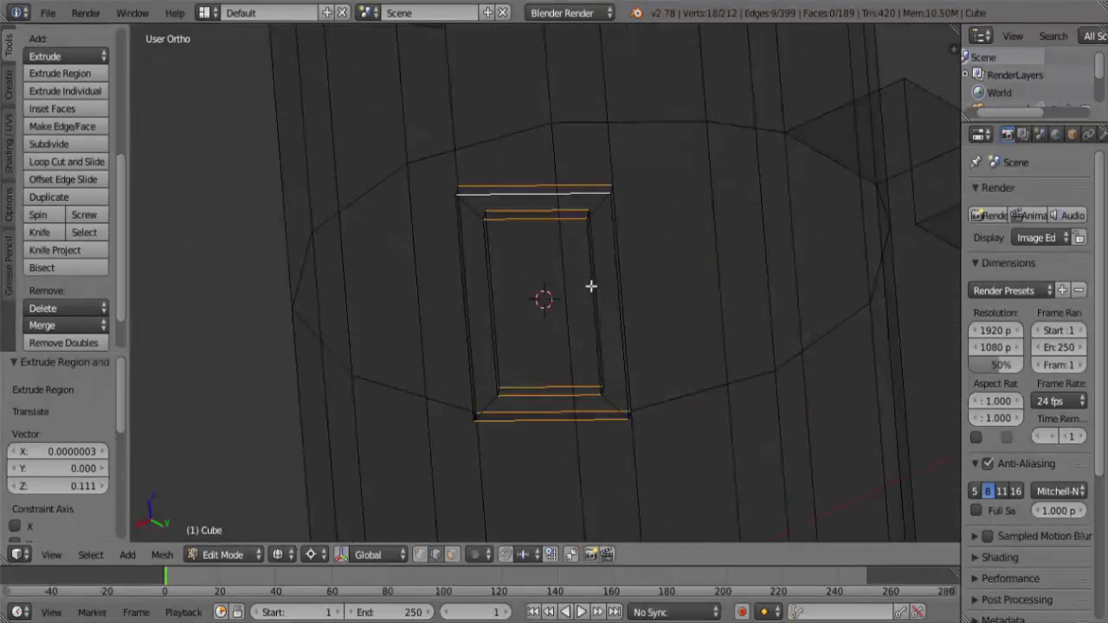
scroll(590, 287, down, 3)
scroll(590, 286, down, 3)
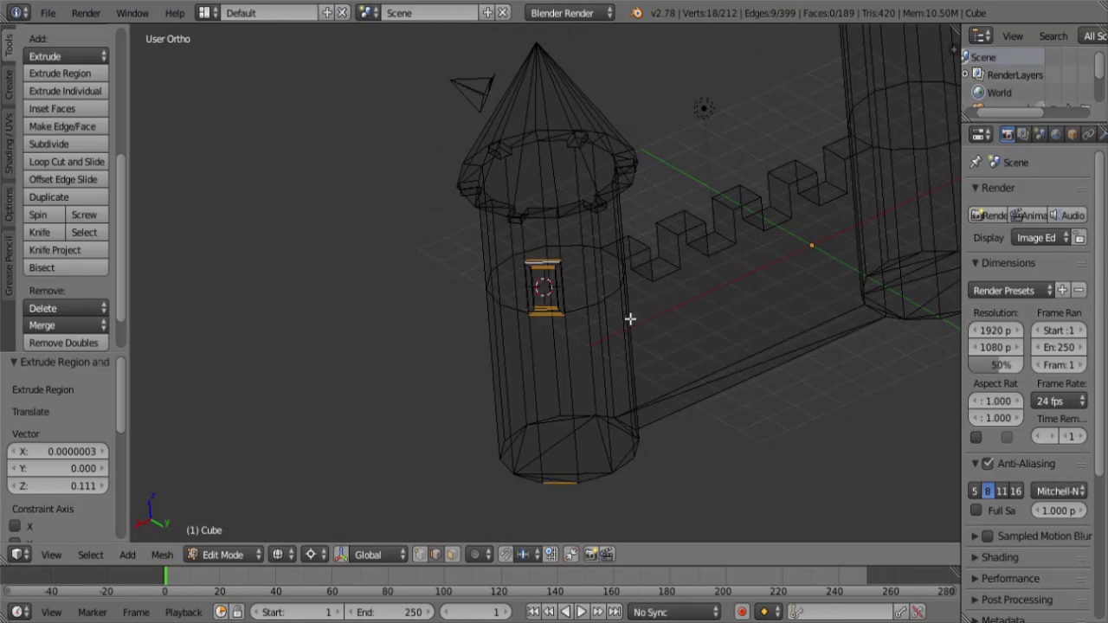
key(b)
drag(644, 305, 488, 522)
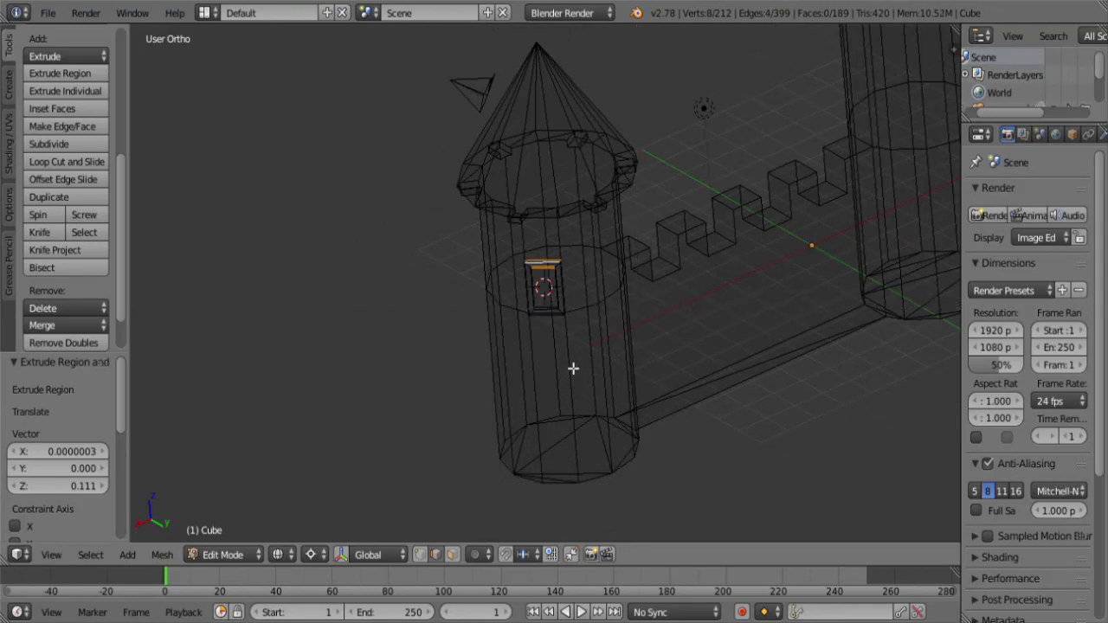
key(z)
Step: Subdivide the four selected top frame edges with 5 cuts
scroll(573, 346, up, 4)
scroll(585, 293, up, 4)
shift+middle_drag(598, 240, 589, 414)
mouse_move(588, 414)
middle_down()
mouse_move(552, 299)
mouse_move(551, 200)
mouse_move(573, 366)
mouse_move(586, 272)
middle_up()
key(w)
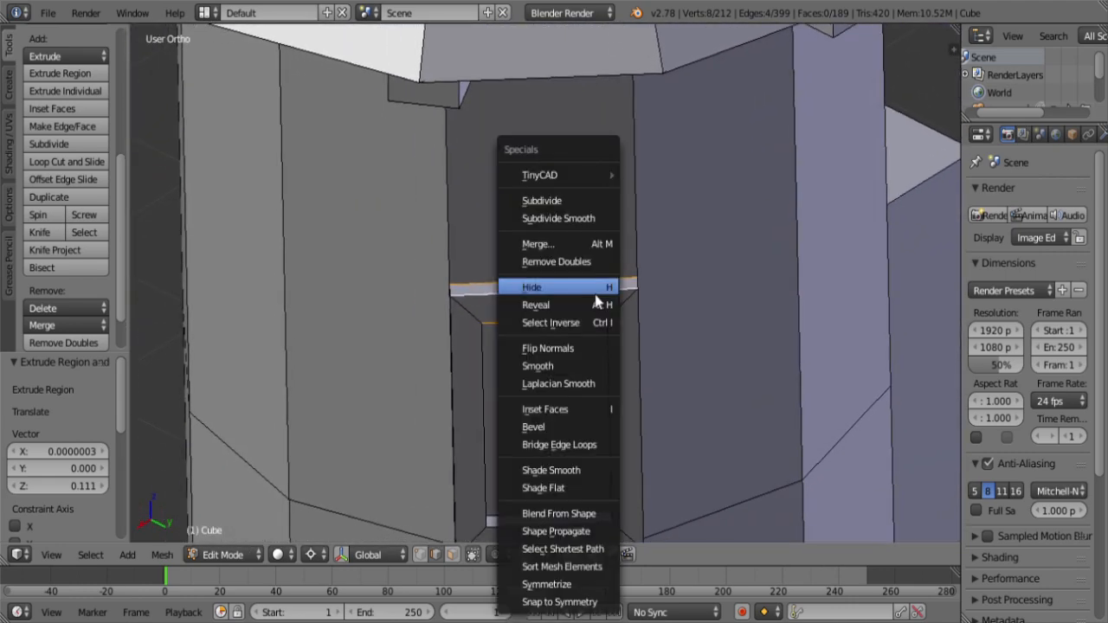
click(572, 201)
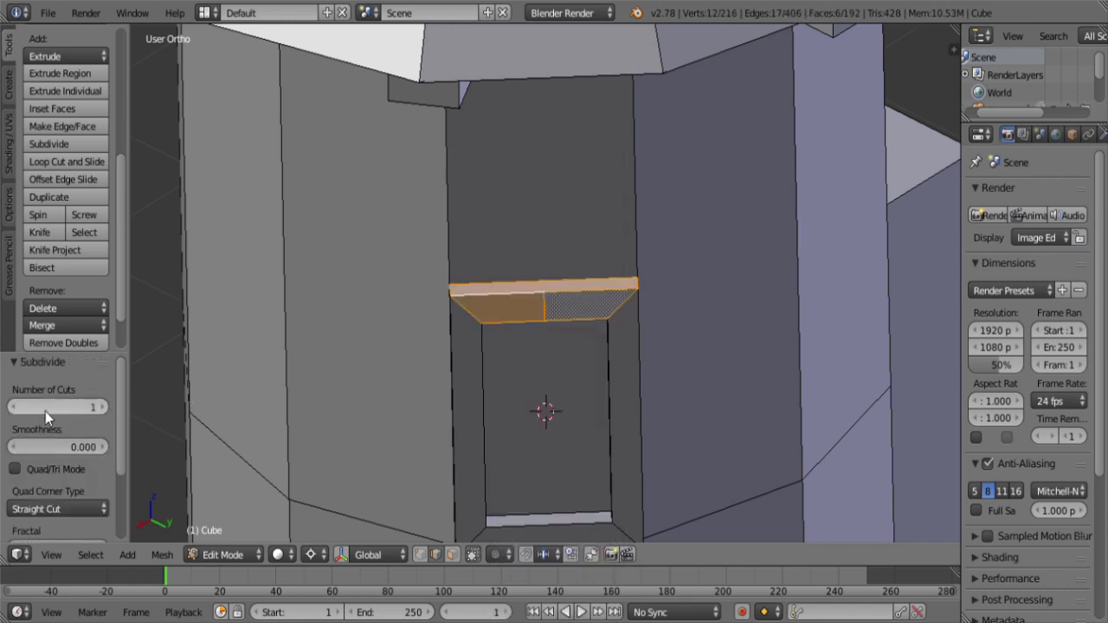
click(105, 408)
click(105, 407)
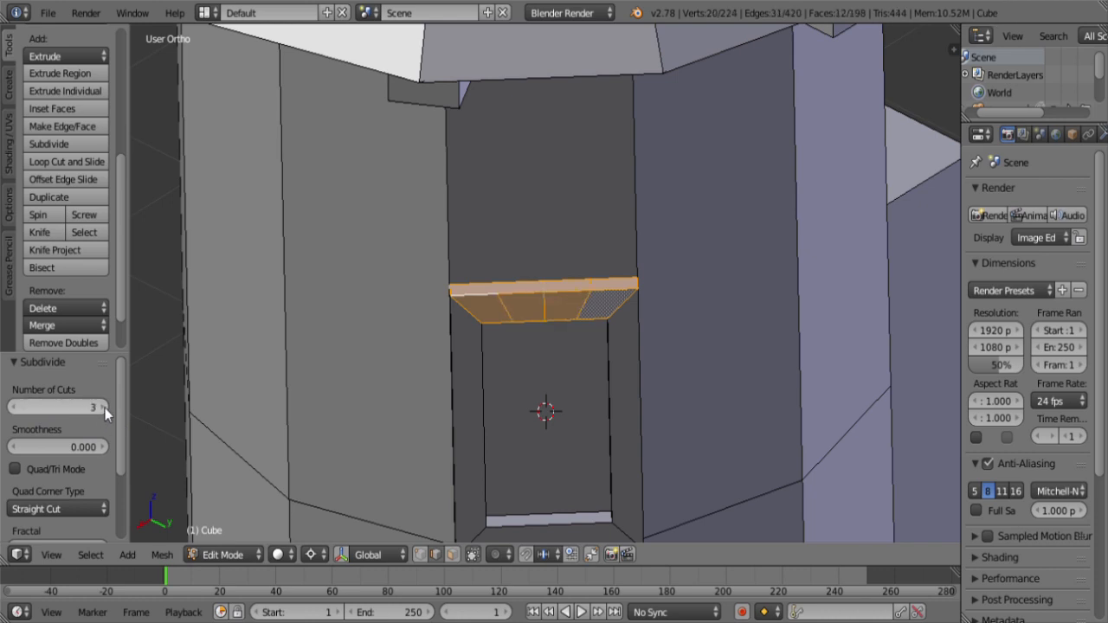
click(105, 407)
click(104, 408)
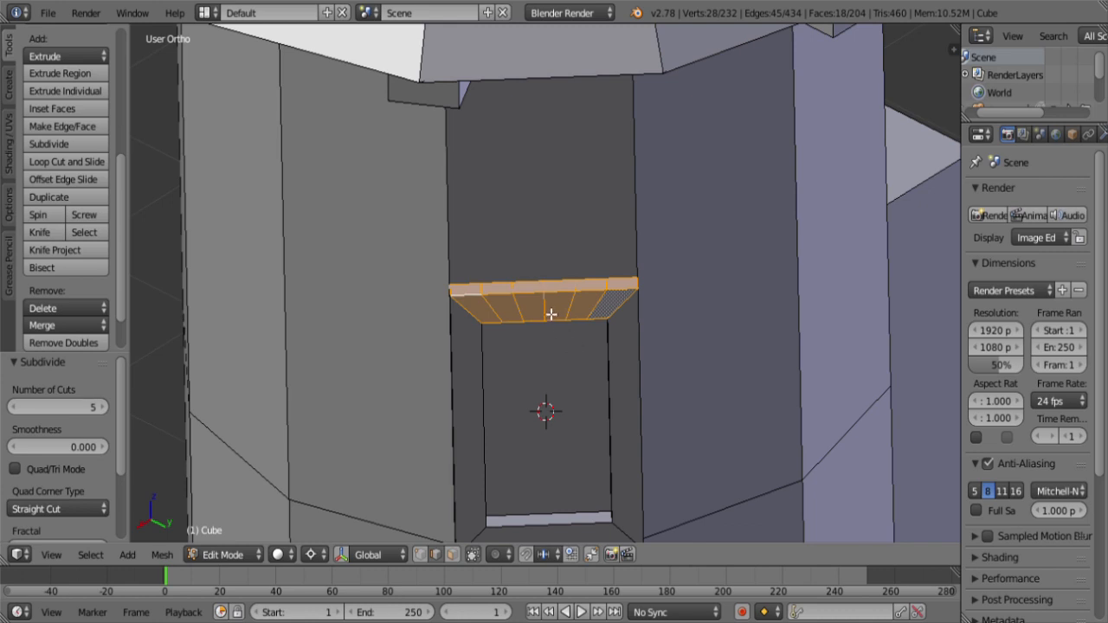
Step: Select the middle edge line across the front of the window's top frame and enable proportional editing
alt+right_click(550, 313)
mouse_move(564, 380)
middle_down()
mouse_move(517, 184)
mouse_move(528, 289)
mouse_move(567, 356)
mouse_move(568, 347)
middle_up()
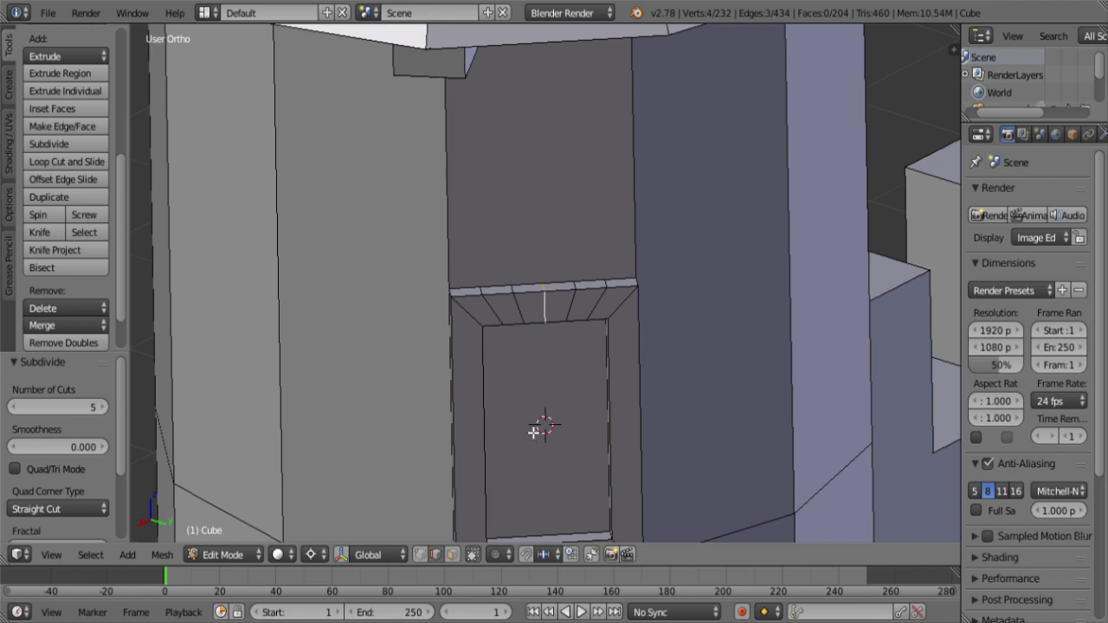
click(496, 557)
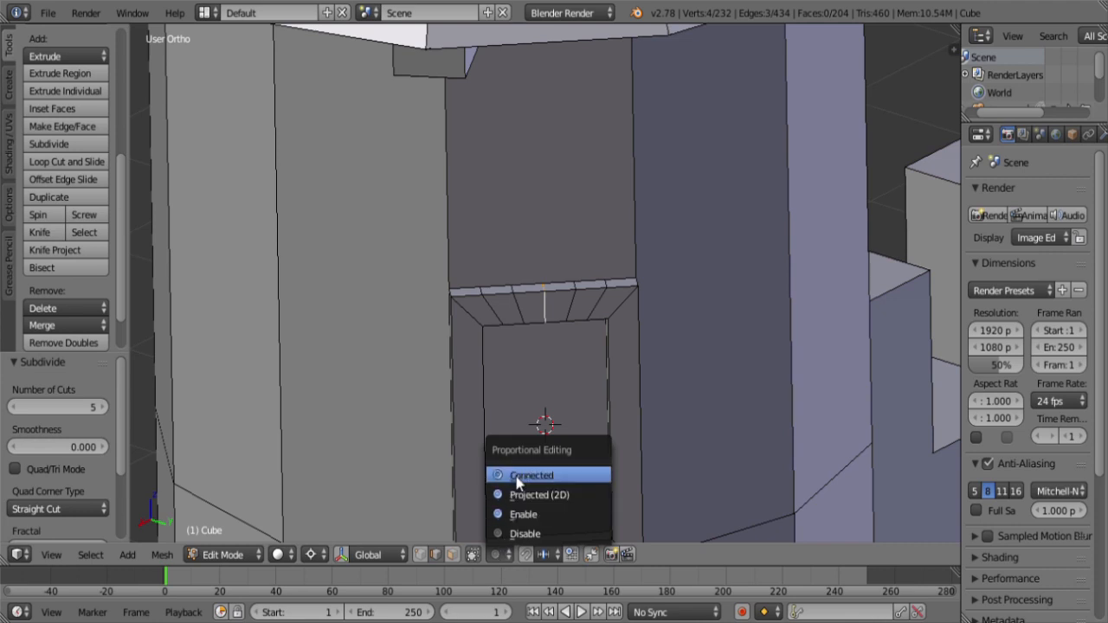
click(519, 515)
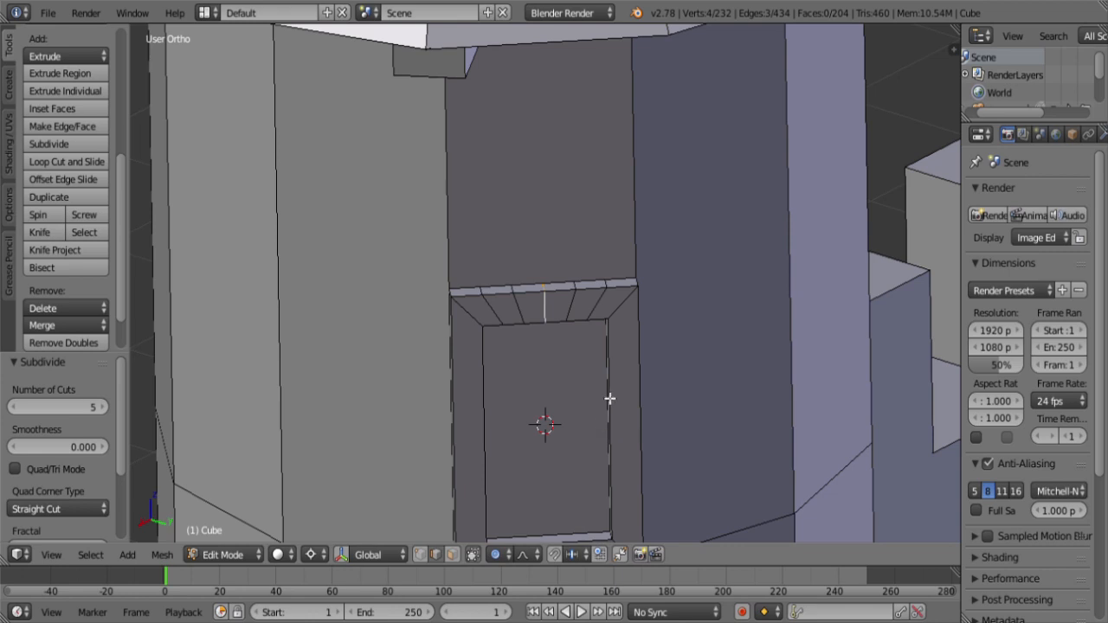
Step: Try to raise the middle top frame edges into an arch with Smooth falloff, enlarging the proportional size to 2.36
key(g)
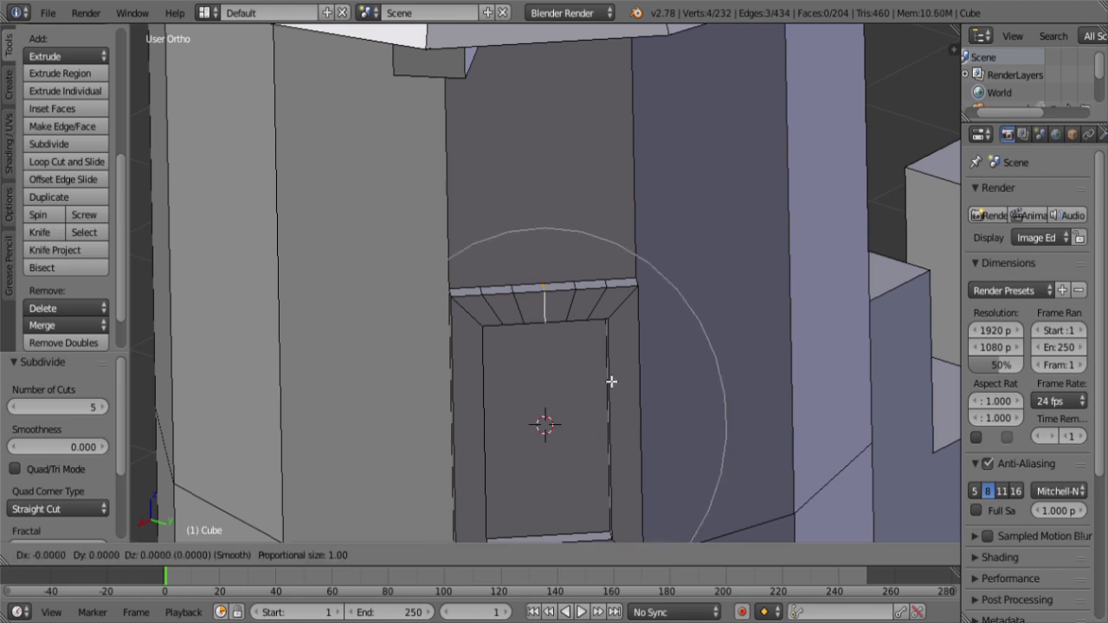
key(z)
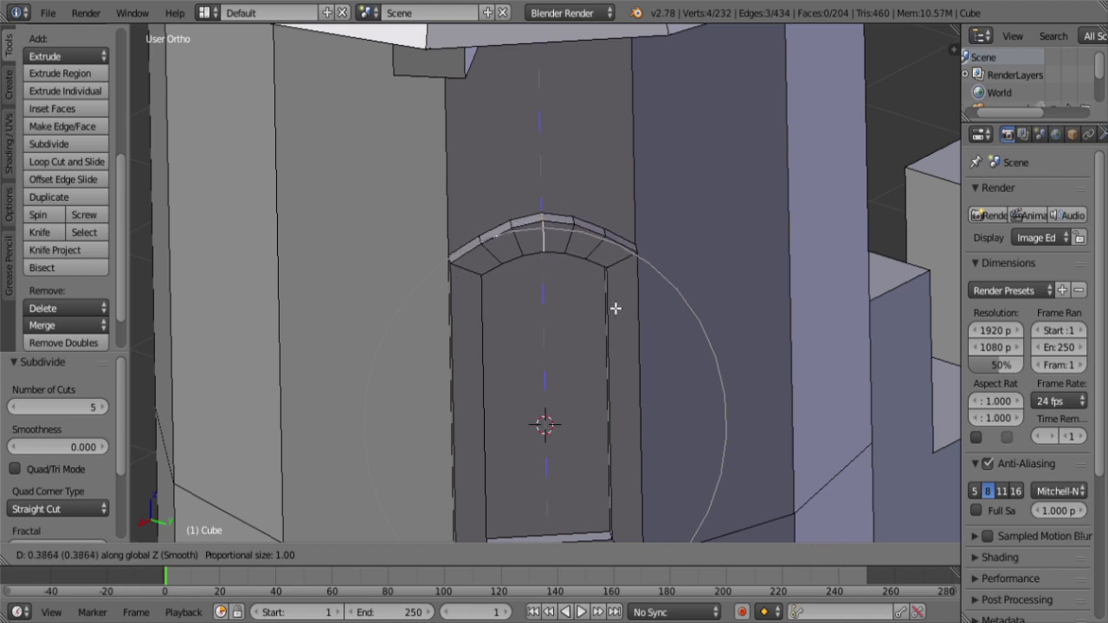
scroll(614, 316, down, 5)
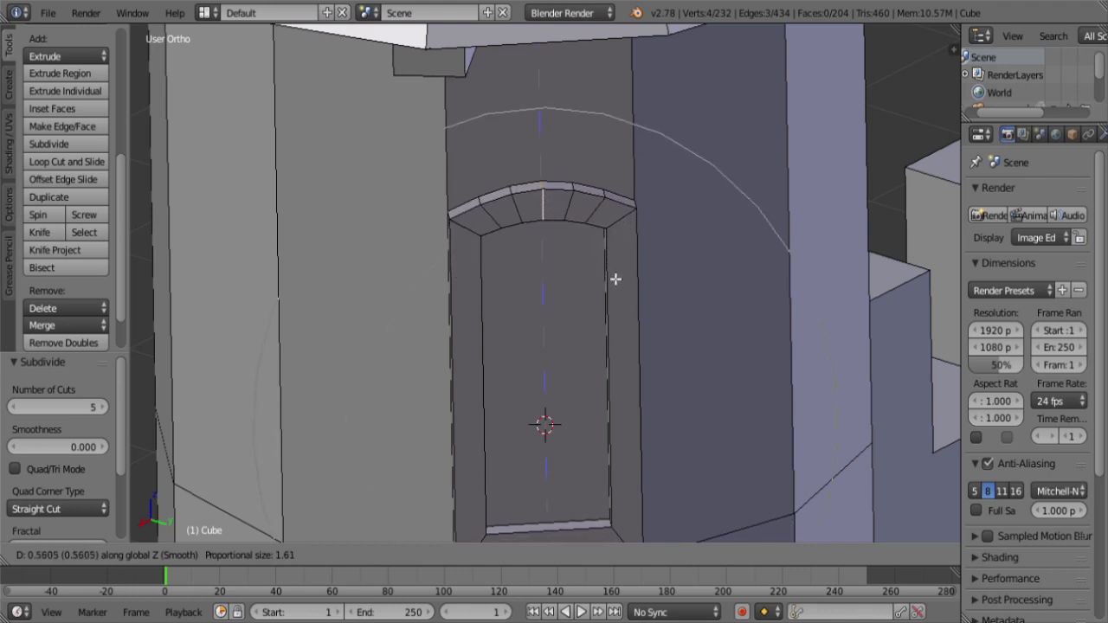
scroll(615, 284, down, 2)
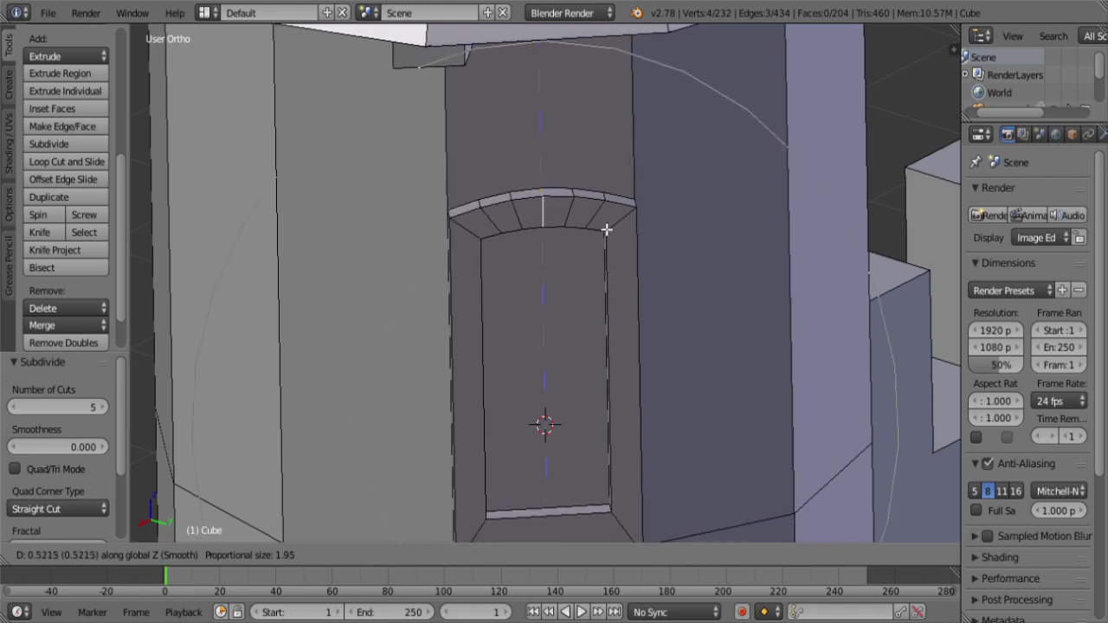
scroll(603, 229, down, 2)
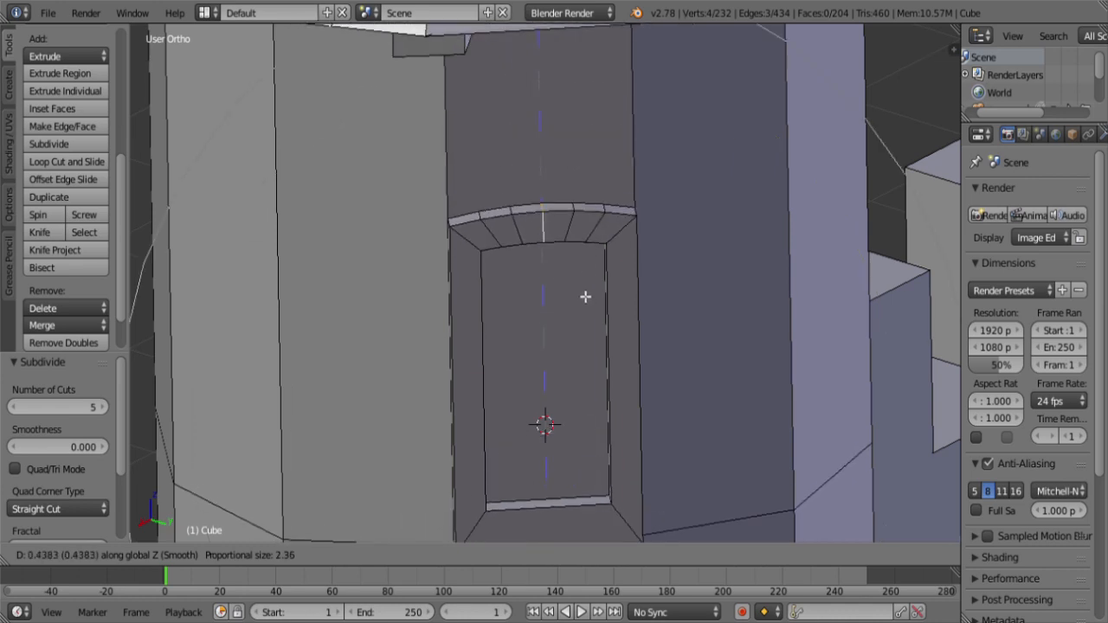
click(577, 267)
scroll(578, 275, down, 4)
key(g)
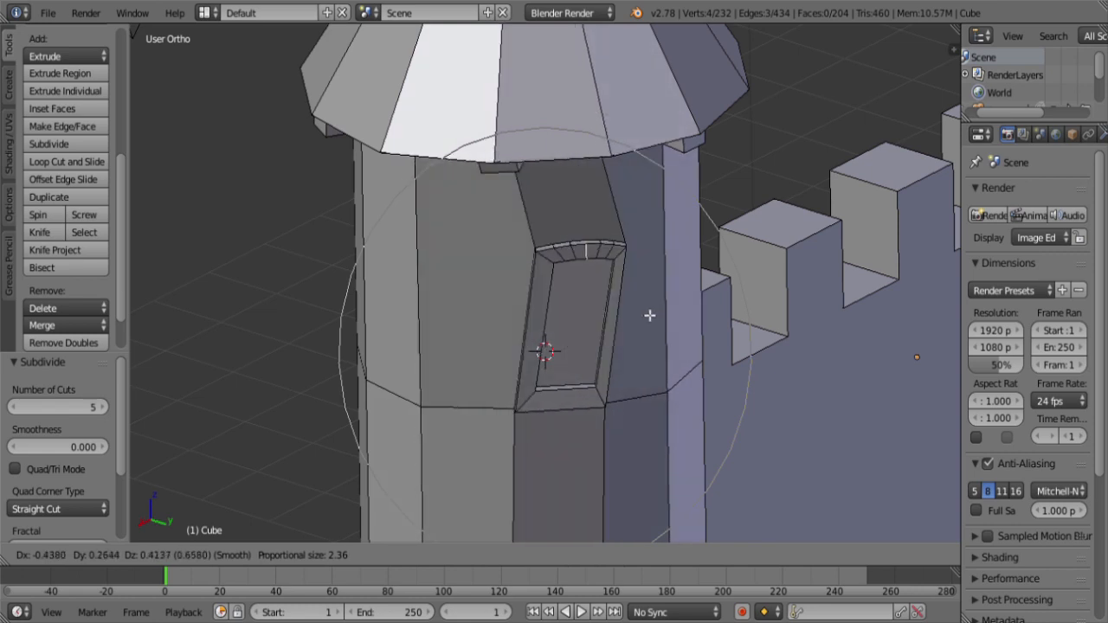
click(638, 343)
scroll(613, 393, up, 5)
shift+middle_drag(610, 419, 608, 329)
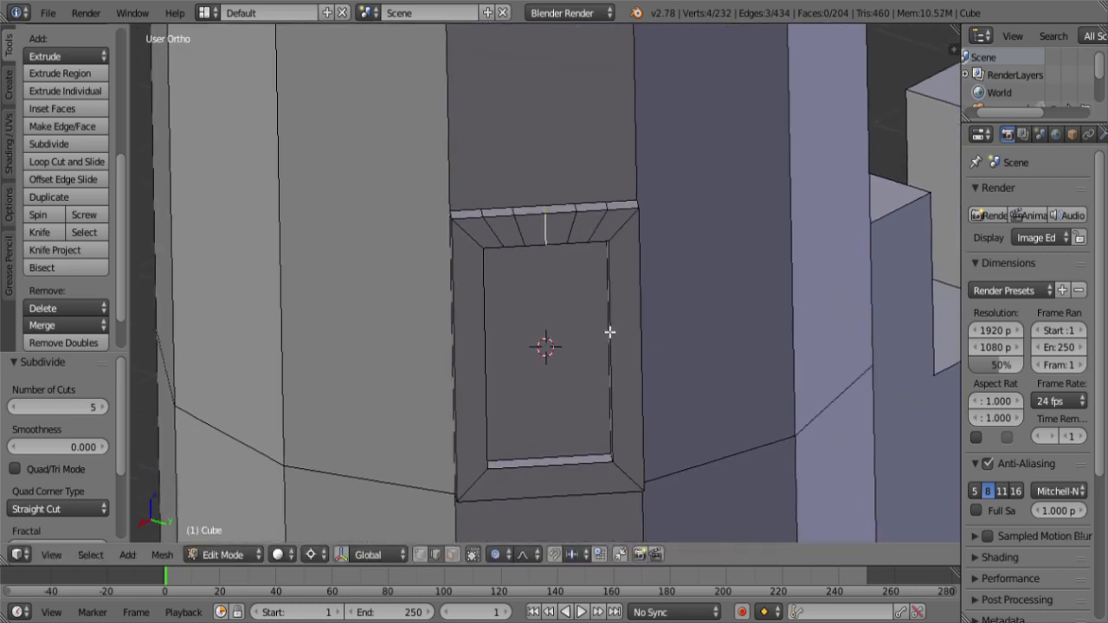
Step: Set the proportional falloff to Inverse Square and raise the middle top frame edges about 0.638 along Z with proportional size 1.10
click(523, 555)
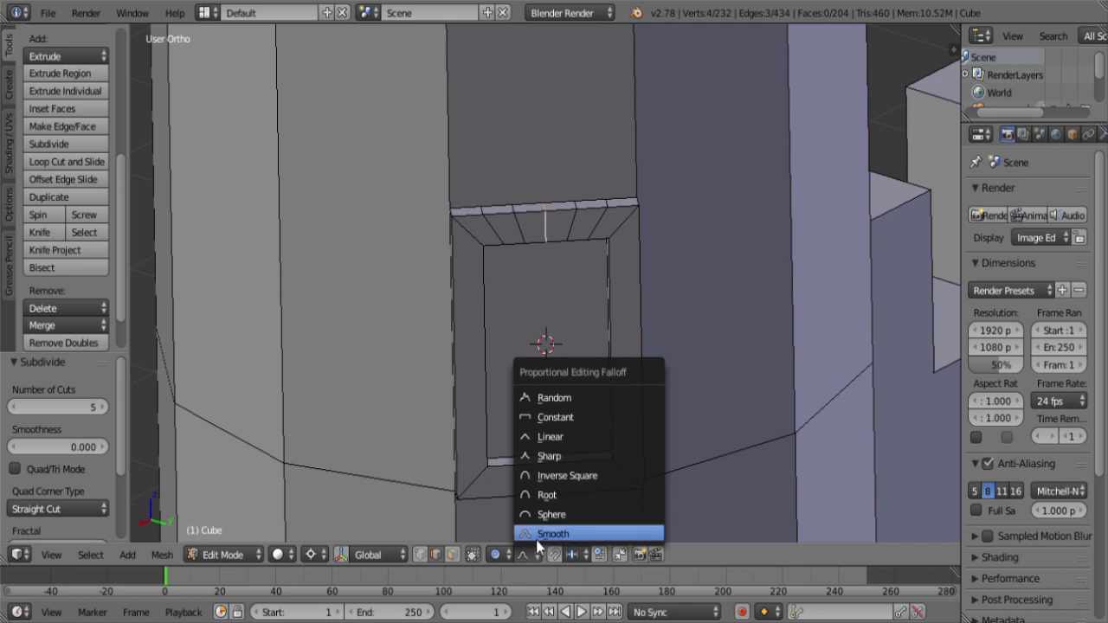
click(586, 475)
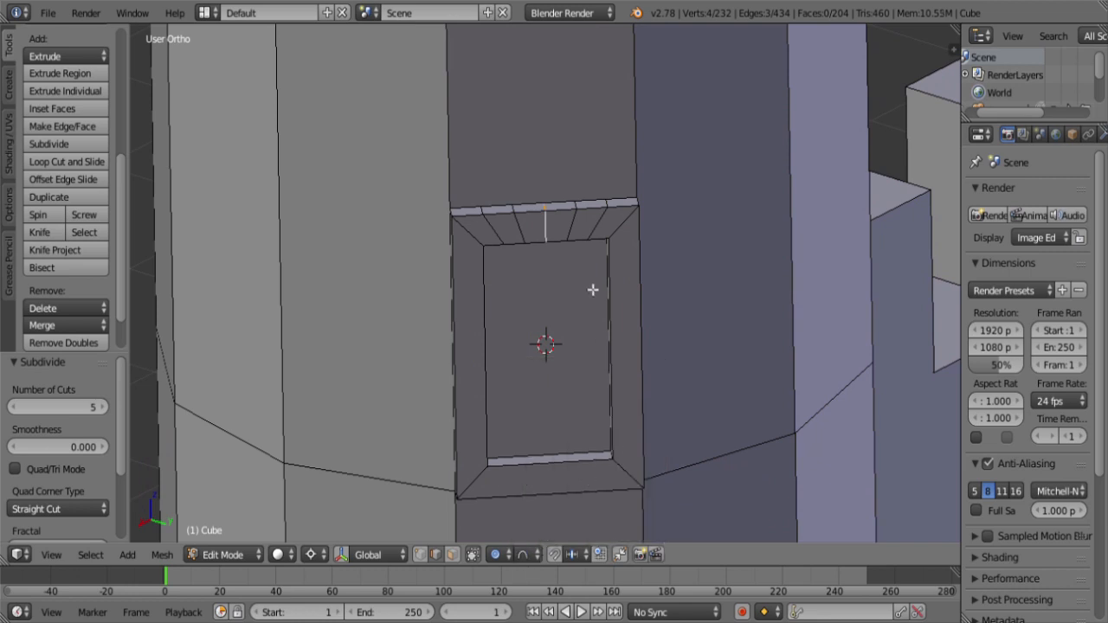
key(g)
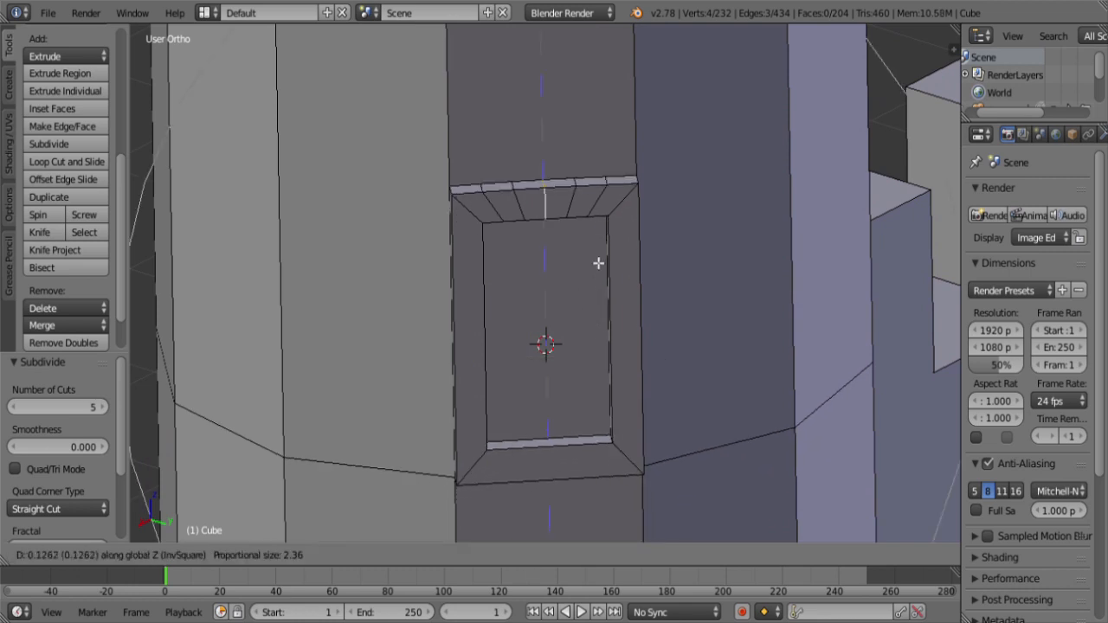
right_click(585, 246)
scroll(581, 255, down, 4)
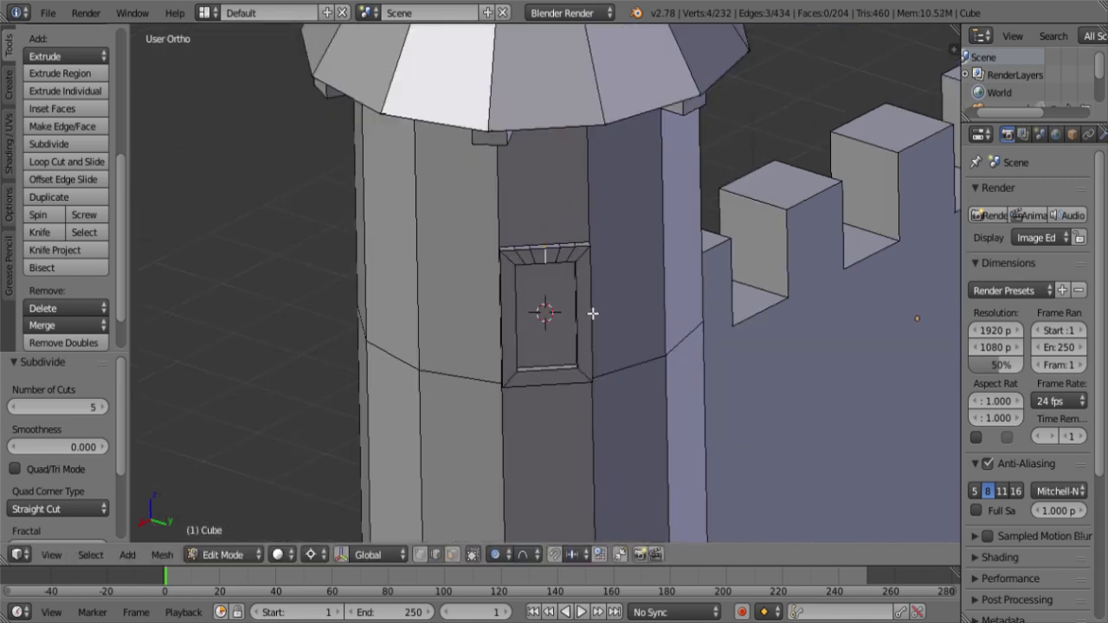
key(g)
key(z)
scroll(574, 277, up, 4)
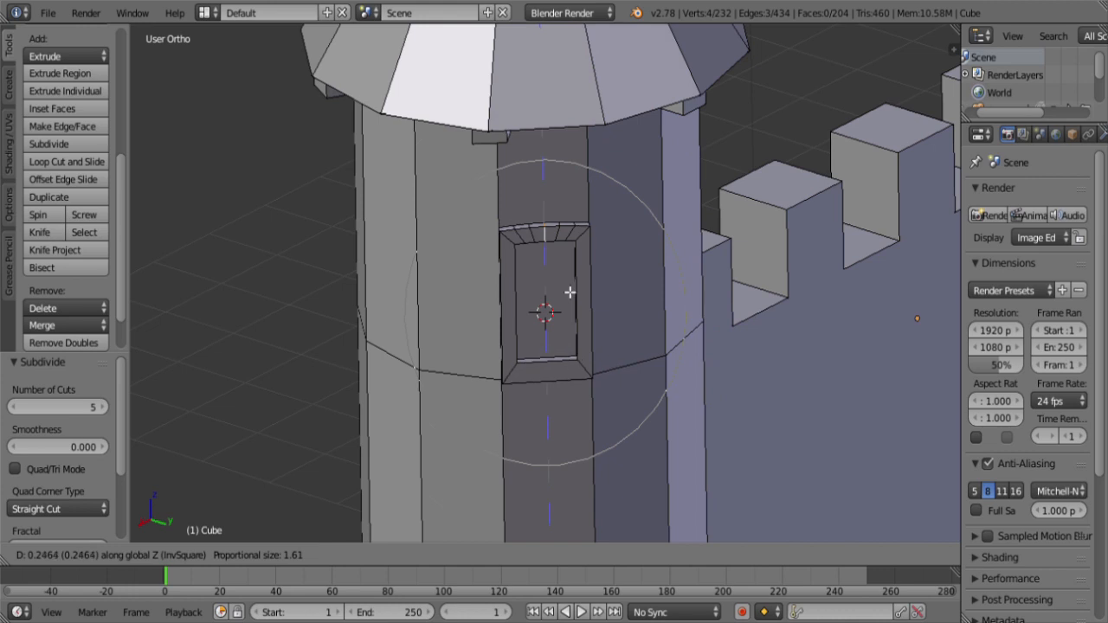
scroll(570, 288, up, 4)
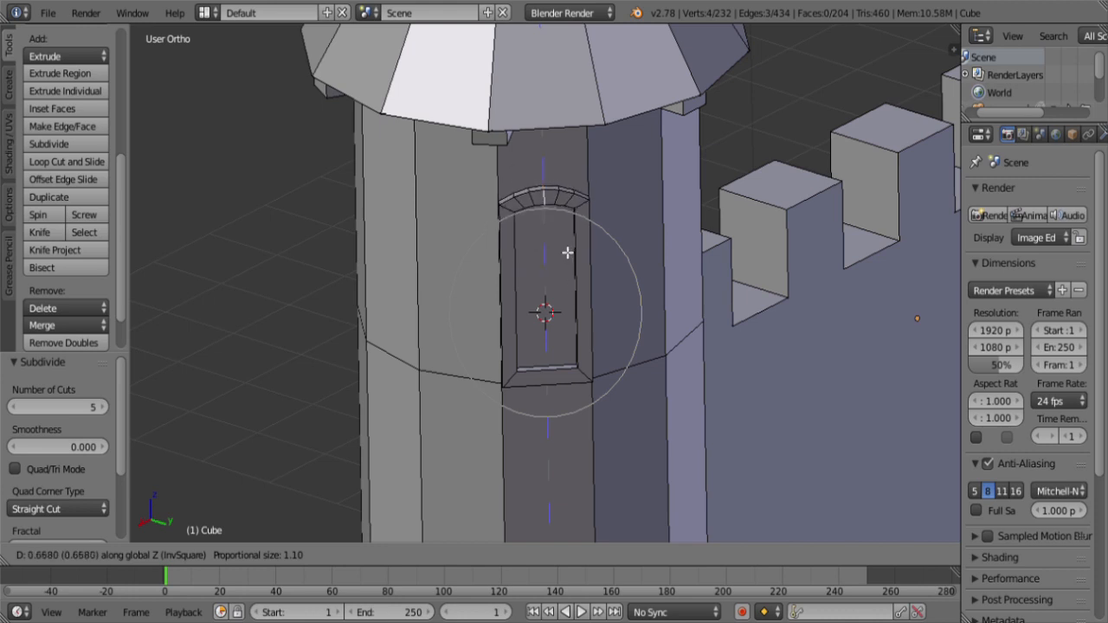
click(567, 257)
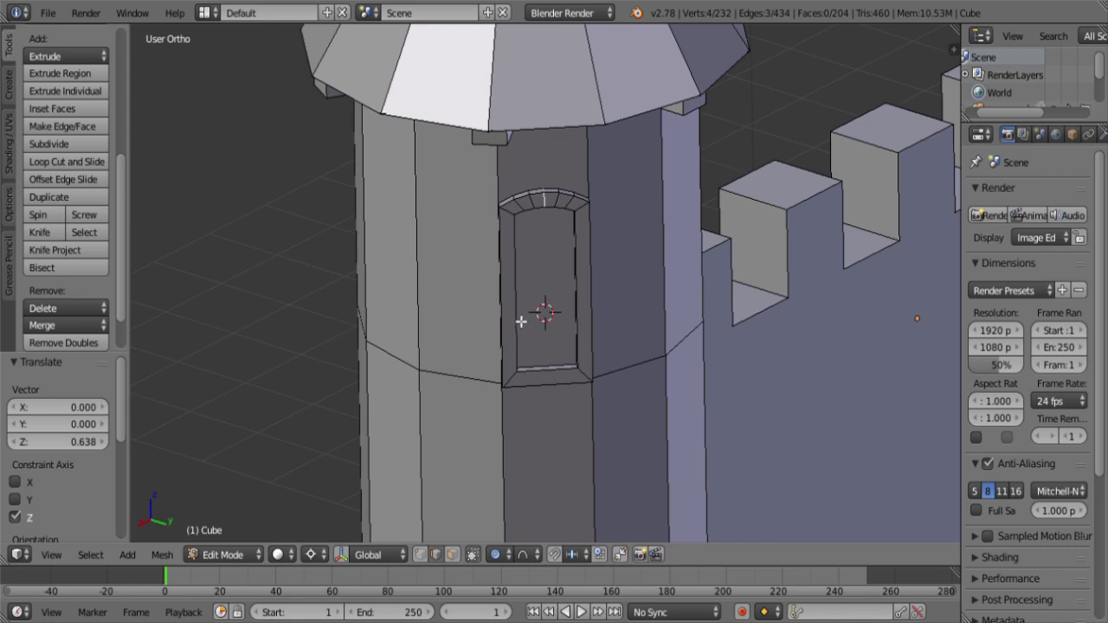
Step: Disable proportional editing and check the arched window from a closer angle
mouse_move(521, 321)
middle_down()
mouse_move(523, 338)
mouse_move(564, 346)
mouse_move(513, 334)
middle_up()
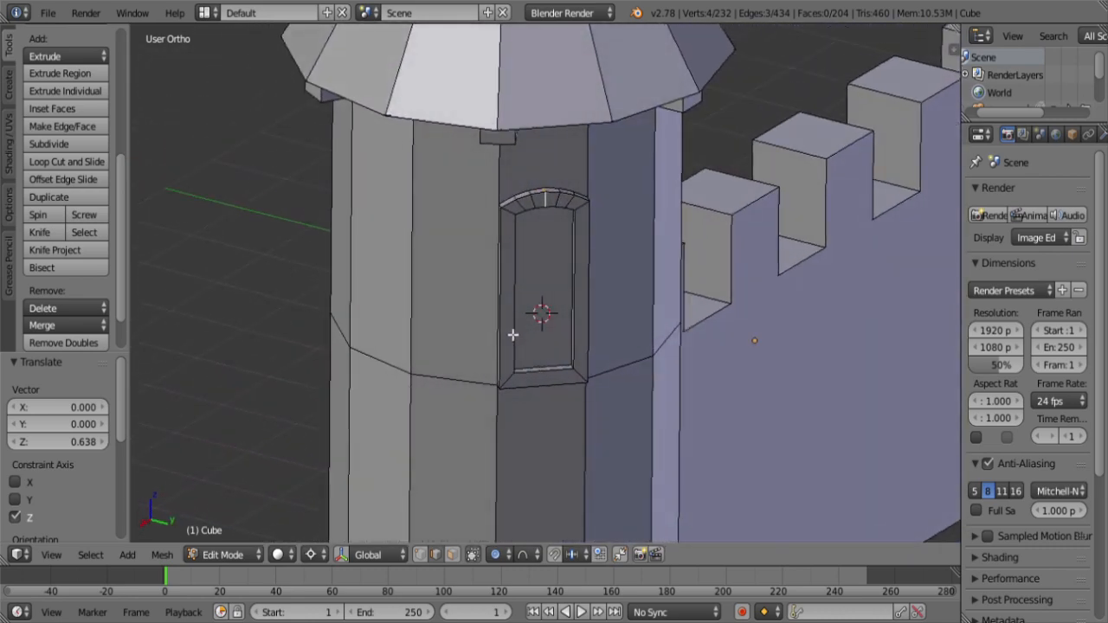
click(495, 554)
click(513, 534)
scroll(519, 432, down, 7)
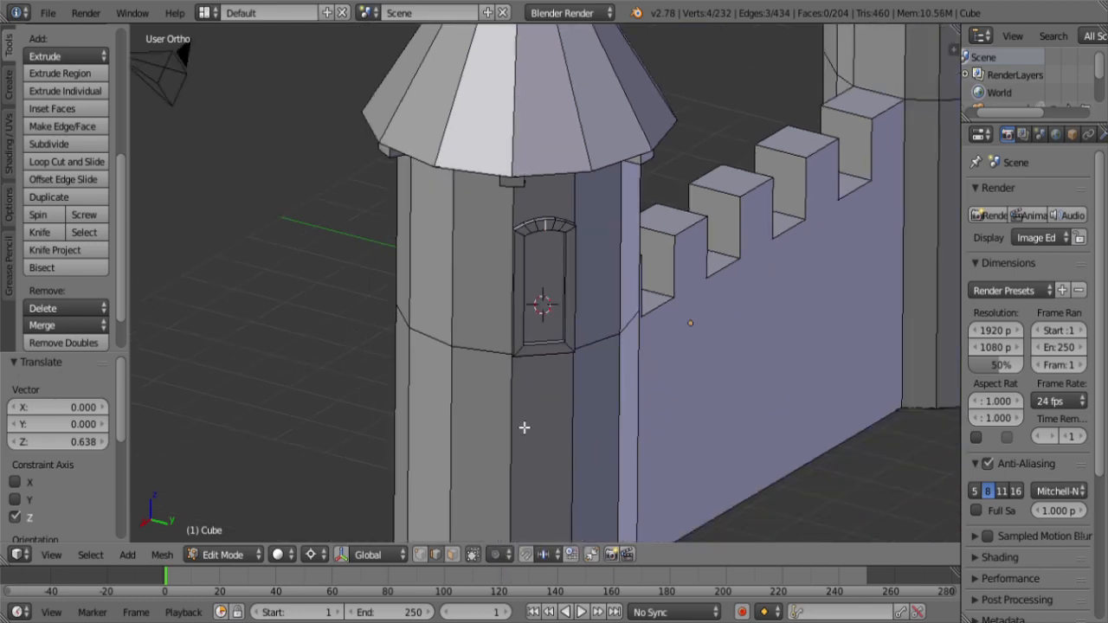
scroll(528, 383, up, 10)
scroll(522, 382, down, 4)
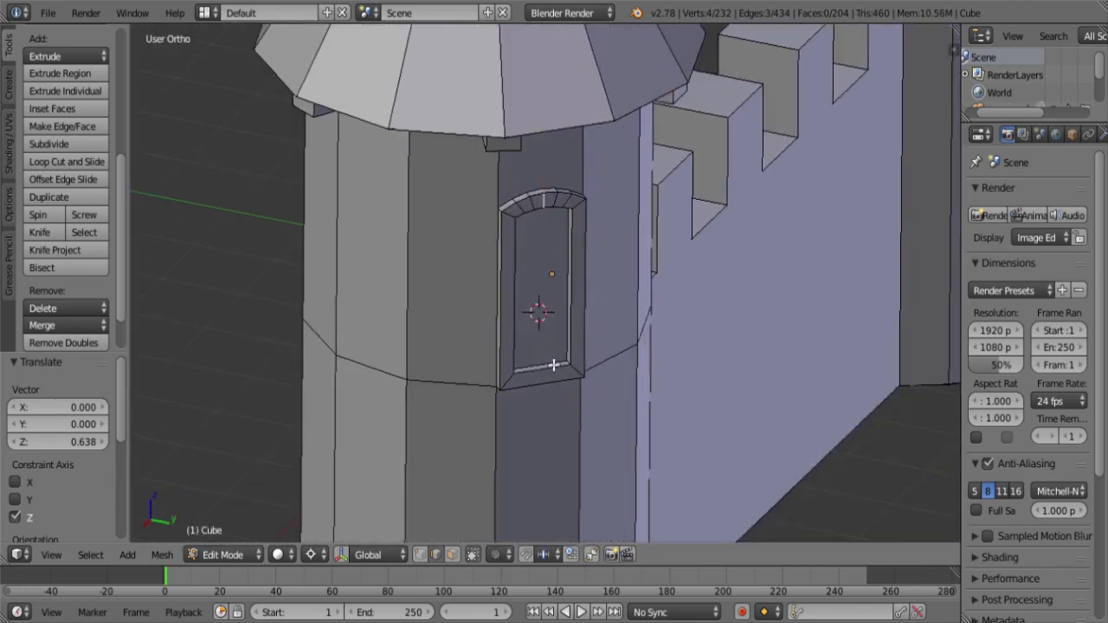
key(Tab)
key(Tab)
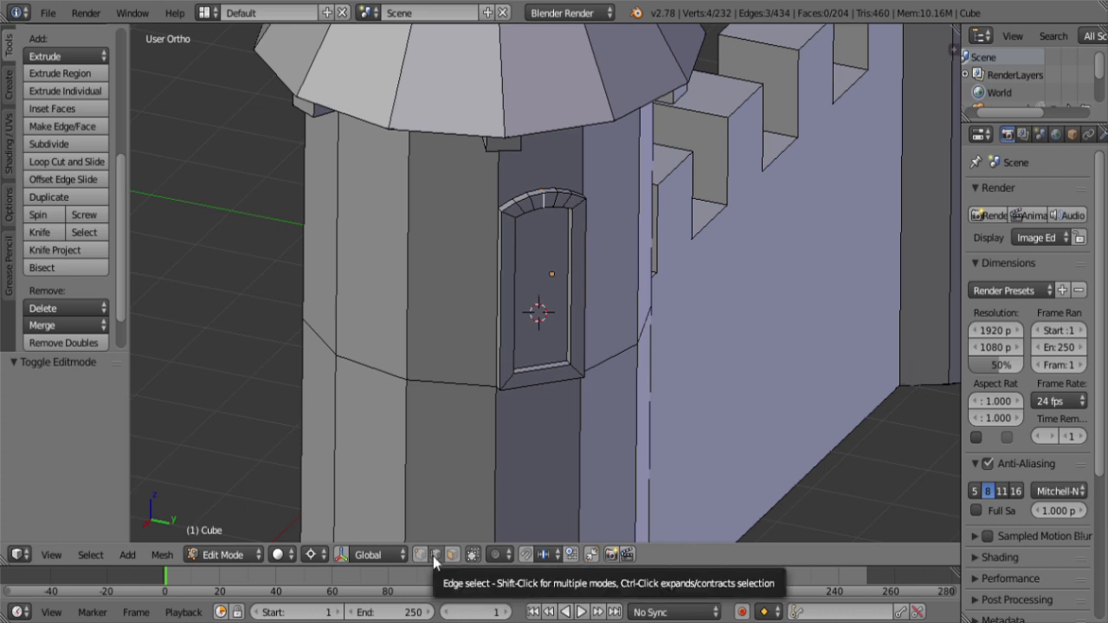
Step: Select the full ring of front faces around the arched window frame and switch to face select mode
scroll(574, 277, up, 4)
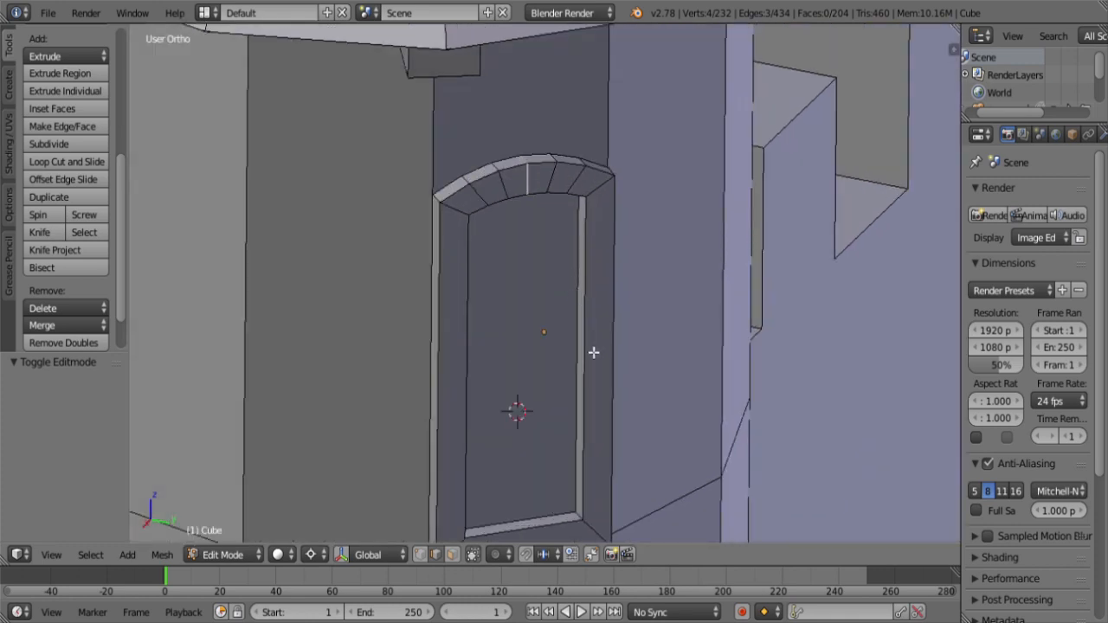
alt+right_click(587, 353)
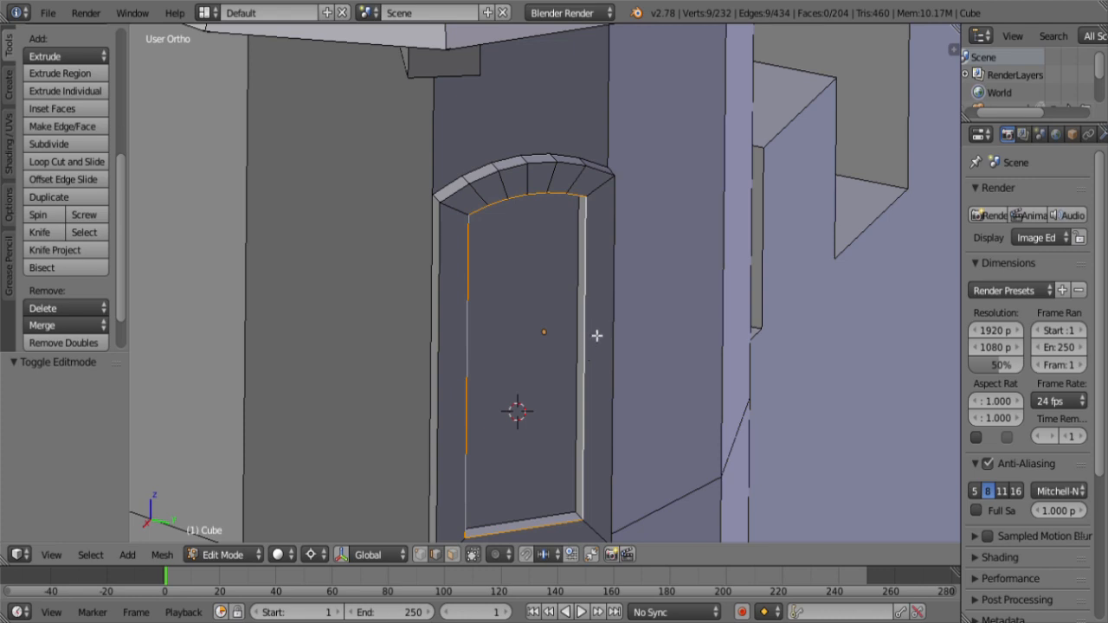
ctrl+alt+click(604, 196)
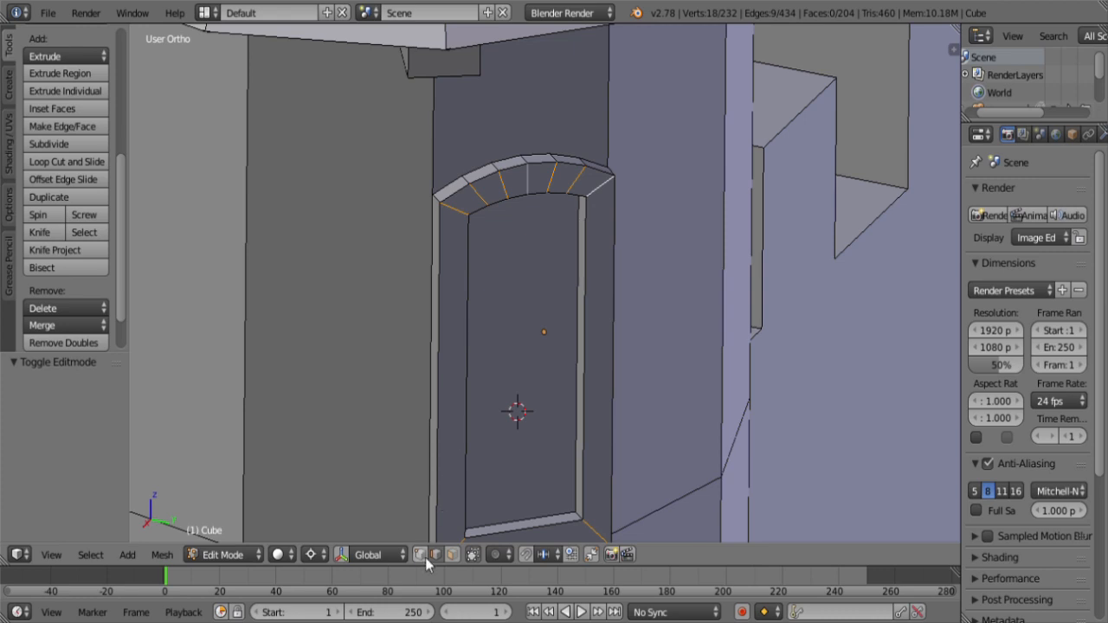
click(420, 556)
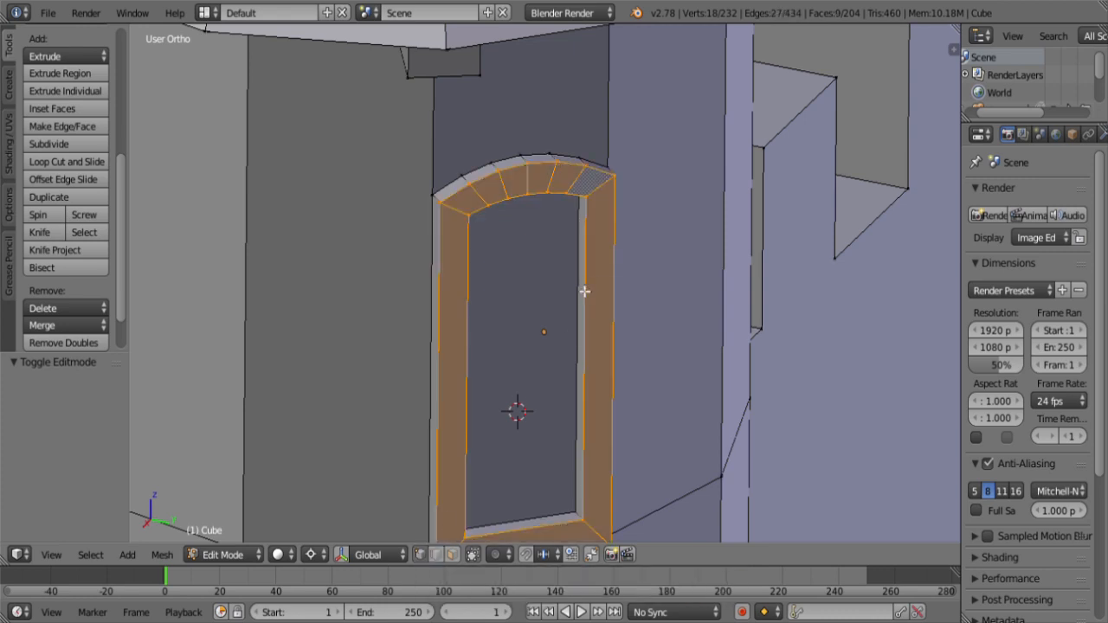
scroll(500, 341, down, 1)
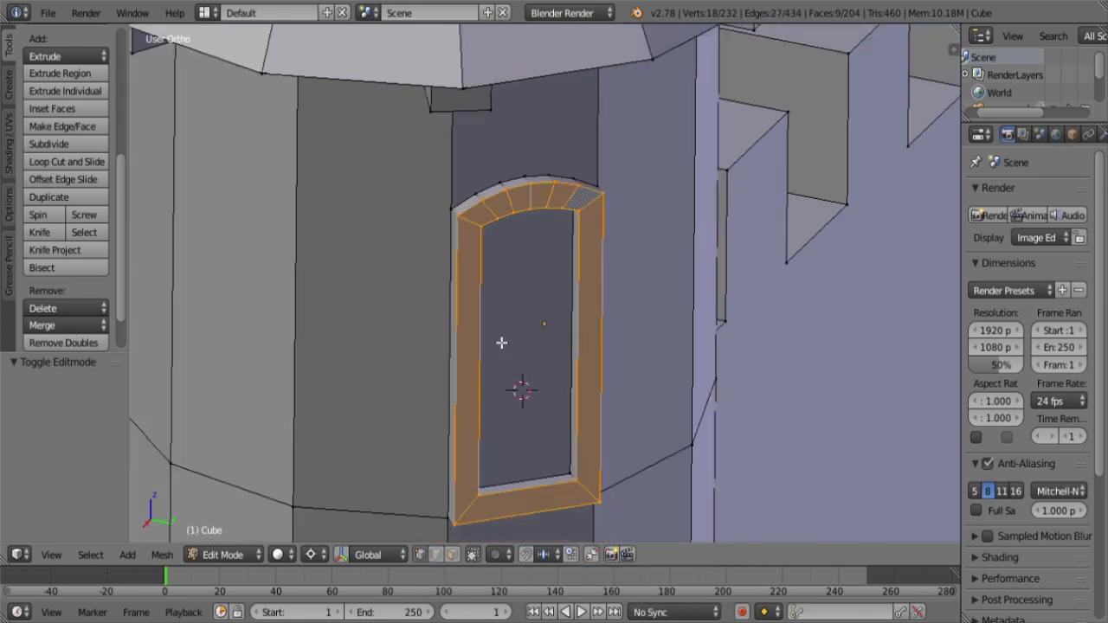
click(452, 555)
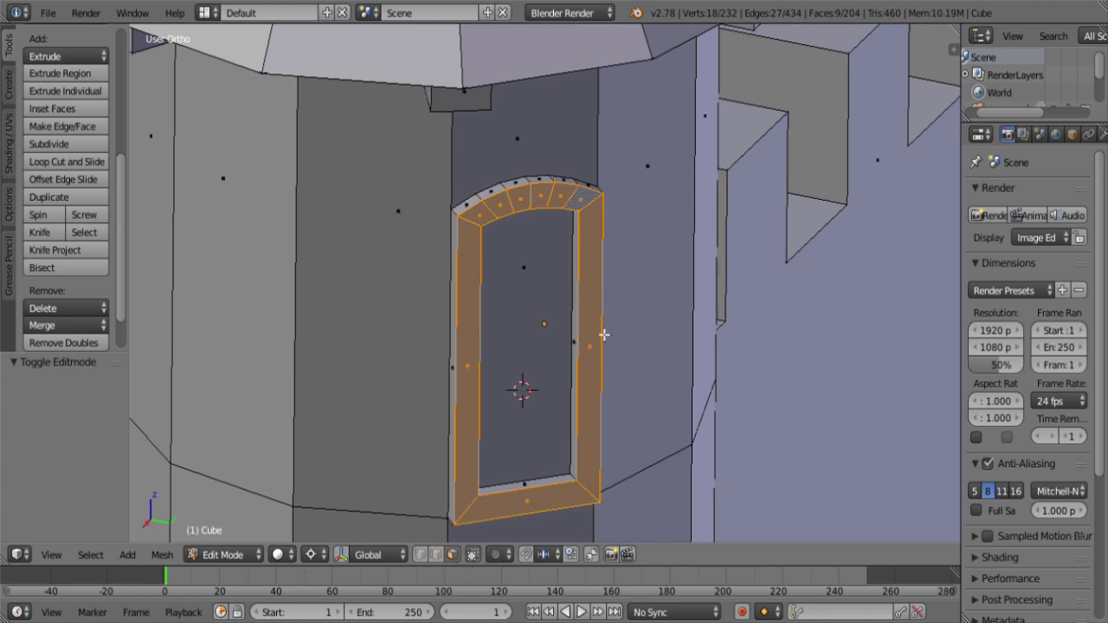
Step: Clear the selection, reselect the ring of front faces around the arched window frame, and toggle Edit Mode off and on
key(a)
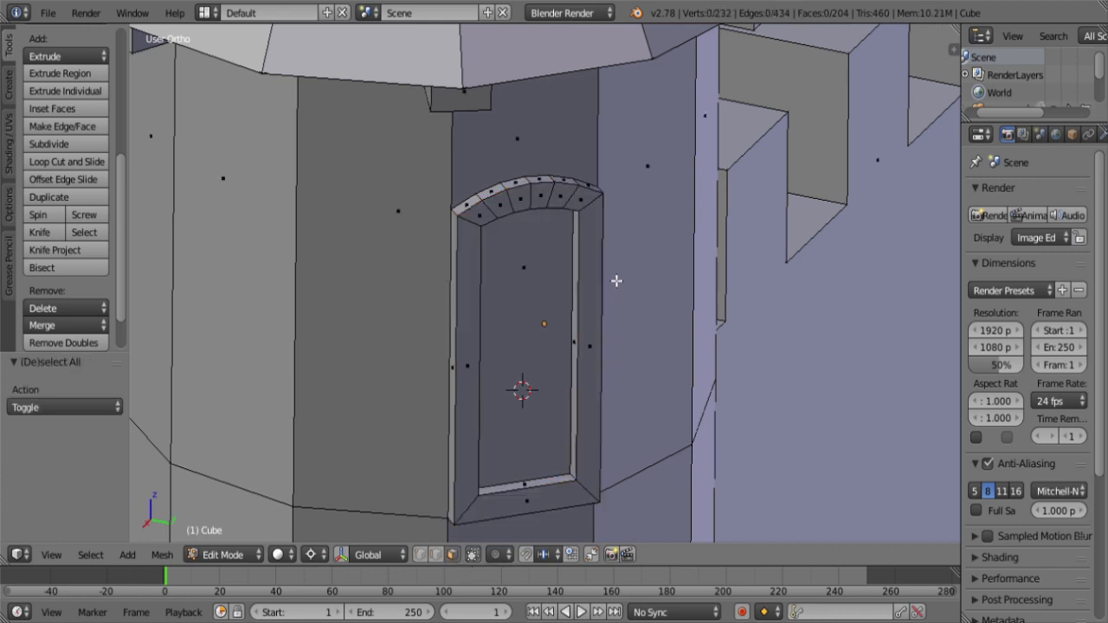
alt+right_click(594, 210)
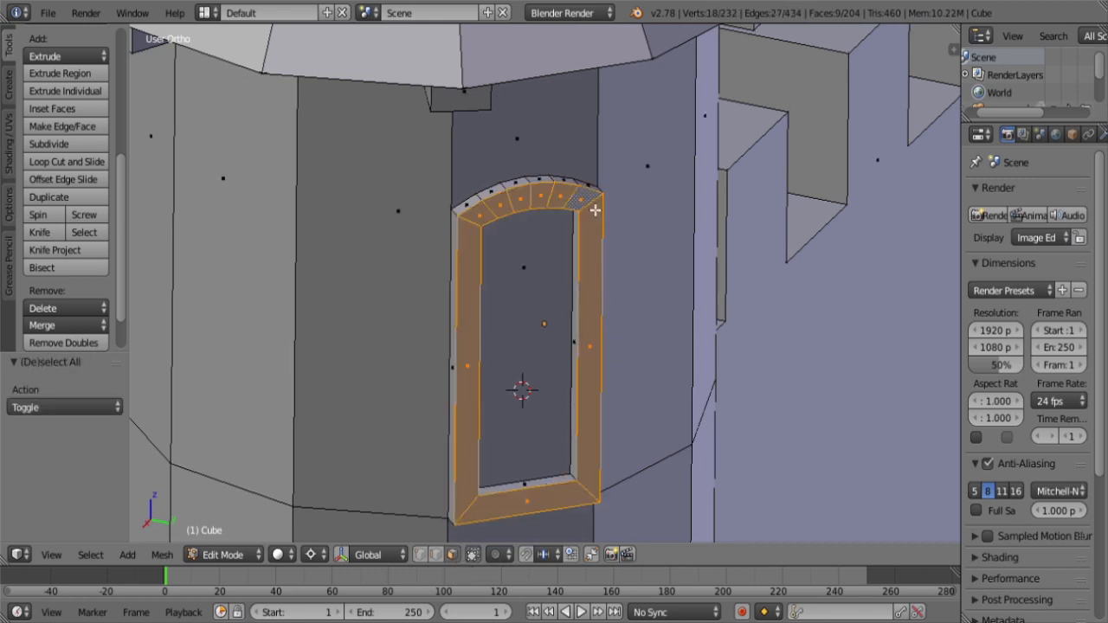
key(Tab)
key(Tab)
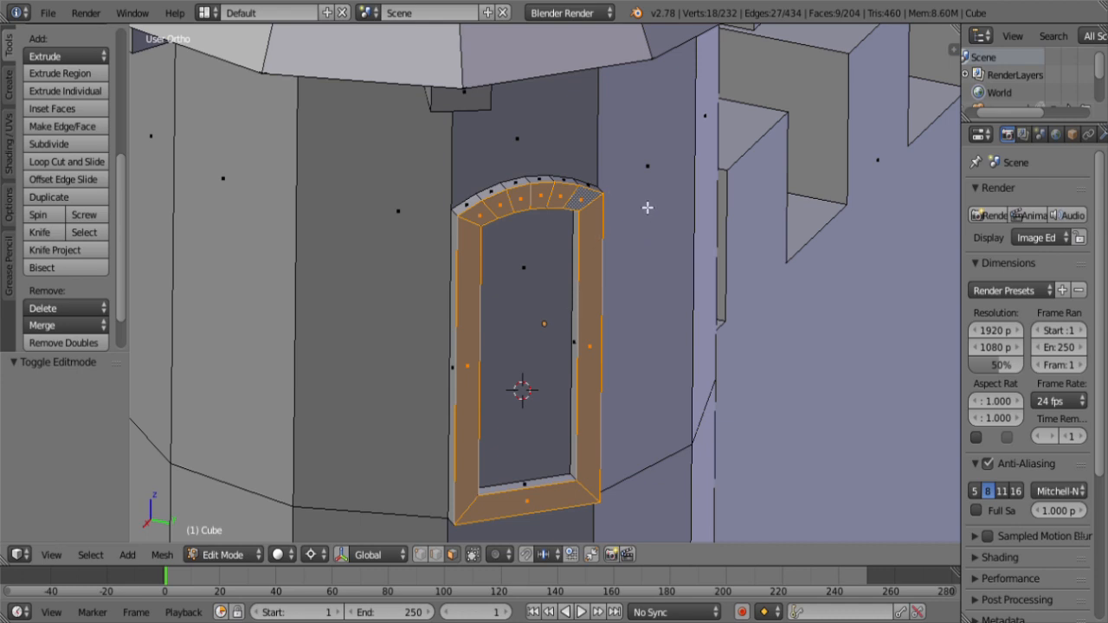
Step: Deselect the window frame faces and hide the whole castle mesh
scroll(589, 265, down, 12)
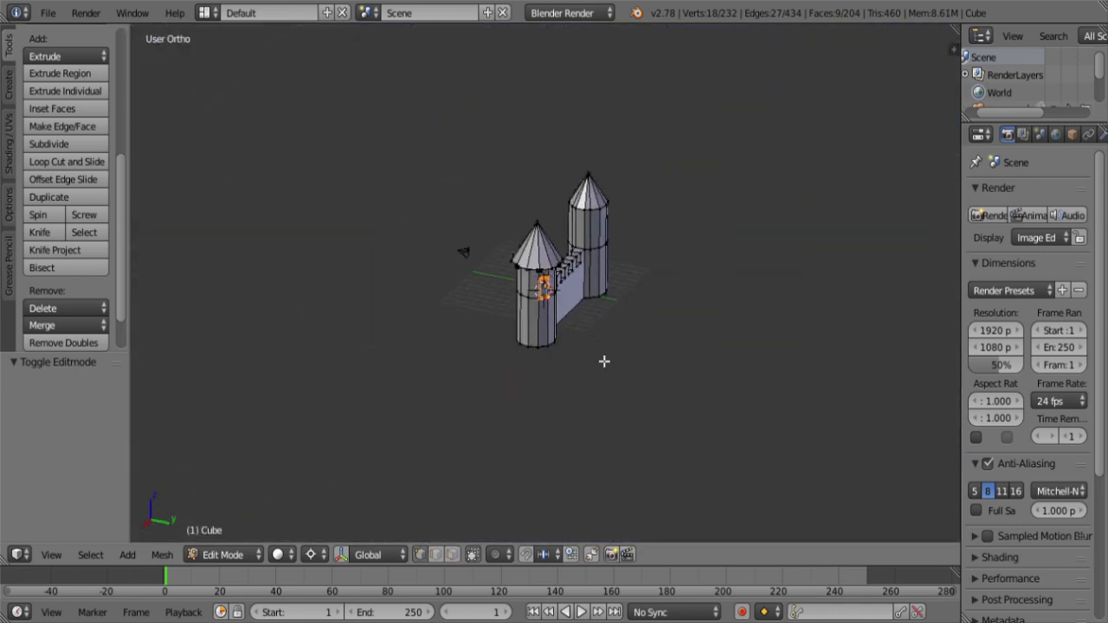
key(a)
key(h)
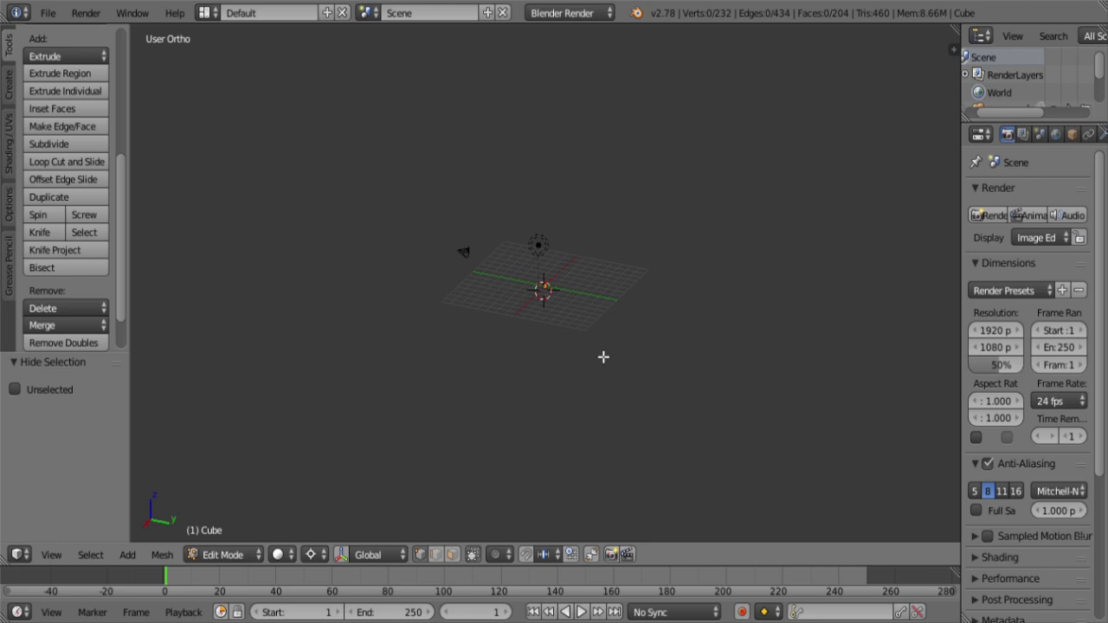
Step: Add a single vertex in the empty area beside the object's origin and snap it to the grid in front view
scroll(586, 263, up, 8)
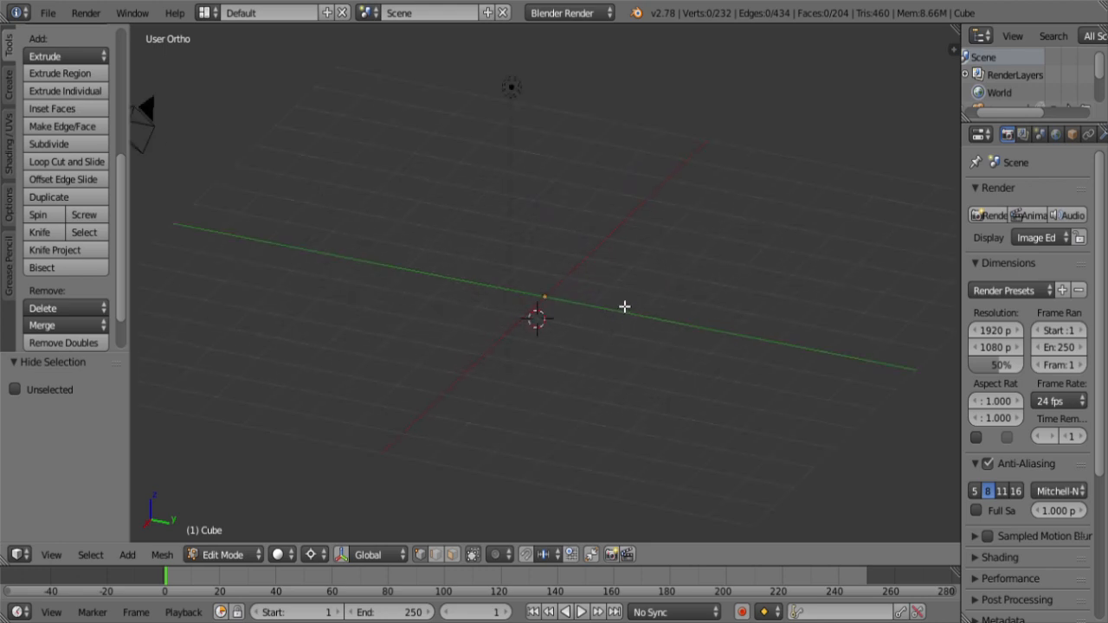
ctrl+right_click(613, 277)
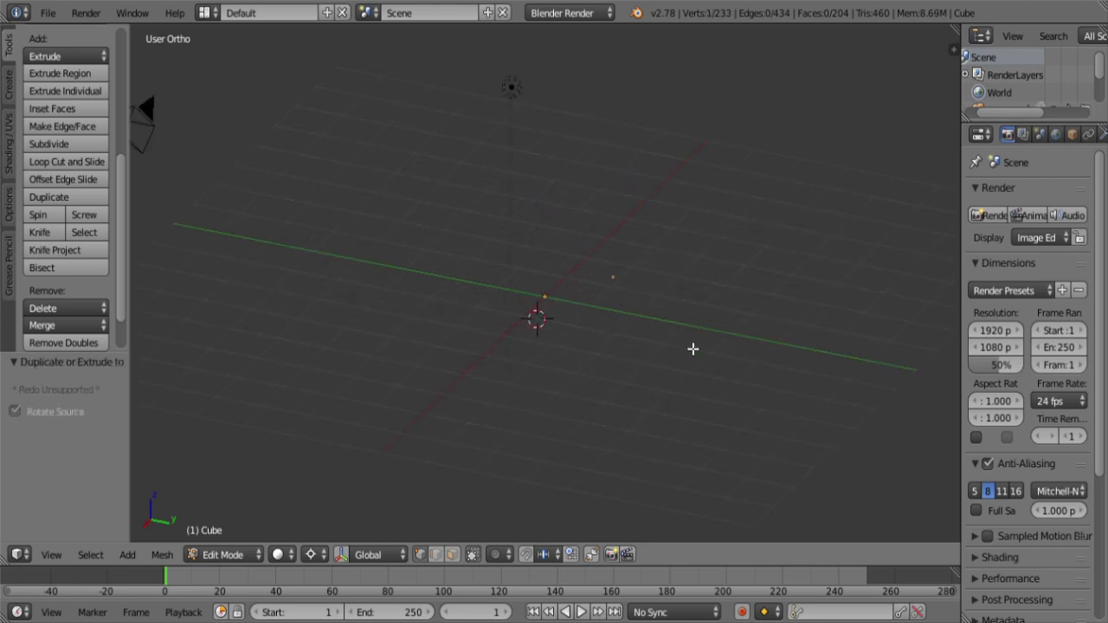
key(KP_1)
key(shift+s)
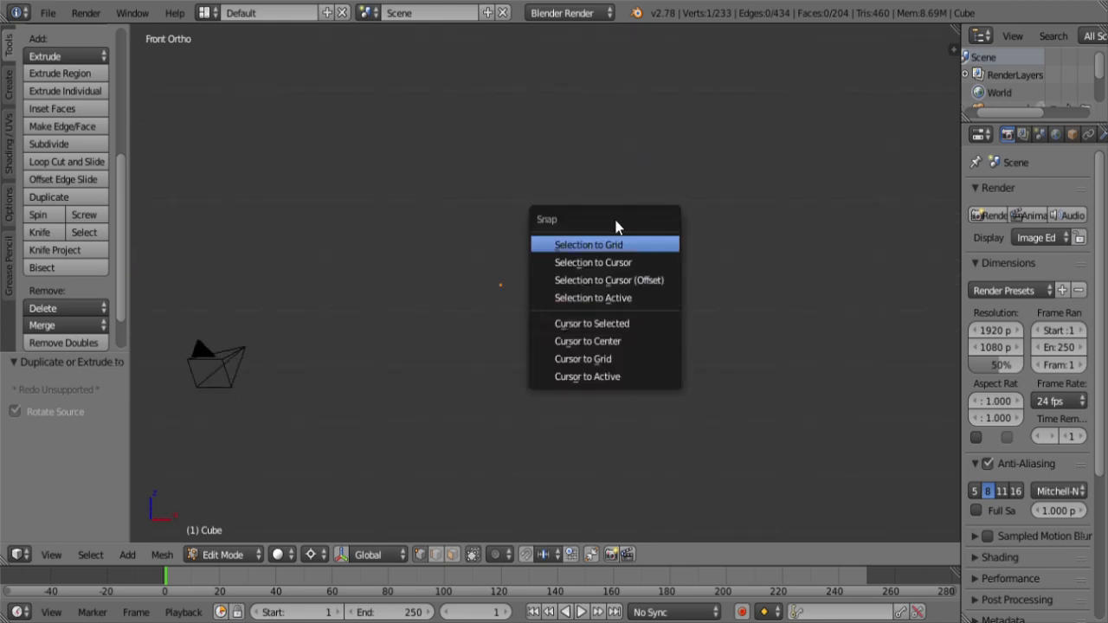
click(610, 244)
Step: Snap the new vertex to the coarser grid and place the 3D cursor on it
scroll(569, 294, down, 2)
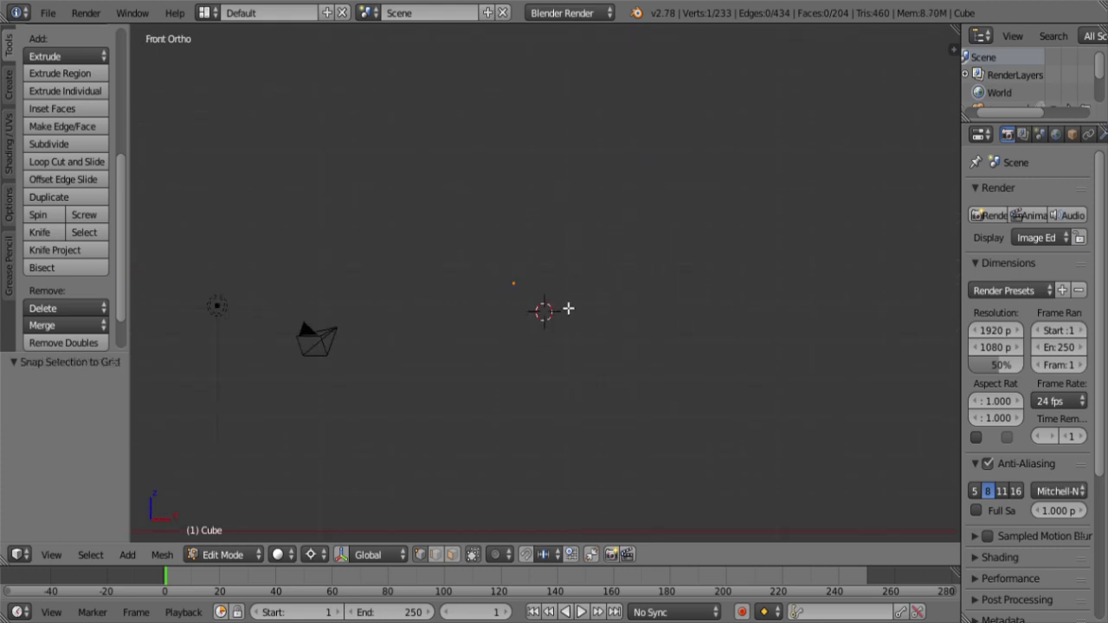
scroll(568, 308, down, 1)
key(shift+s)
click(586, 329)
scroll(589, 307, up, 1)
key(shift+s)
click(580, 396)
shift+scroll(566, 361, up, 1)
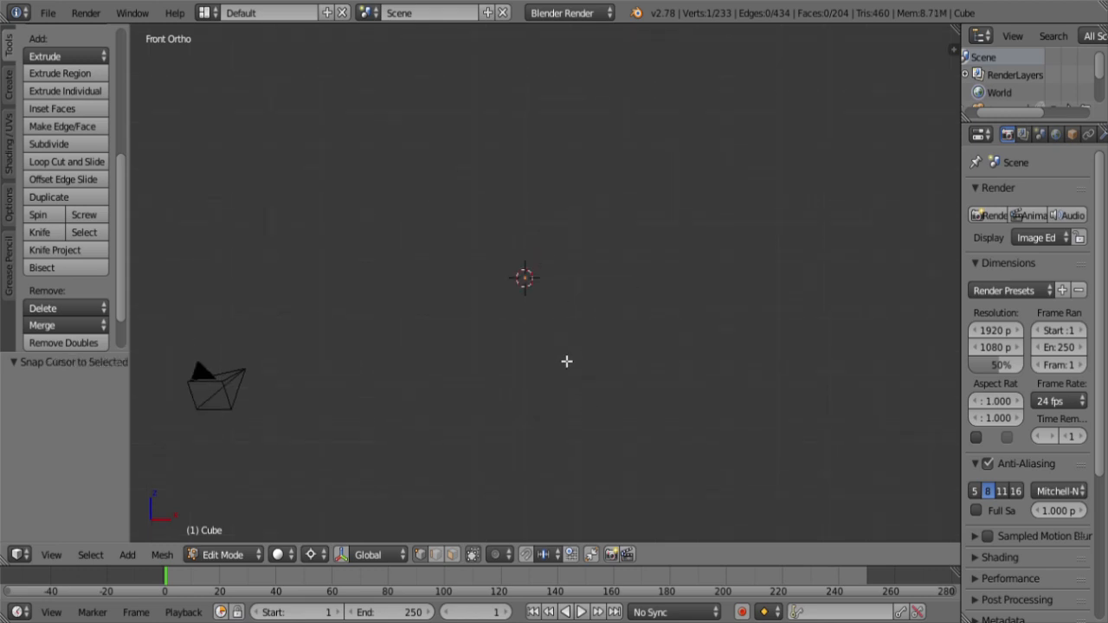
Step: Extrude the vertex straight up along Z three times, 1 unit each, to form a vertical line
scroll(567, 381, up, 9)
shift+middle_drag(567, 361, 599, 286)
scroll(591, 295, down, 7)
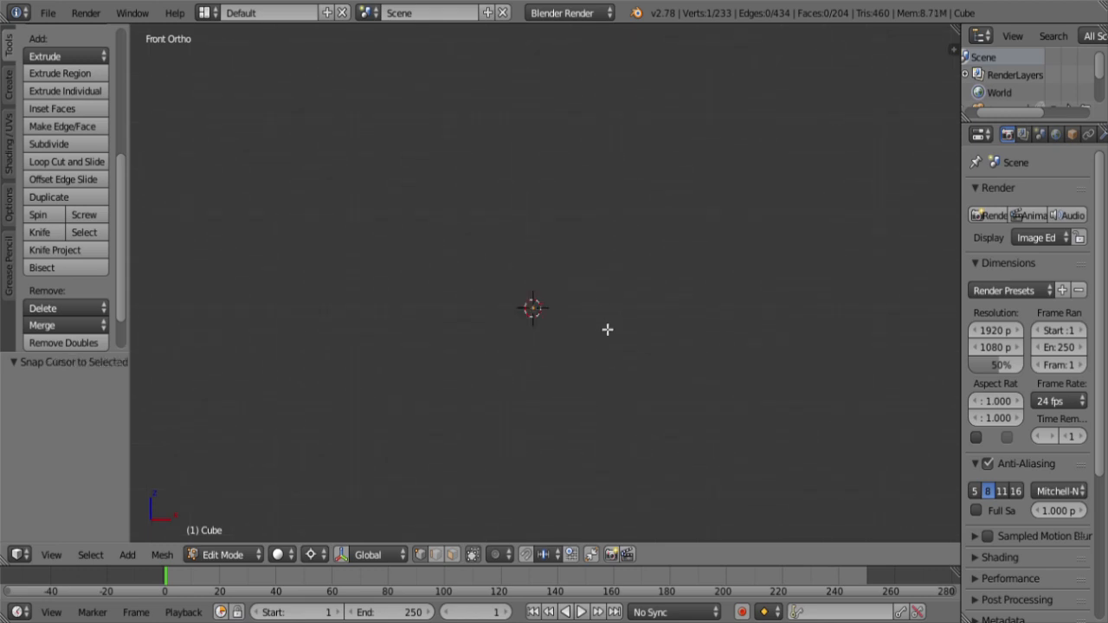
shift+middle_drag(606, 329, 564, 379)
scroll(564, 378, down, 2)
key(e)
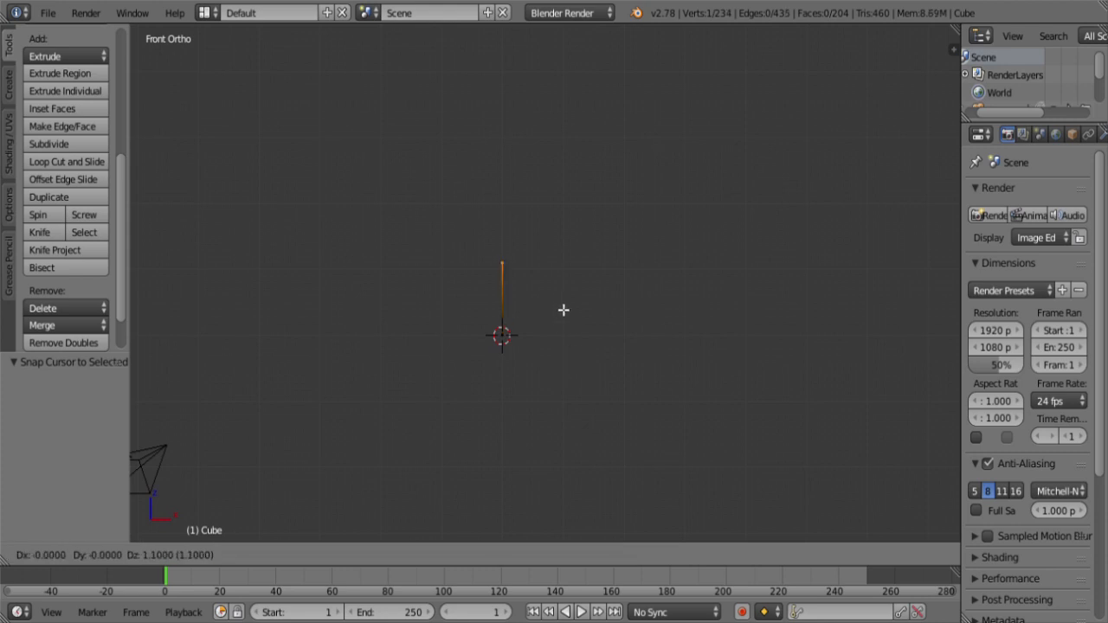
ctrl+click(564, 312)
scroll(563, 320, down, 4)
key(e)
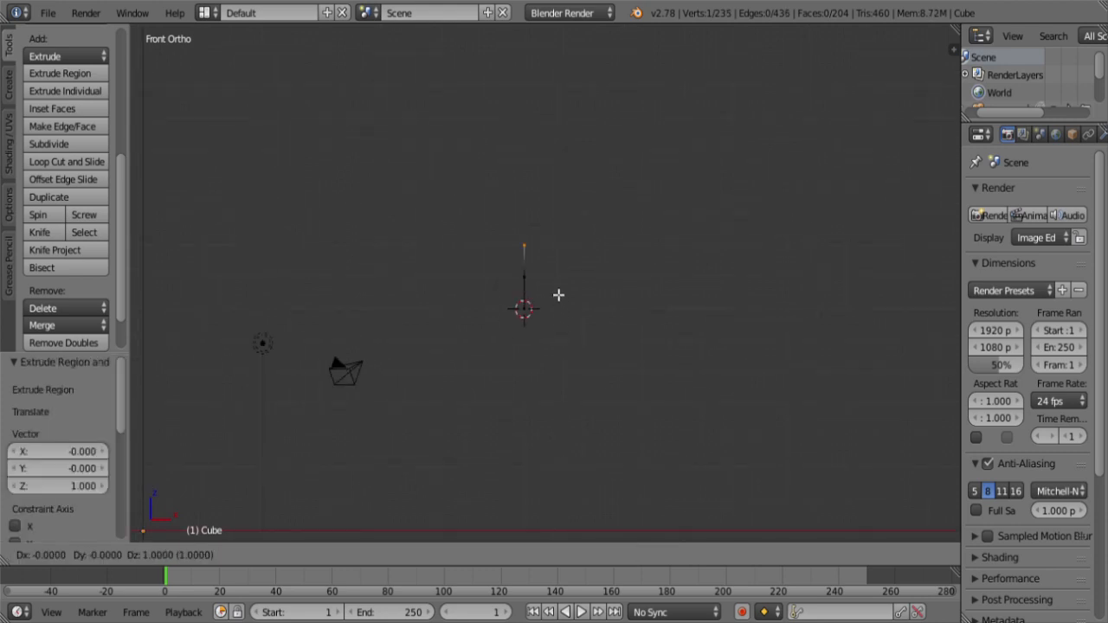
ctrl+click(560, 295)
key(e)
ctrl+click(591, 293)
Step: Select the whole linked vertical line and move it 5 units along X away from the 3D cursor
key(l)
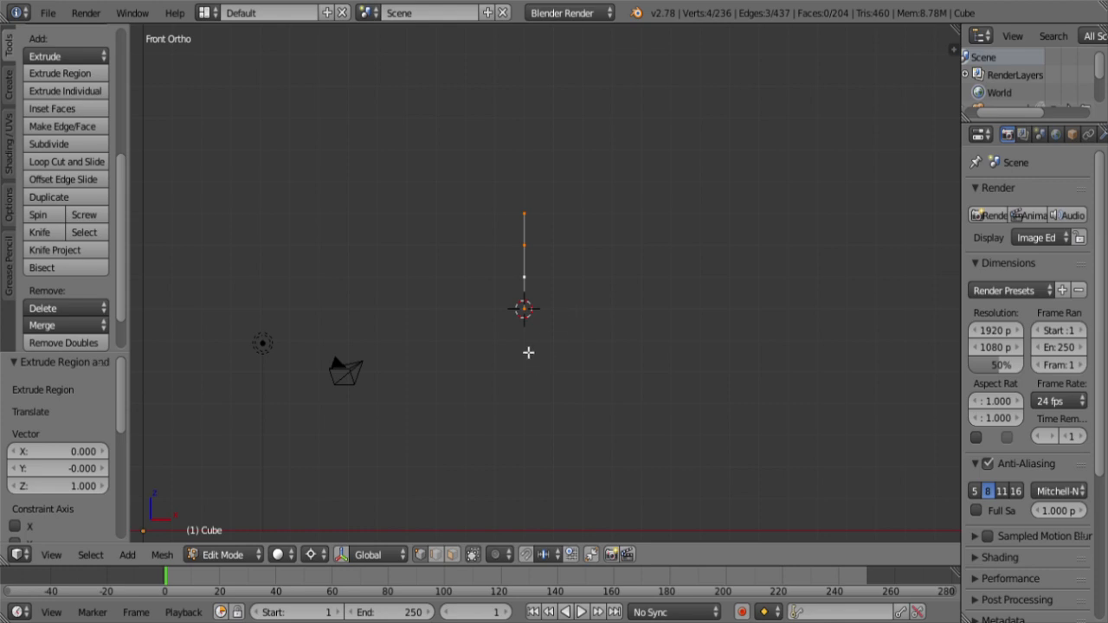
key(g)
key(x)
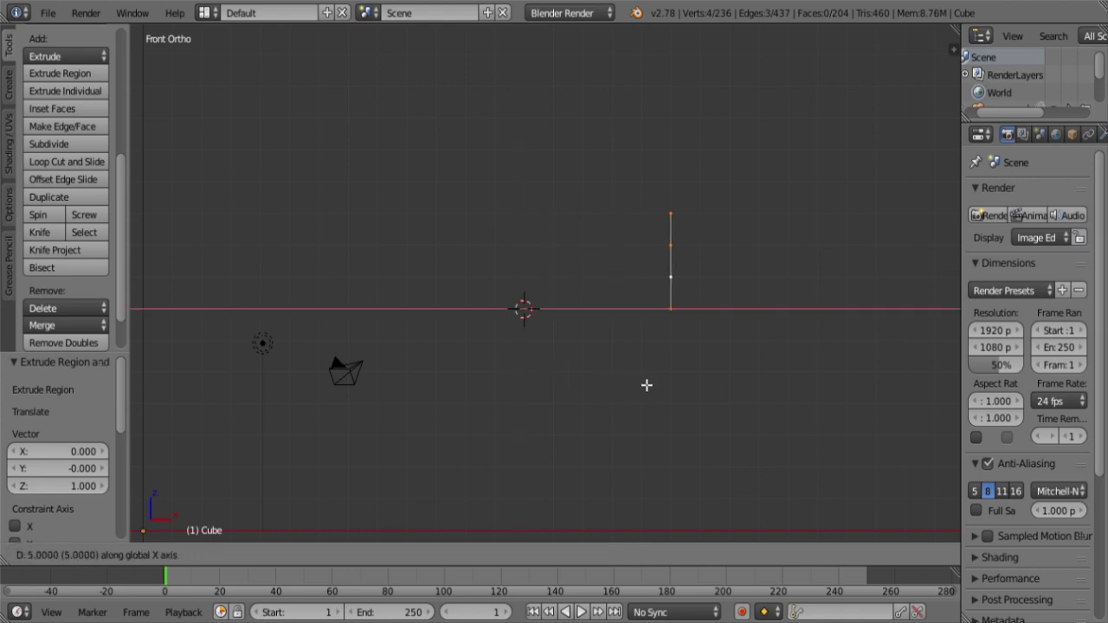
click(646, 385)
Step: Duplicate the vertical line and offset the copy 10 units along X
scroll(646, 378, down, 3)
shift+middle_drag(659, 360, 533, 366)
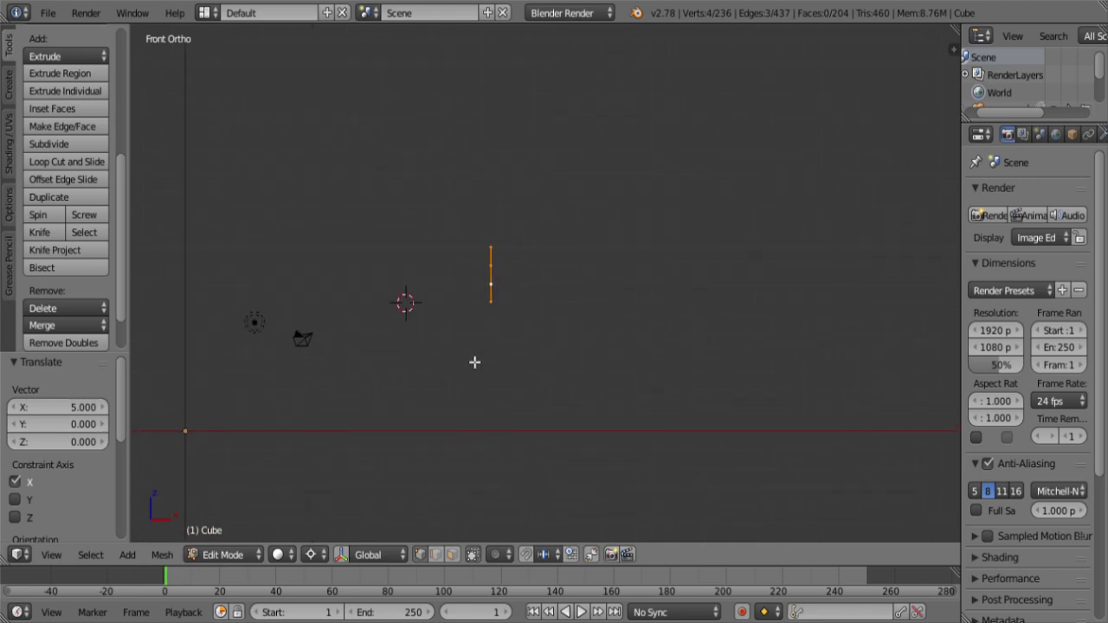
key(shift+d)
key(x)
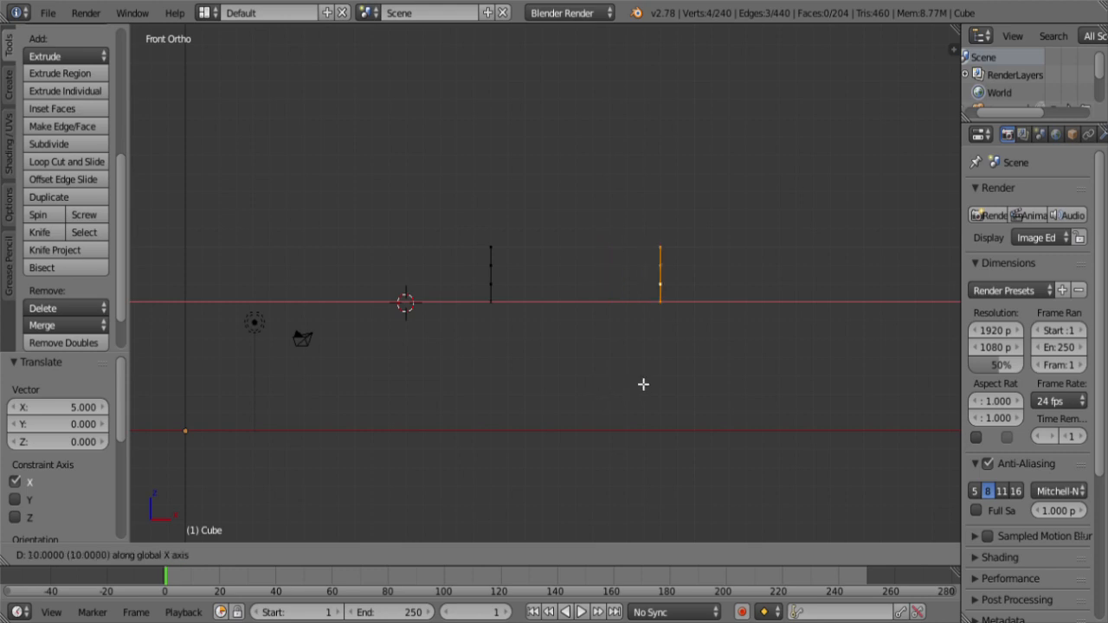
click(641, 386)
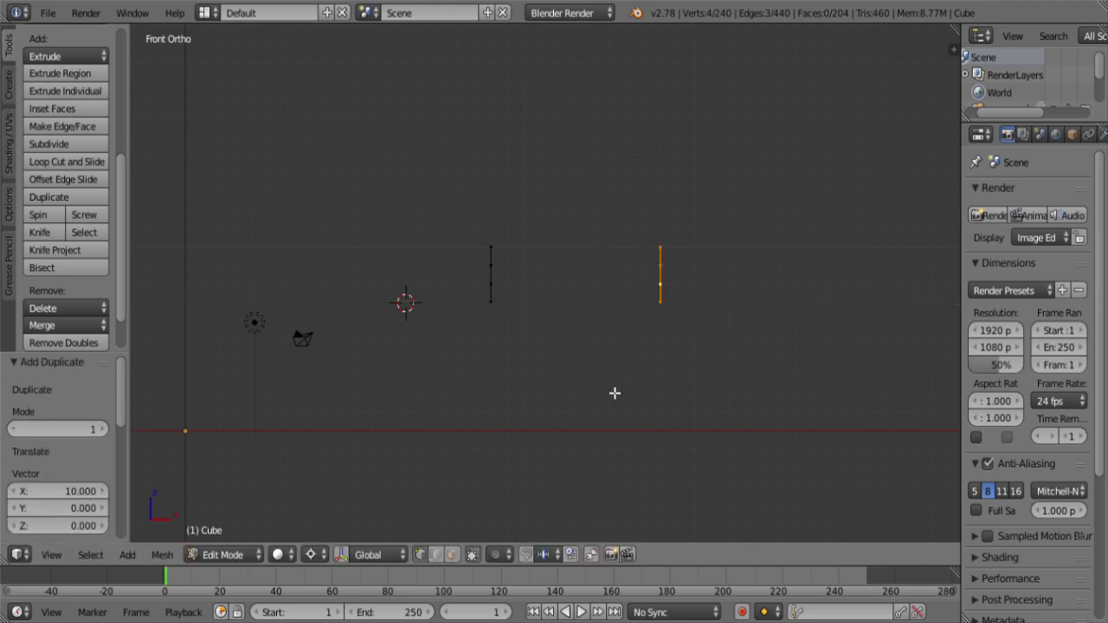
Step: Select both vertical lines and spin them 90° around the 3D cursor in top view with 6 steps
alt+shift+right_click(500, 280)
key(KP_7)
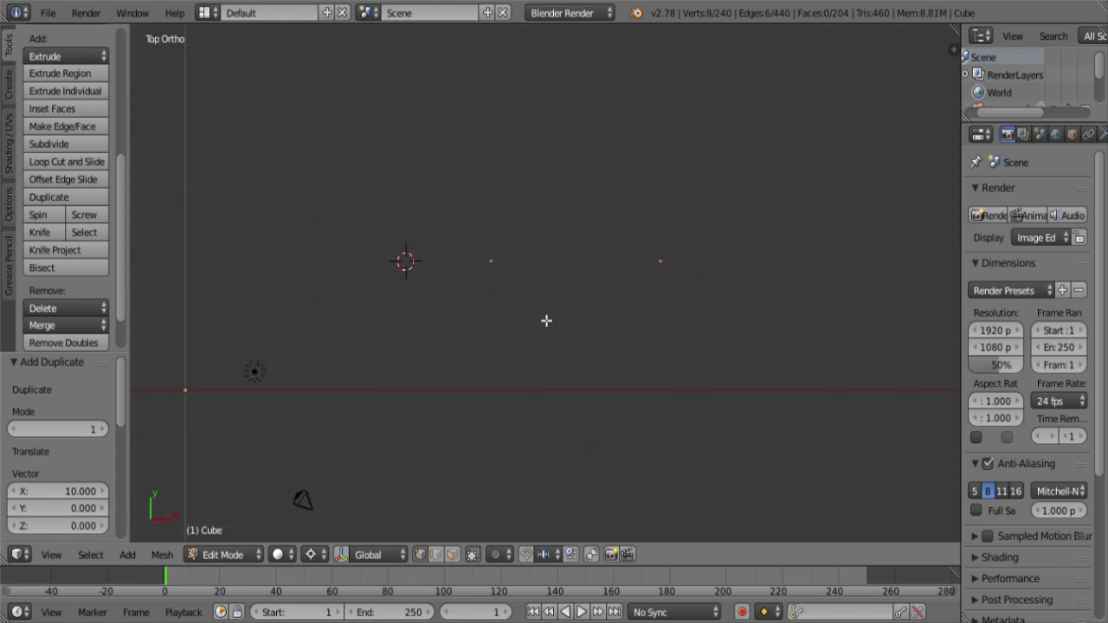
click(49, 213)
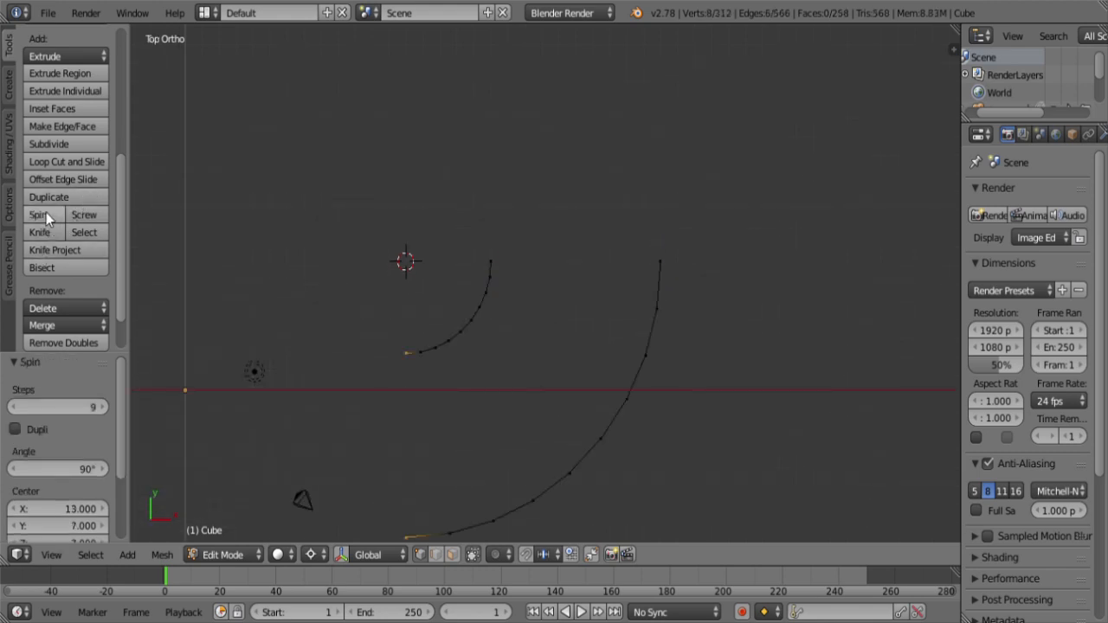
click(12, 407)
click(12, 407)
click(12, 407)
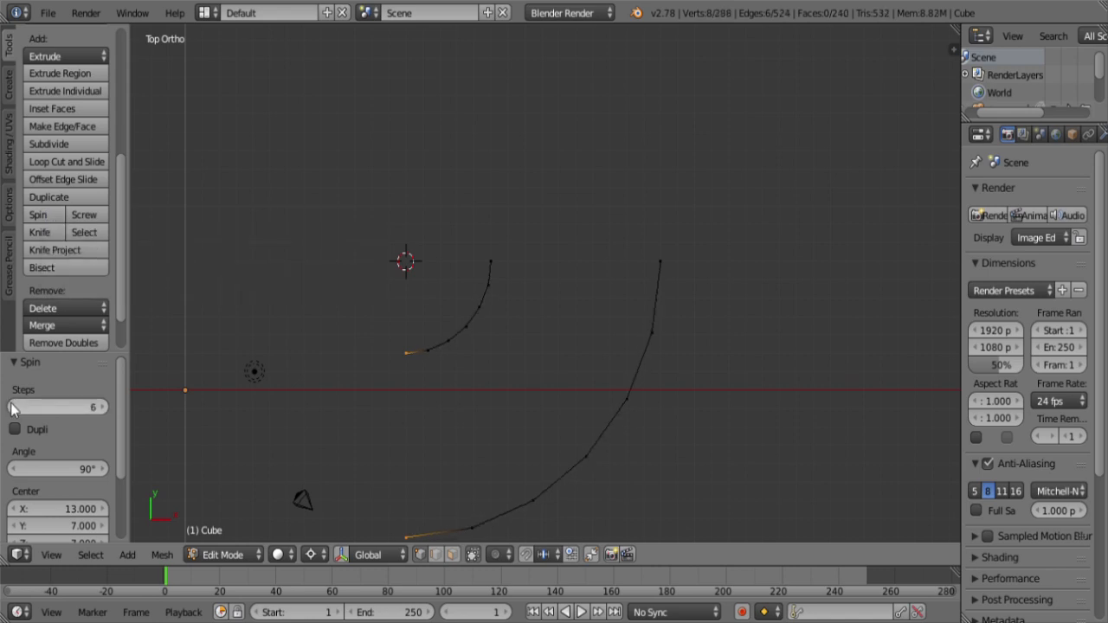
Step: Repeat the Spin three more times to close both arcs into full cylindrical walls
click(38, 214)
click(39, 213)
click(38, 214)
Step: Select both cylindrical walls entirely and remove their doubled vertices
middle_drag(220, 306, 497, 304)
key(a)
key(w)
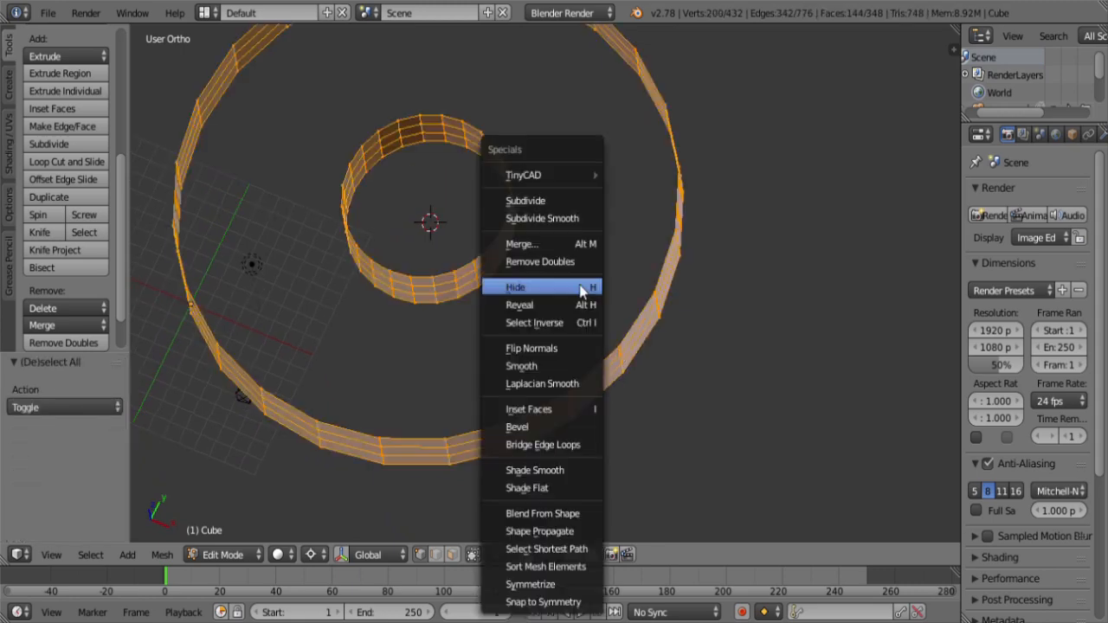
click(572, 264)
Step: Select one ring of faces around the inner cylinder and show the mesh from the top with the shading toggled
middle_drag(572, 264, 502, 264)
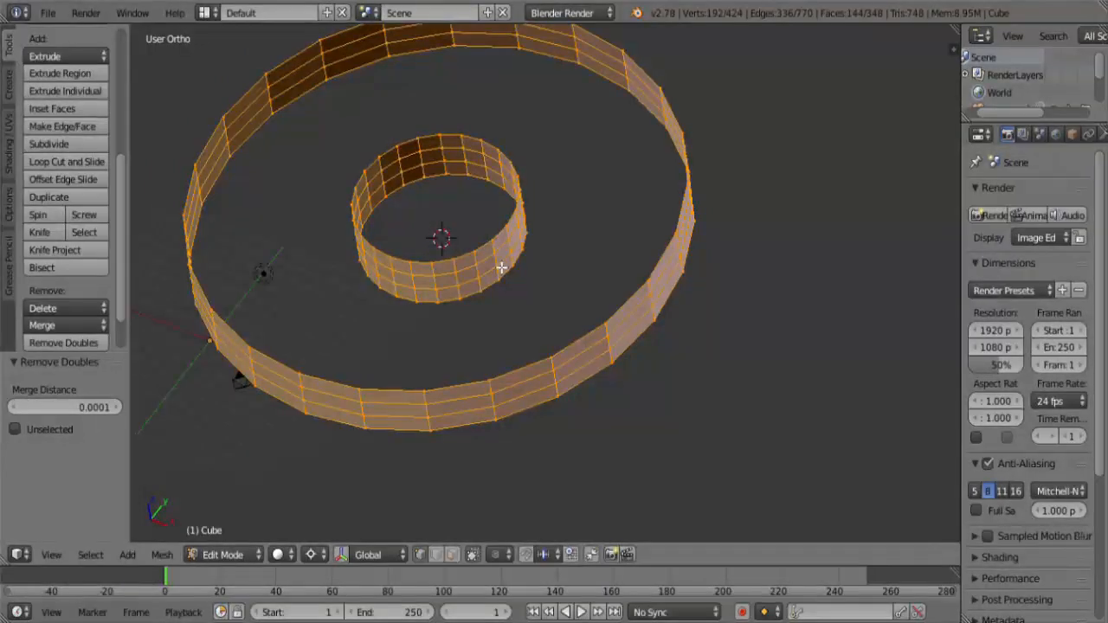
ctrl+alt+right_click(501, 268)
key(KP_7)
key(z)
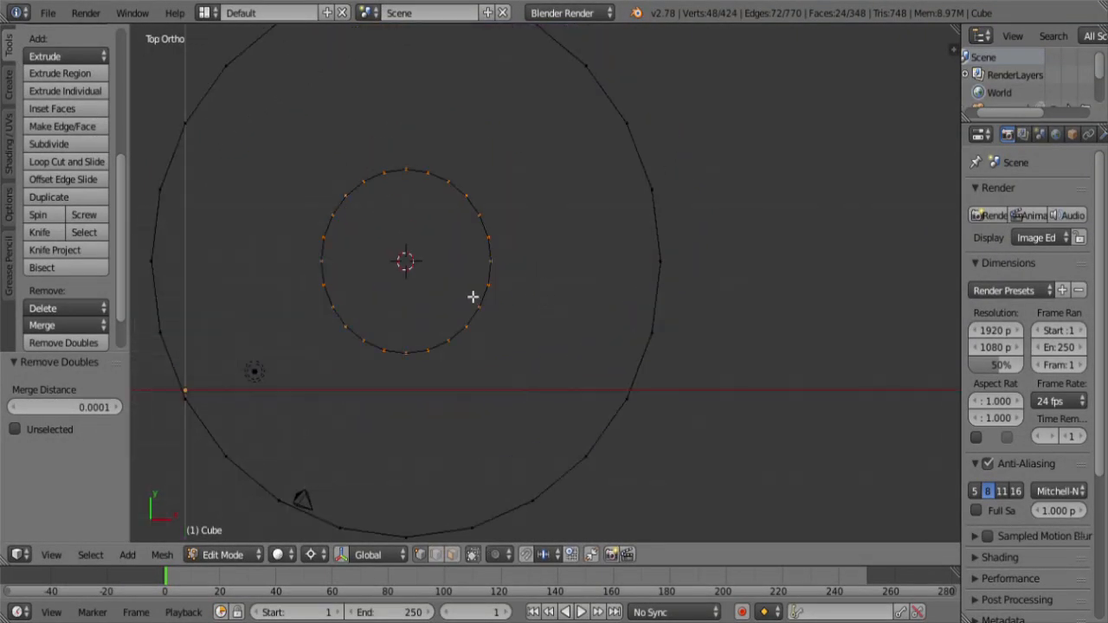
Step: Narrow the inner ring's selection to the three-face patch on its +X side, and return to solid shading
middle_drag(472, 297, 457, 239)
key(KP_7)
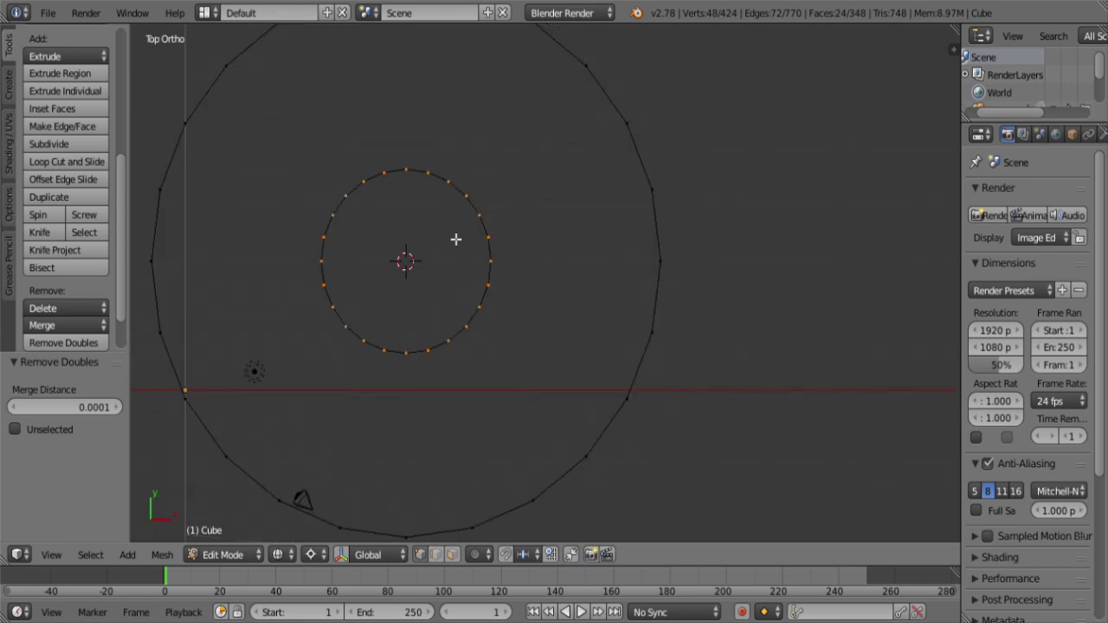
key(c)
mouse_move(404, 168)
middle_down()
mouse_move(289, 309)
mouse_move(341, 366)
mouse_move(395, 366)
middle_up()
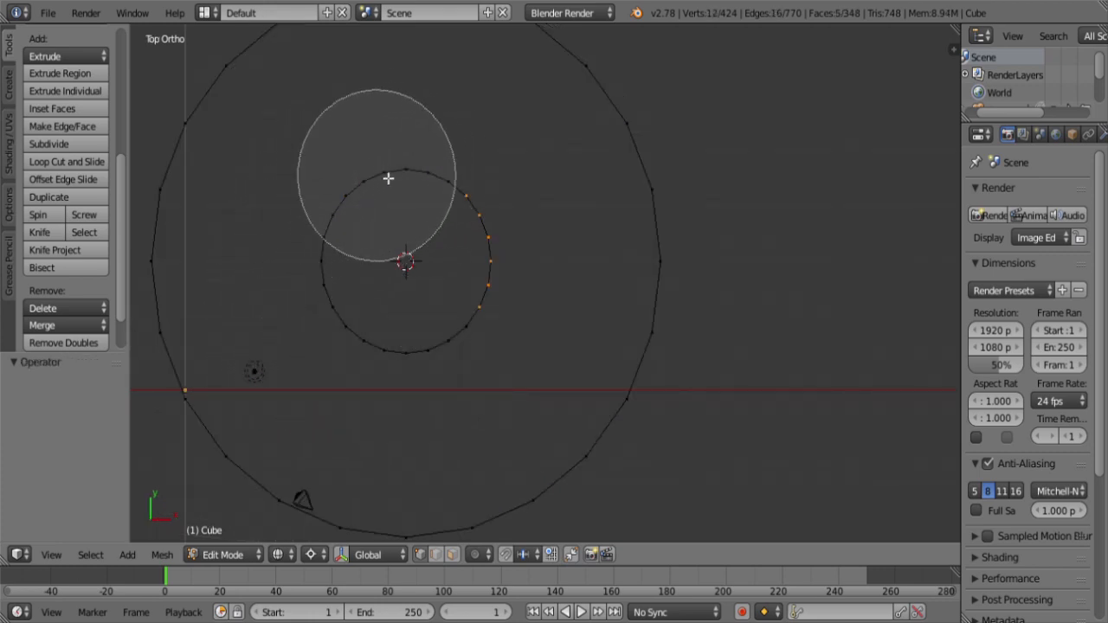
middle_drag(388, 178, 403, 172)
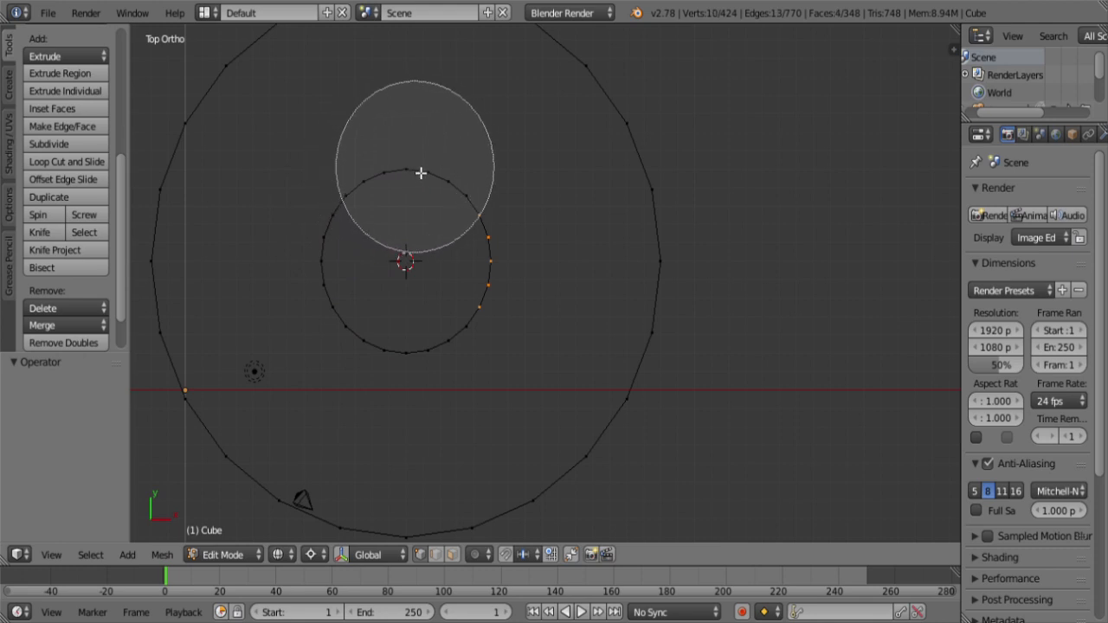
middle_click(421, 173)
right_click(419, 187)
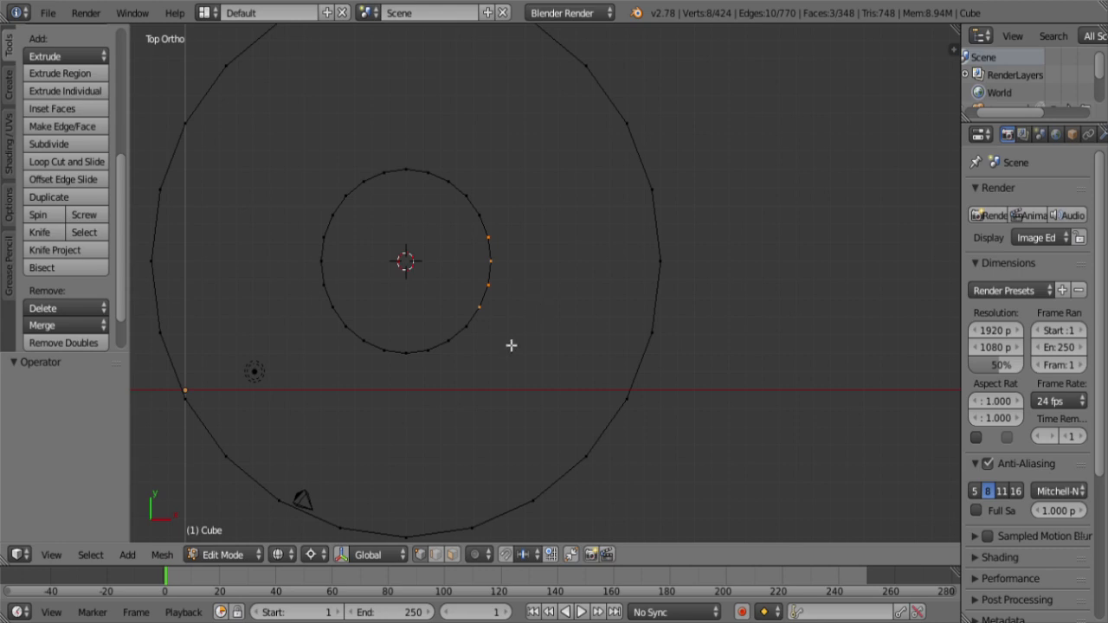
middle_drag(511, 345, 469, 312)
key(z)
mouse_move(545, 335)
middle_down()
mouse_move(510, 300)
mouse_move(519, 326)
mouse_move(528, 306)
middle_up()
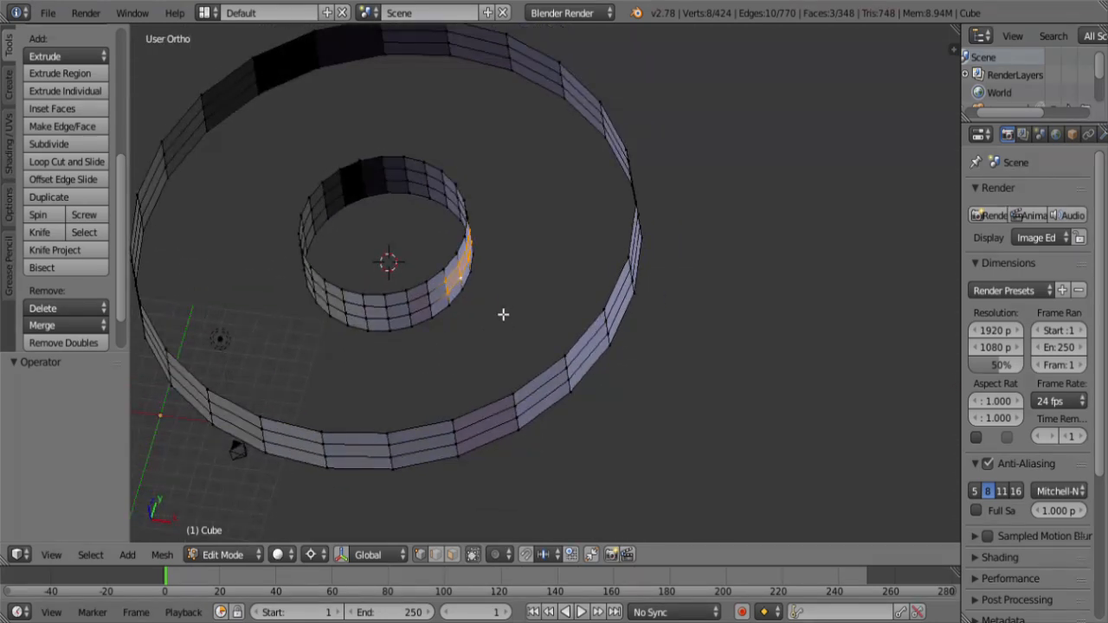
key(e)
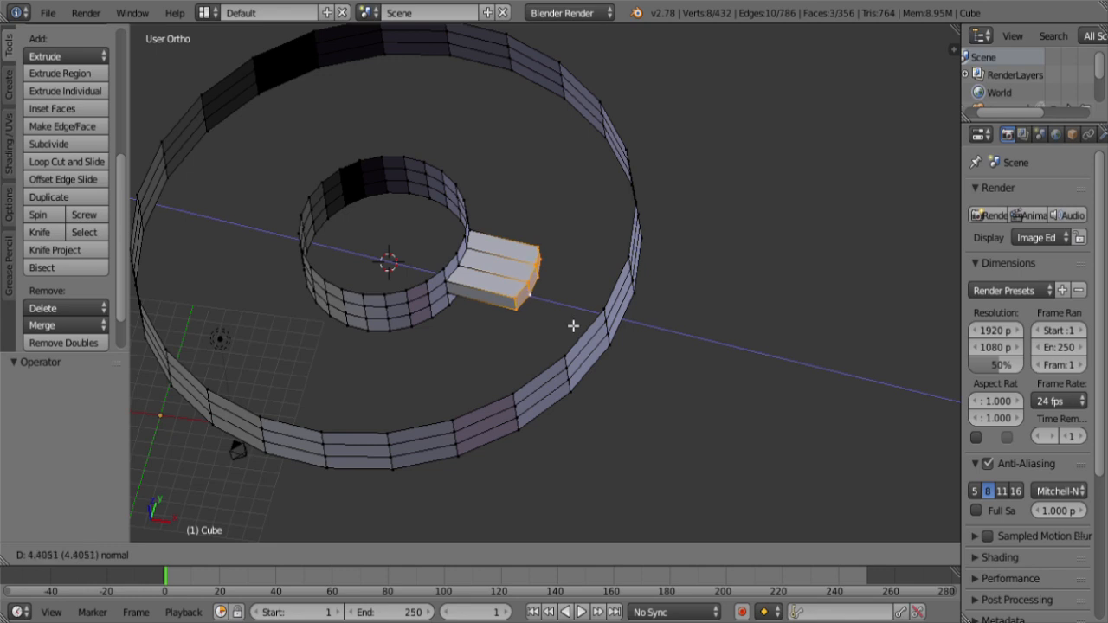
text(3)
key(Escape)
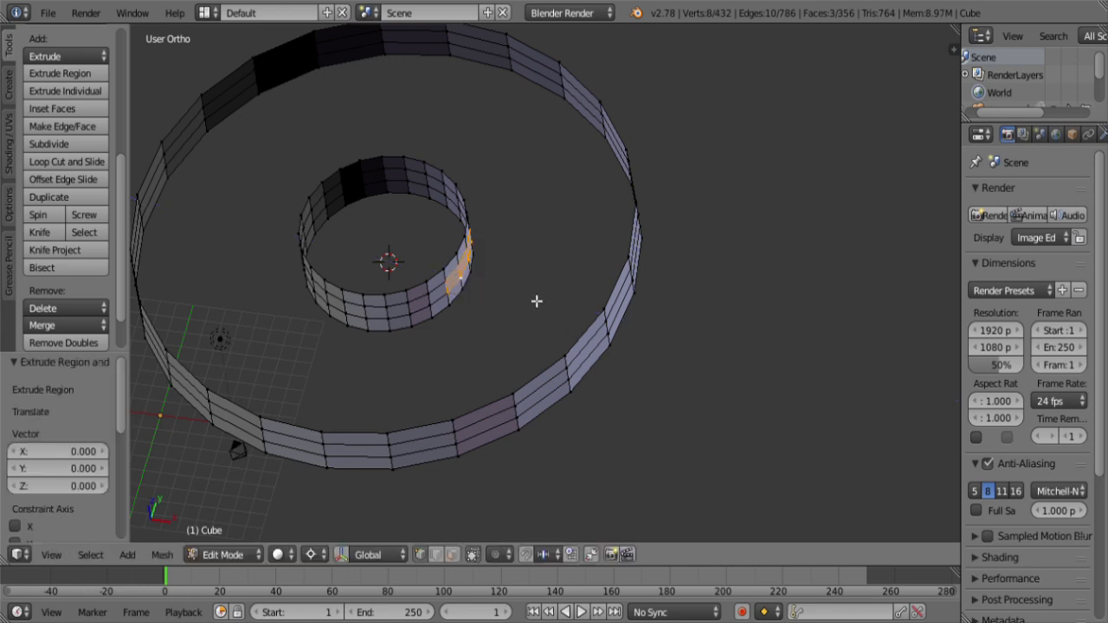
key(s)
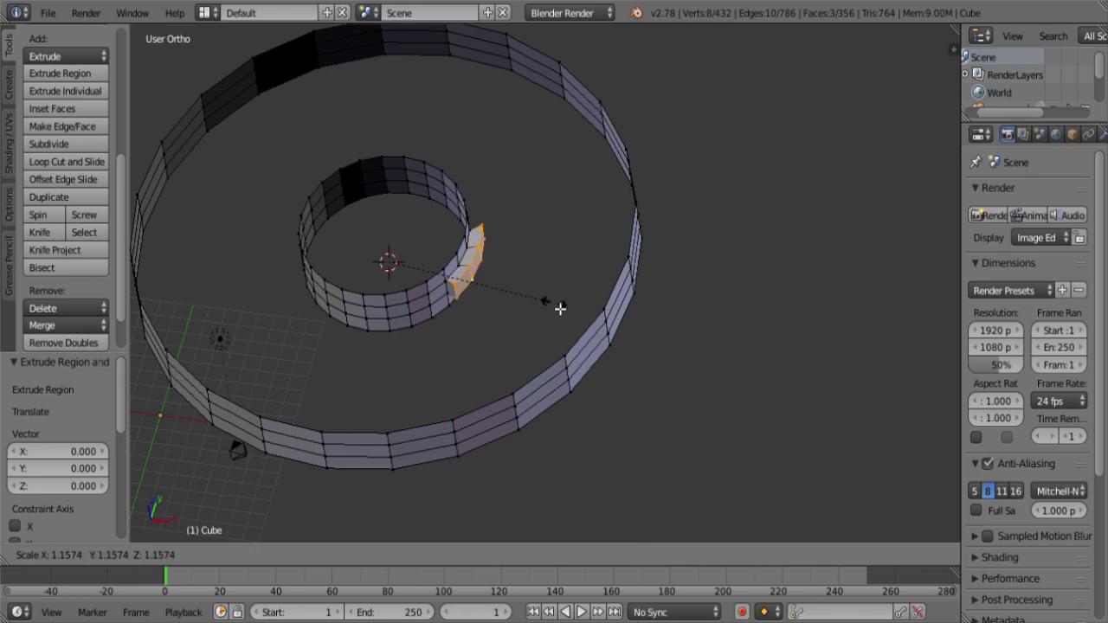
key(shift+z)
text(3)
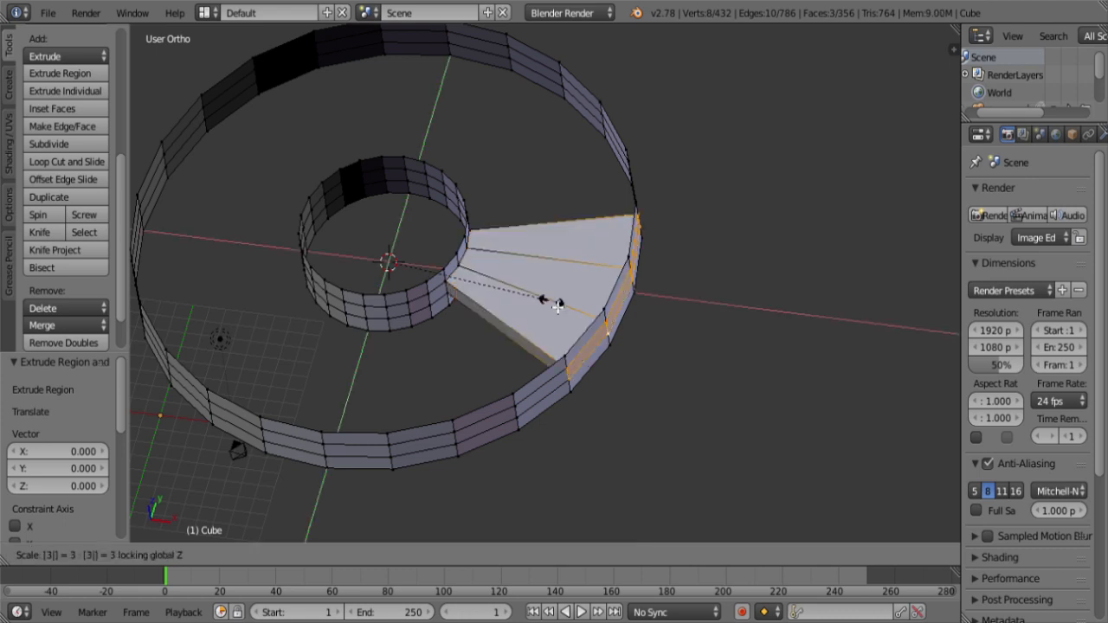
key(Return)
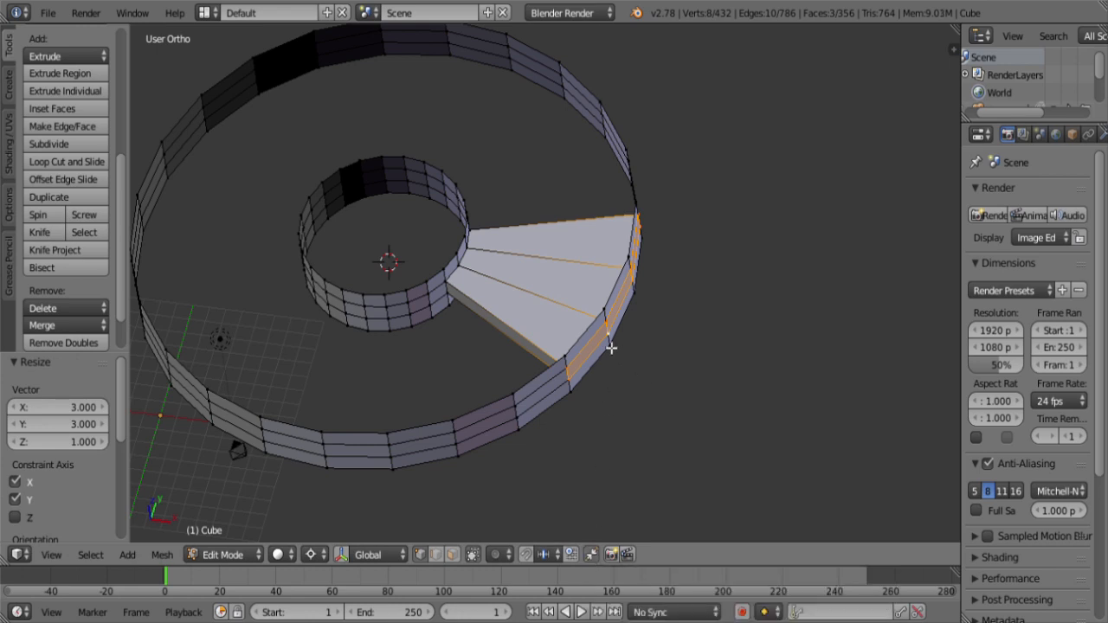
key(ctrl+z)
key(ctrl+z)
Step: Extrude the selected inner ring faces to the outer ring by scaling them by 3 with the Z axis locked
key(e)
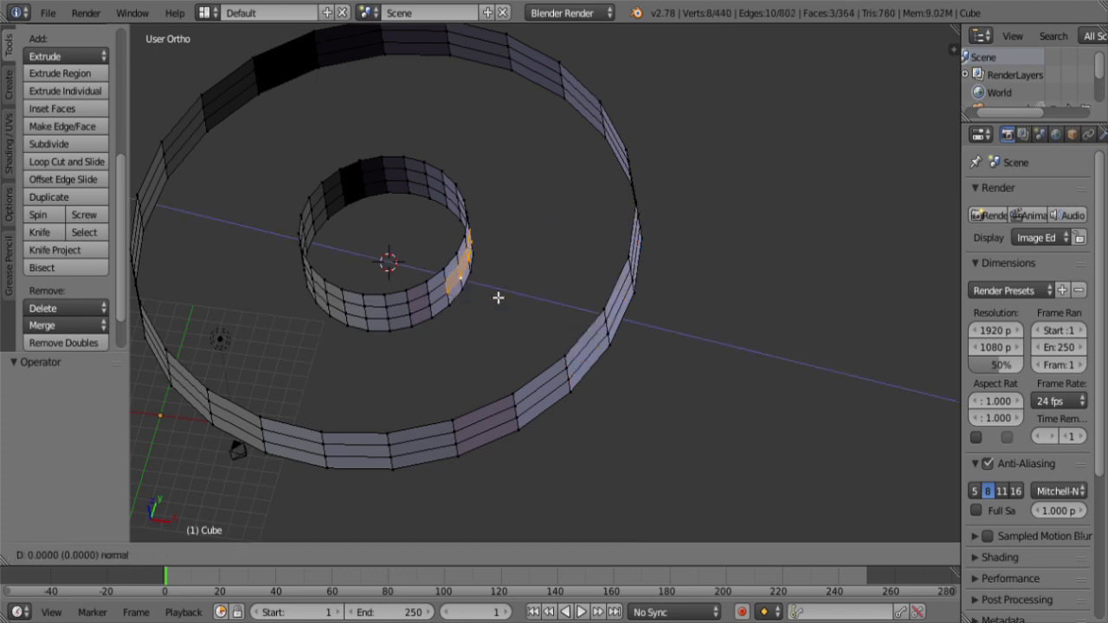
key(s)
key(shift+z)
key(3)
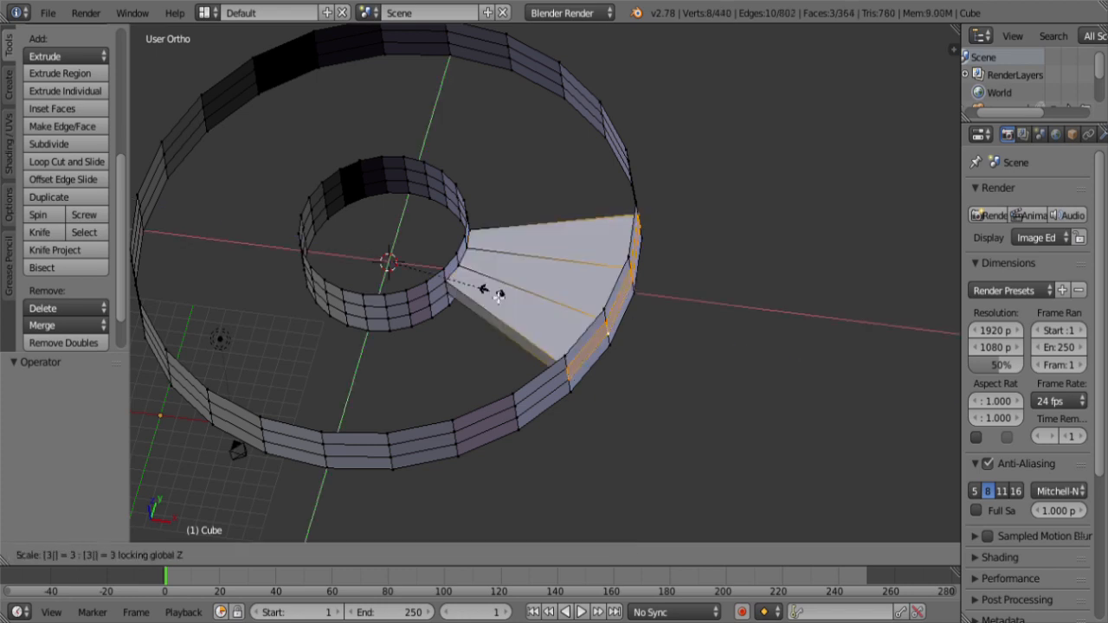
key(Return)
Step: Delete the extrusion's selected end faces at the outer ring
scroll(533, 395, up, 2)
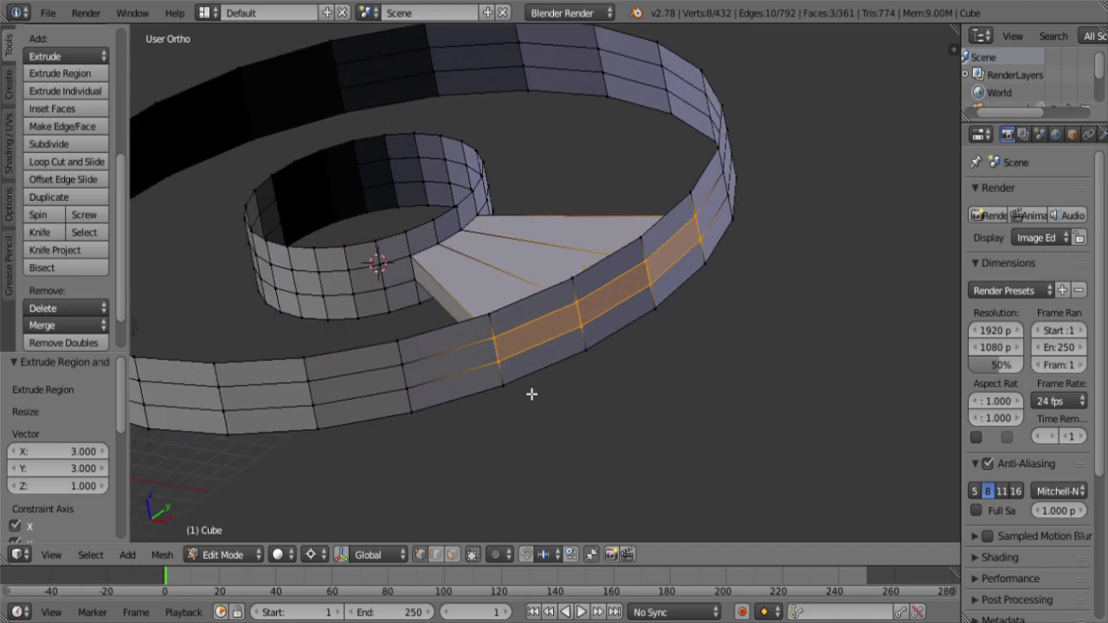
key(x)
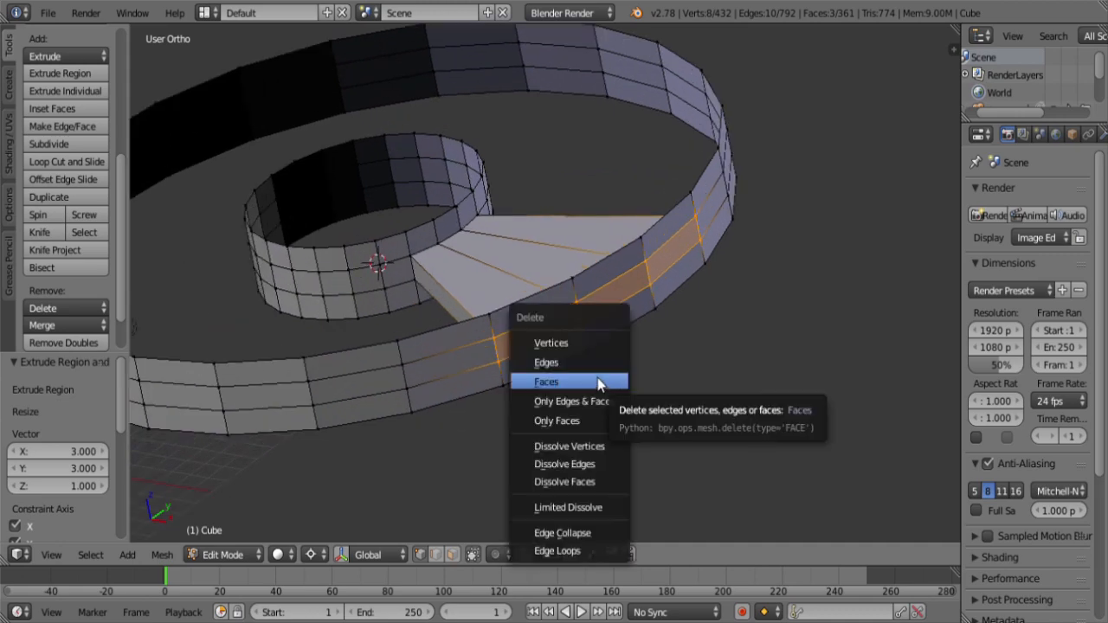
click(601, 383)
Step: Select the whole spoke and add a duplicate rotated 90° about the global Z axis
middle_drag(582, 370, 532, 383)
key(l)
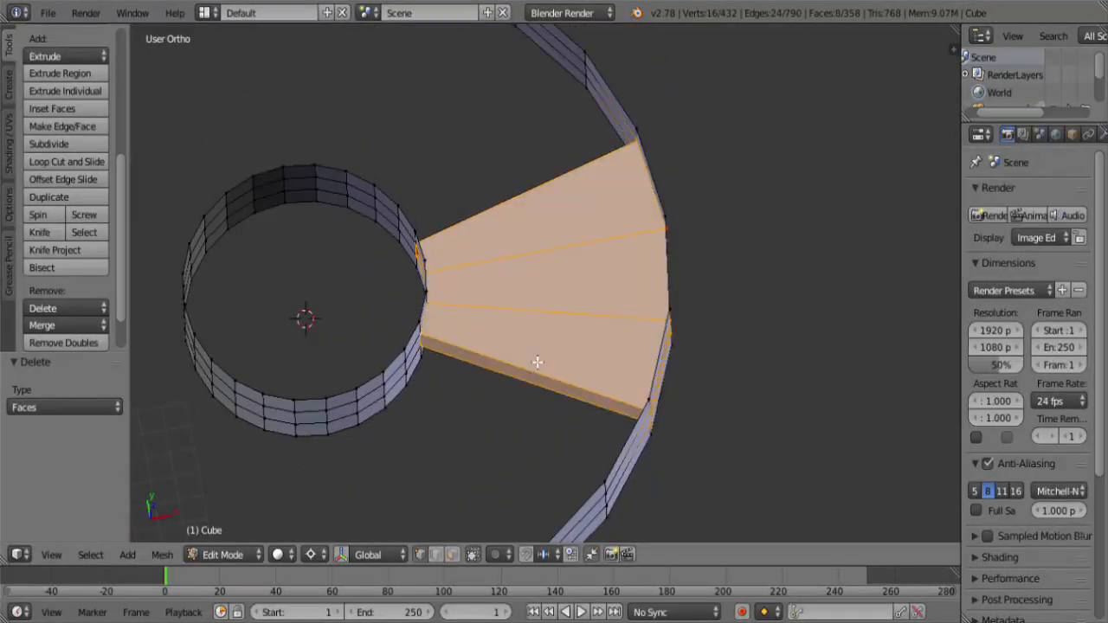
key(KP_7)
scroll(551, 360, down, 3)
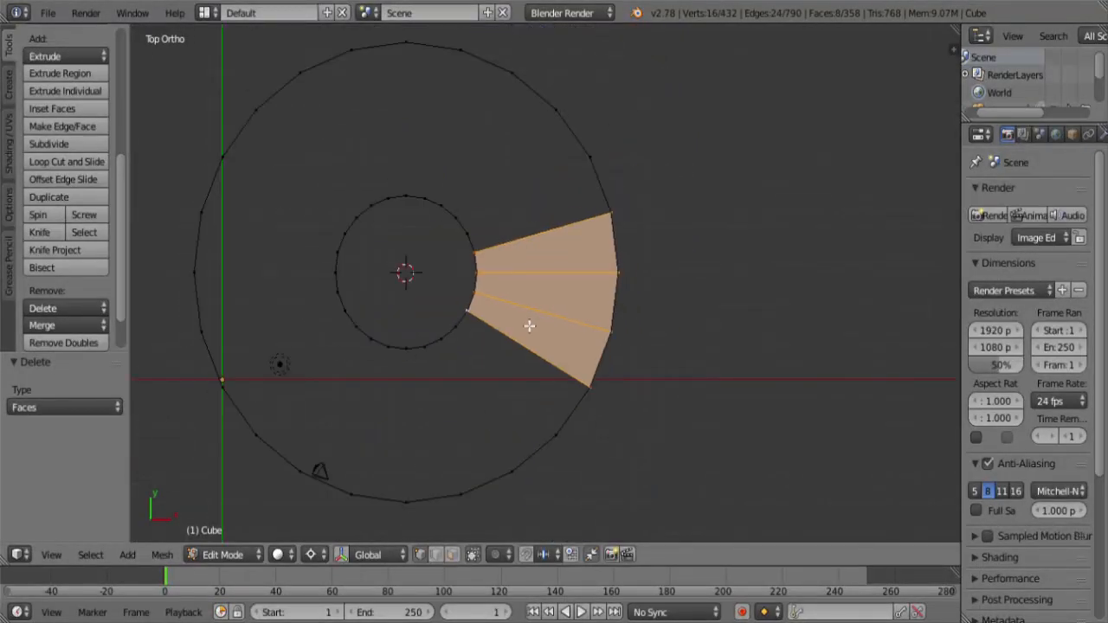
shift+middle_drag(531, 324, 631, 353)
key(shift+d)
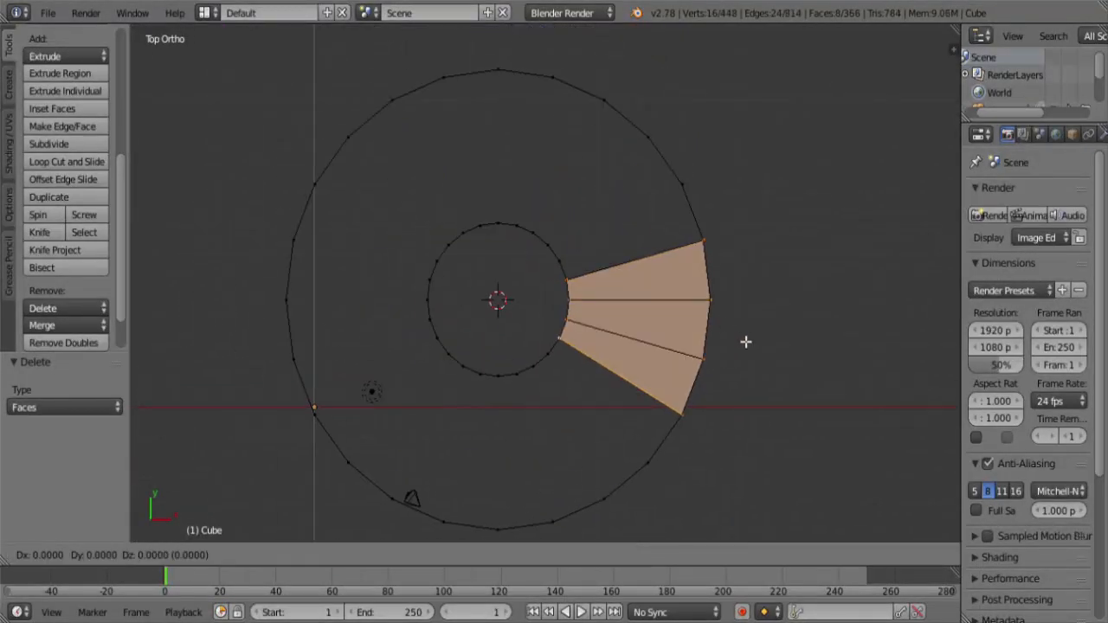
text(rz)
text(90)
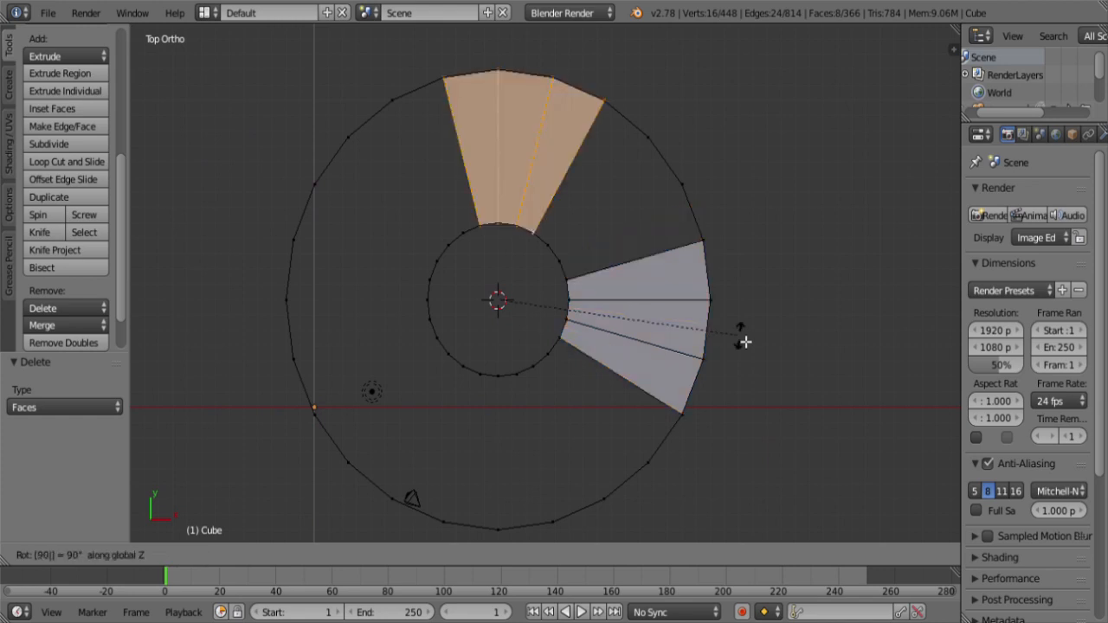
key(Return)
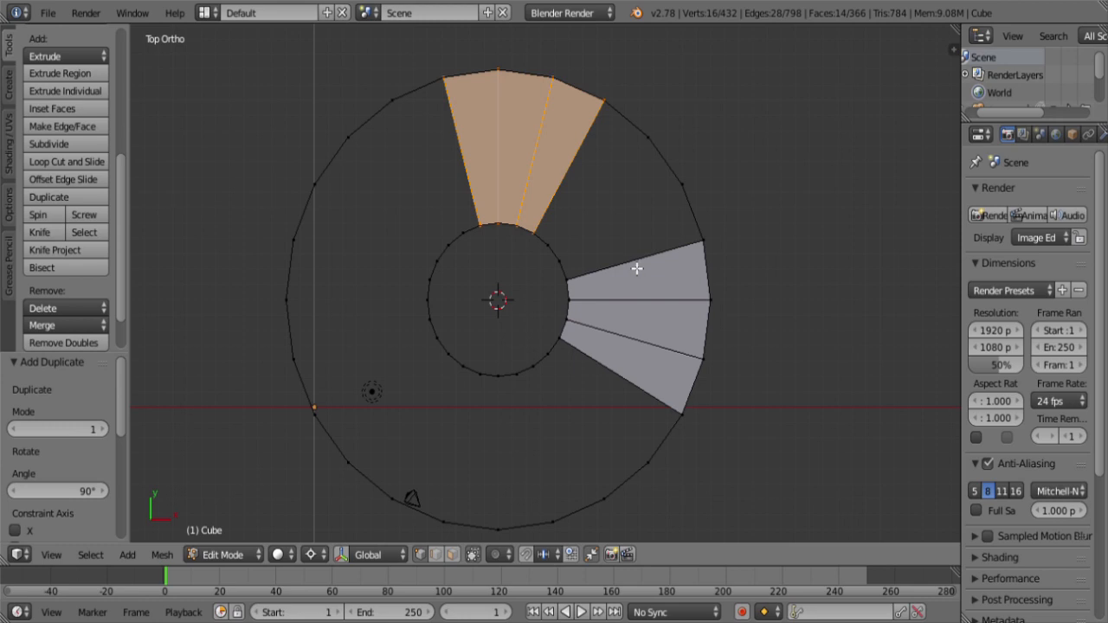
Step: Add the original spoke to the selection and duplicate both spokes, rotating the copies 180° about the Z axis
key(l)
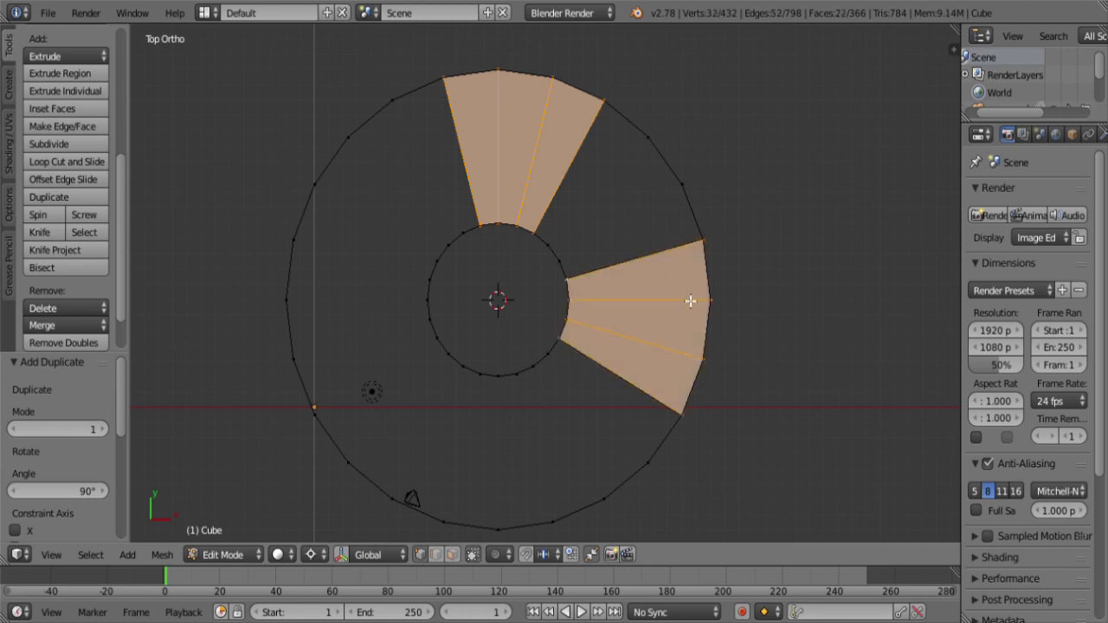
key(shift+d)
key(r)
key(z)
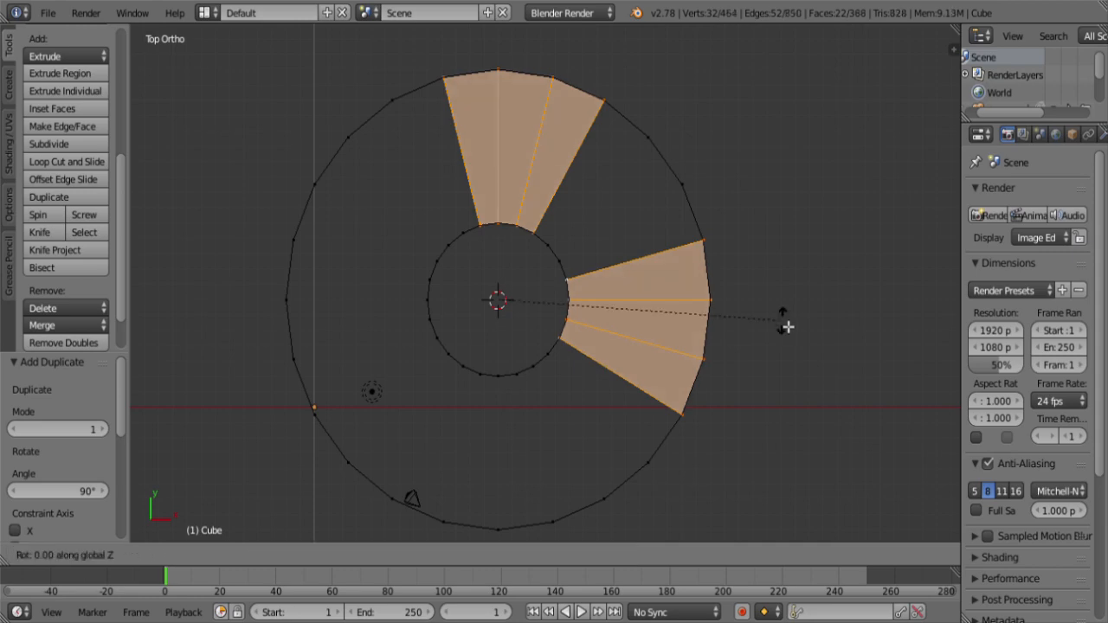
key(9)
key(0)
key(BackSpace)
key(BackSpace)
key(1)
key(8)
key(0)
key(Return)
Step: Return to solid shading and select all four spokes with their connecting geometry
mouse_move(534, 438)
middle_down()
mouse_move(555, 381)
mouse_move(544, 341)
mouse_move(555, 328)
middle_up()
key(z)
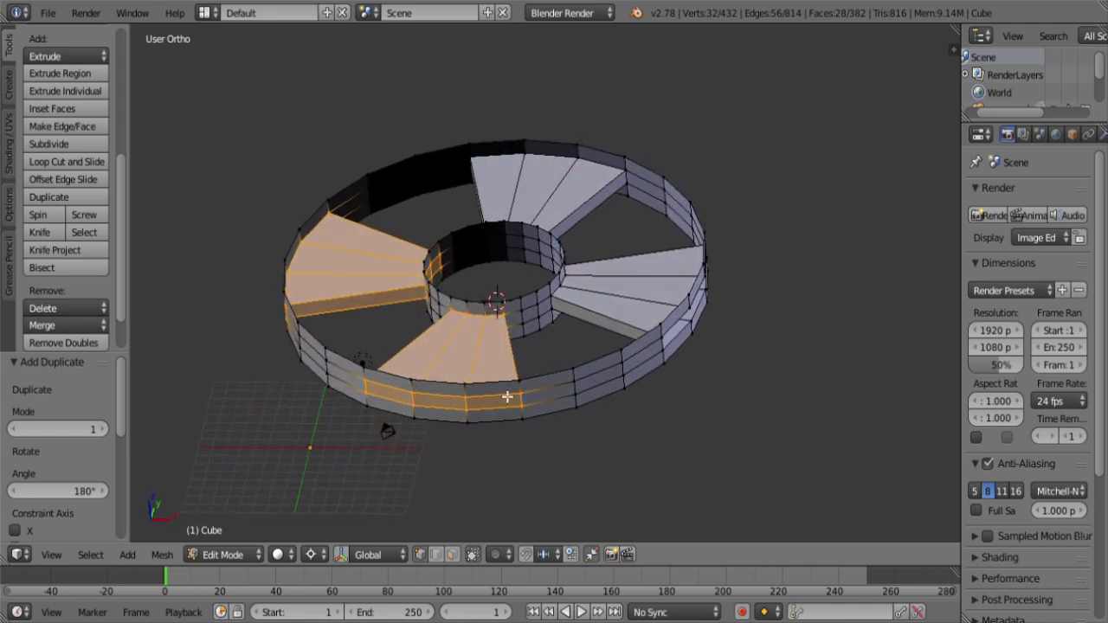
shift+middle_drag(487, 415, 507, 388)
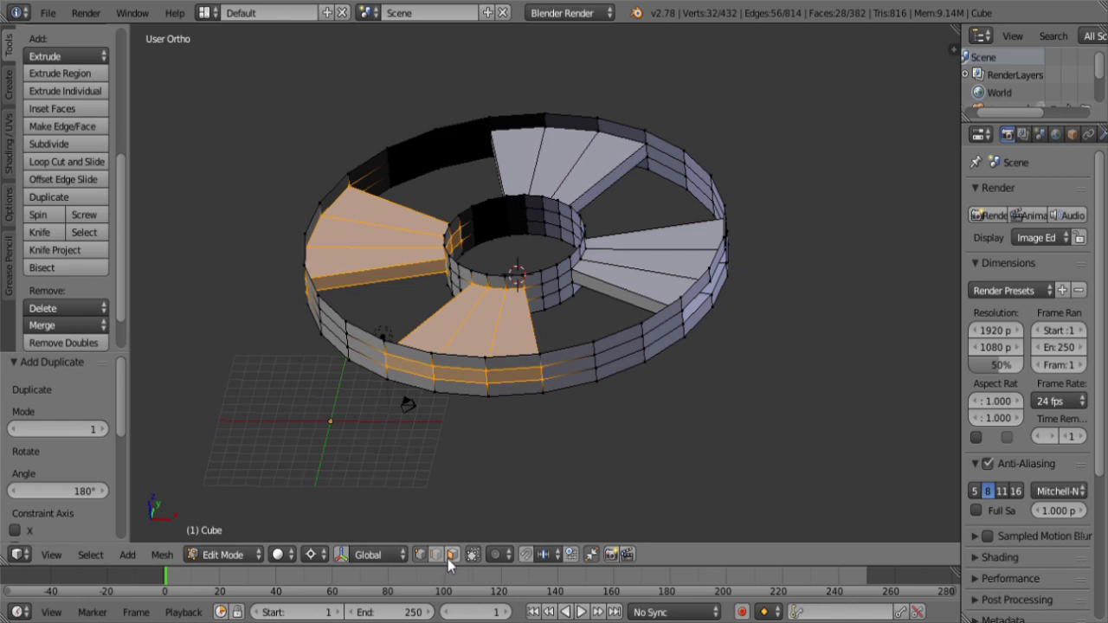
click(625, 284)
shift+click(606, 197)
shift+click(395, 219)
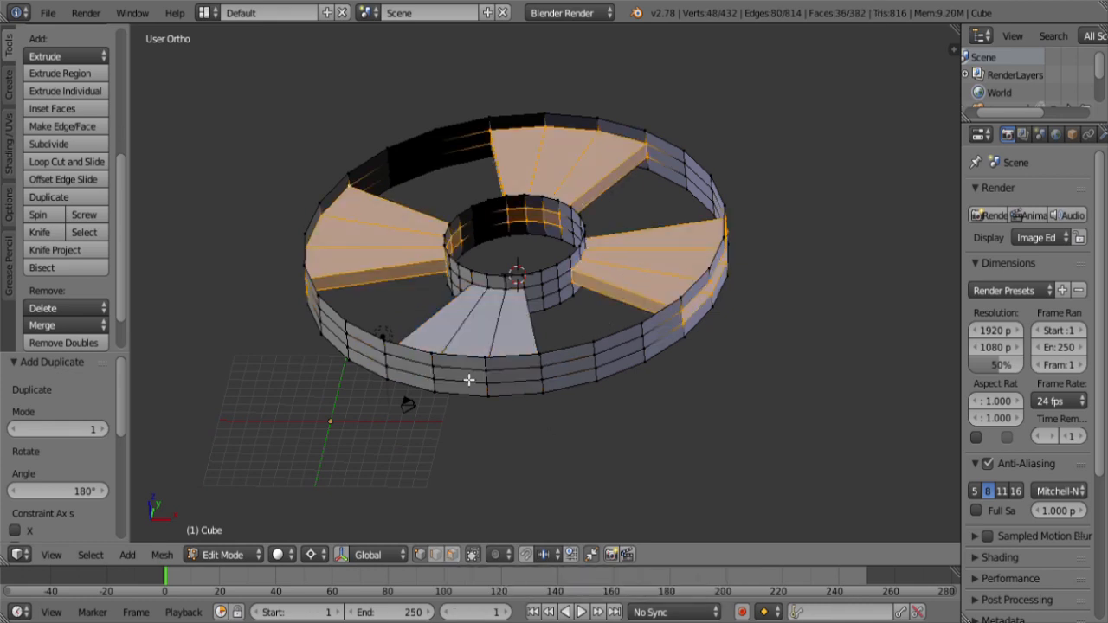
shift+click(454, 322)
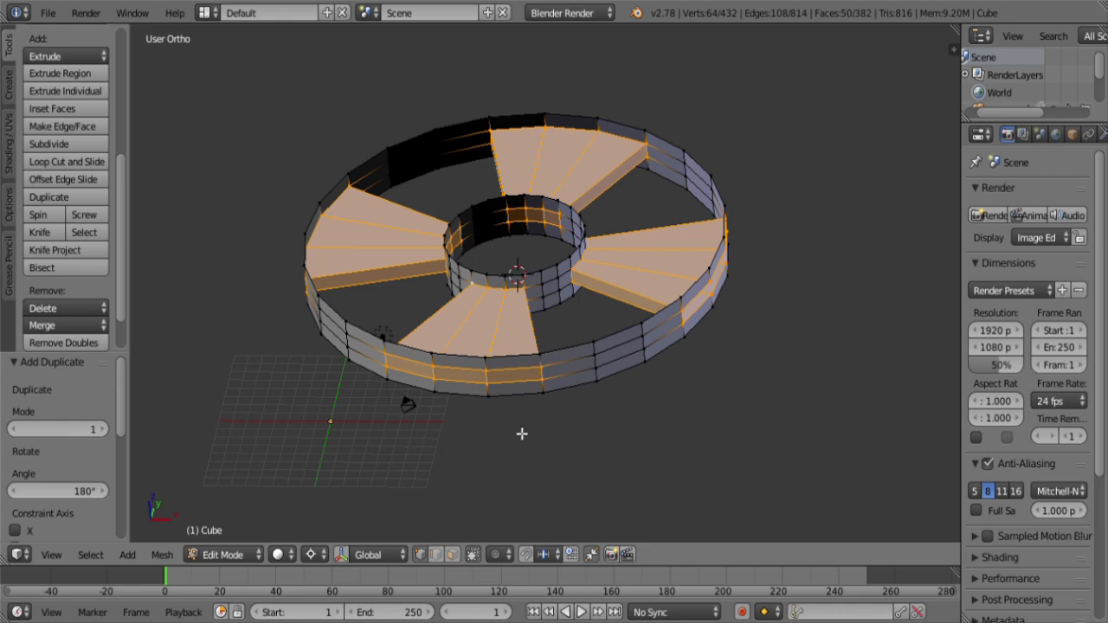
Step: In face select mode, deselect the spokes' own faces and delete the ring faces still selected at the spoke ends
click(452, 555)
shift+click(535, 338)
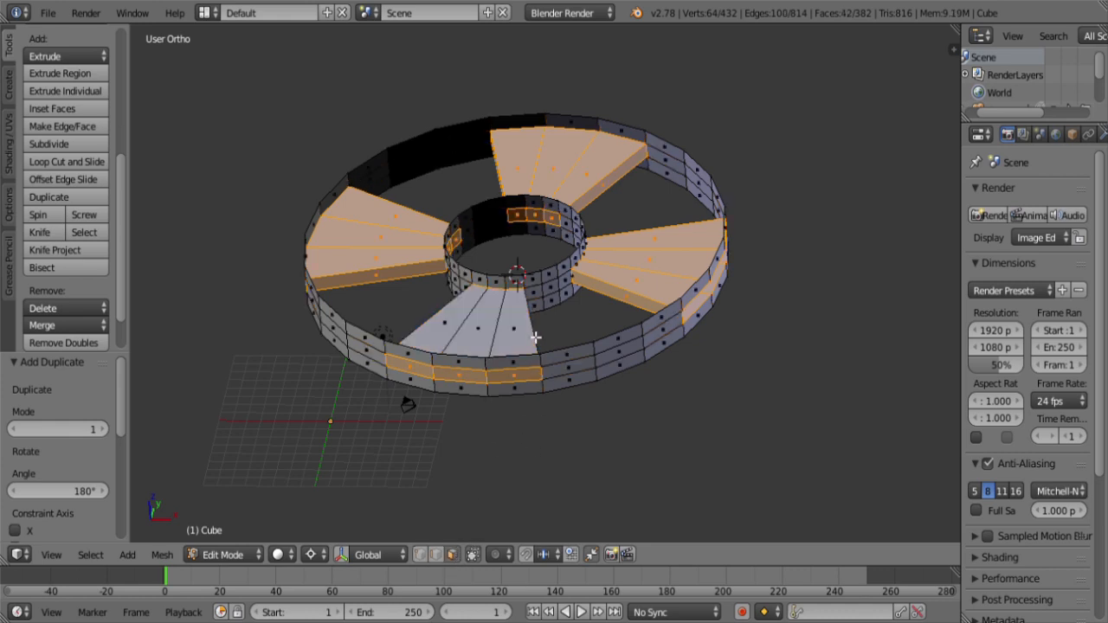
alt+shift+right_click(410, 274)
alt+shift+right_click(523, 180)
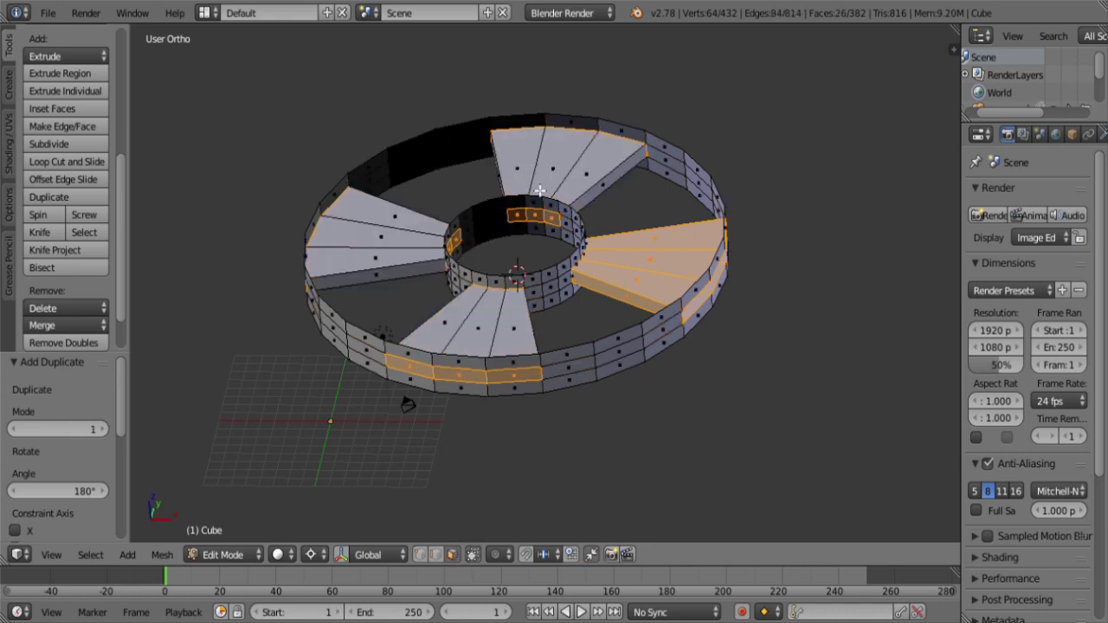
alt+shift+right_click(662, 244)
key(x)
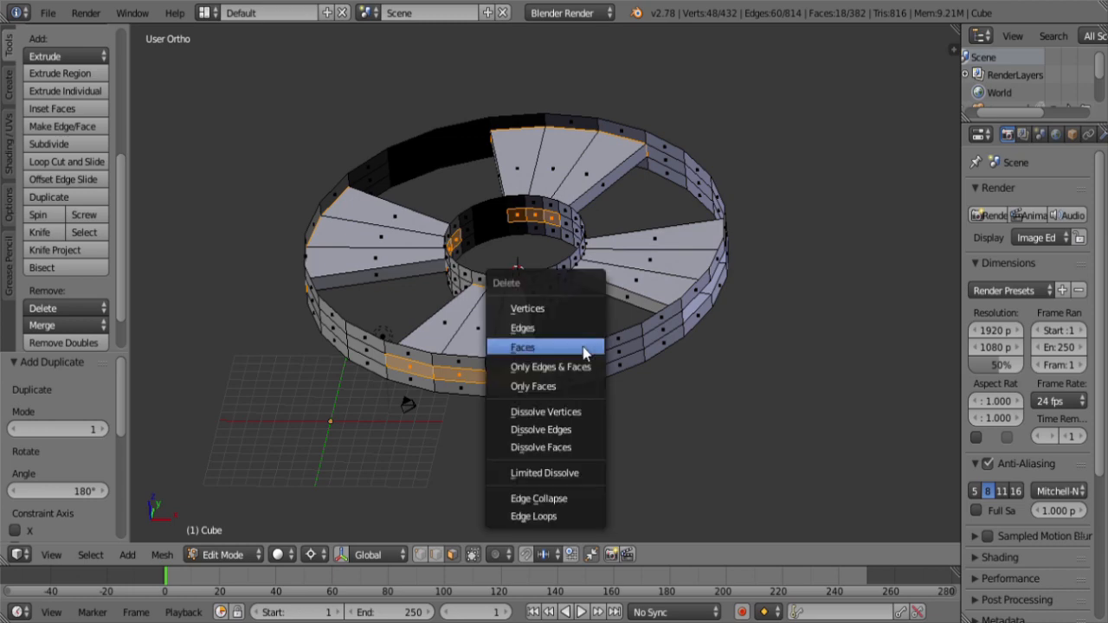
click(578, 353)
Step: Inspect the four spokes and the openings in both rings from several angles and from above
middle_drag(562, 445, 625, 337)
middle_drag(463, 391, 499, 465)
scroll(529, 442, down, 3)
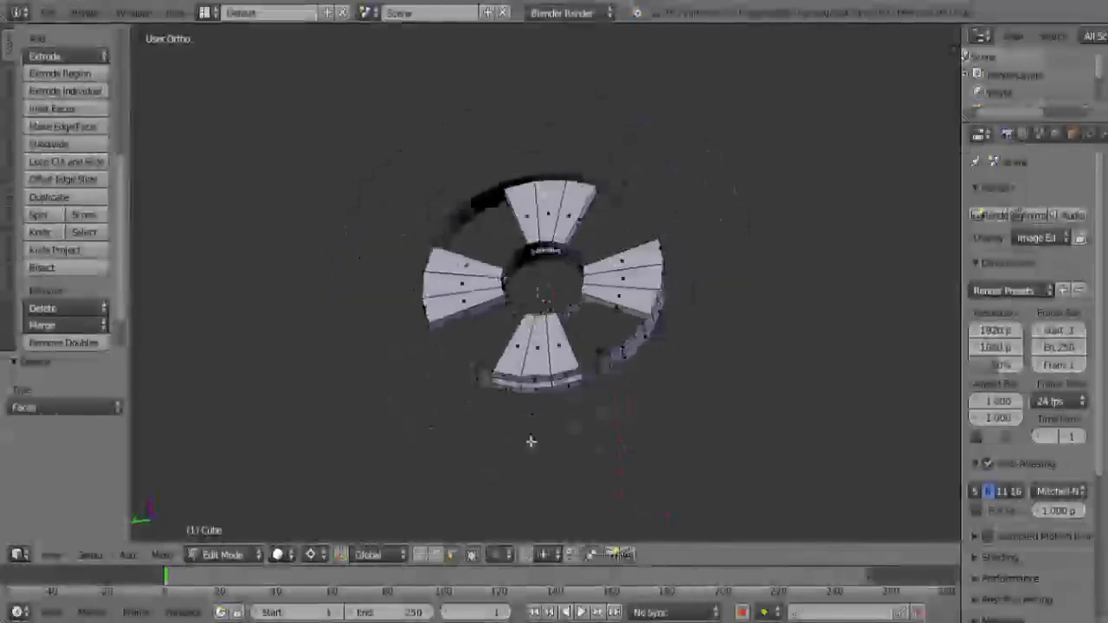
scroll(545, 415, up, 4)
scroll(536, 404, down, 3)
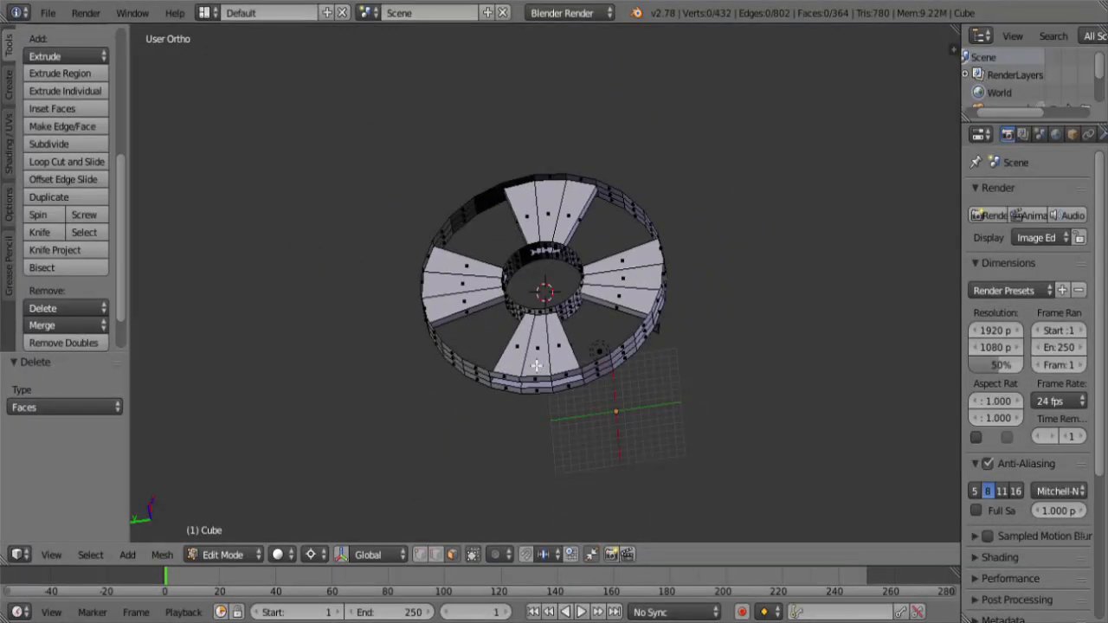
key(KP_7)
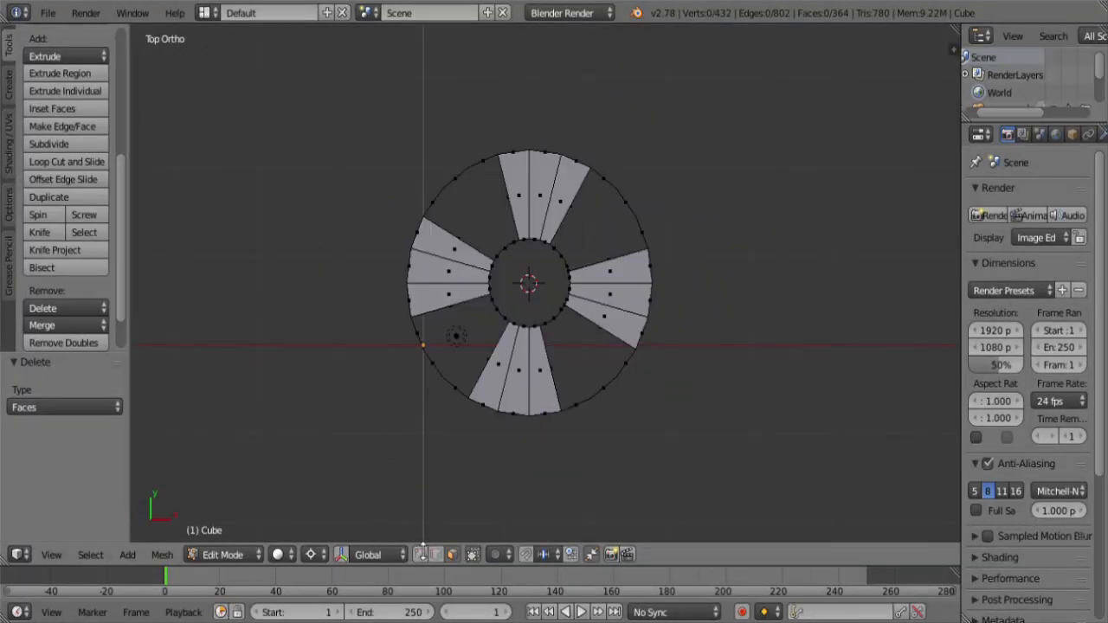
Step: Select the upper and lower edge loops of the outer rim and extrude them in place
middle_drag(635, 416, 636, 198)
scroll(589, 303, up, 3)
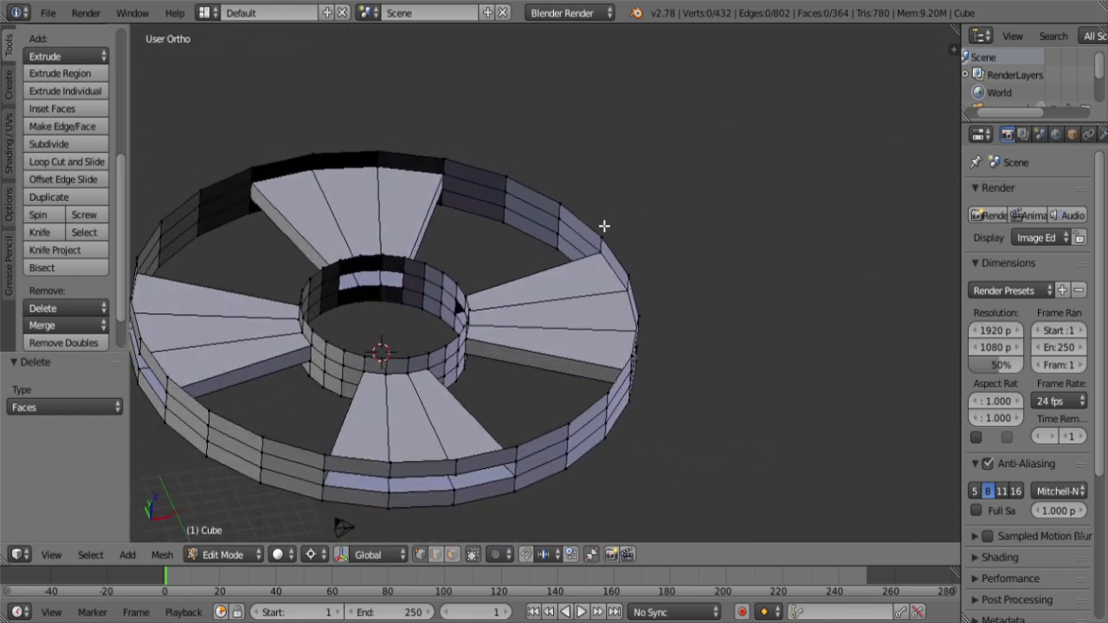
alt+right_click(602, 225)
alt+shift+right_click(539, 248)
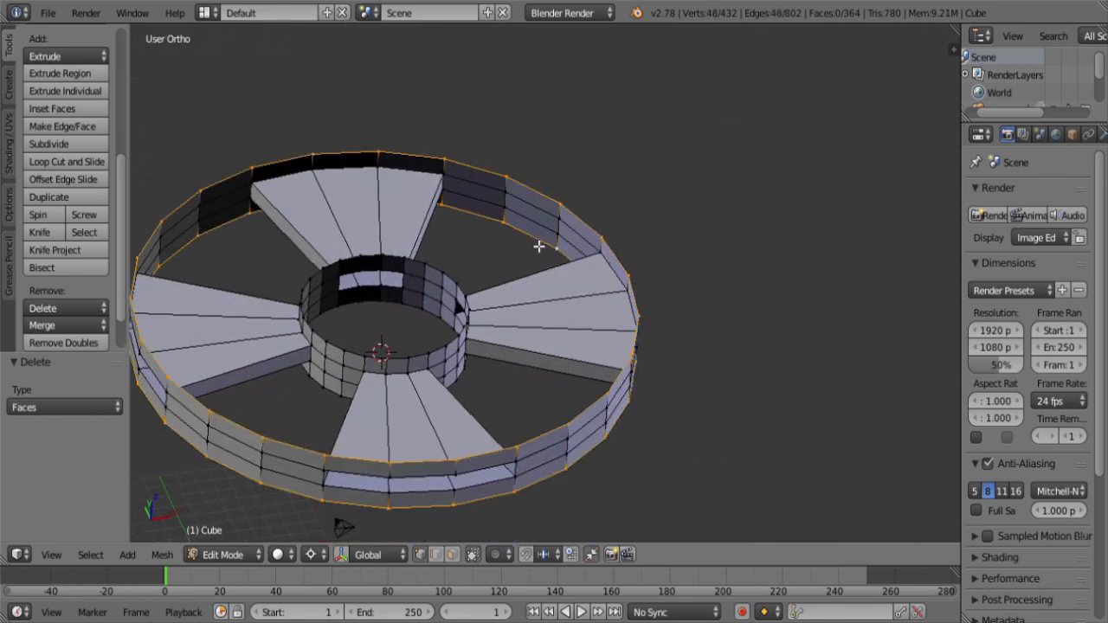
key(s)
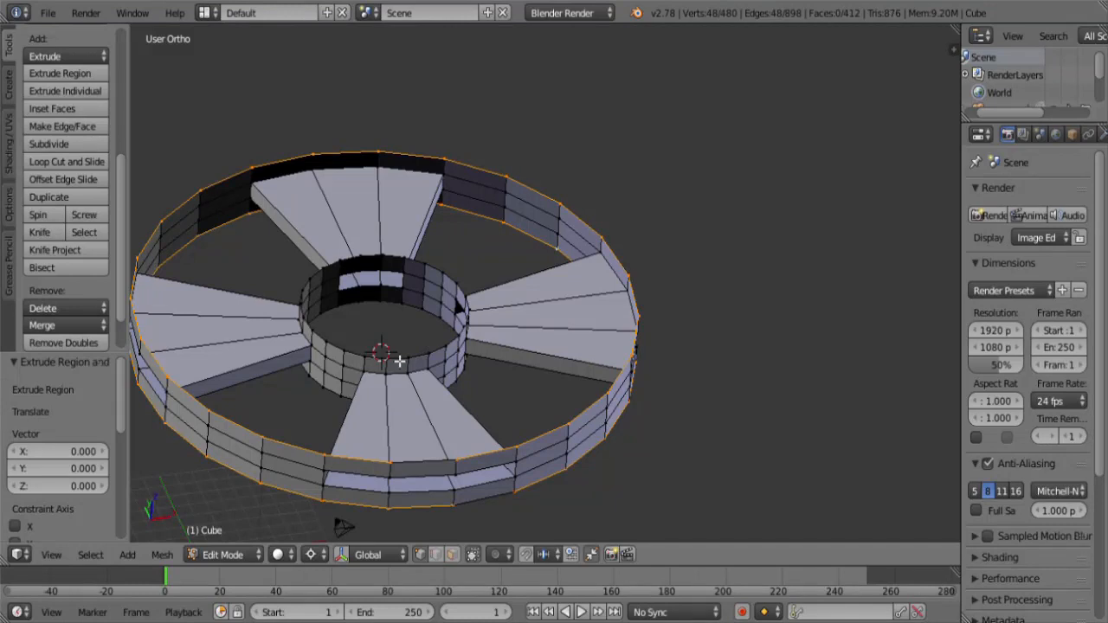
Step: From the top view, scale the extruded rim loops outward by 32/30 in X and Y, excluding Z
scroll(399, 361, up, 2)
scroll(453, 332, down, 5)
middle_drag(510, 315, 445, 304)
key(KP_7)
scroll(448, 305, up, 8)
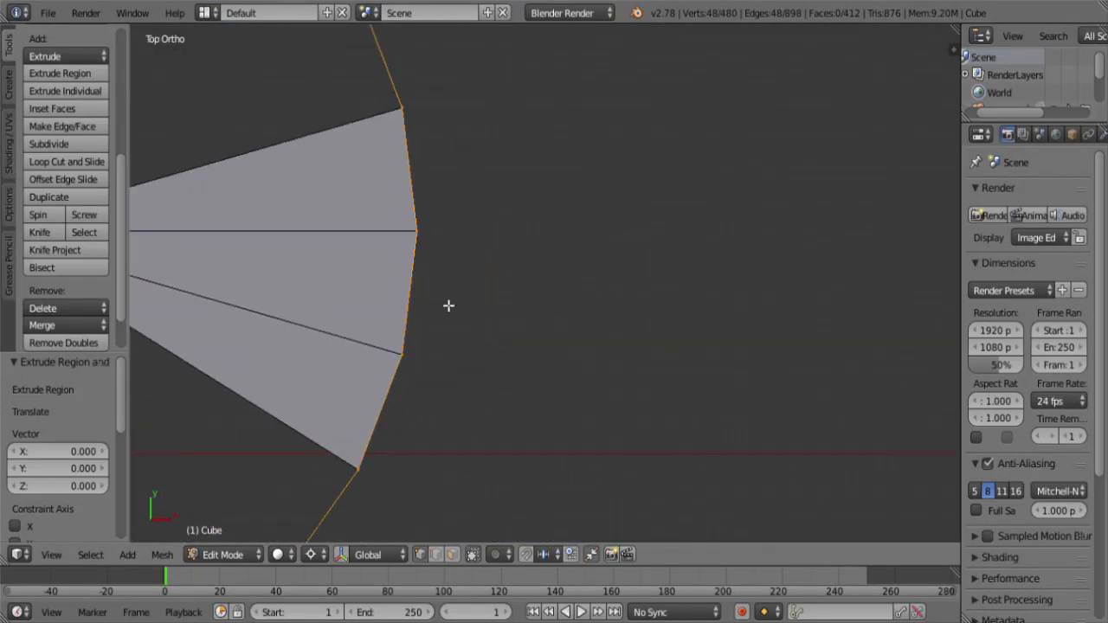
scroll(388, 274, down, 4)
shift+middle_drag(470, 350, 613, 407)
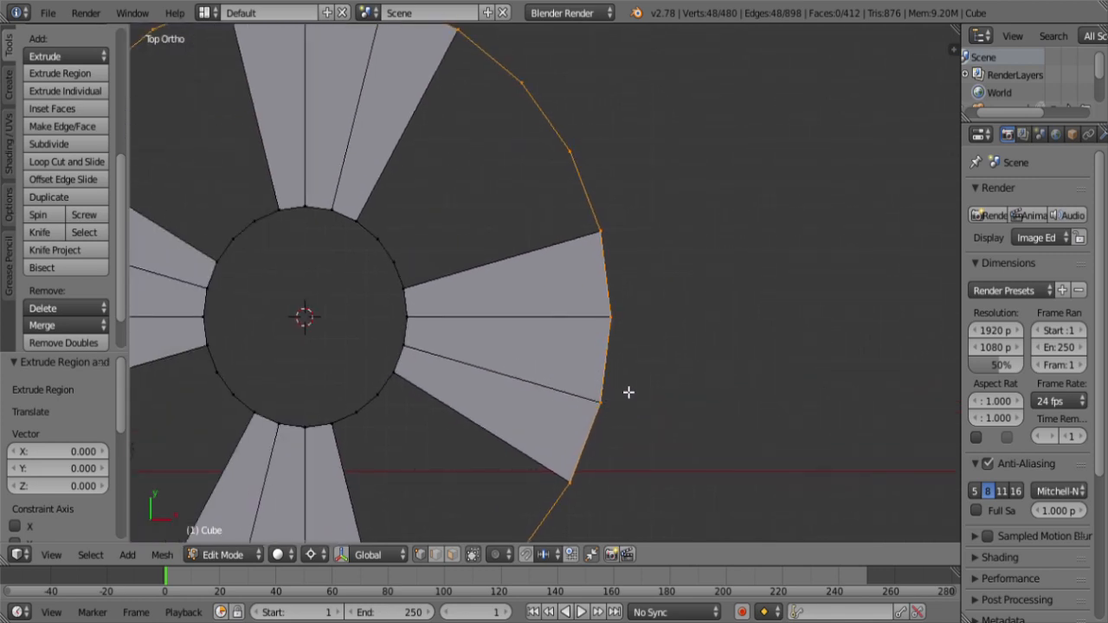
key(s)
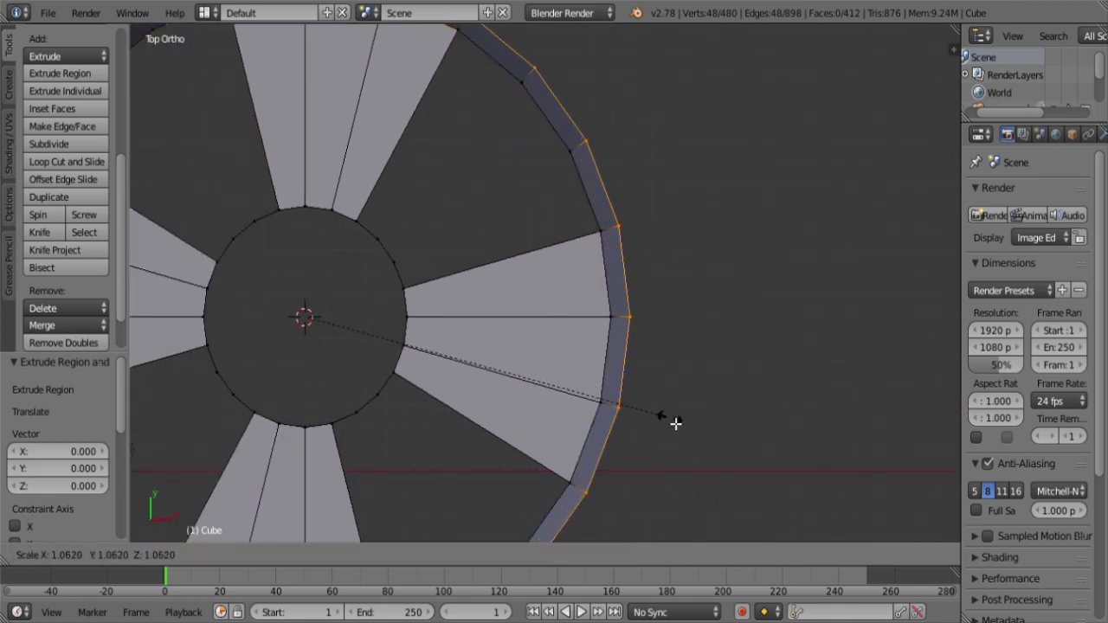
key(shift+z)
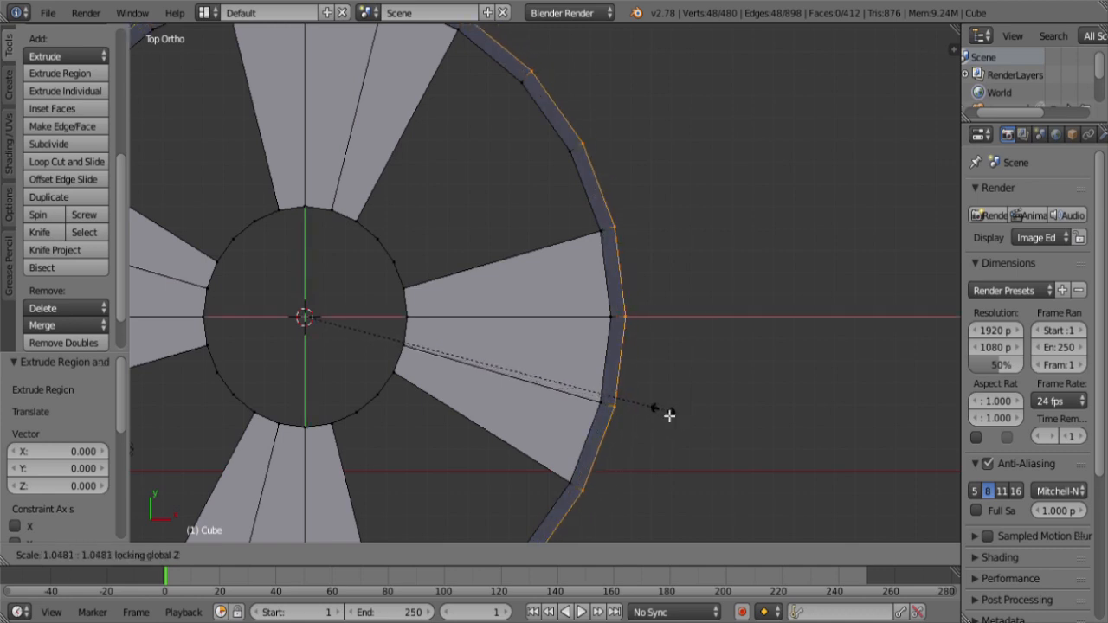
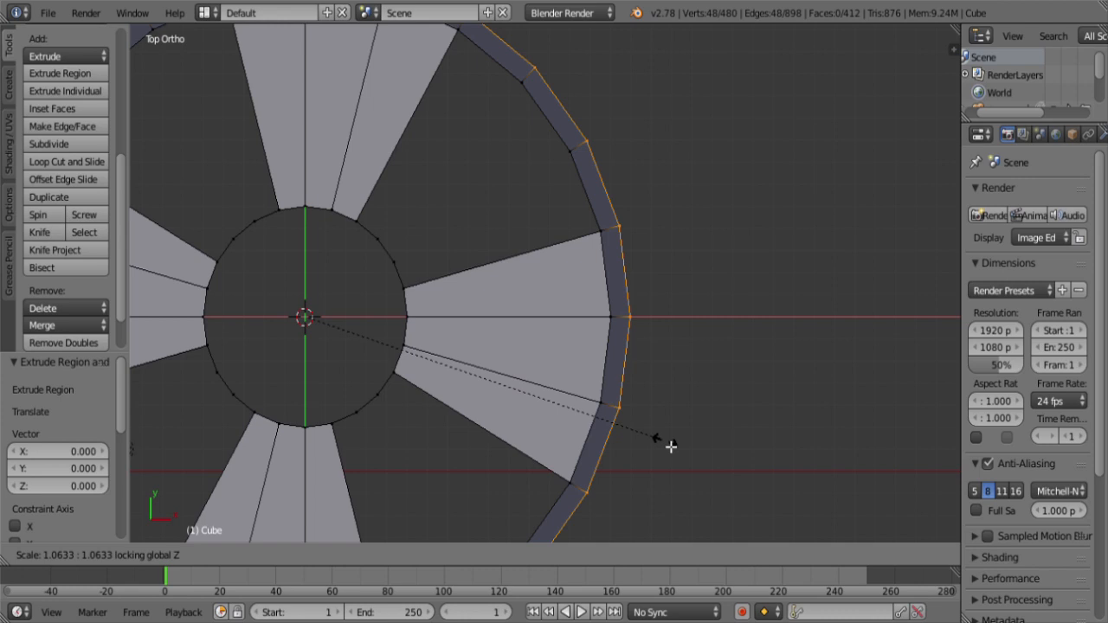
key(equal)
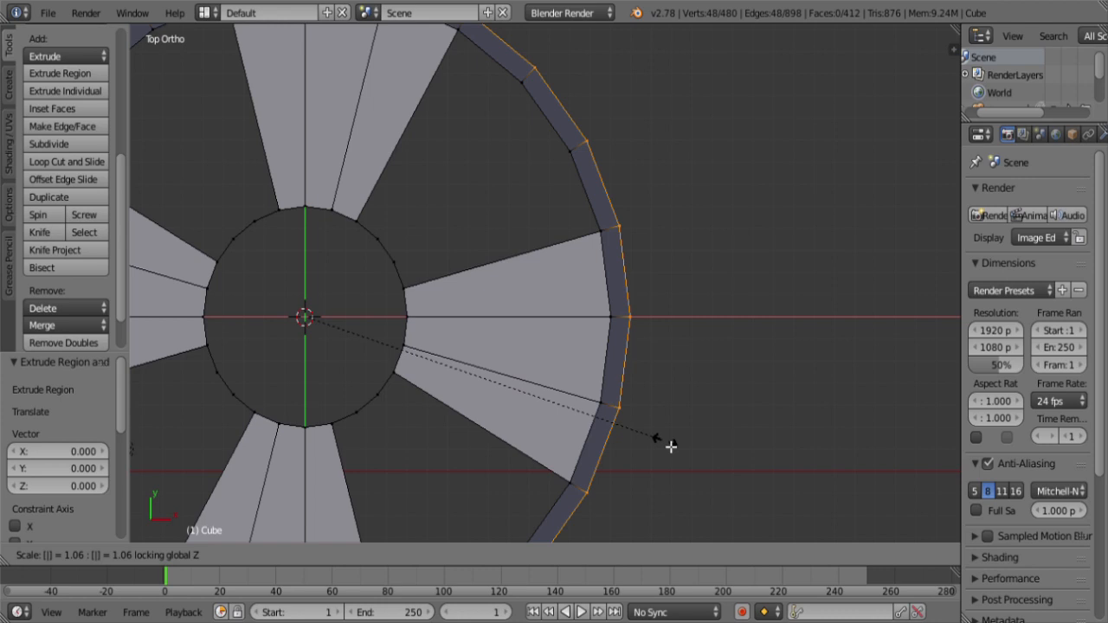
text(32/30)
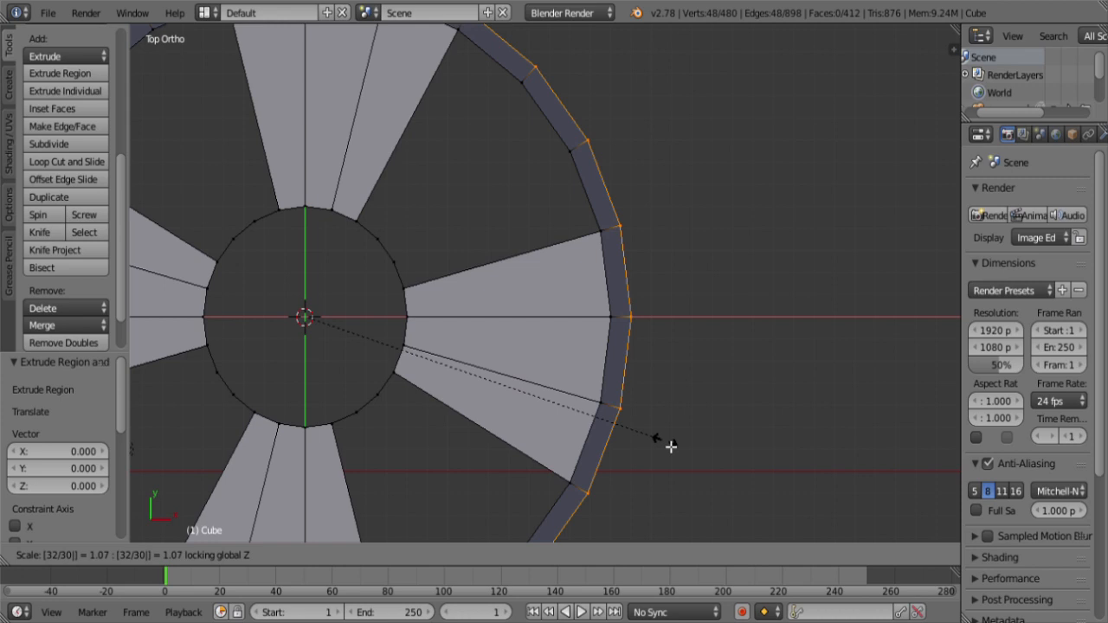
key(Return)
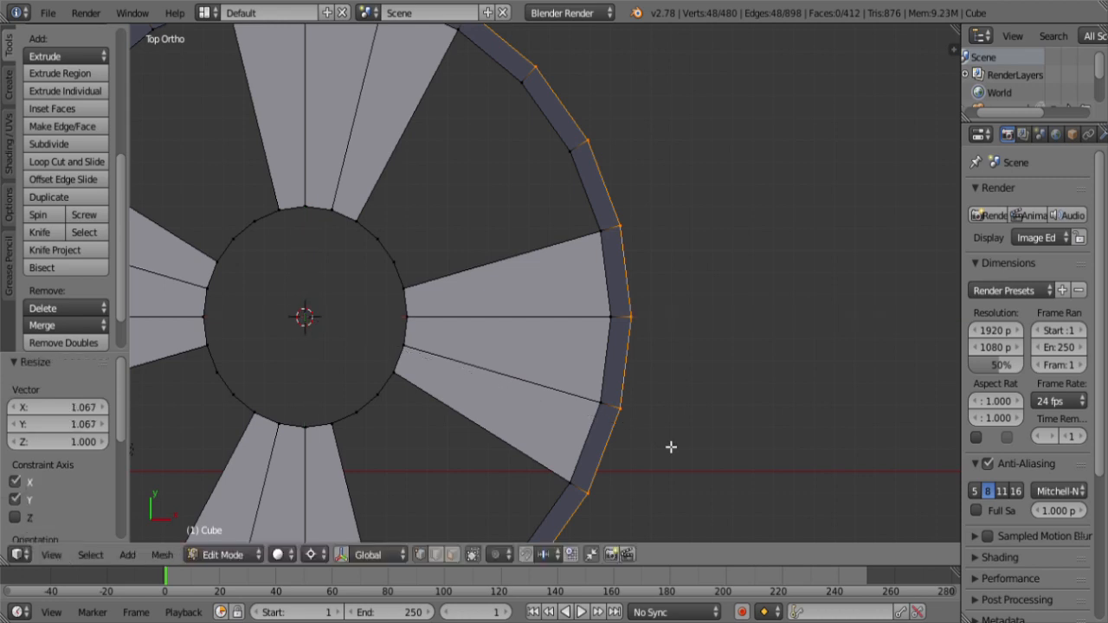
Step: Measure the new rim flange's width by trial-moving an inner rim vertex along X to the outer edge
scroll(668, 447, up, 5)
scroll(487, 349, up, 1)
shift+middle_drag(448, 307, 567, 374)
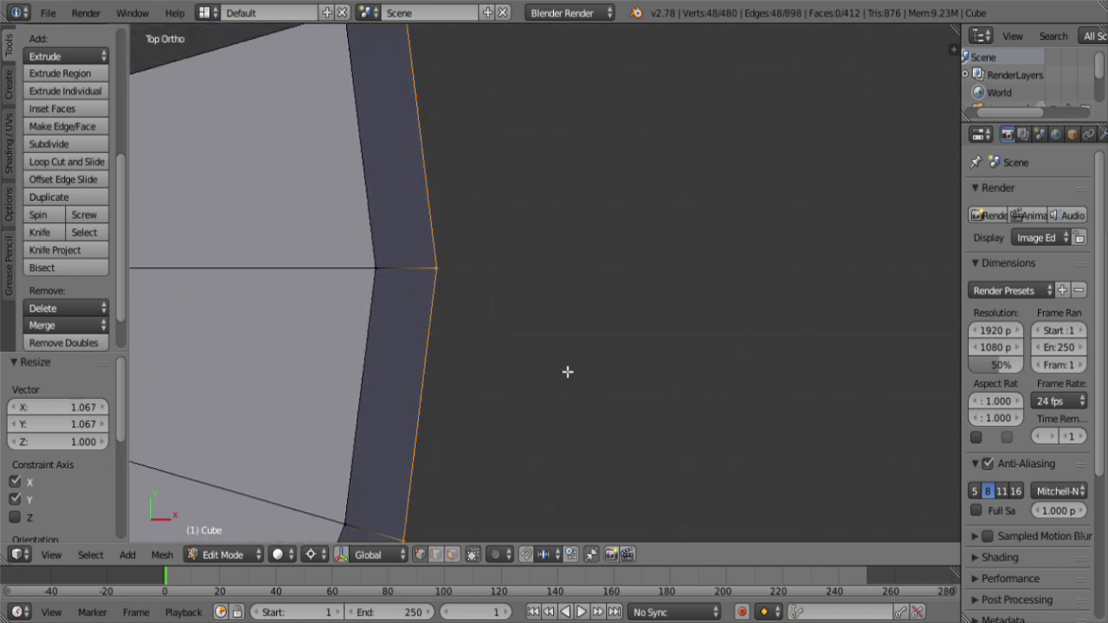
right_click(390, 279)
shift+middle_drag(461, 313, 514, 360)
scroll(484, 378, up, 4)
scroll(482, 373, down, 6)
scroll(493, 374, down, 2)
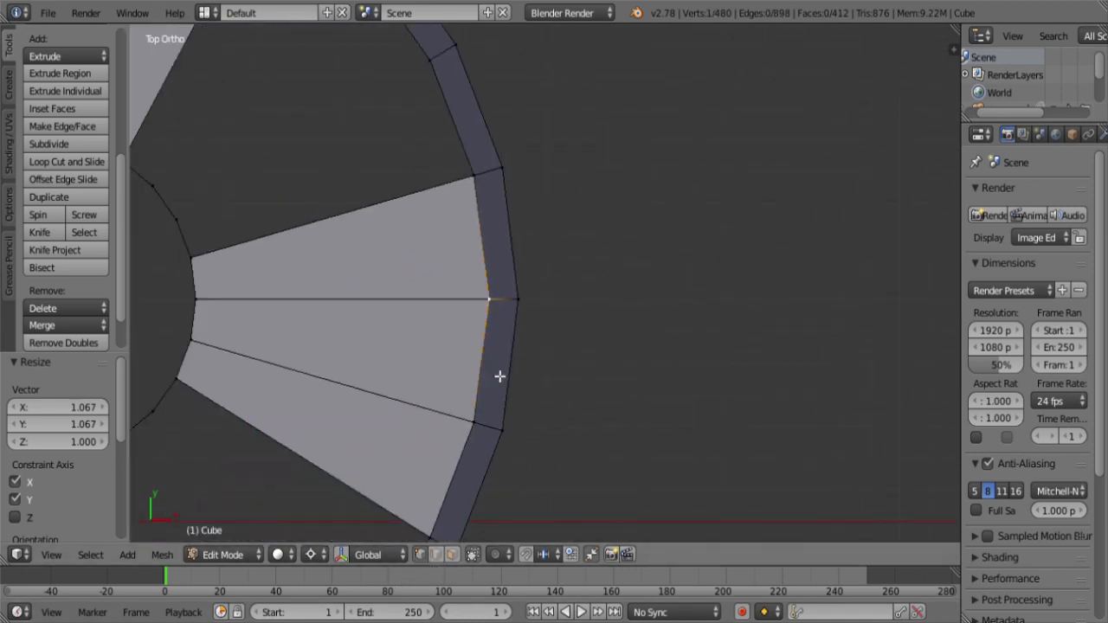
scroll(502, 375, up, 2)
key(g)
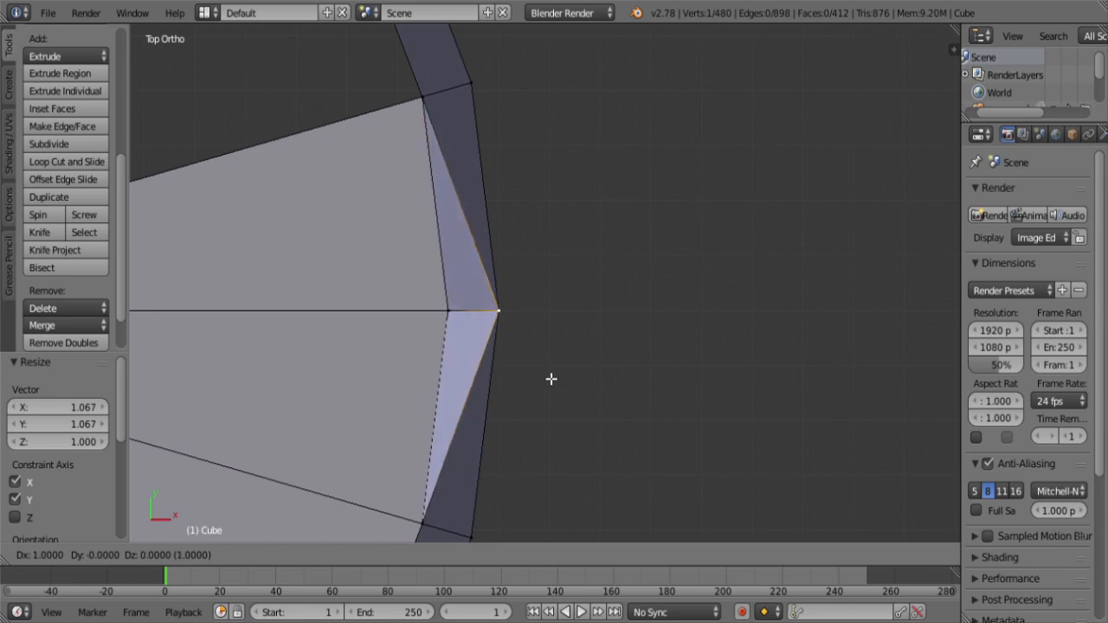
right_click(551, 377)
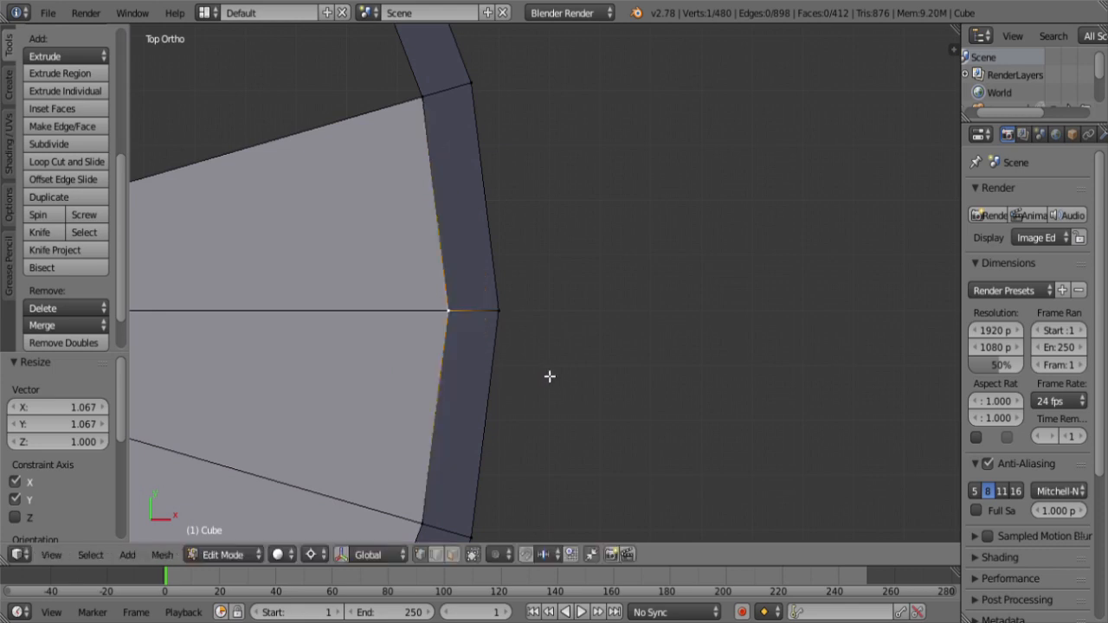
Step: Recalculate the normals of the entire wheel mesh consistently and clear the selection
scroll(519, 381, down, 7)
middle_drag(489, 400, 553, 332)
key(a)
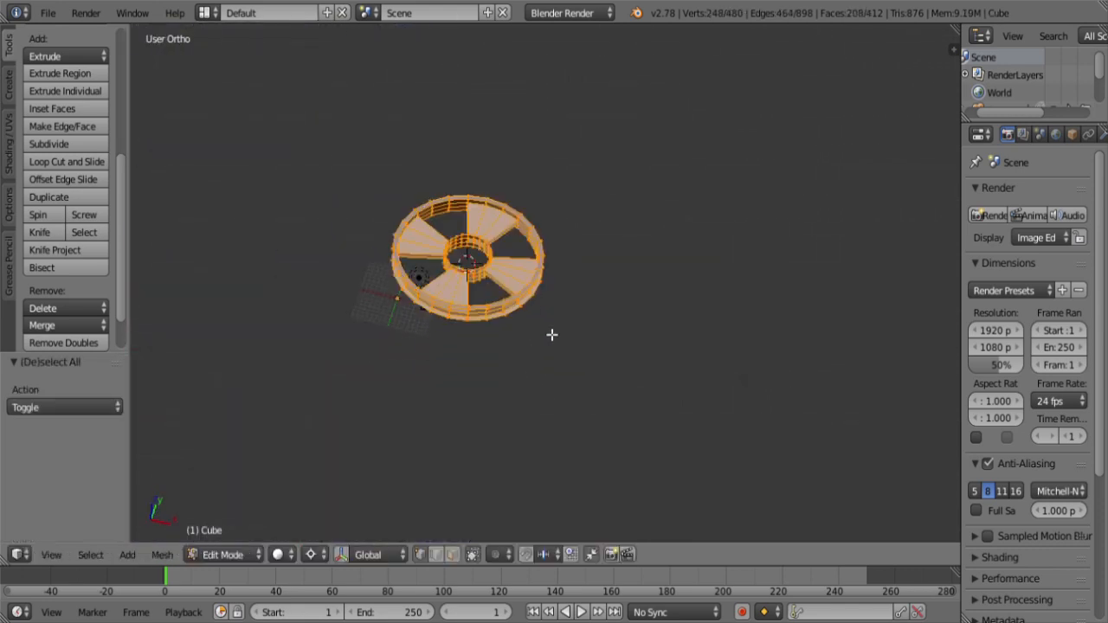
key(a)
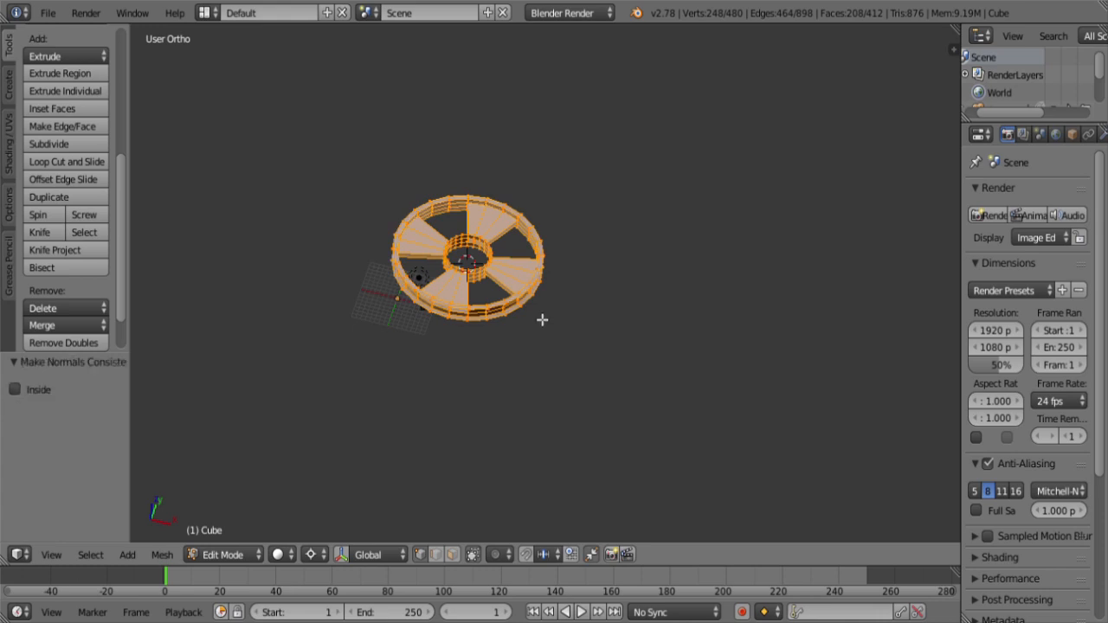
scroll(540, 333, up, 8)
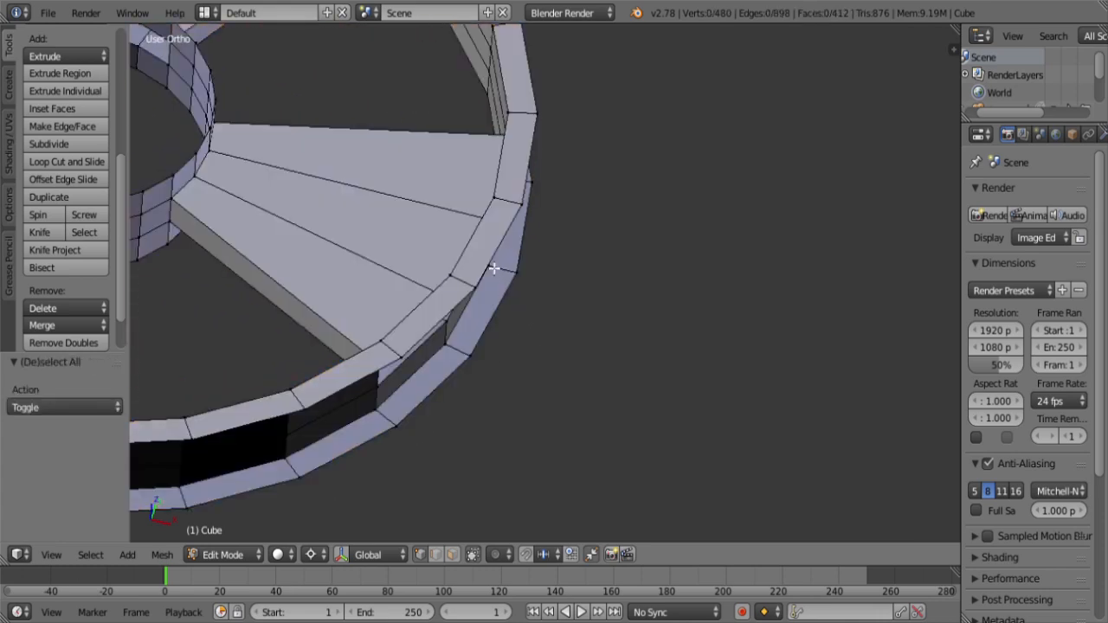
Step: In front-view wireframe, select the wheel's topmost vertices and raise them 4 units along Z
key(KP_1)
scroll(507, 264, down, 6)
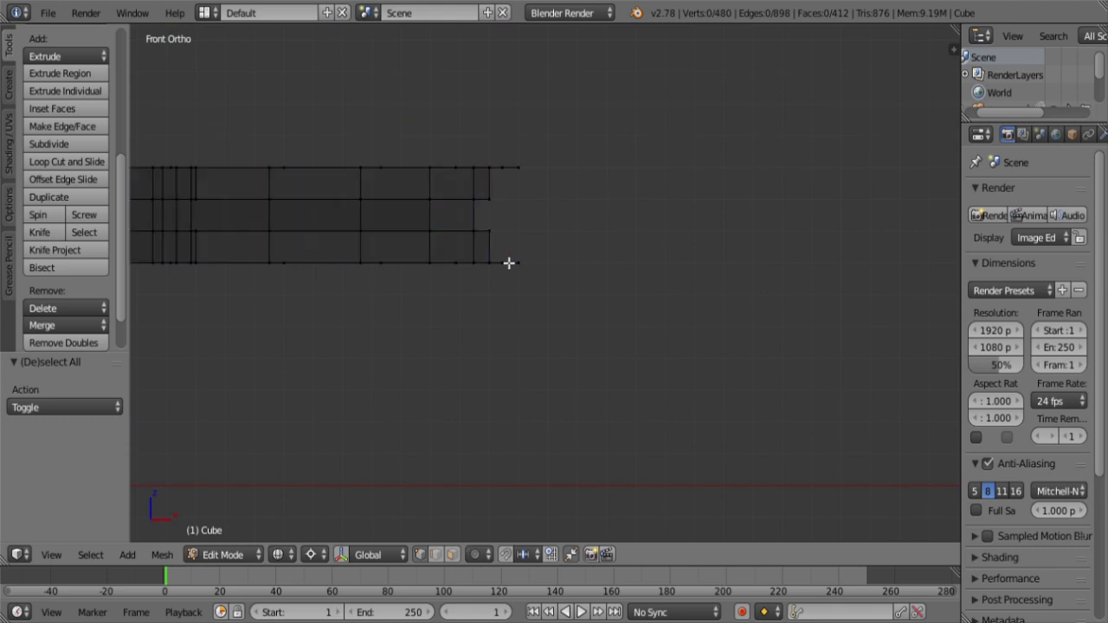
key(b)
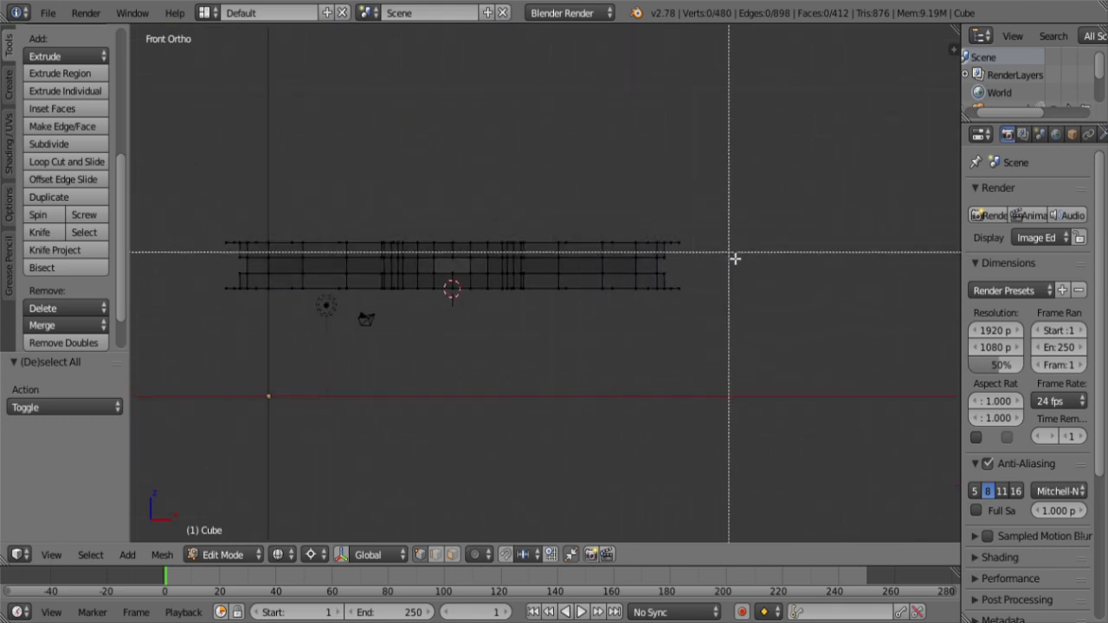
drag(736, 253, 225, 181)
key(e)
key(z)
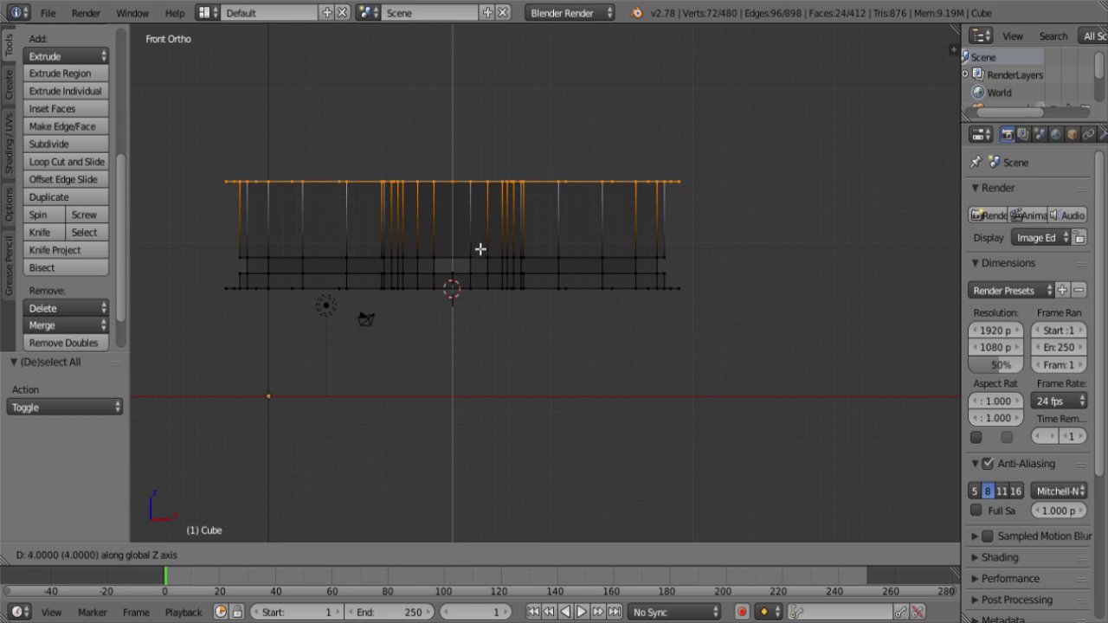
click(481, 249)
Step: Select the outermost upper and lower rim vertices on the +X side and extrude them 4 units along X
shift+middle_drag(602, 252, 394, 294)
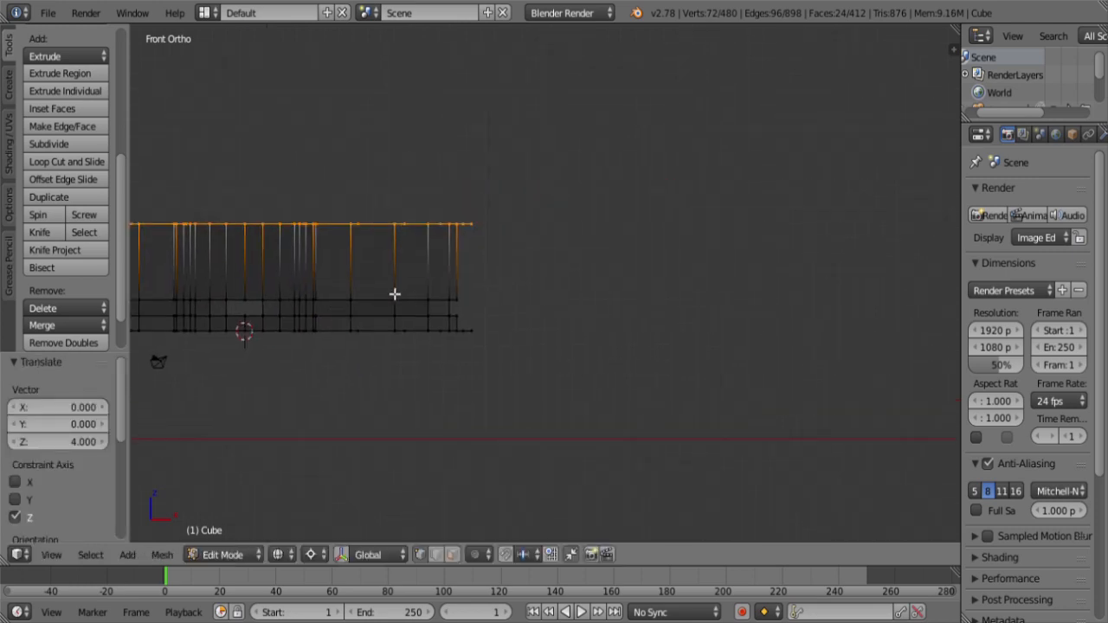
scroll(371, 245, up, 6)
shift+middle_drag(347, 189, 511, 307)
right_click(483, 249)
scroll(493, 251, down, 2)
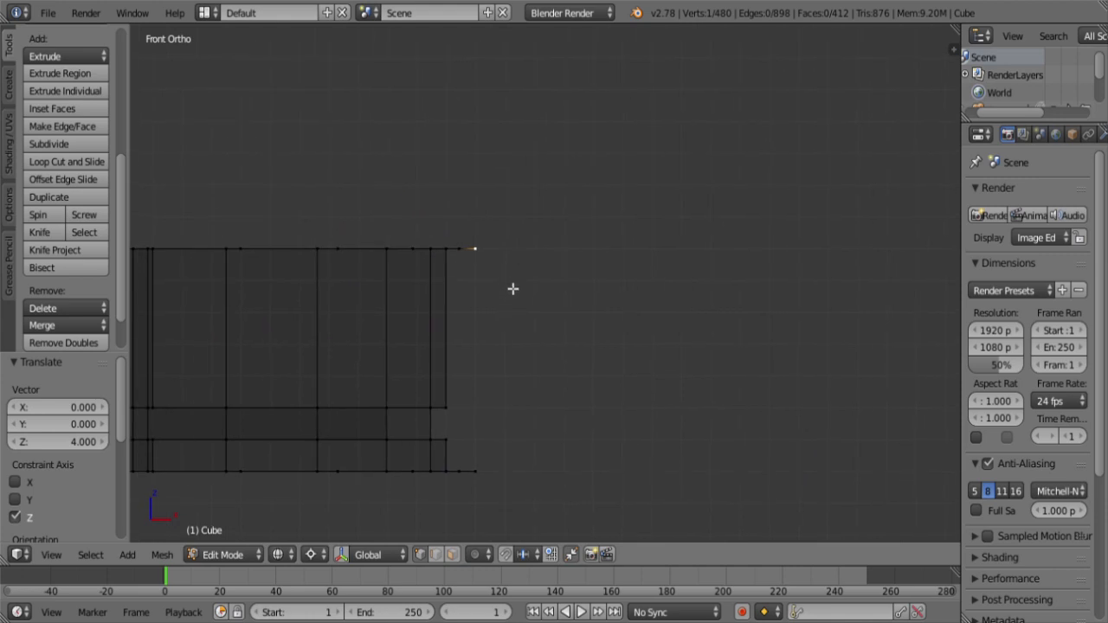
shift+right_click(509, 483)
key(e)
key(x)
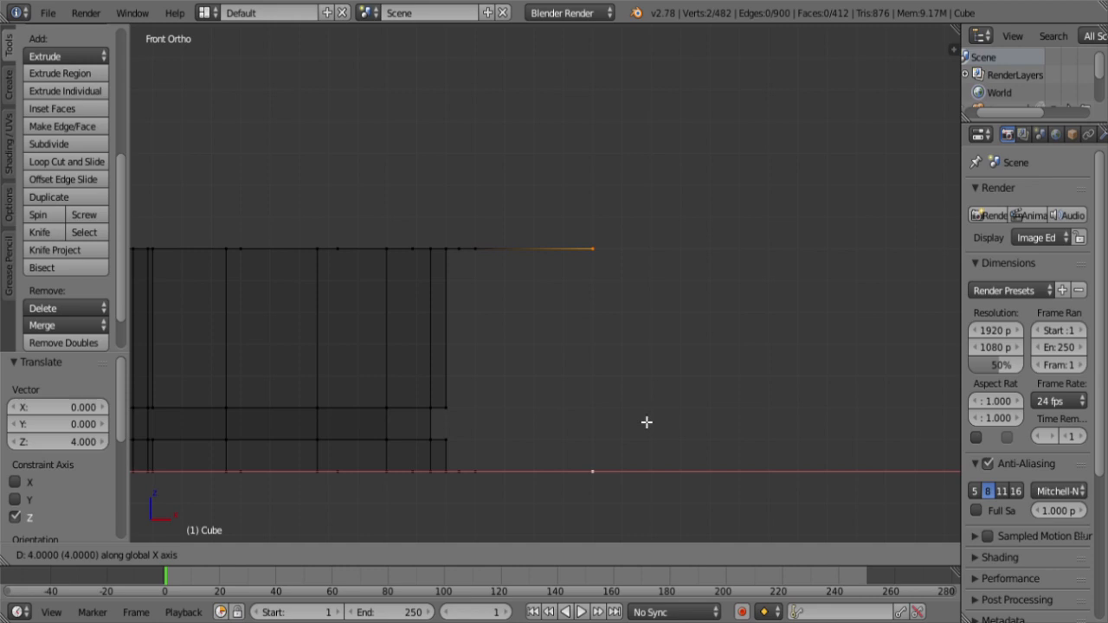
click(646, 422)
Step: Snap the 3D cursor to the two extruded vertices and scale them apart by 1.7 around it
scroll(646, 422, down, 2)
key(shift+s)
click(654, 419)
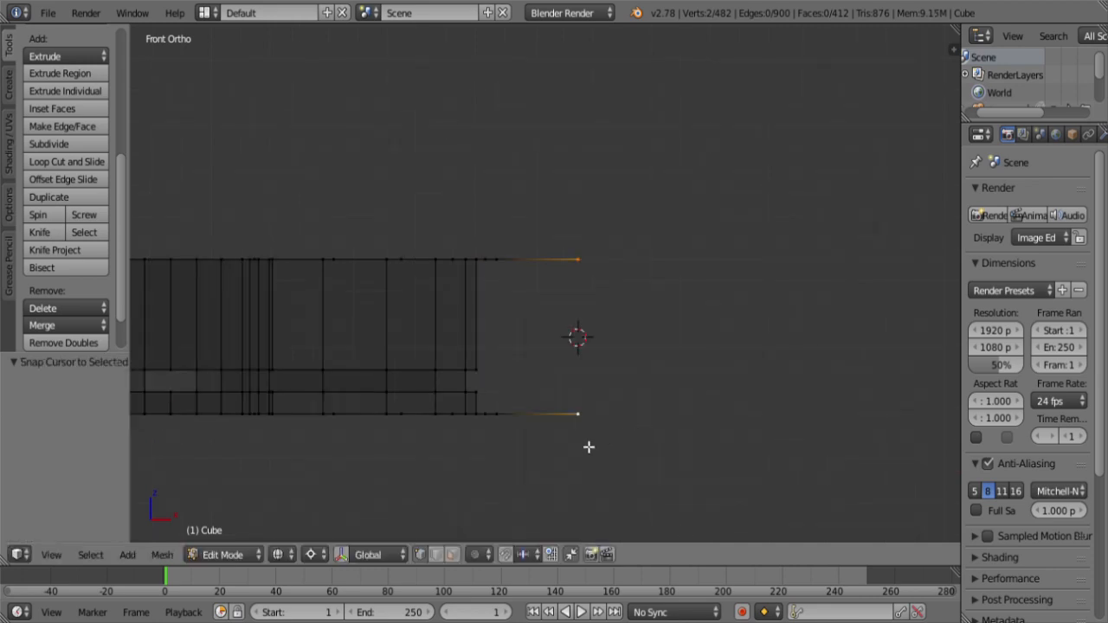
shift+right_click(589, 252)
key(s)
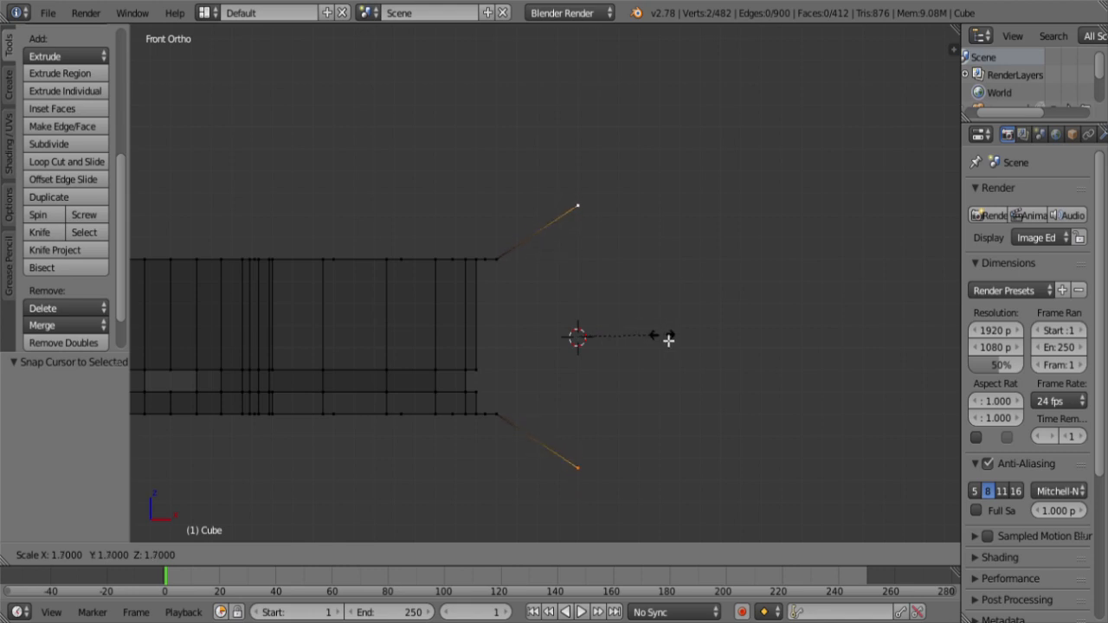
click(669, 340)
Step: Move the two spread vertices -2 units along X, back toward the rim
key(g)
key(x)
click(638, 349)
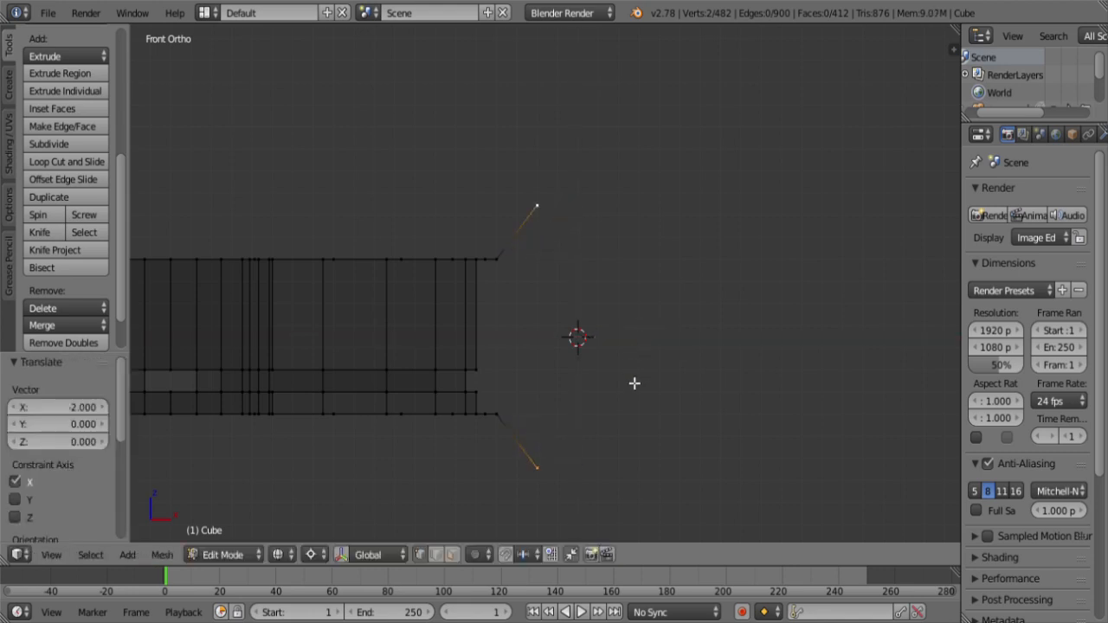
Step: Extrude both vertices 7 units along X and join the new ends with an edge, returning to solid shading
key(e)
key(x)
click(760, 380)
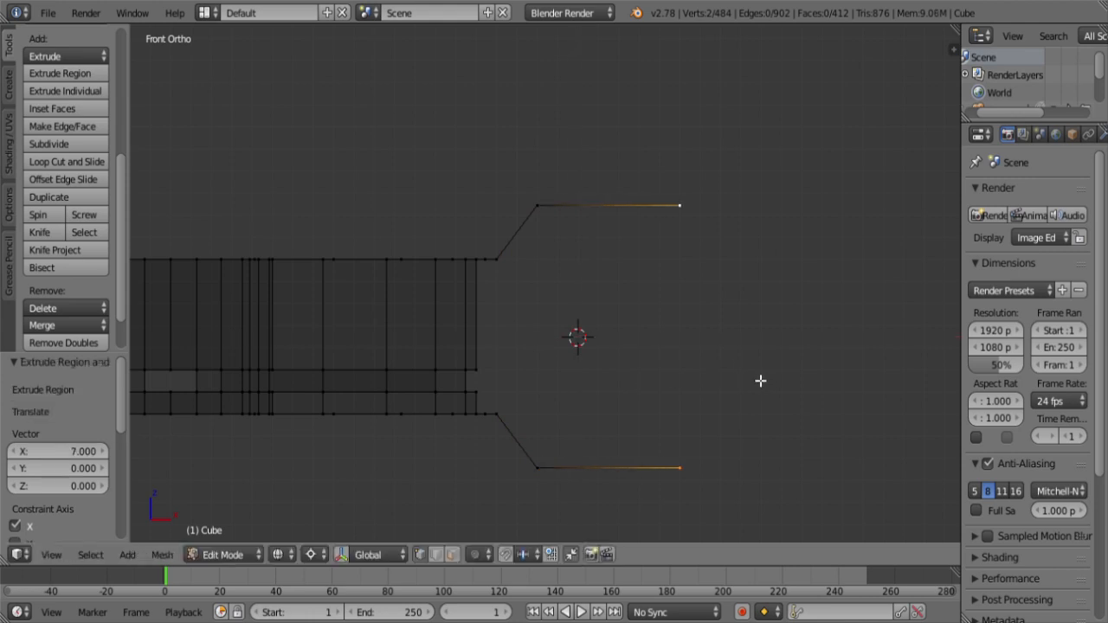
key(f)
key(z)
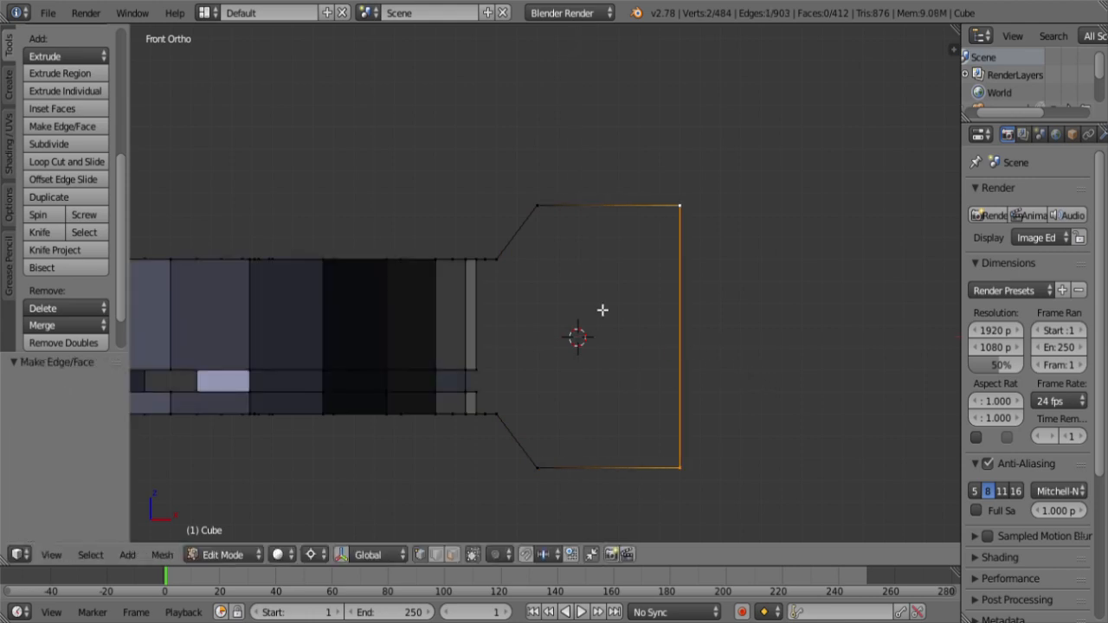
Step: Add the profile's two inner corner vertices to the selection and move all four corners 2 units along X
shift+right_click(559, 216)
shift+right_click(552, 473)
key(g)
key(x)
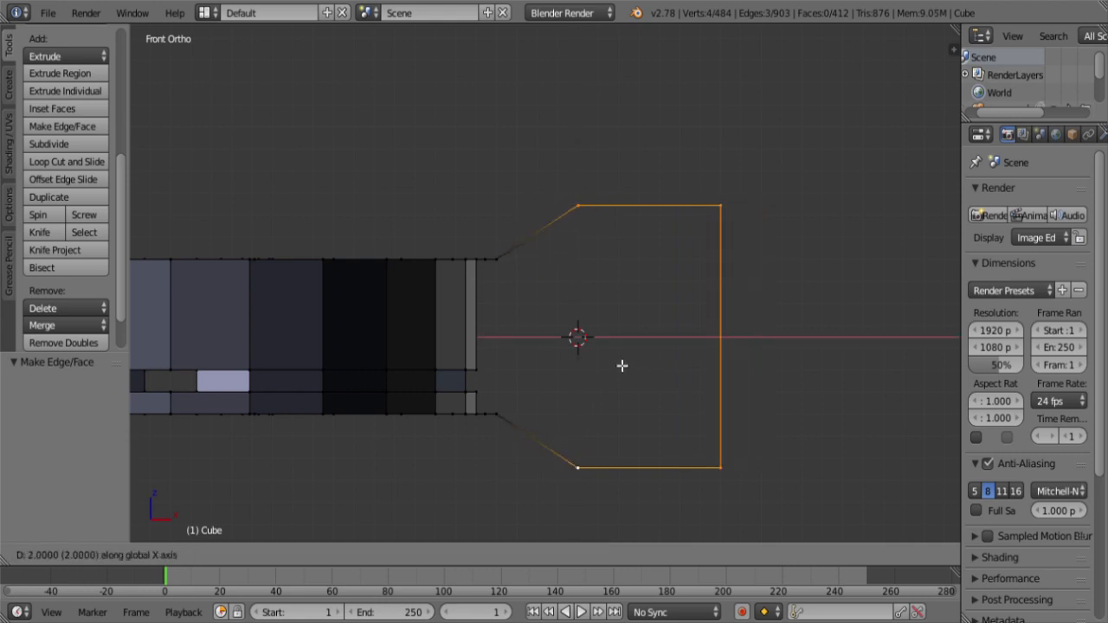
click(623, 366)
Step: Scale the four profile corners by 0.9 along Z and snap them to the grid
text(sz)
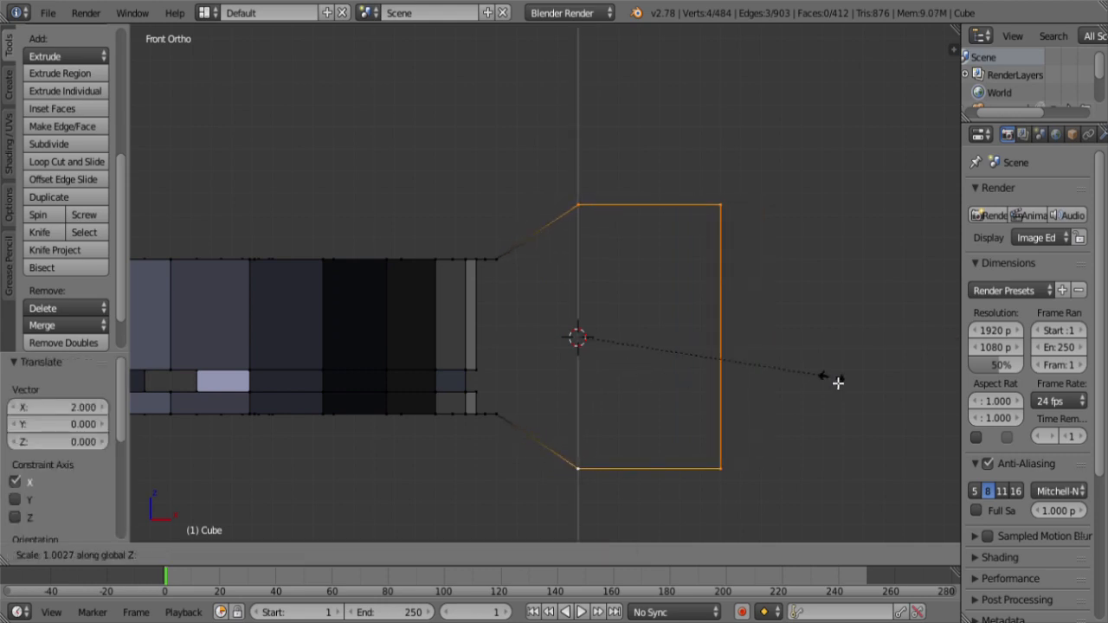
text(.9)
key(Return)
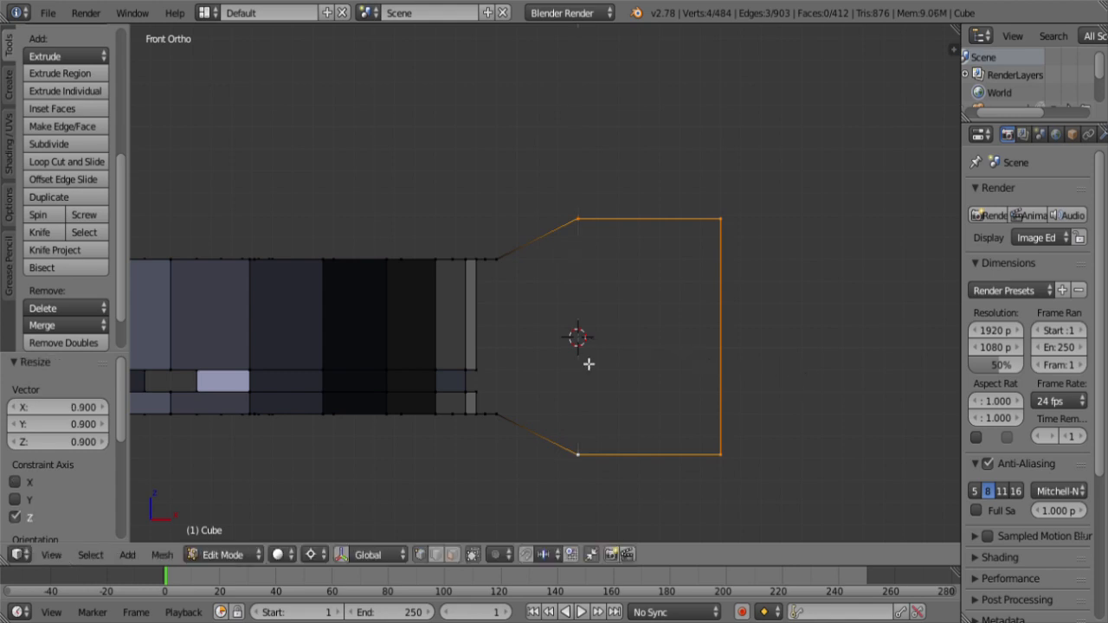
key(shift+s)
click(619, 296)
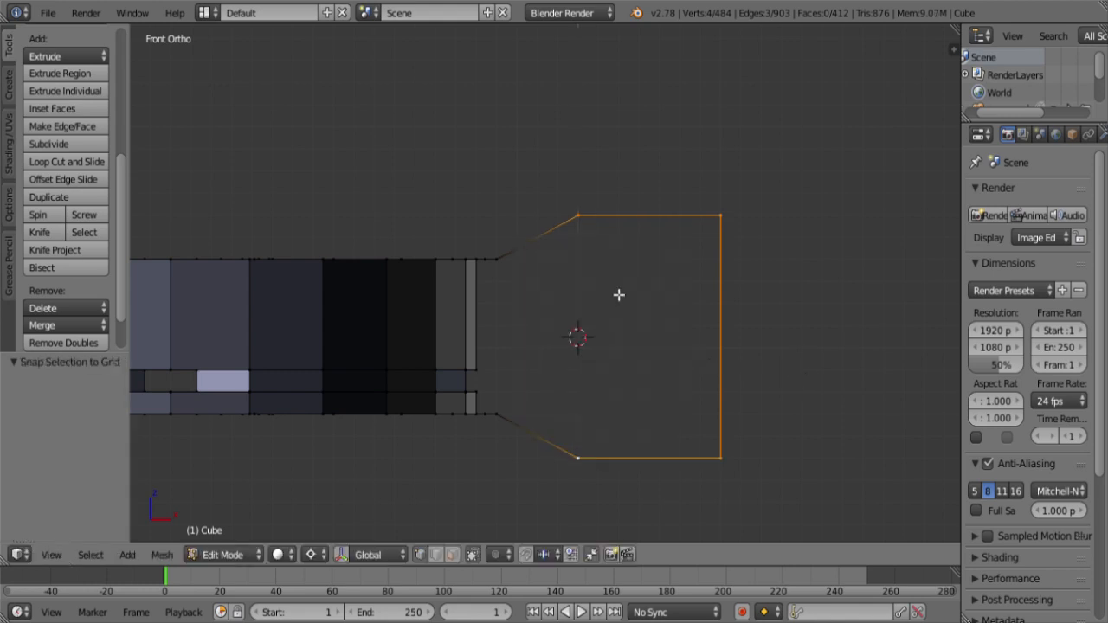
scroll(618, 297, down, 1)
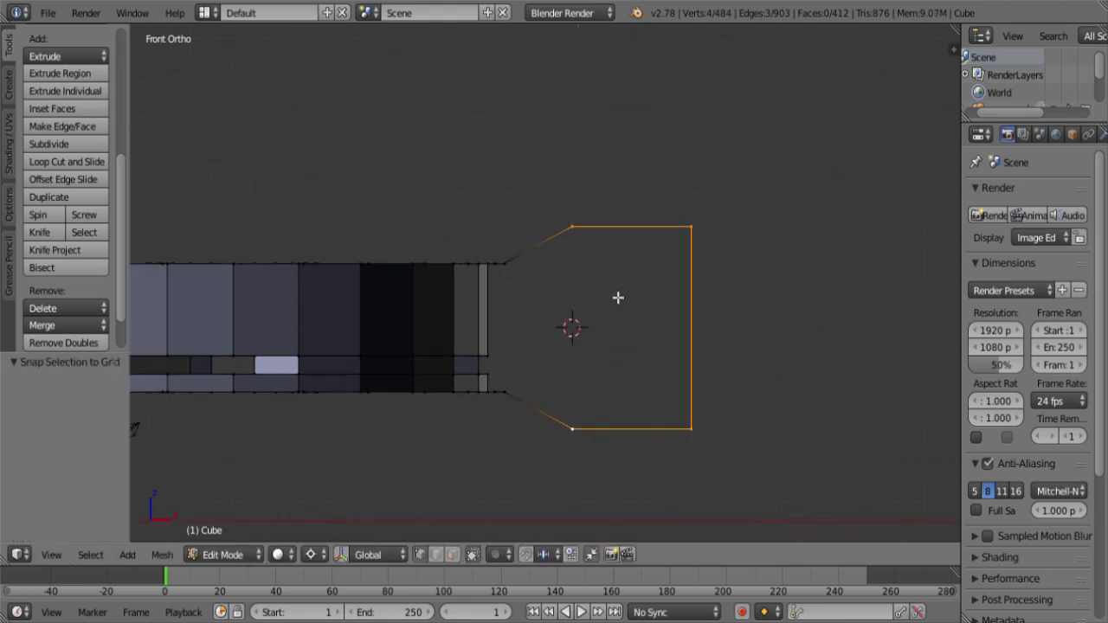
middle_drag(519, 342, 552, 401)
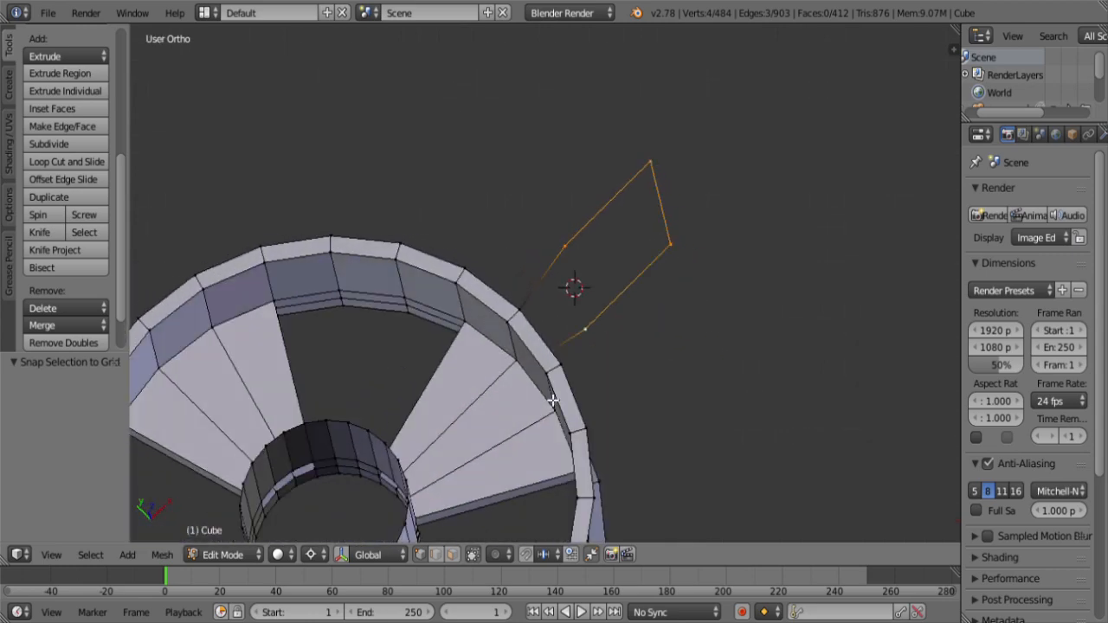
Step: Select the two opposite vertices of the hub ring in top view and snap the 3D cursor to their midpoint
key(KP_7)
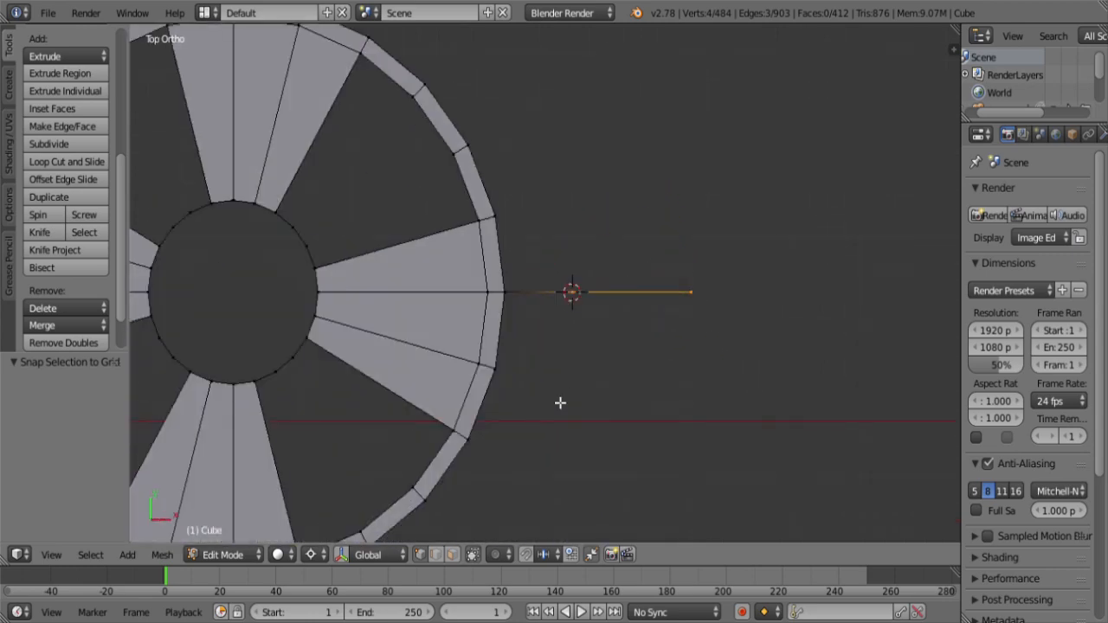
key(l)
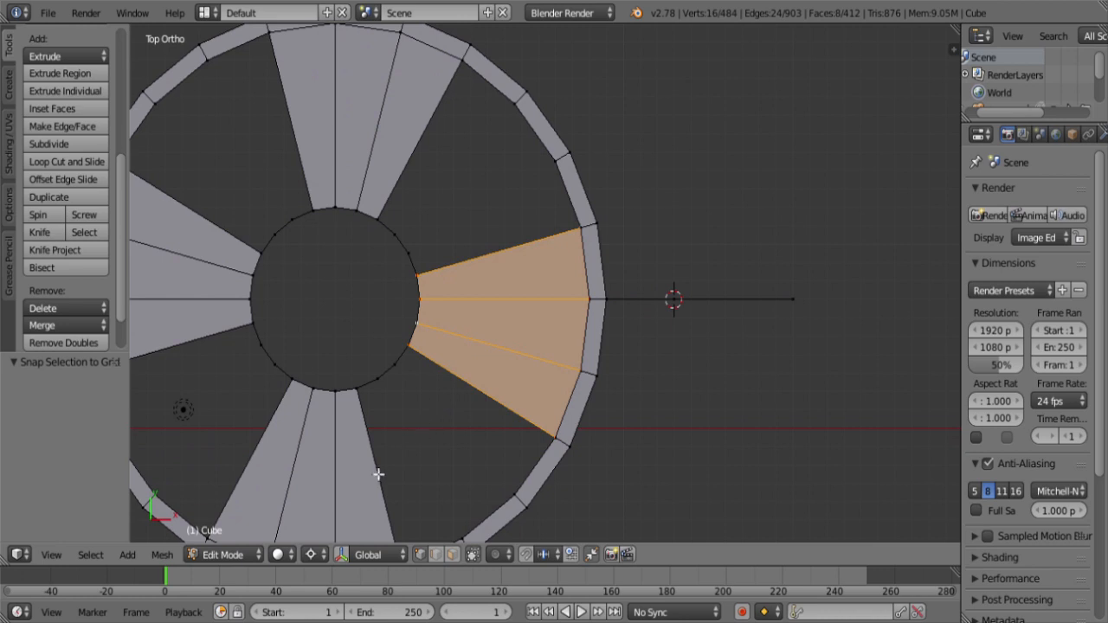
key(l)
scroll(370, 345, up, 1)
right_click(303, 190)
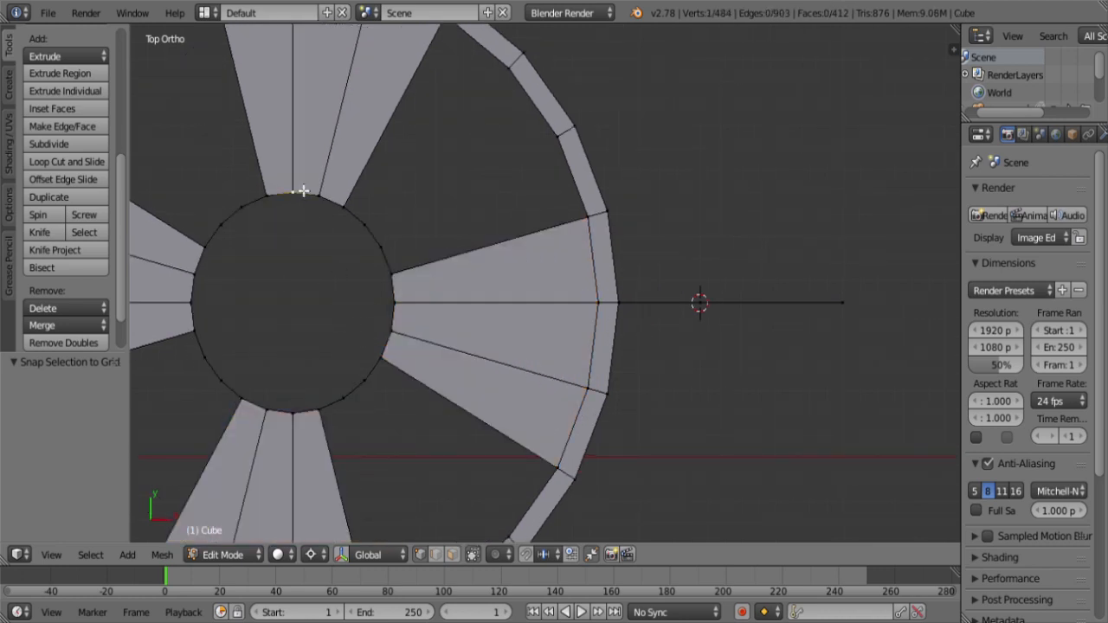
shift+right_click(300, 433)
key(shift+s)
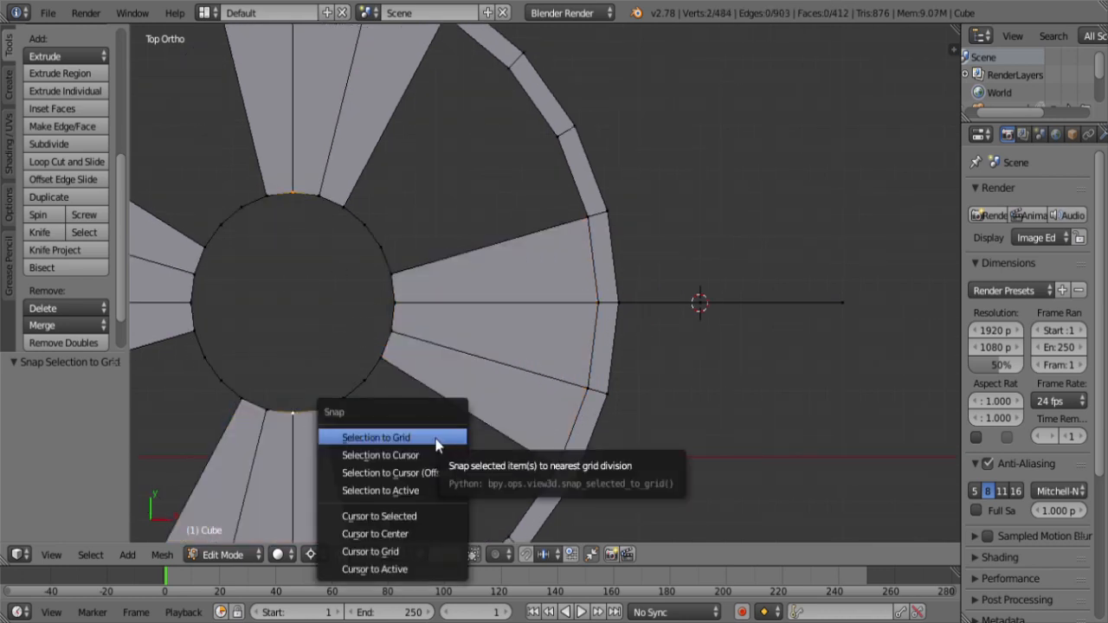
click(439, 515)
key(Home)
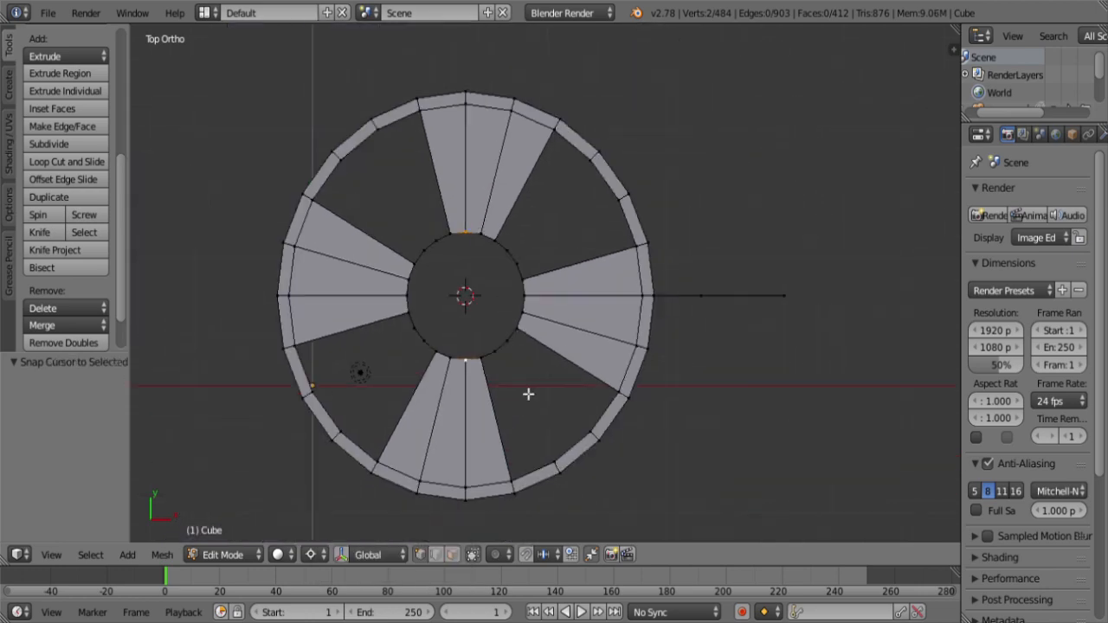
Step: Select the complete tire profile and spin it around the hub centre four times, 90° in 6 steps each, to close the tire
middle_drag(580, 405, 545, 258)
key(l)
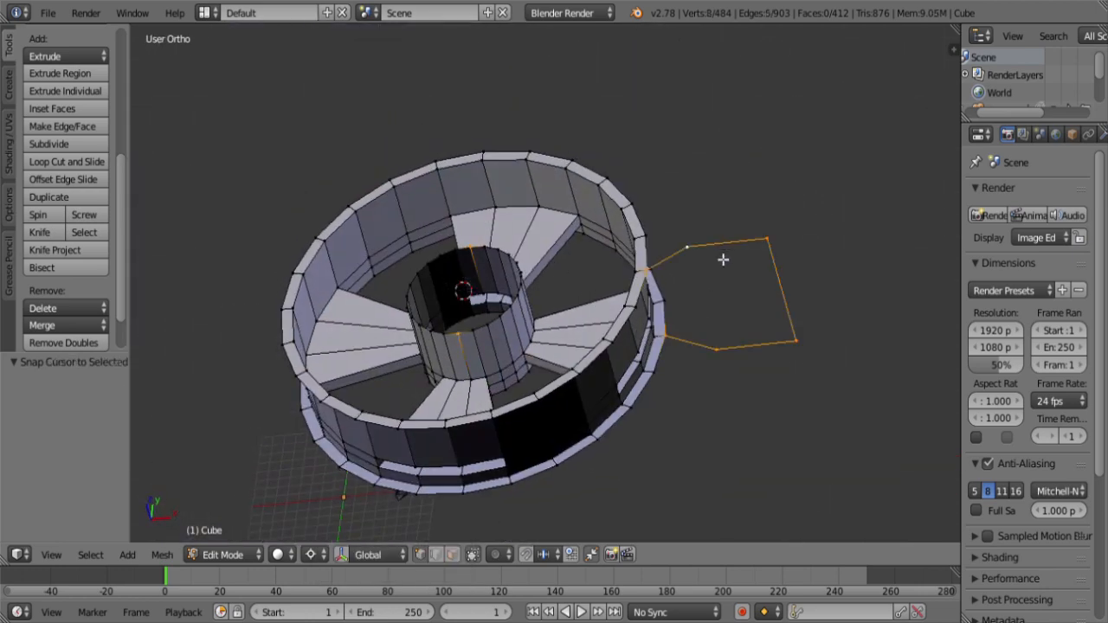
key(KP_7)
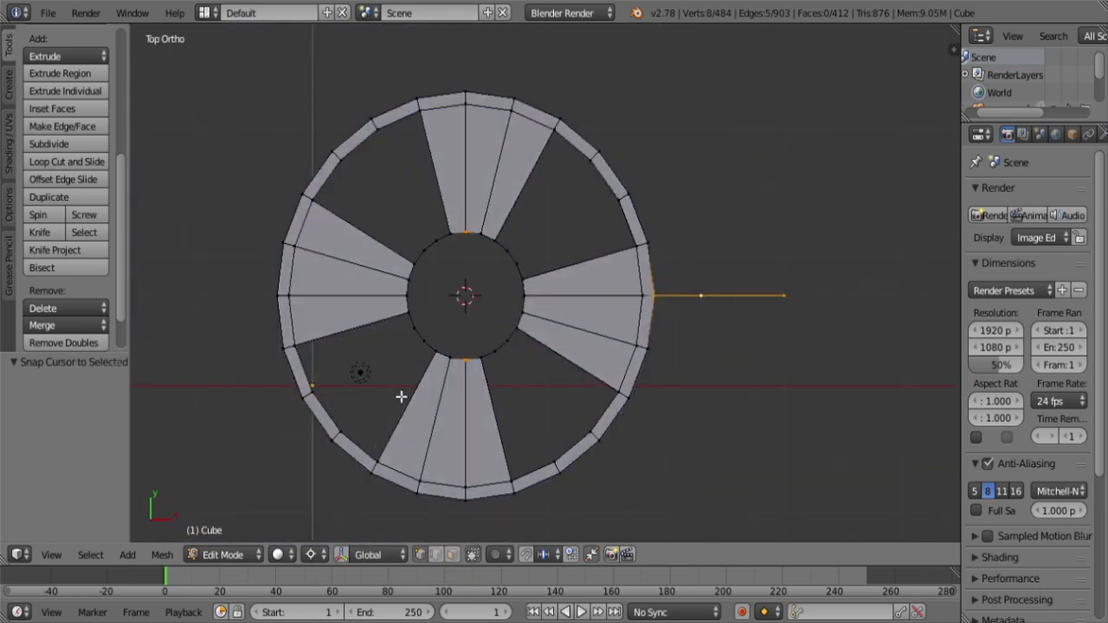
click(45, 215)
click(45, 214)
click(45, 215)
click(45, 215)
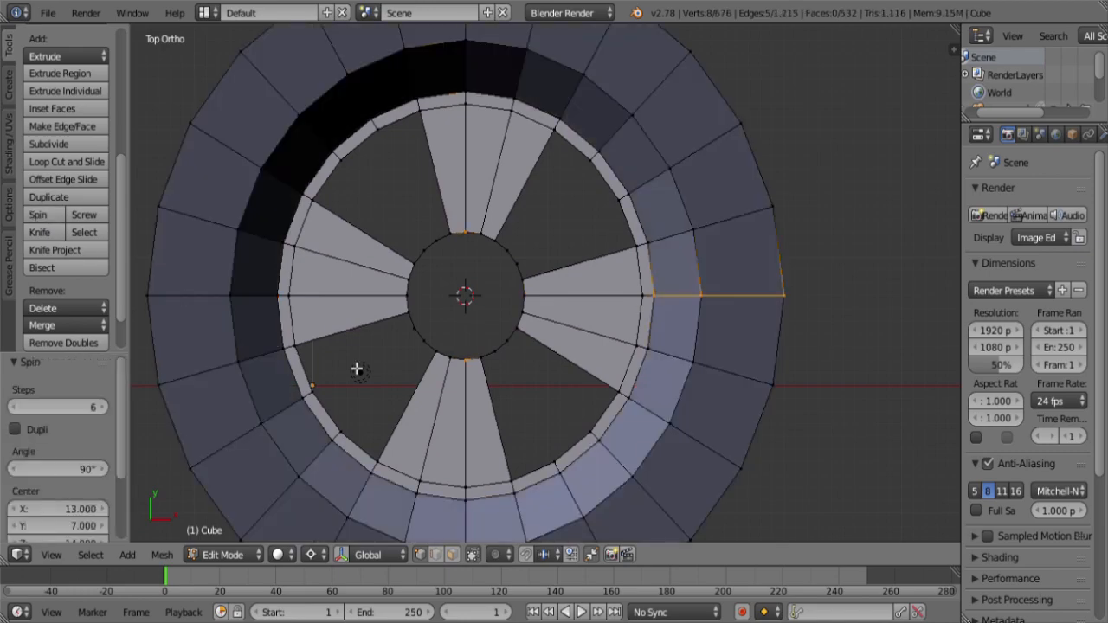
Step: Remove doubles from the whole mesh and recalculate its normals consistently outward
middle_drag(358, 366, 601, 291)
key(a)
key(a)
key(w)
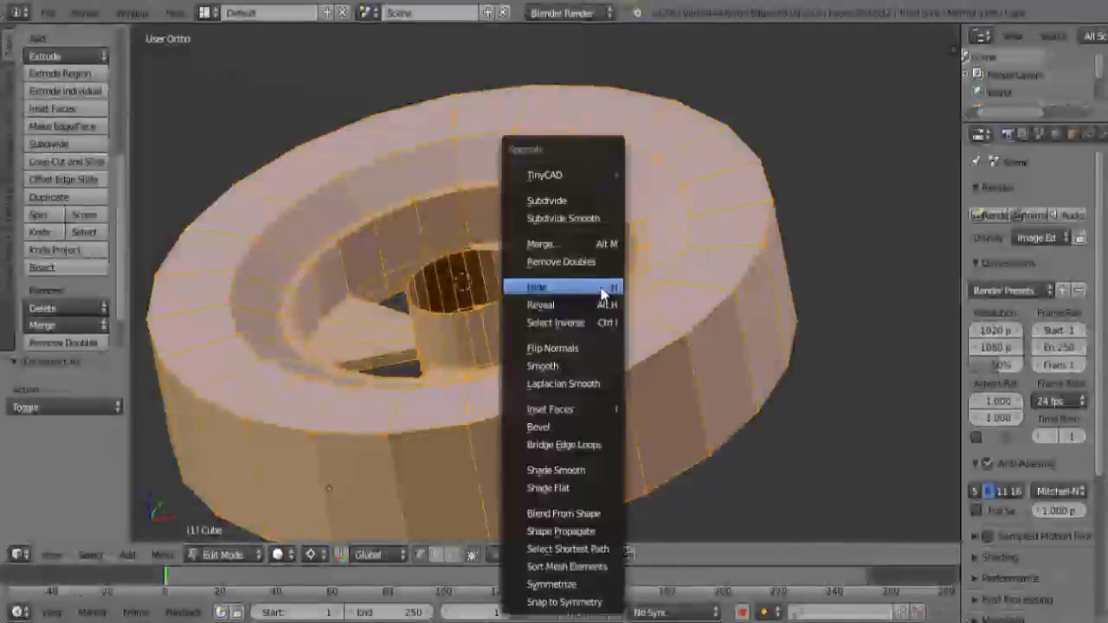
click(596, 269)
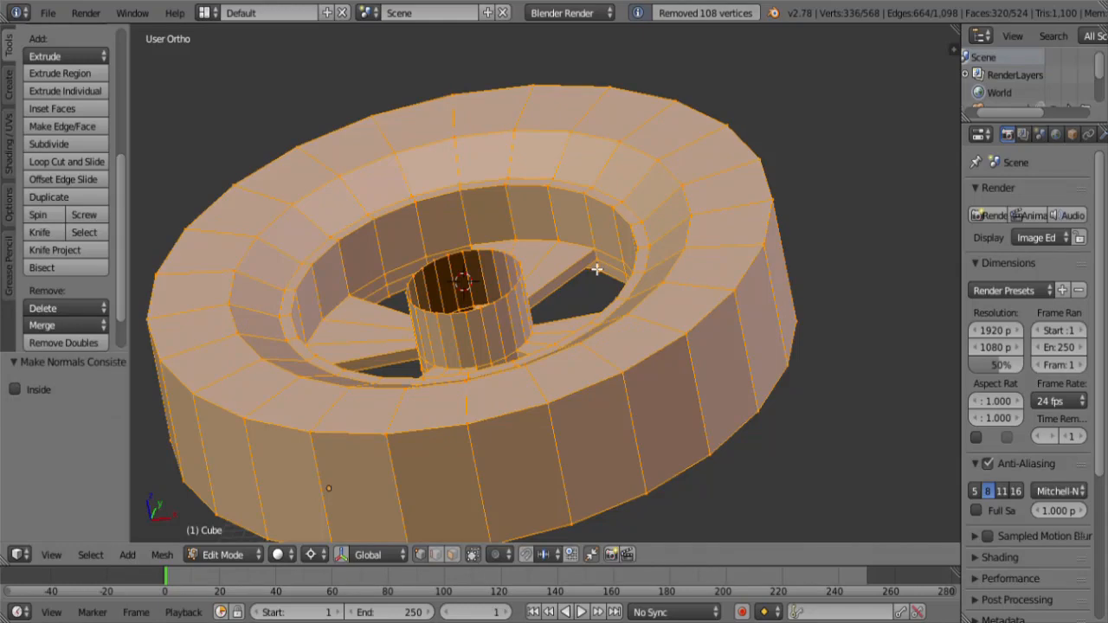
key(a)
middle_drag(593, 265, 646, 310)
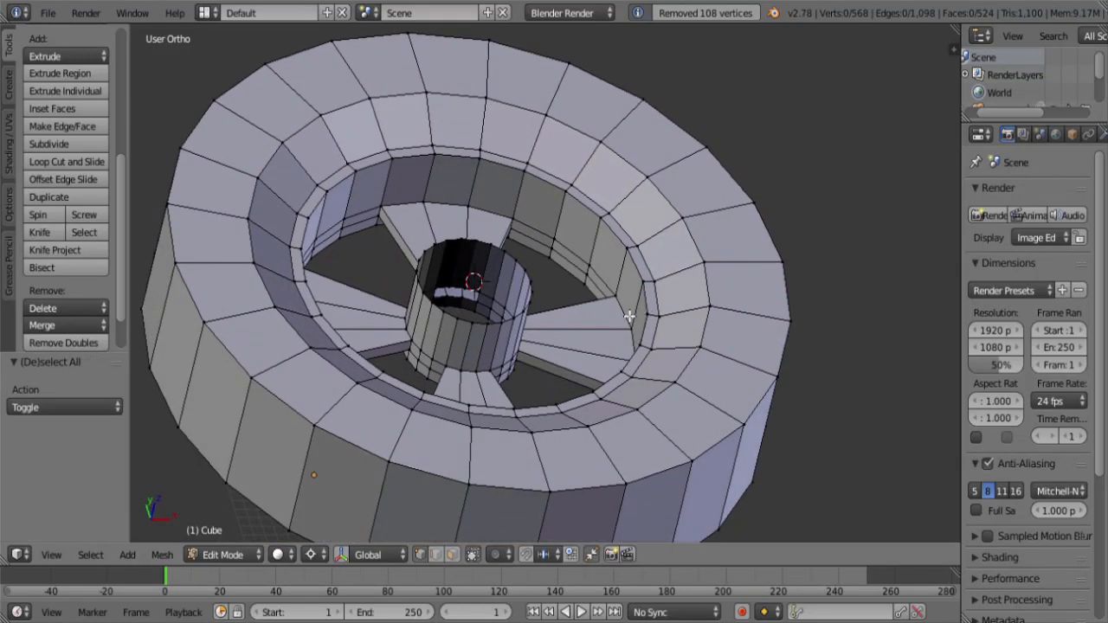
Step: Select the edge rings made of the lengthwise edges of all four spokes
key(KP_7)
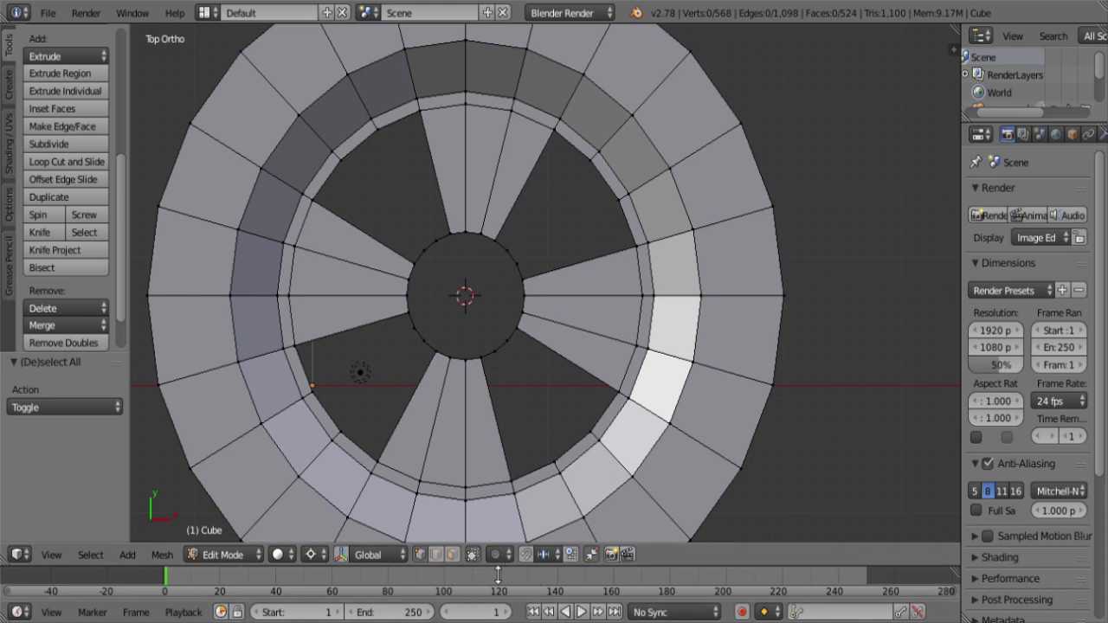
shift+right_click(584, 298)
shift+right_click(505, 222)
shift+right_click(372, 239)
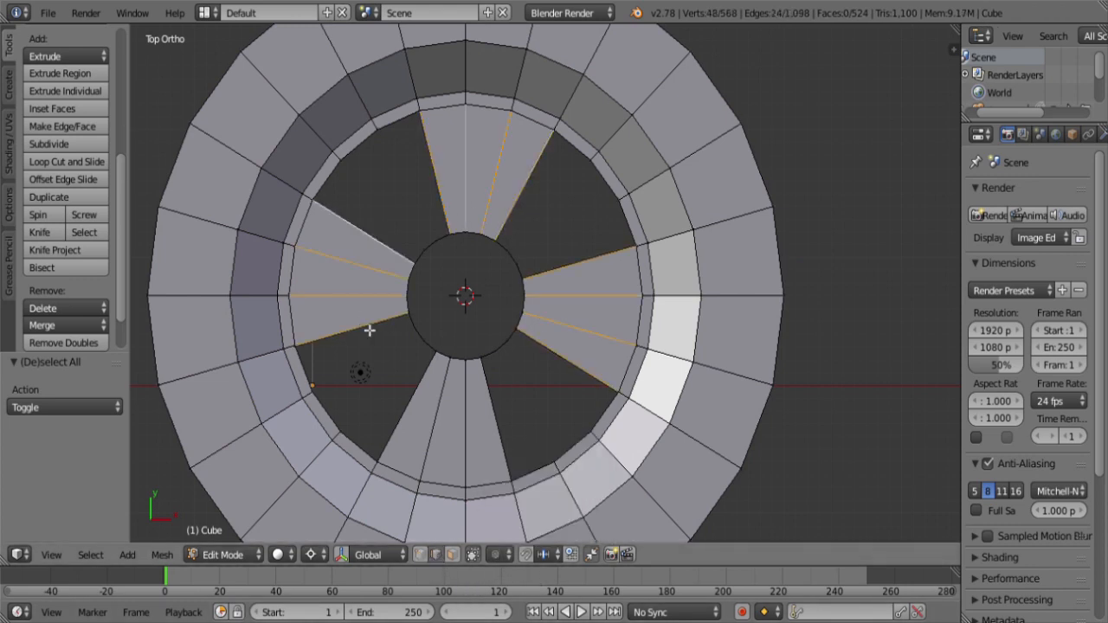
shift+right_click(424, 419)
shift+right_click(503, 450)
Step: Subdivide the selected spoke edges with 5 cuts
shift+middle_drag(510, 450, 517, 372)
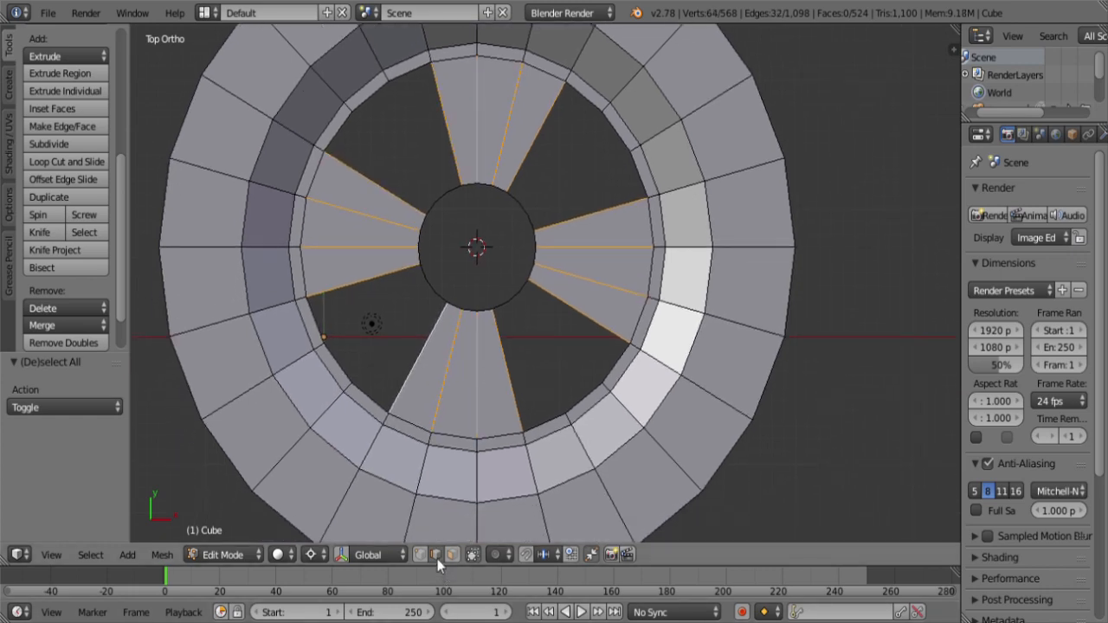
middle_drag(436, 432, 390, 331)
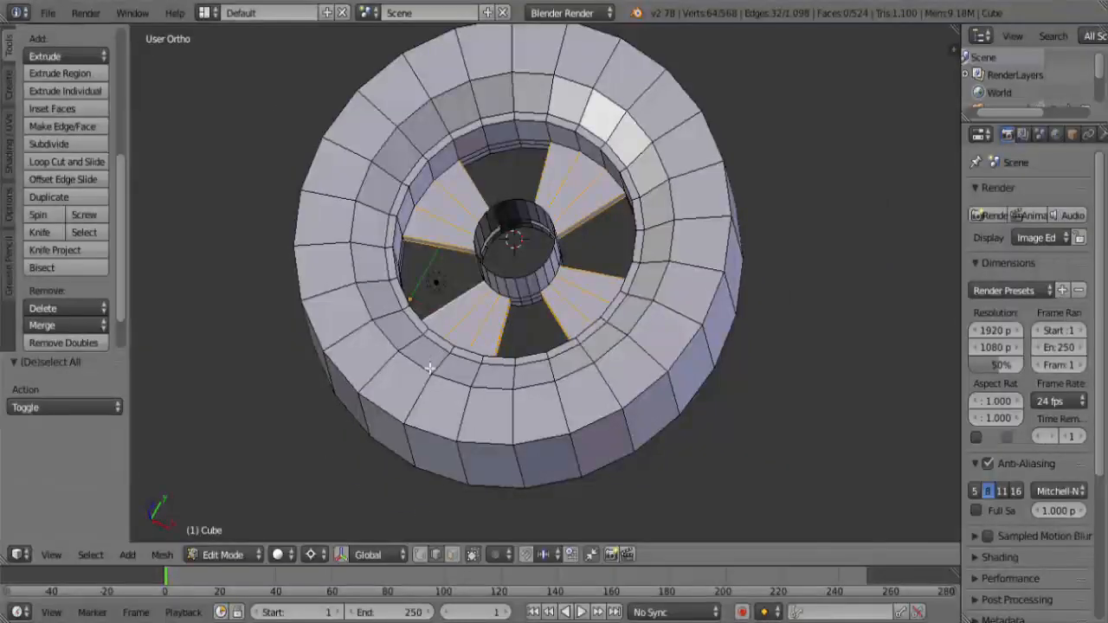
key(w)
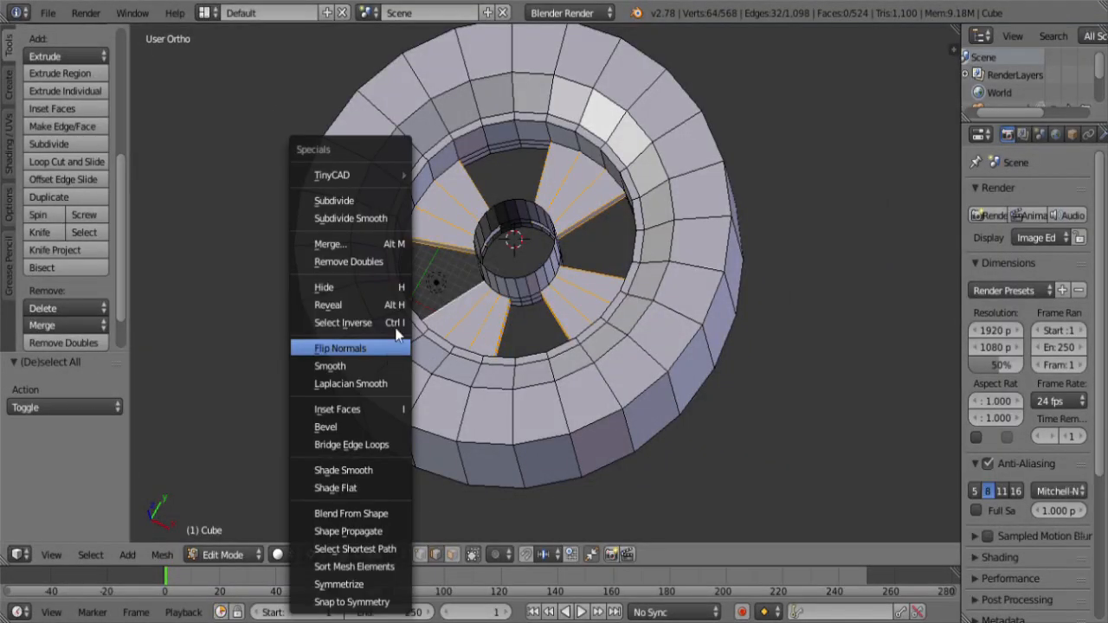
click(360, 206)
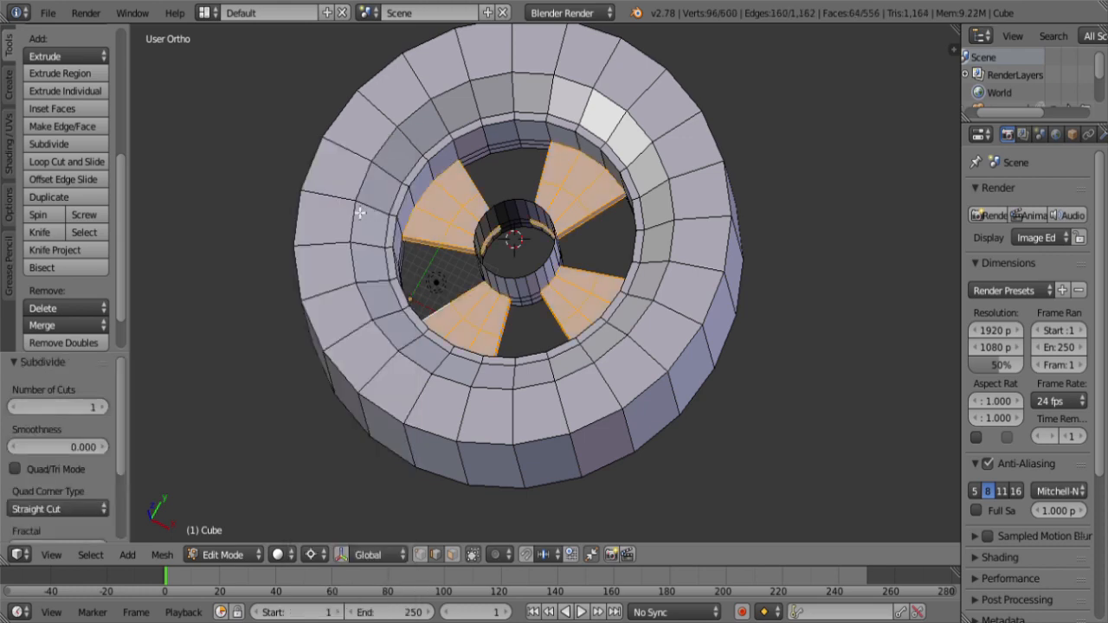
click(103, 408)
click(103, 408)
click(103, 407)
click(103, 408)
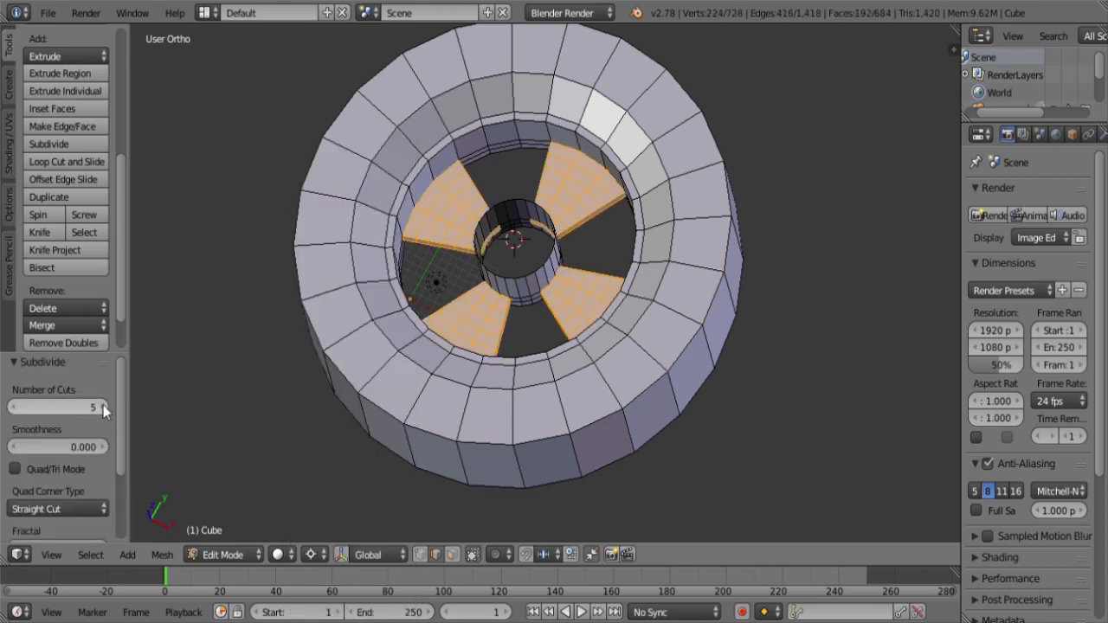
Step: Clear the selection and circle-select all hub ring vertices through the mesh in a wireframe top view
key(KP_7)
key(z)
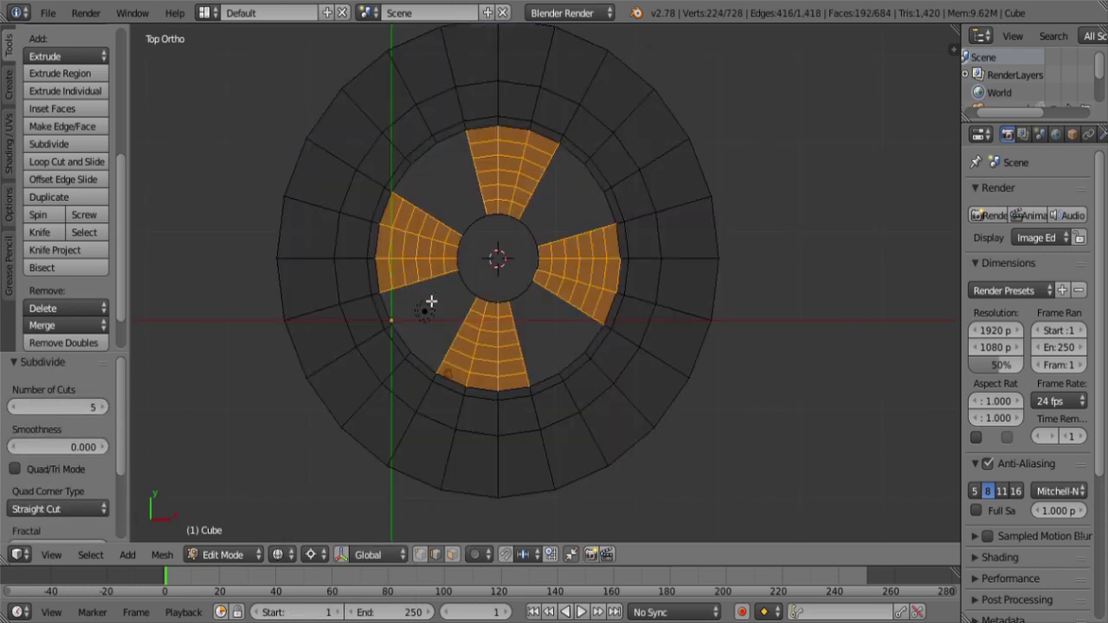
scroll(459, 297, up, 5)
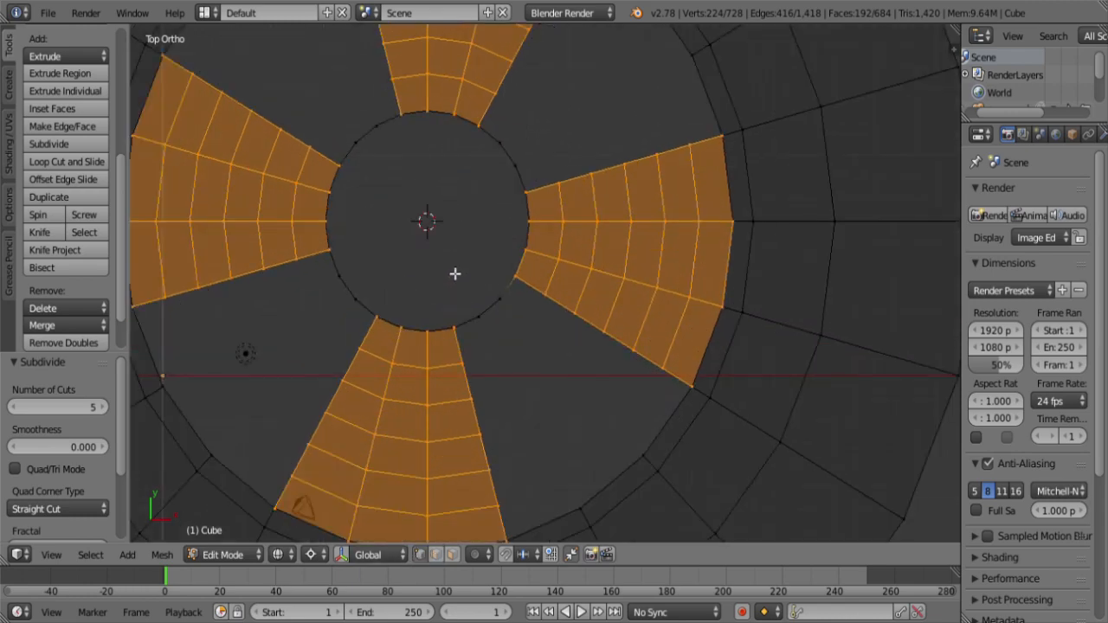
key(a)
key(c)
click(433, 230)
right_click(464, 251)
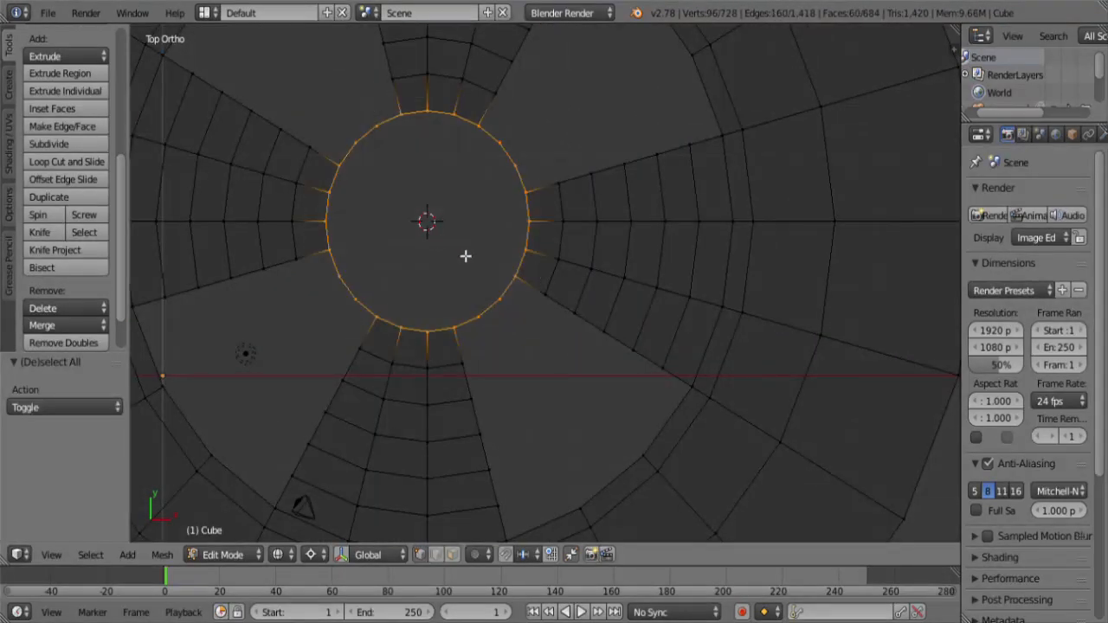
scroll(586, 332, down, 4)
mouse_move(586, 332)
shift+middle_down()
mouse_move(648, 333)
mouse_move(661, 360)
shift+middle_up()
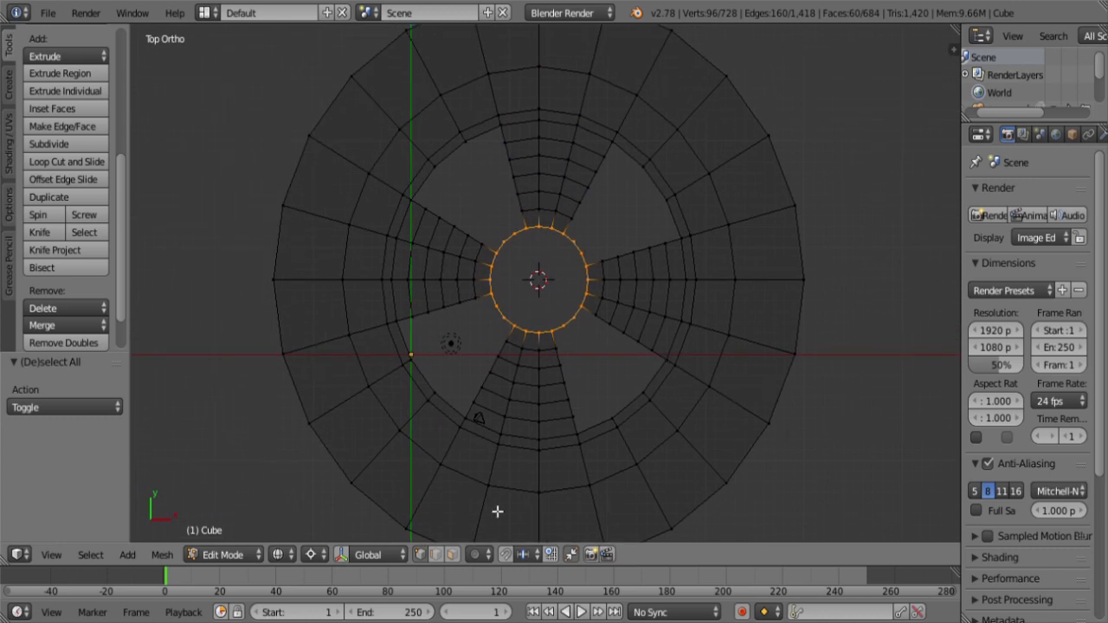
Step: Enable connected proportional editing and rotate the hub by -20° with a proportional size of 9.85 to curve the spokes
click(478, 556)
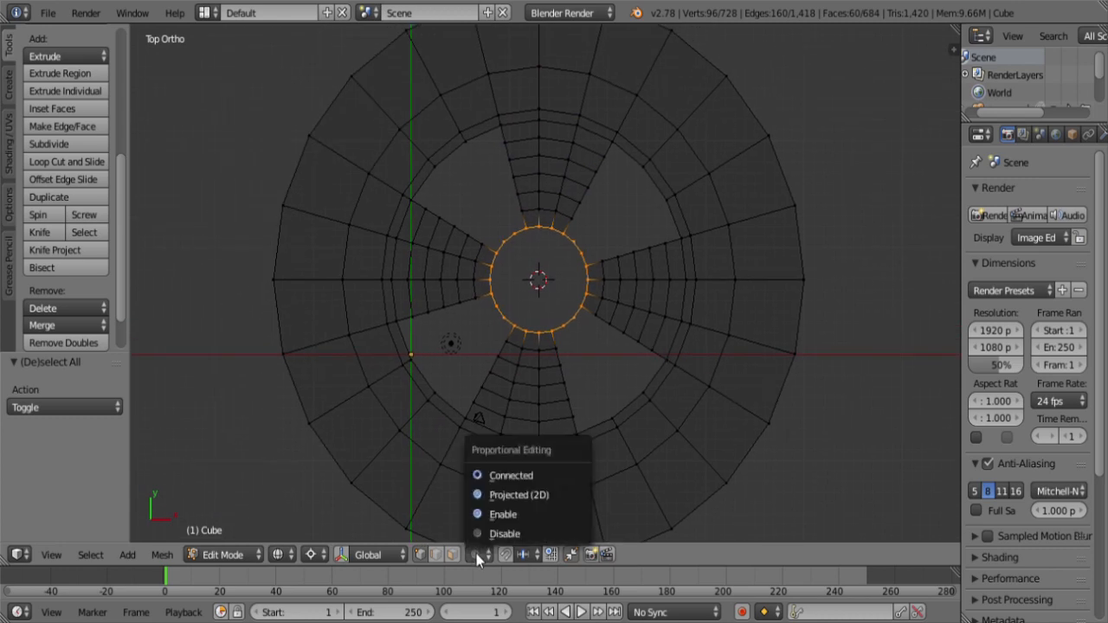
click(502, 475)
key(r)
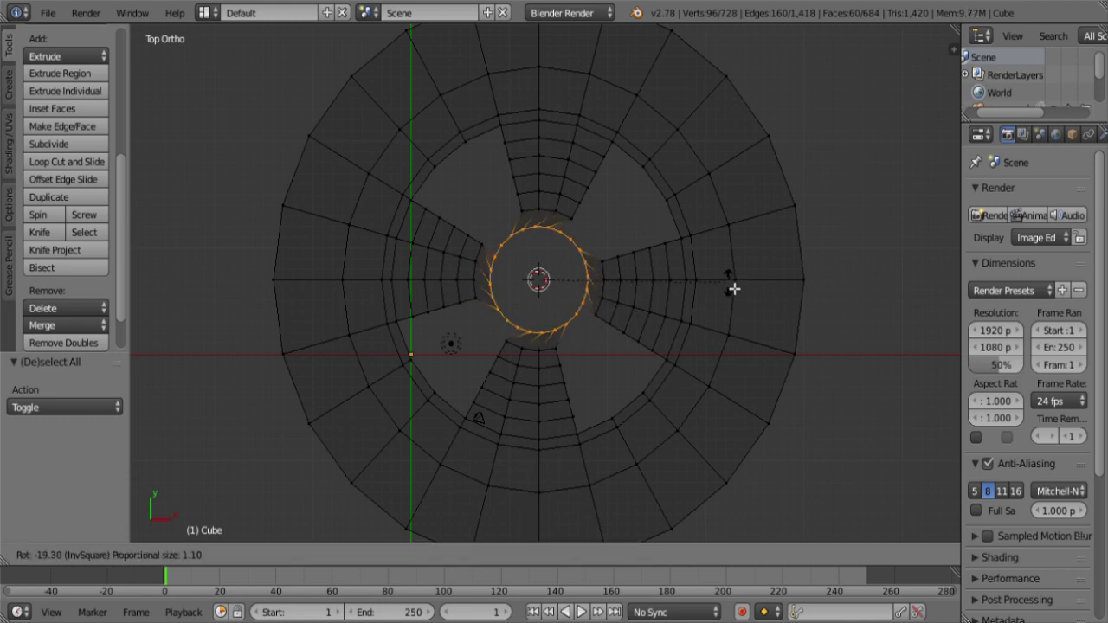
scroll(731, 288, down, 10)
scroll(731, 290, down, 10)
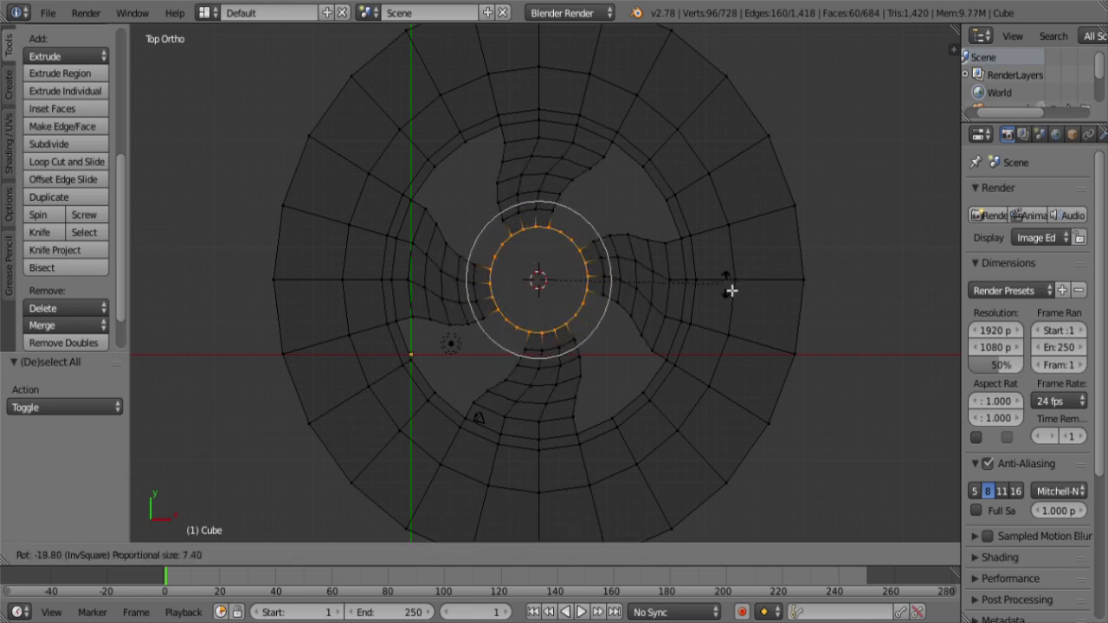
scroll(731, 290, down, 1)
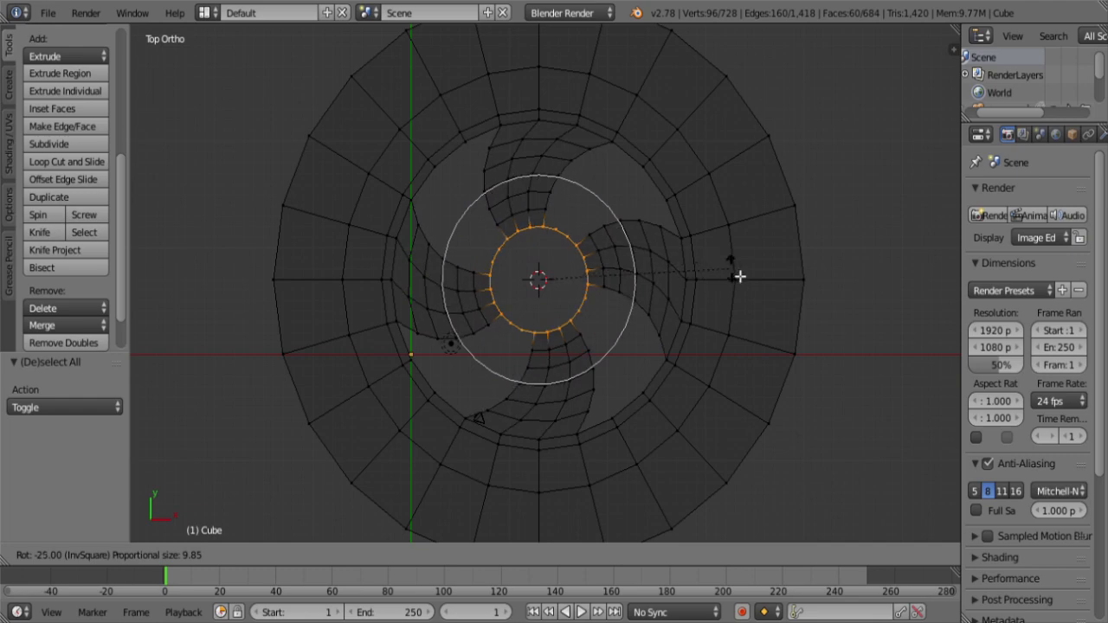
click(748, 292)
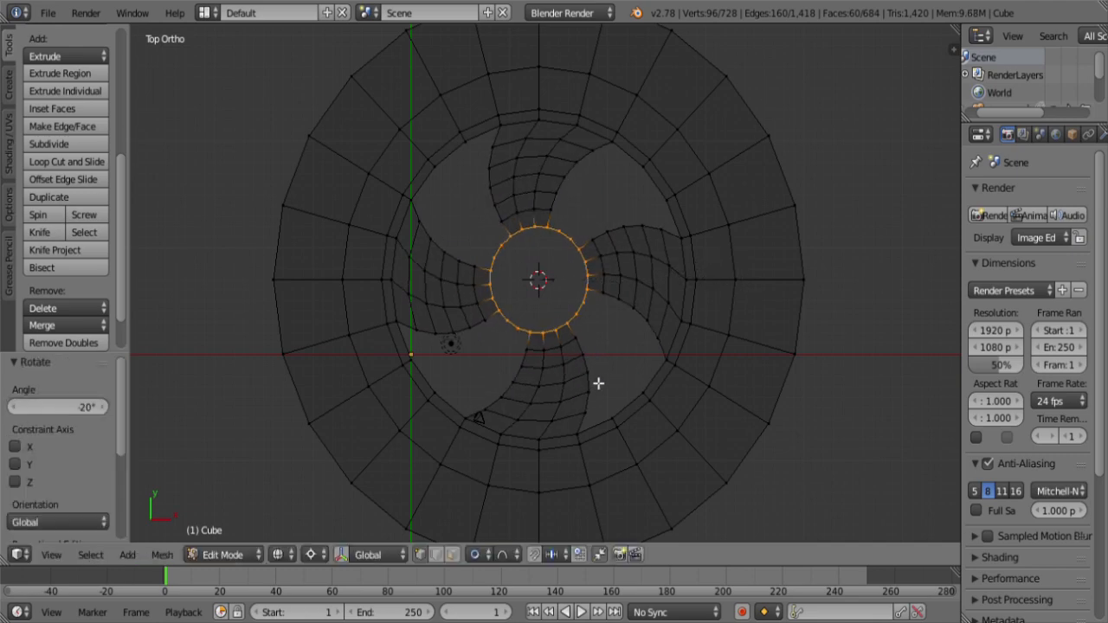
Step: Select only the hub's upper edge loop and show it in a wireframe front view
middle_drag(600, 383, 533, 381)
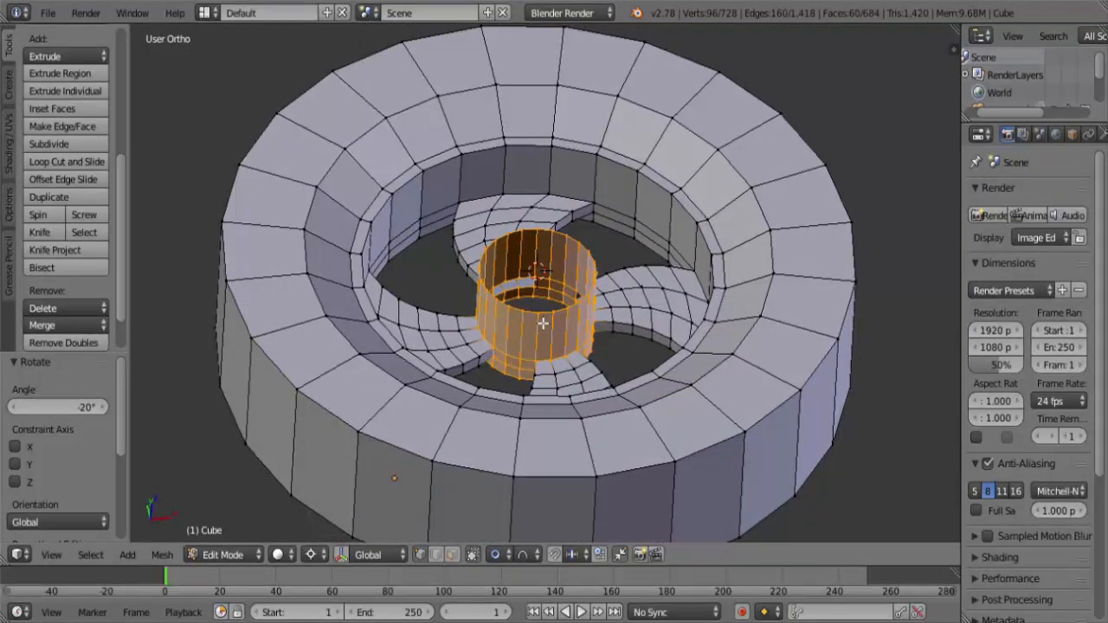
middle_drag(543, 323, 543, 326)
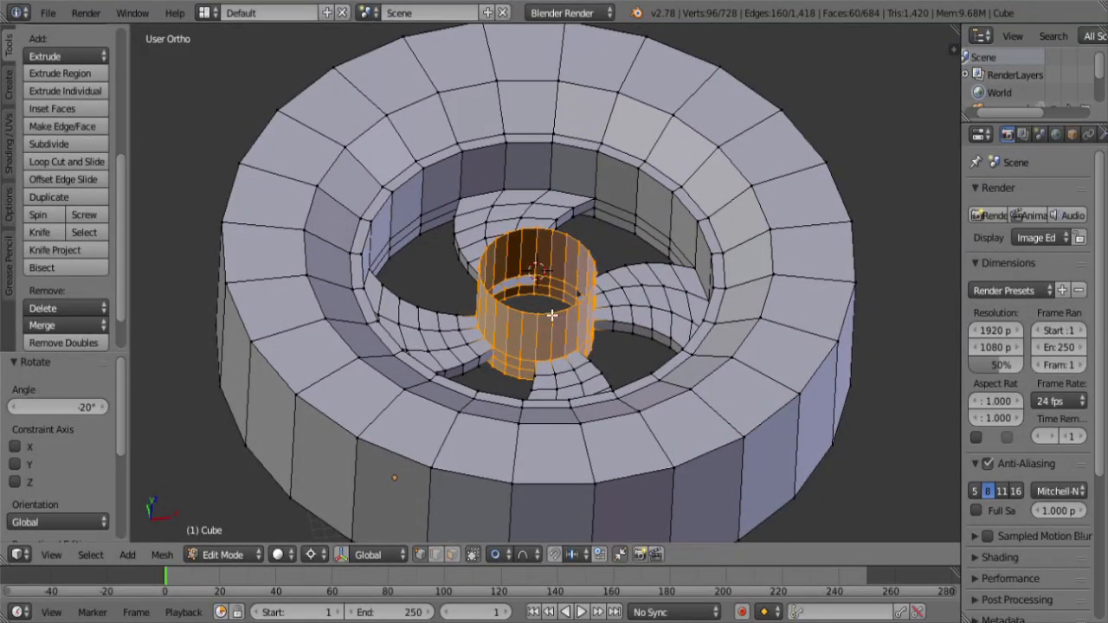
key(a)
alt+click(554, 318)
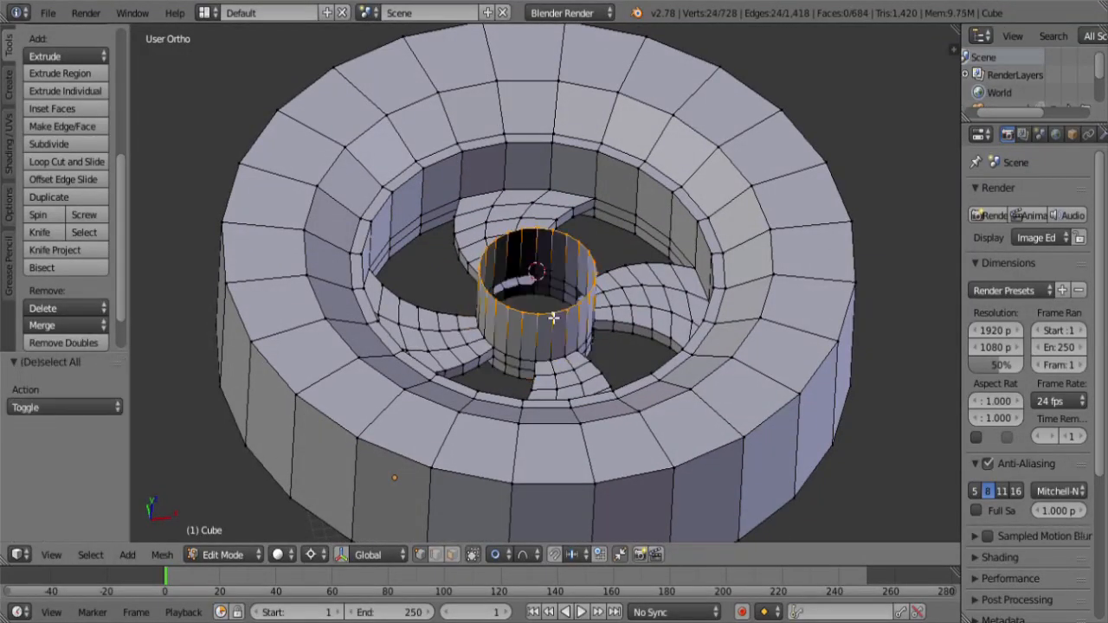
key(KP_1)
key(z)
key(g)
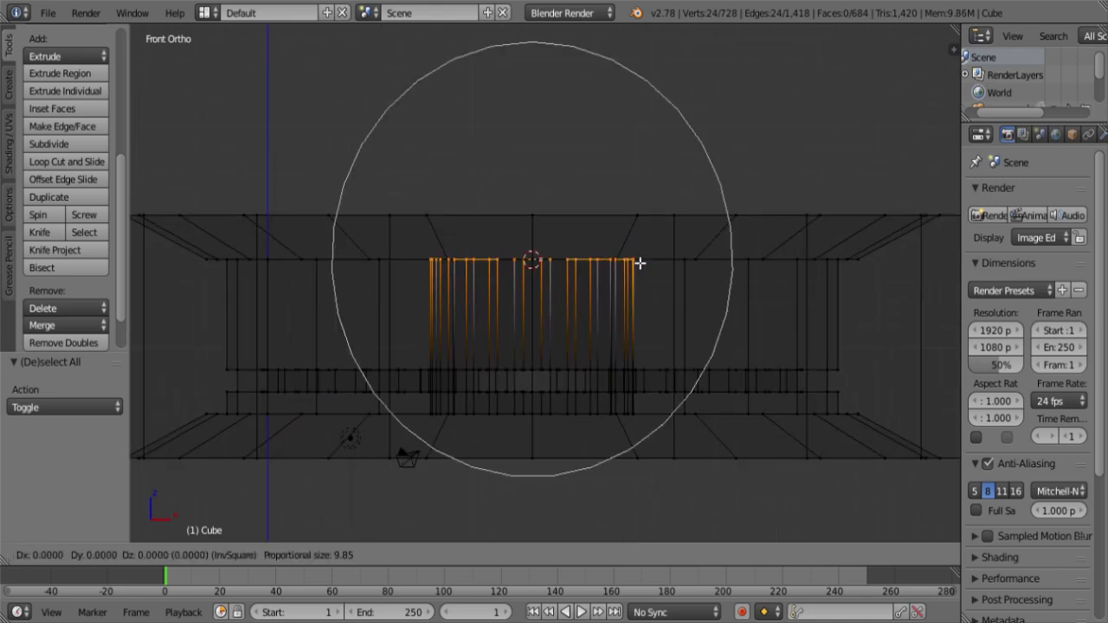
key(Escape)
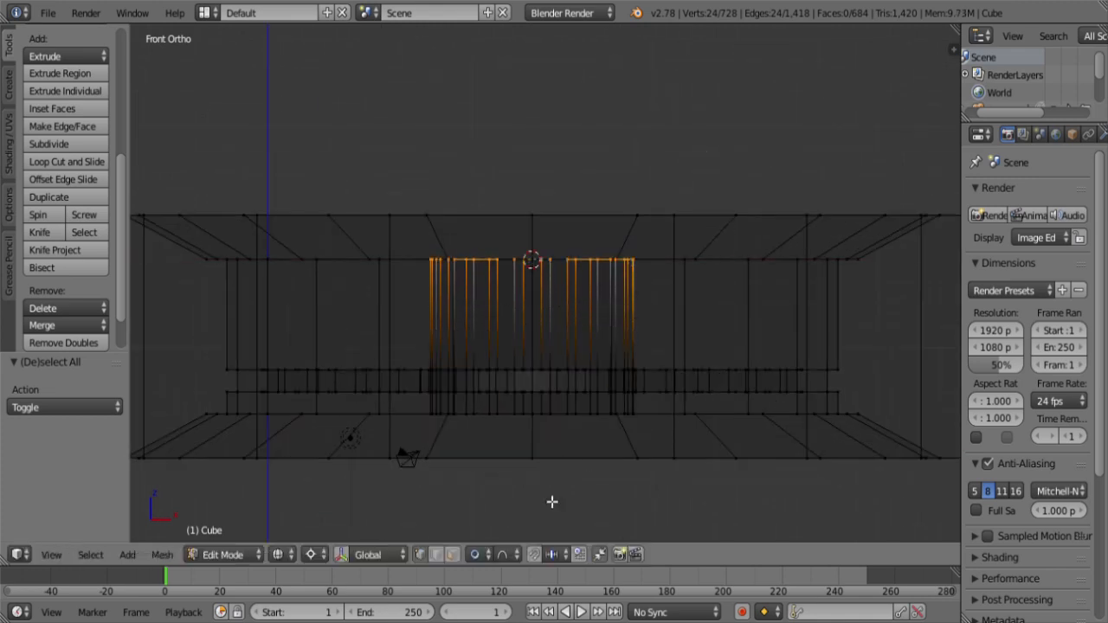
Step: Disable proportional editing, move the hub's upper edge loop -4 units along Z and return to solid shading
click(477, 557)
click(499, 536)
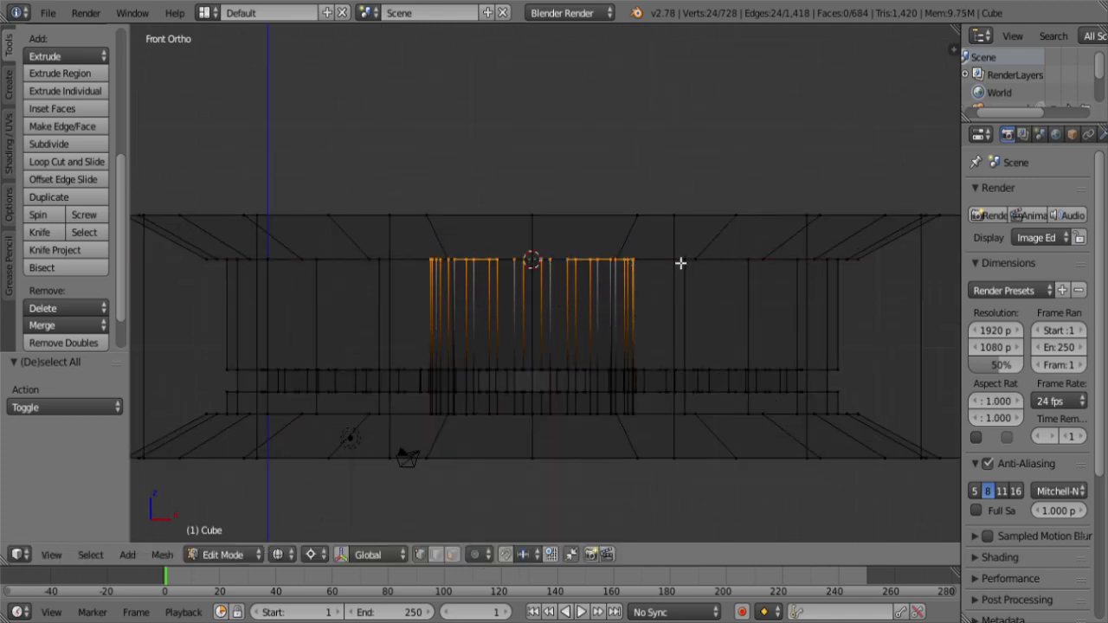
key(g)
key(z)
click(643, 319)
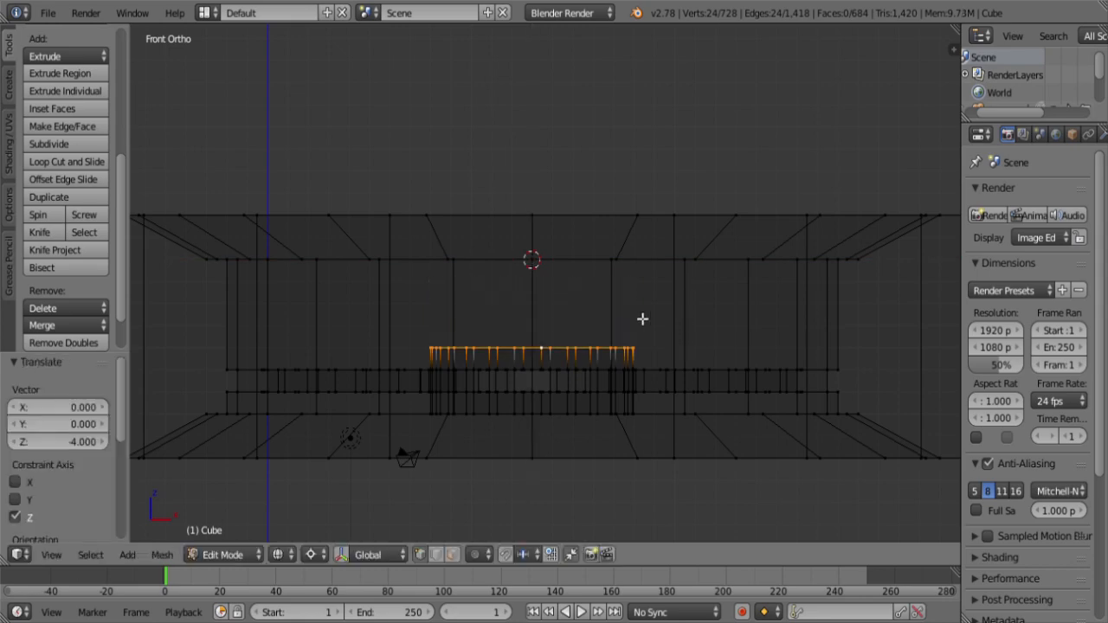
key(z)
middle_drag(576, 222, 590, 350)
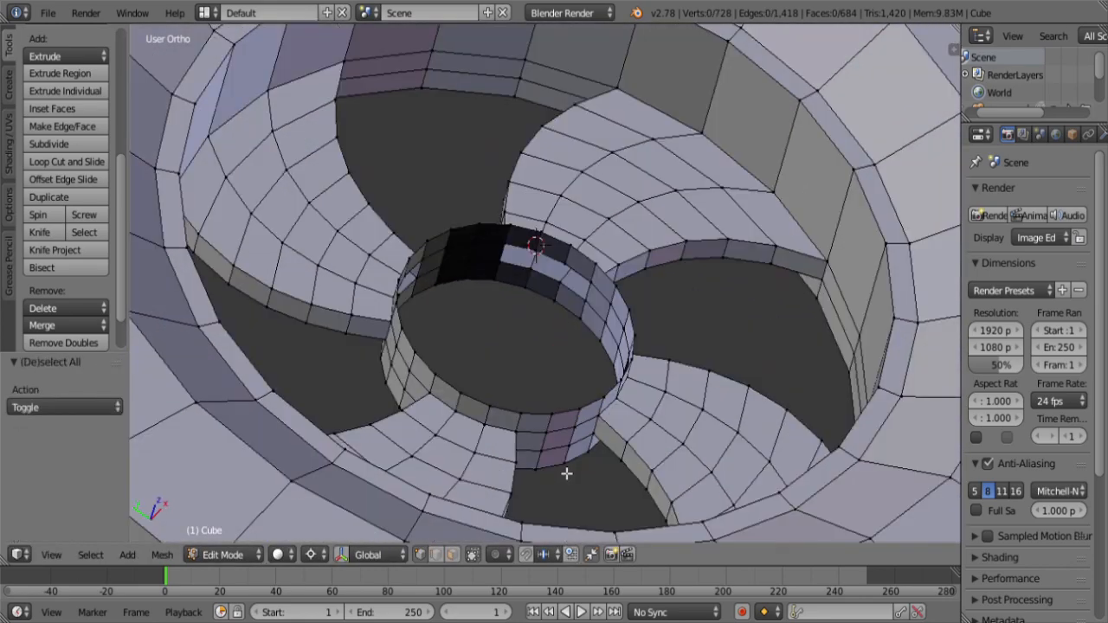
Step: Select the whole hub ring by growing the selection from its upper and lower edge loops, and enable proportional editing in a wireframe front view
alt+right_click(567, 472)
alt+shift+right_click(568, 419)
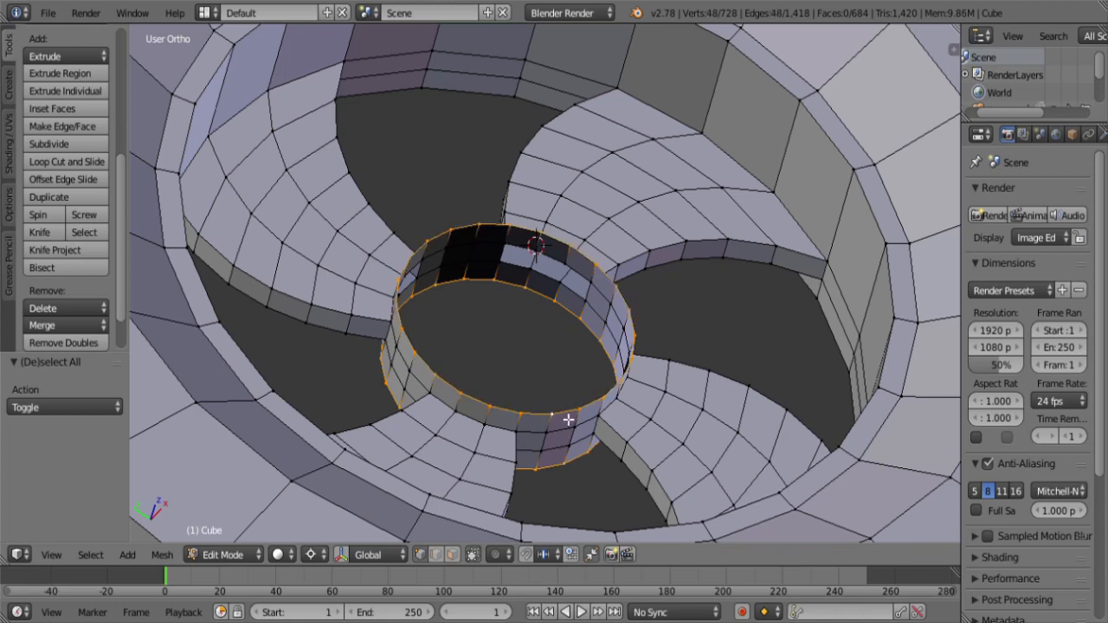
key(ctrl+KP_Add)
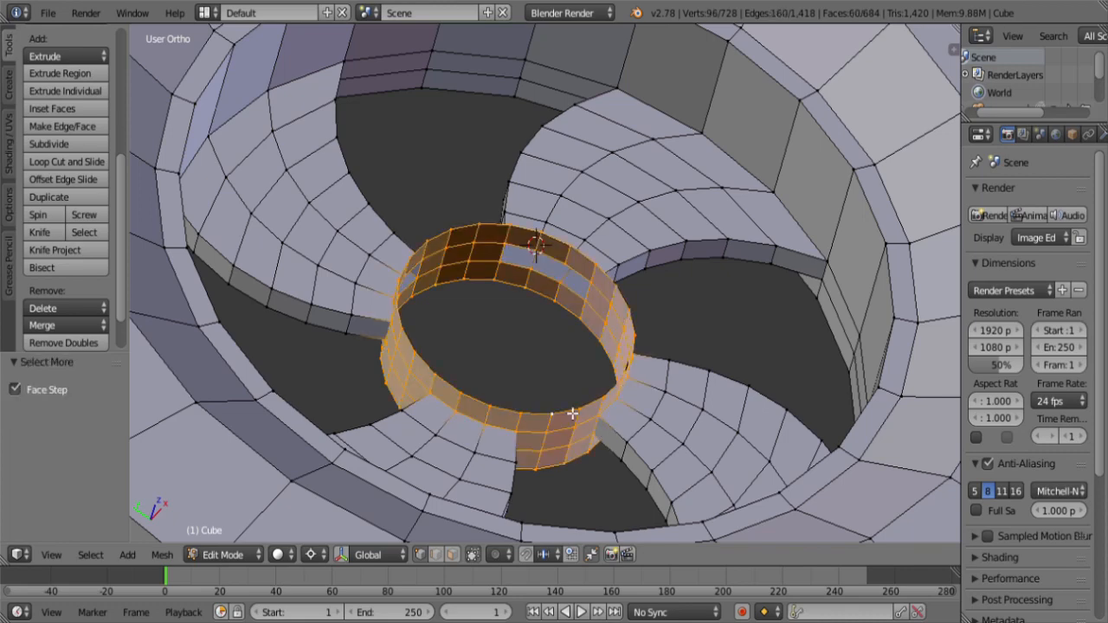
key(KP_1)
key(z)
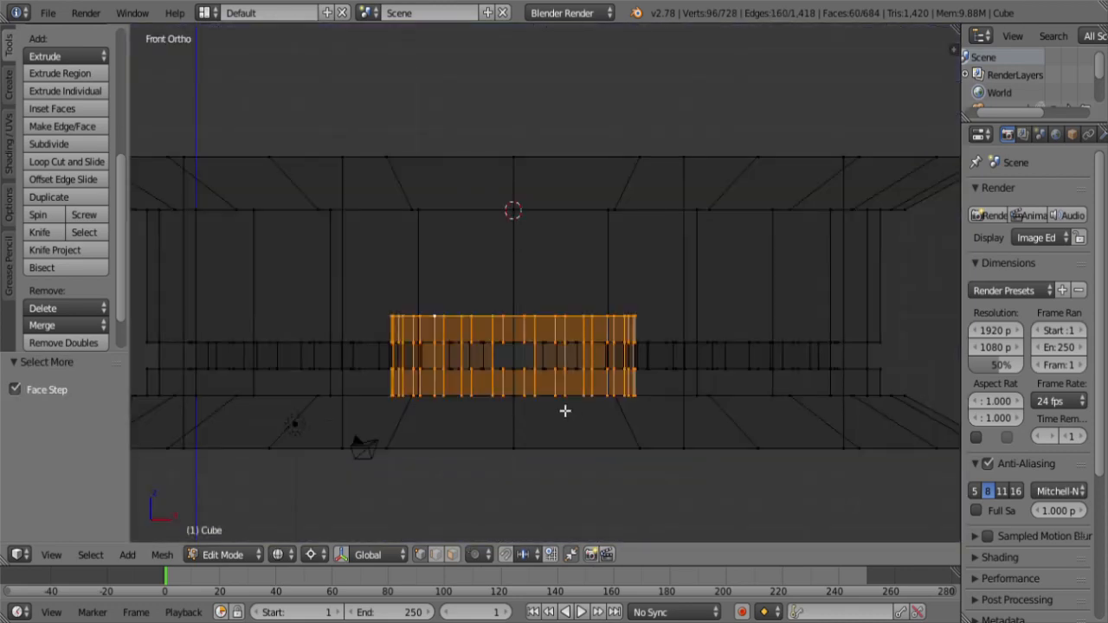
click(473, 554)
click(509, 471)
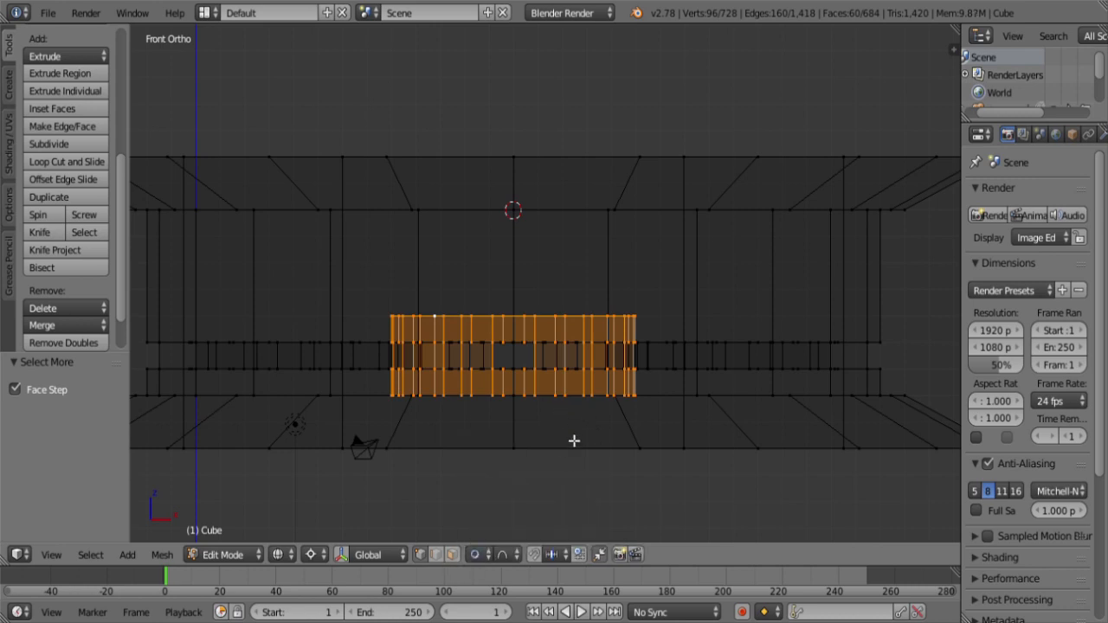
key(g)
key(z)
scroll(564, 401, up, 3)
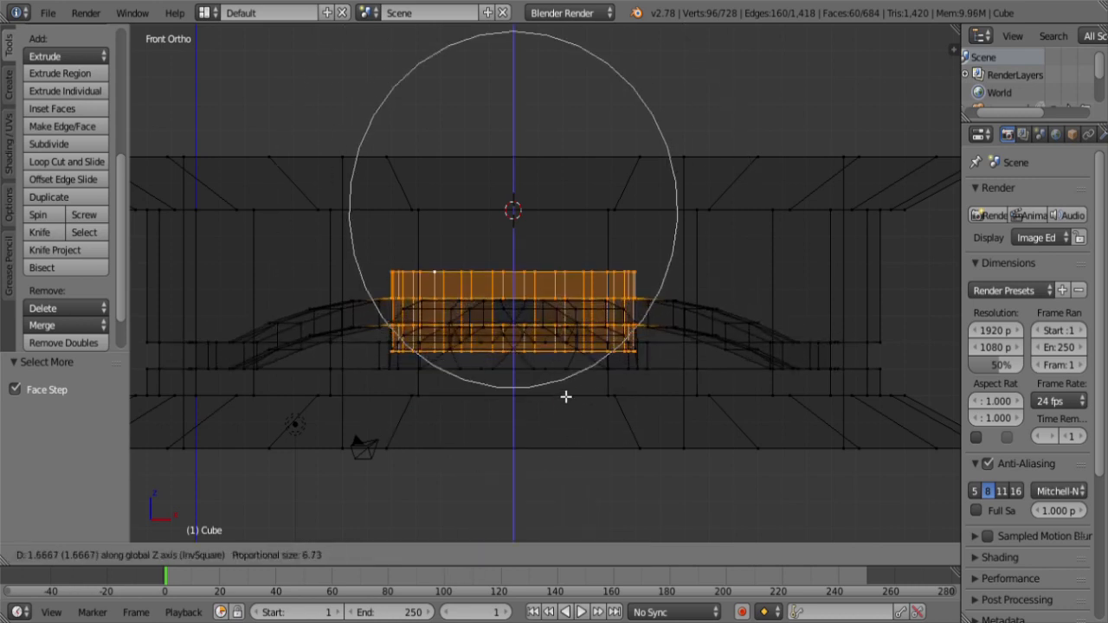
scroll(565, 396, down, 4)
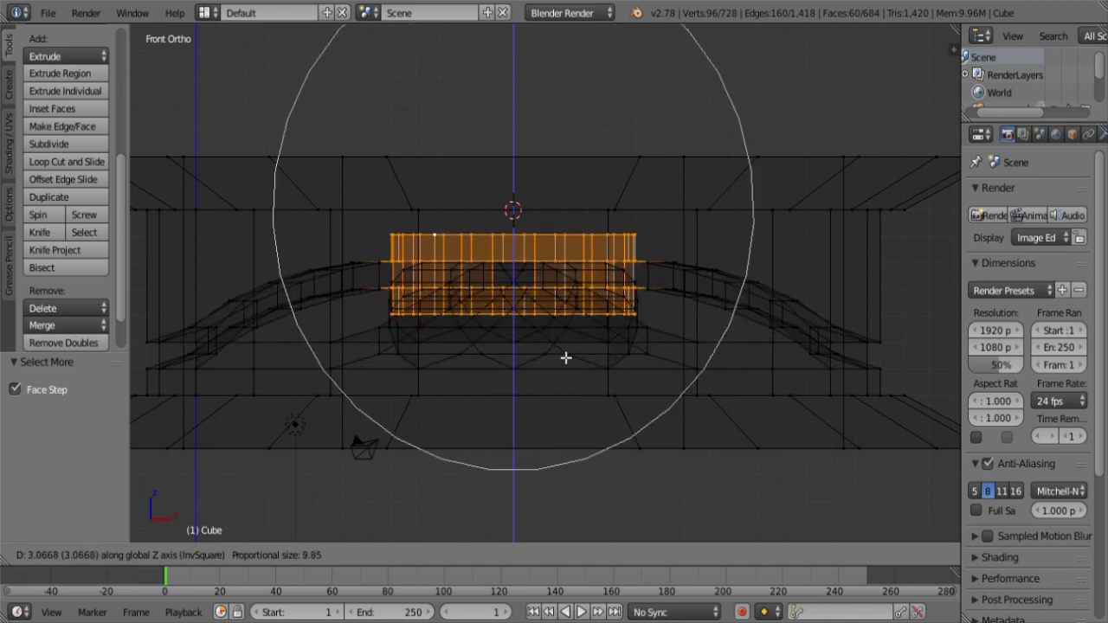
key(Escape)
Step: Set the proportional falloff to Sharp and move the hub 3 units along Z with a proportional size of 9.85, returning to solid shading
click(503, 554)
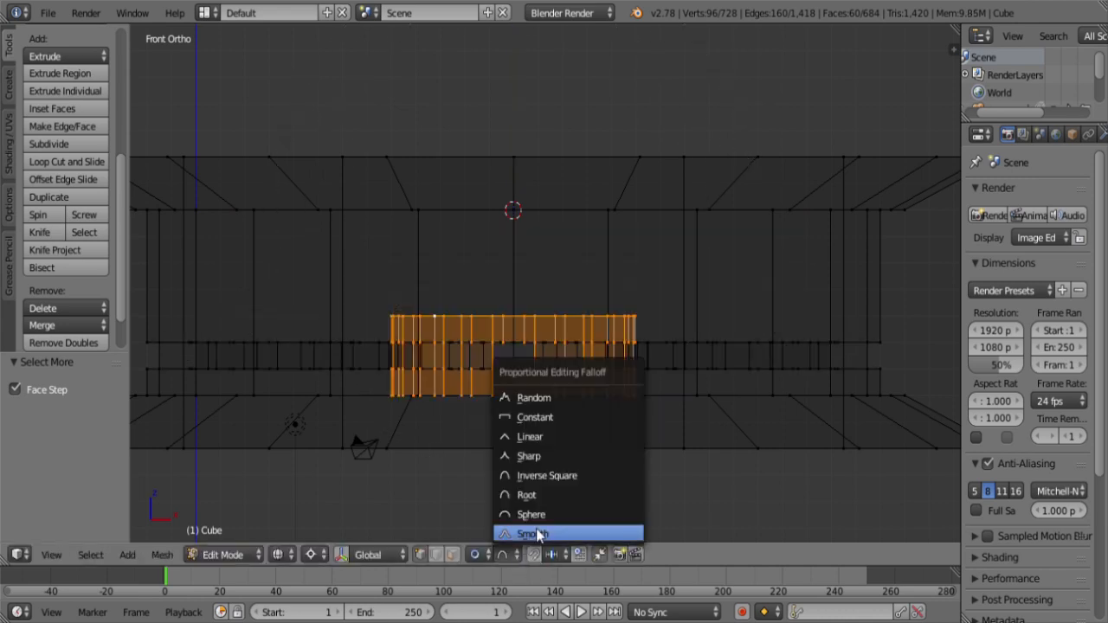
click(541, 456)
key(g)
key(z)
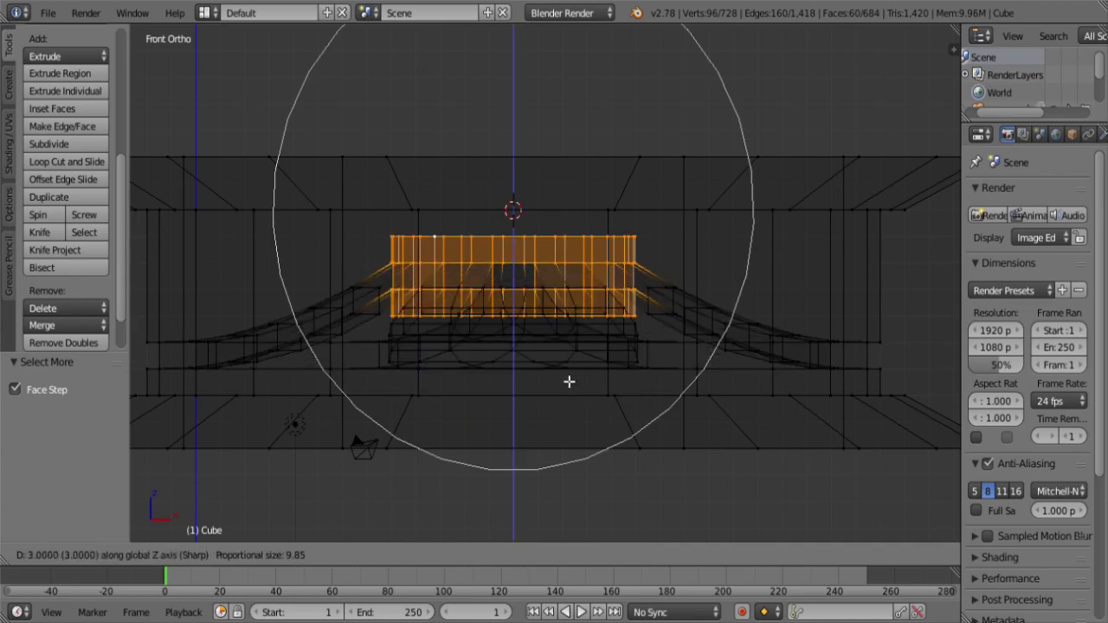
click(569, 382)
key(z)
Step: Close the hub's upper opening by extruding its top edge loop in place and merging the new vertices at center
mouse_move(542, 358)
middle_down()
mouse_move(563, 435)
mouse_move(677, 445)
middle_up()
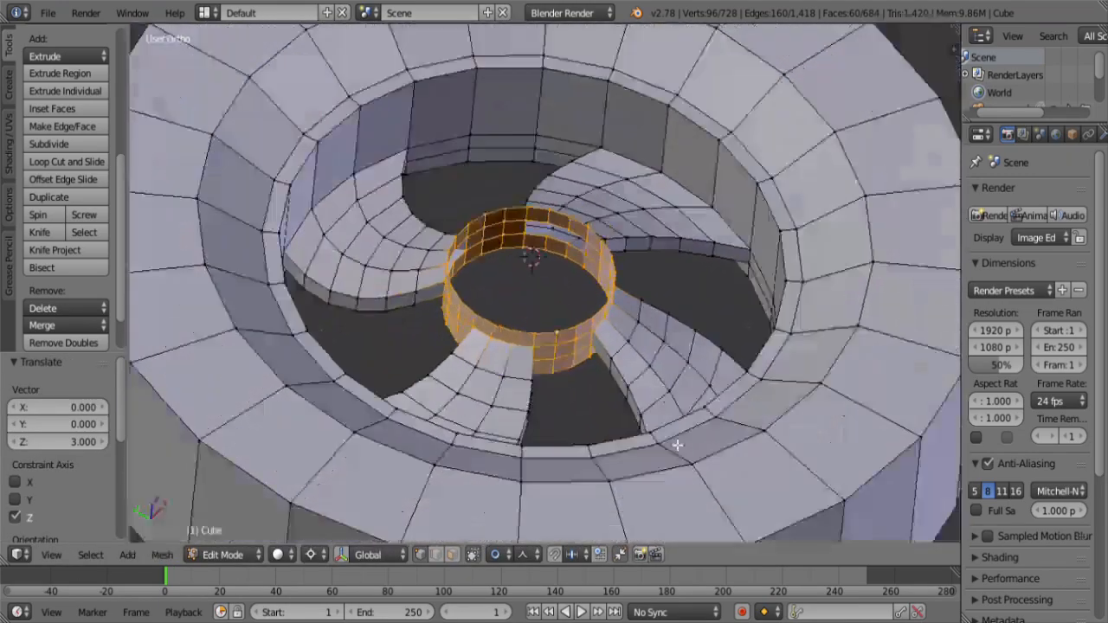
scroll(594, 373, down, 2)
scroll(596, 316, up, 4)
middle_drag(594, 373, 515, 359)
key(a)
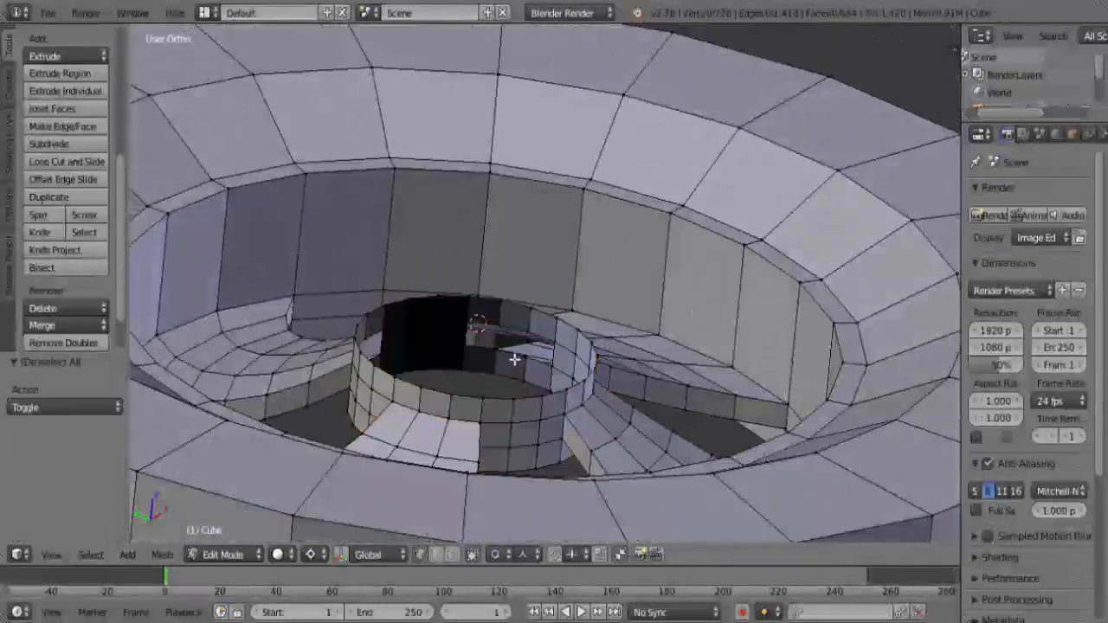
alt+right_click(460, 302)
key(e)
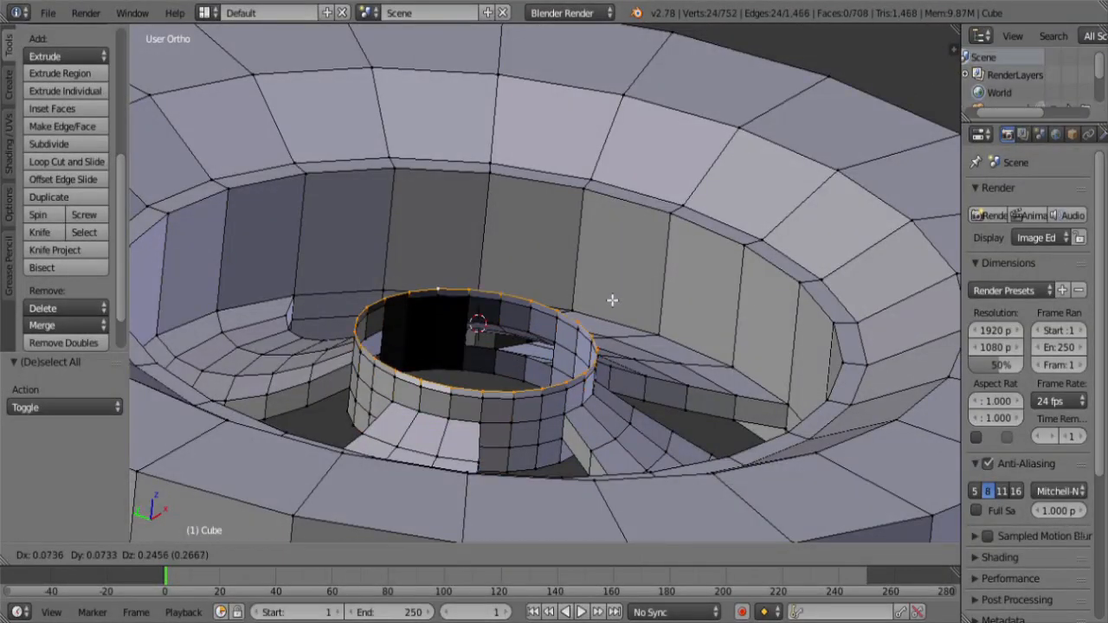
right_click(617, 293)
key(alt+m)
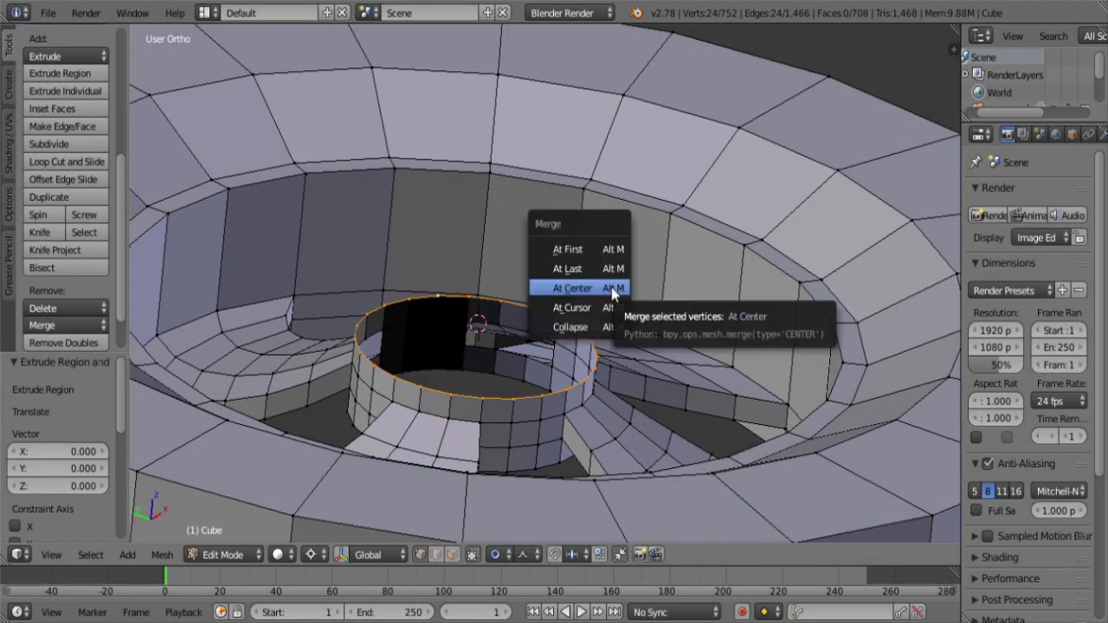
click(612, 291)
Step: Cap the hub's underside by extruding its bottom edge loop in place and merging the new vertices at center
middle_drag(554, 430, 541, 268)
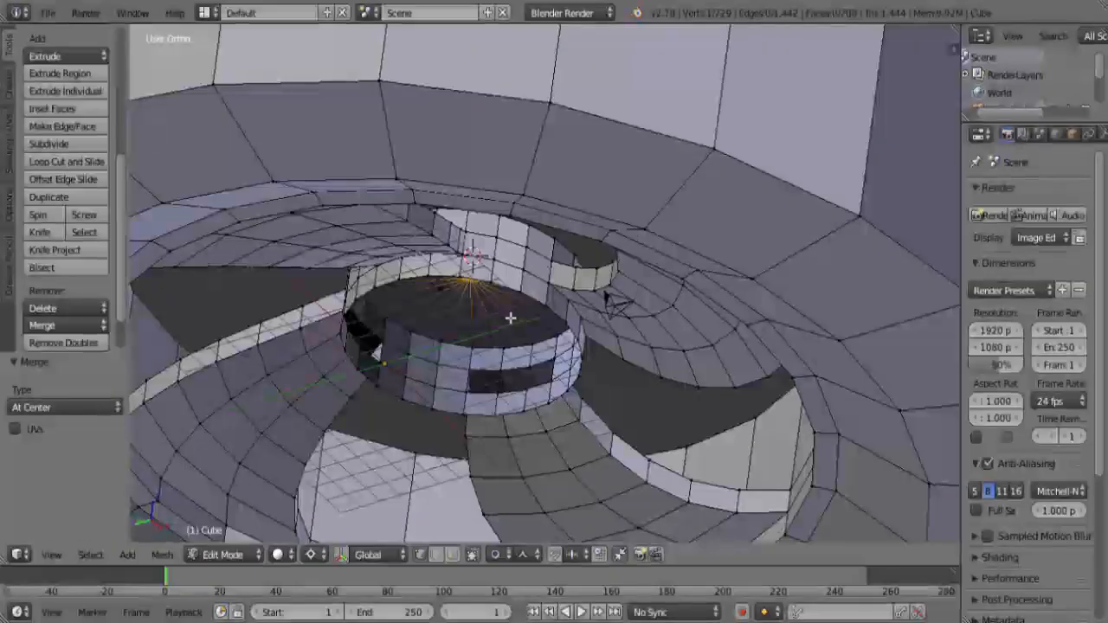
key(a)
alt+right_click(512, 289)
key(e)
right_click(606, 298)
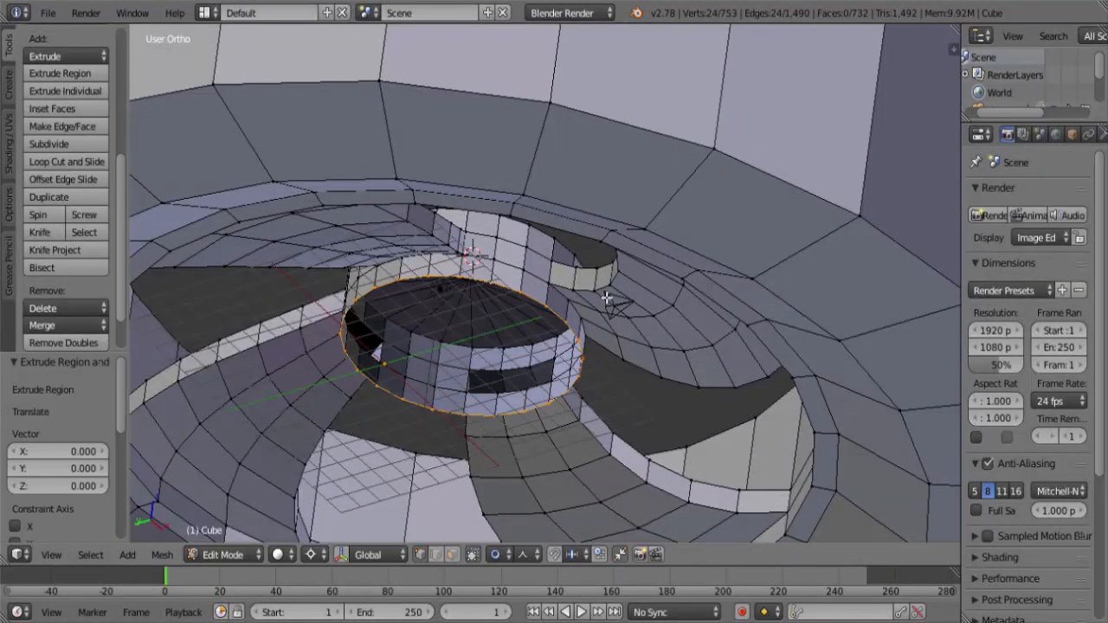
key(alt+m)
click(604, 298)
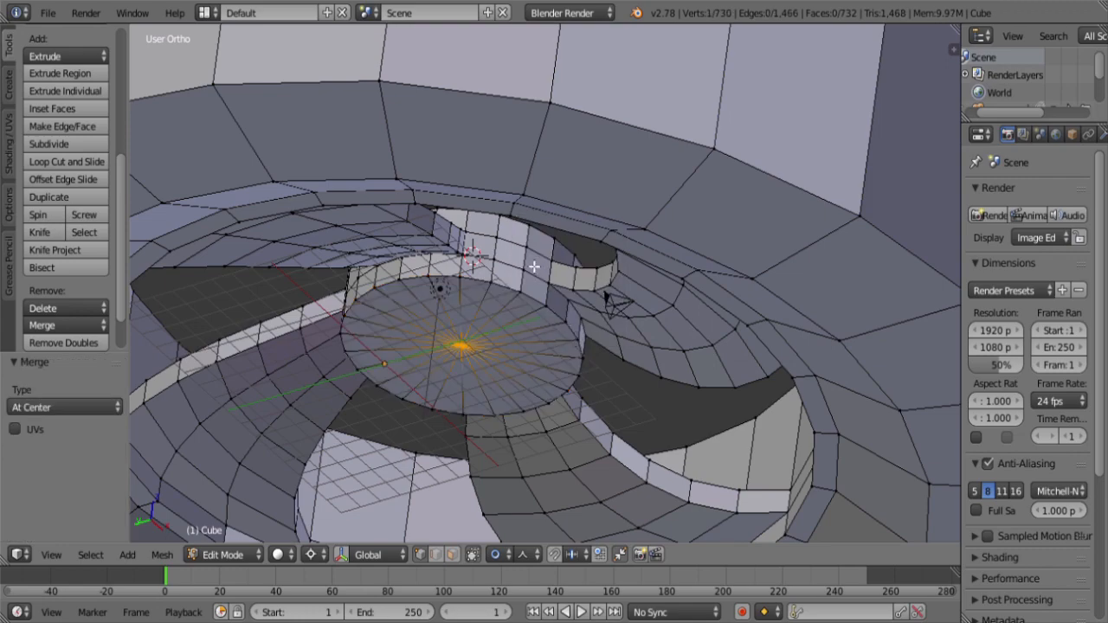
Step: Bevel the outer edge loop of the hub's top cap with an offset of 0.5
middle_drag(535, 268, 530, 408)
middle_drag(440, 331, 428, 389)
shift+middle_drag(596, 464, 675, 378)
scroll(576, 388, up, 3)
key(a)
alt+right_click(590, 349)
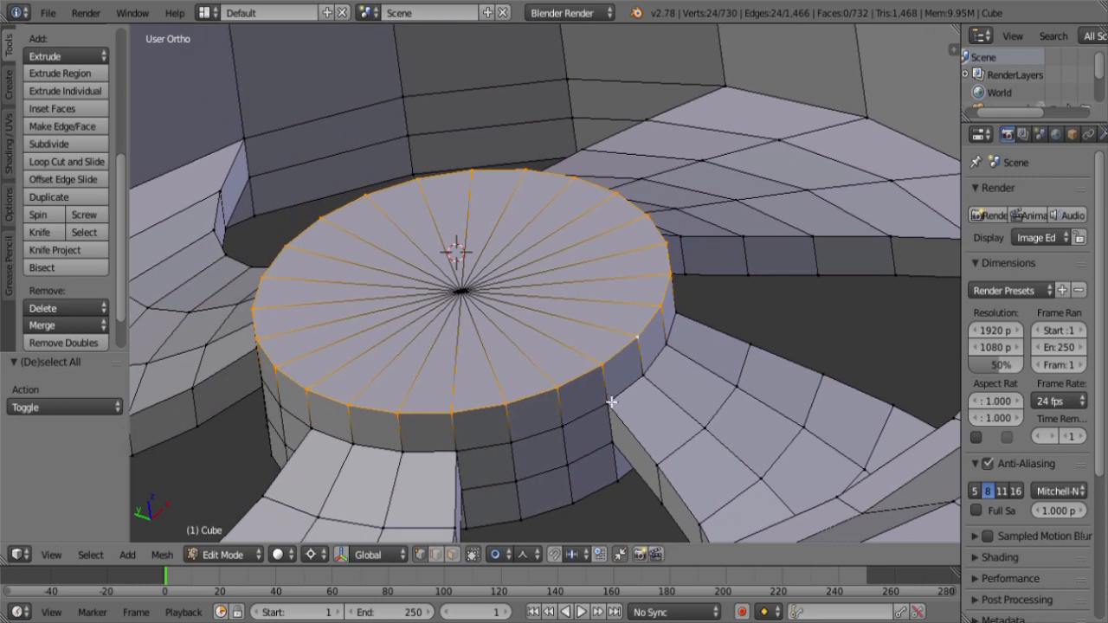
scroll(533, 440, up, 4)
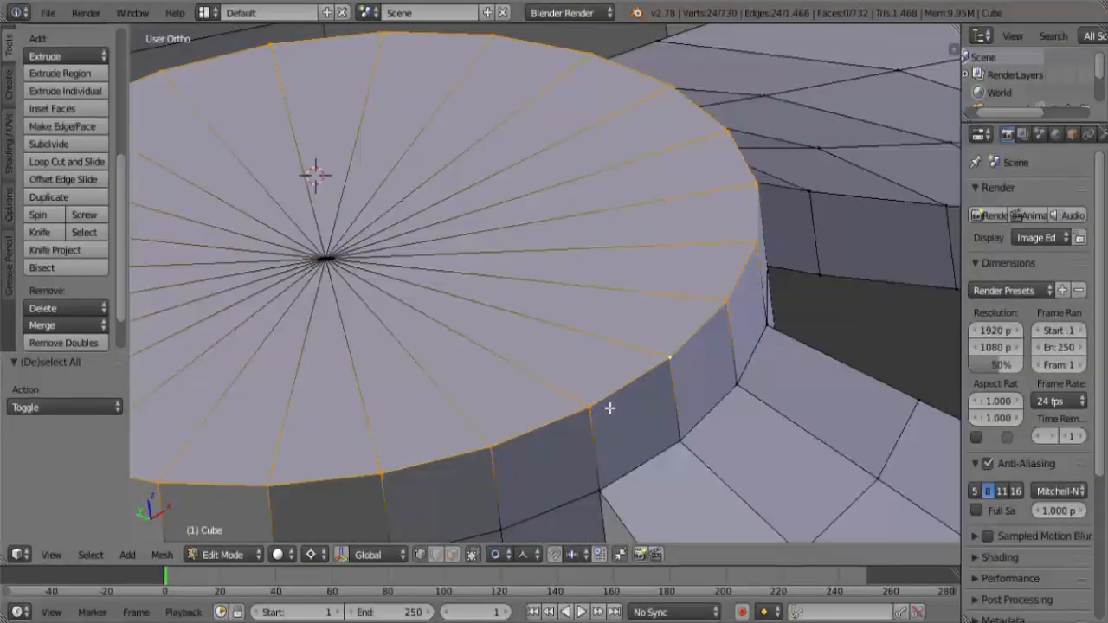
scroll(623, 400, down, 2)
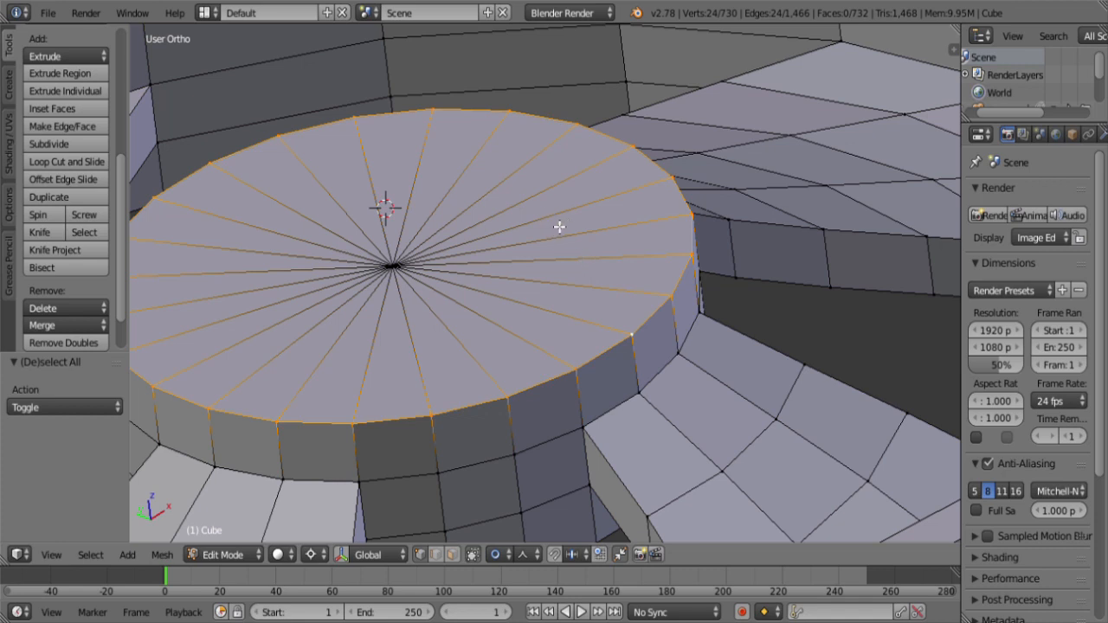
key(ctrl+b)
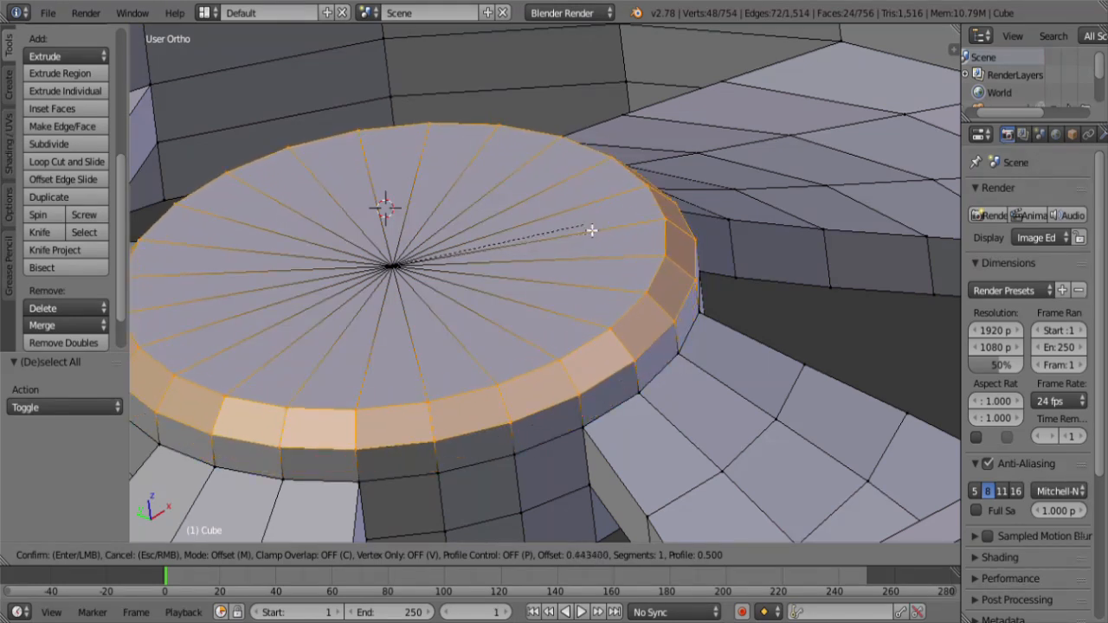
text(1)
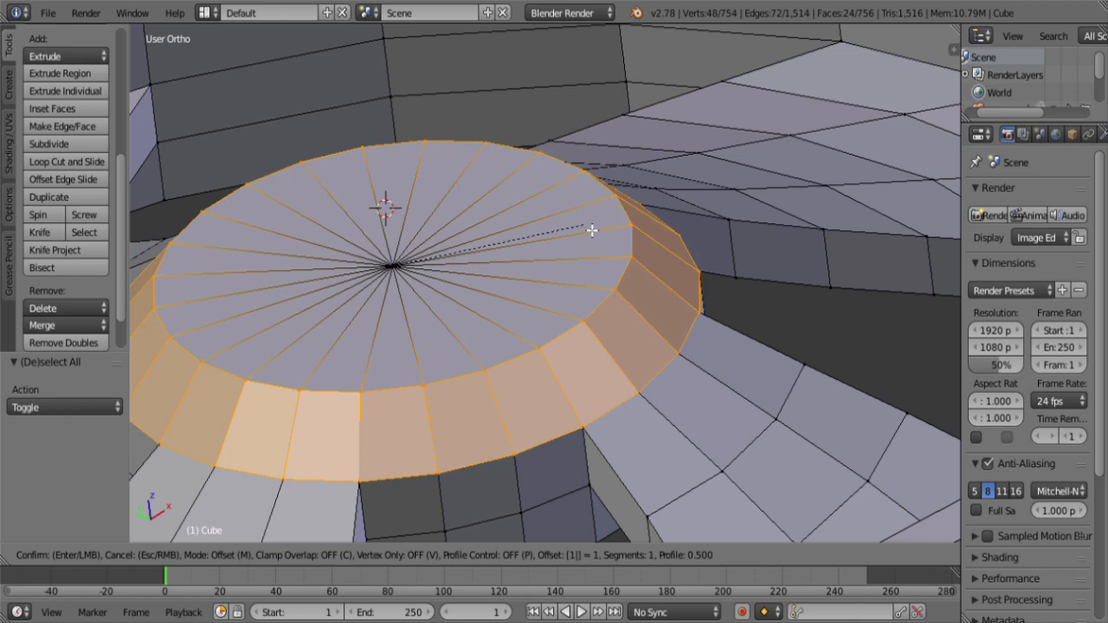
key(BackSpace)
text(.5)
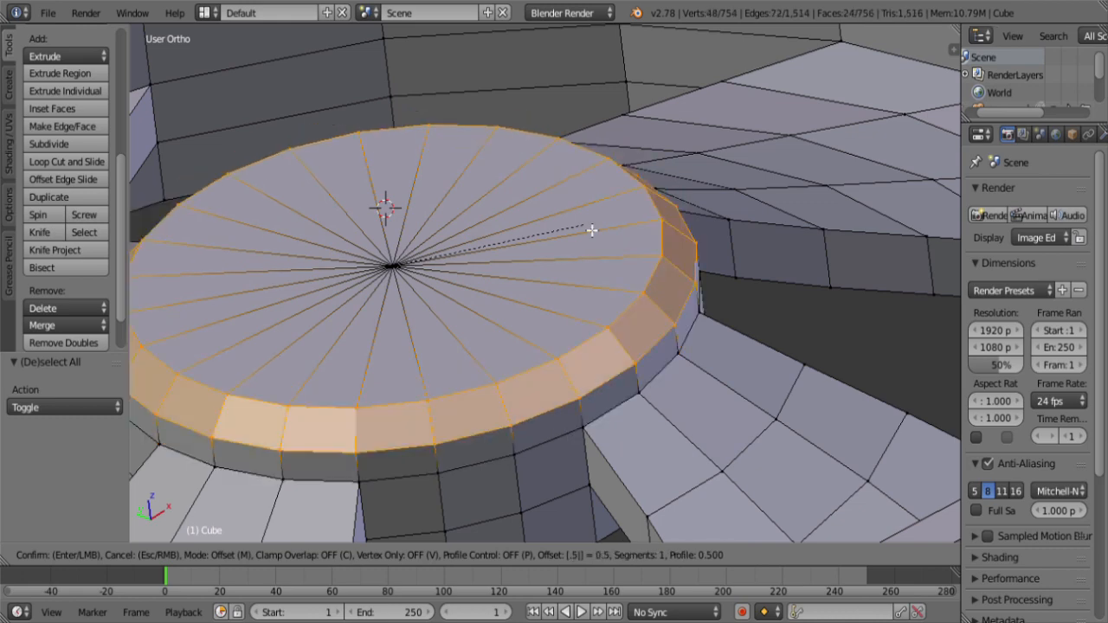
key(Return)
Step: Bevel the outer edge loop of the hub's bottom cap with an offset of 0.5 and clear the selection
scroll(472, 166, down, 5)
middle_drag(534, 257, 507, 105)
key(a)
alt+right_click(507, 260)
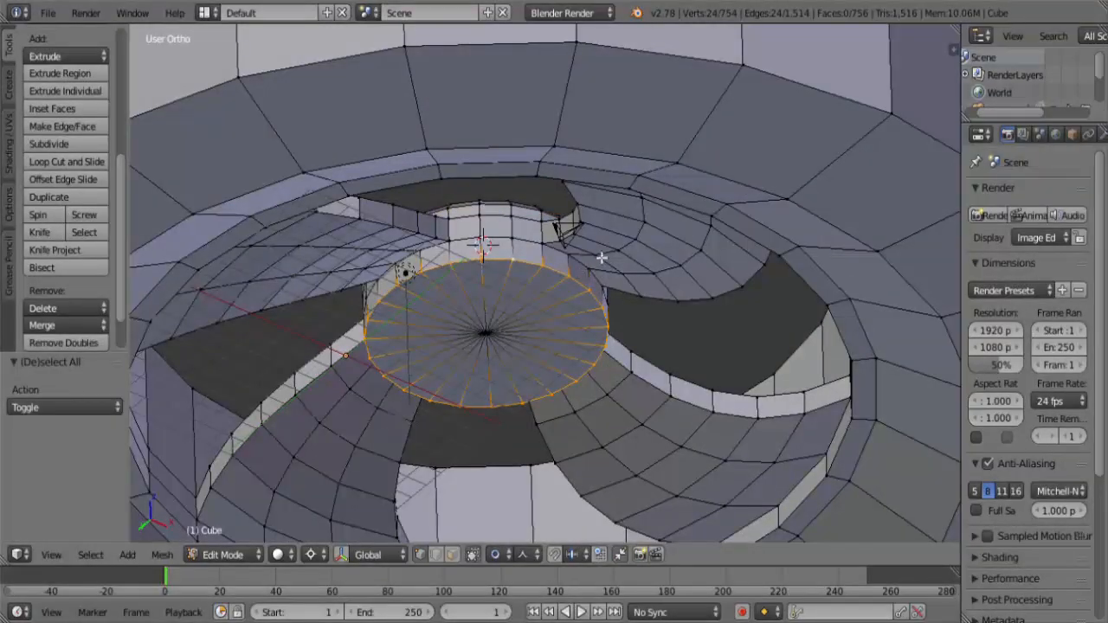
key(ctrl+b)
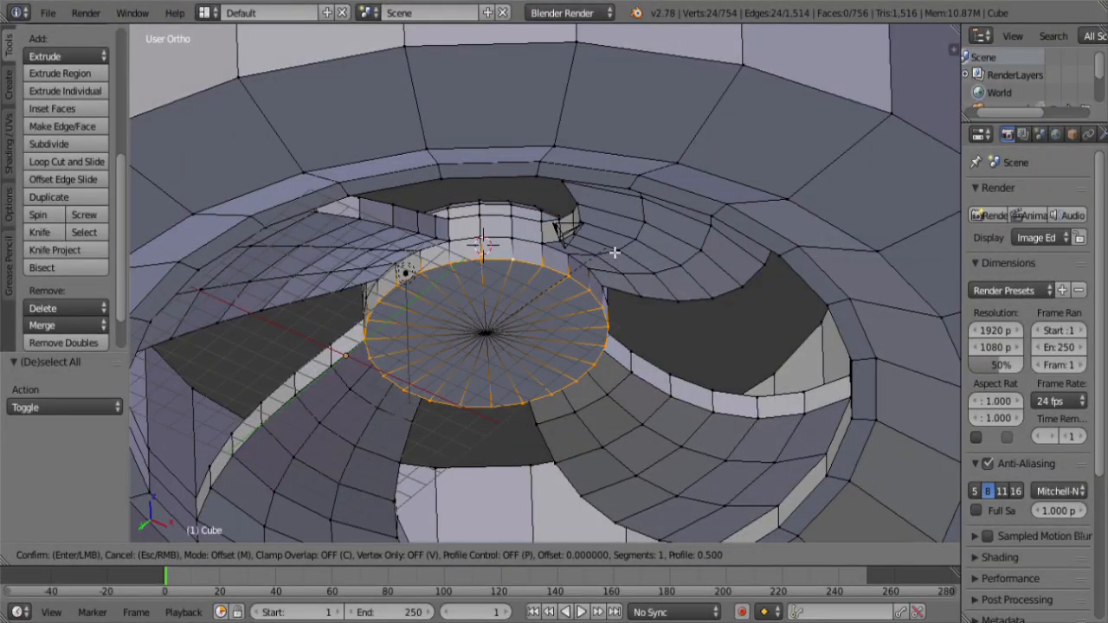
text(.5)
key(Return)
key(a)
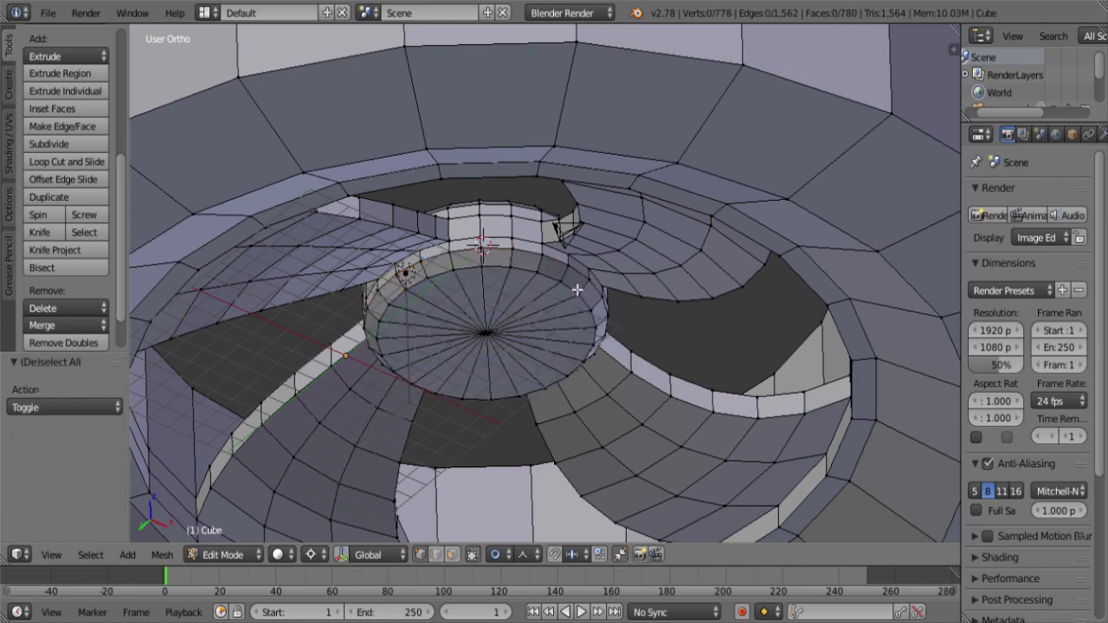
Step: In edge select mode, select the ring of vertical edges around the tire's outer tread and subdivide it with 5 cuts
middle_drag(581, 289, 564, 394)
scroll(555, 377, down, 4)
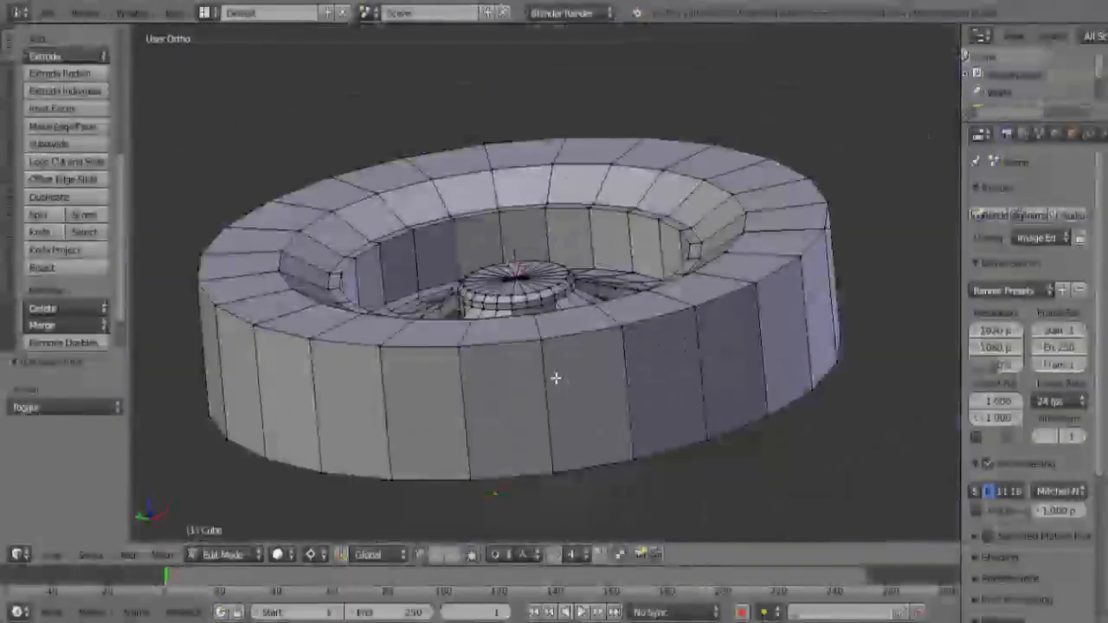
ctrl+alt+right_click(555, 406)
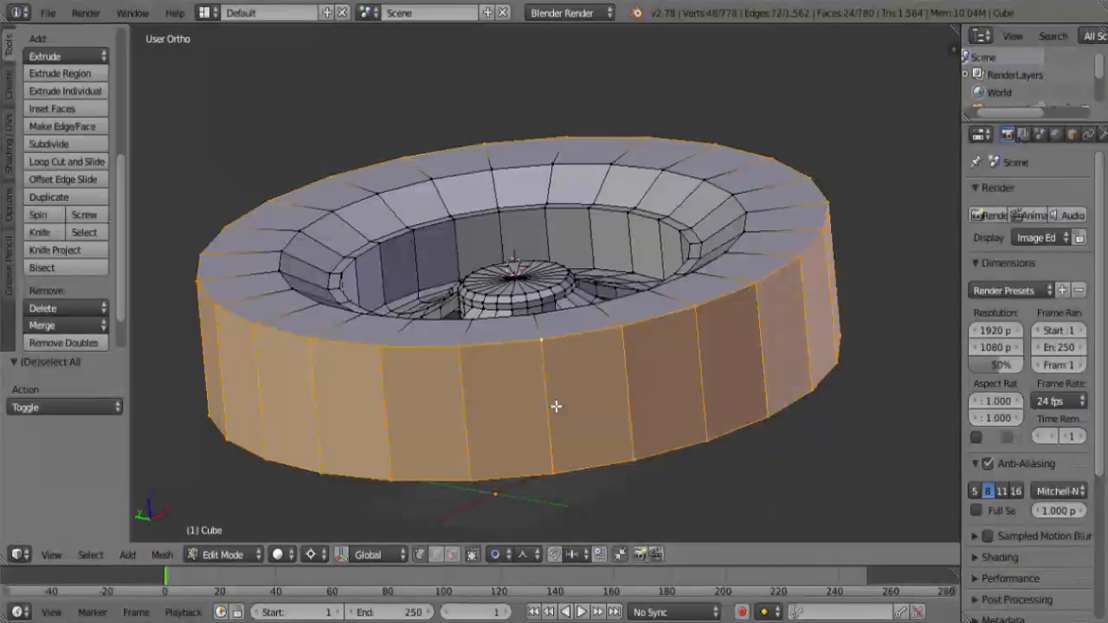
click(435, 557)
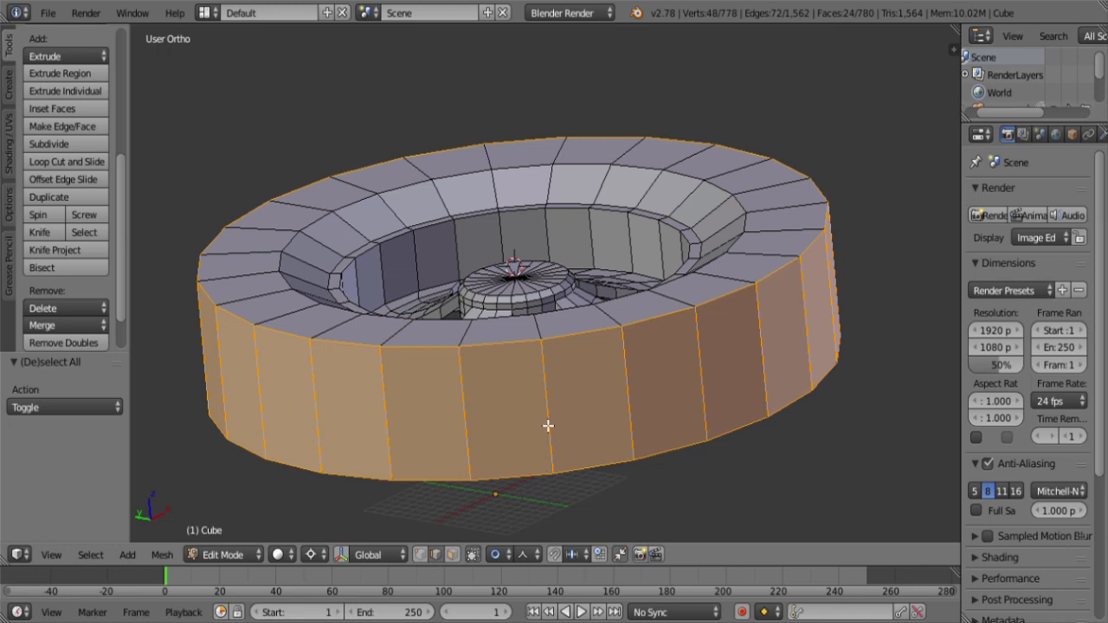
key(a)
right_click(563, 417)
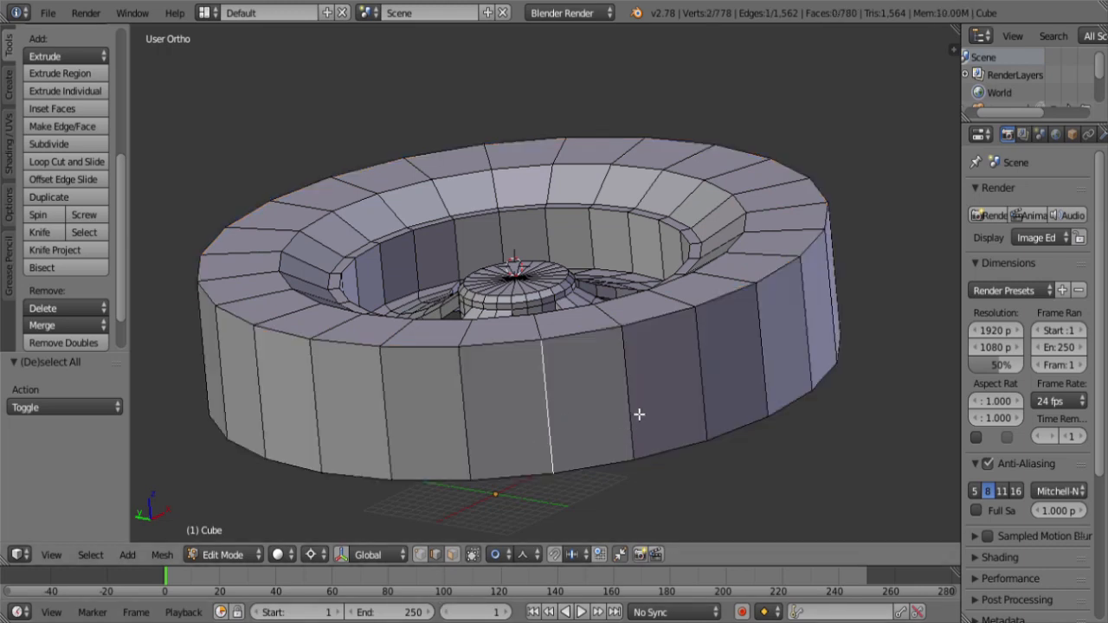
ctrl+alt+right_click(638, 414)
key(w)
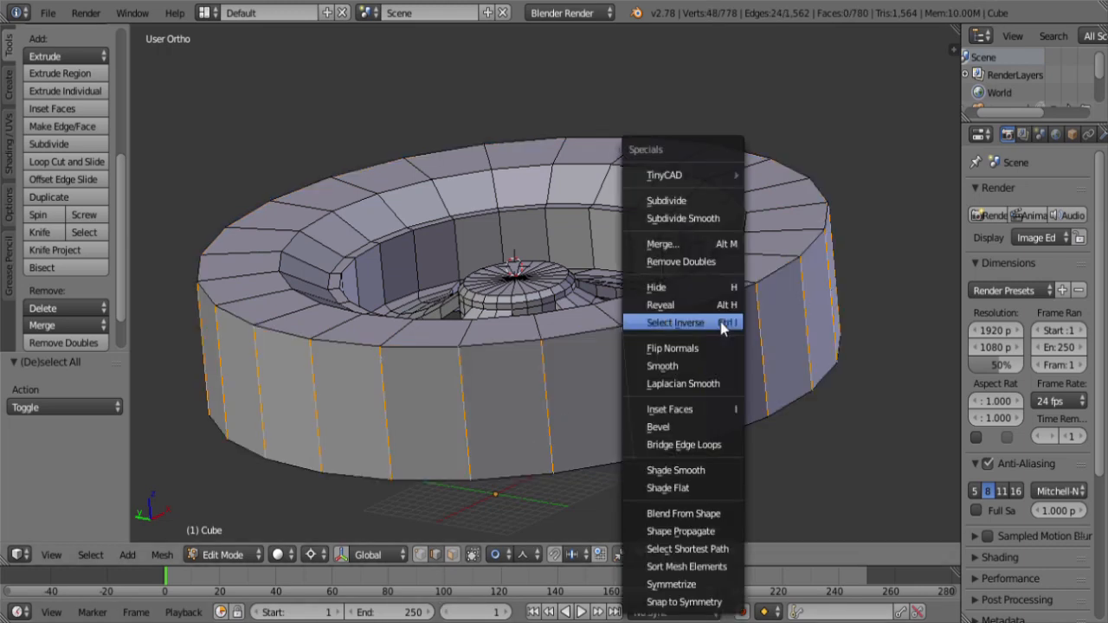
click(684, 201)
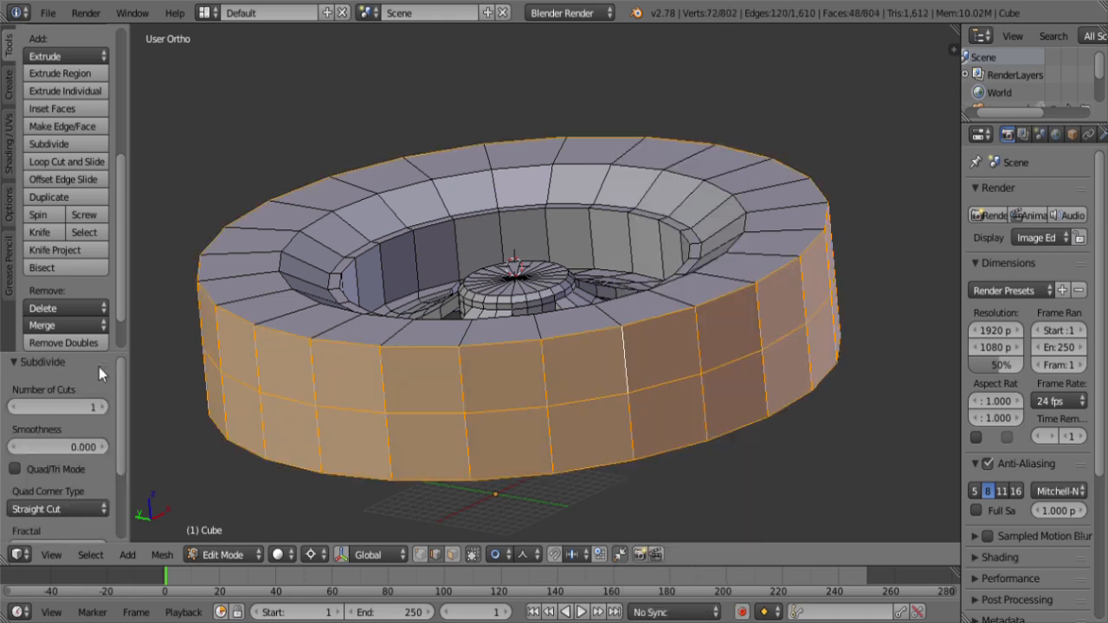
click(103, 407)
click(102, 406)
click(103, 406)
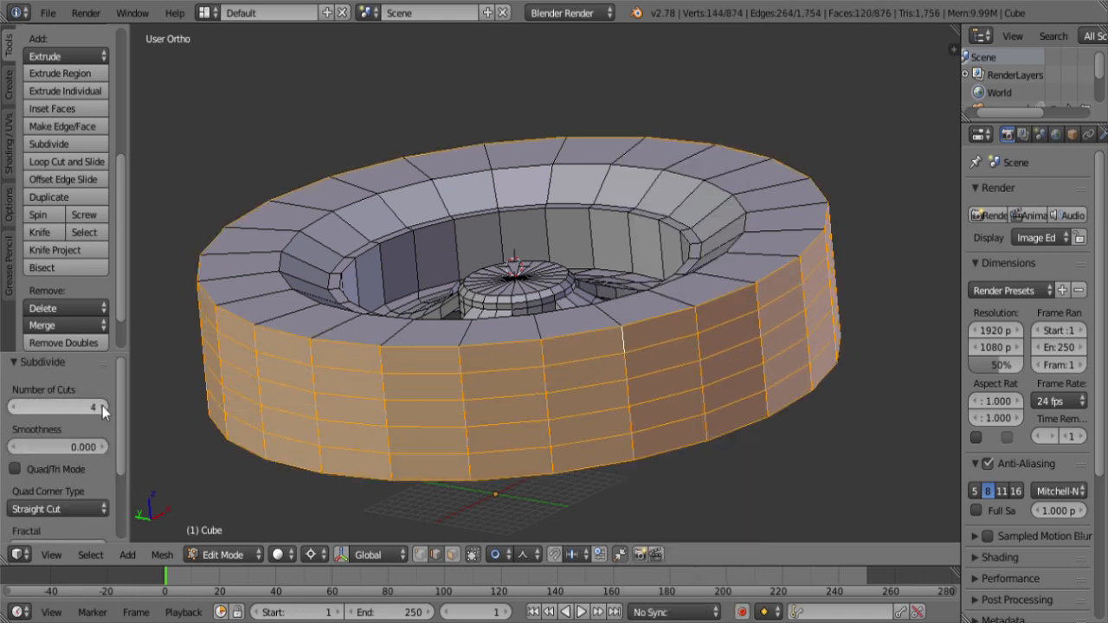
click(103, 407)
Step: Snap the 3D cursor to the tire's middle tread edge loop and rotate the loop 30° about Z with sharp proportional falloff
key(a)
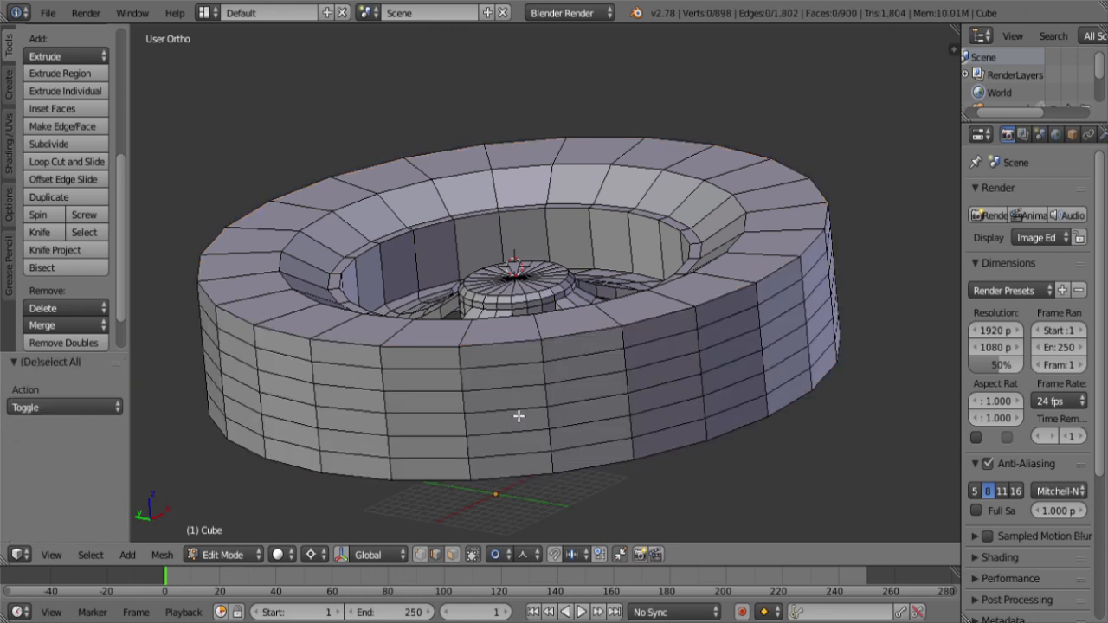
alt+right_click(519, 417)
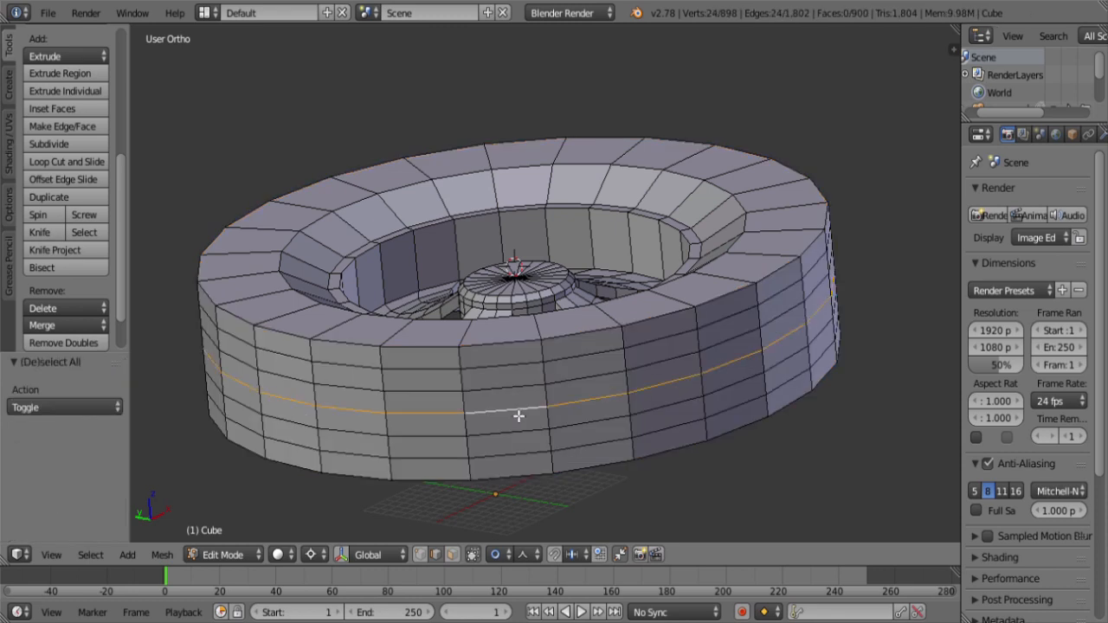
key(shift+s)
click(565, 452)
key(r)
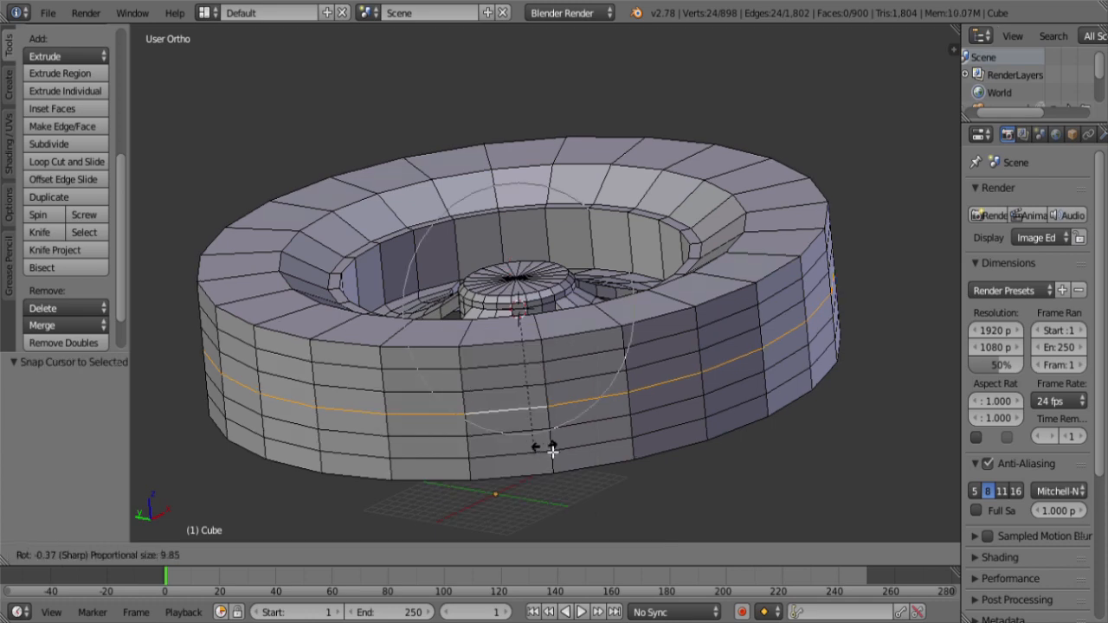
key(z)
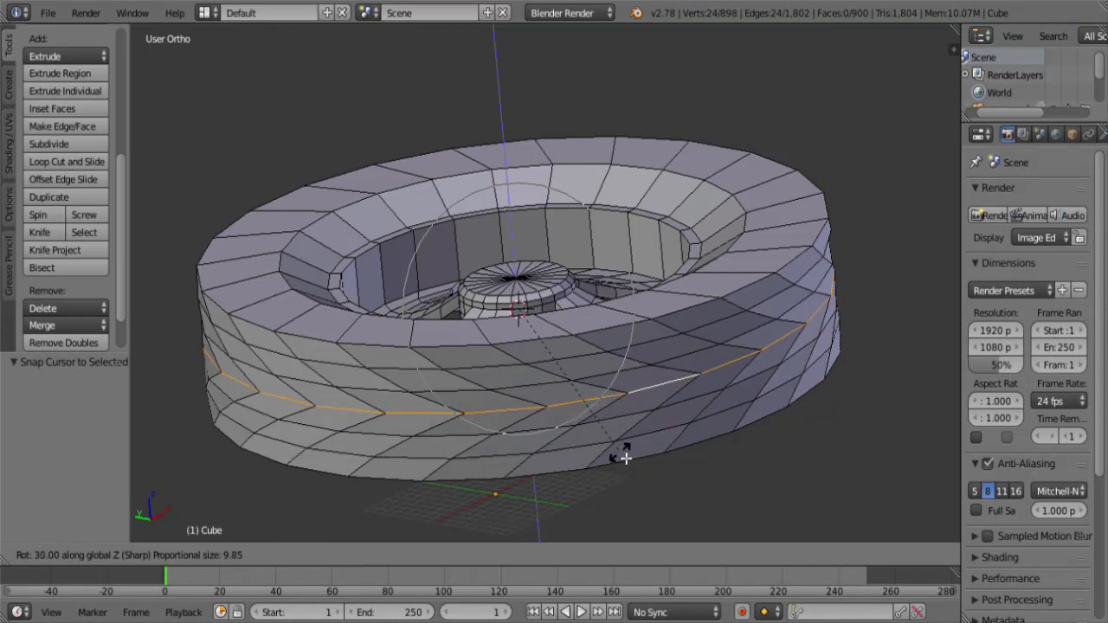
click(625, 457)
Step: Select the upper and lower edge loops bordering the tread and rotate them 6.185° about Z with proportional editing
key(a)
alt+right_click(545, 344)
alt+shift+right_click(548, 477)
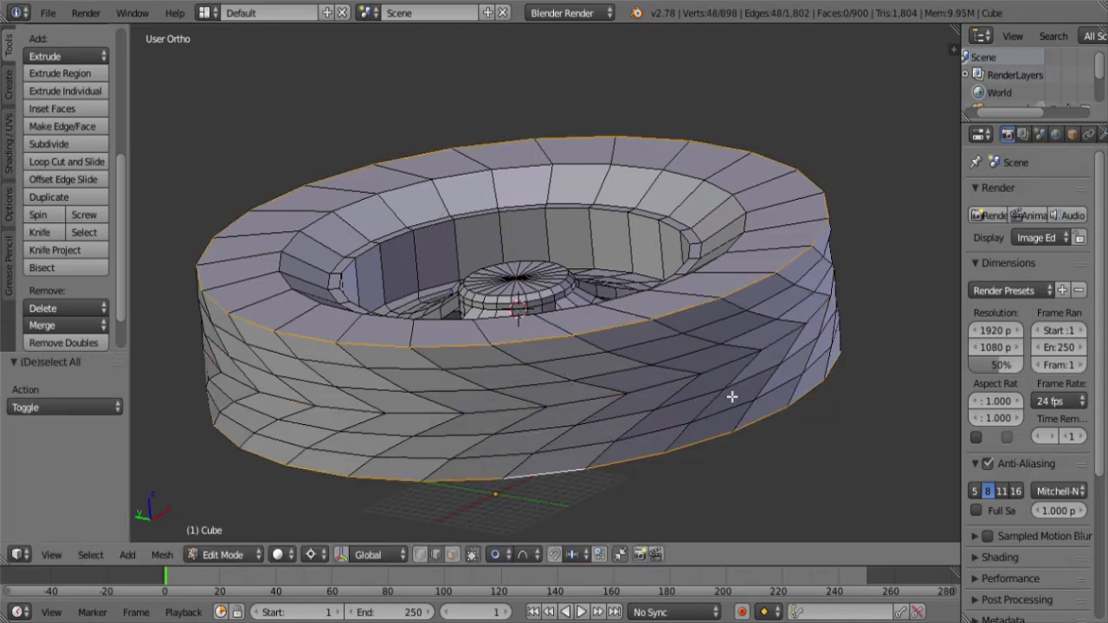
key(r)
key(z)
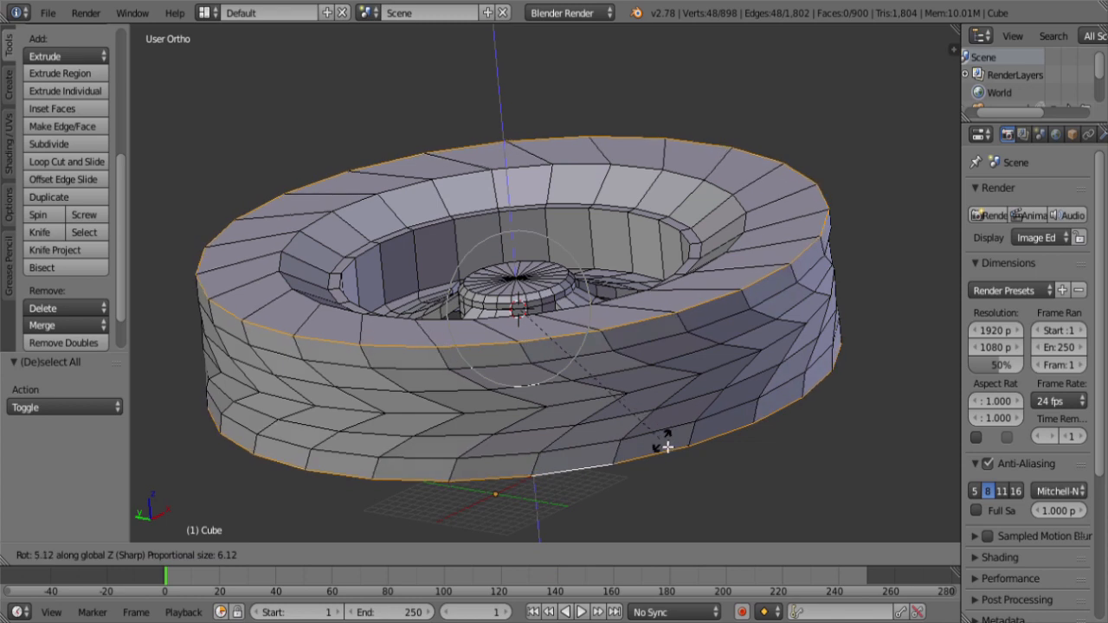
scroll(672, 444, down, 1)
click(674, 447)
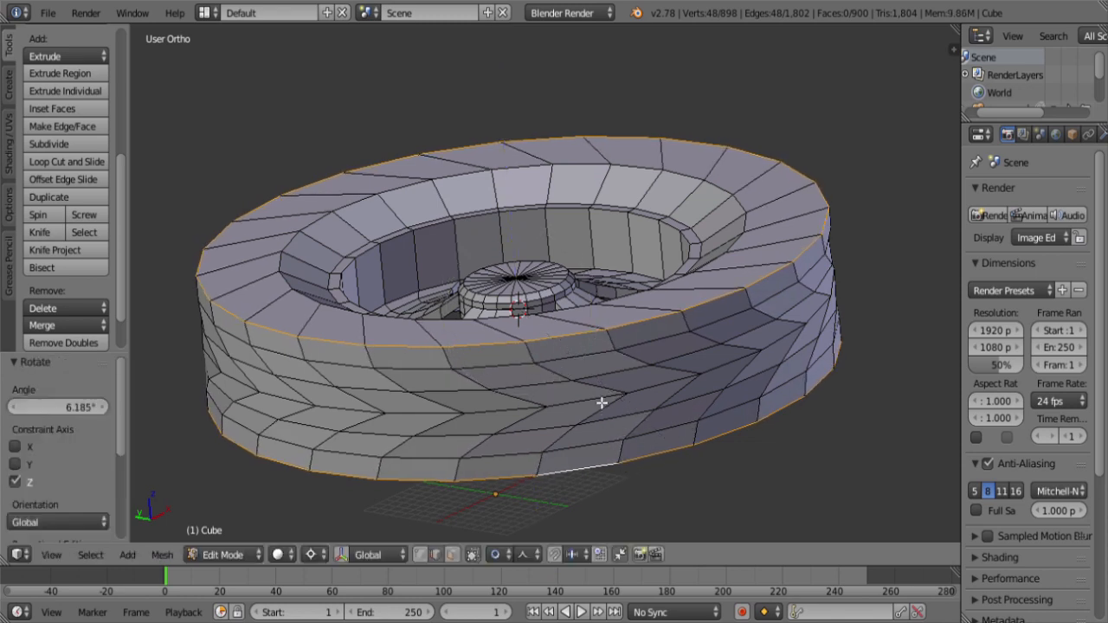
Step: Extend the selection to every edge loop around the tread, using vertex select mode, so all tread faces are selected
alt+shift+right_click(590, 363)
alt+shift+right_click(593, 402)
alt+shift+right_click(594, 451)
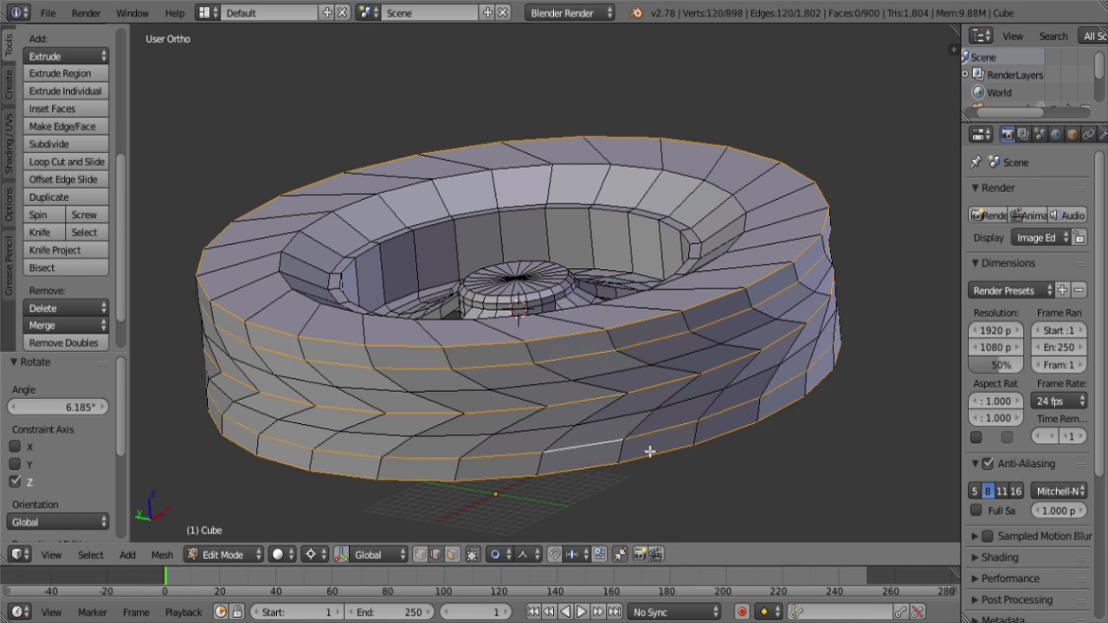
click(423, 555)
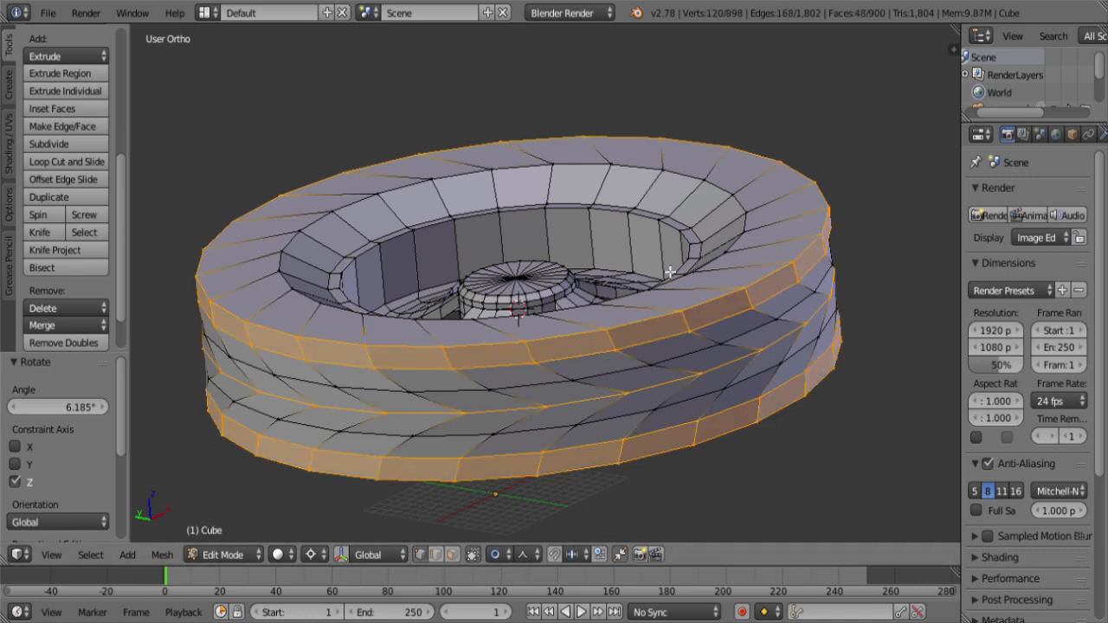
alt+shift+right_click(610, 376)
alt+shift+right_click(636, 422)
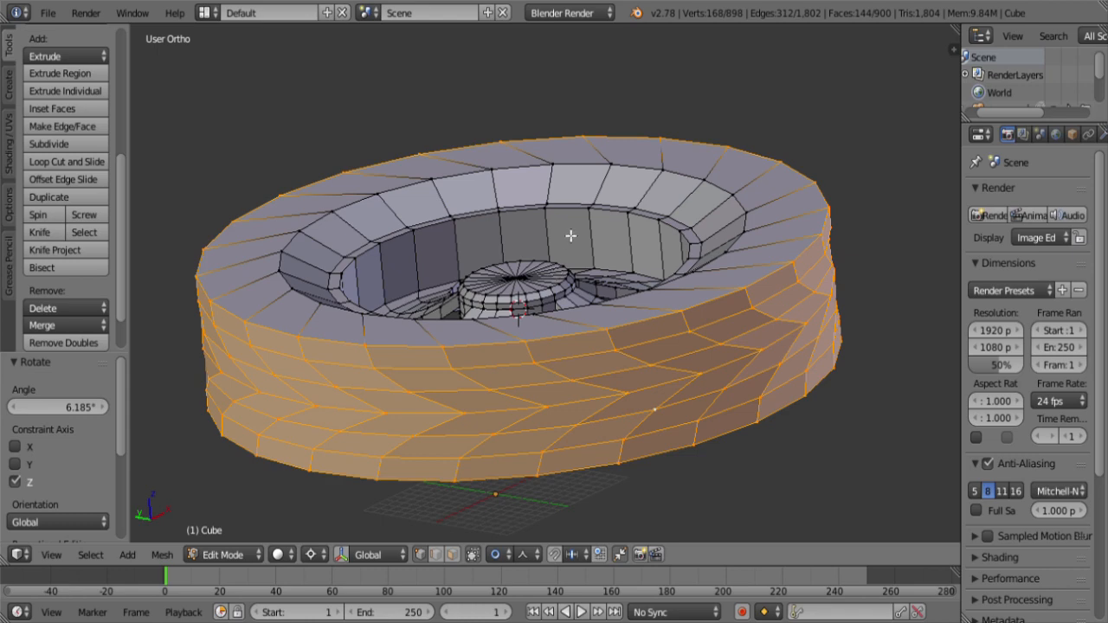
Step: Extrude the selected tread faces individually outward by 1
key(alt+e)
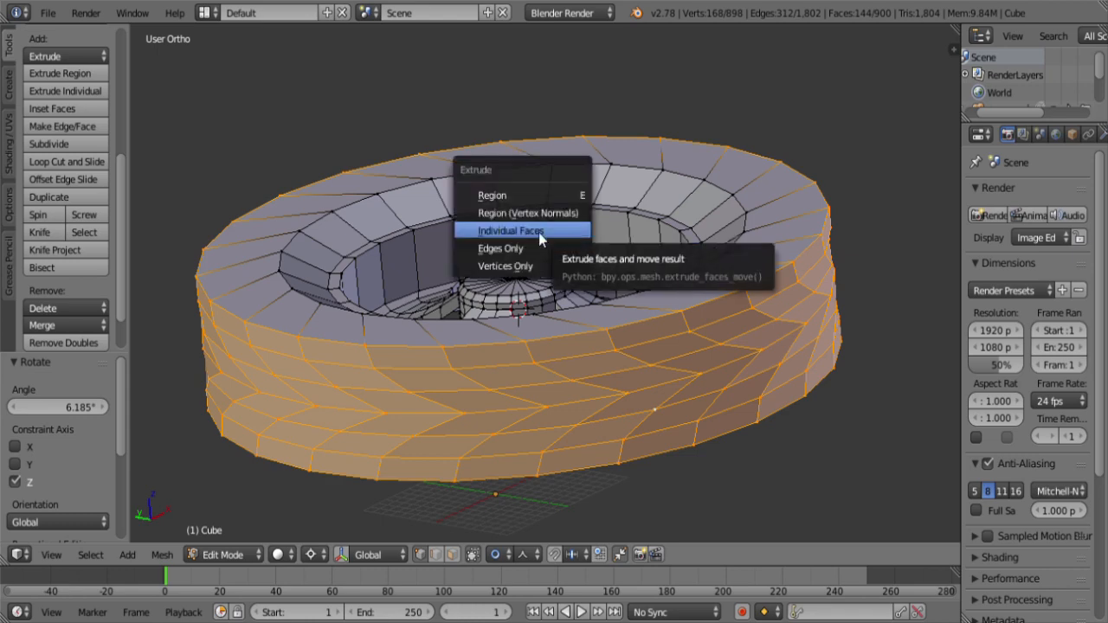
click(571, 231)
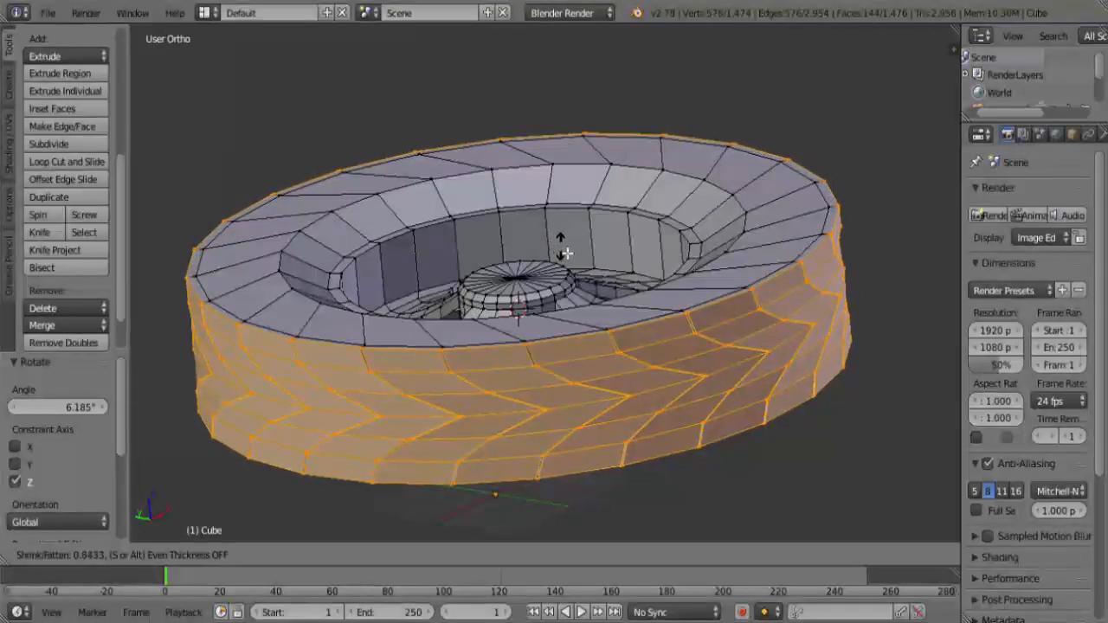
text(1)
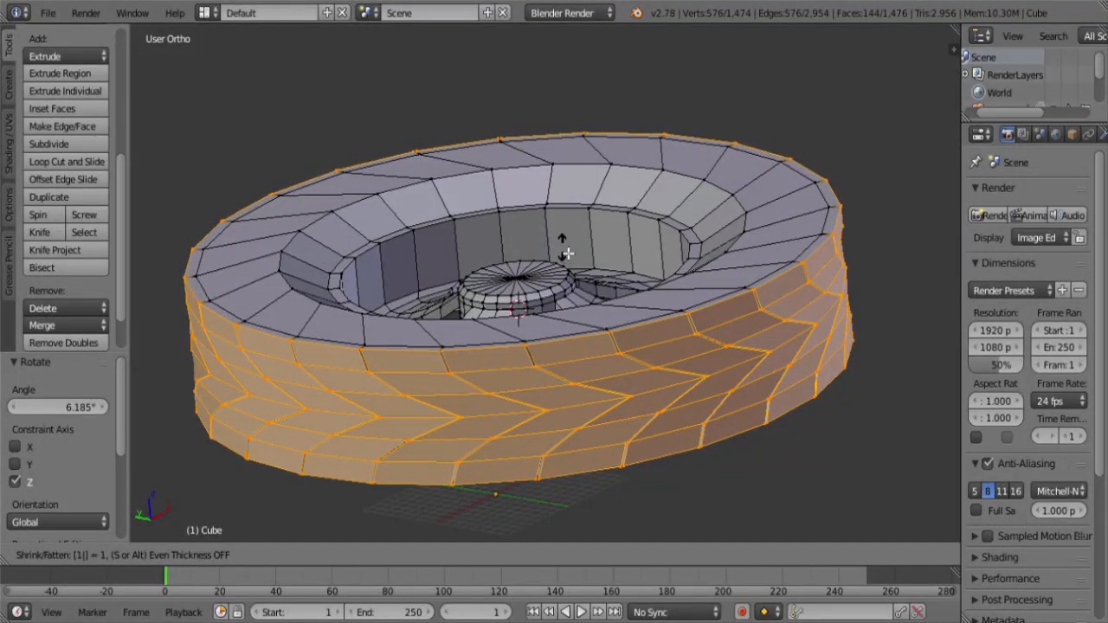
key(Return)
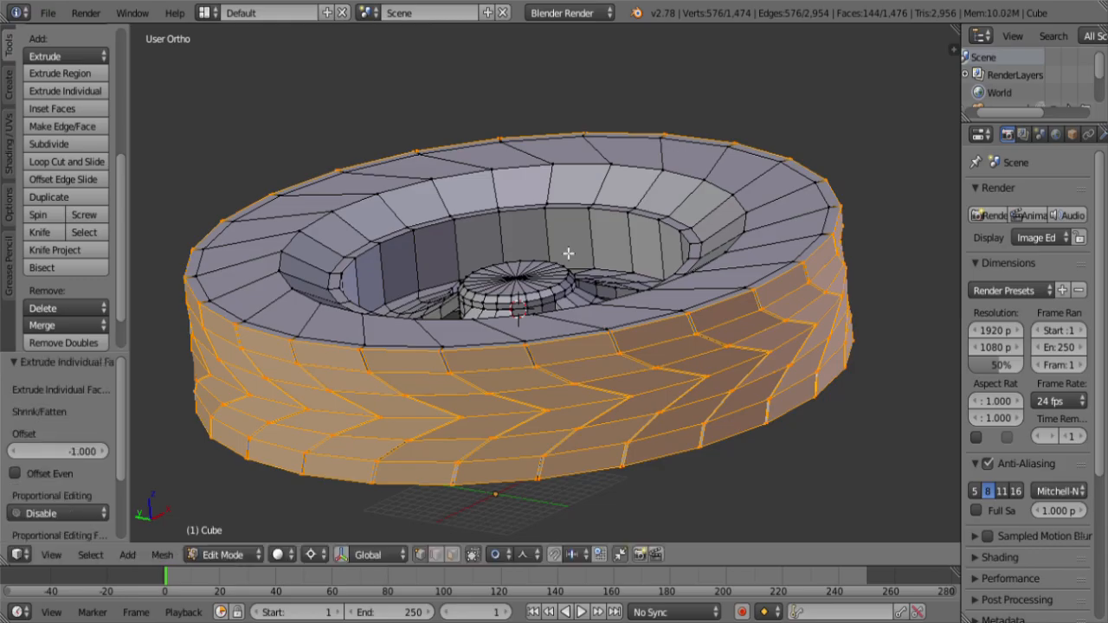
Step: Try beveling the extruded tread blocks with offsets of 0.5 and 0.3, and undo the individual-face extrusion
scroll(561, 254, up, 3)
middle_drag(546, 260, 599, 294)
shift+middle_drag(676, 369, 606, 283)
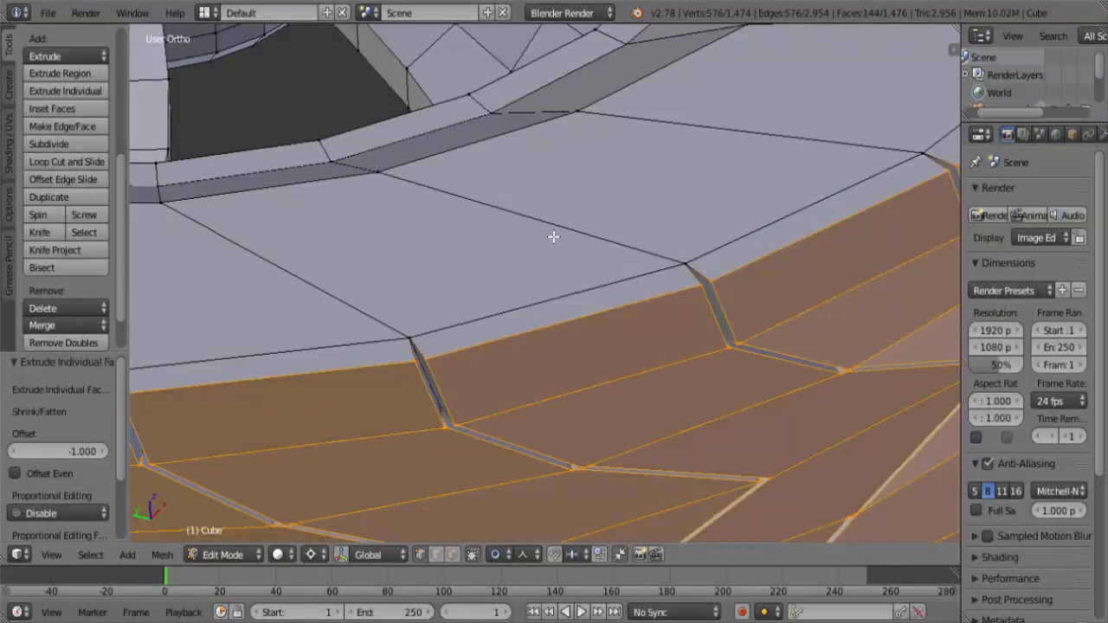
key(ctrl+b)
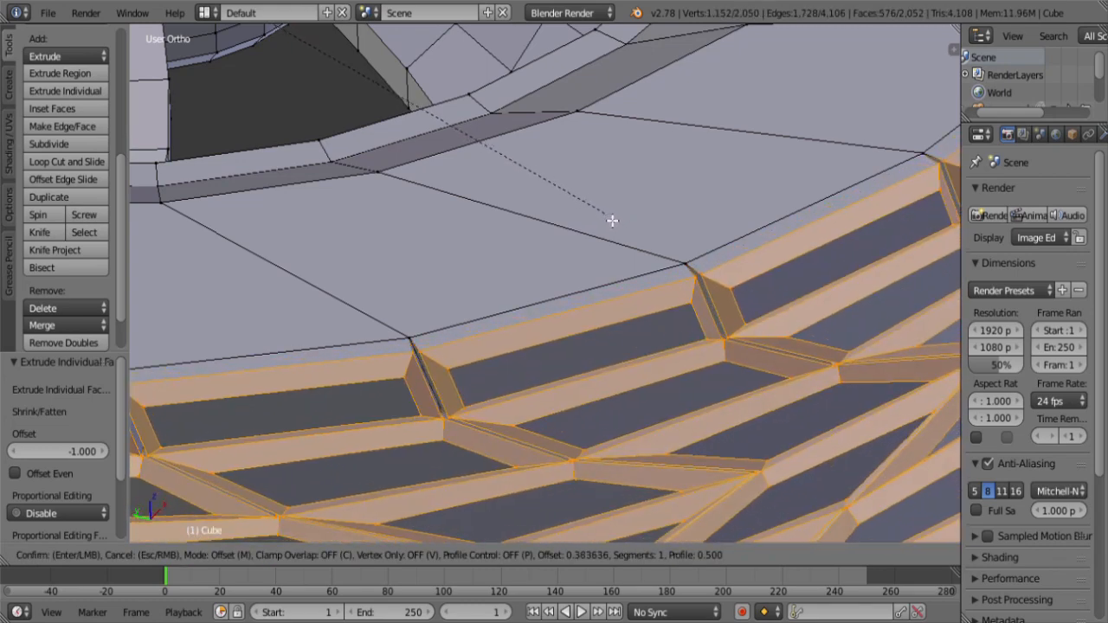
text(.5)
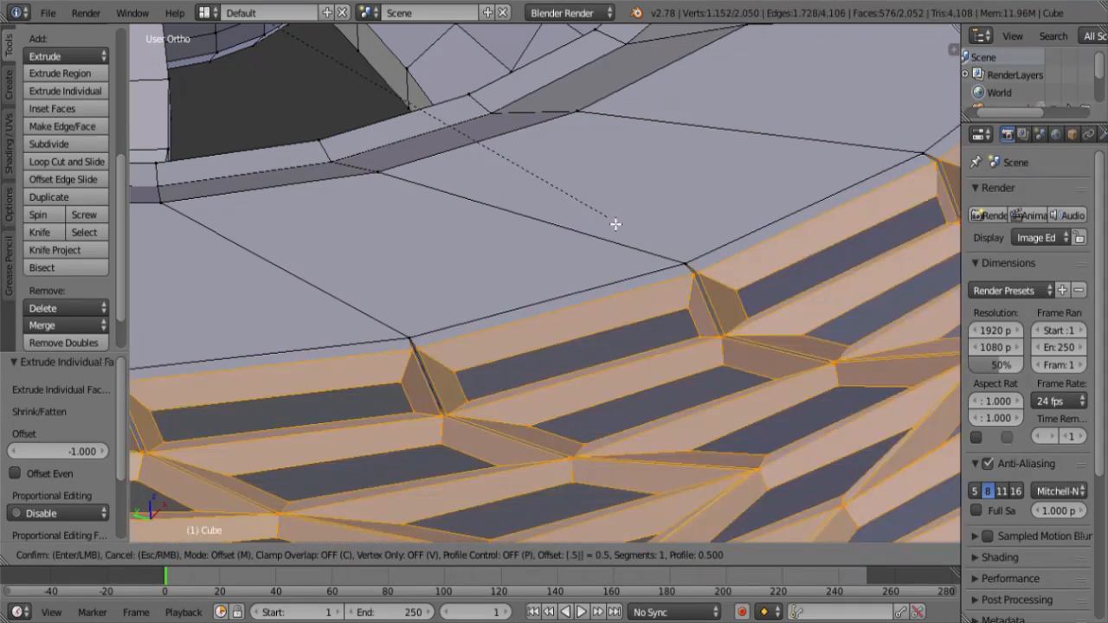
key(BackSpace)
key(BackSpace)
text(.3)
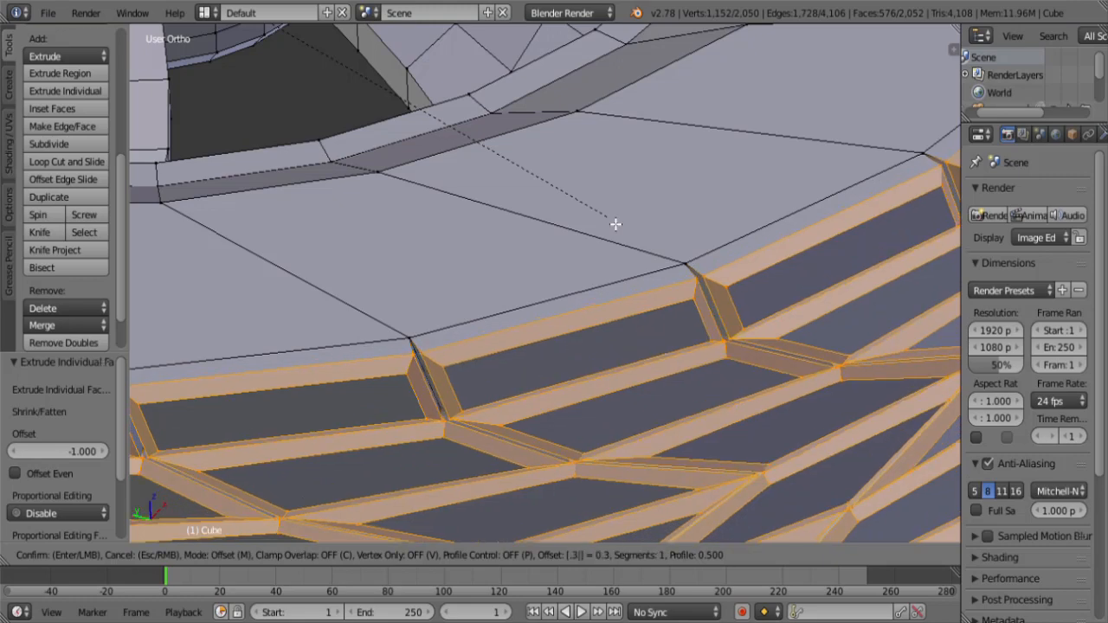
key(Escape)
scroll(644, 248, down, 2)
key(ctrl+z)
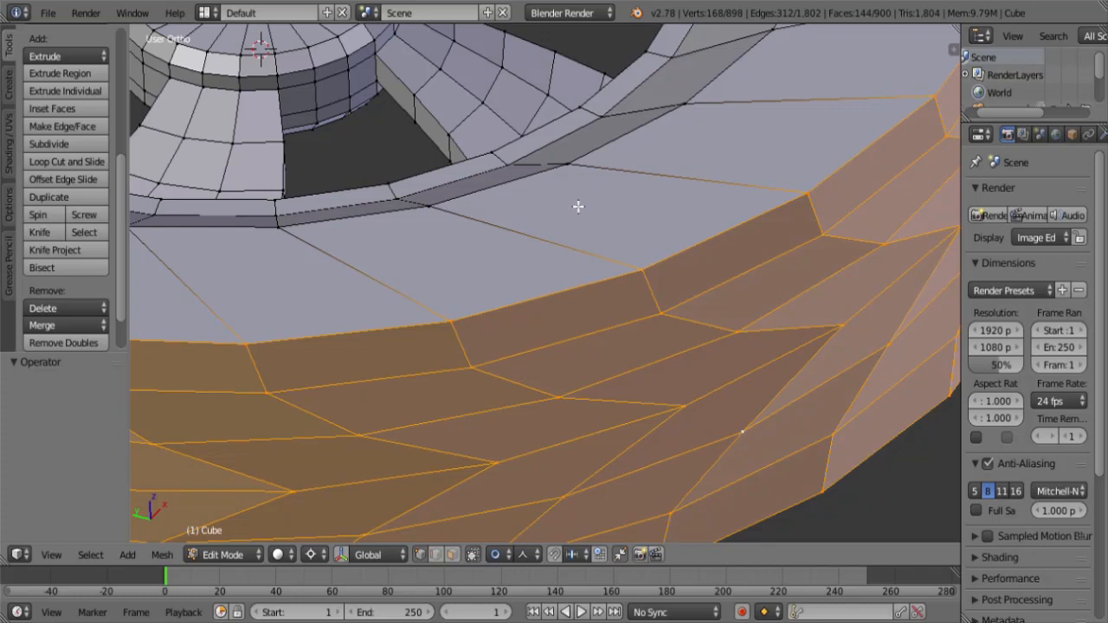
Step: Extrude the selected tread faces individually outward by 0.3
key(alt+e)
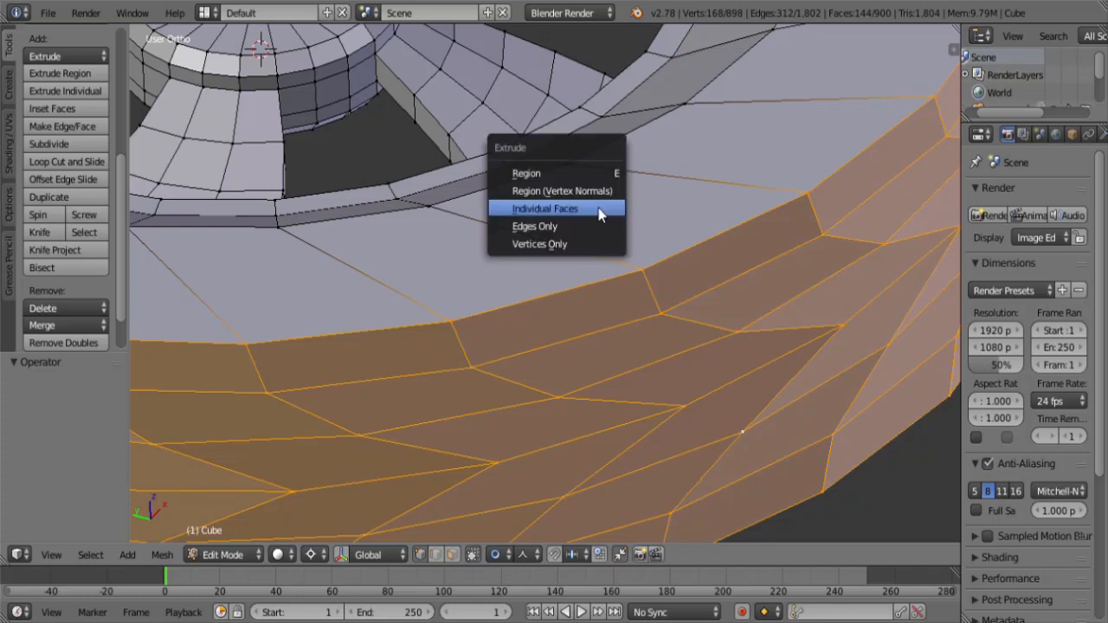
click(603, 213)
text(-0.3)
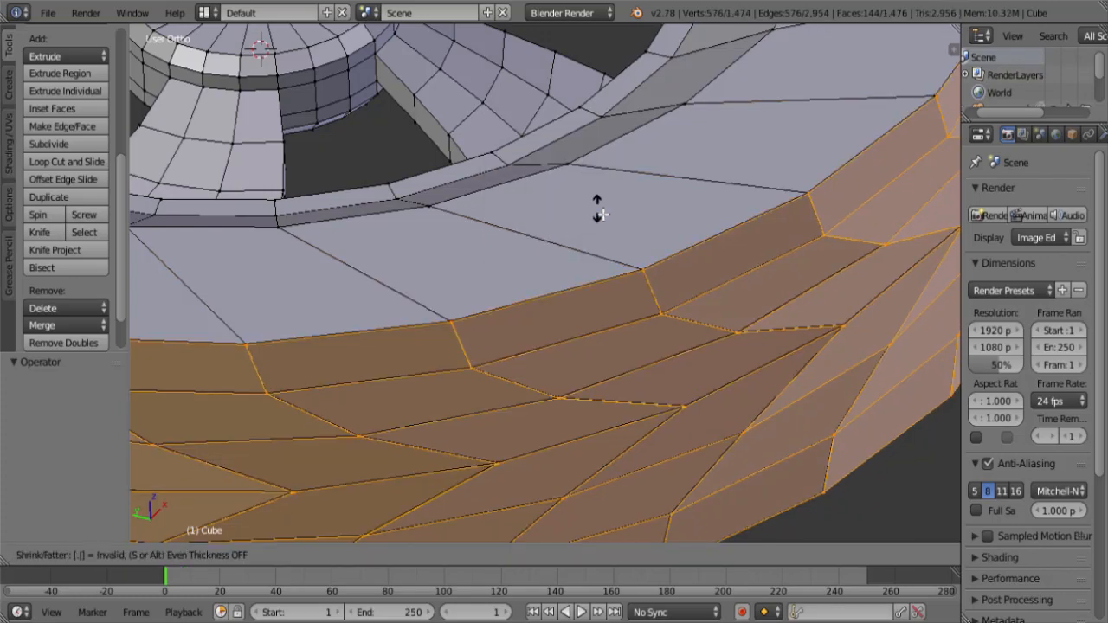
key(Return)
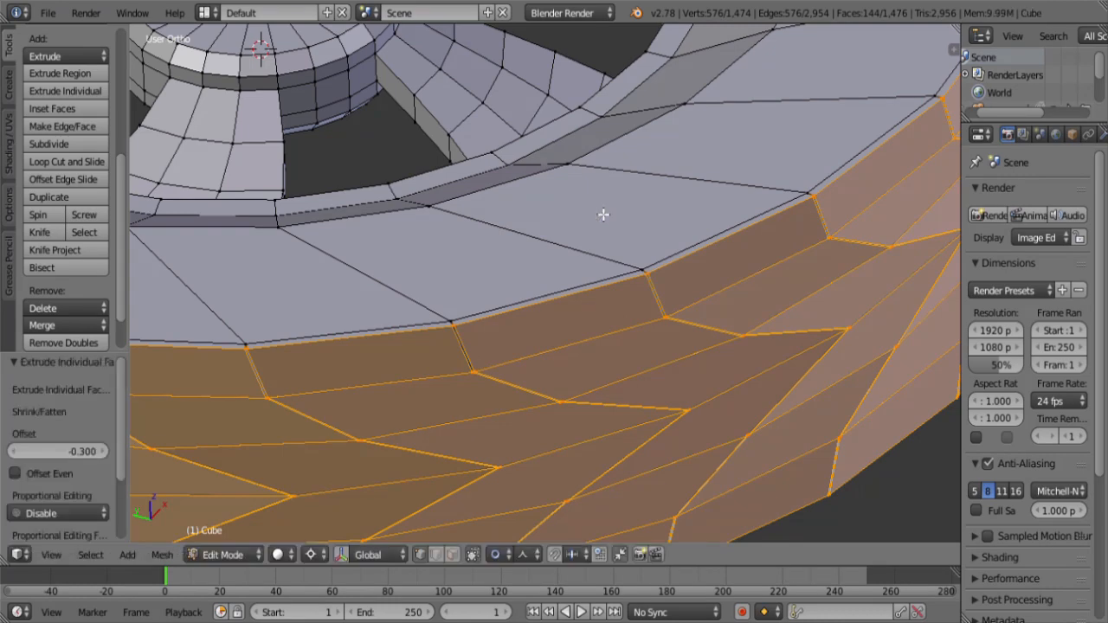
Step: Bevel the extruded tread blocks with an offset of 0.3 and merge coincident vertices with a zero-distance move
key(ctrl+b)
text(.3)
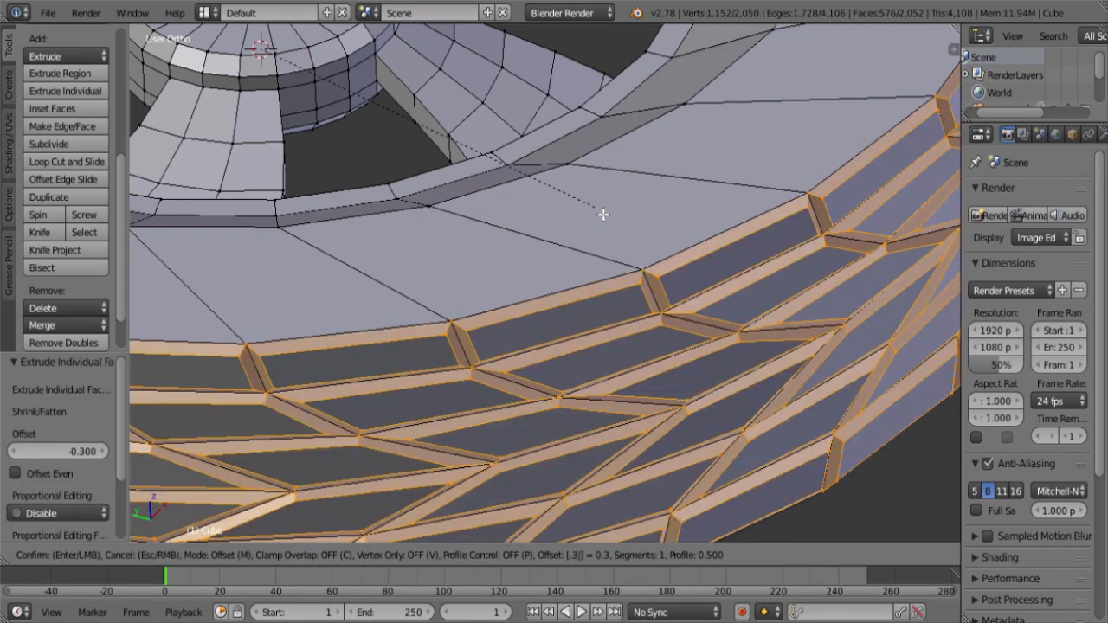
key(Return)
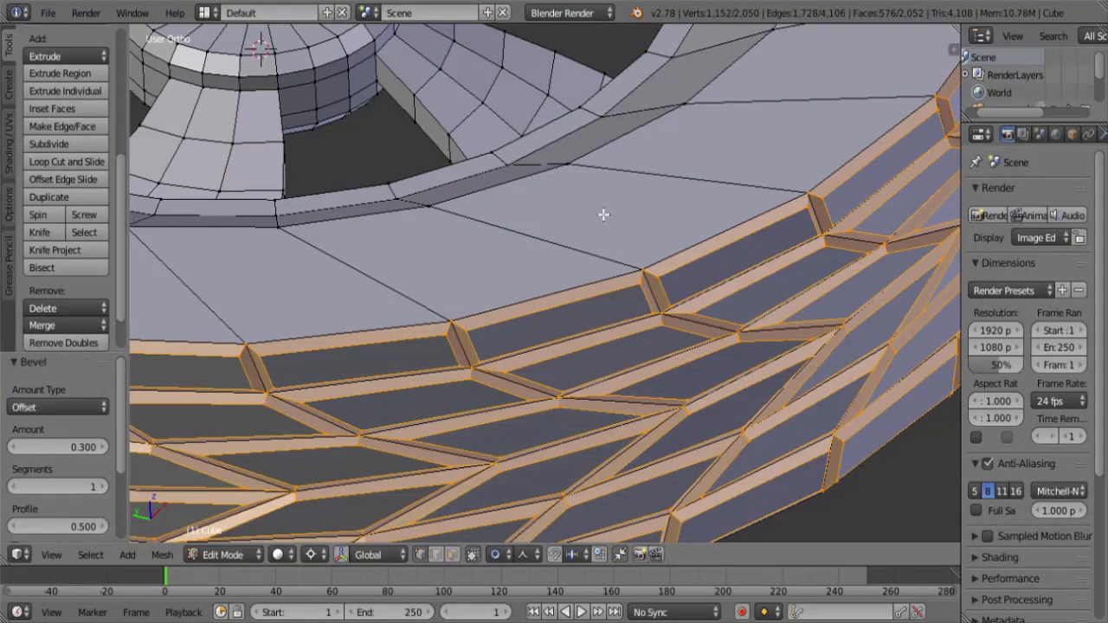
key(g)
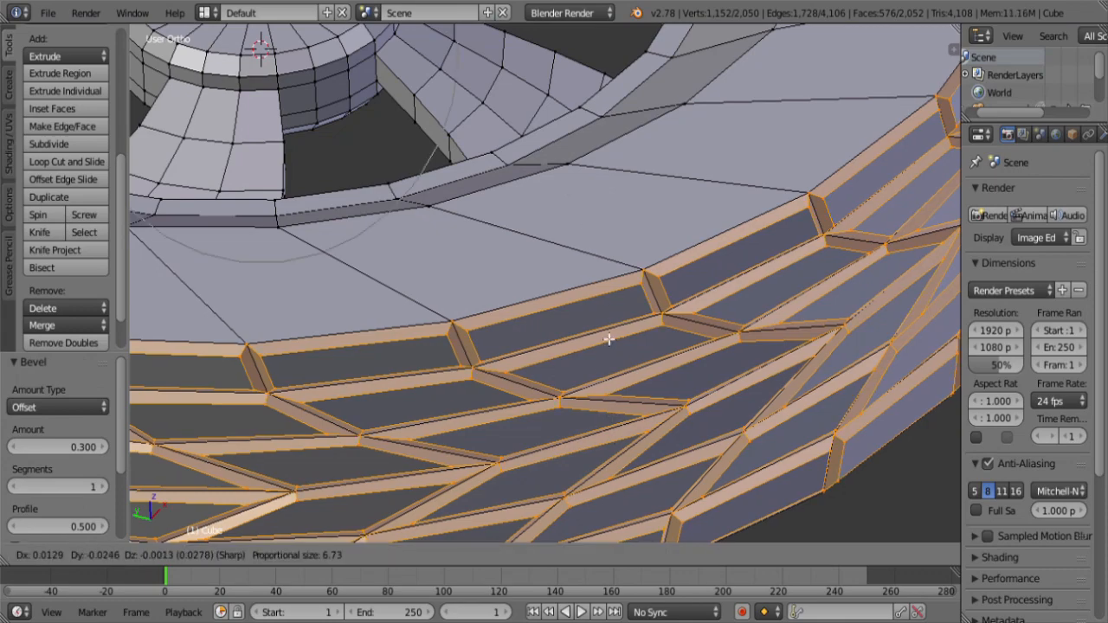
key(Escape)
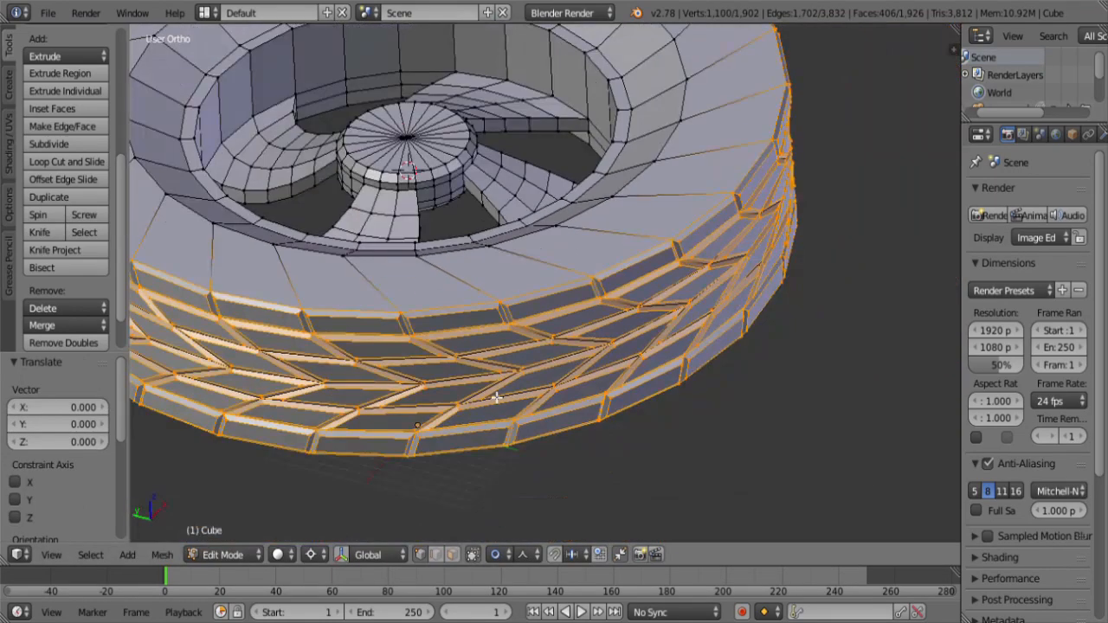
Step: Clear the selection and examine the beveled tread up close and the wheel as a whole
scroll(496, 397, up, 6)
key(a)
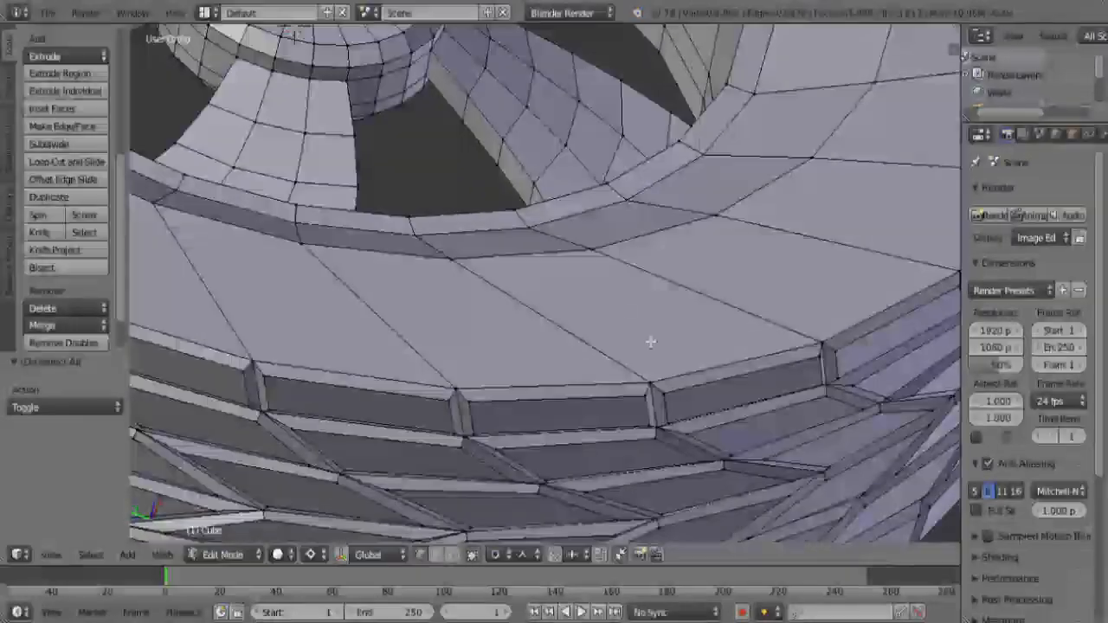
shift+middle_drag(678, 383, 584, 317)
right_click(618, 344)
scroll(637, 385, up, 3)
scroll(624, 385, down, 9)
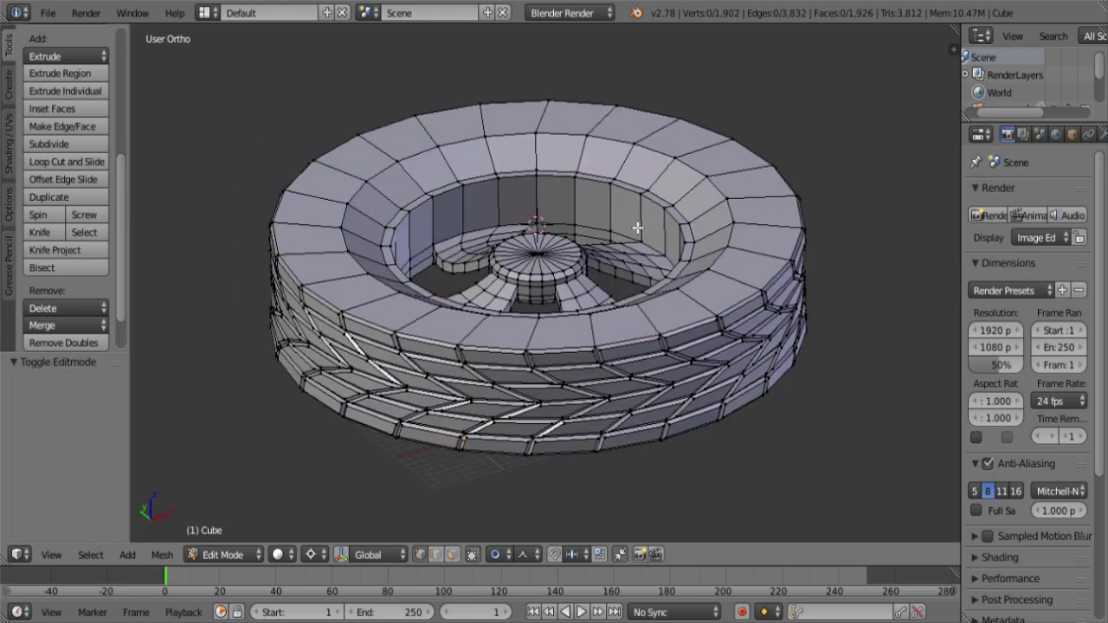
Step: Snap the 3D cursor to the center vertex of the hub's top cap and disable proportional editing
shift+middle_drag(692, 227, 639, 295)
scroll(645, 272, up, 5)
shift+middle_drag(723, 235, 802, 124)
scroll(639, 294, up, 3)
right_click(459, 269)
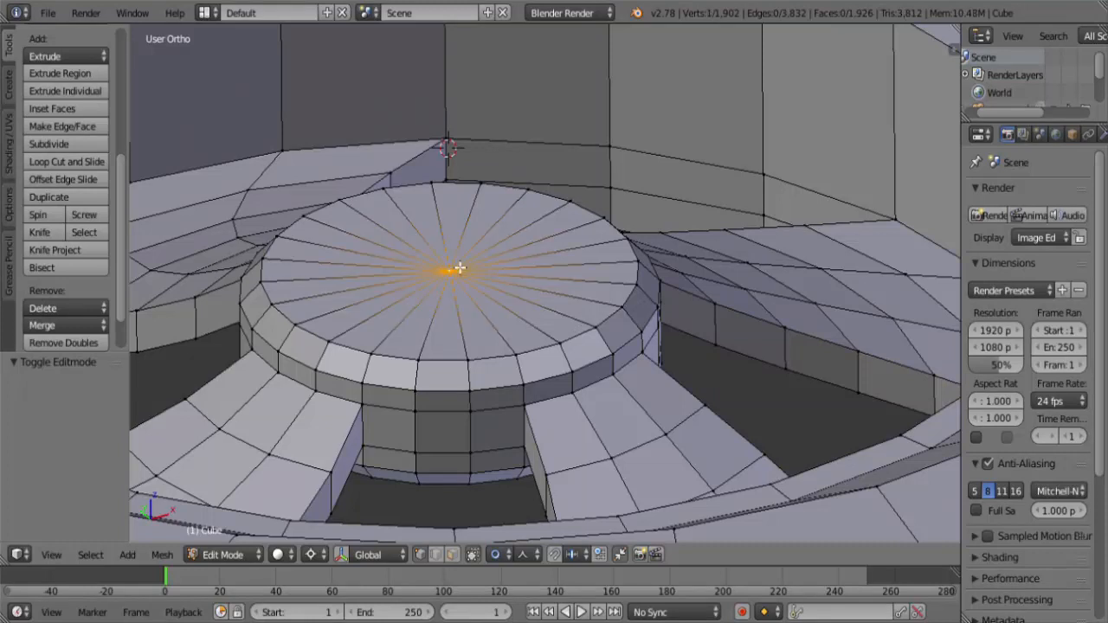
key(shift+s)
click(525, 275)
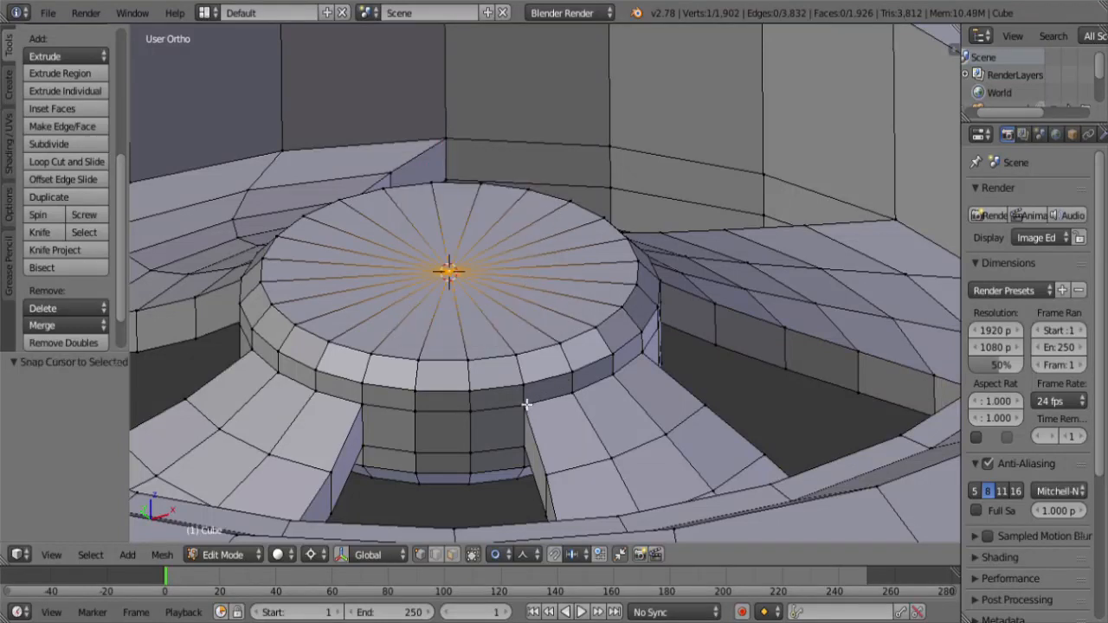
click(496, 556)
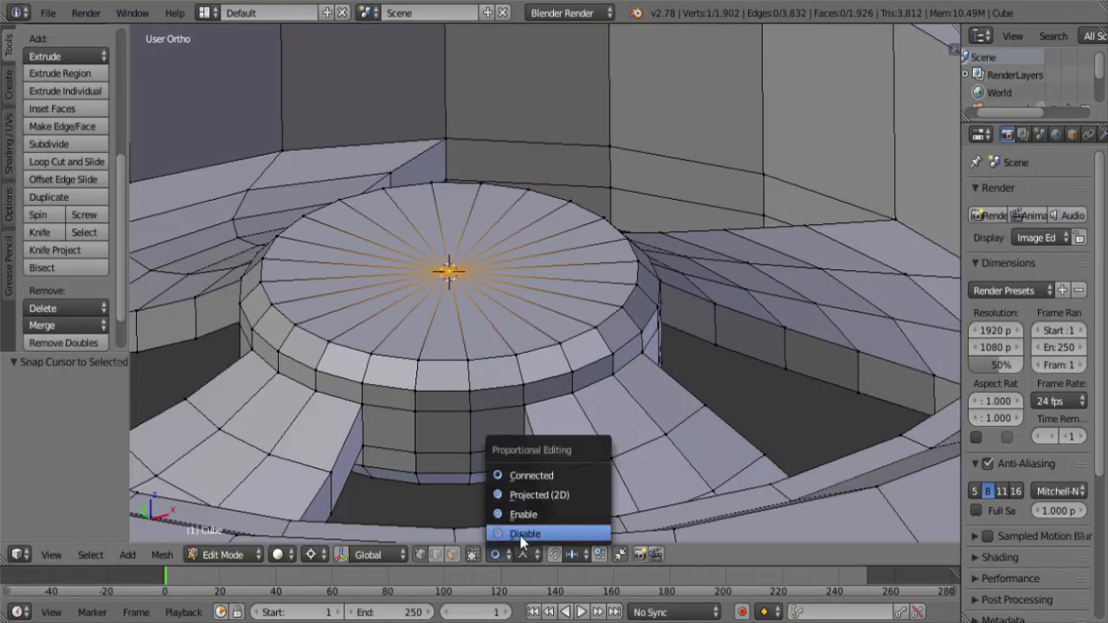
click(524, 535)
Step: Select the outer edge loop below the hub's top bevel and scale it to 0 along Z at the 3D cursor
key(a)
alt+right_click(569, 381)
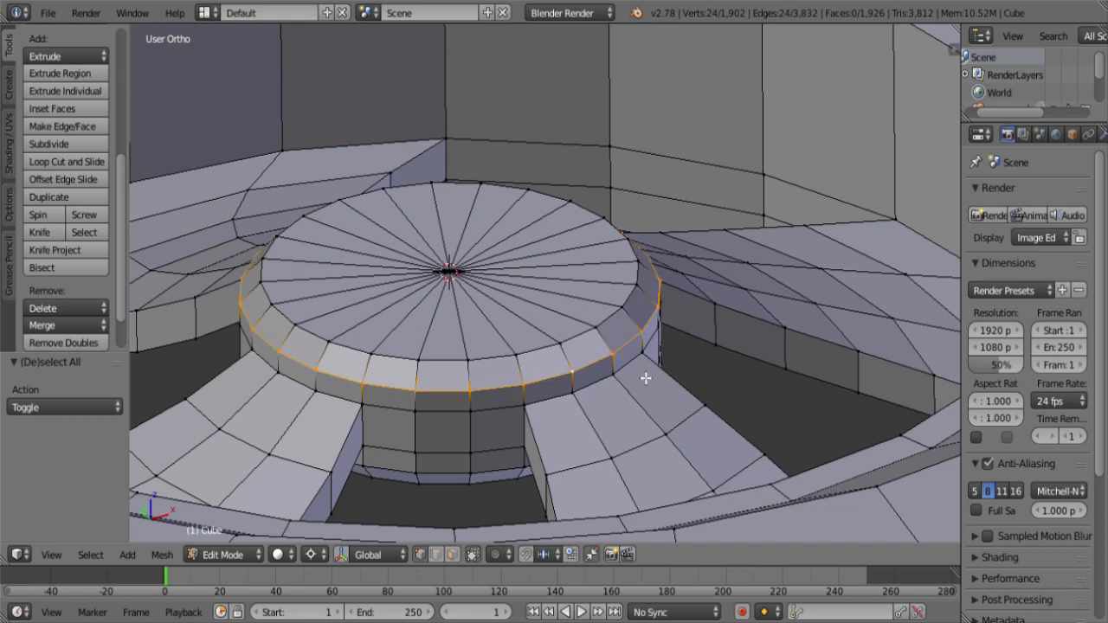
key(s)
key(z)
key(0)
key(Return)
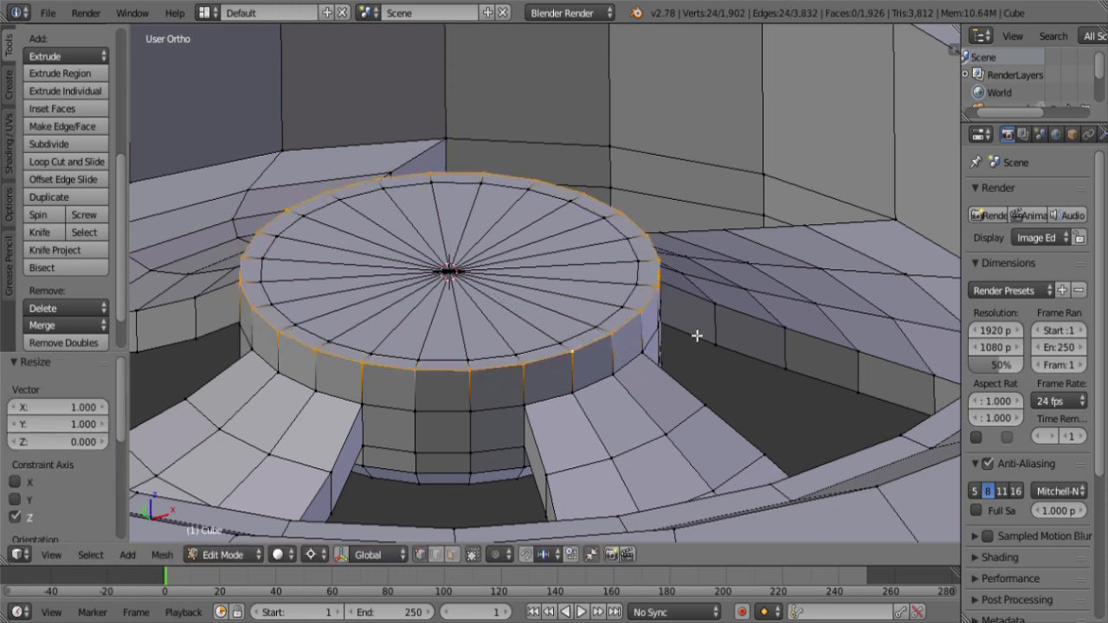
Step: Select the inner edge loop on the hub's top cap and dissolve its edges
key(a)
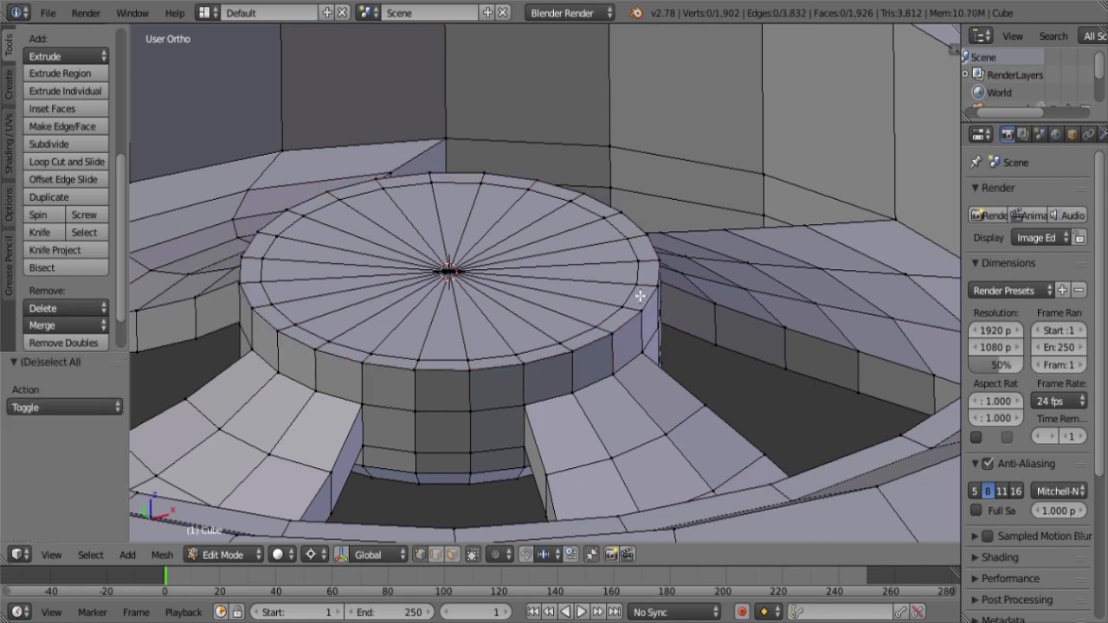
alt+right_click(638, 290)
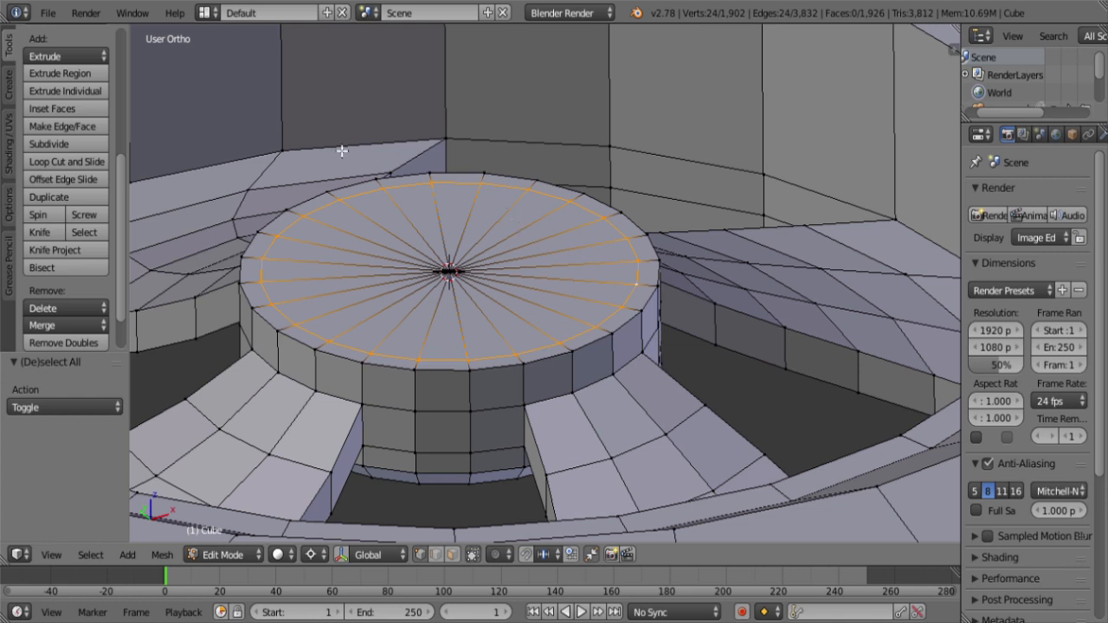
key(x)
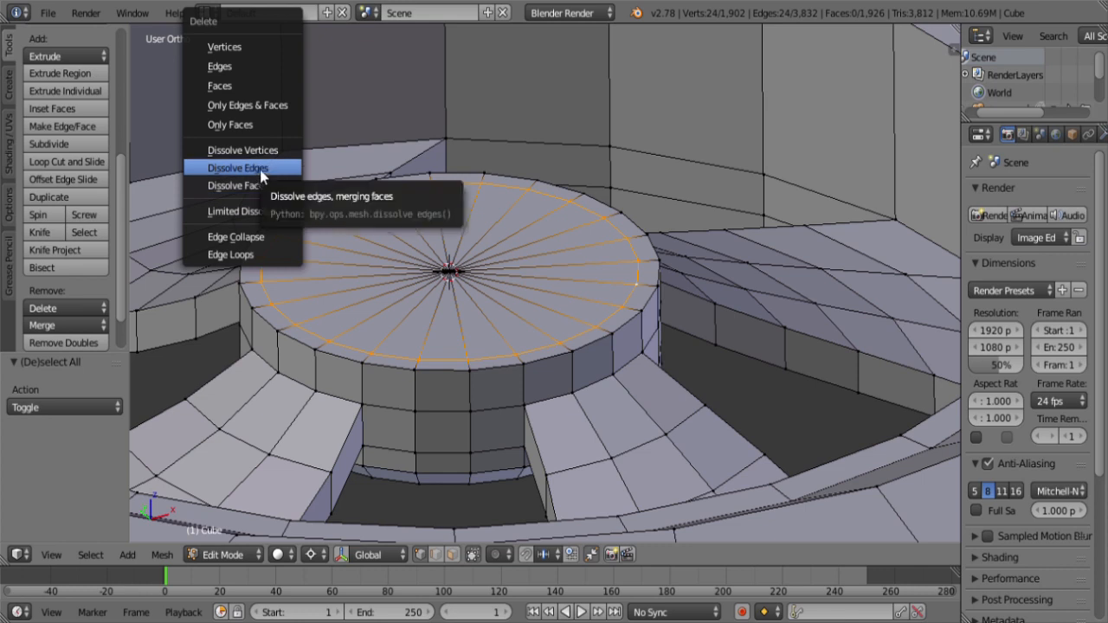
click(262, 176)
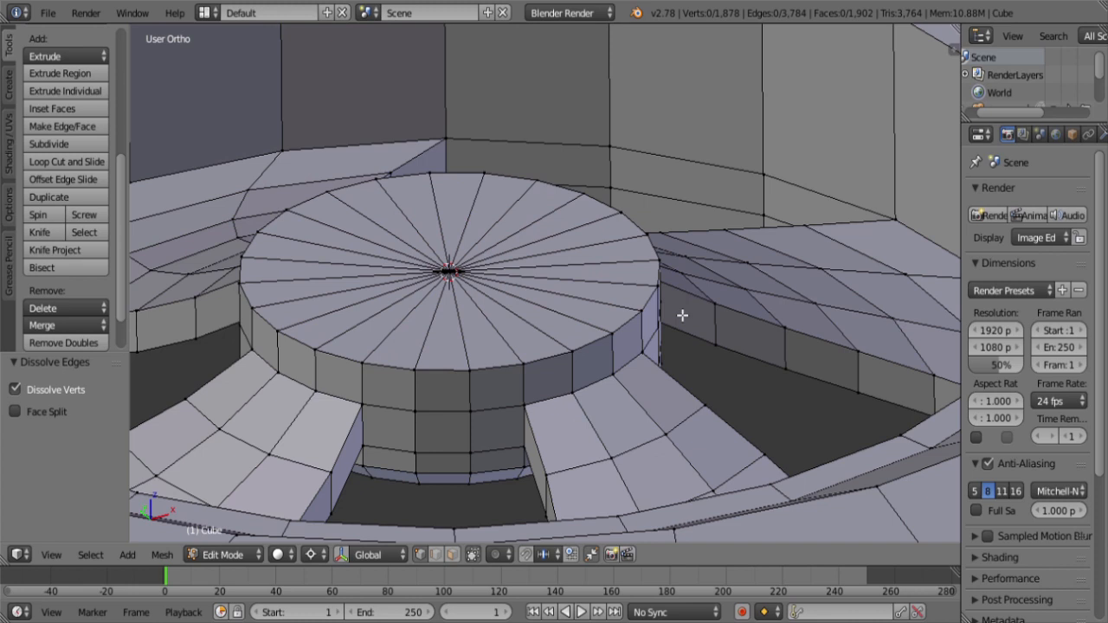
Step: Bevel the outer edge loop of the hub's top cap with an offset of 0.5, 4 segments and a profile of 0.15
alt+right_click(632, 325)
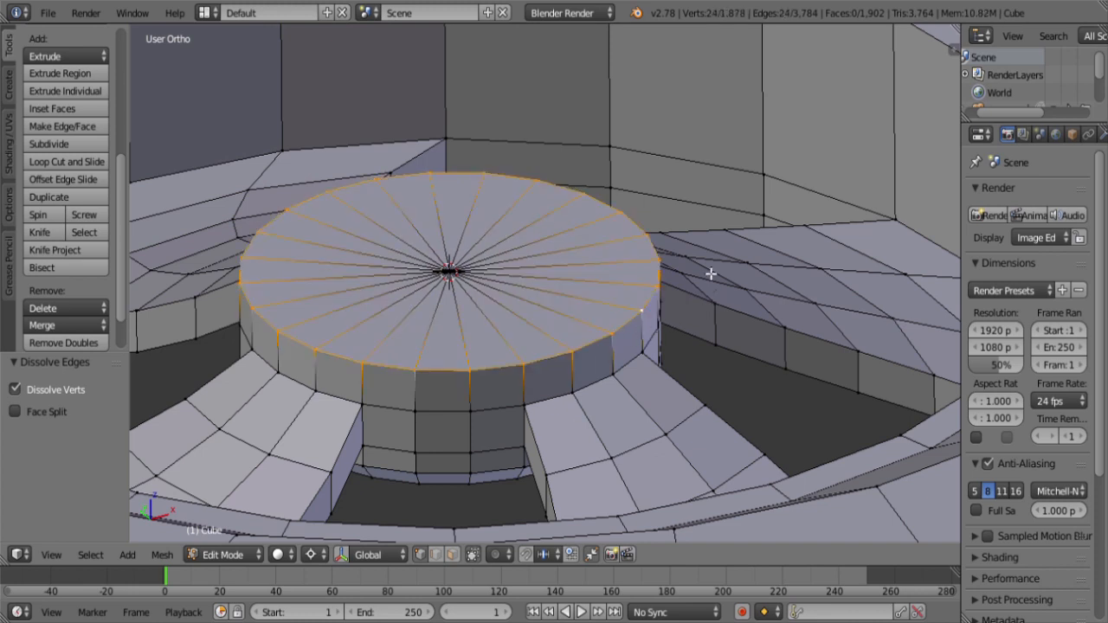
key(ctrl+b)
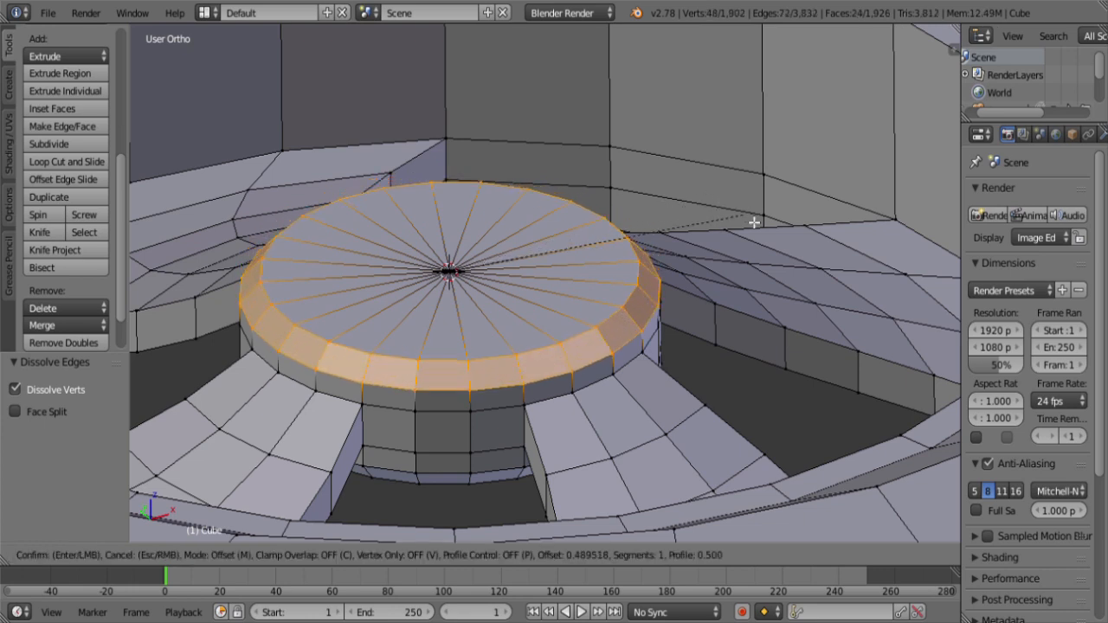
text(.5)
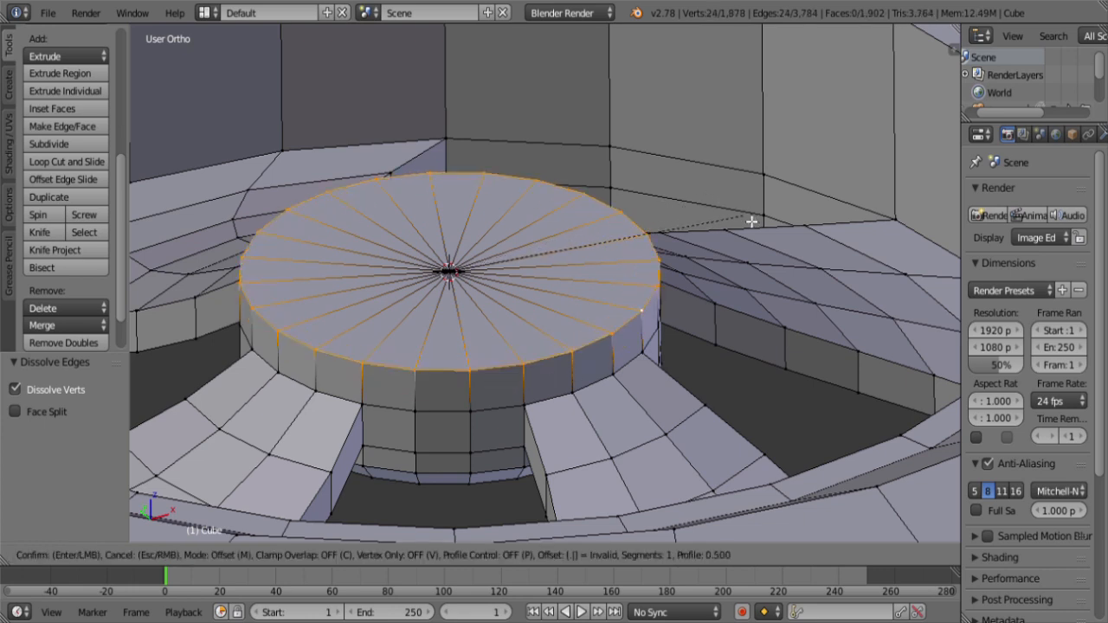
key(Return)
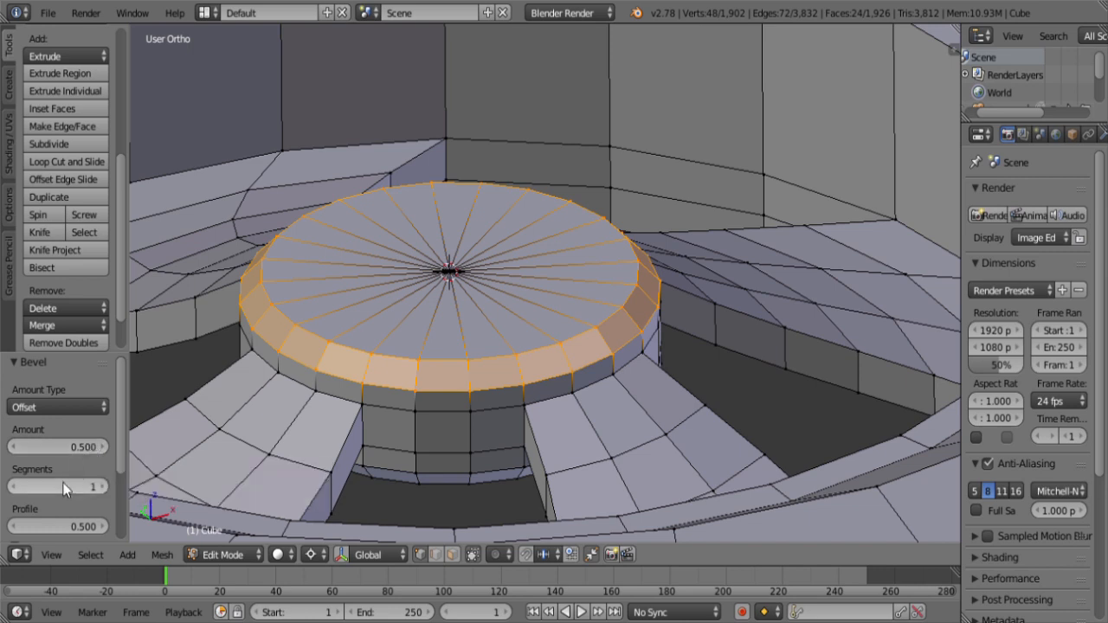
drag(58, 492, 83, 493)
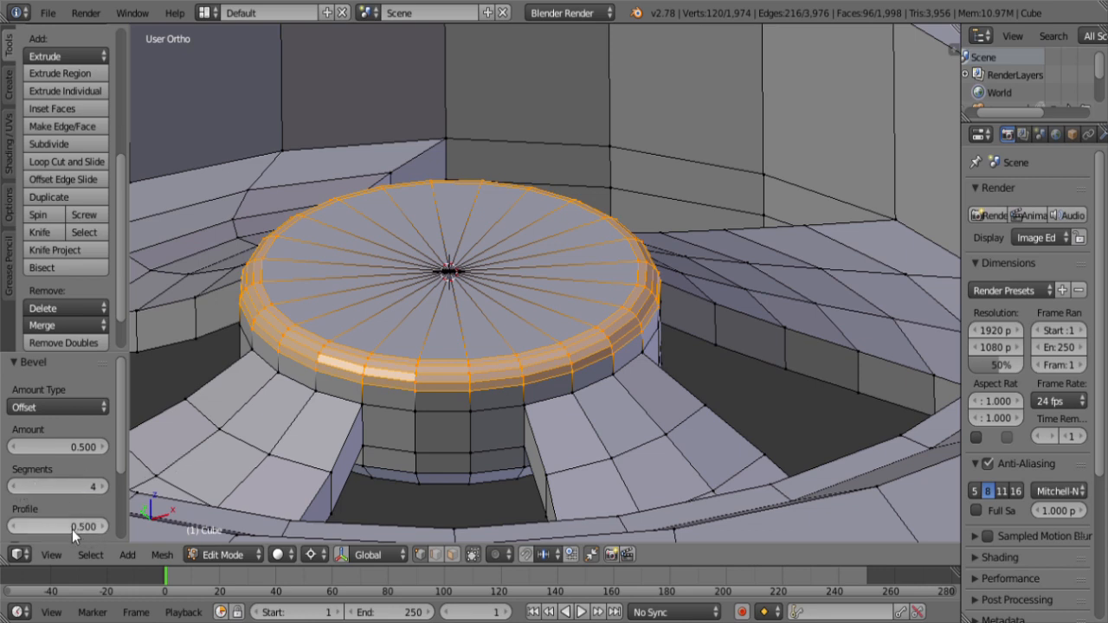
drag(90, 526, 55, 526)
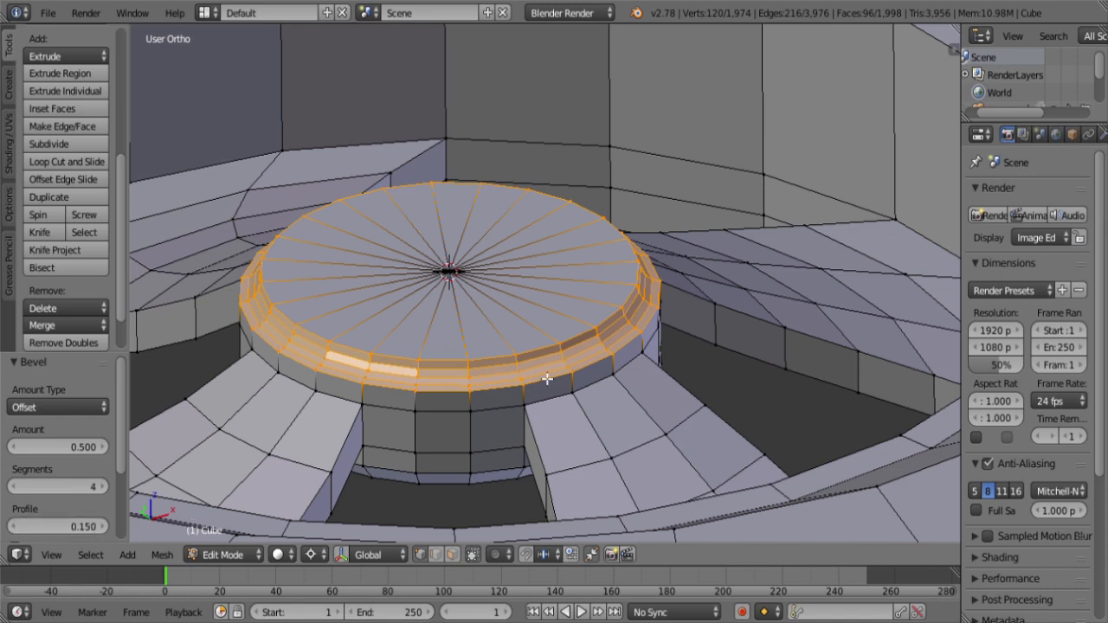
key(ctrl+z)
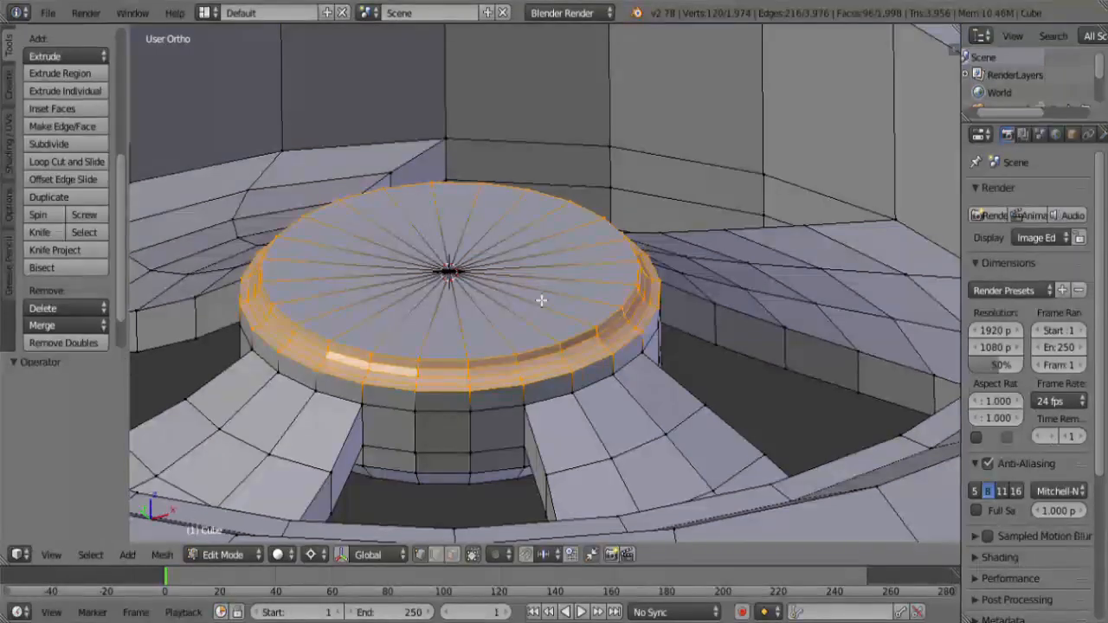
Step: Clear the selection and reveal the hidden geometry of the mesh
scroll(507, 326, down, 8)
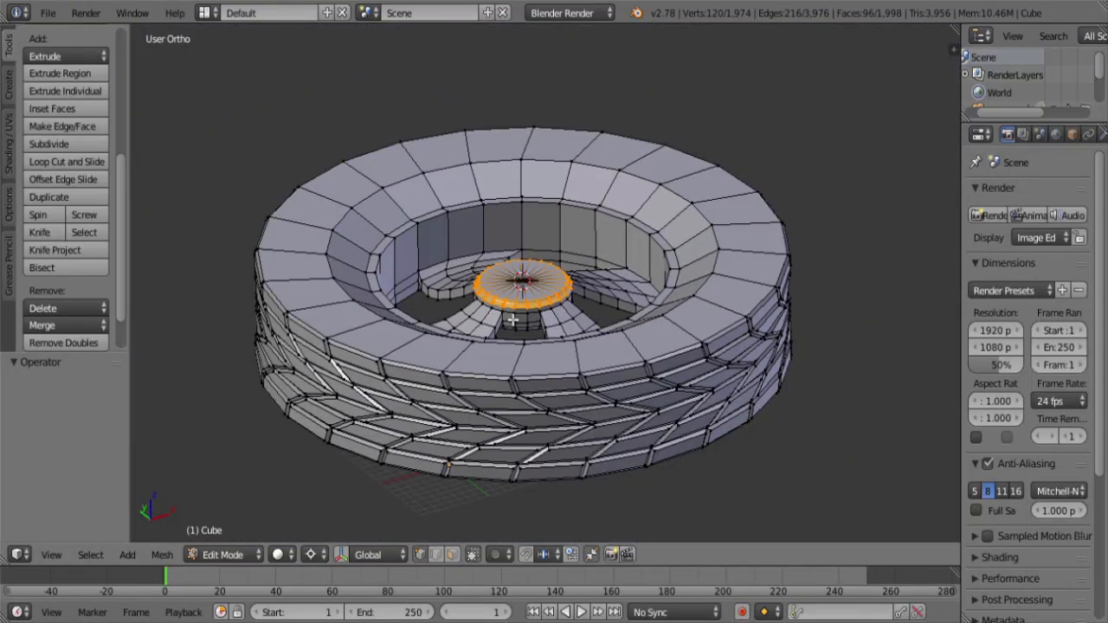
scroll(512, 321, up, 3)
key(a)
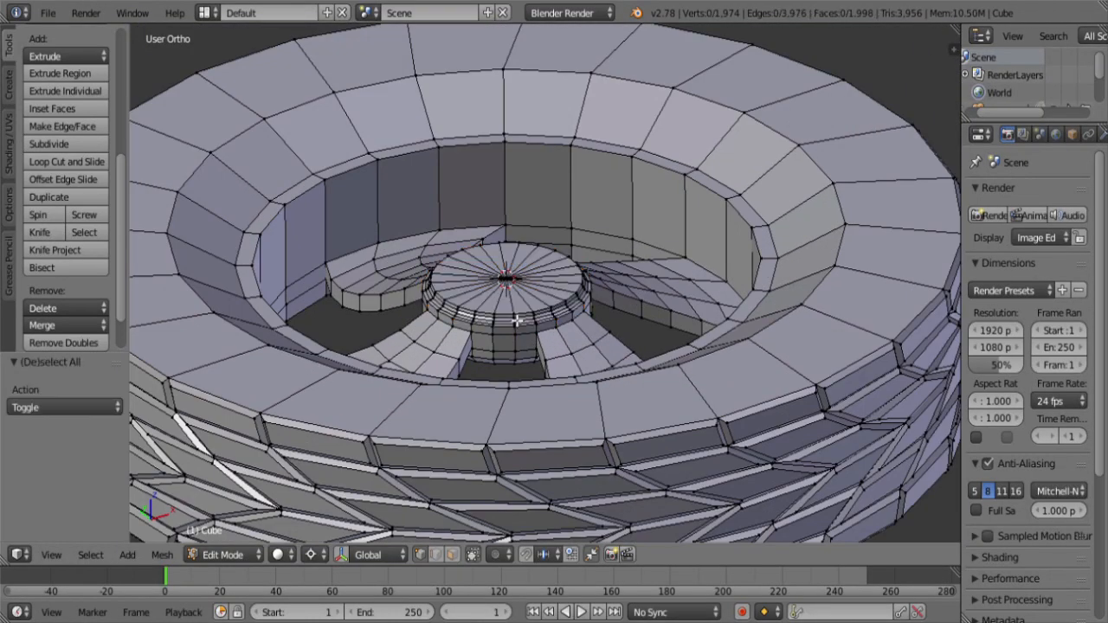
scroll(518, 315, down, 5)
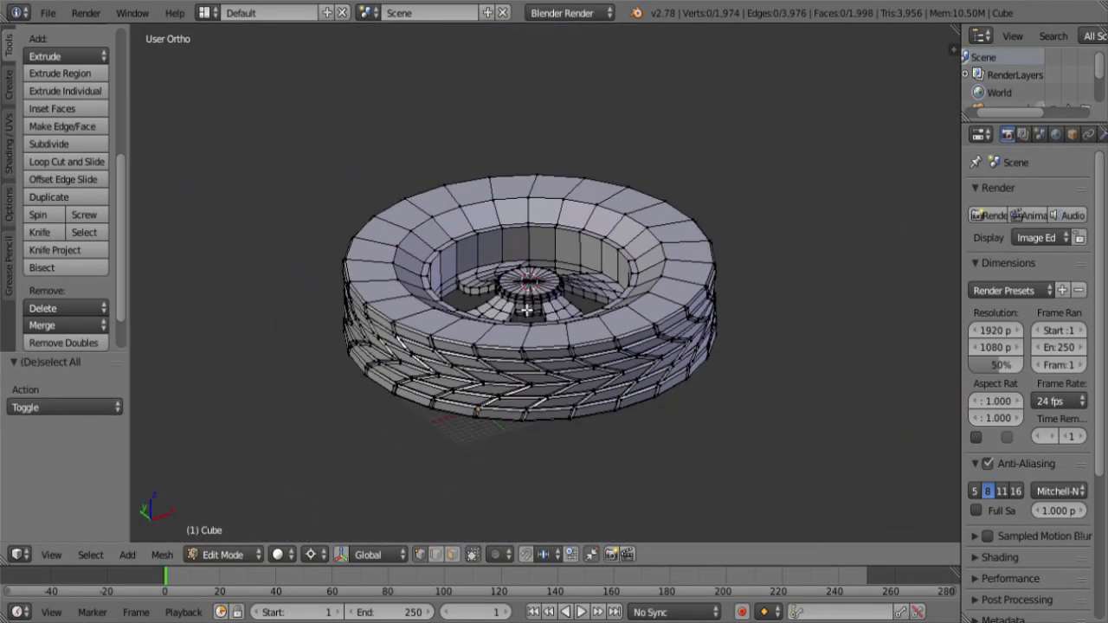
key(alt+h)
scroll(529, 385, up, 5)
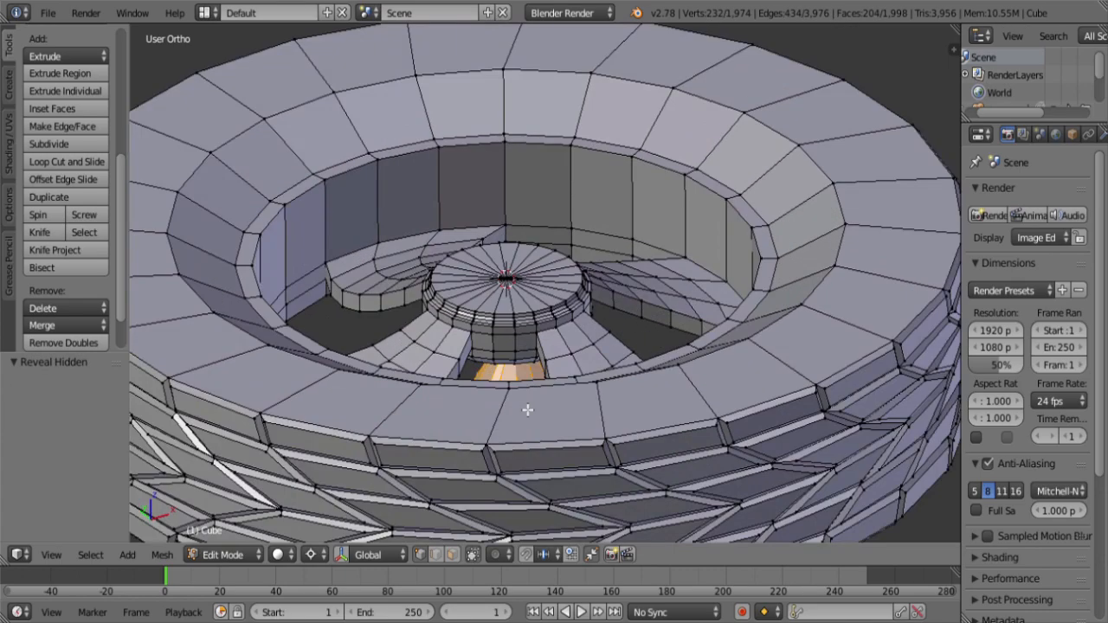
Step: Examine the wheel and the revealed geometry beneath its hub, both up close and as a whole
middle_drag(527, 409, 534, 448)
scroll(584, 487, down, 4)
scroll(535, 448, up, 3)
middle_drag(538, 406, 552, 351)
scroll(561, 391, down, 4)
scroll(553, 350, up, 4)
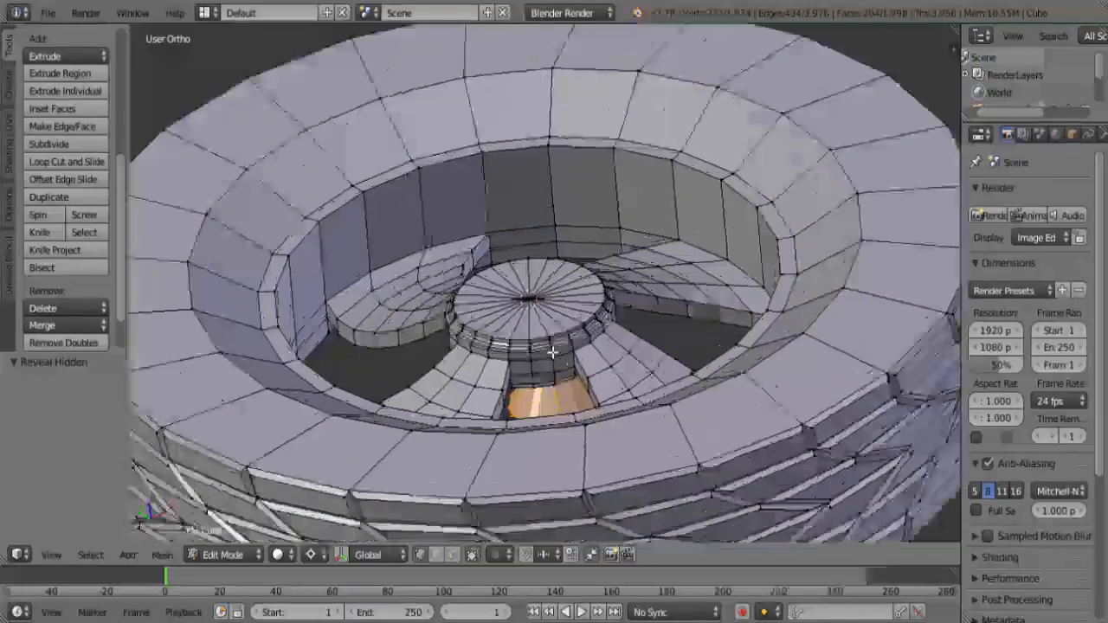
scroll(573, 381, down, 5)
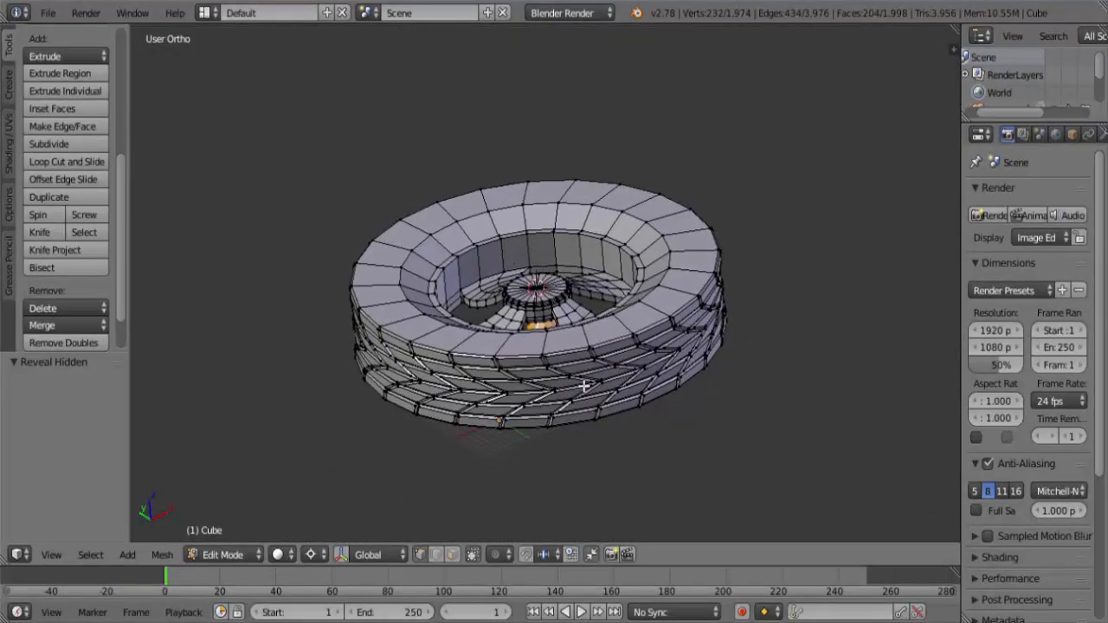
scroll(567, 384, up, 5)
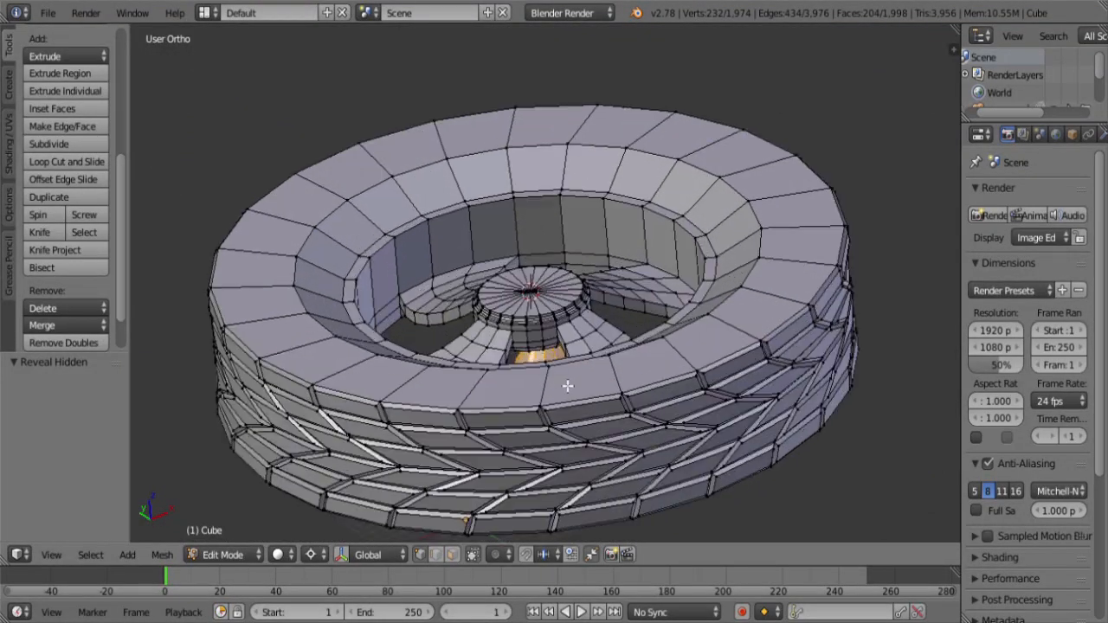
middle_drag(566, 386, 579, 406)
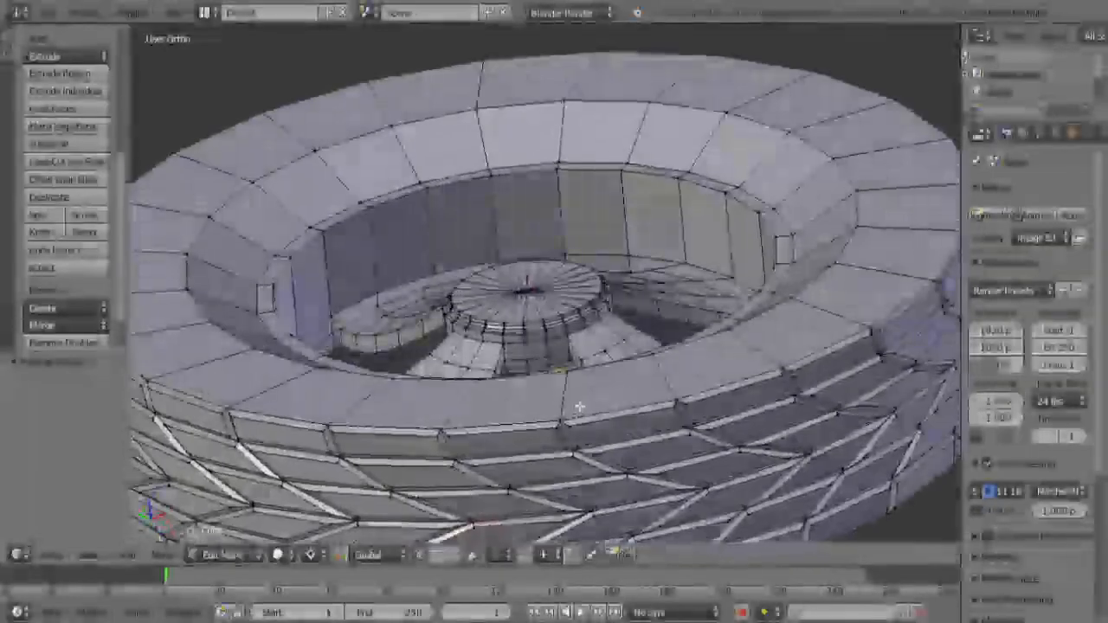
scroll(606, 352, down, 4)
middle_drag(605, 351, 632, 374)
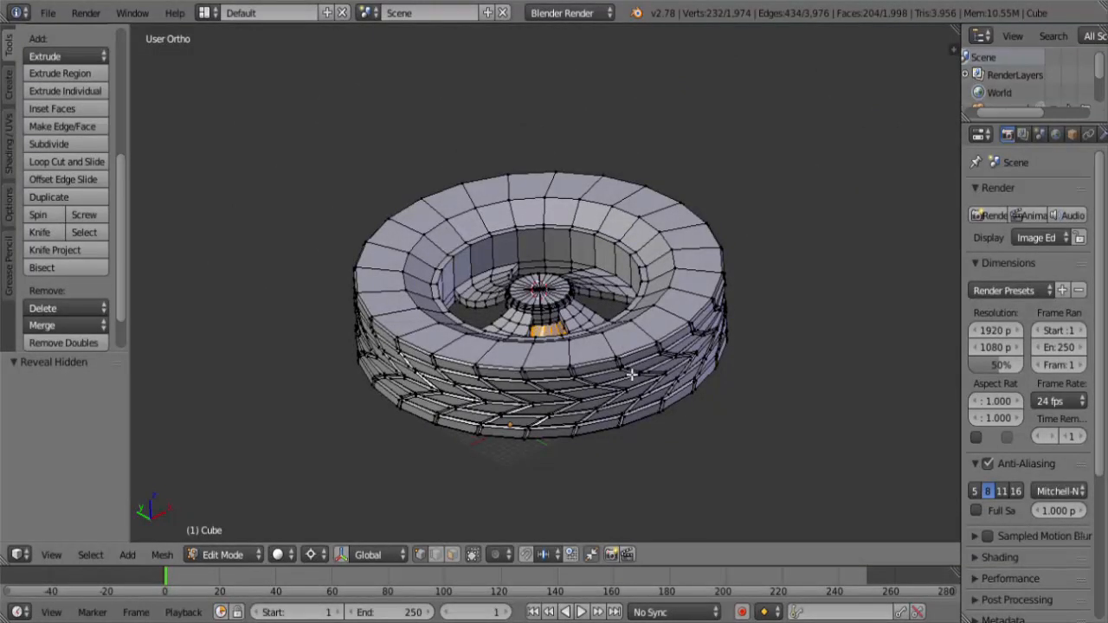
Step: Invert the selection to cover the whole wheel, separate it into its own object and return to Object Mode
key(ctrl+i)
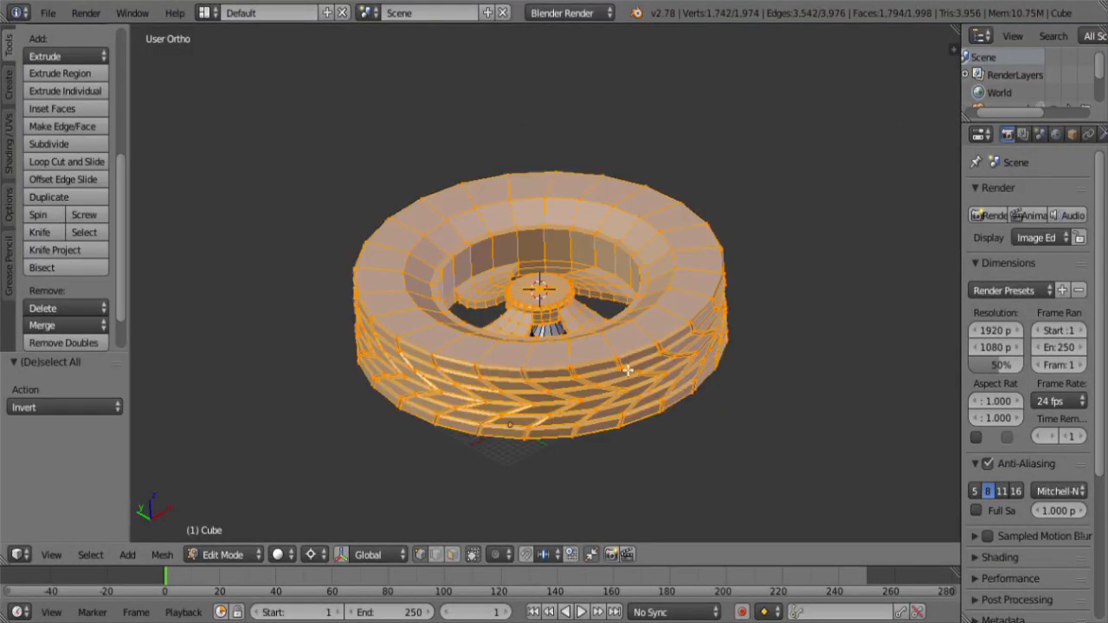
scroll(605, 395, up, 3)
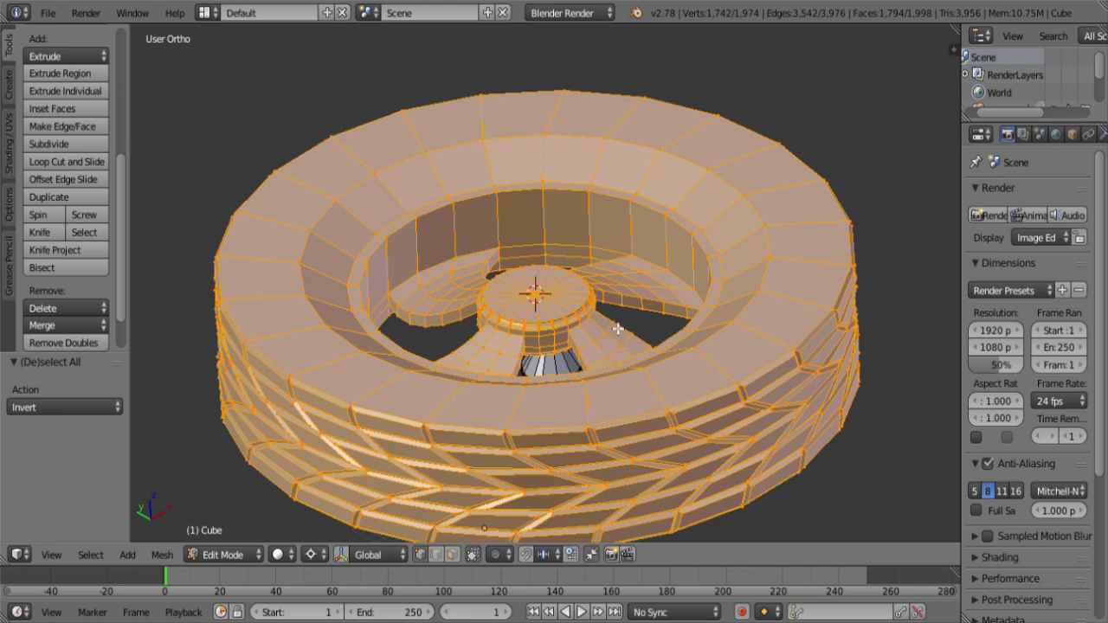
key(p)
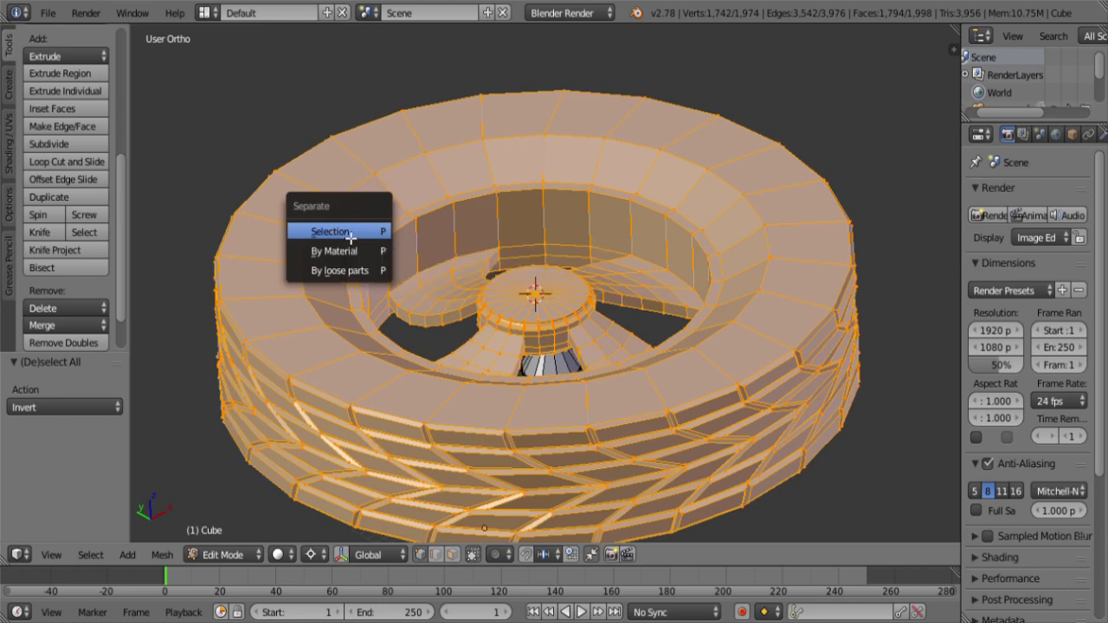
click(347, 234)
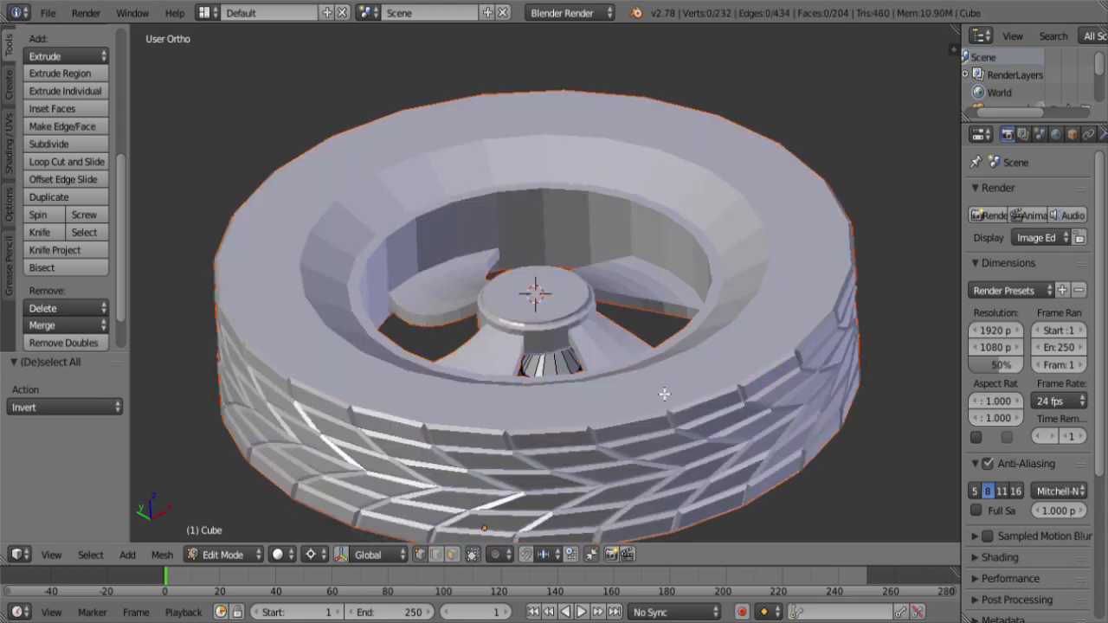
scroll(609, 441, down, 3)
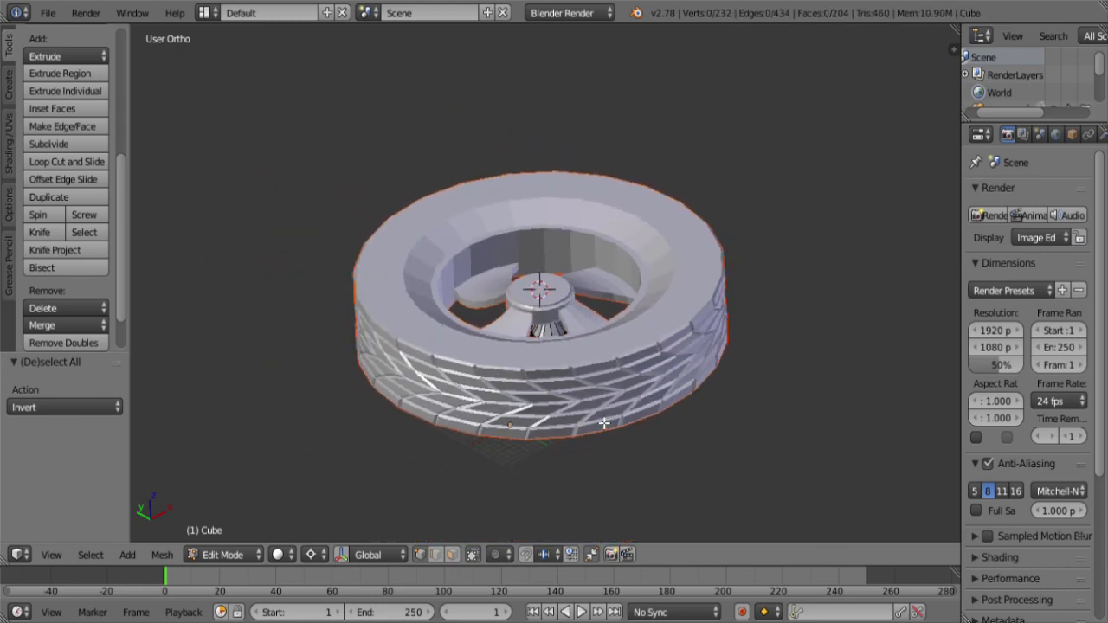
key(Tab)
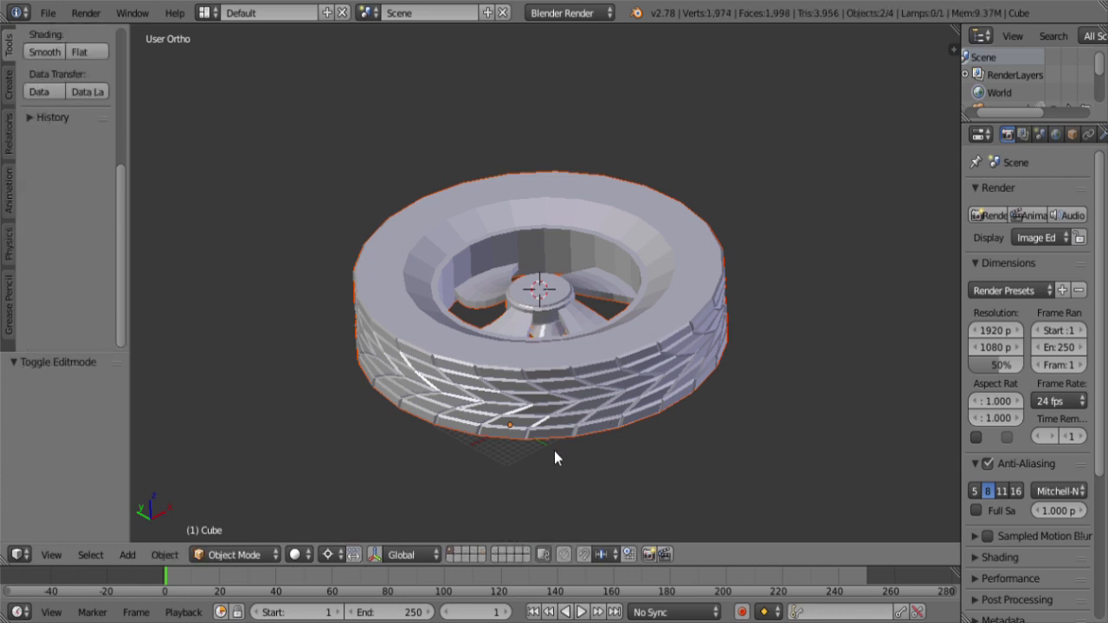
Step: Check the separation from below by alternately selecting the tower object and the wheel object
middle_drag(554, 451, 605, 290)
right_click(527, 332)
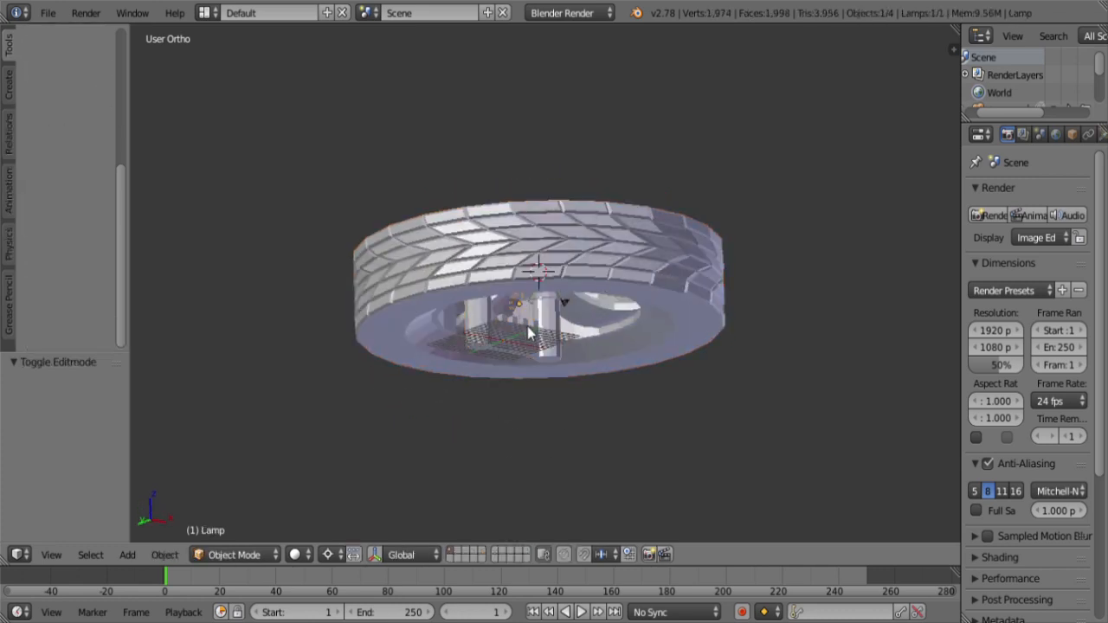
right_click(564, 357)
right_click(651, 272)
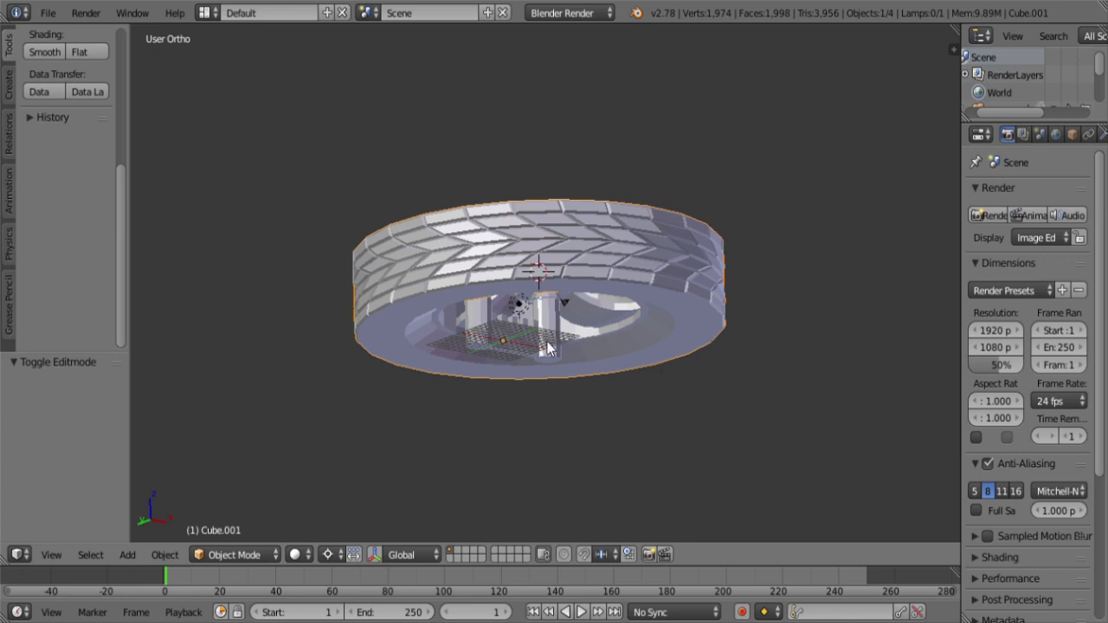
right_click(547, 348)
right_click(629, 273)
right_click(546, 345)
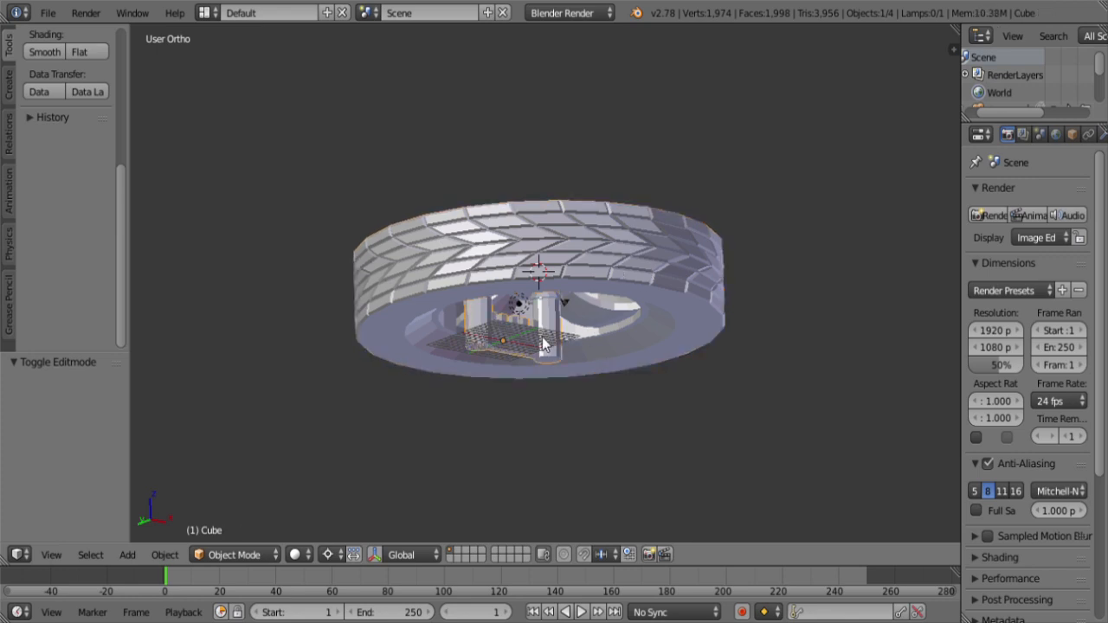
right_click(612, 266)
middle_drag(613, 266, 596, 382)
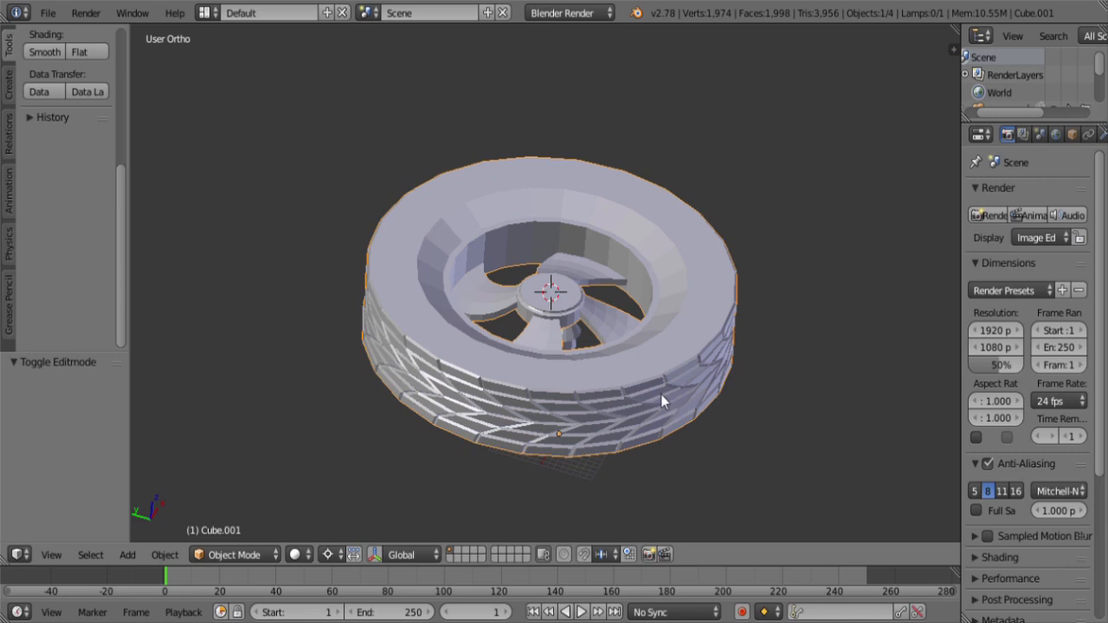
Step: Hide the separated wheel object and select the remaining tower object
key(h)
right_click(567, 407)
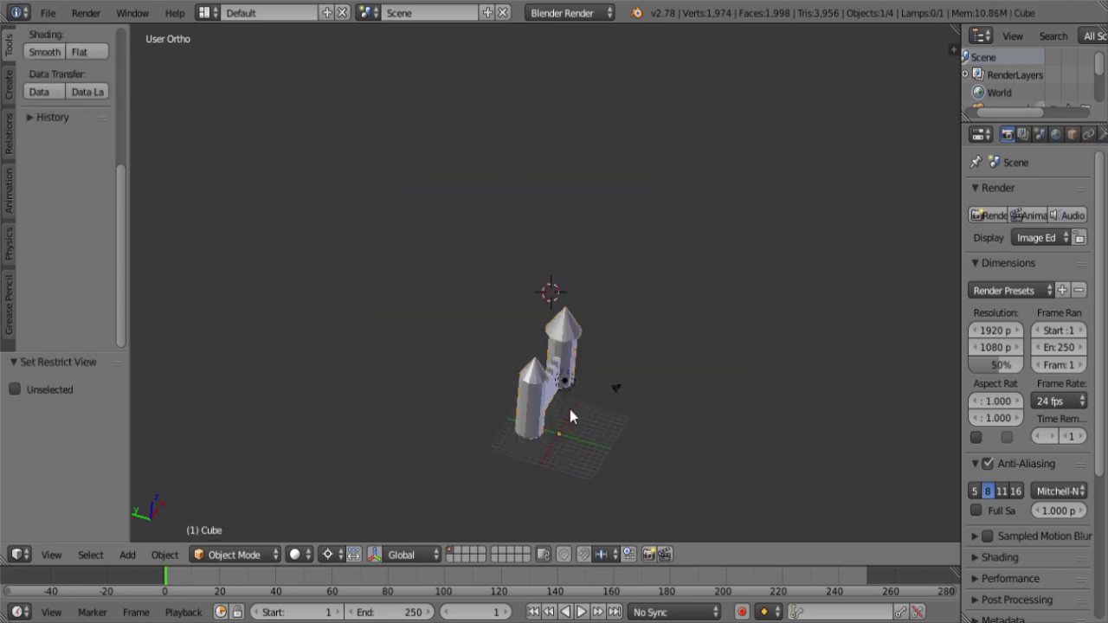
mouse_move(569, 409)
middle_down()
mouse_move(557, 324)
mouse_move(514, 401)
mouse_move(511, 364)
mouse_move(522, 423)
mouse_move(585, 402)
middle_up()
scroll(497, 372, up, 3)
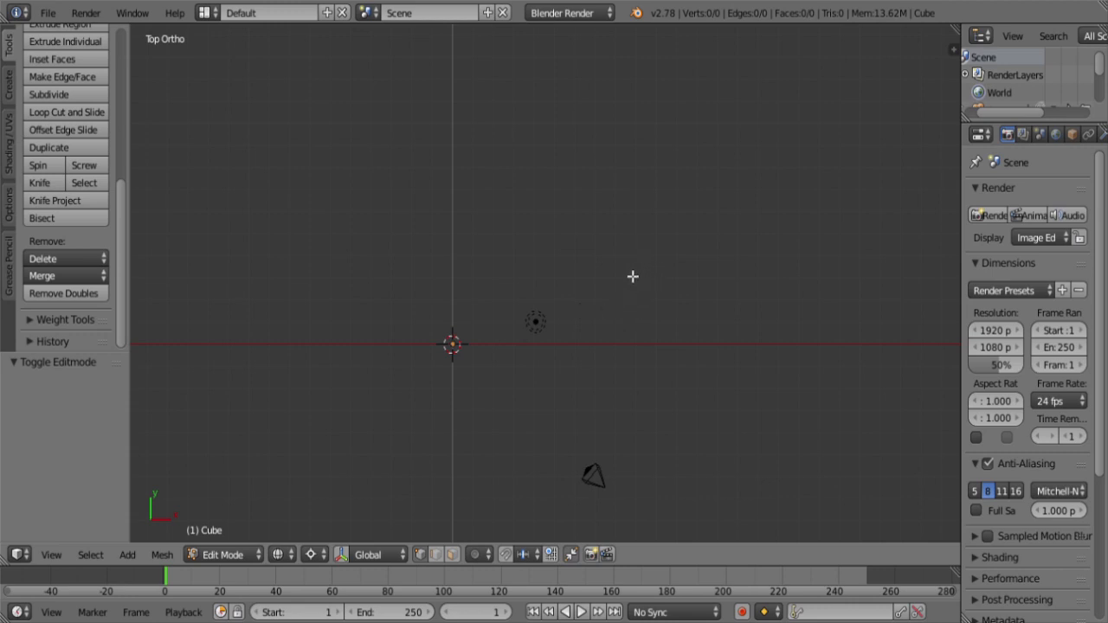
Step: Add a single vertex to the empty mesh and snap it to the 3D cursor
ctrl+click(523, 217)
key(shift+s)
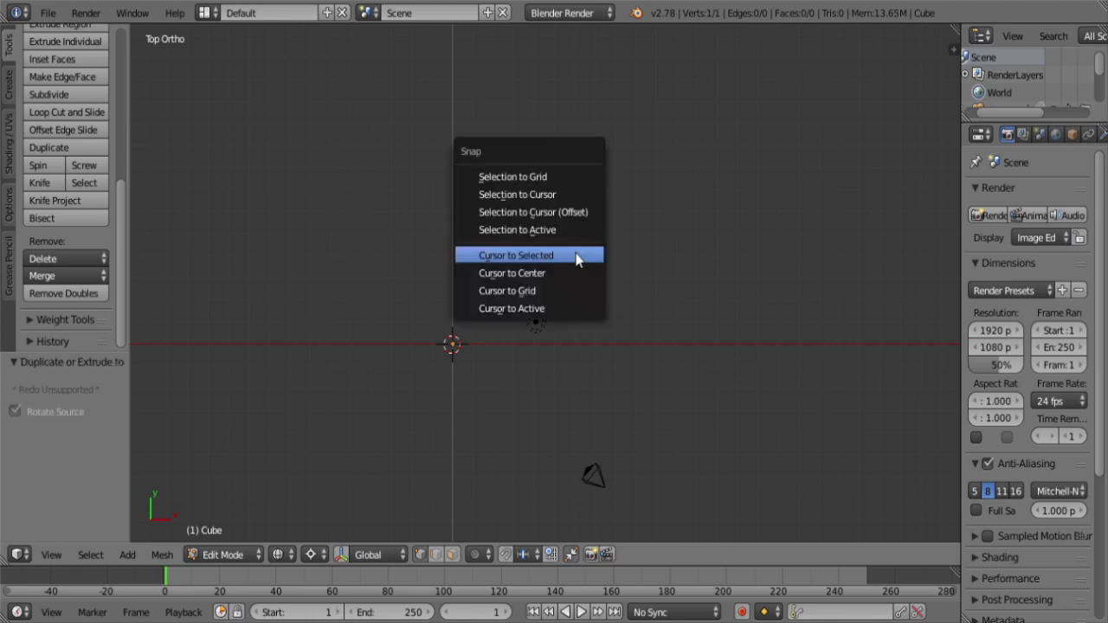
click(550, 196)
Step: Extrude the vertex 1 unit along Y and select the whole resulting edge, viewed from the front
key(e)
click(523, 343)
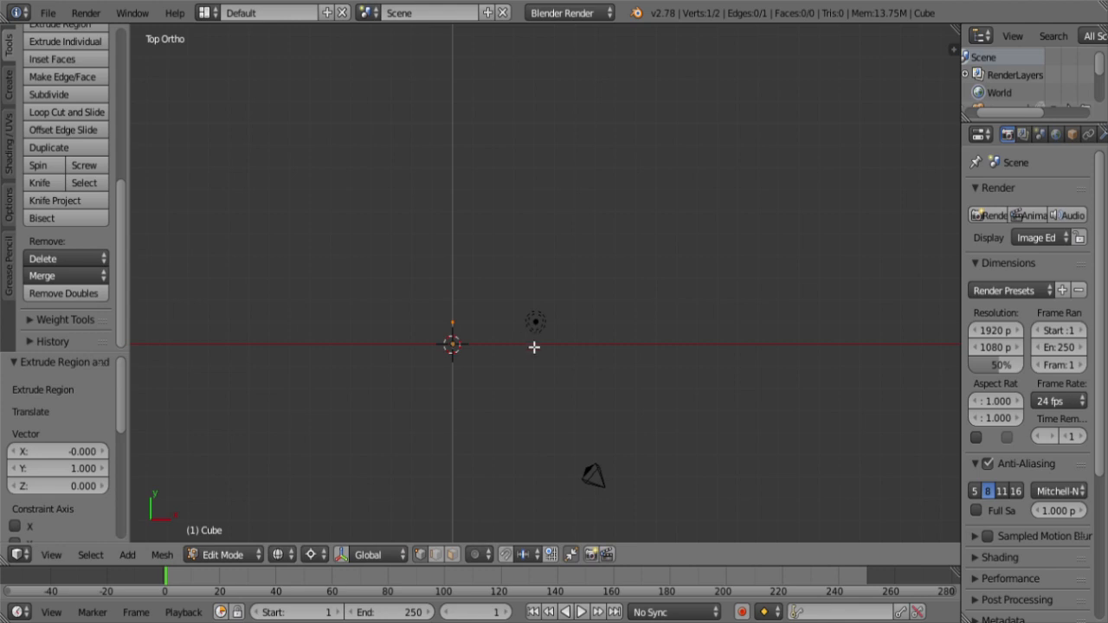
key(ctrl+KP_Add)
key(KP_1)
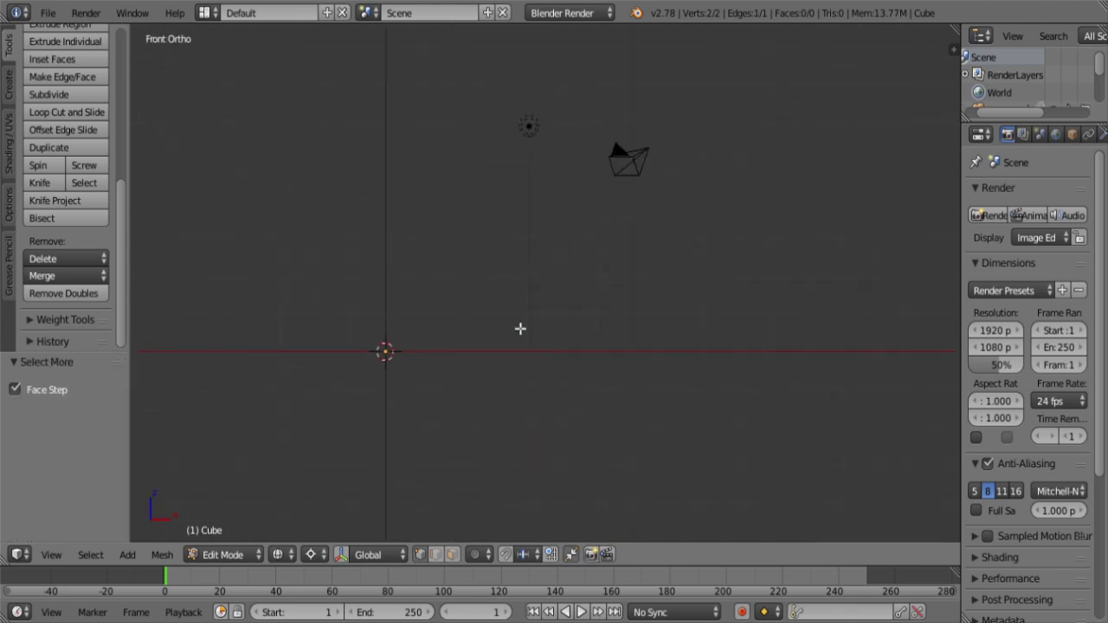
Step: Extrude the edge point by point into a crenellated wall outline with five merlons, ending back down at the ground line
shift+middle_drag(450, 229, 514, 285)
ctrl+click(455, 183)
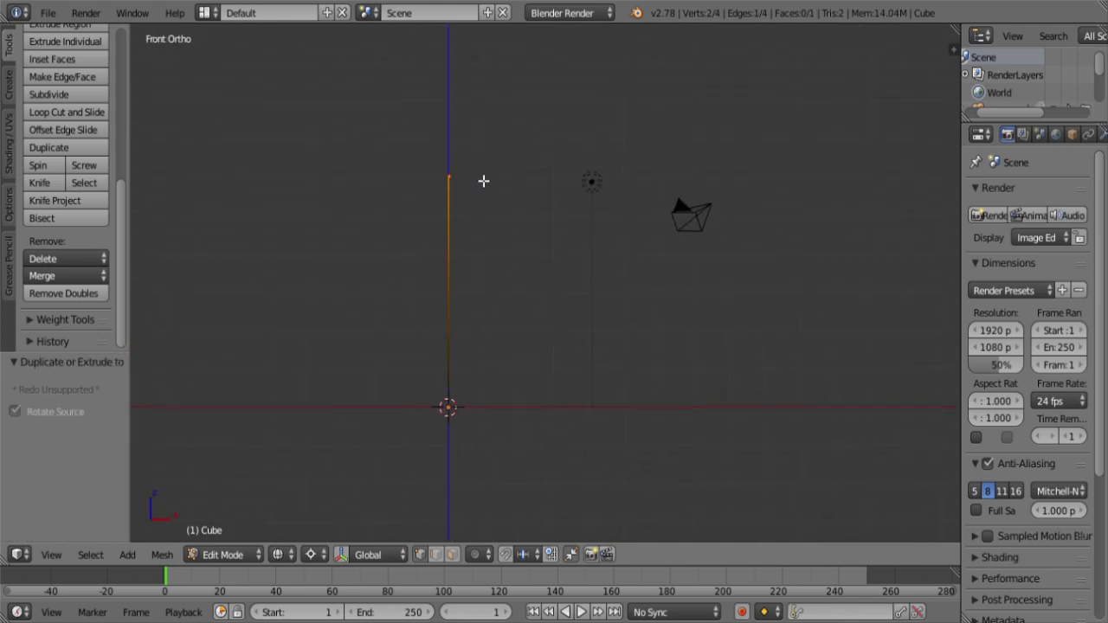
ctrl+click(484, 180)
ctrl+click(484, 214)
ctrl+click(516, 213)
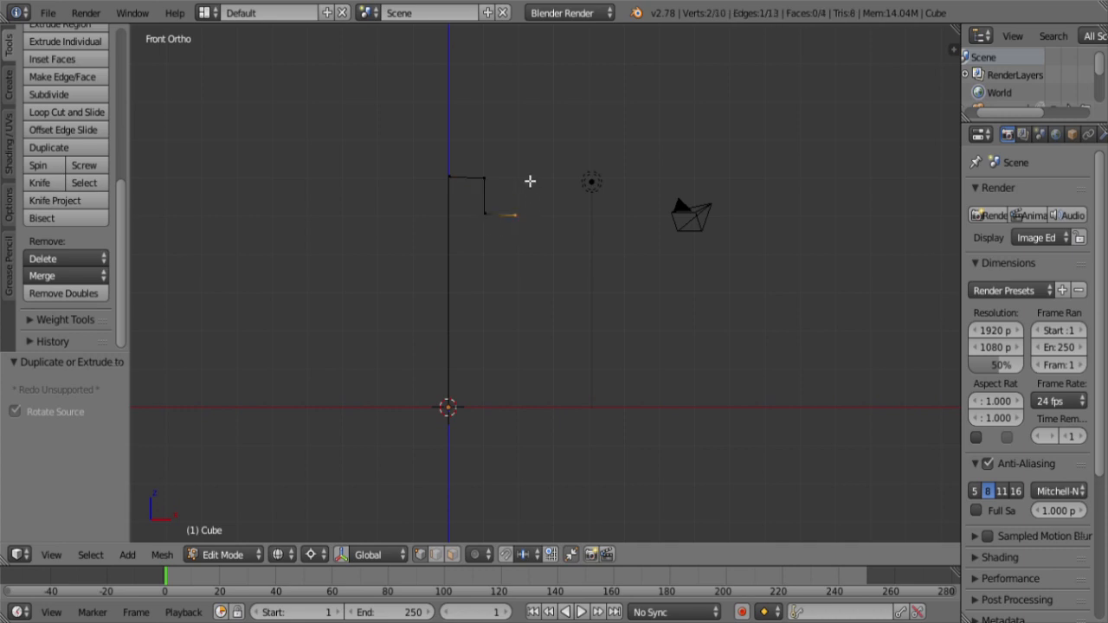
ctrl+click(519, 177)
ctrl+click(554, 174)
ctrl+click(551, 209)
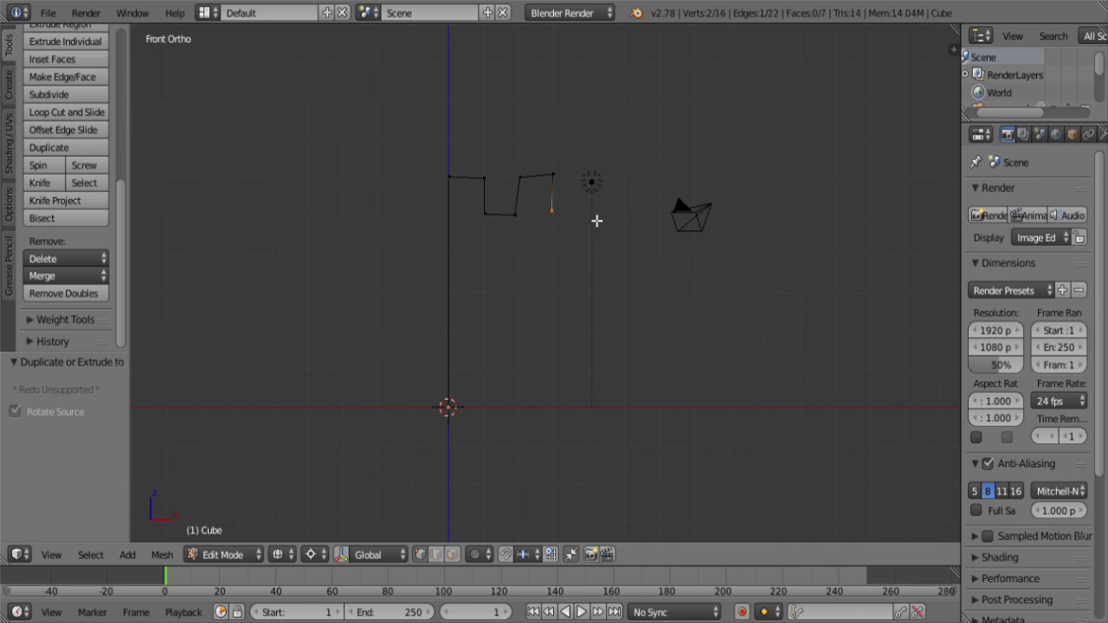
ctrl+click(590, 215)
ctrl+click(590, 177)
ctrl+click(625, 175)
ctrl+click(623, 210)
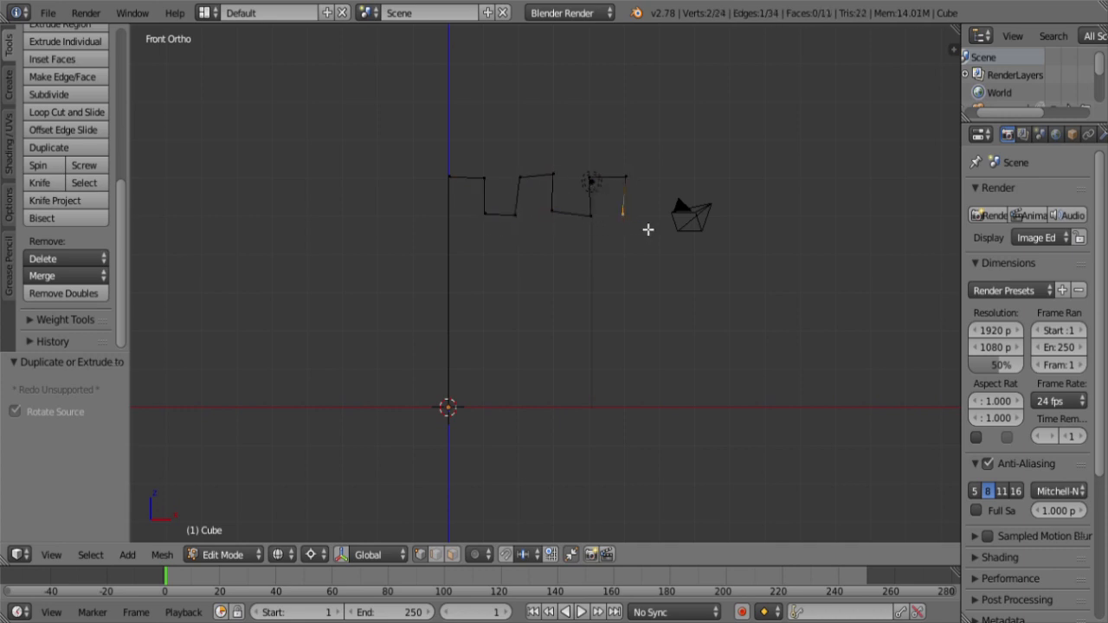
ctrl+click(661, 195)
ctrl+click(693, 177)
ctrl+click(693, 212)
ctrl+click(727, 212)
ctrl+click(731, 182)
ctrl+click(765, 181)
ctrl+click(771, 409)
Step: Select the entire wall outline and snap all of its vertices to the grid
key(a)
key(a)
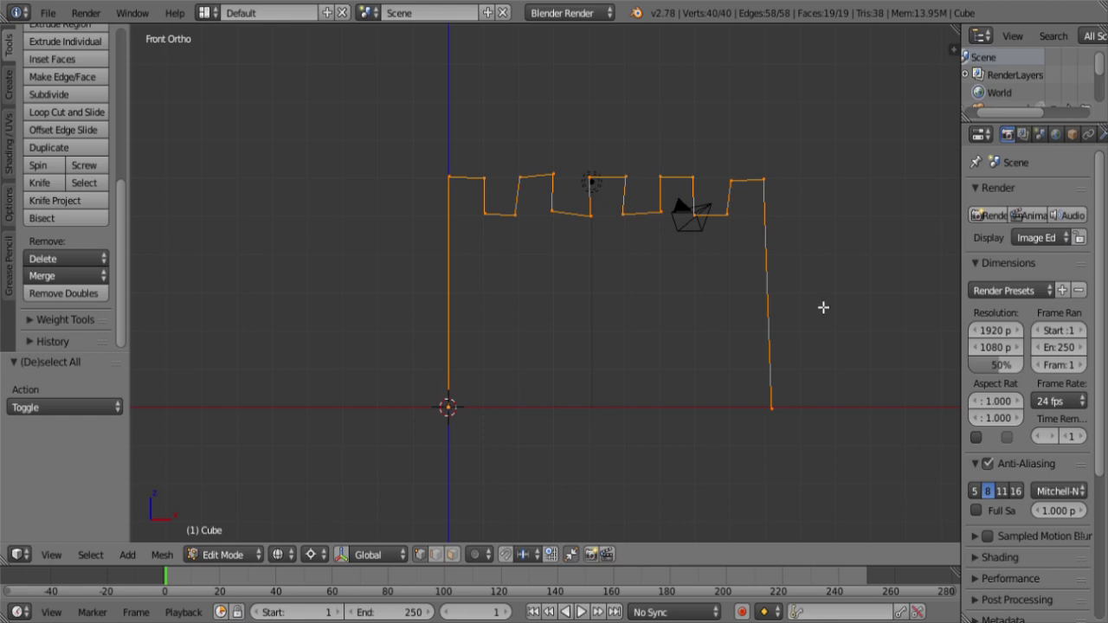
key(shift+s)
click(801, 286)
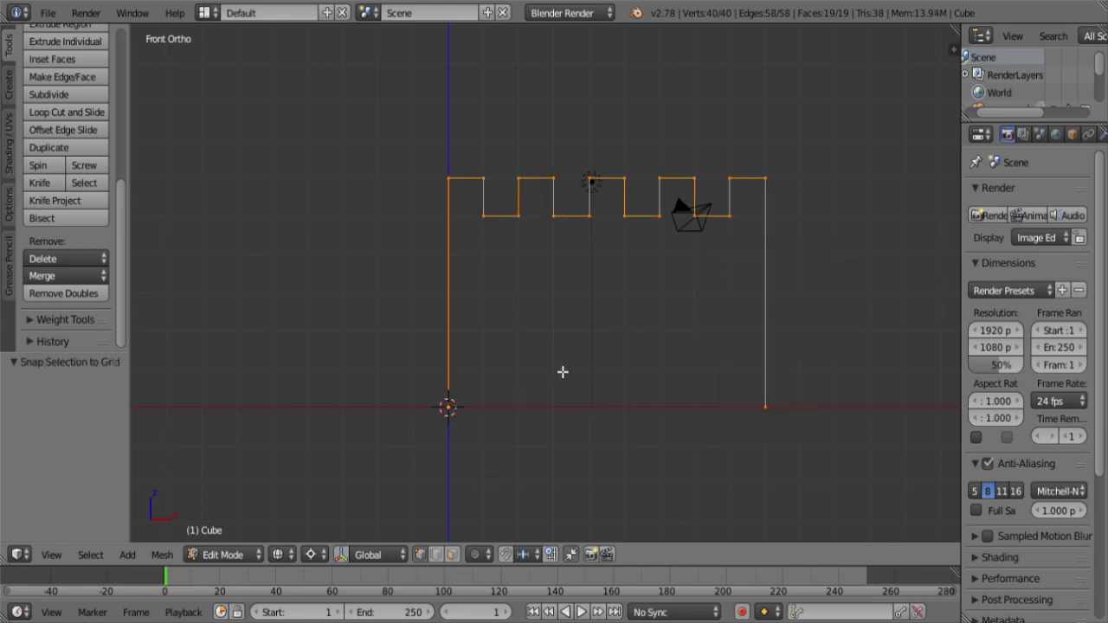
Step: Close the wall's open underside with a face between its two lower end edges
key(e)
middle_drag(741, 303, 774, 302)
click(783, 302)
key(b)
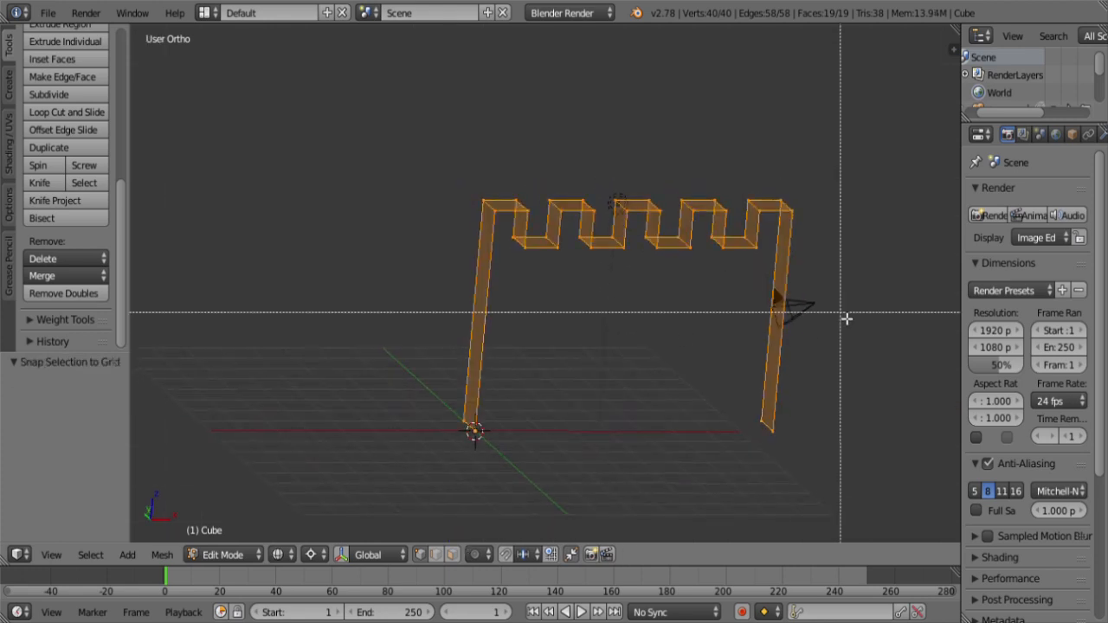
middle_drag(842, 313, 366, 116)
key(a)
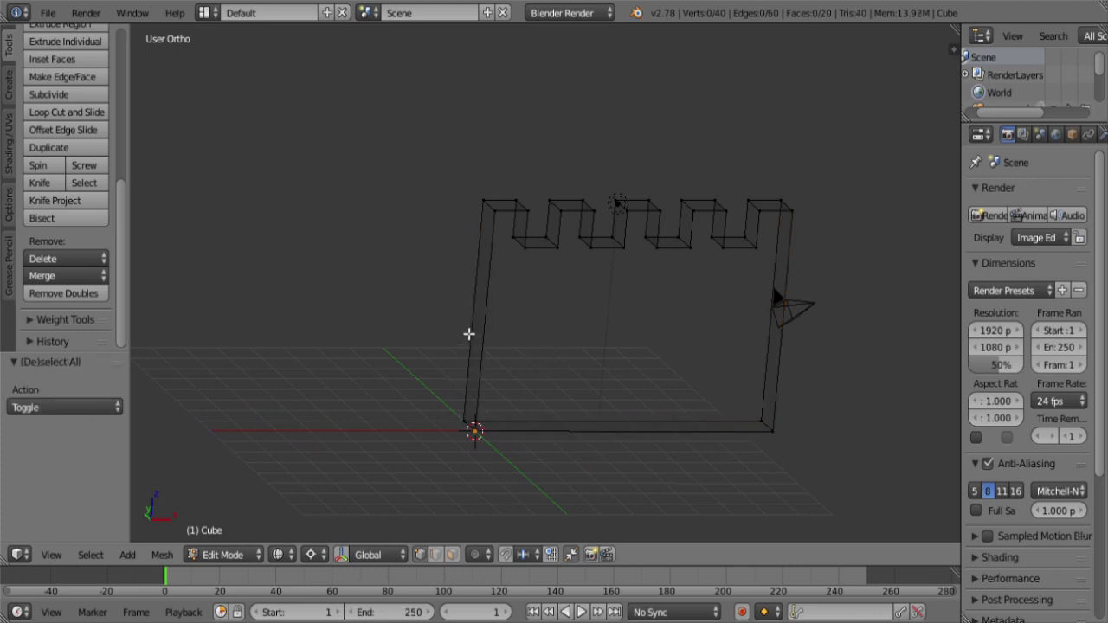
Step: Fill the wall's front and back outlines with faces and recalculate the normals of the whole mesh
alt+right_click(473, 324)
key(f)
key(a)
alt+right_click(494, 338)
key(f)
key(a)
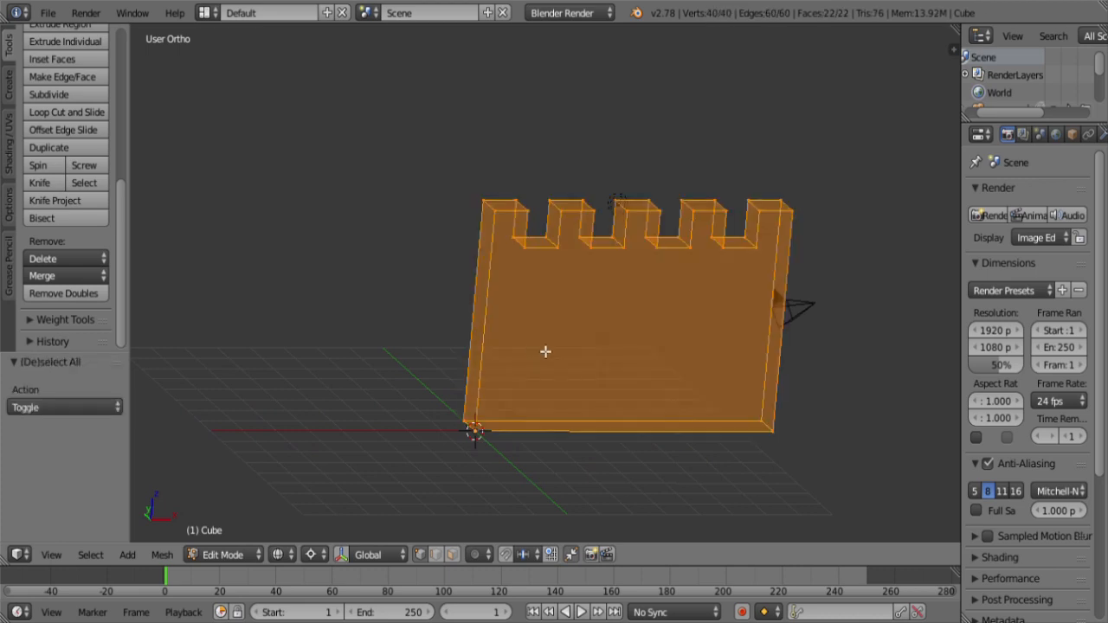
key(ctrl+n)
Step: Duplicate the wall's lower end edge at the origin in place and merge the copy into one vertex at its center
right_click(465, 424)
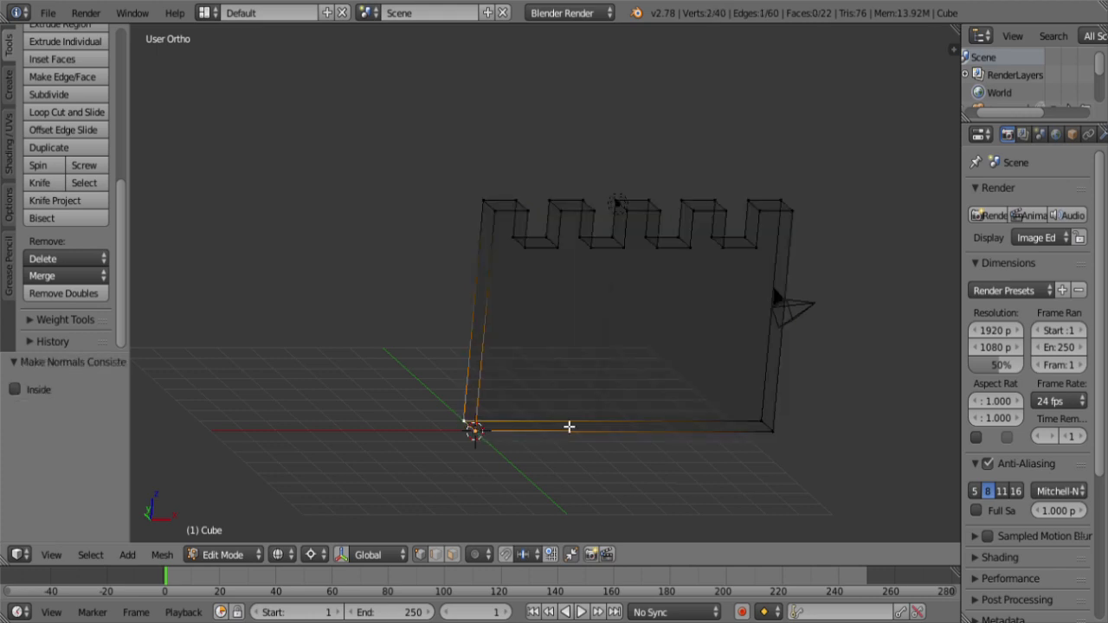
key(shift+d)
right_click(554, 403)
key(shift+s)
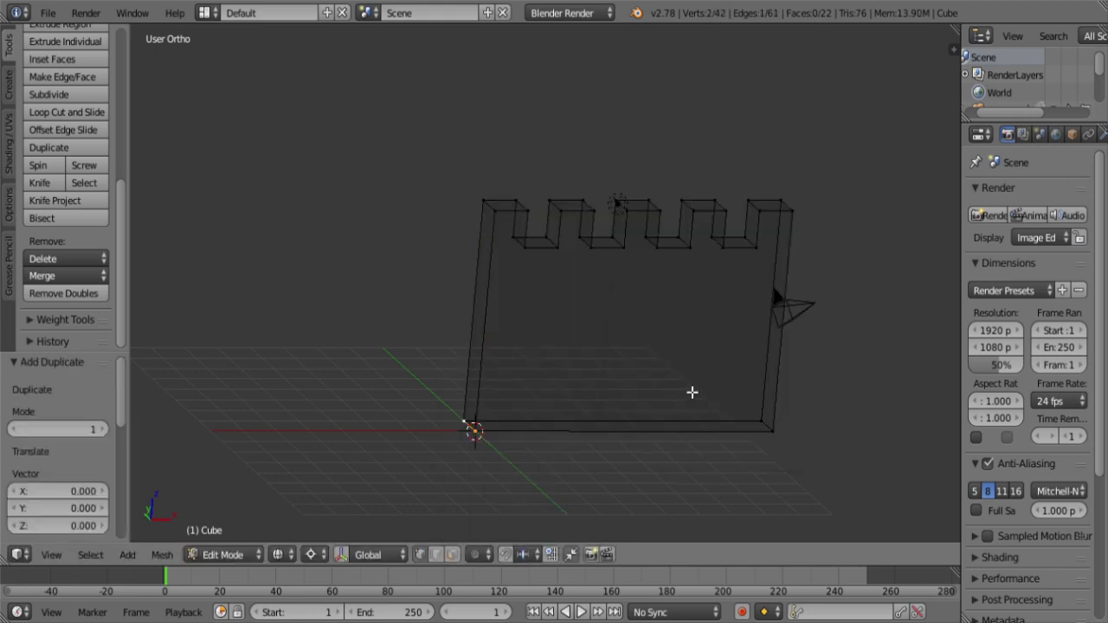
key(alt+m)
click(521, 366)
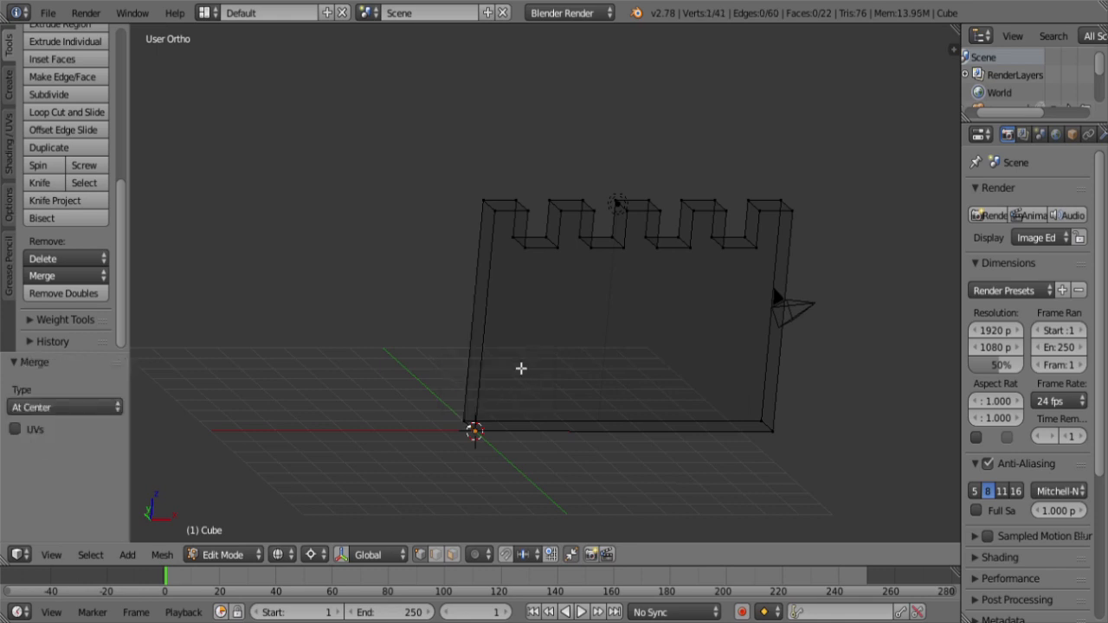
Step: Extrude the merged vertex 8 units up along Z to form the tower's side line
key(KP_1)
scroll(580, 410, down, 3)
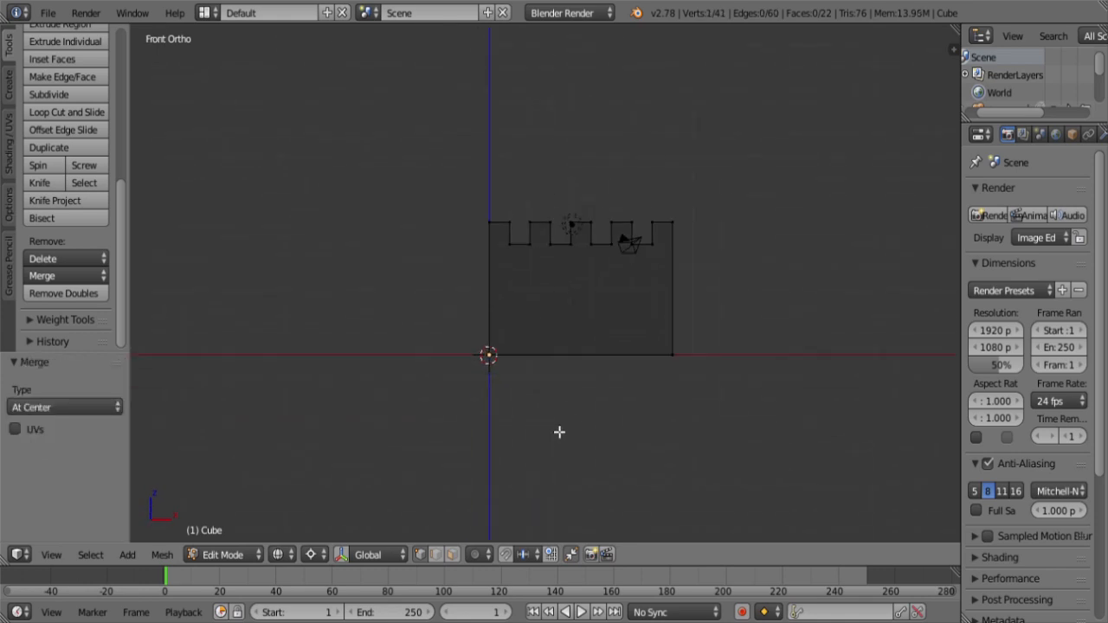
key(e)
key(z)
click(559, 252)
shift+middle_drag(559, 252, 568, 300)
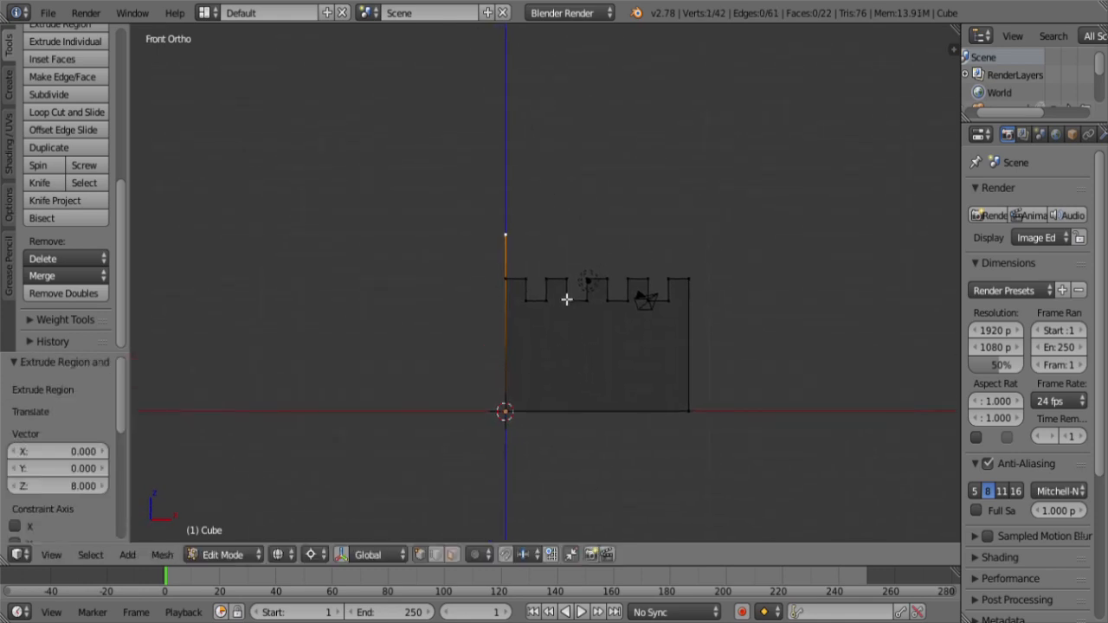
Step: Extrude the roof profile 1 unit outward along X, and from there to an apex at -3 in X and 4 in Z
key(e)
key(x)
click(597, 303)
key(e)
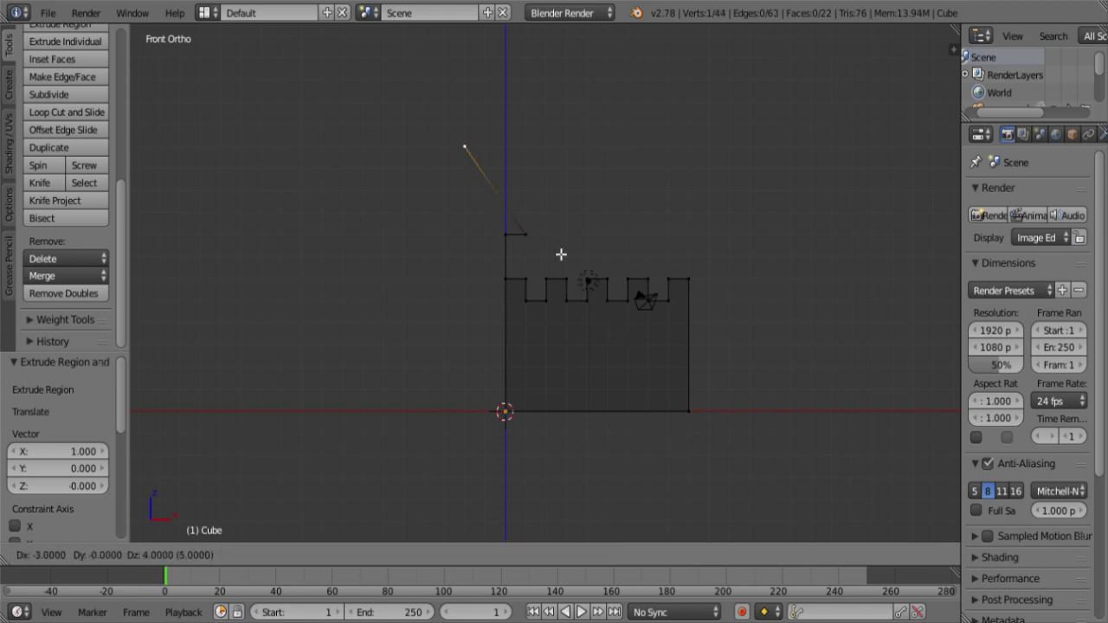
click(559, 251)
Step: Snap the 3D cursor to the roof profile's apex vertex
key(shift+s)
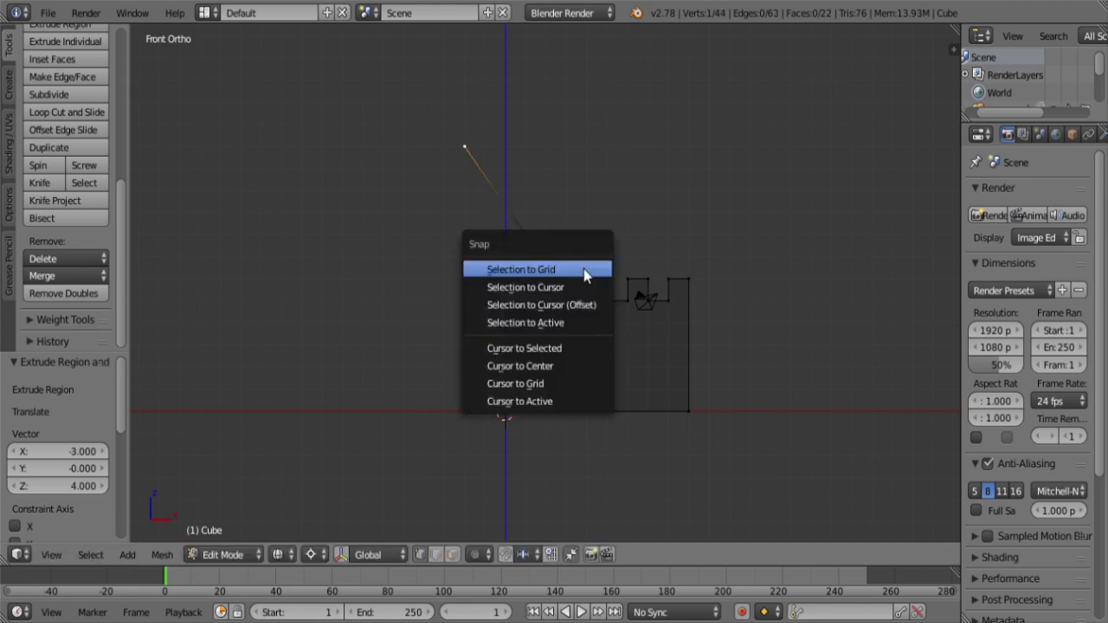
click(563, 321)
key(shift+s)
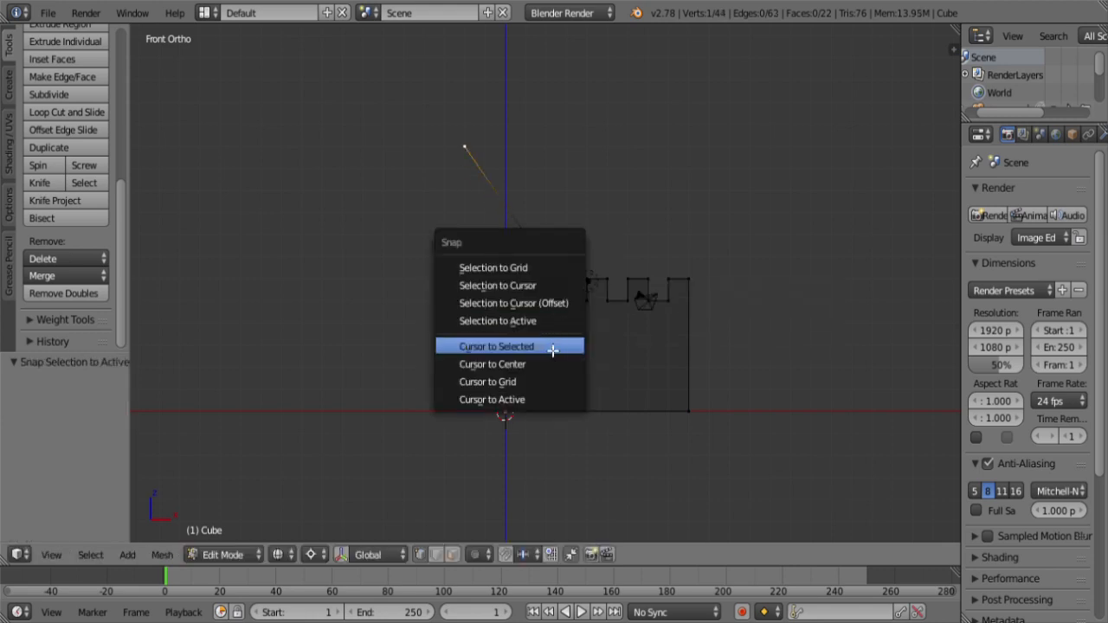
click(549, 347)
Step: Spin the whole tower profile 360° around the 3D cursor from the top view, with 12 steps and duplicates off
ctrl+right_click(518, 224)
key(KP_7)
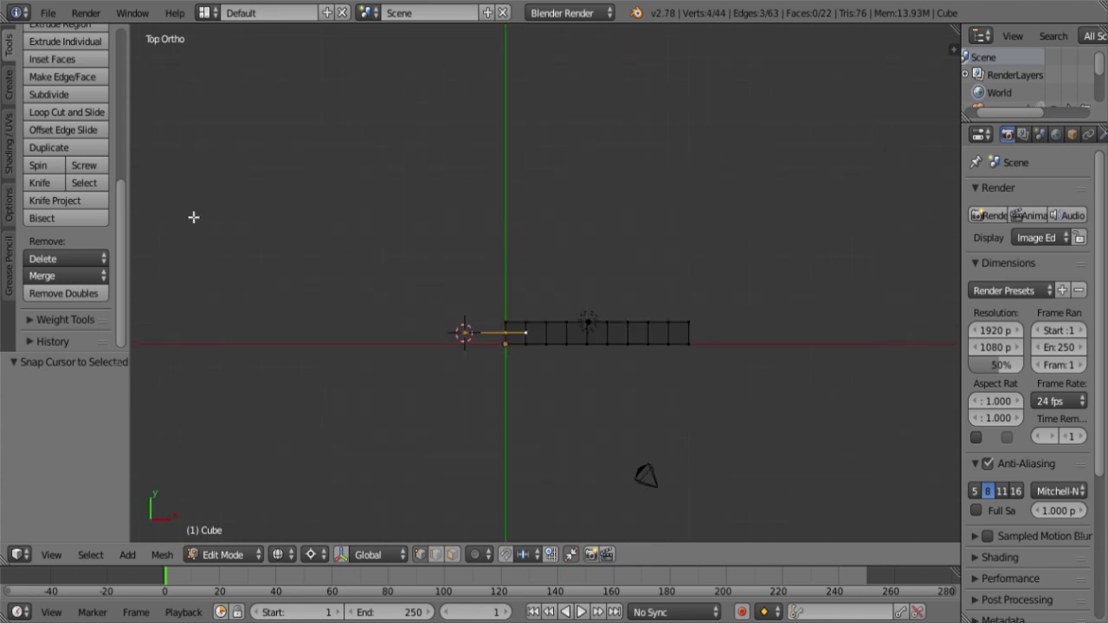
click(52, 162)
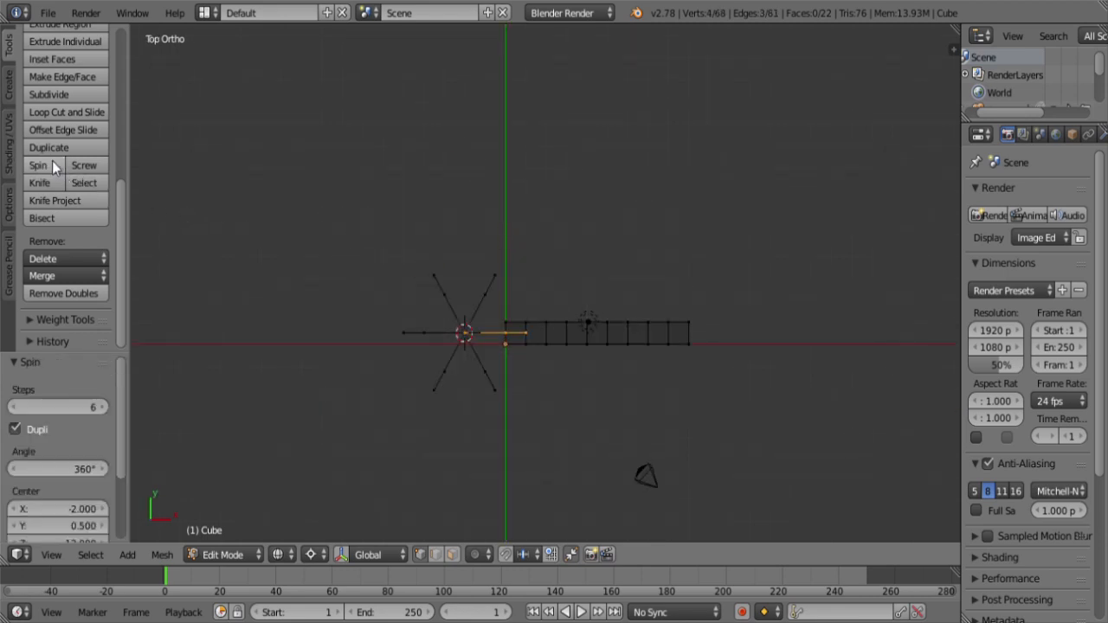
click(16, 431)
click(77, 409)
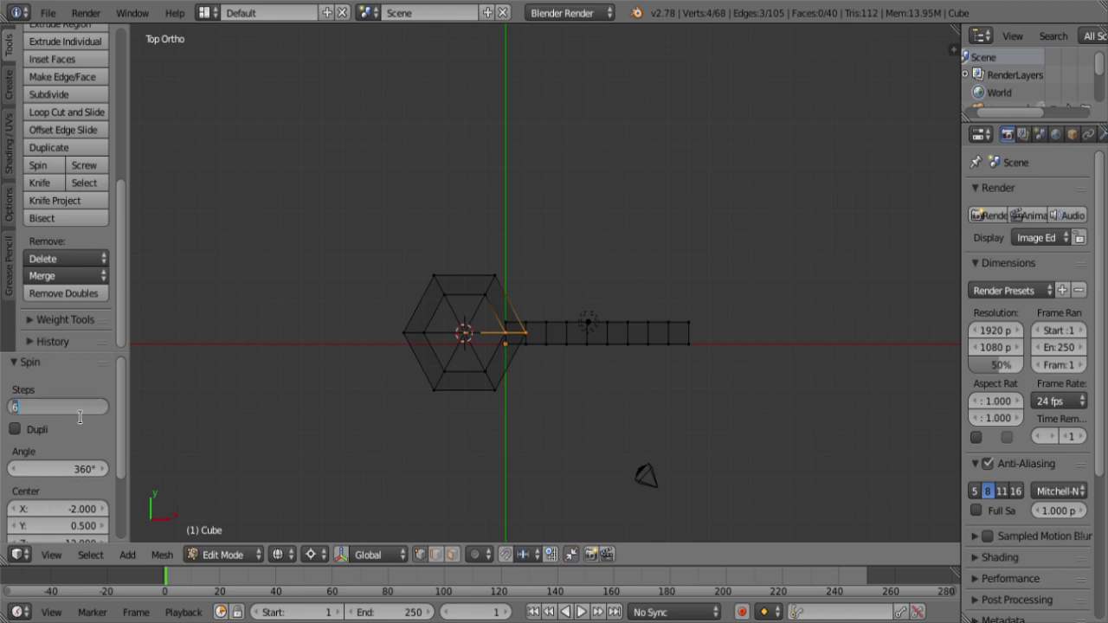
key(Return)
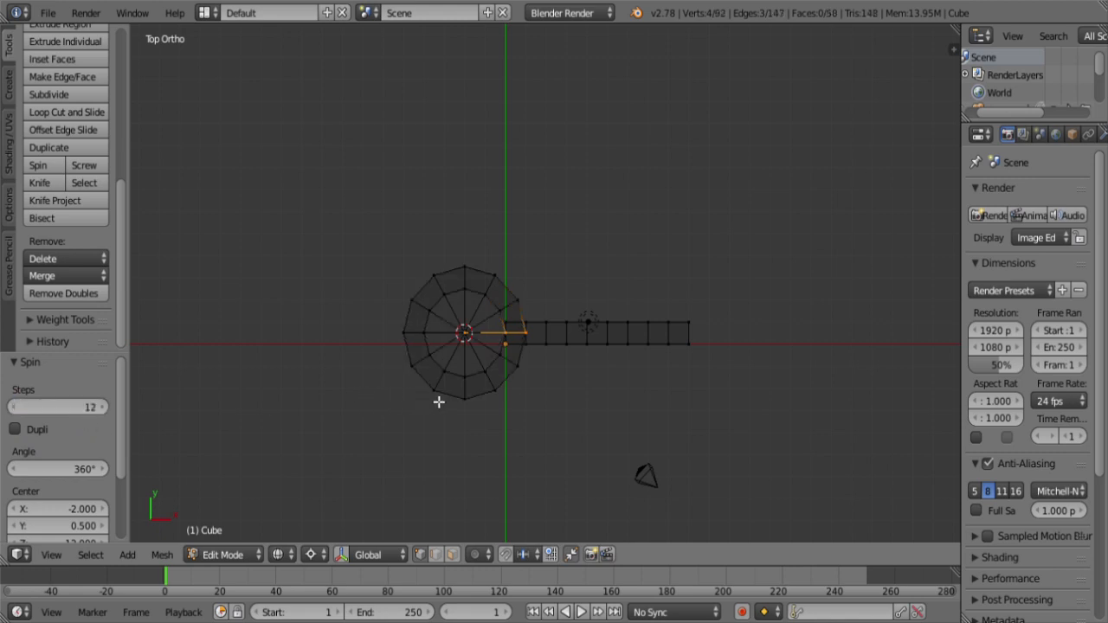
Step: Select the entire spun tower, remove its doubled vertices and recalculate its normals
mouse_move(446, 404)
middle_down()
mouse_move(358, 364)
mouse_move(485, 388)
middle_up()
key(z)
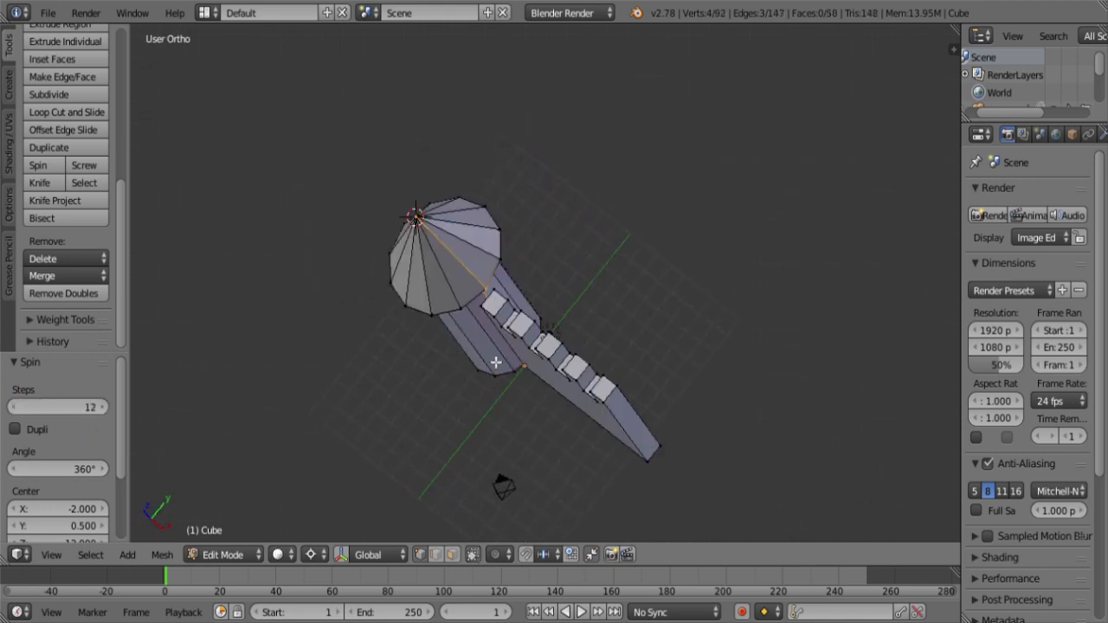
click(495, 361)
key(ctrl+KP_Add)
key(ctrl+KP_Add)
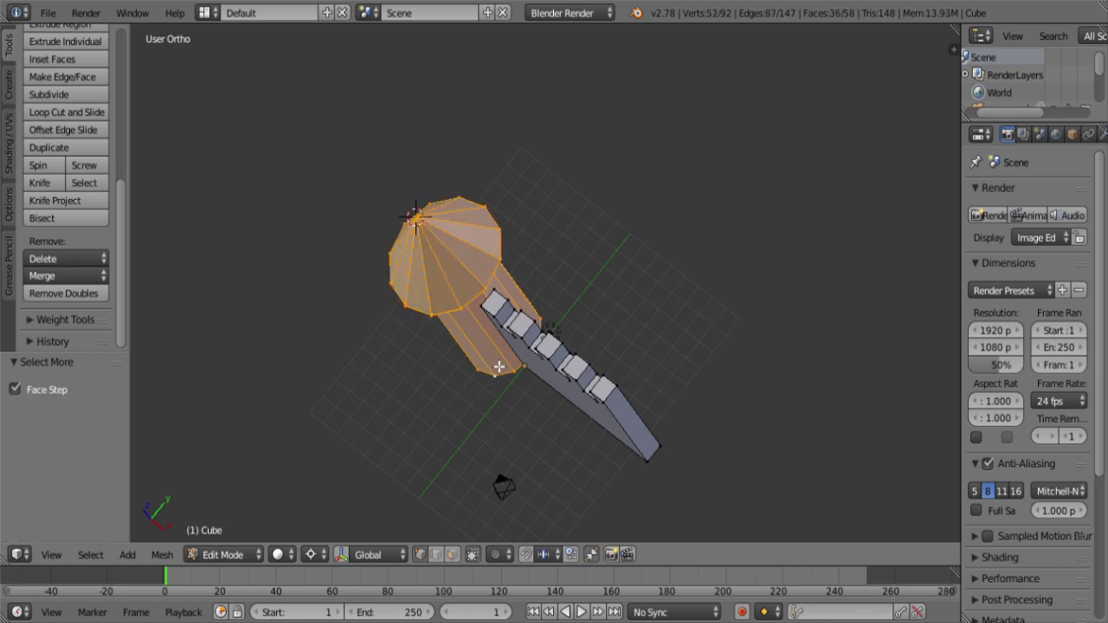
key(w)
click(433, 257)
middle_drag(433, 257, 453, 441)
key(ctrl+n)
key(a)
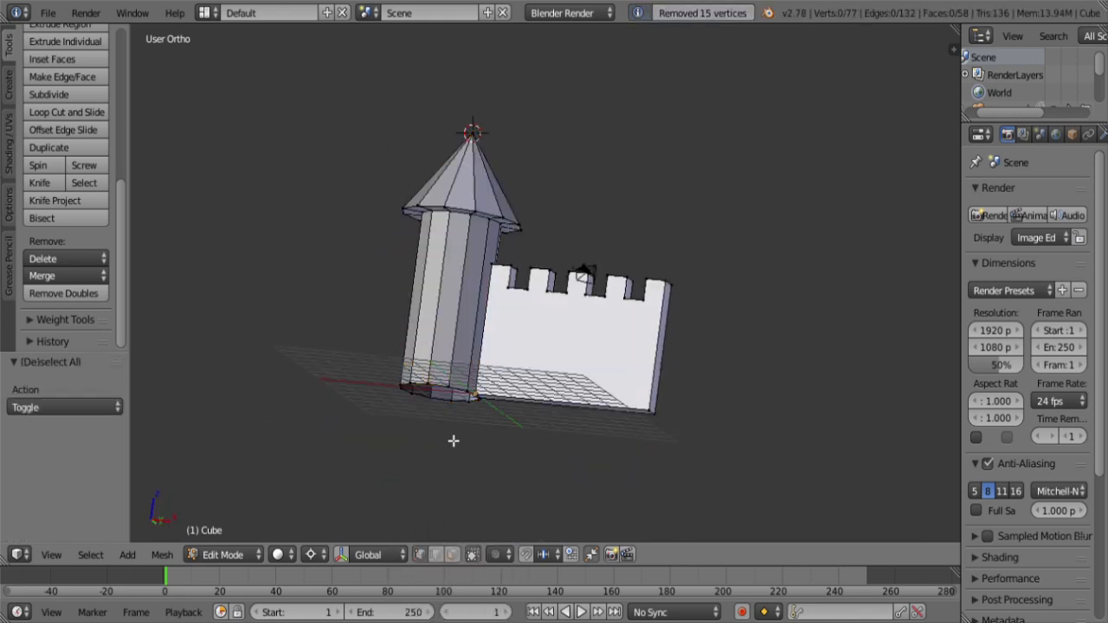
Step: Fill the tower's open base loop with a face and grow the selection to the whole tower
alt+right_click(444, 390)
key(f)
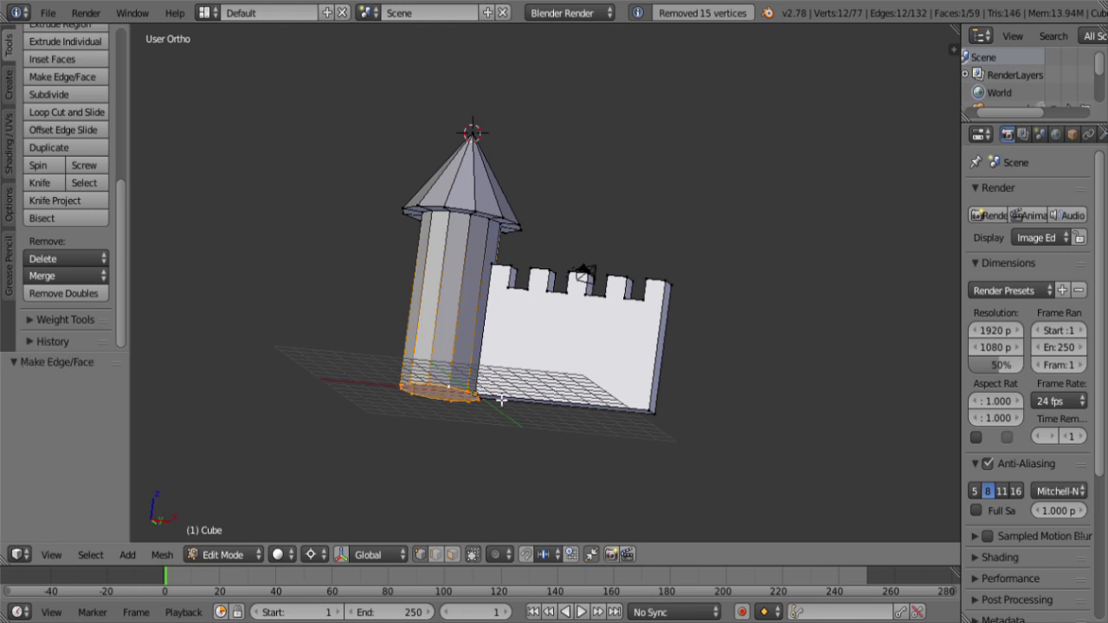
key(ctrl+KP_Add)
key(ctrl+KP_Add)
key(ctrl+KP_Add)
Step: Snap the 3D cursor to the tower's upper rim vertex on the wall side, directly under the roof overhang
key(KP_1)
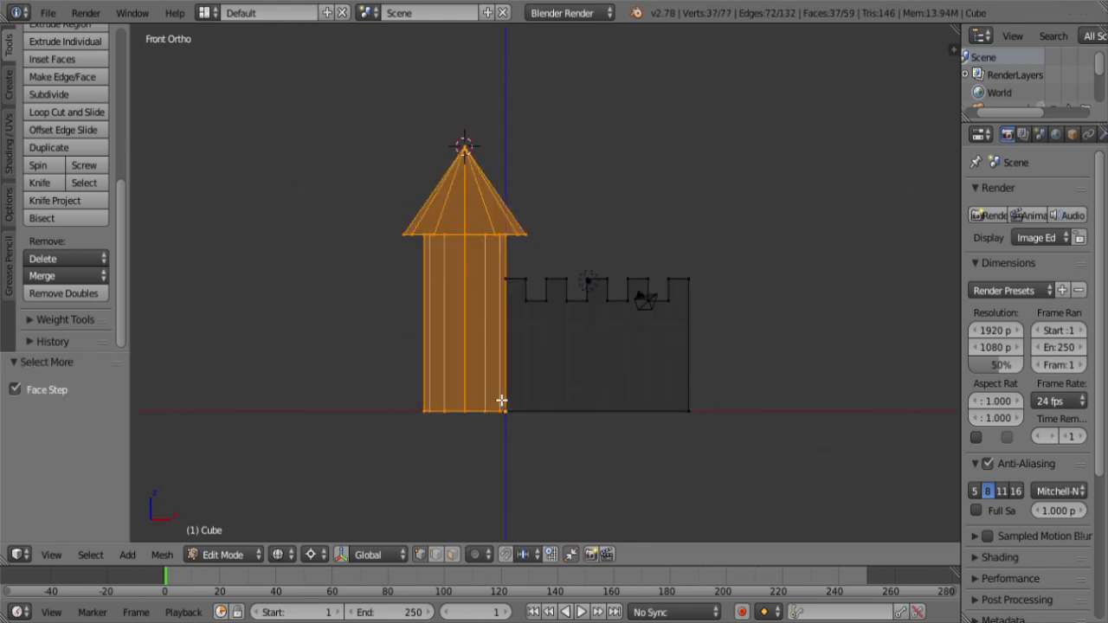
scroll(501, 401, up, 3)
scroll(524, 329, down, 1)
key(z)
right_click(508, 253)
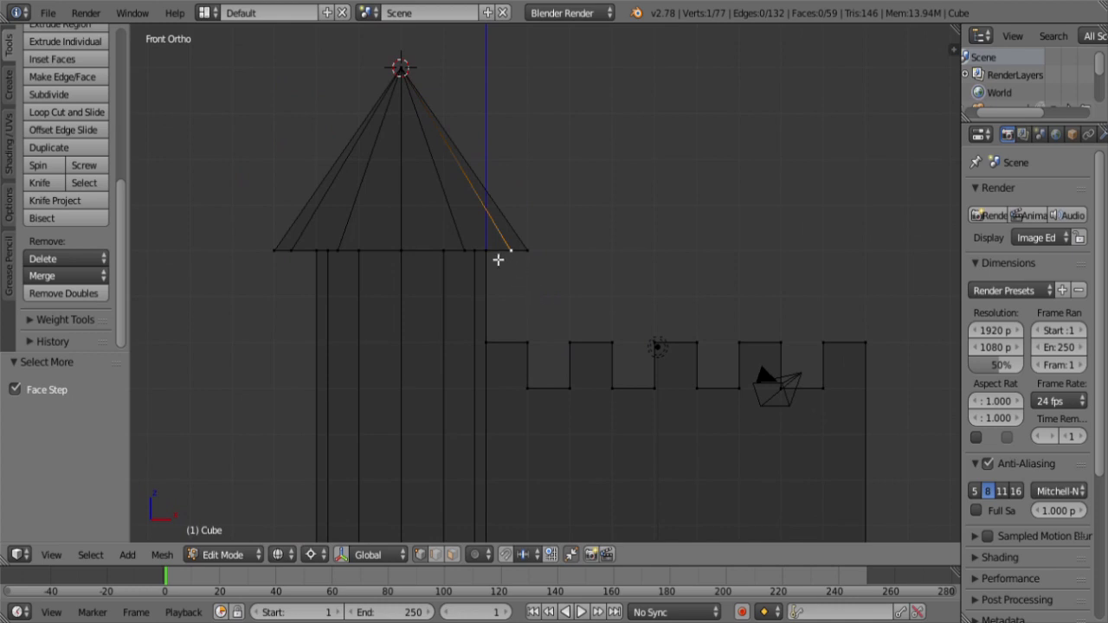
shift+right_click(498, 259)
key(shift+s)
click(473, 291)
key(a)
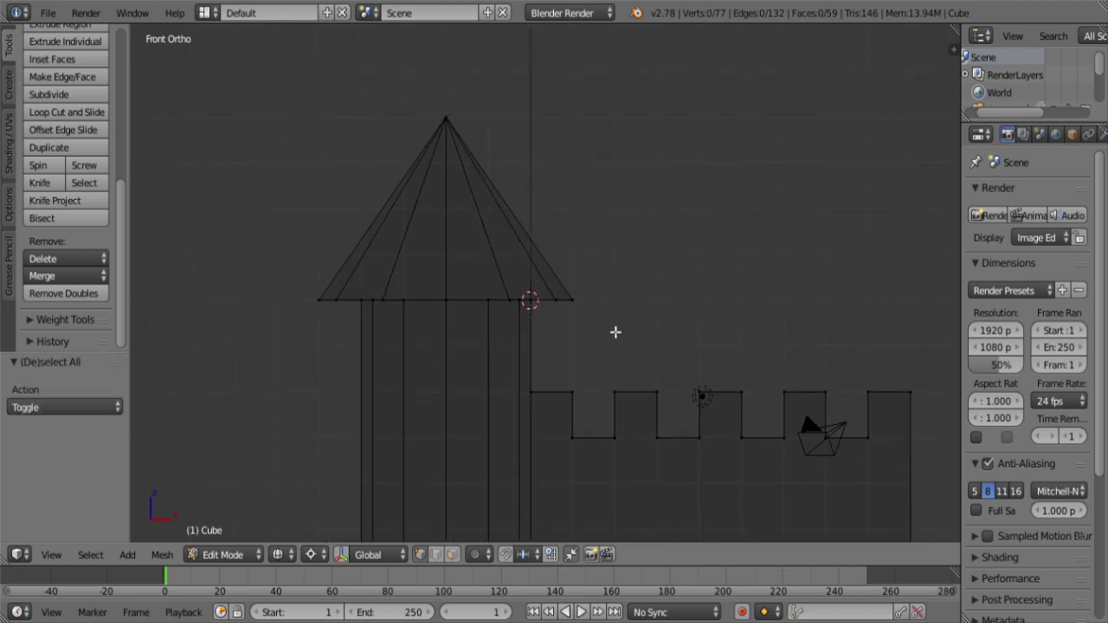
Step: Add a cube at the 3D cursor and scale it to 0.2
scroll(579, 332, up, 4)
scroll(678, 320, down, 1)
key(shift+a)
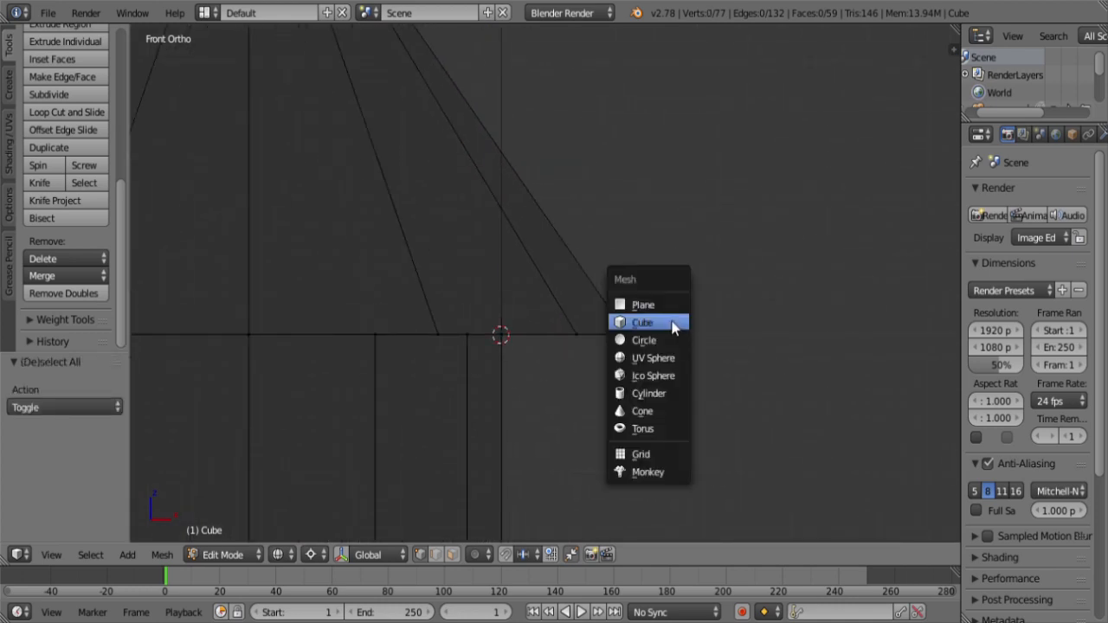
click(663, 324)
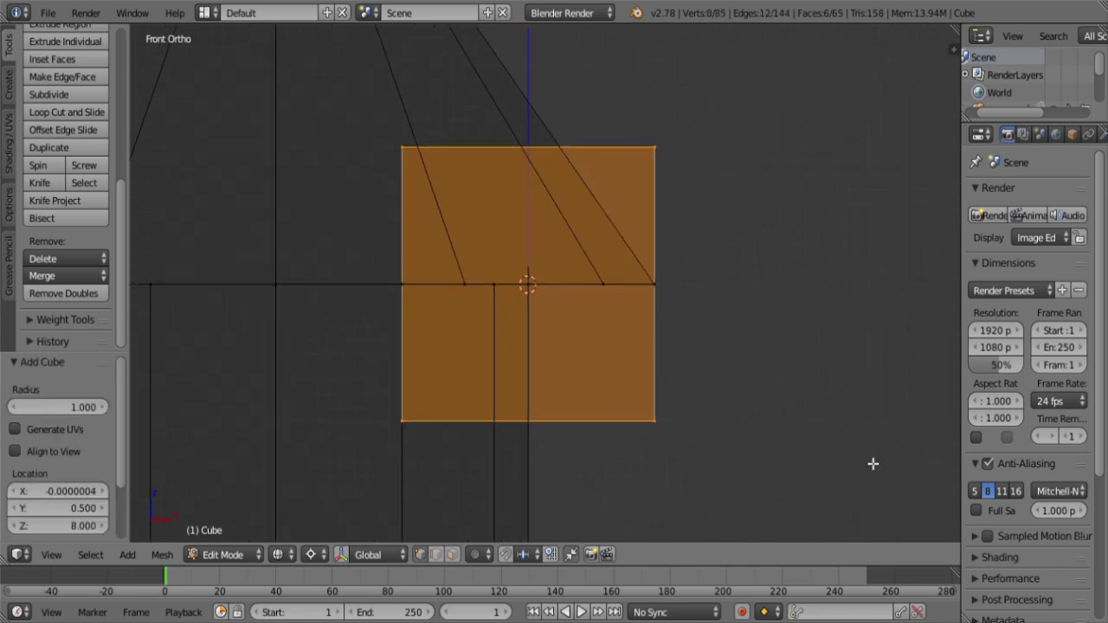
key(s)
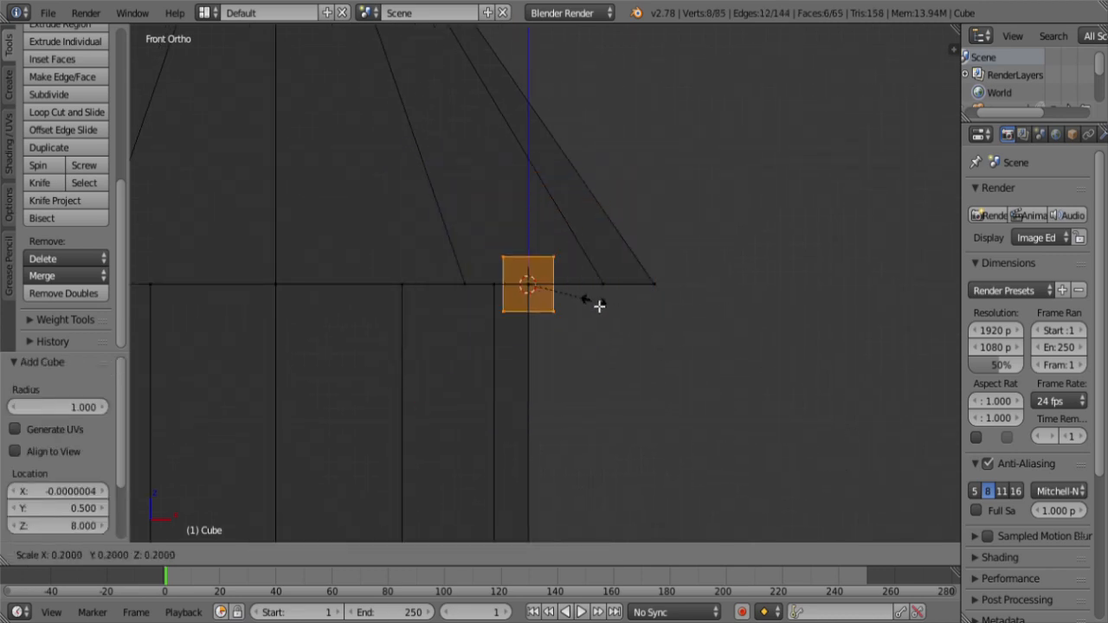
click(598, 306)
Step: Select the small cube's outward side and move it 0.5 units along X to stretch it into a beam
key(b)
middle_drag(544, 230, 482, 364)
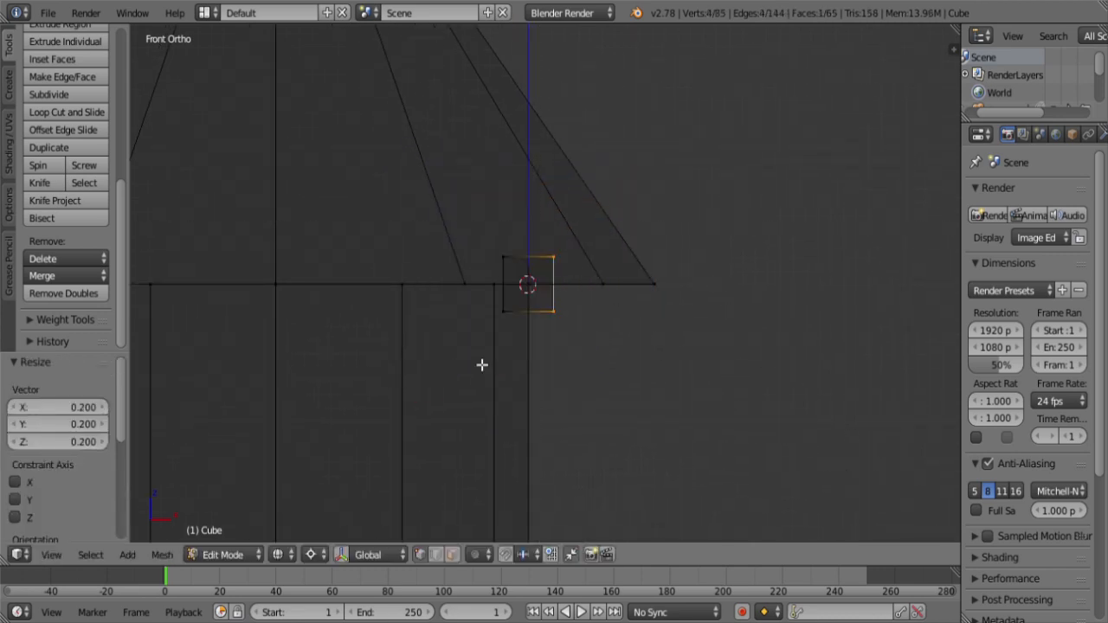
key(g)
key(x)
click(623, 358)
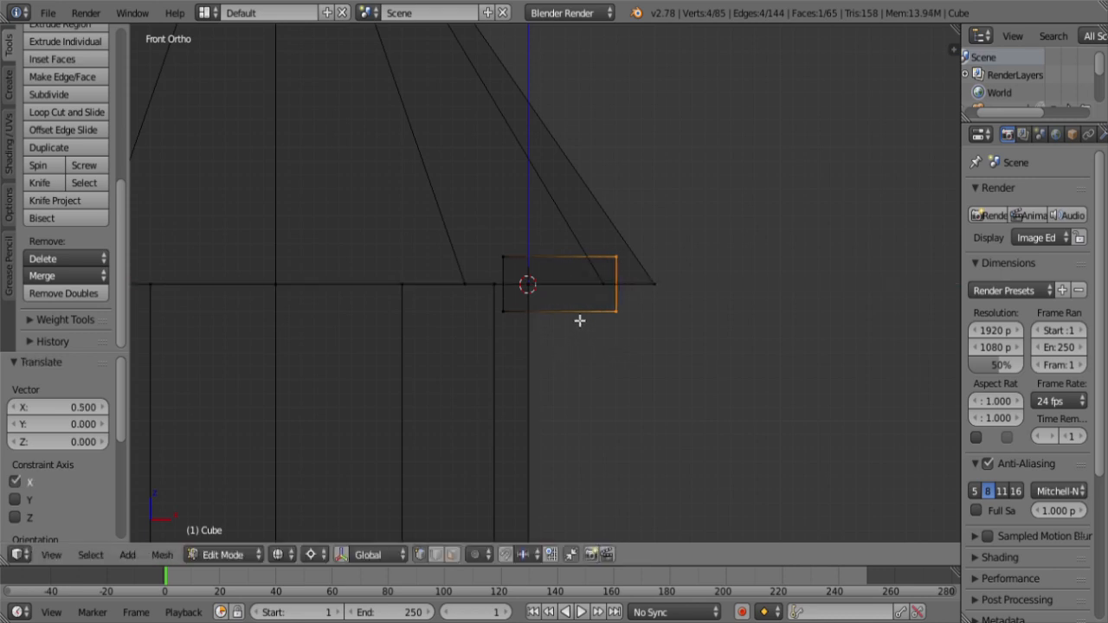
Step: Snap the 3D cursor to the roof's central apex vertex from the top view
key(a)
key(a)
mouse_move(606, 317)
middle_down()
mouse_move(544, 369)
mouse_move(482, 341)
mouse_move(516, 347)
middle_up()
key(KP_7)
scroll(435, 421, down, 3)
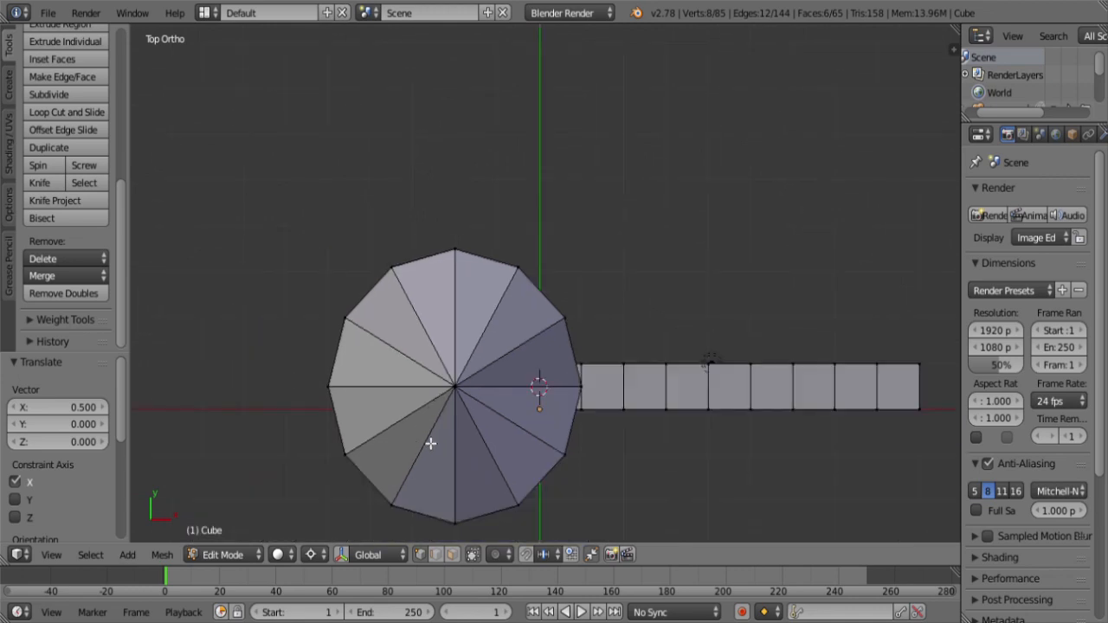
key(z)
right_click(469, 391)
key(shift+s)
click(552, 437)
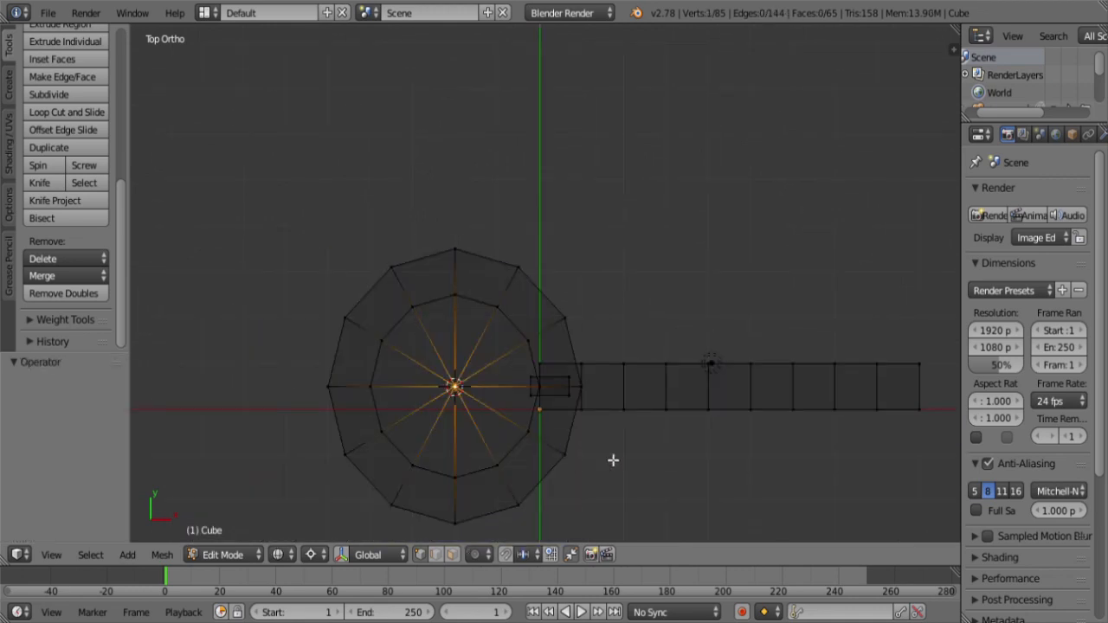
Step: Restore the beam selection and spin it as duplicates around the tower axis with 6 steps over 360°
key(ctrl+z)
click(38, 165)
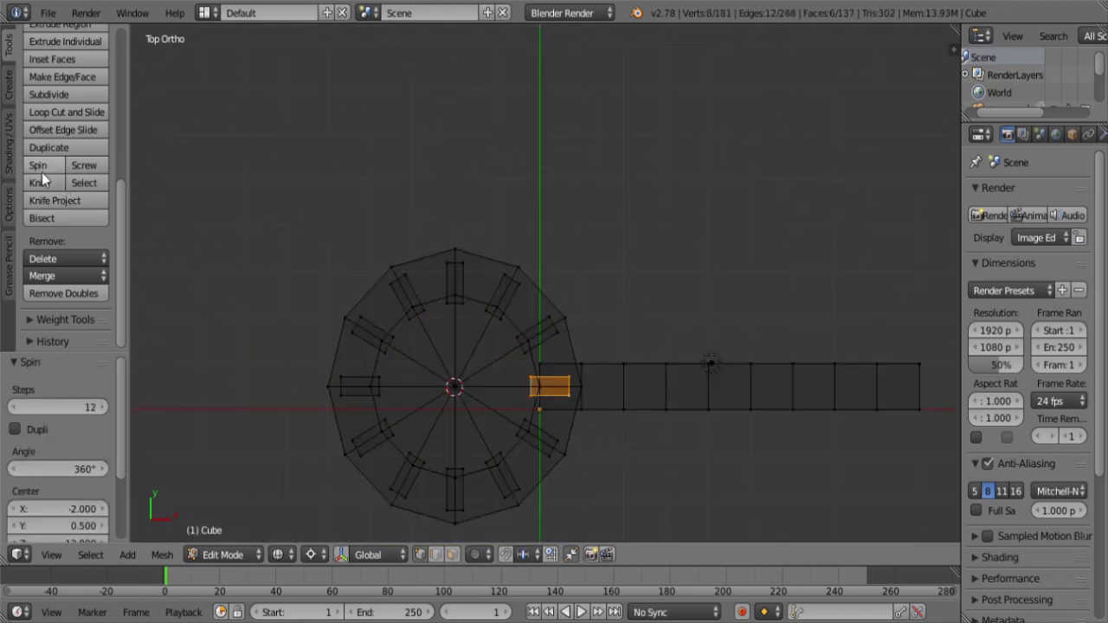
click(15, 429)
click(82, 407)
text(6)
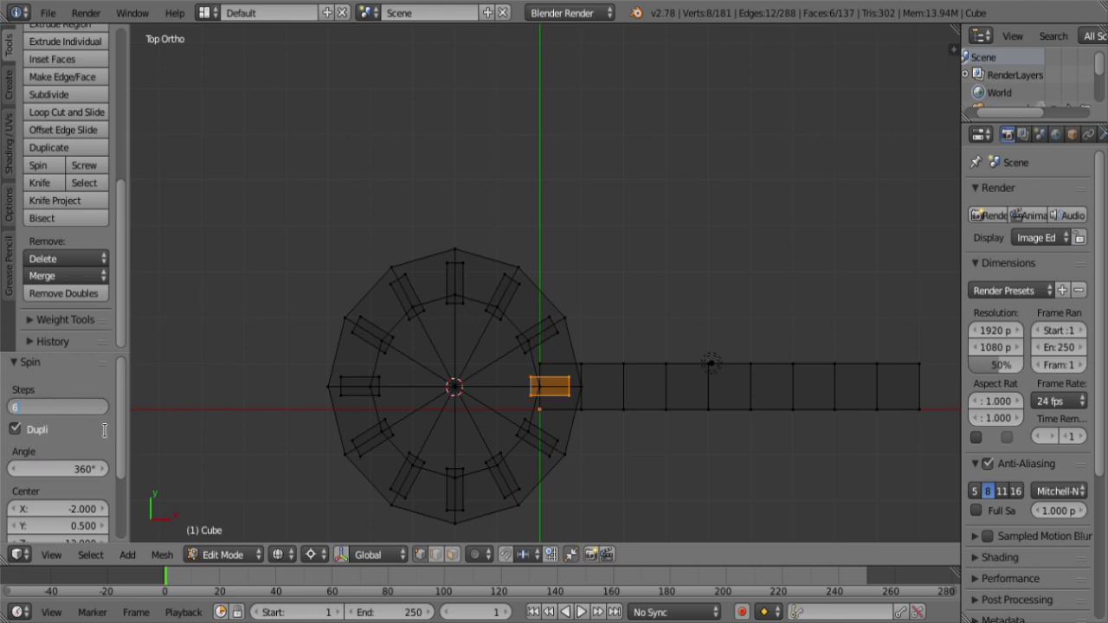
key(Return)
Step: Delete the vertices of the selected duplicate beam overlapping the original on the wall side
middle_drag(455, 437, 483, 354)
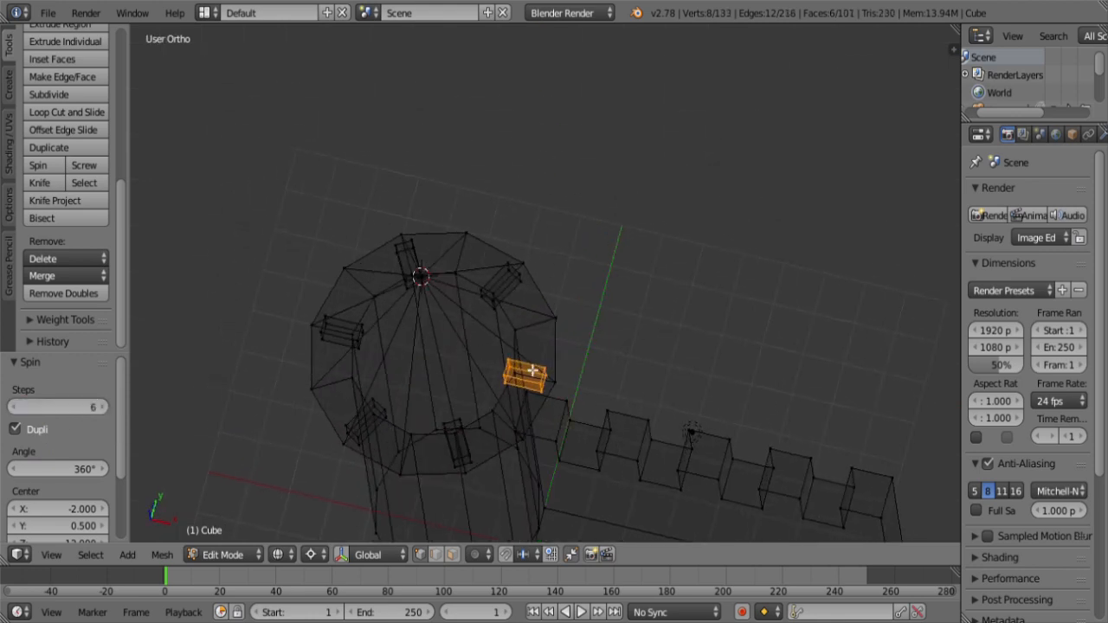
key(x)
click(519, 365)
scroll(537, 381, down, 5)
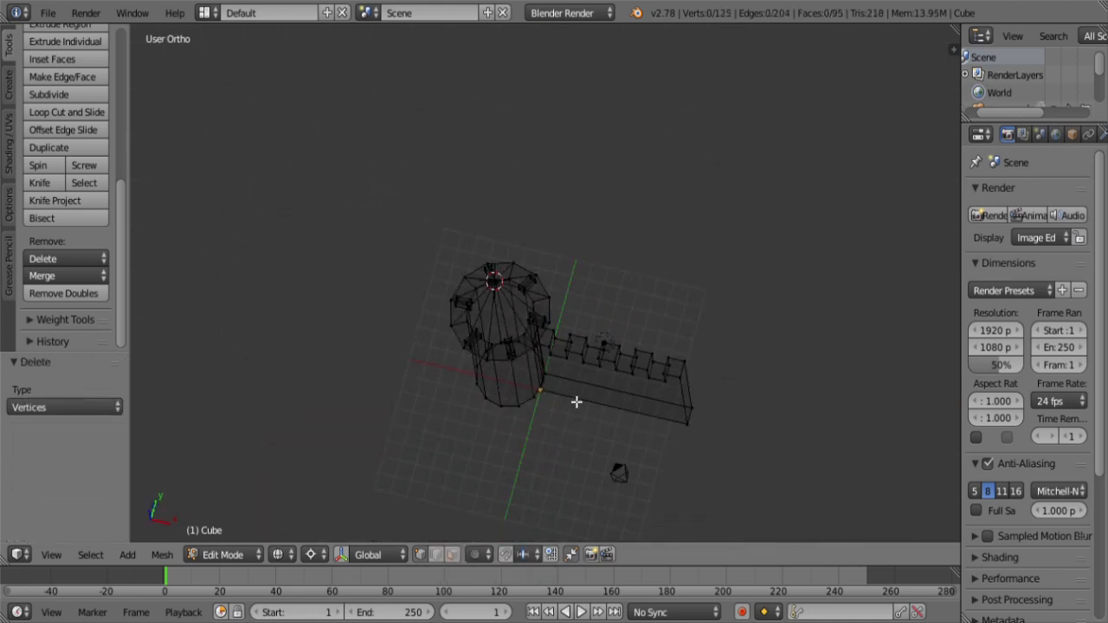
Step: Snap the 3D cursor to the centre of the wall's middle merlon using two opposite top vertices
key(z)
right_click(603, 361)
shift+right_click(622, 350)
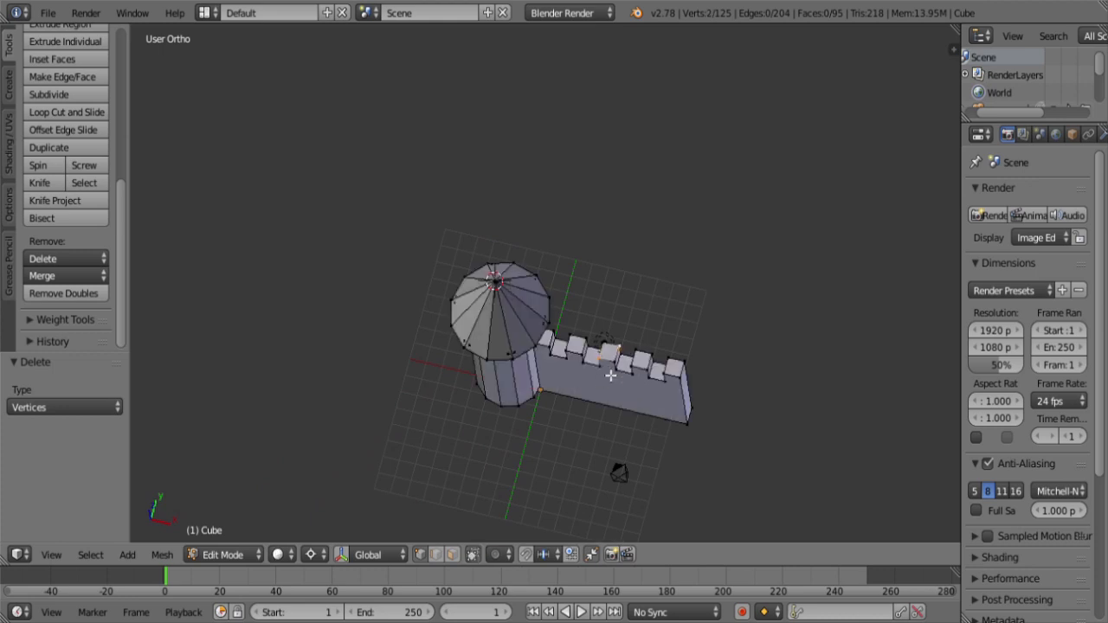
key(KP_1)
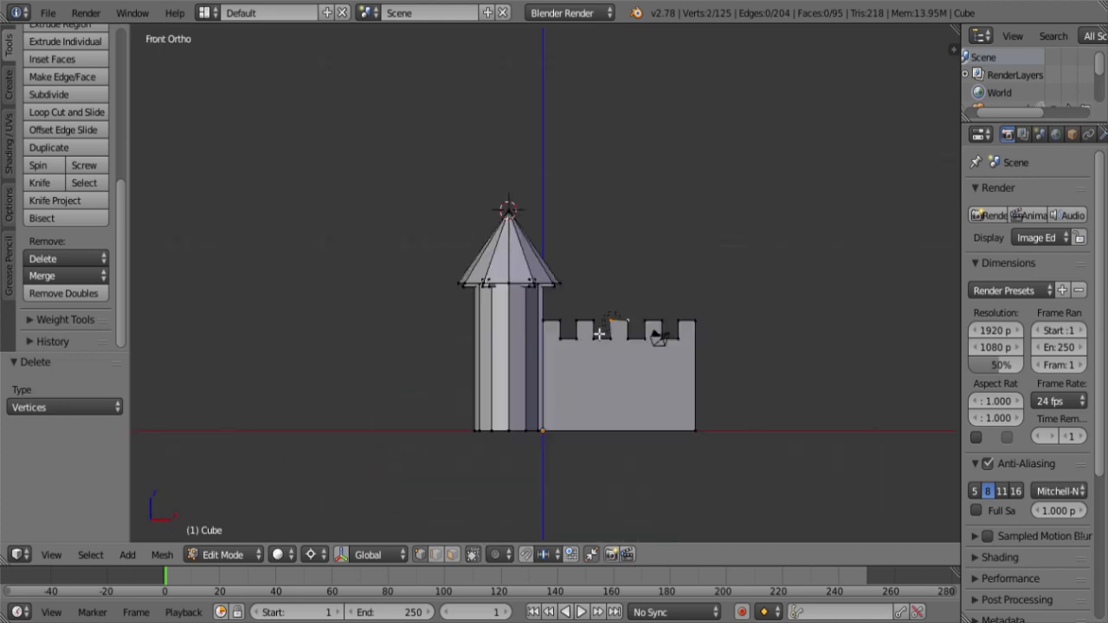
key(shift+s)
click(660, 357)
Step: Select the whole tower with its roof and beams in front view and duplicate it in place
key(z)
key(a)
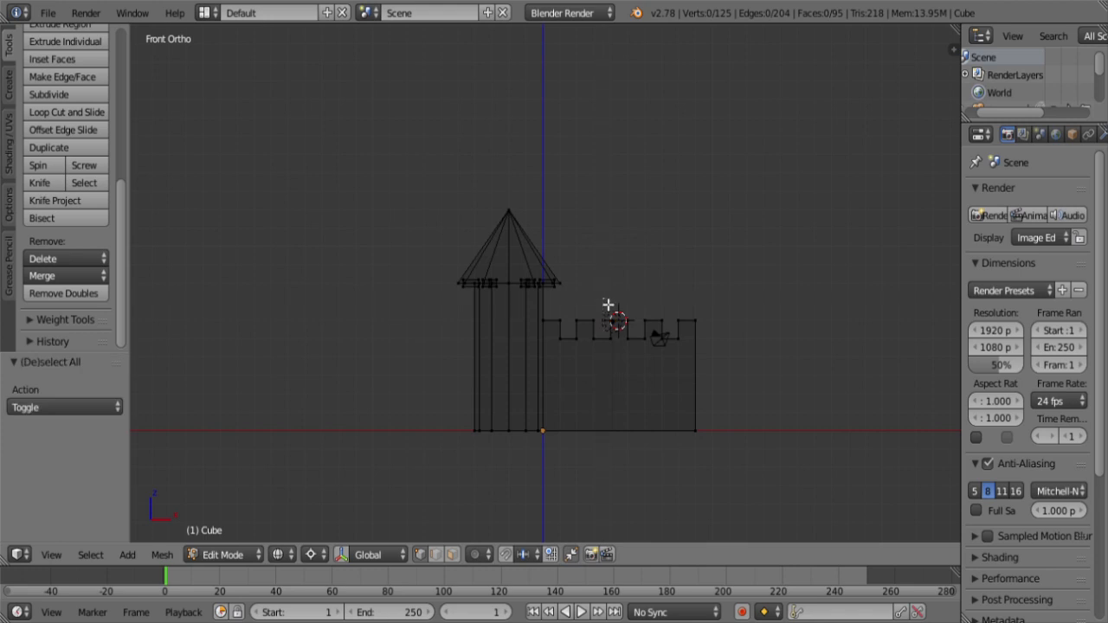
key(b)
drag(605, 301, 351, 166)
key(ctrl+KP_Add)
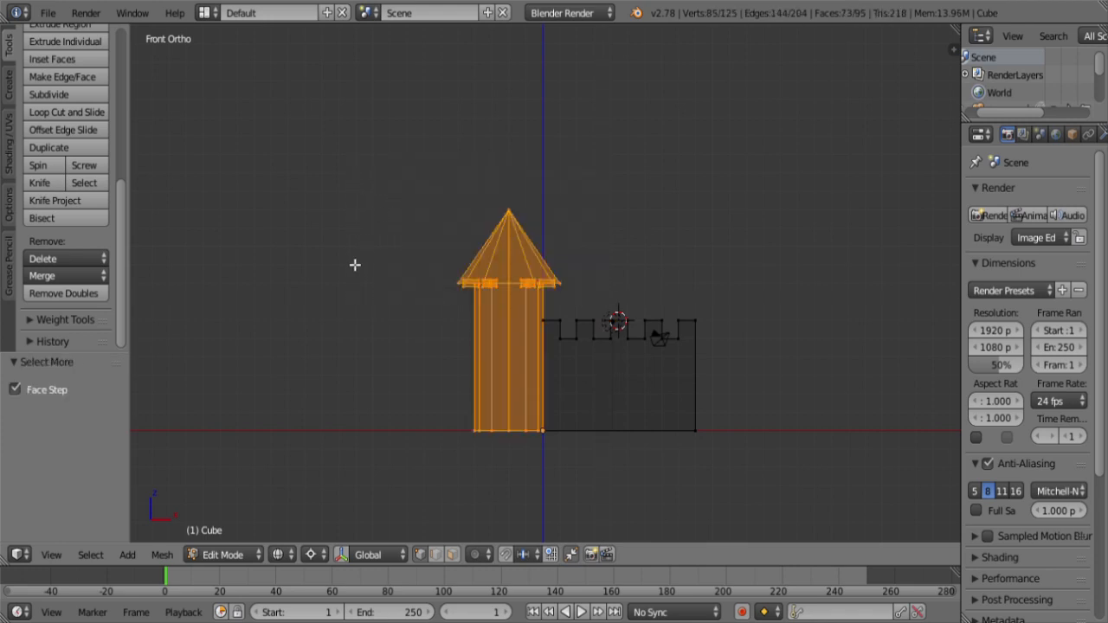
key(shift+d)
key(Escape)
key(ctrl+m)
key(x)
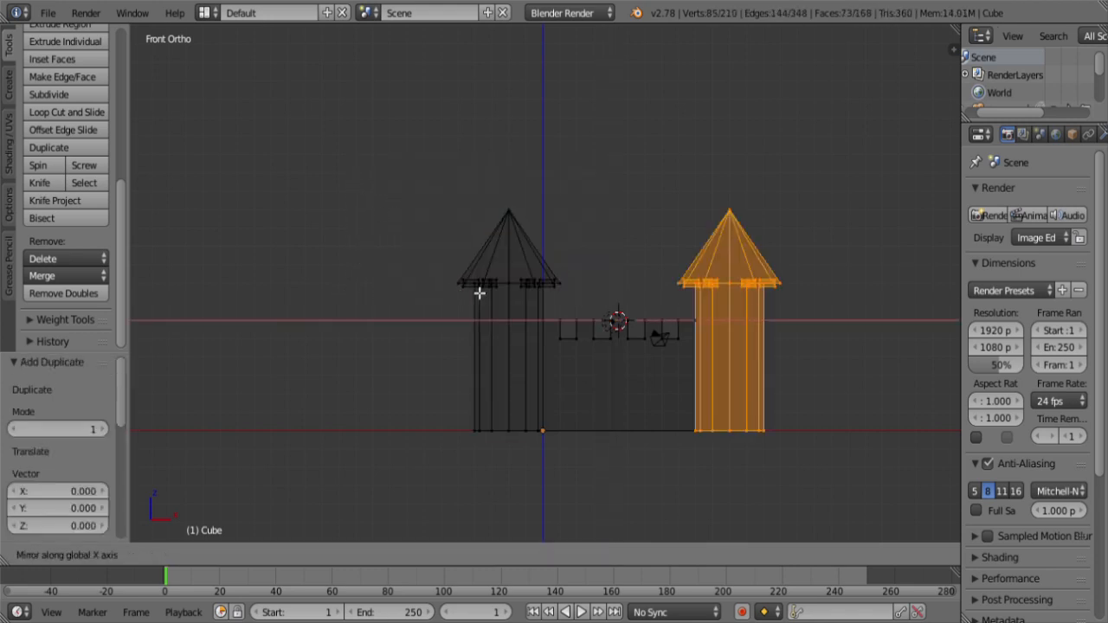
key(Escape)
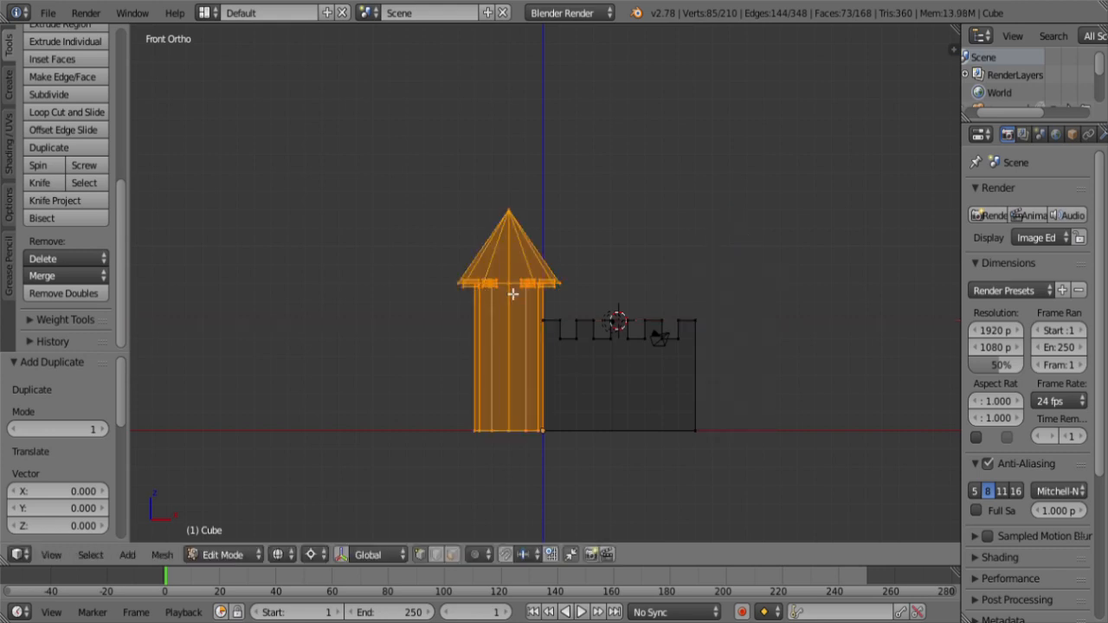
Step: Scale the duplicated tower by -1 along X about the 3D cursor to mirror it to the wall's other end
key(s)
key(x)
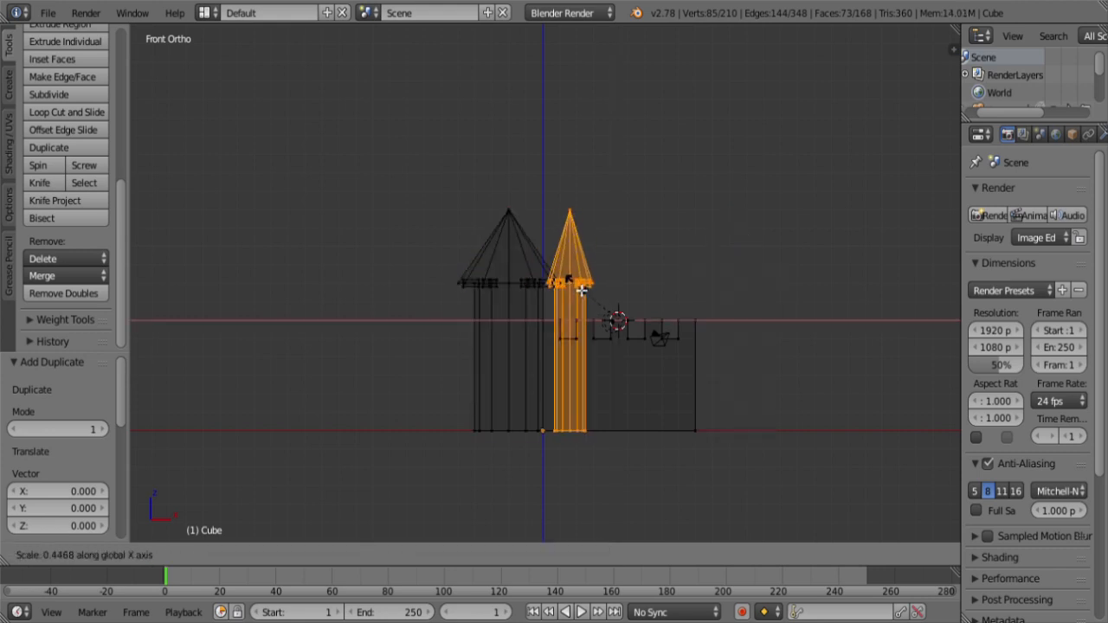
text(-1)
key(Return)
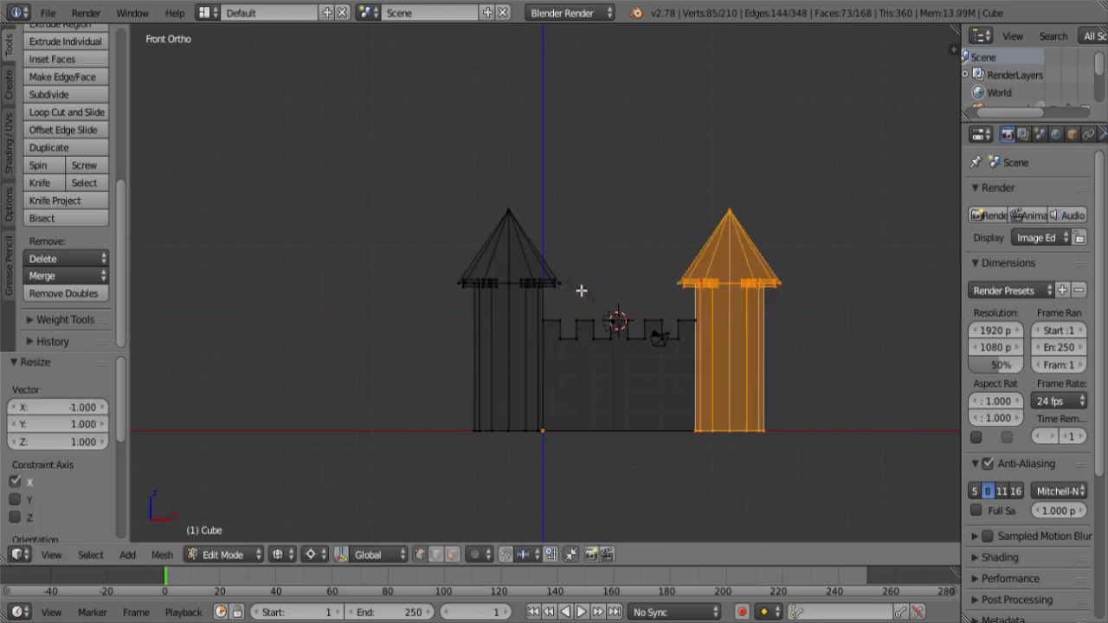
Step: Inspect both towers, the wall and the beams under the eaves in solid shading from above and below
key(z)
middle_drag(607, 295, 580, 320)
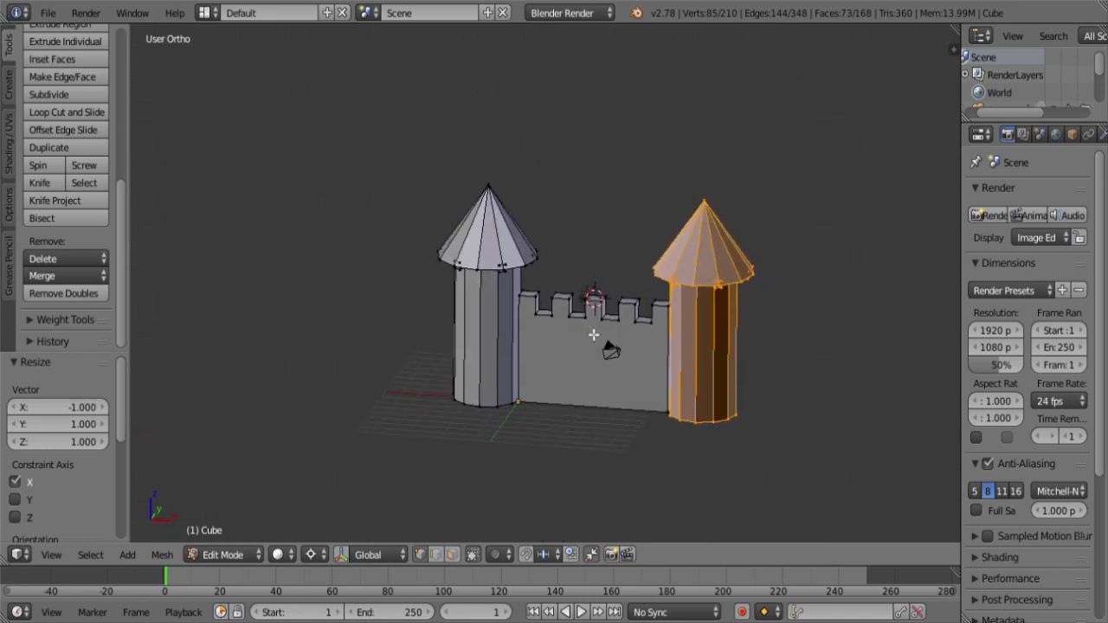
key(a)
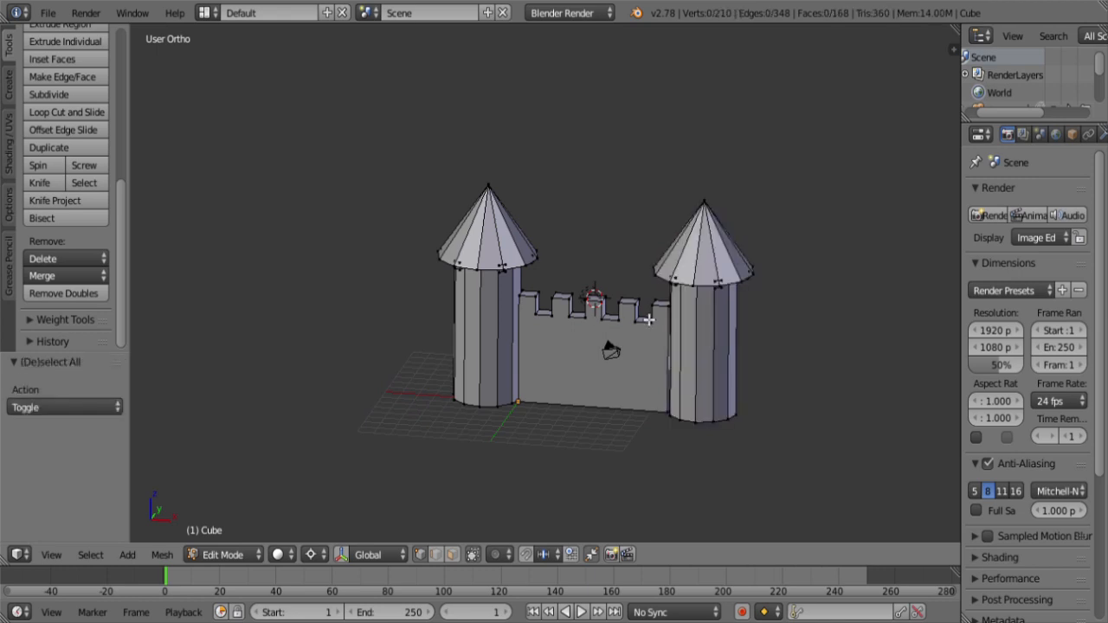
shift+middle_drag(645, 324, 631, 324)
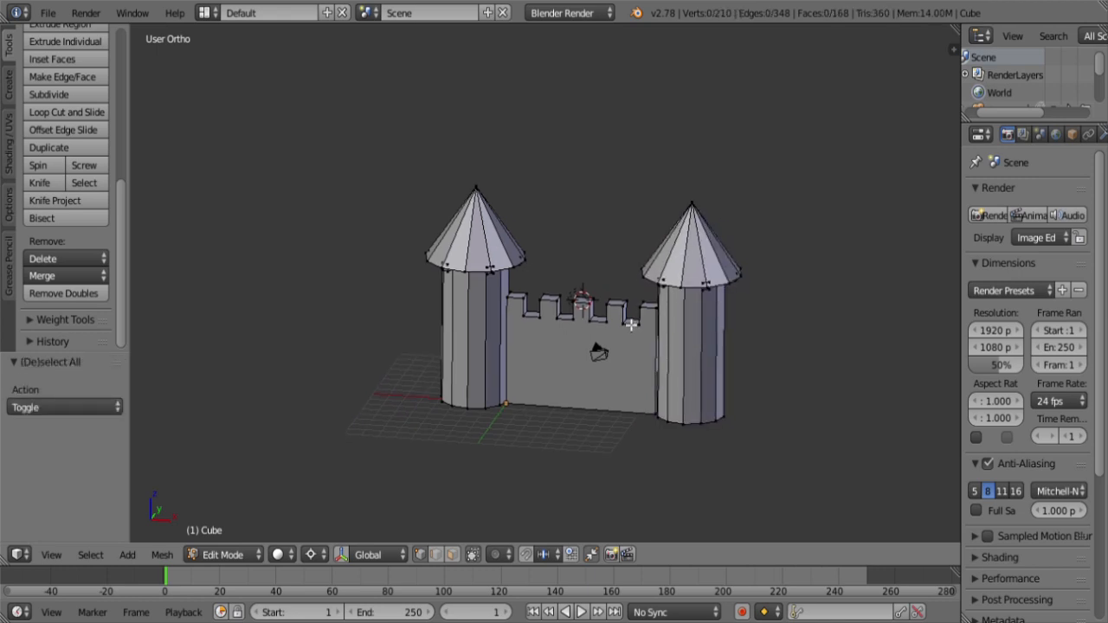
scroll(615, 413, up, 2)
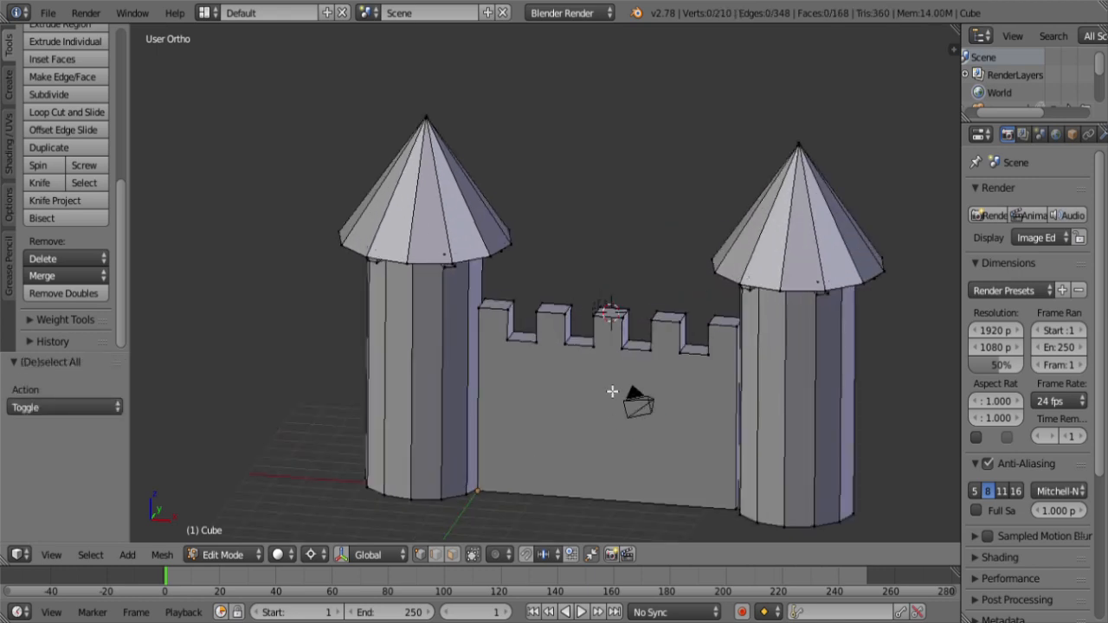
middle_drag(606, 372, 511, 324)
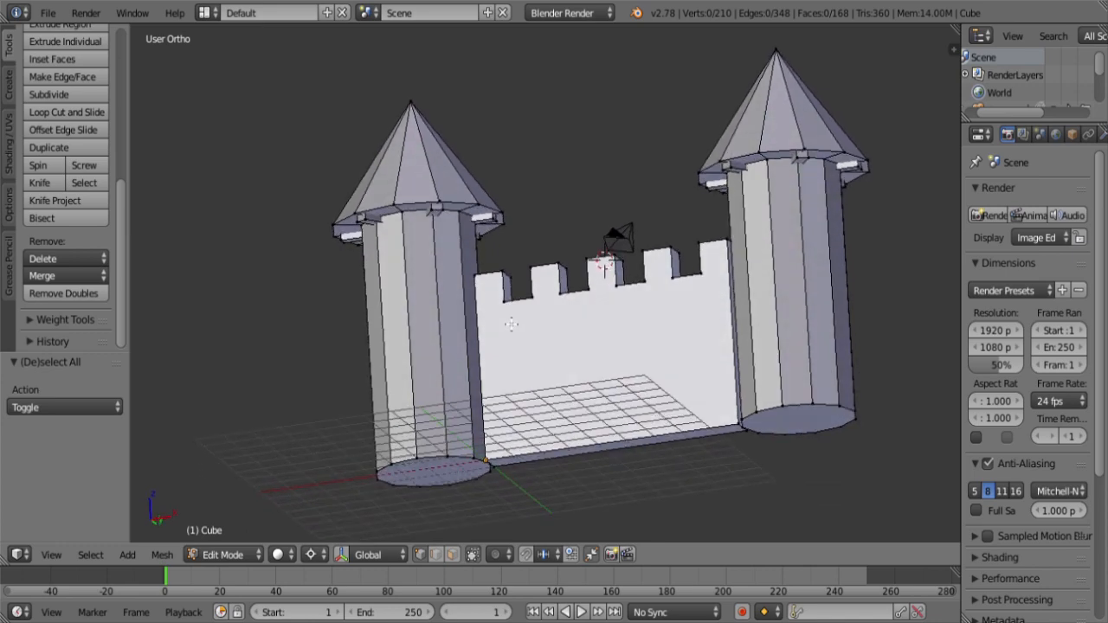
scroll(495, 303, up, 5)
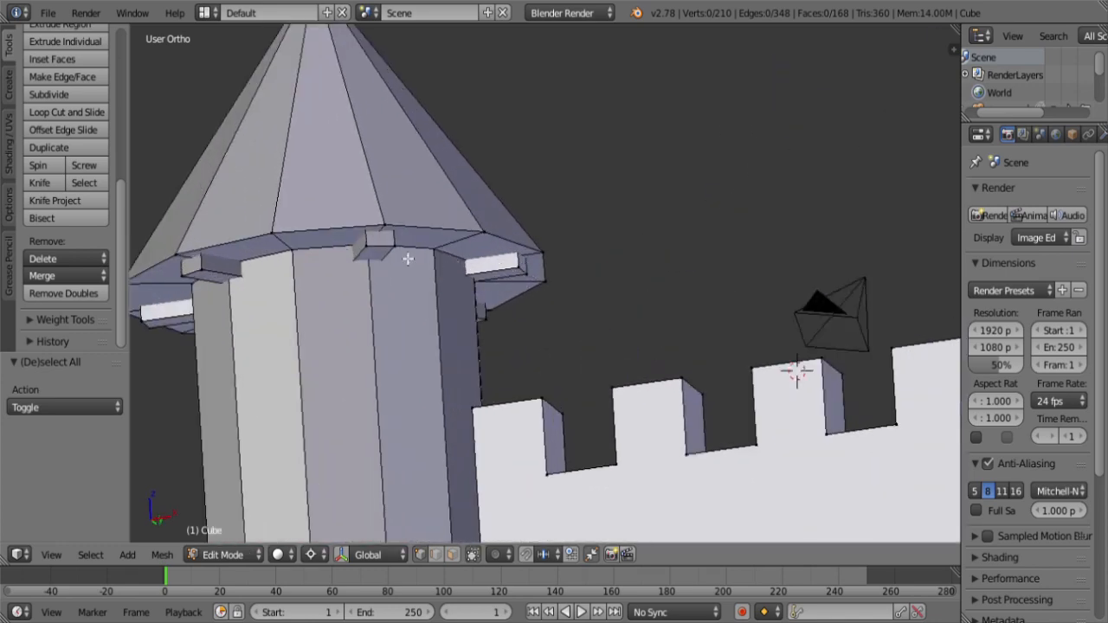
scroll(485, 280, down, 4)
scroll(623, 337, down, 2)
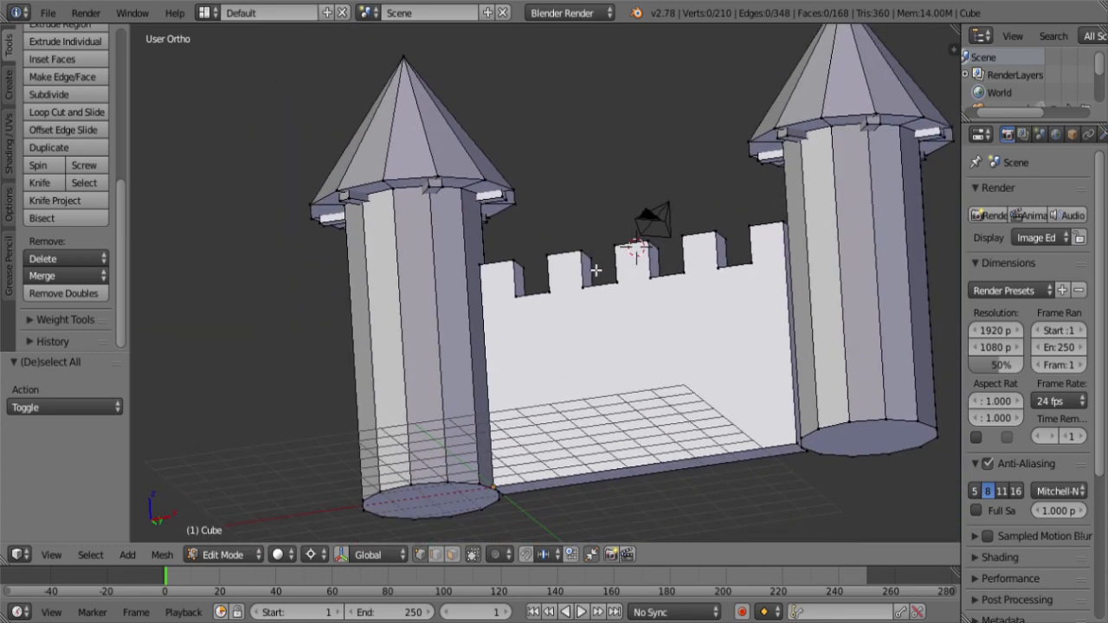
right_click(496, 204)
shift+right_click(457, 205)
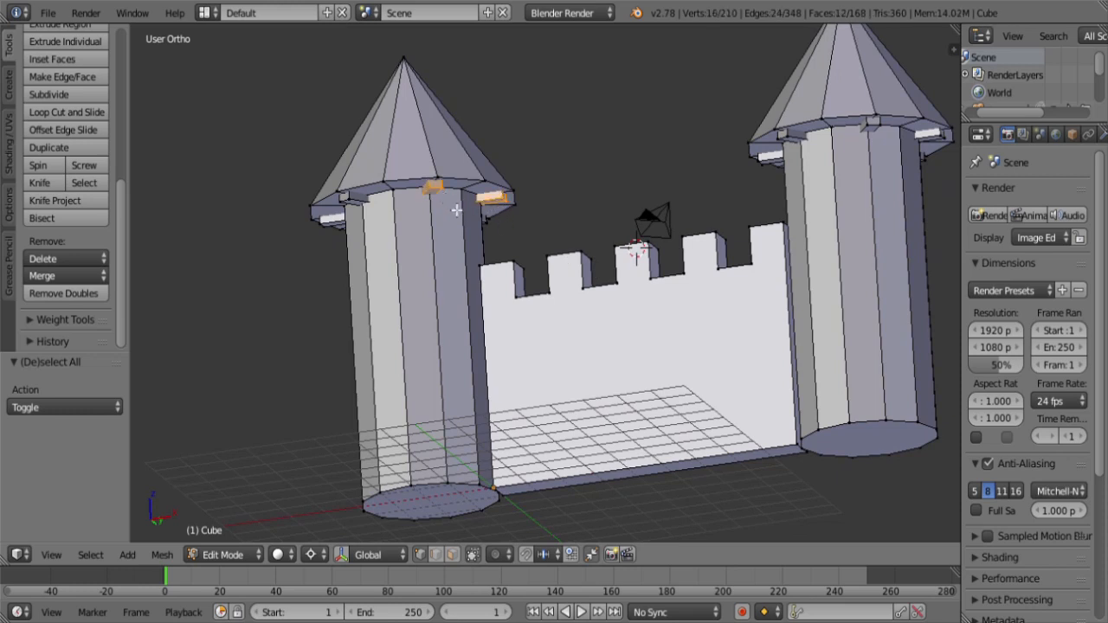
shift+right_click(583, 277)
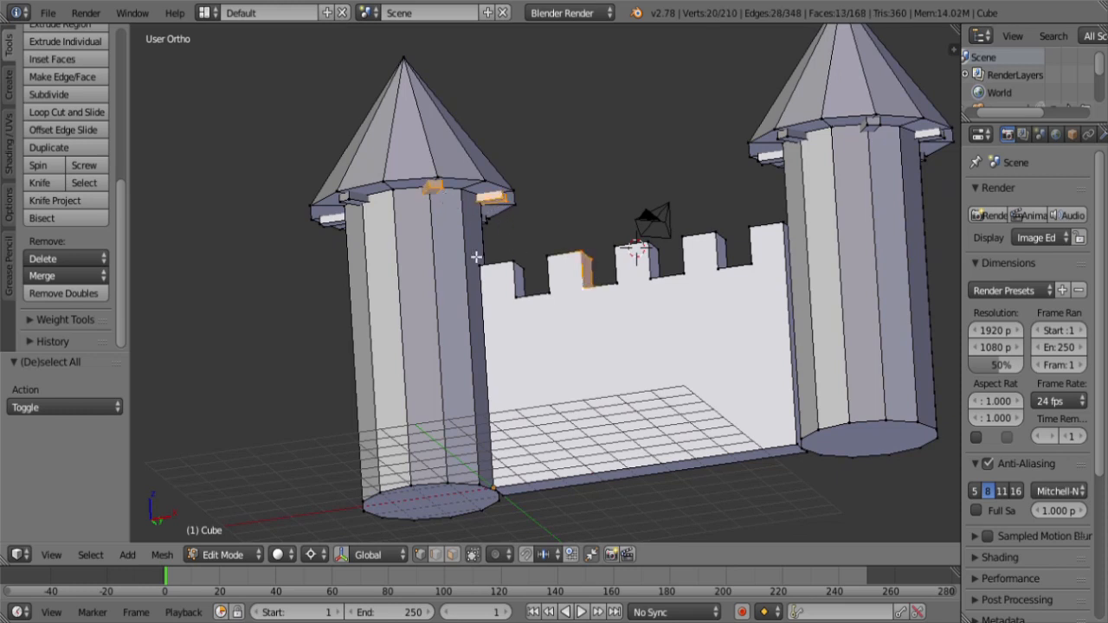
Step: Select all the eave beams on both towers by box-selecting their lower edges in front view and growing the selection
key(KP_1)
key(z)
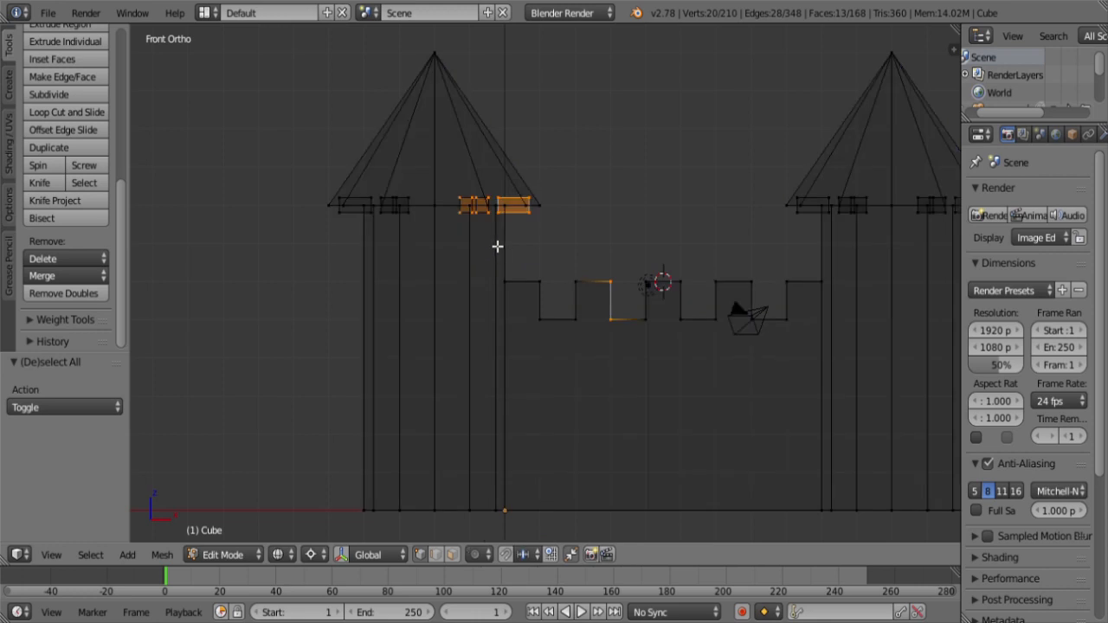
scroll(497, 245, down, 2)
key(a)
key(b)
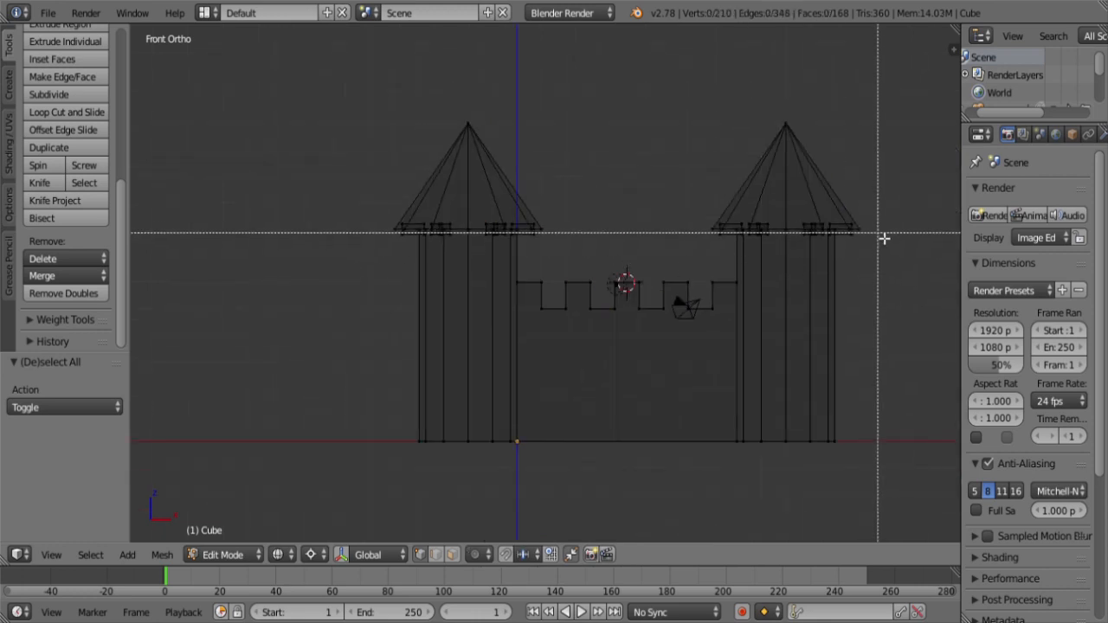
drag(880, 232, 383, 250)
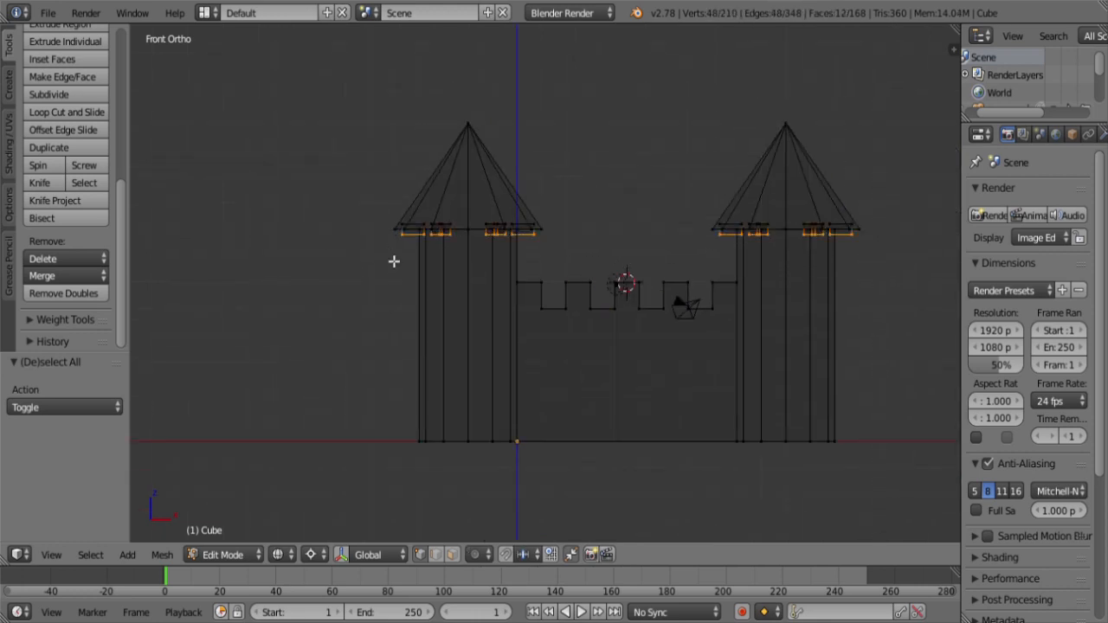
key(ctrl+KP_Add)
key(z)
middle_drag(343, 260, 556, 297)
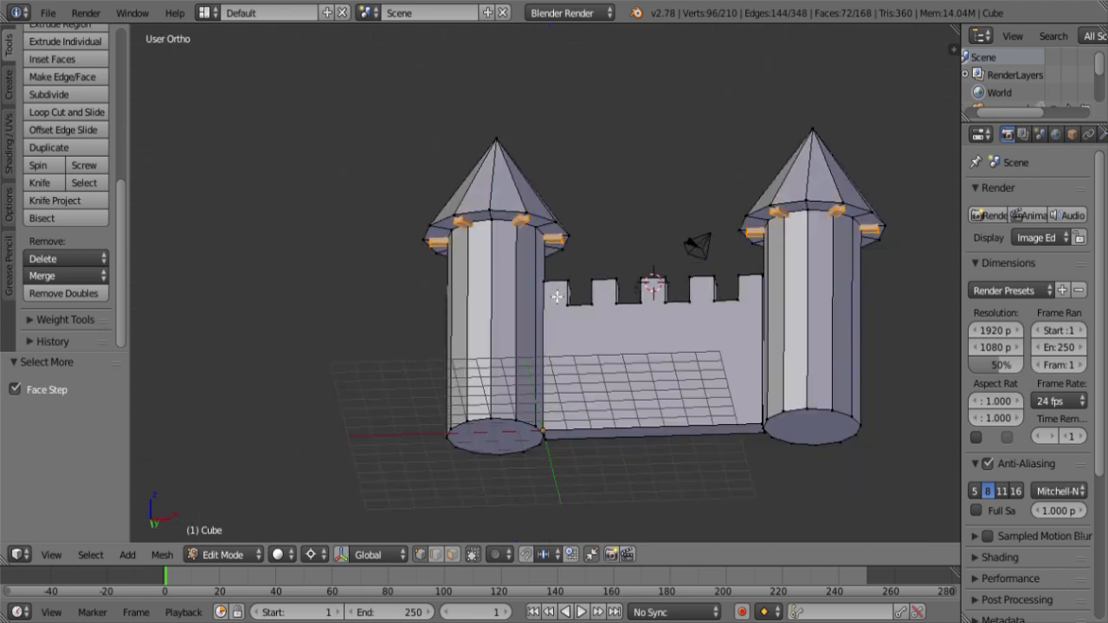
Step: Join the selected beams to the towers with Intersect (Boolean) set to Union
scroll(557, 297, up, 3)
key(ctrl+f)
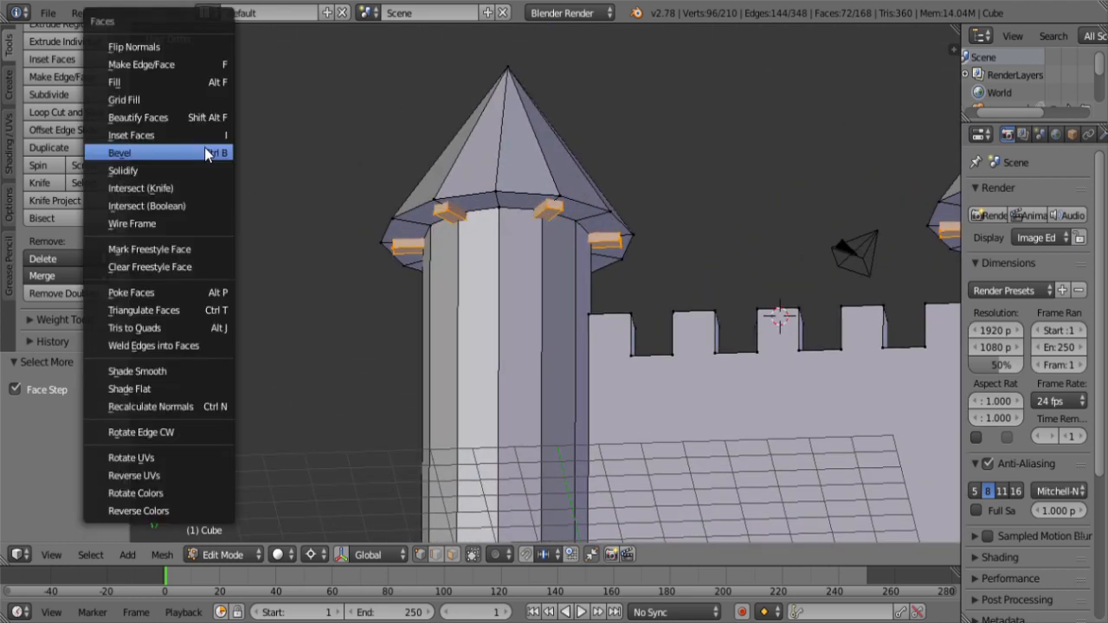
click(164, 206)
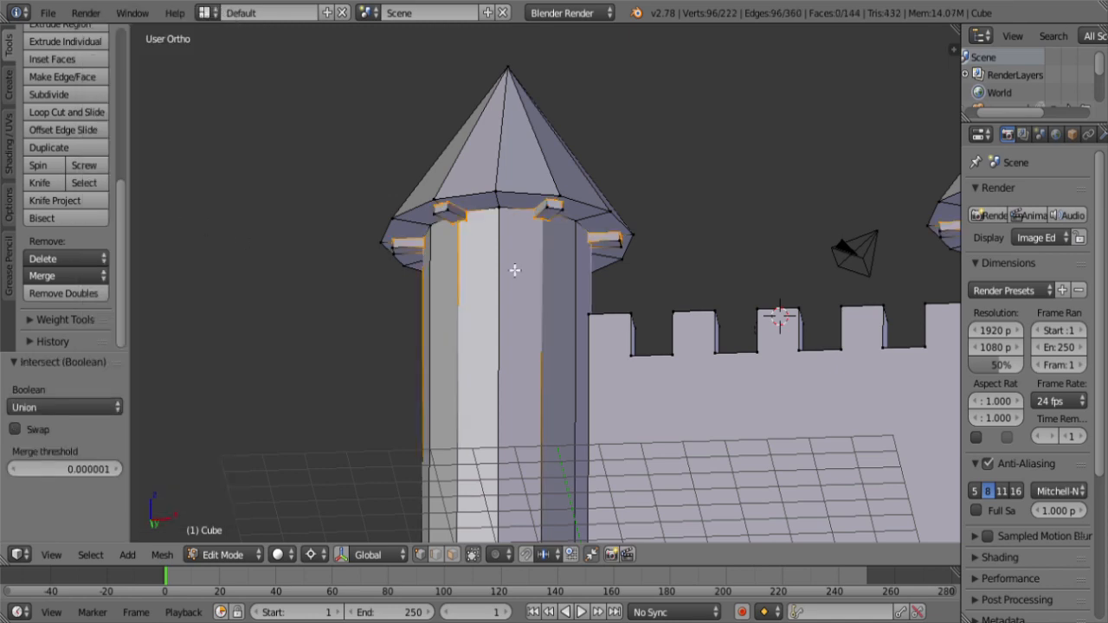
scroll(514, 267, up, 5)
scroll(512, 256, down, 10)
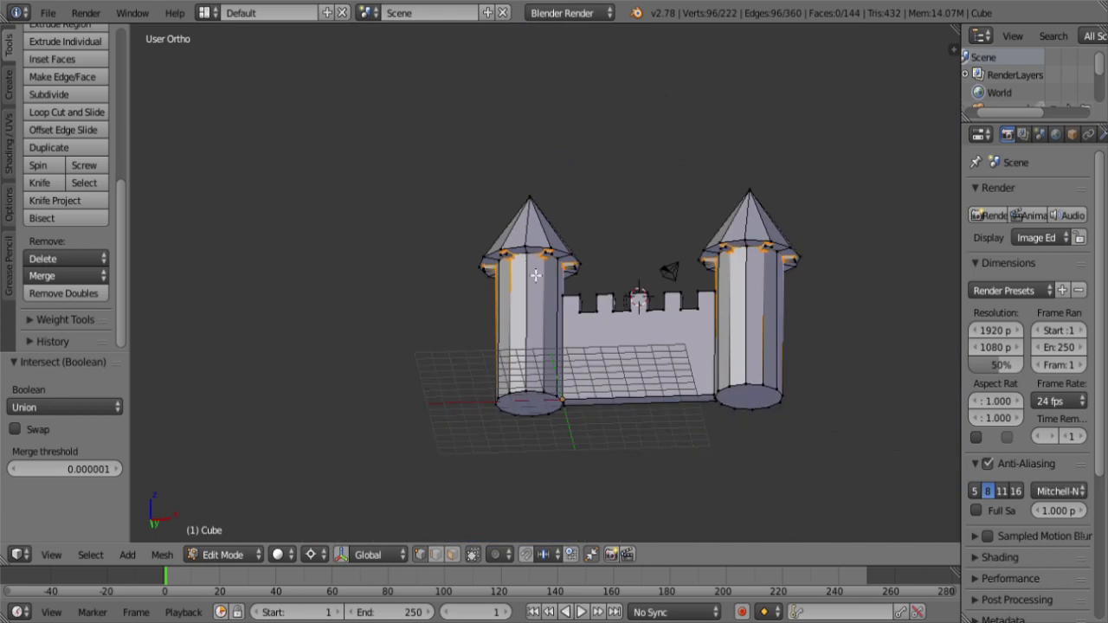
Step: Grow the selection over the towers and remove doubles with a merge distance of 0.0001
key(ctrl+KP_Add)
key(ctrl+KP_Add)
key(w)
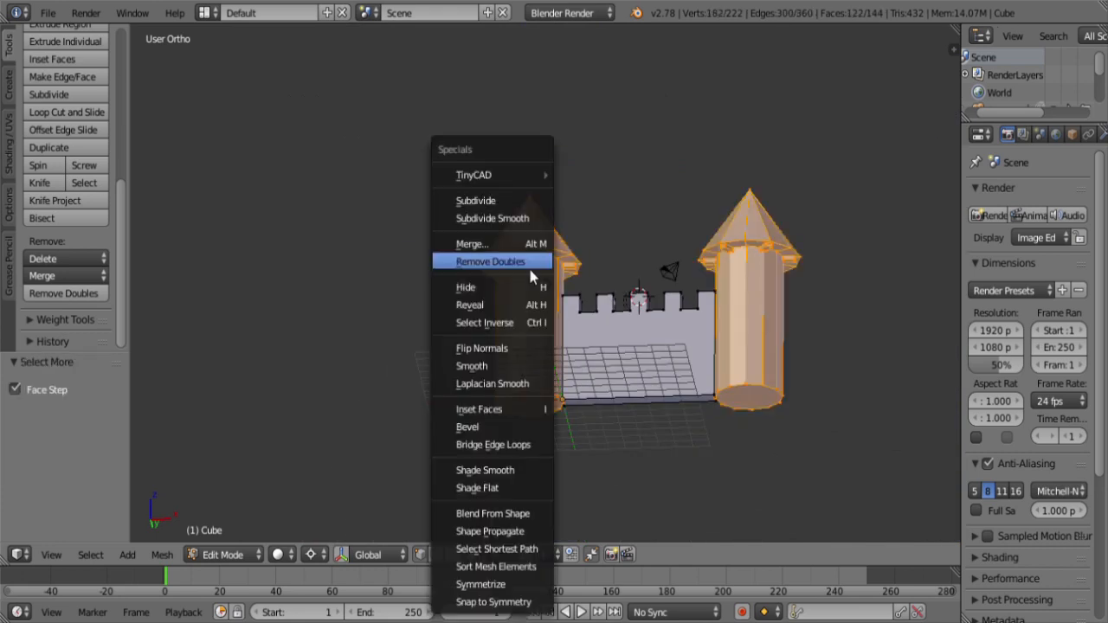
click(490, 262)
key(ctrl+KP_Add)
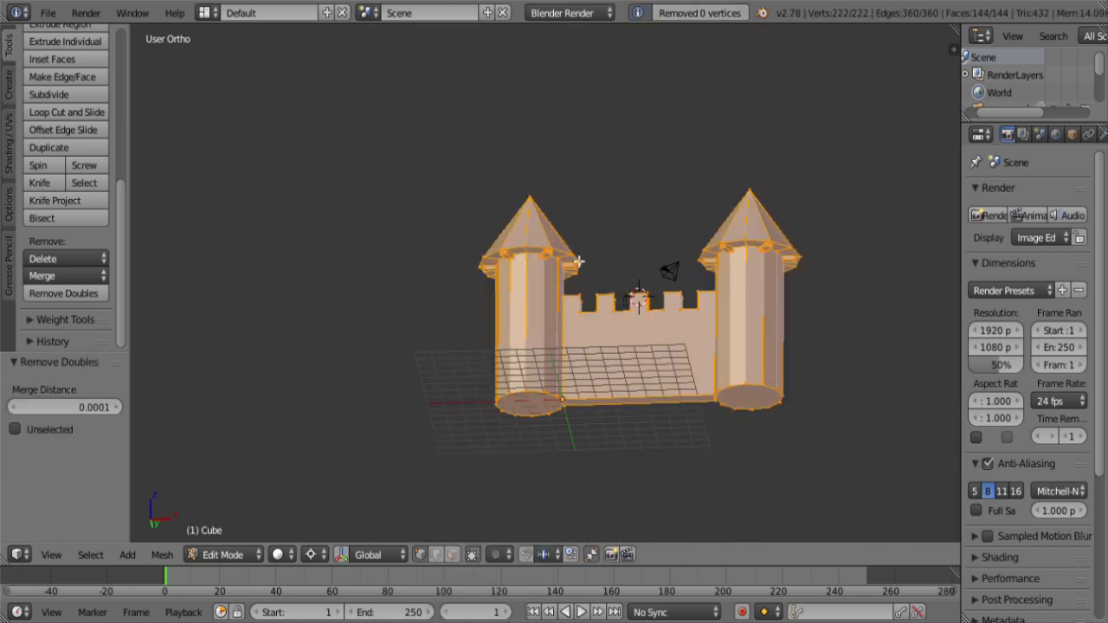
key(a)
Step: Check the beam joints in wireframe and solid shading, and run Select Non Manifold on the castle mesh
key(z)
scroll(568, 237, up, 5)
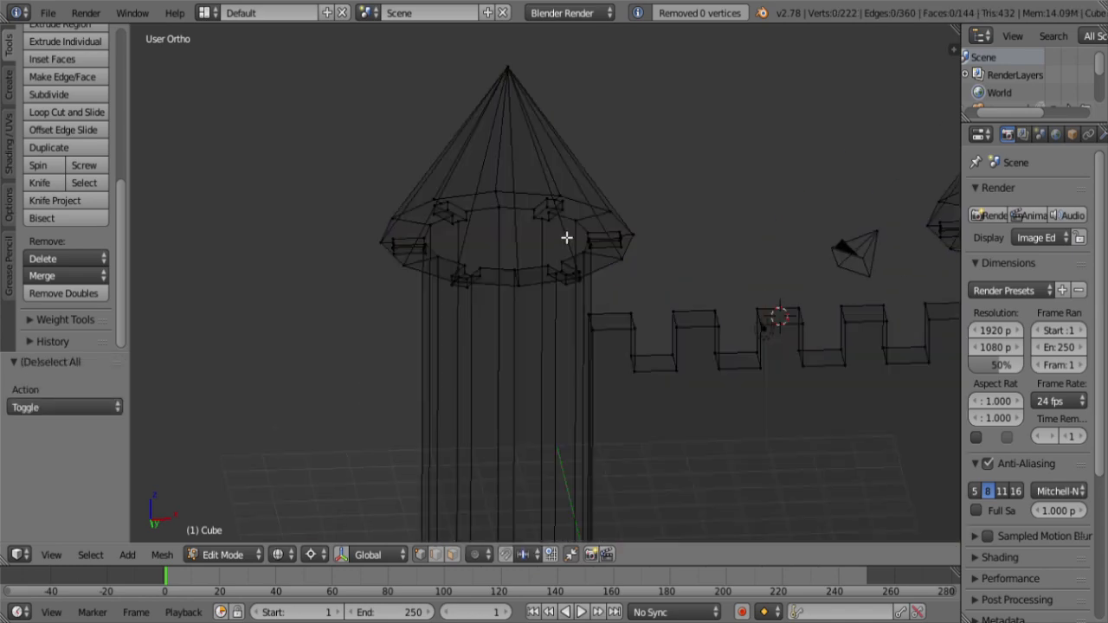
scroll(548, 381, up, 6)
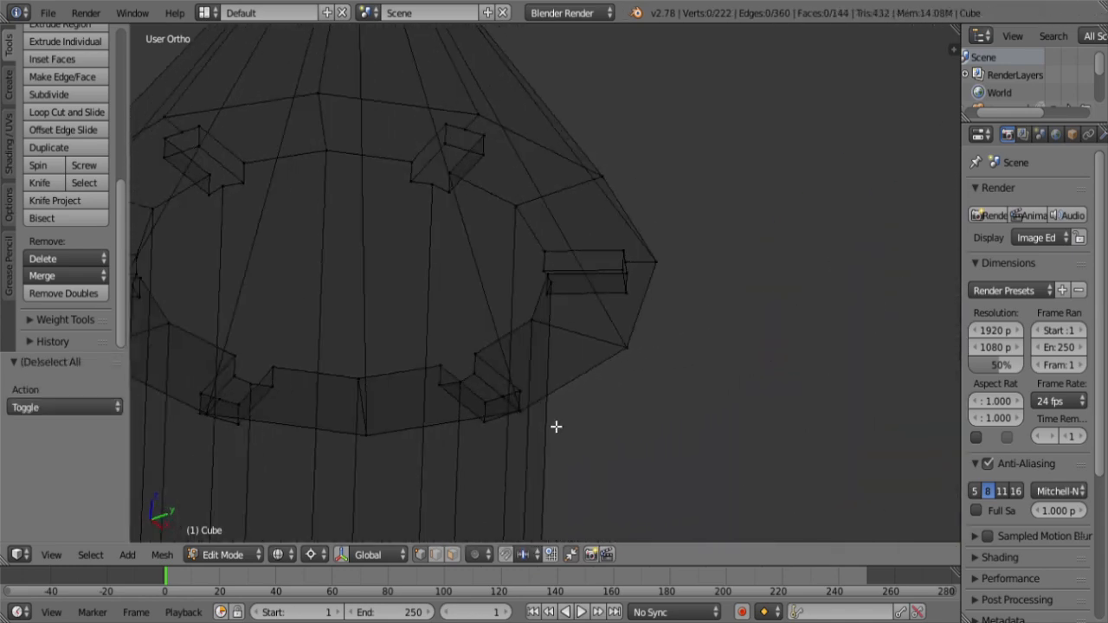
middle_drag(439, 430, 759, 205)
scroll(741, 206, down, 8)
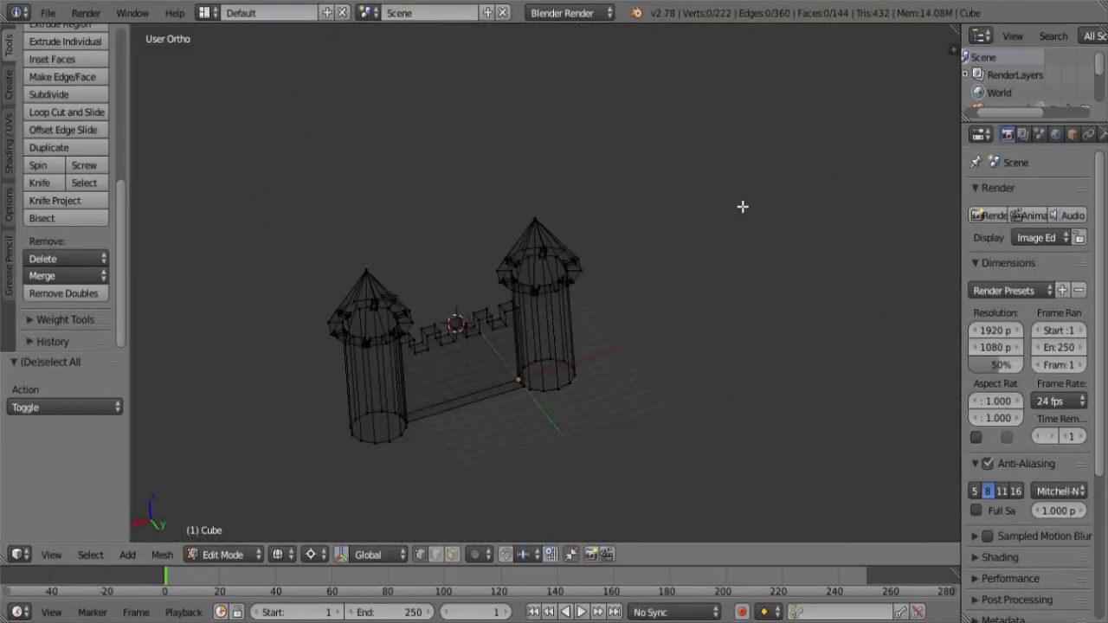
key(shift+ctrl+alt+m)
scroll(704, 196, up, 8)
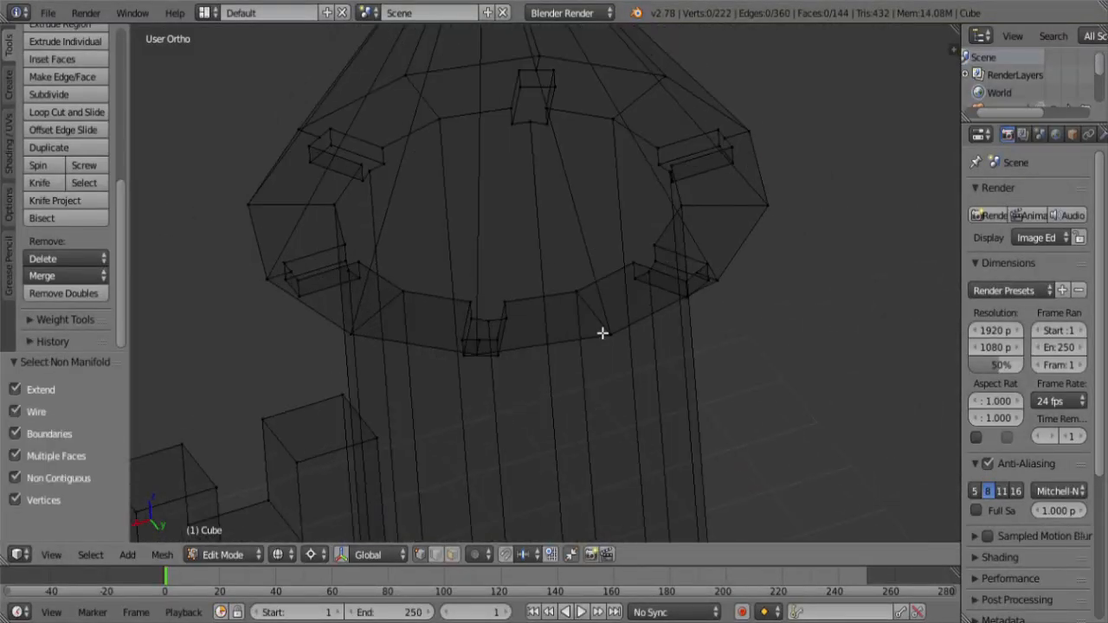
key(z)
middle_drag(622, 377, 722, 309)
scroll(603, 381, down, 6)
mouse_move(571, 387)
middle_down()
mouse_move(556, 414)
mouse_move(588, 346)
mouse_move(534, 369)
mouse_move(655, 387)
middle_up()
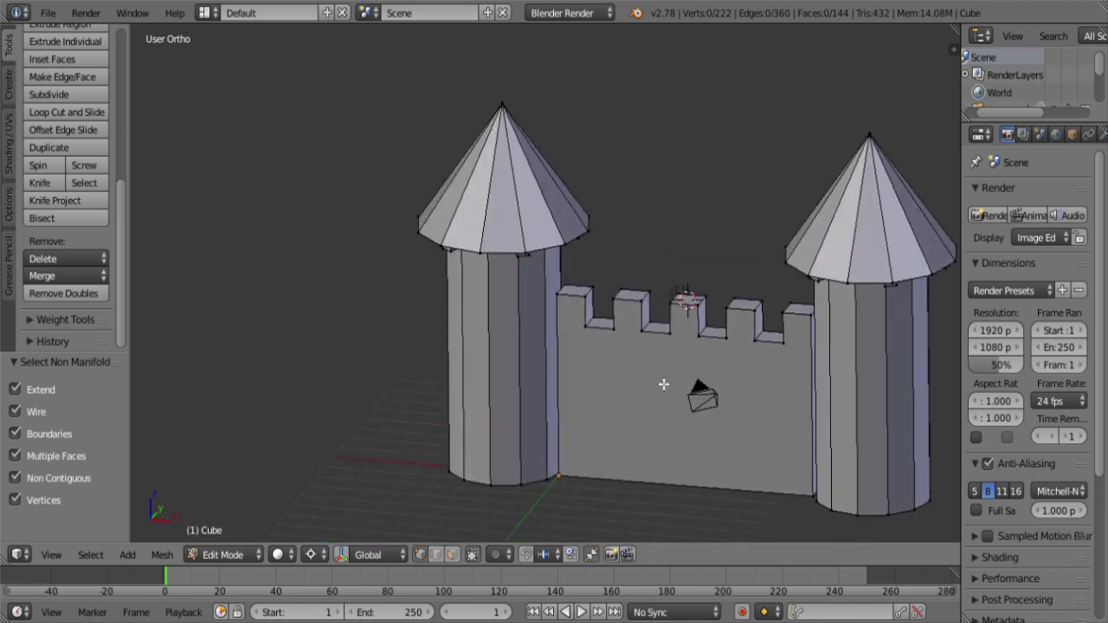
Step: Select the entire crenellated wall in front wireframe view by growing the selection from one crenel vertex
key(KP_1)
key(z)
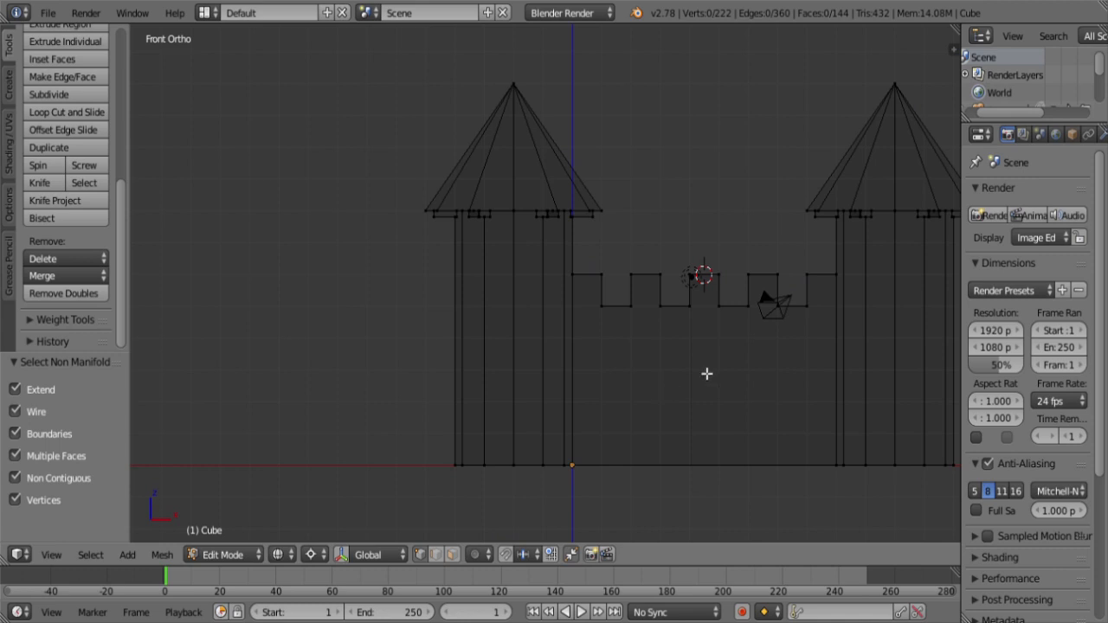
right_click(672, 317)
key(ctrl+KP_Add)
key(ctrl+KP_Add)
key(ctrl+KP_Add)
key(ctrl+KP_Add)
key(ctrl+KP_Add)
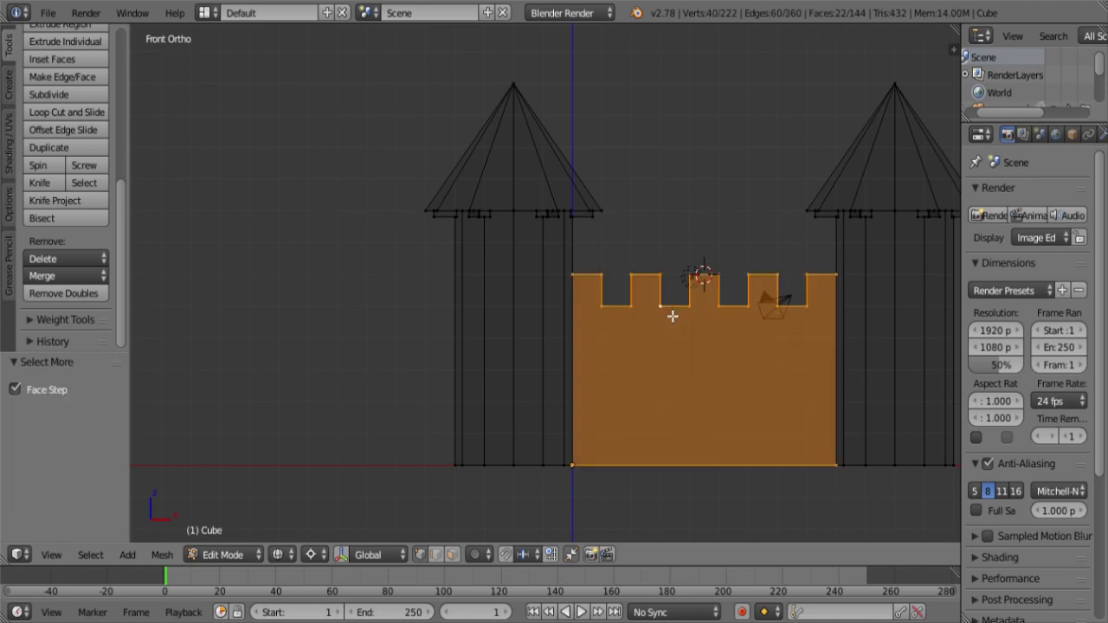
Step: Reduce the selection to the wall's outer end vertices and scale them by 1.19 along X into the towers
scroll(672, 317, down, 3)
key(b)
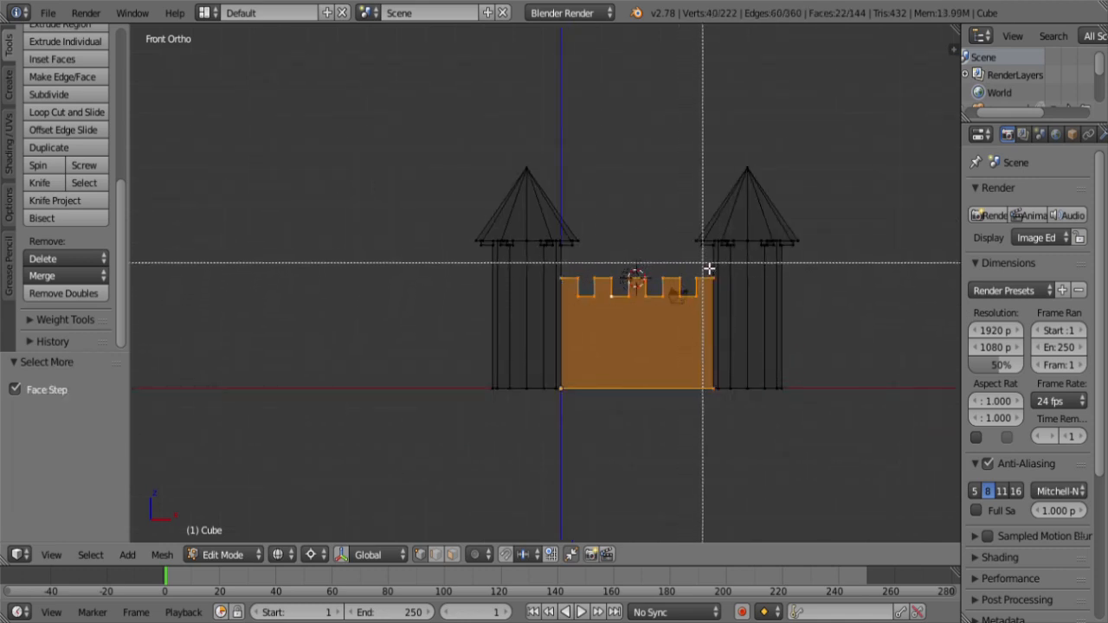
drag(707, 261, 604, 396)
middle_drag(605, 395, 579, 431)
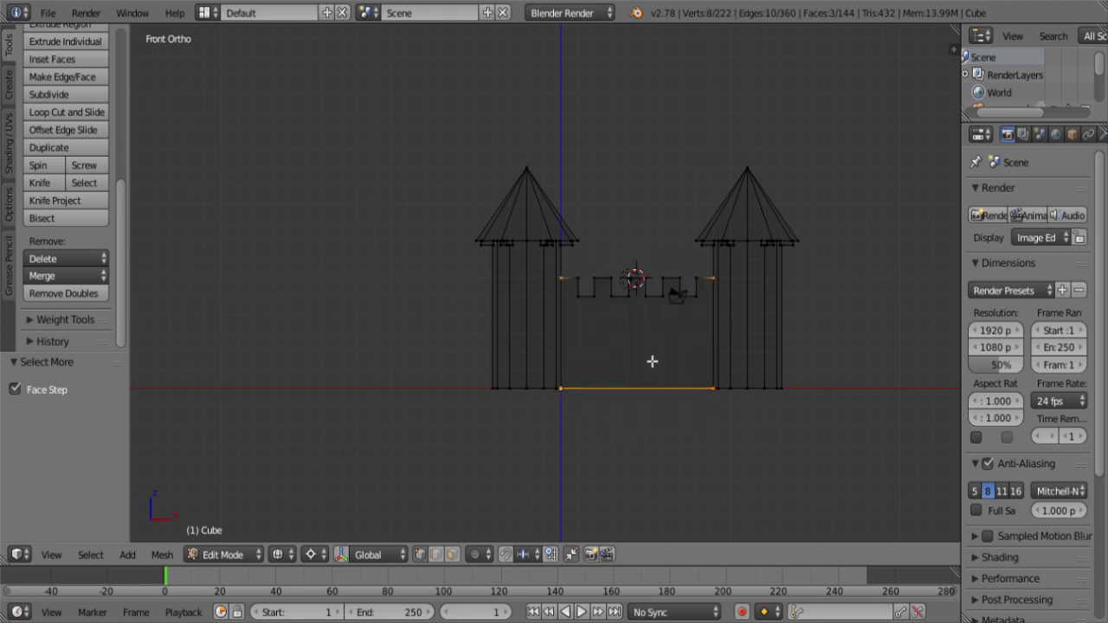
key(s)
key(x)
click(700, 358)
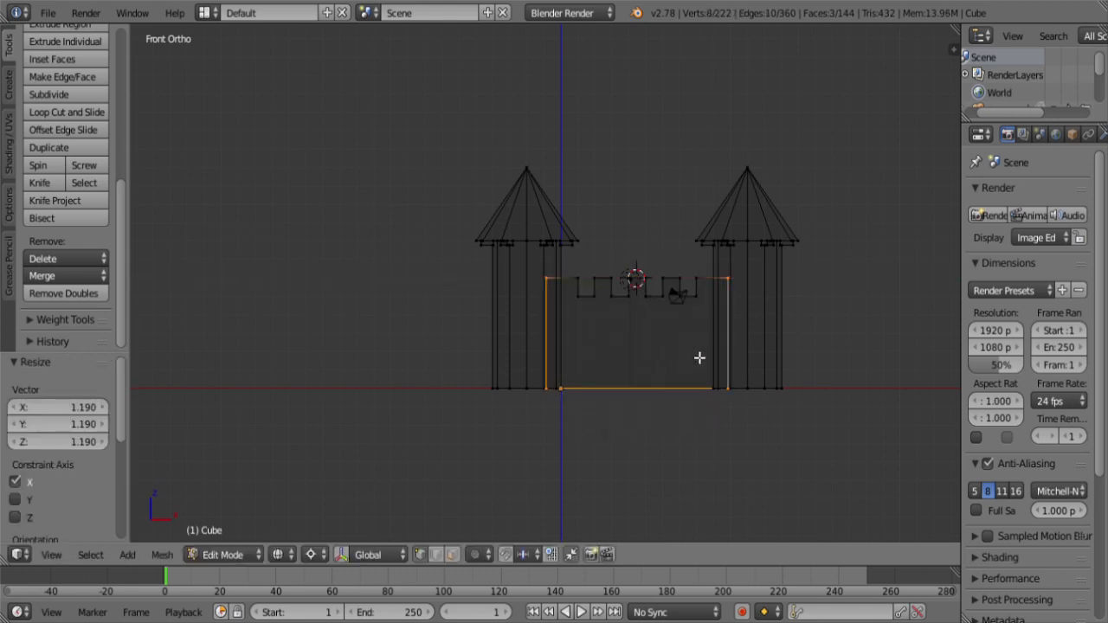
Step: Select only the wall's bottom vertices and move them -0.2 along Z, below the tower bases
scroll(699, 358, up, 1)
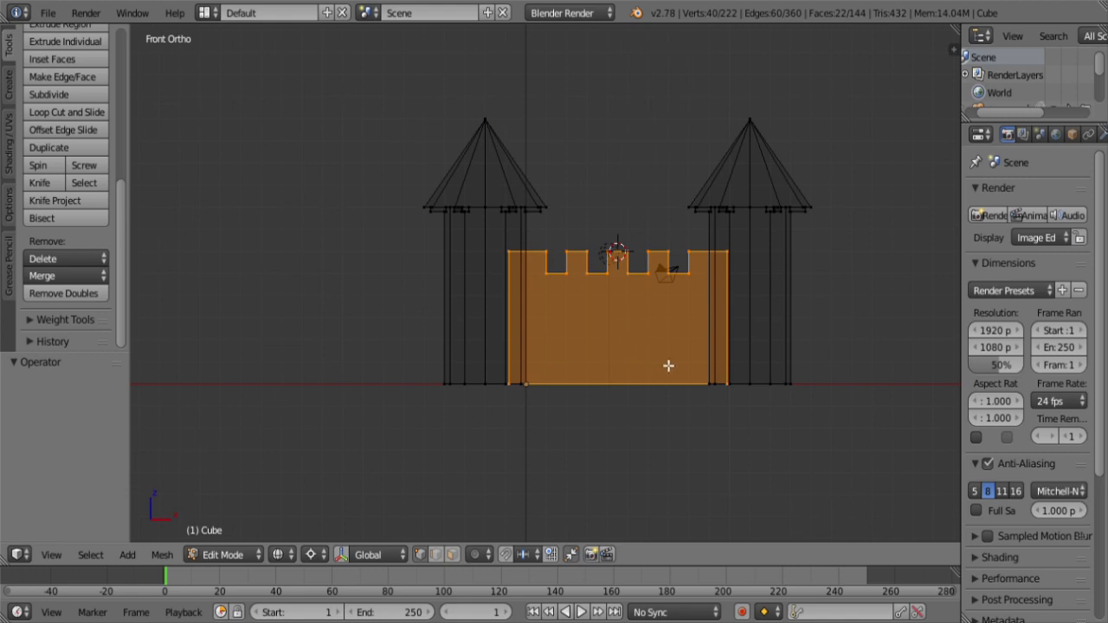
shift+middle_drag(687, 357, 687, 297)
scroll(605, 331, up, 8)
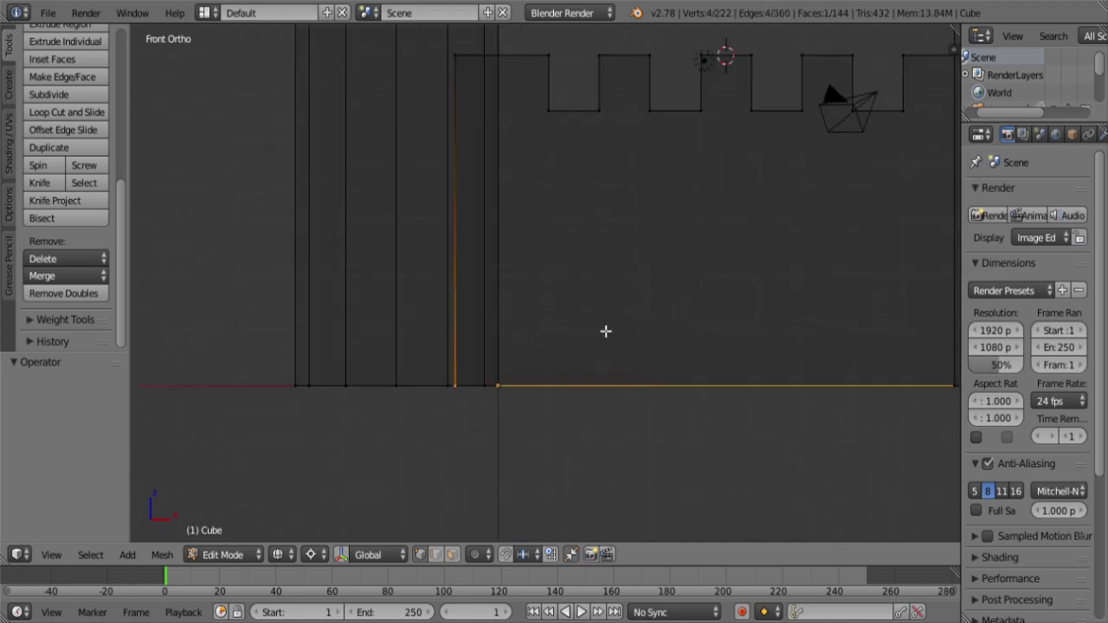
shift+middle_drag(577, 370, 700, 162)
scroll(568, 290, up, 4)
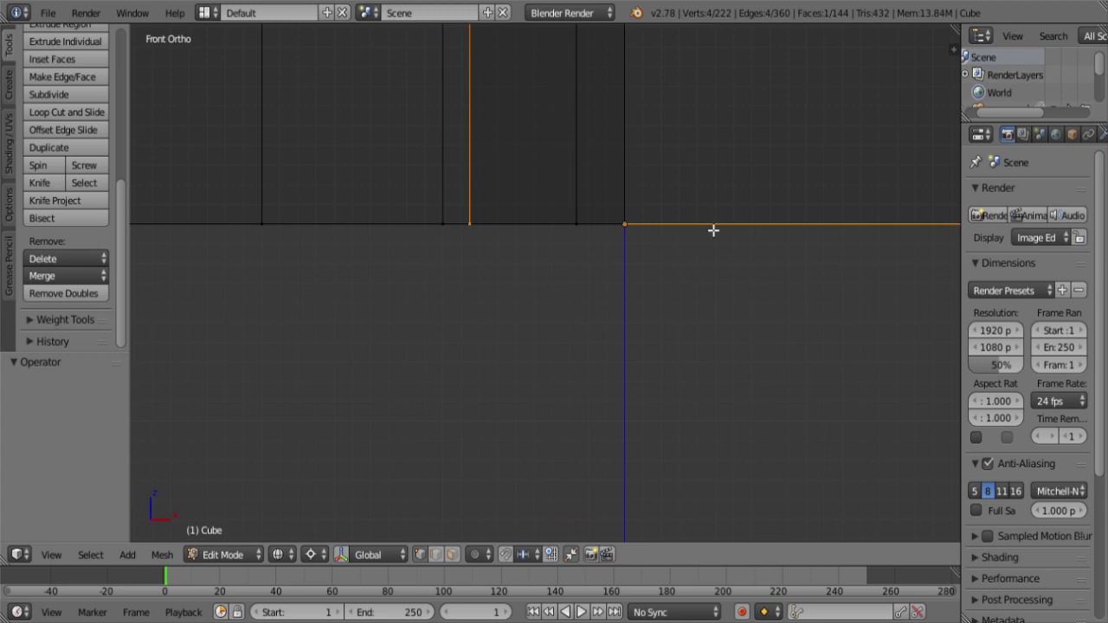
key(g)
key(z)
click(712, 269)
scroll(705, 285, down, 4)
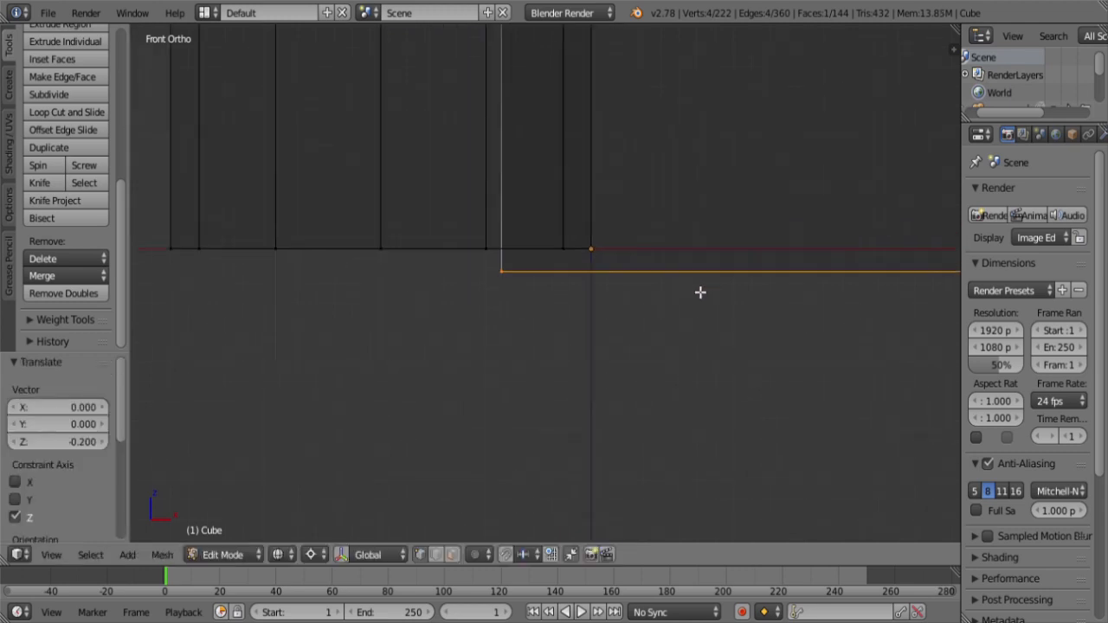
Step: Grow the selection over the whole wall and join it to the towers with Intersect (Boolean) set to Union
key(z)
middle_drag(628, 310, 569, 262)
key(ctrl+KP_Add)
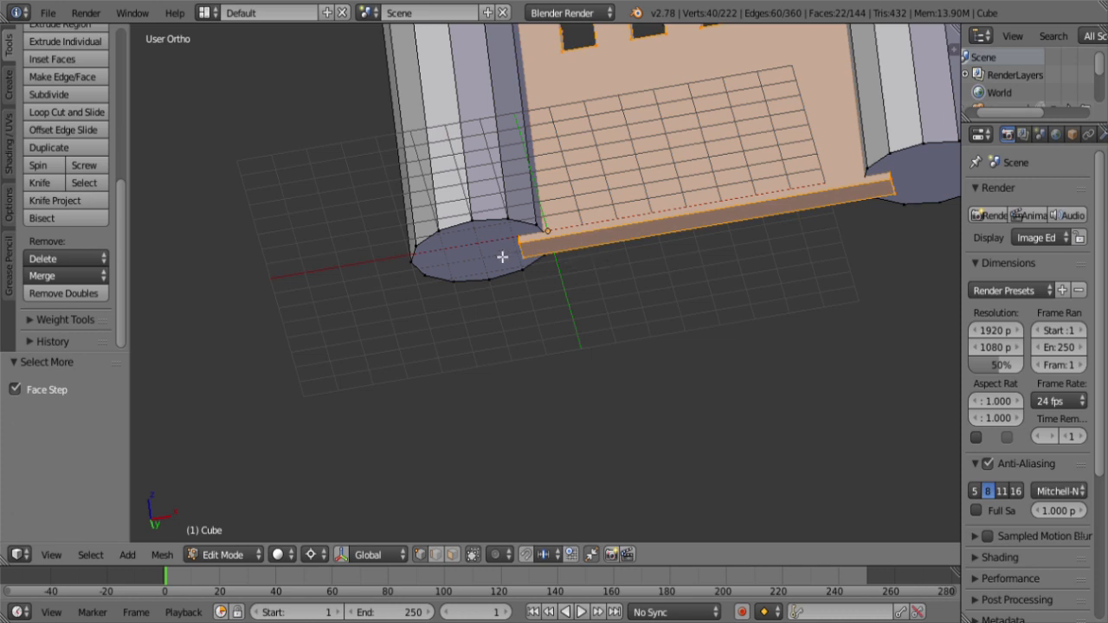
middle_drag(502, 257, 477, 247)
key(ctrl+f)
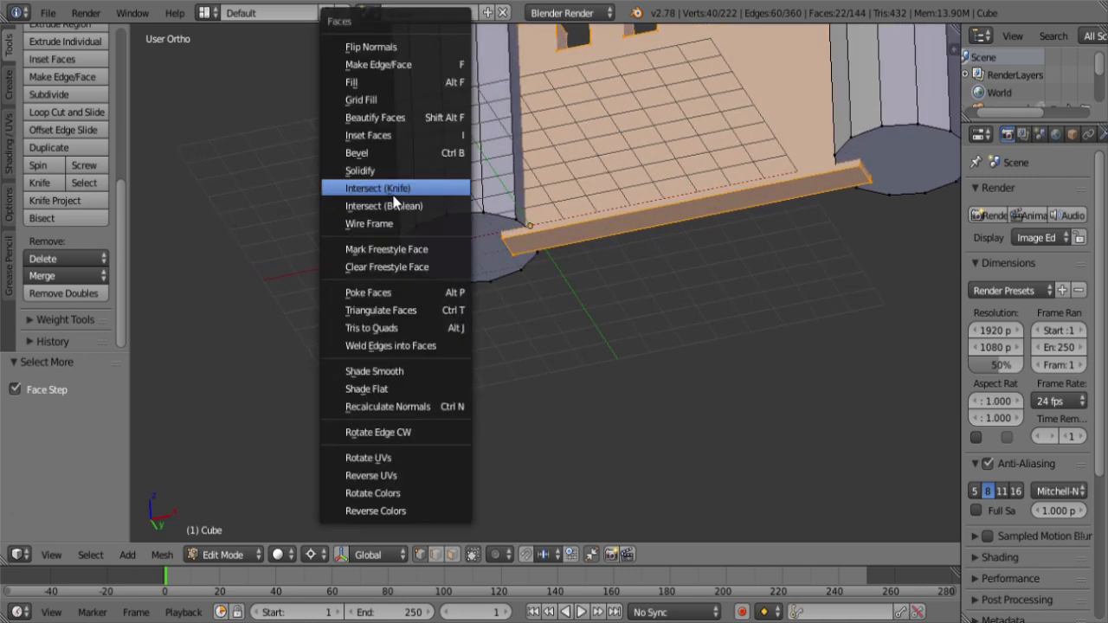
click(409, 210)
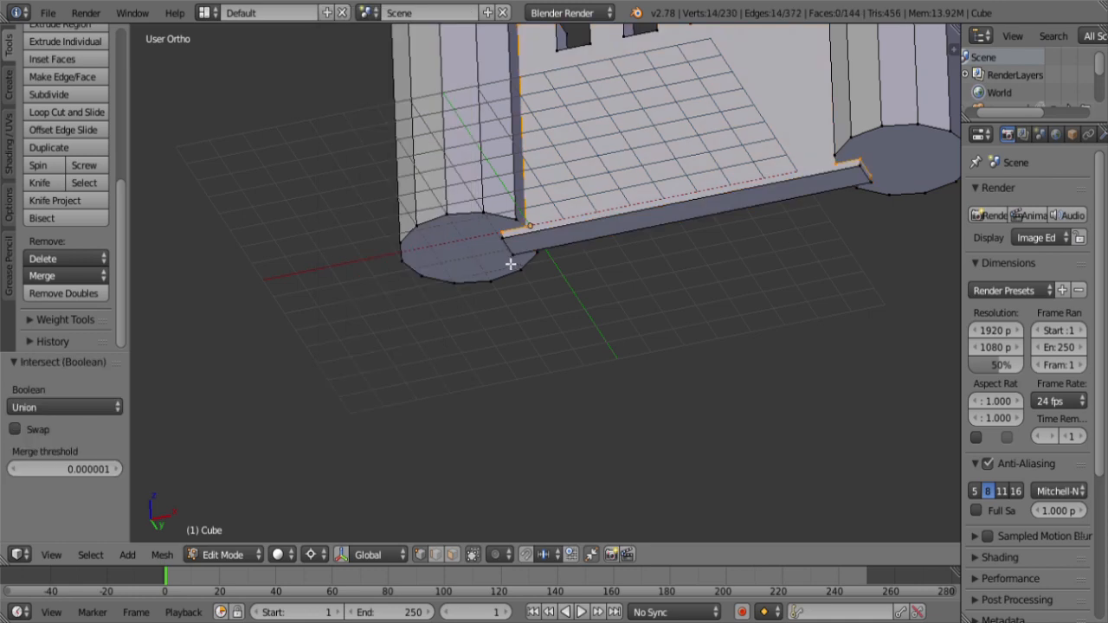
Step: Deselect the upper intersection vertices and delete the remaining selected edges where the wall's base meets the towers
key(z)
mouse_move(511, 264)
middle_down()
mouse_move(653, 291)
mouse_move(719, 218)
middle_up()
key(KP_1)
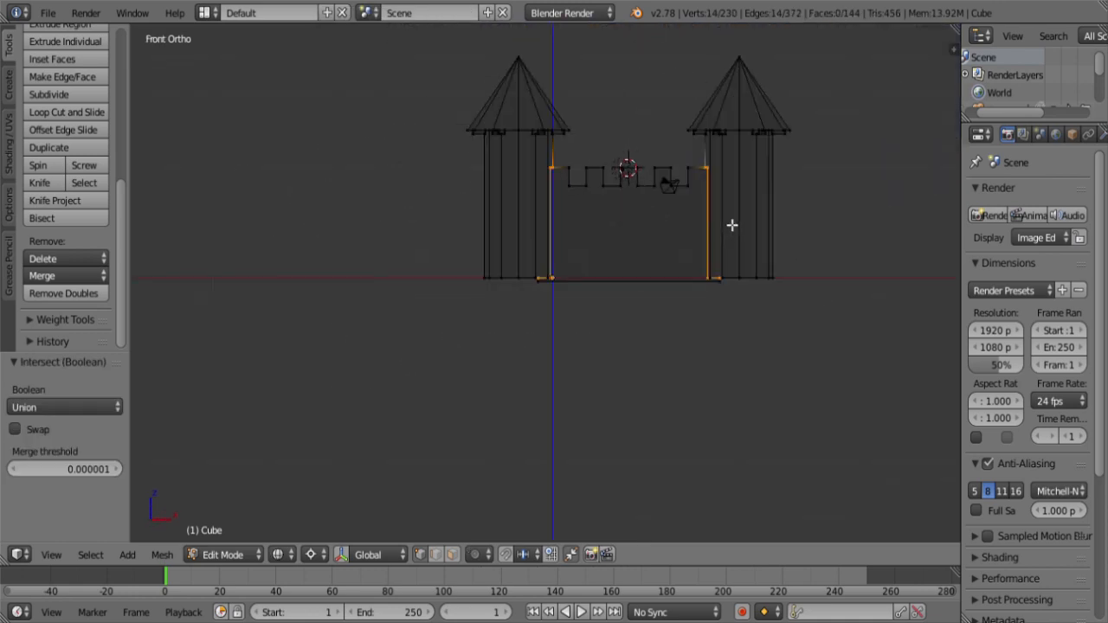
key(b)
middle_drag(831, 224, 480, 141)
key(z)
middle_drag(678, 371, 629, 248)
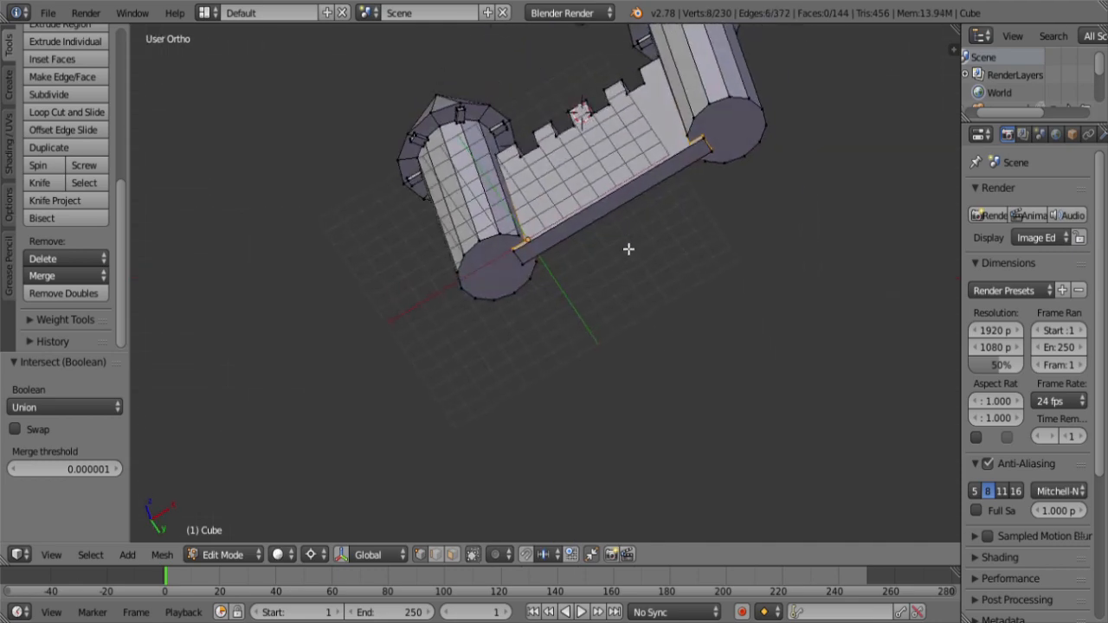
scroll(543, 369, up, 6)
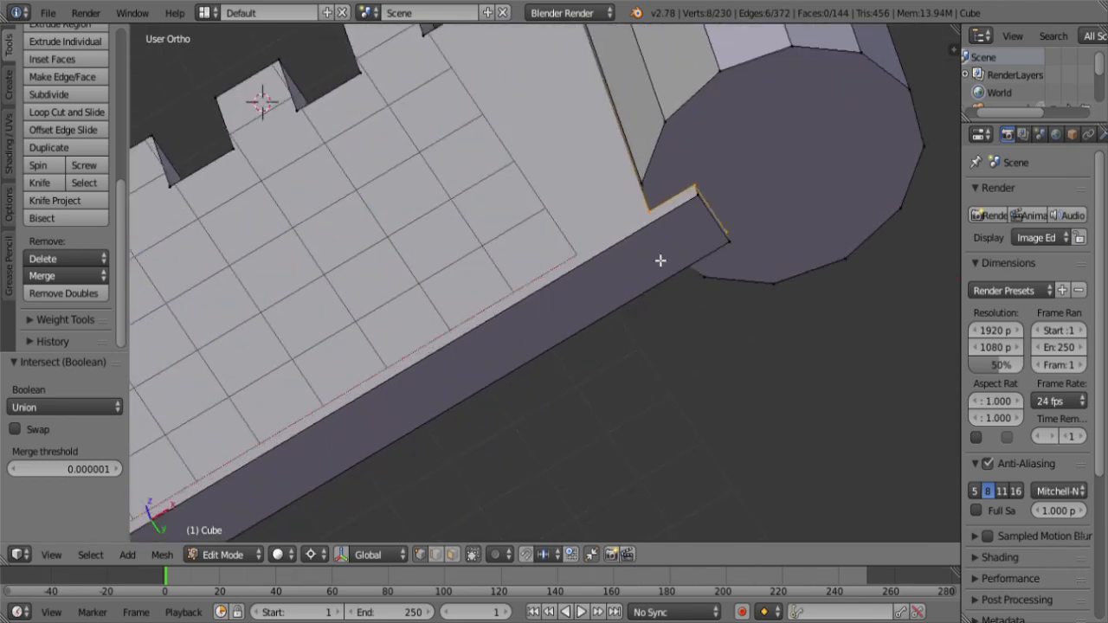
key(x)
click(649, 279)
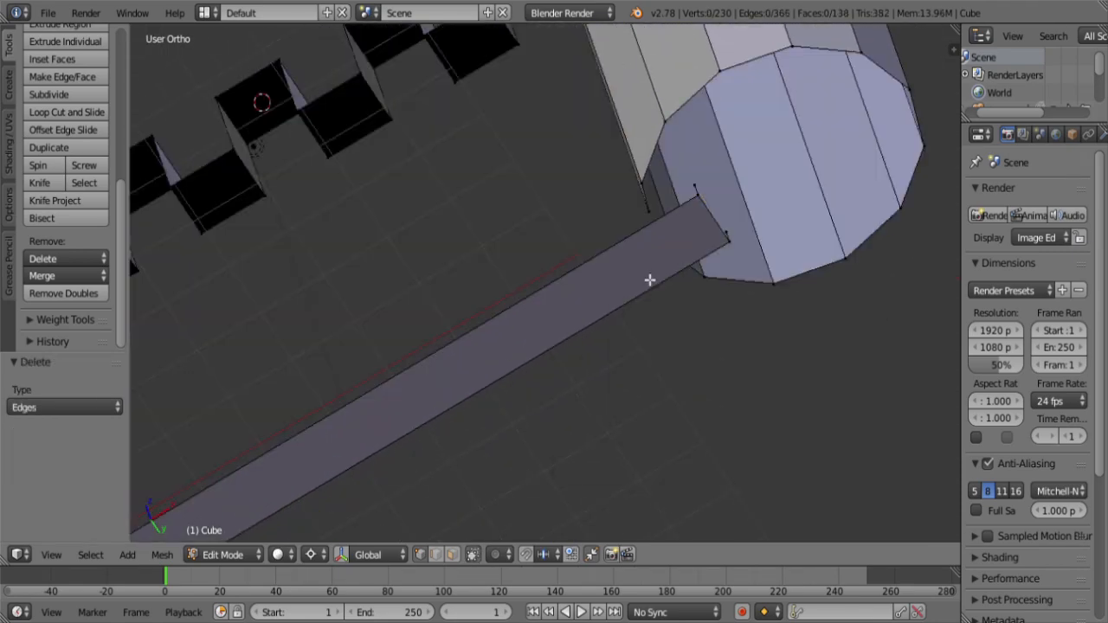
Step: Select the leftover bottom strip of the wall between the towers and delete its edges
scroll(649, 279, down, 6)
middle_drag(641, 249, 591, 352)
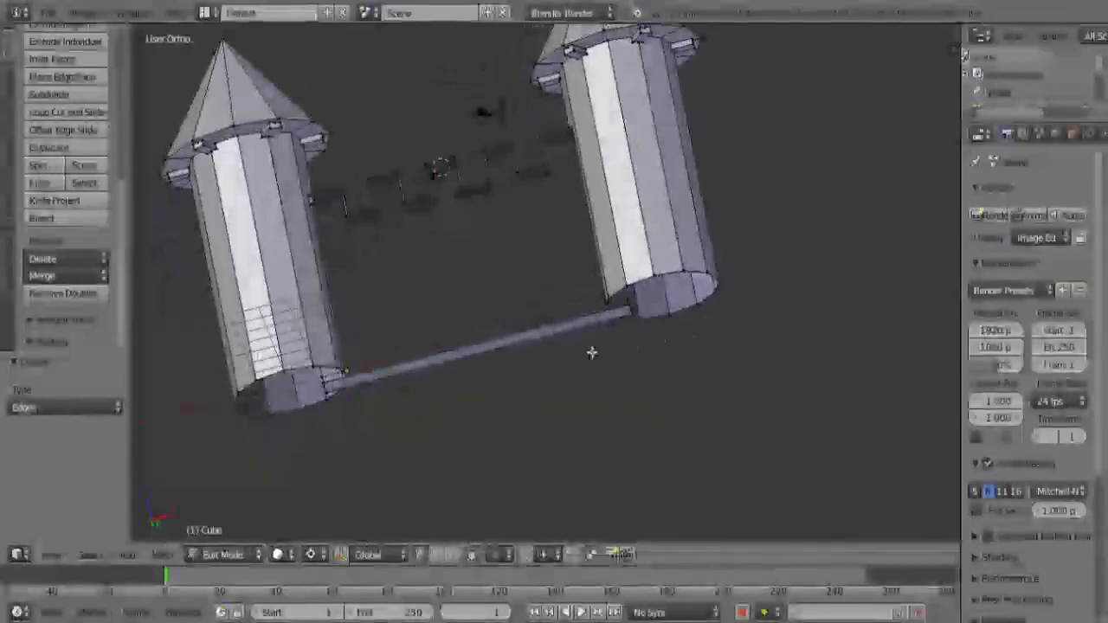
right_click(566, 335)
key(ctrl+KP_Add)
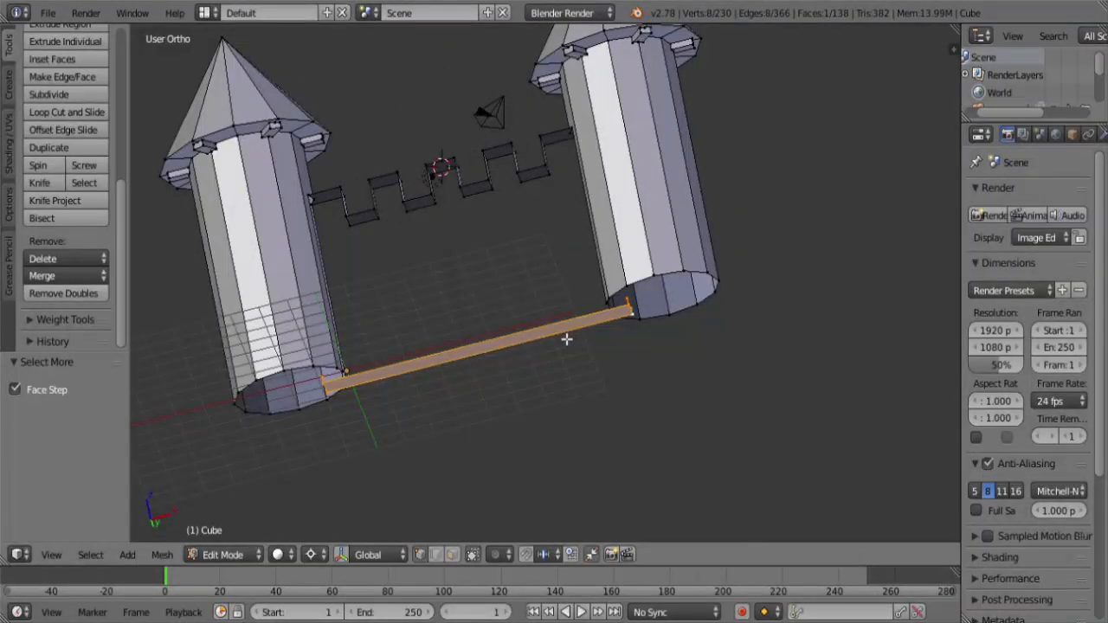
key(x)
click(555, 332)
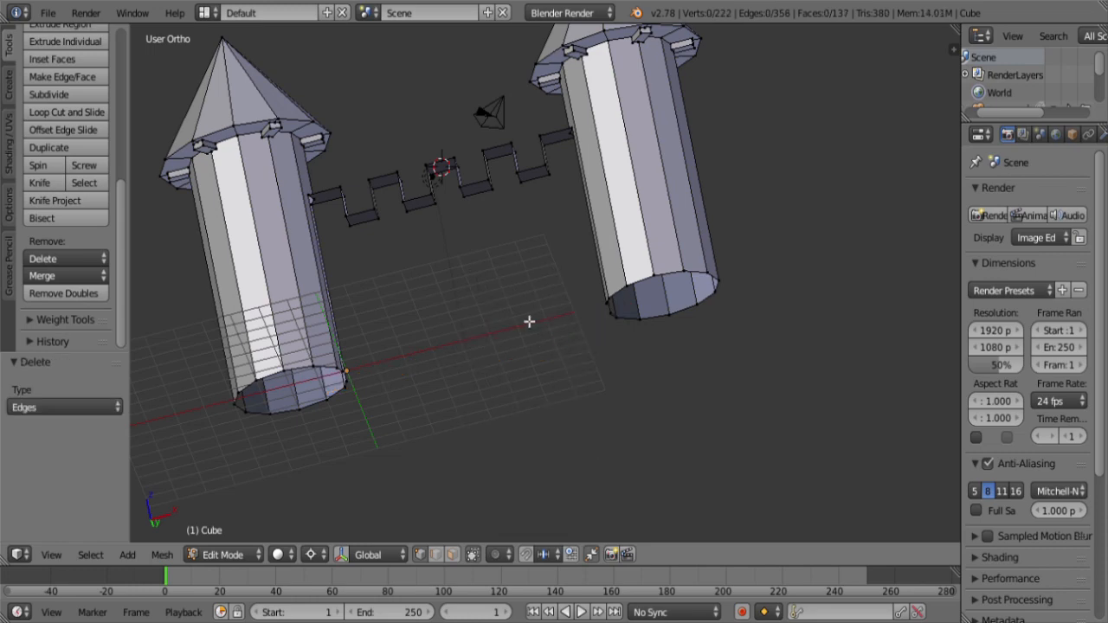
Step: Select the wall's front outline between its two bottom corners as a shortest path and fill it with a face
middle_drag(431, 248, 562, 306)
scroll(561, 306, up, 4)
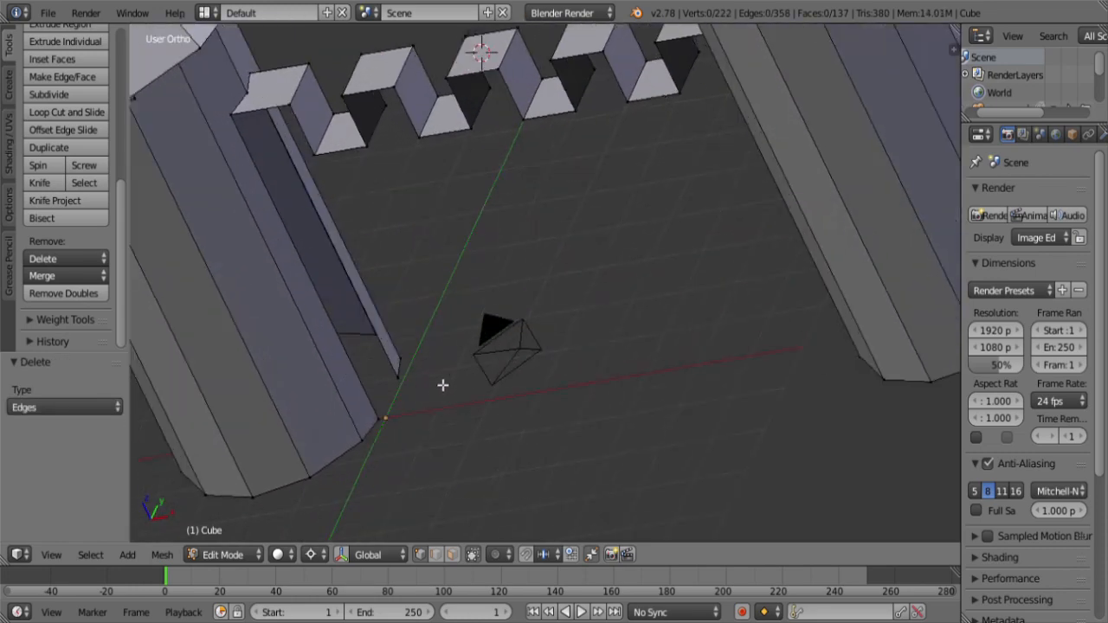
right_click(384, 421)
scroll(384, 421, down, 5)
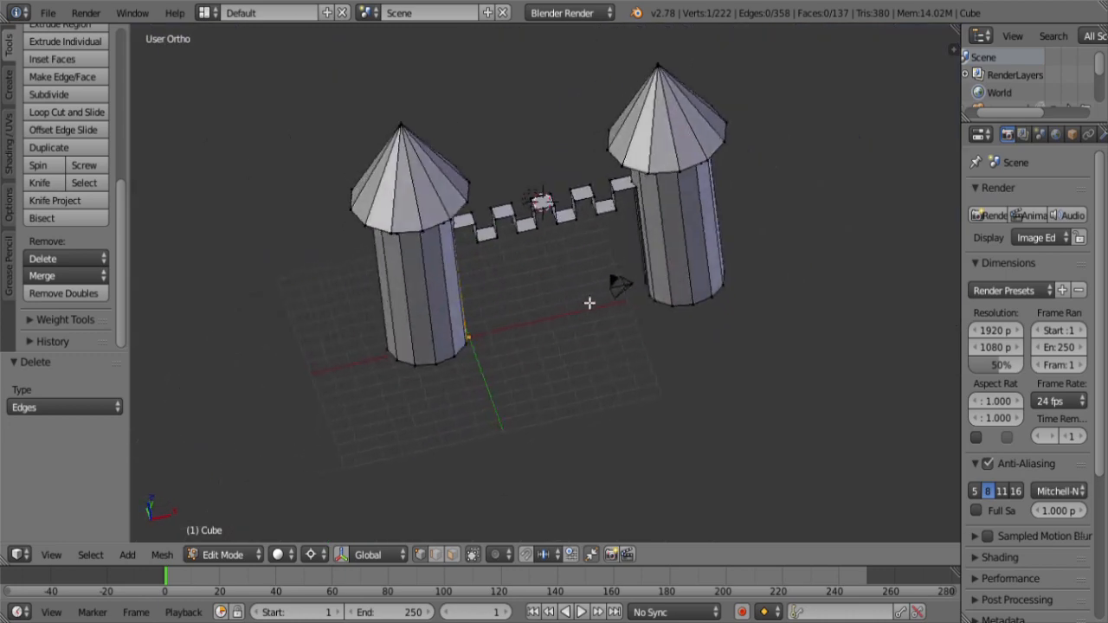
mouse_move(589, 303)
middle_down()
mouse_move(655, 255)
mouse_move(618, 312)
mouse_move(601, 316)
middle_up()
scroll(597, 316, up, 5)
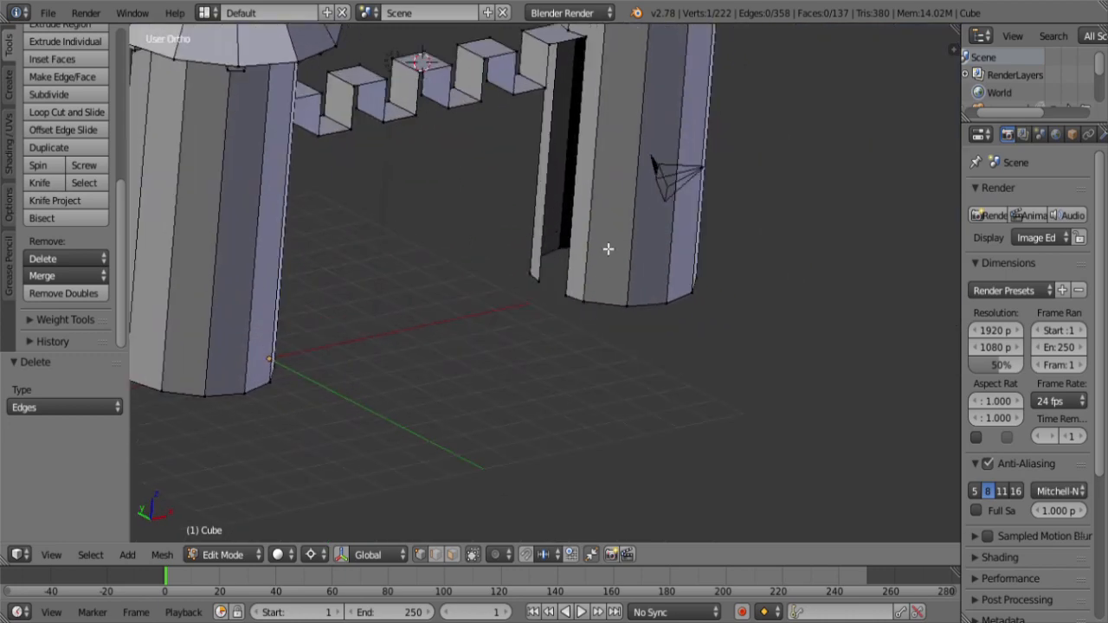
middle_drag(608, 250, 559, 373)
scroll(577, 399, up, 4)
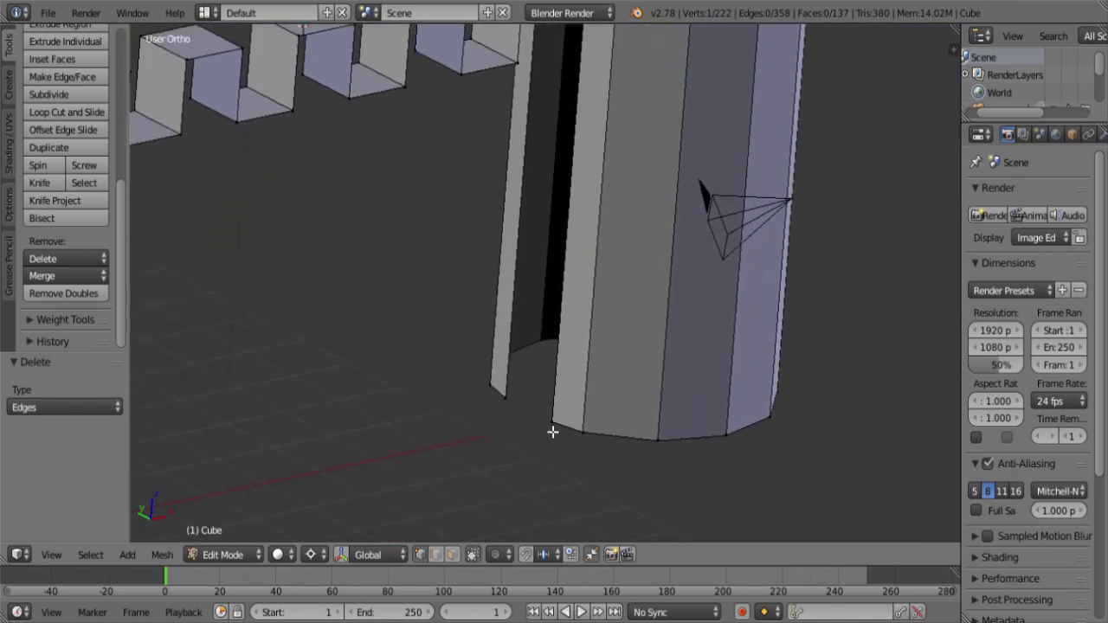
ctrl+right_click(555, 416)
scroll(562, 403, down, 5)
key(z)
middle_drag(563, 401, 389, 344)
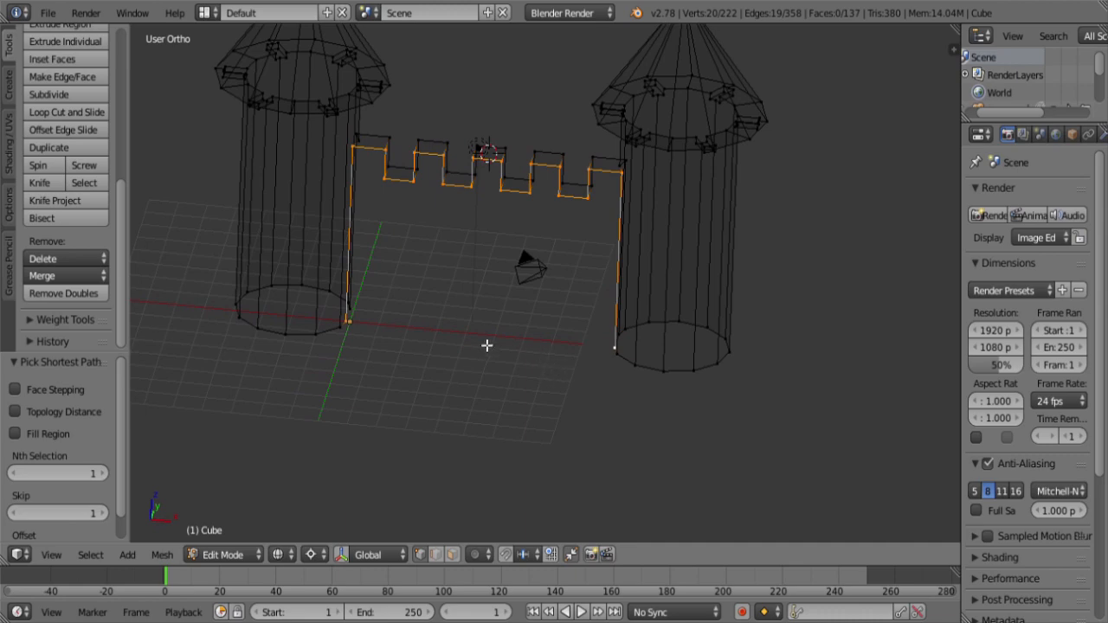
key(f)
key(g)
right_click(536, 352)
Step: Select the wall's rear outline between its two bottom corners as a shortest path and fill it with a face
middle_drag(760, 344, 420, 380)
key(z)
mouse_move(681, 446)
middle_down()
mouse_move(564, 407)
mouse_move(601, 321)
mouse_move(581, 341)
middle_up()
scroll(581, 341, up, 2)
right_click(582, 334)
middle_drag(649, 416, 585, 418)
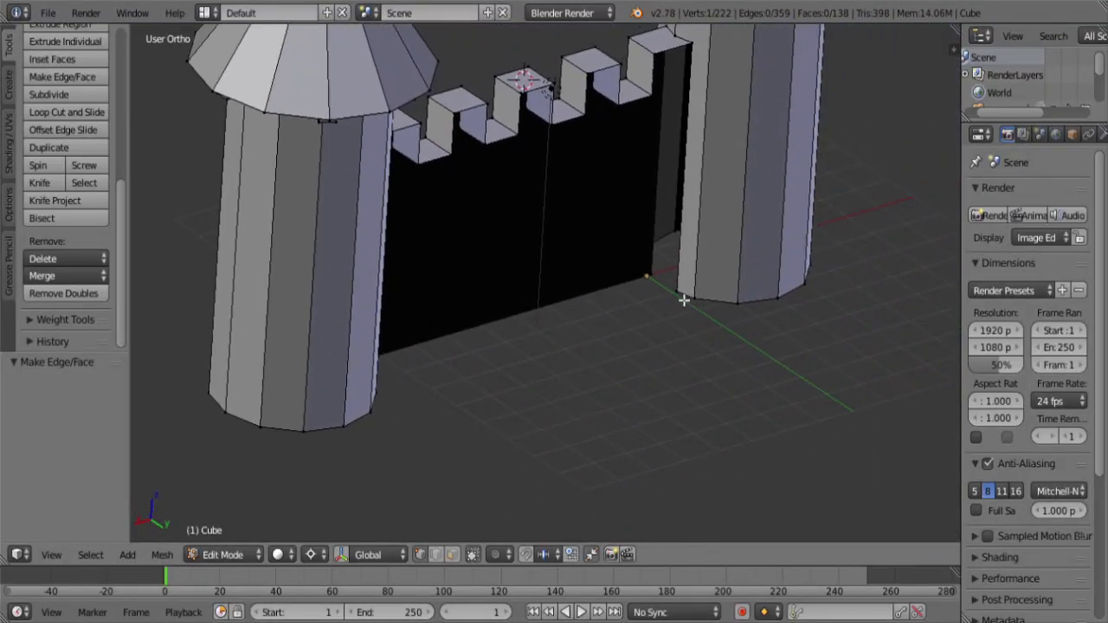
ctrl+right_click(679, 297)
middle_drag(683, 326, 551, 348)
key(z)
scroll(571, 333, down, 4)
middle_drag(594, 317, 707, 312)
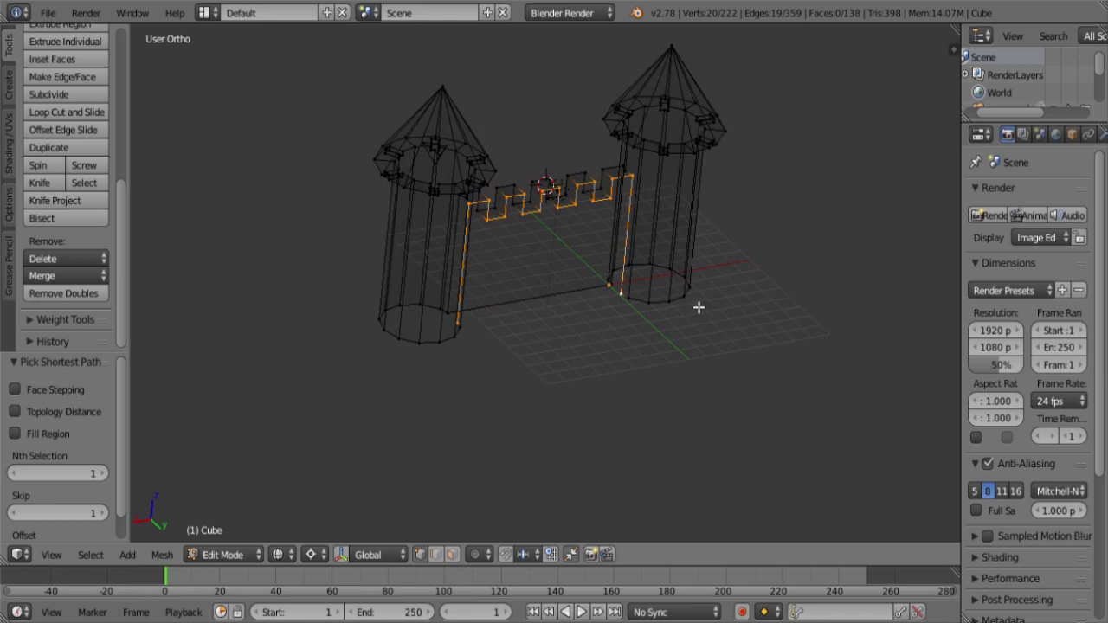
key(f)
Step: Select the open edge loop around the castle's underside and fill it with a face
key(z)
middle_drag(598, 358, 560, 298)
scroll(515, 373, up, 2)
key(a)
key(KP_8)
alt+right_click(431, 352)
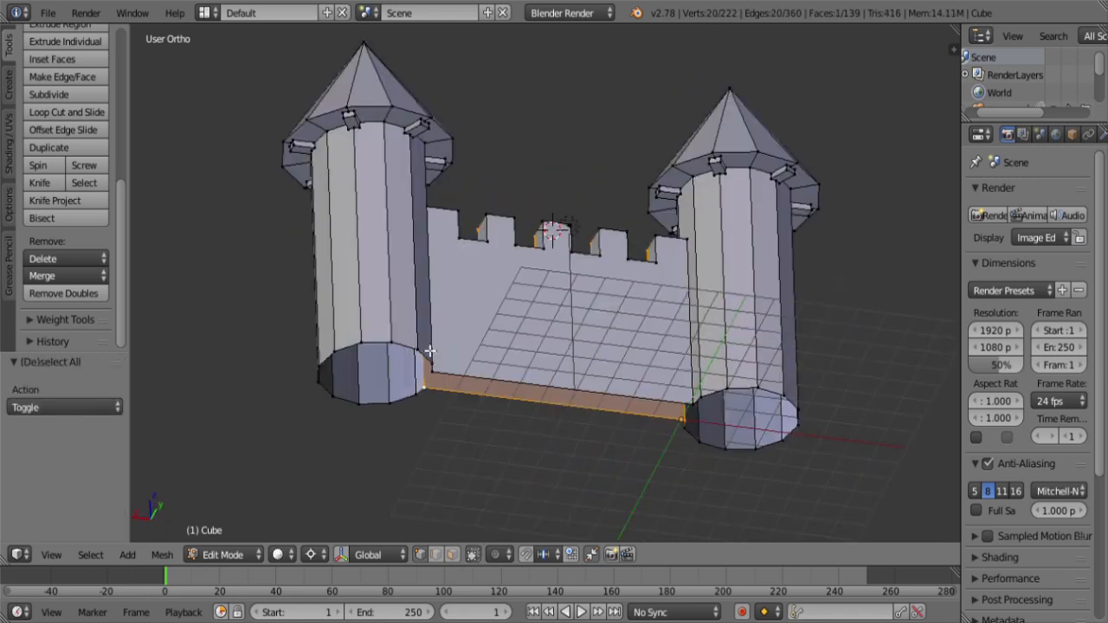
key(a)
alt+right_click(413, 353)
middle_drag(443, 368, 553, 330)
key(f)
Step: Recalculate the normals of the whole castle mesh and run Select Non Manifold on it in wireframe
key(a)
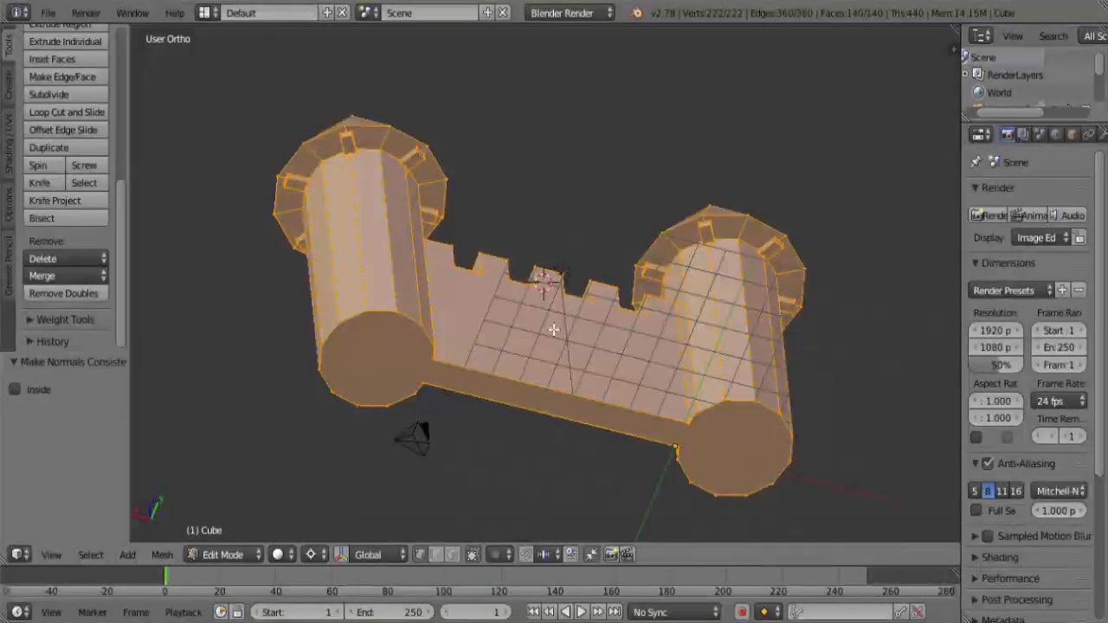
key(a)
mouse_move(535, 256)
middle_down()
mouse_move(511, 408)
mouse_move(635, 371)
middle_up()
key(z)
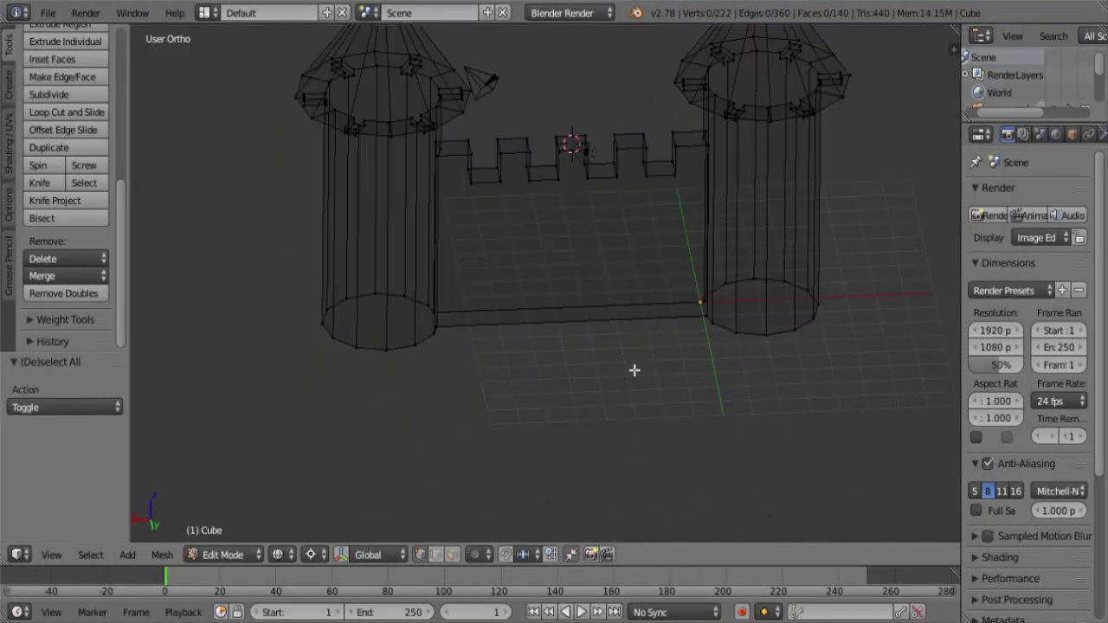
key(ctrl+shift+alt+m)
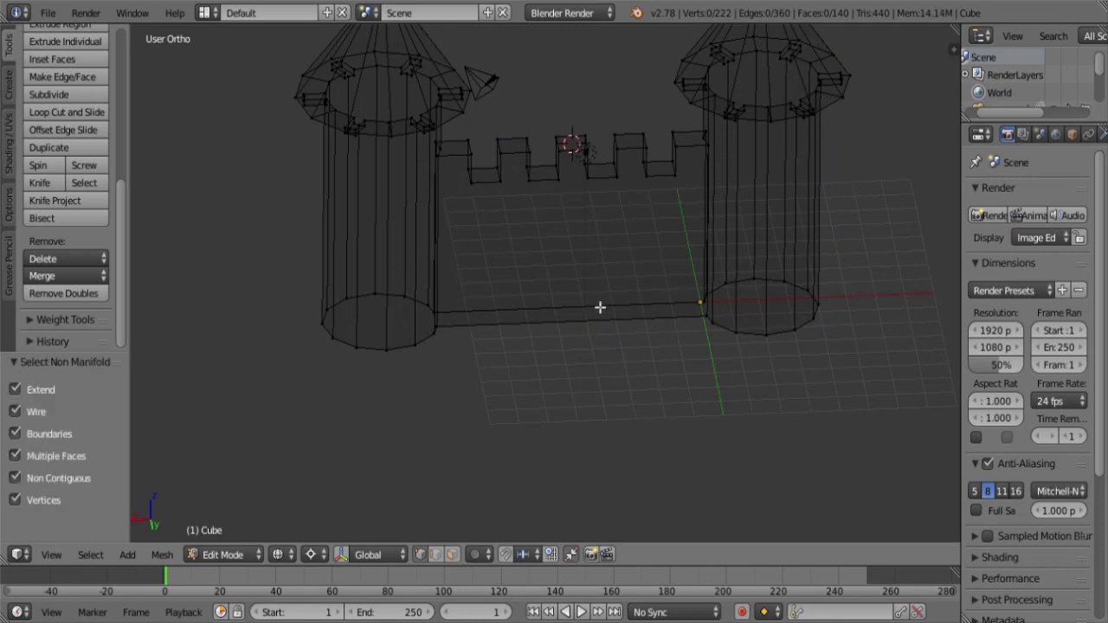
middle_drag(600, 308, 575, 366)
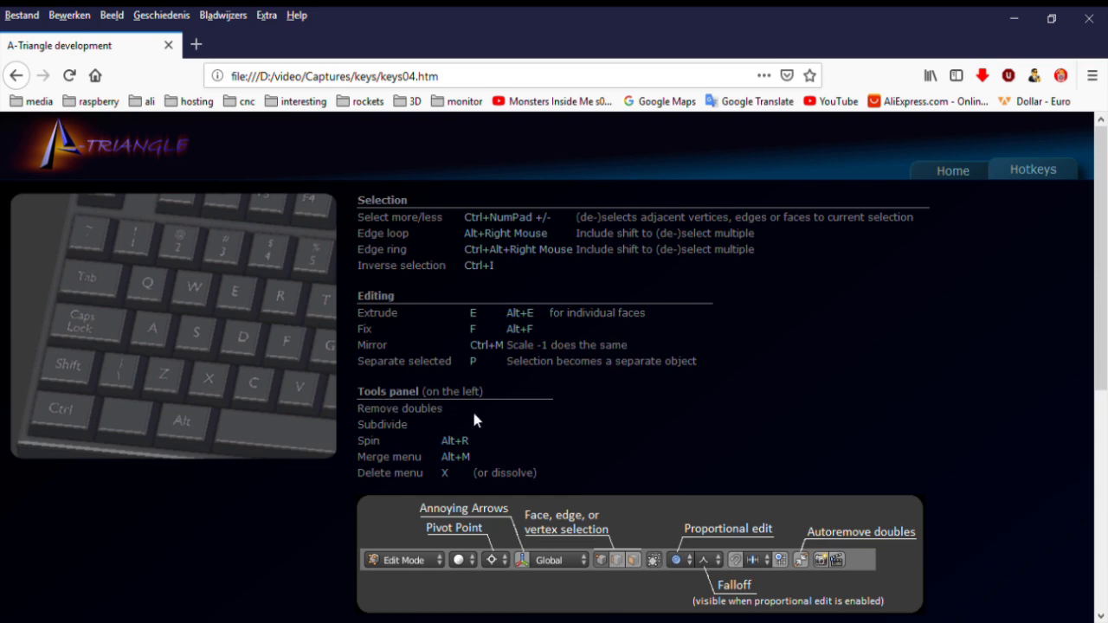
Step: Switch to the browser and read through the hotkeys page on selection, editing and the tools panel
scroll(757, 373, down, 5)
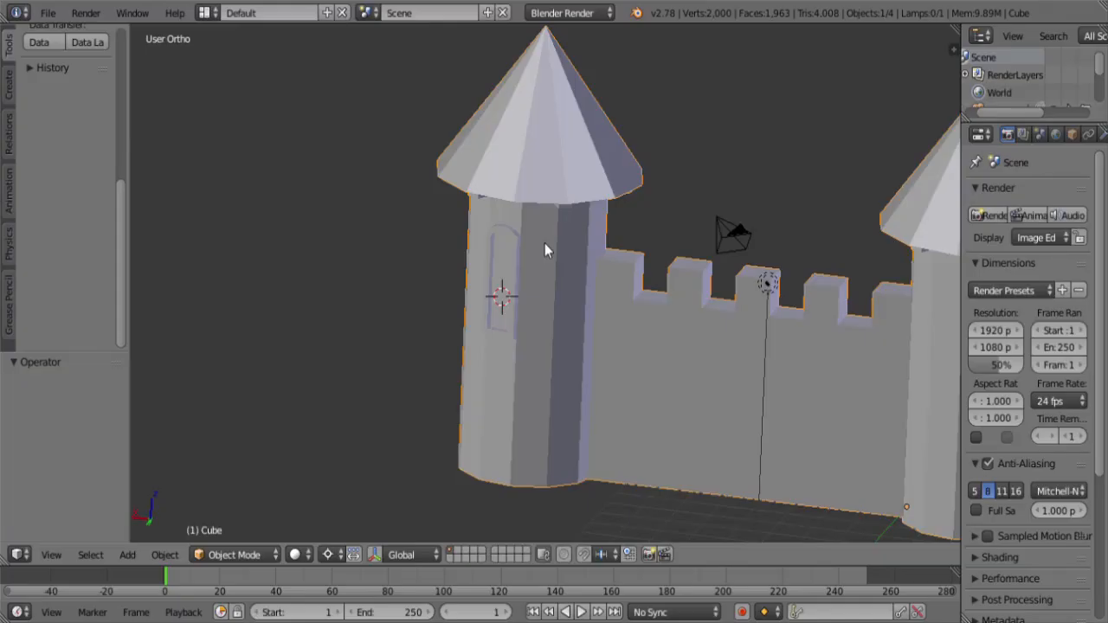
Step: Switch back to Blender and inspect the castle and its tower window in solid shading and front wireframe view
shift+middle_drag(599, 259, 657, 222)
scroll(579, 297, up, 3)
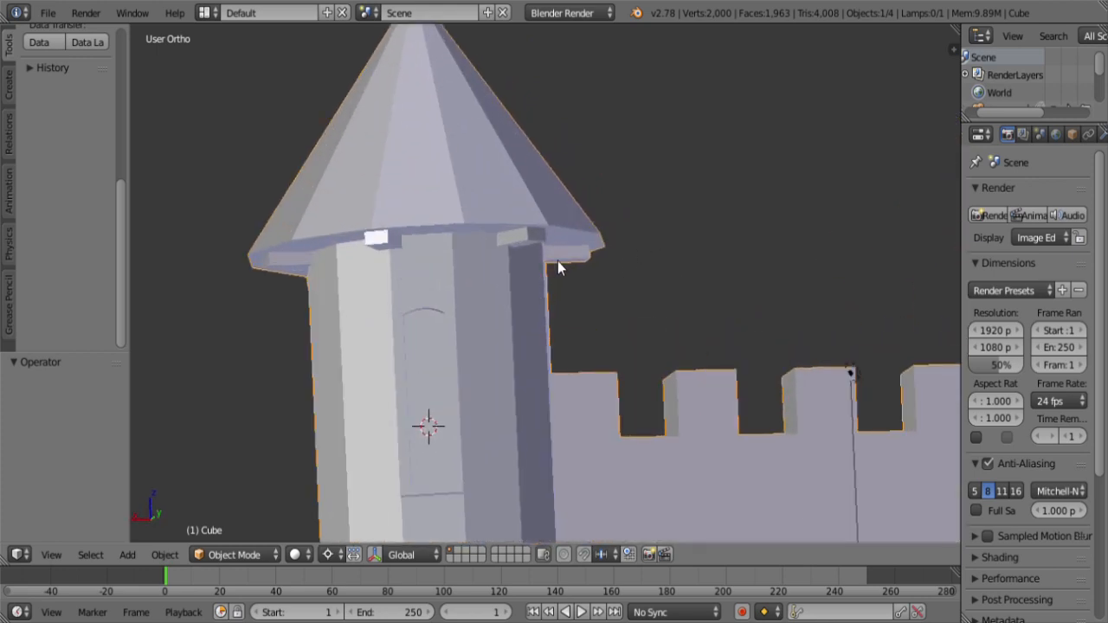
middle_drag(558, 260, 544, 328)
scroll(536, 225, down, 5)
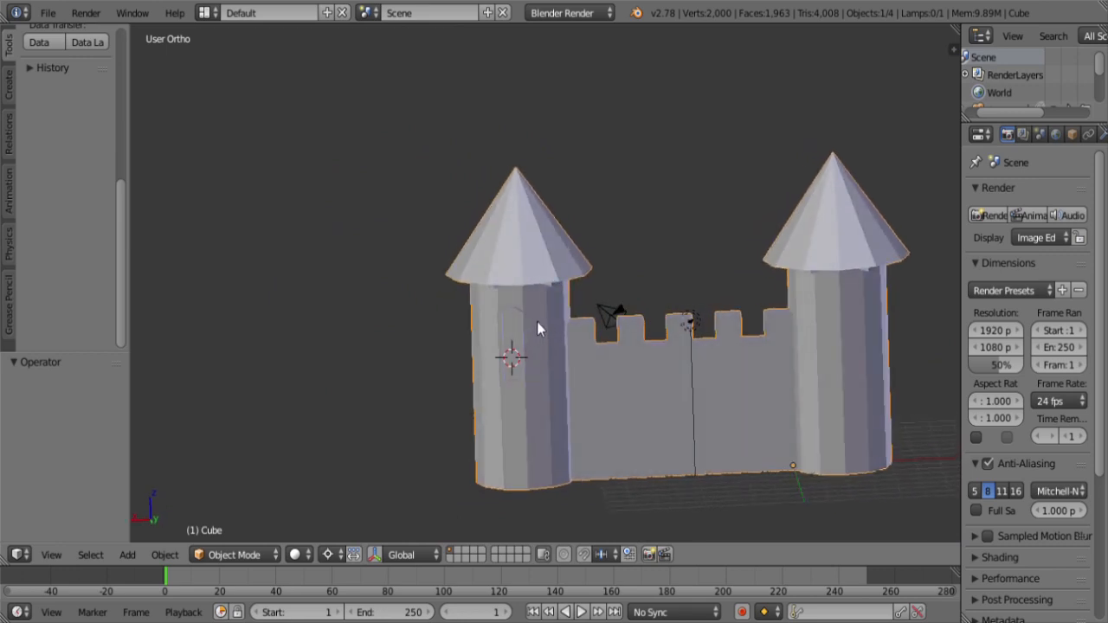
key(KP_1)
key(z)
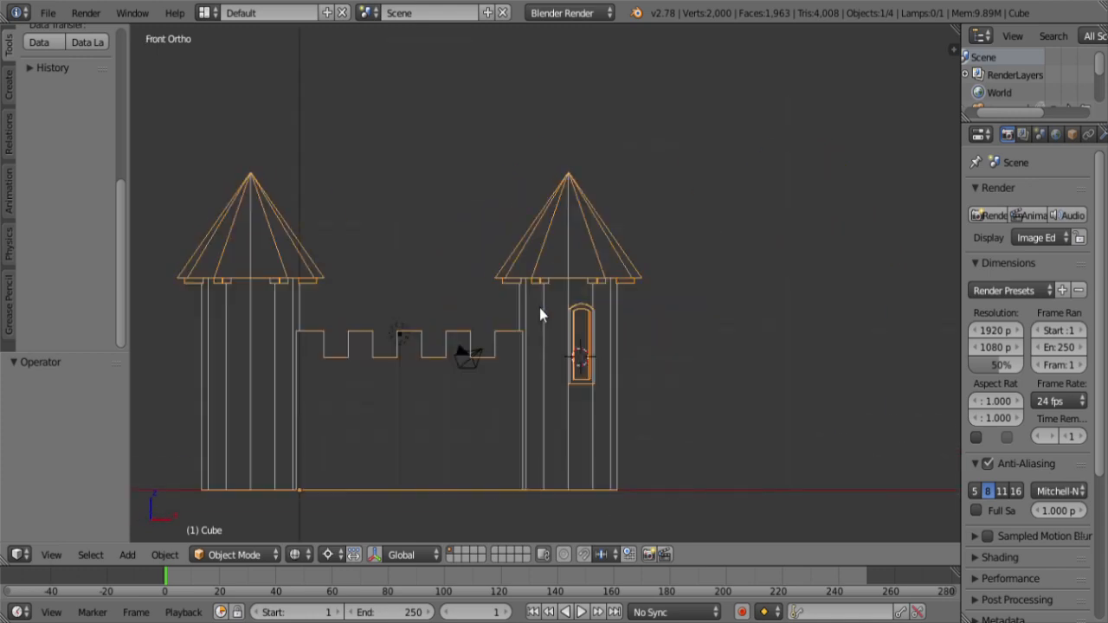
Step: Delete the vertices of the tower with the window, including its roof, eave beams, upper walls and window, keeping its base
key(Tab)
key(z)
key(z)
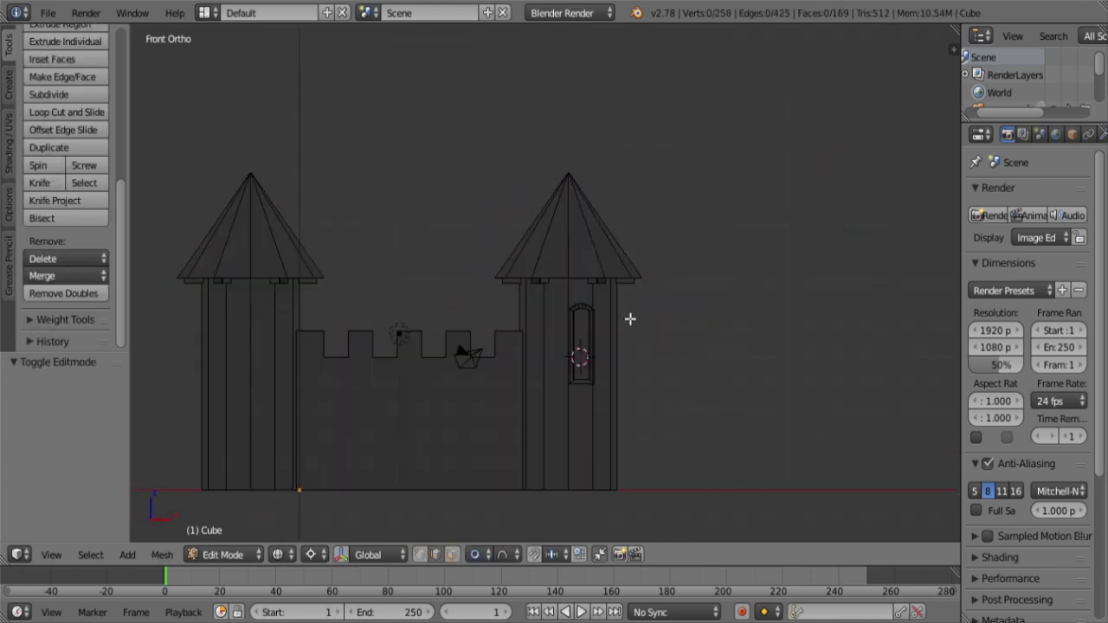
click(421, 554)
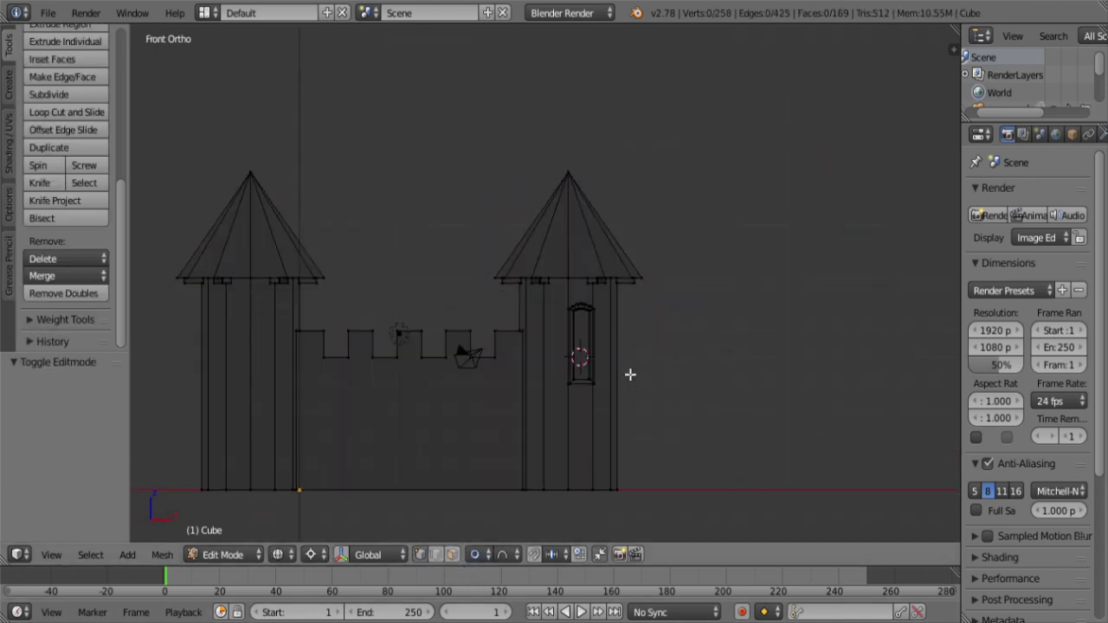
key(b)
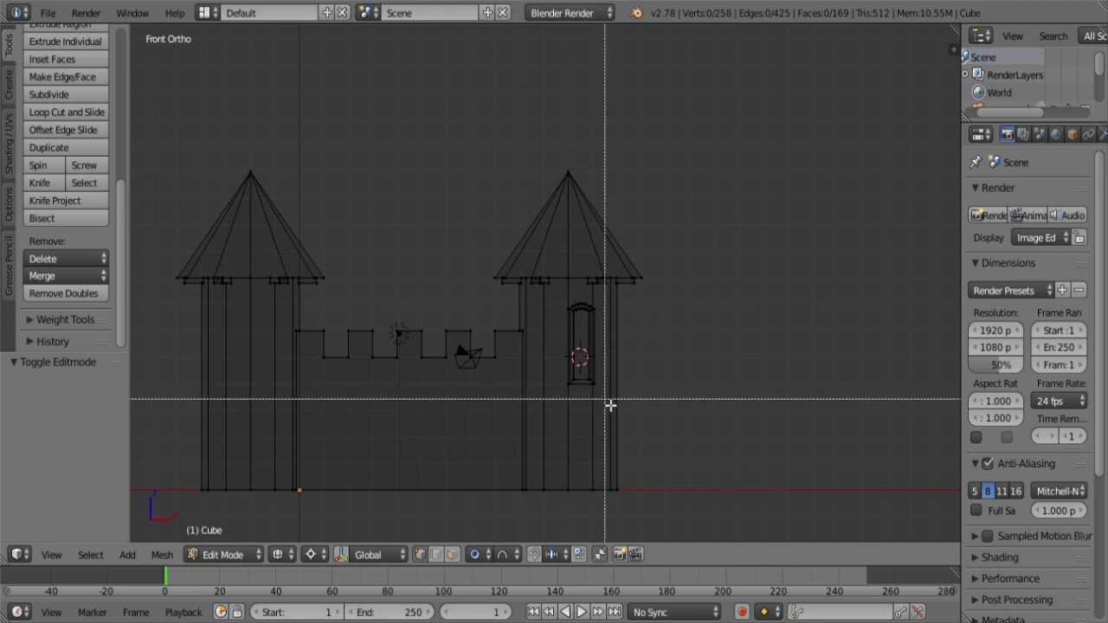
drag(602, 404, 564, 300)
key(b)
drag(683, 306, 425, 134)
key(x)
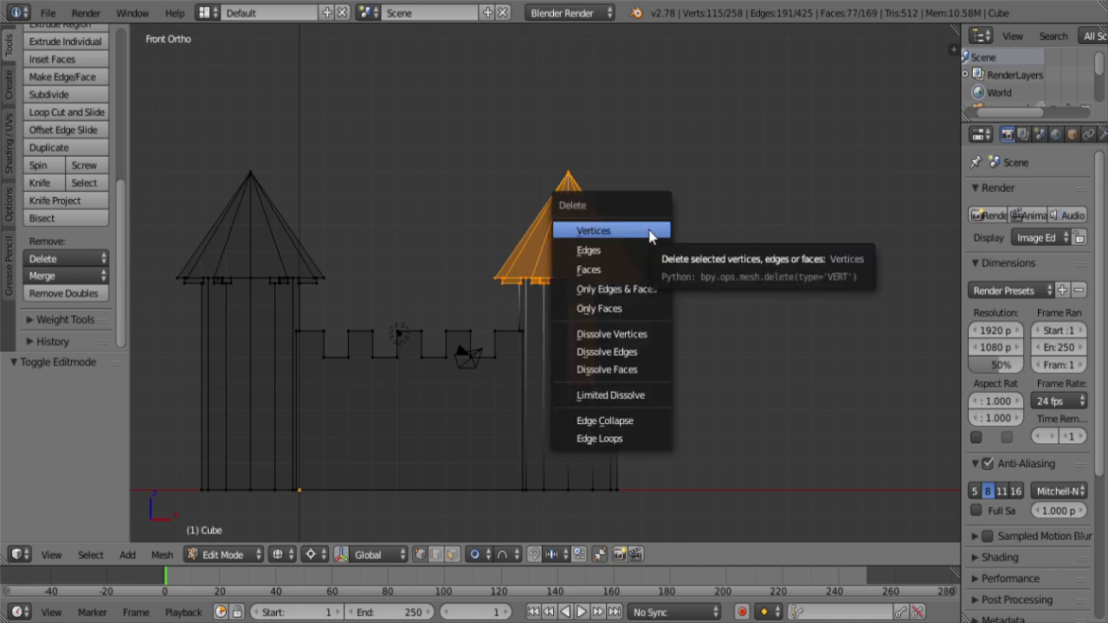
click(649, 231)
key(z)
middle_drag(542, 303, 480, 430)
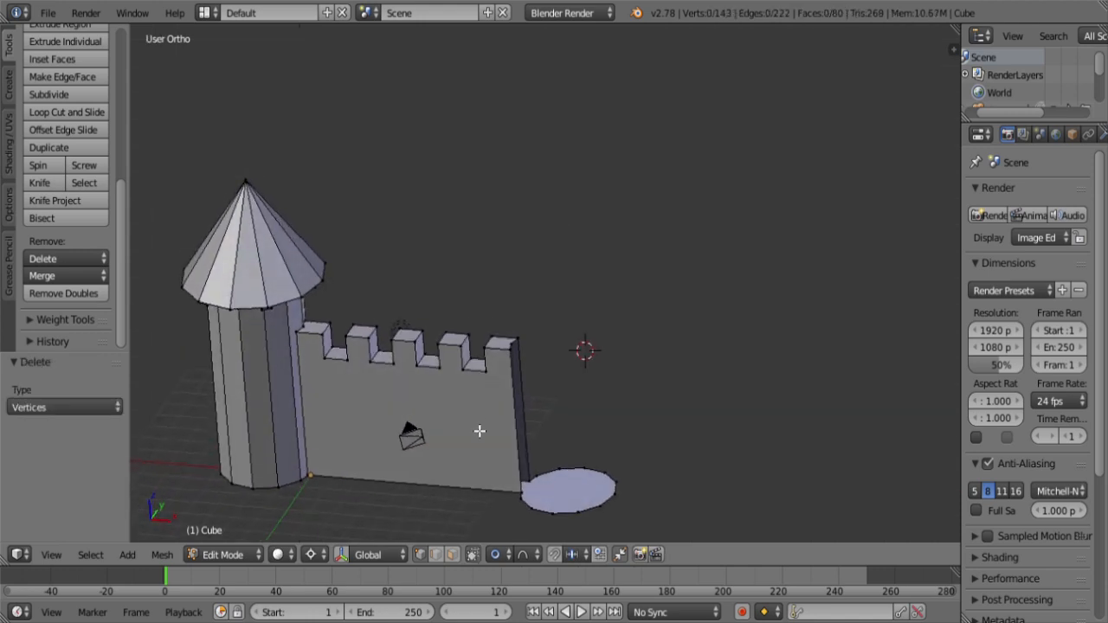
Step: Snap the 3D cursor to a top corner vertex at the wall's open end
shift+middle_drag(519, 499, 529, 433)
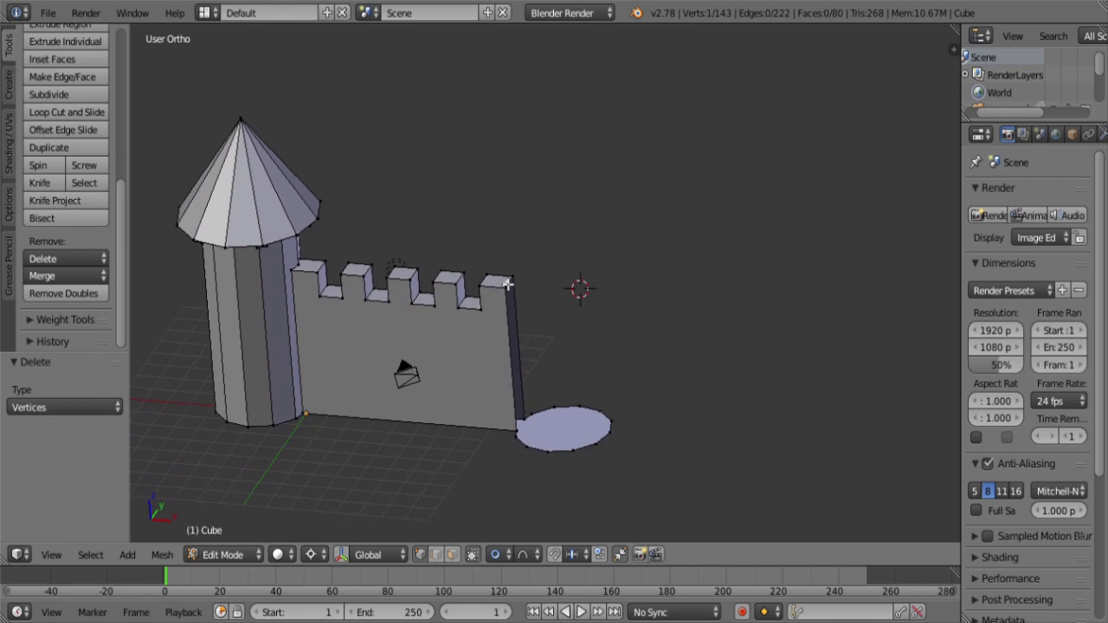
scroll(594, 356, up, 5)
key(shift+s)
click(540, 330)
scroll(560, 354, down, 4)
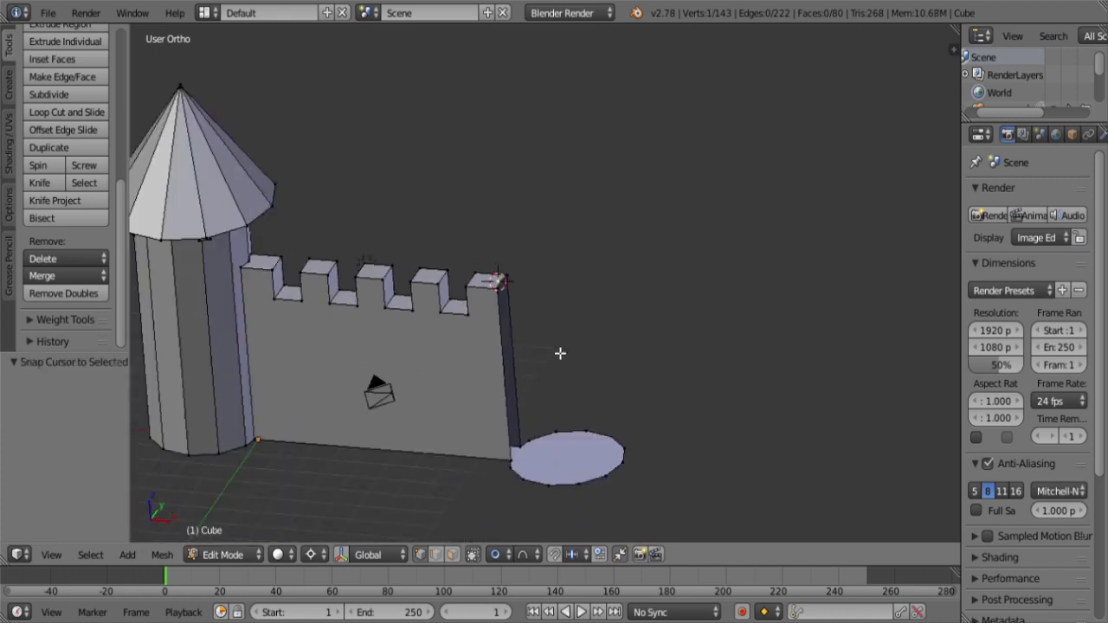
Step: Extrude the removed tower's base edge loop and scale it to 0 on Z, bringing the new rim to the cursor's height
key(a)
alt+right_click(539, 500)
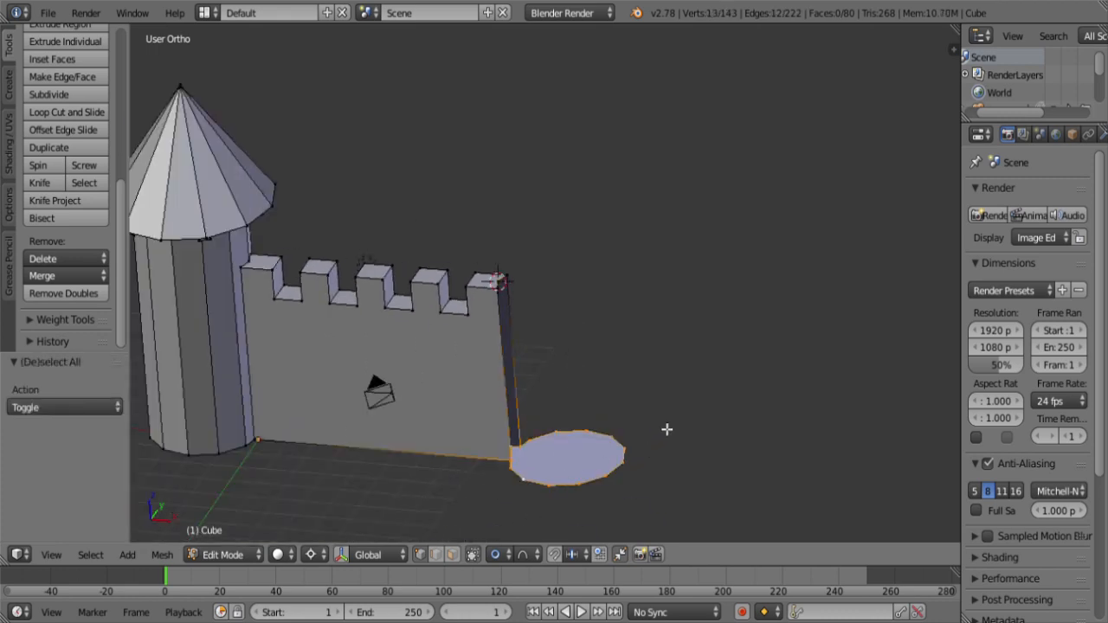
key(e)
key(s)
key(z)
key(0)
key(Return)
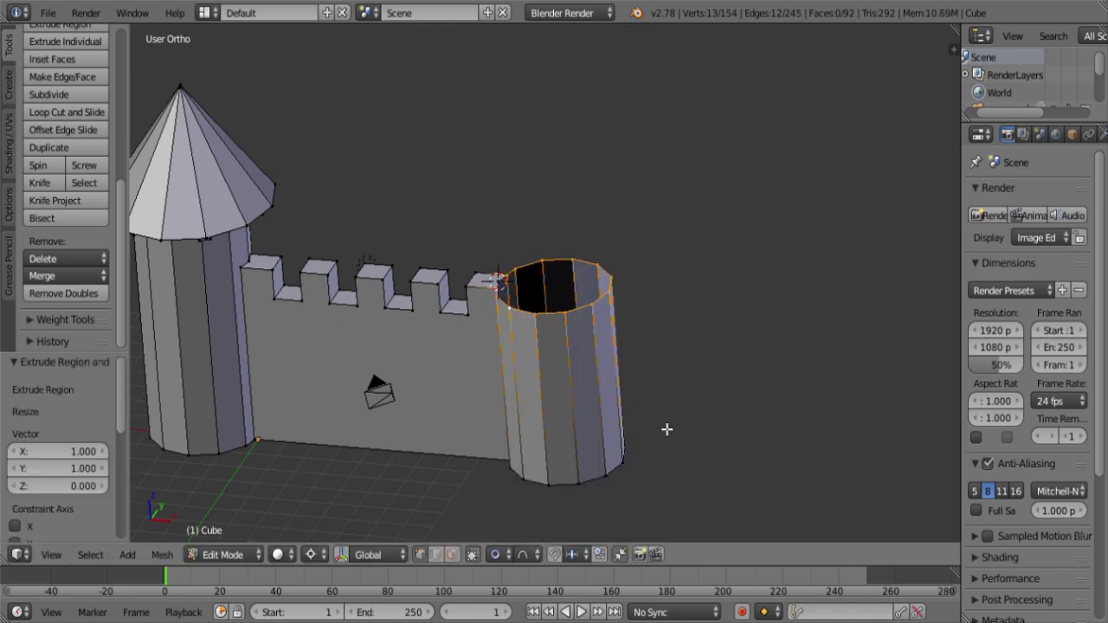
Step: Add the missing wall-corner vertex to the rim selection and extrude the rim 1 unit upward along Z
scroll(482, 400, up, 5)
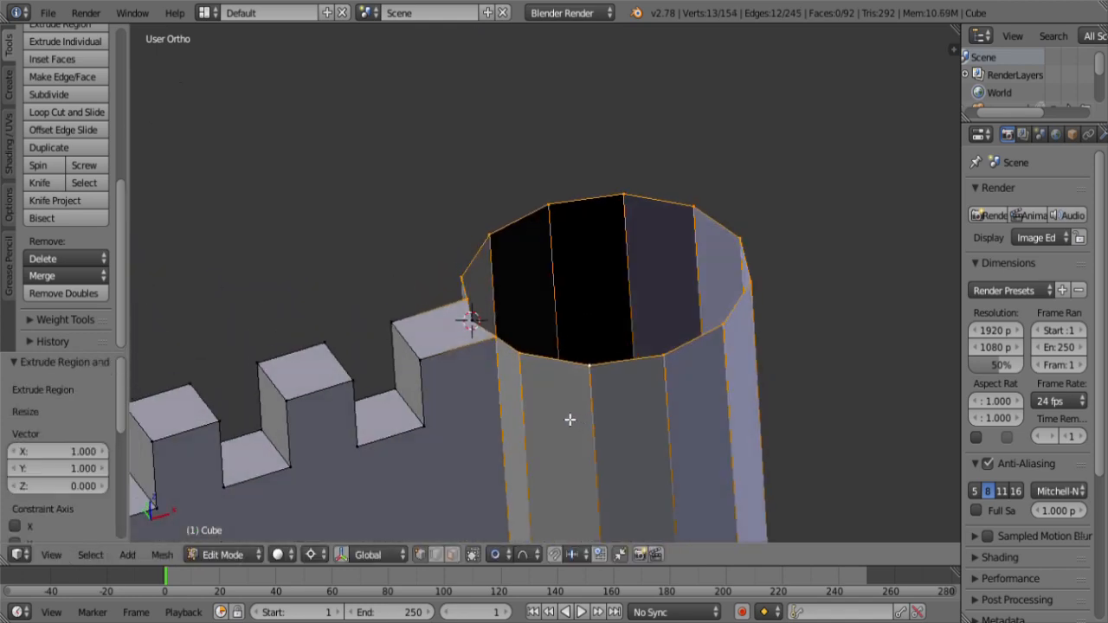
scroll(516, 373, up, 4)
shift+right_click(386, 366)
scroll(426, 379, down, 4)
key(KP_1)
scroll(506, 401, up, 1)
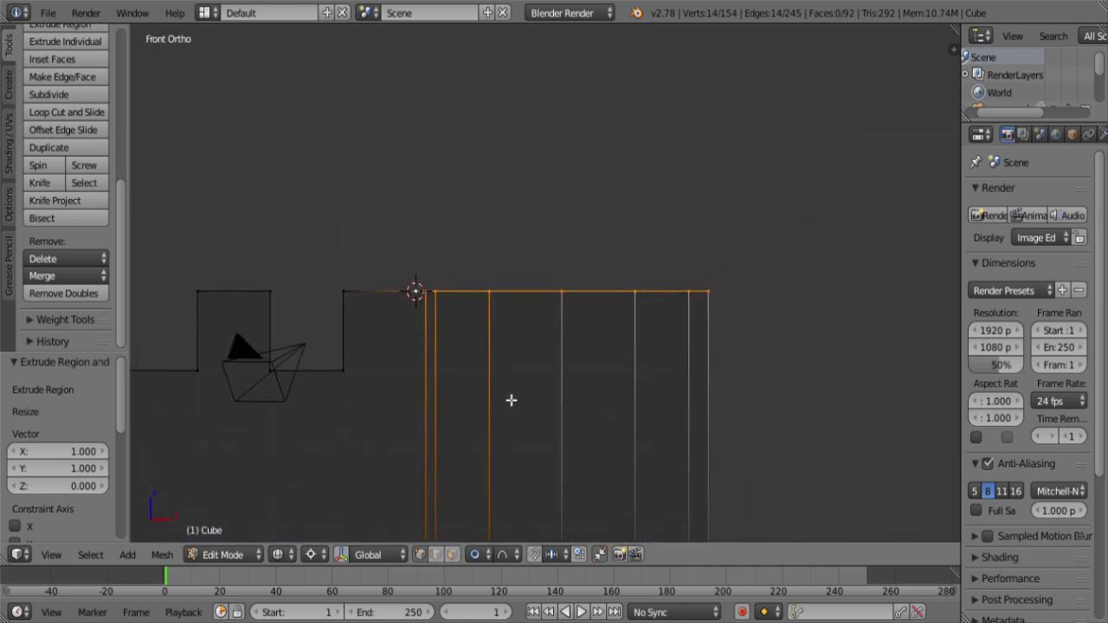
key(e)
key(z)
click(517, 319)
Step: Merge the three adjacent rim vertices above the wall junction with At Last, at the middle tower-corner vertex
middle_drag(516, 319, 667, 302)
scroll(602, 363, up, 4)
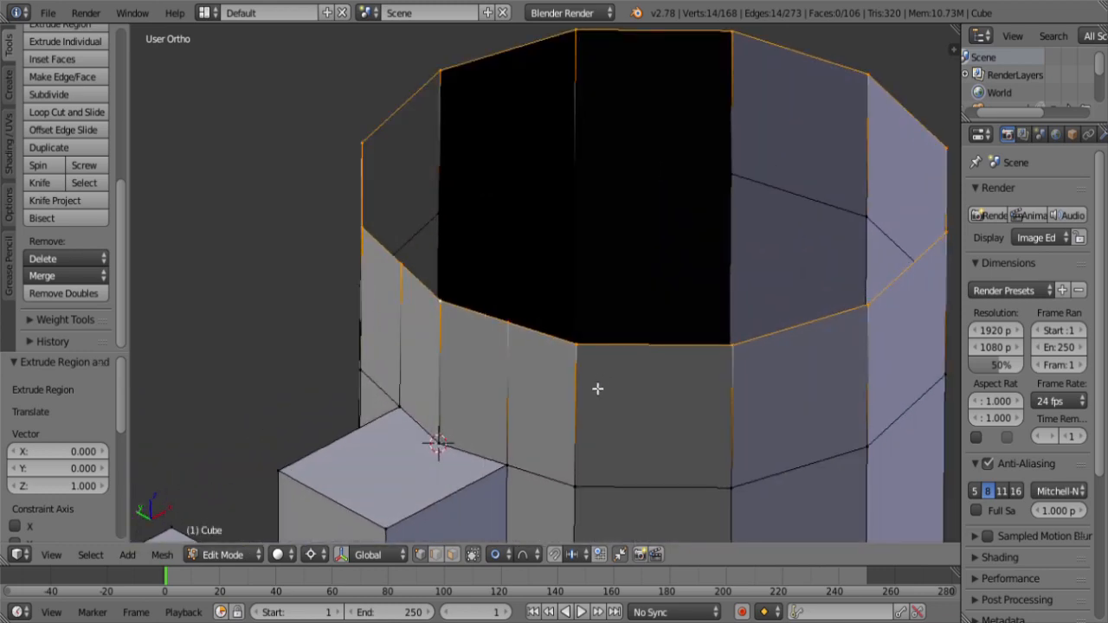
right_click(508, 326)
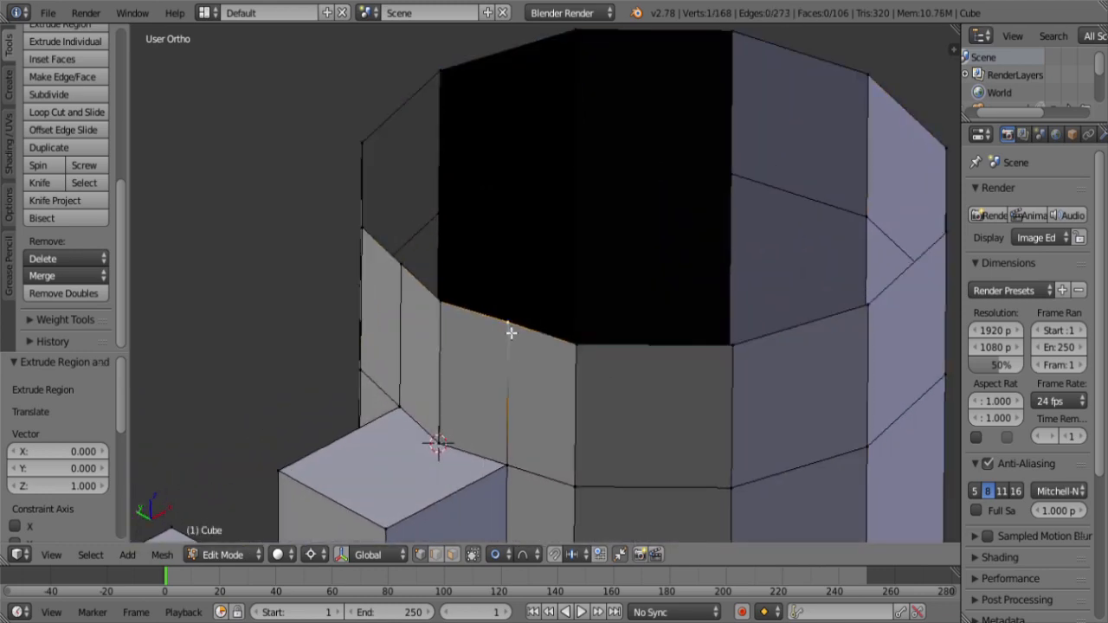
middle_drag(495, 375, 586, 375)
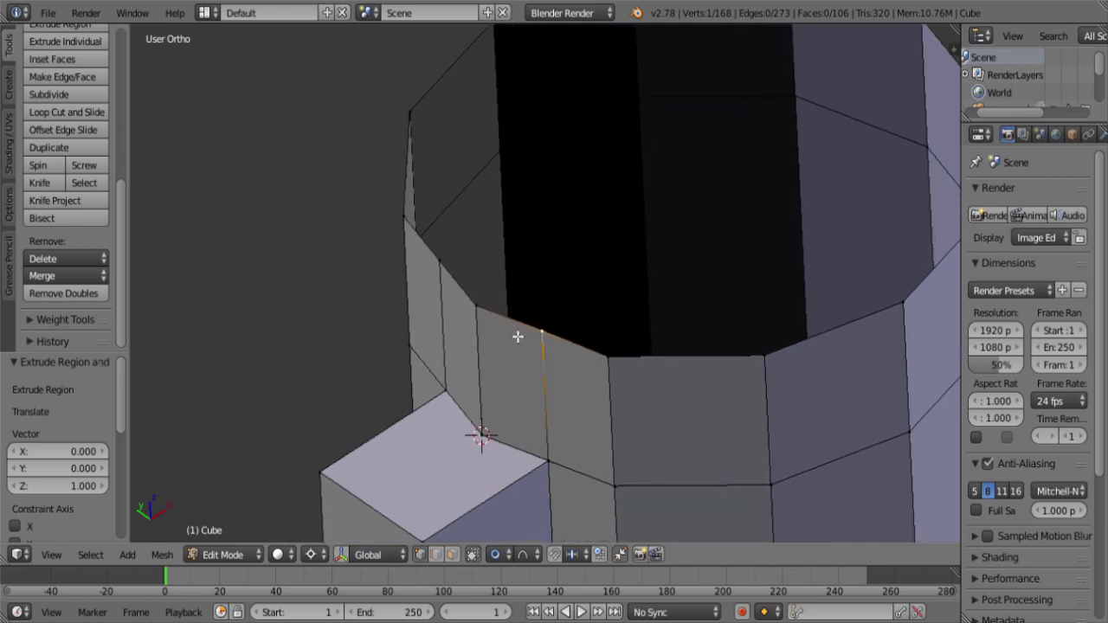
shift+right_click(423, 261)
shift+right_click(482, 316)
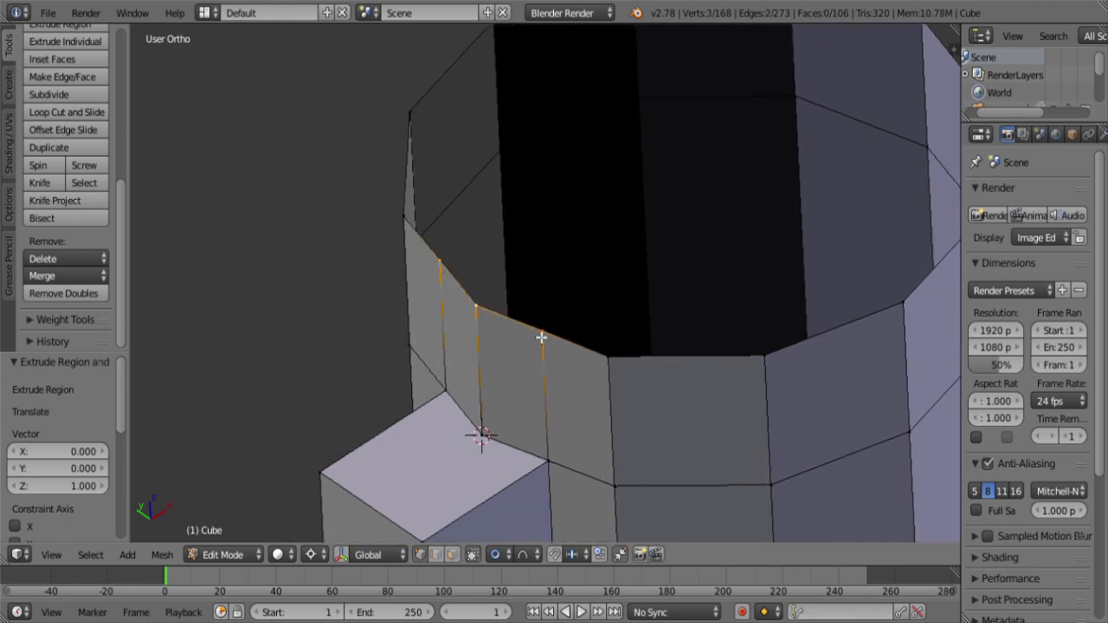
key(alt+m)
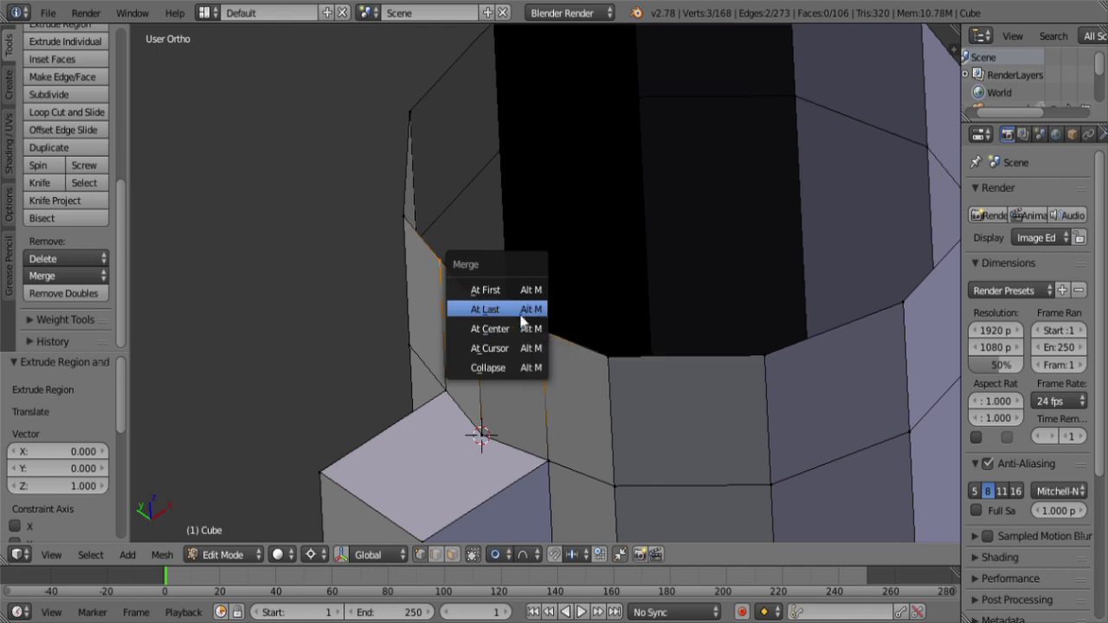
click(522, 312)
Step: Snap the 3D cursor to the centre of the tower's rim loop and extrude the rim 0.1 upward
alt+right_click(575, 346)
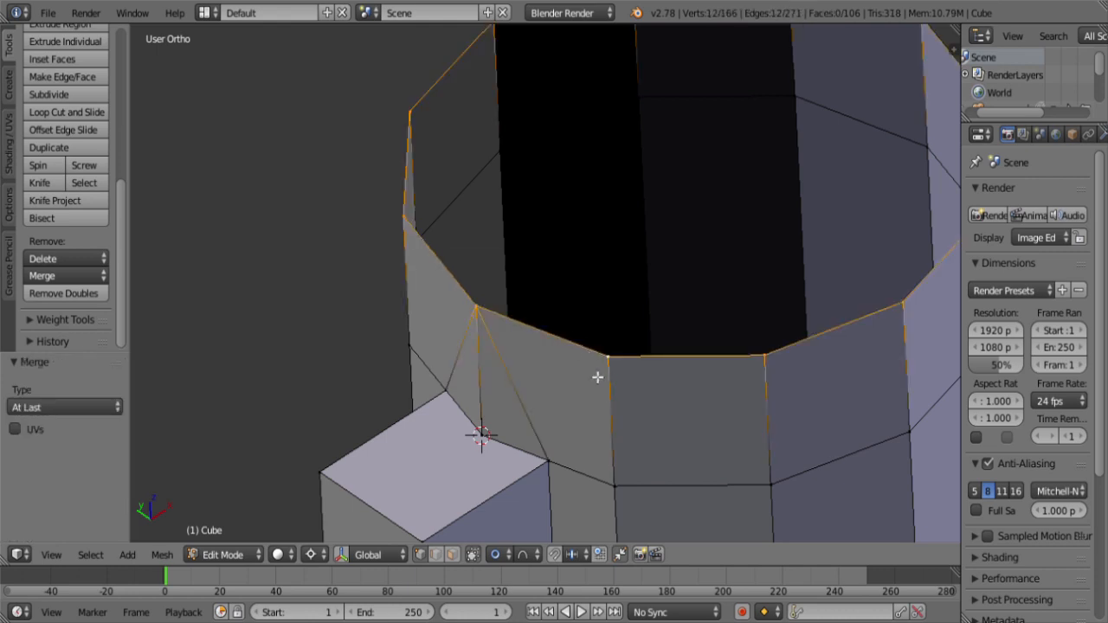
key(shift+s)
click(554, 376)
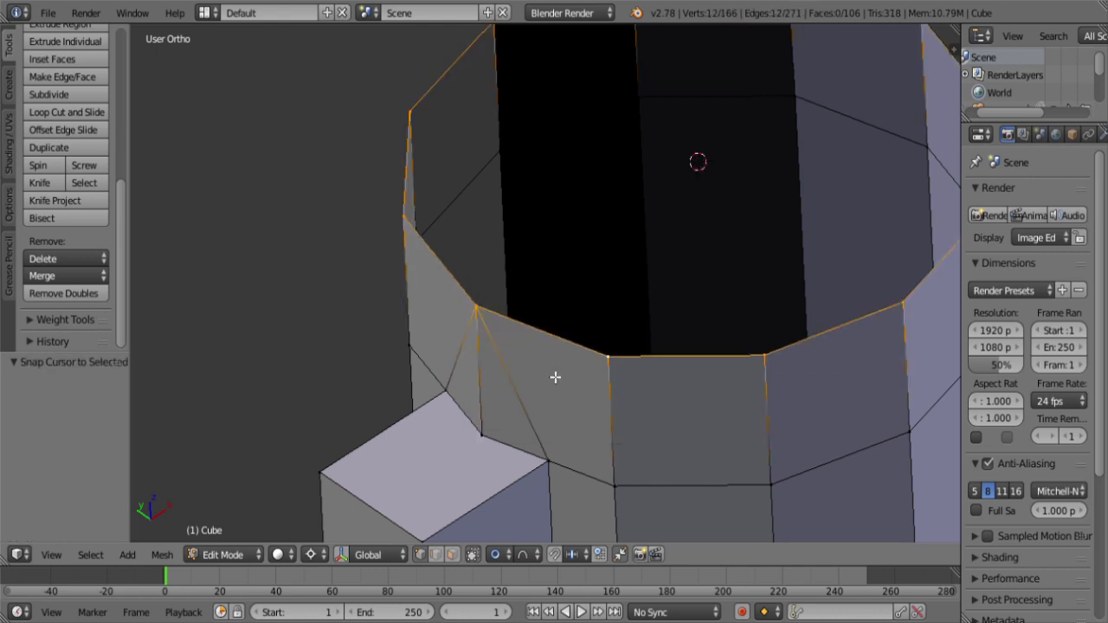
key(KP_1)
key(z)
shift+middle_drag(529, 374, 527, 409)
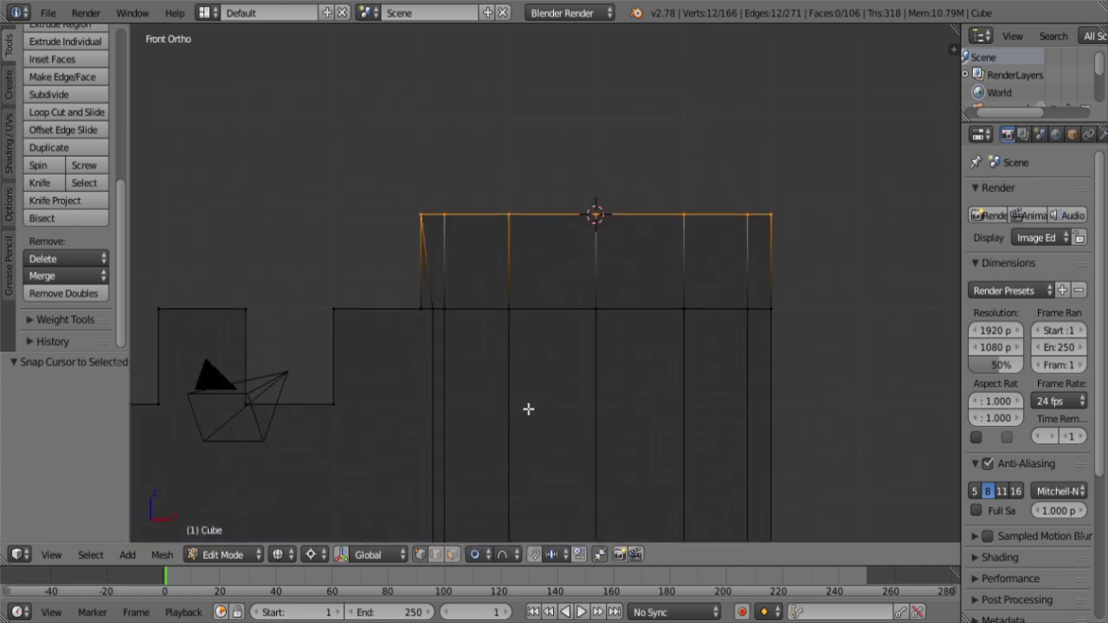
scroll(528, 408, up, 3)
shift+middle_drag(561, 271, 571, 311)
key(e)
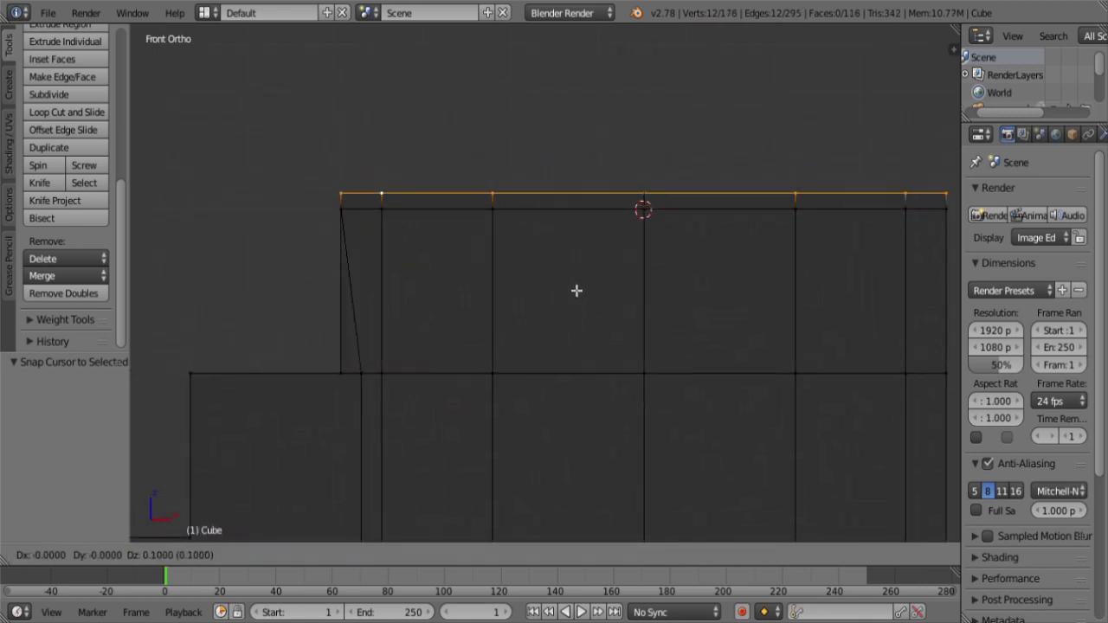
key(Return)
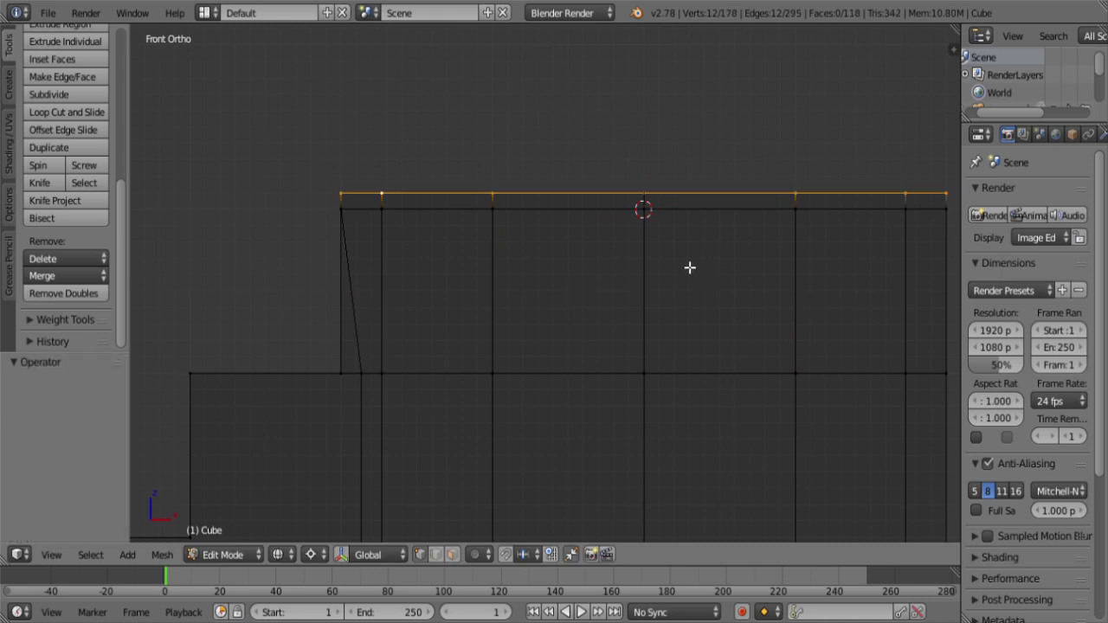
Step: Scale the new rim by 1.1 in X and Y only and raise it 0.1 along Z to form a flared ledge
key(s)
key(shift+z)
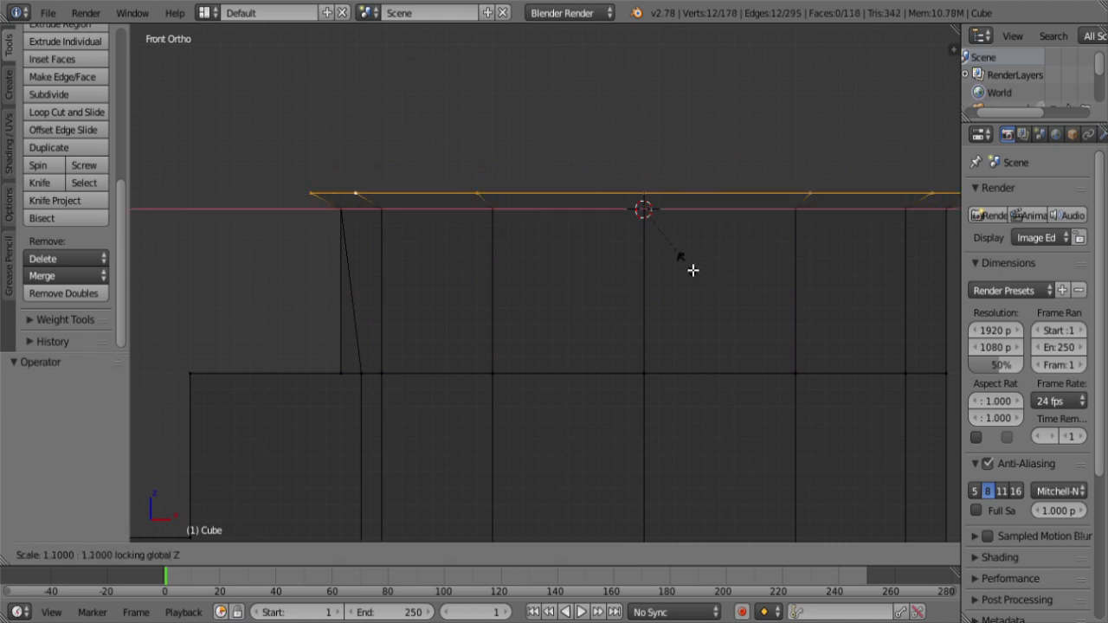
key(Return)
scroll(684, 277, down, 1)
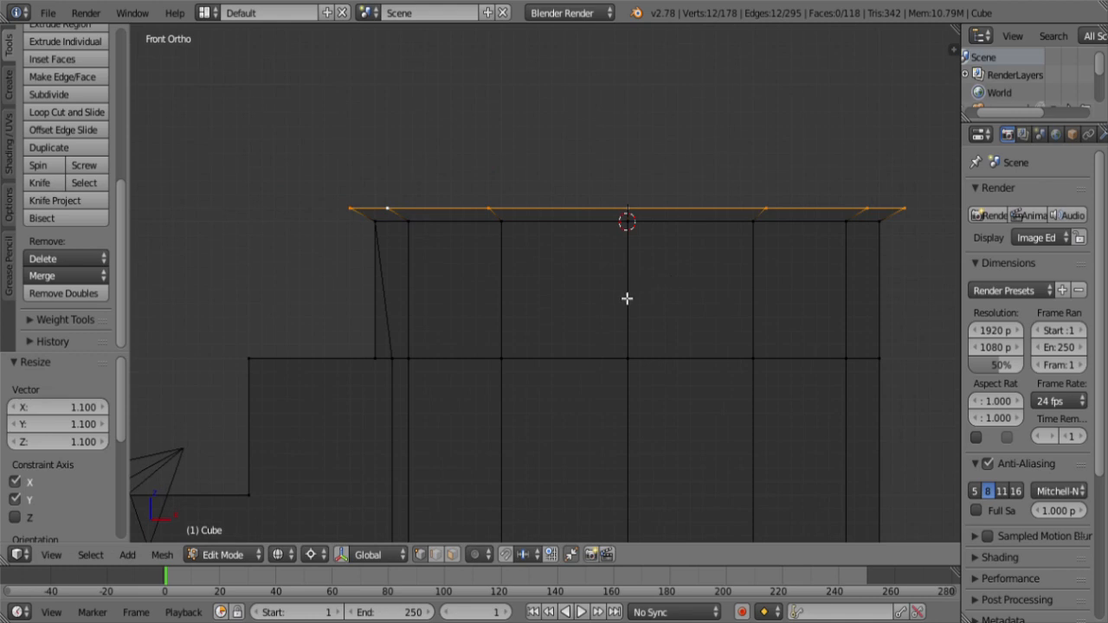
text(gxz0.1)
key(Return)
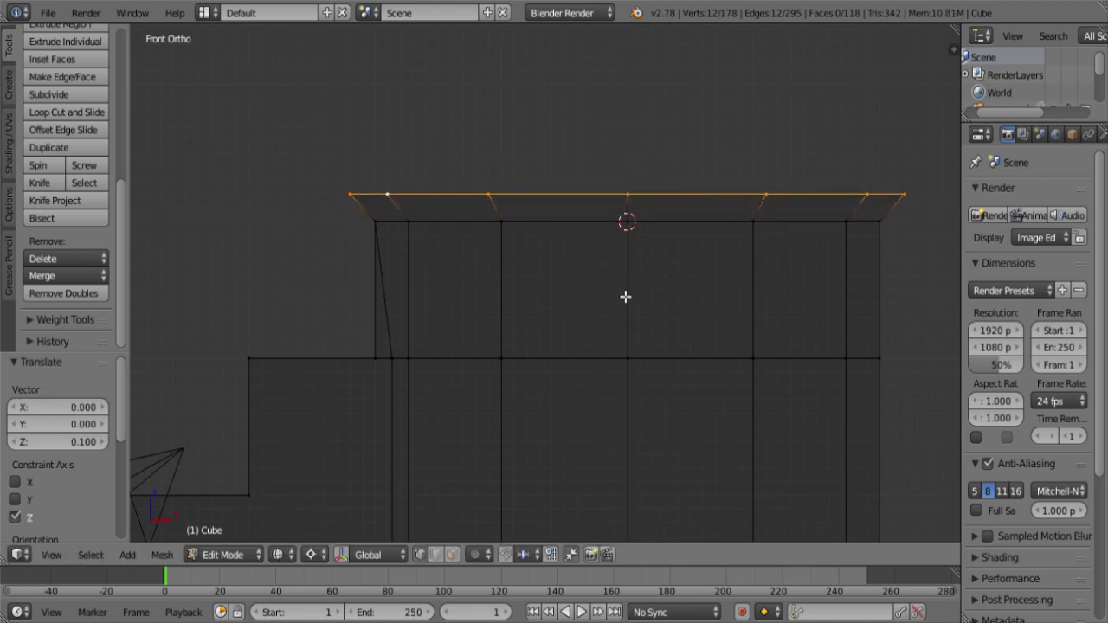
Step: Extrude the flared rim 4 units upward along Z to form the tower's wider upper section
scroll(627, 295, down, 4)
scroll(594, 356, down, 1)
scroll(599, 368, down, 3)
key(e)
key(z)
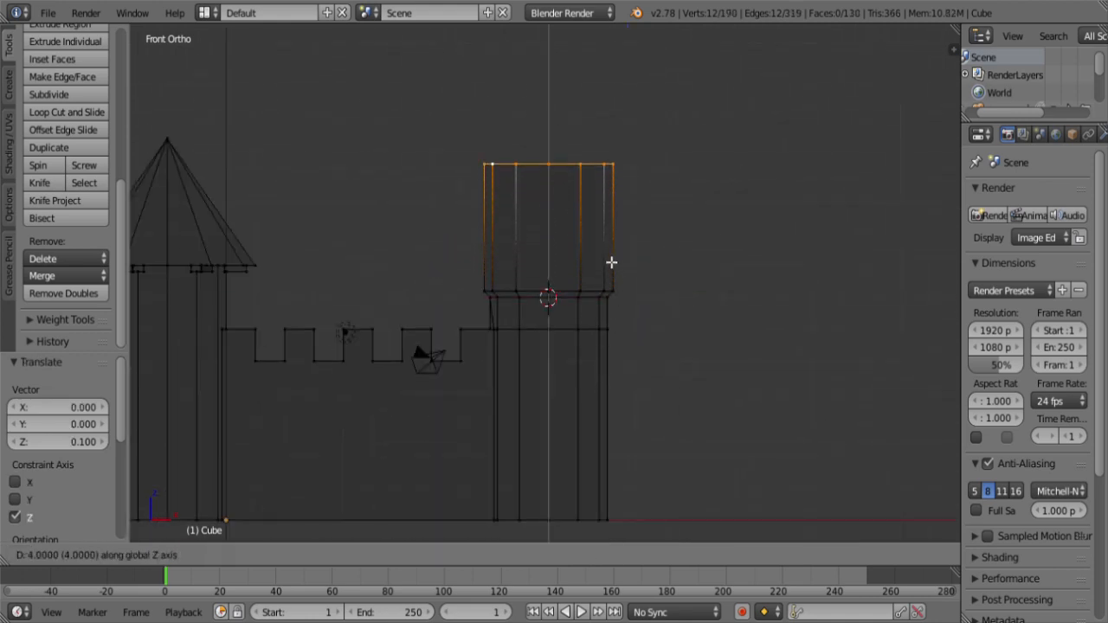
key(BackSpace)
text(4)
key(Return)
scroll(569, 285, up, 5)
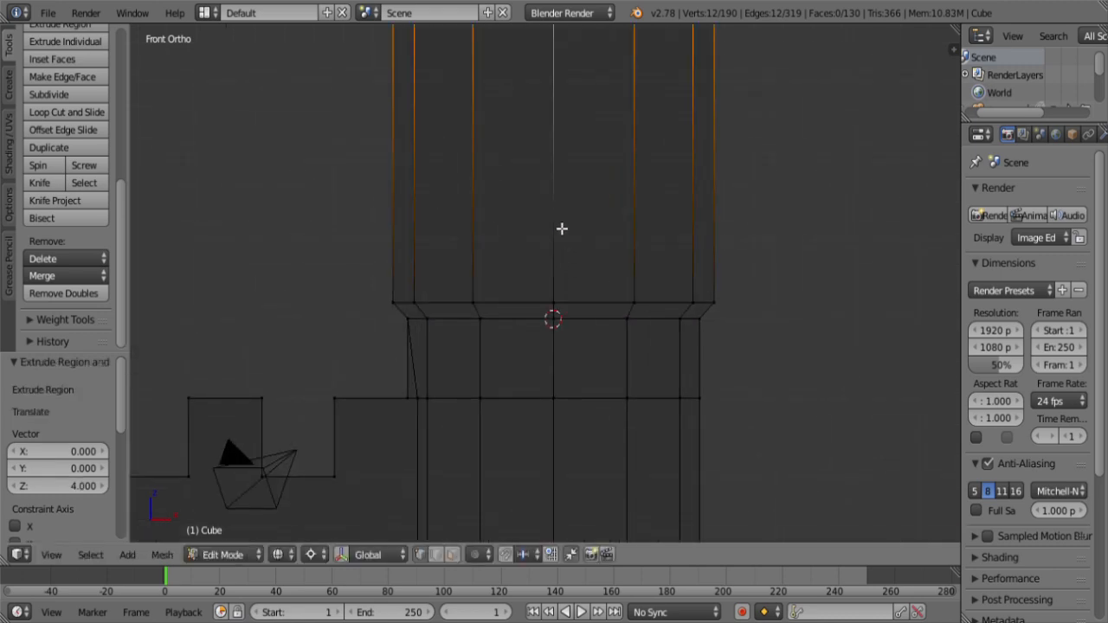
Step: Inspect the rebuilt tower, its flared ledge and the wall junction in solid shading from several angles
key(z)
scroll(539, 287, down, 3)
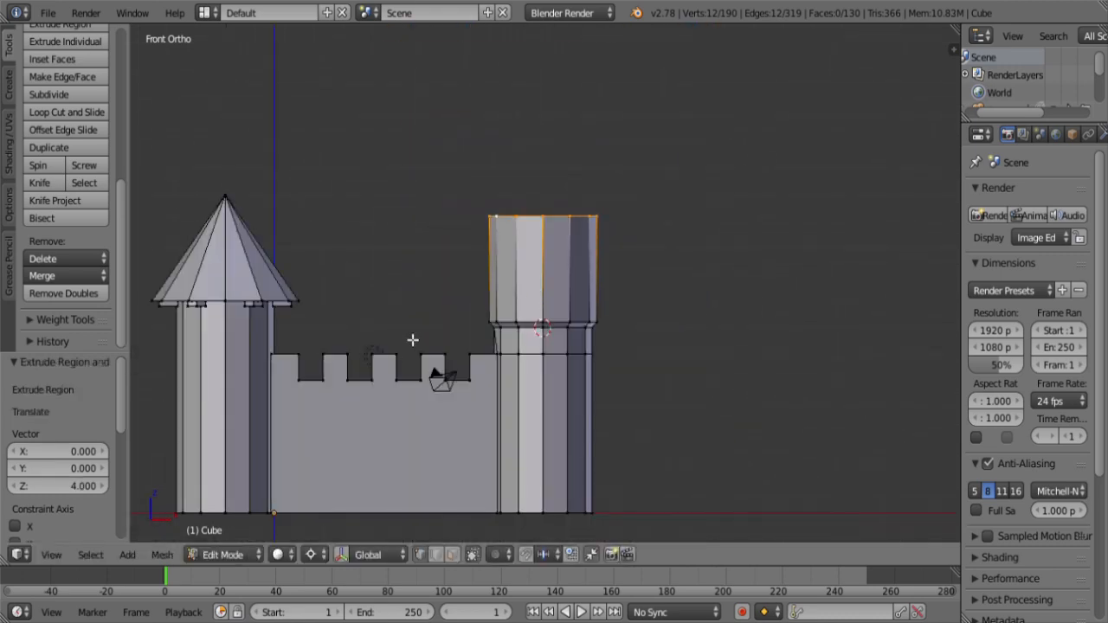
mouse_move(416, 346)
middle_down()
mouse_move(600, 351)
mouse_move(626, 289)
middle_up()
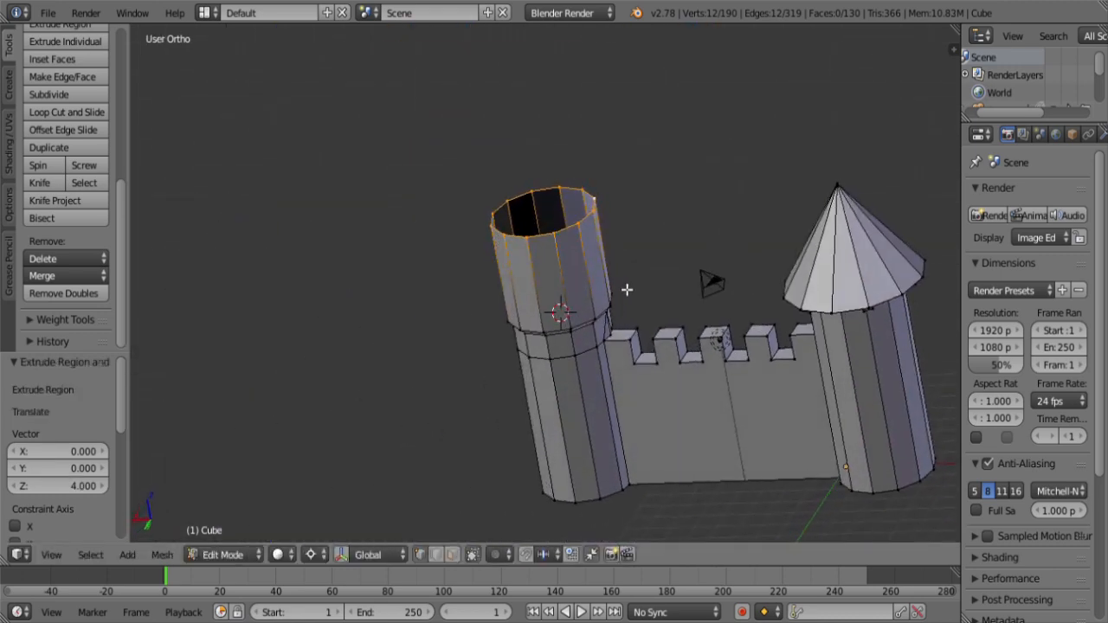
scroll(564, 327, up, 2)
middle_drag(563, 326, 581, 321)
scroll(595, 408, up, 1)
shift+middle_drag(595, 408, 586, 367)
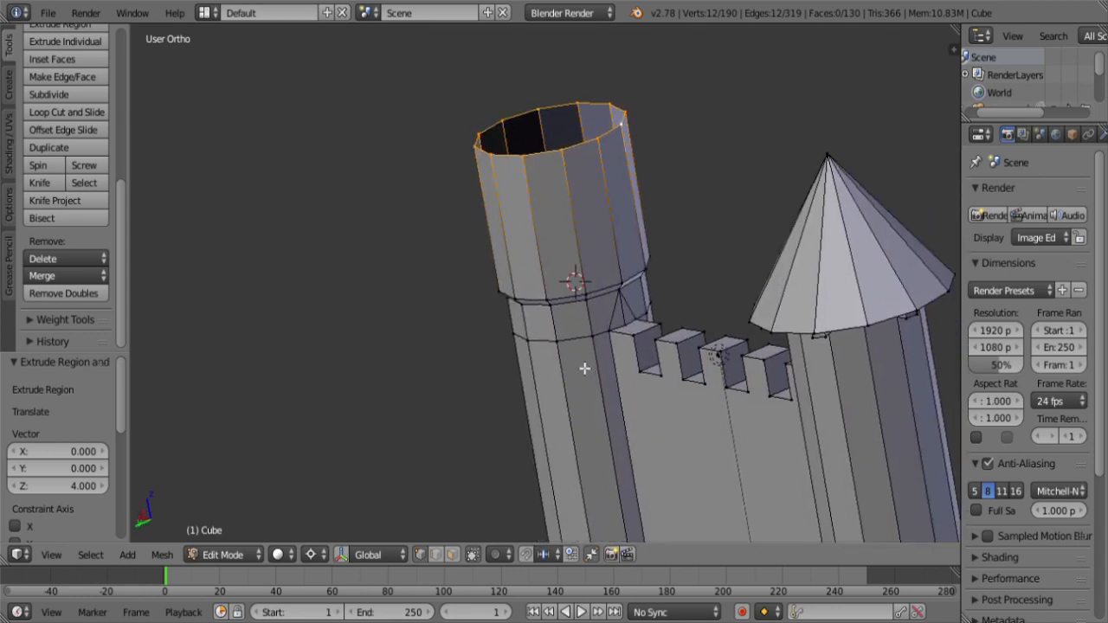
scroll(648, 337, up, 4)
scroll(765, 348, down, 3)
middle_drag(765, 348, 665, 327)
Step: Extrude the tower's open top rim a further 7 units upward along Z in front wireframe view
key(KP_1)
key(z)
scroll(657, 316, down, 4)
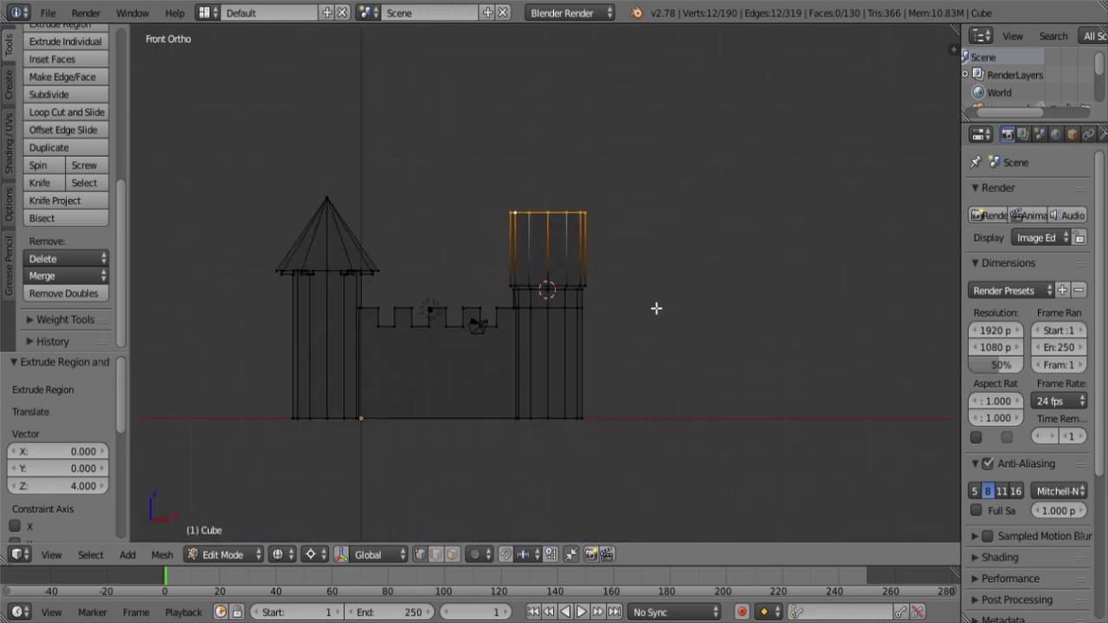
shift+scroll(620, 343, up, 3)
scroll(606, 378, up, 2)
scroll(608, 379, down, 2)
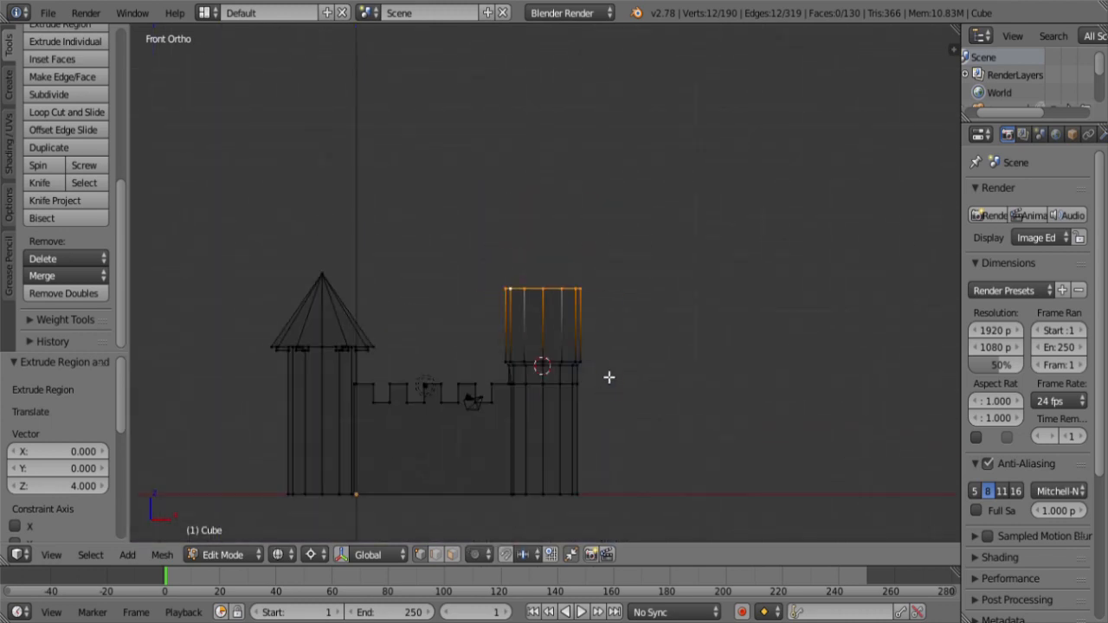
shift+scroll(610, 389, up, 2)
key(e)
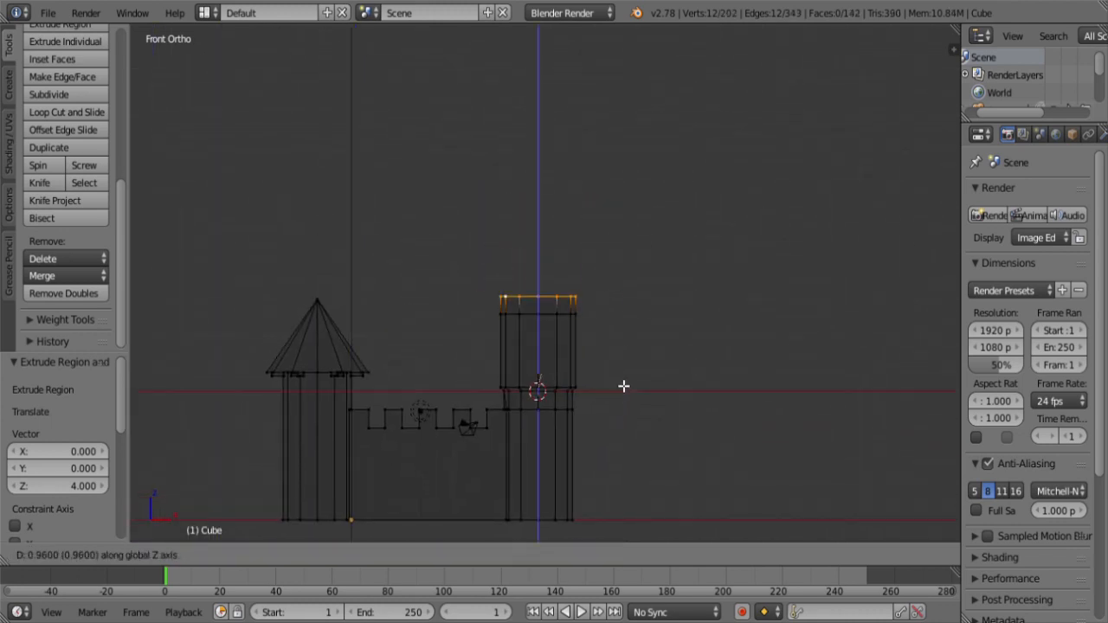
click(616, 295)
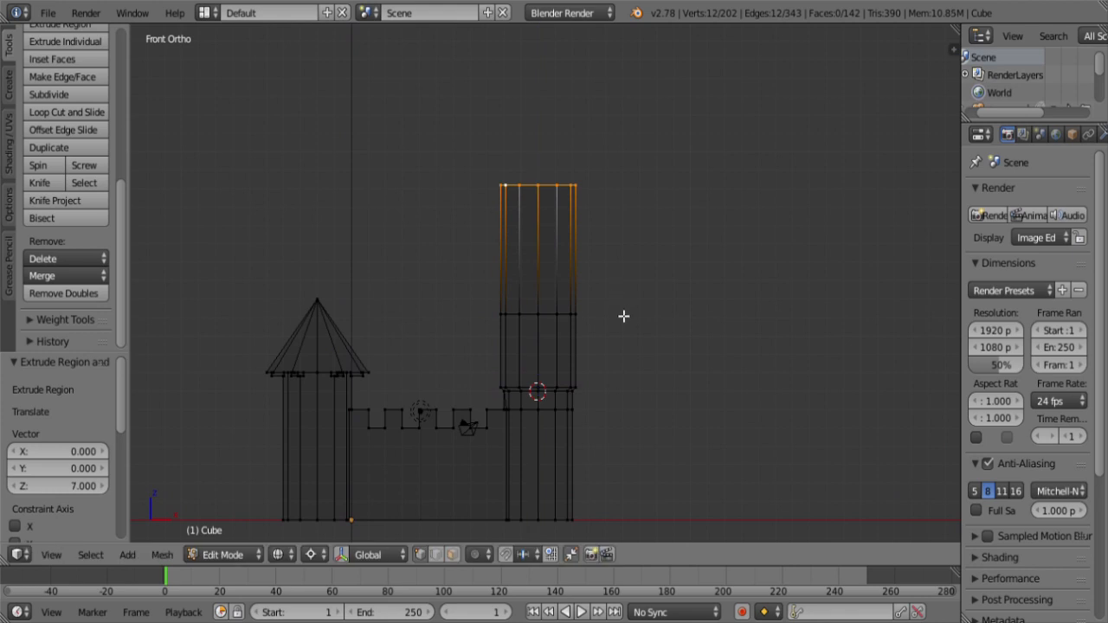
Step: Merge the extruded top ring of the tall tower at its center and snap the 3D cursor to the resulting tip
key(alt+m)
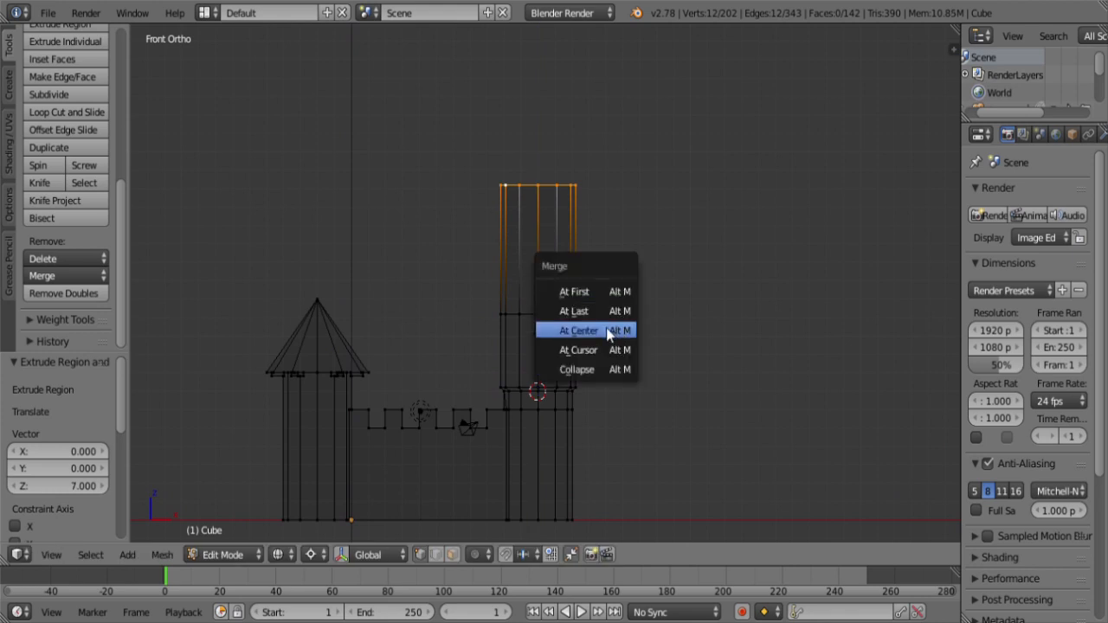
click(613, 328)
scroll(611, 334, up, 5)
scroll(629, 343, down, 4)
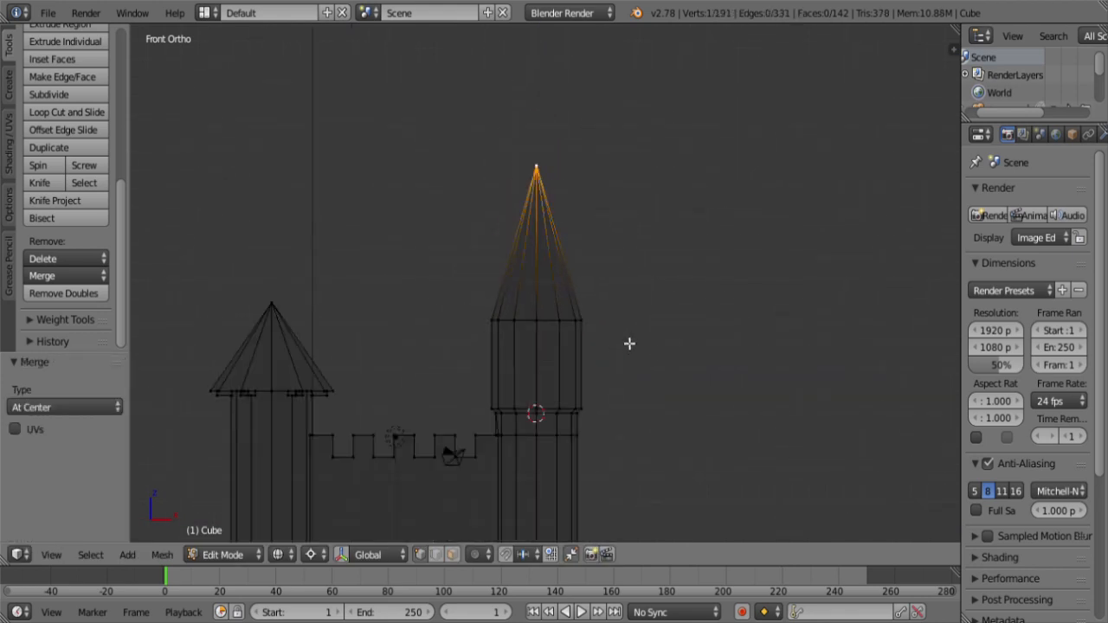
key(shift+s)
click(651, 356)
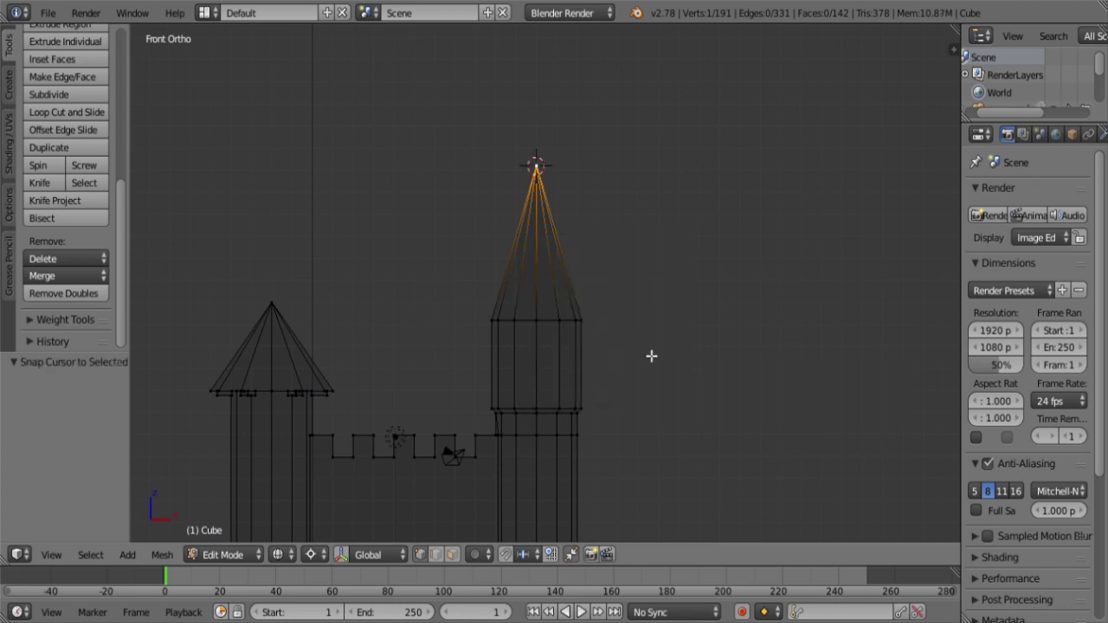
Step: Split the tall tower's cone roof from the walls and scale it by 1.4 in X and Y, with Z locked, to form overhanging eaves
key(ctrl+KP_Add)
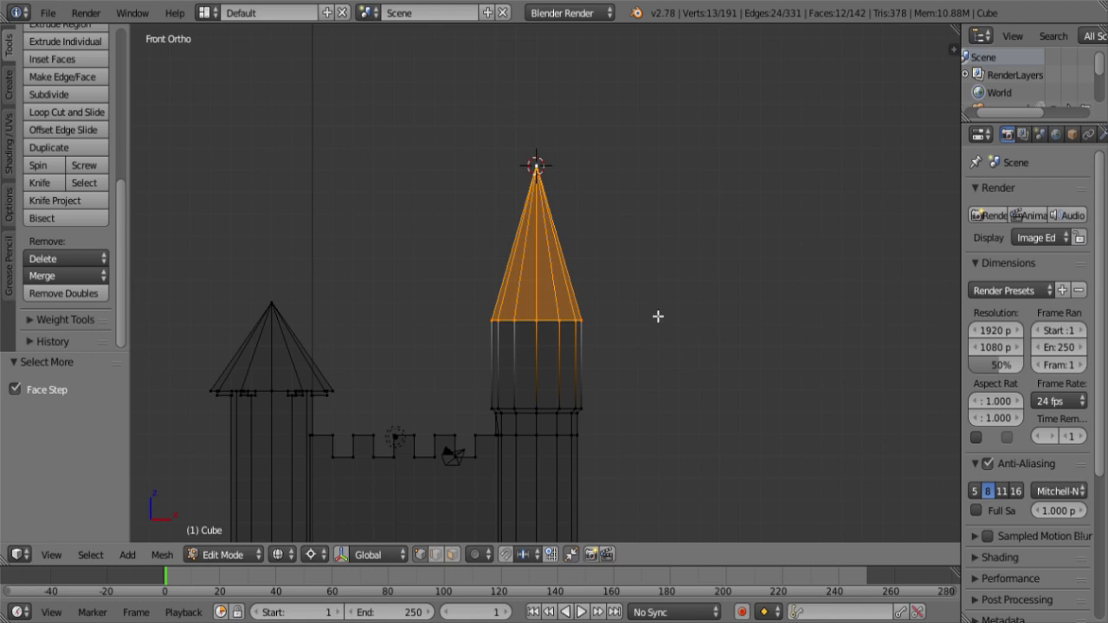
key(y)
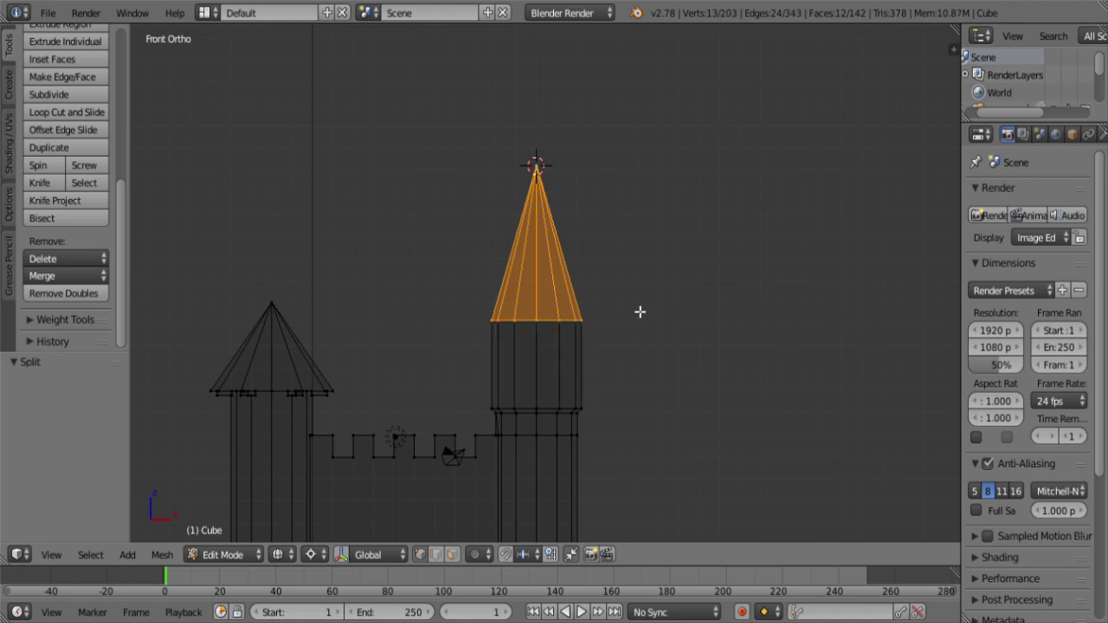
key(s)
key(shift+z)
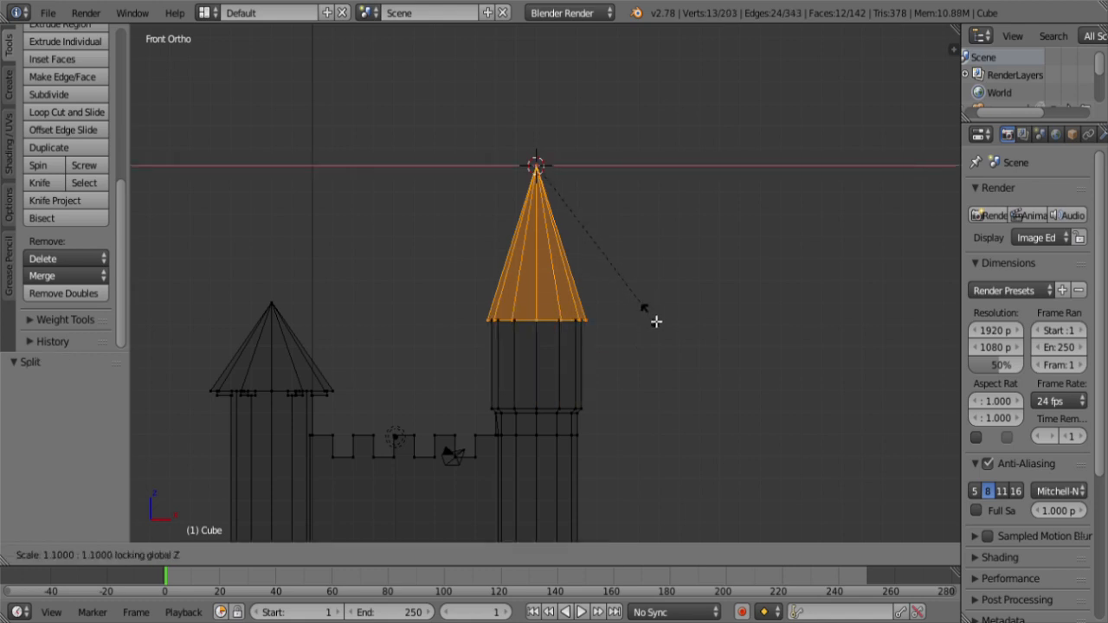
click(712, 336)
middle_drag(671, 365, 485, 301)
scroll(483, 300, up, 5)
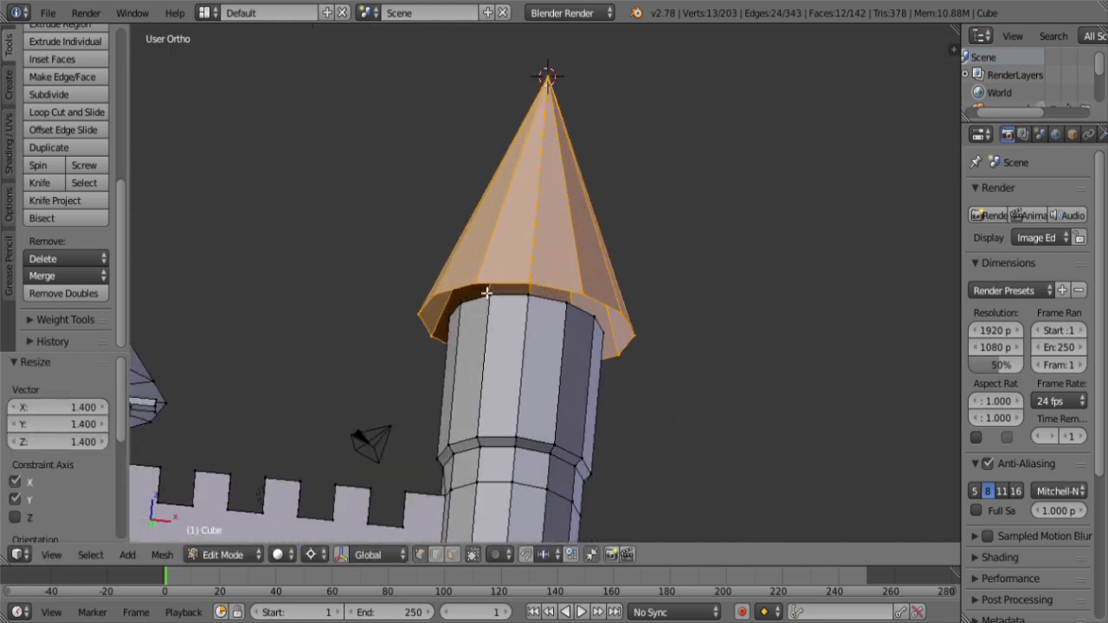
scroll(518, 367, down, 4)
middle_drag(440, 375, 447, 455)
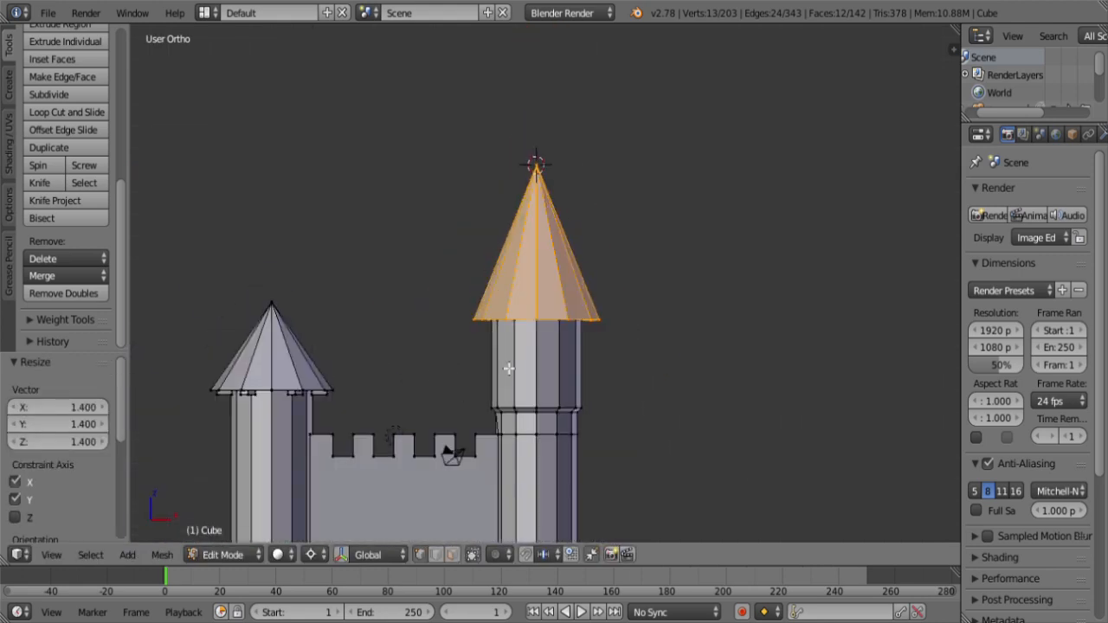
Step: Duplicate the middle front vertex of the tall tower's upper wall rim and place the copy 1.2 units straight down
key(KP_1)
key(z)
scroll(538, 381, up, 4)
middle_drag(539, 381, 547, 363)
right_click(542, 364)
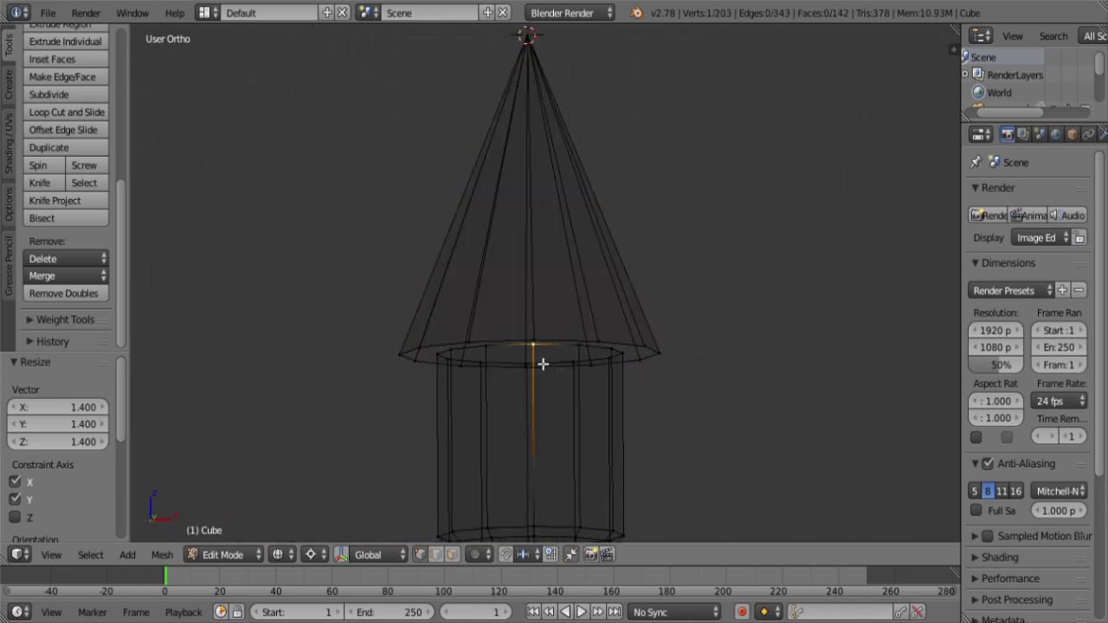
key(z)
key(KP_1)
key(z)
scroll(554, 377, up, 4)
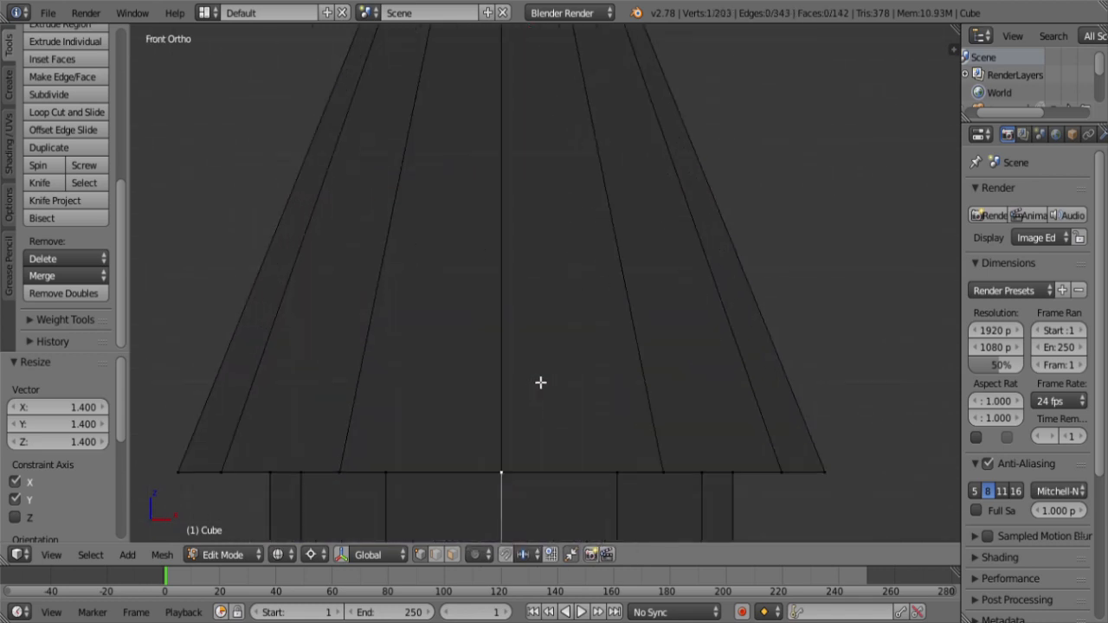
shift+middle_drag(608, 381, 585, 222)
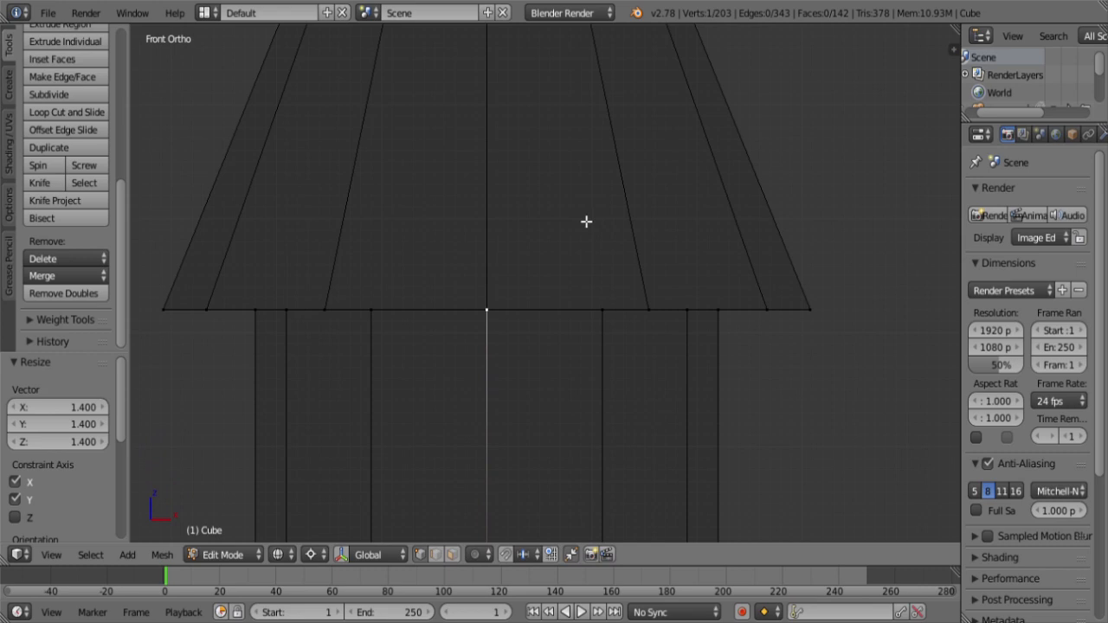
key(KP_3)
shift+middle_drag(263, 282, 581, 171)
key(e)
key(z)
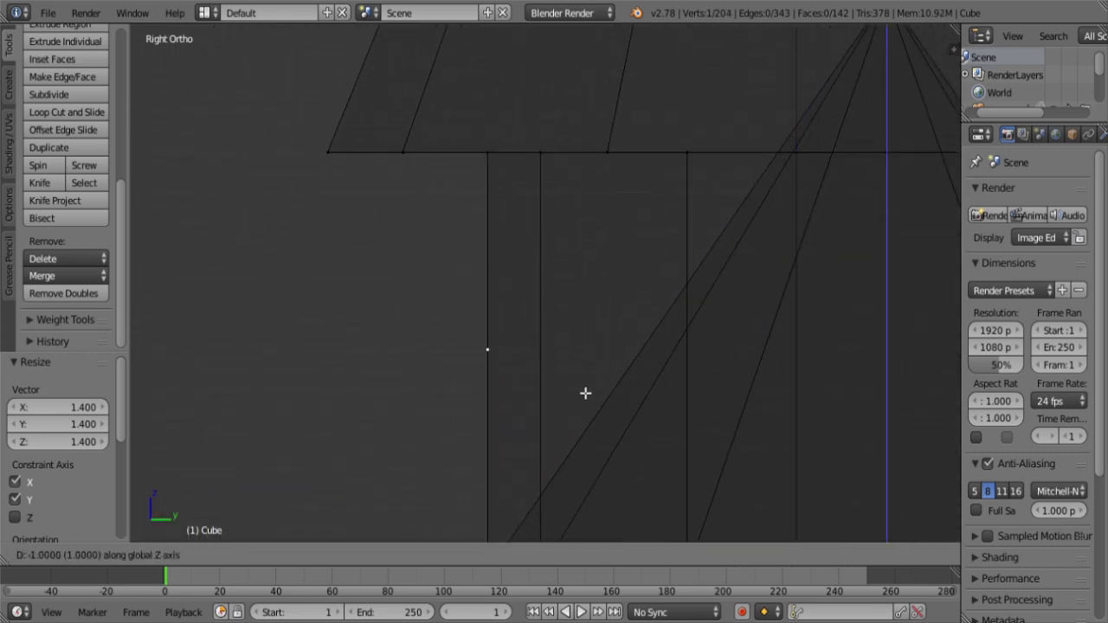
click(578, 399)
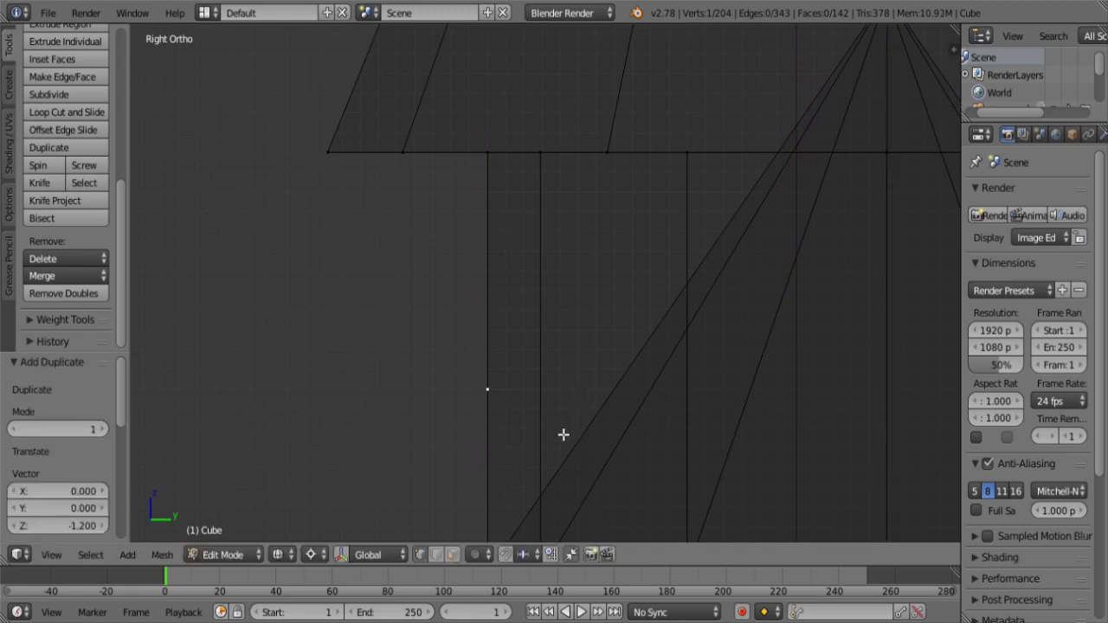
Step: Move the duplicated vertex -0.5 along Y, snap the 3D cursor to it, and undo the vertex move
key(g)
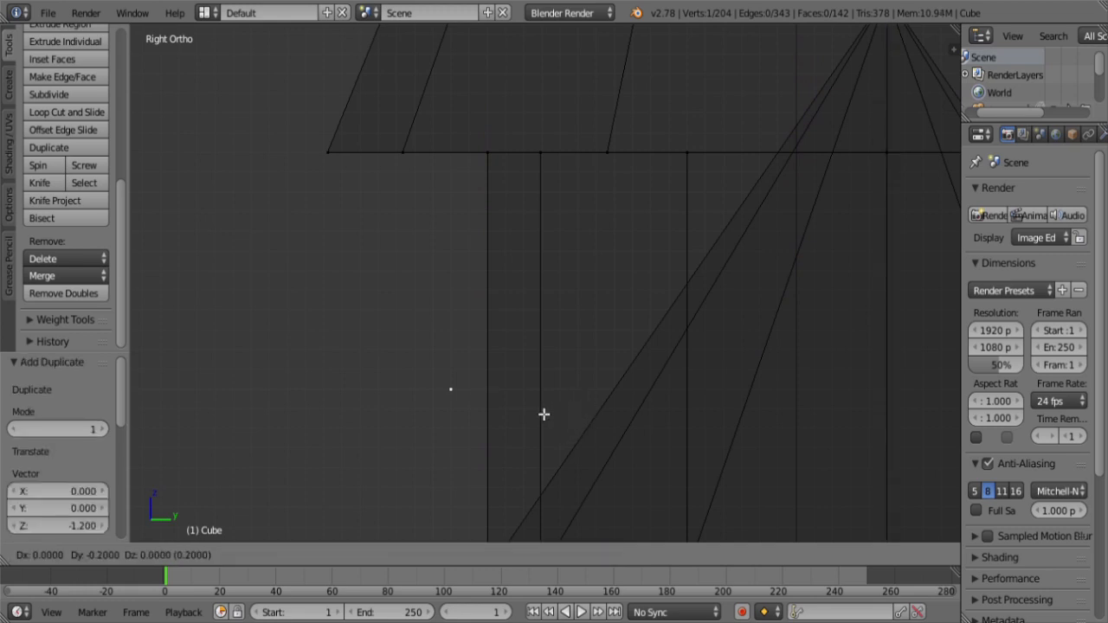
click(494, 418)
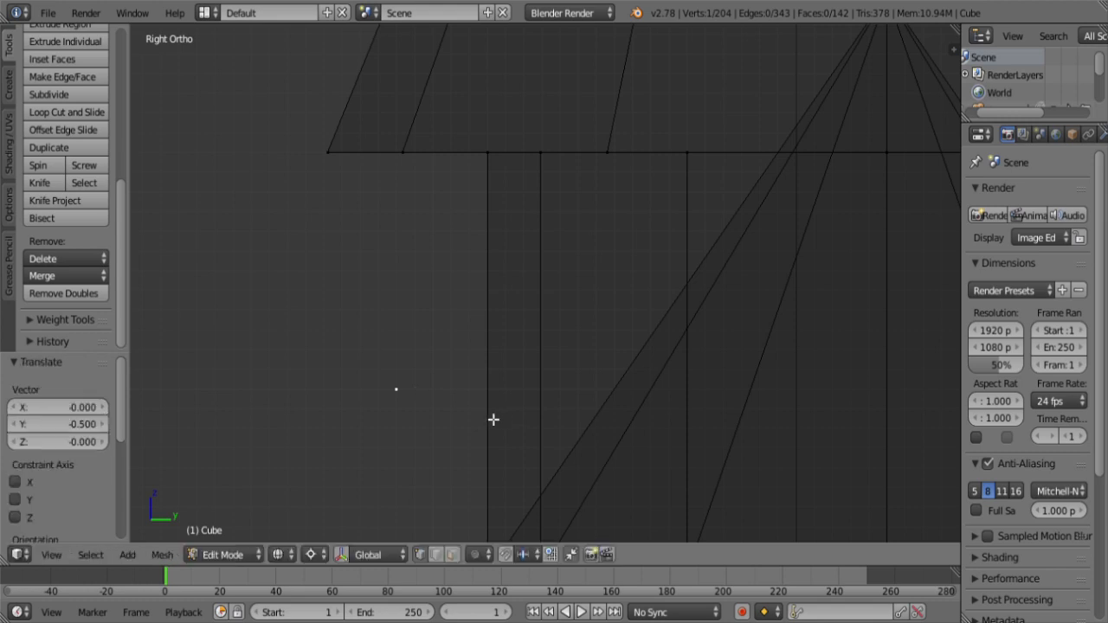
key(shift+s)
click(558, 407)
key(ctrl+z)
scroll(560, 406, down, 3)
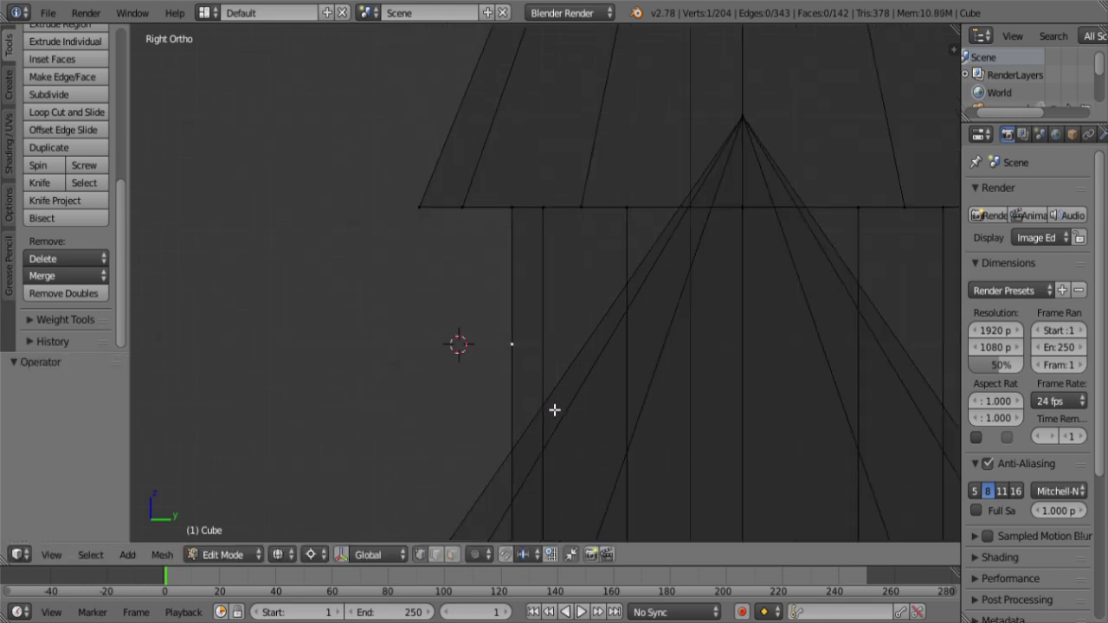
shift+middle_drag(554, 408, 567, 319)
scroll(567, 319, up, 2)
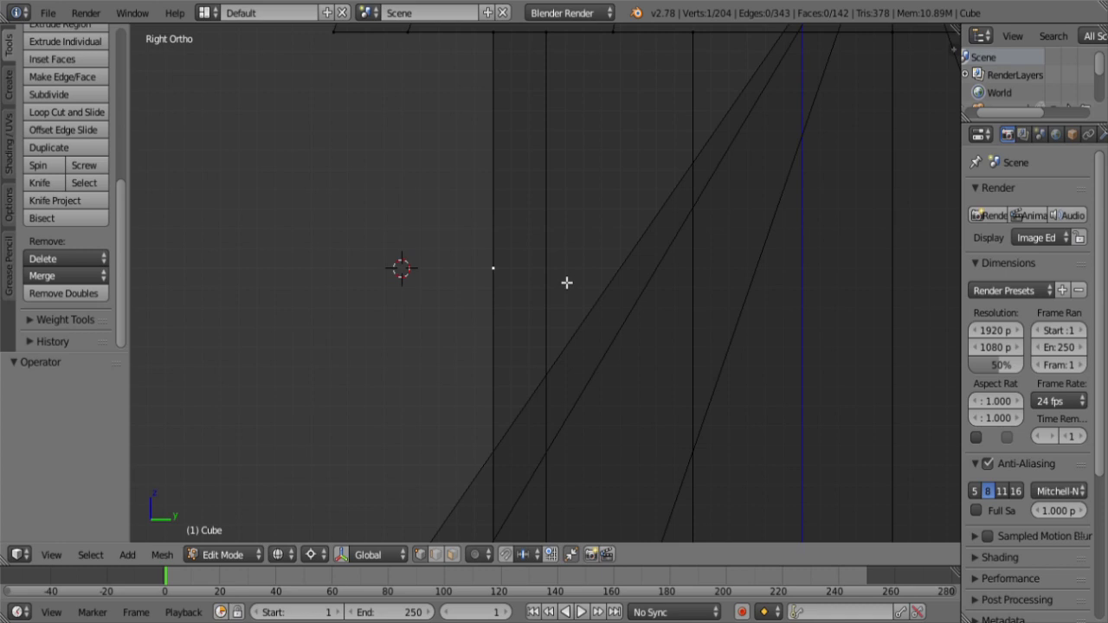
Step: Spin the duplicated vertex 90° around the 3D cursor in 9 steps, with the X axis value set to -1
click(41, 166)
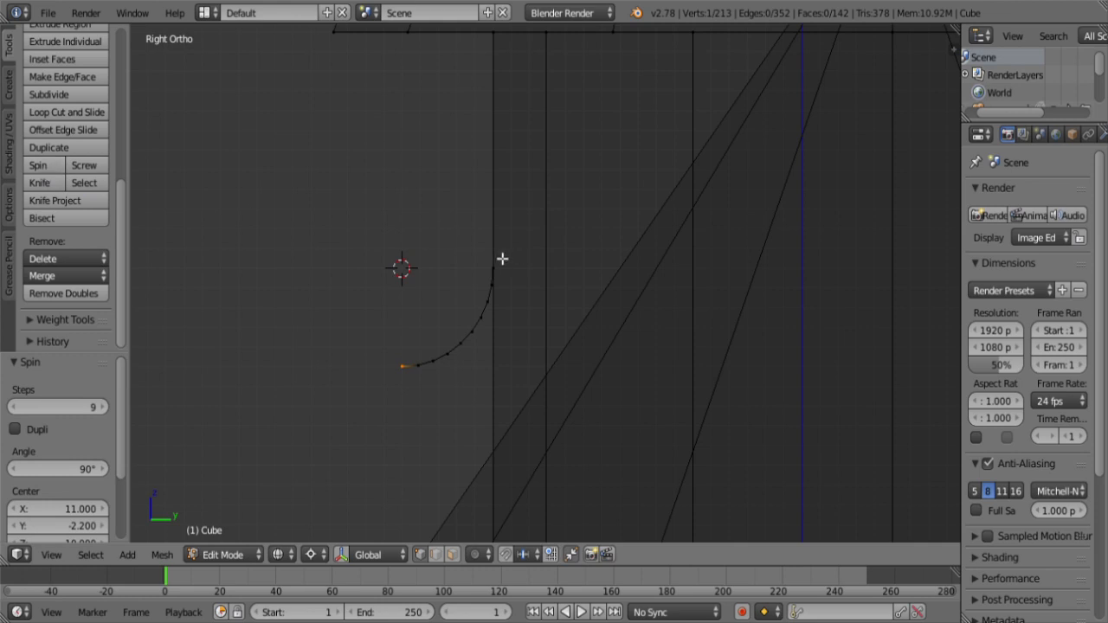
scroll(64, 373, down, 4)
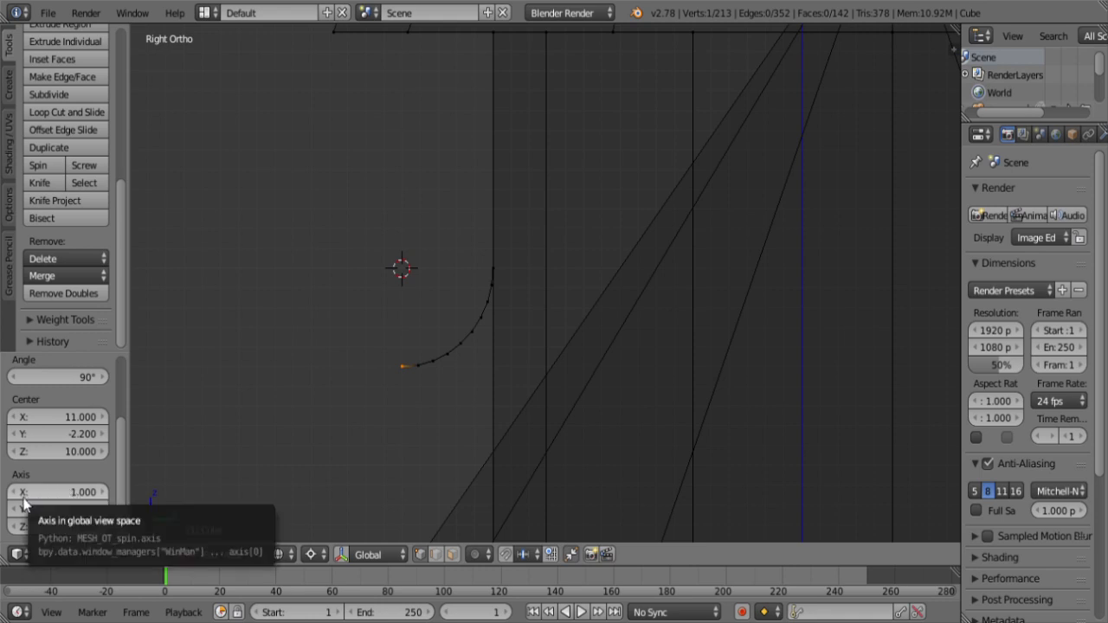
click(84, 493)
key(BackSpace)
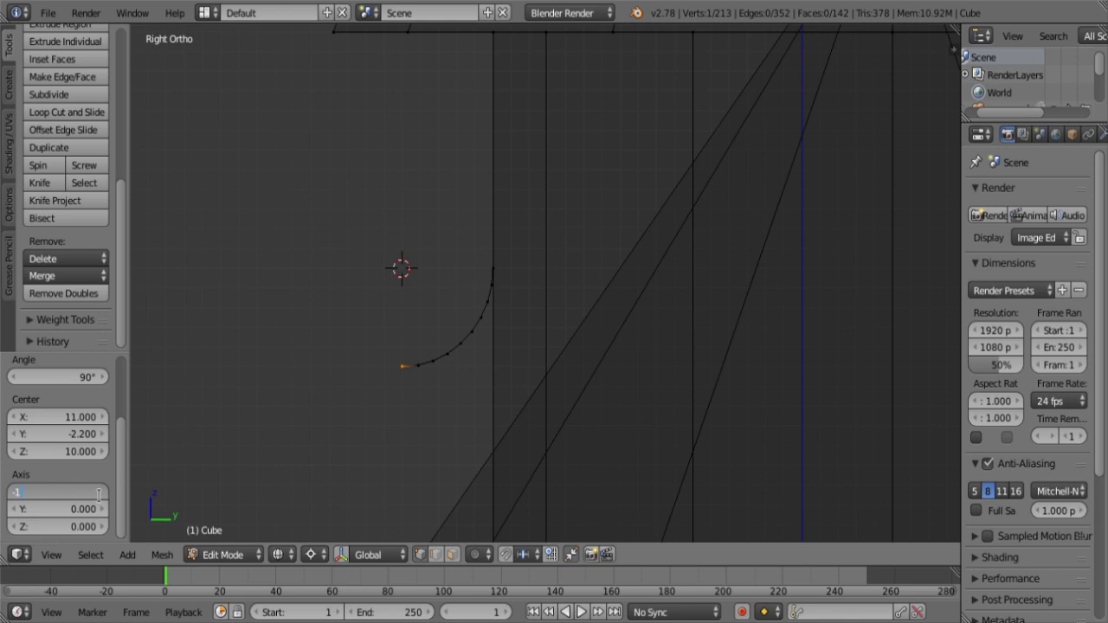
text(-1)
key(Return)
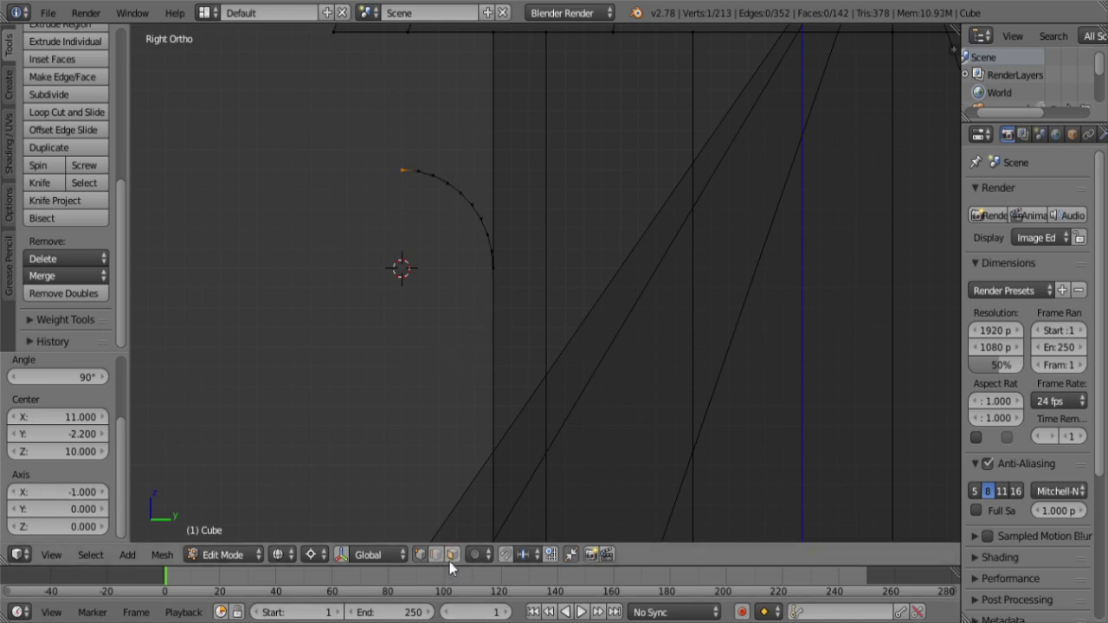
Step: Enable Connected proportional editing with Smooth falloff
click(475, 554)
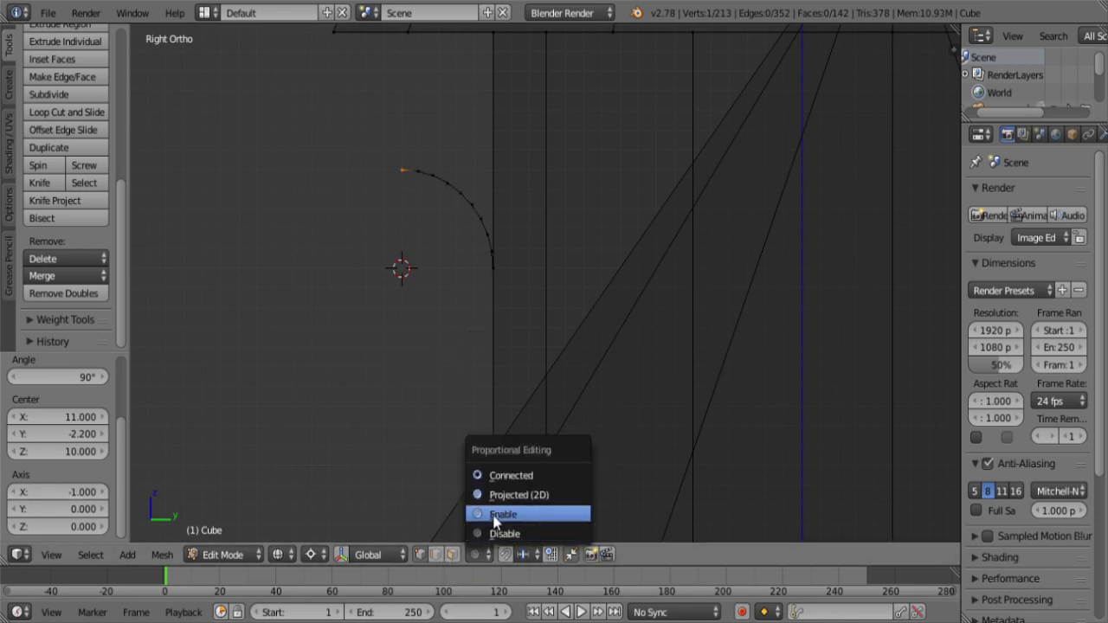
click(501, 470)
scroll(584, 343, down, 1)
shift+middle_drag(584, 342, 596, 404)
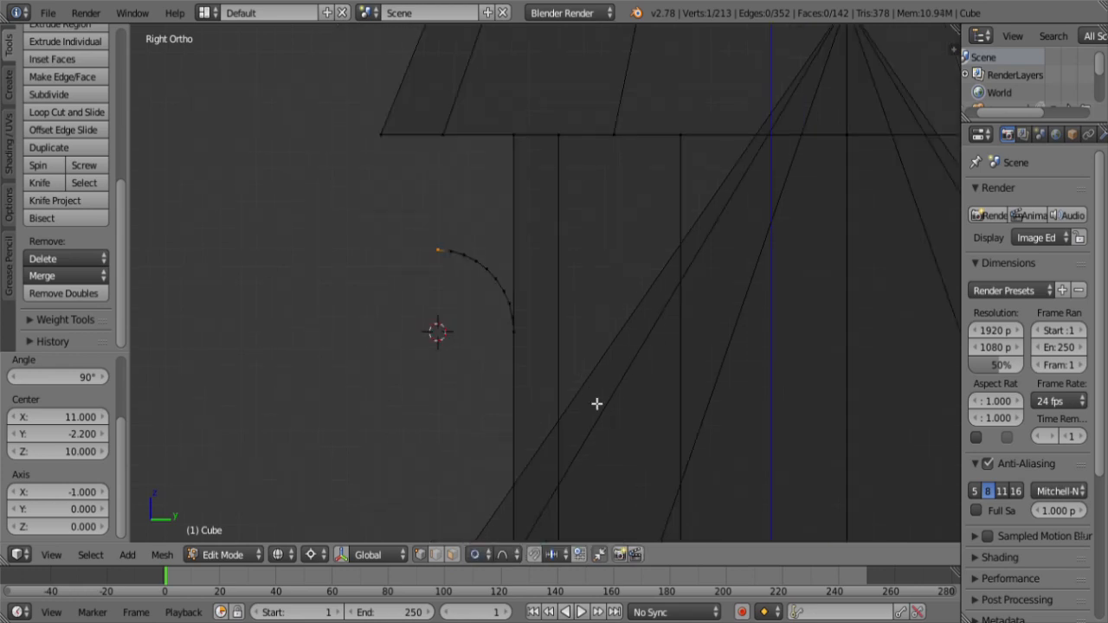
click(502, 552)
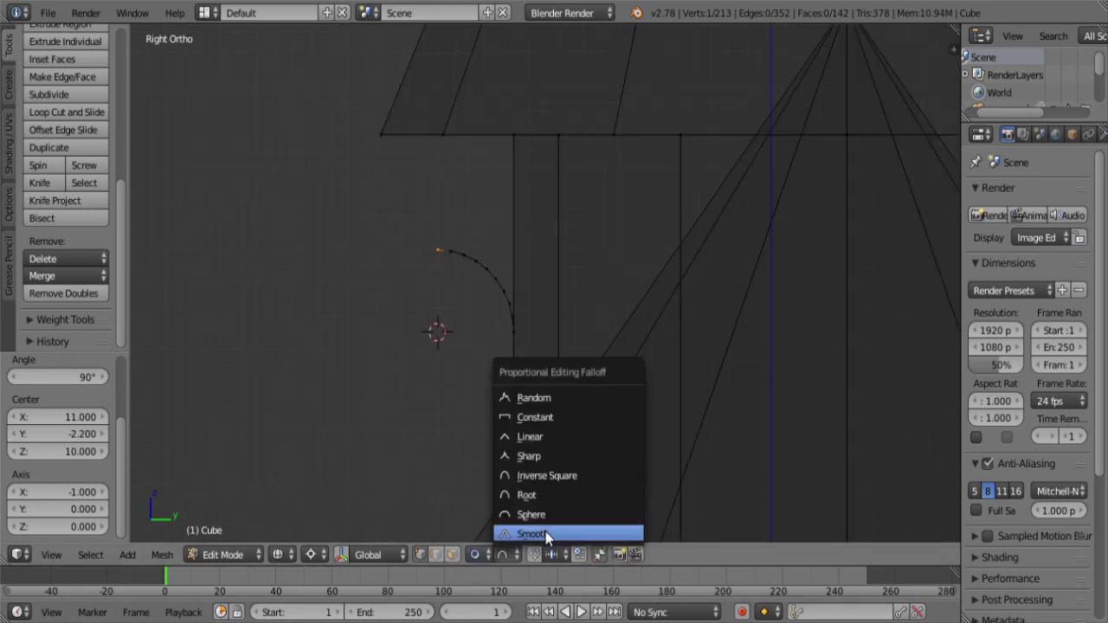
click(537, 534)
Step: Try to pull the arc's lower end vertex down 0.4 along Z with a proportional size of 0.75
scroll(535, 379, down, 2)
right_click(521, 356)
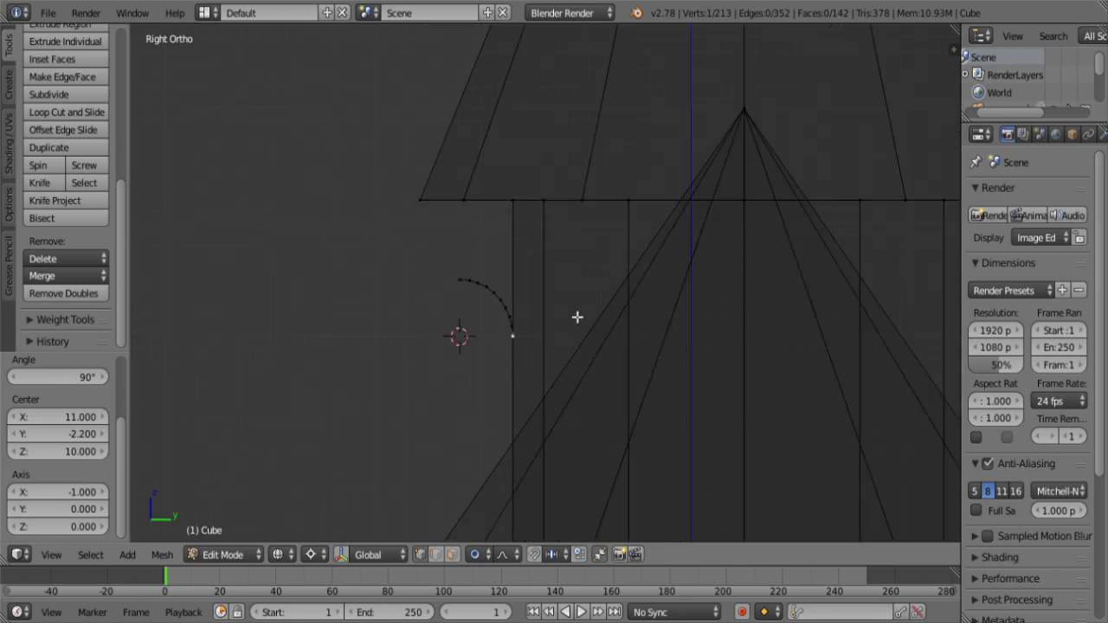
key(g)
key(z)
scroll(577, 355, up, 2)
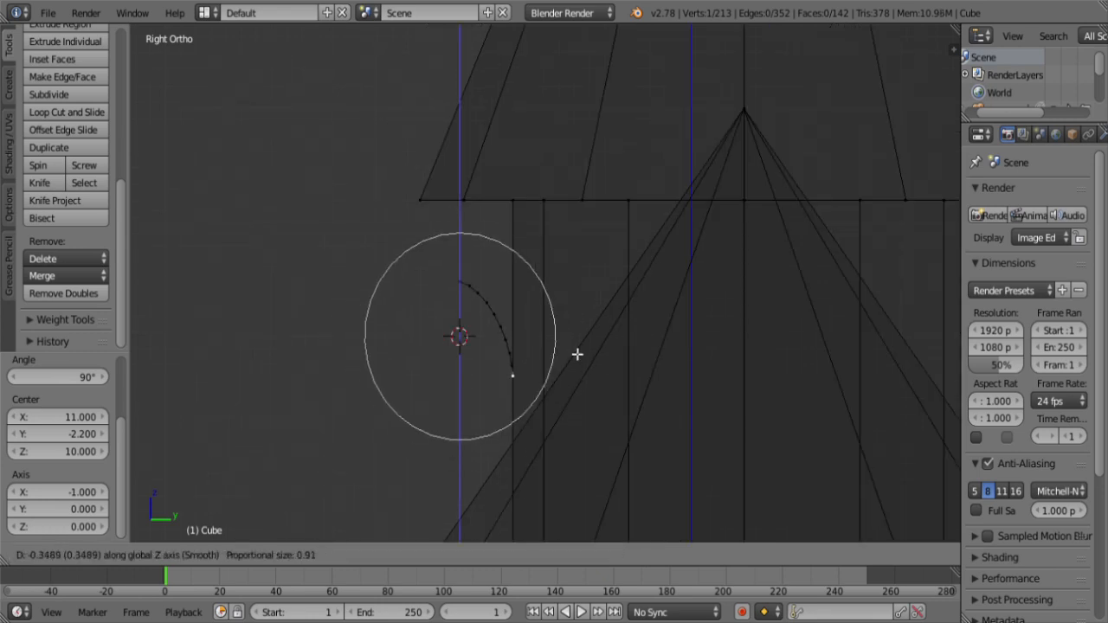
scroll(572, 355, up, 2)
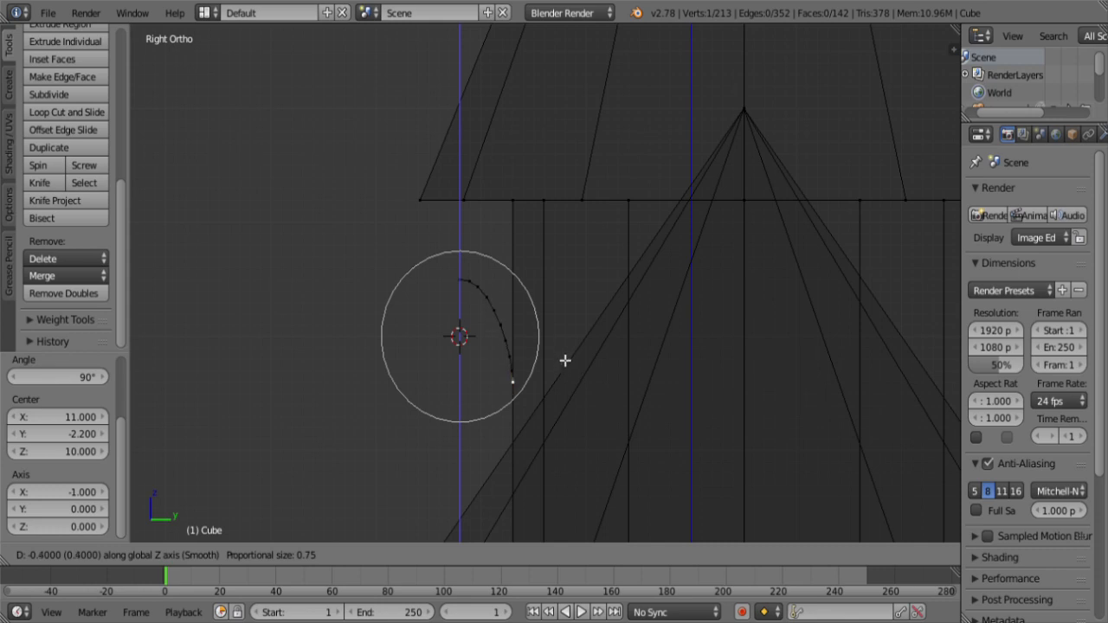
click(561, 356)
scroll(537, 356, up, 3)
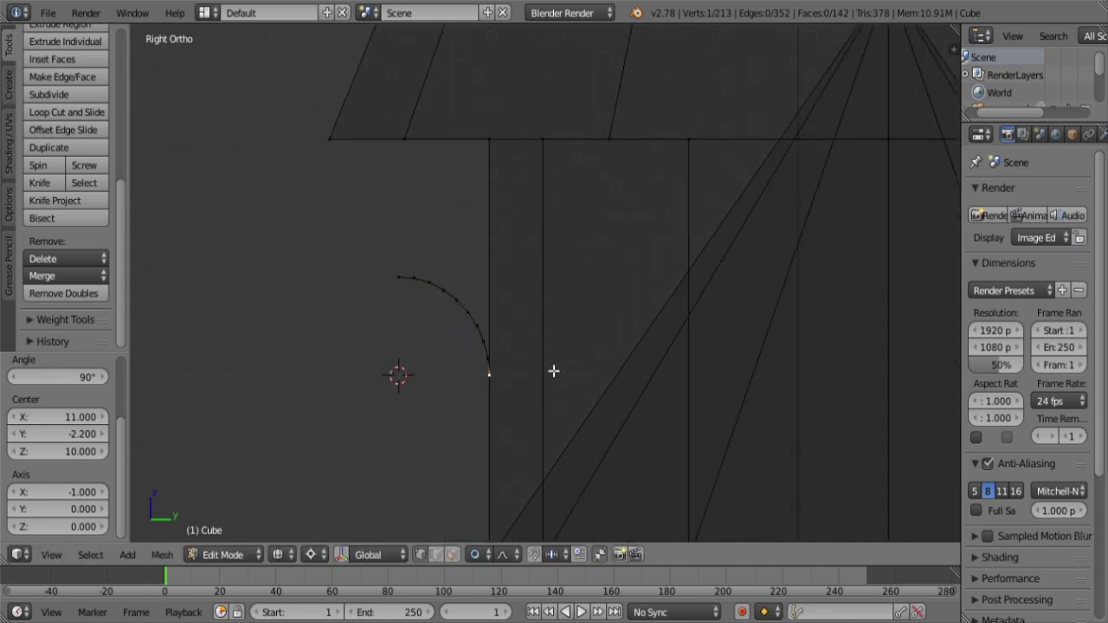
Step: Undo the arc back to the single duplicated vertex, and try the 90° spin again from the right view
key(ctrl+z)
key(ctrl+z)
key(ctrl+z)
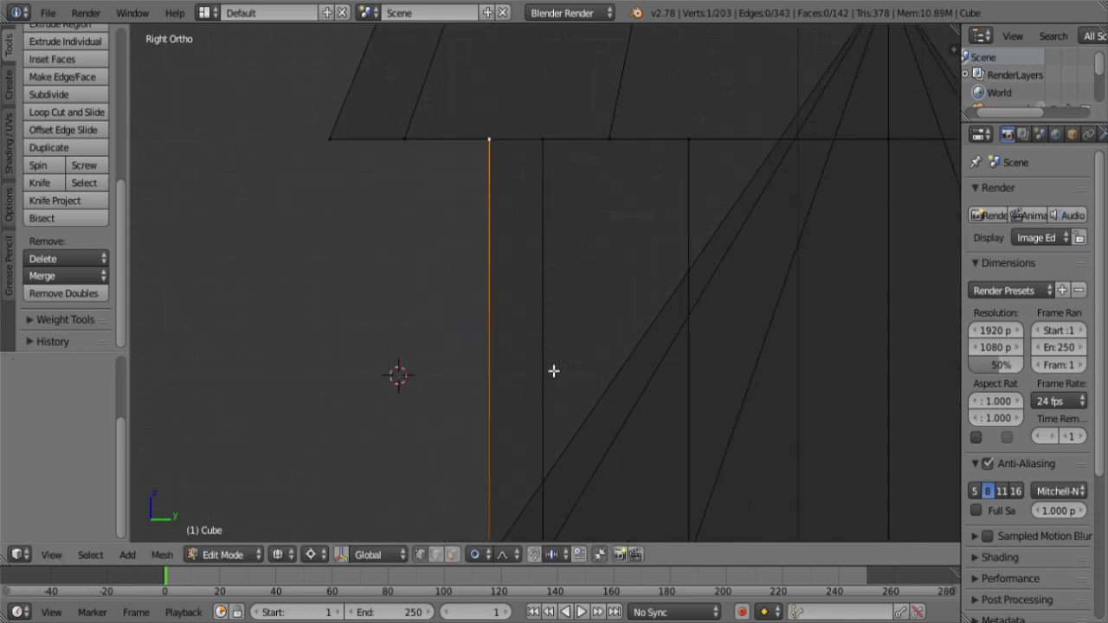
key(ctrl+shift+z)
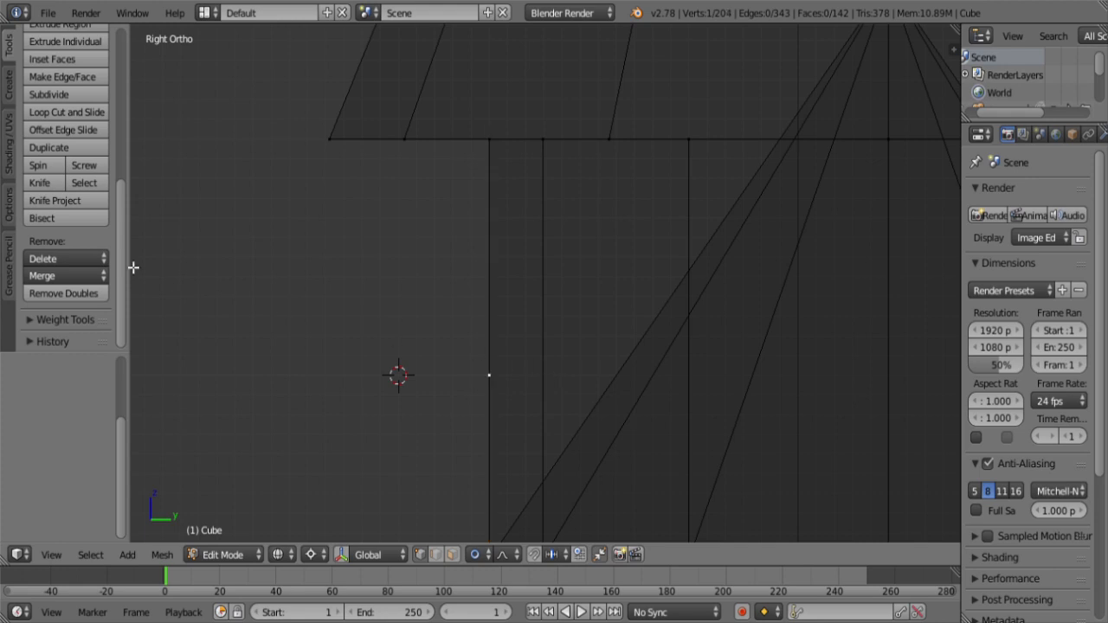
click(38, 166)
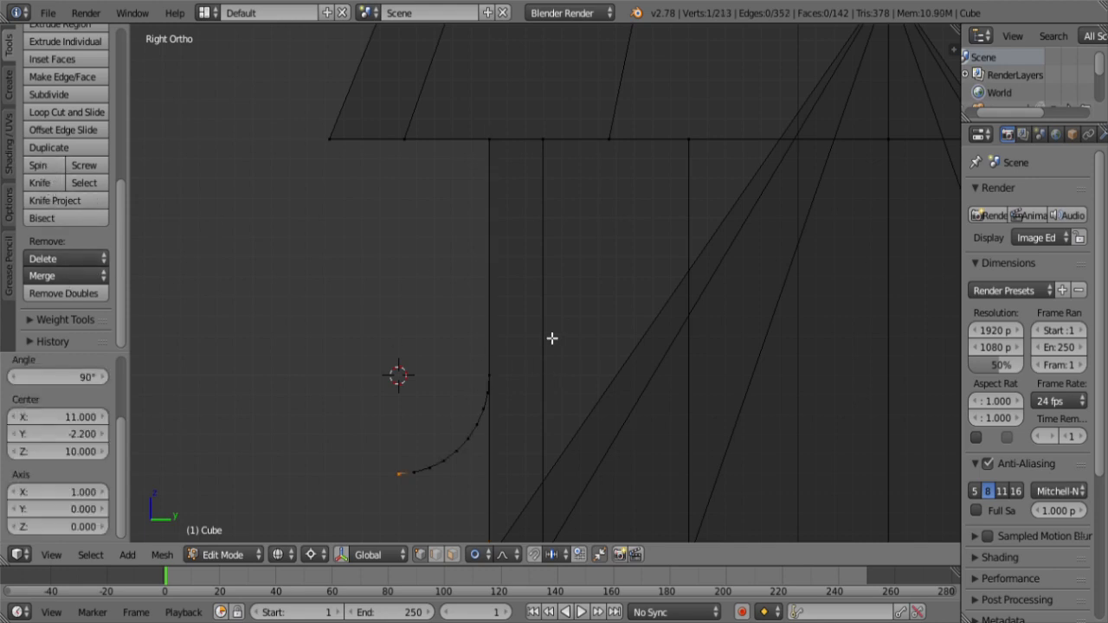
key(ctrl+z)
Step: Spin the single vertex 90° around the 3D cursor from the left view, using 5 steps
key(ctrl+KP_3)
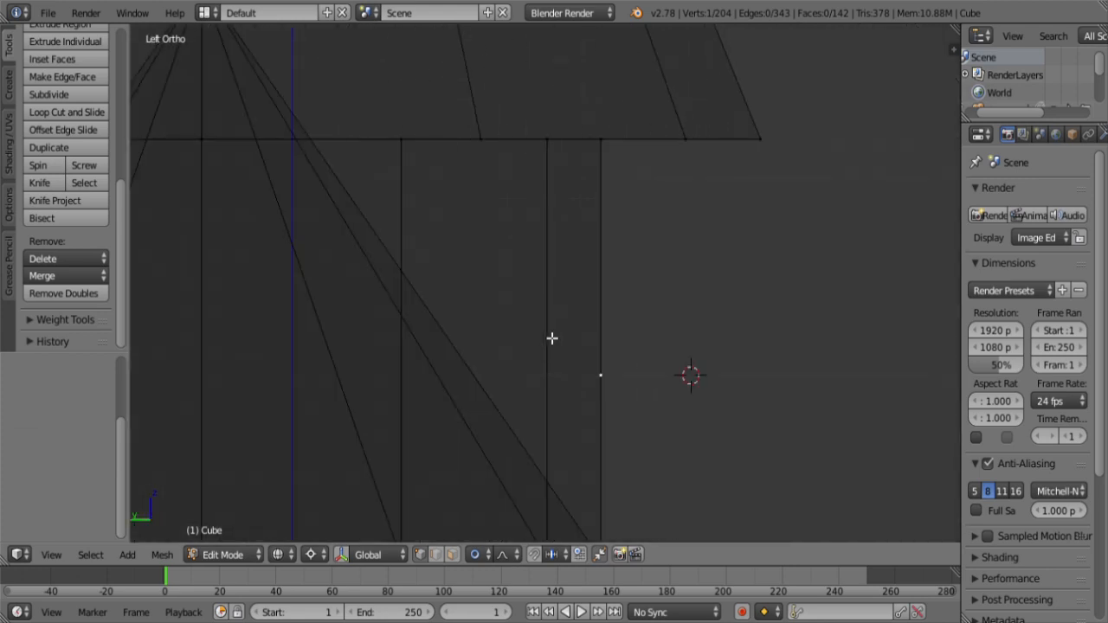
click(52, 167)
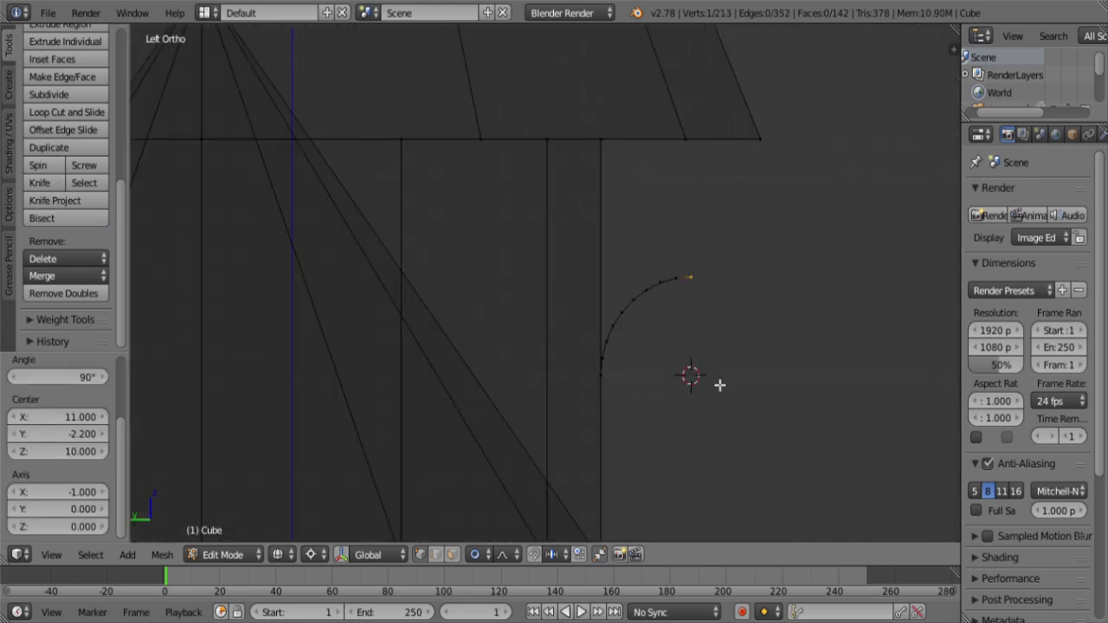
shift+middle_drag(720, 386, 665, 354)
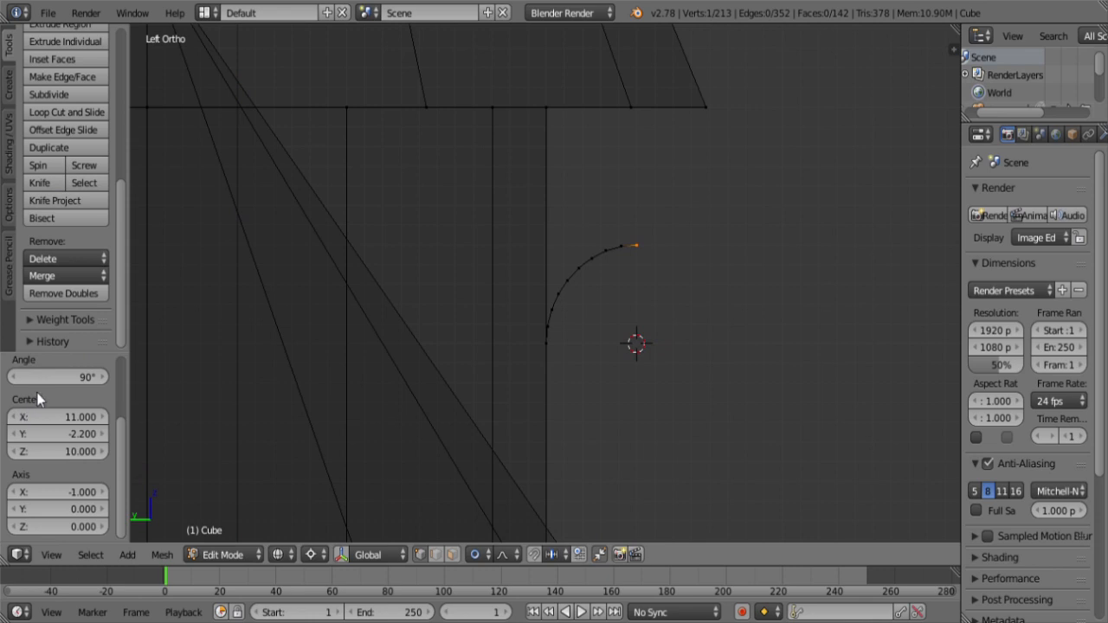
scroll(37, 396, up, 3)
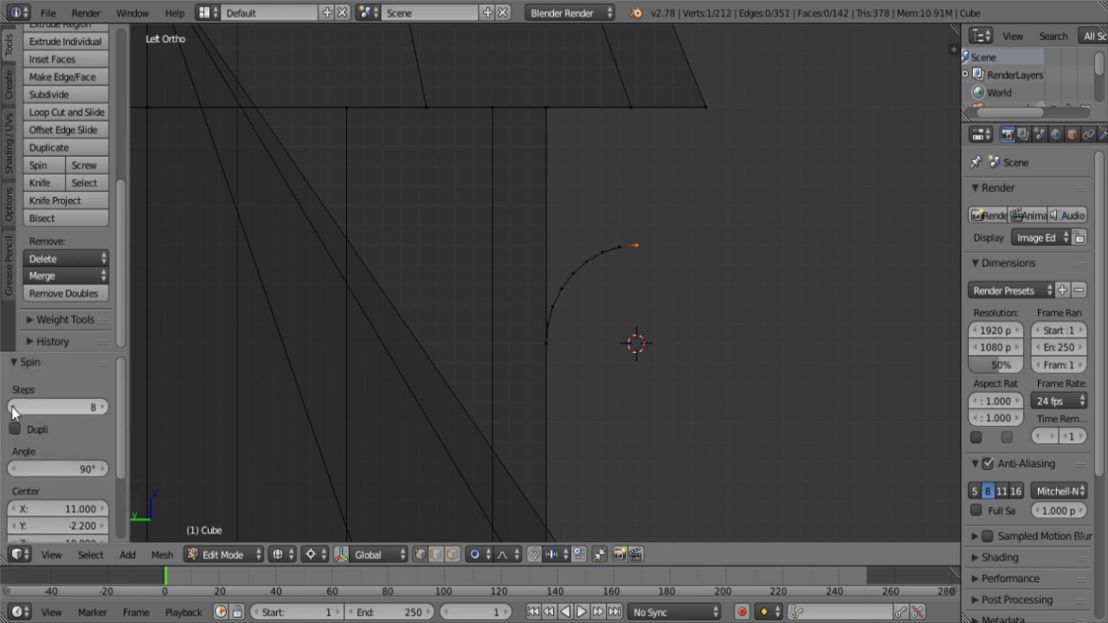
click(12, 407)
click(12, 407)
click(12, 406)
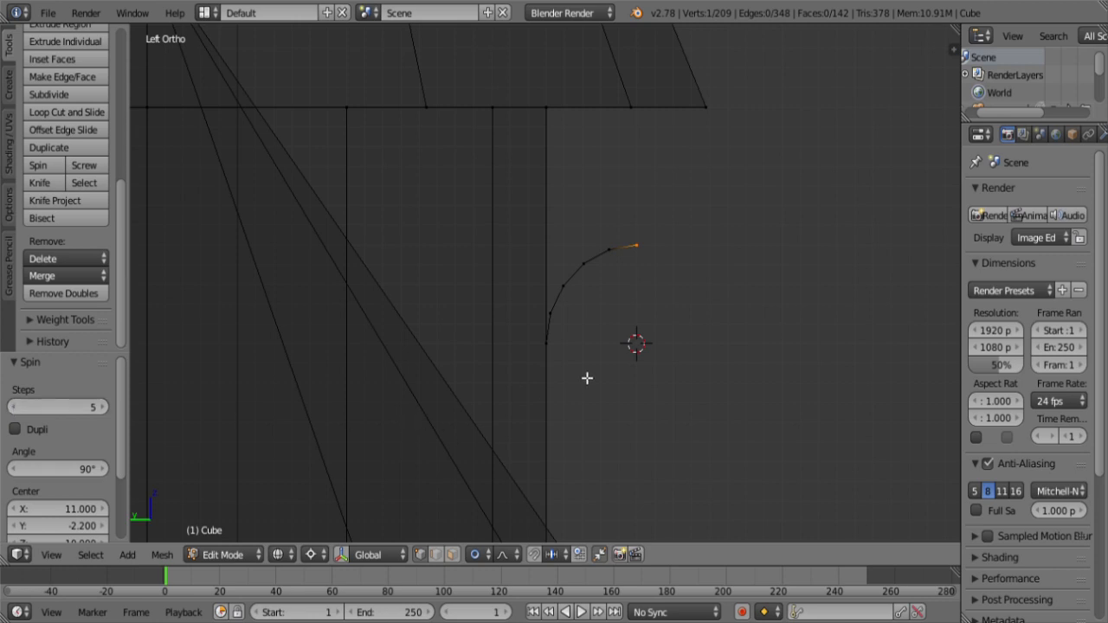
Step: Raise the arc's upper end vertex 0.4 along Z with smooth proportional editing at size 0.75
key(g)
key(z)
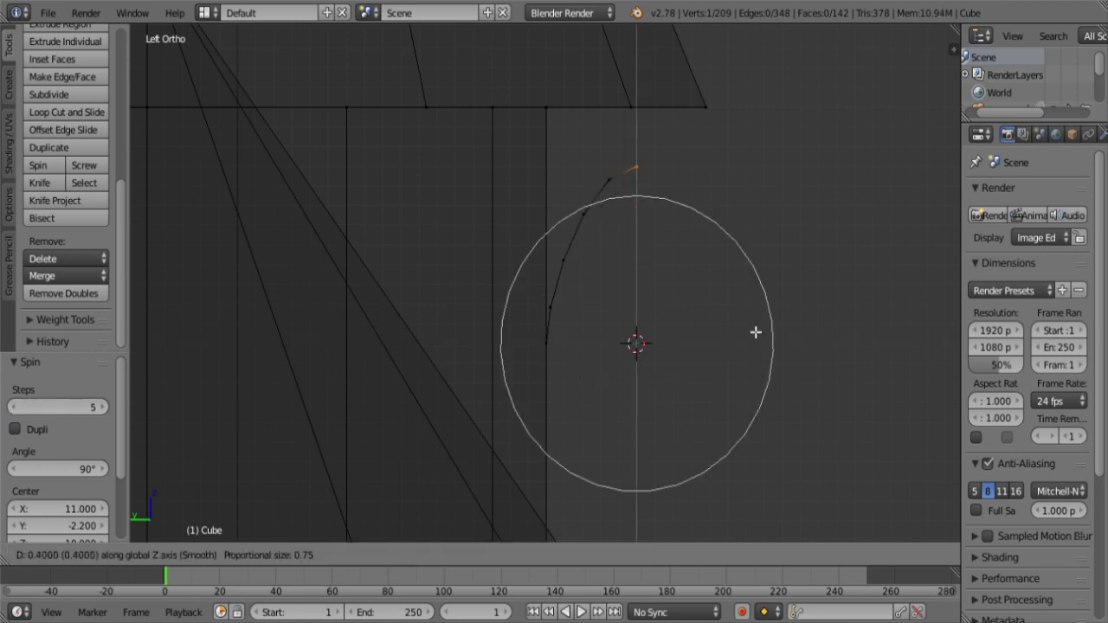
click(756, 333)
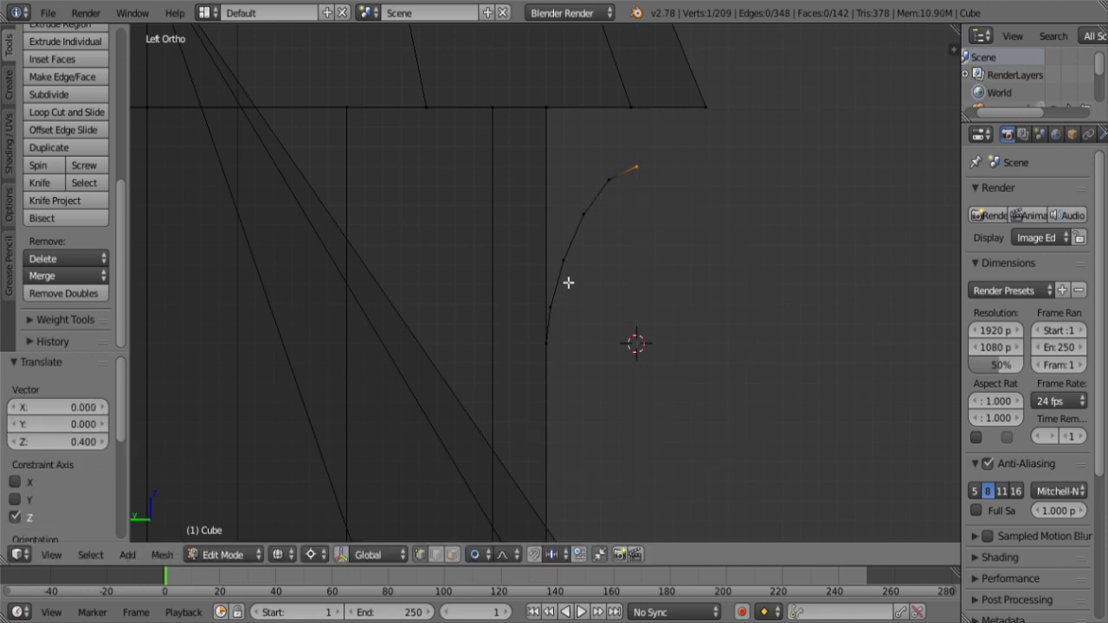
Step: Select the whole linked arc and move it down 0.6 along Z
key(l)
scroll(661, 299, down, 3)
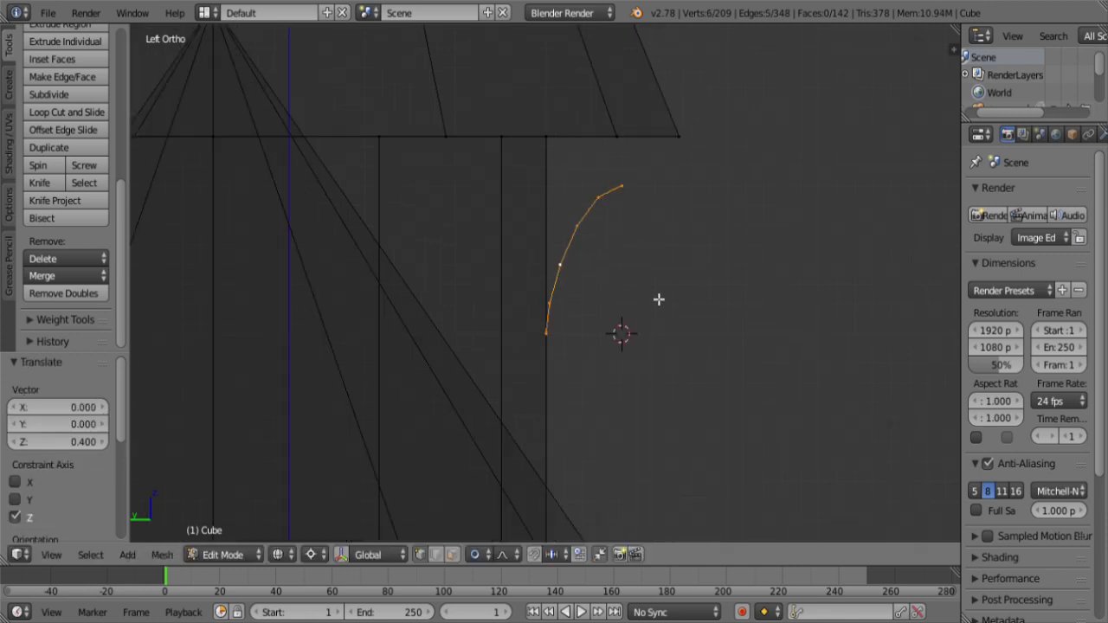
key(g)
key(z)
click(649, 342)
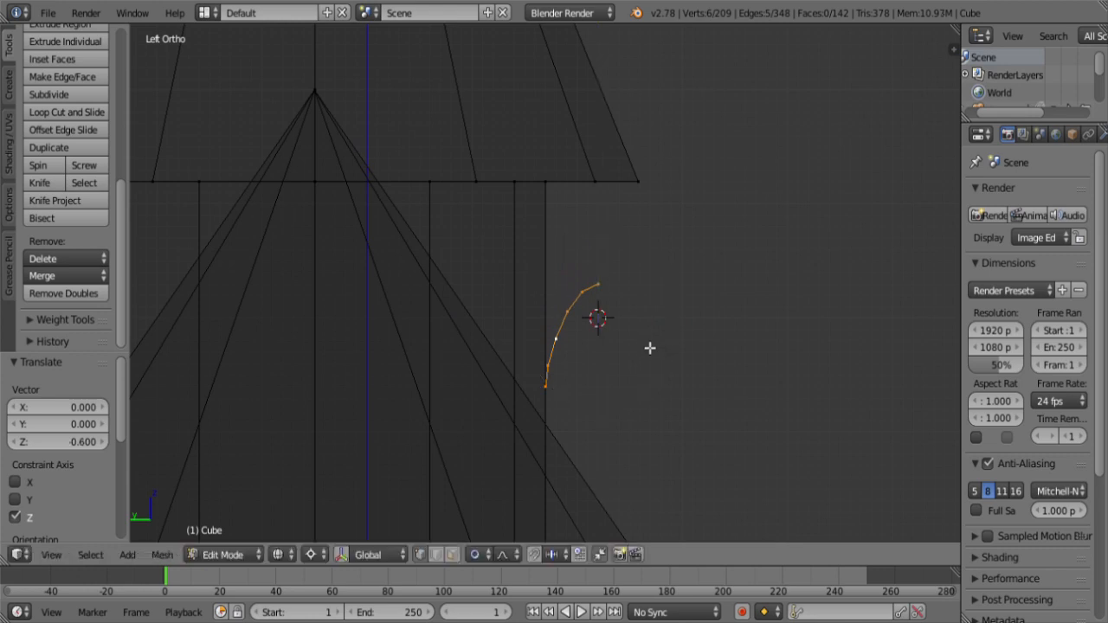
Step: Disable proportional editing and extrude the arc's upper end vertex 0.3 upward along Z
click(474, 554)
click(506, 534)
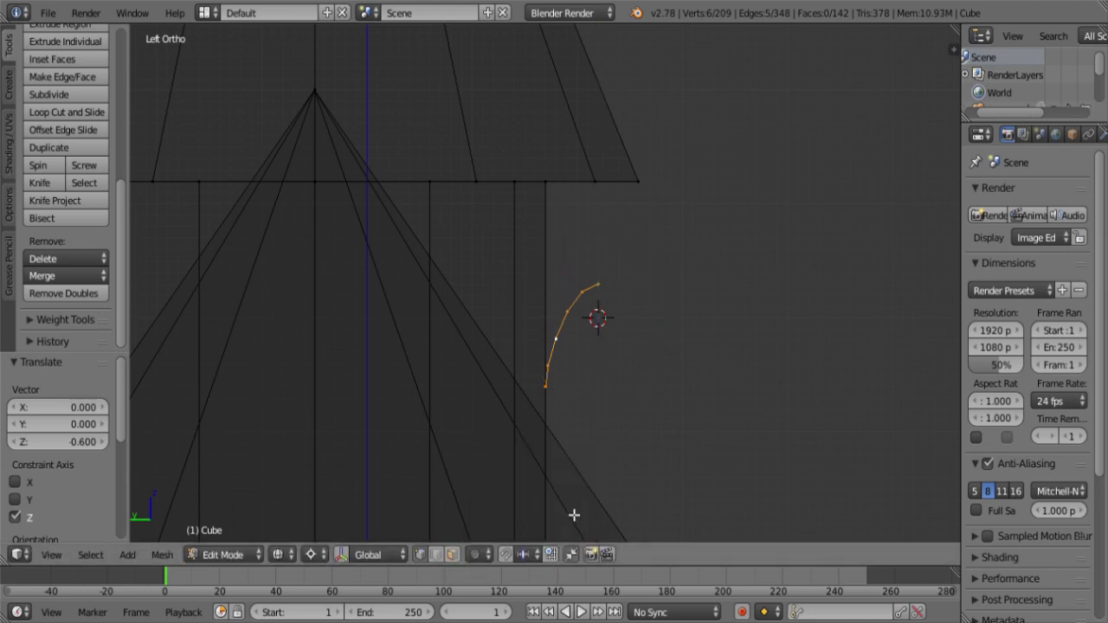
right_click(622, 296)
key(e)
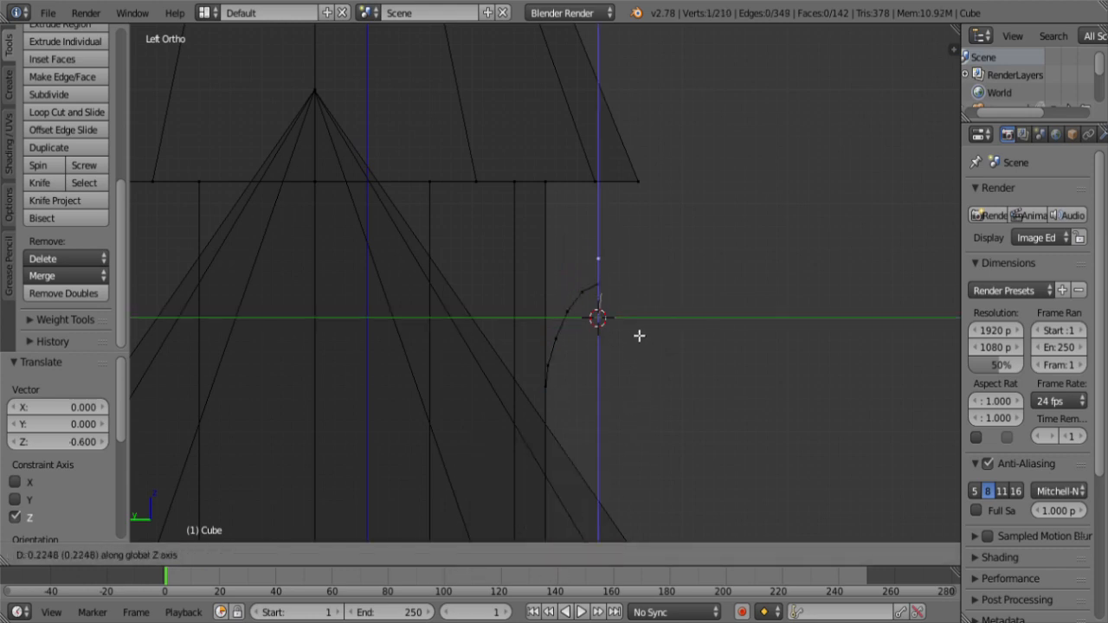
key(z)
click(639, 326)
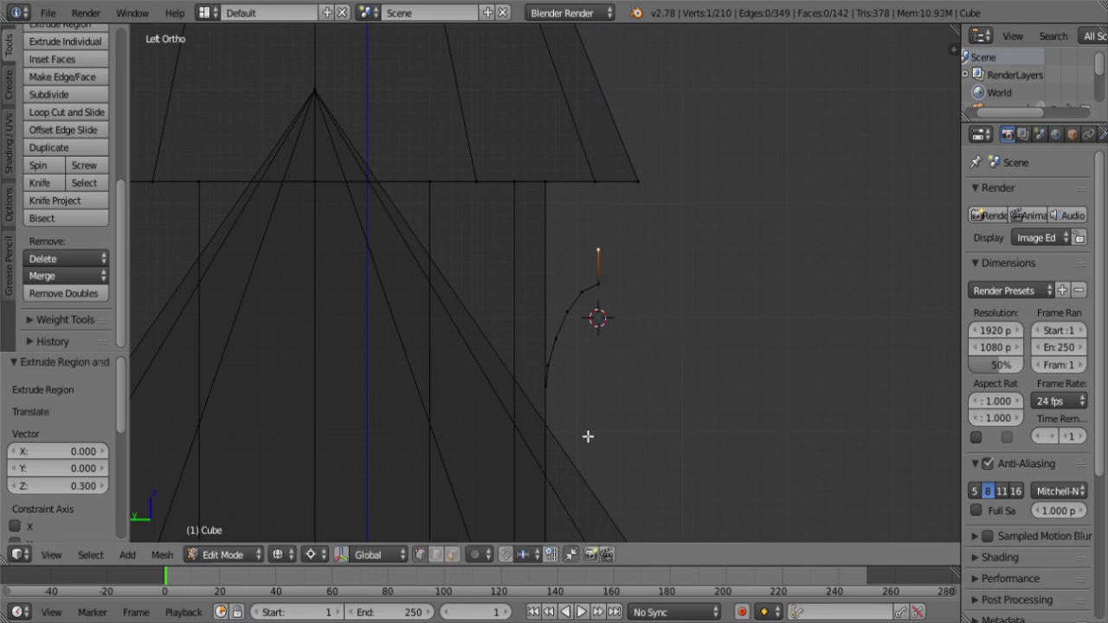
Step: Extrude the arc's lower end vertex 0.3 along Y into the tower, and extrude that new vertex 1.2 upward along Z
key(e)
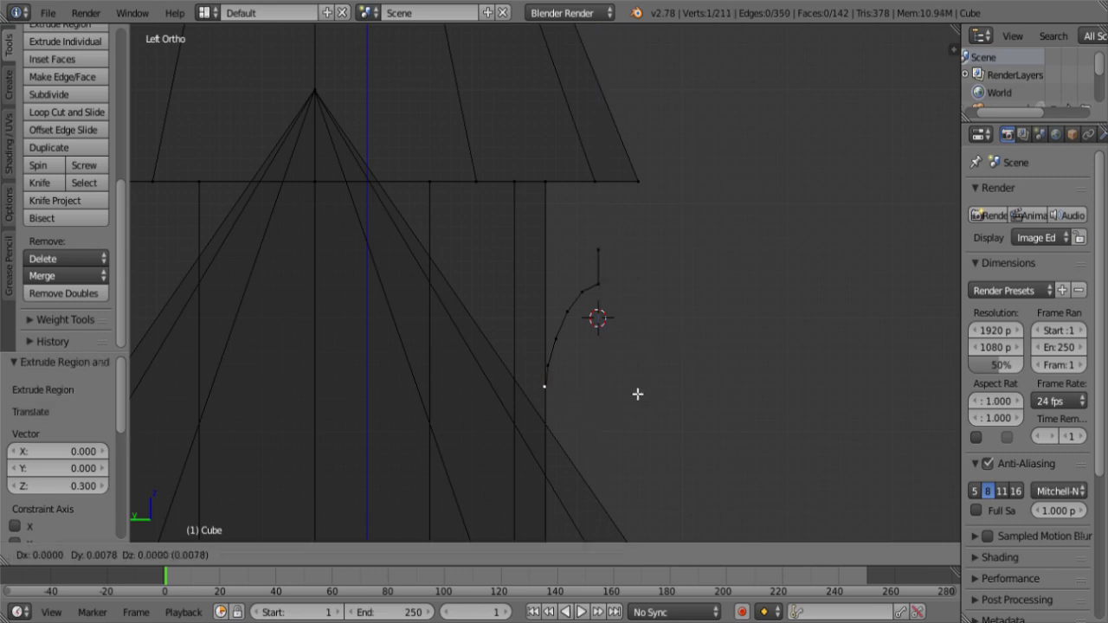
key(y)
click(618, 397)
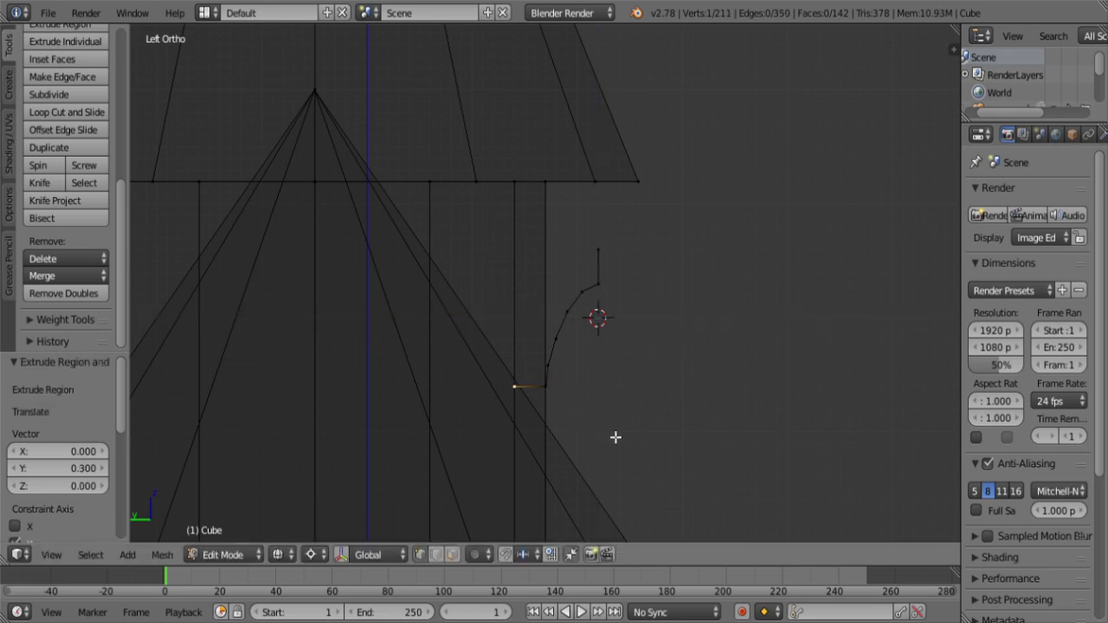
key(e)
key(z)
click(633, 318)
Step: Close the bracket outline with an edge between its two open top vertices
scroll(661, 250, up, 4)
shift+right_click(671, 225)
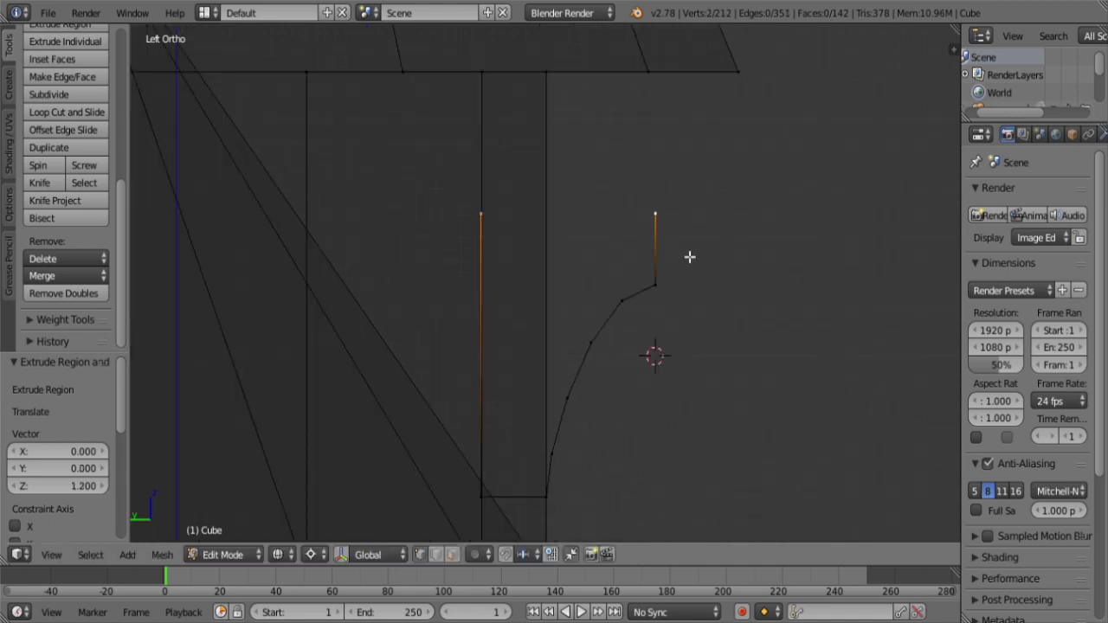
key(f)
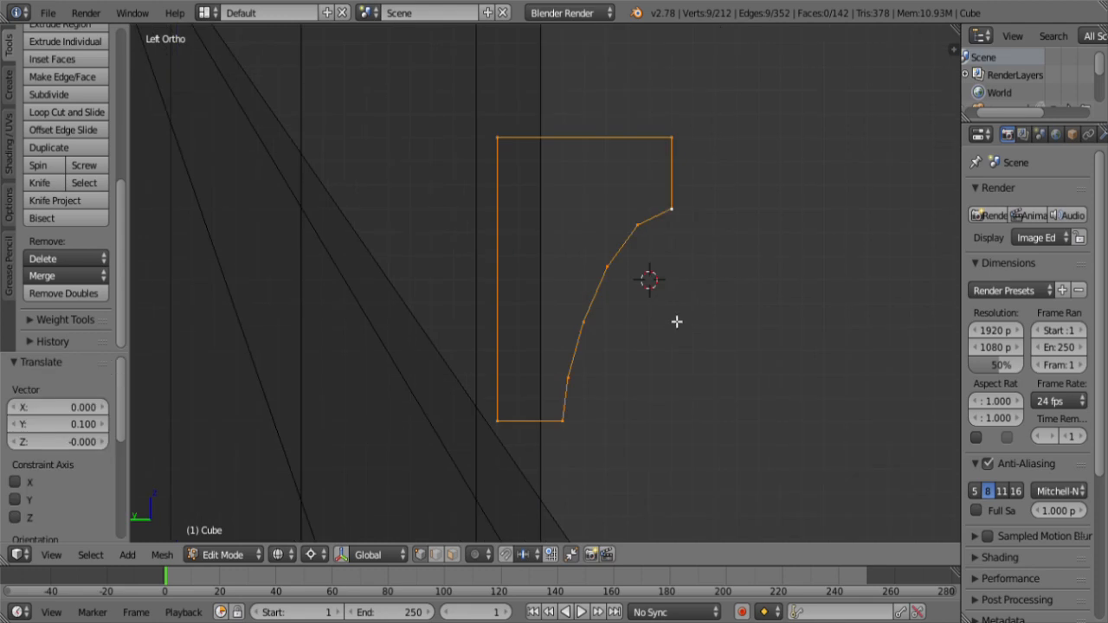
Step: Turn the outline into a solid bracket by filling and extruding it, and raise it 0.7 along Z under the roof
key(ctrl+KP_3)
key(f)
key(e)
key(z)
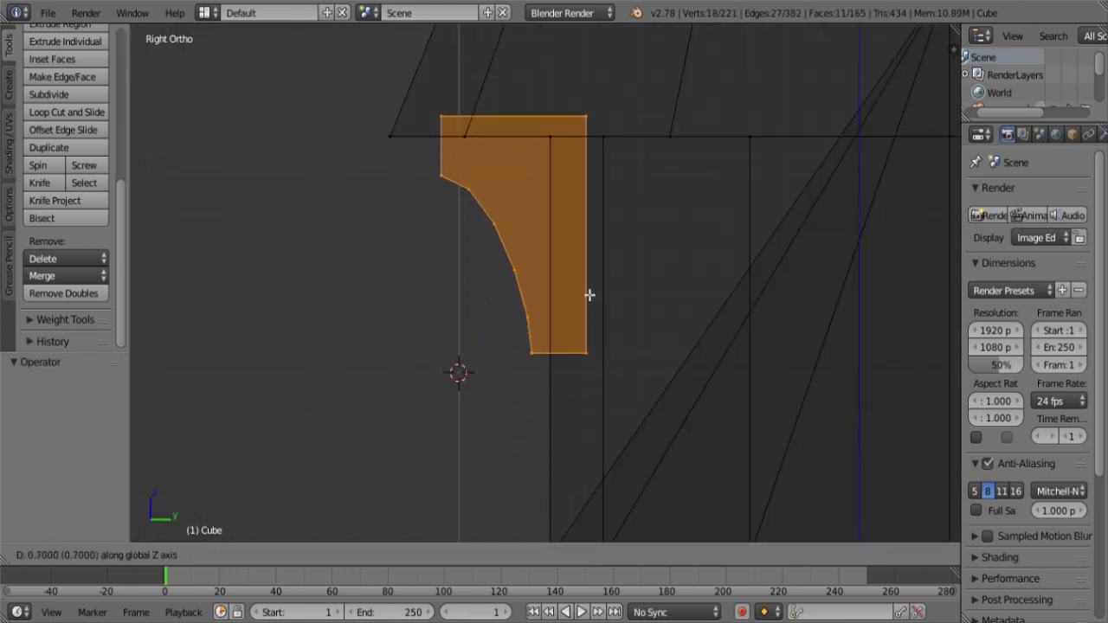
click(589, 294)
Step: Snap the 3D cursor to the tip vertex of the tall tower's roof and restore the bracket selection
middle_drag(588, 294, 636, 230)
scroll(625, 233, down, 6)
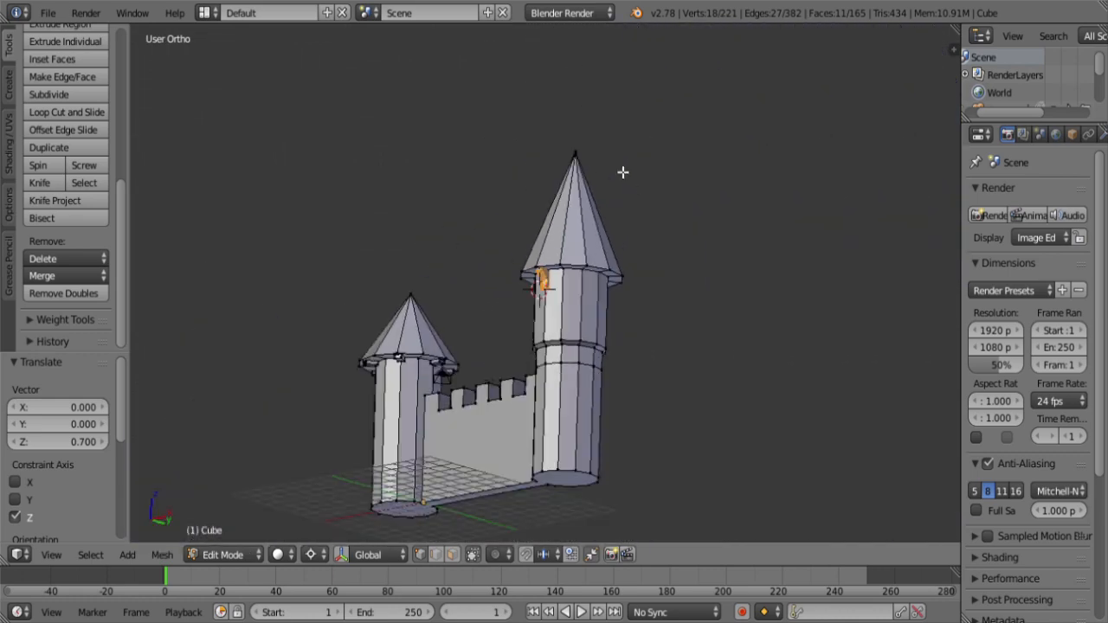
right_click(582, 155)
key(shift+s)
click(656, 183)
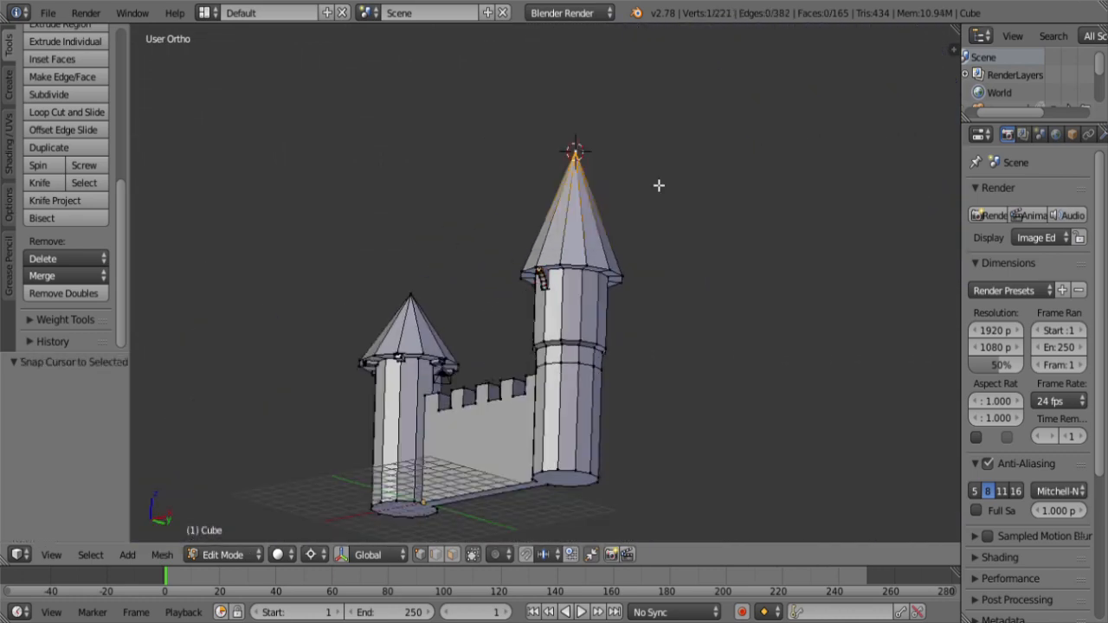
key(ctrl+z)
key(ctrl+z)
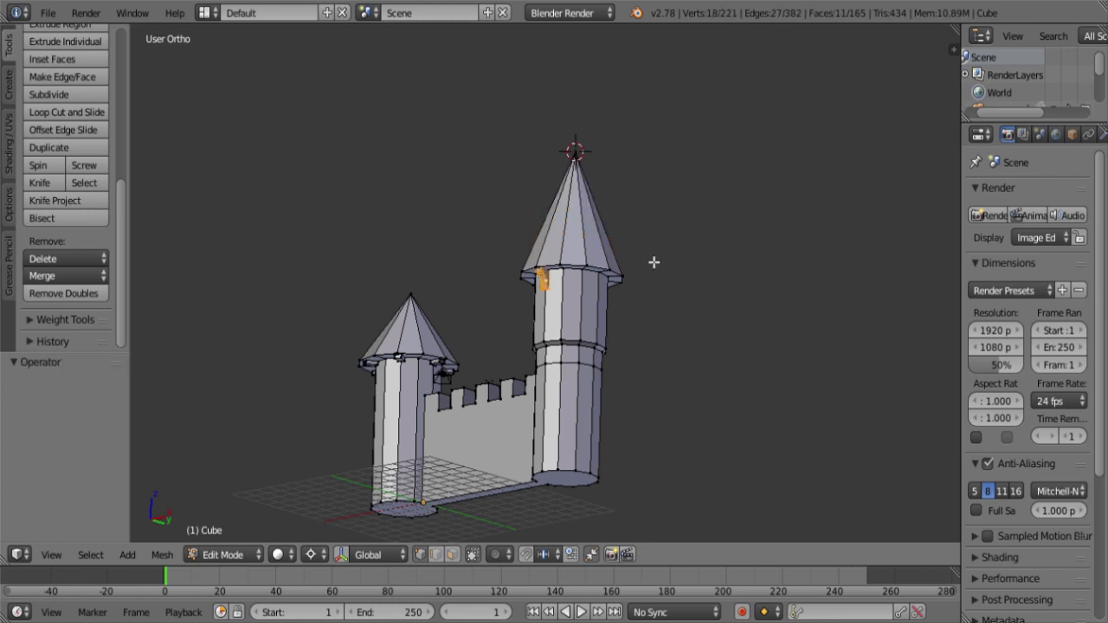
Step: Spin the bracket around the tower's centre from the top view, with 6 steps and an angle of 360°
key(KP_7)
key(z)
key(KP_Decimal)
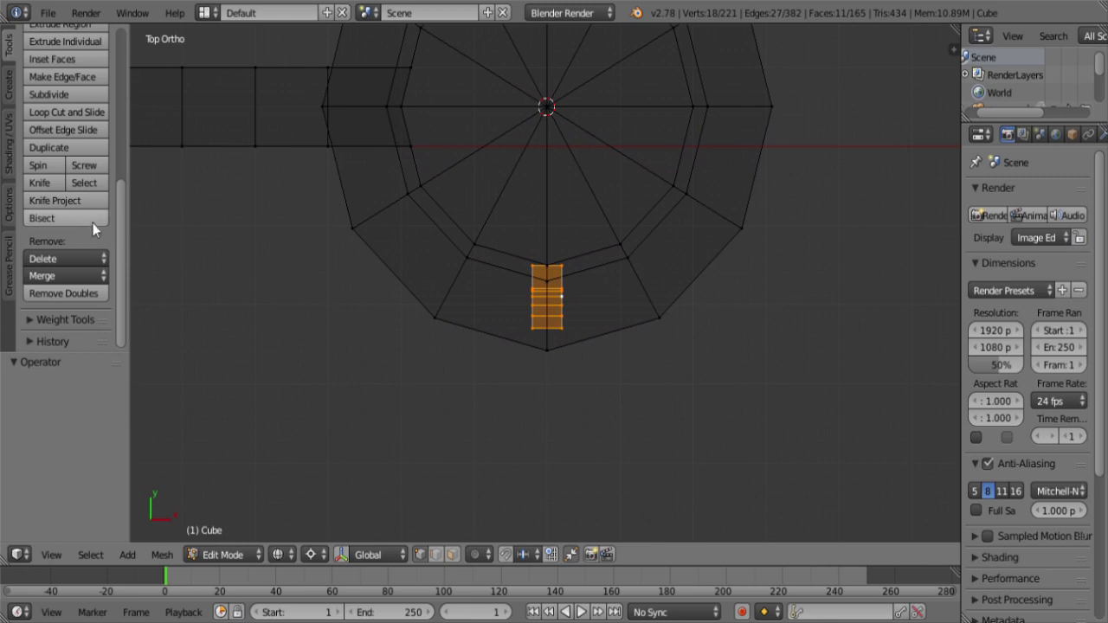
click(39, 165)
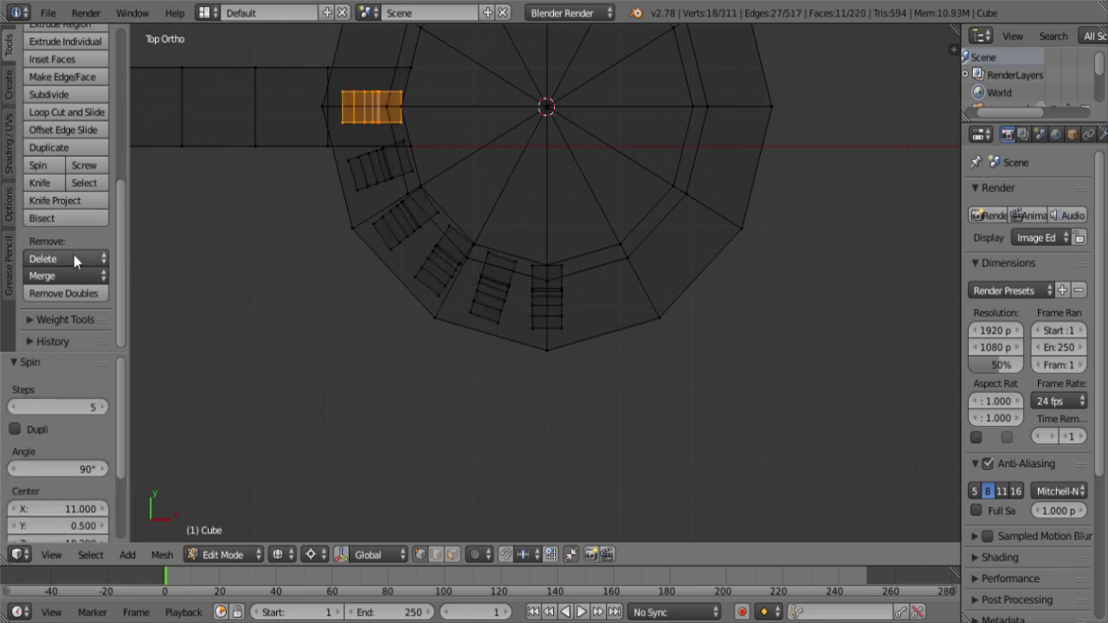
click(75, 408)
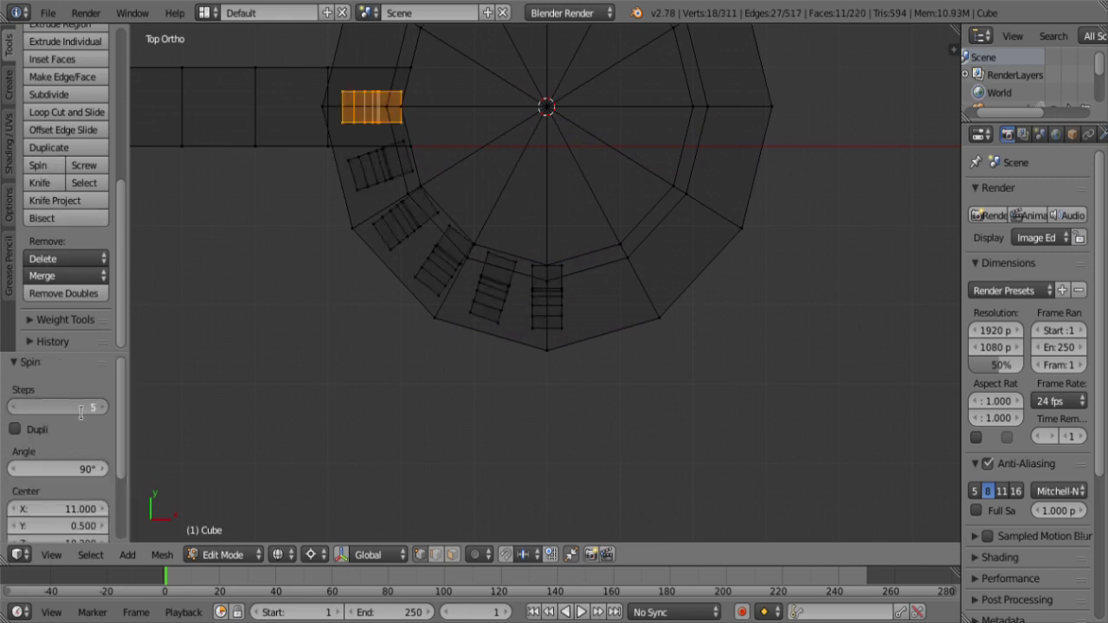
text(6)
key(Return)
click(69, 469)
text(3)
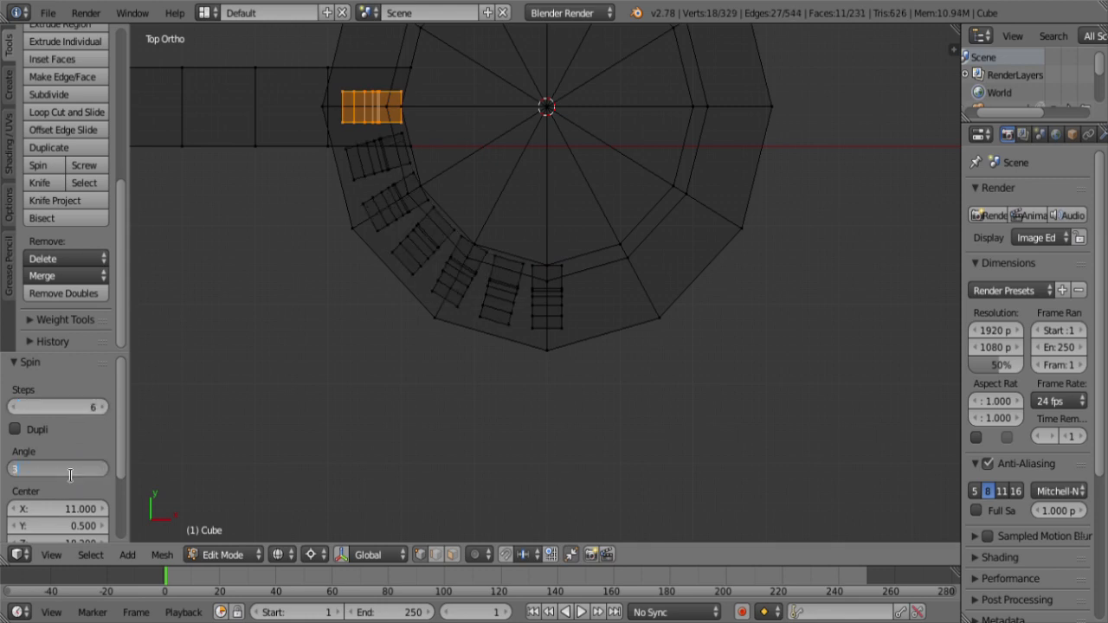
key(Return)
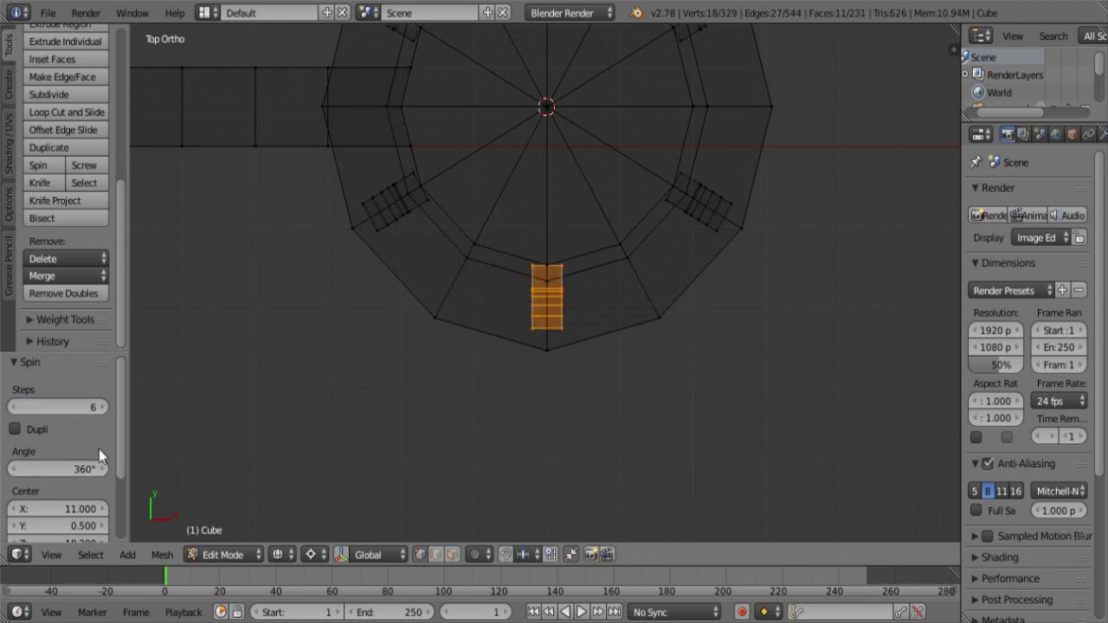
Step: Examine the placement and face shading of the spun brackets under the tall tower's roof
scroll(358, 349, down, 4)
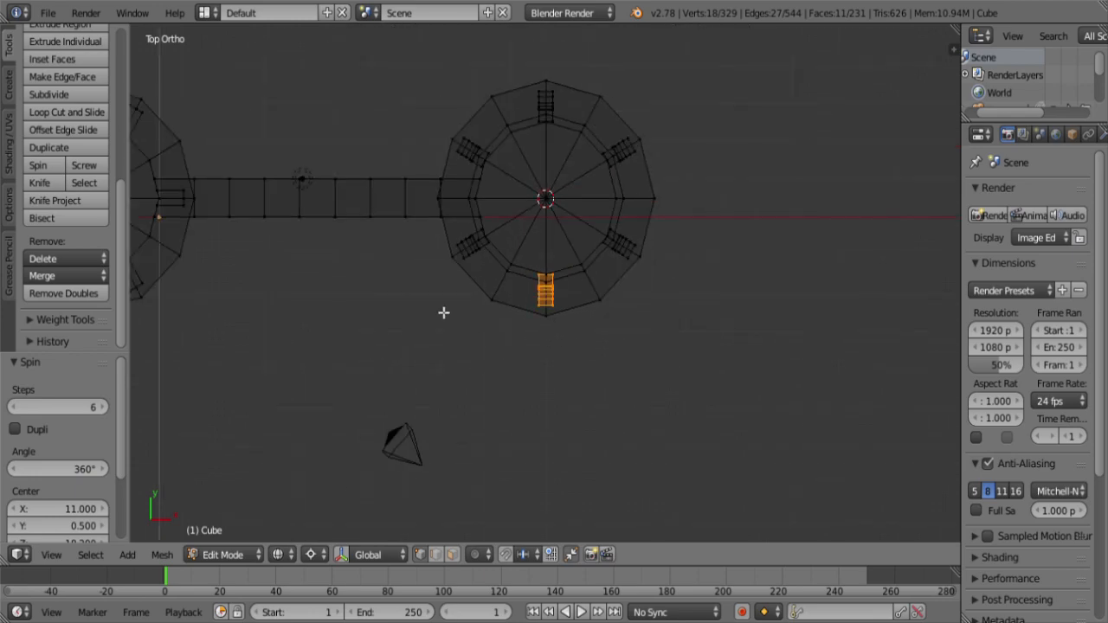
middle_drag(457, 351, 407, 198)
key(z)
middle_drag(498, 379, 474, 186)
scroll(478, 286, up, 6)
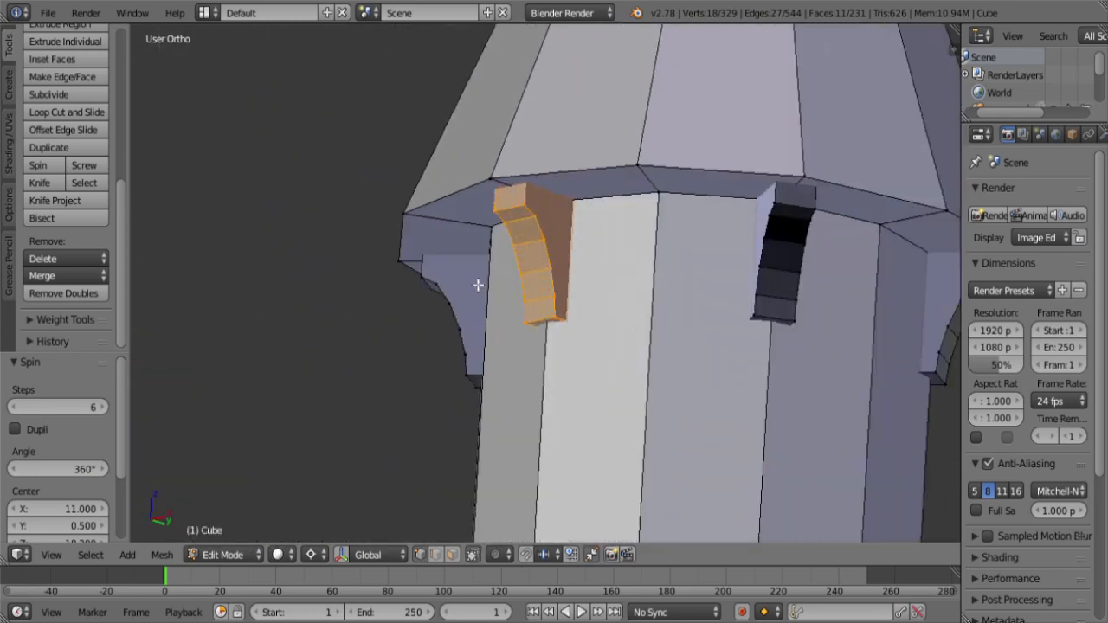
scroll(547, 246, up, 2)
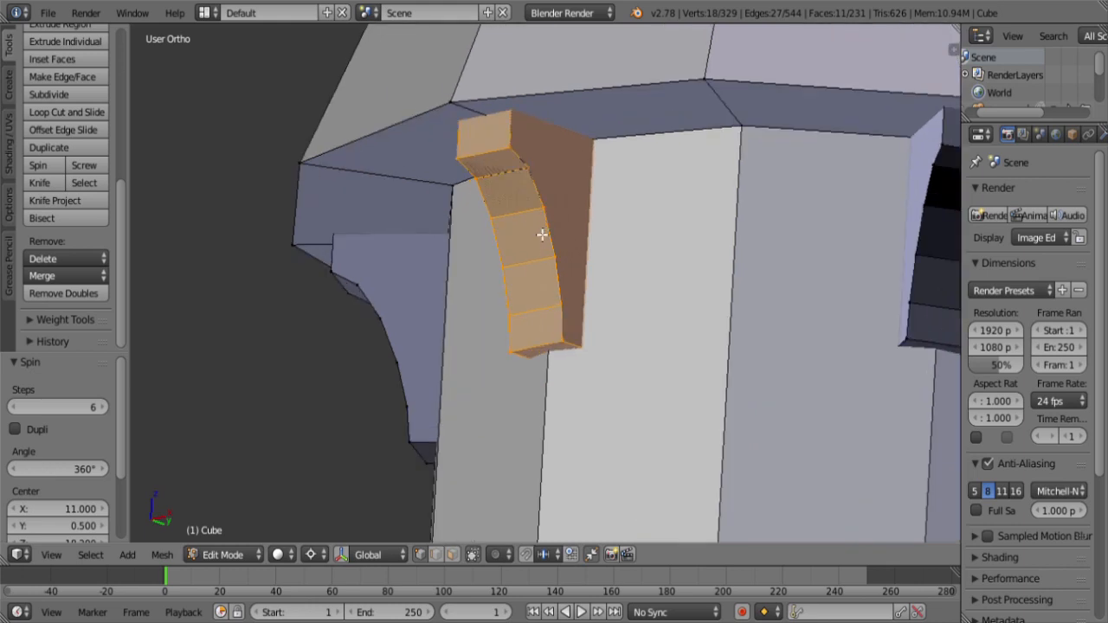
scroll(541, 235, down, 5)
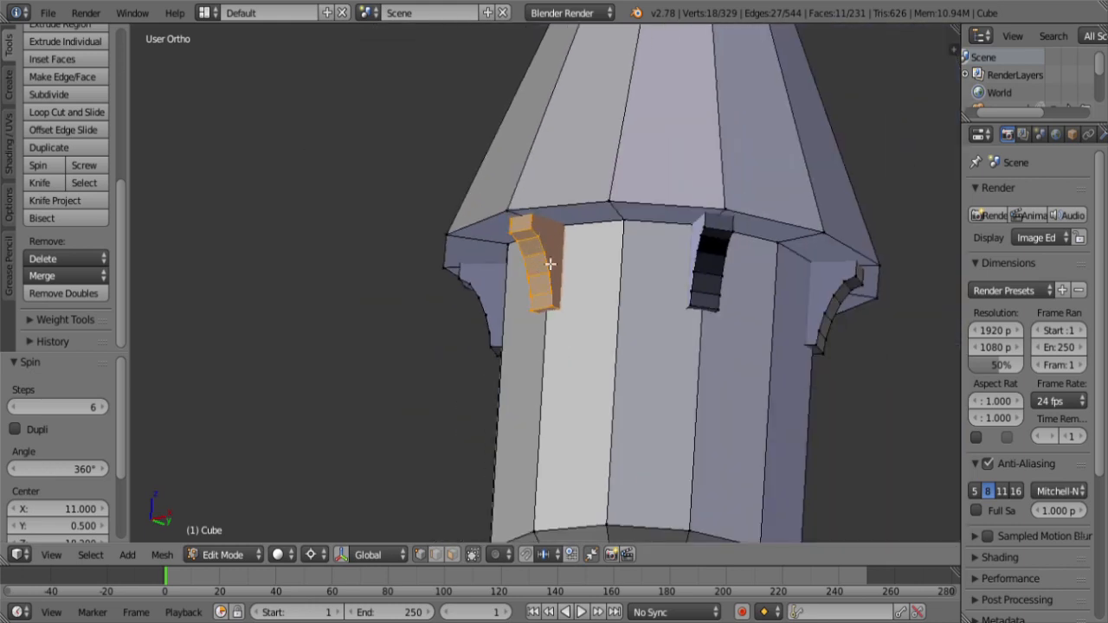
Step: Select all the brackets around the tall tower in wireframe from the front view and recalculate their normals outward
key(KP_1)
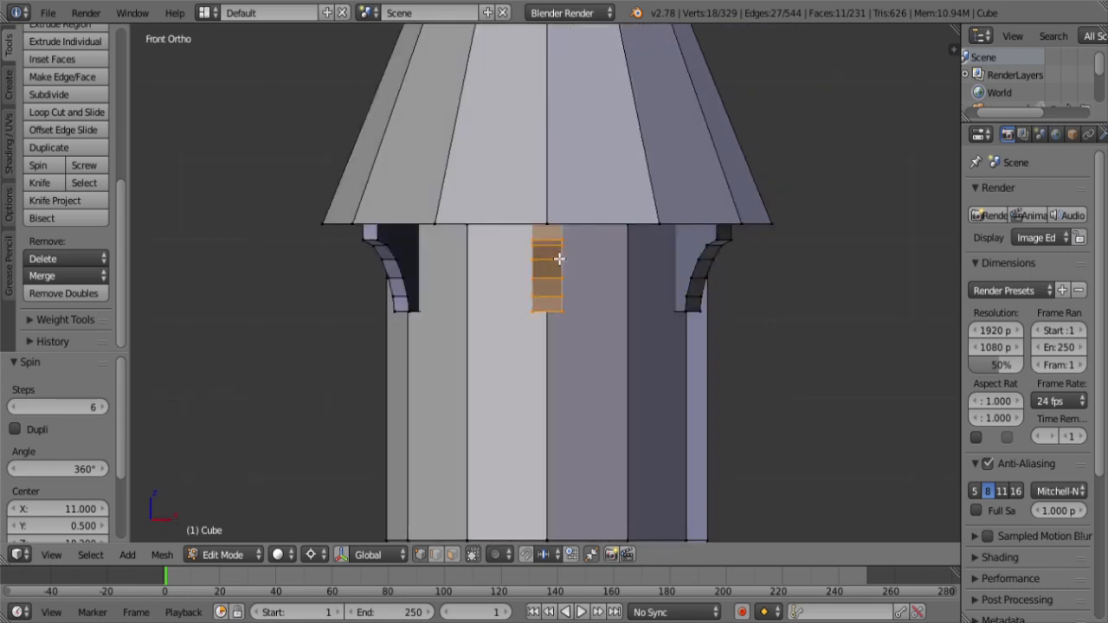
key(z)
key(a)
key(b)
drag(330, 253, 841, 376)
key(ctrl+KP_Add)
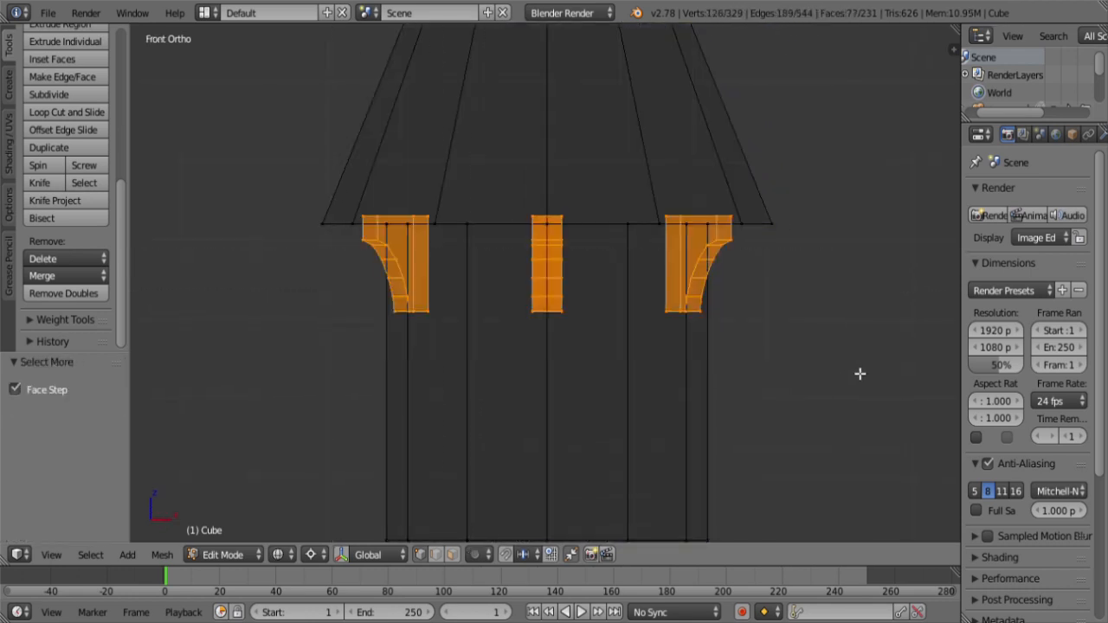
key(ctrl+n)
key(z)
Step: Inspect the bracket ring and the tall tower's upper section from several angles
mouse_move(860, 373)
middle_down()
mouse_move(667, 292)
mouse_move(638, 261)
middle_up()
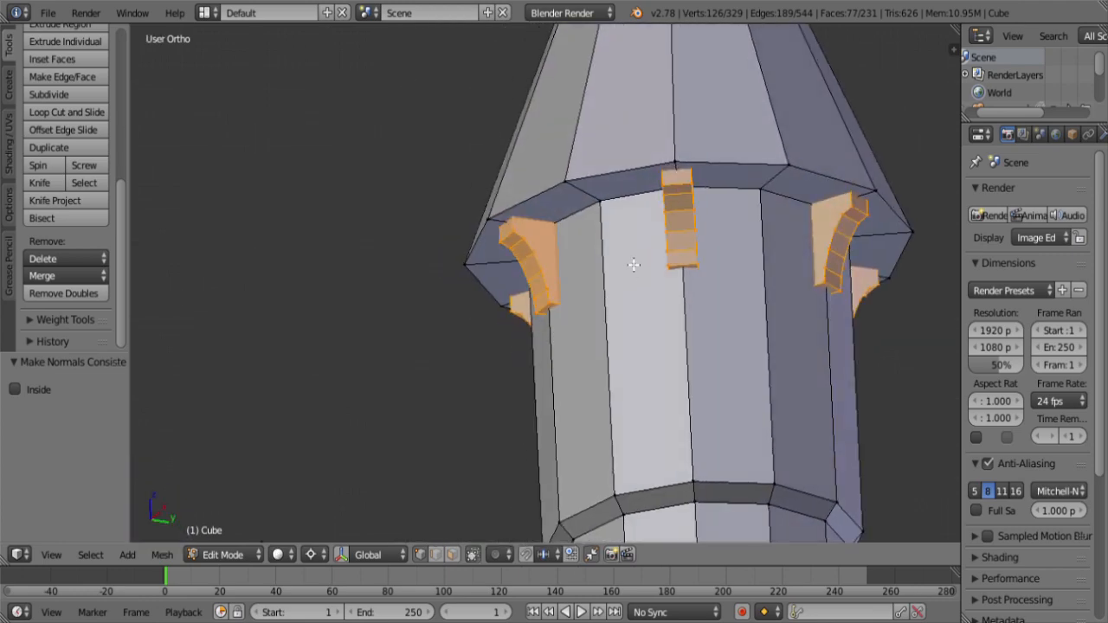
scroll(634, 265, down, 4)
middle_drag(564, 285, 704, 392)
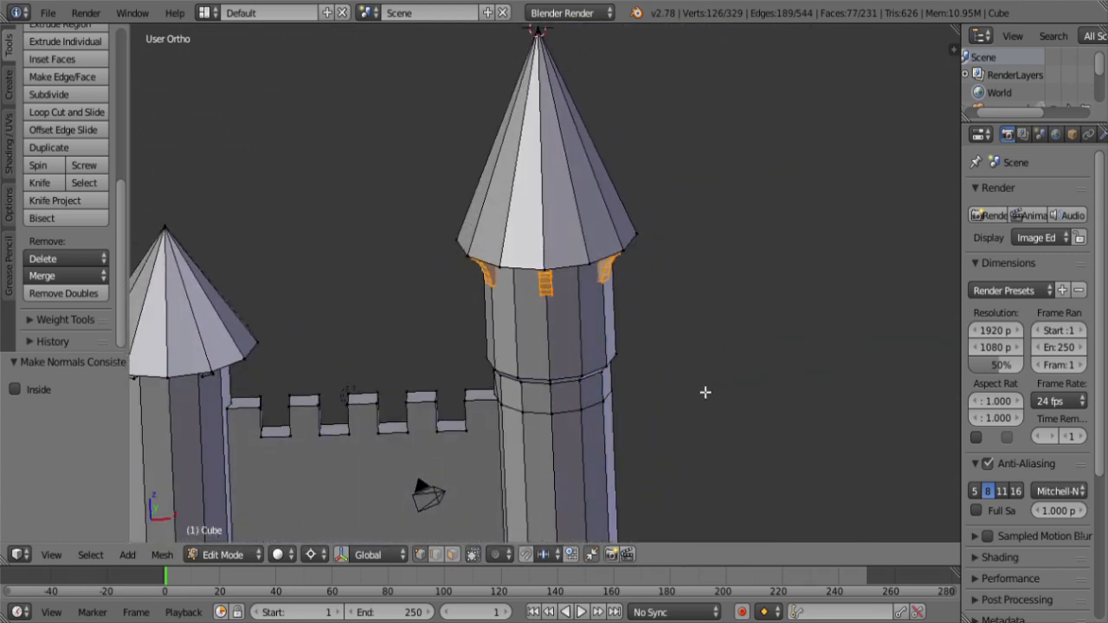
scroll(704, 392, down, 4)
middle_drag(559, 453, 503, 353)
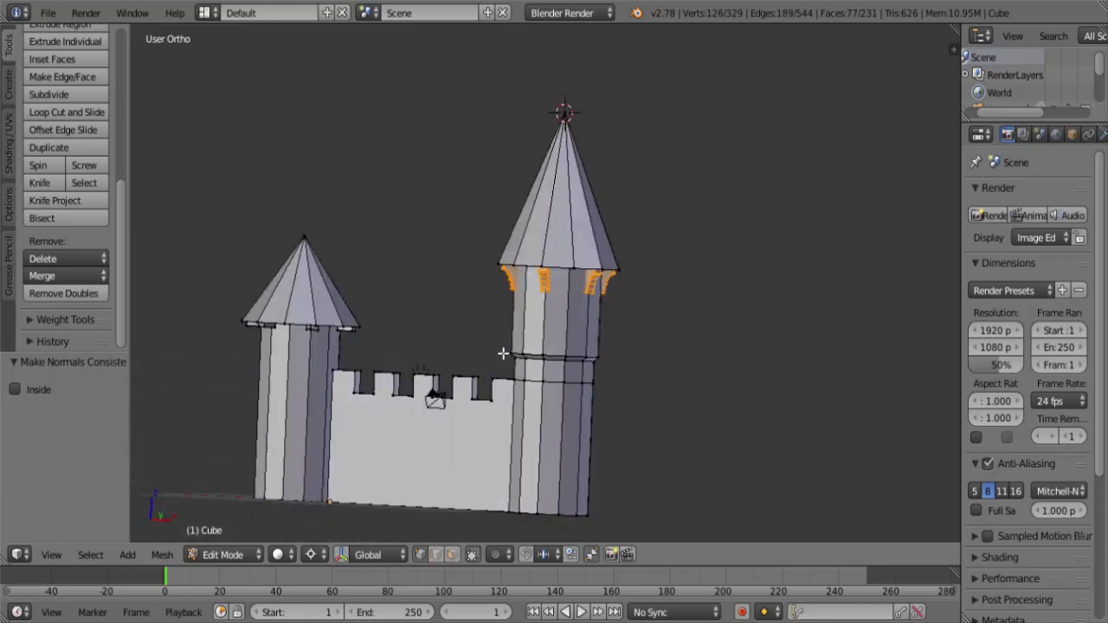
scroll(608, 317, up, 5)
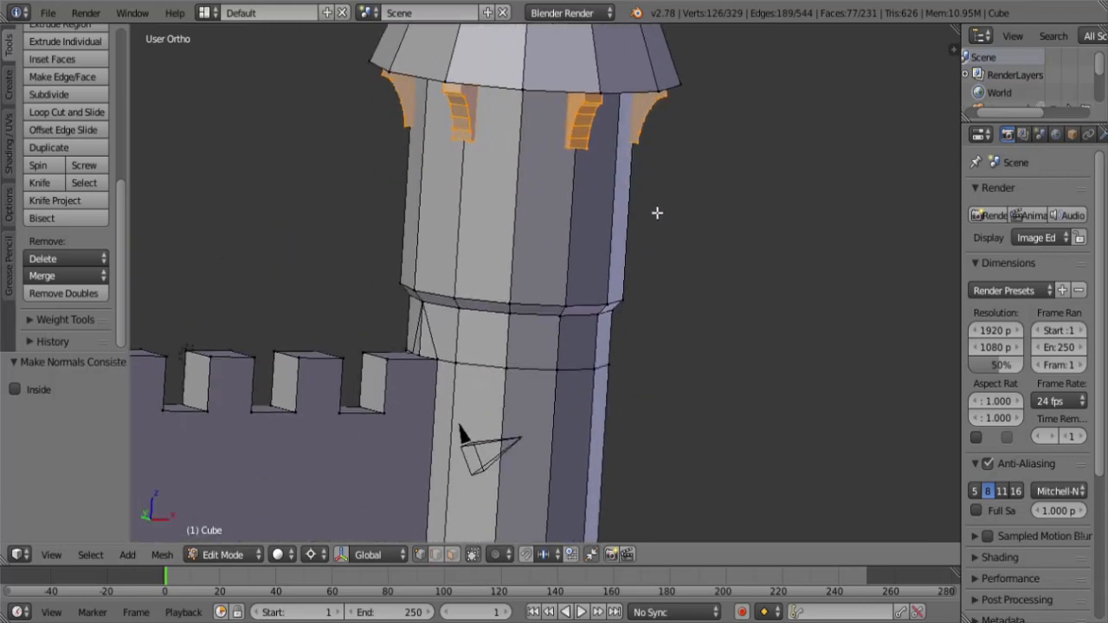
Step: Try to edge-slide the tall tower's loop below the collar fully up into it, factor -1.000, excluding the vertices at the wall
key(a)
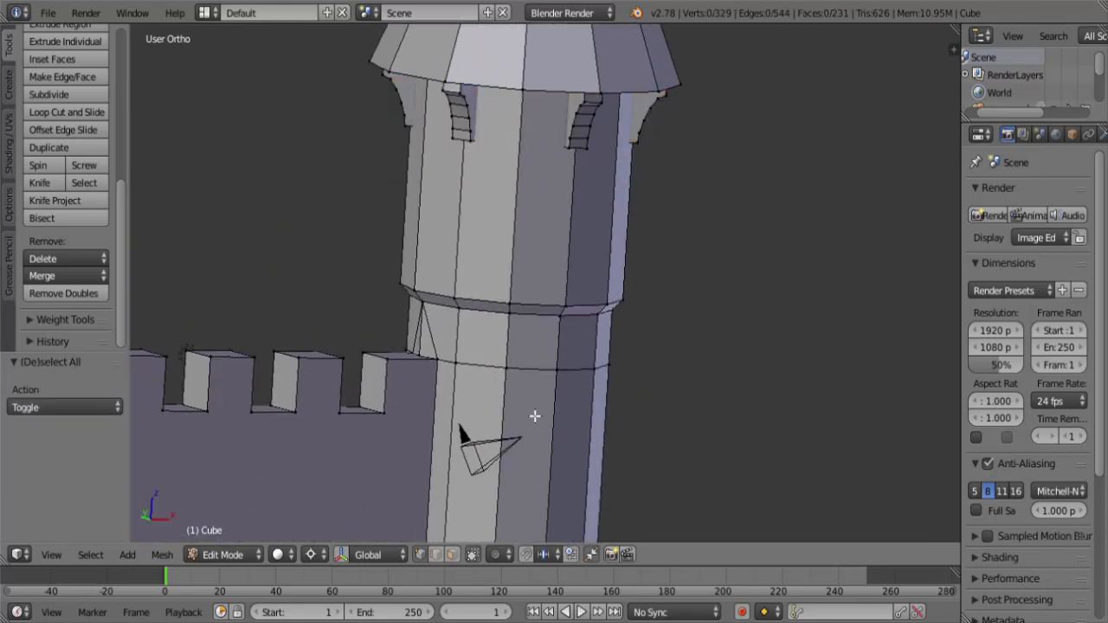
alt+right_click(495, 372)
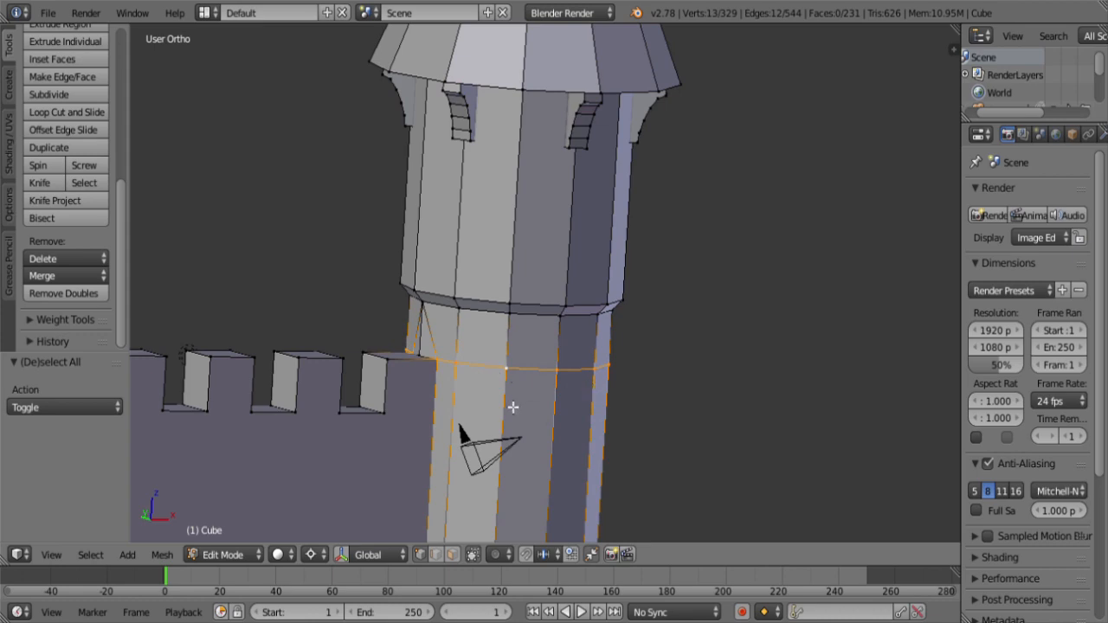
mouse_move(481, 394)
middle_down()
mouse_move(537, 314)
mouse_move(403, 315)
mouse_move(520, 436)
mouse_move(507, 287)
mouse_move(474, 403)
mouse_move(458, 421)
mouse_move(426, 417)
middle_up()
key(z)
key(c)
right_click(428, 419)
key(z)
mouse_move(578, 402)
middle_down()
mouse_move(596, 398)
mouse_move(554, 329)
middle_up()
scroll(547, 323, up, 6)
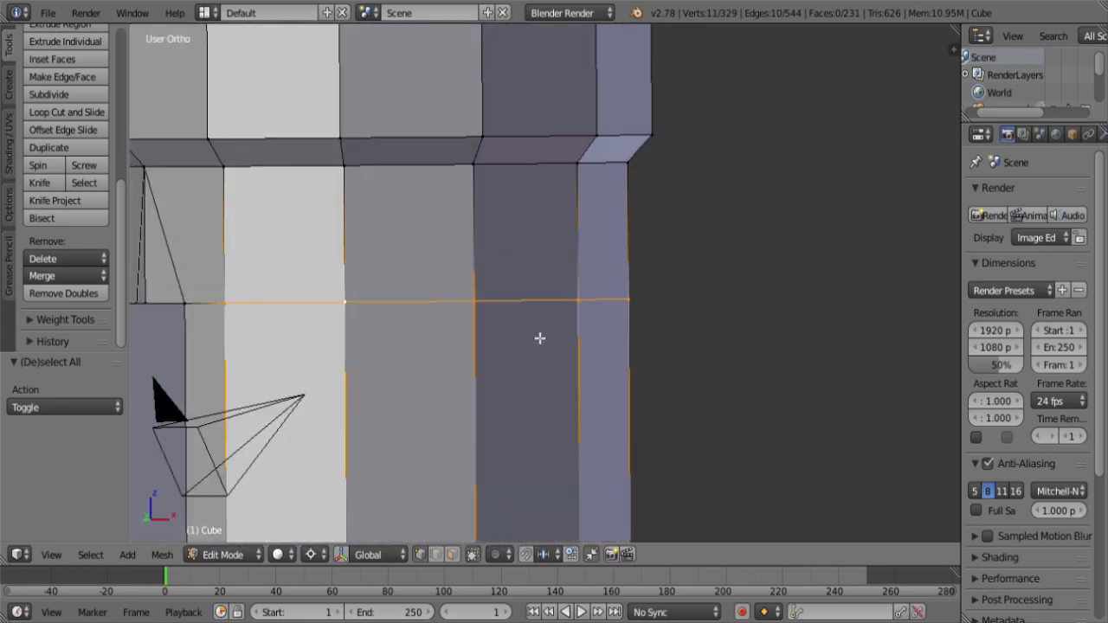
scroll(539, 337, down, 4)
key(g)
key(g)
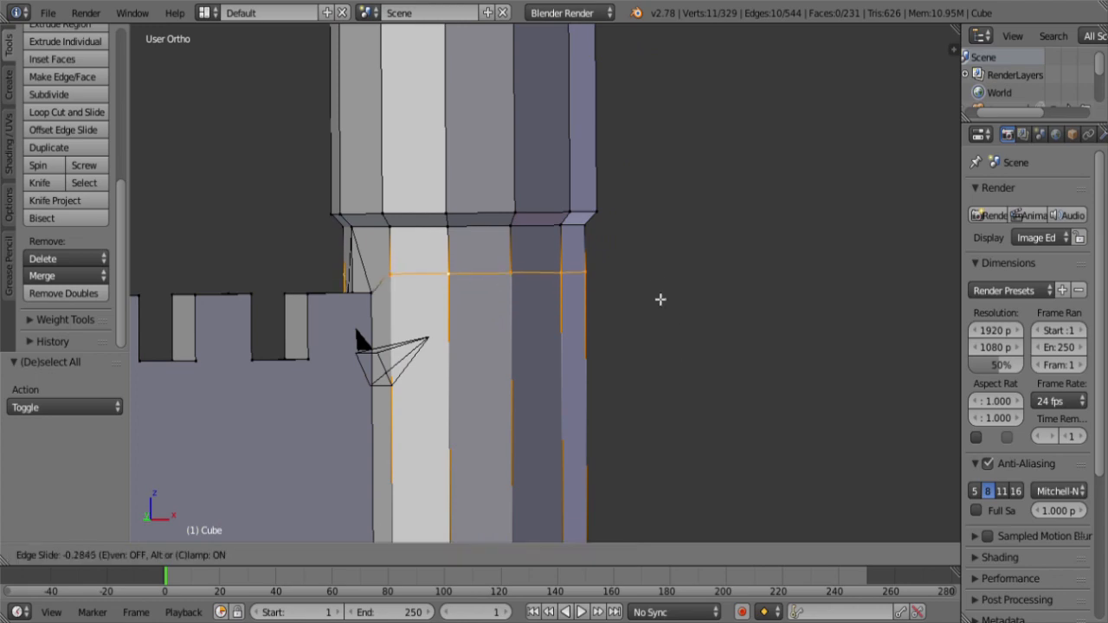
click(606, 87)
middle_drag(636, 203, 614, 297)
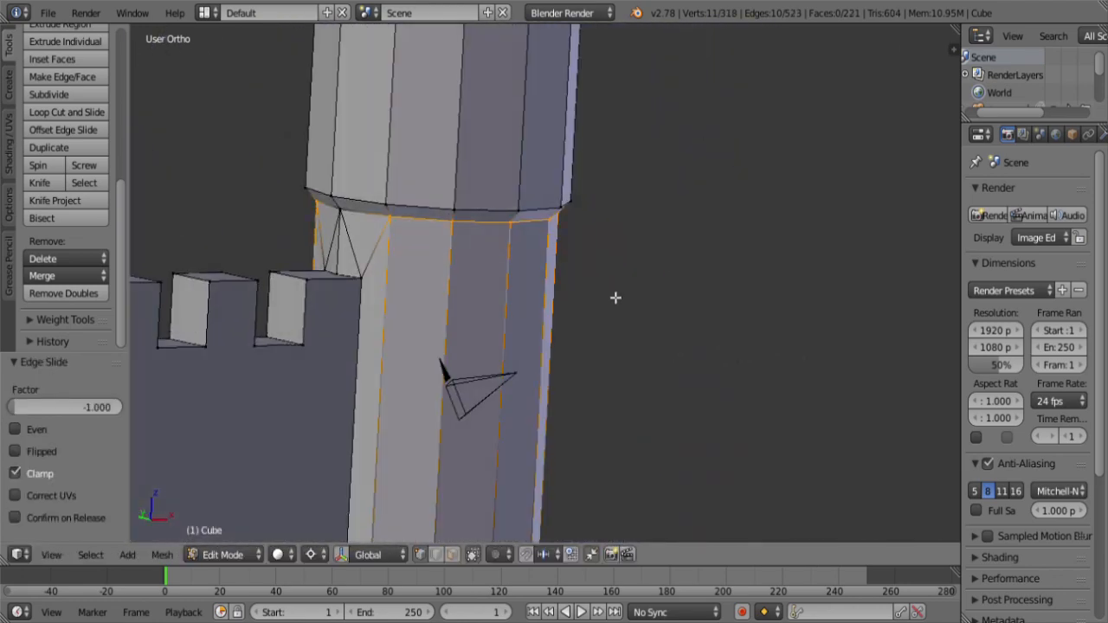
middle_drag(547, 293, 552, 369)
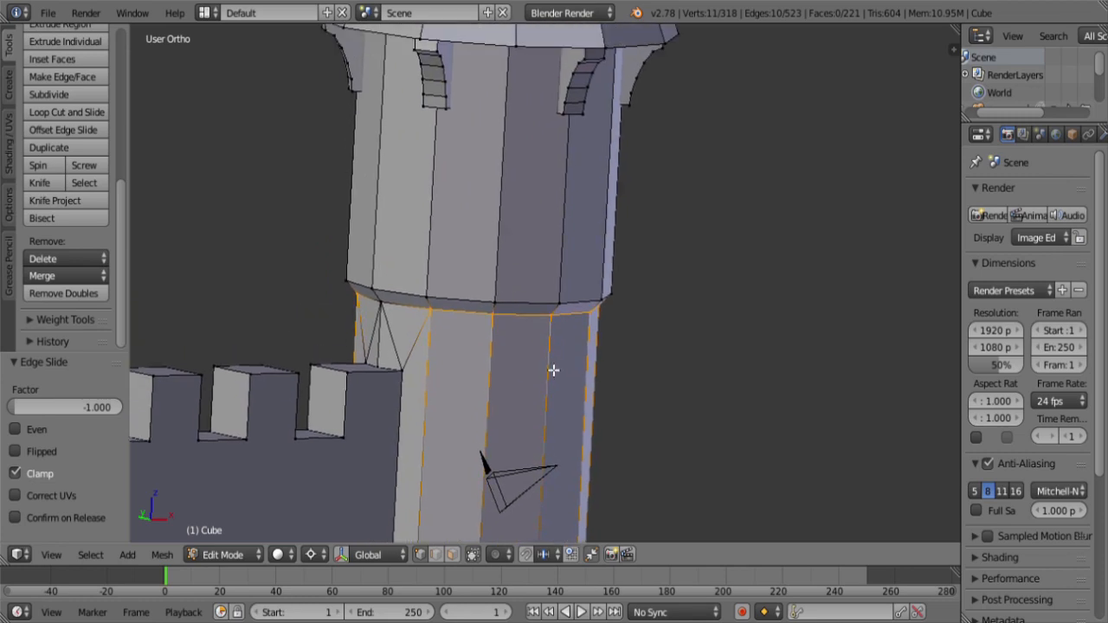
middle_drag(567, 317, 508, 219)
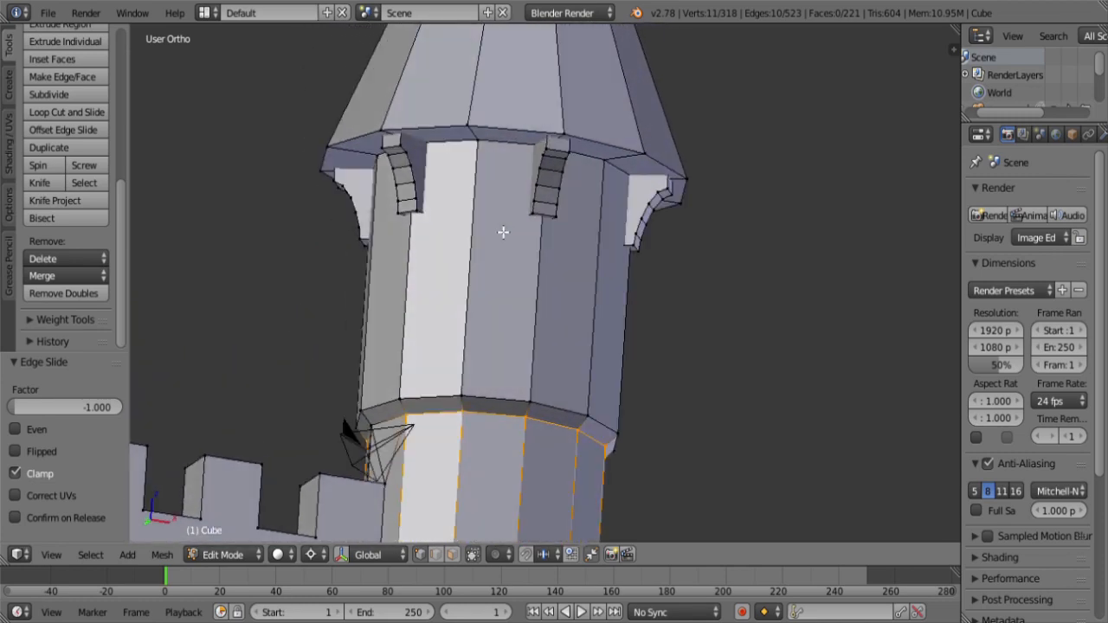
middle_drag(654, 353, 419, 275)
Step: Try moving single vertices on the lower rim of the tall tower's upper section freely
right_click(627, 262)
scroll(563, 300, up, 5)
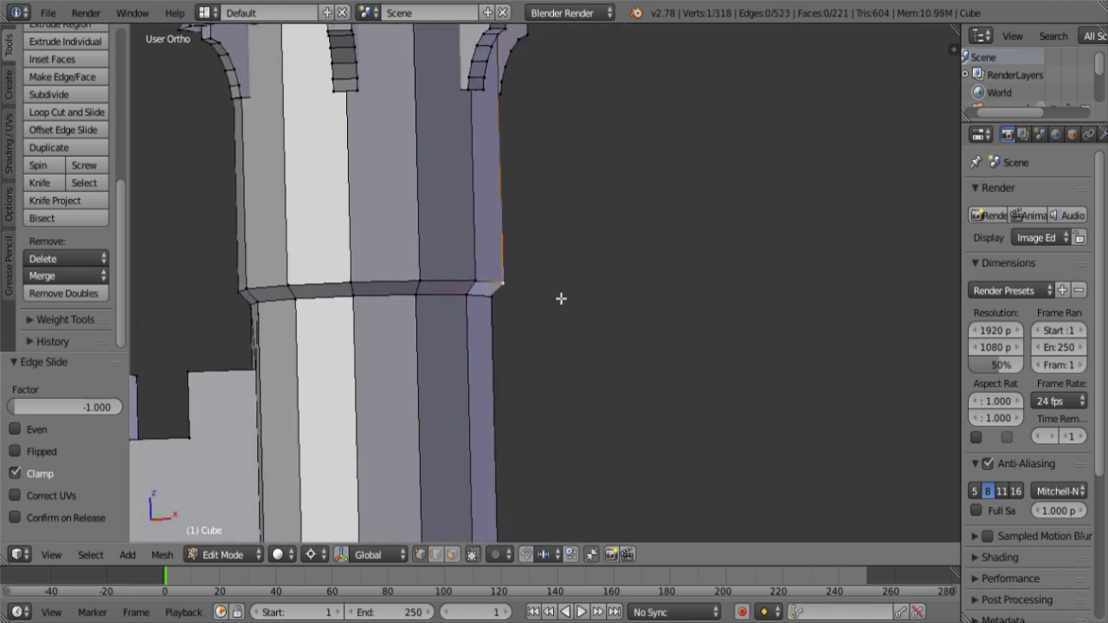
key(g)
key(g)
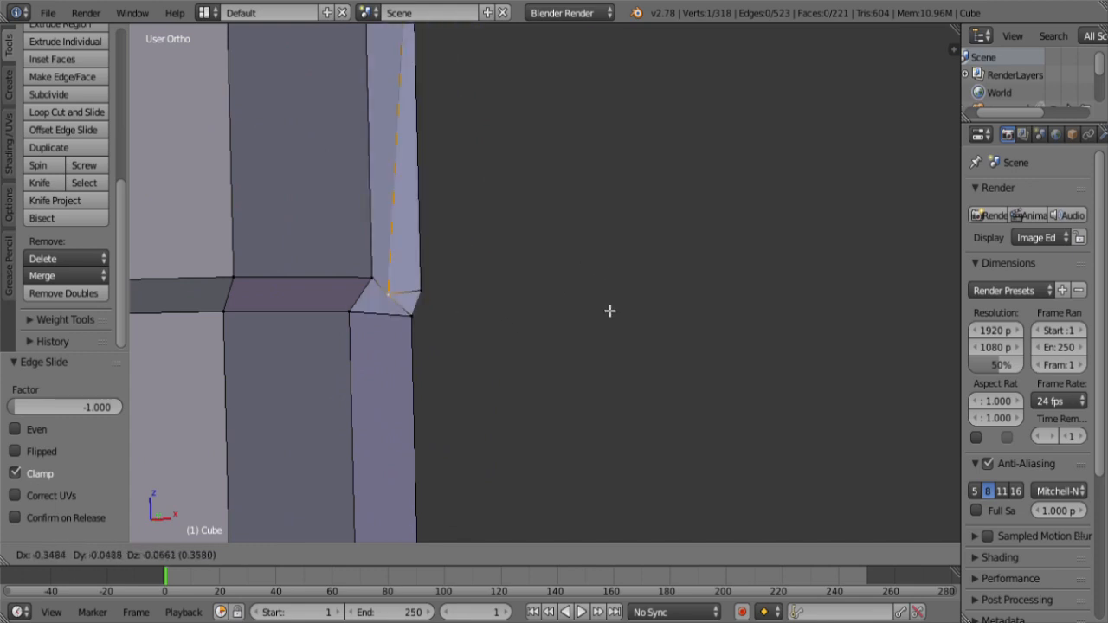
key(Escape)
scroll(521, 289, down, 5)
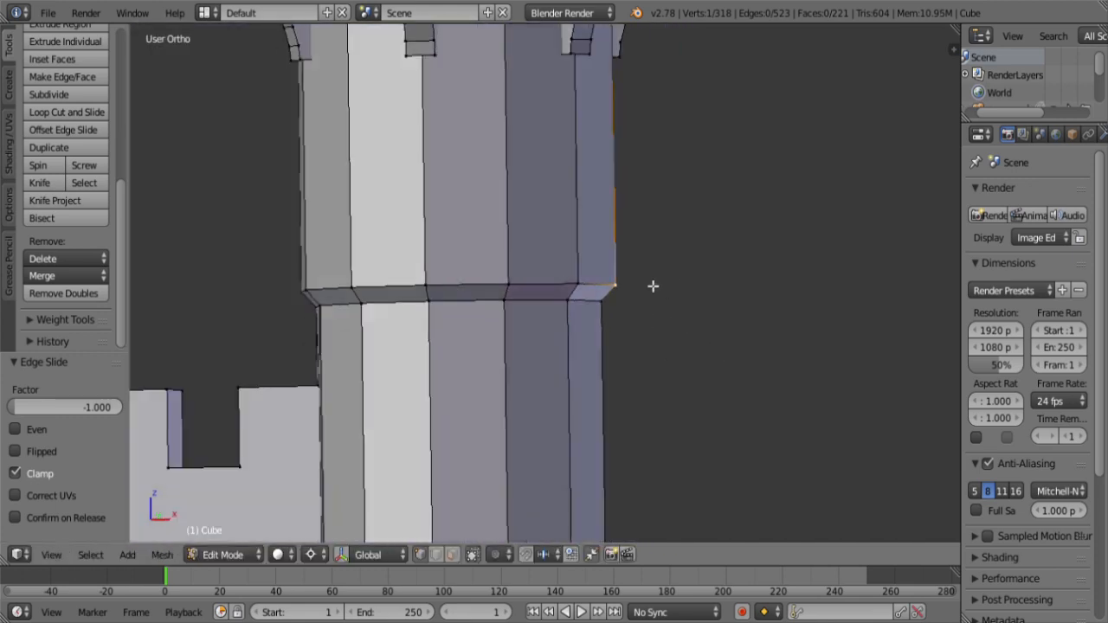
middle_drag(687, 330, 699, 324)
key(g)
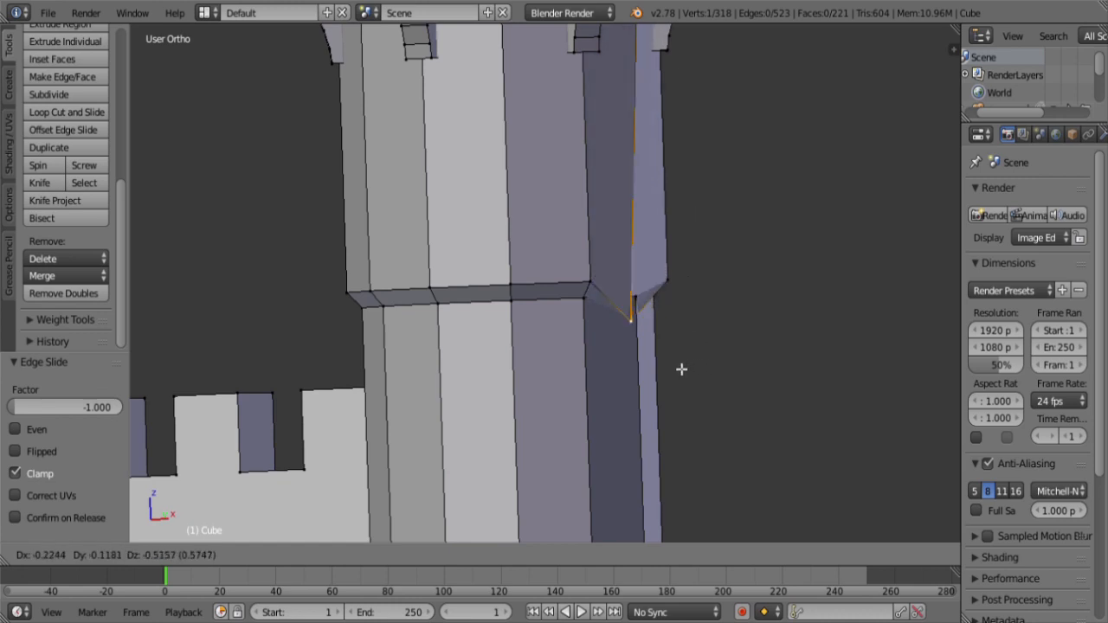
click(701, 322)
Step: Try sliding individual collar vertices along their connected edges with Vertex Slide
key(shift+v)
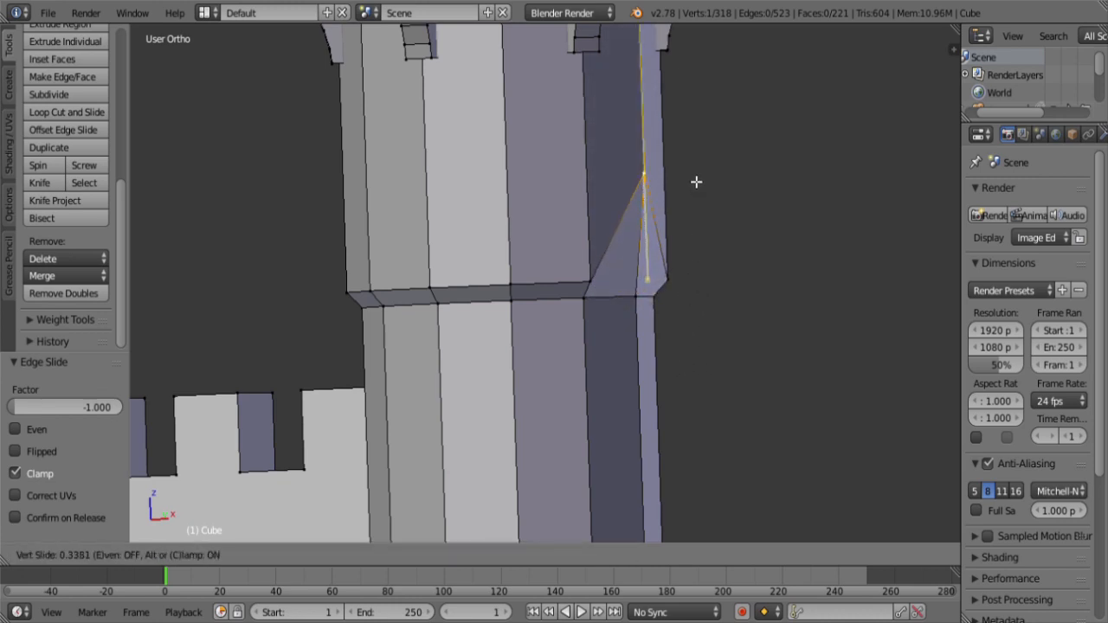
click(692, 308)
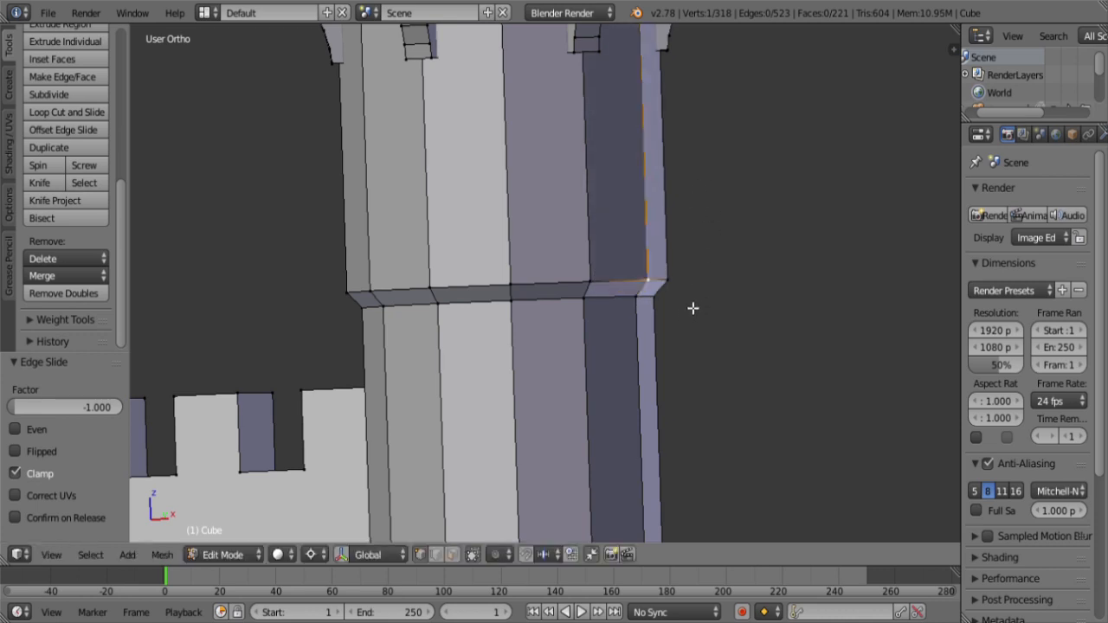
mouse_move(587, 311)
middle_down()
mouse_move(628, 314)
mouse_move(585, 322)
middle_up()
scroll(605, 320, up, 4)
key(shift+v)
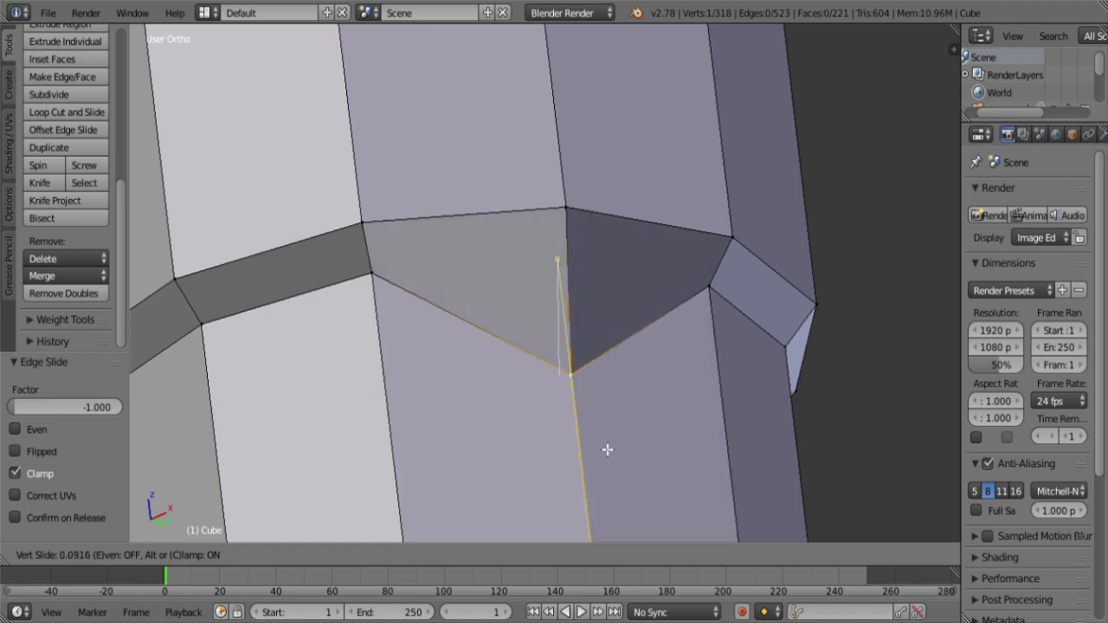
click(596, 386)
Step: Undo the vertex slides and the edge-loop slide on the tall tower's collar
scroll(606, 293, down, 4)
middle_drag(605, 293, 638, 343)
key(ctrl+r)
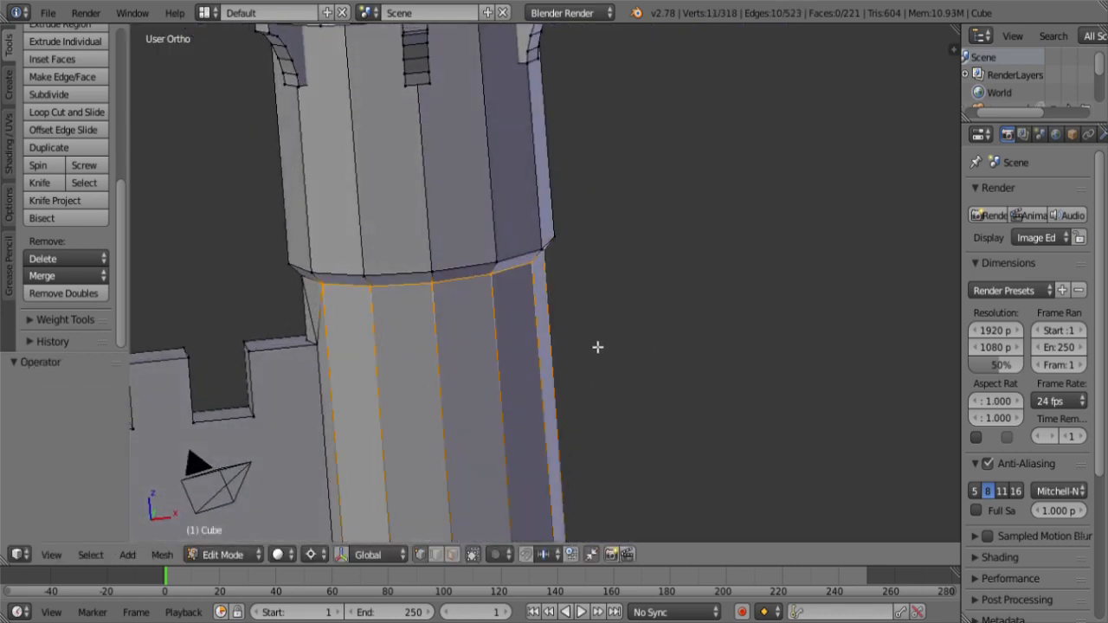
click(592, 349)
middle_drag(439, 338, 559, 299)
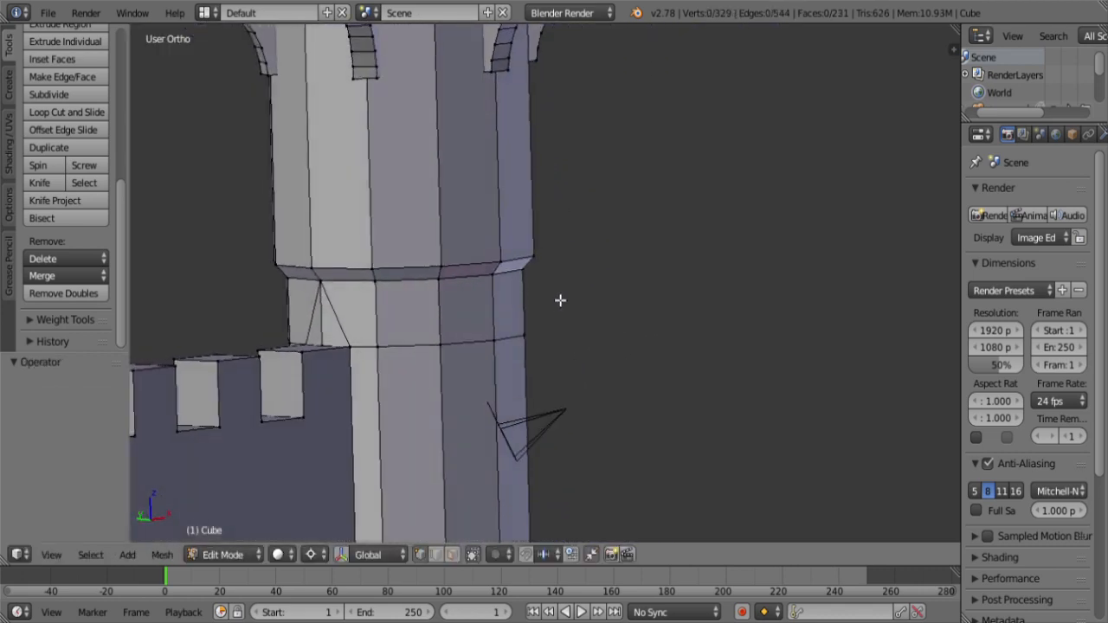
Step: Vertex-slide the two loop vertices beside the wall up into the tall tower's collar, each with factor 1.000
right_click(463, 379)
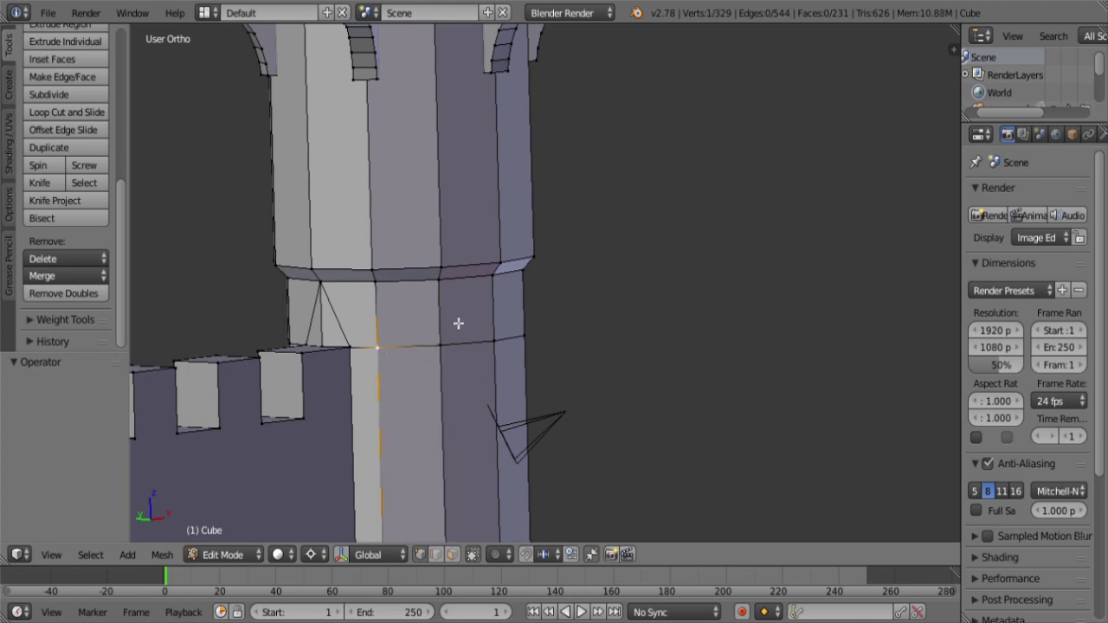
middle_drag(458, 321, 441, 338)
scroll(484, 309, up, 4)
key(shift+v)
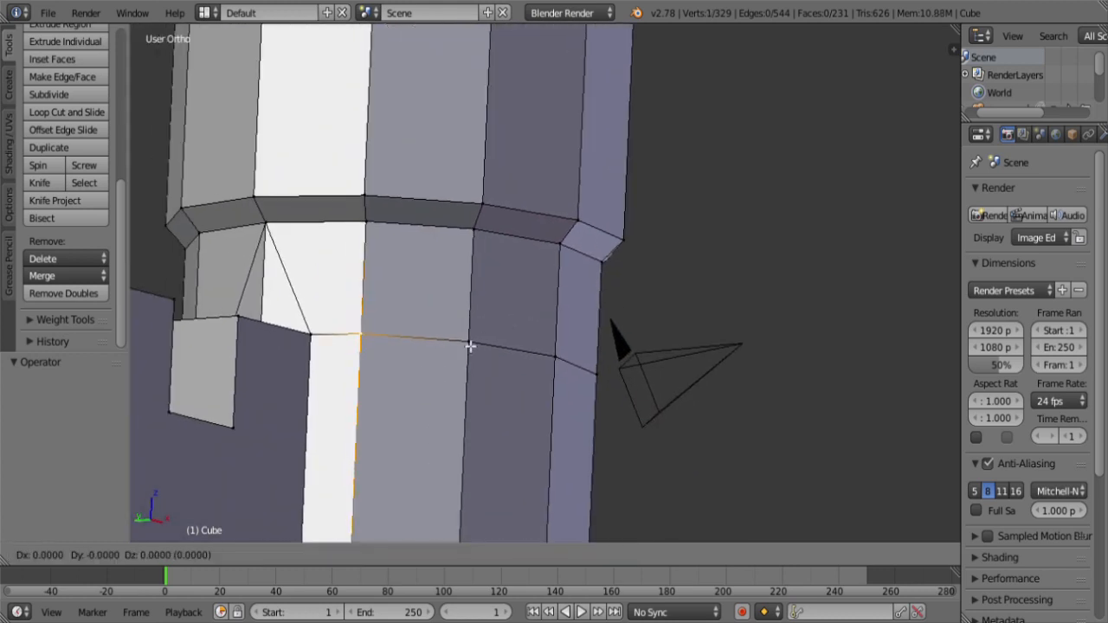
click(527, 208)
middle_drag(549, 230, 464, 298)
right_click(413, 357)
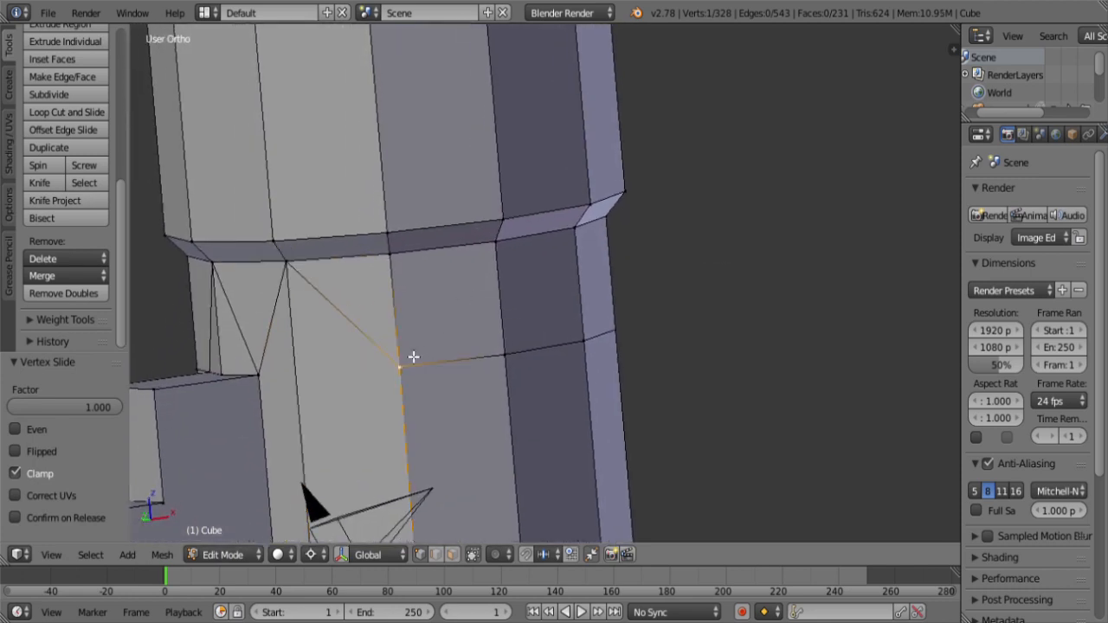
key(shift+v)
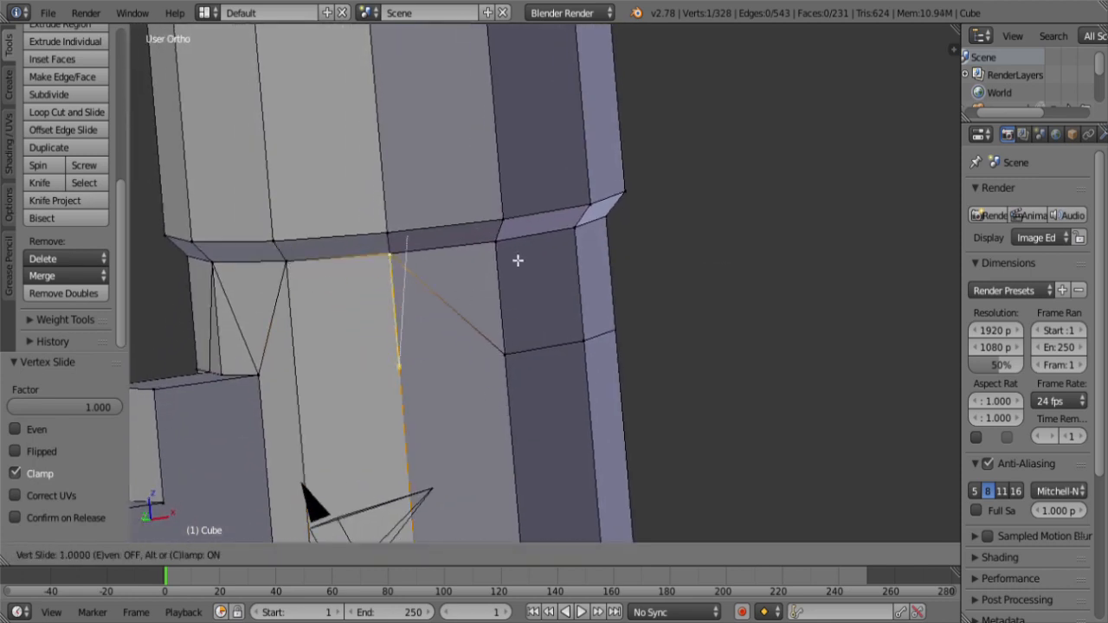
click(511, 368)
Step: Select the remaining edge loop below the collar, deselect its vertex at the battlement corner, and try sliding the loop upward
alt+right_click(556, 355)
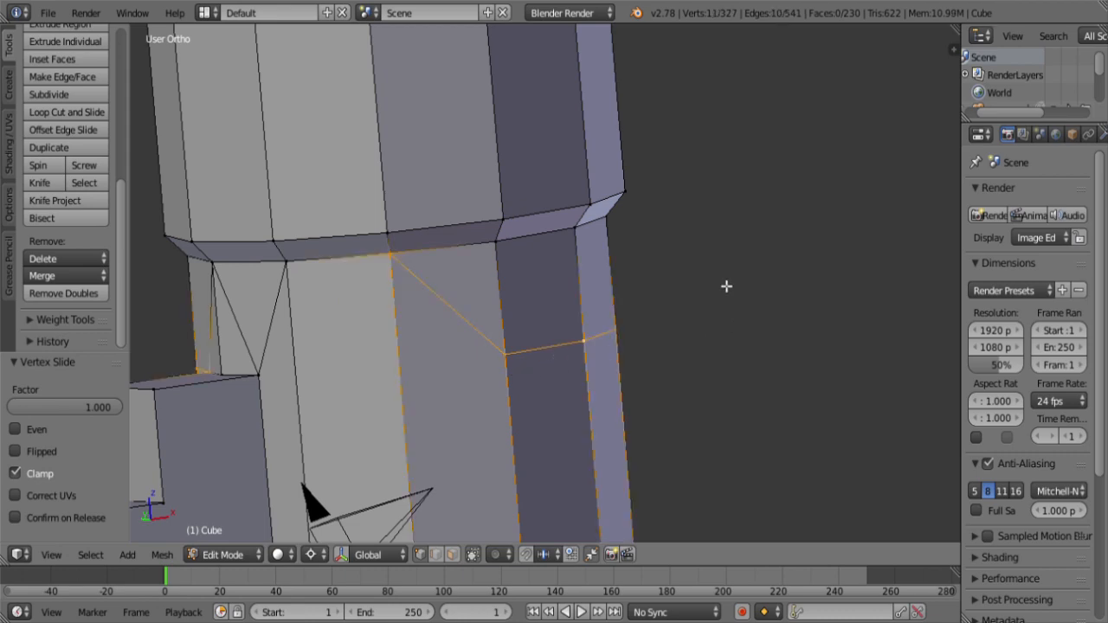
scroll(638, 308, down, 4)
middle_drag(408, 341, 657, 351)
scroll(648, 392, up, 2)
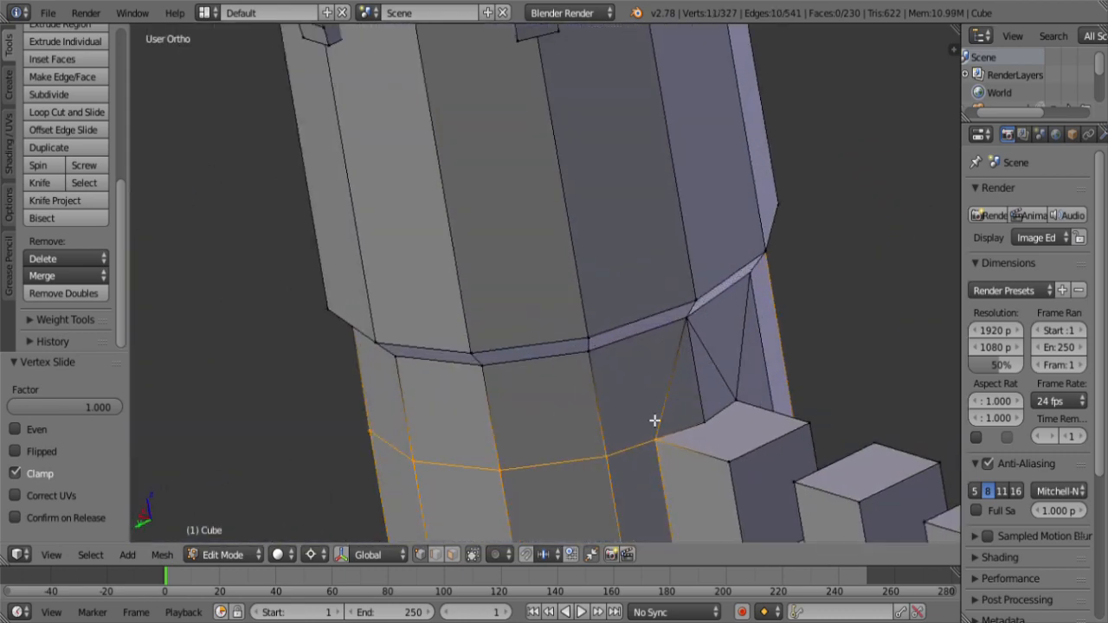
shift+right_click(658, 443)
middle_drag(661, 441, 586, 306)
key(g)
key(g)
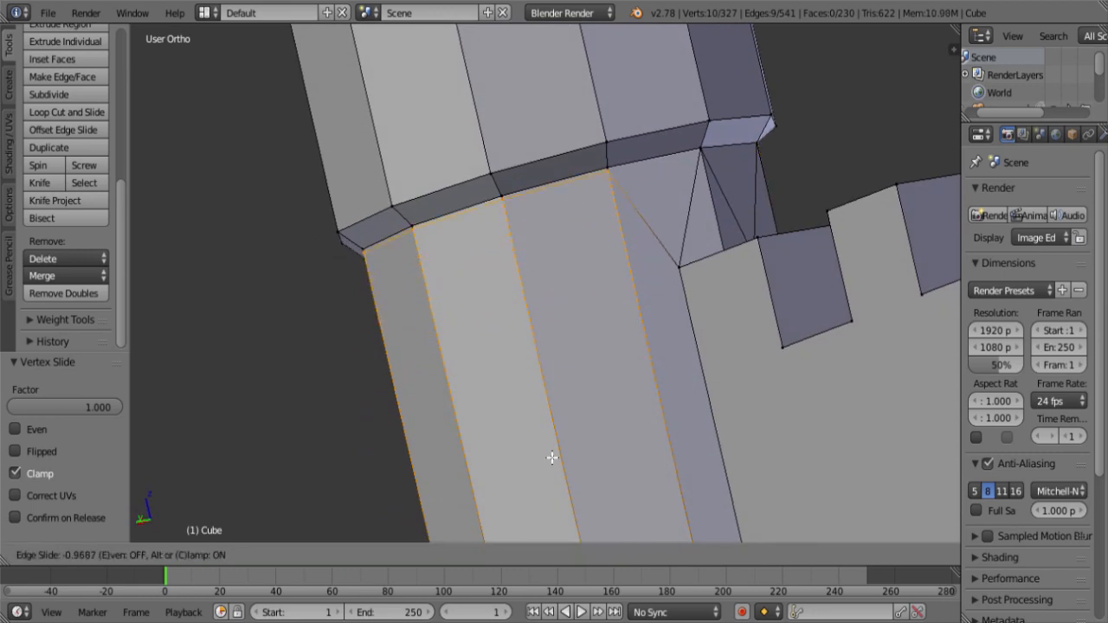
right_click(577, 470)
Step: Deselect the loop vertex already on the collar and edge-slide the remaining loop fully up into the collar, factor -1.000
scroll(788, 375, down, 5)
middle_drag(789, 376, 607, 369)
scroll(607, 369, up, 3)
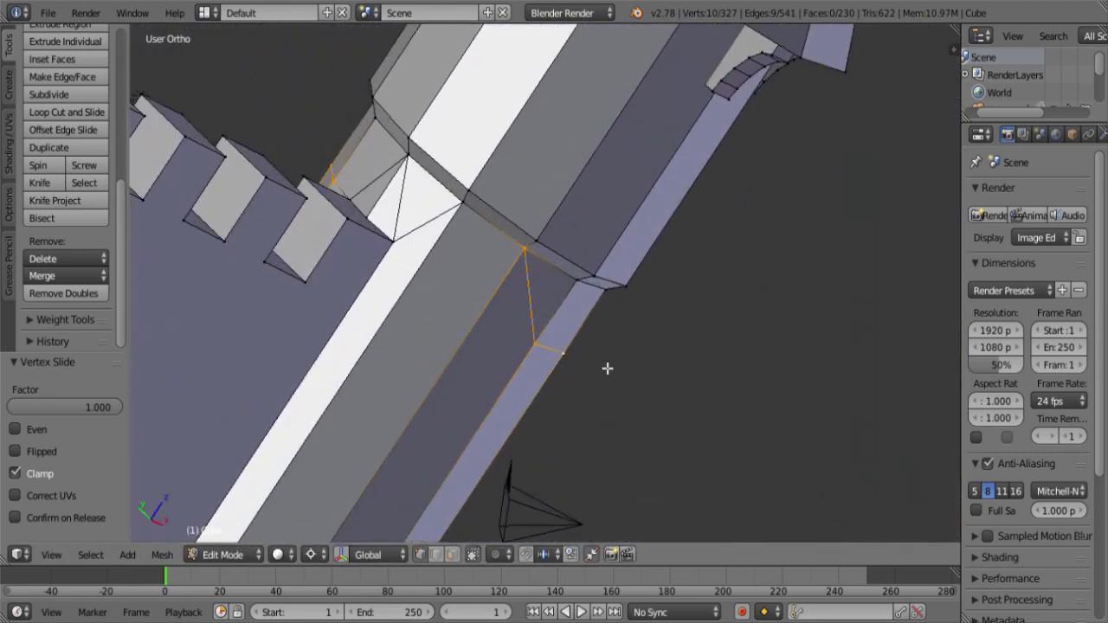
shift+right_click(525, 258)
middle_drag(581, 317, 487, 257)
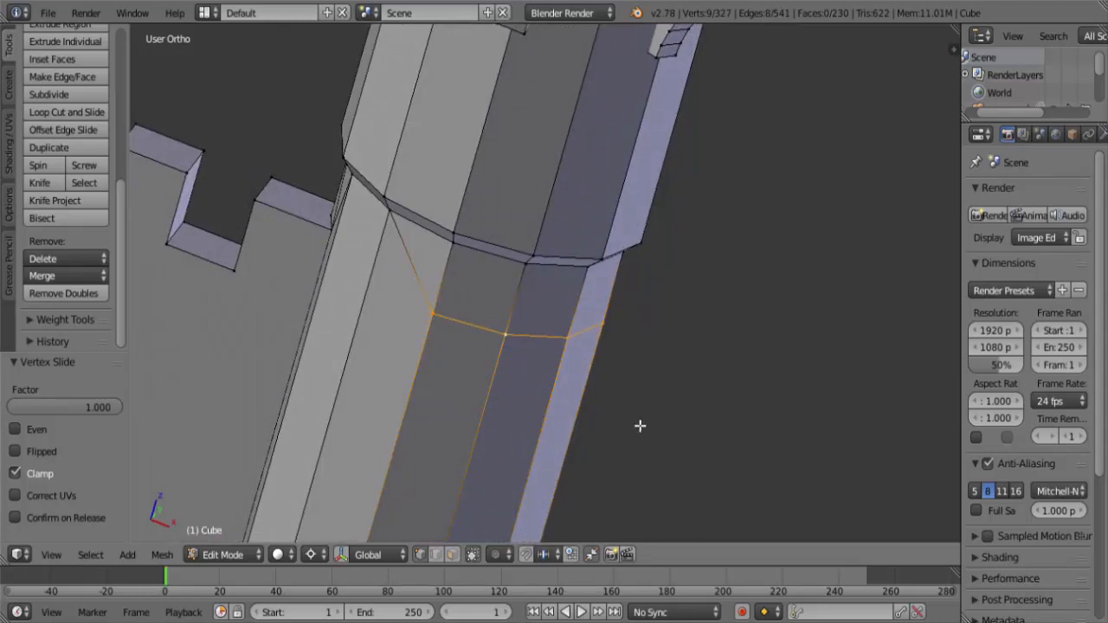
key(g)
key(g)
click(732, 160)
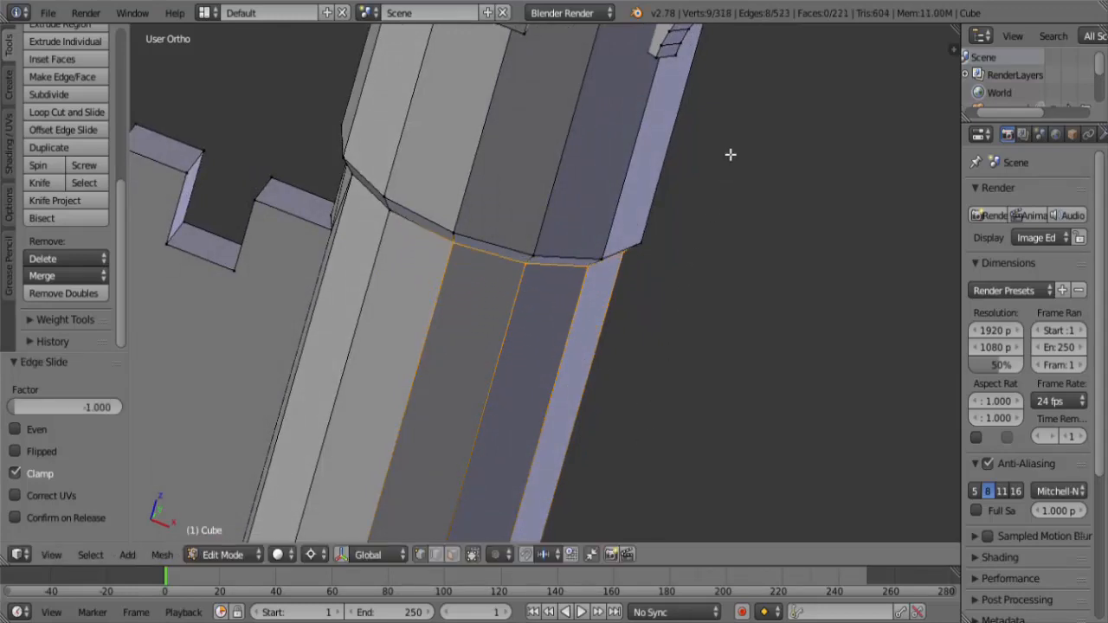
Step: Inspect the tall tower's collar and roof brackets from several angles, and view the whole castle in Object Mode
mouse_move(731, 156)
middle_down()
mouse_move(592, 276)
mouse_move(564, 242)
middle_up()
middle_drag(377, 275, 462, 313)
middle_drag(479, 267, 441, 381)
scroll(489, 286, down, 3)
scroll(534, 334, up, 3)
mouse_move(534, 334)
middle_down()
mouse_move(532, 386)
mouse_move(542, 289)
mouse_move(525, 411)
mouse_move(546, 330)
middle_up()
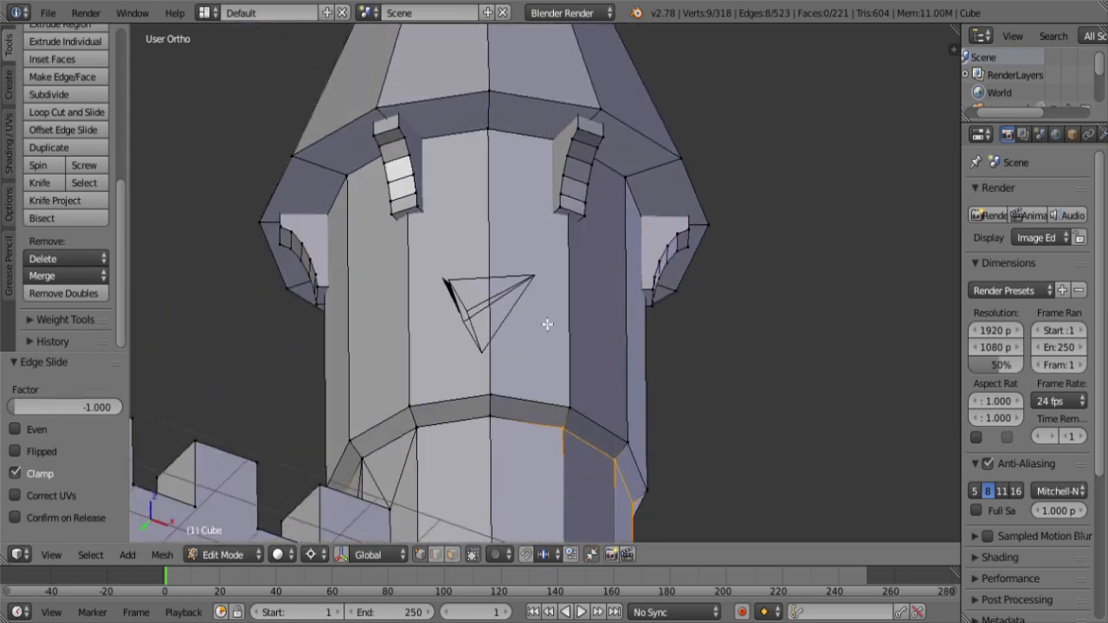
scroll(548, 321, down, 5)
key(Tab)
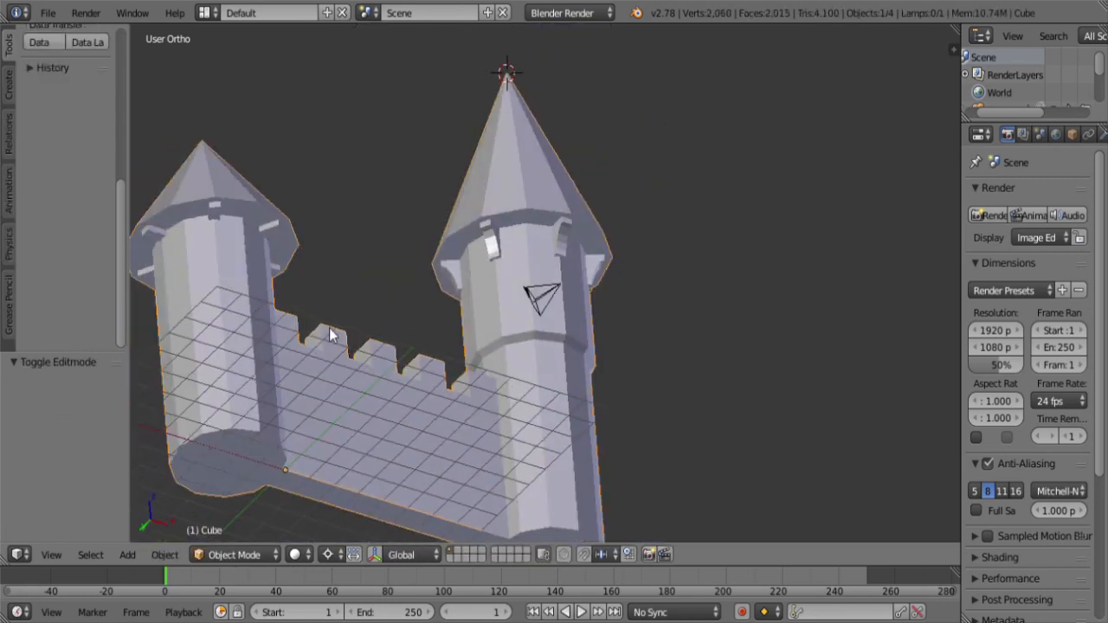
middle_drag(449, 342, 533, 284)
scroll(564, 324, down, 4)
scroll(545, 225, up, 4)
scroll(545, 221, up, 1)
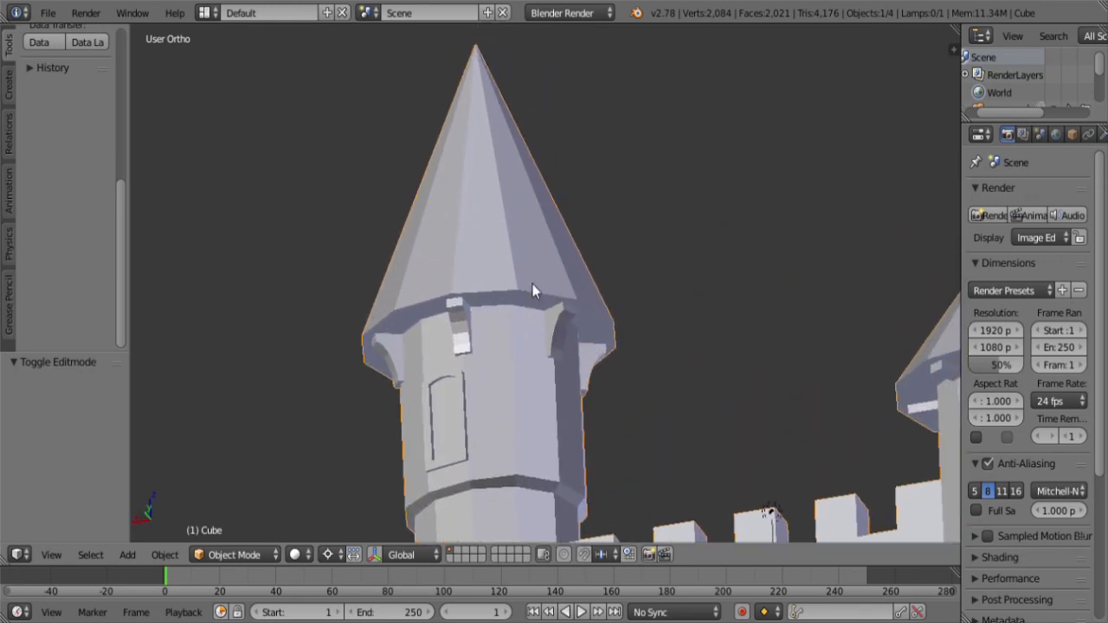
Step: Examine the underside edge of the tall tower's roof overhang between two brackets in Edit Mode
key(Tab)
scroll(536, 296, up, 3)
right_click(487, 310)
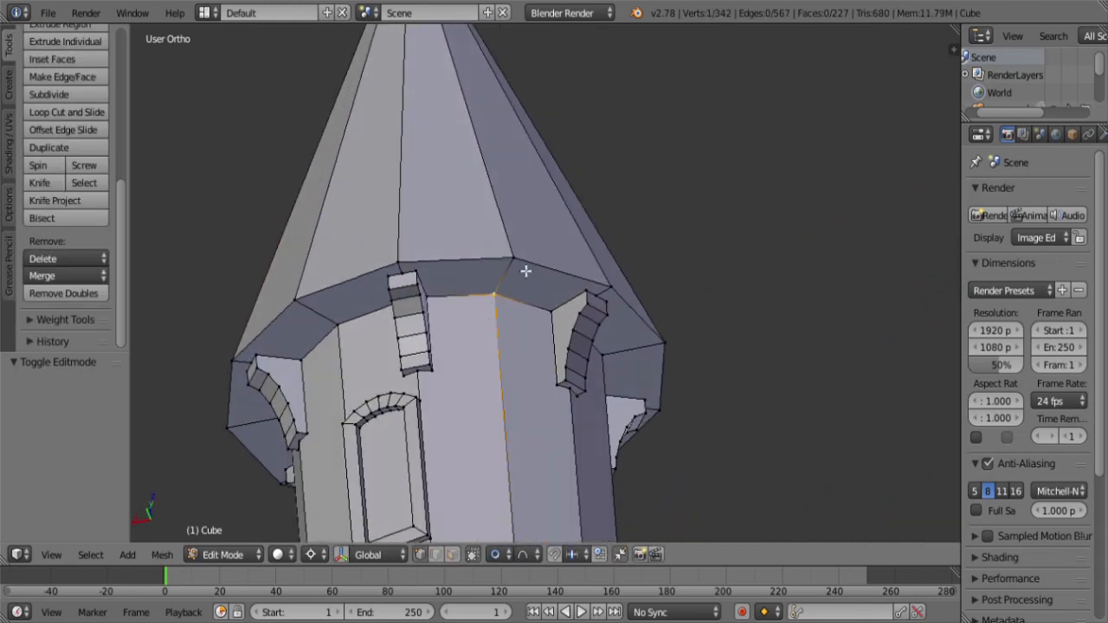
shift+right_click(526, 269)
scroll(519, 302, up, 5)
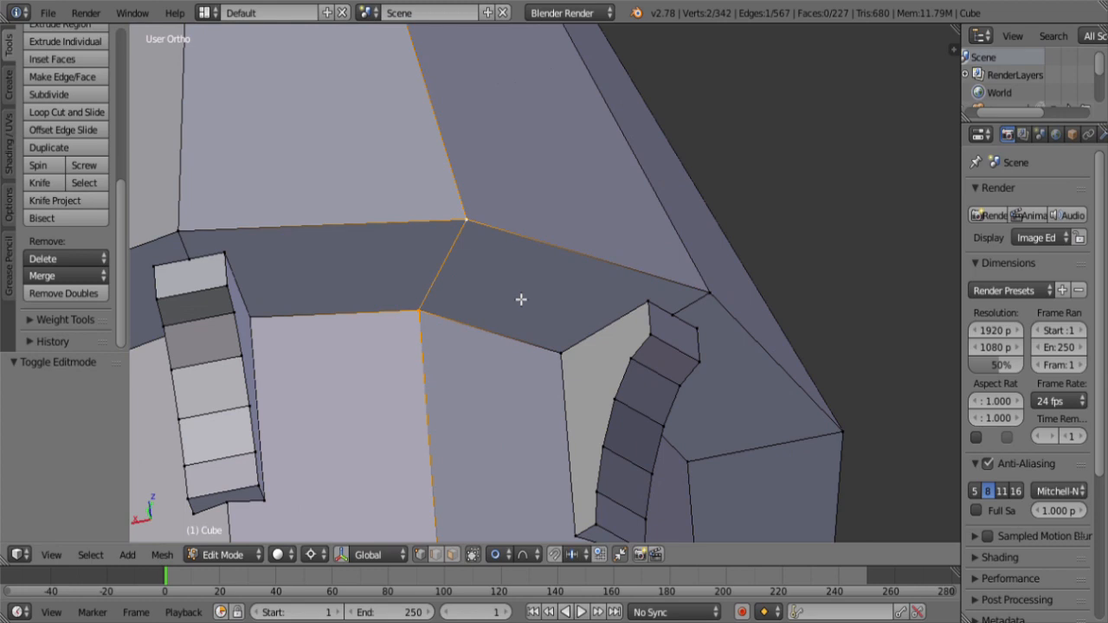
scroll(520, 299, down, 5)
scroll(527, 286, down, 3)
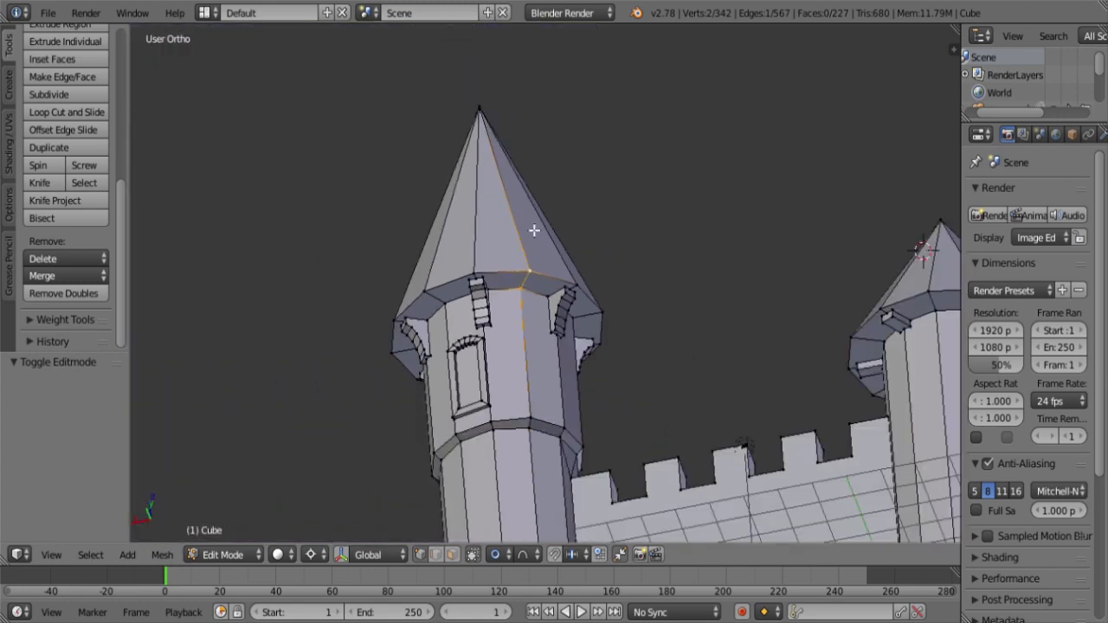
Step: Snap the 3D cursor to the tip of the tall tower's roof and grow the selection to the whole cone
right_click(488, 107)
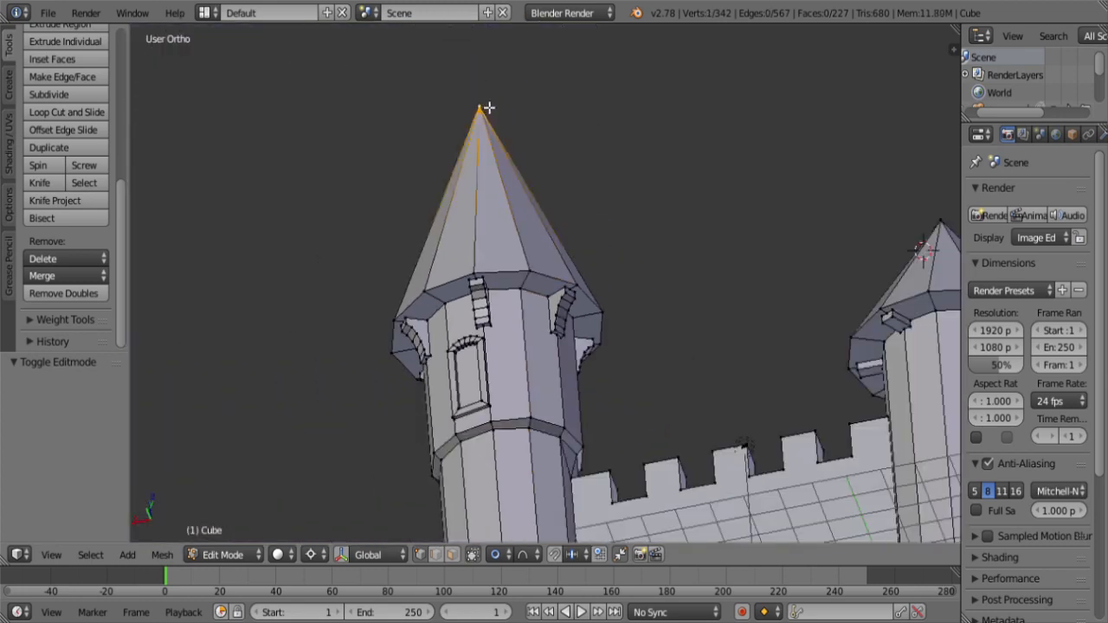
key(shift+s)
click(616, 197)
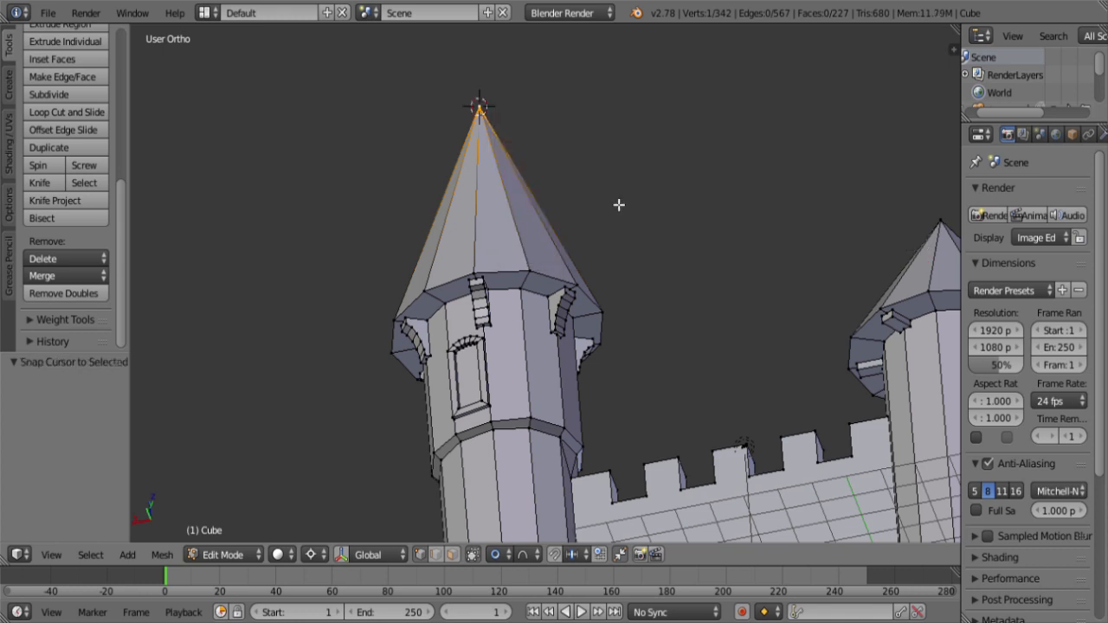
key(ctrl+KP_Add)
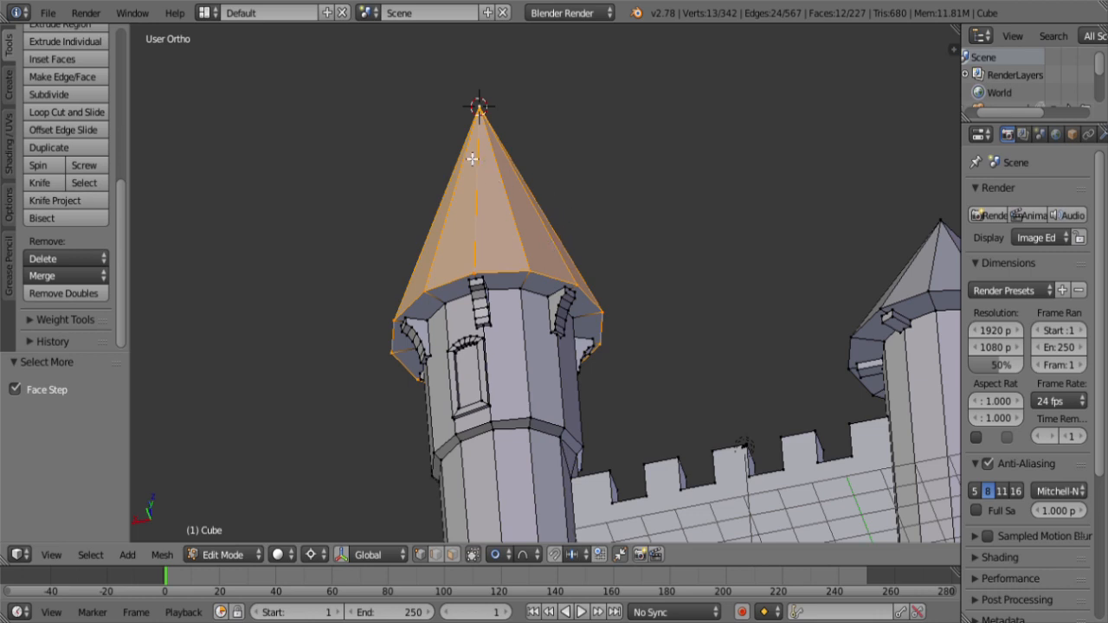
Step: Split the selected roof cone of the tall tower from the rest of the mesh
key(ctrl+v)
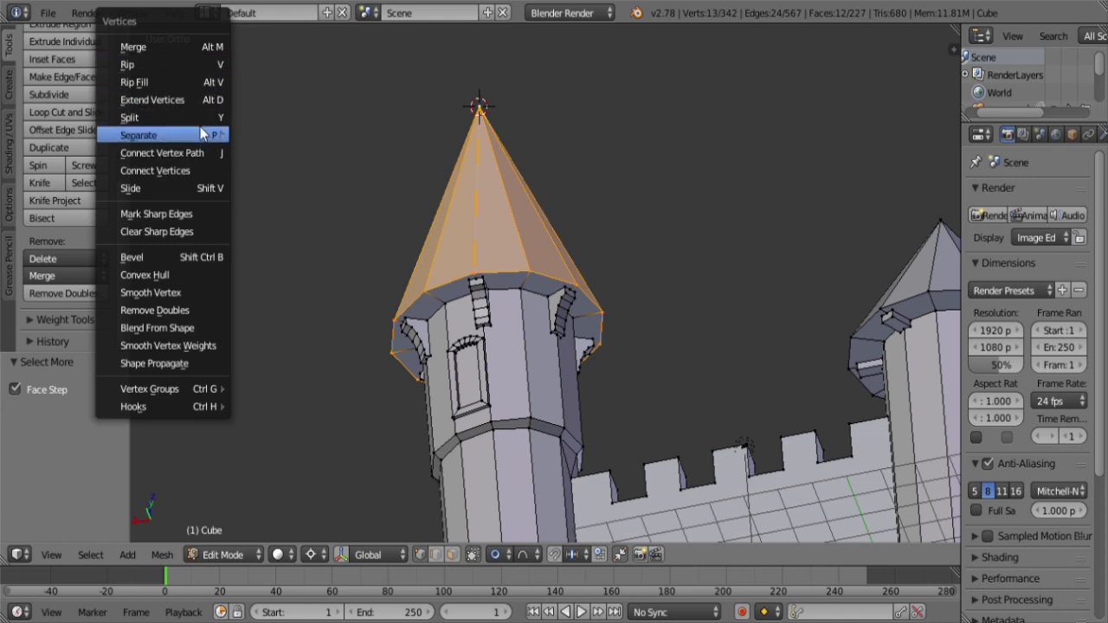
click(196, 119)
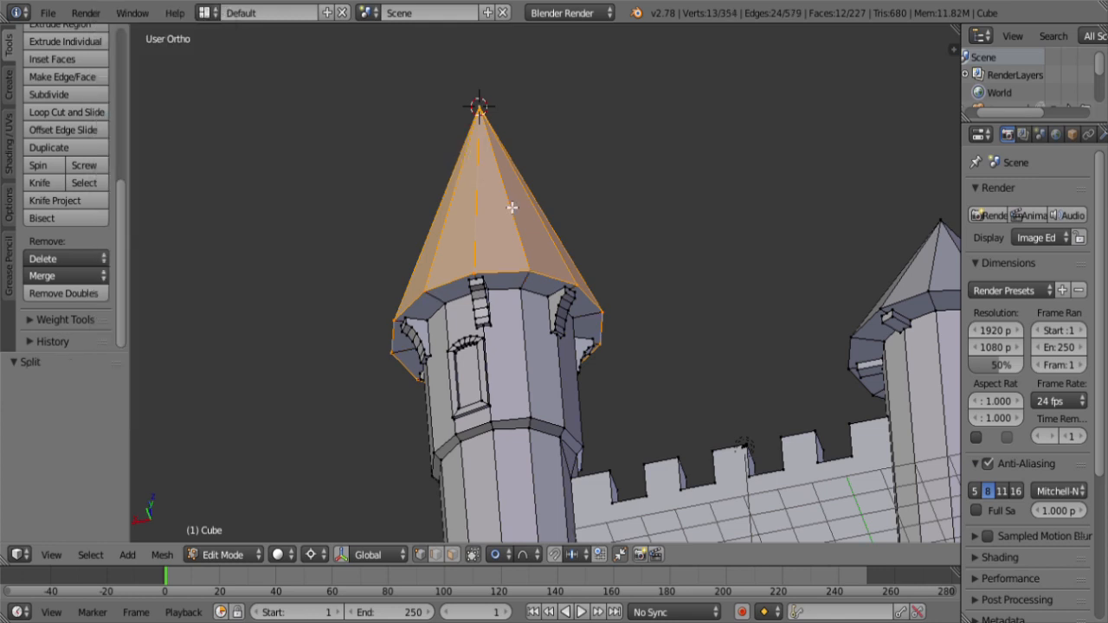
key(g)
right_click(615, 179)
Step: Scale the split roof cone to 1.027 about its tip, lowering its rim towards the brackets in front view
key(KP_1)
scroll(742, 211, up, 8)
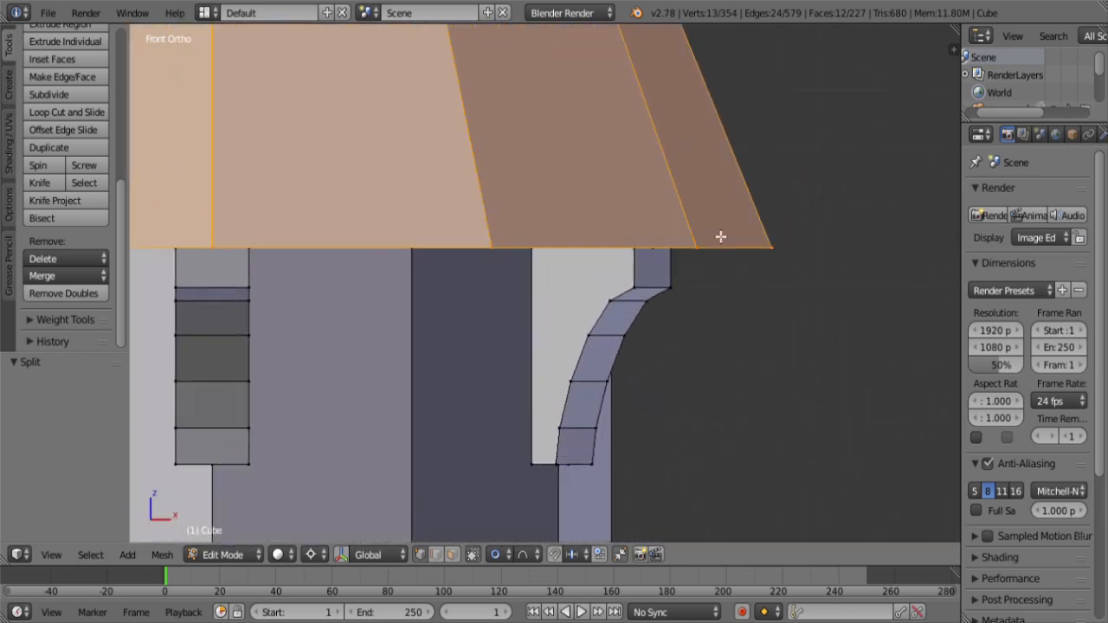
shift+middle_drag(765, 249, 684, 267)
key(z)
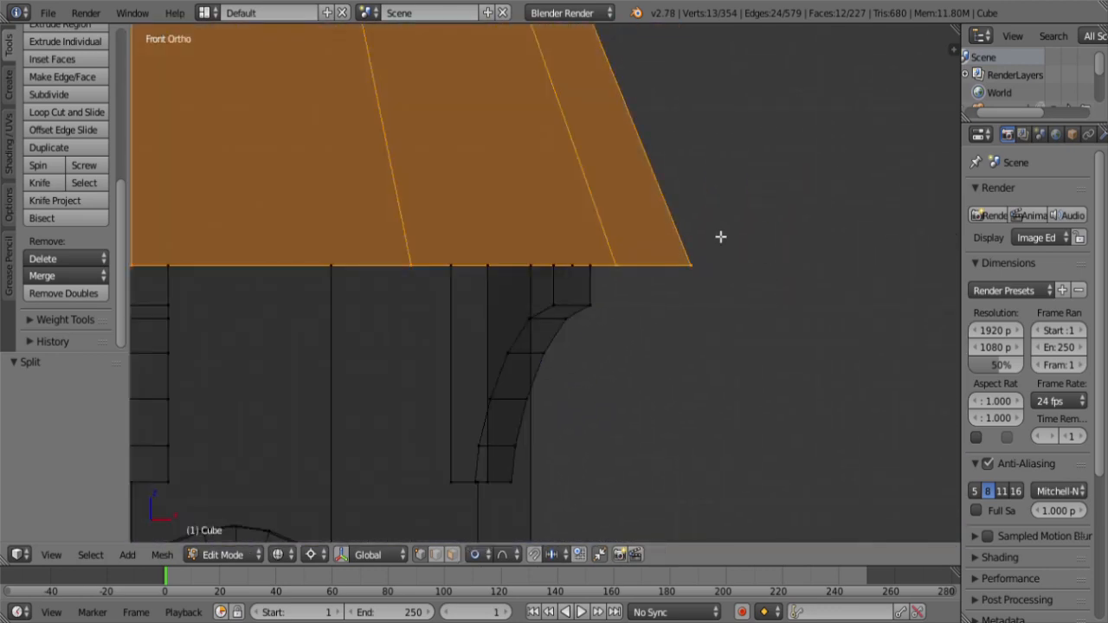
key(s)
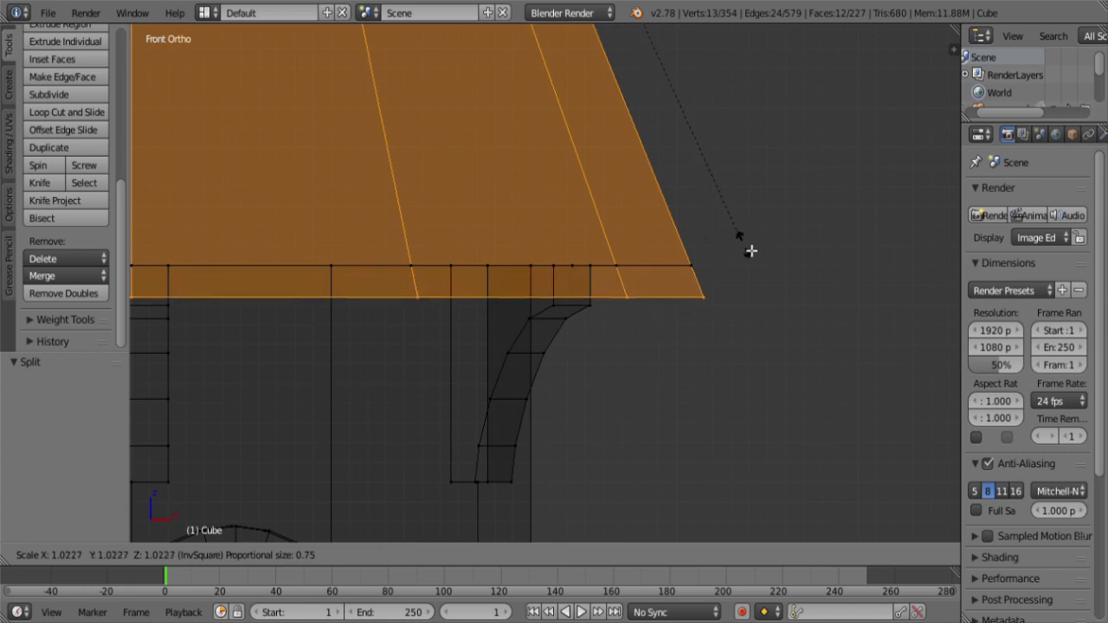
click(752, 254)
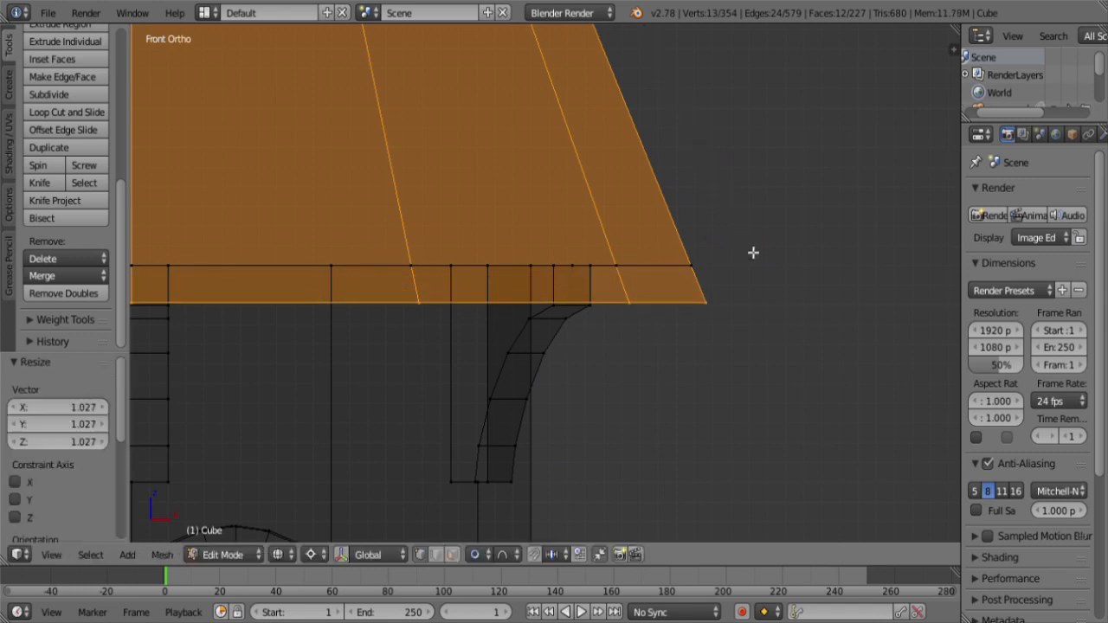
Step: Flip the normals of the enlarged roof cone and check its shading in Object Mode
scroll(746, 261, down, 6)
key(z)
mouse_move(618, 306)
middle_down()
mouse_move(566, 300)
mouse_move(614, 241)
mouse_move(536, 274)
mouse_move(479, 274)
middle_up()
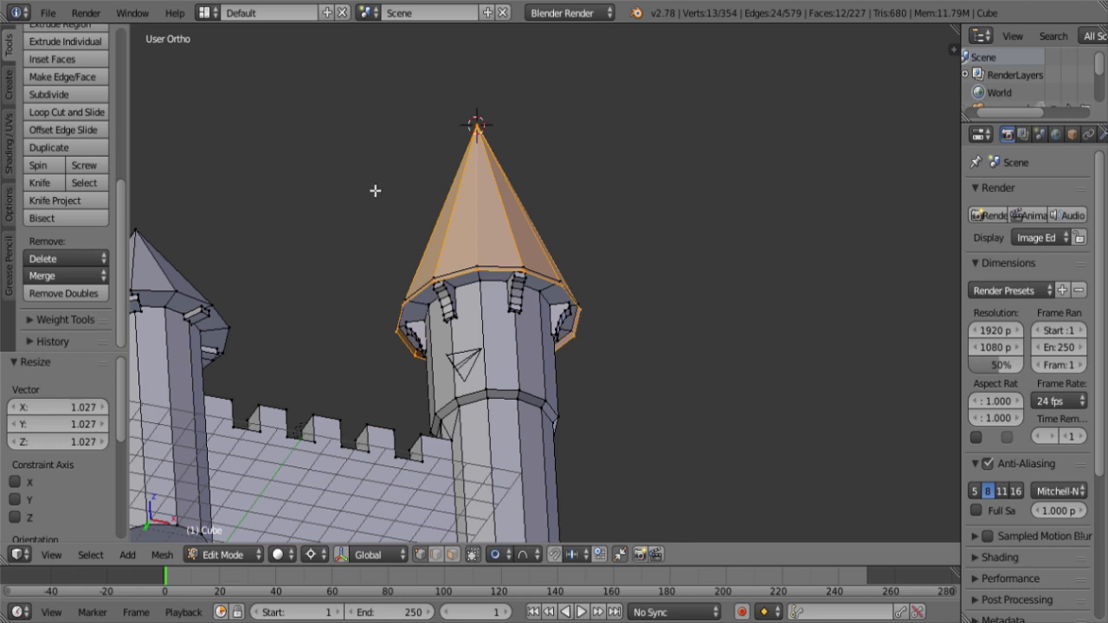
key(ctrl+f)
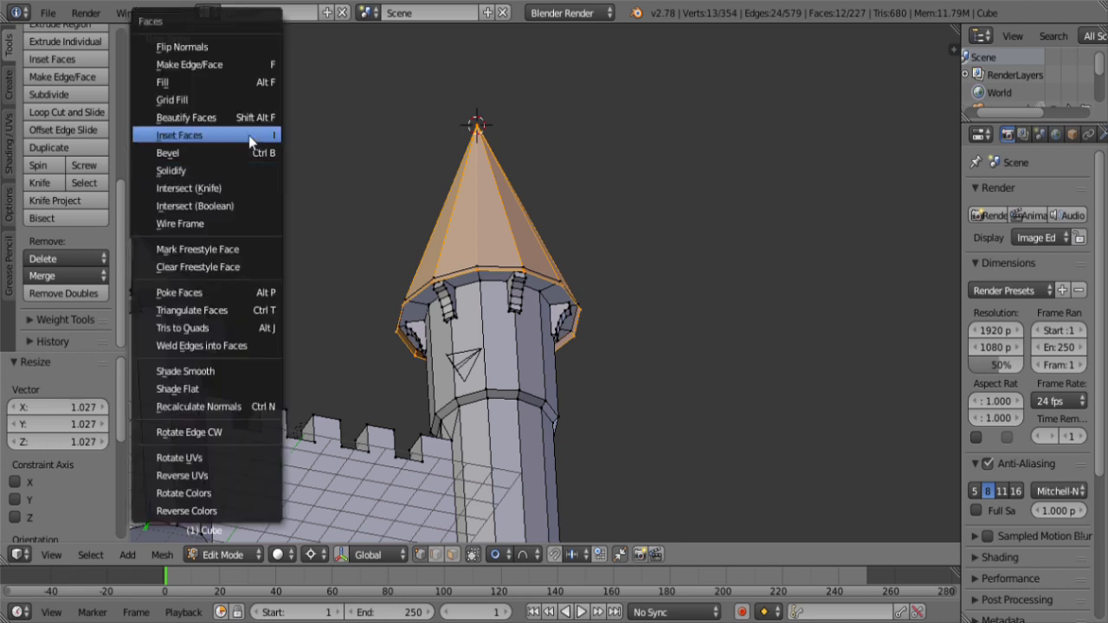
click(198, 50)
scroll(415, 146, down, 2)
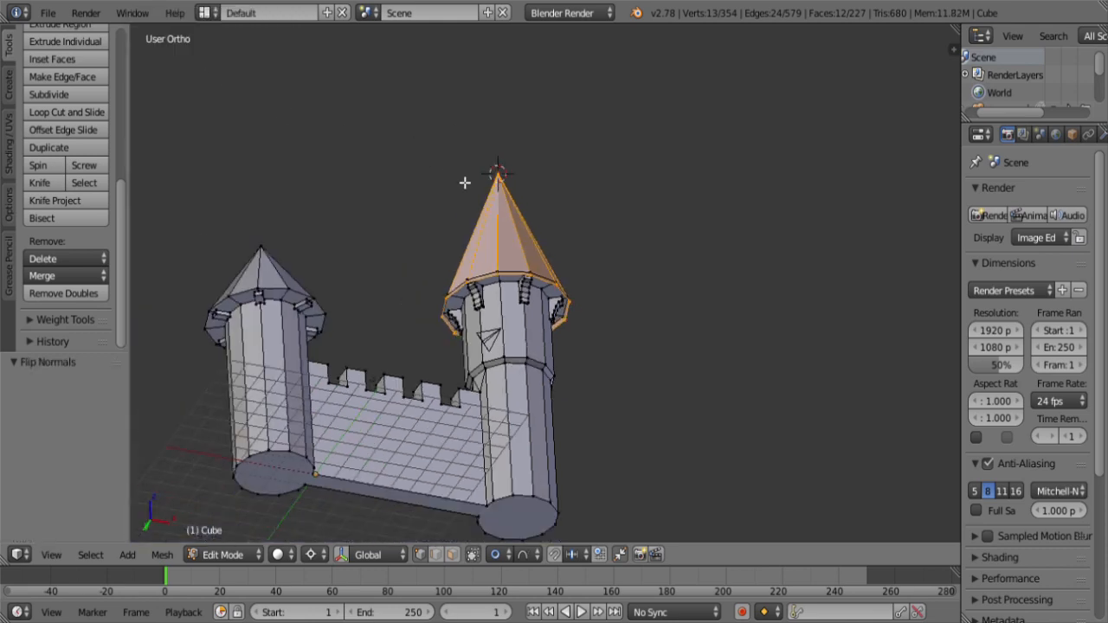
key(Tab)
middle_drag(459, 176, 513, 221)
key(Tab)
scroll(510, 300, up, 2)
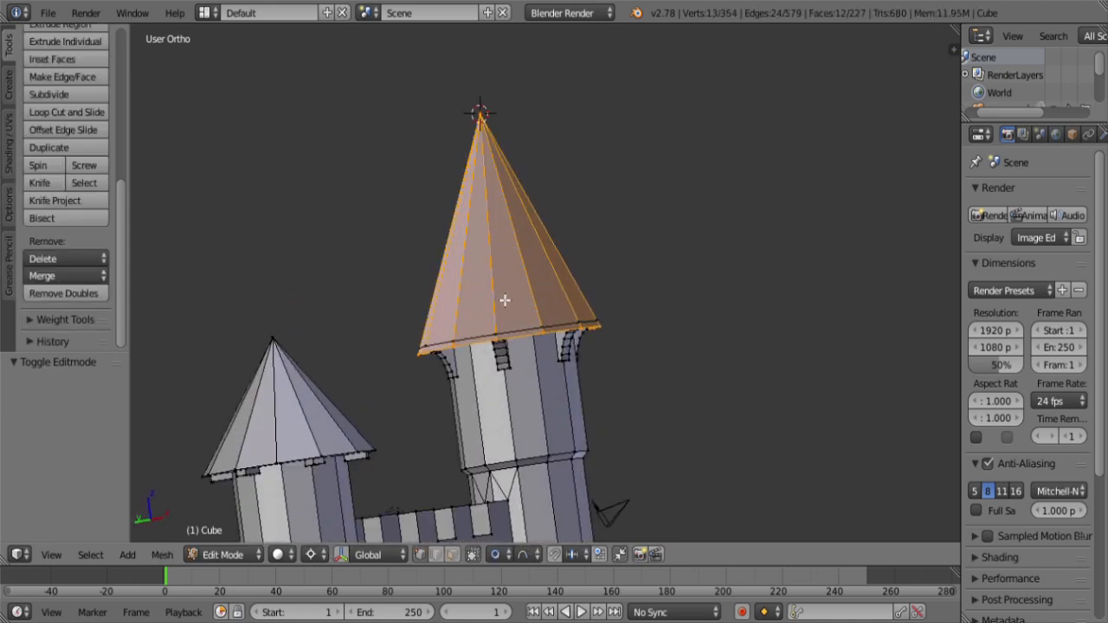
shift+middle_drag(513, 325, 492, 295)
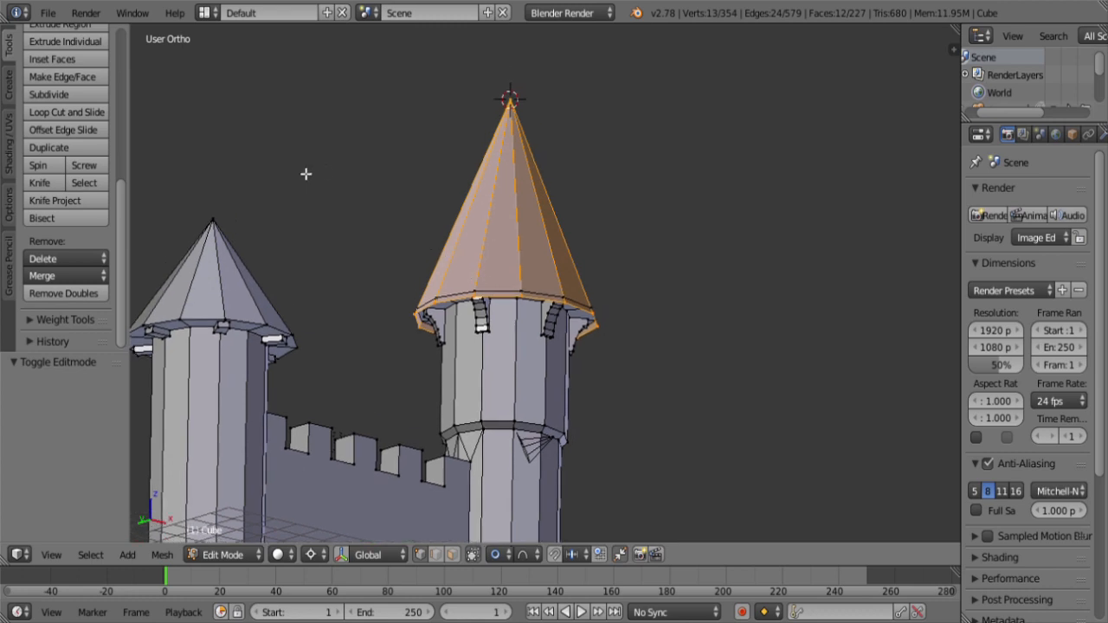
Step: Solidify the tall tower's outer roof cone with a thickness of 0.1
key(ctrl+f)
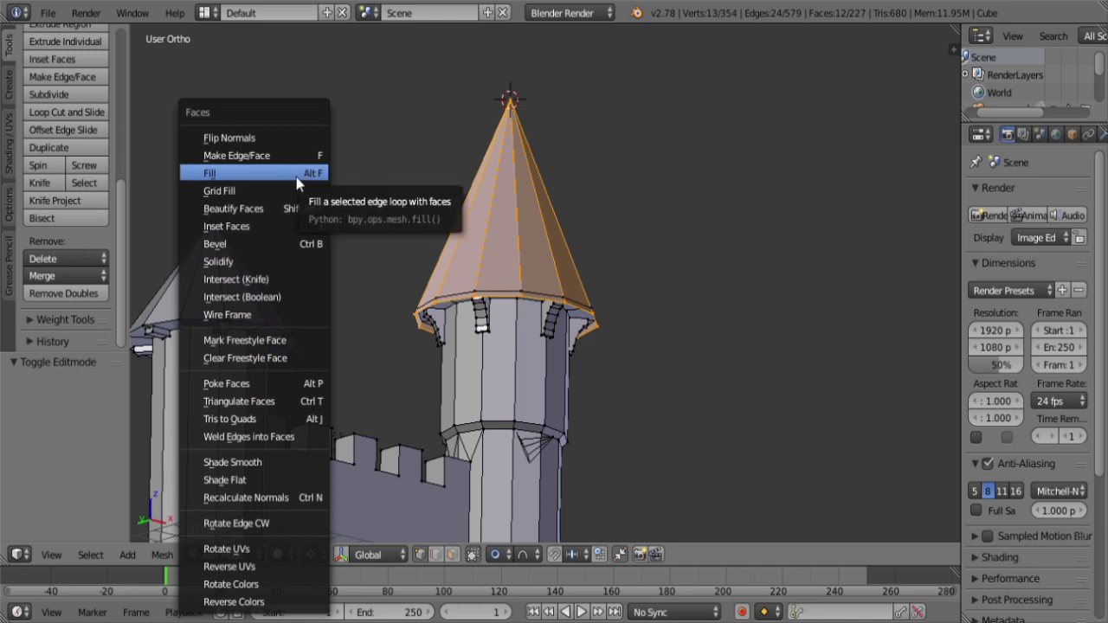
click(258, 258)
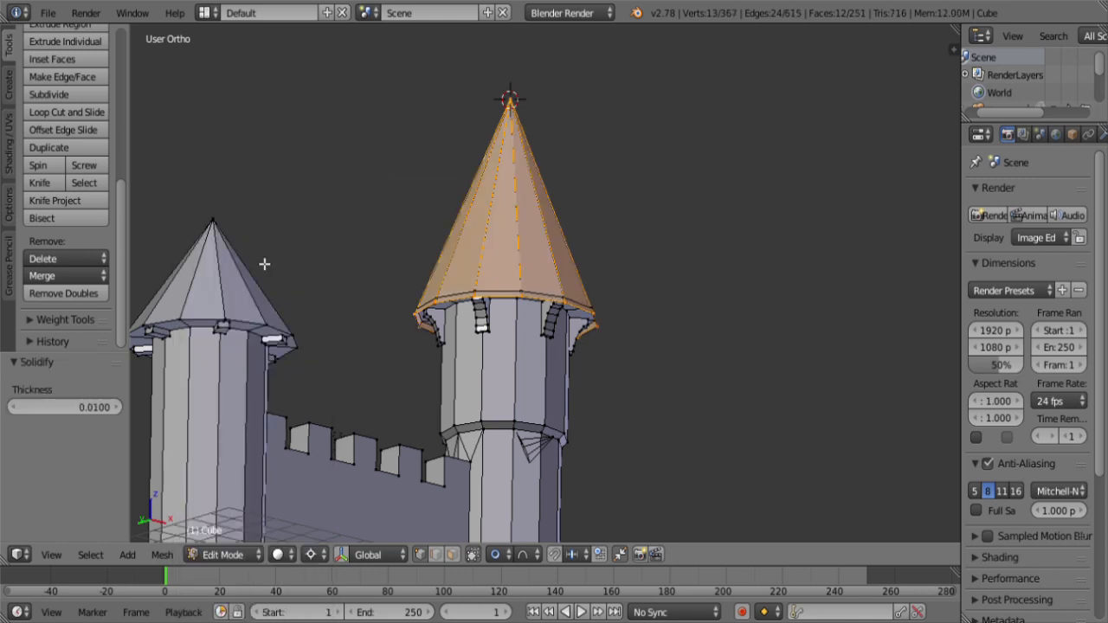
middle_drag(494, 286, 531, 230)
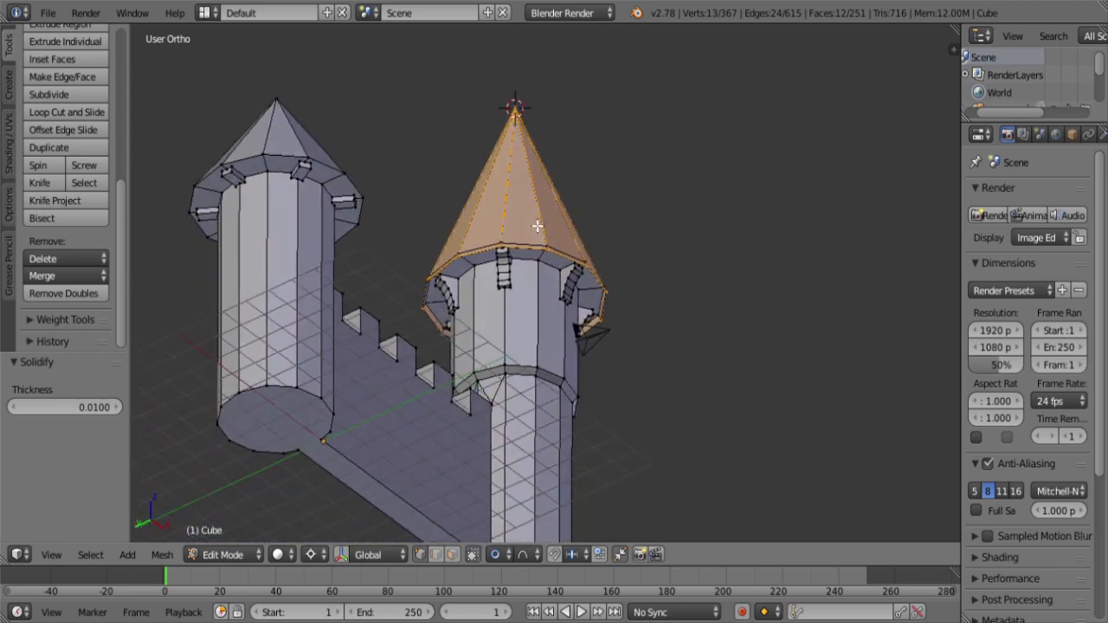
scroll(542, 209, up, 6)
scroll(556, 183, up, 4)
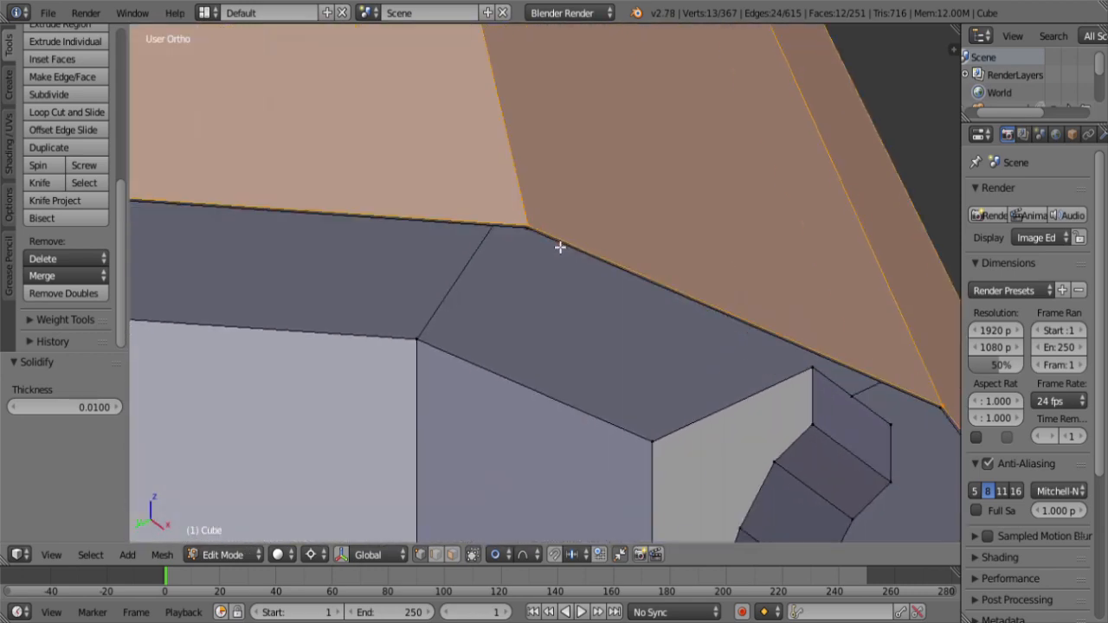
click(87, 406)
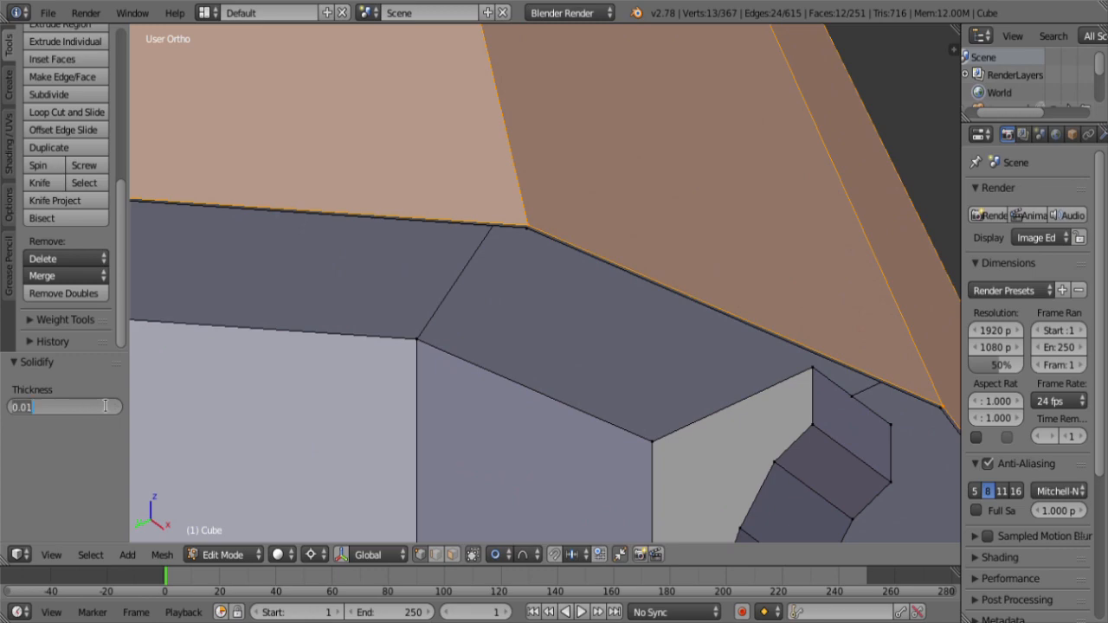
text(1)
key(Return)
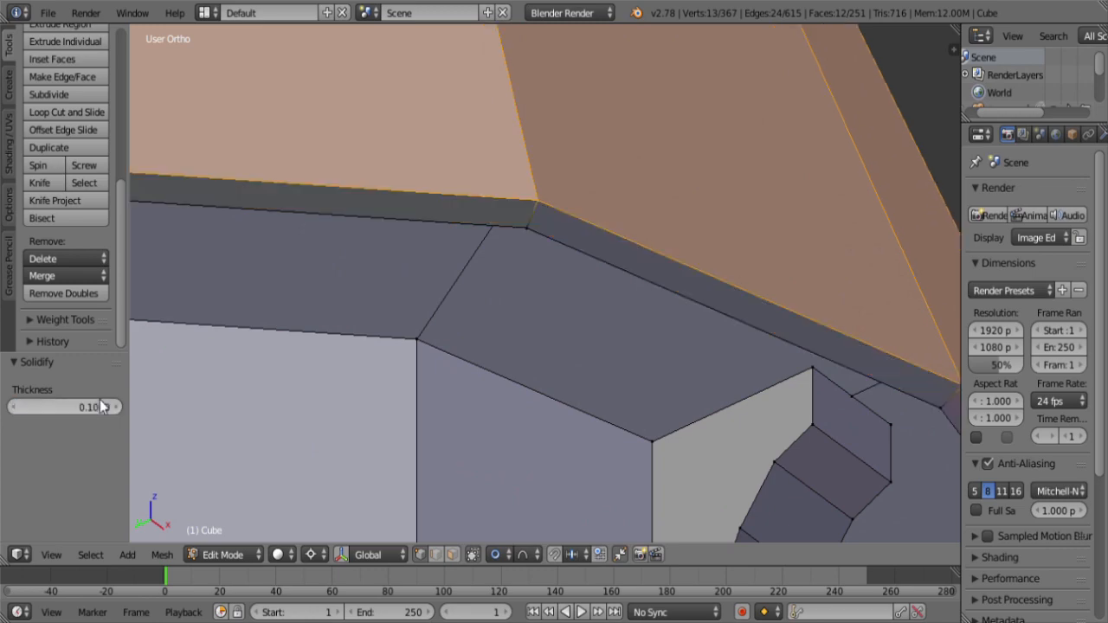
Step: Inspect the thickened cone and its overhanging rim from several angles in solid and wireframe view
scroll(151, 368, down, 10)
middle_drag(359, 329, 499, 321)
scroll(535, 207, up, 4)
middle_drag(608, 223, 609, 198)
key(z)
scroll(594, 202, down, 4)
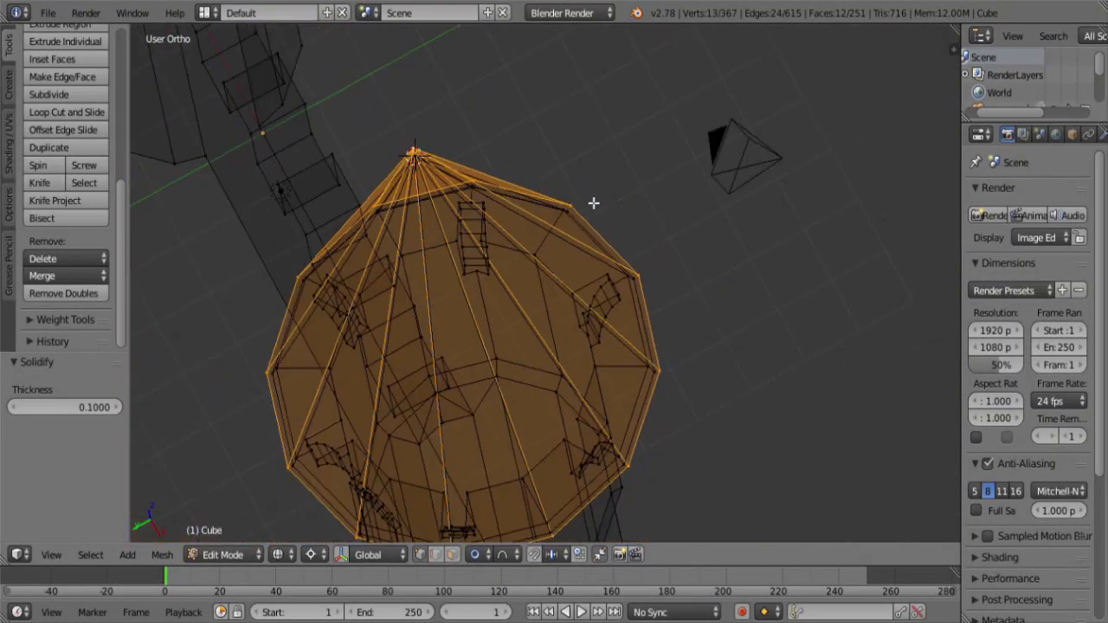
key(z)
middle_drag(587, 195, 559, 311)
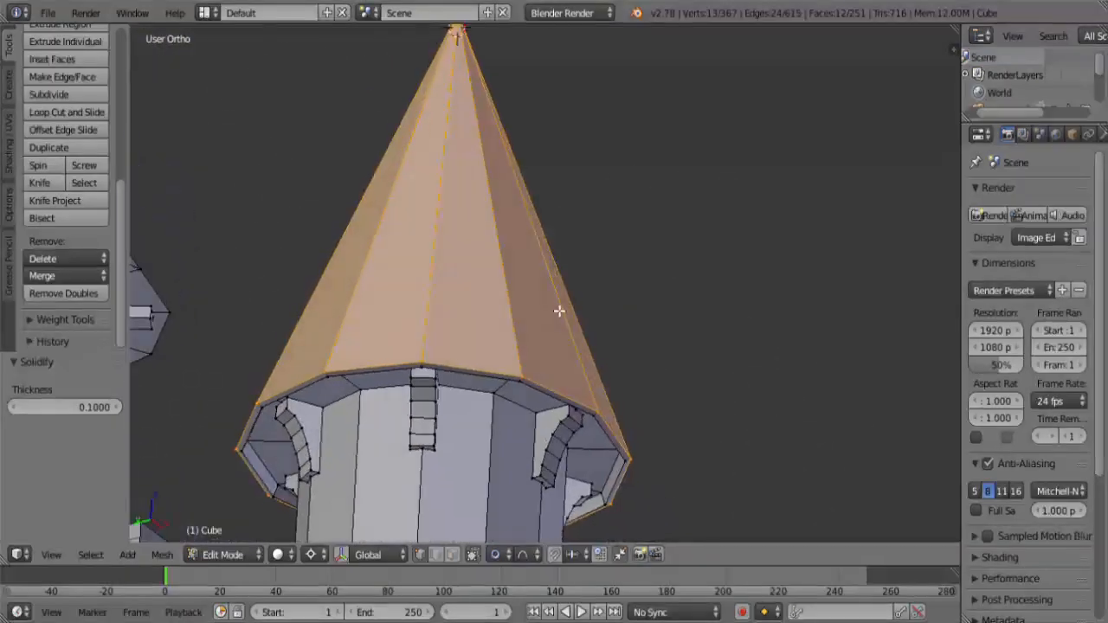
Step: Grow the selection to the whole thickened roof shell and hide all other geometry
key(ctrl+KP_Add)
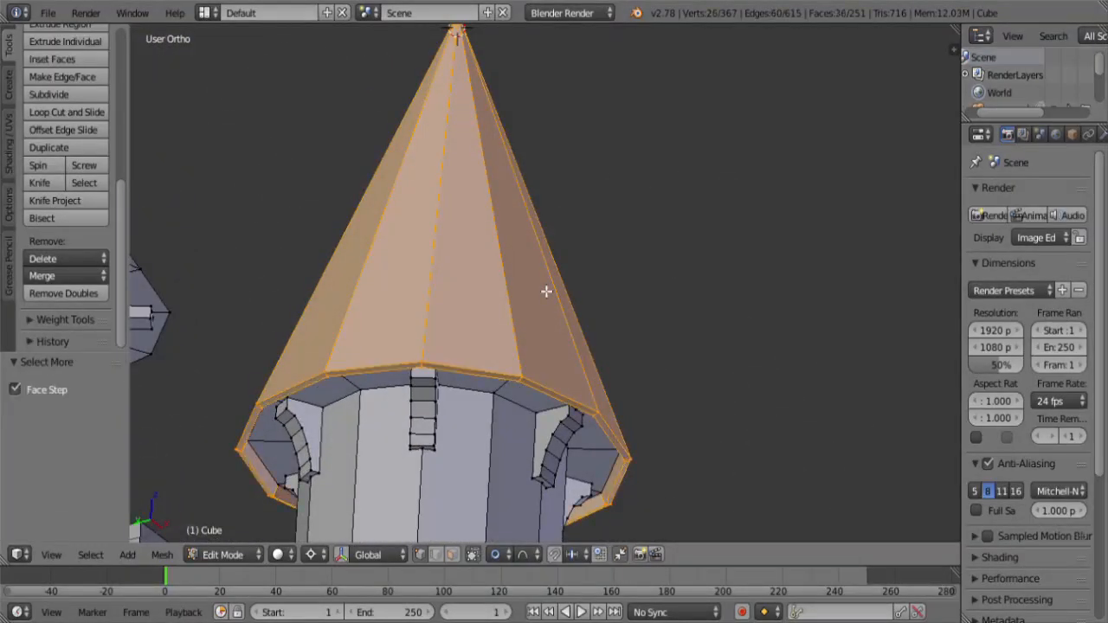
key(ctrl+i)
key(h)
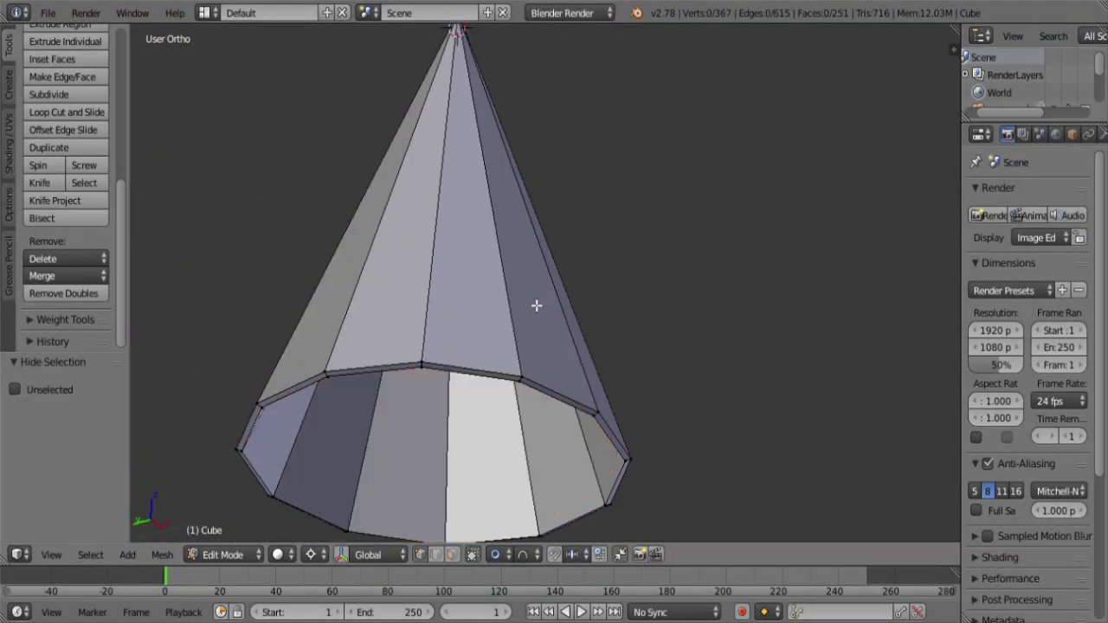
Step: Delete the inner tip vertex of the isolated roof shell to remove its inner cone faces
mouse_move(537, 305)
middle_down()
mouse_move(525, 265)
mouse_move(563, 164)
mouse_move(550, 197)
mouse_move(563, 287)
mouse_move(531, 353)
middle_up()
scroll(517, 302, down, 3)
key(z)
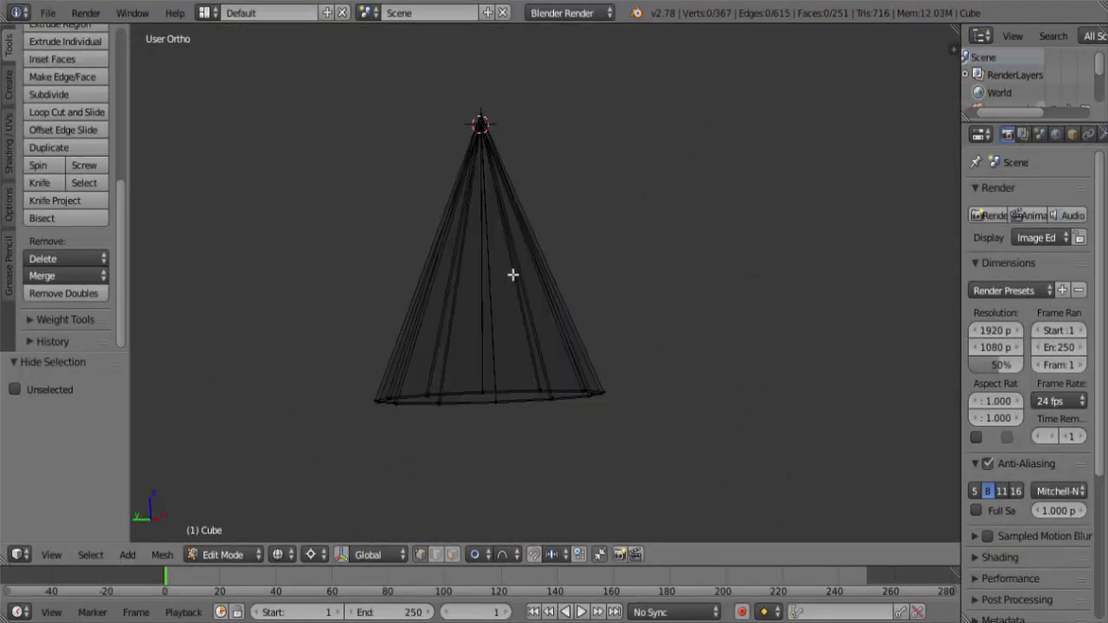
middle_drag(513, 275, 401, 274)
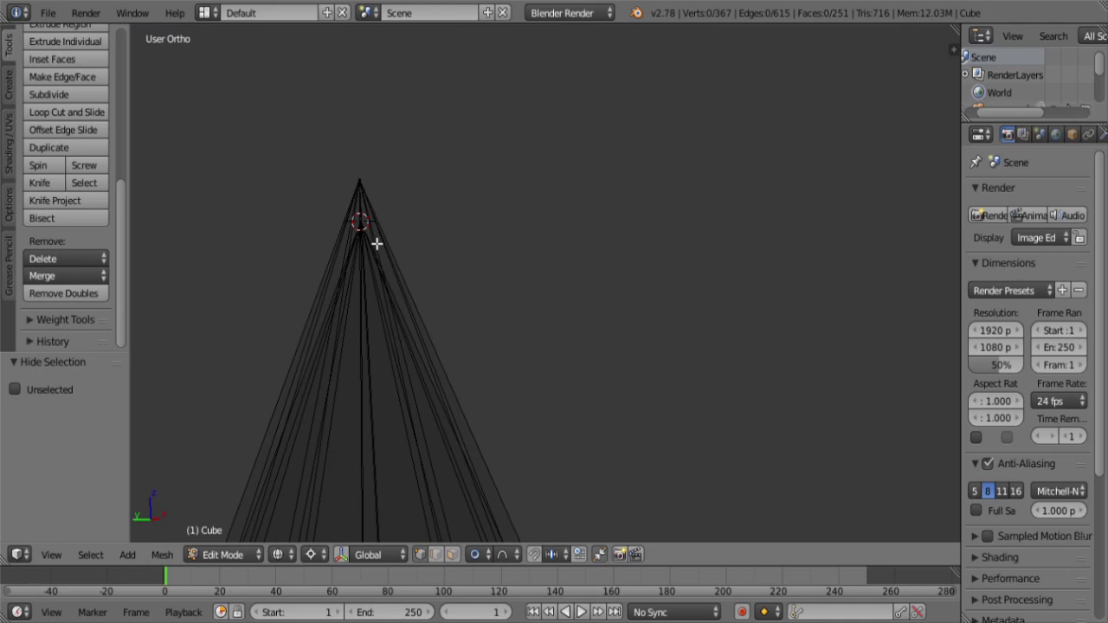
right_click(376, 245)
scroll(383, 264, down, 3)
shift+middle_drag(529, 401, 510, 300)
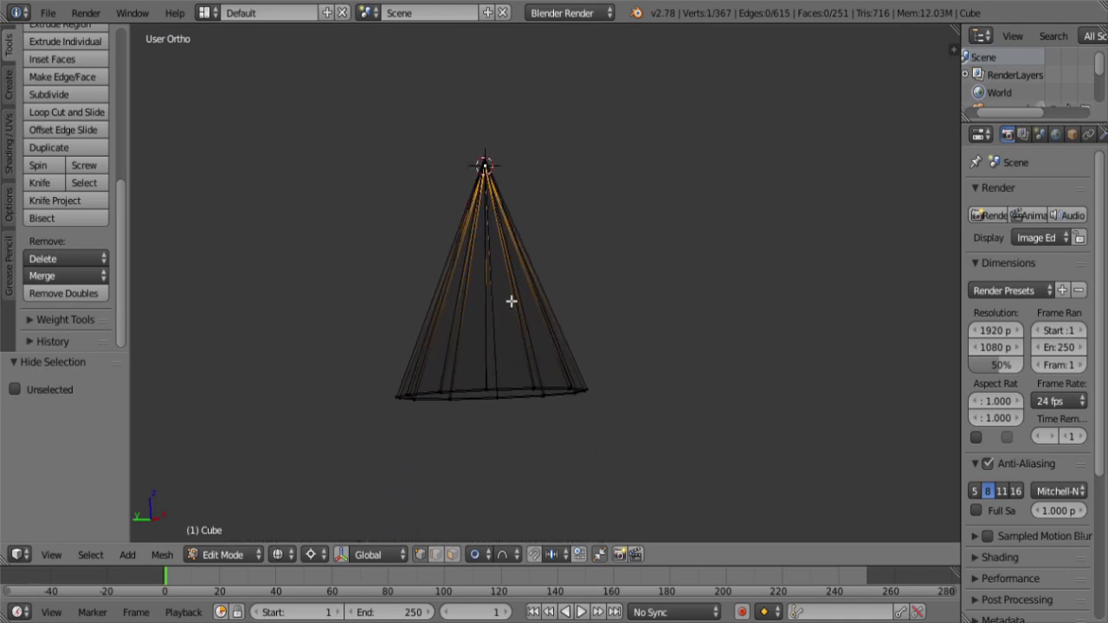
key(x)
click(564, 272)
middle_drag(564, 273, 536, 257)
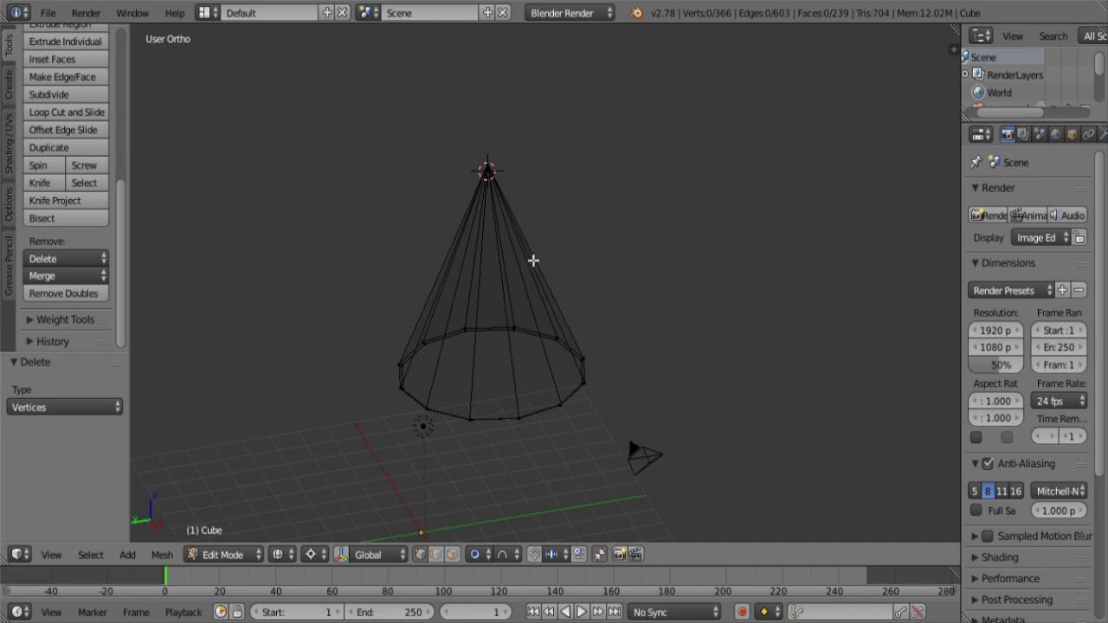
Step: Reveal the hidden geometry and select the two edge loops bordering the gap under the tall tower's roof rim
key(alt+h)
key(a)
mouse_move(521, 323)
middle_down()
mouse_move(517, 213)
mouse_move(514, 248)
mouse_move(548, 347)
middle_up()
key(z)
middle_drag(516, 299, 428, 201)
scroll(608, 297, up, 10)
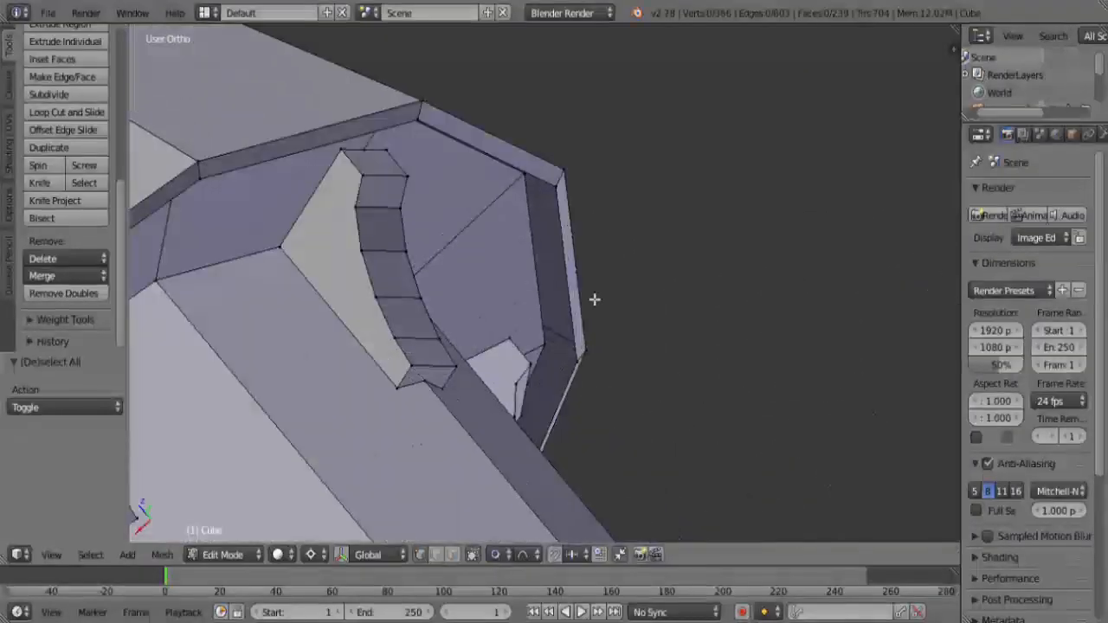
alt+right_click(532, 290)
alt+shift+right_click(594, 302)
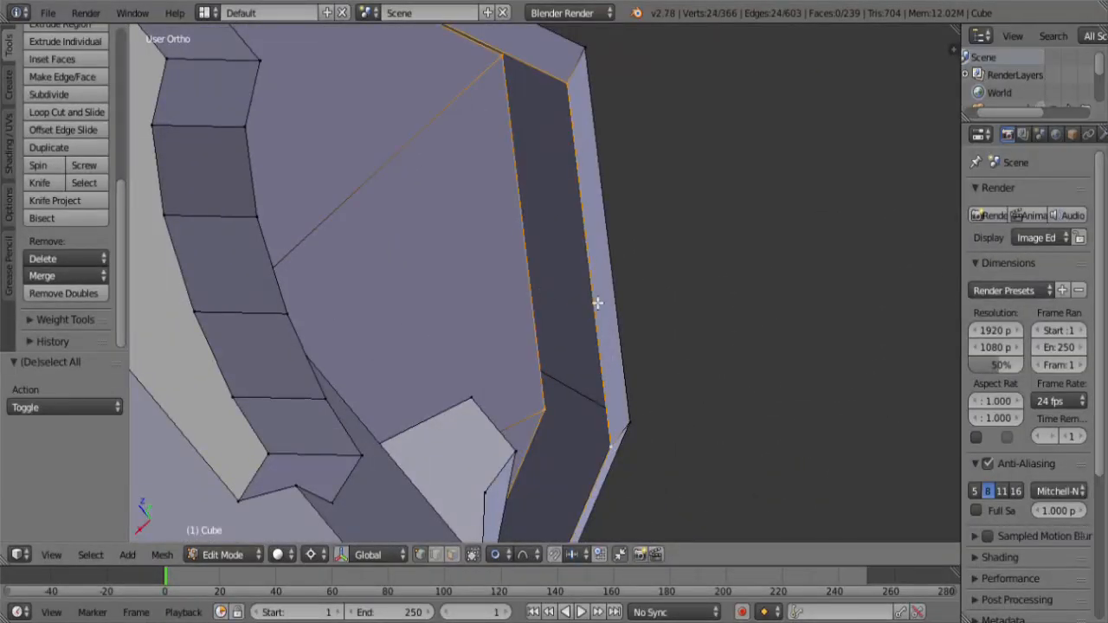
Step: Try to close the gap between the two selected rim loops with Make Edge/Face, and undo it
scroll(594, 309, down, 5)
mouse_move(575, 317)
middle_down()
mouse_move(594, 315)
mouse_move(594, 323)
mouse_move(566, 332)
mouse_move(587, 318)
mouse_move(573, 317)
middle_up()
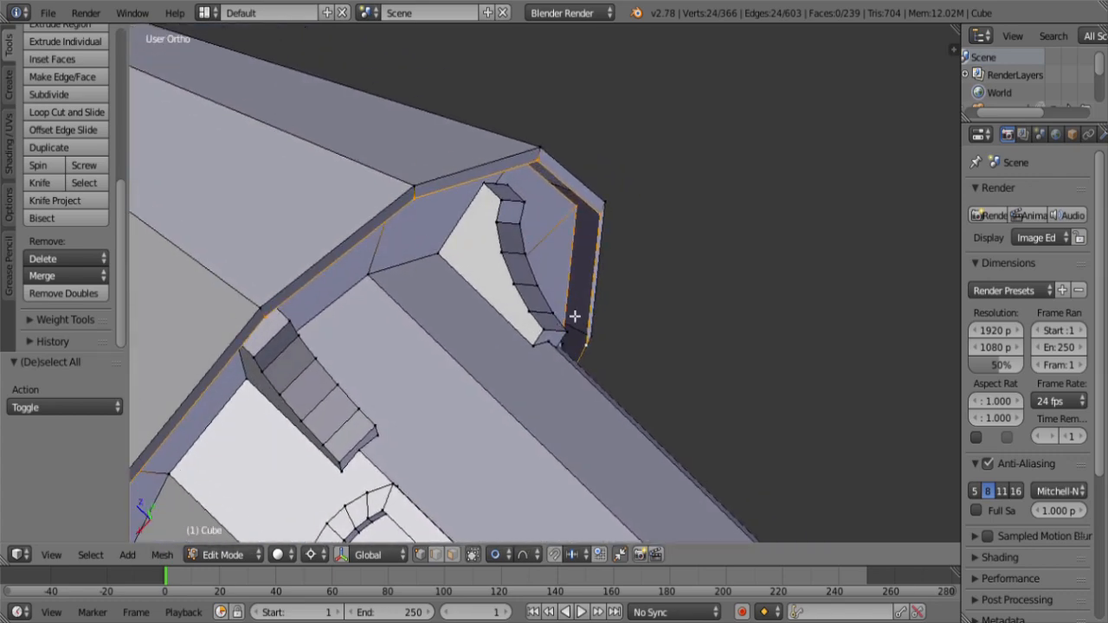
key(f)
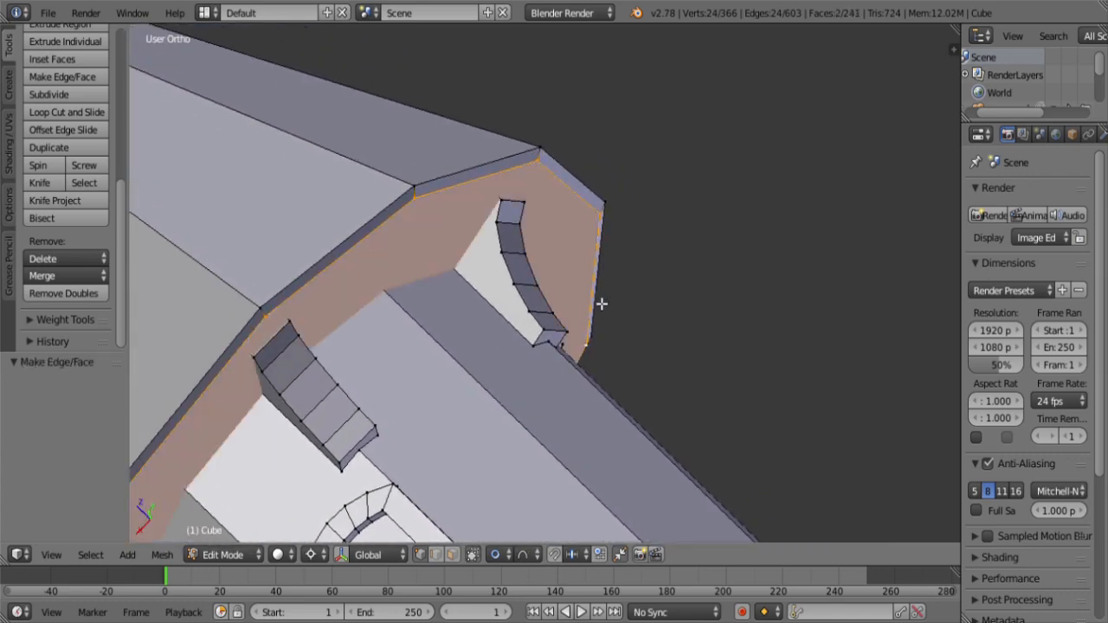
key(ctrl+z)
Step: Try Fill on the gap between the two rim loops, examine the faces around the tower, and undo it
key(alt+f)
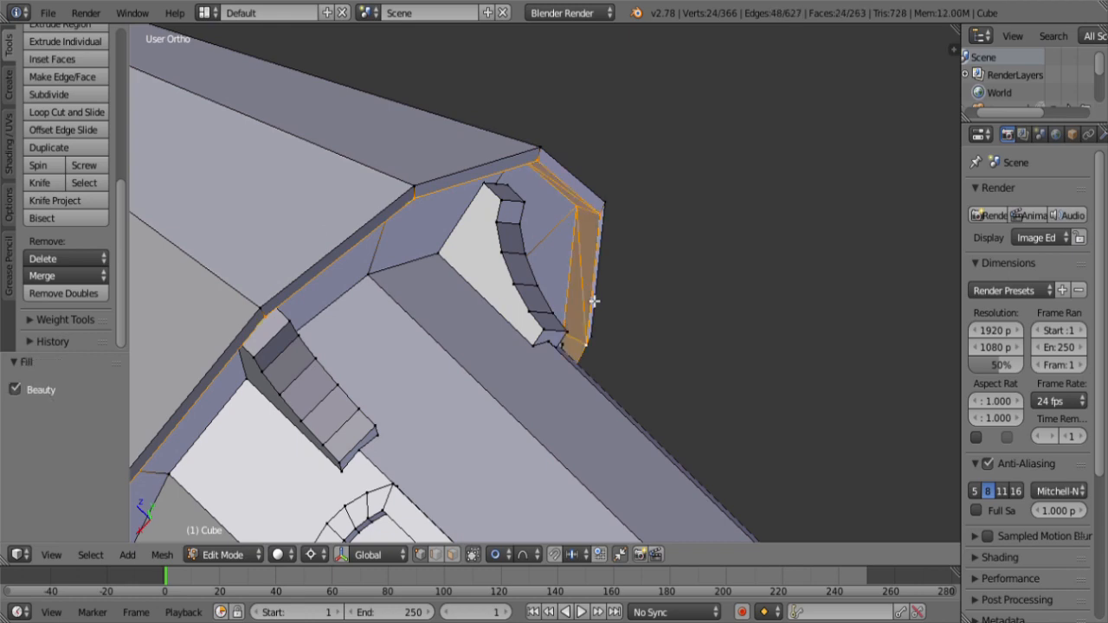
scroll(558, 335, down, 4)
scroll(536, 222, up, 3)
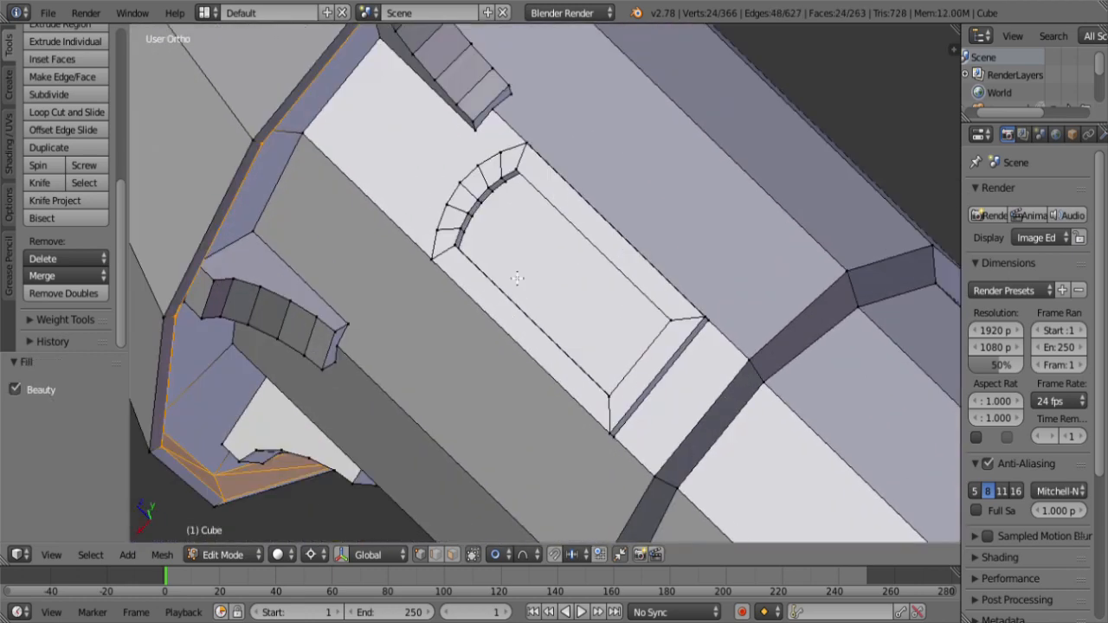
scroll(516, 277, down, 4)
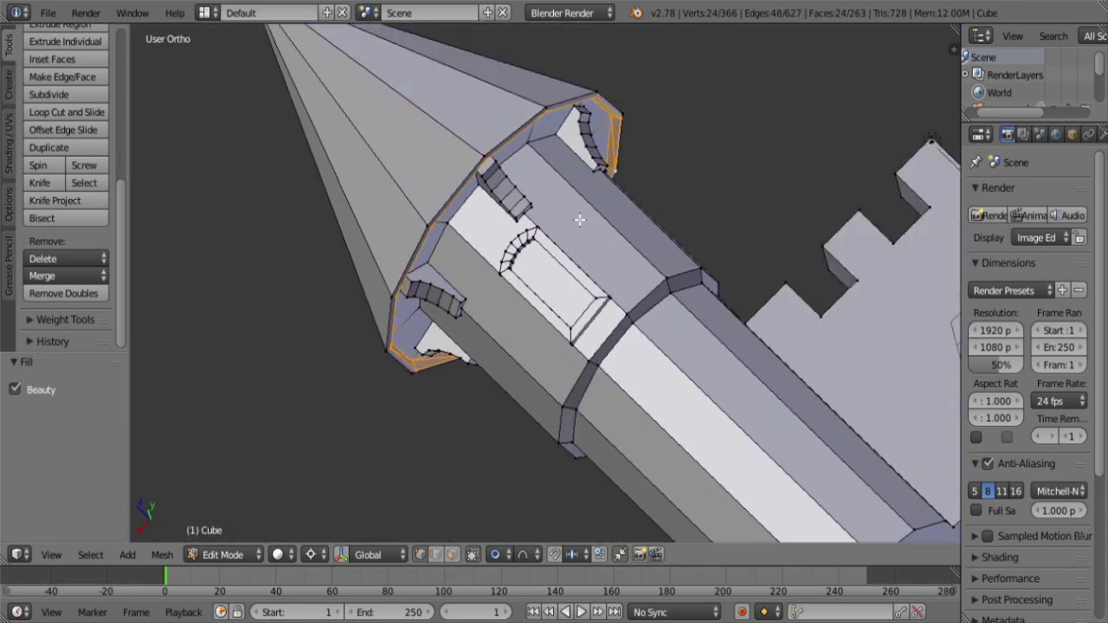
scroll(588, 196, down, 3)
key(ctrl+z)
scroll(574, 226, down, 4)
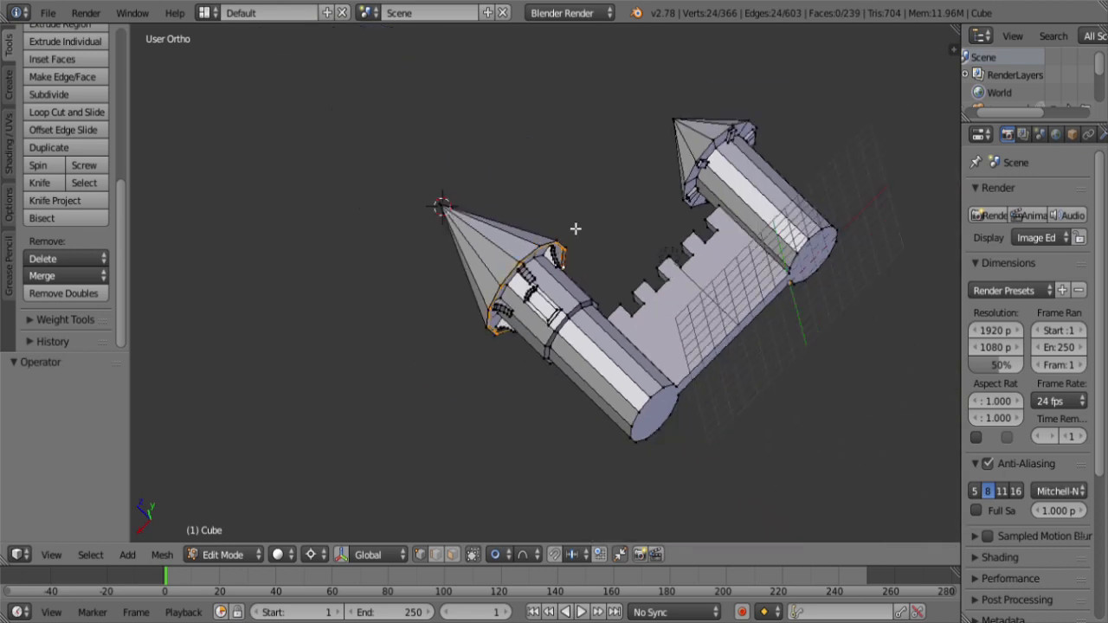
Step: Draw a closed six-sided loop of edges beside the castle in top view by extruding vertices and joining its ends
key(KP_7)
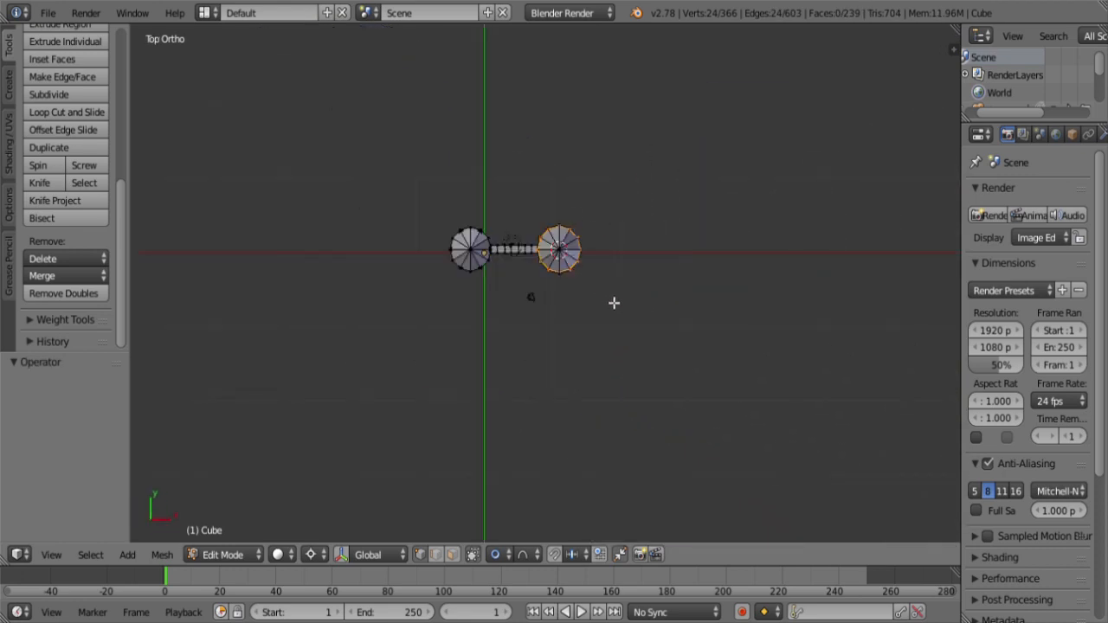
shift+middle_drag(614, 302, 522, 300)
key(a)
ctrl+click(516, 230)
ctrl+click(554, 240)
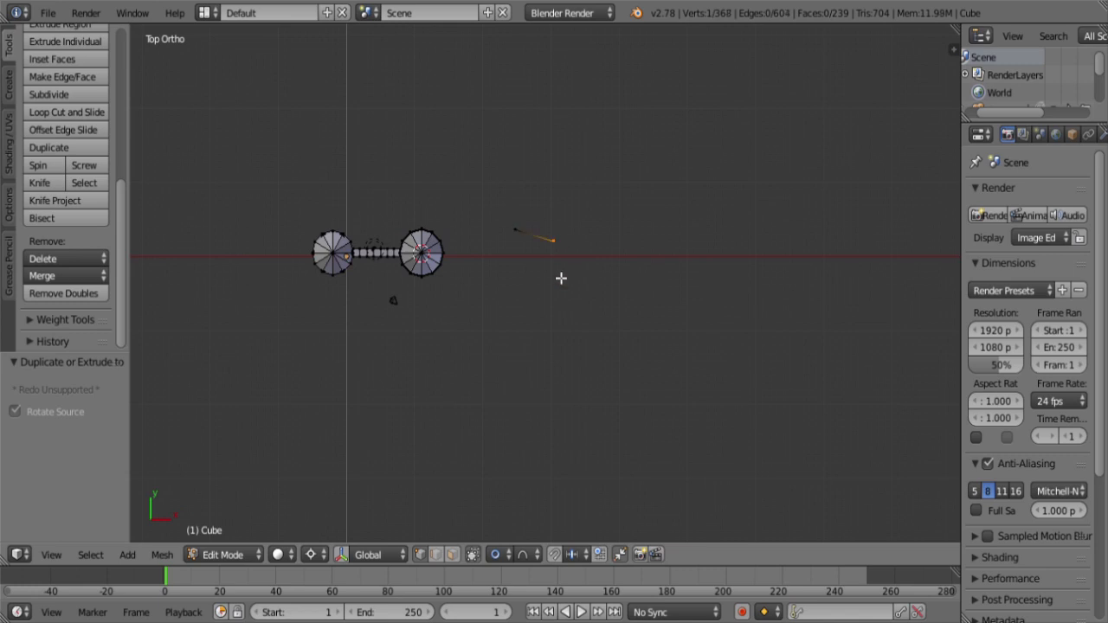
ctrl+click(554, 274)
ctrl+click(527, 297)
ctrl+click(495, 286)
ctrl+click(494, 256)
shift+click(519, 237)
key(f)
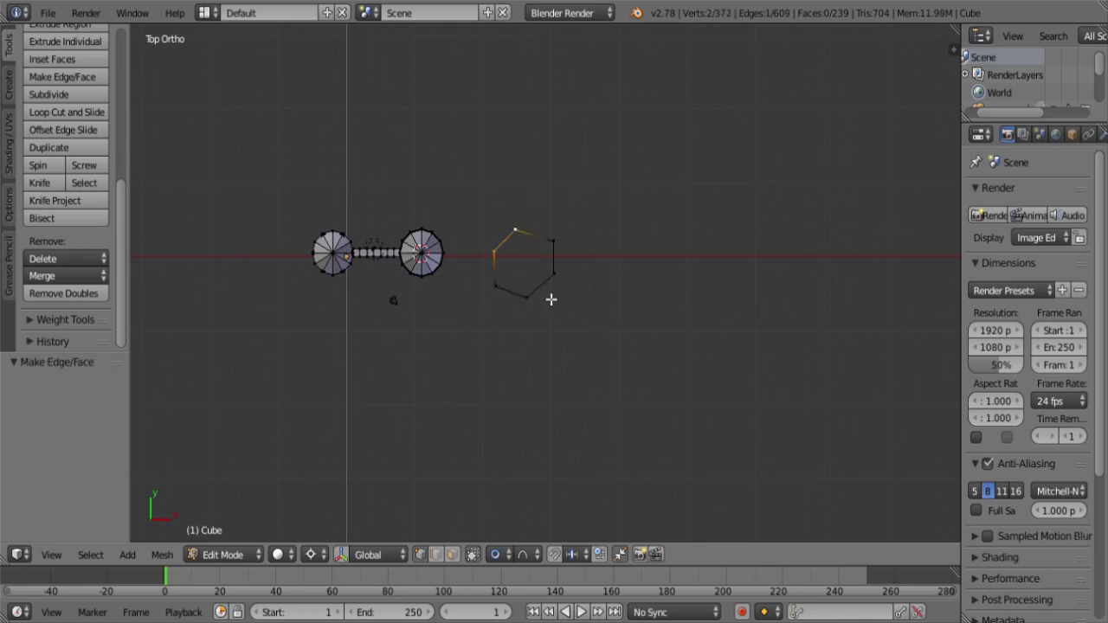
Step: Place a single new vertex a short distance above the six-sided loop in front view
key(a)
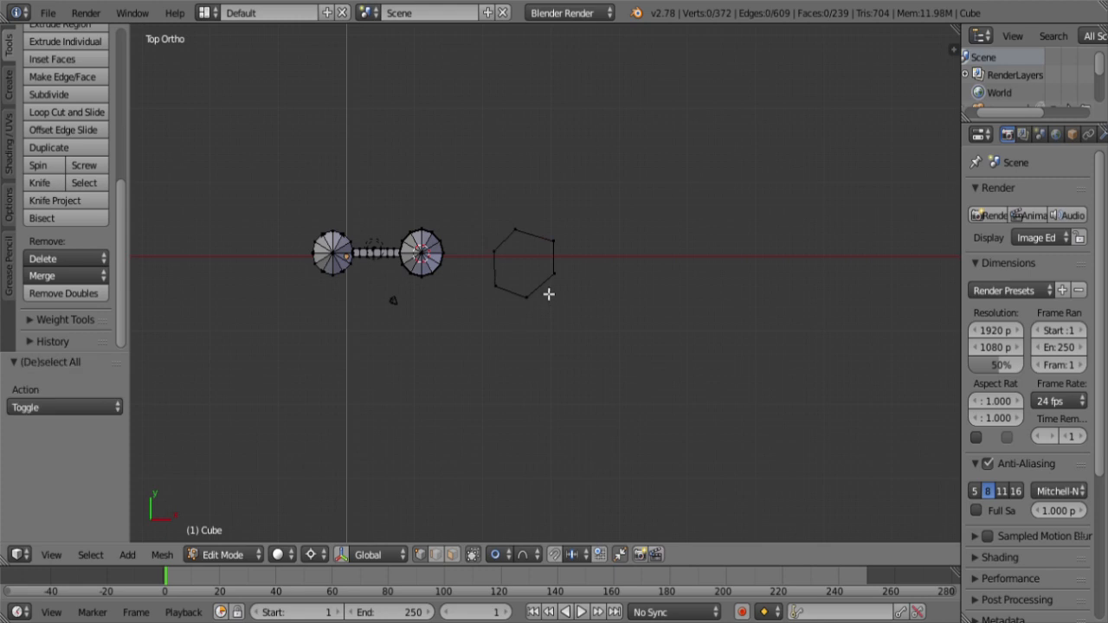
key(l)
key(KP_1)
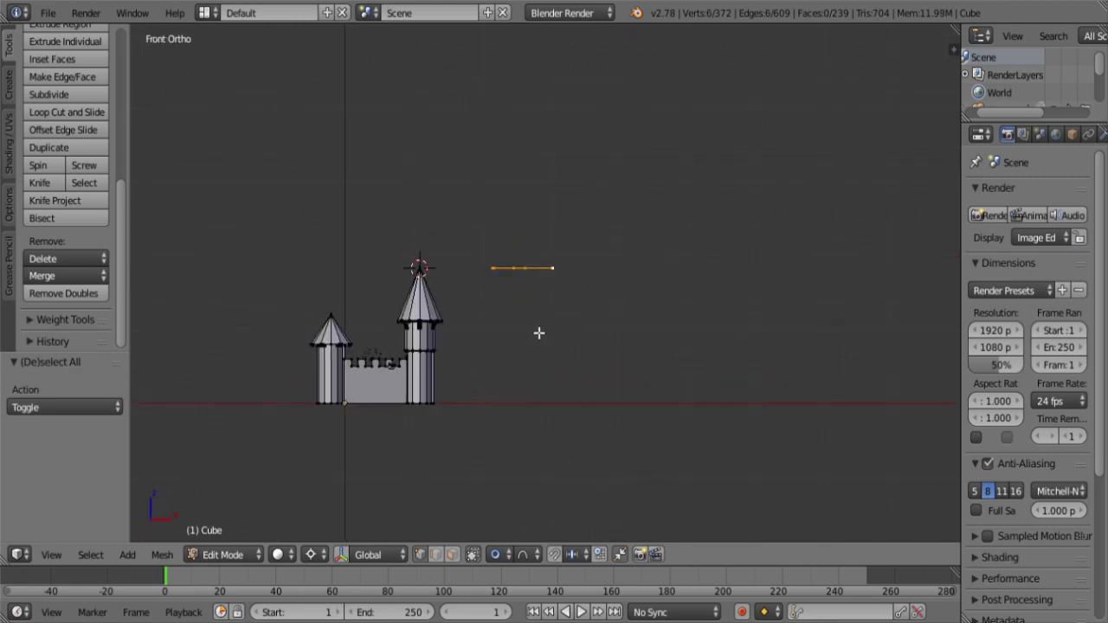
shift+middle_drag(538, 332, 525, 371)
key(a)
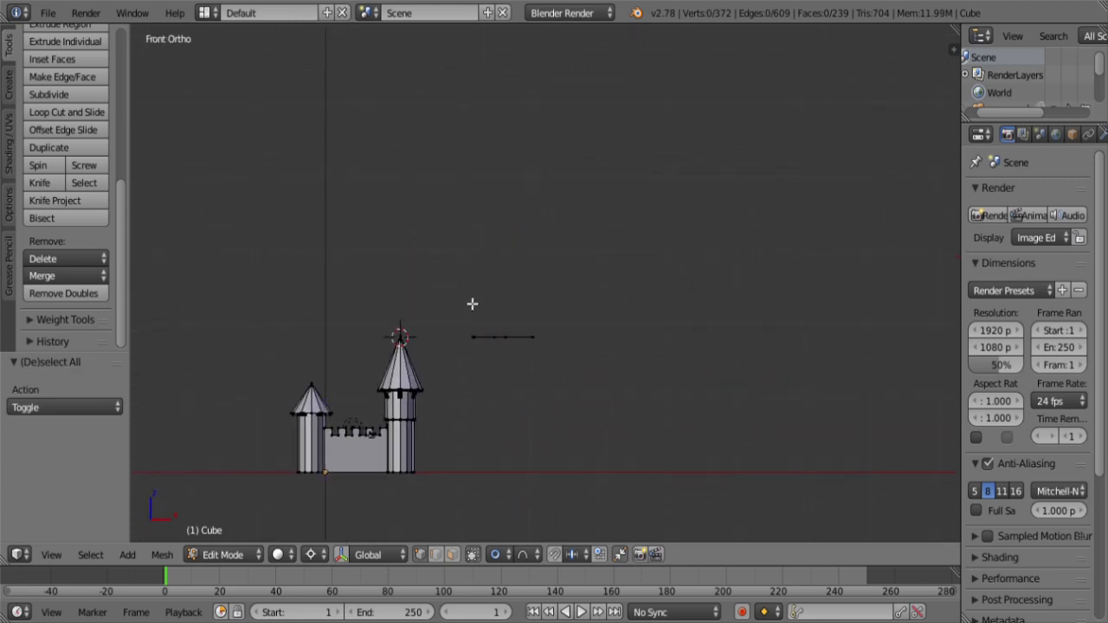
ctrl+right_click(472, 297)
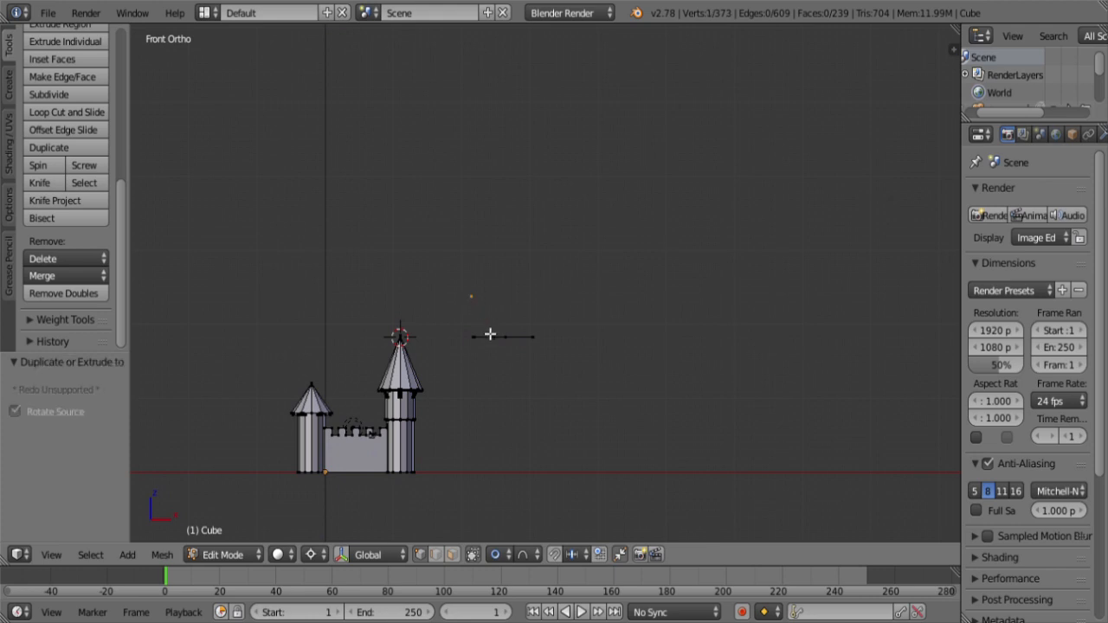
Step: Extrude the vertex in top view into a second six-sided loop above the first and close it with an edge
key(KP_7)
scroll(475, 316, up, 3)
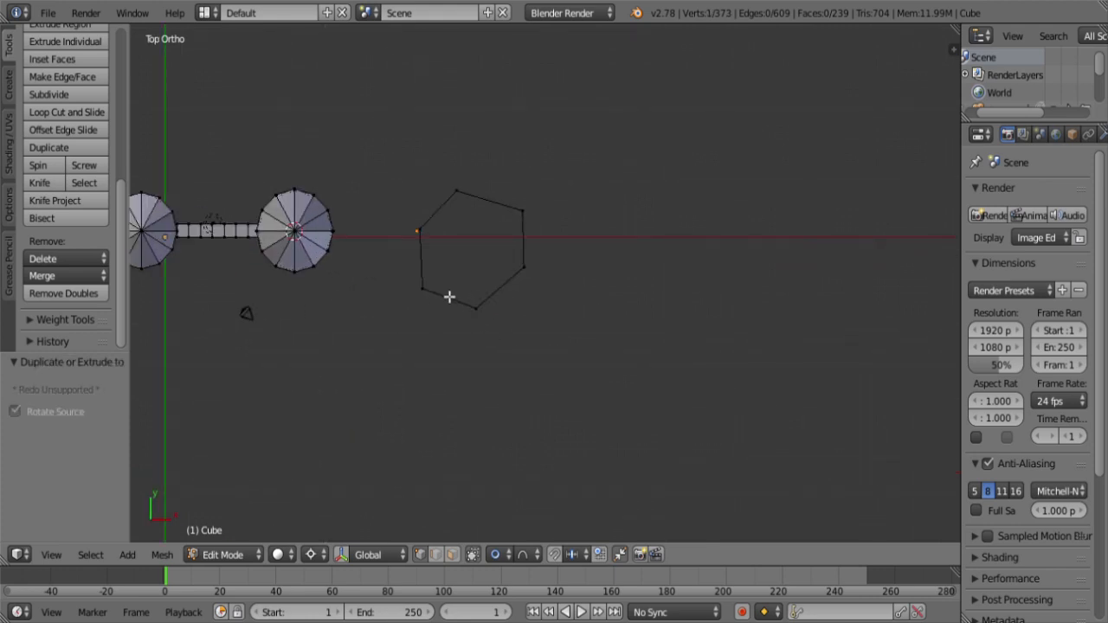
ctrl+right_click(420, 276)
ctrl+right_click(451, 308)
ctrl+right_click(524, 233)
ctrl+right_click(480, 196)
ctrl+right_click(436, 247)
middle_drag(444, 287, 438, 202)
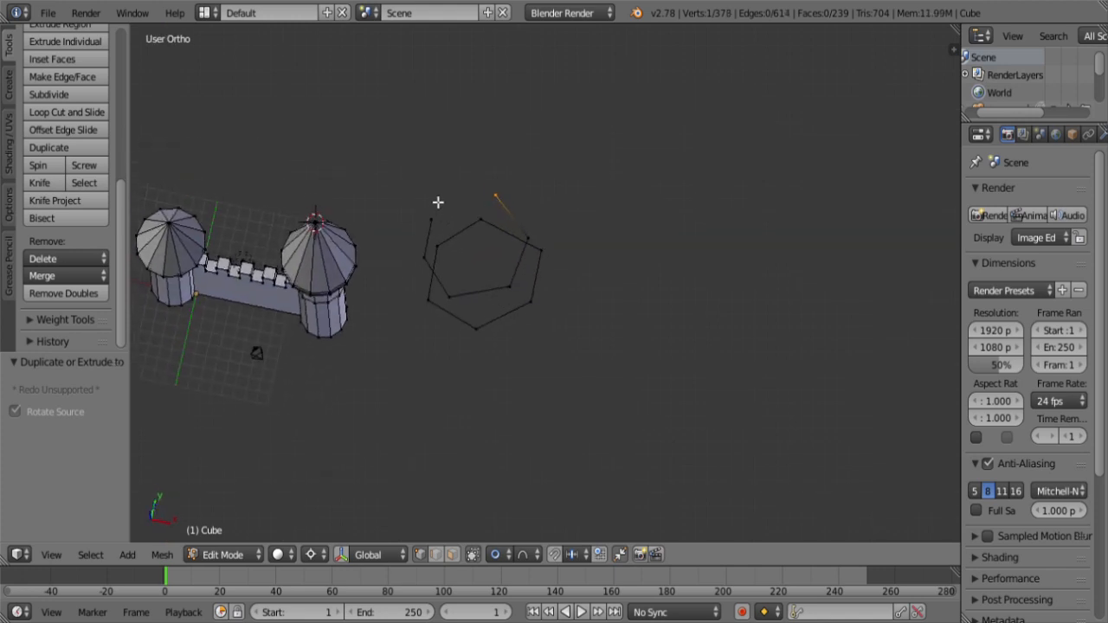
shift+right_click(445, 222)
key(f)
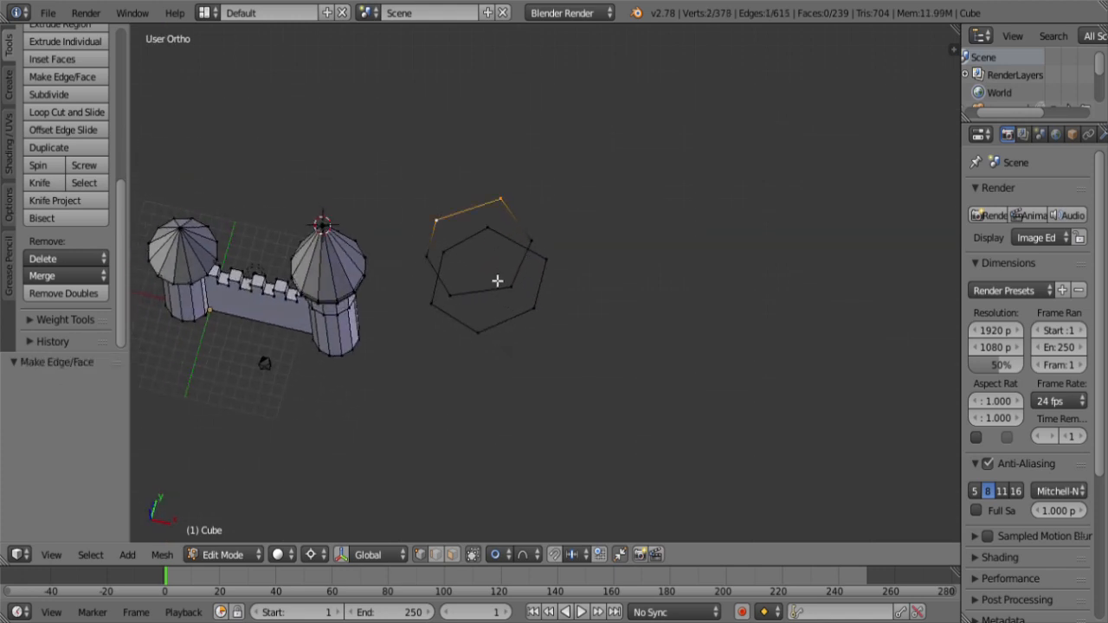
Step: Select both six-sided loops, try Fill between them, and undo it
key(l)
key(l)
middle_drag(471, 346, 615, 317)
key(alt+f)
scroll(545, 346, down, 2)
scroll(543, 372, up, 6)
scroll(543, 372, down, 5)
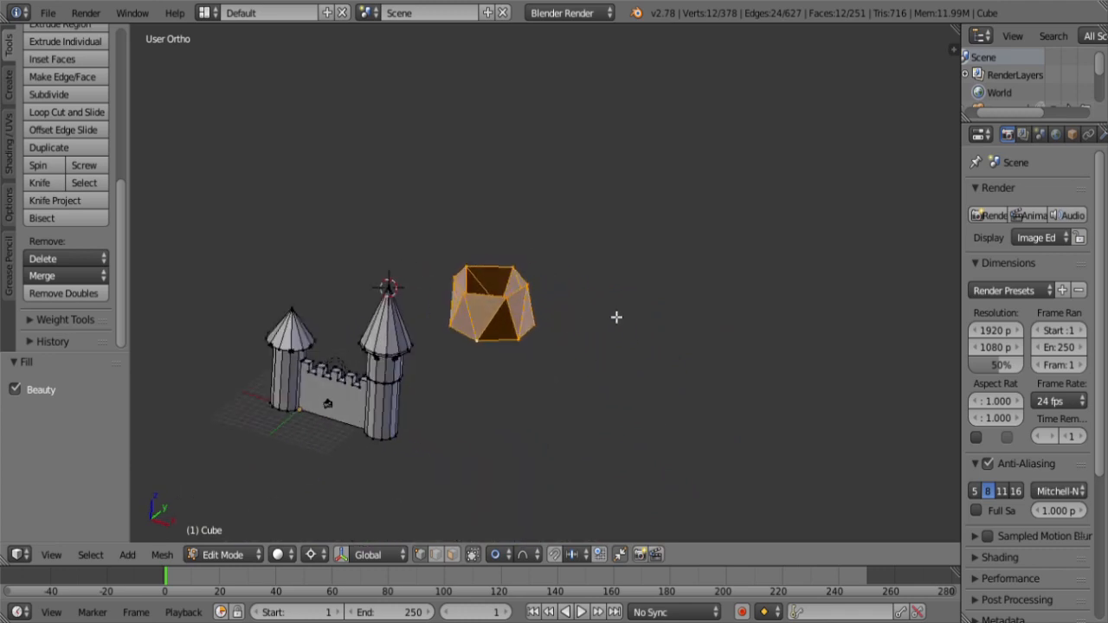
key(ctrl+z)
Step: Connect the two six-sided loops with Bridge Edge Loops
scroll(530, 344, up, 4)
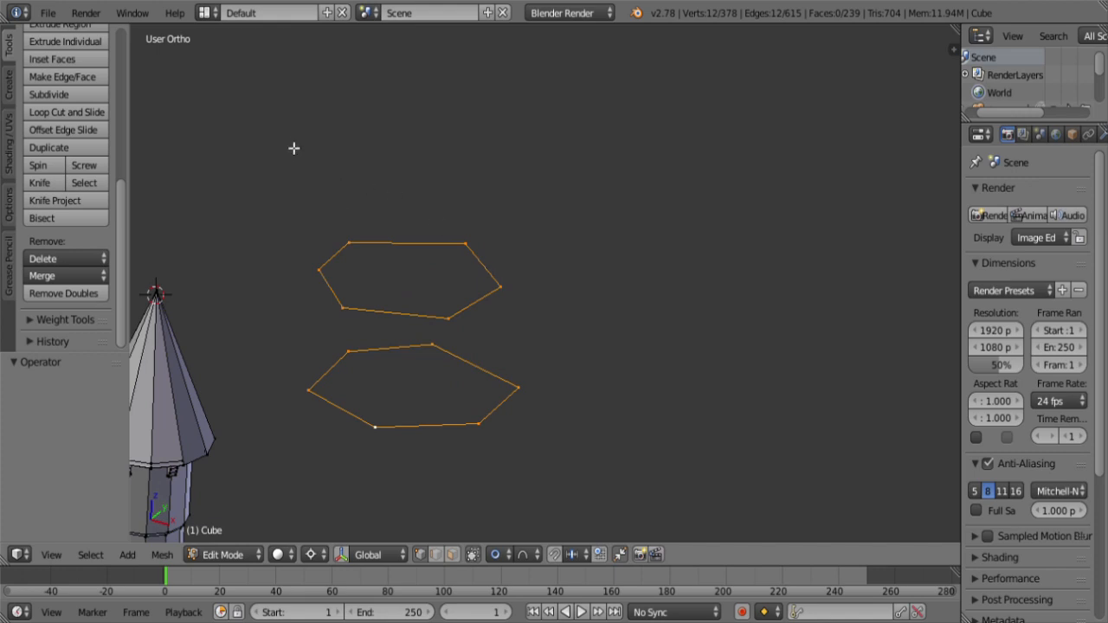
key(ctrl+e)
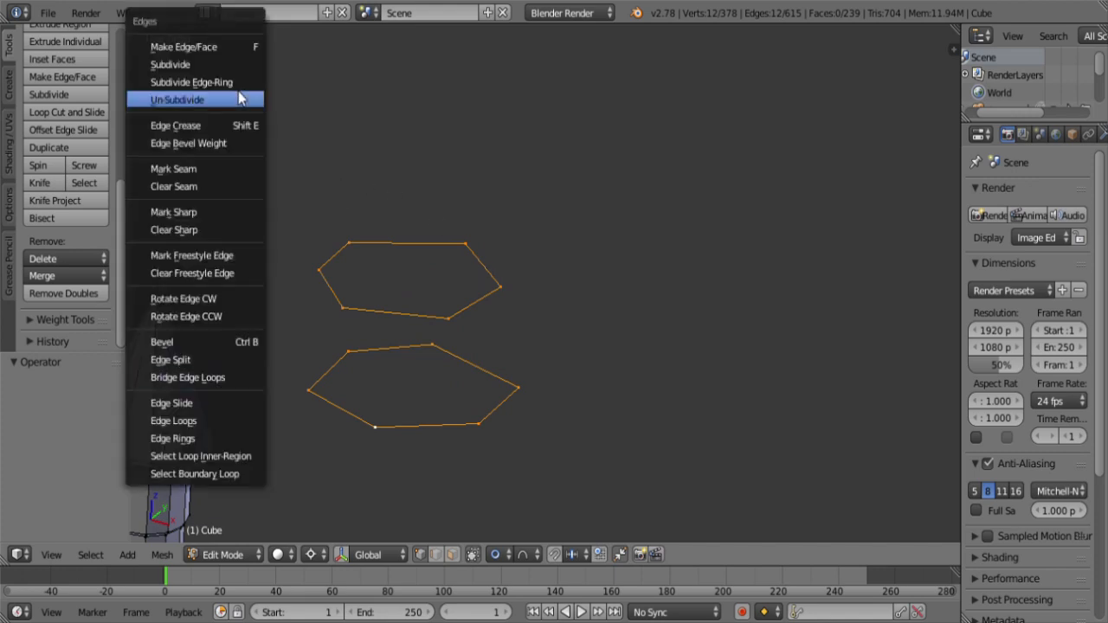
click(214, 381)
shift+middle_drag(382, 393, 483, 382)
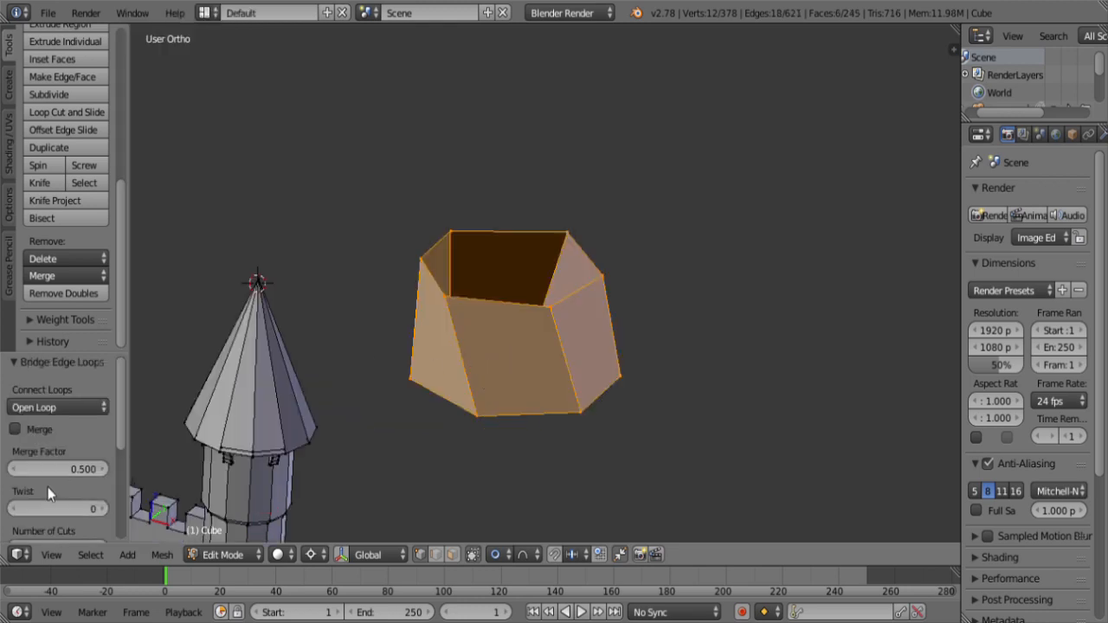
Step: Try a Twist of 1 on the bridge and set it back to 0
scroll(65, 456, down, 2)
mouse_move(49, 471)
mouse_down()
mouse_move(77, 472)
mouse_move(50, 472)
mouse_up()
click(104, 472)
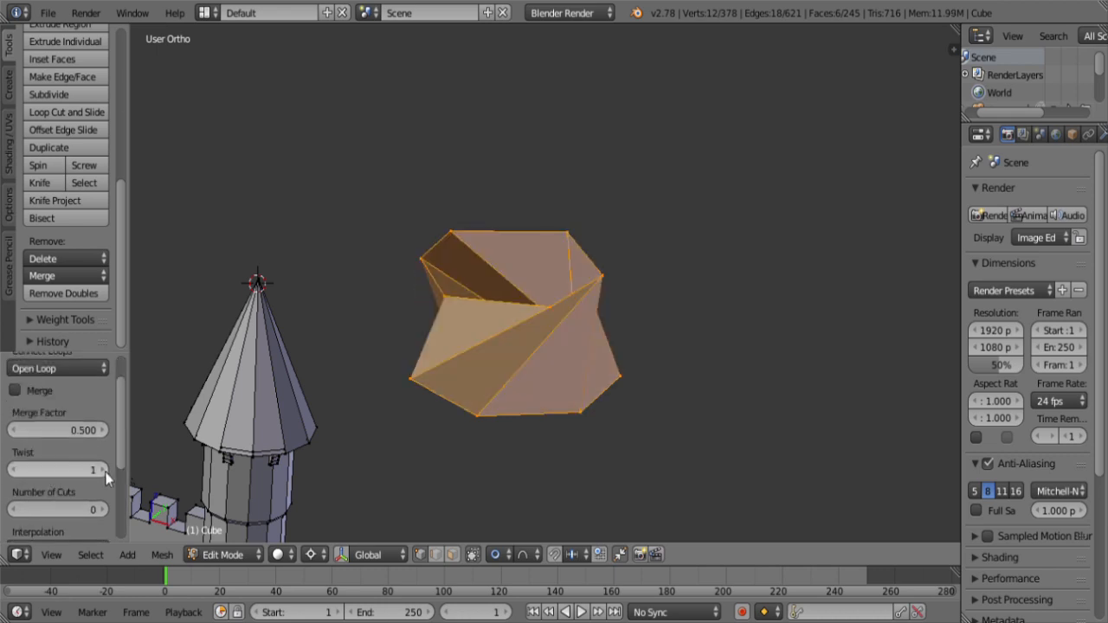
click(19, 472)
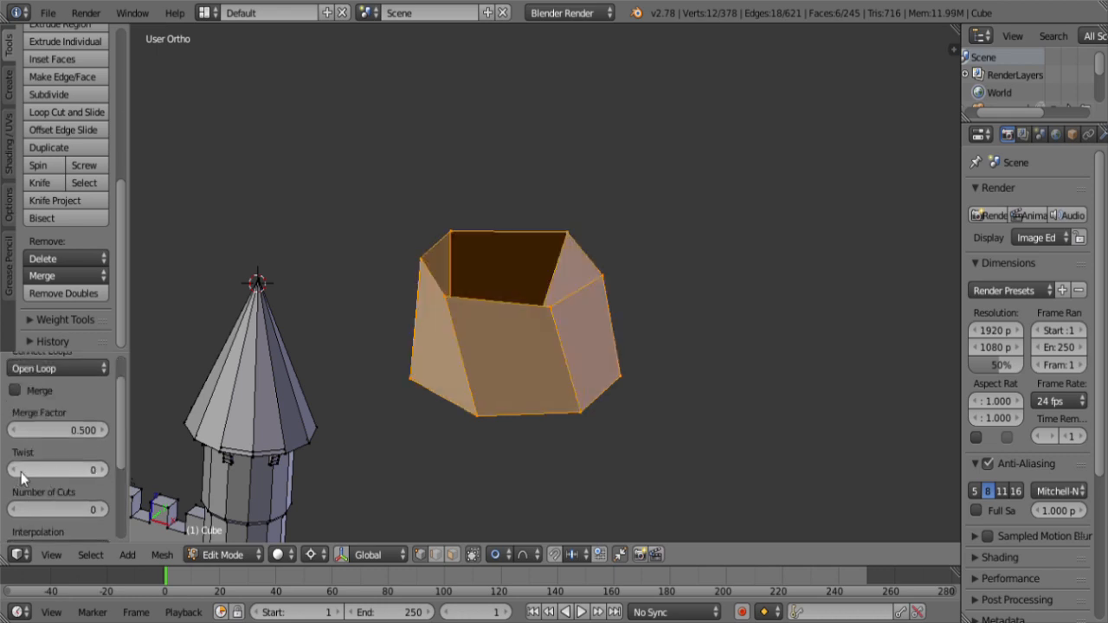
Step: Set the bridge's Number of Cuts to 5
click(103, 509)
click(104, 510)
click(104, 510)
click(104, 510)
click(104, 510)
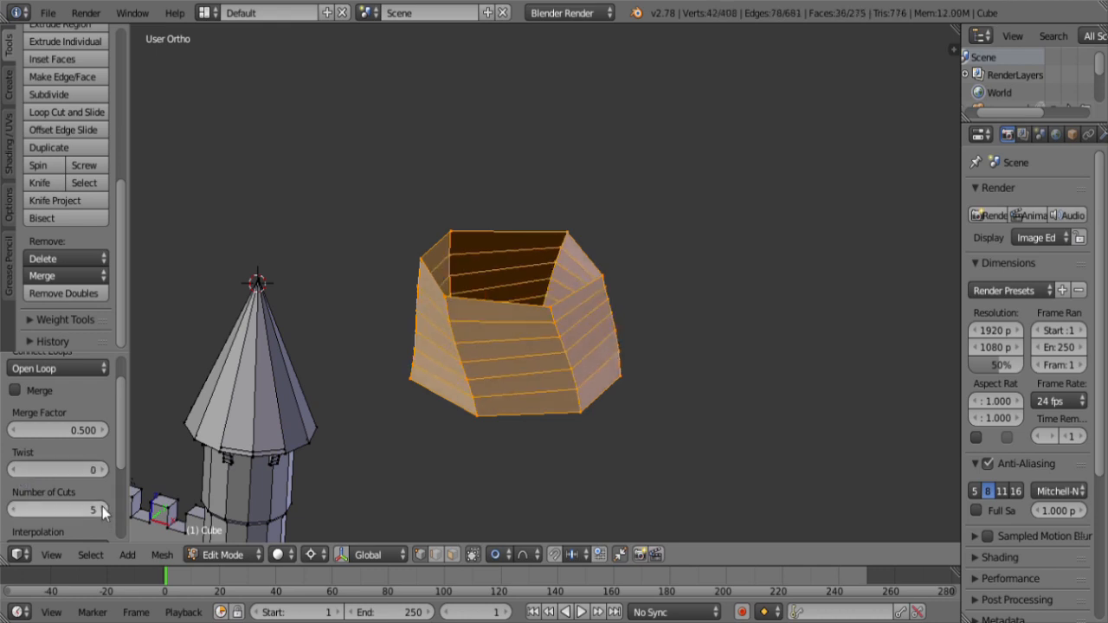
Step: Set the bridge's Smoothness to 0.400 and its Profile Factor to -0.200
scroll(100, 502, down, 5)
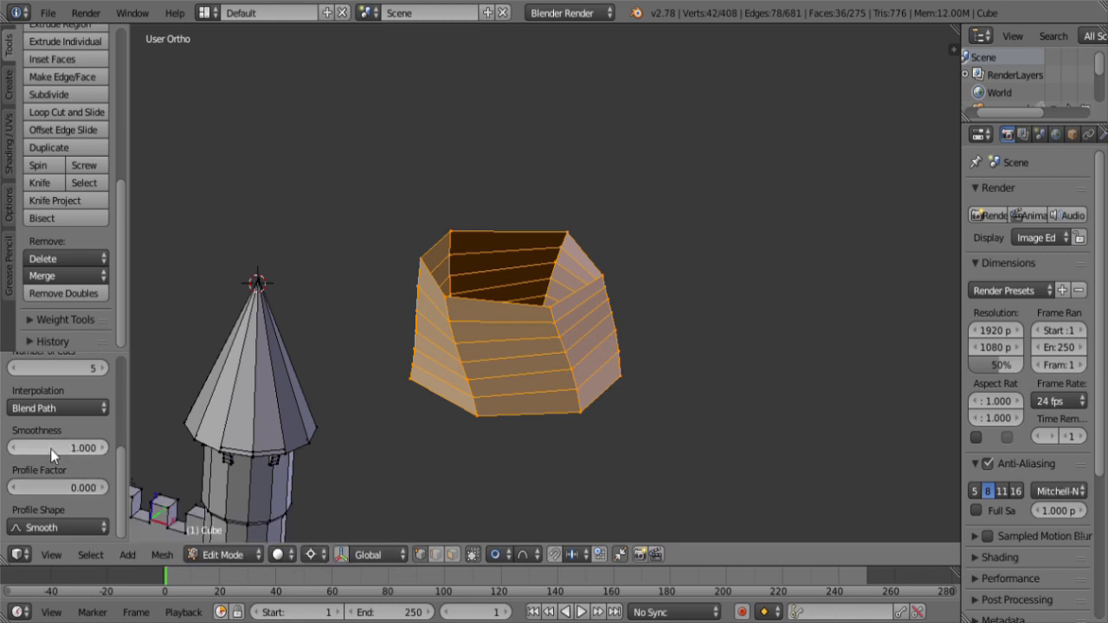
drag(50, 449, 86, 446)
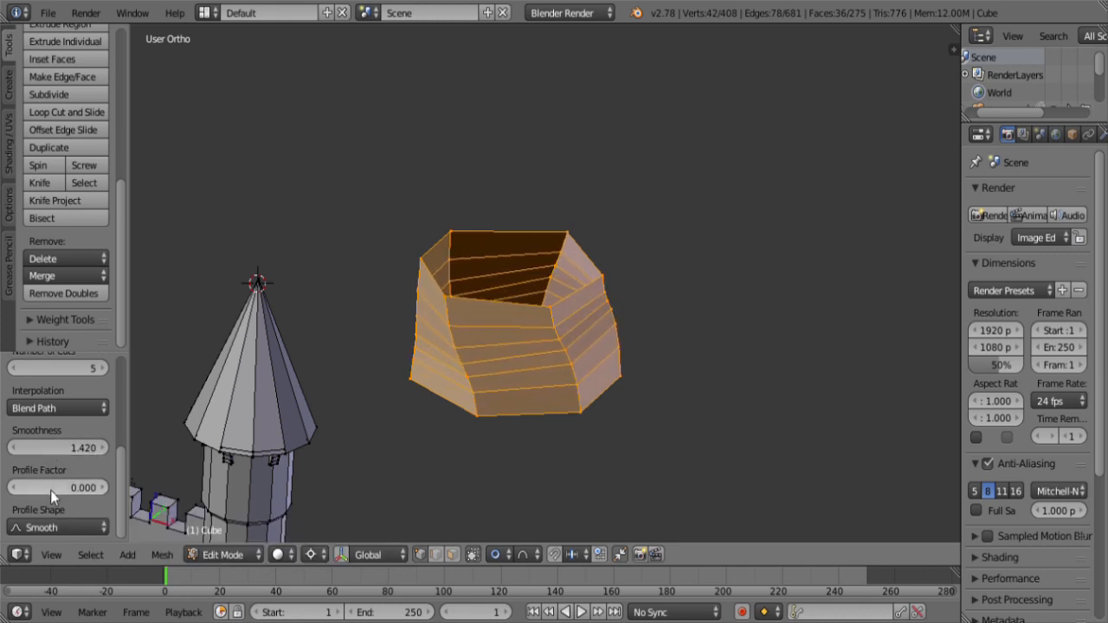
drag(50, 490, 33, 490)
drag(83, 448, 34, 449)
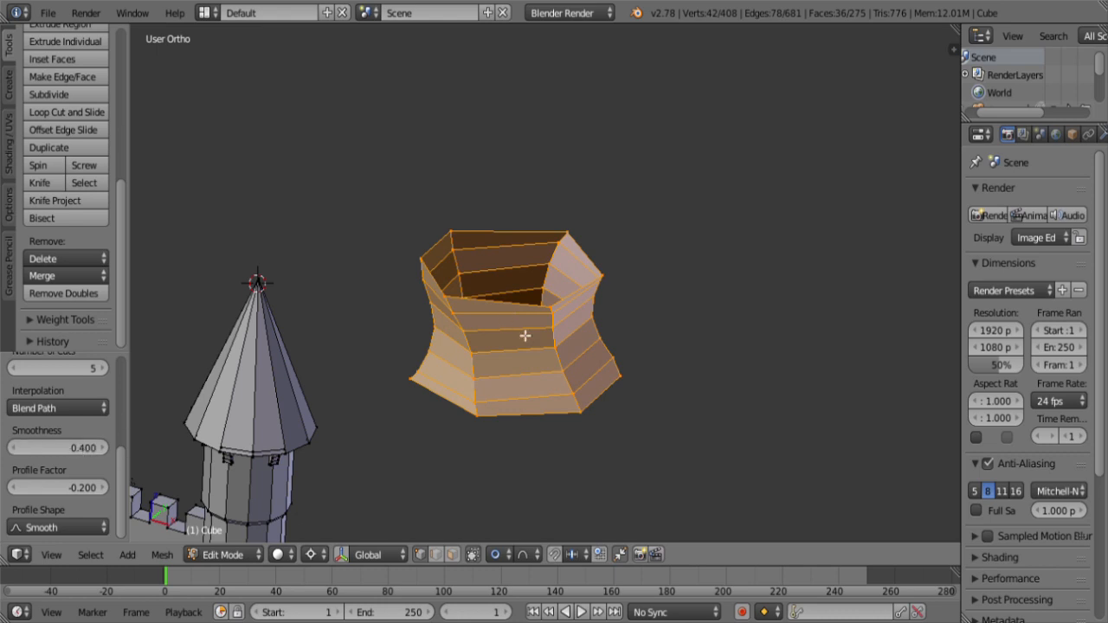
Step: Show the model in wireframe and delete all vertices of the bridged practice shape
middle_drag(524, 336, 532, 255)
scroll(522, 264, down, 3)
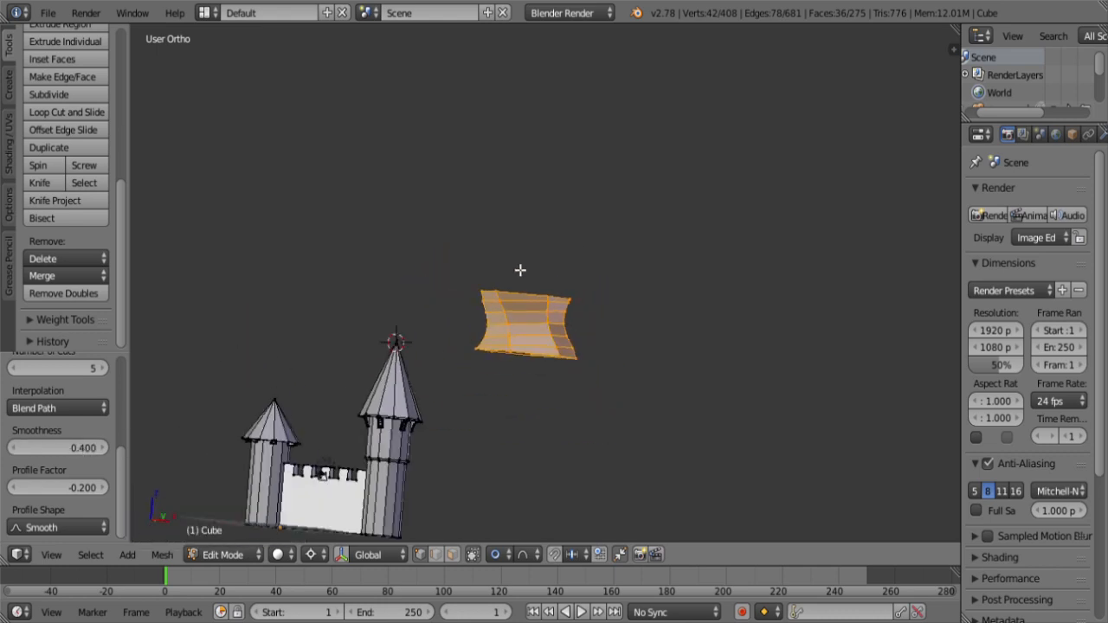
key(z)
key(x)
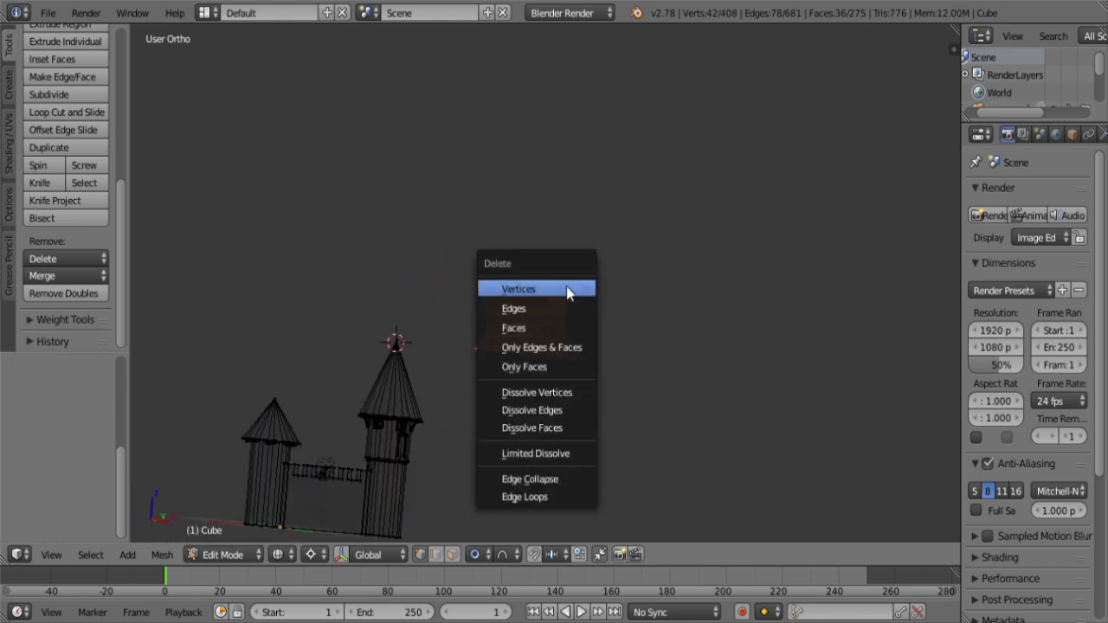
click(569, 290)
Step: Return to solid shading and bridge the two edge loops bordering the gap under the tall tower's roof rim
shift+middle_drag(418, 386, 501, 296)
scroll(500, 296, up, 4)
key(z)
middle_drag(446, 341, 613, 255)
scroll(614, 254, up, 3)
shift+middle_drag(363, 354, 441, 309)
scroll(442, 309, up, 3)
middle_drag(529, 257, 552, 293)
scroll(553, 293, up, 2)
alt+right_click(498, 267)
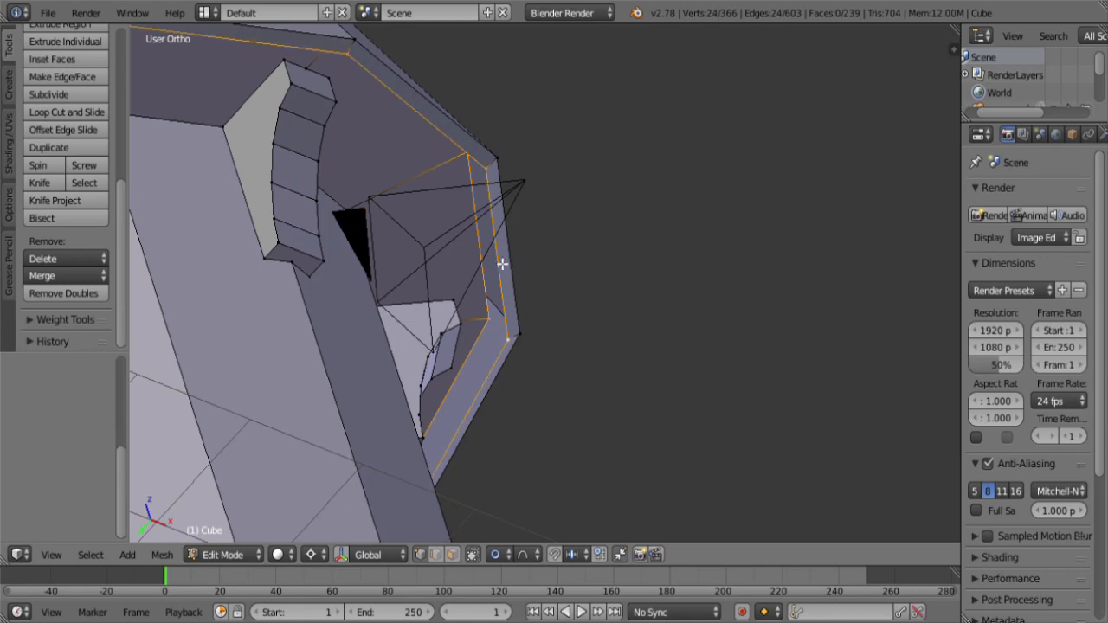
key(ctrl+e)
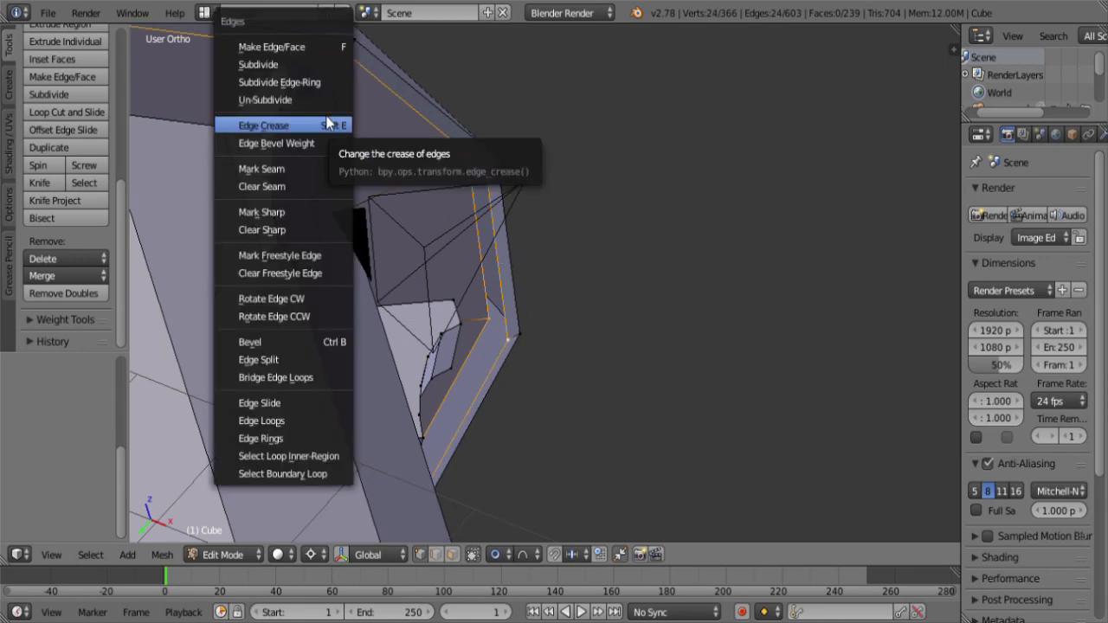
click(299, 379)
key(a)
Step: Examine the closed roof rim, and inspect the whole castle in Object Mode
middle_drag(341, 323, 566, 245)
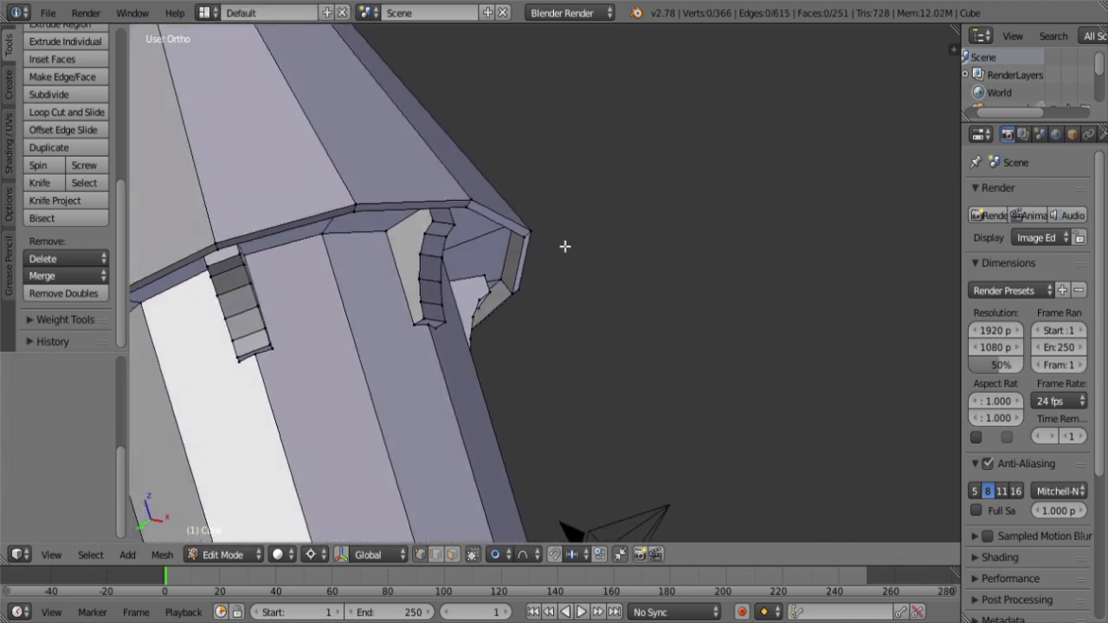
key(Tab)
middle_drag(477, 332, 718, 344)
scroll(475, 251, down, 4)
scroll(506, 280, up, 4)
scroll(503, 262, down, 6)
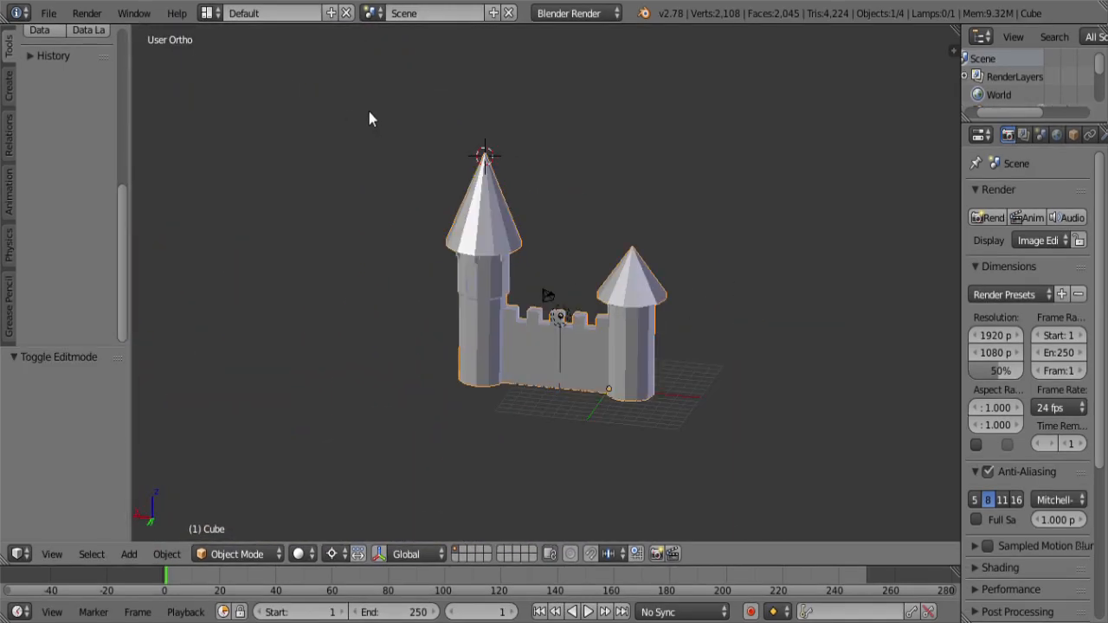
shift+middle_drag(655, 363, 650, 353)
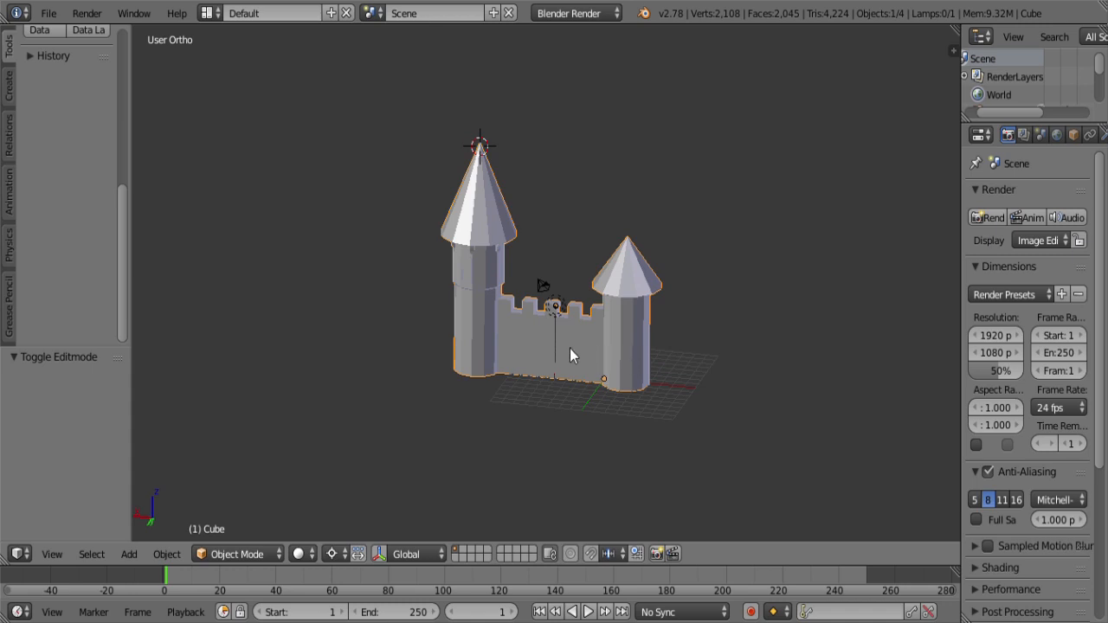
Step: Delete the vertices of the entire short tower and the adjoining end of the wall, selecting them in wireframe back view
key(Tab)
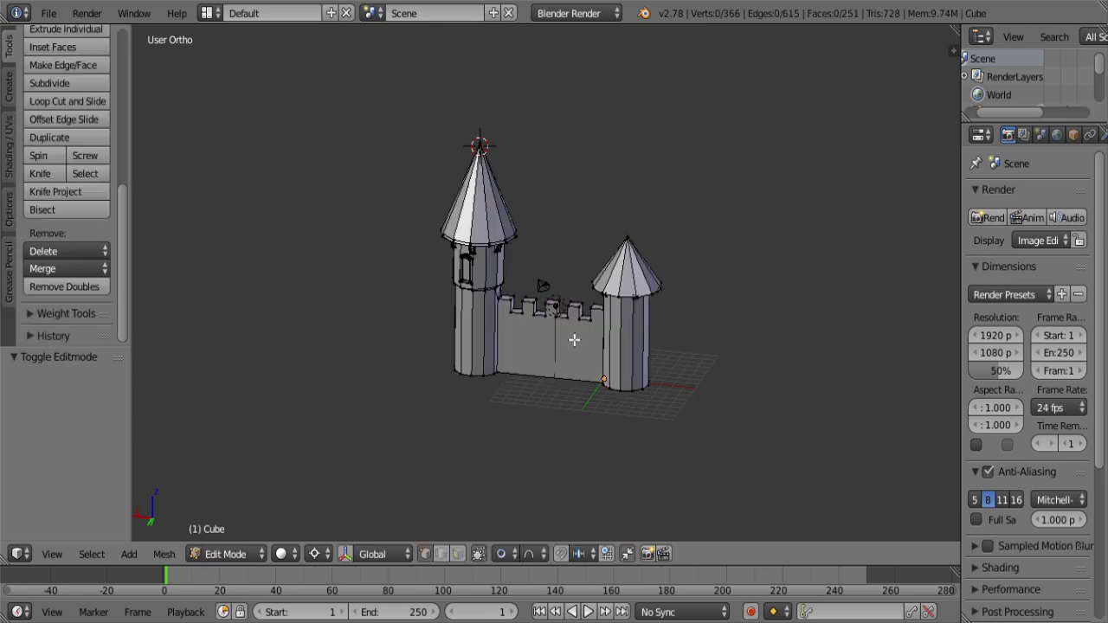
key(KP_1)
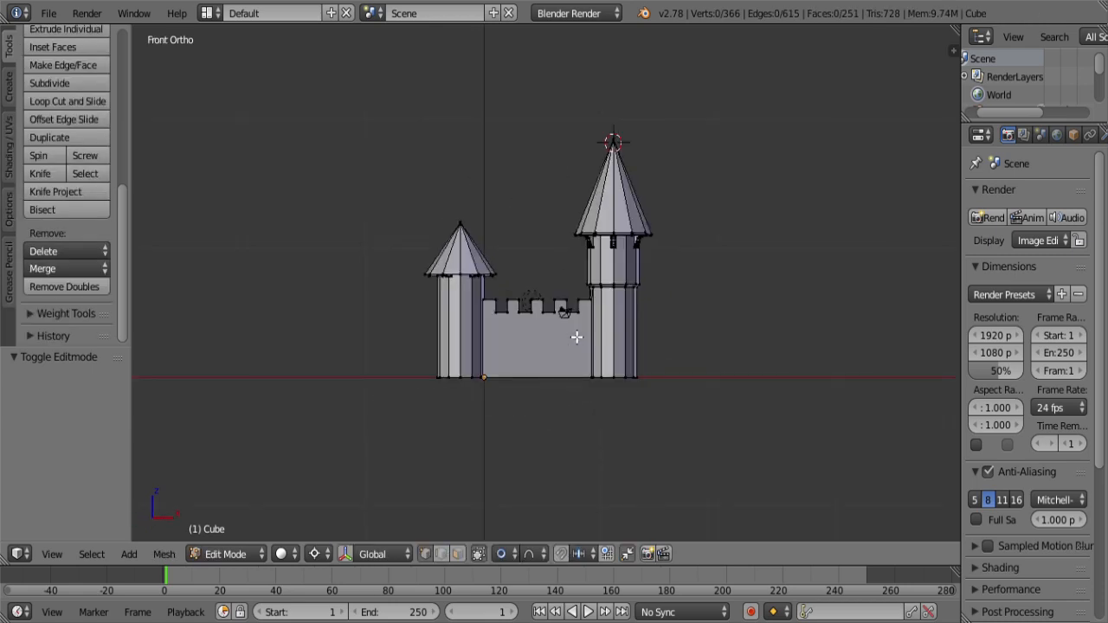
key(ctrl+KP_1)
key(z)
key(b)
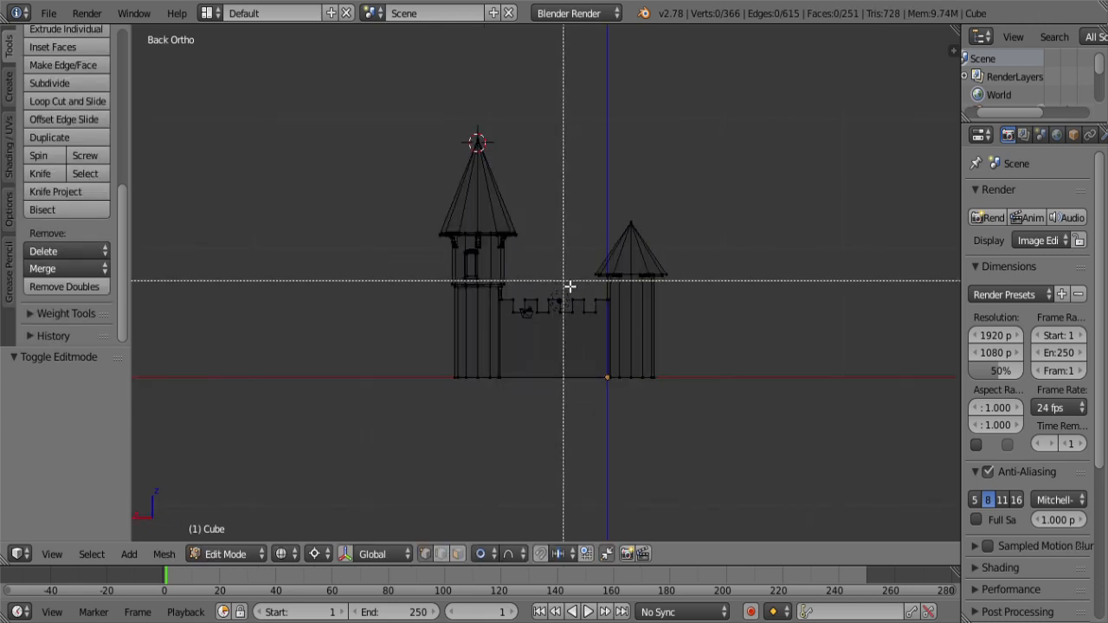
drag(569, 287, 710, 208)
key(b)
drag(608, 264, 754, 415)
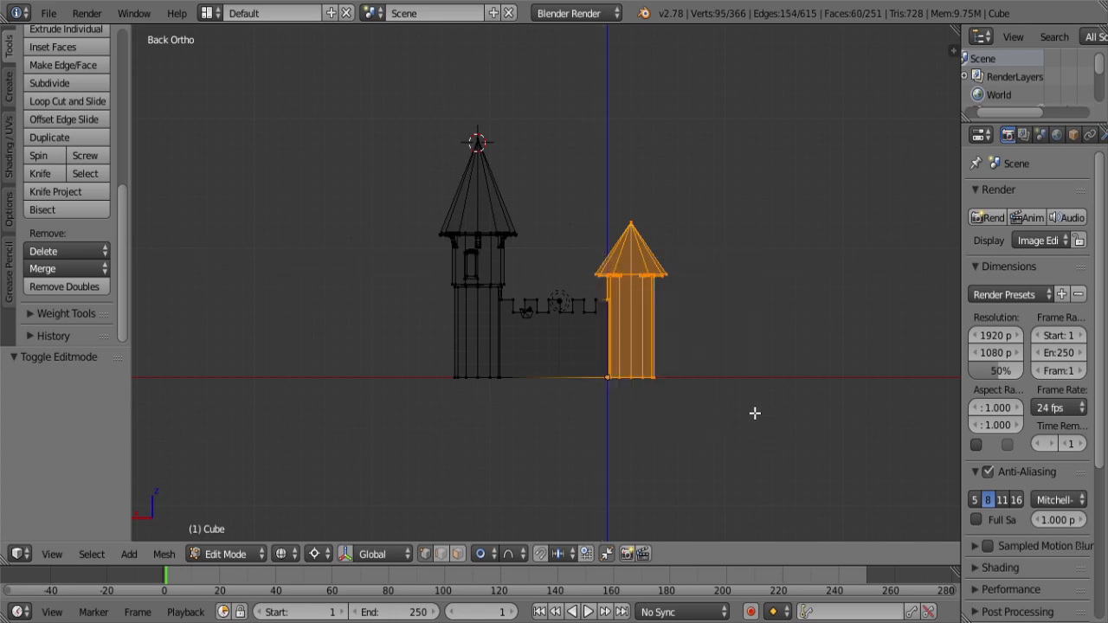
scroll(670, 390, up, 6)
scroll(597, 327, down, 4)
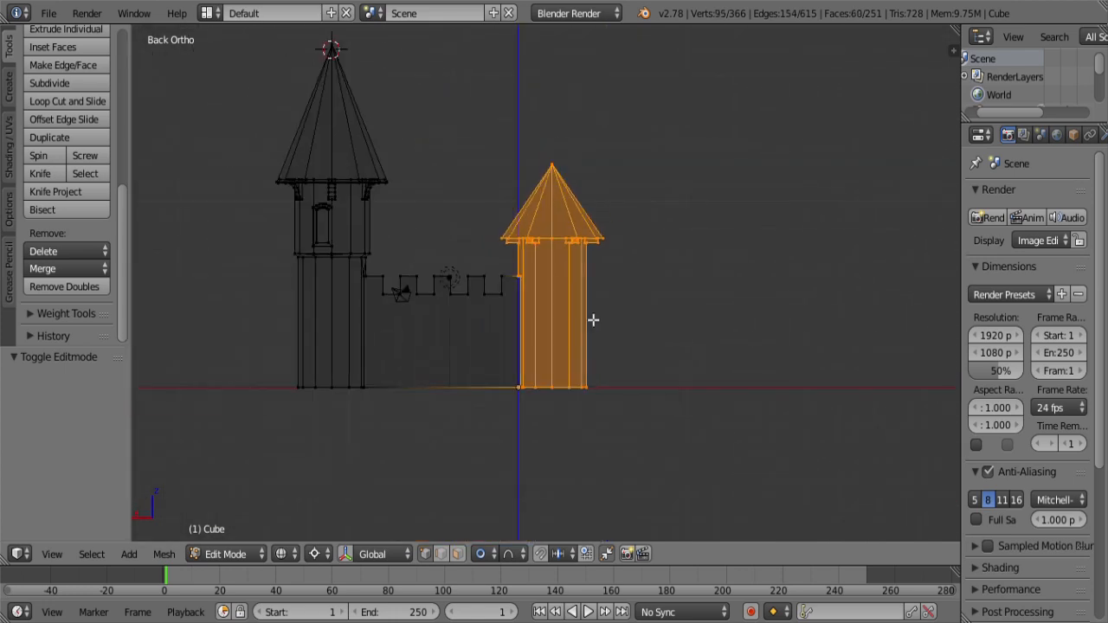
key(x)
click(602, 296)
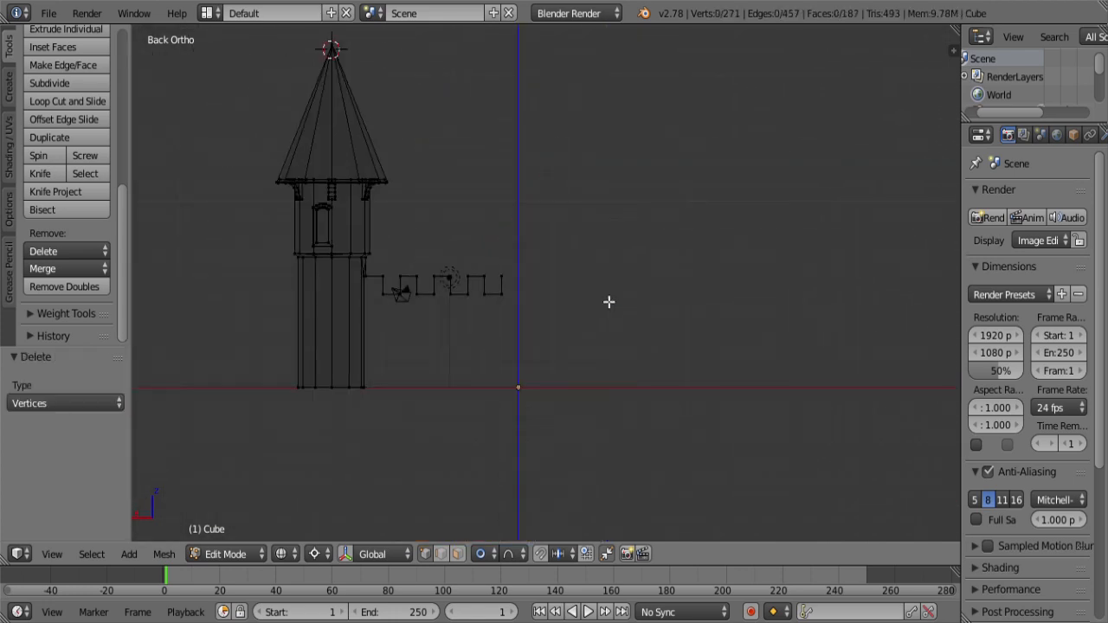
Step: Duplicate the wall's battlements without the part adjoining the tower, and move the copy -8 along the X axis
scroll(606, 313, up, 5)
key(b)
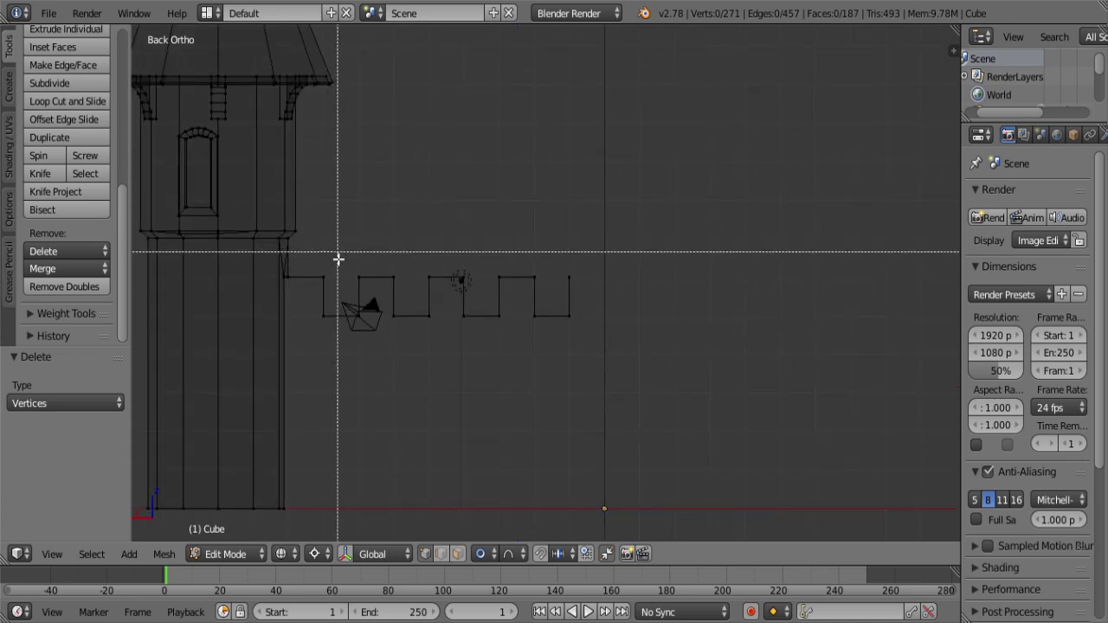
drag(309, 248, 728, 407)
key(b)
drag(675, 312, 357, 237)
key(shift+d)
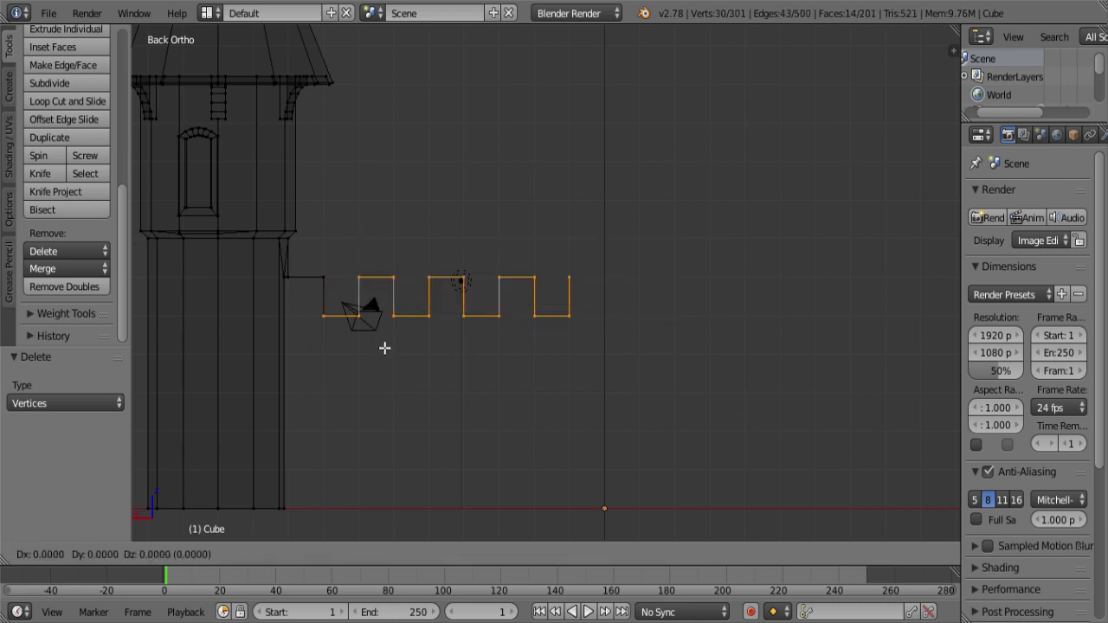
key(x)
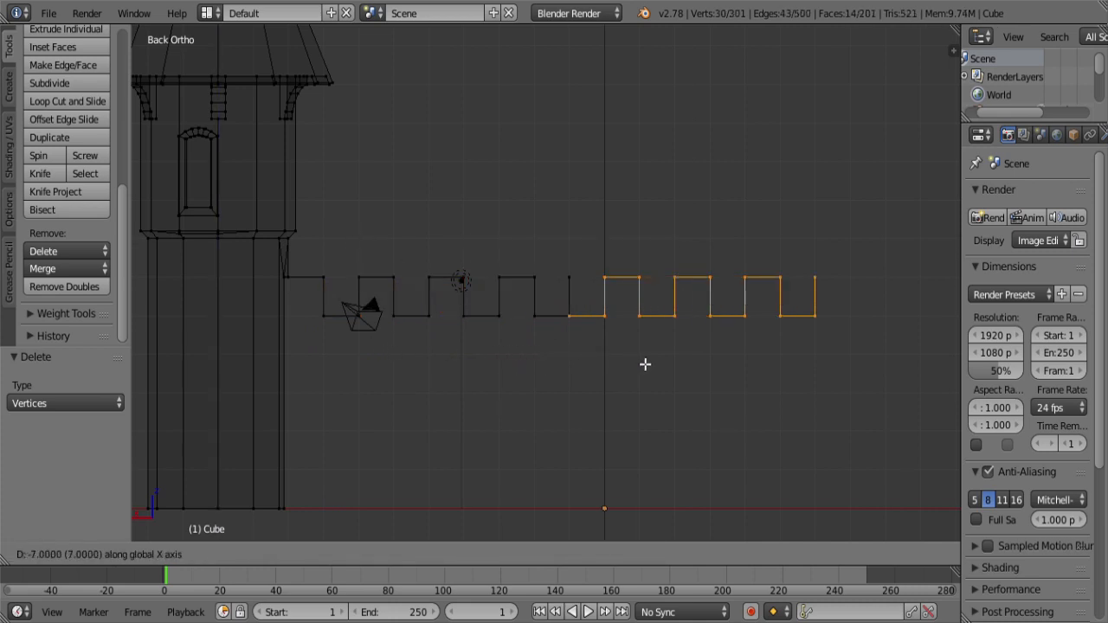
click(653, 362)
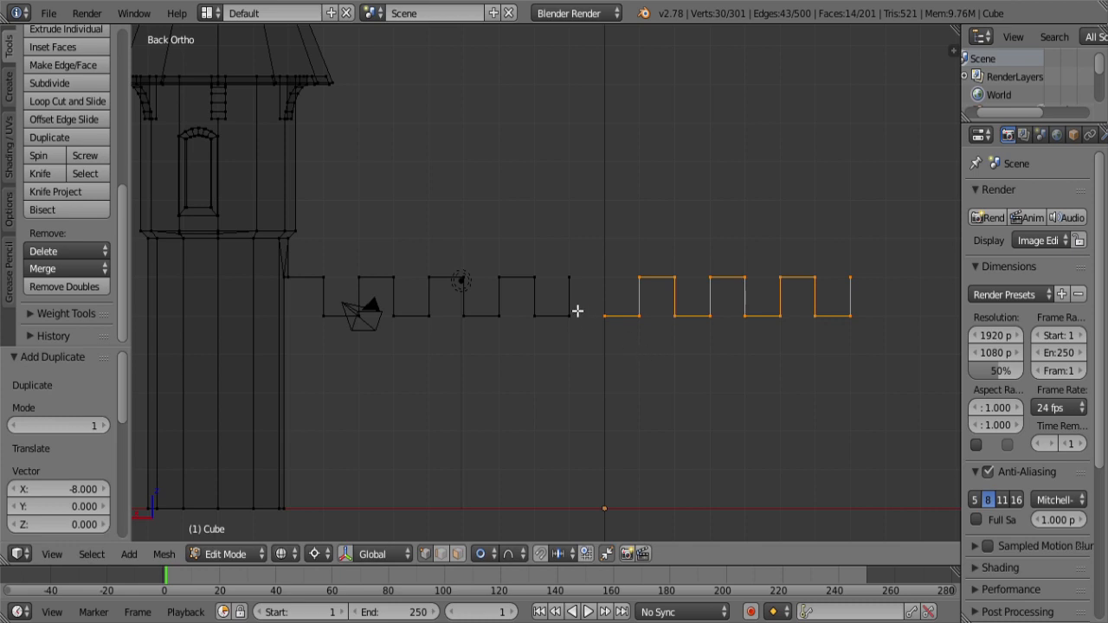
Step: Extrude the free upper edge of the original battlements -1 along X to the start of the copy
key(a)
key(b)
drag(586, 322, 548, 256)
key(e)
key(x)
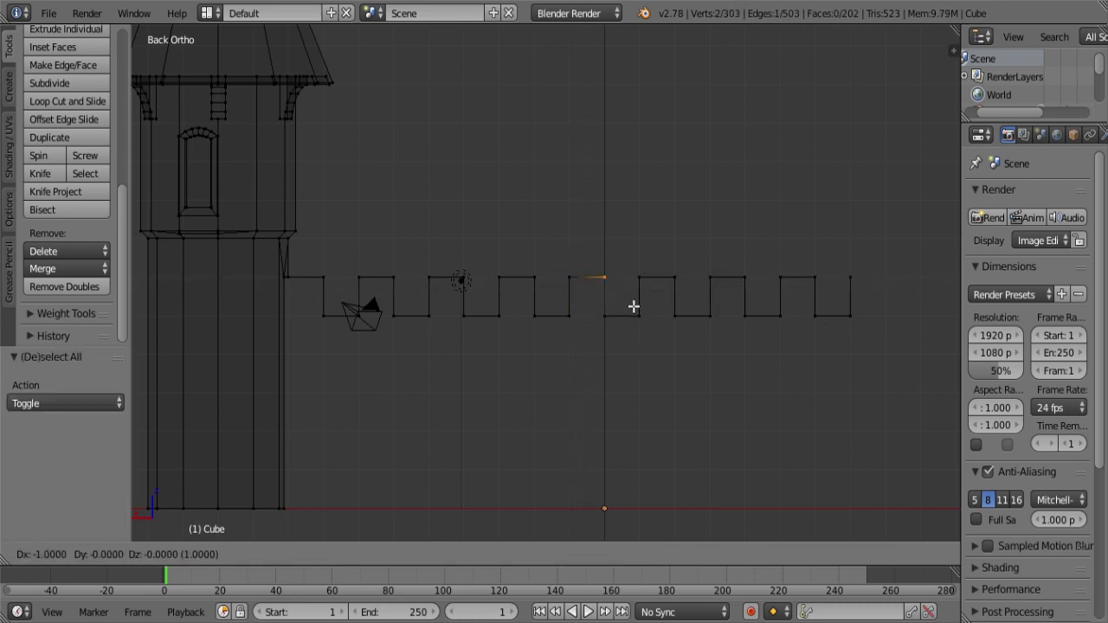
click(634, 306)
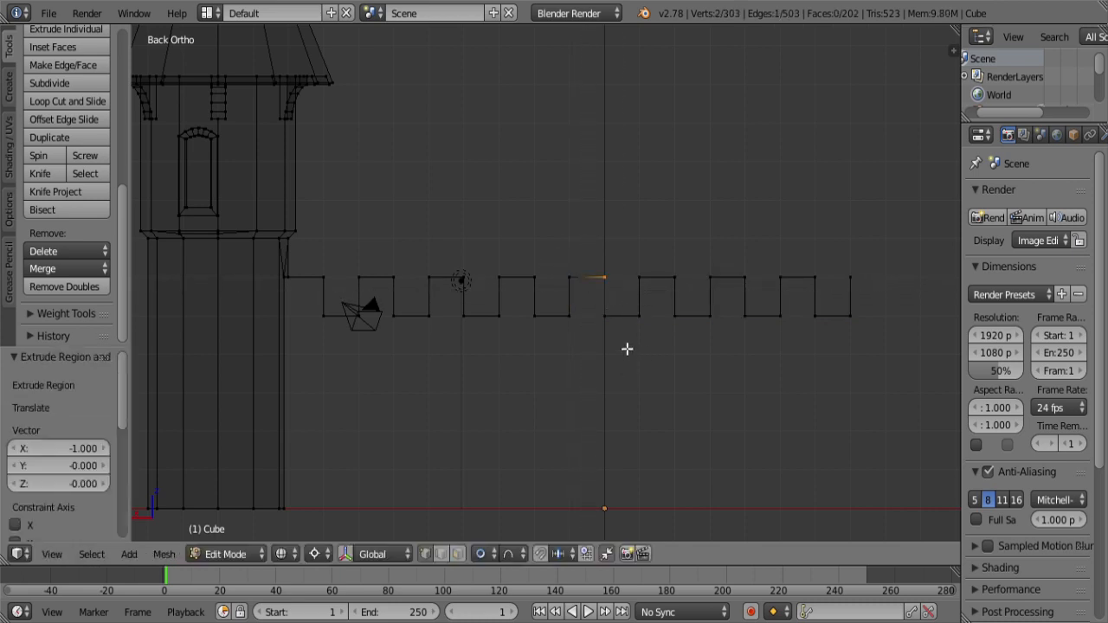
key(b)
drag(618, 346, 588, 275)
key(a)
key(b)
key(Escape)
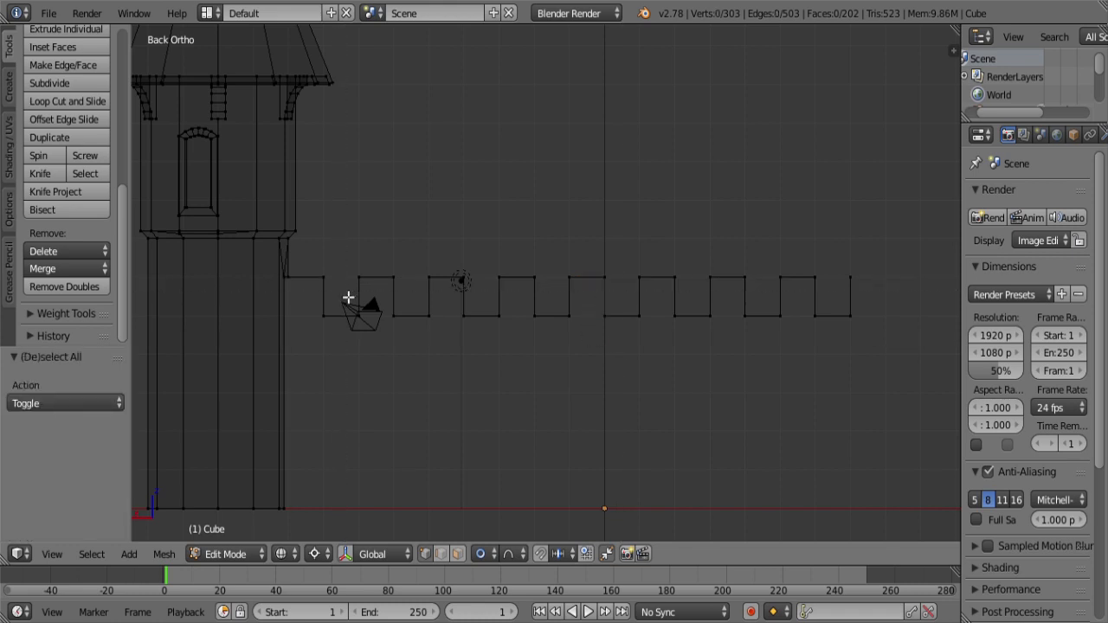
Step: Snap the 3D cursor to the midpoint between the lower corner vertices at the two ends of the battlements
right_click(315, 324)
shift+right_click(862, 329)
key(shift+s)
click(875, 348)
key(a)
key(b)
drag(318, 264, 920, 294)
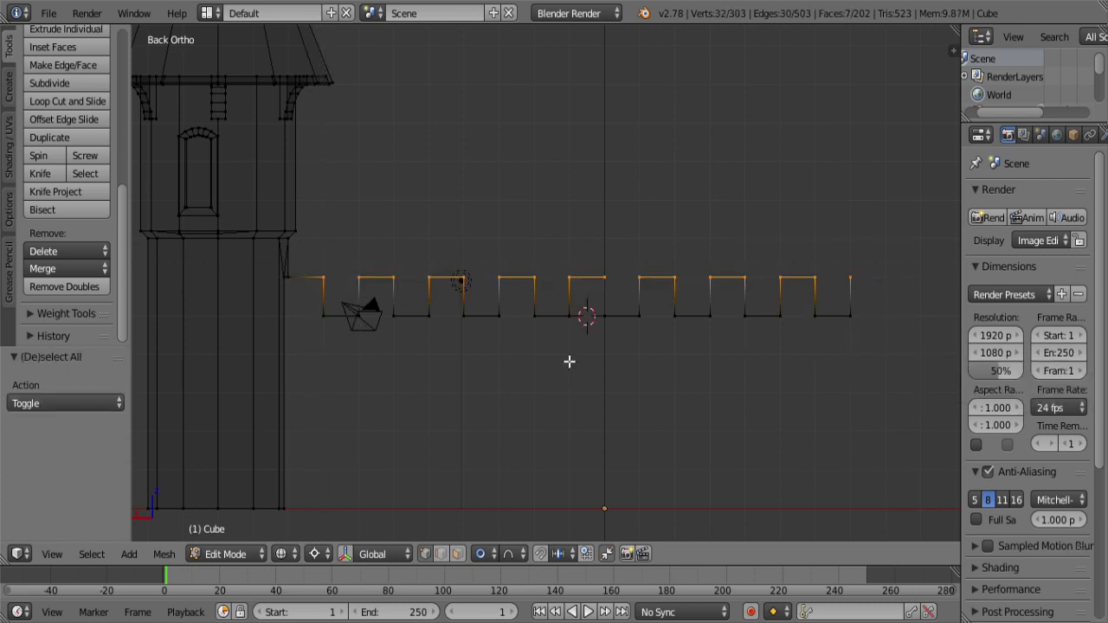
scroll(569, 362, down, 3)
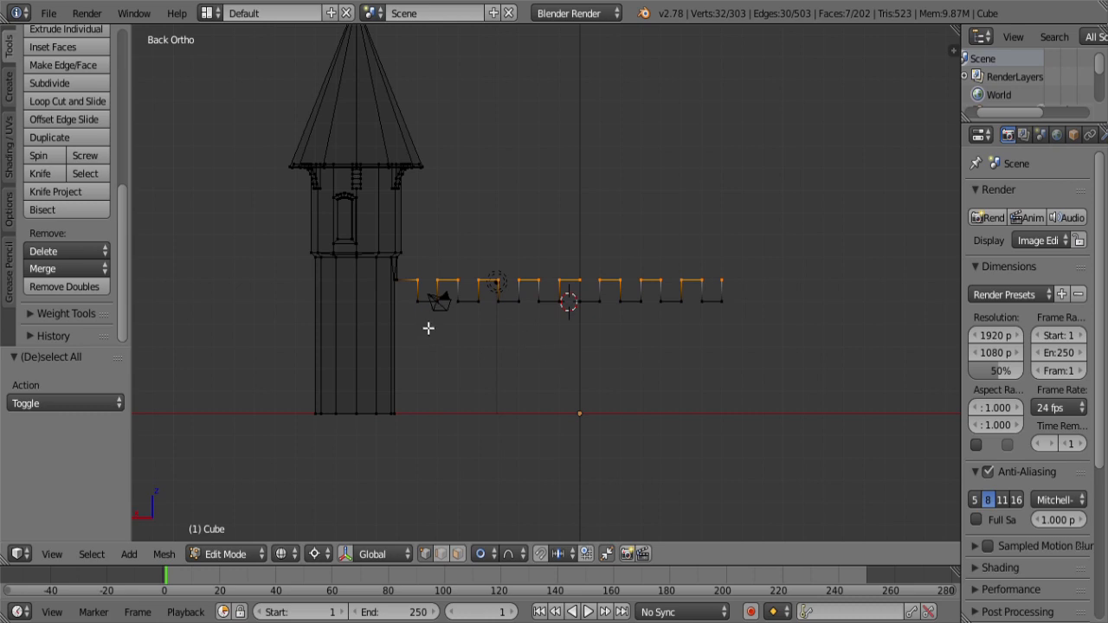
Step: Select the whole tall tower with its adjoining upper wall piece, leaving out the lower battlement vertices
key(a)
key(b)
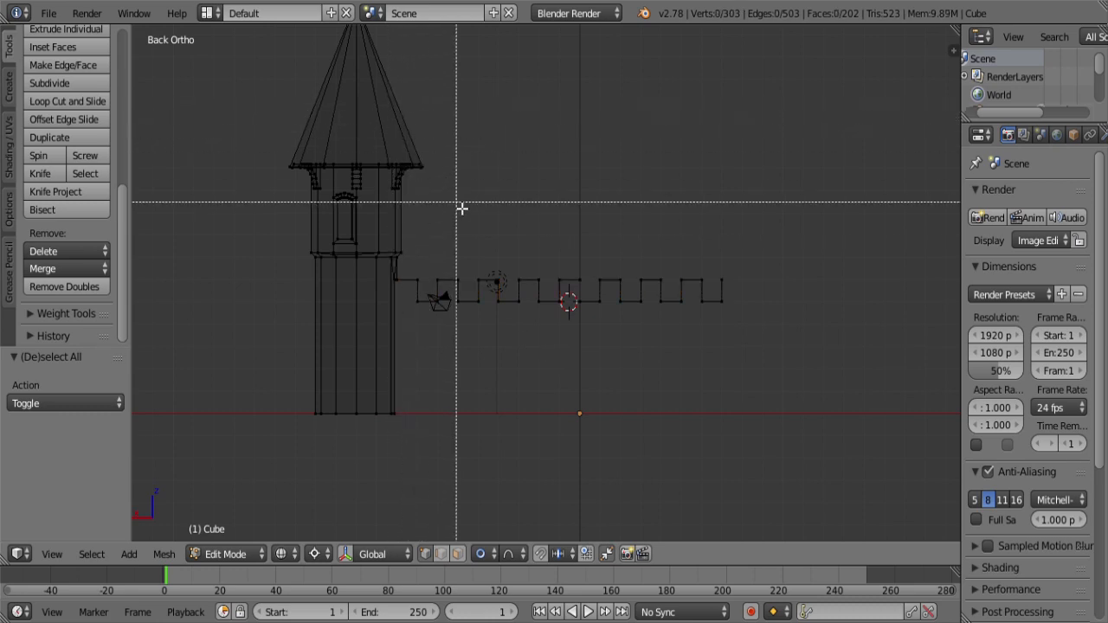
key(Escape)
key(KP_7)
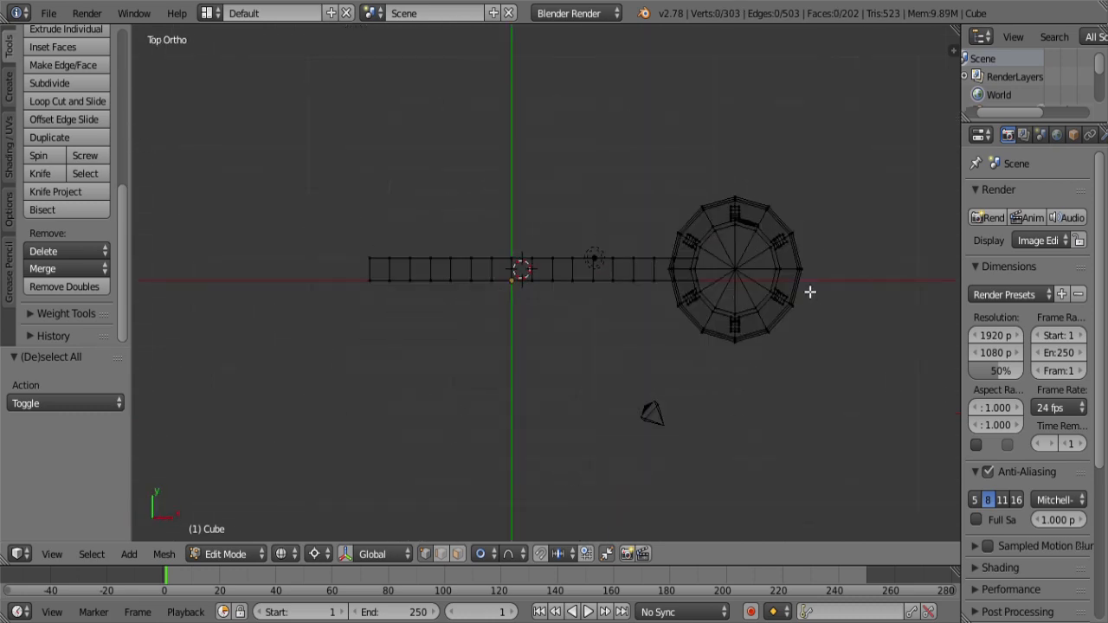
key(c)
scroll(755, 275, down, 3)
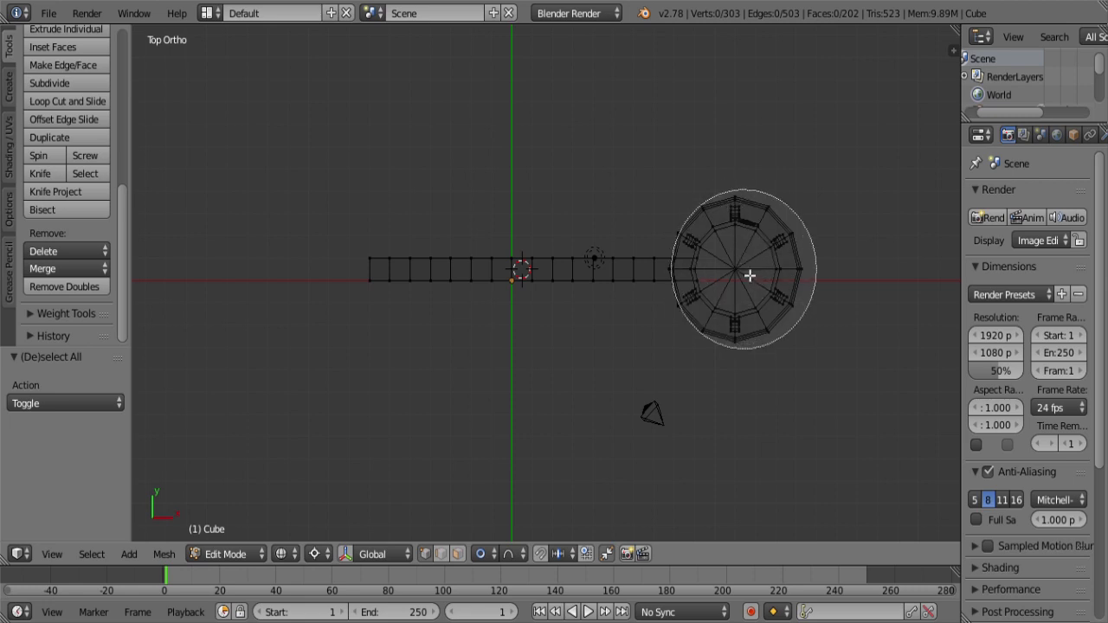
click(753, 279)
key(Escape)
key(z)
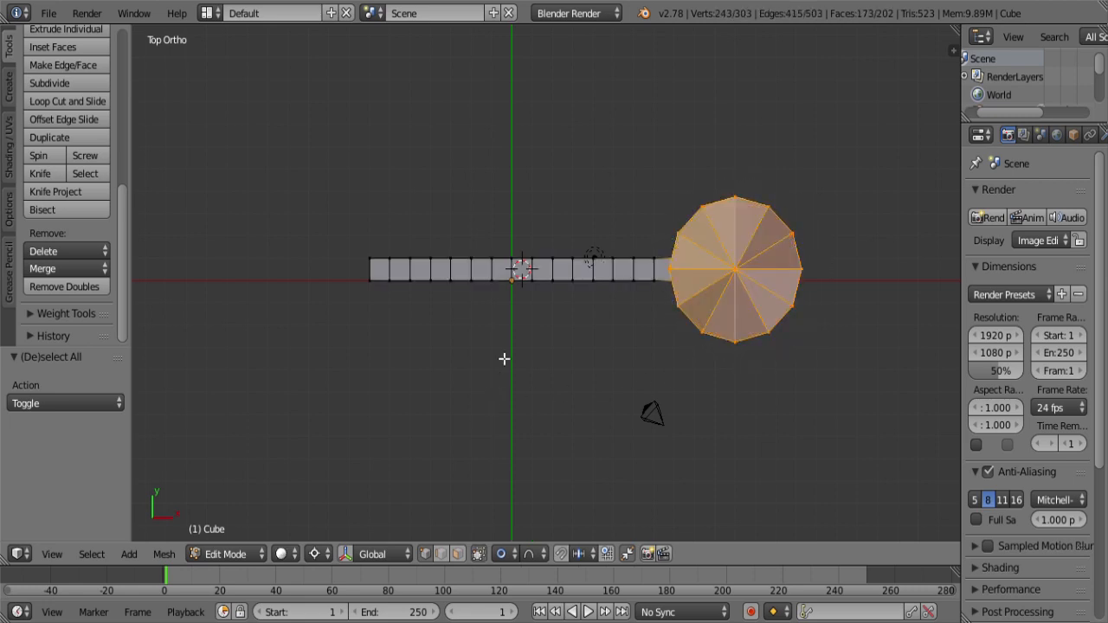
key(KP_1)
scroll(504, 358, up, 2)
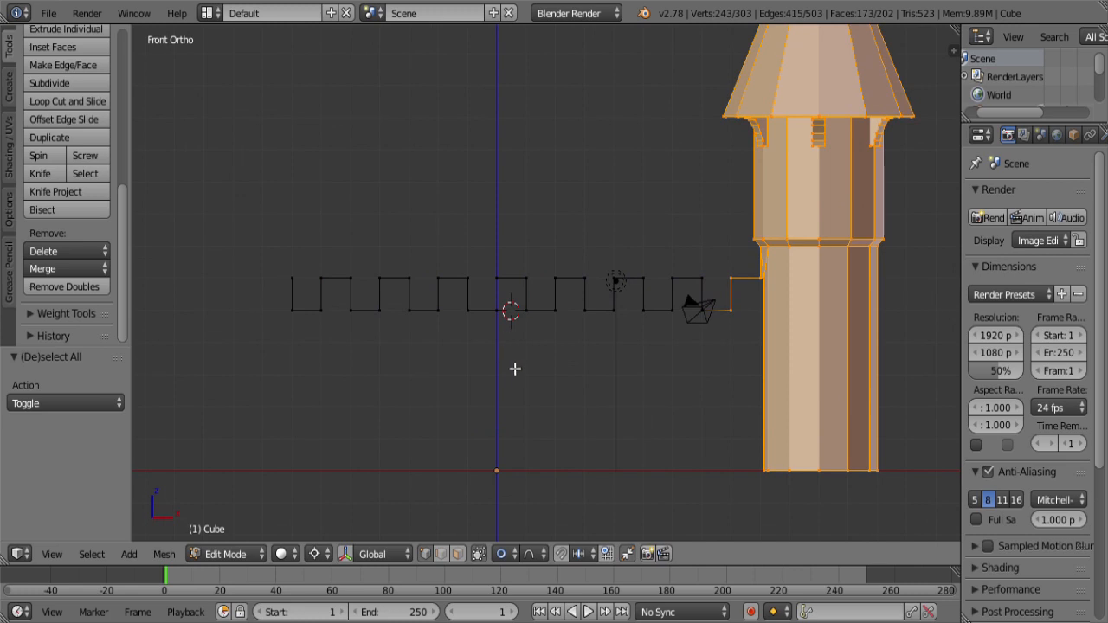
scroll(546, 360, down, 3)
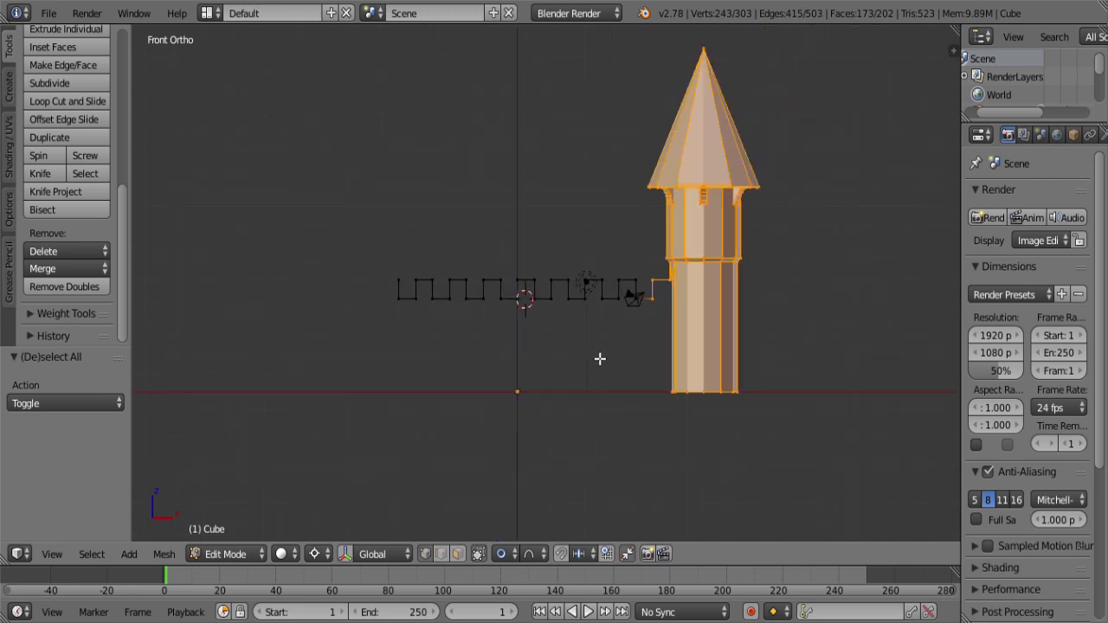
key(z)
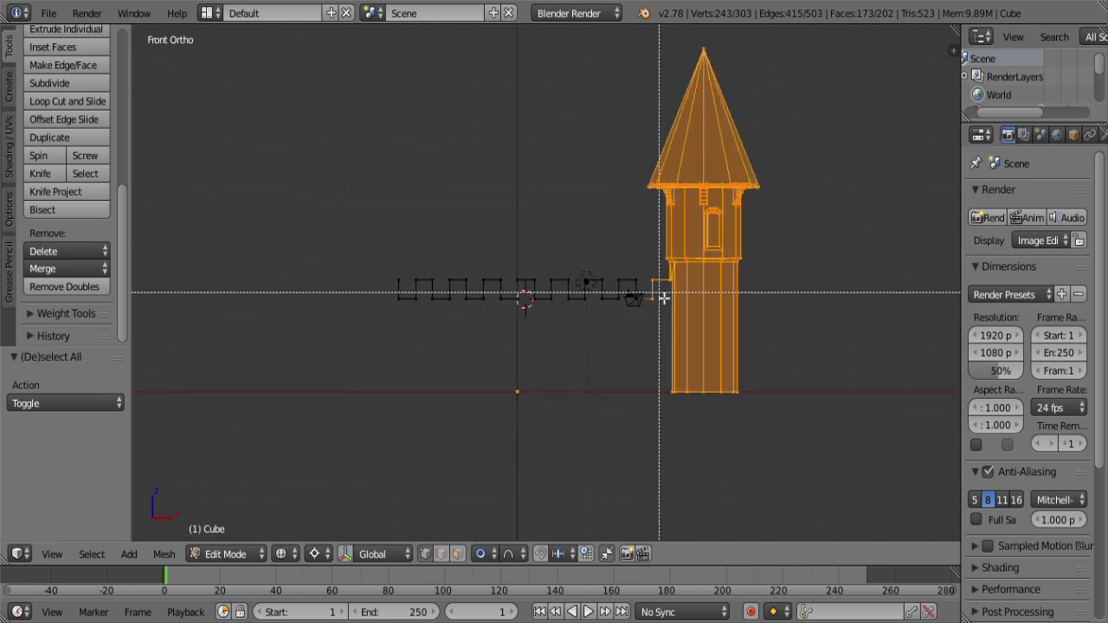
key(z)
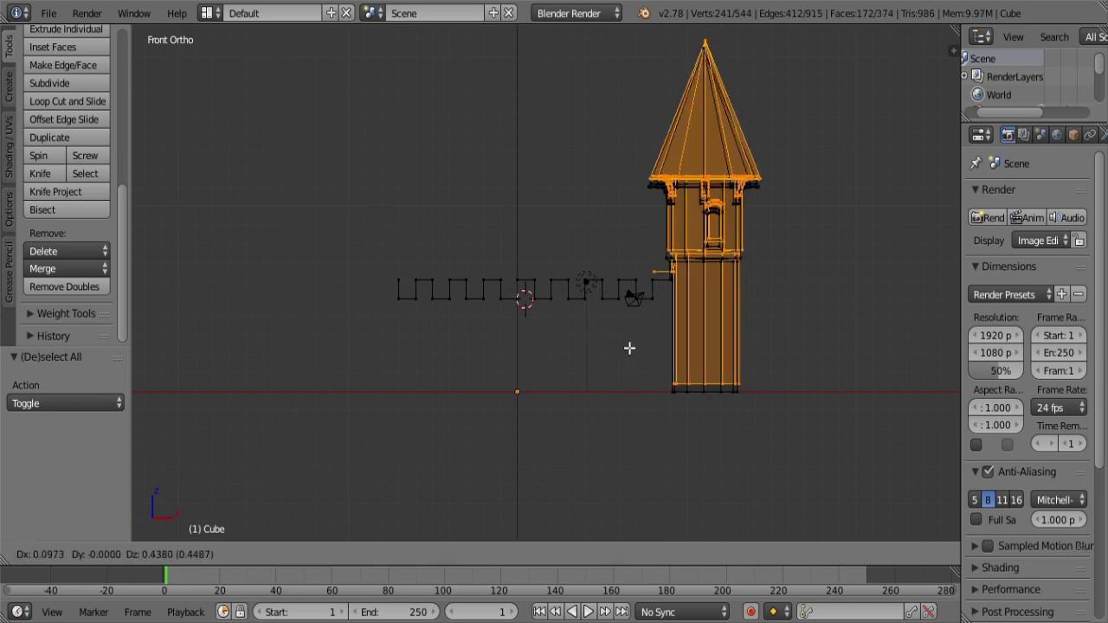
Step: Duplicate the selected tower in place, mirror the copy along X about the 3D cursor, and recalculate its normals
key(shift+d)
right_click(630, 350)
key(ctrl+m)
key(x)
click(501, 353)
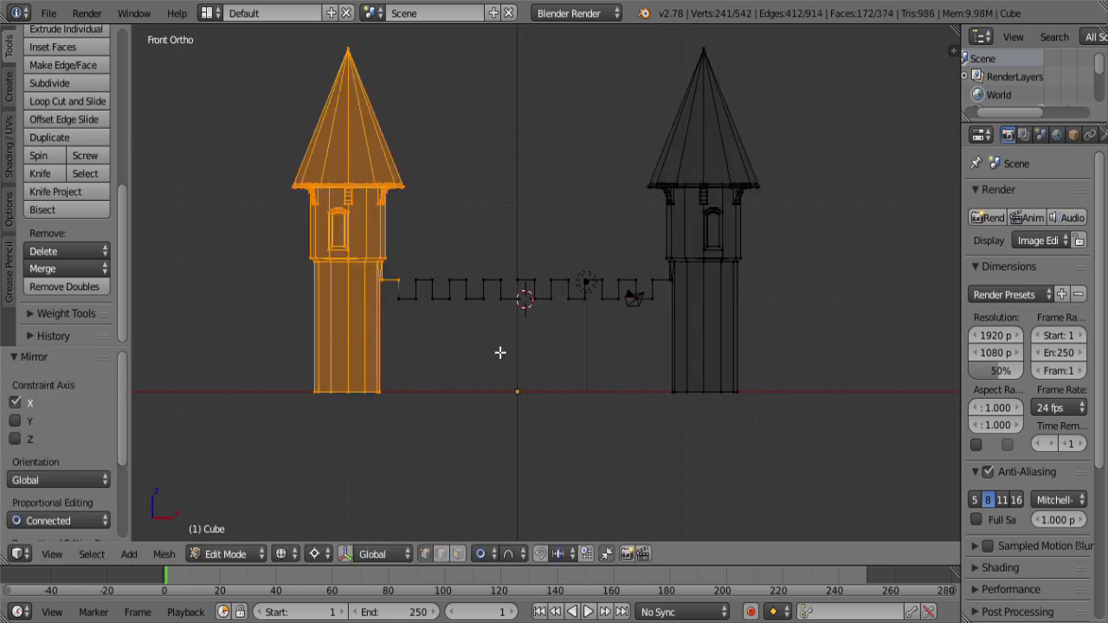
key(ctrl+n)
key(z)
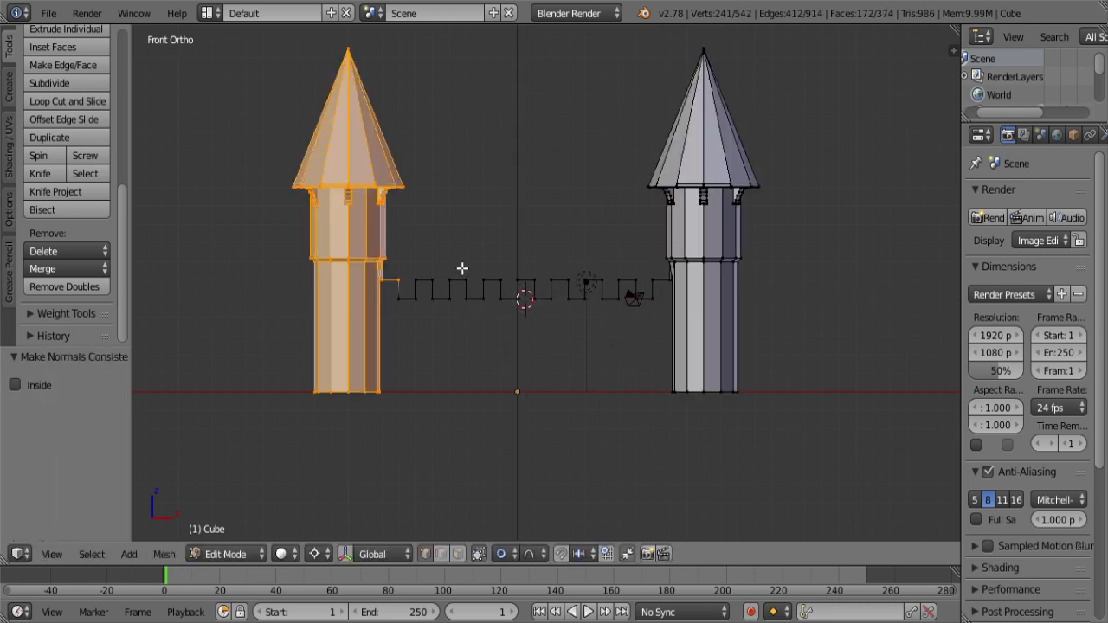
Step: Split the mirrored tower from the rest of the mesh and move it -3 along X
mouse_move(465, 267)
middle_down()
mouse_move(455, 337)
mouse_move(482, 369)
mouse_move(471, 361)
middle_up()
scroll(472, 362, down, 4)
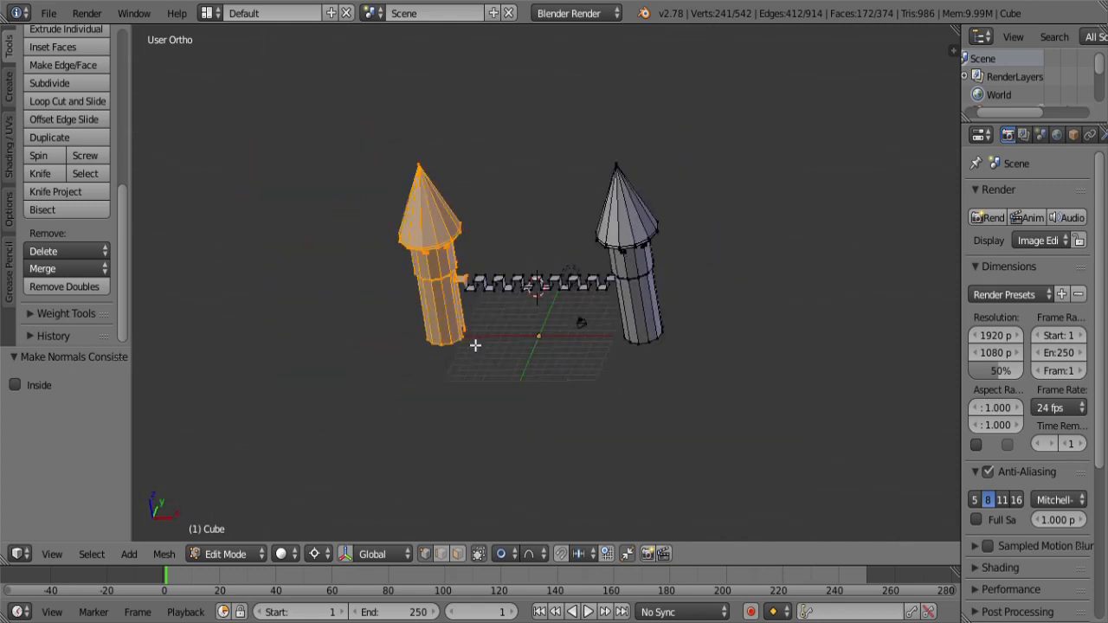
key(KP_1)
key(z)
scroll(484, 337, up, 2)
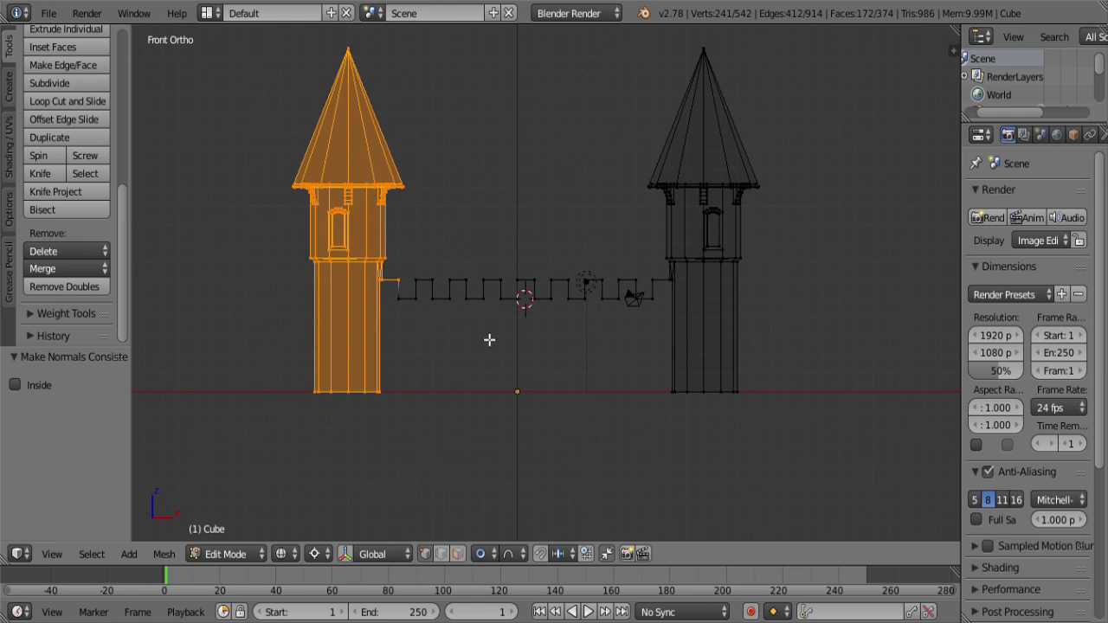
shift+middle_drag(484, 334, 591, 312)
scroll(565, 336, up, 3)
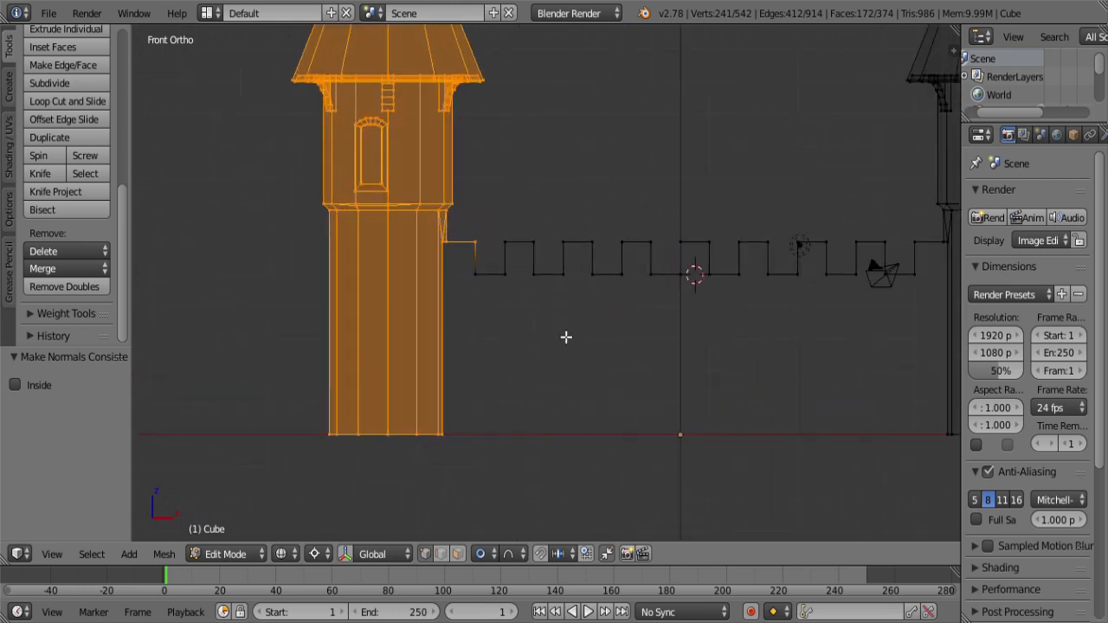
key(y)
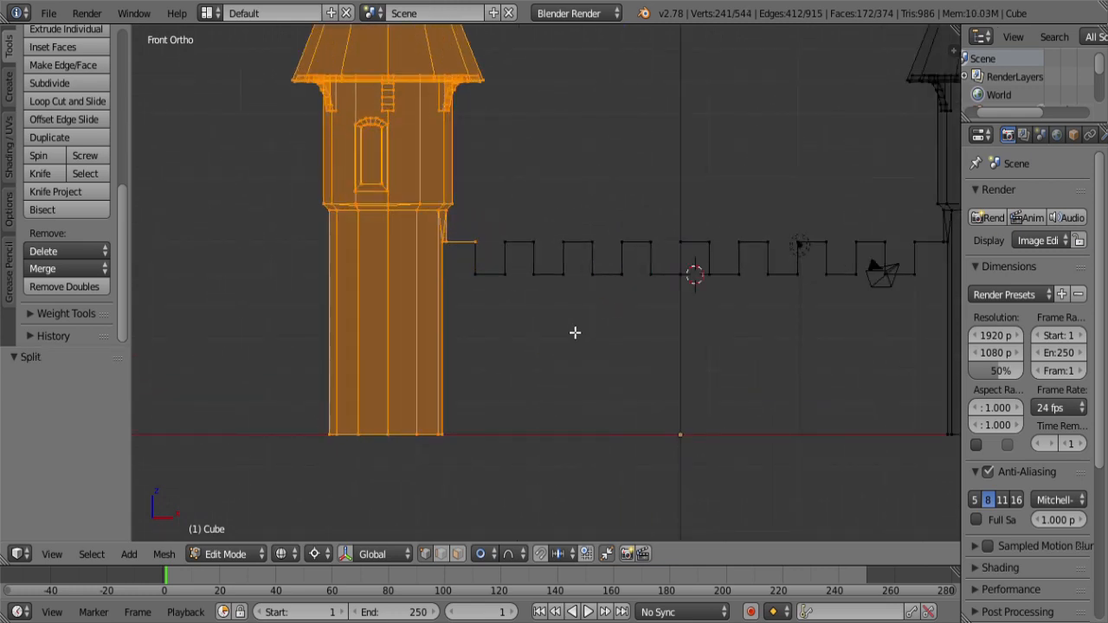
key(g)
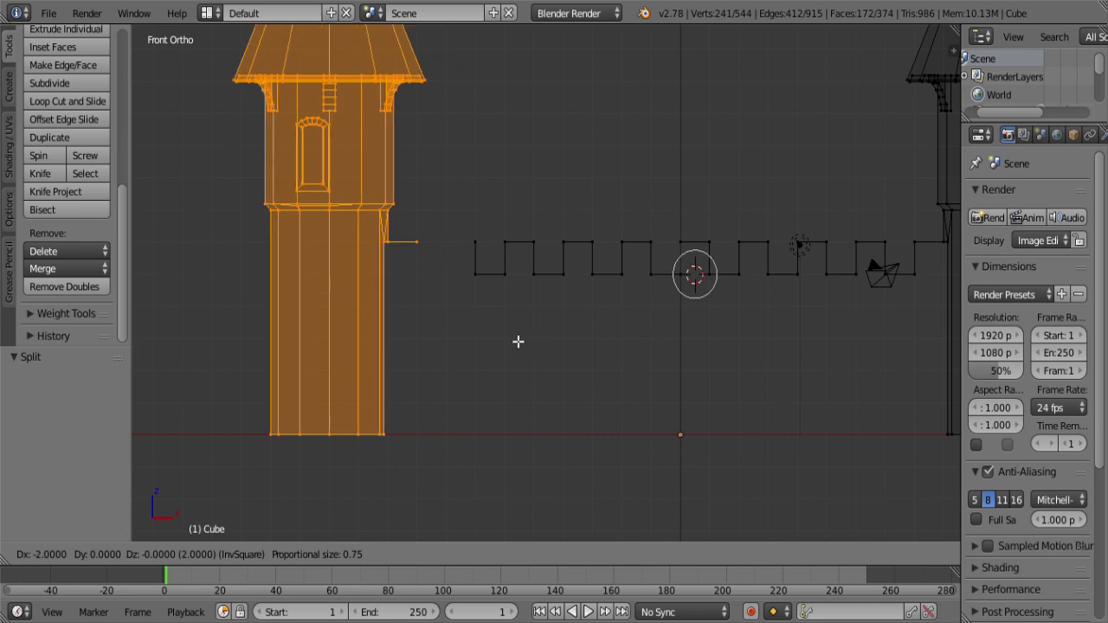
click(476, 337)
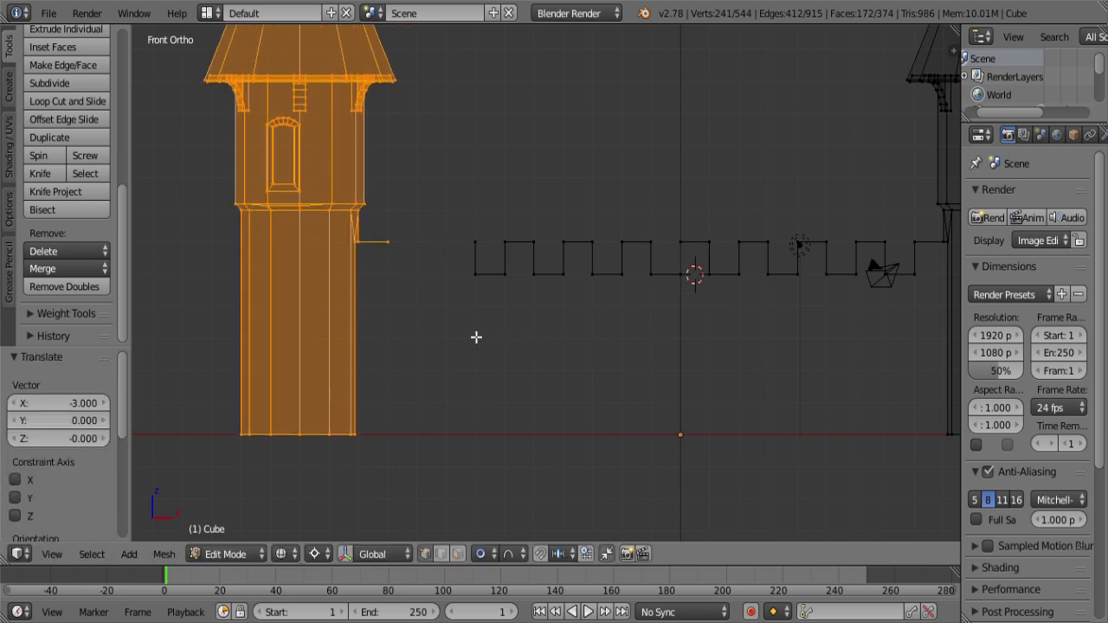
Step: Duplicate the battlement section nearest the mirrored tower and move the copy -3 along X into the gap
key(a)
key(b)
drag(448, 229, 564, 309)
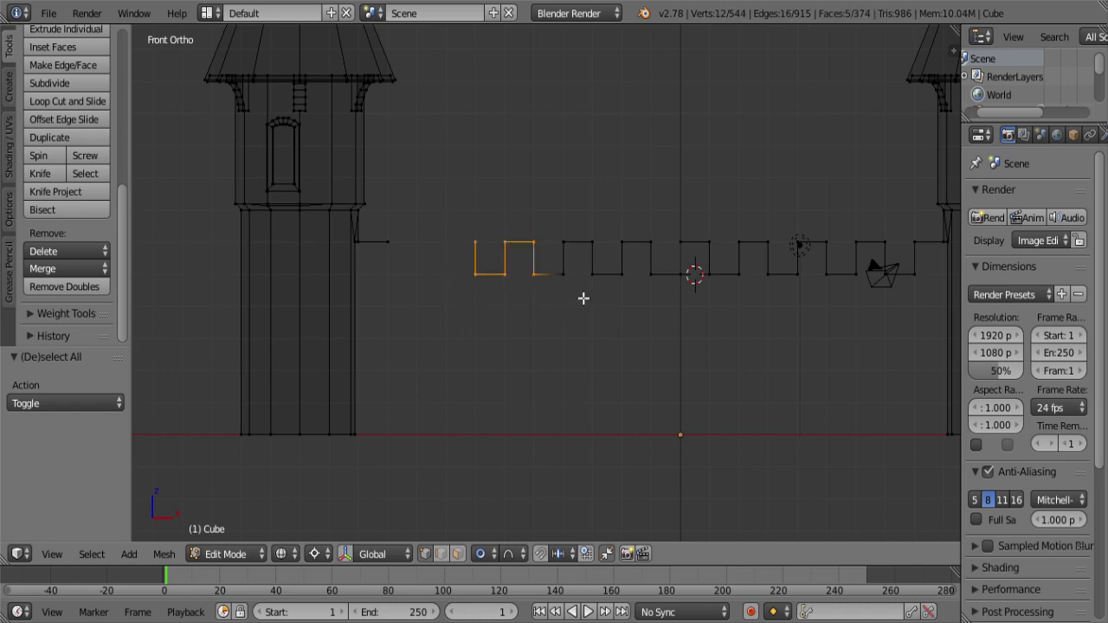
key(shift+d)
key(x)
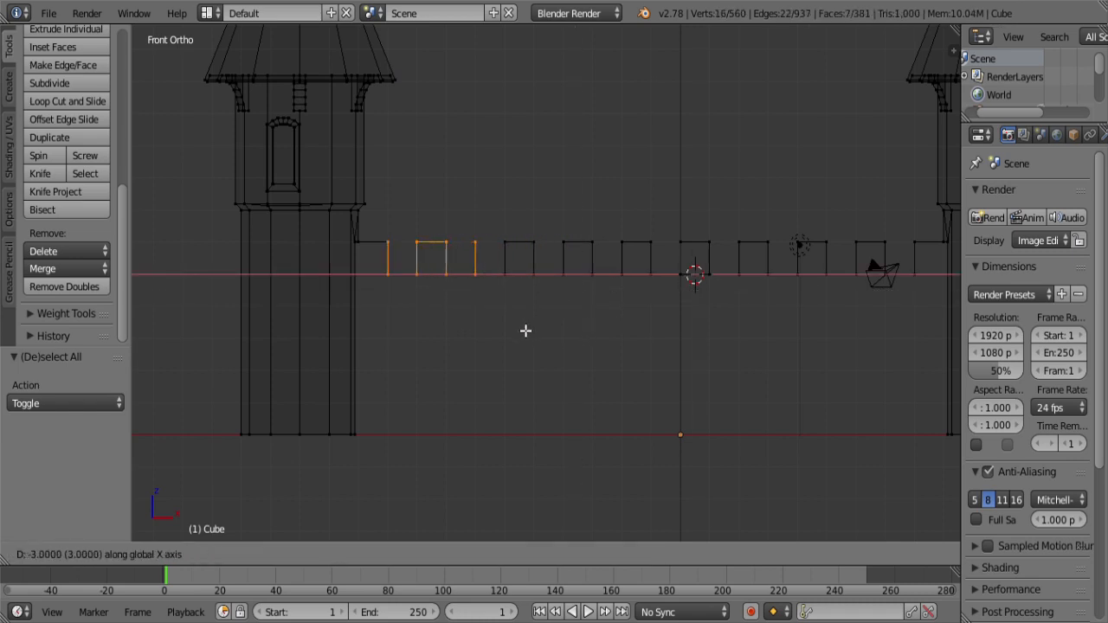
key(Return)
Step: Delete the surplus vertices where the new battlement copy meets the existing wall
scroll(496, 271, down, 4)
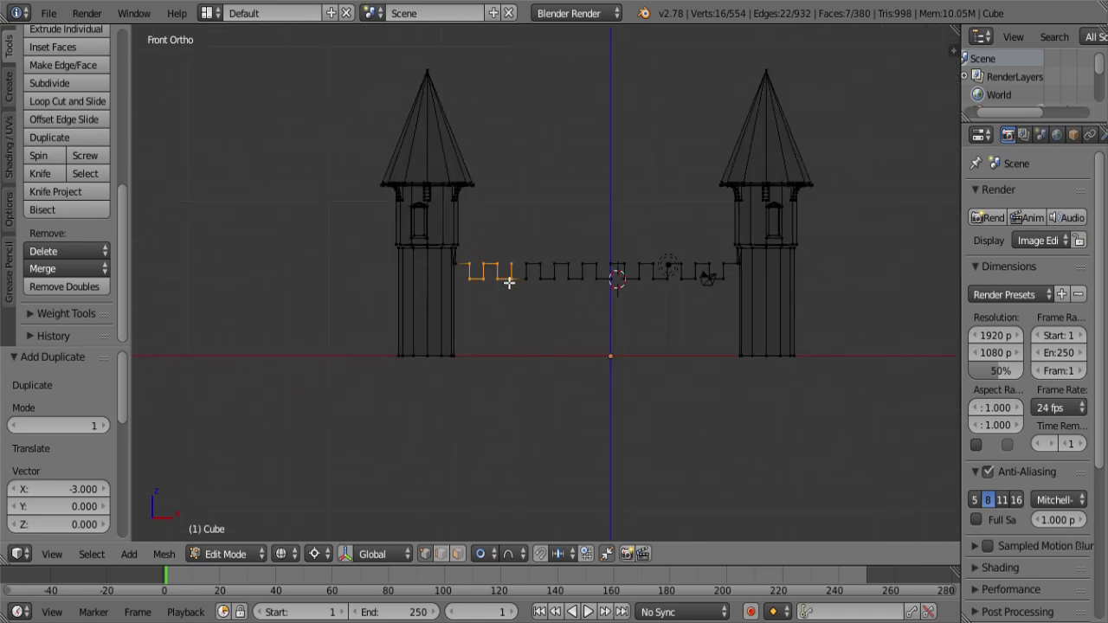
key(a)
key(b)
drag(530, 277, 507, 247)
key(x)
click(536, 241)
Step: Move the mirrored tower and its attached battlements 1 along X to meet the rest of the wall
key(b)
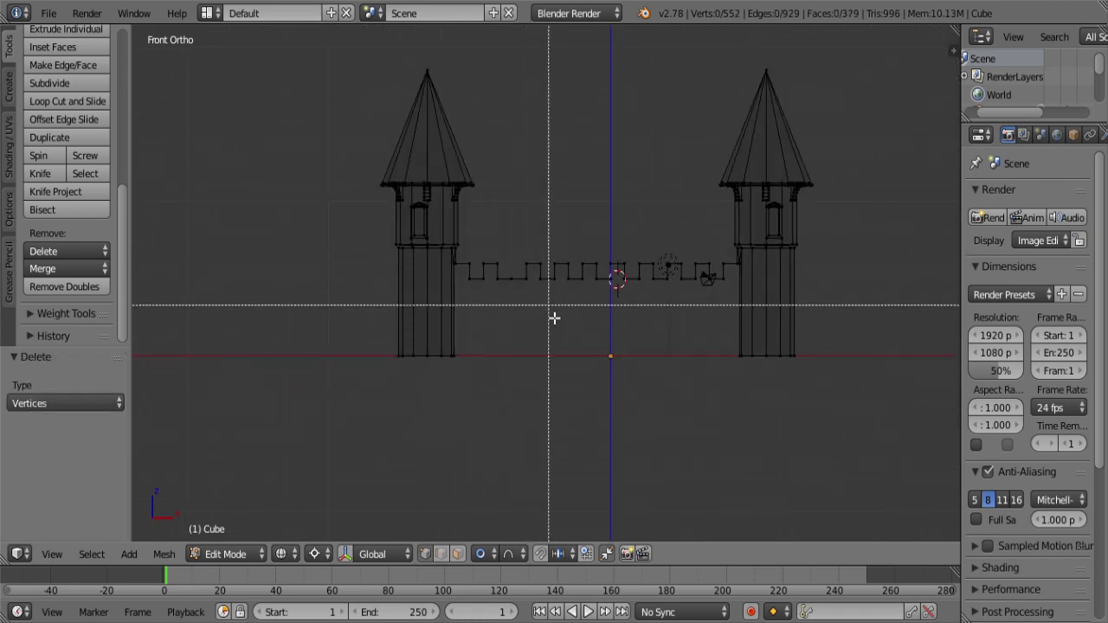
drag(519, 375, 251, 30)
scroll(367, 222, up, 4)
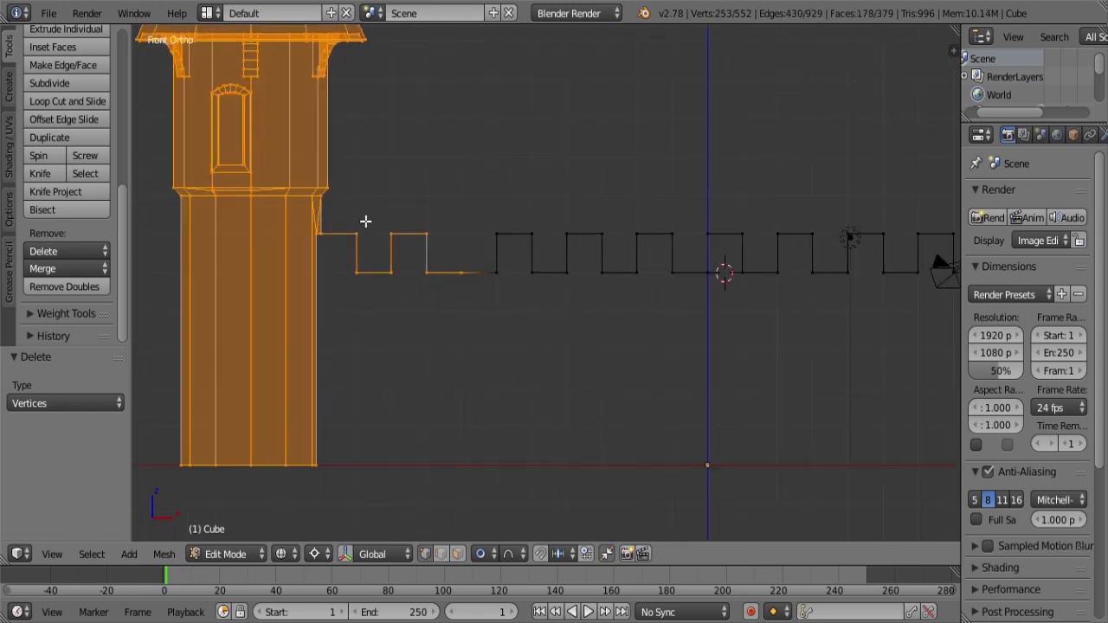
scroll(386, 238, down, 2)
key(g)
click(410, 237)
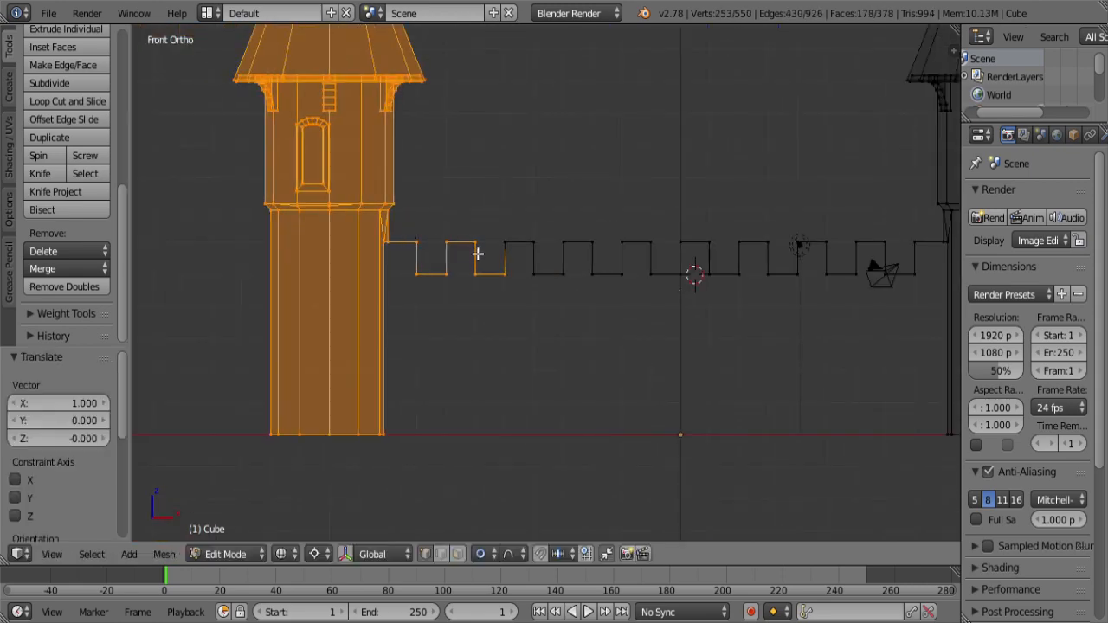
Step: Return to solid shading and remove the doubled vertices from the entire castle mesh
mouse_move(478, 254)
middle_down()
mouse_move(531, 211)
mouse_move(537, 279)
middle_up()
key(z)
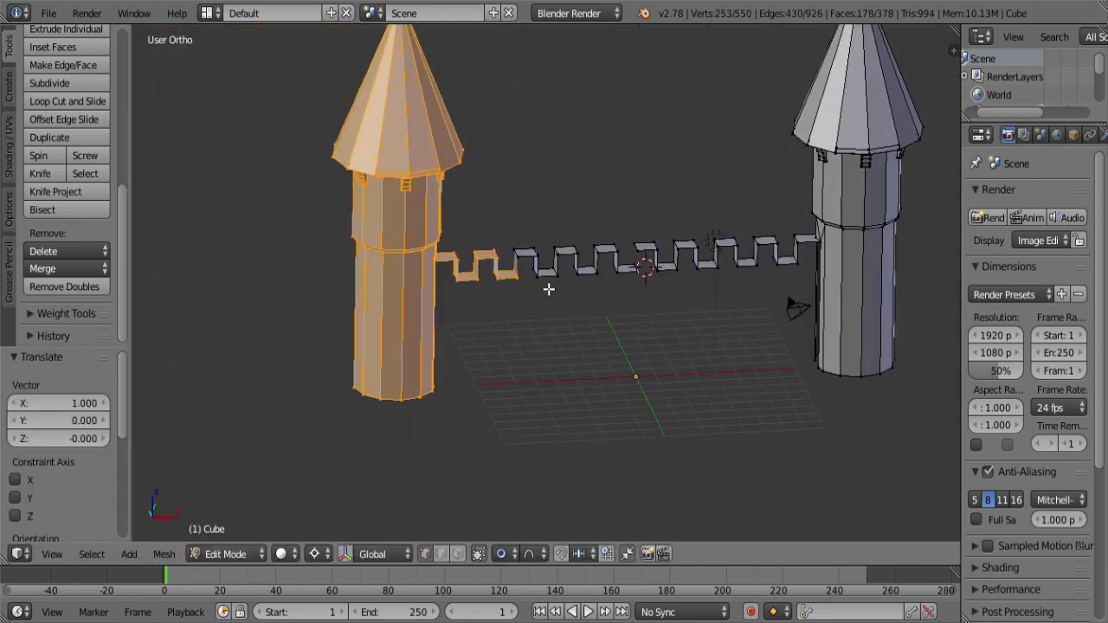
key(a)
key(l)
key(a)
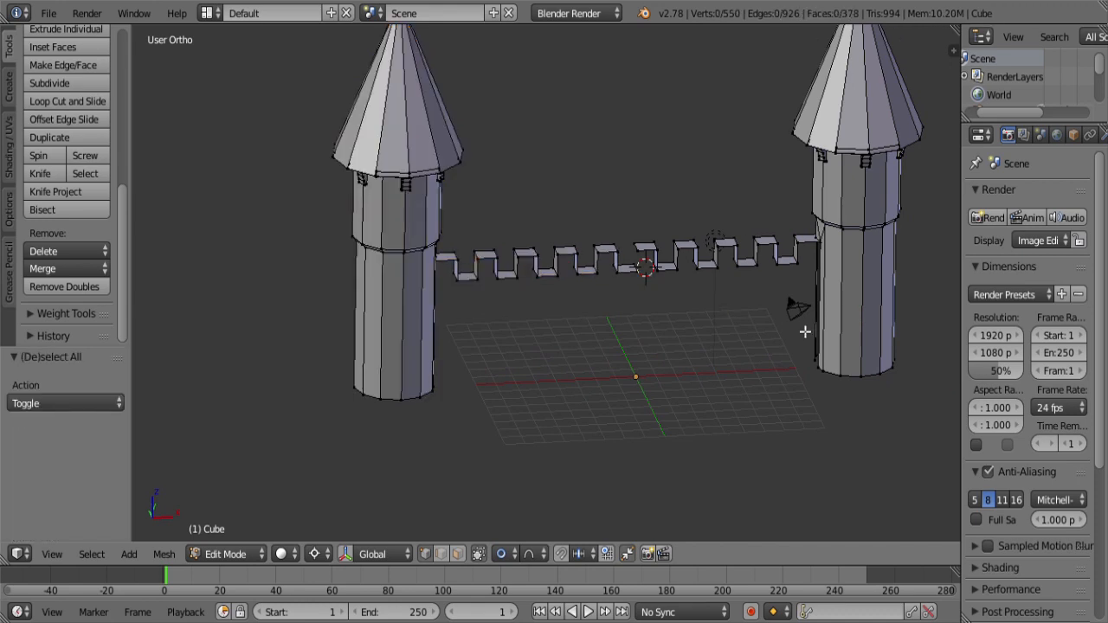
key(a)
key(w)
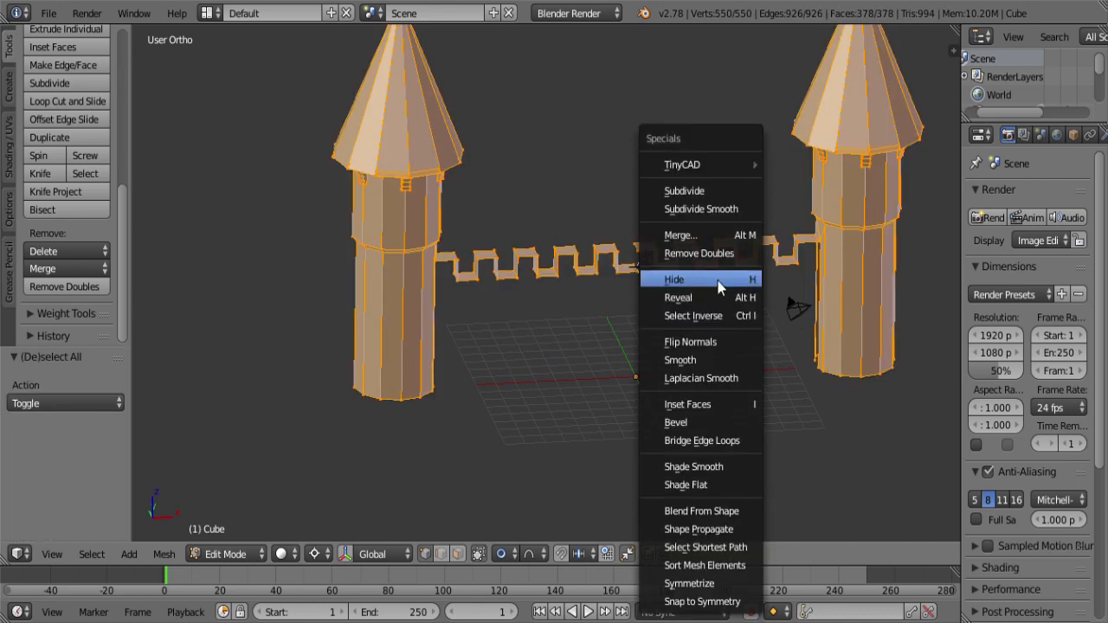
click(717, 252)
key(a)
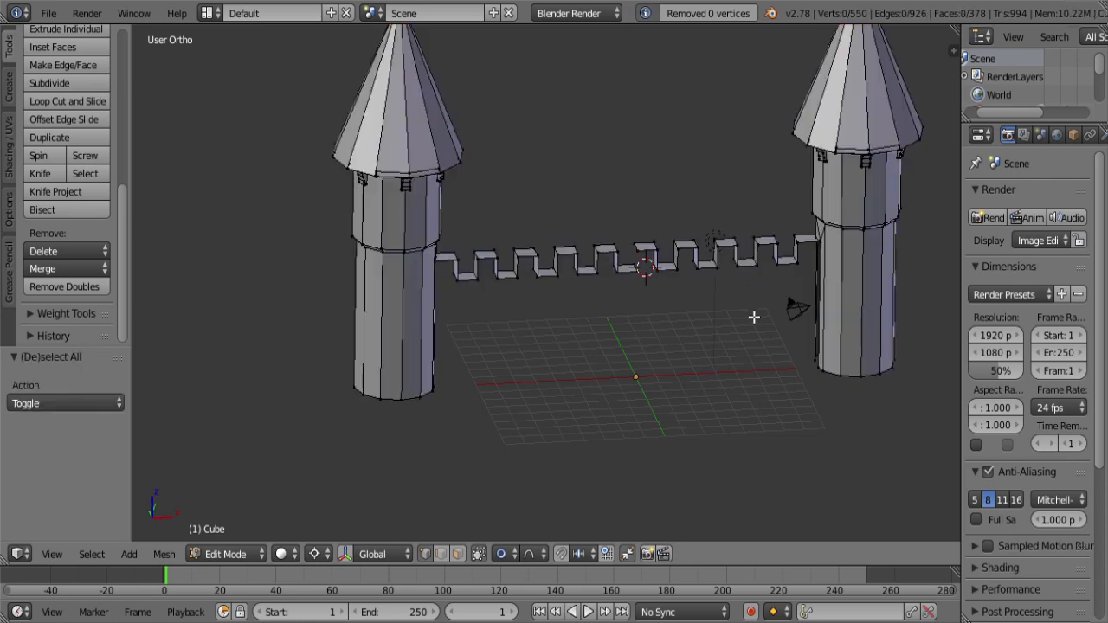
Step: Fill the gap in the battlements near the wall's middle with a face between the two open edges
middle_drag(754, 316, 811, 341)
alt+right_click(803, 310)
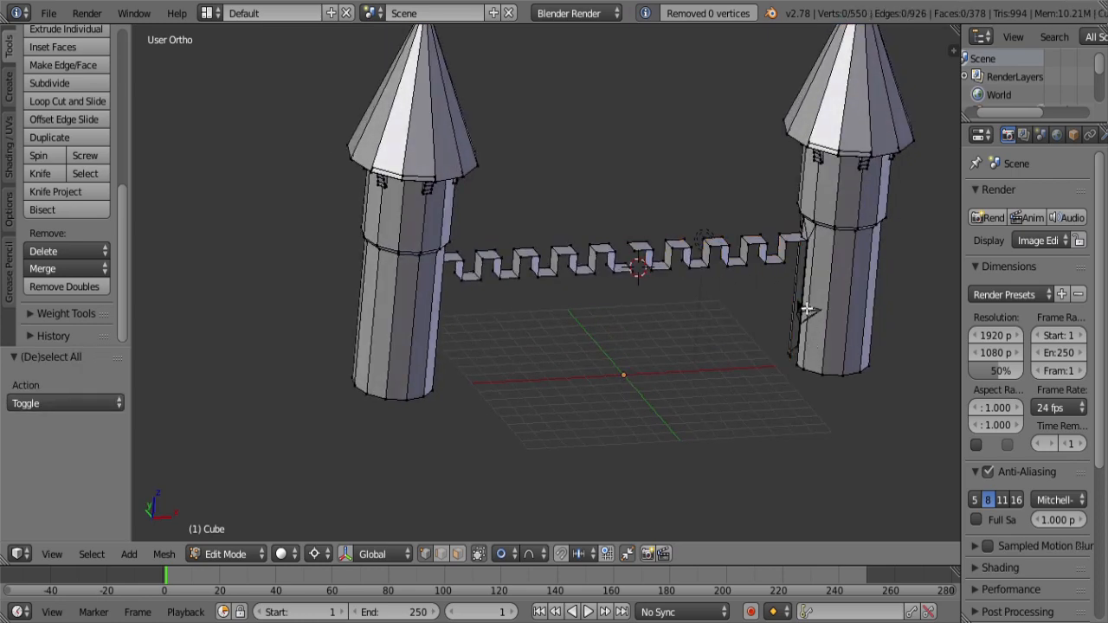
alt+right_click(809, 308)
scroll(692, 294, up, 4)
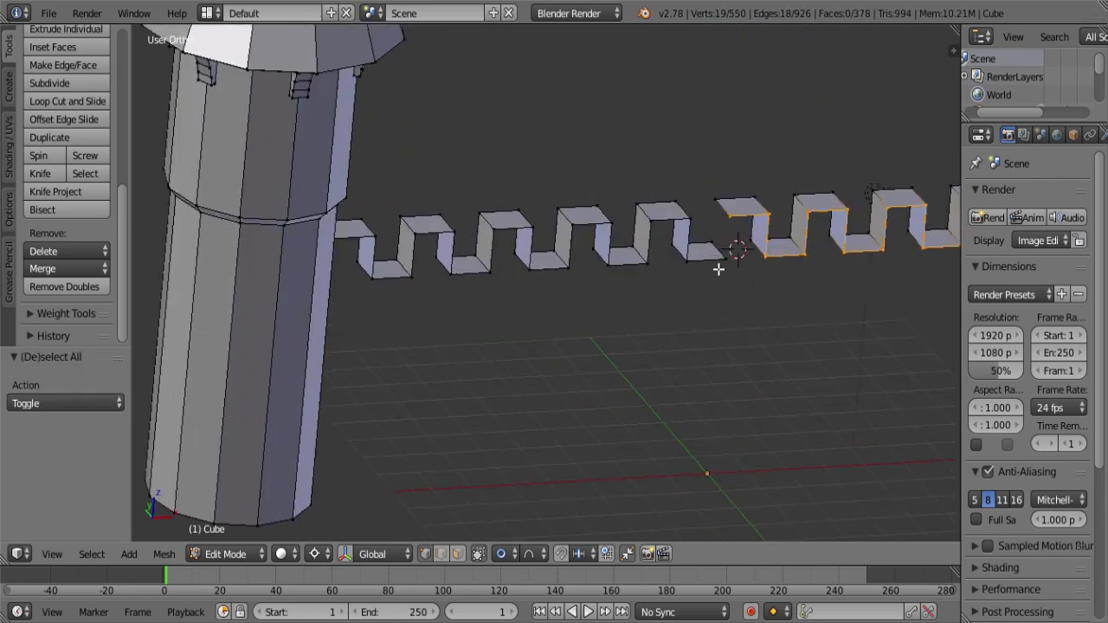
right_click(734, 256)
shift+right_click(715, 203)
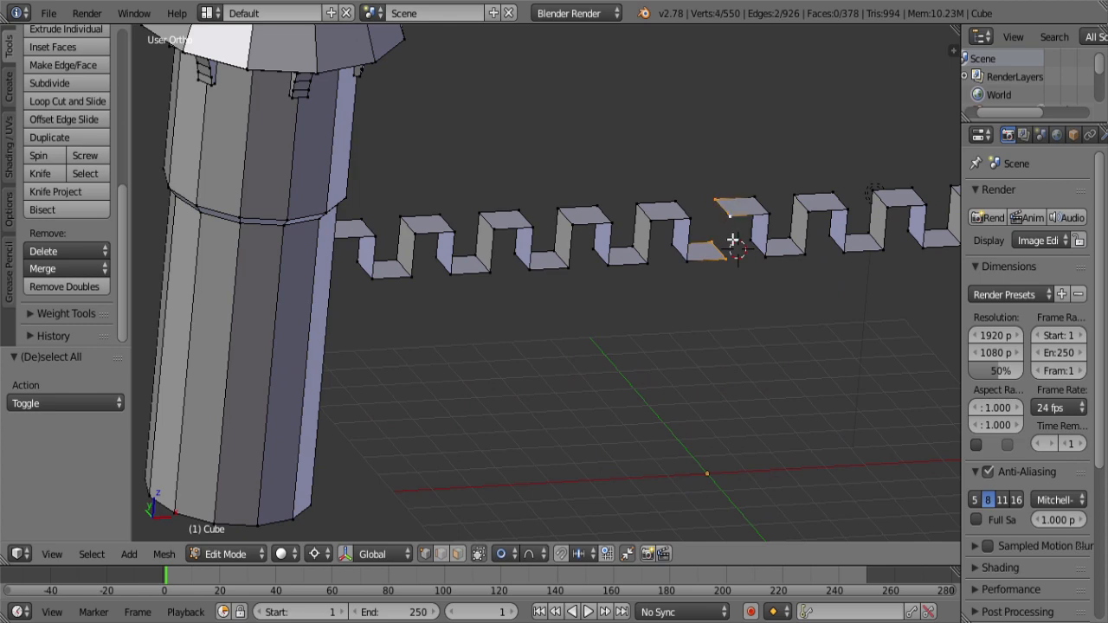
key(f)
scroll(722, 268, down, 4)
Step: Fill both the front and back of the wall below the battlements with a single face on each side
key(a)
key(l)
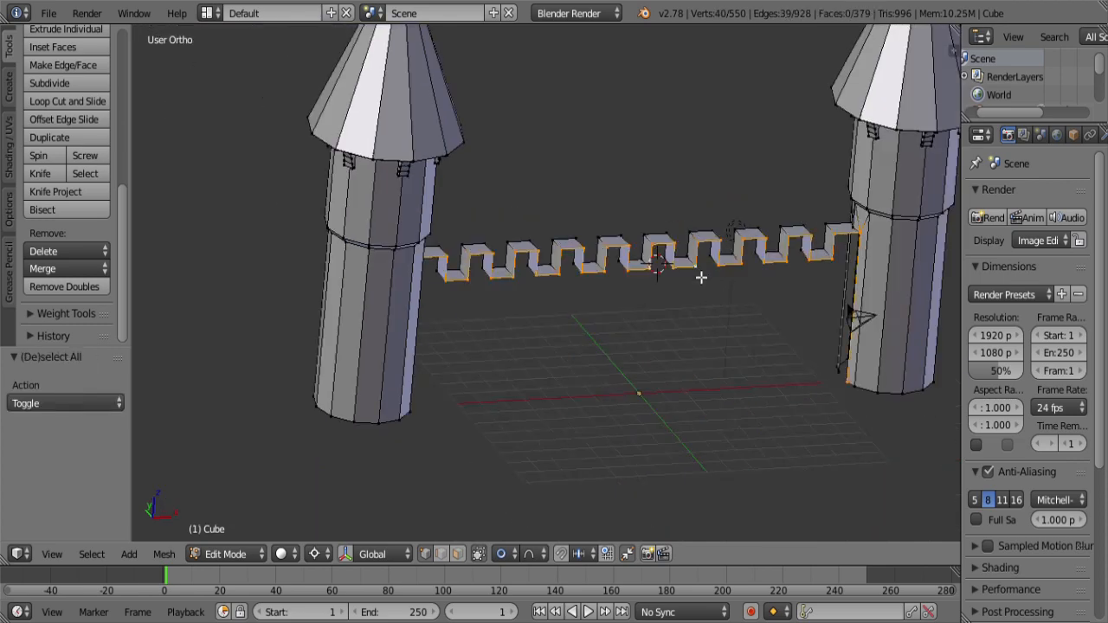
middle_drag(702, 277, 710, 360)
key(f)
middle_drag(749, 280, 562, 329)
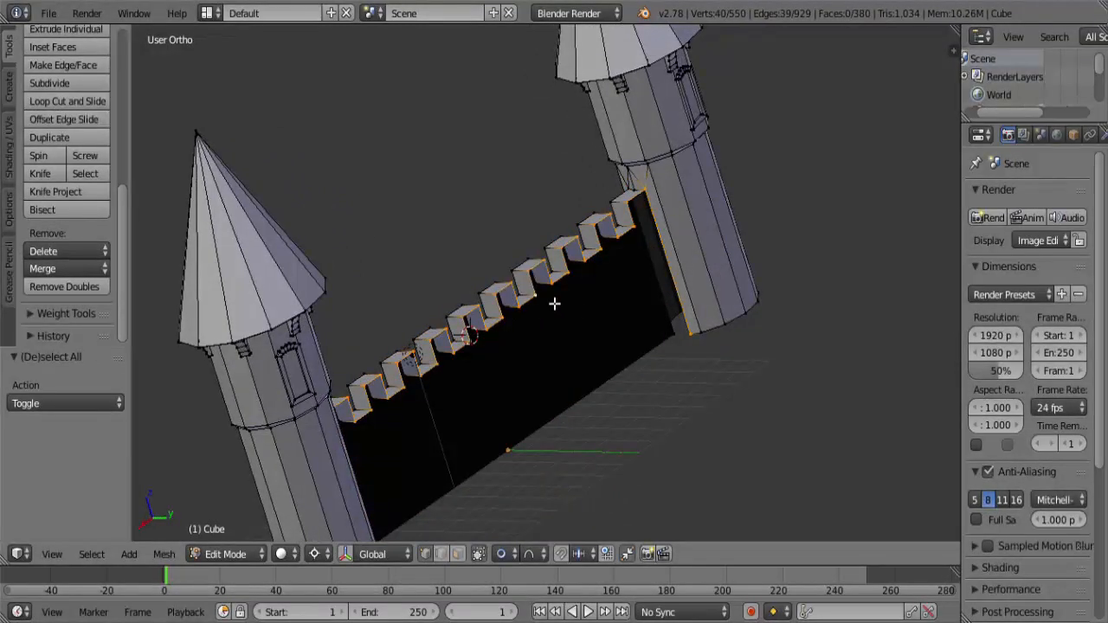
key(f)
scroll(567, 312, down, 5)
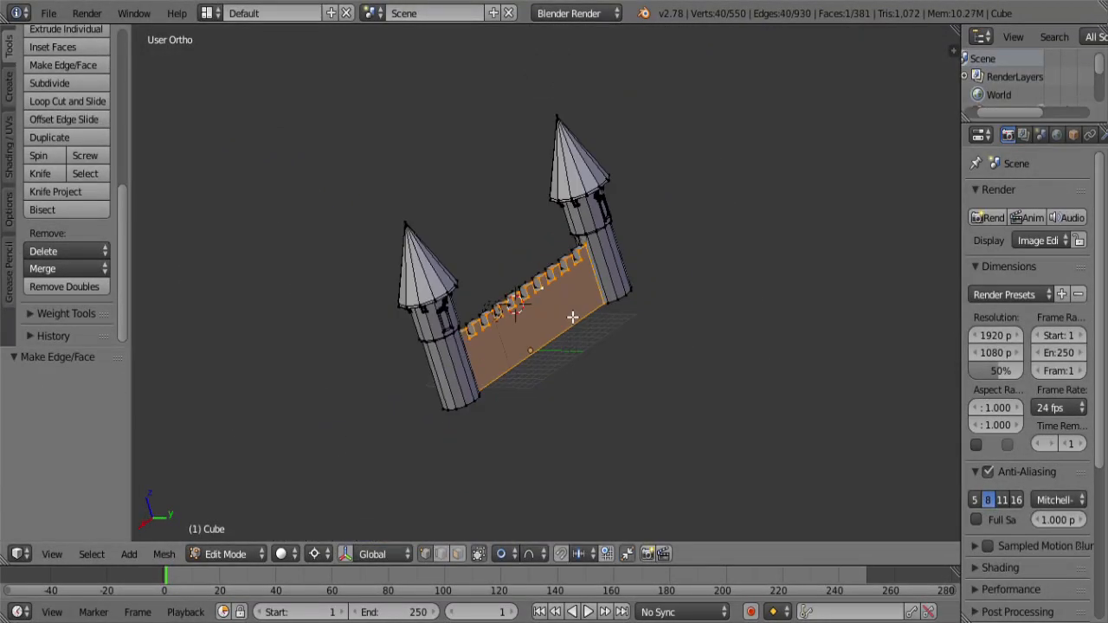
Step: From the top view, snap the 3D cursor to the midpoint between the two tower roof tips
key(KP_7)
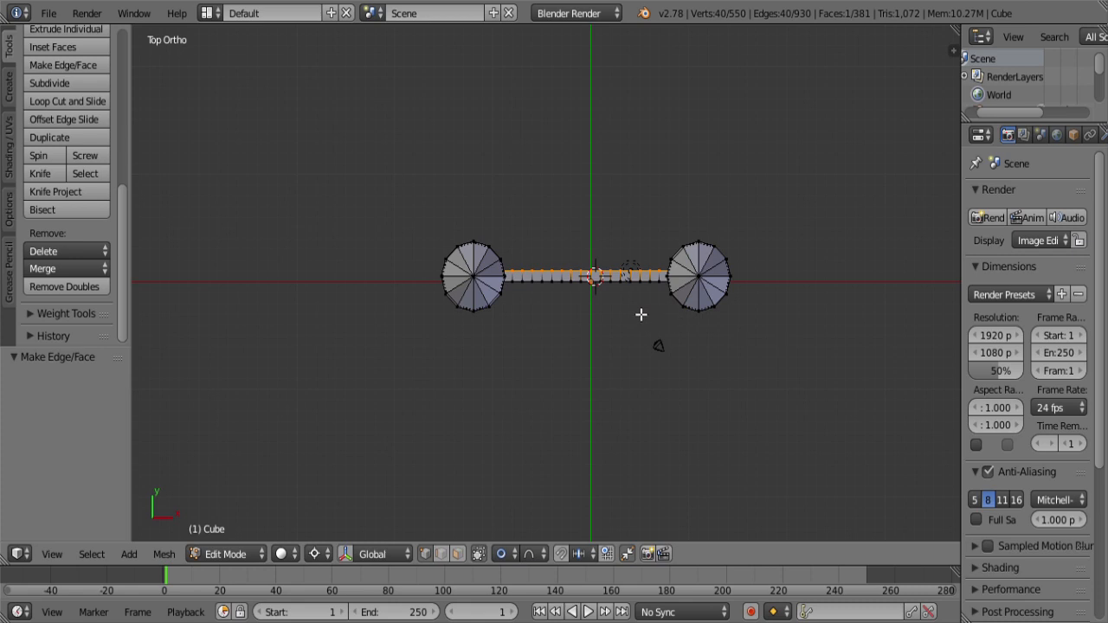
scroll(641, 314, up, 4)
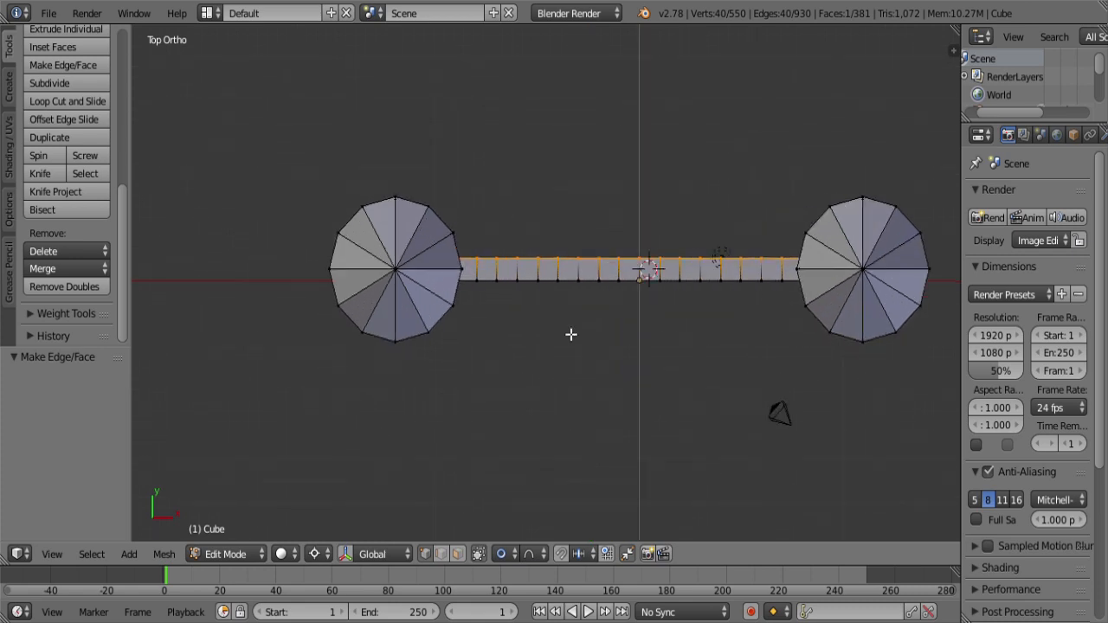
right_click(403, 272)
shift+right_click(885, 269)
key(shift+s)
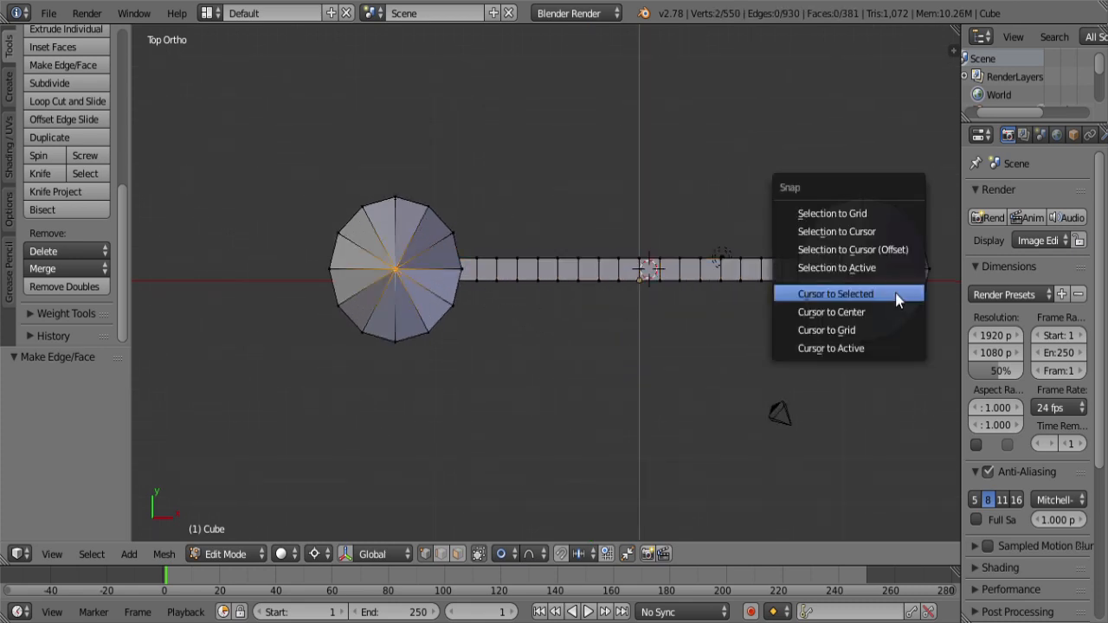
click(895, 292)
Step: Add a single helper vertex and snap it to the 3D cursor at the wall's middle
key(a)
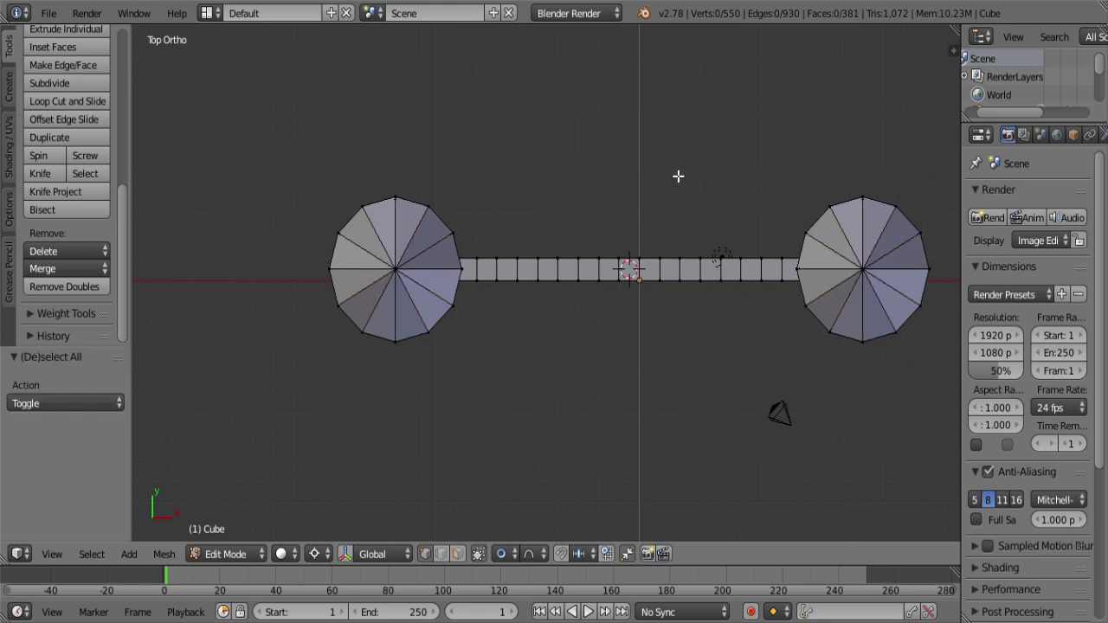
ctrl+click(678, 176)
key(shift+s)
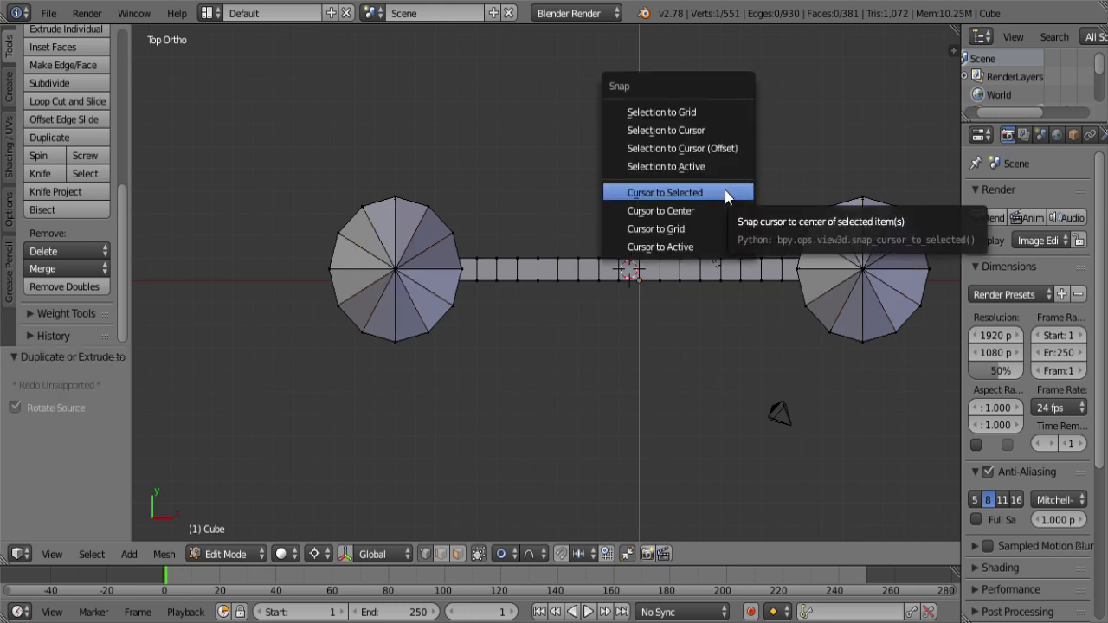
click(710, 130)
Step: Snap the 3D cursor to the roof tip of the tower at the -X end and restore the helper vertex selection
right_click(397, 269)
key(shift+s)
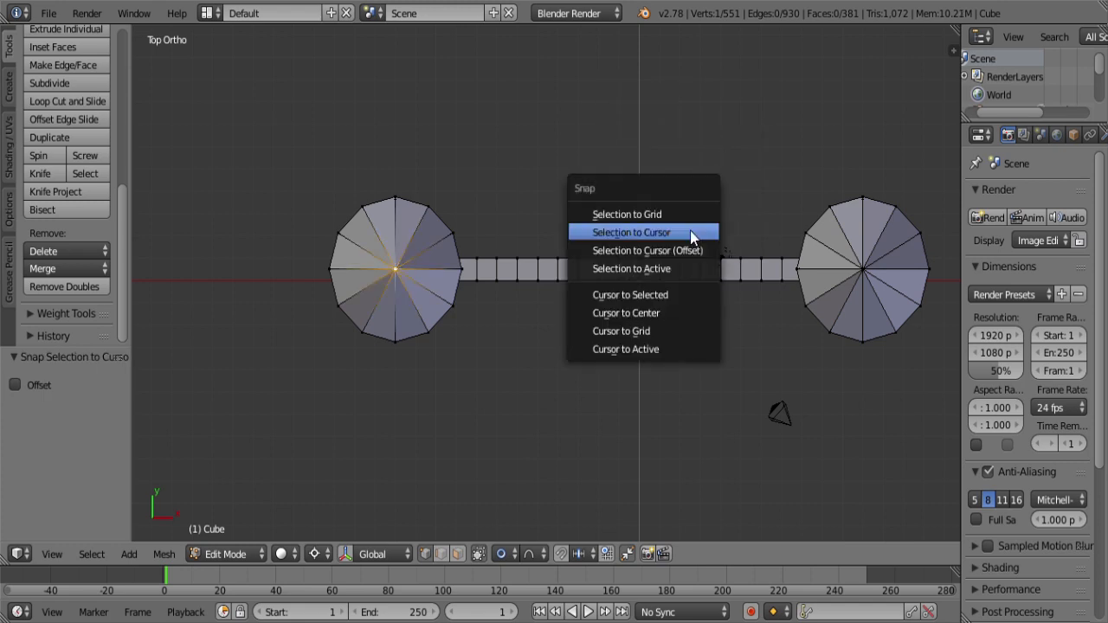
click(691, 294)
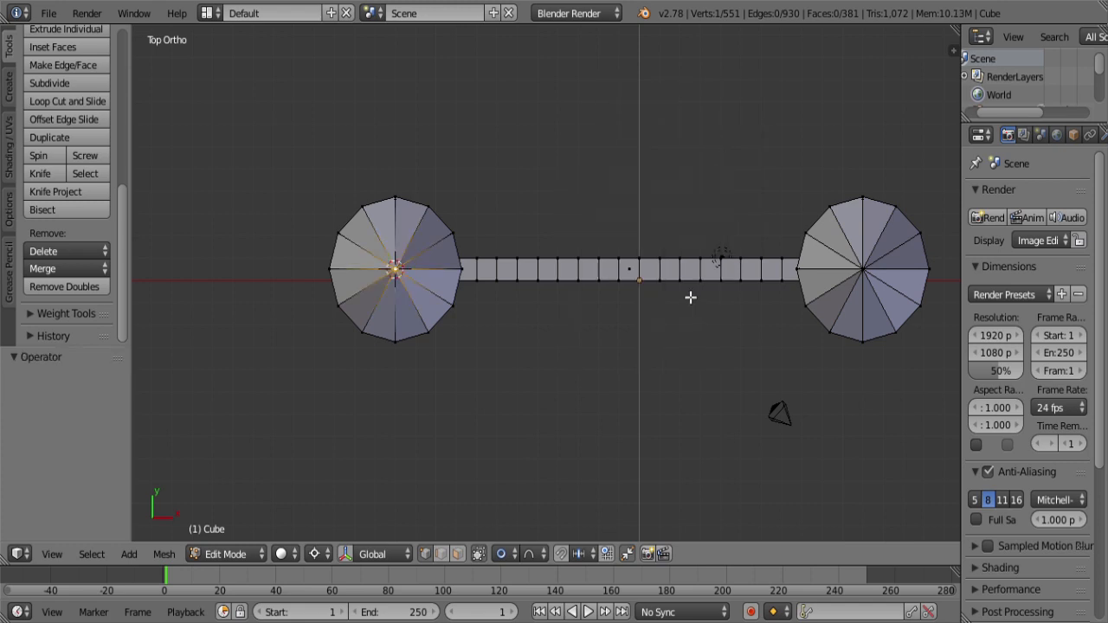
key(ctrl+z)
Step: Rotate the helper vertex -90° about the 3D cursor at the tower's centre
key(s)
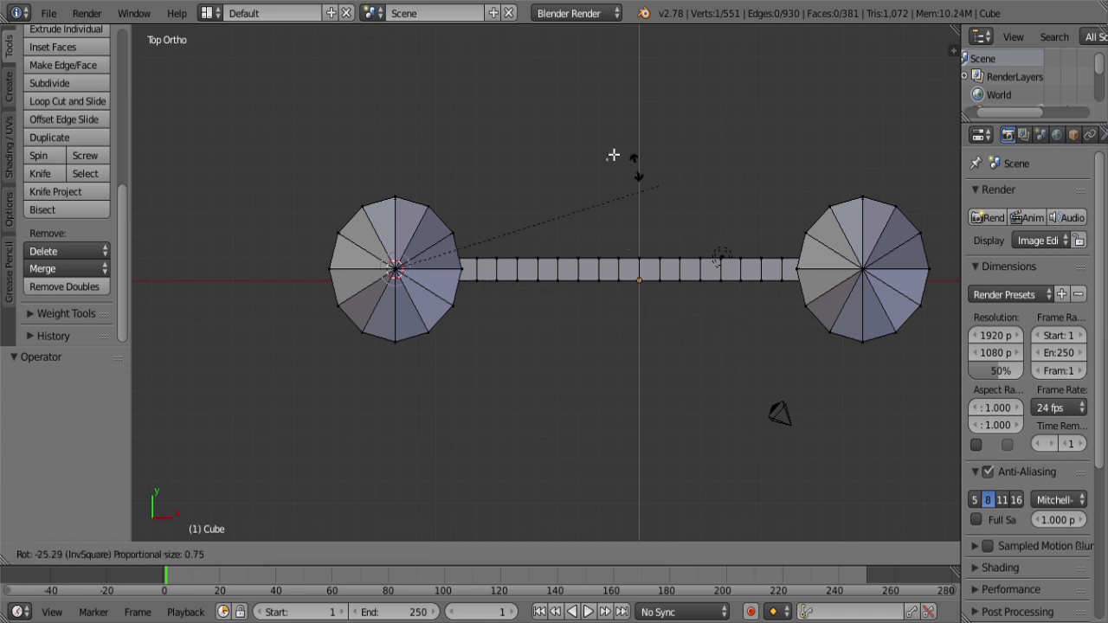
key(Escape)
scroll(566, 177, down, 3)
shift+scroll(576, 197, up, 2)
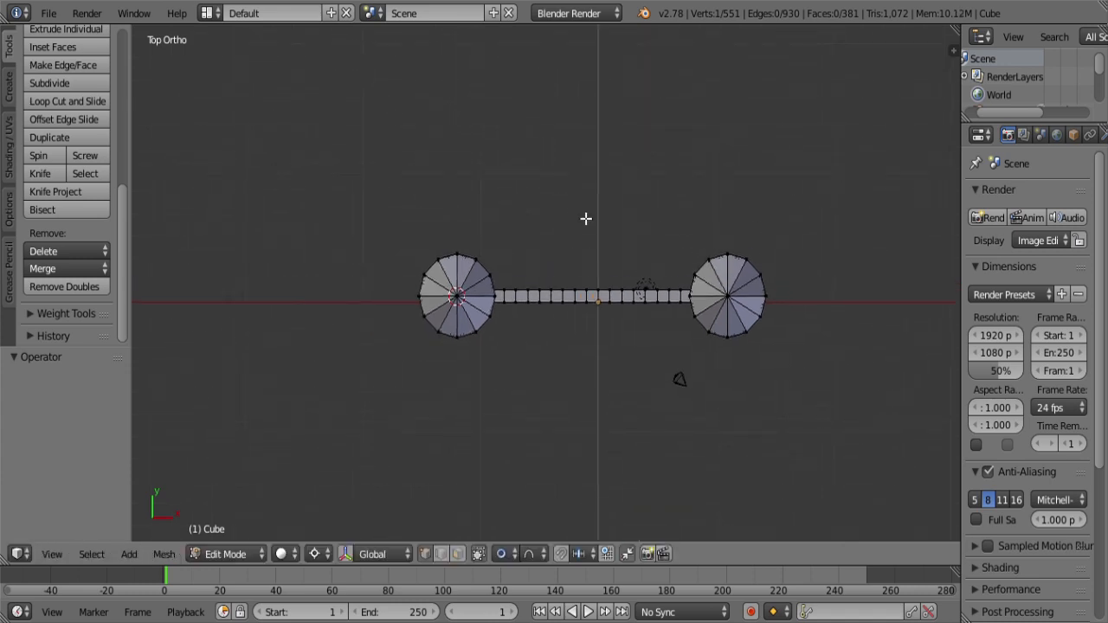
key(r)
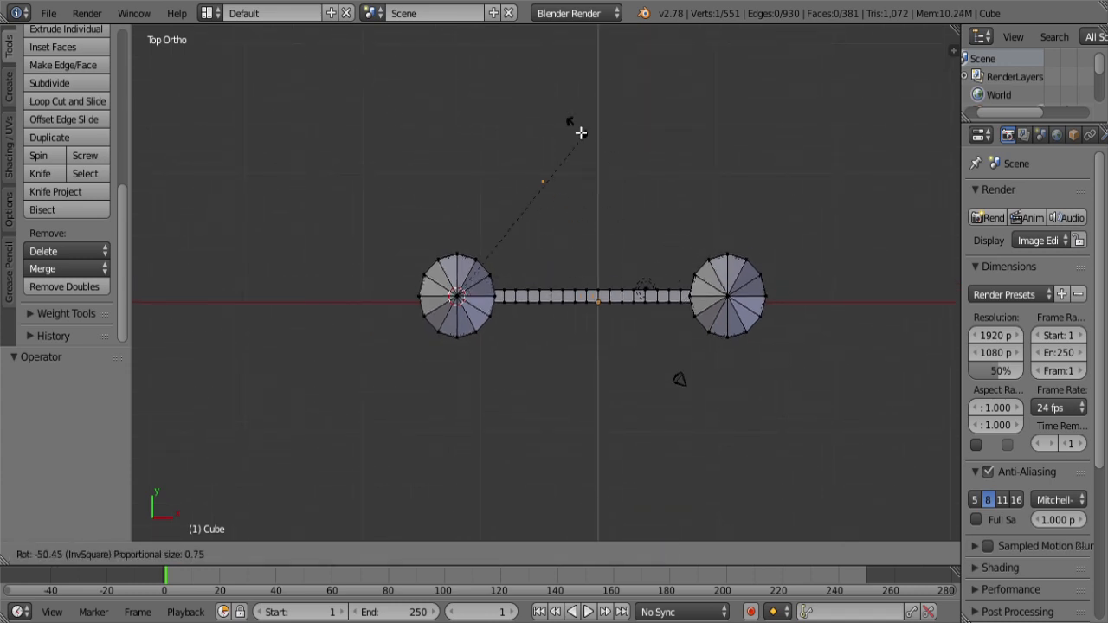
click(470, 97)
Step: Snap the 3D cursor to the rotated helper vertex and delete that vertex
key(shift+s)
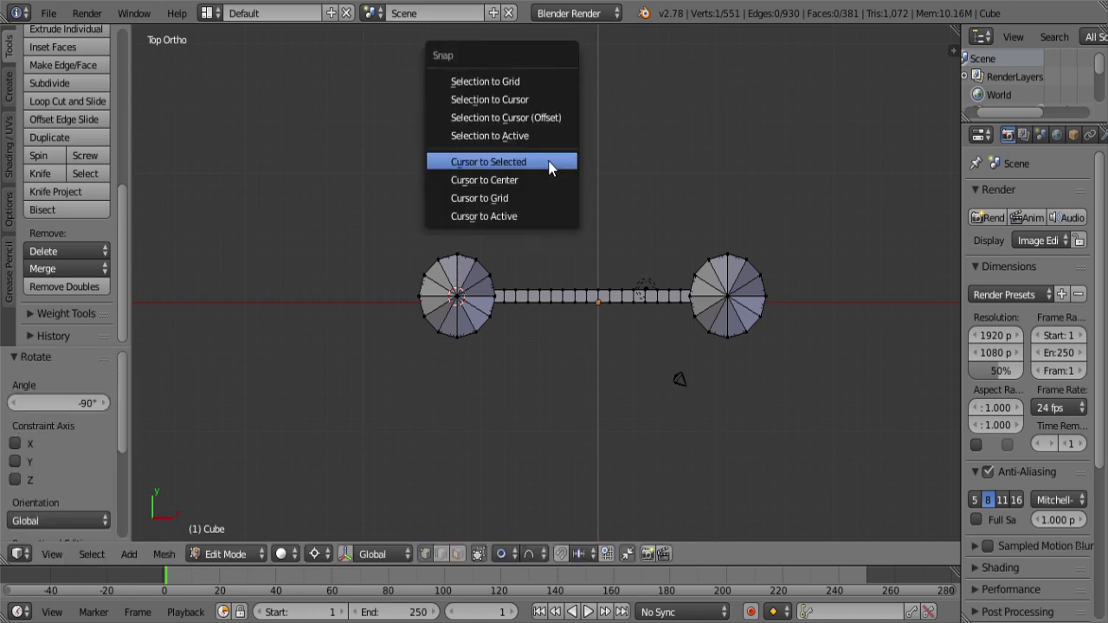
click(548, 163)
key(x)
click(546, 163)
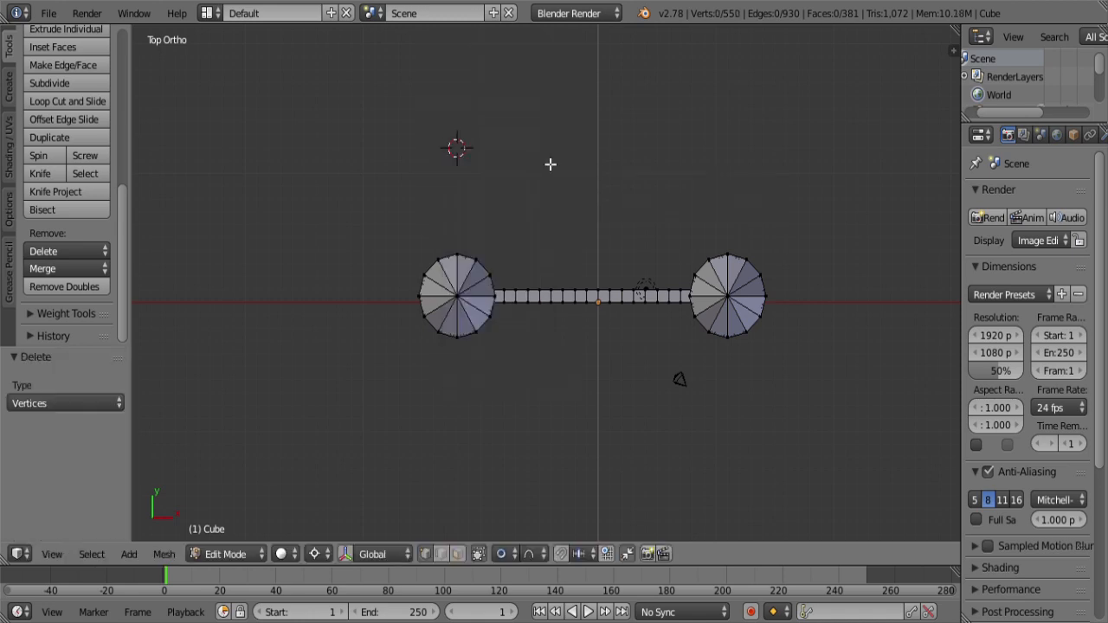
Step: Duplicate the whole wall with both towers in place and mirror the copy along Y across the 3D cursor
key(z)
key(b)
drag(343, 183, 889, 411)
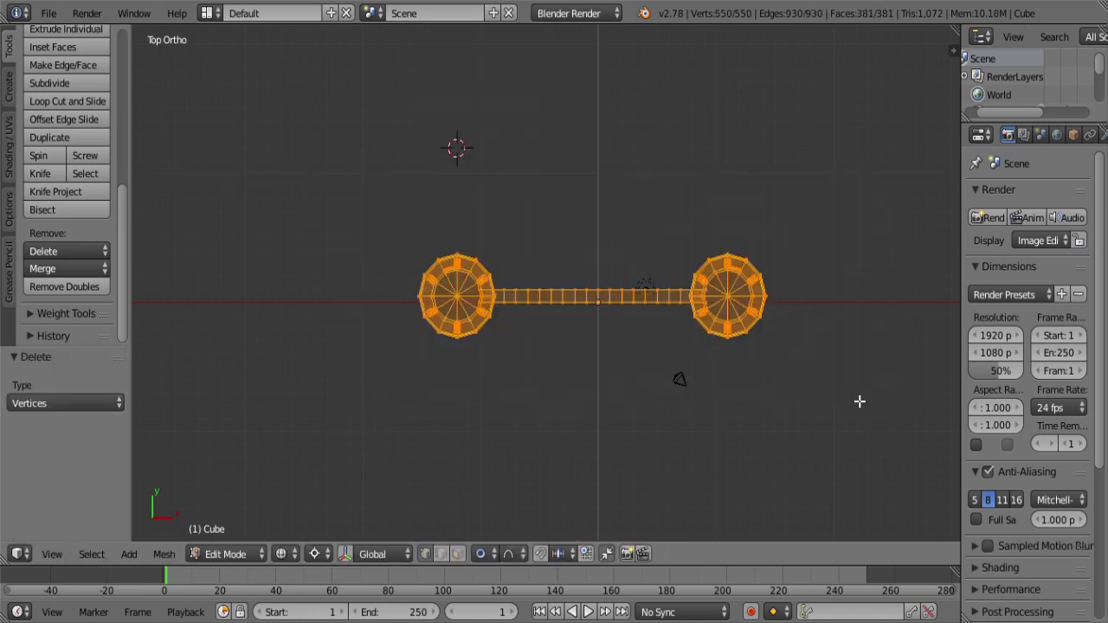
key(shift+d)
right_click(778, 390)
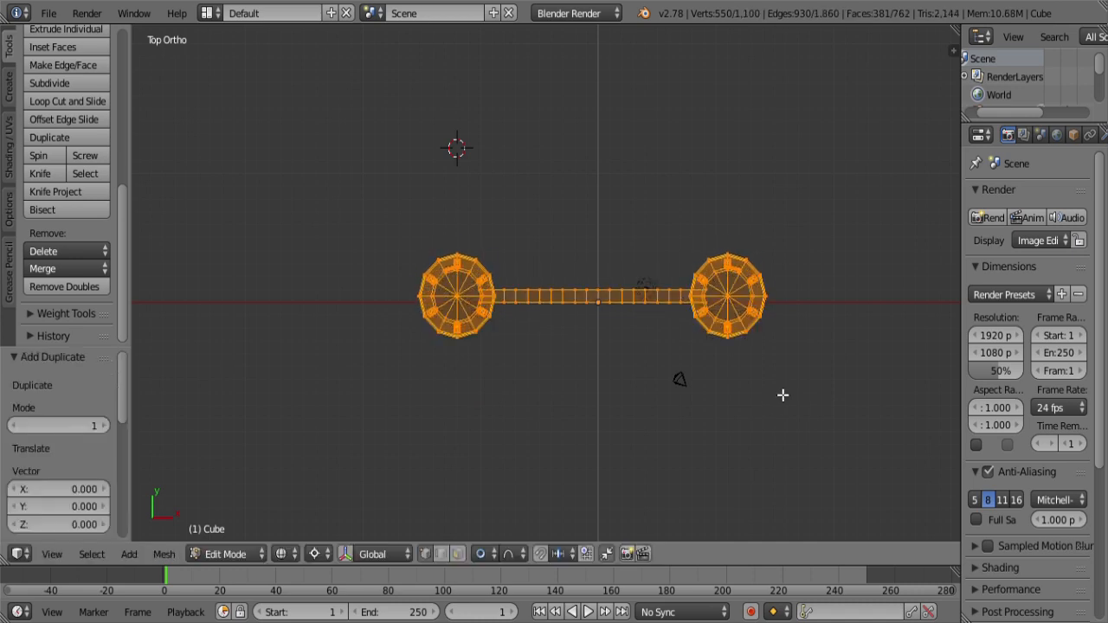
key(ctrl+m)
key(y)
click(779, 295)
scroll(781, 282, down, 3)
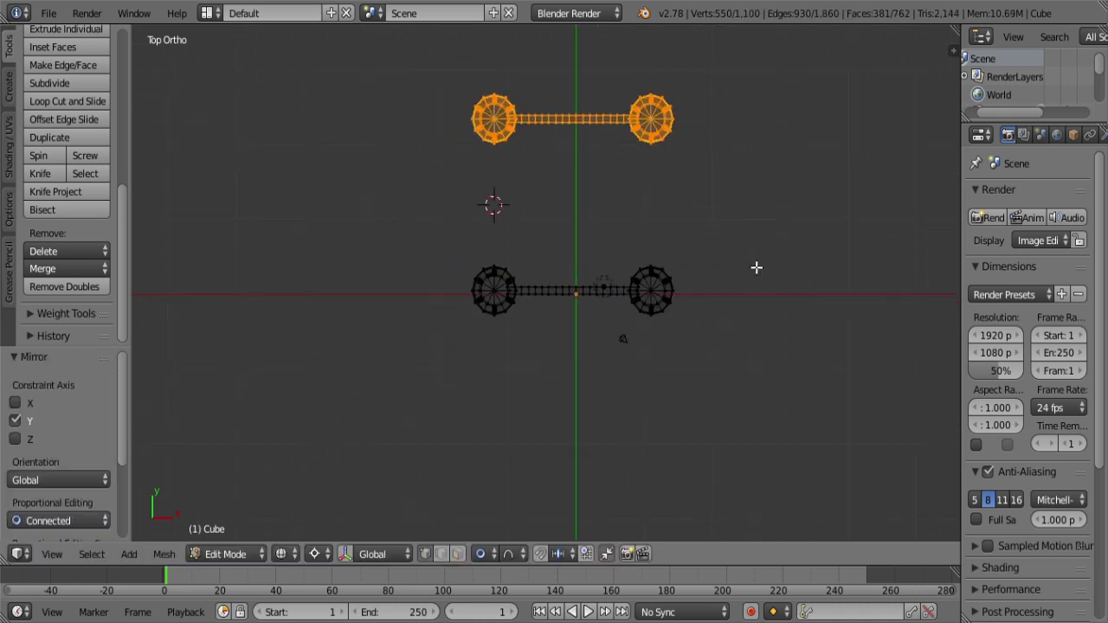
Step: Recalculate the normals of the mirrored wall and towers and deselect everything
shift+middle_drag(756, 264, 732, 358)
mouse_move(411, 476)
middle_down()
mouse_move(329, 349)
mouse_move(404, 297)
mouse_move(435, 321)
mouse_move(449, 355)
mouse_move(479, 320)
middle_up()
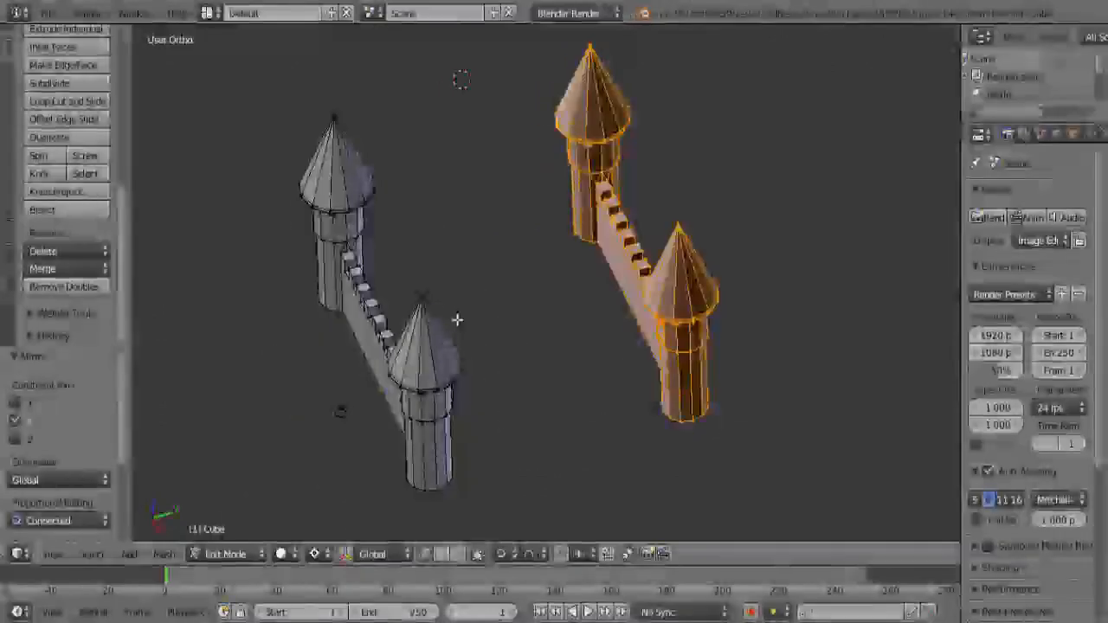
key(ctrl+n)
shift+middle_drag(625, 420, 610, 324)
key(a)
Step: Delete one base vertex on each of the four towers, on the side facing the opposite wall
middle_drag(494, 361, 611, 376)
scroll(611, 375, up, 4)
right_click(799, 294)
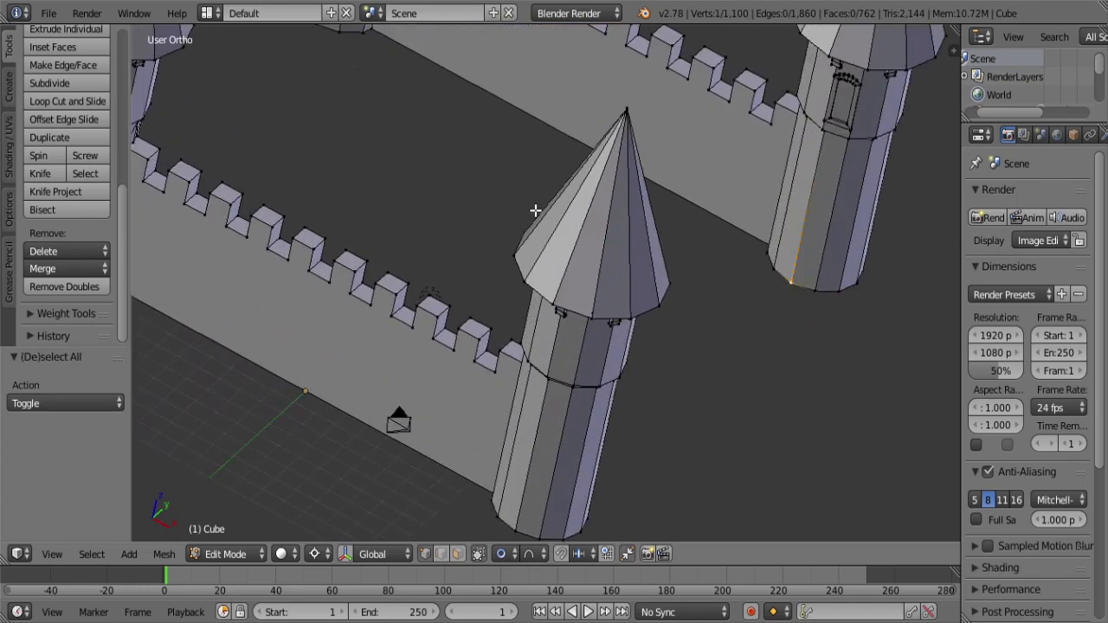
shift+middle_drag(270, 33, 337, 159)
shift+right_click(389, 147)
middle_drag(669, 235, 581, 168)
scroll(422, 356, down, 3)
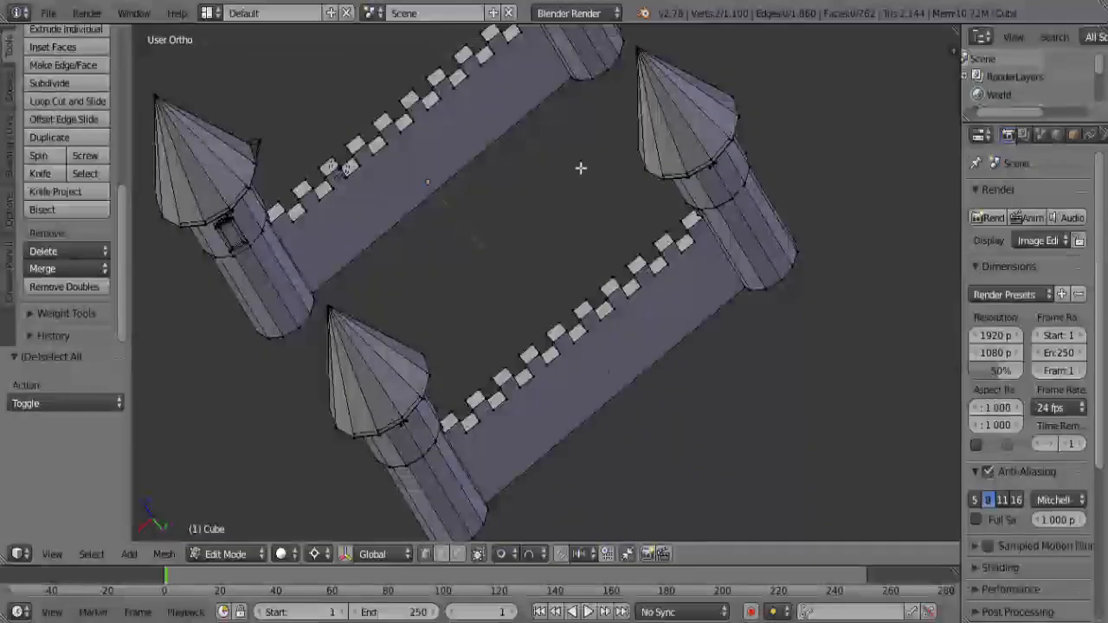
shift+right_click(617, 78)
shift+right_click(302, 325)
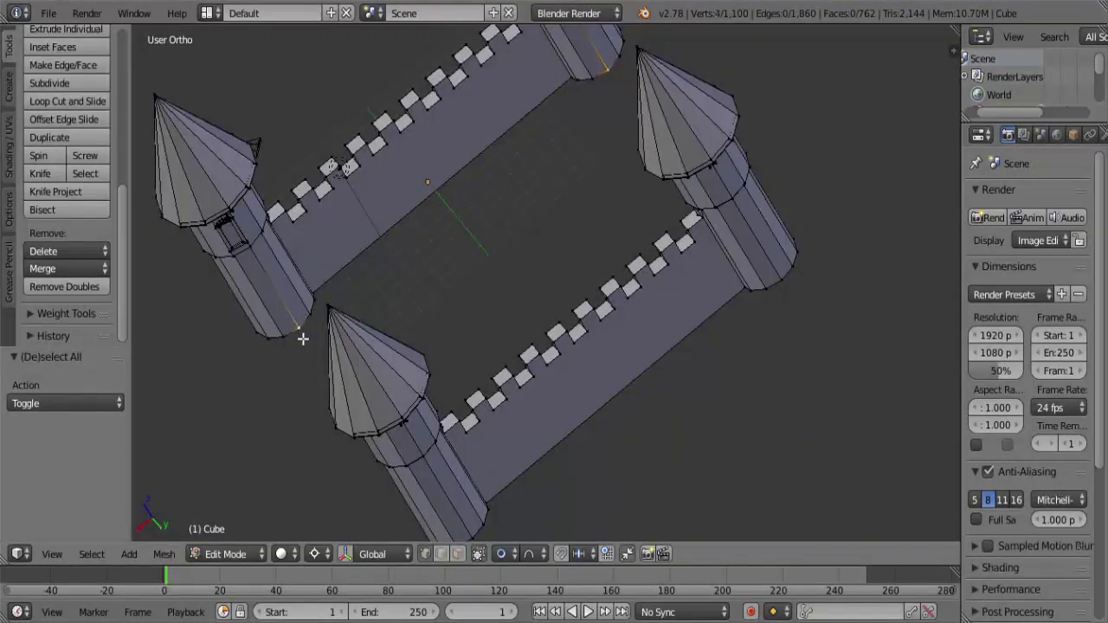
key(x)
click(467, 291)
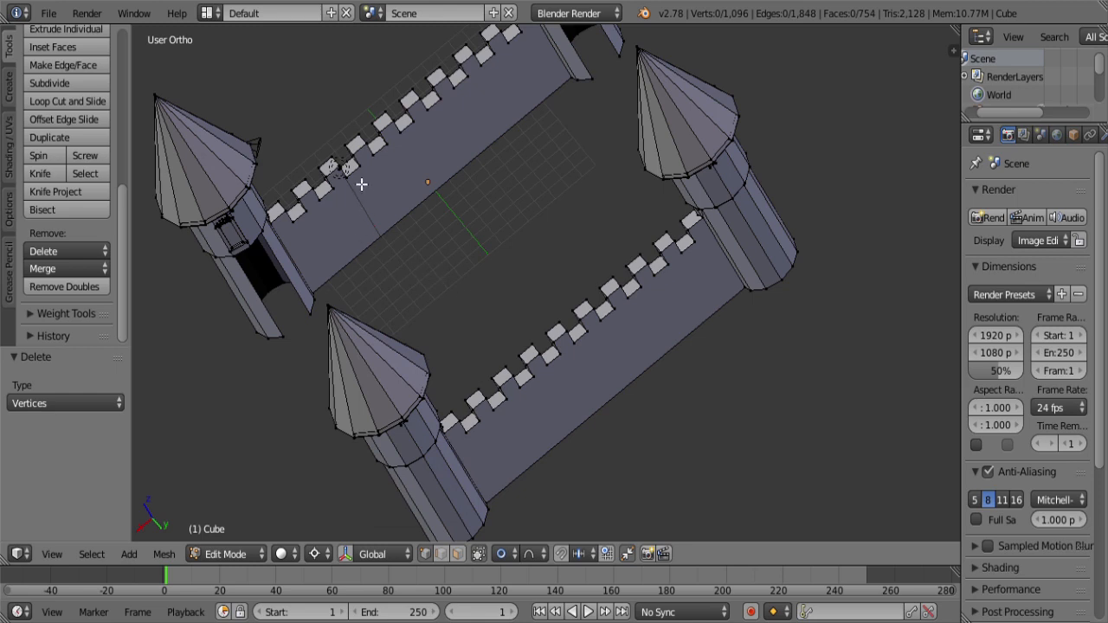
Step: Select the battlements of both walls and grow the selection to include the flat wall faces
key(l)
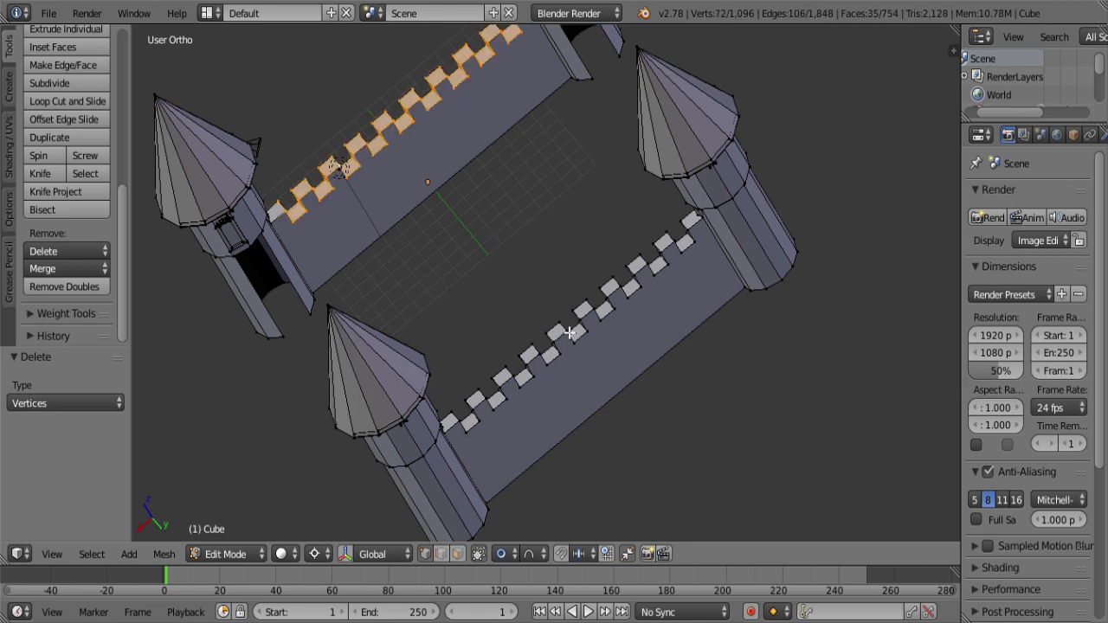
key(l)
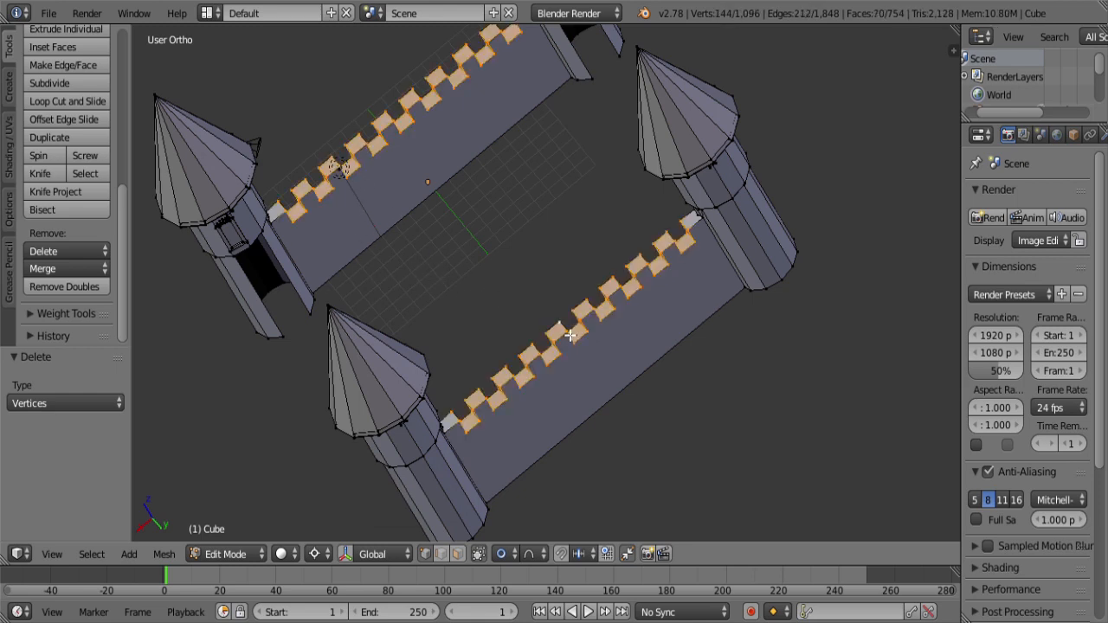
key(ctrl+KP_Add)
key(KP_7)
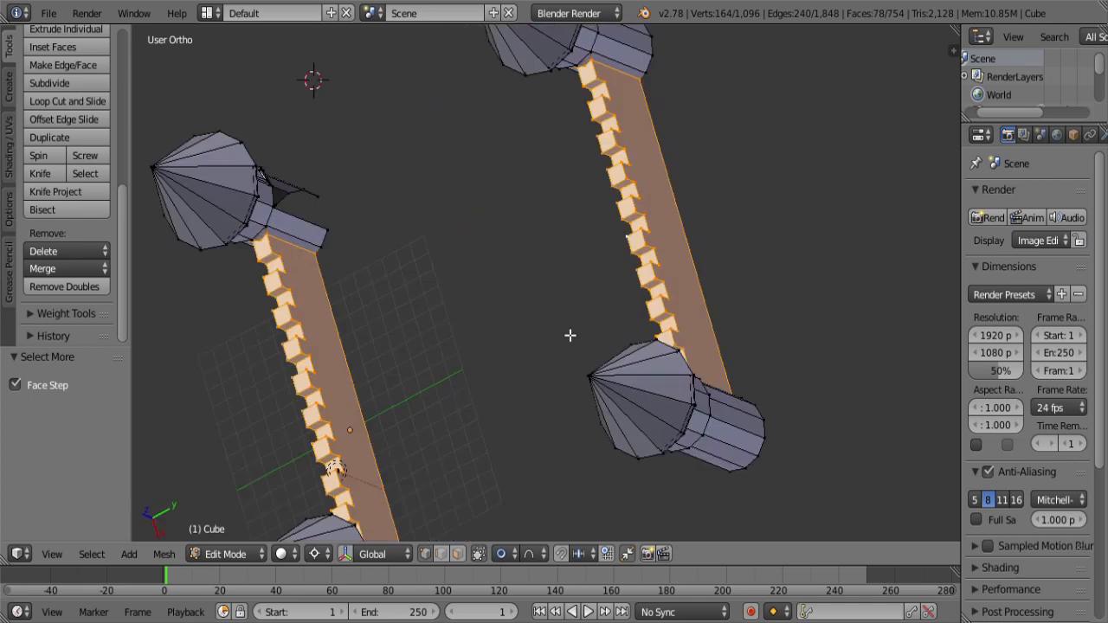
scroll(571, 335, down, 5)
shift+middle_drag(595, 350, 605, 306)
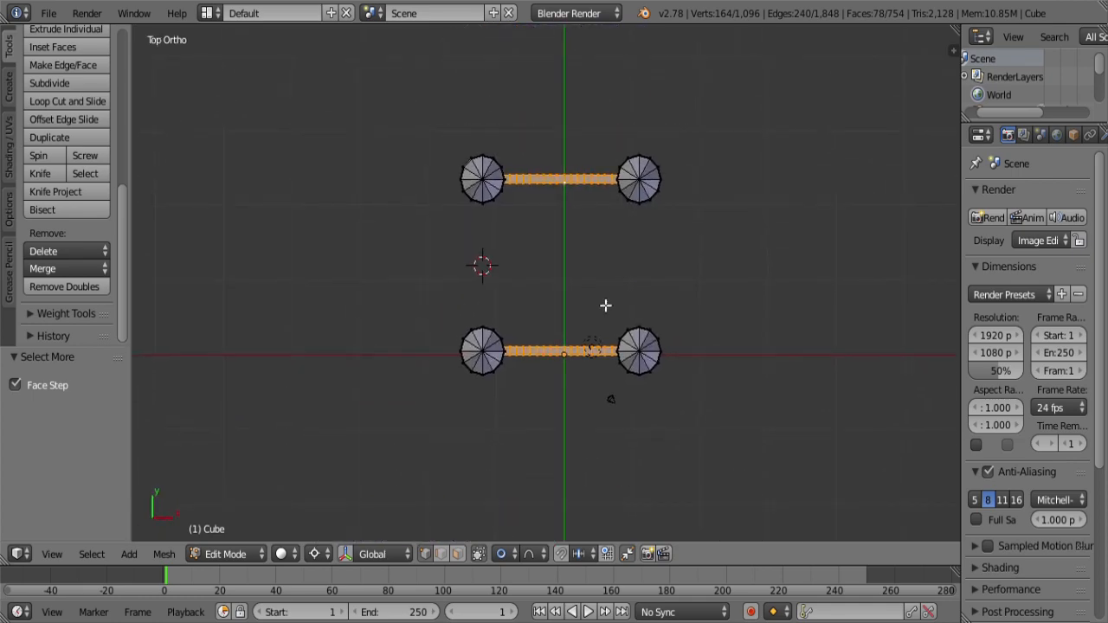
Step: Snap the 3D cursor to the midpoint between two diagonally opposite tower centres and restore the selection of both walls
right_click(492, 192)
key(shift+s)
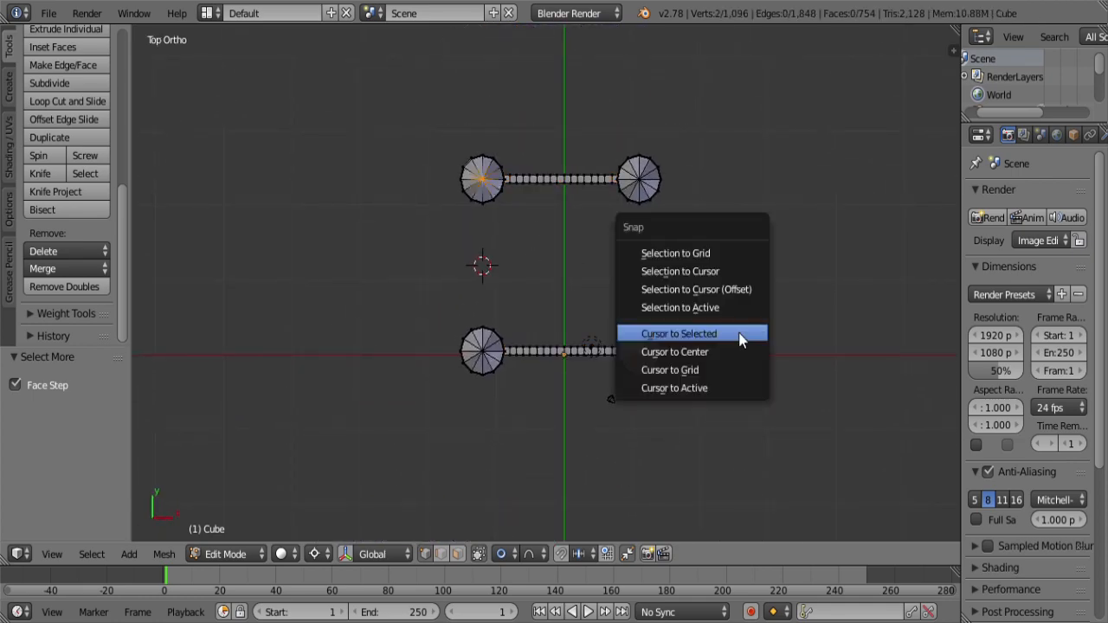
click(739, 334)
key(ctrl+z)
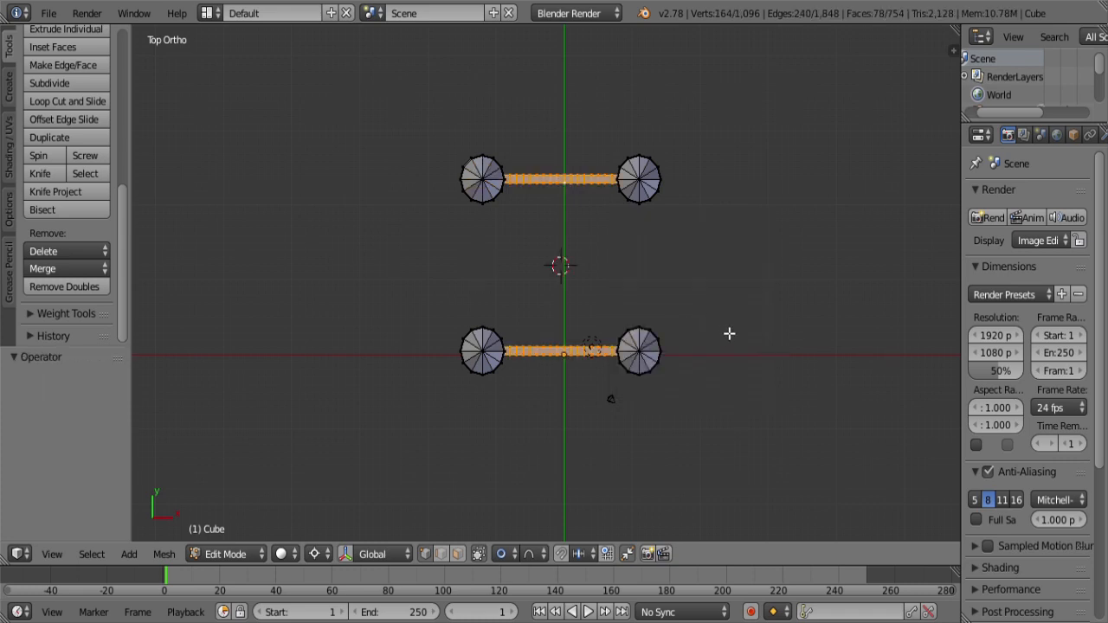
Step: Try duplicating both walls rotated -90° about the 3D cursor to join the towers, and undo the copy
key(r)
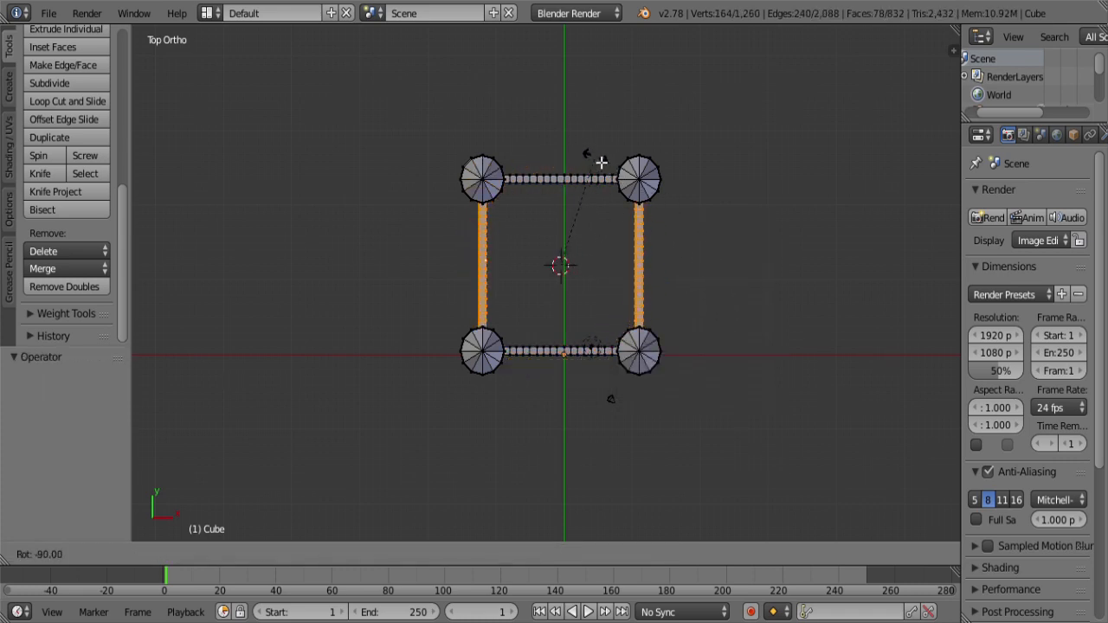
click(600, 162)
middle_drag(598, 235, 539, 235)
scroll(544, 289, up, 3)
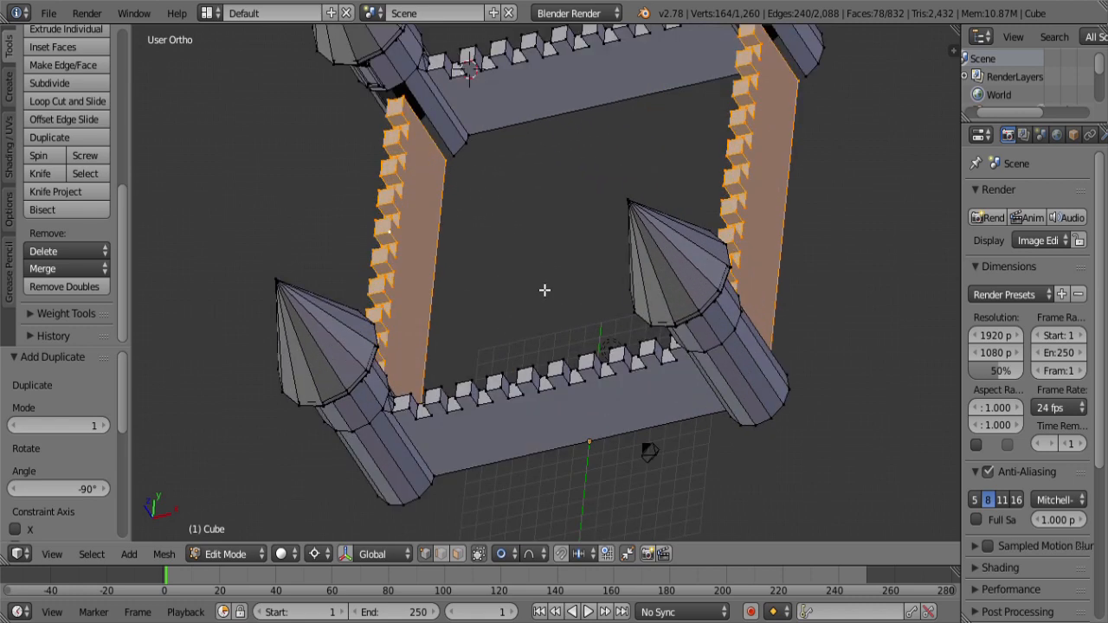
scroll(544, 289, down, 3)
key(ctrl+z)
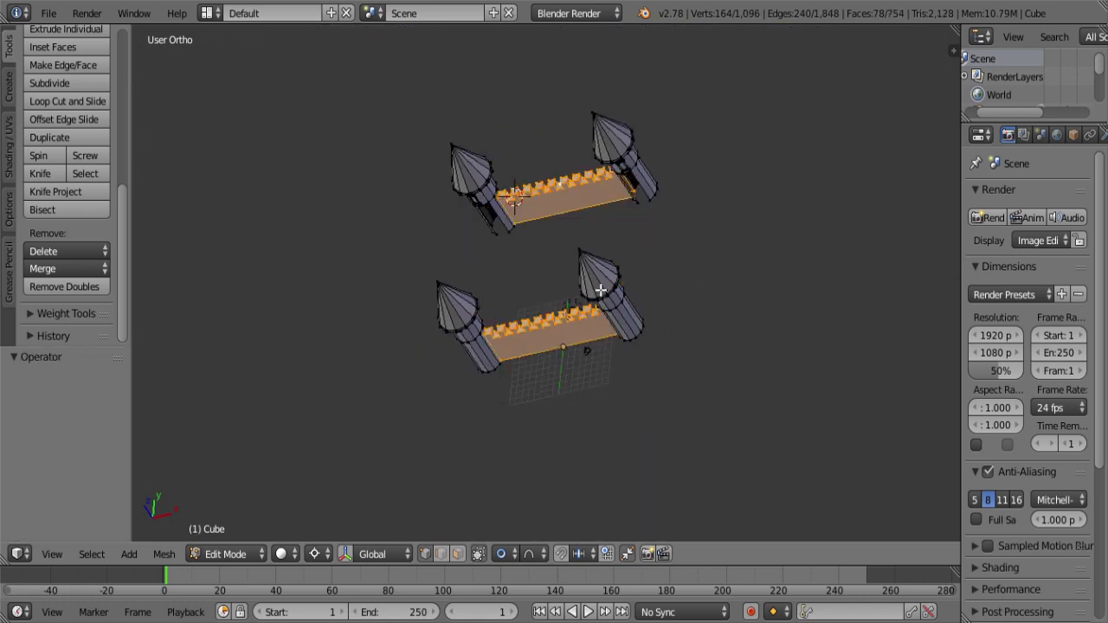
Step: Grow the selection of both walls one more step and duplicate it, rotated a quarter turn about the 3D cursor, to form the side walls
key(ctrl+z)
key(ctrl+KP_Add)
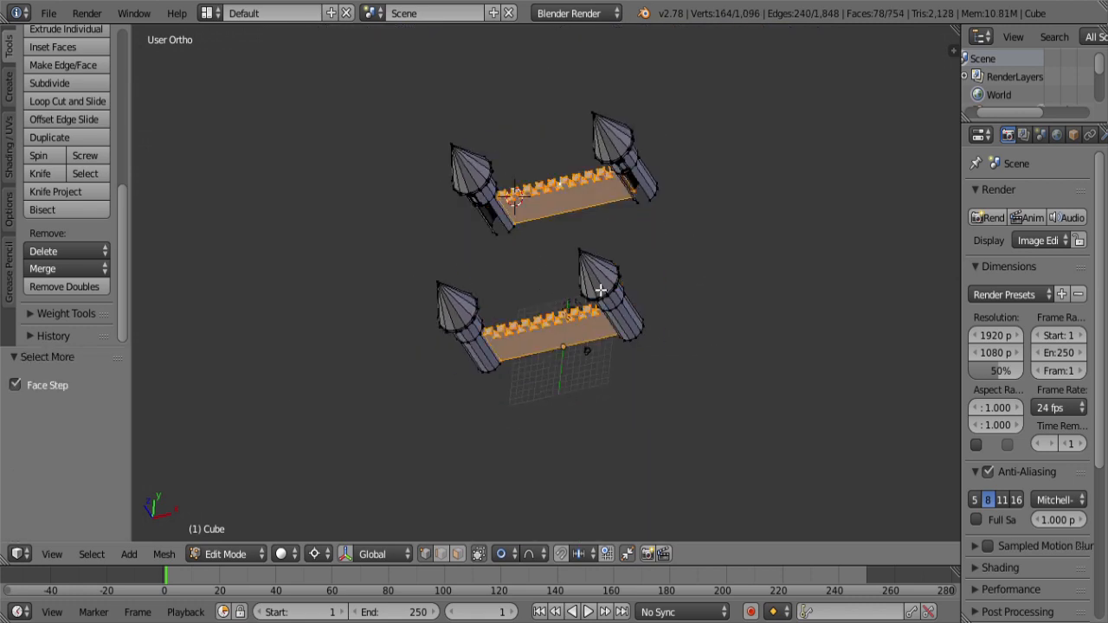
key(KP_7)
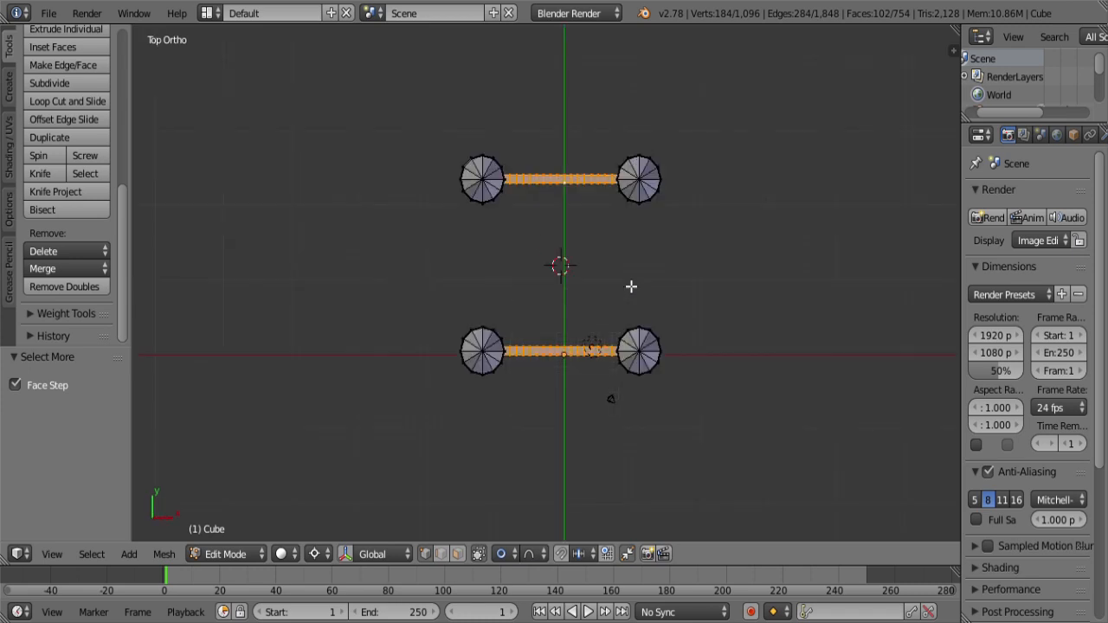
key(shift+d)
key(r)
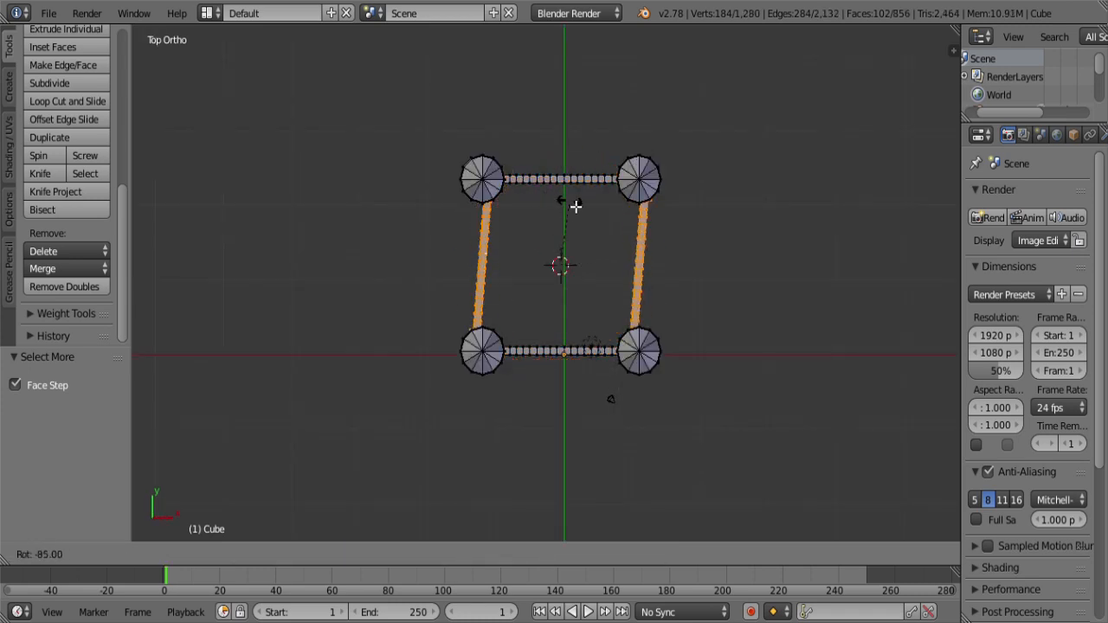
click(568, 202)
key(a)
Step: Remove duplicate vertices across the entire castle mesh and return to Object Mode
mouse_move(581, 370)
middle_down()
mouse_move(490, 366)
mouse_move(489, 283)
mouse_move(502, 255)
middle_up()
scroll(526, 270, up, 5)
key(z)
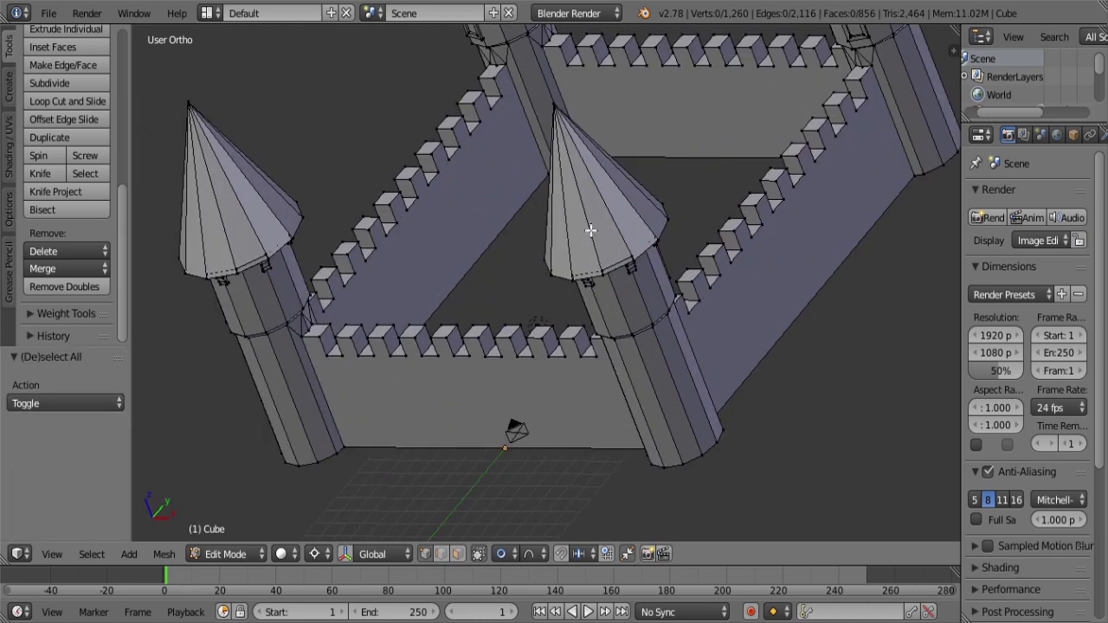
scroll(590, 229, down, 5)
key(a)
key(w)
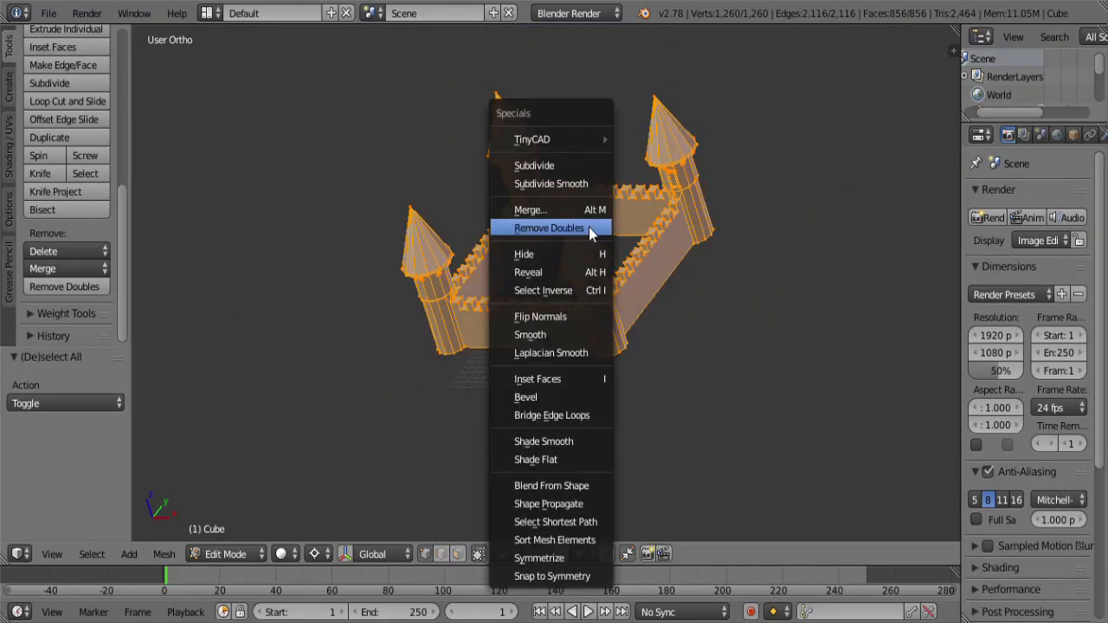
click(589, 227)
scroll(592, 232, down, 3)
middle_drag(592, 232, 583, 373)
scroll(572, 368, up, 4)
scroll(571, 364, down, 1)
key(Tab)
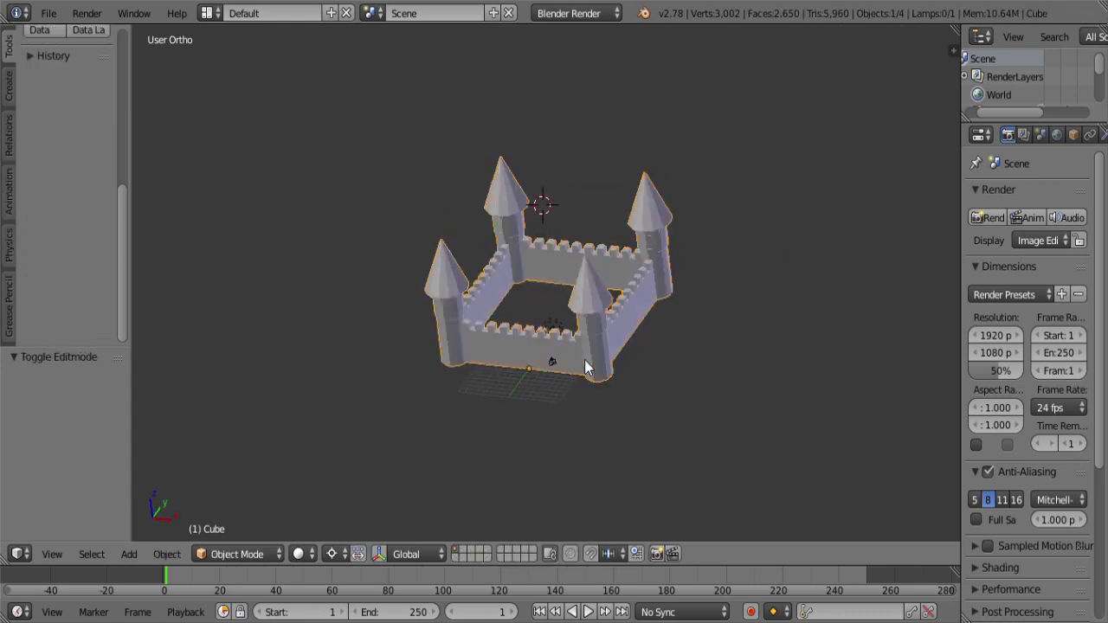
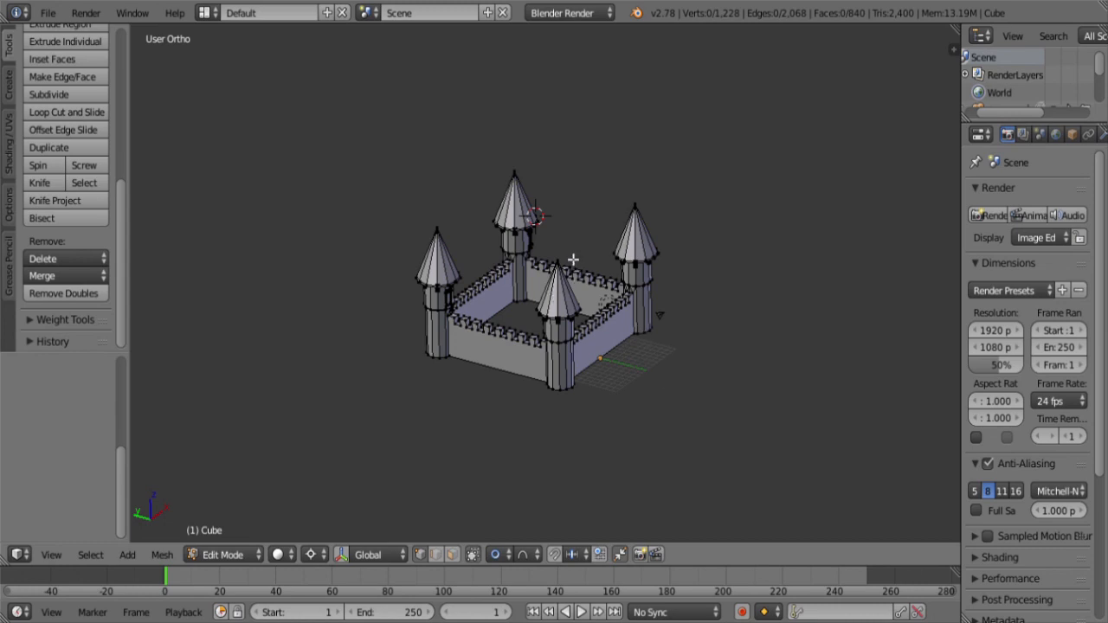
Step: Draw a three-sided outline of four connected vertices far around the castle in top view for the ground
scroll(573, 260, down, 2)
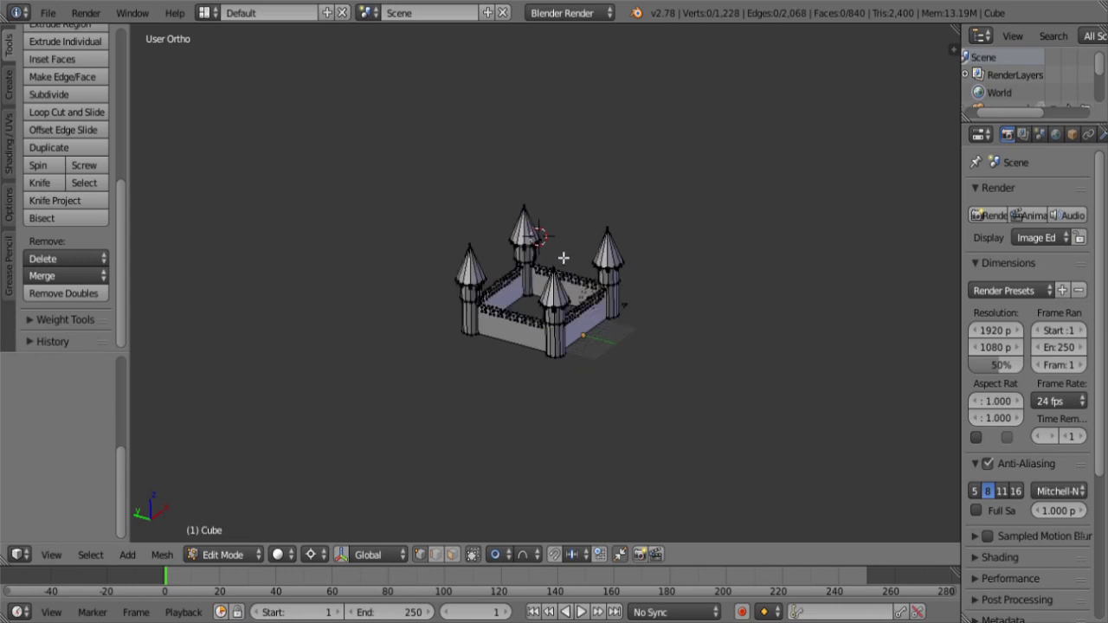
key(KP_7)
scroll(579, 277, down, 4)
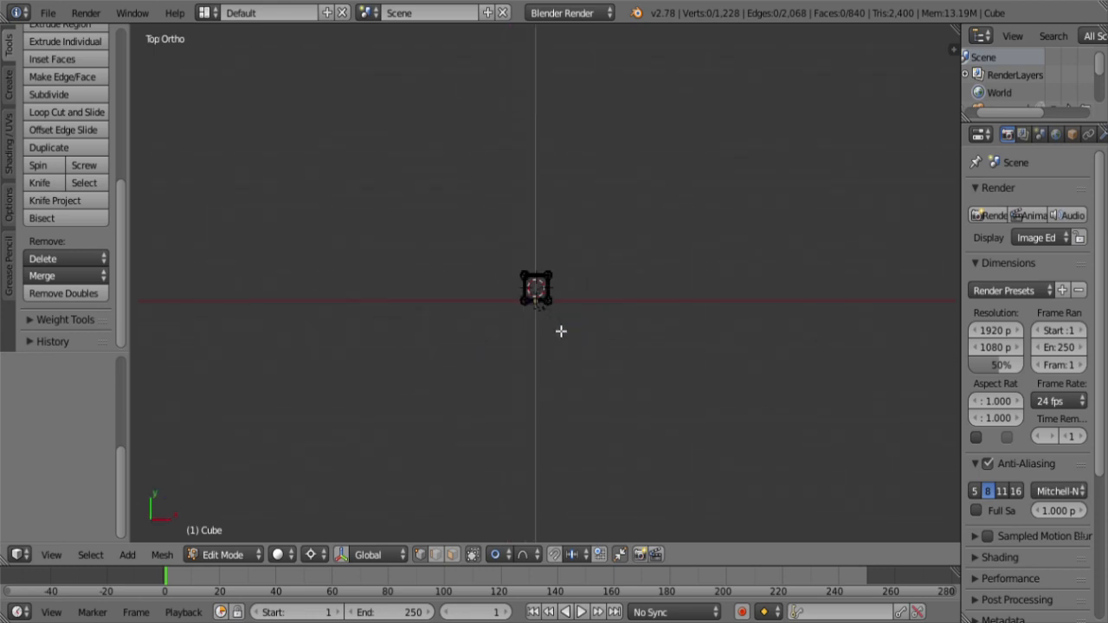
shift+middle_drag(561, 331, 614, 310)
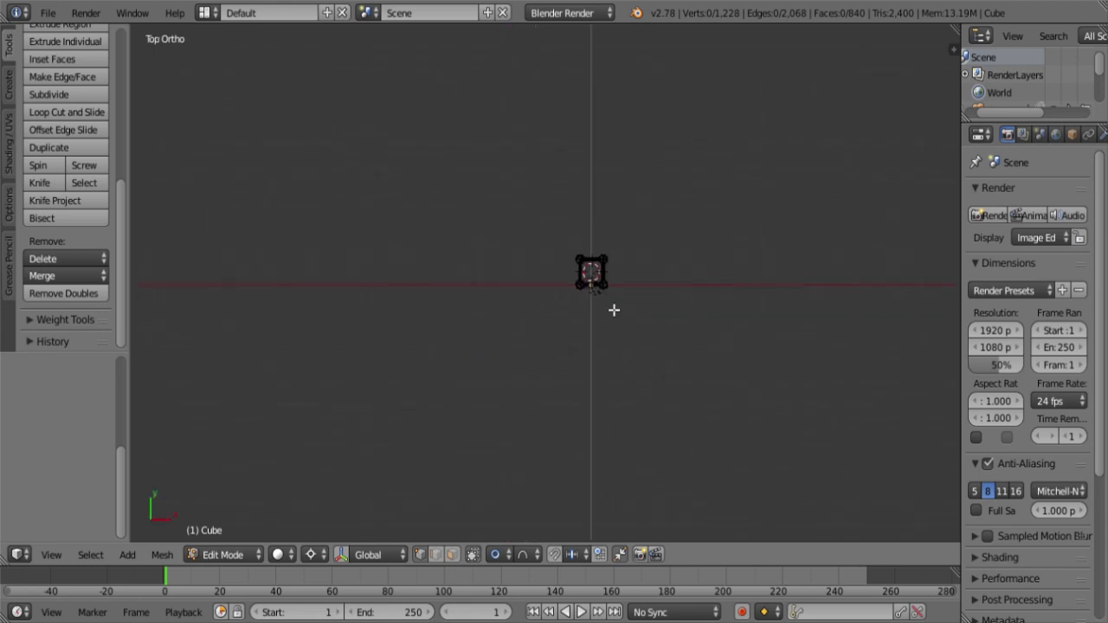
ctrl+right_click(510, 378)
ctrl+right_click(711, 383)
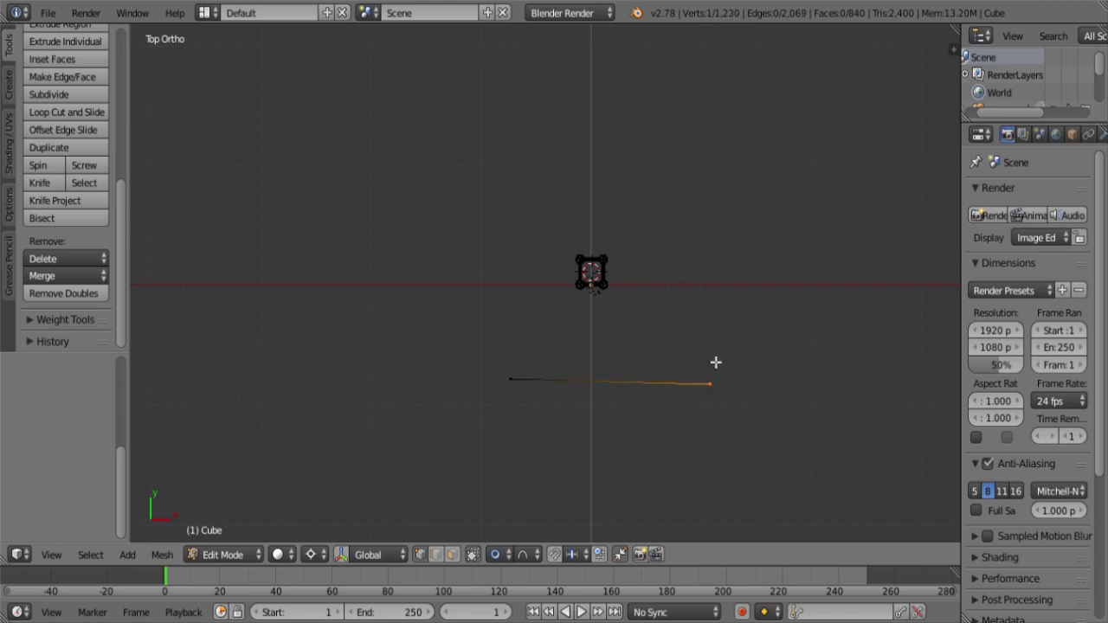
ctrl+right_click(706, 164)
ctrl+right_click(472, 161)
Step: Move the two front corners of the ground outline outward, away from the castle, to even out its shape
right_click(518, 405)
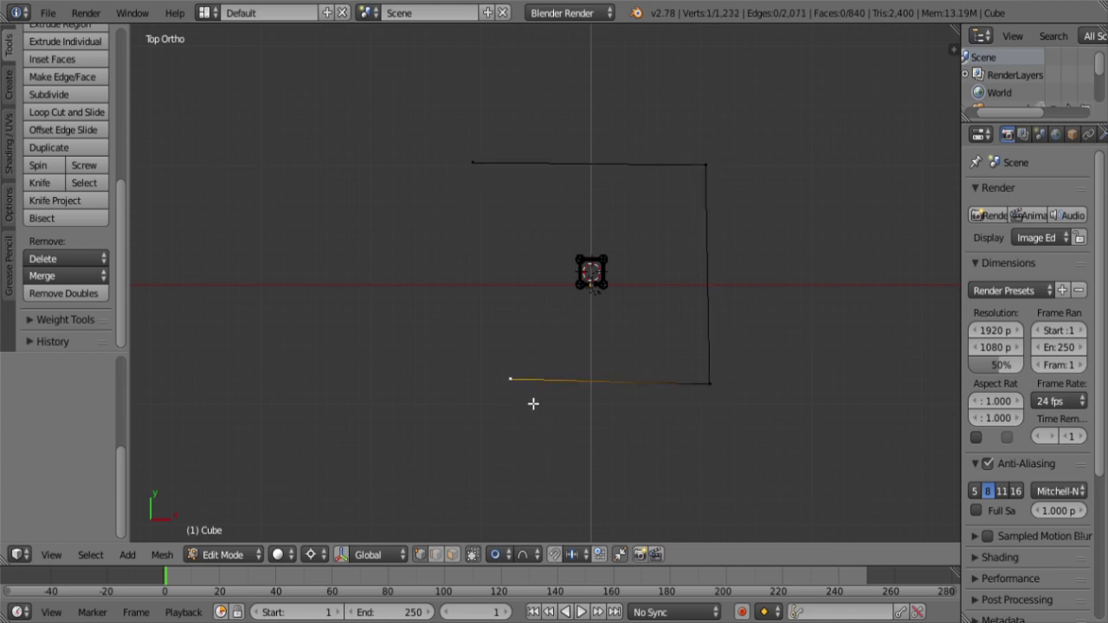
key(g)
click(517, 433)
right_click(732, 409)
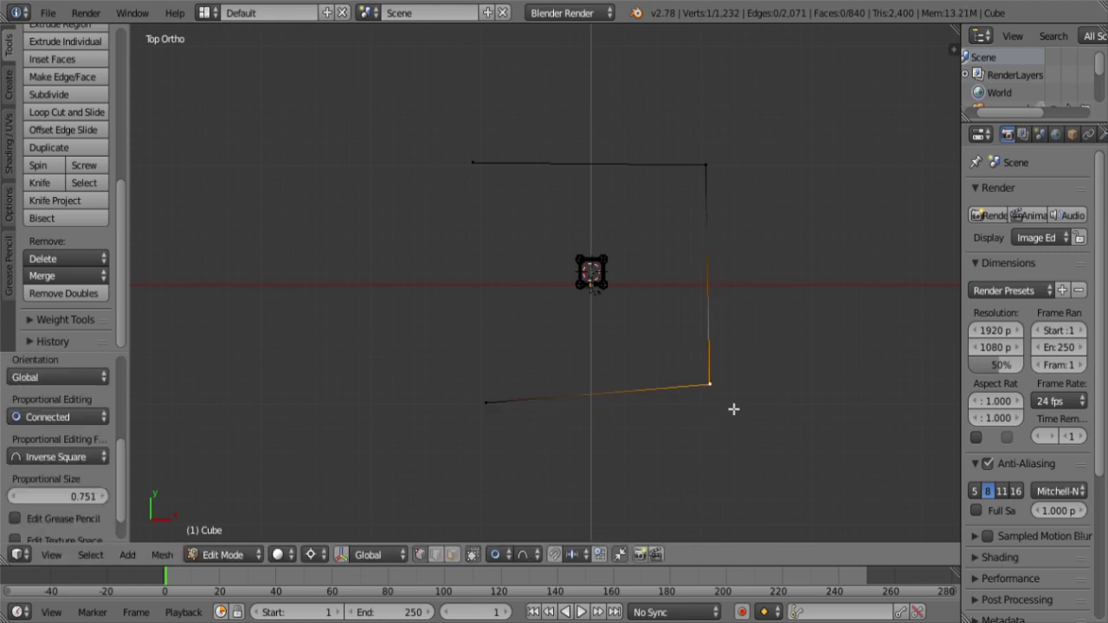
key(g)
click(733, 423)
Step: Fill the ground outline with a face between its two open ends and snap its corners to the grid
right_click(486, 410)
shift+right_click(457, 159)
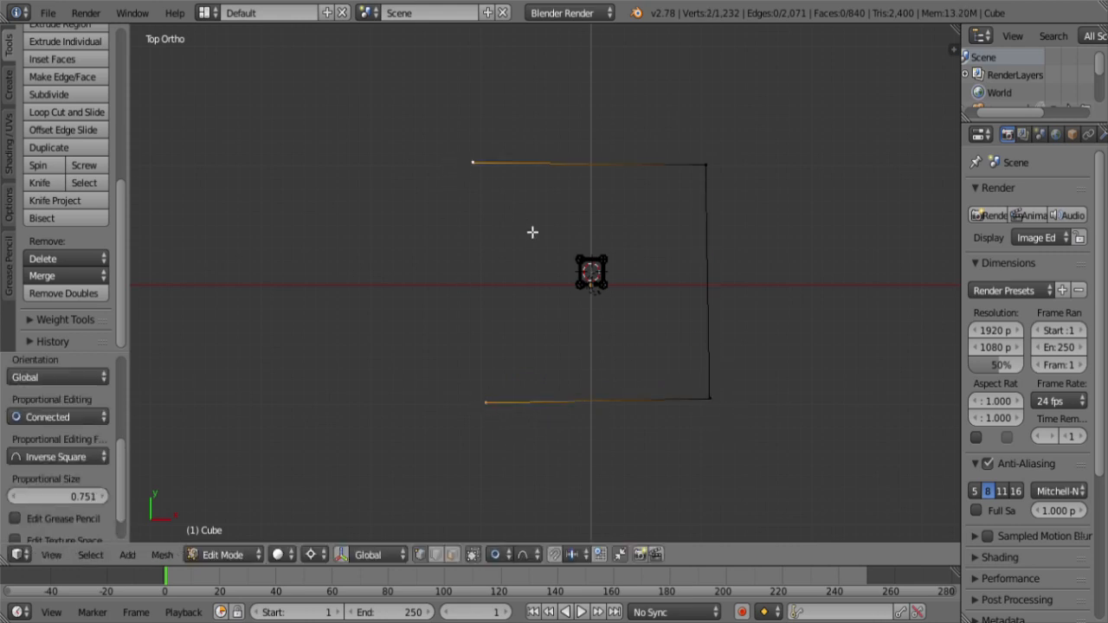
key(f)
scroll(541, 237, down, 8)
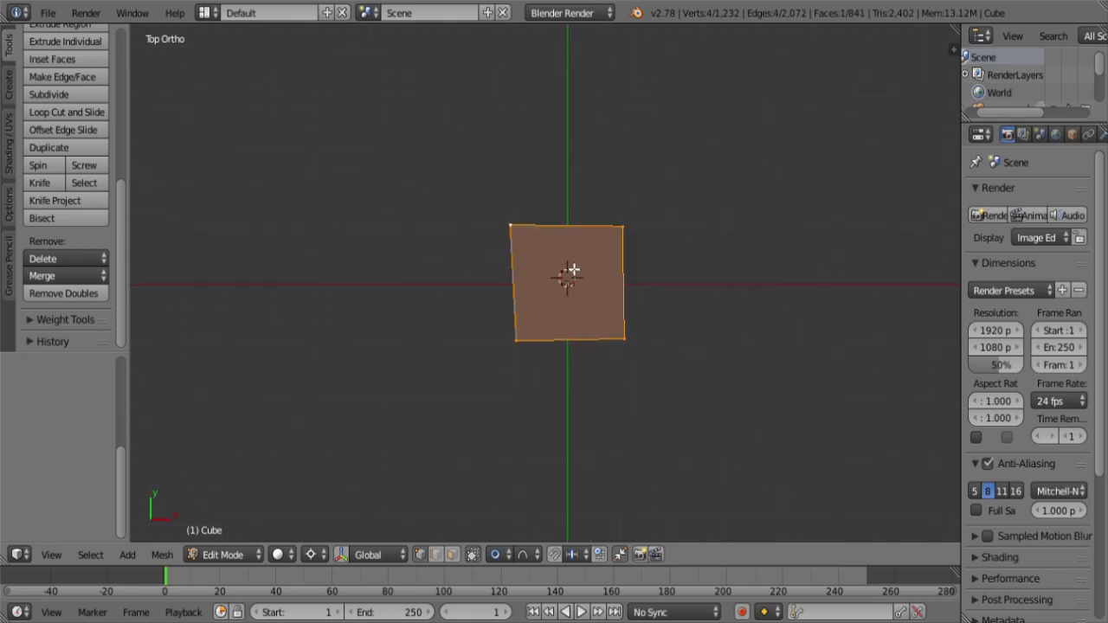
key(shift+s)
click(531, 222)
scroll(613, 272, up, 9)
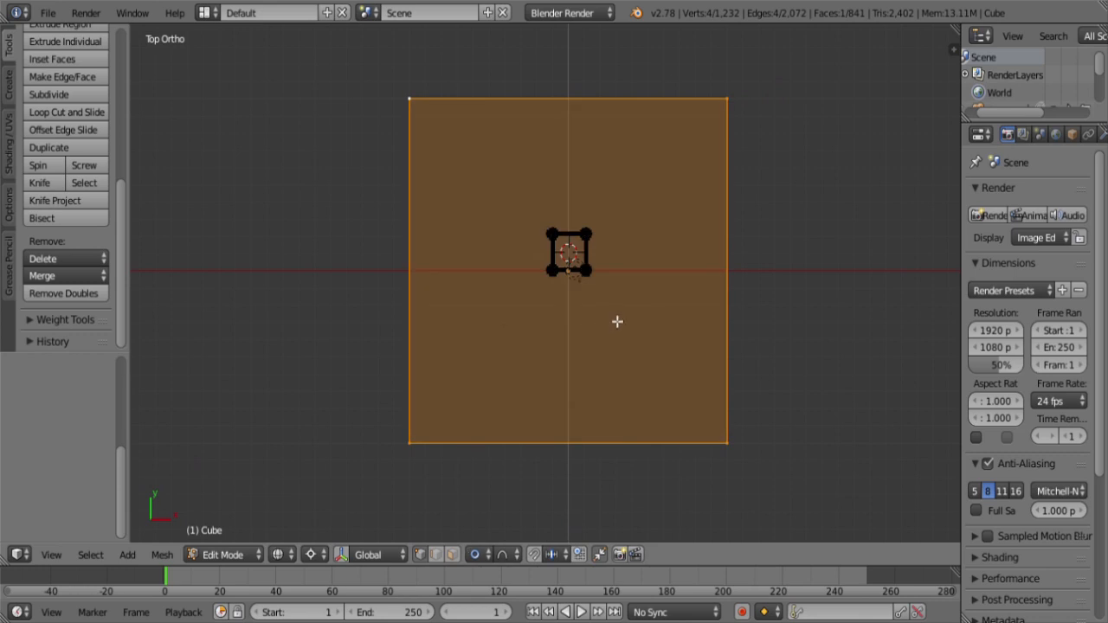
Step: Select the whole castle mesh and move it along Y until it is centred on the origin
key(a)
key(l)
scroll(676, 237, up, 9)
shift+middle_drag(676, 237, 581, 259)
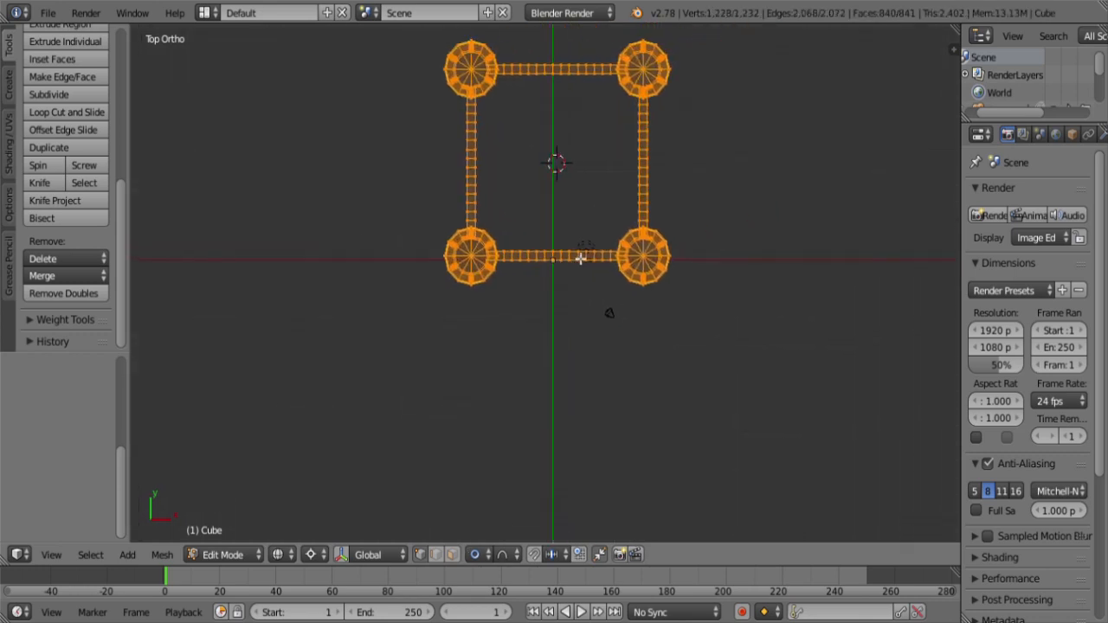
key(g)
key(y)
click(586, 302)
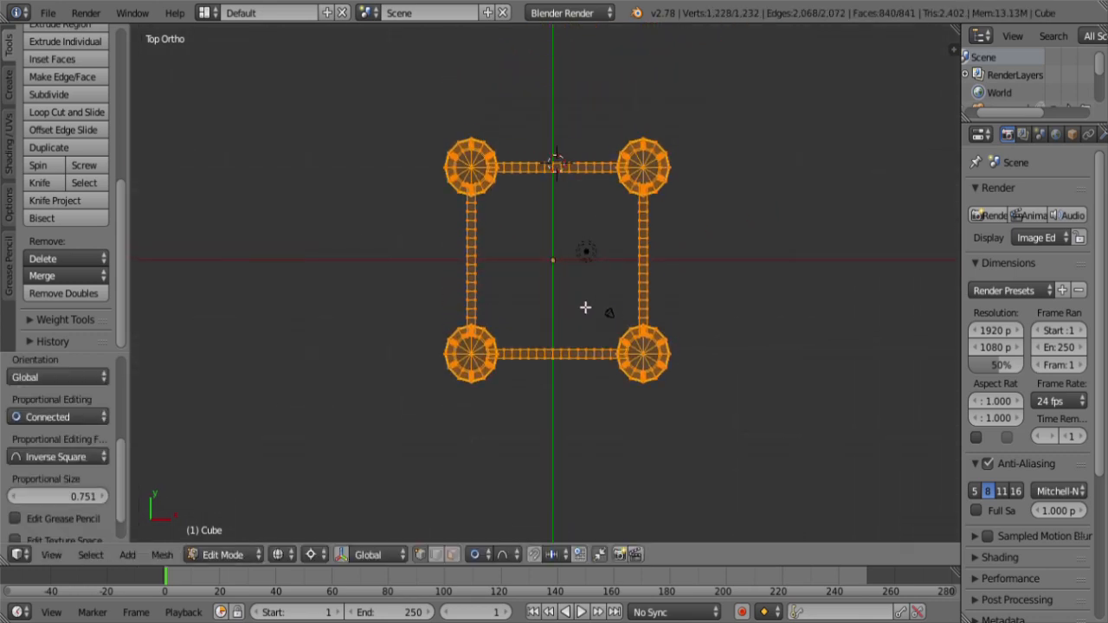
Step: Select only the ground plane, leaving the castle unselected
scroll(576, 286, down, 6)
middle_drag(586, 317, 569, 222)
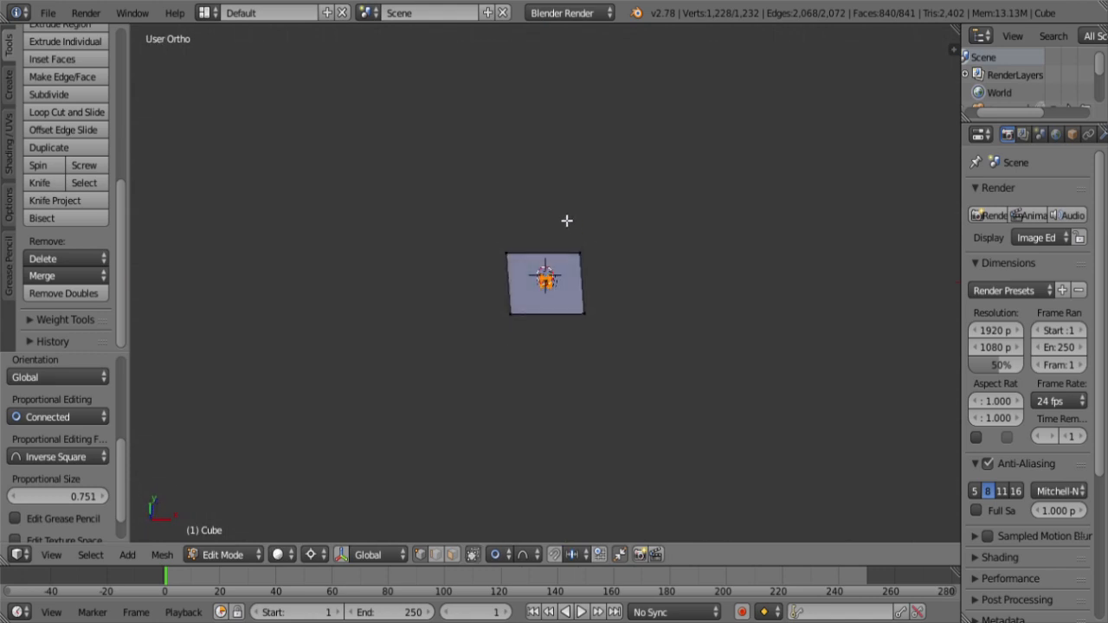
scroll(569, 222, up, 5)
right_click(546, 361)
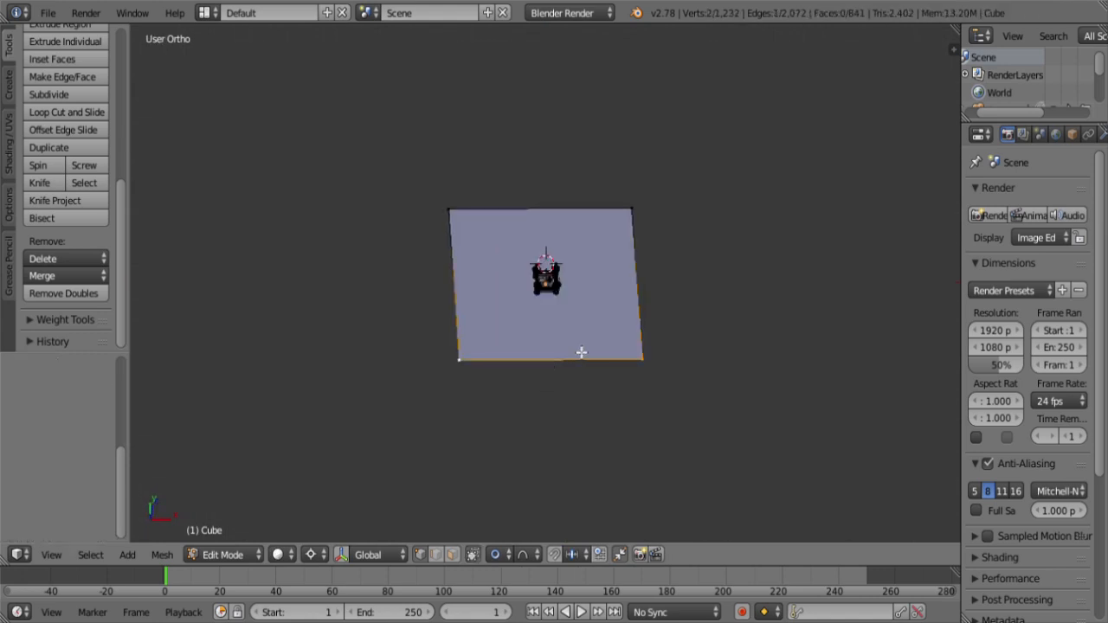
key(z)
key(a)
key(b)
drag(586, 317, 471, 230)
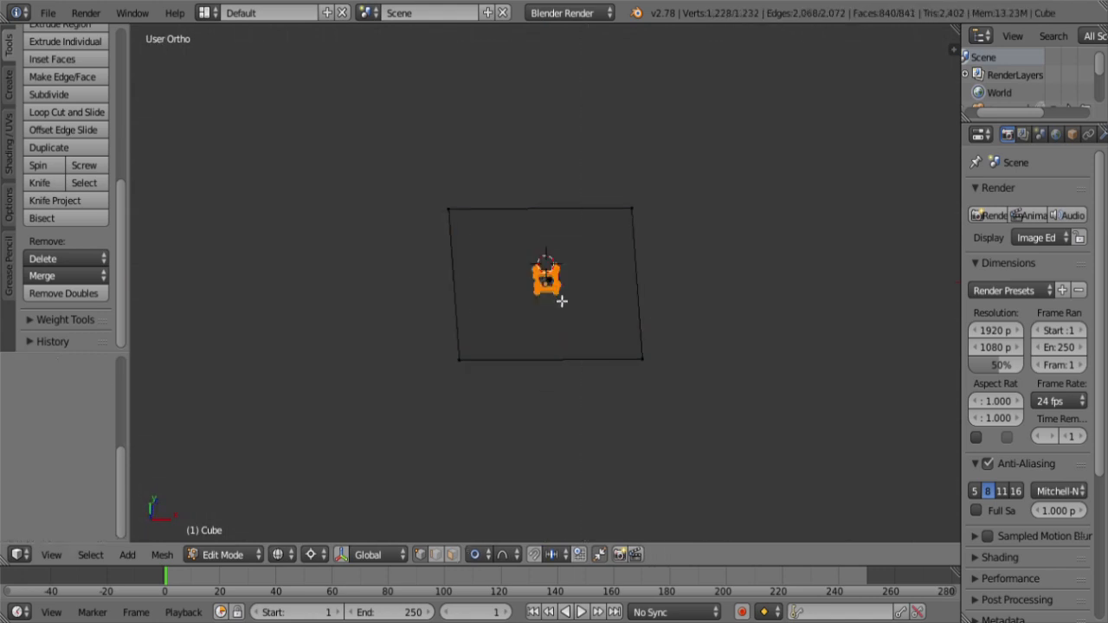
key(a)
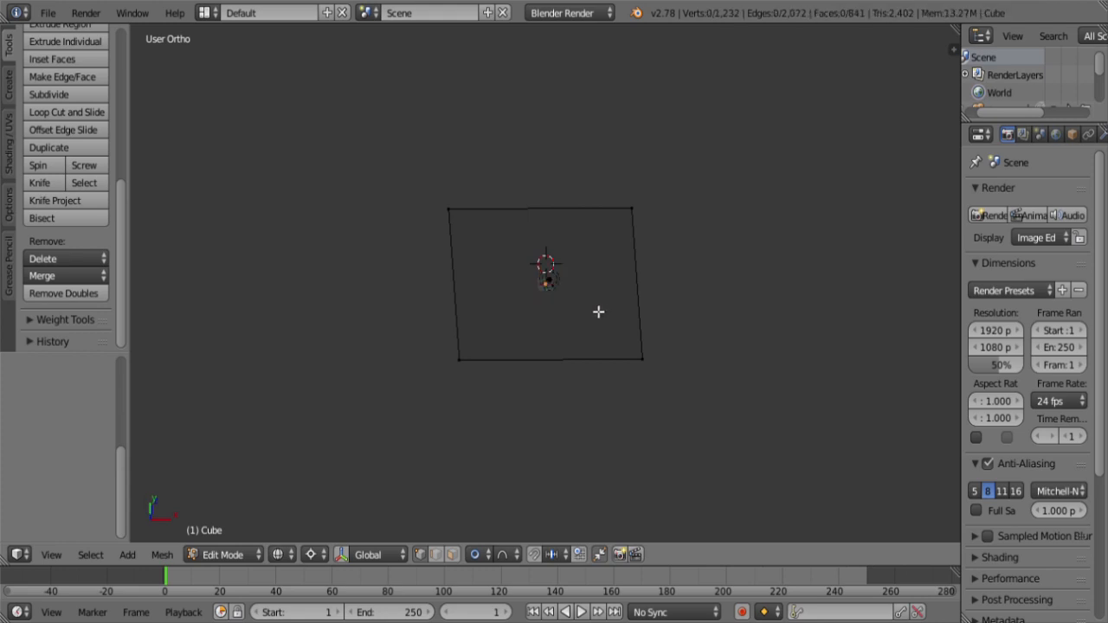
scroll(587, 320, up, 4)
scroll(554, 364, down, 2)
key(l)
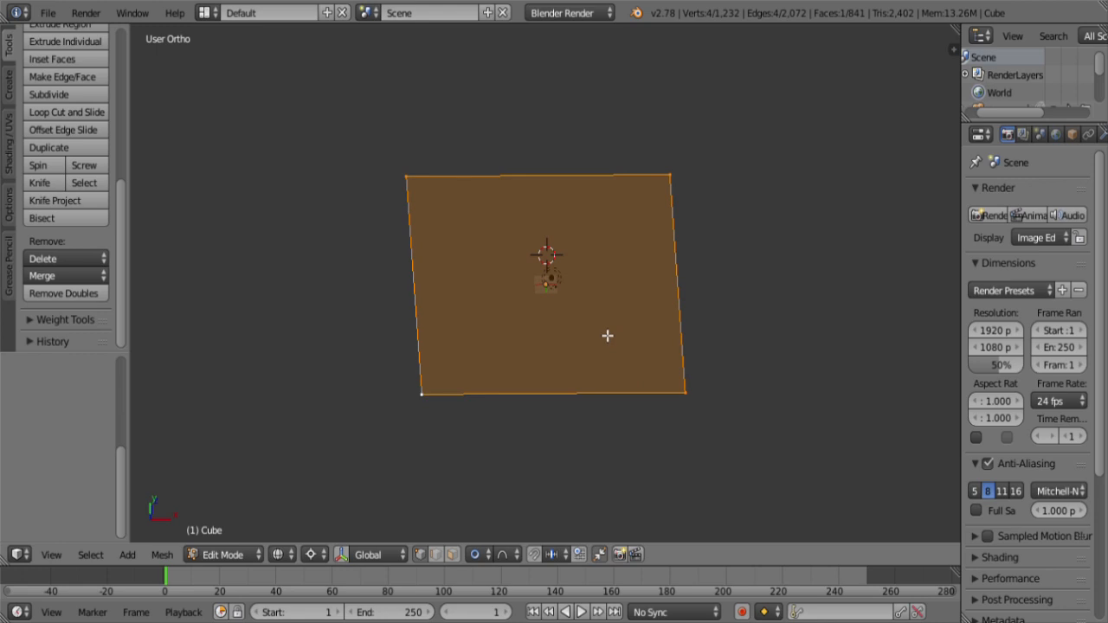
Step: Subdivide the ground plane with 10 cuts
key(z)
middle_drag(601, 346, 566, 304)
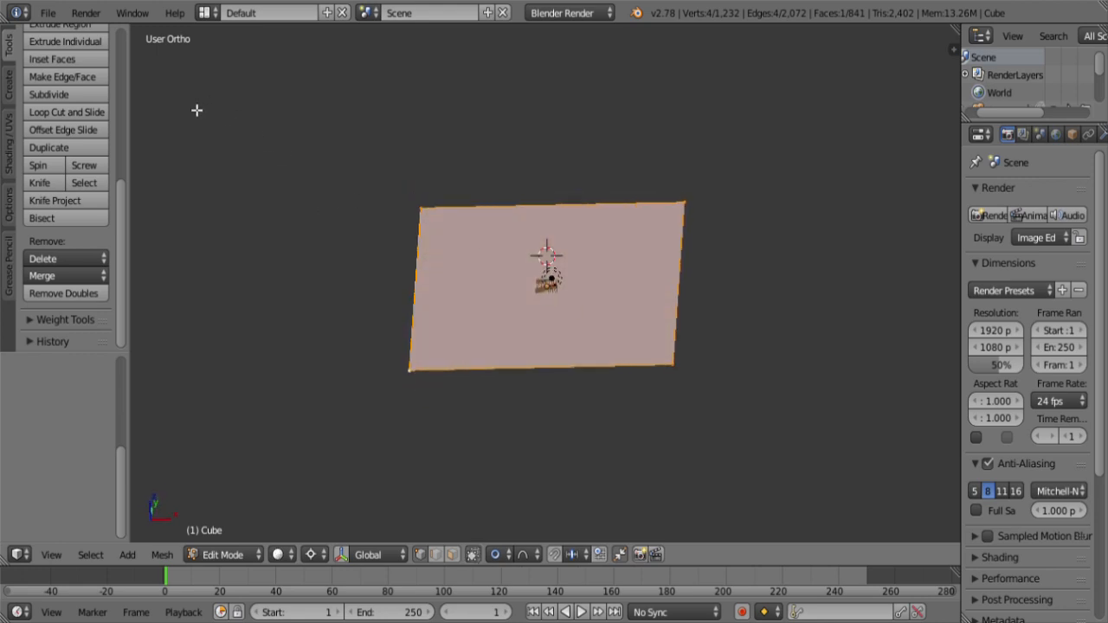
key(w)
click(62, 98)
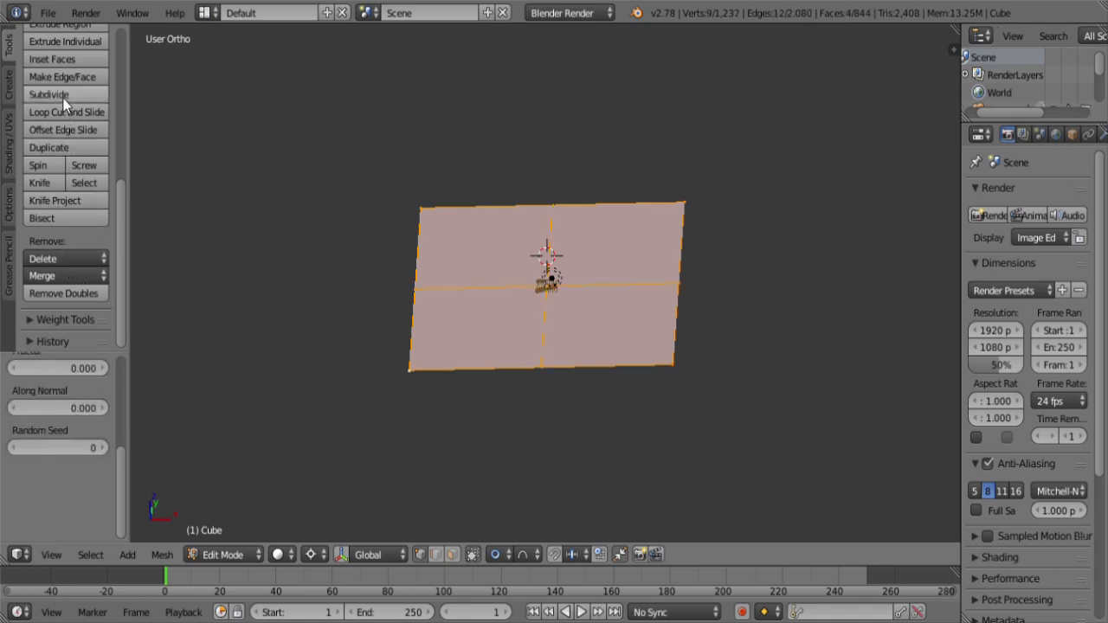
scroll(58, 402, up, 5)
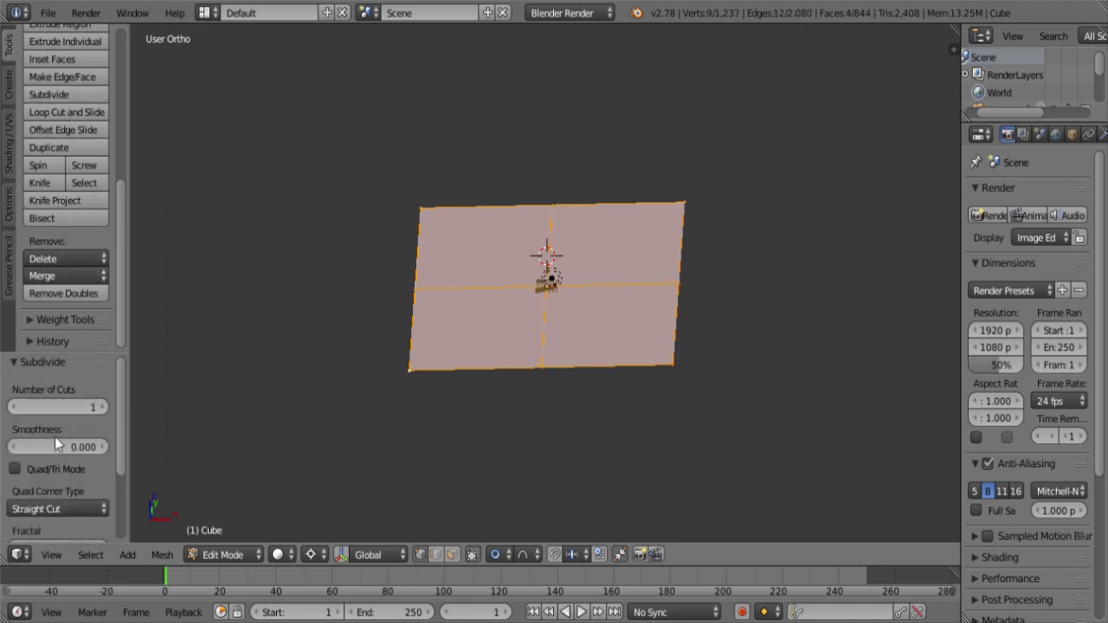
drag(34, 408, 103, 408)
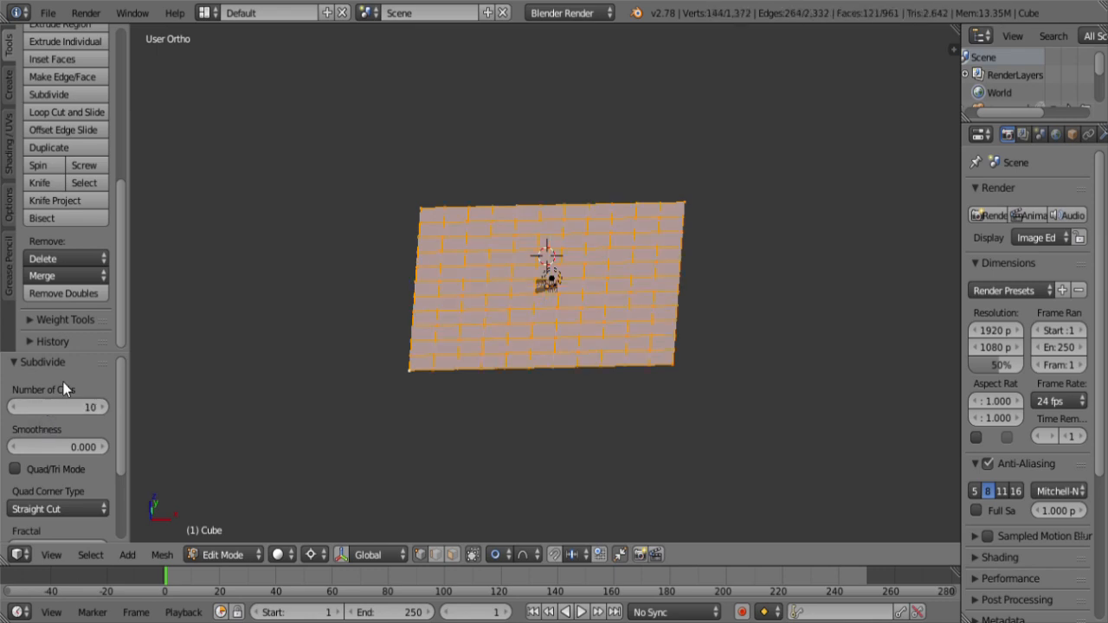
Step: Subdivide the ground plane four more times with one cut each
key(w)
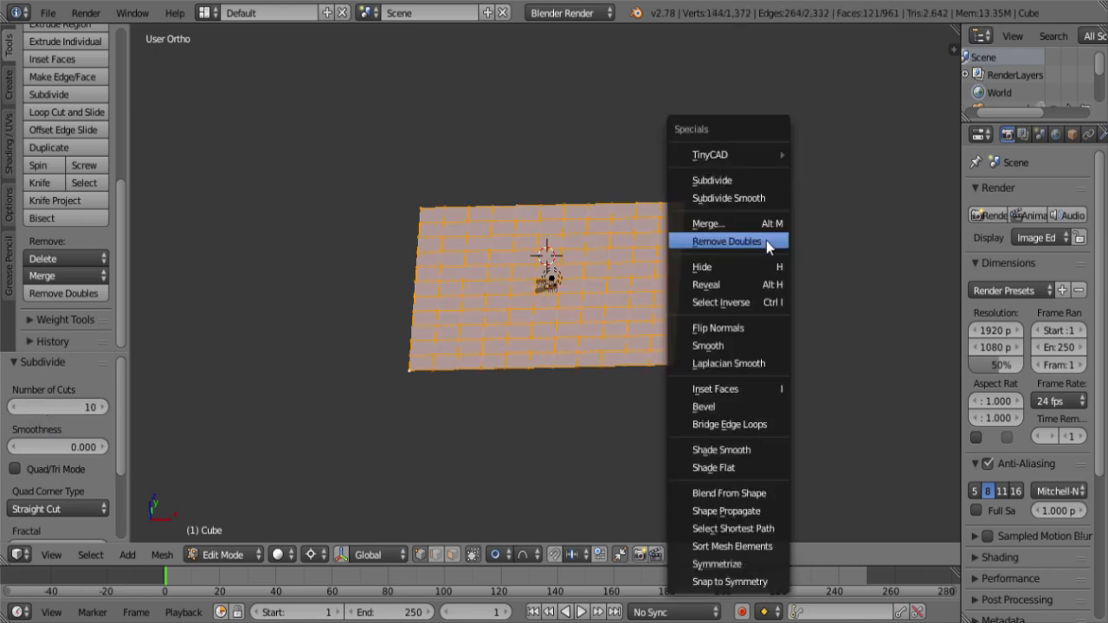
click(732, 176)
key(w)
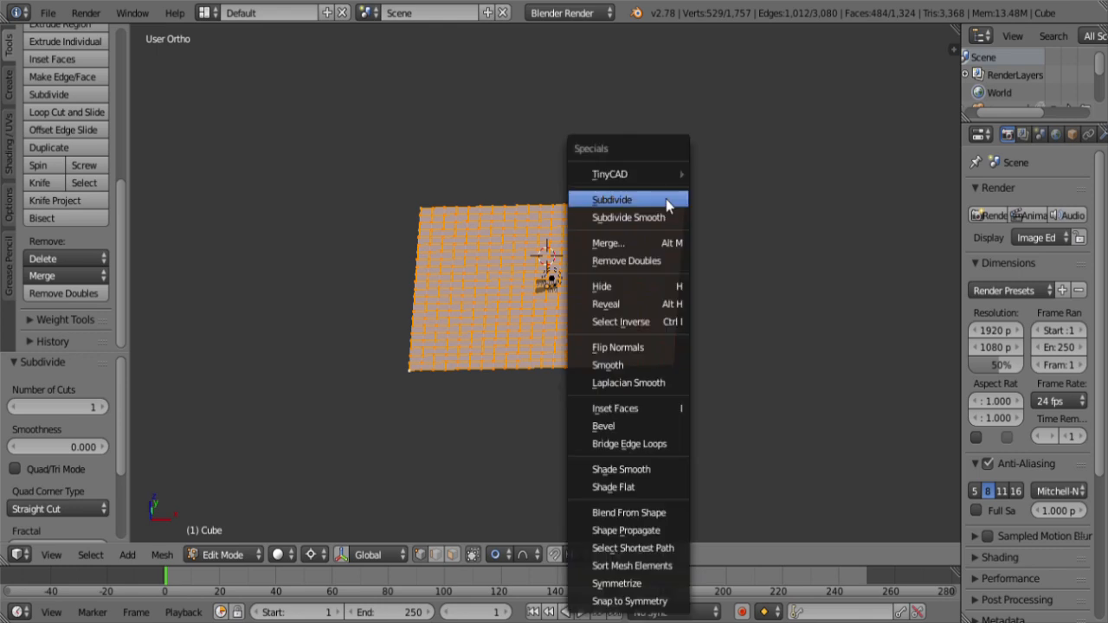
click(665, 203)
key(w)
click(663, 206)
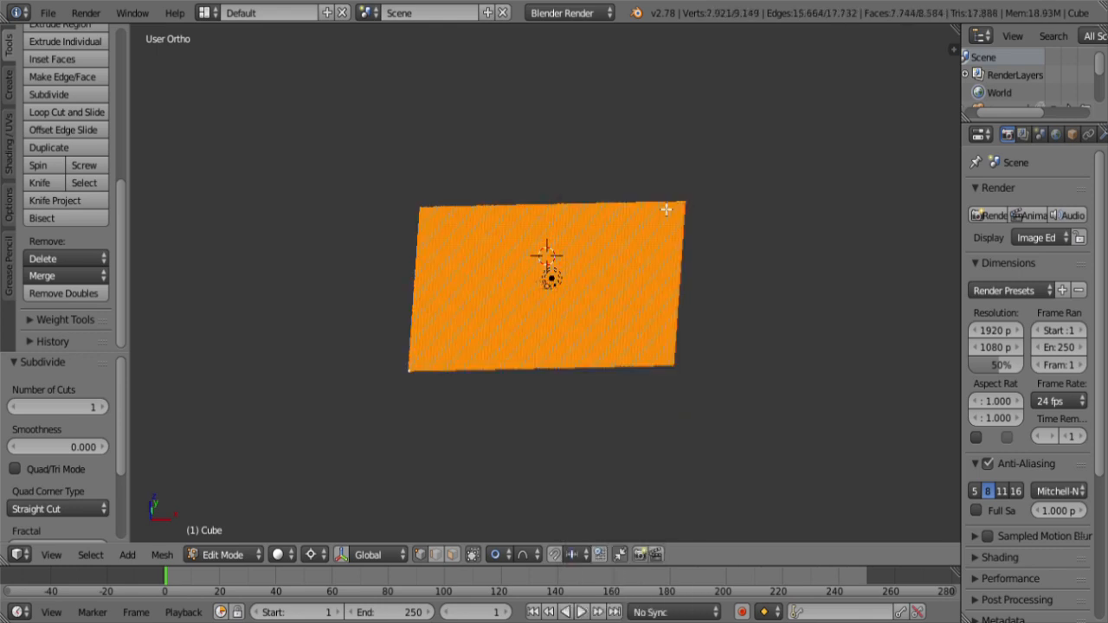
key(w)
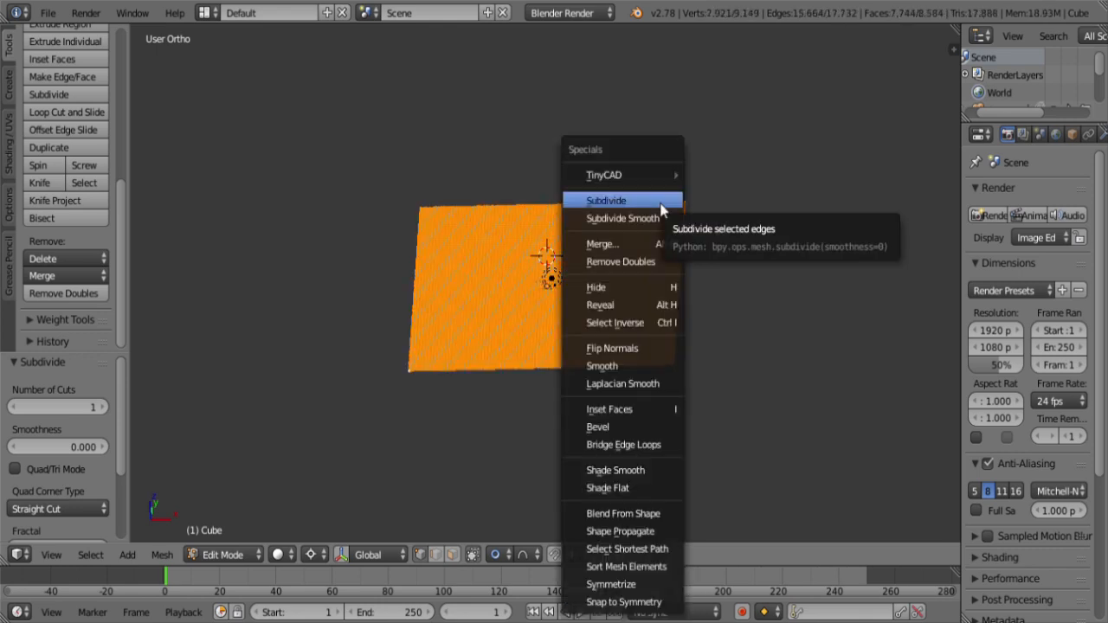
click(664, 206)
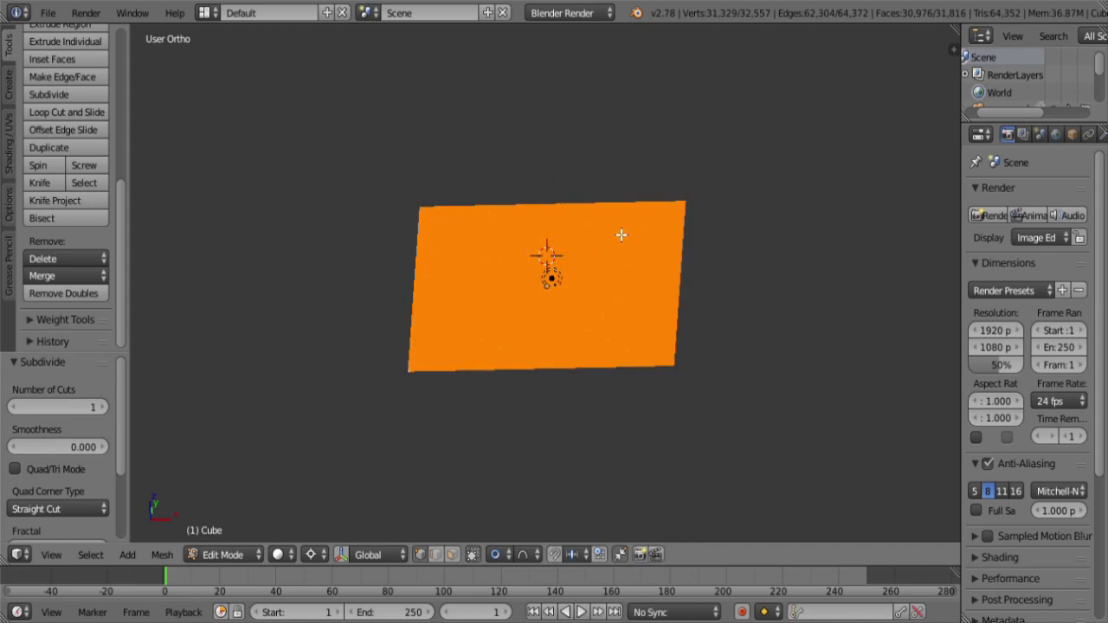
Step: Select twelve individual vertices scattered across the ground plane in the top view
key(KP_7)
scroll(563, 349, up, 6)
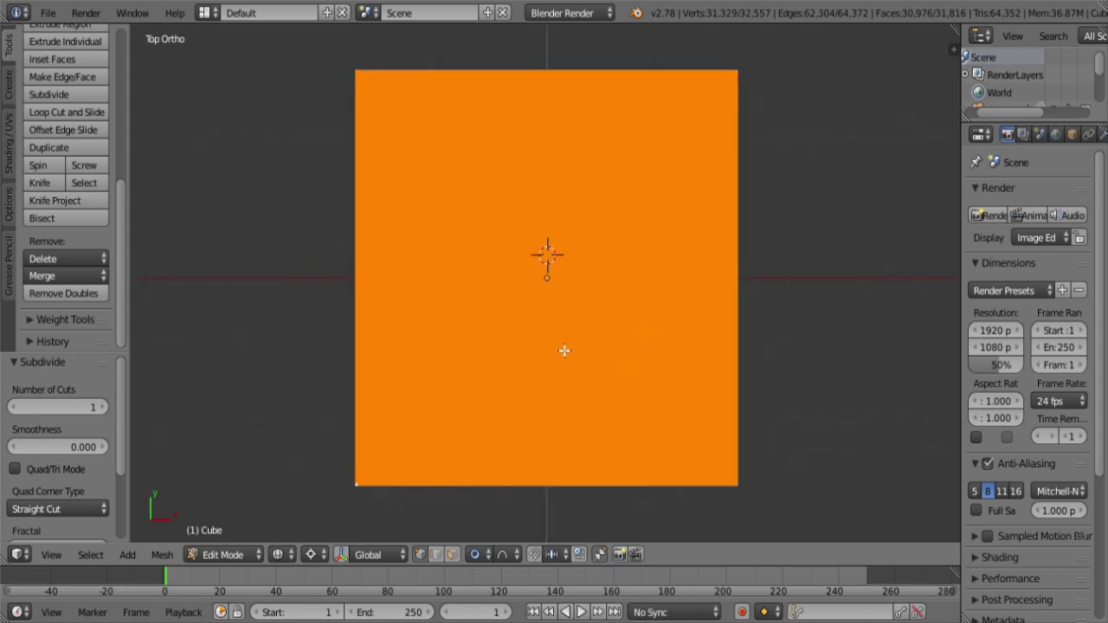
scroll(554, 341, down, 5)
key(a)
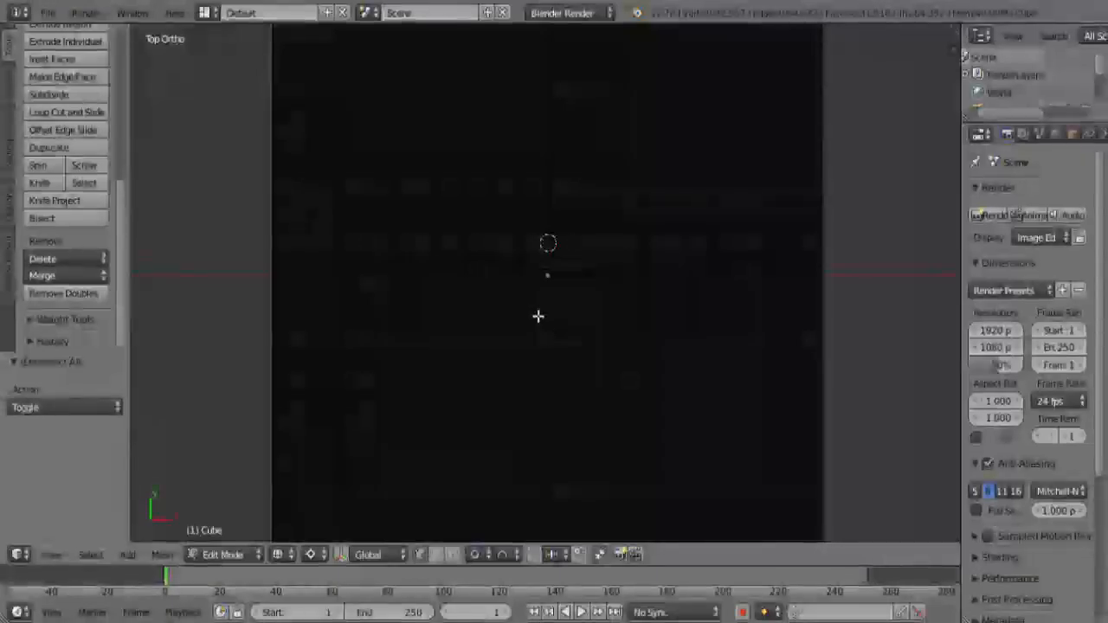
right_click(531, 310)
scroll(573, 378, down, 2)
shift+right_click(578, 320)
shift+right_click(614, 261)
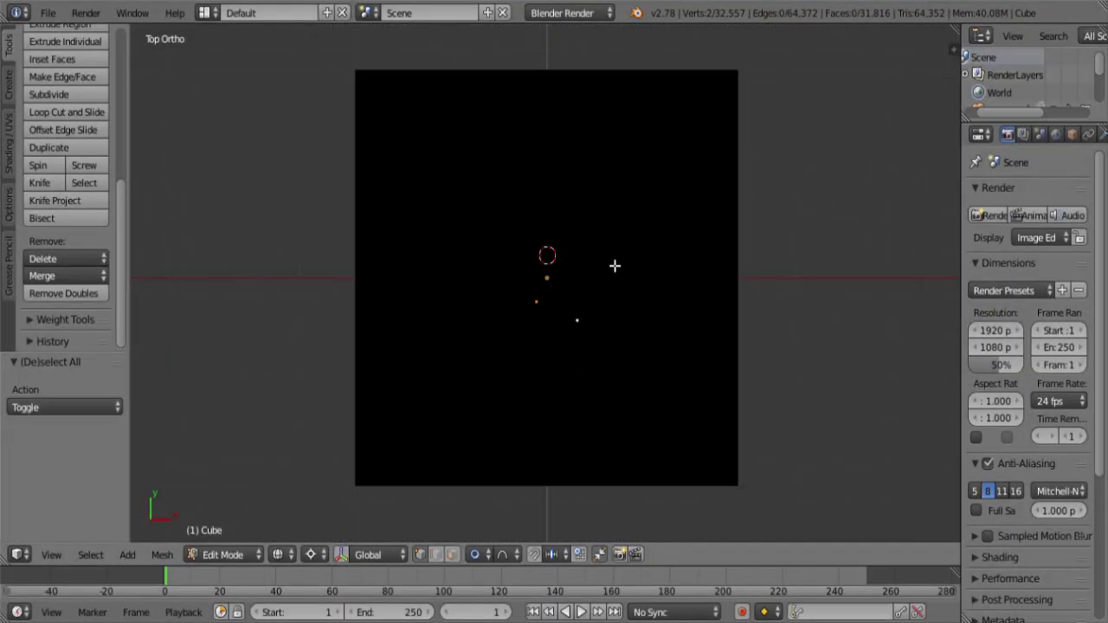
shift+right_click(579, 198)
shift+right_click(529, 186)
shift+right_click(489, 228)
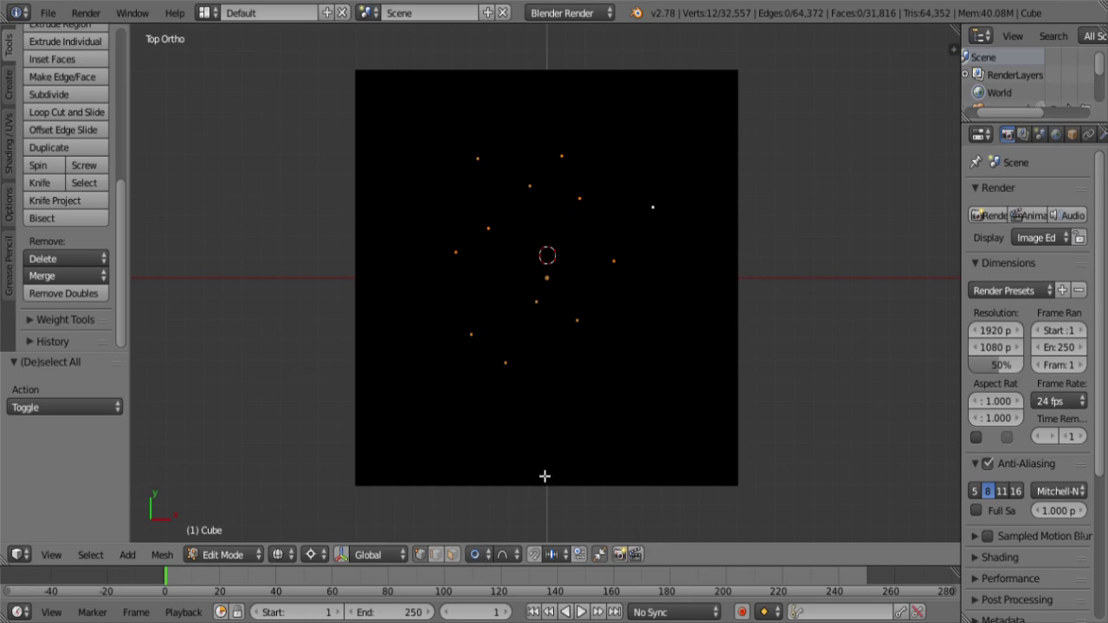
Step: Set the proportional editing falloff to Smooth and view the ground plane in solid shading from an oblique angle
click(503, 555)
click(534, 535)
middle_drag(535, 499, 493, 329)
key(z)
mouse_move(548, 364)
middle_down()
mouse_move(554, 311)
mouse_move(542, 361)
mouse_move(526, 371)
middle_up()
scroll(552, 315, up, 2)
scroll(552, 315, up, 3)
scroll(547, 310, down, 1)
scroll(526, 371, down, 4)
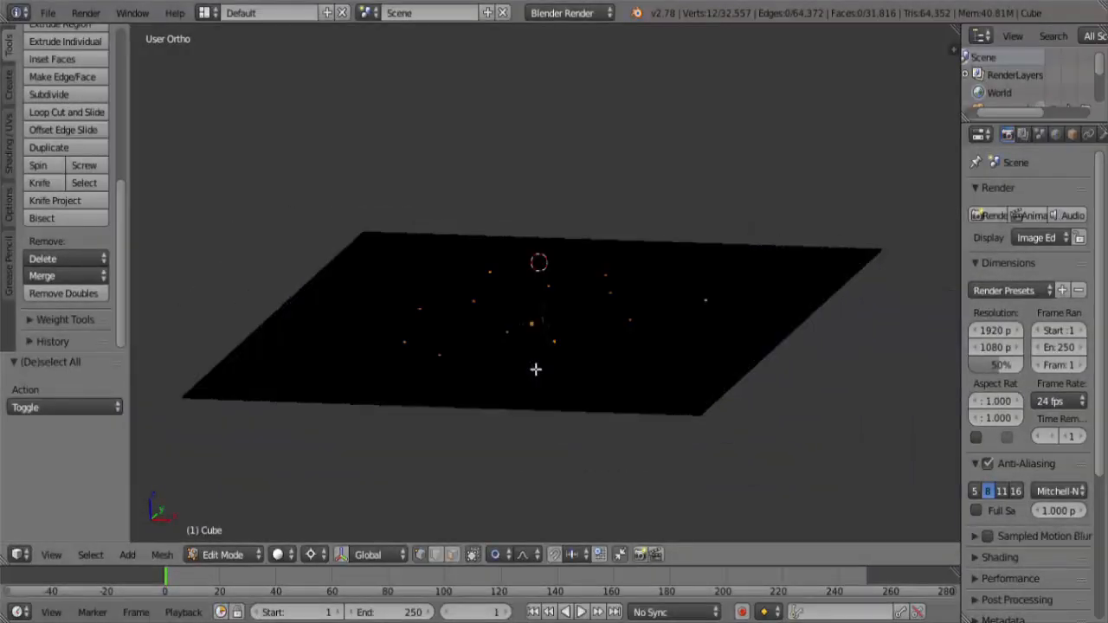
key(g)
key(z)
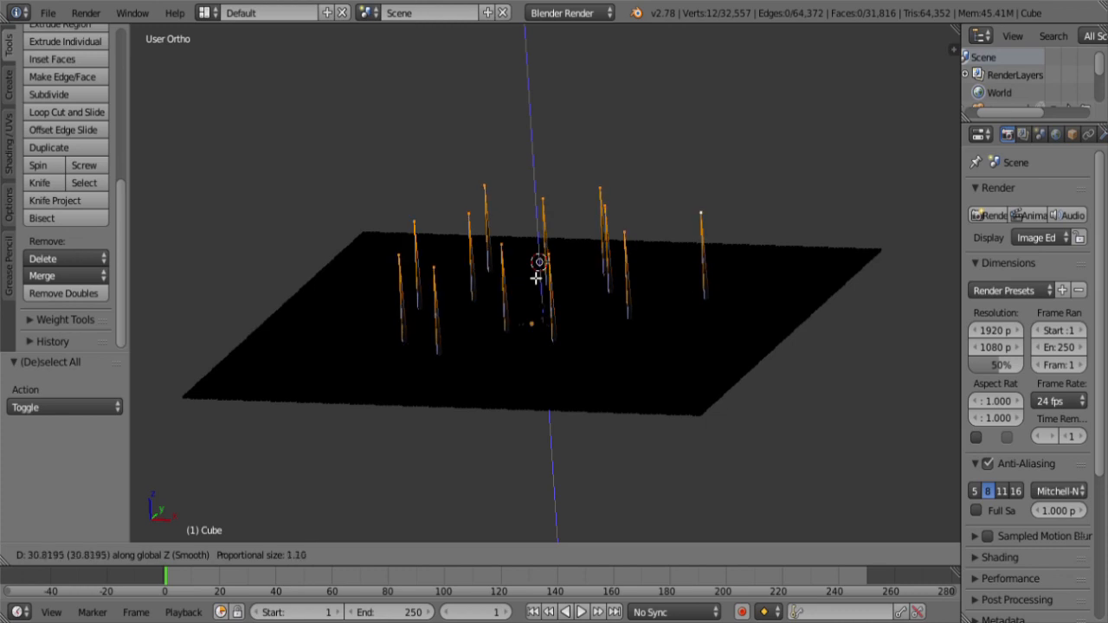
scroll(534, 276, up, 1)
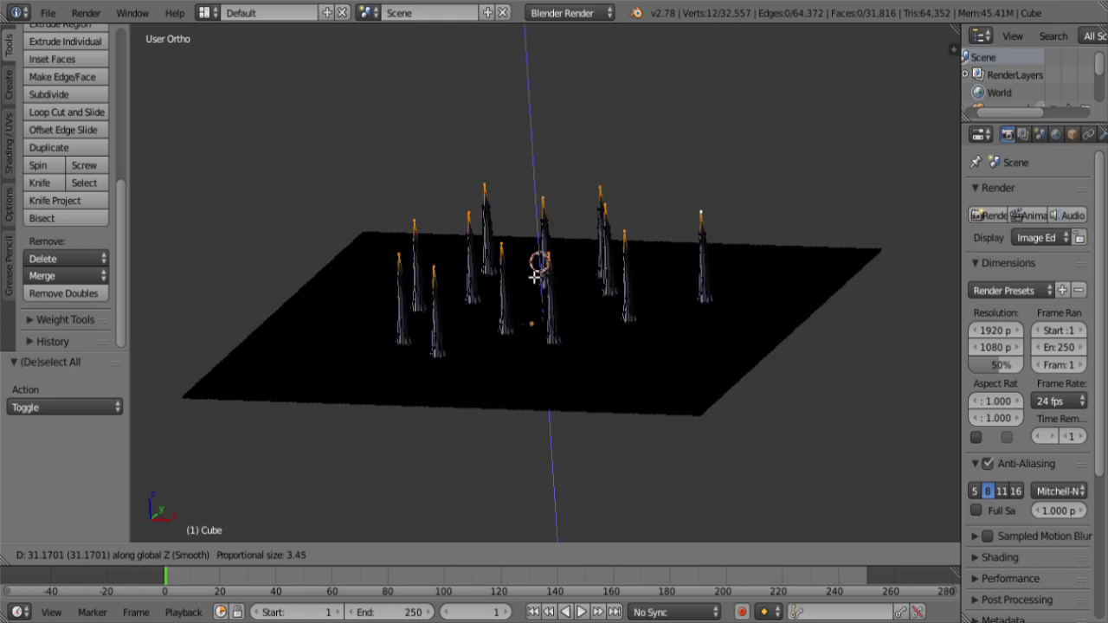
scroll(534, 277, down, 9)
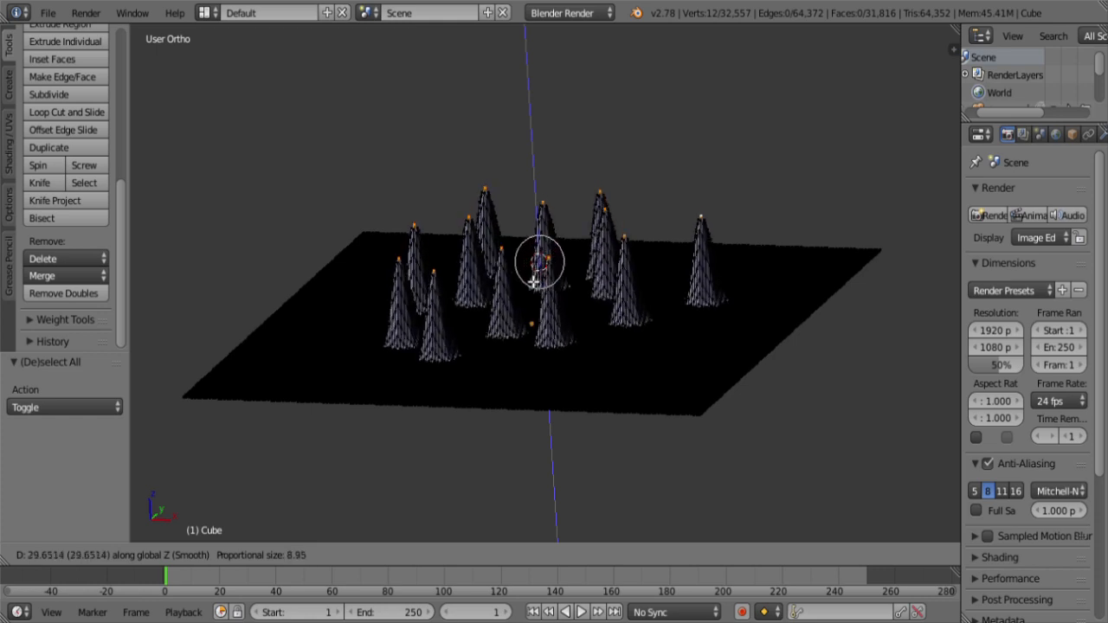
scroll(534, 280, down, 10)
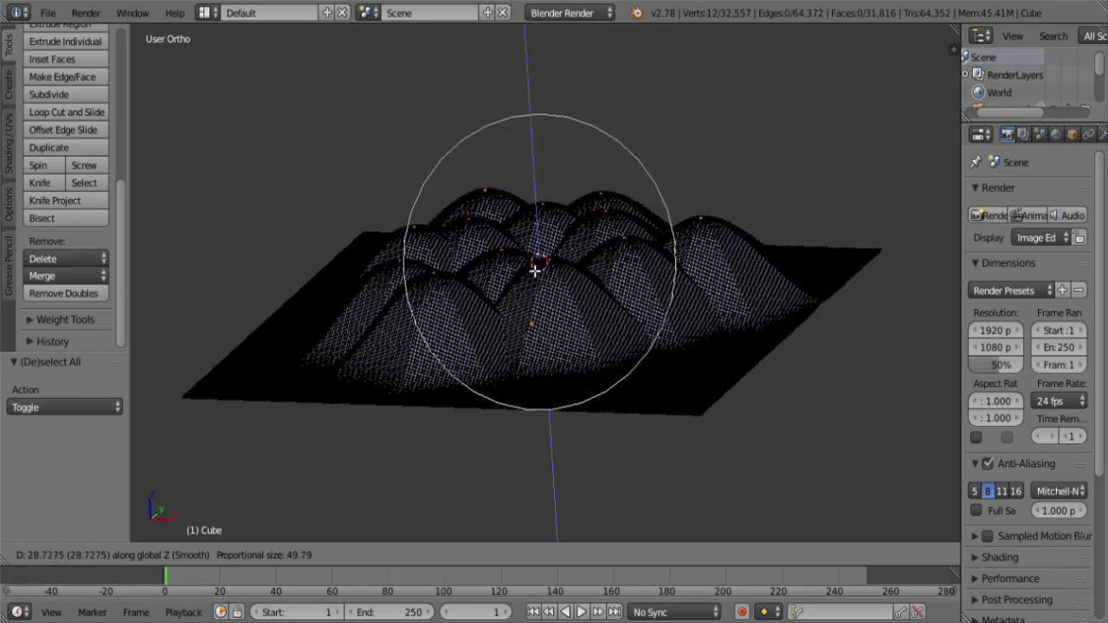
key(Escape)
Step: Raise the twelve selected vertices about 27.7 in Z with a proportional size of 37.40 to form rounded hills
middle_drag(527, 316, 526, 326)
key(g)
scroll(556, 280, up, 3)
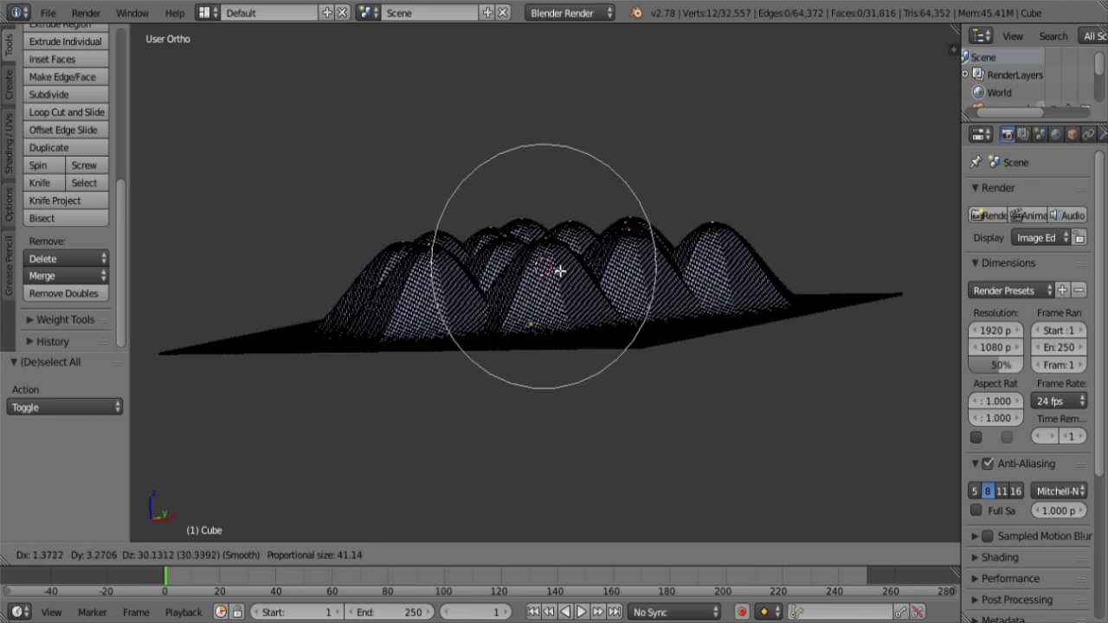
scroll(560, 273, up, 2)
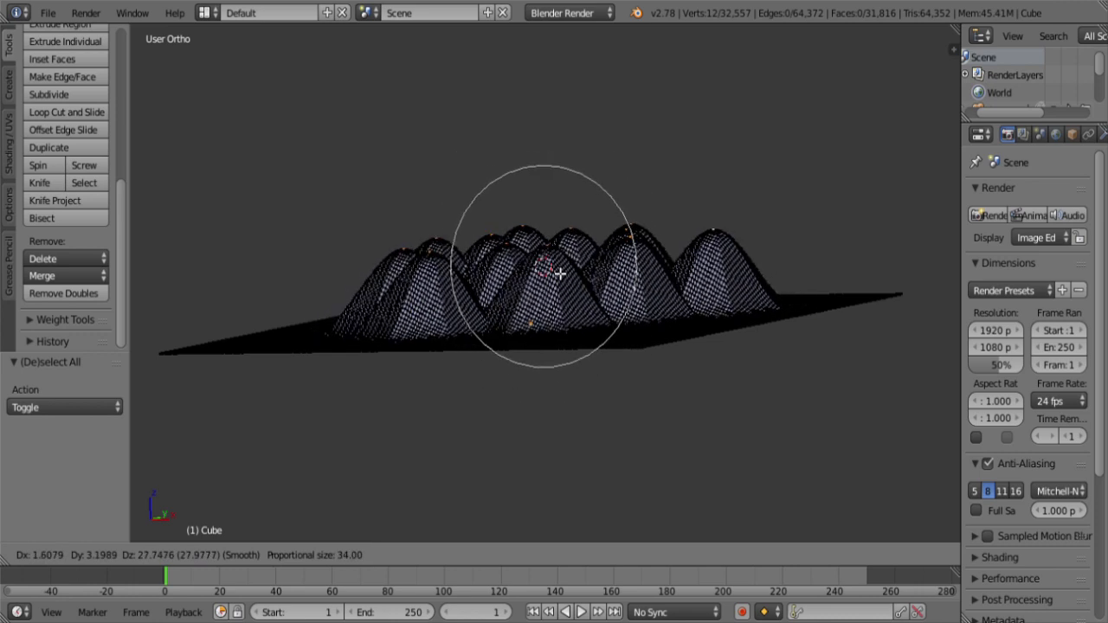
scroll(560, 274, down, 1)
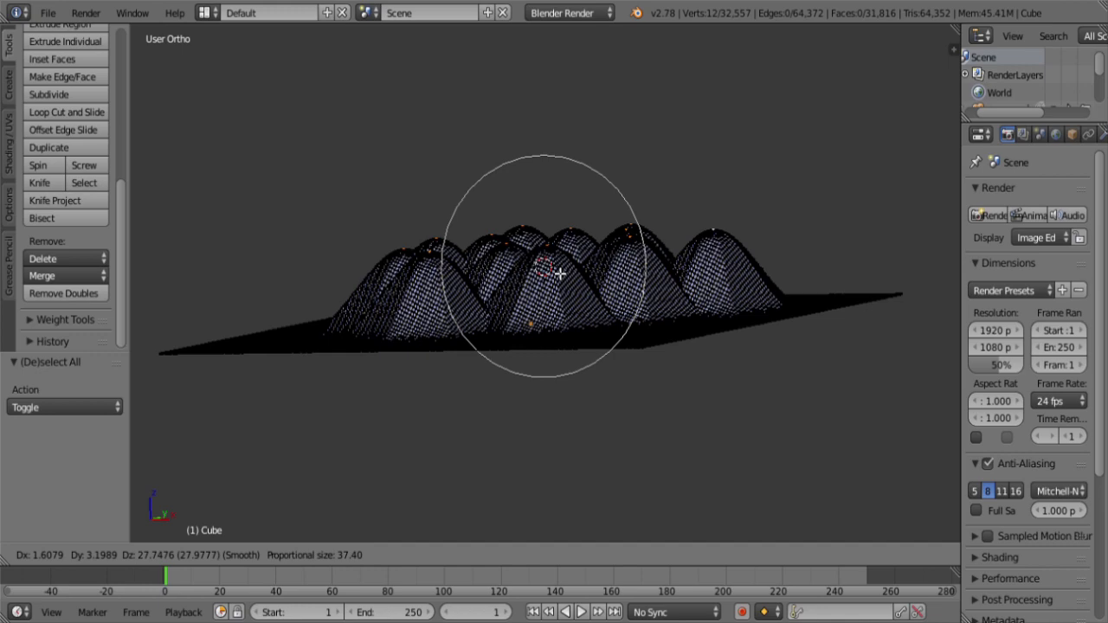
click(560, 274)
Step: Select eight vertices scattered among the hills and raise them about 34.6 along Z with smooth proportional editing
middle_drag(525, 292, 574, 368)
key(KP_7)
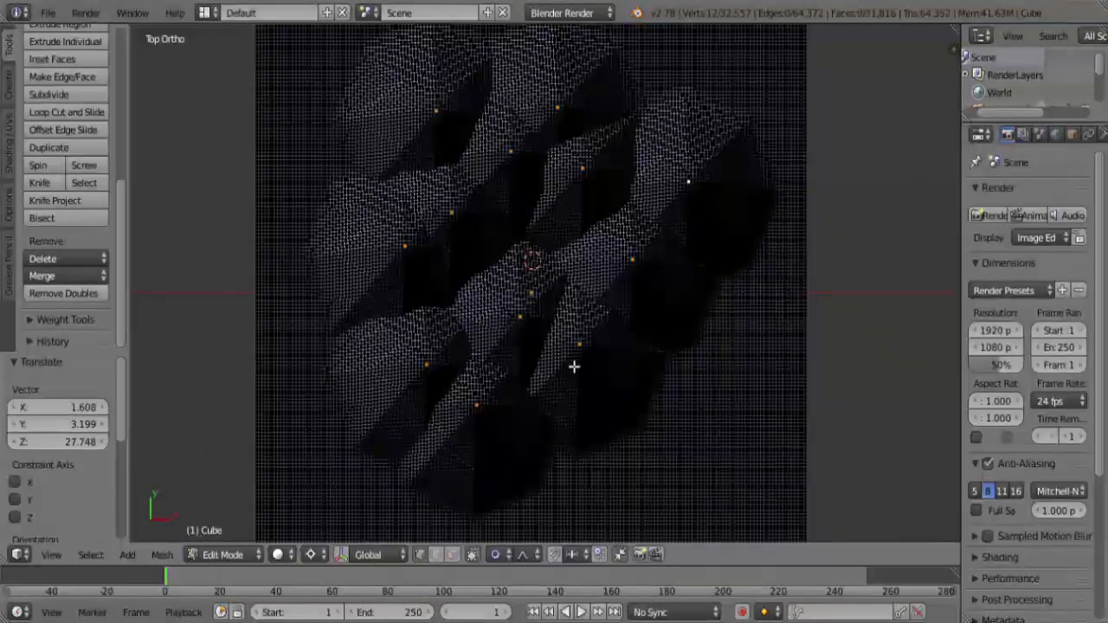
right_click(555, 250)
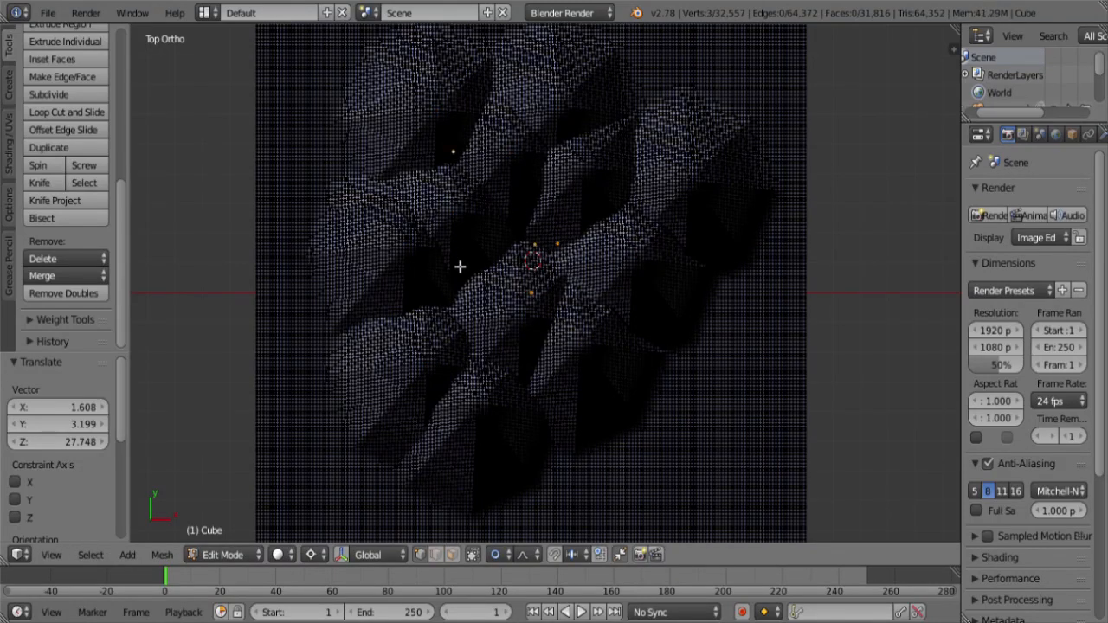
middle_drag(527, 321, 577, 366)
middle_drag(435, 395, 554, 410)
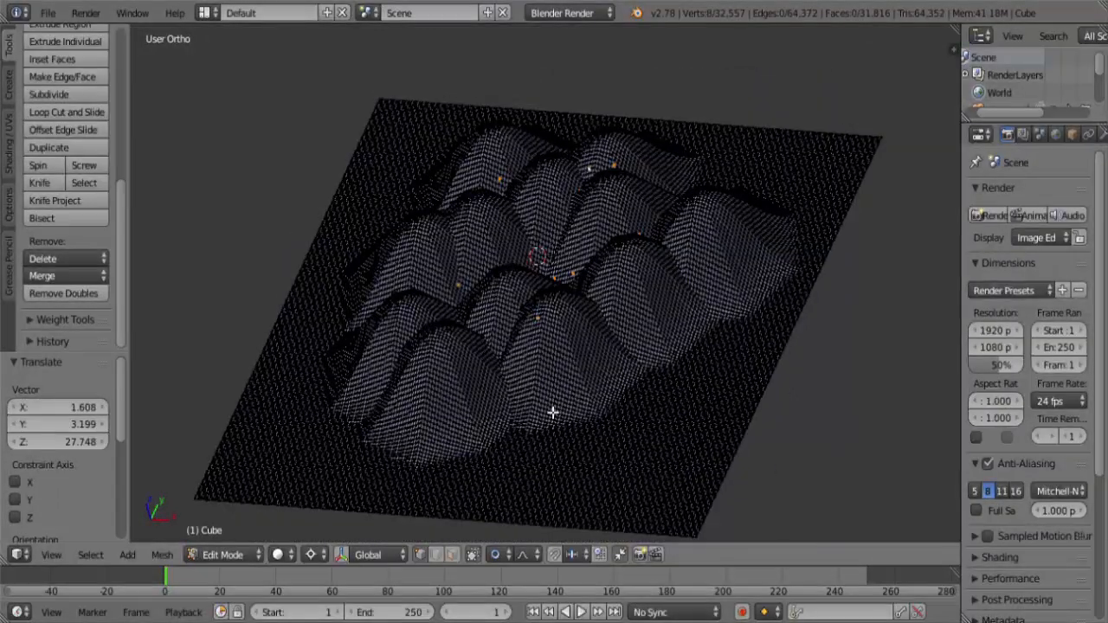
key(g)
key(z)
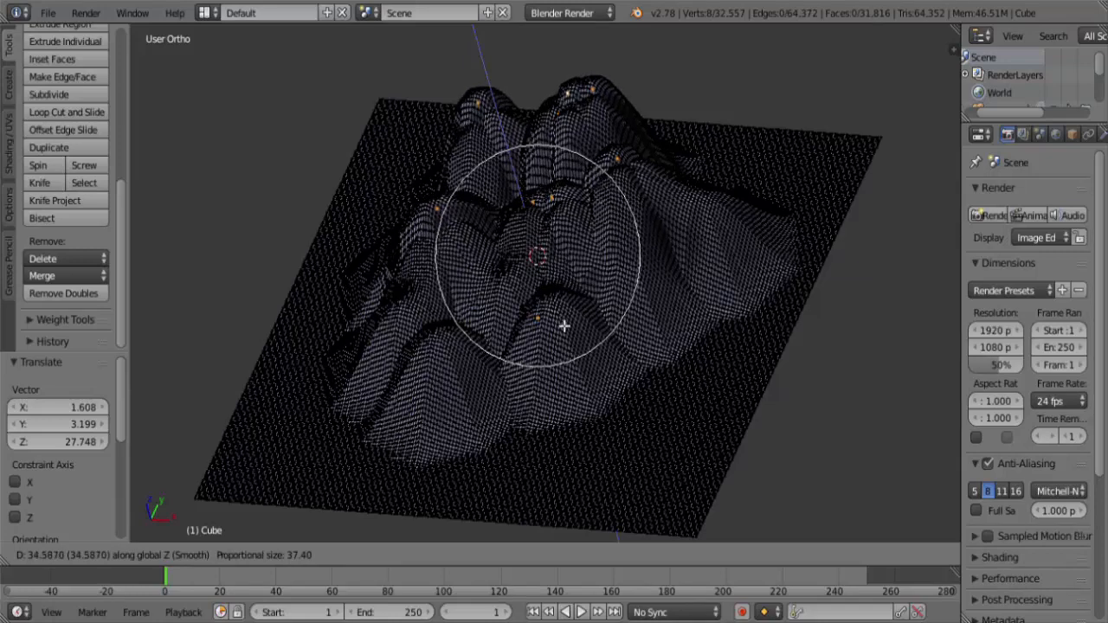
click(541, 477)
Step: Move the eight selected peak vertices freely by about -1.6 in X, -0.6 in Y and 6.2 in Z
middle_drag(541, 477, 643, 320)
key(g)
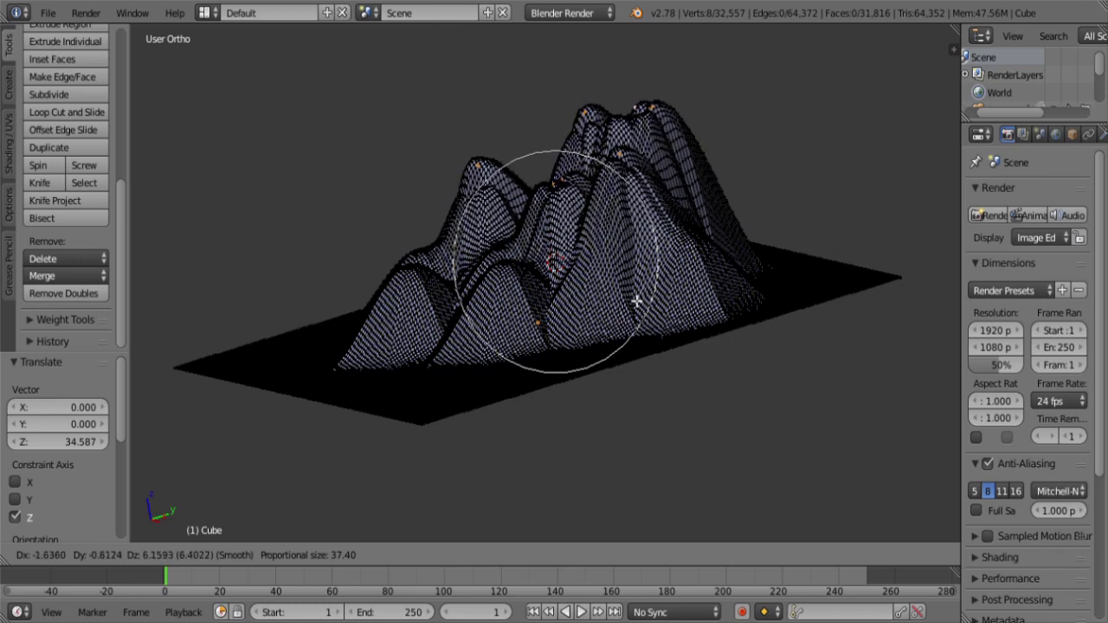
click(636, 298)
middle_drag(513, 325, 490, 321)
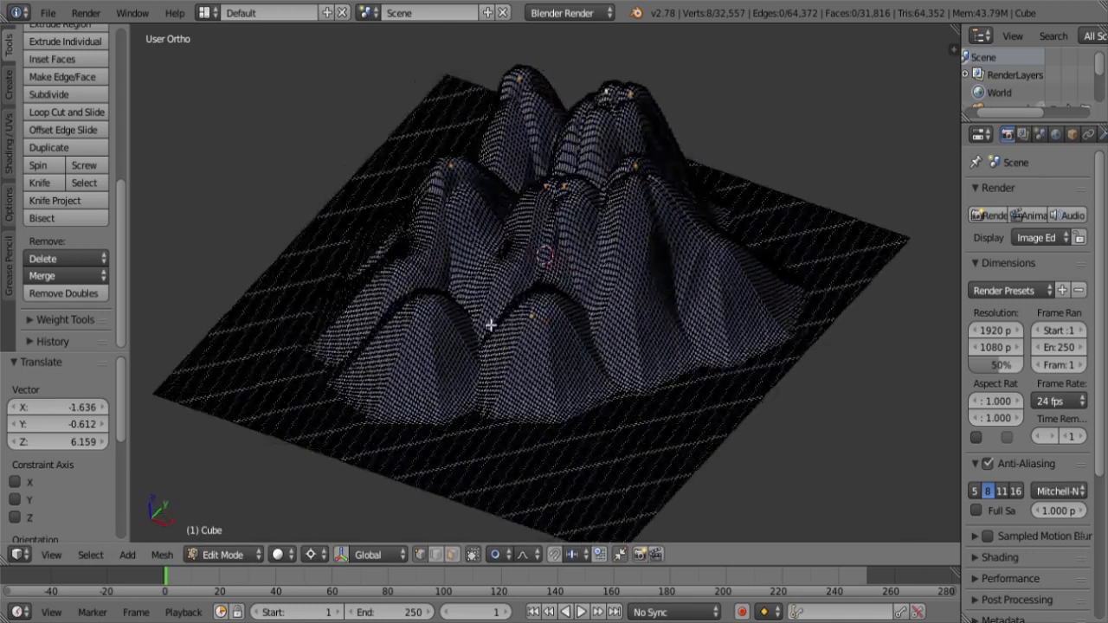
Step: Select five vertices near the mountain's centre, shift them about -1.1, 1.4, 2.0, and raise them about 6.2 along Z
key(KP_7)
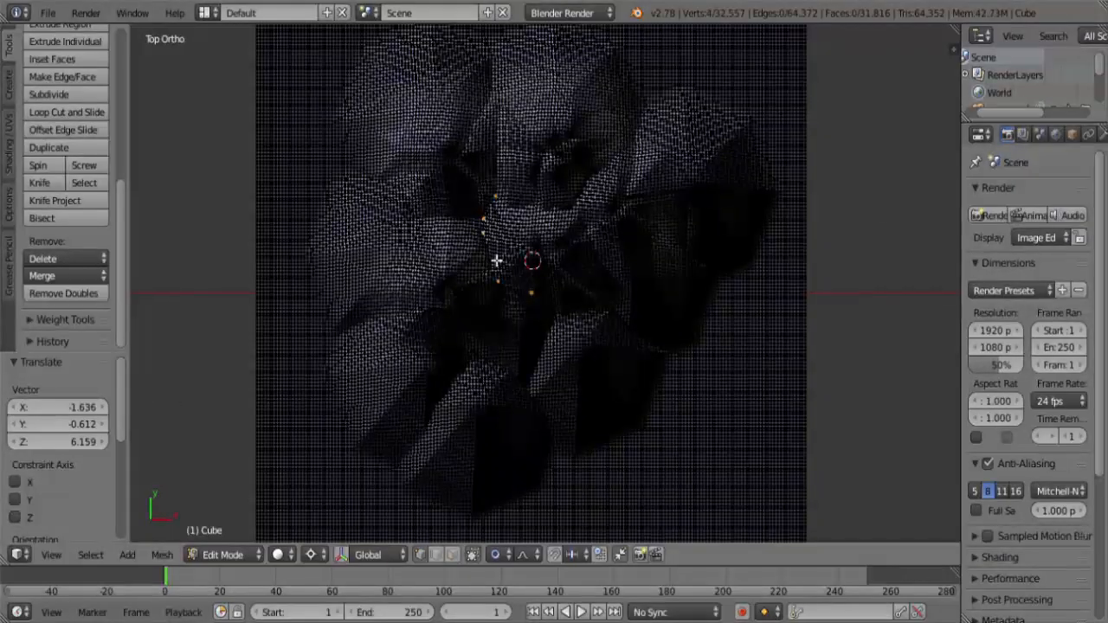
middle_drag(520, 346, 479, 203)
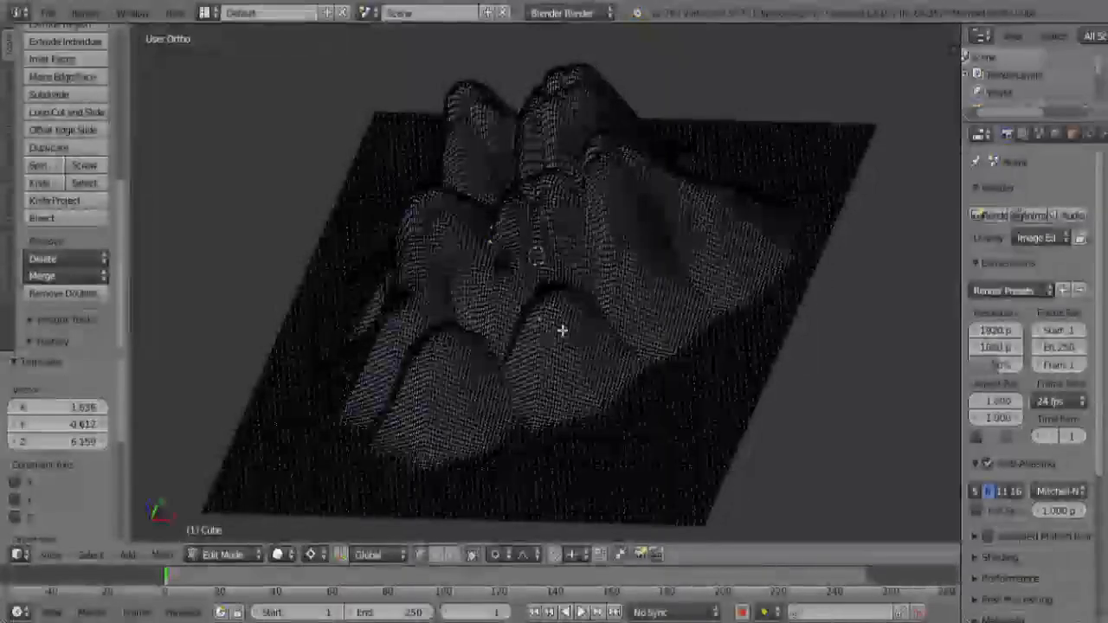
key(g)
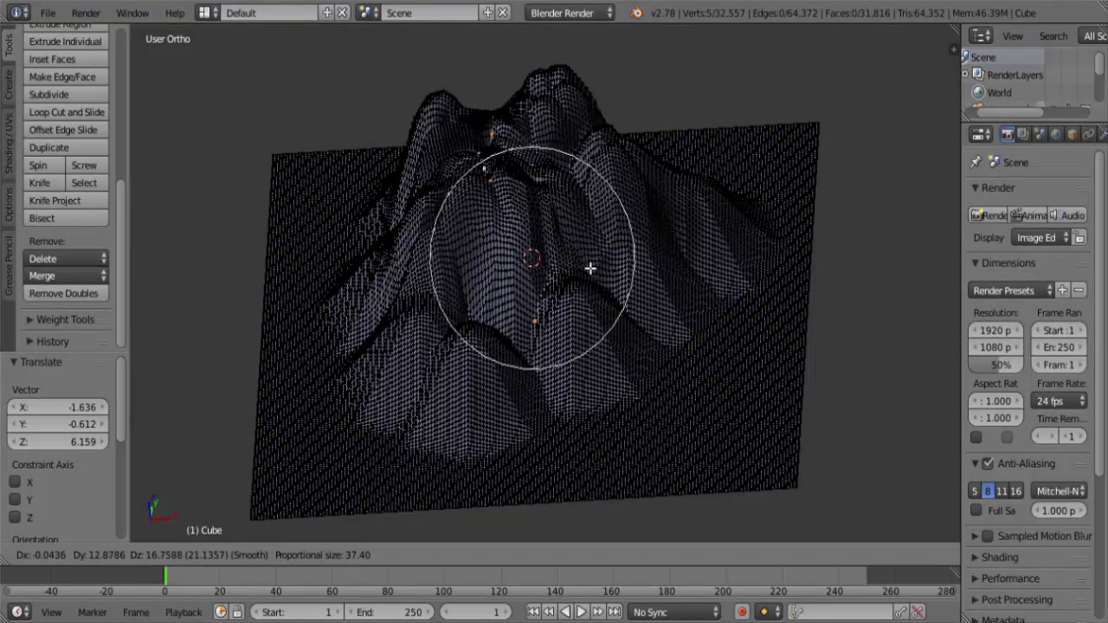
click(405, 381)
key(g)
key(z)
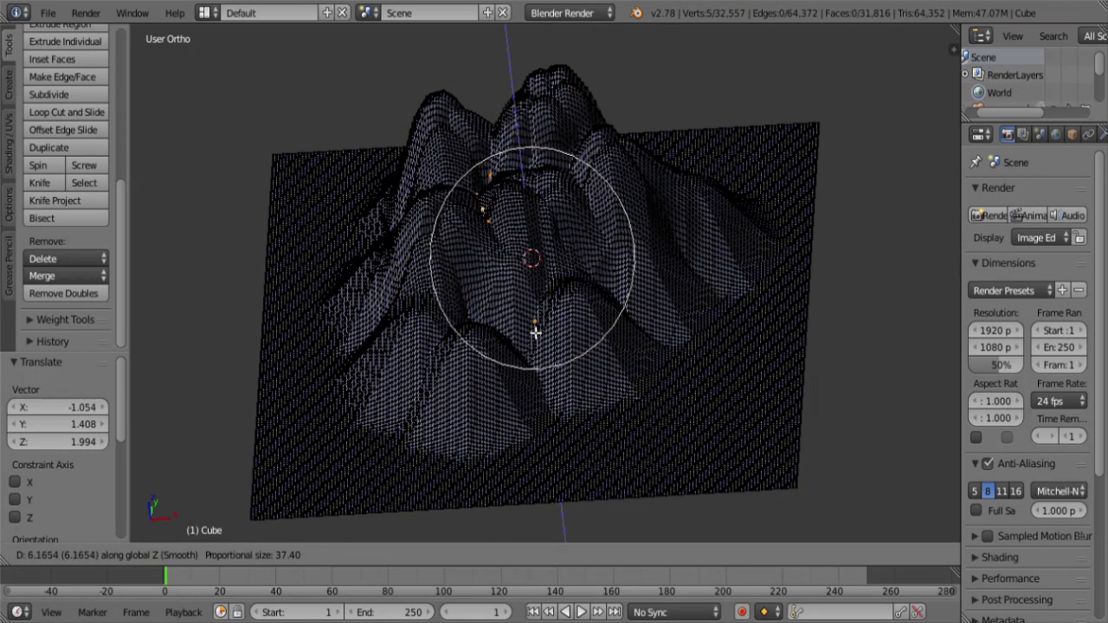
click(535, 332)
Step: Select thirteen vertices around the central valley and raise them about 12.7 along Z with a proportional size of 21.11
middle_drag(582, 304, 581, 362)
key(KP_7)
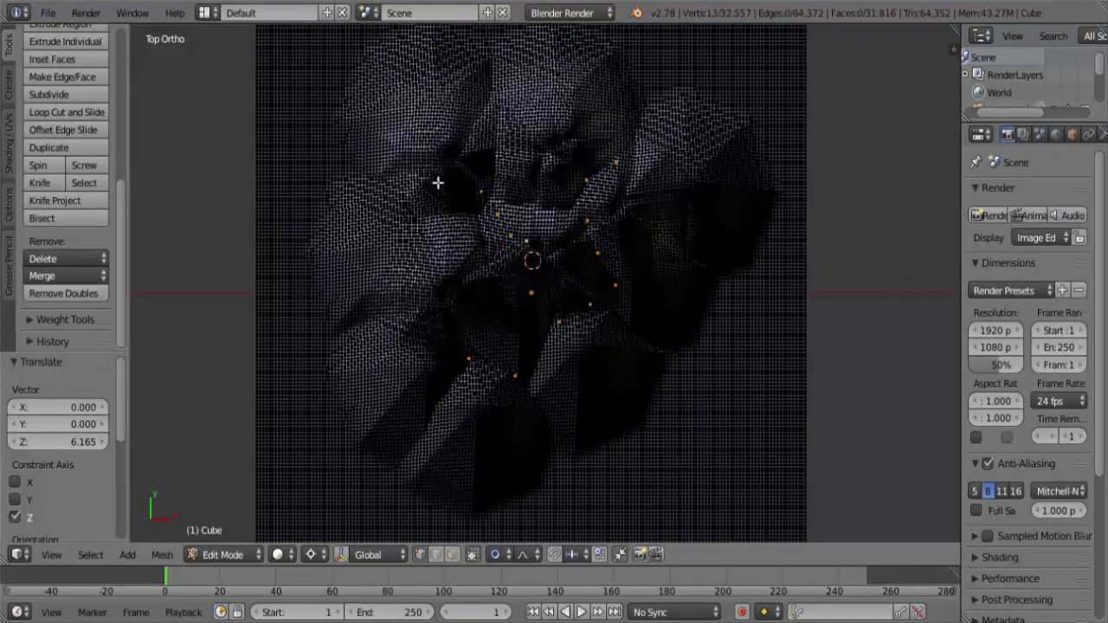
middle_drag(429, 179, 537, 321)
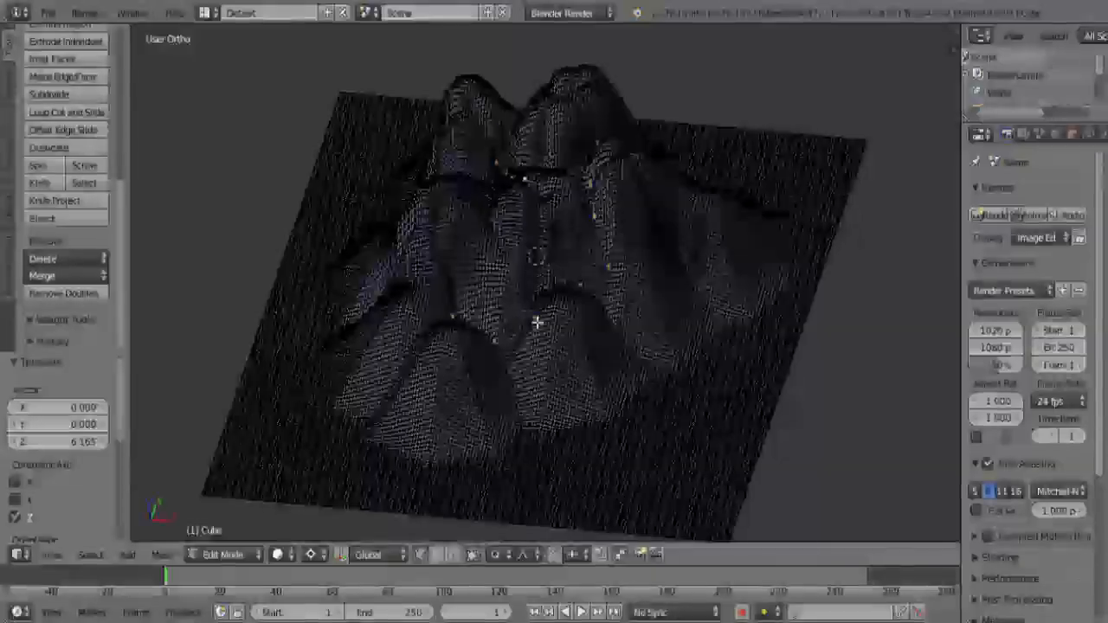
key(g)
key(z)
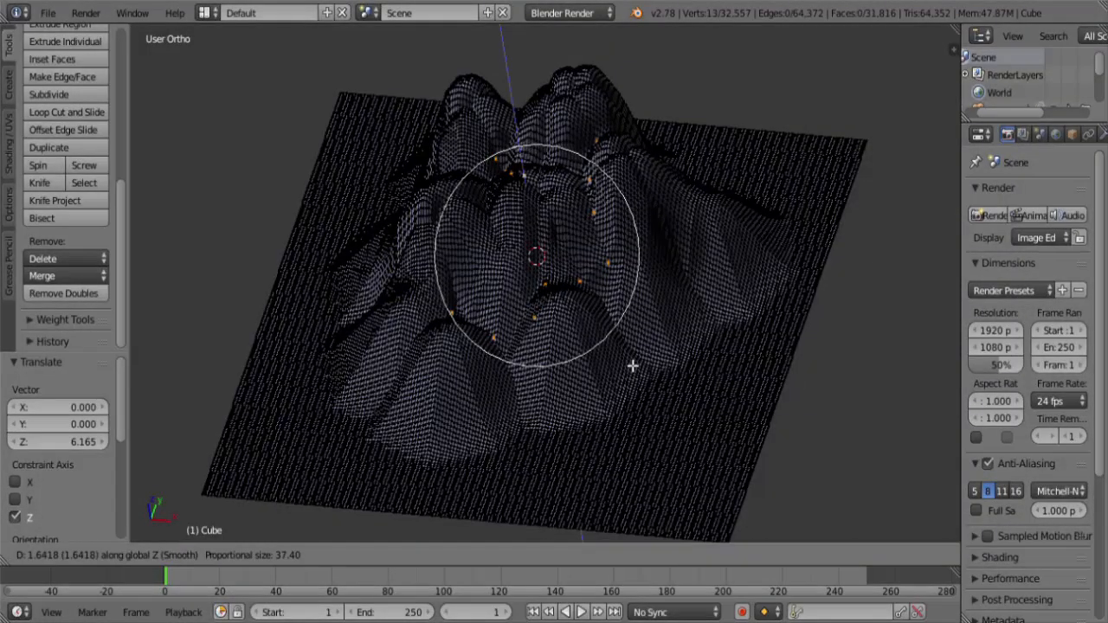
scroll(631, 356, up, 2)
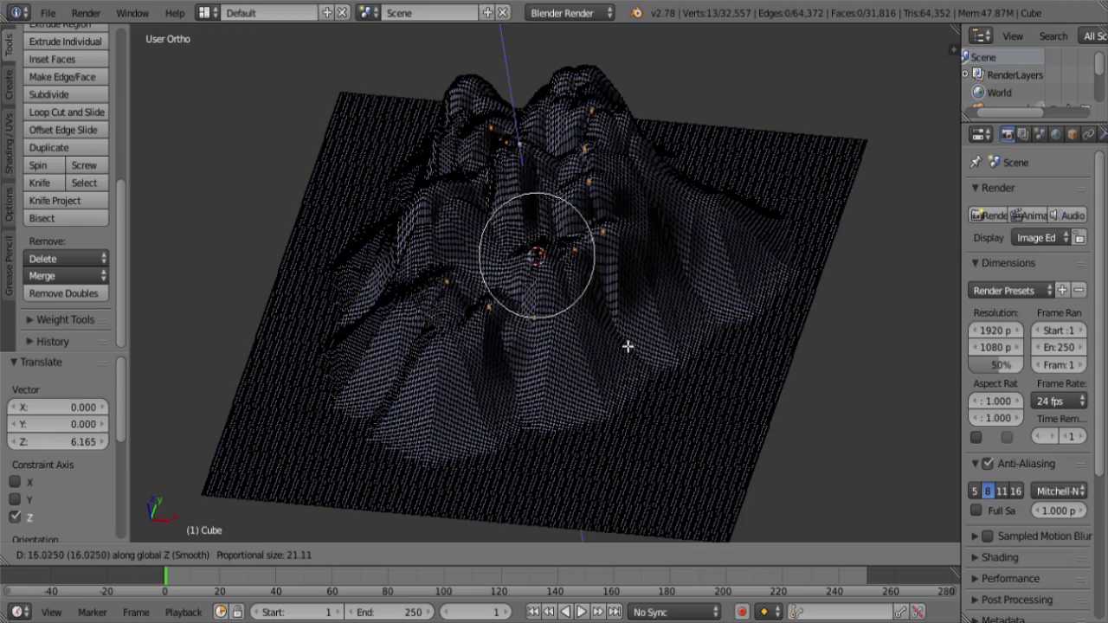
click(630, 356)
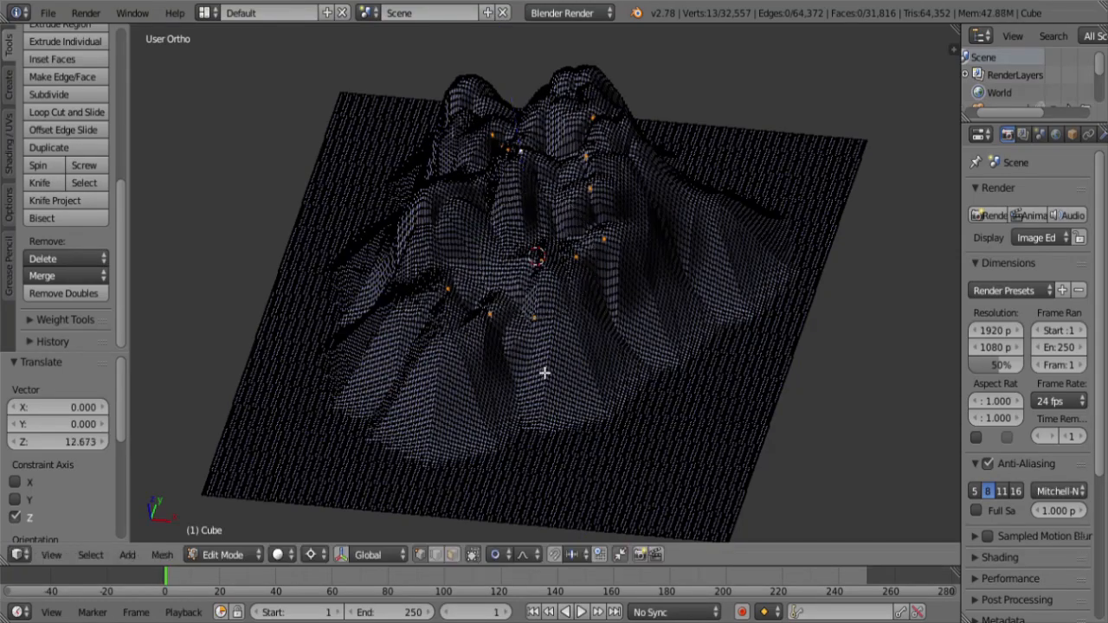
Step: Set the falloff to Sharp, move the thirteen vertices down about 10 with proportional size 34.00, and return to Object Mode
mouse_move(513, 394)
middle_down()
mouse_move(547, 413)
mouse_move(520, 392)
middle_up()
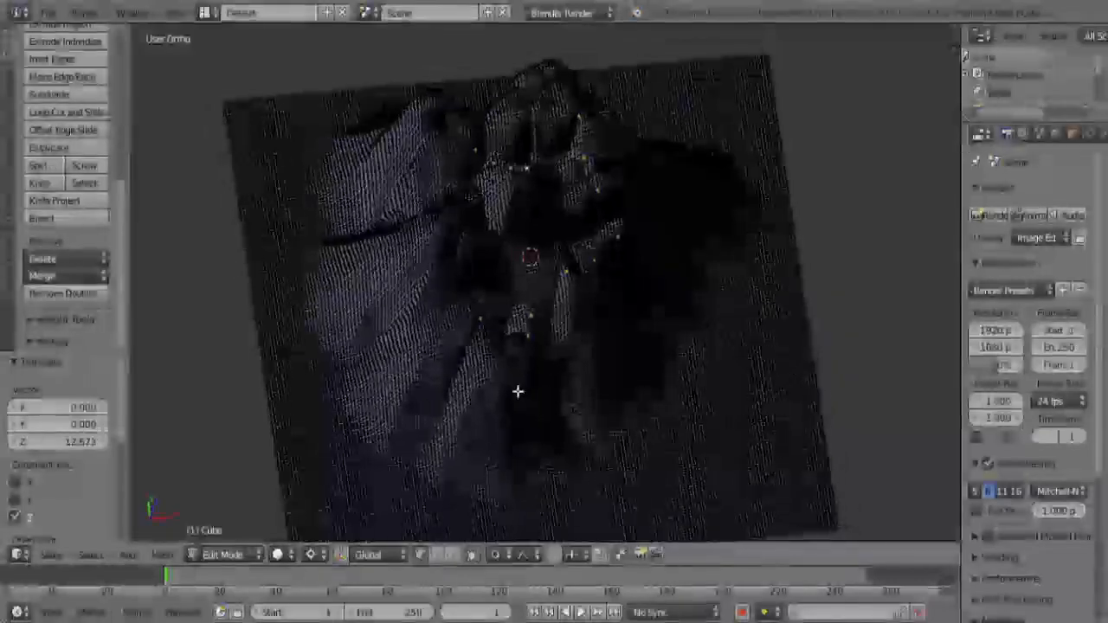
click(524, 555)
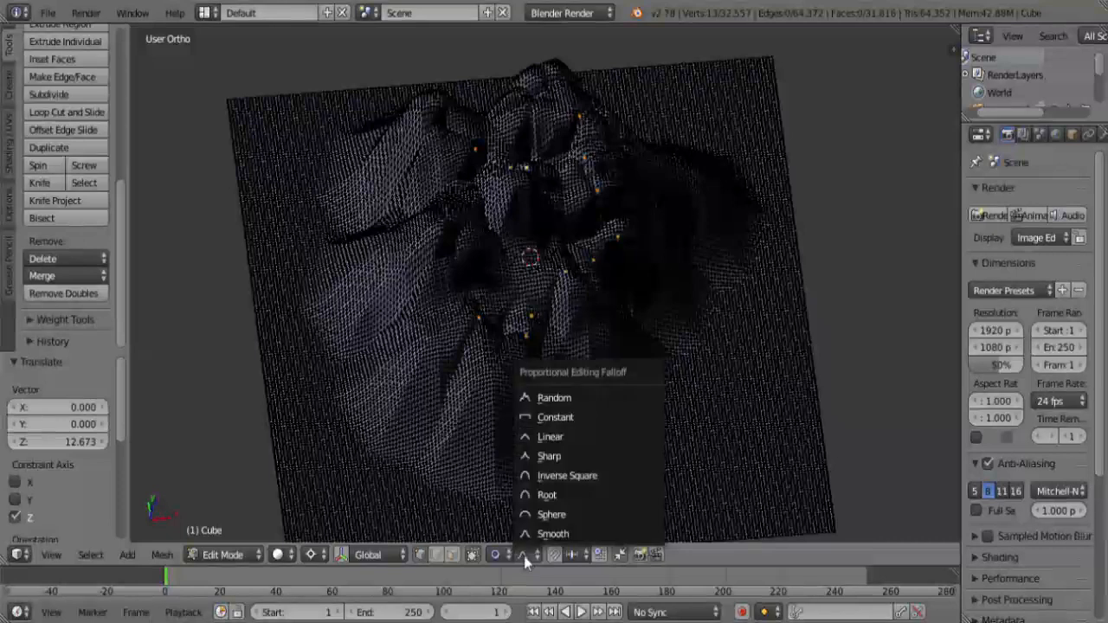
click(582, 472)
middle_drag(608, 419, 606, 324)
key(g)
key(z)
scroll(610, 341, up, 1)
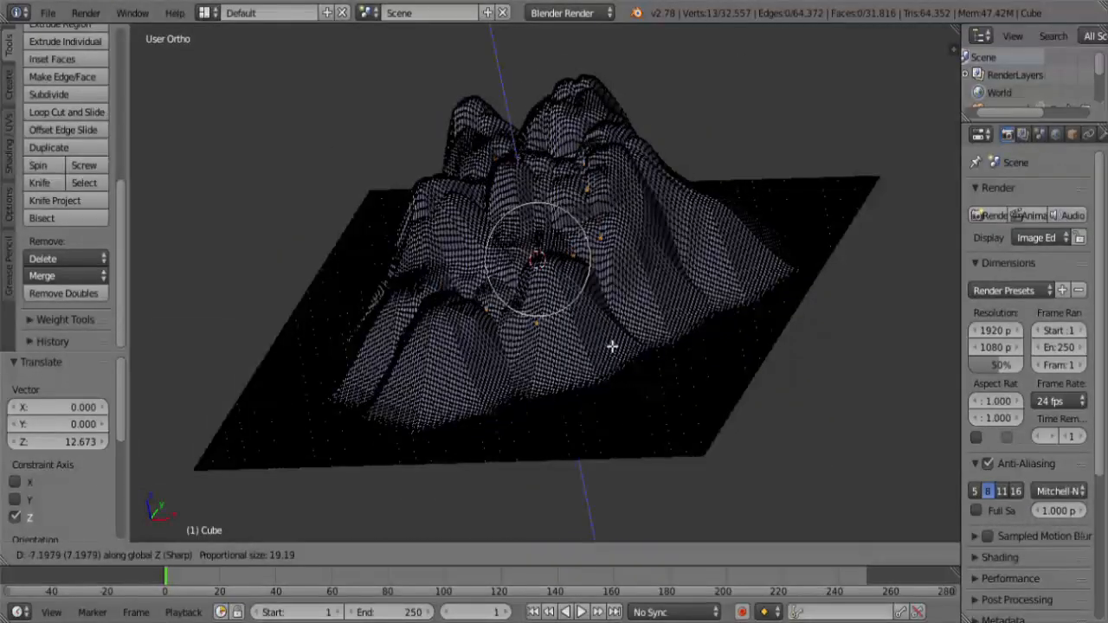
middle_click(611, 344)
scroll(611, 345, down, 6)
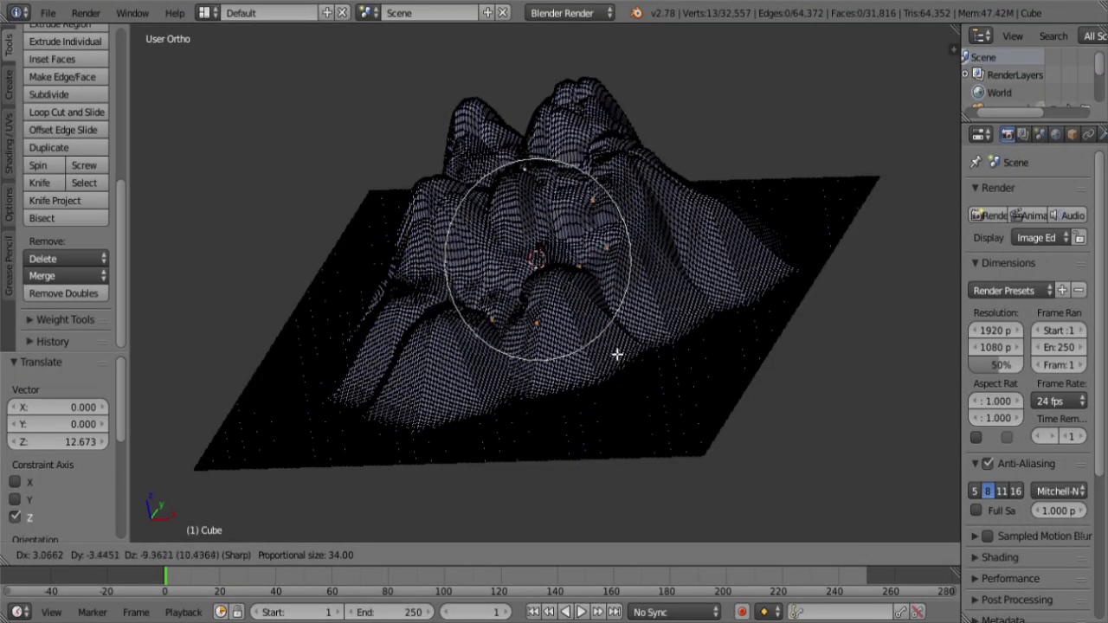
click(618, 358)
key(Tab)
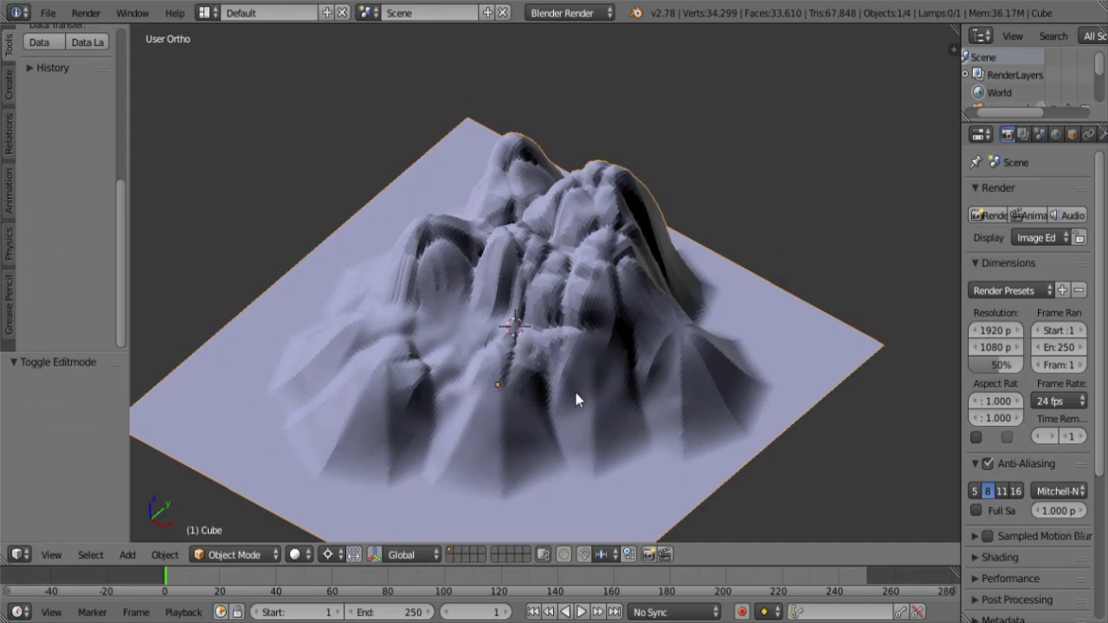
Step: Select about 140 individual vertices scattered across the mountain's ridges, valleys and outer slopes
key(Tab)
key(KP_7)
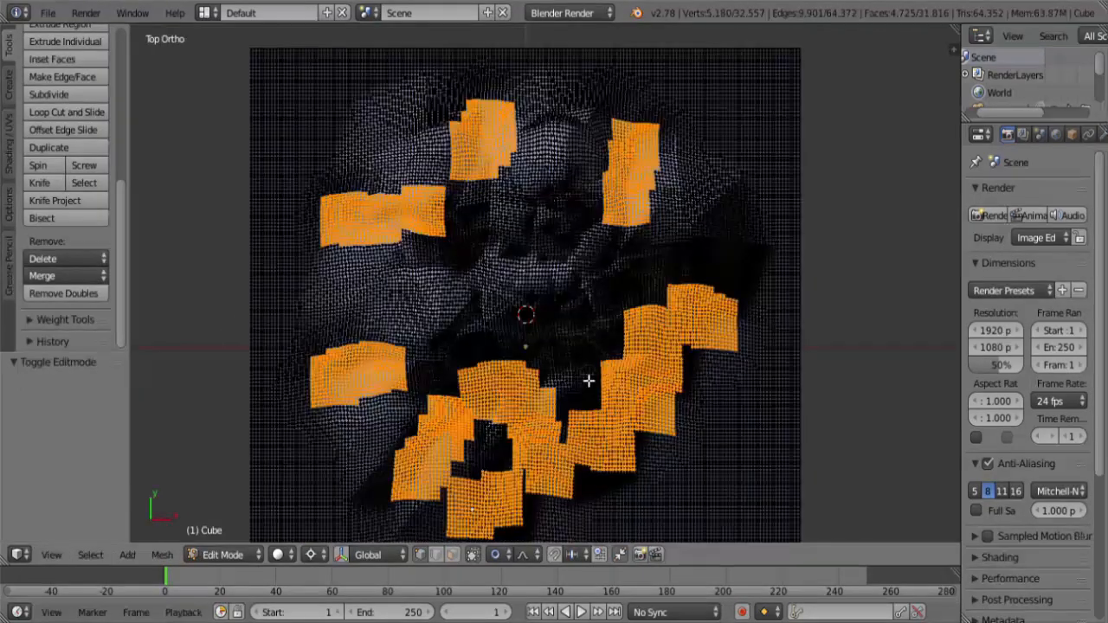
right_click(499, 237)
shift+right_click(453, 265)
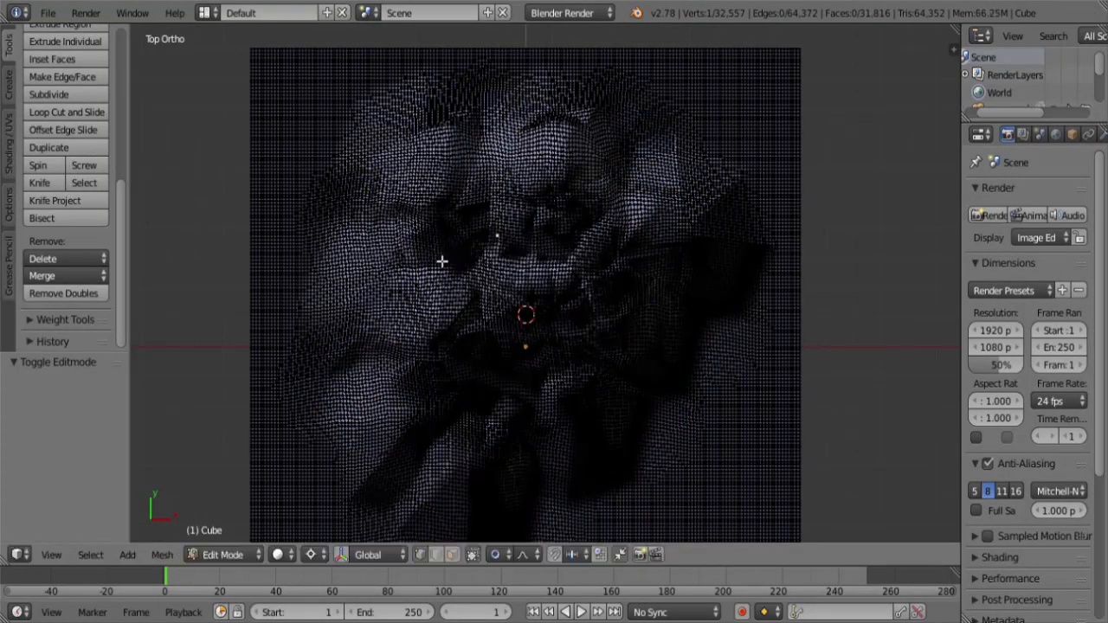
shift+right_click(438, 259)
shift+right_click(445, 213)
shift+right_click(451, 197)
shift+right_click(441, 190)
shift+right_click(400, 216)
shift+right_click(381, 224)
shift+right_click(360, 218)
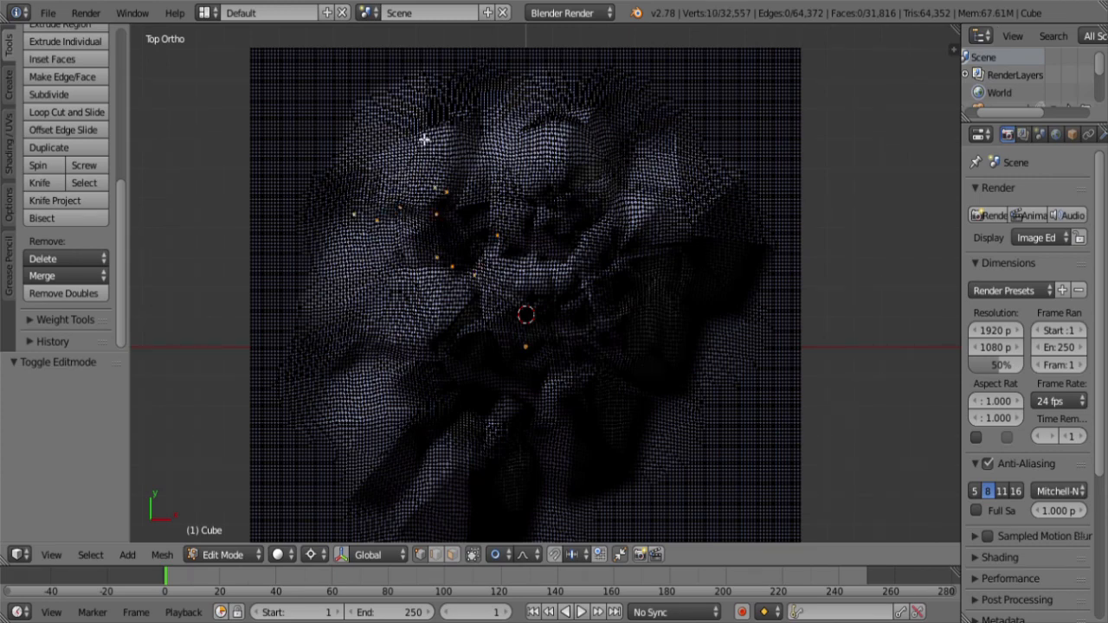
shift+right_click(418, 137)
shift+right_click(453, 129)
shift+right_click(457, 140)
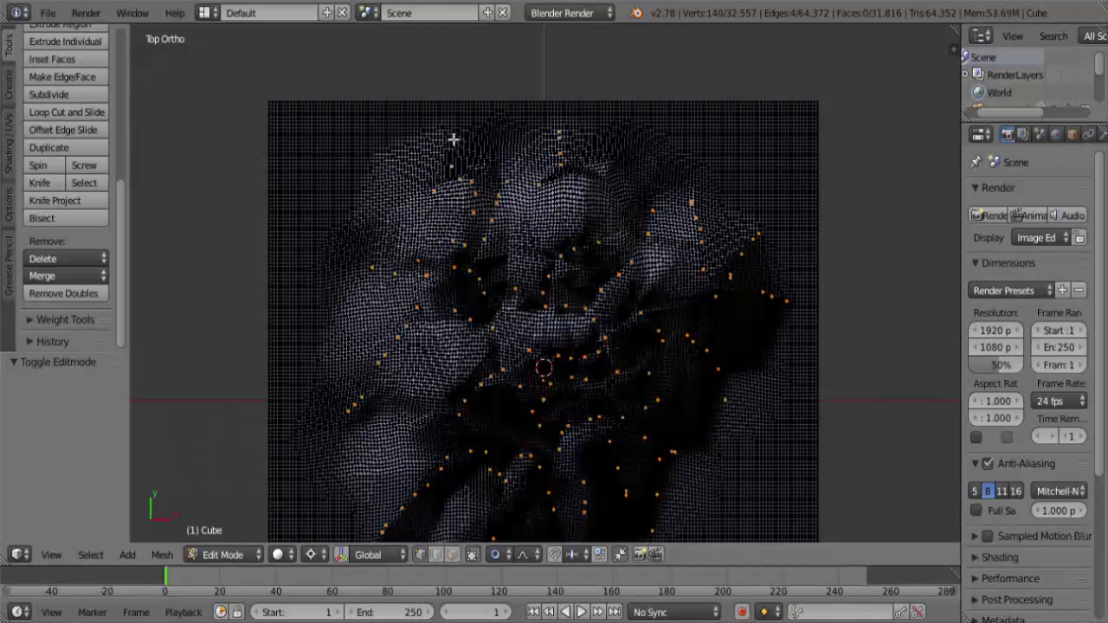
middle_drag(534, 384, 539, 332)
scroll(556, 314, up, 3)
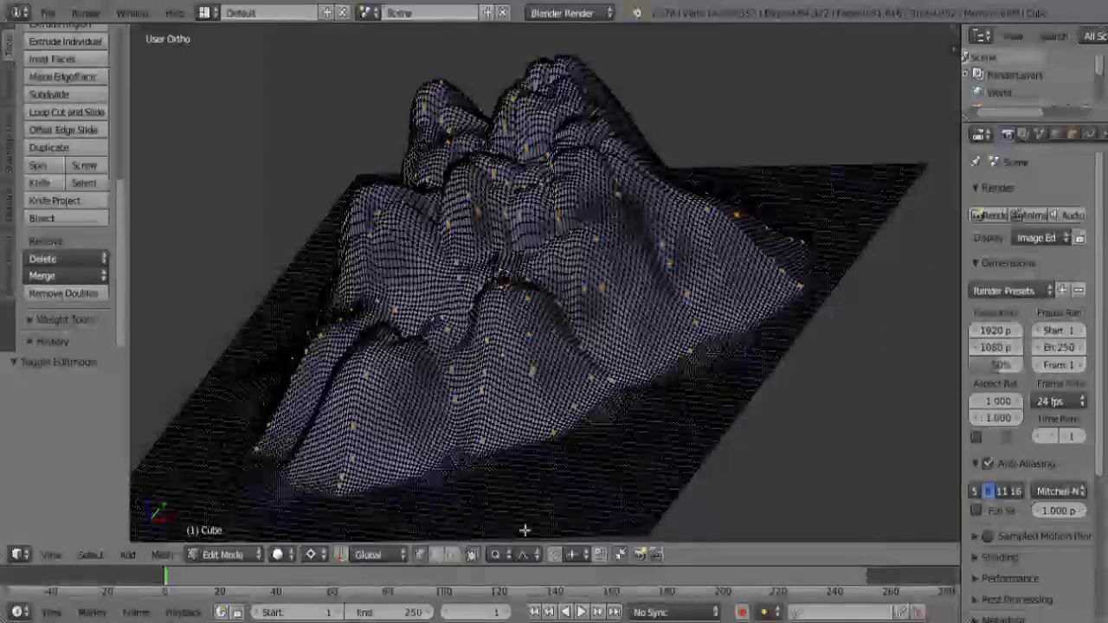
Step: Set the proportional falloff to Random and raise the selected scattered vertices about 5.04 along Z to roughen the terrain
click(523, 554)
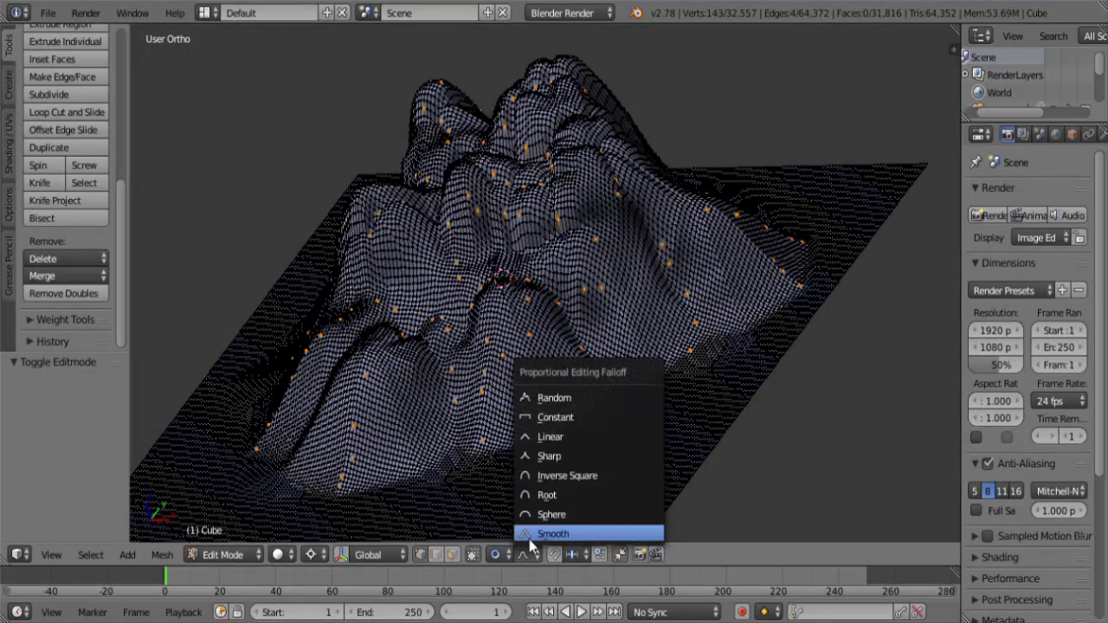
click(555, 397)
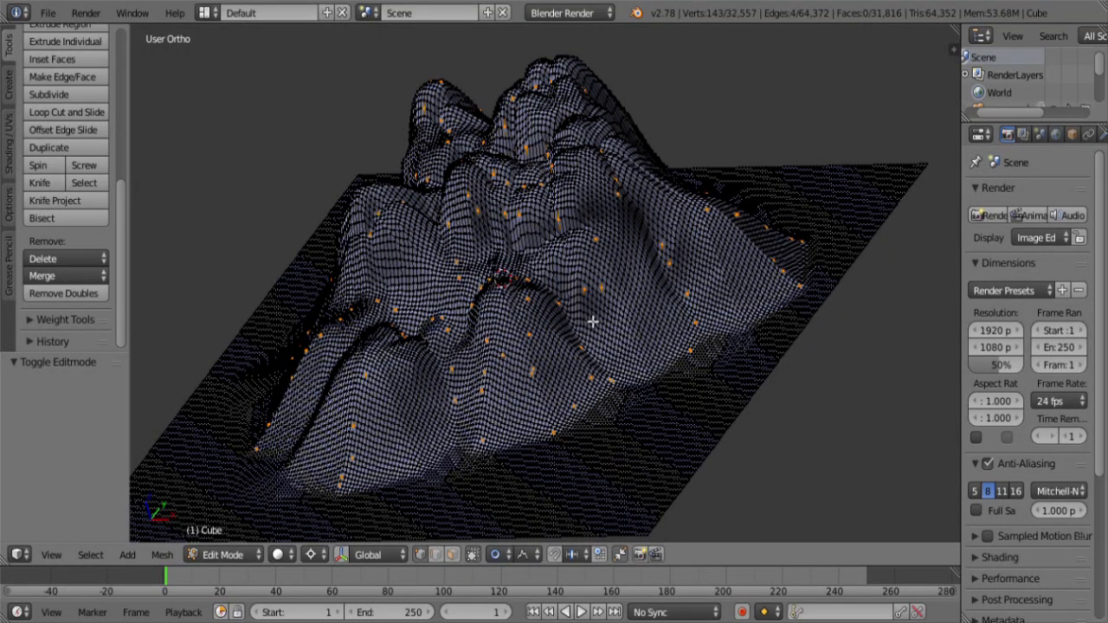
key(g)
key(z)
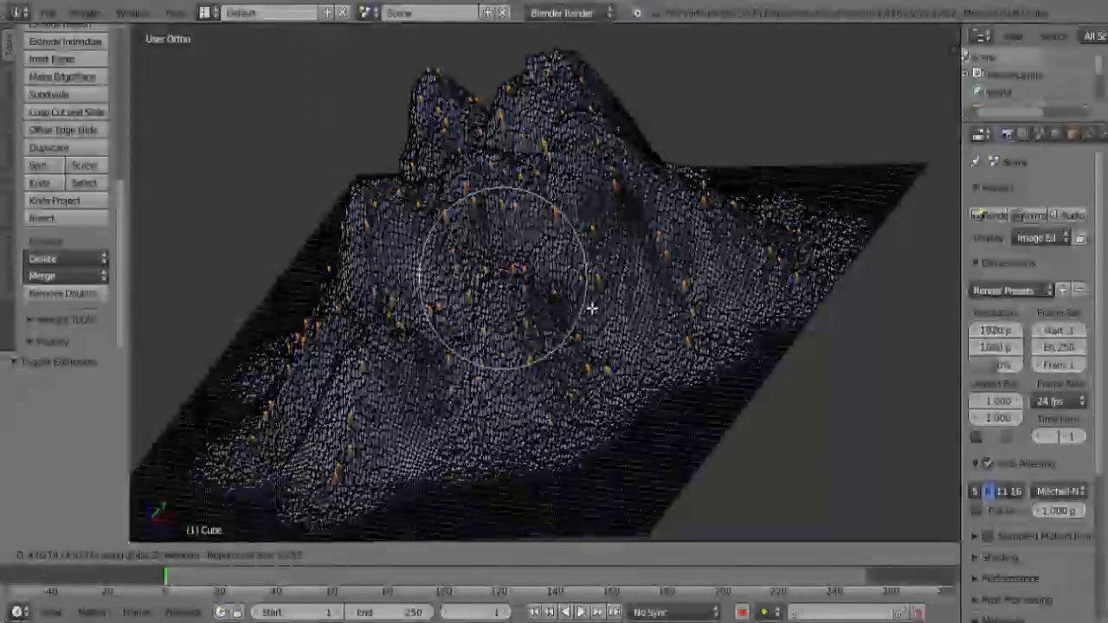
scroll(592, 307, up, 2)
scroll(591, 307, down, 5)
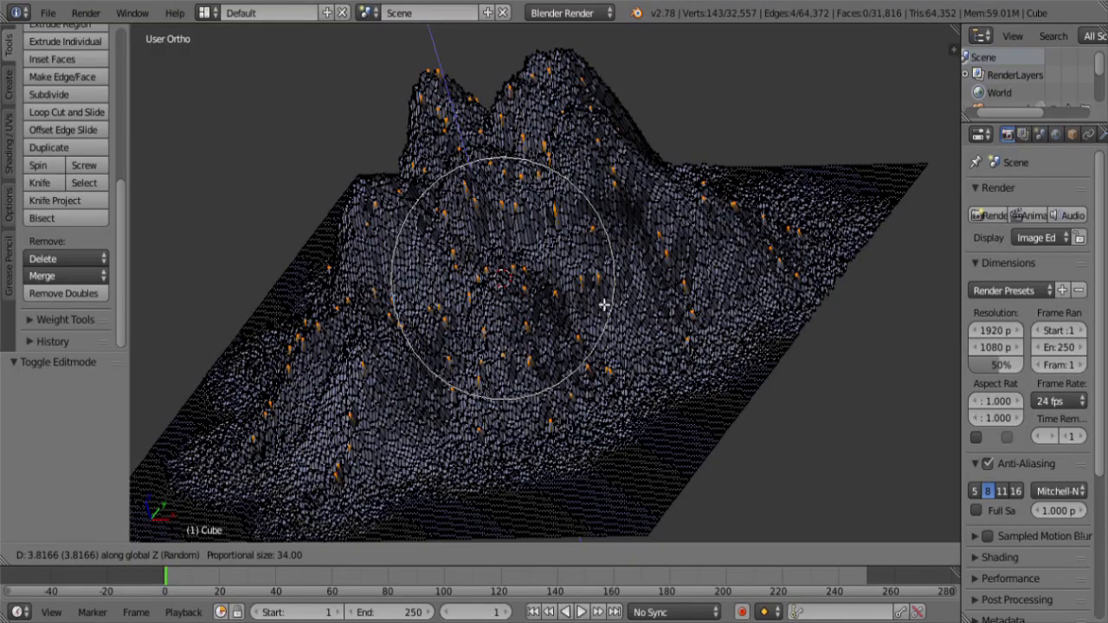
scroll(603, 305, up, 6)
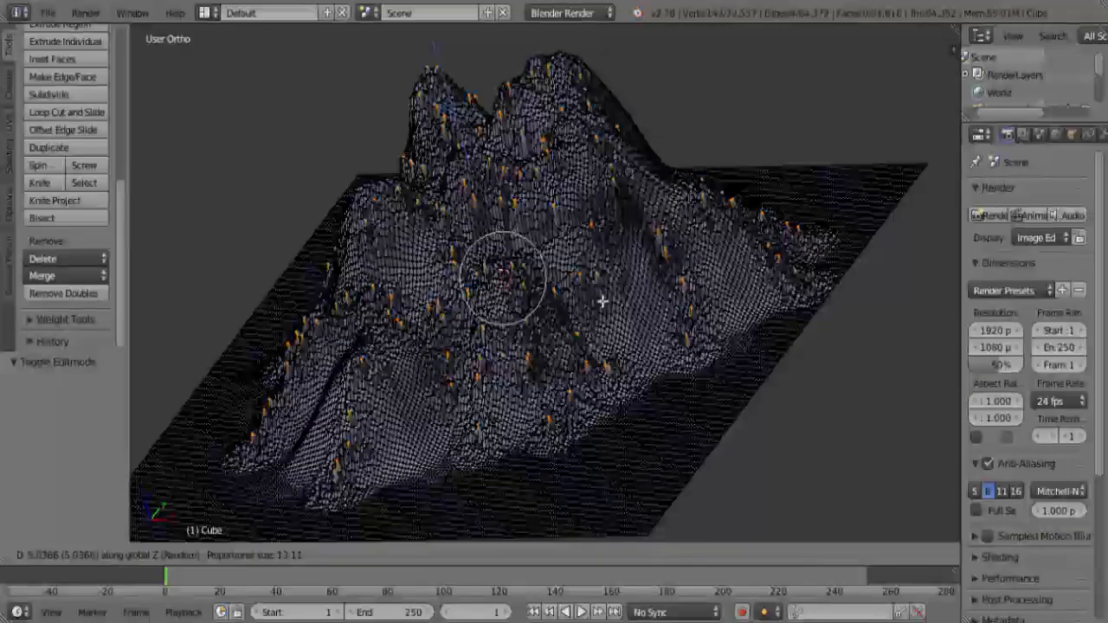
scroll(603, 301, down, 4)
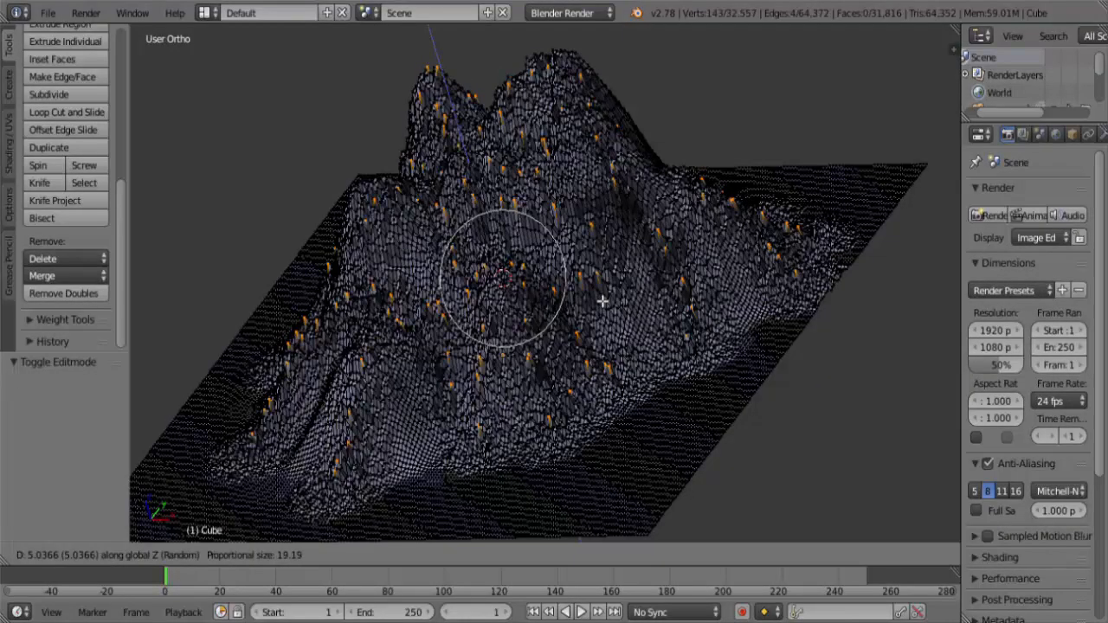
scroll(603, 301, down, 2)
click(597, 304)
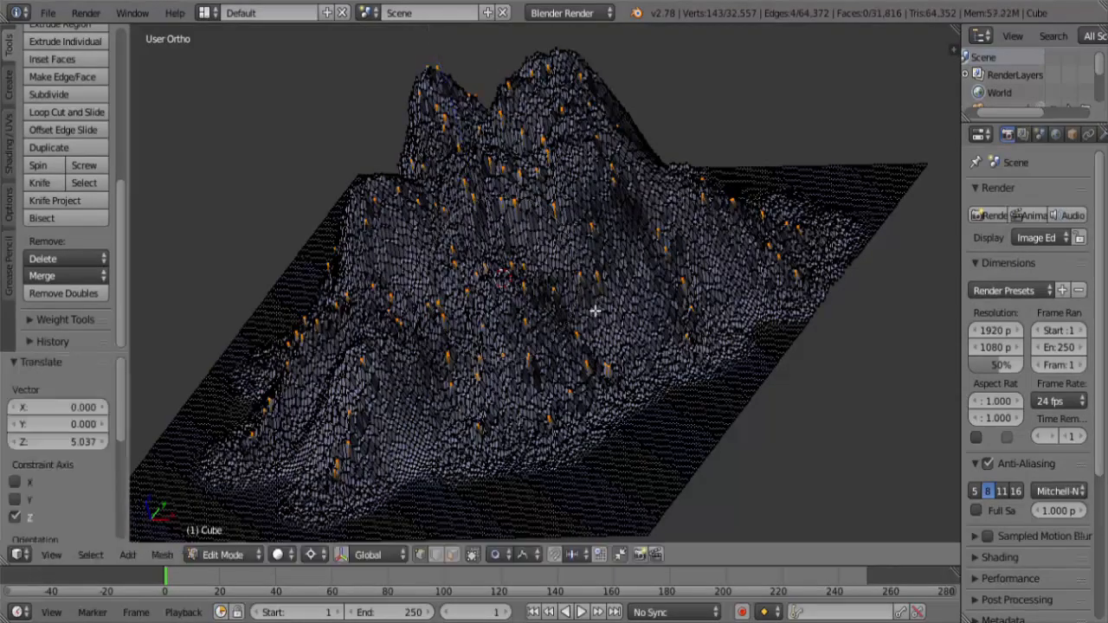
key(Tab)
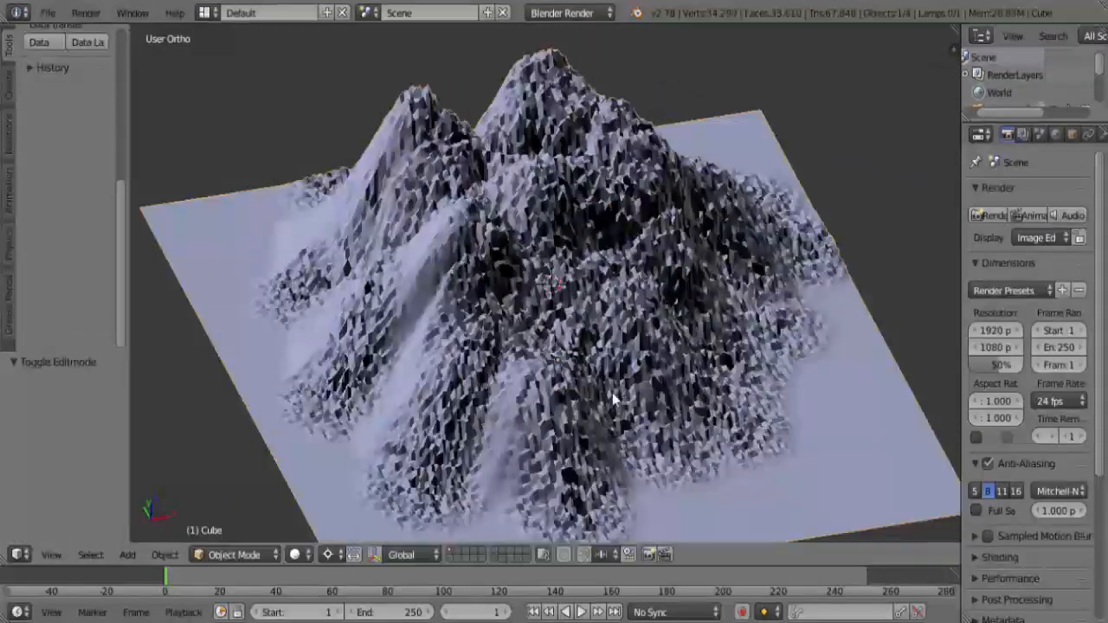
middle_drag(506, 403, 418, 395)
middle_drag(525, 329, 584, 371)
Step: Smooth all the visible terrain vertices once and return to Object Mode
key(Tab)
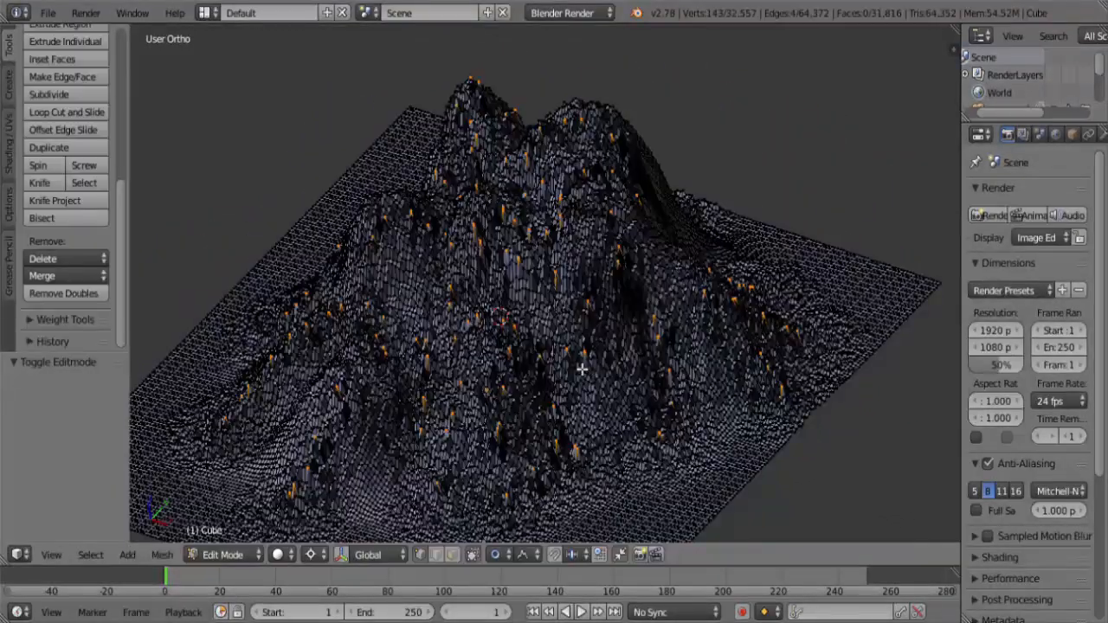
key(a)
key(w)
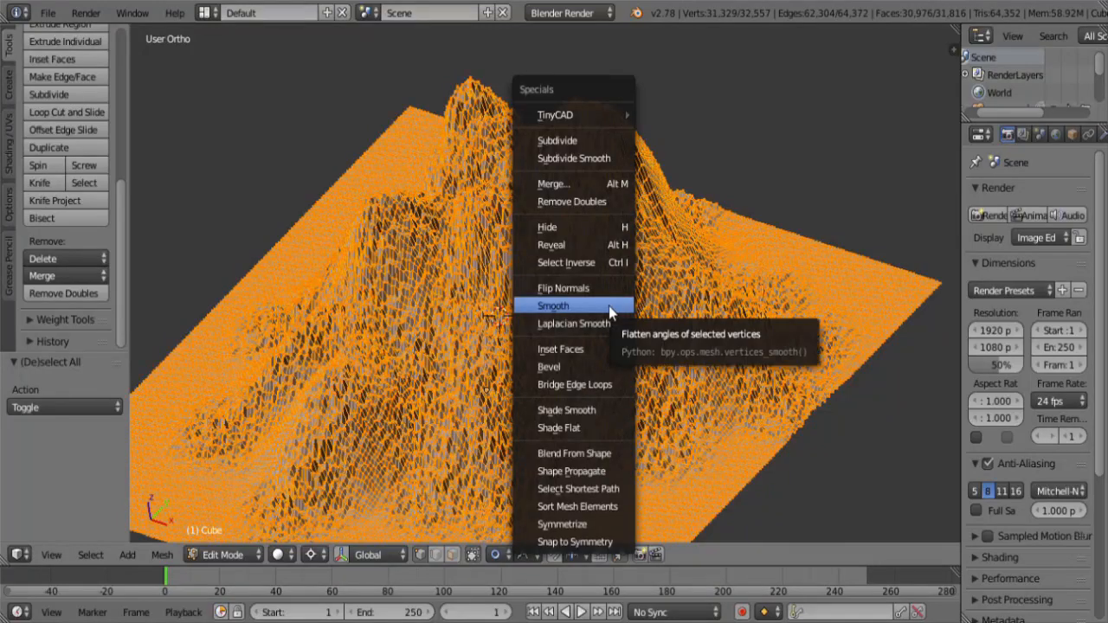
click(608, 306)
key(Tab)
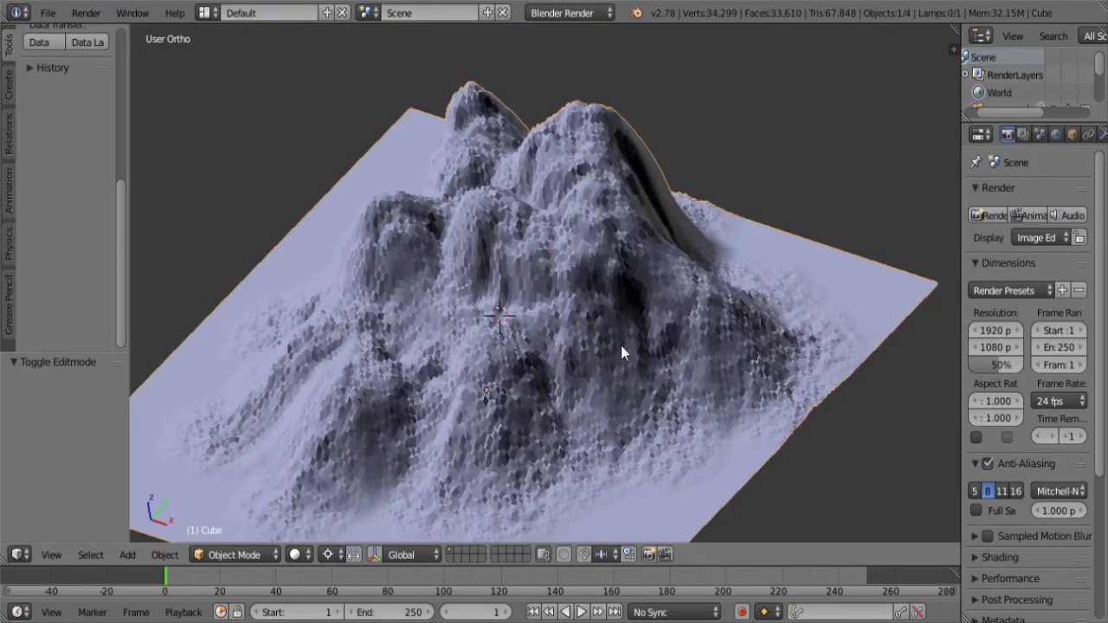
middle_drag(620, 345, 541, 378)
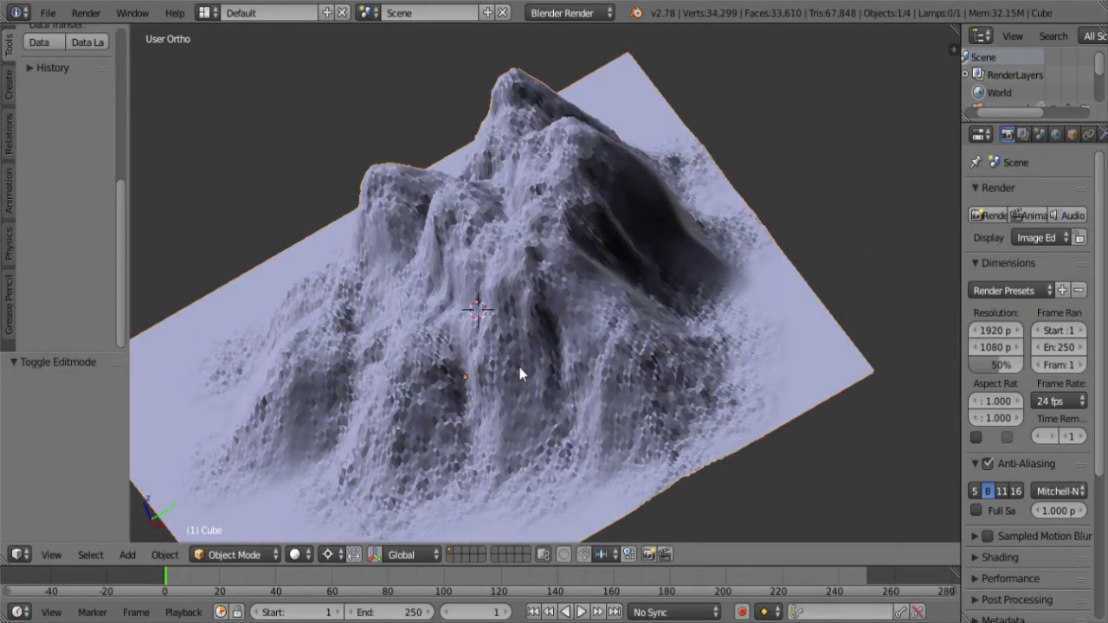
Step: Apply Decimate Geometry to the whole terrain mesh with a ratio of 0.01 and return to Object Mode
key(Tab)
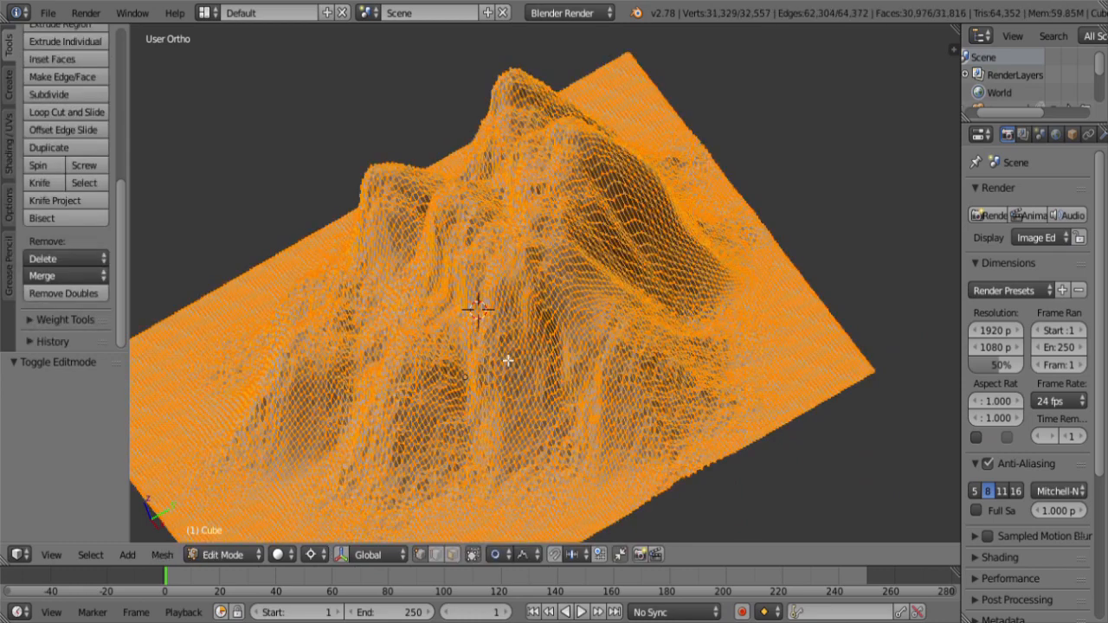
middle_drag(502, 355, 543, 358)
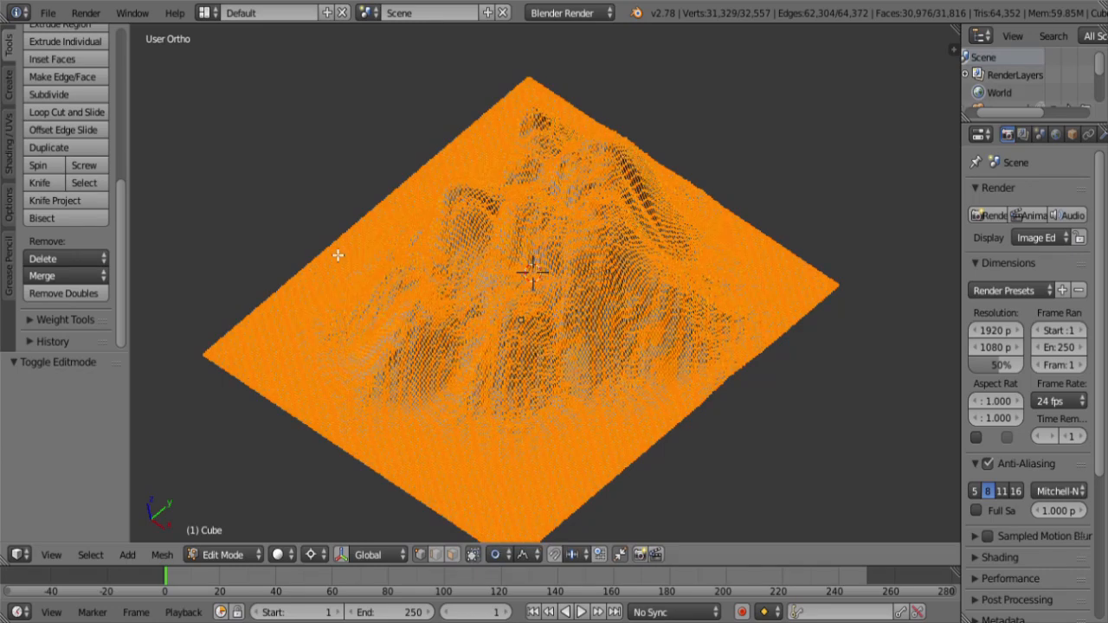
key(space)
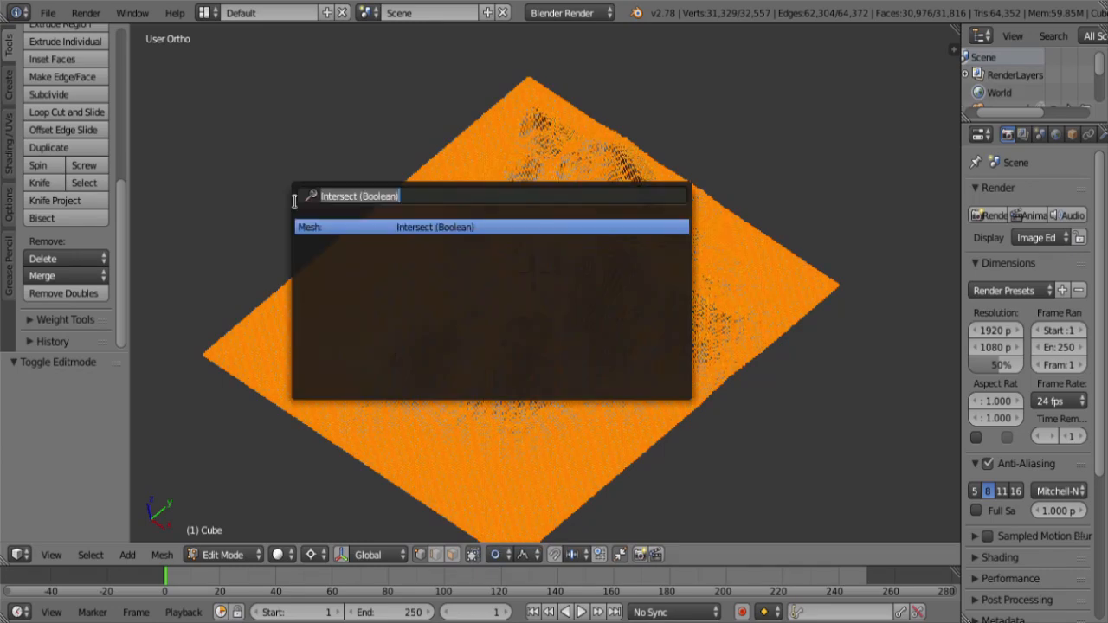
key(Right)
key(ctrl+a)
key(BackSpace)
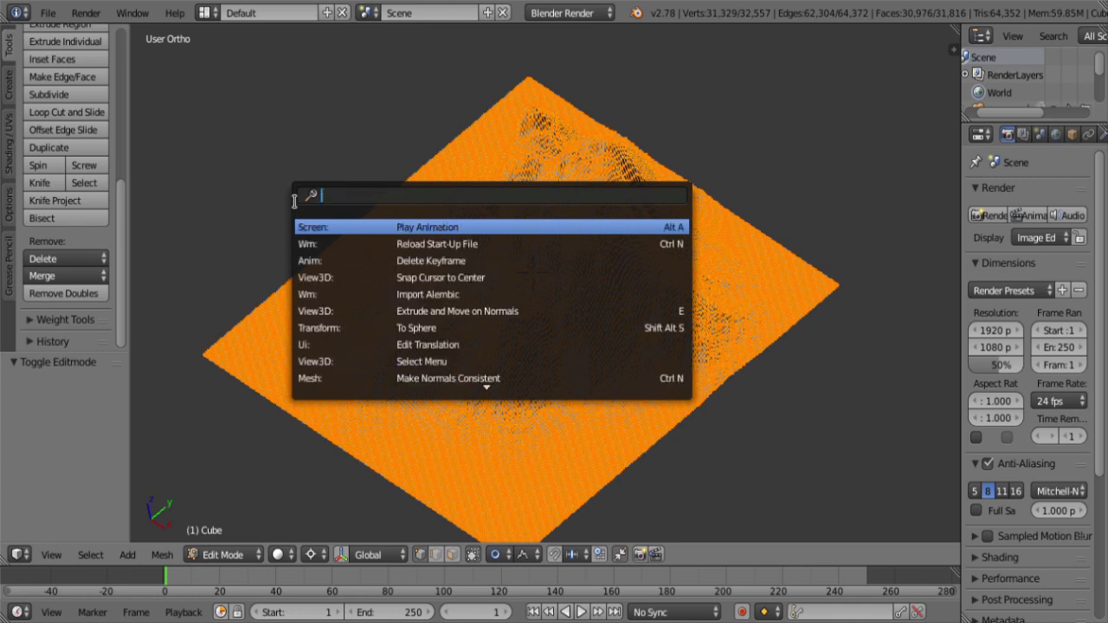
text(deci)
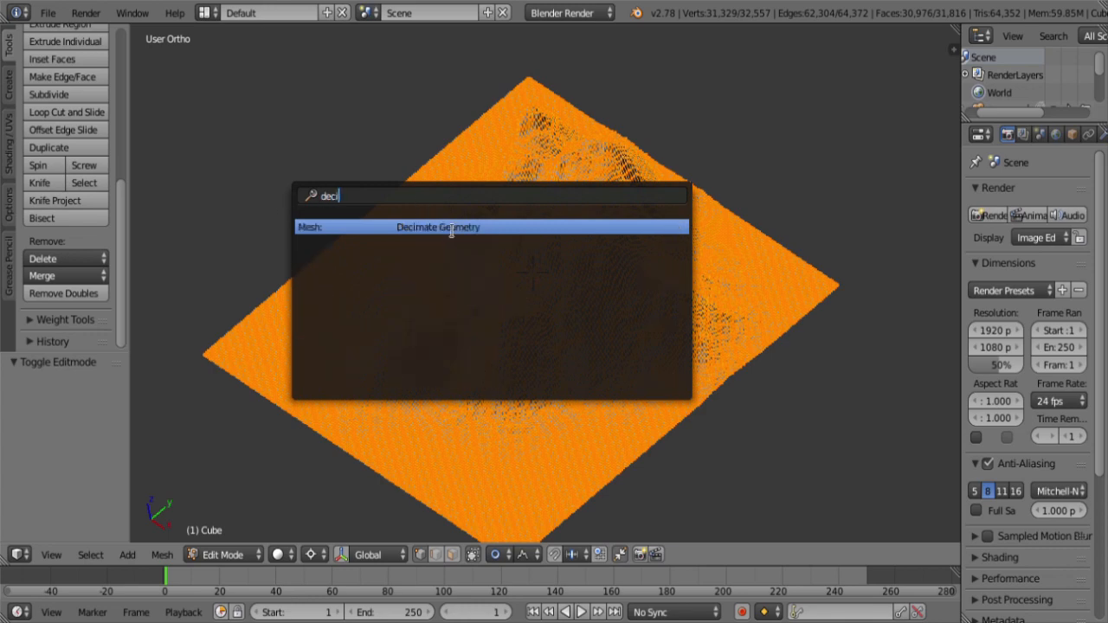
click(451, 228)
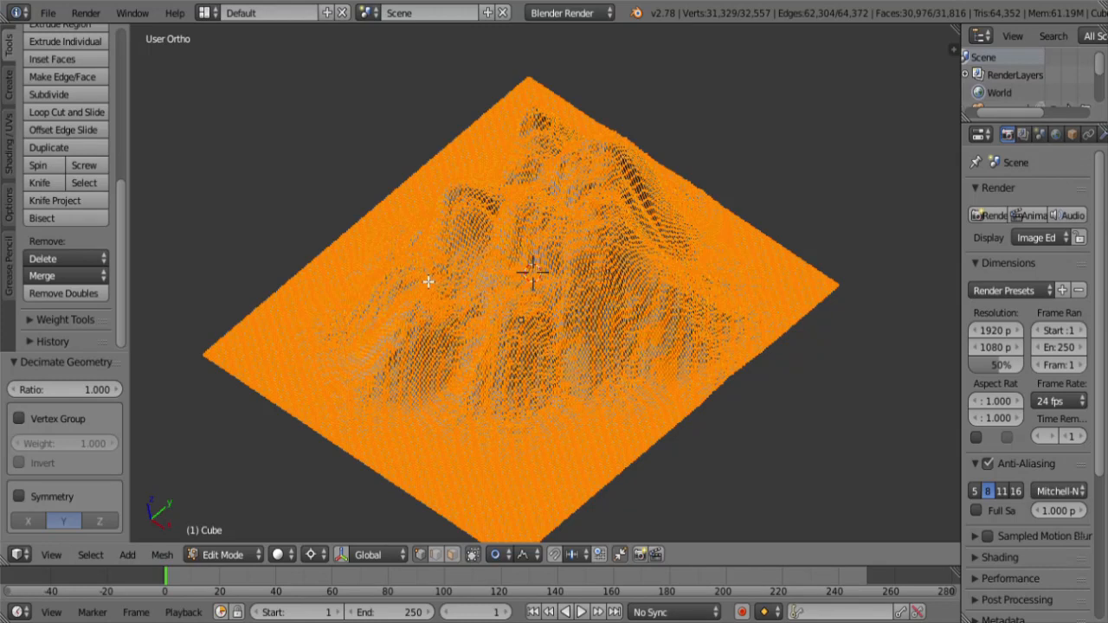
click(97, 390)
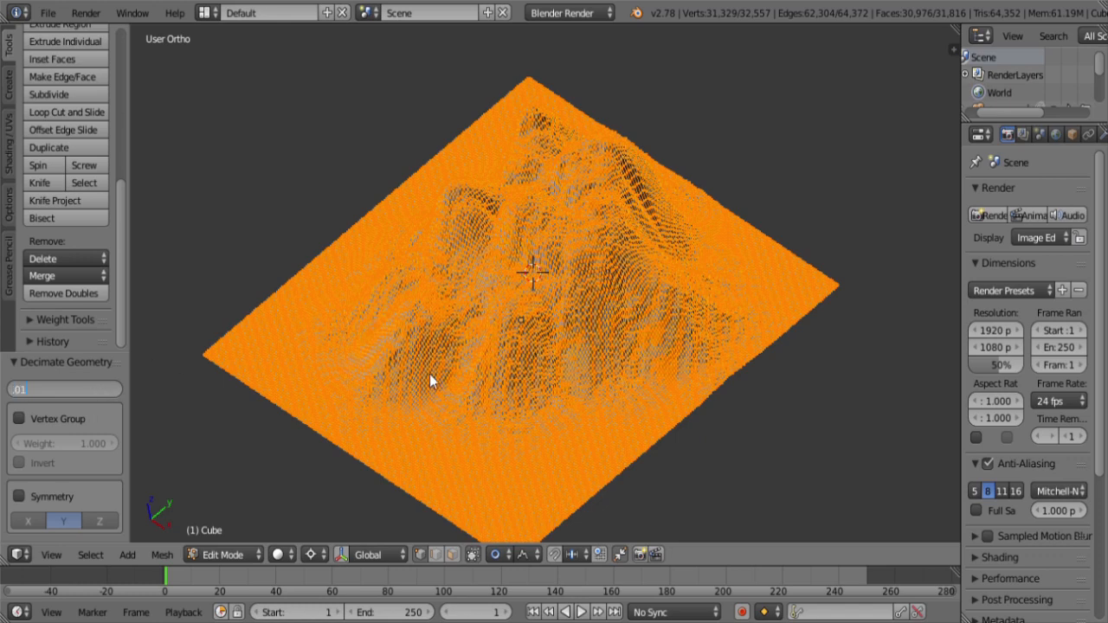
key(Return)
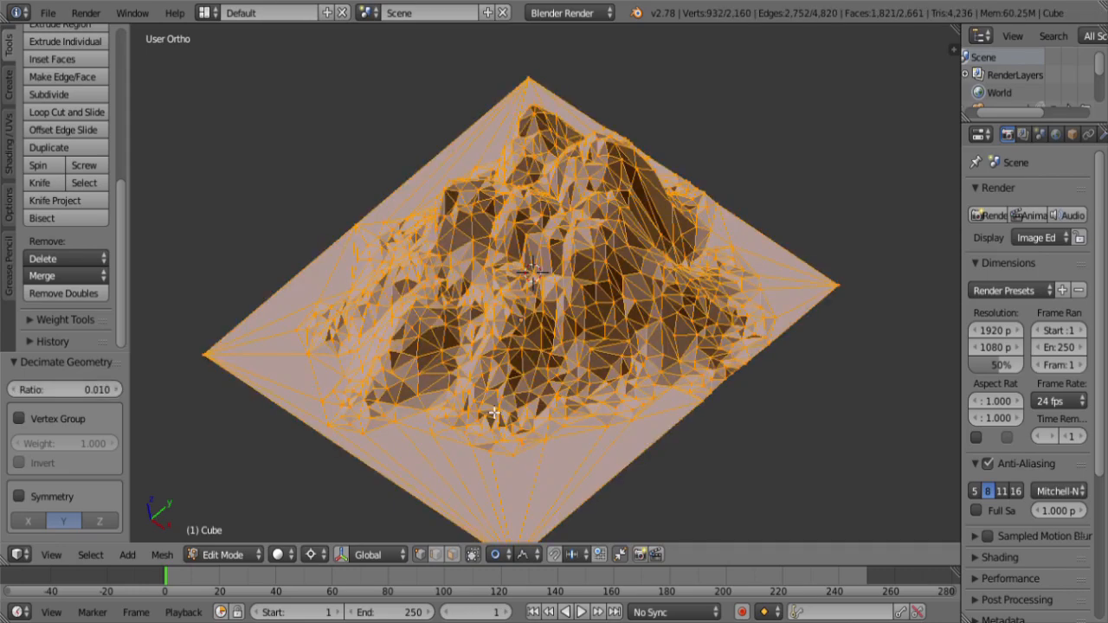
middle_drag(493, 414, 446, 427)
scroll(458, 396, up, 5)
scroll(653, 396, down, 3)
key(Tab)
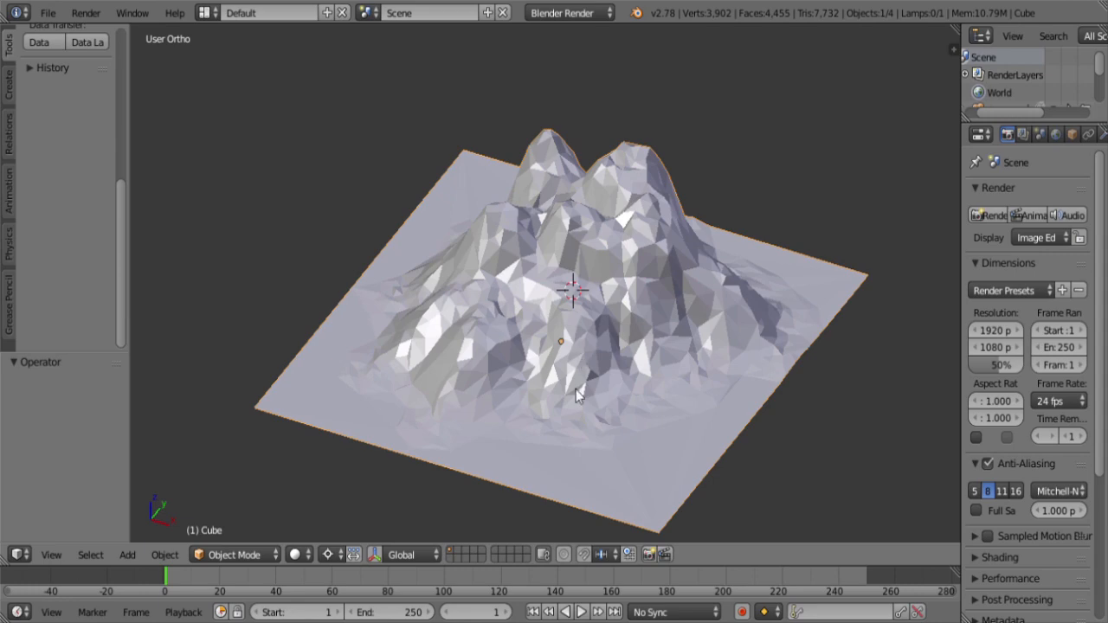
Step: Deselect the terrain, reveal the hidden castle geometry and switch the shading to wireframe
middle_drag(580, 392, 580, 374)
key(Tab)
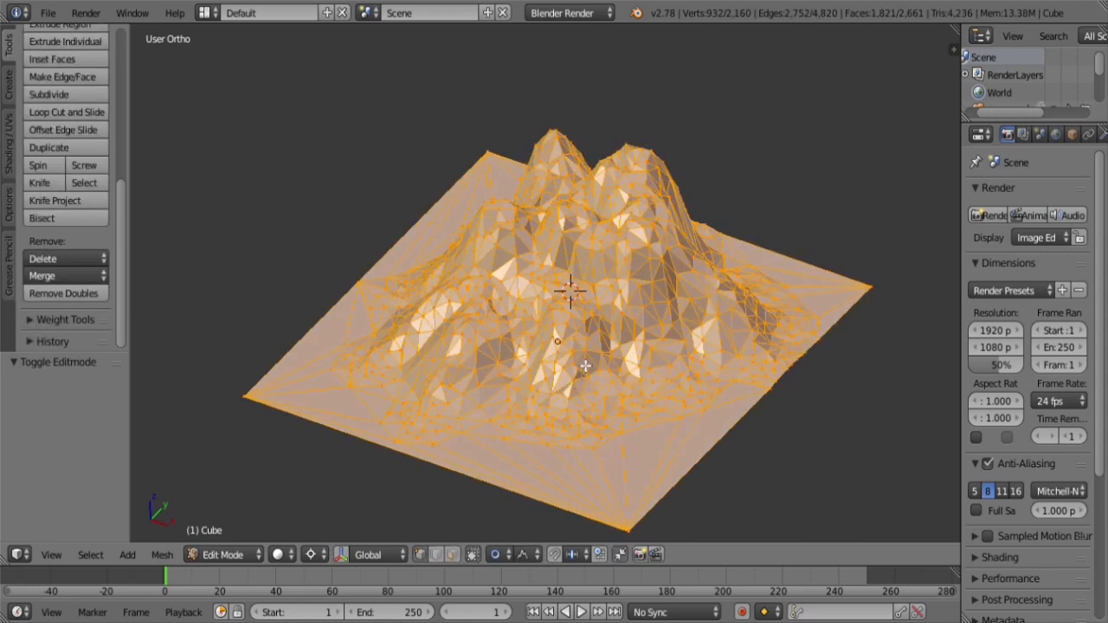
key(a)
key(alt+h)
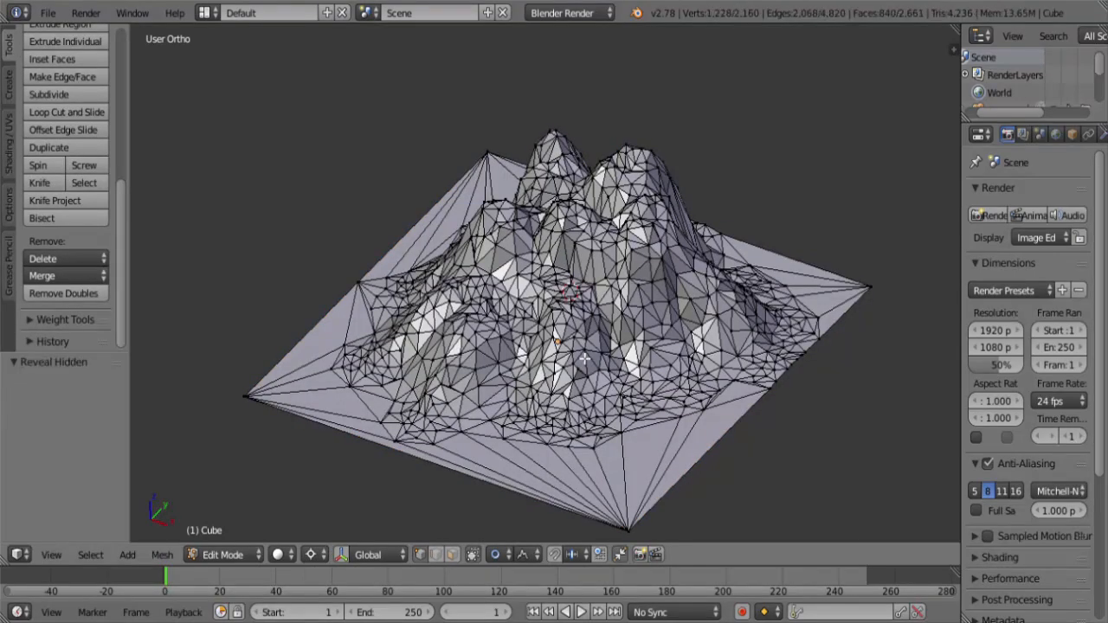
key(z)
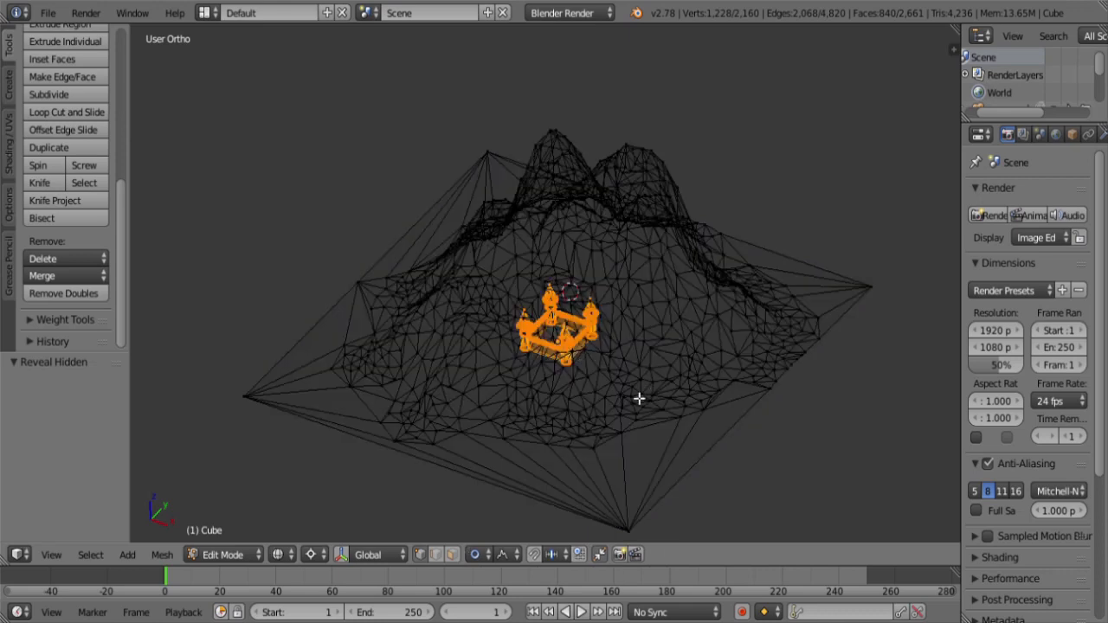
scroll(635, 397, up, 4)
scroll(631, 394, down, 1)
shift+middle_drag(639, 380, 641, 343)
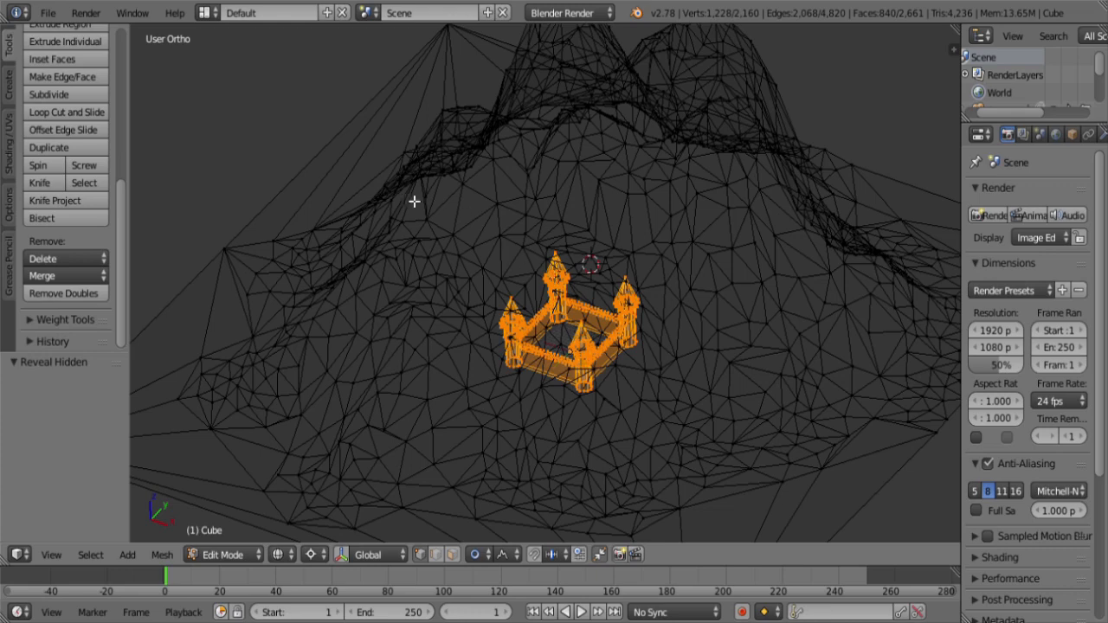
Step: Separate the selected castle geometry from the terrain into its own object and return to Object Mode
key(p)
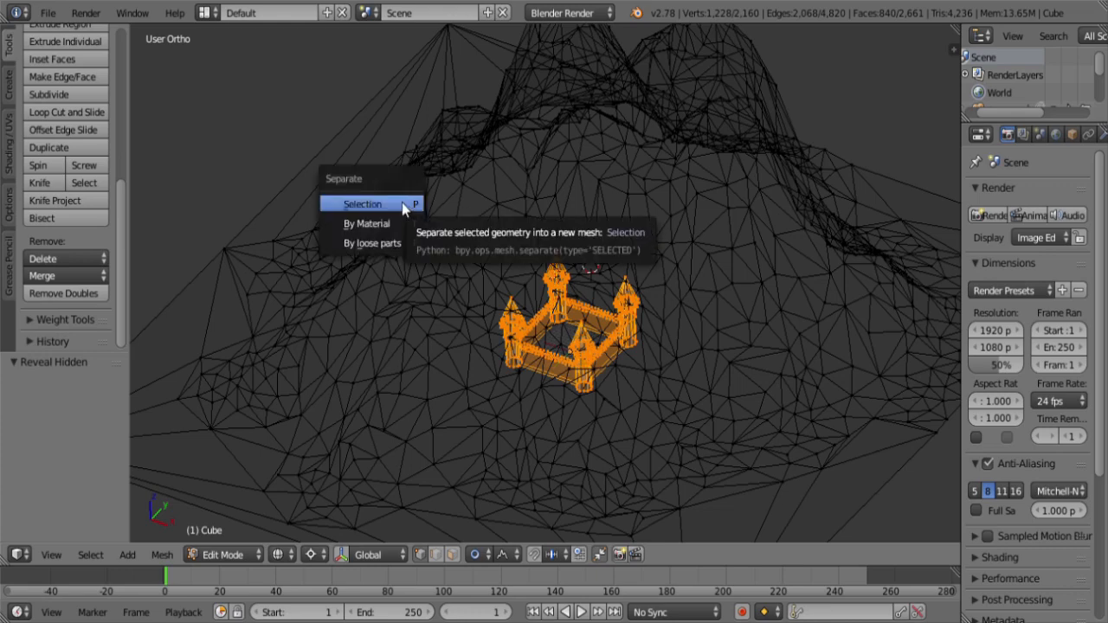
click(404, 206)
key(Tab)
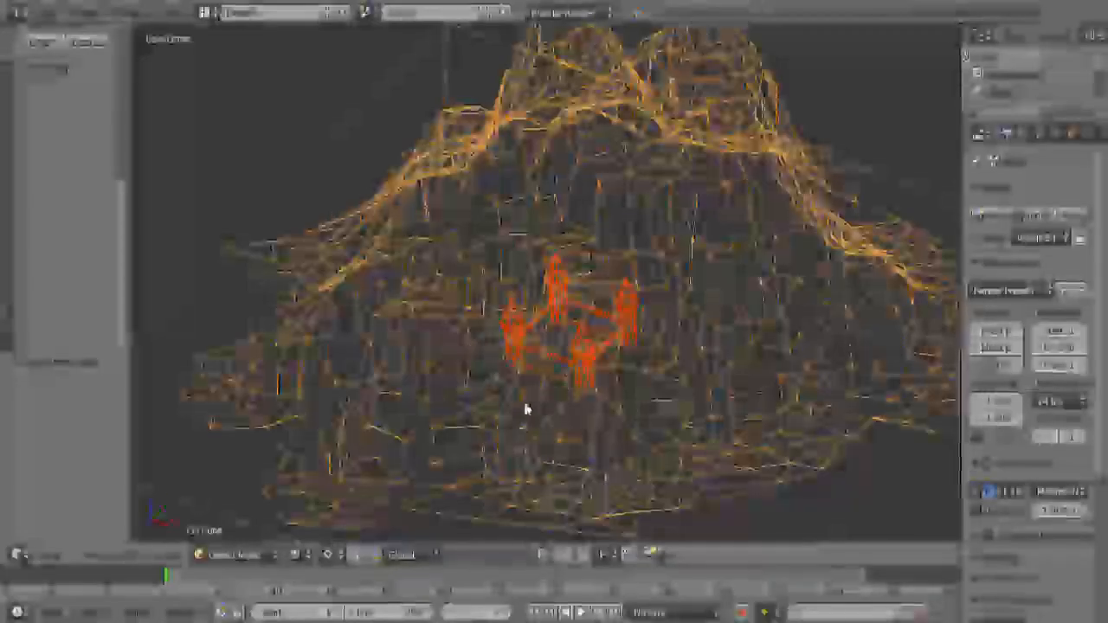
Step: Select only the castle object and move it about -23.3 in Y and 26.0 in Z, up onto the mountainside
shift+right_click(545, 362)
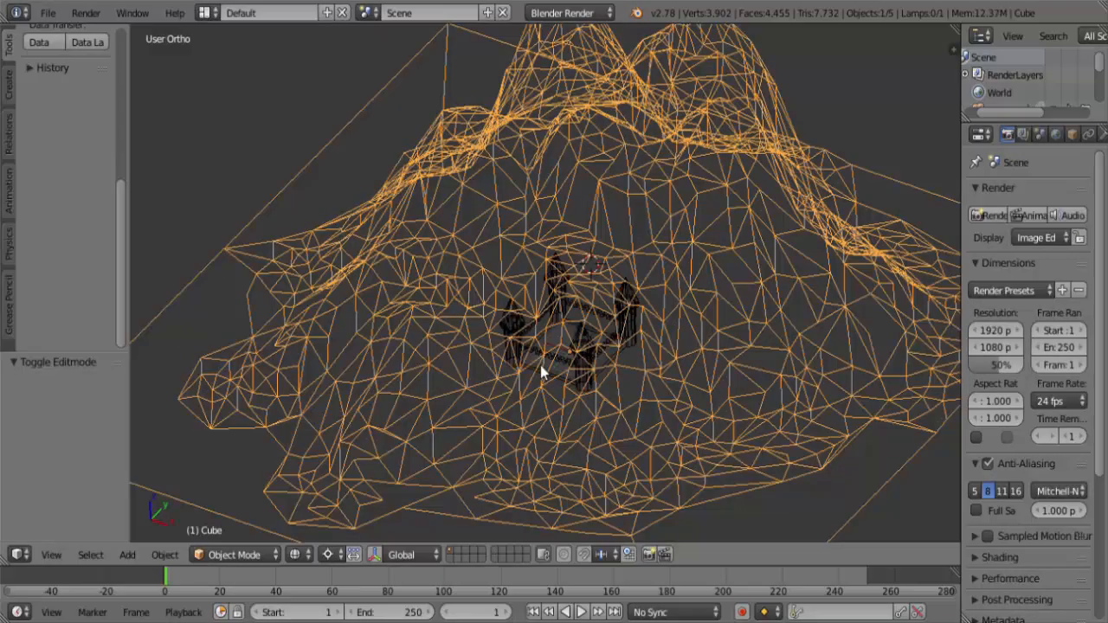
right_click(547, 362)
key(KP_3)
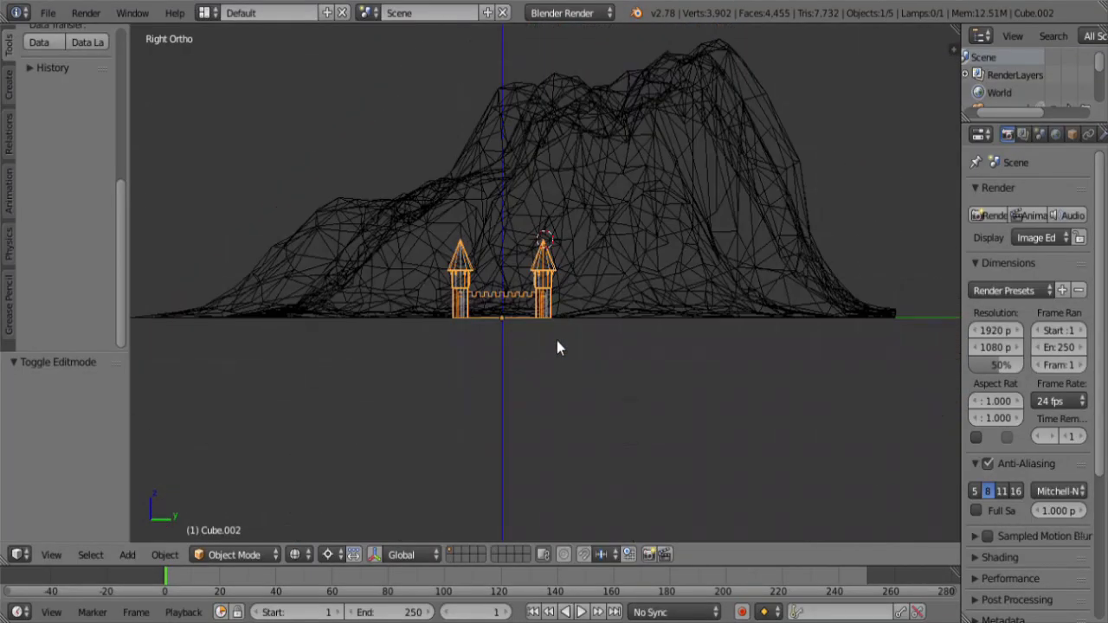
key(g)
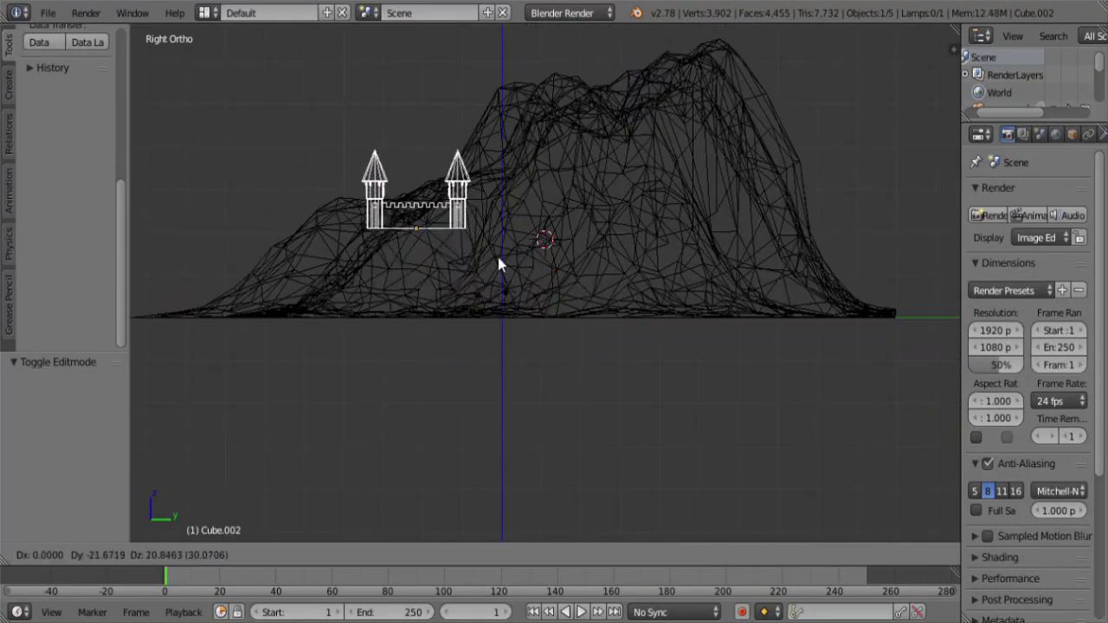
click(490, 253)
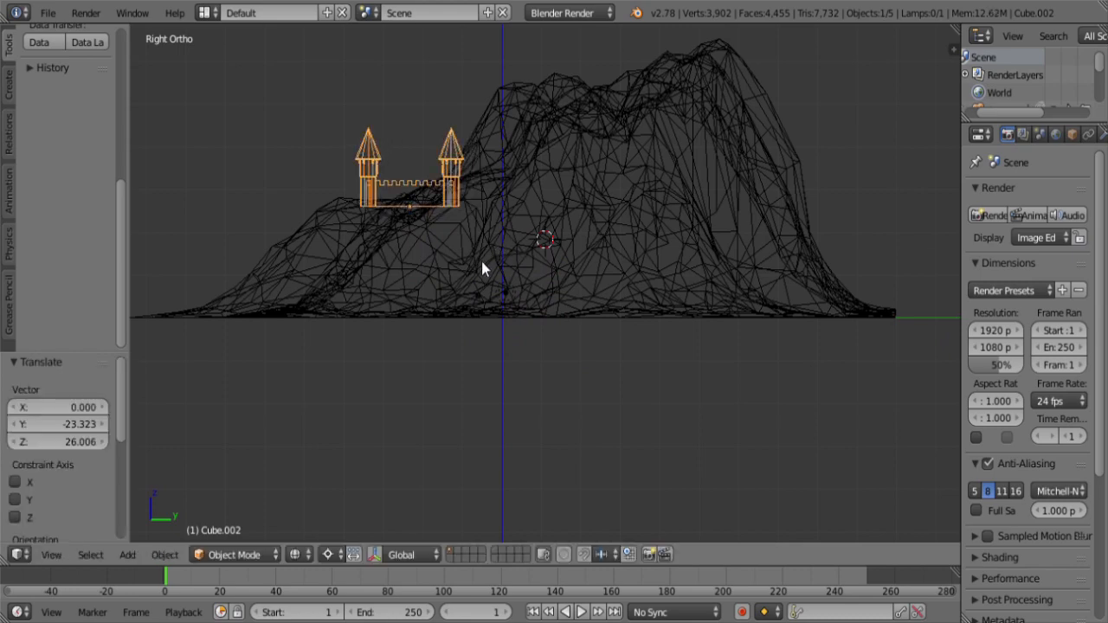
key(KP_1)
scroll(650, 190, up, 3)
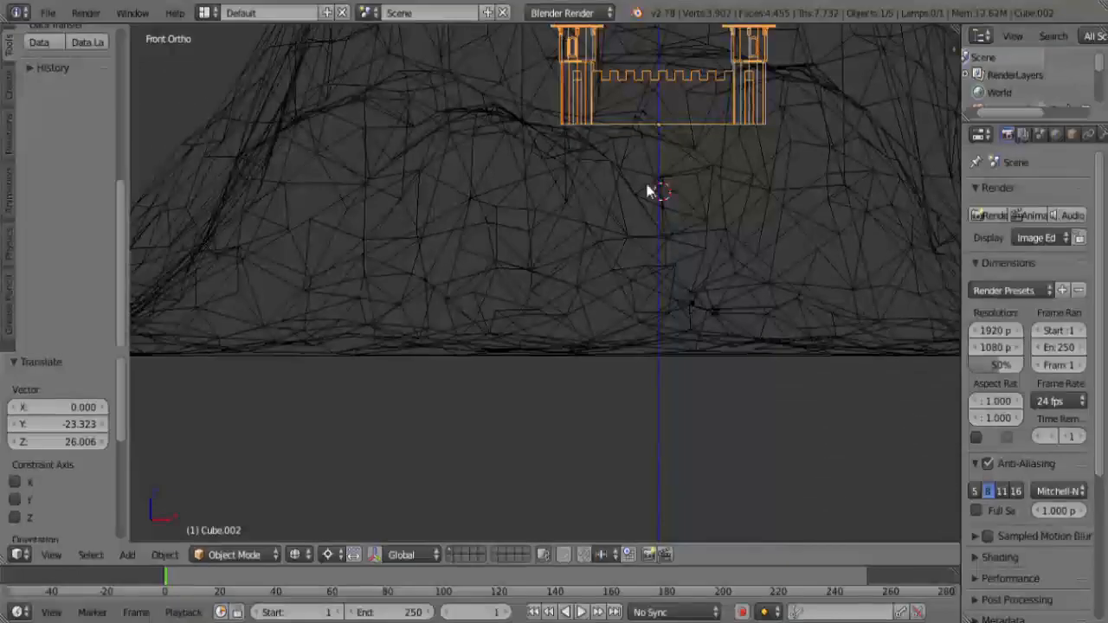
Step: Move the castle in front view about 9 units along negative X and 2 units down the mountain slope
scroll(670, 216, down, 1)
key(z)
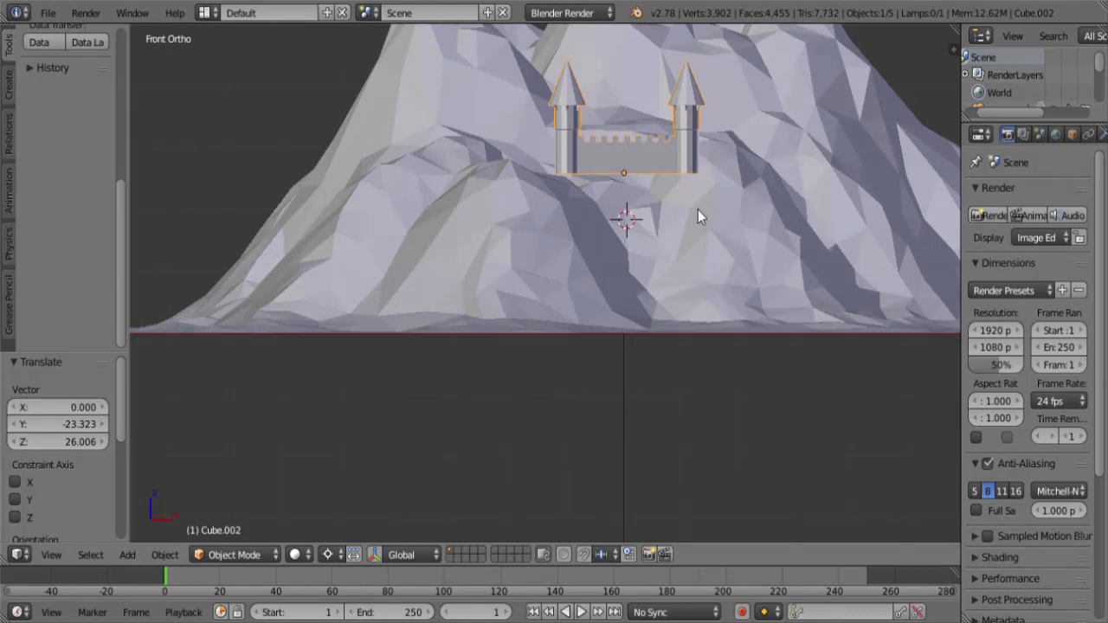
key(g)
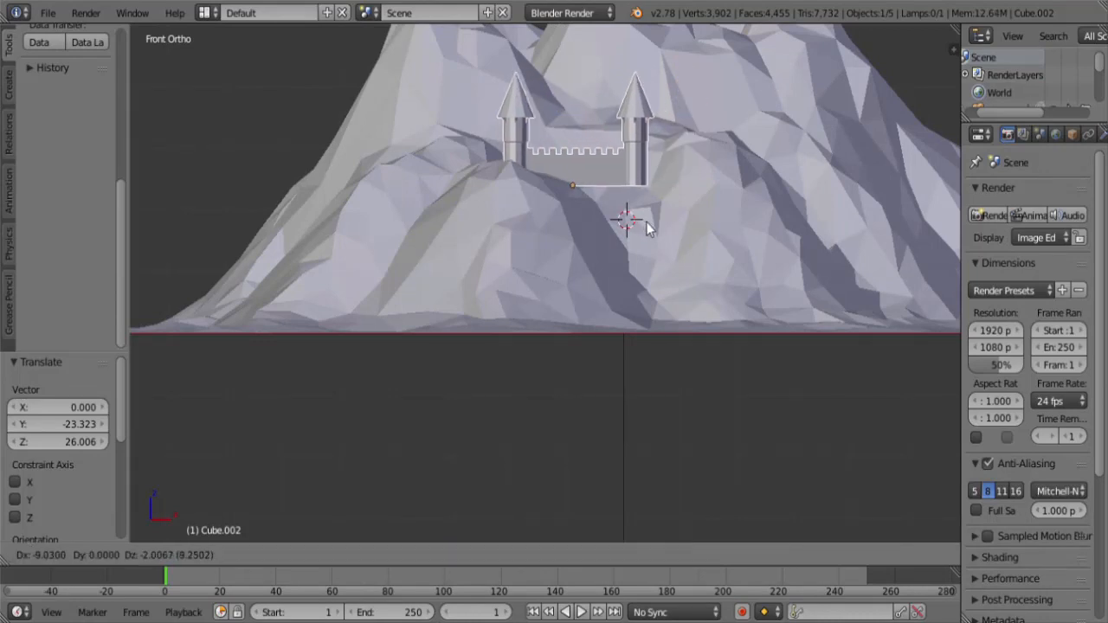
click(646, 222)
Step: Select all castle geometry above the base and try to raise it 7 units along Z with random-falloff proportional editing
key(Tab)
key(z)
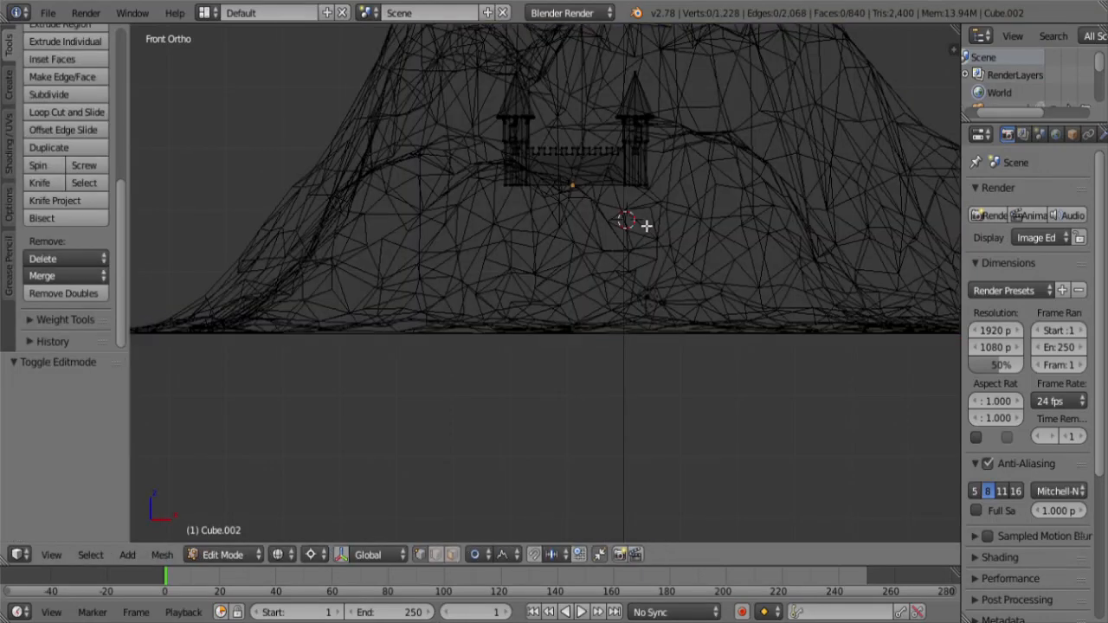
key(a)
key(b)
middle_drag(692, 178, 649, 250)
key(c)
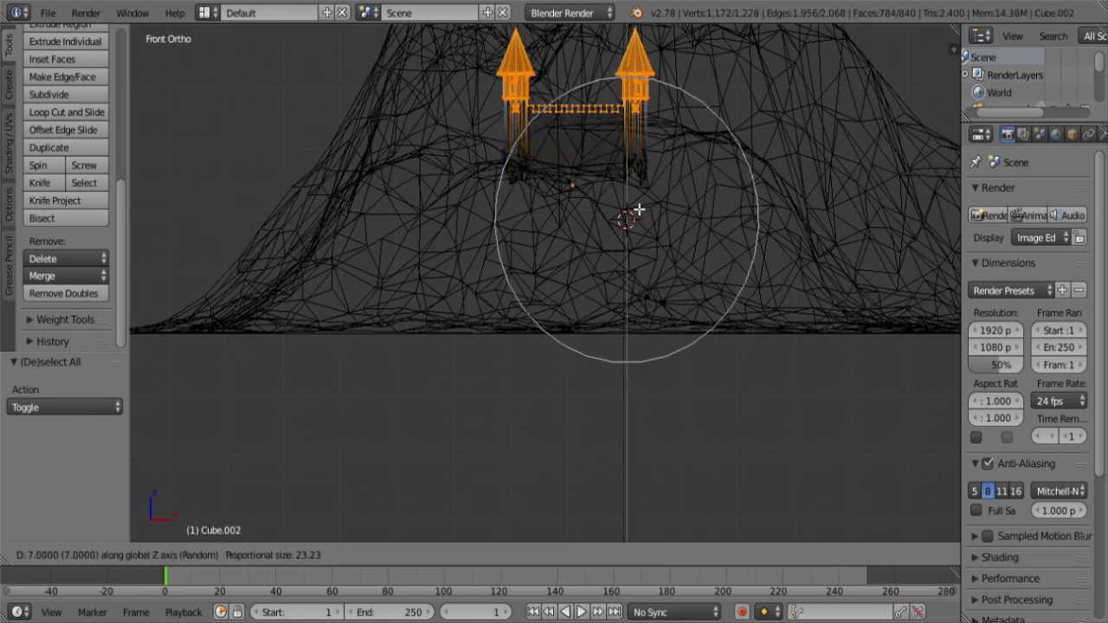
key(Escape)
Step: Disable proportional editing and raise the selected upper castle geometry 7 units along Z to lengthen the walls and towers
click(475, 555)
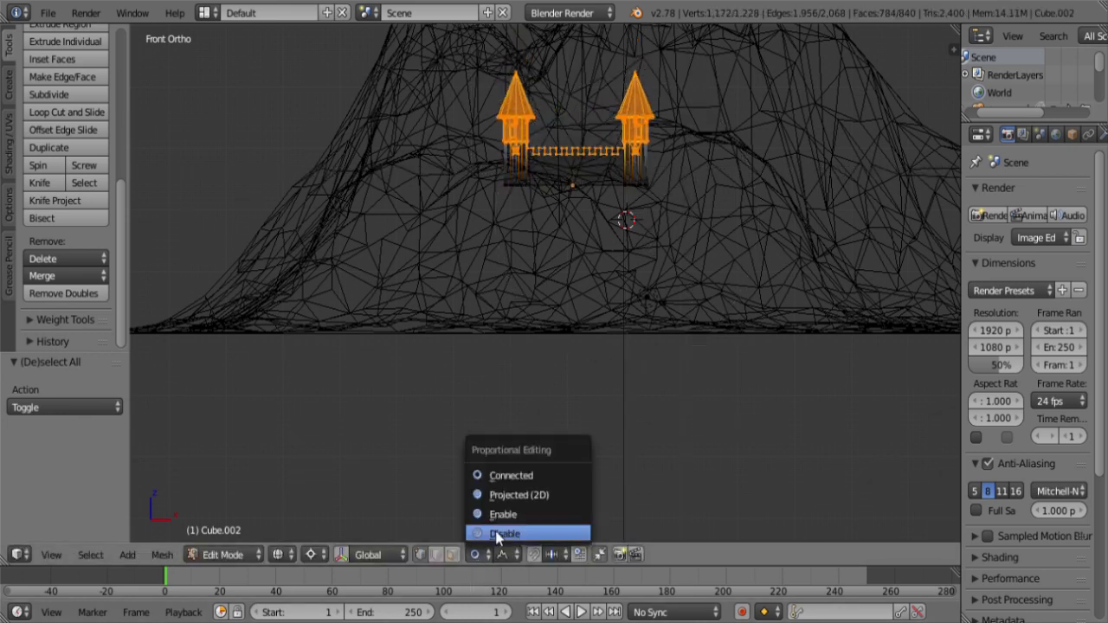
click(481, 535)
key(g)
key(z)
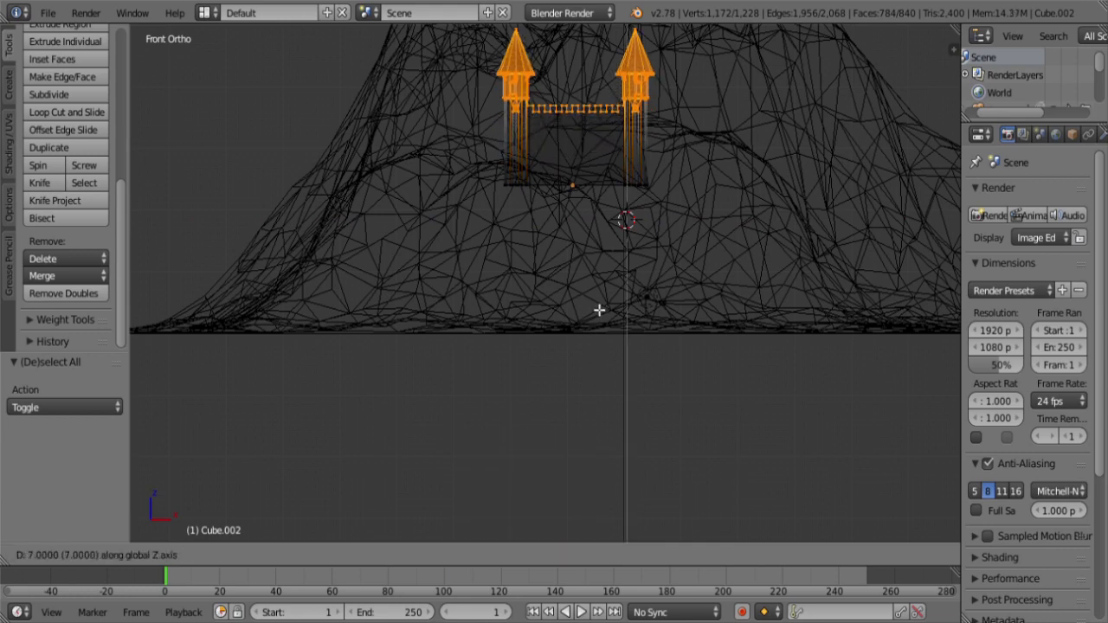
click(599, 309)
key(Tab)
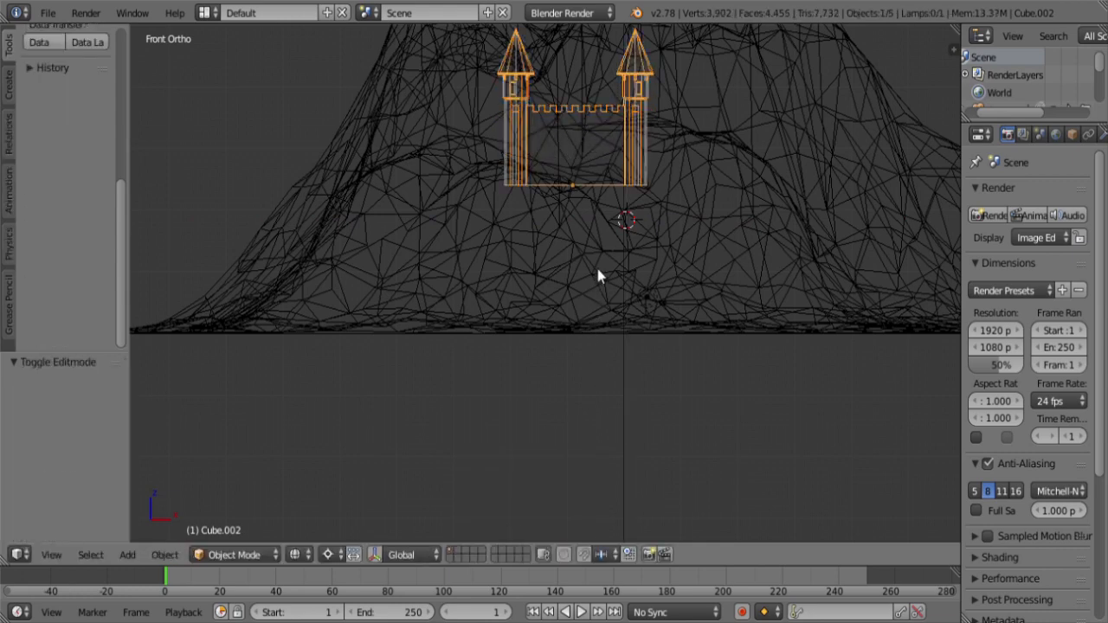
Step: Lower the whole castle about 2.5 units along Z into the mountain
shift+middle_drag(595, 264, 617, 275)
key(z)
scroll(609, 275, up, 1)
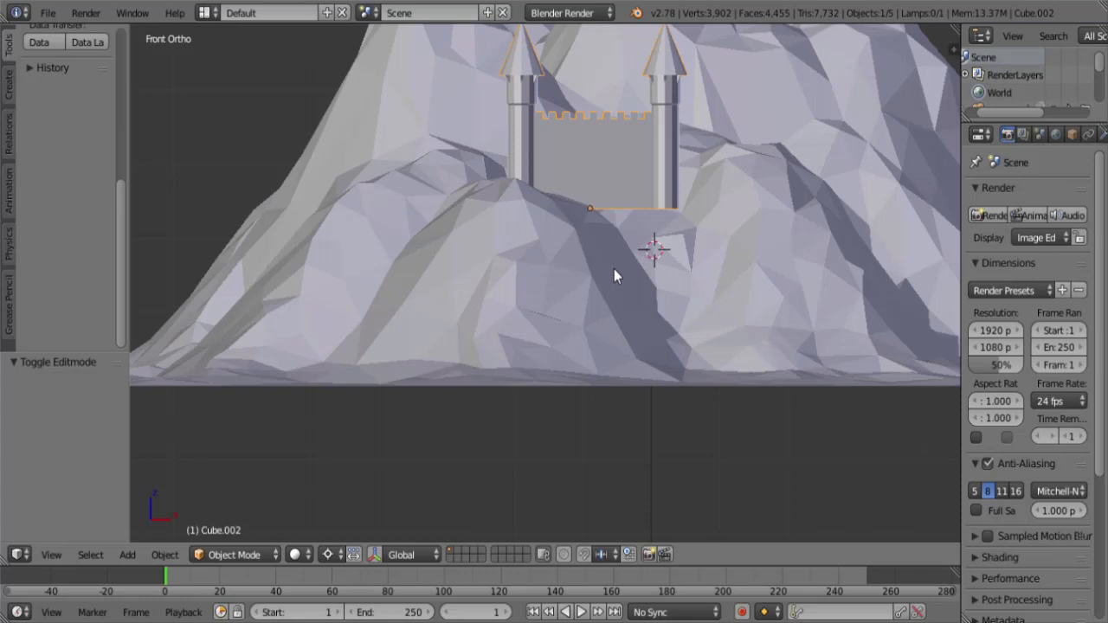
key(g)
key(z)
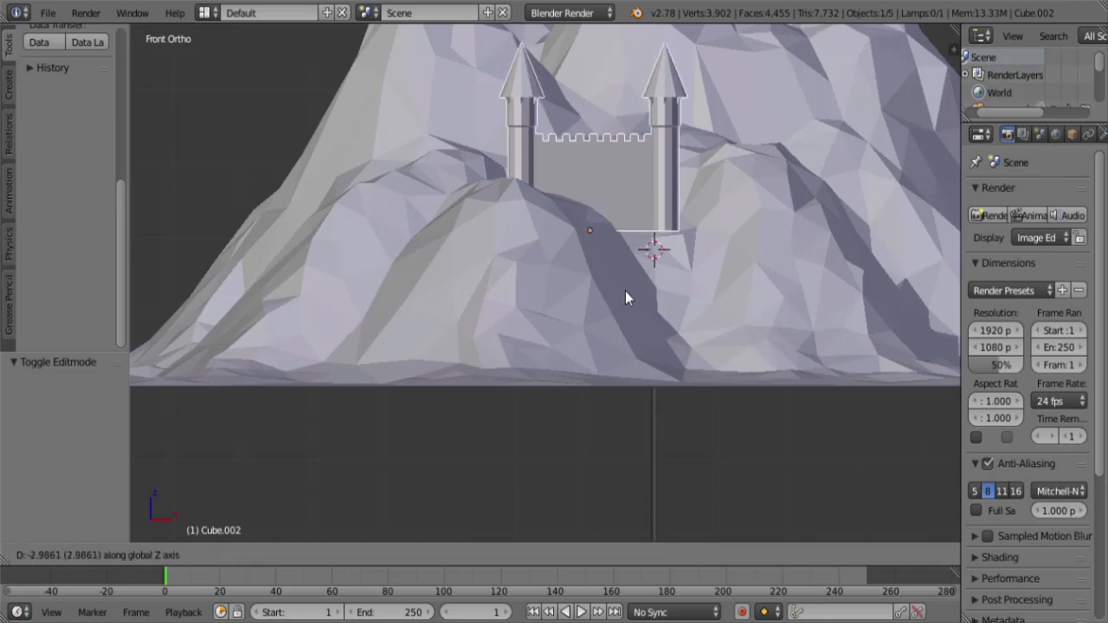
click(624, 287)
Step: Snap the 3D cursor to the castle's origin, checking its position over the mountain mesh from above
middle_drag(610, 279, 562, 355)
key(KP_7)
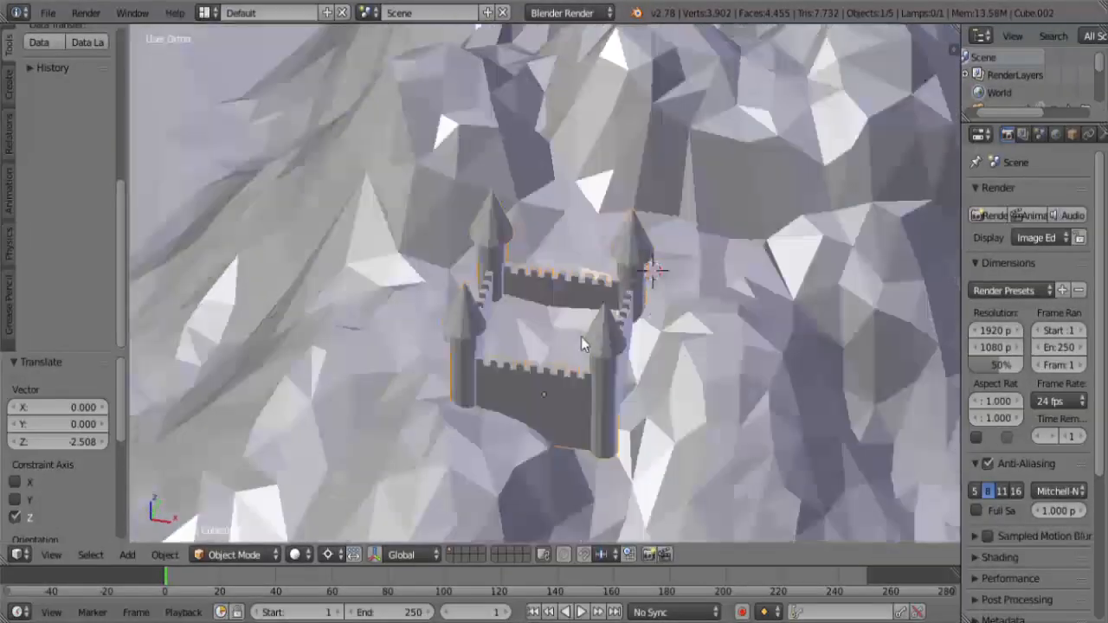
scroll(709, 303, down, 5)
right_click(709, 303)
key(Tab)
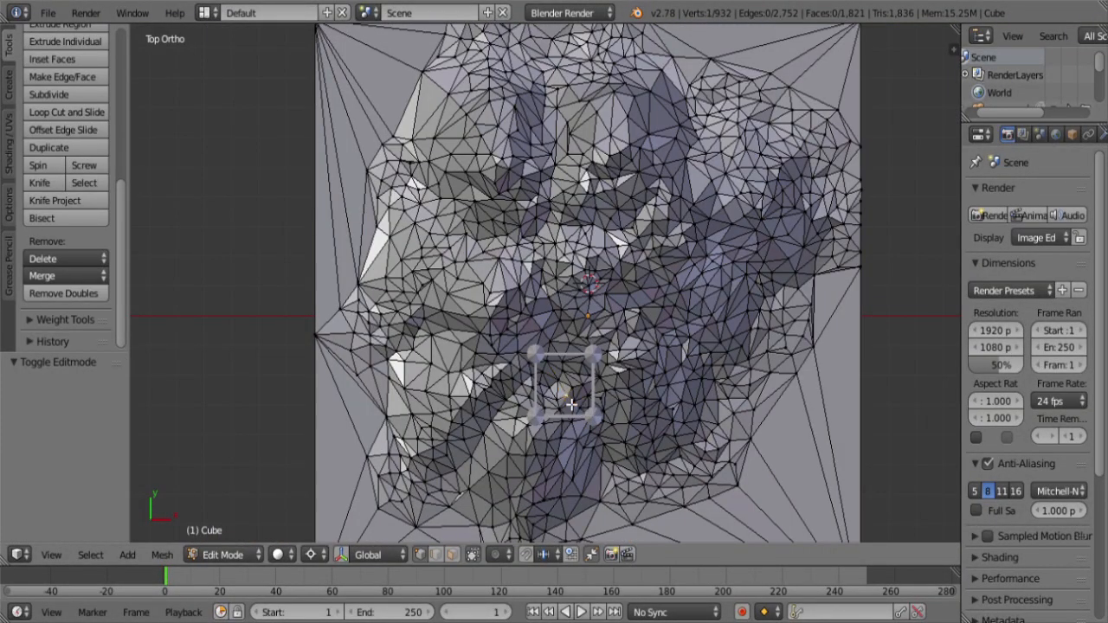
shift+middle_drag(593, 404, 594, 347)
key(Tab)
key(shift+s)
click(657, 355)
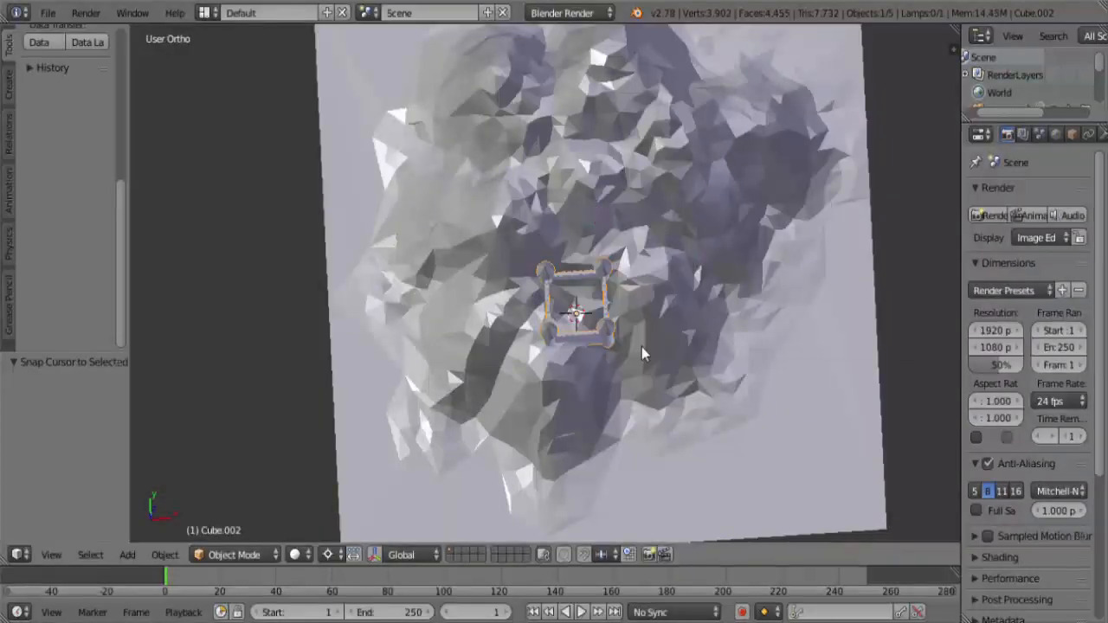
Step: Select the mountain vertices in the middle of the castle courtyard and enable proportional editing with Smooth falloff
key(Tab)
scroll(597, 352, up, 4)
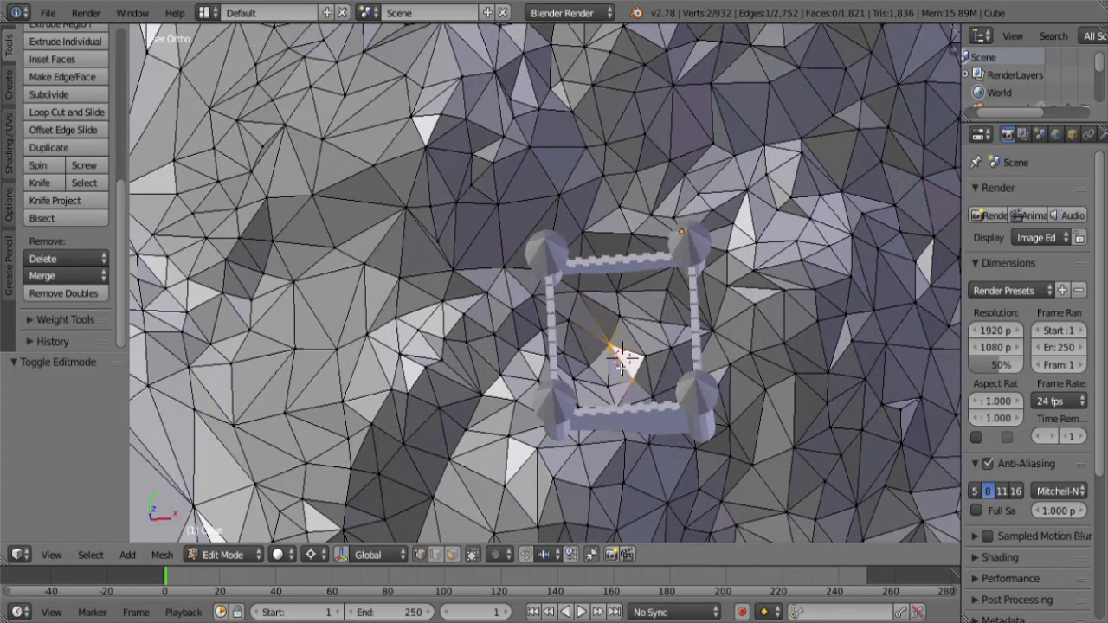
click(497, 555)
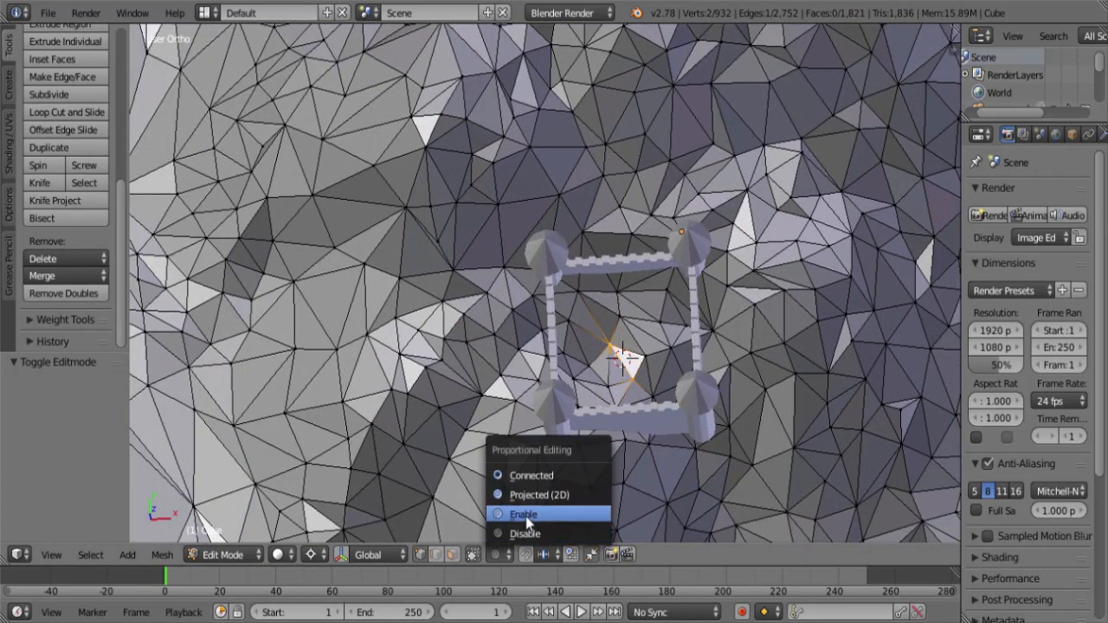
click(526, 518)
click(522, 555)
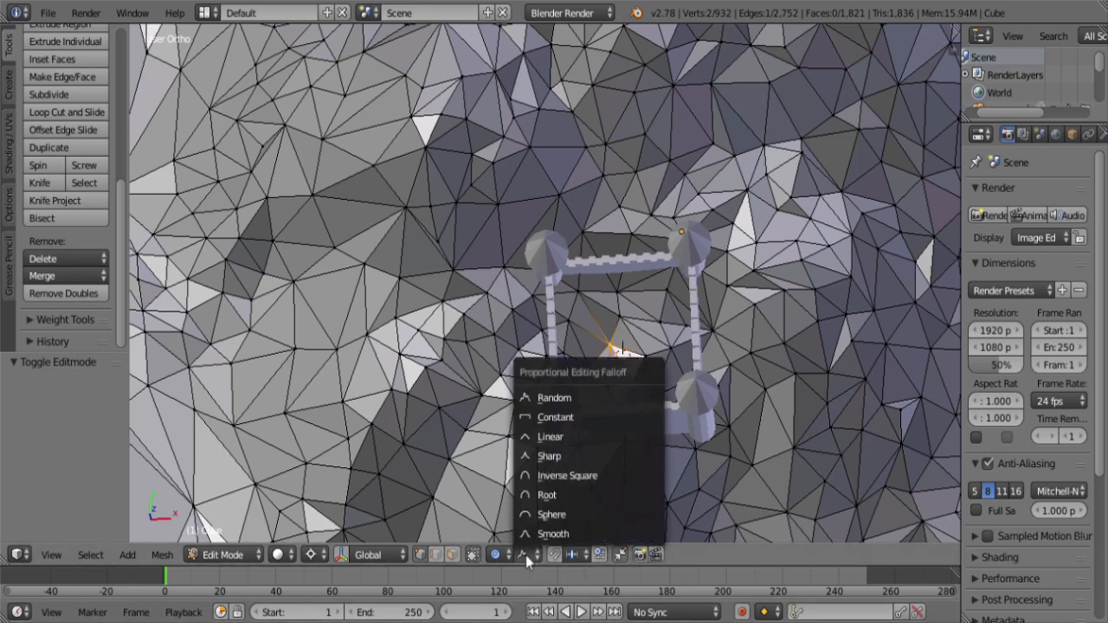
click(535, 532)
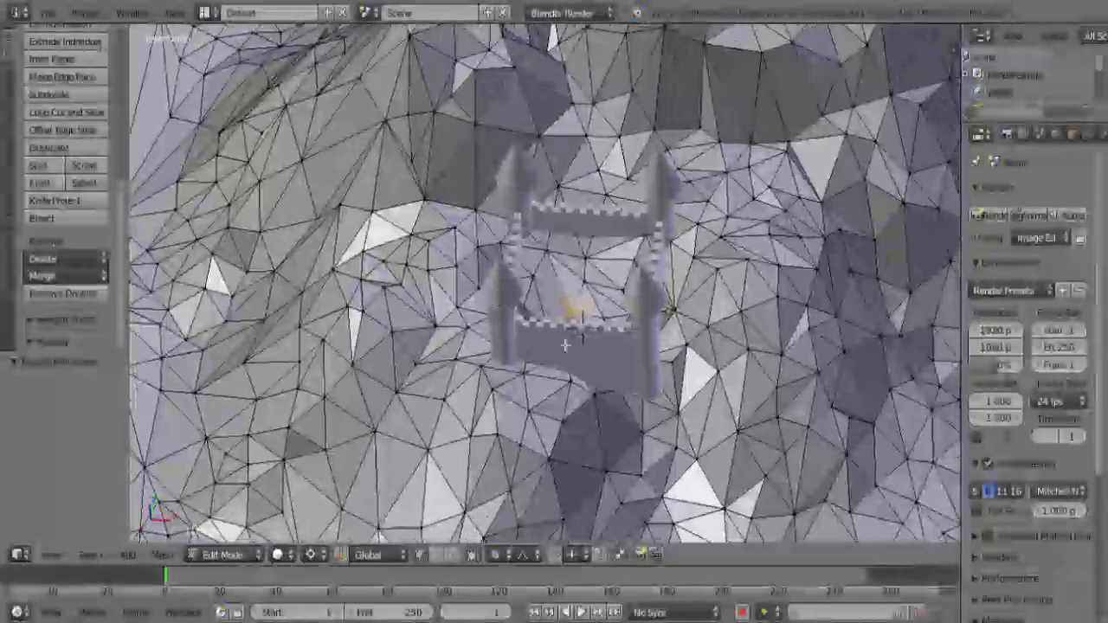
Step: Flatten the terrain under the castle by scaling it to 0 along Z with a proportional size of about 34
key(s)
key(z)
scroll(618, 319, down, 5)
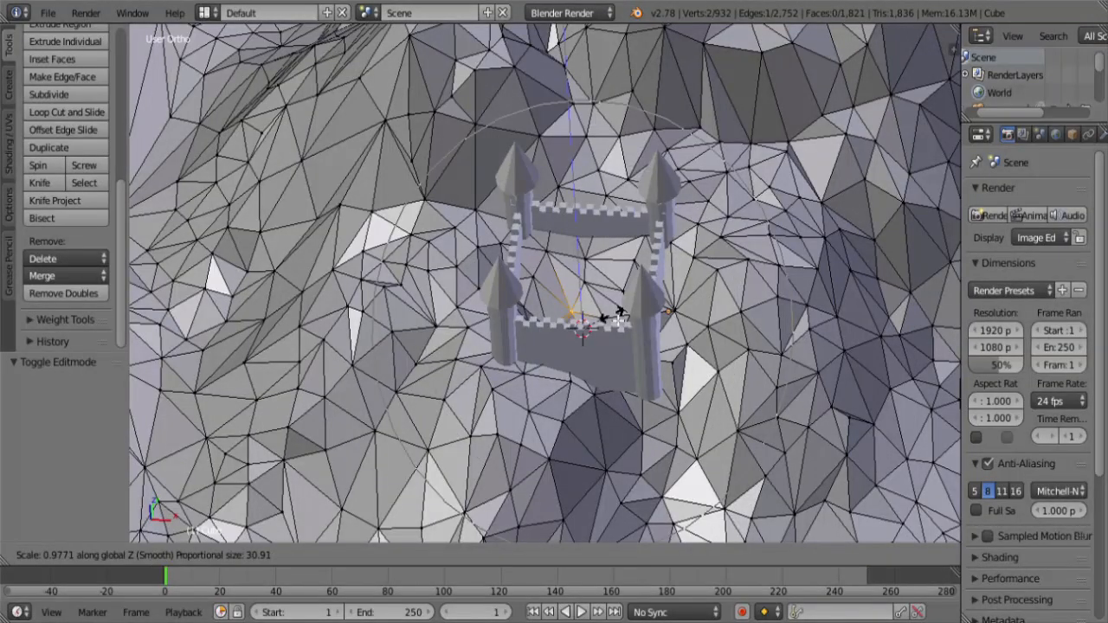
text(0)
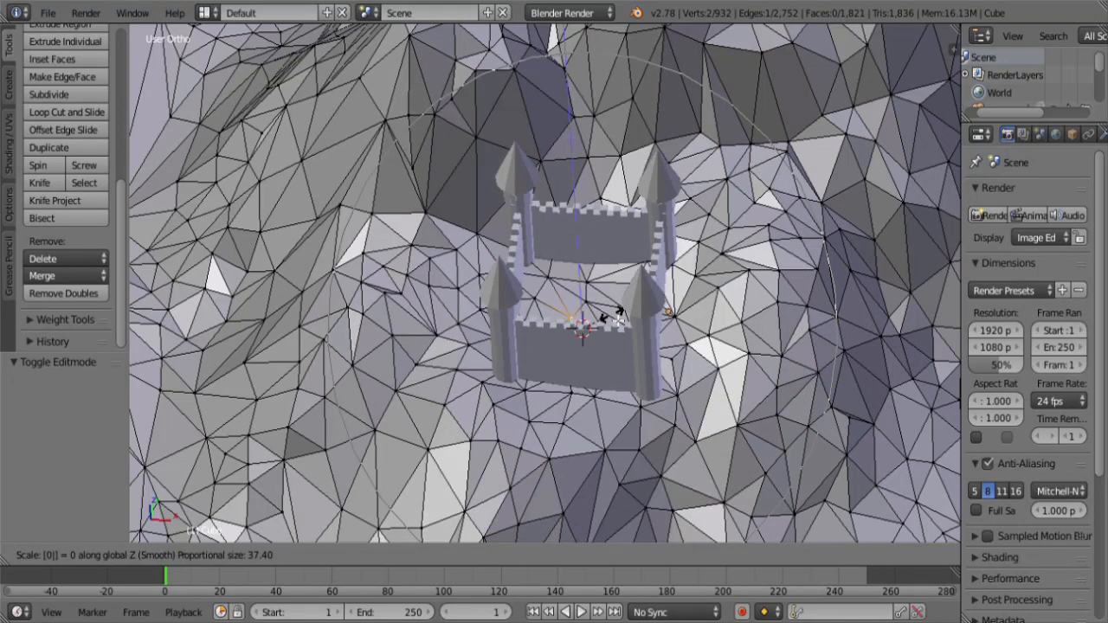
scroll(619, 316, down, 3)
scroll(619, 317, up, 2)
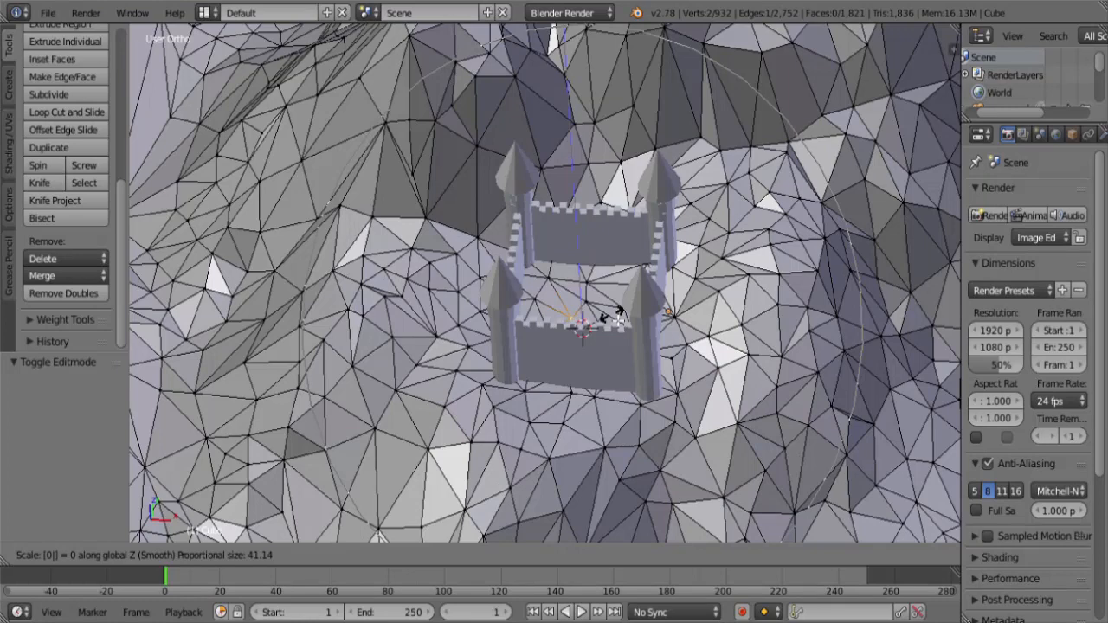
scroll(619, 317, up, 2)
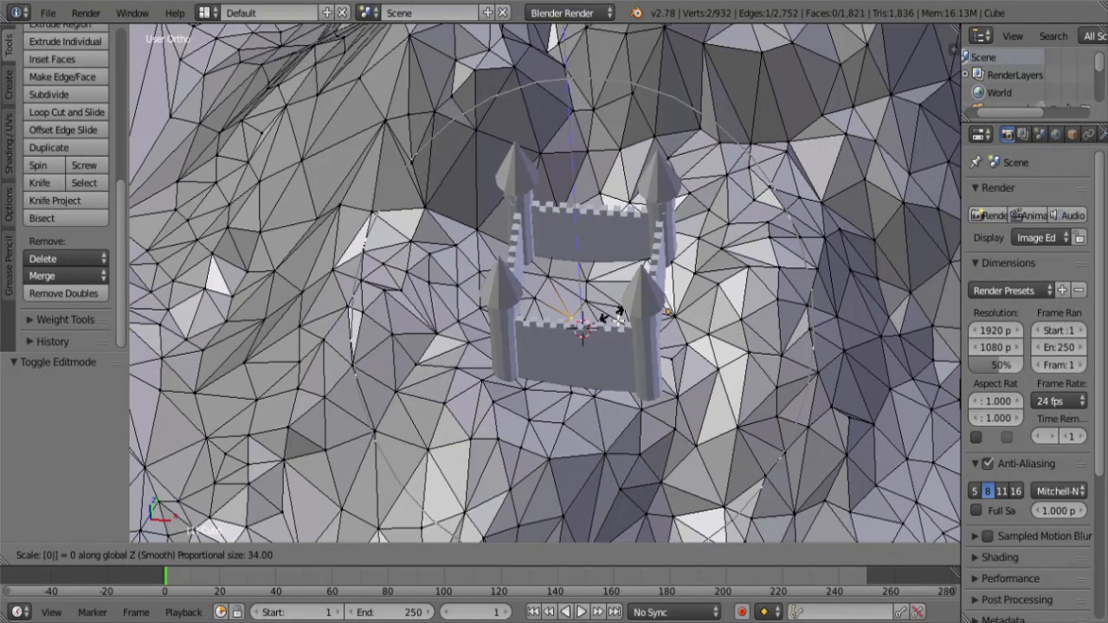
click(619, 317)
Step: Raise the two mountain vertices beside the castle's front corner tower about 4.4 units along Z
right_click(665, 409)
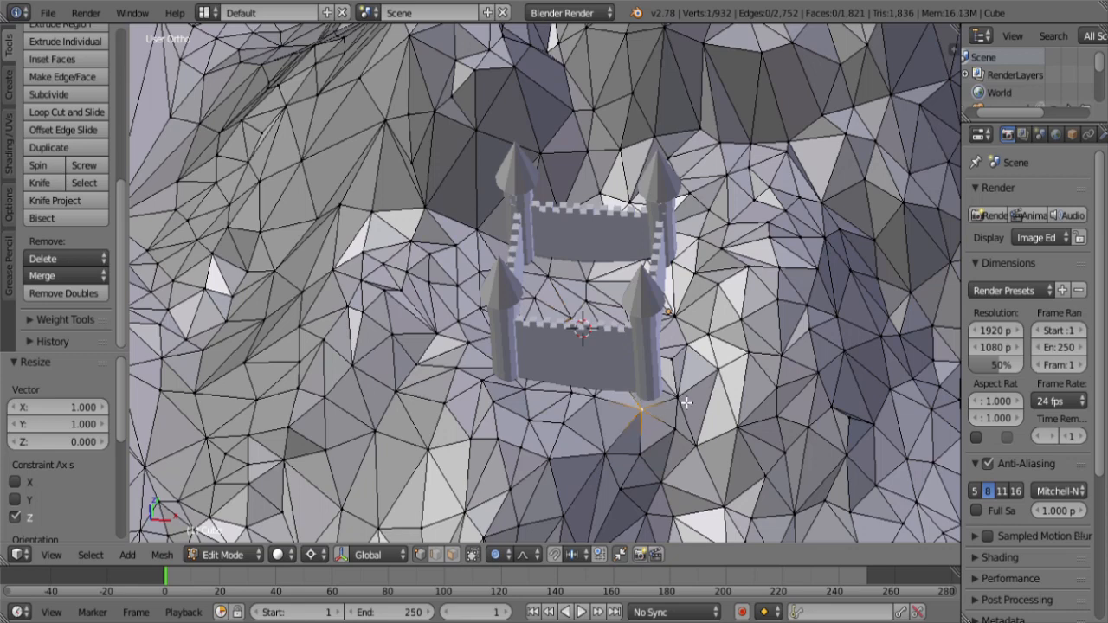
shift+right_click(685, 402)
key(g)
key(z)
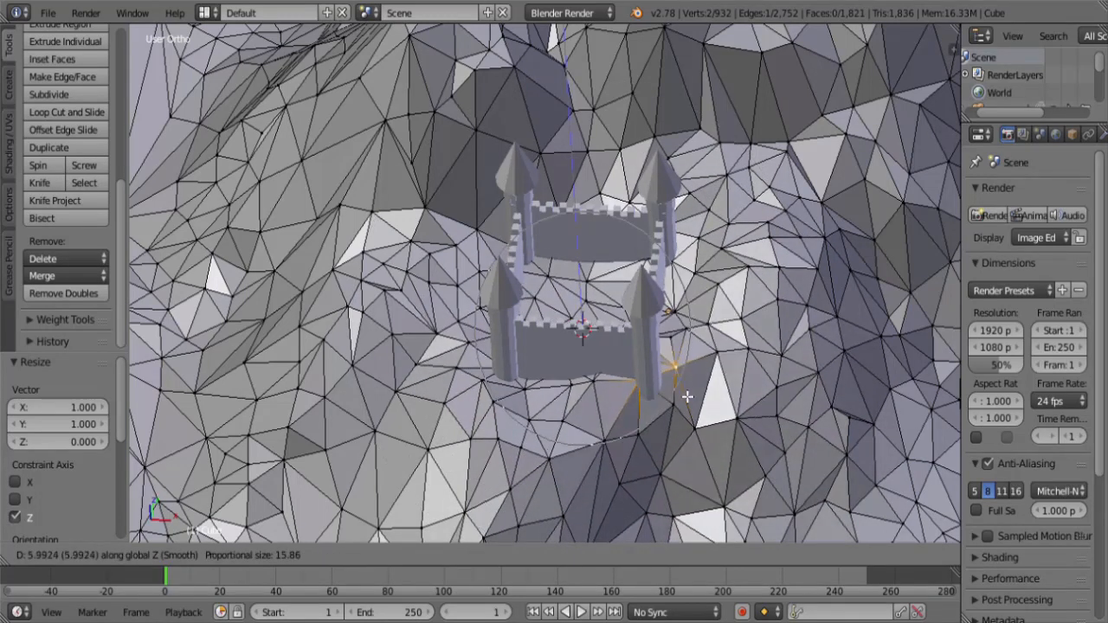
click(654, 445)
Step: Select the terrain vertex below the castle's front corner tower and move it up about 4.35 units towards the tower's base
right_click(654, 445)
scroll(673, 454, down, 5)
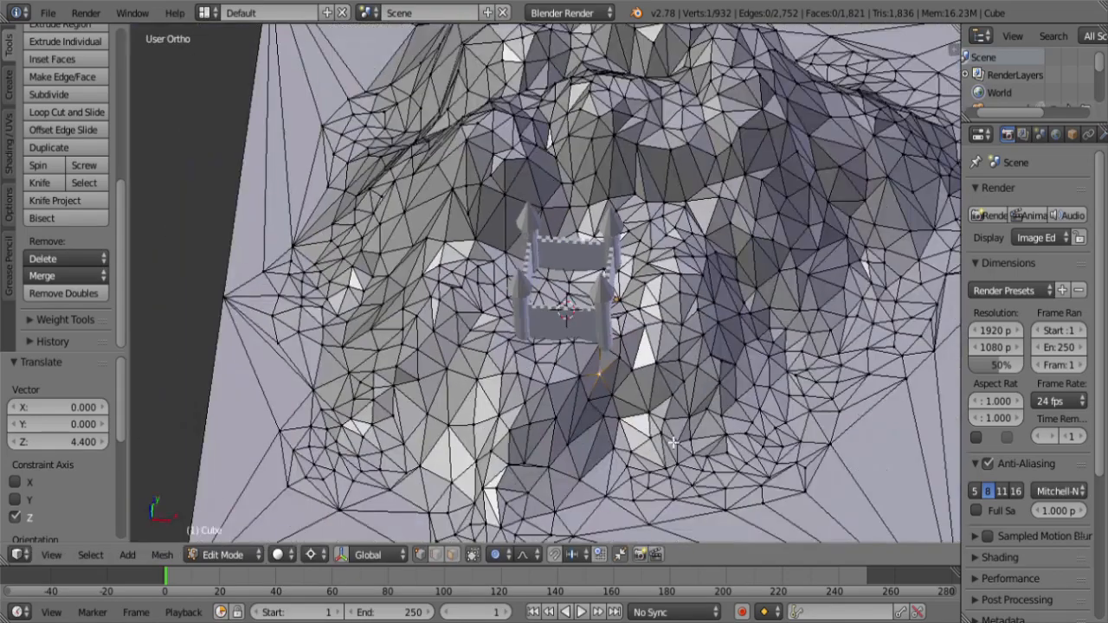
middle_drag(636, 368, 698, 346)
key(g)
click(649, 267)
Step: Raise the terrain vertex along the castle's side wall on the Z axis and return to Object Mode
scroll(618, 360, up, 5)
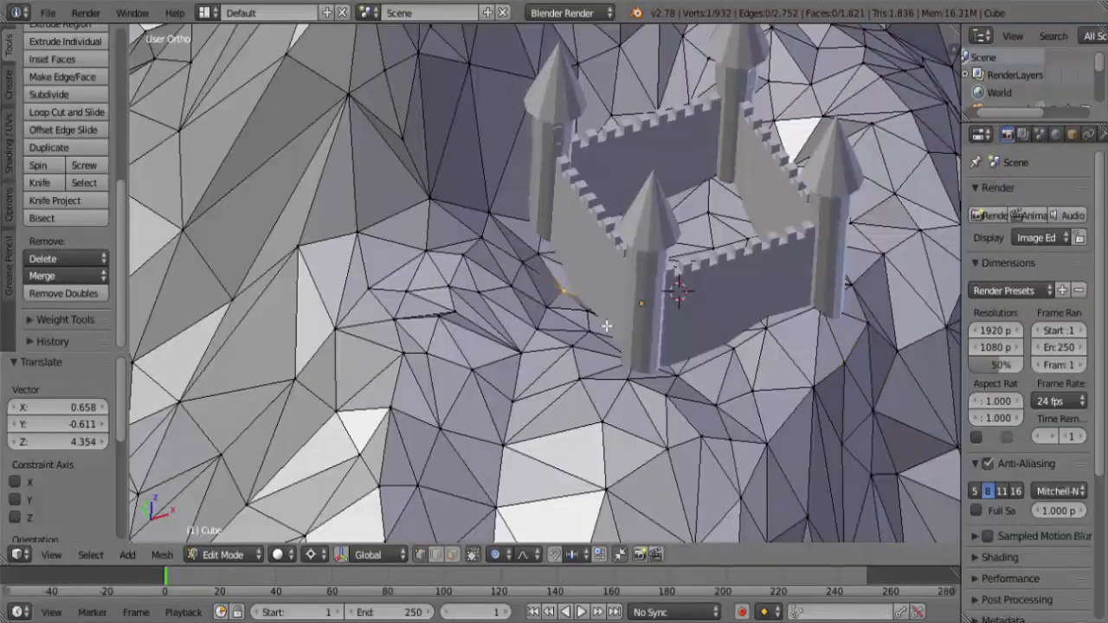
middle_drag(601, 321, 623, 301)
key(g)
key(z)
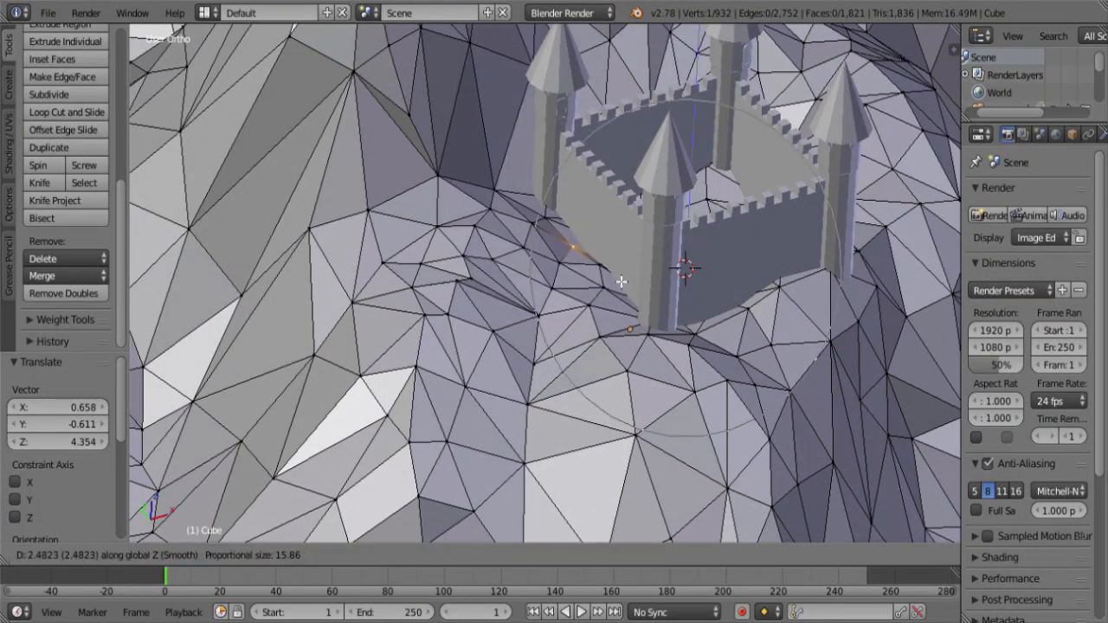
click(617, 289)
middle_drag(616, 289, 580, 342)
key(Tab)
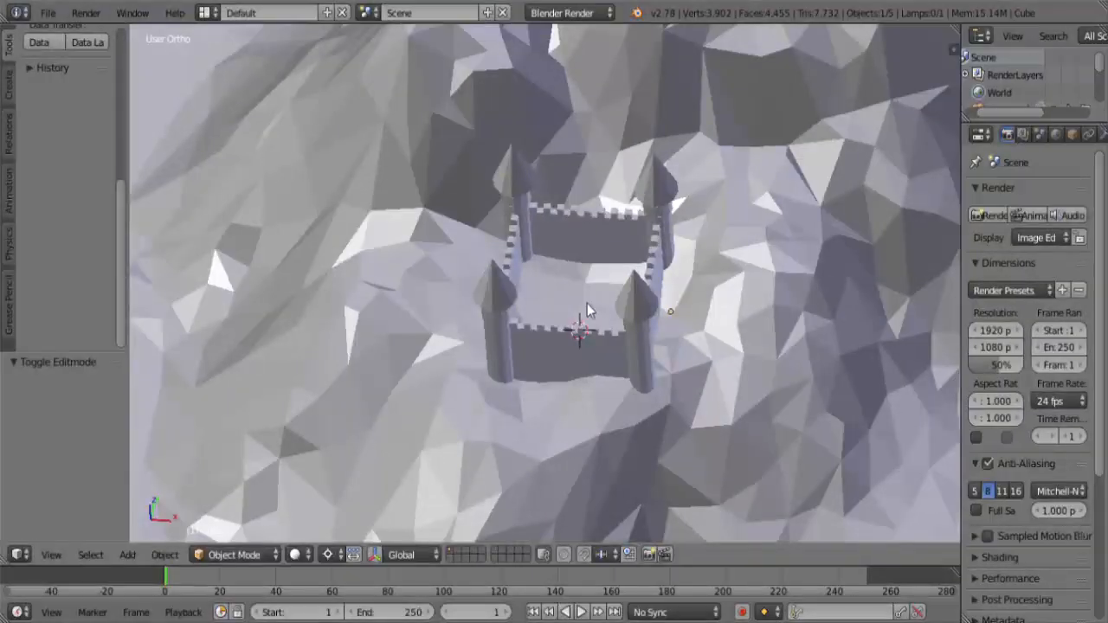
Step: Examine how the castle sits on the mountain, both from a distance and up close
scroll(585, 324, down, 3)
shift+middle_drag(589, 344, 628, 340)
middle_drag(554, 414, 543, 371)
scroll(544, 371, up, 4)
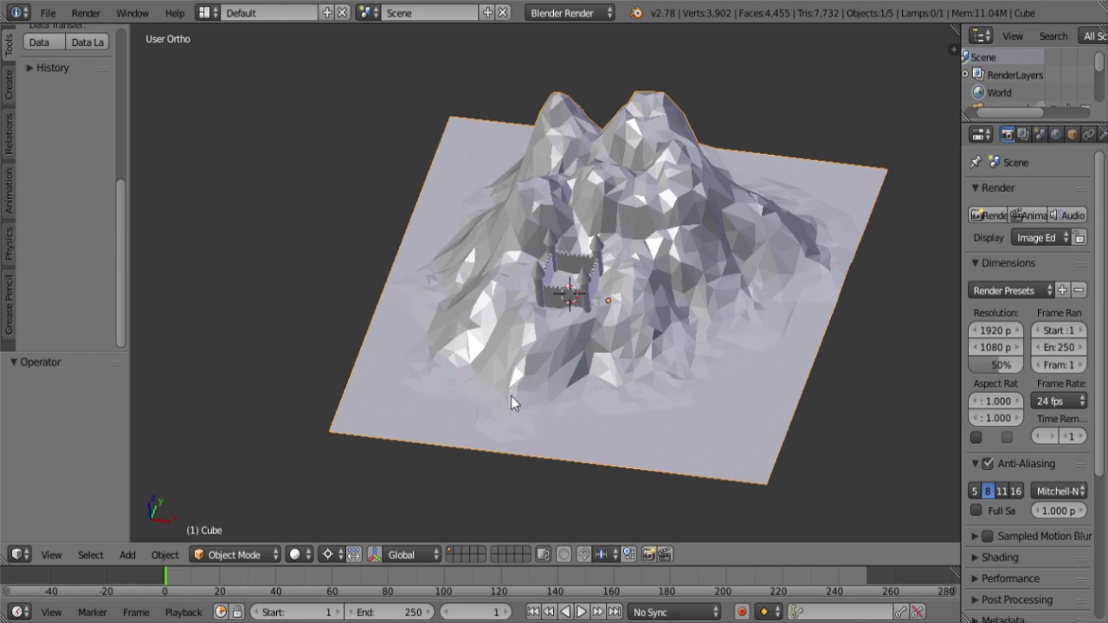
middle_drag(536, 379, 562, 375)
scroll(542, 375, up, 6)
scroll(530, 380, down, 6)
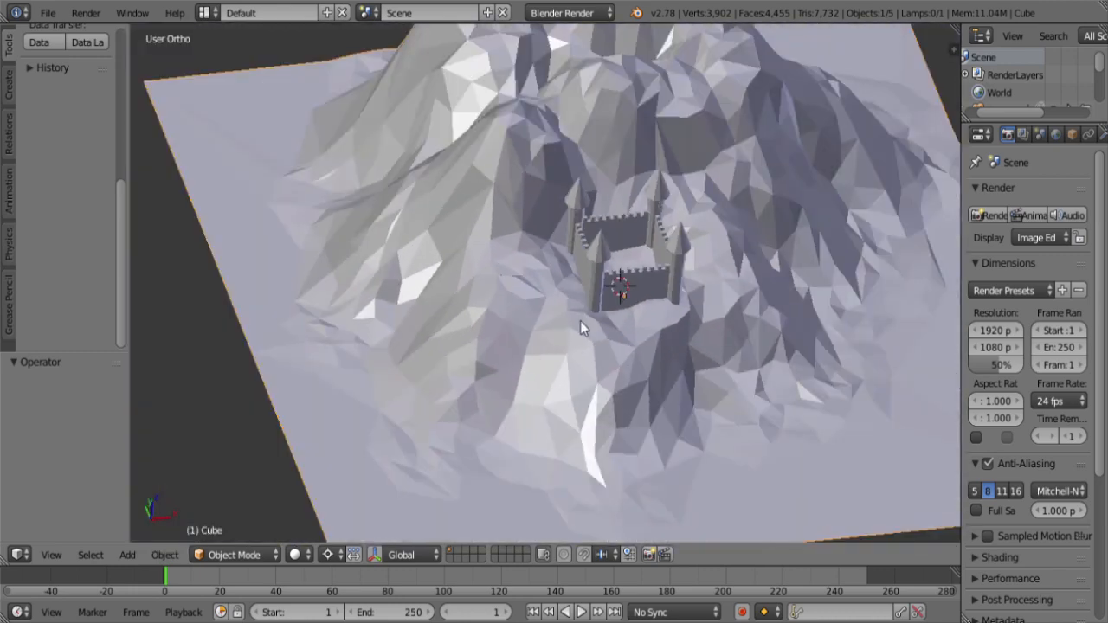
Step: Switch the mountain to Sculpt Mode
click(249, 554)
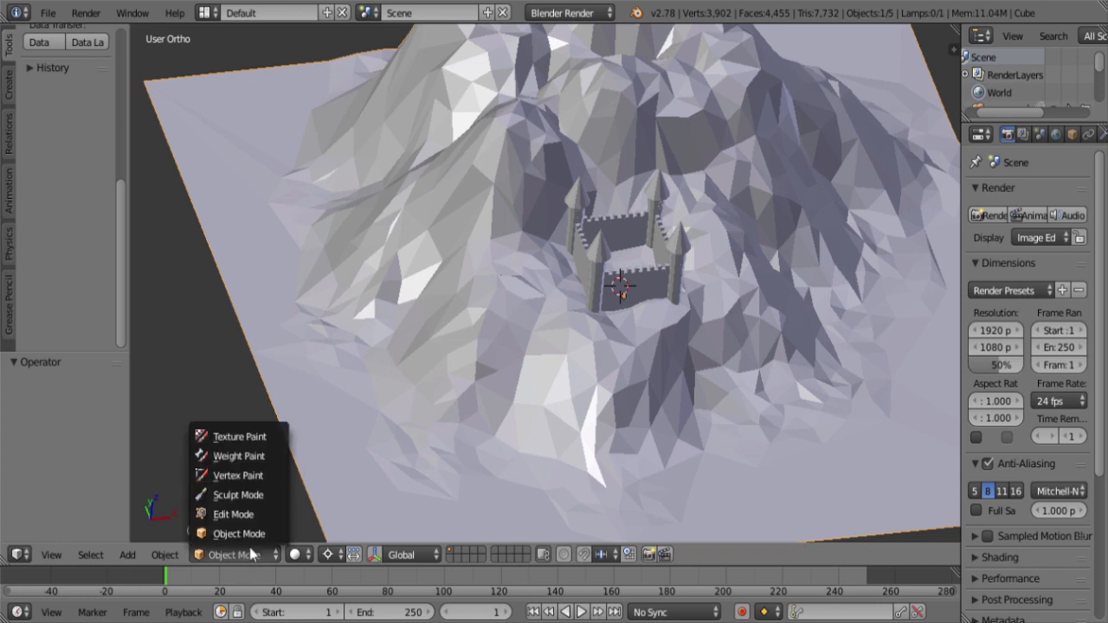
click(257, 497)
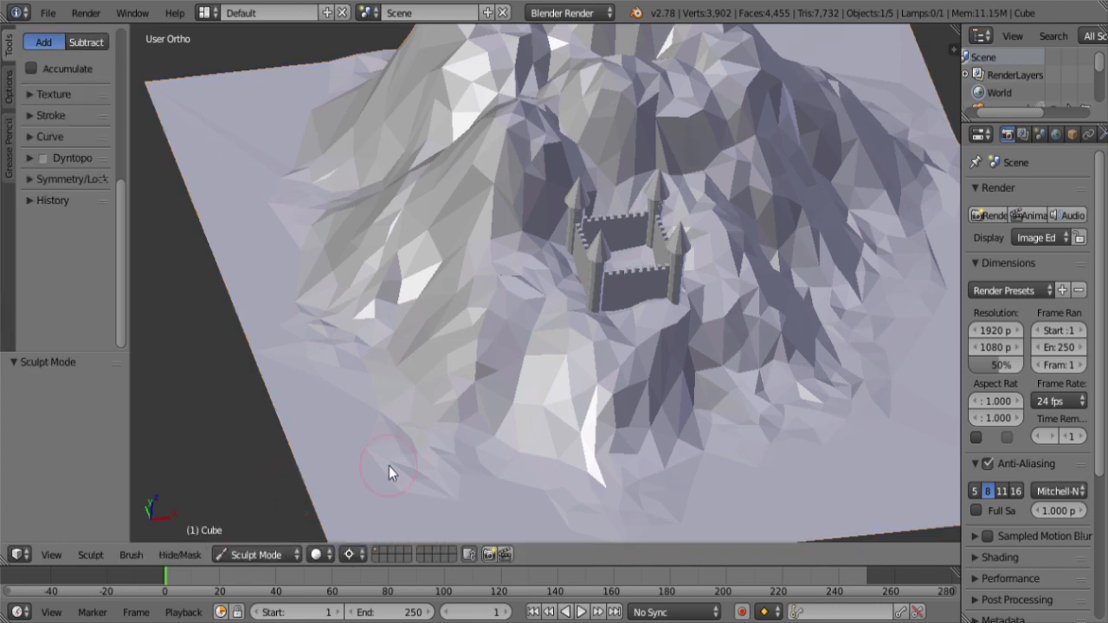
scroll(439, 373, down, 4)
middle_drag(439, 373, 632, 424)
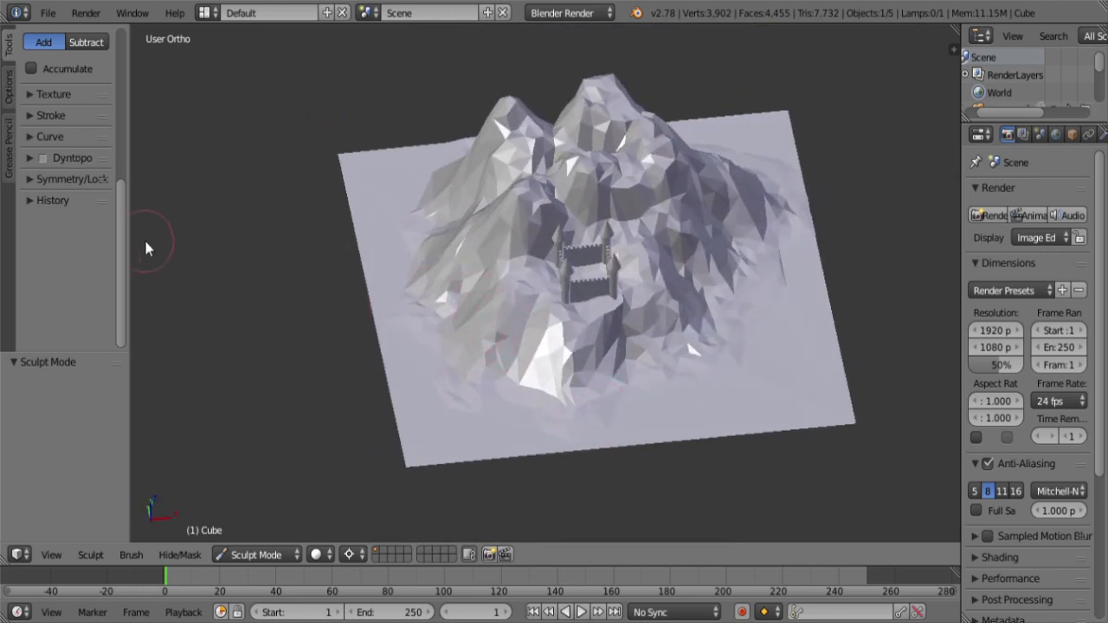
Step: Set the sculpt brush strength to 1.000, keeping the current draw brush
drag(127, 242, 123, 38)
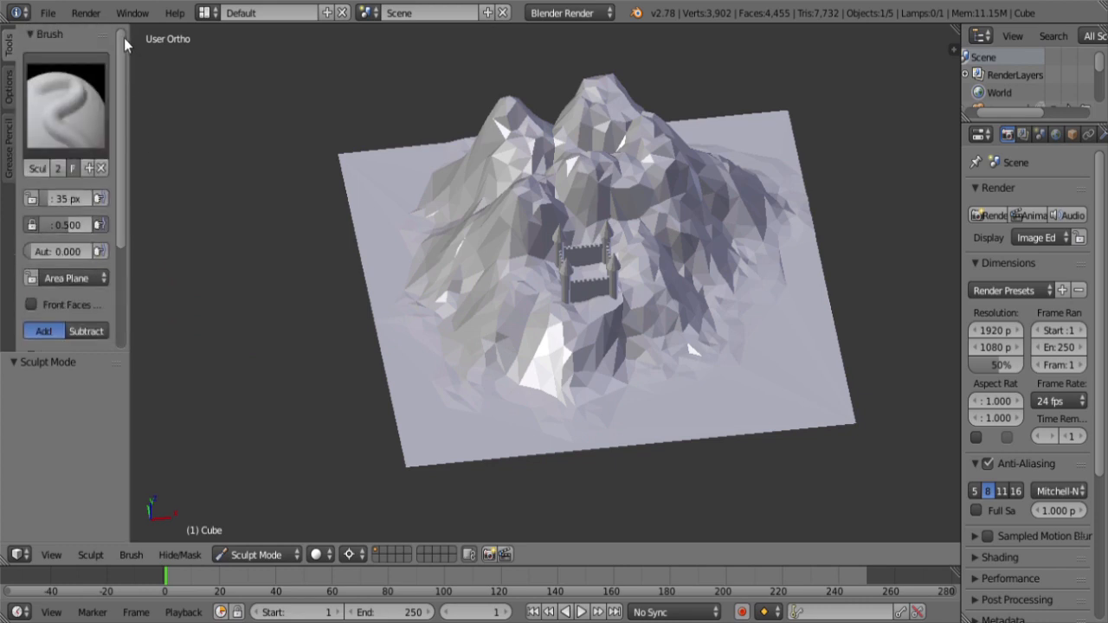
click(67, 127)
click(64, 118)
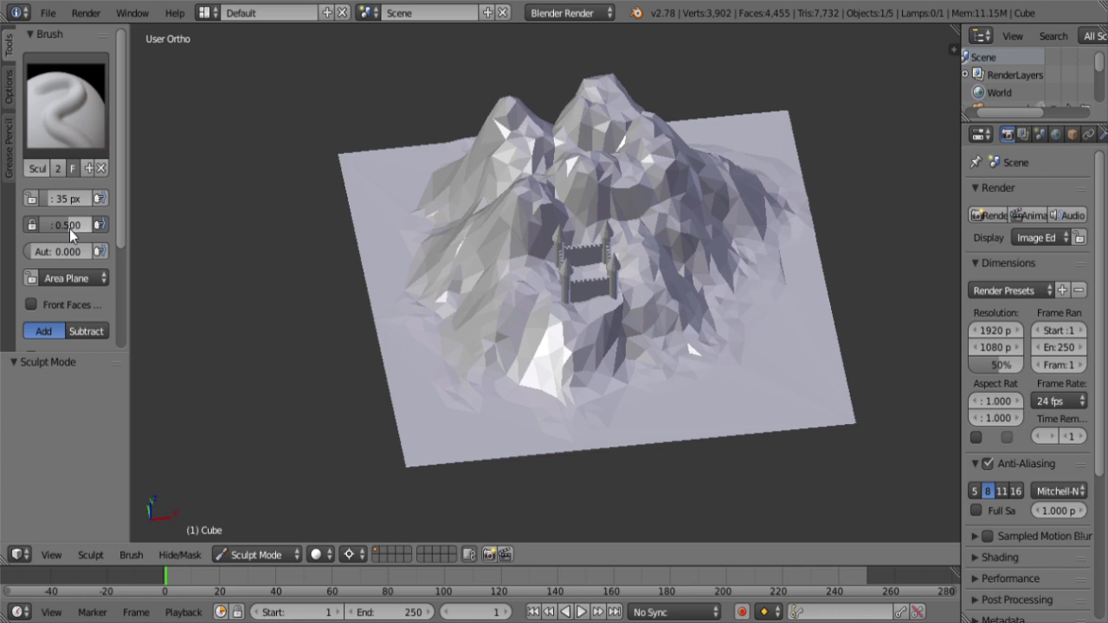
drag(69, 228, 121, 228)
scroll(658, 338, up, 3)
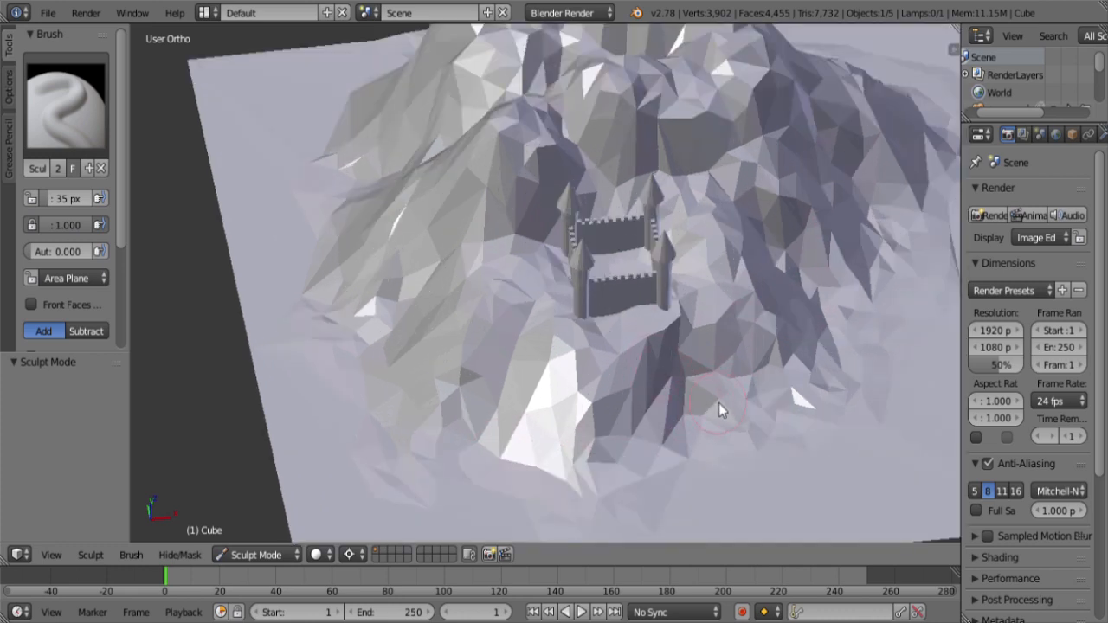
scroll(693, 390, down, 2)
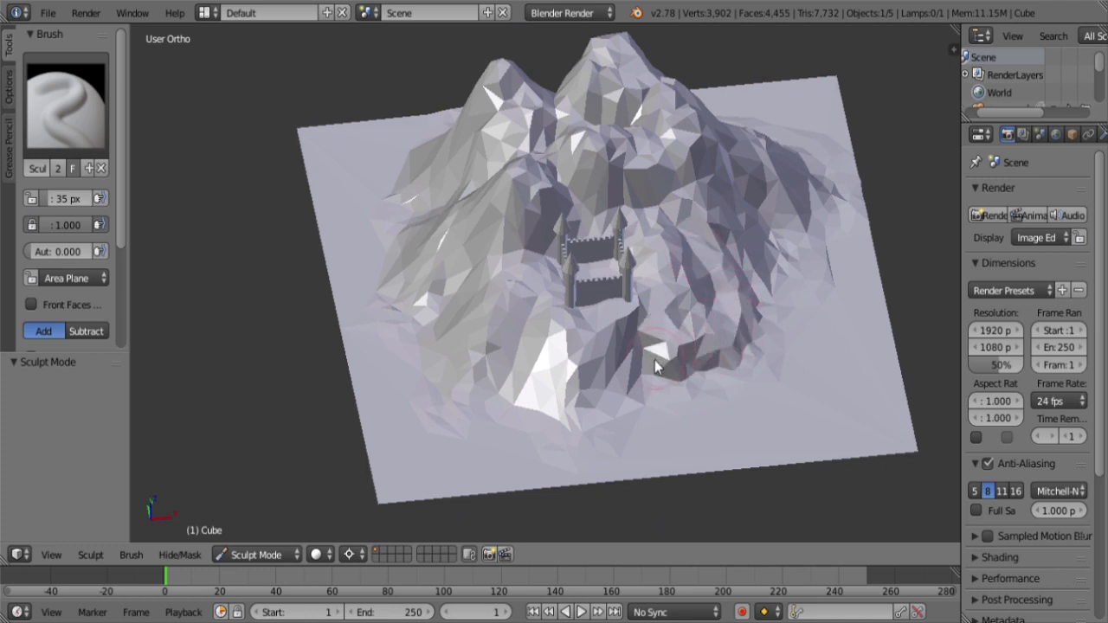
Step: Raise rough rock along the mountain's foot below the castle's front wall with the draw brush
mouse_move(629, 376)
mouse_down()
mouse_move(645, 349)
mouse_move(629, 337)
mouse_move(580, 335)
mouse_move(532, 304)
mouse_move(515, 368)
mouse_move(576, 386)
mouse_move(698, 381)
mouse_up()
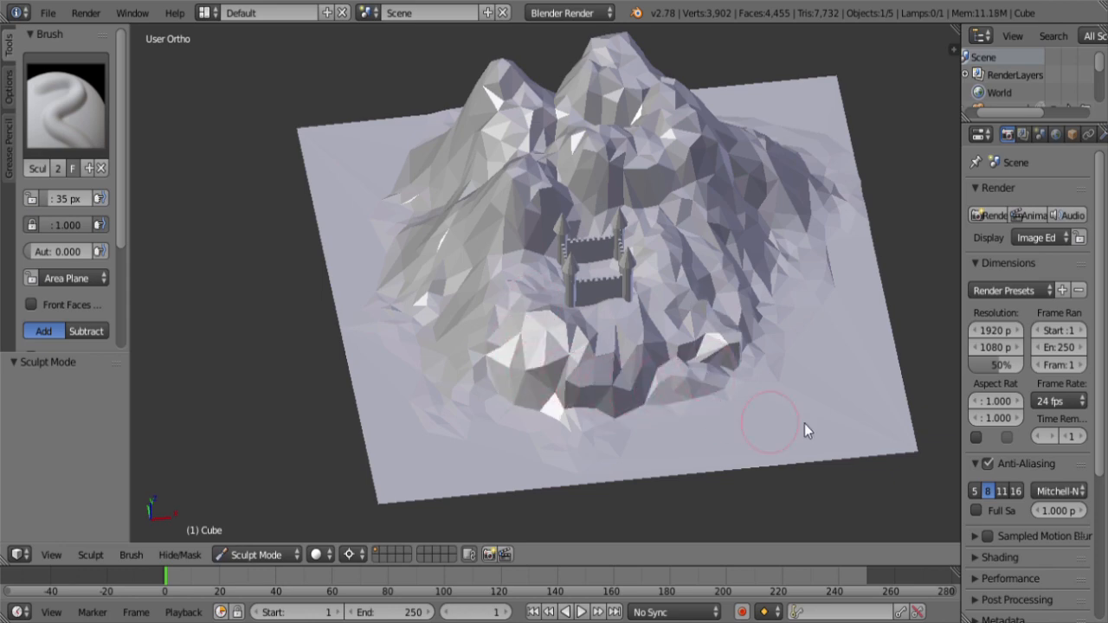
scroll(690, 300, down, 2)
key(KP_6)
key(KP_4)
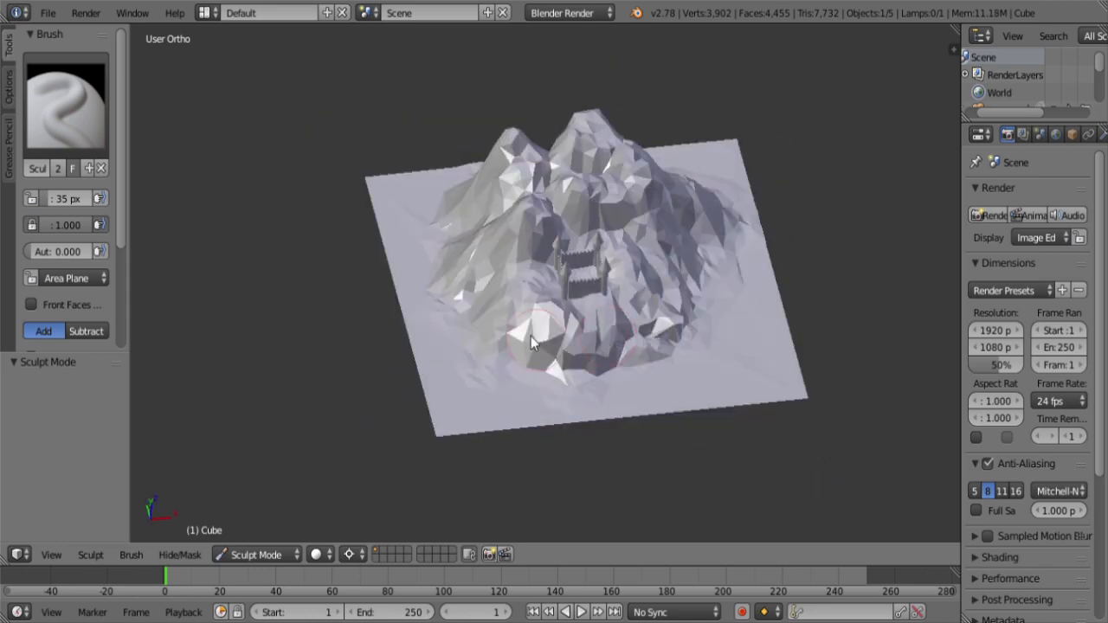
mouse_move(511, 320)
mouse_down()
mouse_move(467, 338)
mouse_move(495, 359)
mouse_move(476, 351)
mouse_move(485, 363)
mouse_up()
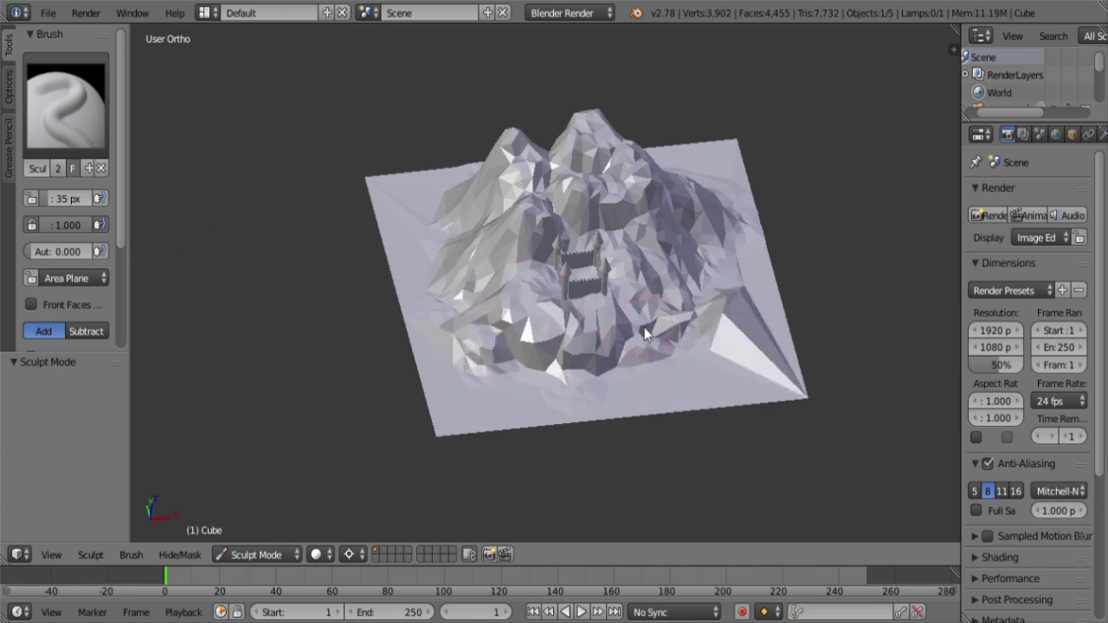
Step: Turn off X mirroring in the sculpt symmetry settings
scroll(60, 245, down, 5)
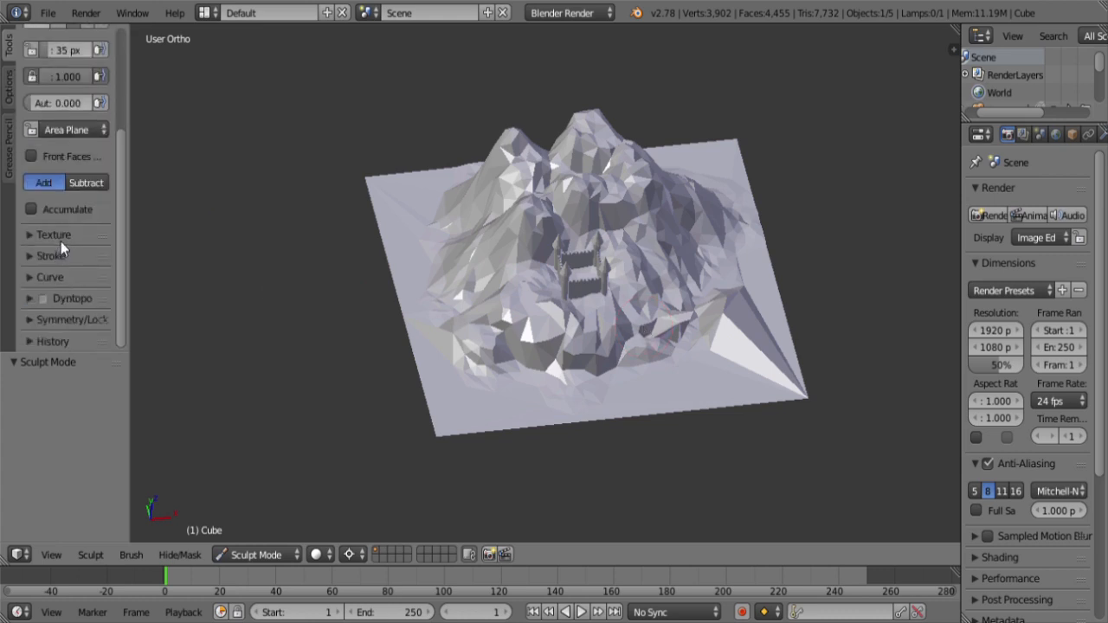
click(31, 319)
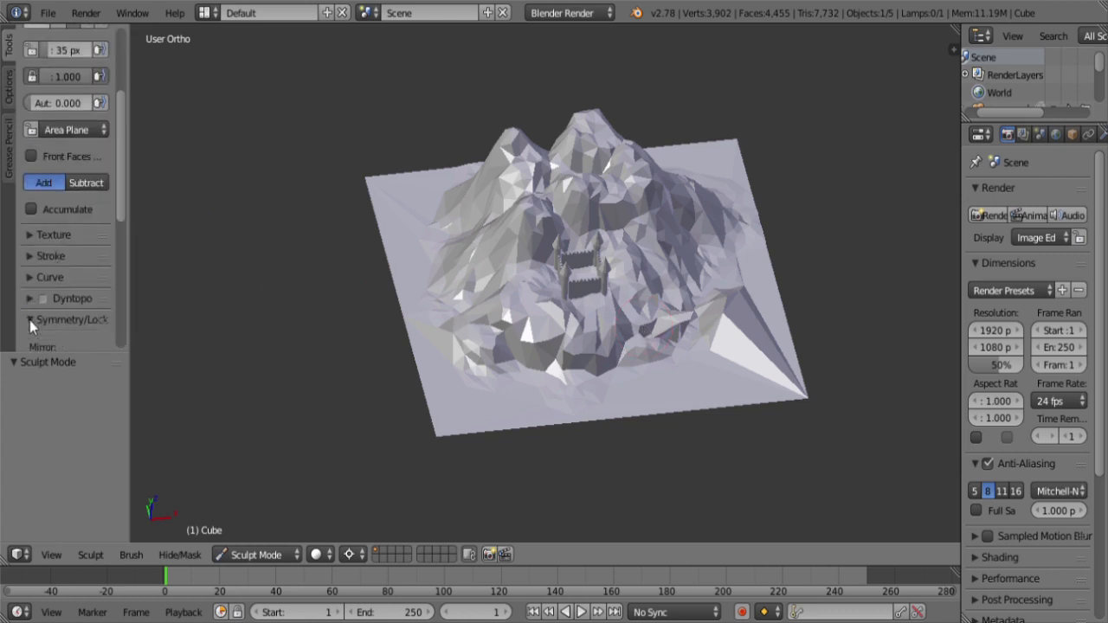
scroll(62, 296, down, 4)
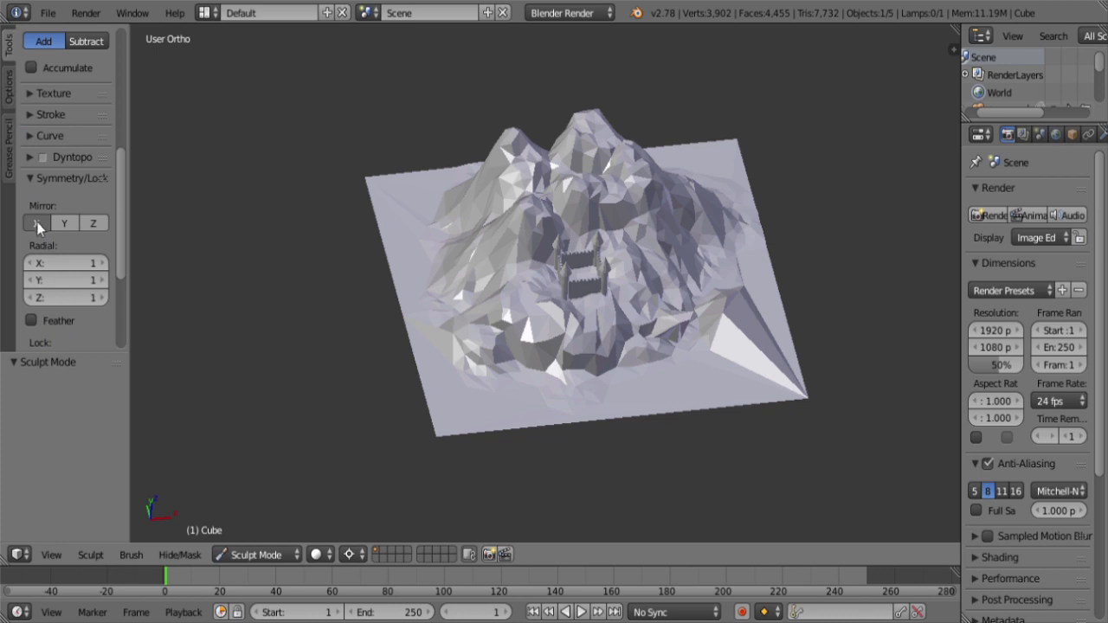
click(36, 223)
Step: Sculpt raised, jagged rock on the slope beside and below the castle without mirroring
drag(644, 290, 688, 332)
drag(612, 349, 635, 329)
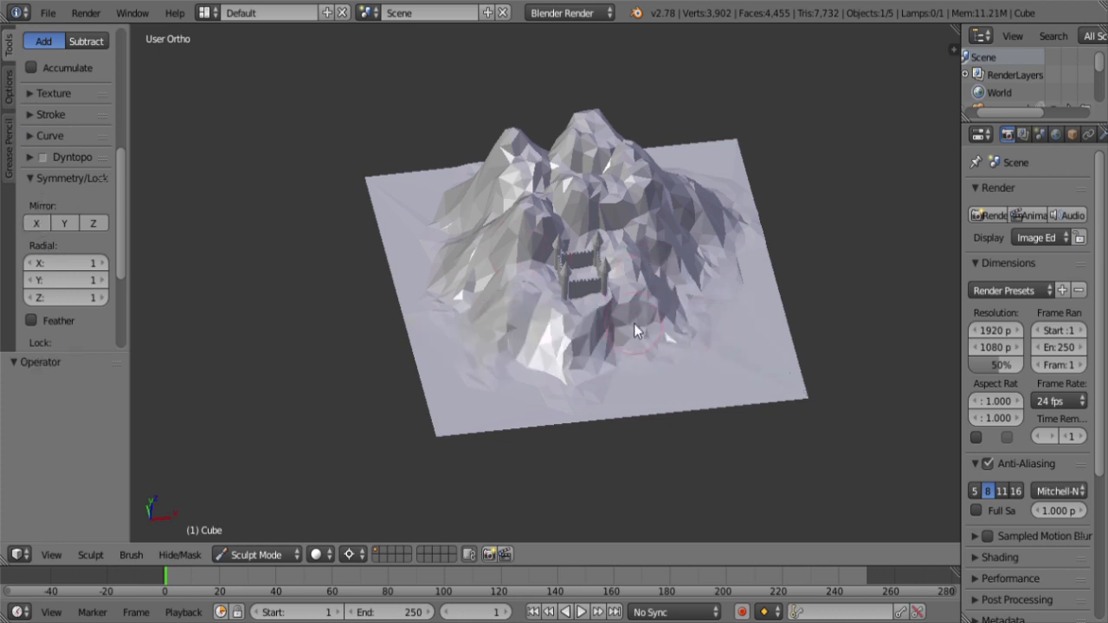
middle_drag(409, 303, 342, 335)
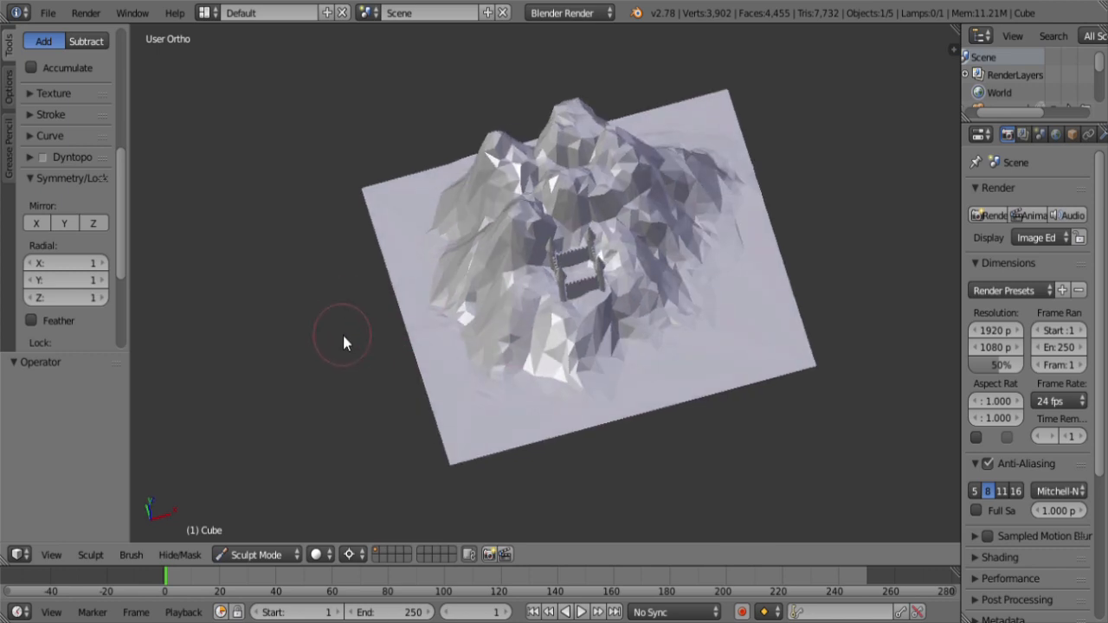
scroll(541, 403, up, 3)
middle_drag(541, 402, 443, 394)
drag(736, 304, 741, 315)
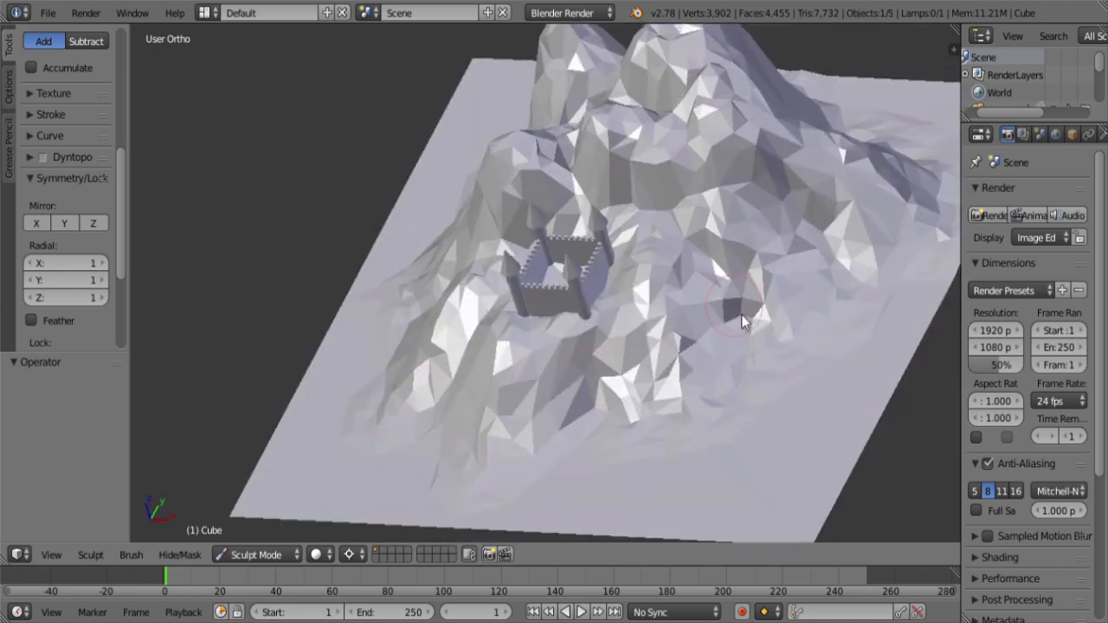
mouse_move(704, 264)
mouse_down()
mouse_move(663, 418)
mouse_move(597, 372)
mouse_move(715, 424)
mouse_move(683, 447)
mouse_move(754, 422)
mouse_up()
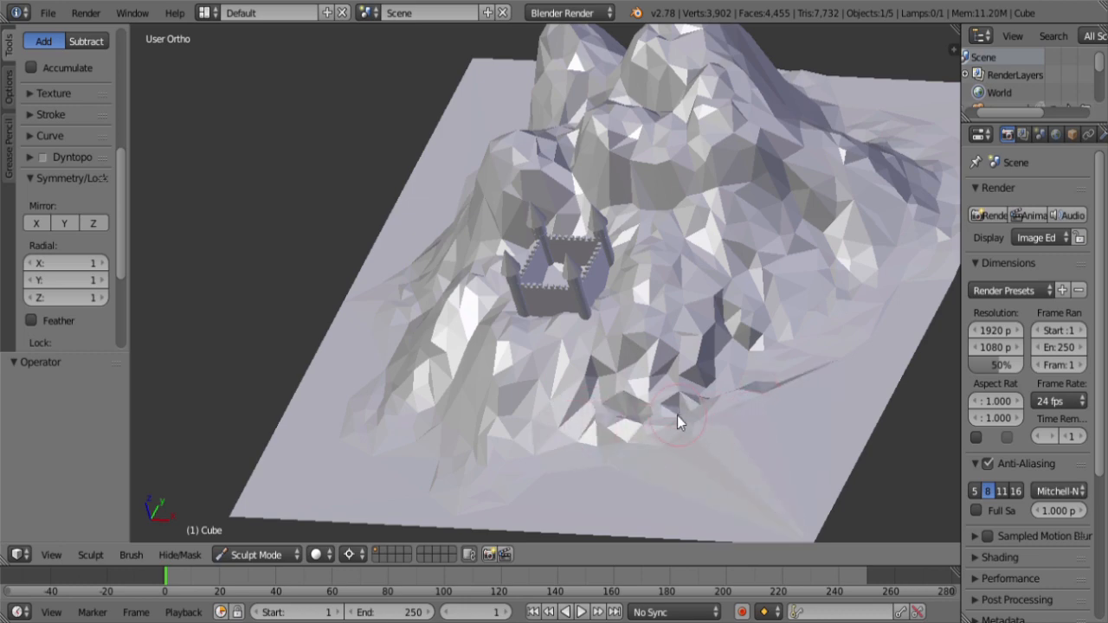
Step: Raise the terrain in front of the castle and along the mountain's foot towards the plane's near corner
scroll(677, 415, down, 4)
middle_drag(717, 396, 684, 349)
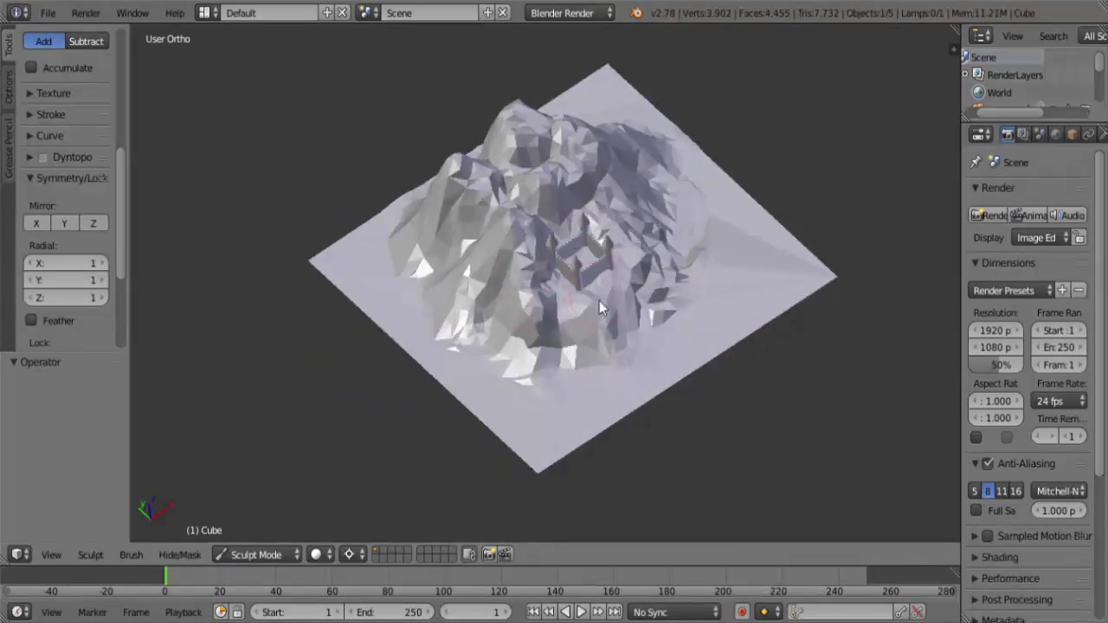
drag(599, 302, 532, 412)
middle_drag(497, 451, 384, 387)
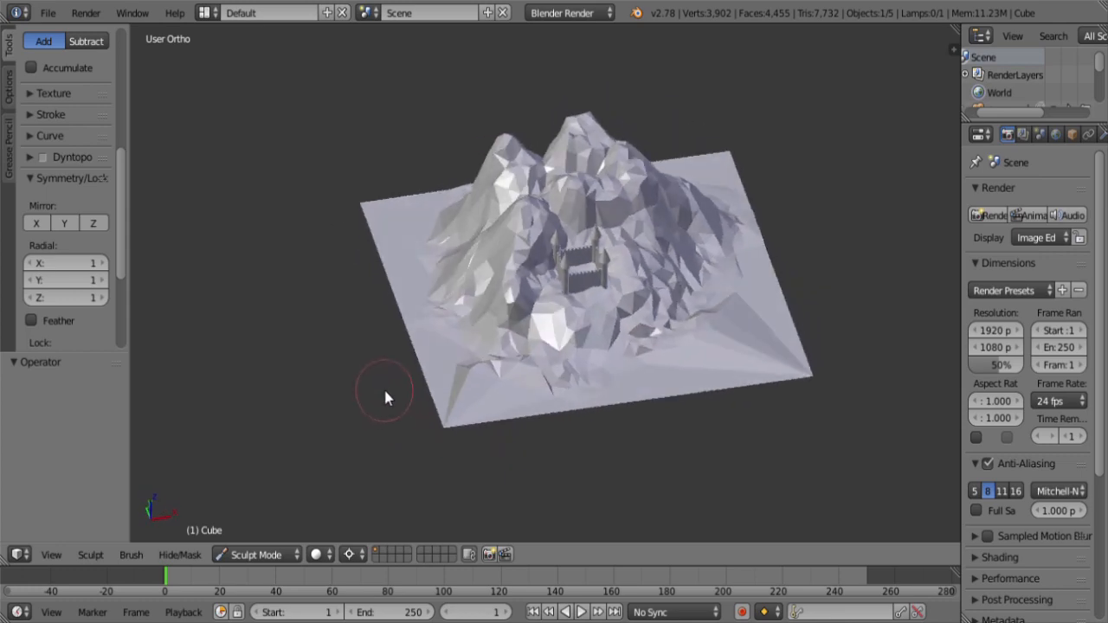
scroll(384, 387, up, 6)
scroll(425, 495, down, 4)
middle_drag(463, 452, 369, 426)
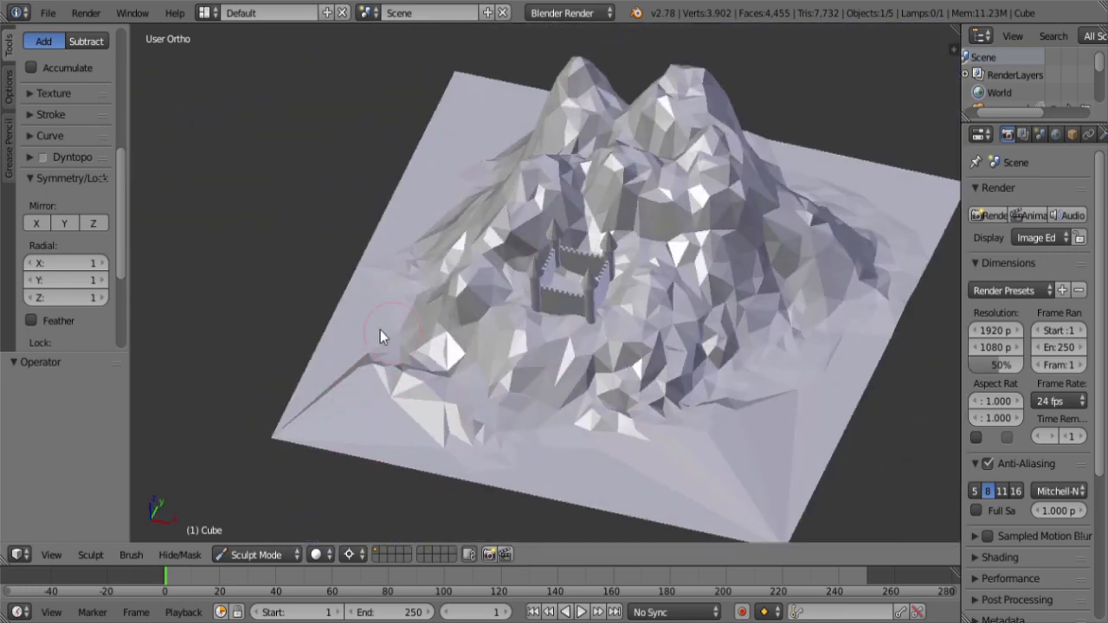
middle_drag(501, 440, 573, 446)
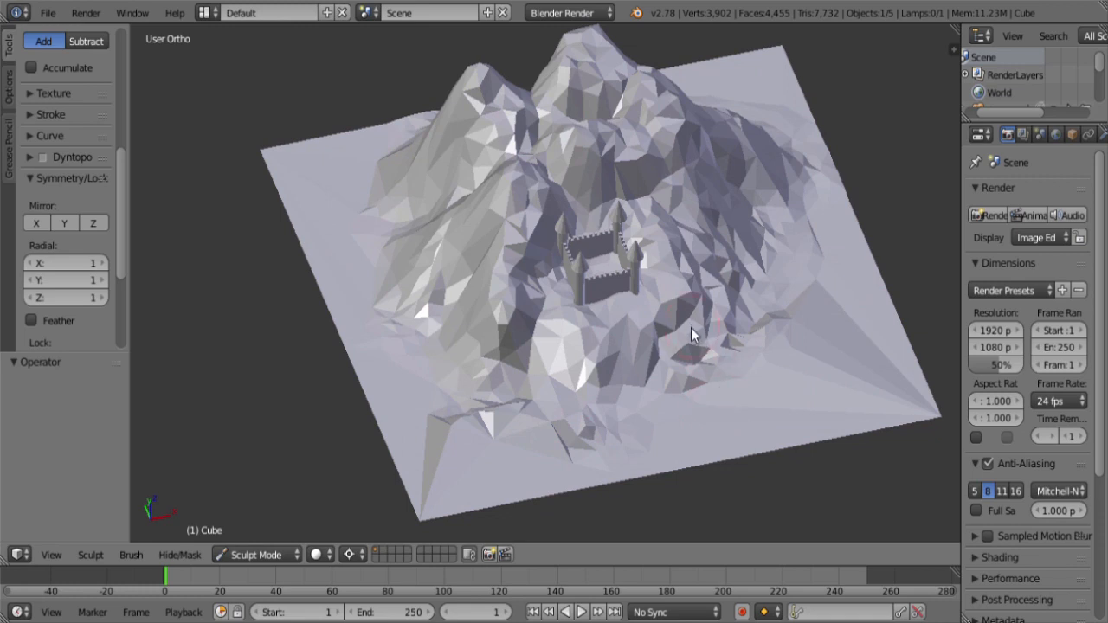
Step: Undo the recent sculpt strokes around the mountain's foot
key(ctrl+z)
key(ctrl+z)
key(ctrl+z)
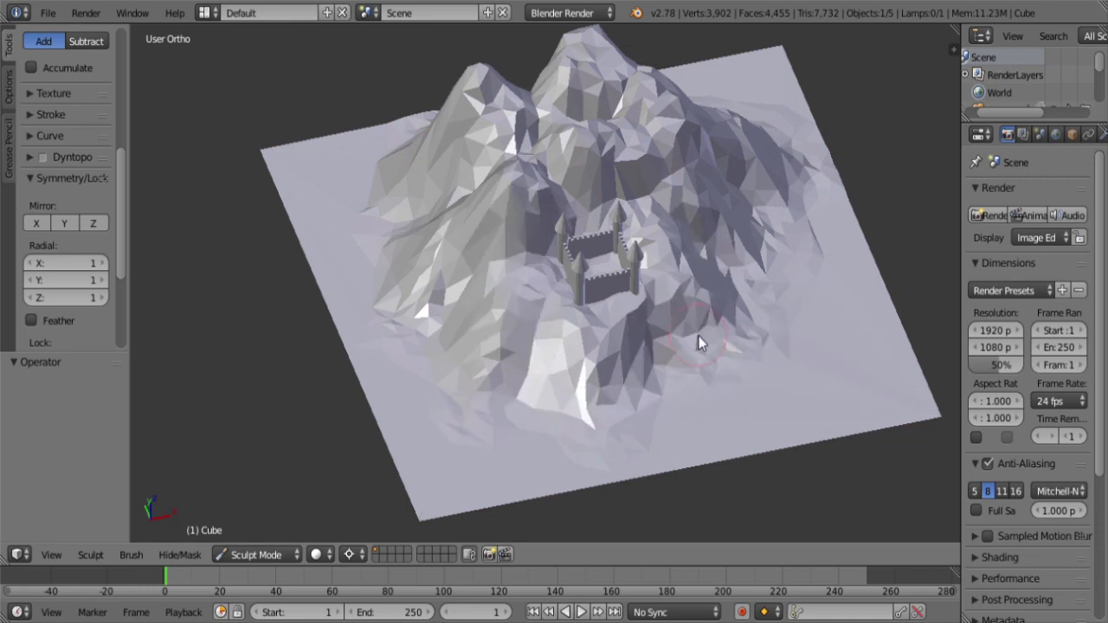
Step: Enable Dyntopo and sculpt a rocky ridge from near the plane's corner up to the slope beside the castle
click(42, 160)
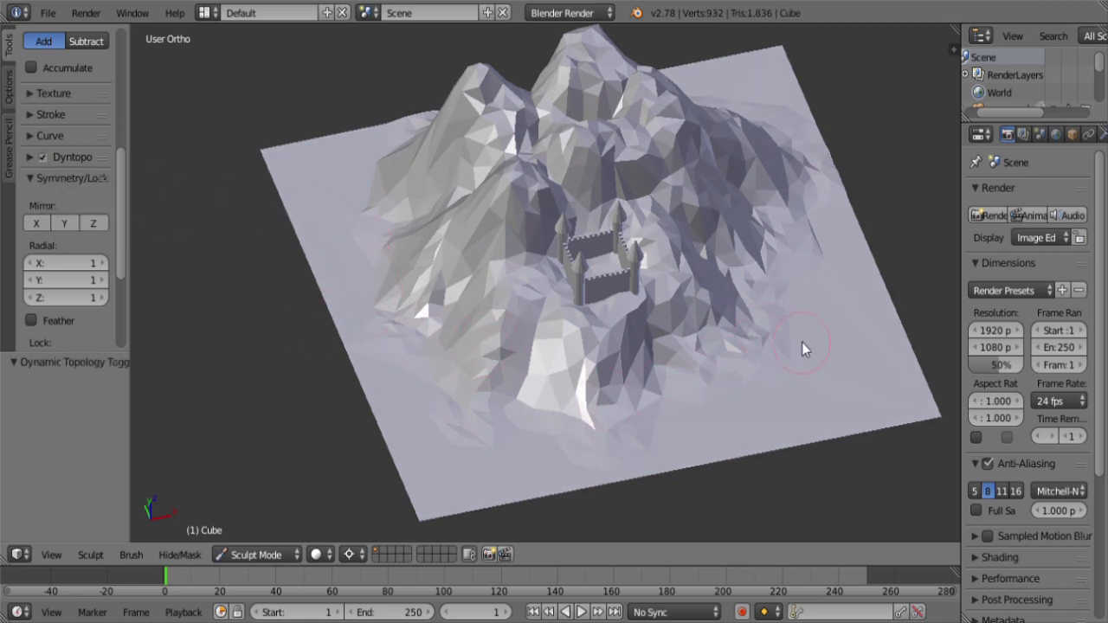
mouse_move(865, 370)
mouse_down()
mouse_move(807, 339)
mouse_move(770, 264)
mouse_move(742, 249)
mouse_move(701, 263)
mouse_move(712, 287)
mouse_up()
drag(709, 327, 712, 333)
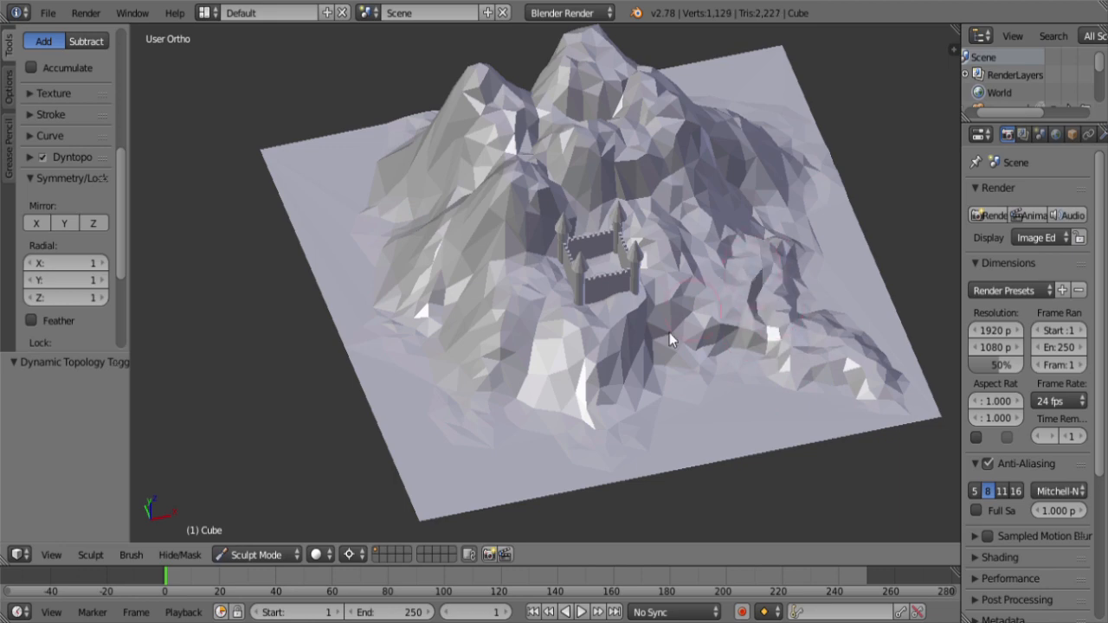
Step: Set the brush direction to Subtract and carve a winding hollow into the slope below the castle's corner tower
middle_drag(635, 369, 582, 311)
scroll(582, 311, up, 3)
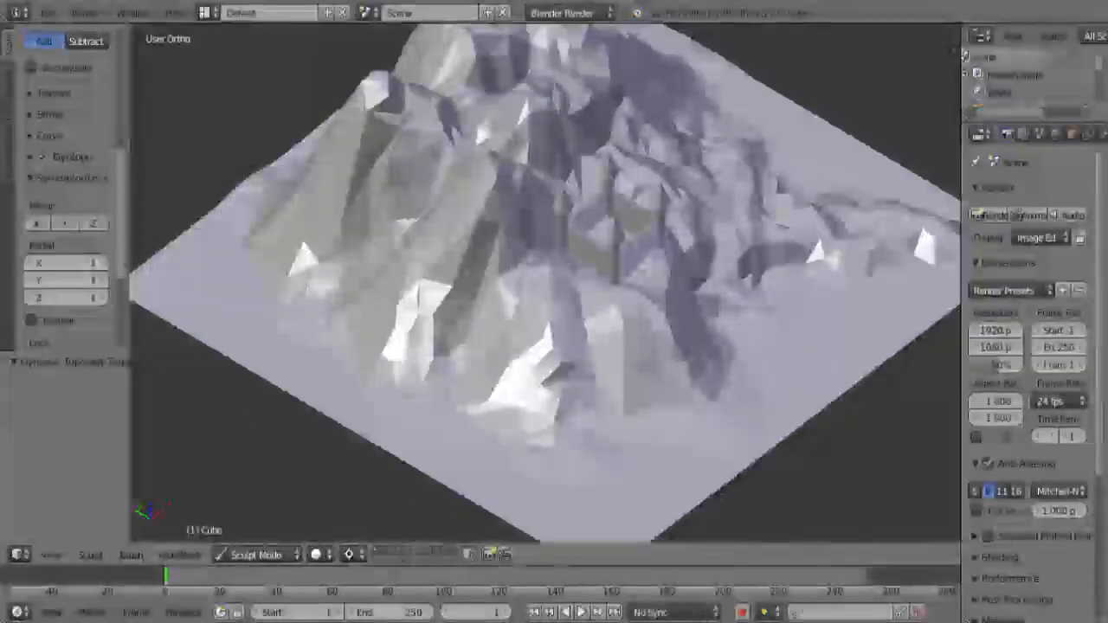
scroll(54, 137, up, 6)
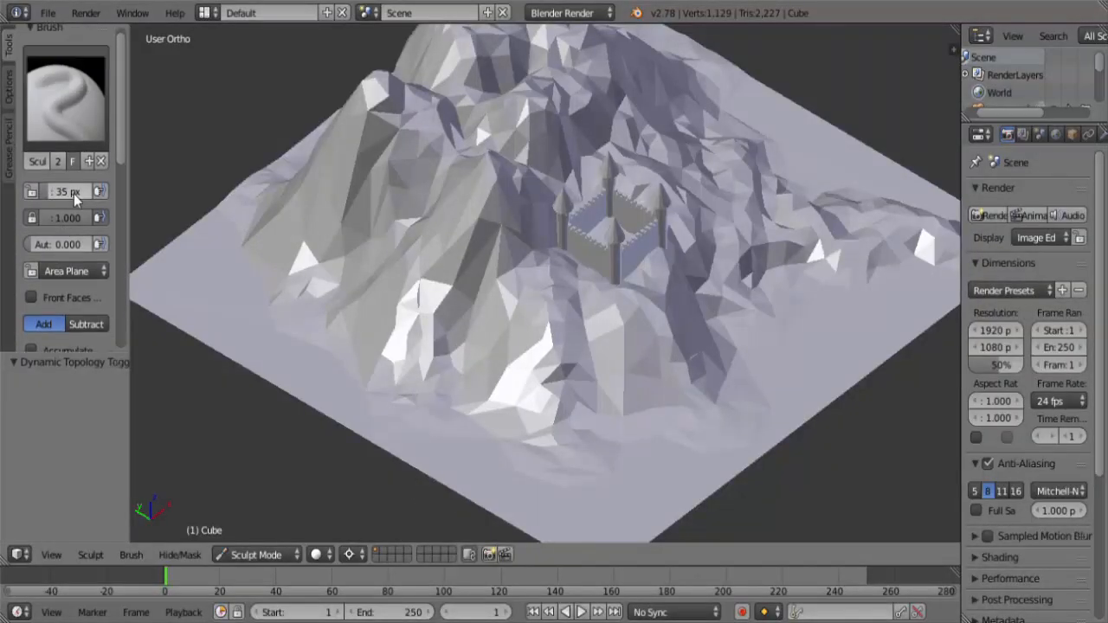
click(87, 324)
scroll(655, 343, down, 5)
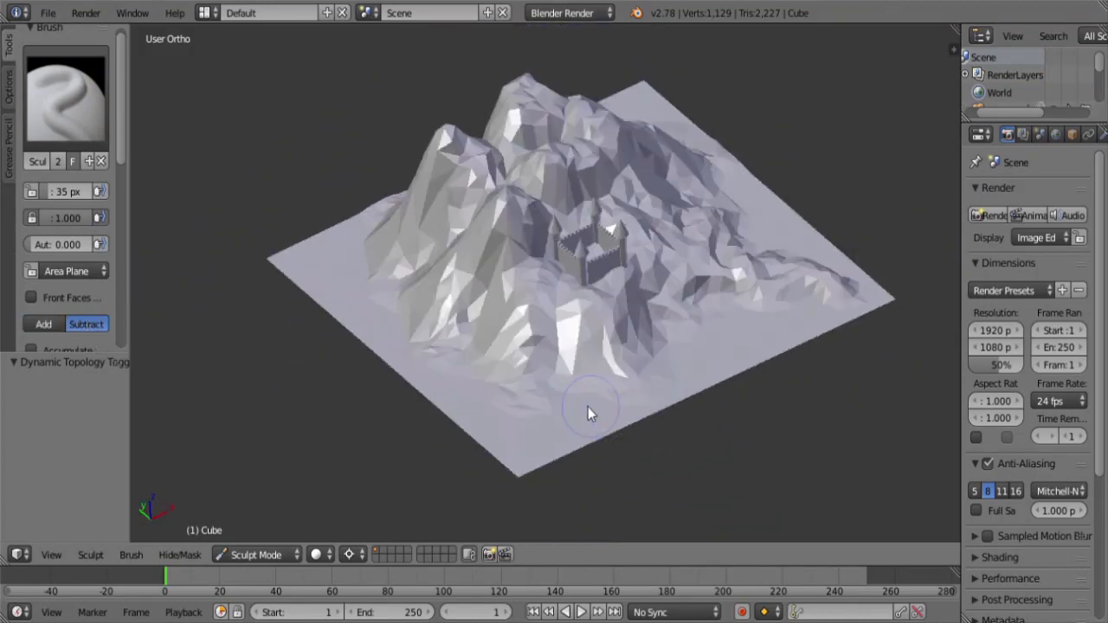
scroll(564, 393, up, 6)
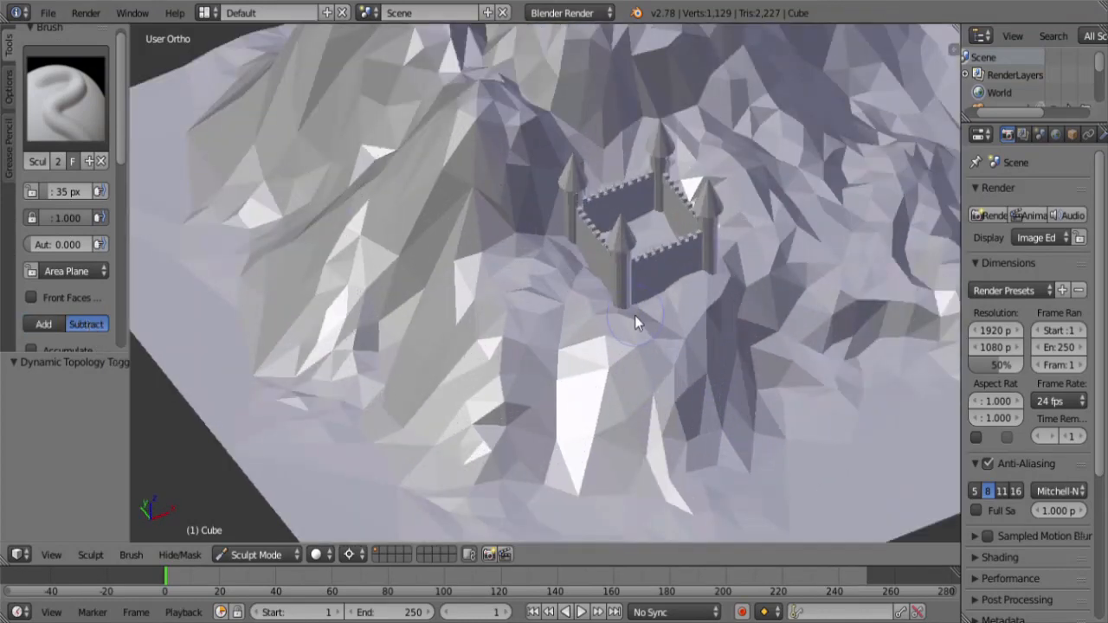
drag(595, 309, 562, 343)
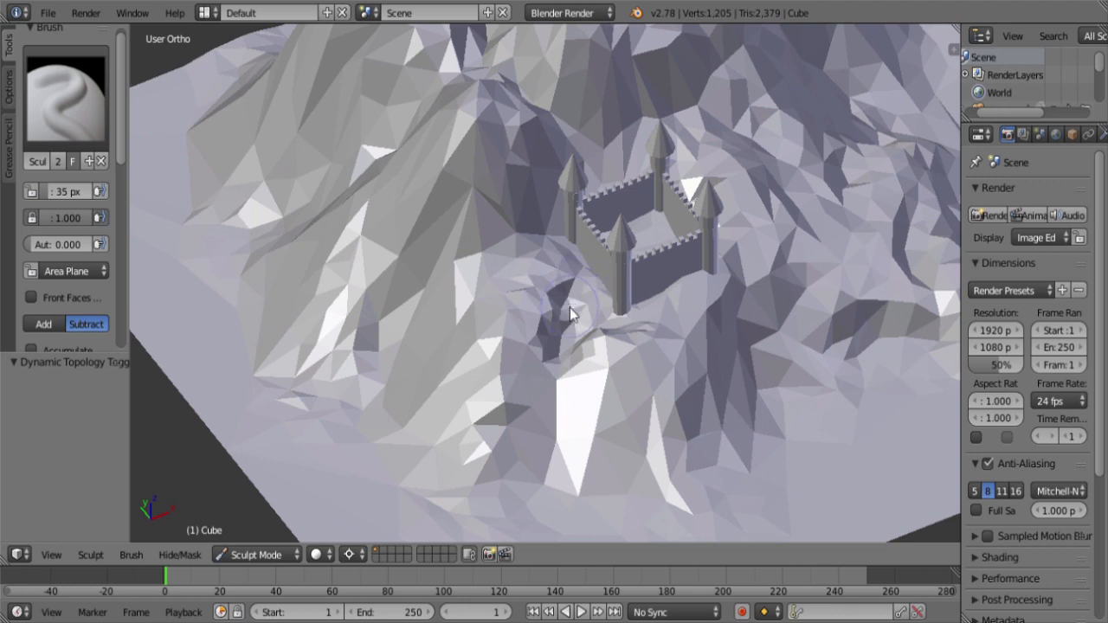
mouse_move(604, 293)
mouse_down()
mouse_move(586, 269)
mouse_move(610, 306)
mouse_move(680, 296)
mouse_move(576, 366)
mouse_move(597, 303)
mouse_move(567, 353)
mouse_move(573, 298)
mouse_move(538, 290)
mouse_move(530, 355)
mouse_move(587, 345)
mouse_up()
drag(587, 367, 549, 415)
Step: Carve more material away along the foot of the rock that supports the castle
scroll(550, 416, down, 4)
mouse_move(585, 400)
middle_down()
mouse_move(558, 376)
mouse_move(730, 371)
mouse_move(625, 304)
mouse_move(536, 273)
mouse_move(588, 334)
middle_up()
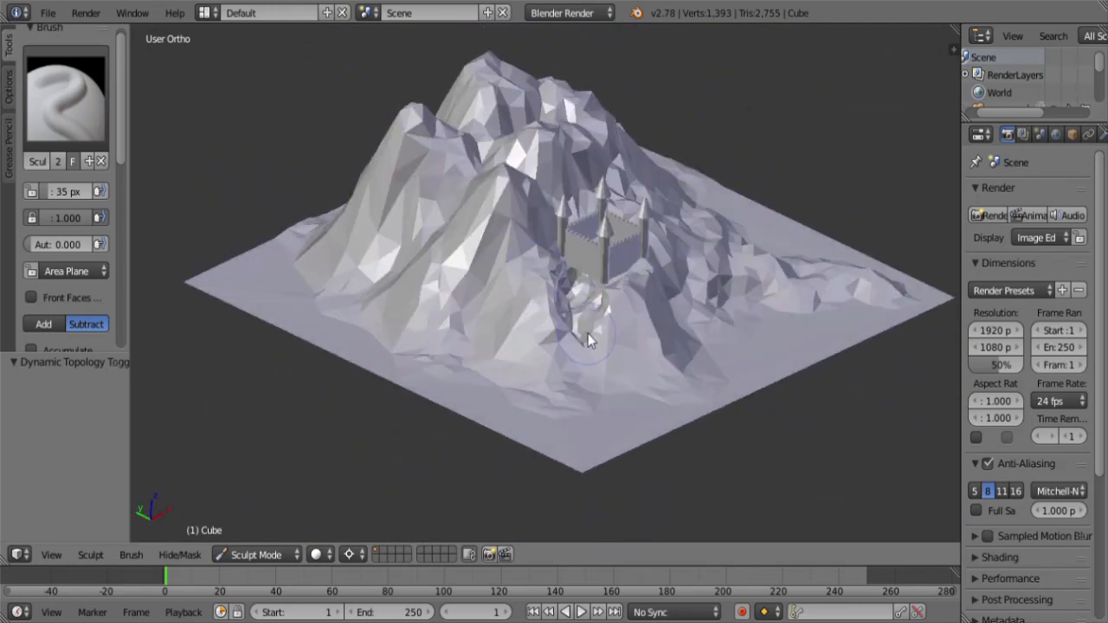
mouse_move(665, 343)
mouse_down()
mouse_move(597, 330)
mouse_move(679, 335)
mouse_up()
mouse_move(678, 334)
middle_down()
mouse_move(692, 386)
mouse_move(587, 367)
middle_up()
mouse_move(587, 367)
mouse_down()
mouse_move(643, 370)
mouse_move(567, 381)
mouse_up()
scroll(568, 380, down, 3)
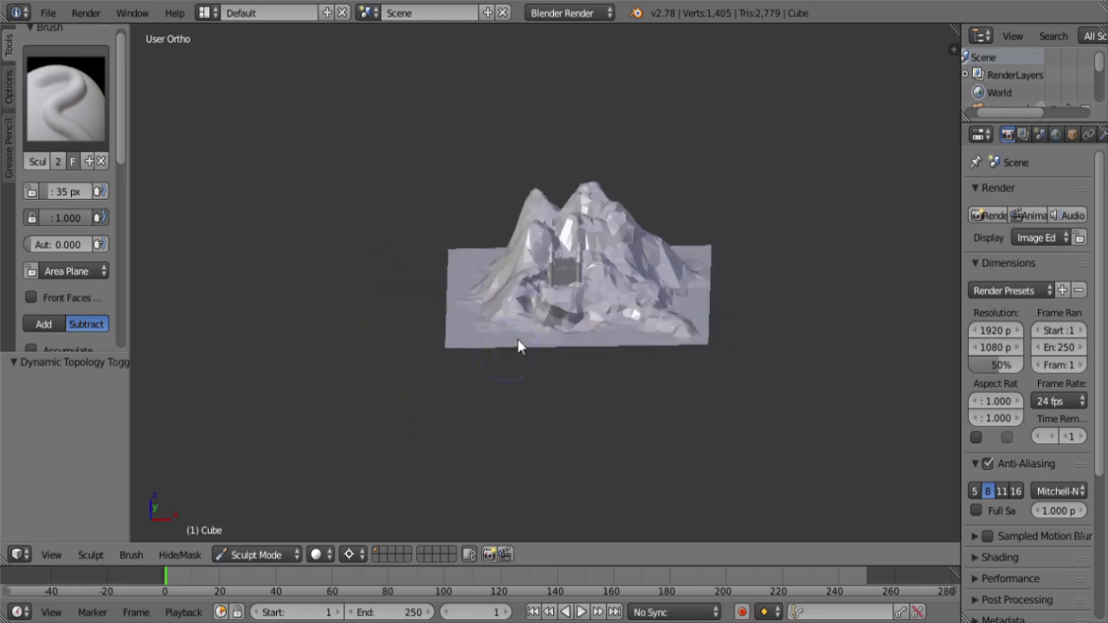
Step: Carve the rock face under the castle's front wall, and toggle out of Sculpt Mode and back
middle_drag(519, 346, 456, 361)
scroll(456, 361, up, 4)
middle_drag(569, 378, 657, 394)
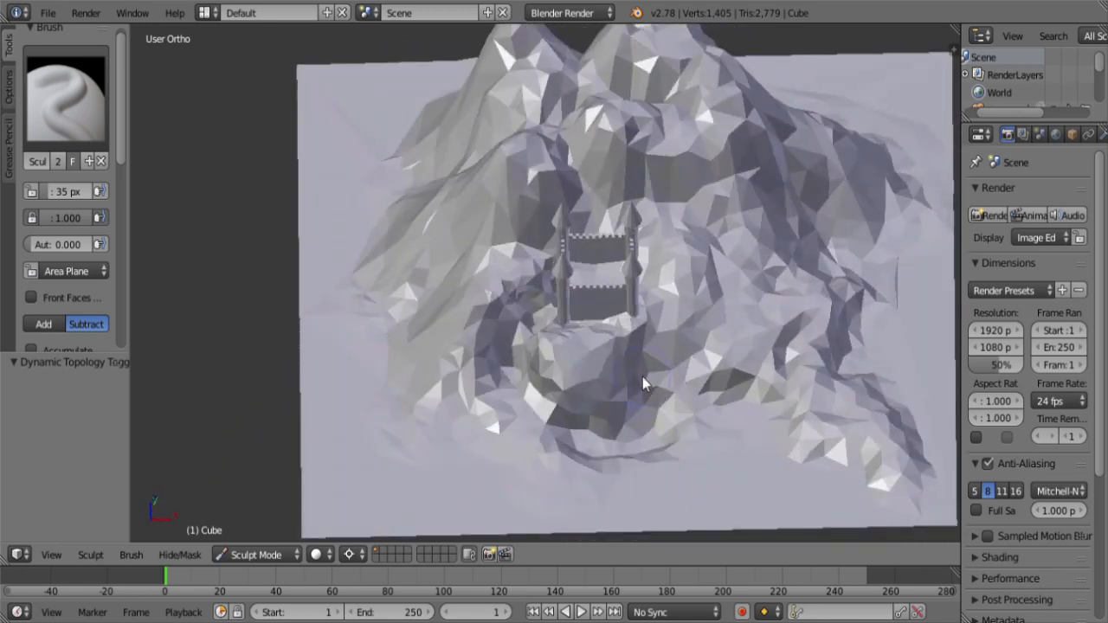
drag(623, 377, 645, 365)
key(Tab)
key(Tab)
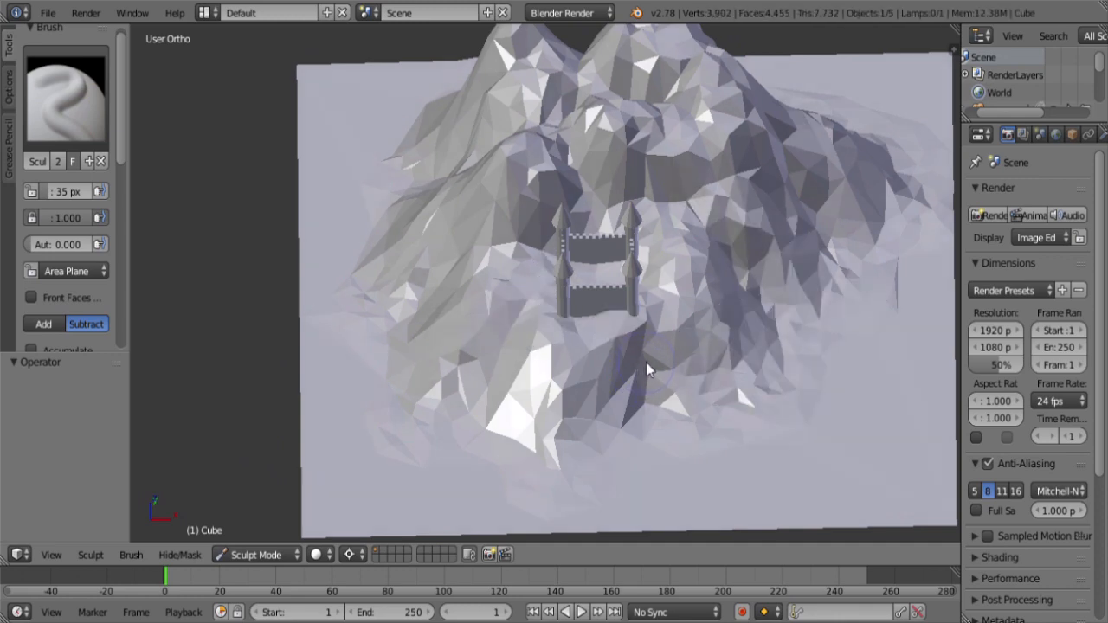
Step: Join the castle into the mountain mesh and enter Edit Mode on the combined object
mouse_move(645, 365)
middle_down()
mouse_move(576, 361)
mouse_move(628, 283)
mouse_move(493, 239)
middle_up()
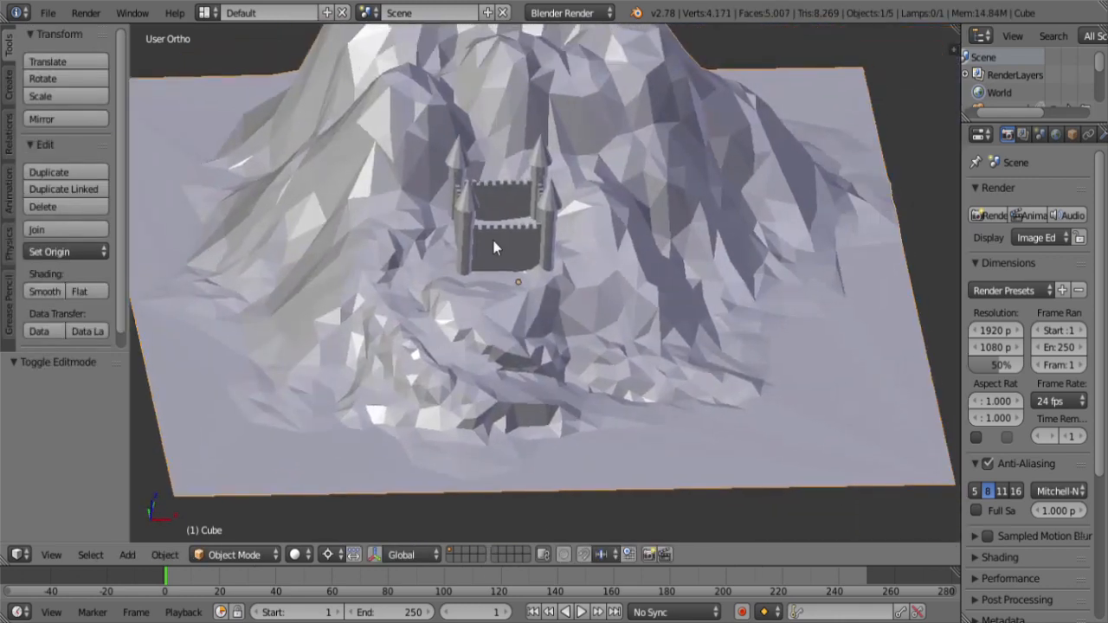
right_click(493, 232)
shift+right_click(524, 329)
key(ctrl+j)
key(Tab)
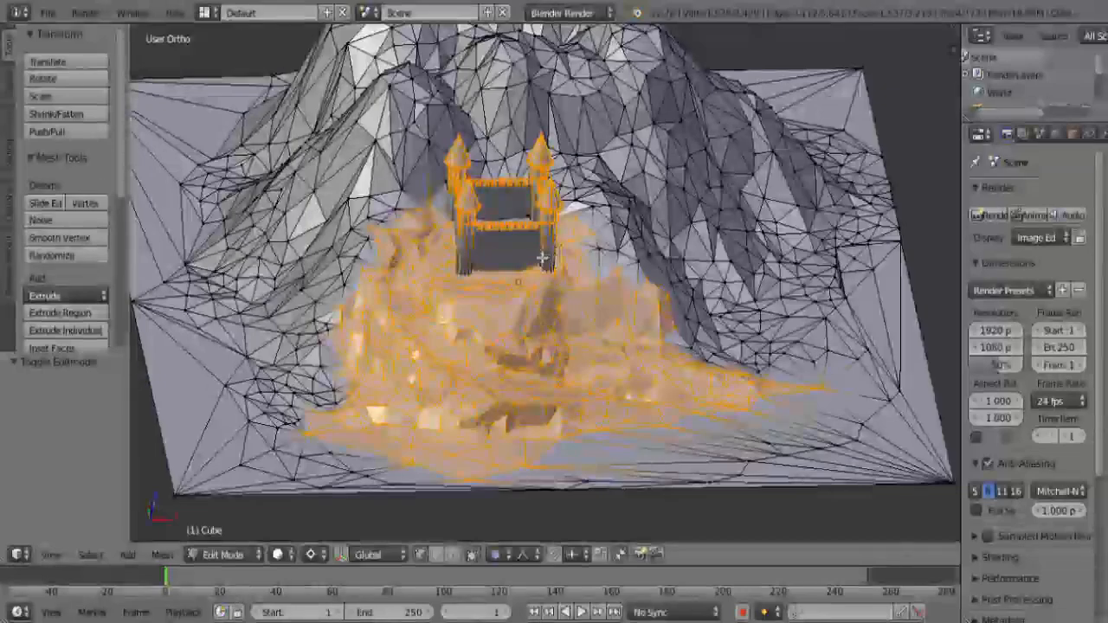
Step: Clear the selection and select the whole castle by growing the selection from a front tower's faces
scroll(539, 247, up, 2)
key(a)
scroll(545, 260, up, 3)
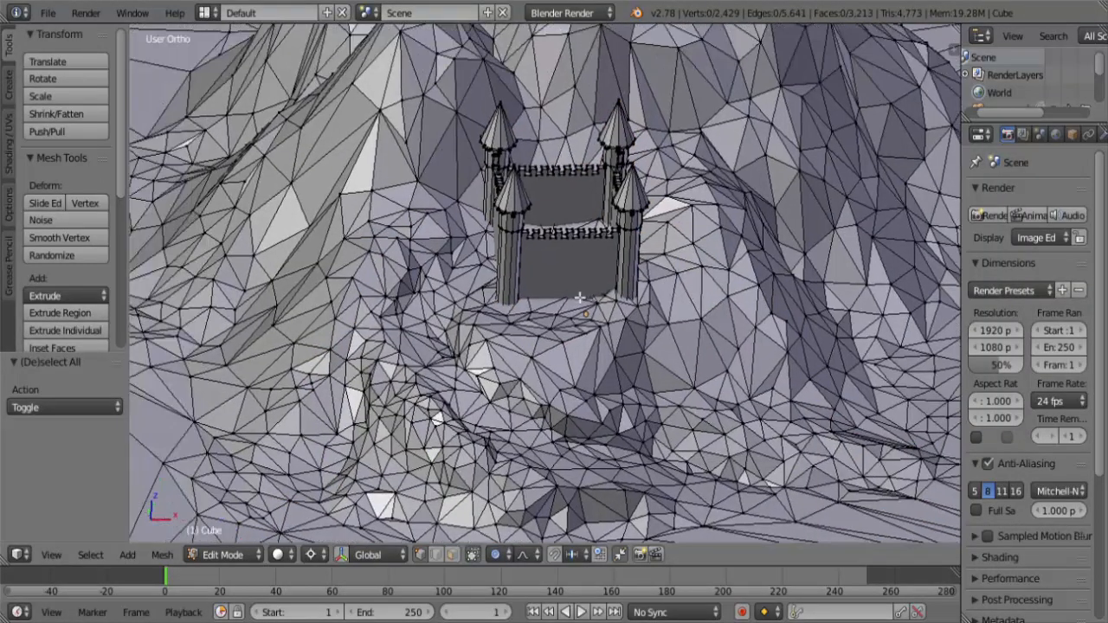
scroll(554, 284, down, 2)
right_click(514, 263)
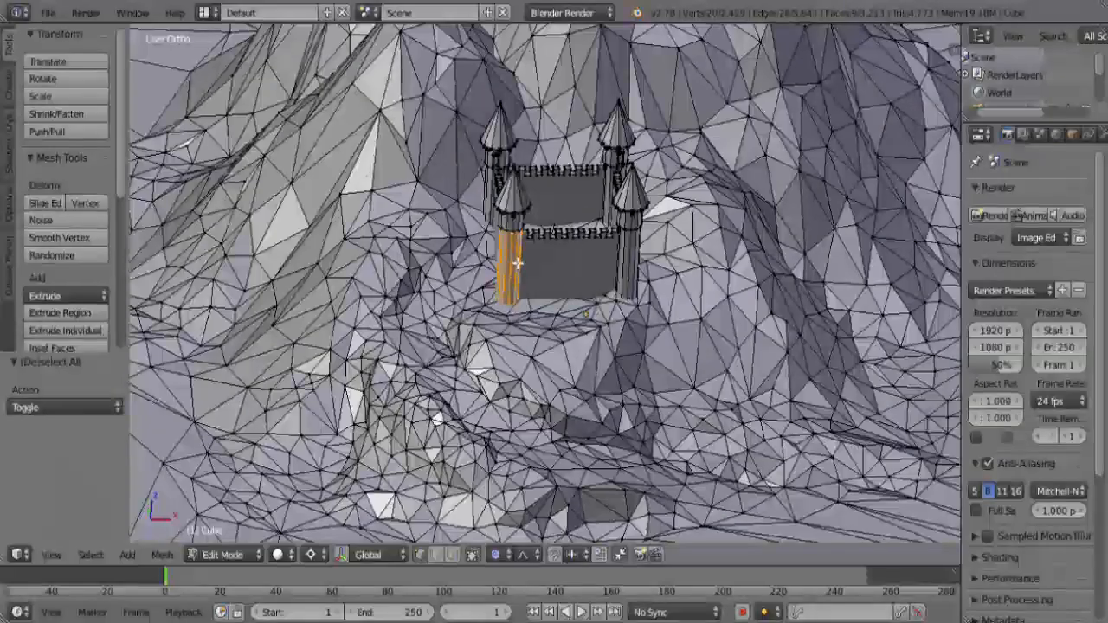
key(ctrl+KP_Add)
key(ctrl+KP_Add)
key(ctrl+KP_Add)
key(ctrl+KP_Add)
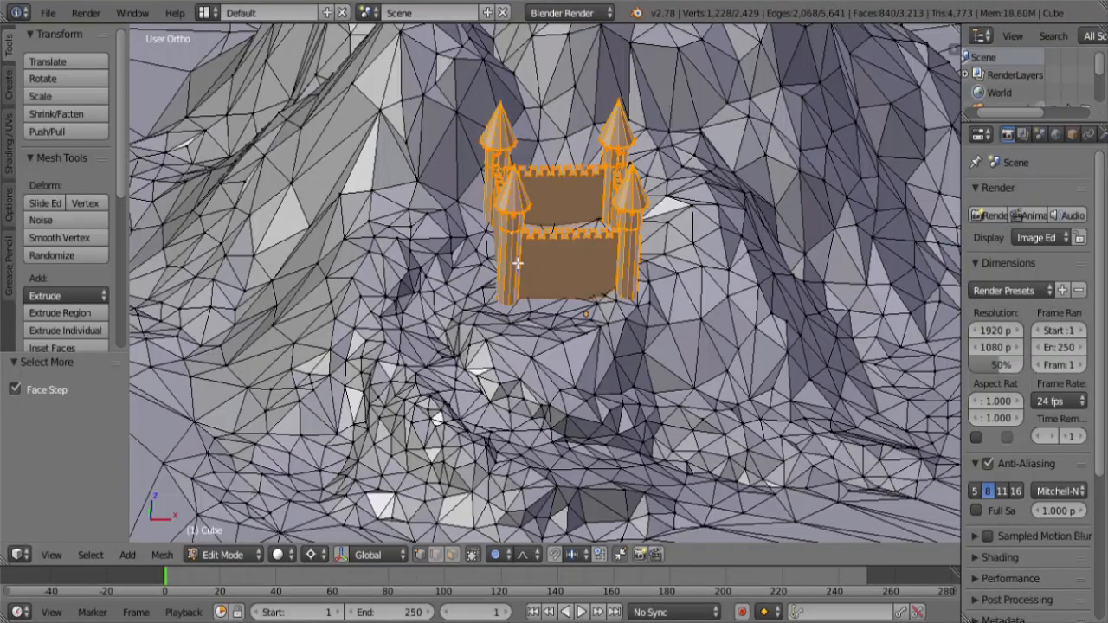
Step: Merge the selected castle with the mountain using Intersect (Boolean) set to Union
click(63, 293)
key(ctrl+f)
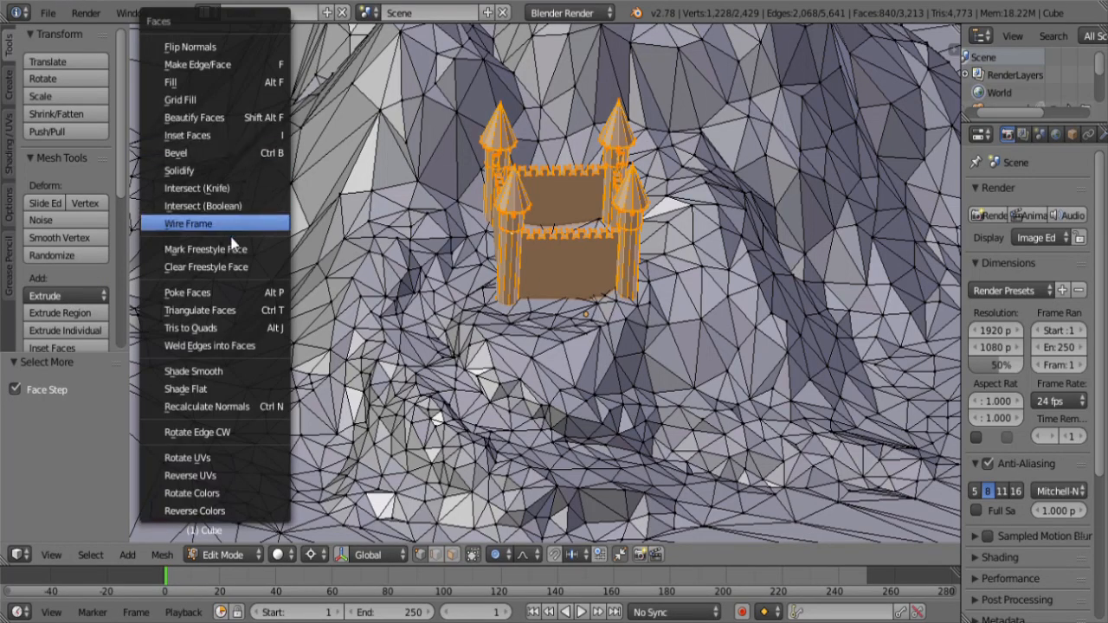
click(218, 205)
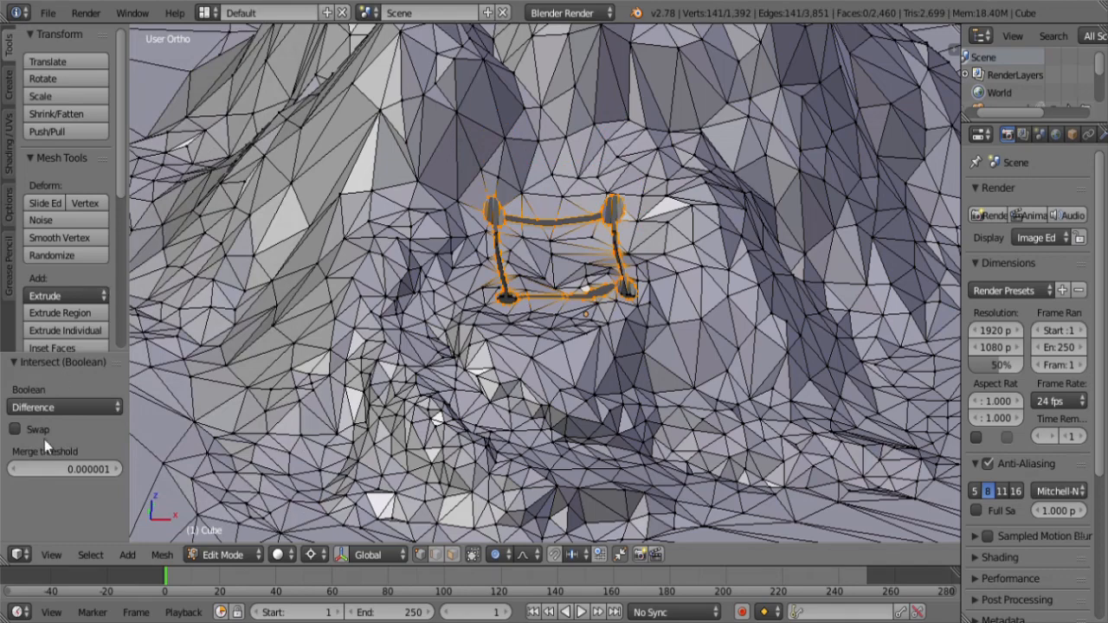
click(58, 407)
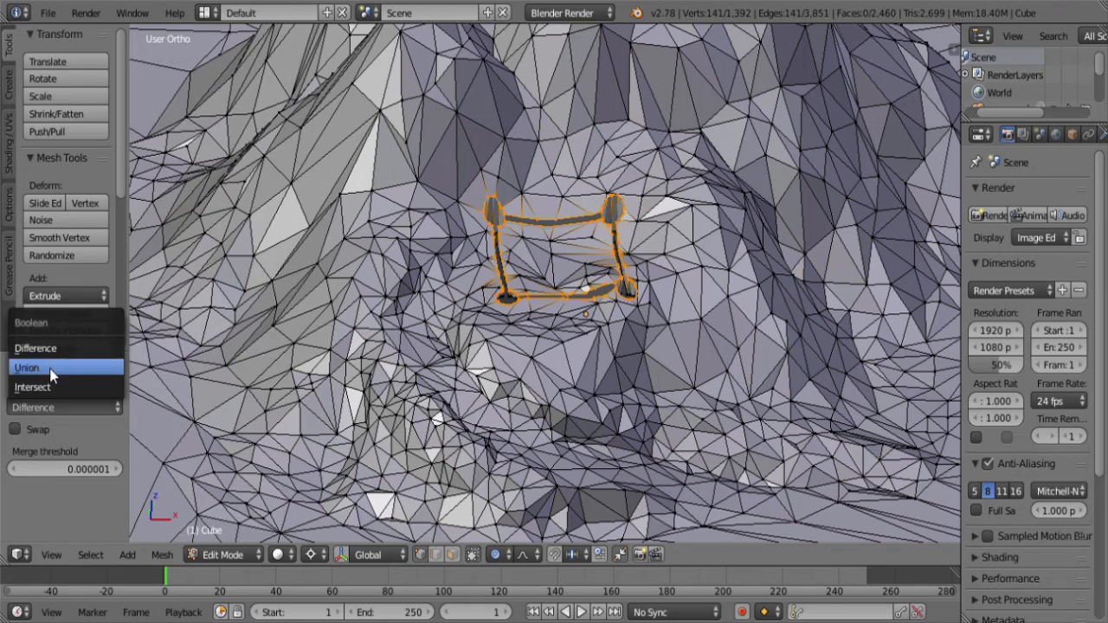
click(52, 367)
scroll(434, 248, up, 6)
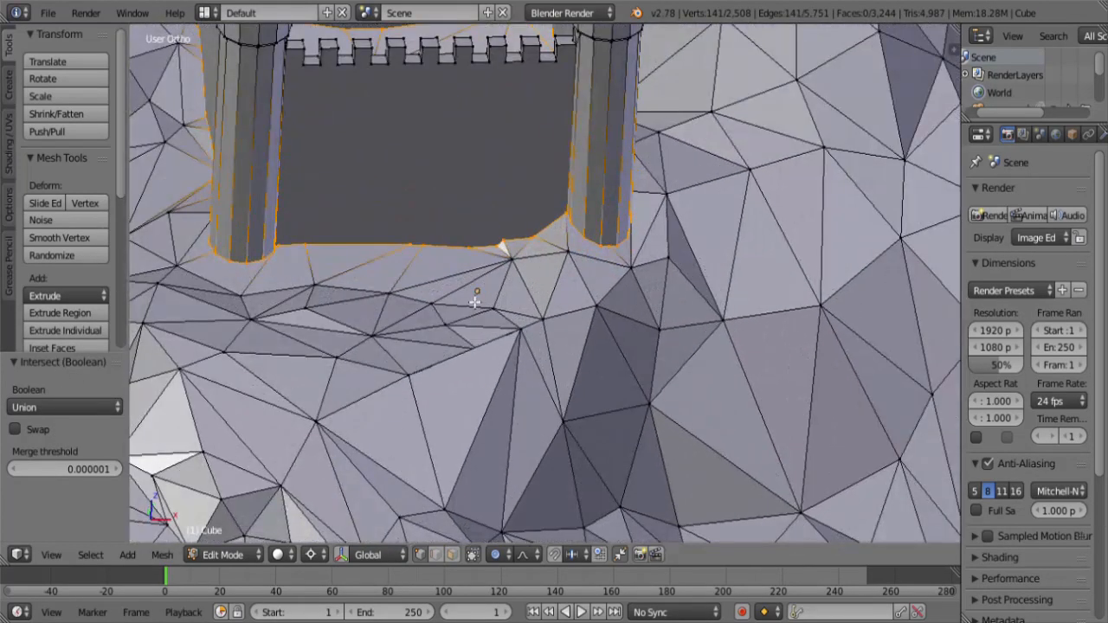
Step: Snap the 3D cursor to a vertex on the base edge of the castle's front wall
right_click(434, 248)
key(shift+s)
click(497, 288)
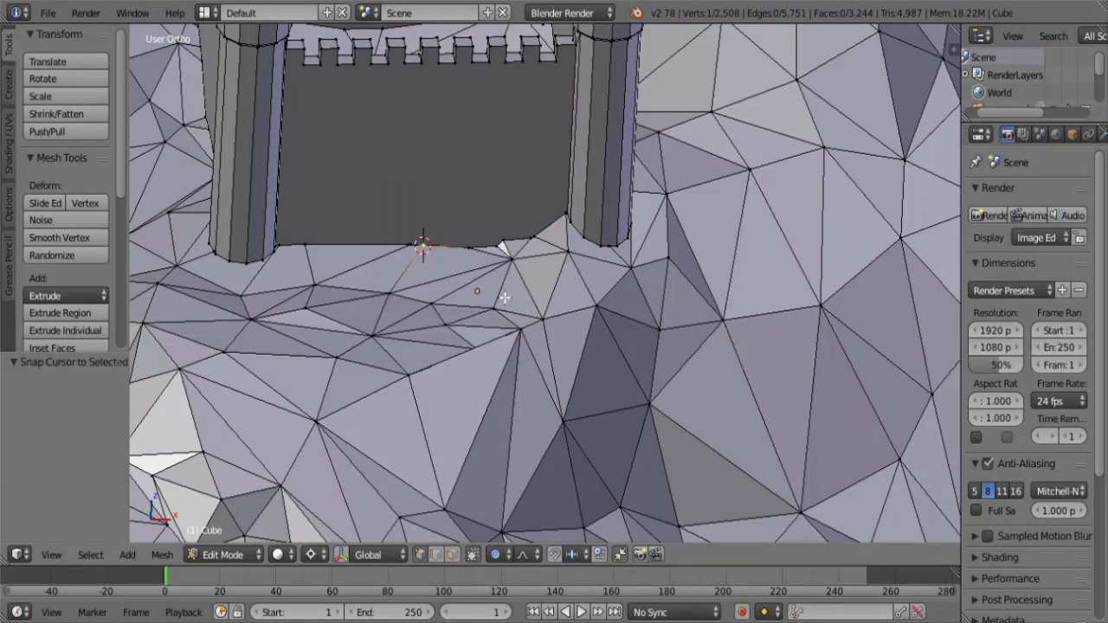
Step: Flatten the ground faces before the front wall to 0 along Z with proportional size about 3.14, and disable Proportional Editing
shift+middle_drag(504, 296, 586, 358)
key(c)
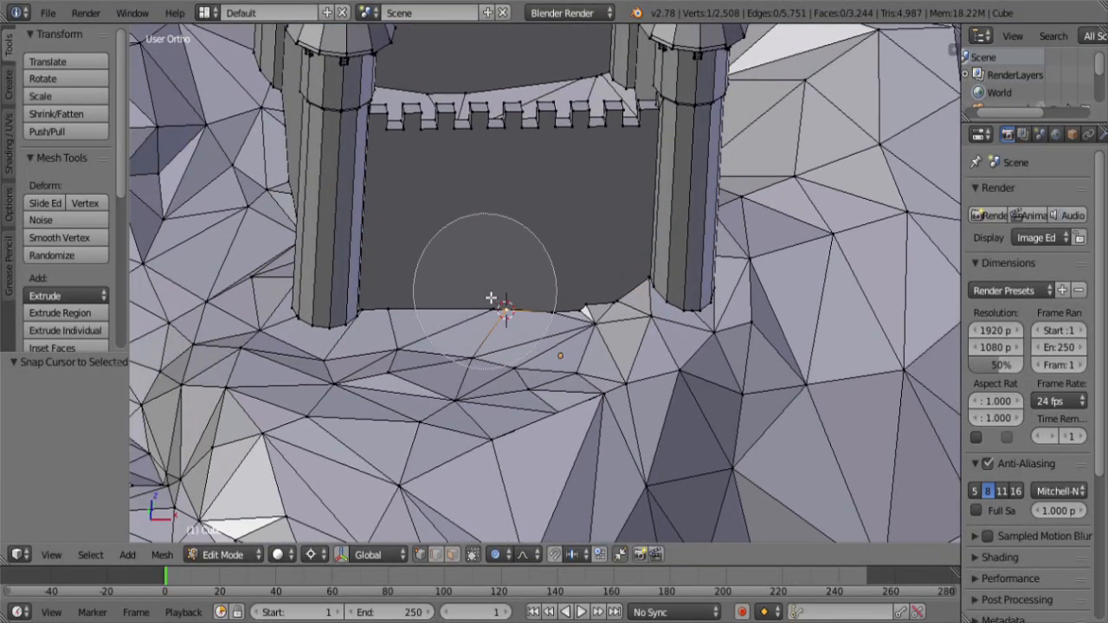
drag(494, 302, 576, 299)
mouse_move(499, 293)
mouse_down()
mouse_move(450, 285)
mouse_move(459, 302)
mouse_up()
right_click(600, 278)
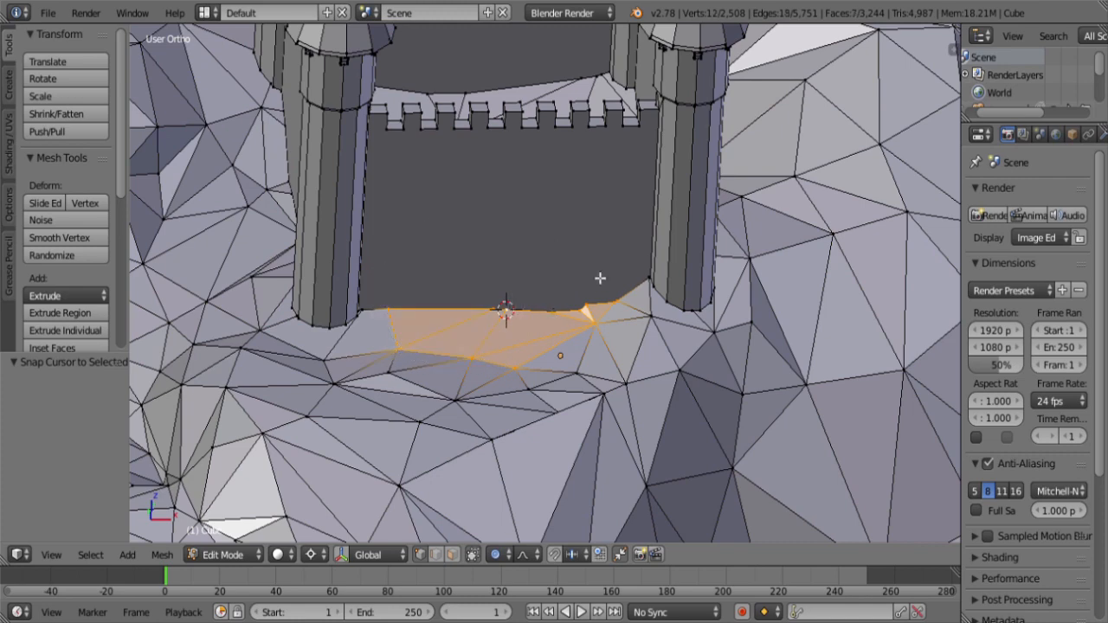
text(sz)
text(0)
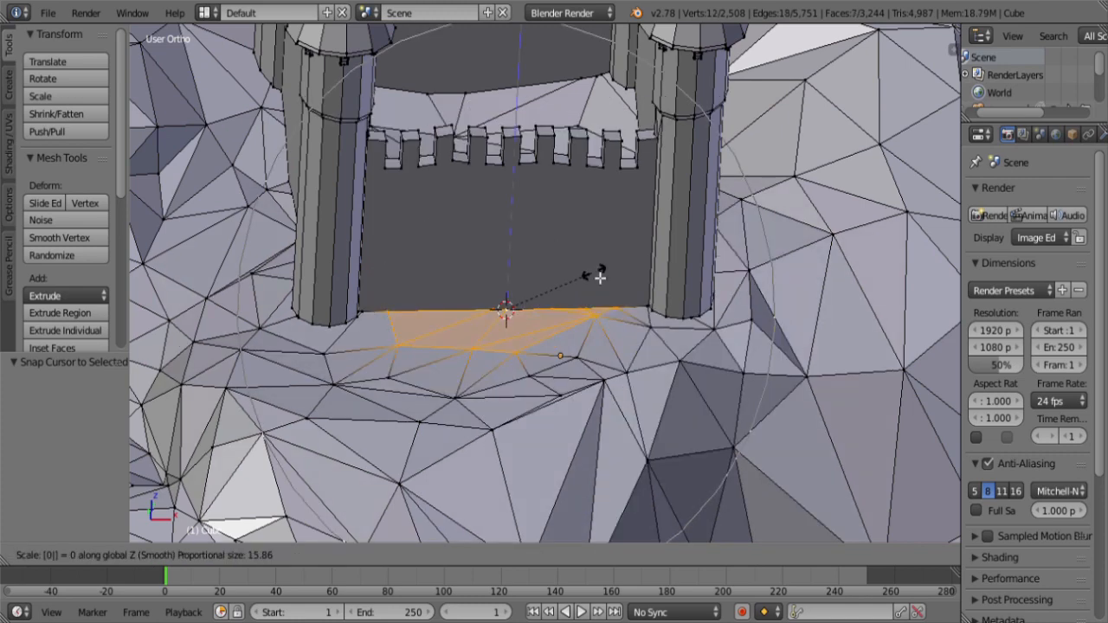
scroll(597, 273, up, 19)
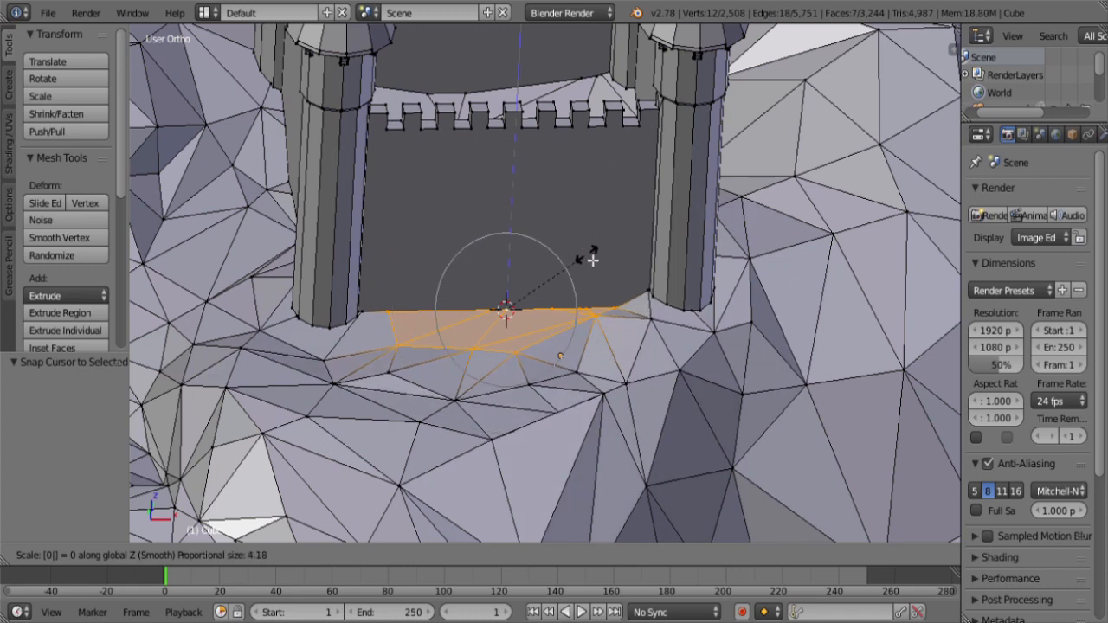
scroll(590, 257, down, 2)
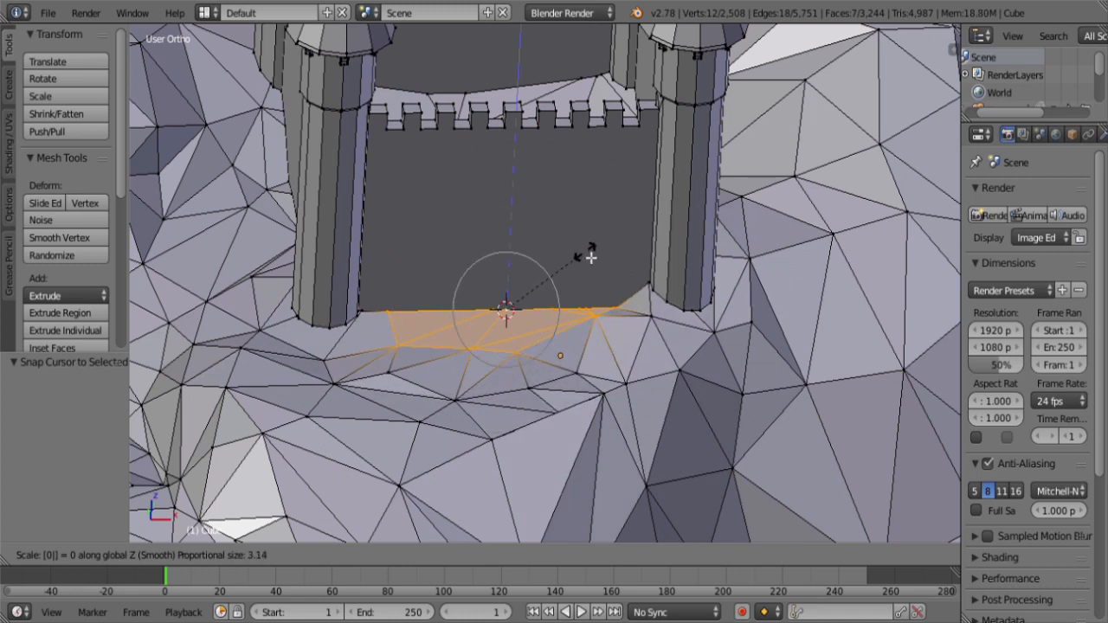
key(Return)
click(496, 554)
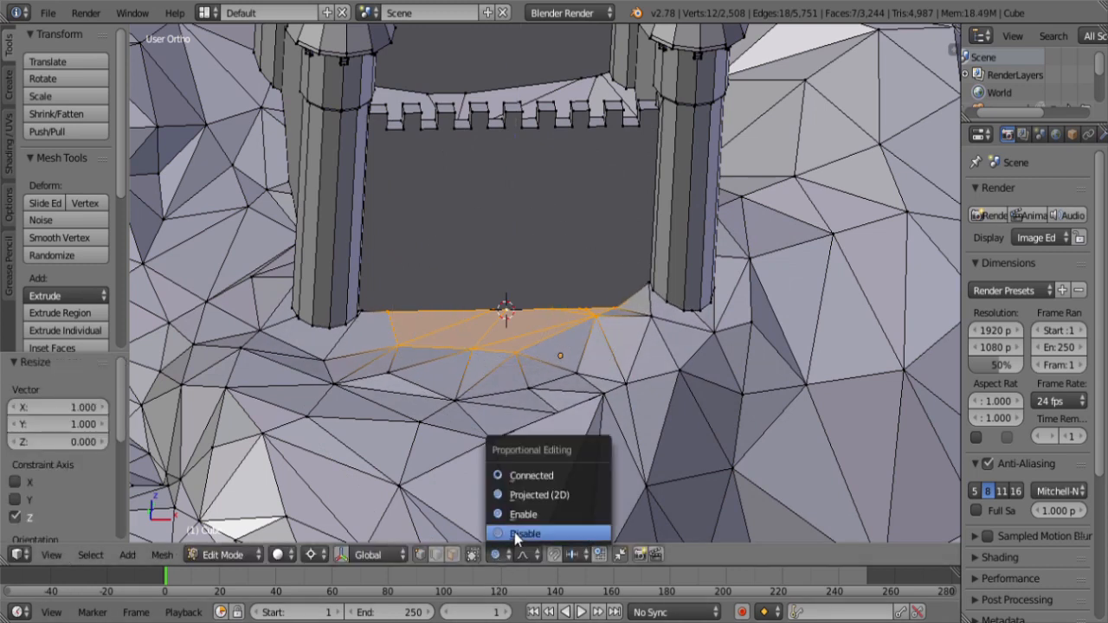
click(514, 532)
Step: Switch to face selection and select the inner faces of the castle's rear wall and corner tower
scroll(543, 286, down, 4)
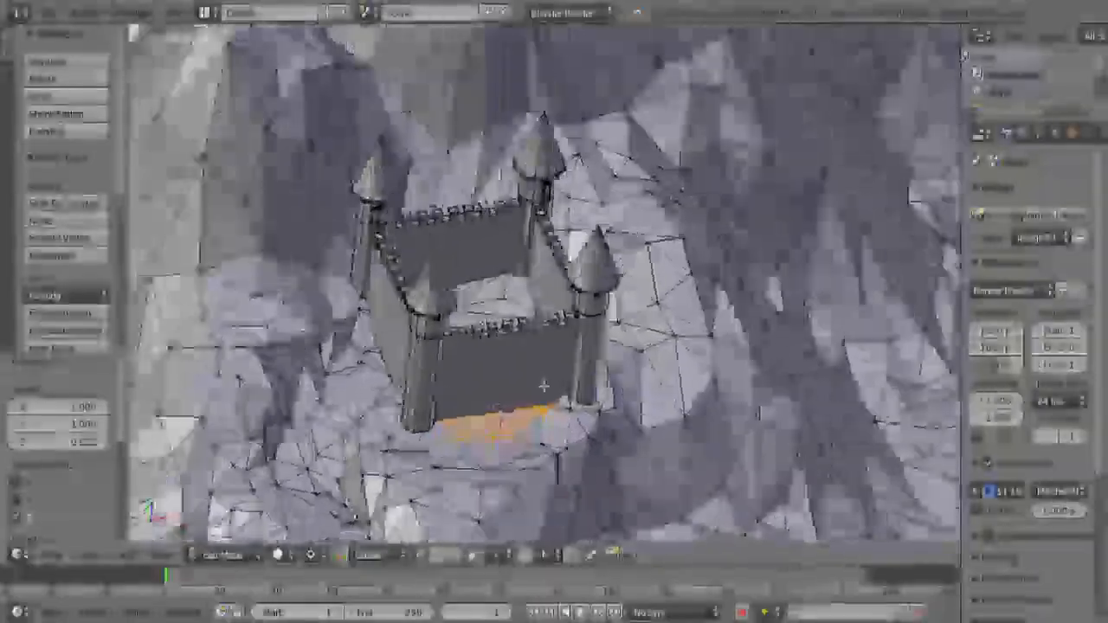
middle_drag(544, 386, 549, 481)
shift+middle_drag(502, 358, 565, 405)
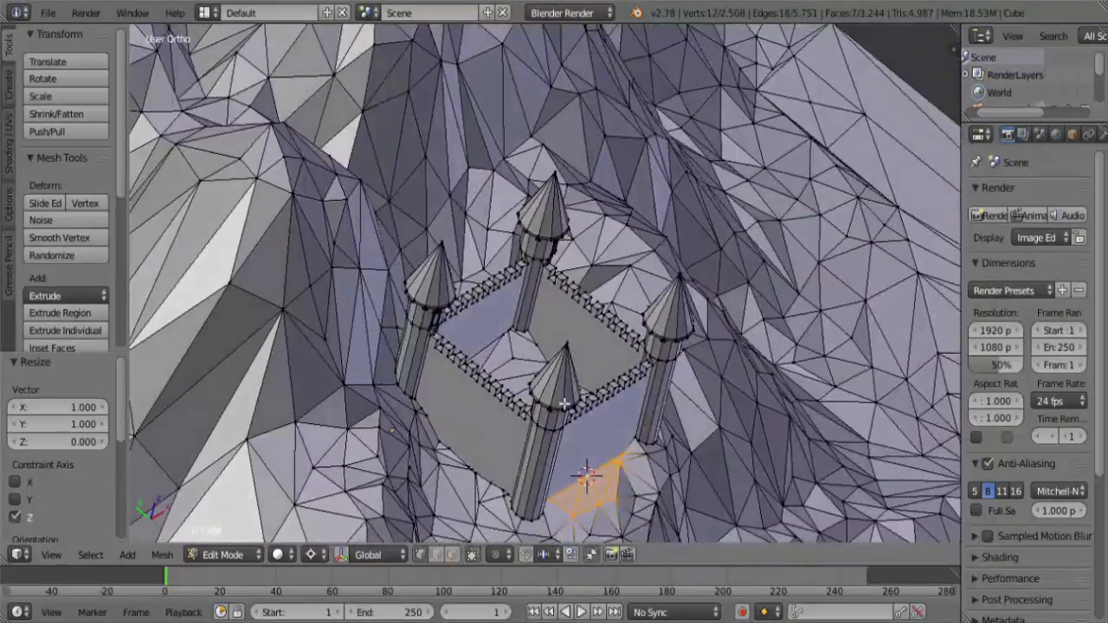
click(451, 556)
scroll(586, 371, up, 7)
scroll(603, 392, down, 2)
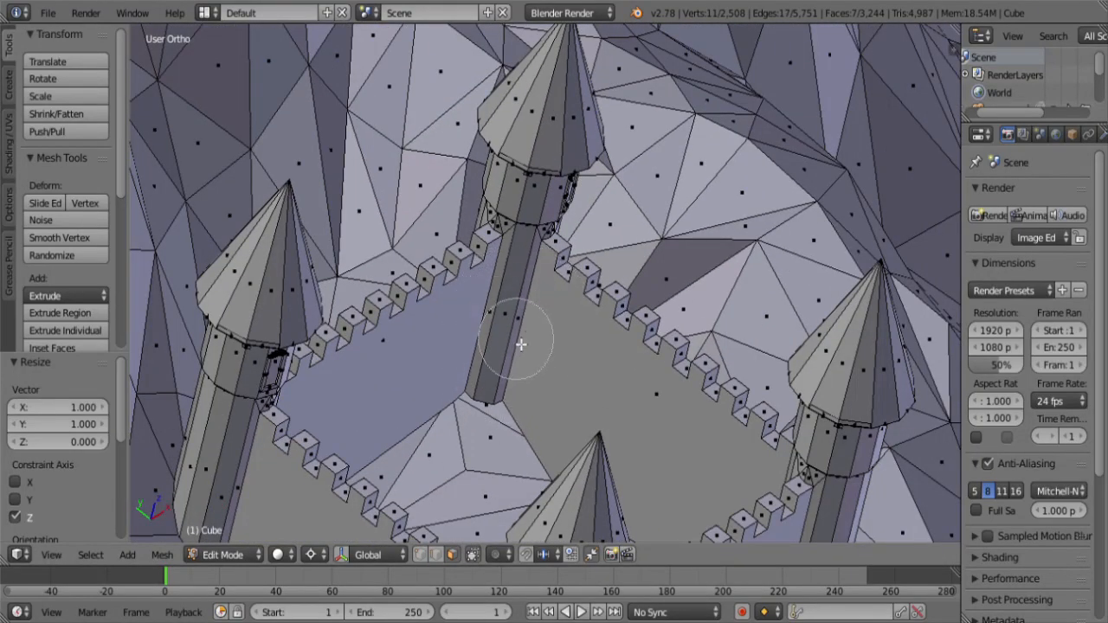
drag(521, 344, 626, 386)
mouse_move(606, 378)
middle_down()
mouse_move(482, 543)
mouse_move(364, 430)
mouse_move(407, 294)
mouse_move(415, 285)
mouse_move(527, 490)
middle_up()
key(c)
right_click(374, 310)
scroll(374, 498, down, 3)
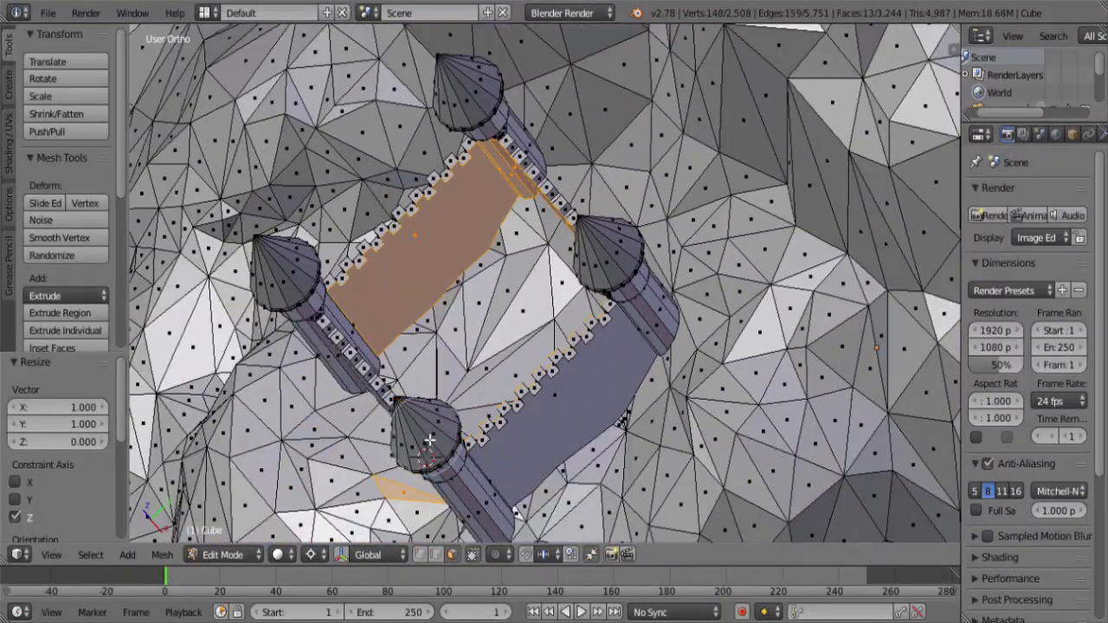
Step: Extend the selection to more inner wall and tower faces around the castle courtyard
middle_drag(503, 426, 410, 227)
key(c)
right_click(469, 246)
scroll(410, 227, down, 3)
middle_drag(519, 450, 543, 369)
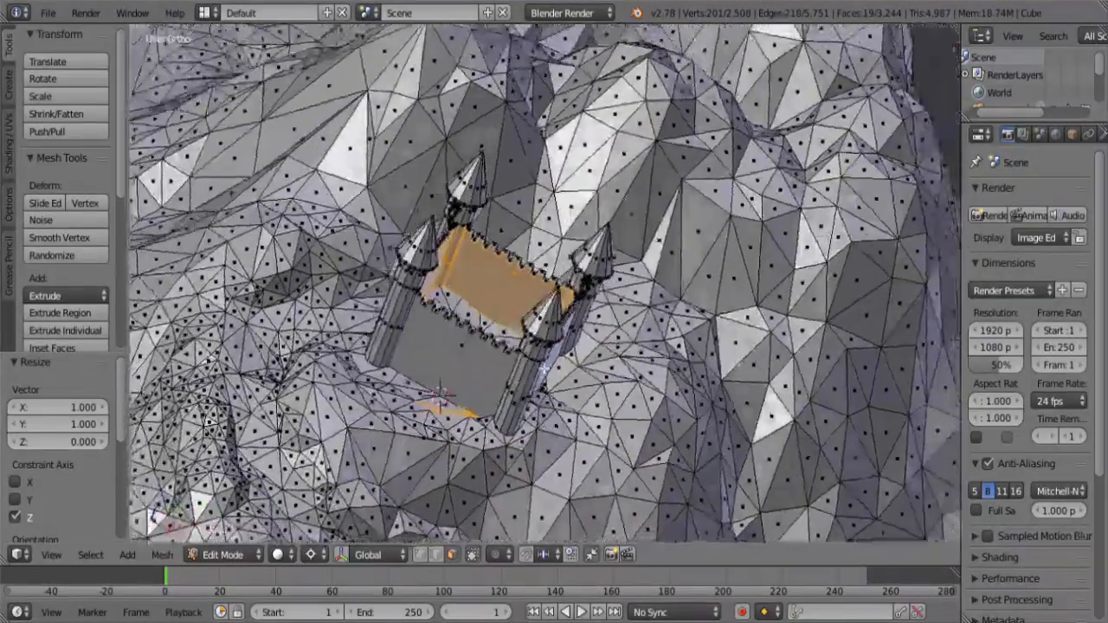
Step: Deselect the stray ground faces outside the castle in wireframe view, and hide the selected inner walls
key(z)
key(c)
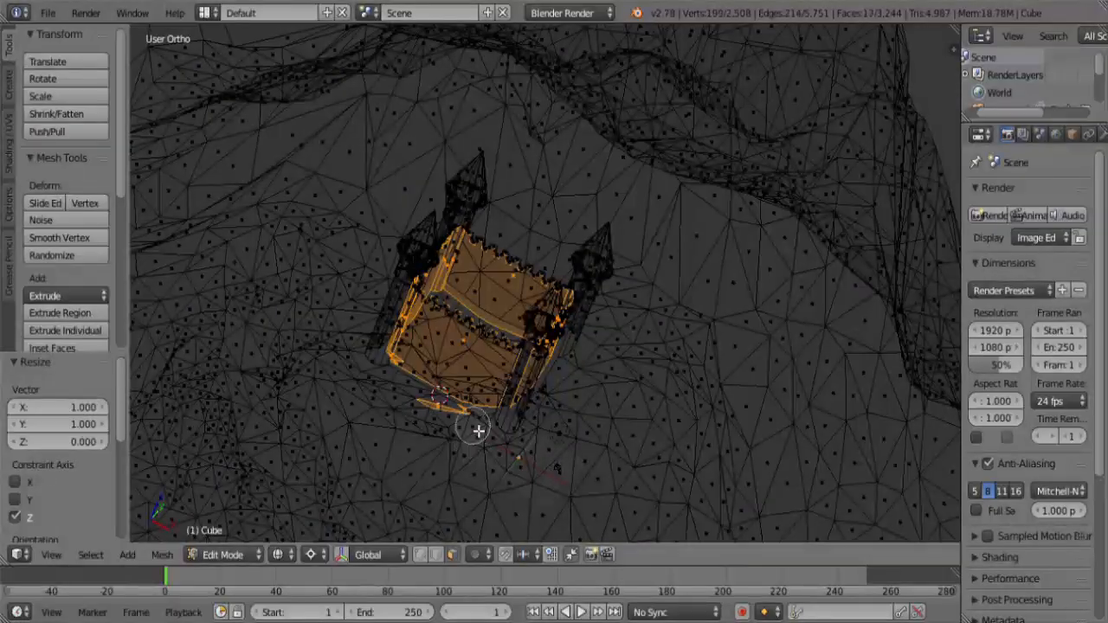
right_click(540, 446)
key(z)
middle_drag(563, 402, 524, 413)
scroll(658, 407, up, 3)
key(c)
click(634, 449)
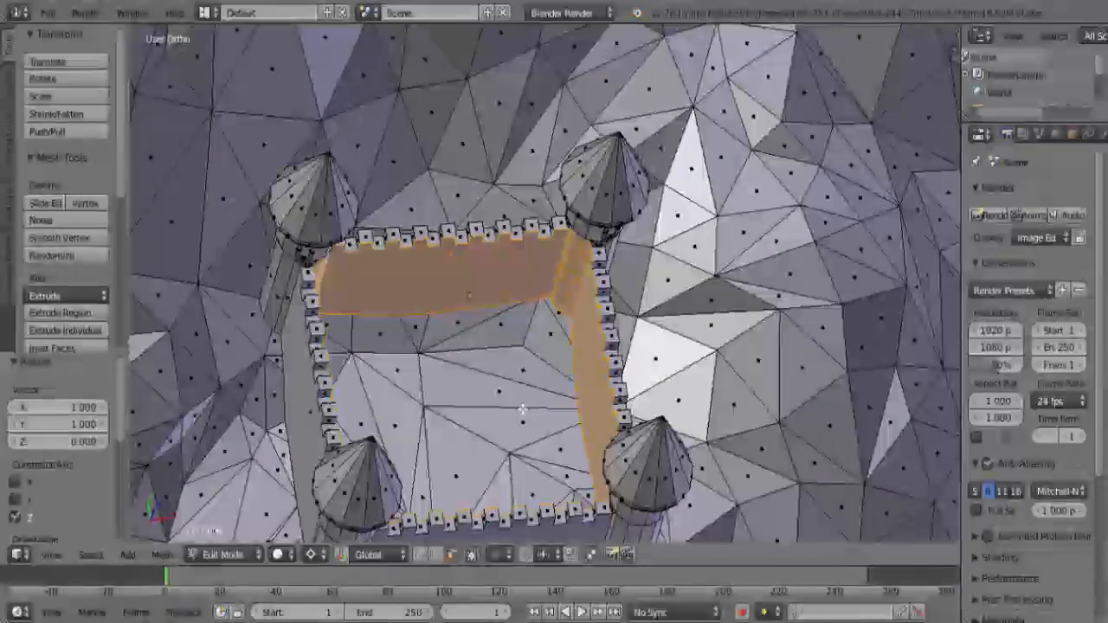
key(h)
Step: Grow the selection three times from one courtyard face to cover the floor, and flatten it to 0 along Z
scroll(524, 413, down, 4)
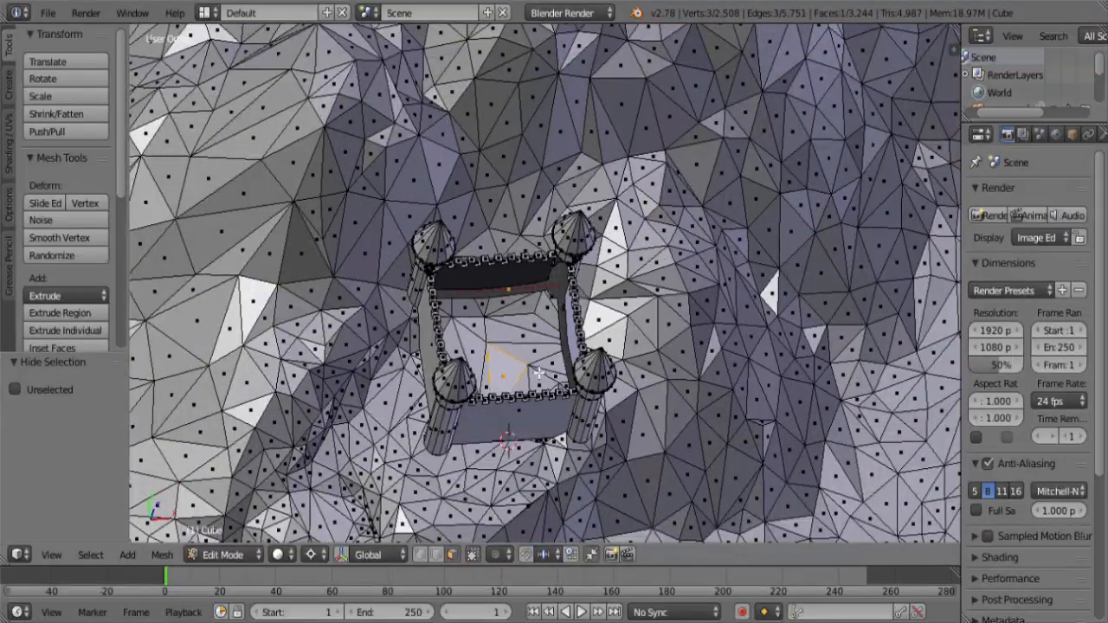
key(ctrl+KP_Add)
key(ctrl+KP_Add)
key(ctrl+KP_Add)
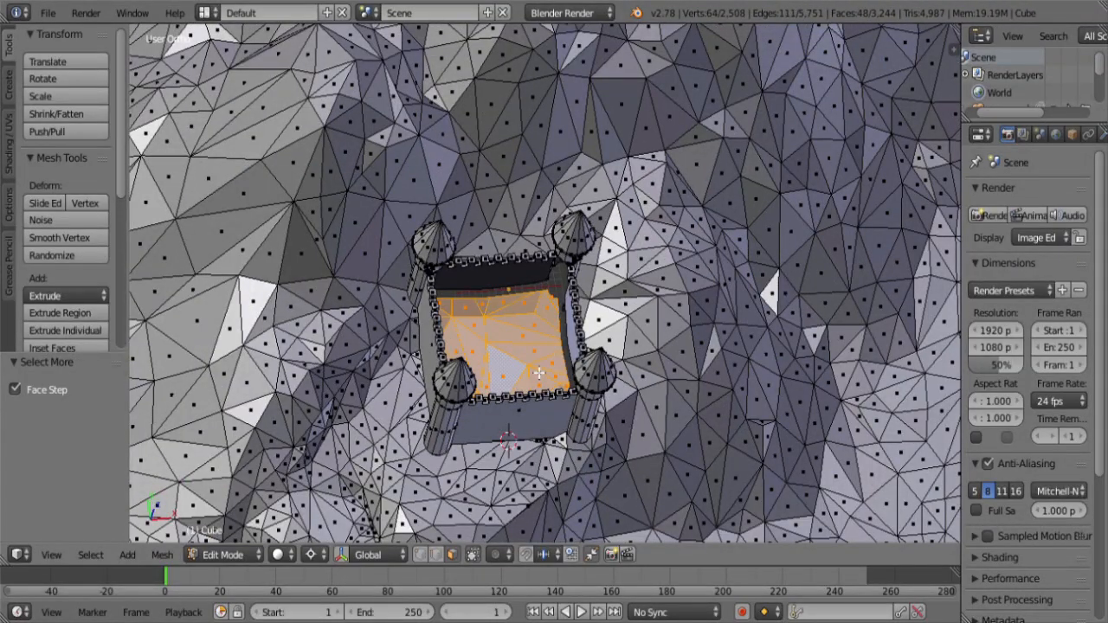
key(s)
key(z)
key(0)
key(Return)
scroll(537, 377, up, 2)
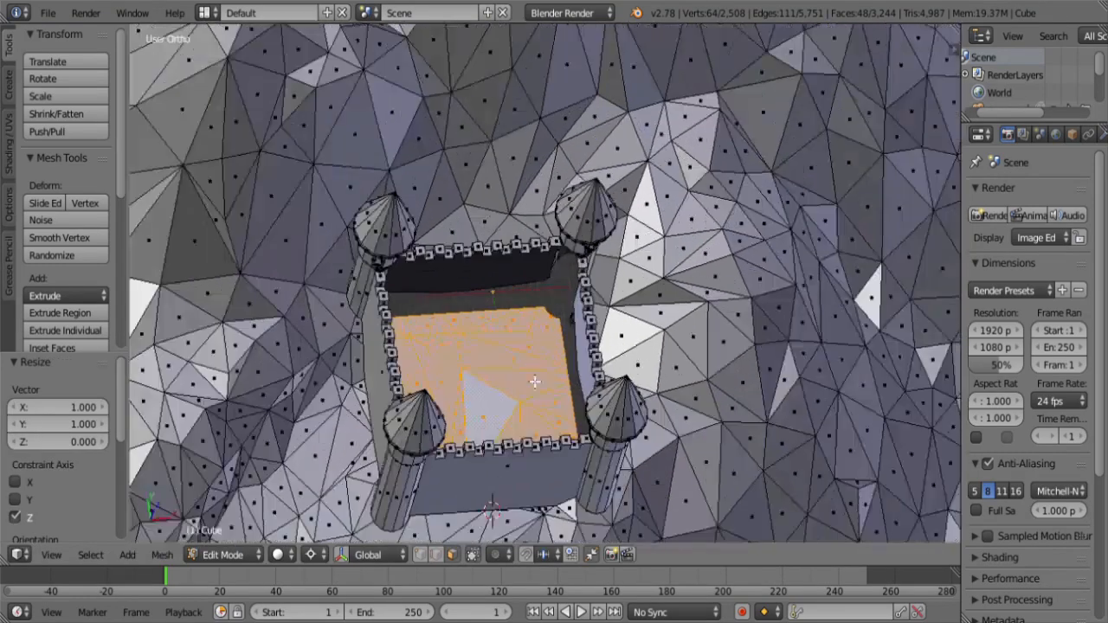
scroll(535, 382, up, 3)
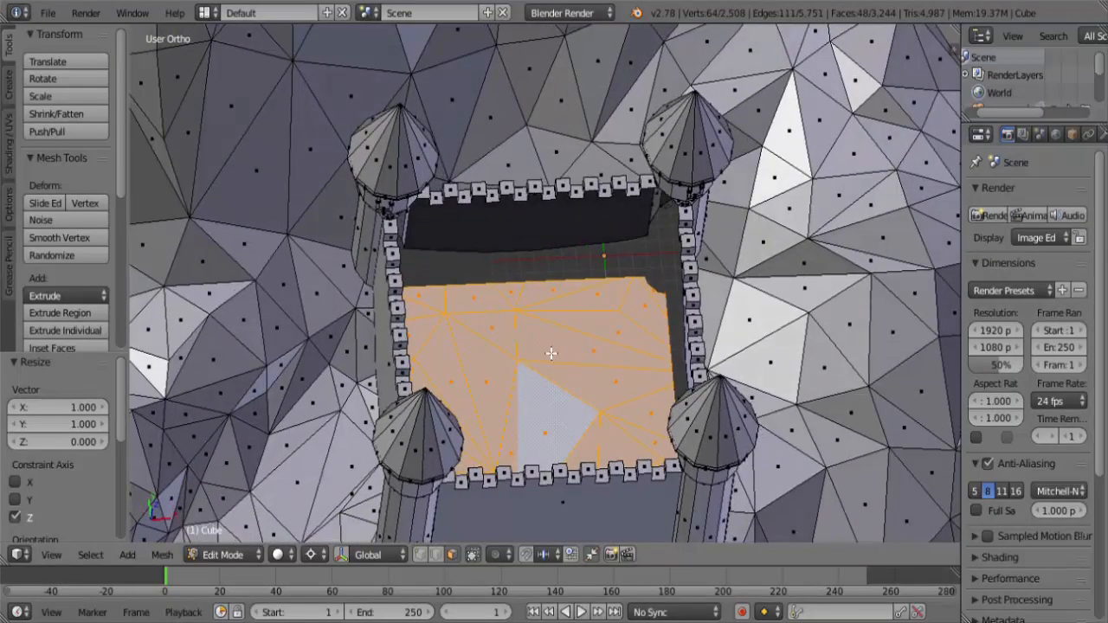
key(a)
key(alt+h)
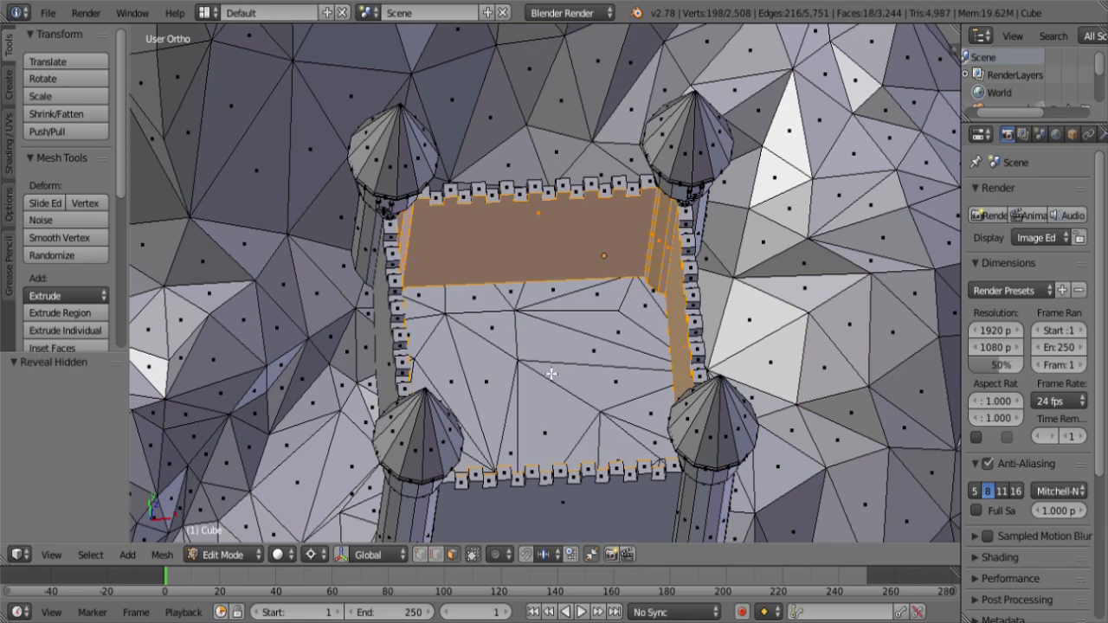
key(ctrl+z)
key(ctrl+z)
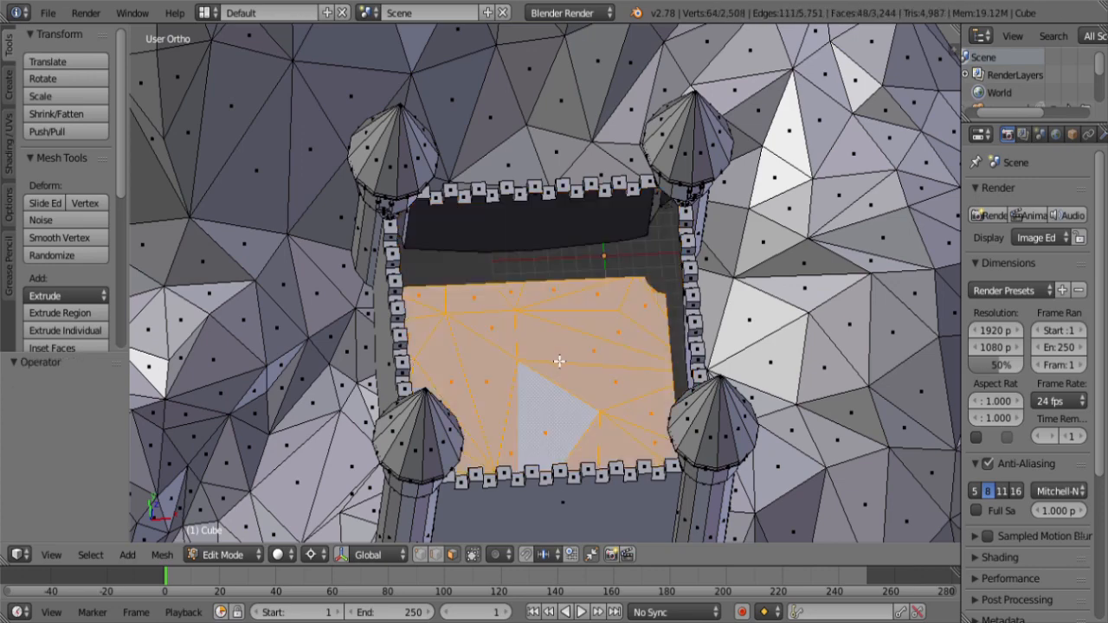
Step: Reveal the hidden inner walls with the floor still selected, and simplify the selected faces with Limited Dissolve
key(alt+h)
middle_drag(576, 391, 648, 331)
scroll(552, 392, up, 3)
scroll(552, 392, down, 1)
scroll(562, 381, down, 4)
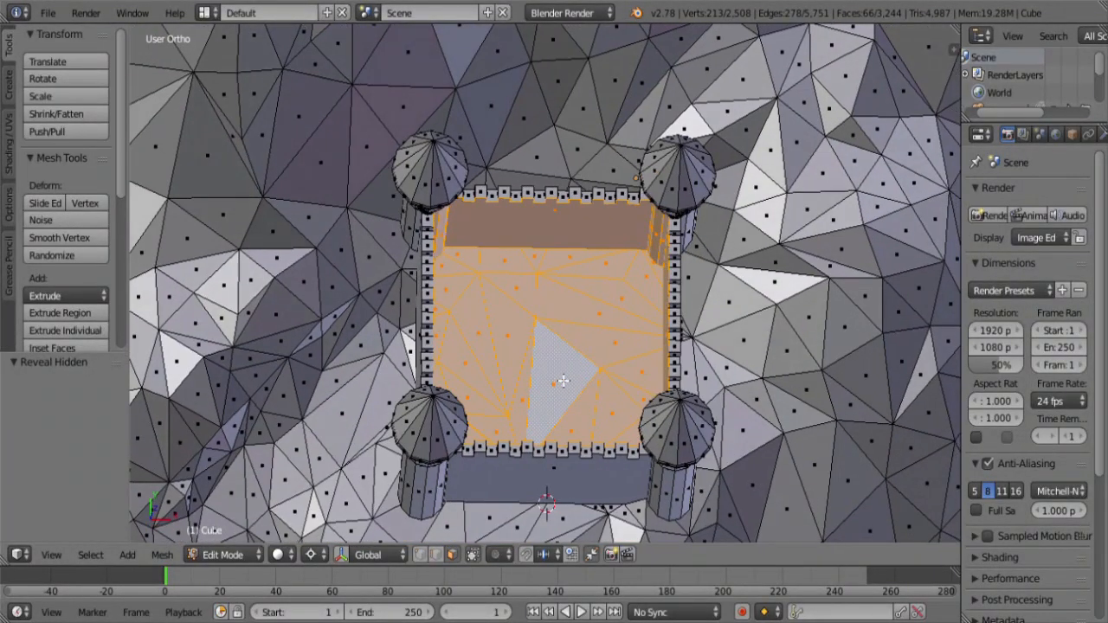
middle_drag(585, 357, 564, 376)
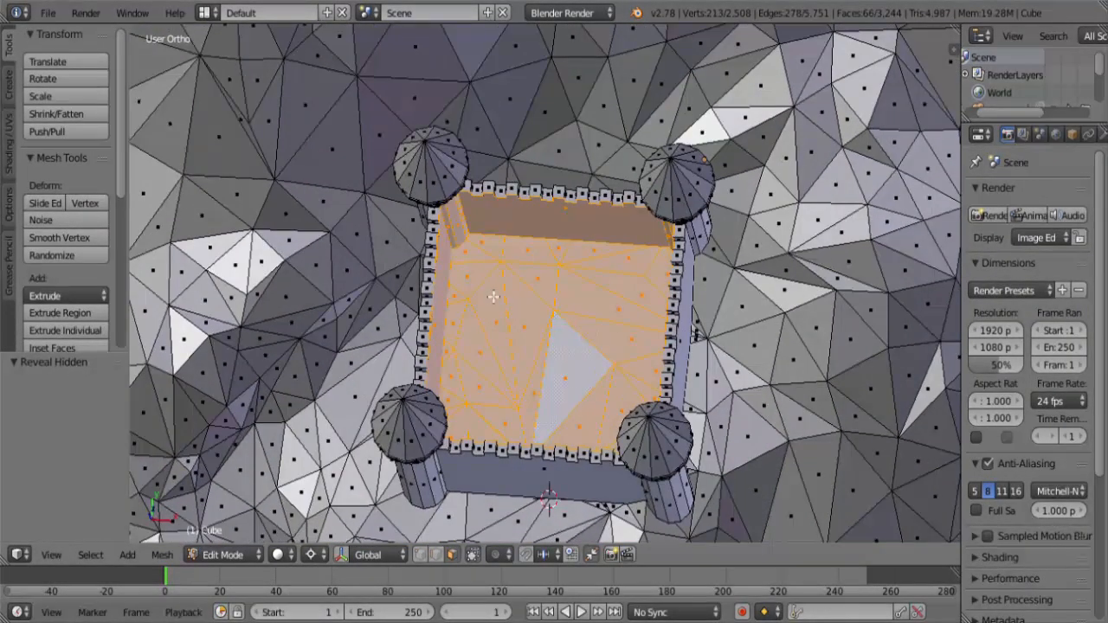
scroll(52, 229, down, 8)
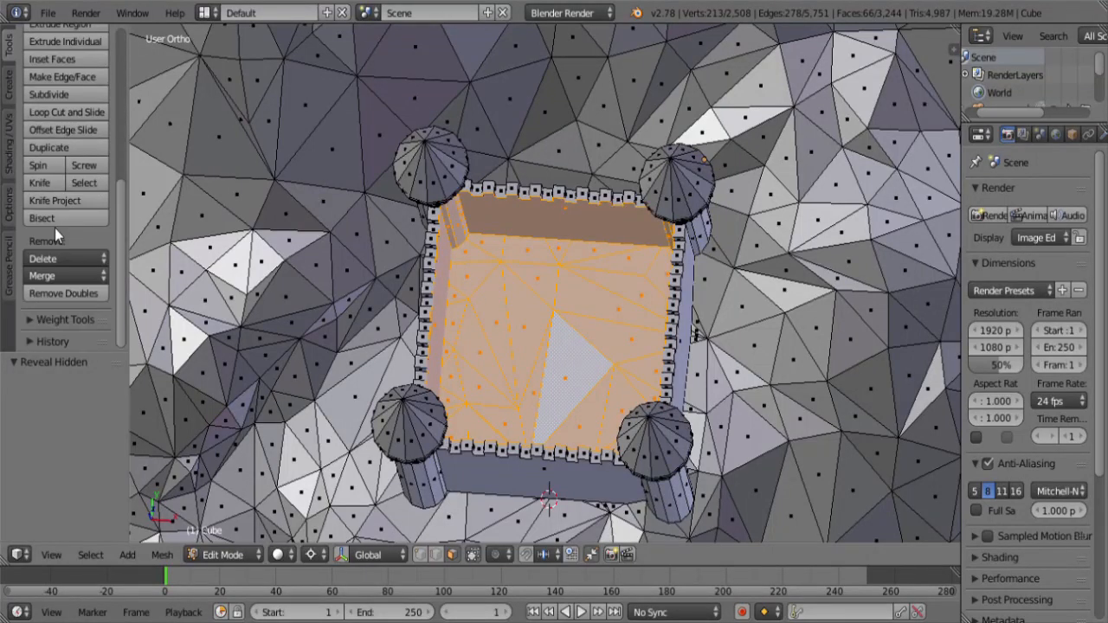
click(72, 257)
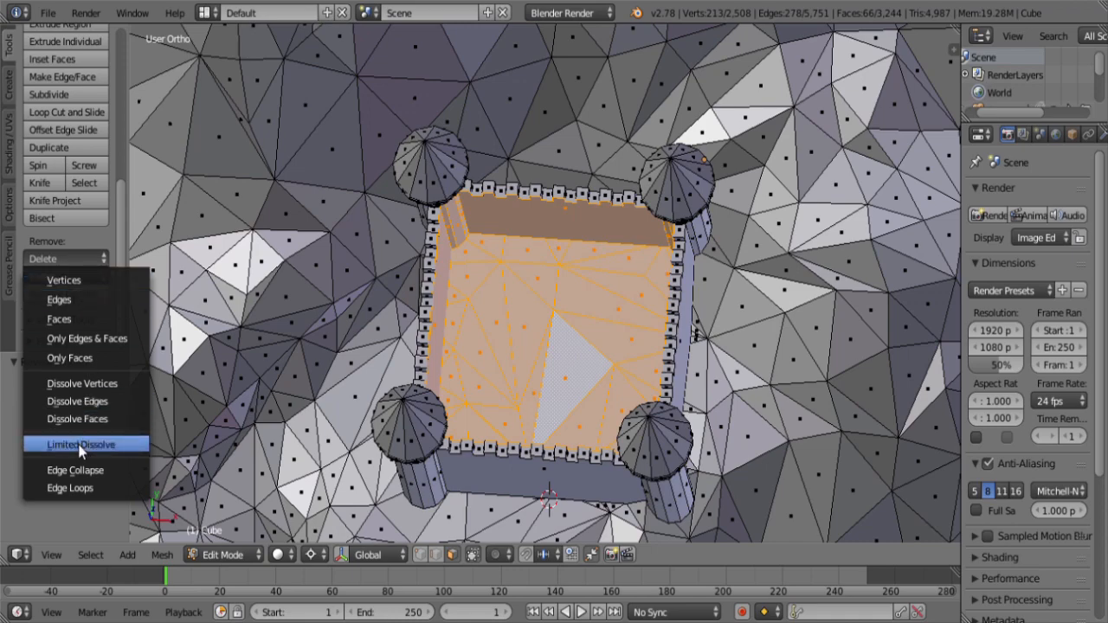
click(78, 444)
scroll(579, 400, up, 5)
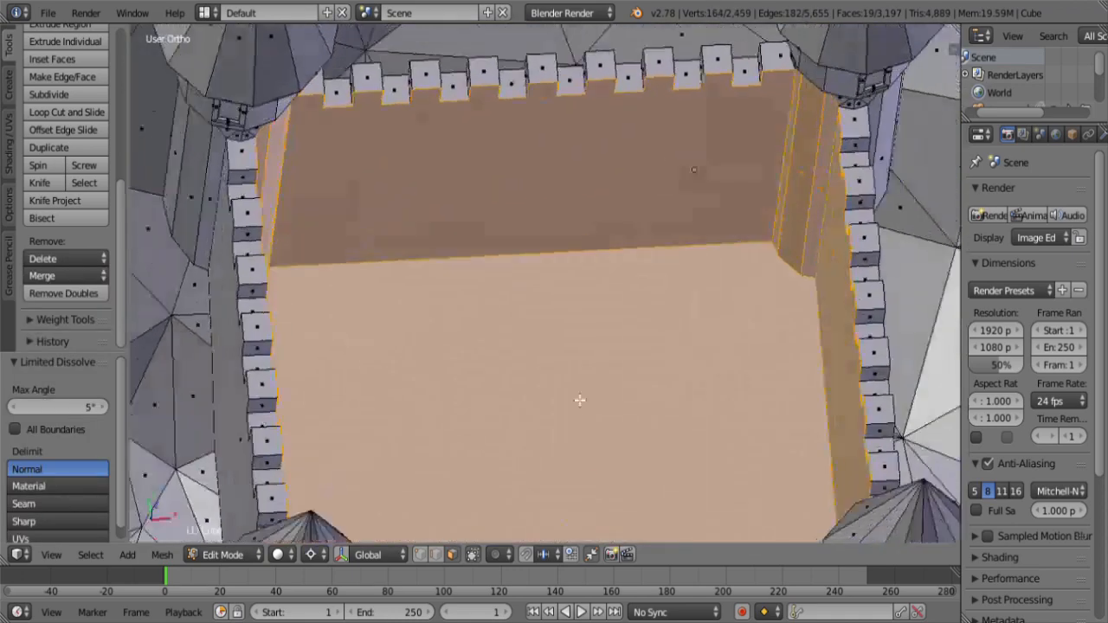
scroll(579, 400, down, 8)
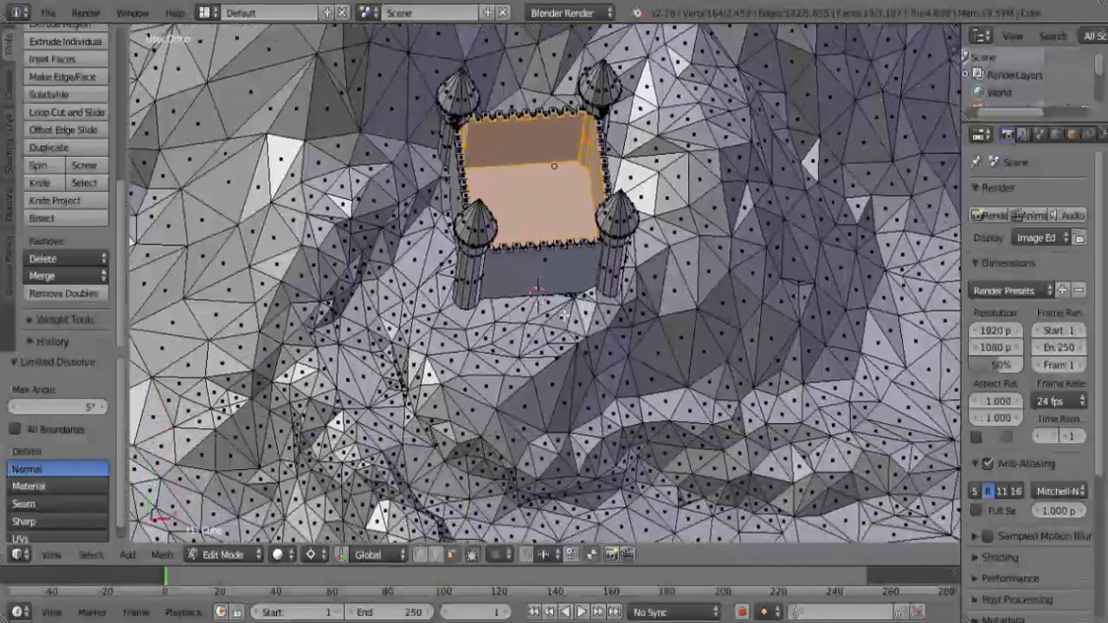
Step: Select the ground faces along the base of the front wall between the two front towers
scroll(565, 315, up, 8)
right_click(282, 406)
shift+right_click(385, 379)
shift+right_click(464, 410)
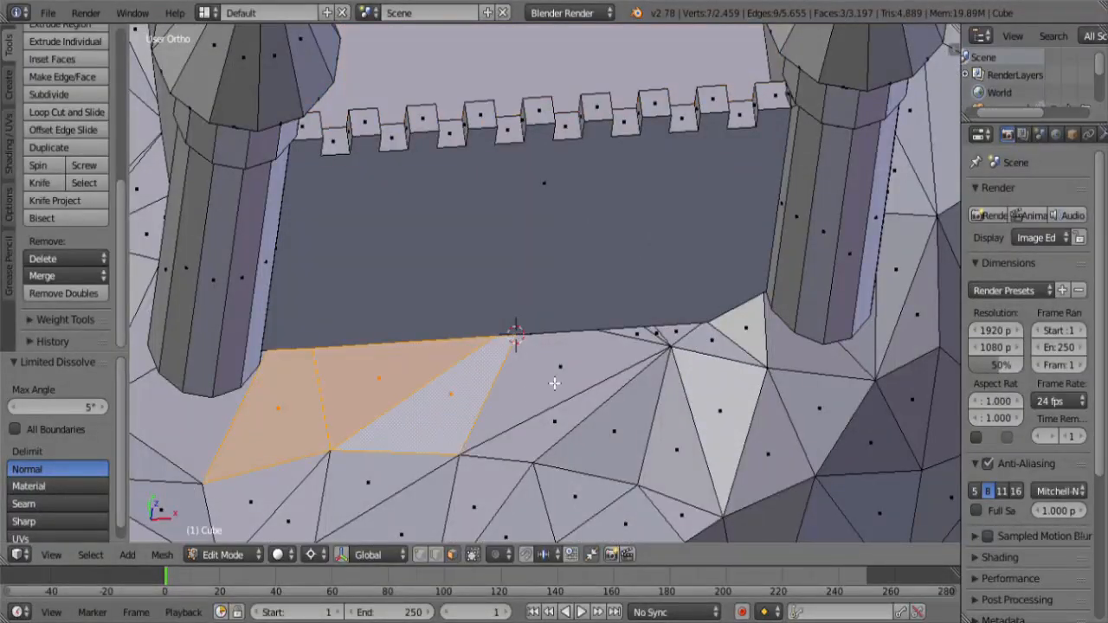
shift+right_click(554, 383)
key(c)
scroll(653, 316, up, 5)
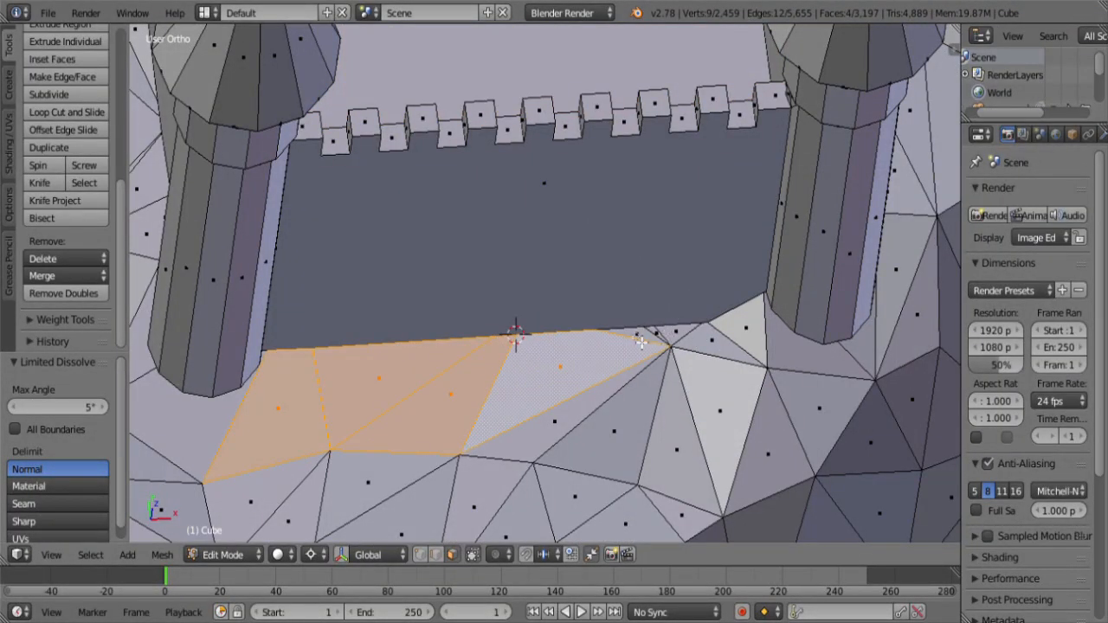
drag(638, 336, 704, 338)
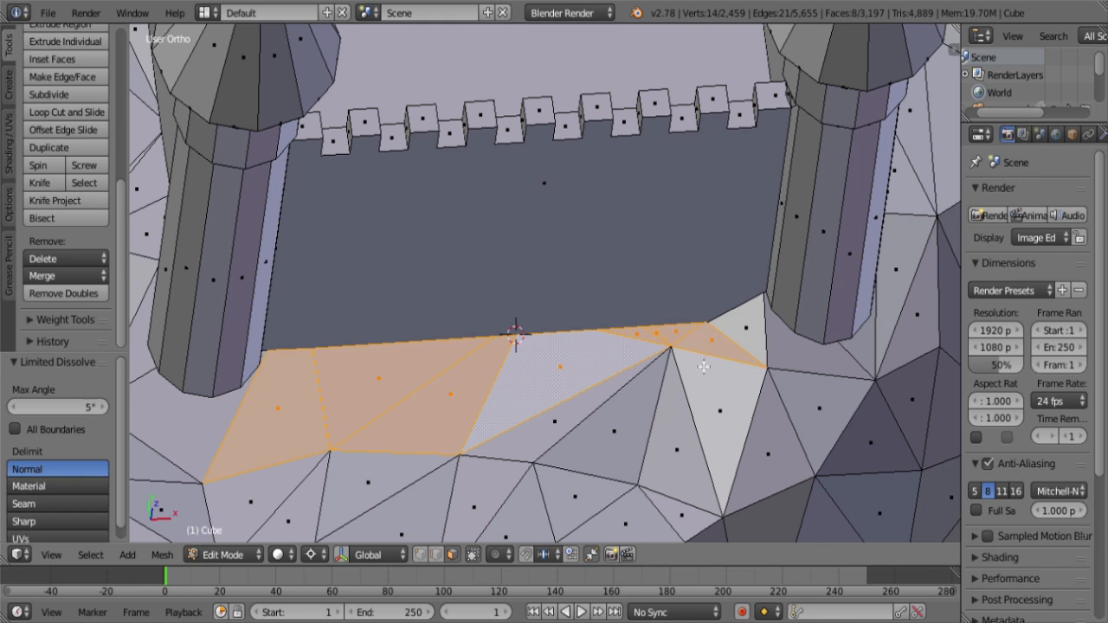
mouse_move(724, 345)
mouse_down()
mouse_move(727, 333)
mouse_move(770, 381)
mouse_move(509, 412)
mouse_move(306, 404)
mouse_move(204, 355)
mouse_move(865, 364)
mouse_move(799, 305)
mouse_up()
Step: Select the entire mesh and simplify its flat areas with Limited Dissolve at a 5° maximum angle
scroll(532, 298, down, 5)
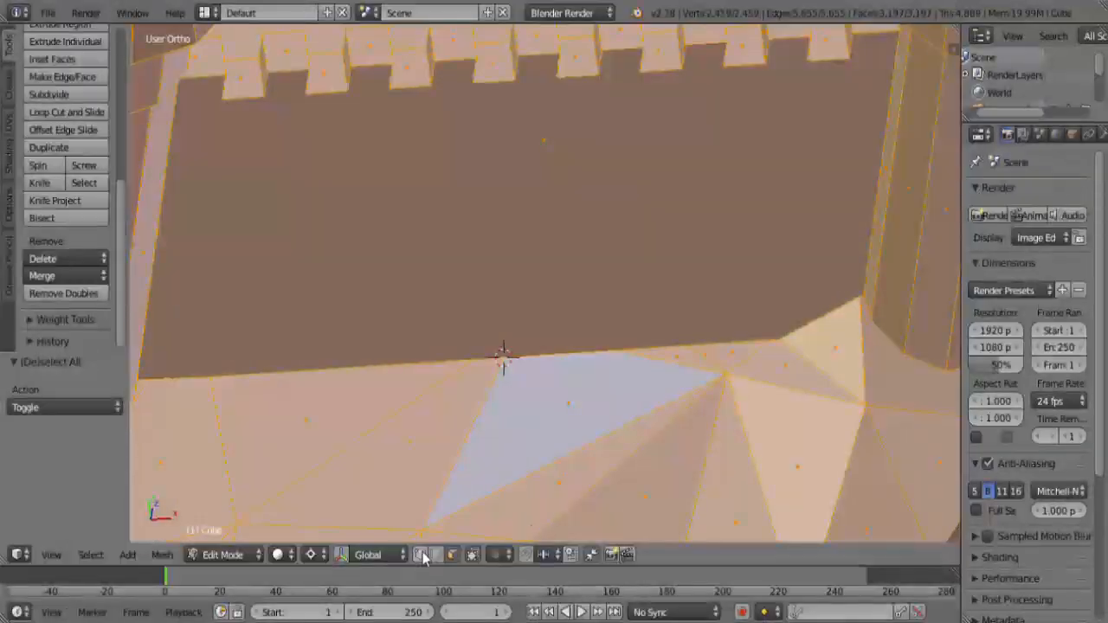
click(75, 254)
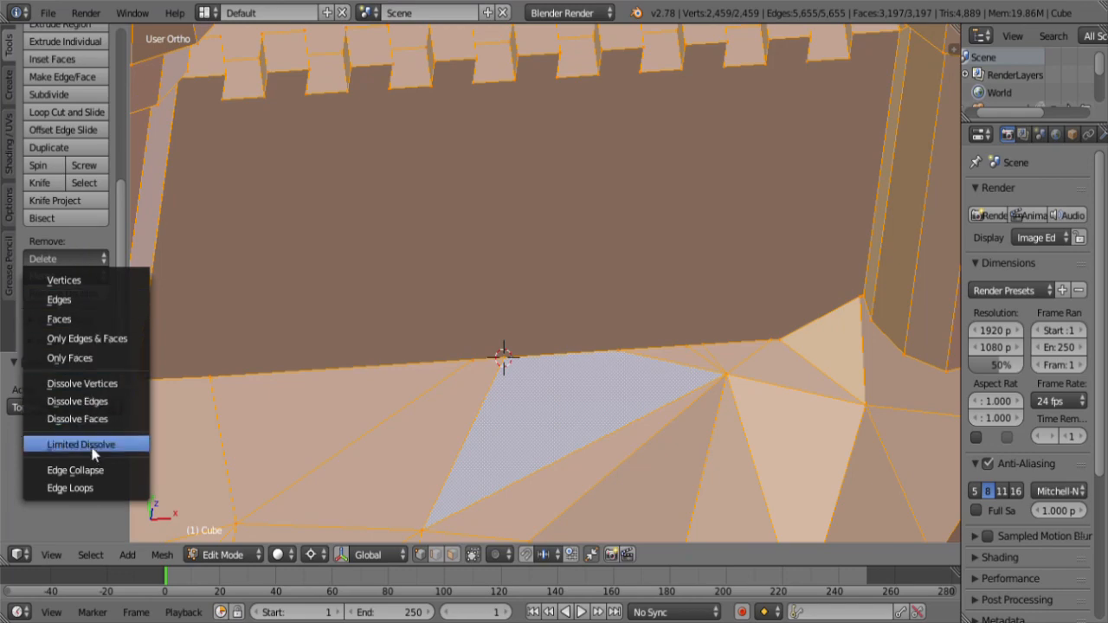
click(92, 454)
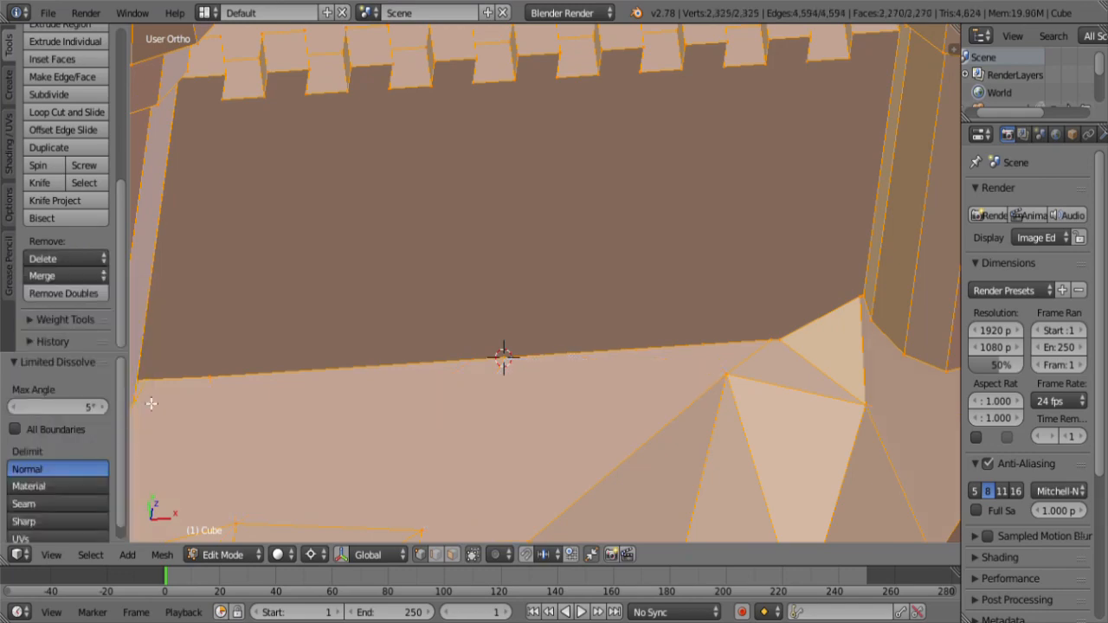
Step: Slide the extra vertex on the front wall's base edge to the tower corner, and add the nearby terrain vertex to the selection
scroll(479, 287, down, 5)
key(z)
key(z)
scroll(641, 292, up, 3)
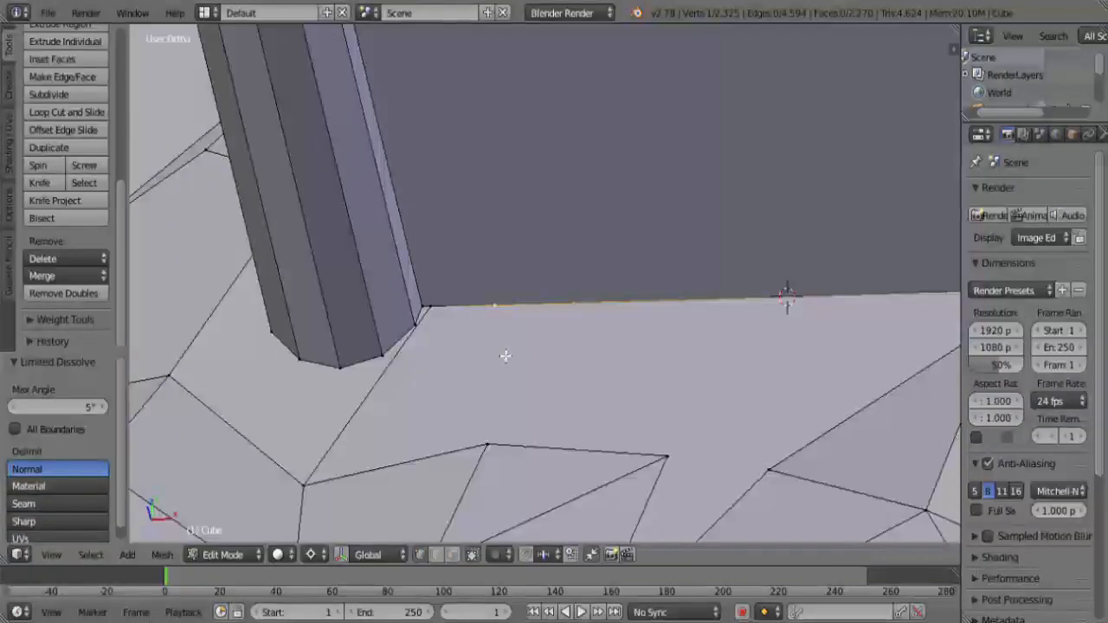
key(shift+v)
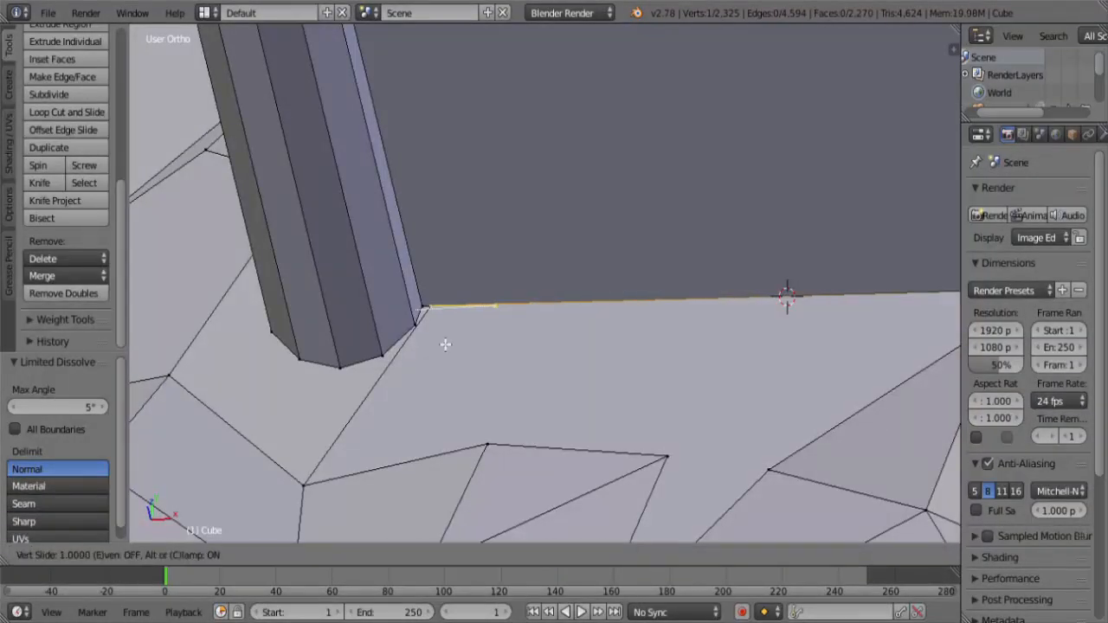
click(440, 308)
shift+right_click(317, 485)
scroll(604, 300, down, 3)
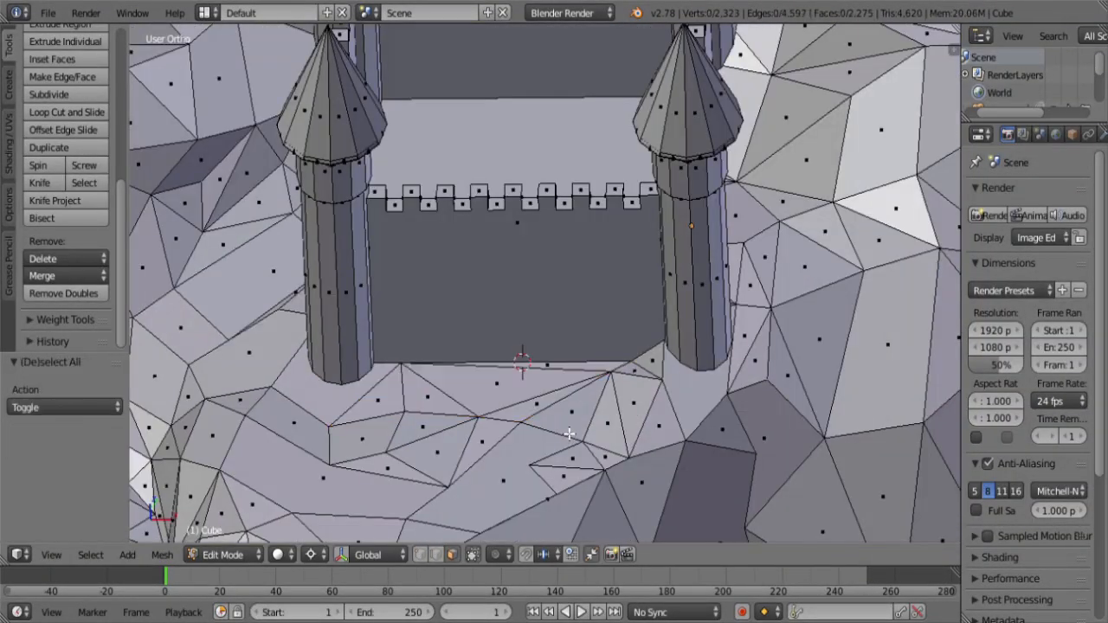
Step: Select the terrain vertex in front of the front wall and flatten it to the 3D cursor's height with a Z scale of 0
scroll(561, 450, up, 3)
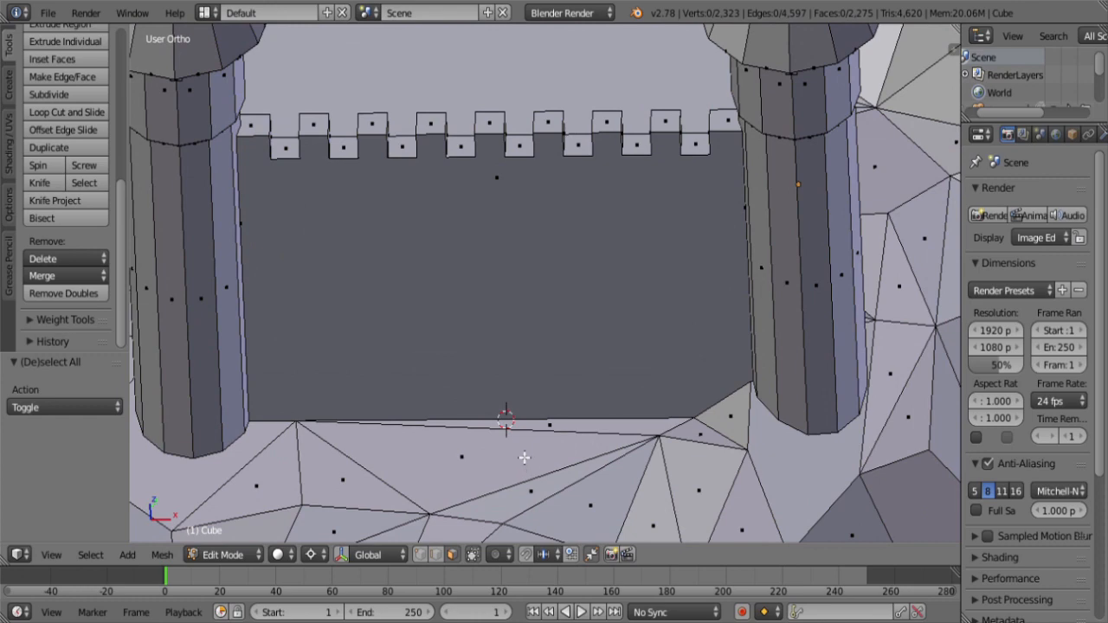
scroll(543, 417, down, 4)
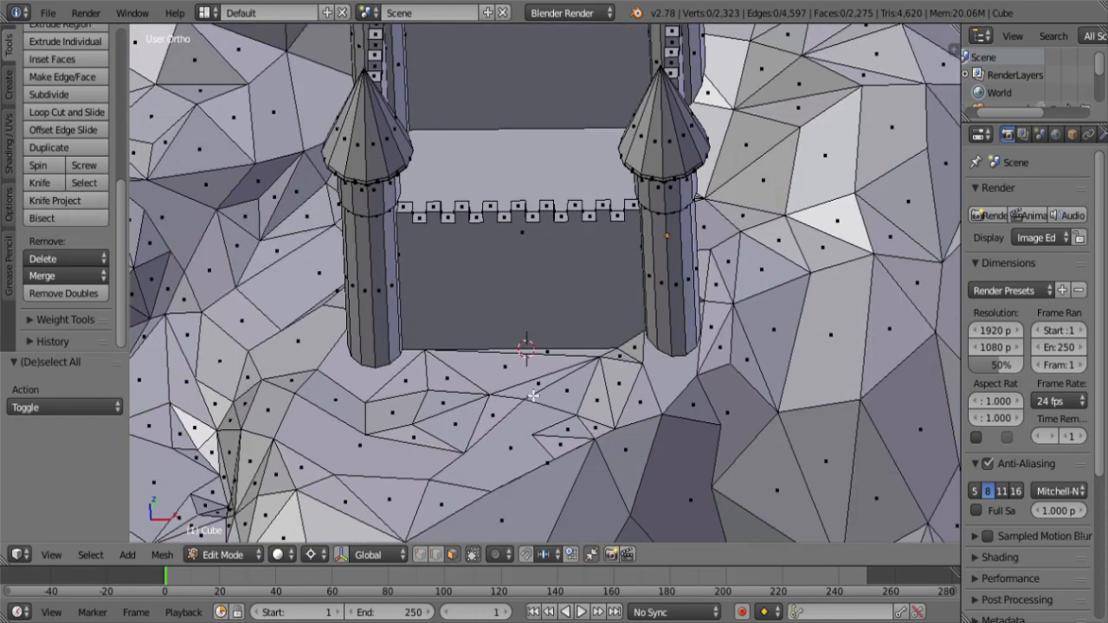
click(419, 554)
right_click(495, 395)
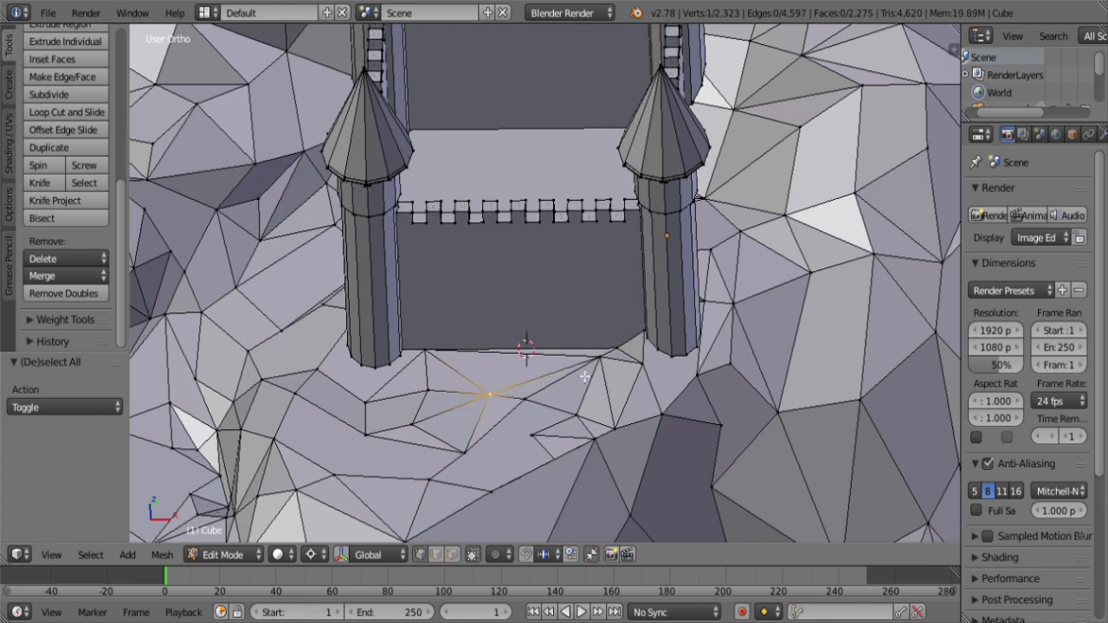
scroll(637, 369, up, 1)
shift+middle_drag(658, 378, 652, 321)
key(z)
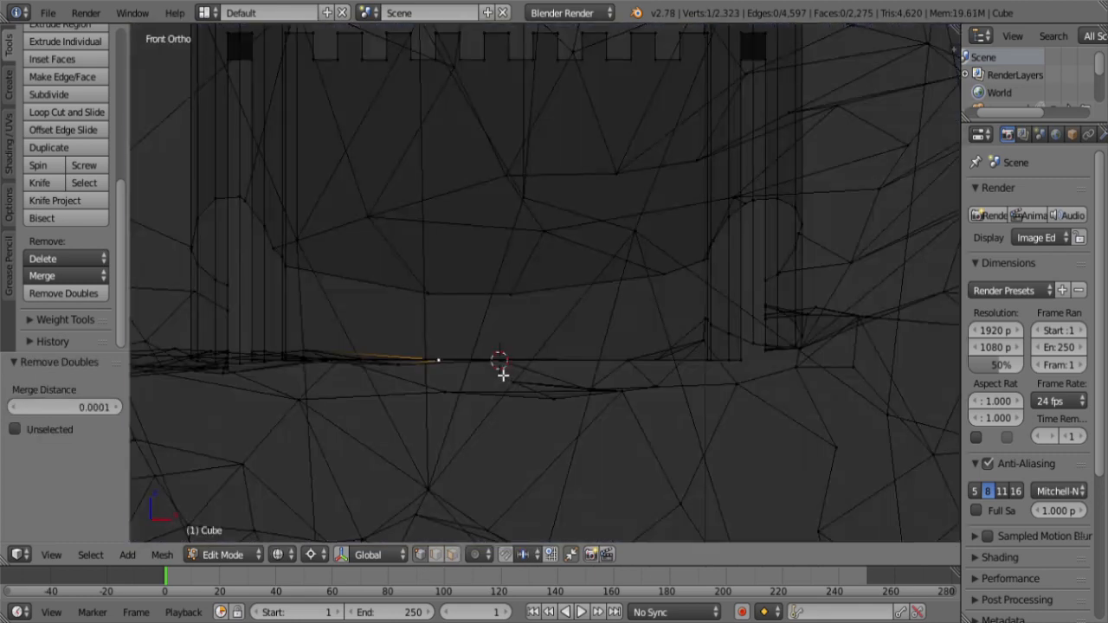
key(s)
key(z)
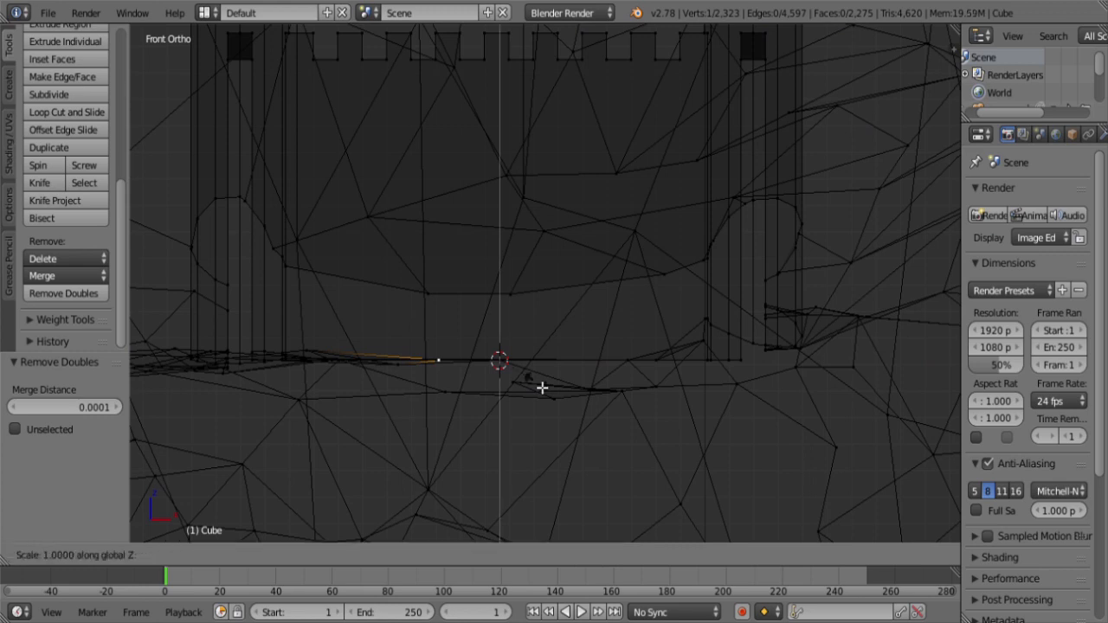
key(0)
key(Return)
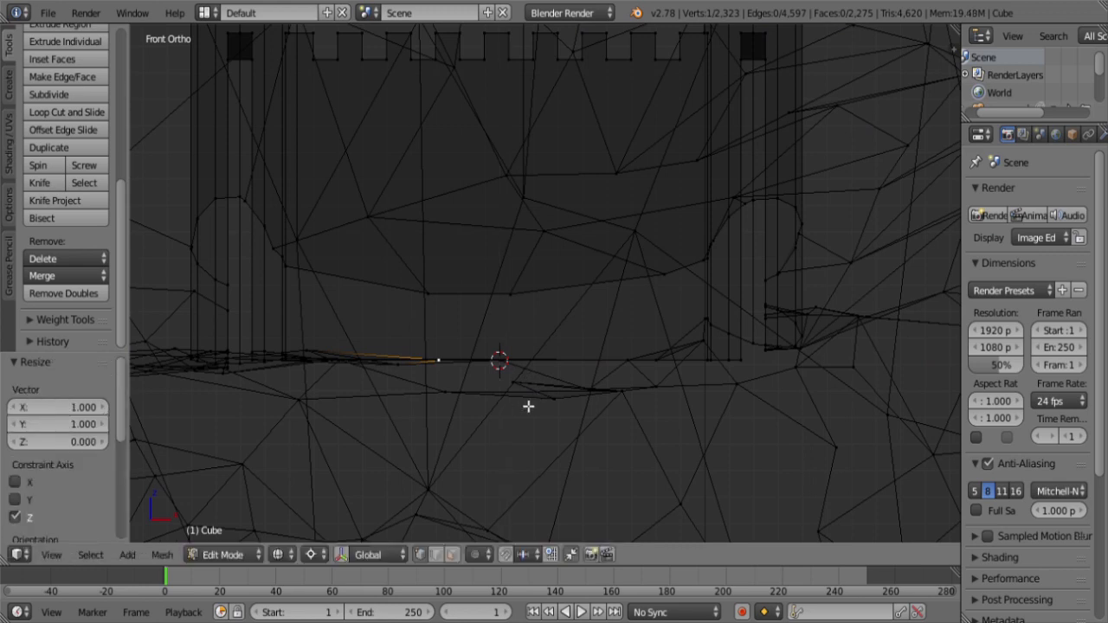
Step: Duplicate the flattened vertex in place and extrude the copy 3 units upward along Z
key(shift+d)
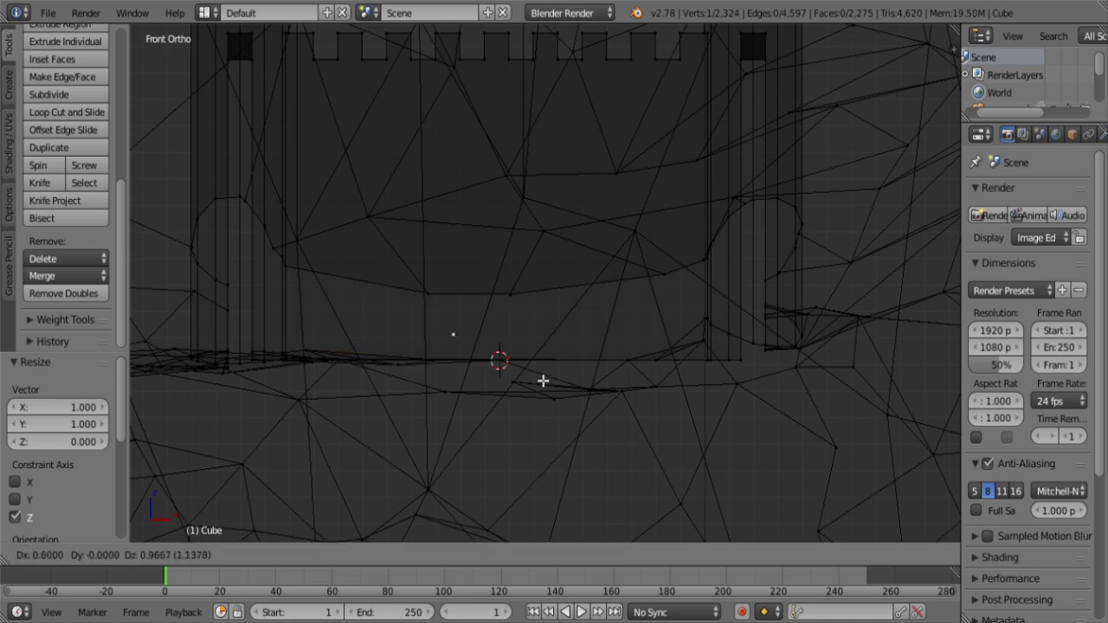
click(542, 383)
key(w)
key(Escape)
key(e)
key(z)
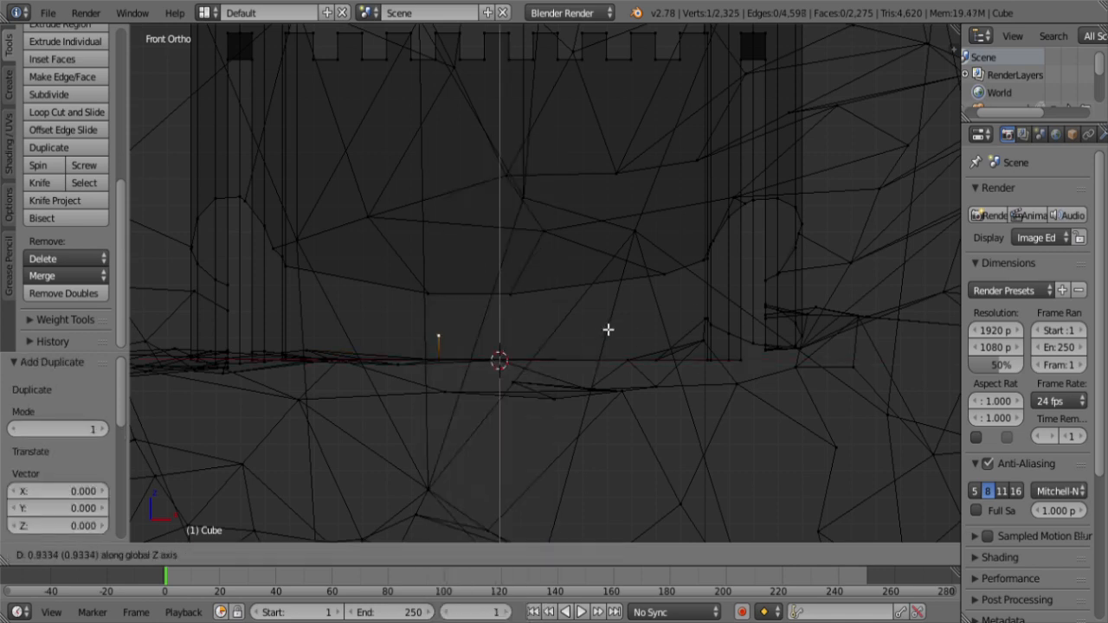
key(3)
key(Return)
Step: Snap the 3D cursor to a point 2 units along X from the extruded vertex, undoing the vertex's temporary move
key(g)
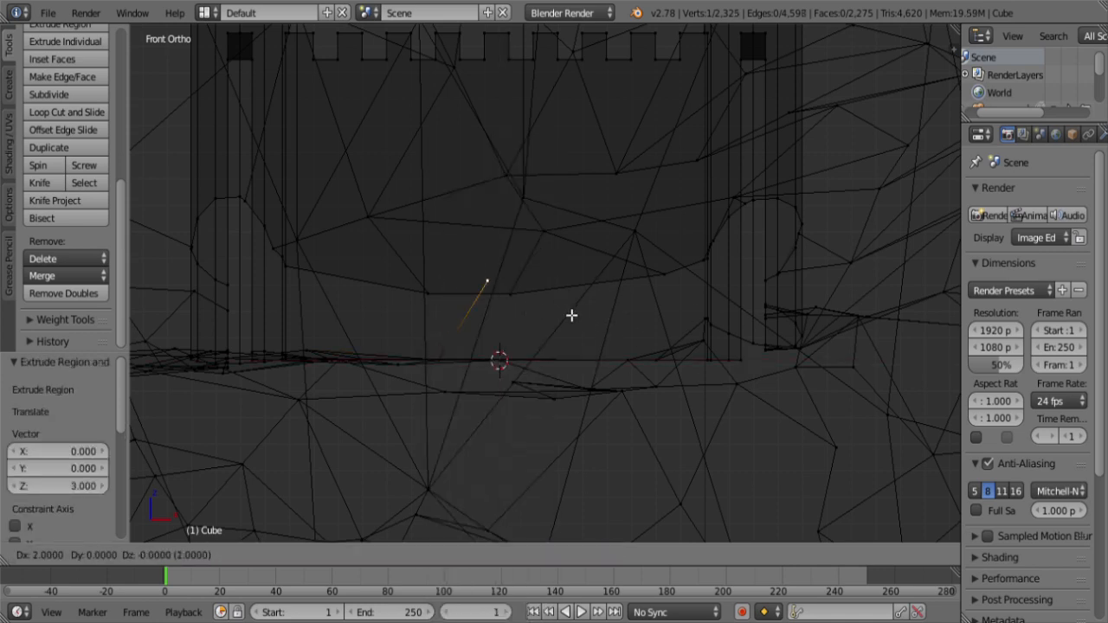
click(581, 318)
key(shift+s)
click(562, 318)
key(ctrl+z)
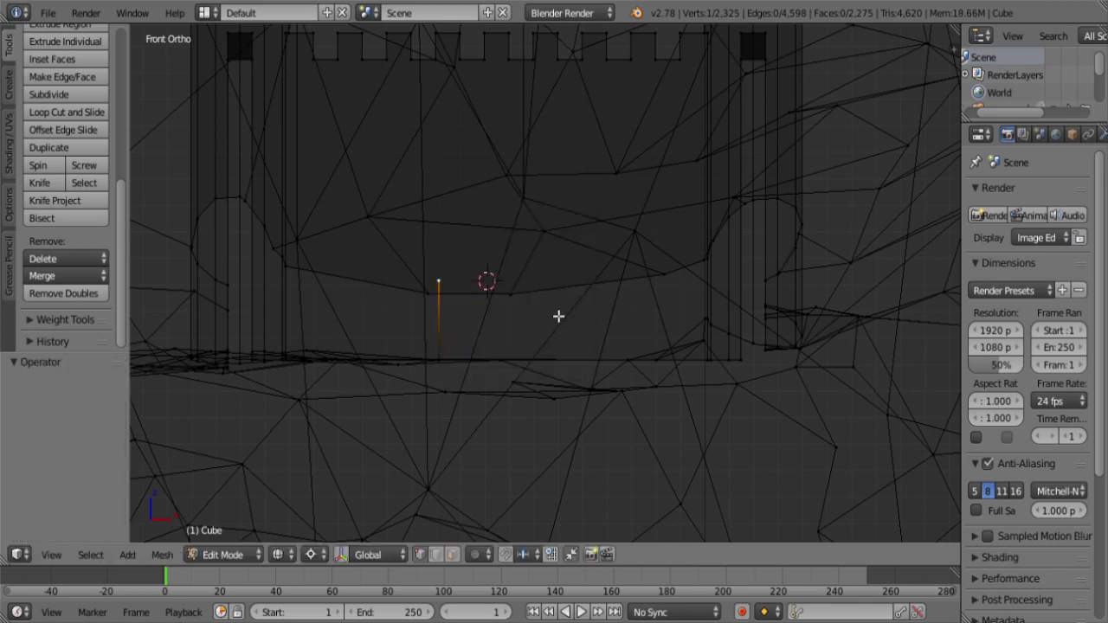
Step: Spin the top vertex 90° around the 3D cursor in 4 steps, and repeat the spin to complete a semicircular arch
click(47, 164)
click(14, 408)
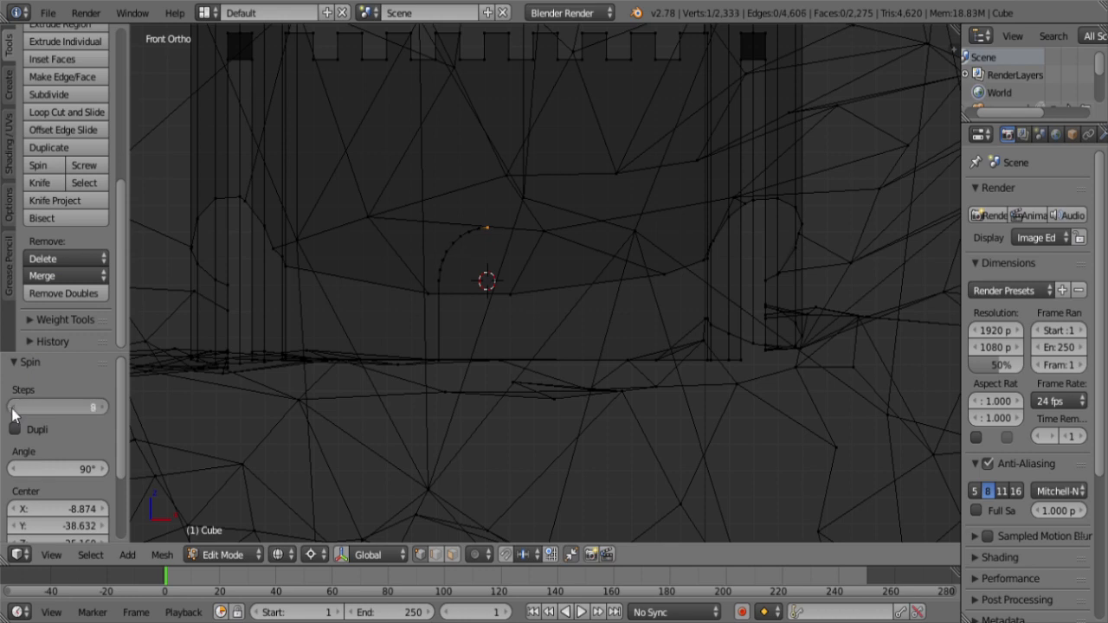
click(14, 407)
click(14, 407)
click(13, 407)
click(14, 407)
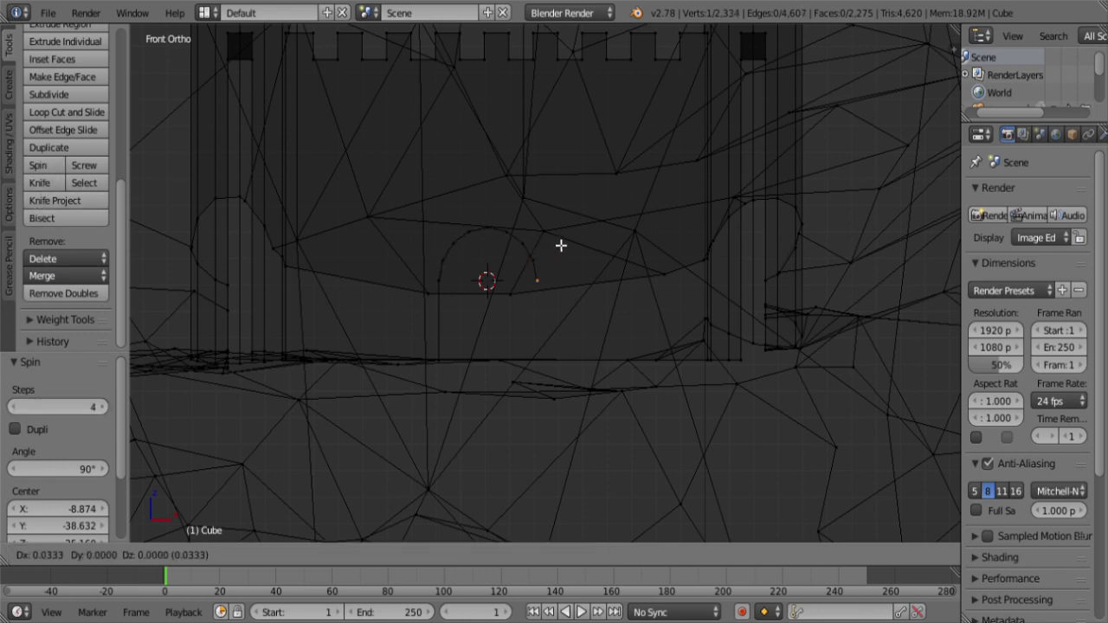
Step: Extrude the arch's free end 3 units down along Z and close the outline with an edge between the two bottom corners
key(e)
click(563, 321)
key(z)
middle_drag(515, 300, 450, 378)
shift+right_click(448, 379)
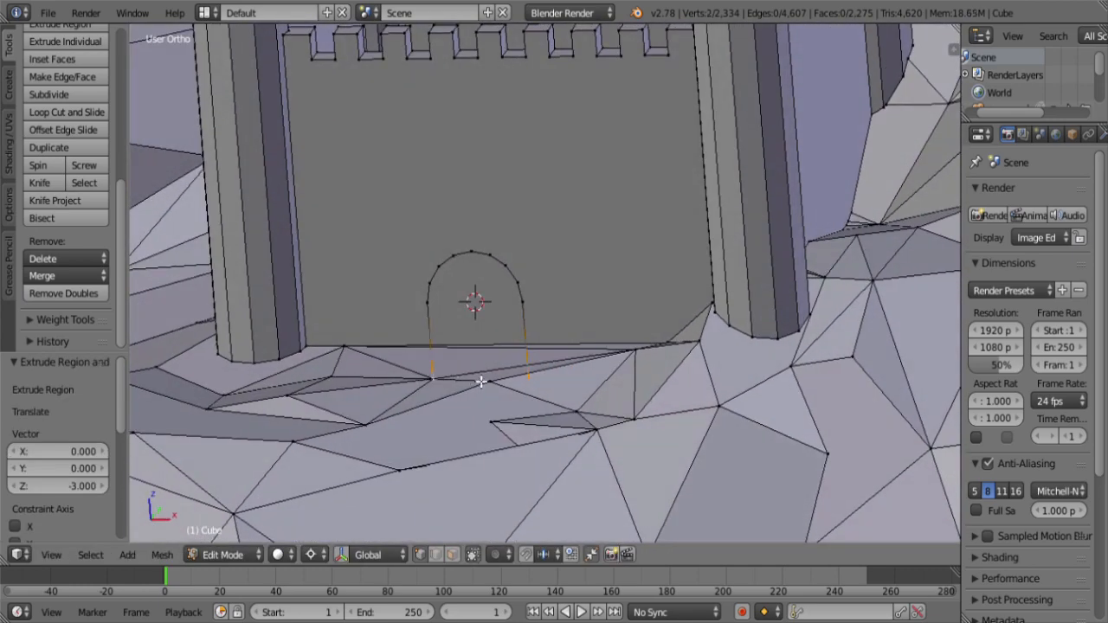
key(f)
Step: Select the whole arch outline and move it -18 units along Y, away from the castle
alt+right_click(438, 332)
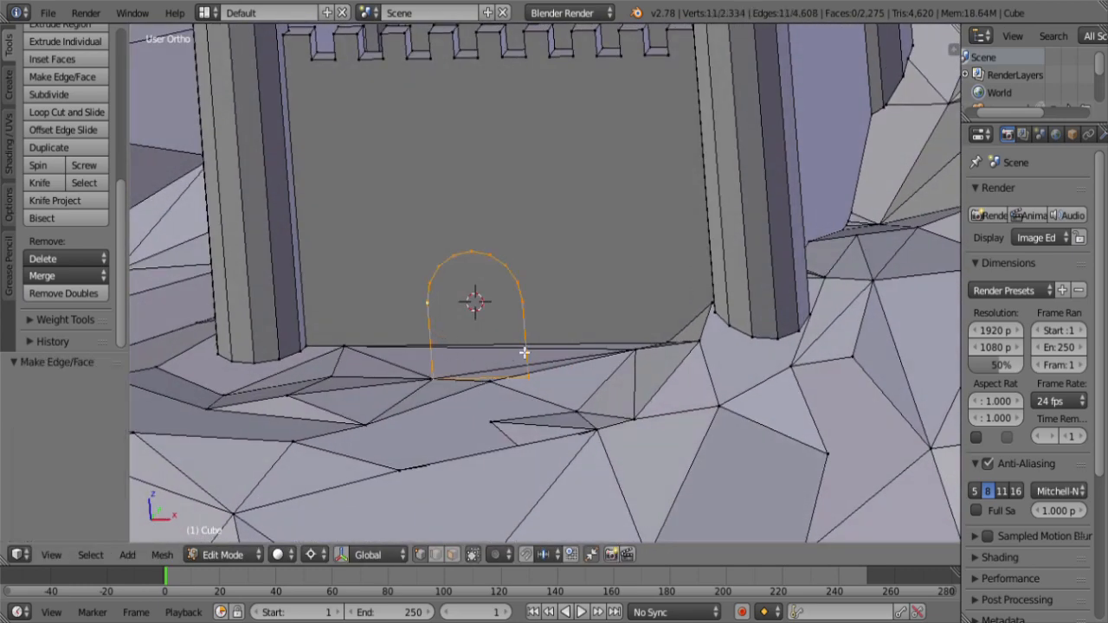
scroll(534, 355, down, 2)
mouse_move(562, 382)
middle_down()
mouse_move(415, 400)
mouse_move(562, 380)
middle_up()
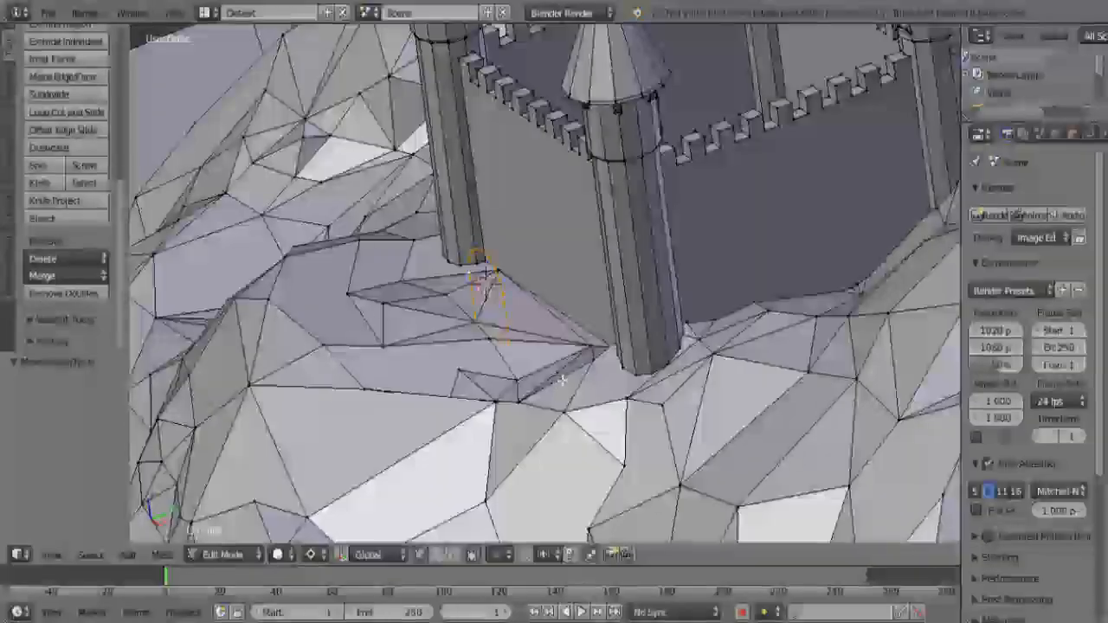
key(g)
key(y)
ctrl+click(293, 449)
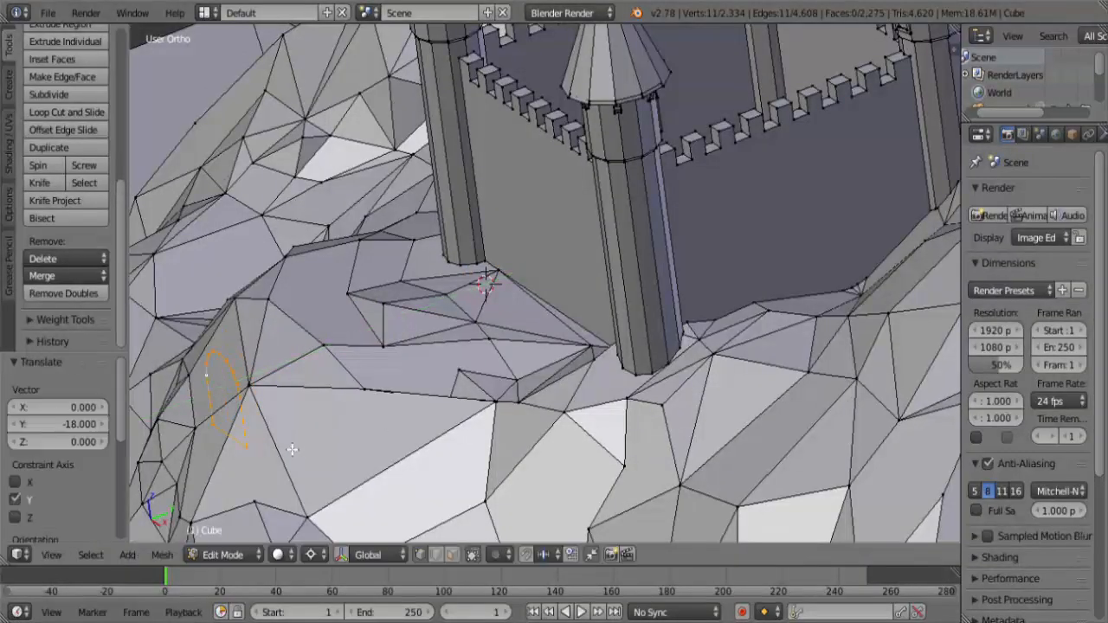
Step: Move the arch outline 21 units along Y, back toward the front wall
middle_drag(339, 444, 484, 368)
scroll(465, 344, down, 2)
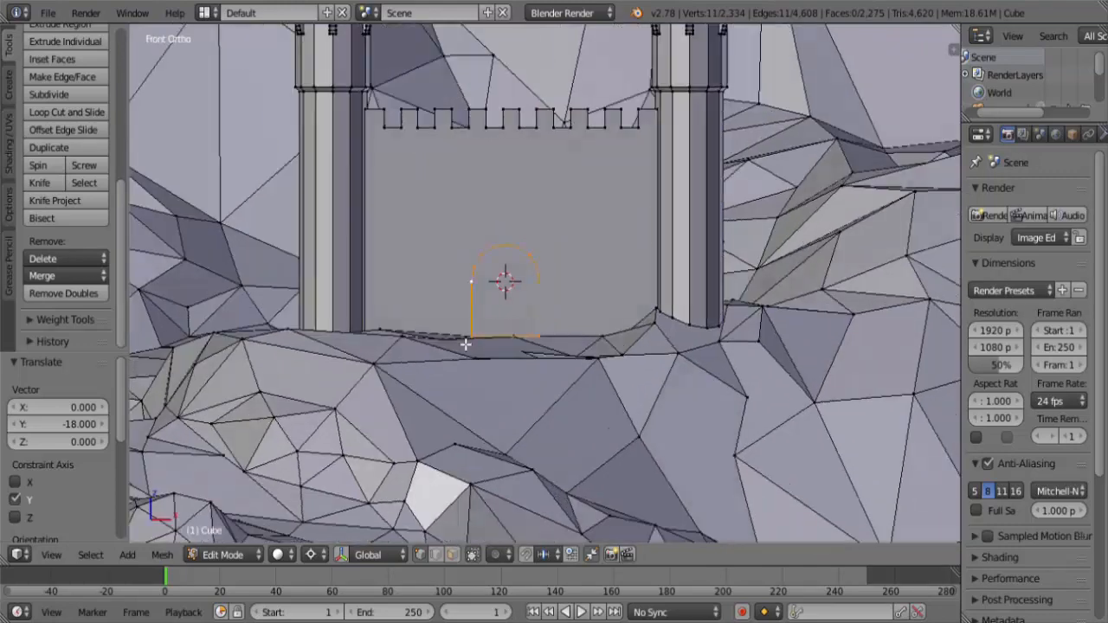
middle_drag(465, 343, 596, 329)
key(KP_7)
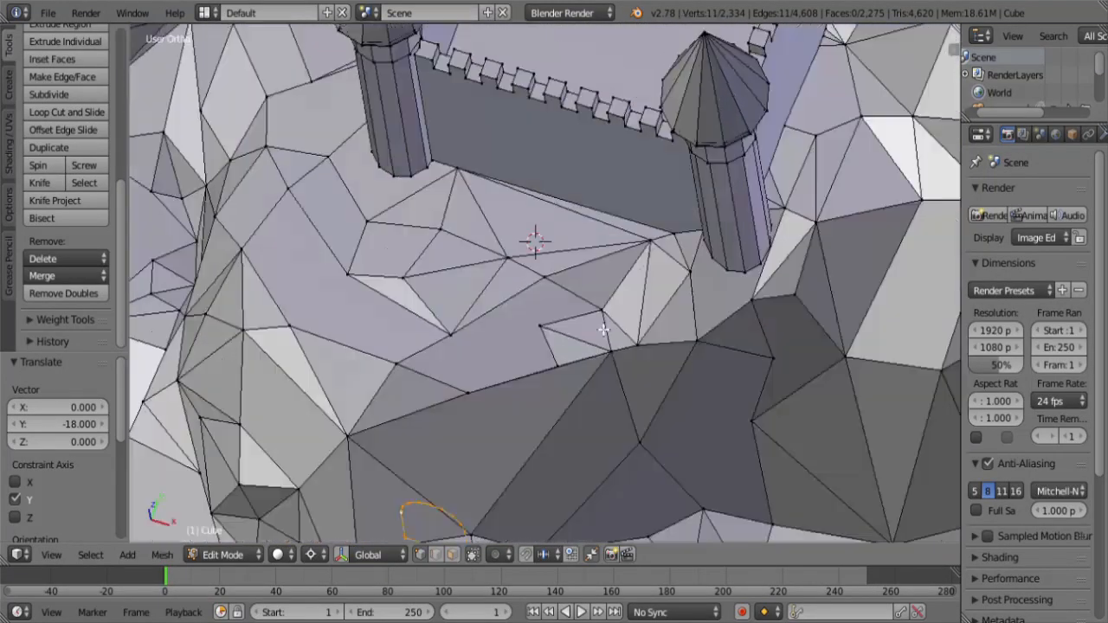
scroll(604, 330, down, 3)
text(gy)
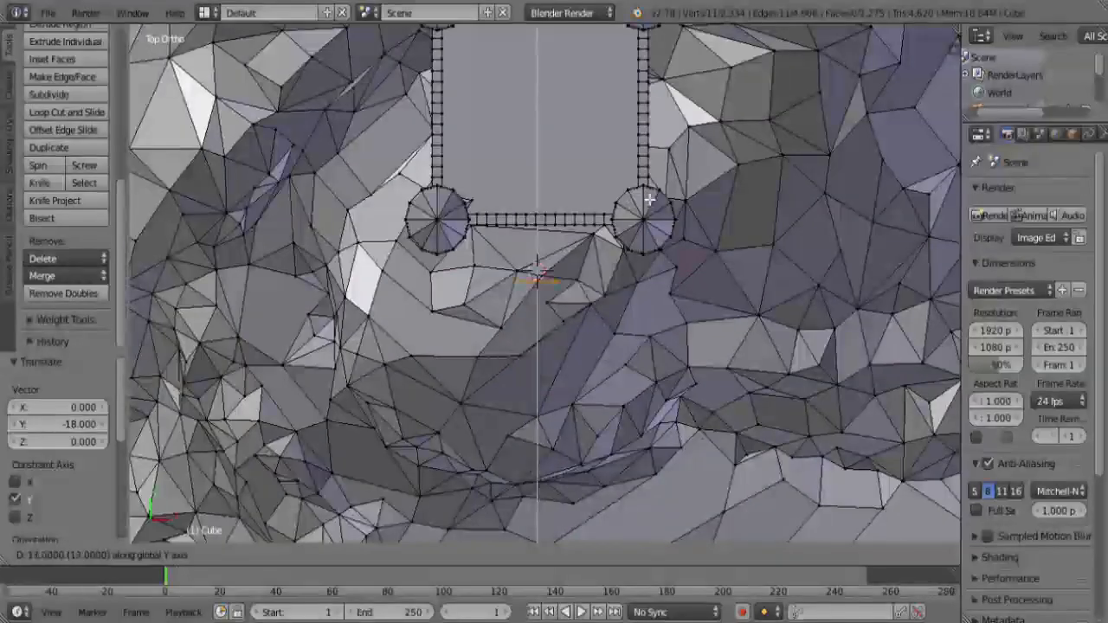
text(21)
key(Return)
Step: Separate the selected arch outline from the castle mesh into its own object
middle_drag(639, 382, 559, 216)
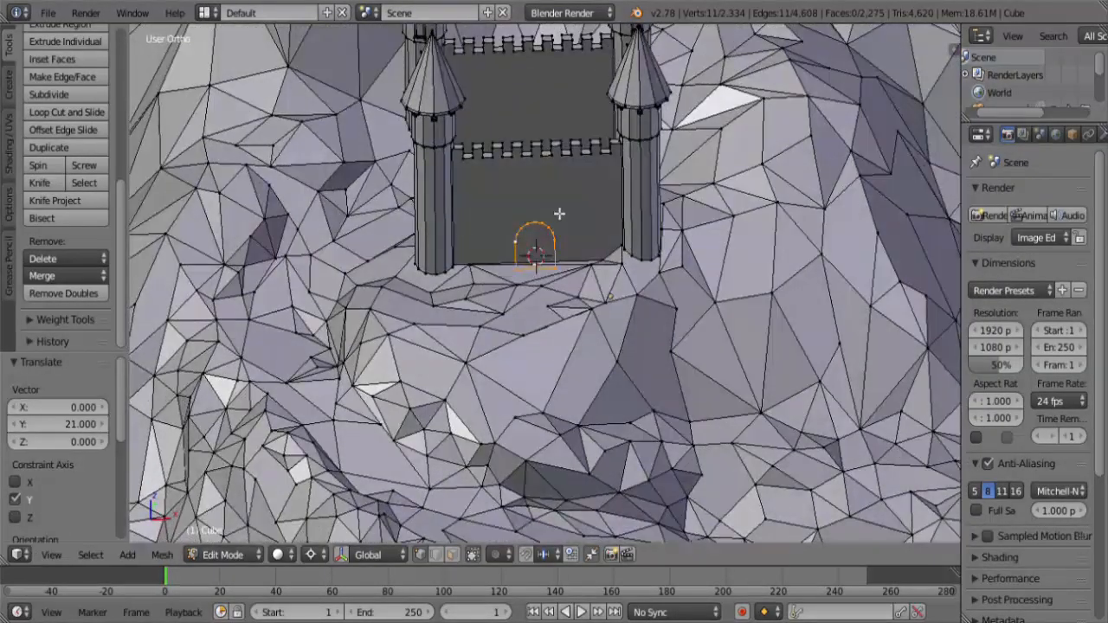
scroll(606, 259, up, 5)
scroll(682, 296, up, 2)
middle_drag(629, 382, 650, 285)
key(p)
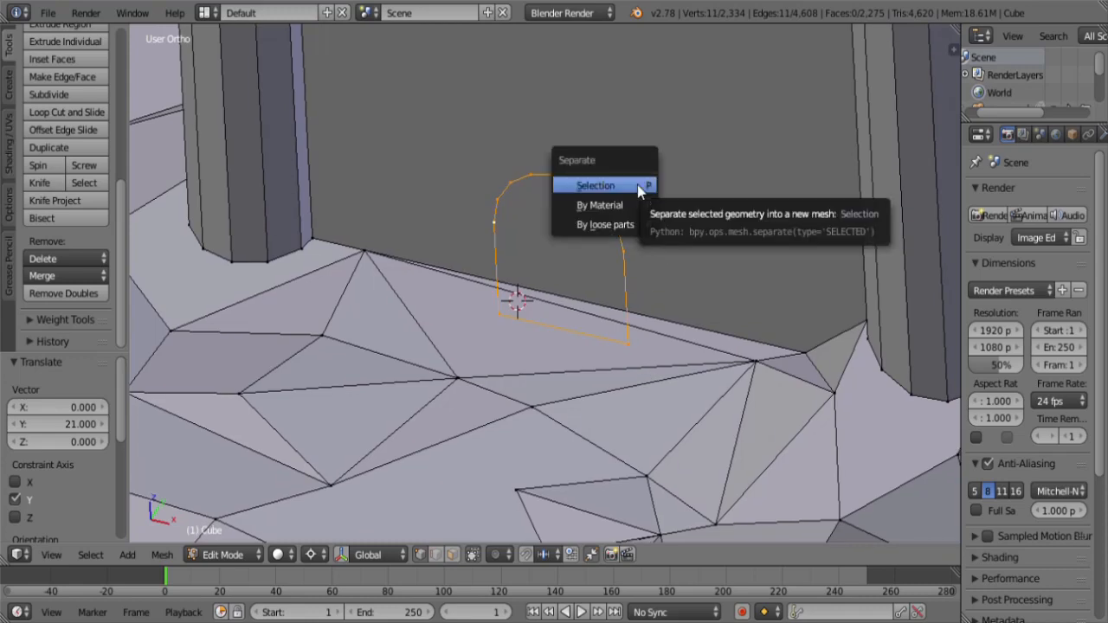
click(642, 187)
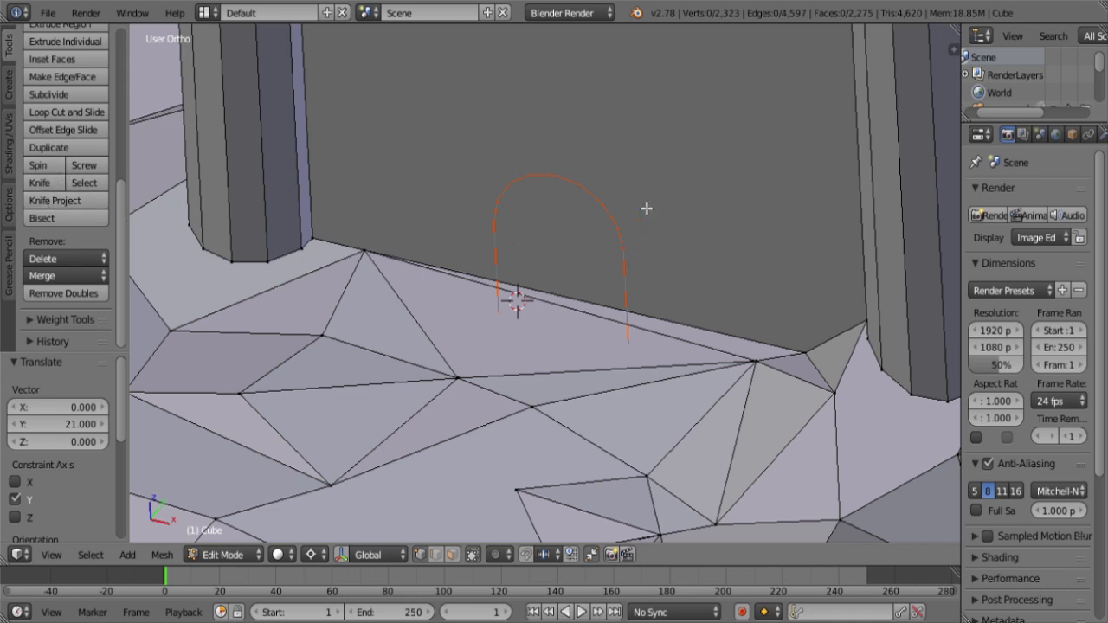
Step: Knife-project the arch outline onto the front wall's outer face from the front view
key(KP_1)
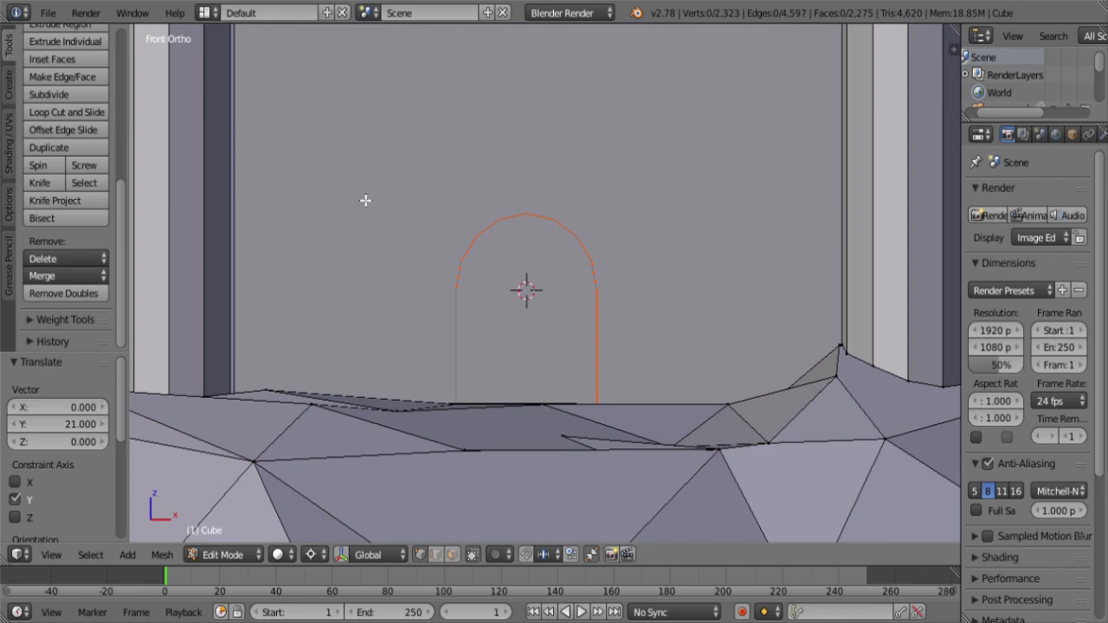
click(59, 200)
middle_drag(588, 322, 574, 354)
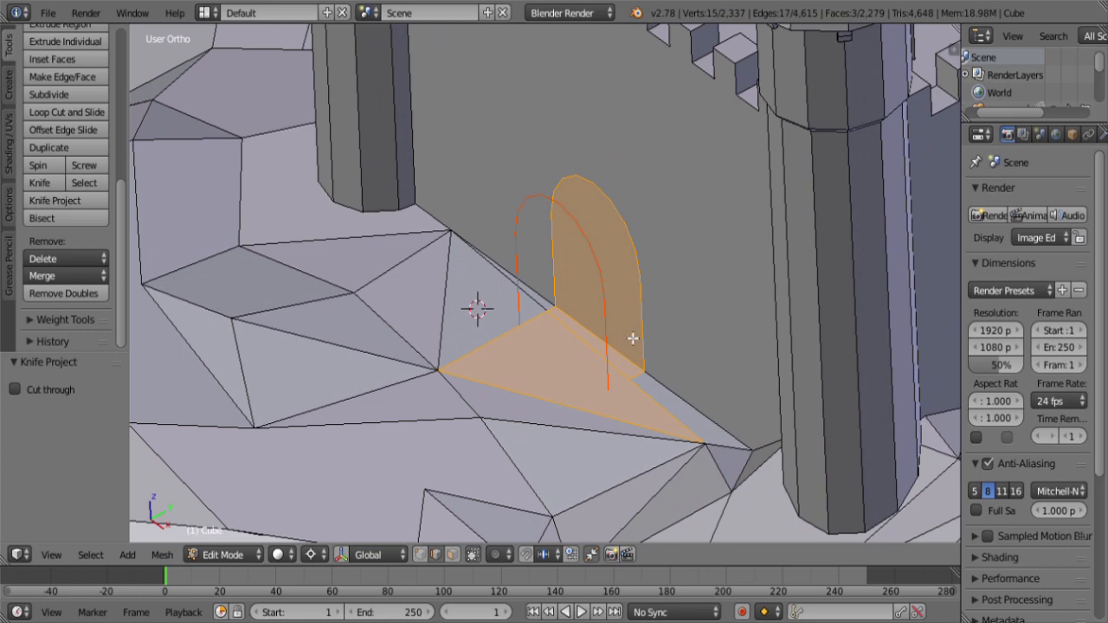
Step: Box-select the front wall's outer side with the adjoining tower and ground faces in wireframe from above, and hide them
key(KP_7)
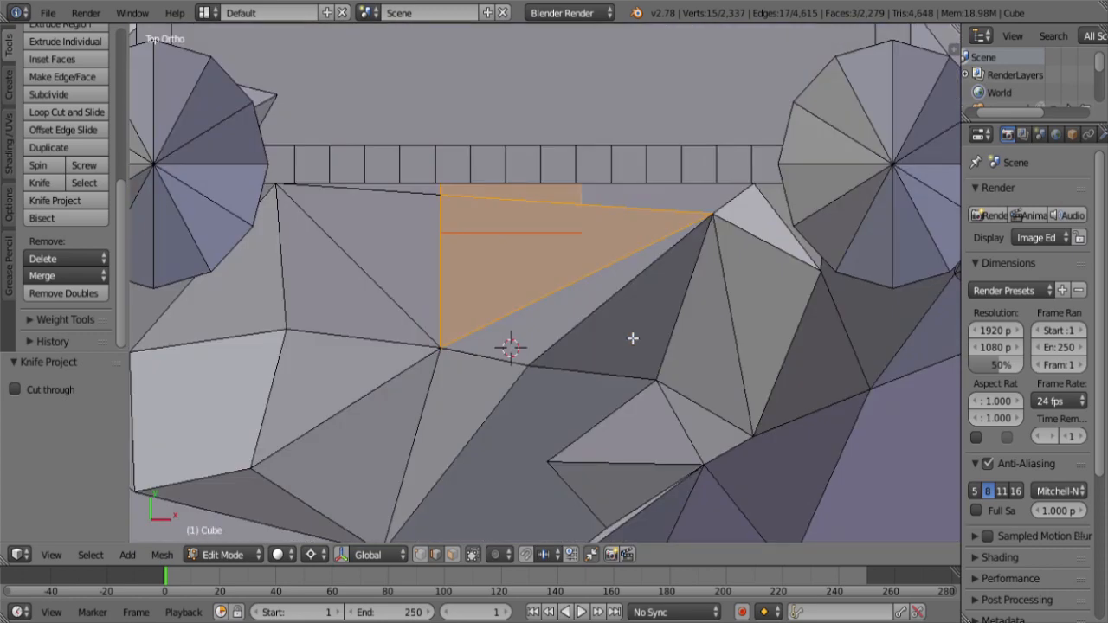
key(z)
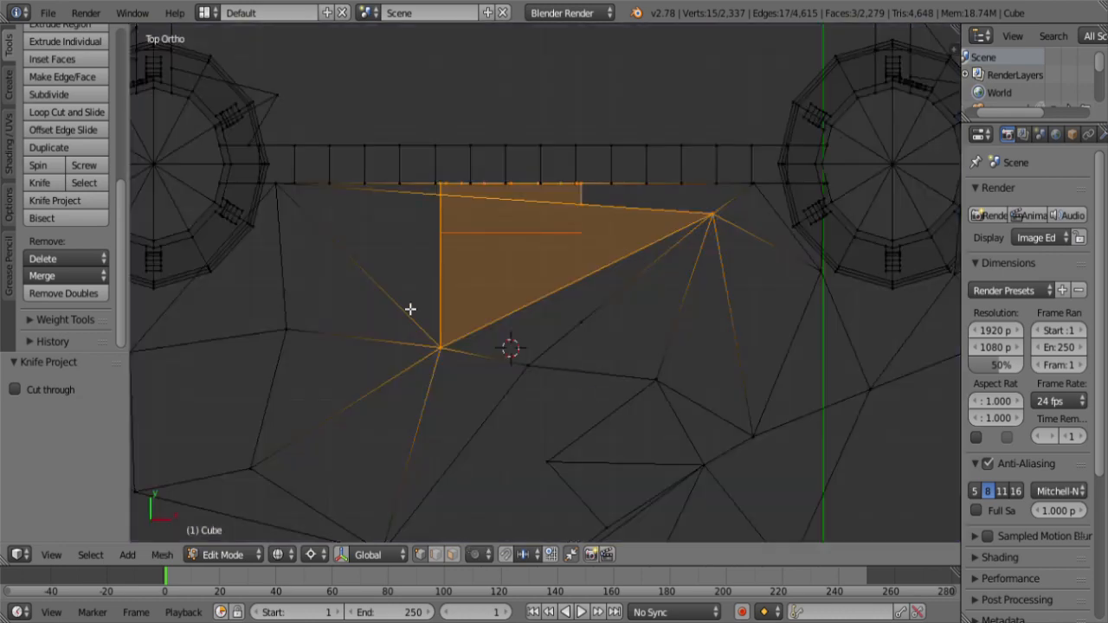
drag(102, 174, 958, 378)
scroll(786, 329, down, 3)
key(z)
middle_drag(547, 391, 576, 286)
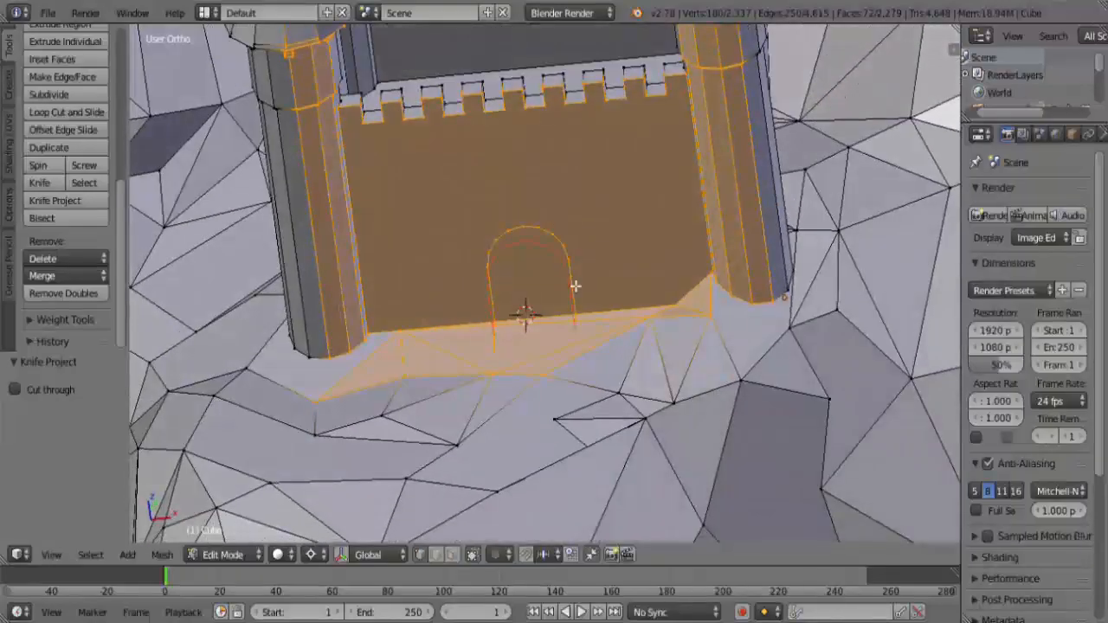
key(h)
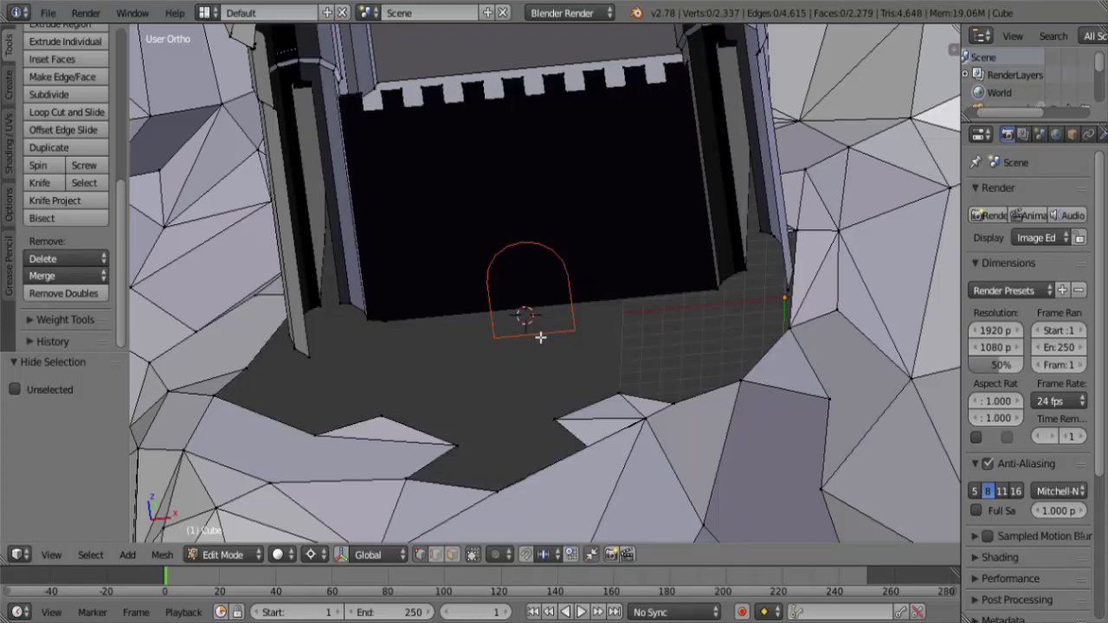
Step: Knife-project the arch outline onto the exposed inner face of the front wall from the front view
key(KP_1)
scroll(540, 337, up, 3)
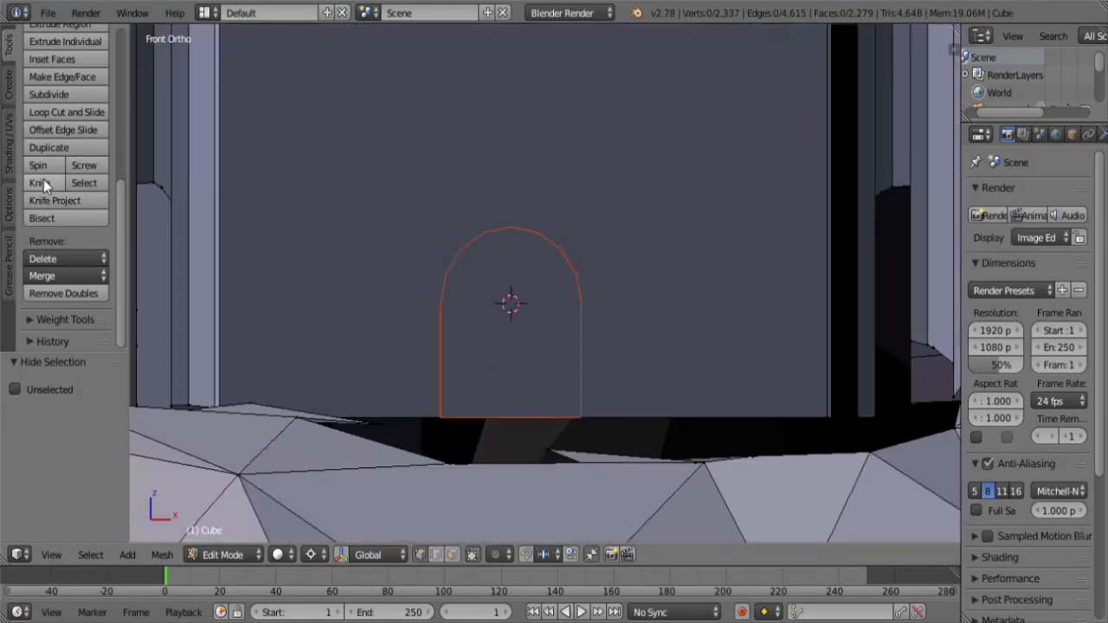
click(53, 200)
middle_drag(558, 229, 548, 360)
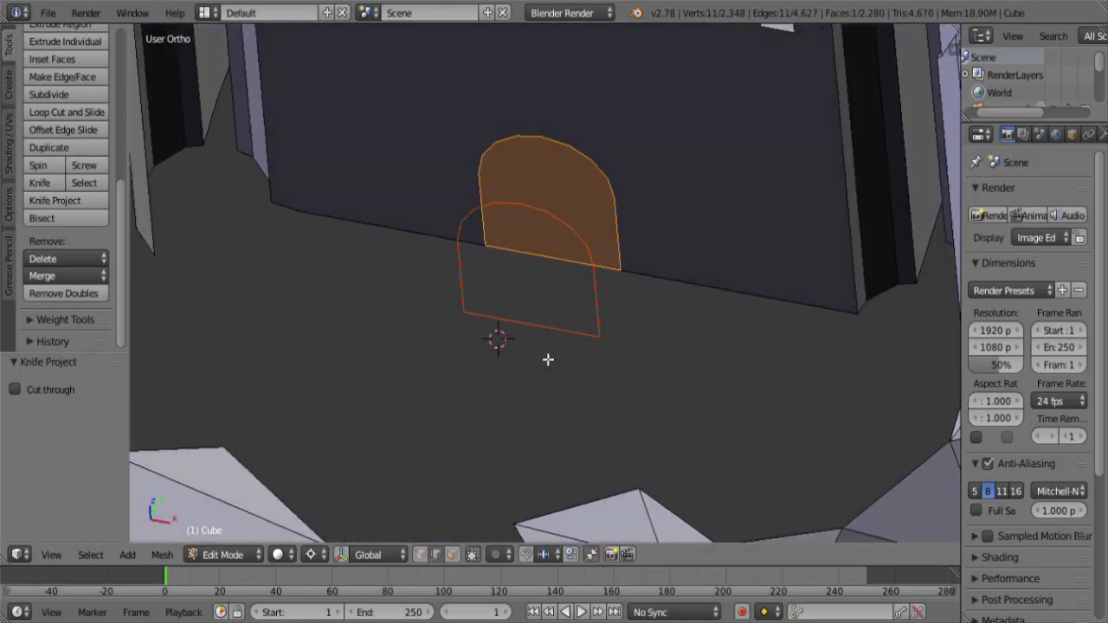
scroll(537, 362, down, 1)
scroll(588, 334, down, 1)
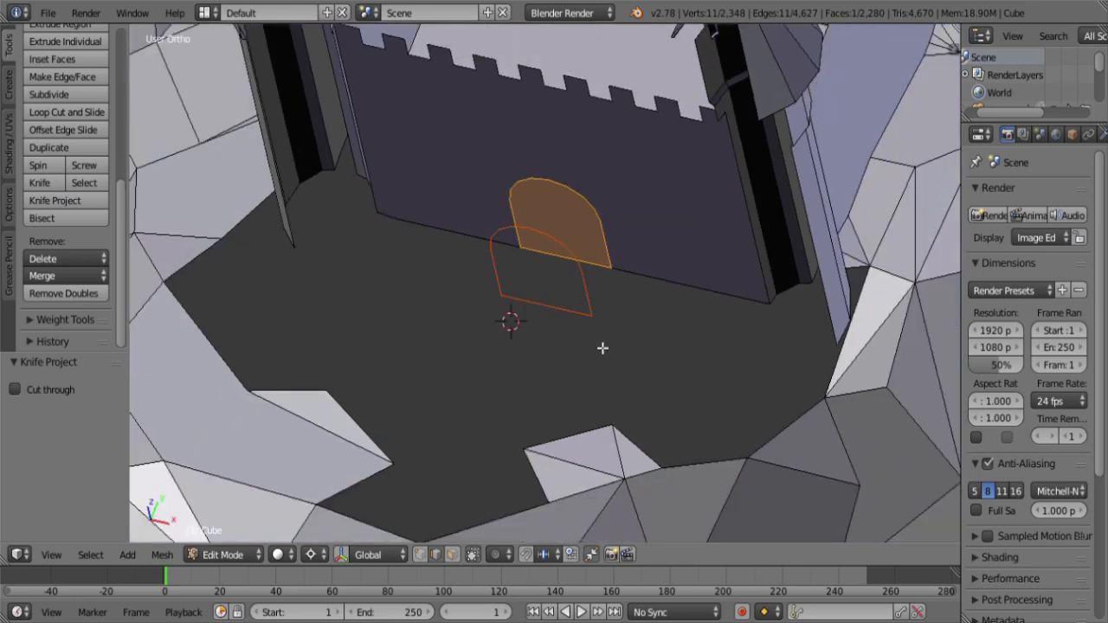
Step: Delete the separate arch outline object and return to editing the castle mesh
key(Tab)
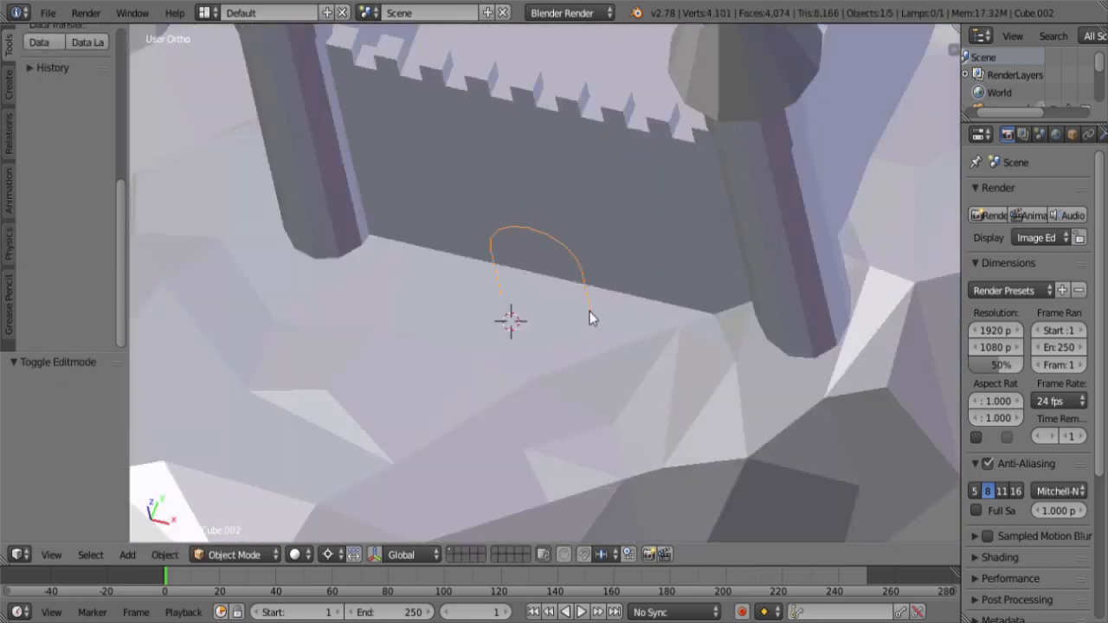
key(x)
click(588, 316)
right_click(631, 257)
key(Tab)
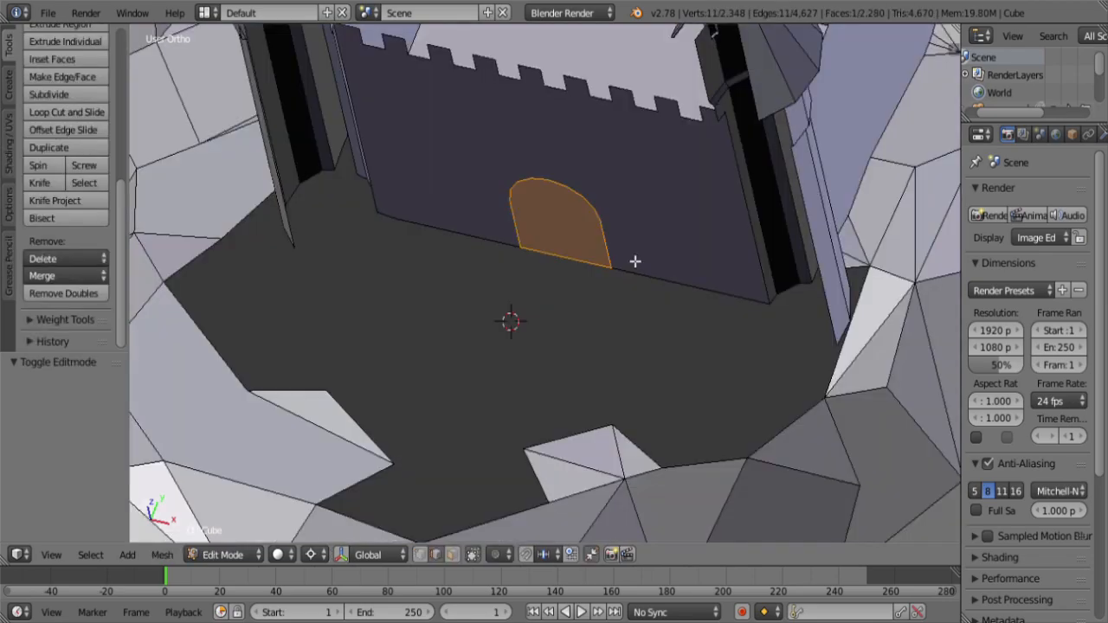
Step: Reveal the hidden front wall and ground geometry, and clear the selection
key(a)
key(alt+h)
key(a)
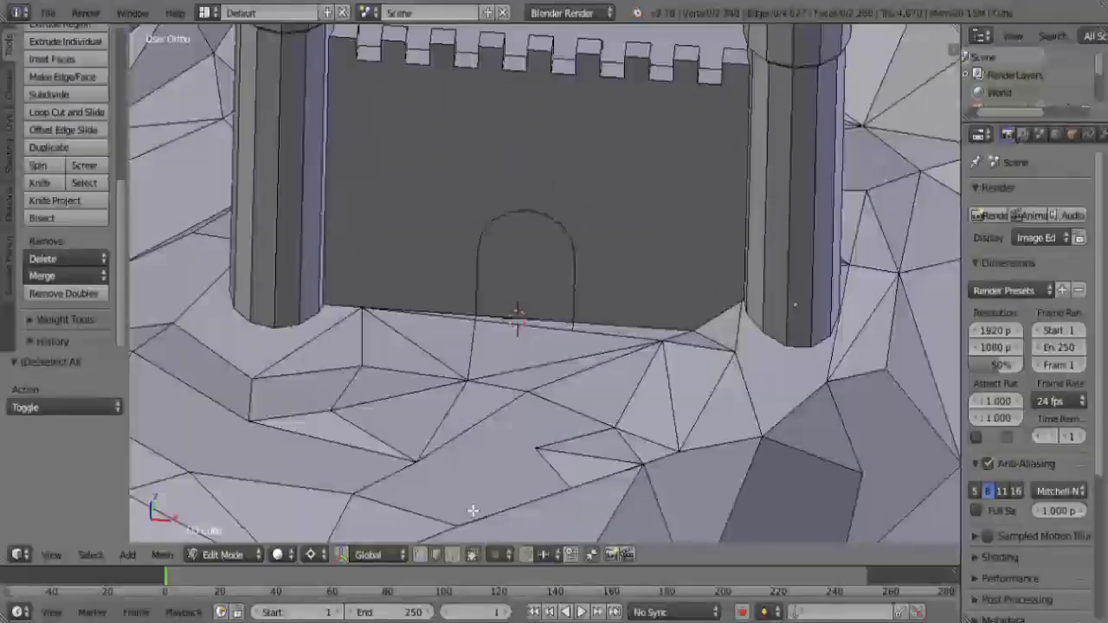
Step: Select the arched door faces on the outer and inner sides of the front wall and delete both faces
right_click(530, 259)
middle_drag(631, 181, 654, 139)
shift+right_click(585, 216)
middle_drag(632, 255, 516, 316)
key(x)
click(657, 188)
scroll(517, 317, up, 5)
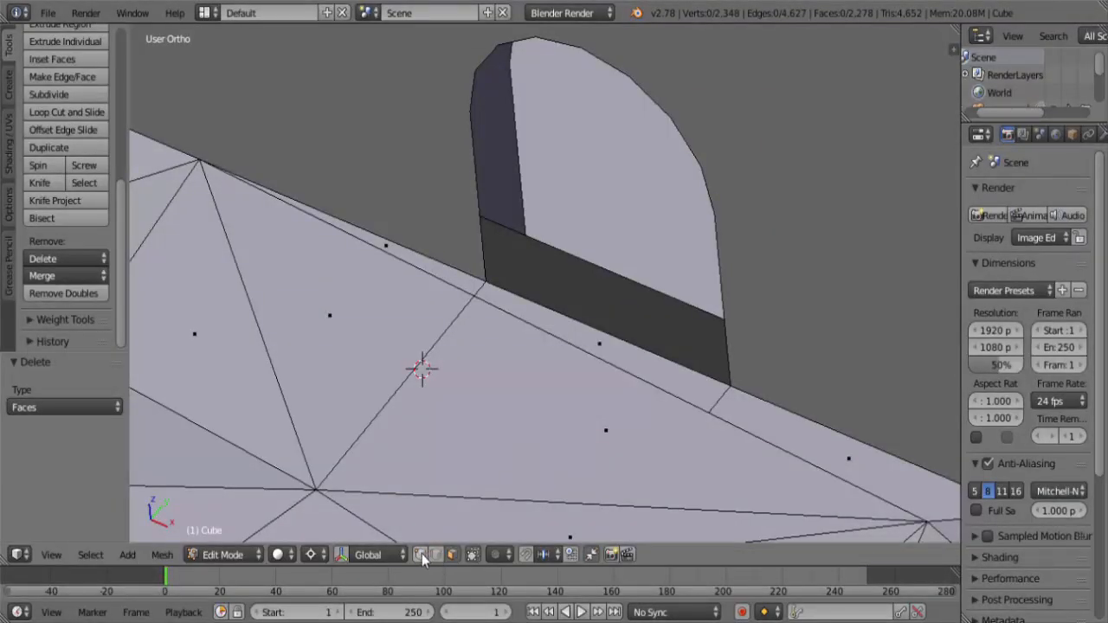
Step: Select the outer and inner edge loops of the arched opening and bridge them with faces through the wall's thickness
click(421, 553)
key(a)
key(a)
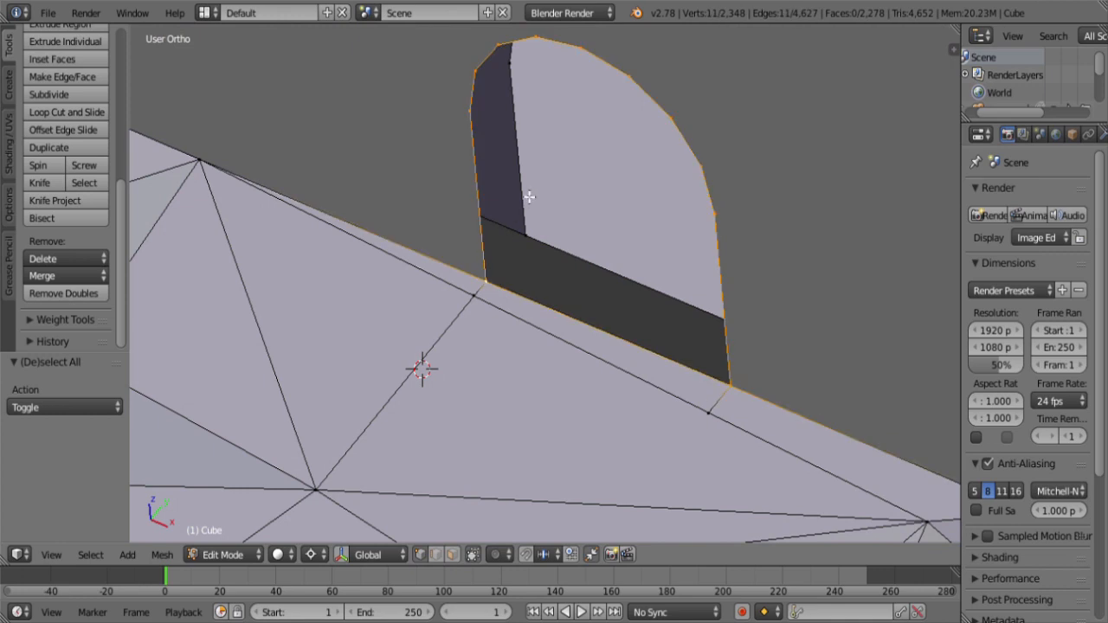
alt+right_click(527, 197)
key(z)
scroll(591, 282, down, 3)
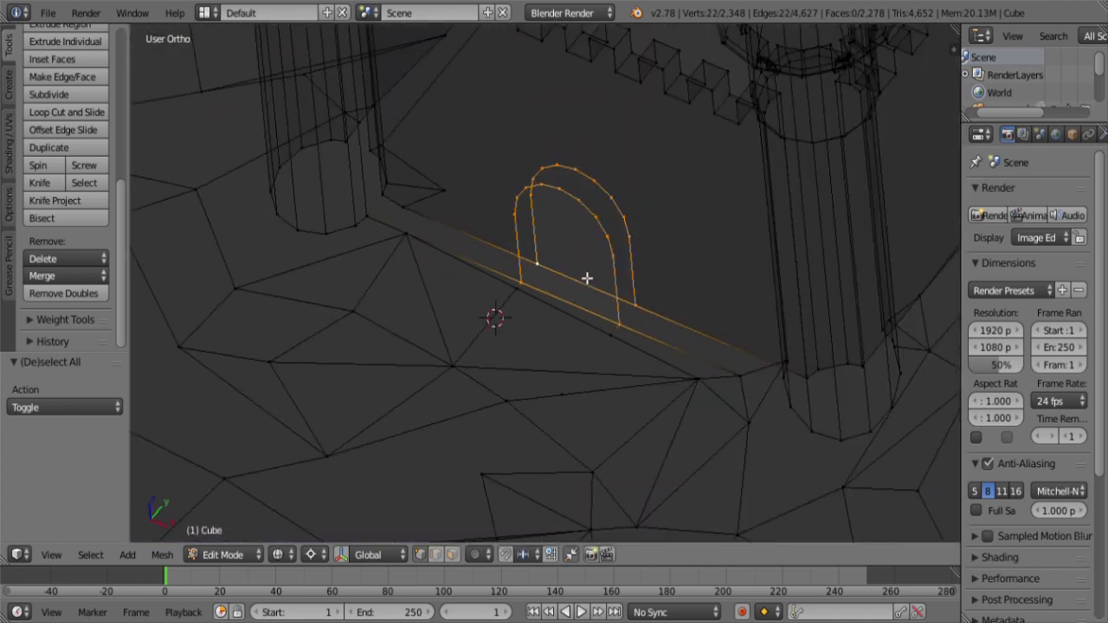
scroll(586, 278, up, 3)
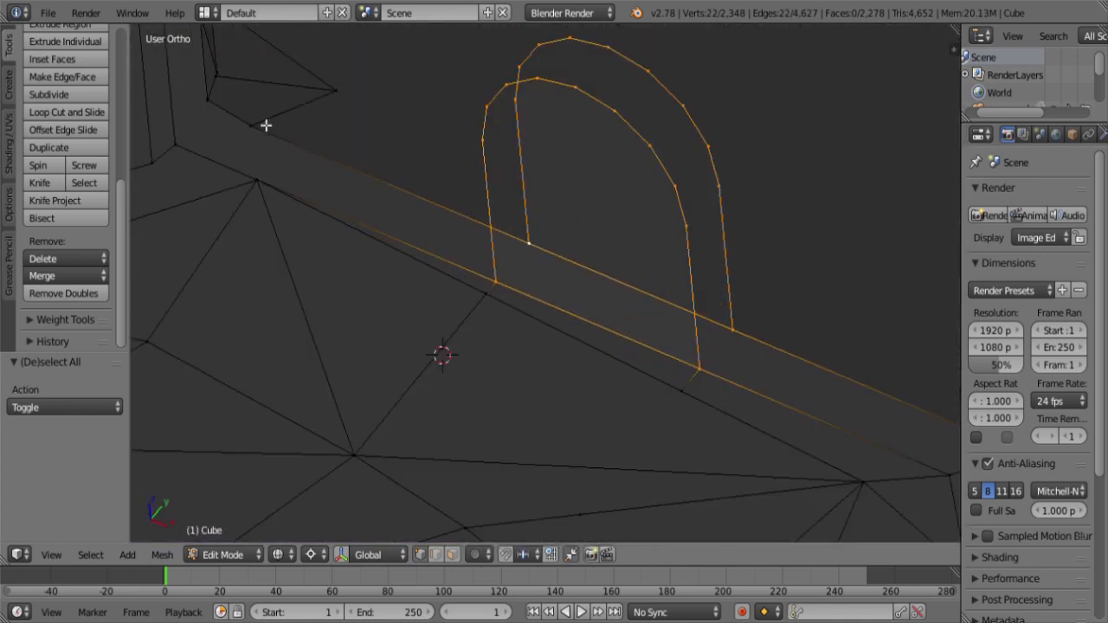
key(ctrl+e)
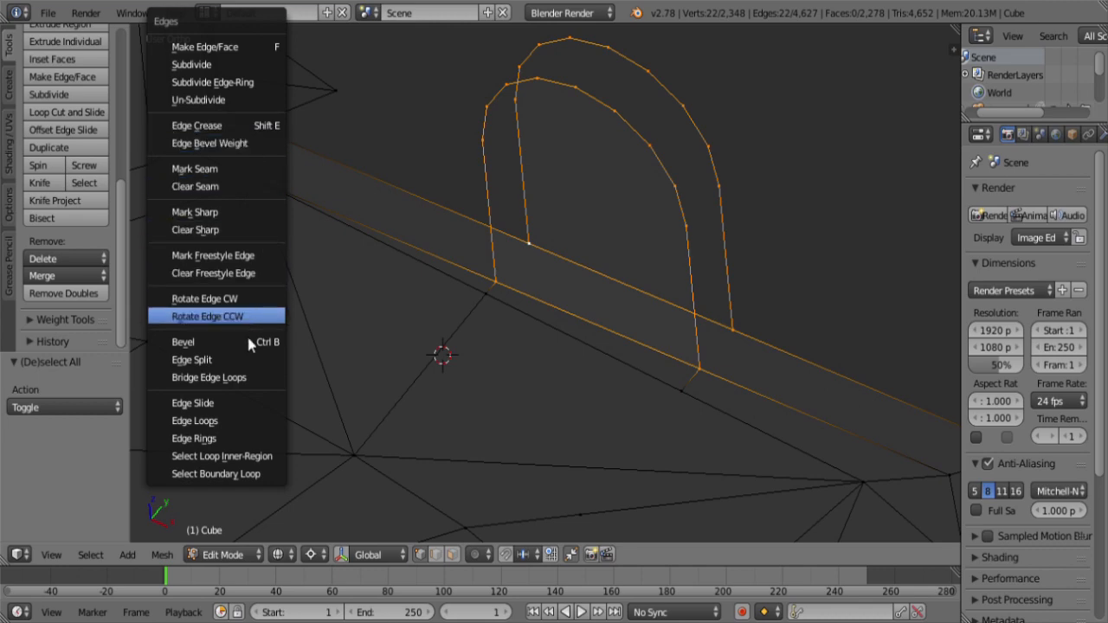
click(225, 377)
scroll(512, 280, down, 2)
mouse_move(511, 280)
middle_down()
mouse_move(571, 302)
mouse_move(643, 285)
mouse_move(603, 361)
middle_up()
key(z)
scroll(603, 361, up, 3)
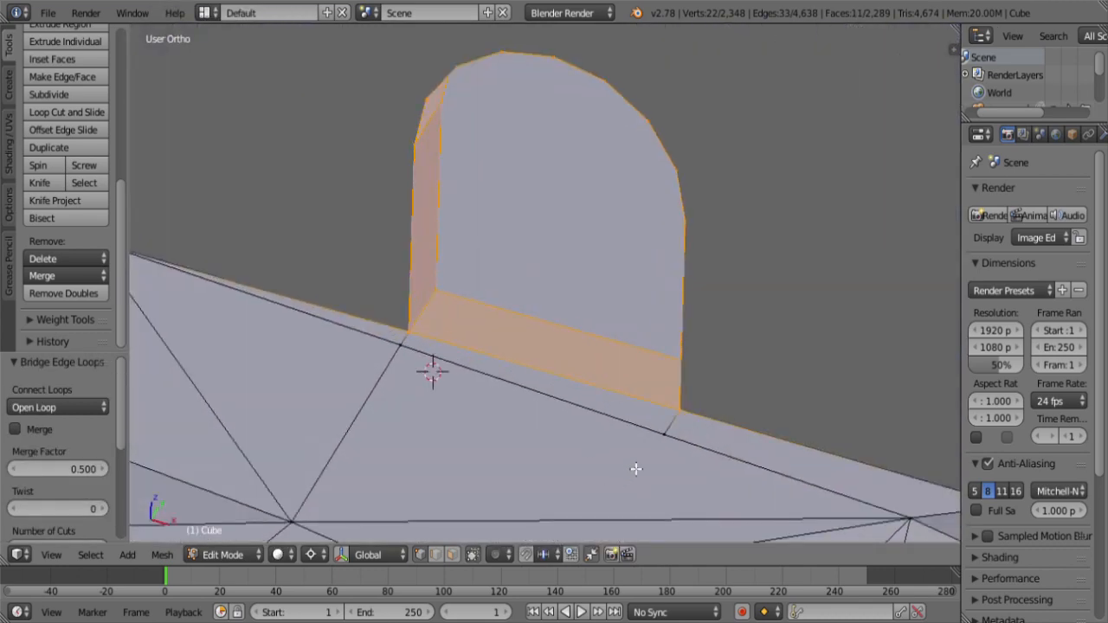
Step: Slide the two ground vertices in front of the gateway fully onto the arch's lower corners so they merge
right_click(671, 441)
key(shift+v)
click(764, 395)
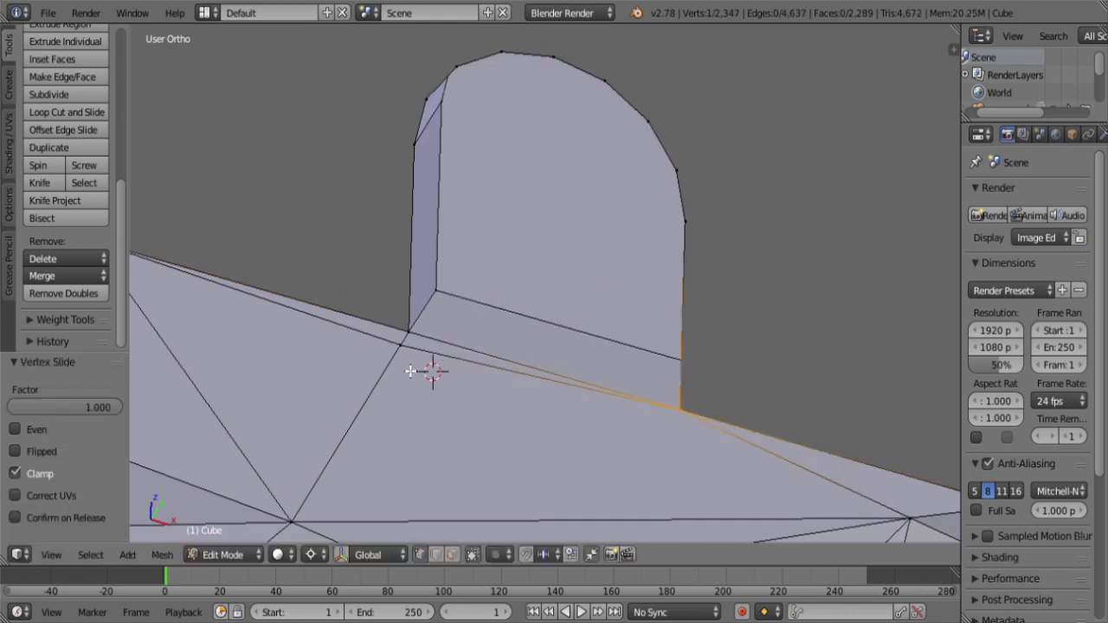
key(shift+v)
click(430, 371)
Step: Leave mesh editing and examine the gateway opening and the castle's fit on the mountain
scroll(477, 329, down, 3)
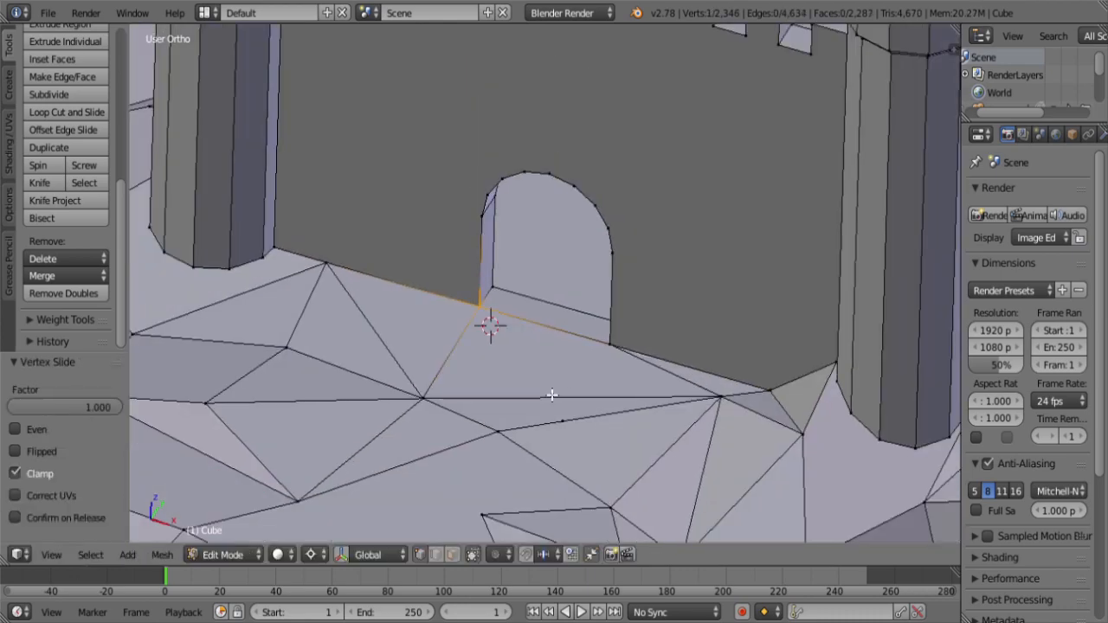
middle_drag(551, 395, 501, 468)
scroll(627, 404, down, 2)
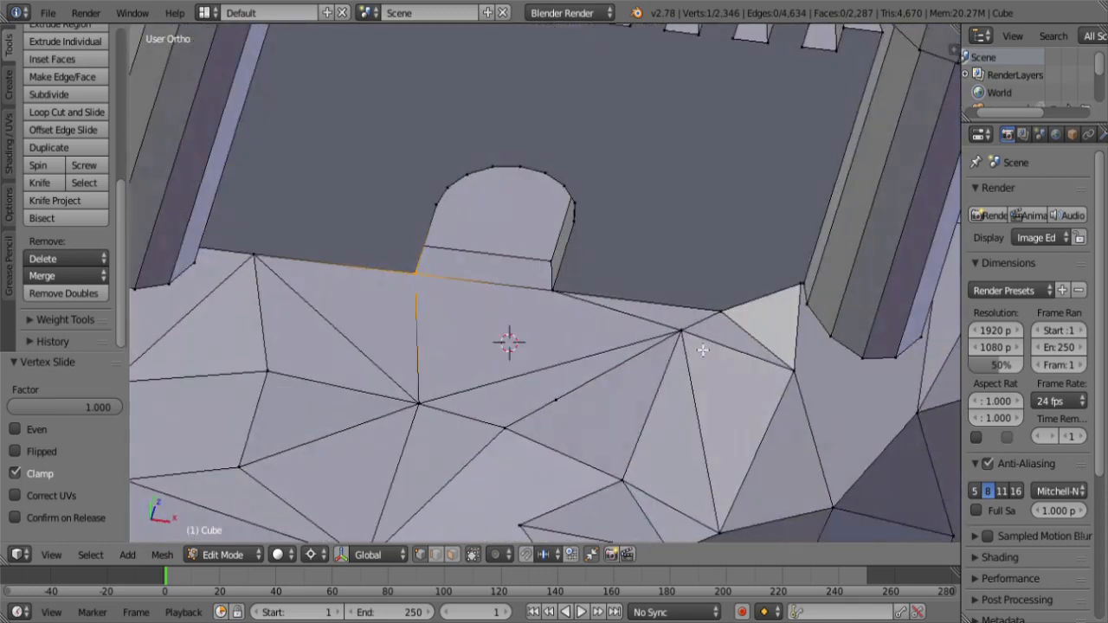
scroll(614, 372, up, 5)
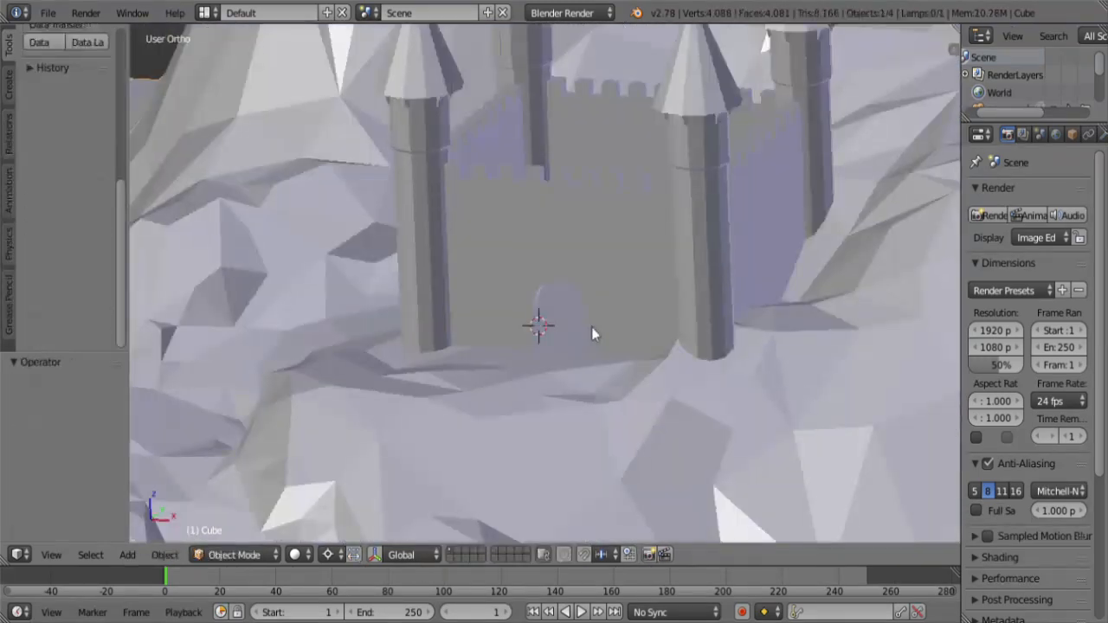
scroll(592, 327, down, 4)
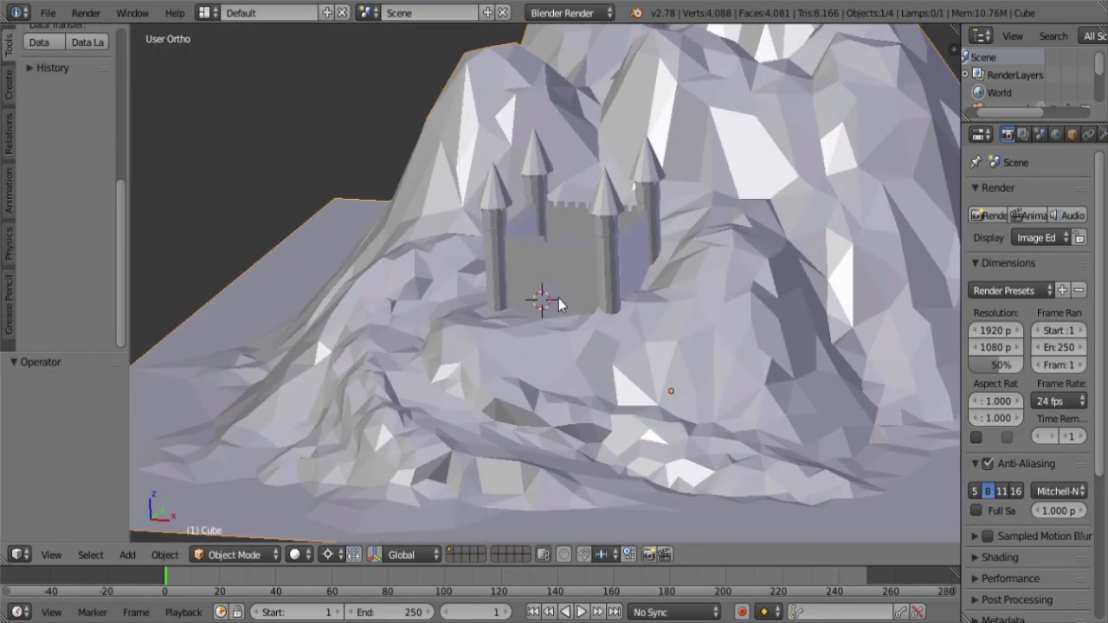
mouse_move(558, 298)
middle_down()
mouse_move(582, 282)
mouse_move(538, 281)
mouse_move(547, 305)
mouse_move(577, 315)
middle_up()
scroll(577, 316, up, 1)
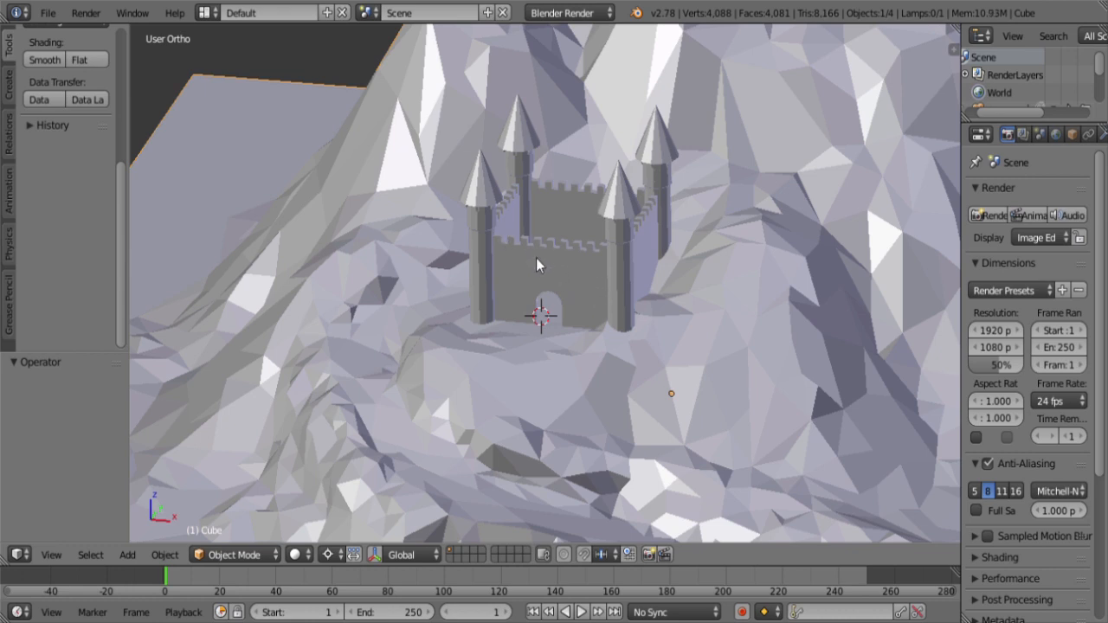
Step: In the front view, duplicate the front tower's roof tip vertex and move the copy -70 along X
key(Tab)
right_click(485, 147)
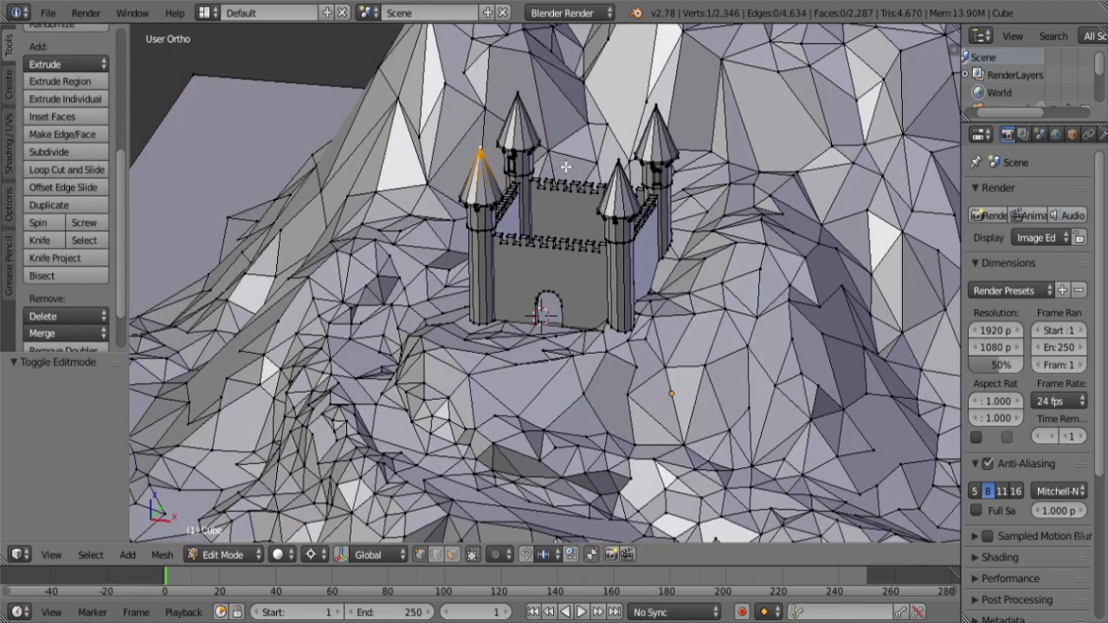
key(KP_1)
scroll(564, 156, down, 4)
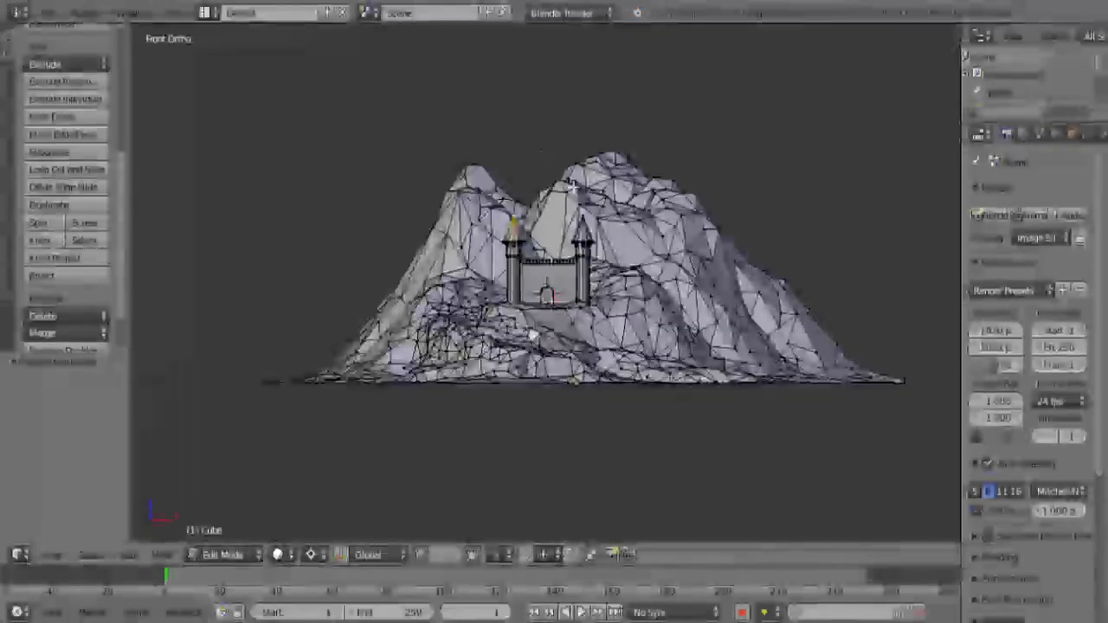
key(e)
key(Return)
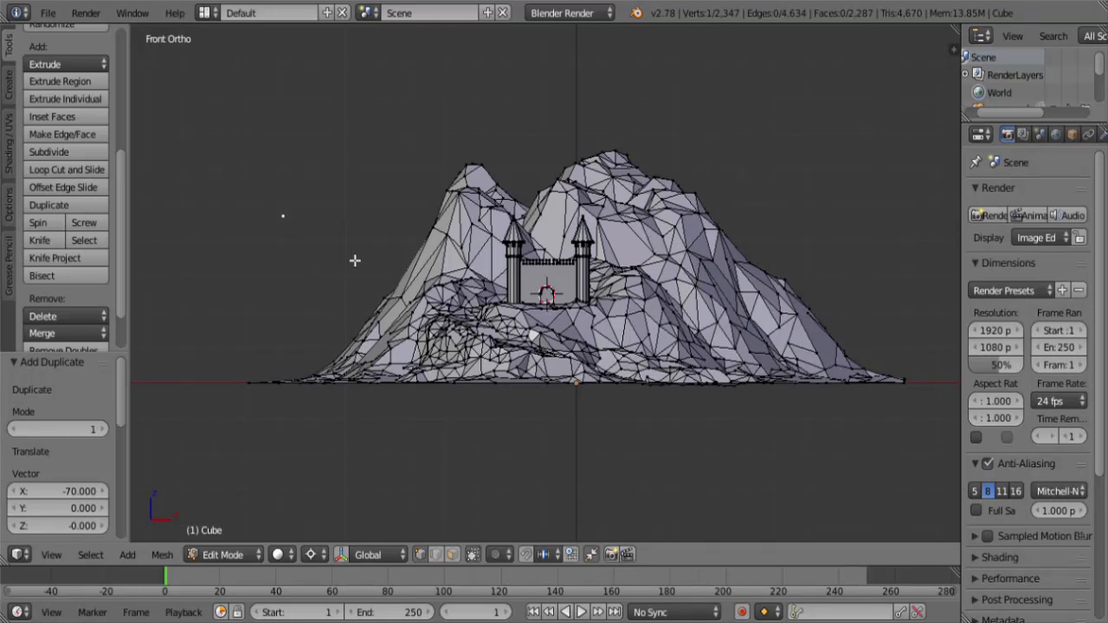
Step: Snap the duplicated vertex to the grid
key(KP_Decimal)
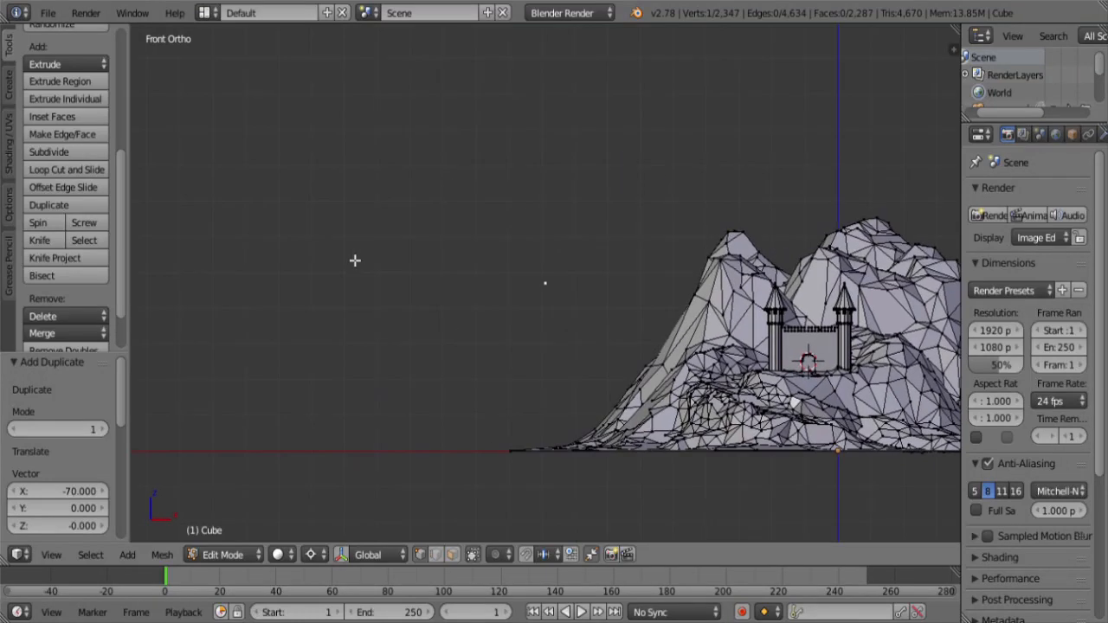
scroll(394, 286, up, 4)
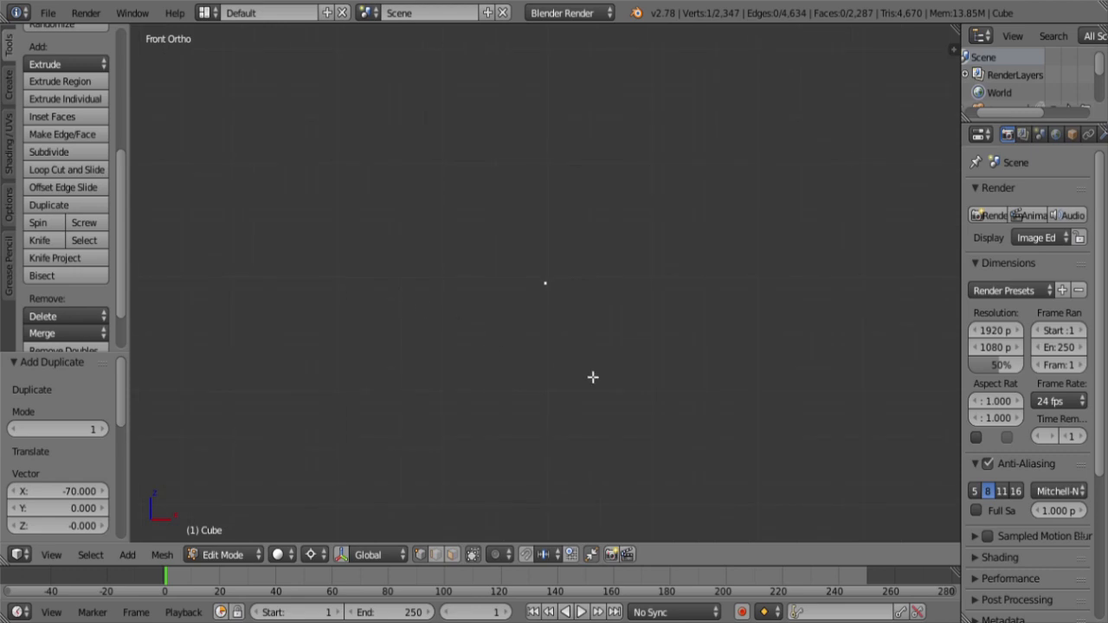
key(shift+s)
click(574, 285)
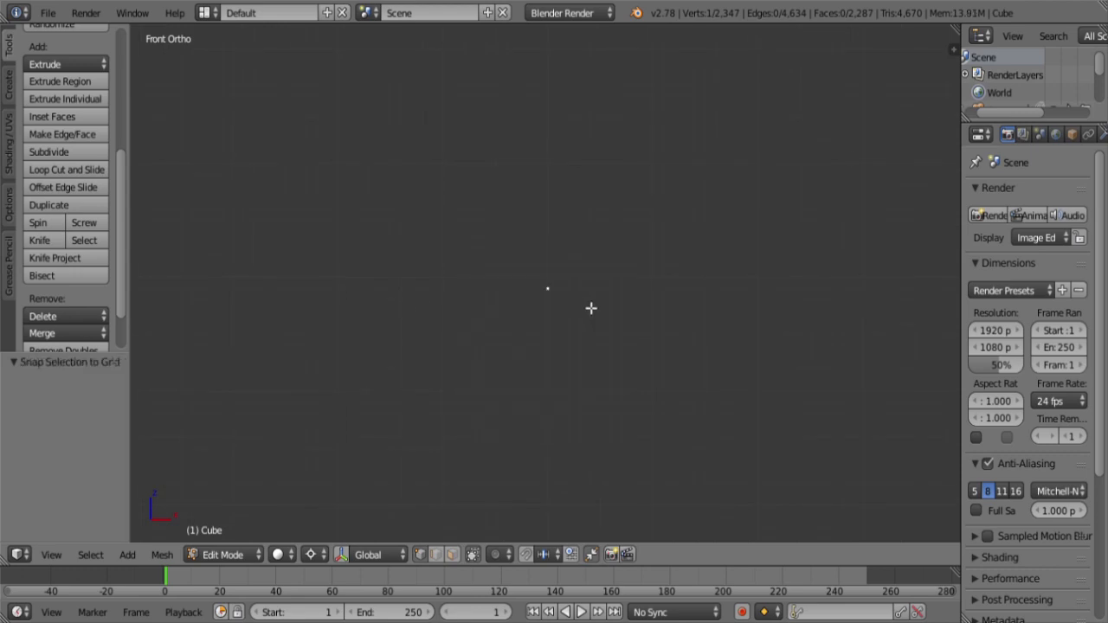
Step: Place the 3D cursor at the isolated vertex and delete that vertex
key(shift+s)
click(600, 412)
key(x)
click(585, 294)
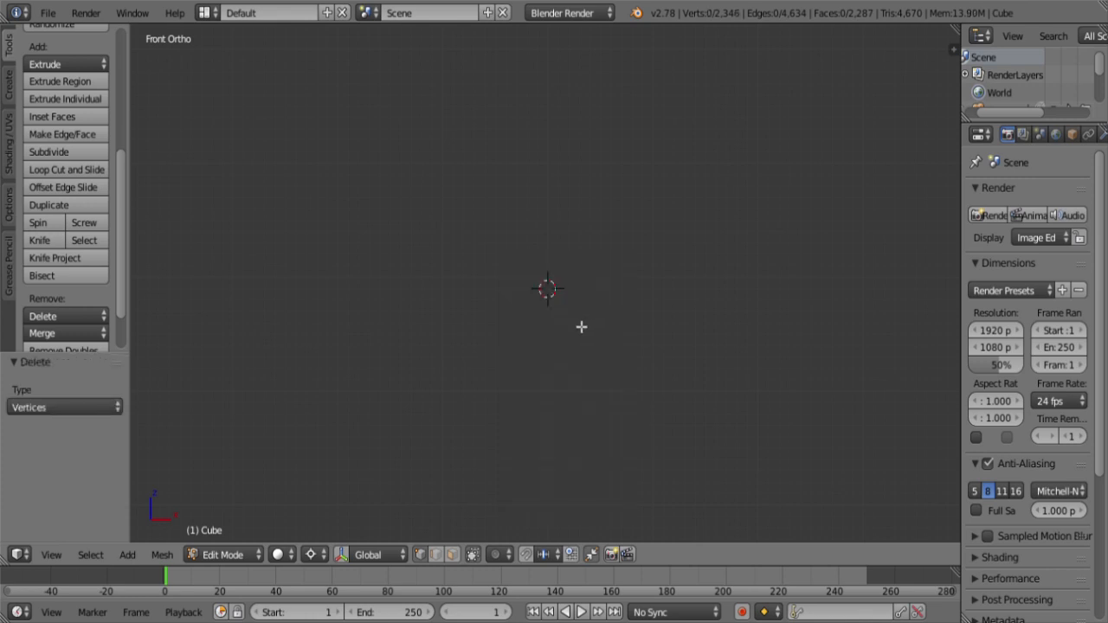
Step: Add a mesh circle with 12 vertices at the 3D cursor
key(shift+a)
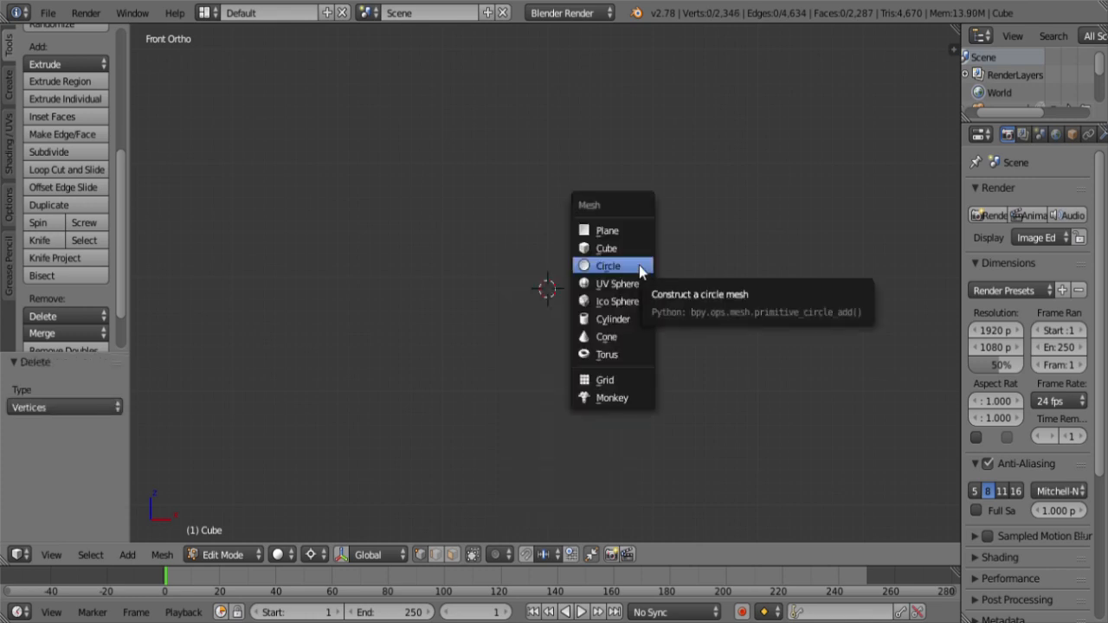
click(639, 265)
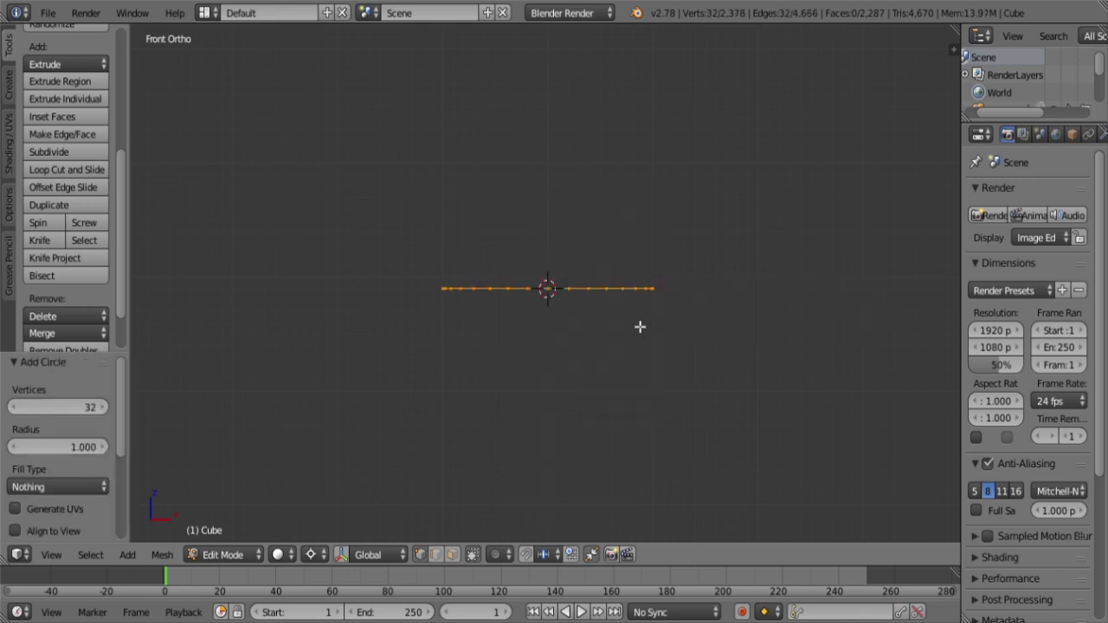
middle_drag(578, 334, 577, 359)
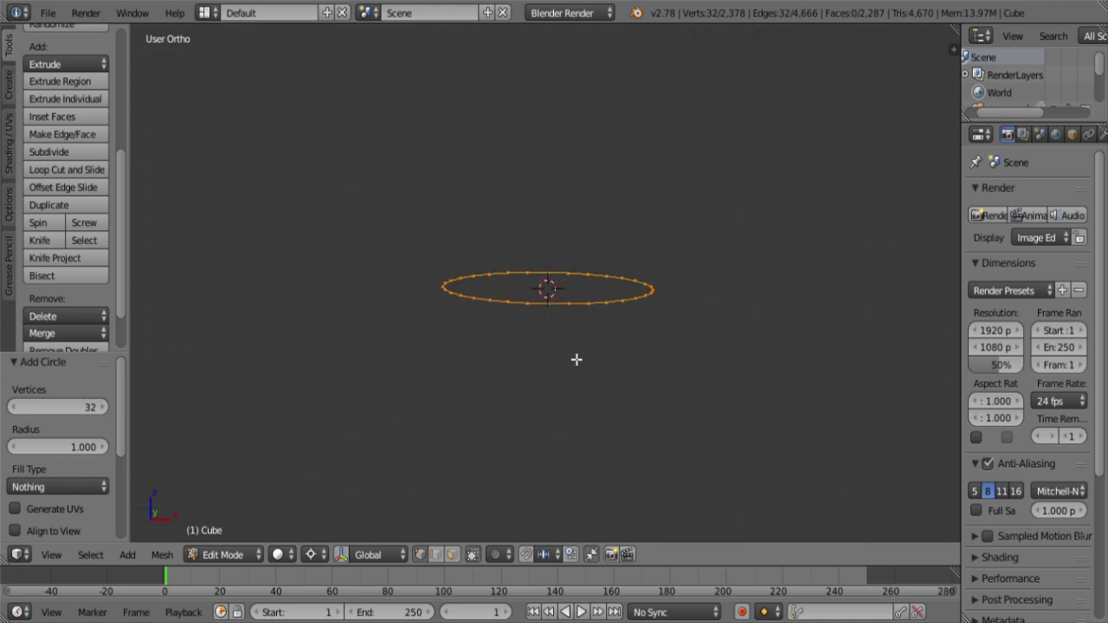
click(77, 405)
text(1)
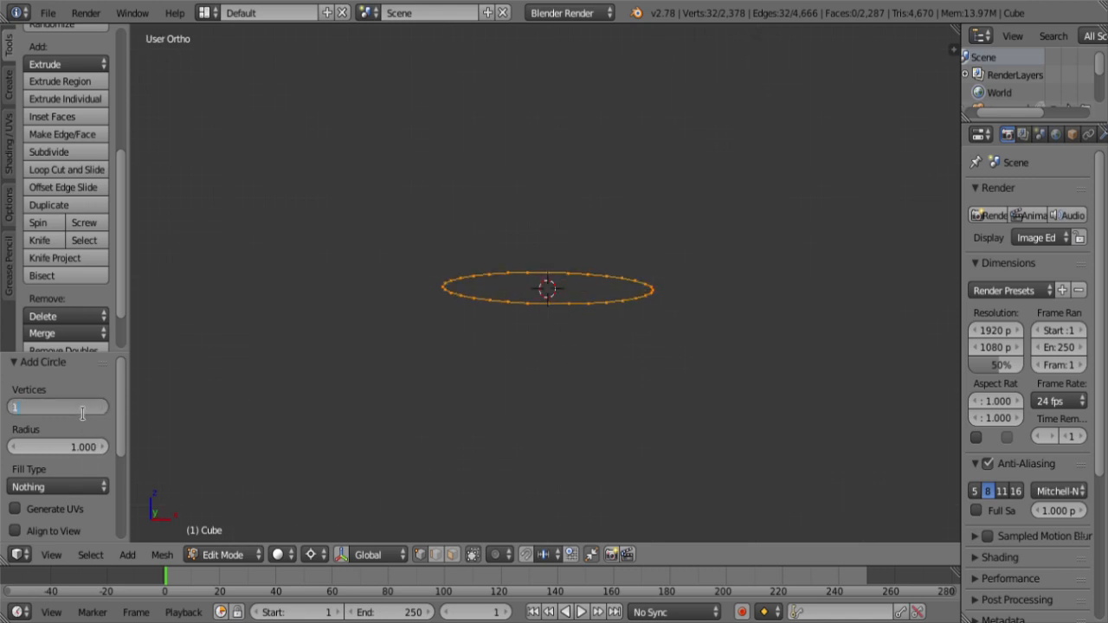
text(2)
key(Return)
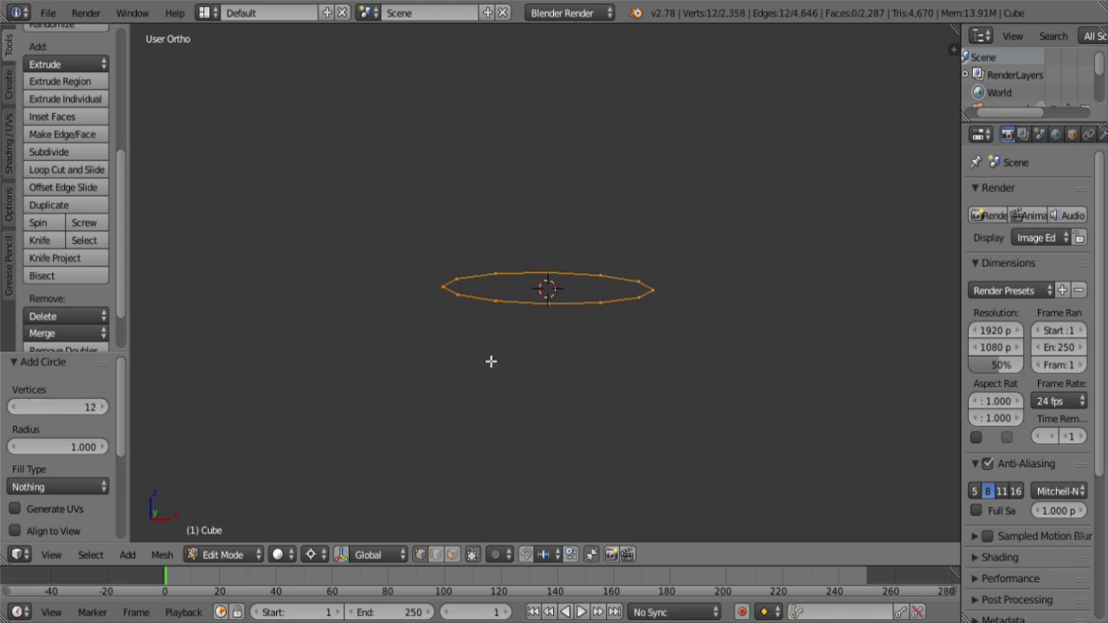
Step: Move the circle 3 units along X away from the 3D cursor in the front view
key(KP_1)
scroll(537, 320, down, 8)
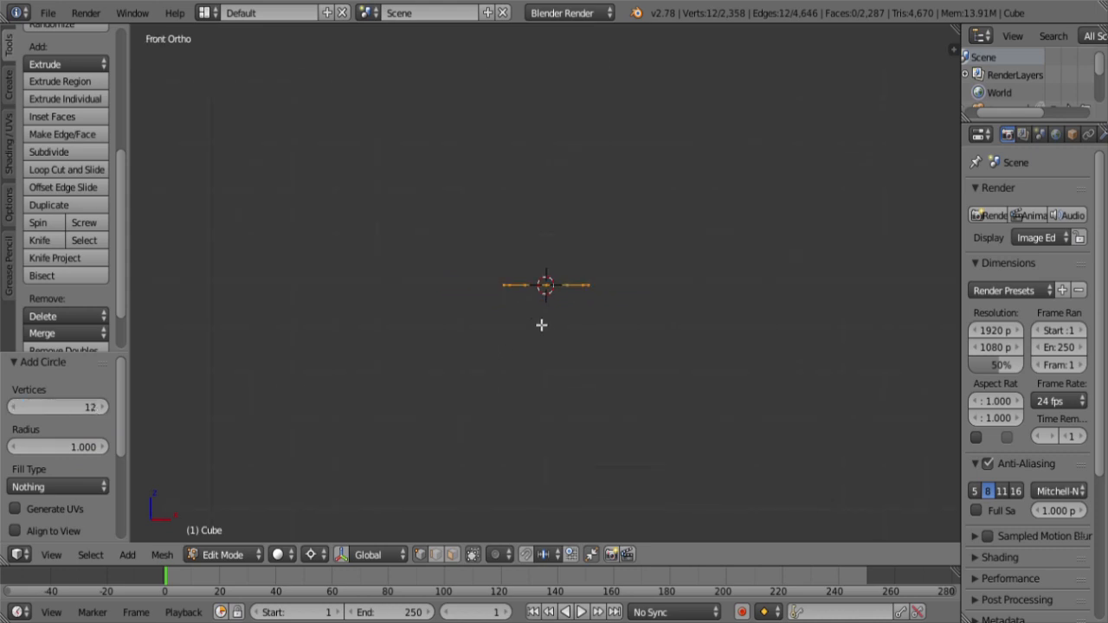
scroll(549, 322, up, 3)
key(g)
click(671, 310)
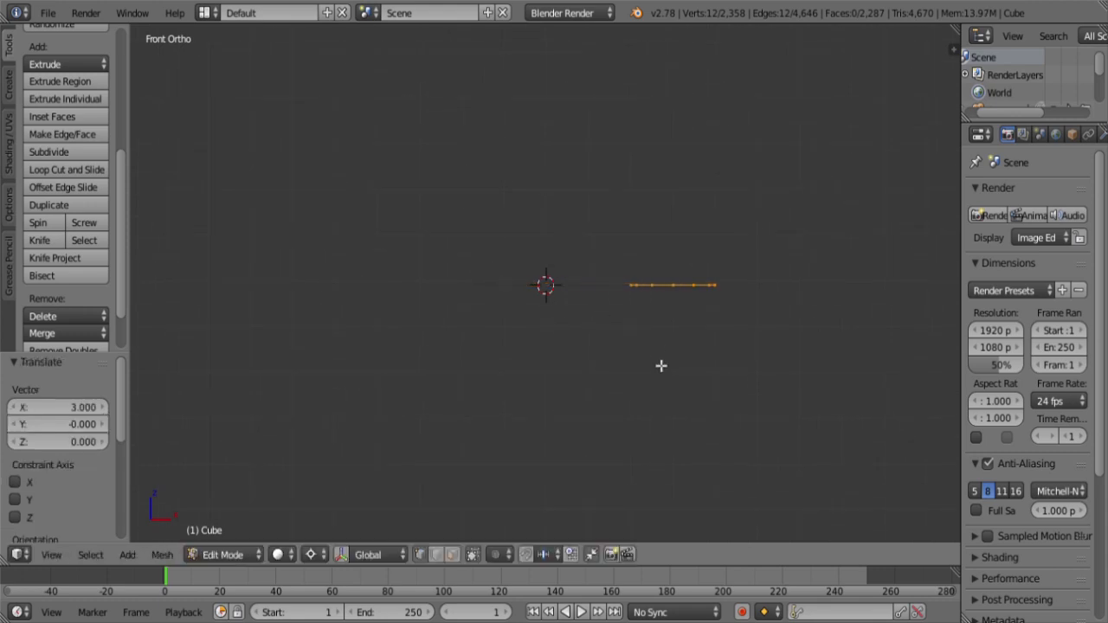
Step: Spin the circle 90° around the 3D cursor with 5 steps, and repeat the spin to form a half ring
click(38, 223)
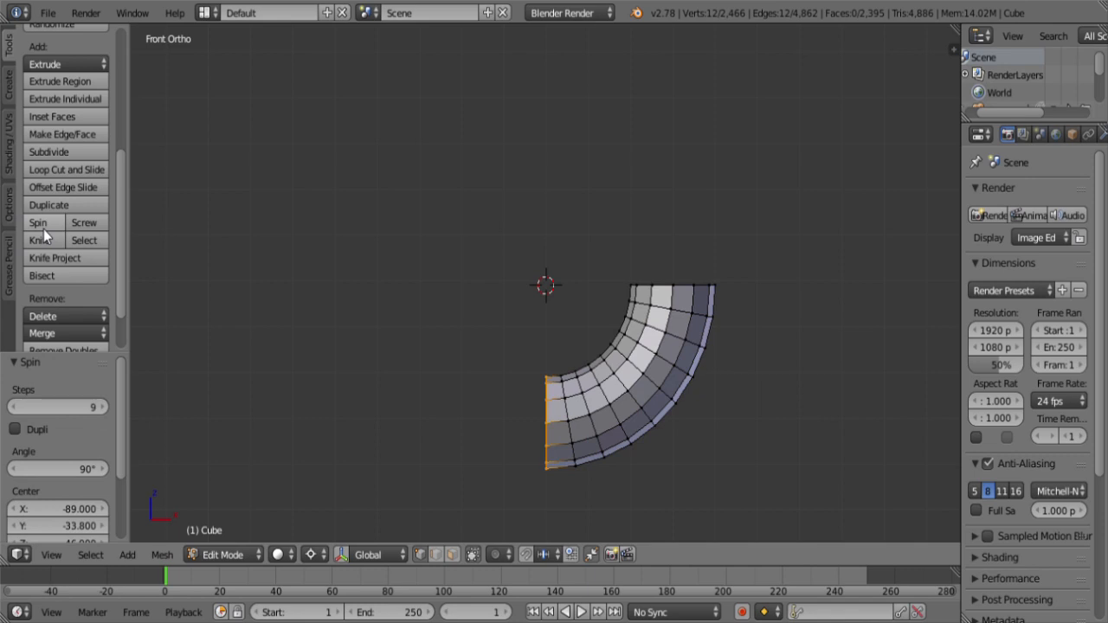
click(43, 407)
key(Return)
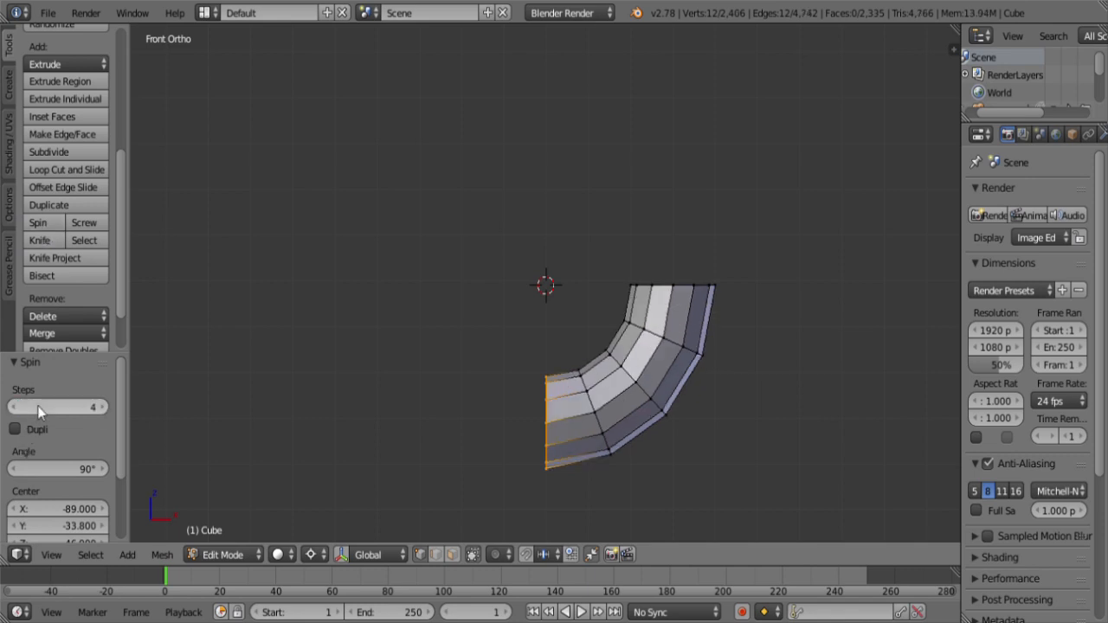
click(13, 406)
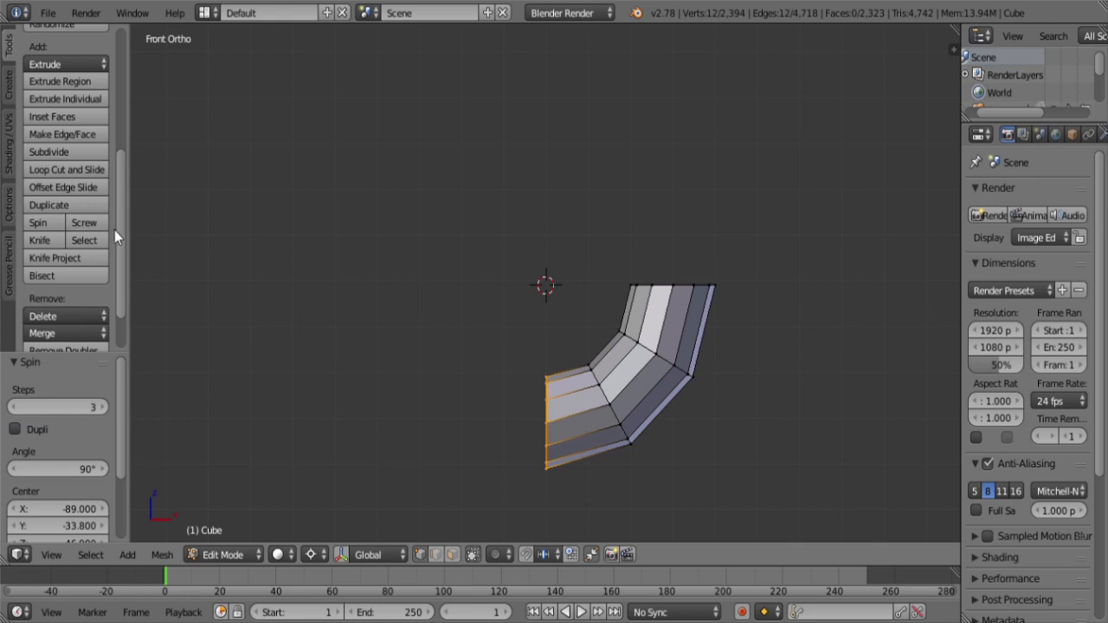
drag(90, 409, 107, 412)
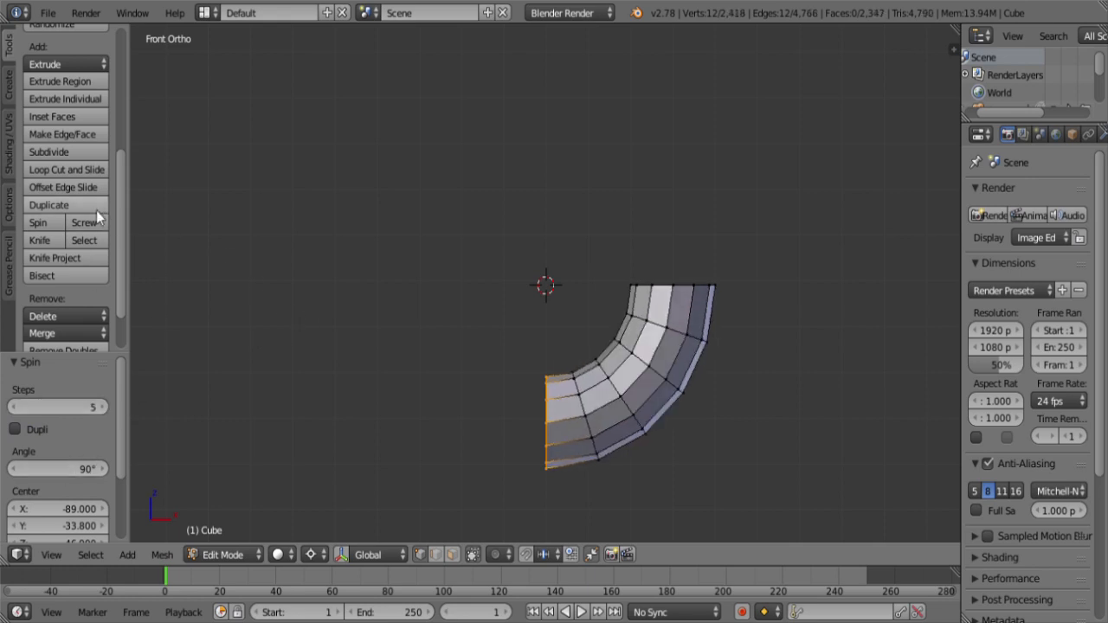
click(49, 227)
Step: Select both open ends of the half ring in wireframe and extrude them 4 units along Z
key(z)
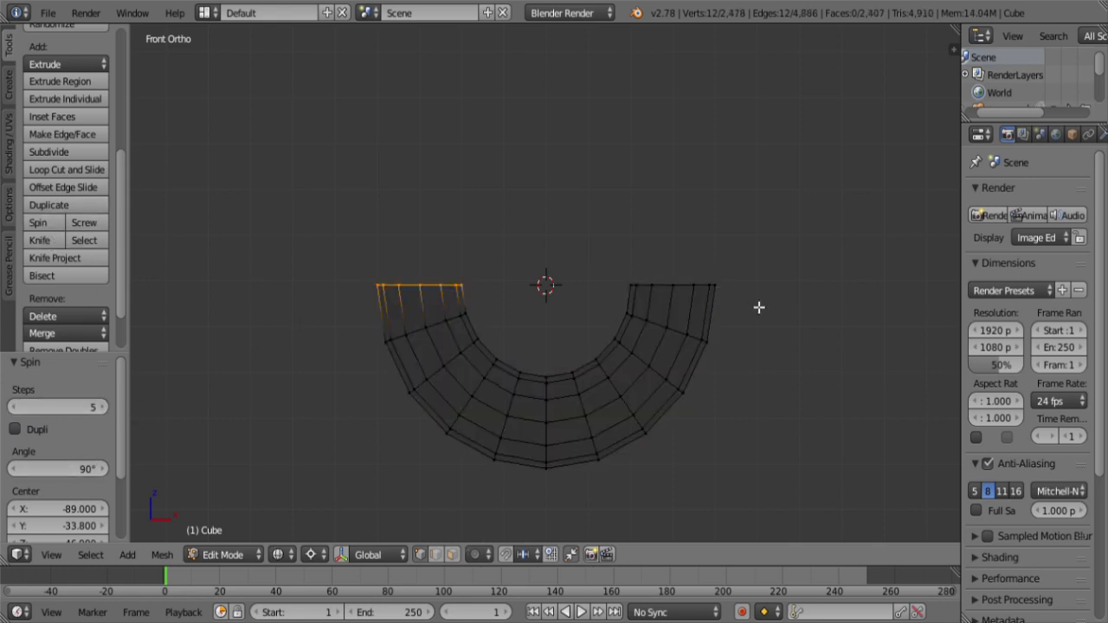
key(b)
drag(770, 305, 559, 240)
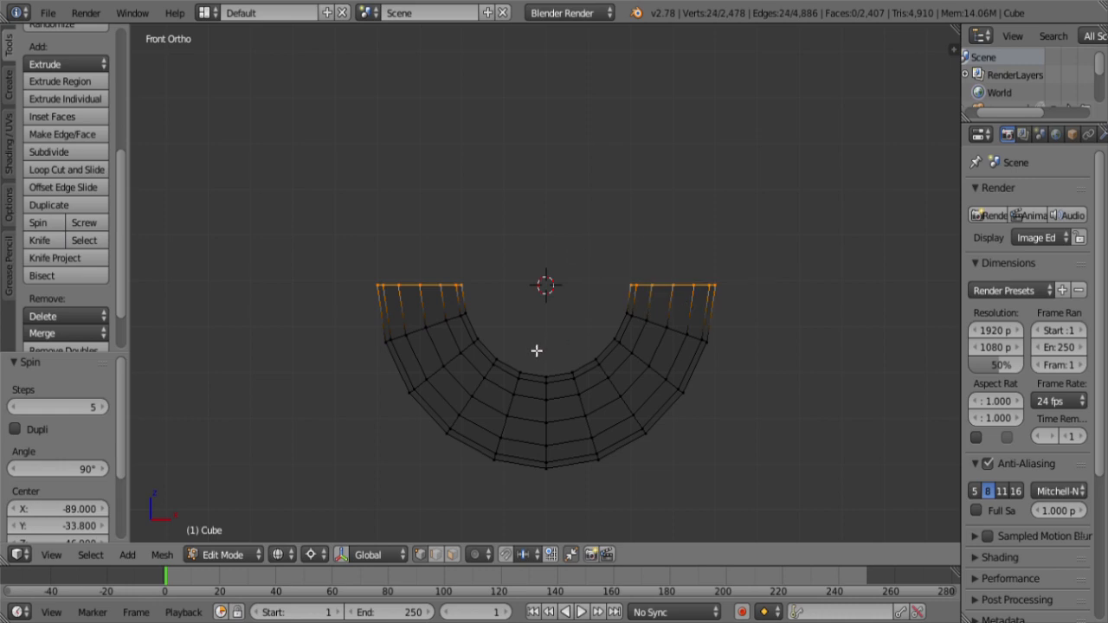
scroll(531, 344, down, 3)
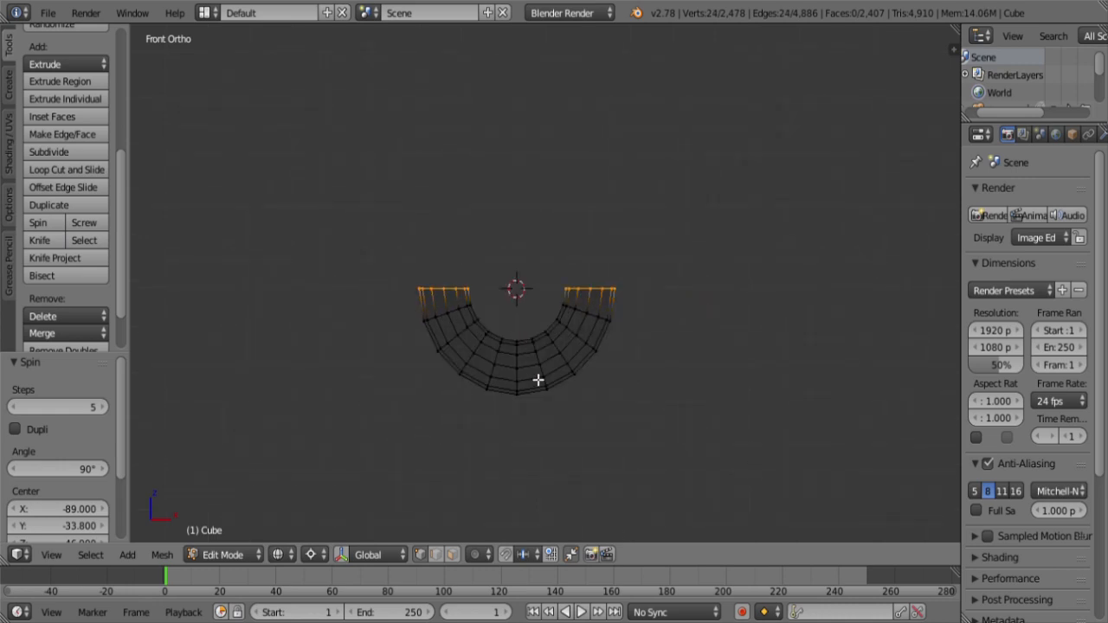
text(ez4)
key(Return)
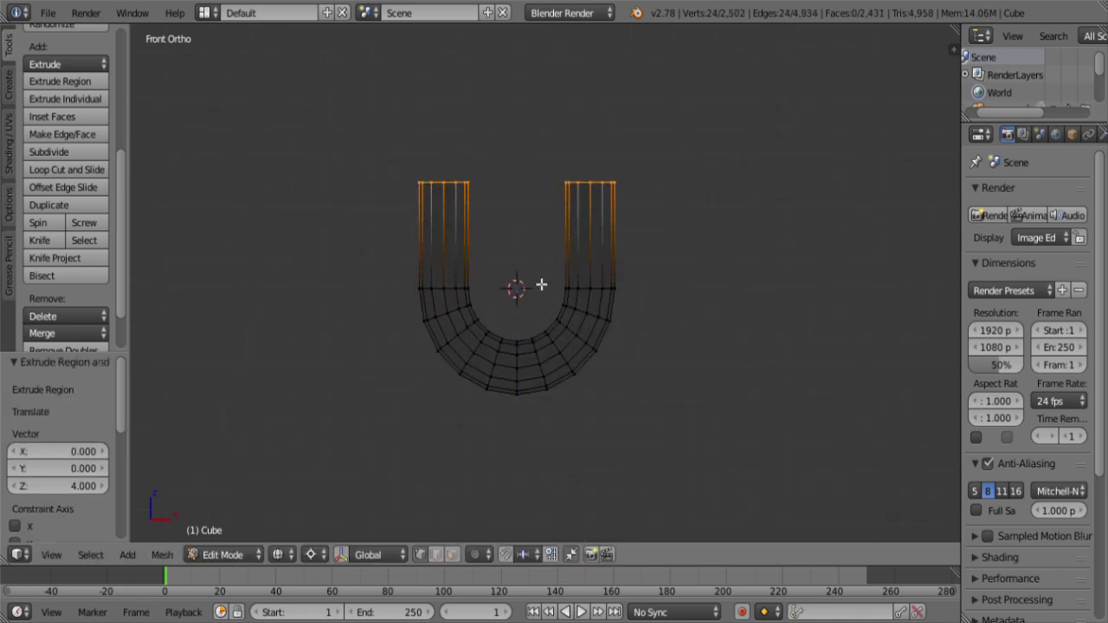
Step: Grow the selection to the full straight sections and place the 3D cursor at their centre
key(ctrl+KP_Add)
key(shift+s)
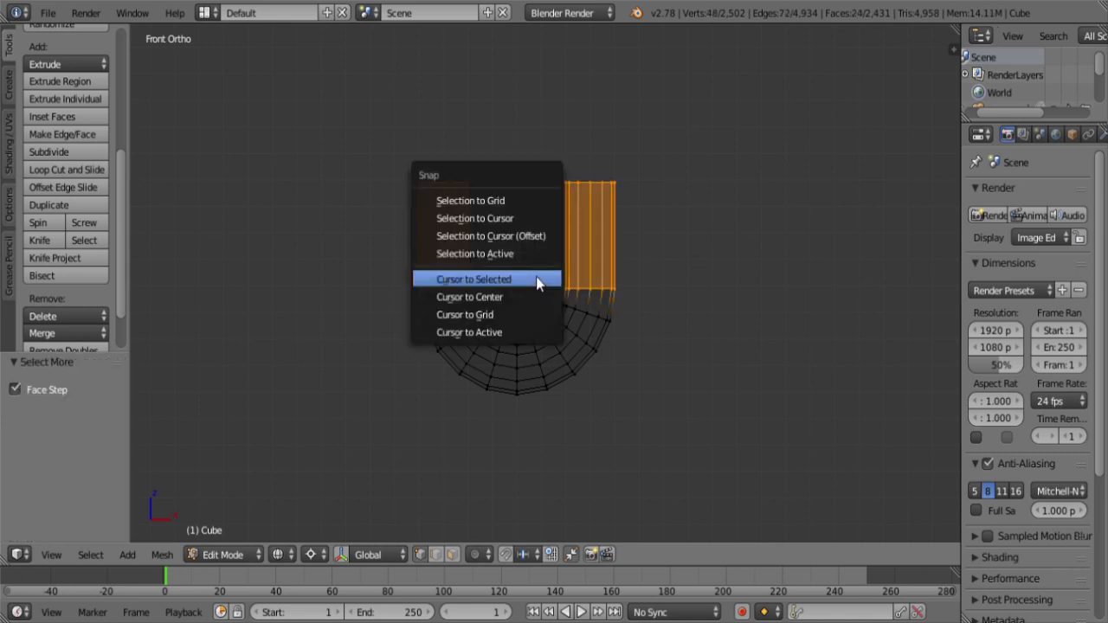
click(537, 284)
Step: Duplicate the lower half ring in place and mirror the copy by scaling it -1 along Z around the 3D cursor
key(a)
key(b)
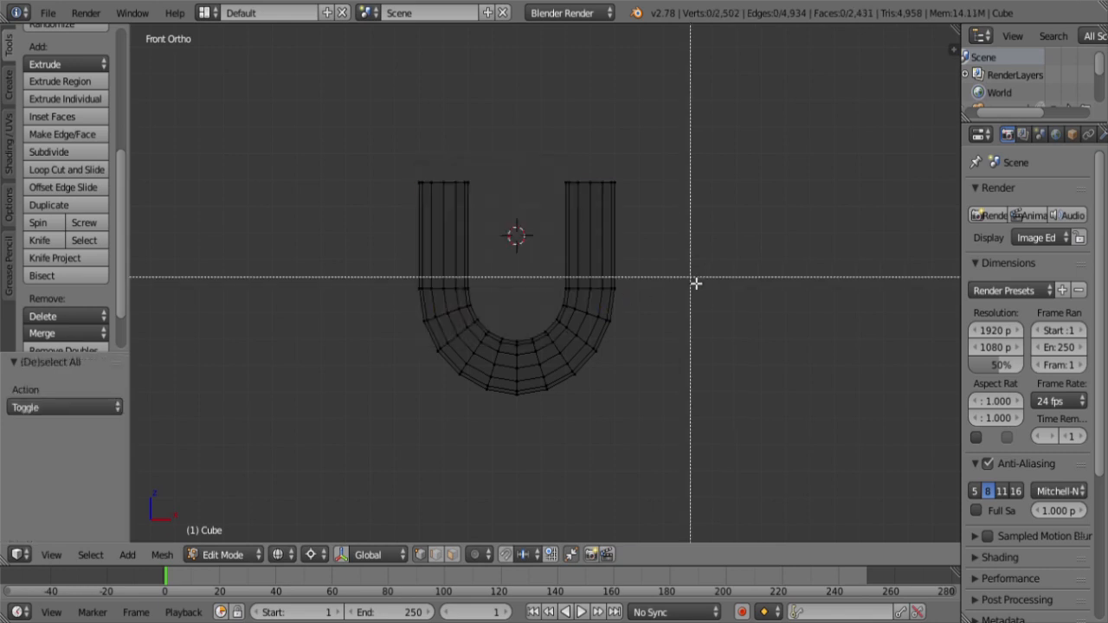
drag(691, 275, 357, 450)
key(shift+d)
right_click(641, 365)
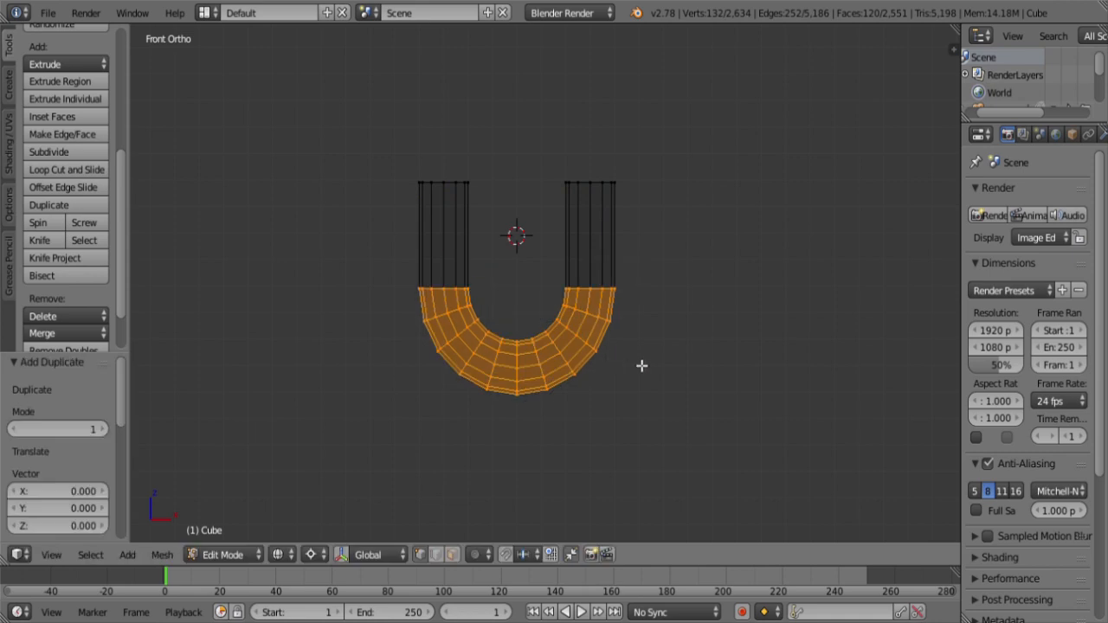
text(sz)
text(-1)
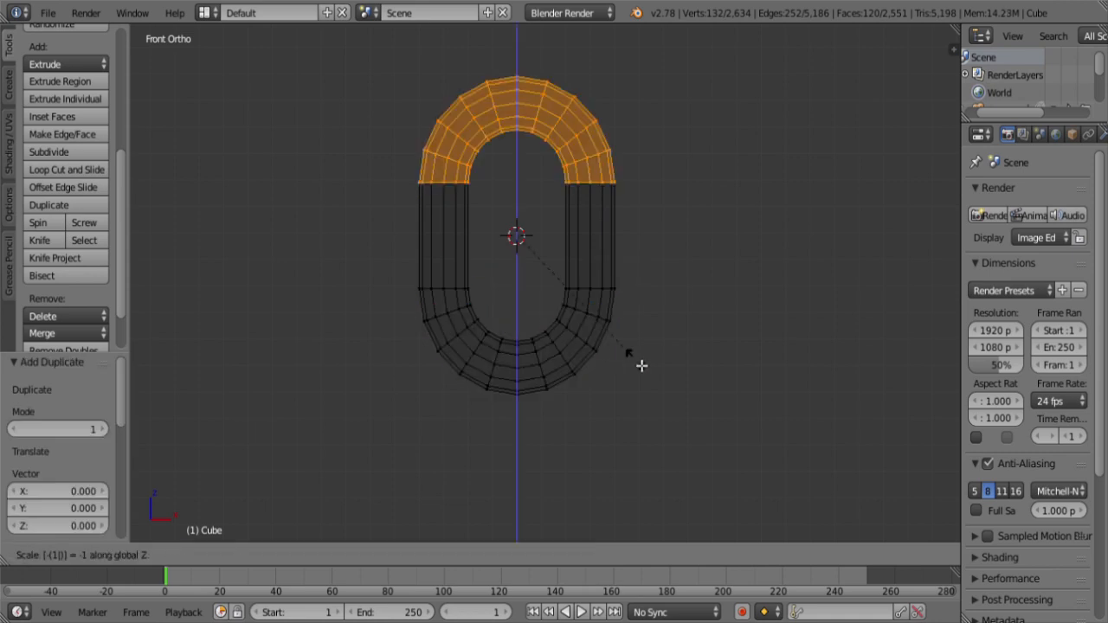
key(Return)
Step: Grow the selection to the entire chain link in solid shading and make its normals consistent
key(z)
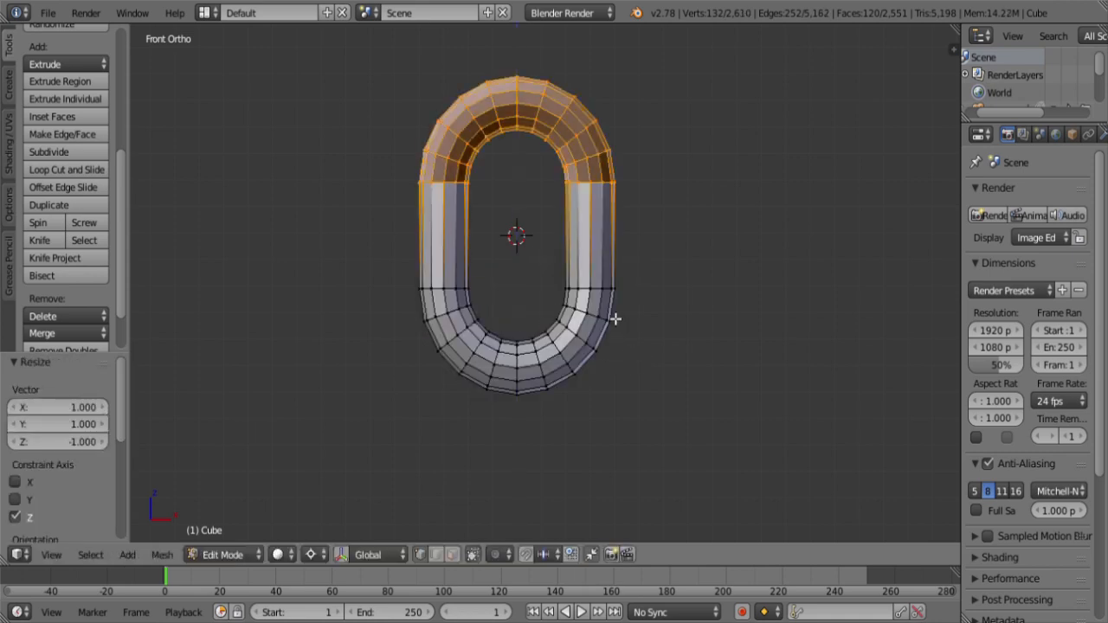
key(ctrl+KP_Add)
key(ctrl+KP_Add)
key(ctrl+KP_Add)
key(ctrl+KP_Add)
key(ctrl+KP_Add)
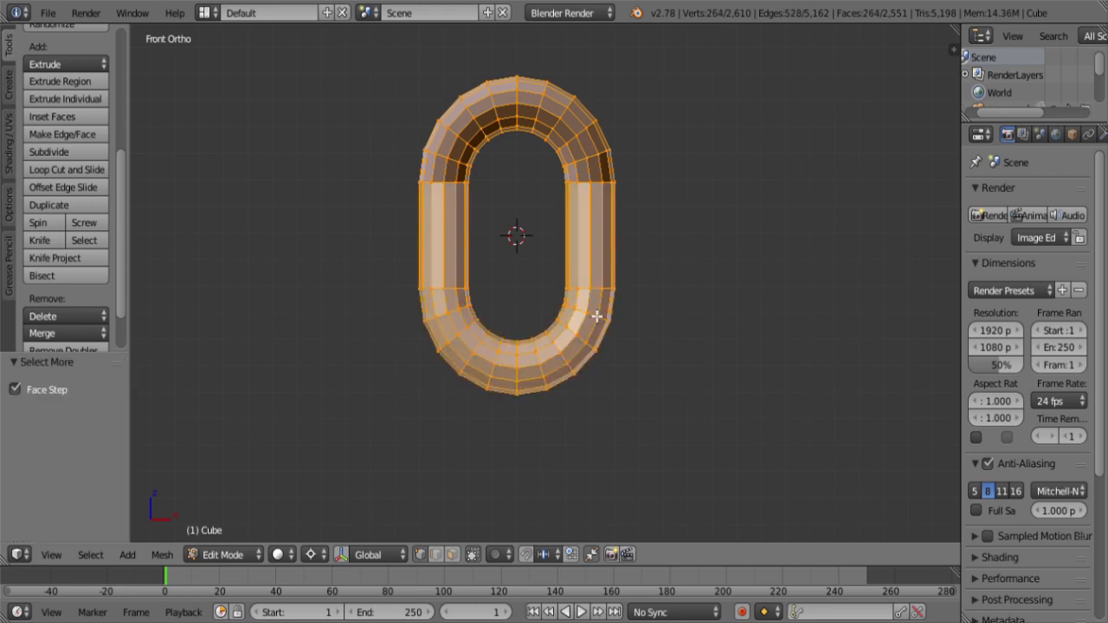
key(ctrl+n)
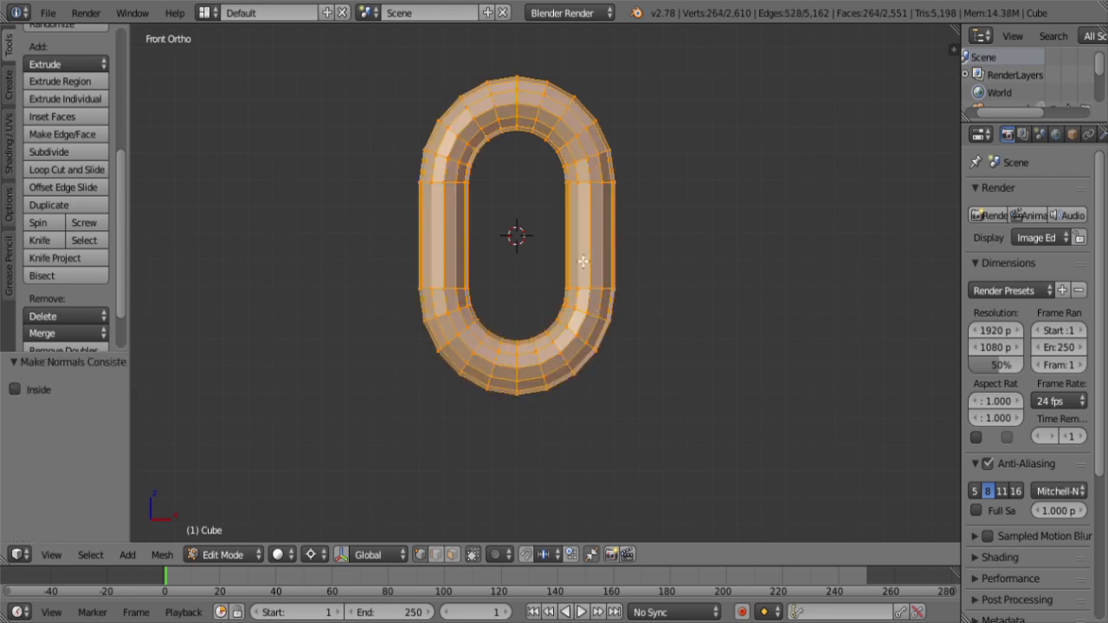
Step: Duplicate the chain link and move the copy 16 units up along Z
shift+middle_drag(580, 237, 572, 309)
scroll(572, 305, down, 3)
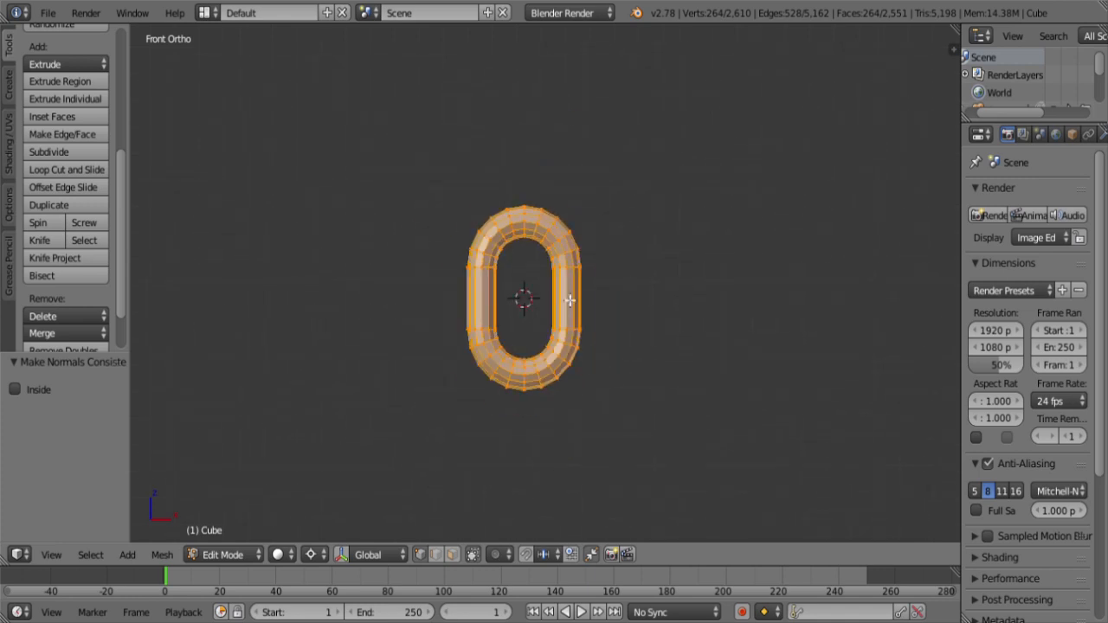
shift+middle_drag(643, 287, 632, 324)
key(shift+d)
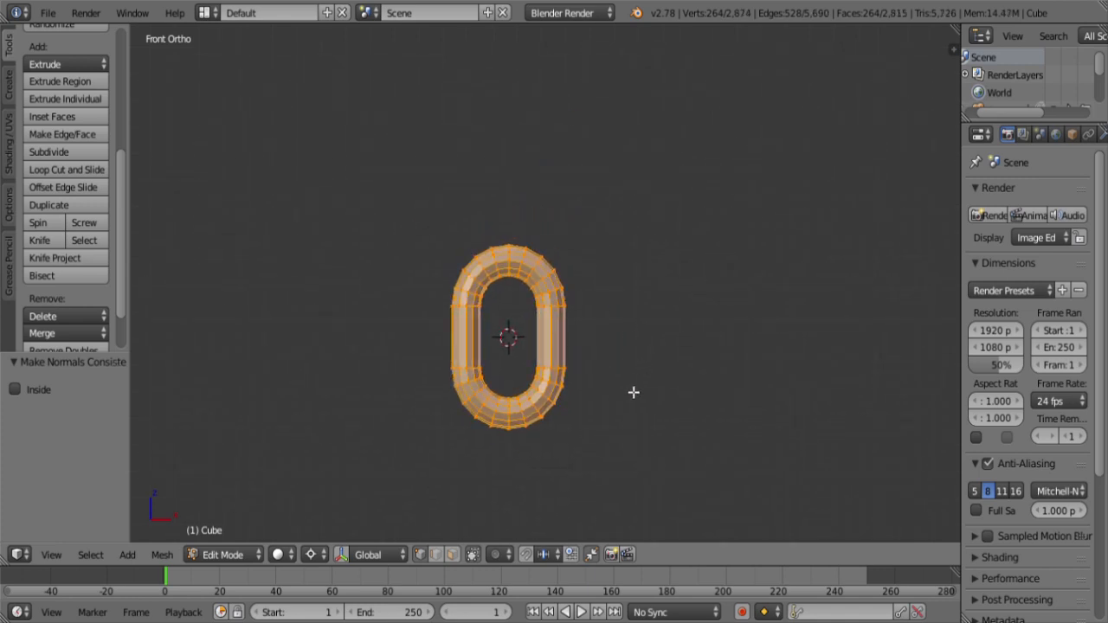
key(z)
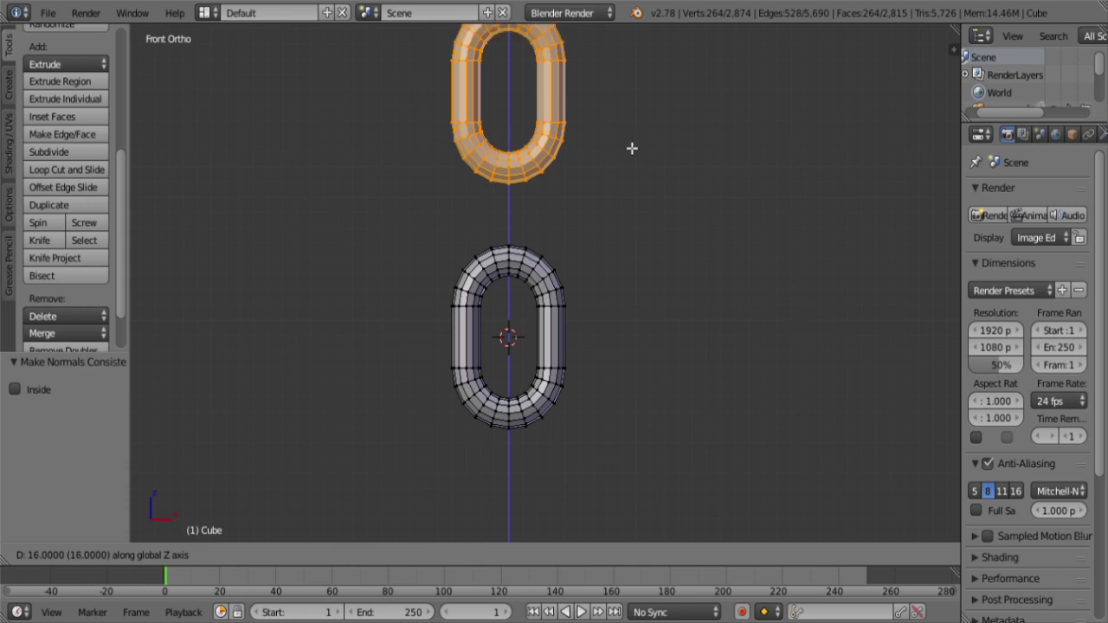
click(632, 148)
Step: Find the Repeat Last operator through the operator search and run it to add a third link above
scroll(633, 148, down, 6)
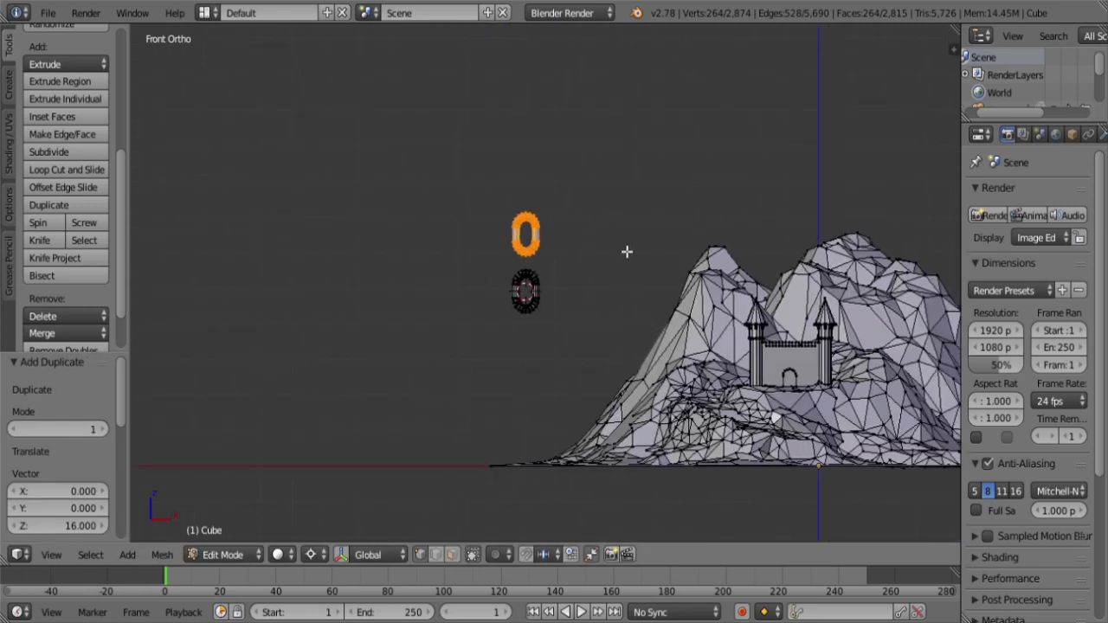
shift+middle_drag(626, 251, 616, 236)
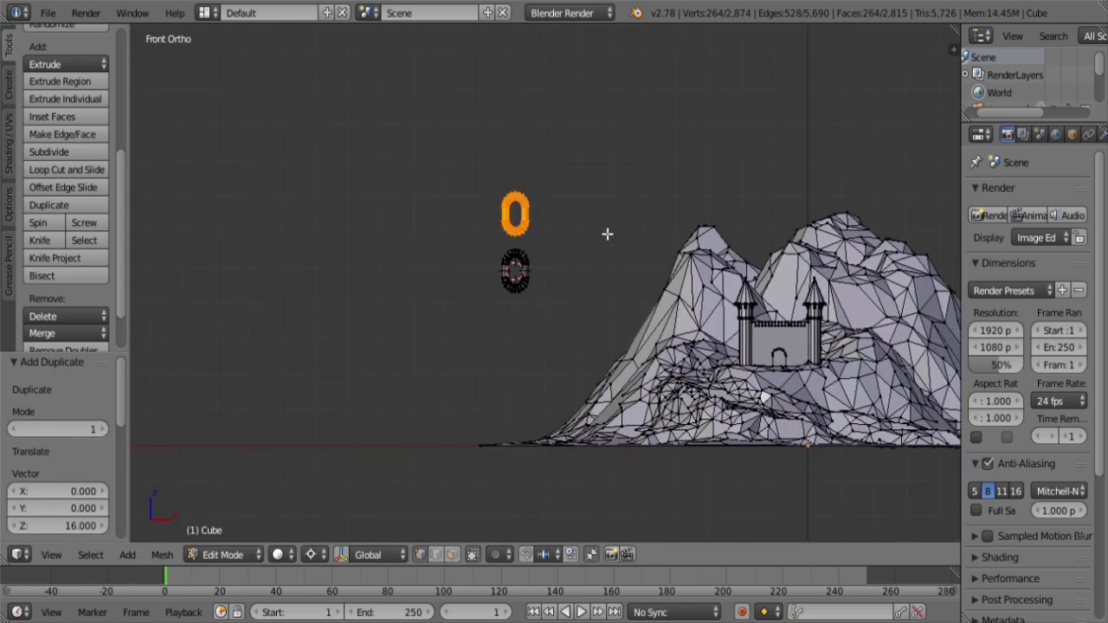
key(space)
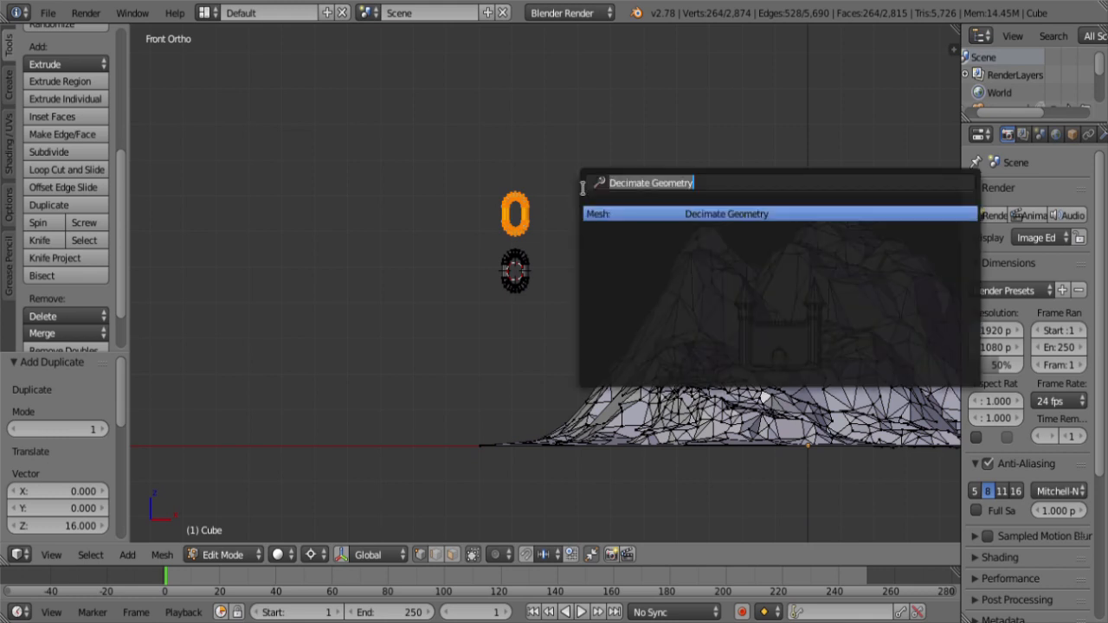
key(BackSpace)
text(repea)
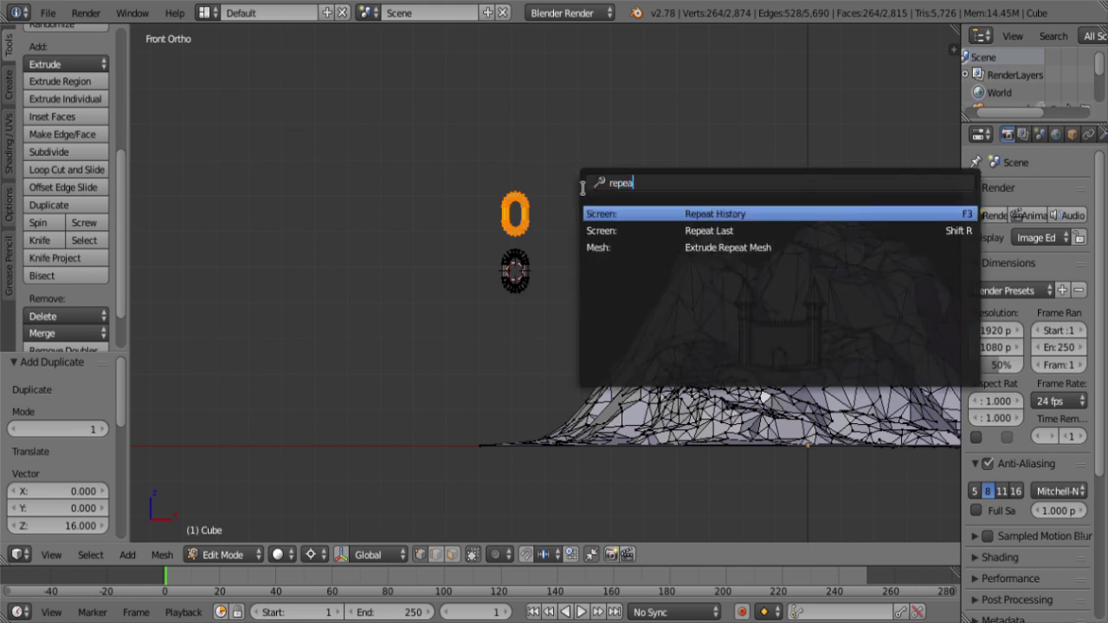
click(733, 231)
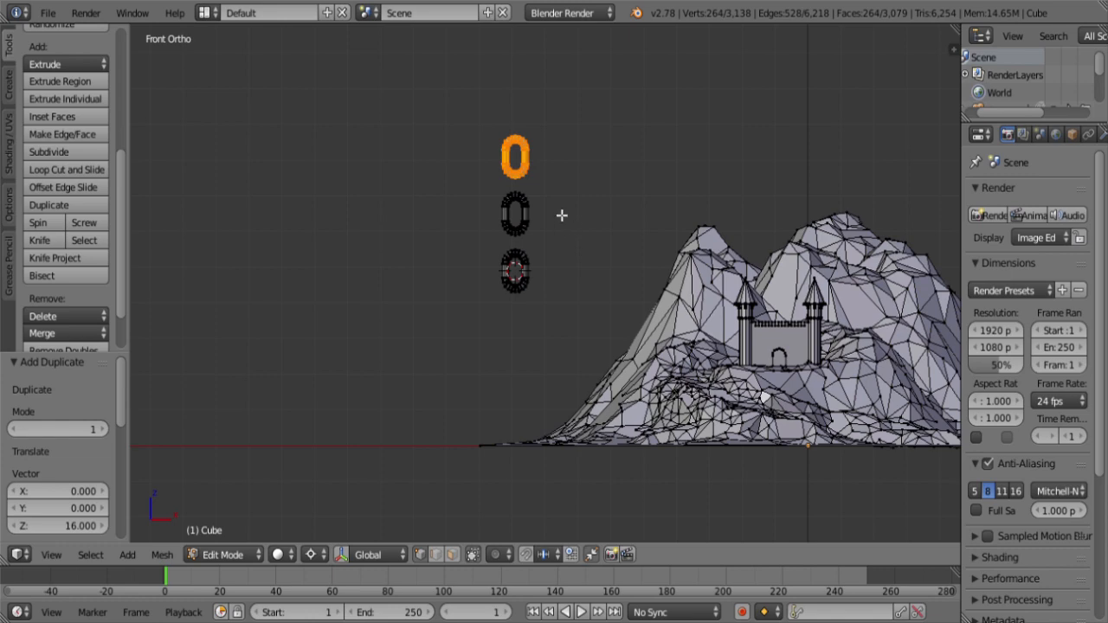
Step: Repeat the last duplication 17 more times to build a vertical column of 20 evenly spaced links
scroll(528, 218, down, 4)
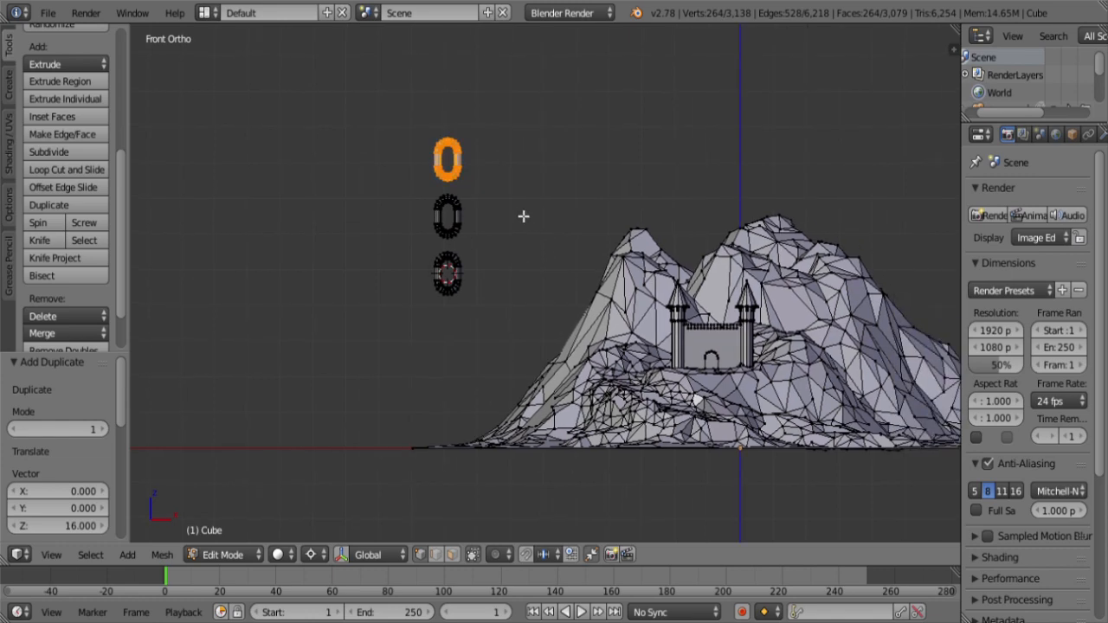
scroll(532, 247, up, 2)
scroll(523, 261, down, 2)
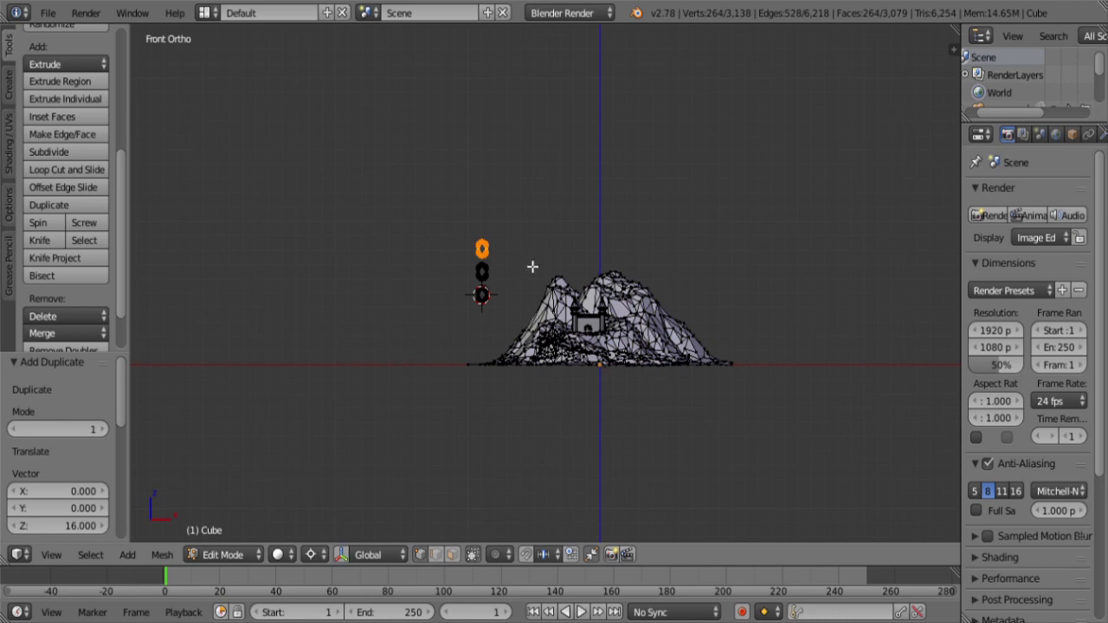
scroll(532, 267, down, 2)
key(shift+r)
key(shift+r)
key(shift+r)
key(shift+r)
key(shift+r)
key(shift+r)
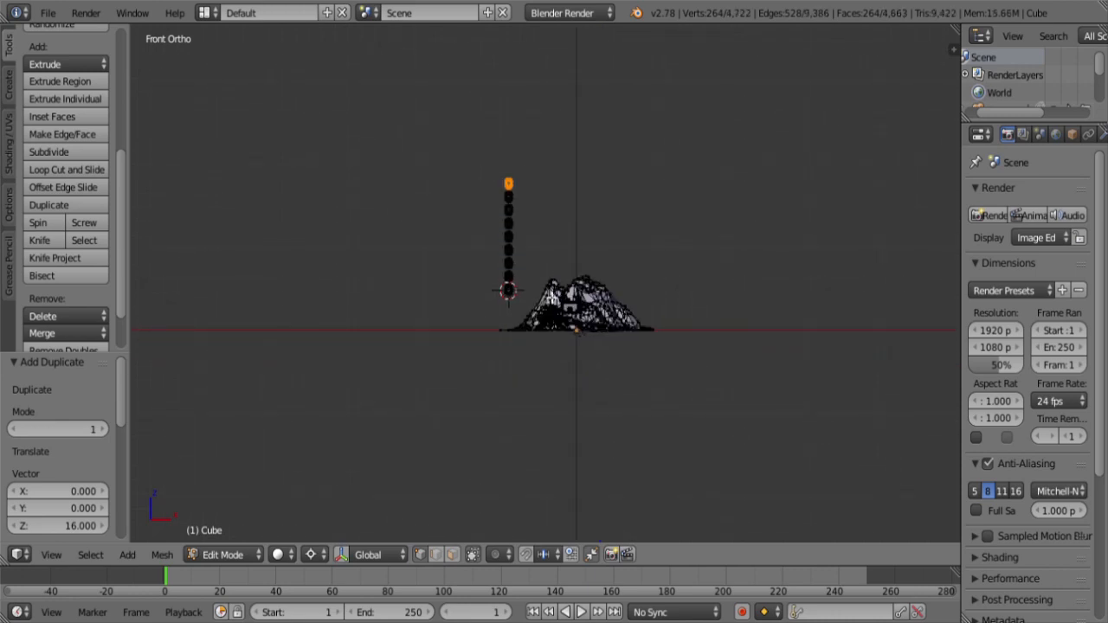
key(shift+r)
key(shift+r)
key(shift+r)
key(shift+r)
key(shift+r)
key(shift+r)
key(shift+r)
key(shift+r)
key(shift+r)
key(shift+r)
key(shift+r)
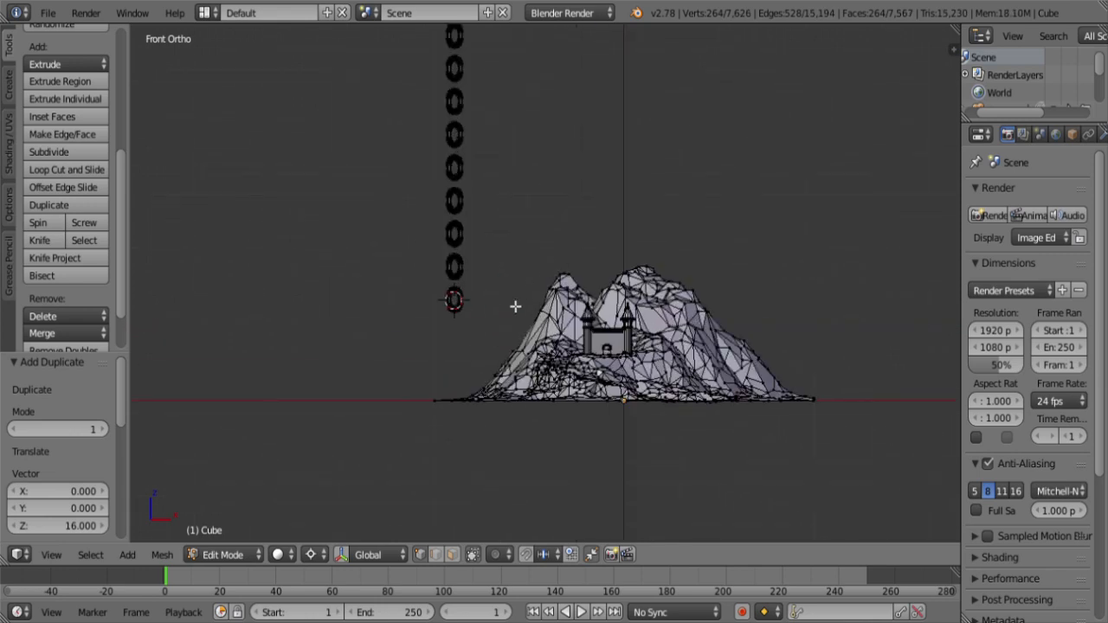
Step: Select the whole column of links in wireframe, leaving the mountain unselected
key(z)
key(a)
key(b)
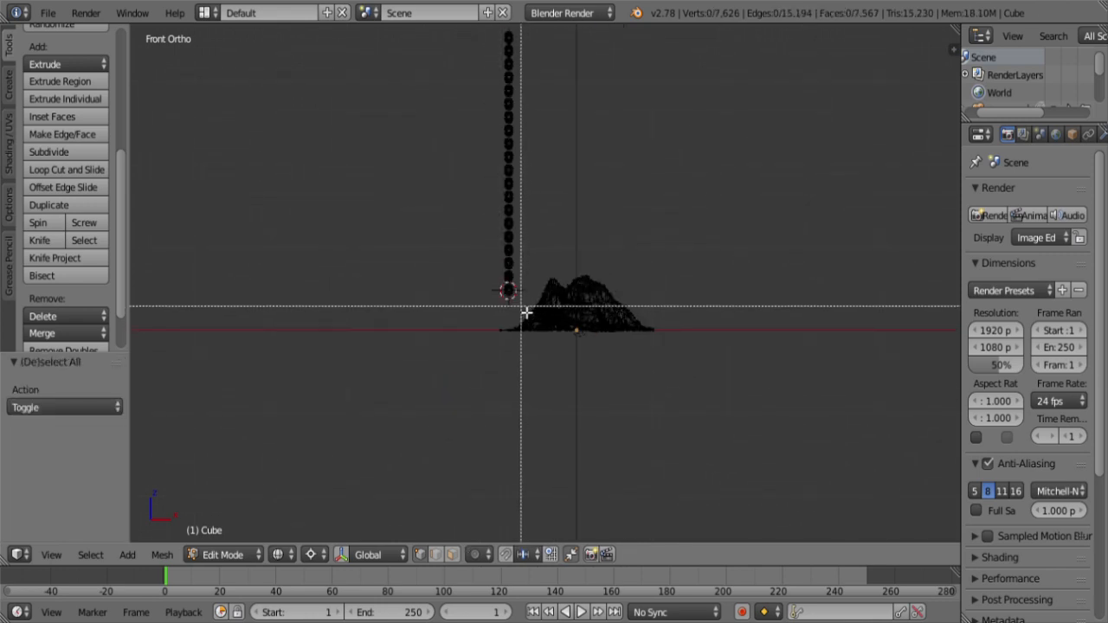
drag(521, 309, 464, 85)
key(b)
drag(543, 174, 459, 33)
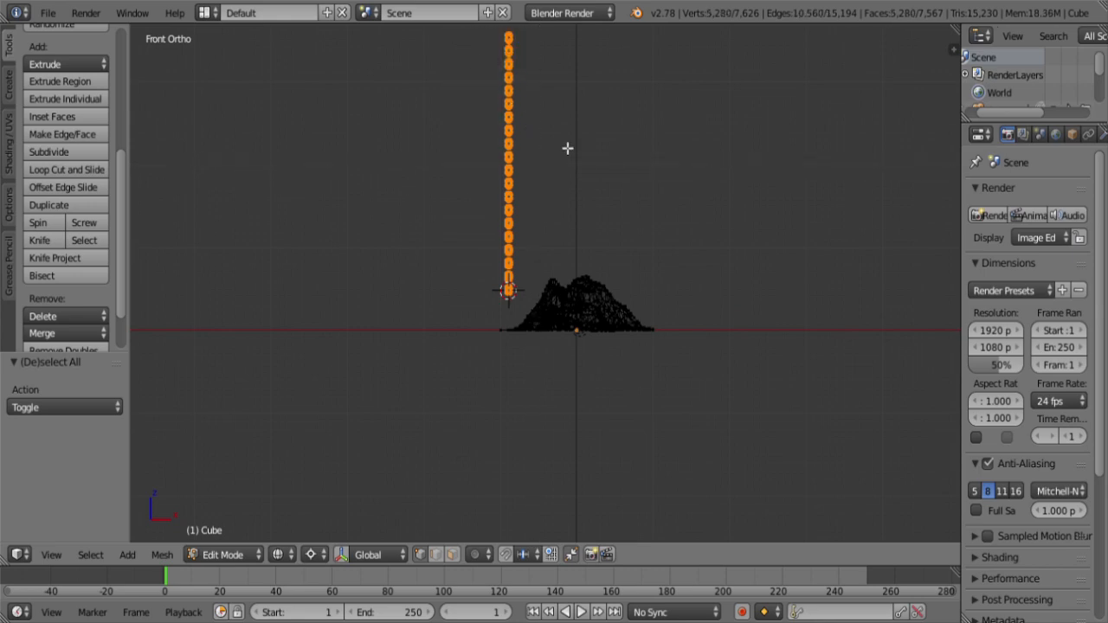
key(b)
drag(565, 141, 455, 23)
Step: Duplicate the column of links in the top view and rotate the copy by -90°
key(KP_7)
key(KP_Decimal)
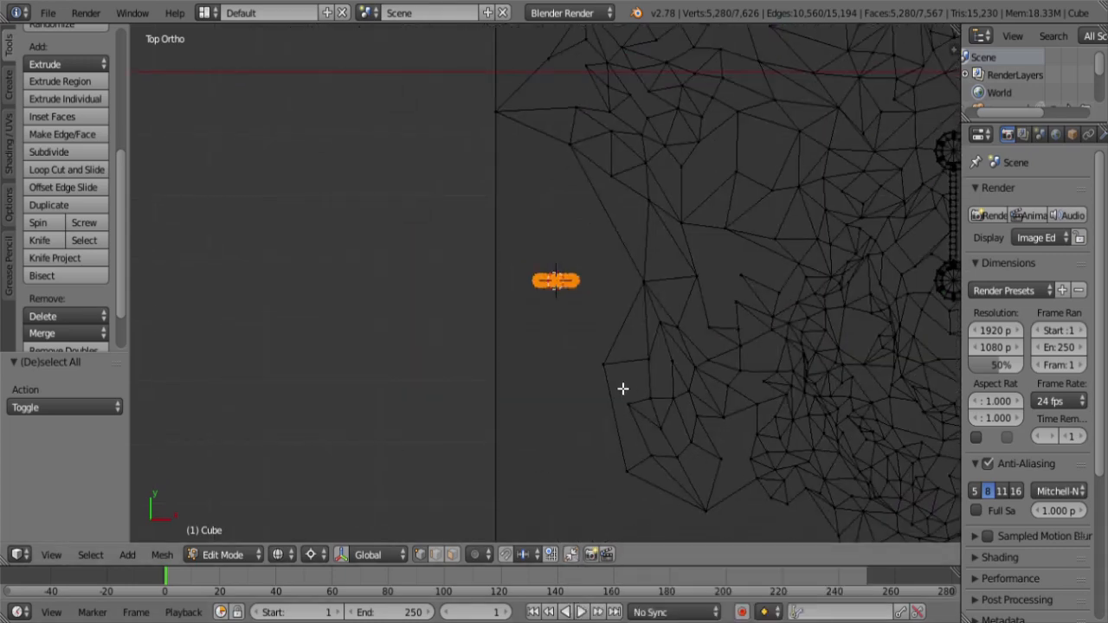
shift+middle_drag(622, 388, 584, 378)
scroll(583, 379, up, 9)
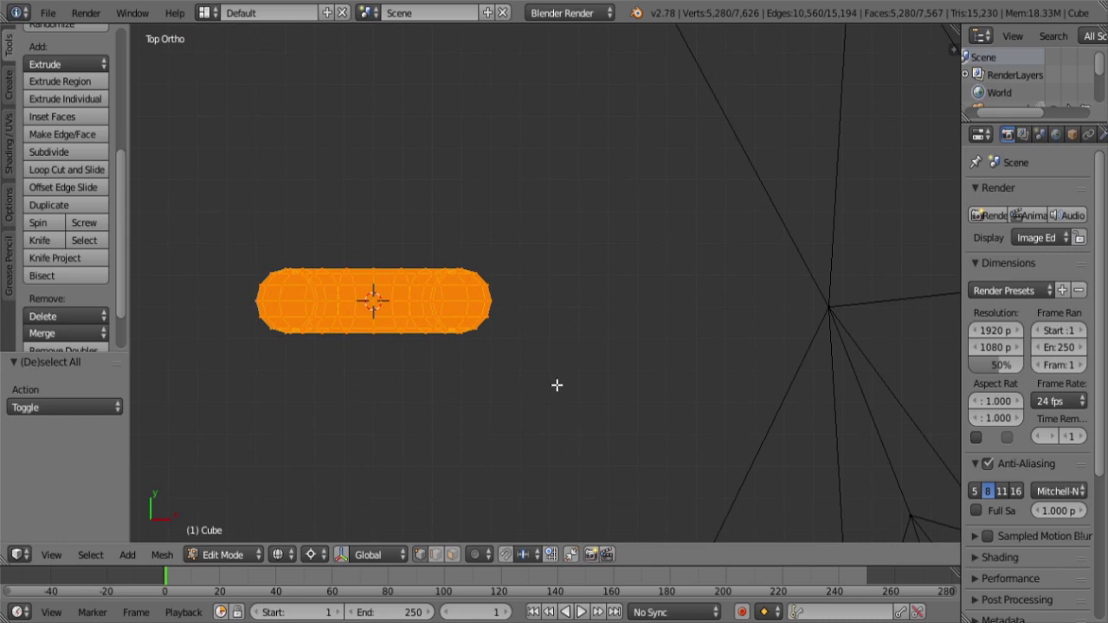
key(shift+d)
key(r)
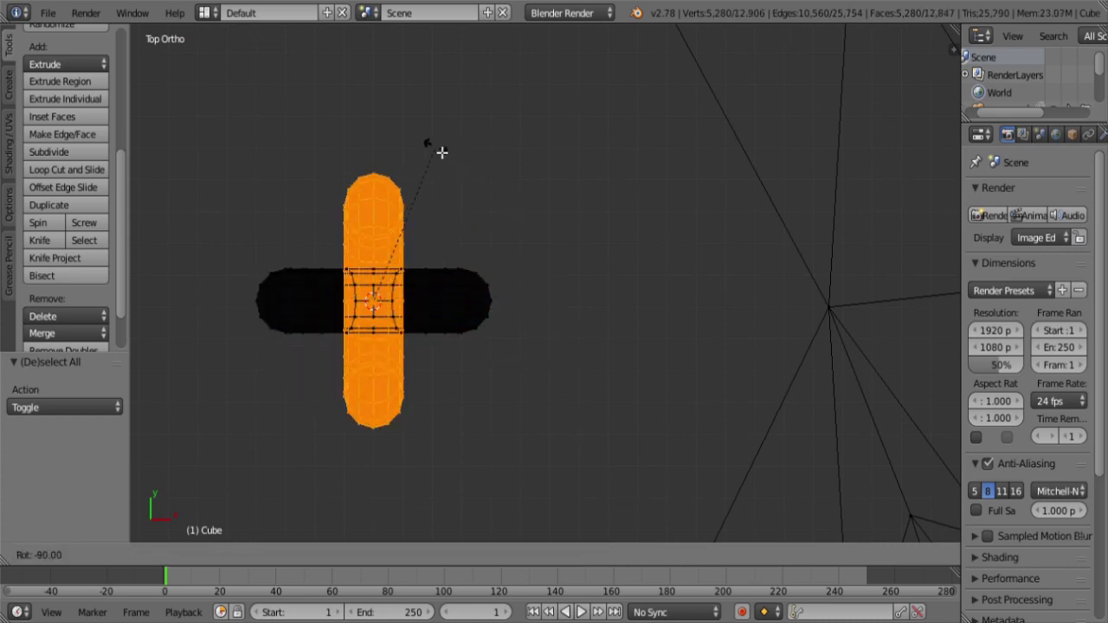
click(442, 153)
Step: Move the rotated links 8 units up along Z in the front view and check the interlocked chain in Object Mode
key(KP_1)
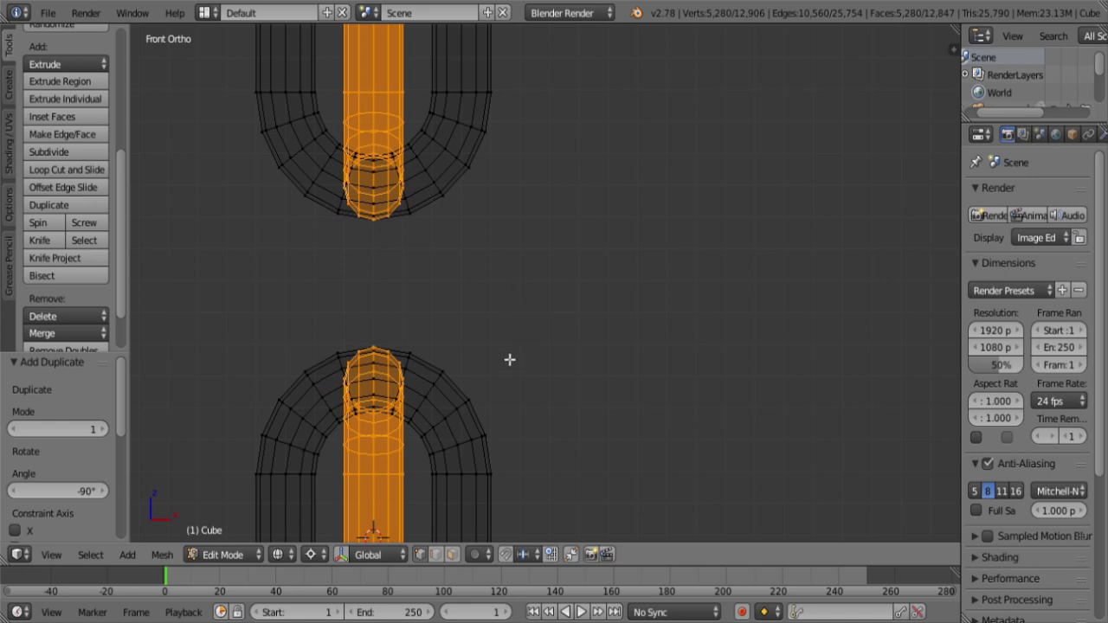
key(g)
key(z)
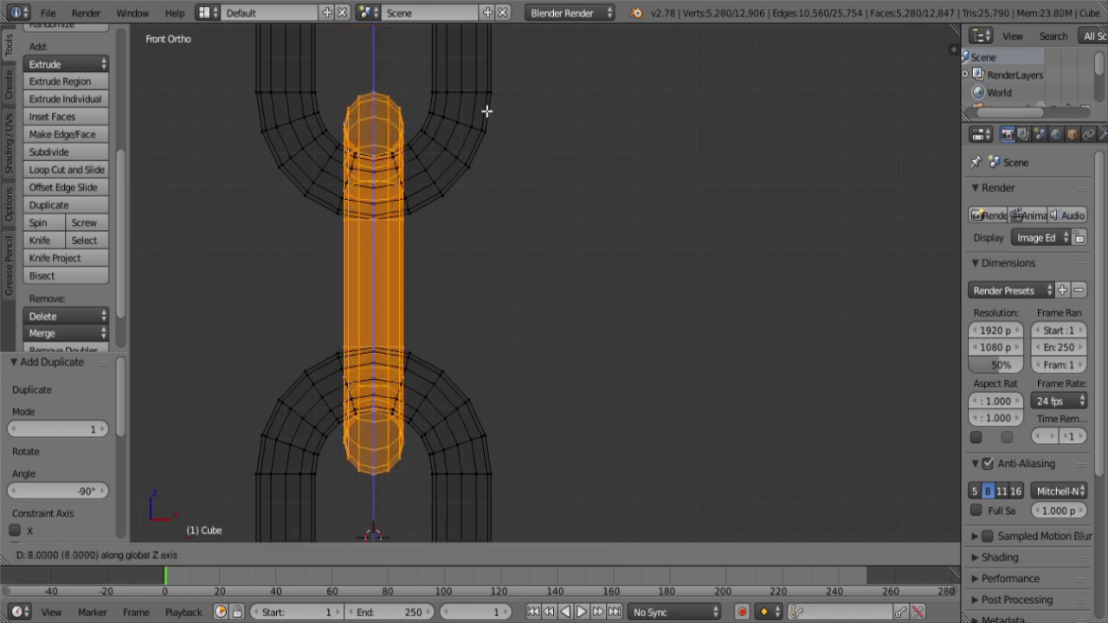
click(486, 111)
key(z)
scroll(489, 251, down, 5)
key(Tab)
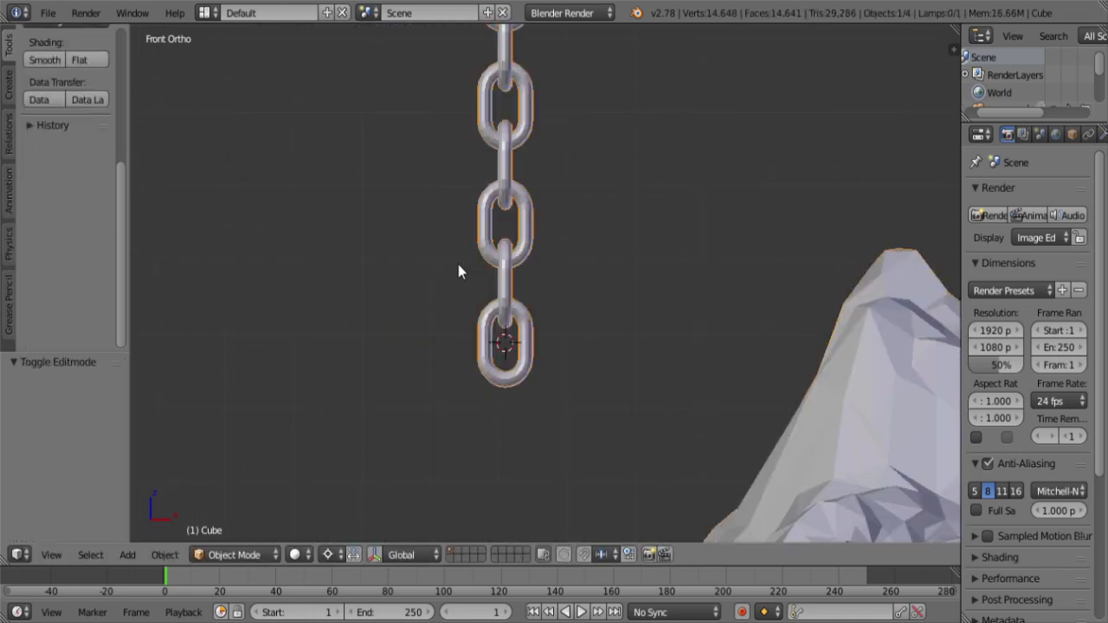
scroll(455, 271, down, 6)
middle_drag(411, 329, 568, 233)
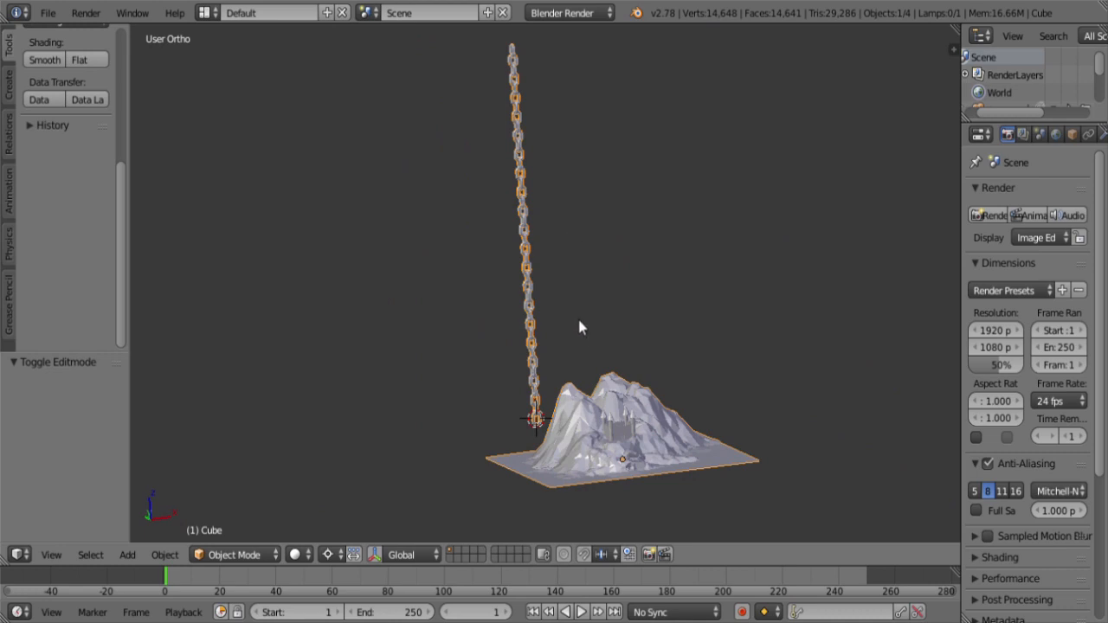
middle_drag(580, 327, 567, 347)
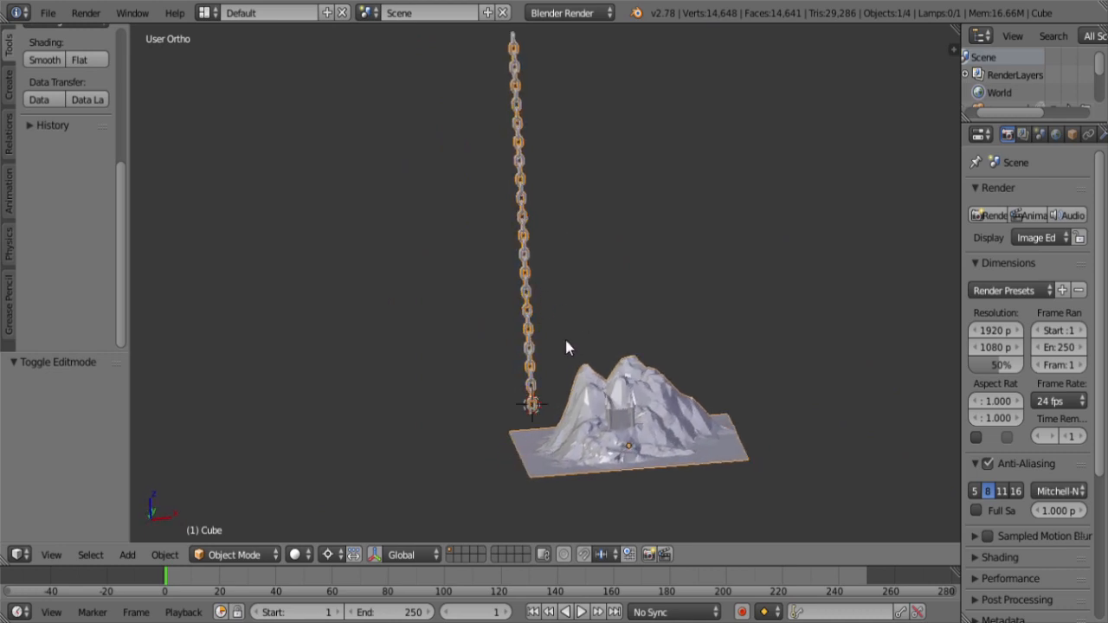
Step: Select all links of the chain in wireframe front view and delete their vertices
key(Tab)
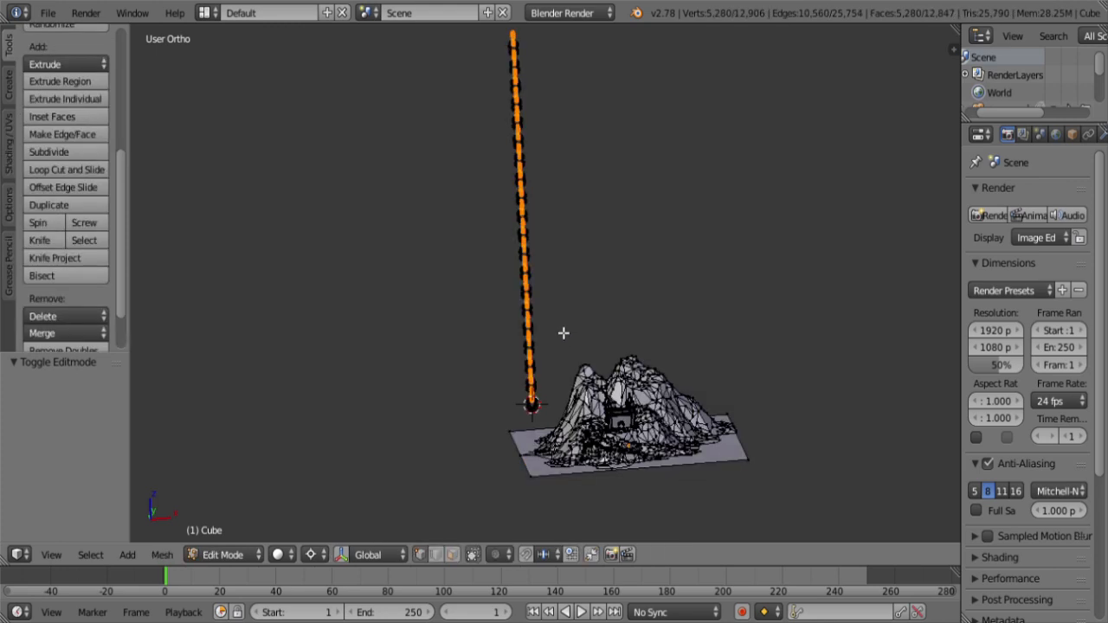
key(KP_1)
key(z)
scroll(554, 339, down, 3)
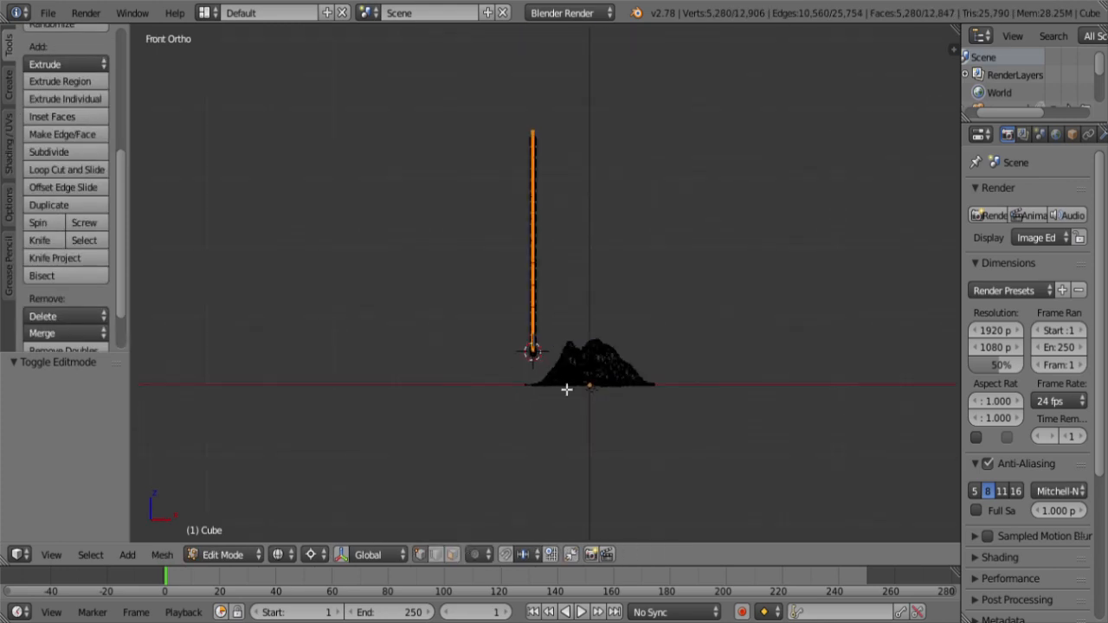
key(b)
drag(554, 374, 444, 79)
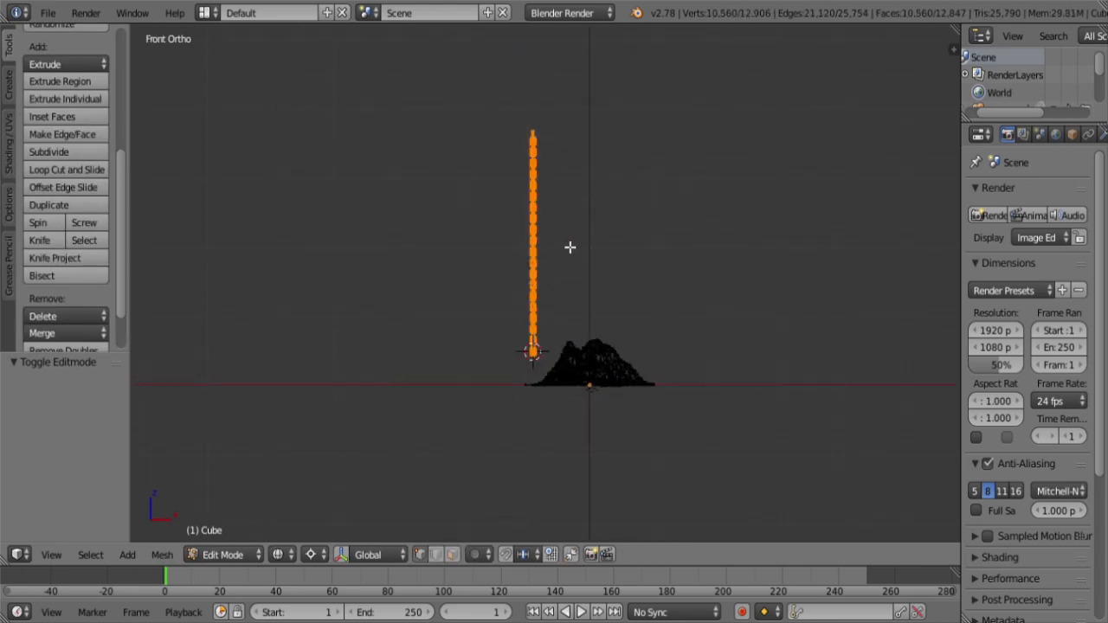
key(x)
click(574, 244)
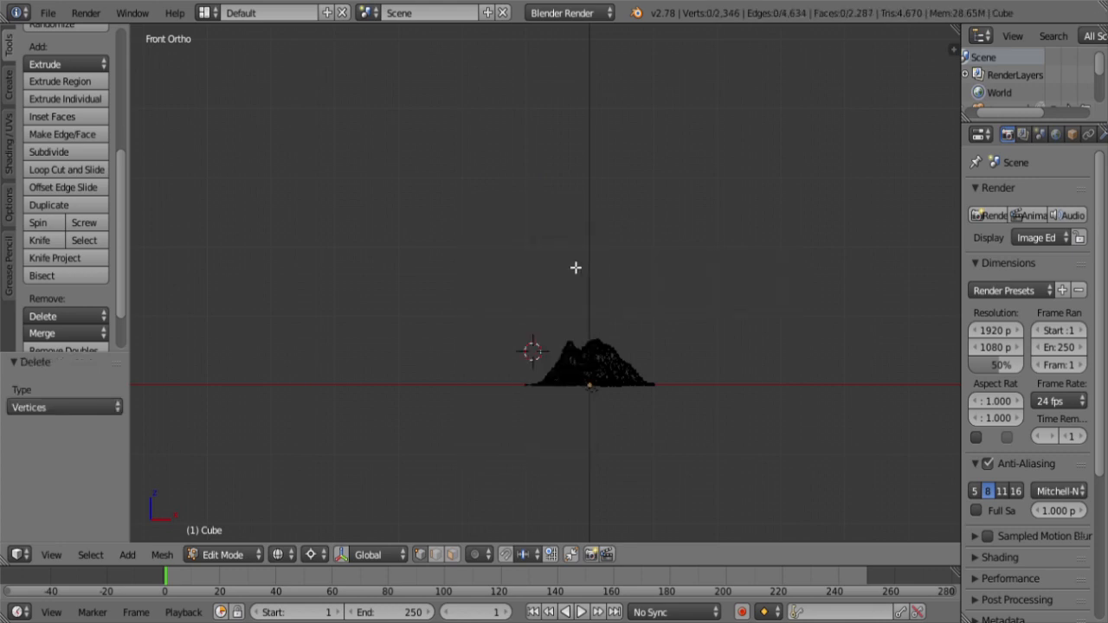
Step: Add a single vertex in the empty area beside the mountain in front view and snap it to the grid
shift+middle_drag(575, 326, 600, 298)
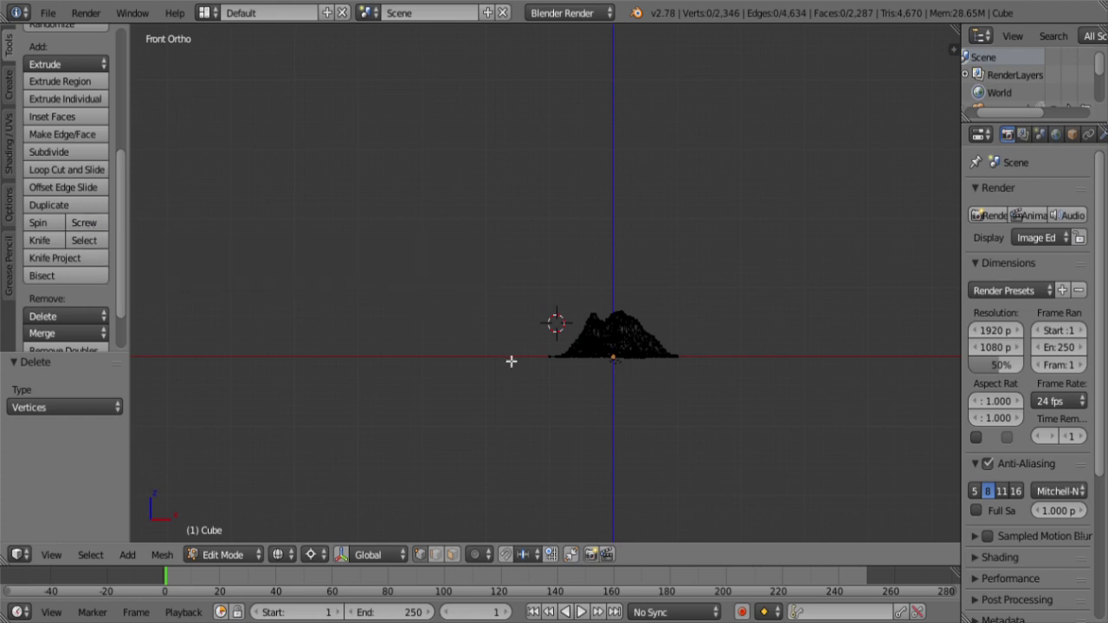
scroll(515, 362, up, 8)
shift+middle_drag(704, 427, 596, 191)
scroll(579, 254, up, 8)
shift+middle_drag(438, 243, 628, 315)
ctrl+right_click(614, 193)
key(shift+s)
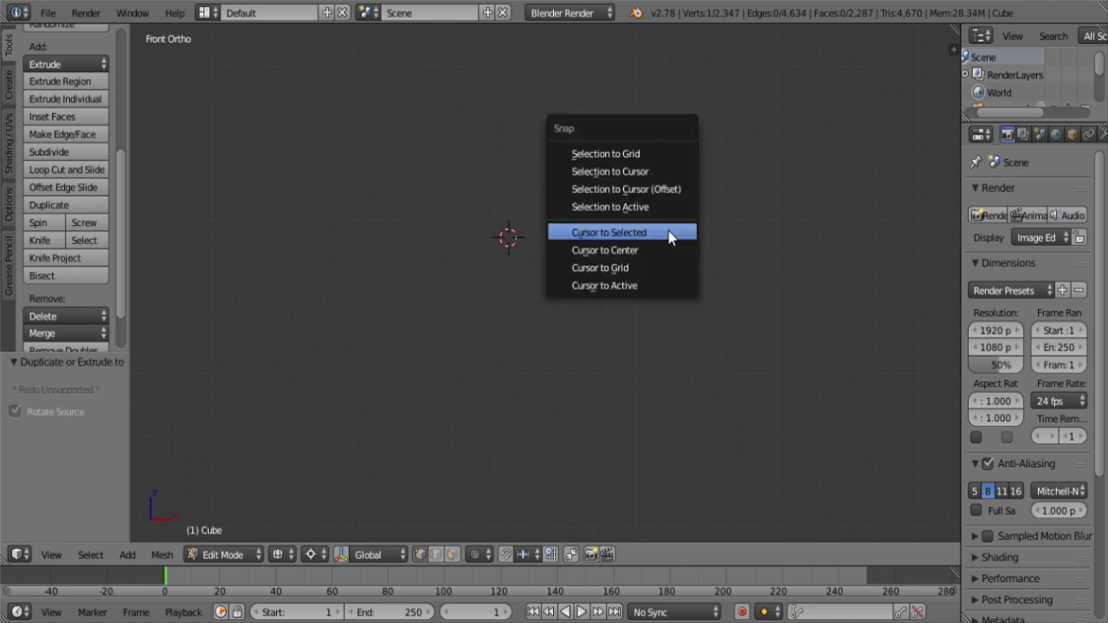
click(638, 152)
Step: Move the vertex close to the 3D cursor and snap the cursor to it
key(g)
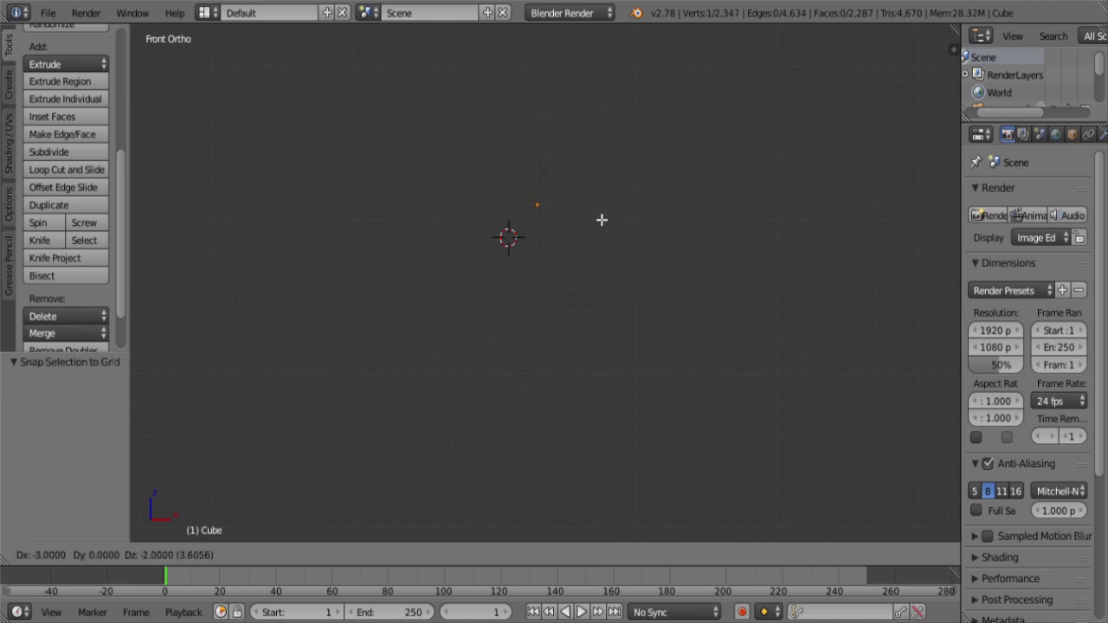
click(592, 226)
key(g)
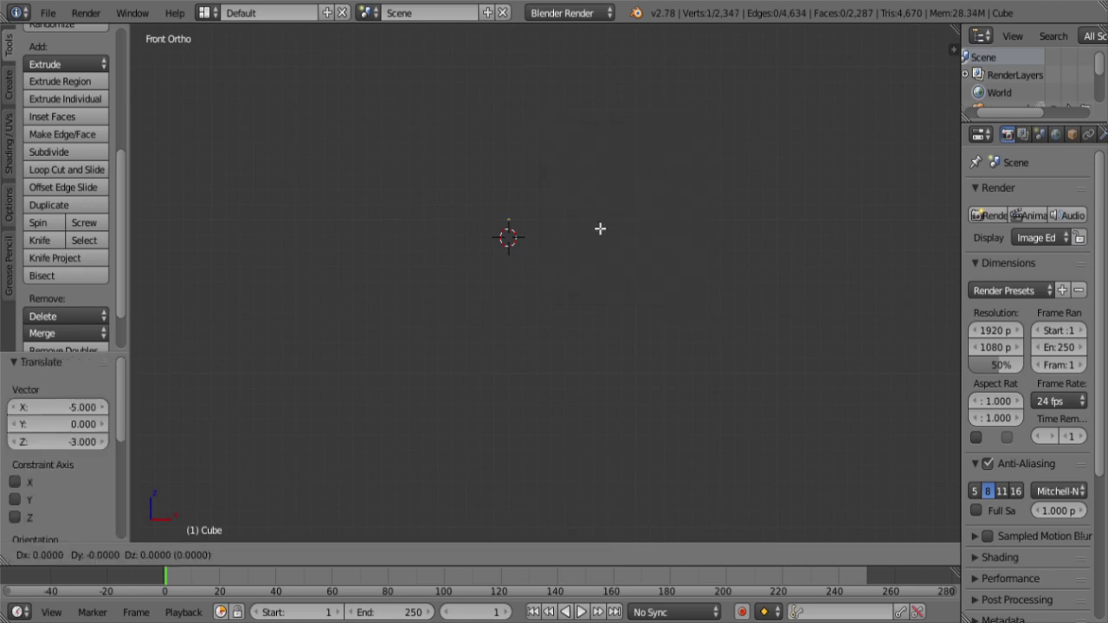
click(587, 234)
key(shift+s)
click(588, 319)
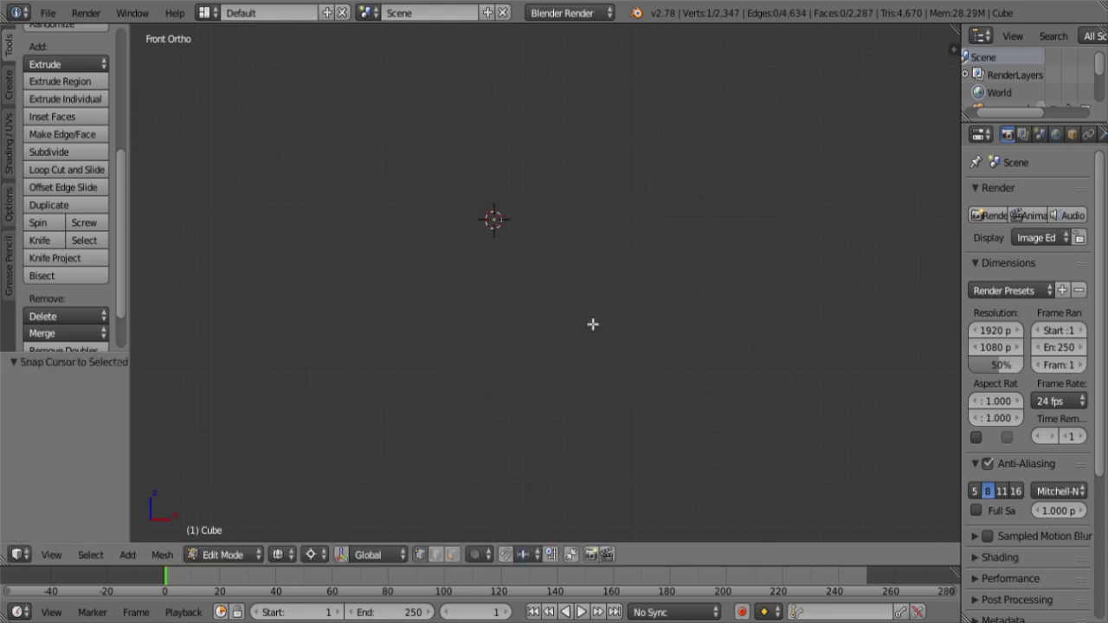
Step: Move the vertex 10 units along X and extrude it by (-2, 0, -2) and (1, 0, -2) into a zigzag profile
text(gx10)
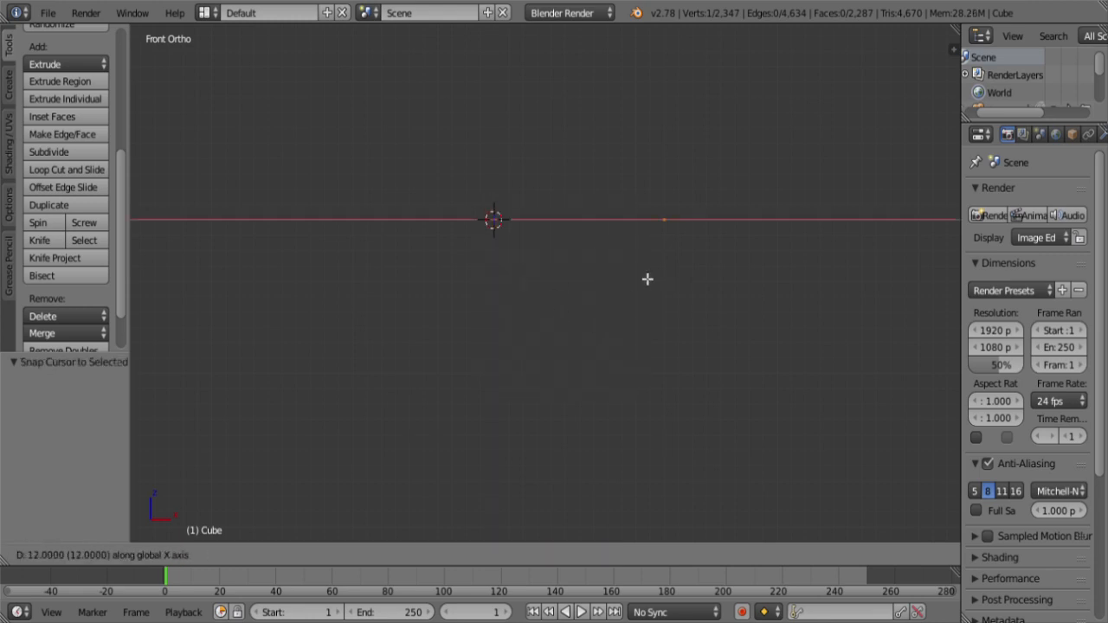
key(Return)
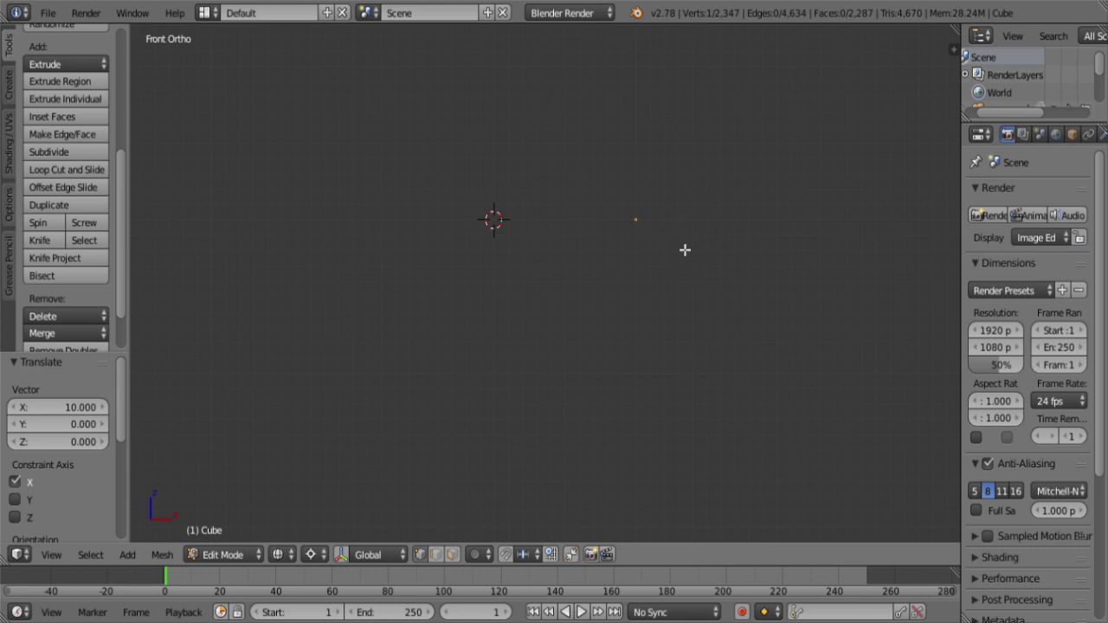
key(e)
click(659, 278)
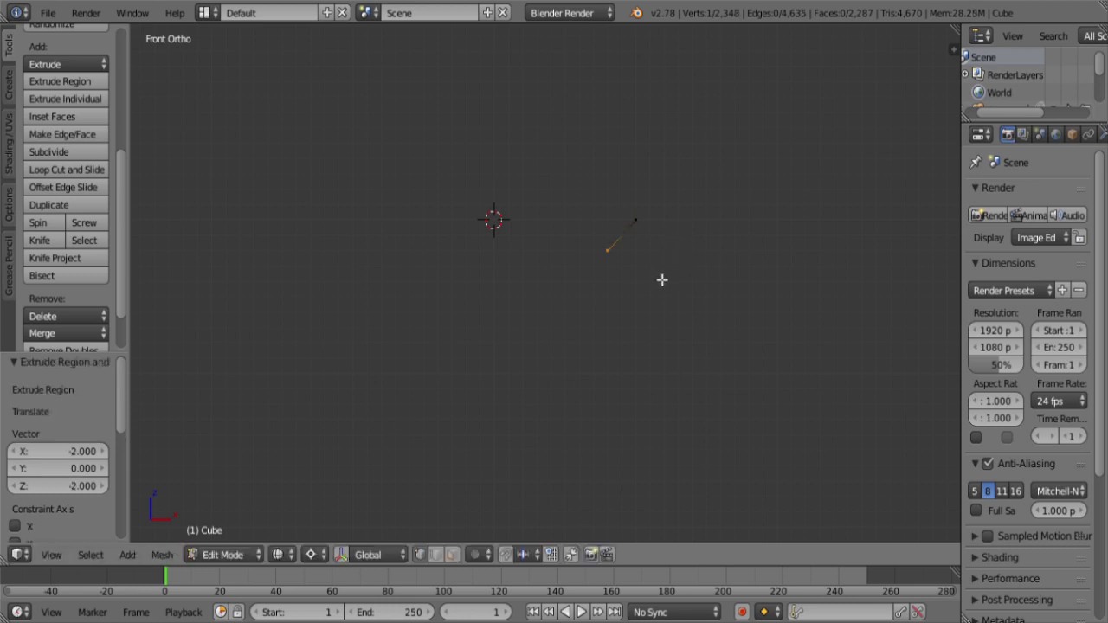
key(e)
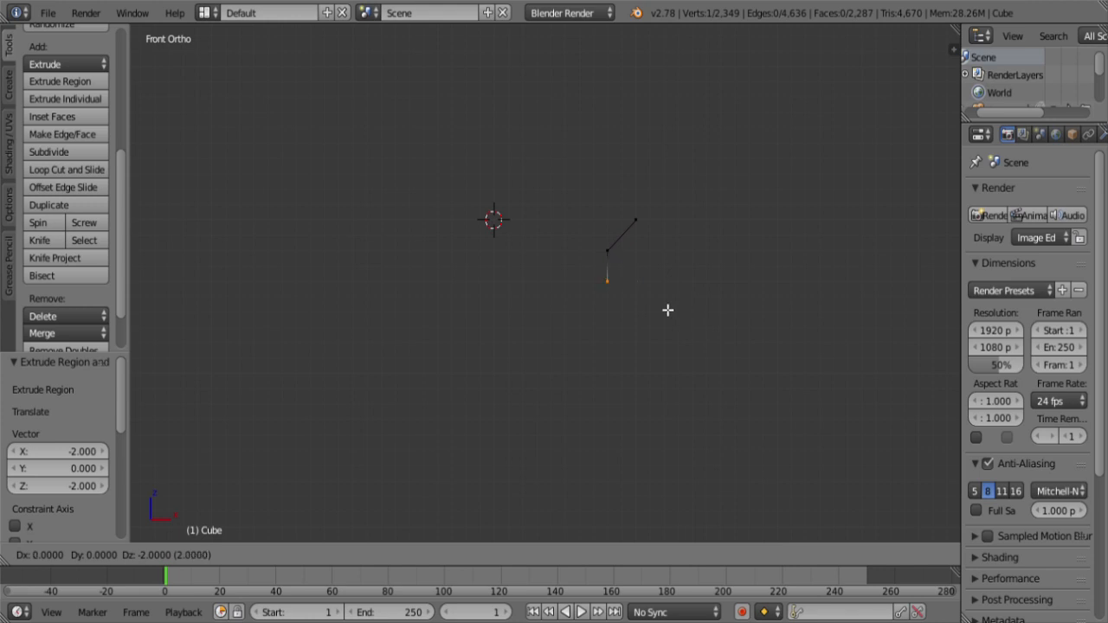
click(675, 310)
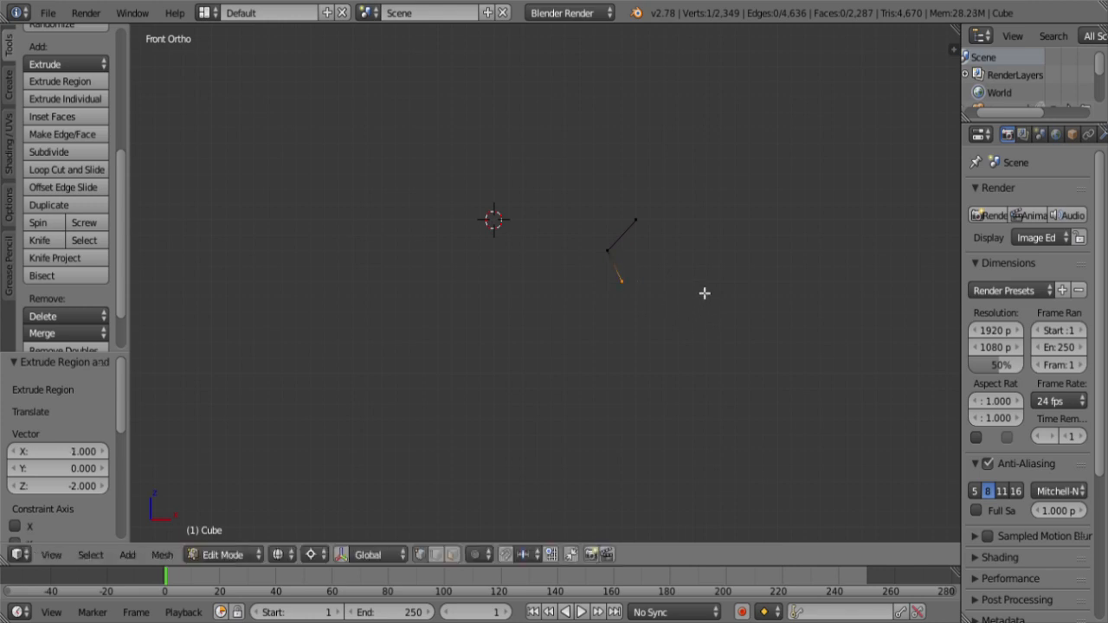
Step: Select the zigzag profile and Screw it around the 3D cursor with 16 steps and 1 turn
ctrl+right_click(632, 234)
click(92, 223)
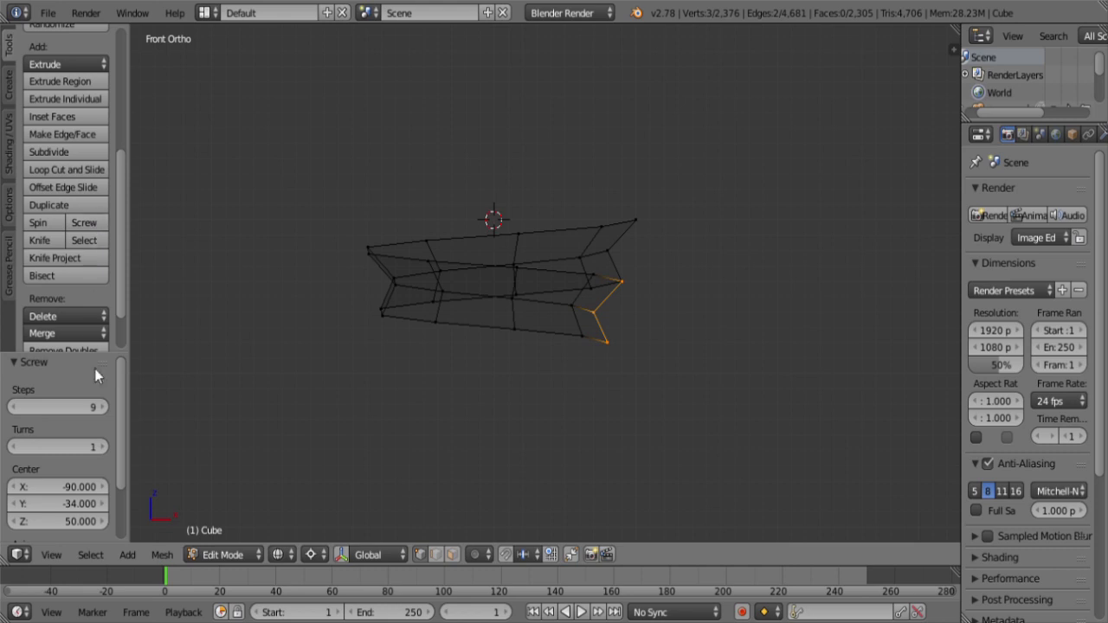
click(74, 406)
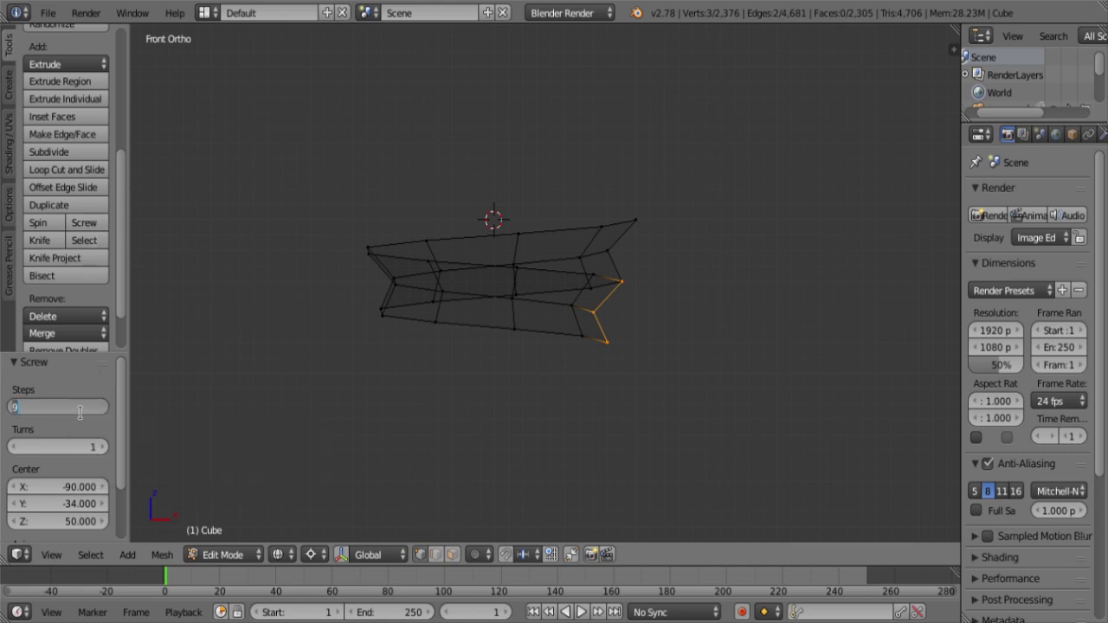
key(Return)
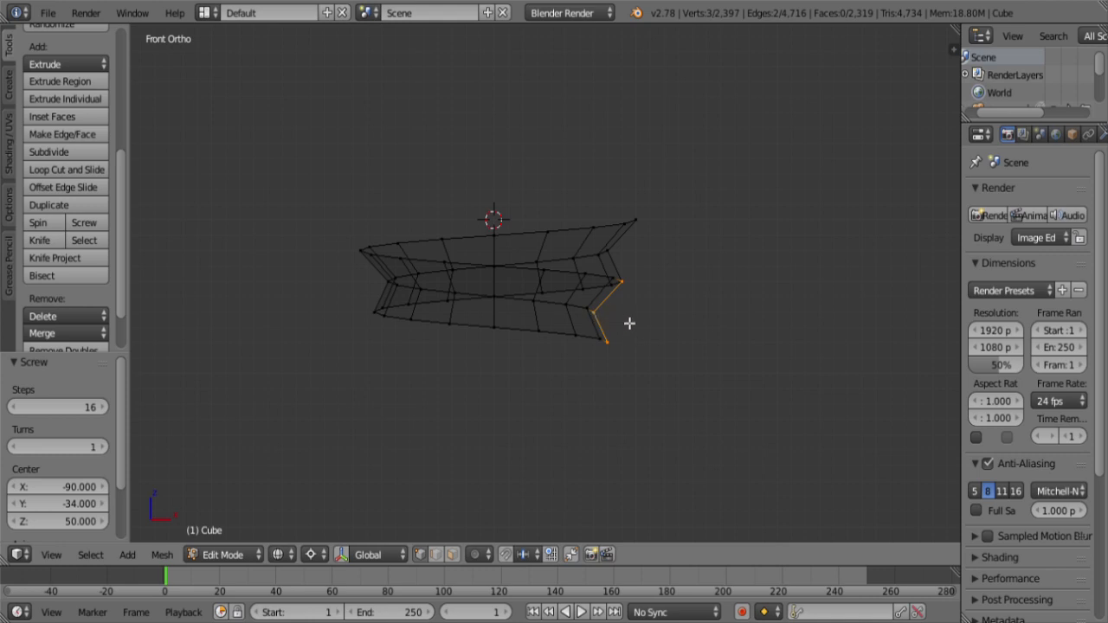
Step: Try to duplicate the starting profile edges of the thread and place the copy 1 unit back in X and 4 units down in Z
scroll(658, 320, up, 4)
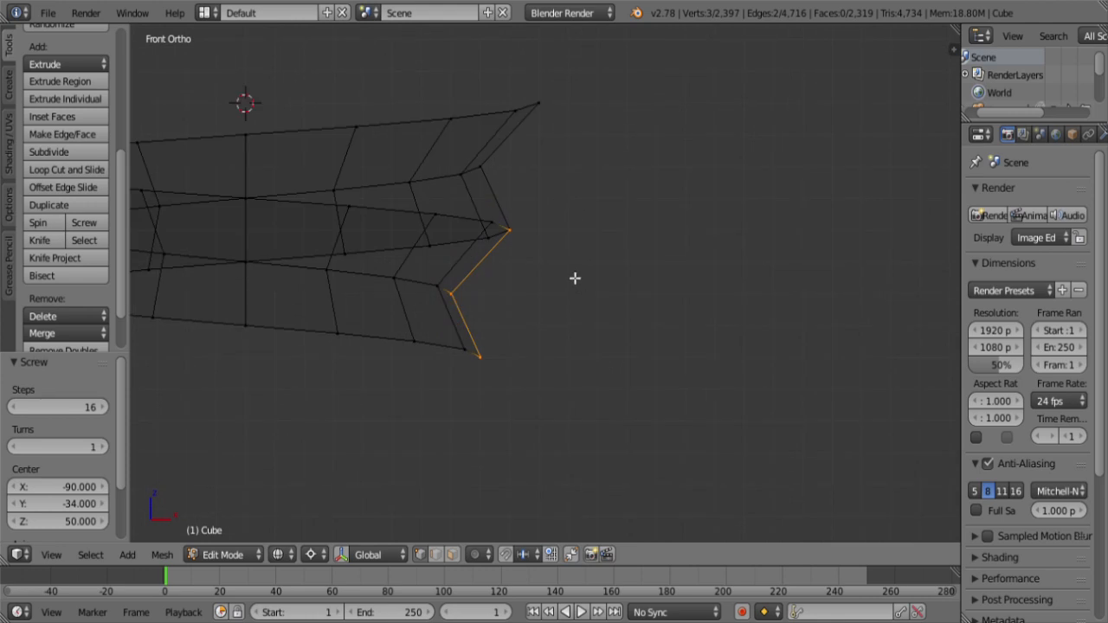
scroll(621, 320, up, 1)
scroll(606, 309, up, 3)
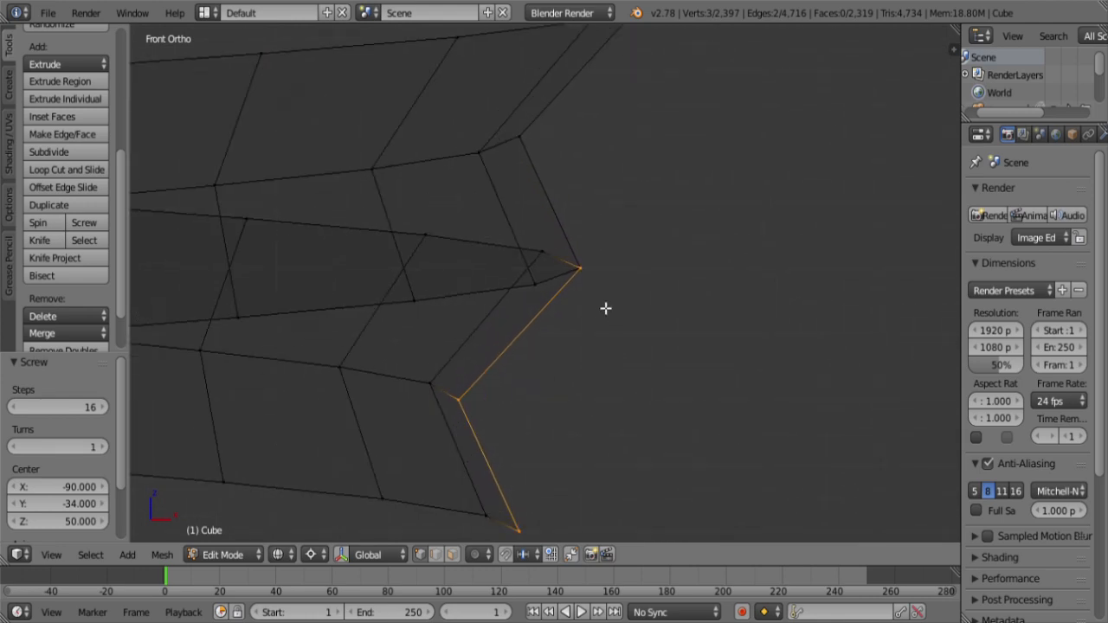
key(a)
alt+right_click(559, 193)
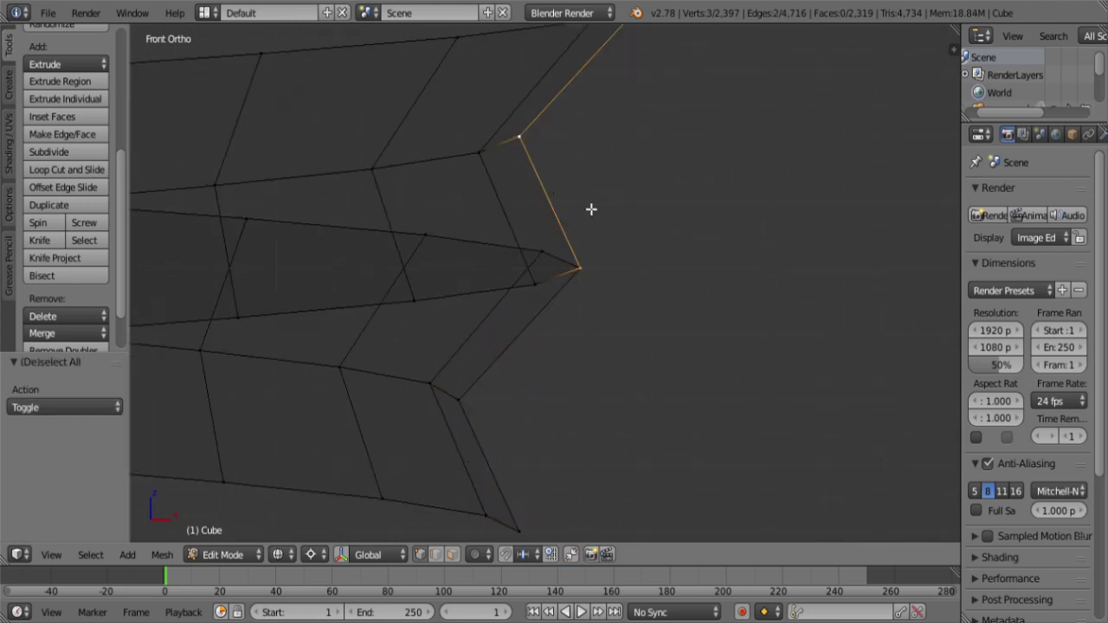
scroll(655, 145, down, 2)
key(shift+d)
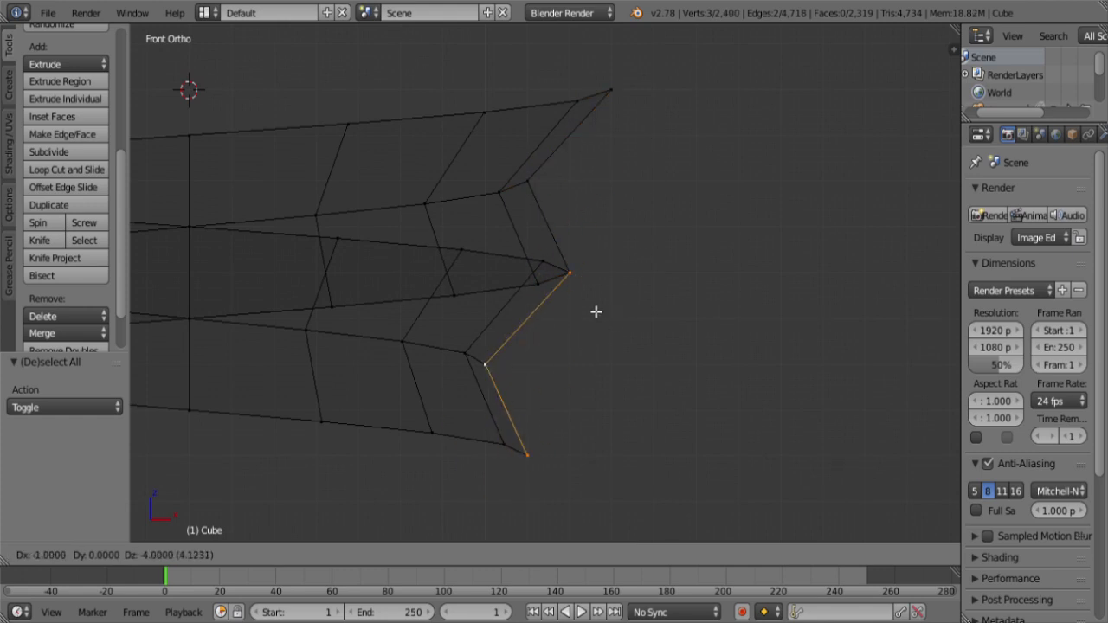
click(596, 311)
key(ctrl+z)
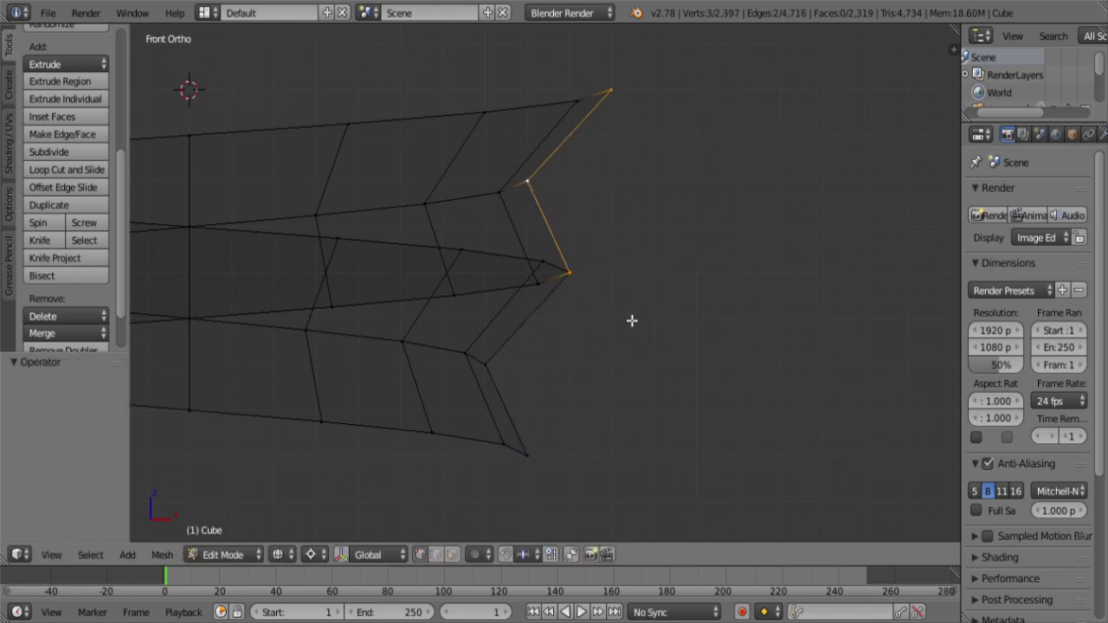
Step: Select the end profile of the thread and repeat the 16-step Screw to extend it downward, then check it in solid shading
key(a)
scroll(623, 312, down, 3)
key(z)
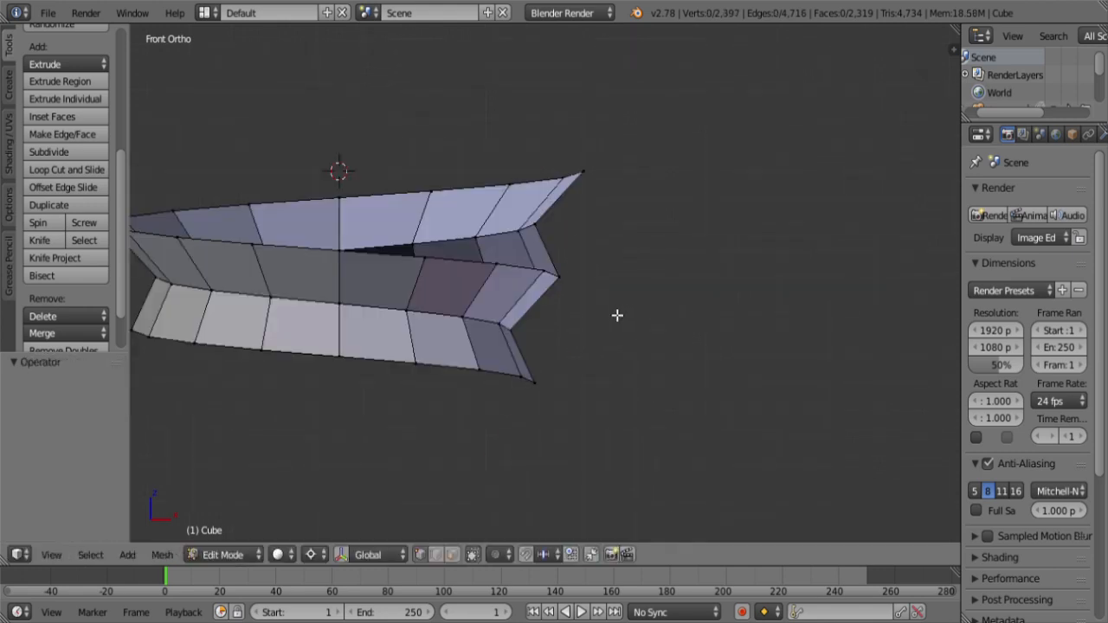
alt+right_click(550, 316)
key(z)
shift+middle_drag(569, 309, 700, 301)
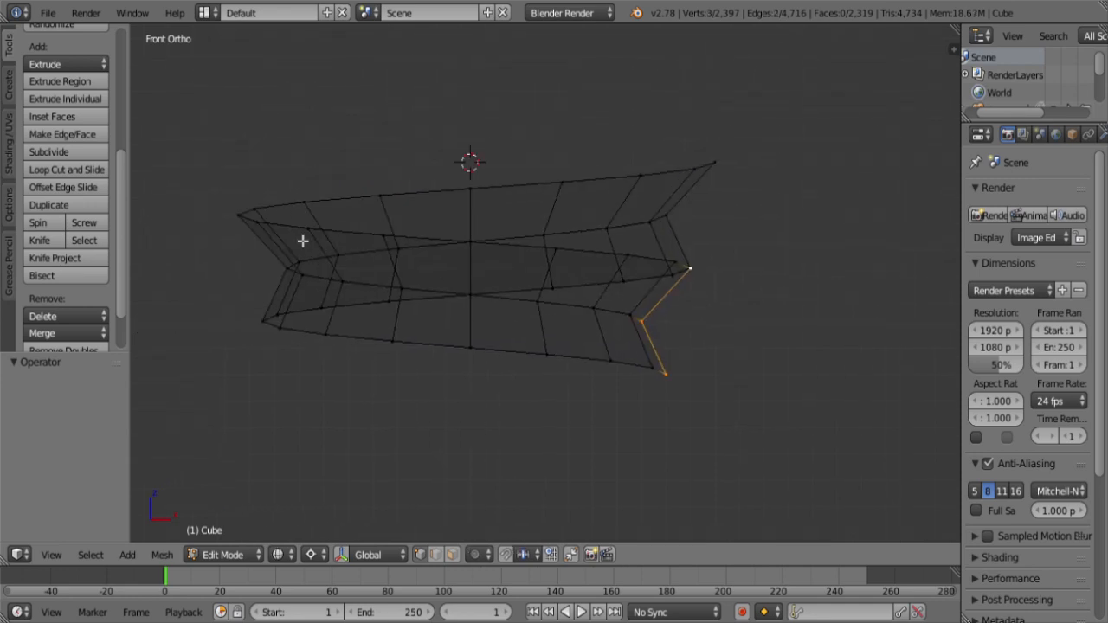
click(95, 227)
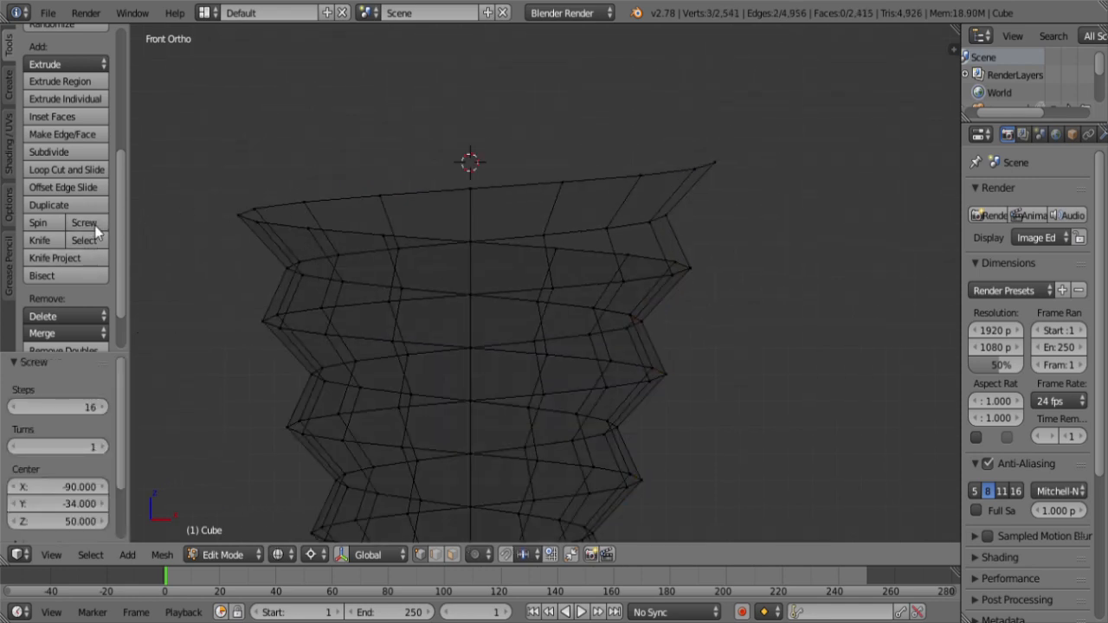
scroll(645, 298, down, 6)
shift+middle_drag(580, 363, 577, 262)
key(z)
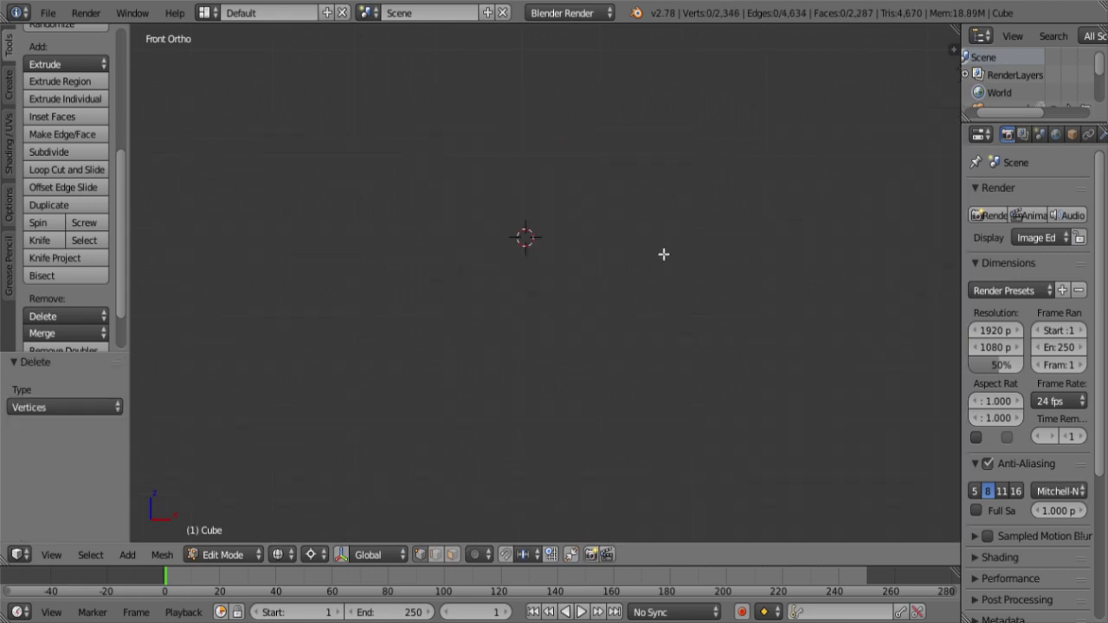
Step: Add a new single vertex, snap it to the 3D cursor and move it 2 units up along Z
ctrl+click(654, 228)
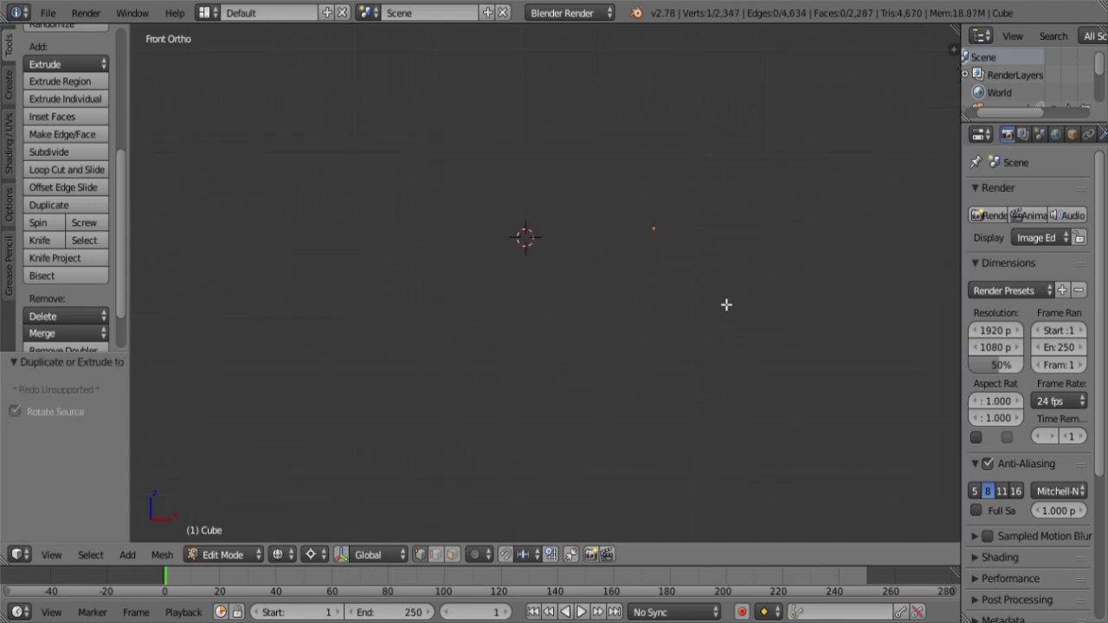
key(shift+s)
click(692, 239)
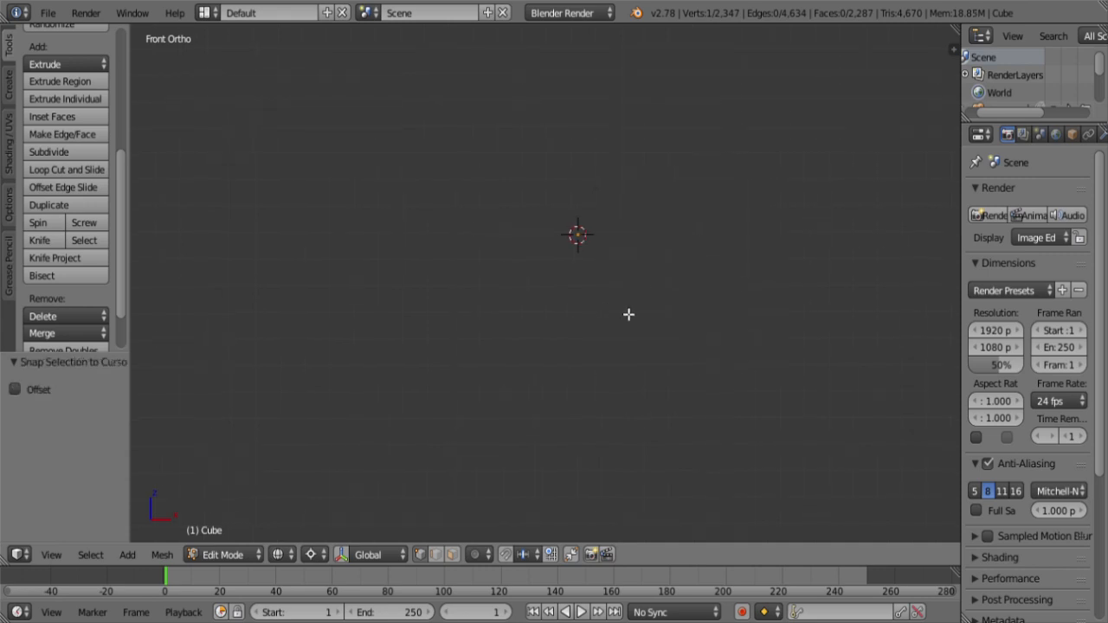
key(g)
key(z)
key(2)
key(Return)
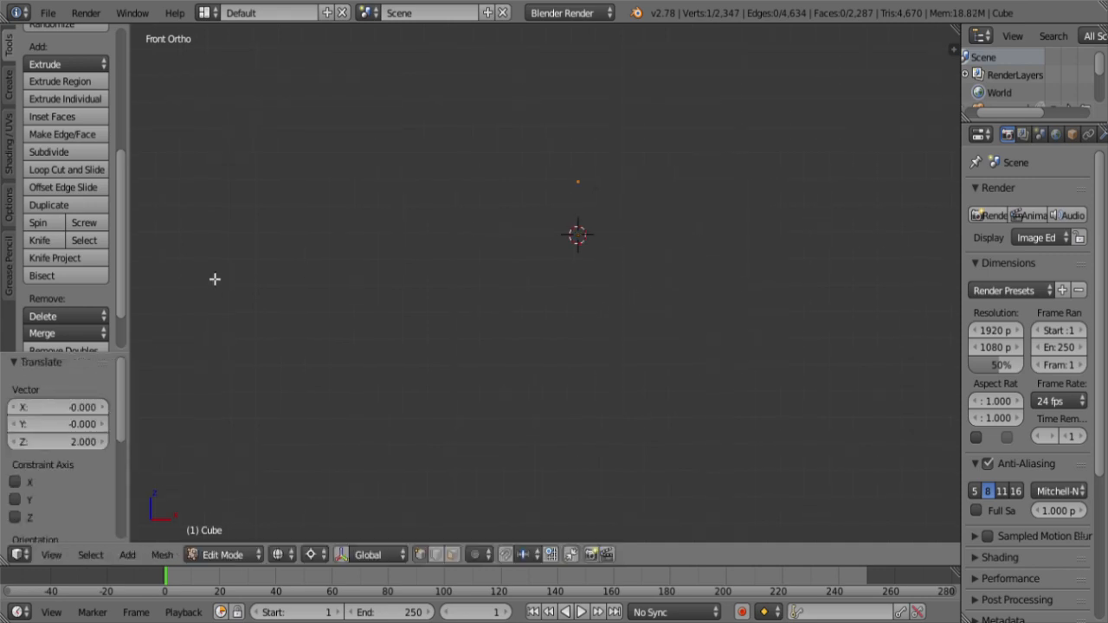
Step: Spin the vertex twice by 90° in 5 steps into a half circle and extrude its lower end -3 along Z
click(39, 223)
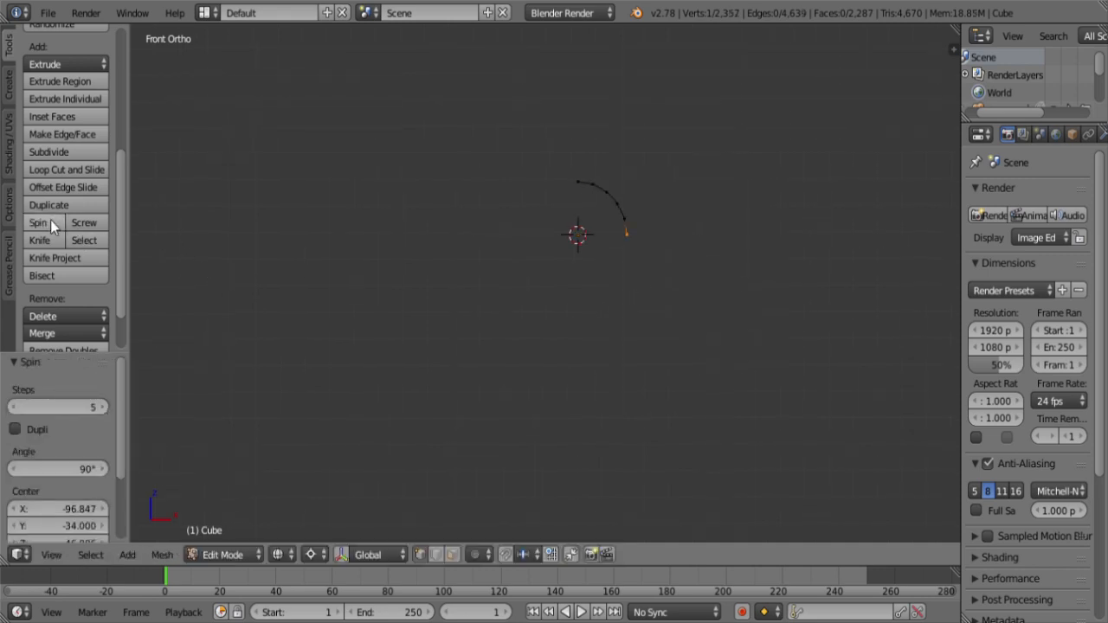
click(50, 220)
key(e)
key(z)
key(minus)
key(2)
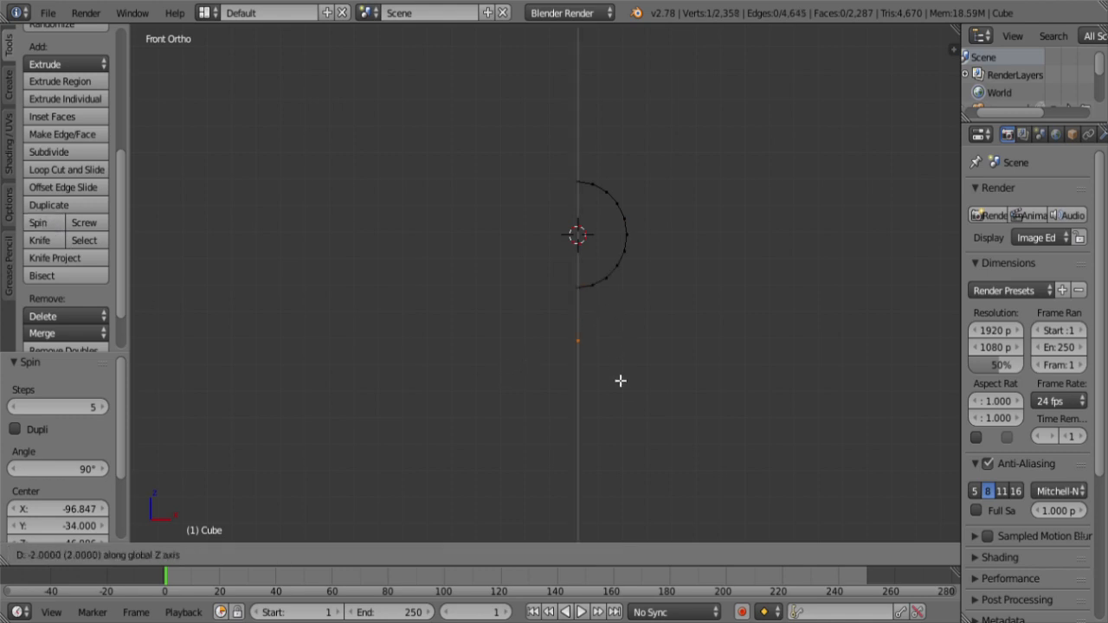
ctrl+click(628, 388)
Step: Duplicate the whole half-circle profile with its straight tail and move the copy 11 units along X
alt+right_click(618, 297)
scroll(648, 329, down, 2)
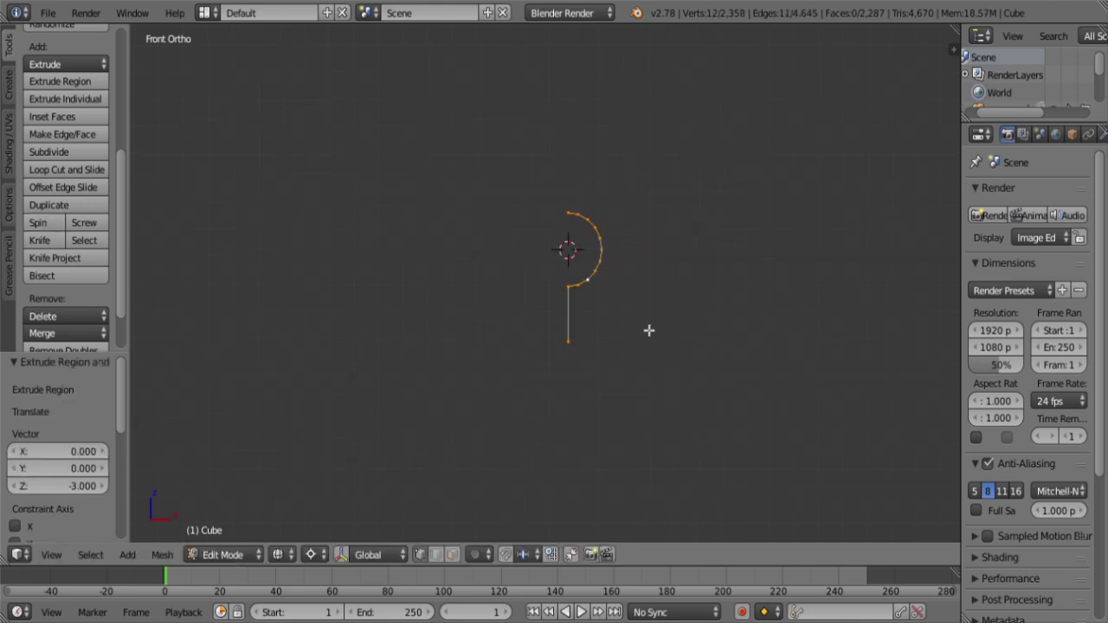
shift+middle_drag(749, 329, 674, 327)
key(shift+d)
right_click(672, 333)
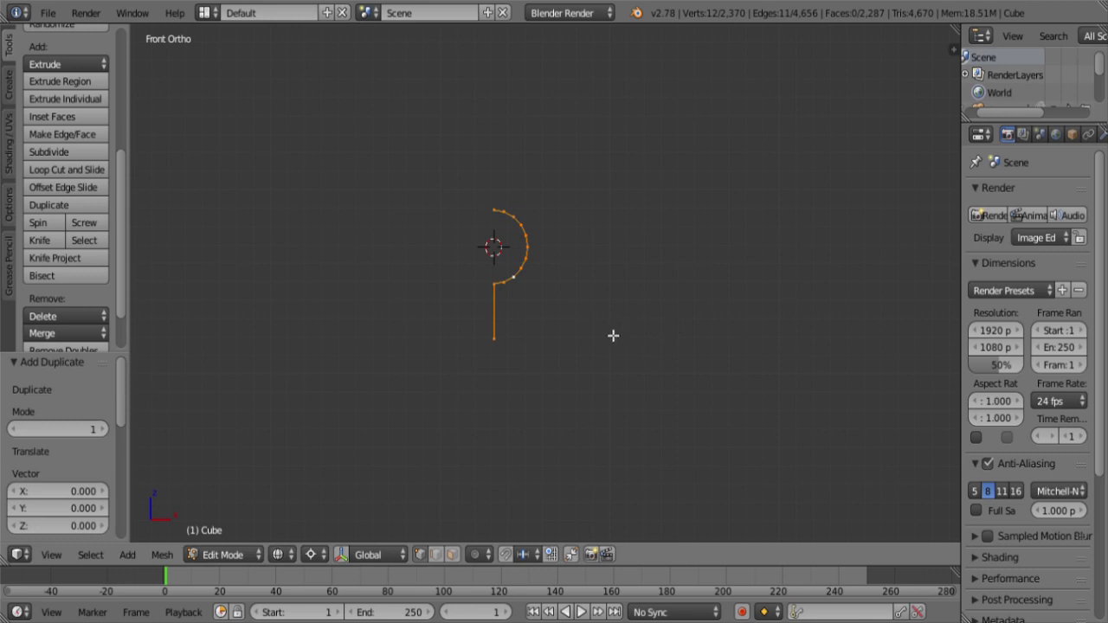
key(g)
key(x)
click(801, 341)
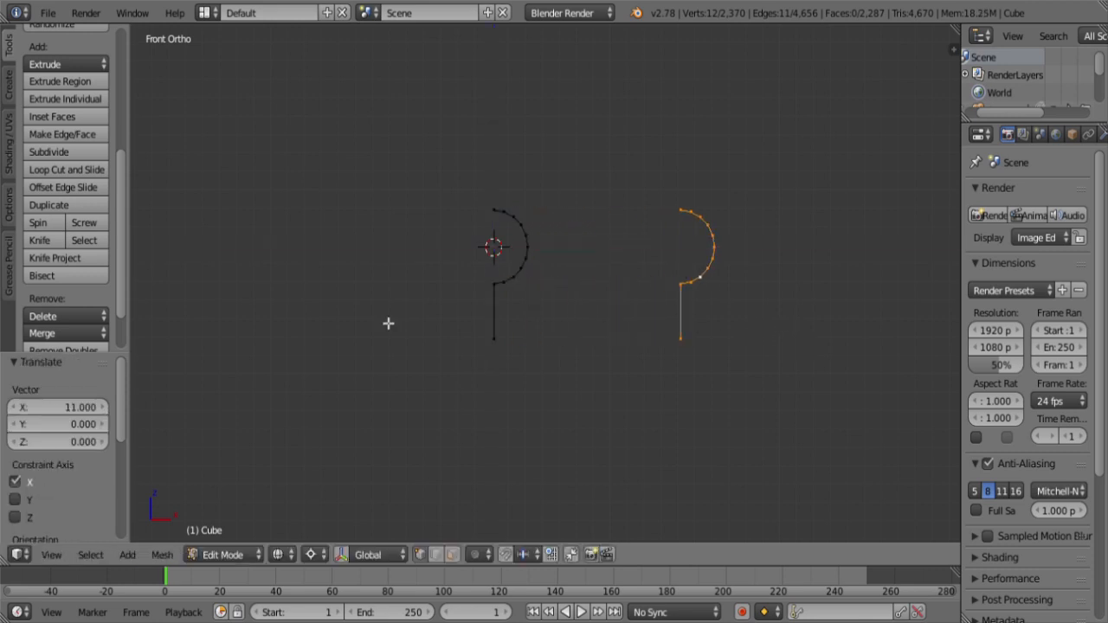
Step: Screw the moved profile copy repeatedly around the 3D cursor with 16 steps to form a coil
scroll(215, 217, down, 3)
click(84, 223)
click(84, 224)
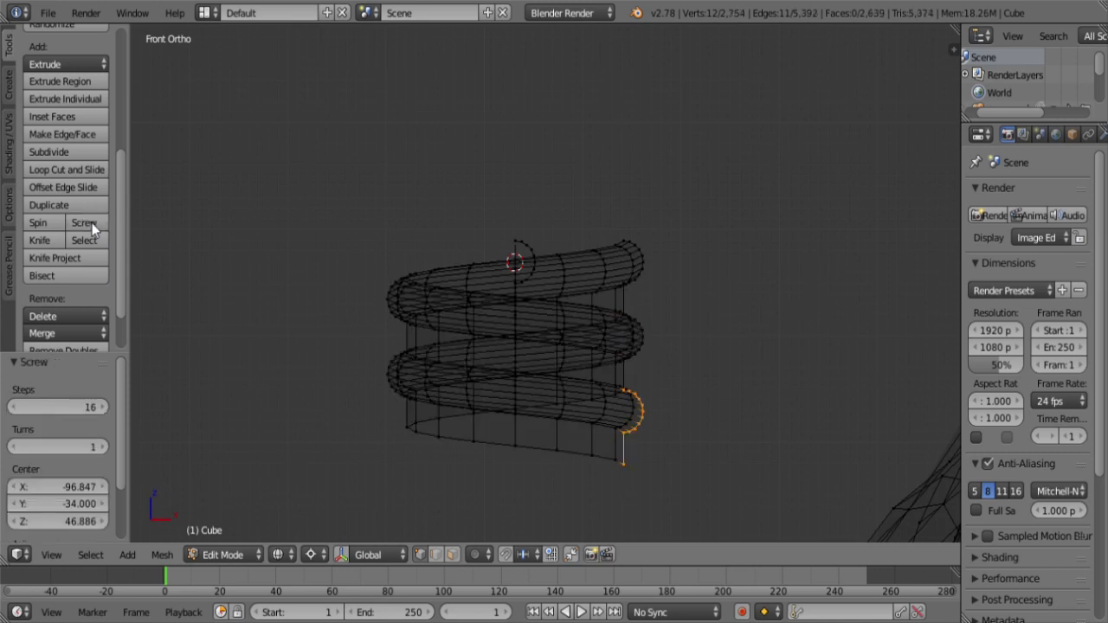
Step: Select only the original profile at the 3D cursor and mirror it by scaling -1 along X
scroll(519, 317, up, 3)
key(a)
key(l)
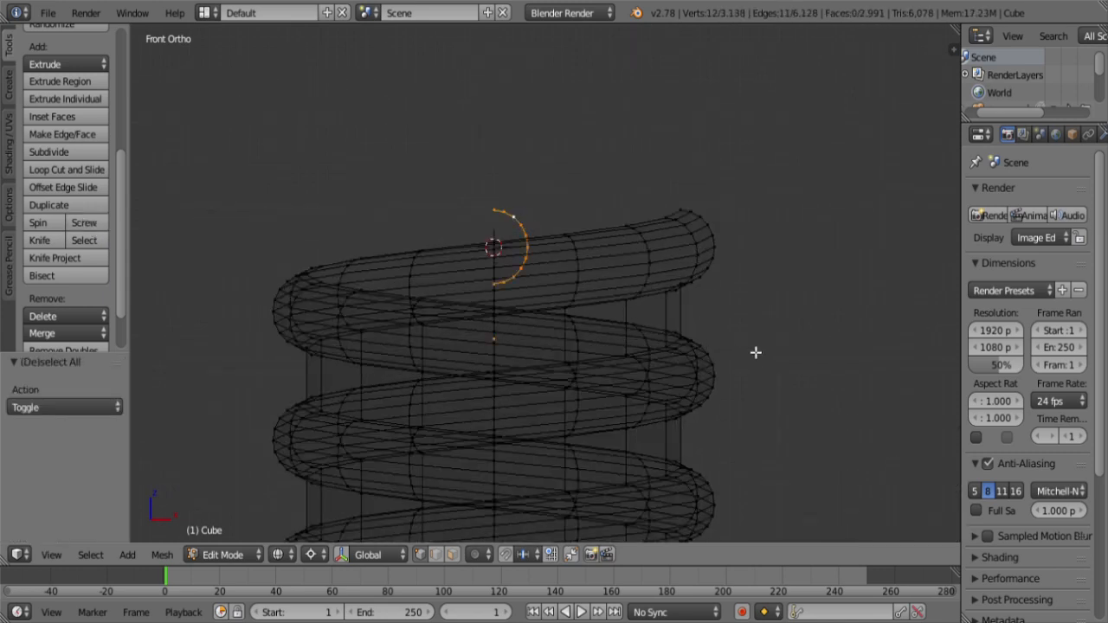
text(sx)
text(-1)
key(Return)
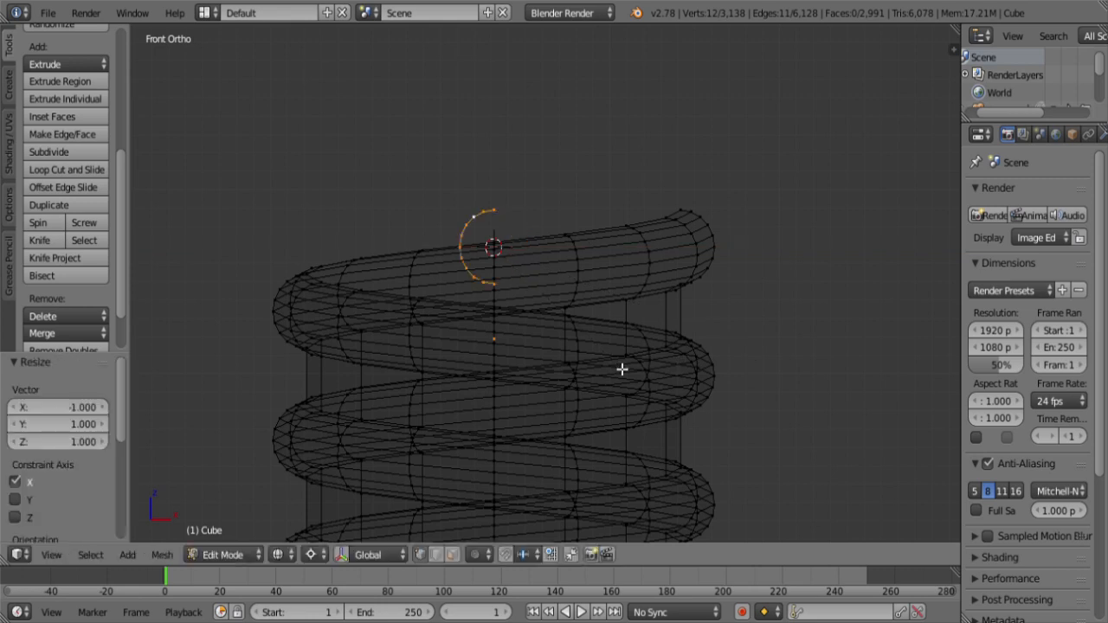
Step: Move the mirrored profile 11 units along X and Screw it around the 3D cursor with 16 steps
text(gx11)
key(Return)
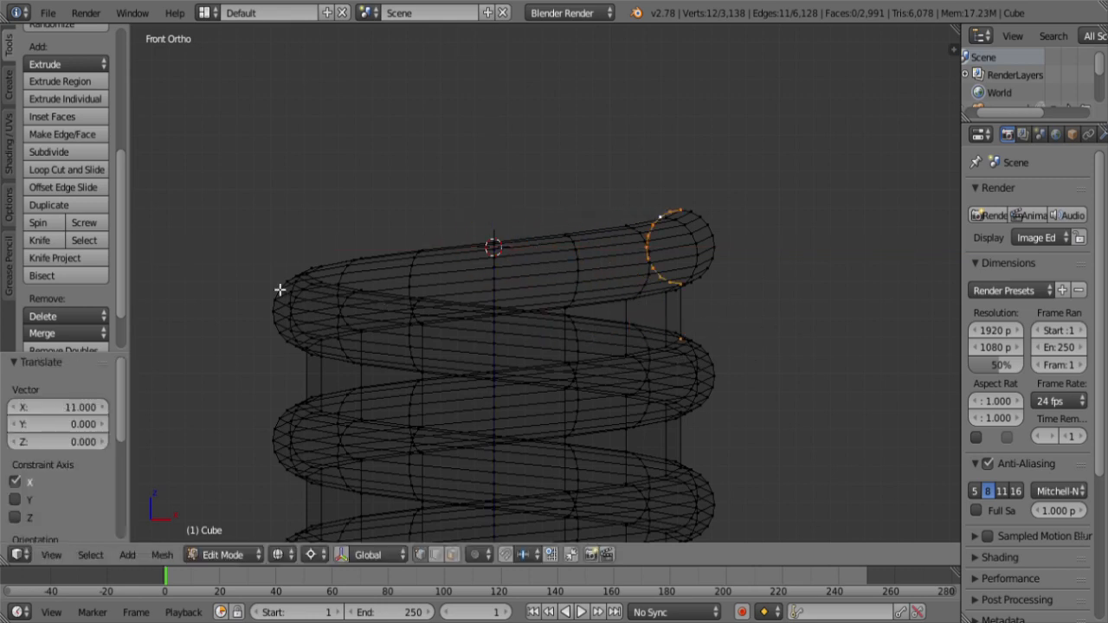
click(91, 222)
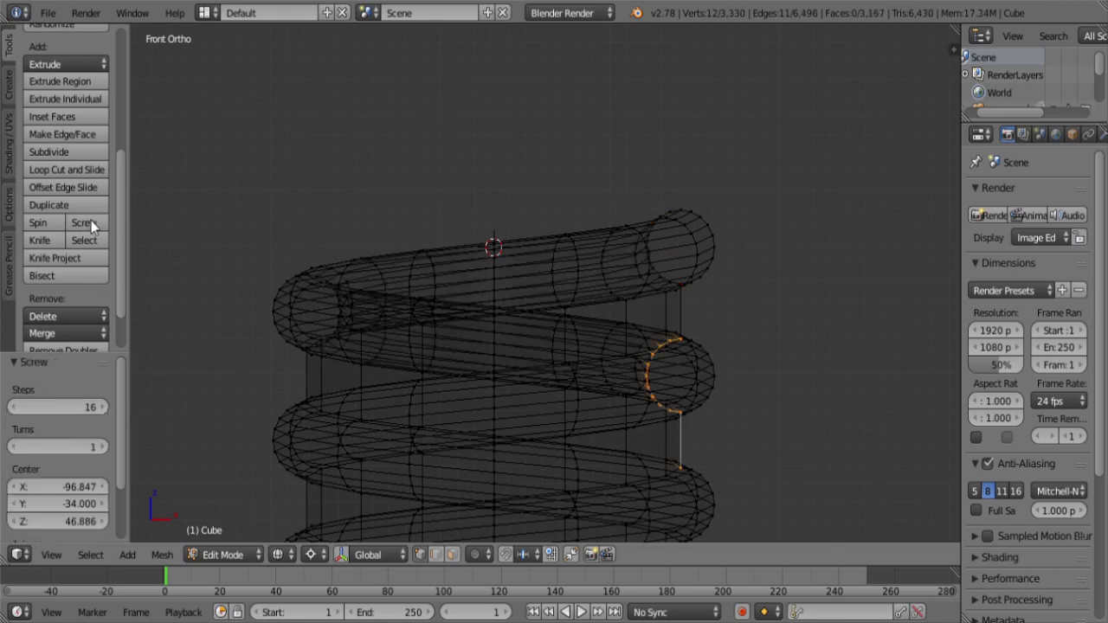
Step: Repeat the 16-step Screw on the mirrored profile until its inner surface reaches the bottom of the coil
click(91, 222)
scroll(525, 273, down, 5)
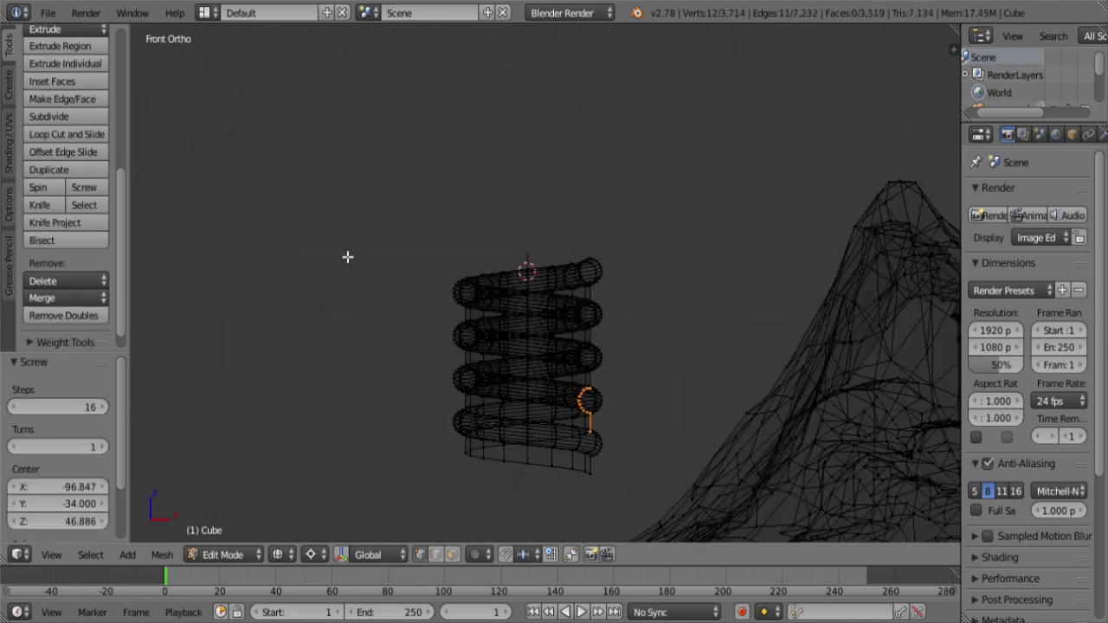
click(94, 191)
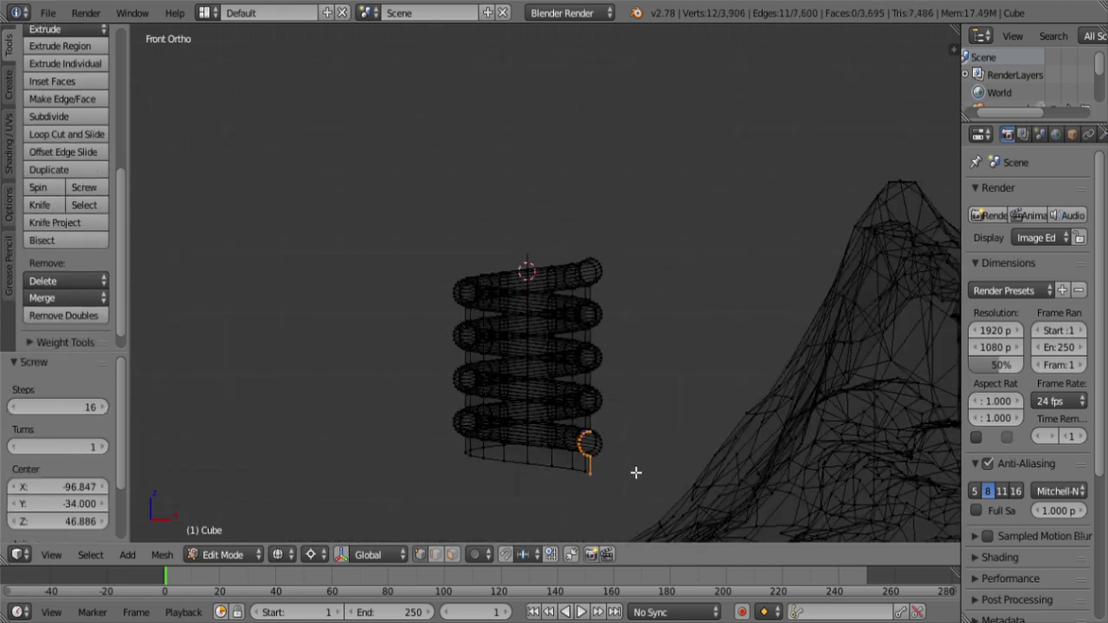
Step: Select all geometry linked to the coil profile and remove its duplicate vertices with a 0.001 merge distance
key(ctrl+l)
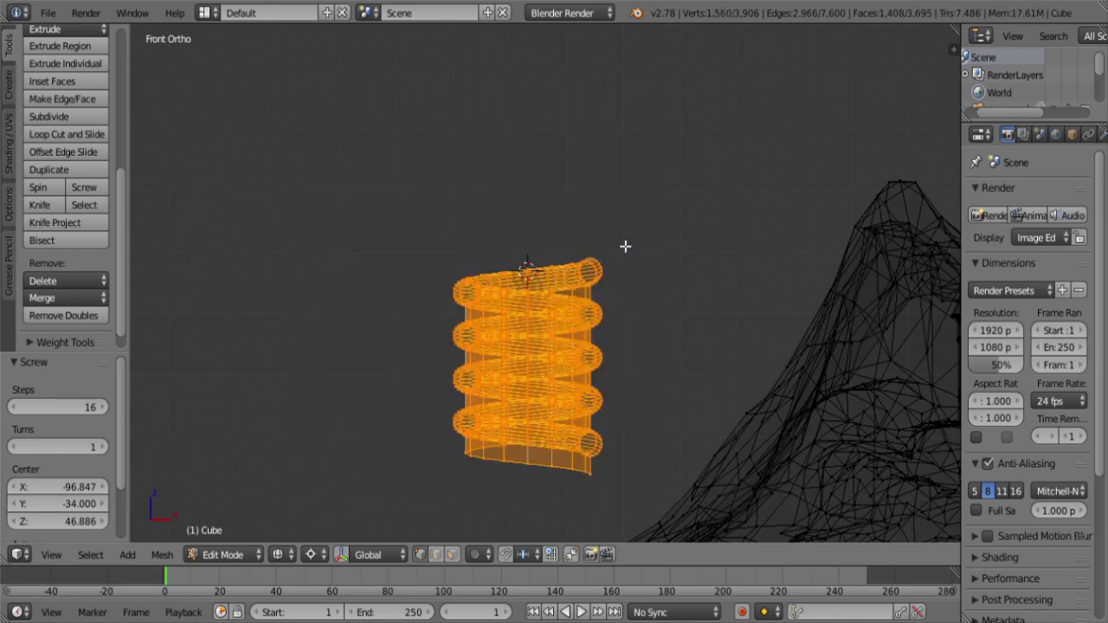
key(w)
click(581, 240)
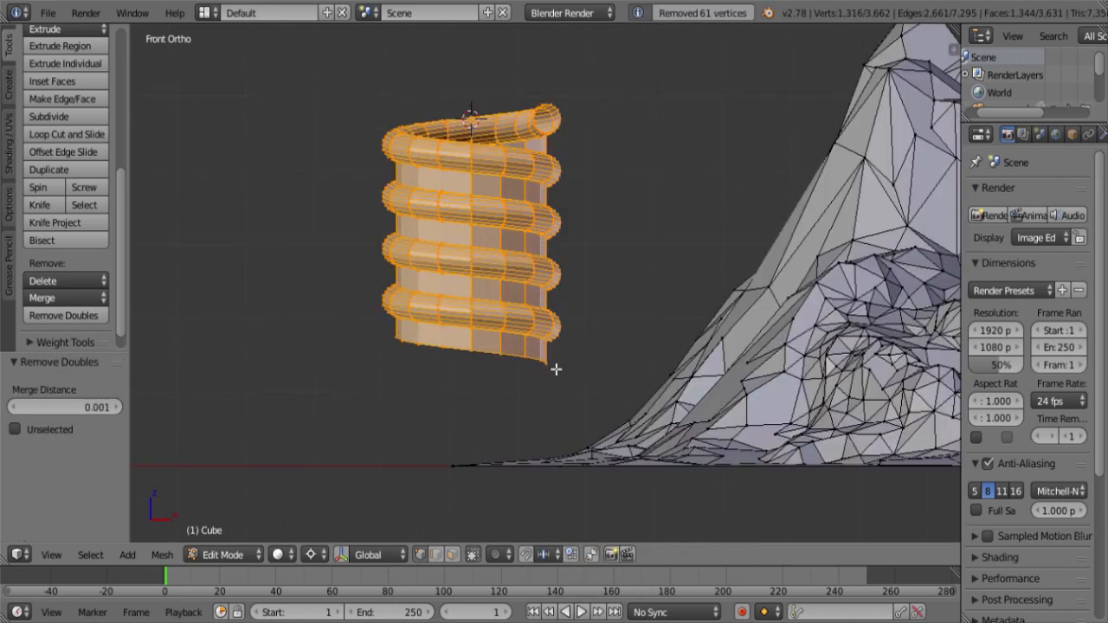
Step: Isolate the straight wall faces between the coil's turns in the selection and delete these faces
key(shift+l)
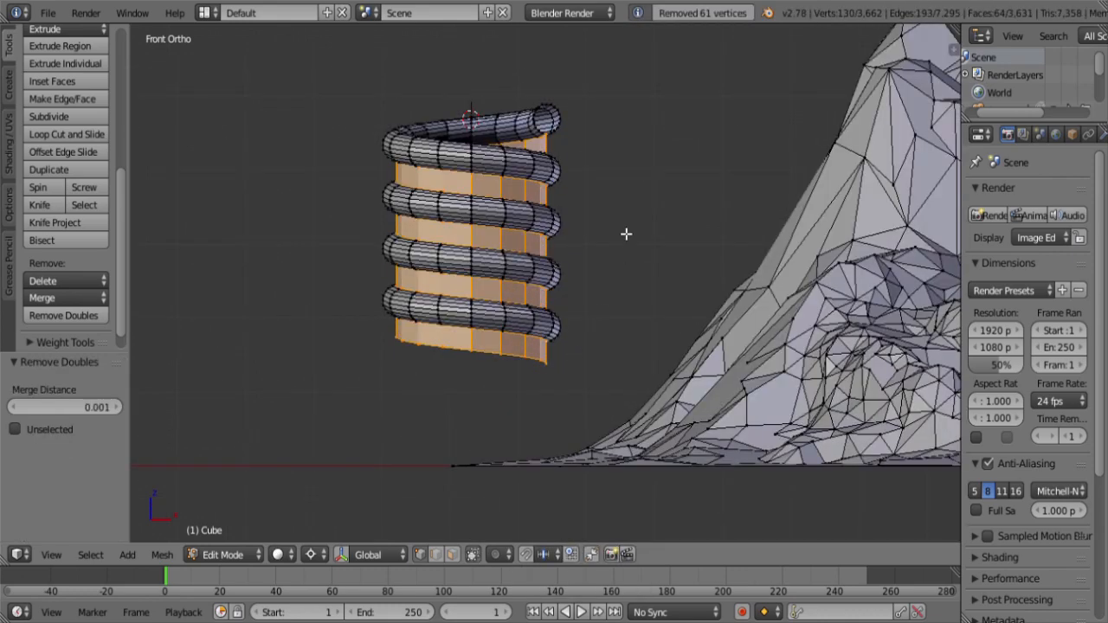
key(x)
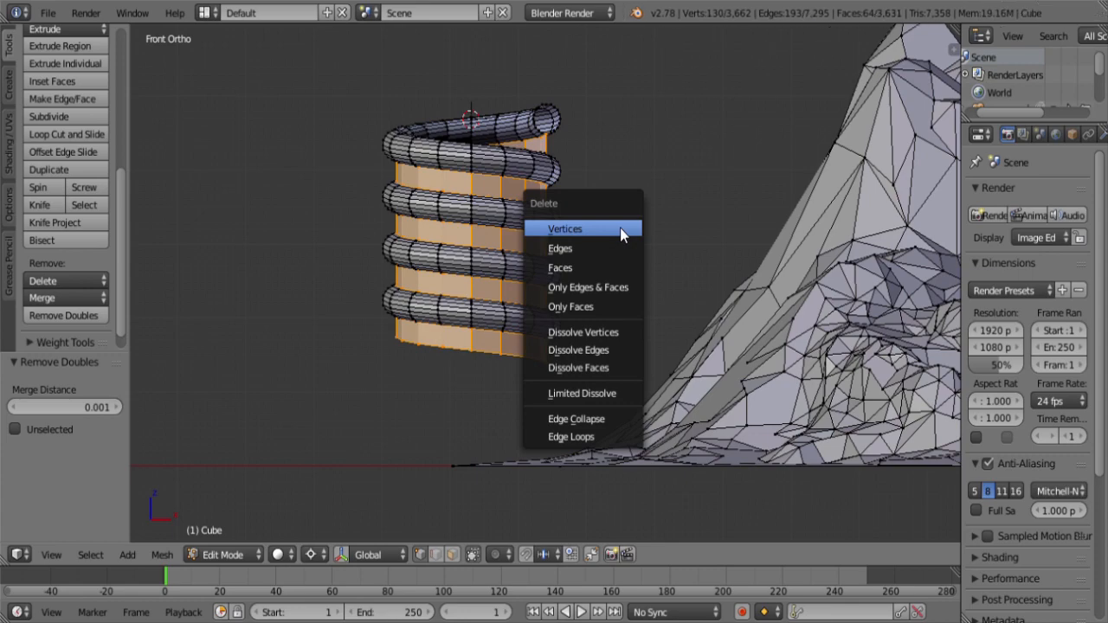
click(598, 275)
Step: Select an edge loop along the coil's underside, grow the selection repeatedly around the tube, and return to Object Mode
middle_drag(603, 272, 455, 288)
alt+right_click(476, 399)
key(ctrl+KP_Add)
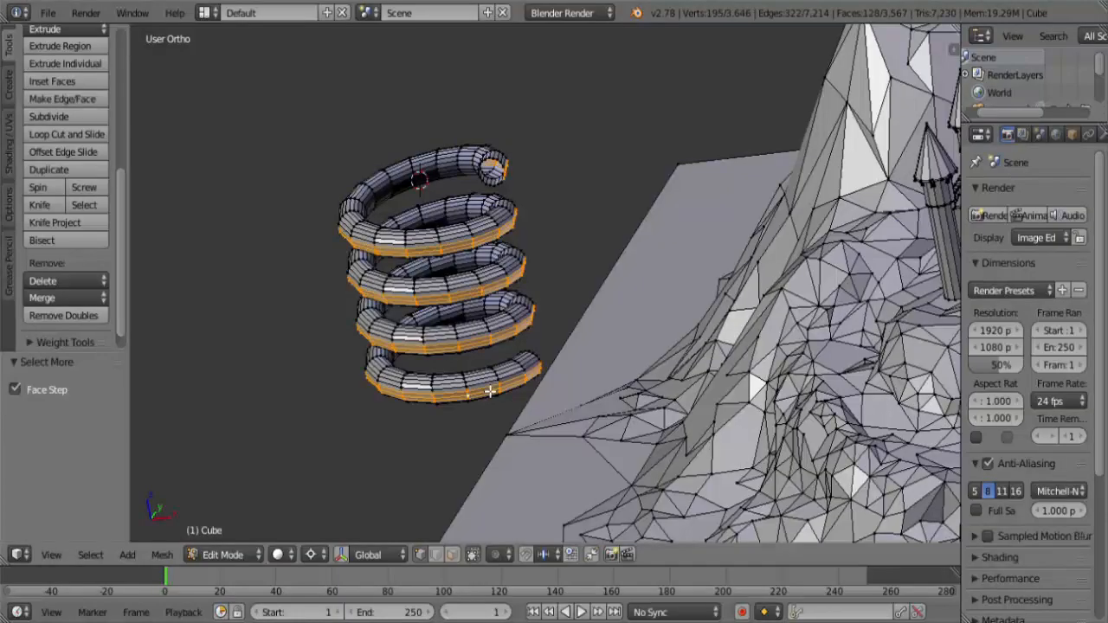
key(ctrl+KP_Add)
key(ctrl+KP_Add)
key(ctrl+KP_Add)
key(ctrl+KP_Add)
key(ctrl+KP_Add)
key(ctrl+KP_Add)
key(ctrl+KP_Add)
key(ctrl+KP_Add)
key(Tab)
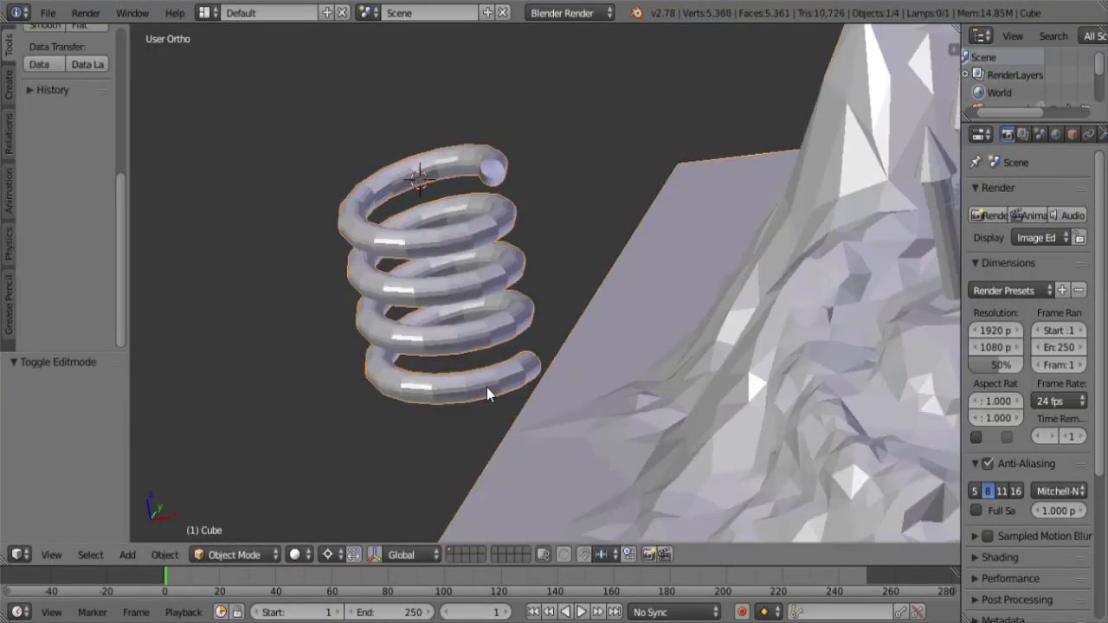
middle_drag(487, 387, 522, 332)
scroll(509, 345, down, 3)
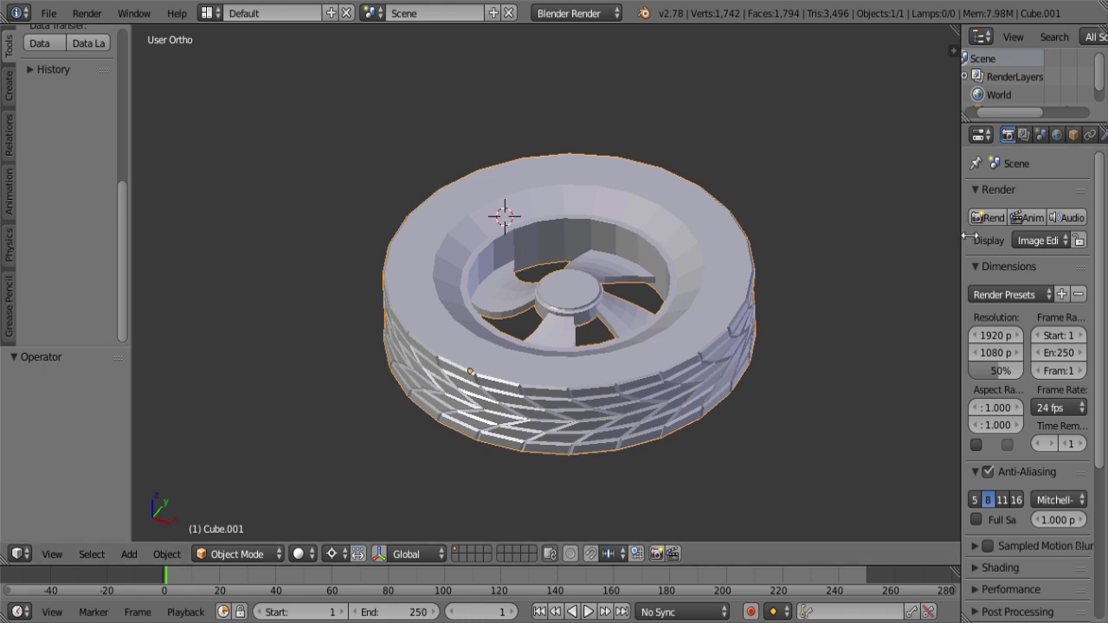
Step: Widen the Properties editor and join it over the Outliner area so it fills the full column height
drag(962, 235, 789, 241)
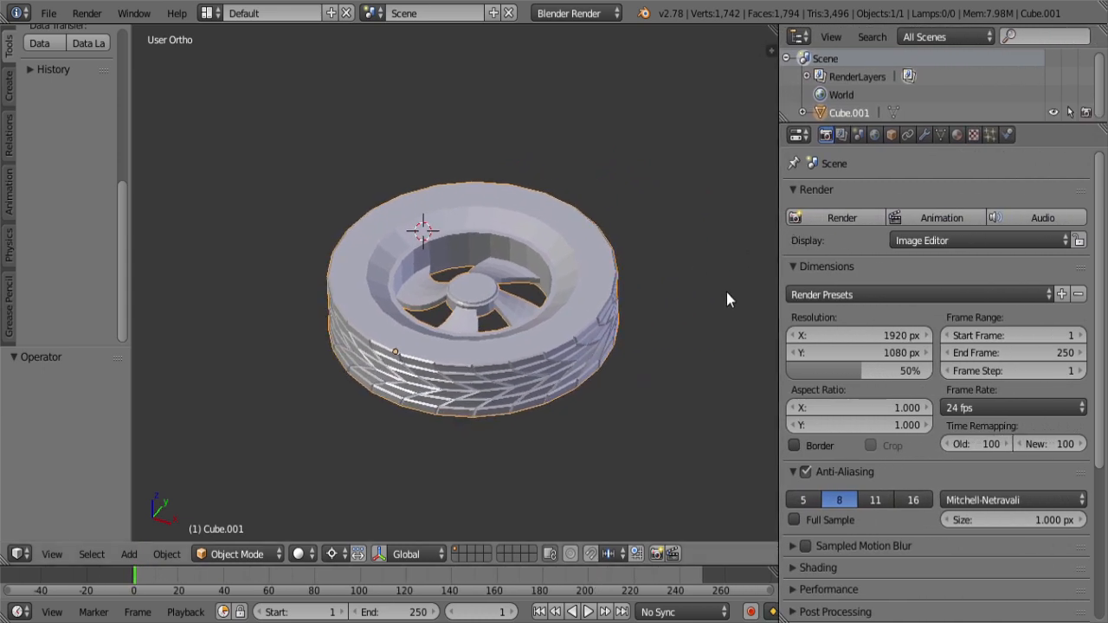
right_click(1040, 132)
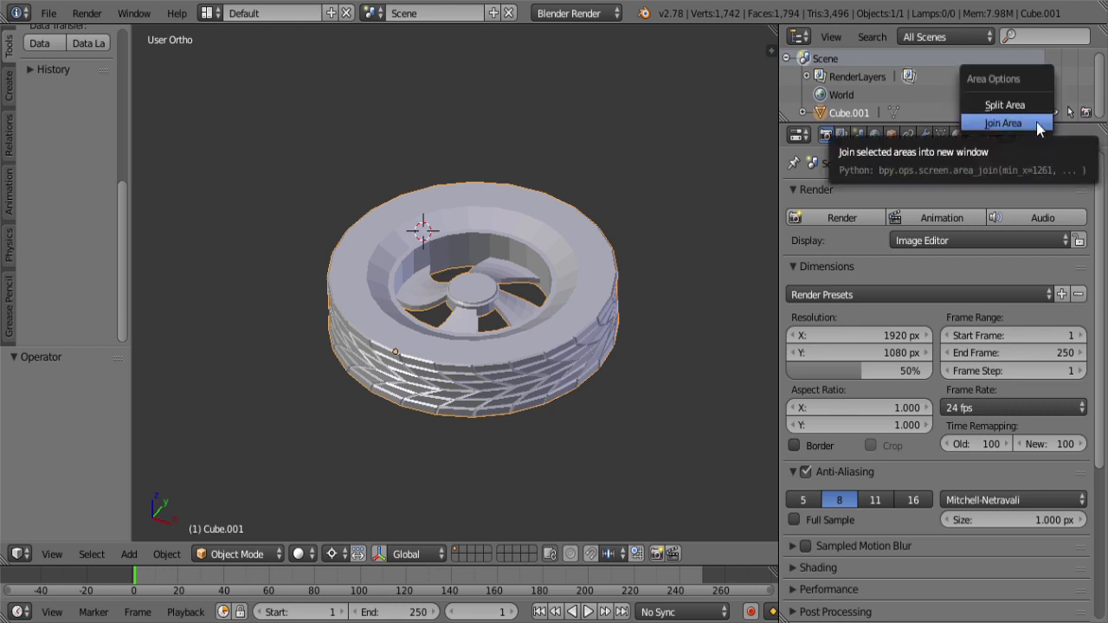
click(1033, 122)
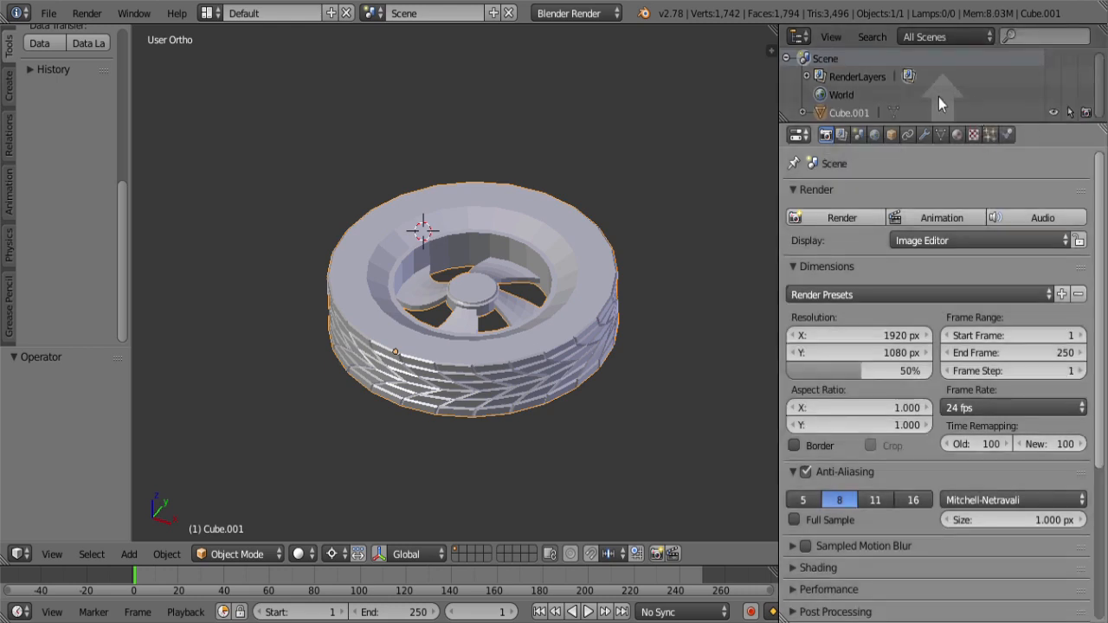
click(944, 97)
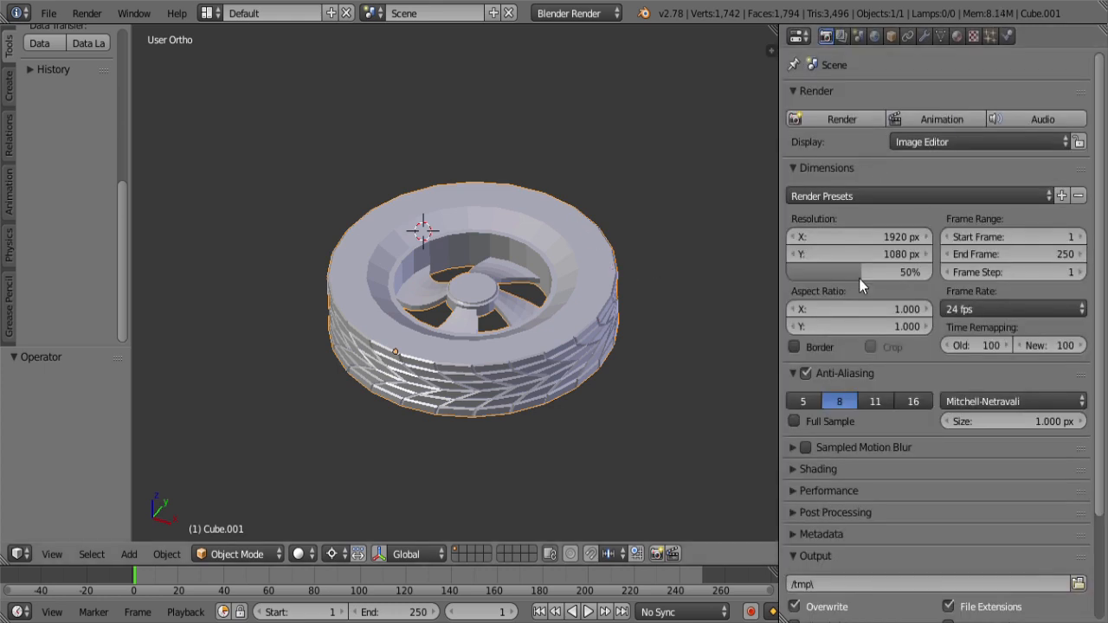
Step: Add a Subdivision Surface modifier to the wheel, set its View subdivisions to 2, and inspect the smoothed hub and tread
click(925, 36)
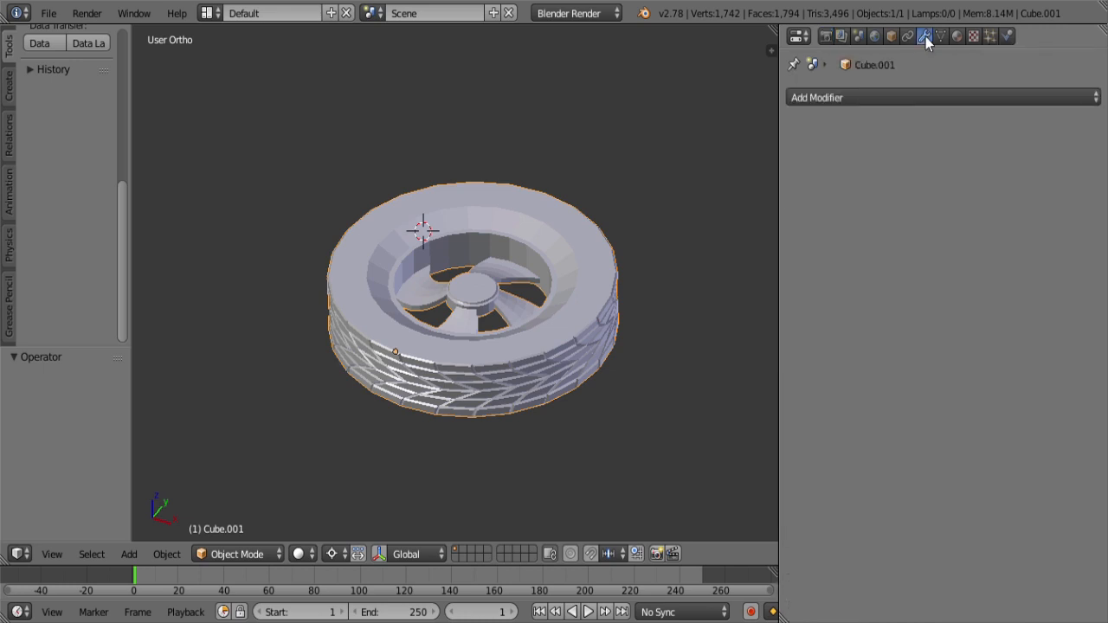
click(898, 99)
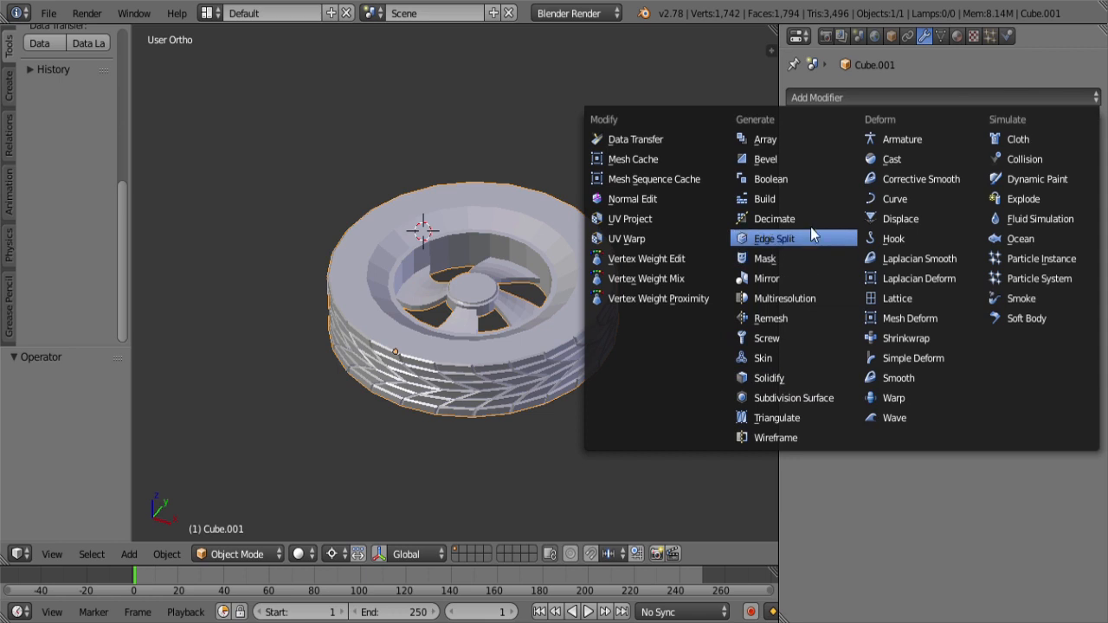
click(809, 397)
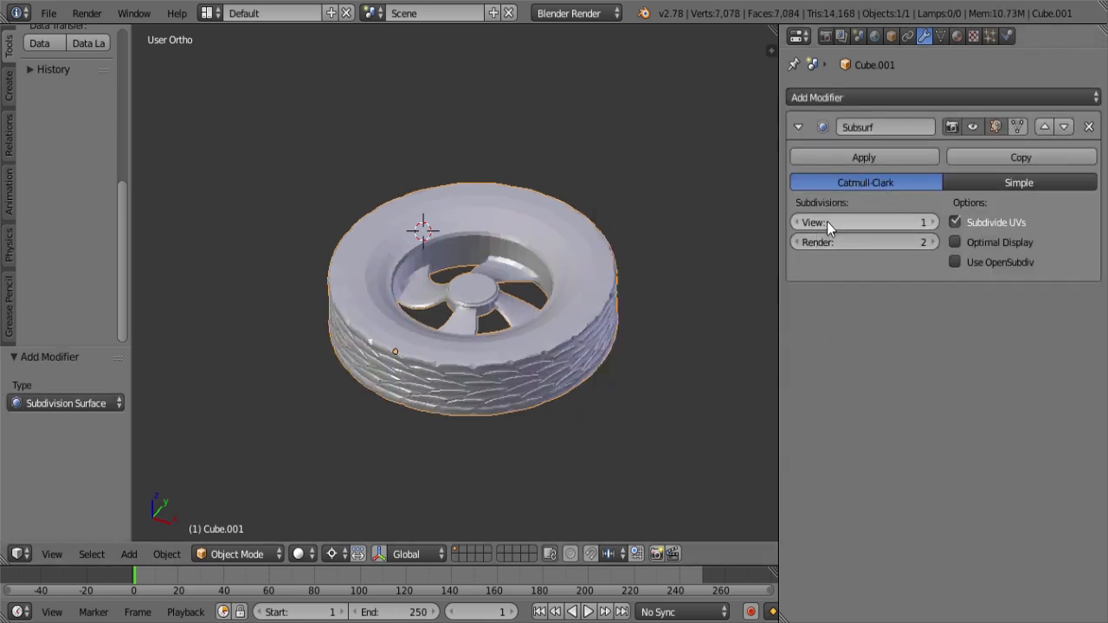
click(932, 223)
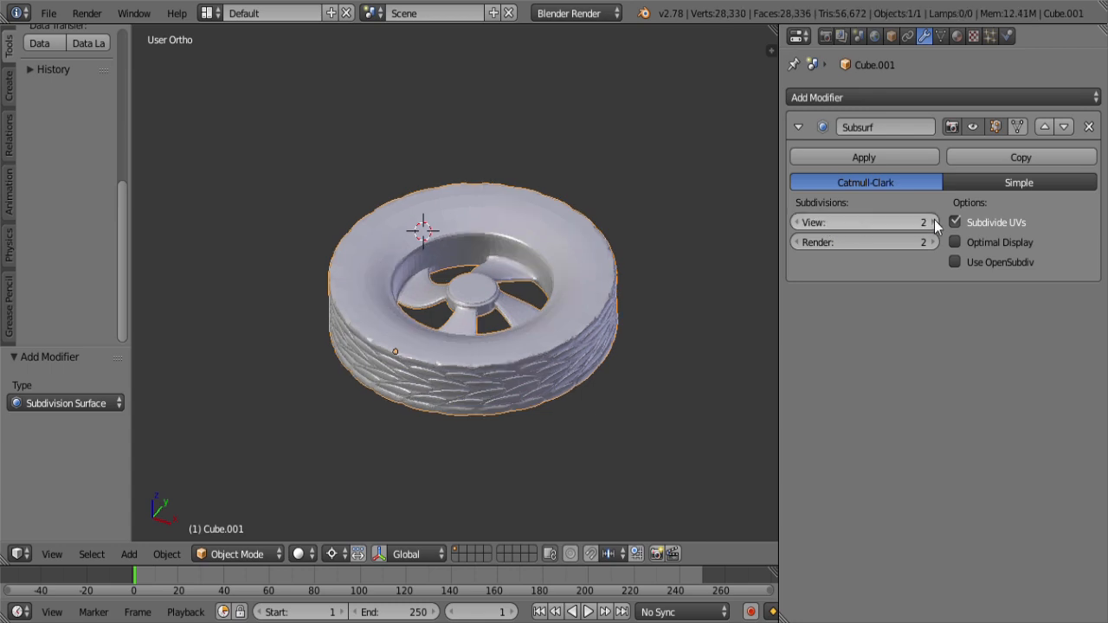
scroll(426, 333, up, 5)
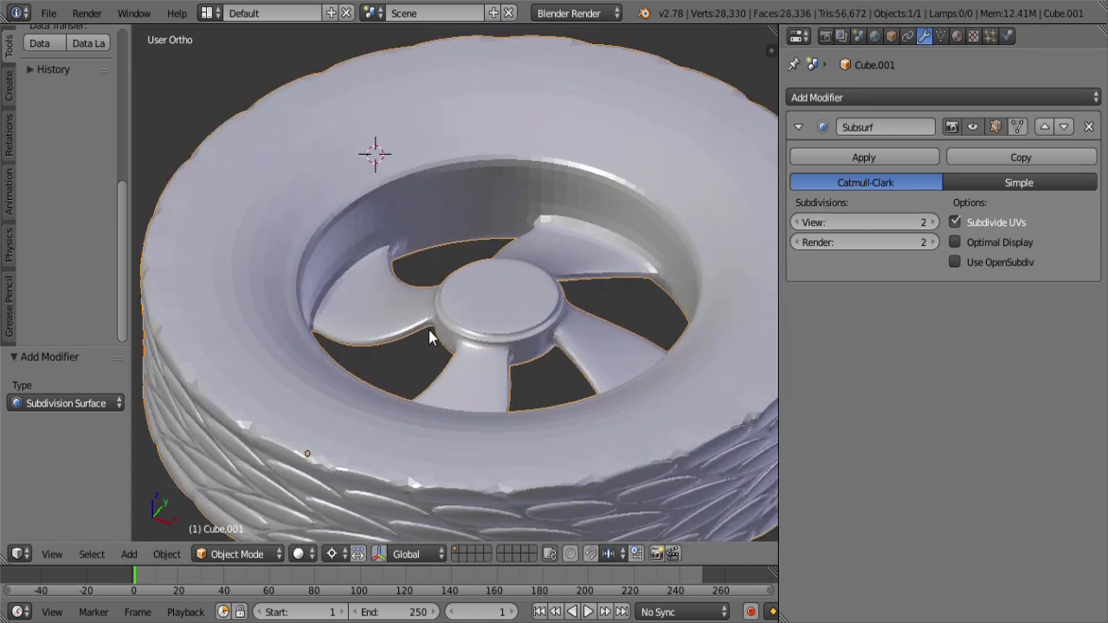
scroll(433, 331, down, 5)
middle_drag(433, 331, 492, 331)
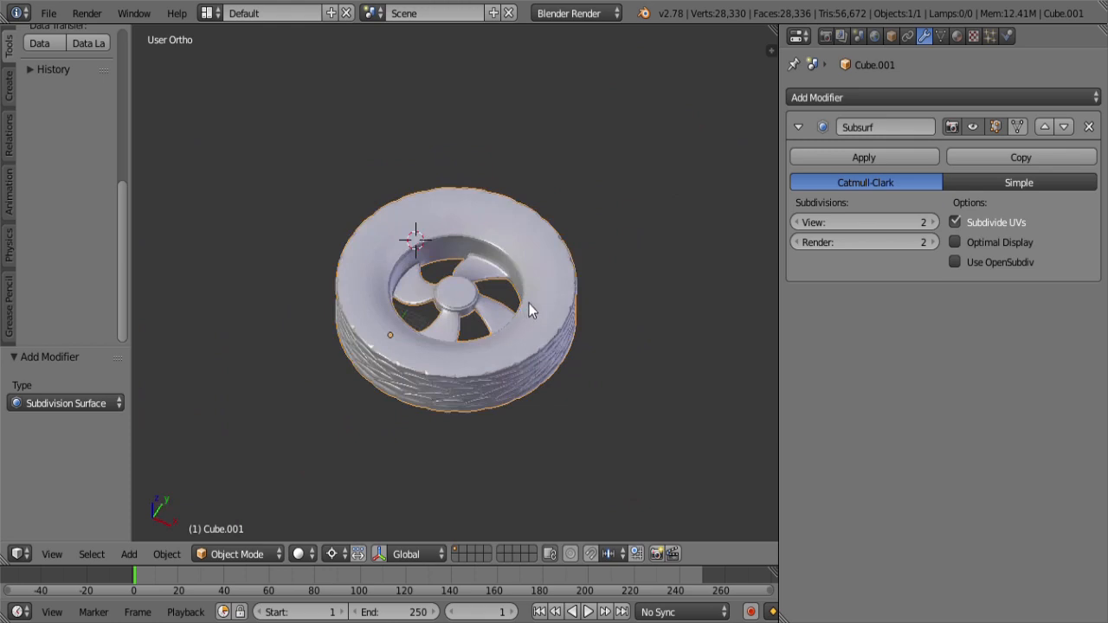
Step: Delete the wheel object and add a cube at the 3D cursor in its place
key(x)
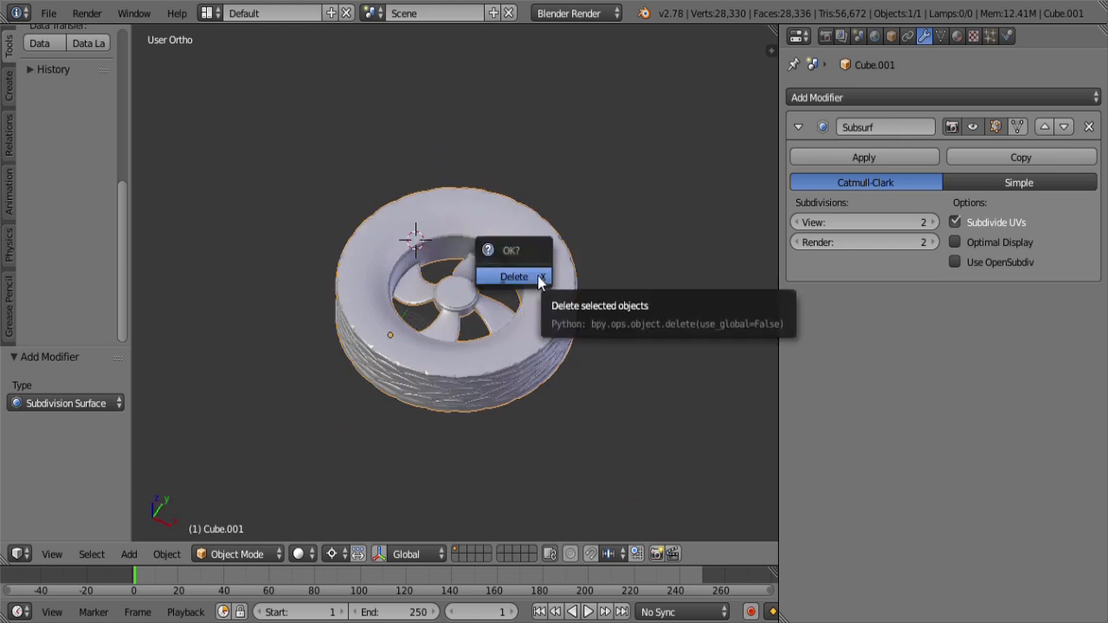
click(538, 277)
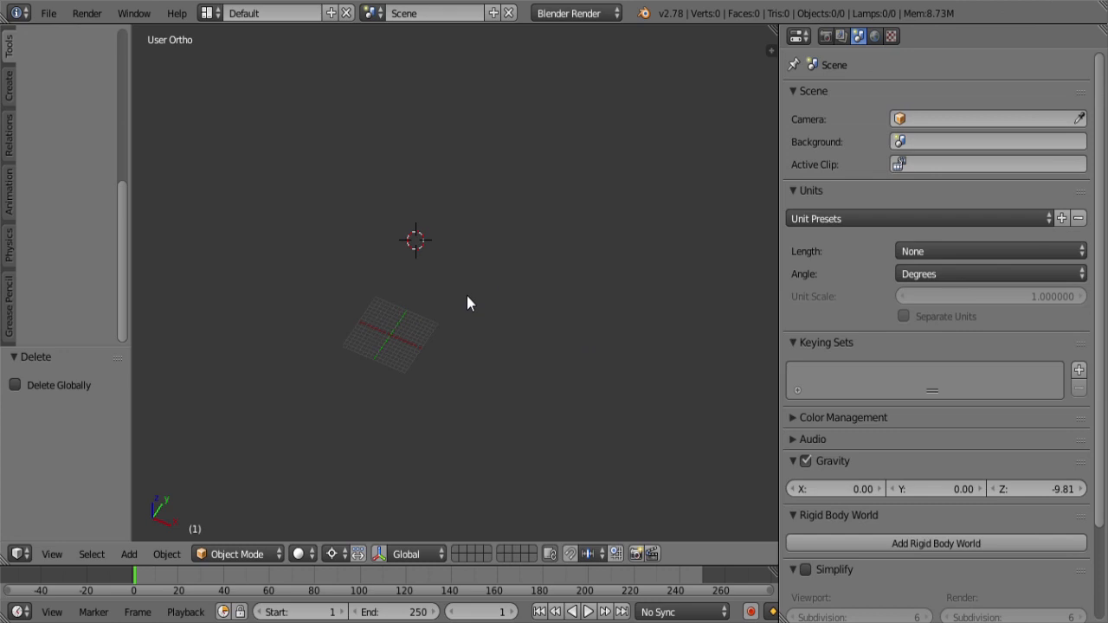
key(shift+a)
mouse_move(465, 296)
click(545, 317)
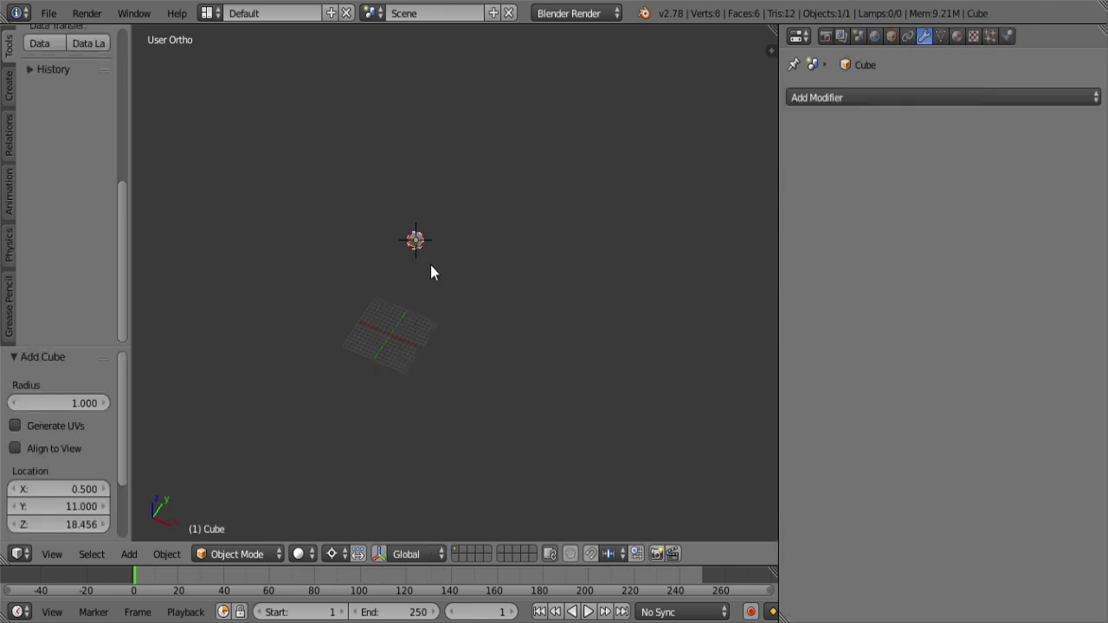
key(KP_Decimal)
scroll(430, 265, down, 6)
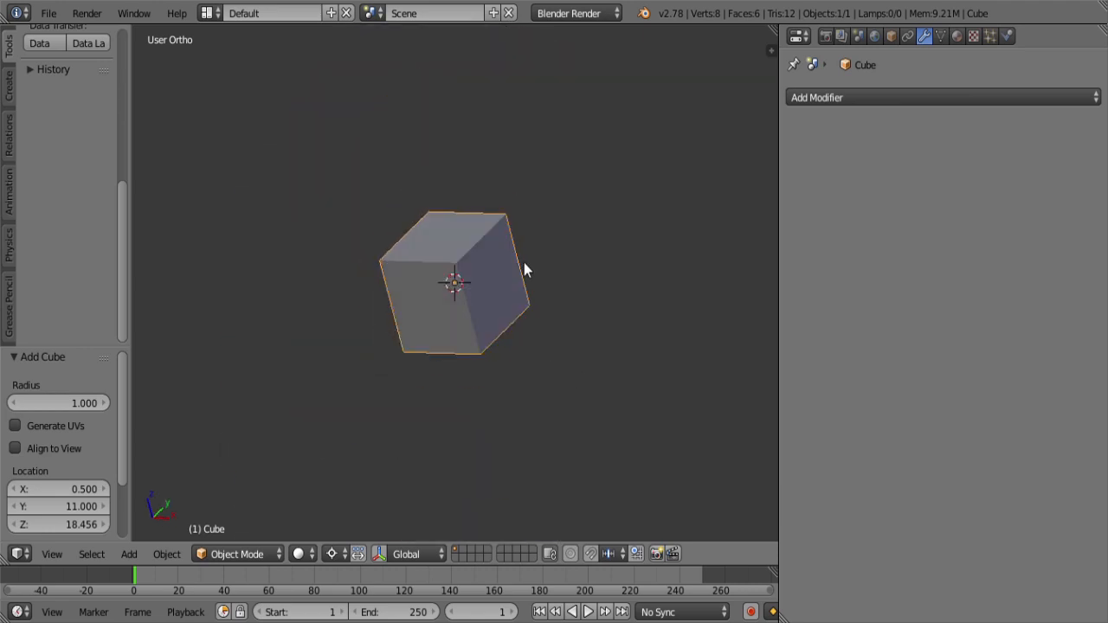
middle_drag(523, 264, 509, 324)
Step: Add a Subdivision Surface modifier to the cube and set its View subdivisions to 2
click(893, 98)
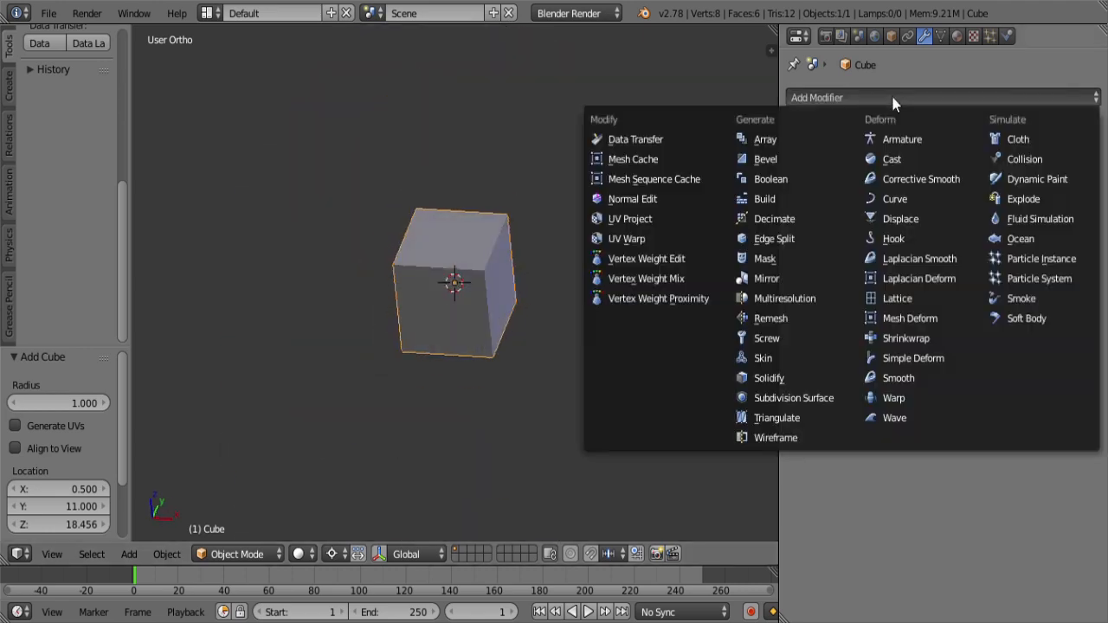
click(813, 393)
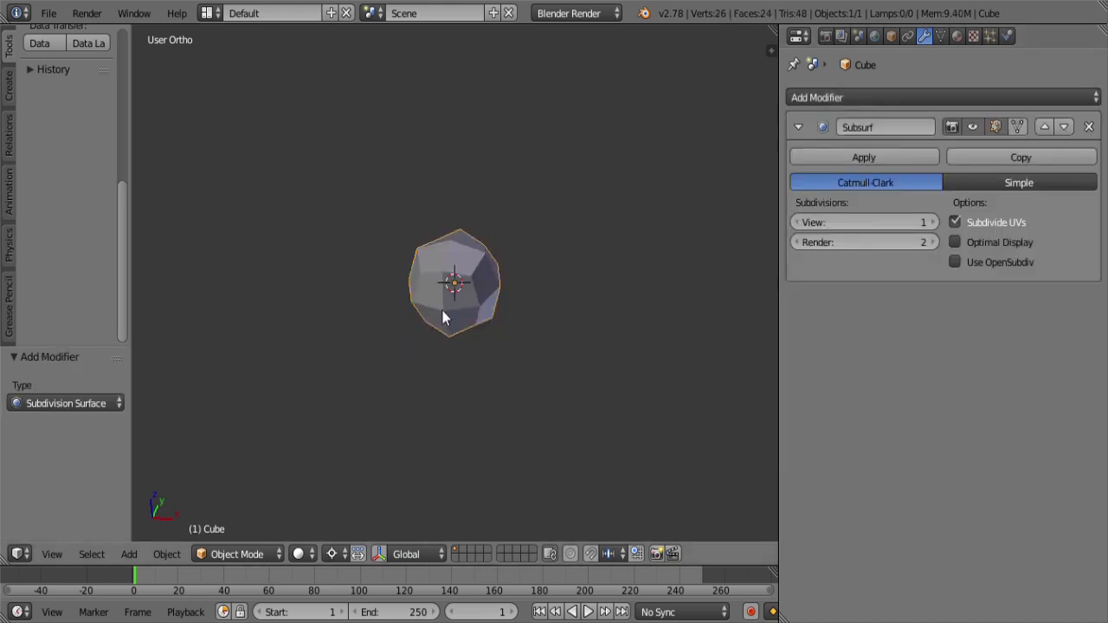
scroll(441, 339, up, 5)
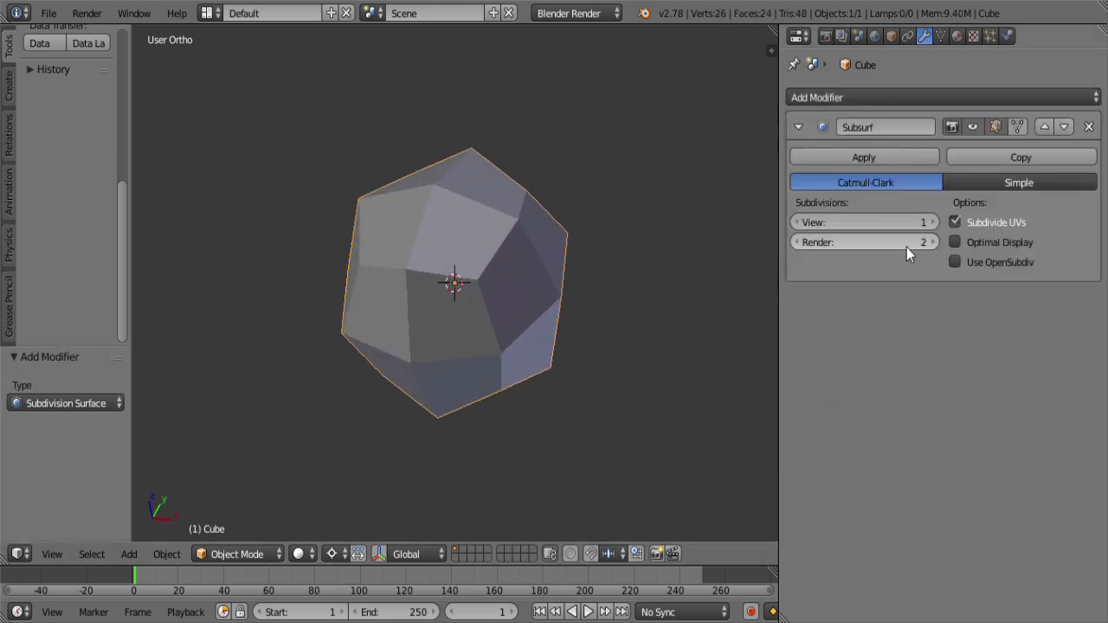
click(932, 222)
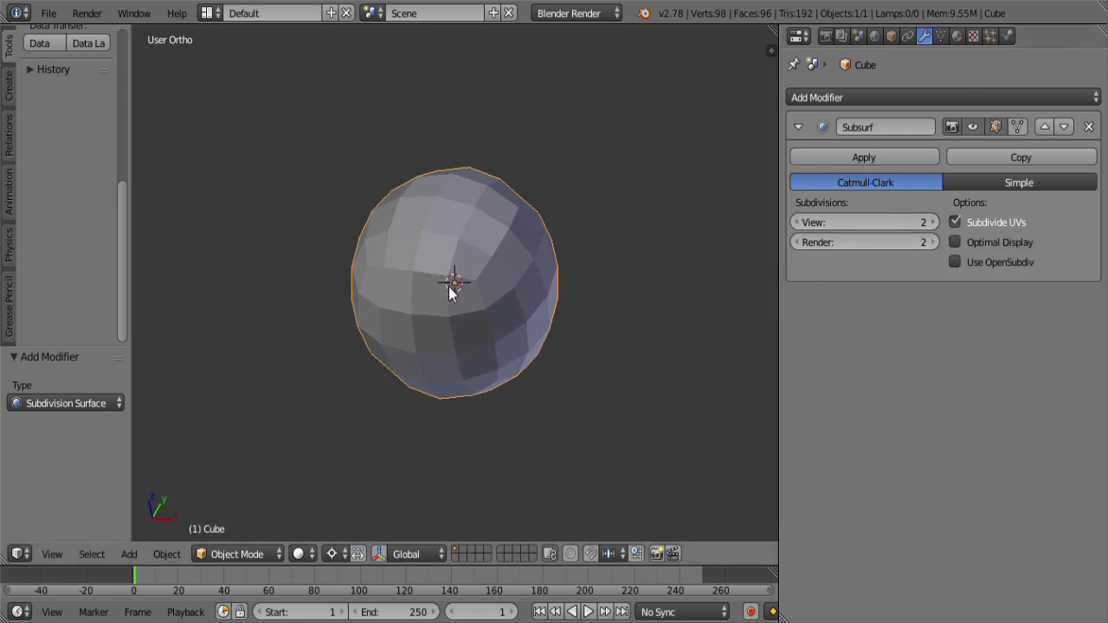
Step: Enter Edit Mode on the cube and select the four corner vertices of one side face
key(Tab)
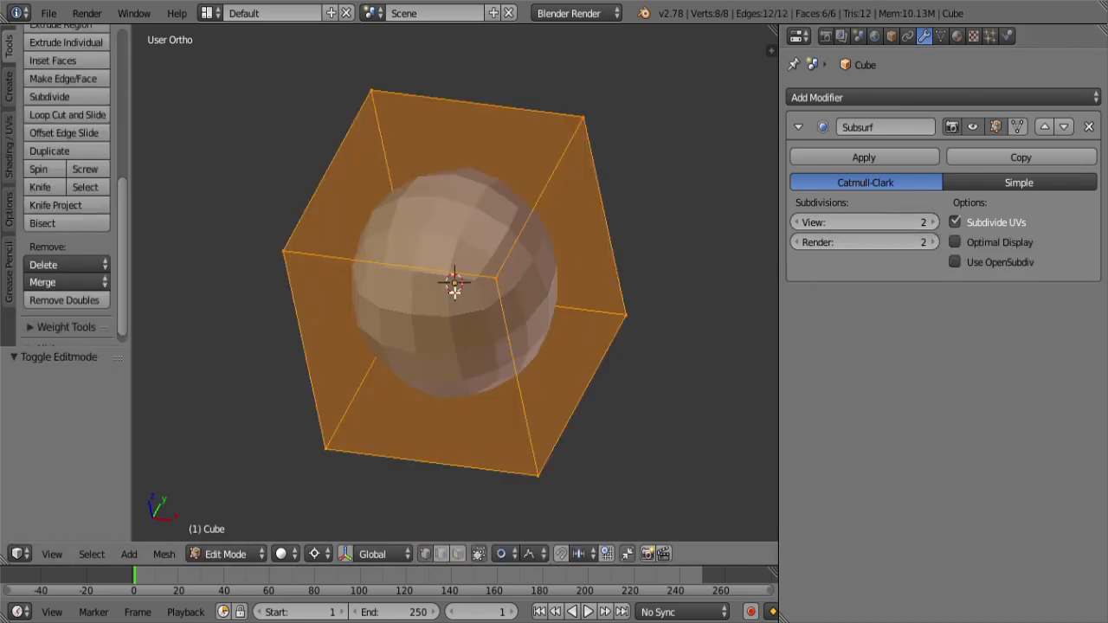
right_click(499, 285)
shift+right_click(586, 120)
shift+right_click(539, 475)
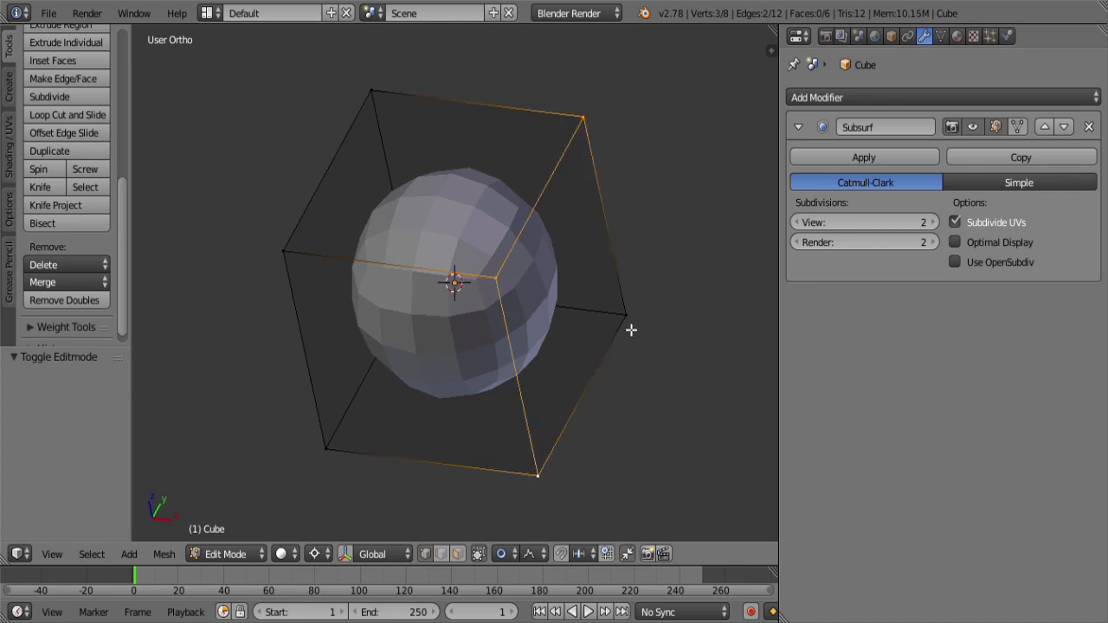
shift+right_click(626, 315)
middle_drag(306, 474, 551, 360)
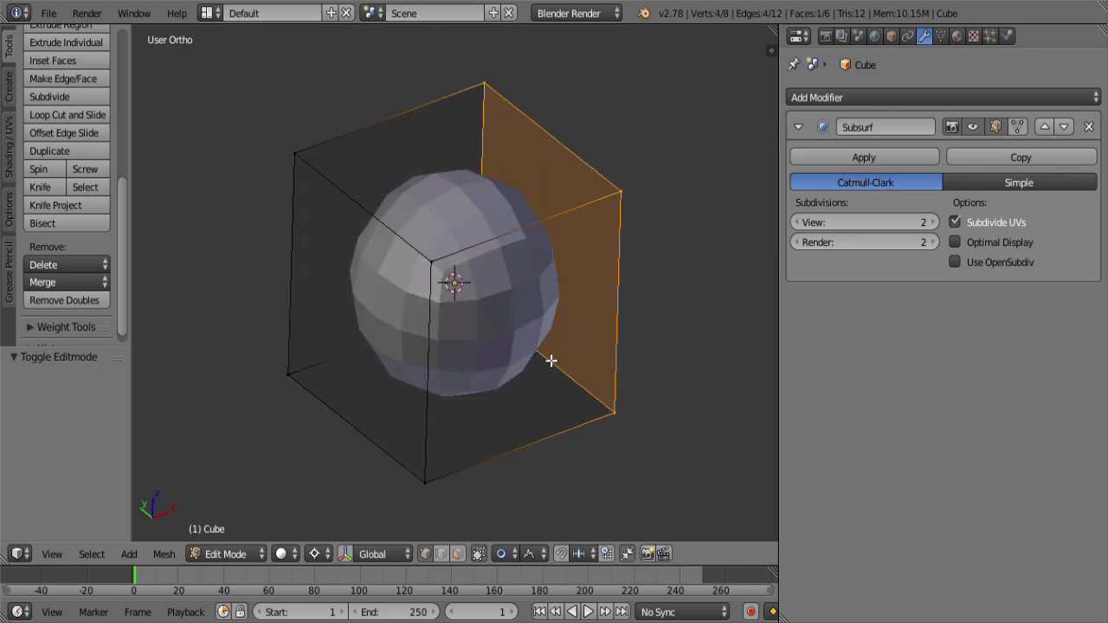
Step: Select the two end vertices of the cube's nearest vertical edge and disable proportional editing
right_click(432, 503)
shift+right_click(440, 259)
scroll(441, 381, down, 5)
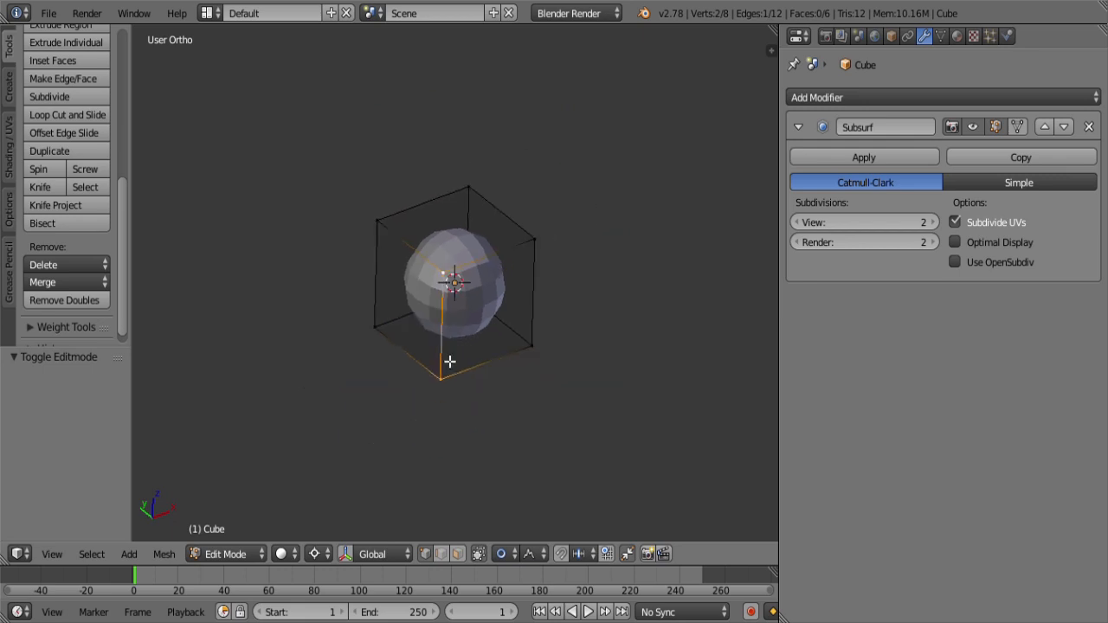
middle_drag(450, 361, 517, 393)
key(g)
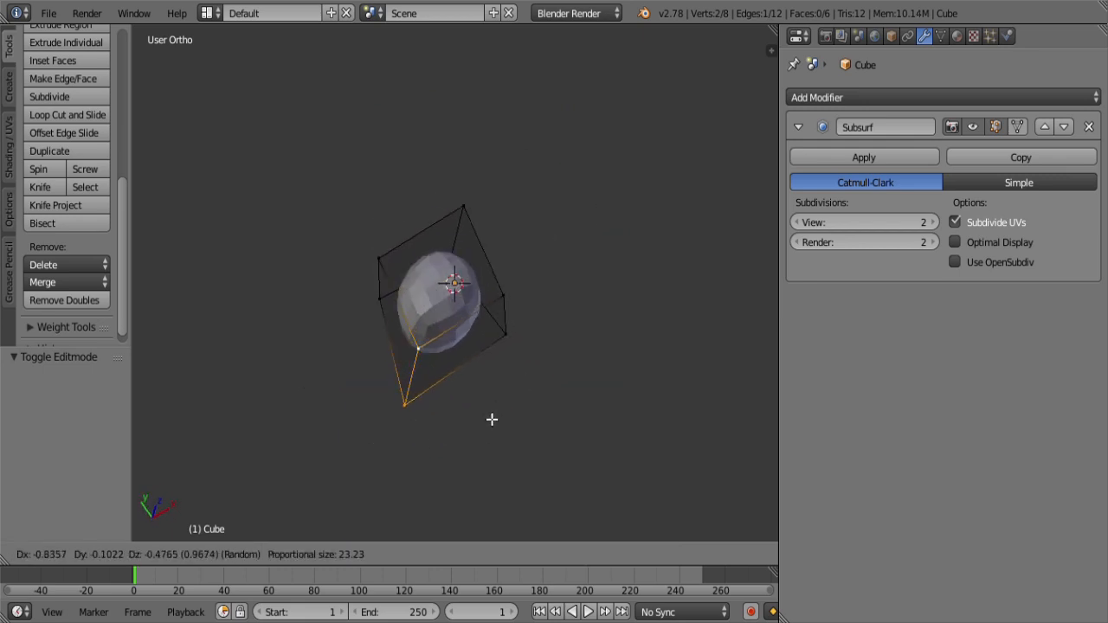
right_click(502, 398)
click(500, 552)
click(525, 529)
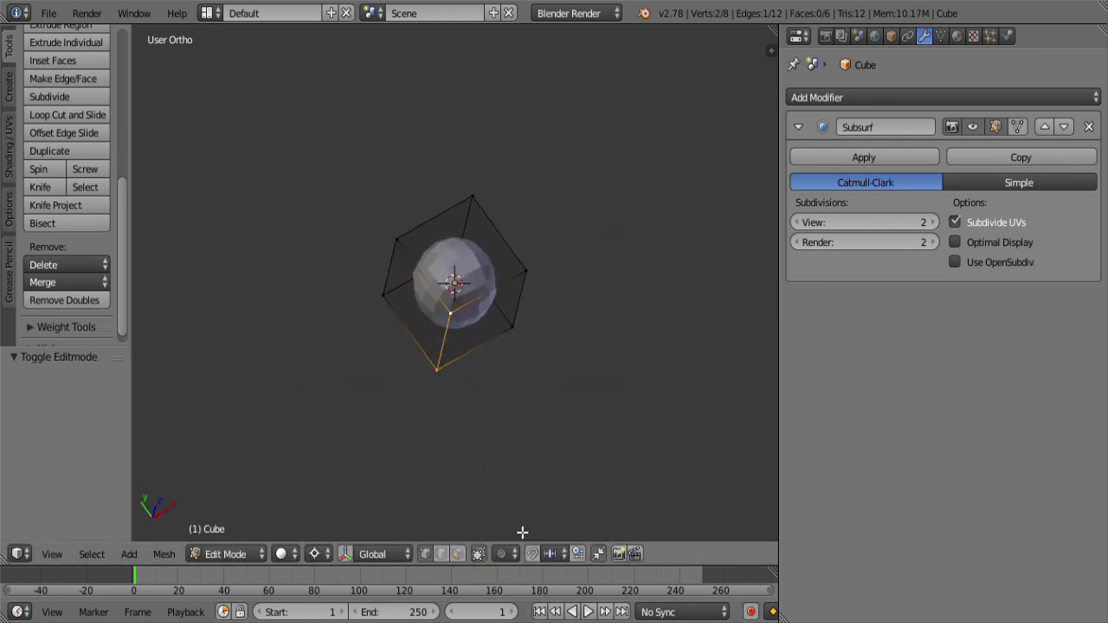
Step: Try moving the selected vertical edge of the subdivided cube without proportional editing
key(g)
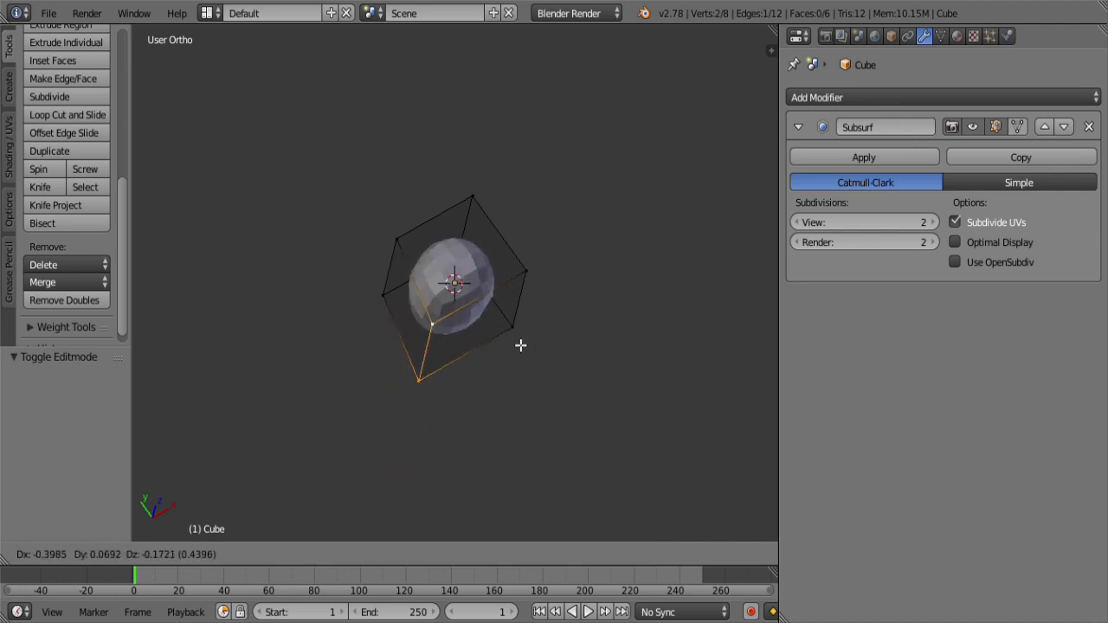
right_click(455, 420)
middle_drag(455, 420, 393, 356)
scroll(393, 348, up, 5)
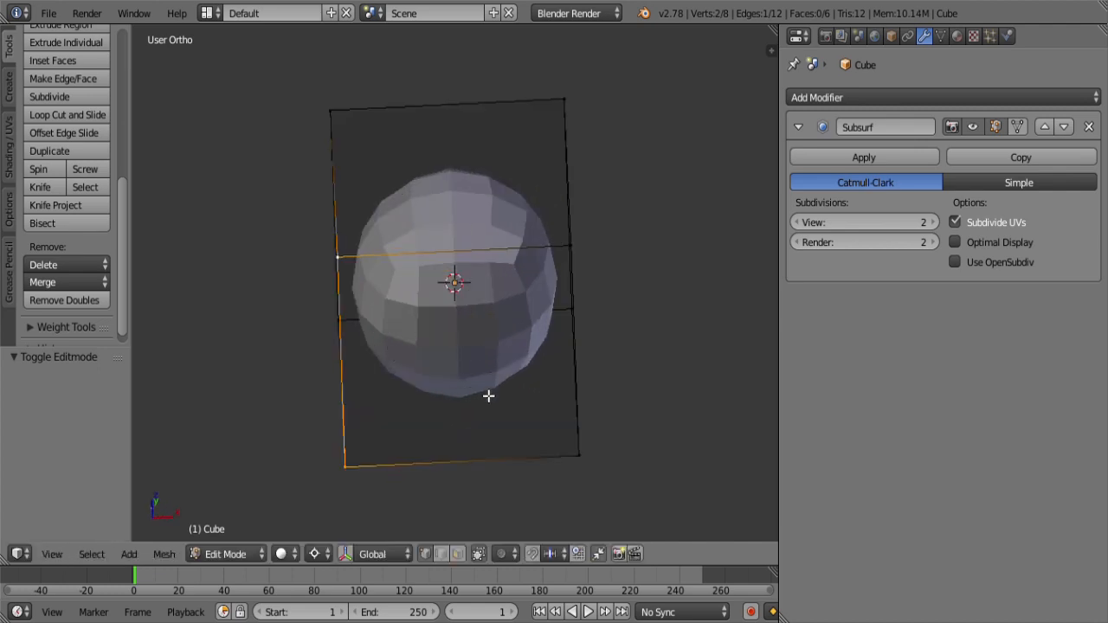
Step: Clear the selection and select the four corner vertices of the cube's side face toward positive X
scroll(464, 376, down, 3)
key(KP_1)
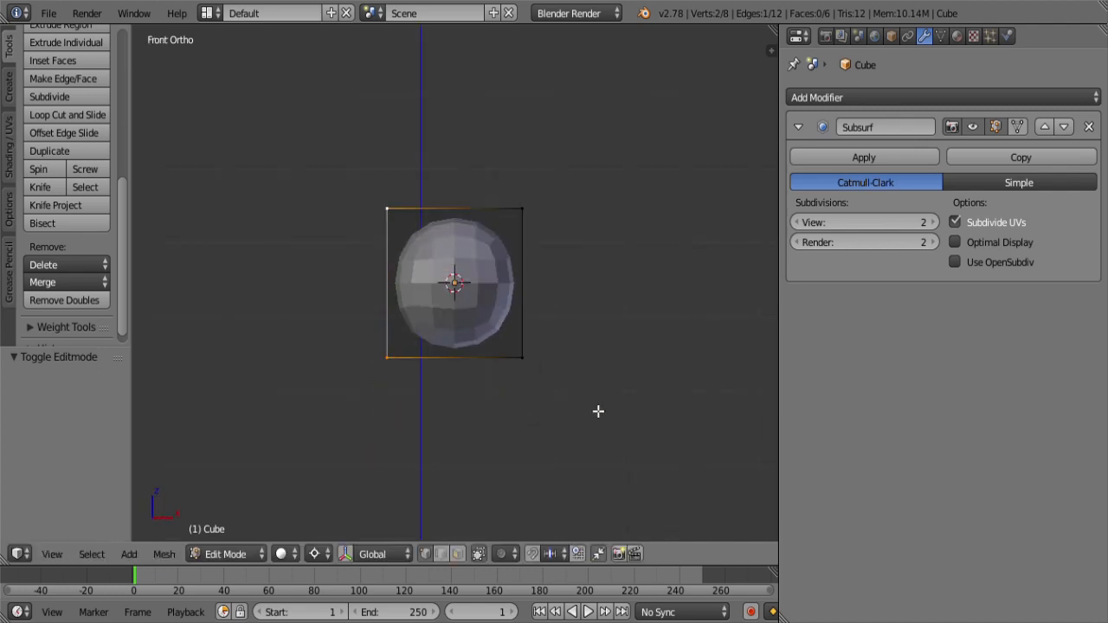
key(z)
key(z)
key(a)
key(b)
drag(498, 174, 625, 450)
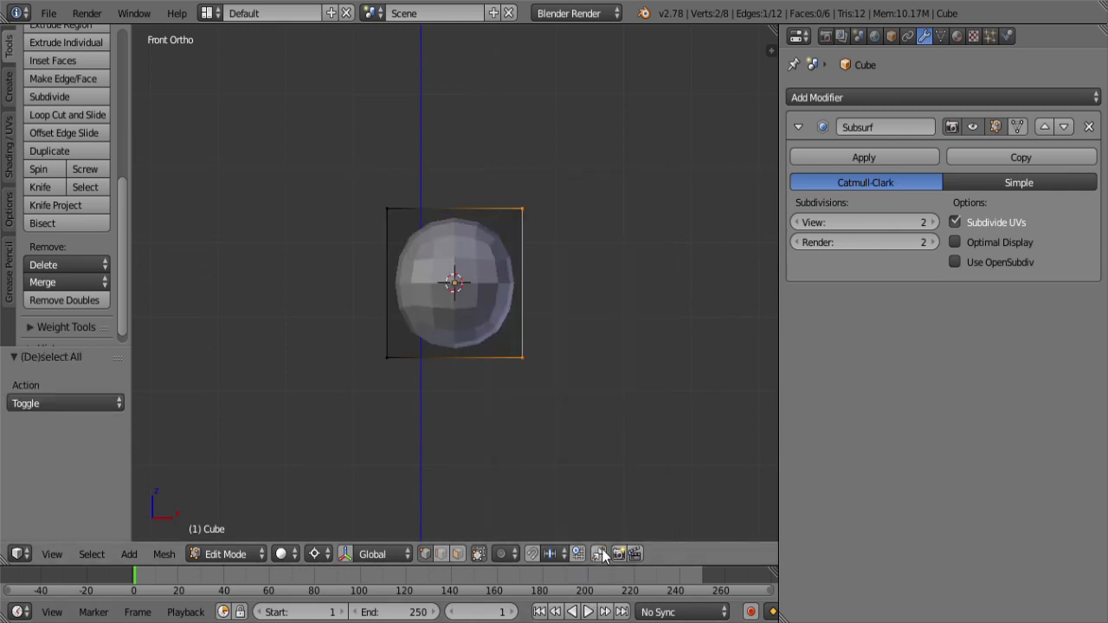
middle_drag(493, 301, 457, 338)
scroll(457, 338, up, 2)
shift+right_click(566, 164)
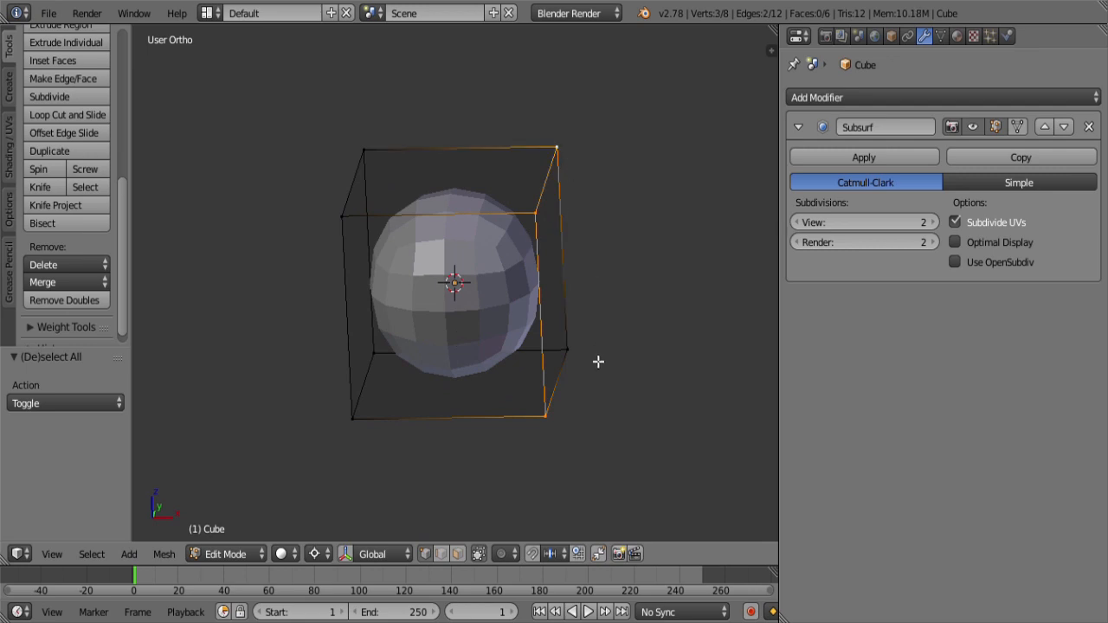
shift+right_click(598, 361)
Step: Extrude the selected side face, leaving the new face at zero offset on the original one
key(e)
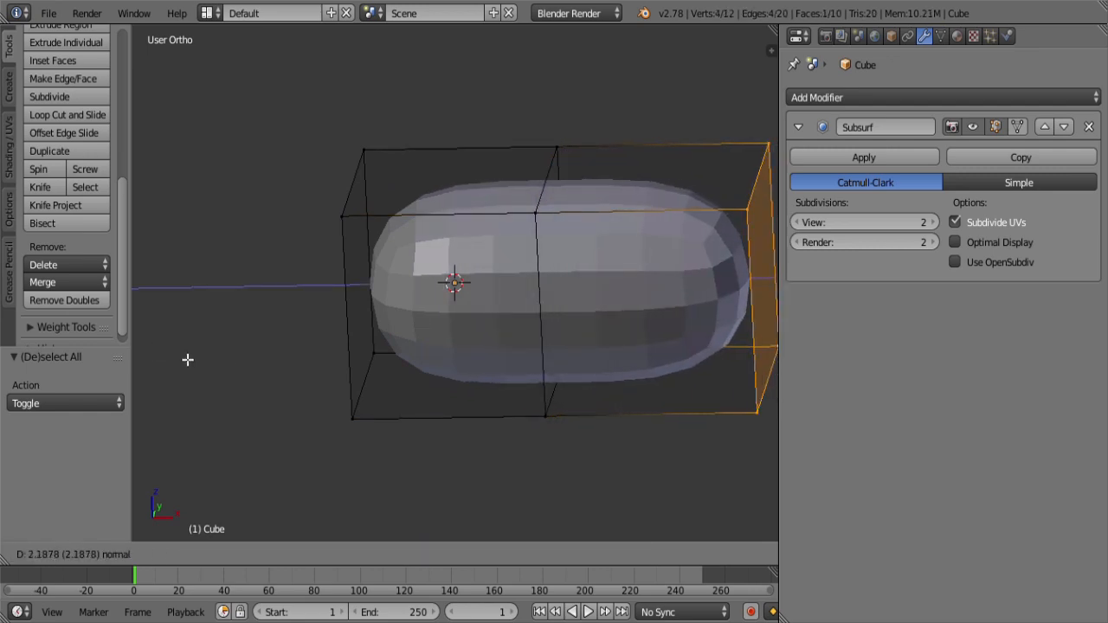
right_click(347, 361)
middle_drag(506, 347, 408, 387)
scroll(428, 386, up, 5)
scroll(423, 346, down, 3)
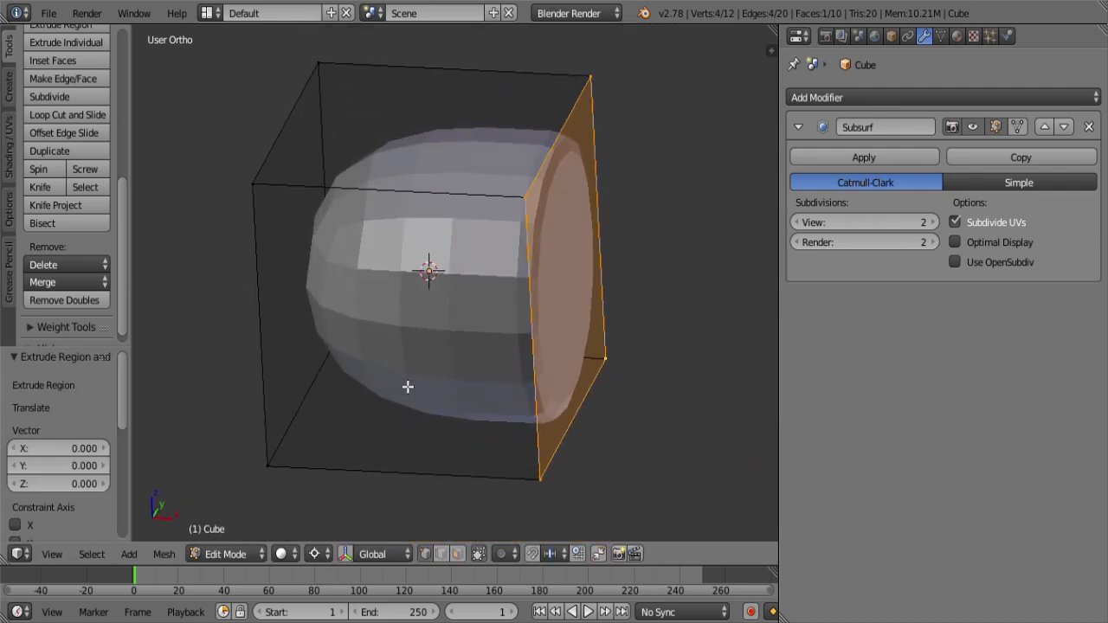
middle_drag(284, 352, 363, 376)
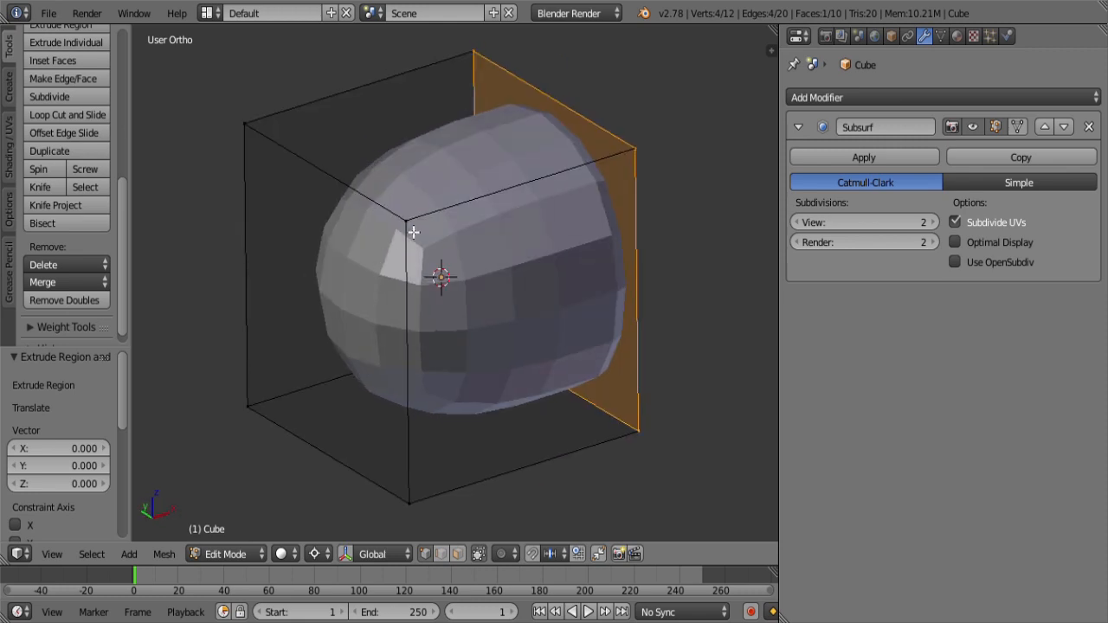
Step: Try an edge crease of 1 on the two vertical edges of the face opposite the extruded one
right_click(413, 499)
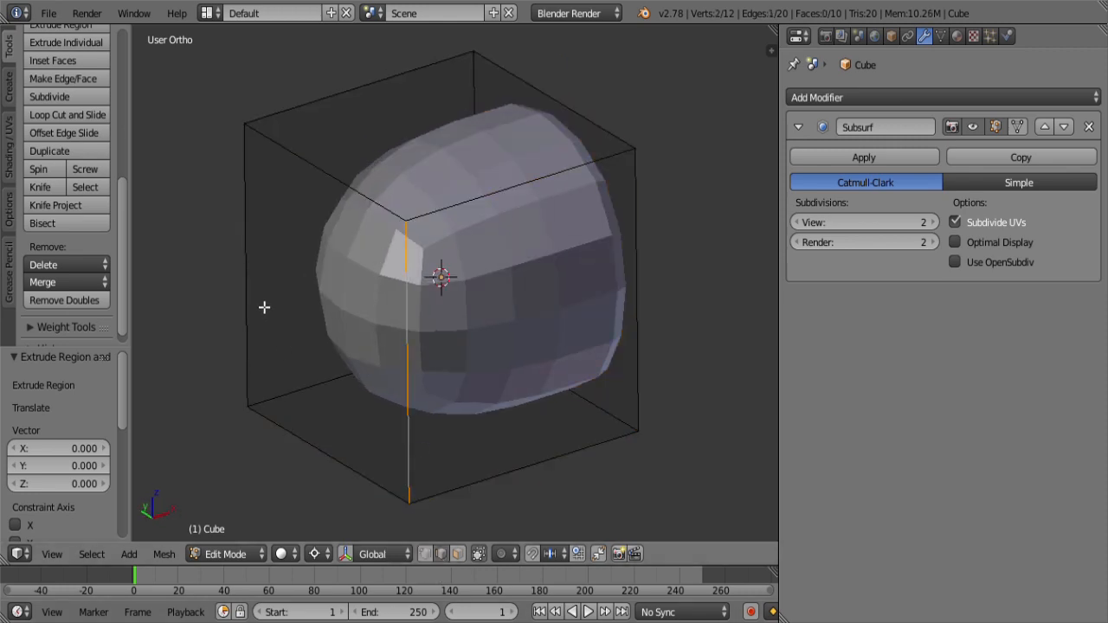
shift+right_click(244, 270)
shift+middle_drag(472, 249, 571, 260)
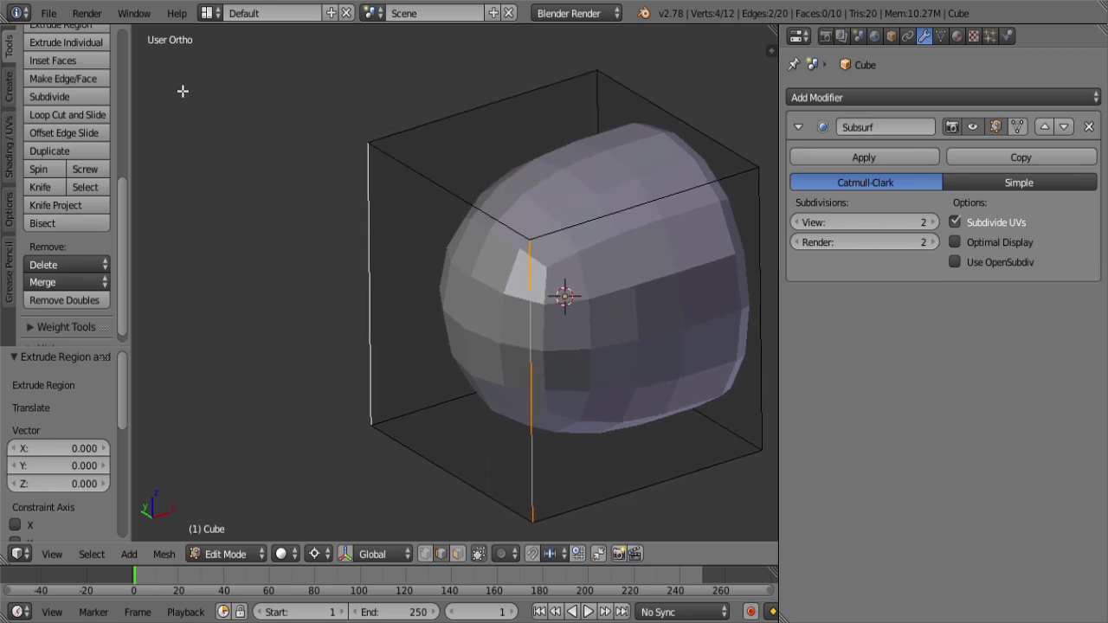
key(ctrl+e)
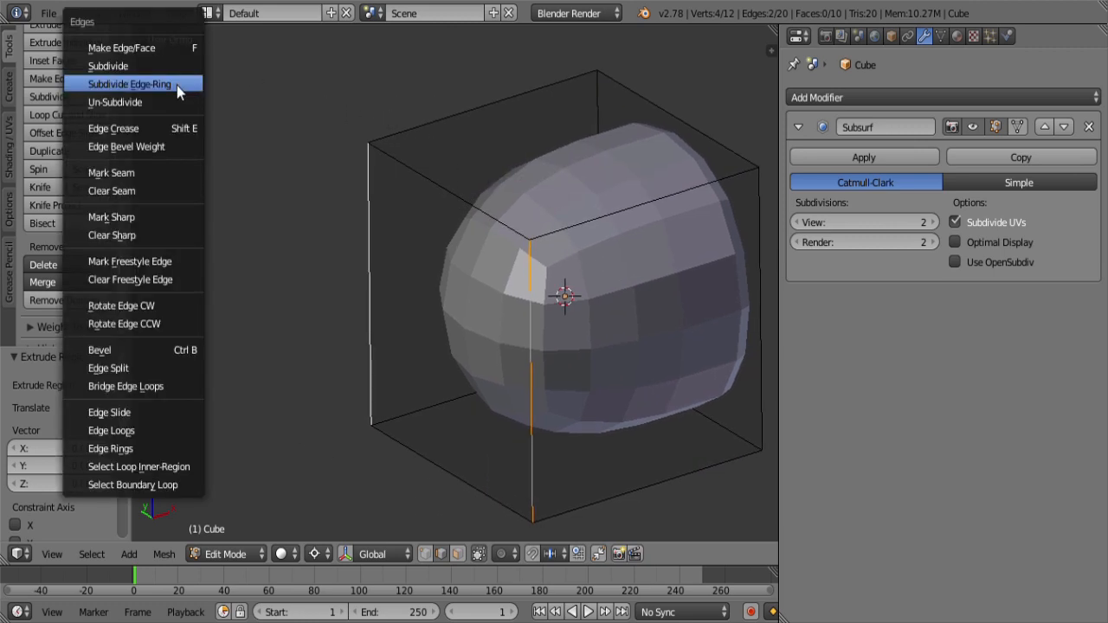
click(169, 128)
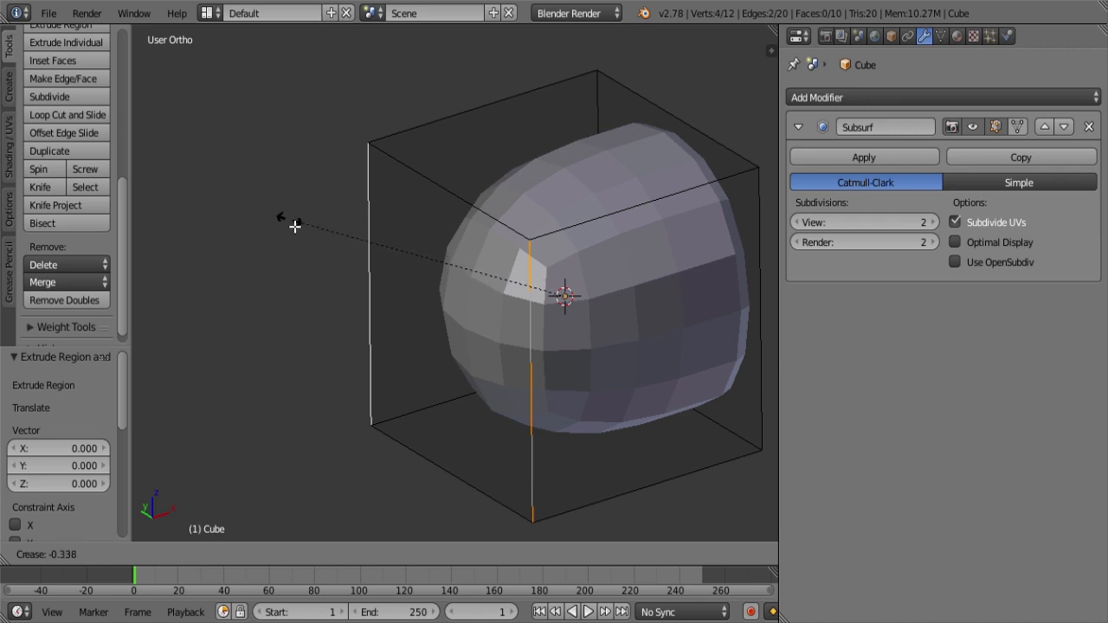
key(1)
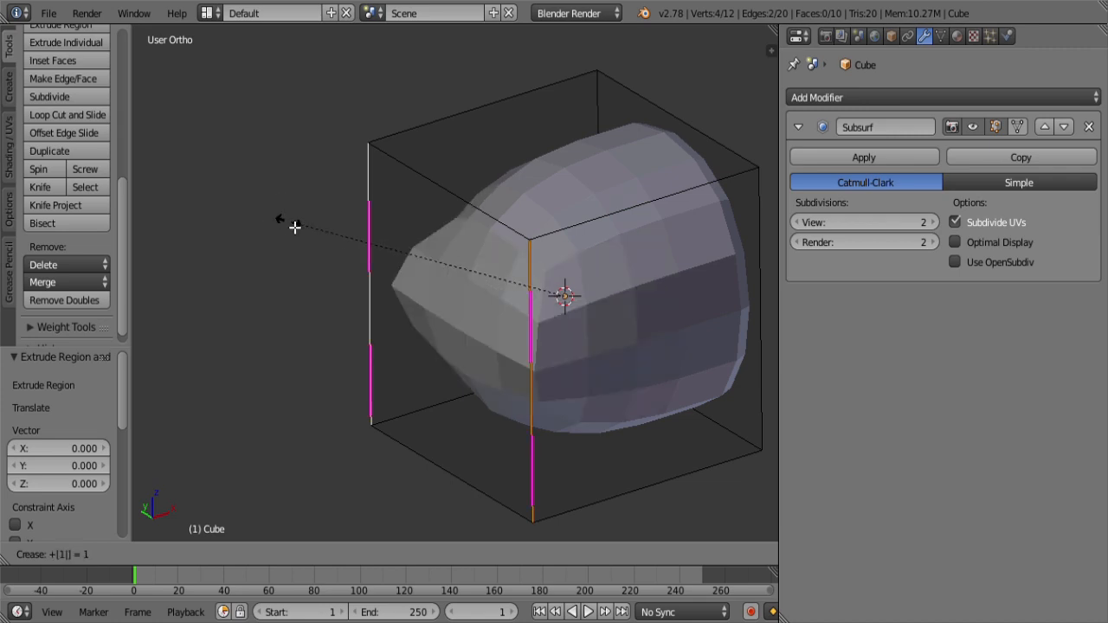
key(Escape)
key(ctrl+z)
Step: Select the adjoining top edge along with the nearest vertical edge and crease both by about 0.793
shift+right_click(452, 197)
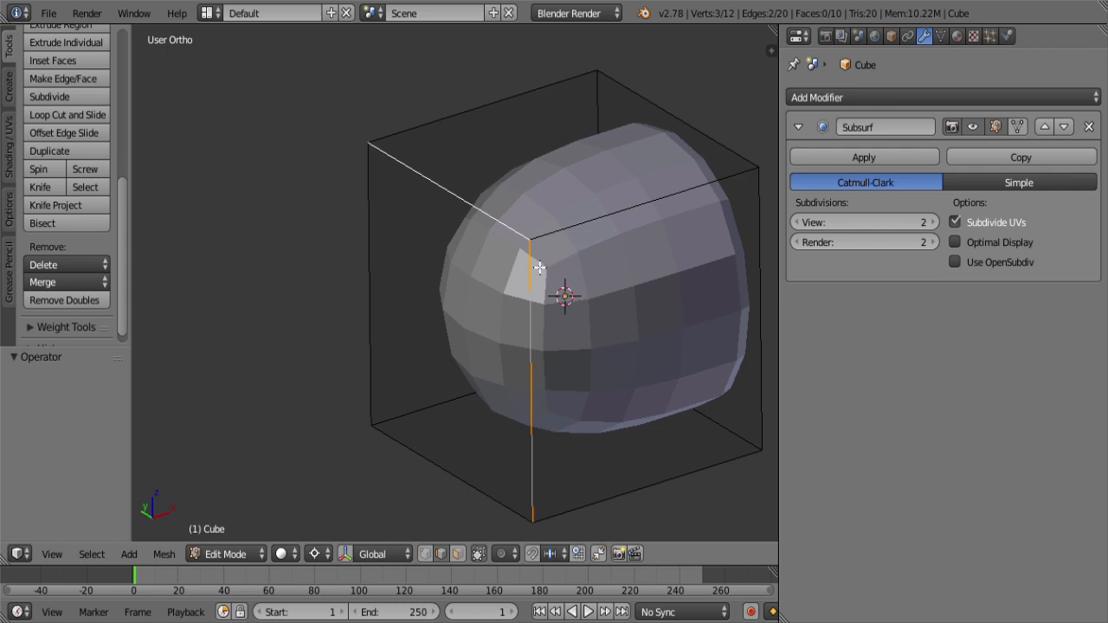
key(shift+e)
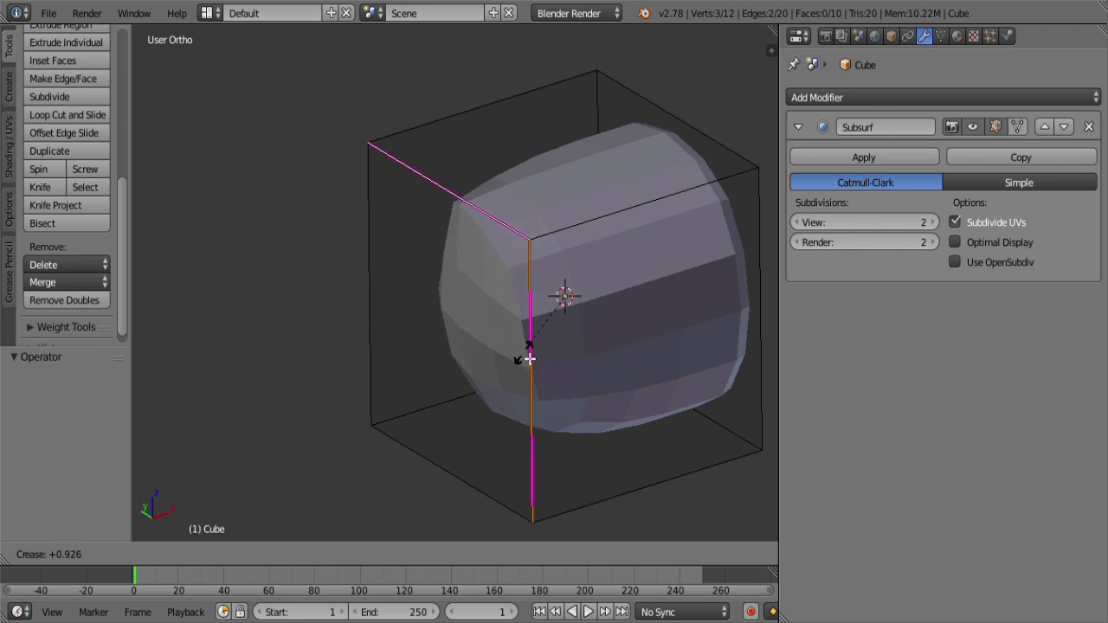
click(527, 353)
middle_drag(502, 396, 564, 292)
scroll(534, 346, down, 3)
mouse_move(534, 346)
middle_down()
mouse_move(498, 389)
mouse_move(526, 372)
mouse_move(460, 364)
mouse_move(538, 343)
mouse_move(525, 349)
middle_up()
scroll(498, 389, up, 3)
scroll(526, 371, down, 4)
scroll(476, 376, up, 4)
scroll(484, 372, down, 4)
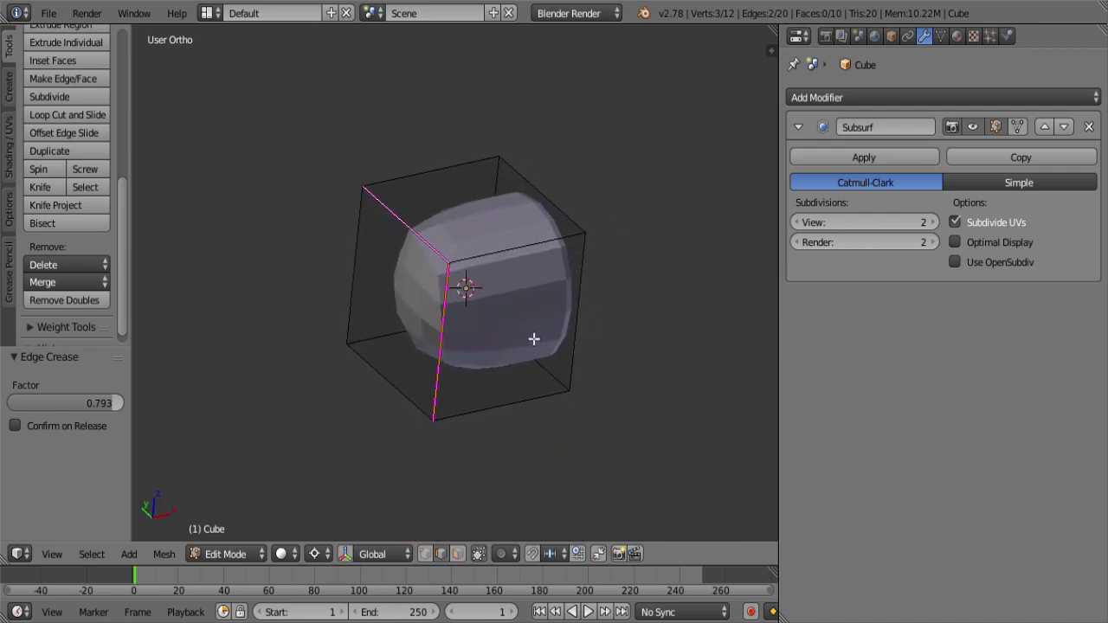
Step: Switch the Subsurf modifier's Edit Mode display off and on, and enable adjusting the edit cage to its result
click(996, 126)
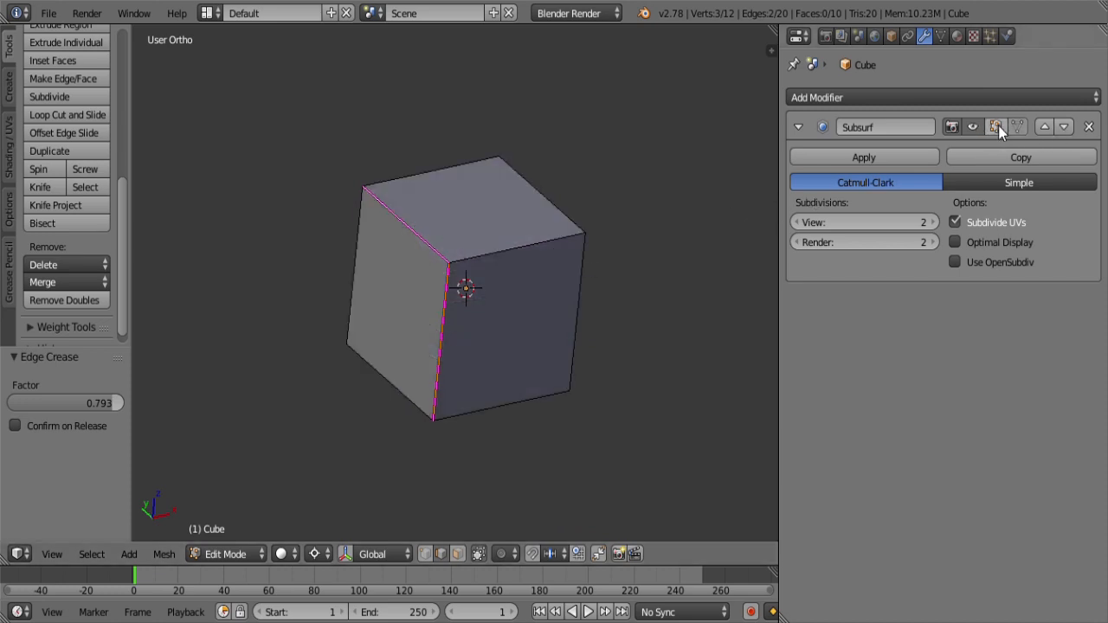
click(996, 126)
click(1019, 126)
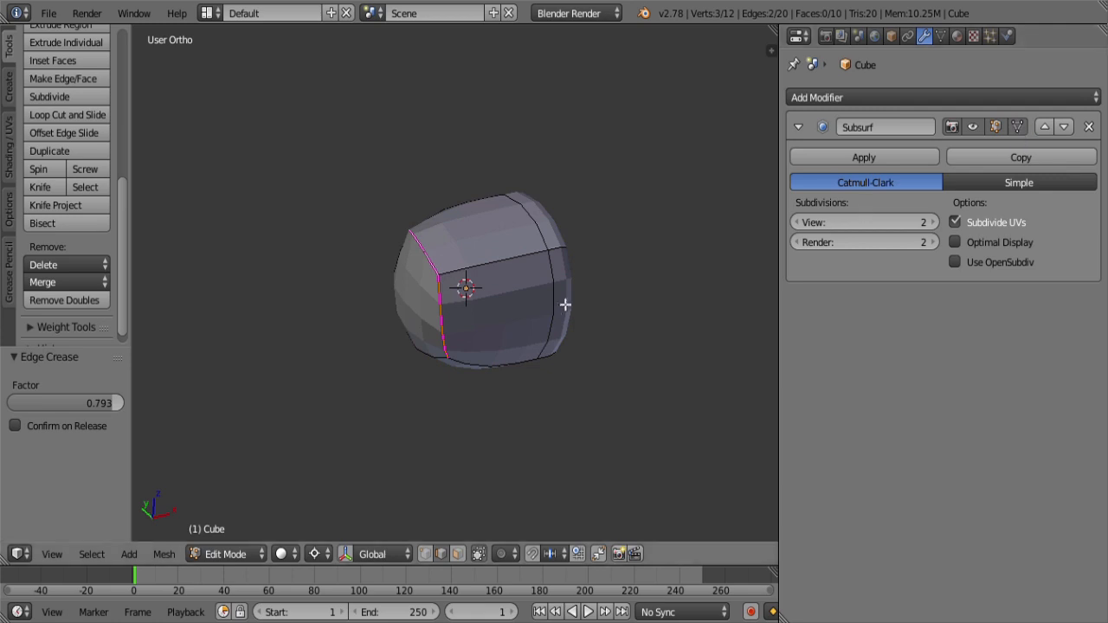
Step: Select a cage vertex beside the extruded side face and try moving it along the X axis
right_click(438, 277)
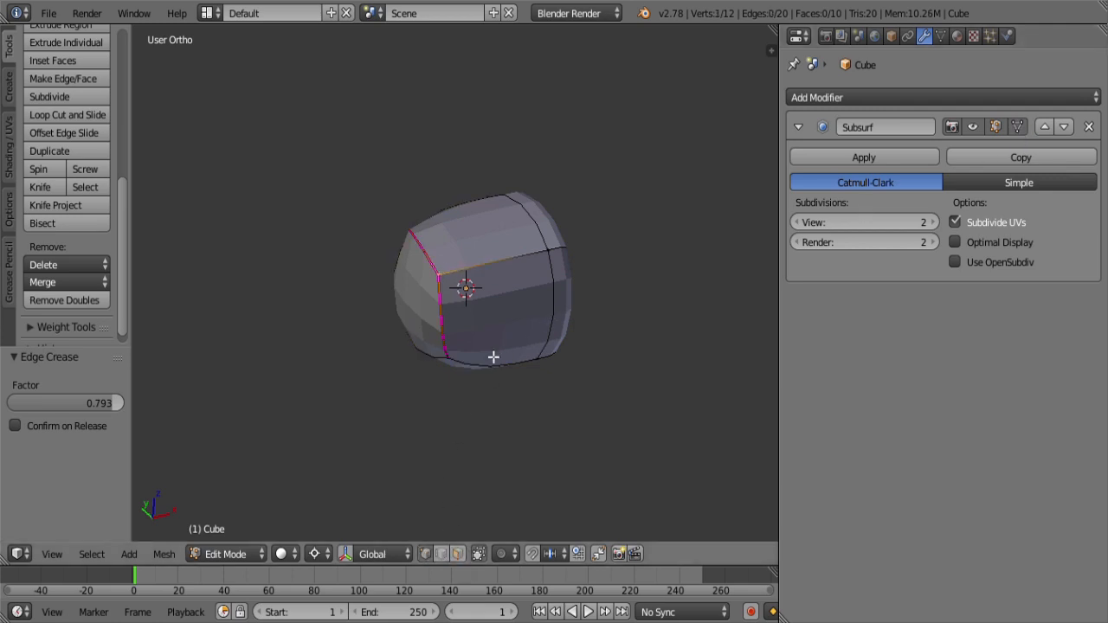
scroll(511, 358, up, 5)
middle_drag(562, 360, 442, 384)
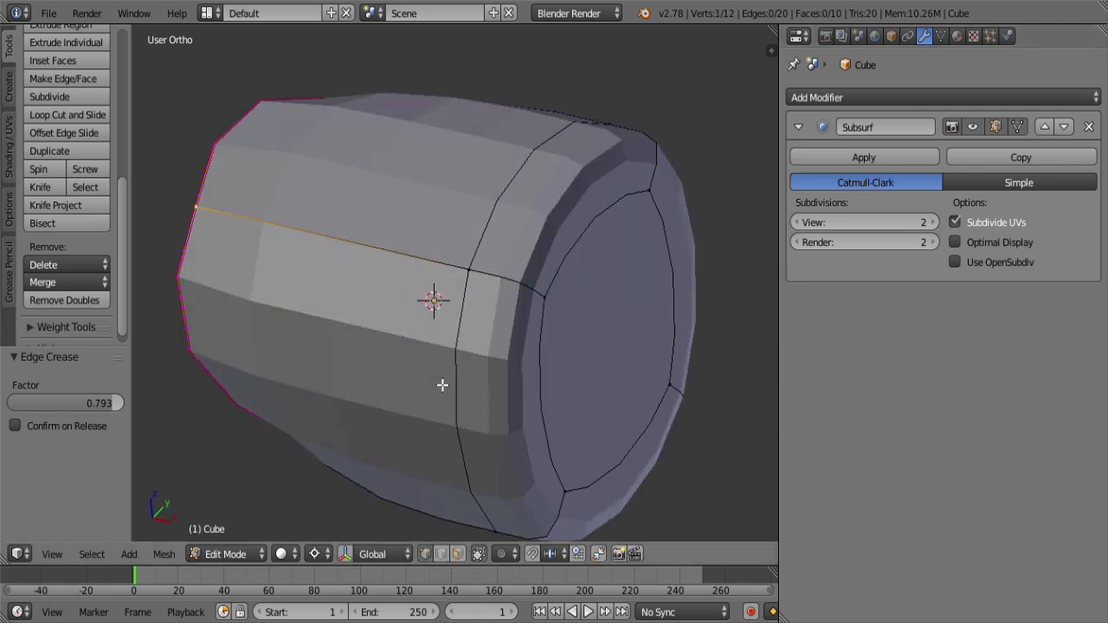
right_click(551, 301)
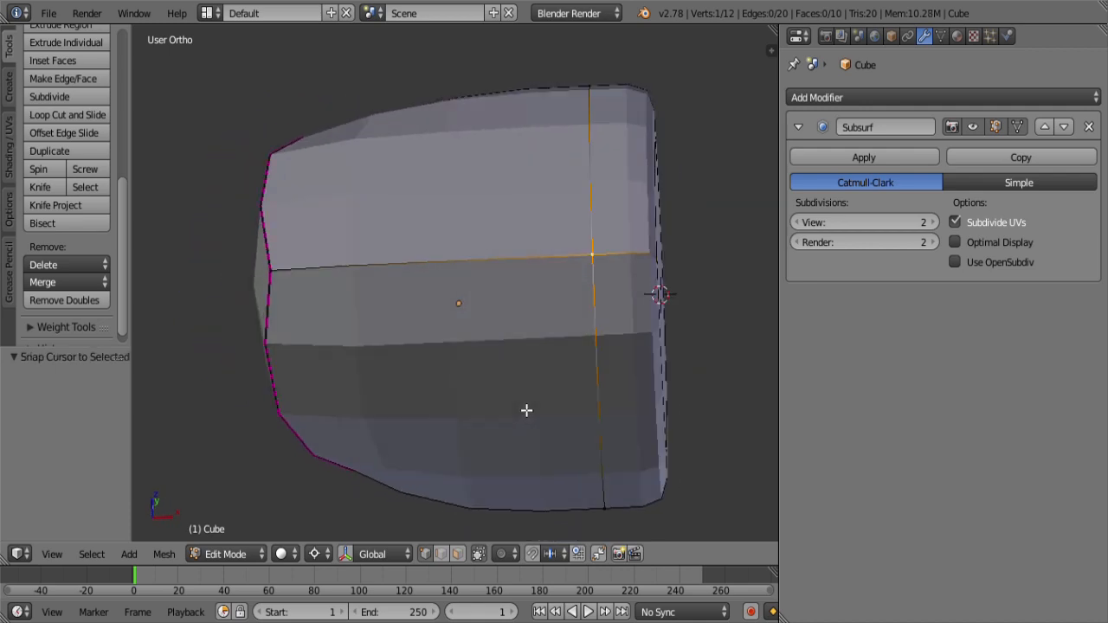
middle_drag(527, 410, 522, 407)
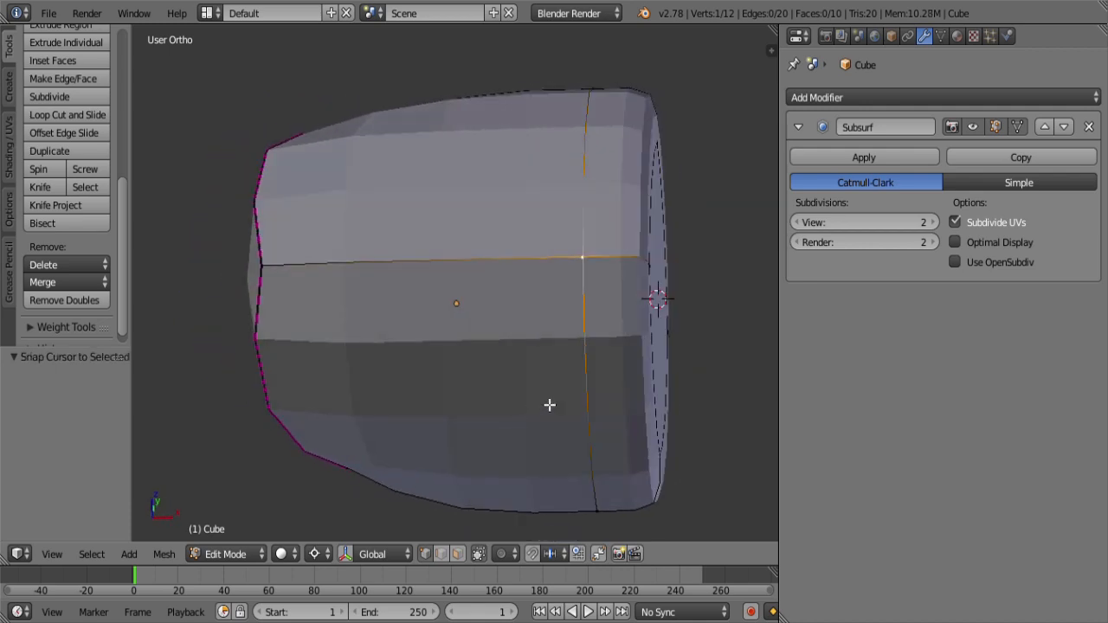
key(g)
key(x)
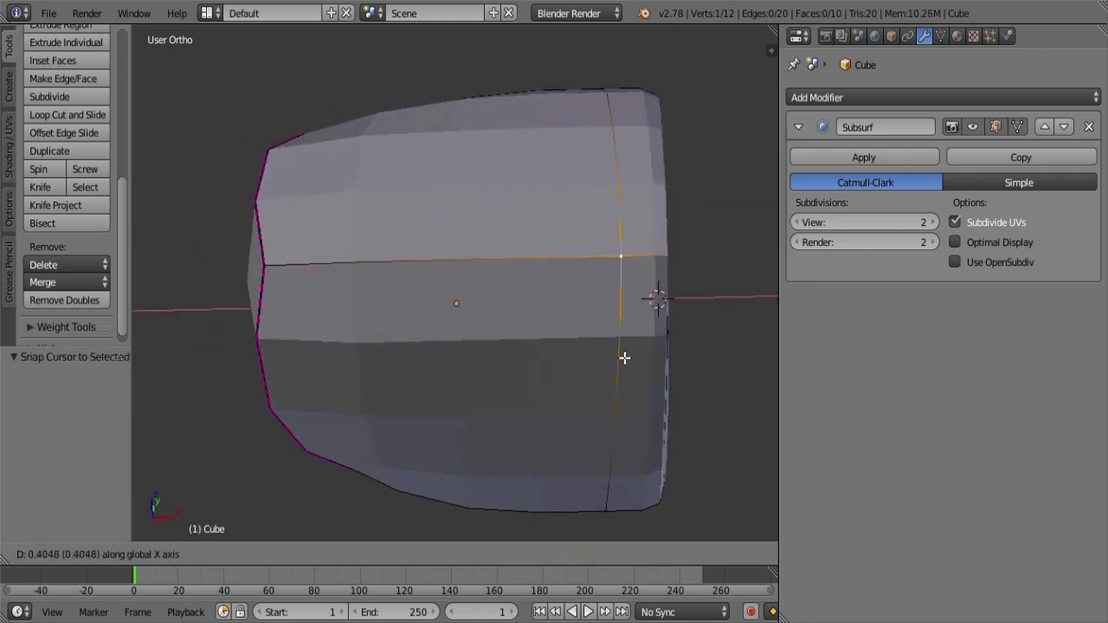
click(582, 364)
scroll(584, 362, down, 4)
middle_drag(605, 371, 478, 373)
scroll(478, 373, up, 4)
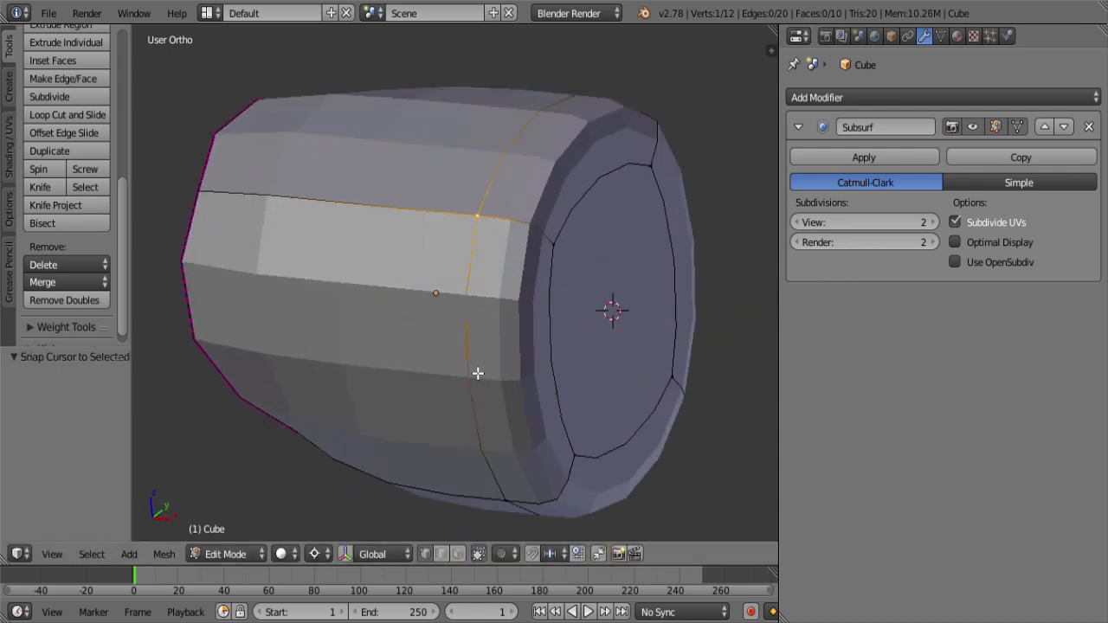
scroll(477, 373, down, 4)
Step: Disable the Subsurf modifier's edit cage adjustment and its viewport display
click(1017, 128)
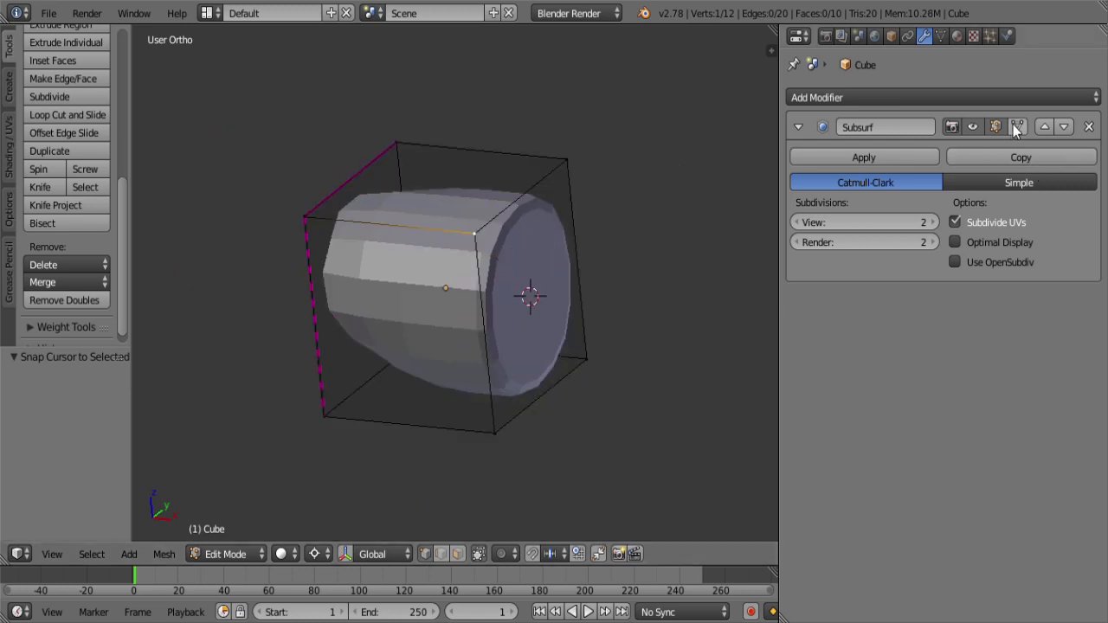
click(974, 128)
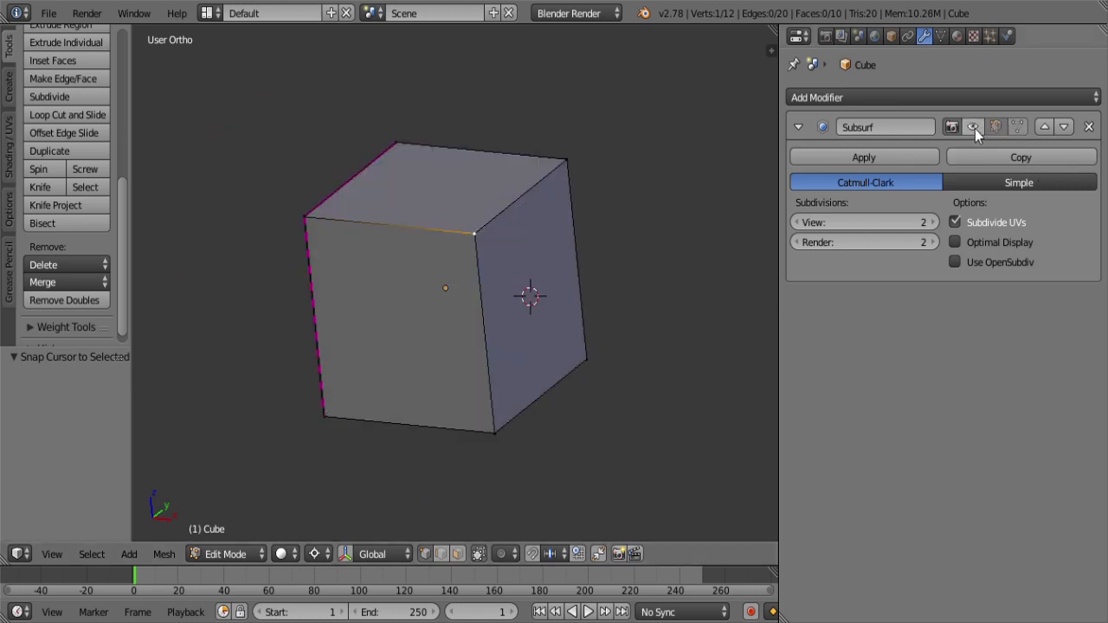
middle_drag(494, 271, 520, 342)
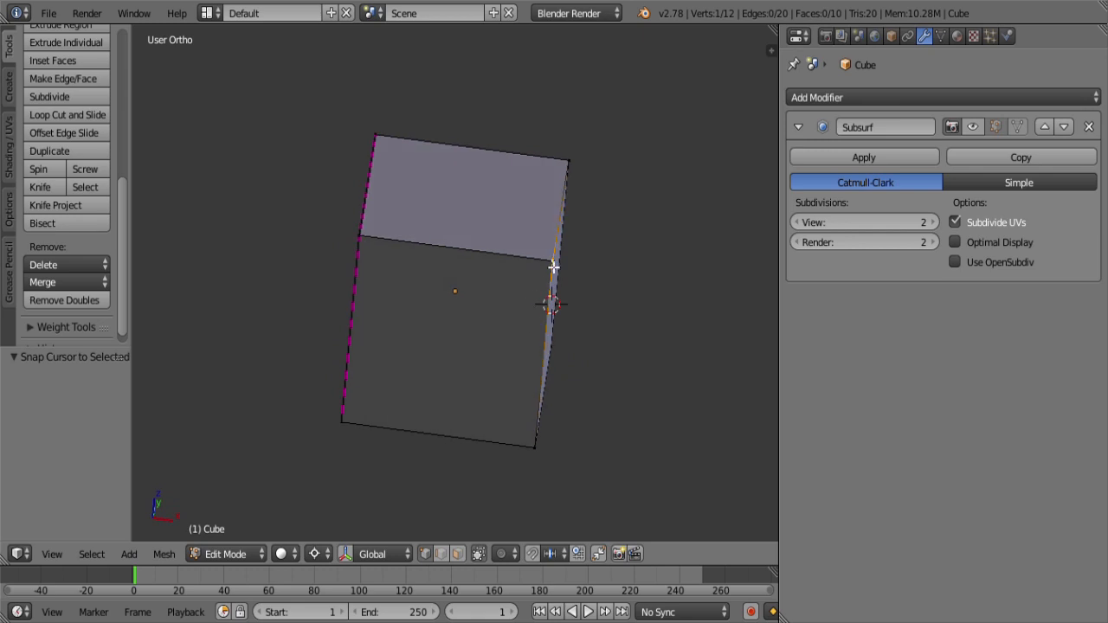
scroll(510, 348, down, 3)
Step: Return the cube to Object Mode and re-enable the Subsurf modifier's viewport display
key(Tab)
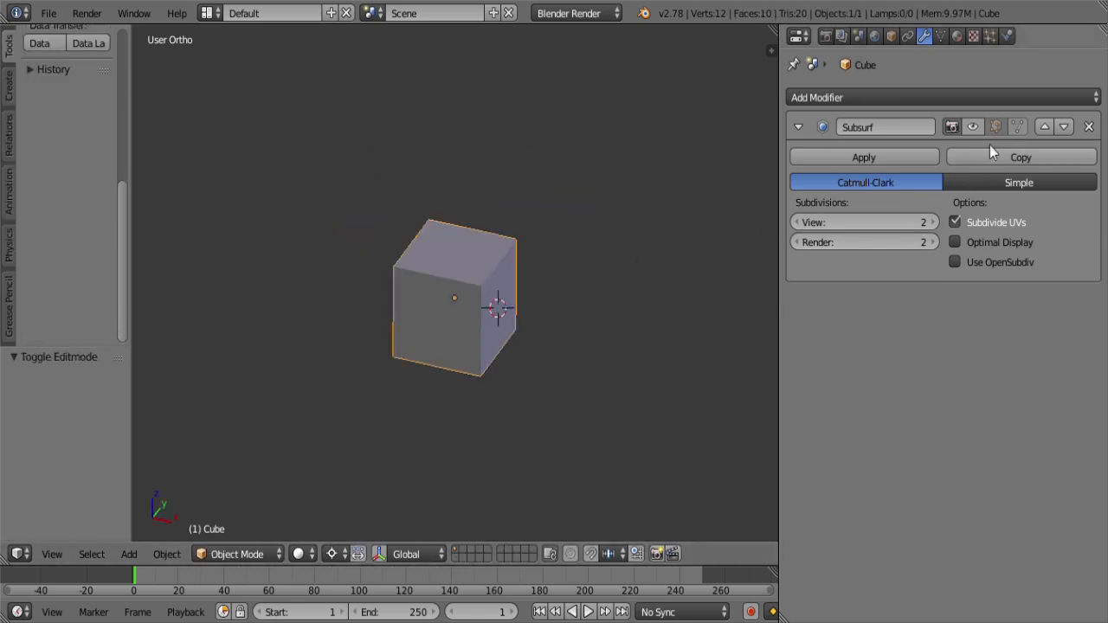
click(972, 127)
middle_drag(508, 353, 1104, 158)
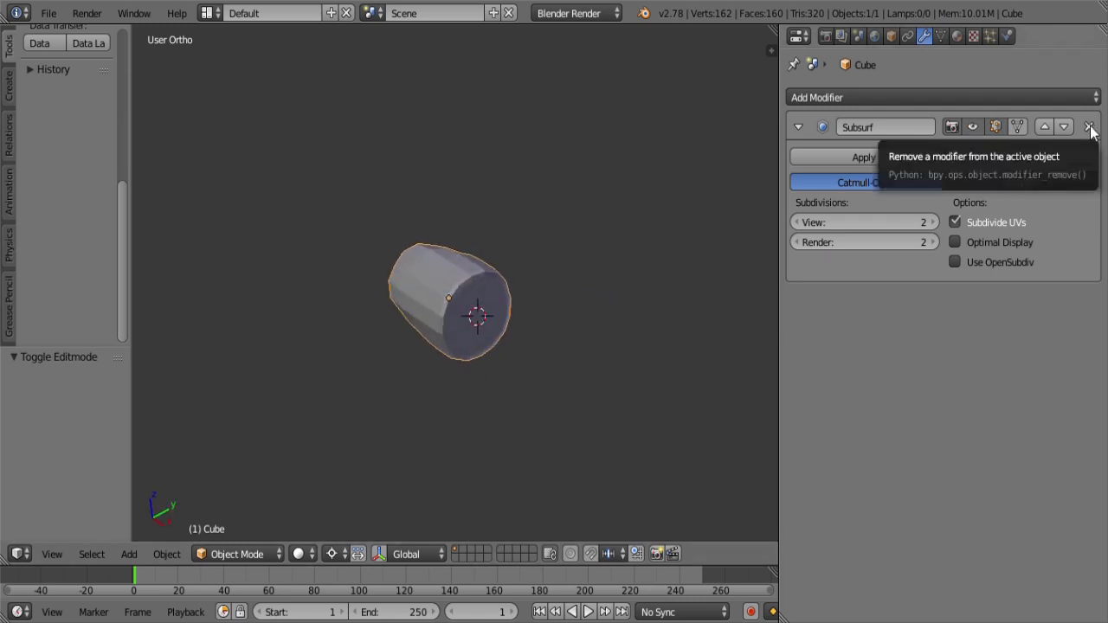
Step: Remove the Subsurf modifier from the cube, and undo the removal
click(1090, 127)
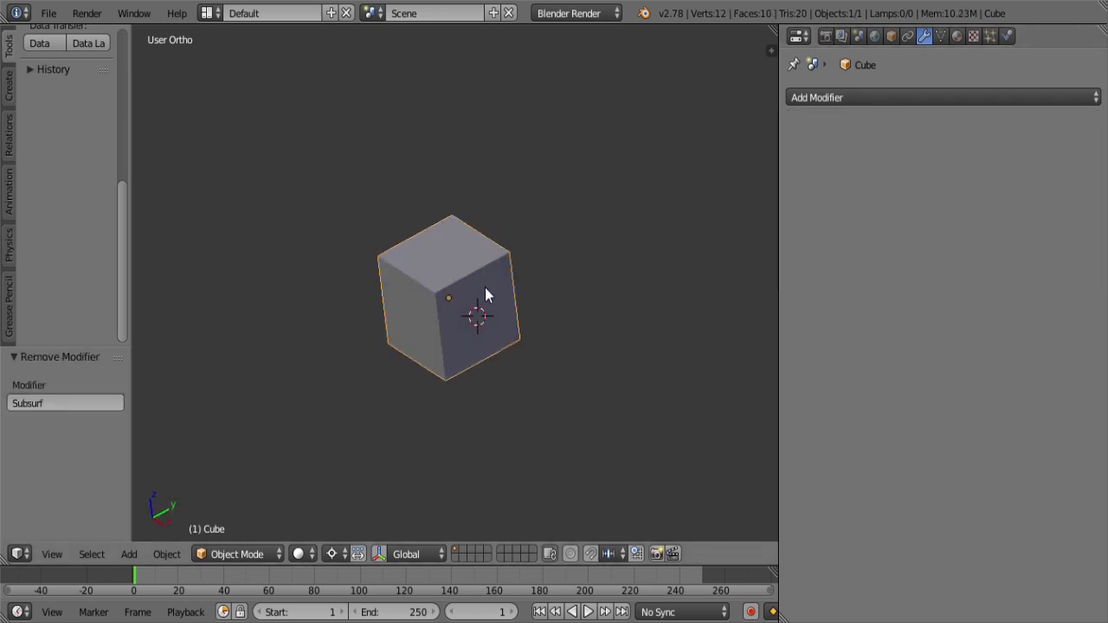
key(ctrl+z)
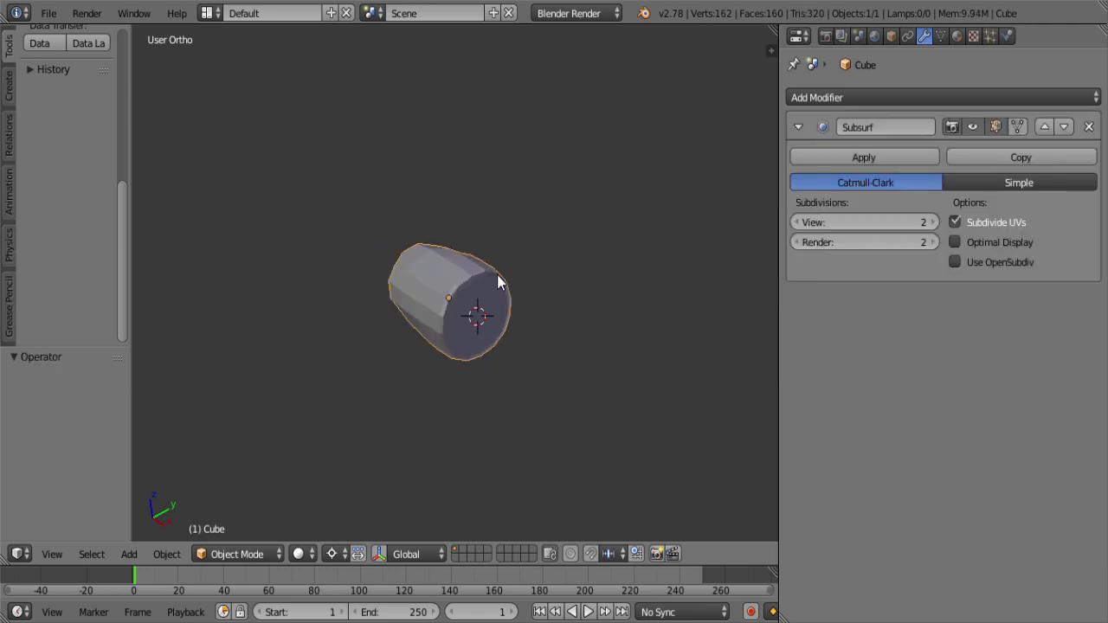
middle_drag(529, 299, 576, 363)
scroll(476, 372, up, 6)
scroll(491, 313, down, 1)
scroll(491, 320, down, 3)
Step: Apply the Subsurf modifier to the cube and inspect the resulting mesh in Edit Mode
click(900, 157)
key(Tab)
scroll(485, 332, up, 4)
scroll(554, 370, down, 6)
scroll(481, 376, up, 5)
middle_drag(481, 376, 585, 330)
scroll(584, 330, down, 3)
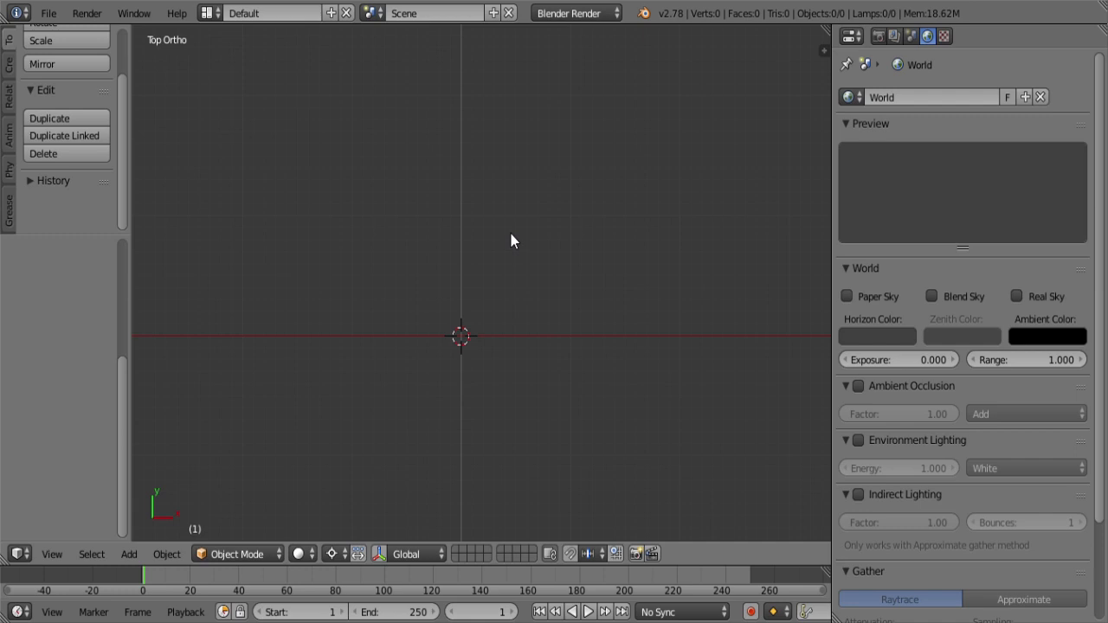
Step: Add a Bezier curve to the empty scene and frame it in the view
key(shift+a)
mouse_move(510, 234)
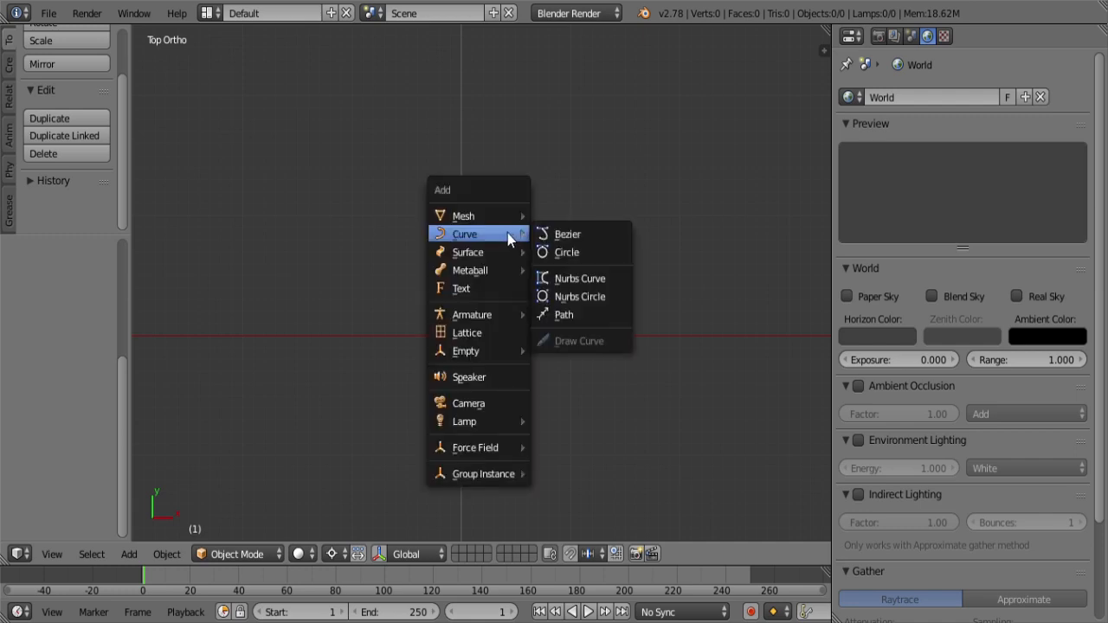
click(588, 235)
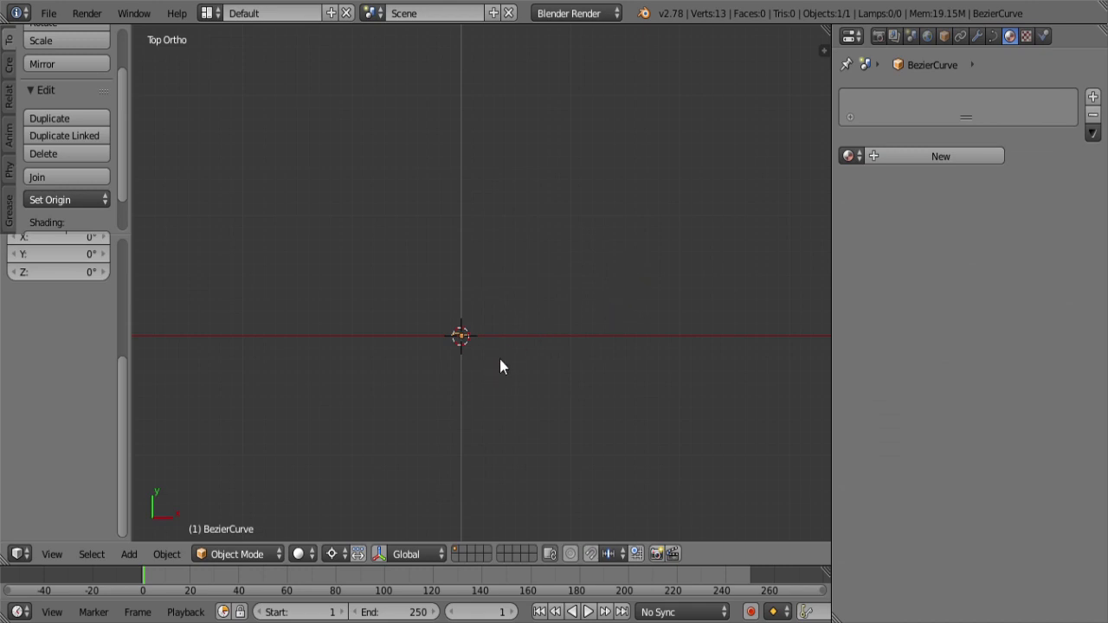
key(KP_Decimal)
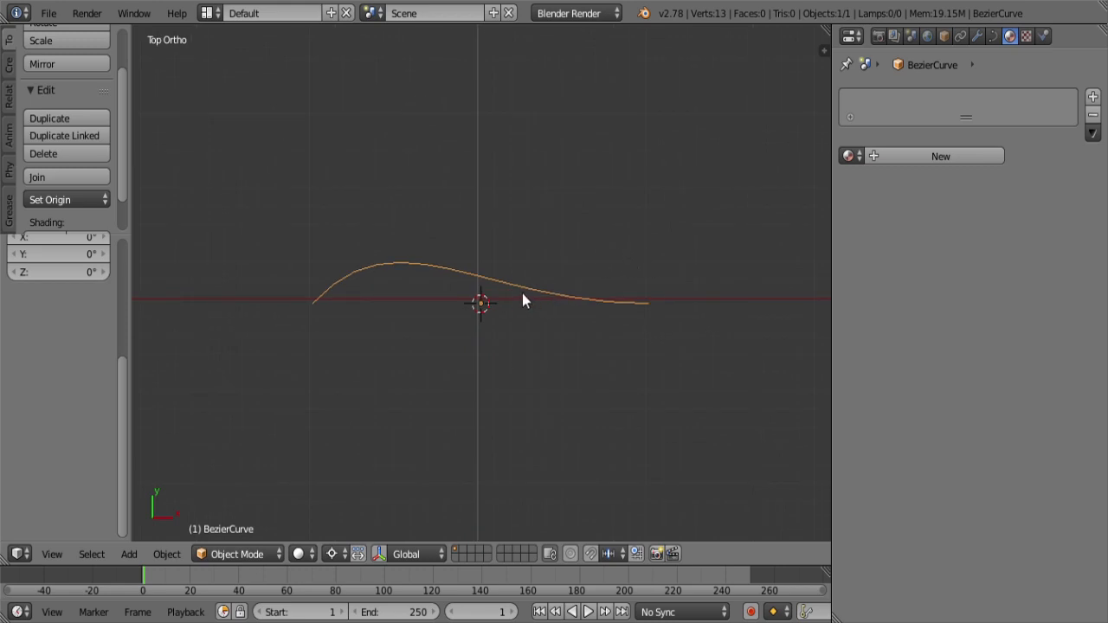
Step: Enter Edit Mode on the curve, swing its start point's inner handle below the X axis, and select that start point
key(Tab)
right_click(400, 215)
key(g)
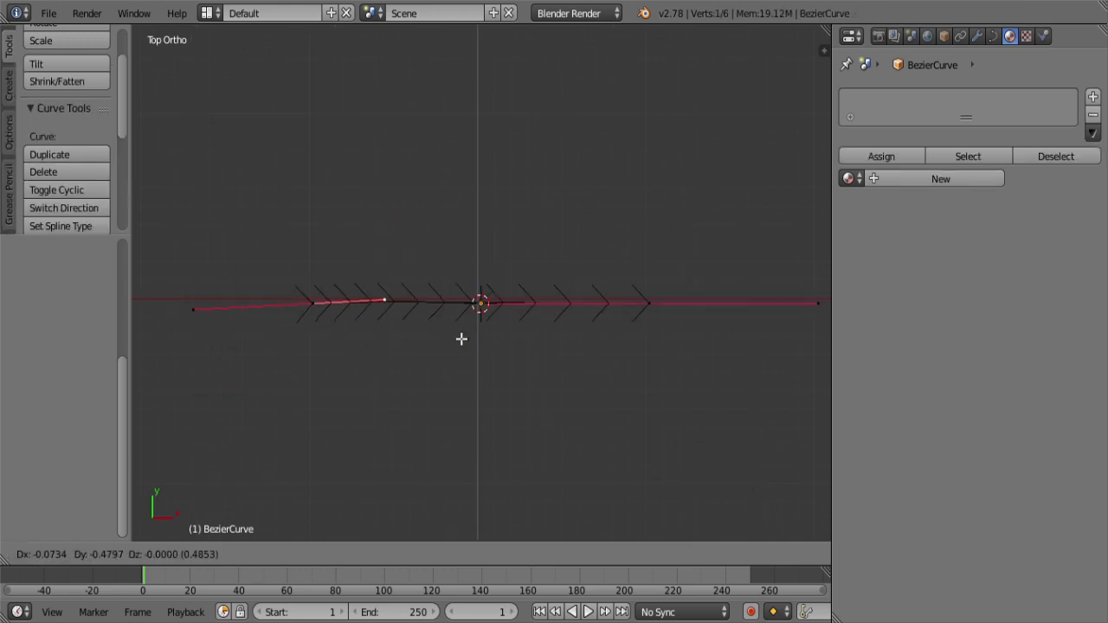
click(427, 401)
right_click(325, 303)
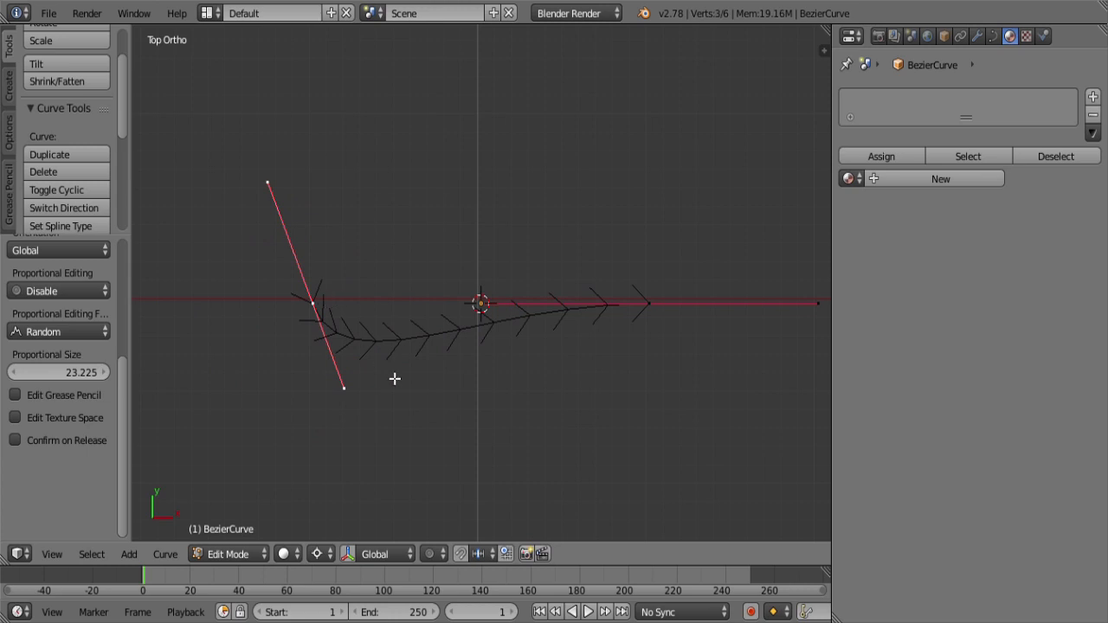
Step: Extrude a new control point upward from the curve's start, swing its lower handle outward to bend the segment, and leave Edit Mode
key(e)
click(410, 64)
scroll(408, 103, down, 3)
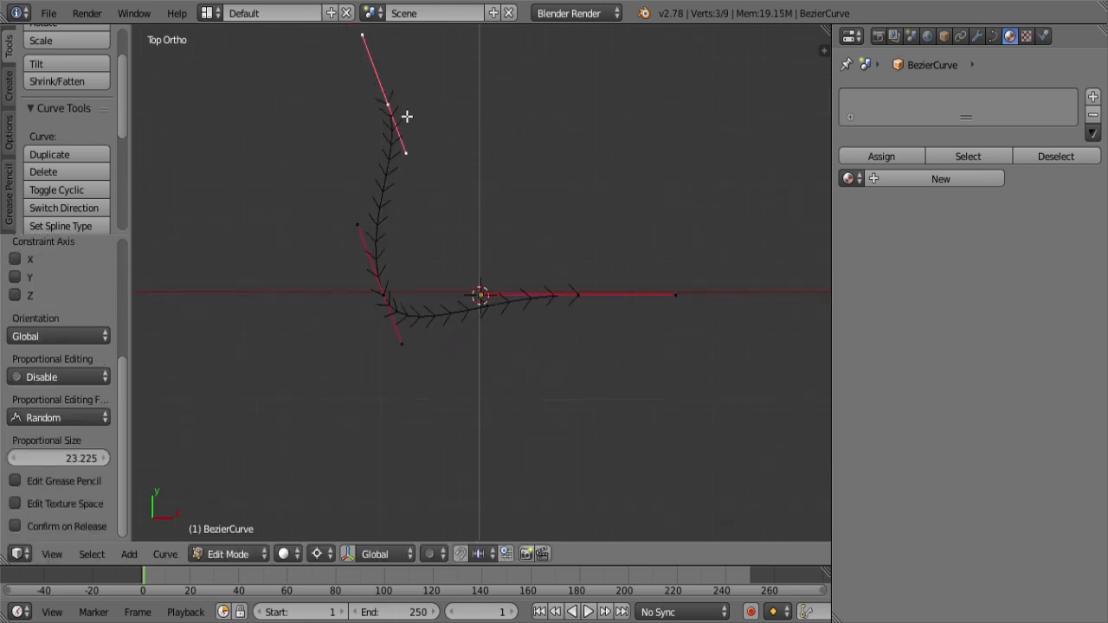
shift+middle_drag(407, 134, 405, 163)
right_click(404, 164)
key(g)
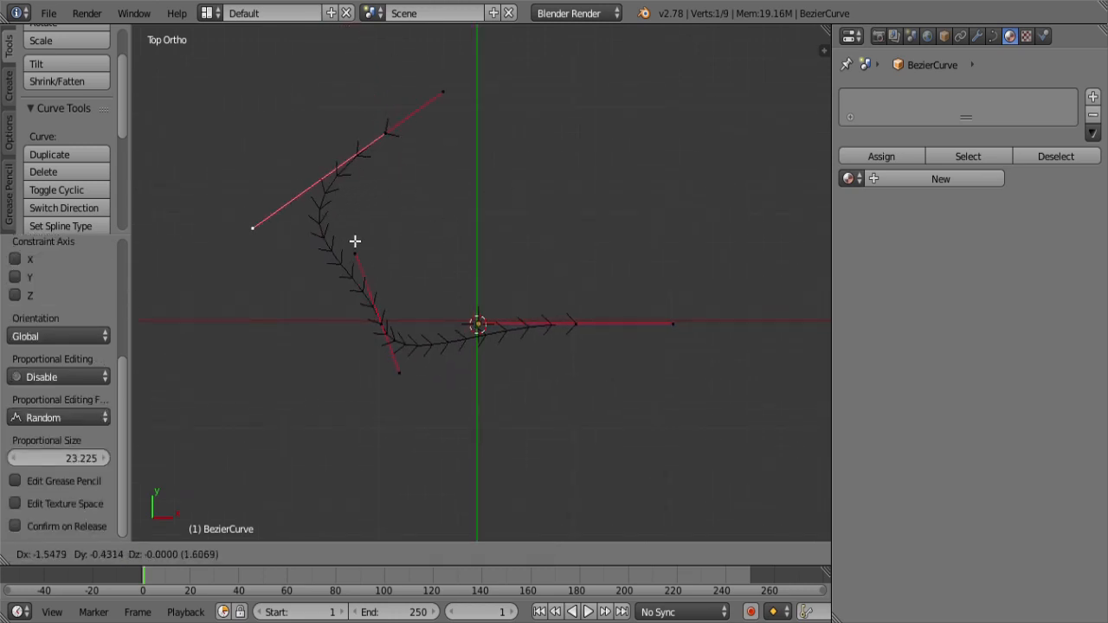
click(335, 217)
key(Tab)
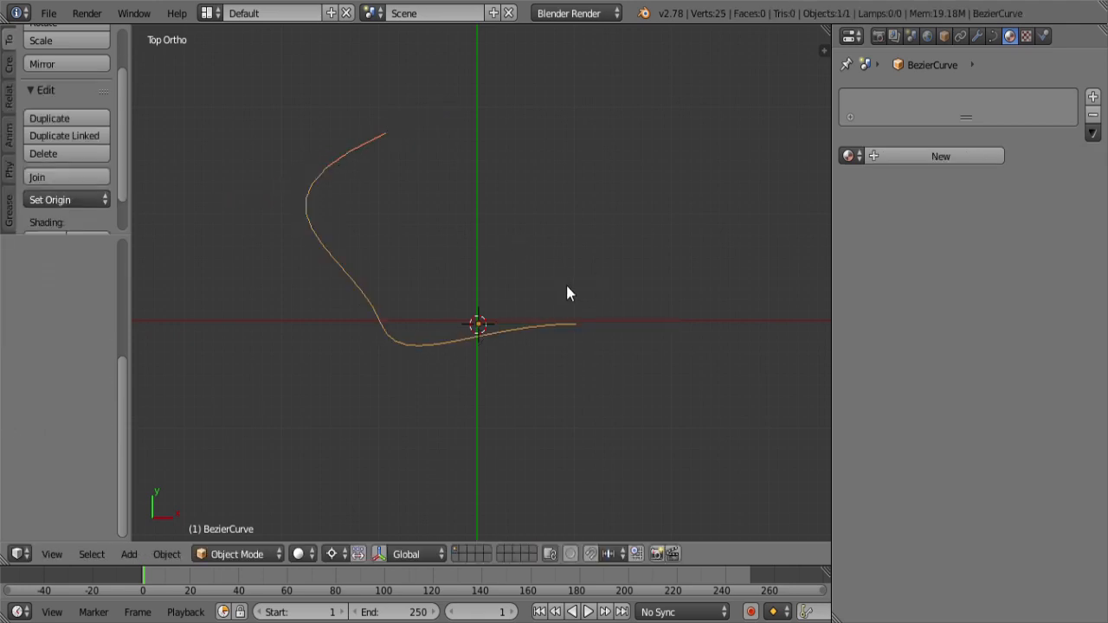
Step: Add a mesh circle, scale it down to a small ring, and move it clear of the Bezier curve toward positive X and Y
shift+middle_drag(561, 278, 496, 285)
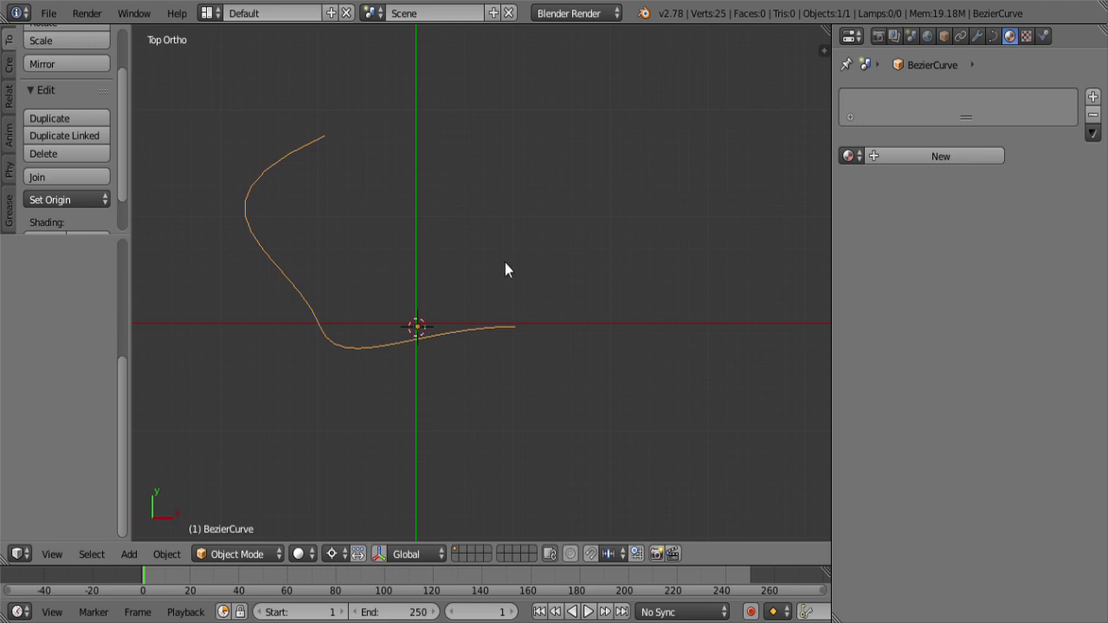
key(shift+a)
mouse_move(493, 245)
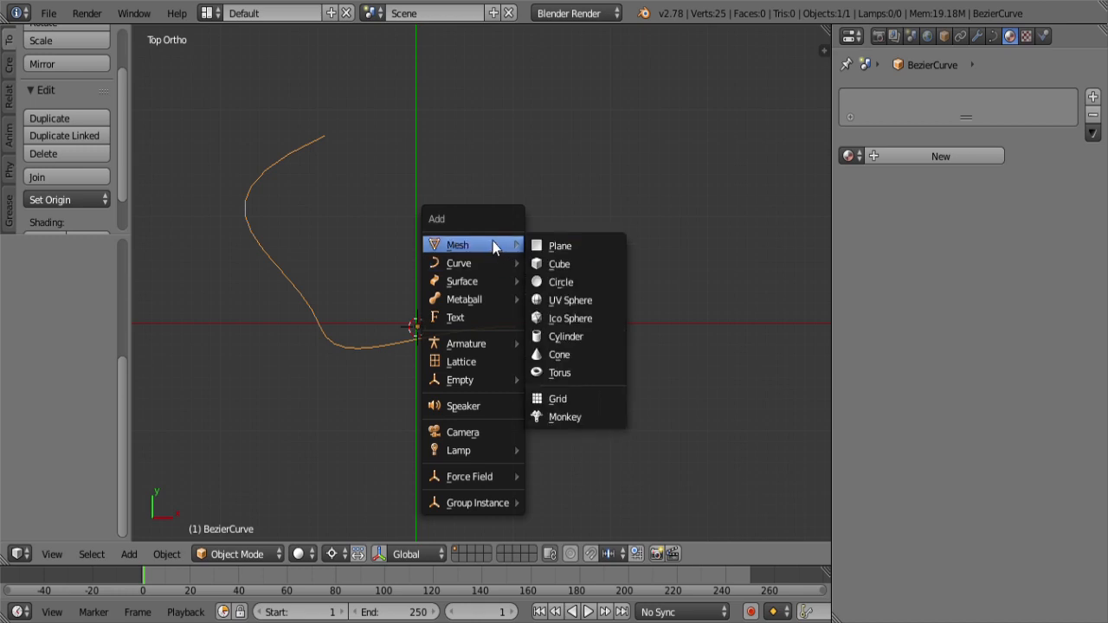
click(594, 282)
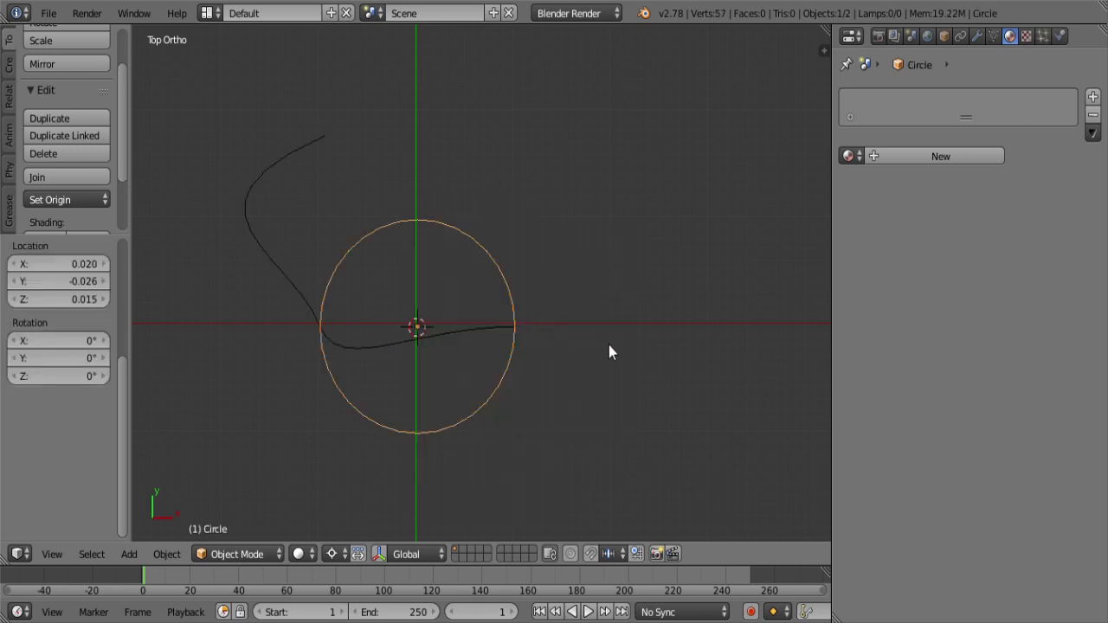
key(s)
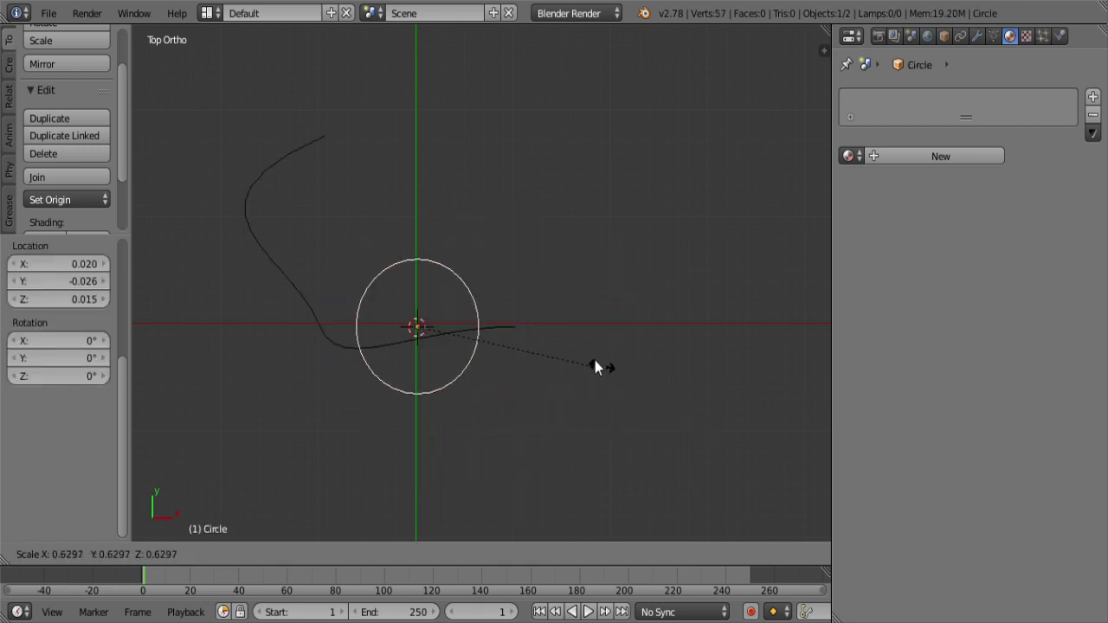
click(463, 345)
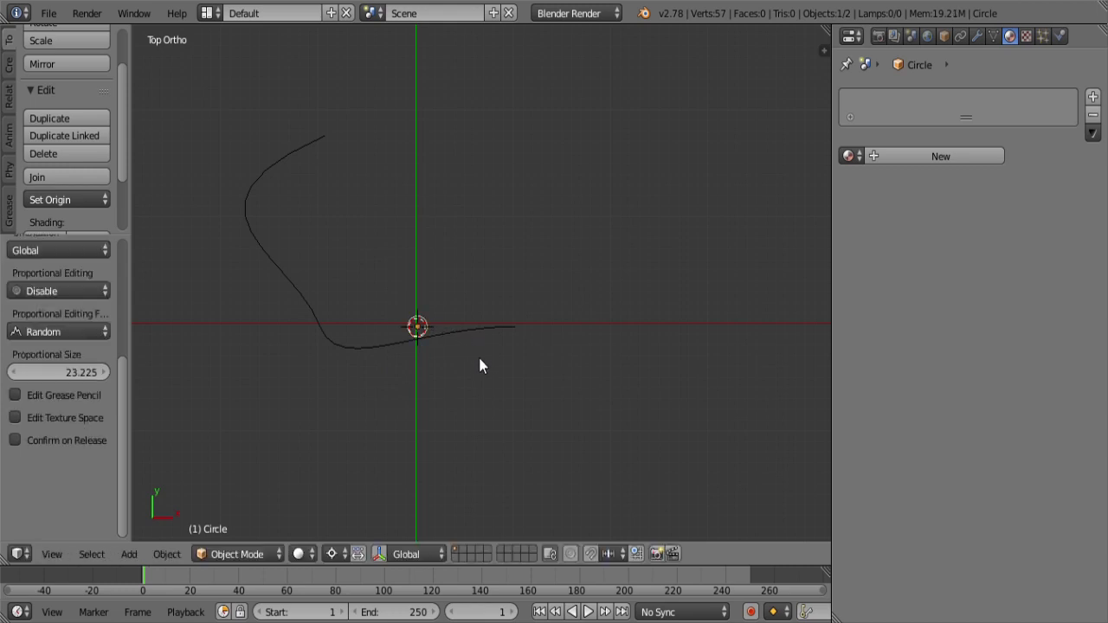
key(g)
click(604, 230)
Step: Convert the small mesh circle to a curve with Curve from Mesh/Text
right_click(494, 335)
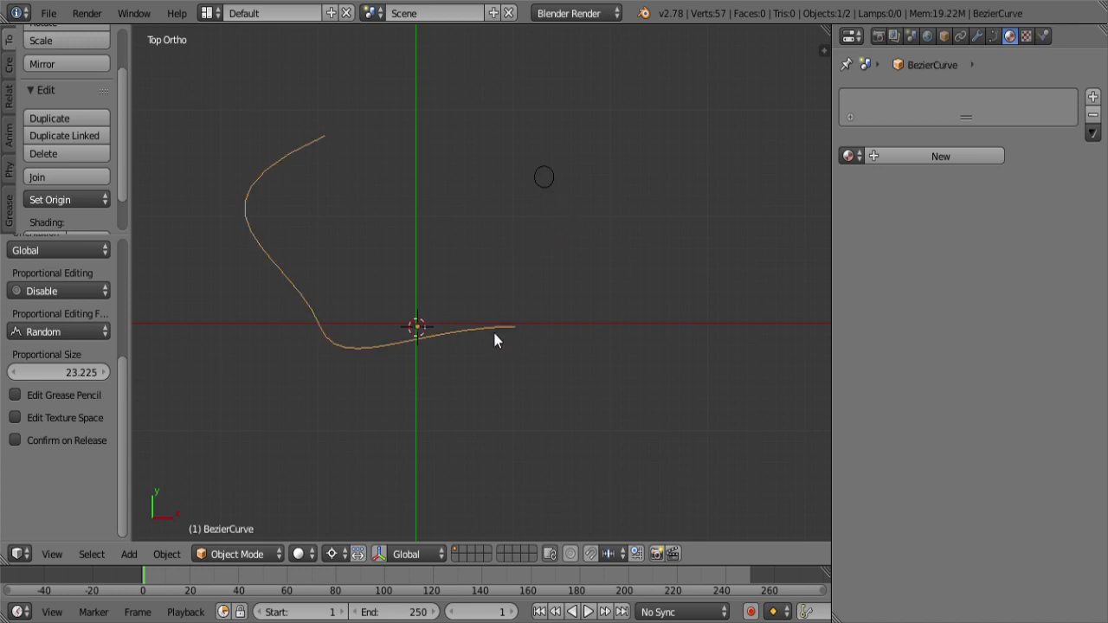
right_click(542, 184)
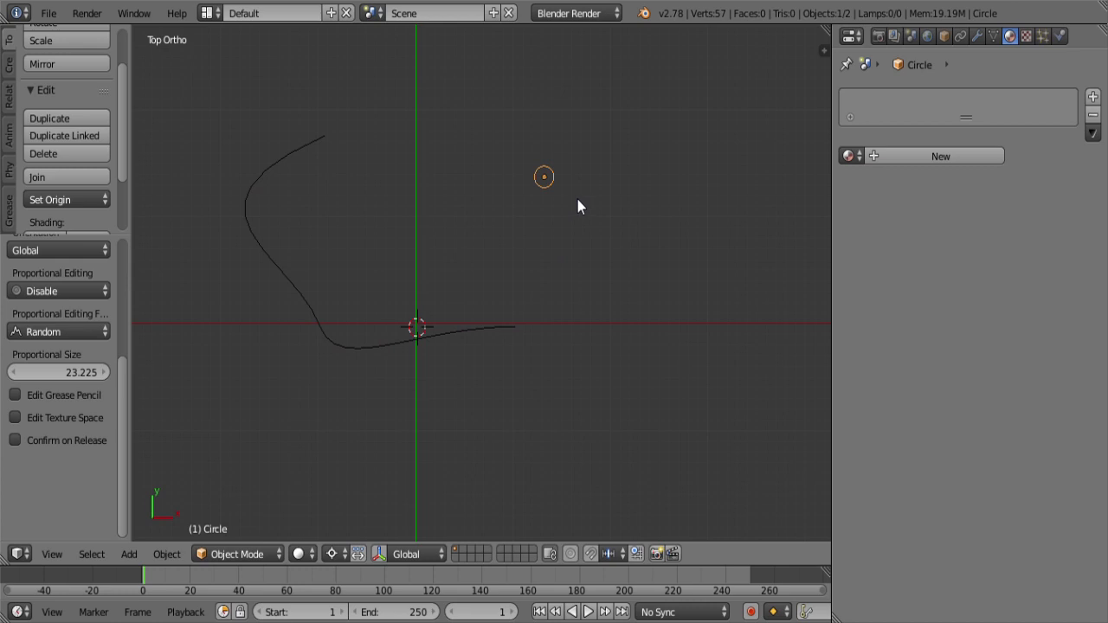
key(alt+c)
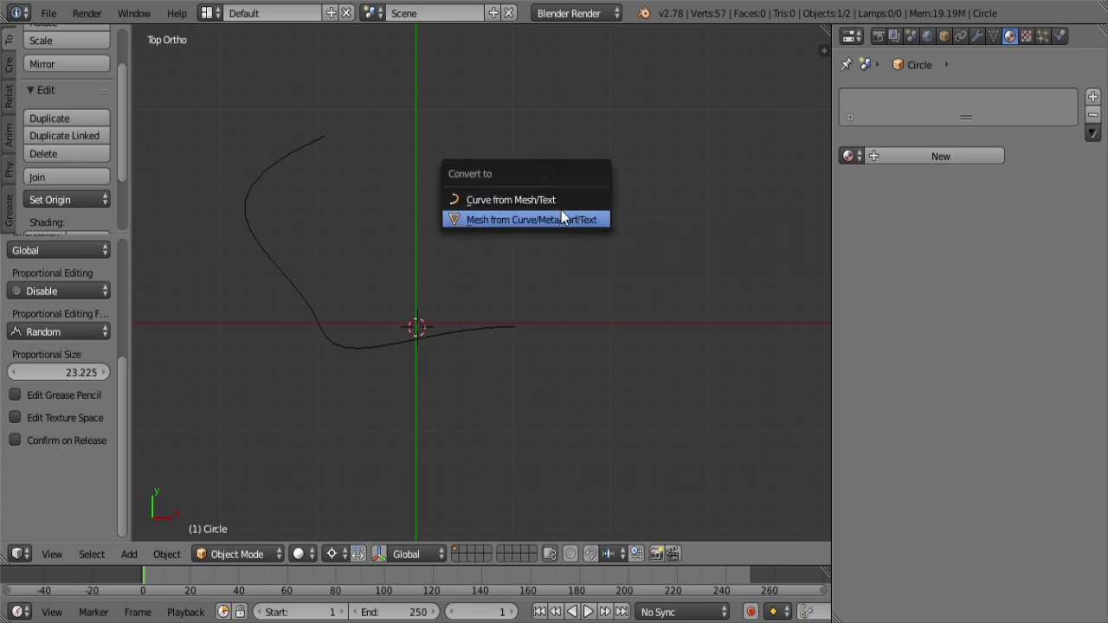
click(534, 200)
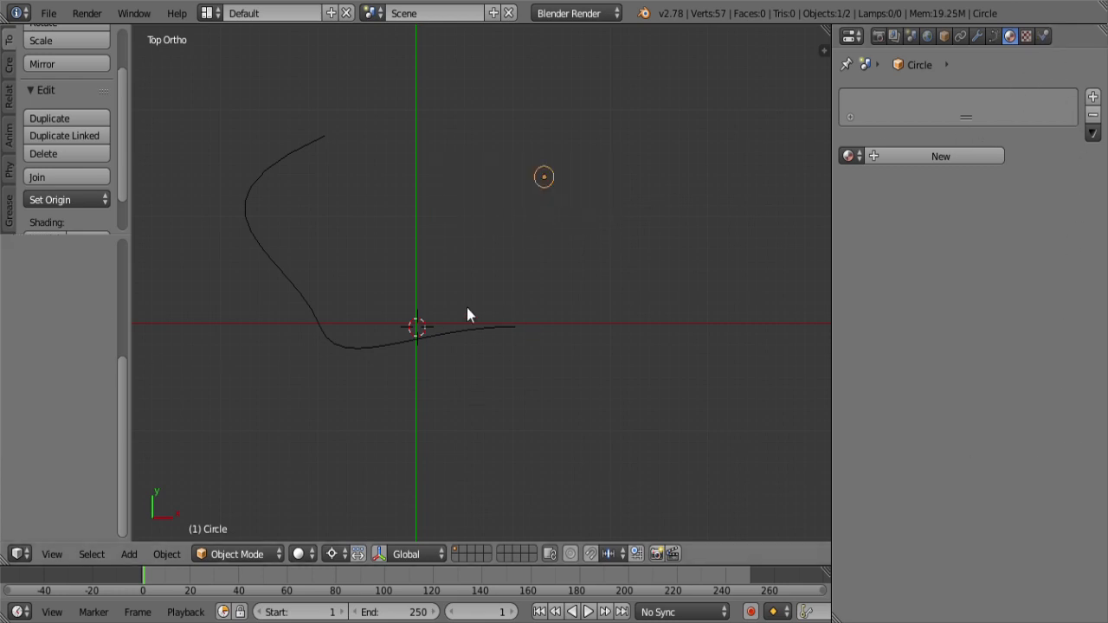
Step: Set Circle as the Bevel Object of the Bezier curve to give it a tubular profile
right_click(475, 329)
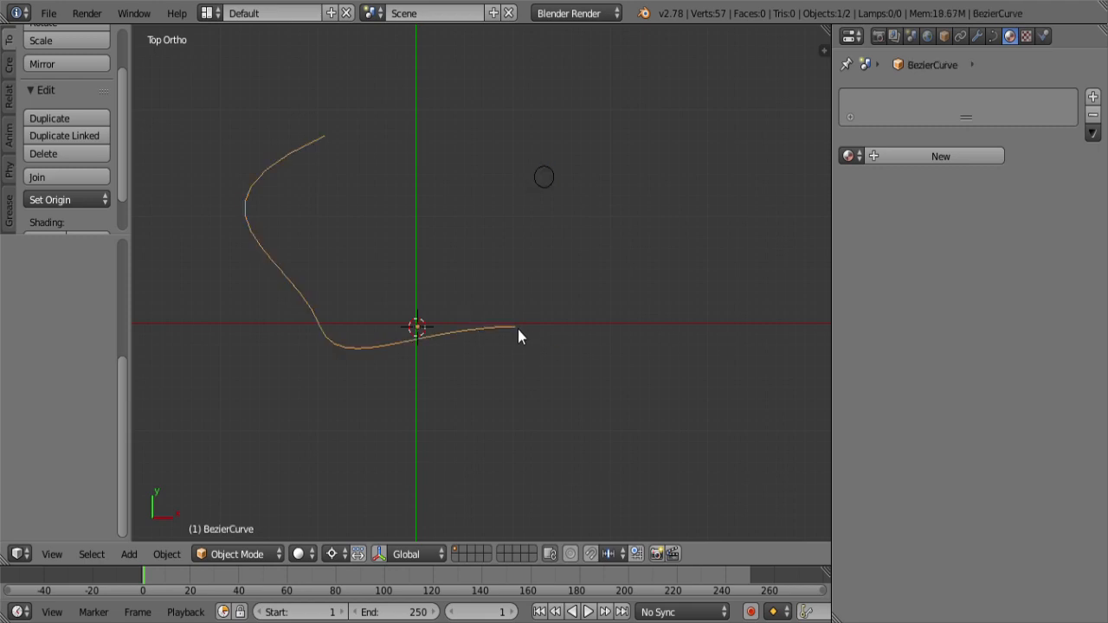
click(992, 37)
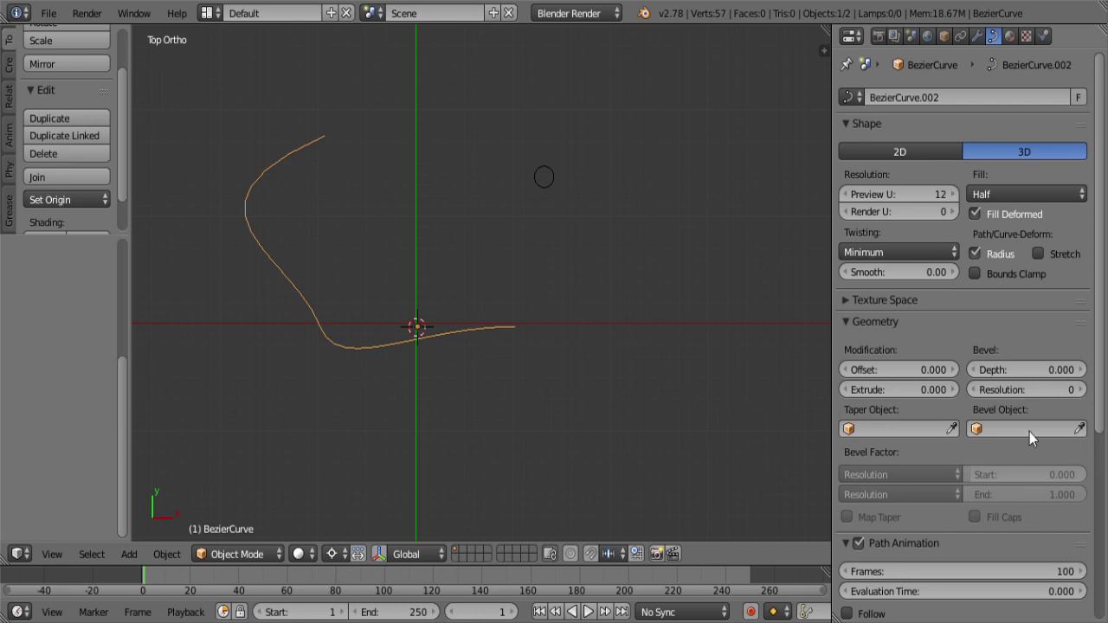
click(1029, 432)
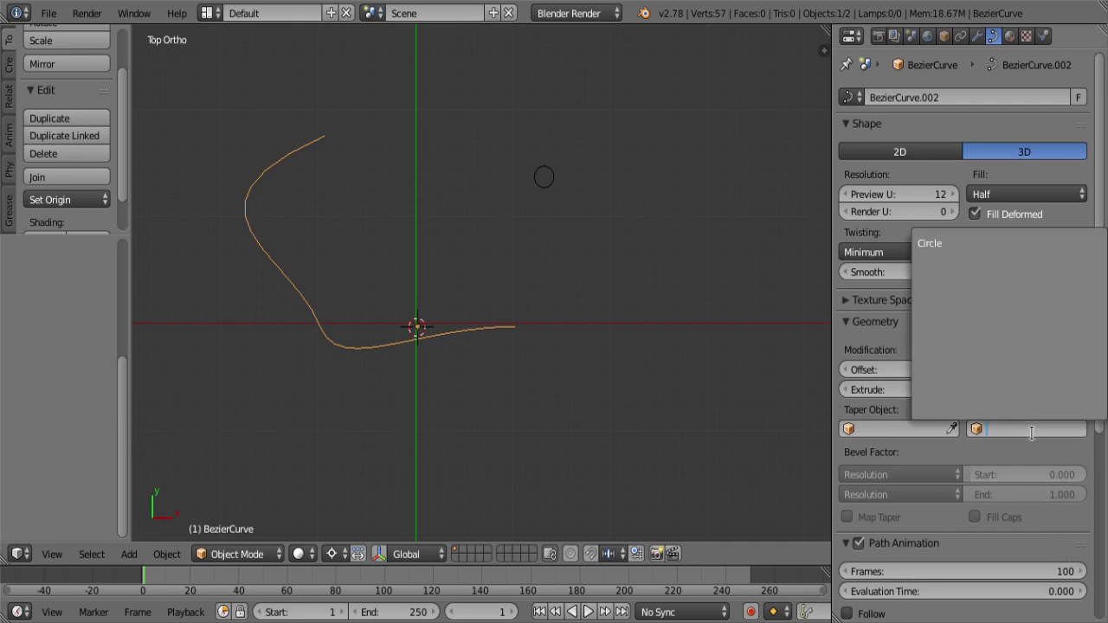
click(938, 243)
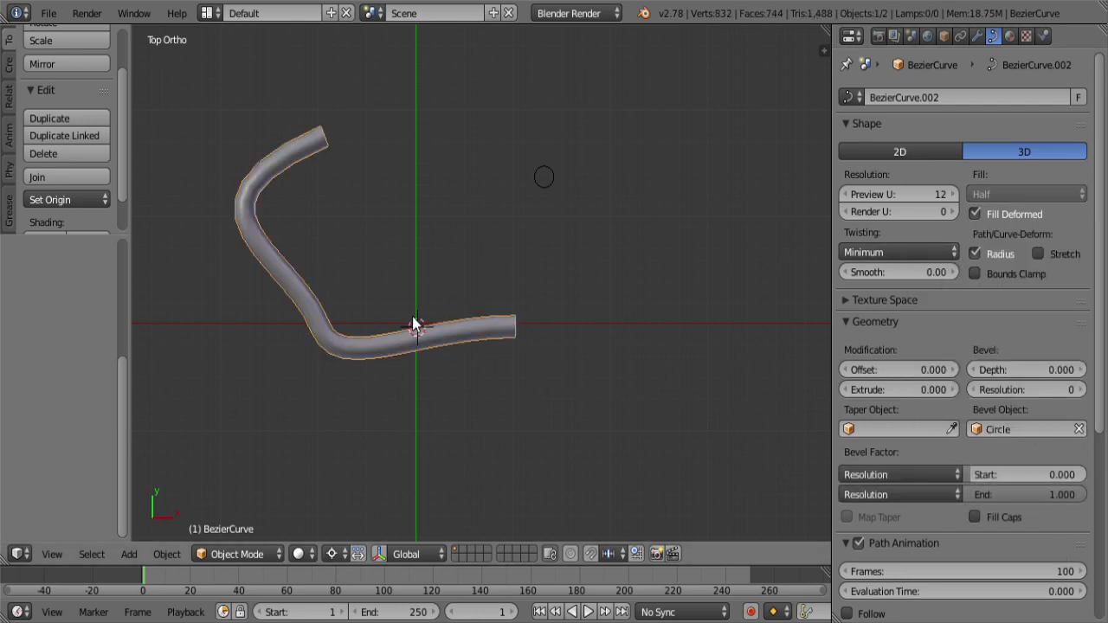
Step: In Edit Mode, swing the upper handle of the control point near the lower bend outward, nearly parallel to the X axis
key(Tab)
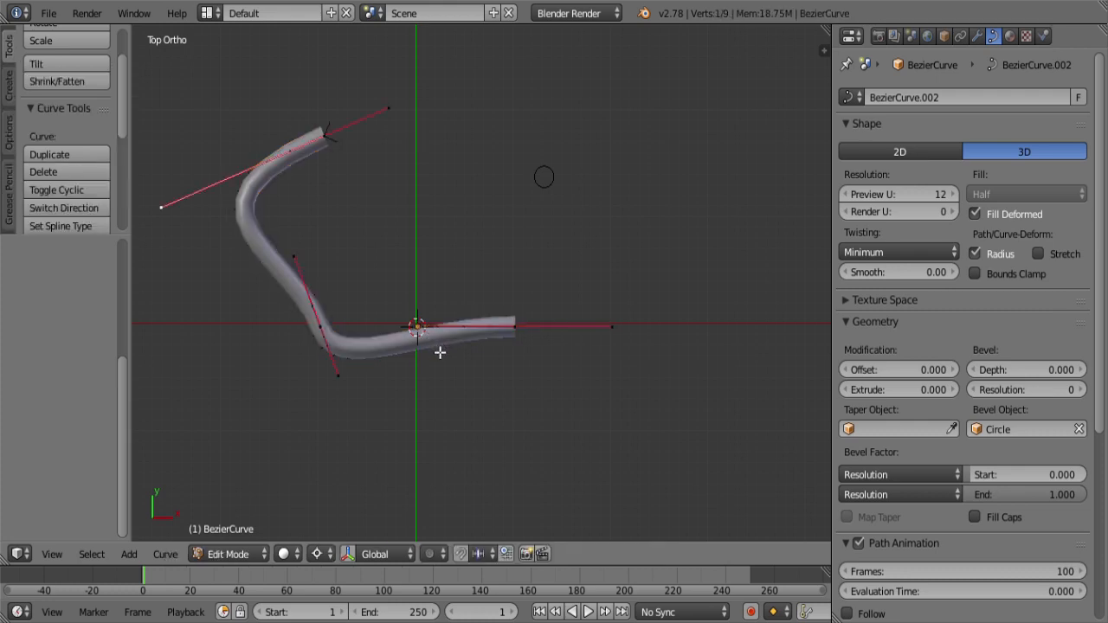
right_click(315, 325)
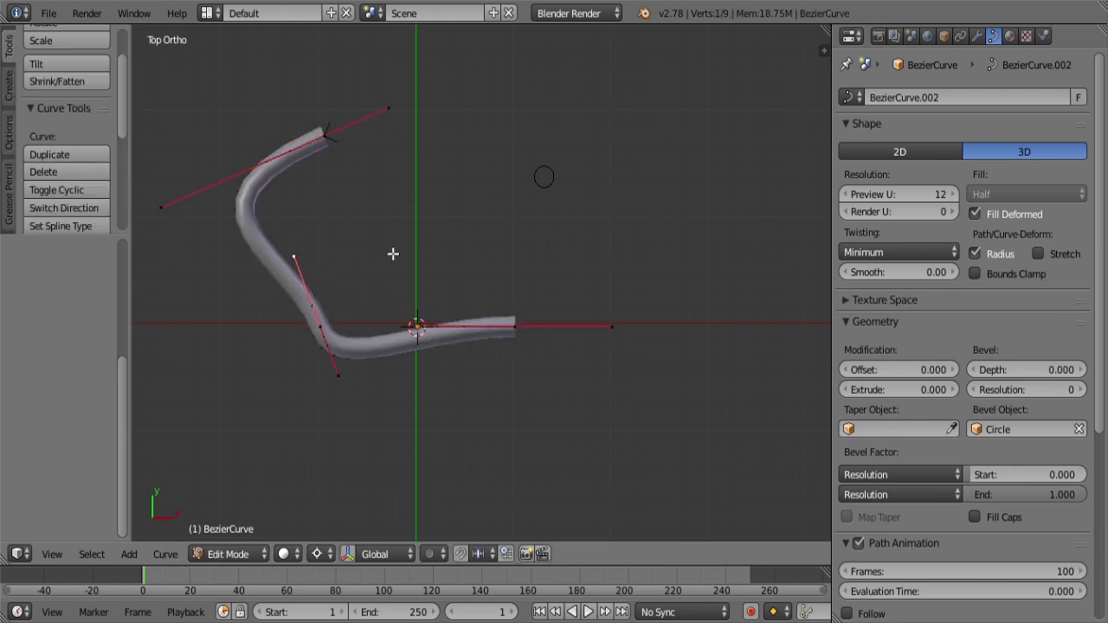
key(g)
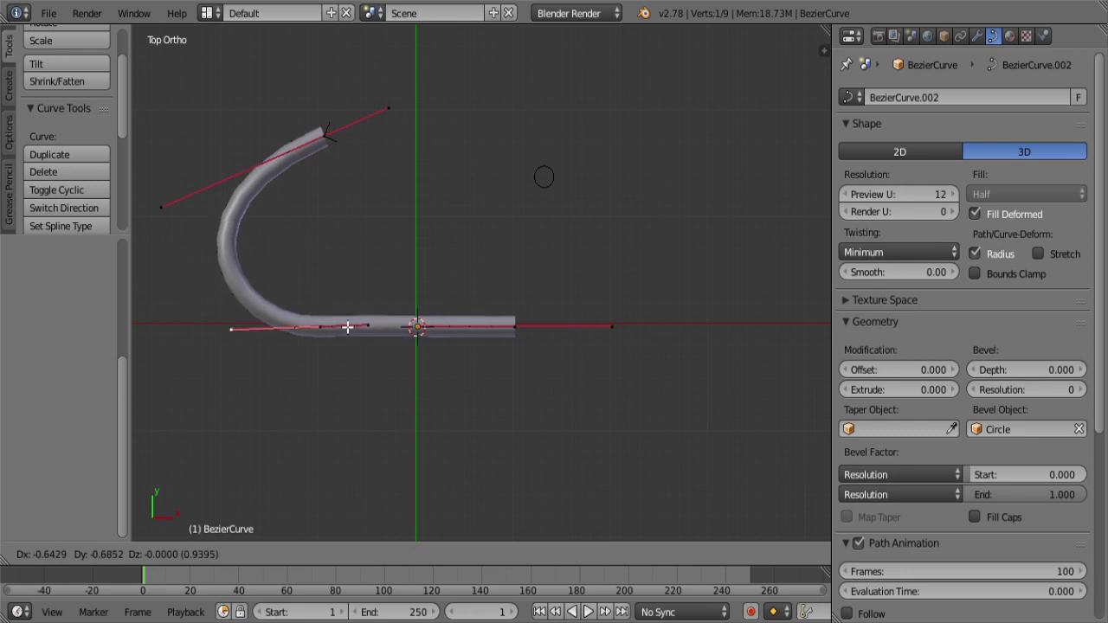
click(370, 316)
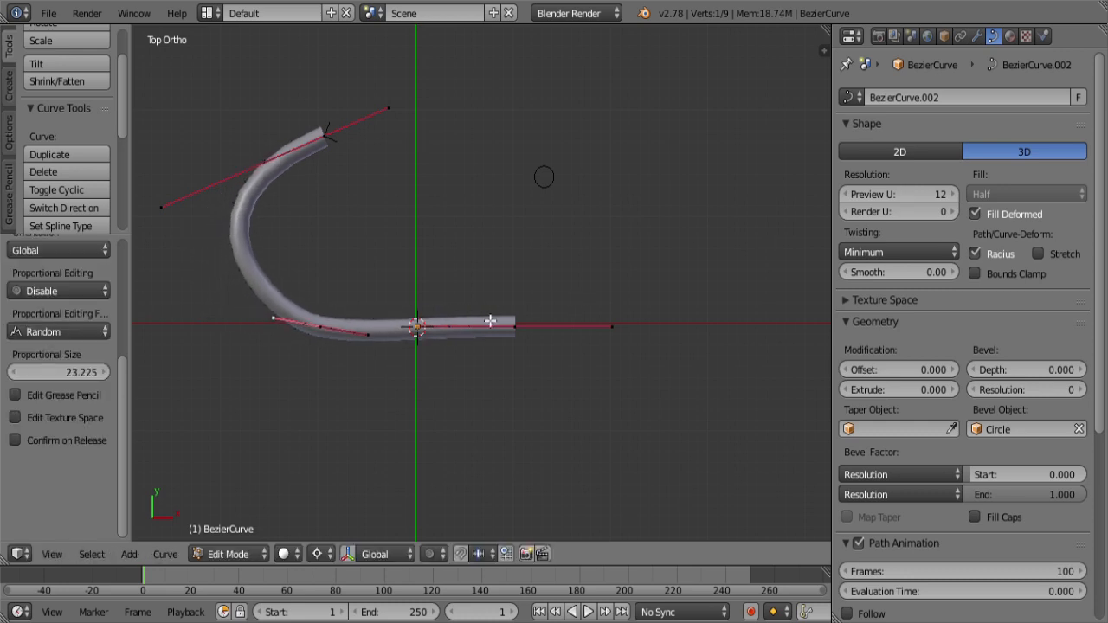
Step: Extrude another control point from the tube's upper end toward positive X and raise its inner handle to arch the segment
right_click(359, 150)
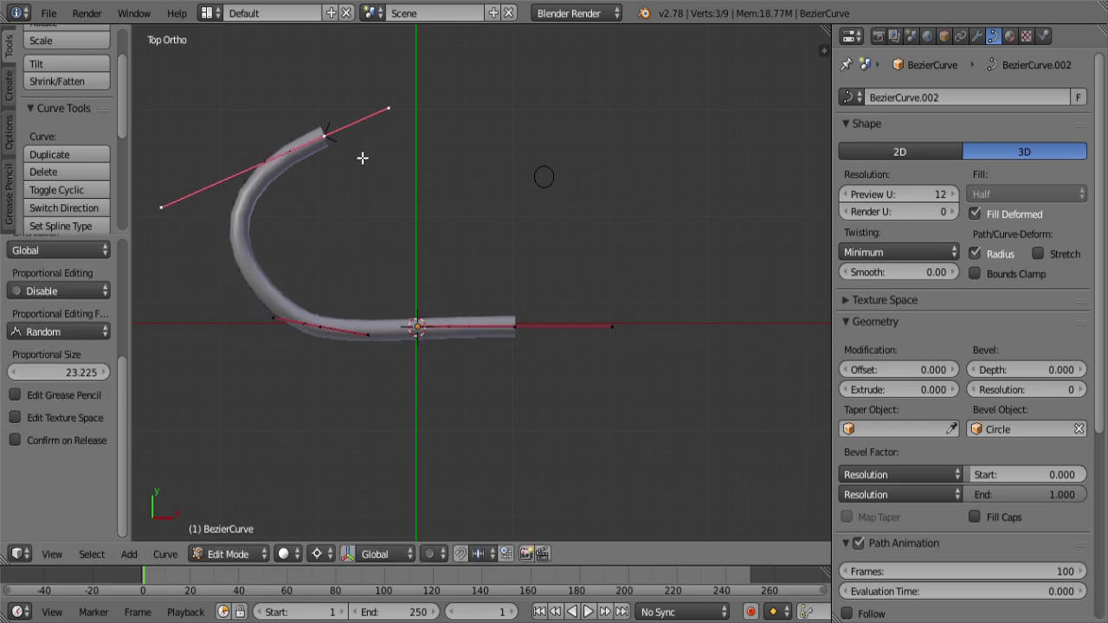
key(e)
click(586, 122)
right_click(384, 172)
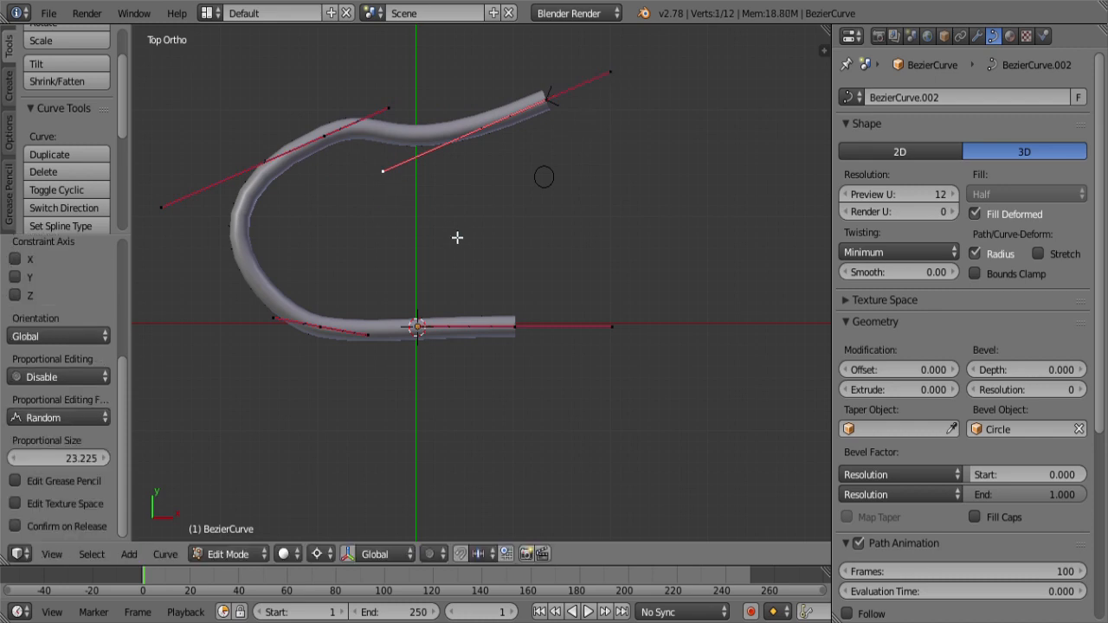
key(g)
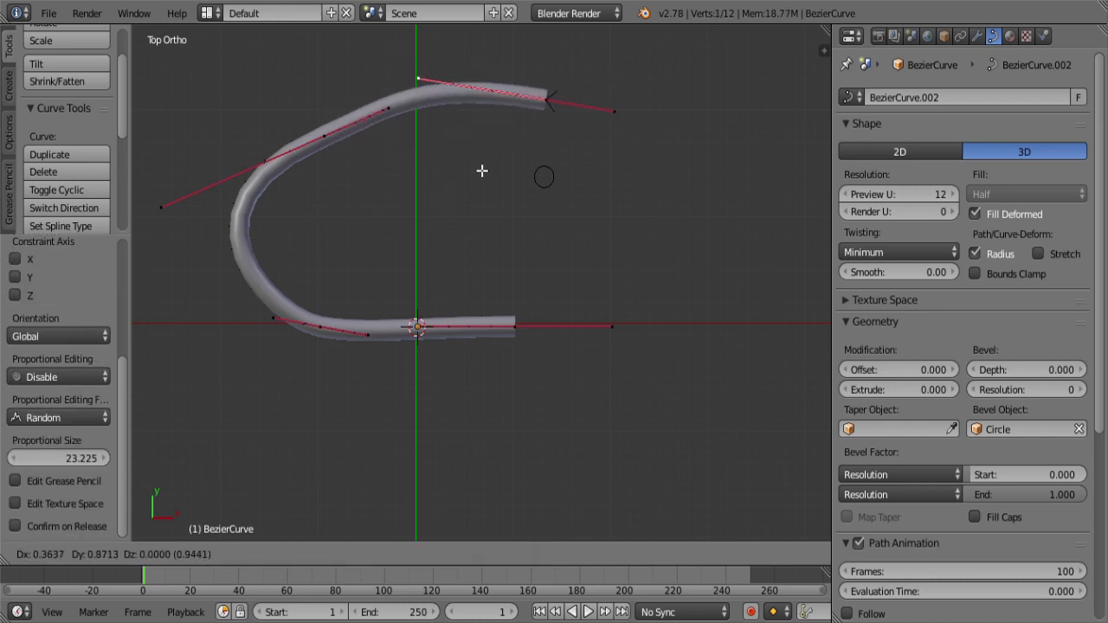
click(482, 170)
Step: Select both end points of the tube curve and make the curve cyclic, leaving only the lower end point selected
right_click(564, 110)
shift+right_click(536, 325)
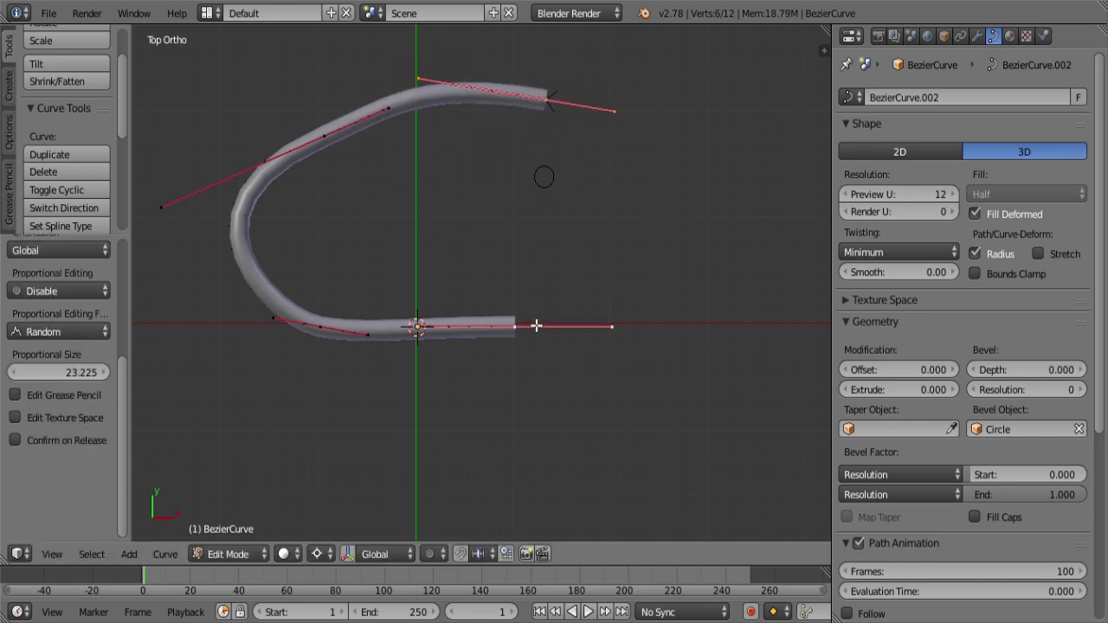
key(alt+c)
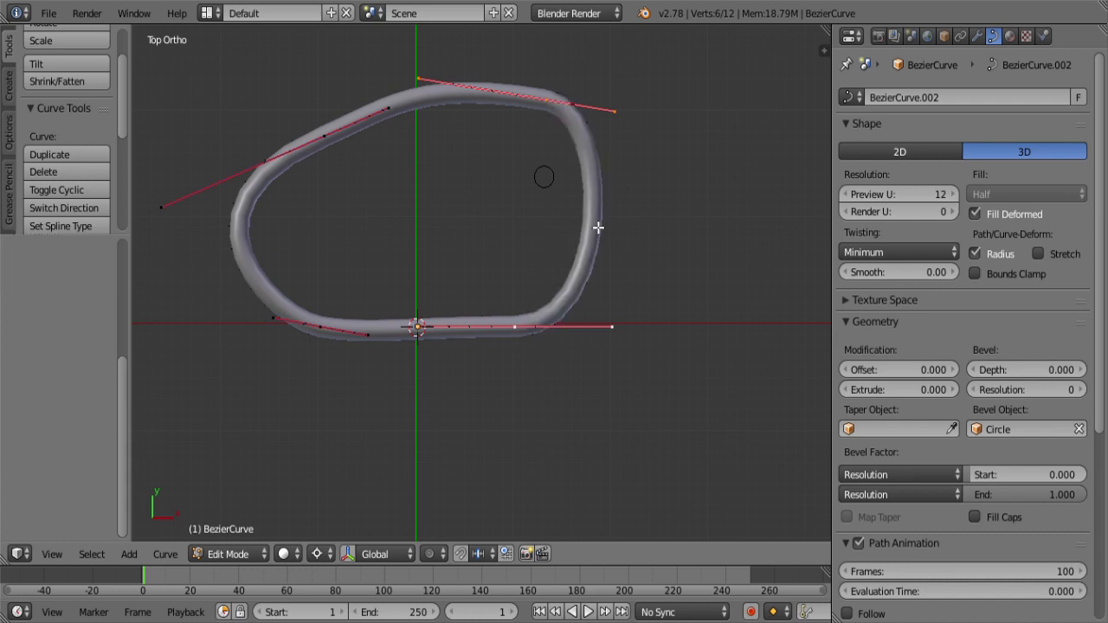
shift+right_click(573, 102)
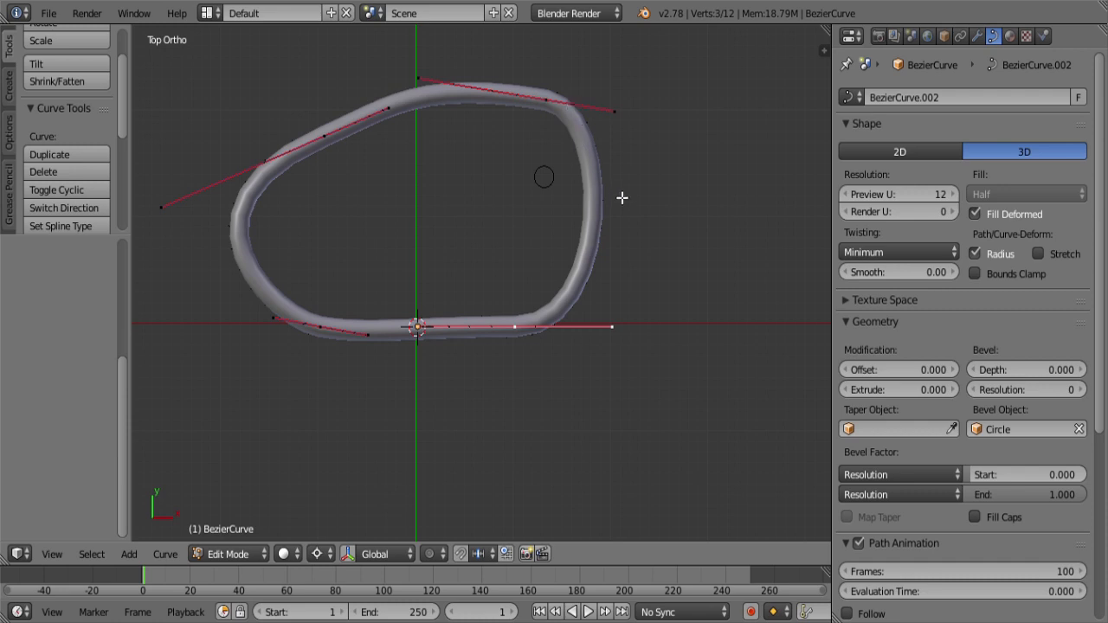
Step: Subdivide the curve segment between the lower-right and upper-right control points and move the new point outward along X
shift+right_click(561, 114)
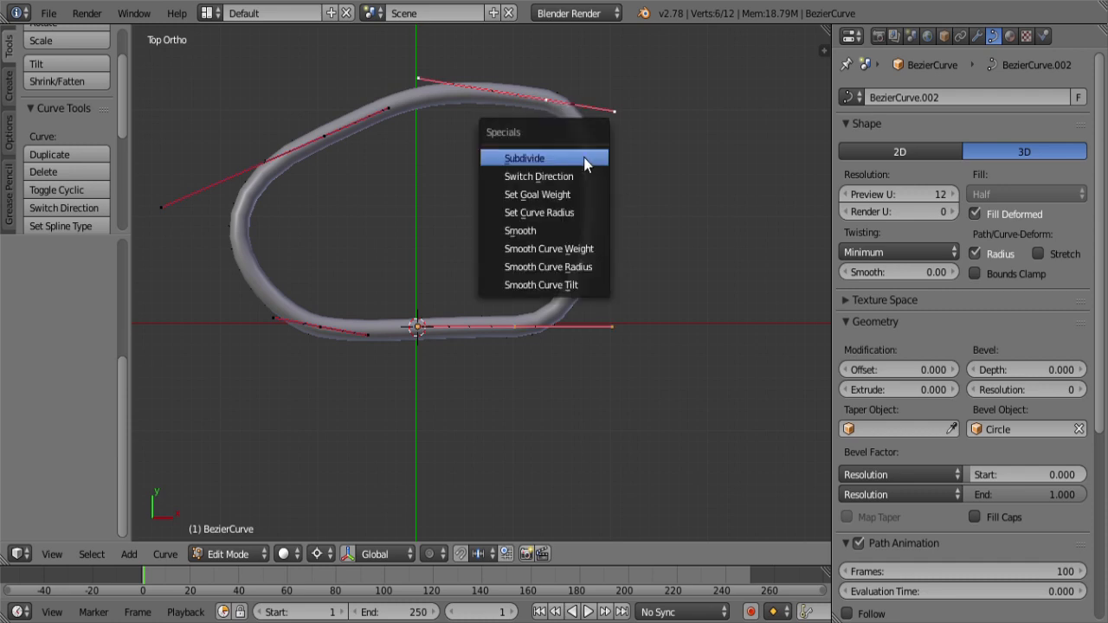
key(w)
click(584, 159)
right_click(605, 225)
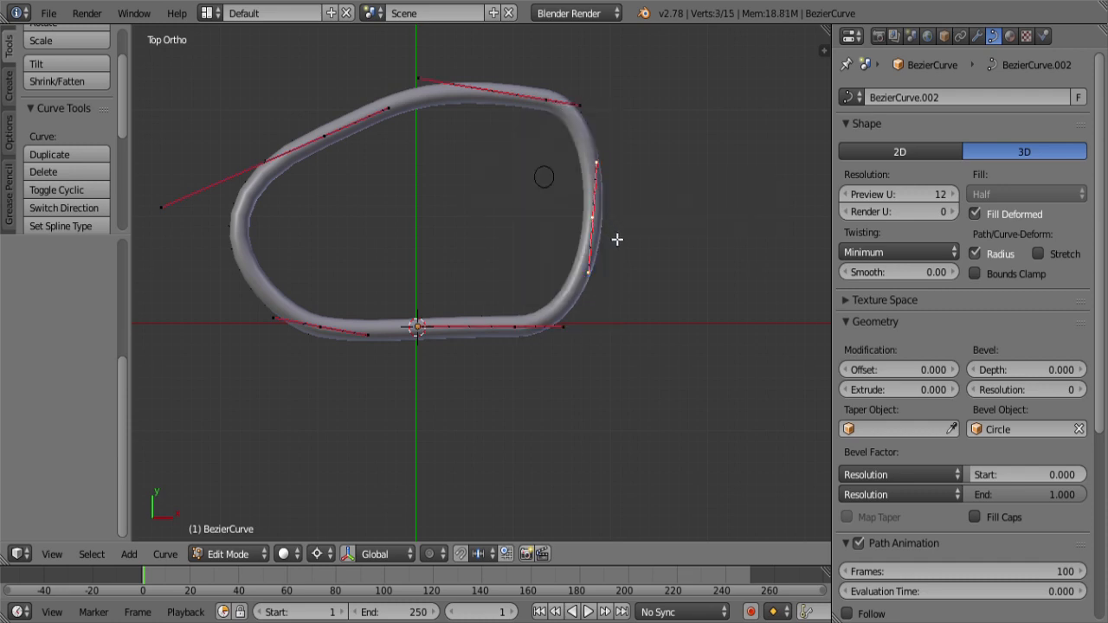
key(g)
click(735, 245)
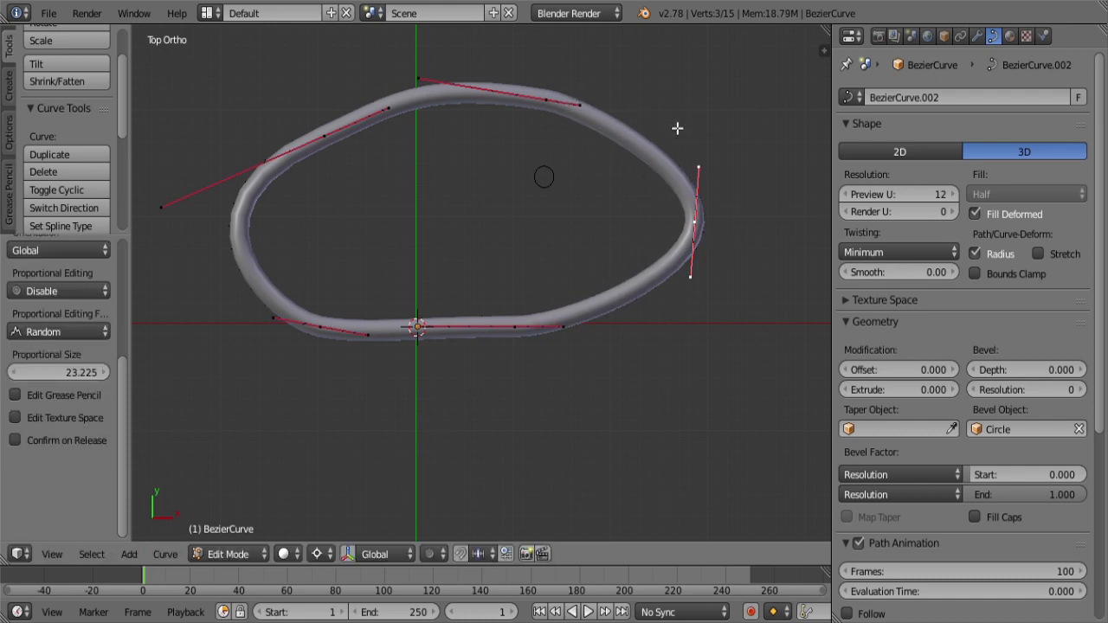
Step: Reposition the right handle of the upper-right control point to reshape the tube, and return to Object Mode
right_click(595, 107)
key(g)
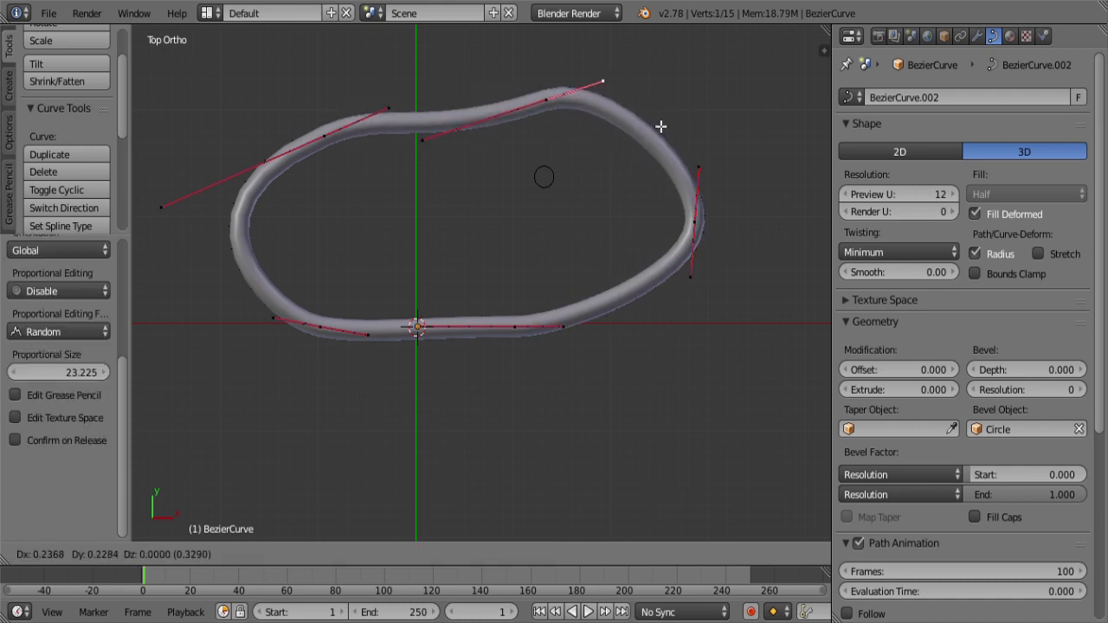
click(649, 136)
scroll(591, 217, down, 4)
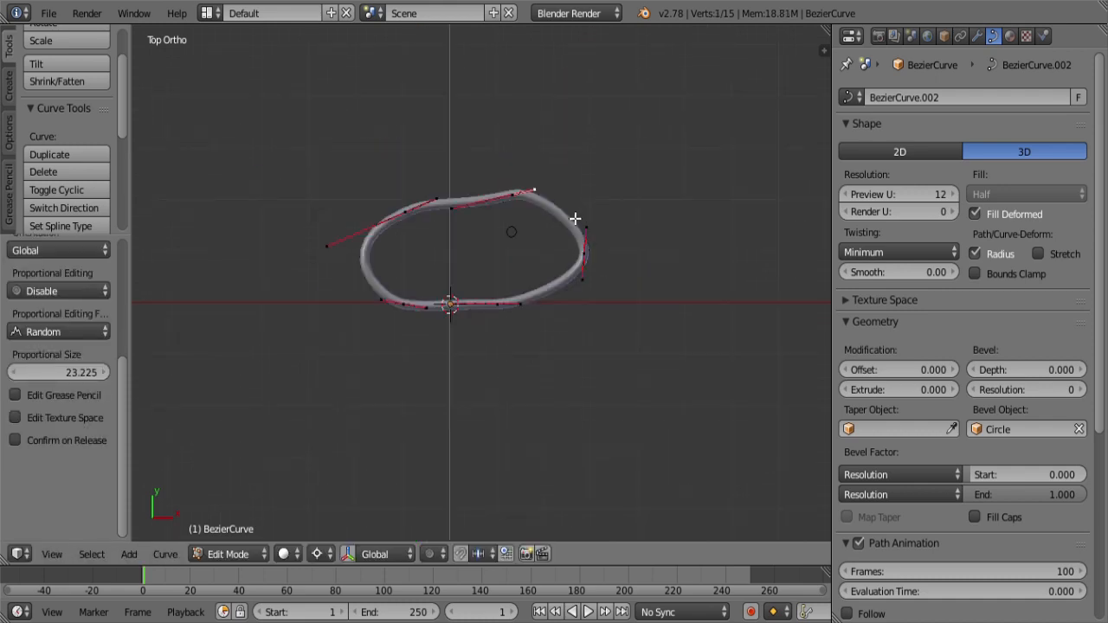
key(Tab)
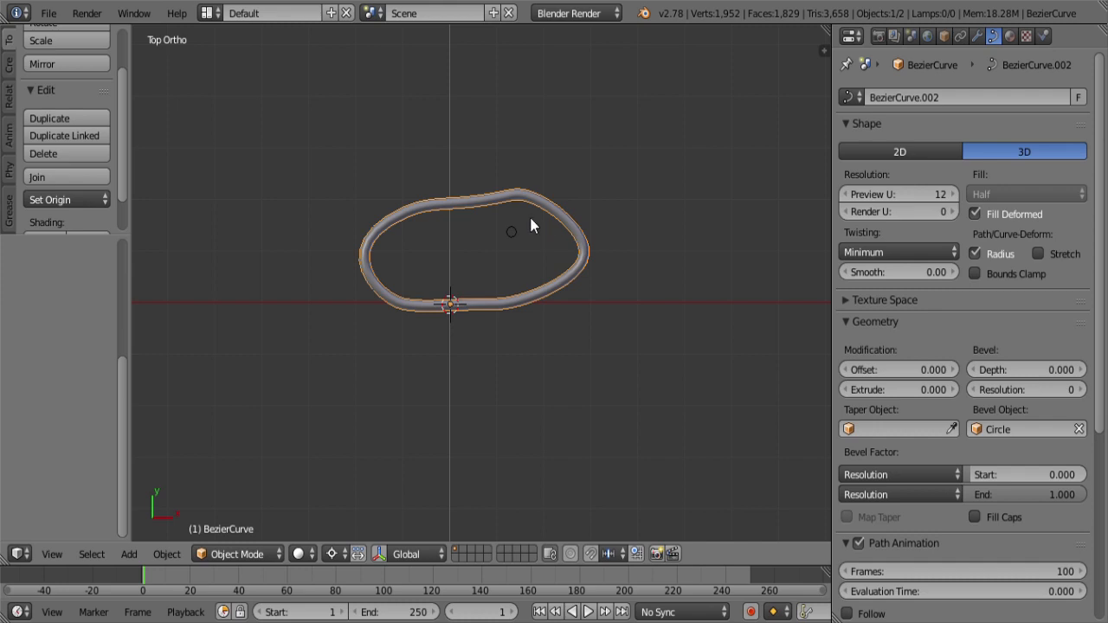
Step: Delete all objects in the scene
key(a)
key(a)
key(x)
click(607, 315)
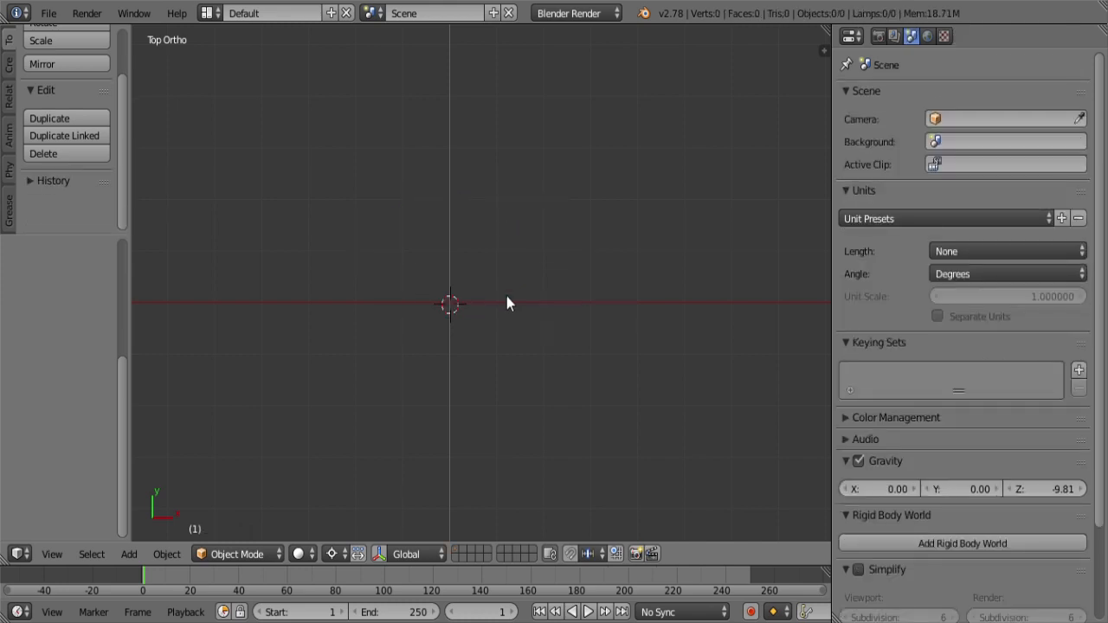
Step: Add a cube and delete all its vertices except the vertical pair at the lower-right corner in top view
key(shift+a)
click(579, 317)
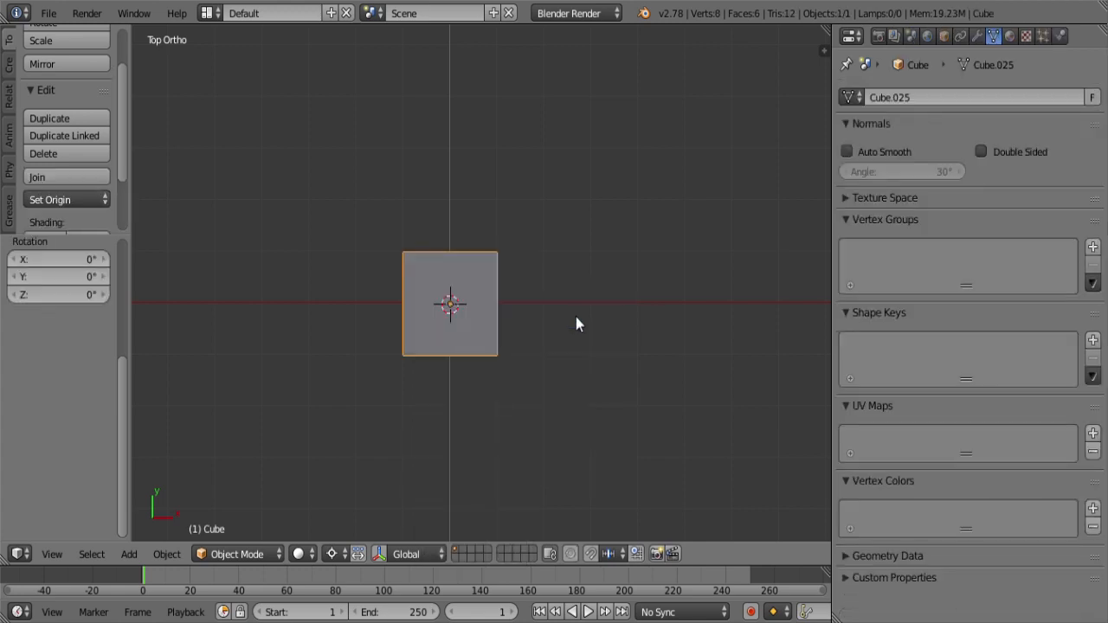
key(Tab)
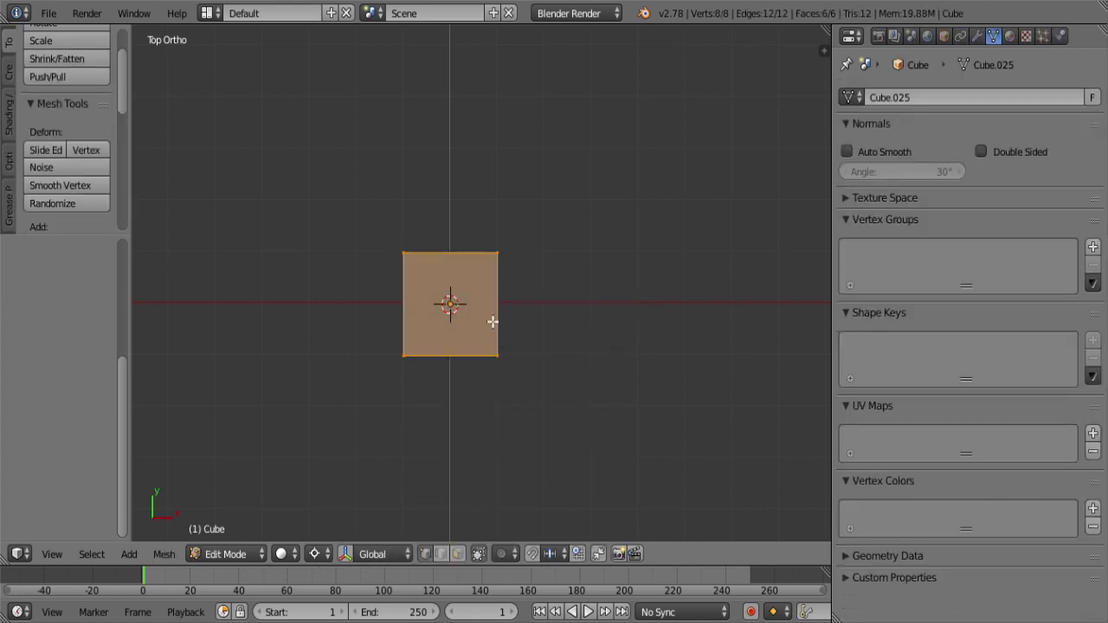
key(a)
key(b)
drag(481, 336, 525, 391)
key(ctrl+i)
key(x)
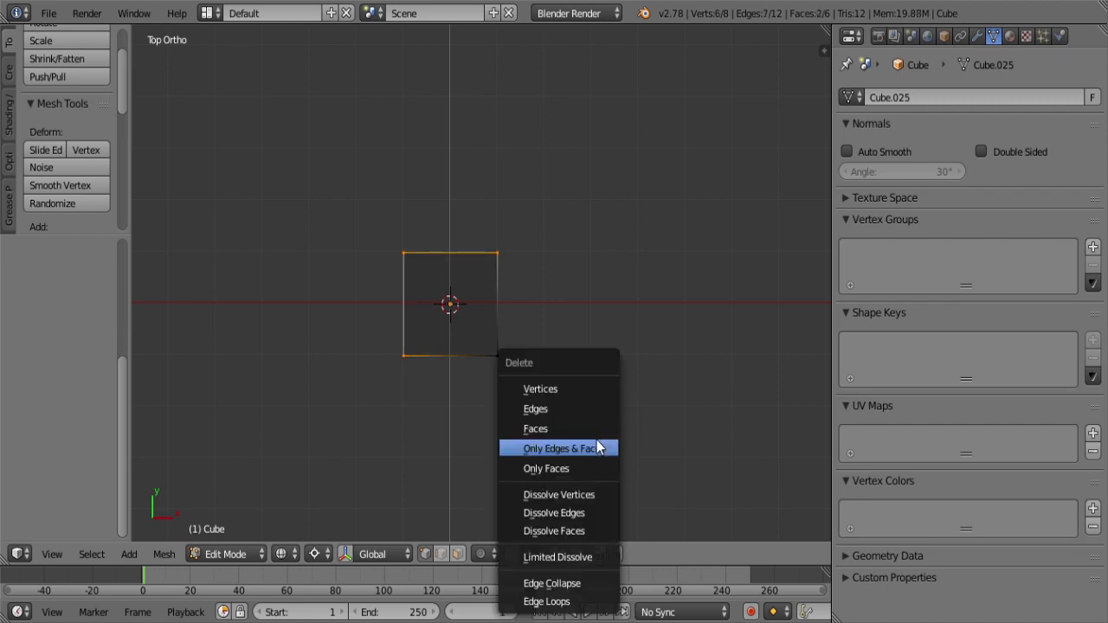
click(572, 392)
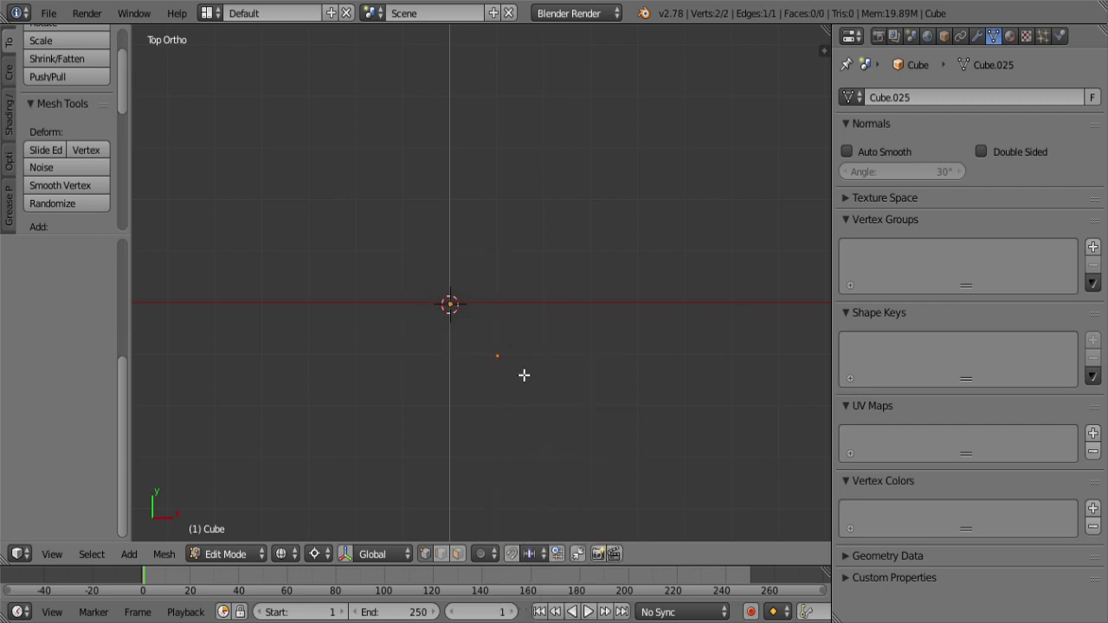
Step: Extrude the remaining edge through eight points, curving around the right side and across the top of the outline
ctrl+click(529, 318)
ctrl+click(574, 303)
ctrl+click(602, 261)
ctrl+click(603, 212)
ctrl+click(578, 152)
ctrl+click(528, 136)
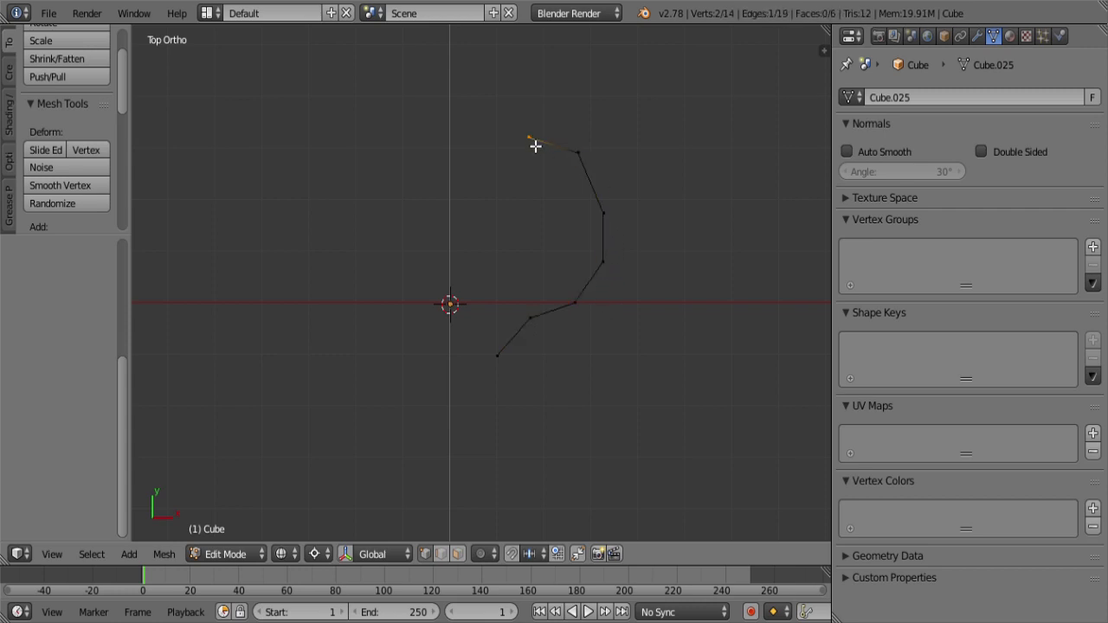
ctrl+click(476, 137)
ctrl+click(370, 149)
Step: Extrude the chain's starting edge through four points around the bottom and left side of the outline
right_click(516, 372)
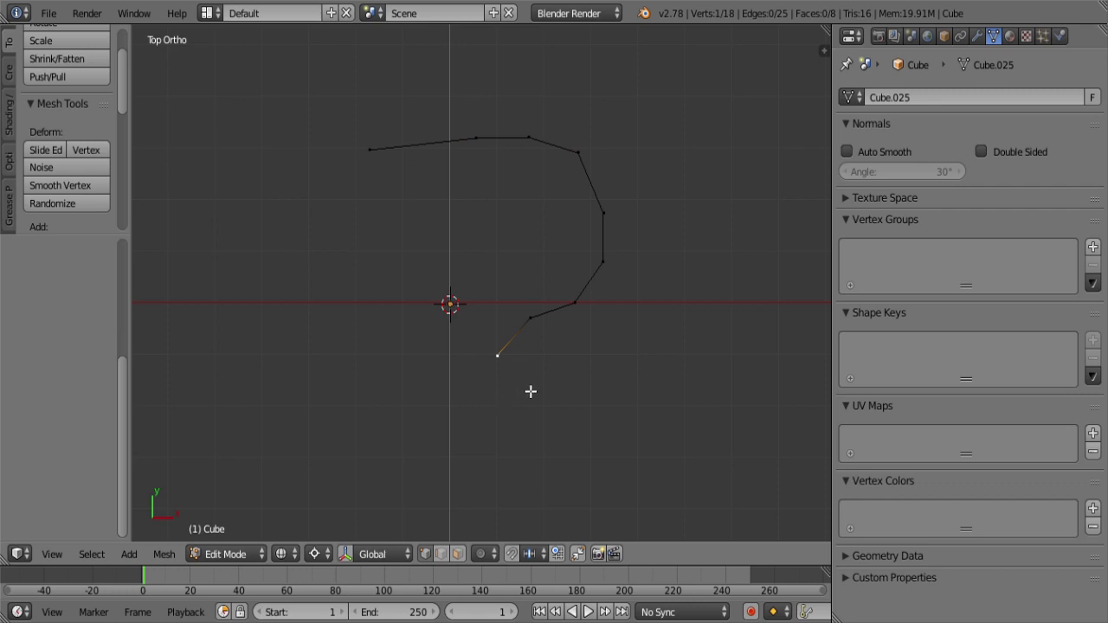
ctrl+click(453, 407)
ctrl+click(327, 424)
ctrl+click(282, 271)
ctrl+click(305, 203)
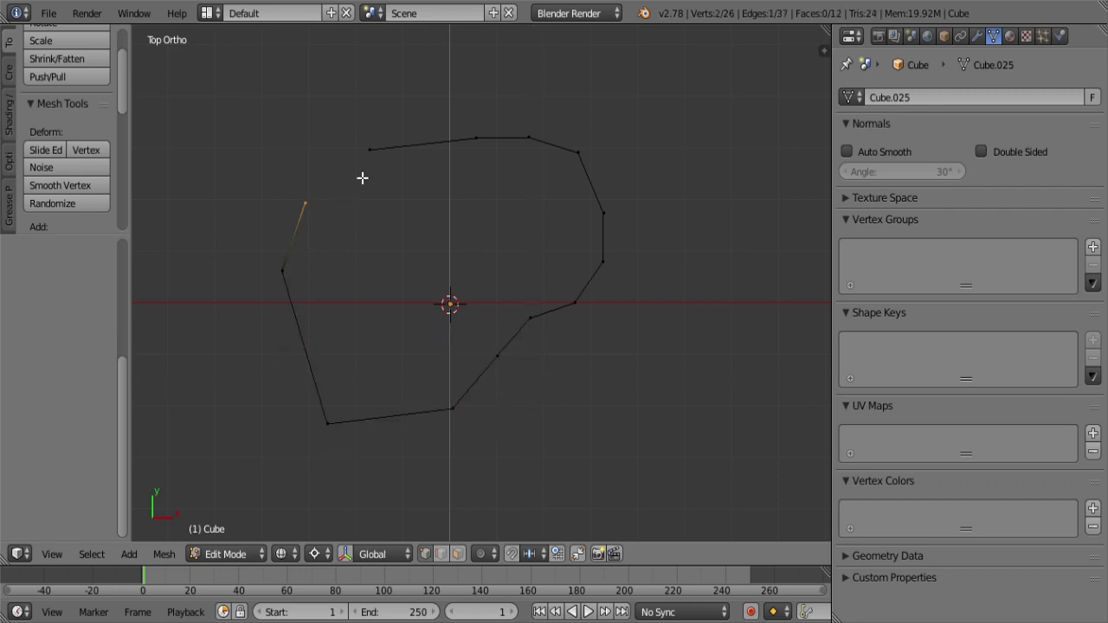
Step: Close the gap at the upper left with a face between the two open ends, and show the mesh in solid shading
key(b)
drag(400, 185, 336, 140)
key(f)
mouse_move(473, 283)
middle_down()
mouse_move(482, 233)
mouse_move(465, 280)
middle_up()
key(z)
key(a)
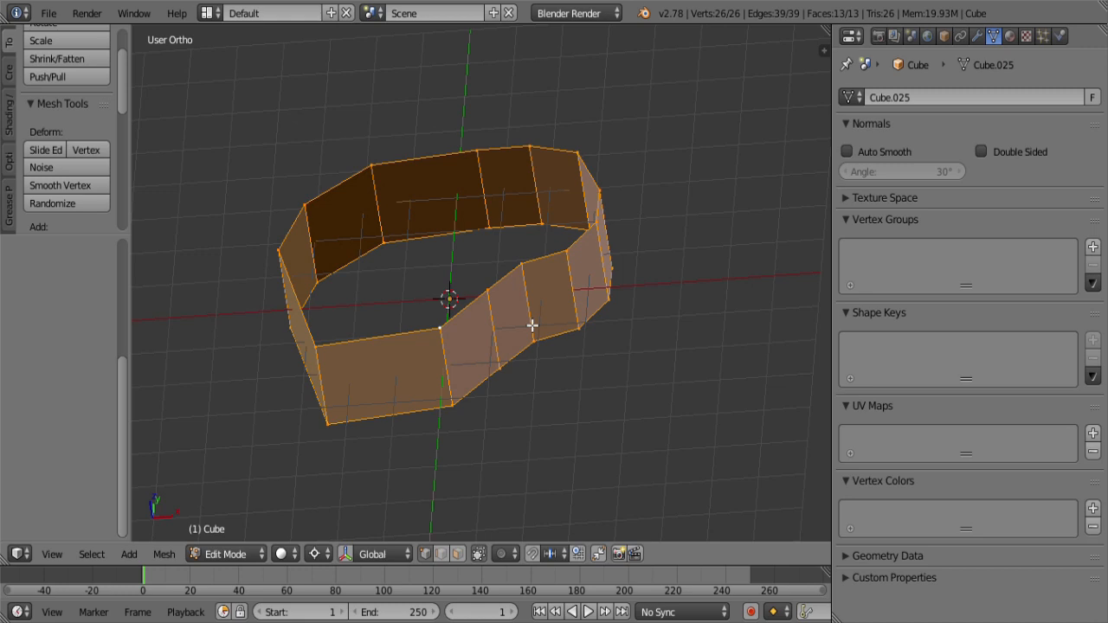
Step: Separate the wall's upper boundary edge loop into its own object
key(Tab)
key(Tab)
key(a)
alt+click(505, 287)
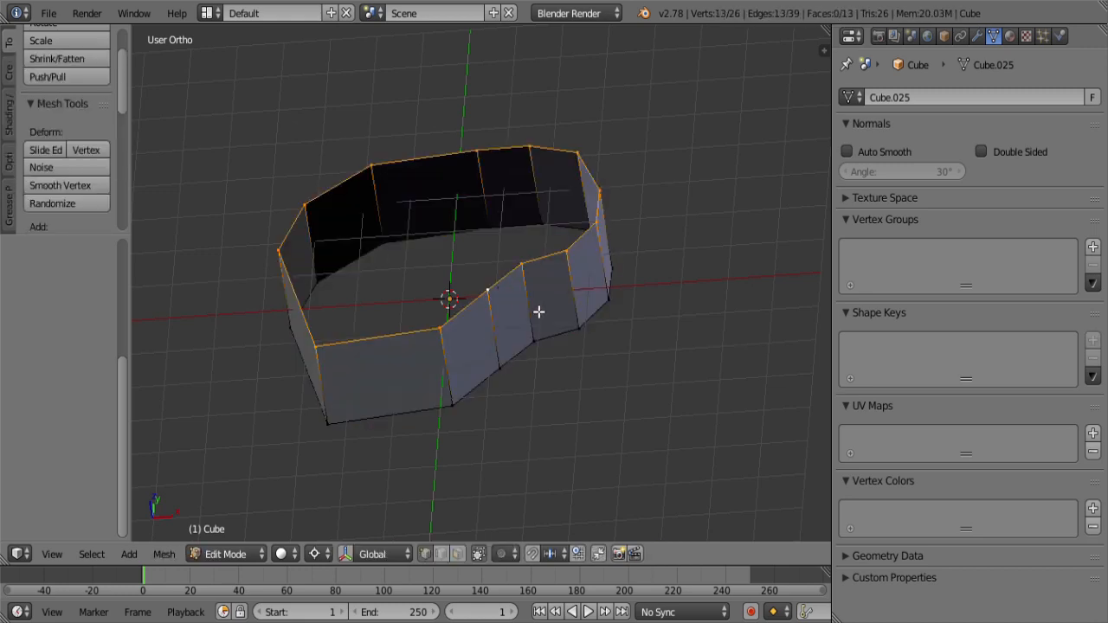
key(p)
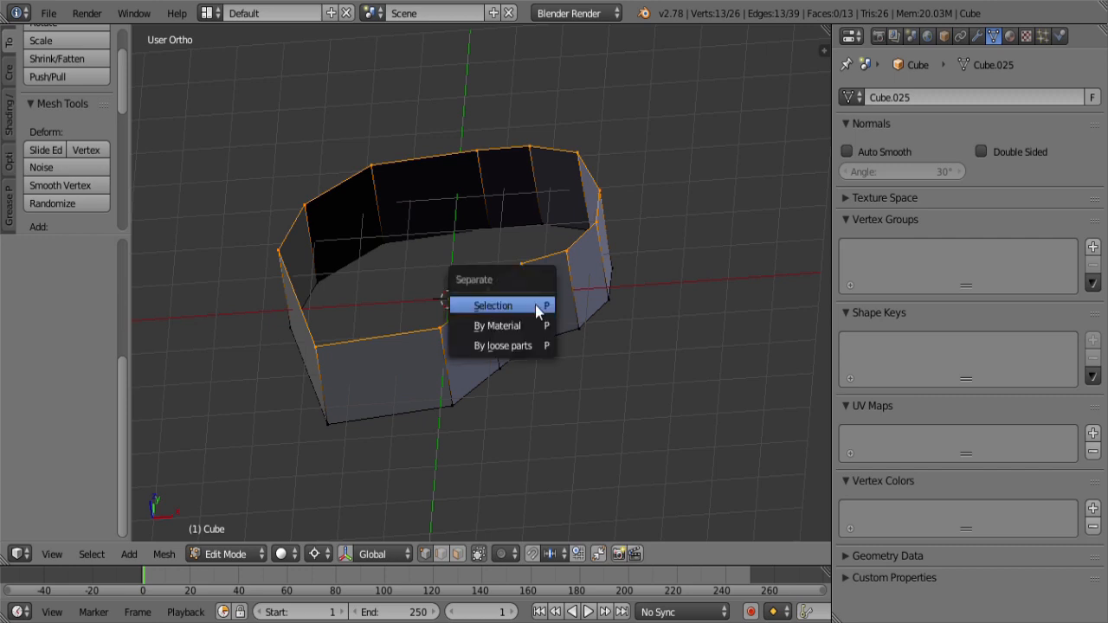
click(535, 304)
key(Tab)
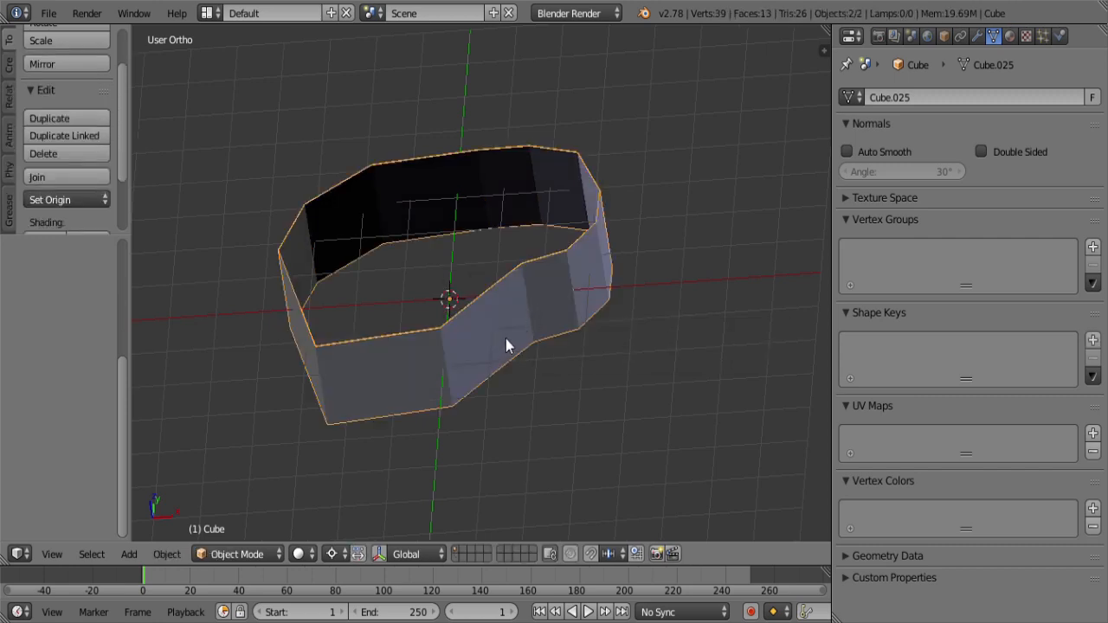
Step: Convert the separated edge loop from a mesh to a curve
right_click(471, 294)
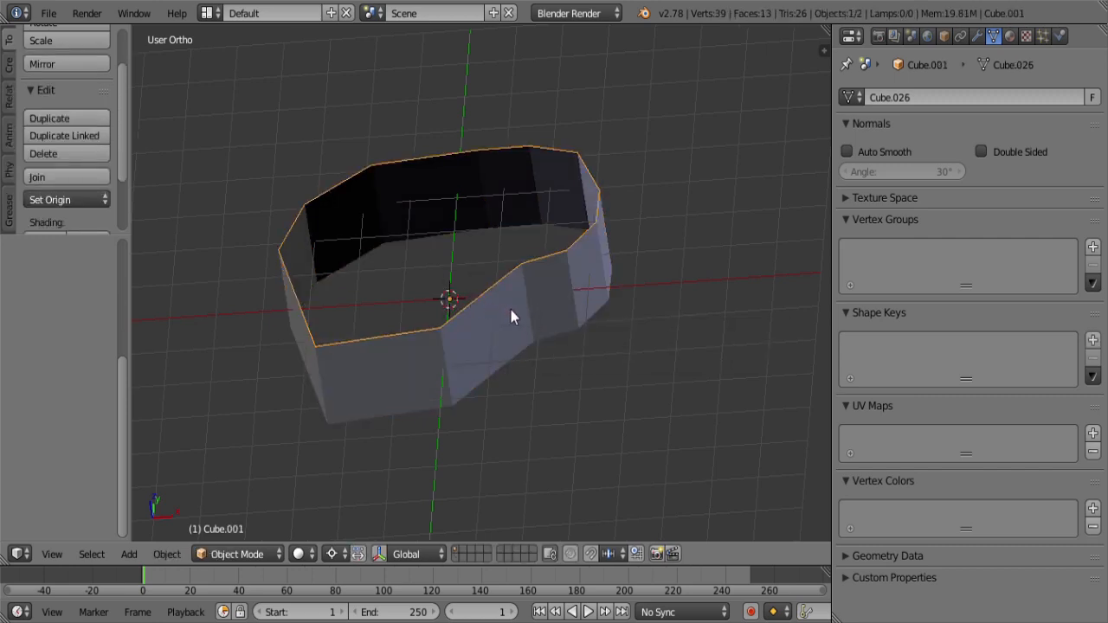
key(alt+c)
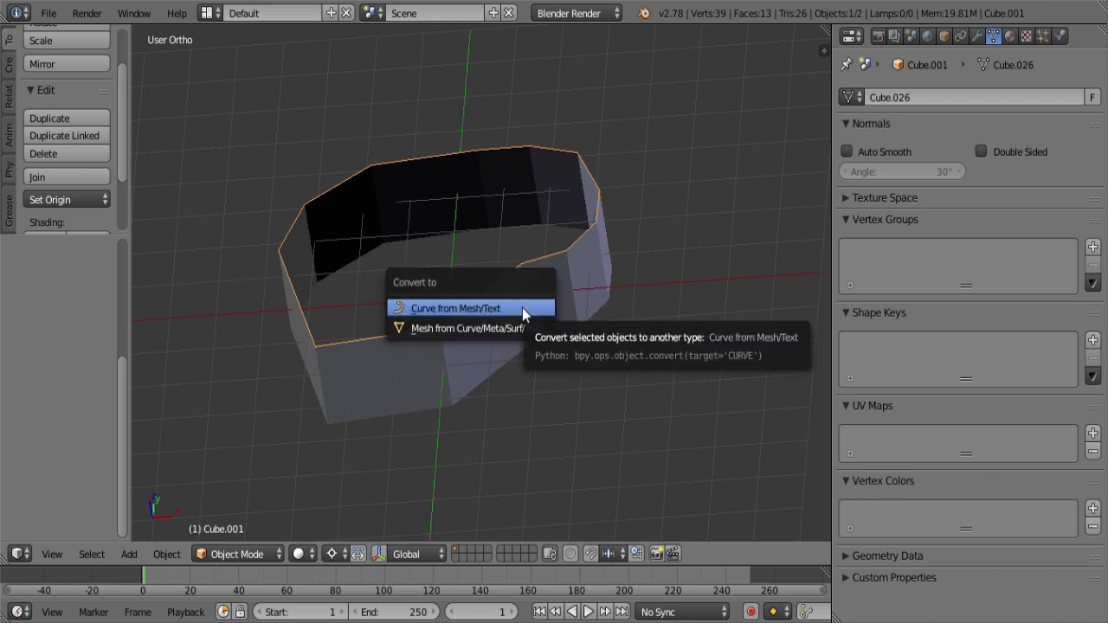
click(523, 310)
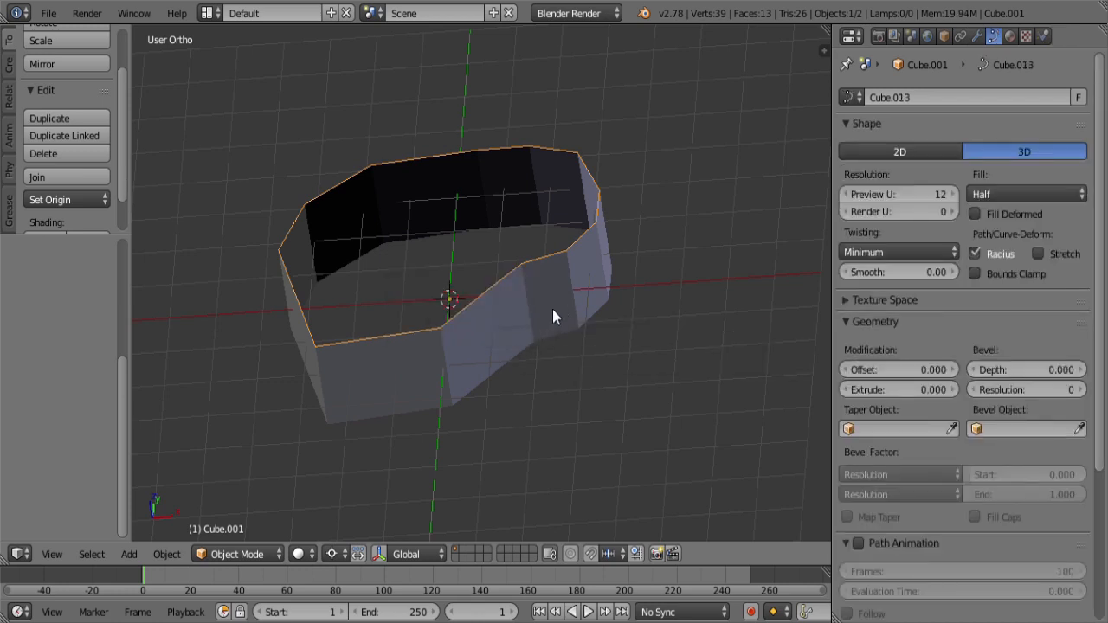
Step: Duplicate the wall mesh's front corner vertex near the Y axis and place the copy about 2.9 units along X
right_click(508, 336)
key(Tab)
right_click(456, 338)
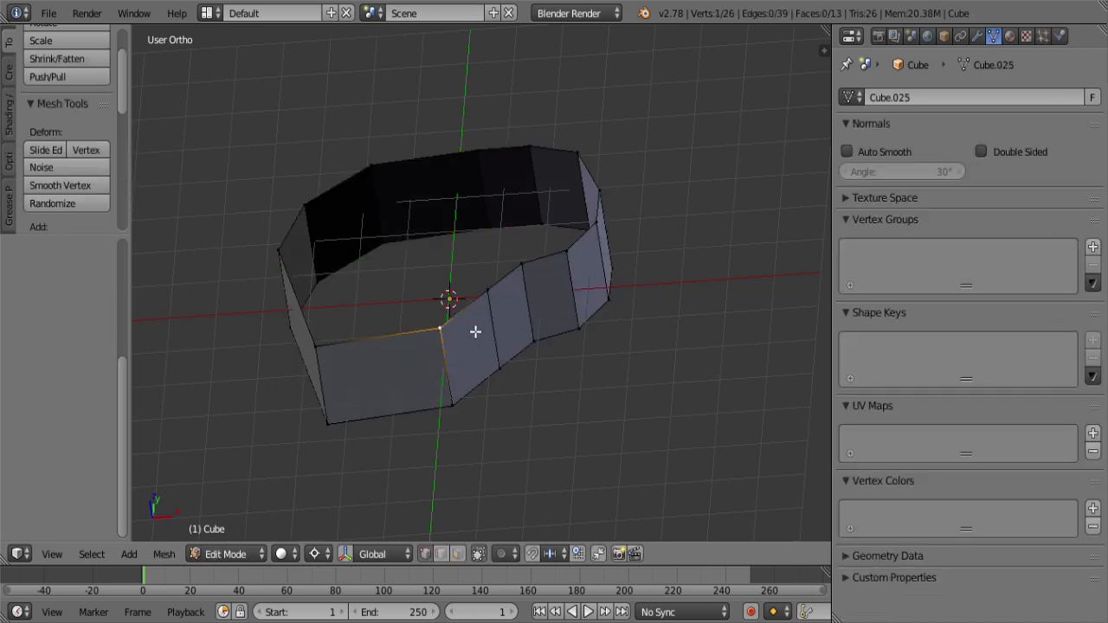
key(KP_7)
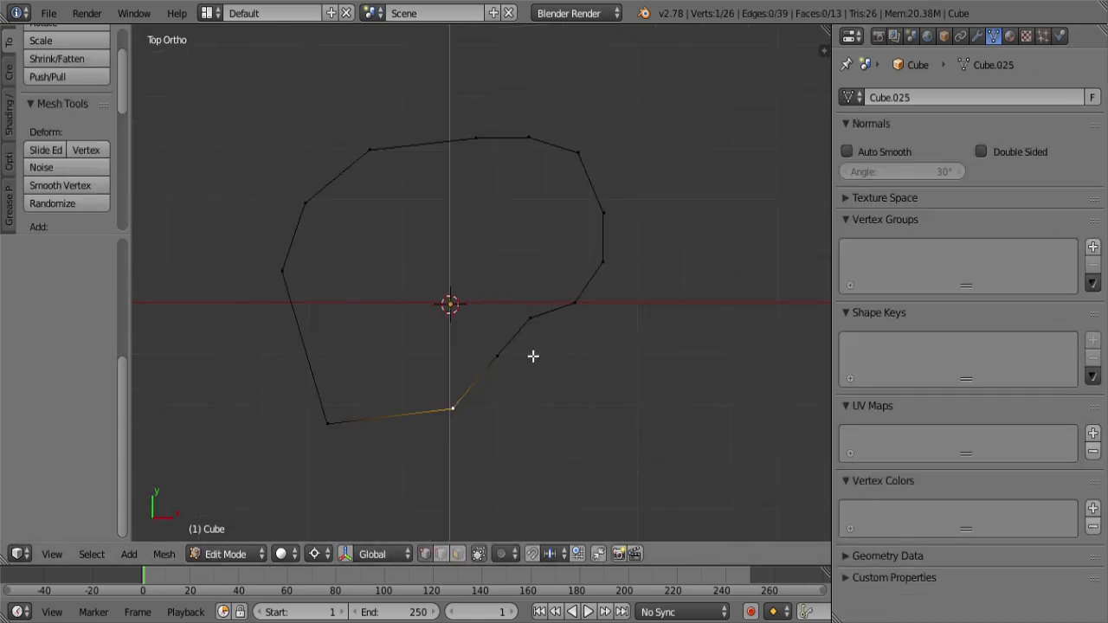
shift+middle_drag(531, 358, 522, 279)
scroll(520, 286, up, 6)
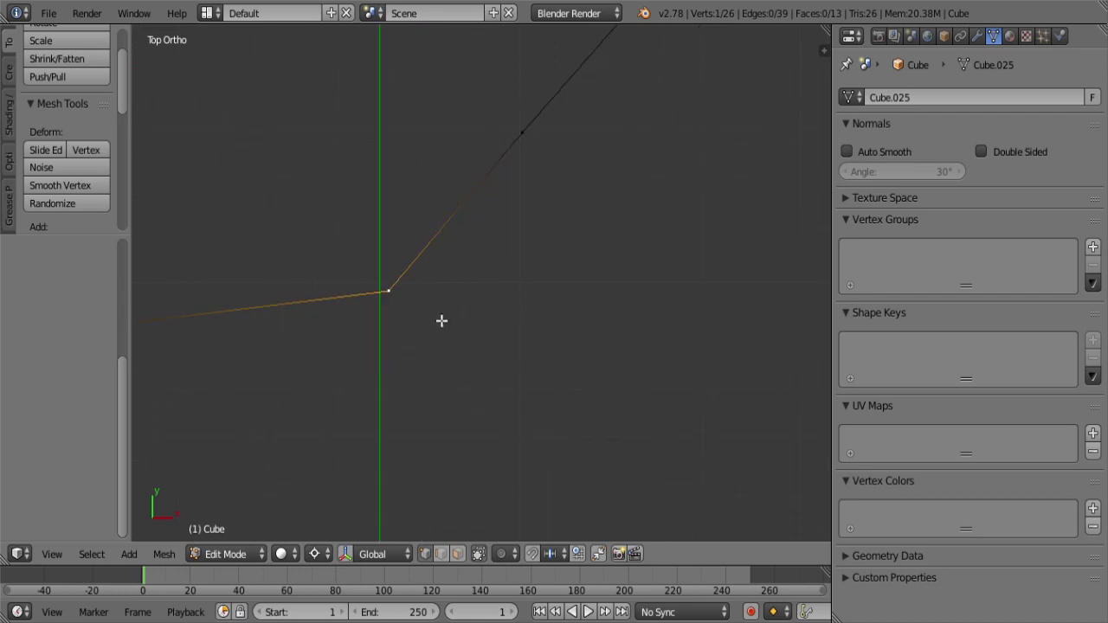
scroll(444, 321, down, 4)
key(e)
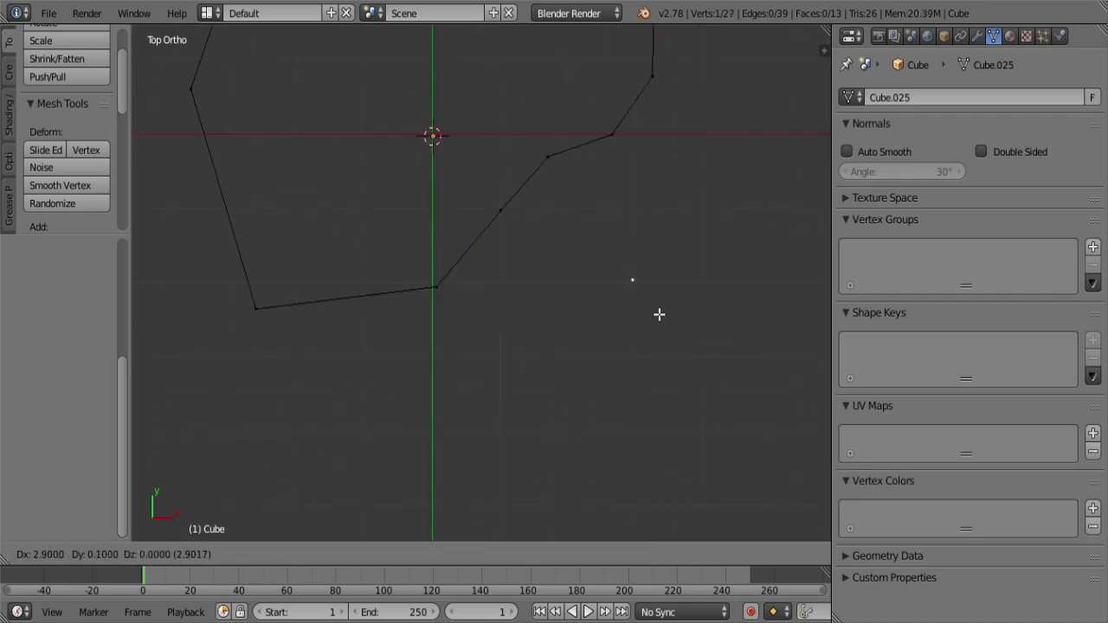
click(659, 314)
Step: Snap the duplicated vertex to the grid and snap the 3D cursor to that vertex
ctrl+scroll(629, 323, down, 3)
key(shift+s)
click(587, 330)
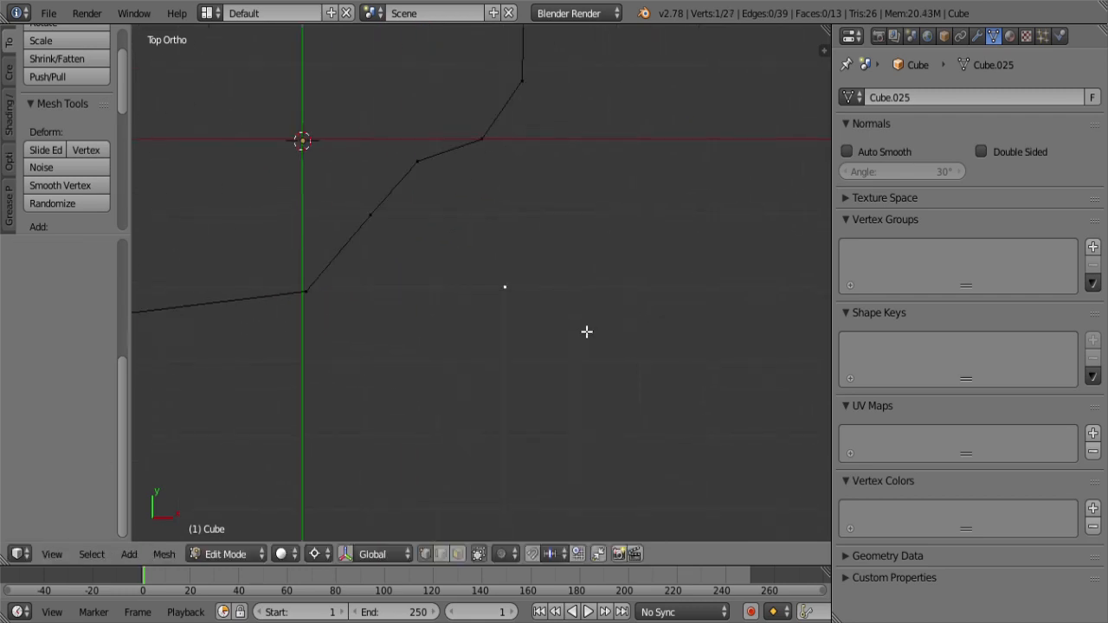
key(shift+s)
click(573, 403)
Step: Extrude the loose vertex up and to the right, and extrude again so the end lies directly above the 3D cursor
scroll(531, 369, up, 3)
scroll(531, 370, up, 3)
shift+middle_drag(572, 342, 520, 378)
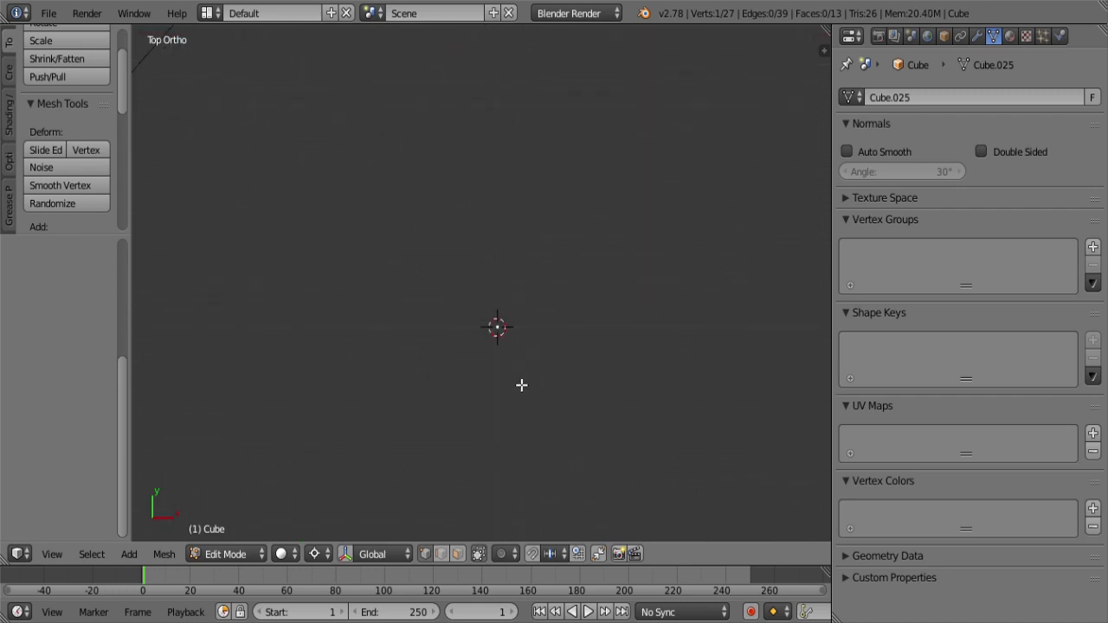
key(e)
click(588, 324)
scroll(576, 372, down, 5)
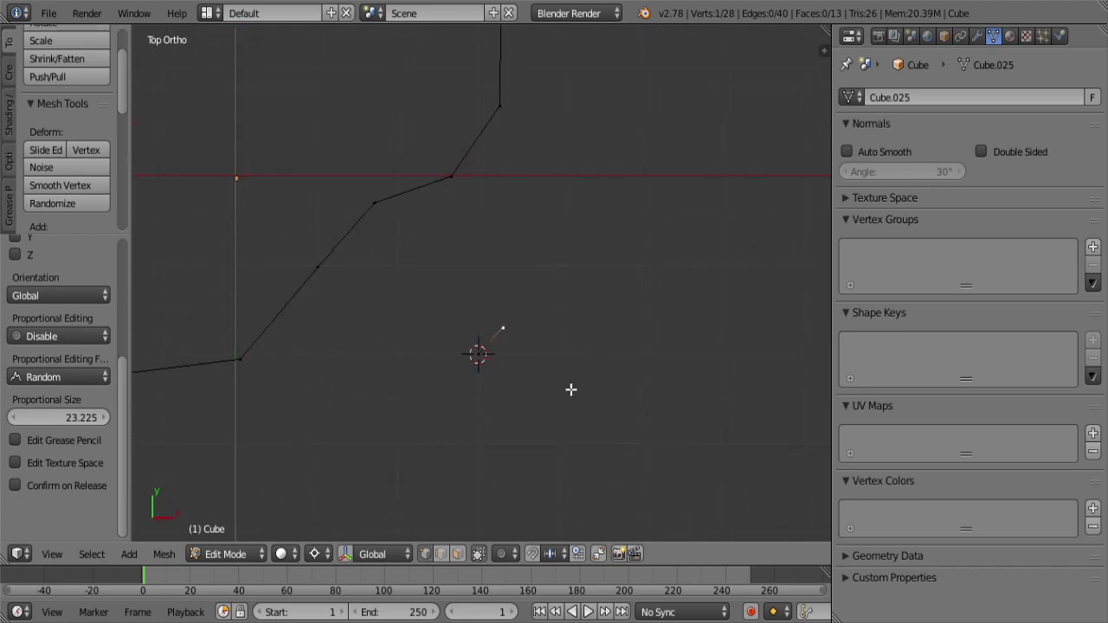
shift+scroll(572, 391, up, 1)
key(e)
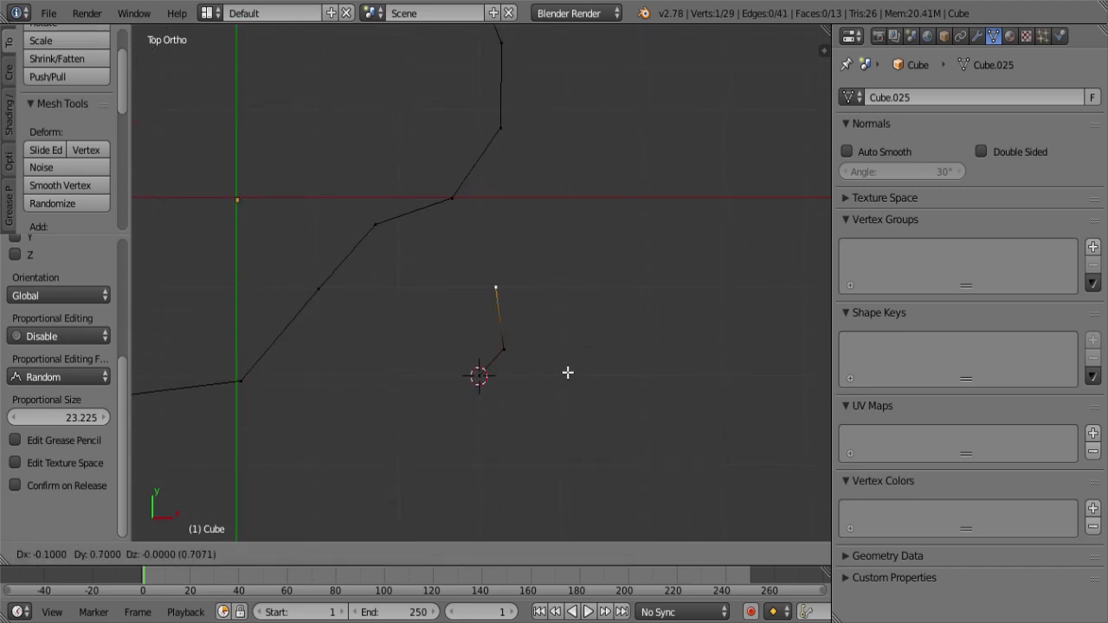
click(551, 369)
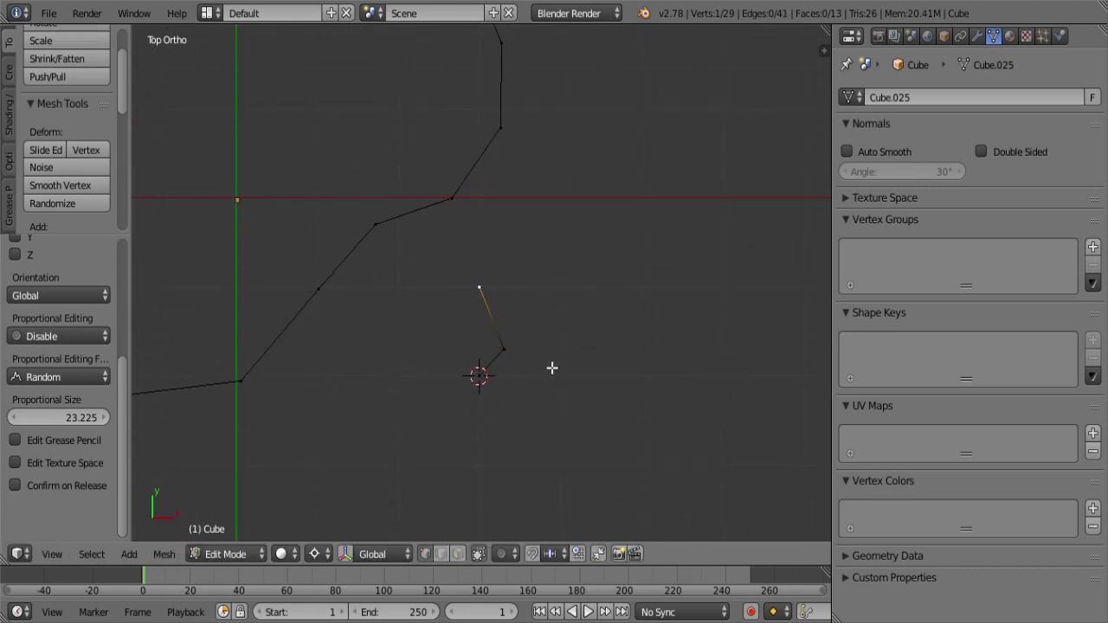
Step: Snap the 3D cursor to the profile's end vertex and move that vertex right, directly above the middle vertex
key(shift+s)
click(553, 368)
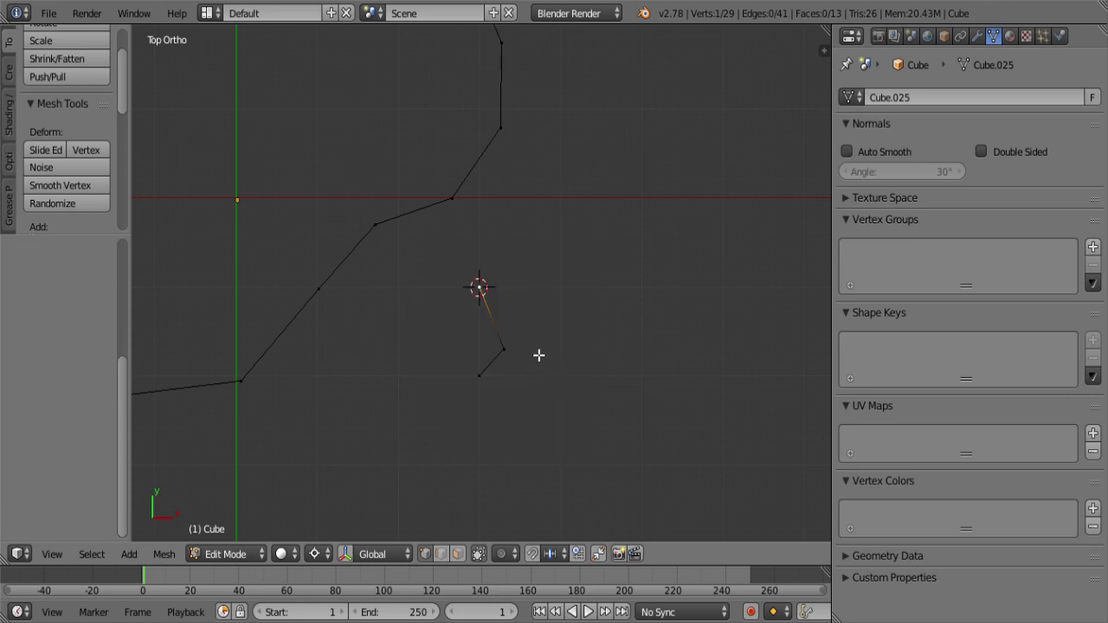
key(g)
click(559, 359)
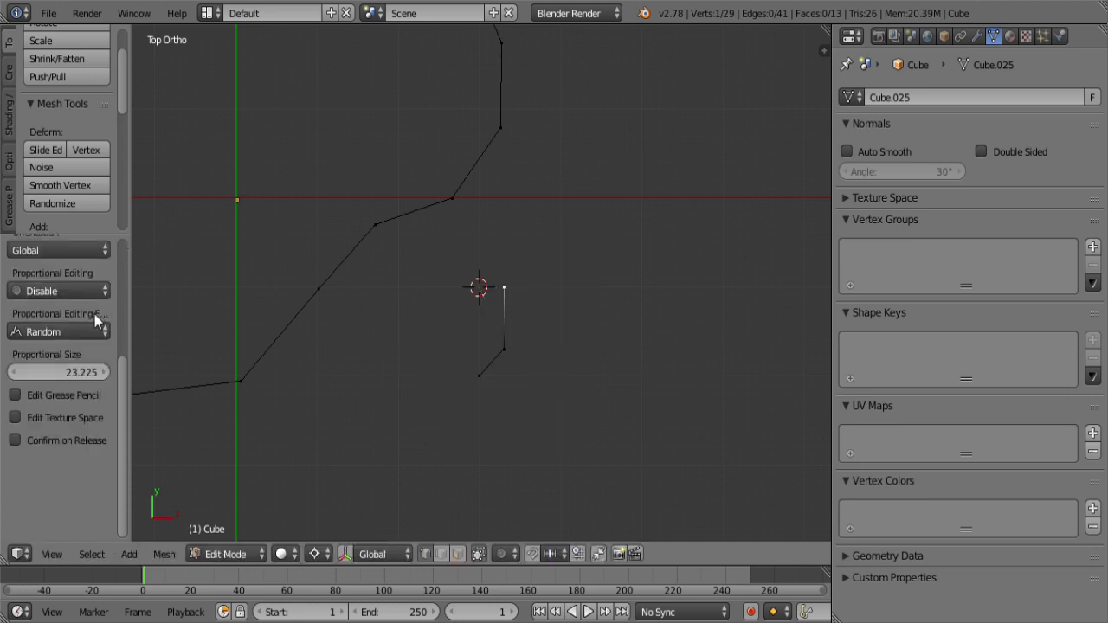
Step: Try to Spin the profile's selected end vertex around the 3D cursor
scroll(66, 154, down, 8)
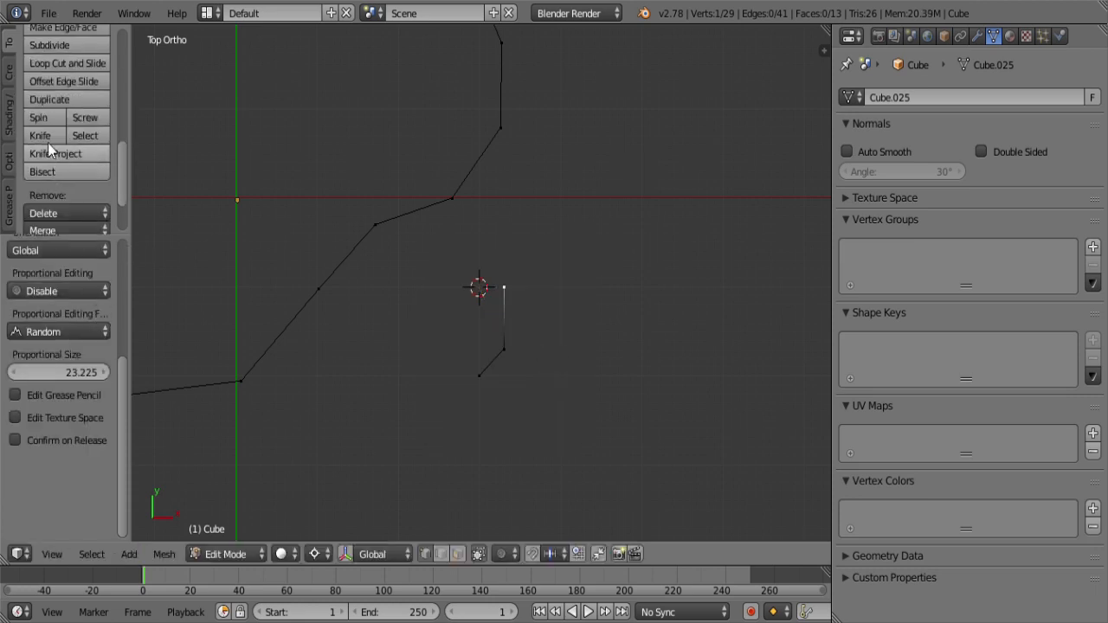
click(45, 116)
key(ctrl+z)
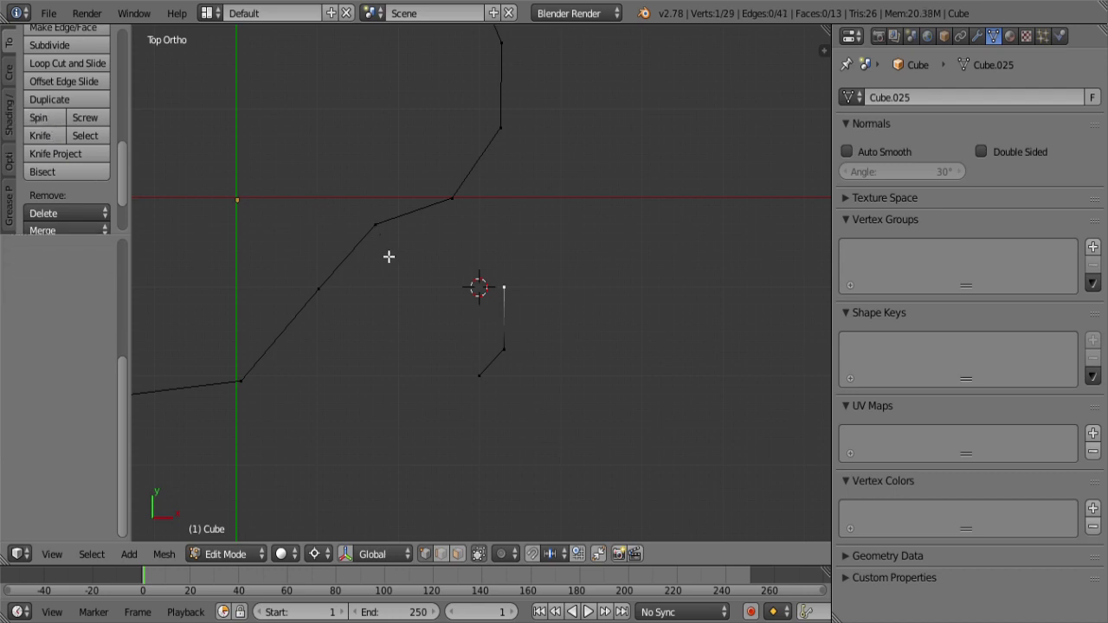
key(ctrl+KP_7)
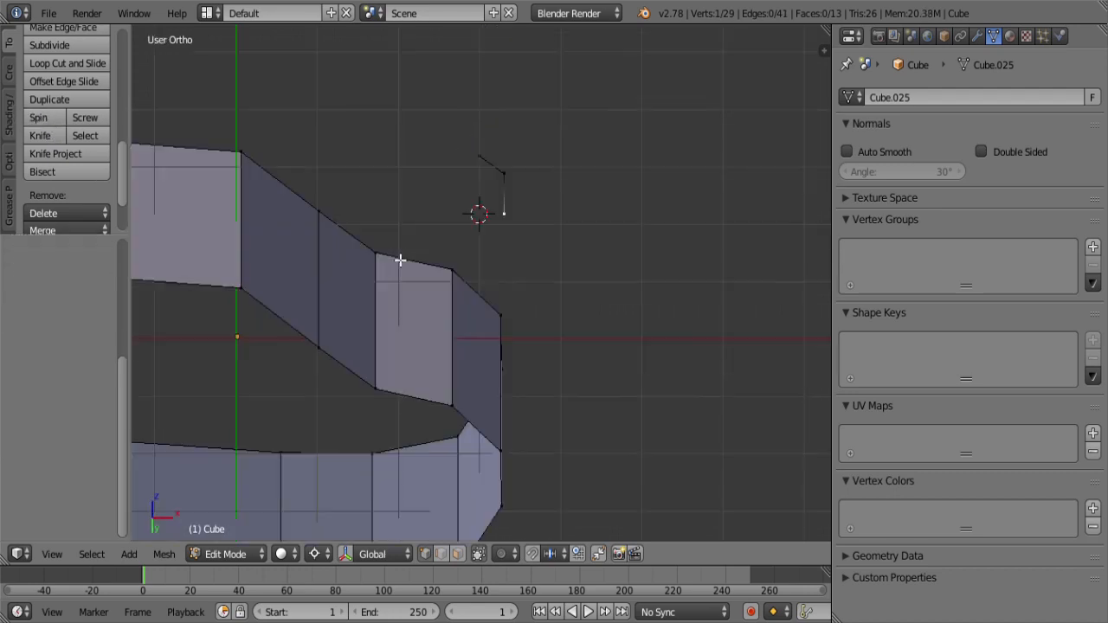
Step: Spin the profile's end vertex twice around the 3D cursor in the bottom view to form a half-circle arc
click(39, 118)
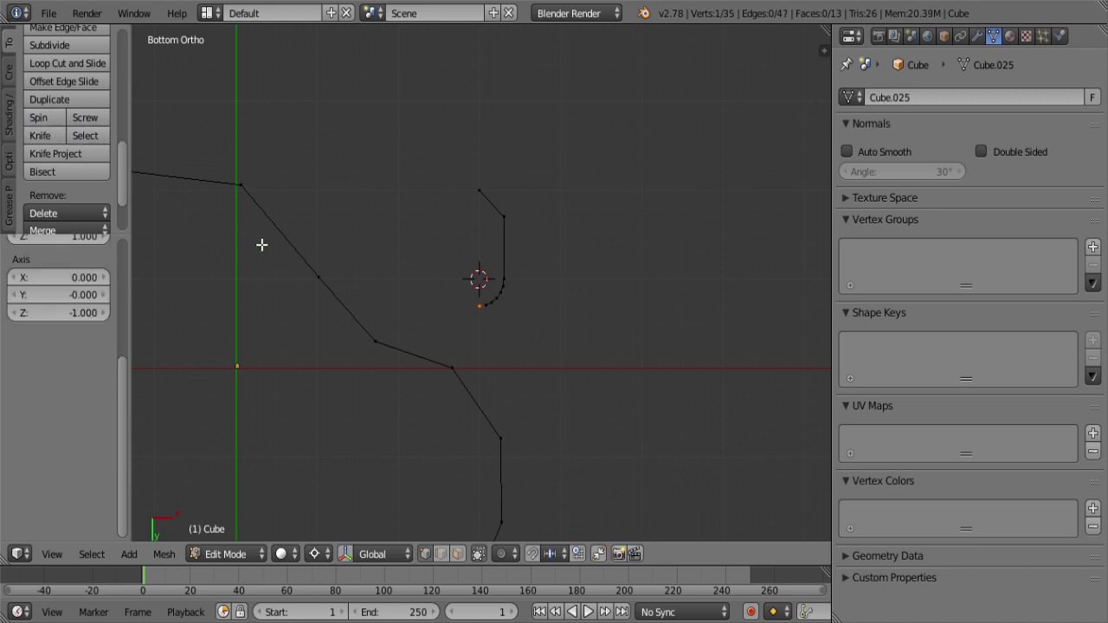
click(44, 117)
scroll(424, 256, up, 4)
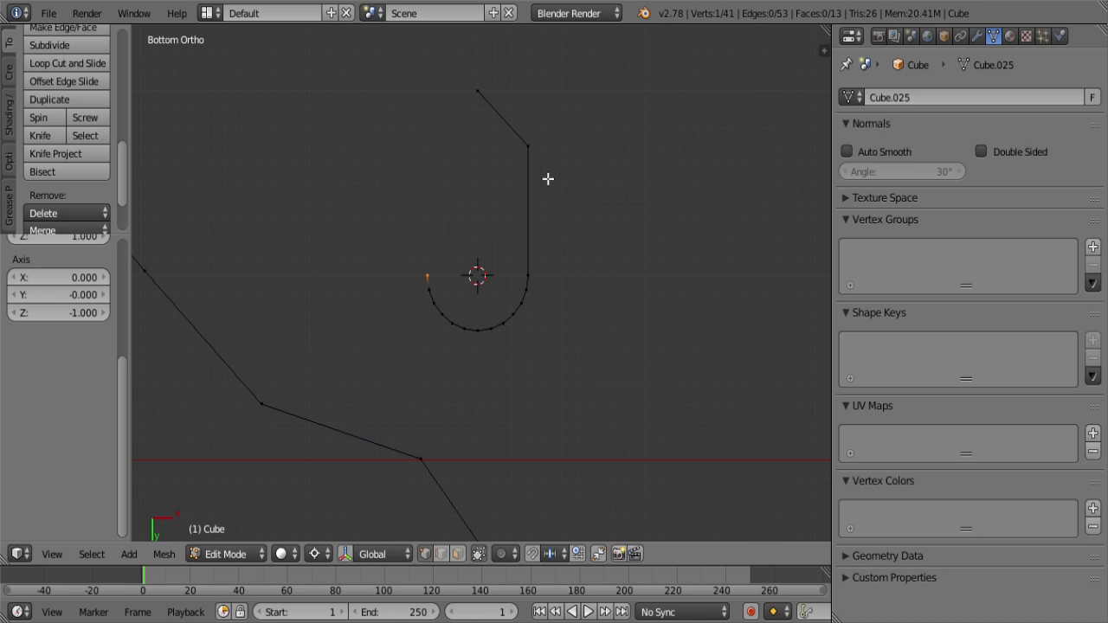
scroll(548, 179, down, 3)
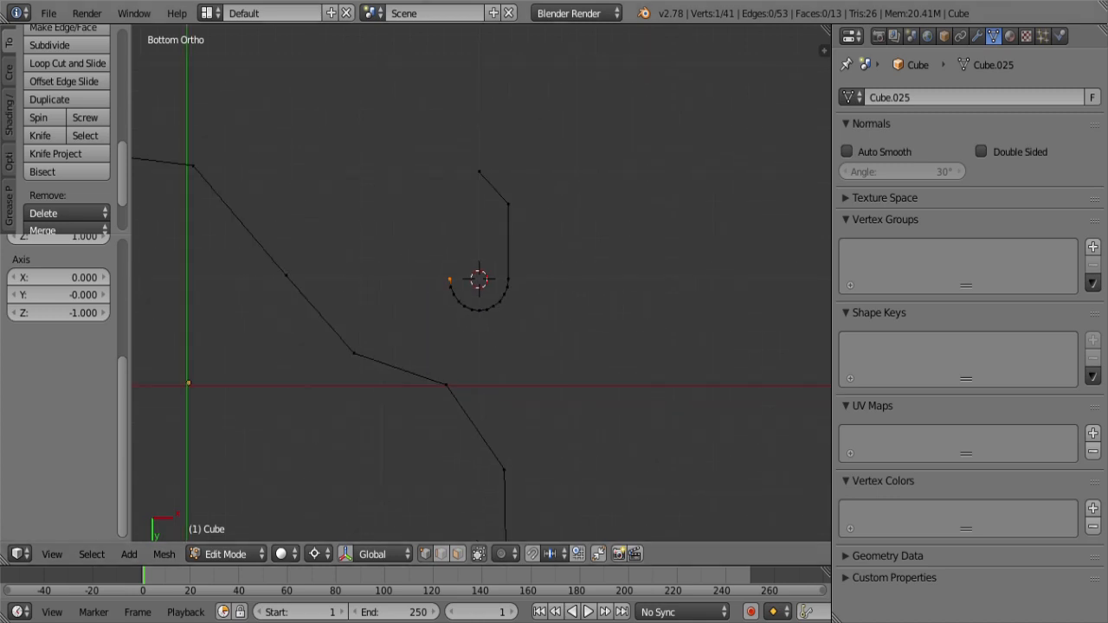
Step: In the top view, extrude the arc's free end vertex straight down into a short leg
key(KP_7)
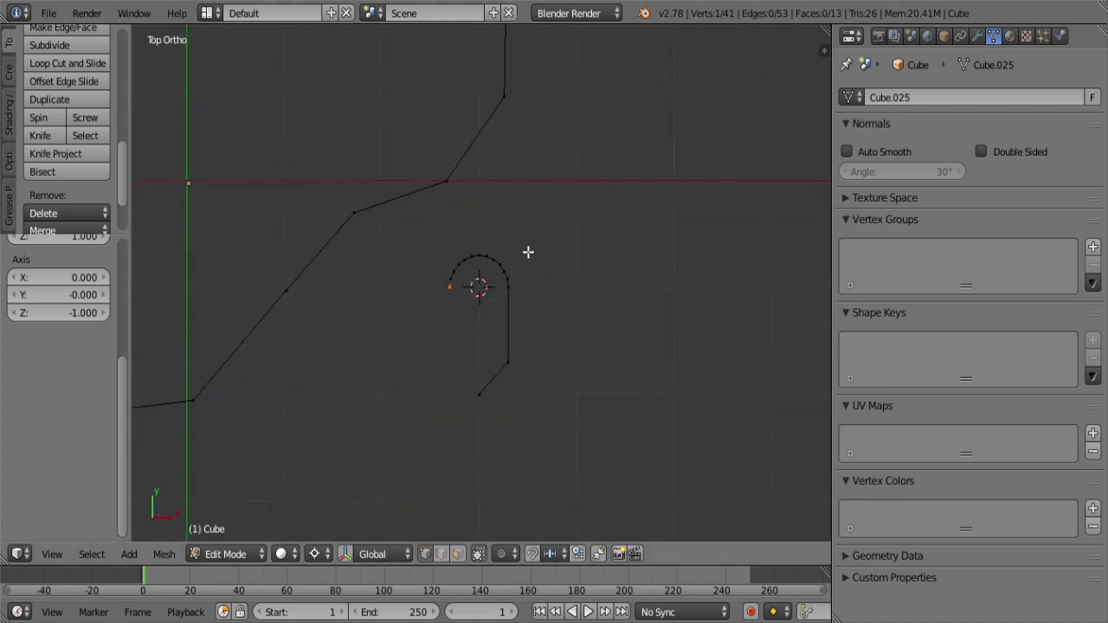
shift+middle_drag(518, 328, 522, 293)
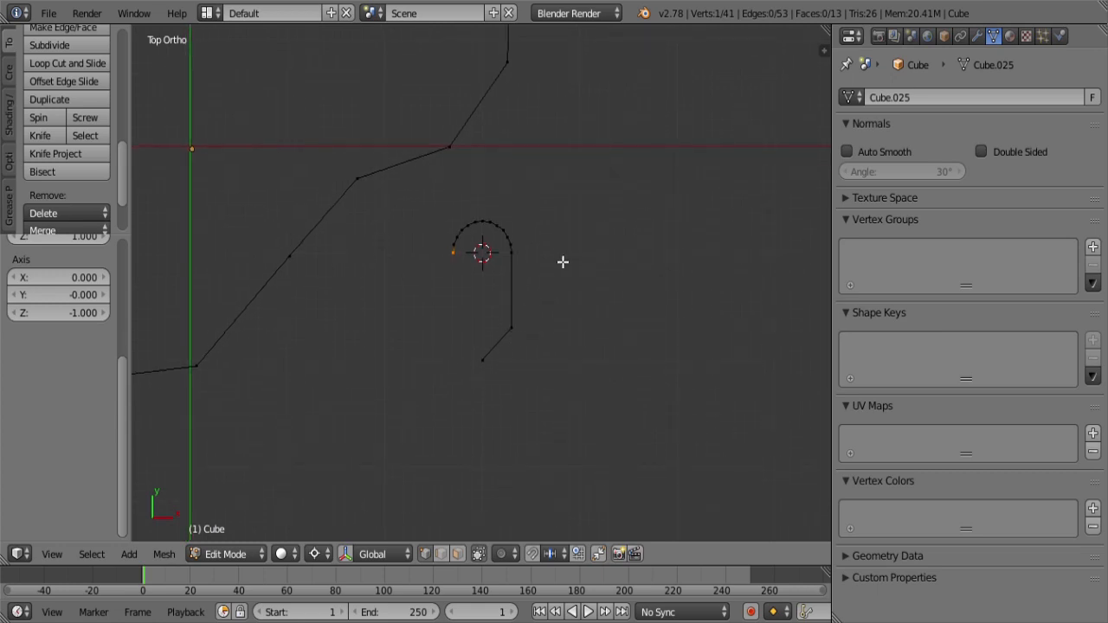
key(e)
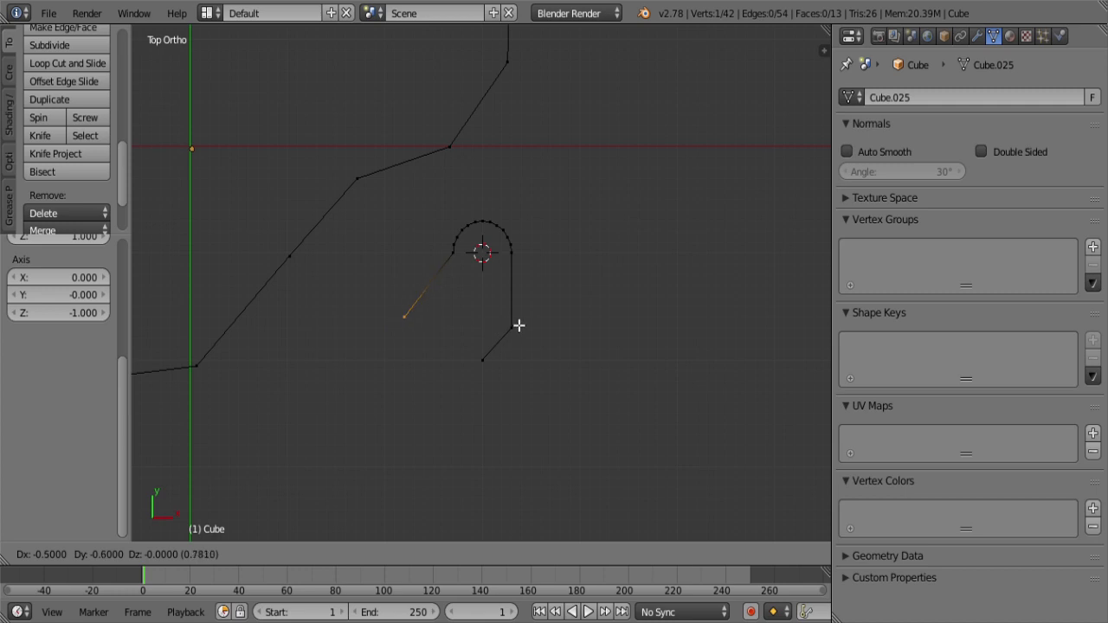
click(567, 298)
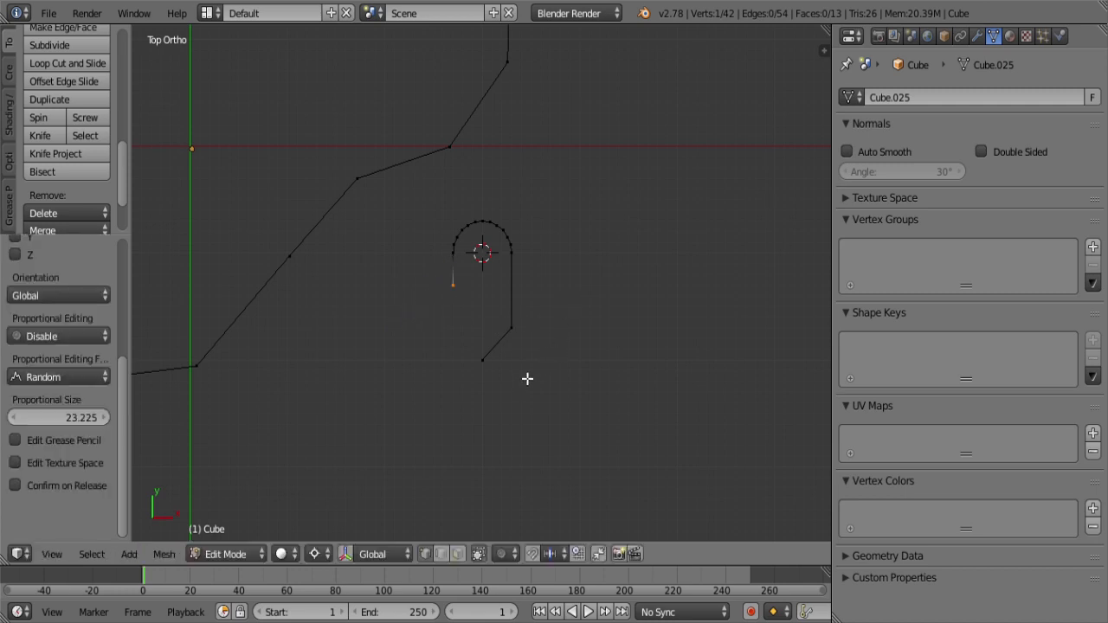
Step: Snap the 3D cursor to the vertex at the end of the profile's short diagonal edge
right_click(499, 371)
key(shift+s)
click(618, 376)
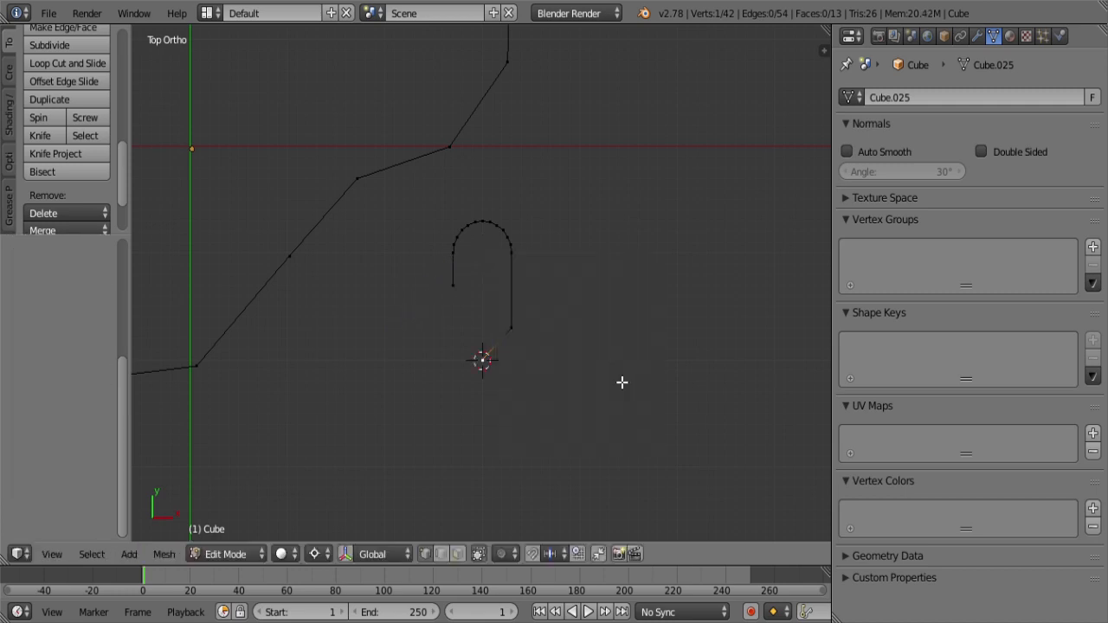
Step: Separate the whole hook-shaped profile from the mesh by selection and return to Object Mode
key(Tab)
key(Tab)
key(b)
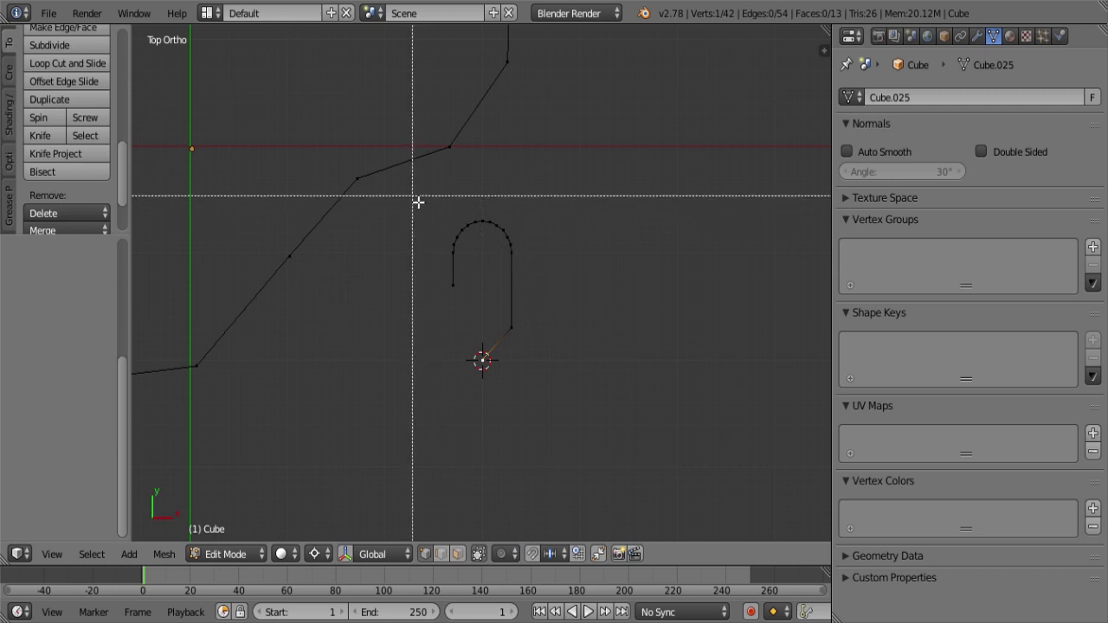
drag(418, 200, 553, 408)
key(p)
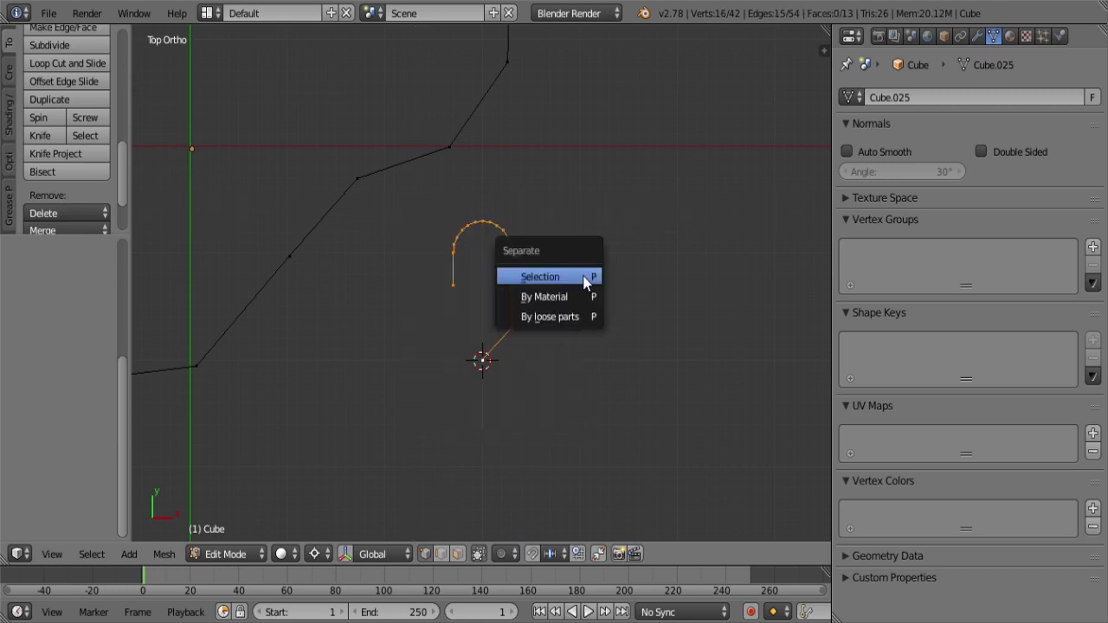
click(585, 277)
scroll(574, 292, down, 5)
key(Tab)
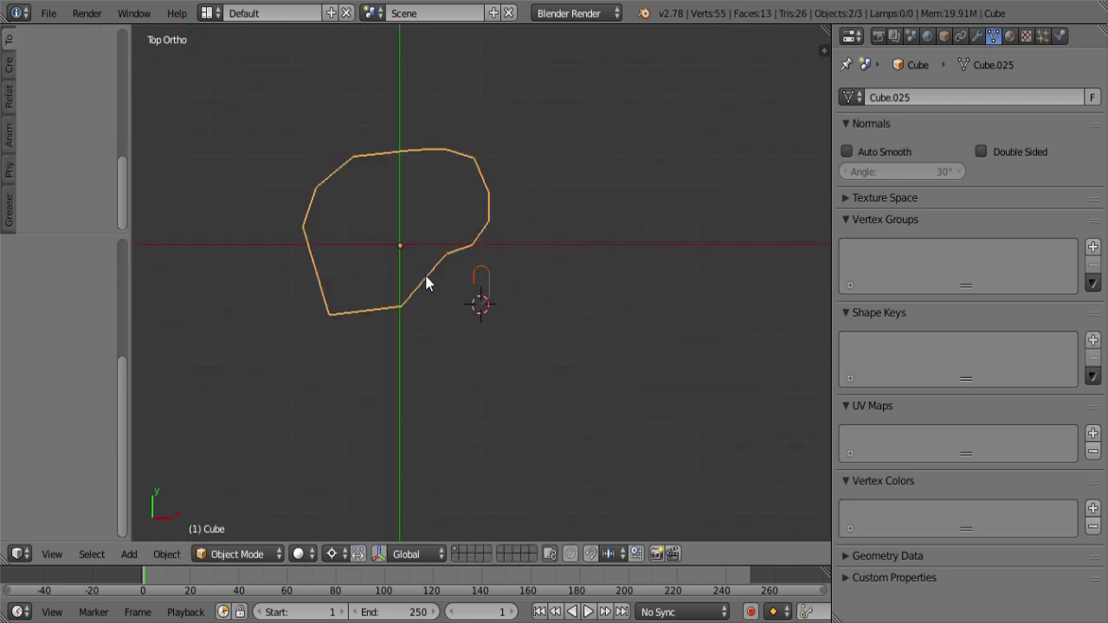
Step: Select the separated hook profile and convert it from a mesh to a curve
middle_drag(431, 345, 437, 243)
click(438, 243)
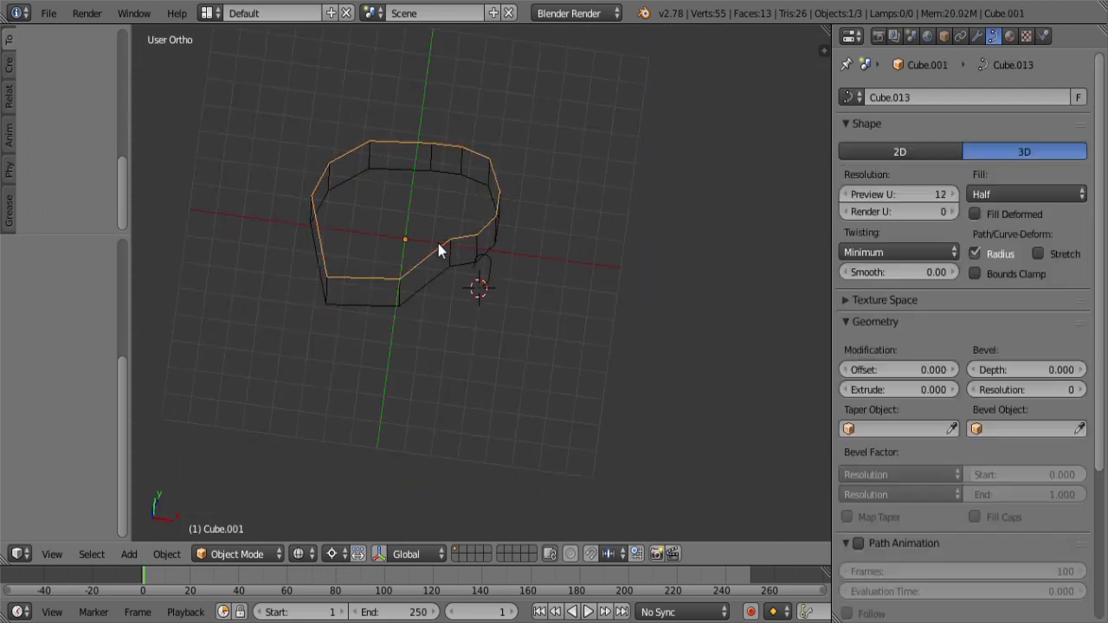
right_click(490, 291)
scroll(502, 312, up, 3)
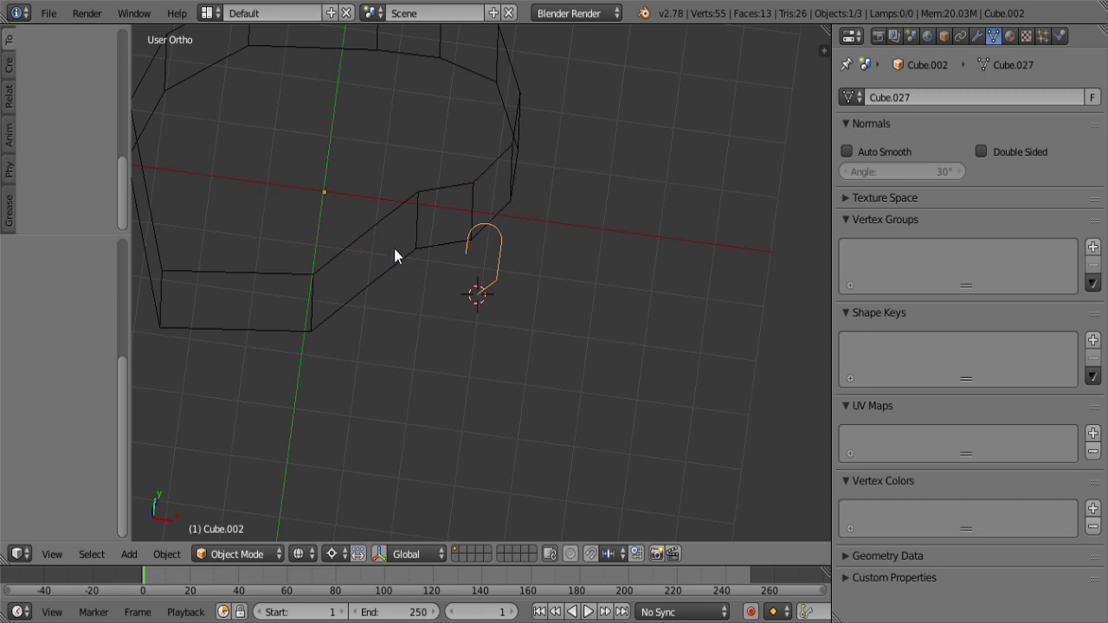
key(alt+c)
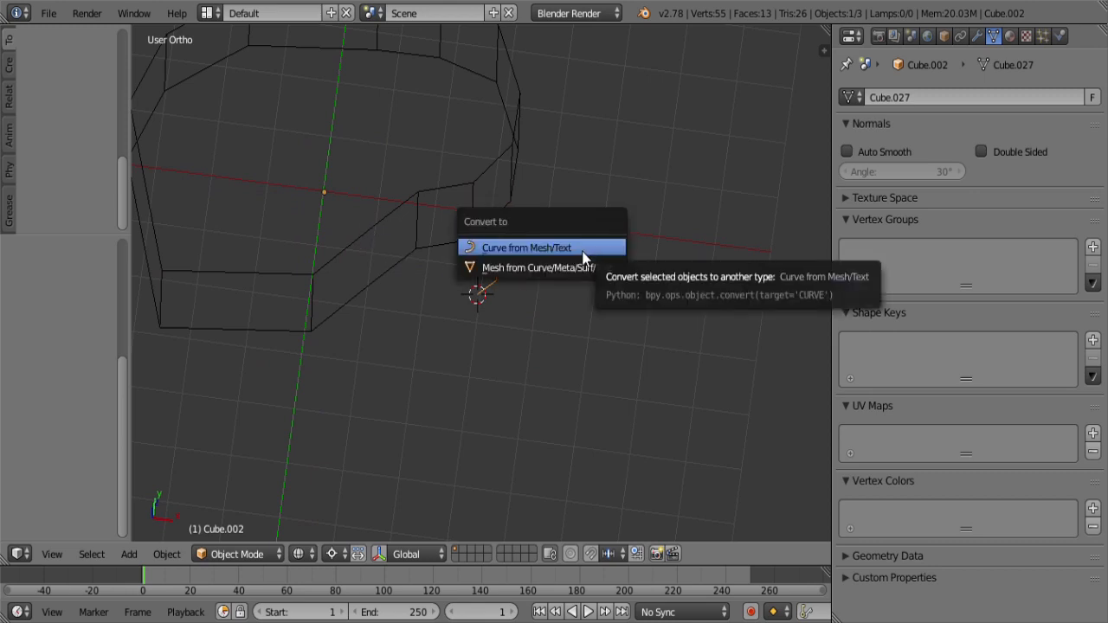
click(582, 253)
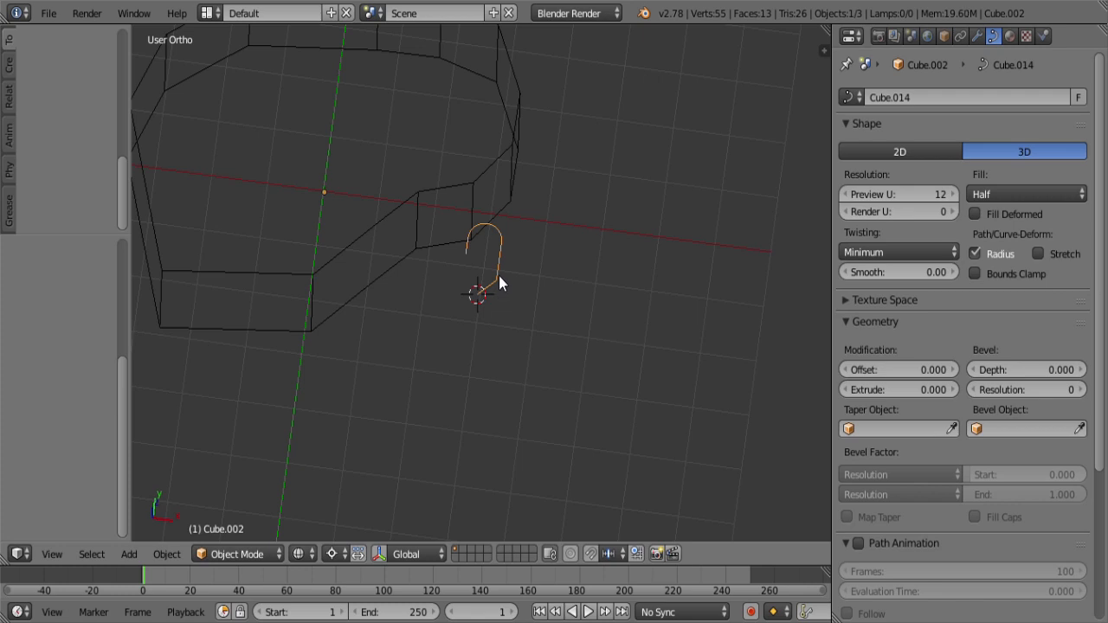
Step: Set the hook profile curve's origin to the 3D cursor
mouse_move(121, 162)
mouse_down()
mouse_move(38, 92)
mouse_move(61, 111)
mouse_up()
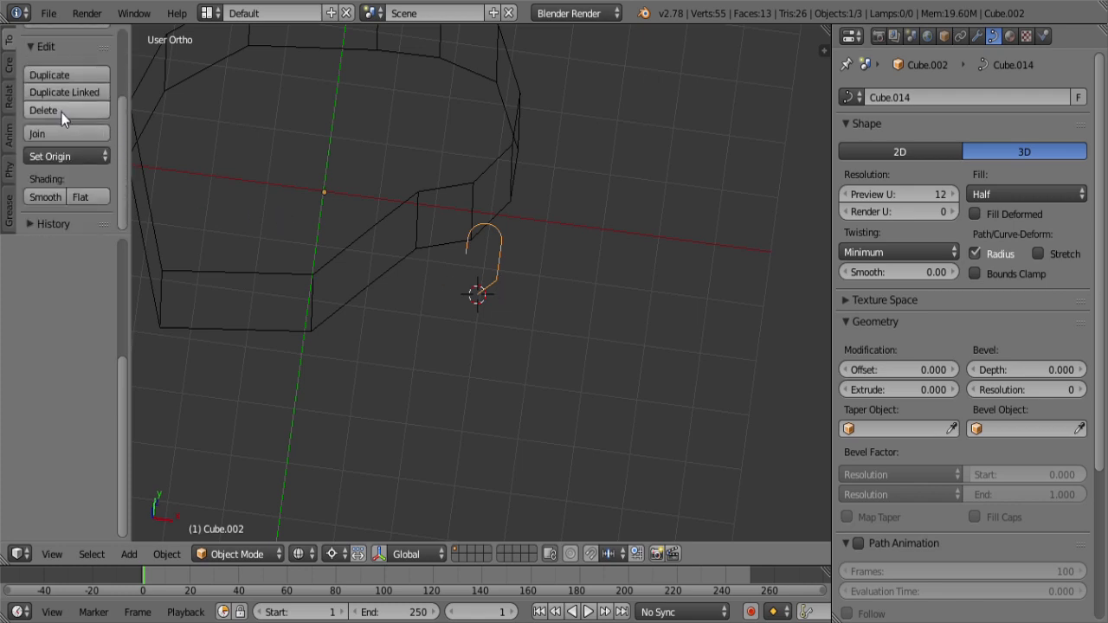
click(54, 157)
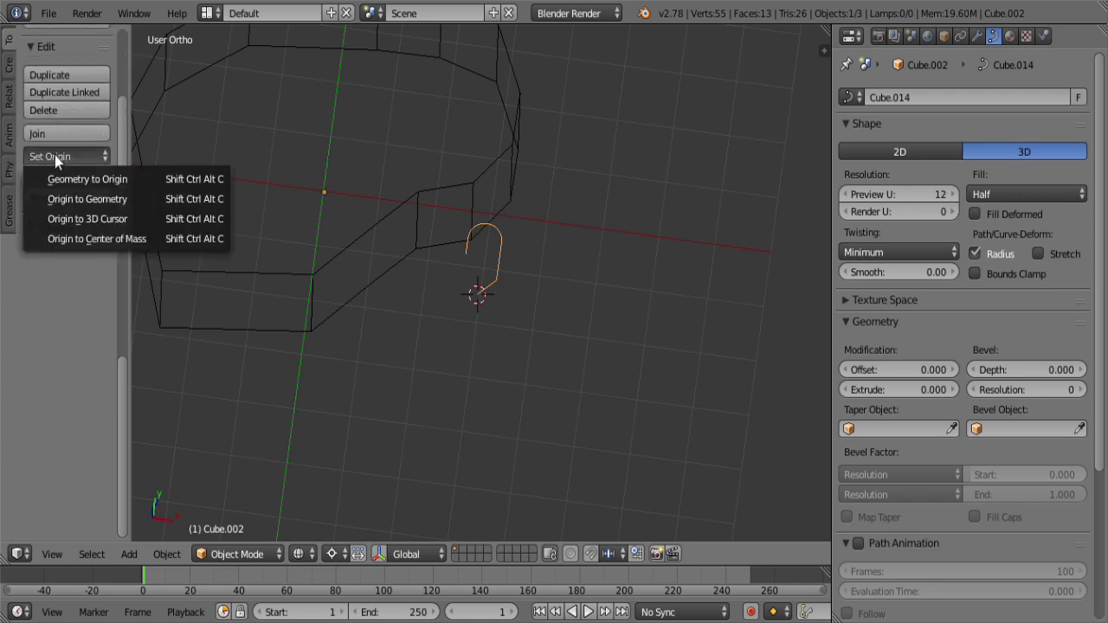
click(80, 218)
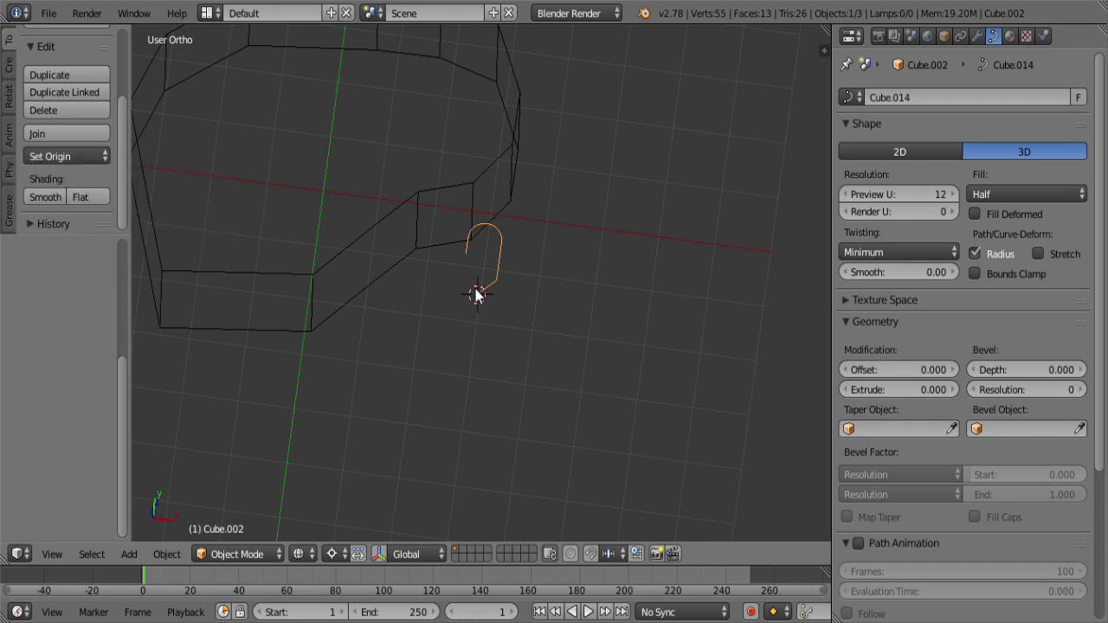
scroll(508, 341, up, 5)
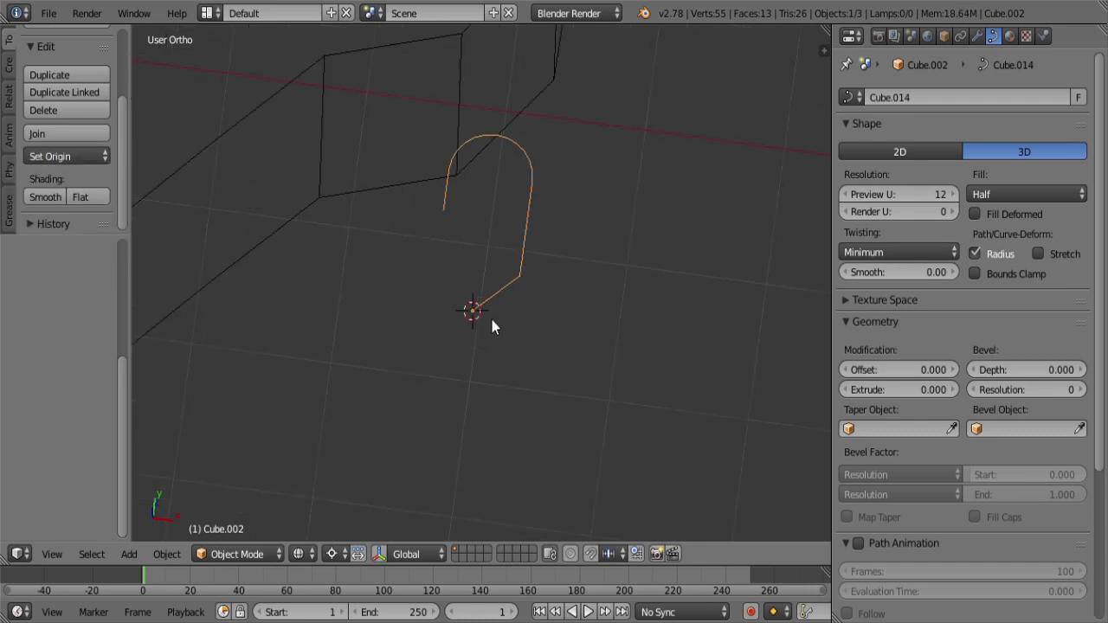
Step: Assign the hook profile Cube.002 as the bevel object of the curve along the wall's upper rim
scroll(492, 326, down, 6)
mouse_move(492, 325)
middle_down()
mouse_move(470, 343)
mouse_move(481, 340)
middle_up()
key(KP_7)
scroll(481, 340, up, 3)
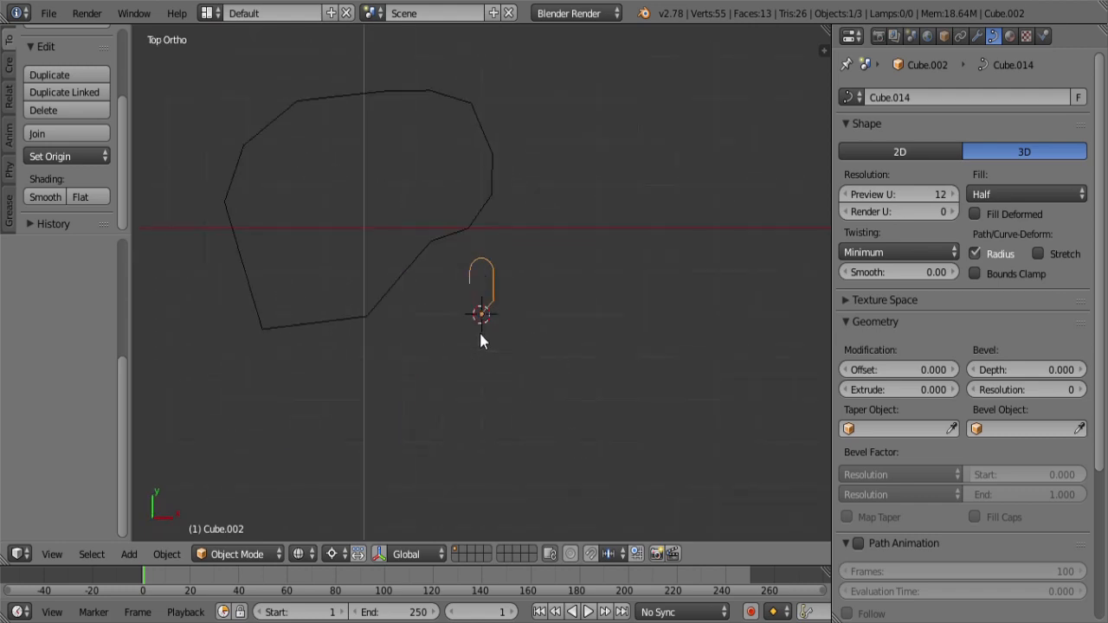
middle_drag(509, 355, 517, 275)
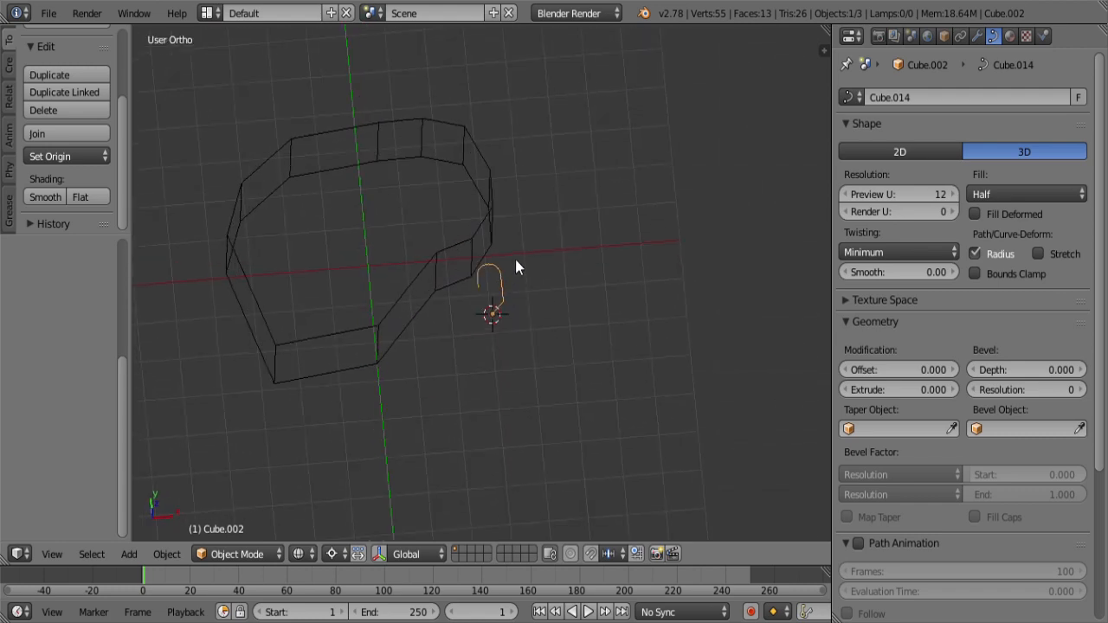
right_click(472, 239)
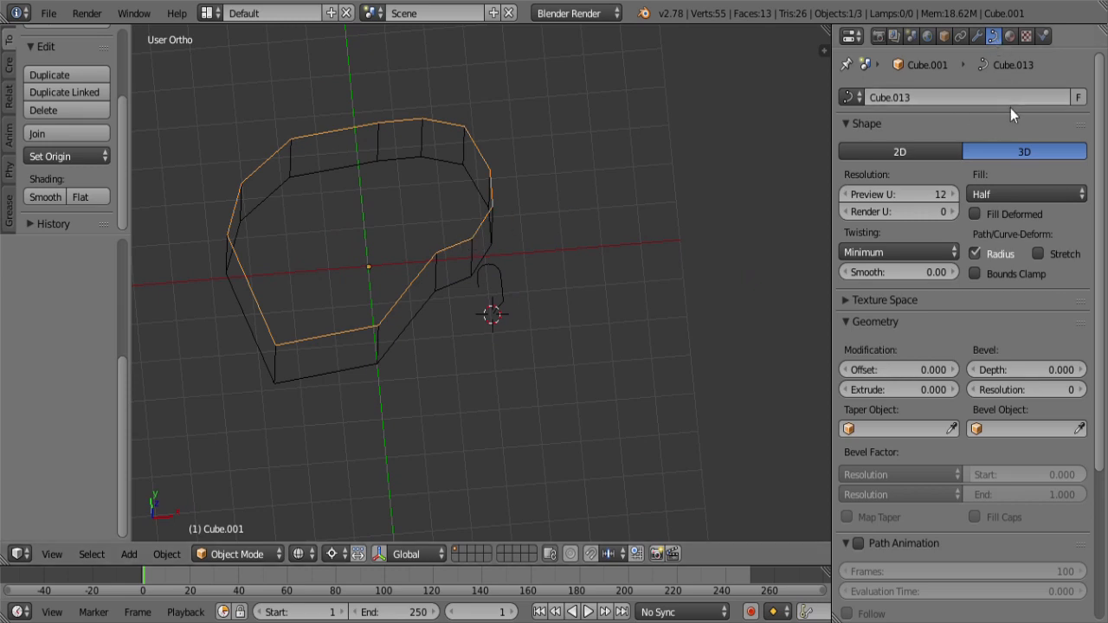
click(1034, 427)
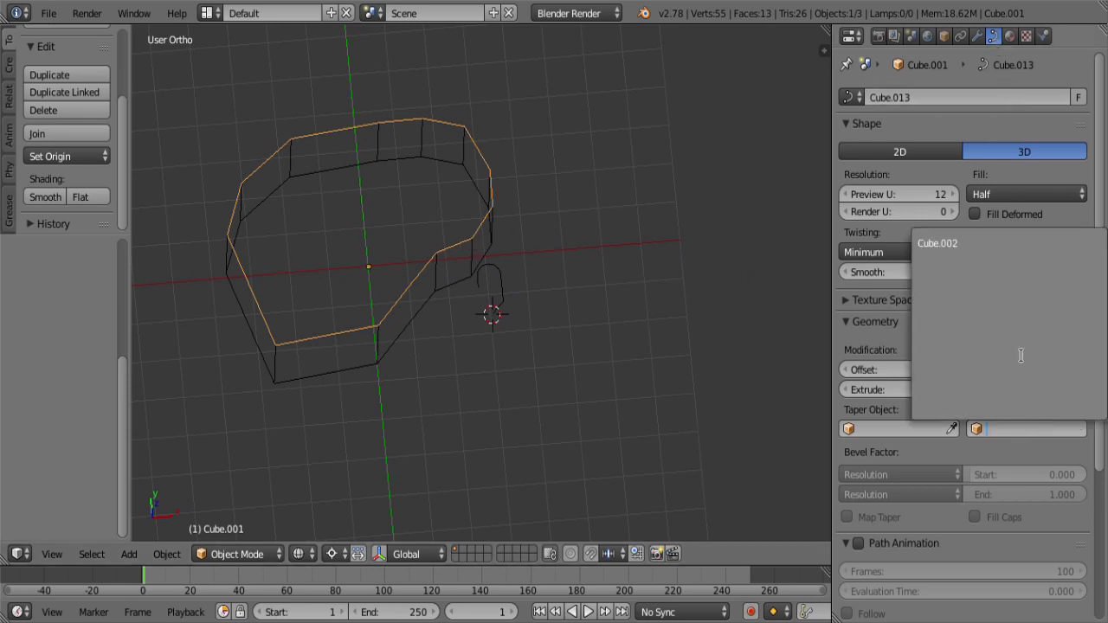
click(971, 245)
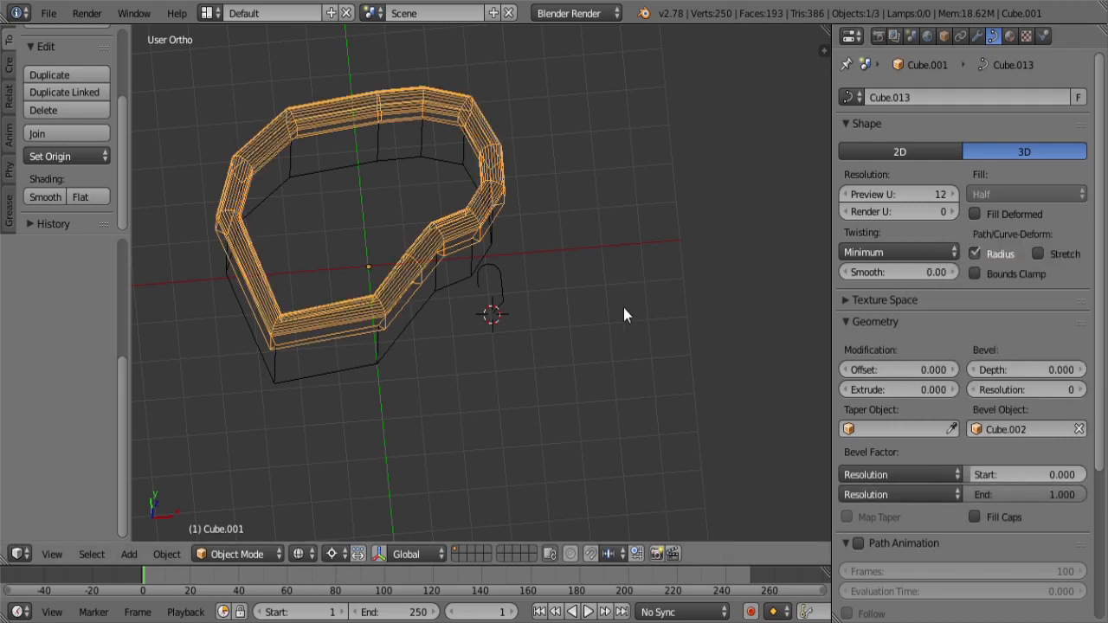
Step: Scale the hook profile curve to 0.3 to make the rim thinner
middle_drag(525, 314, 502, 168)
scroll(514, 248, up, 4)
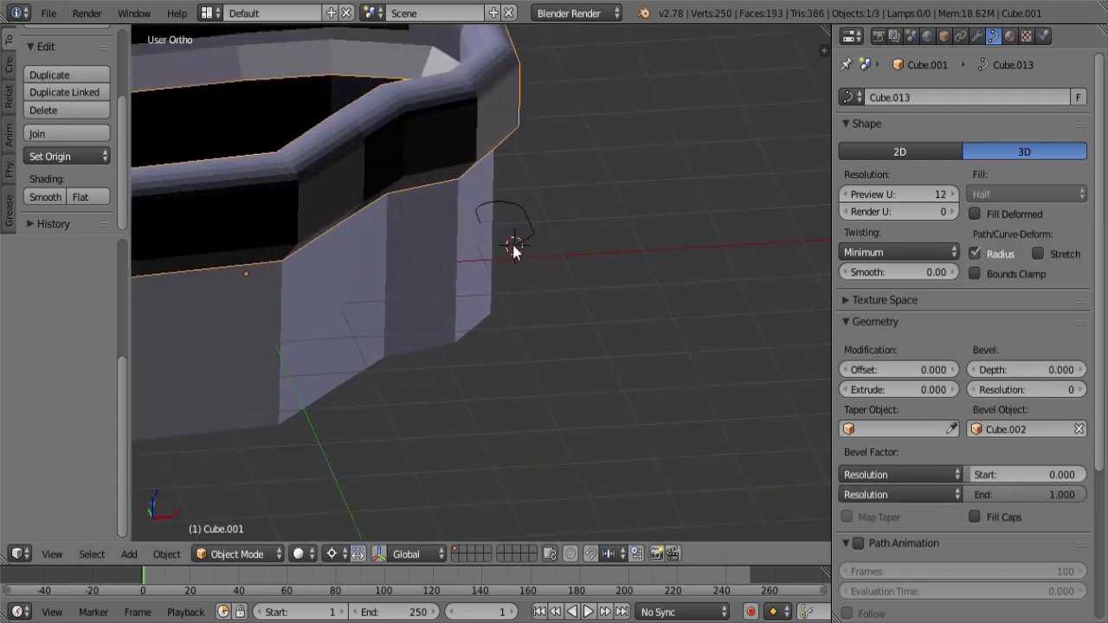
mouse_move(514, 247)
middle_down()
mouse_move(532, 182)
mouse_move(532, 234)
middle_up()
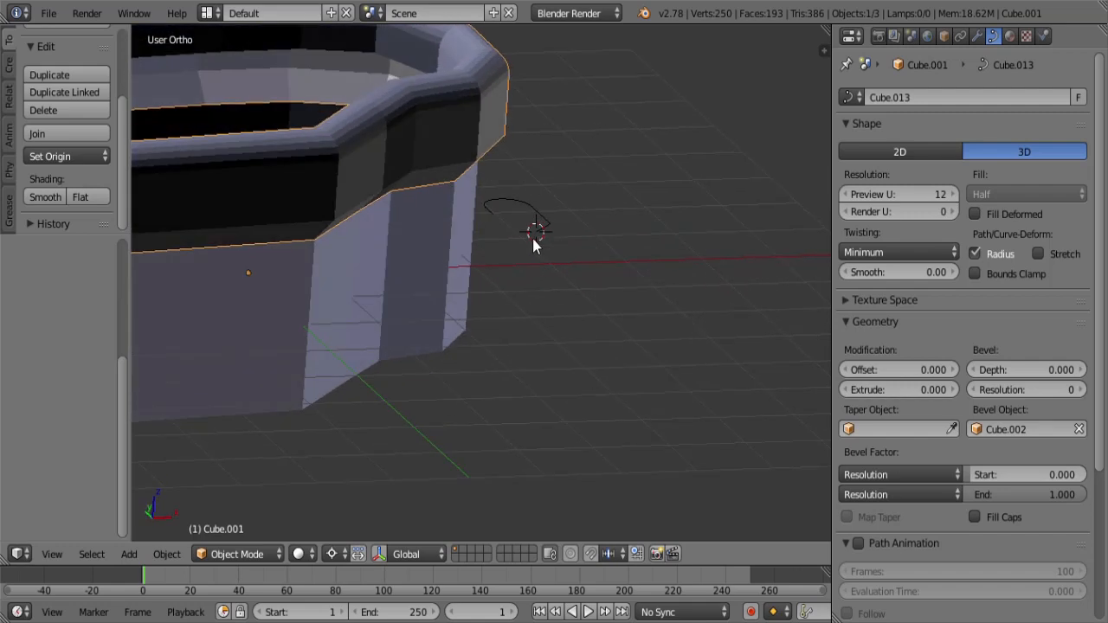
middle_drag(426, 230, 441, 263)
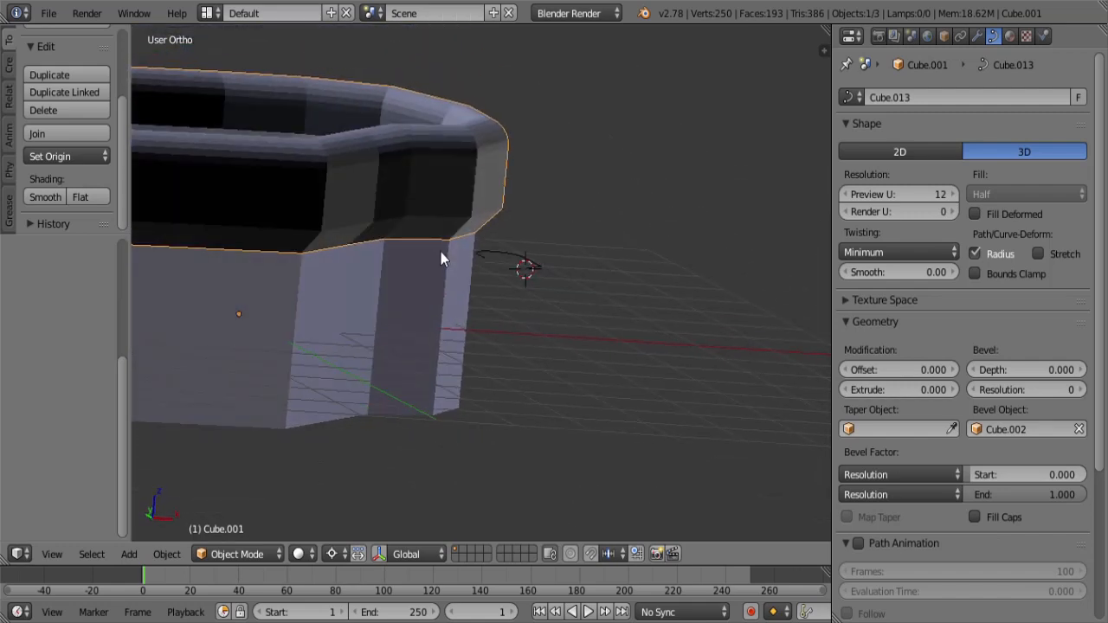
middle_drag(528, 298, 517, 342)
right_click(526, 317)
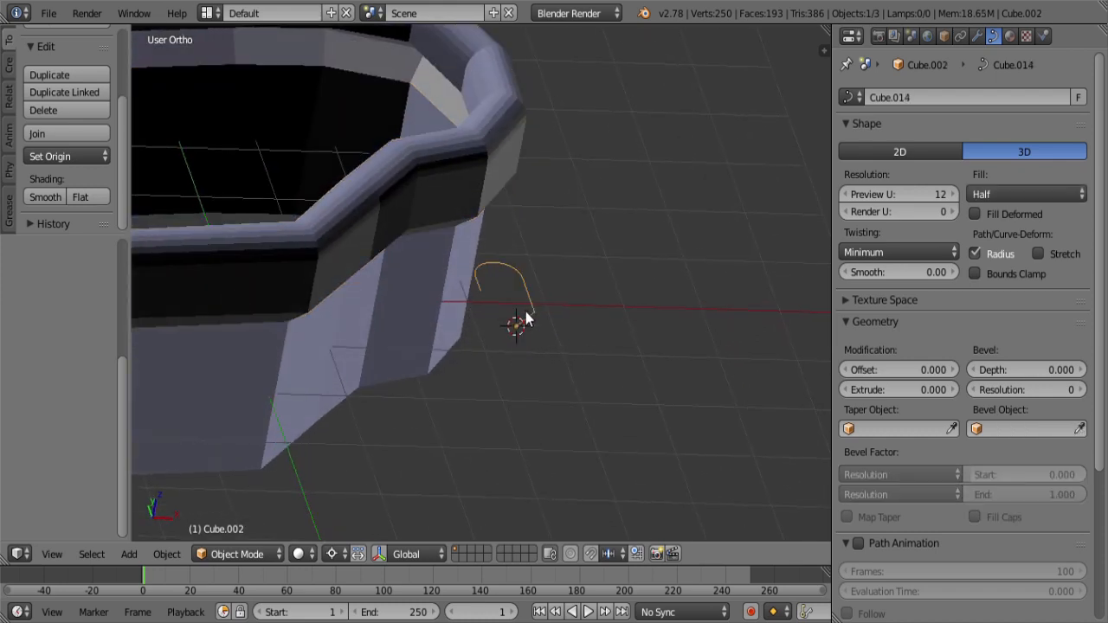
key(s)
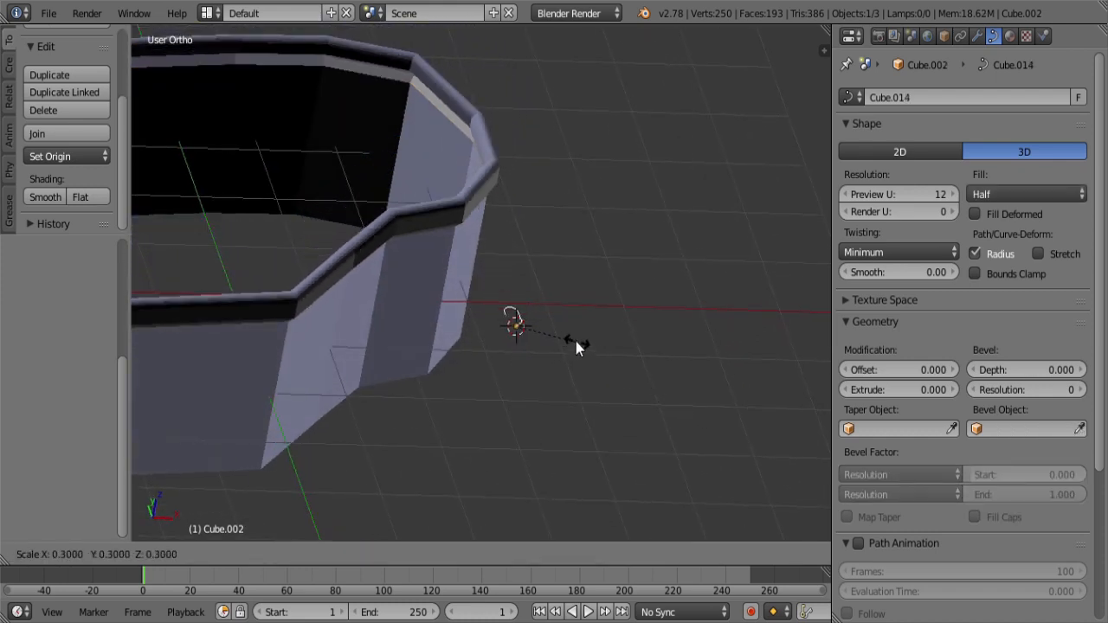
click(572, 340)
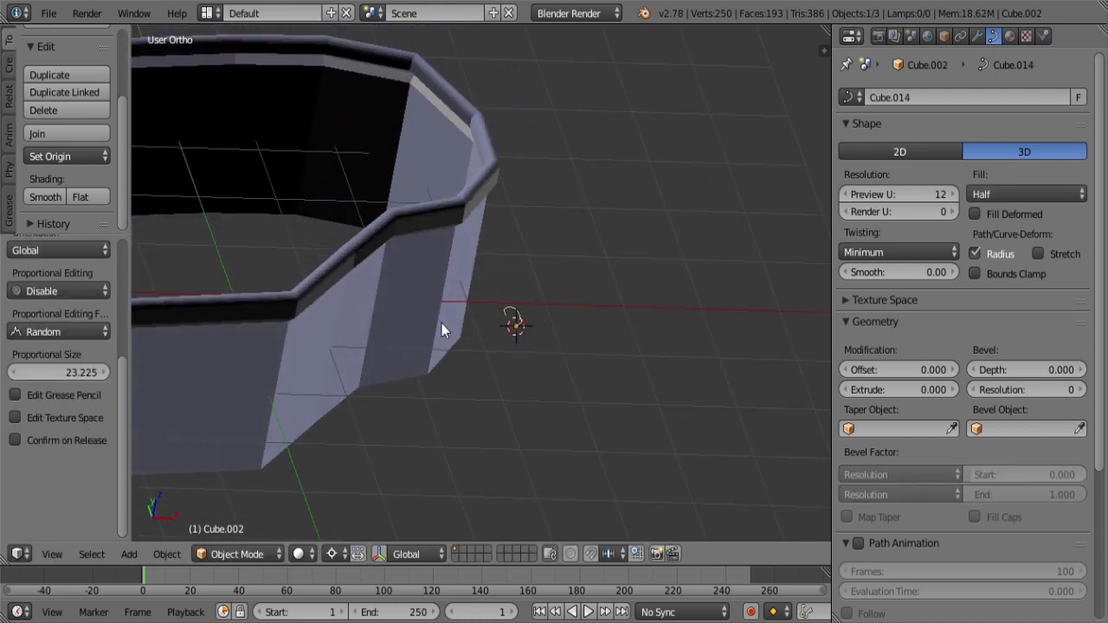
Step: Convert the bevelled rim curve to a mesh
middle_drag(445, 327, 447, 163)
right_click(450, 158)
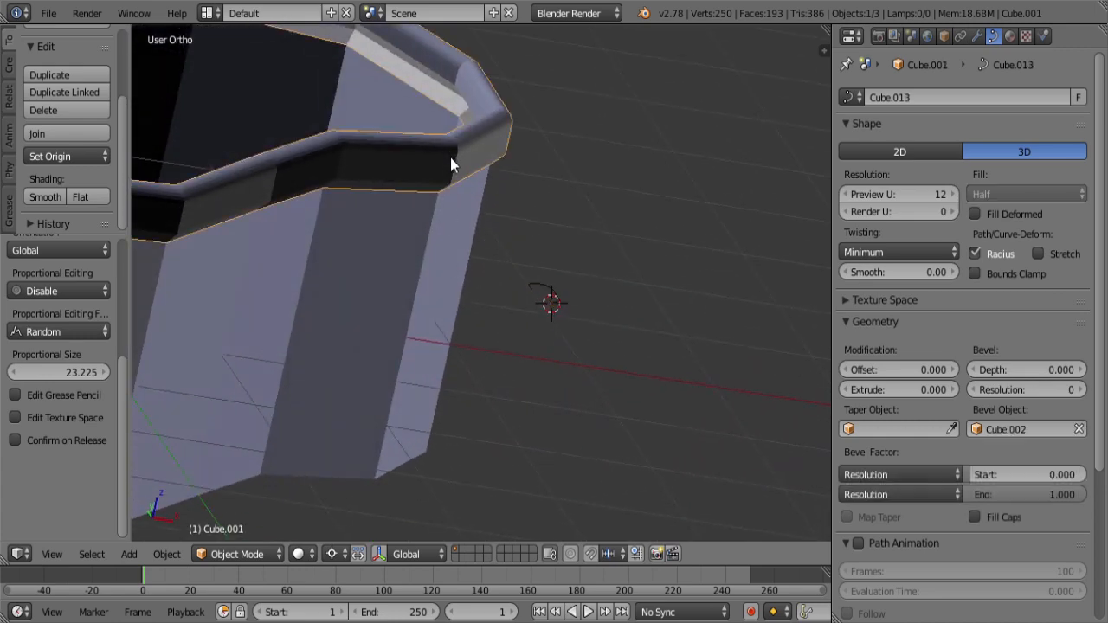
key(alt+c)
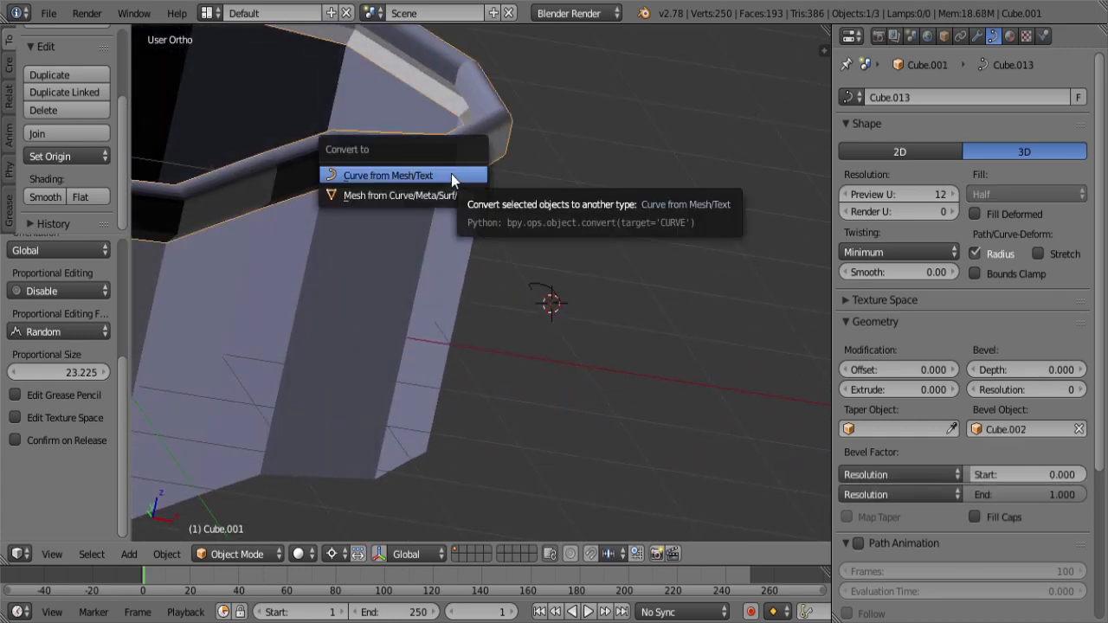
click(435, 195)
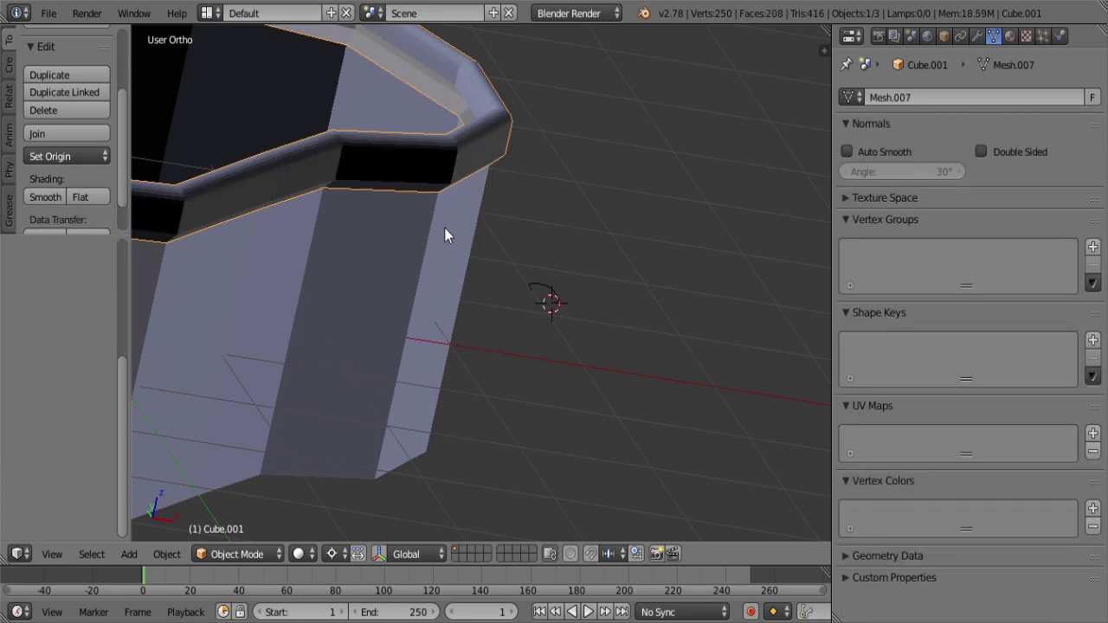
Step: Join the rim mesh with the wall mesh into one object
middle_drag(444, 227, 408, 333)
shift+right_click(407, 325)
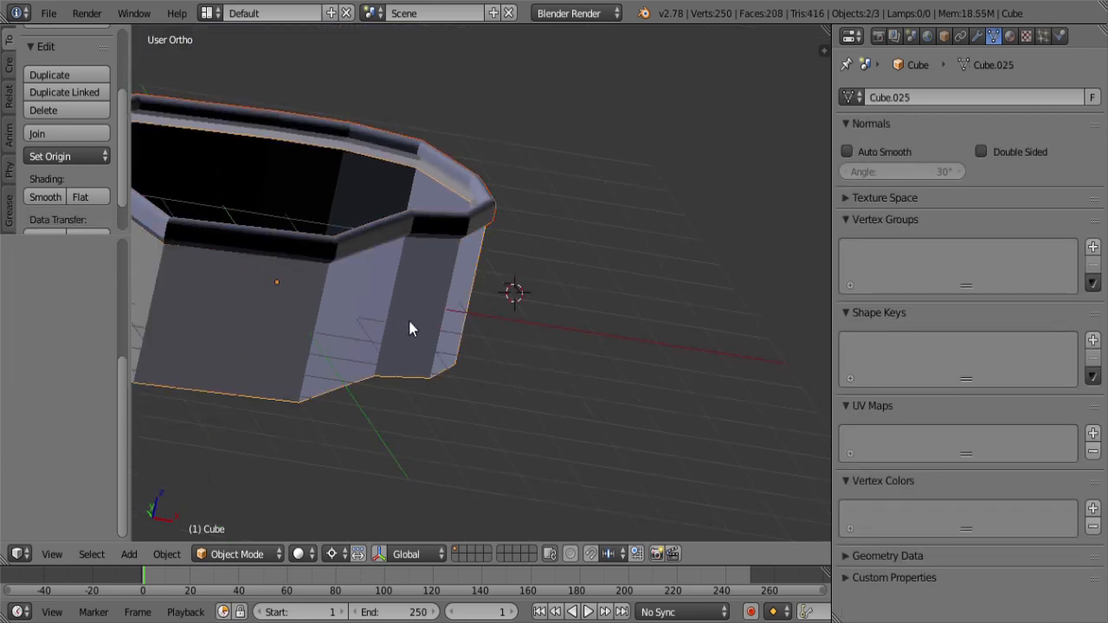
key(ctrl+j)
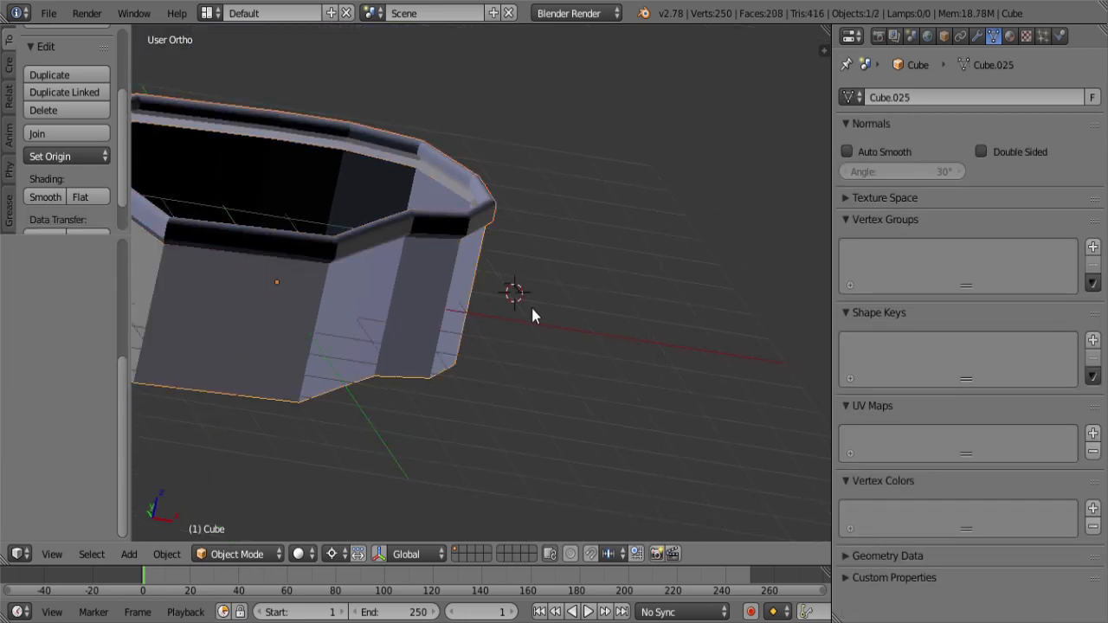
Step: Remove the duplicate vertices from the whole joined wall and rim mesh
key(Tab)
key(a)
key(a)
key(a)
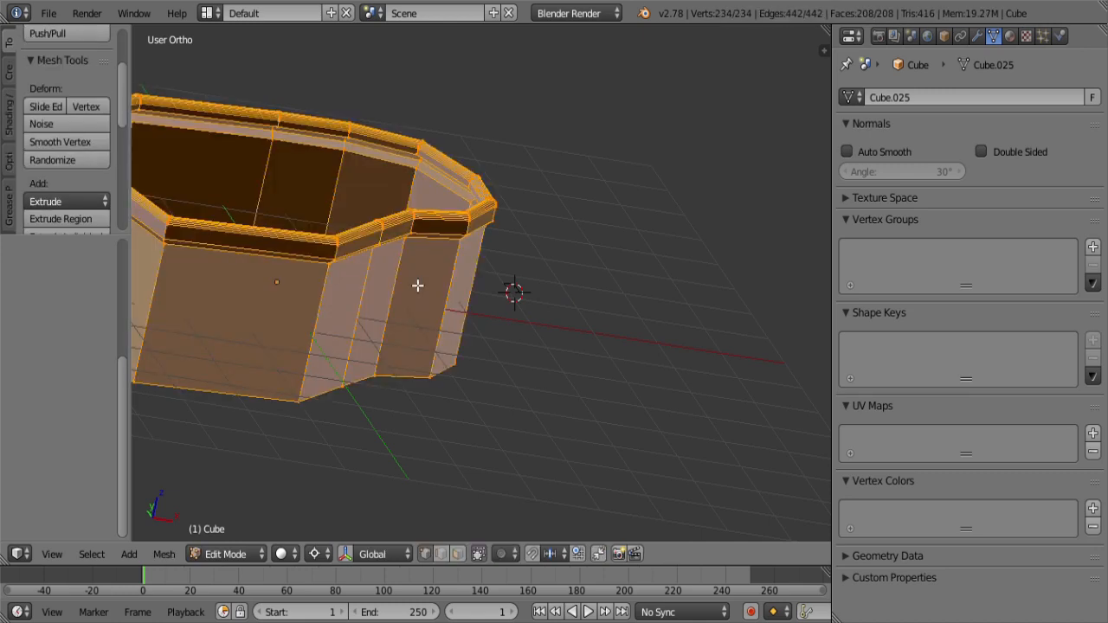
key(w)
click(398, 257)
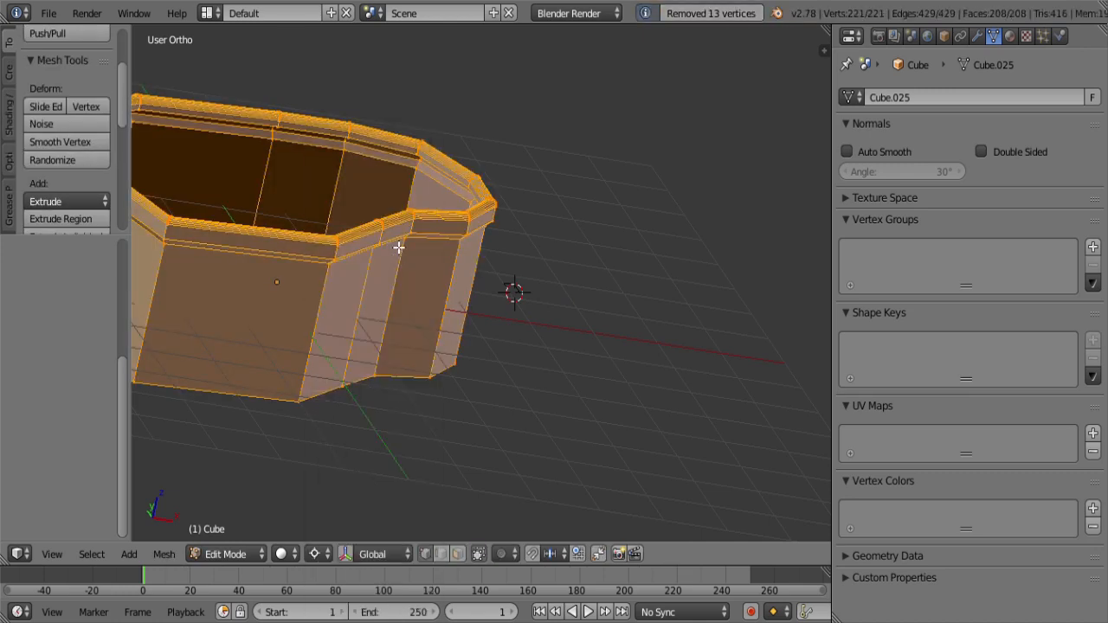
key(a)
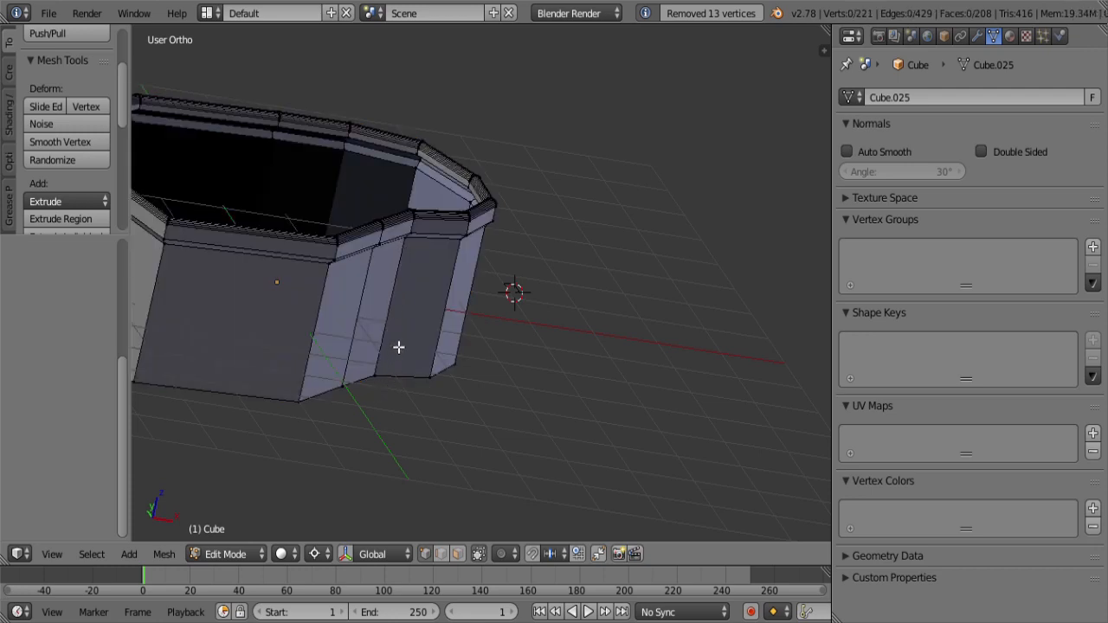
Step: Select the mesh's non-manifold edges and deselect the wall's bottom part, keeping only the open loop inside the rim
key(ctrl+alt+shift+m)
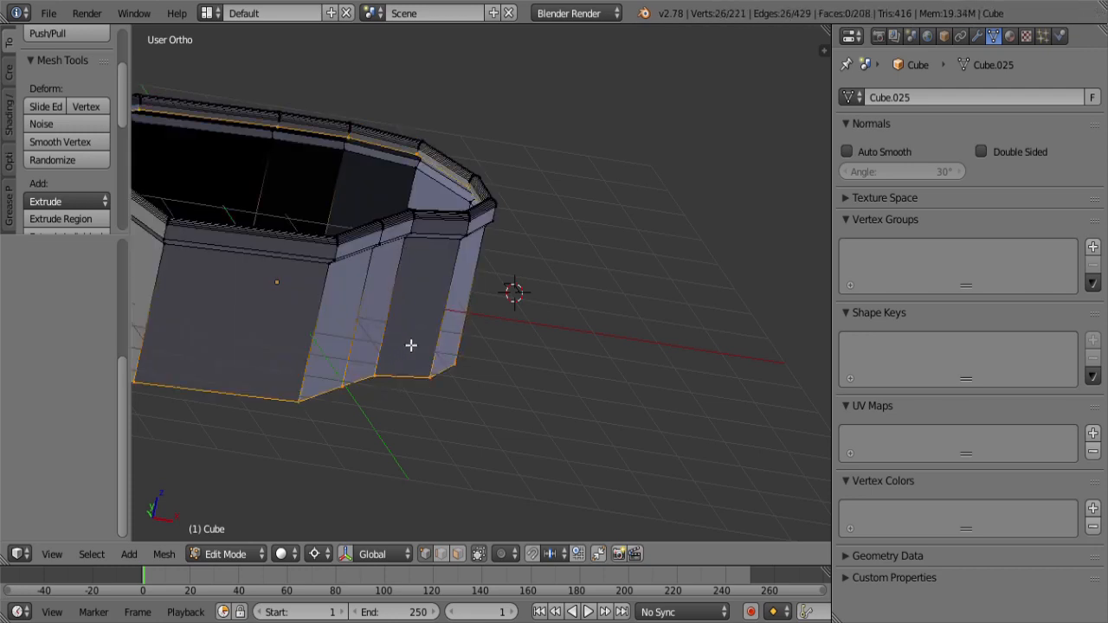
key(z)
scroll(502, 346, down, 4)
middle_drag(520, 314, 506, 258)
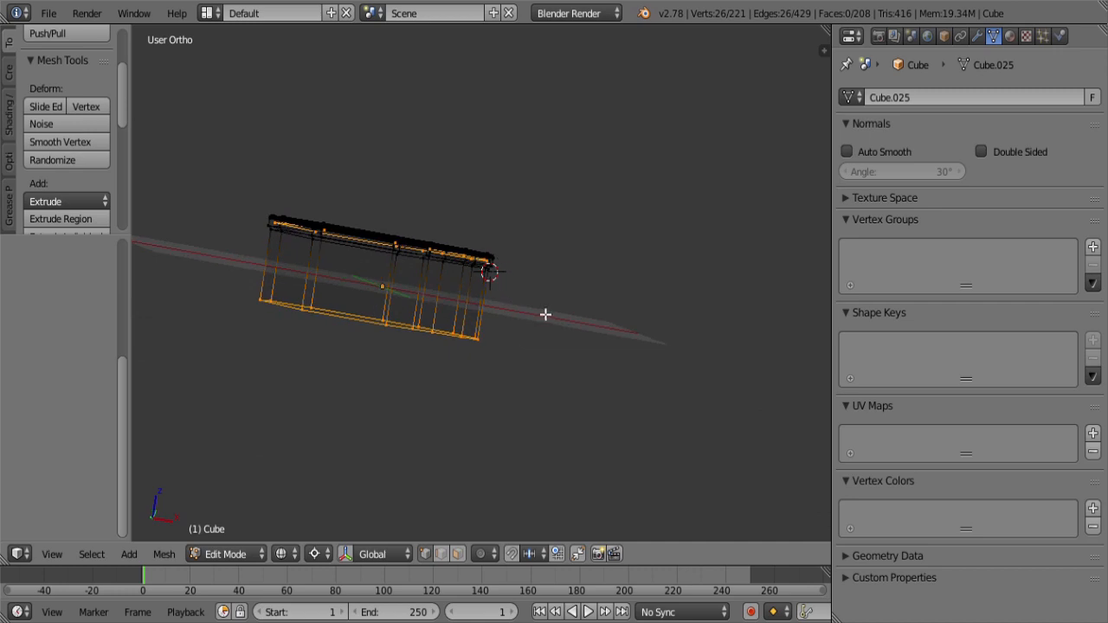
key(b)
middle_drag(618, 272, 134, 435)
middle_drag(310, 315, 324, 371)
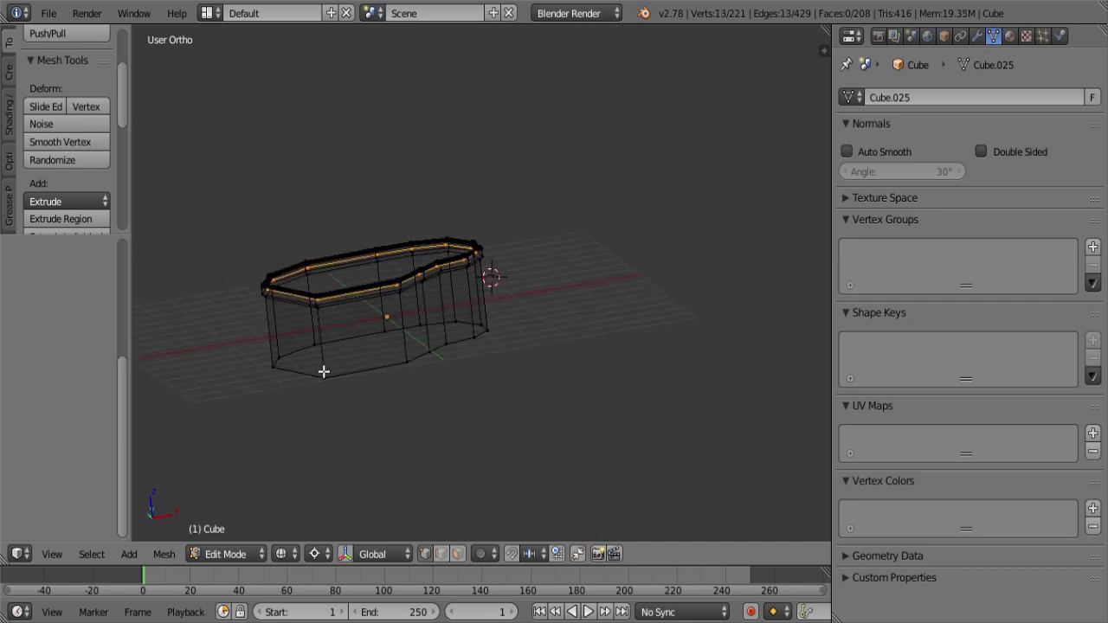
Step: Fill the selected loop inside the rim with a single face and return to Object Mode
key(z)
scroll(480, 237, up, 3)
middle_drag(479, 237, 494, 294)
key(f)
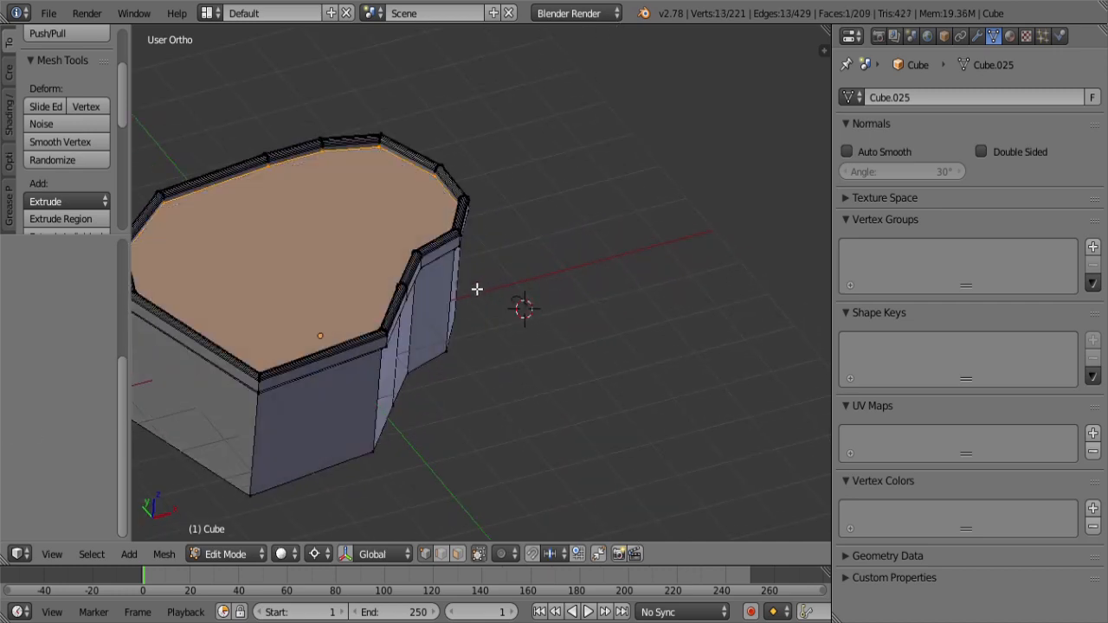
key(a)
key(Tab)
middle_drag(457, 322, 500, 321)
scroll(515, 290, up, 3)
scroll(523, 298, down, 2)
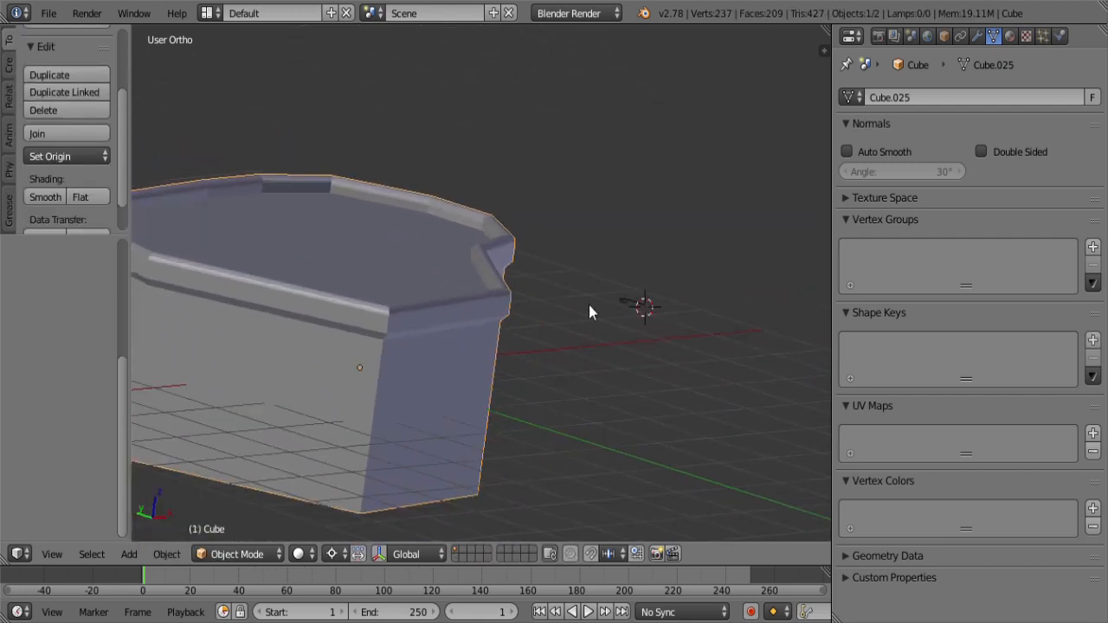
Step: Delete the small hook profile curve Cube.002 beside the wall
right_click(634, 296)
middle_drag(595, 327, 497, 337)
scroll(452, 318, up, 3)
scroll(512, 330, down, 2)
key(x)
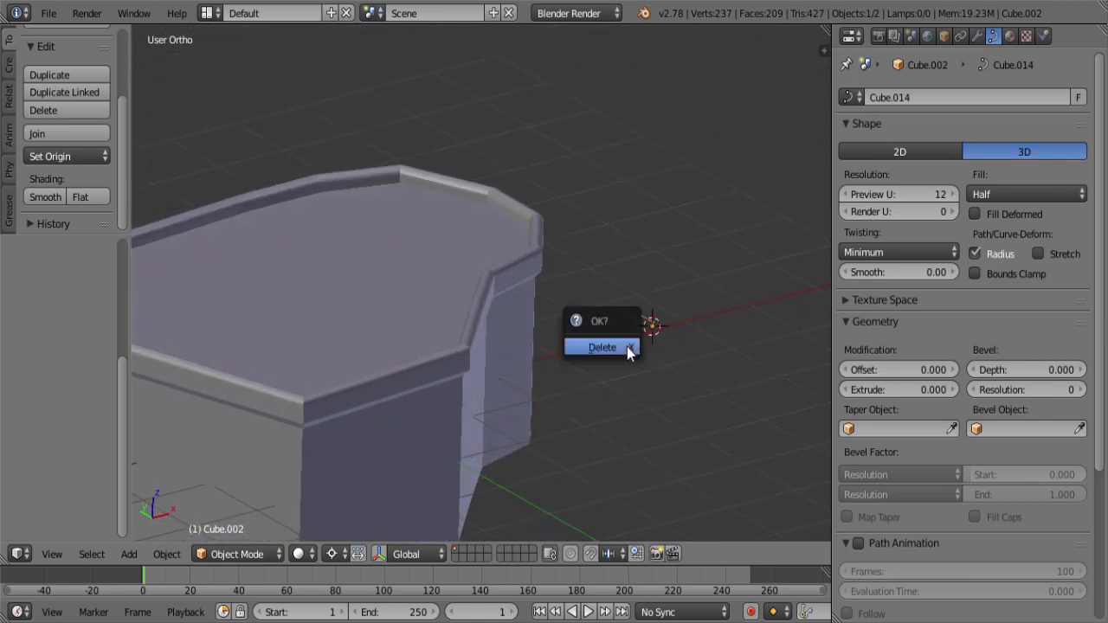
click(626, 345)
scroll(521, 309, up, 2)
middle_drag(526, 328, 540, 355)
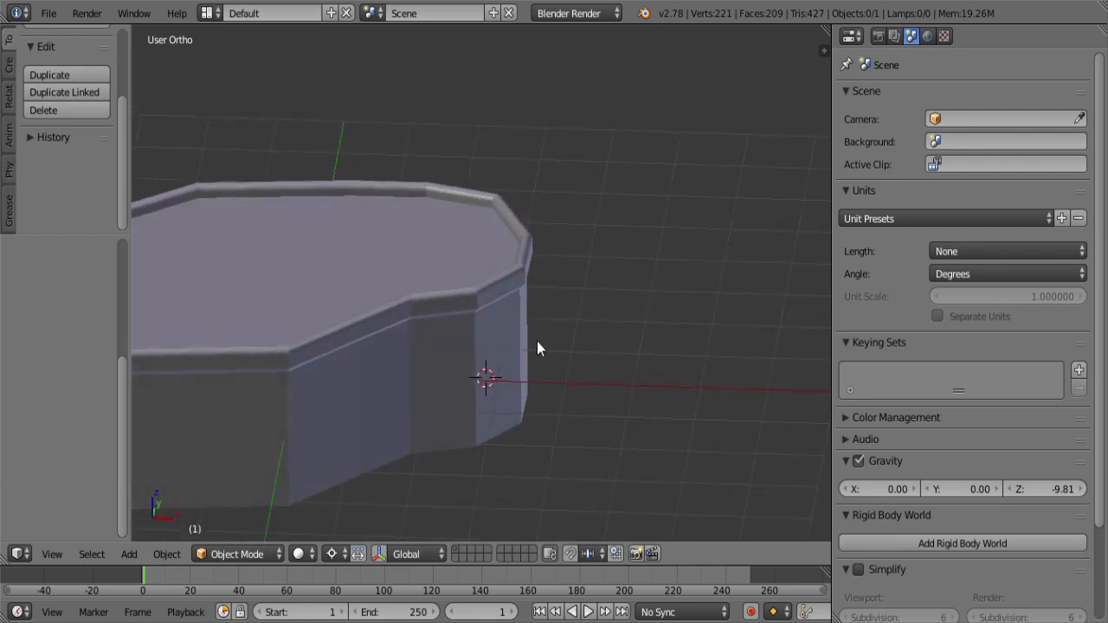
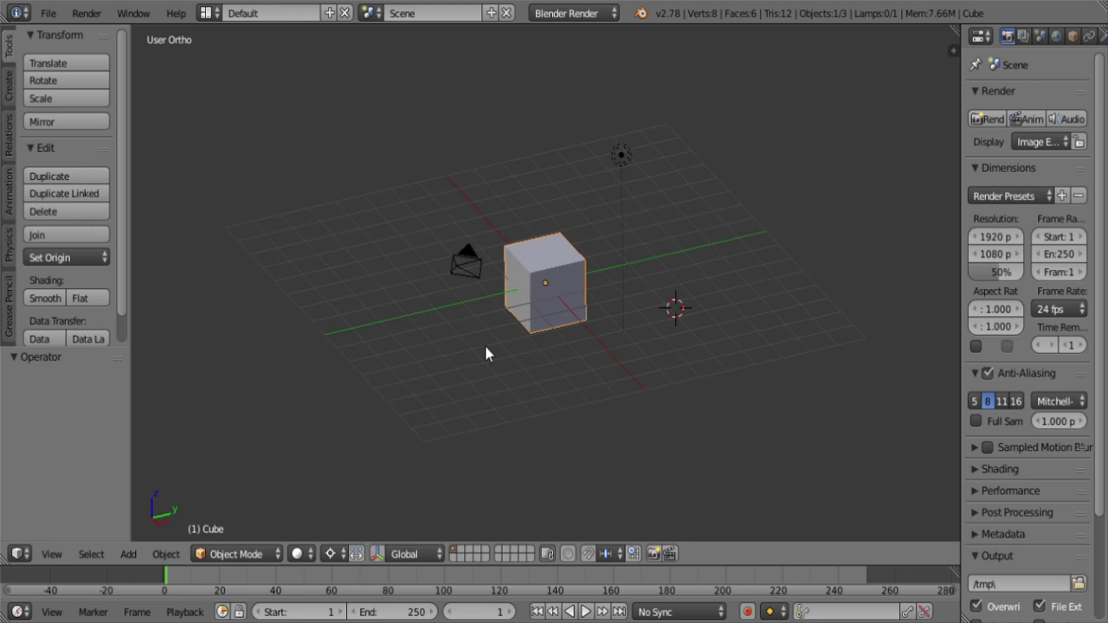
scroll(554, 301, up, 8)
scroll(547, 298, down, 6)
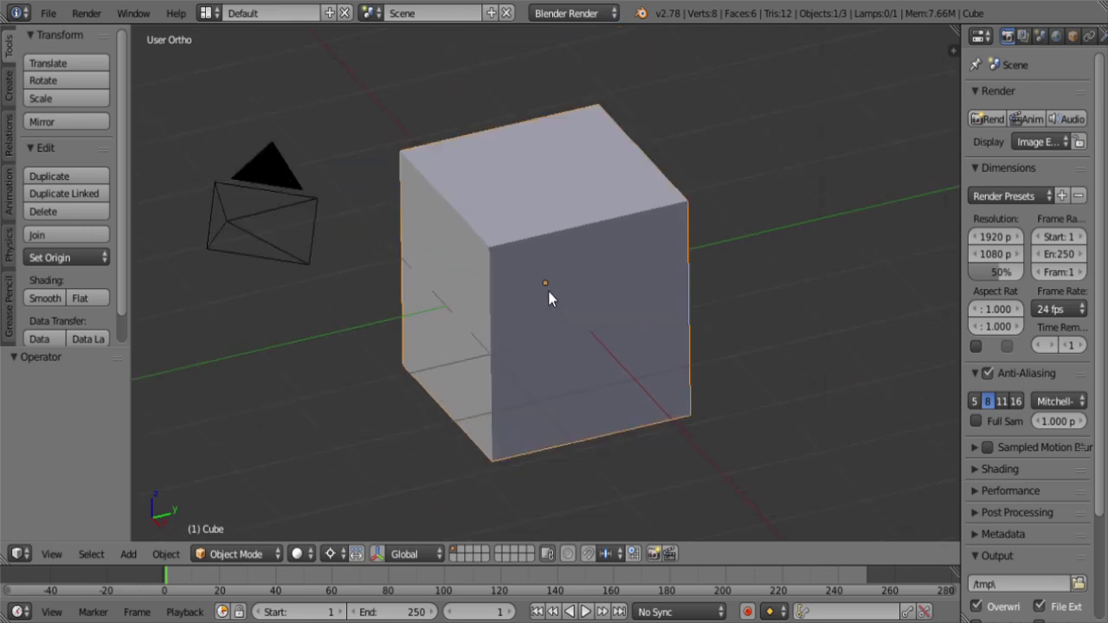
middle_drag(548, 340, 542, 317)
scroll(545, 313, up, 5)
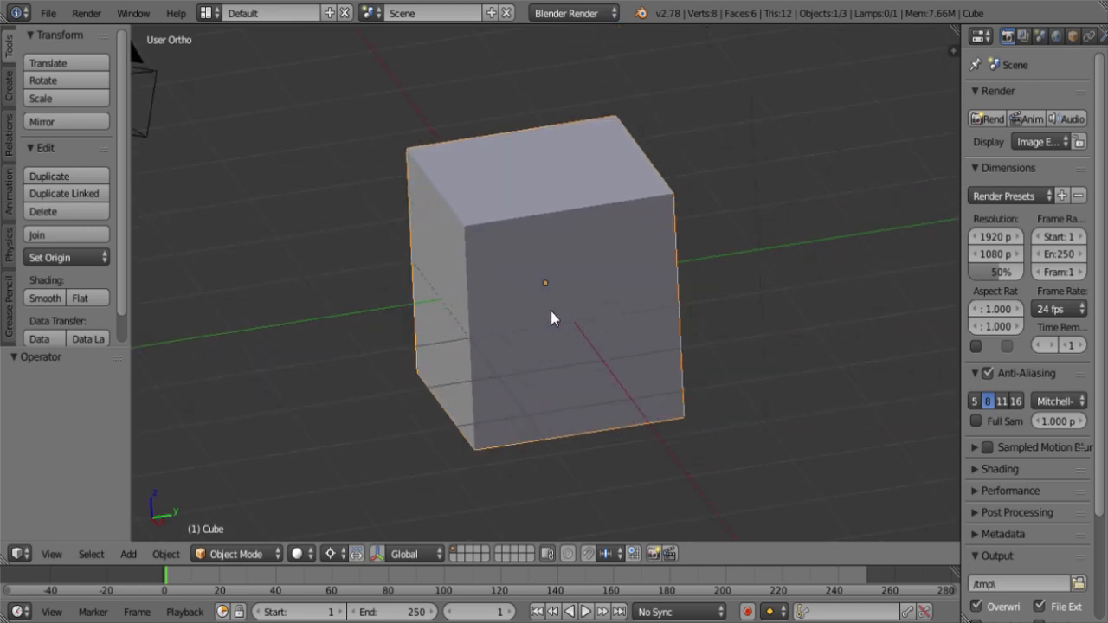
scroll(532, 313, down, 6)
scroll(537, 325, up, 2)
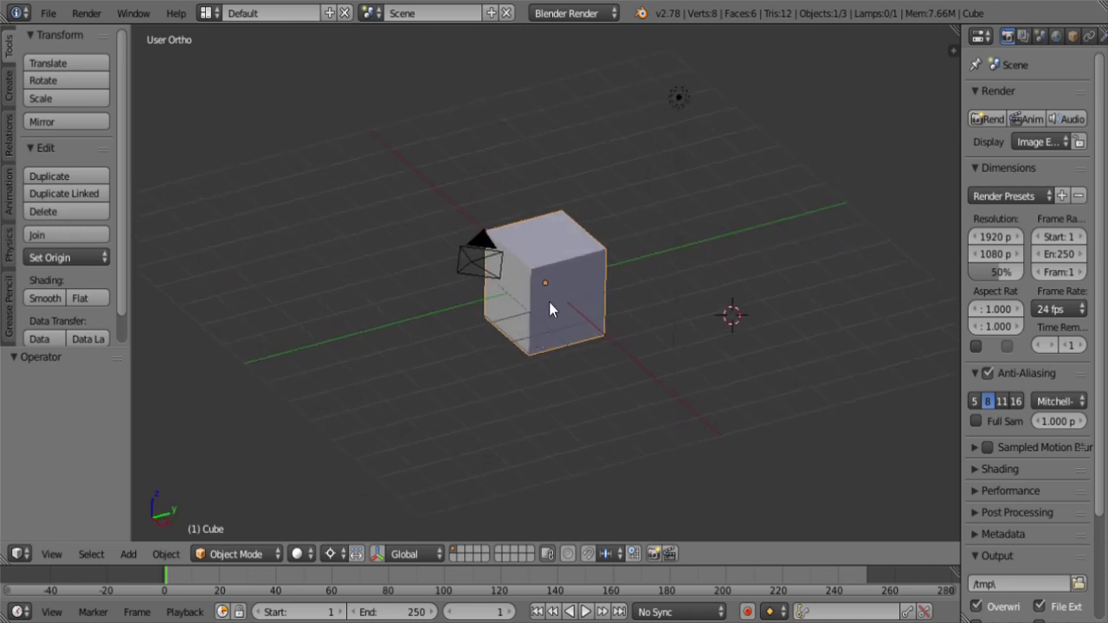
Step: Snap the 3D cursor to the cube's nearest bottom corner vertex and return to Object Mode
key(Tab)
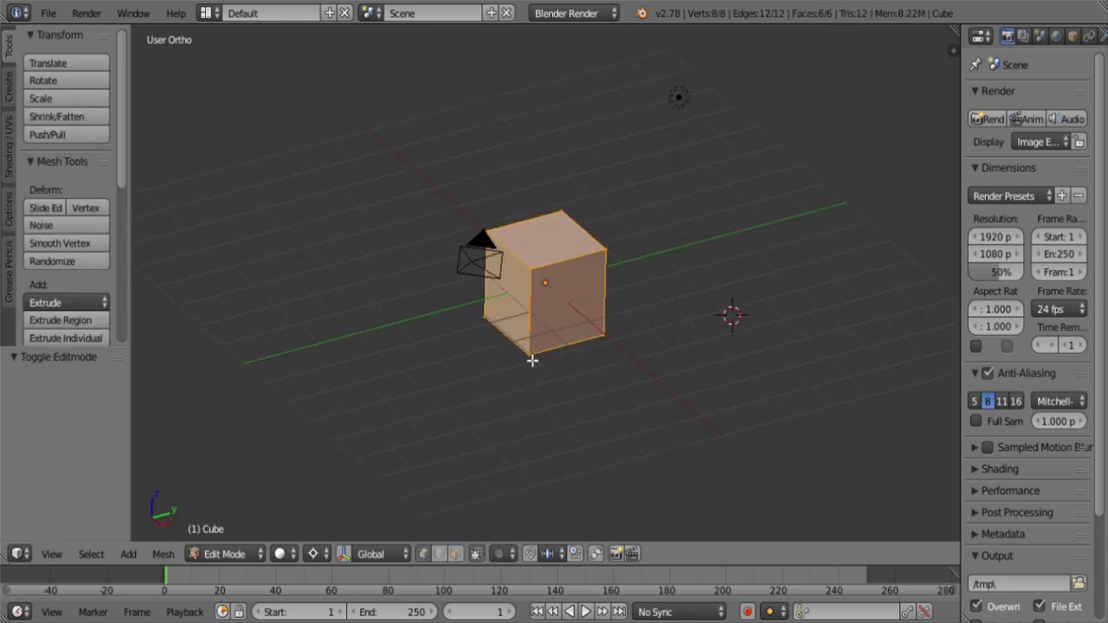
right_click(531, 360)
key(shift+s)
click(614, 385)
key(Tab)
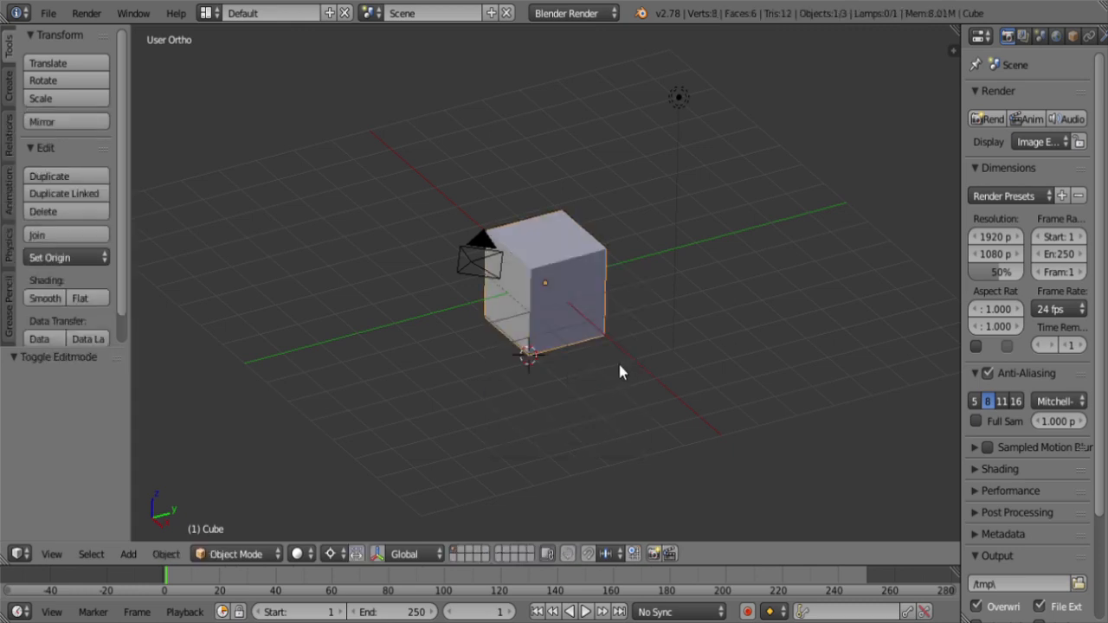
Step: Set the cube's origin to the 3D cursor
click(65, 258)
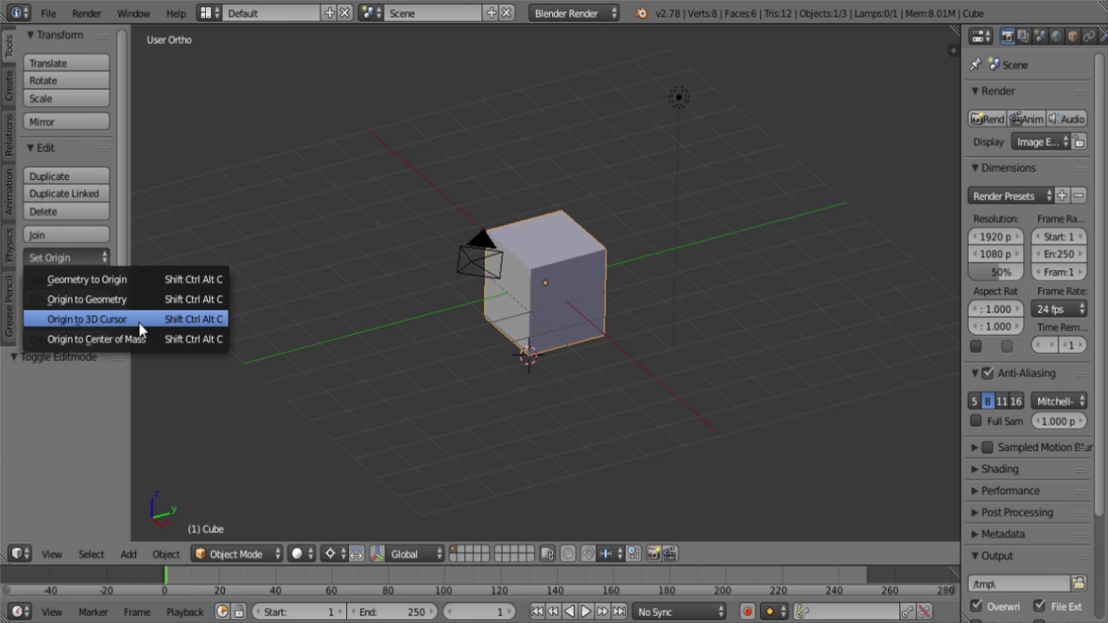
click(95, 319)
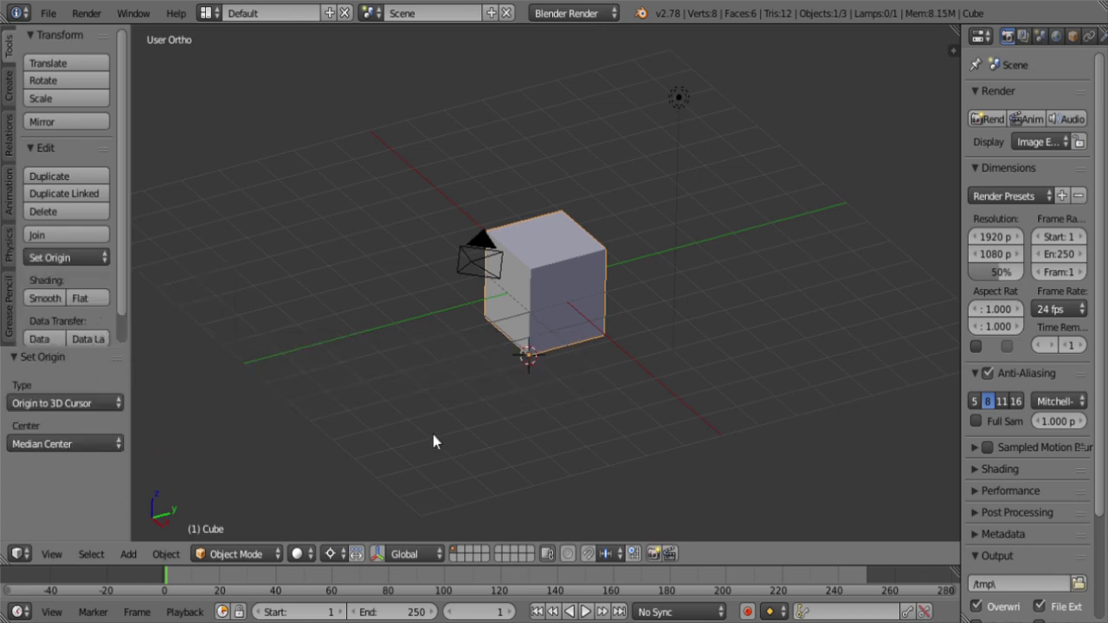
scroll(492, 407, up, 3)
shift+middle_drag(529, 426, 519, 357)
scroll(494, 348, down, 3)
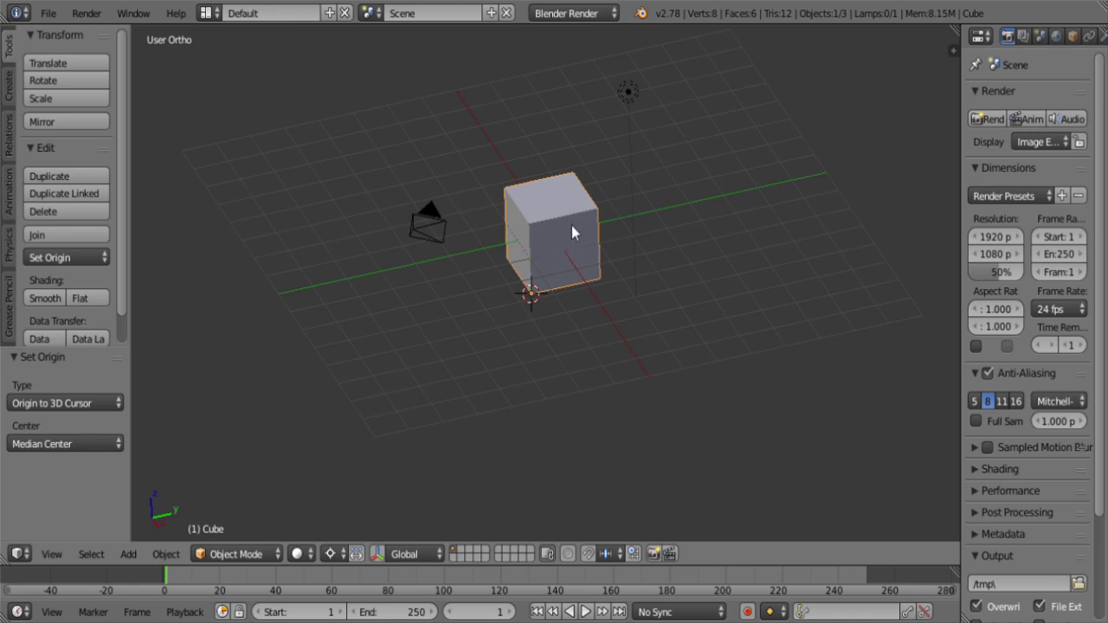
Step: Show the object's transform properties and set the cube's X, Y and Z location to 0
key(n)
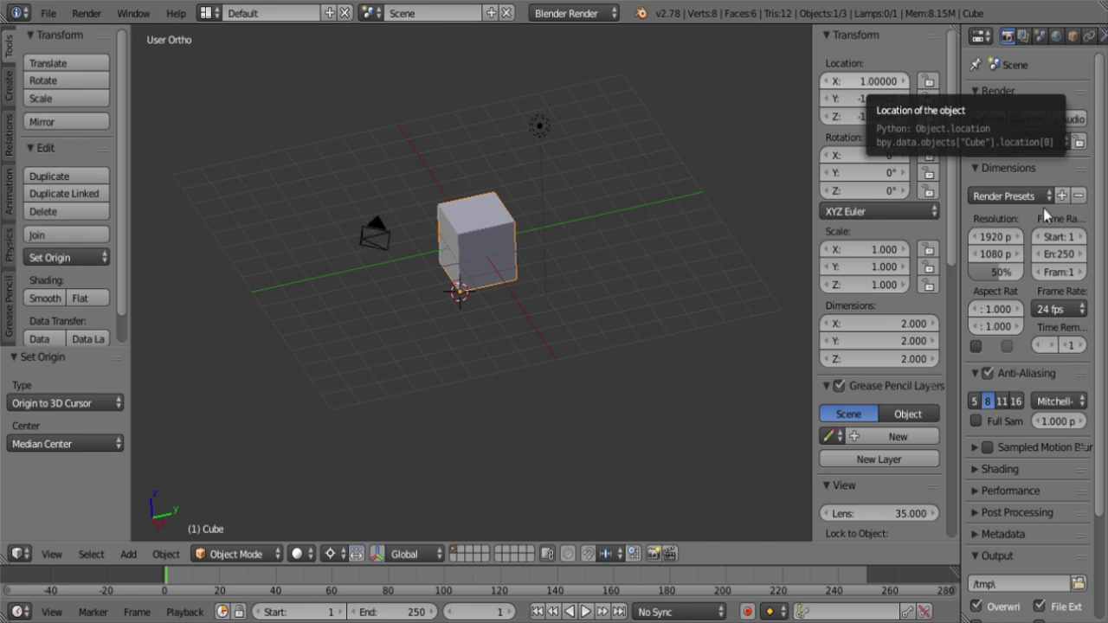
scroll(481, 298, up, 3)
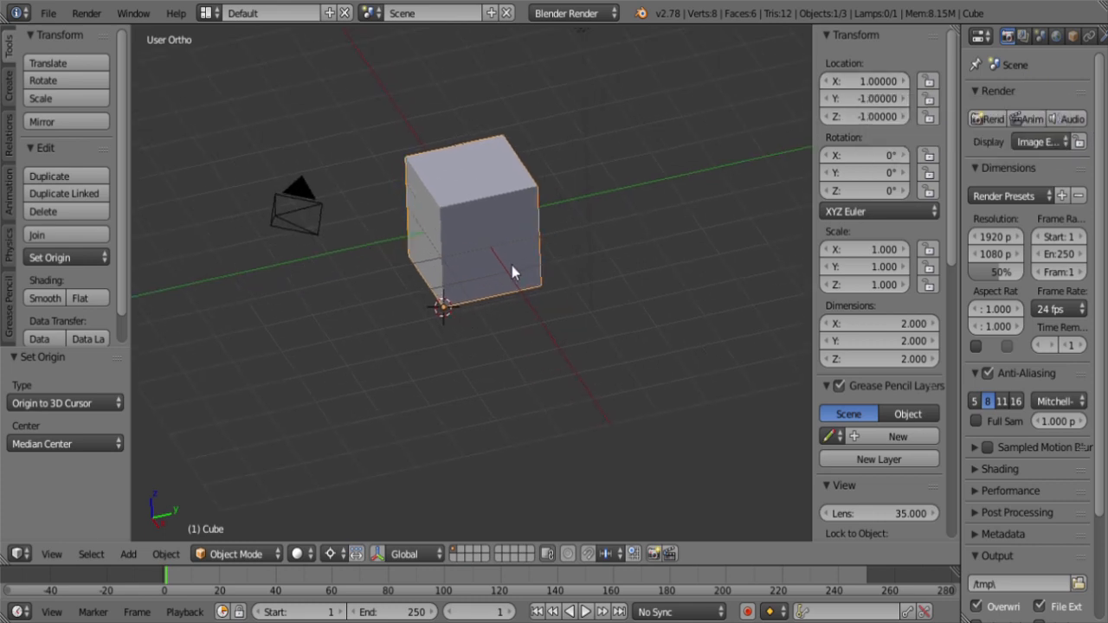
scroll(554, 299, down, 5)
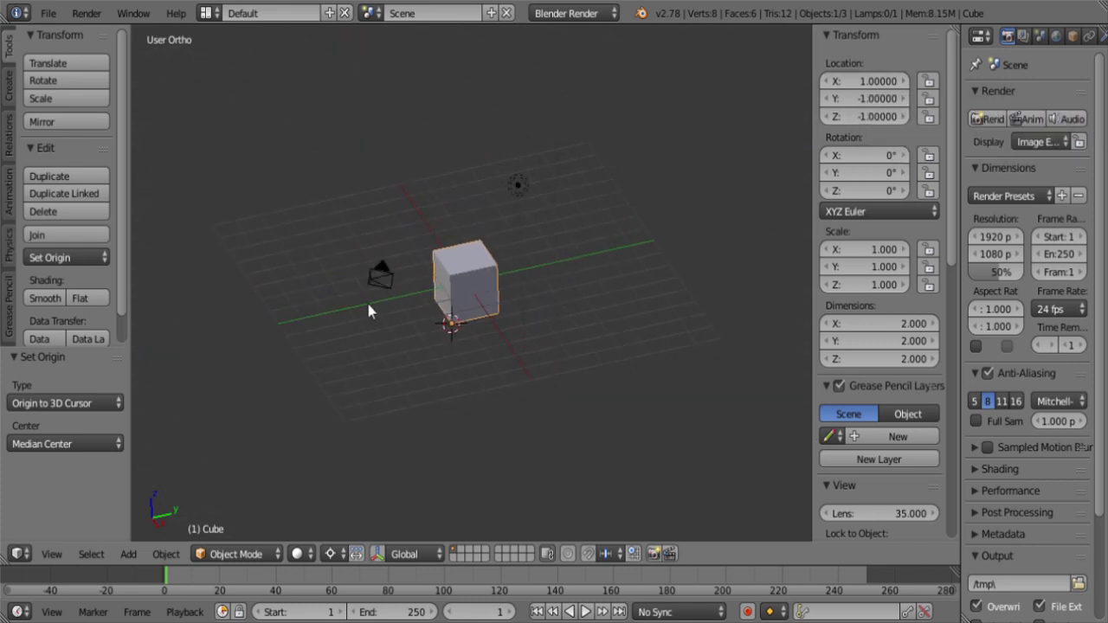
scroll(524, 322, up, 4)
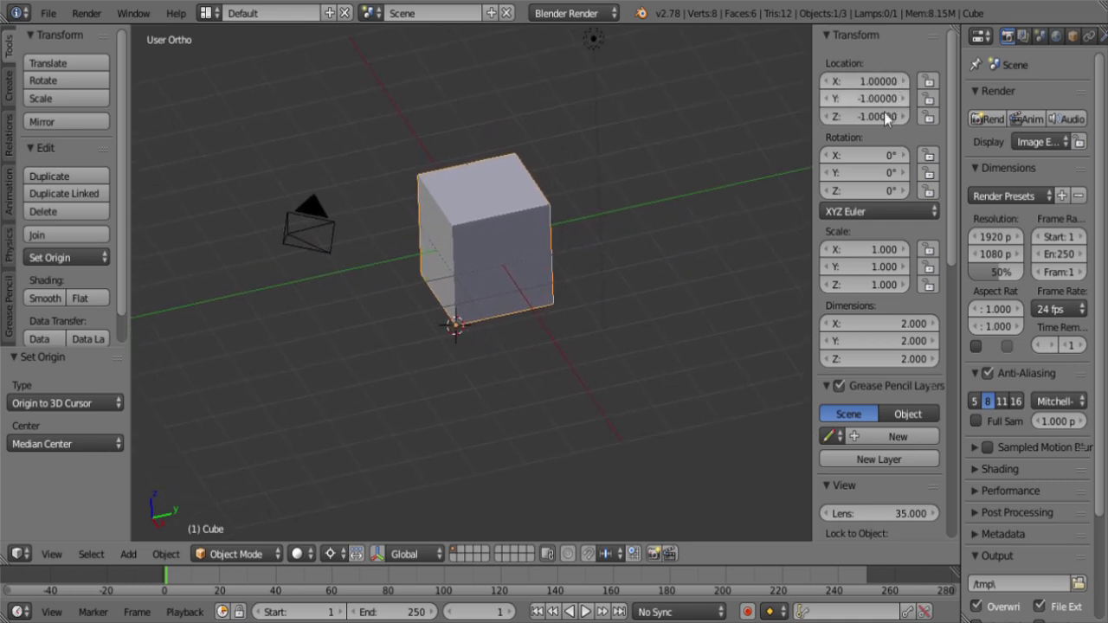
click(885, 88)
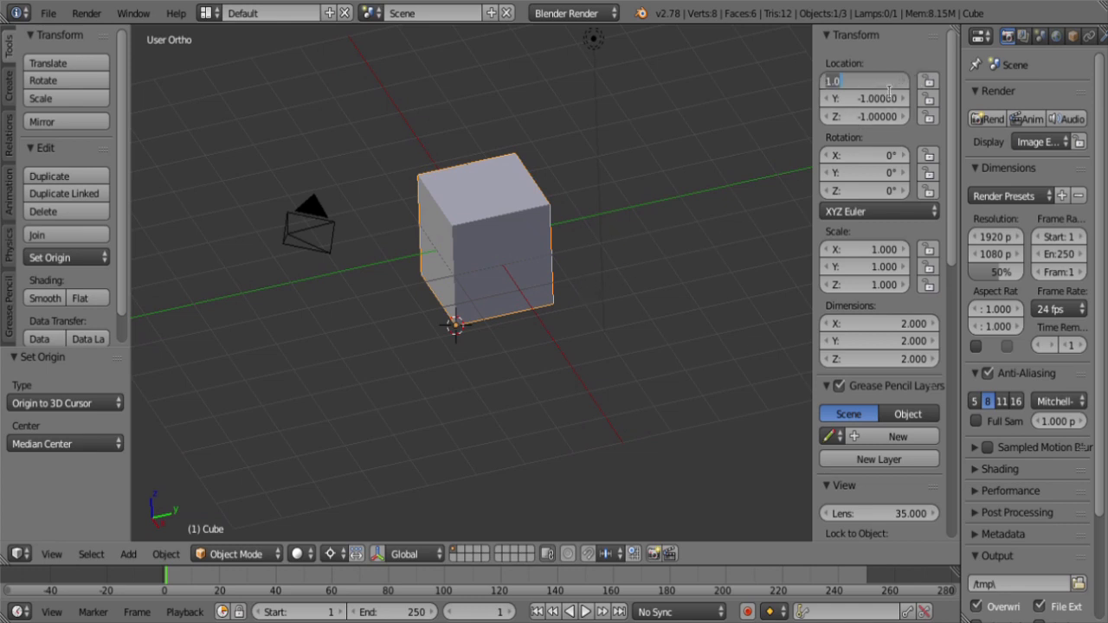
text(0)
key(Tab)
text(0)
key(Tab)
text(0)
key(Return)
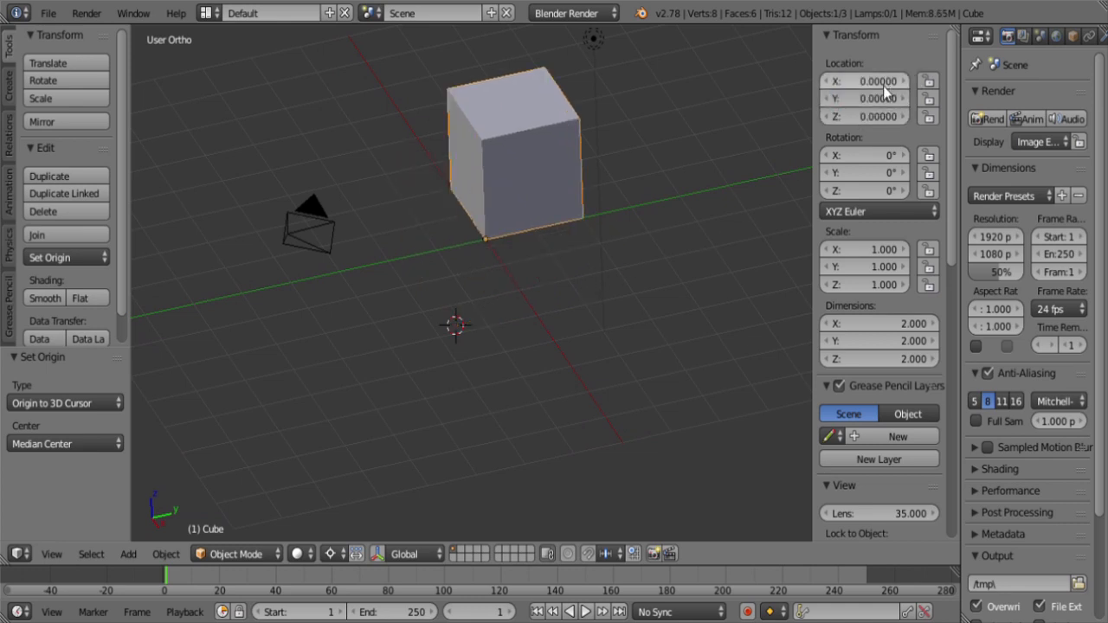
middle_drag(505, 287, 513, 318)
scroll(539, 337, up, 3)
scroll(499, 321, down, 4)
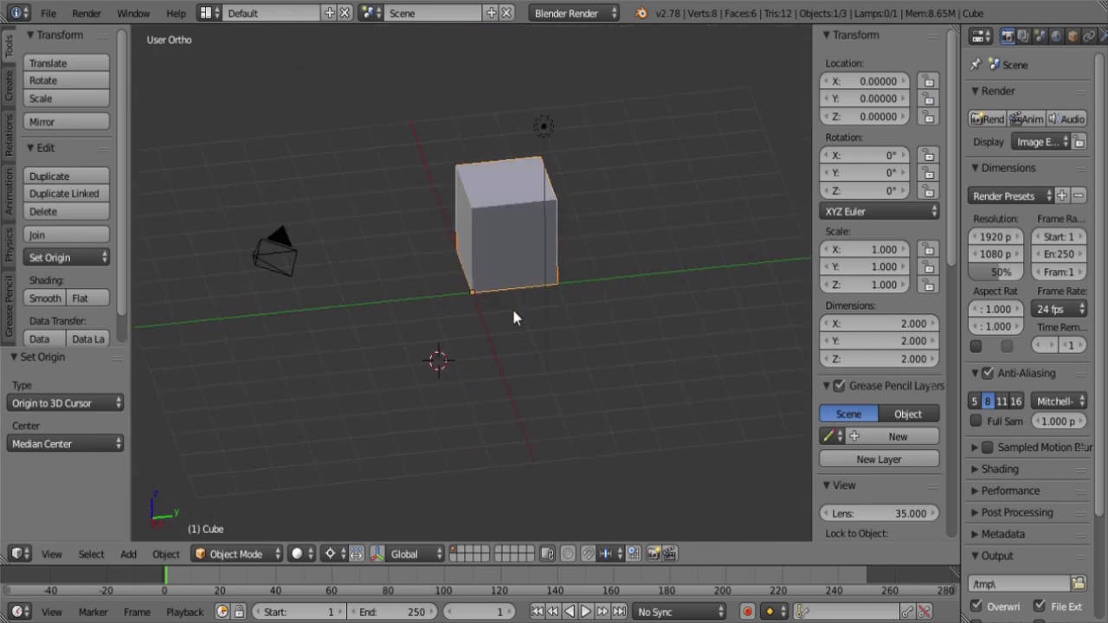
scroll(484, 303, up, 5)
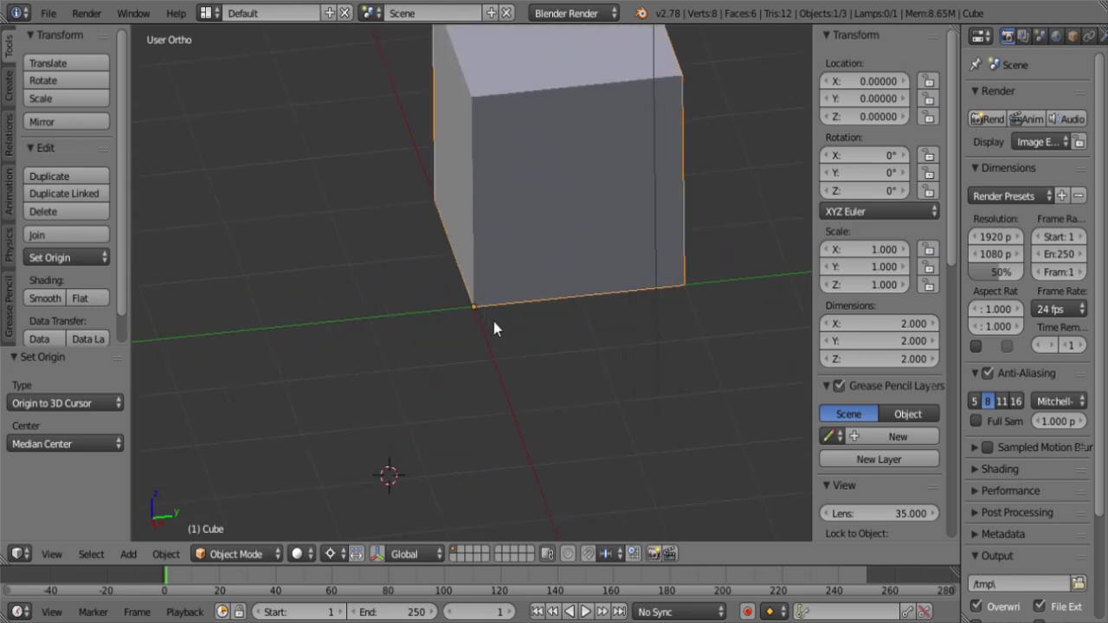
scroll(491, 318, down, 4)
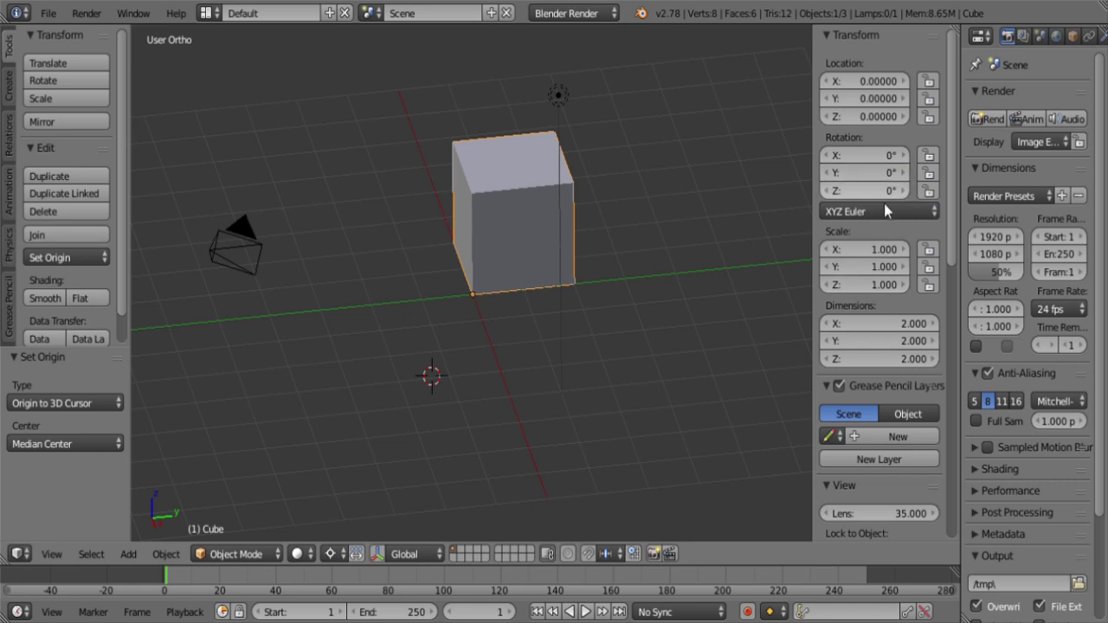
Step: Set the cube's X scale to 0.5 and apply the scale
click(886, 252)
text(.5)
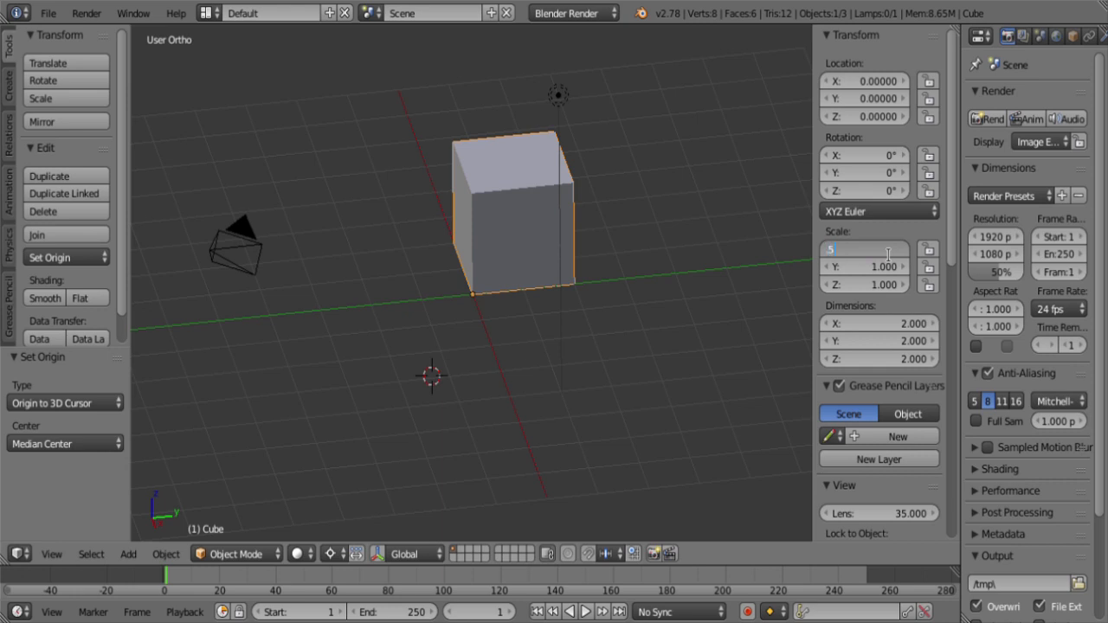
key(Return)
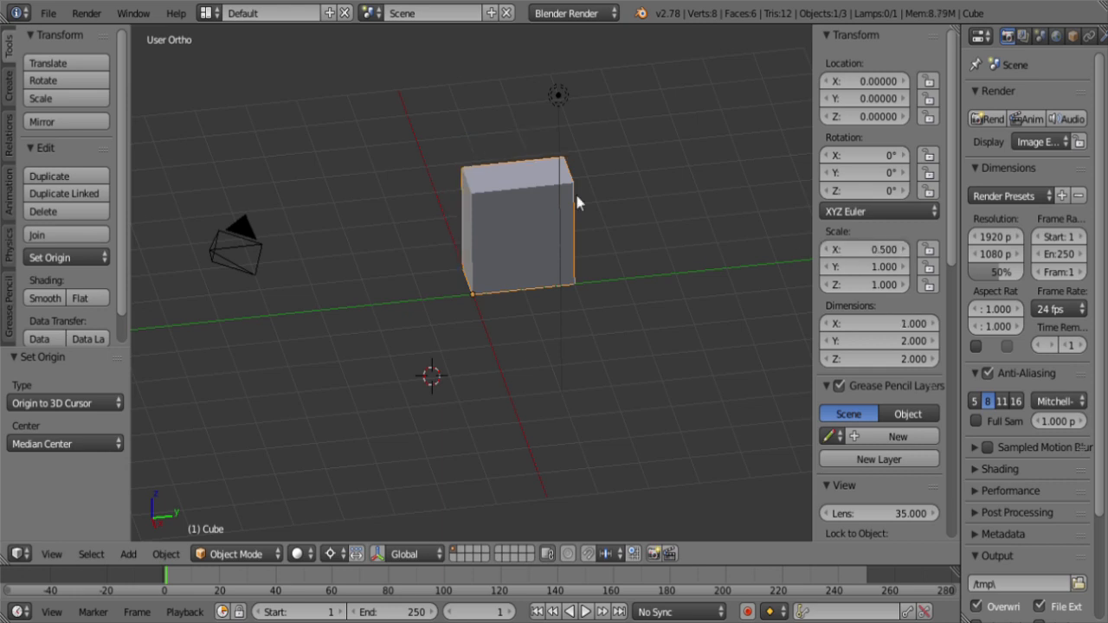
middle_drag(578, 201, 524, 340)
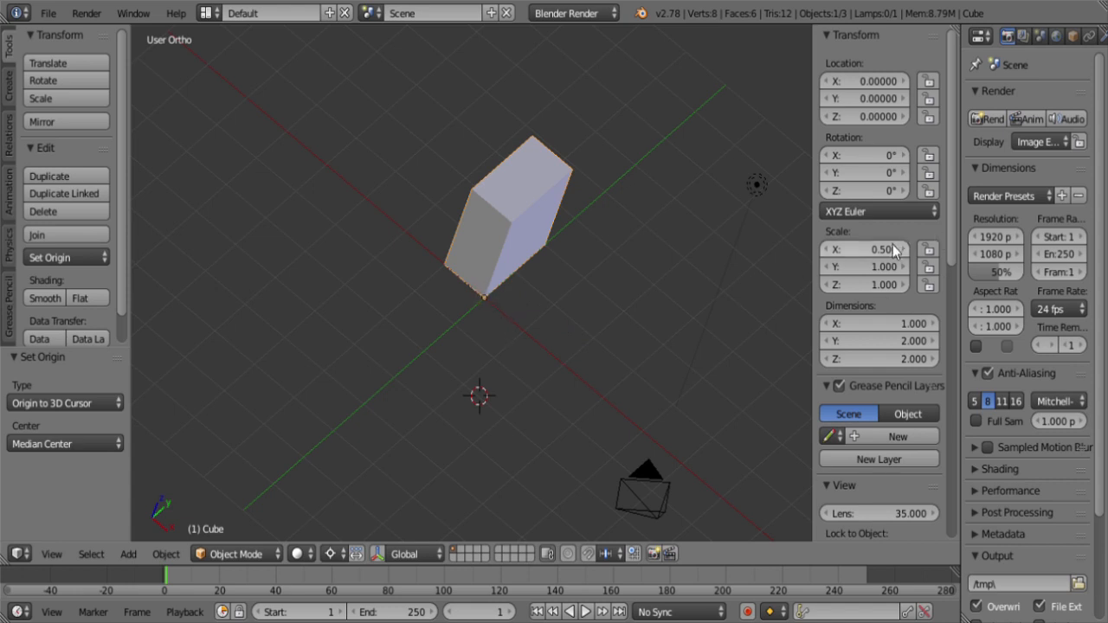
middle_drag(586, 309, 499, 311)
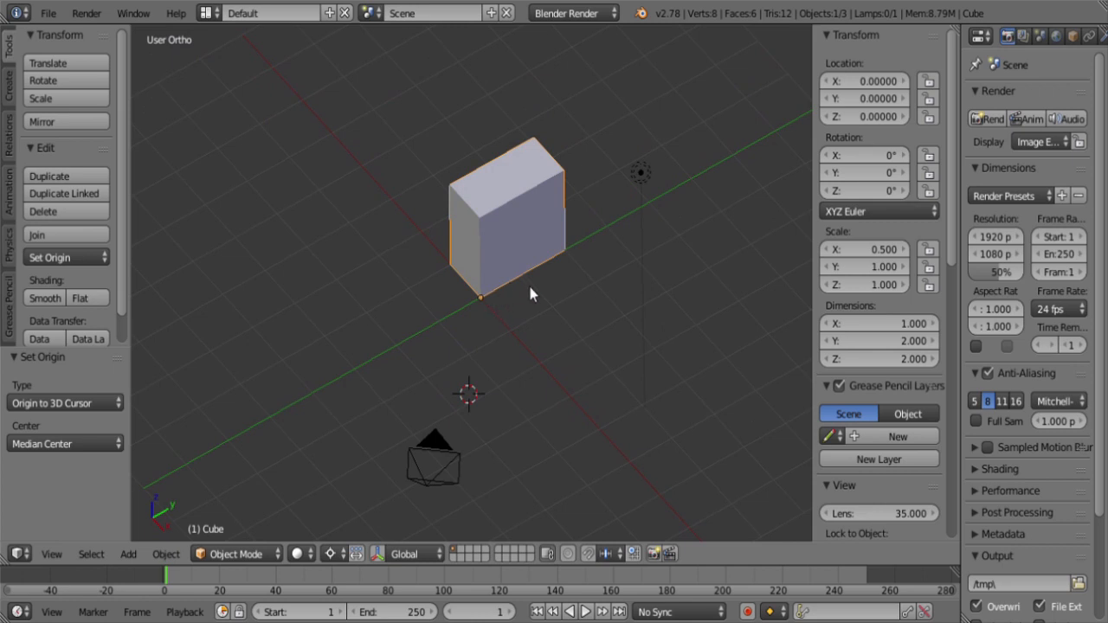
key(ctrl+a)
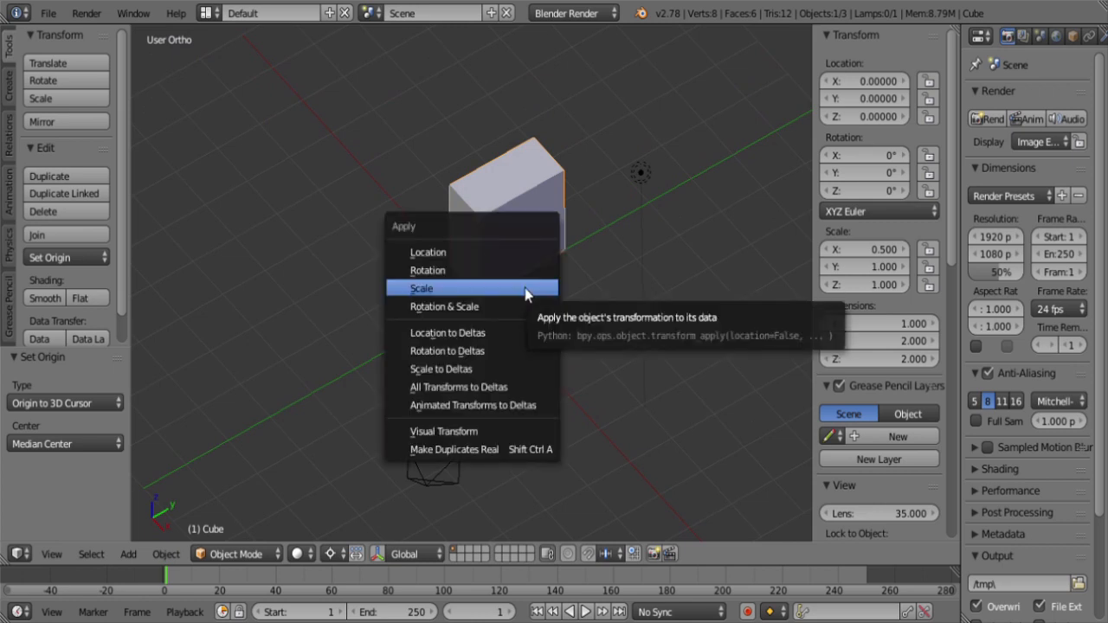
click(460, 290)
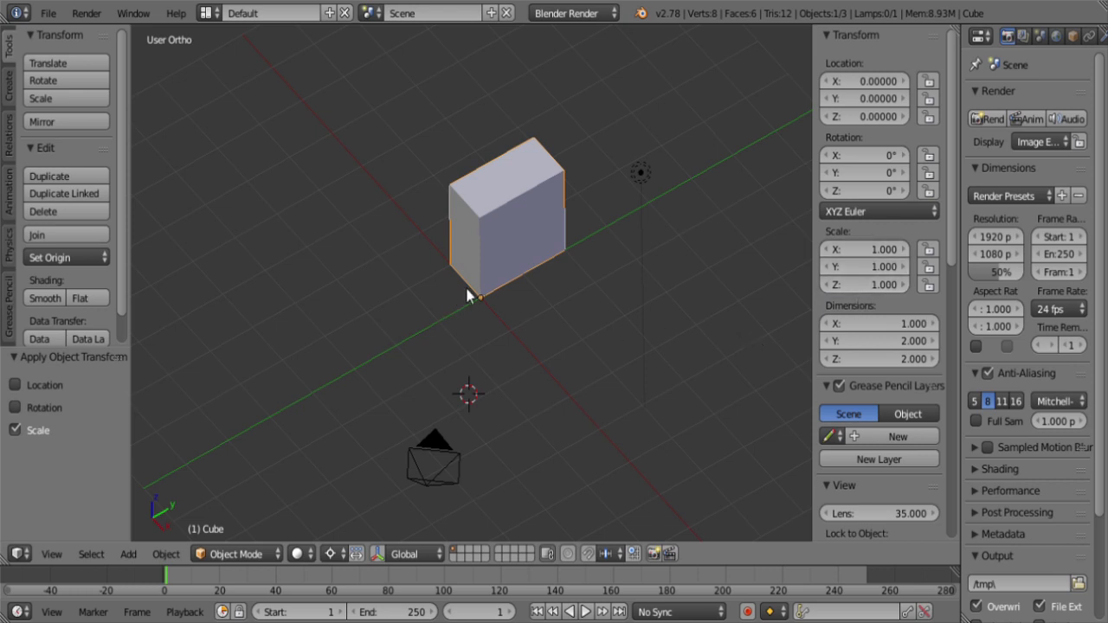
Step: Inspect the local coordinates of the cube's bottom corner vertex in Edit Mode, and return to Object Mode
key(Tab)
right_click(452, 264)
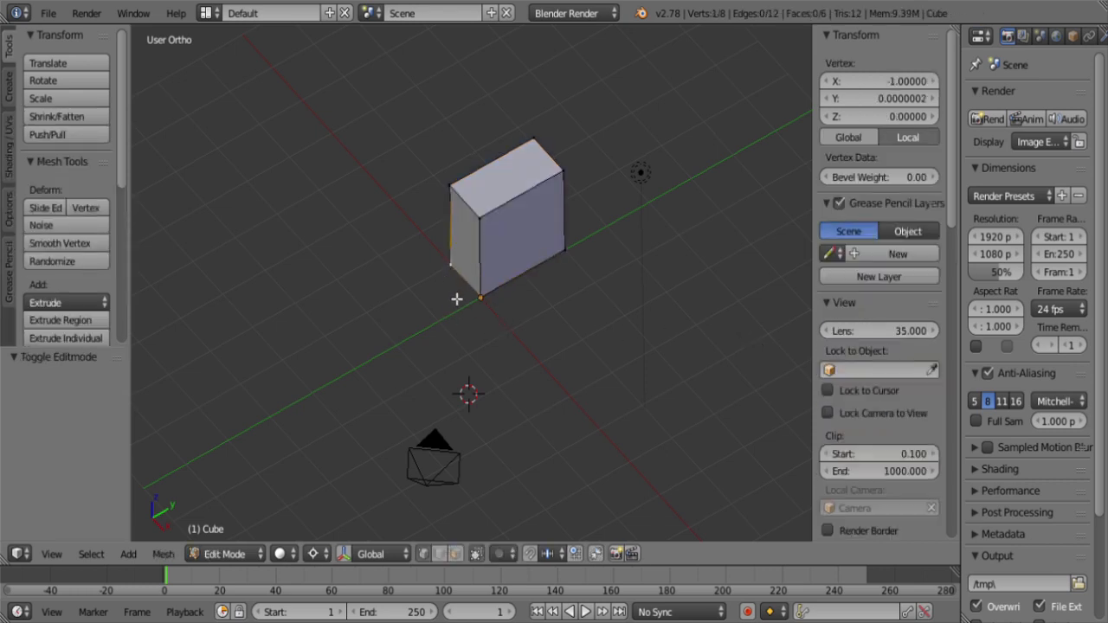
shift+right_click(442, 189)
key(Tab)
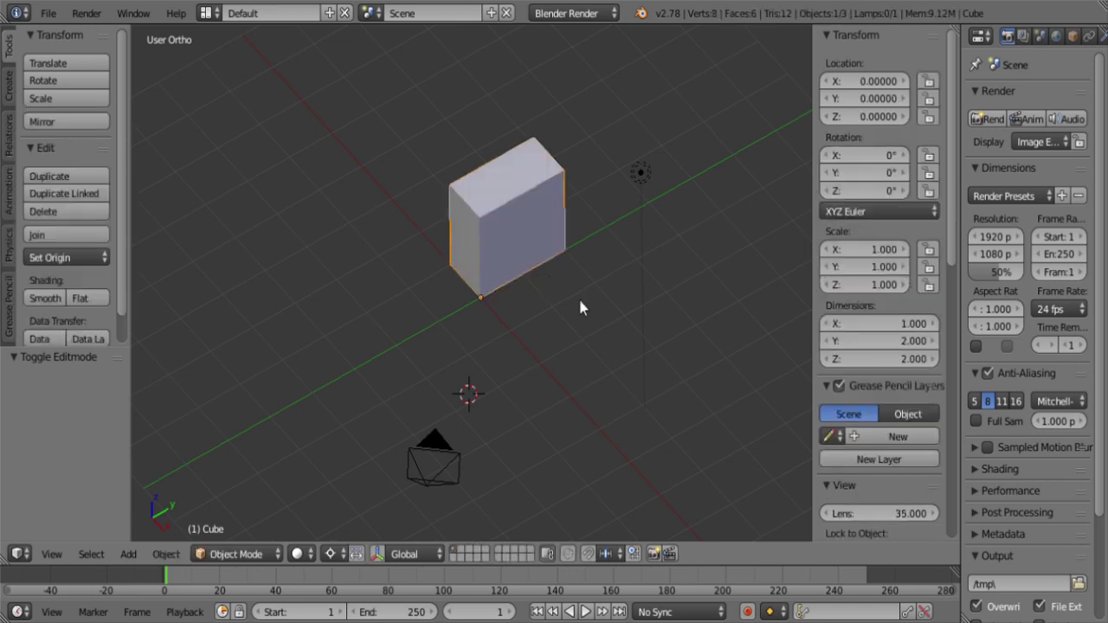
Step: Undo the scale application on the cube, keeping its X scale of 0.5 unapplied
key(alt+s)
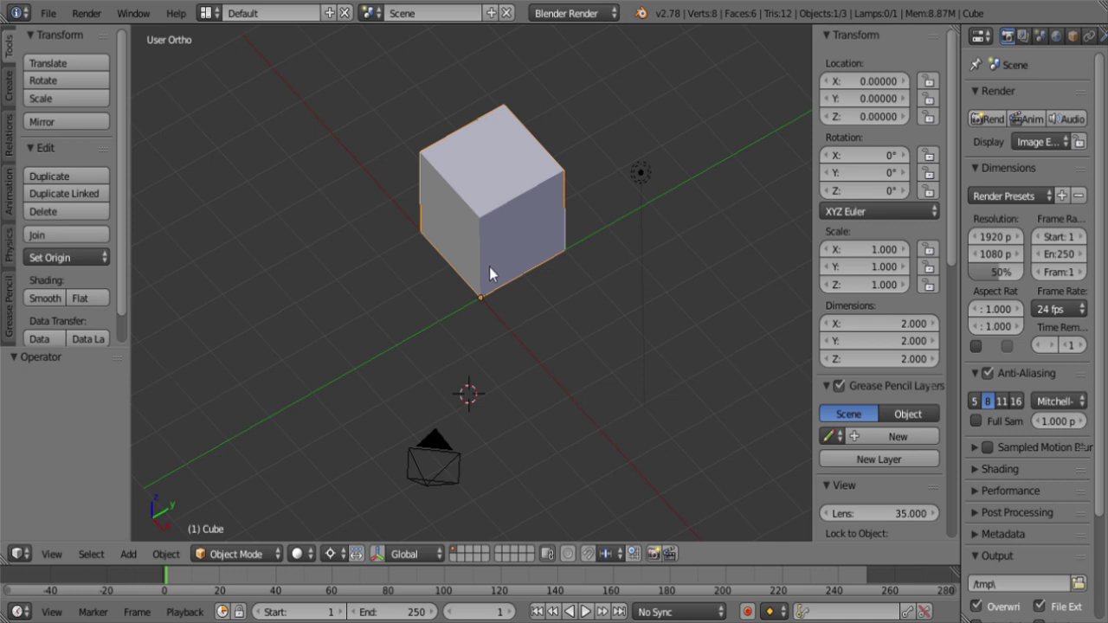
key(ctrl+z)
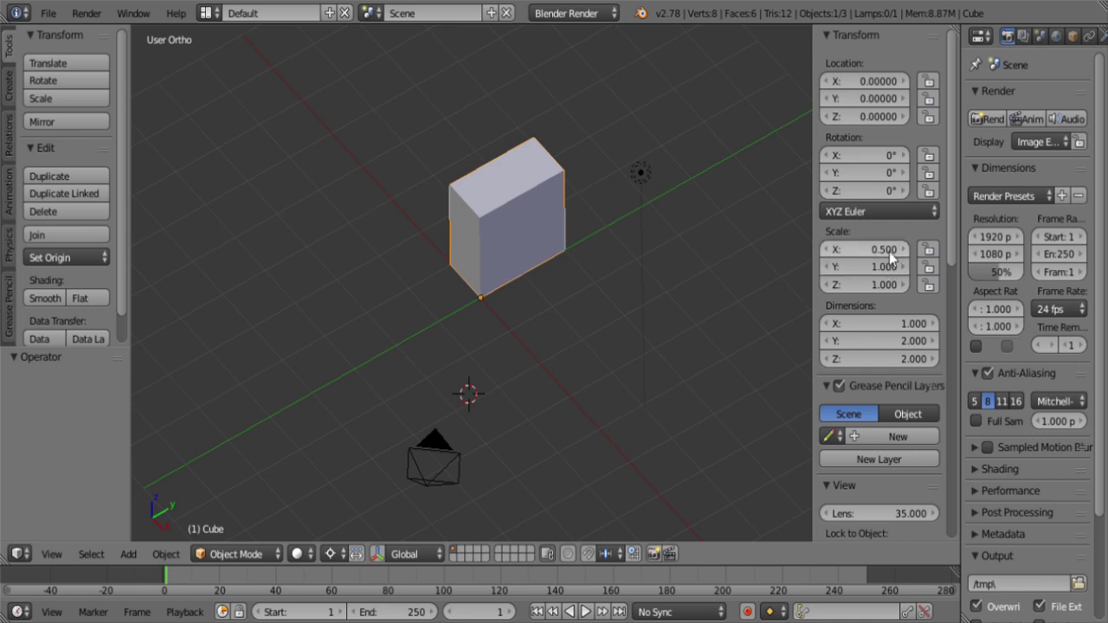
Step: Select the bottom corner vertex beside the origin in Edit Mode and compare its Global and Local coordinates with the scale unapplied
right_click(448, 279)
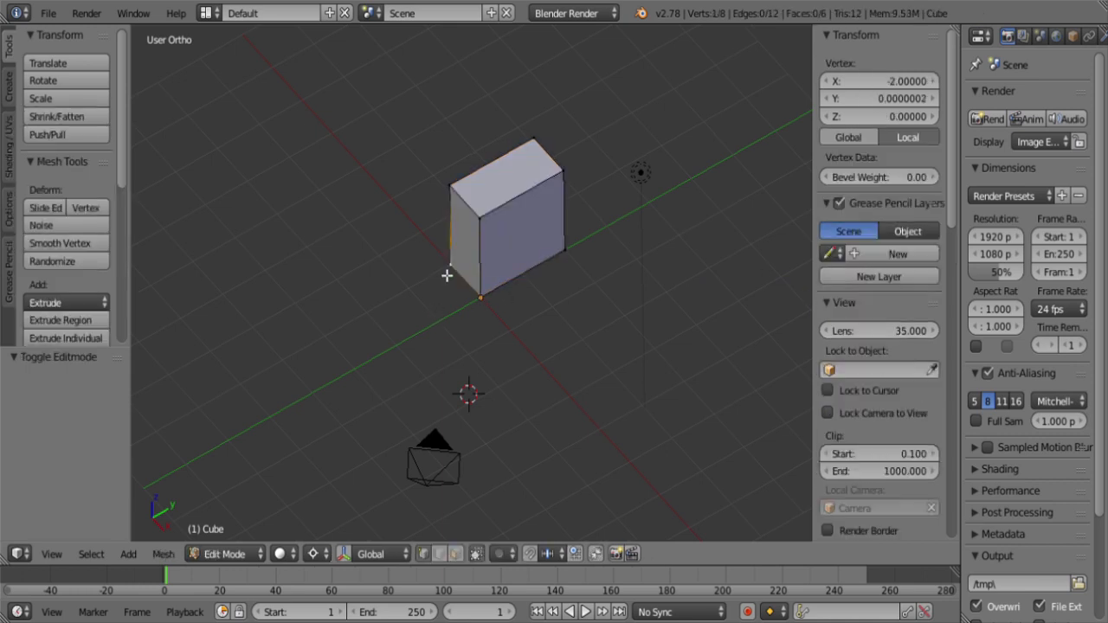
shift+middle_drag(502, 282, 482, 355)
scroll(474, 356, up, 2)
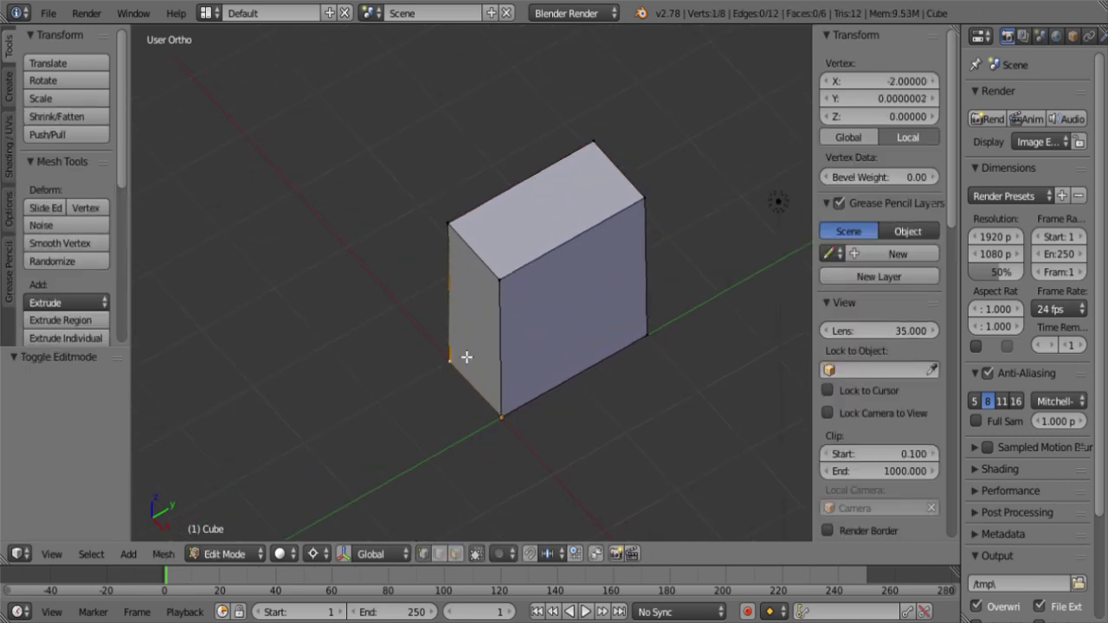
scroll(477, 346, down, 4)
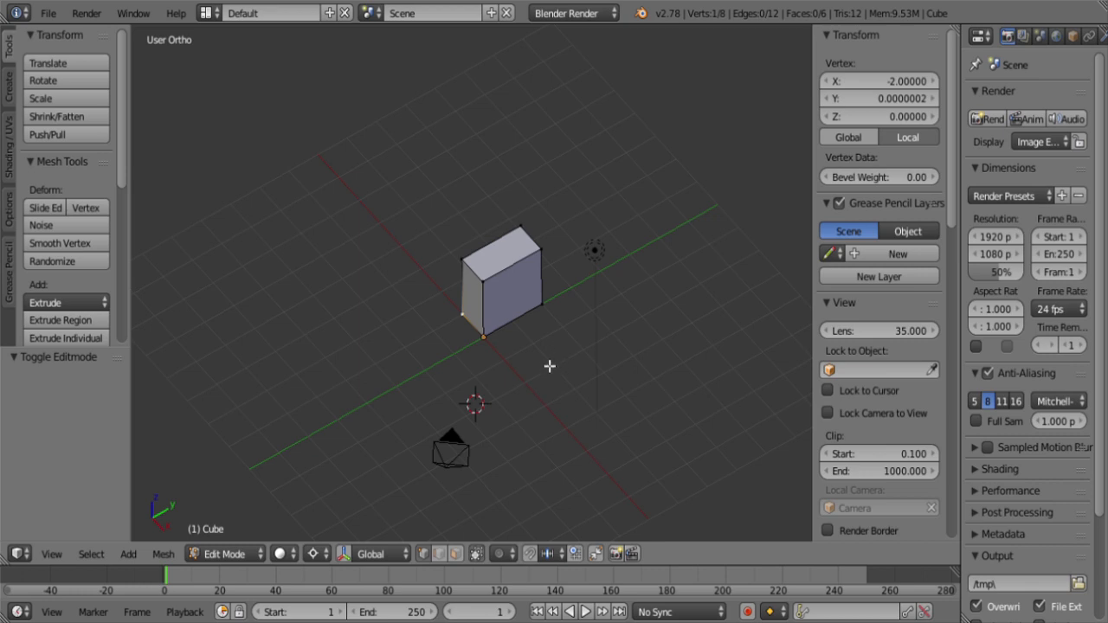
middle_drag(549, 366, 391, 388)
scroll(533, 360, up, 3)
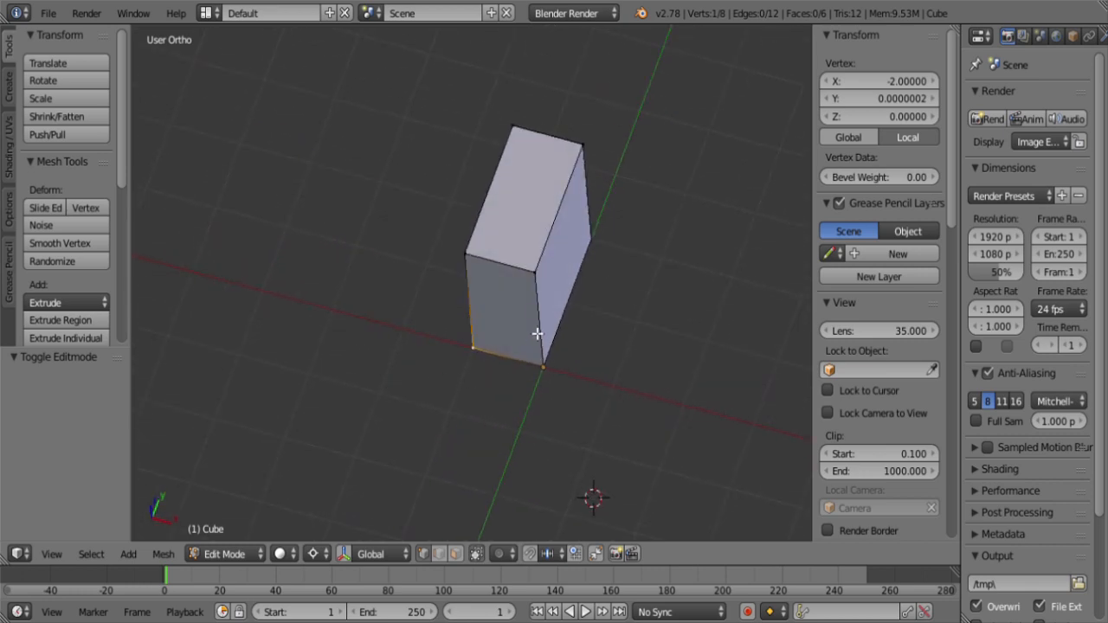
key(Tab)
key(Tab)
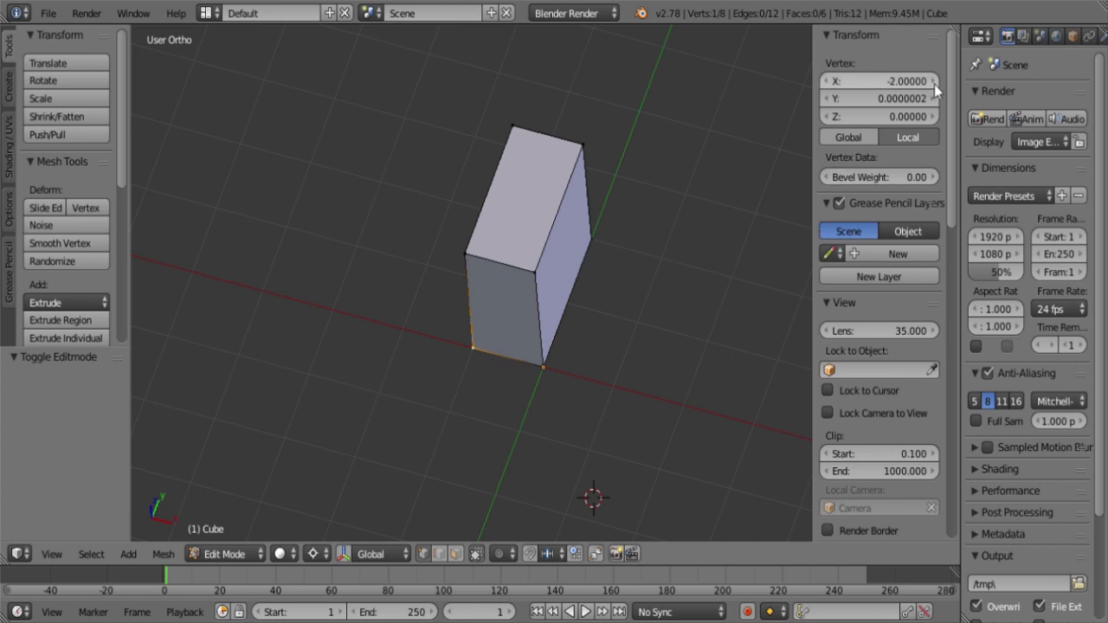
click(911, 137)
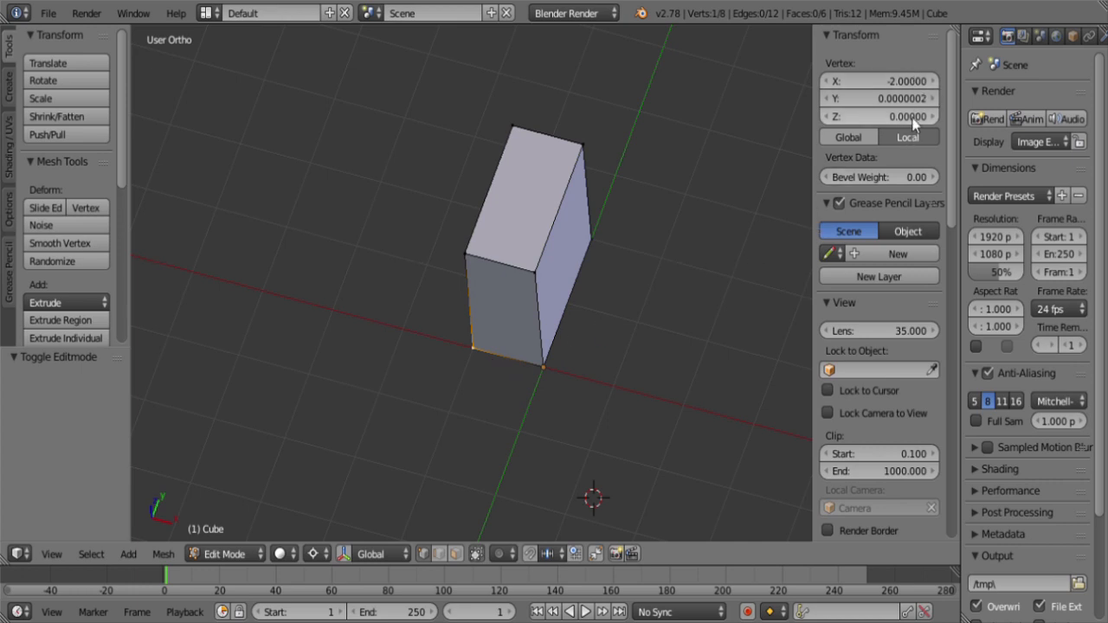
click(853, 138)
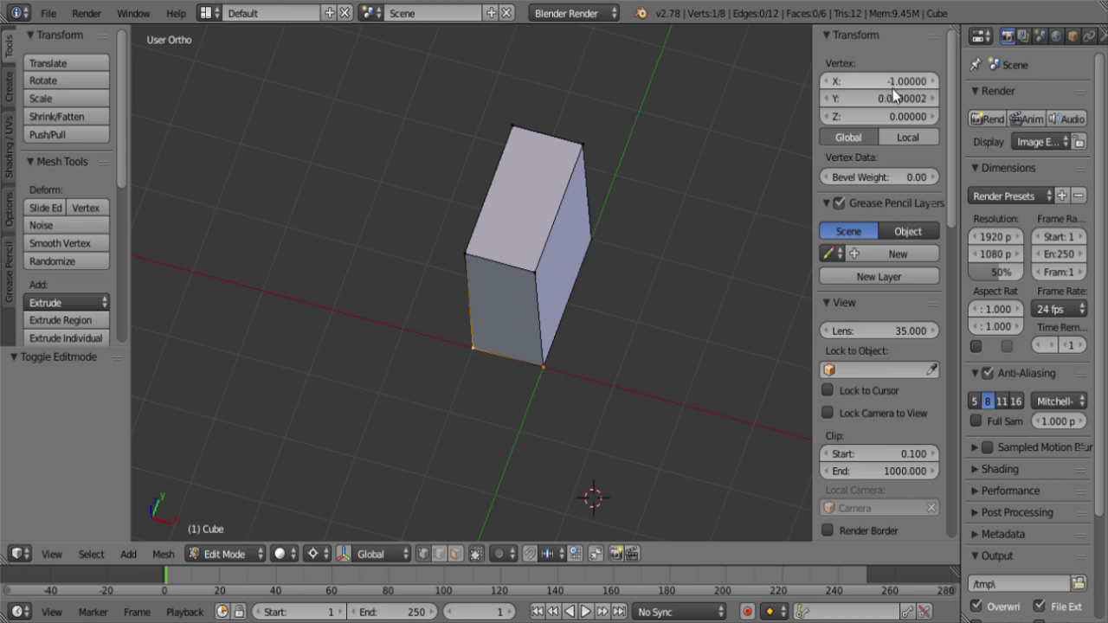
click(909, 137)
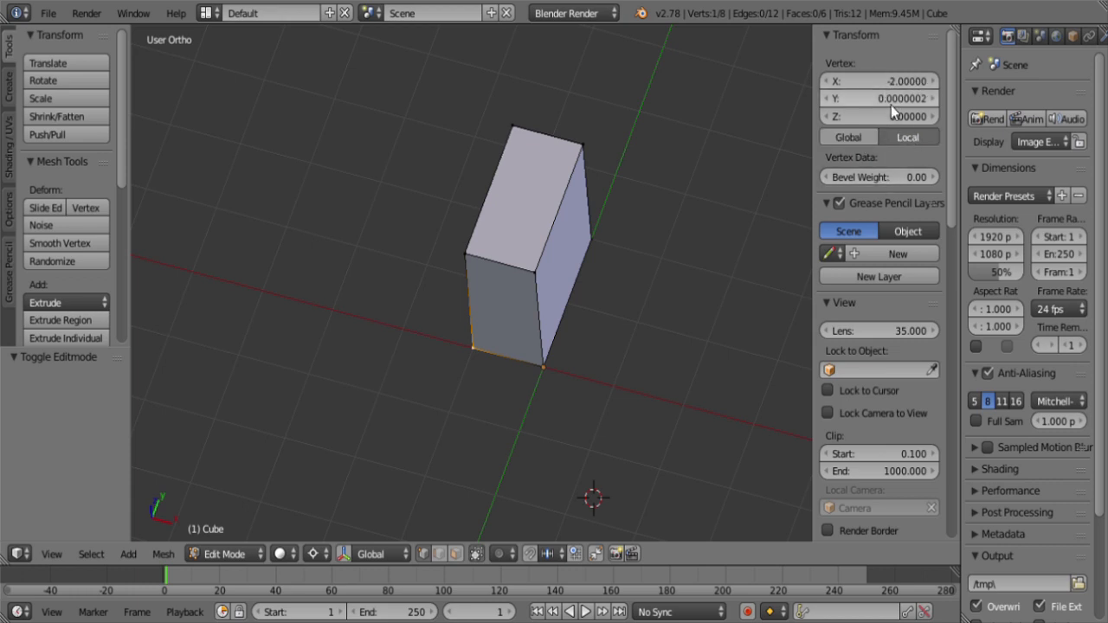
Step: Return to Object Mode and apply the cube's scale
scroll(511, 408, down, 4)
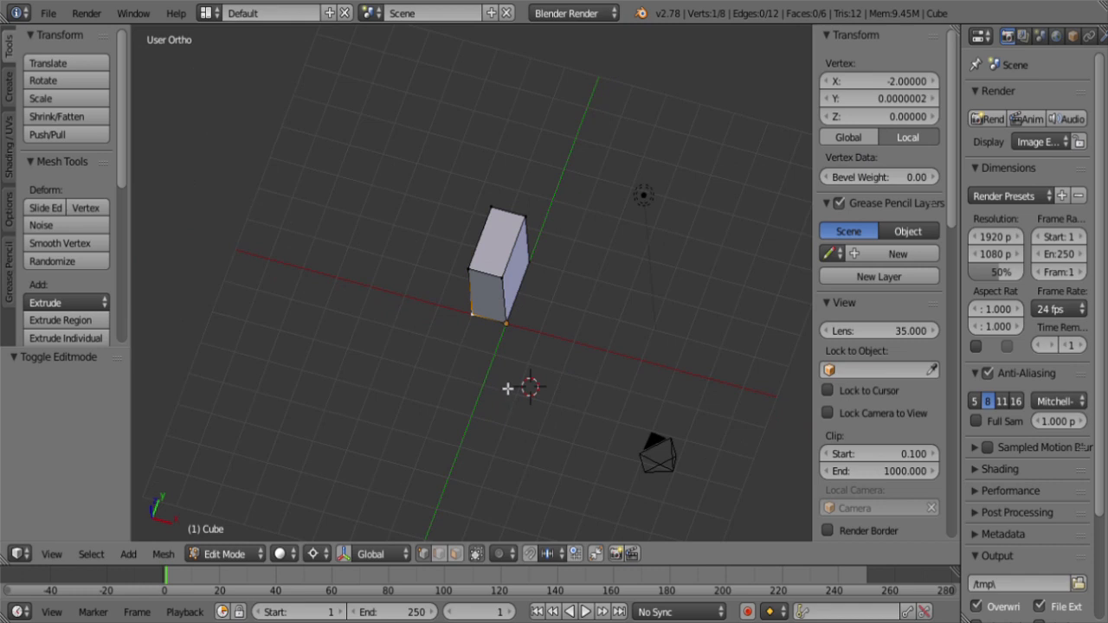
scroll(520, 415, up, 4)
shift+middle_drag(521, 414, 515, 392)
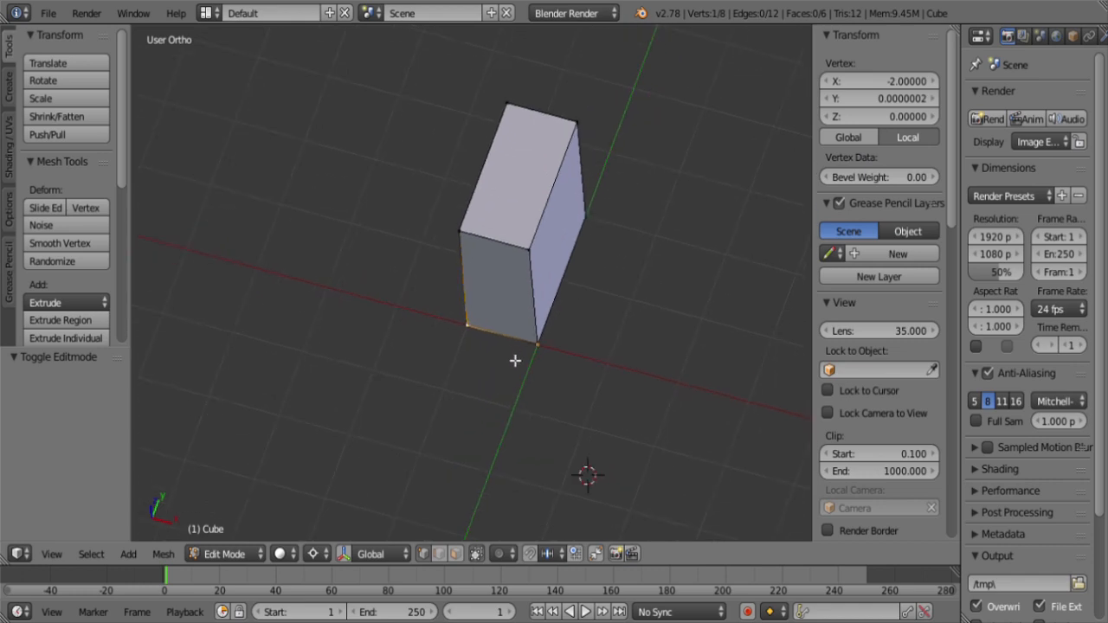
scroll(519, 364, down, 4)
key(Tab)
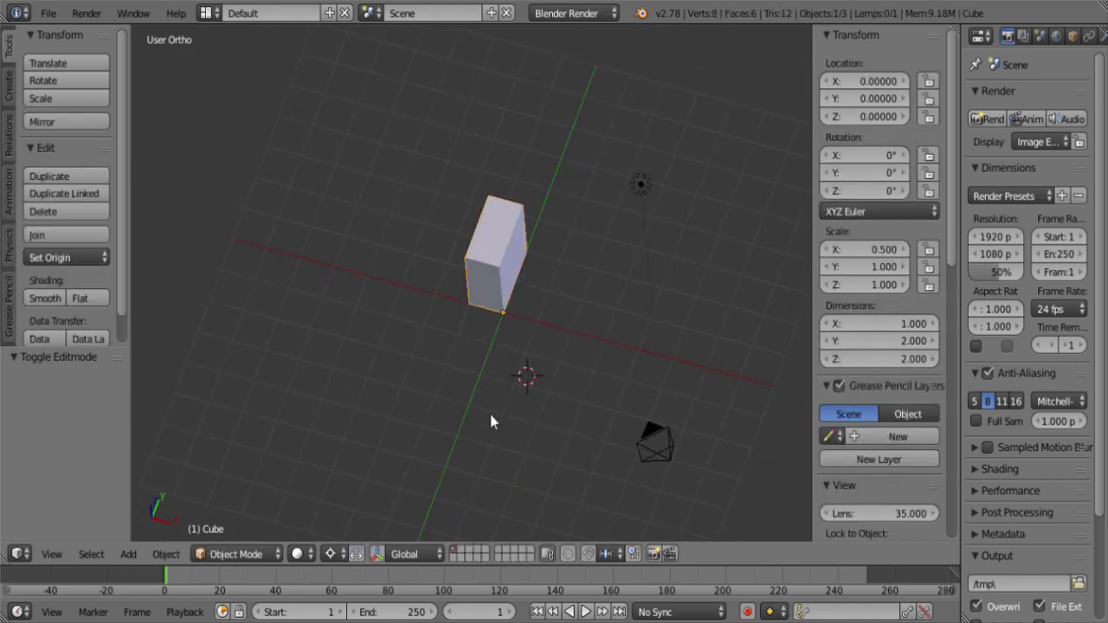
scroll(421, 363, up, 3)
scroll(467, 364, down, 3)
middle_drag(513, 375, 542, 387)
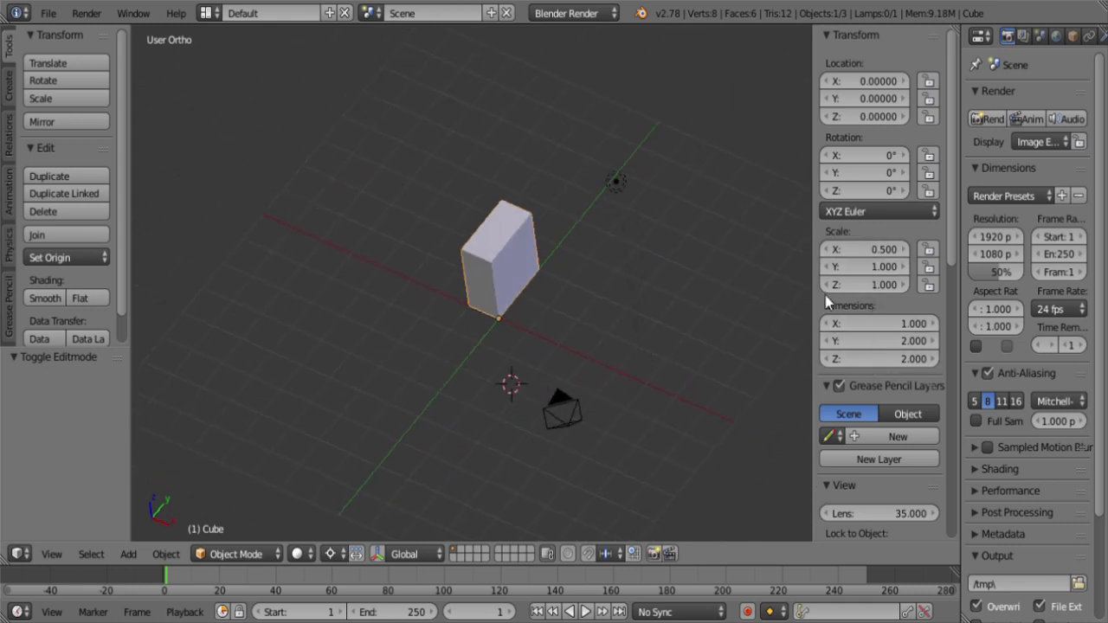
key(ctrl+a)
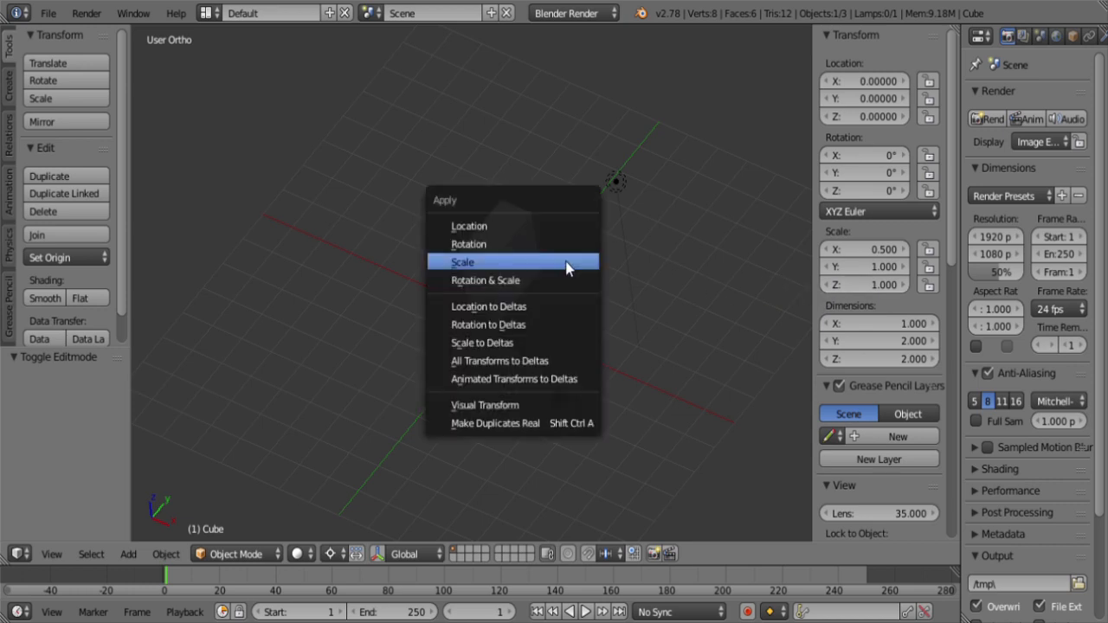
click(498, 264)
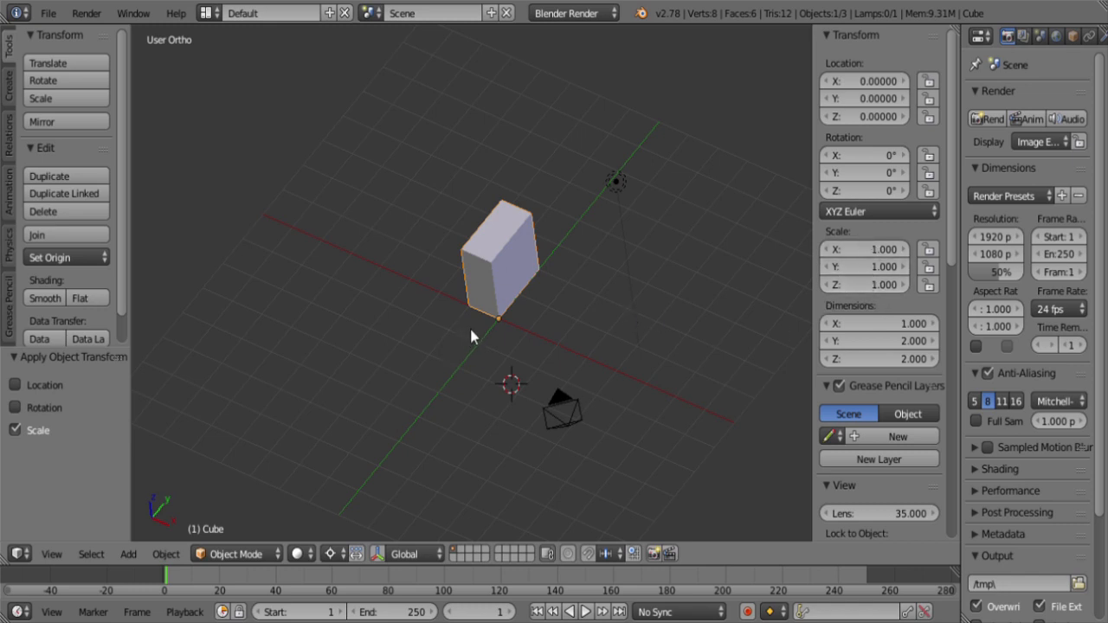
Step: Check the selected corner vertex's Local and Global coordinates with the scale applied, and return to Object Mode
key(Tab)
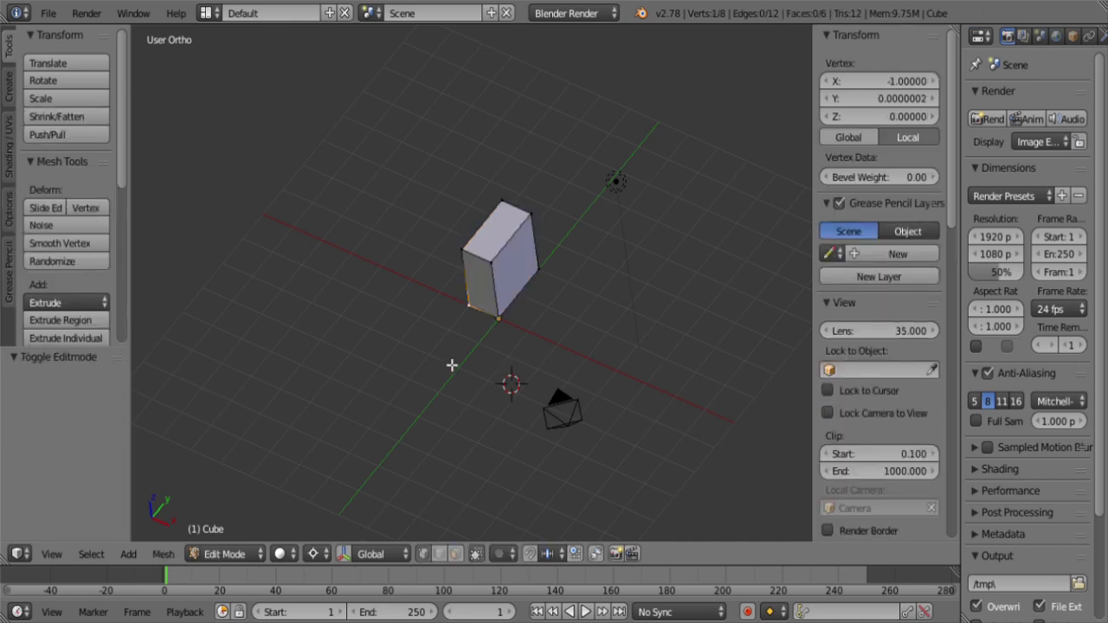
scroll(453, 370, up, 4)
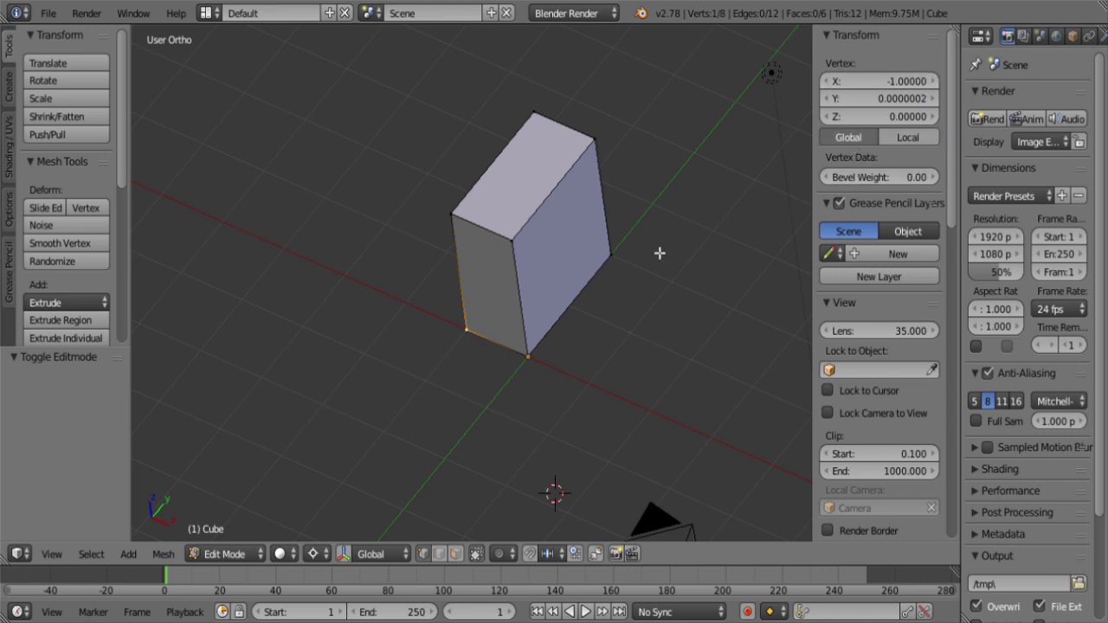
scroll(531, 312, down, 4)
key(Tab)
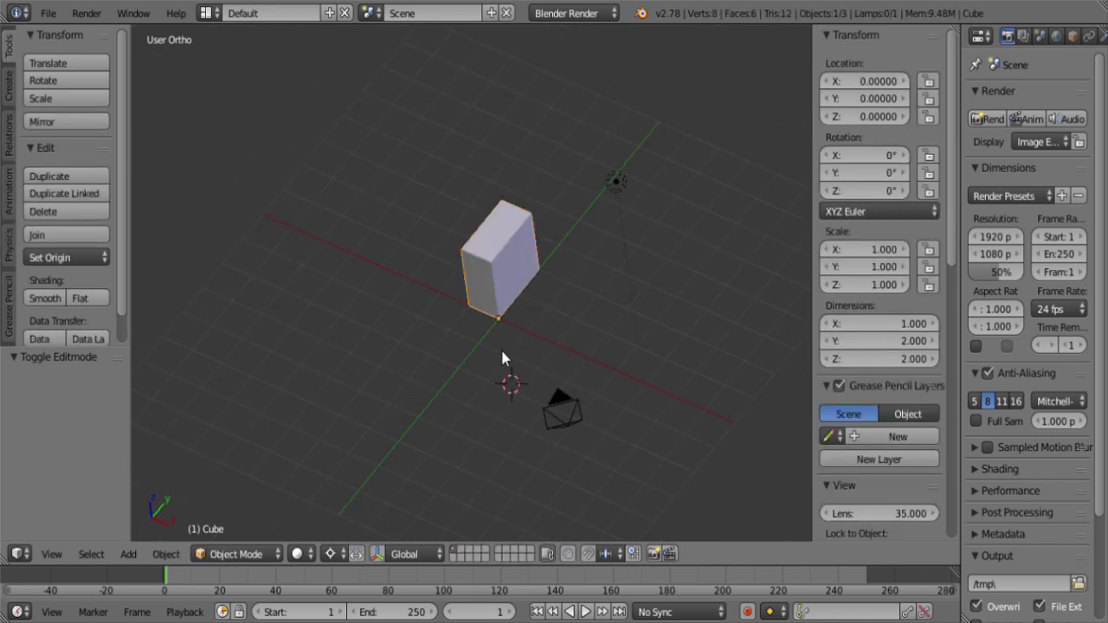
Step: Move the cube within the XY plane by 4 units along X and 3 units along Y
key(g)
key(shift+x)
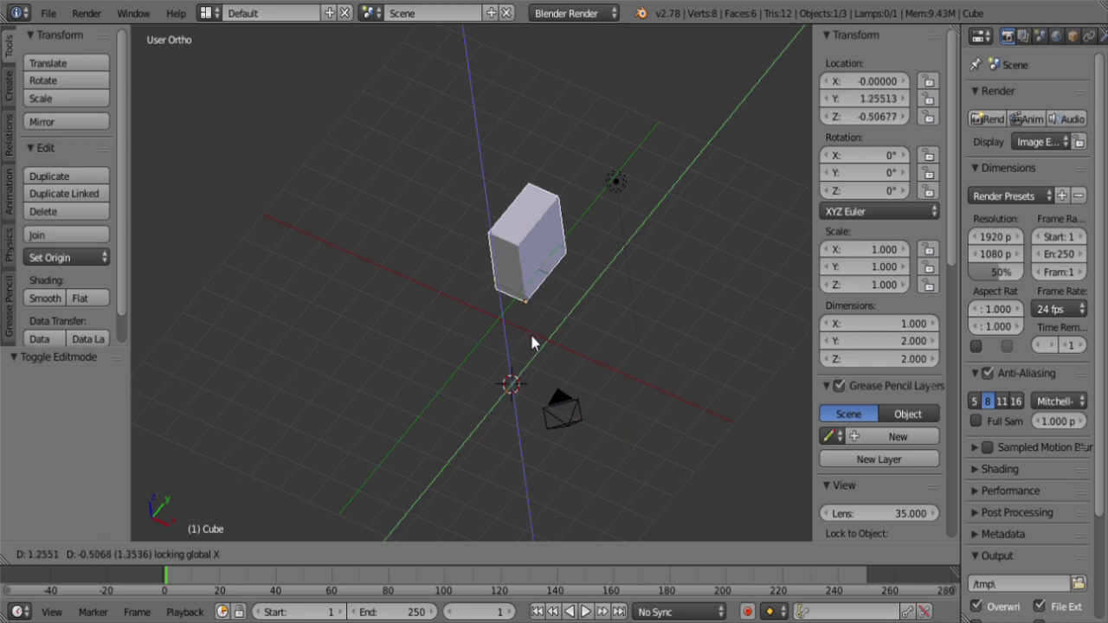
key(shift+z)
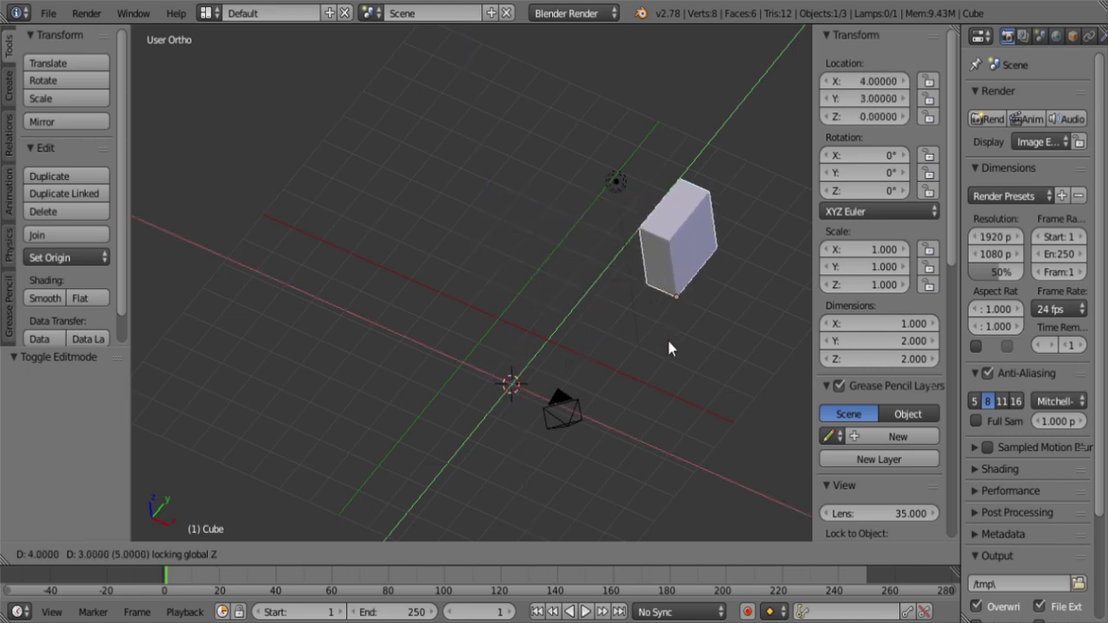
click(669, 344)
Step: Compare the moved cube's corner vertex coordinates in Global and Local space in Edit Mode
shift+middle_drag(668, 344, 520, 356)
key(Tab)
scroll(538, 367, up, 5)
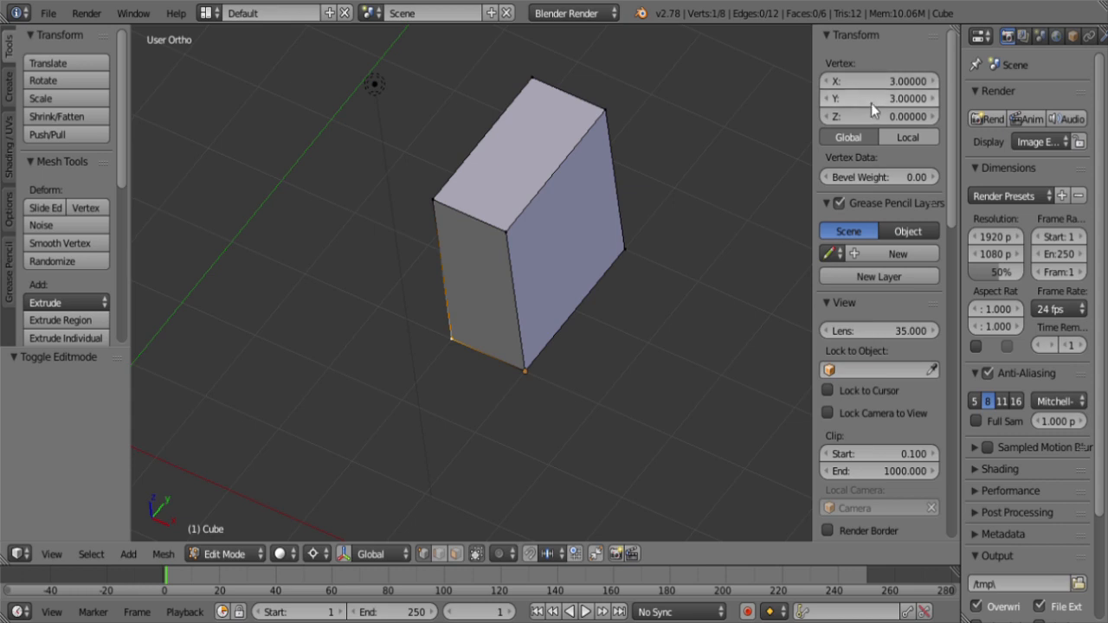
click(900, 137)
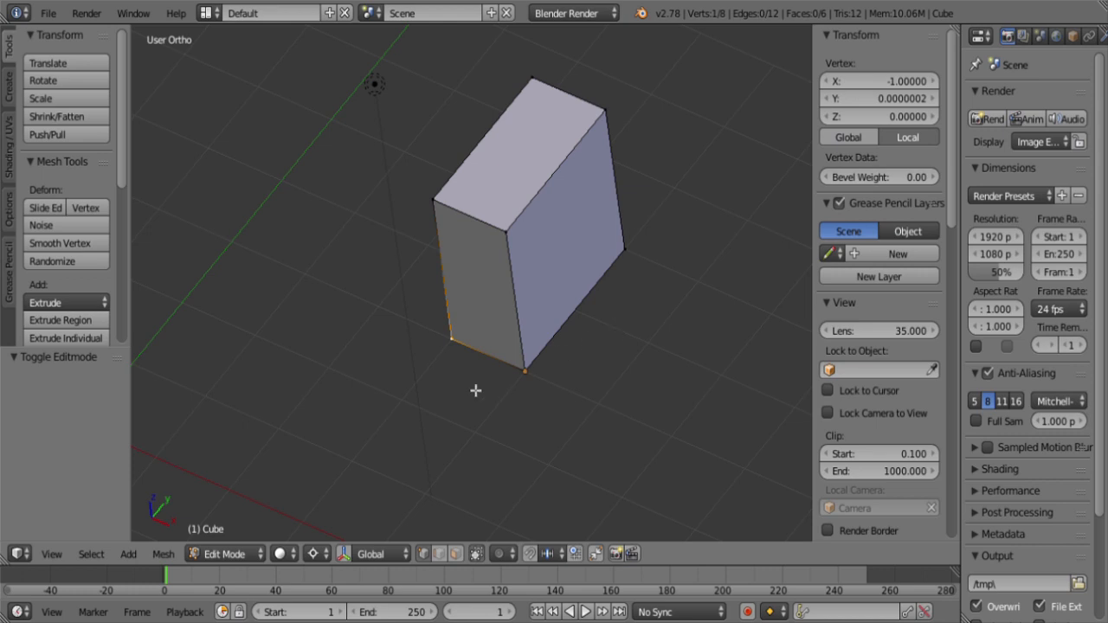
scroll(449, 376, down, 3)
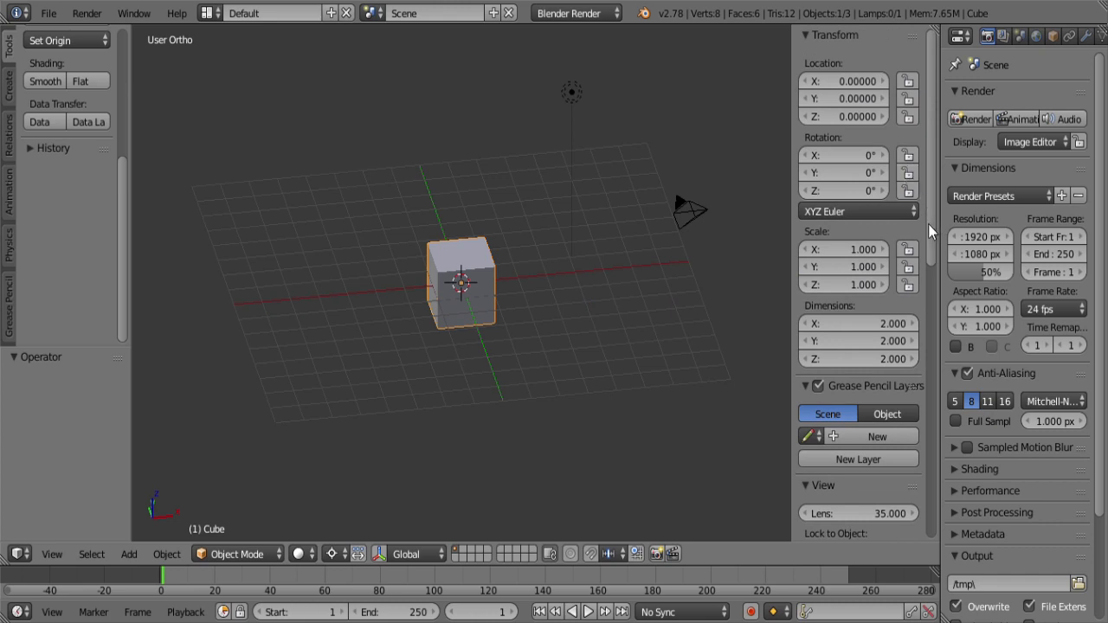
Step: Delete the default cube and add a mesh cylinder at the 3D cursor
key(x)
click(542, 290)
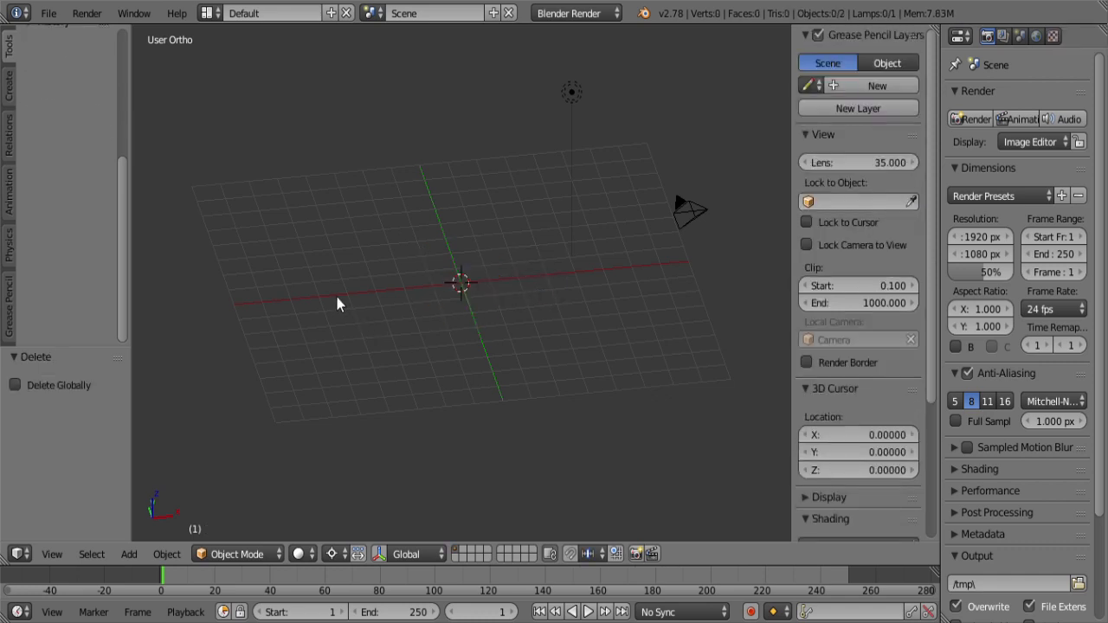
key(shift+a)
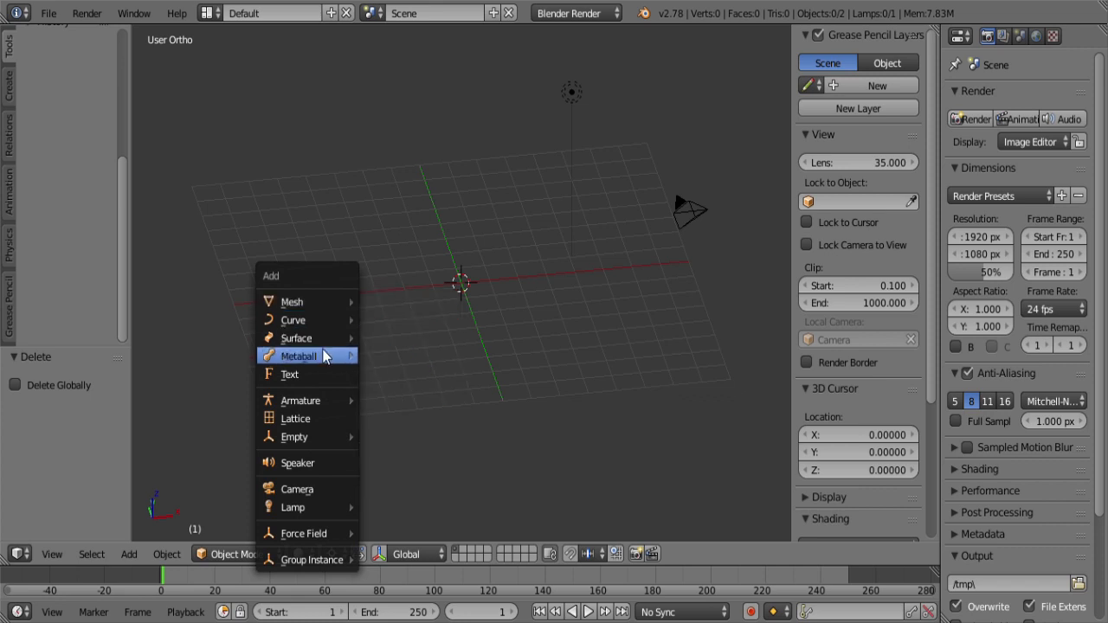
mouse_move(320, 303)
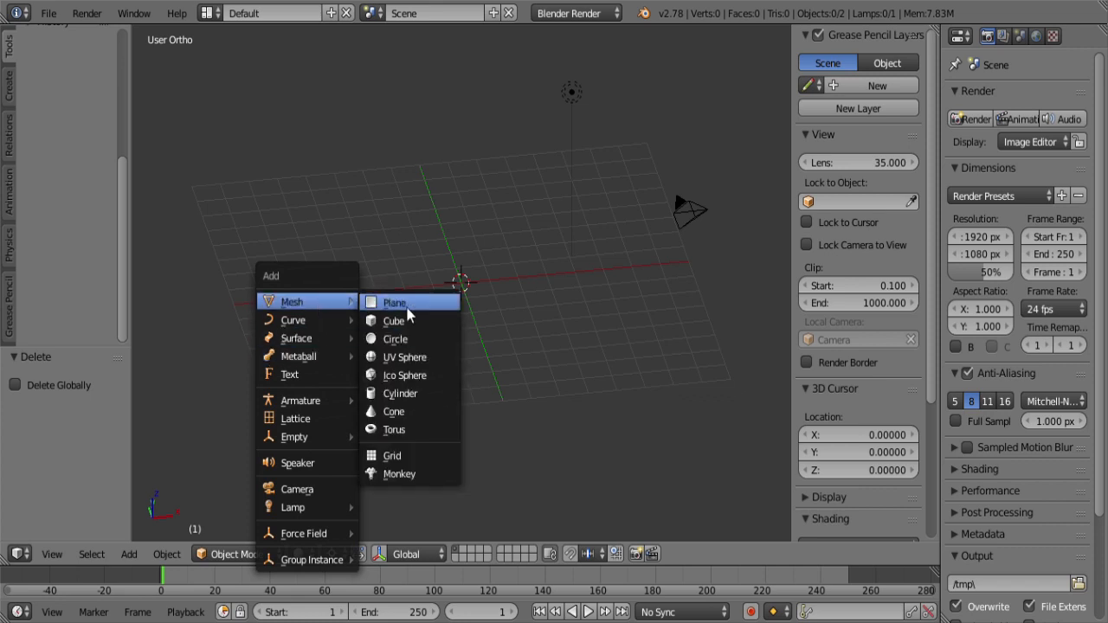
click(419, 394)
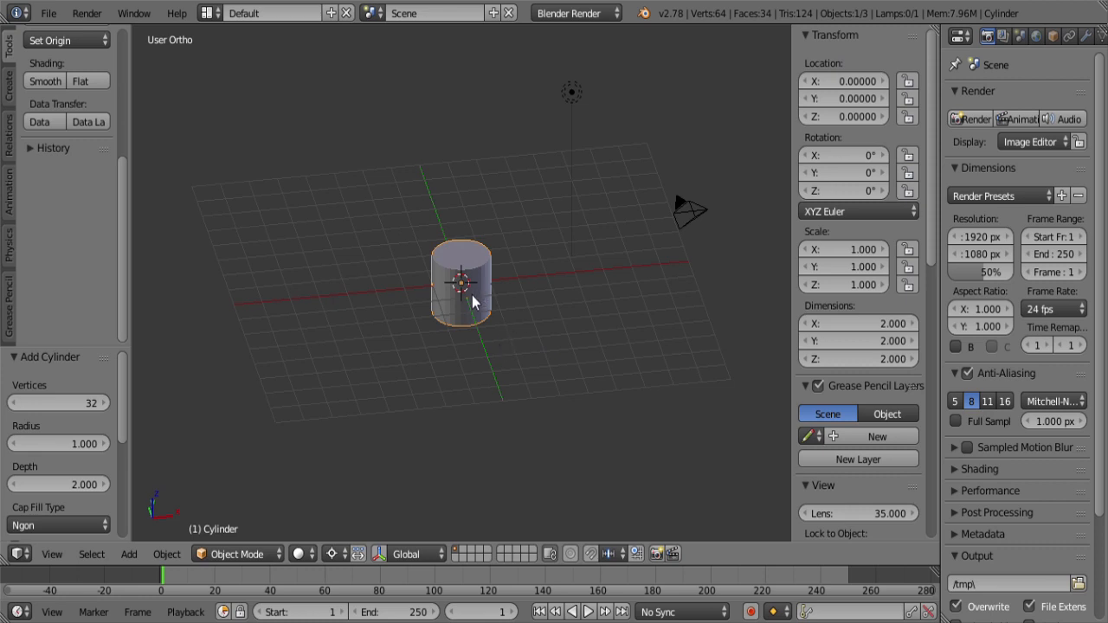
Step: Give the new cylinder 6 vertices, a radius of 4 and a depth of 4
click(64, 402)
text(6)
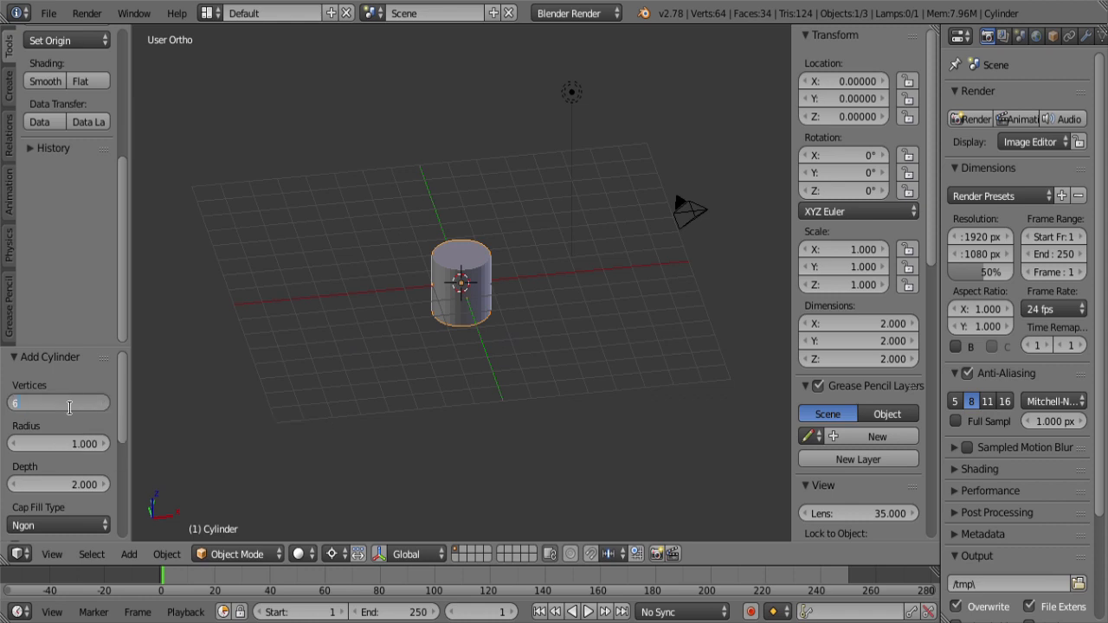
key(Return)
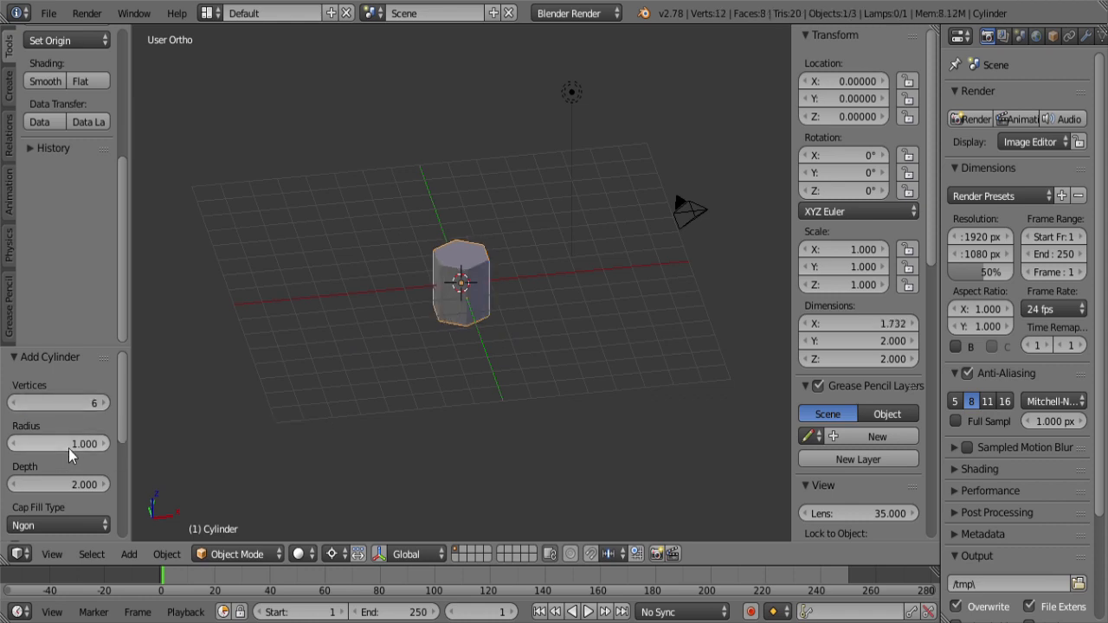
click(62, 444)
text(1.0)
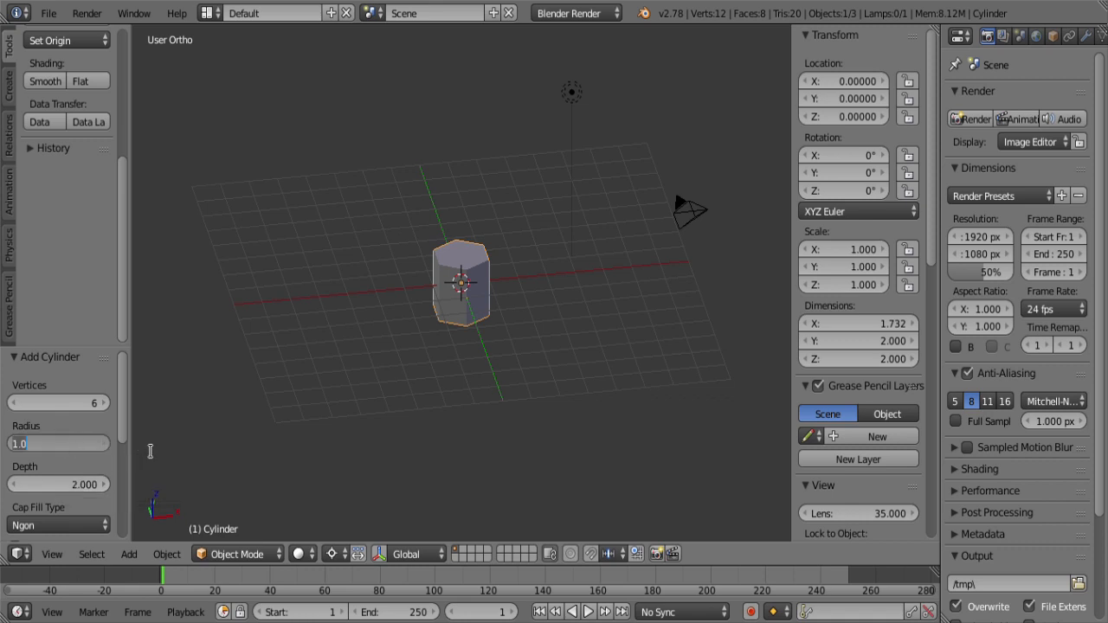
text(4)
key(Tab)
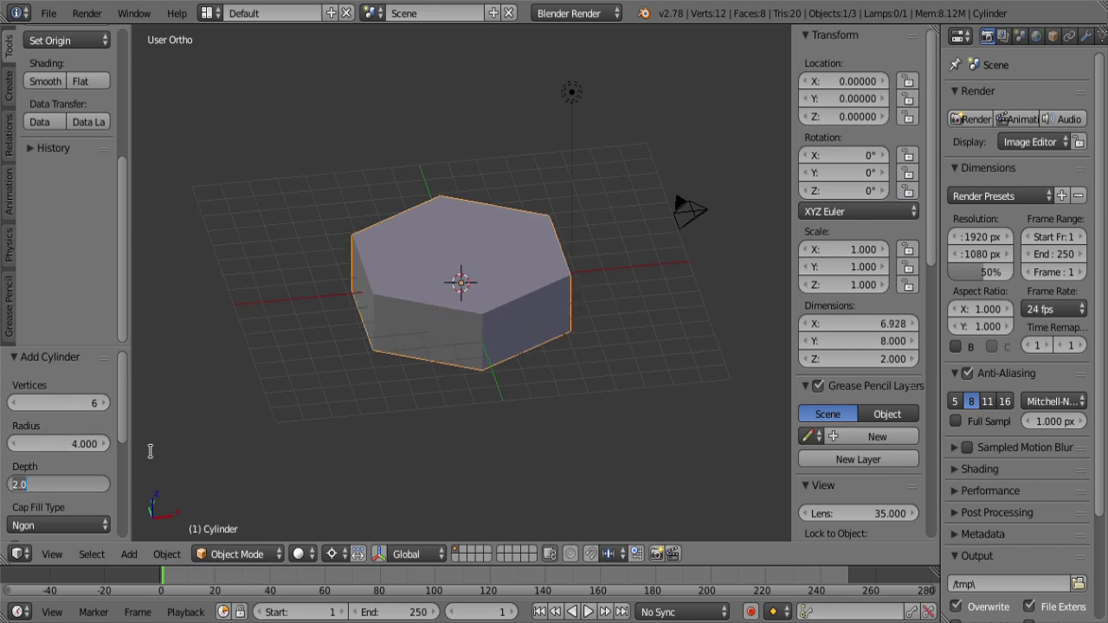
text(4)
key(Return)
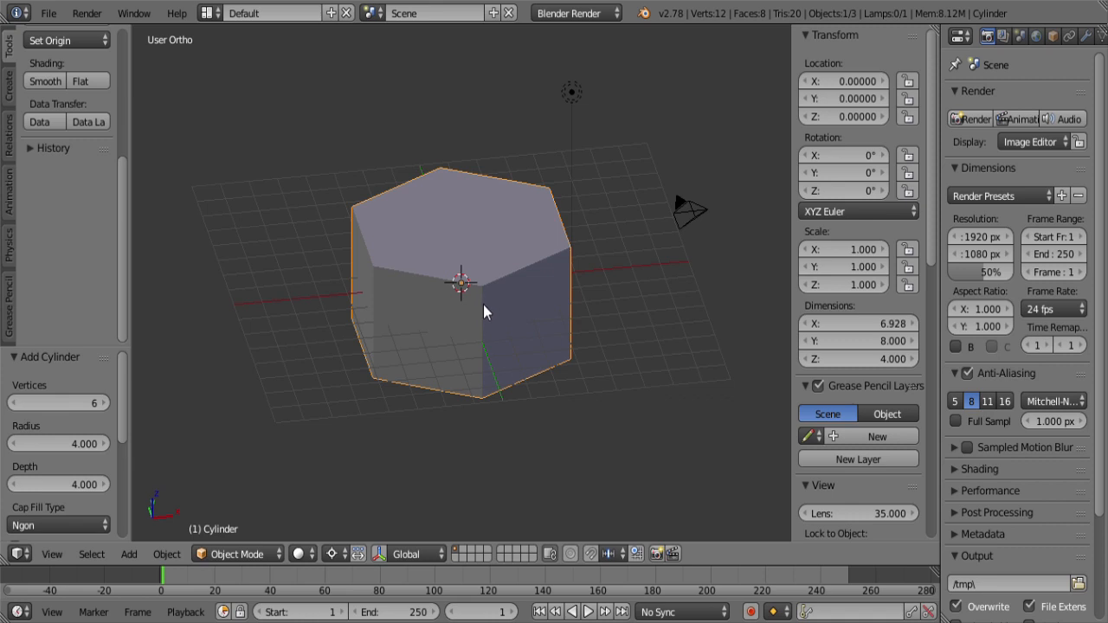
Step: Enter Edit Mode on the hexagonal cylinder with its whole mesh selected and turn on the edge length display
key(Tab)
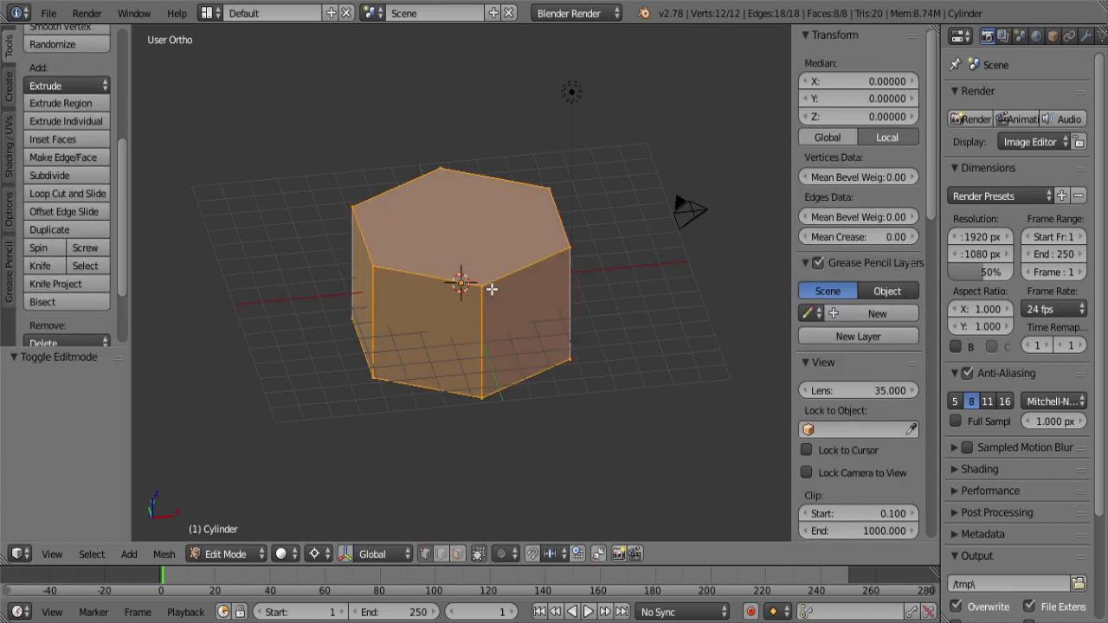
key(a)
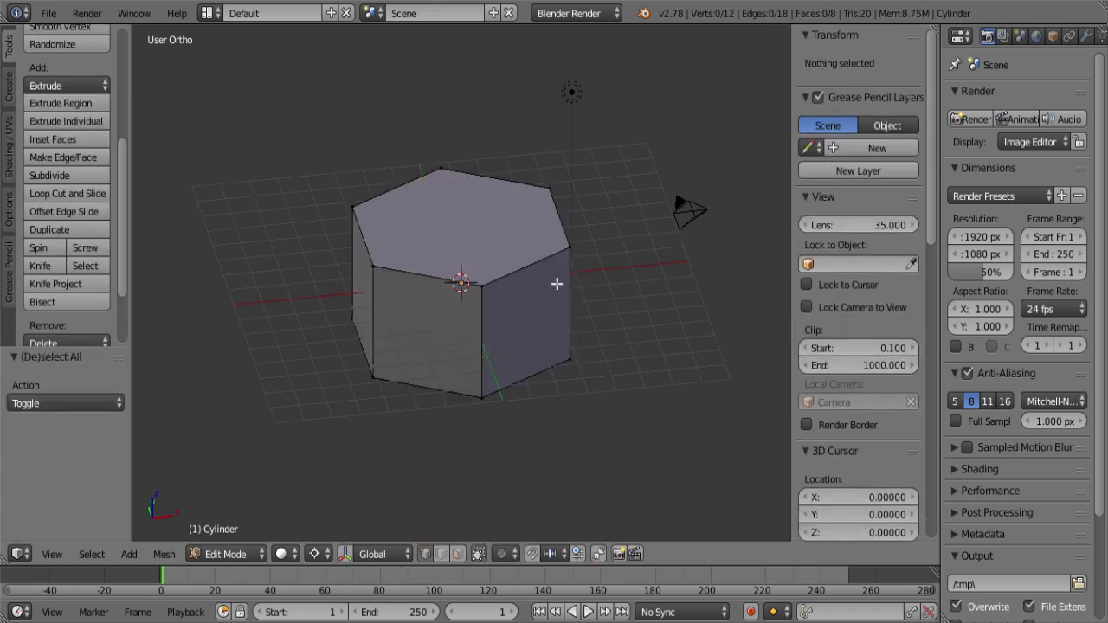
key(a)
drag(934, 195, 943, 562)
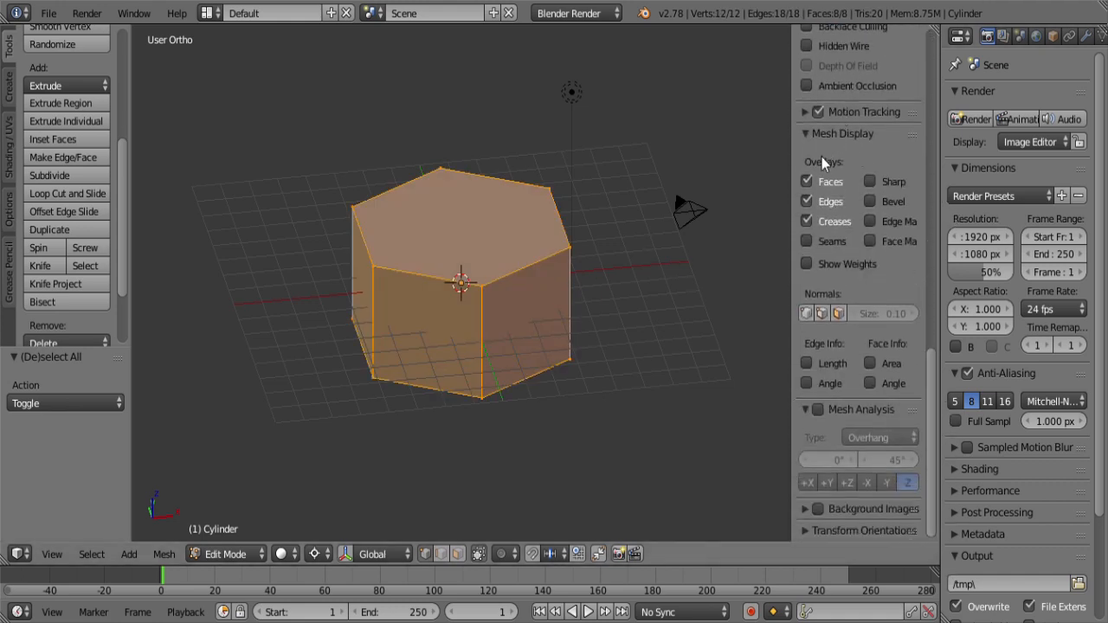
click(807, 364)
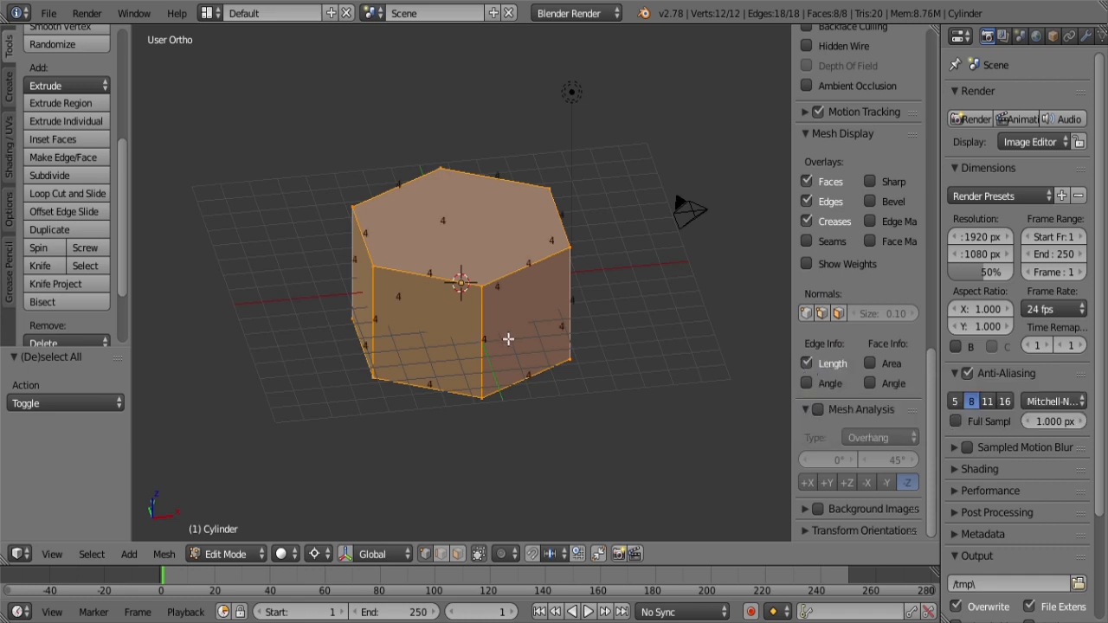
Step: Select four consecutive corner vertices of the top face to check the lengths of the three edges between them
right_click(570, 247)
shift+right_click(482, 286)
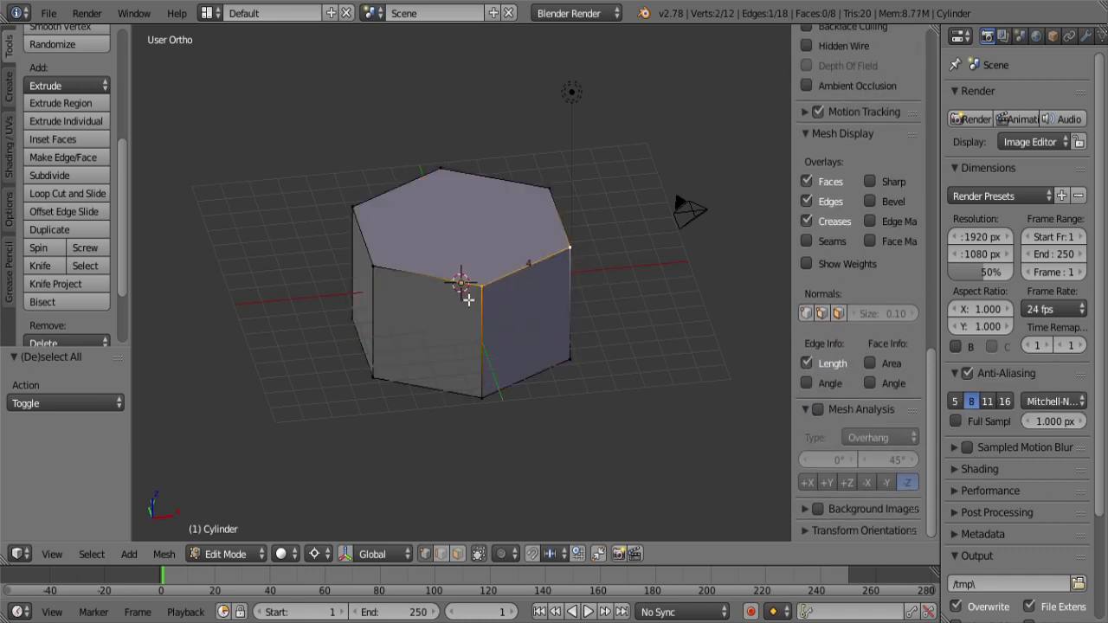
shift+right_click(373, 265)
shift+right_click(352, 208)
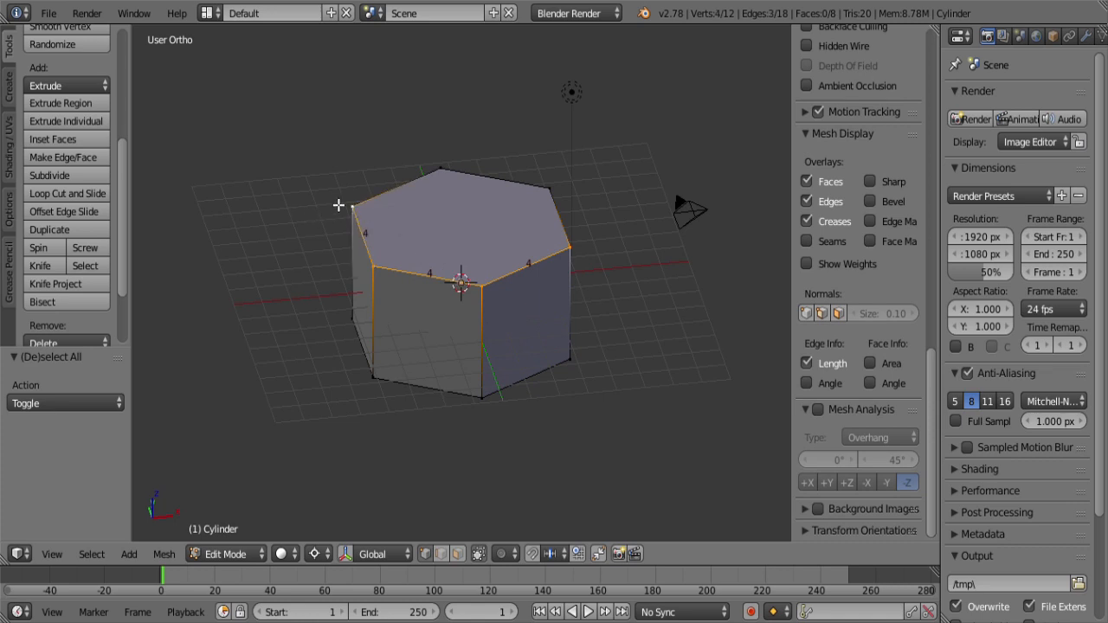
Step: Measure the top face's corner-to-corner distance with a temporary edge between two opposite vertices, and undo that edge
right_click(358, 208)
shift+right_click(569, 248)
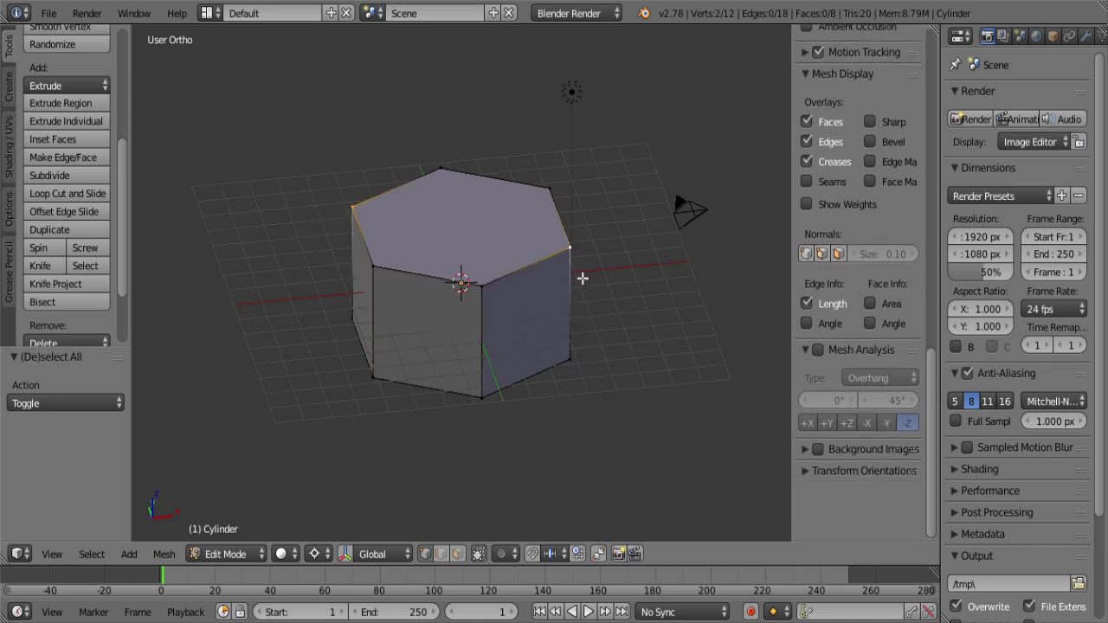
key(f)
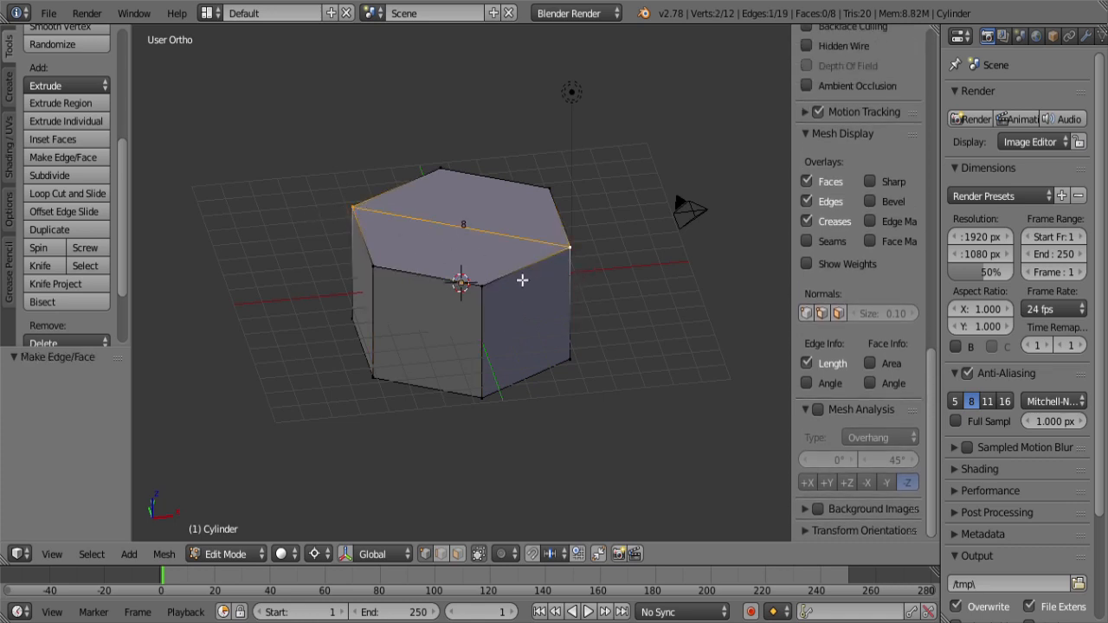
key(KP_7)
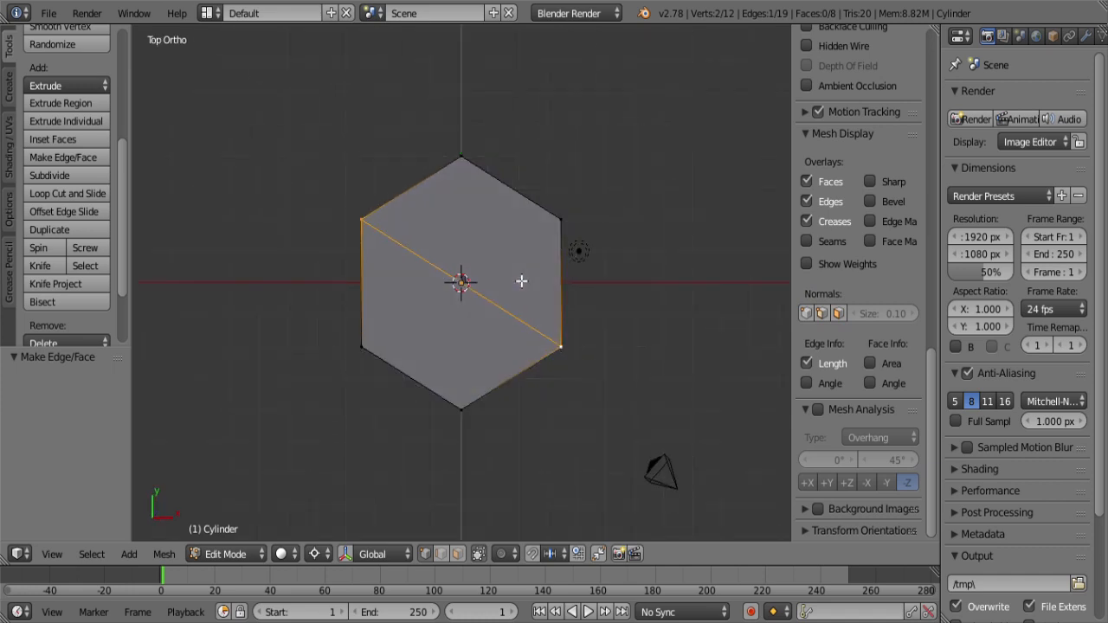
key(ctrl+z)
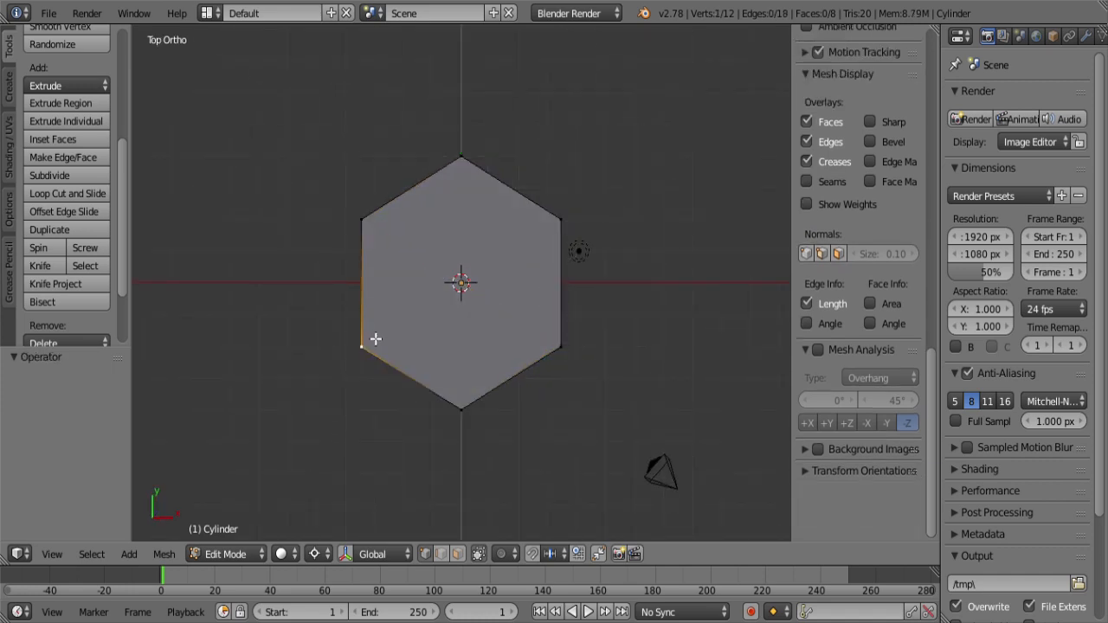
Step: Measure the hexagon's width along X with a temporary edge between its two lower side vertices in top view, and undo it
key(f)
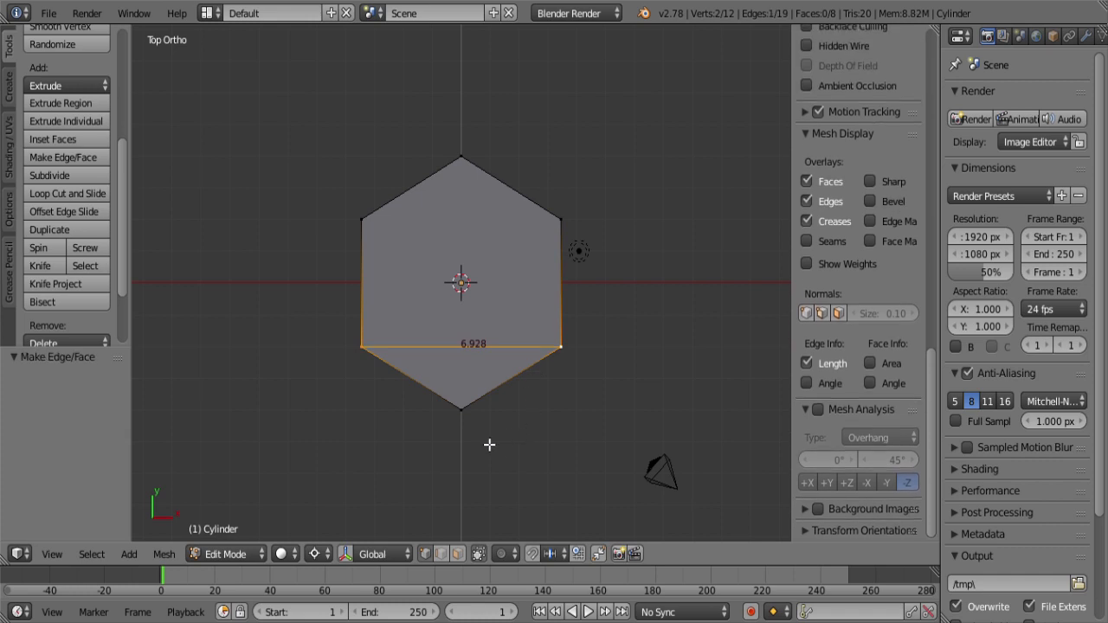
middle_drag(487, 443, 463, 390)
scroll(463, 390, up, 4)
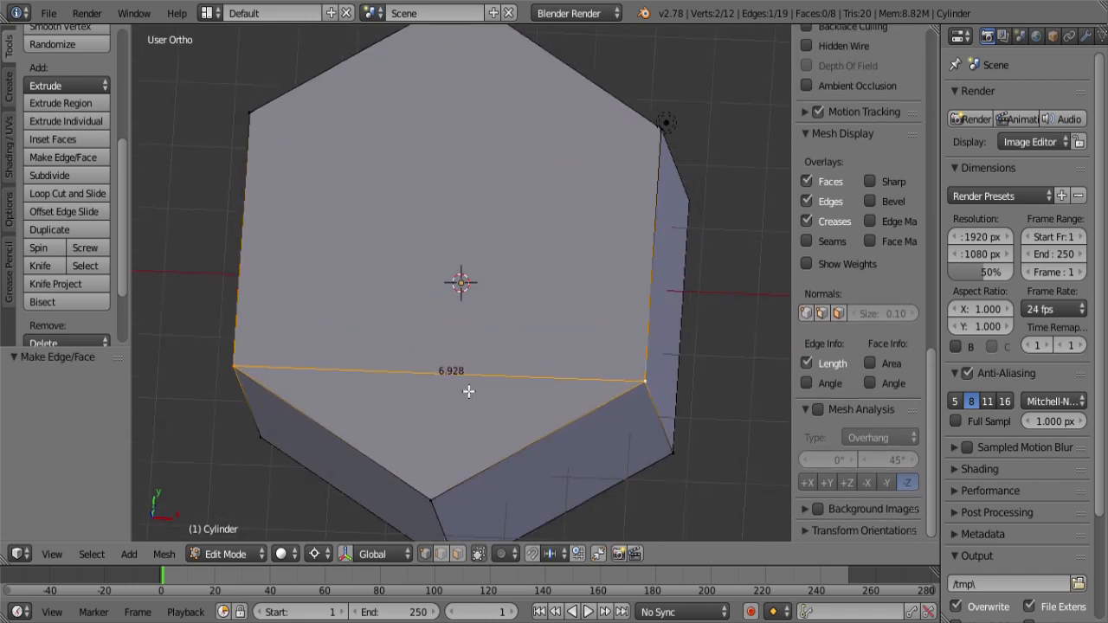
scroll(468, 391, down, 5)
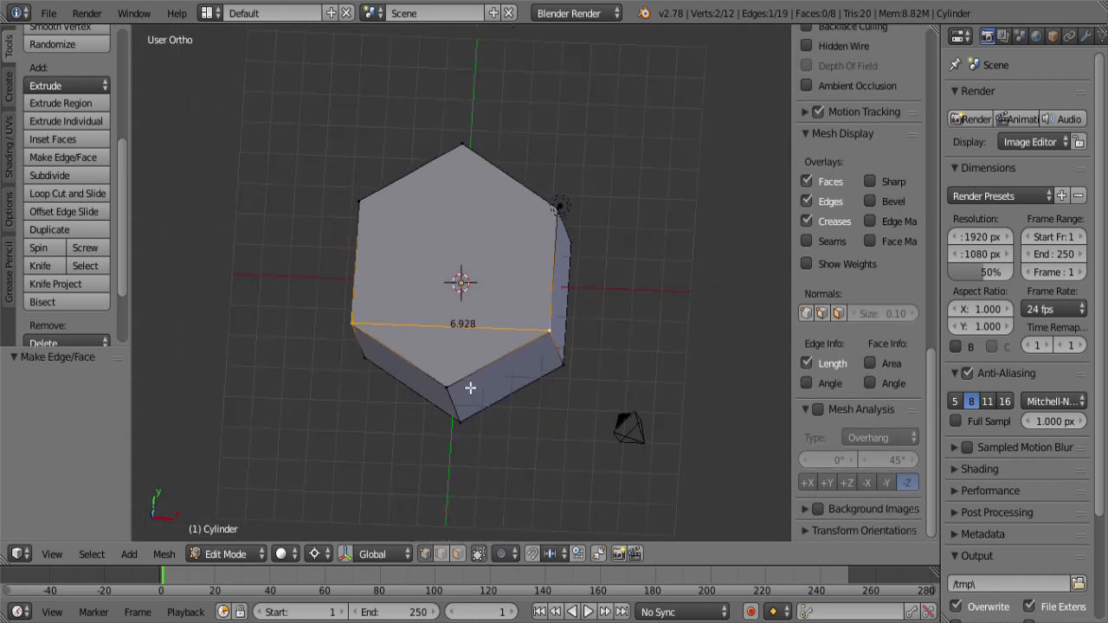
key(ctrl+z)
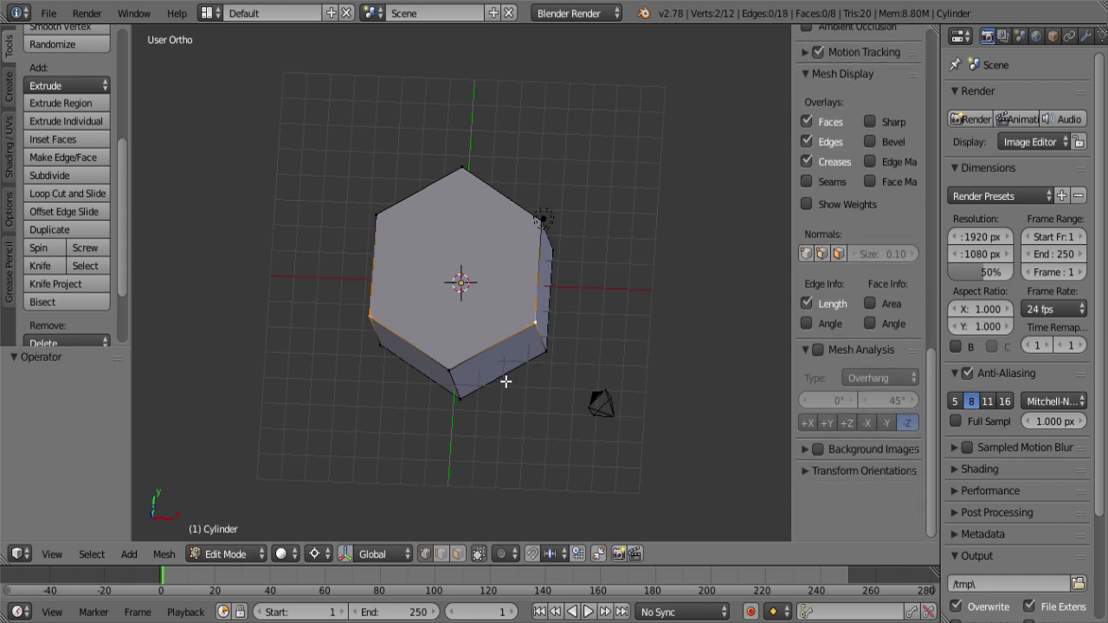
Step: In wireframe top view, delete the vertices at the hexagon's two points on the Y axis, leaving the two side faces parallel to Y
key(KP_7)
key(z)
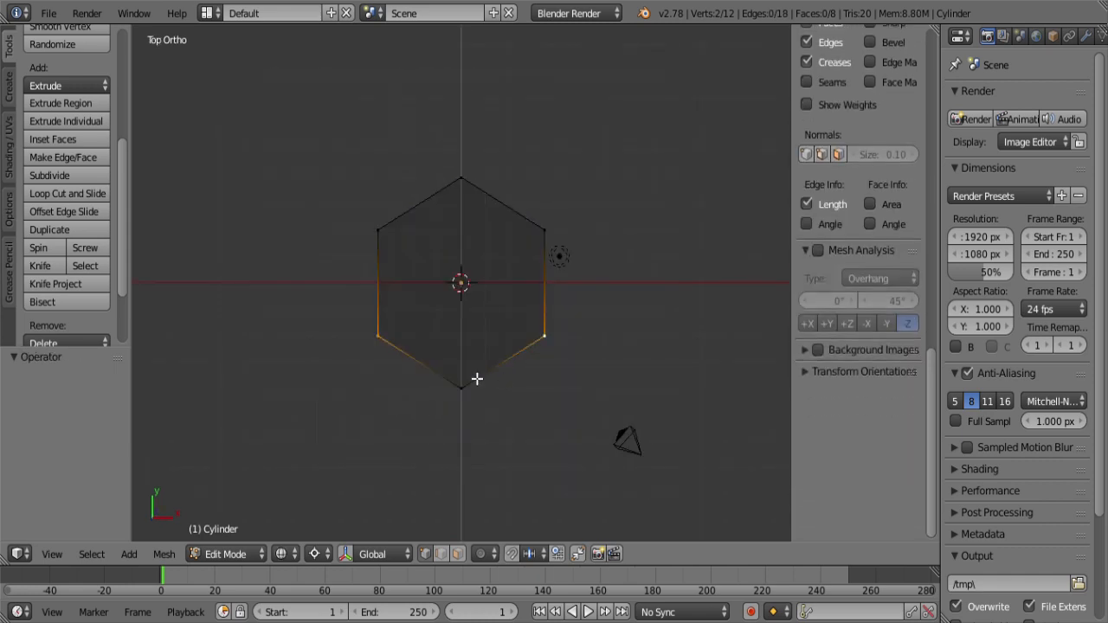
key(a)
key(b)
drag(432, 130, 495, 444)
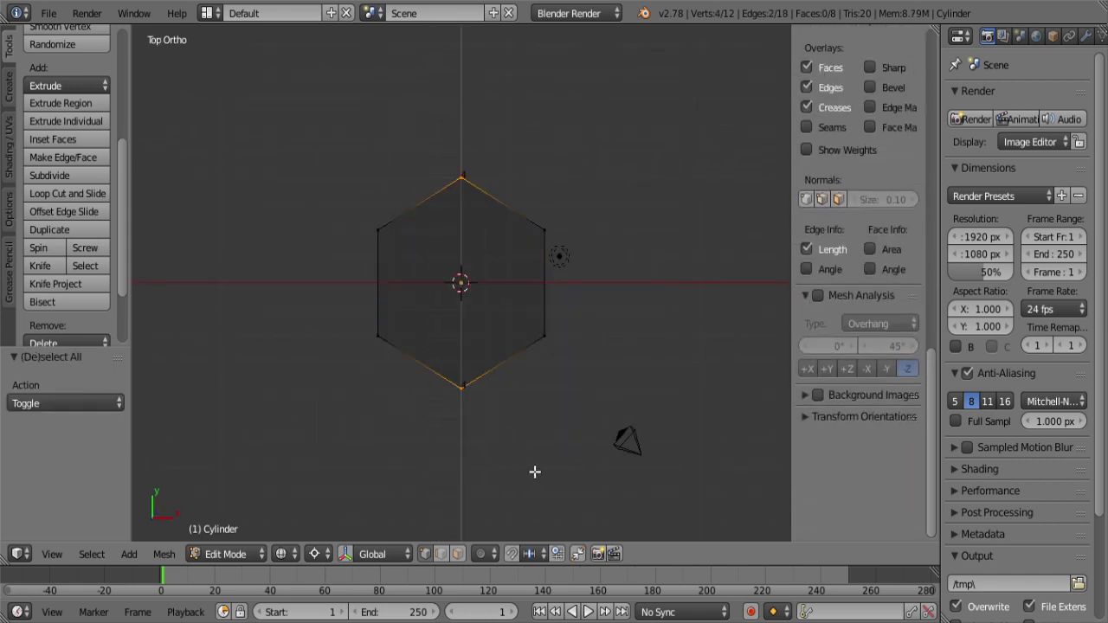
key(x)
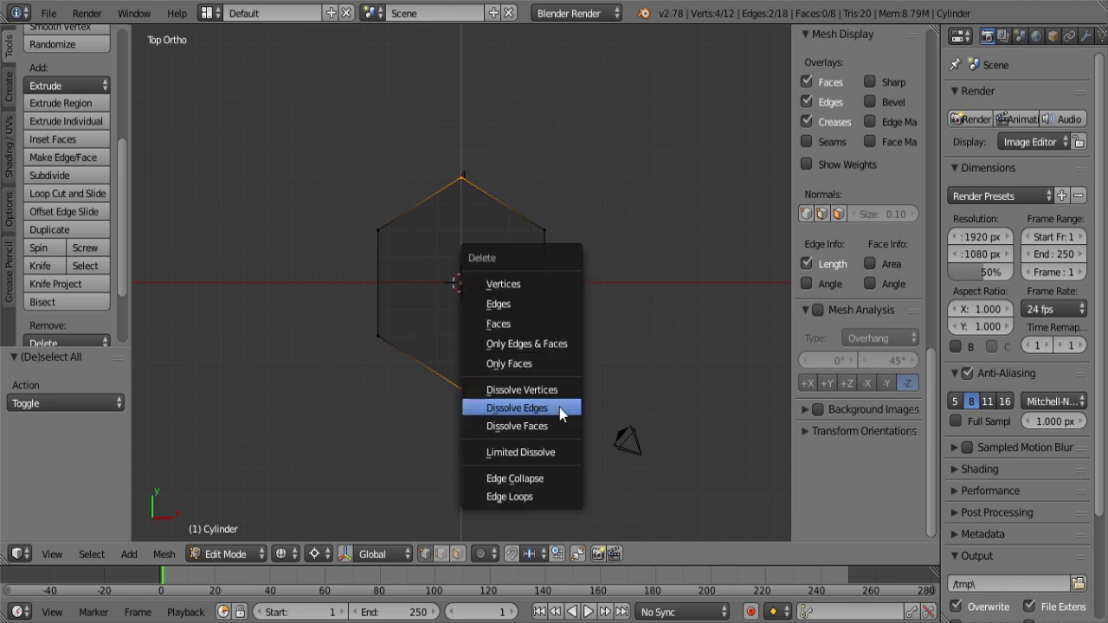
click(532, 285)
Step: Duplicate the two remaining side faces and rotate the copies by -90° about the centre
key(a)
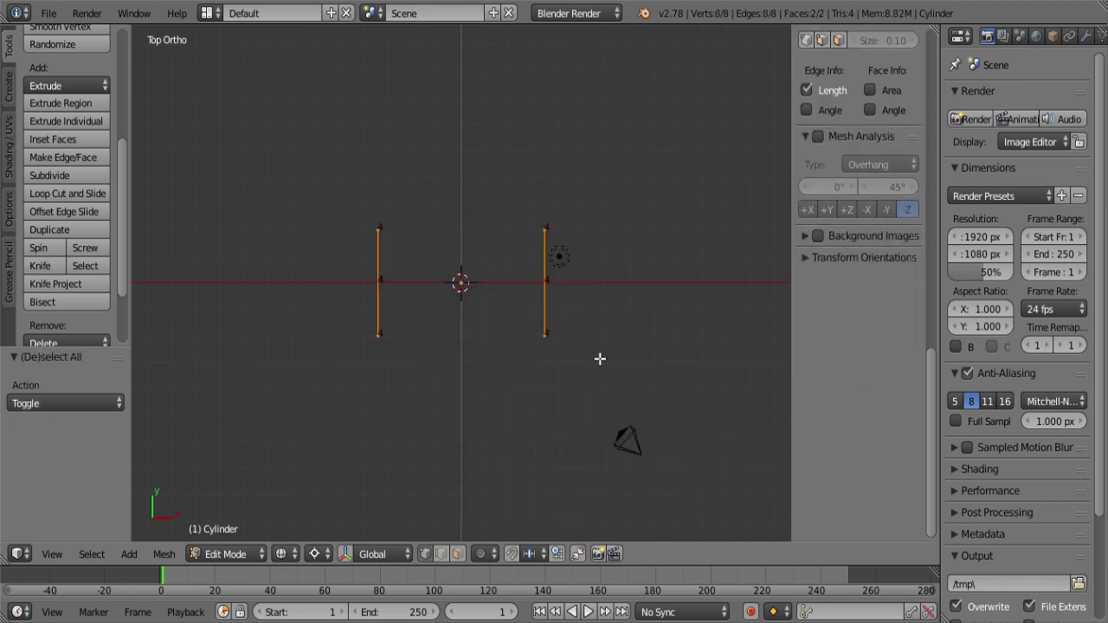
key(shift+d)
key(r)
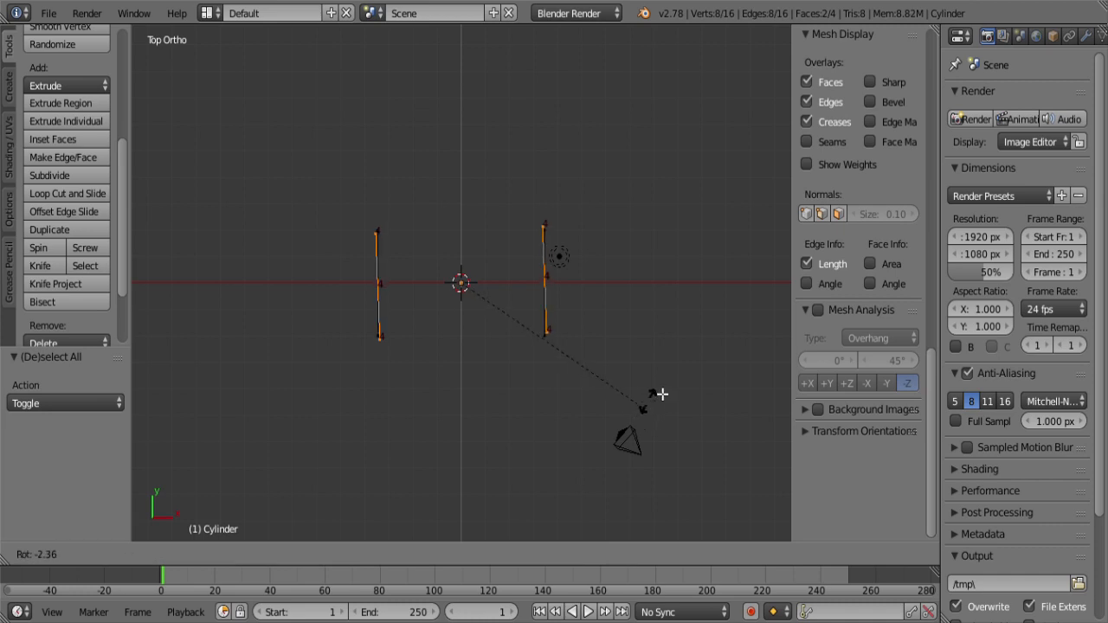
click(561, 136)
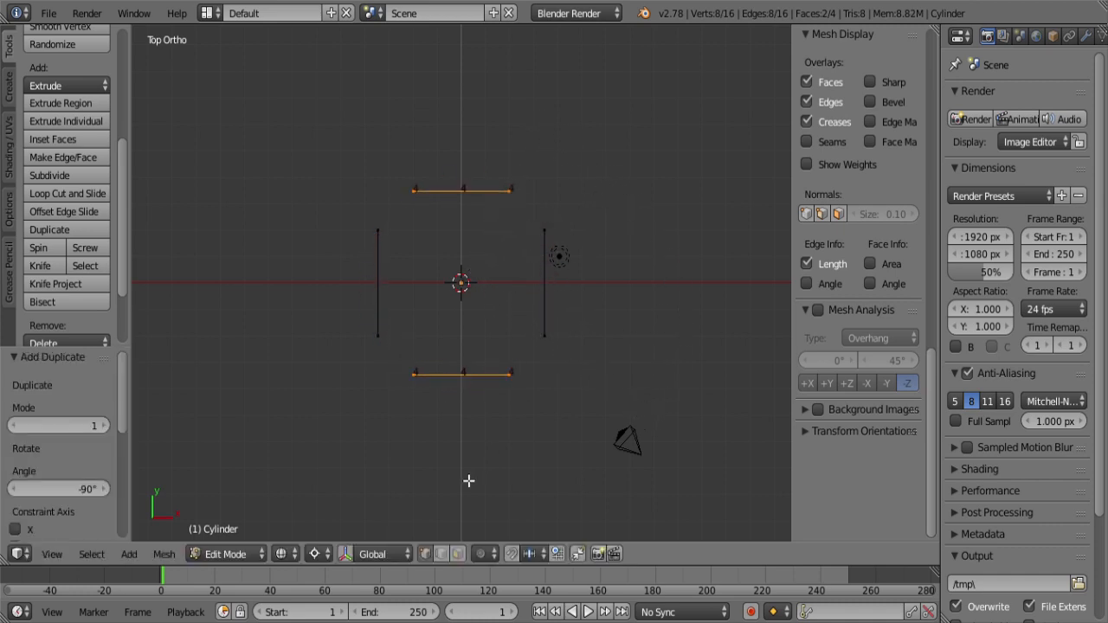
Step: In Object Mode, set the object's X and Y dimensions to 8 and apply its scale
middle_drag(467, 477, 417, 366)
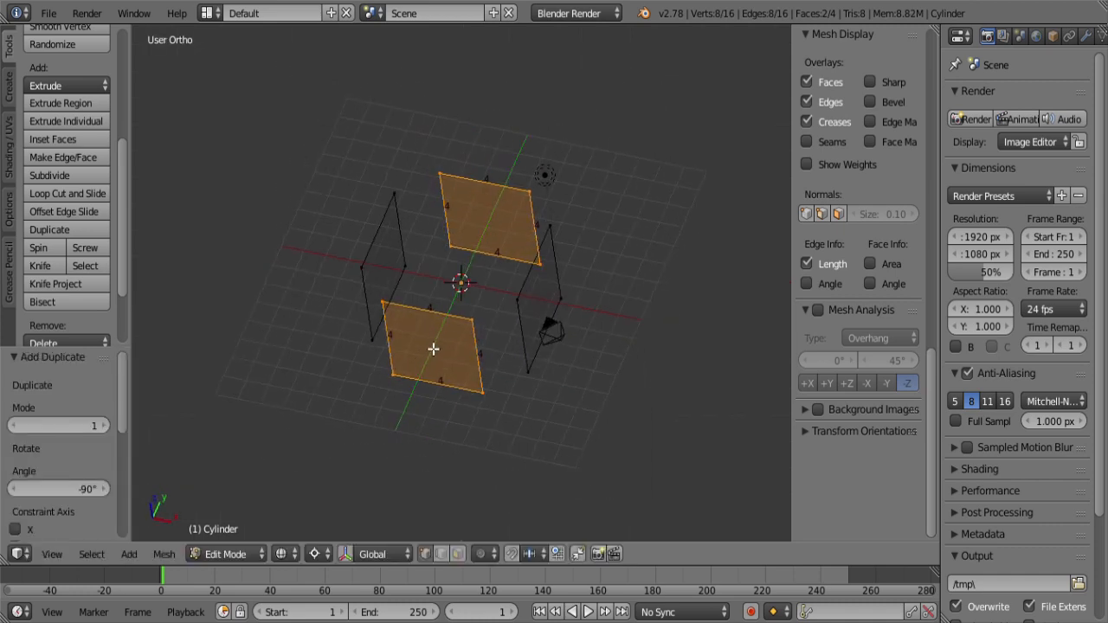
key(Tab)
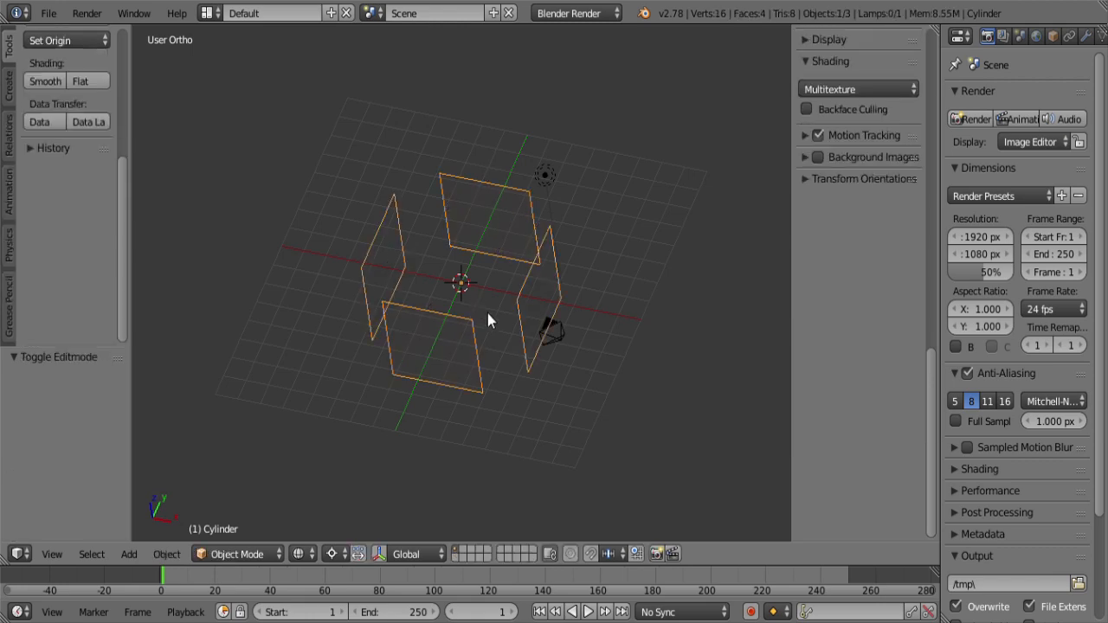
drag(928, 411, 949, 45)
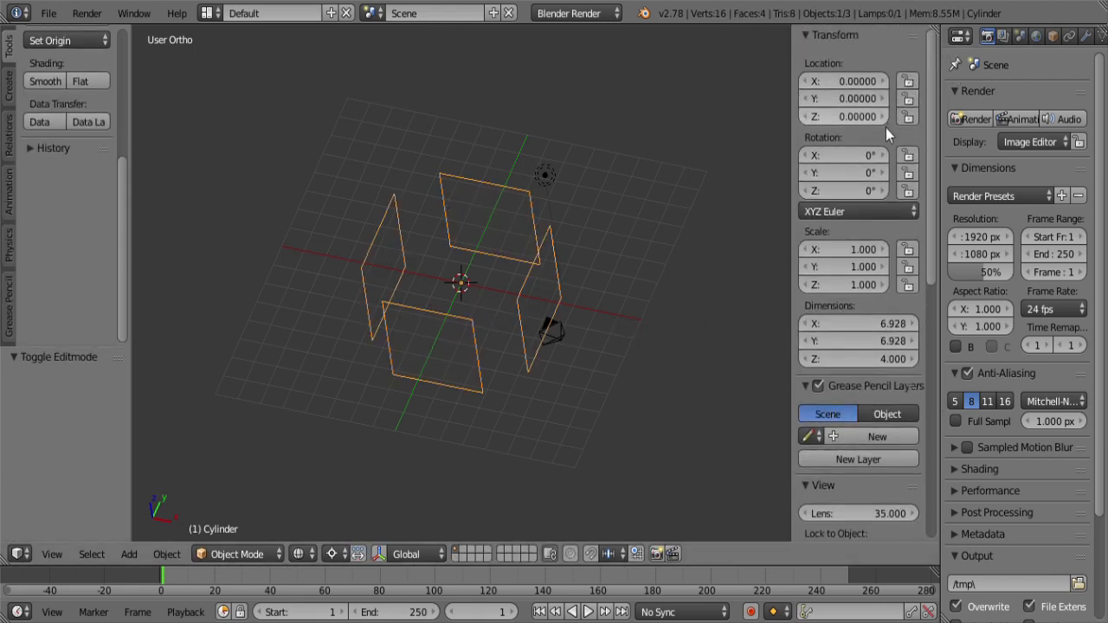
click(866, 324)
text(9)
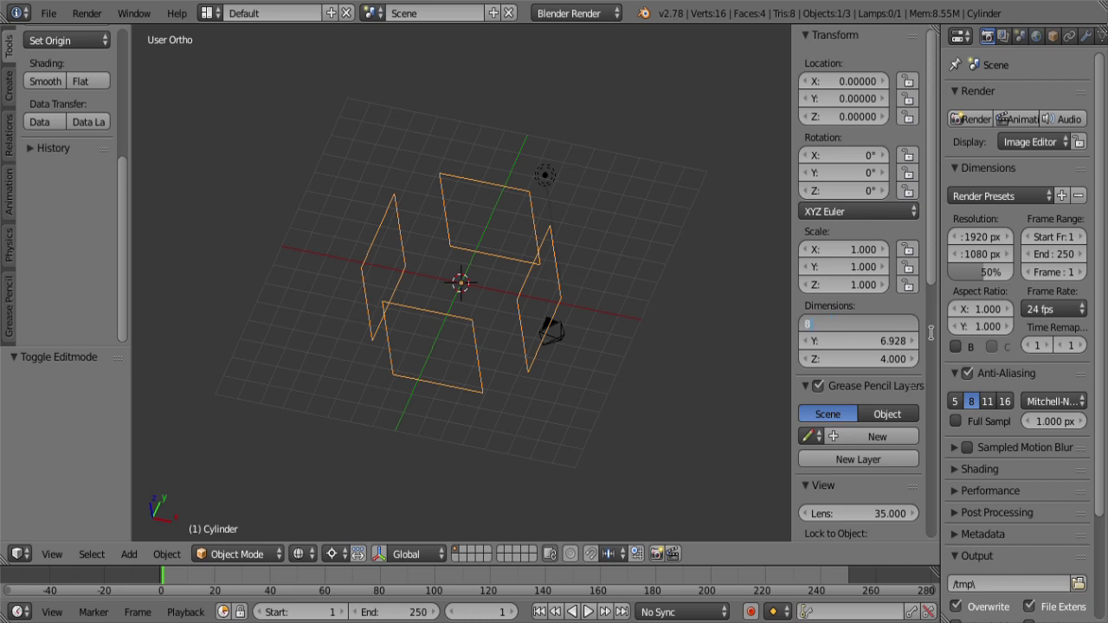
key(Tab)
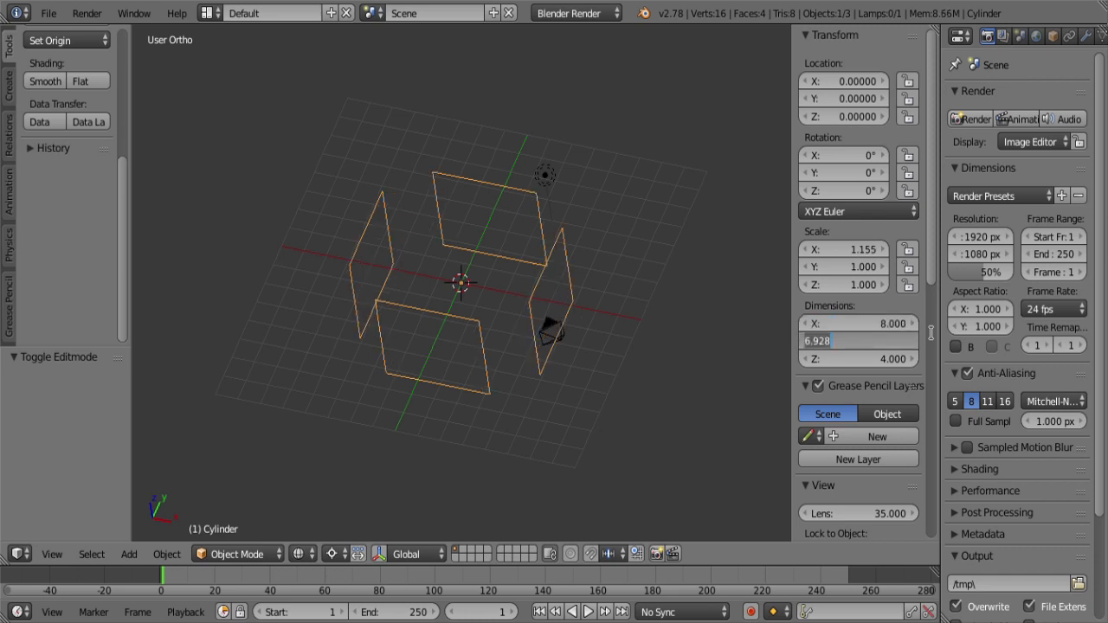
text(8)
key(Return)
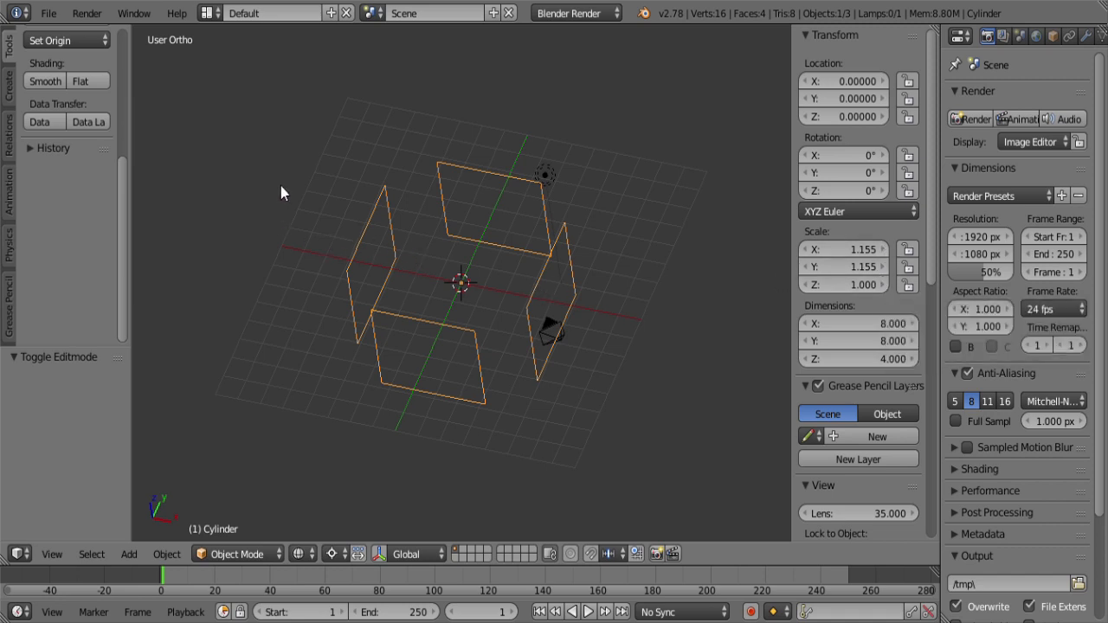
key(ctrl+a)
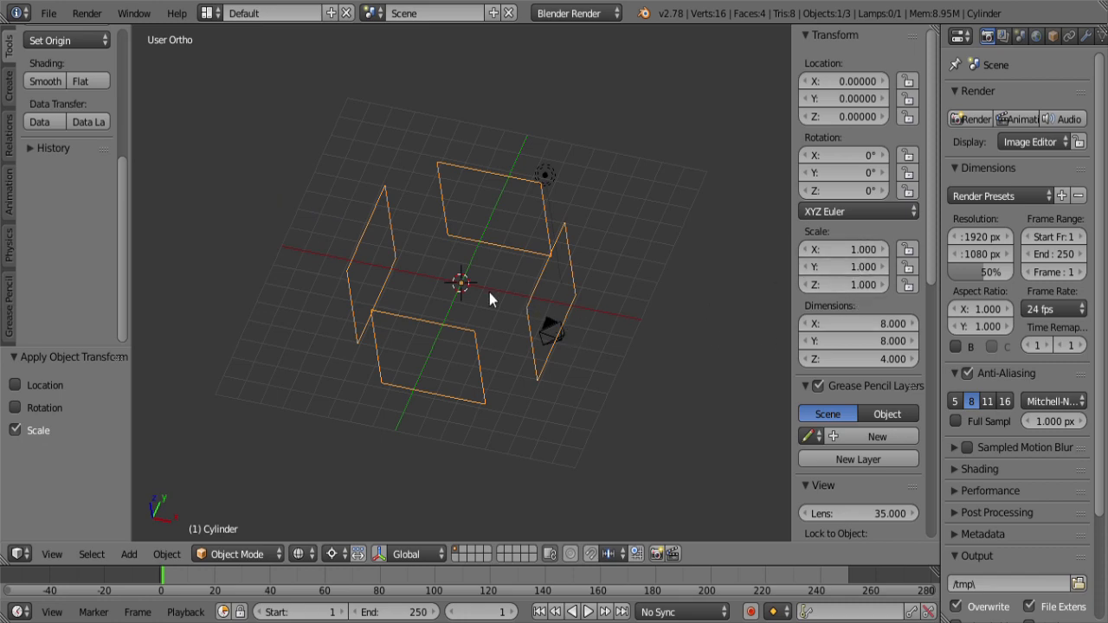
Step: In Edit Mode top view, rotate the two duplicated faces by 30° so they meet the corners of the side faces
key(Tab)
key(KP_7)
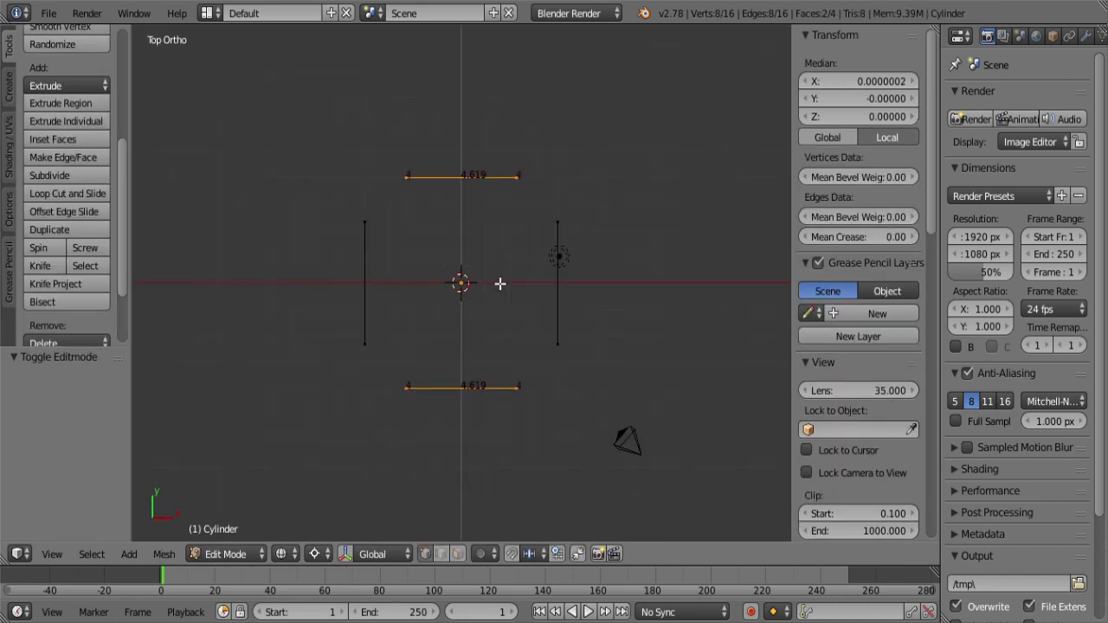
shift+middle_drag(495, 242, 522, 222)
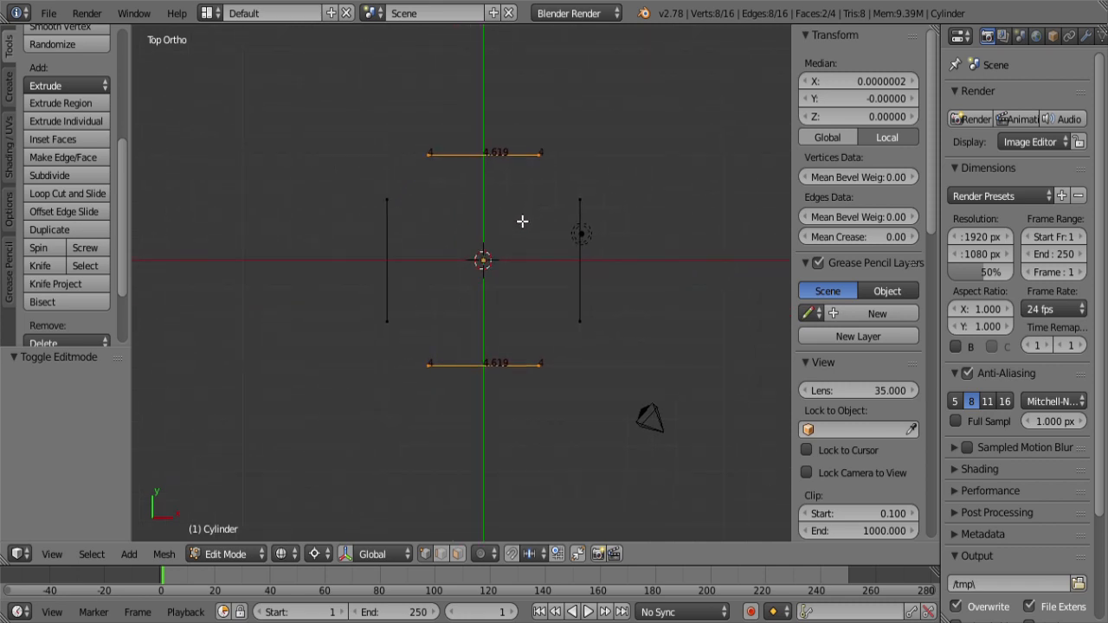
key(r)
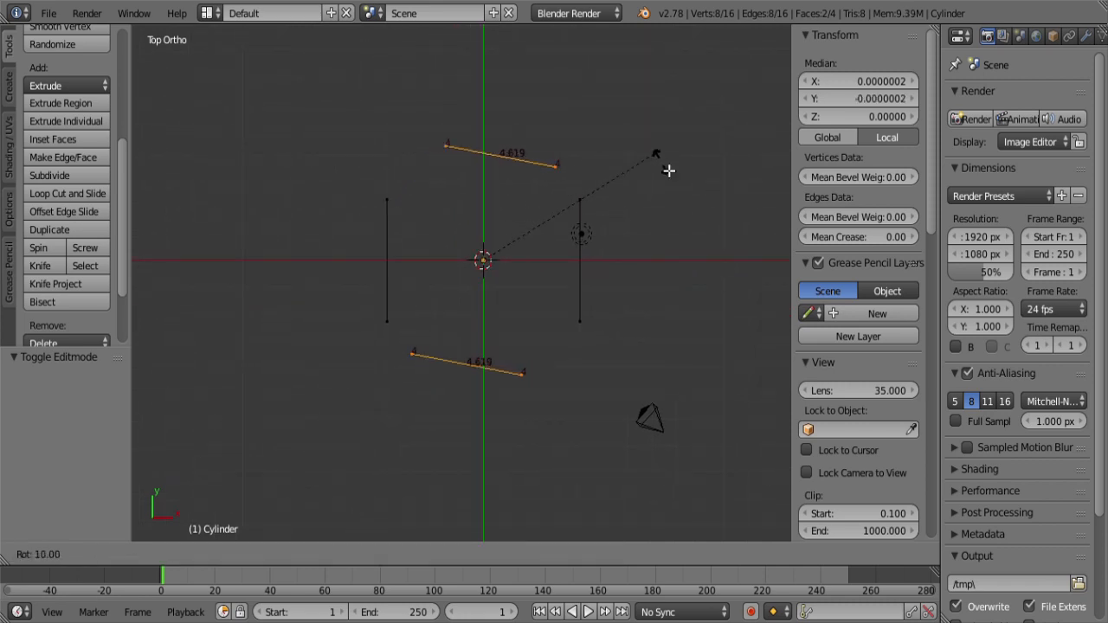
click(694, 220)
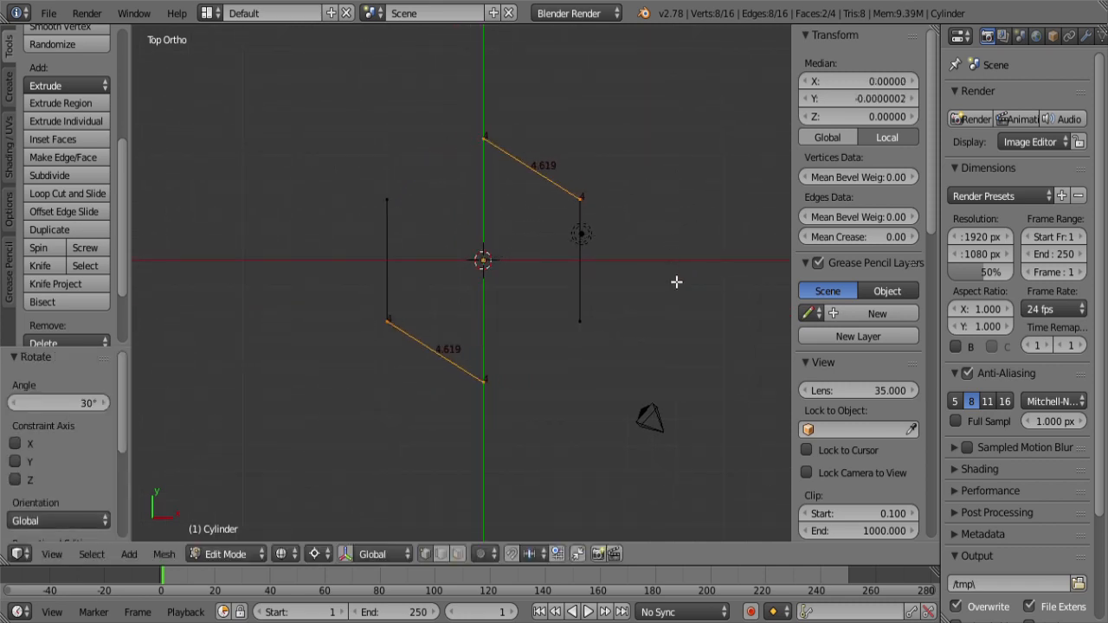
Step: Duplicate the two slanted faces and rotate the copies by -60° to close the hexagon
key(e)
key(r)
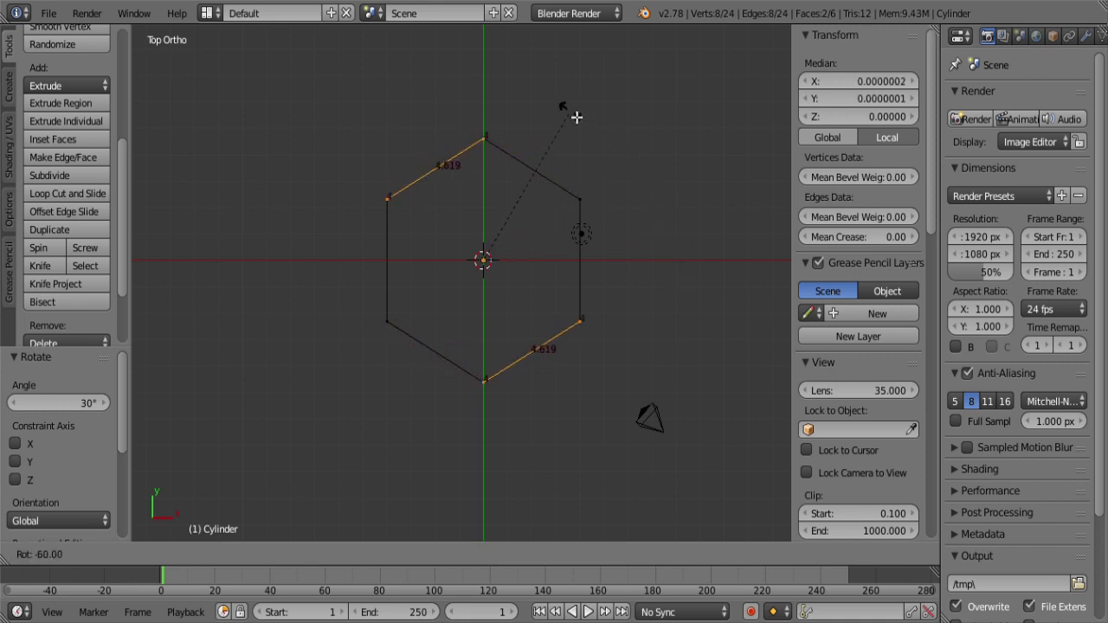
click(576, 116)
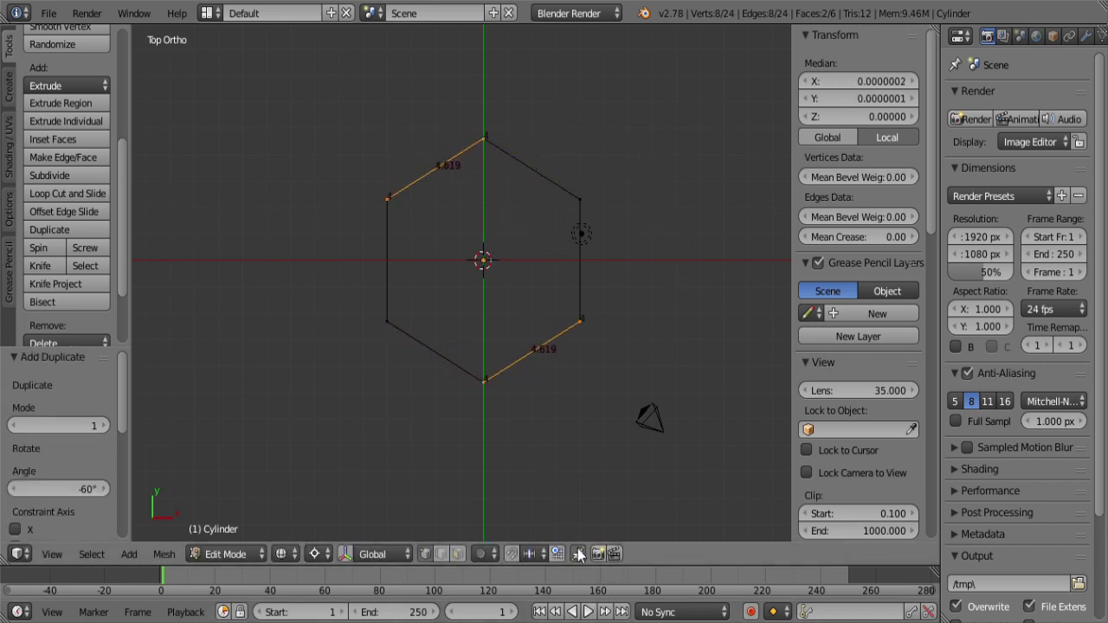
Step: Select the whole mesh and merge the overlapping corner vertices with Remove Doubles
middle_drag(532, 466, 510, 312)
key(a)
key(a)
key(w)
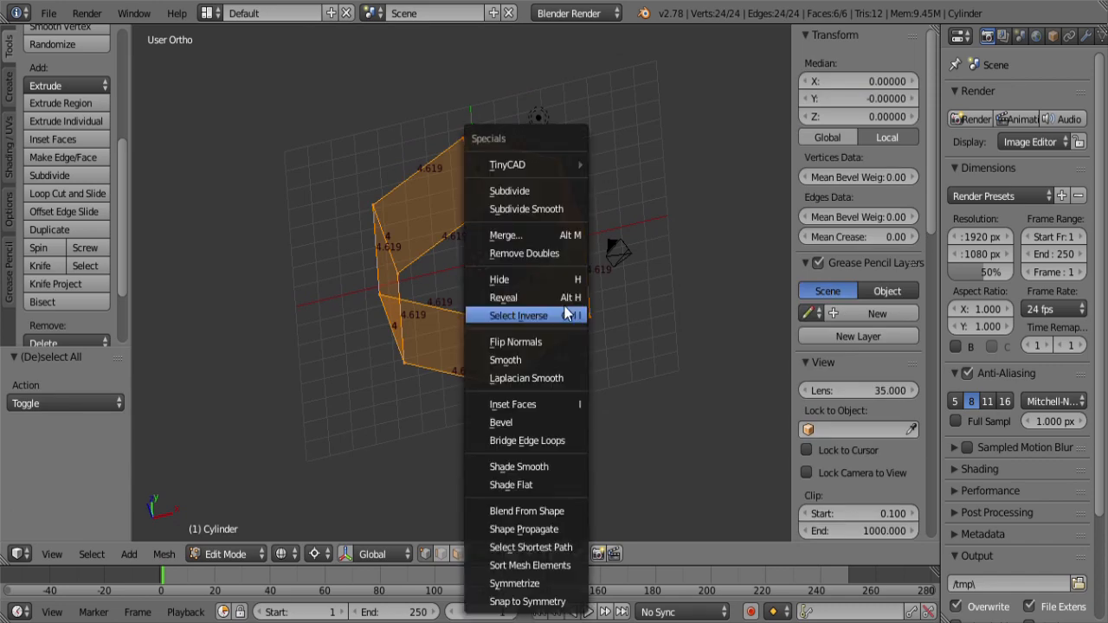
click(536, 253)
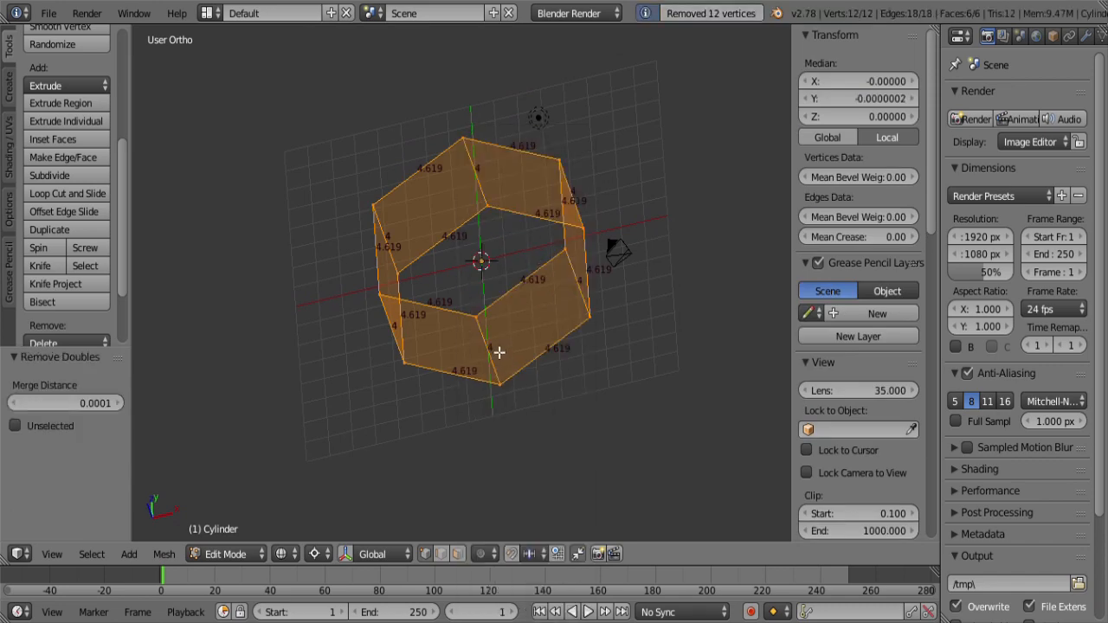
Step: Add a cylinder with 24 vertices and a radius of 2.5 inside the hexagonal mesh
middle_drag(405, 370, 546, 381)
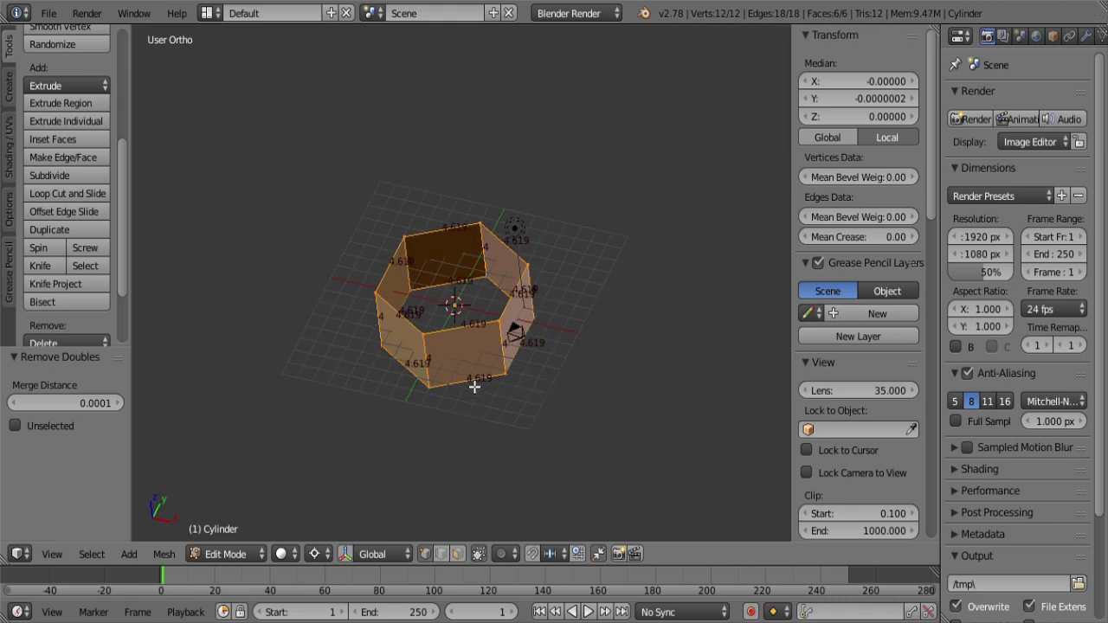
right_click(501, 336)
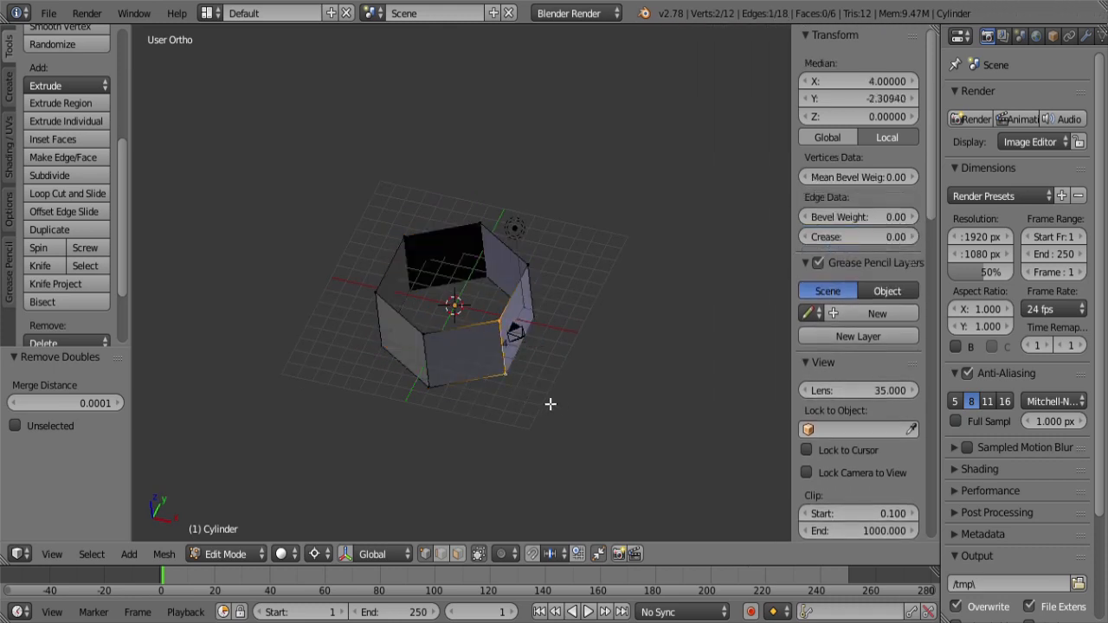
key(a)
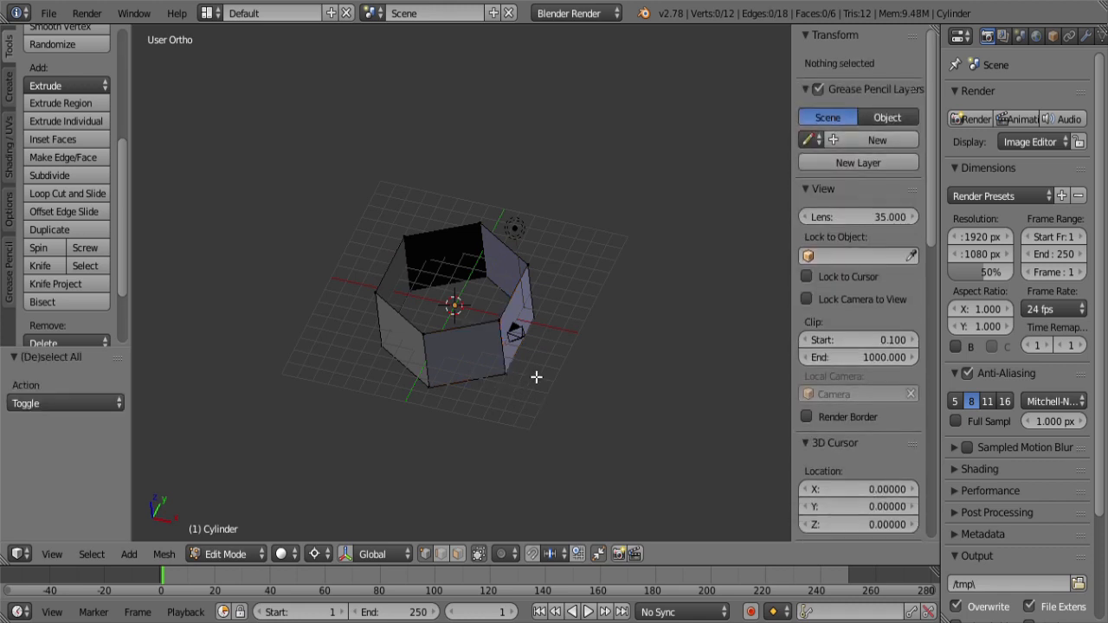
key(shift+a)
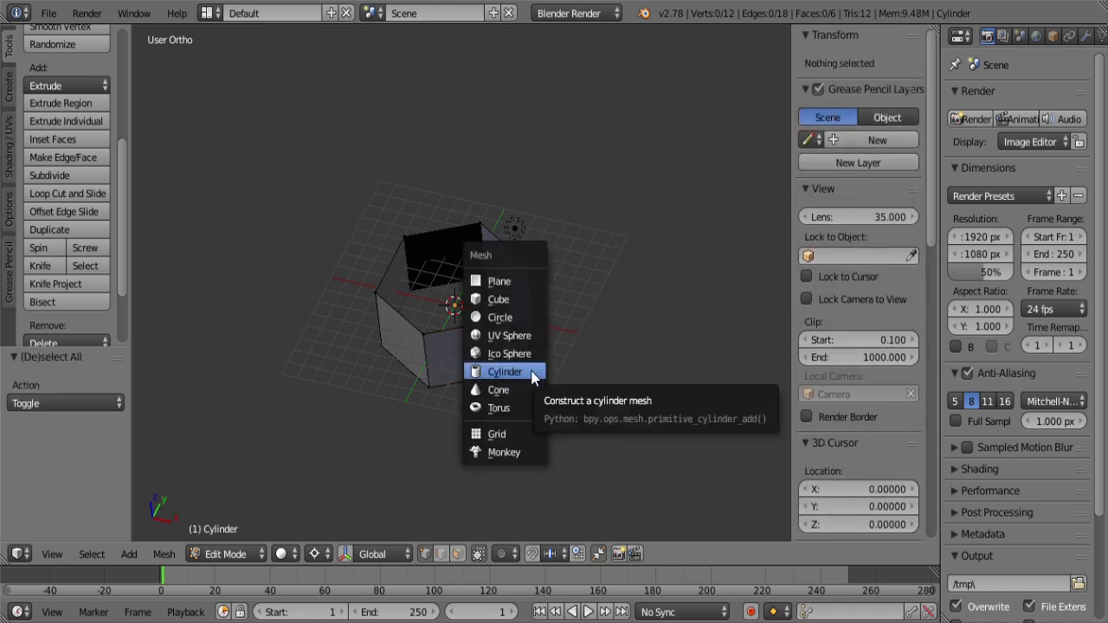
click(532, 373)
click(66, 404)
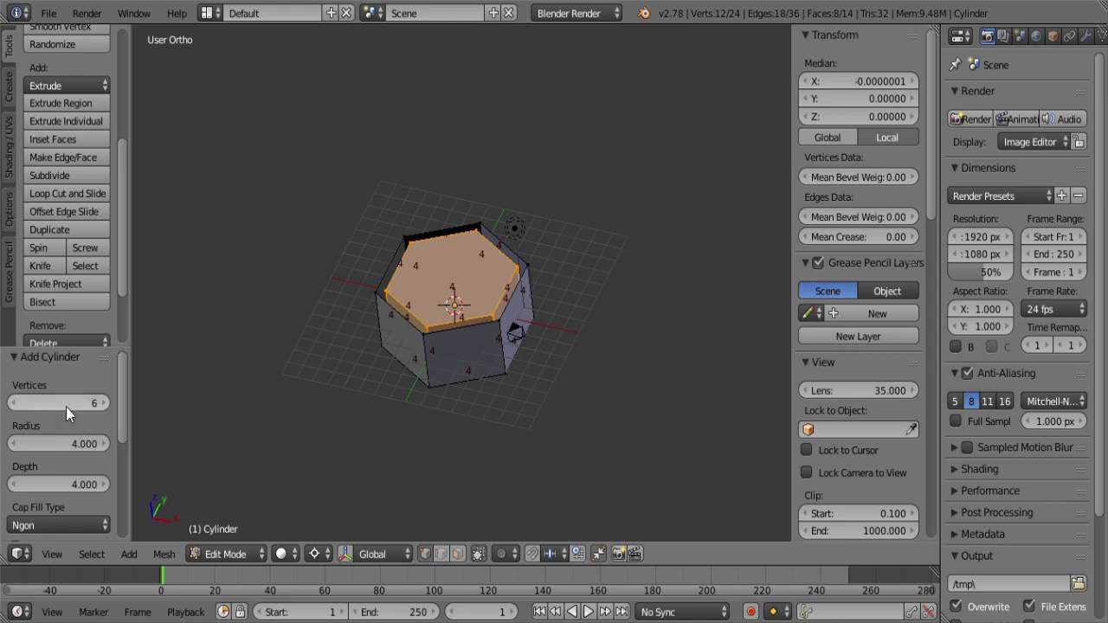
text(2)
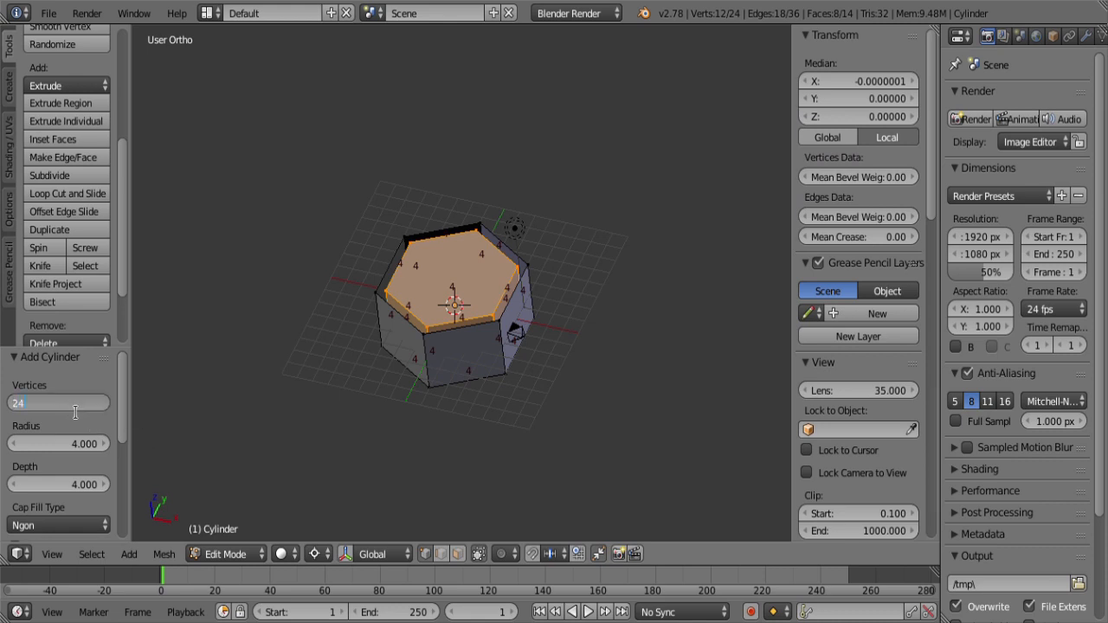
text(4)
key(Return)
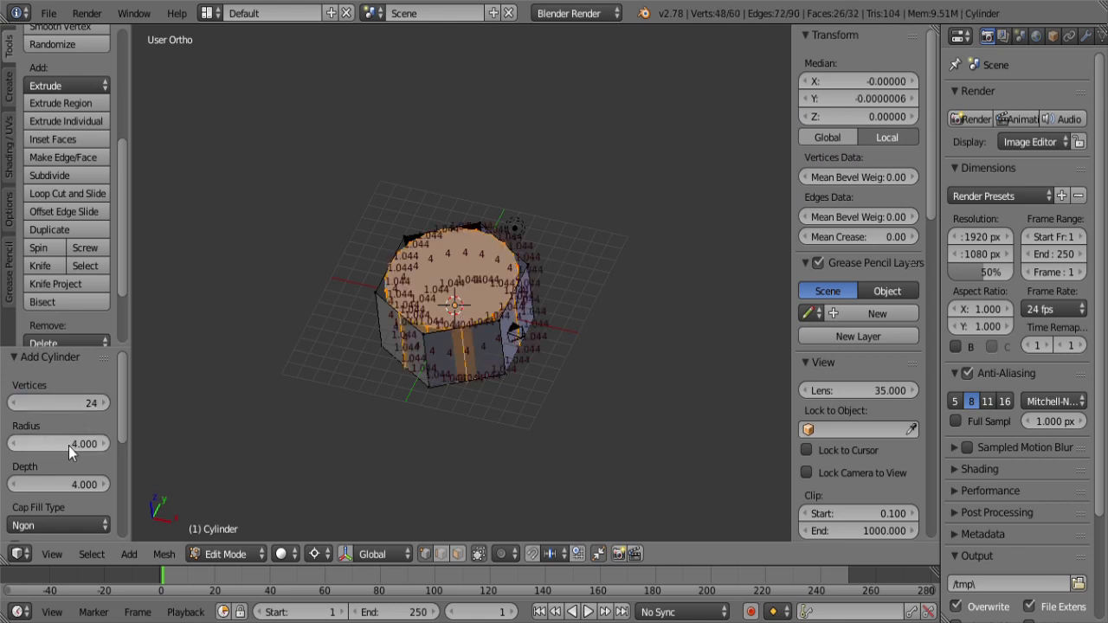
click(69, 444)
text(2)
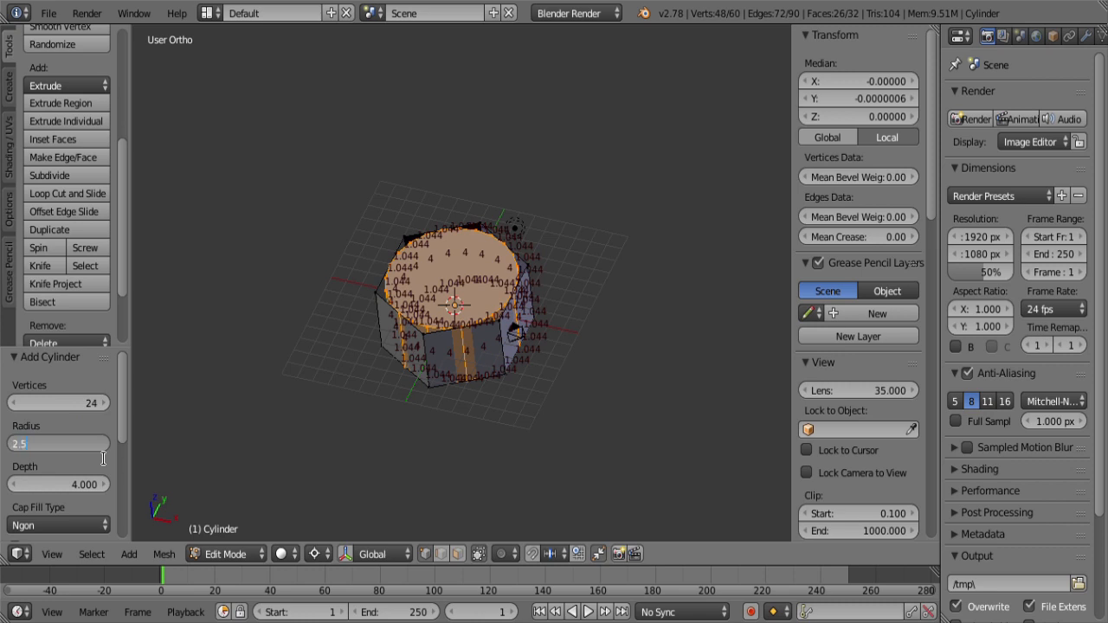
text(.5)
key(Return)
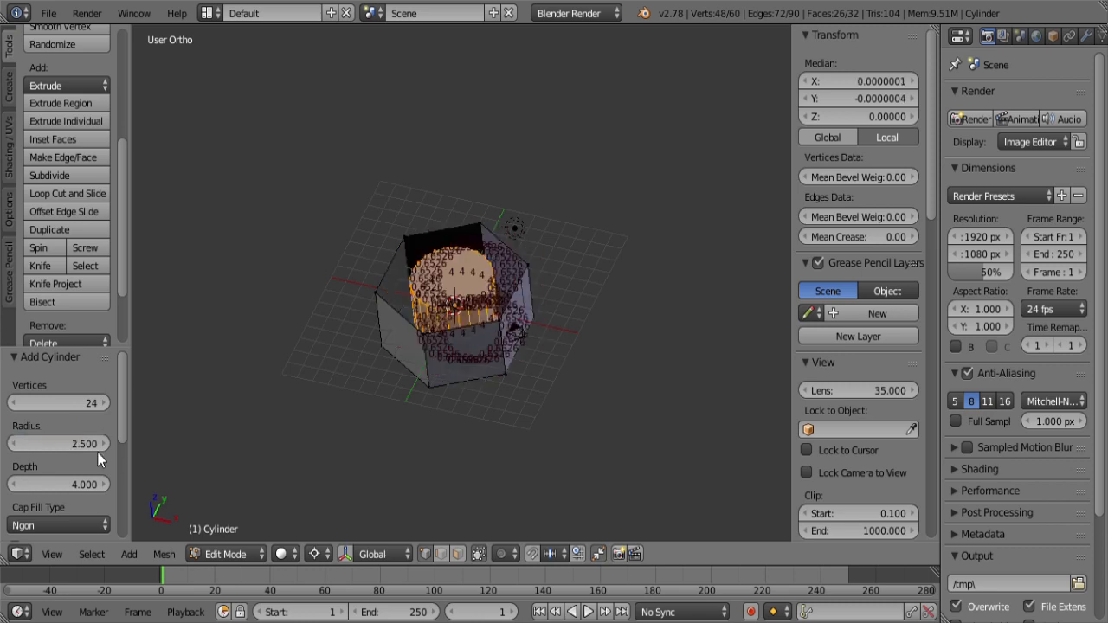
Step: In face select mode, delete the upper and lower cap faces of the new inner cylinder
click(460, 556)
right_click(467, 295)
middle_drag(546, 405, 453, 276)
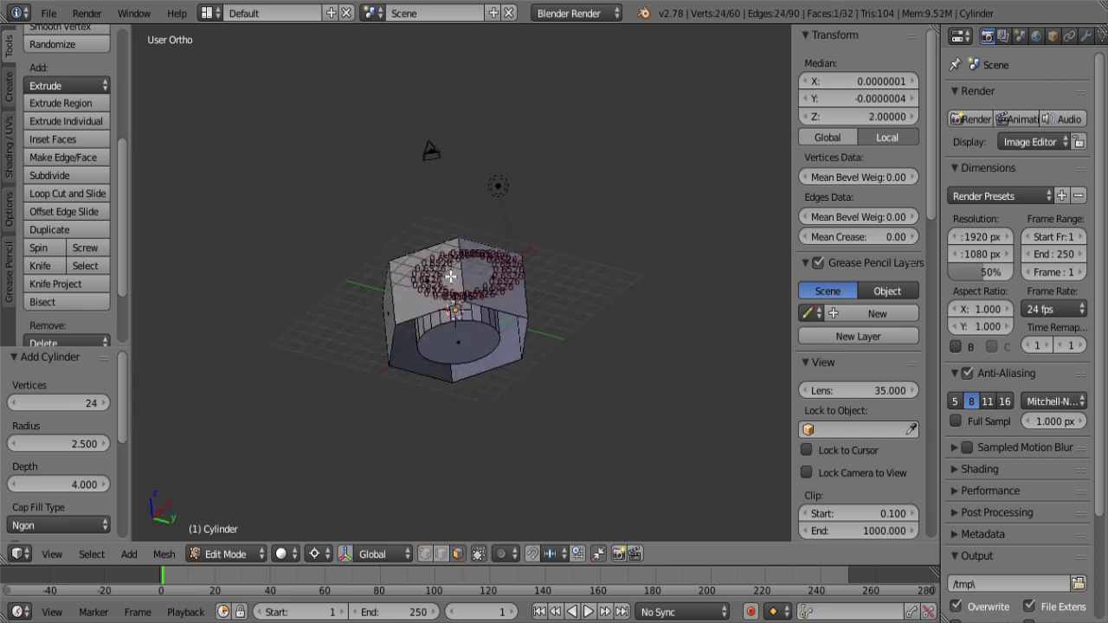
shift+right_click(468, 363)
key(x)
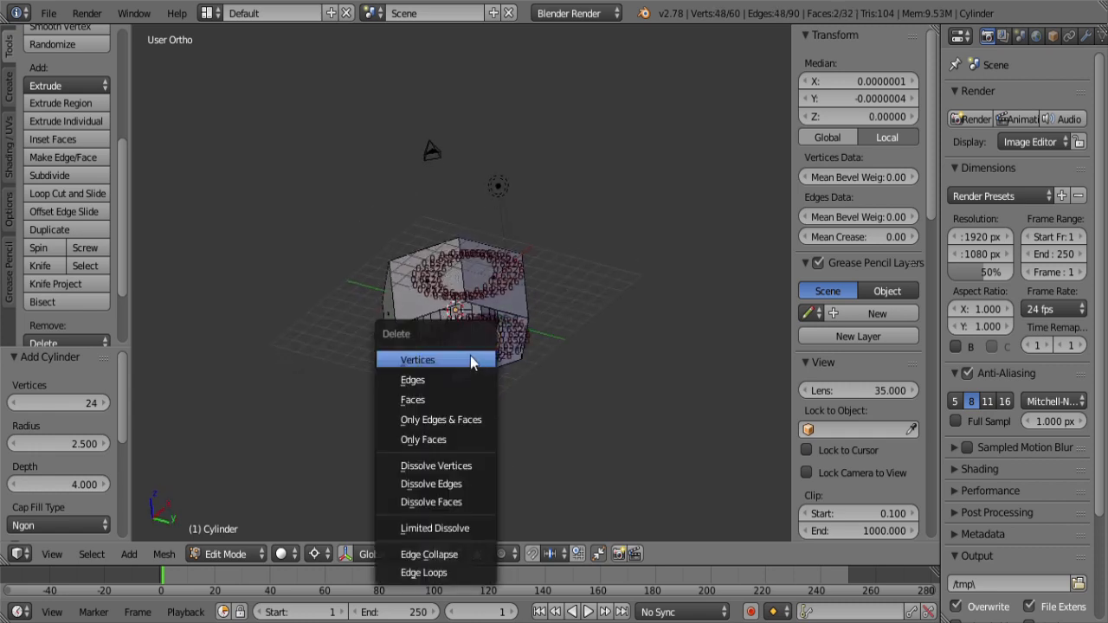
click(439, 396)
Step: Bevel the six vertical corner edges of the hexagon with an offset of 0.2 and 2 segments
middle_drag(440, 396, 522, 423)
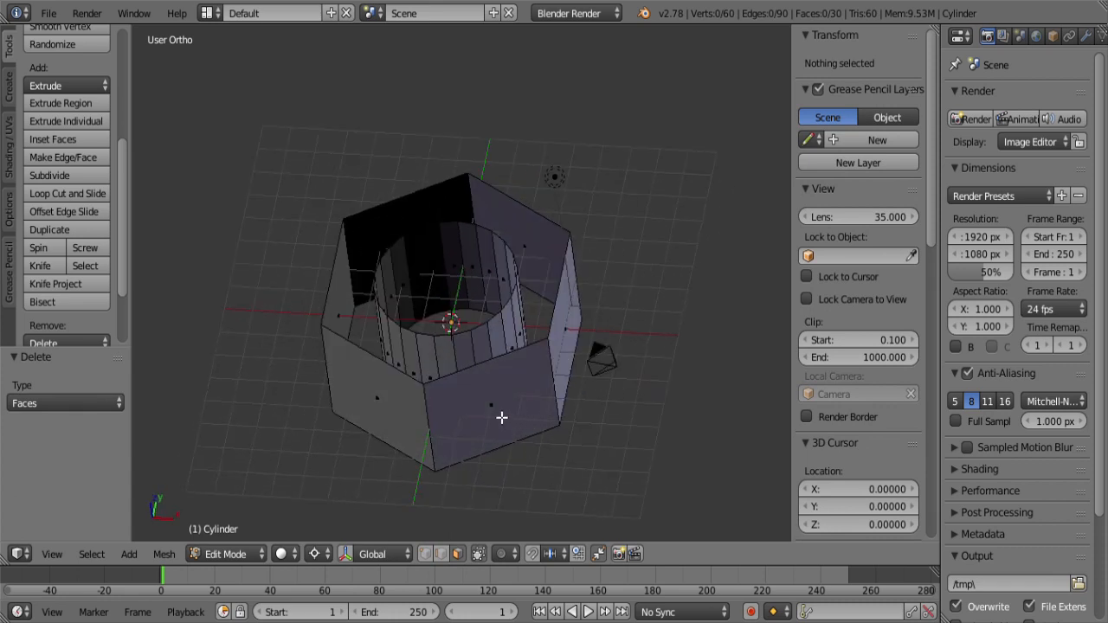
scroll(501, 418, down, 2)
middle_drag(502, 464, 425, 512)
scroll(427, 442, down, 2)
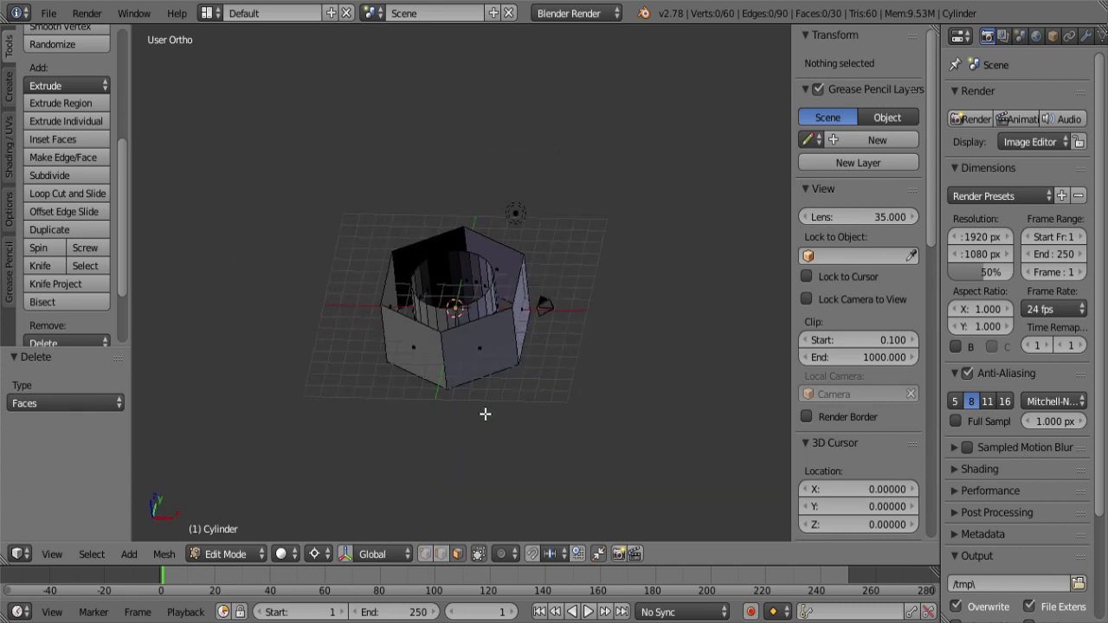
middle_drag(485, 414, 450, 517)
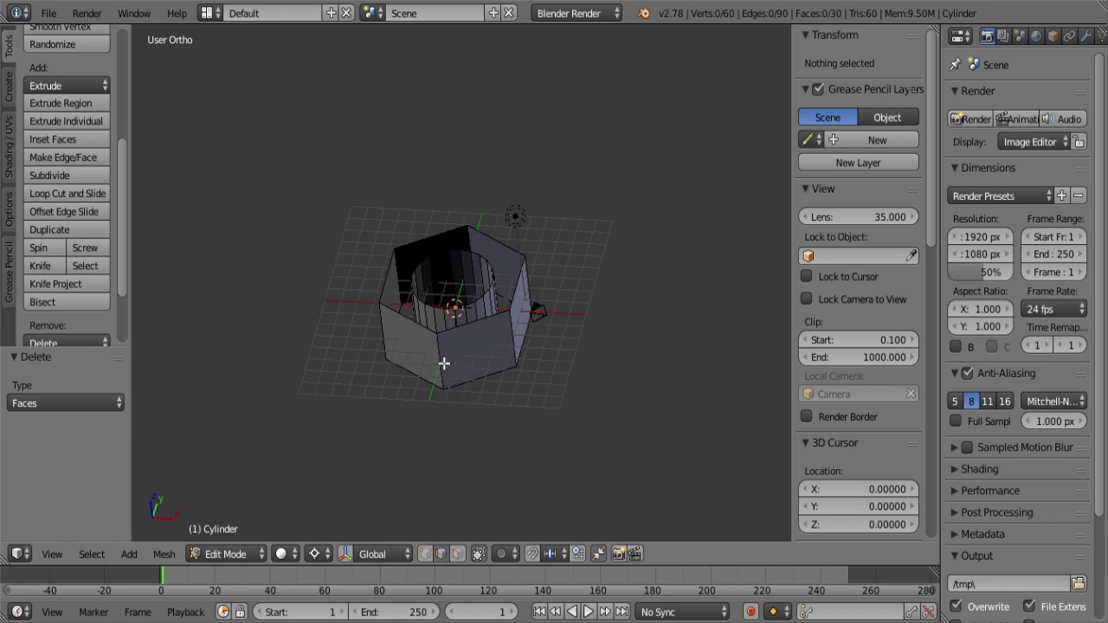
ctrl+alt+right_click(443, 364)
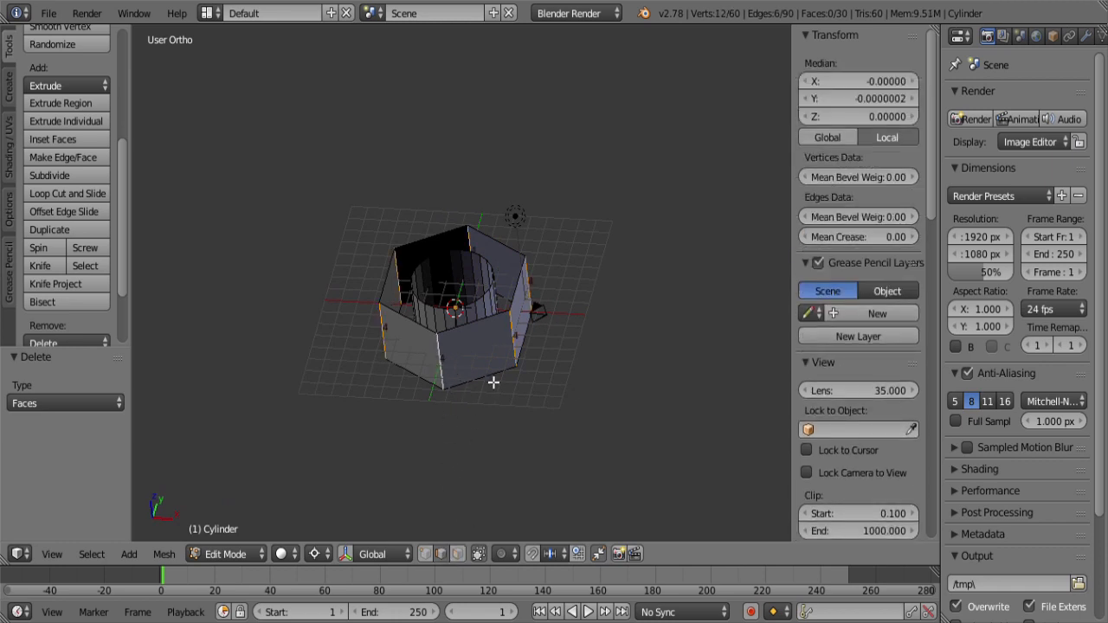
key(ctrl+b)
text(.2)
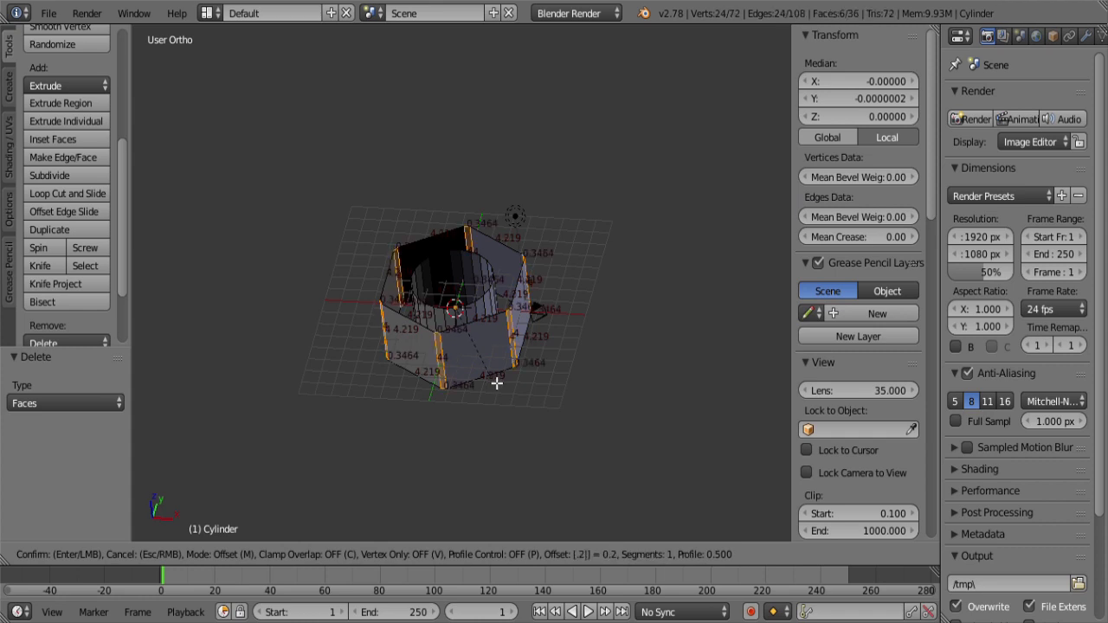
scroll(496, 383, up, 1)
click(496, 382)
Step: Fill the gap between the upper edge loops of the hexagon and the inner cylinder
scroll(472, 387, up, 4)
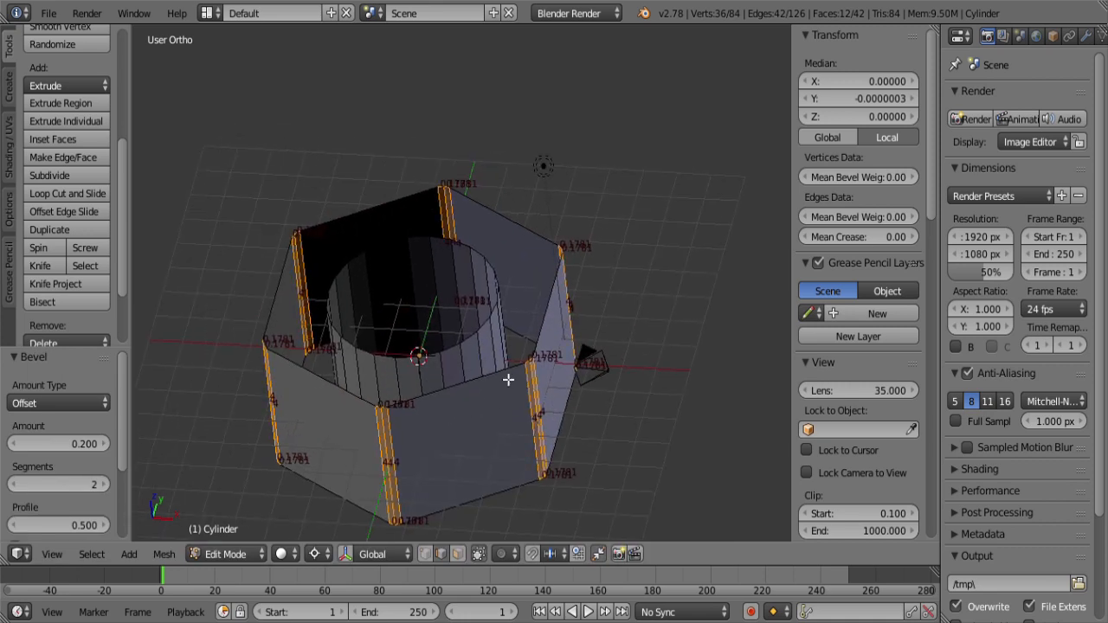
key(a)
alt+right_click(483, 339)
alt+shift+right_click(486, 382)
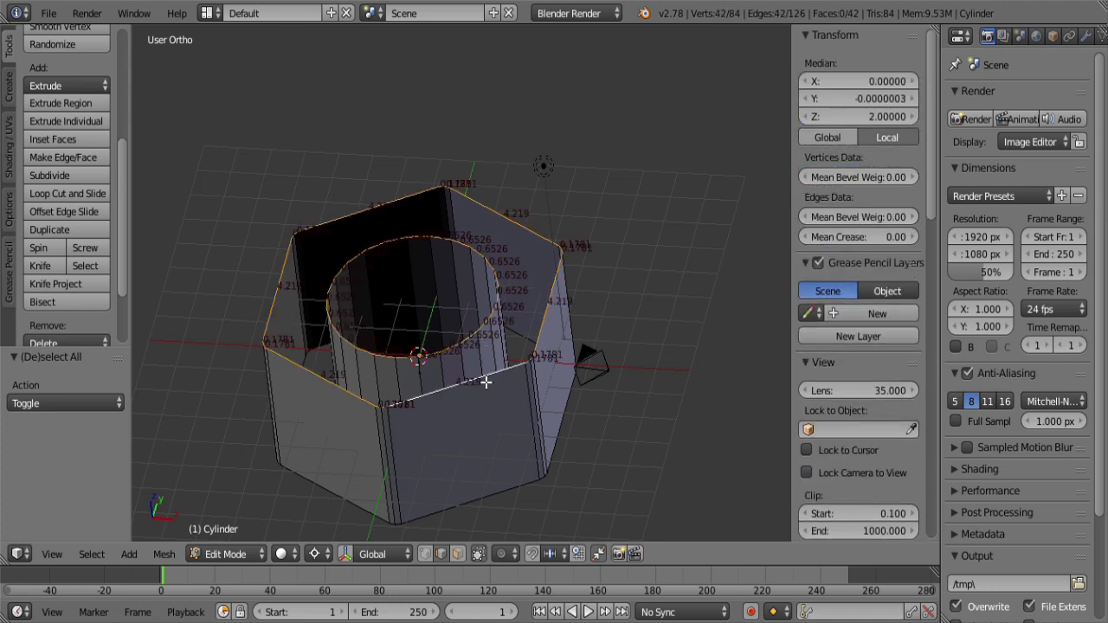
key(alt+f)
key(a)
Step: Fill the gap between the lower edge loops and recalculate the normals of the whole mesh
middle_drag(484, 482, 440, 216)
alt+right_click(423, 313)
alt+shift+right_click(420, 273)
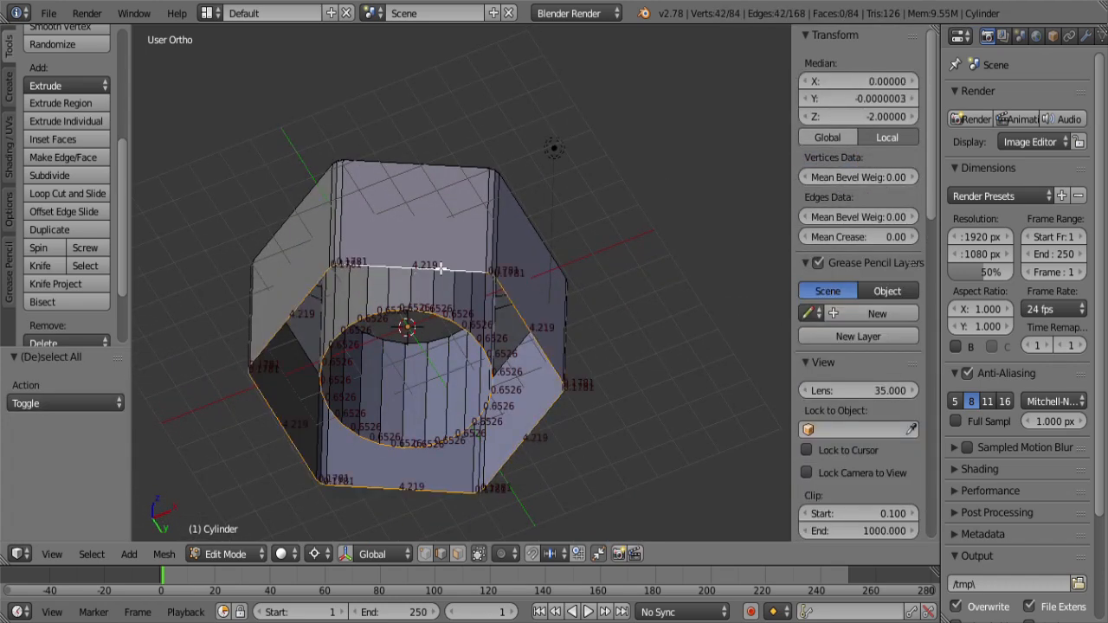
key(alt+f)
key(a)
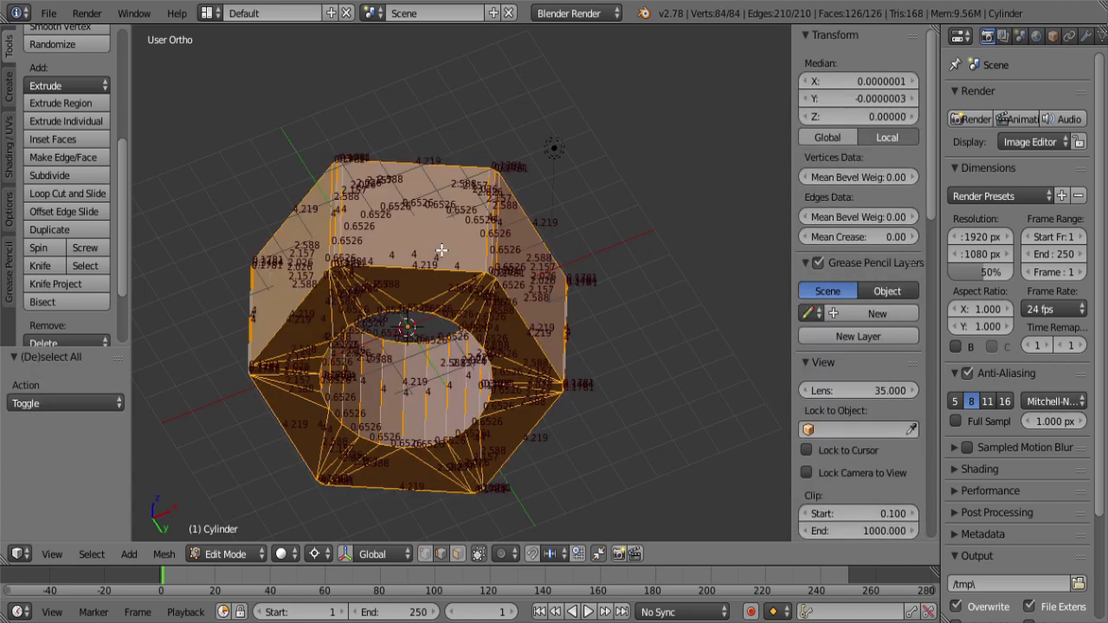
key(ctrl+n)
Step: Select the upper edge of the hexagon side facing positive X and snap the 3D cursor to it
mouse_move(439, 211)
middle_down()
mouse_move(517, 379)
mouse_move(460, 383)
mouse_move(456, 413)
mouse_move(535, 334)
middle_up()
scroll(499, 420, up, 1)
right_click(562, 316)
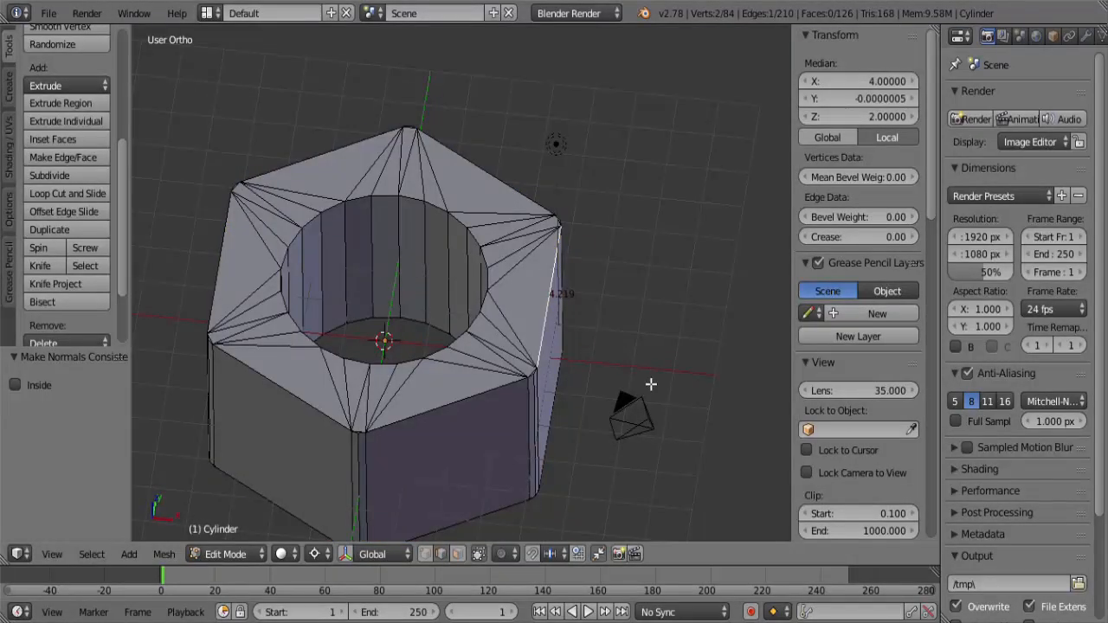
key(shift+s)
click(645, 389)
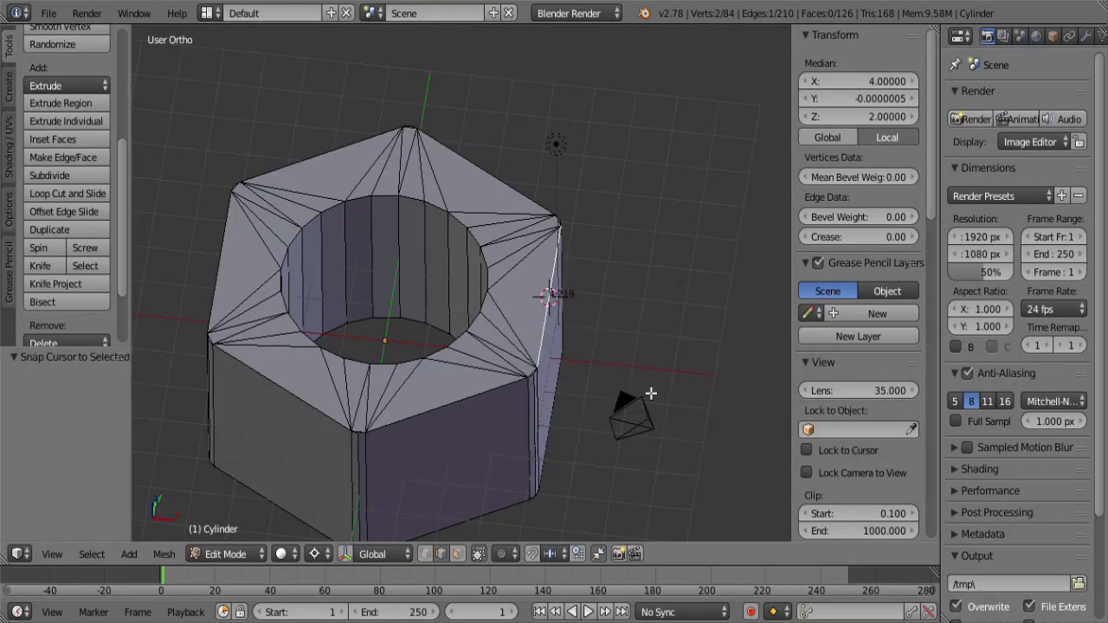
Step: In top view, duplicate the selected edge and rotate the copy by -90°
key(KP_7)
key(shift+d)
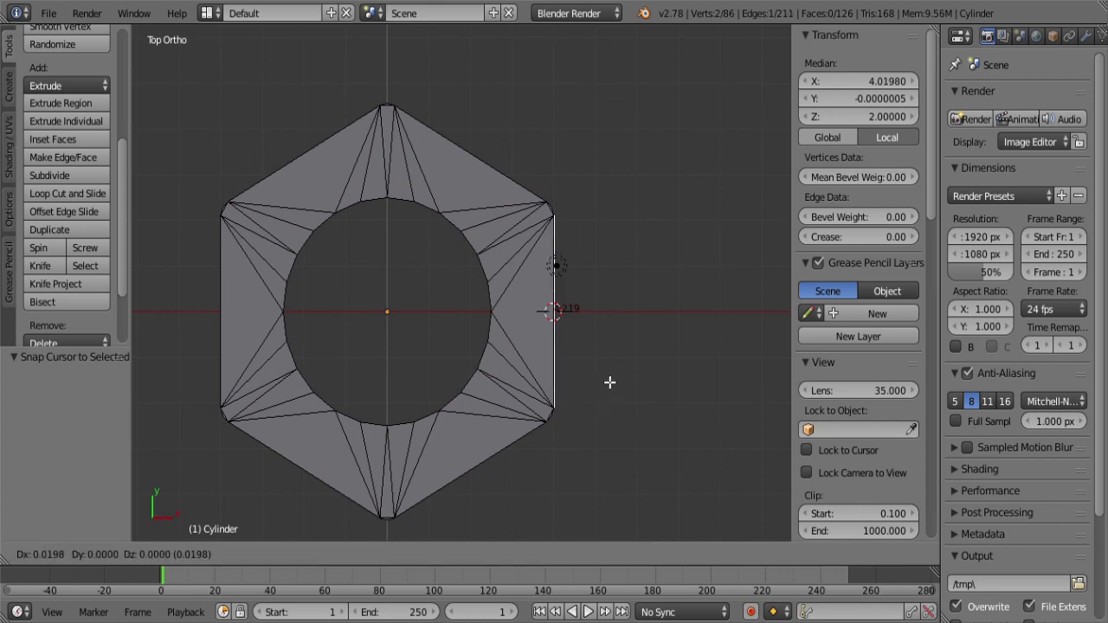
text(r-90)
key(Return)
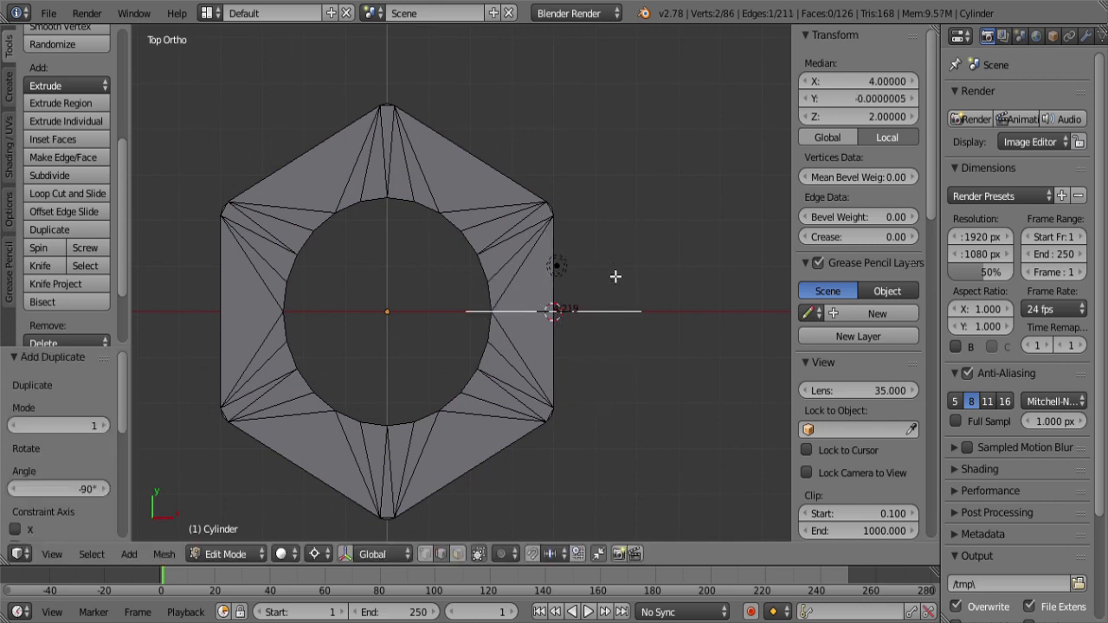
Step: In front view, rotate the duplicated edge by 45° so it slants across the nut's upper corner
key(KP_1)
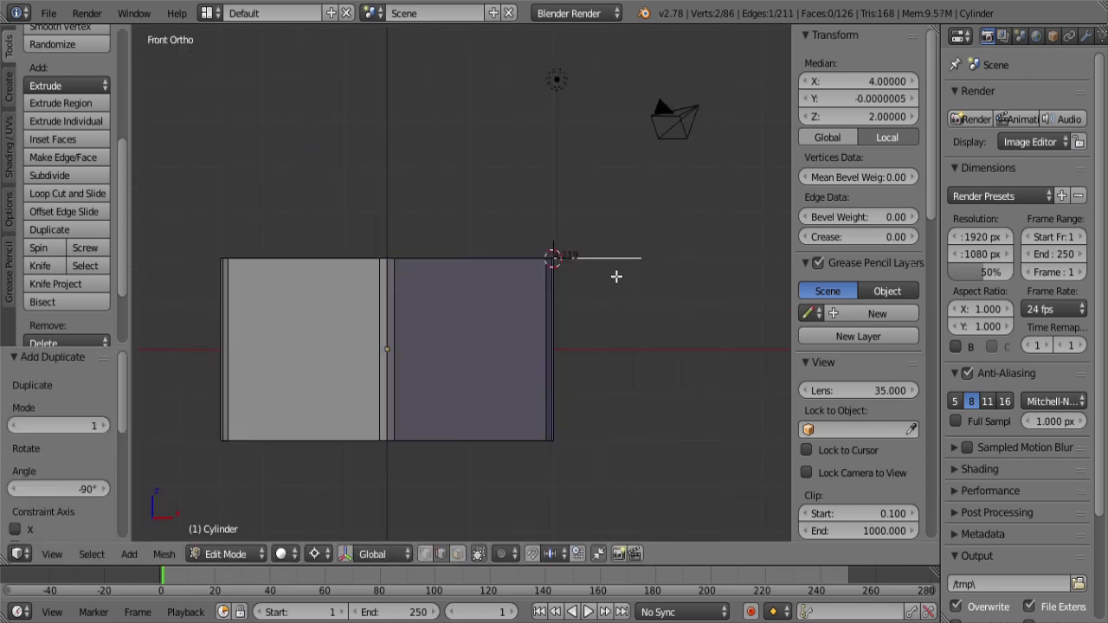
key(r)
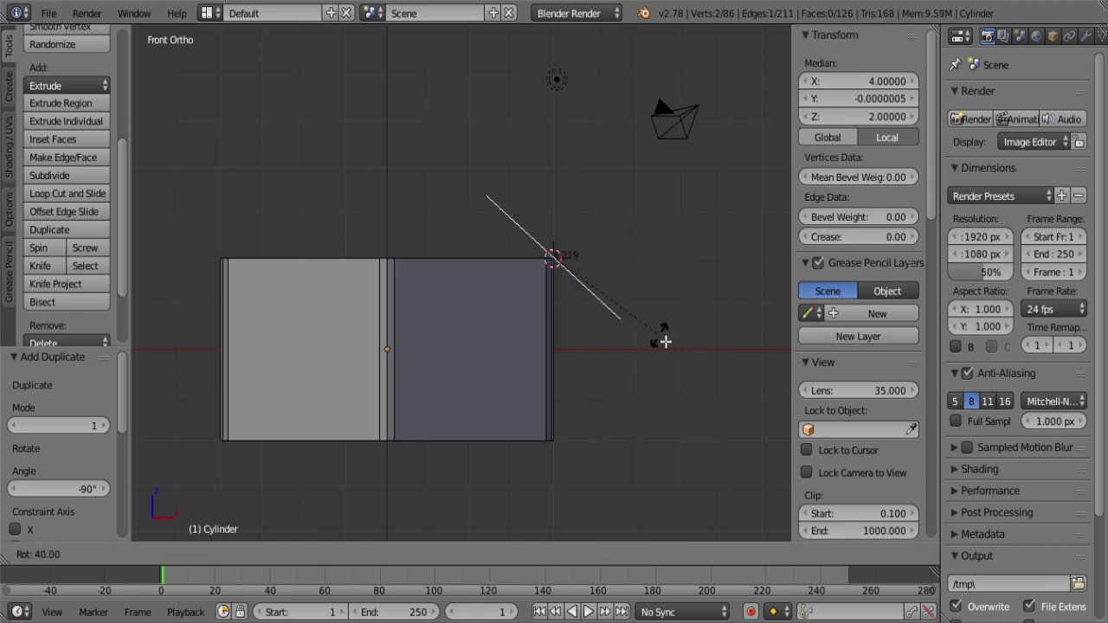
text(45)
key(Return)
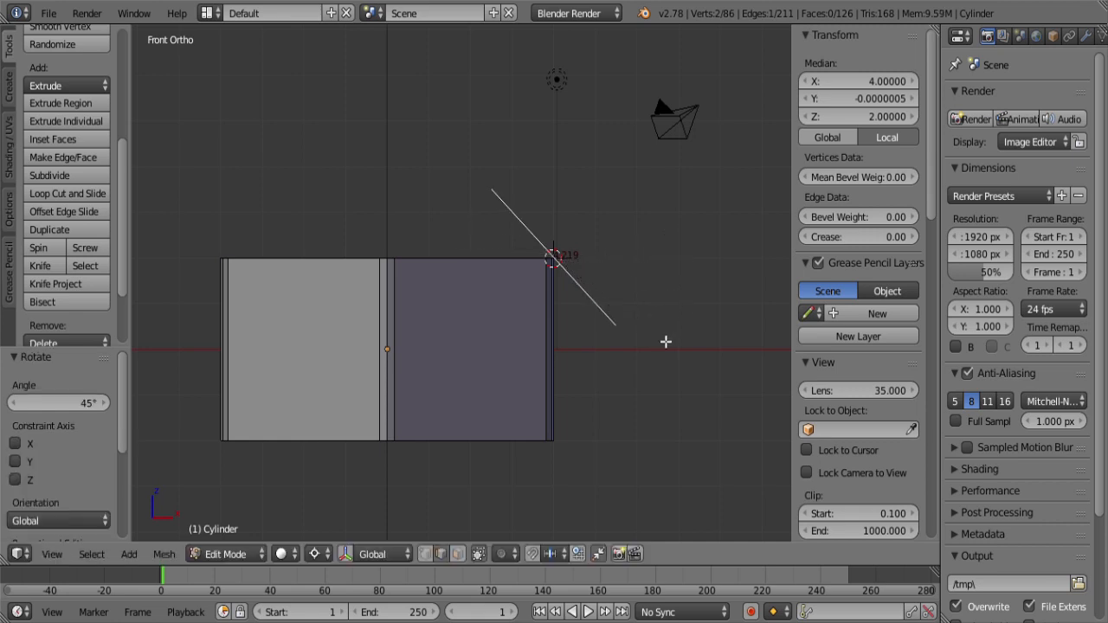
Step: In wireframe display, move the slanted edge by -0.1 along both X and Z
scroll(675, 294, up, 3)
shift+middle_drag(675, 295, 559, 336)
key(z)
scroll(606, 342, up, 3)
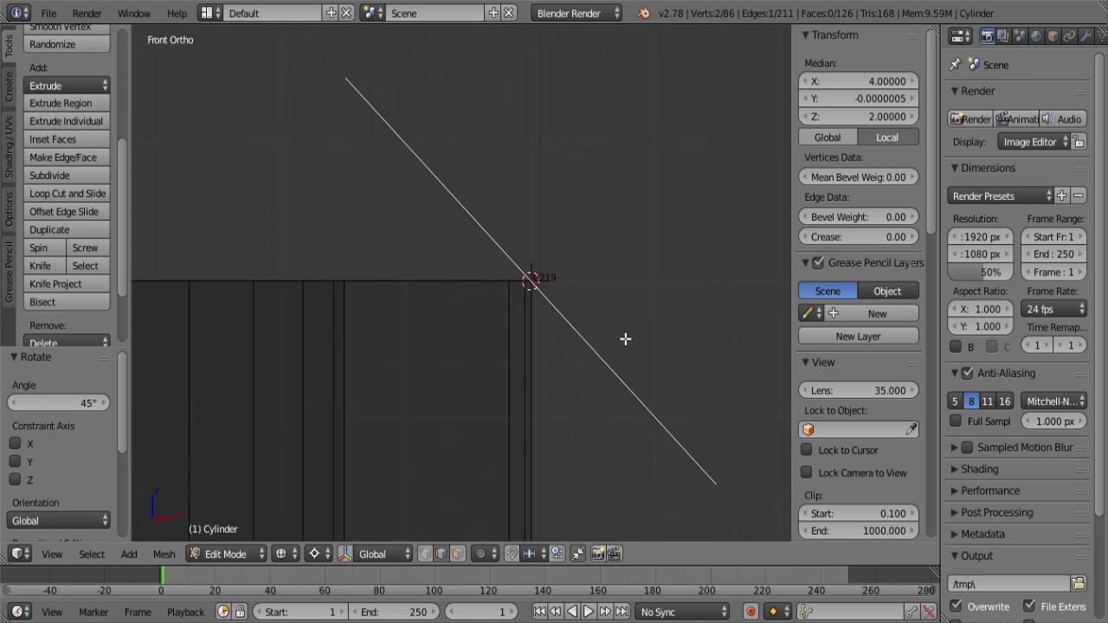
key(g)
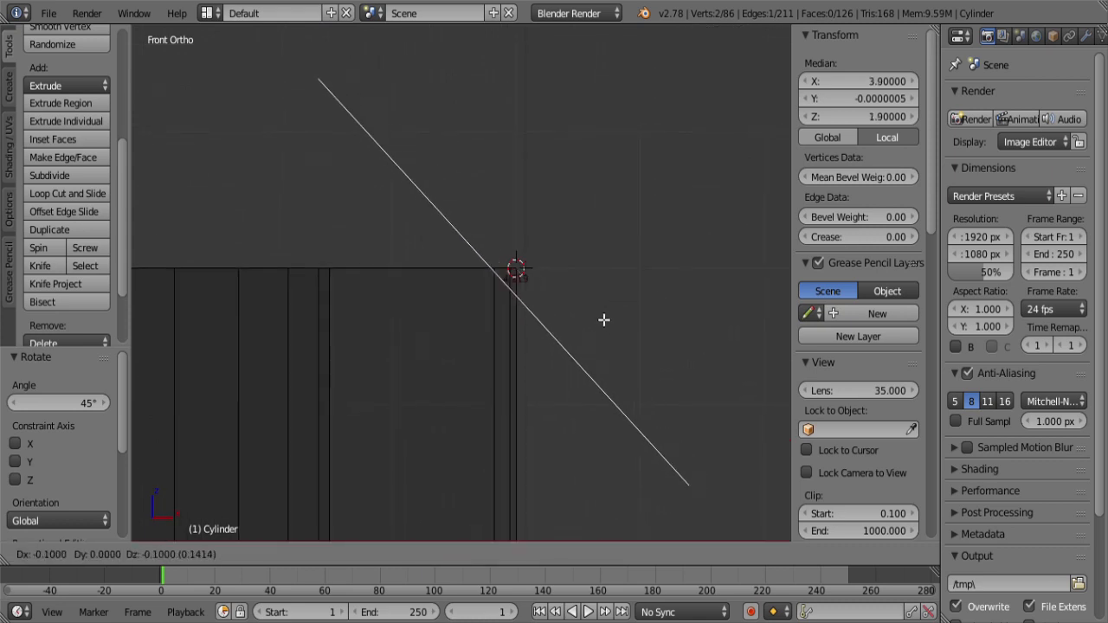
key(Return)
Step: Extrude the slanted edge by 1 along X and Z and delete only the face, keeping the rectangle's outline
scroll(606, 328, down, 3)
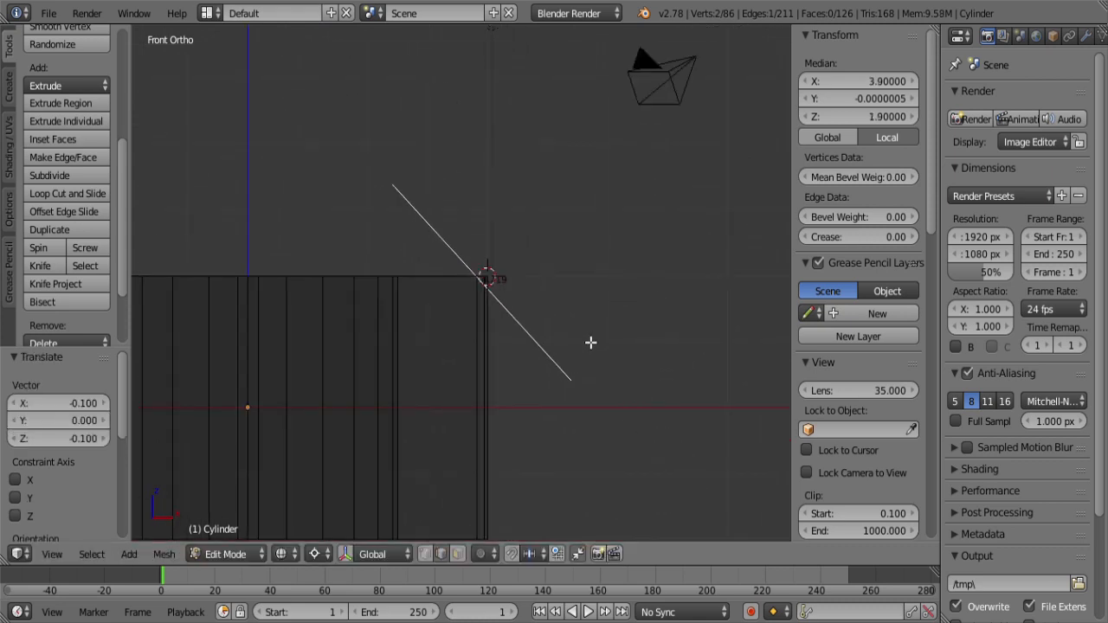
key(e)
key(Return)
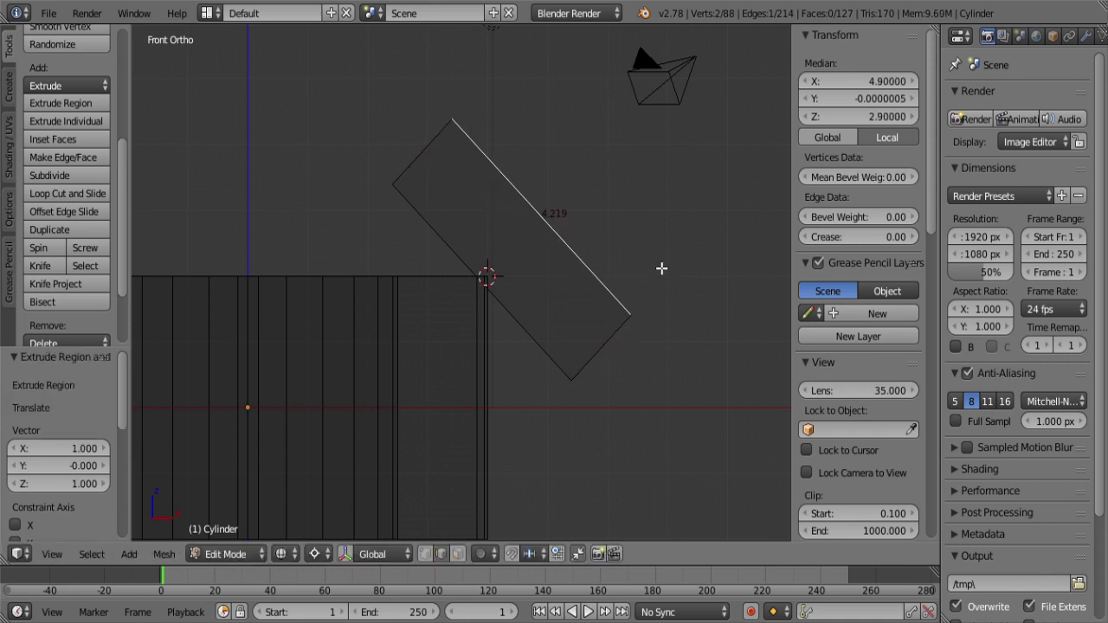
key(ctrl+KP_Add)
key(x)
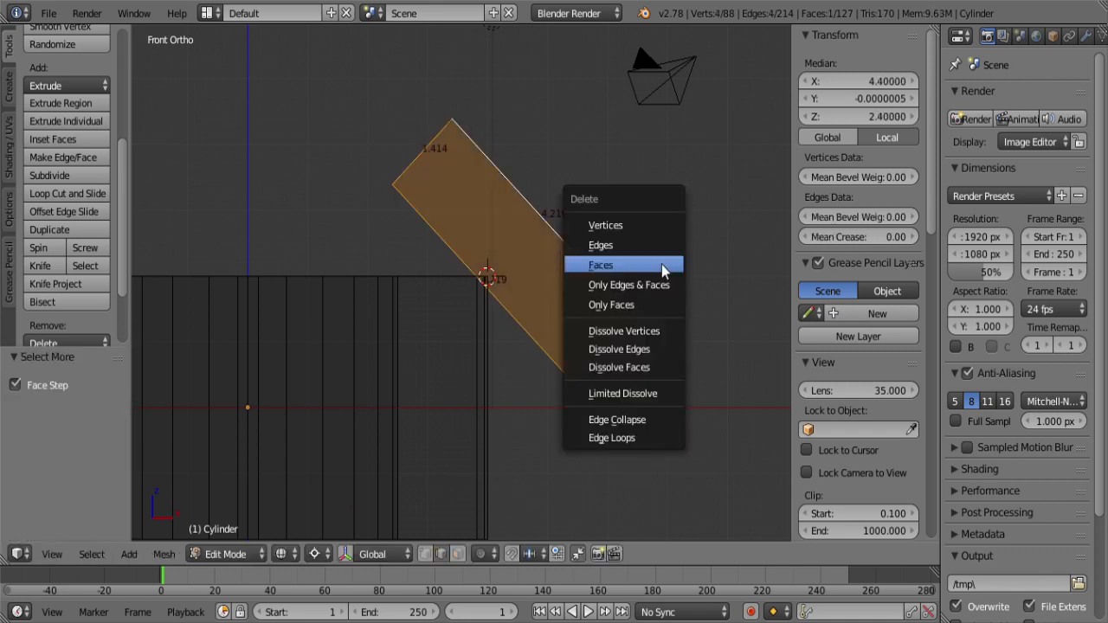
click(619, 309)
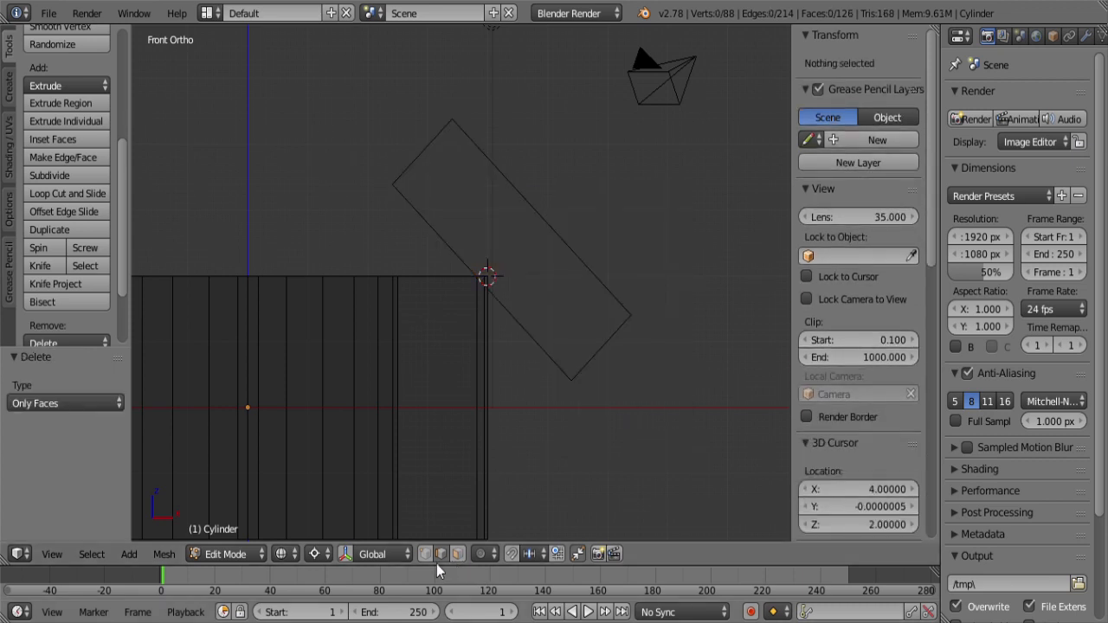
Step: Snap the 3D cursor to the centre of the nut's hole using the hole's wall faces
alt+right_click(611, 375)
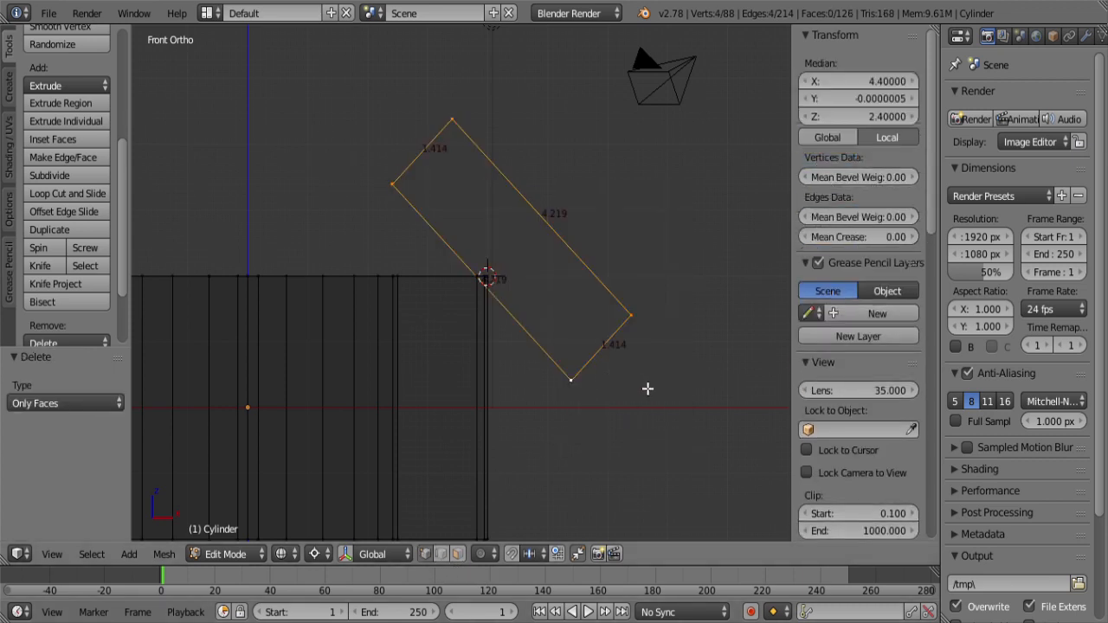
ctrl+alt+right_click(388, 426)
key(shift+s)
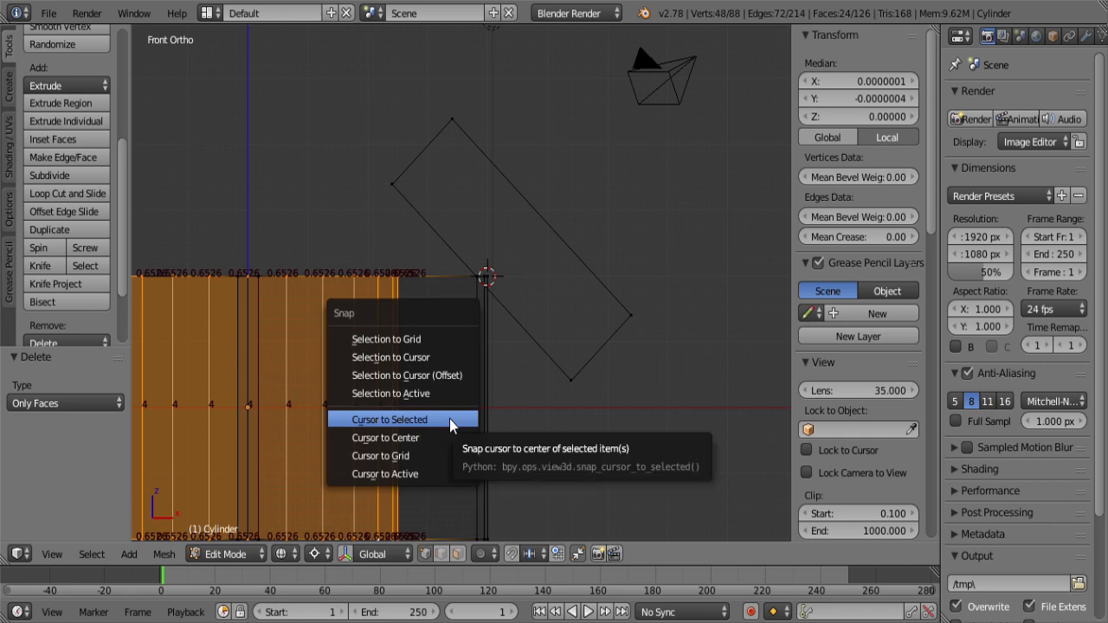
click(449, 418)
key(a)
Step: In top view, spin the slanted rectangle outline around the cursor with 6 steps per 90°, repeating until it forms a full ring
alt+right_click(552, 359)
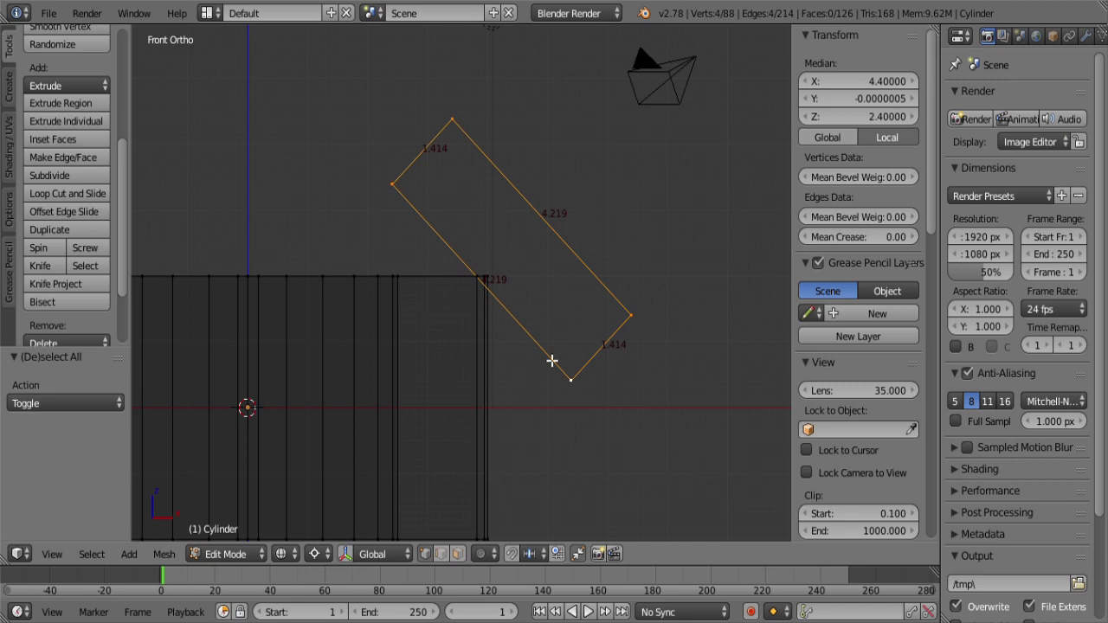
key(KP_7)
scroll(534, 295, down, 4)
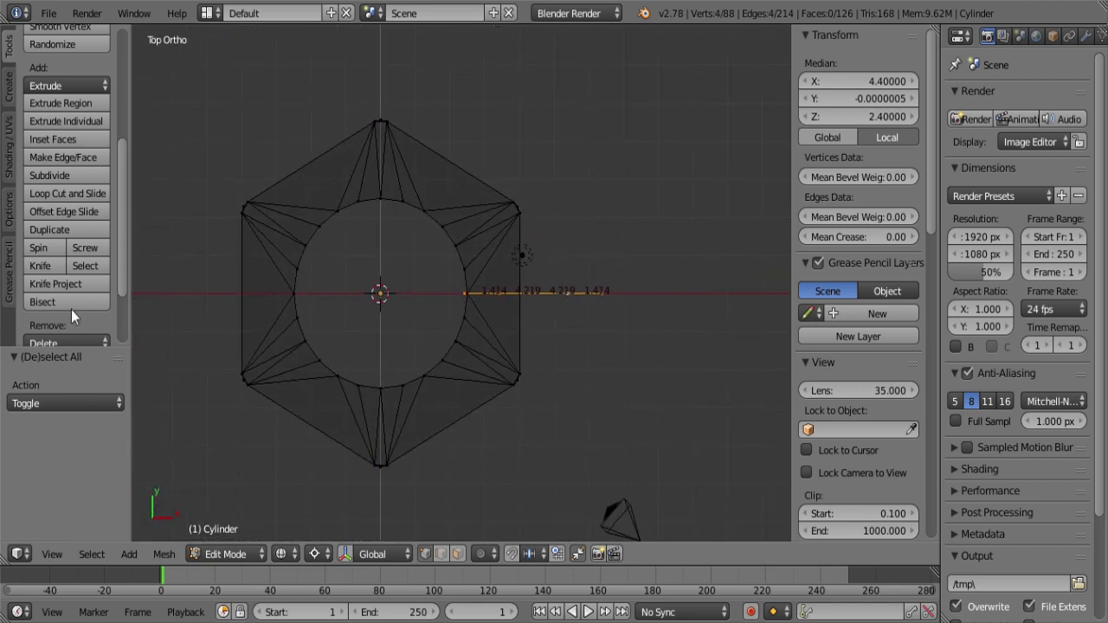
click(40, 249)
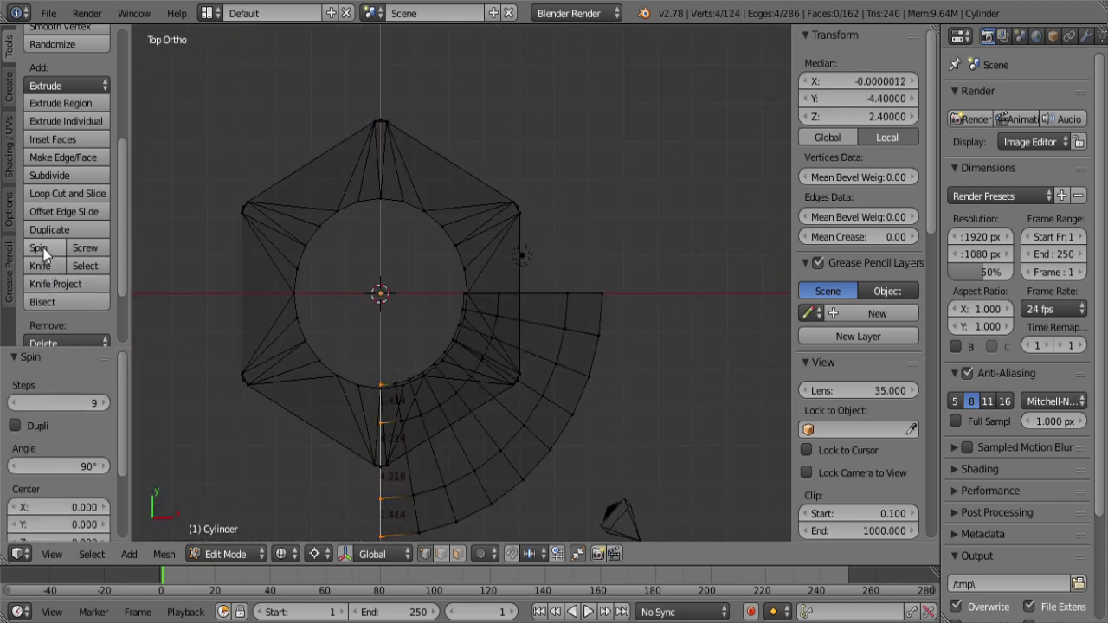
click(55, 404)
text(6)
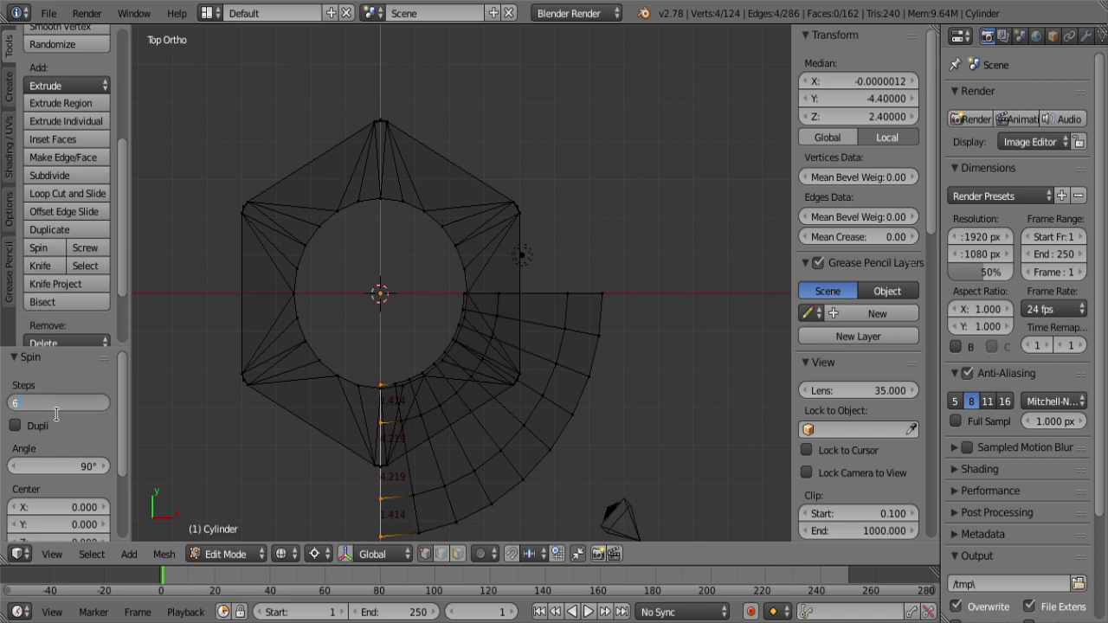
key(Return)
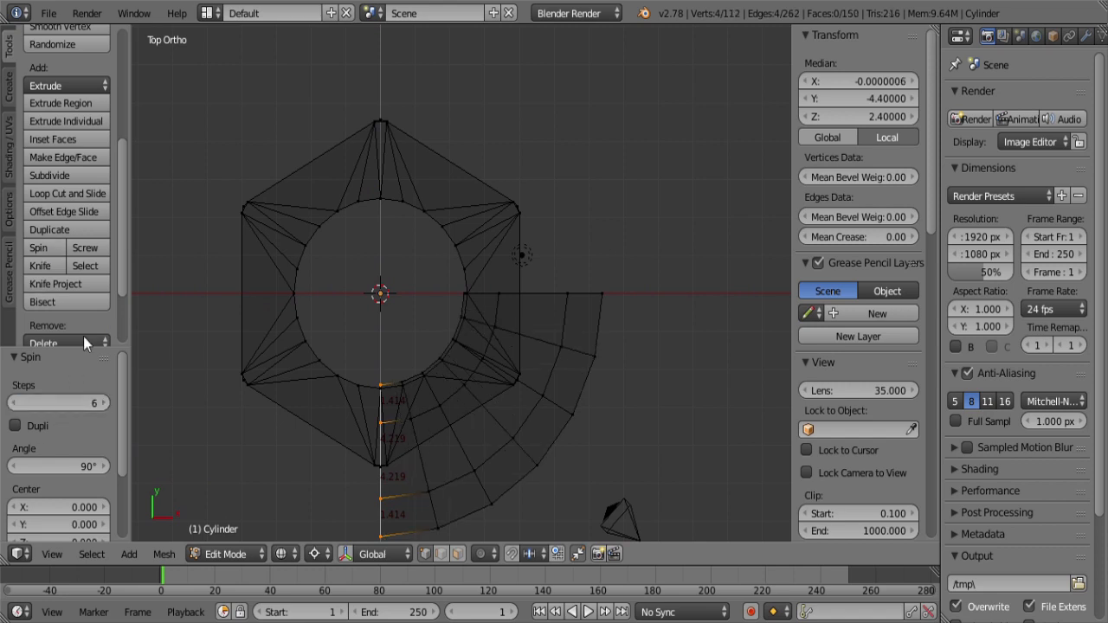
click(42, 249)
click(42, 249)
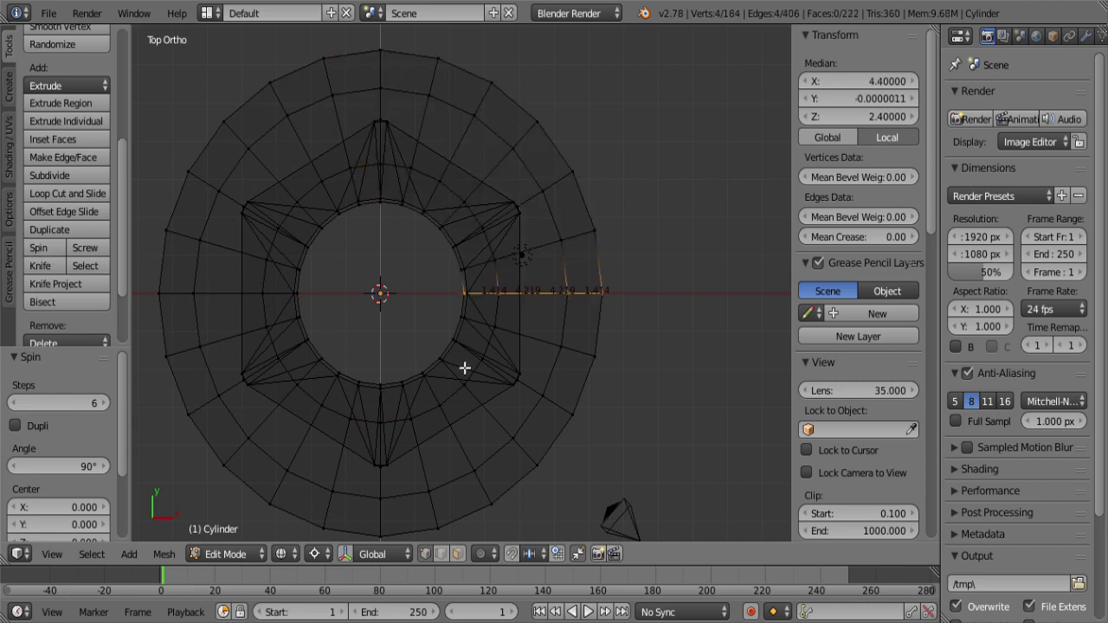
Step: In solid display, select the whole spun ring, remove its double vertices and recalculate its normals
key(z)
middle_drag(490, 403, 509, 311)
key(ctrl+l)
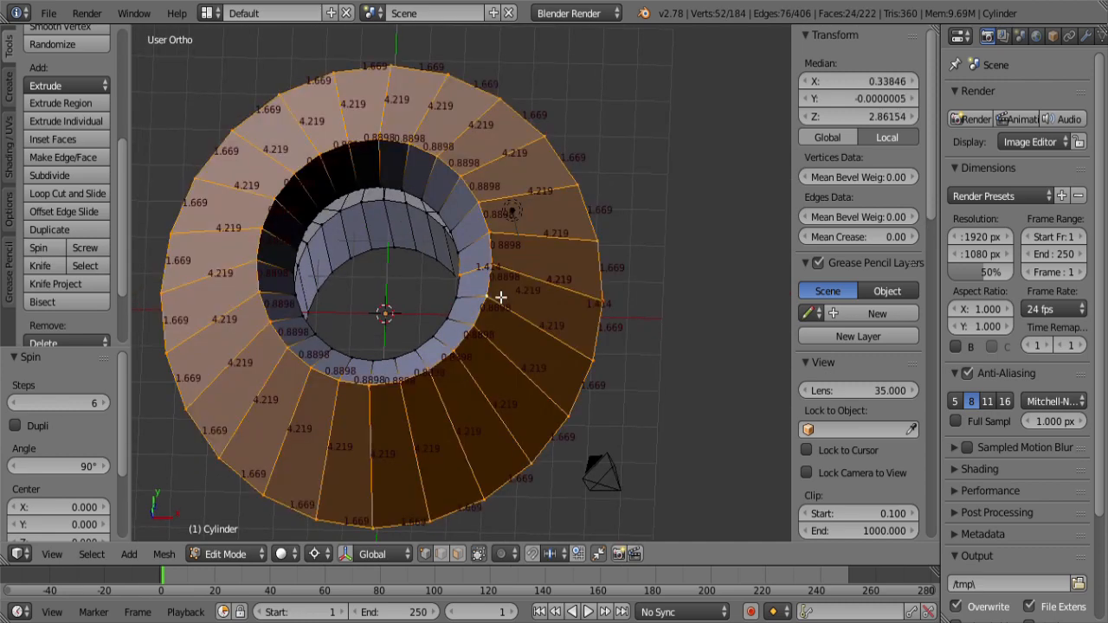
key(ctrl+KP_Add)
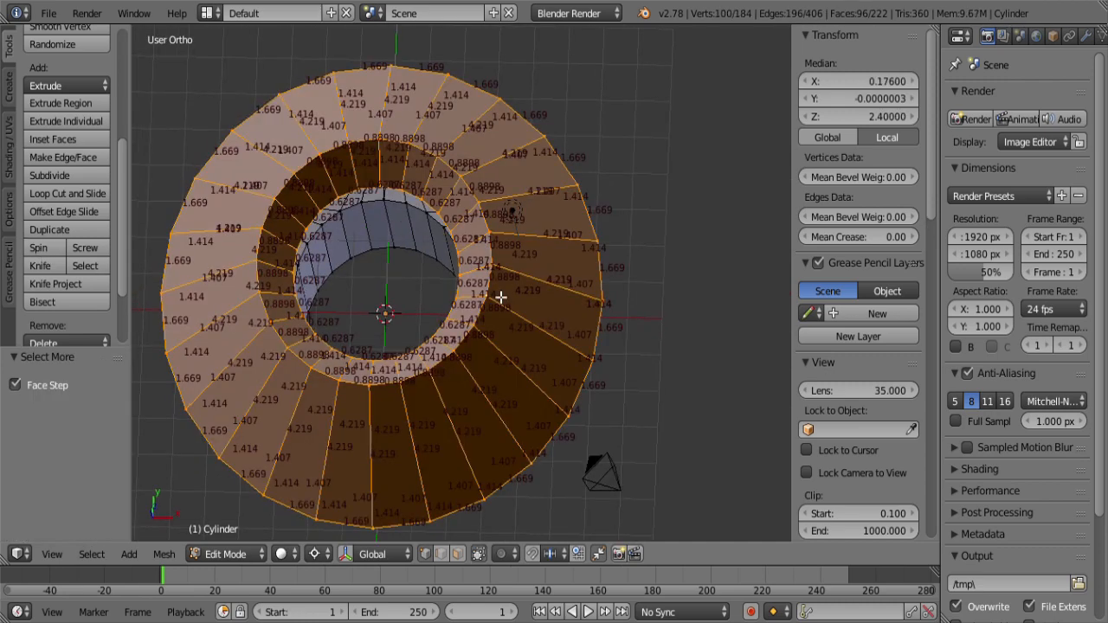
key(w)
click(471, 253)
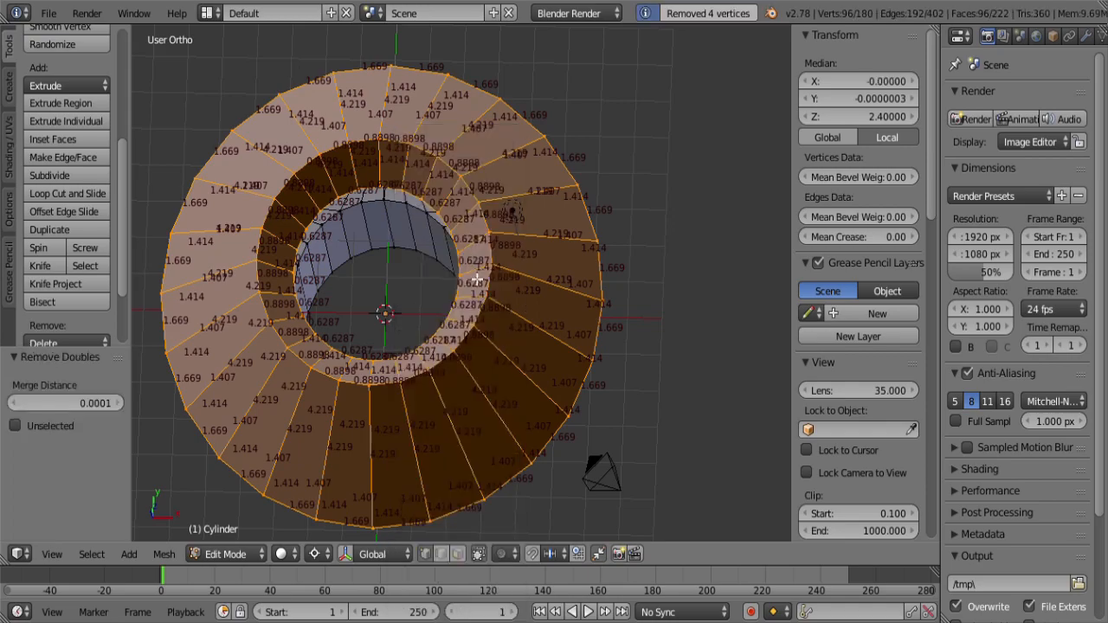
key(ctrl+n)
Step: Cut the ring out of the nut with Intersect (Boolean) set to Difference, and inspect the chamfered corners
middle_drag(437, 398, 533, 336)
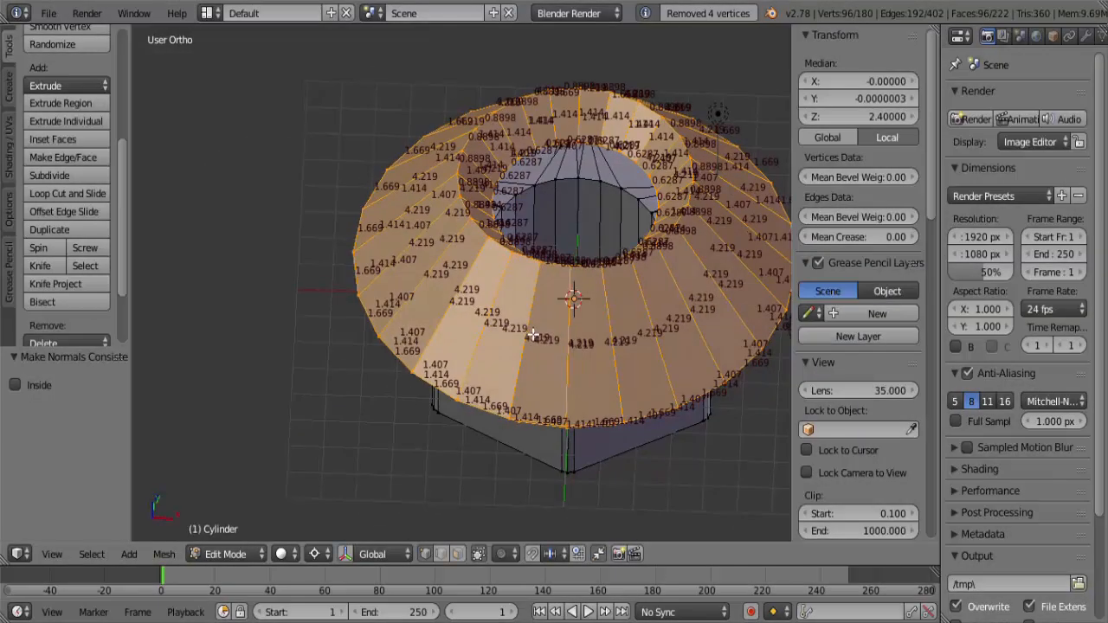
key(ctrl+f)
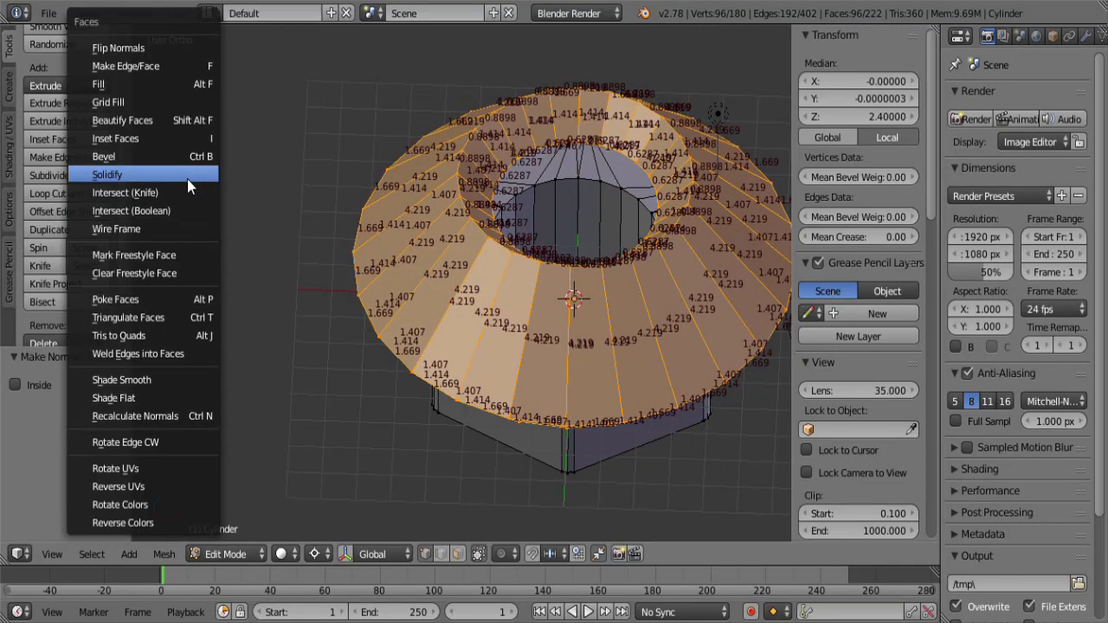
click(166, 212)
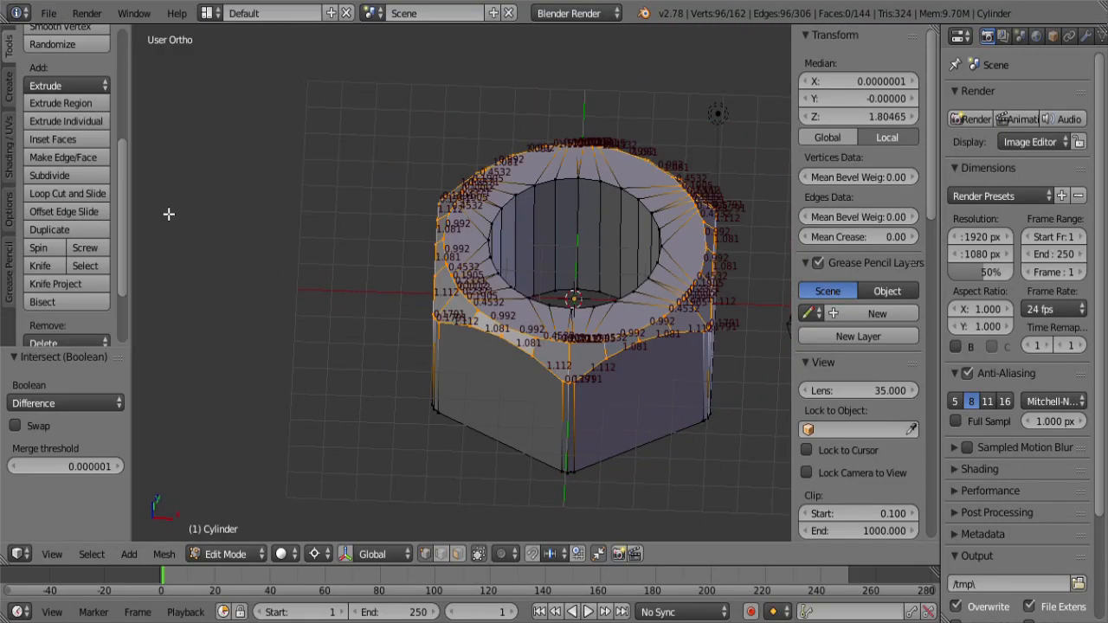
shift+middle_drag(672, 373, 522, 335)
scroll(515, 351, up, 3)
shift+middle_drag(508, 289, 494, 419)
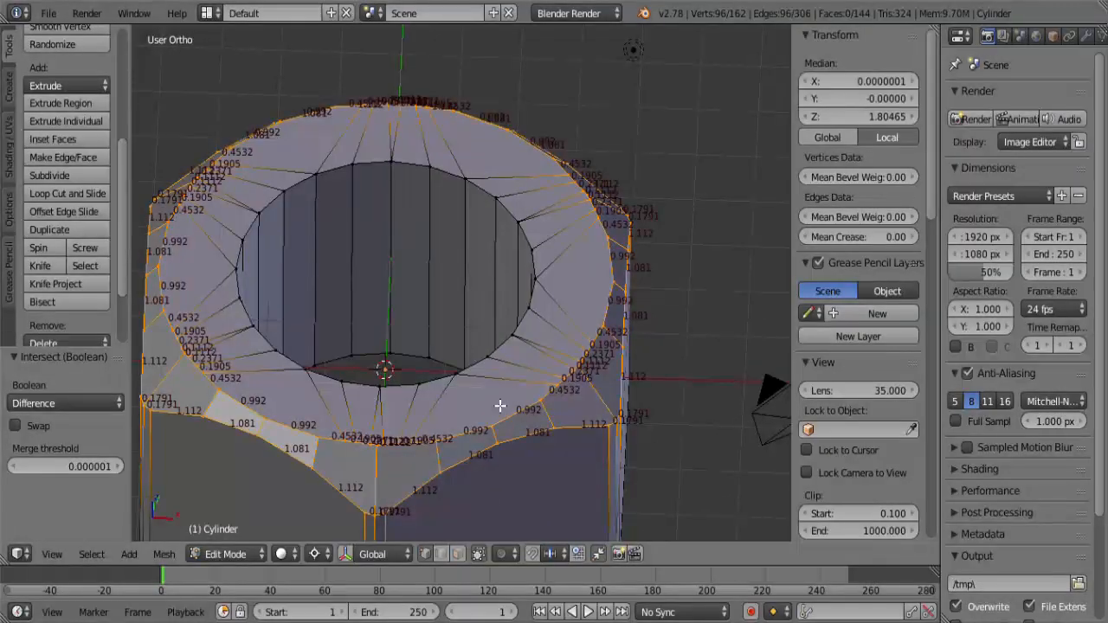
shift+middle_drag(501, 405, 559, 283)
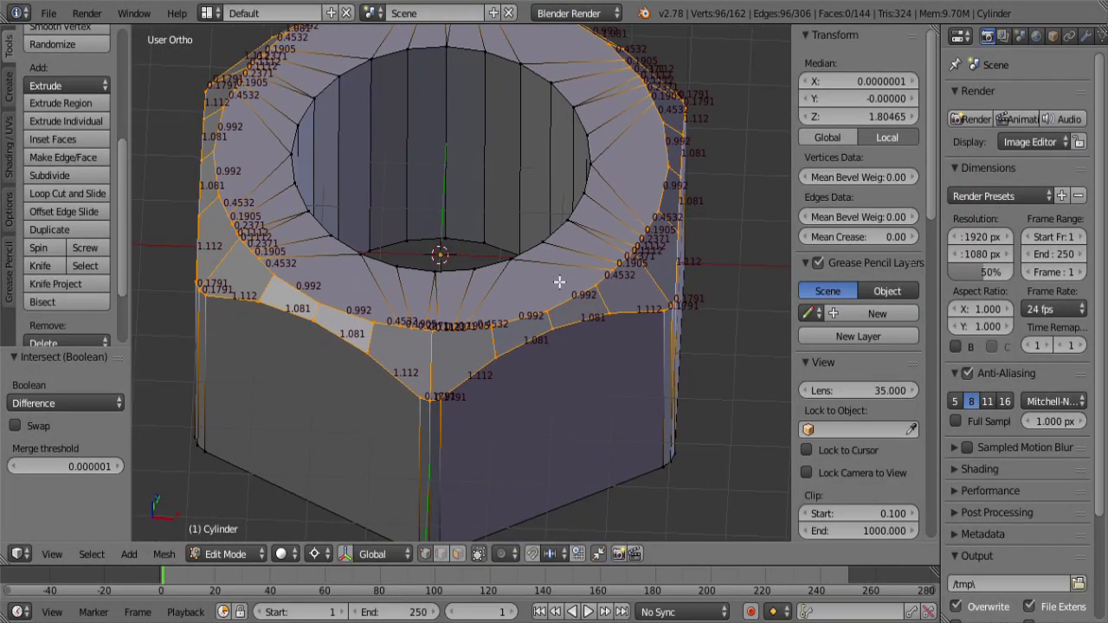
scroll(564, 292, up, 2)
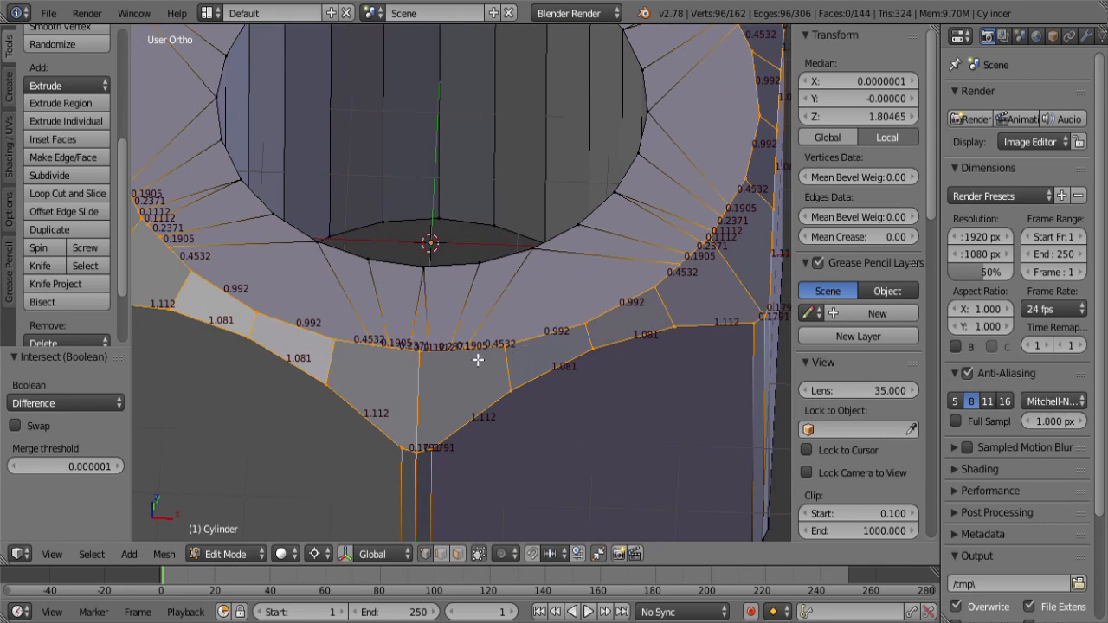
scroll(481, 359, down, 3)
Step: Clean up the entire nut mesh with a Limited Dissolve at a 5° maximum angle
key(a)
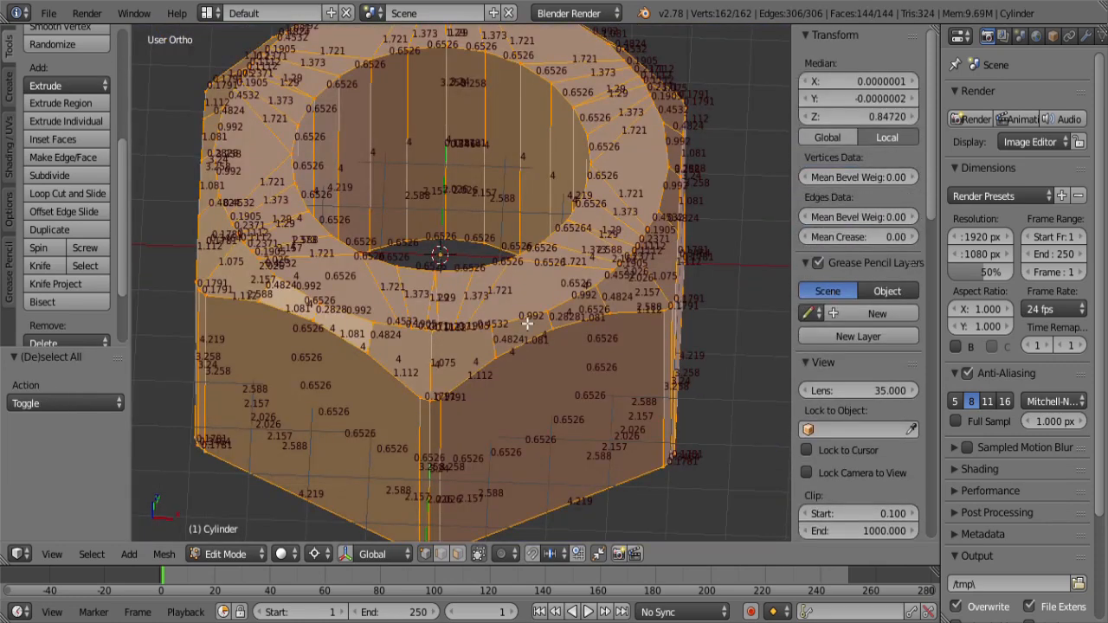
key(x)
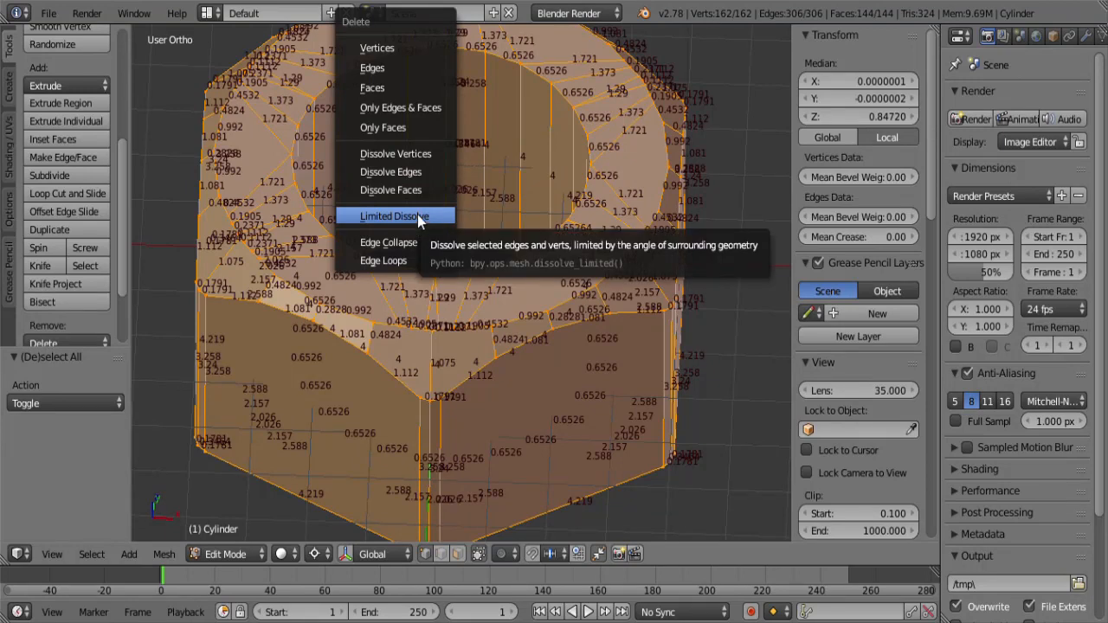
click(417, 216)
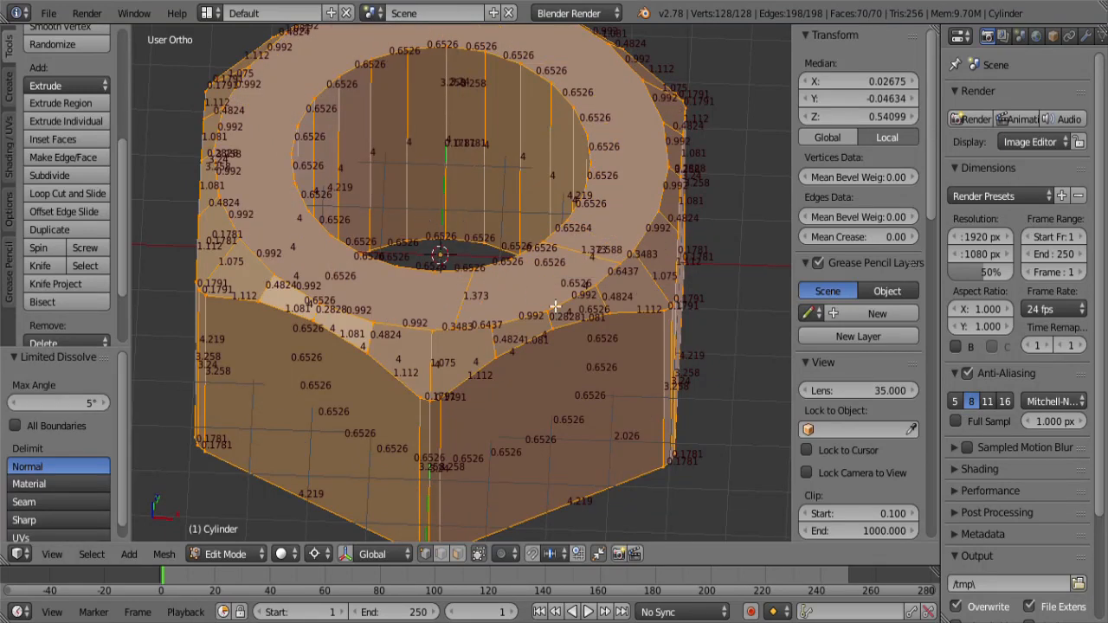
Step: Slide the two stray vertices on the top face's outer rim onto their neighbouring chamfer vertices so they merge
scroll(509, 313, up, 6)
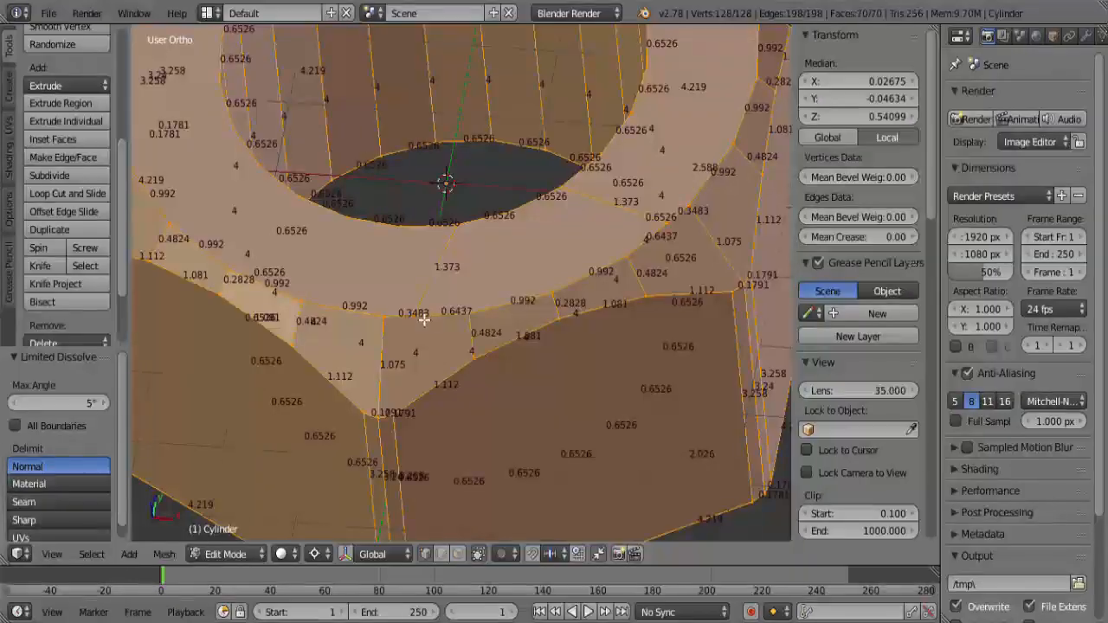
right_click(418, 317)
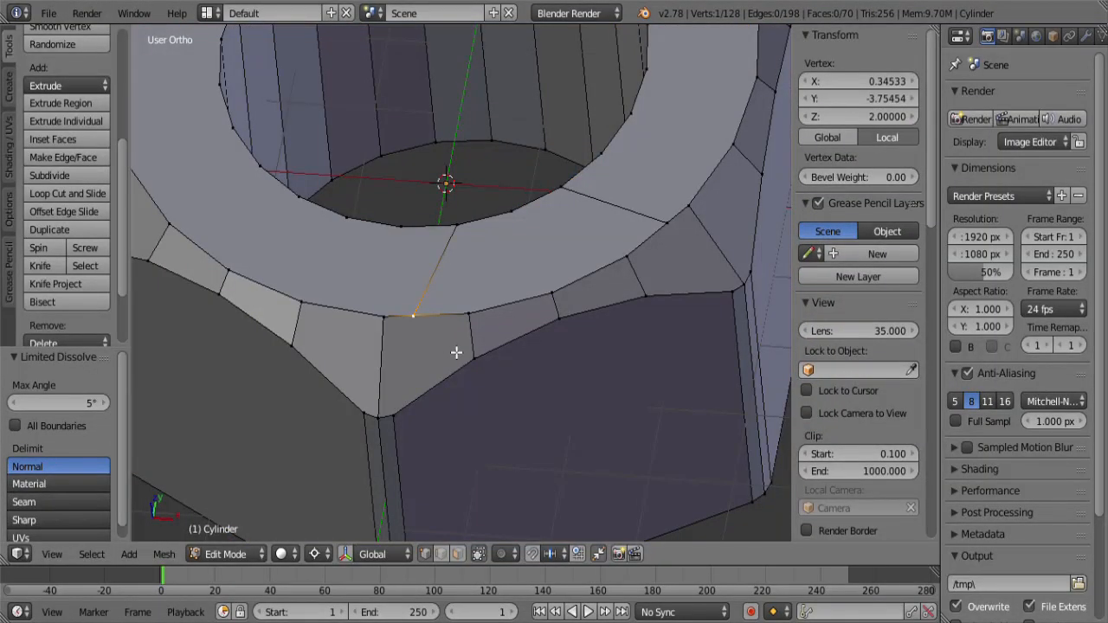
key(shift+v)
click(566, 355)
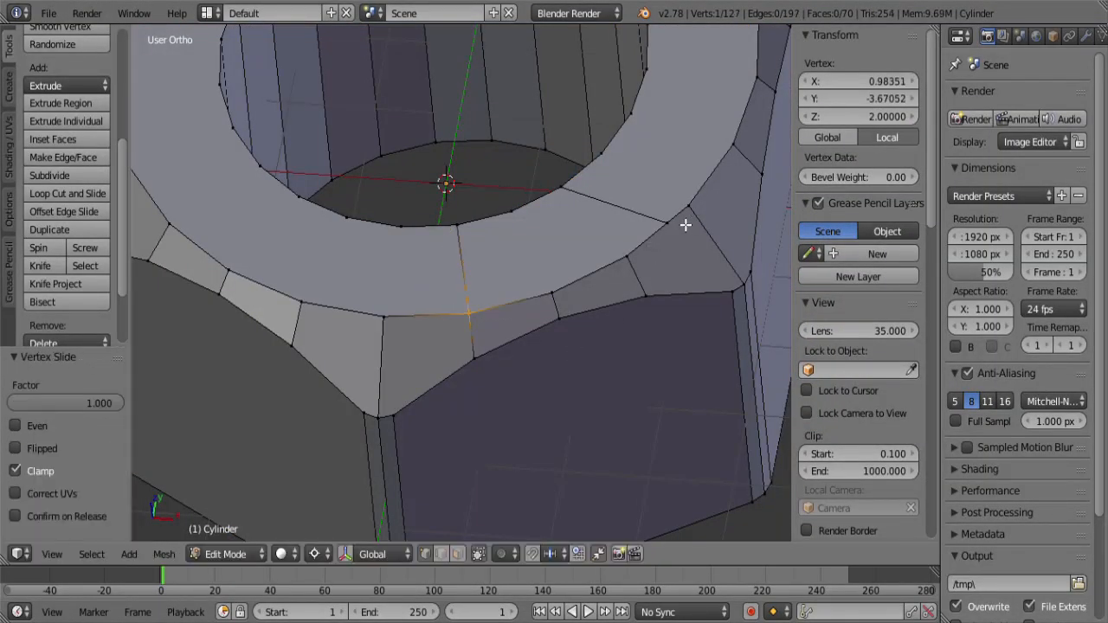
right_click(684, 224)
key(shift+v)
click(624, 291)
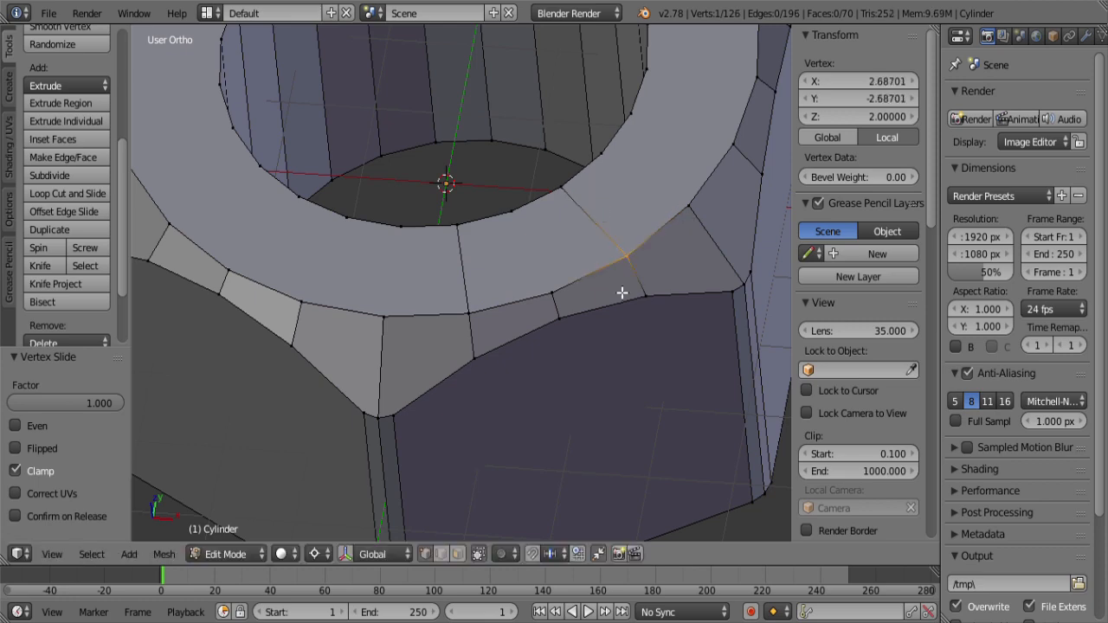
Step: In face select mode, delete the two faces that make up the nut's top surface
scroll(510, 367, down, 4)
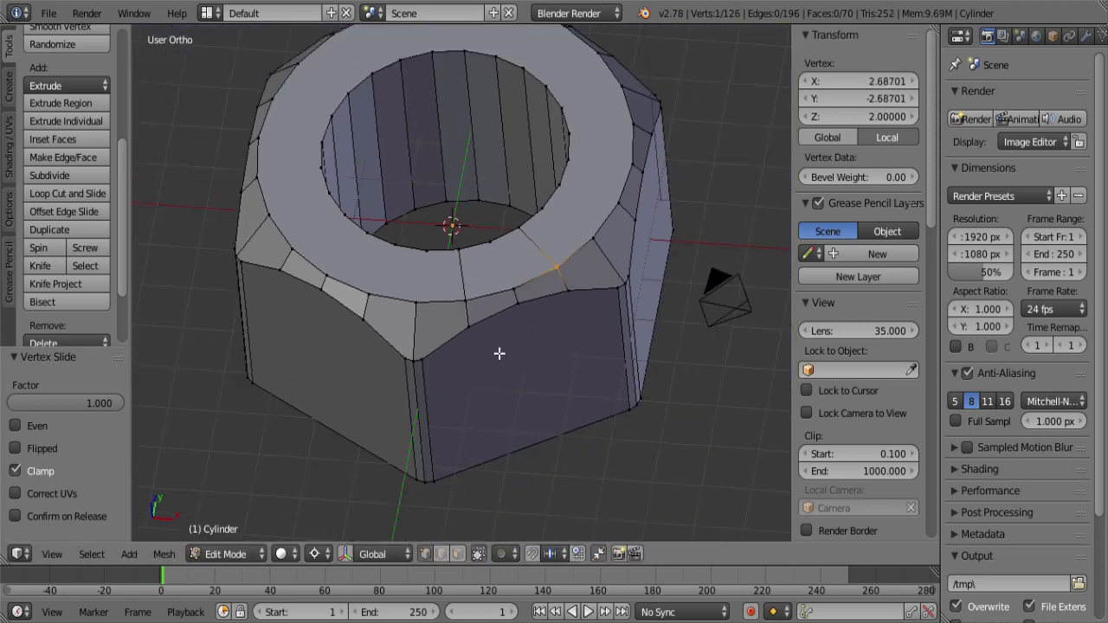
click(456, 556)
right_click(493, 272)
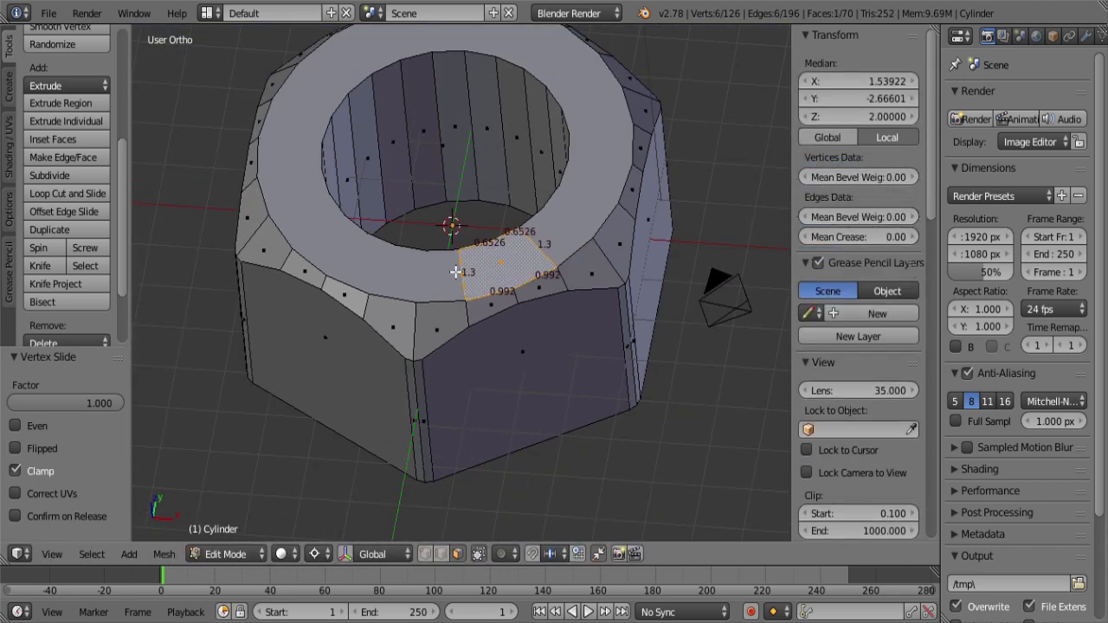
shift+right_click(447, 271)
key(x)
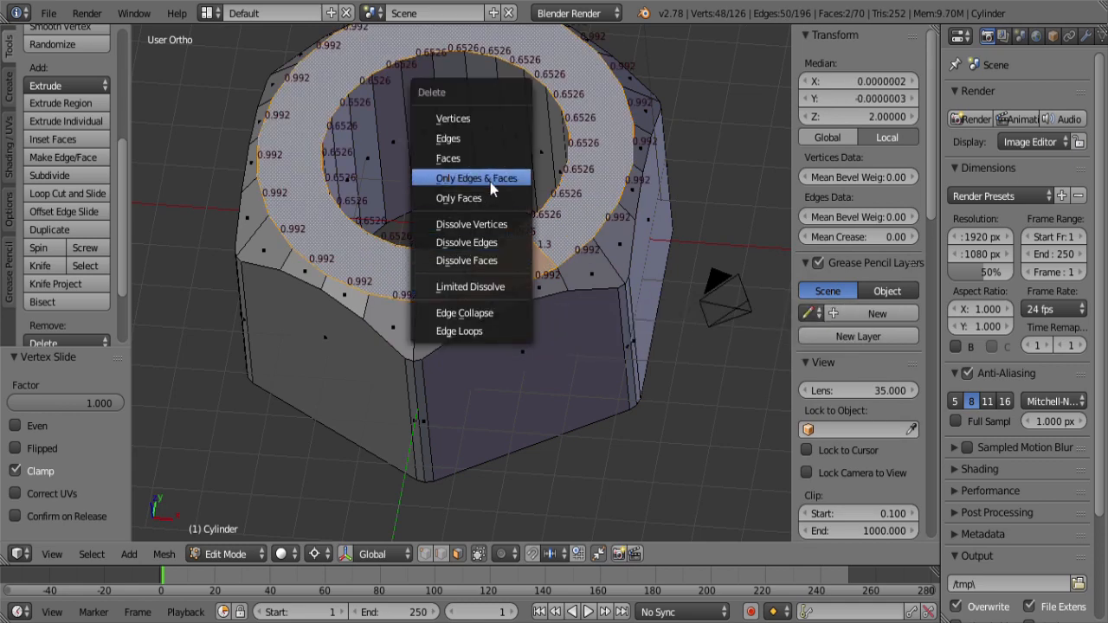
click(485, 153)
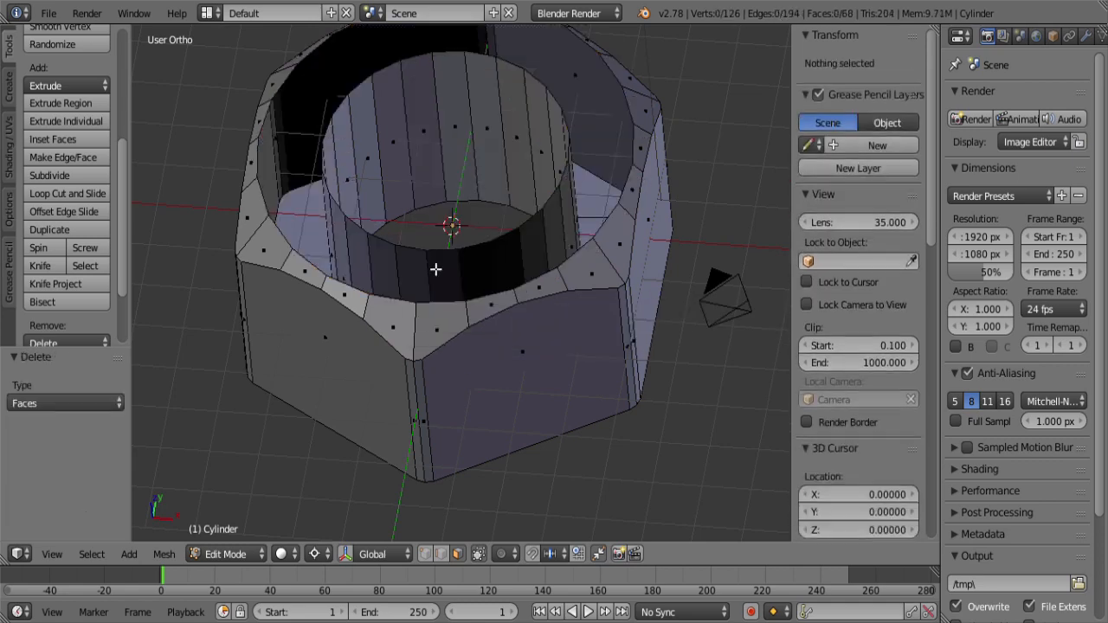
Step: Fill between the hole's upper edge loop and the chamfer's inner edge loop, and convert the triangles to quads
click(441, 554)
alt+right_click(447, 251)
alt+shift+right_click(458, 302)
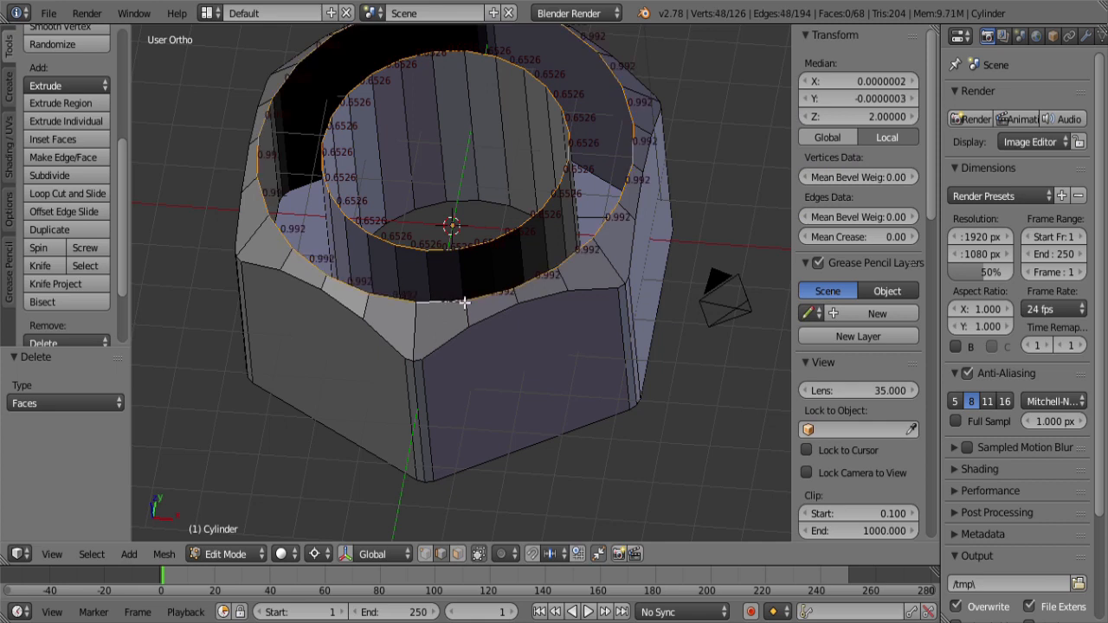
key(alt+f)
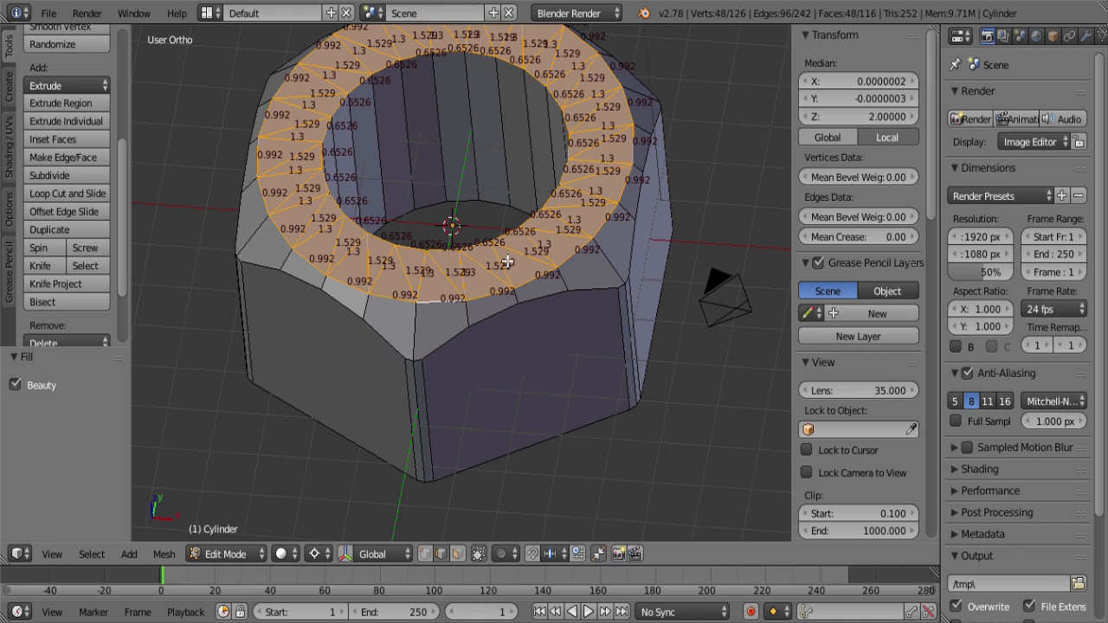
key(alt+j)
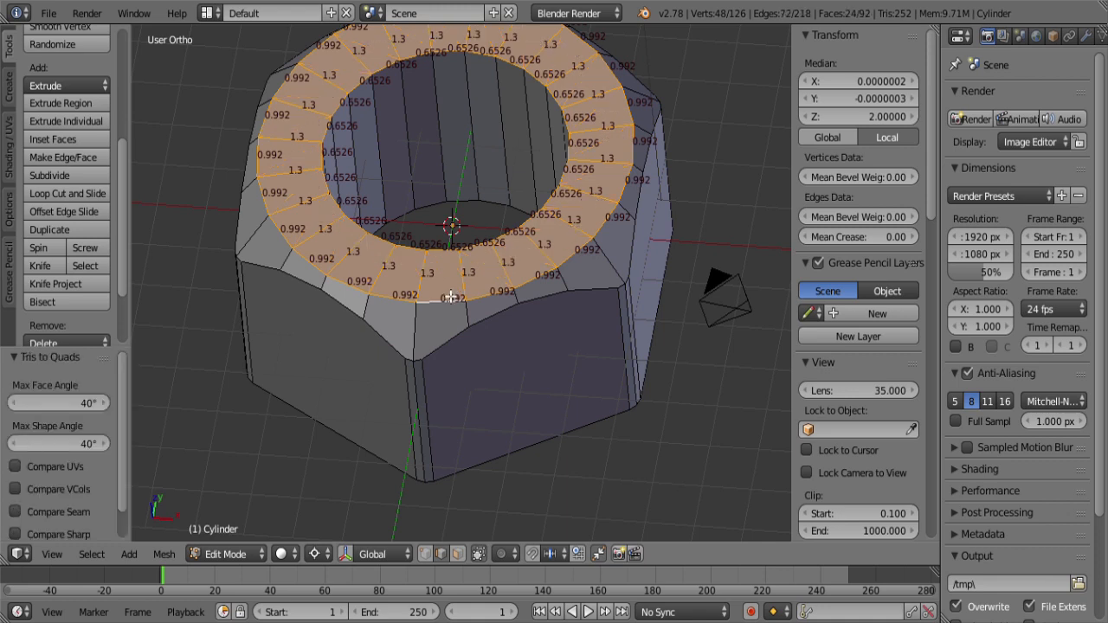
Step: Triangulate the two chamfer faces at the nut's front corner and convert the triangles to quads where possible
right_click(433, 345)
shift+right_click(404, 329)
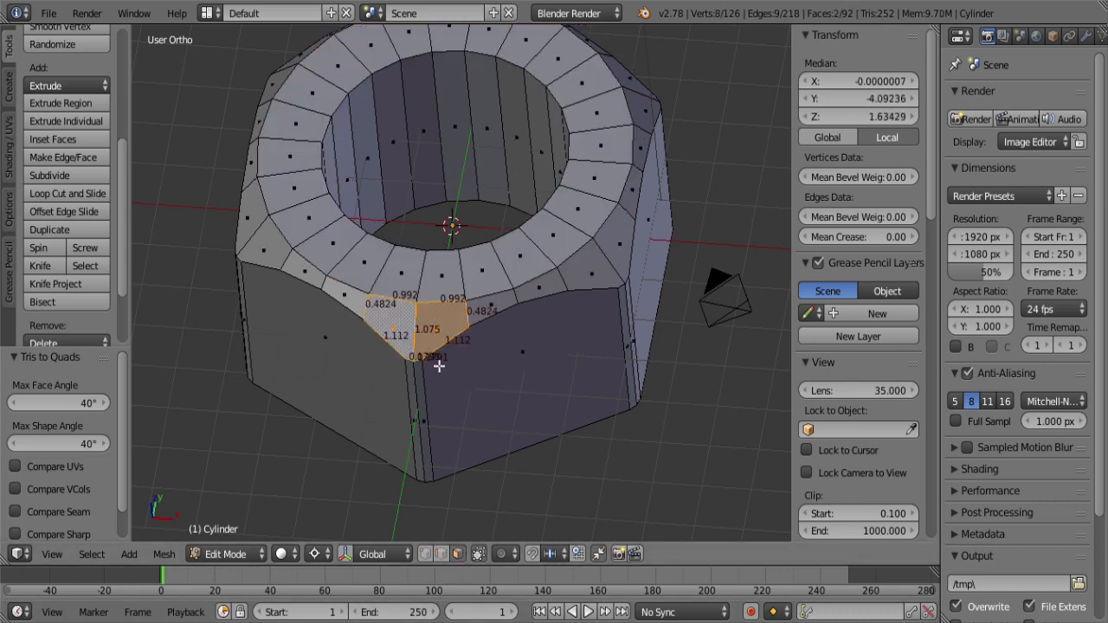
key(KP_Decimal)
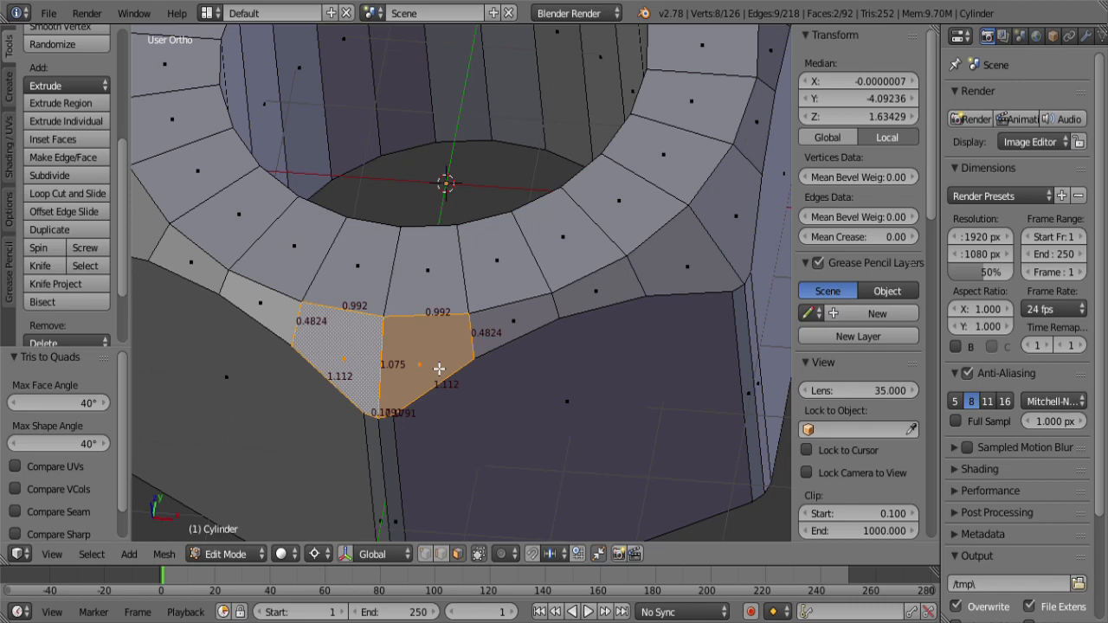
key(ctrl+t)
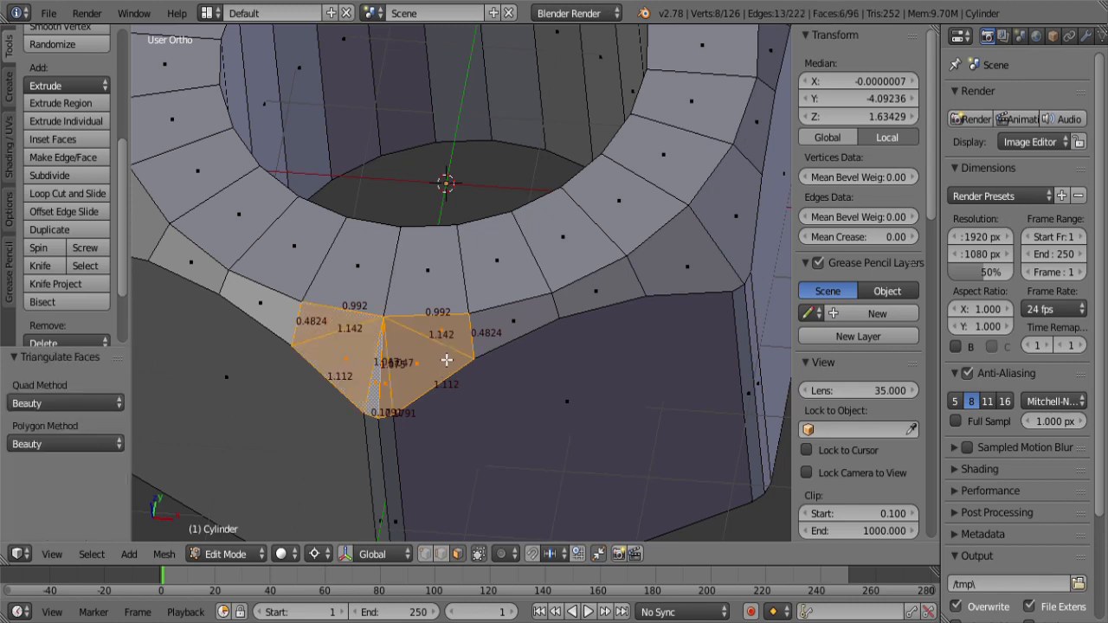
key(alt+j)
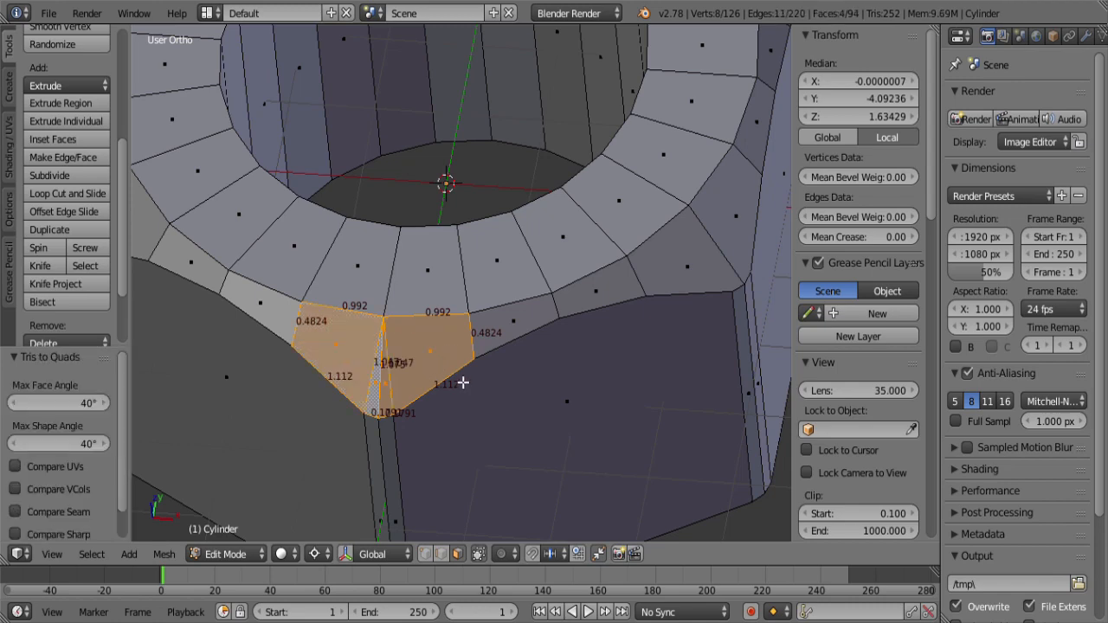
Step: Triangulate the remaining chamfer corner face pairs around the nut, selected by similar area, and convert the triangles to quads
scroll(463, 382, down, 6)
middle_drag(407, 419, 494, 407)
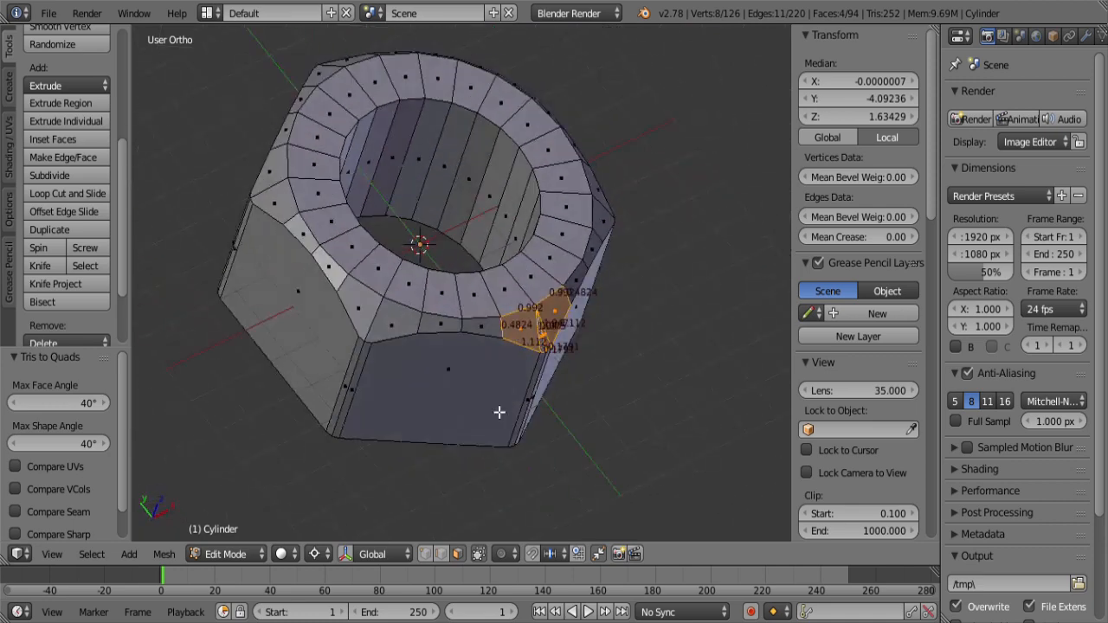
right_click(358, 315)
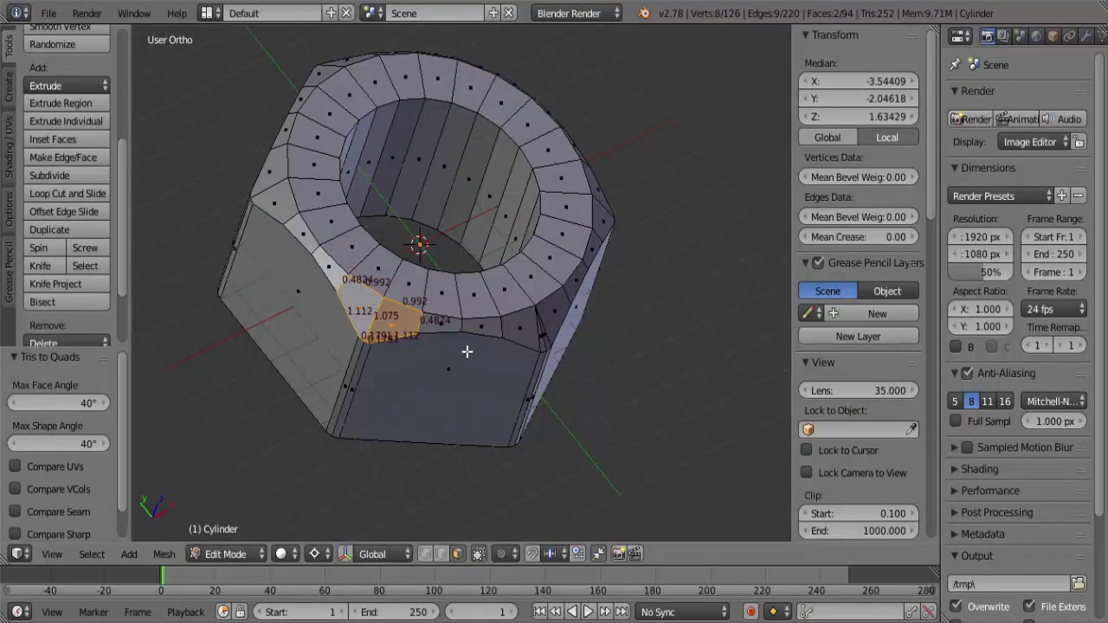
middle_drag(465, 351, 447, 332)
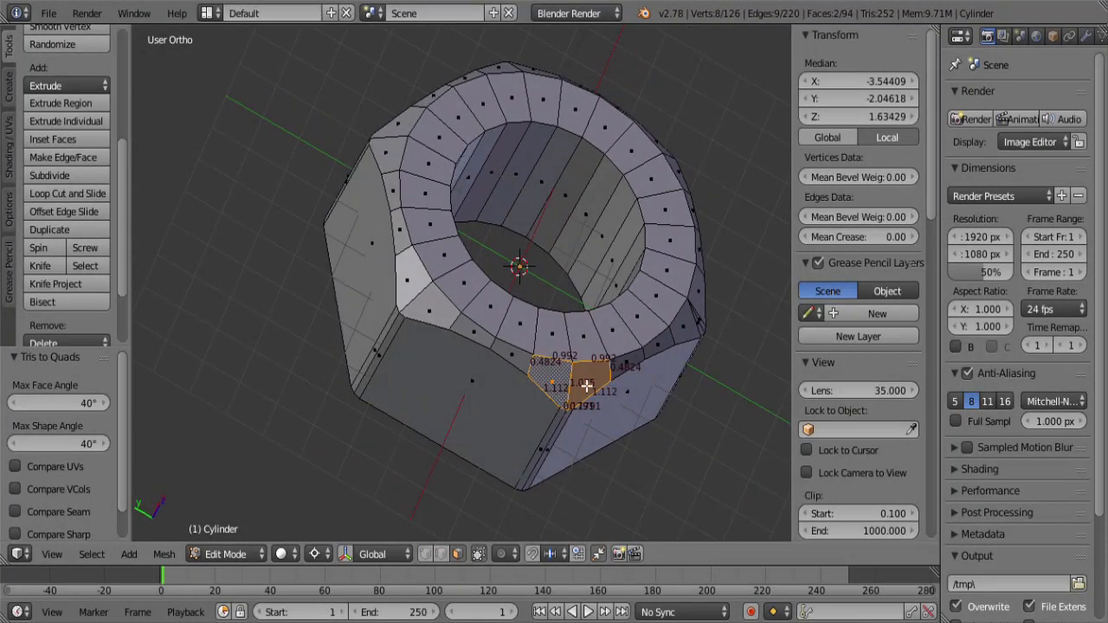
middle_drag(586, 387, 523, 349)
scroll(549, 366, up, 3)
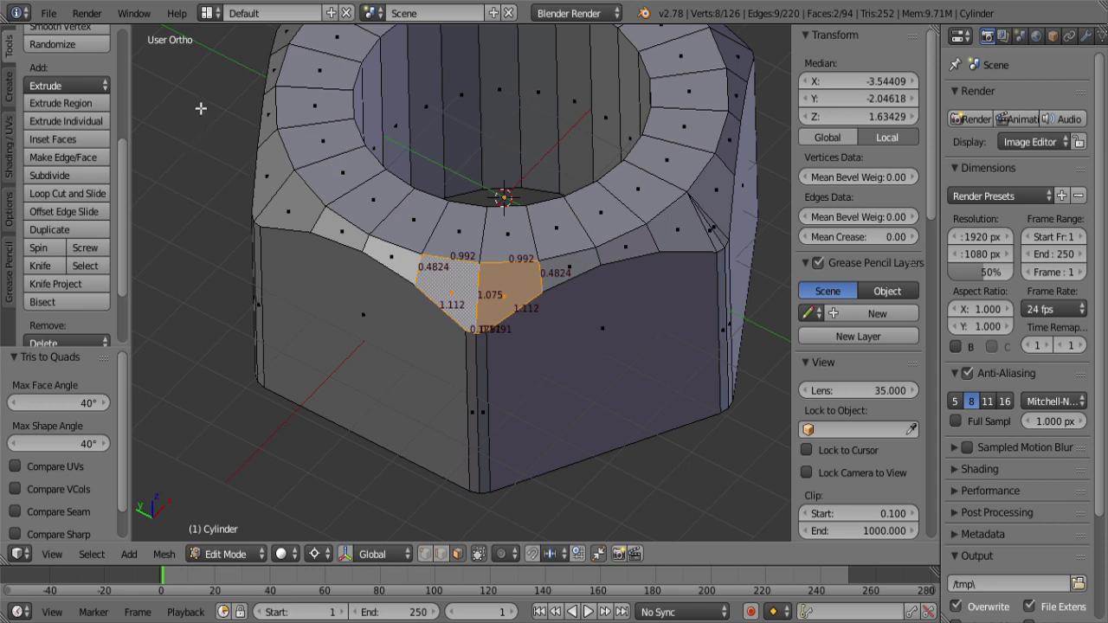
key(shift+g)
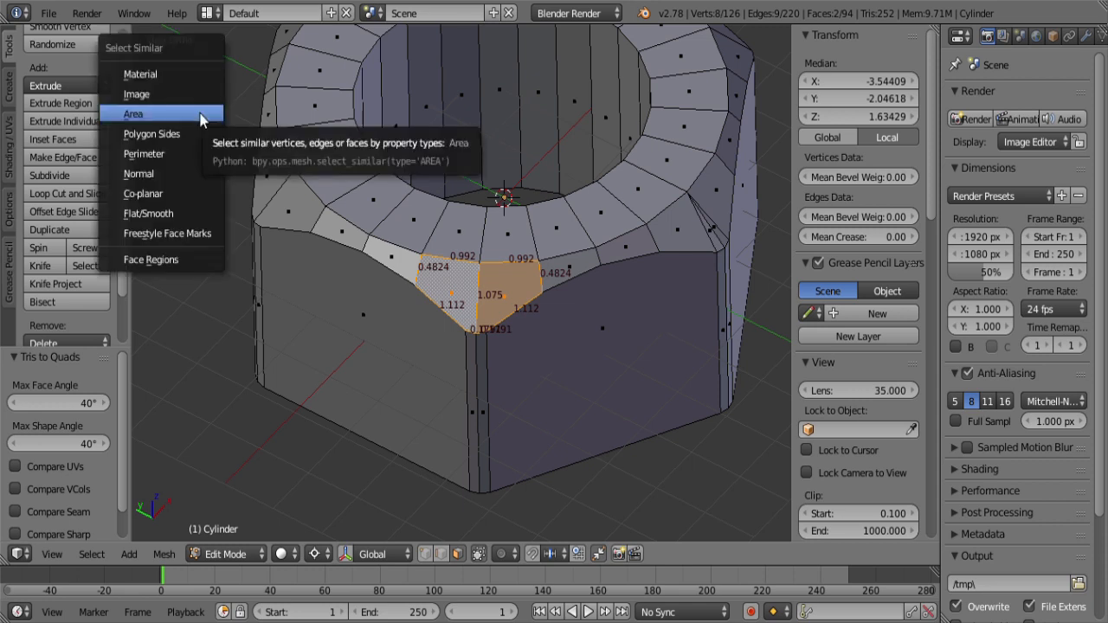
click(201, 118)
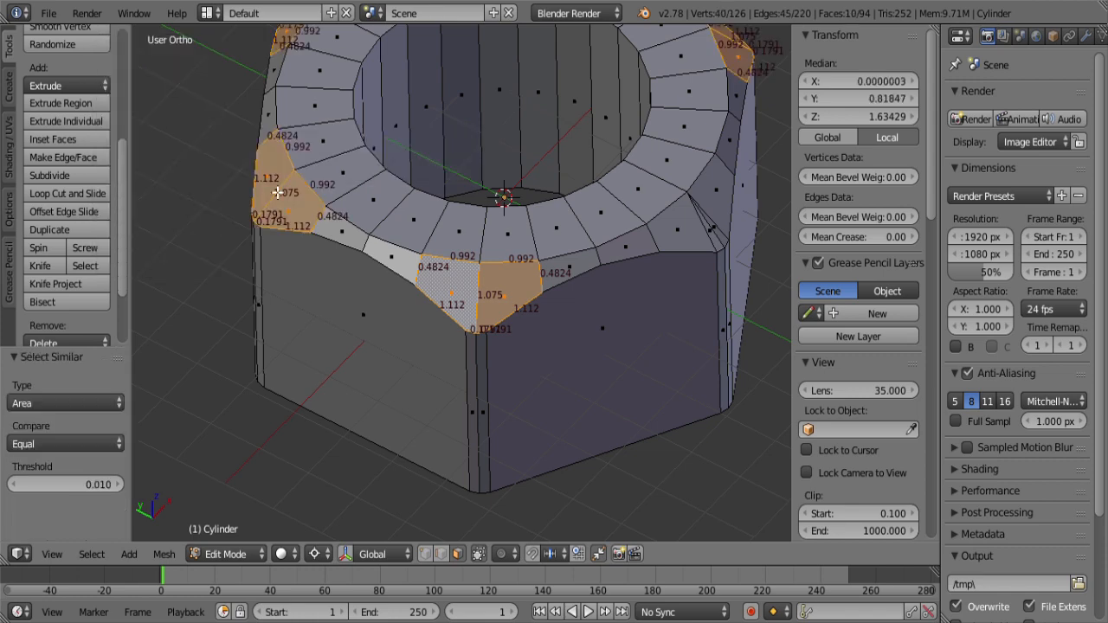
scroll(294, 201, down, 2)
scroll(441, 316, down, 1)
middle_drag(475, 323, 425, 296)
key(ctrl+t)
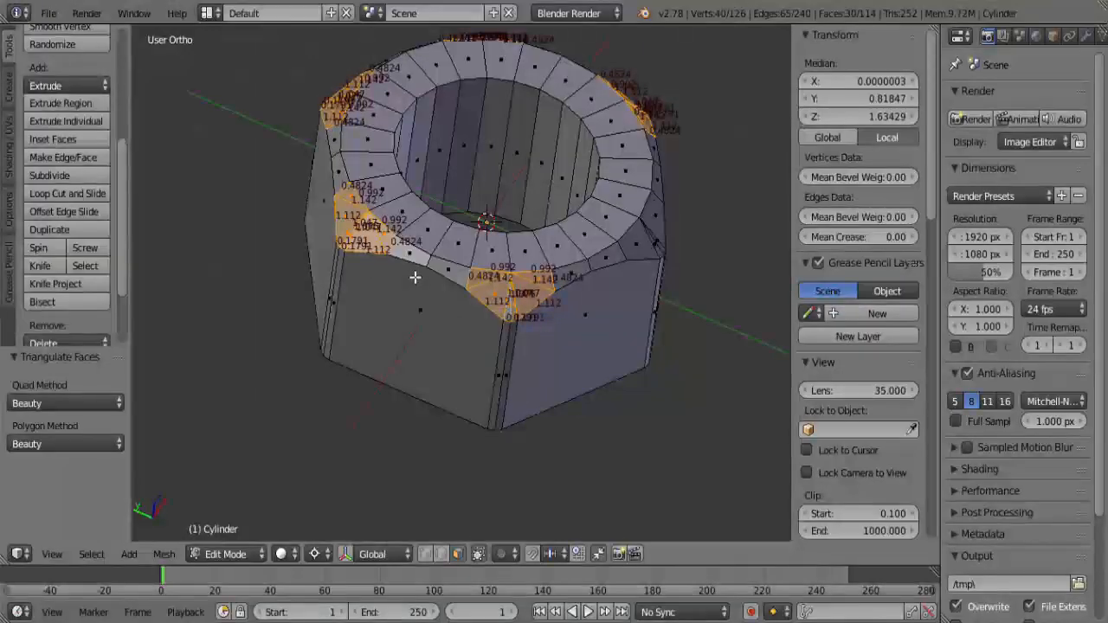
key(alt+j)
scroll(446, 288, up, 3)
key(a)
scroll(429, 296, down, 3)
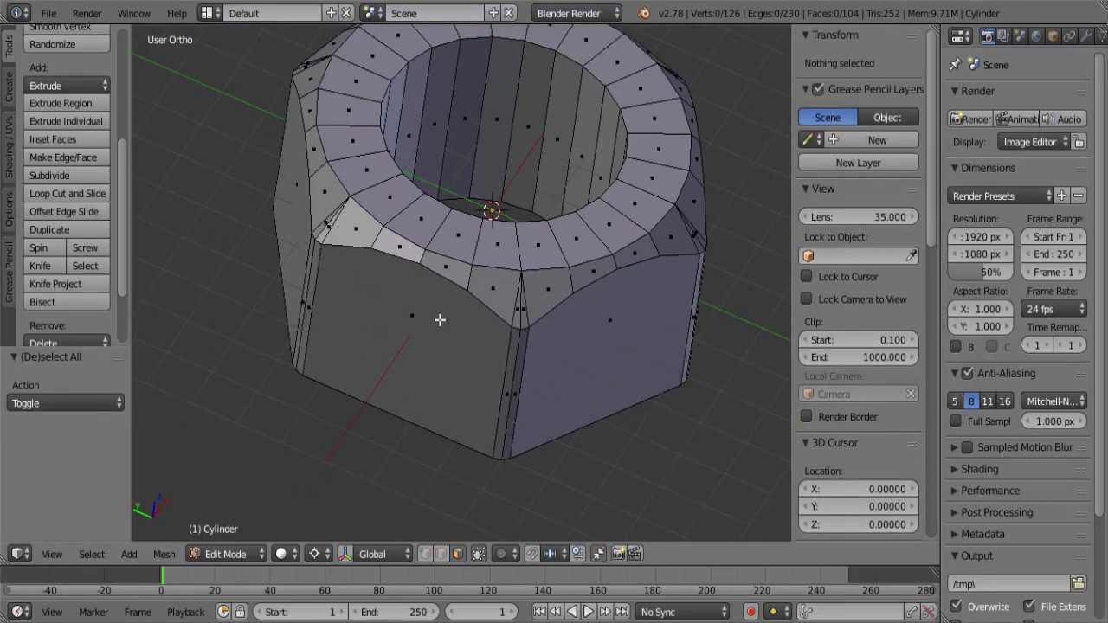
middle_drag(441, 317, 479, 293)
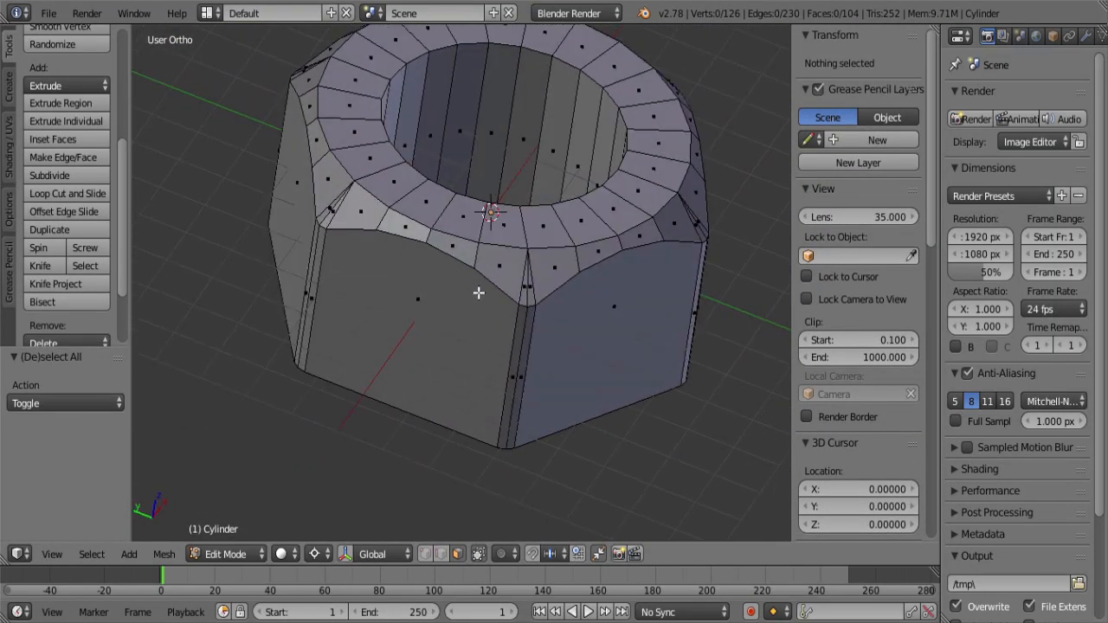
Step: Bevel the hole's upper edge loop by 0.2 with one segment
scroll(479, 292, down, 2)
key(KP_1)
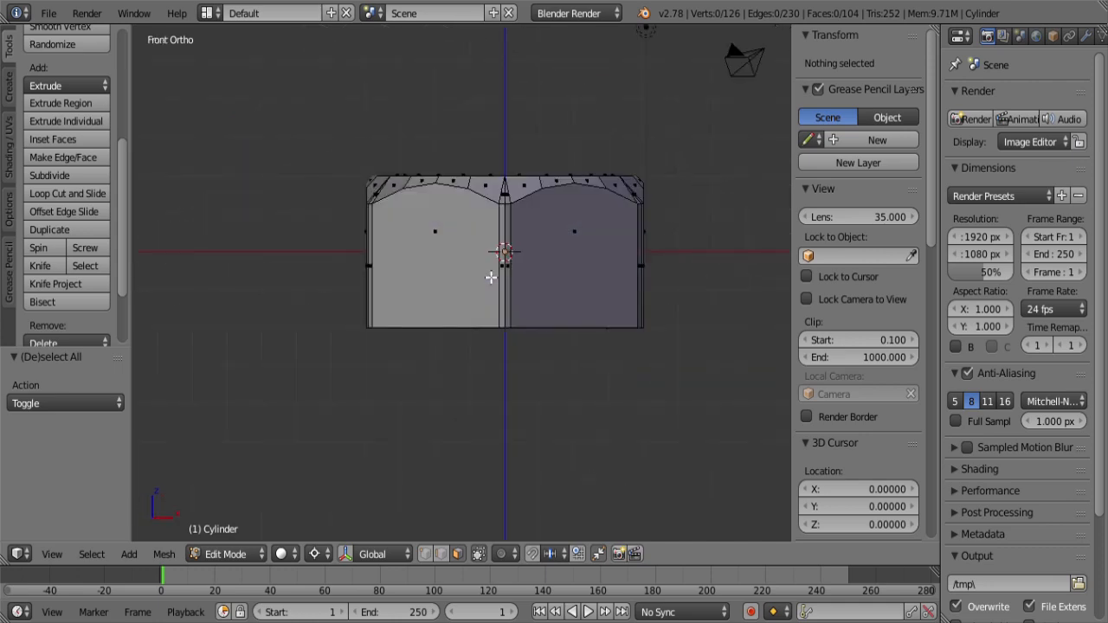
key(z)
middle_drag(512, 318, 539, 472)
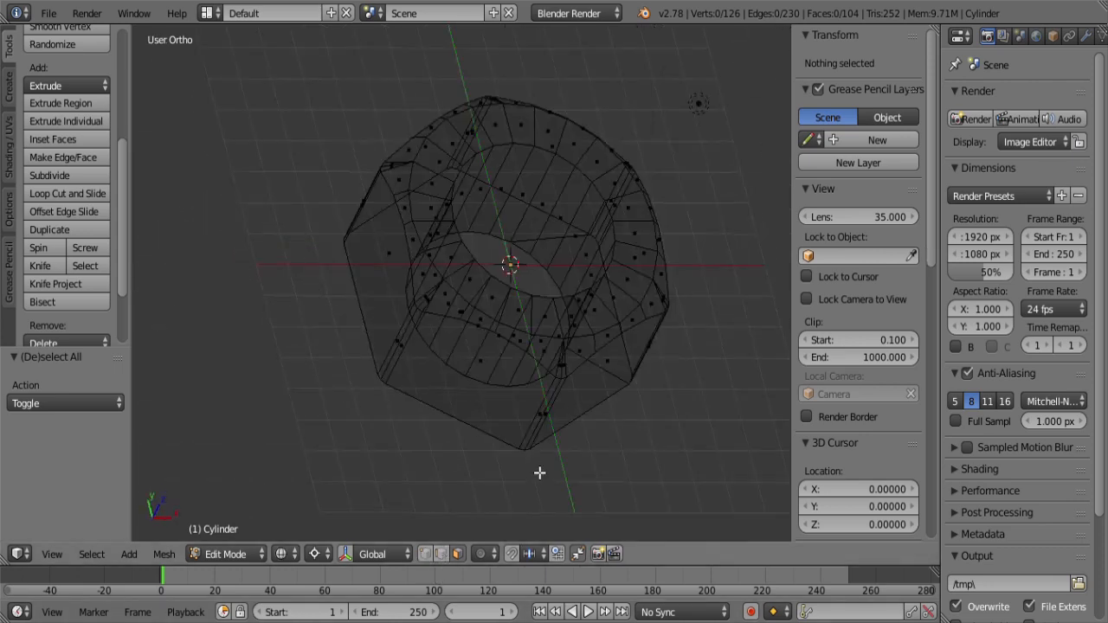
key(z)
scroll(574, 337, up, 3)
alt+right_click(609, 306)
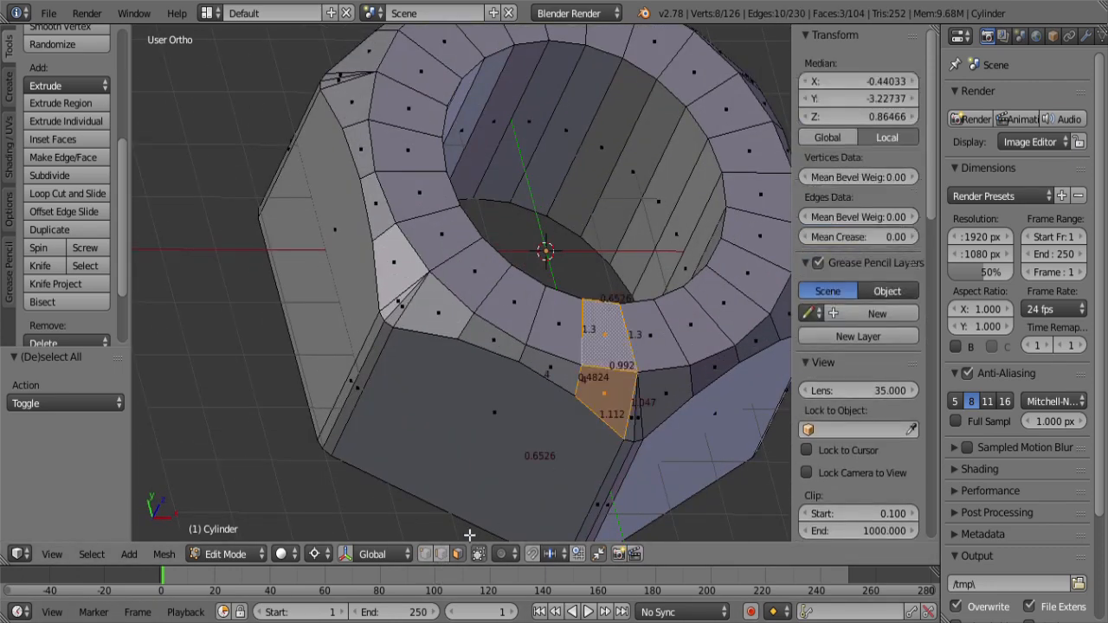
key(a)
alt+right_click(575, 299)
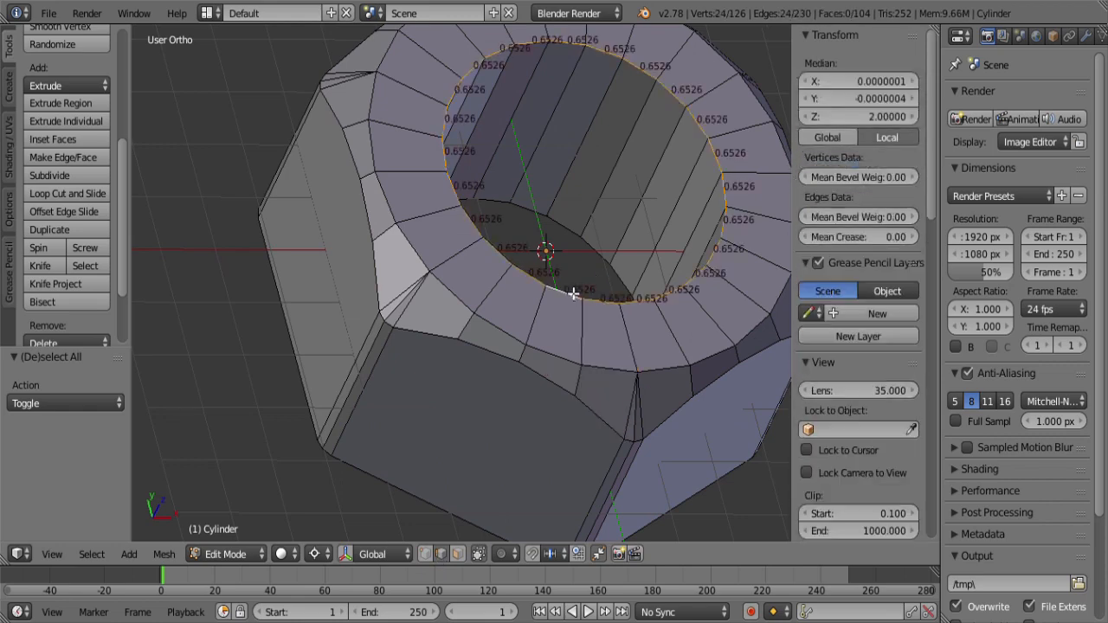
key(ctrl+b)
text(.2)
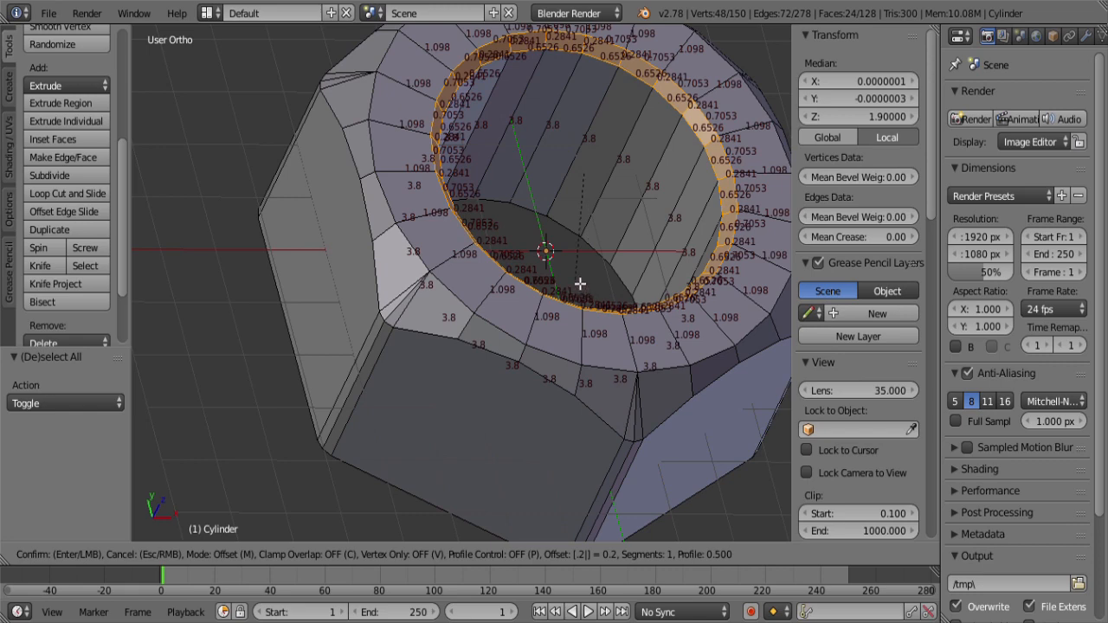
key(Return)
scroll(578, 284, down, 4)
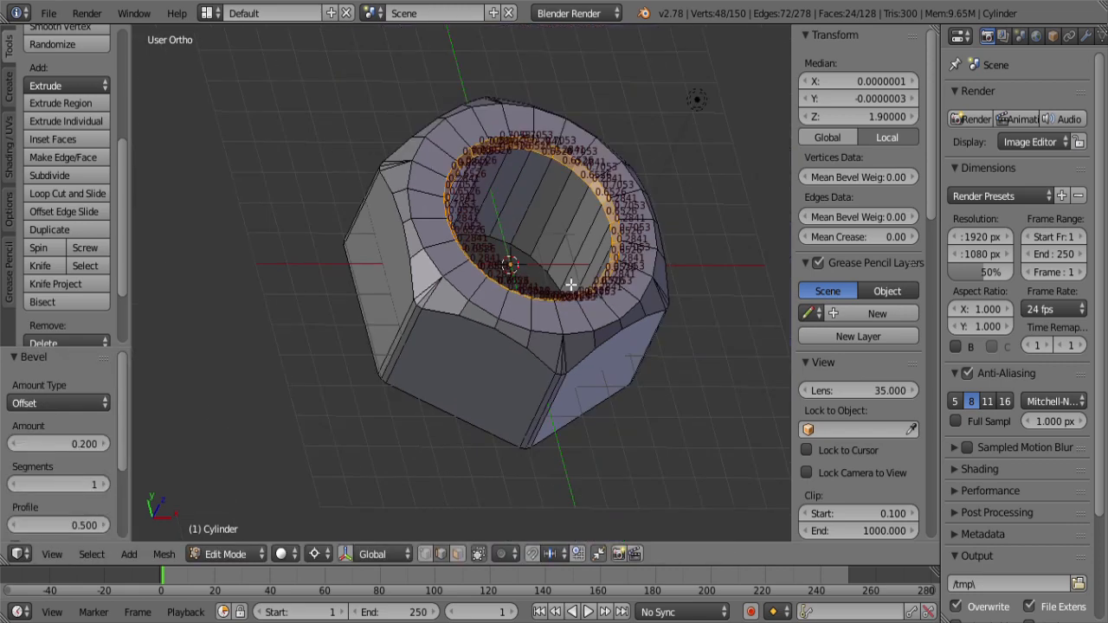
Step: In front wireframe view, delete all vertices along the nut's bottom so only the chamfered top section remains
key(KP_1)
key(z)
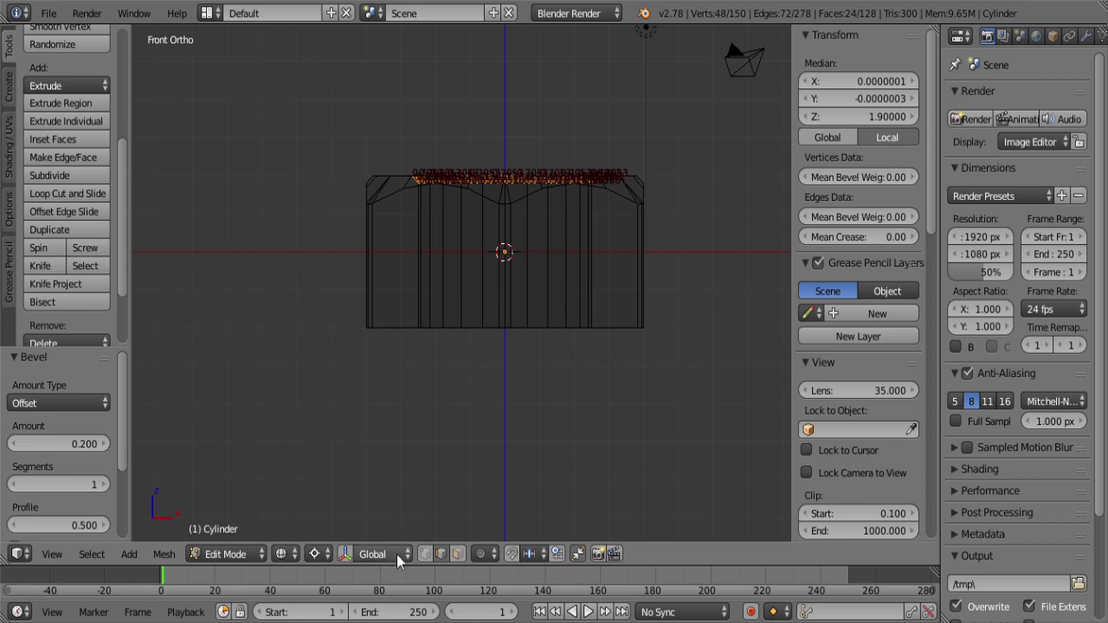
click(439, 552)
key(a)
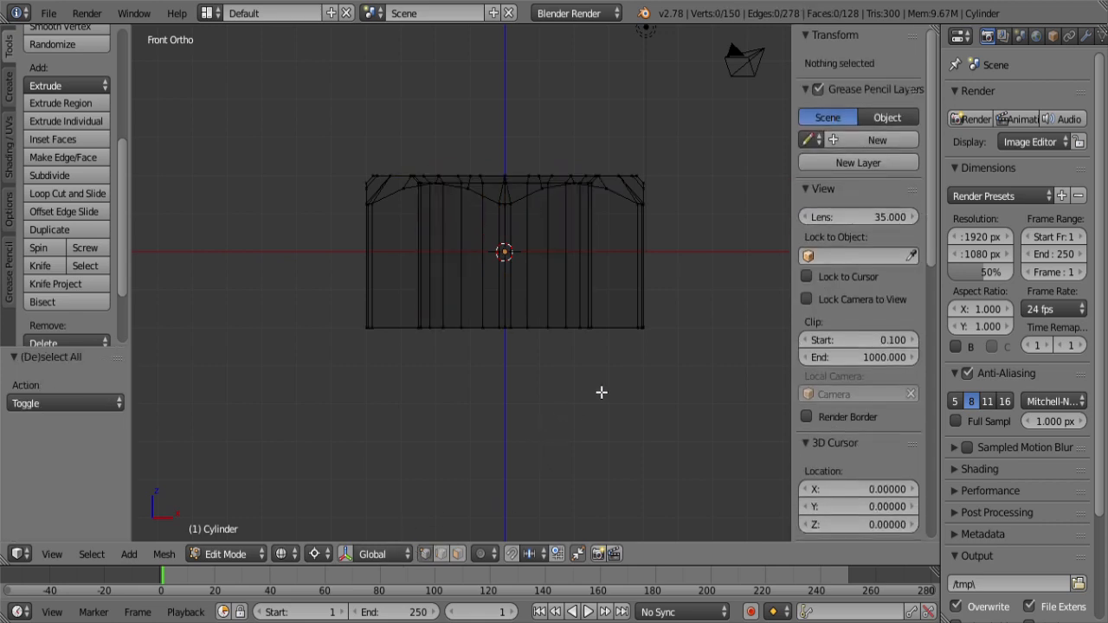
key(b)
drag(685, 303, 191, 374)
key(x)
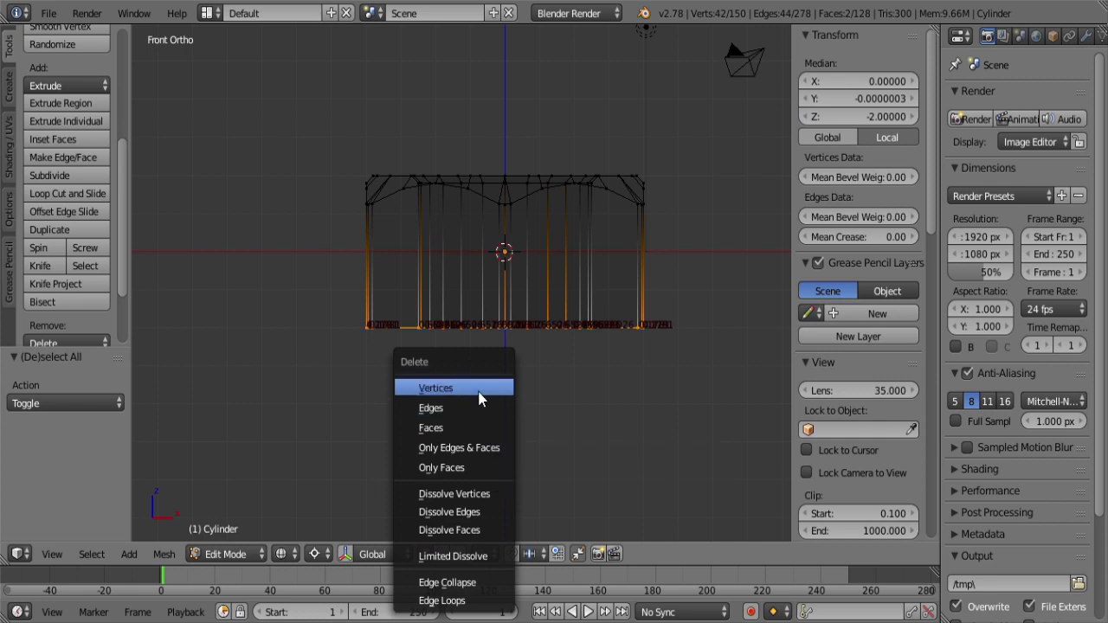
click(476, 388)
Step: Select the whole remaining mesh and turn off the edge length display
key(a)
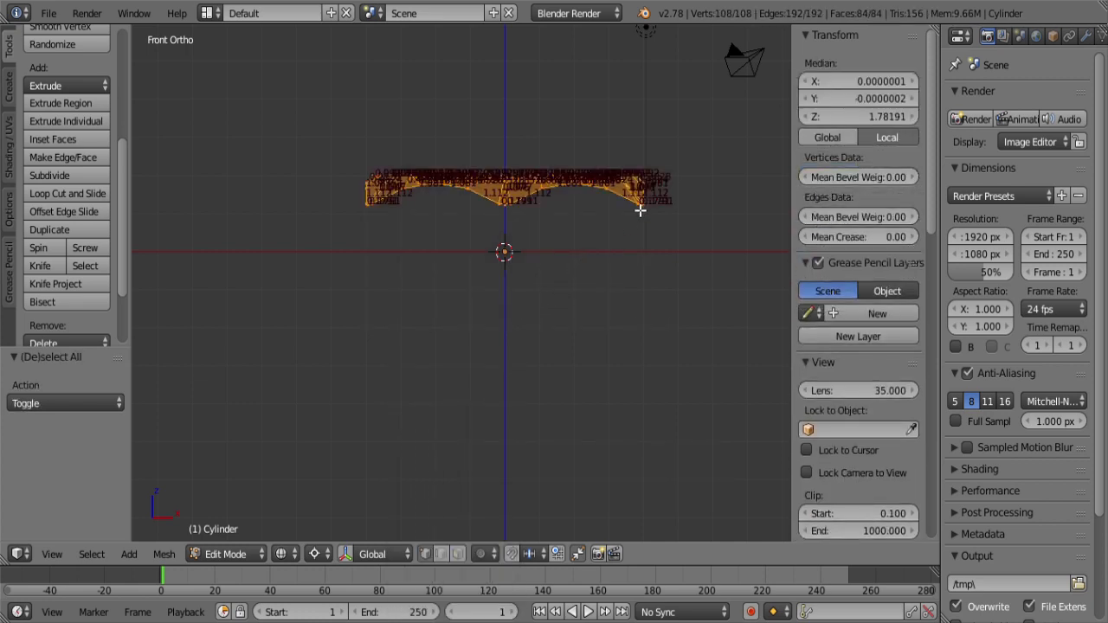
key(b)
key(Escape)
mouse_move(928, 211)
mouse_down()
mouse_move(946, 496)
mouse_move(897, 550)
mouse_up()
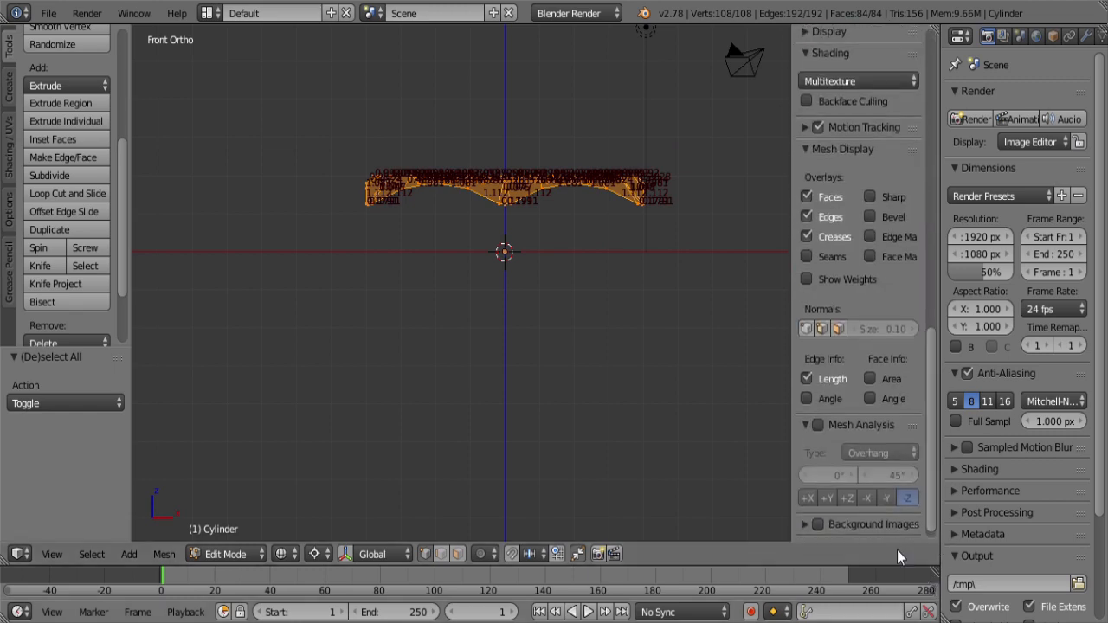
click(806, 378)
shift+middle_drag(677, 289, 583, 336)
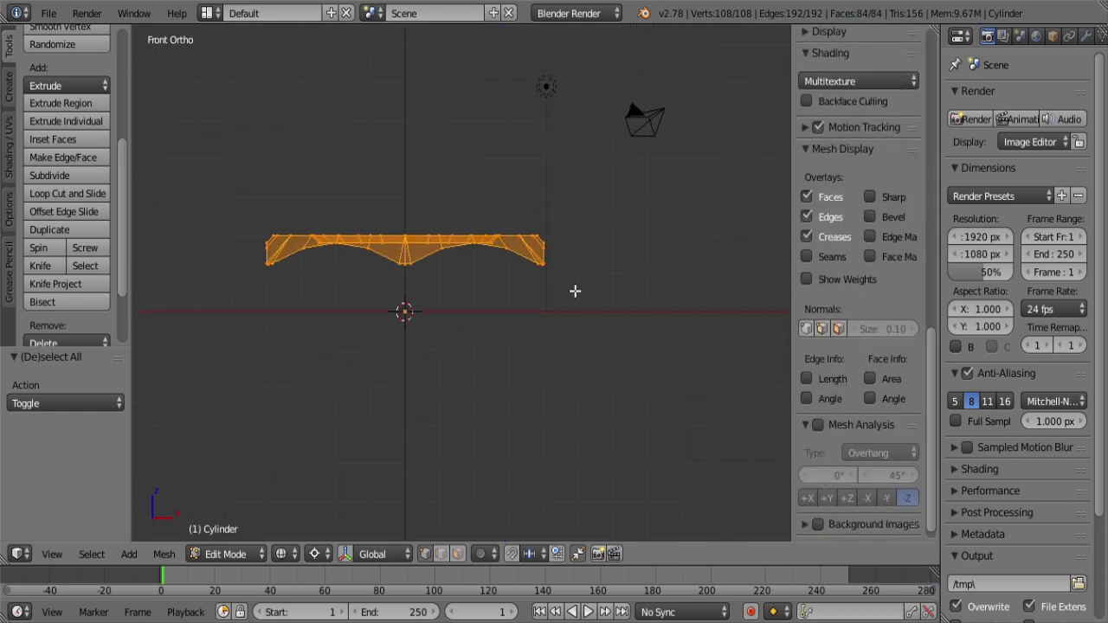
Step: Deselect the top face's vertices, then extrude the ring's lower borders and mirror them downward with a Z scale of -1
key(b)
key(Escape)
middle_drag(595, 244, 172, 185)
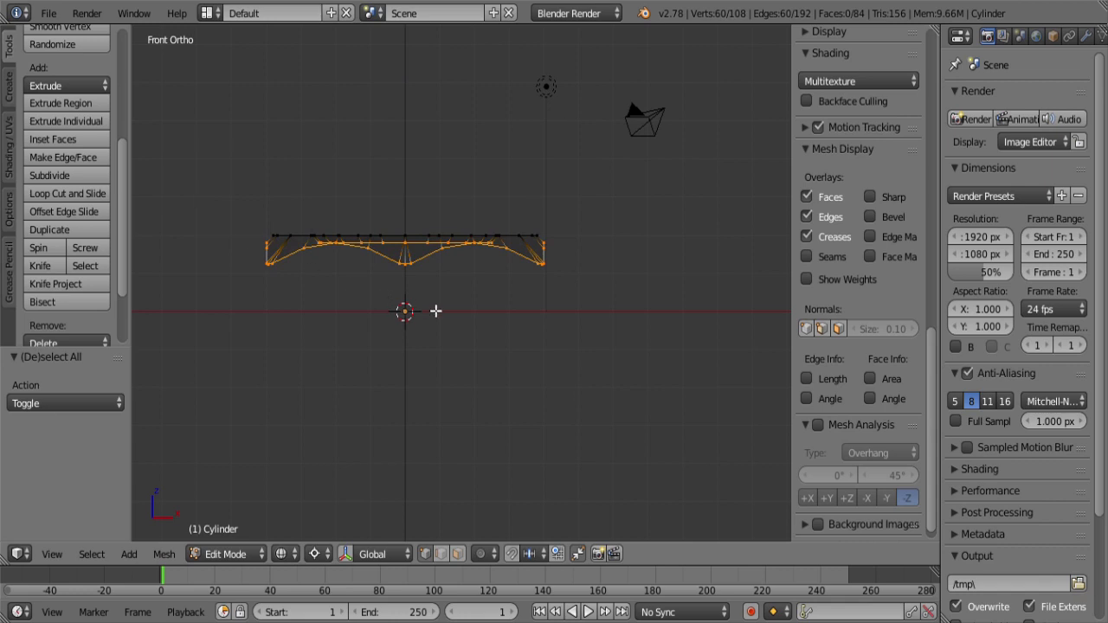
key(e)
text(s)
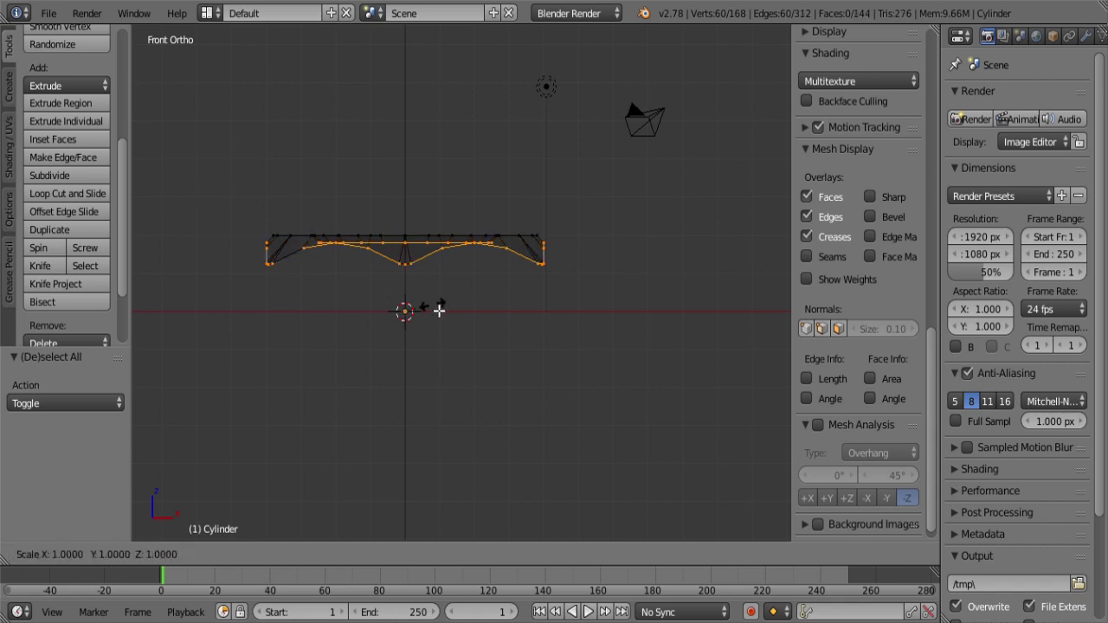
text(z)
text(-1)
key(Return)
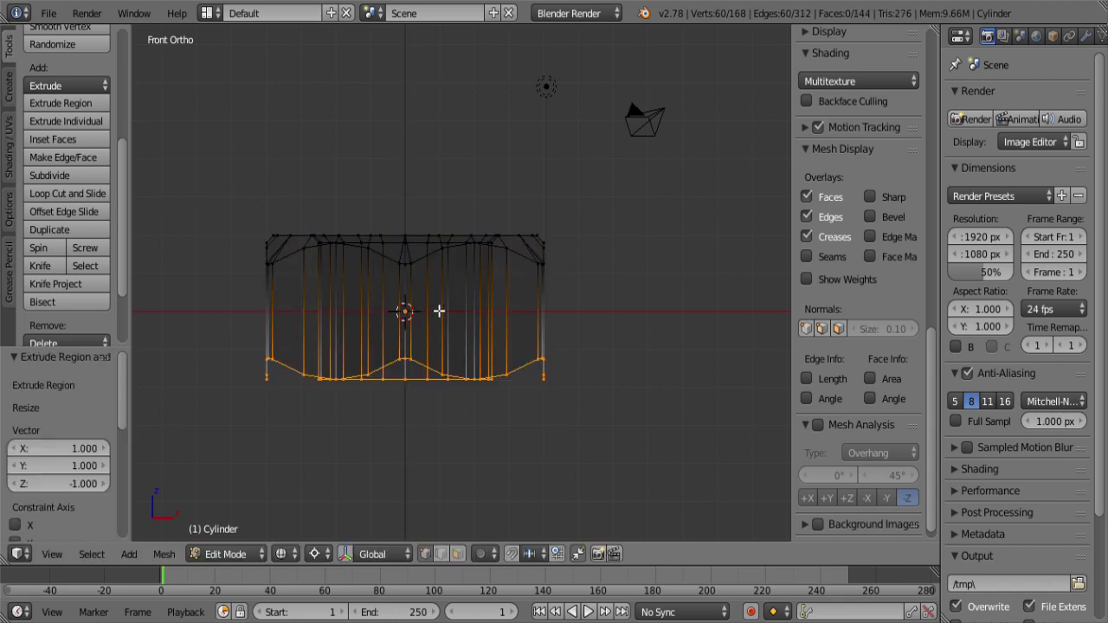
Step: Duplicate the nut's entire chamfered top section and mirror the copy to the bottom with a Z scale of -1
key(a)
key(a)
key(a)
key(b)
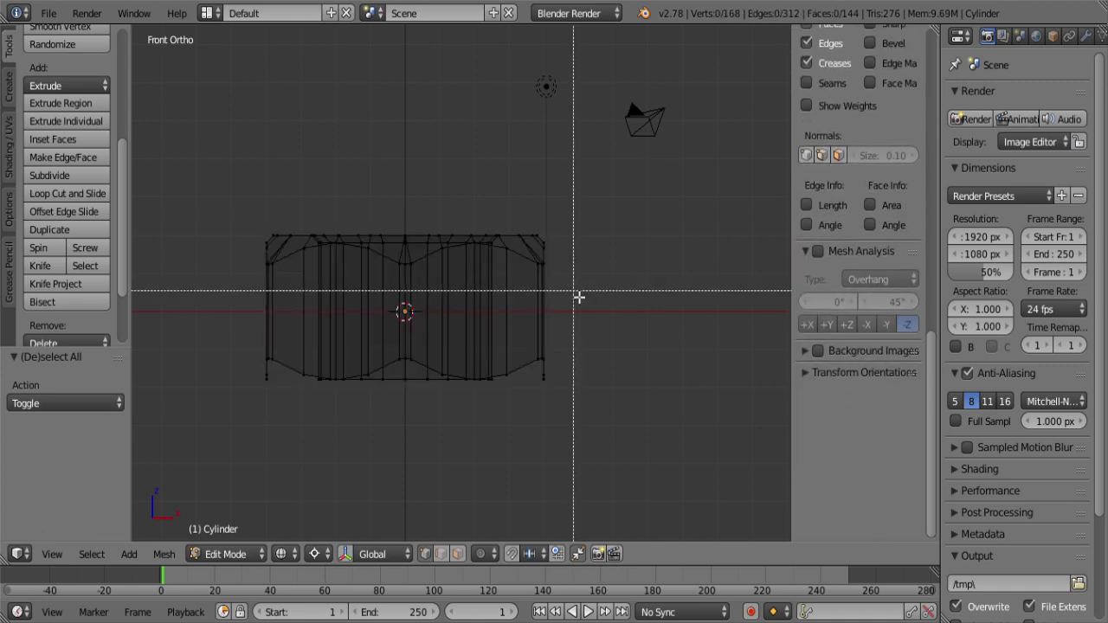
drag(574, 289, 191, 187)
text(esz)
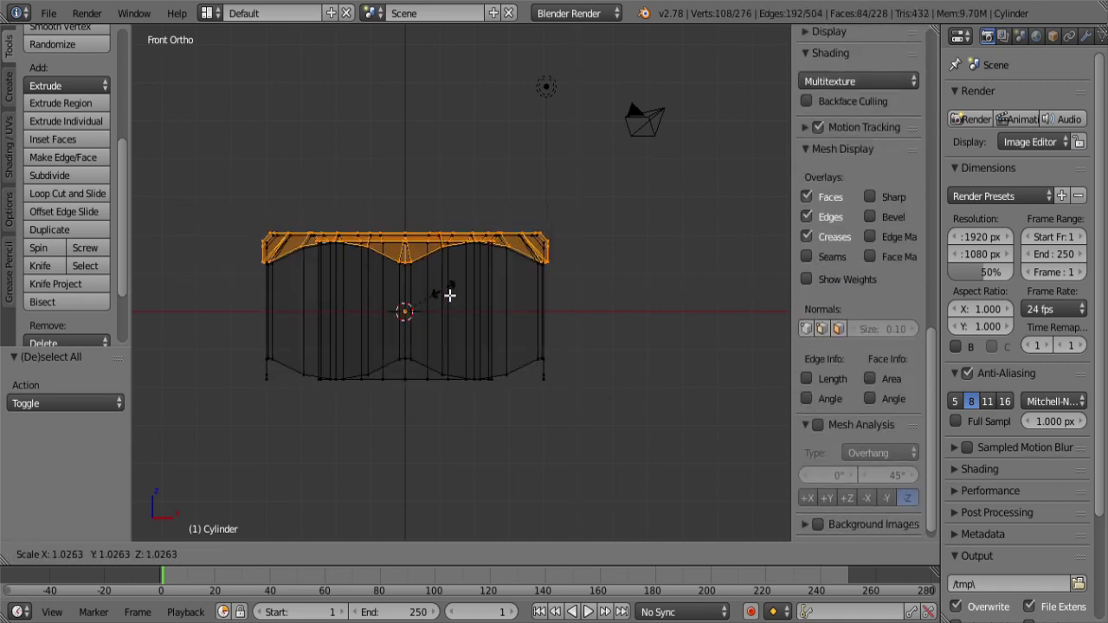
text(-1)
key(Return)
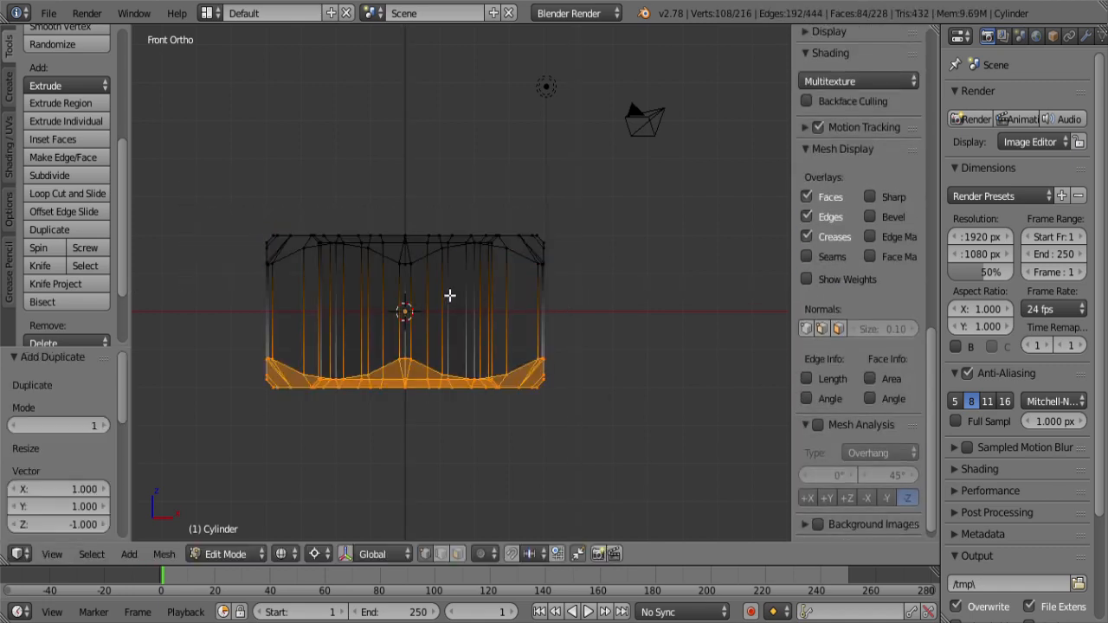
Step: Make the normals of the whole nut mesh consistent and check the finished shape in solid view
key(a)
key(ctrl+n)
key(z)
middle_drag(450, 295, 439, 390)
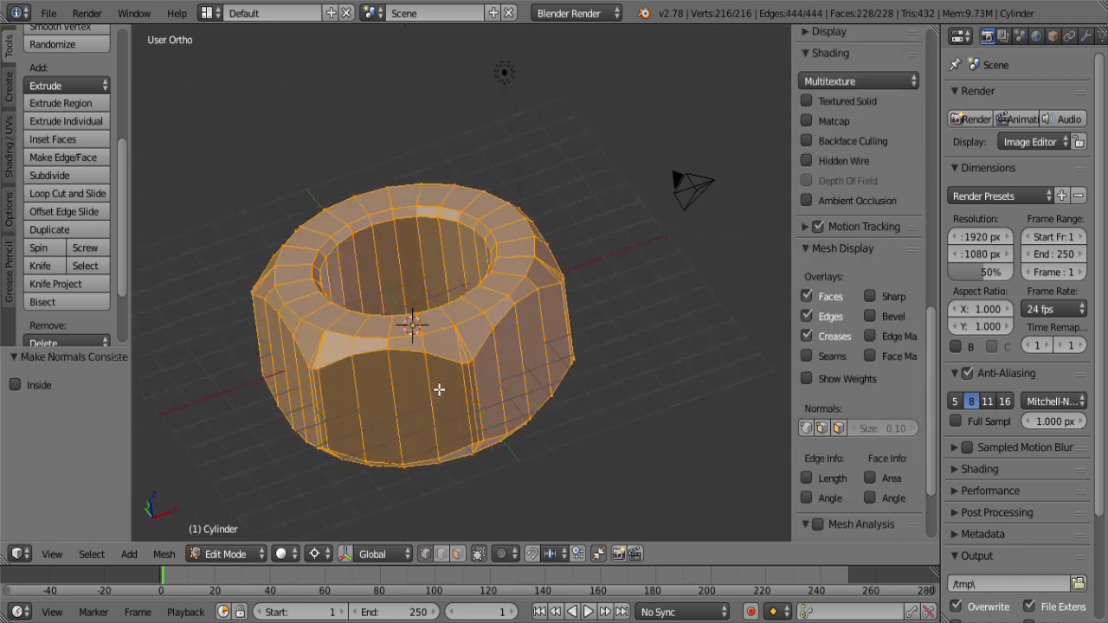
middle_drag(551, 292, 594, 324)
middle_drag(432, 427, 394, 435)
key(a)
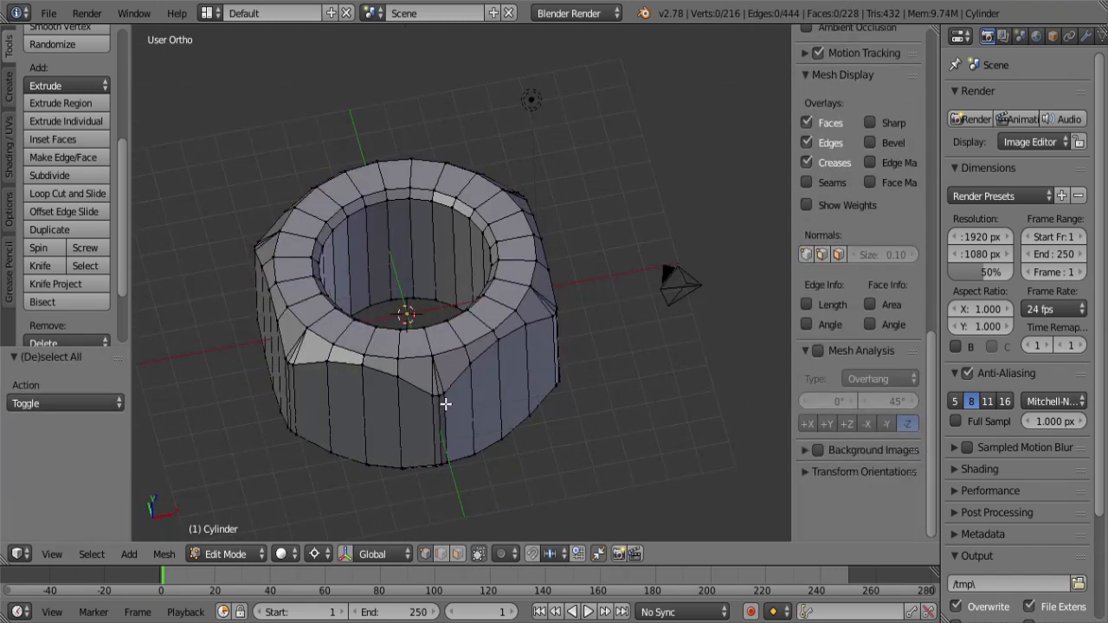
middle_drag(445, 403, 405, 379)
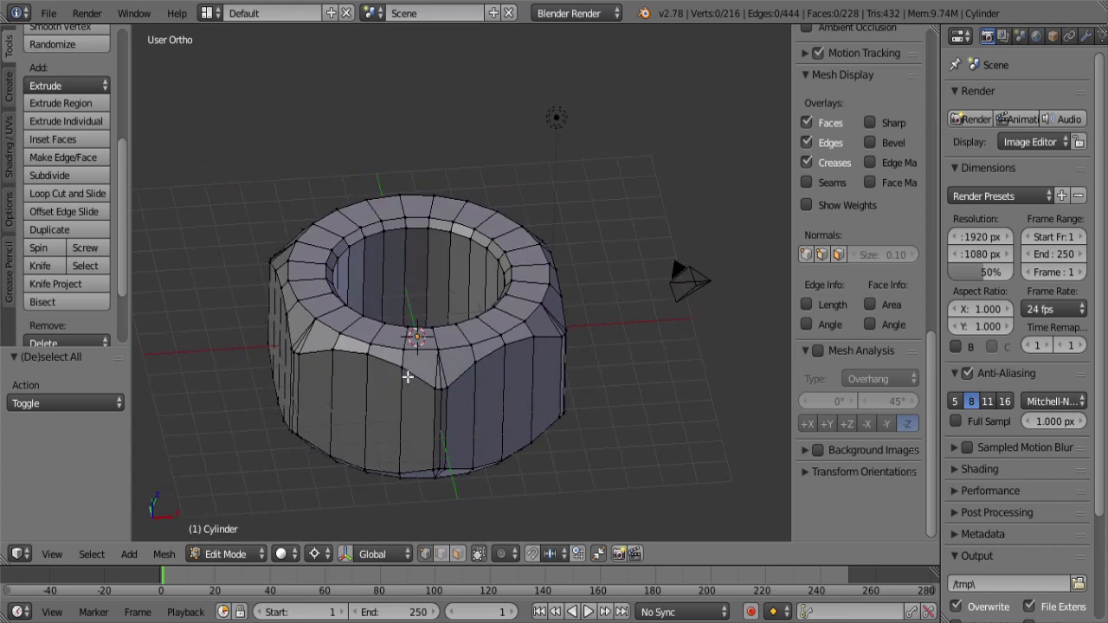
key(Tab)
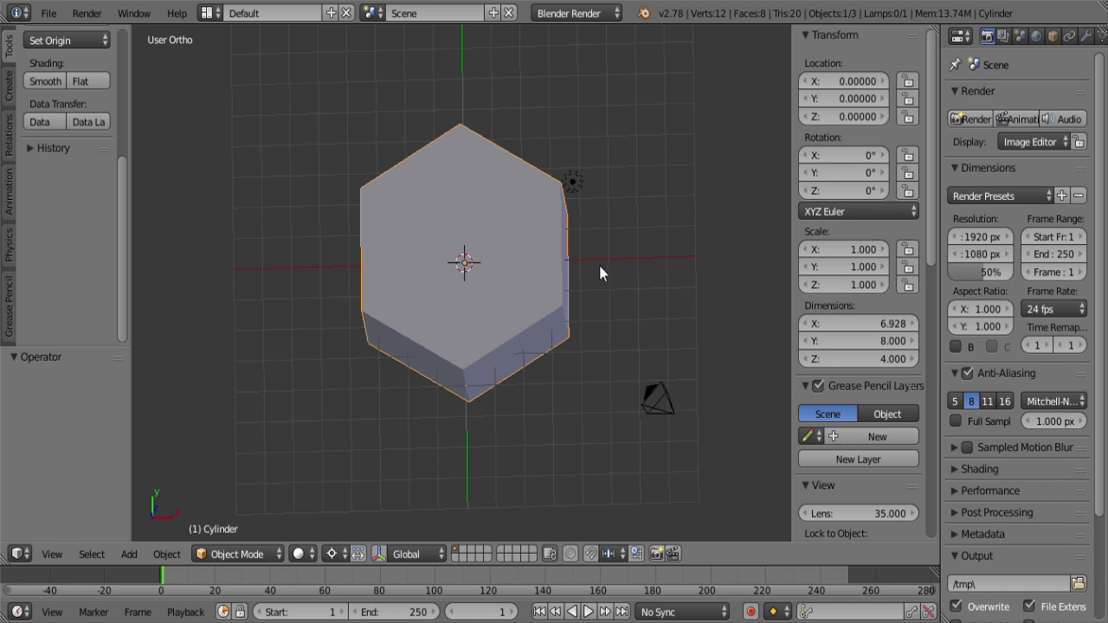
Step: Create an edge across the hexagonal prism's top face between the two opposite vertices adjacent to the front corner
shift+middle_drag(479, 247, 512, 277)
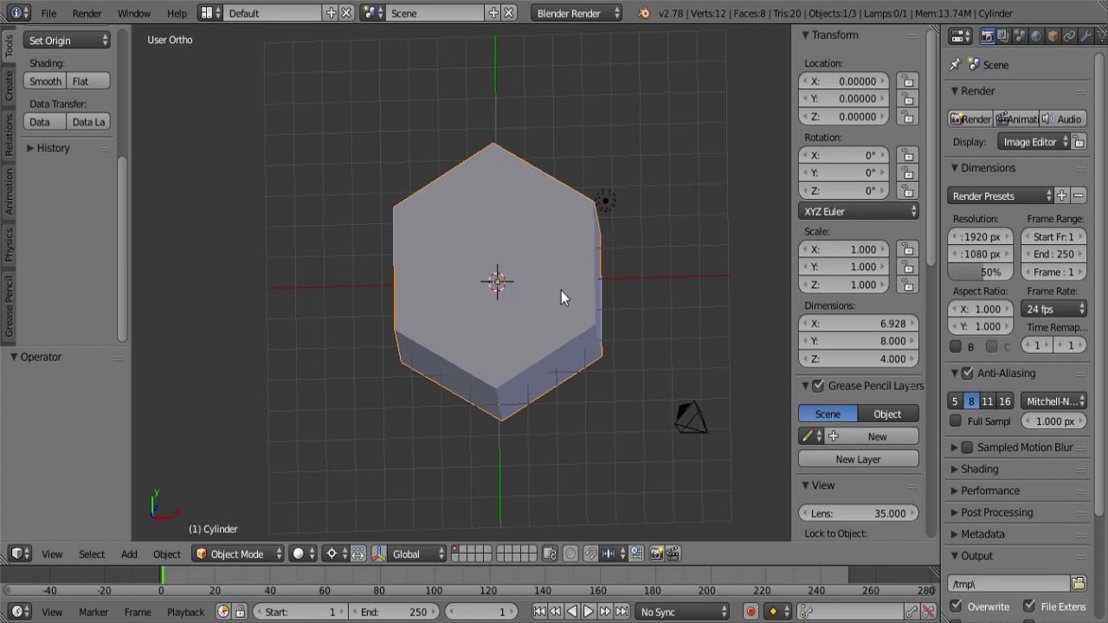
key(Tab)
right_click(394, 331)
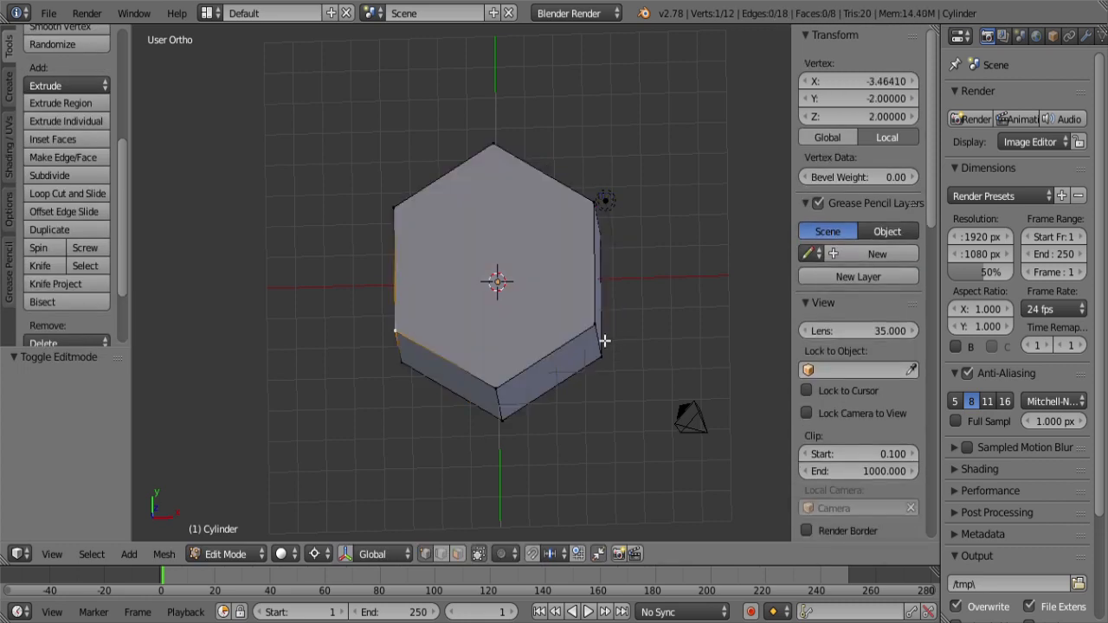
shift+right_click(594, 324)
key(f)
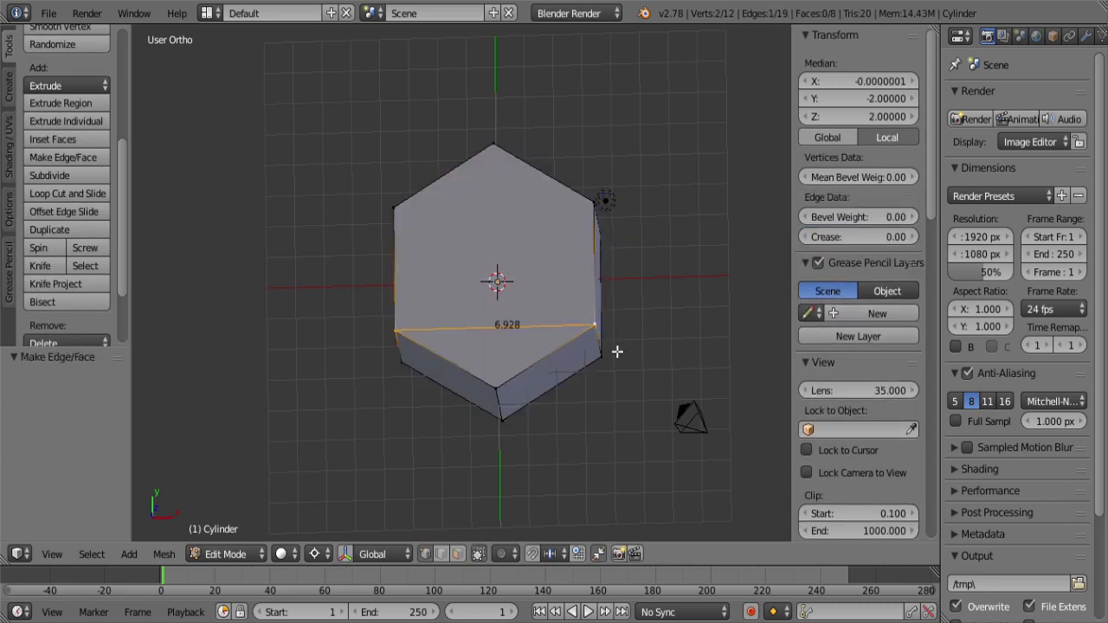
scroll(611, 357, up, 3)
shift+middle_drag(663, 403, 630, 390)
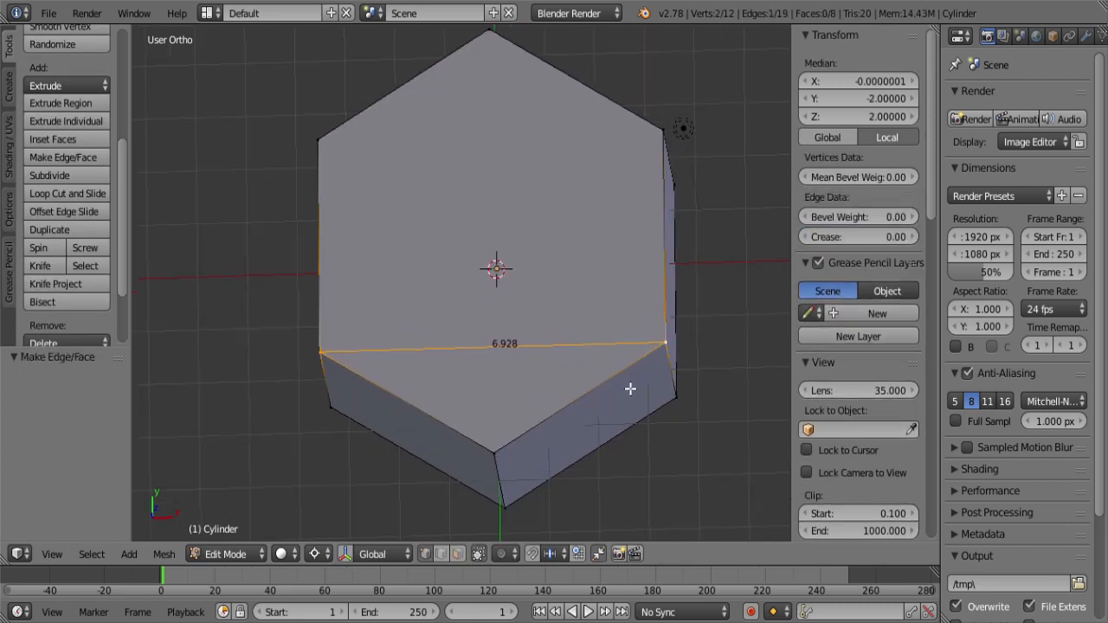
Step: Try to fill a triangular face across the prism's top between the new edge and the back corner beside it, and undo it
shift+right_click(666, 144)
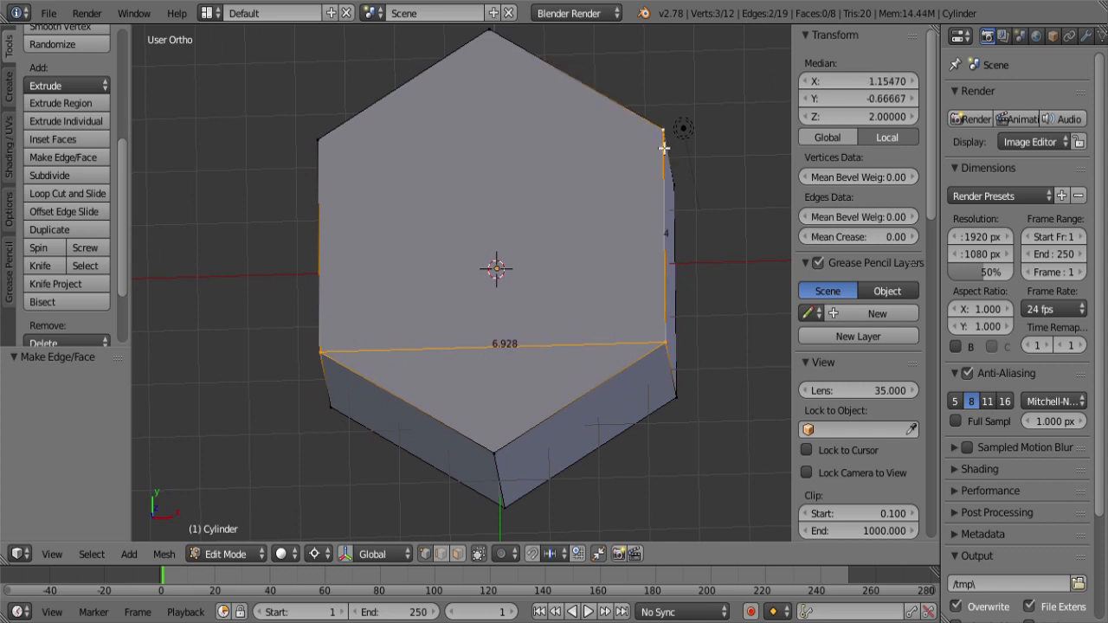
key(f)
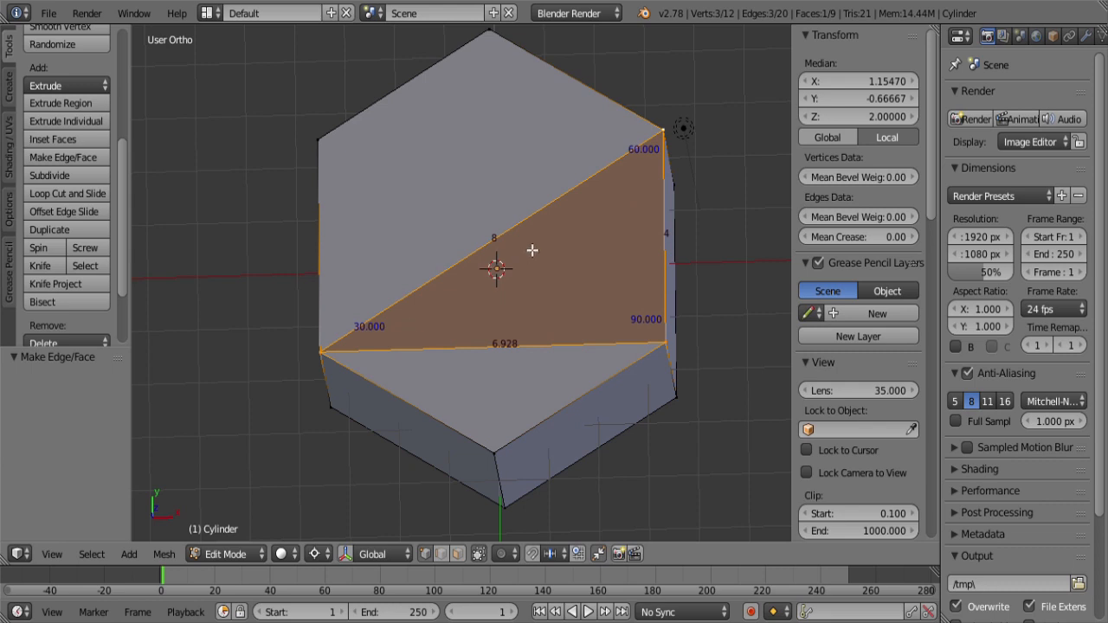
right_click(334, 357)
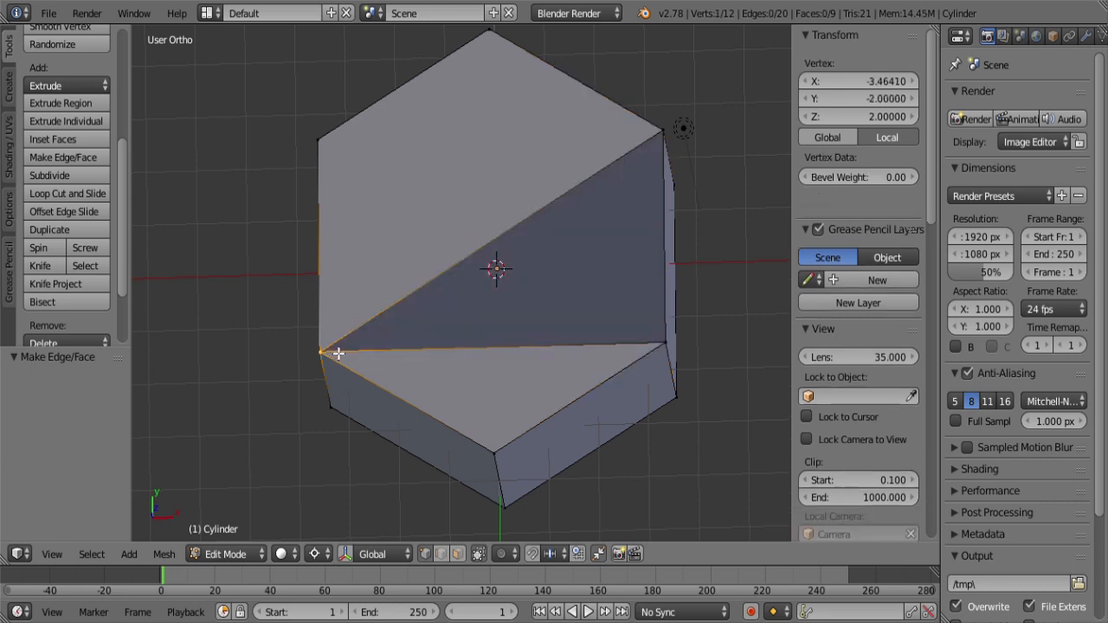
shift+right_click(661, 350)
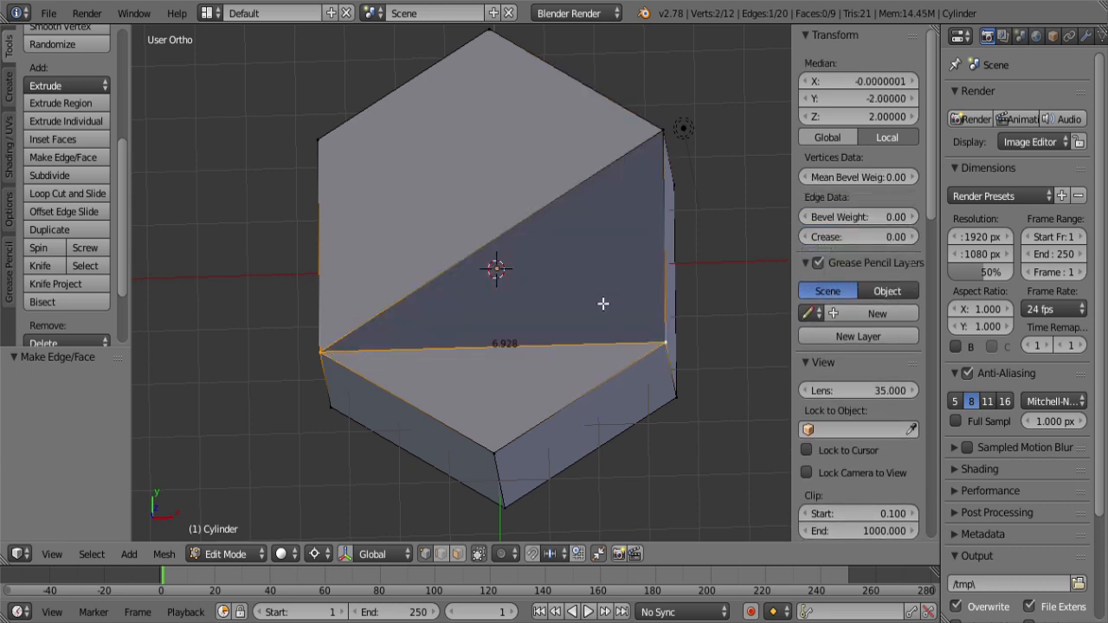
key(ctrl+z)
key(ctrl+z)
key(ctrl+z)
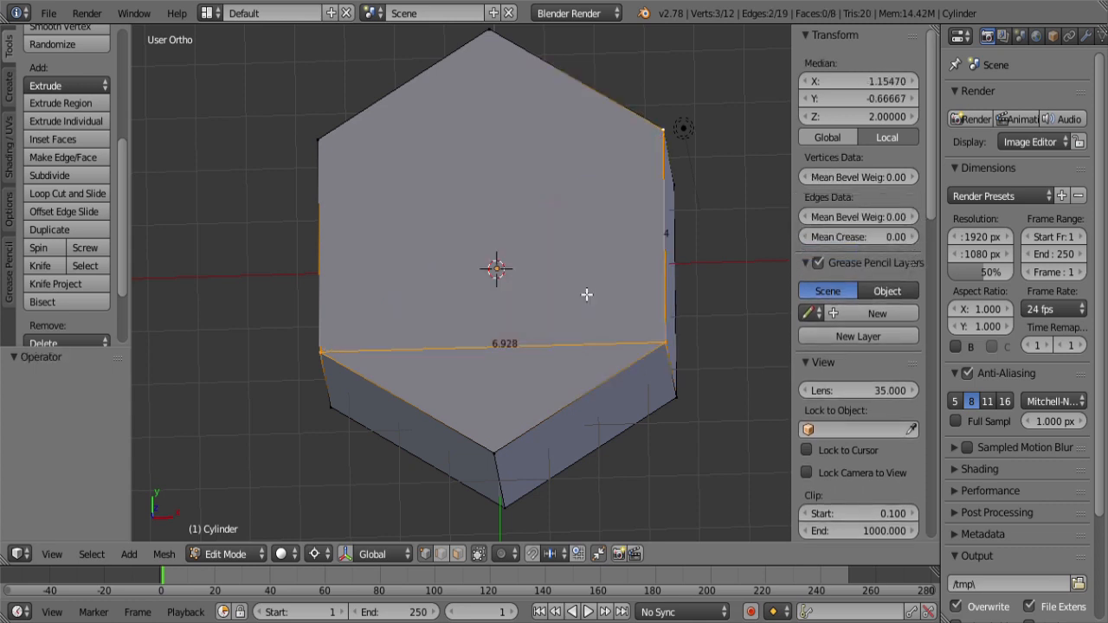
Step: Try to scale the whole hexagonal prism in X and Y, locking Z, by the factor 1/cos(30)
key(a)
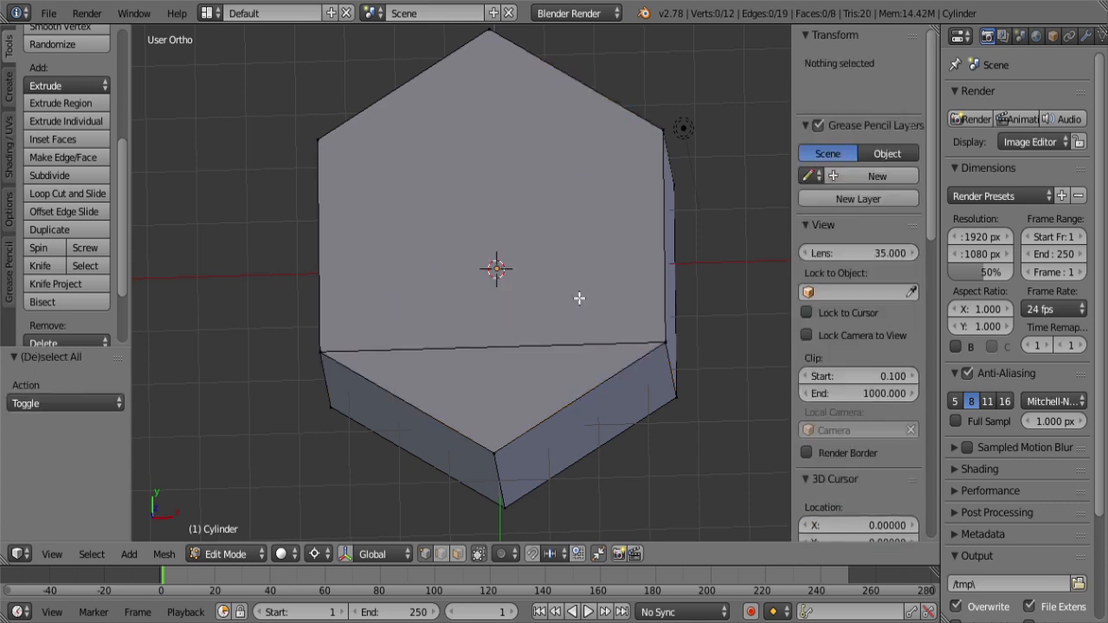
key(a)
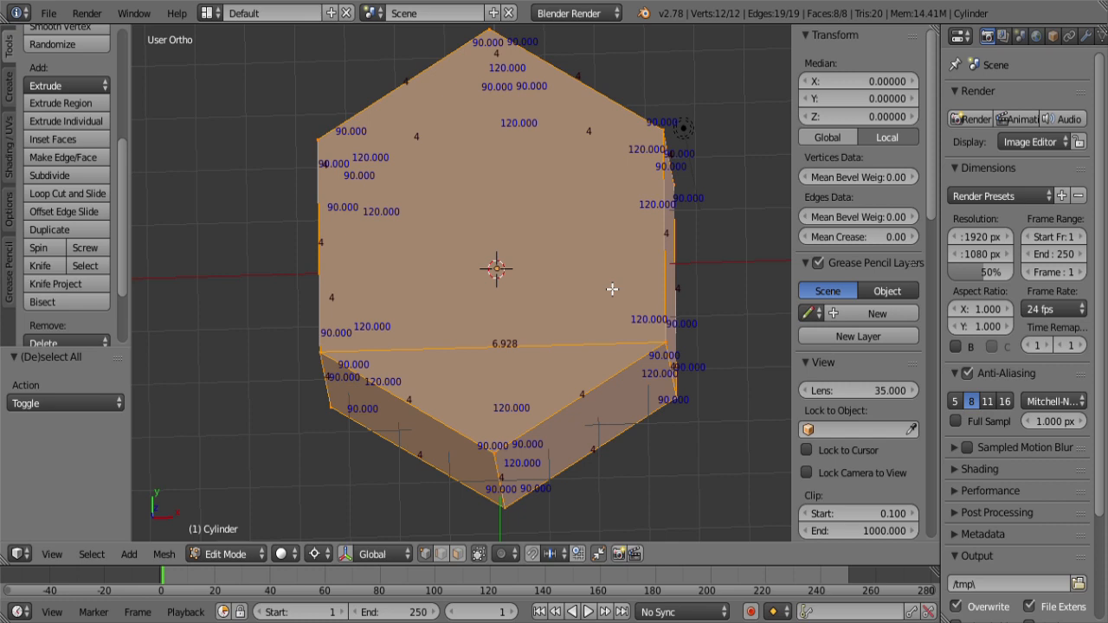
key(s)
key(shift+z)
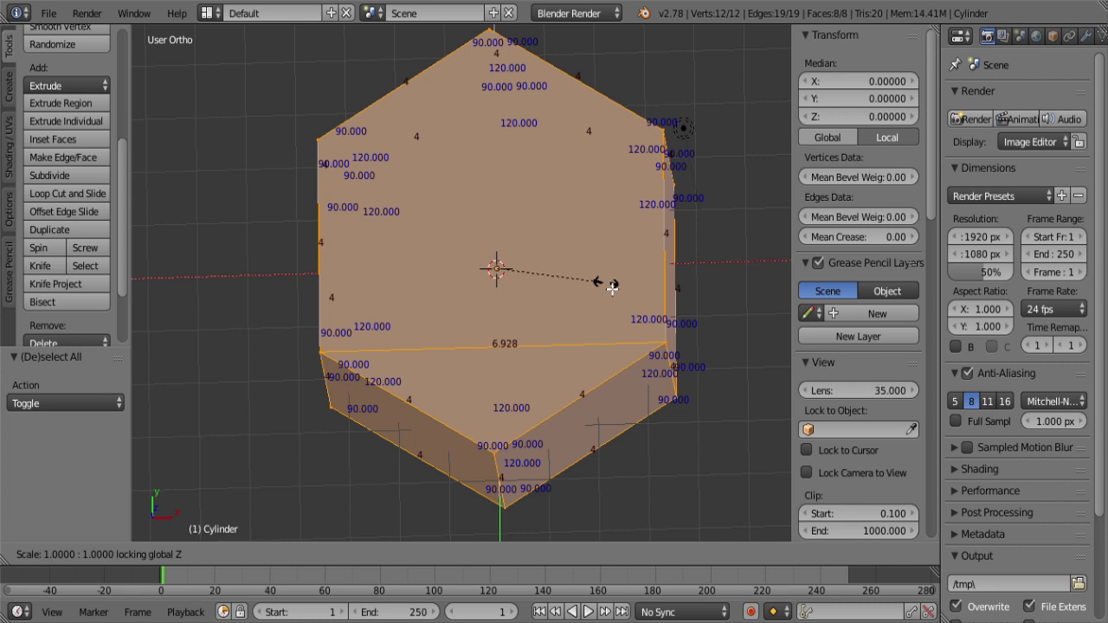
key(equal)
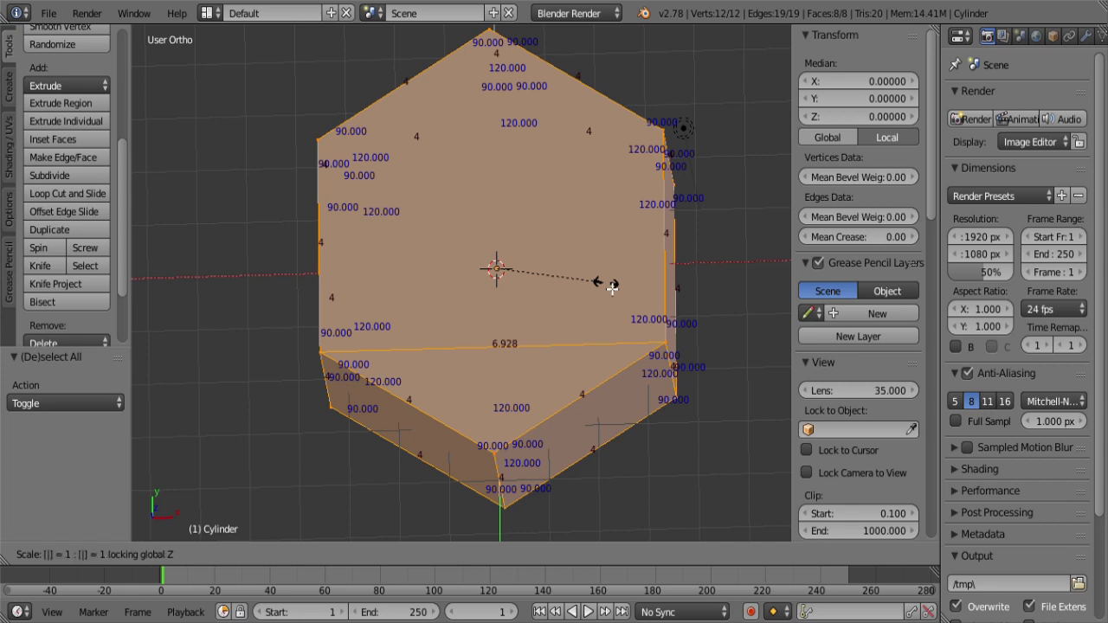
text(1/cos)
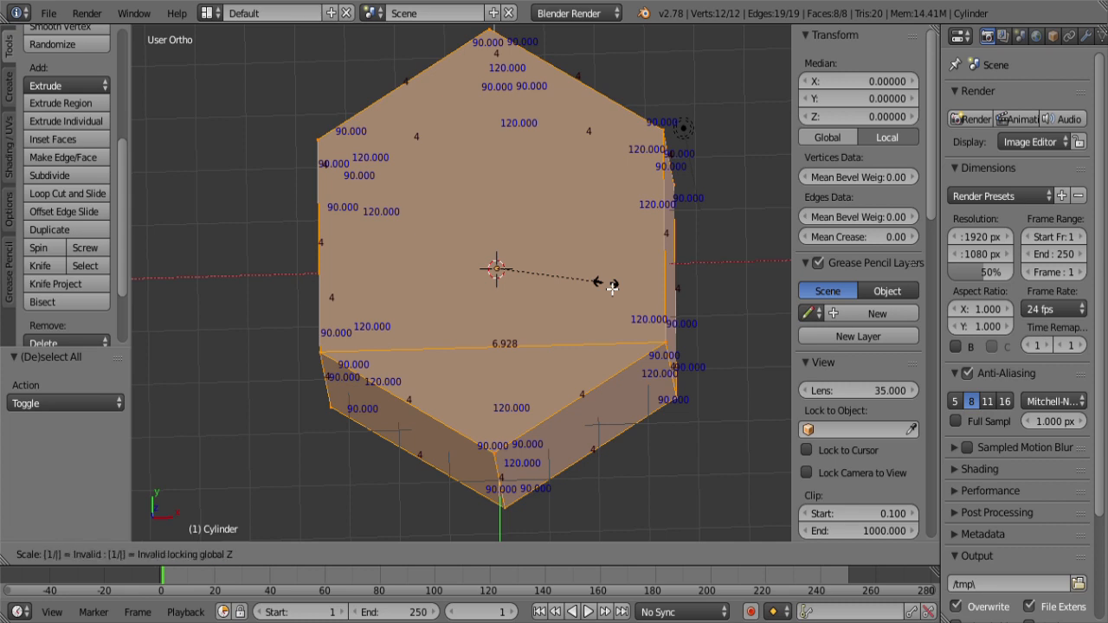
text(())
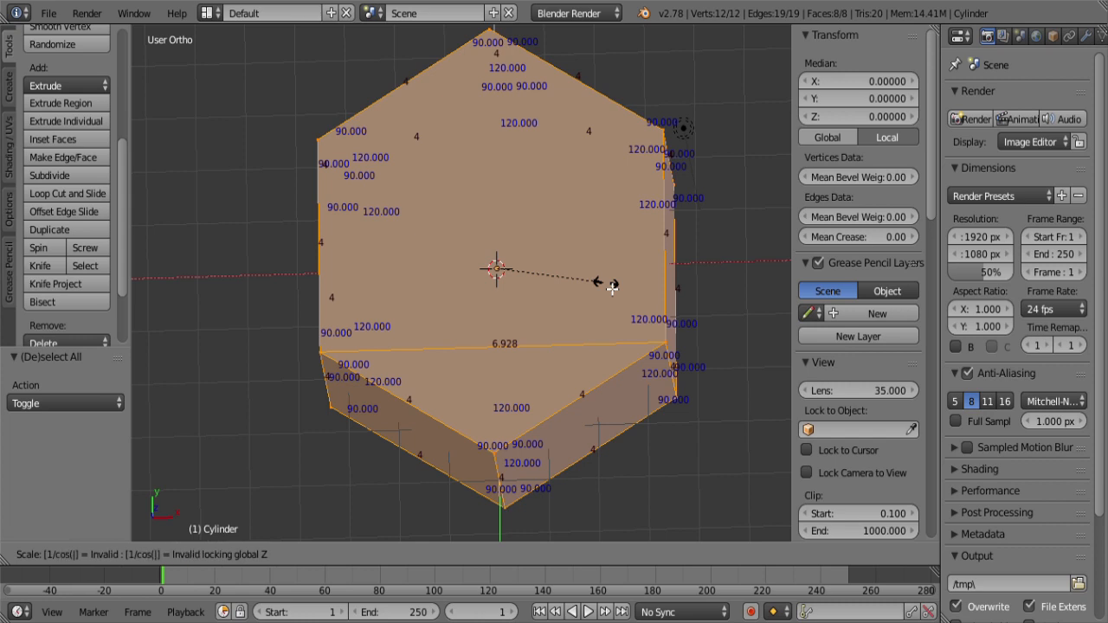
key(Left)
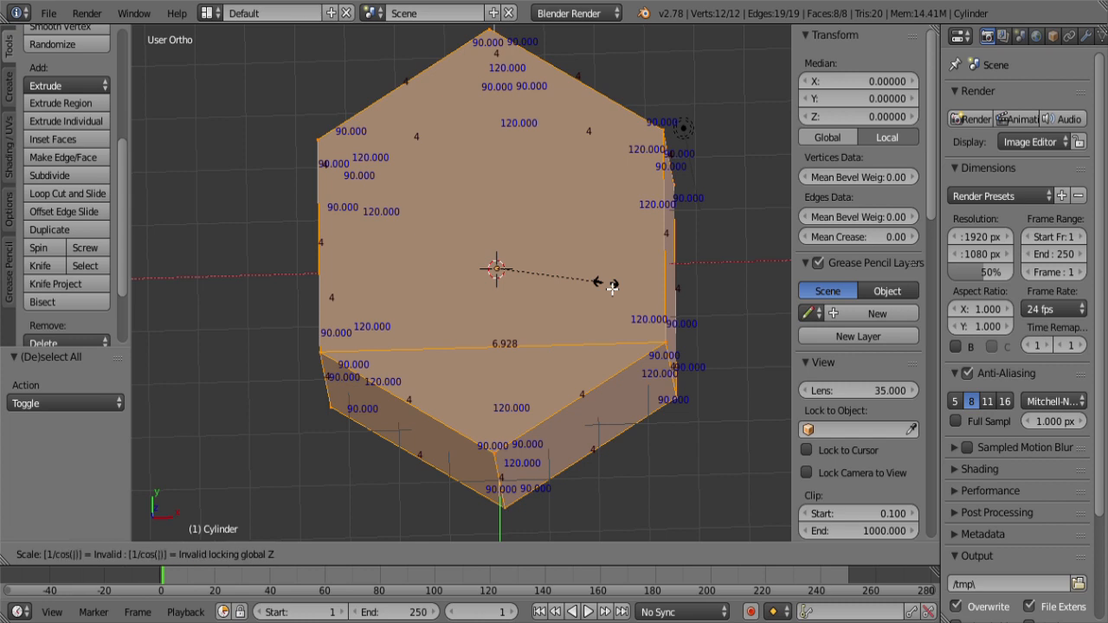
text(30)
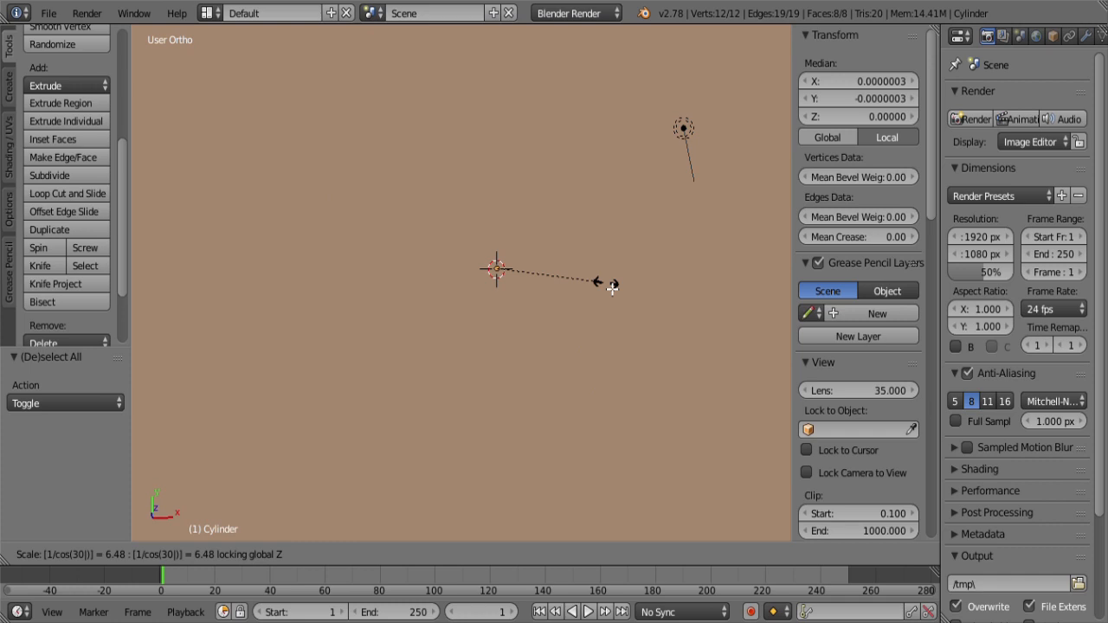
Step: Correct the prism's scale factor to 1/cos(radians(30)), apply it in X and Y, and undo the resize
key(BackSpace)
key(BackSpace)
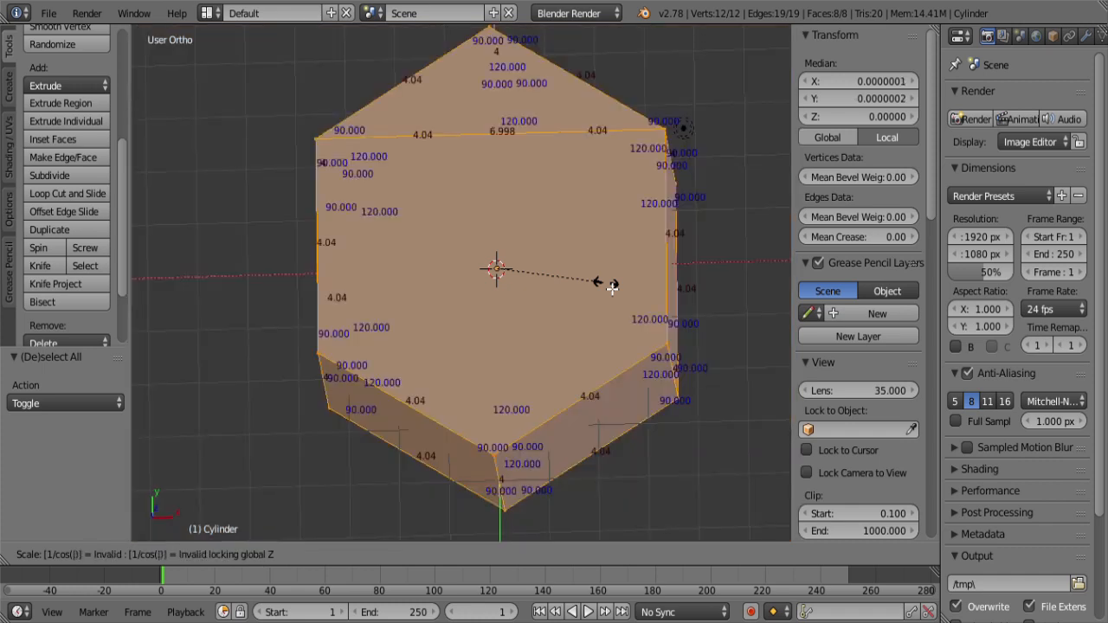
text(radians()
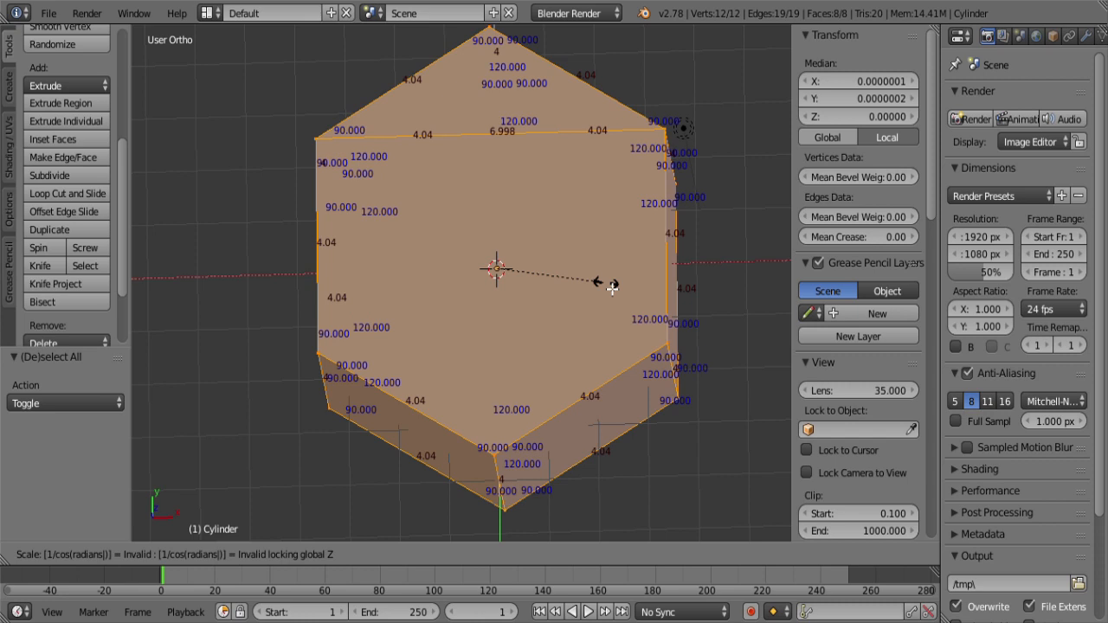
text())
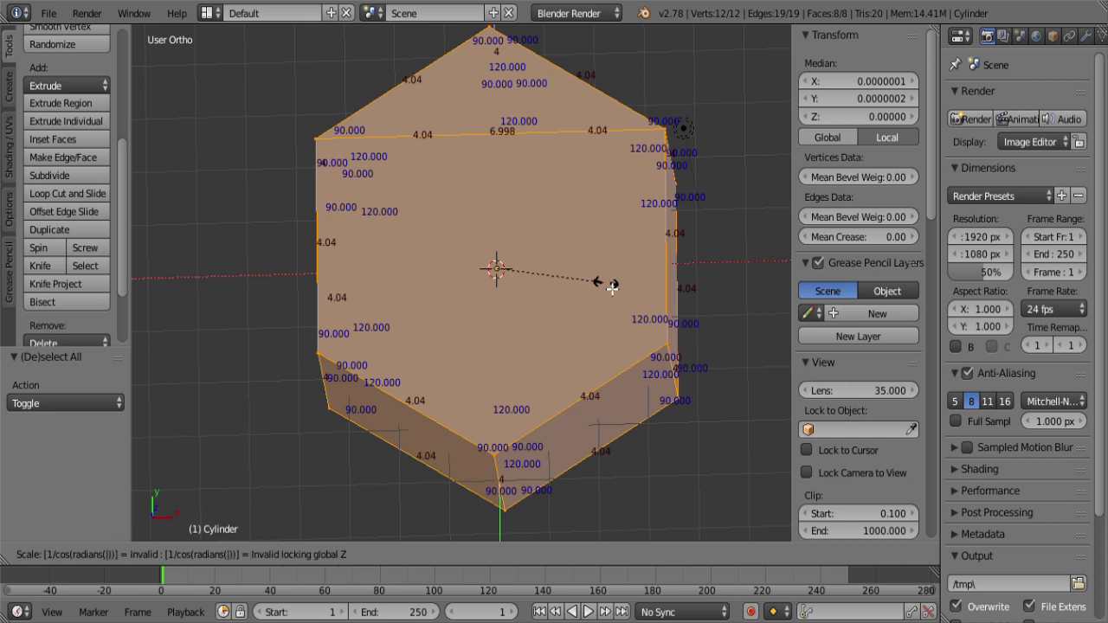
text(30)
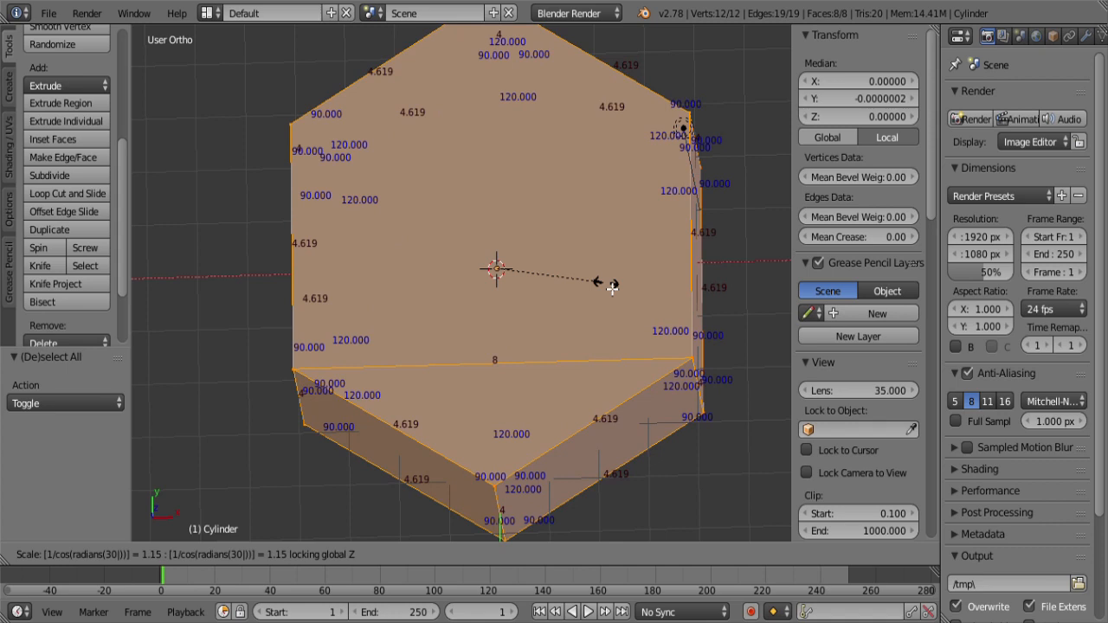
key(Return)
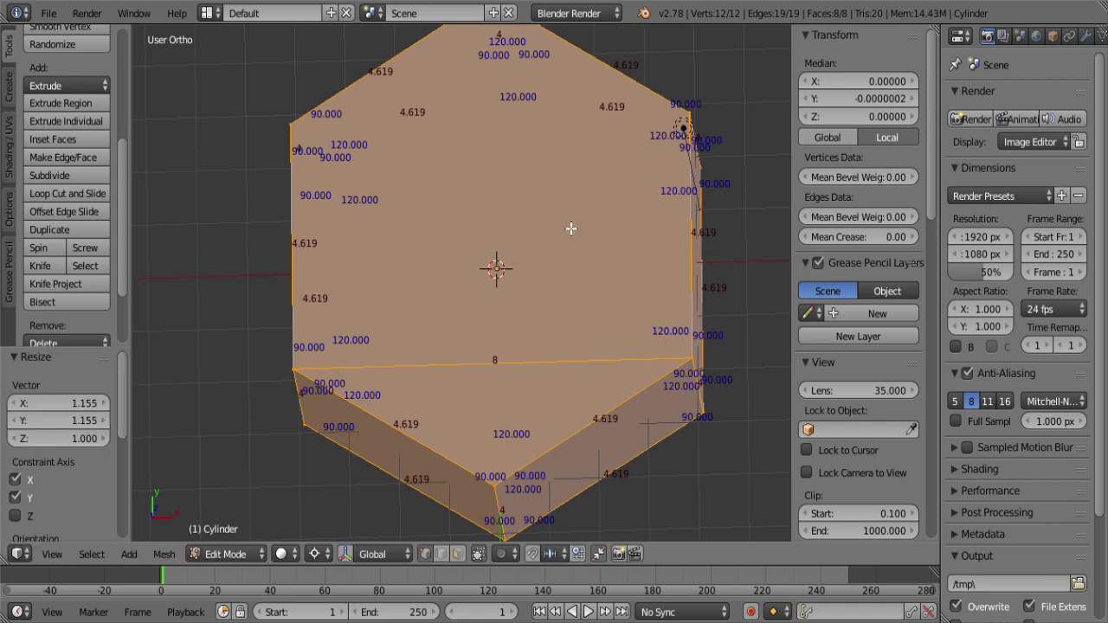
key(ctrl+z)
Step: In Object Mode, set the prism's X and Y scale together to 1/cos(radians(30))
scroll(568, 219, down, 5)
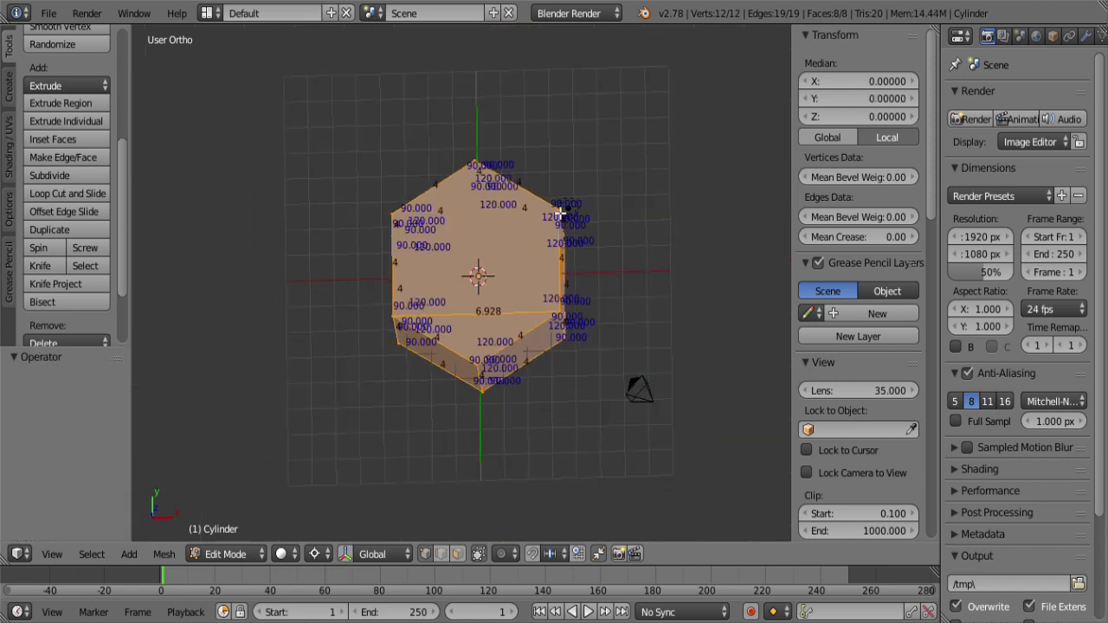
key(Tab)
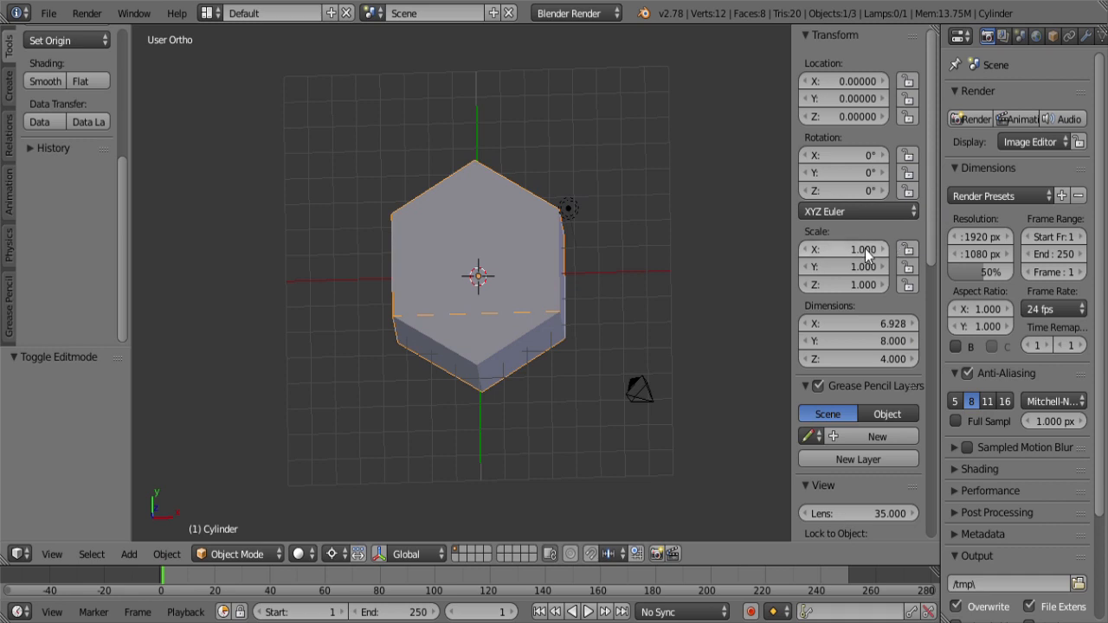
drag(868, 253, 870, 260)
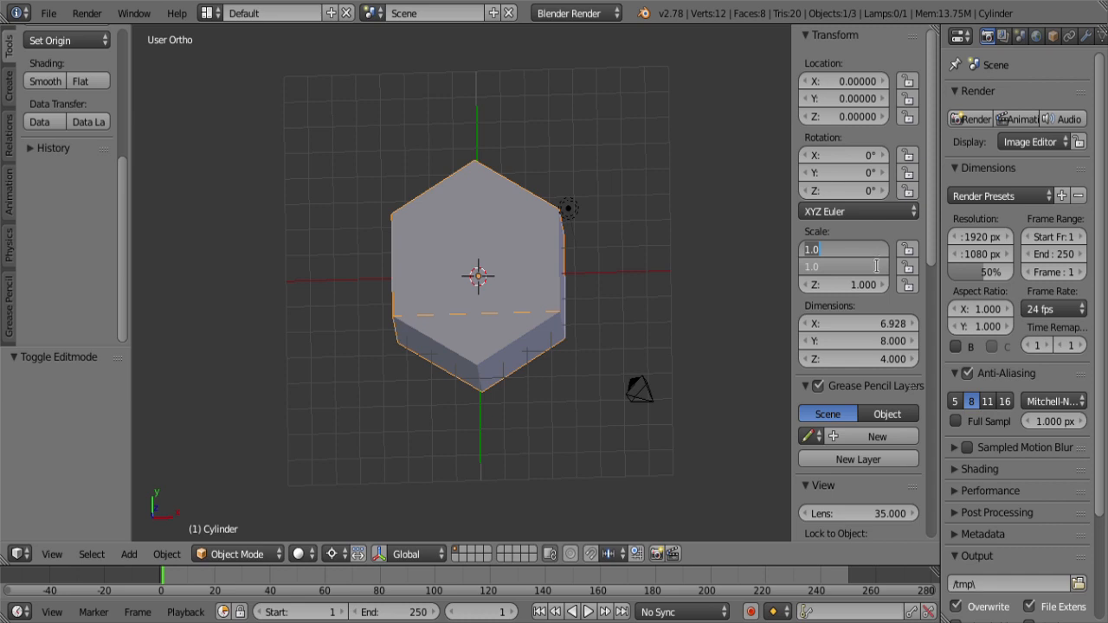
key(BackSpace)
text(1/cos(radians(30)
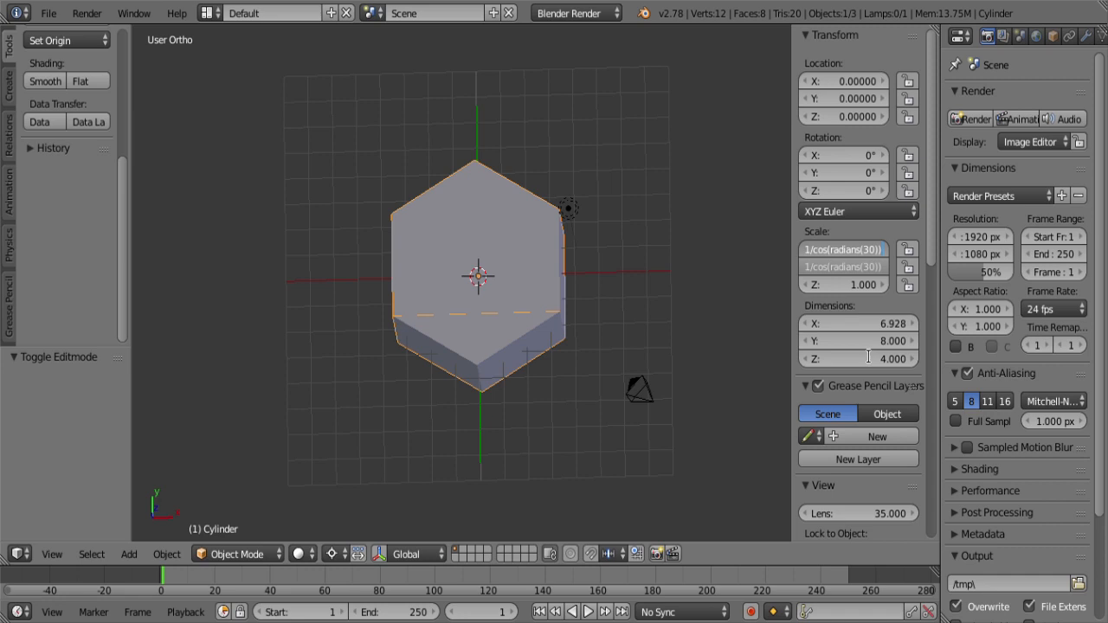
key(Return)
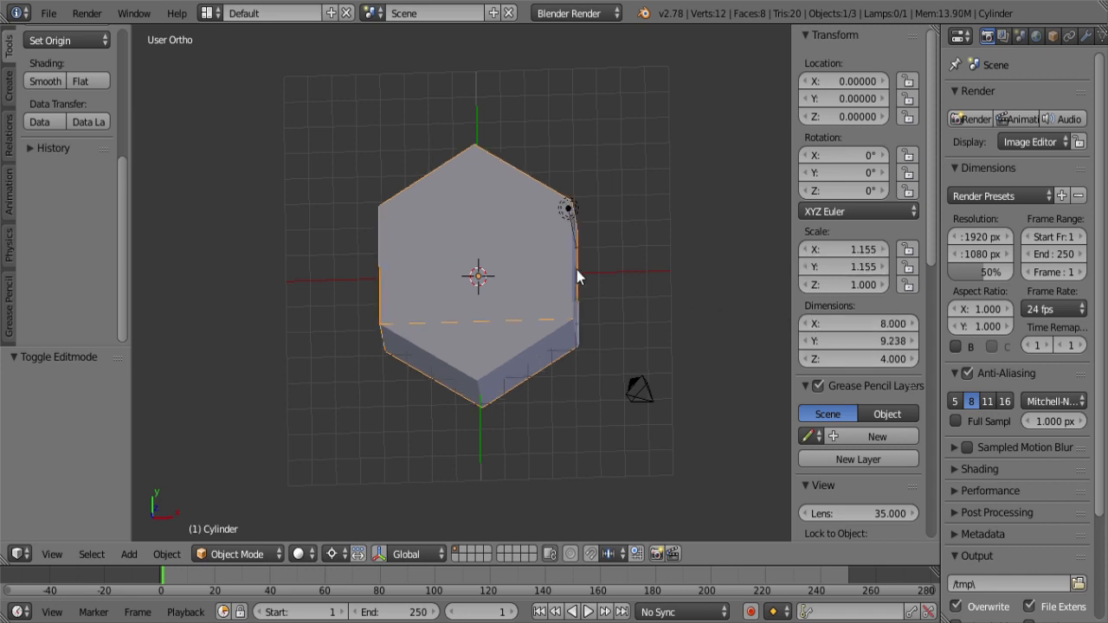
Step: Apply the prism's scale to its mesh data and check its edge lengths in Edit Mode
key(ctrl+a)
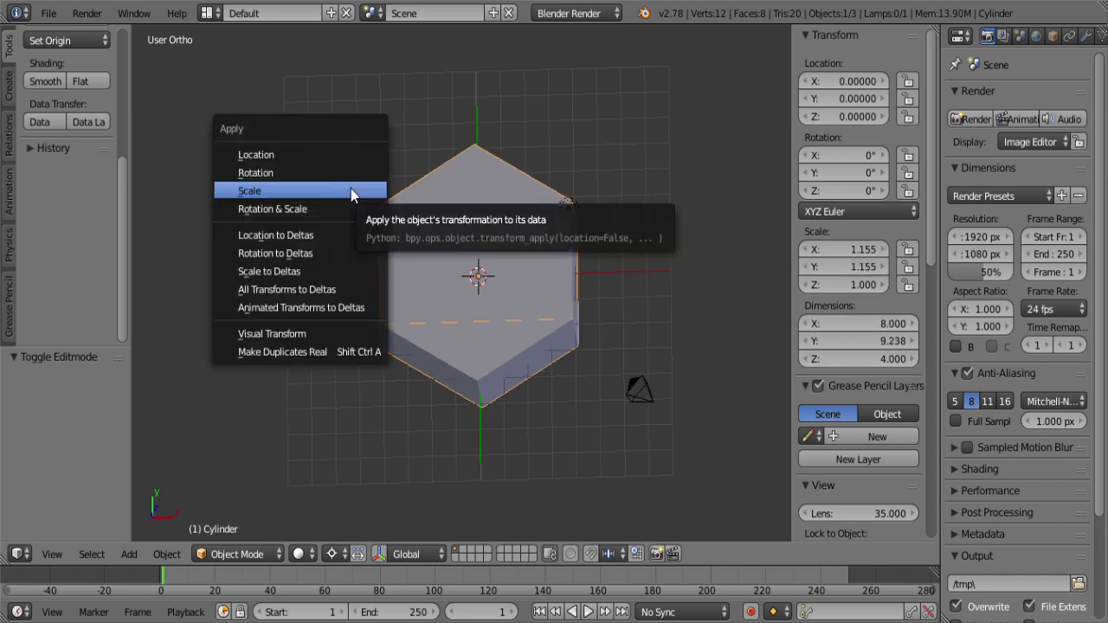
click(350, 189)
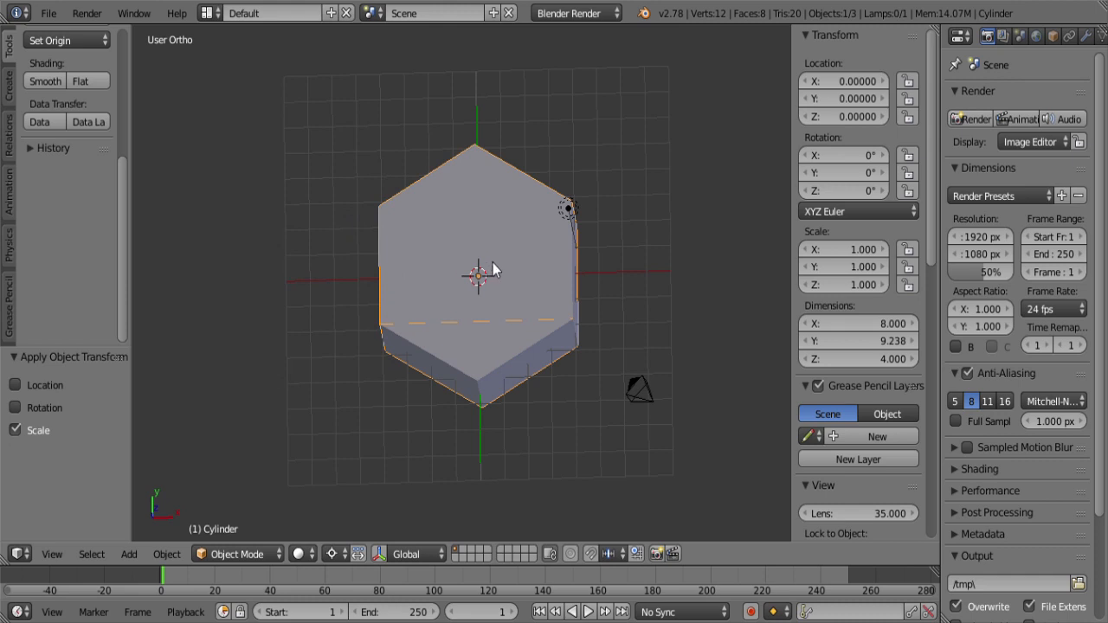
key(Tab)
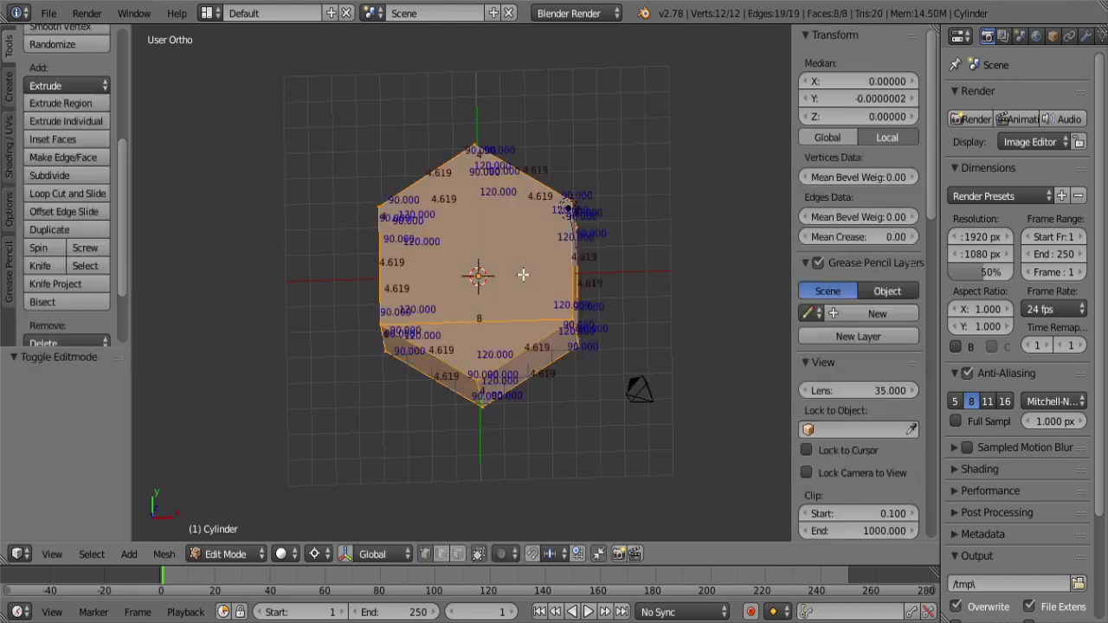
scroll(539, 323, up, 4)
scroll(515, 364, down, 4)
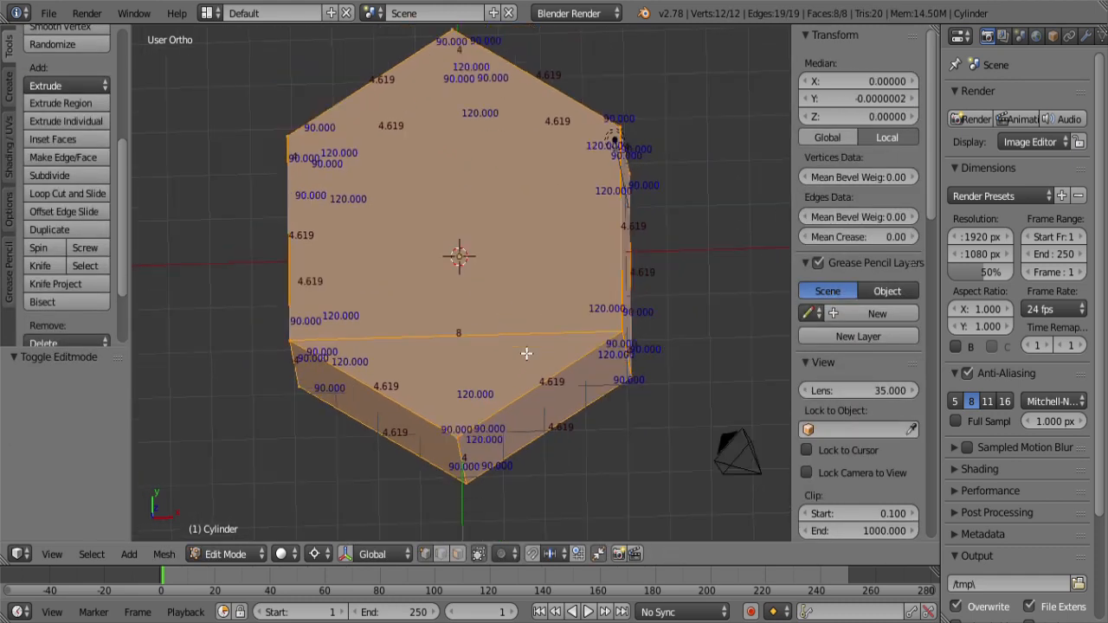
key(Tab)
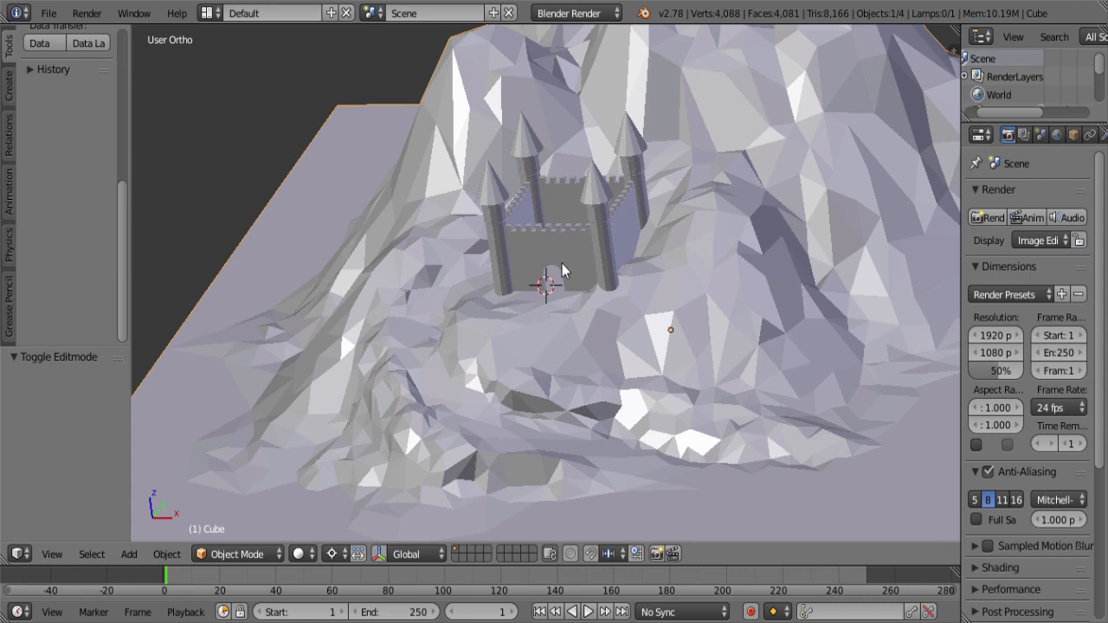
Step: Try to triangulate the castle's front wall face in Edit Mode
key(Tab)
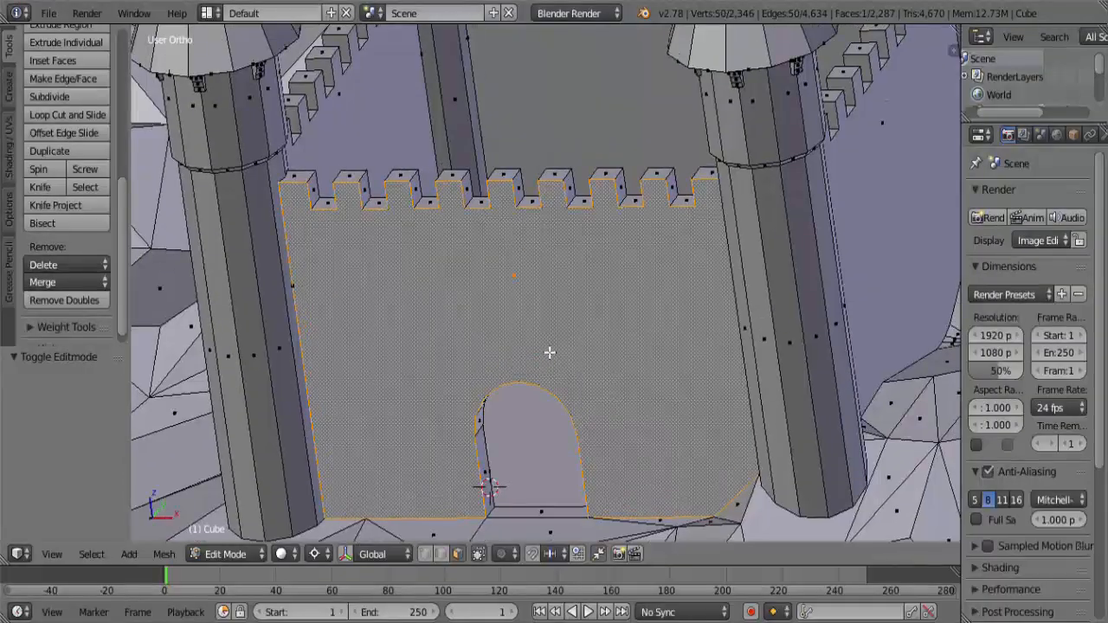
shift+middle_drag(548, 352, 554, 317)
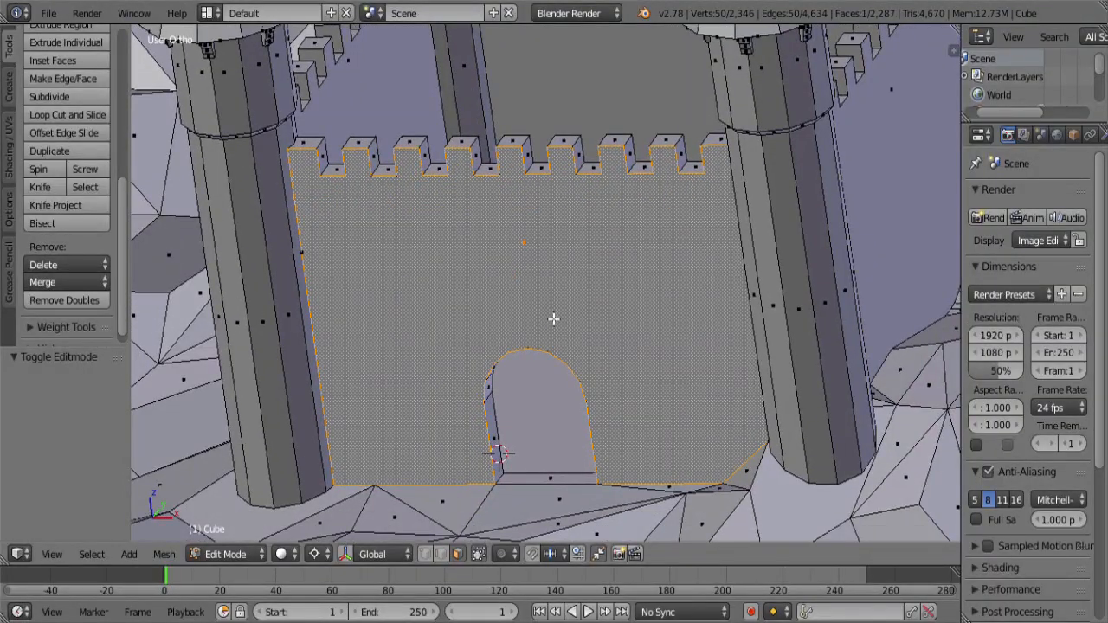
key(ctrl+t)
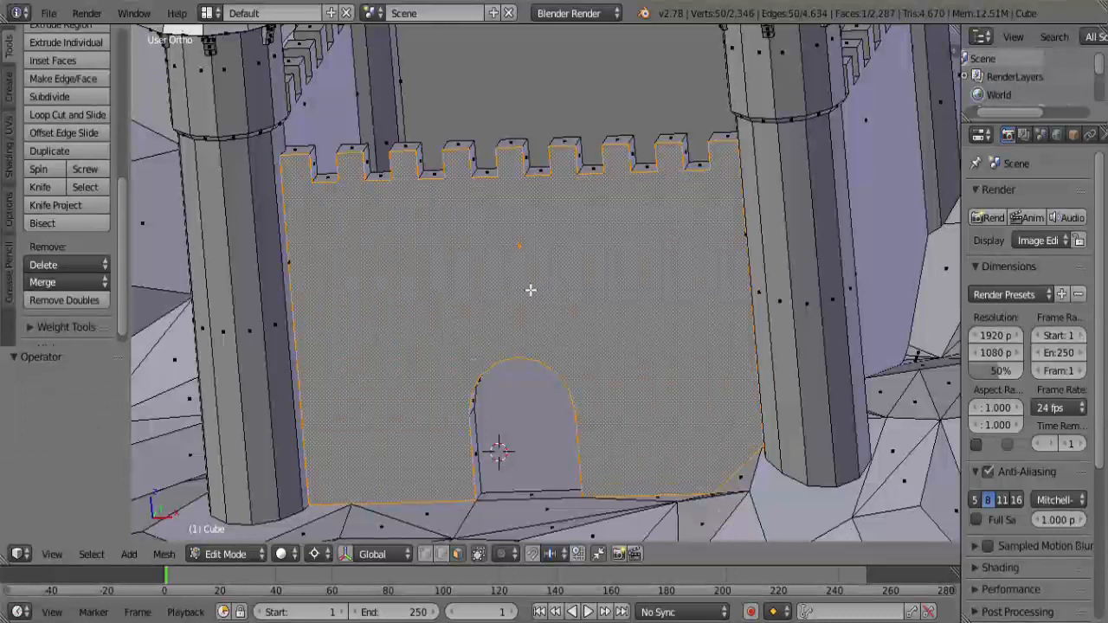
scroll(531, 290, down, 4)
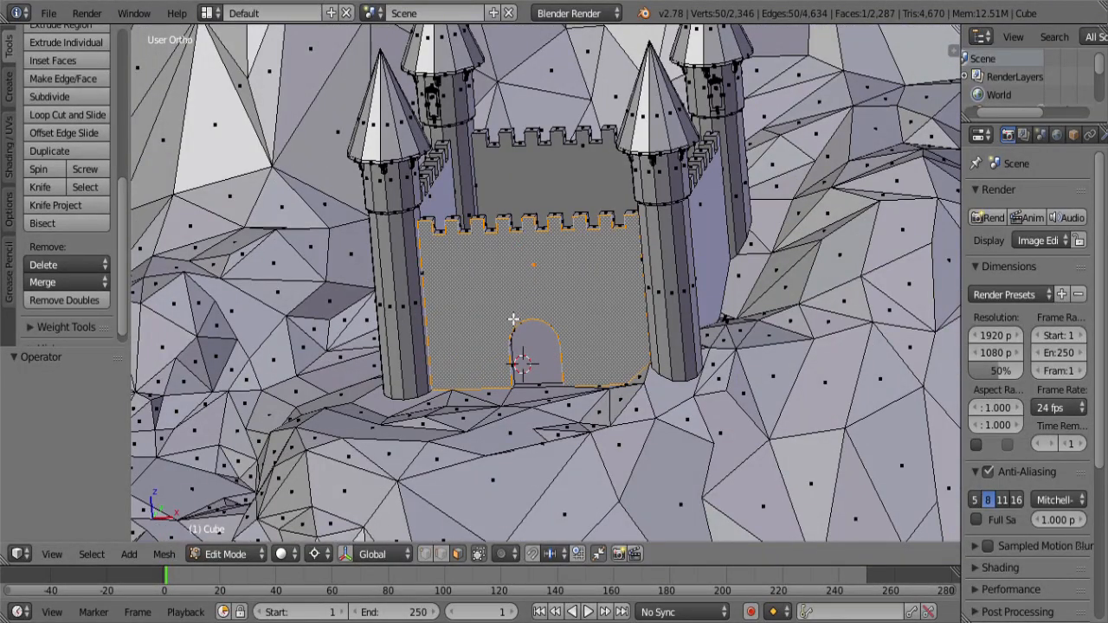
Step: Delete all vertices of the castle and mountain mesh and add a plane with radius 1 at the 3D cursor
scroll(515, 316, down, 4)
key(a)
key(a)
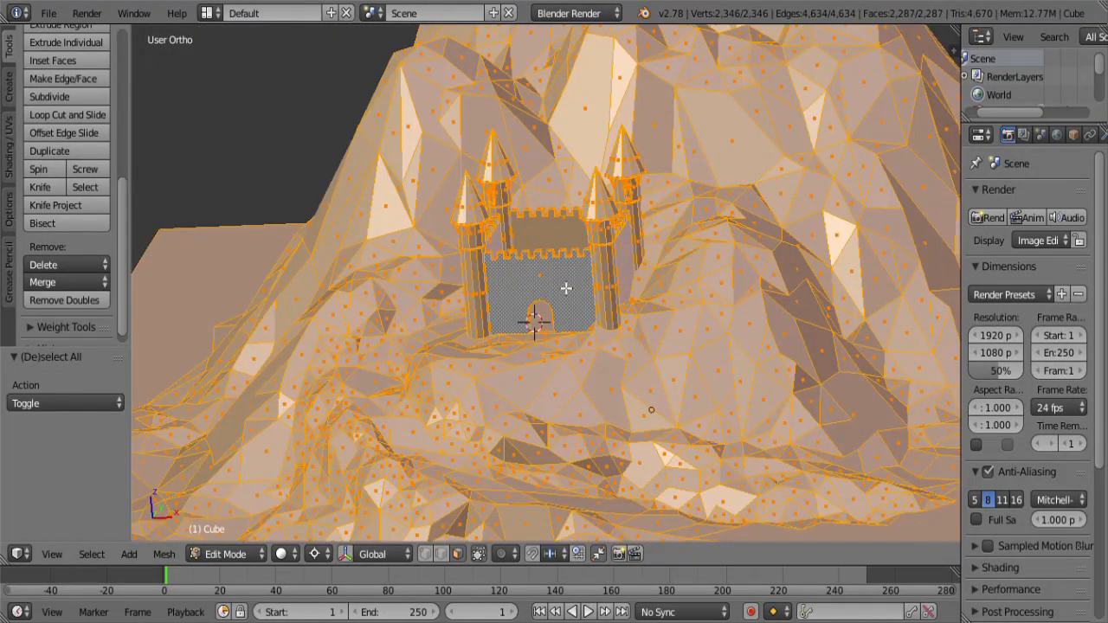
key(x)
click(560, 282)
key(shift+a)
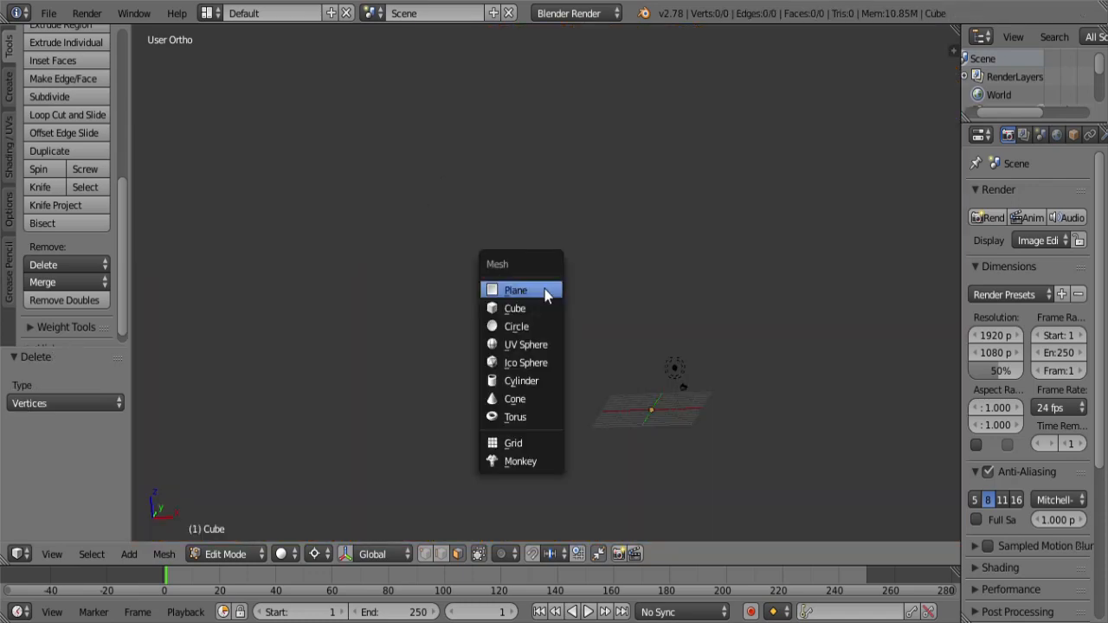
click(543, 292)
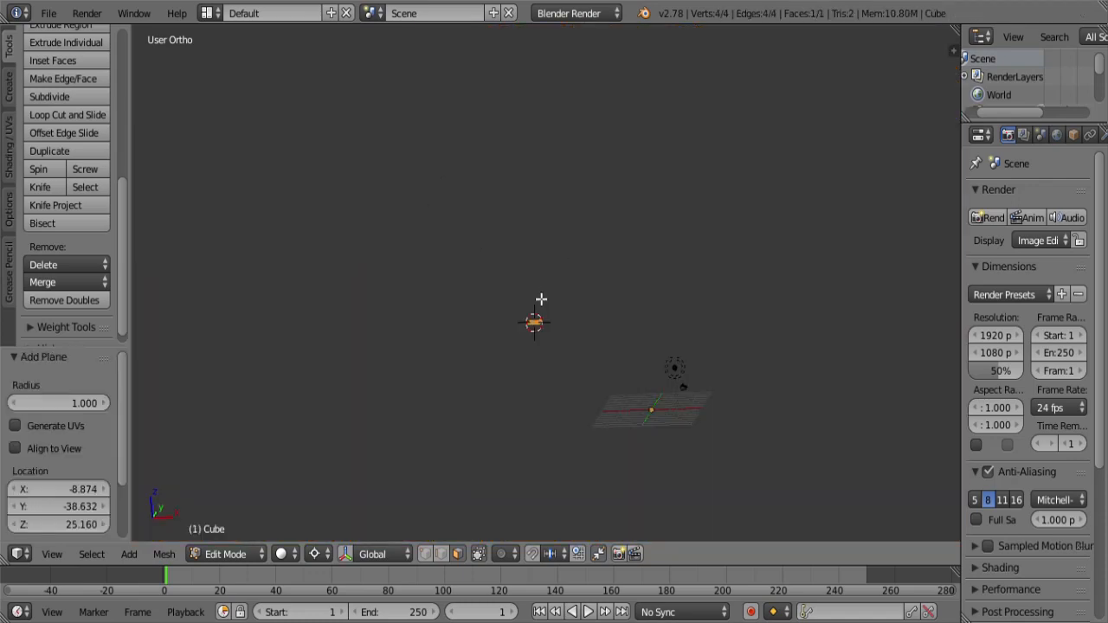
Step: Select one far corner vertex of the plane and raise it about 1.6 units along the Z axis
key(KP_Decimal)
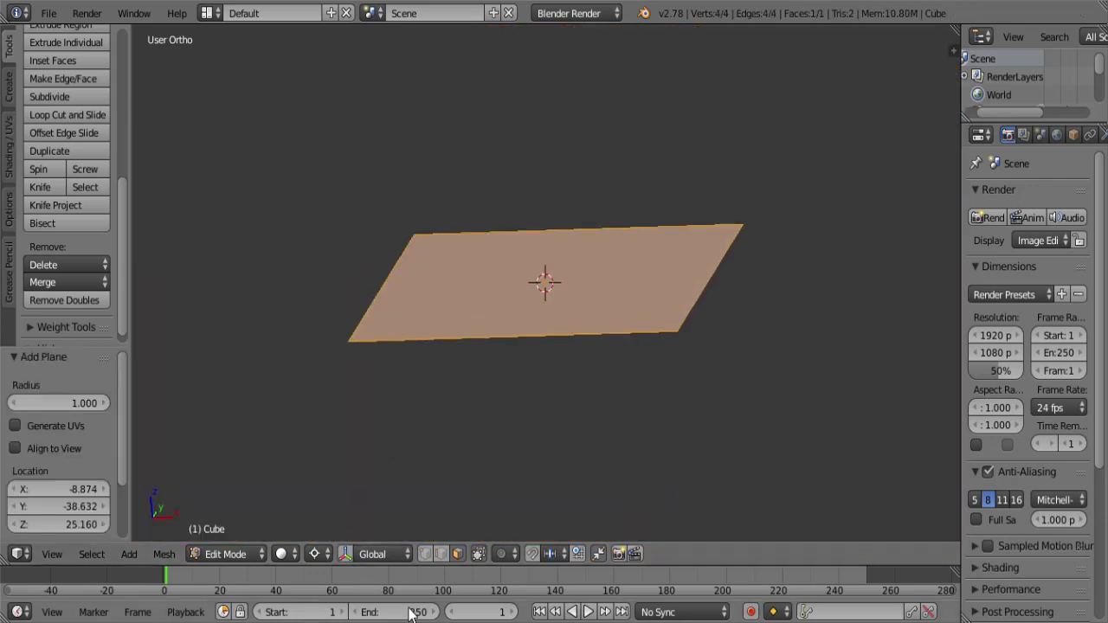
right_click(757, 230)
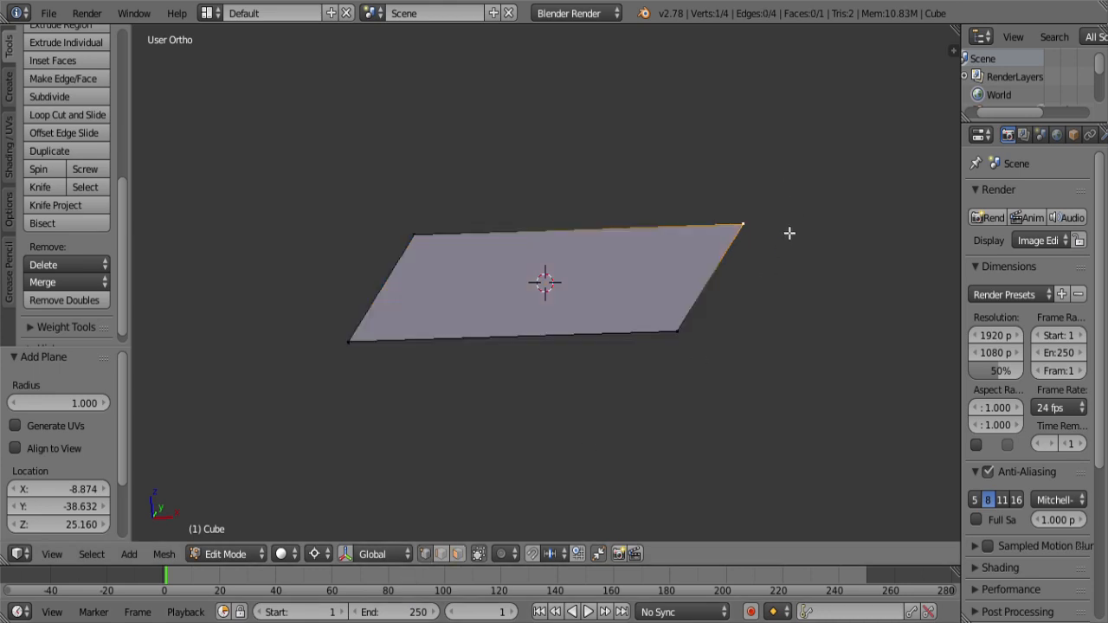
key(KP_1)
scroll(786, 259, down, 4)
key(g)
key(z)
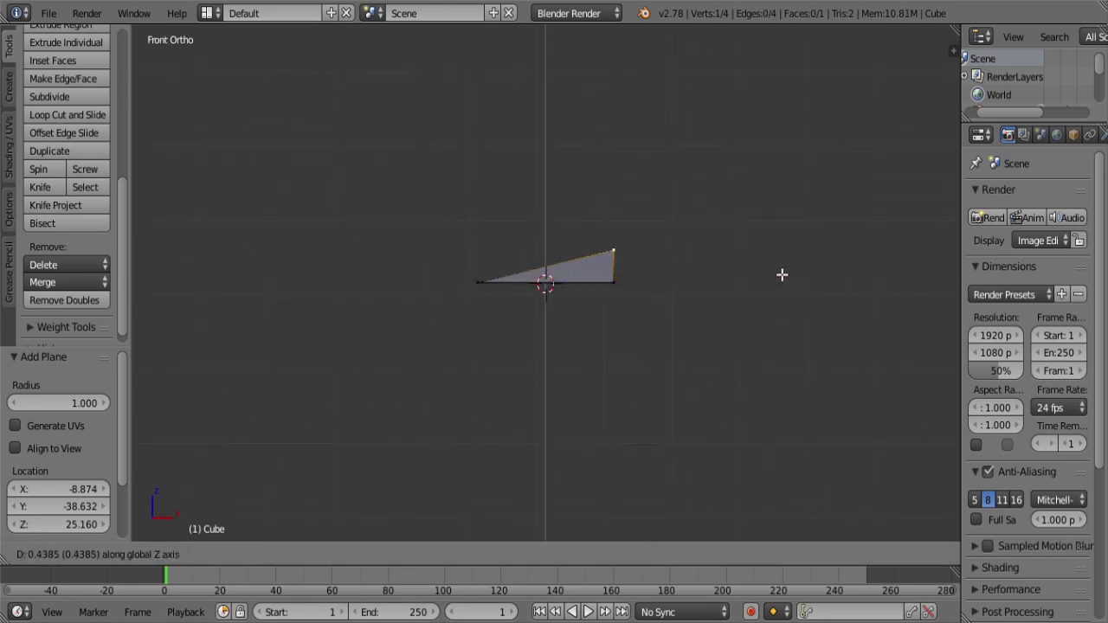
click(767, 194)
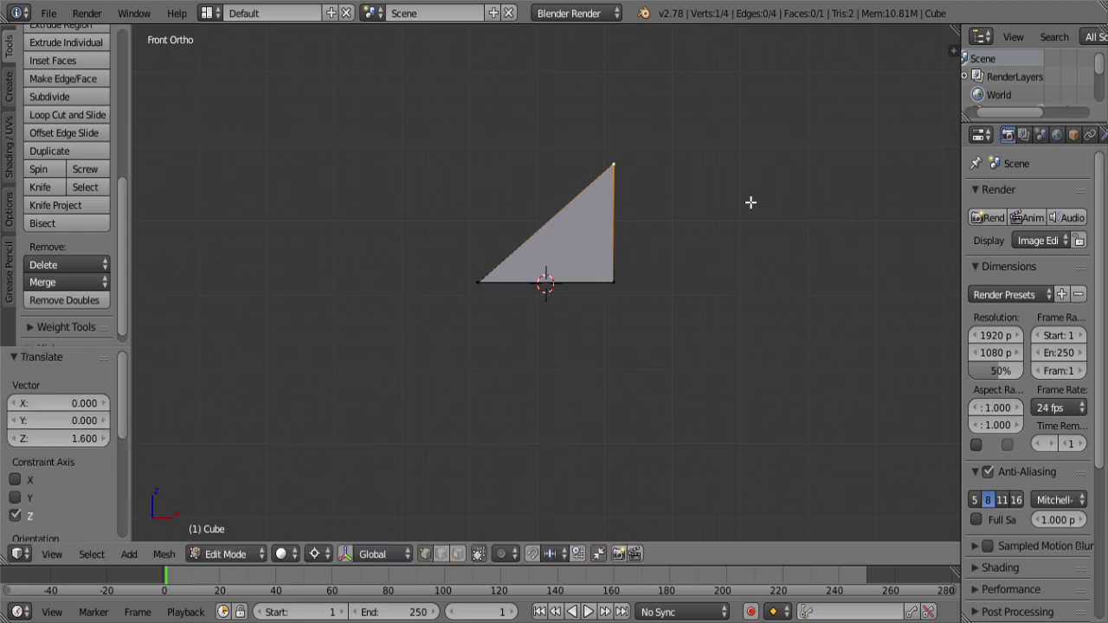
Step: Select all vertices of the bent plane by growing the selection, and triangulate its face
middle_drag(494, 235, 613, 265)
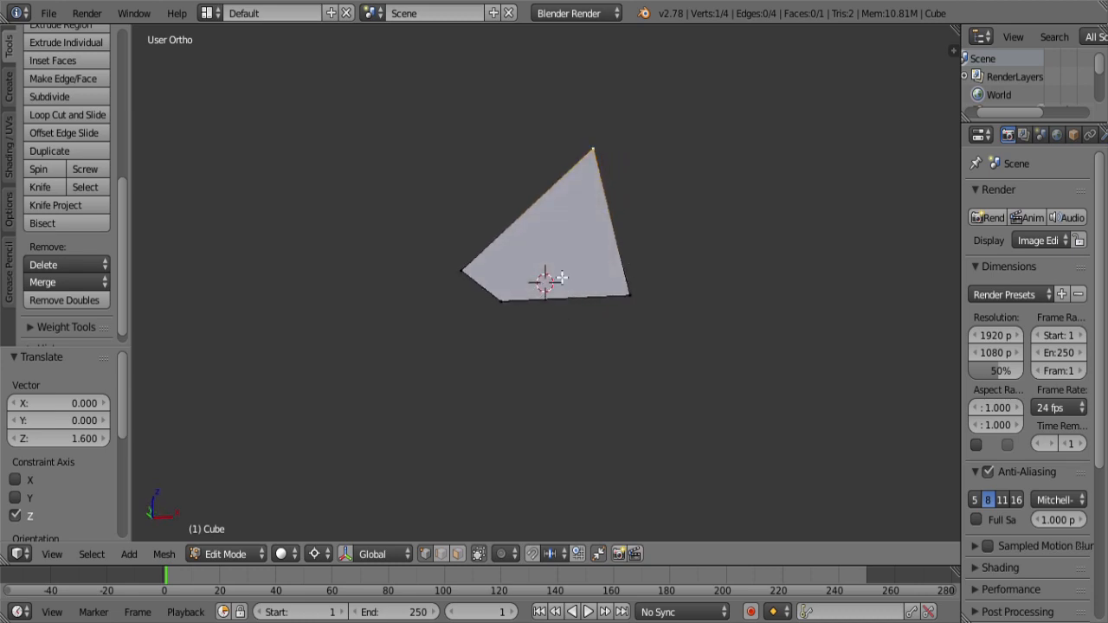
shift+middle_drag(550, 278, 551, 323)
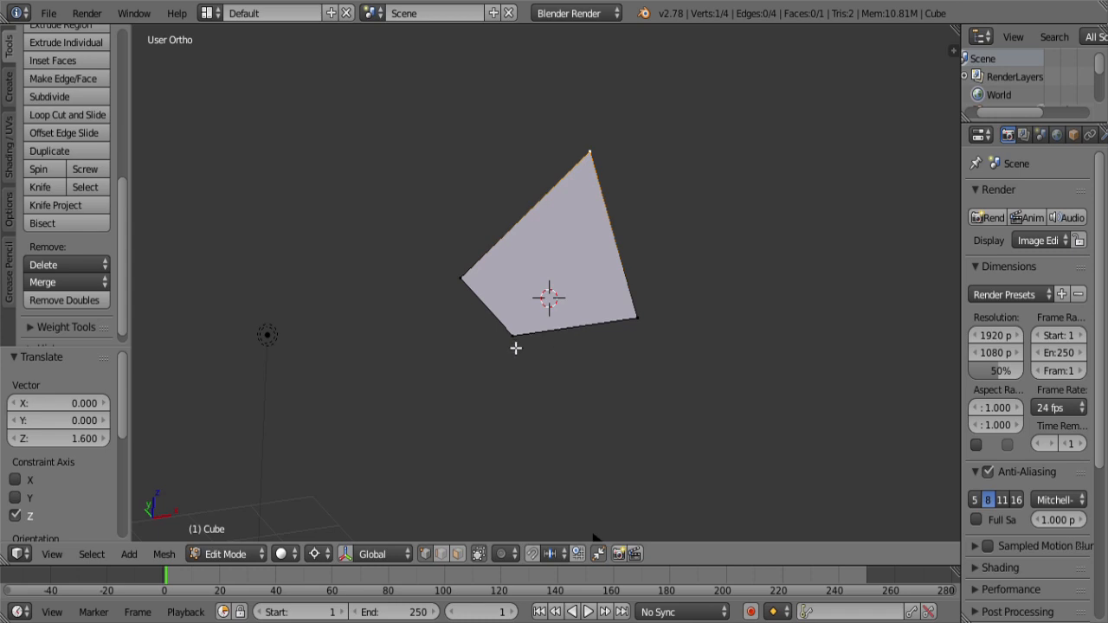
shift+right_click(517, 348)
key(ctrl+KP_Add)
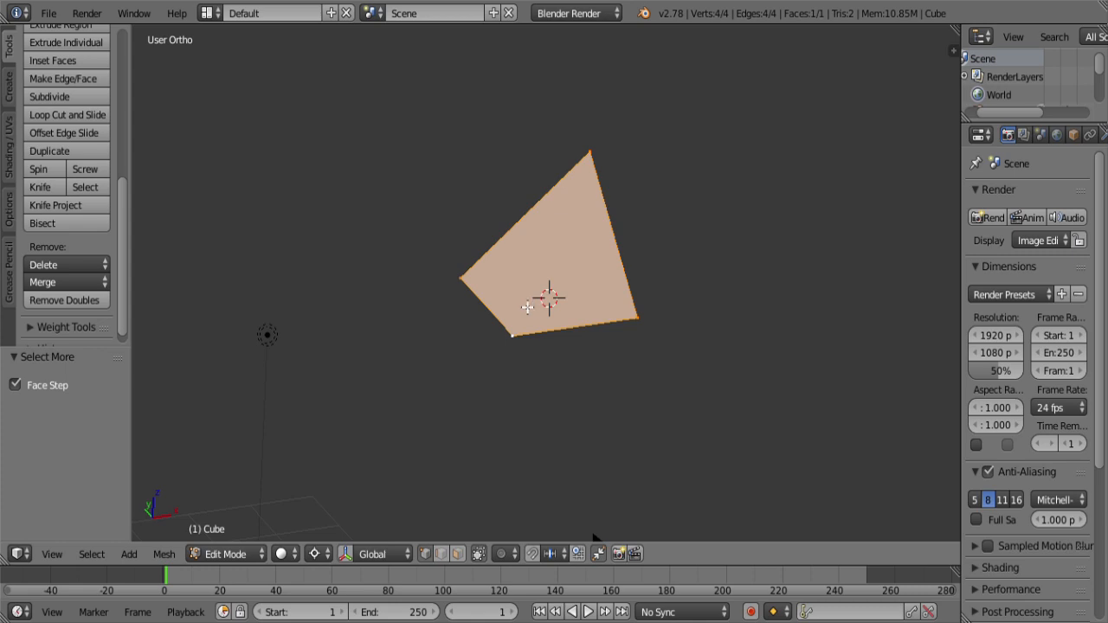
key(ctrl+t)
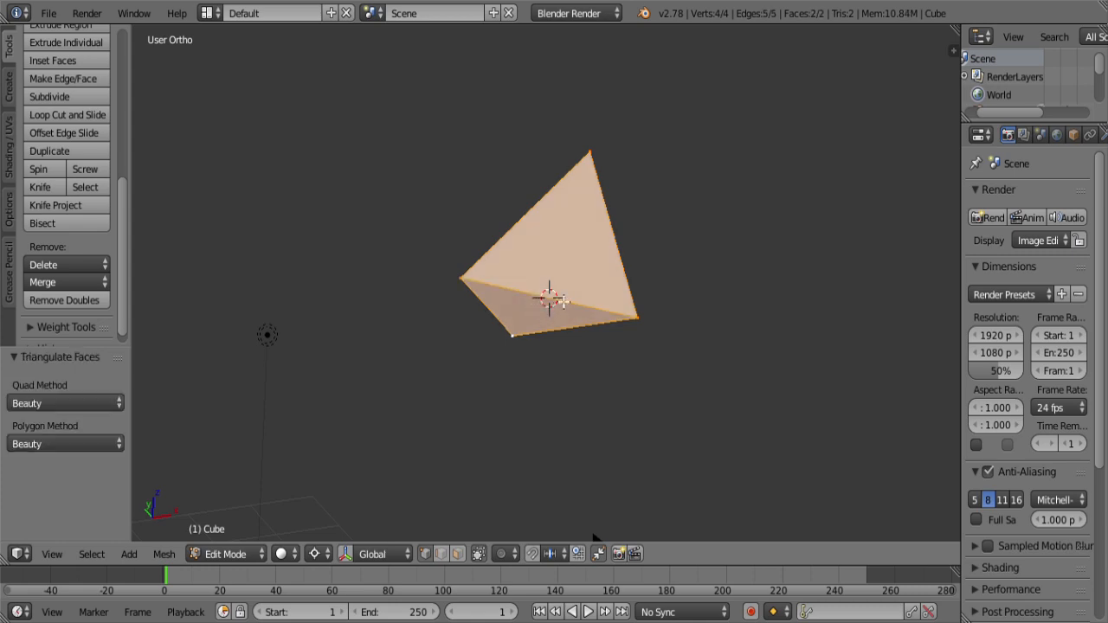
middle_drag(542, 314, 470, 326)
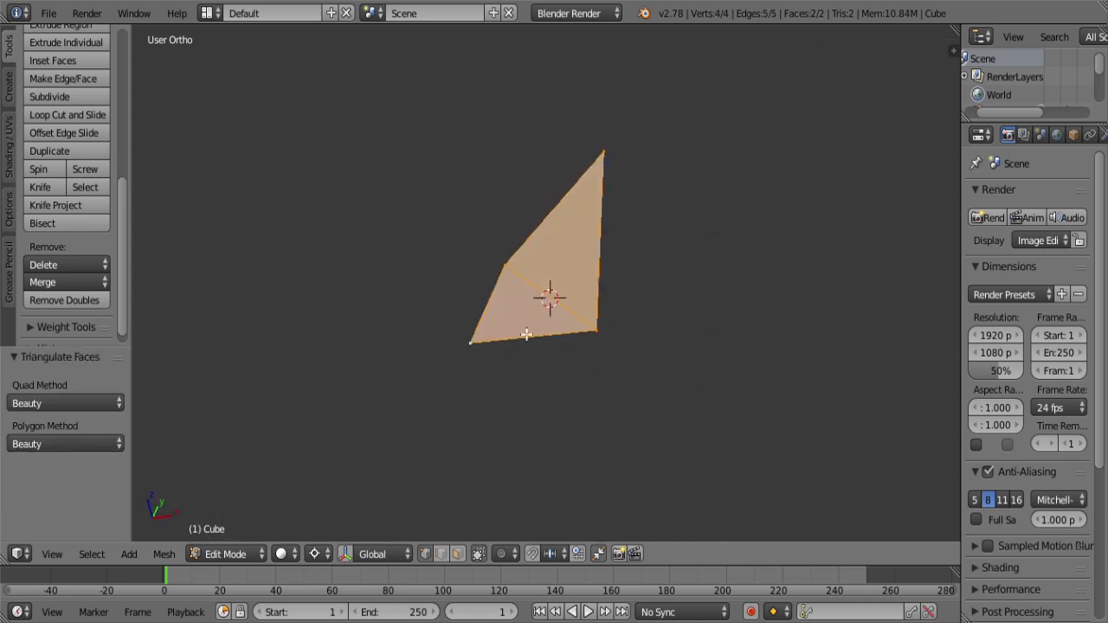
Step: In edge select mode, select the diagonal edge between the two triangles and rotate it clockwise
click(440, 555)
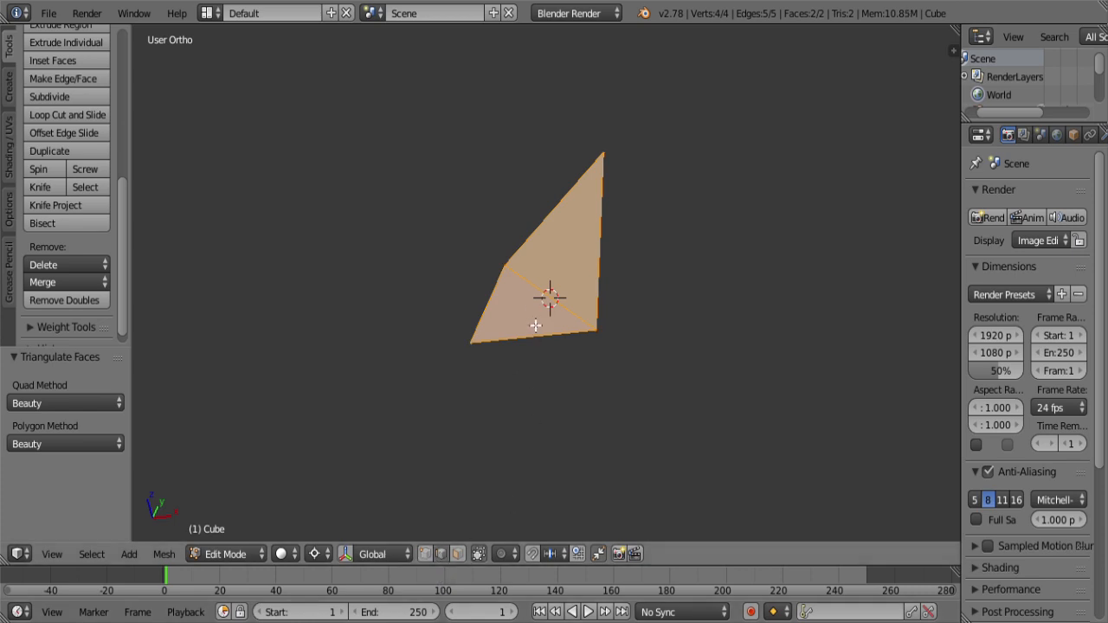
right_click(508, 310)
key(ctrl+e)
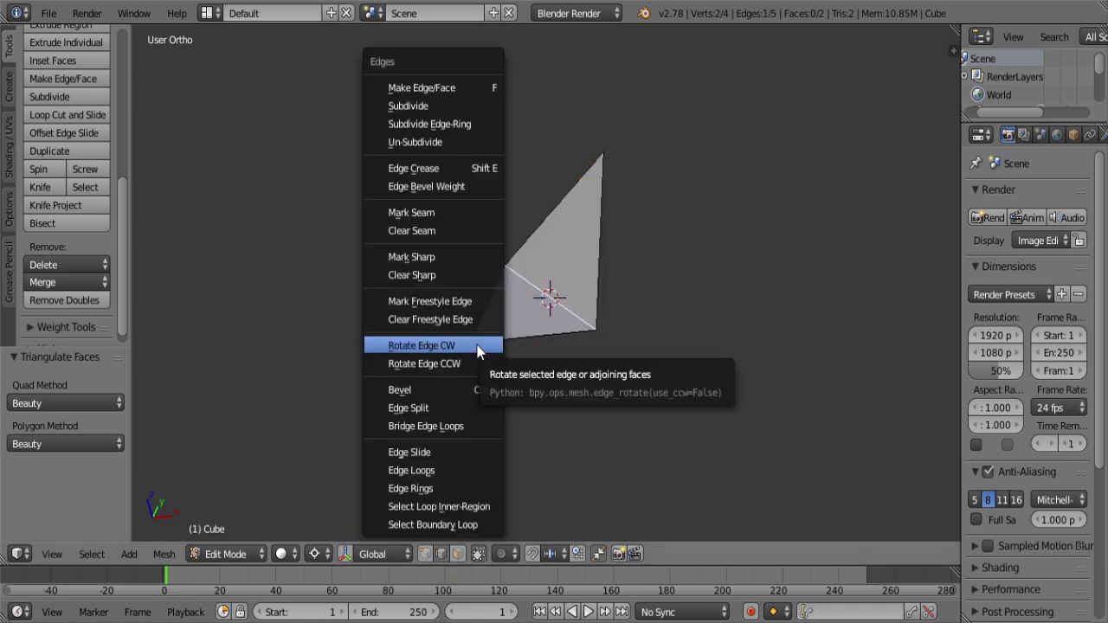
click(467, 346)
middle_drag(473, 351, 588, 395)
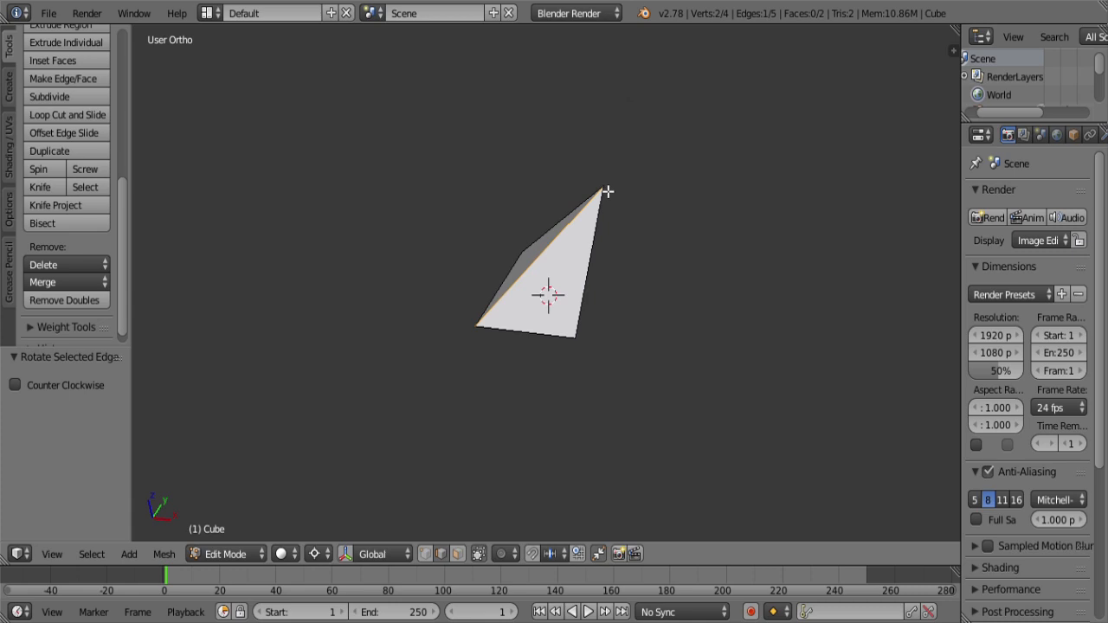
Step: Switch to vertex select mode and select the raised corner vertex of the triangulated plane
key(KP_1)
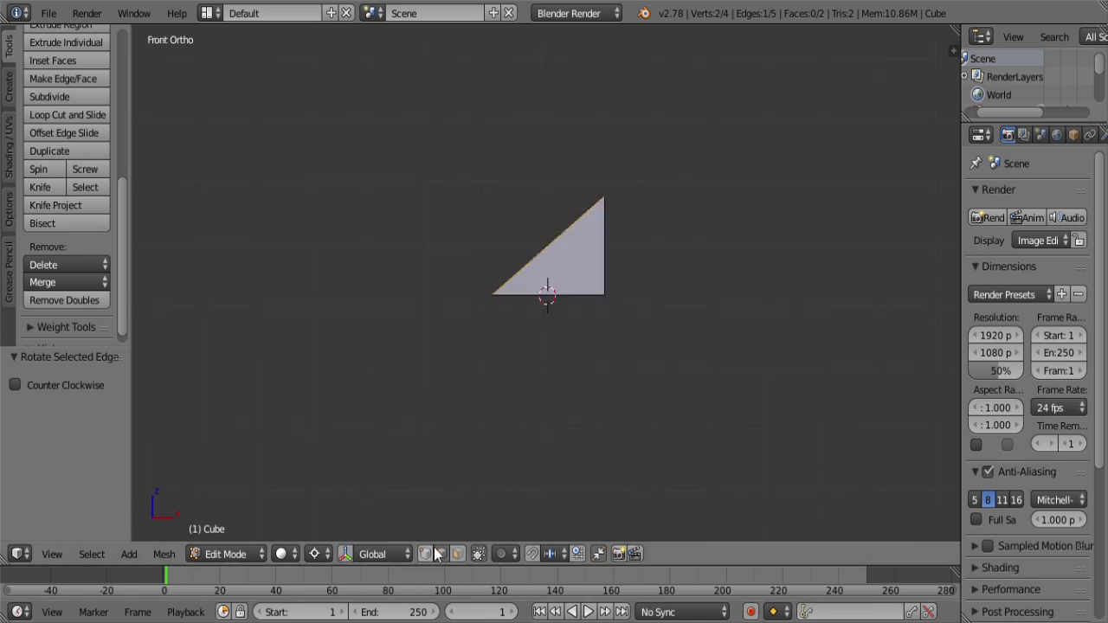
click(428, 553)
right_click(613, 212)
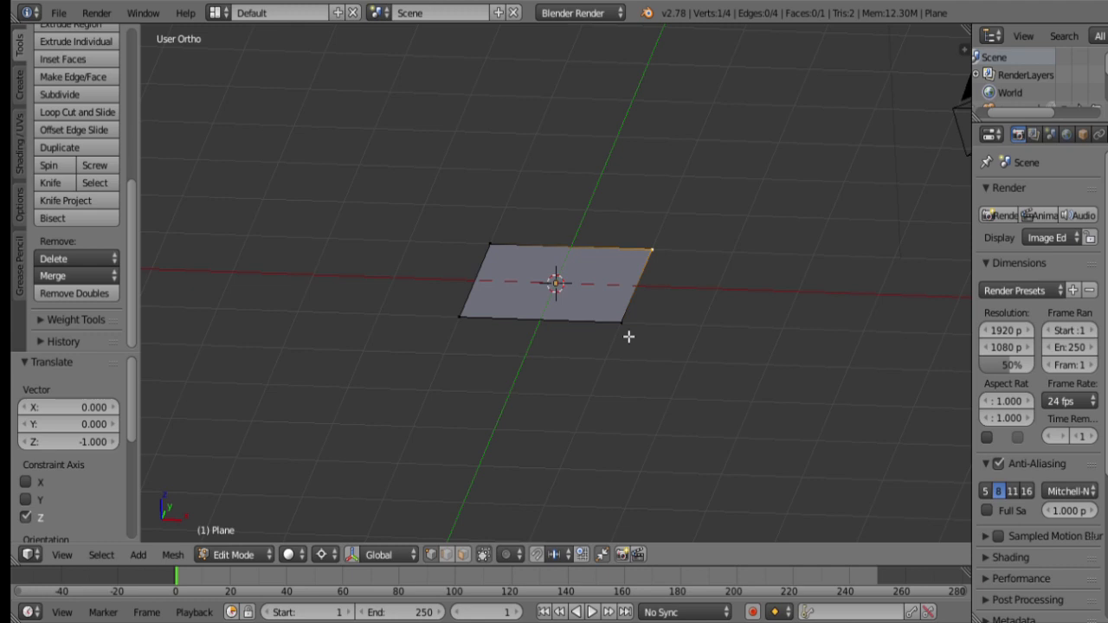
Step: Add the flat plane's other three corner vertices to the selection
scroll(629, 337, down, 3)
shift+right_click(595, 309)
shift+right_click(508, 305)
shift+right_click(522, 267)
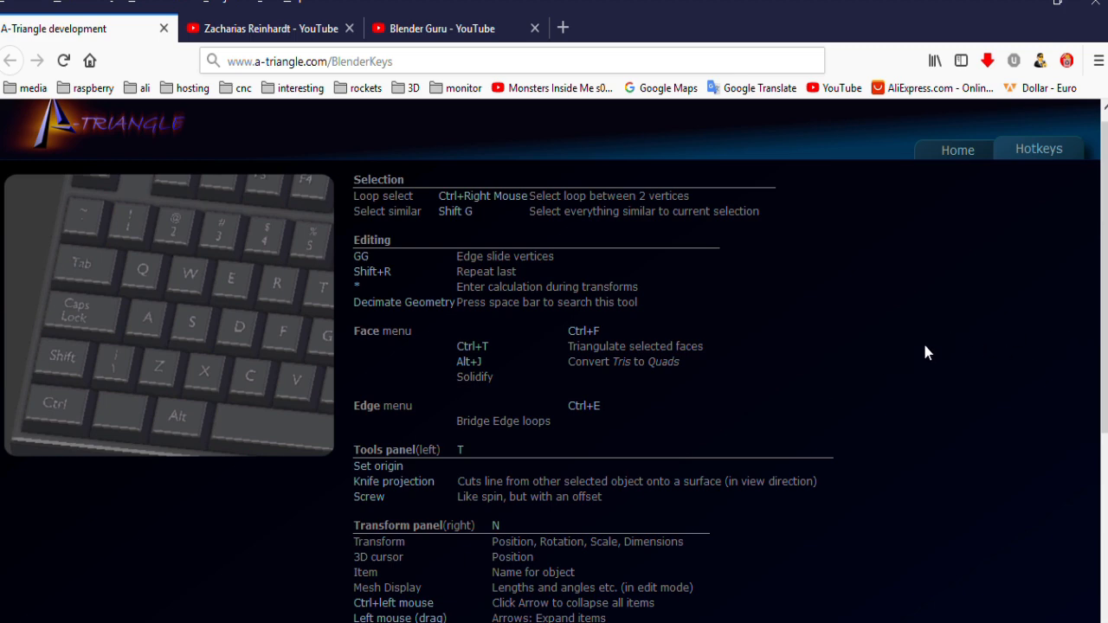
Step: Look through the hotkey overview on the A-Triangle BlenderKeys page, including the face, edge, panel, curve and modifier entries
scroll(924, 353, down, 4)
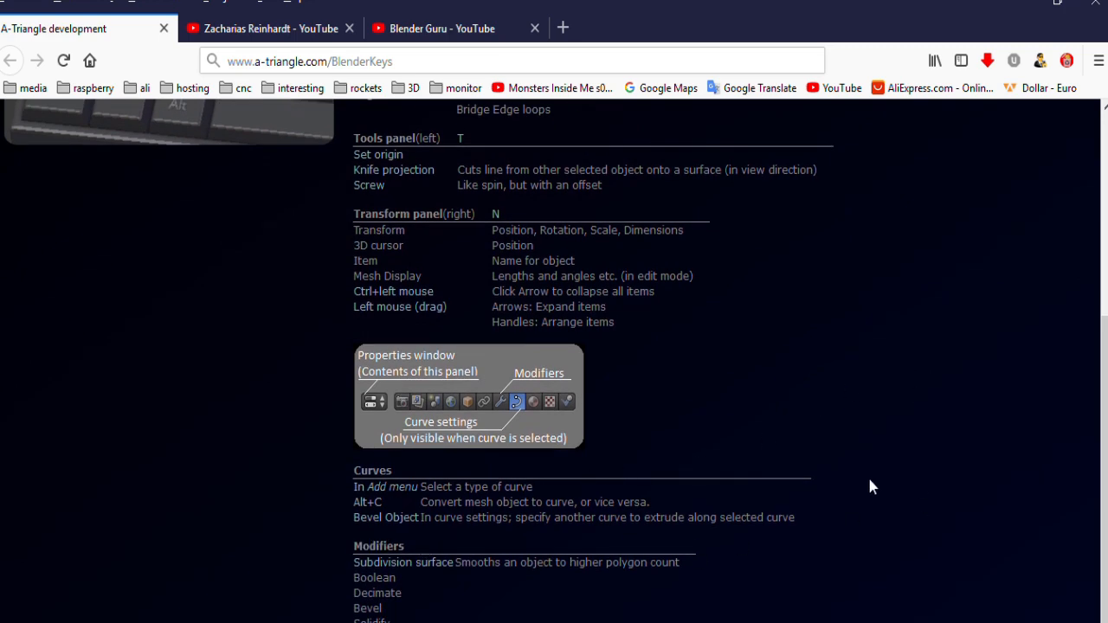
scroll(816, 491, up, 1)
scroll(818, 487, up, 2)
scroll(813, 503, down, 1)
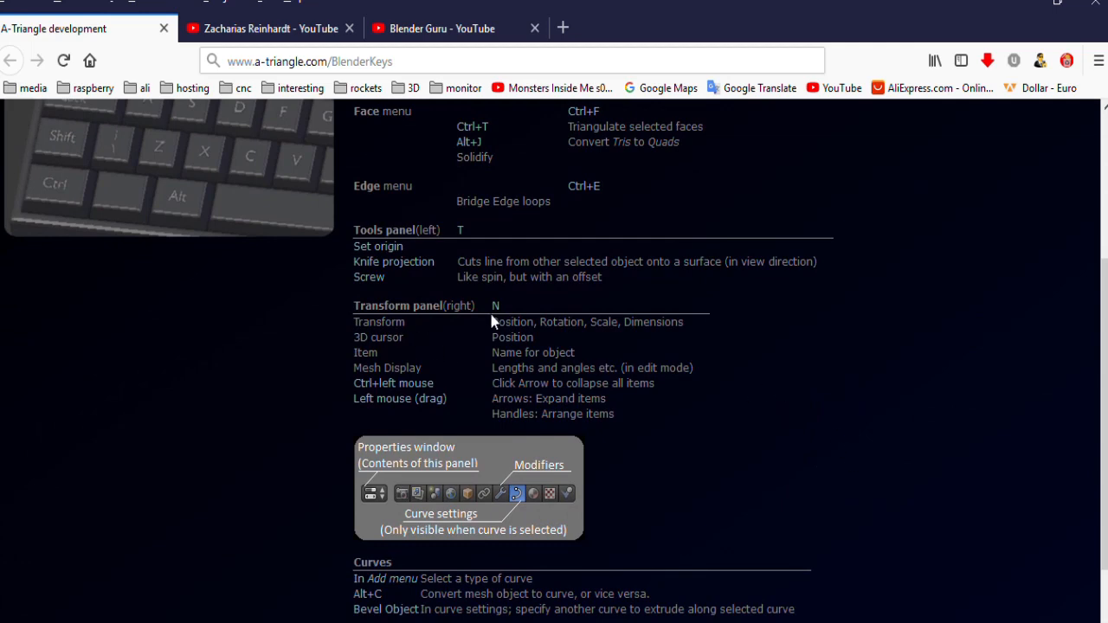
scroll(778, 346, up, 3)
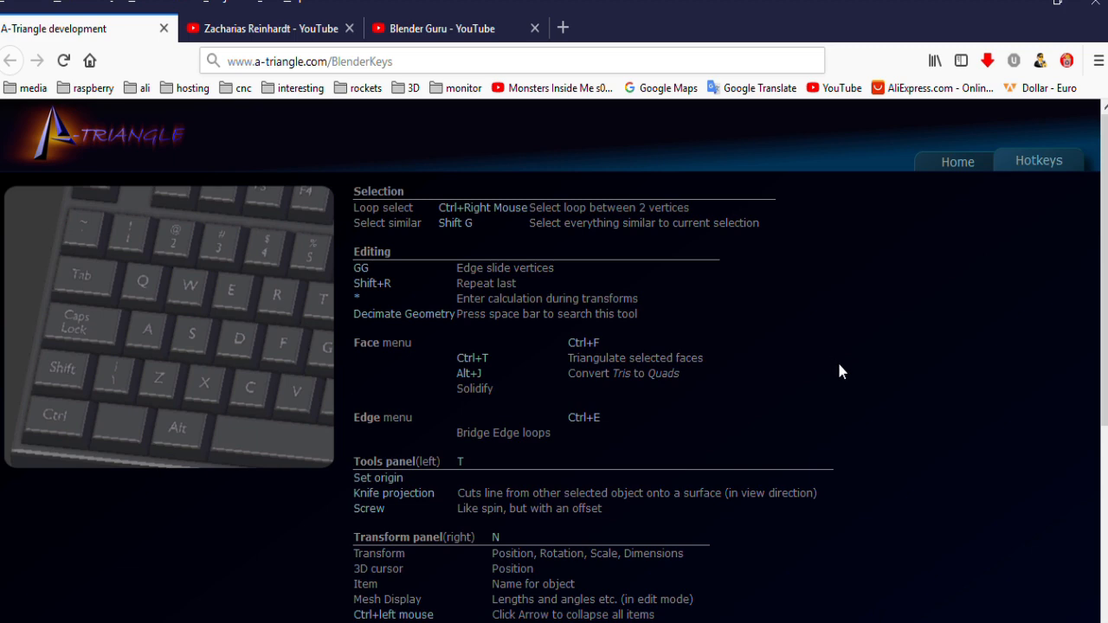
Step: Show the Blender Guru YouTube channel and look over its popular uploads and related channels
click(453, 31)
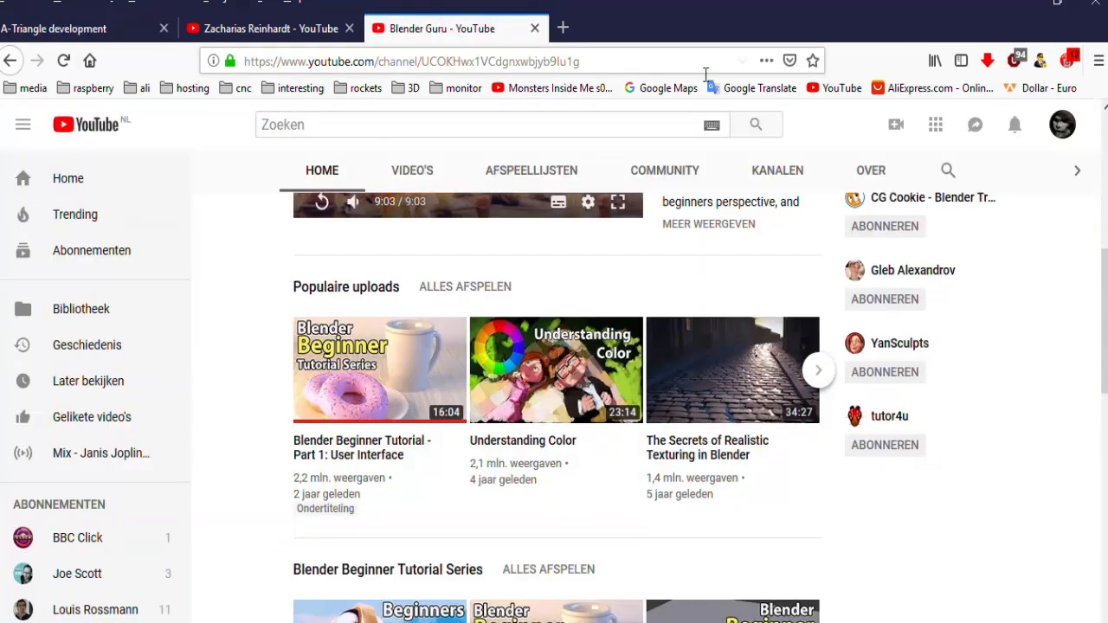
scroll(827, 351, up, 5)
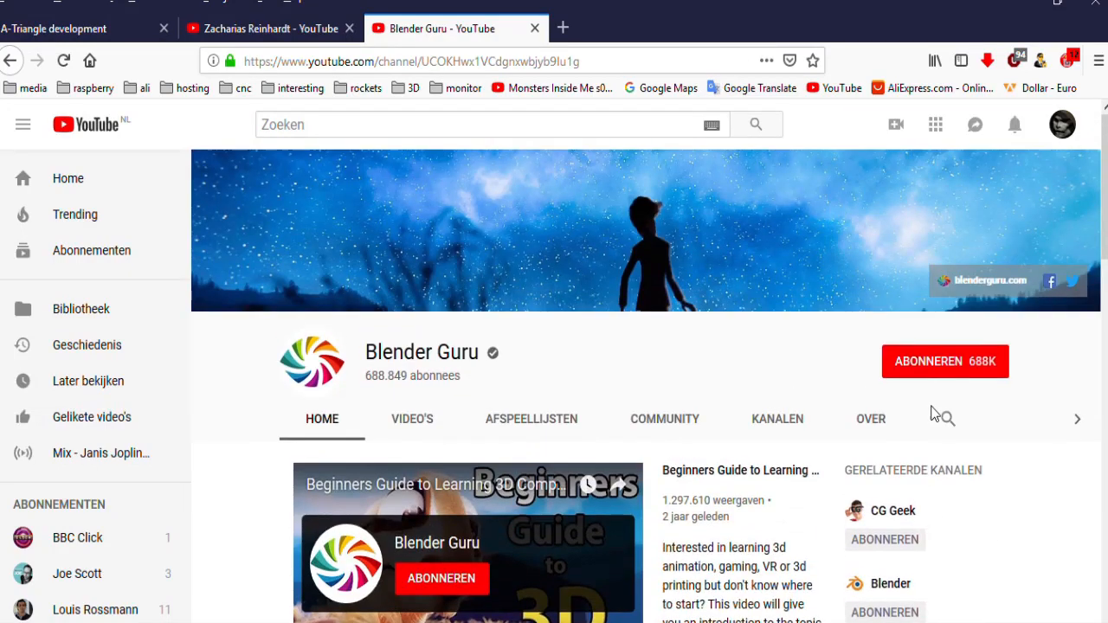
scroll(835, 385, down, 2)
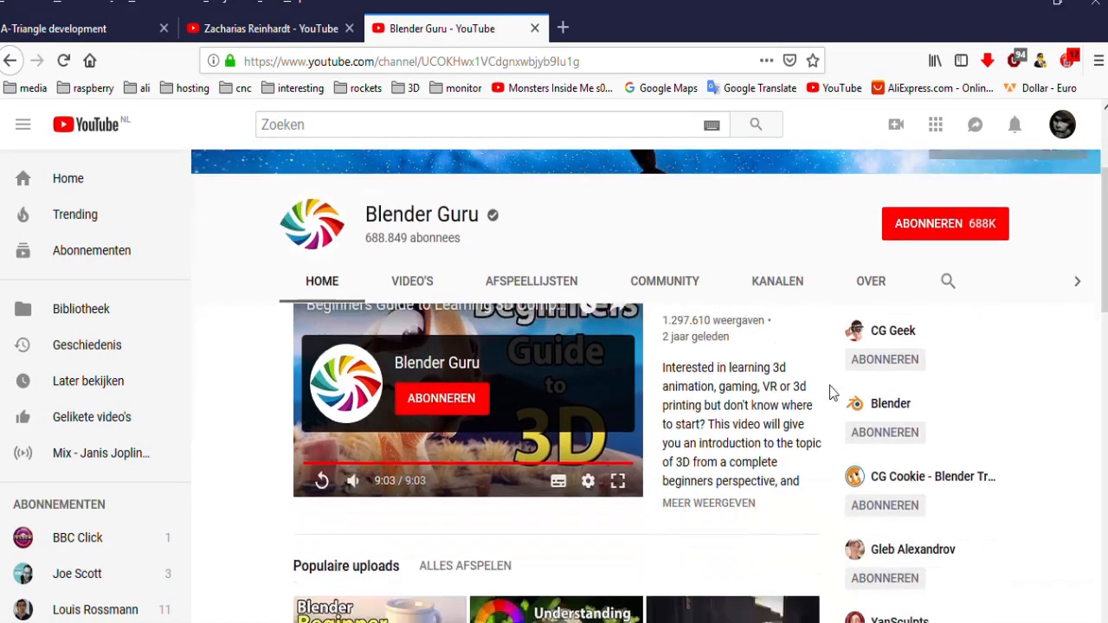
scroll(917, 329, down, 2)
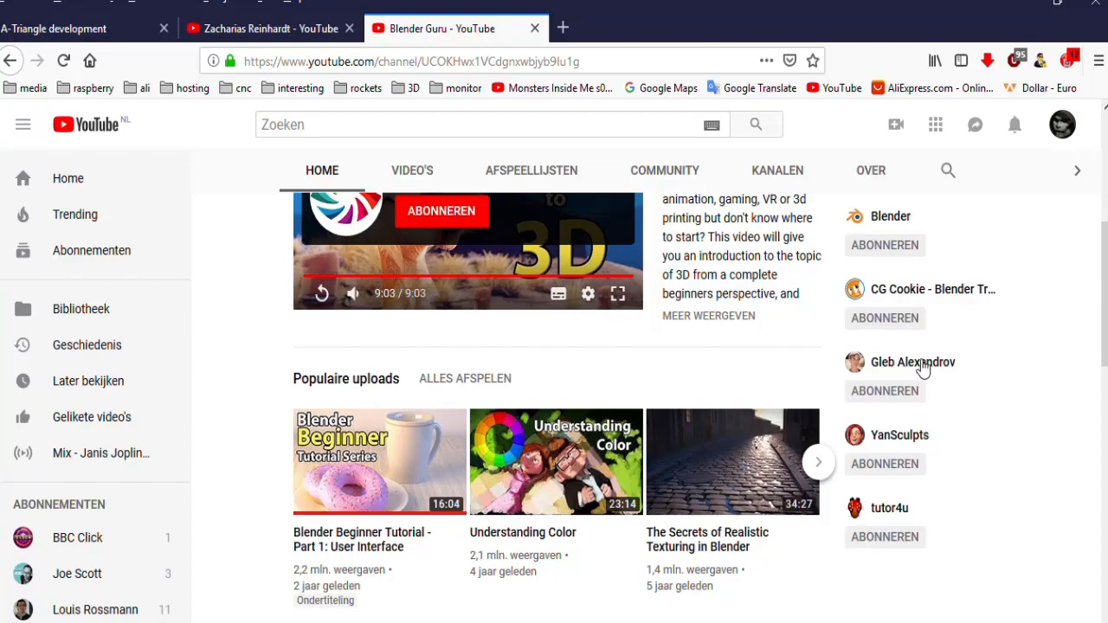
scroll(915, 366, down, 1)
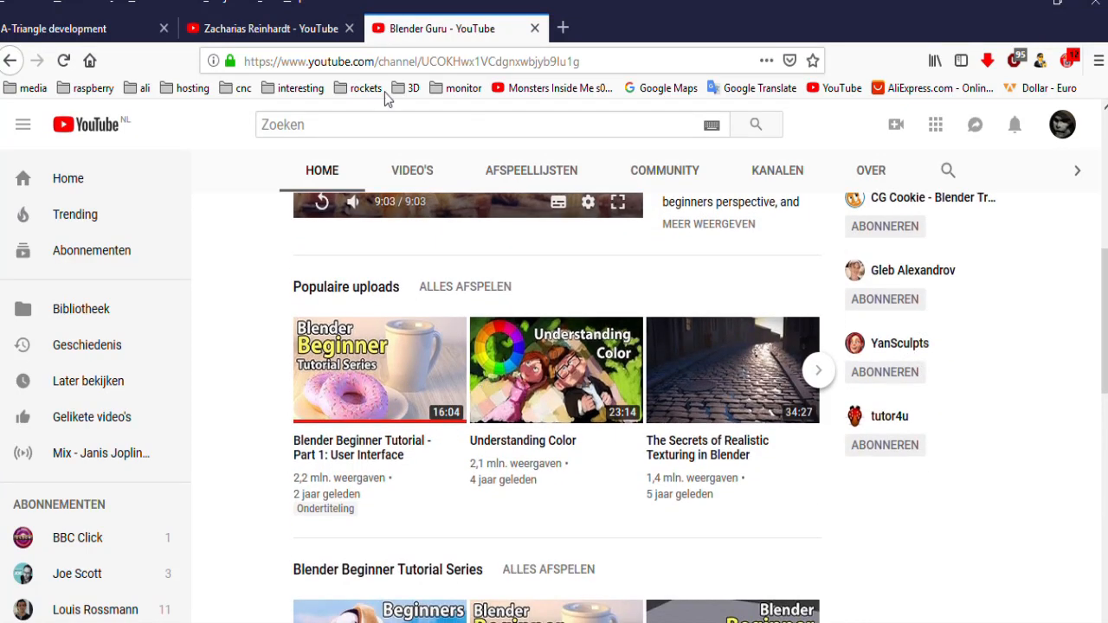
Step: Browse the uploads of the Zacharias Reinhardt YouTube channel and return to the A-Triangle hotkeys page
click(282, 27)
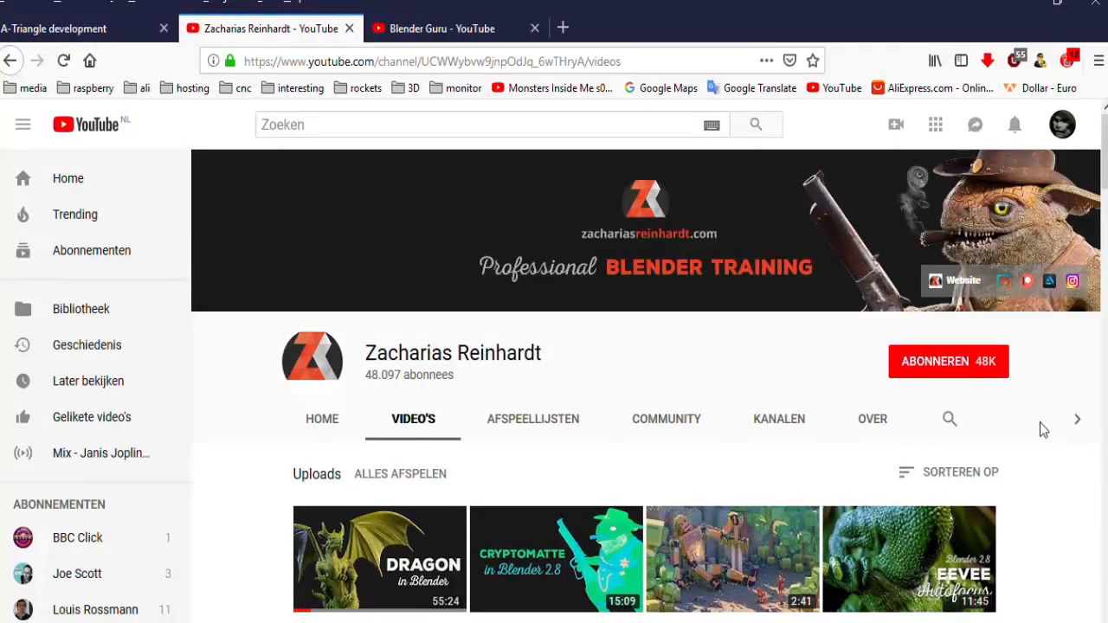
scroll(1042, 422, down, 4)
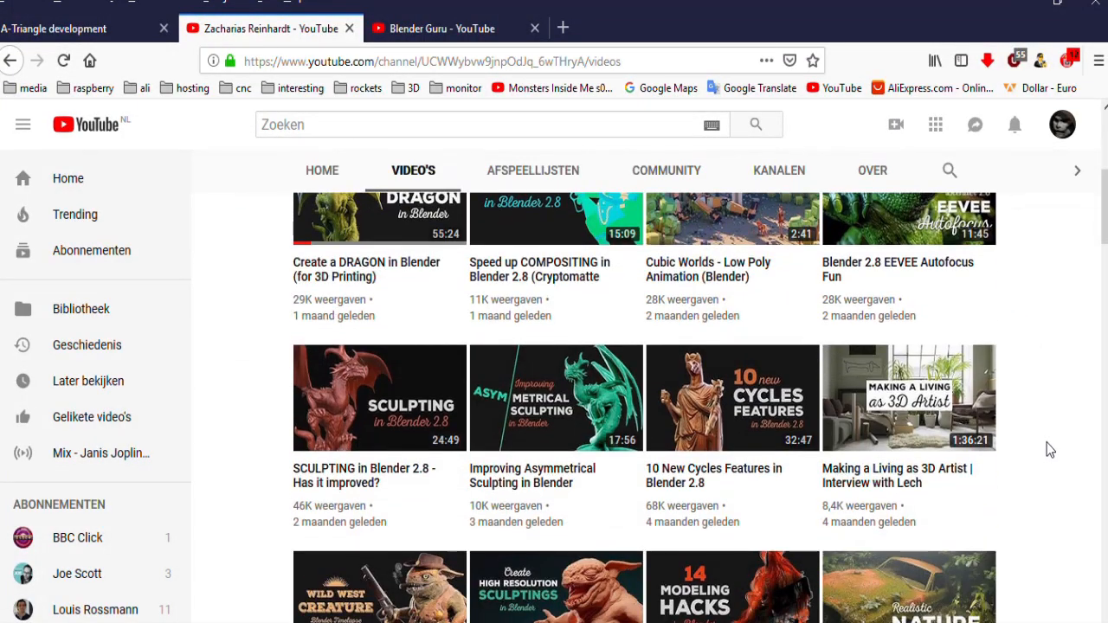
key(ctrl+shift+Tab)
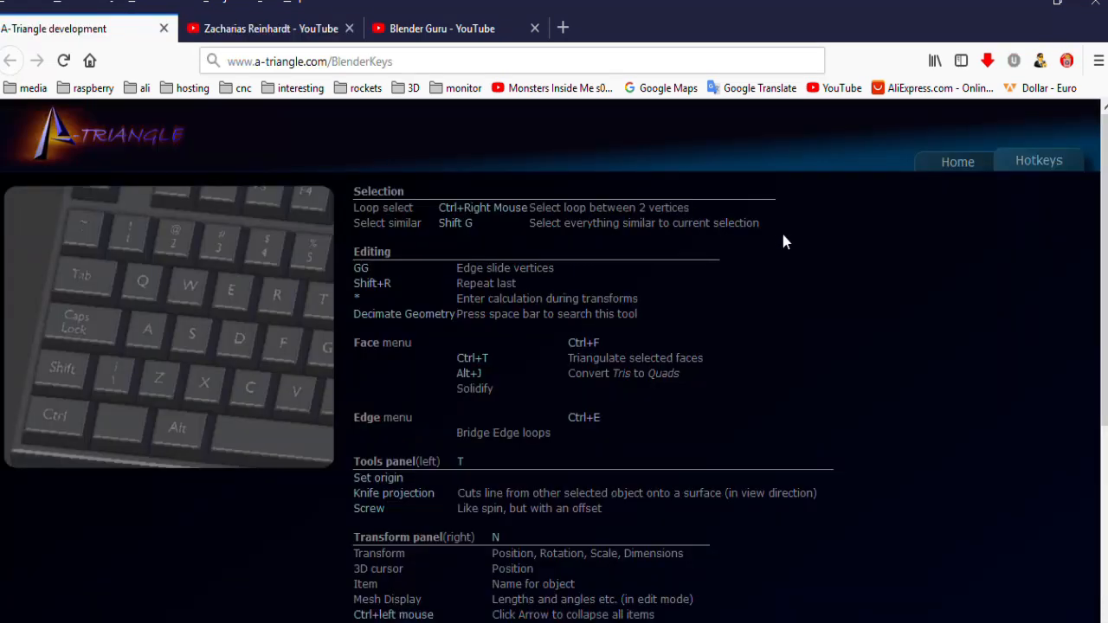